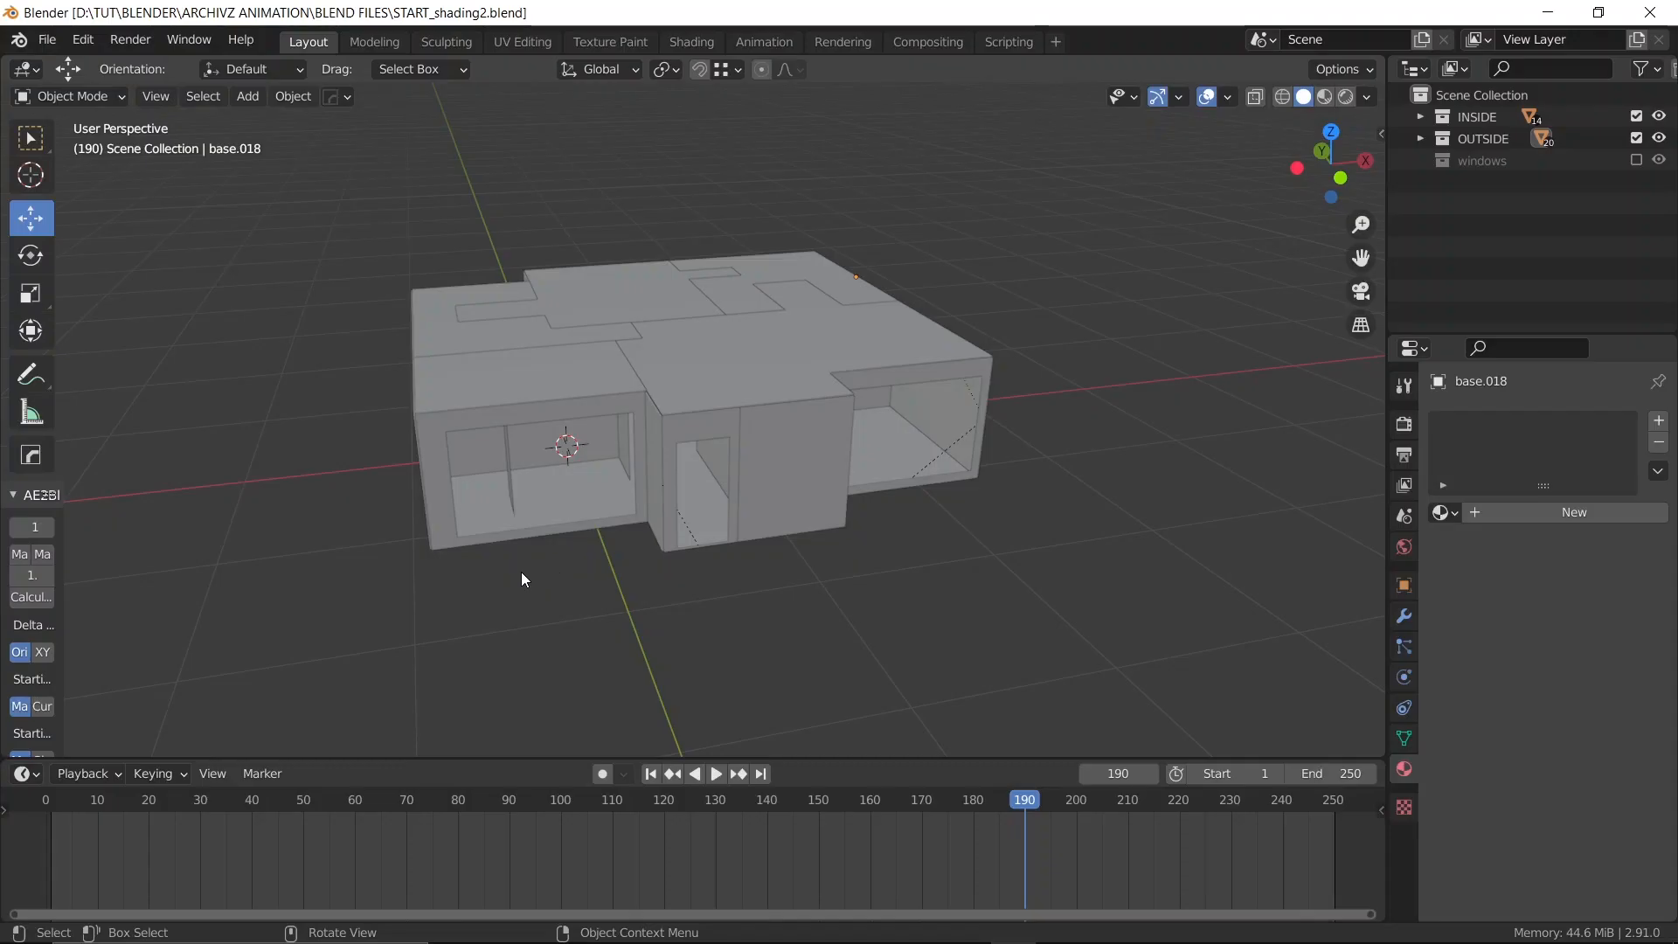
Review the house assembly animation by scrubbing back to frame 1 and playing it, and save the file
scroll(521, 572, up, 1)
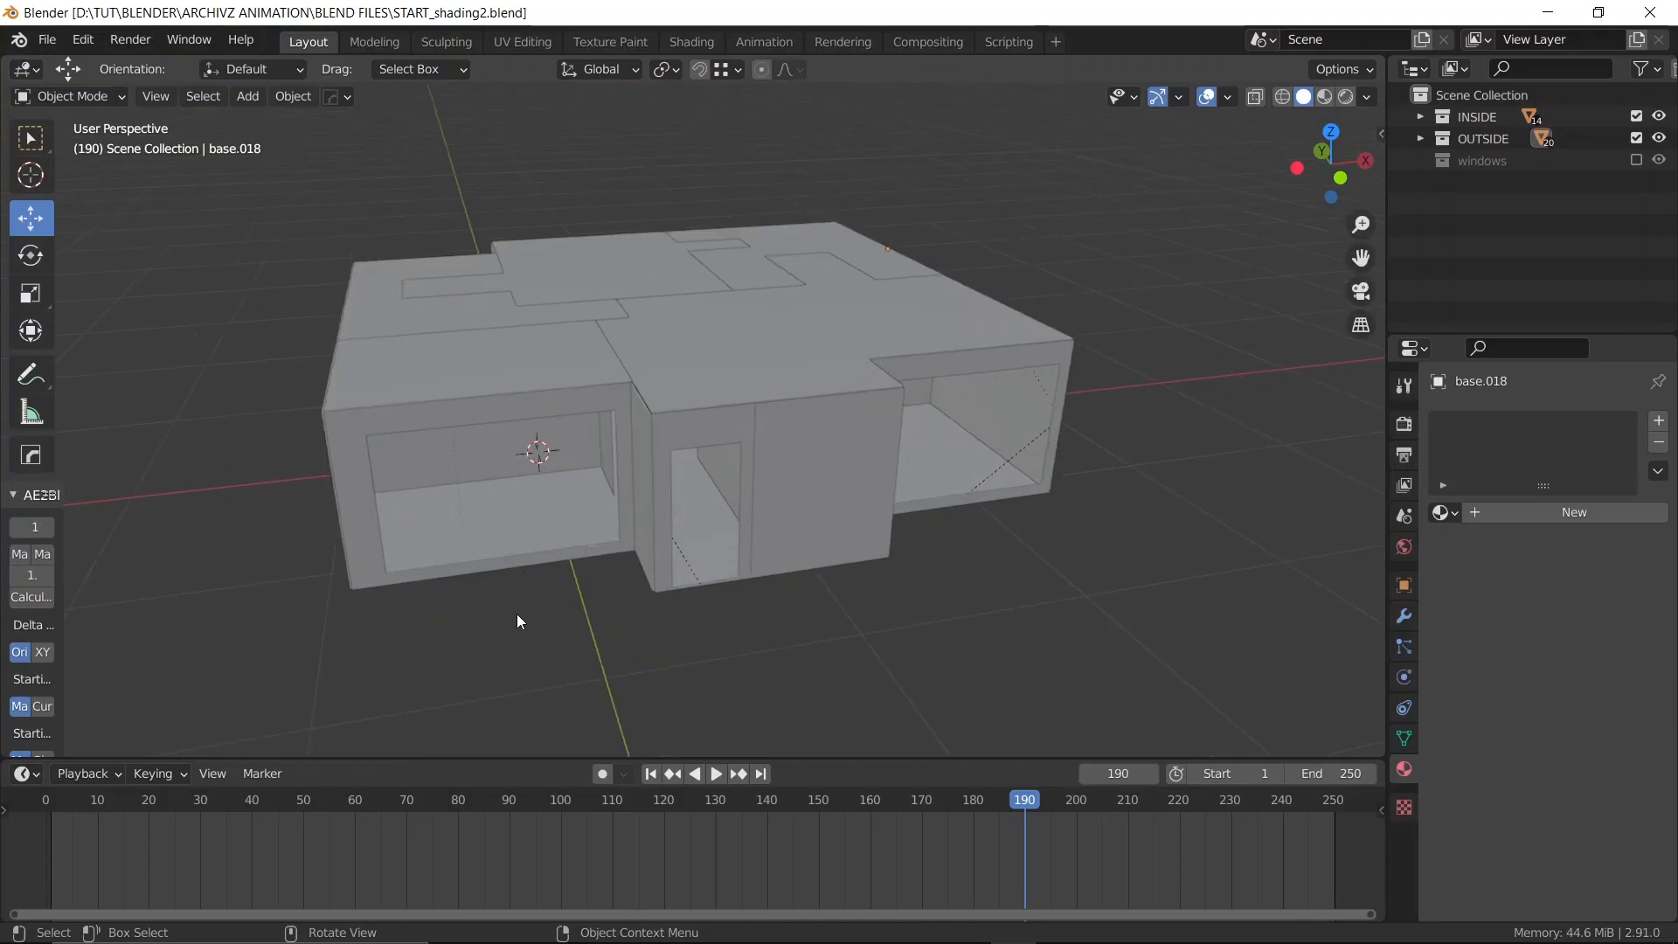
middle_drag(516, 613, 581, 617)
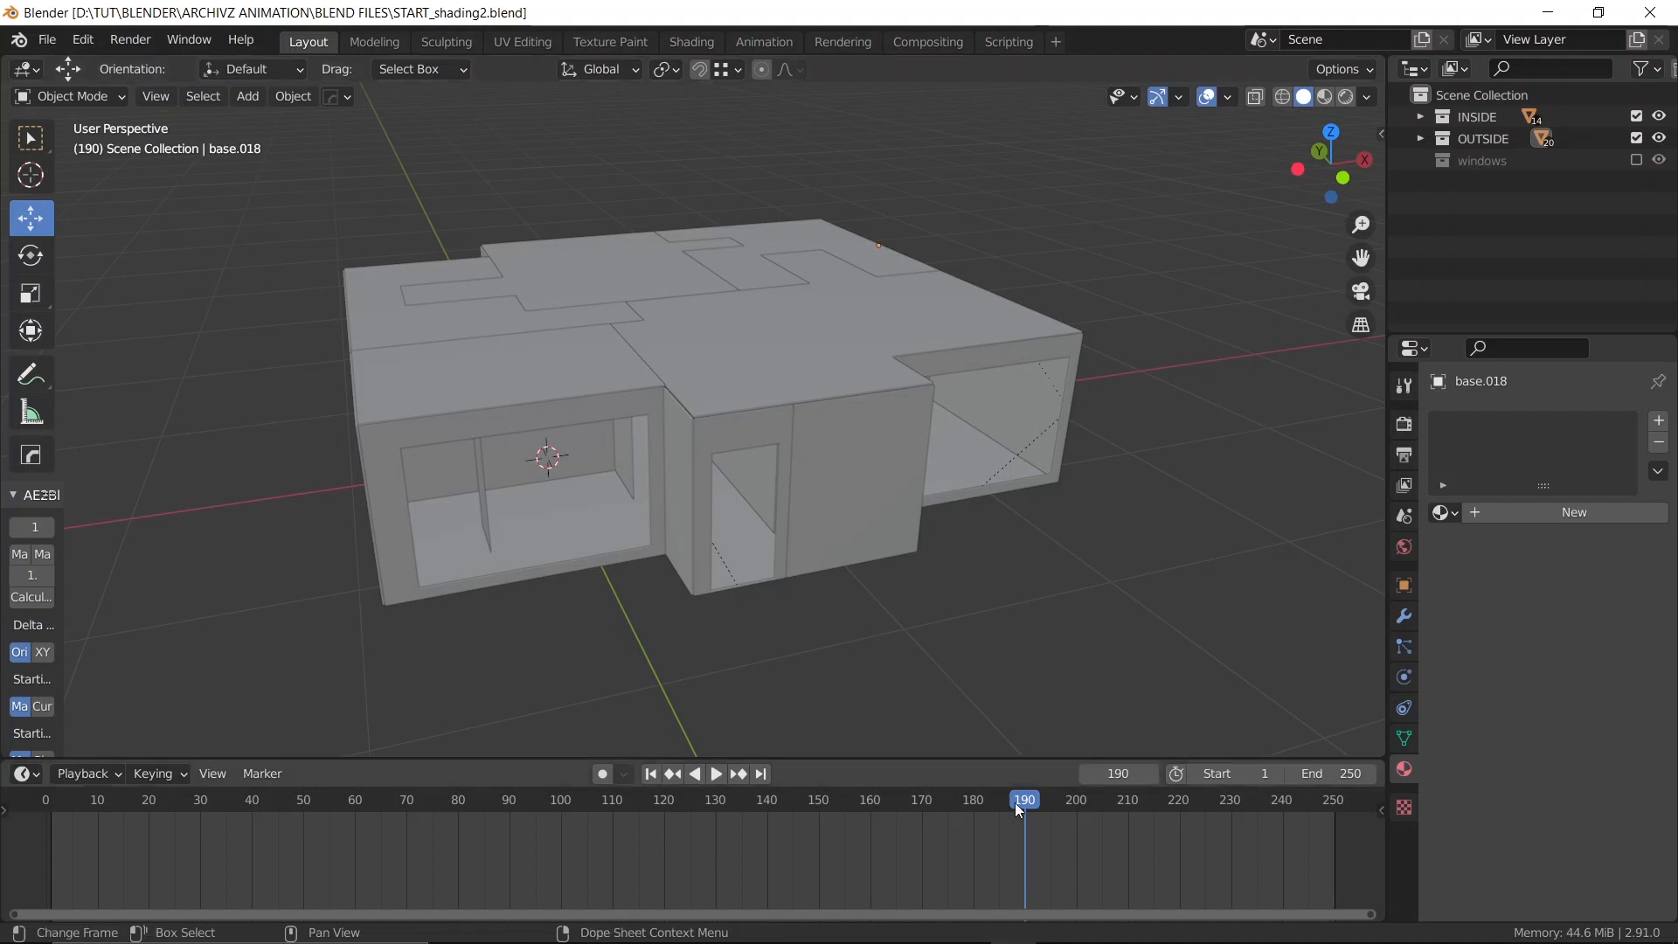
drag(1015, 802, 49, 816)
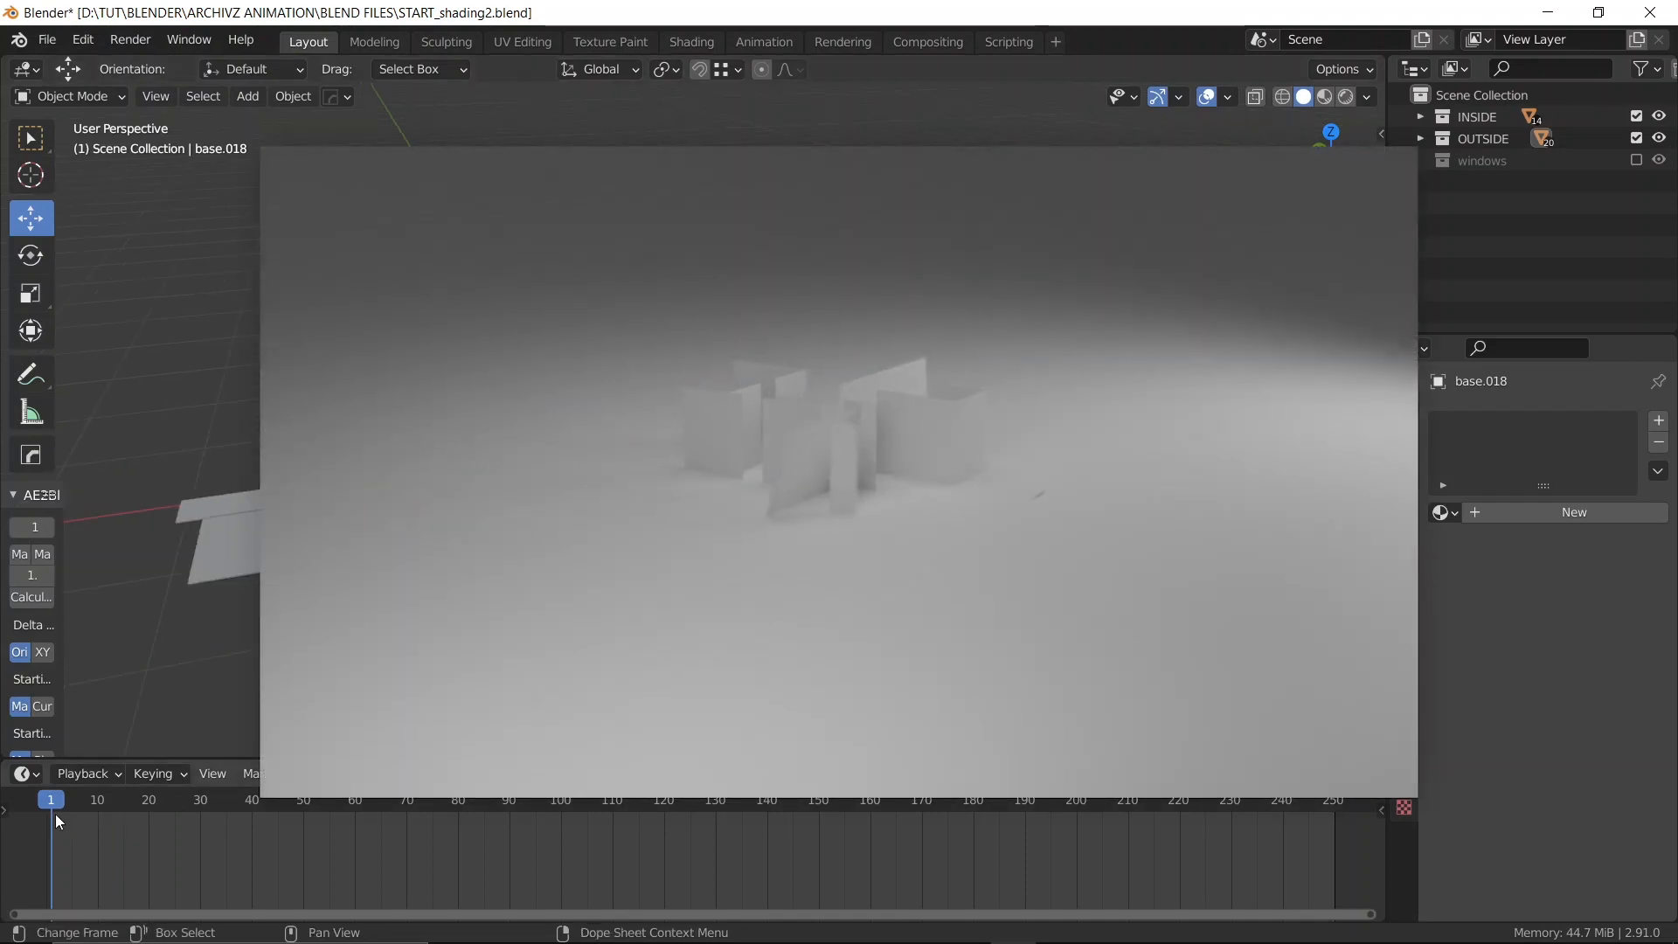
drag(54, 804, 857, 826)
key(space)
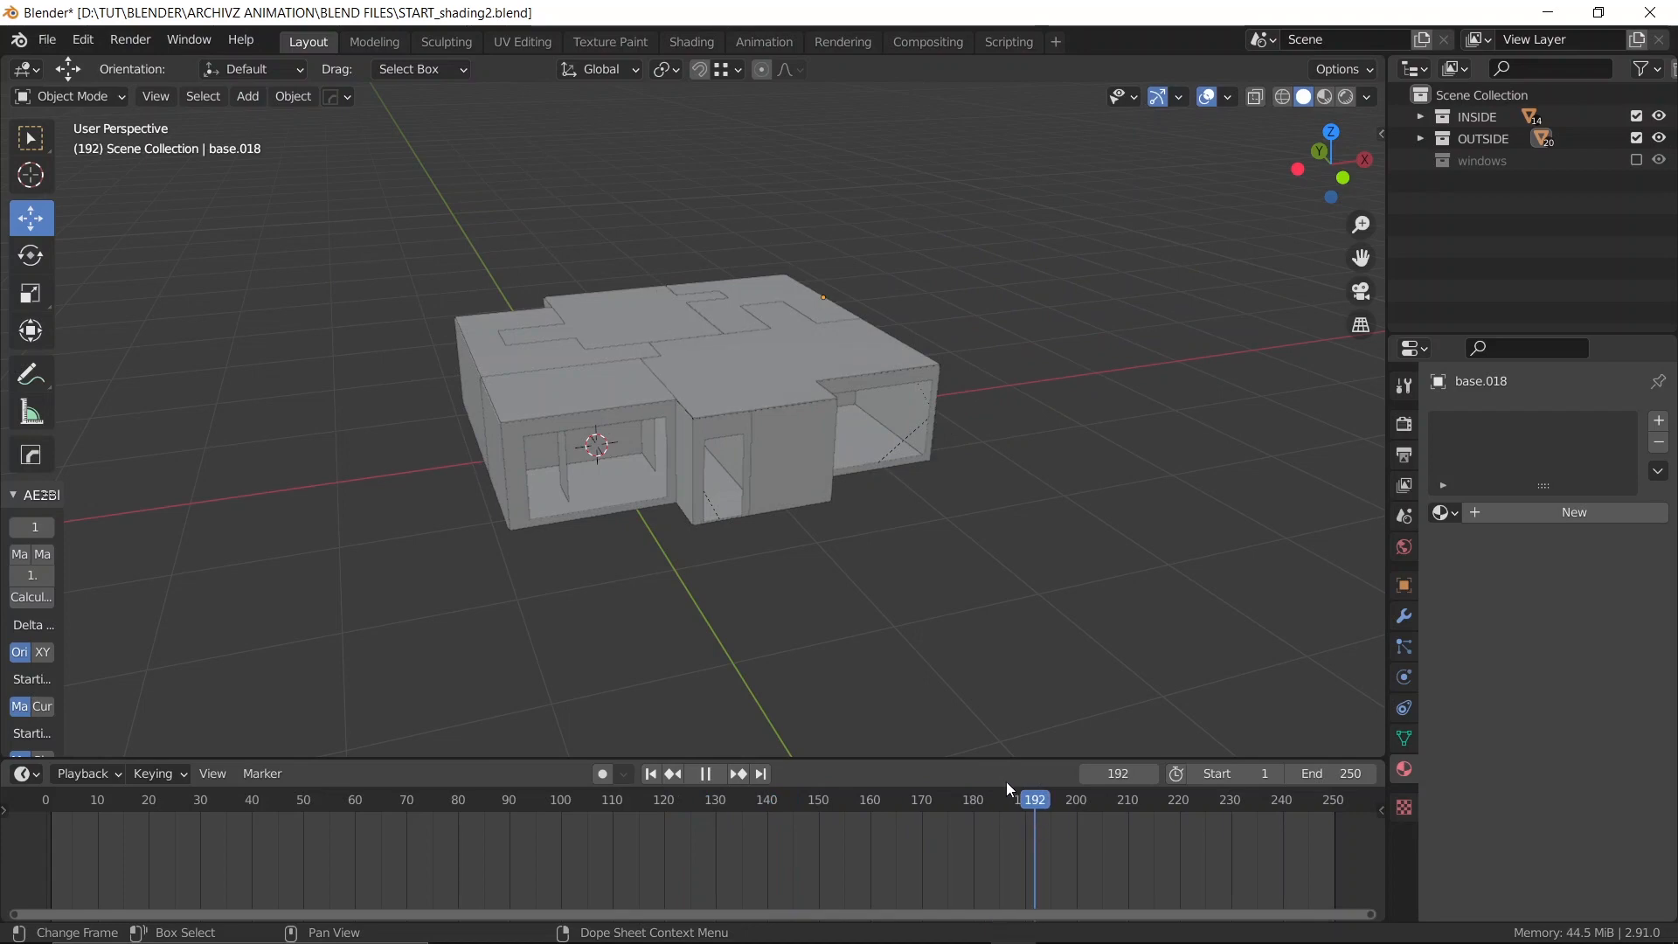
scroll(820, 599, up, 3)
key(ctrl+s)
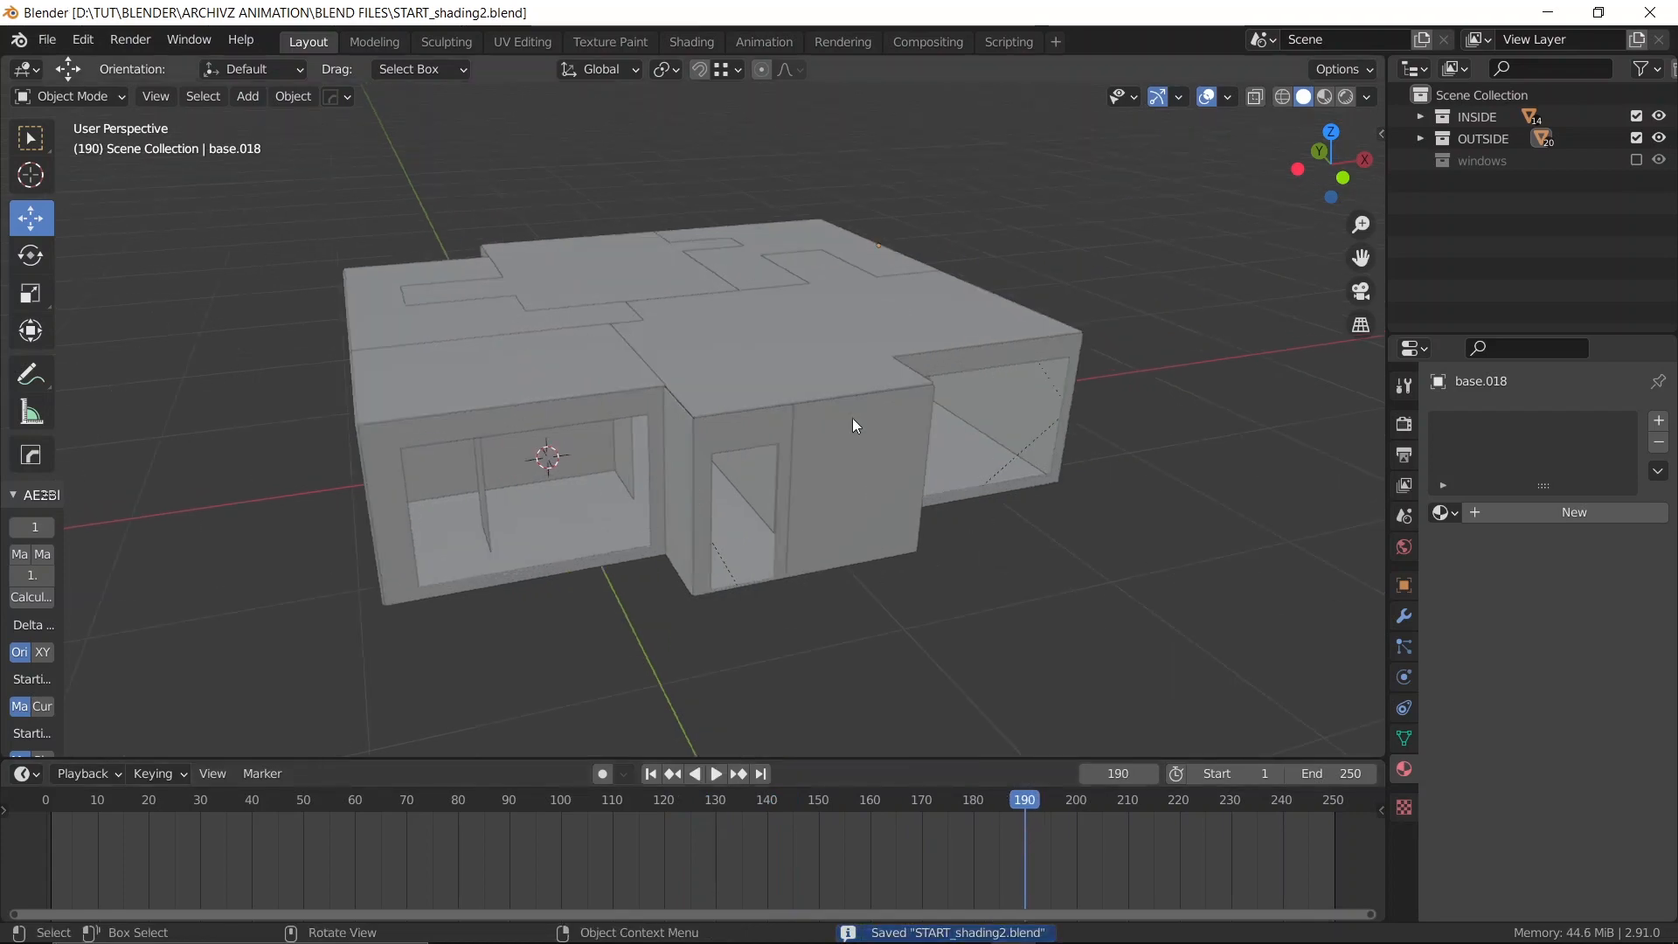
Show the modifiers of the solid front wall beside the doorway and collapse the Boolean modifier's settings
click(831, 443)
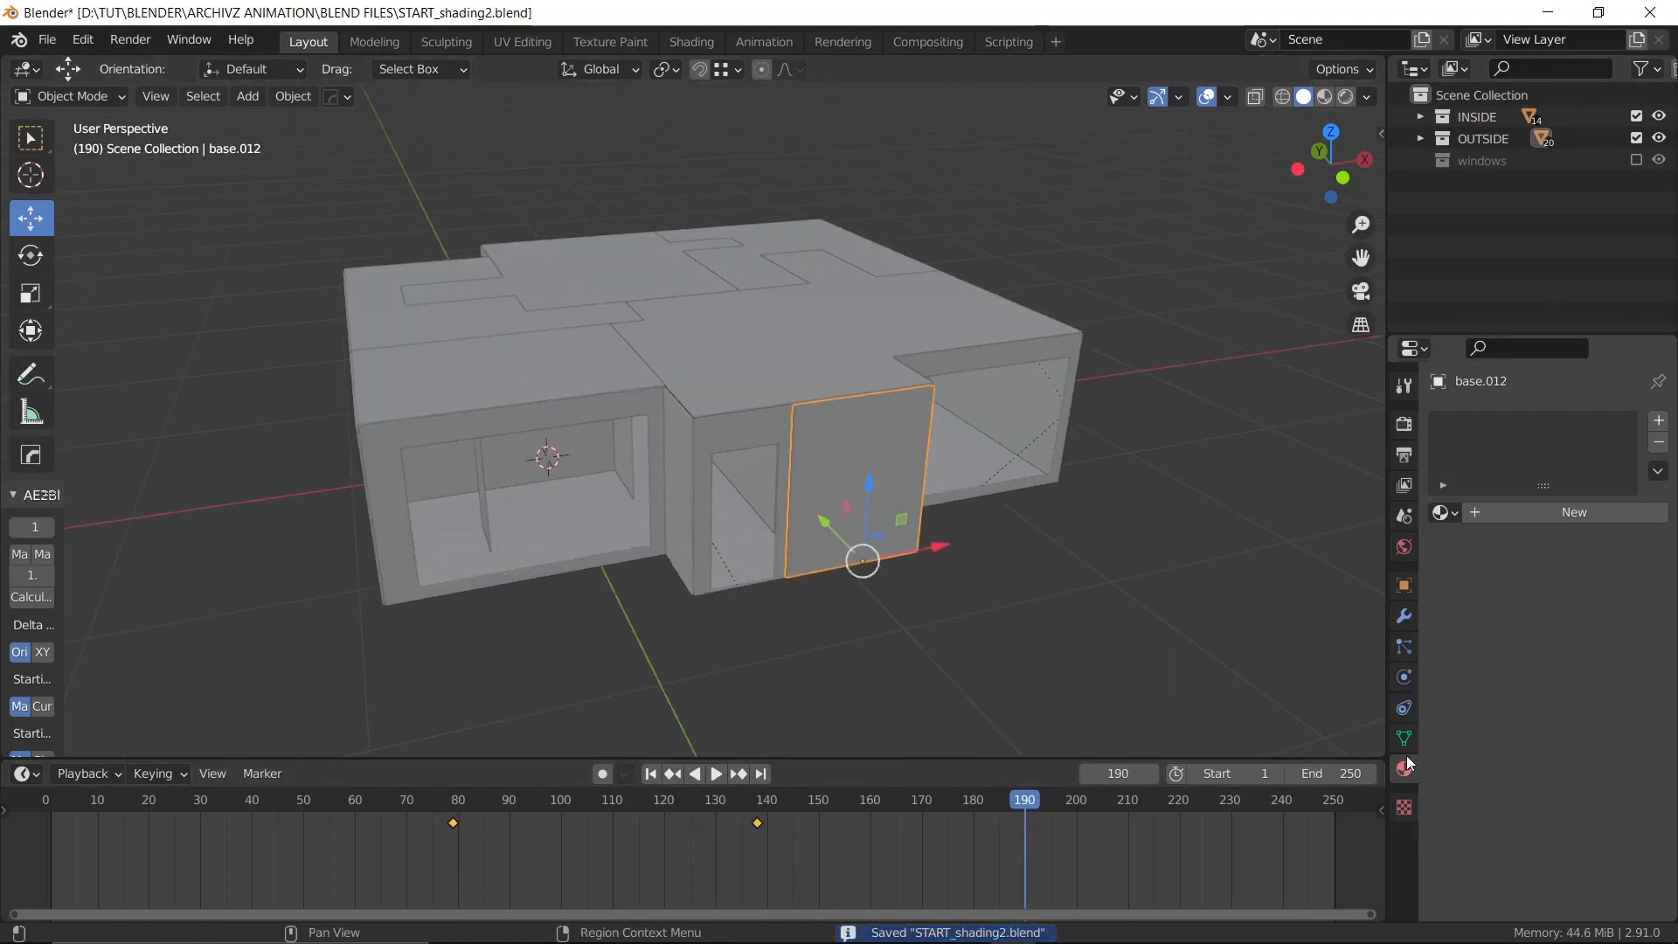
click(1404, 617)
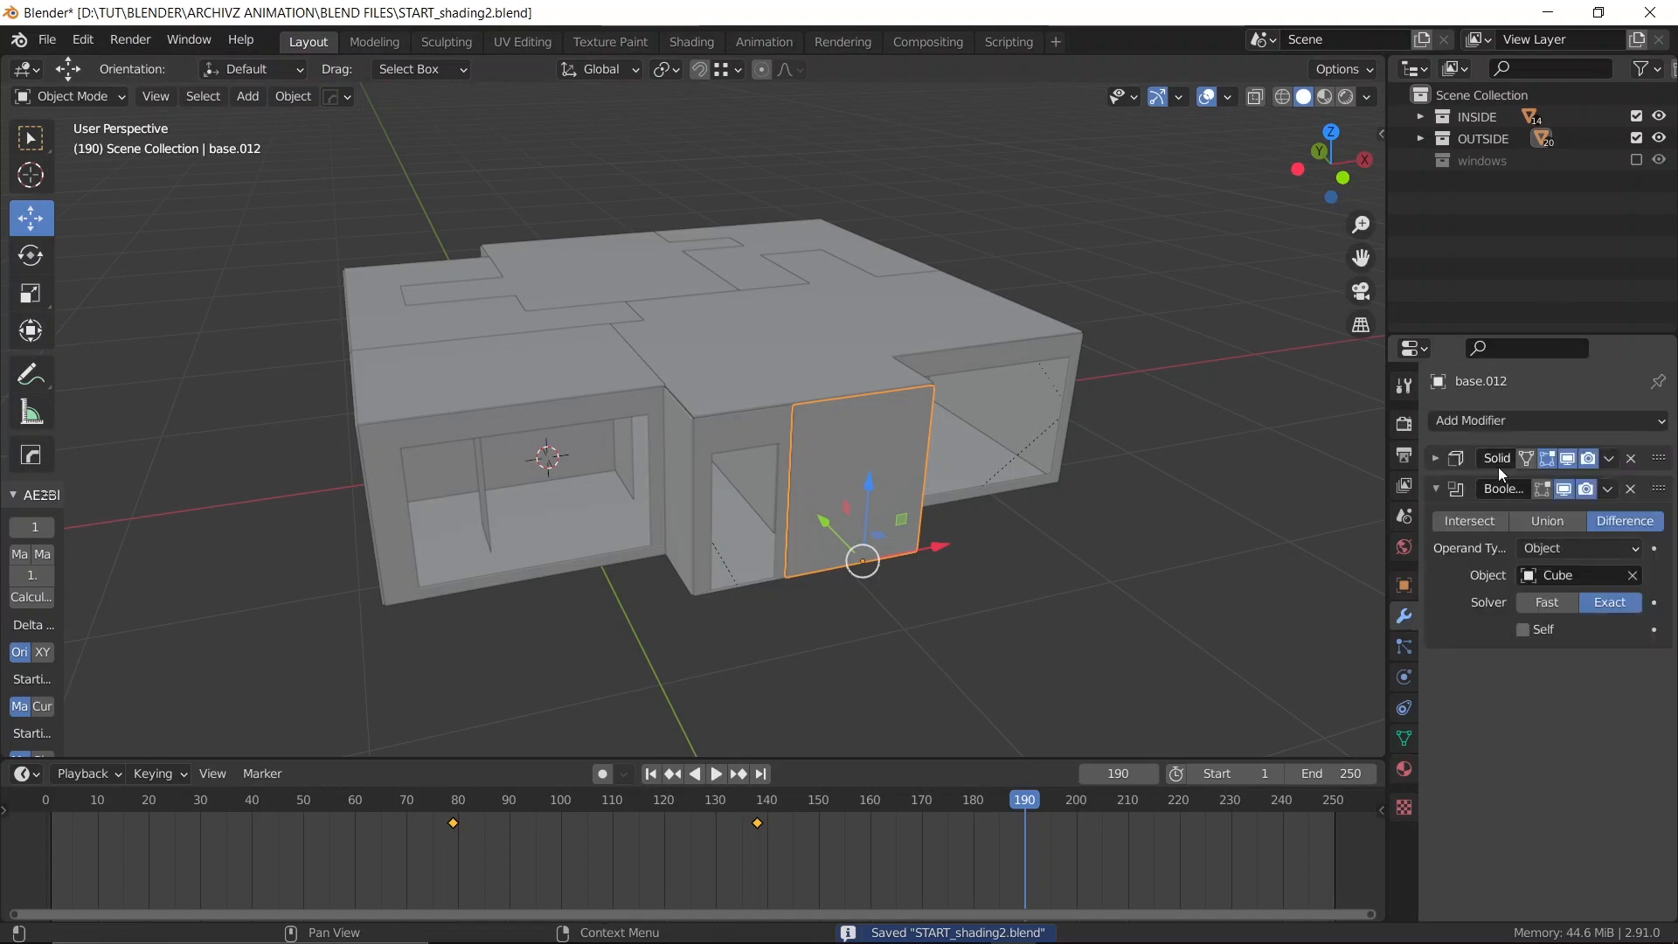
click(1437, 488)
Isolate the selected front wall, inspect its thickness and base mesh in Edit Mode, and return to the full scene
scroll(899, 463, up, 6)
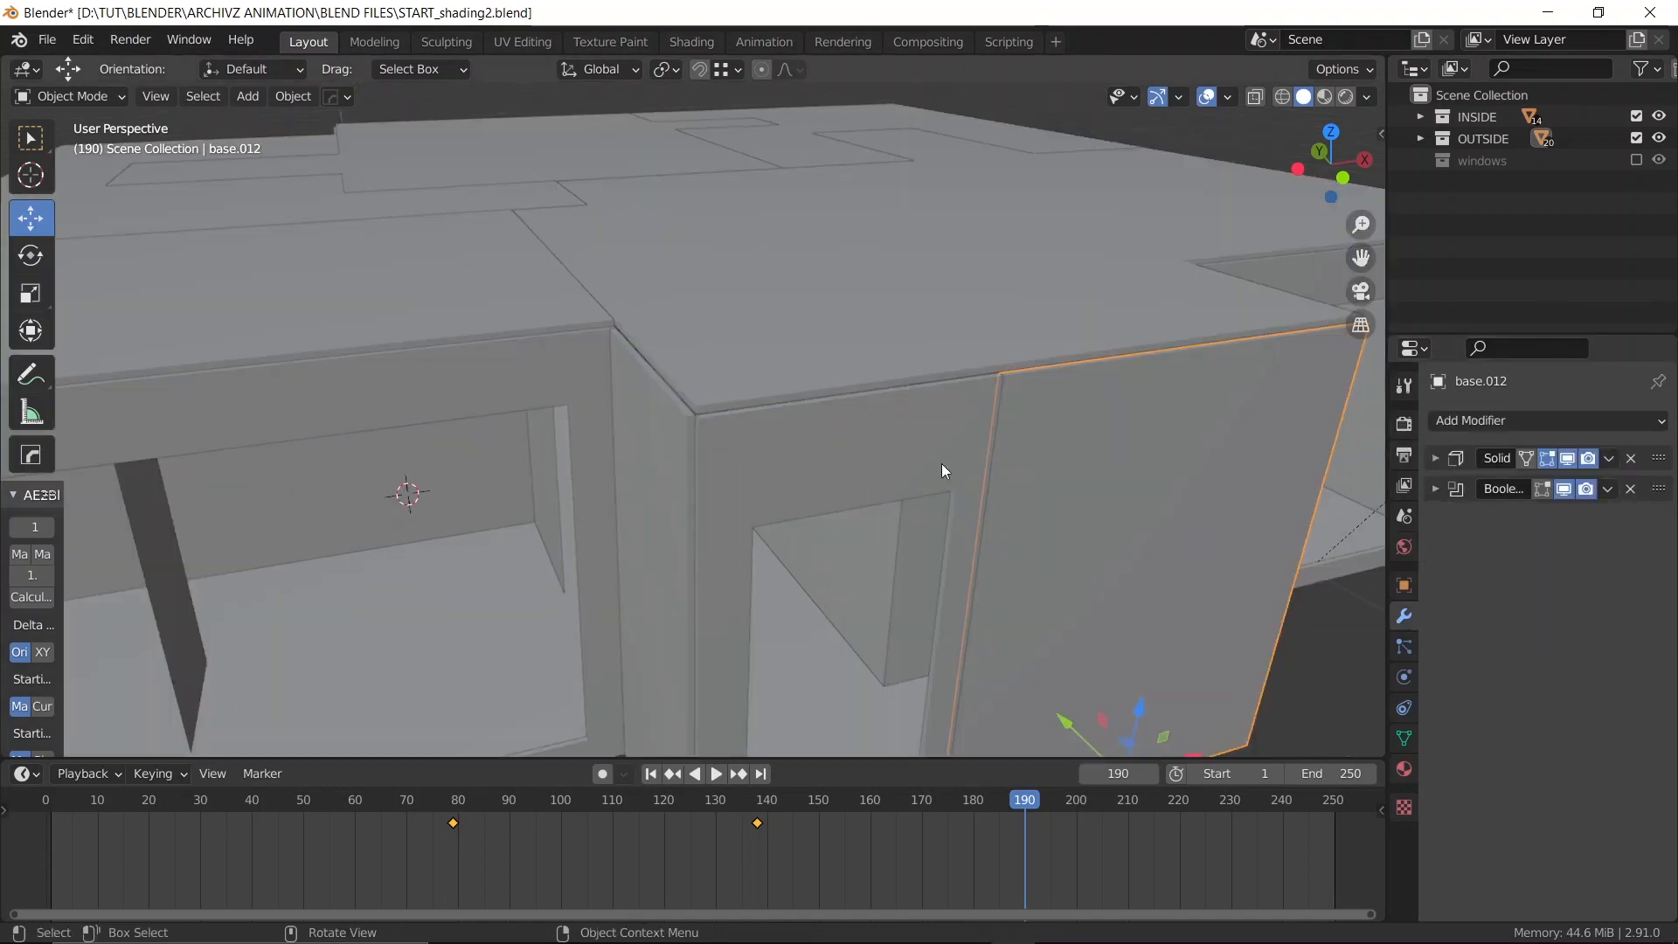
key(KP_Divide)
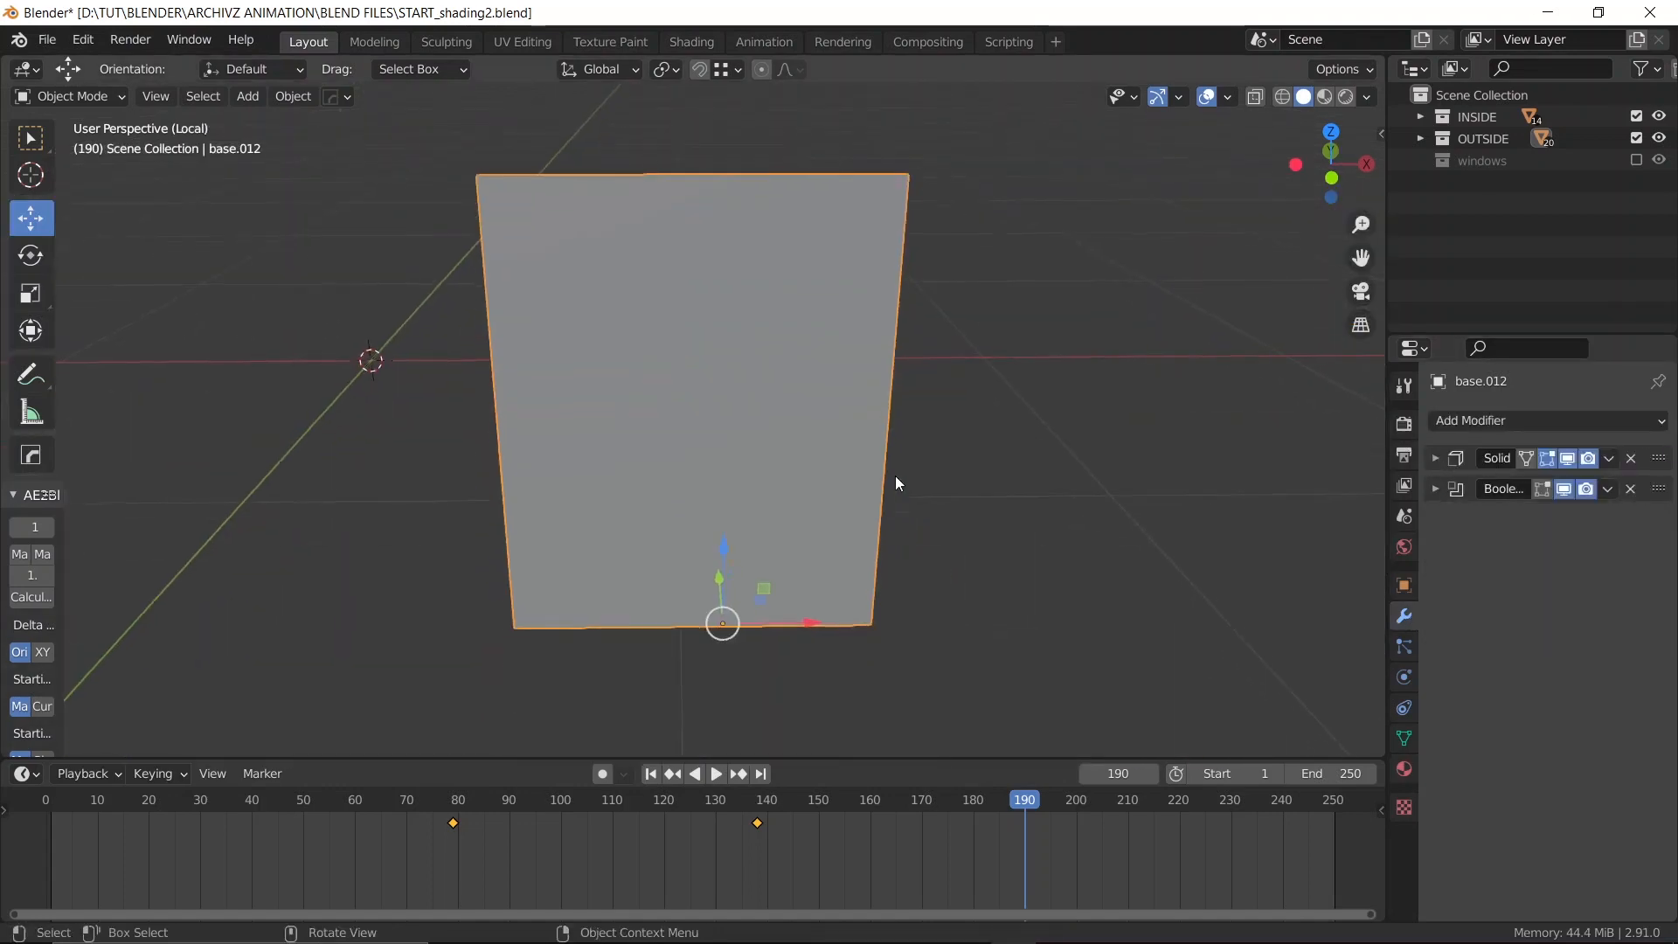
middle_drag(869, 402, 666, 350)
key(Tab)
key(Tab)
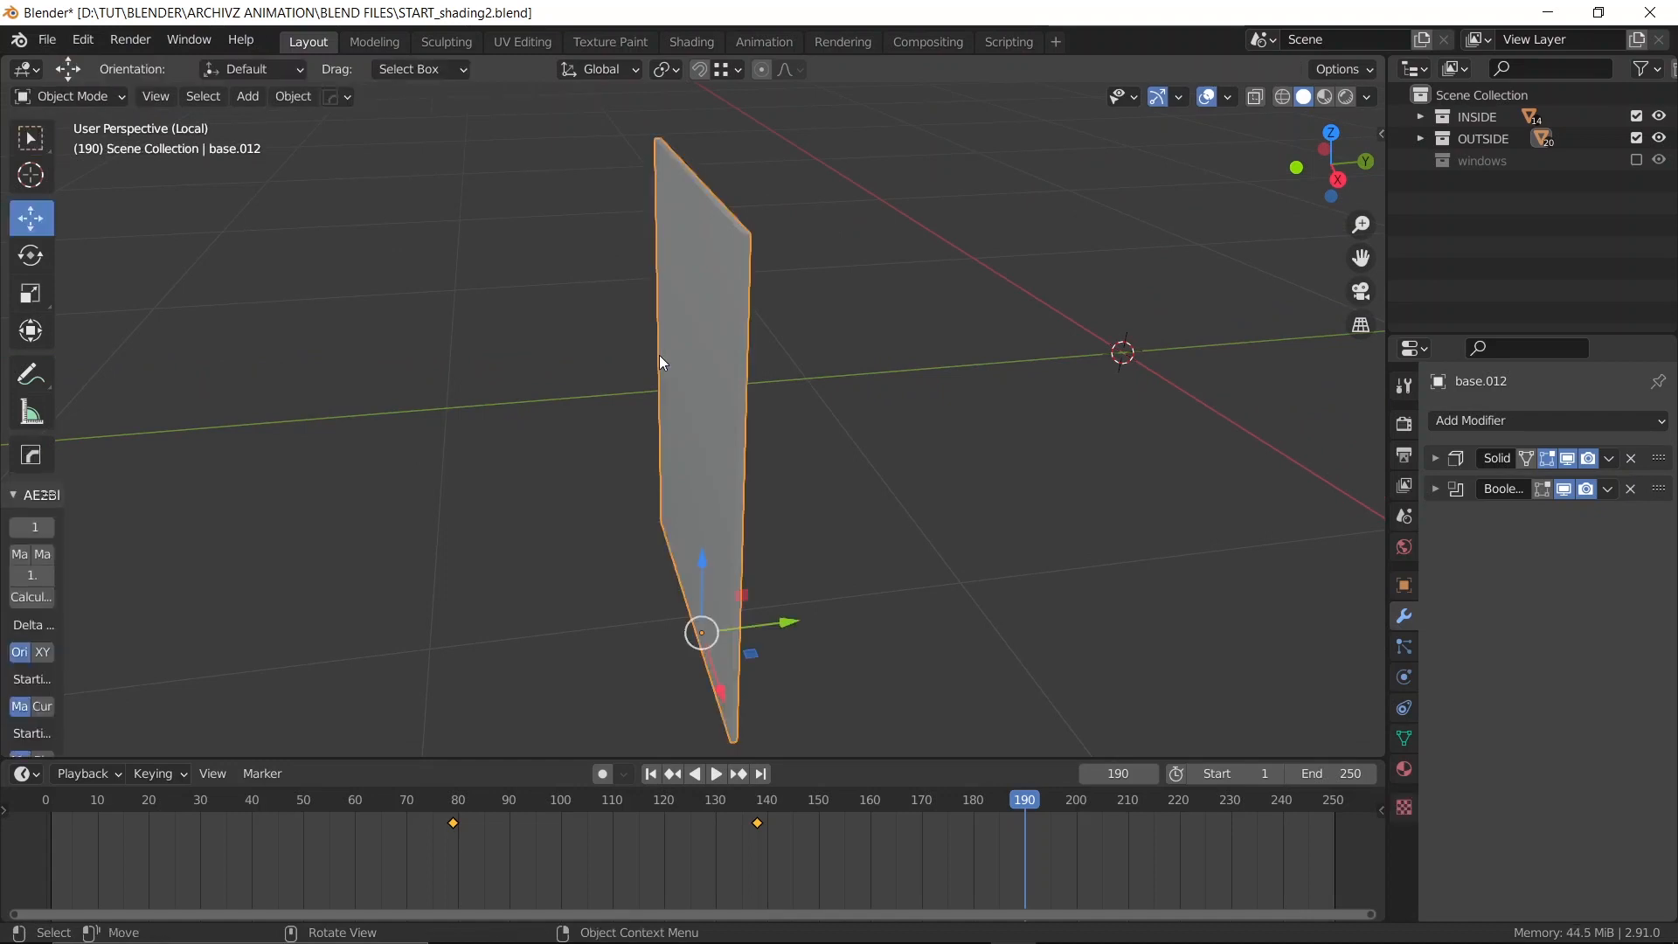
key(KP_Divide)
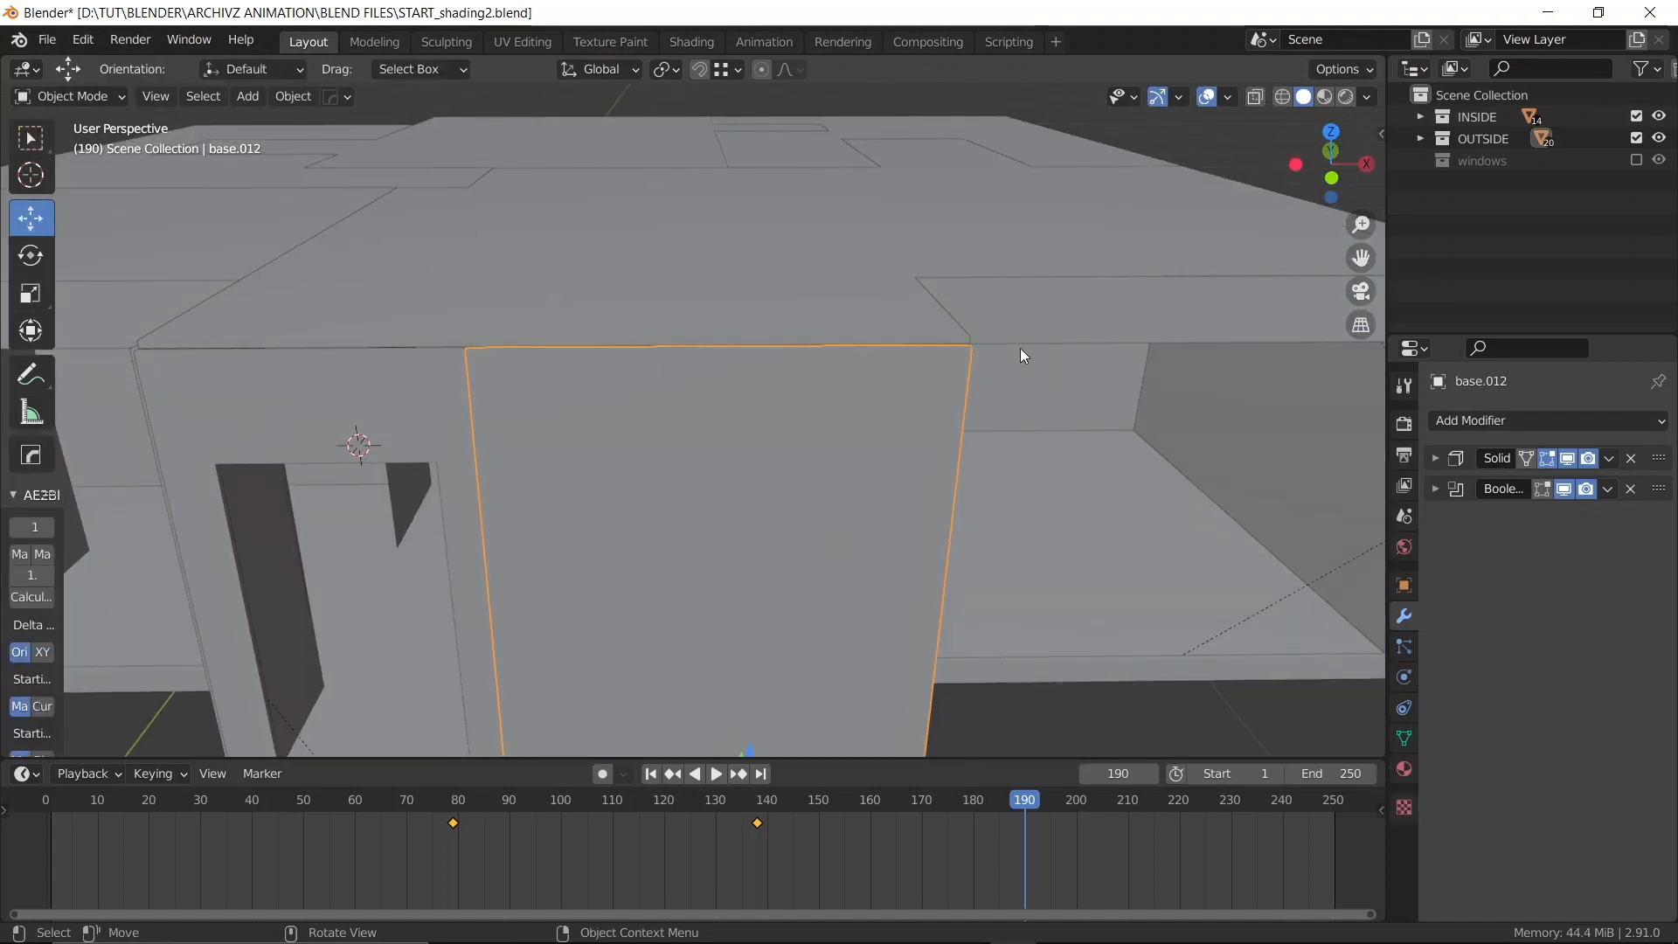
scroll(576, 270, down, 6)
middle_drag(655, 304, 582, 318)
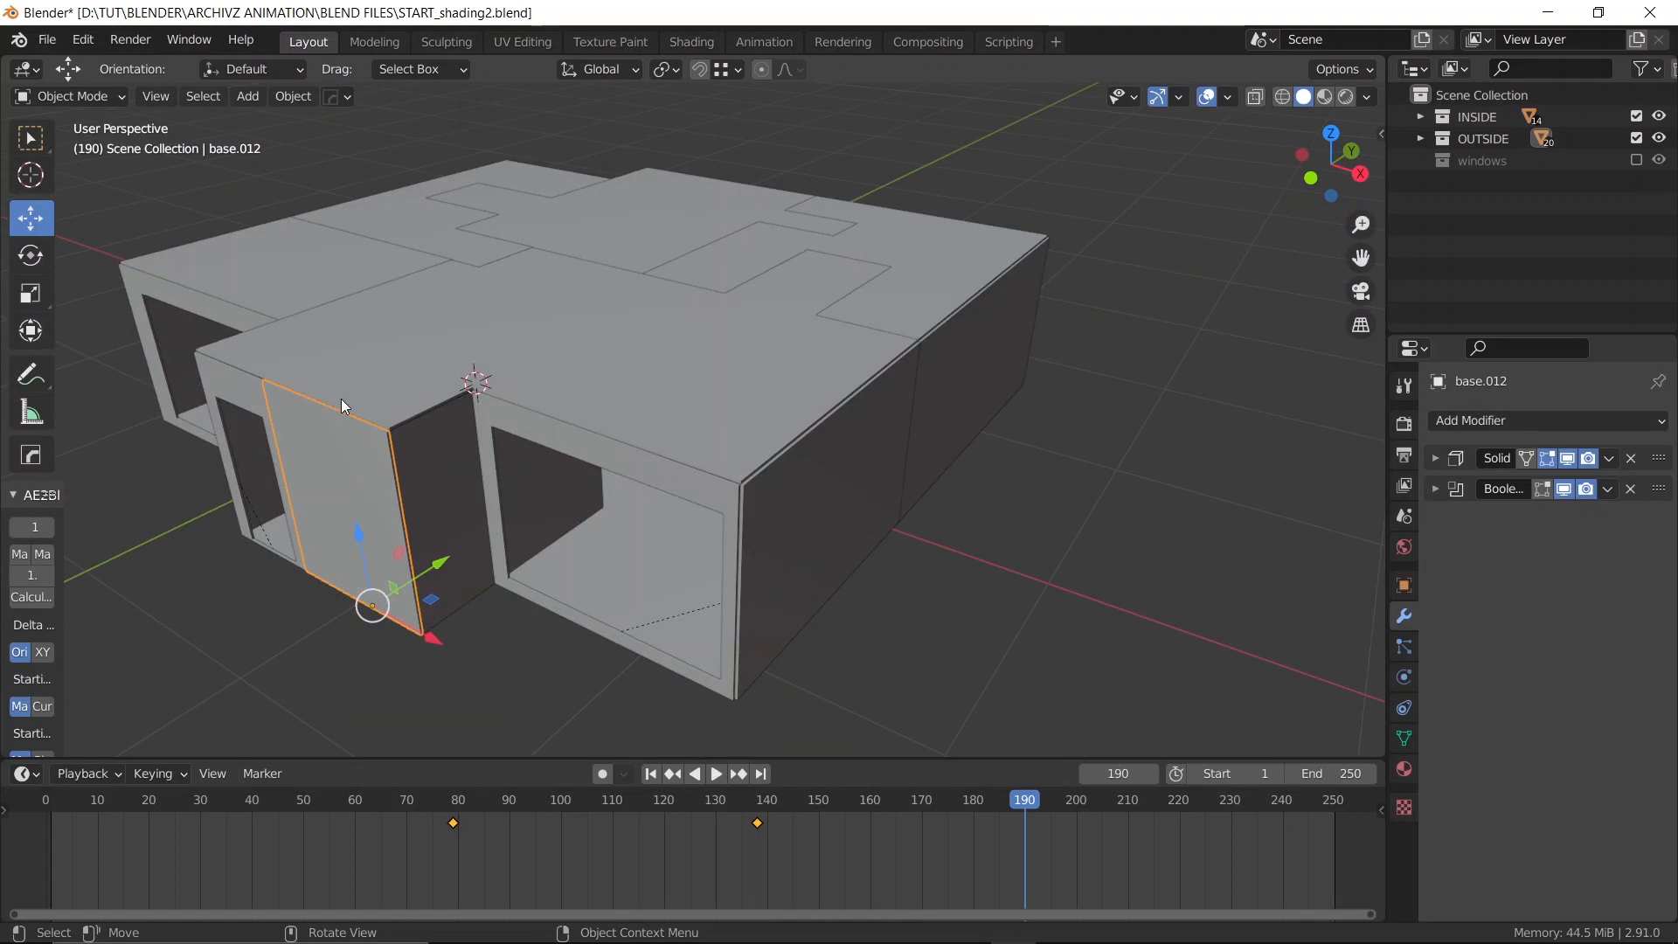
scroll(396, 390, up, 4)
scroll(522, 381, down, 2)
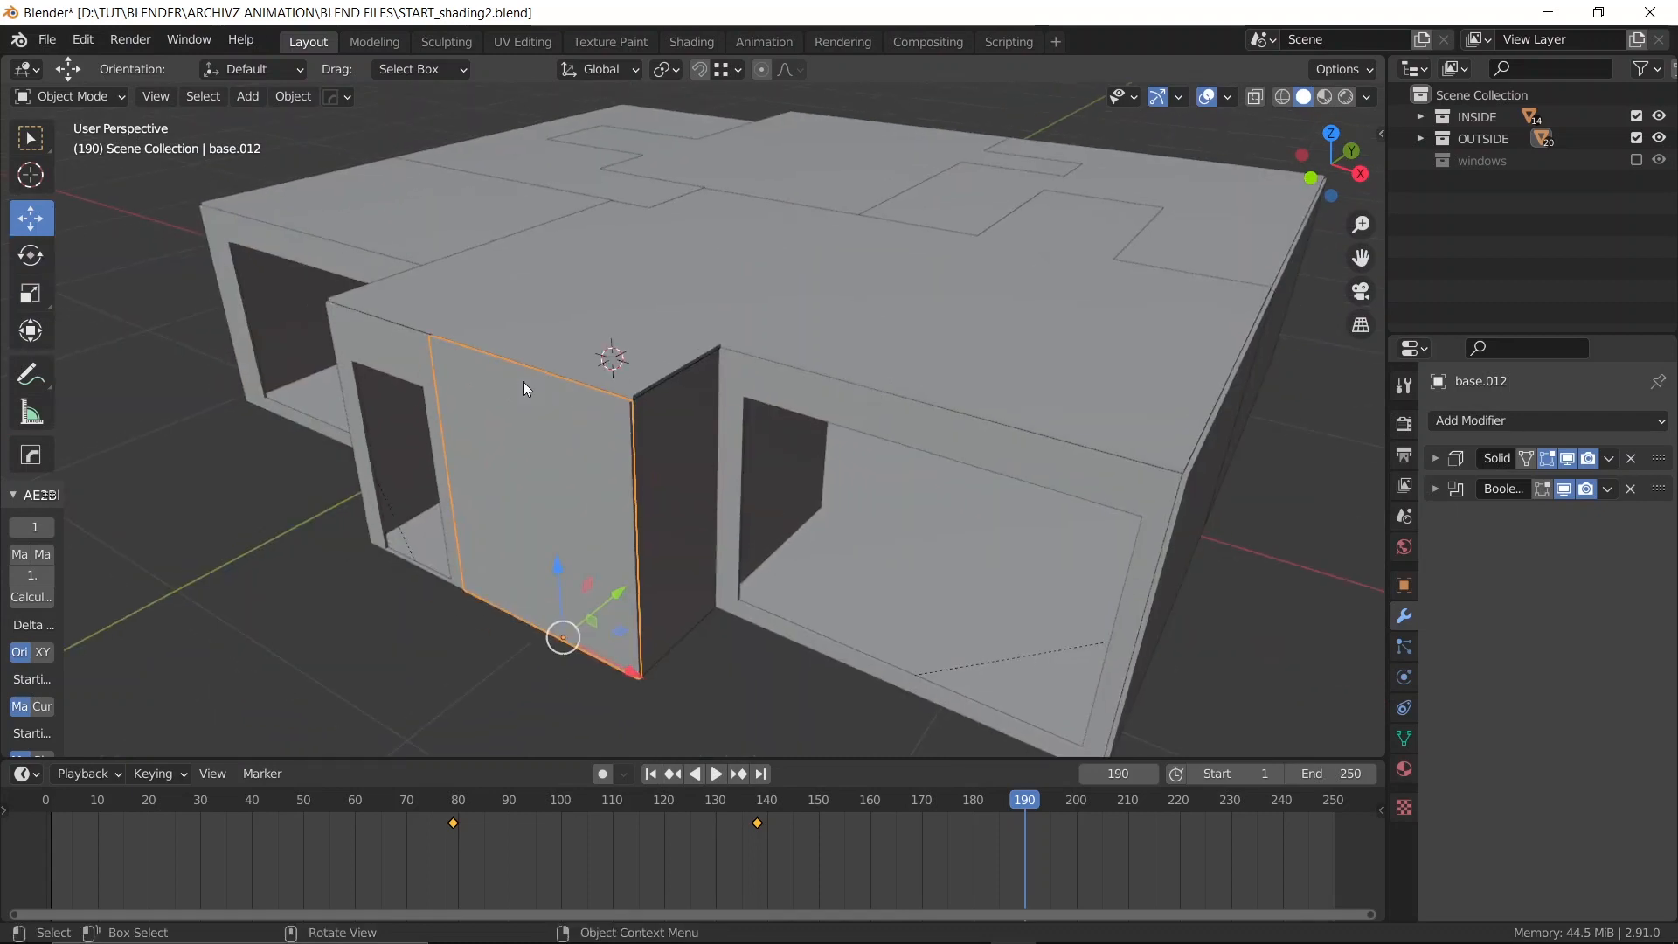
scroll(522, 381, up, 2)
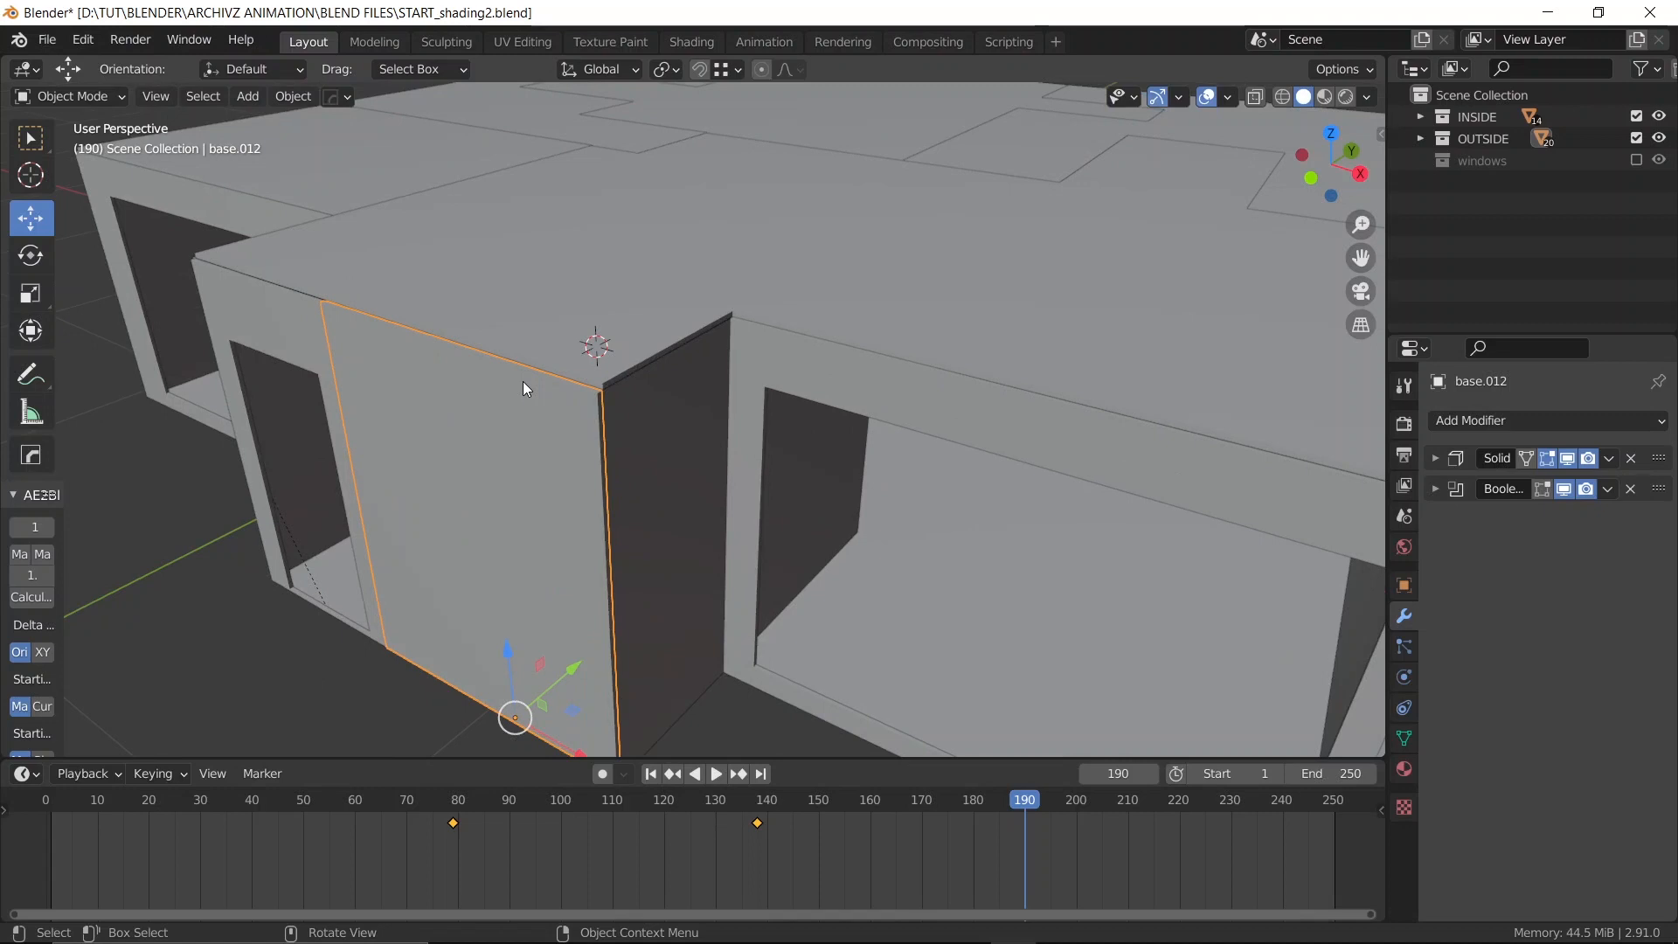
key(F3)
text(ap)
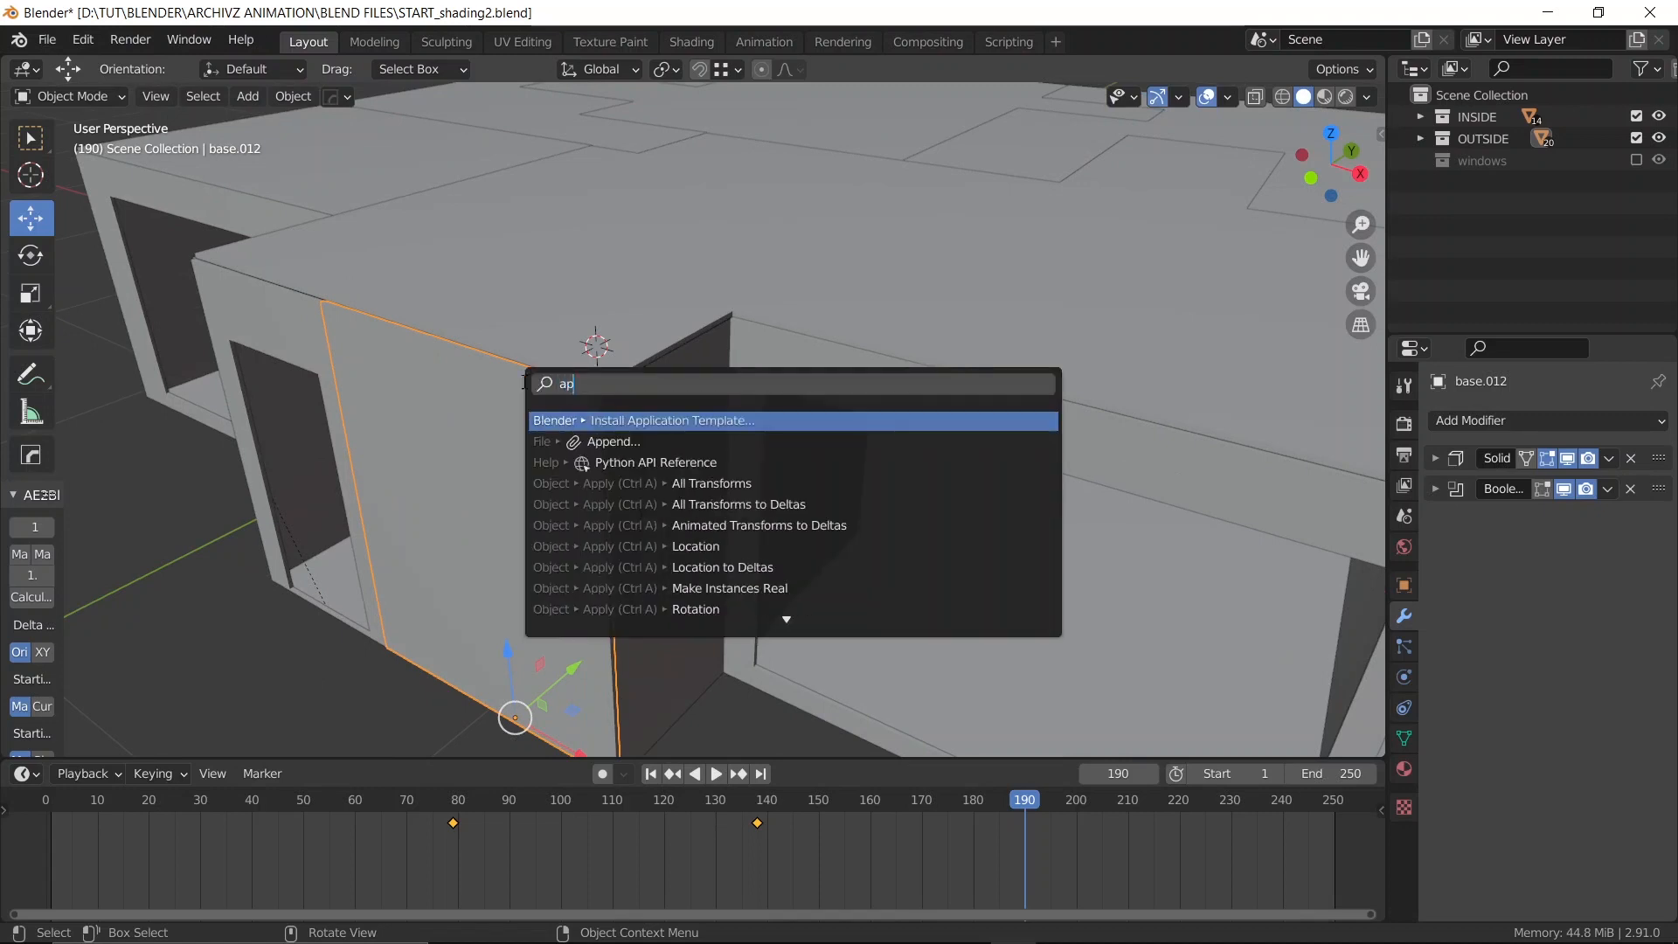
text(pl)
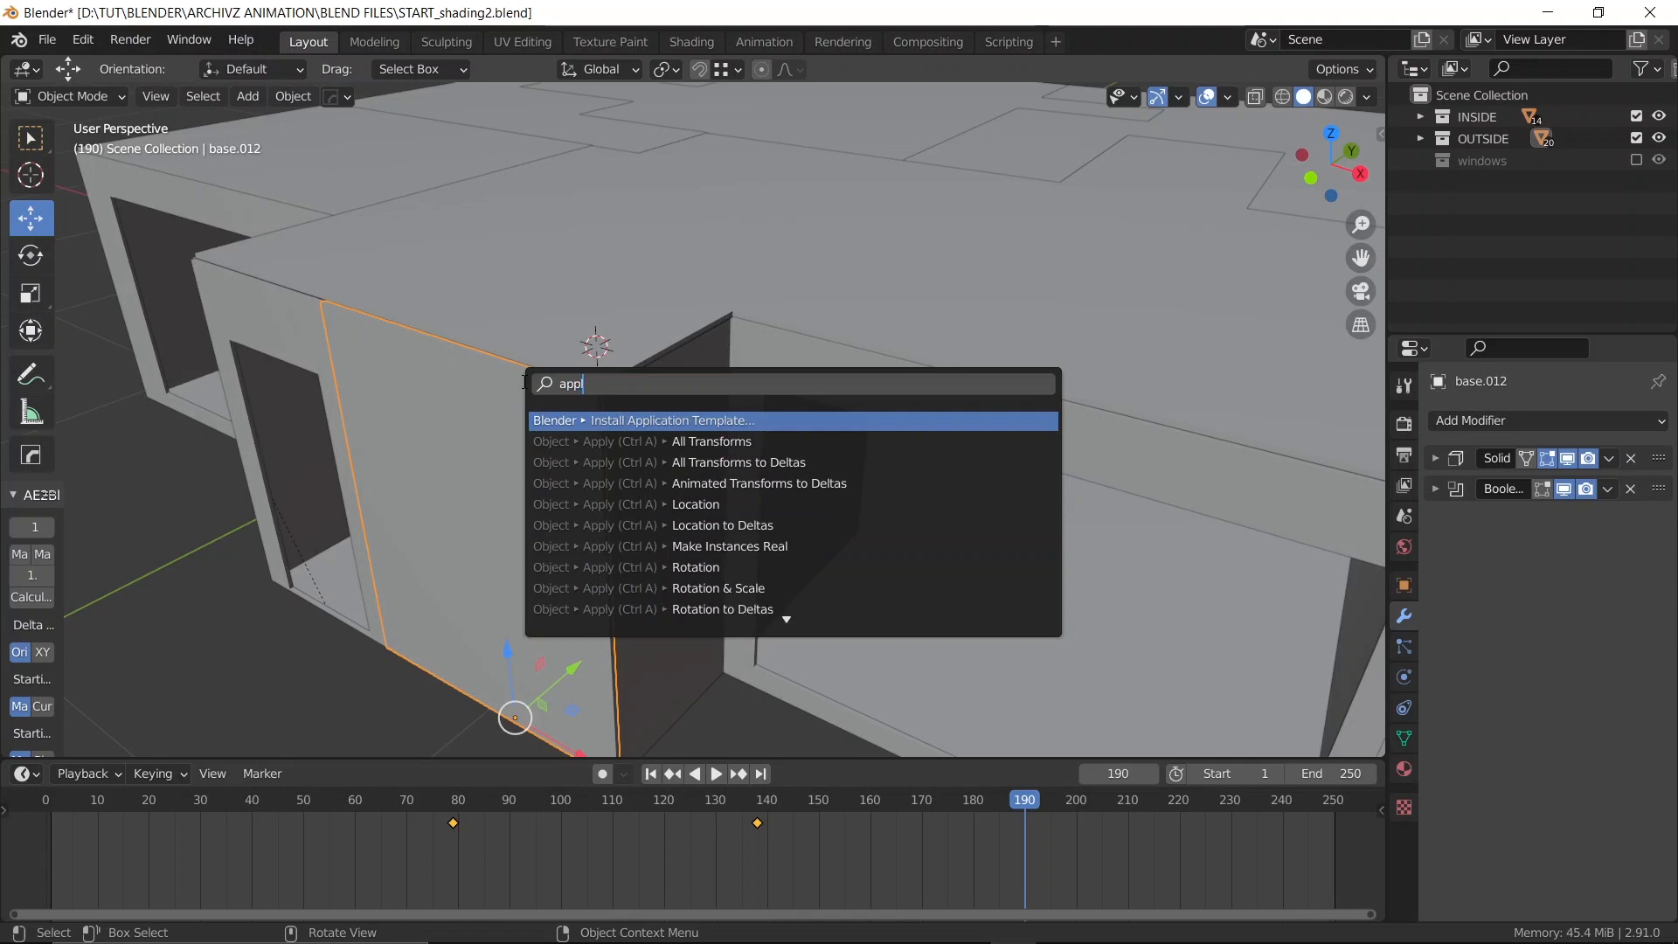
text(y mo)
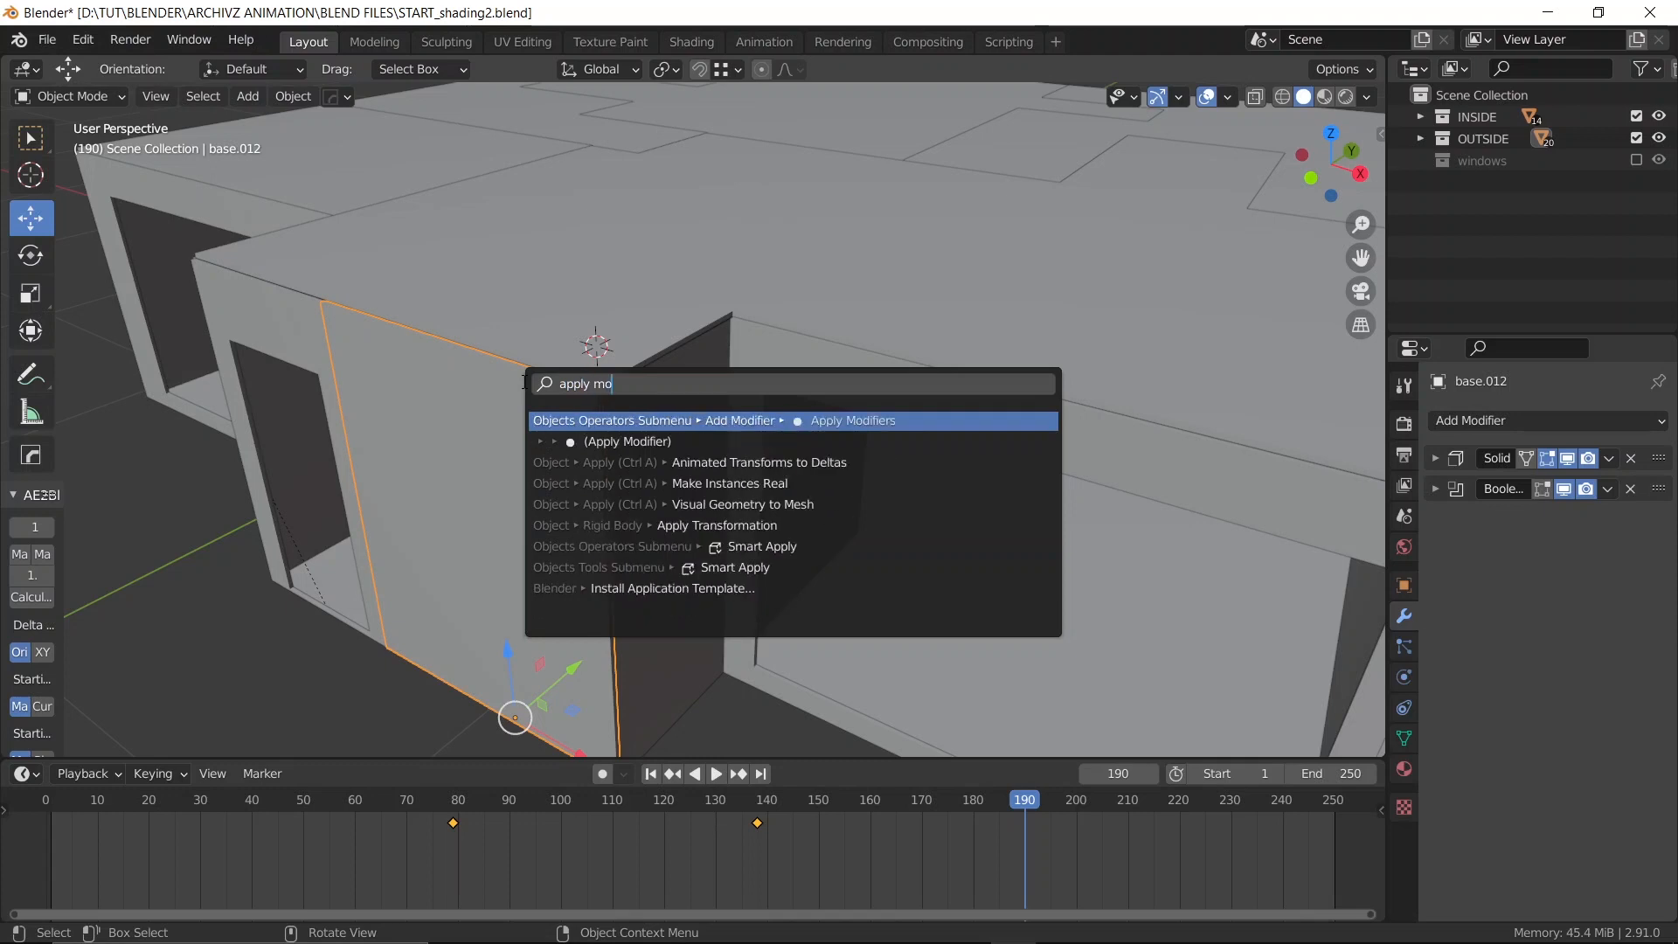
key(Escape)
Deselect the front wall and save the file
scroll(533, 462, down, 3)
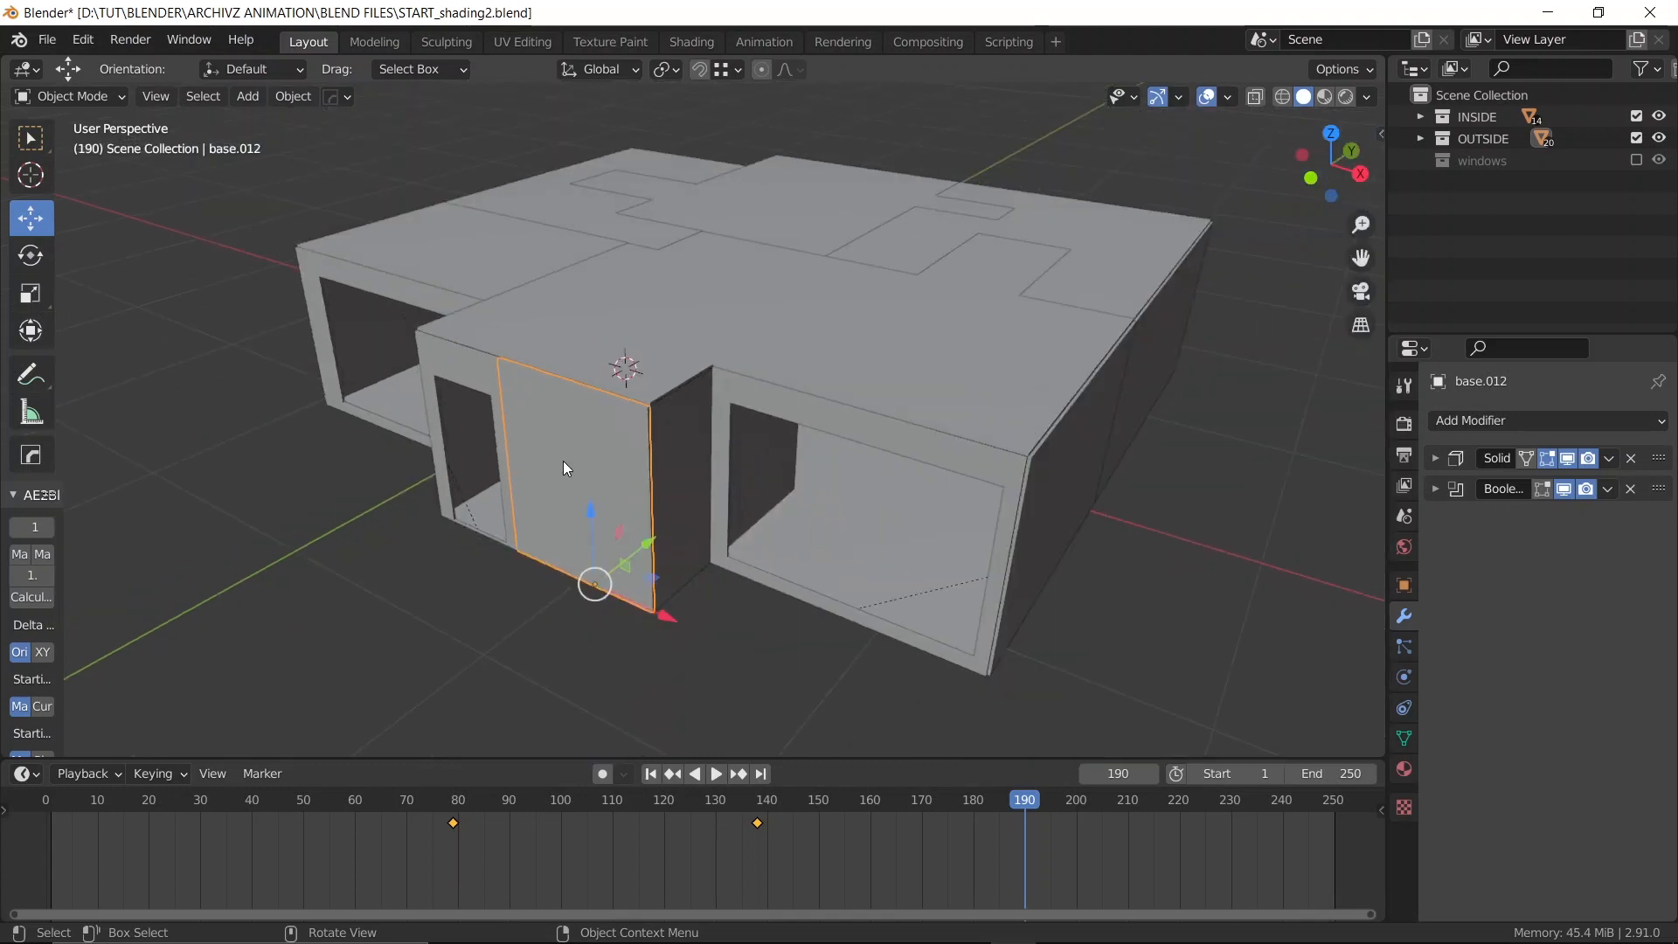
middle_drag(562, 460, 615, 433)
scroll(536, 328, up, 2)
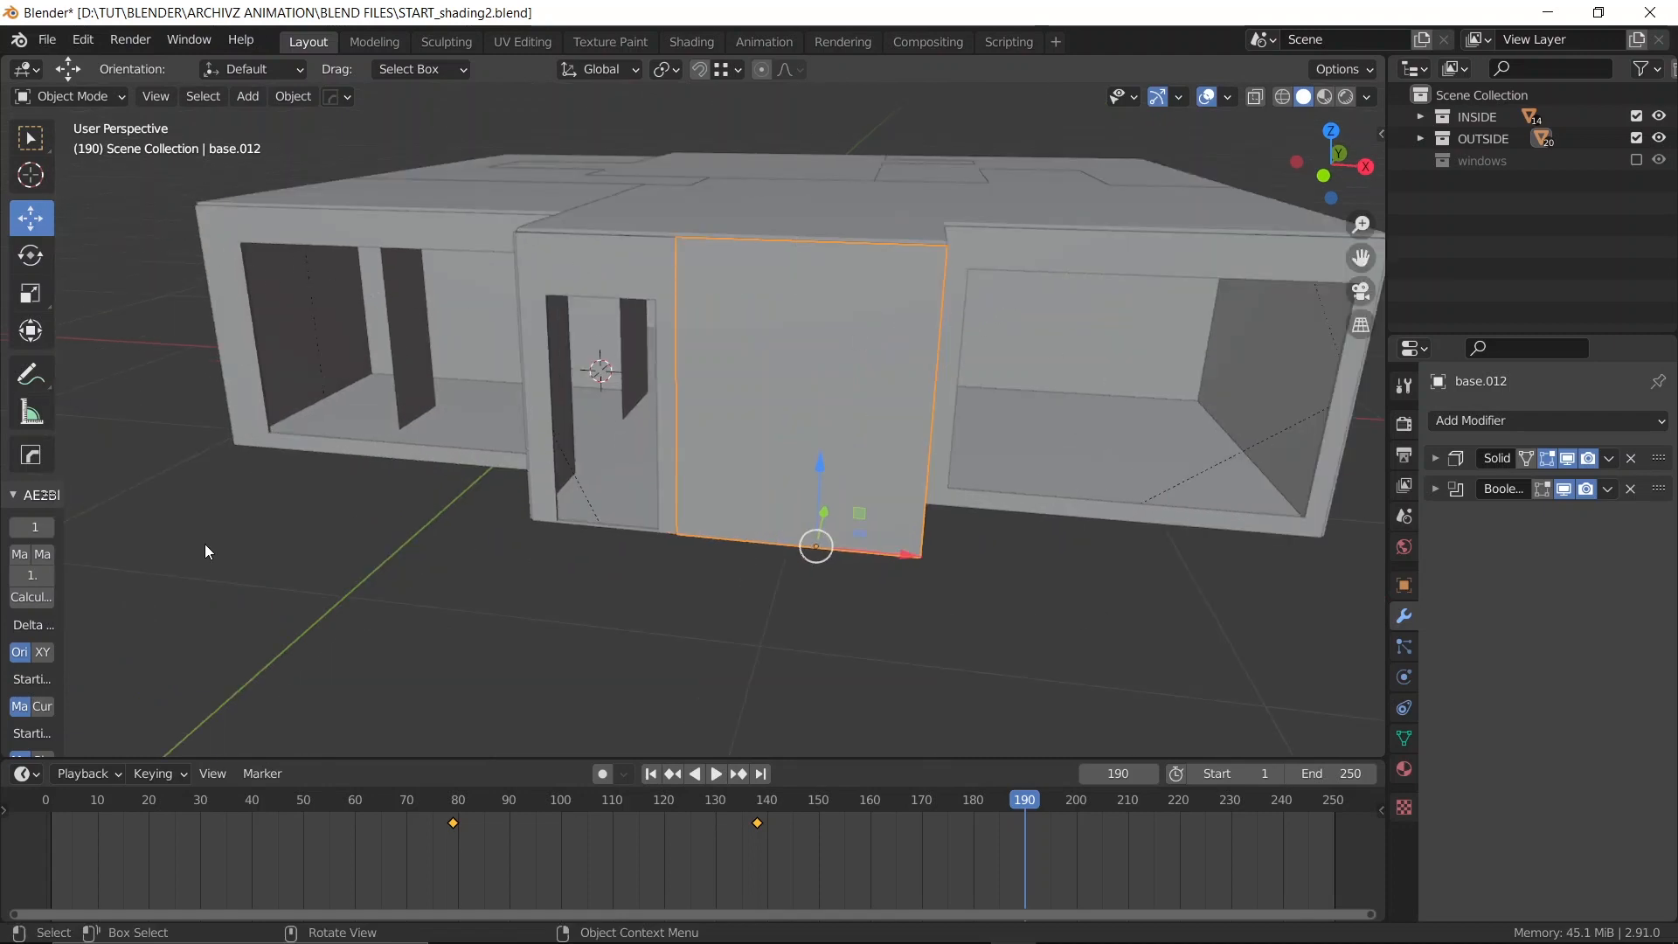
click(330, 594)
middle_drag(345, 558, 369, 526)
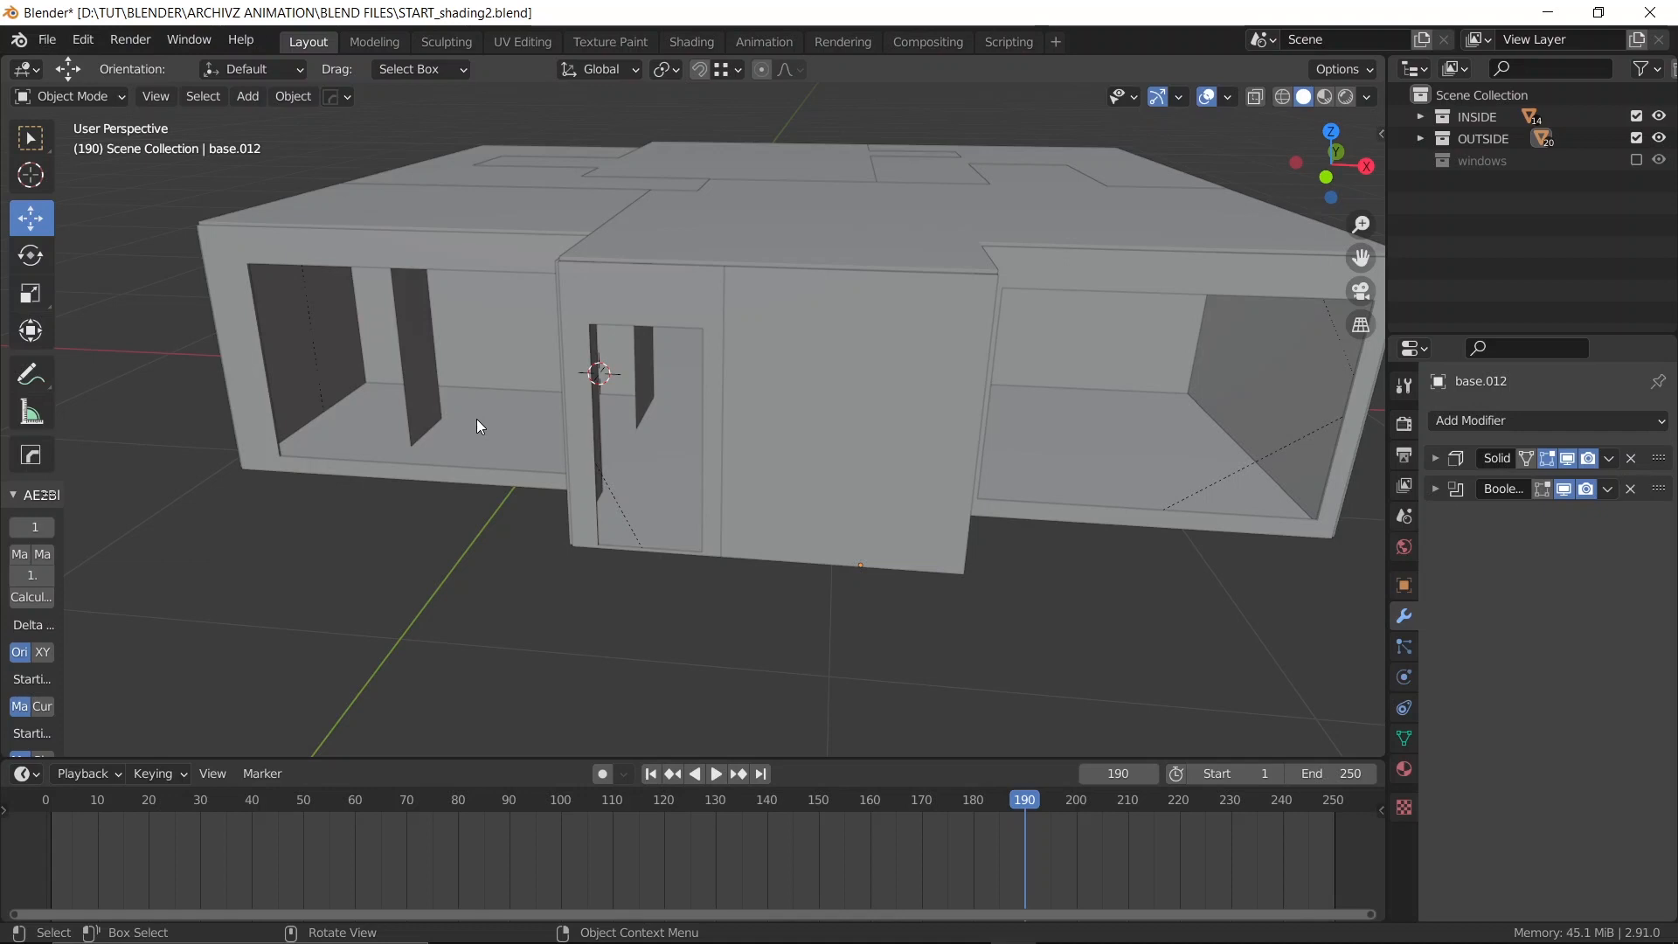
middle_drag(524, 411, 695, 367)
key(ctrl+s)
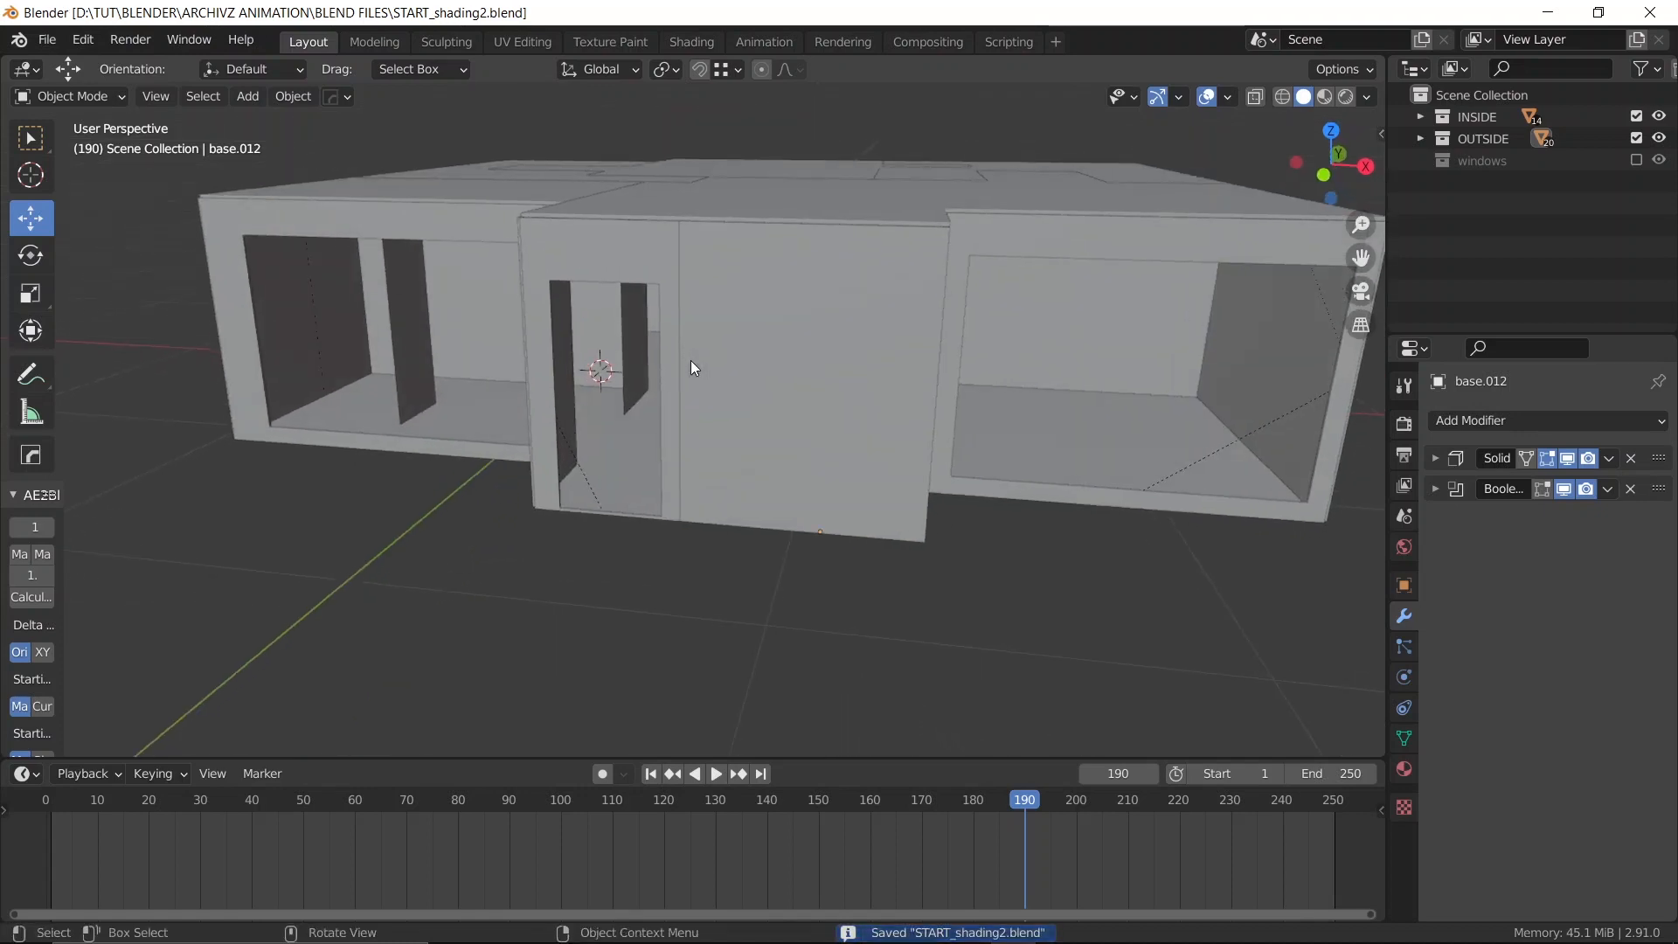
Duplicate the OUTSIDE collection and rename the copy OUTSIDE_backup
click(1486, 138)
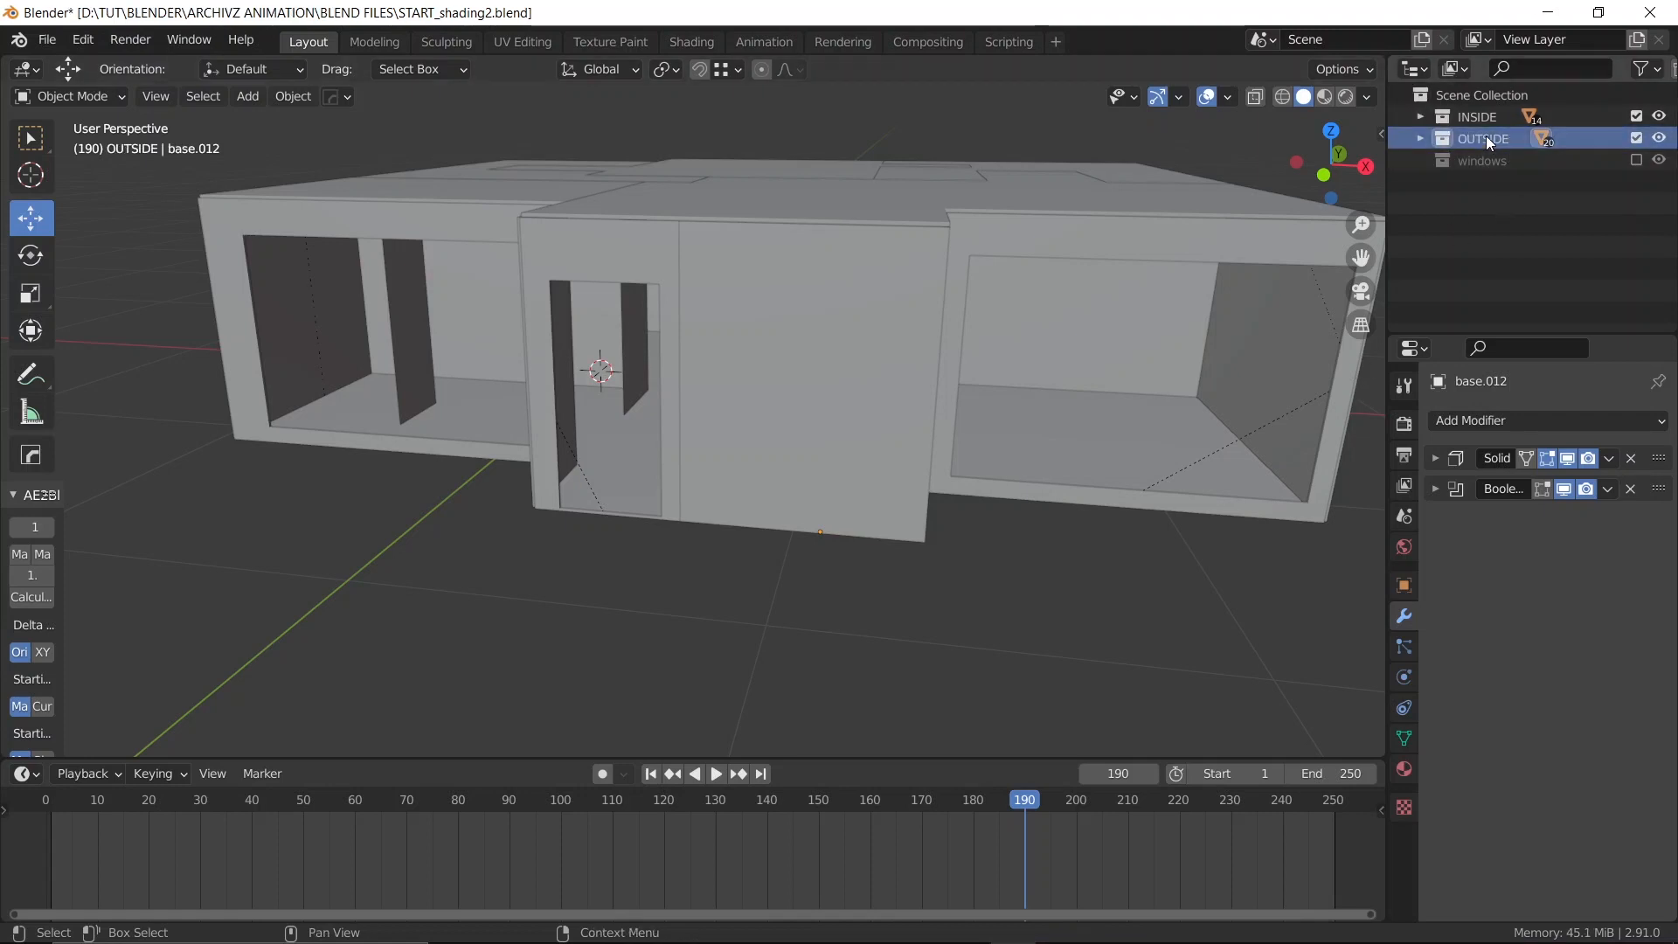
right_click(1485, 138)
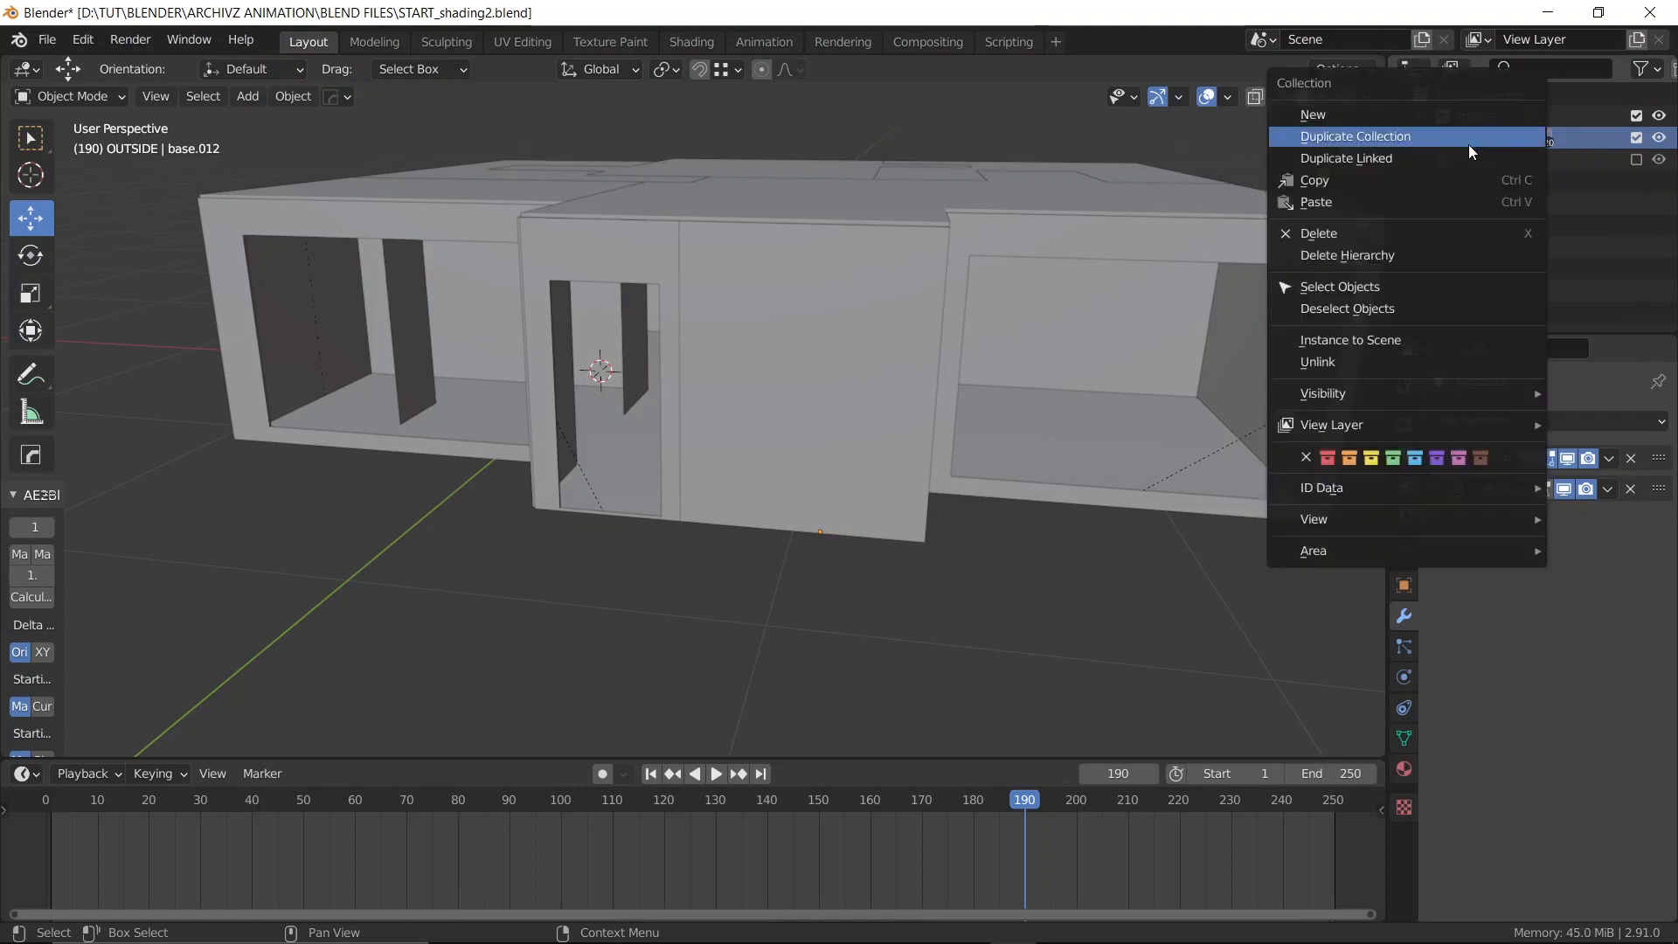
click(1468, 144)
double_click(1486, 158)
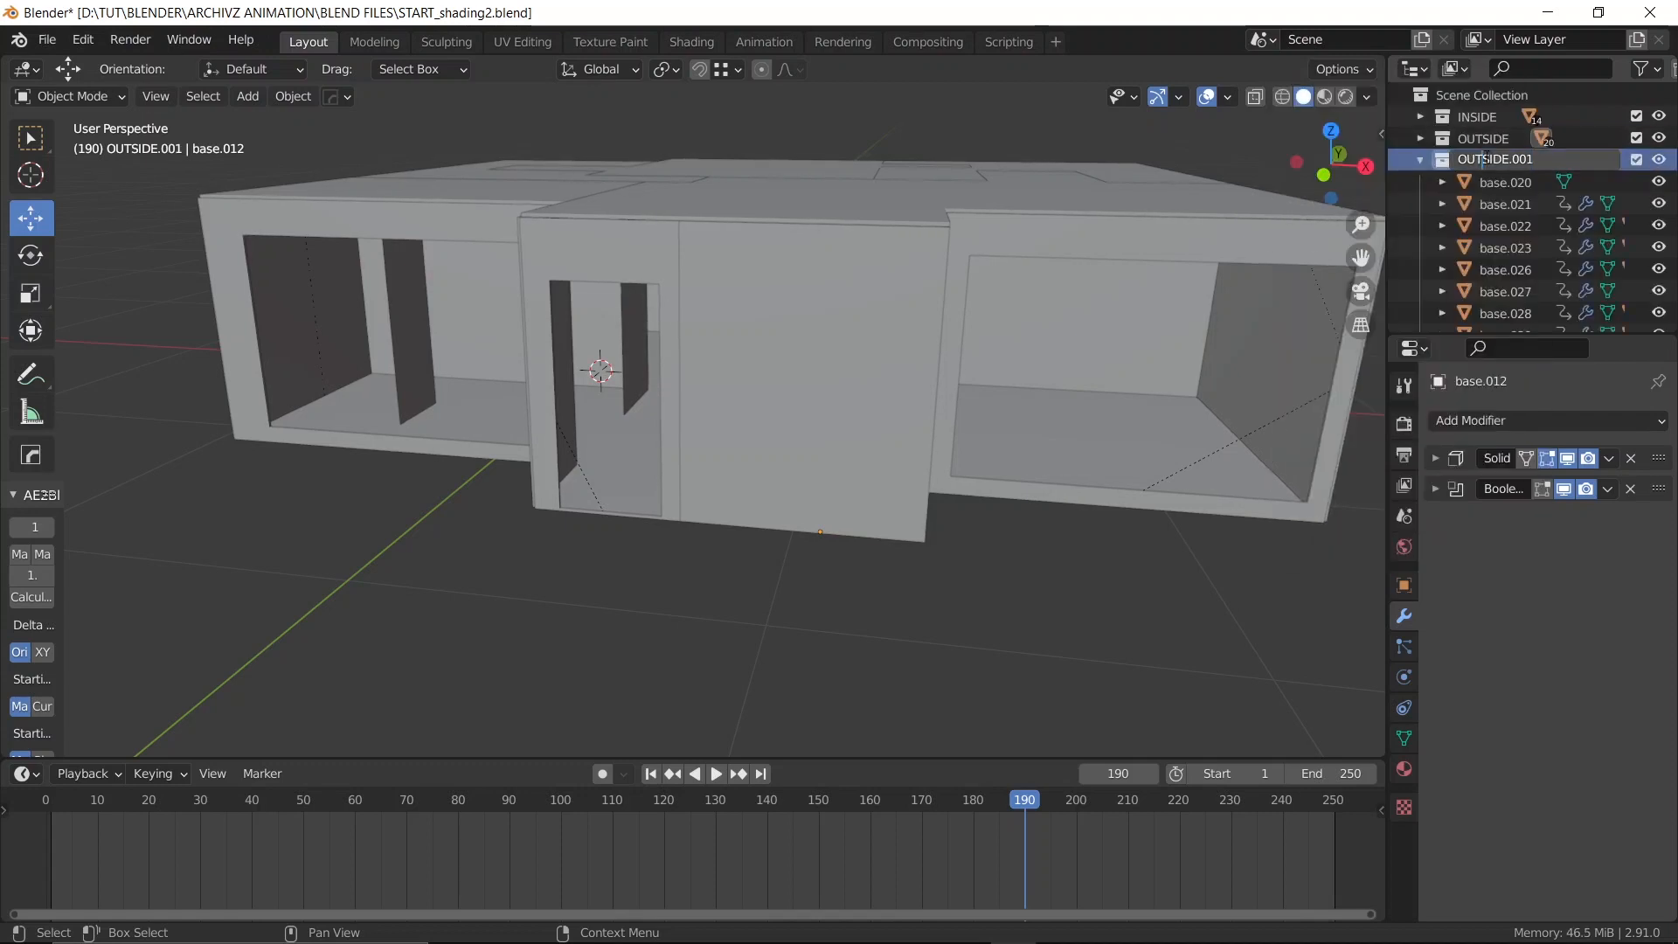
key(BackSpace)
key(BackSpace)
key(BackSpace)
key(BackSpace)
text(_backup)
key(Return)
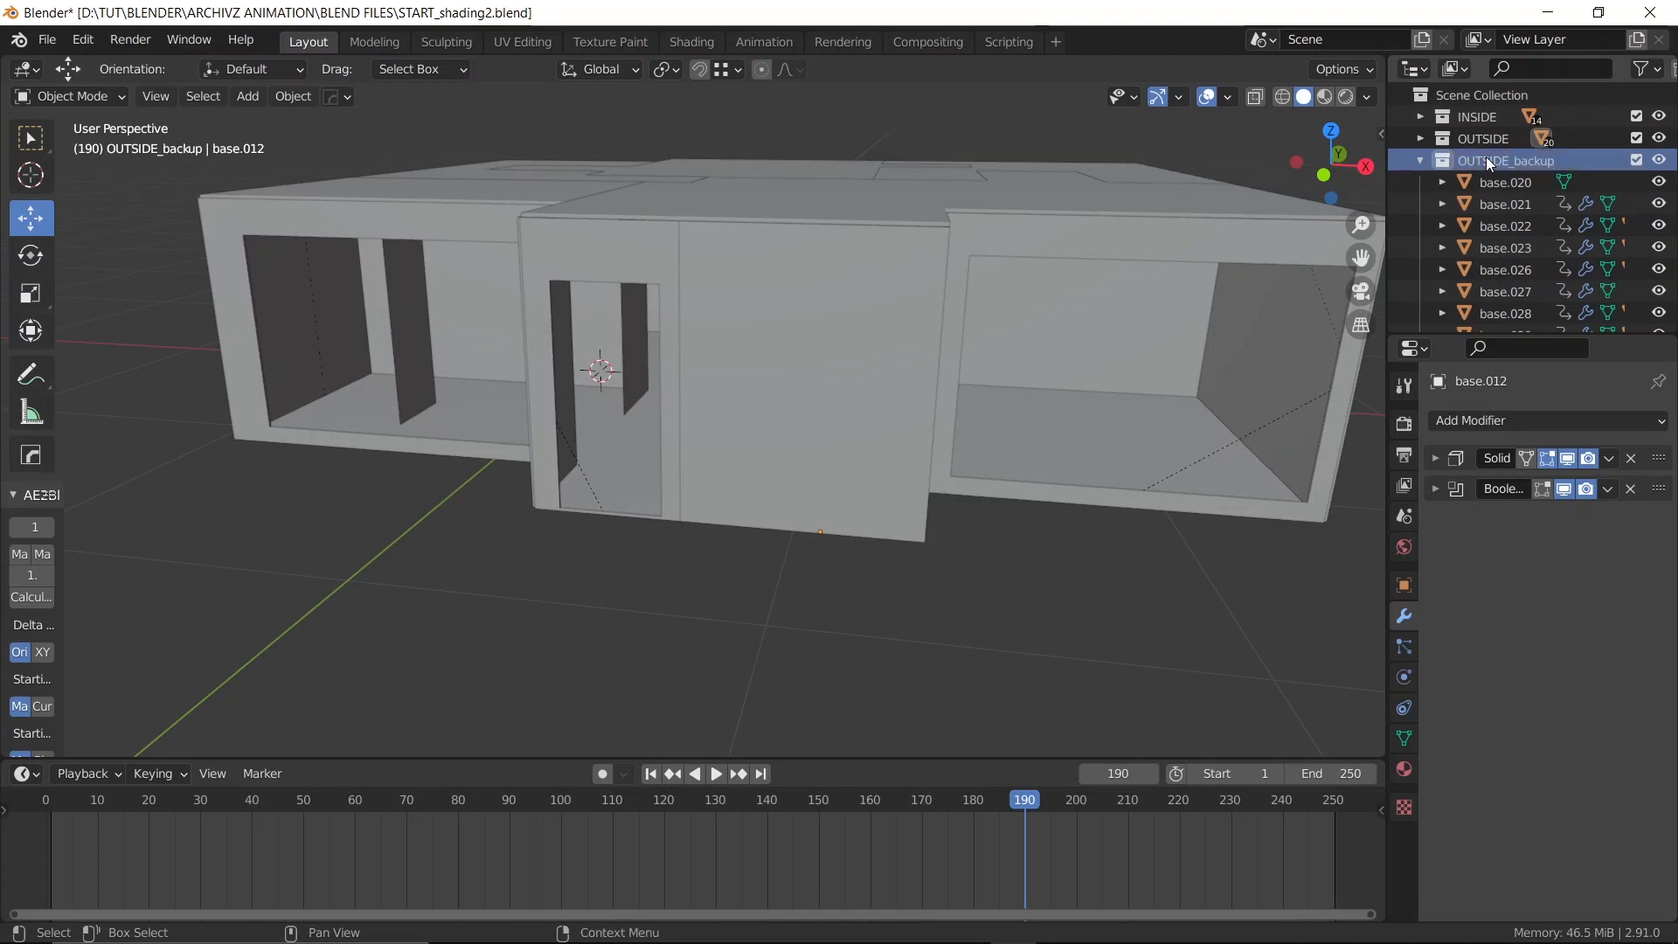
Collapse the OUTSIDE_backup collection, exclude it from the view layer, and save the file
click(1420, 159)
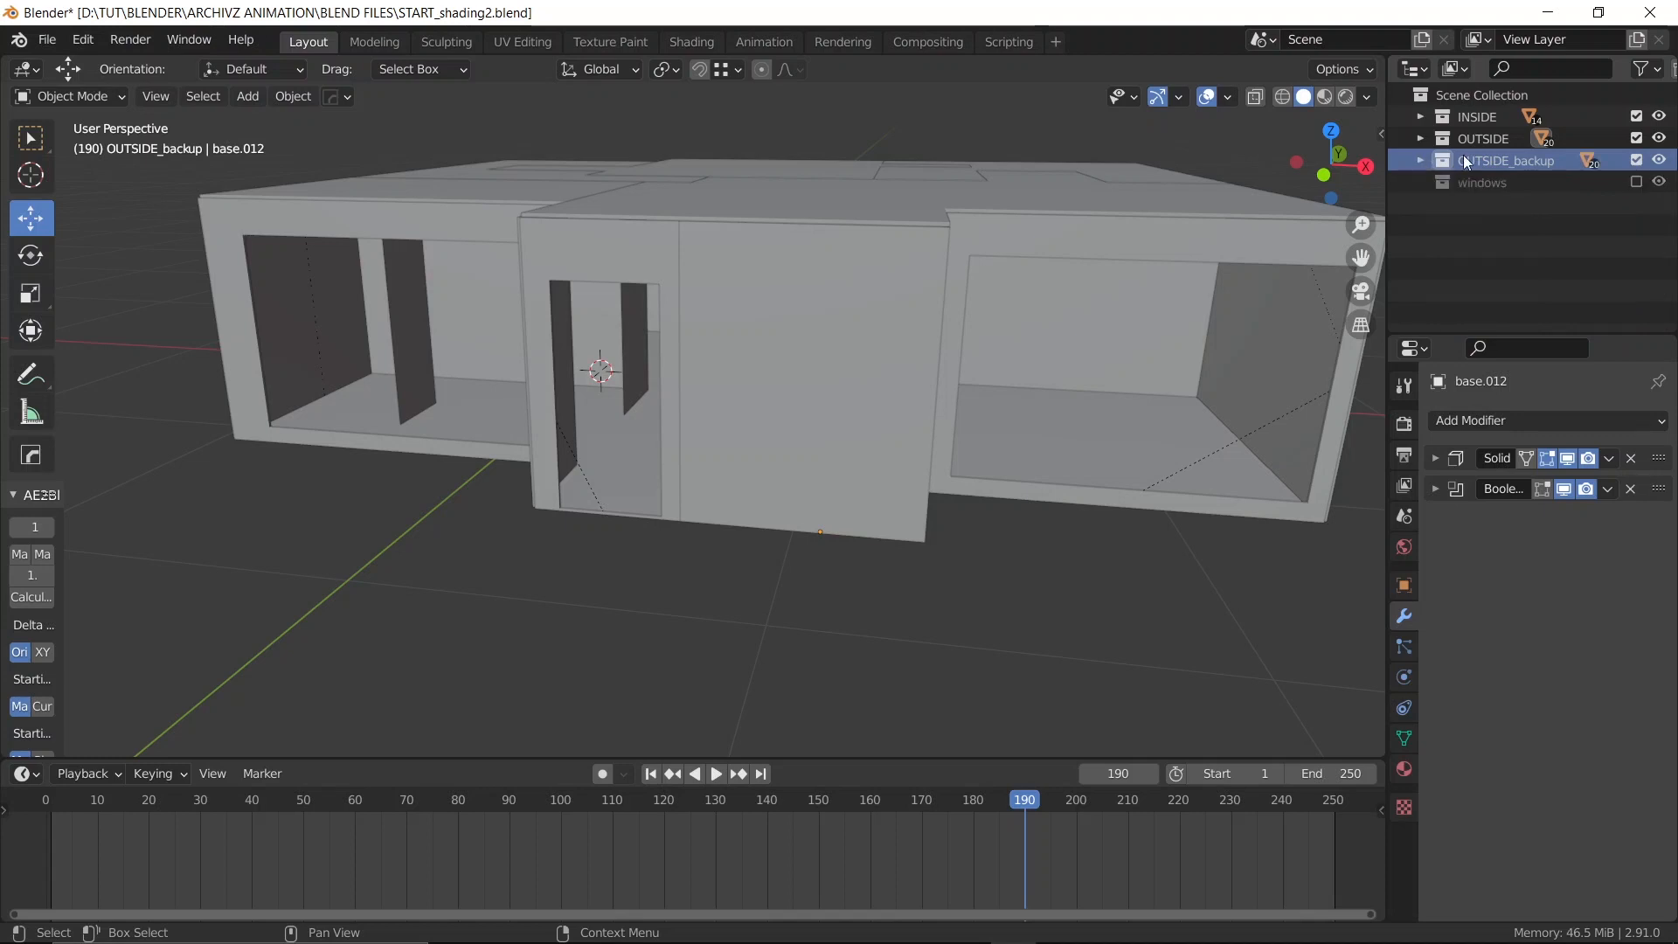
click(1635, 160)
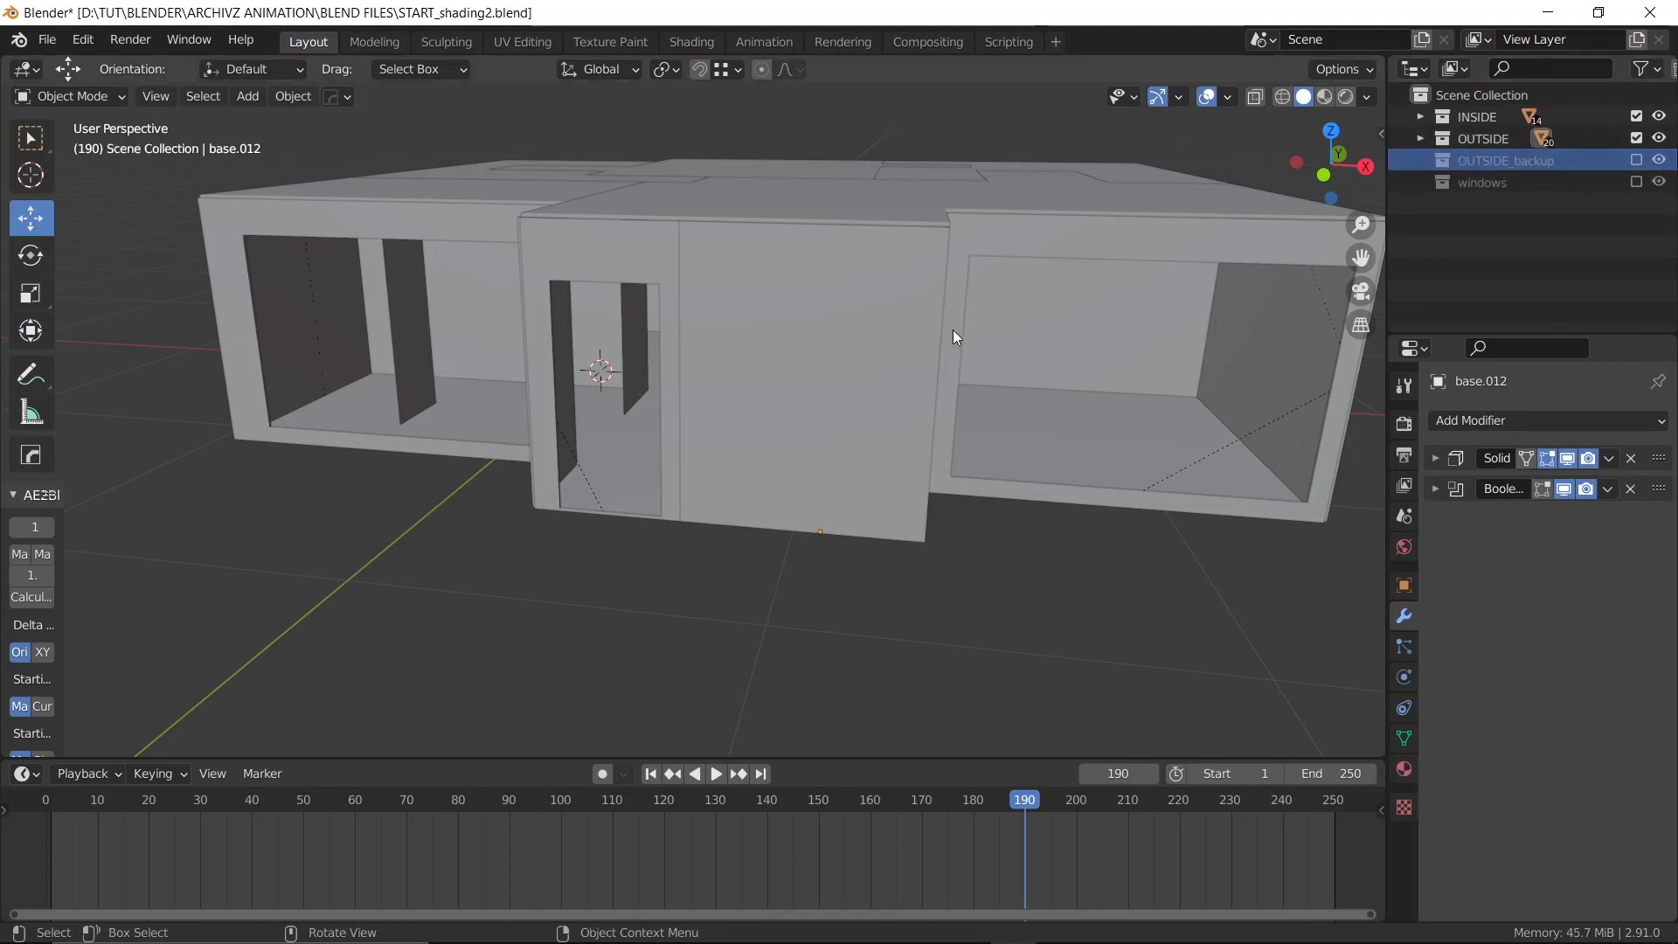
key(ctrl+s)
middle_drag(683, 344, 762, 374)
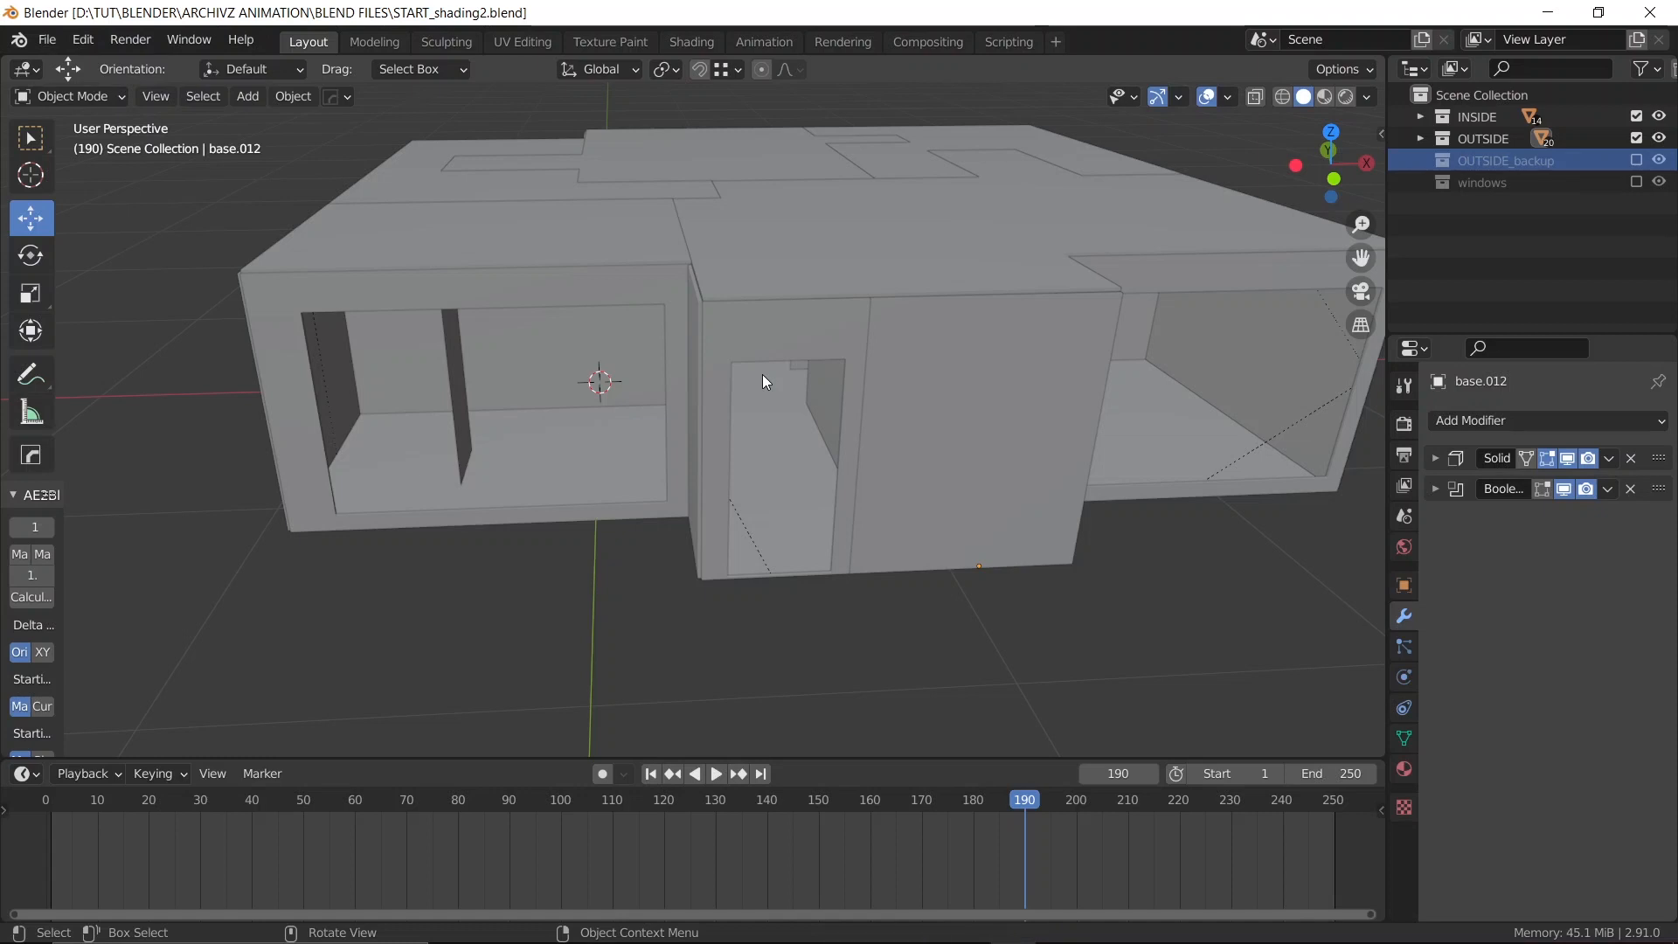
middle_drag(762, 374, 696, 385)
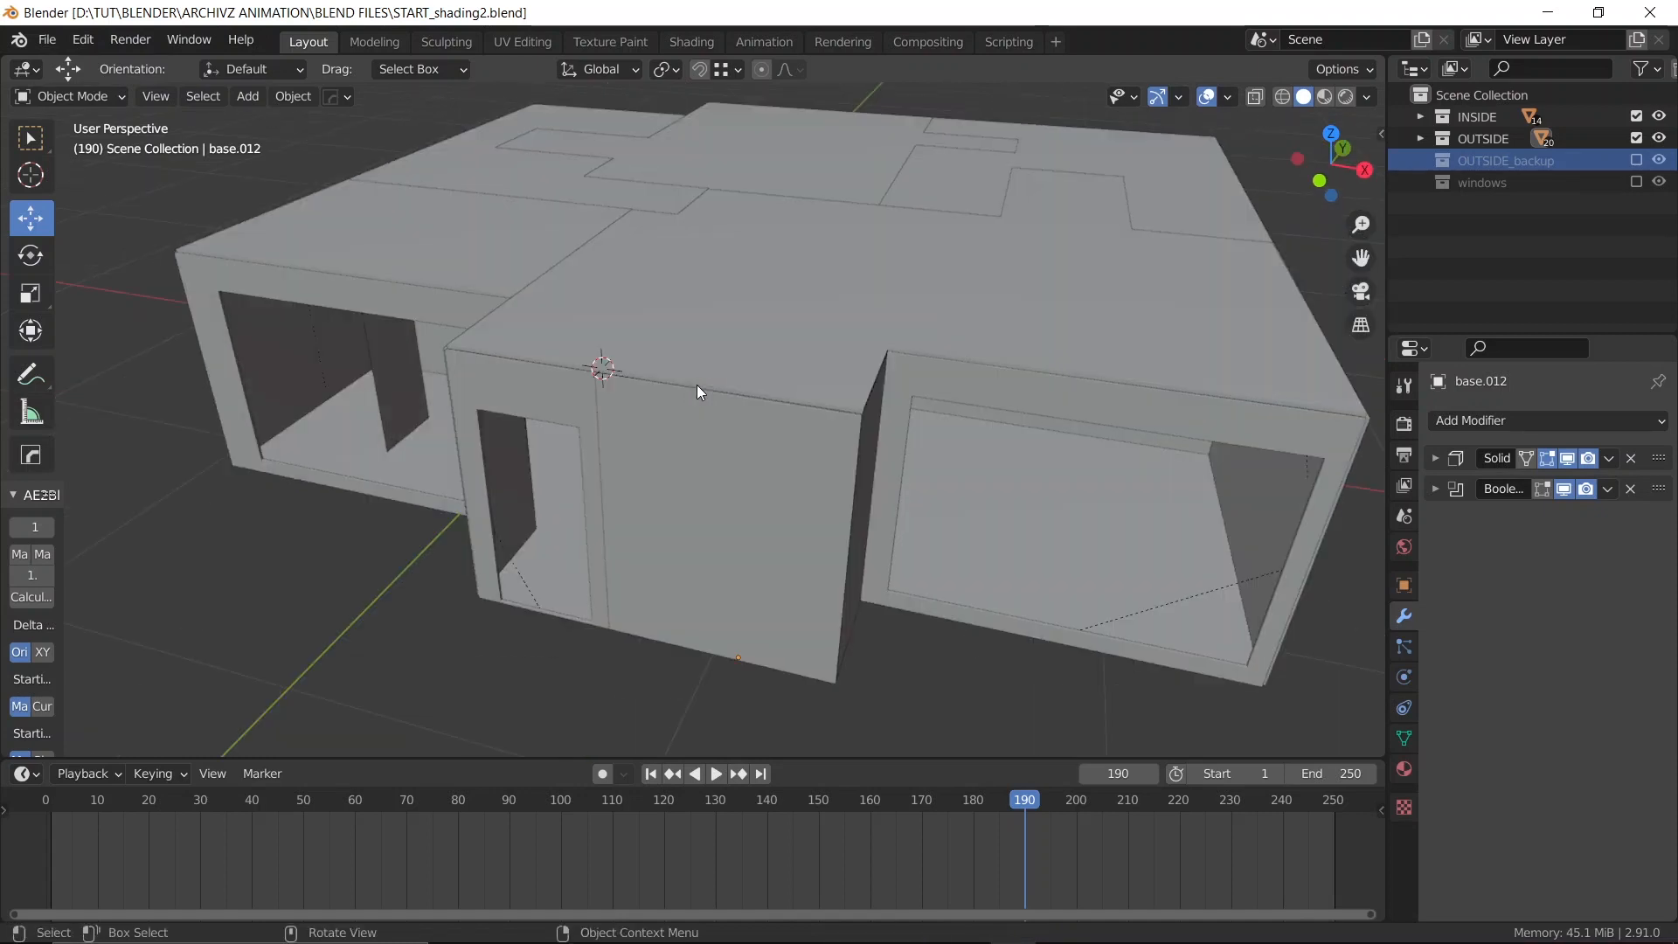
key(ctrl+shift+s)
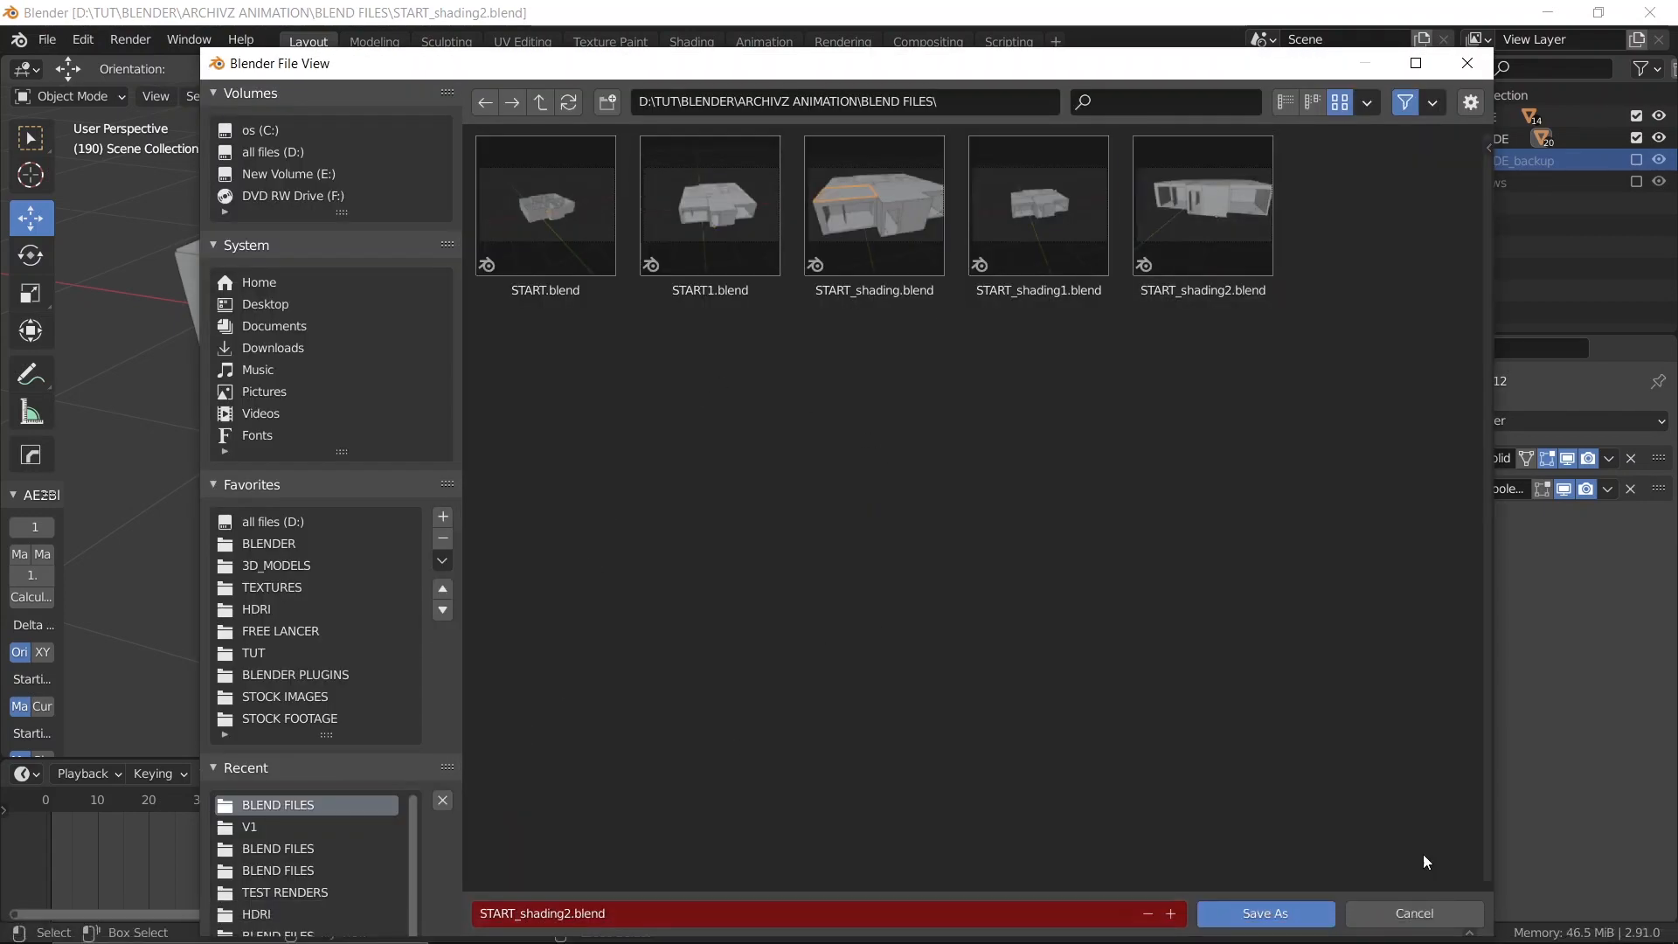
click(1414, 913)
Apply the Solidify modifier on the solid front wall beside the doorway
middle_drag(642, 447, 724, 364)
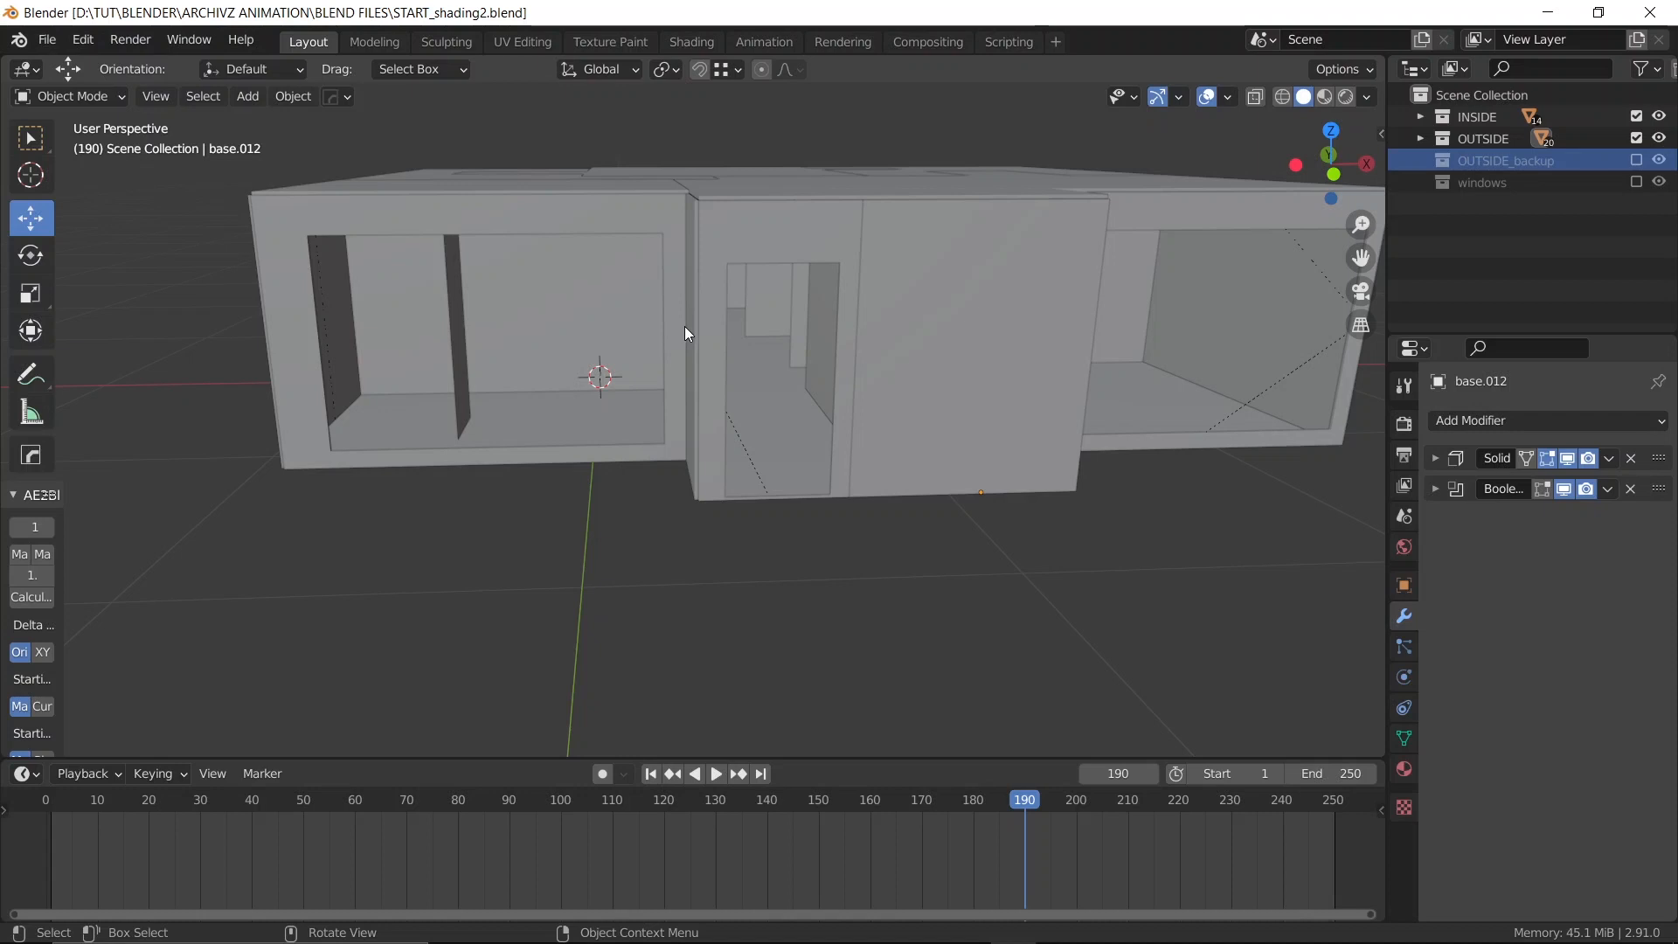
middle_drag(684, 327, 669, 376)
middle_drag(767, 295, 669, 426)
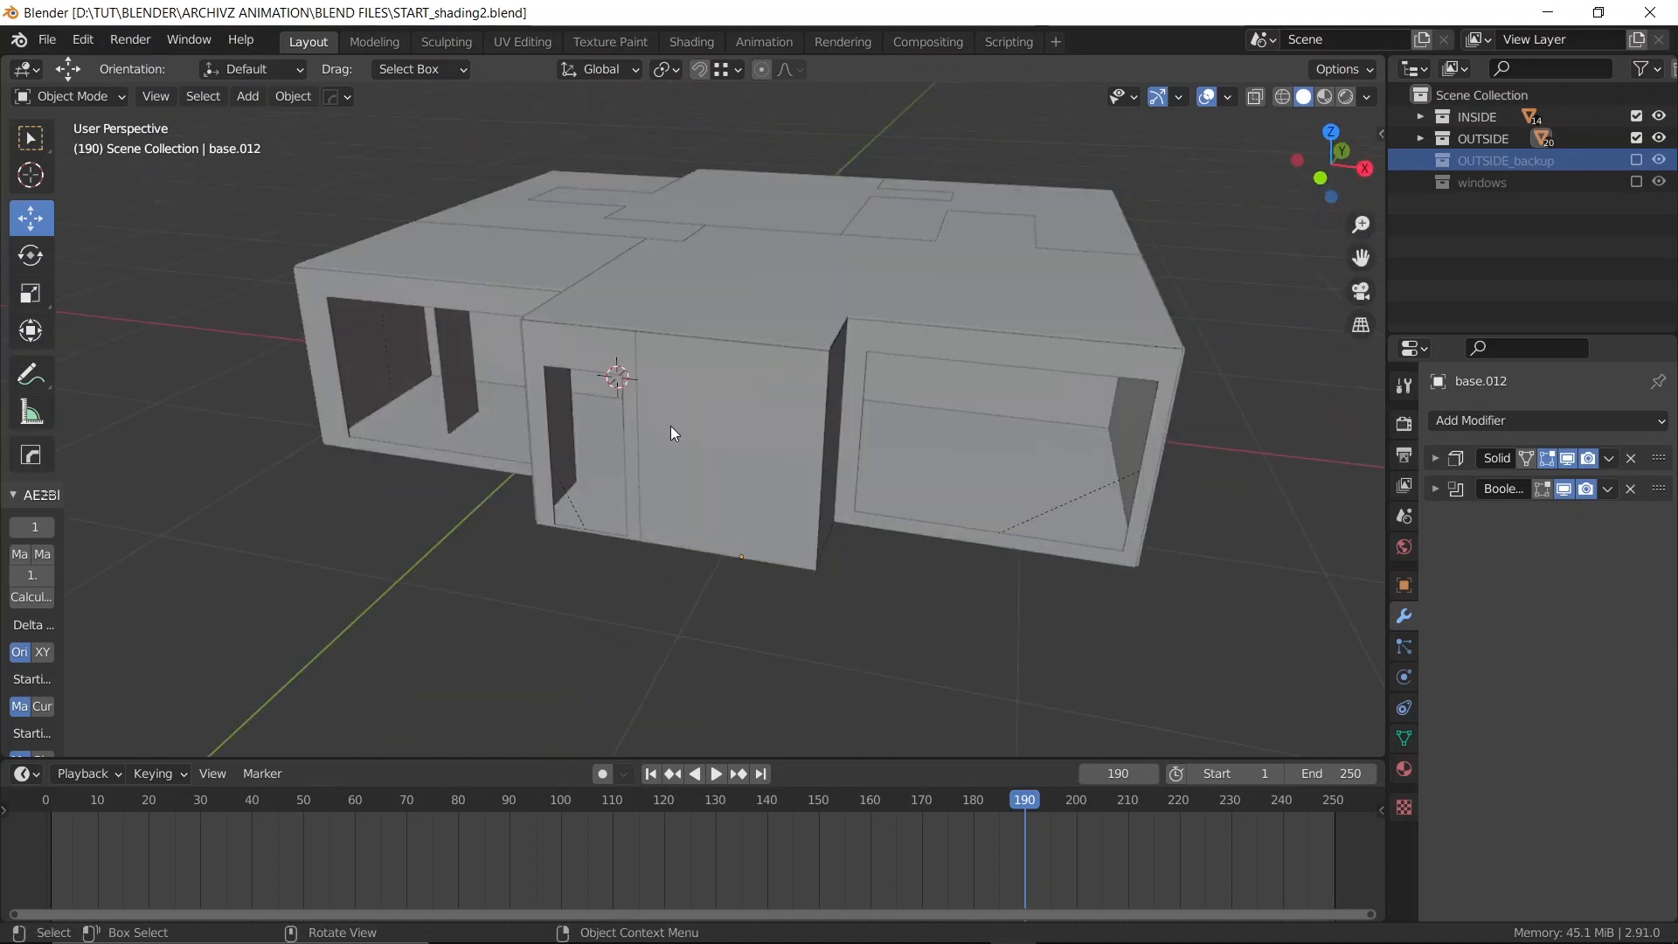
click(703, 416)
key(KP_Decimal)
middle_drag(782, 406, 647, 378)
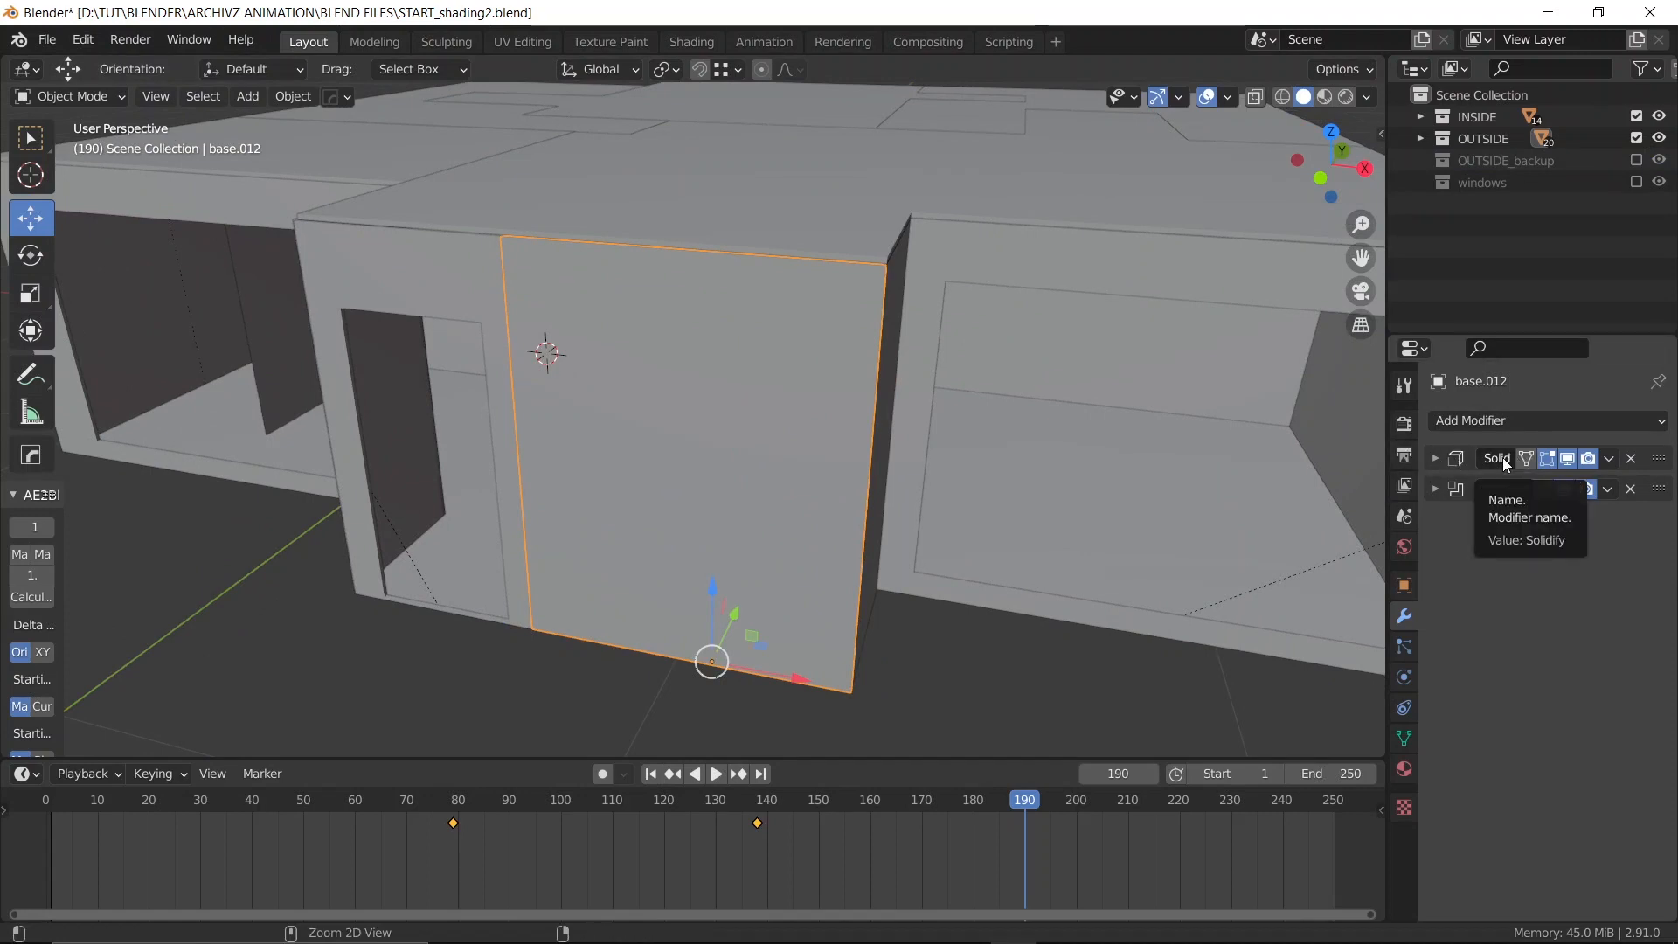
key(ctrl+a)
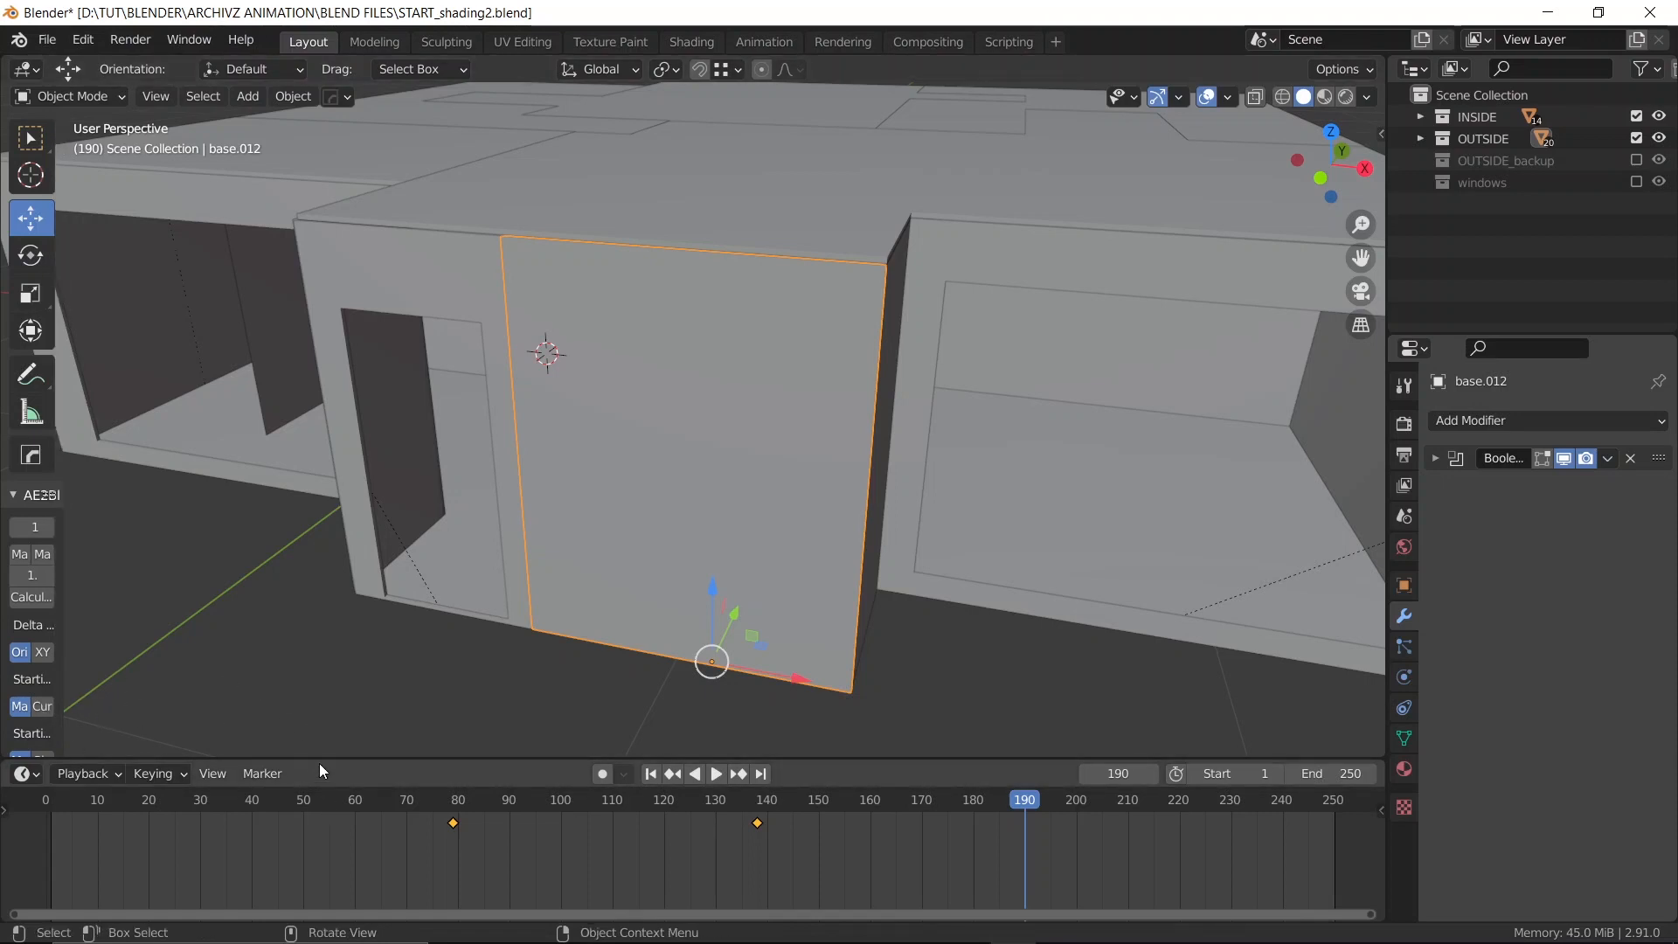
Reduce the timeline's height to enlarge the 3D viewport
drag(318, 759, 312, 832)
scroll(276, 693, down, 6)
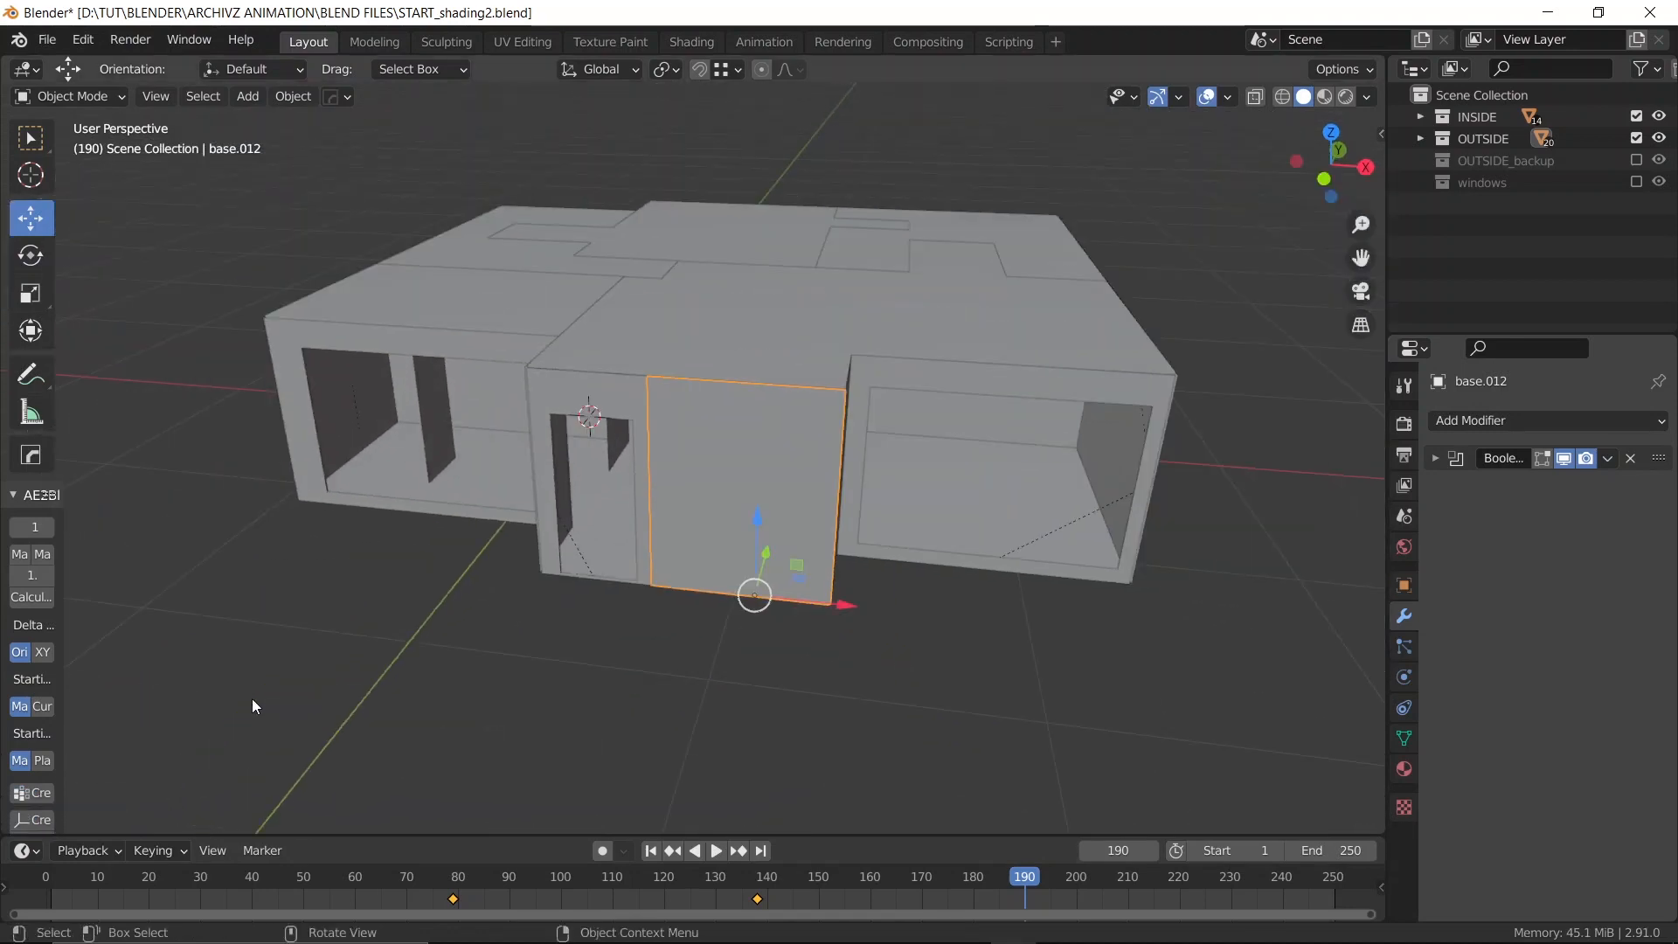
Turn on the Screencast Keys display and hide the sidebar again
middle_drag(254, 706, 349, 703)
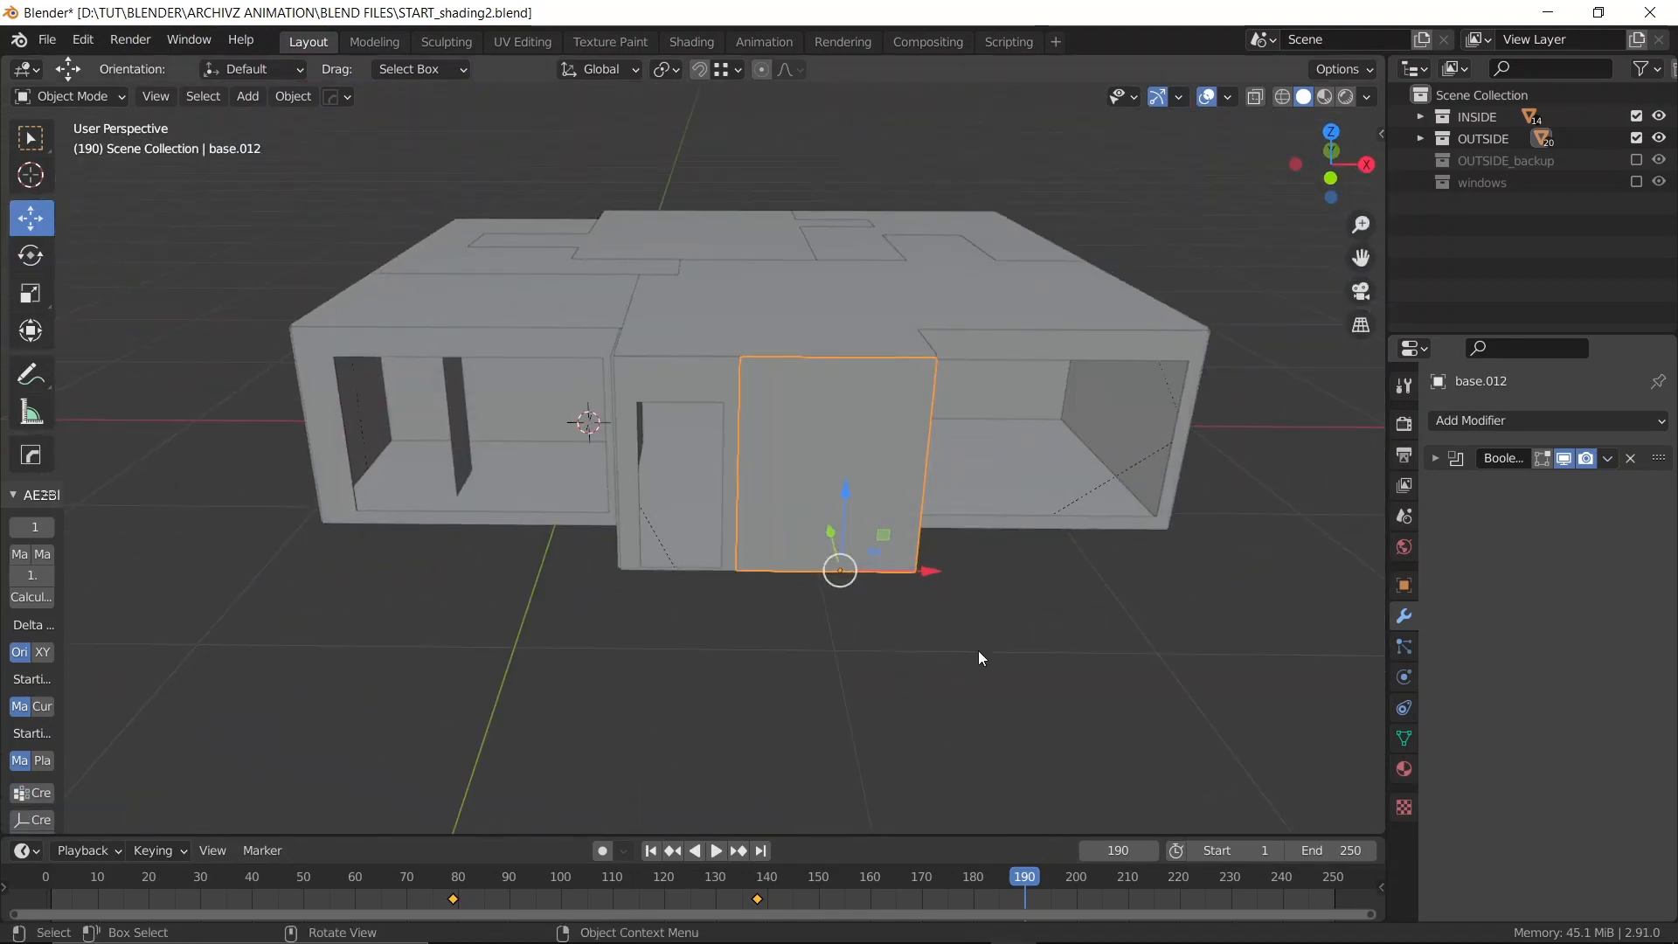
key(n)
click(1373, 490)
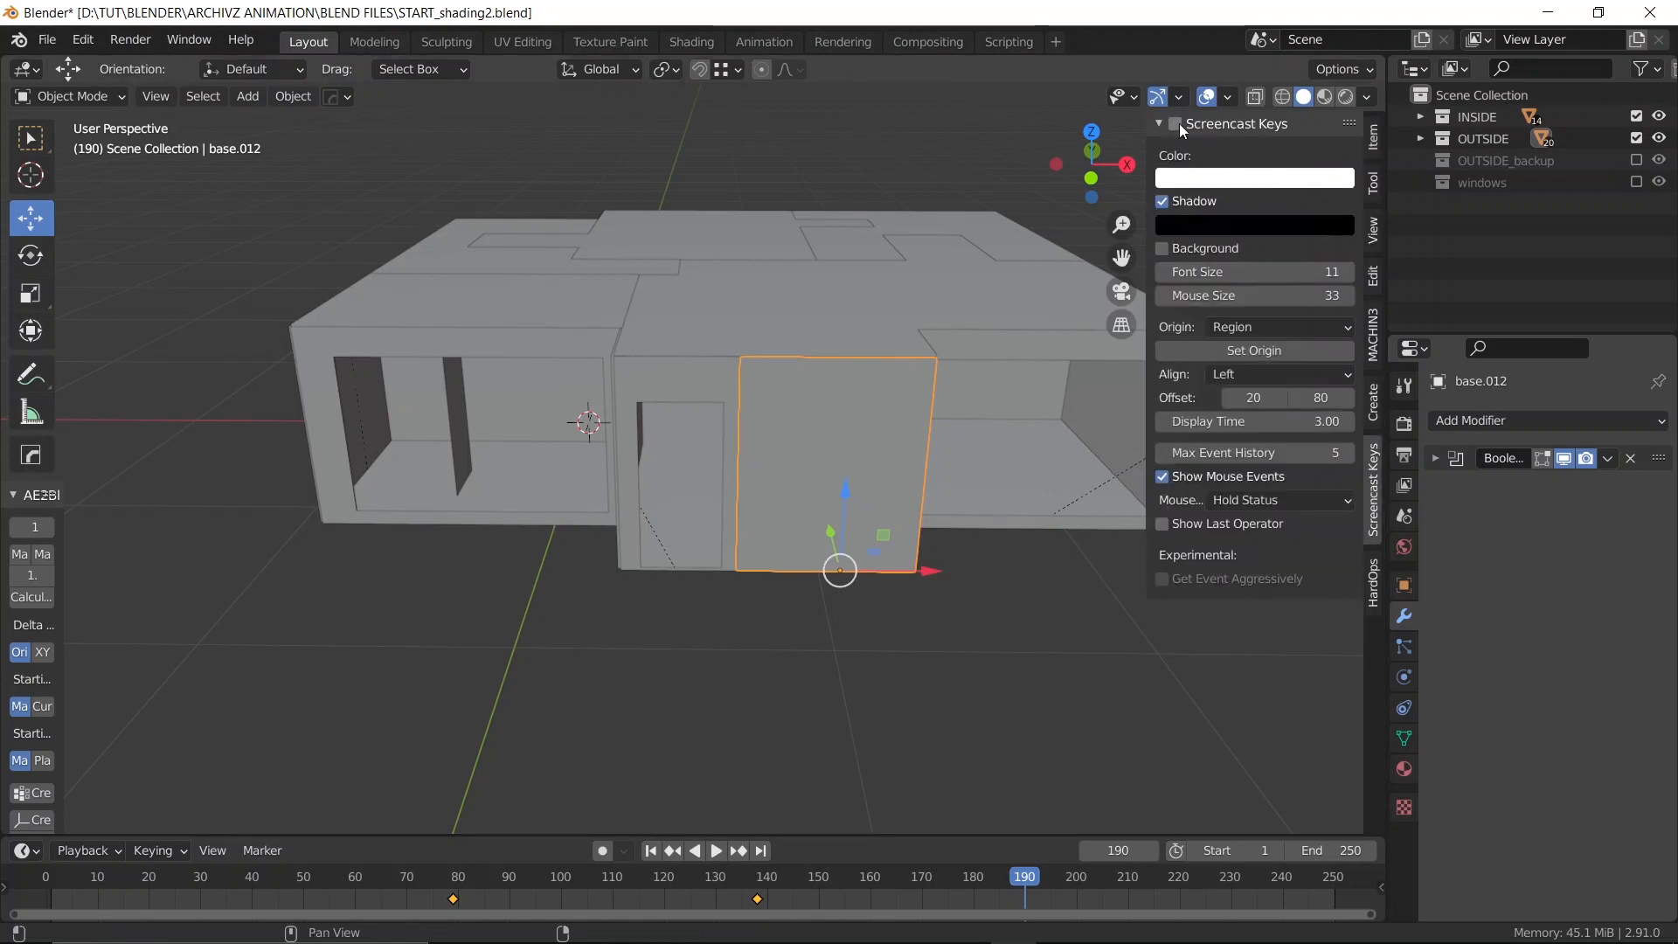
click(1175, 123)
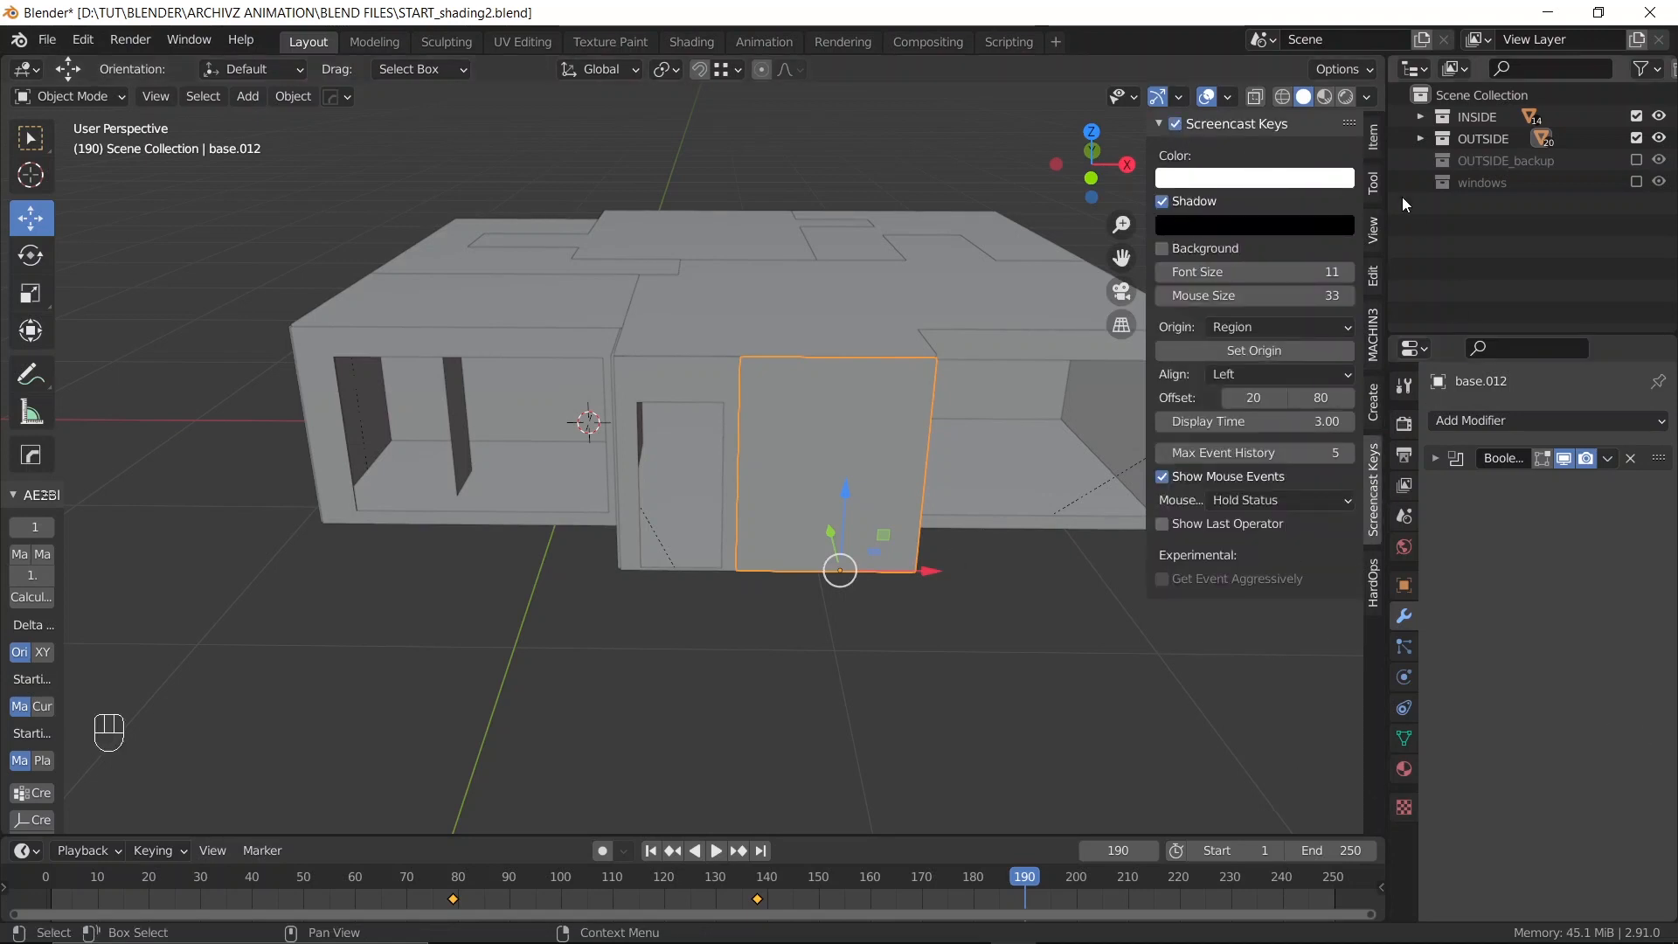
click(1373, 137)
middle_drag(385, 811, 688, 744)
key(n)
Enable the Solidify modifier in viewport and render on the side wall adjoining the solid front wall, and save the file
middle_drag(750, 684, 82, 788)
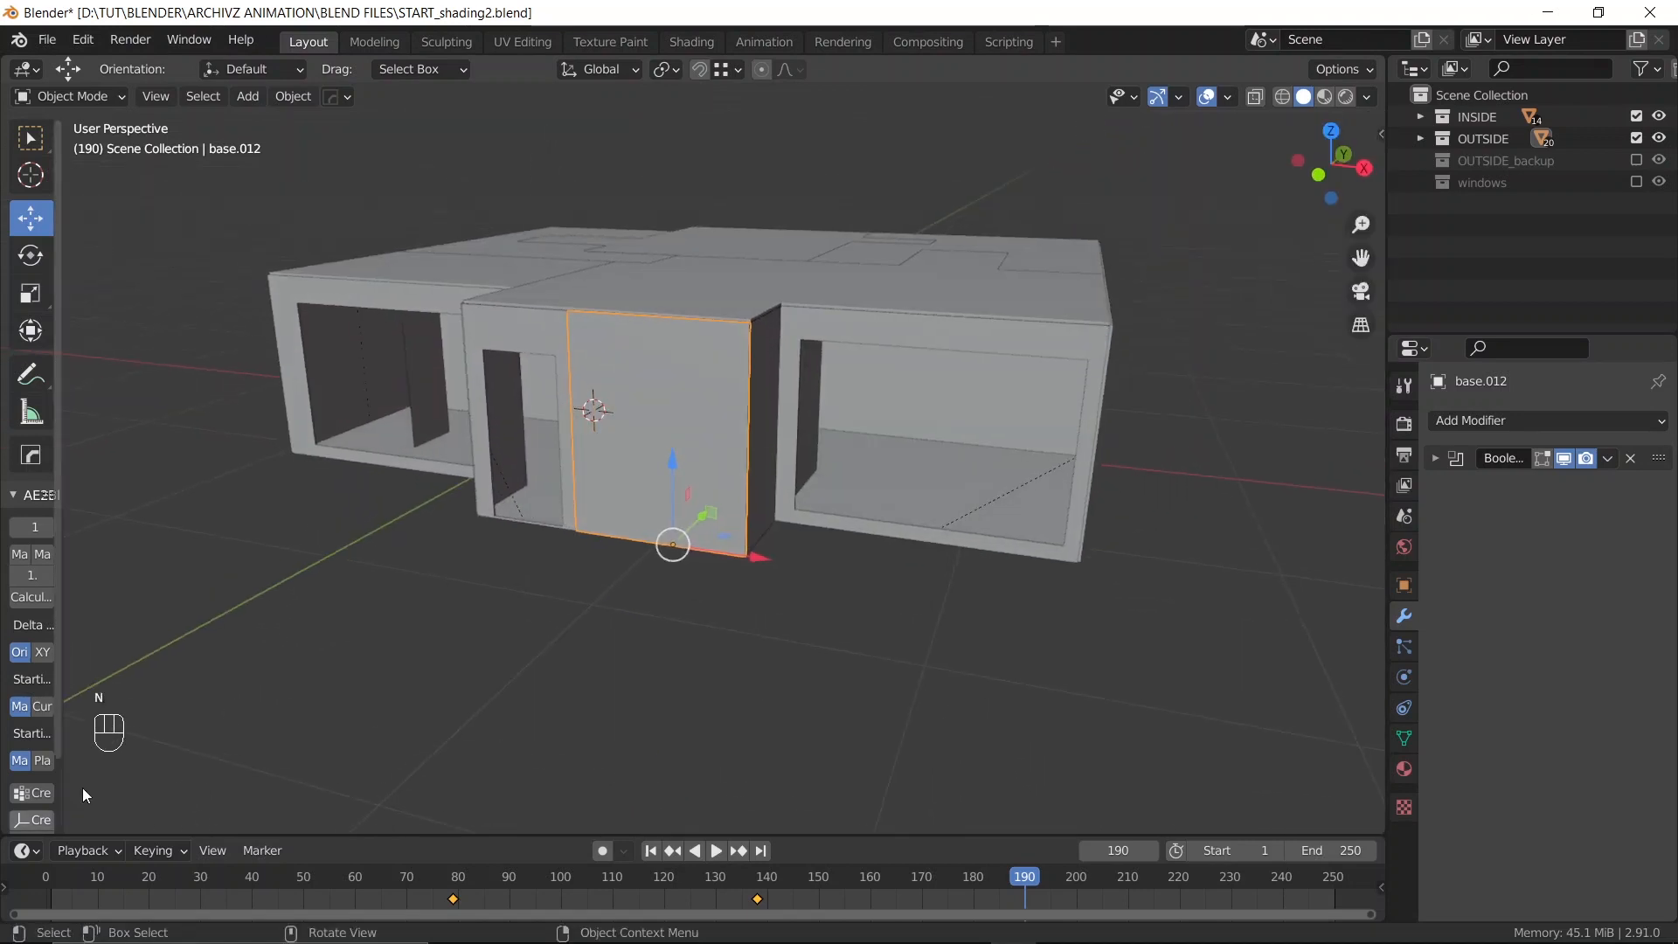
key(KP_Decimal)
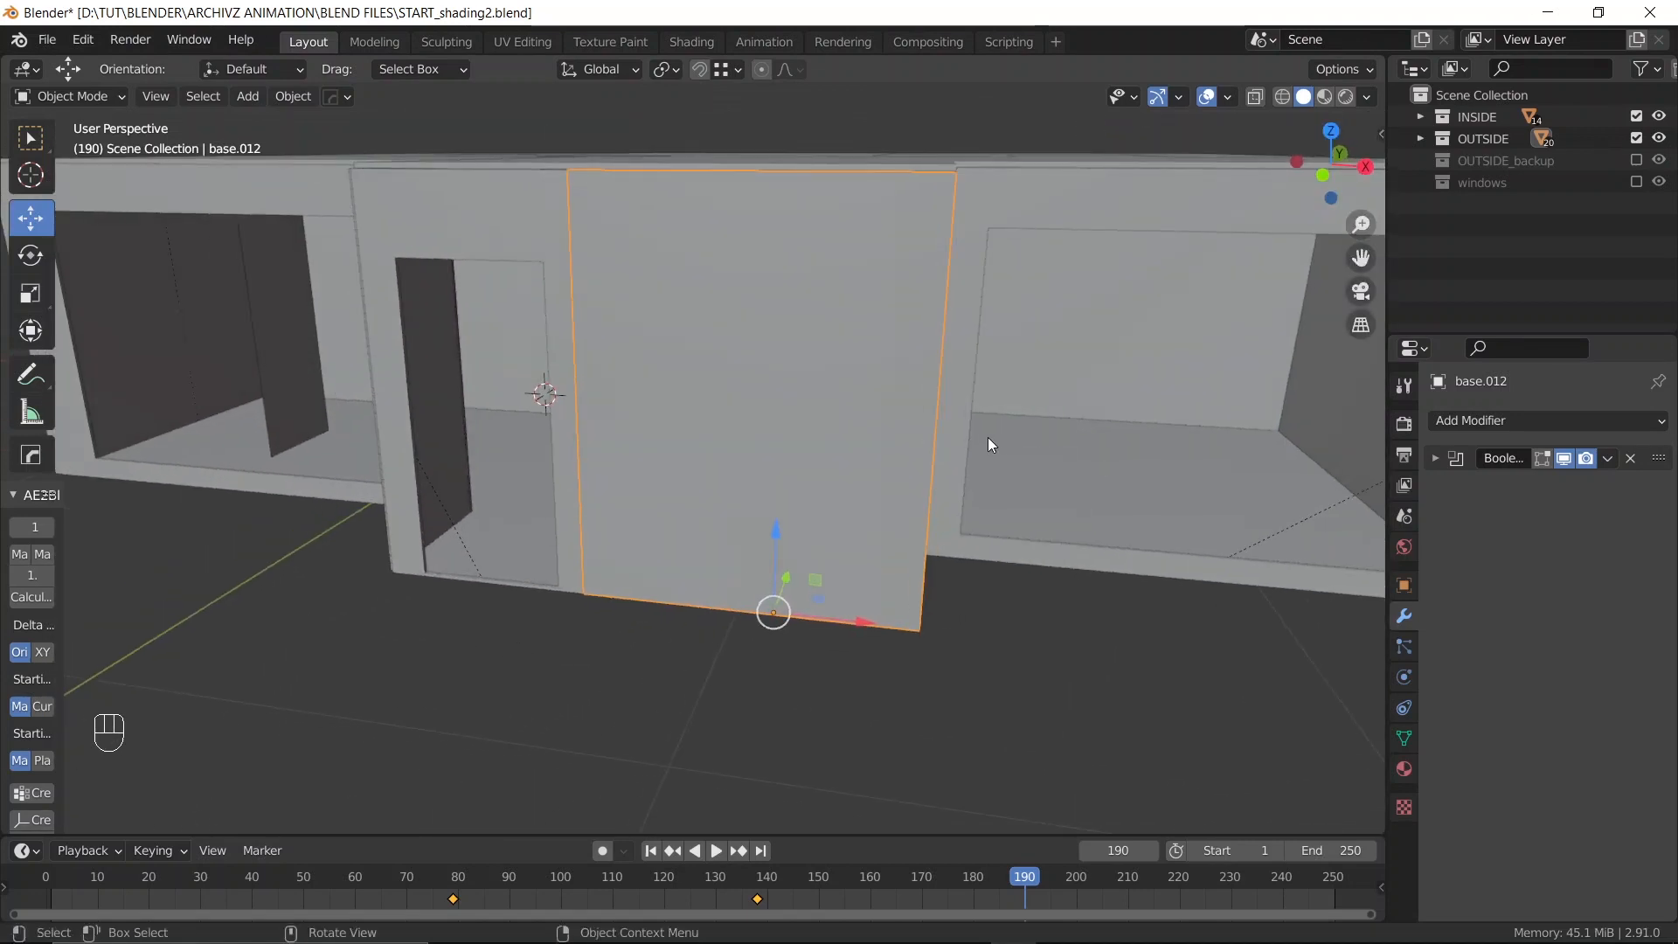
scroll(987, 441, down, 4)
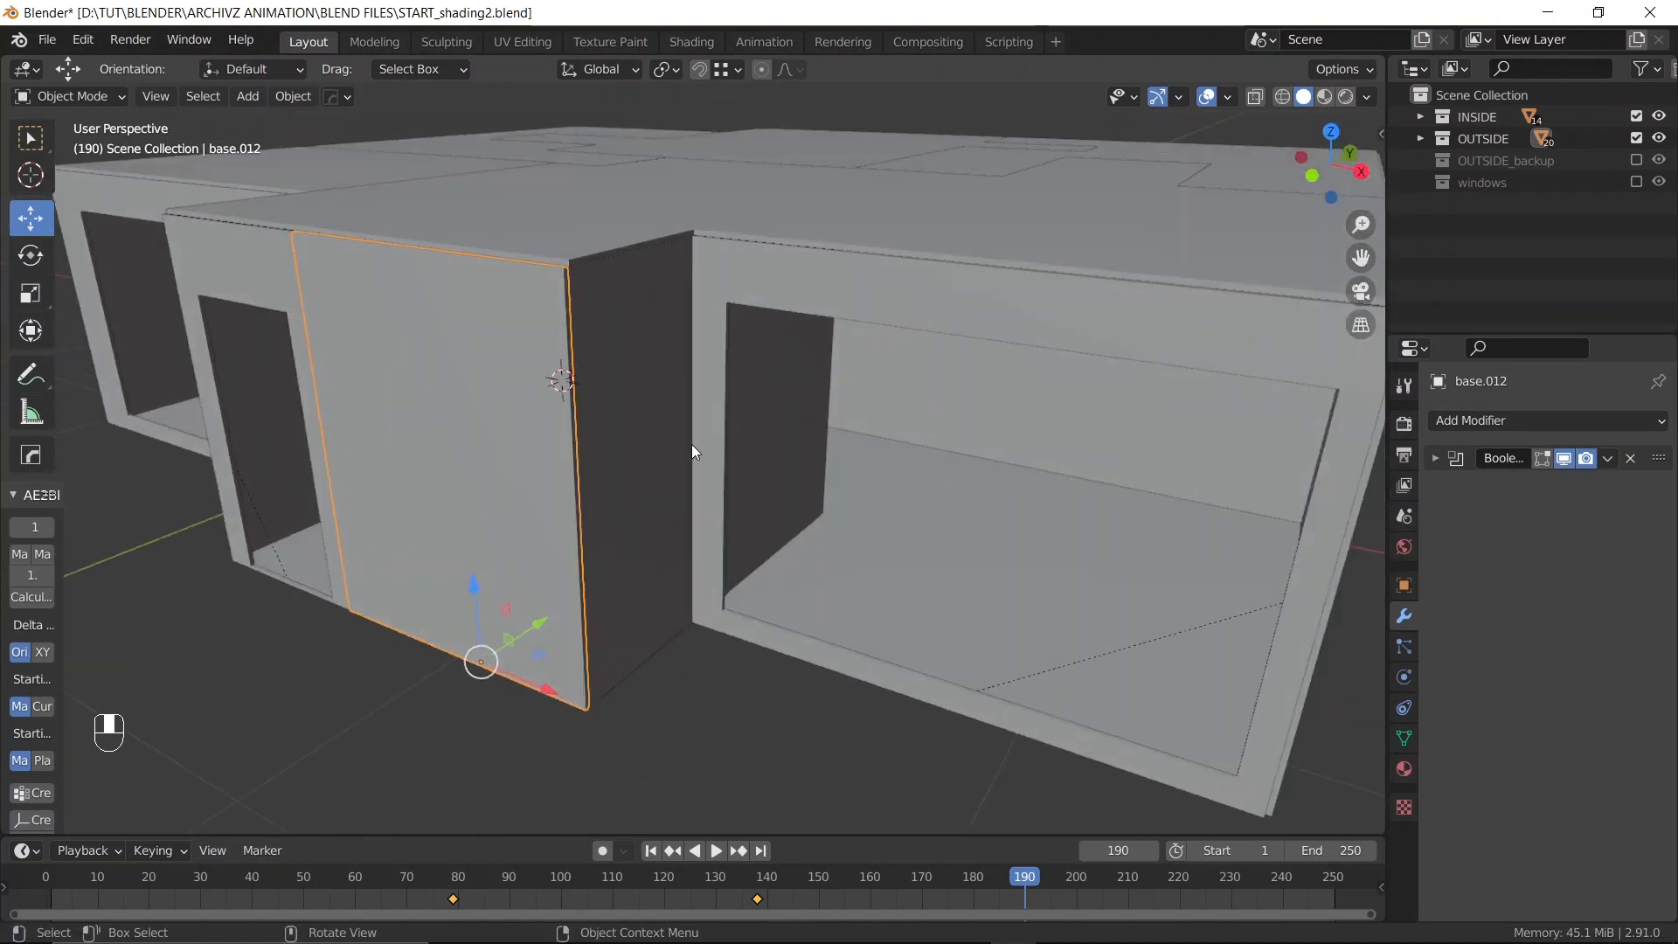
click(632, 367)
scroll(577, 404, up, 3)
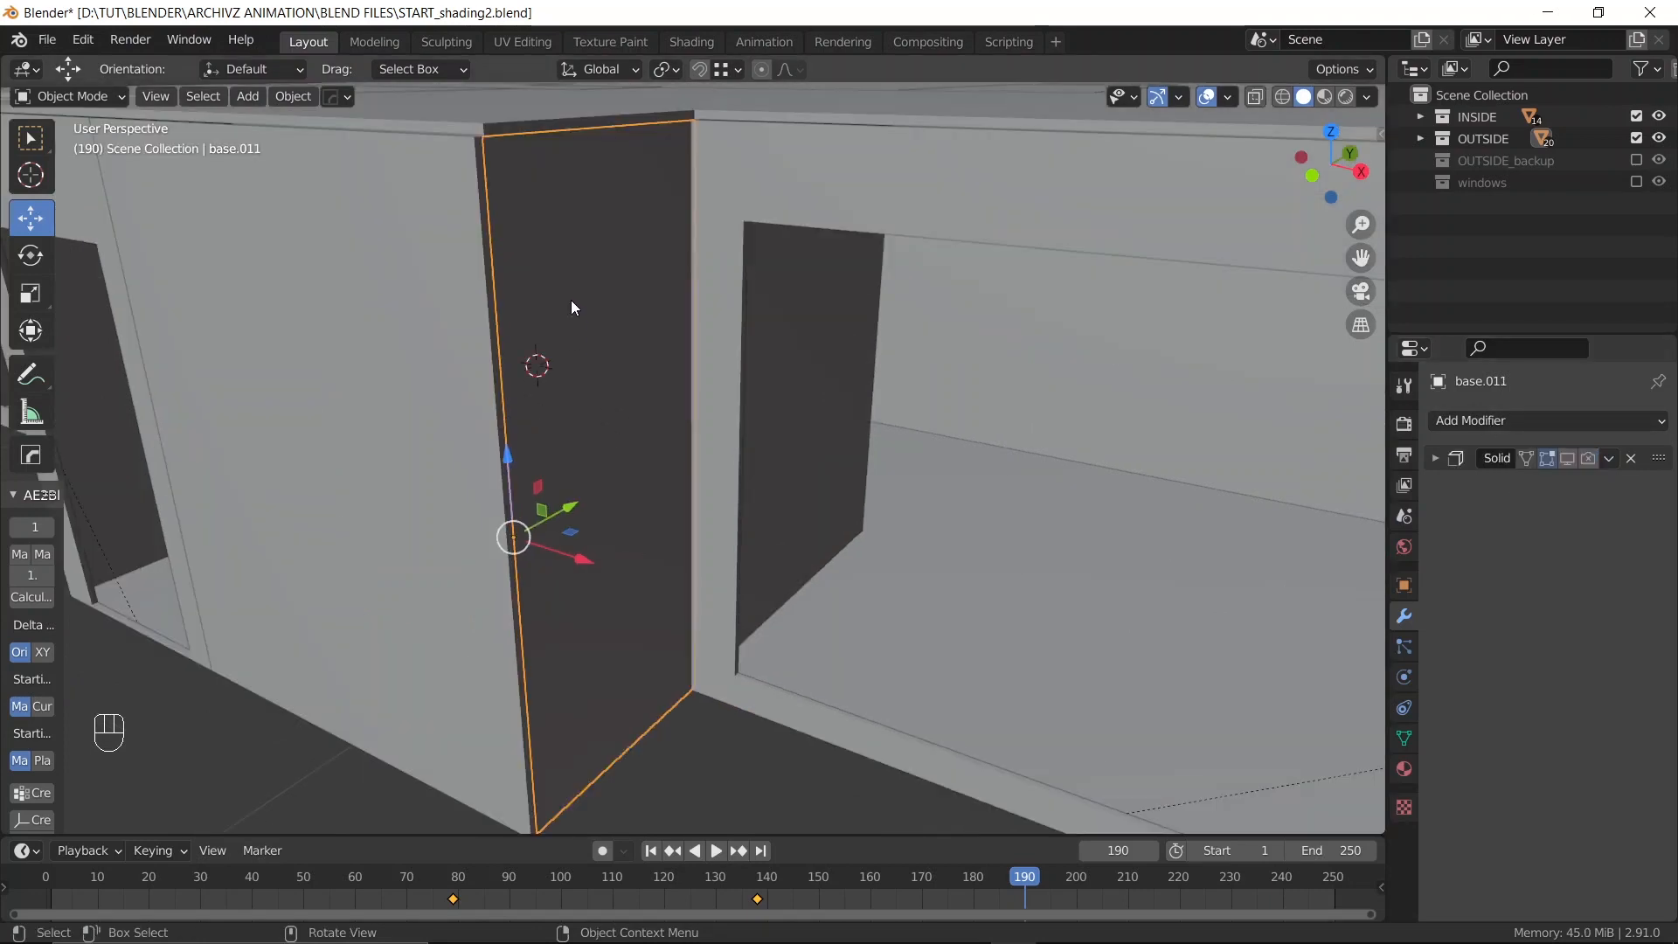
shift+middle_drag(580, 273, 715, 276)
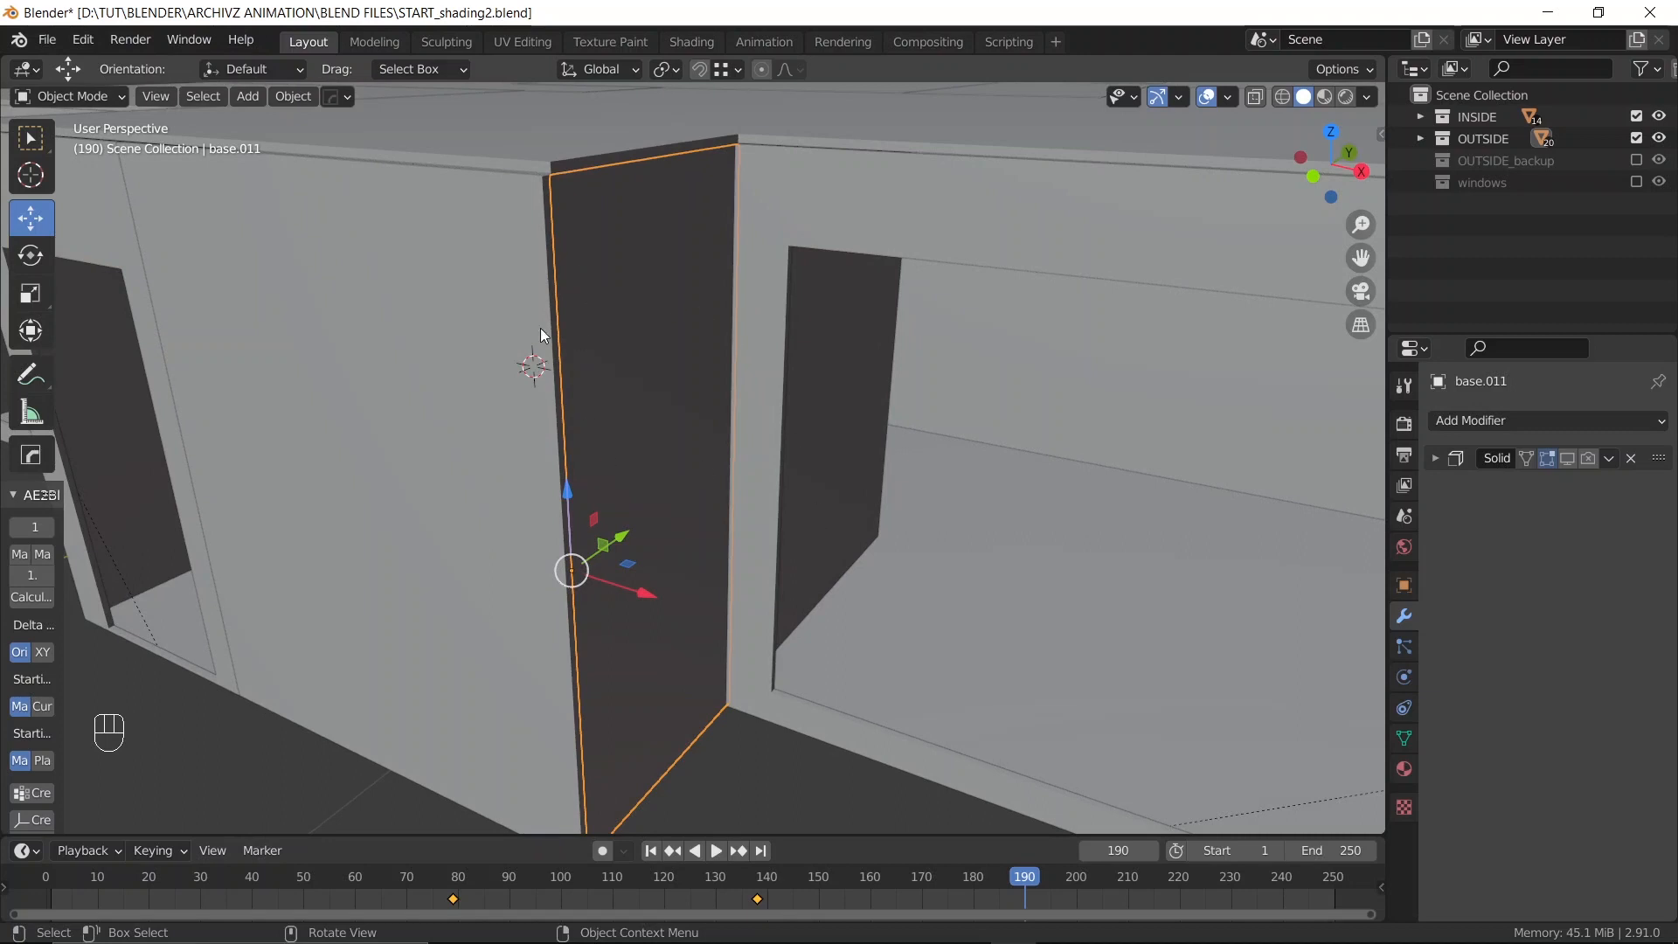
click(1569, 458)
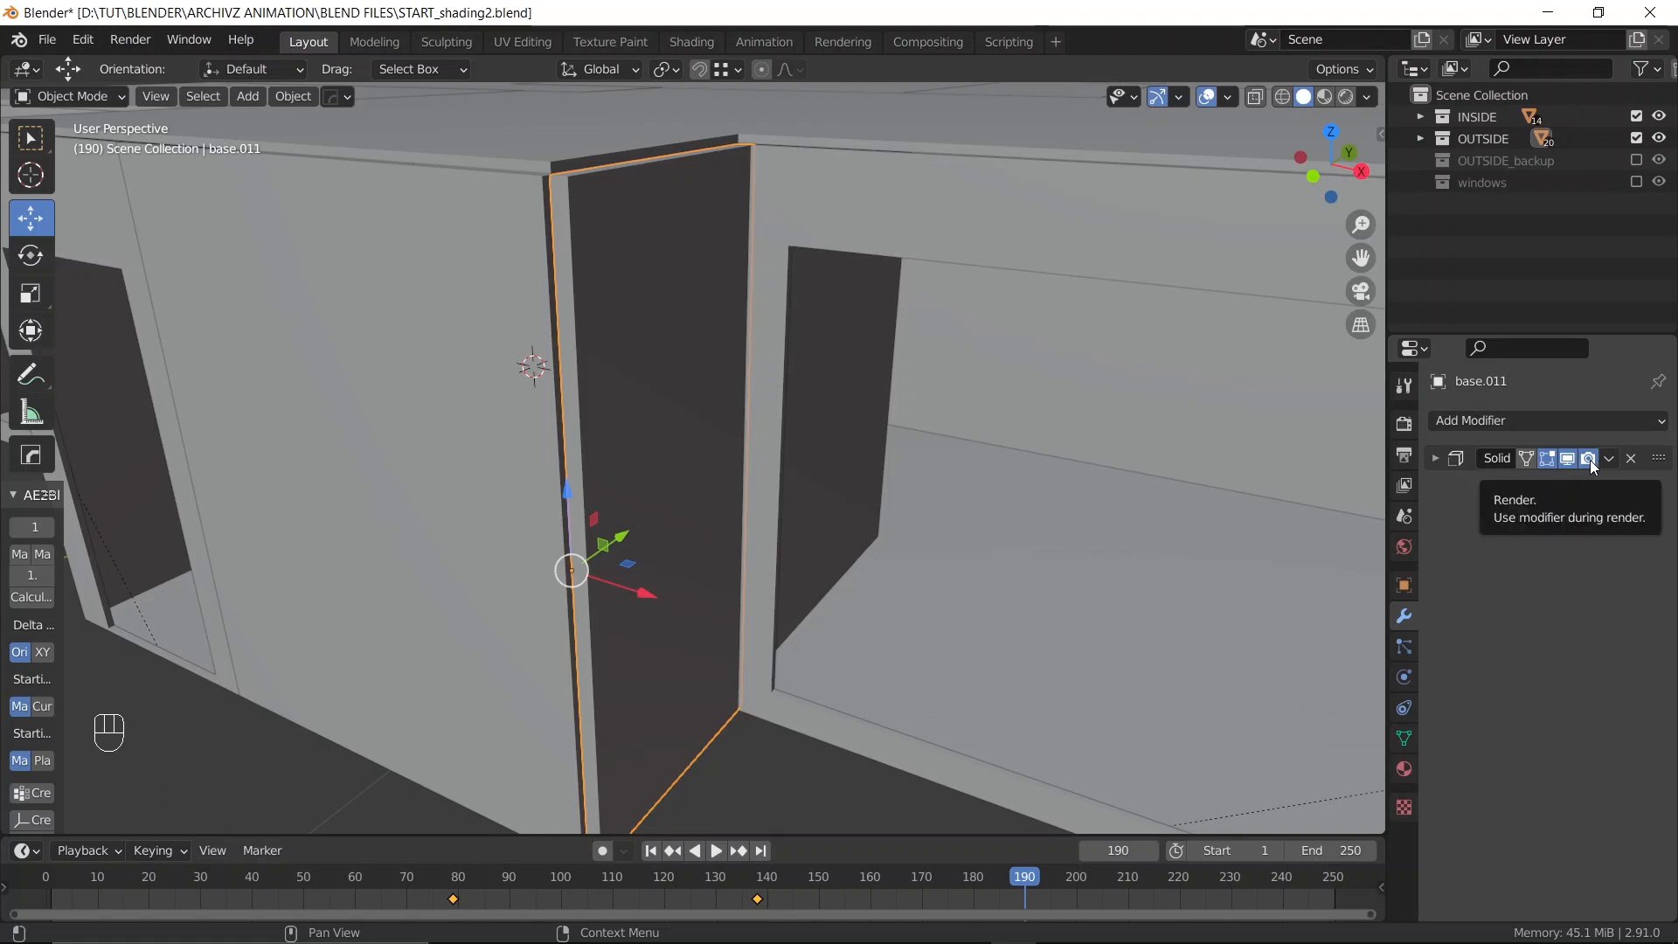
click(1589, 458)
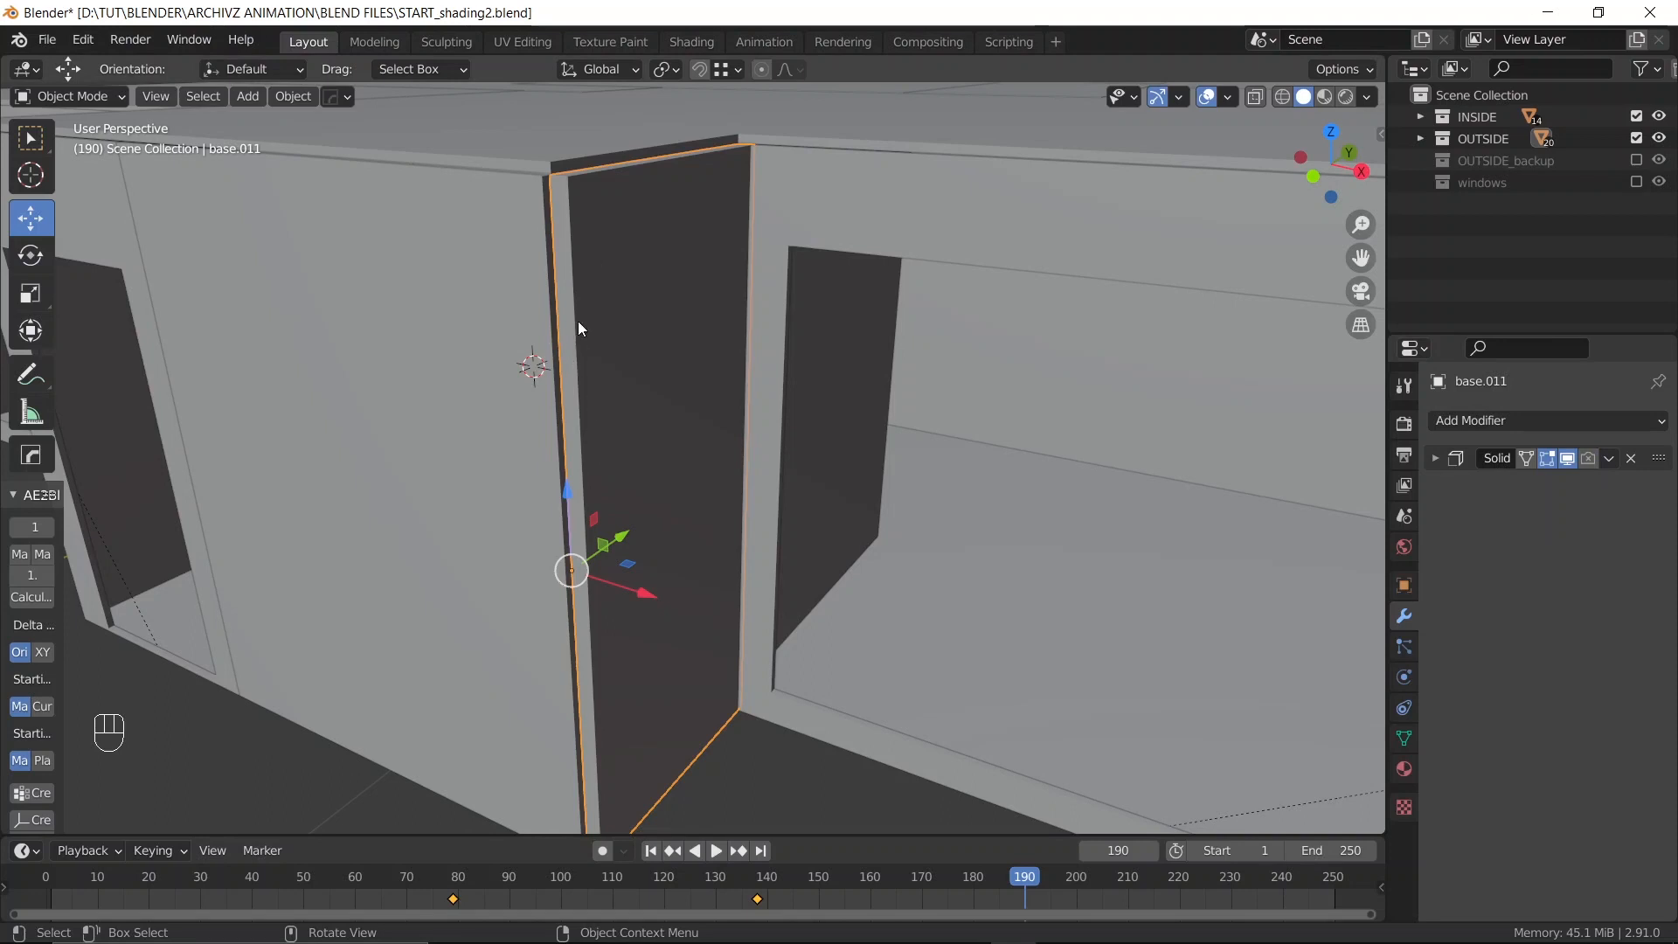
key(ctrl+s)
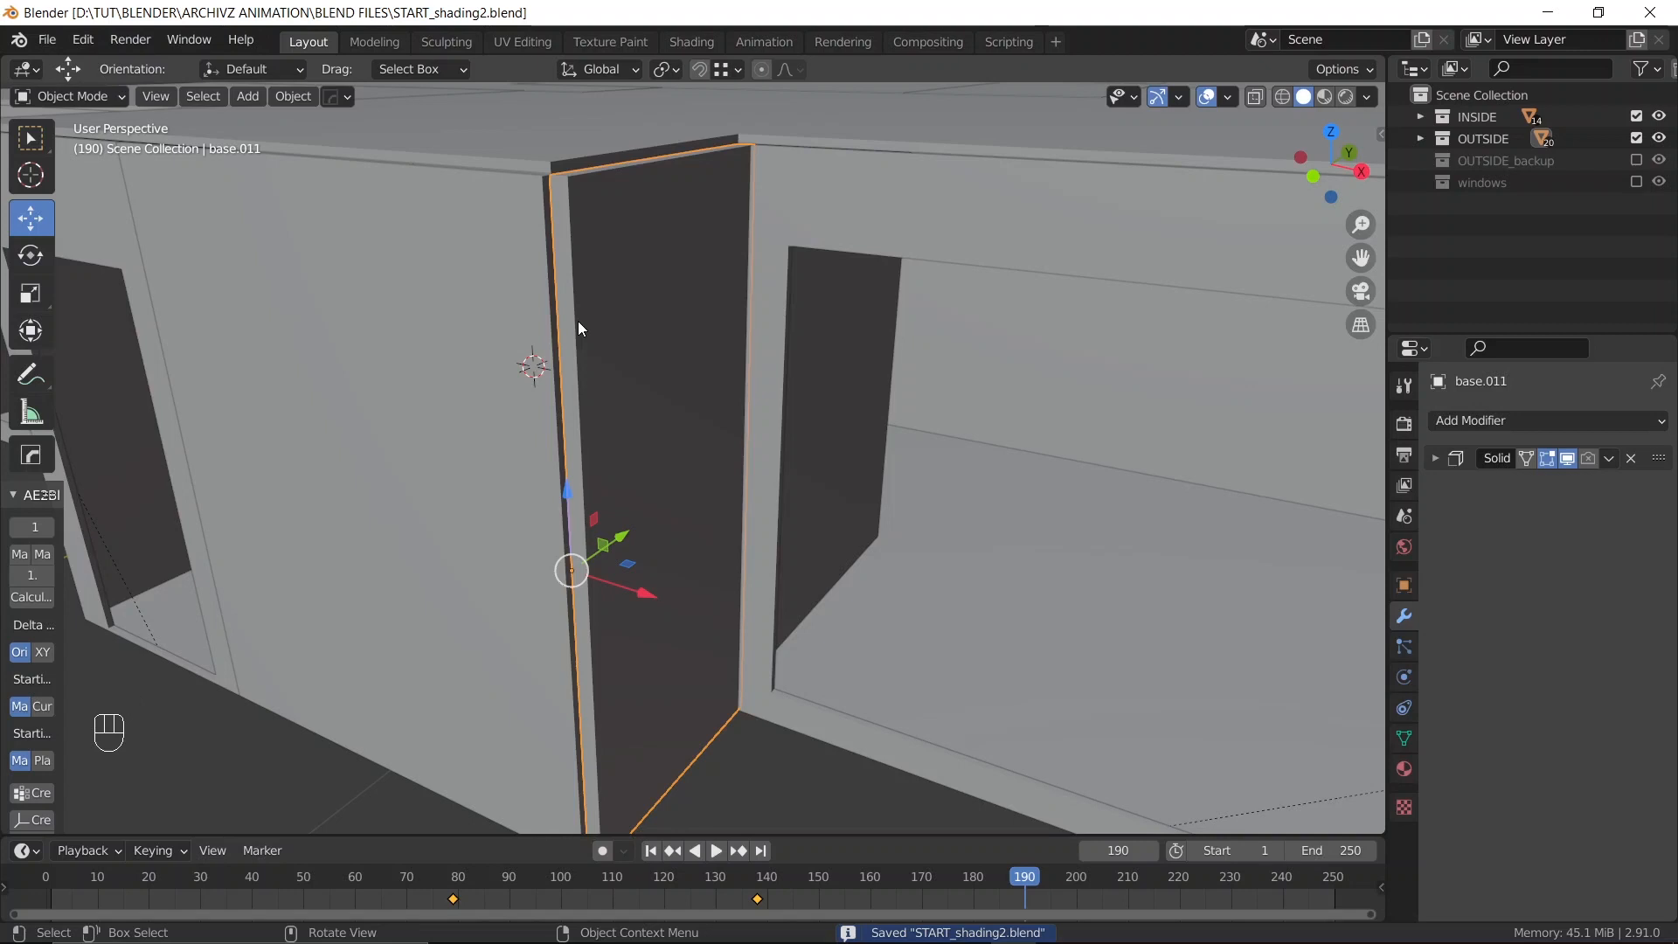
click(1588, 458)
Check the Solidify thickness of the adjacent wall with the large opening, and set the side wall's thickness to 0.01 m
click(1435, 459)
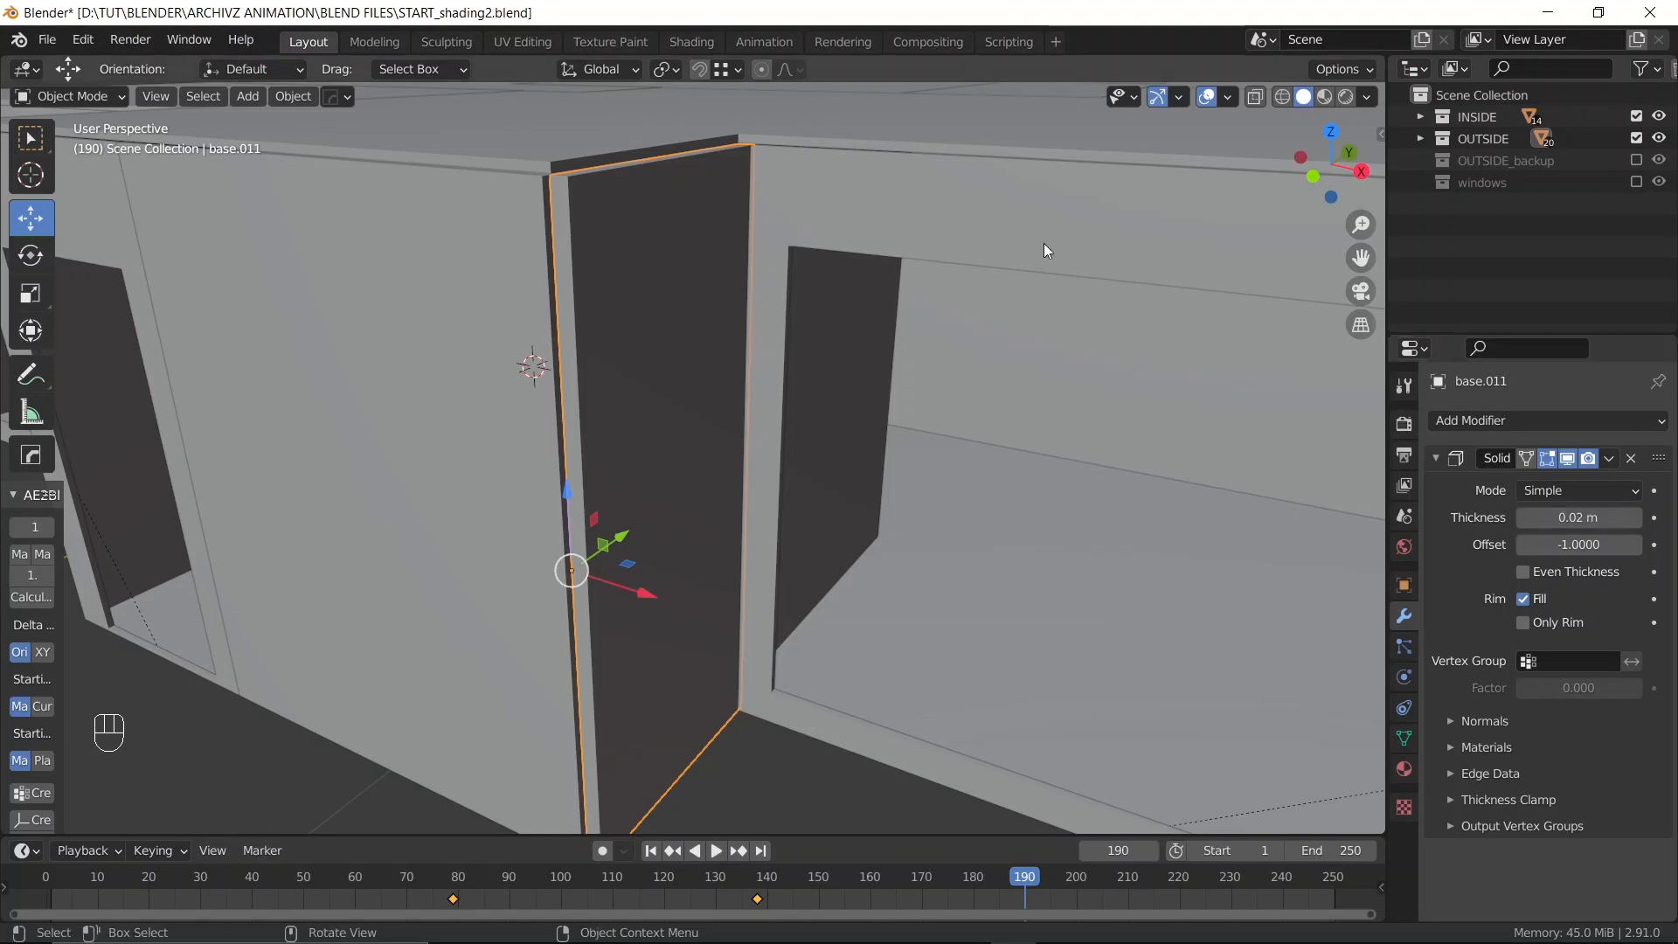
click(977, 208)
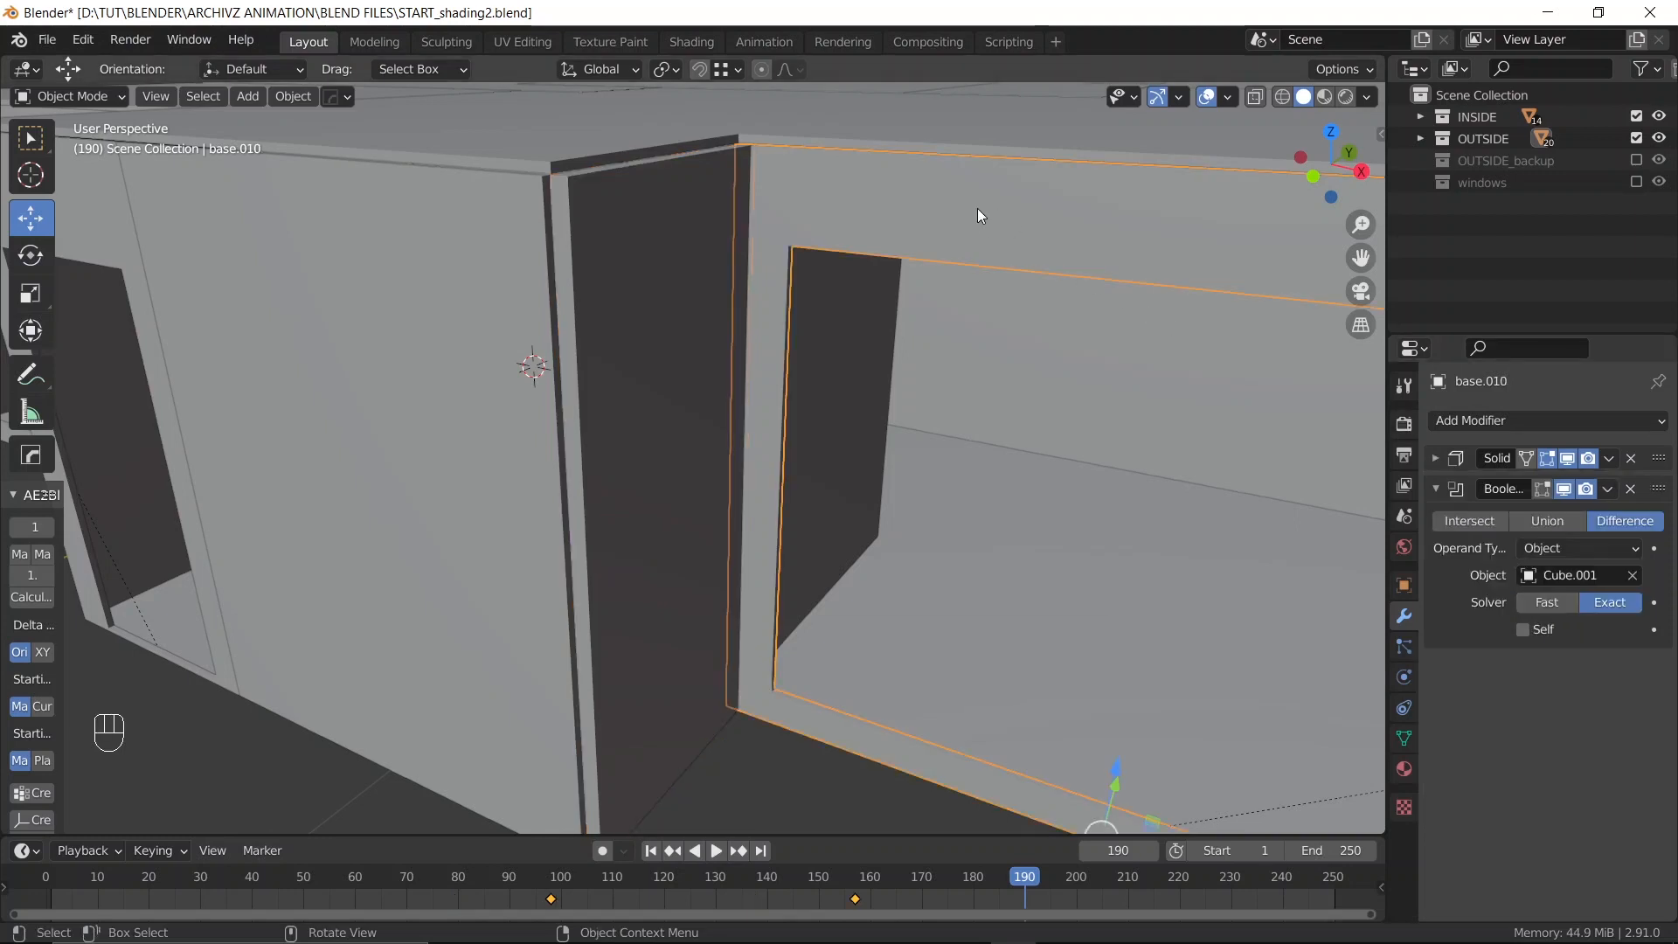
click(1435, 458)
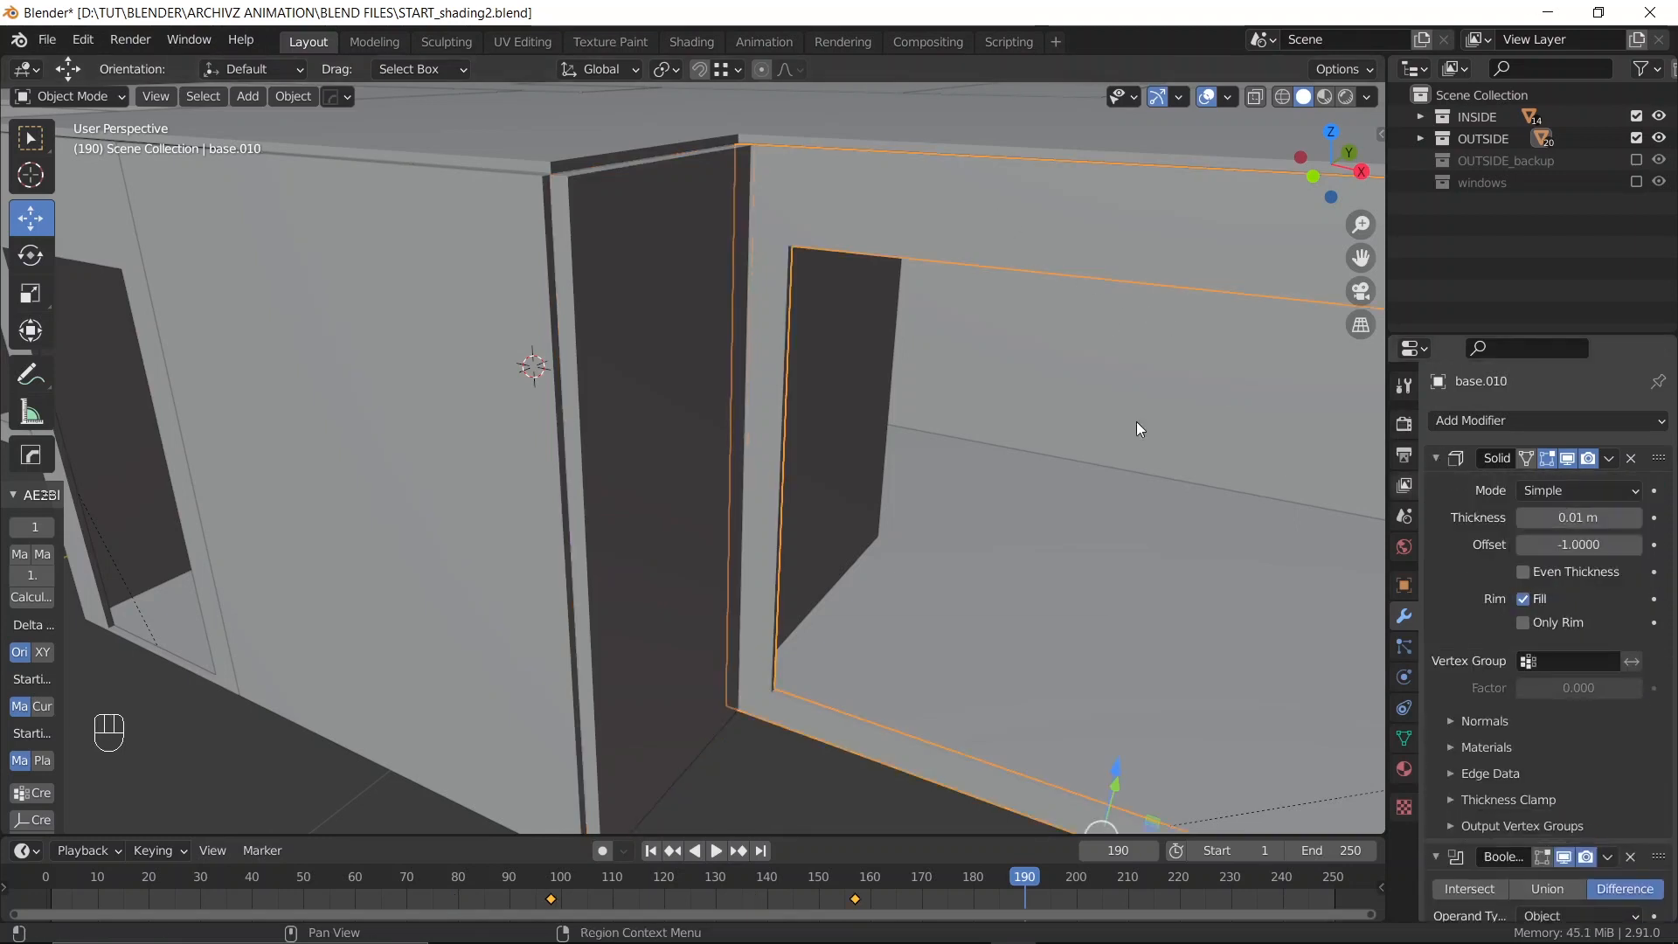
click(659, 215)
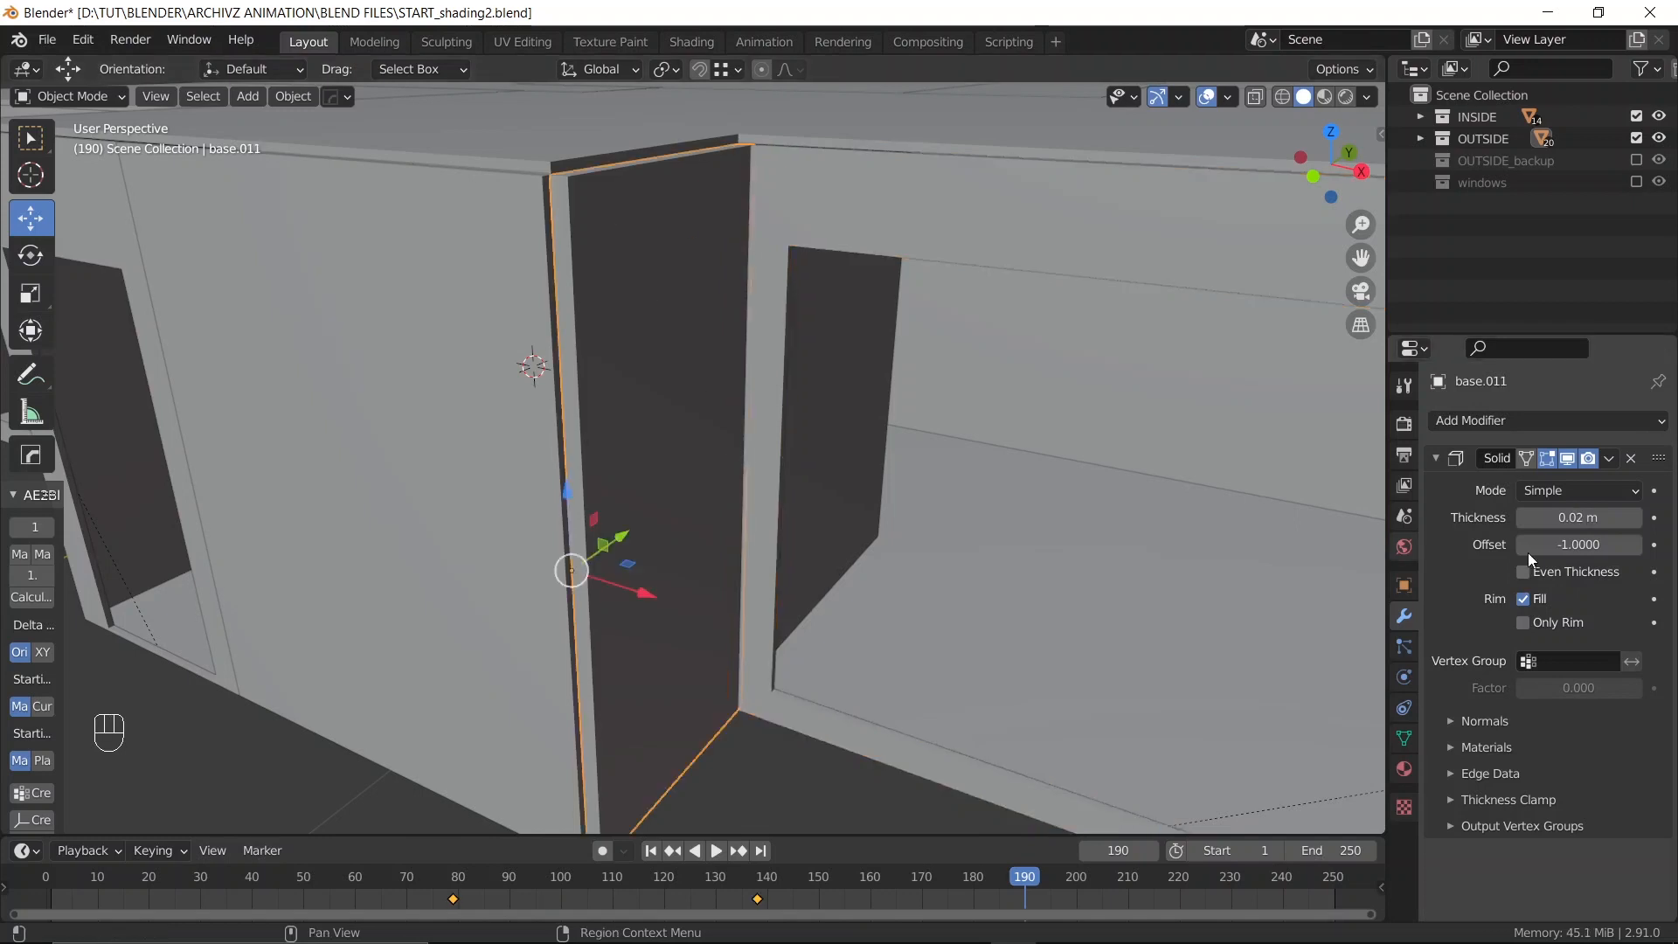
click(1588, 520)
text(0.01)
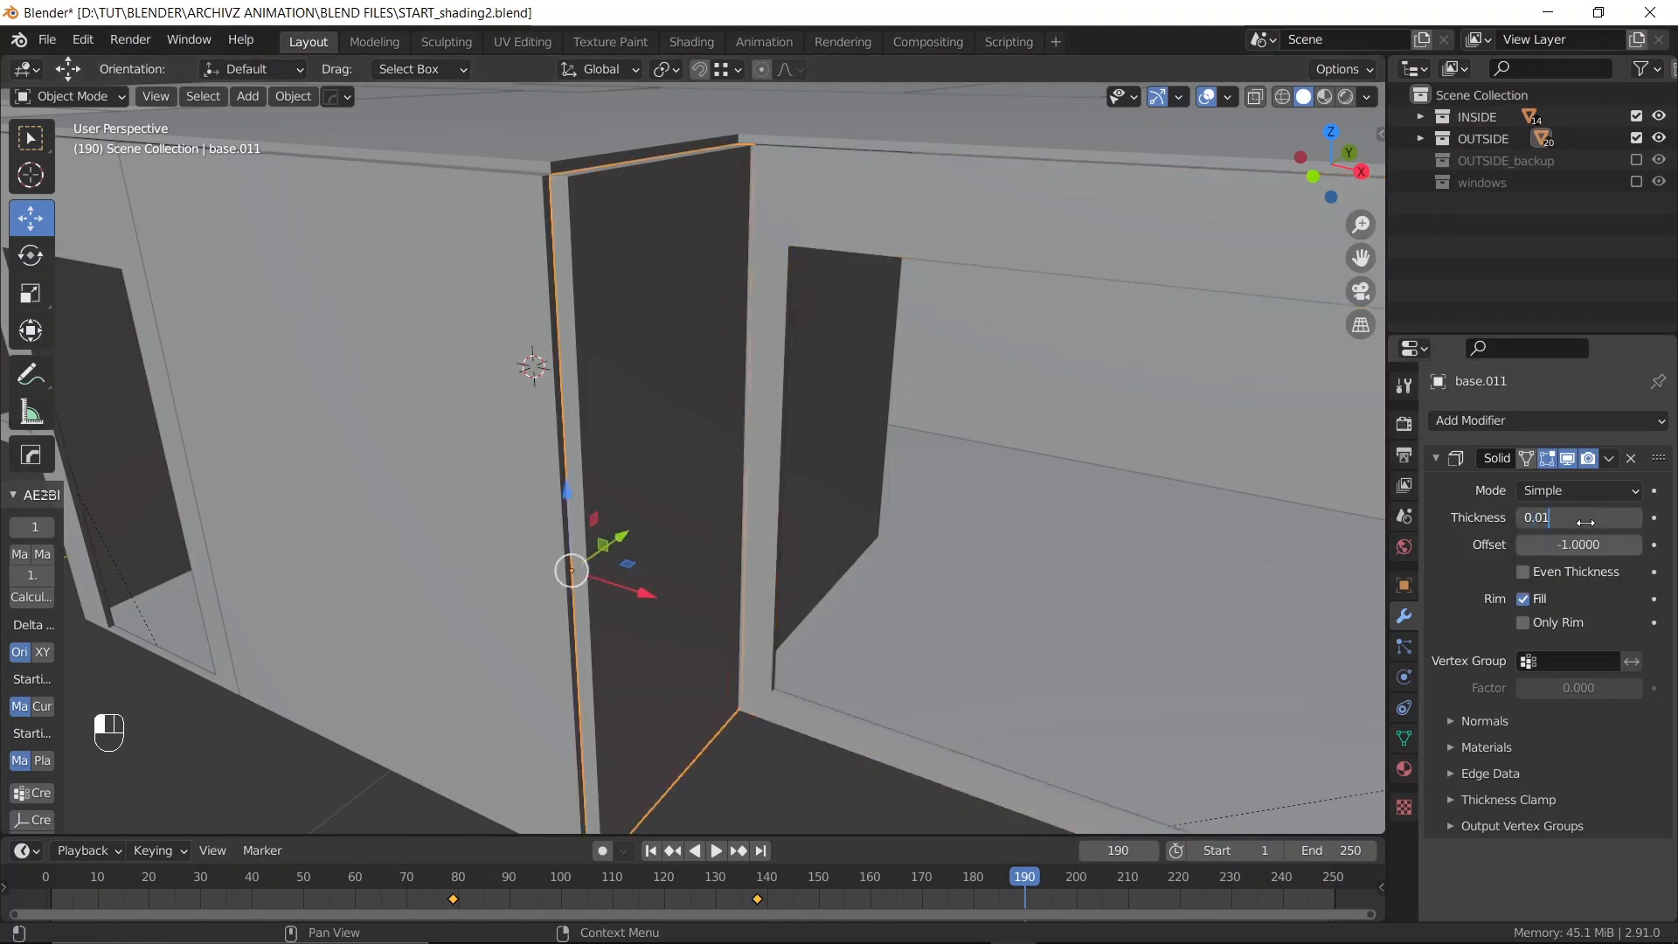
key(Return)
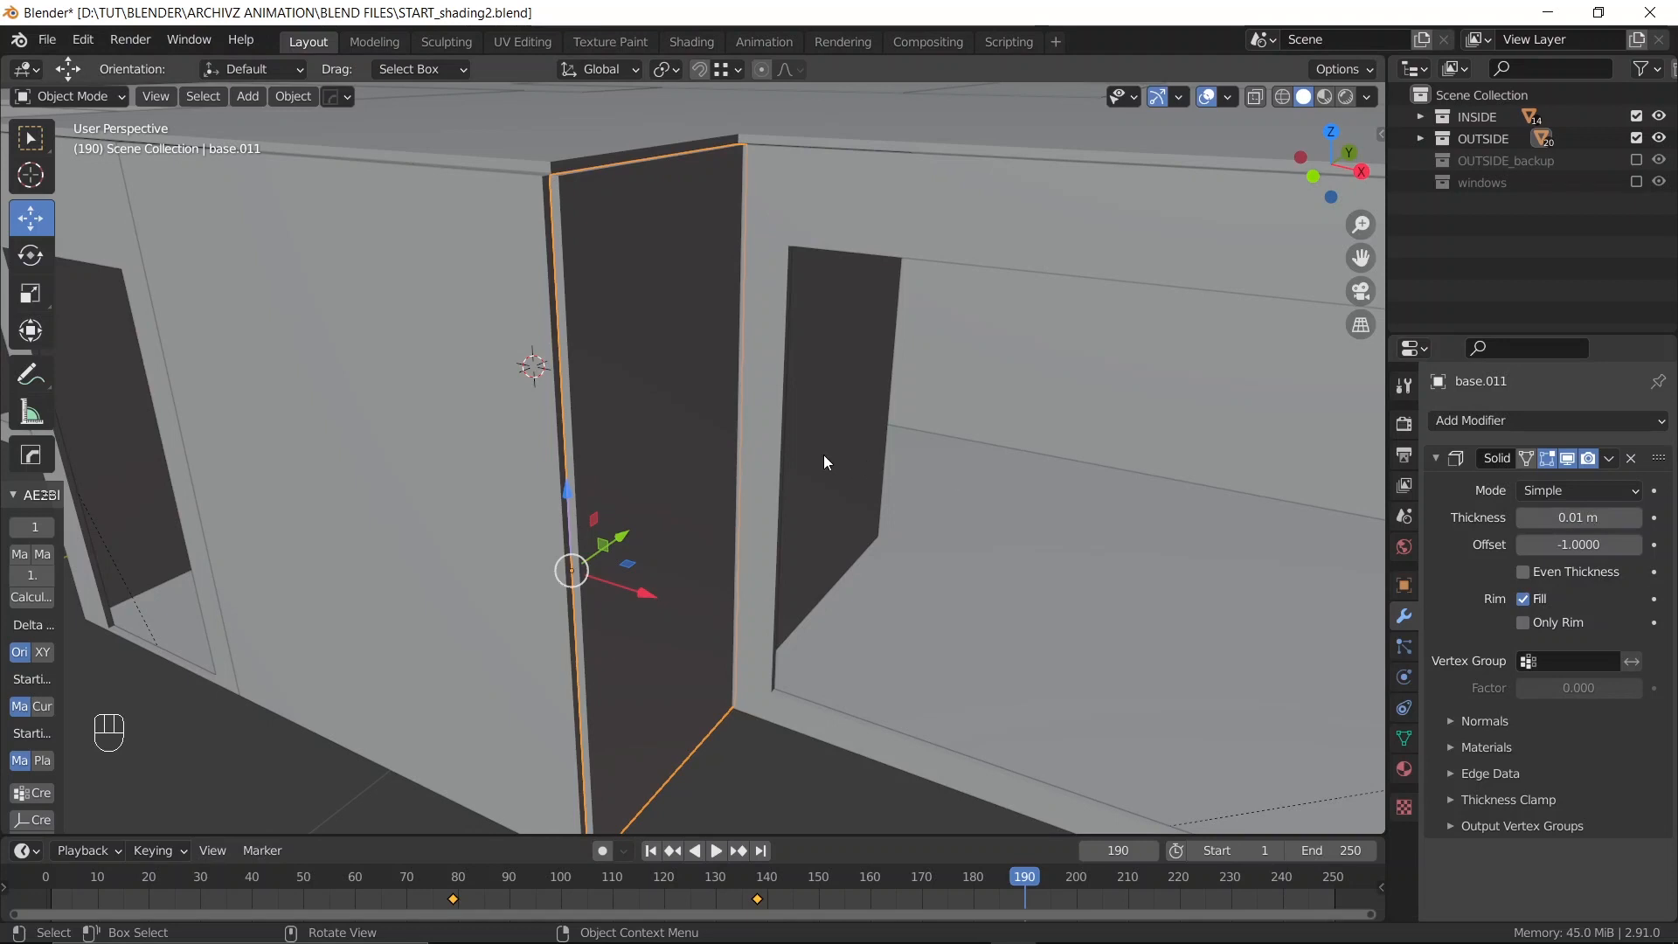
Inspect the corner with the solid front wall, and apply the Solidify modifier on the adjoining side wall
click(288, 294)
scroll(398, 363, down, 5)
mouse_move(551, 358)
middle_down()
mouse_move(436, 363)
mouse_move(566, 345)
mouse_move(536, 385)
middle_up()
scroll(536, 396, up, 5)
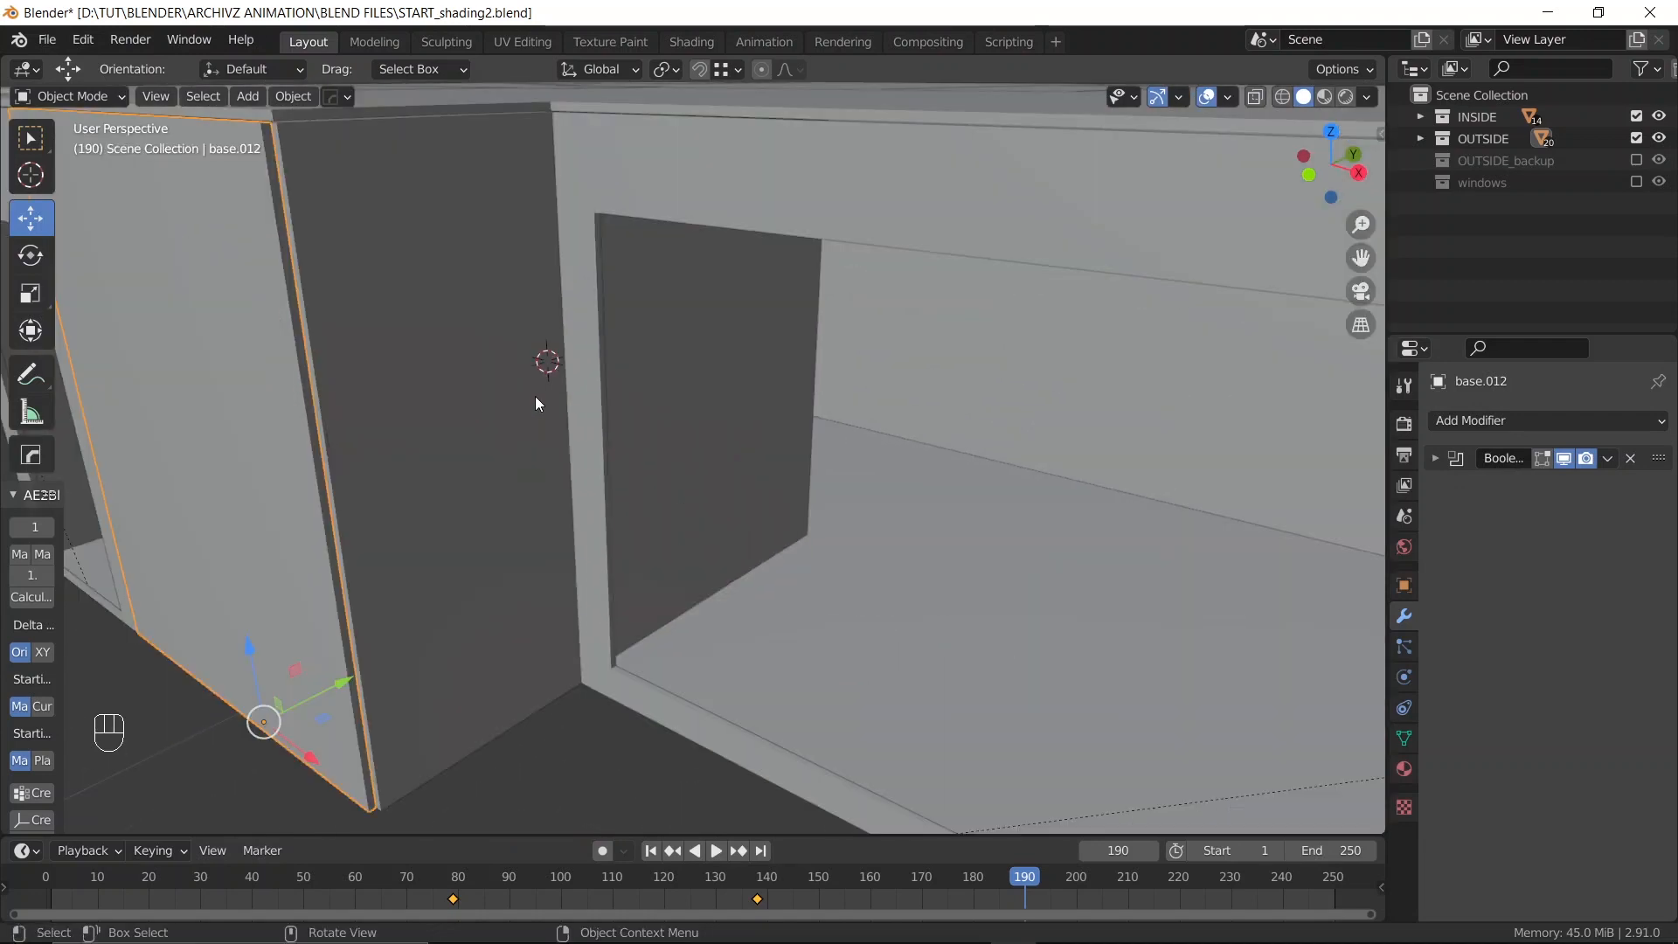
click(327, 220)
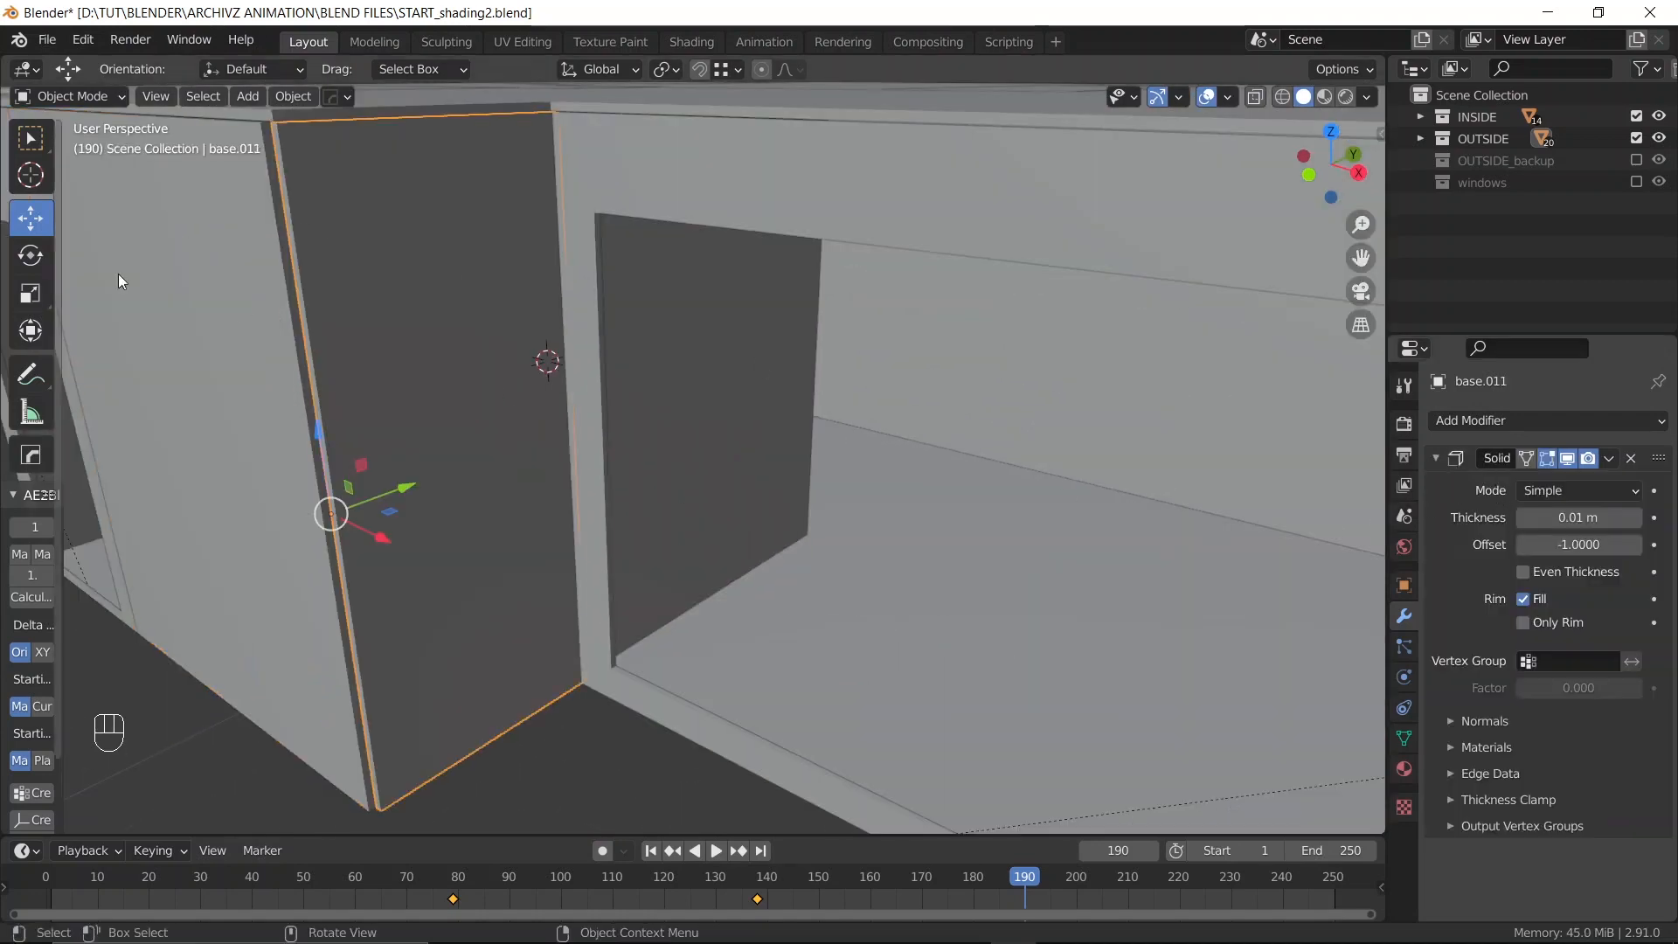
key(ctrl+a)
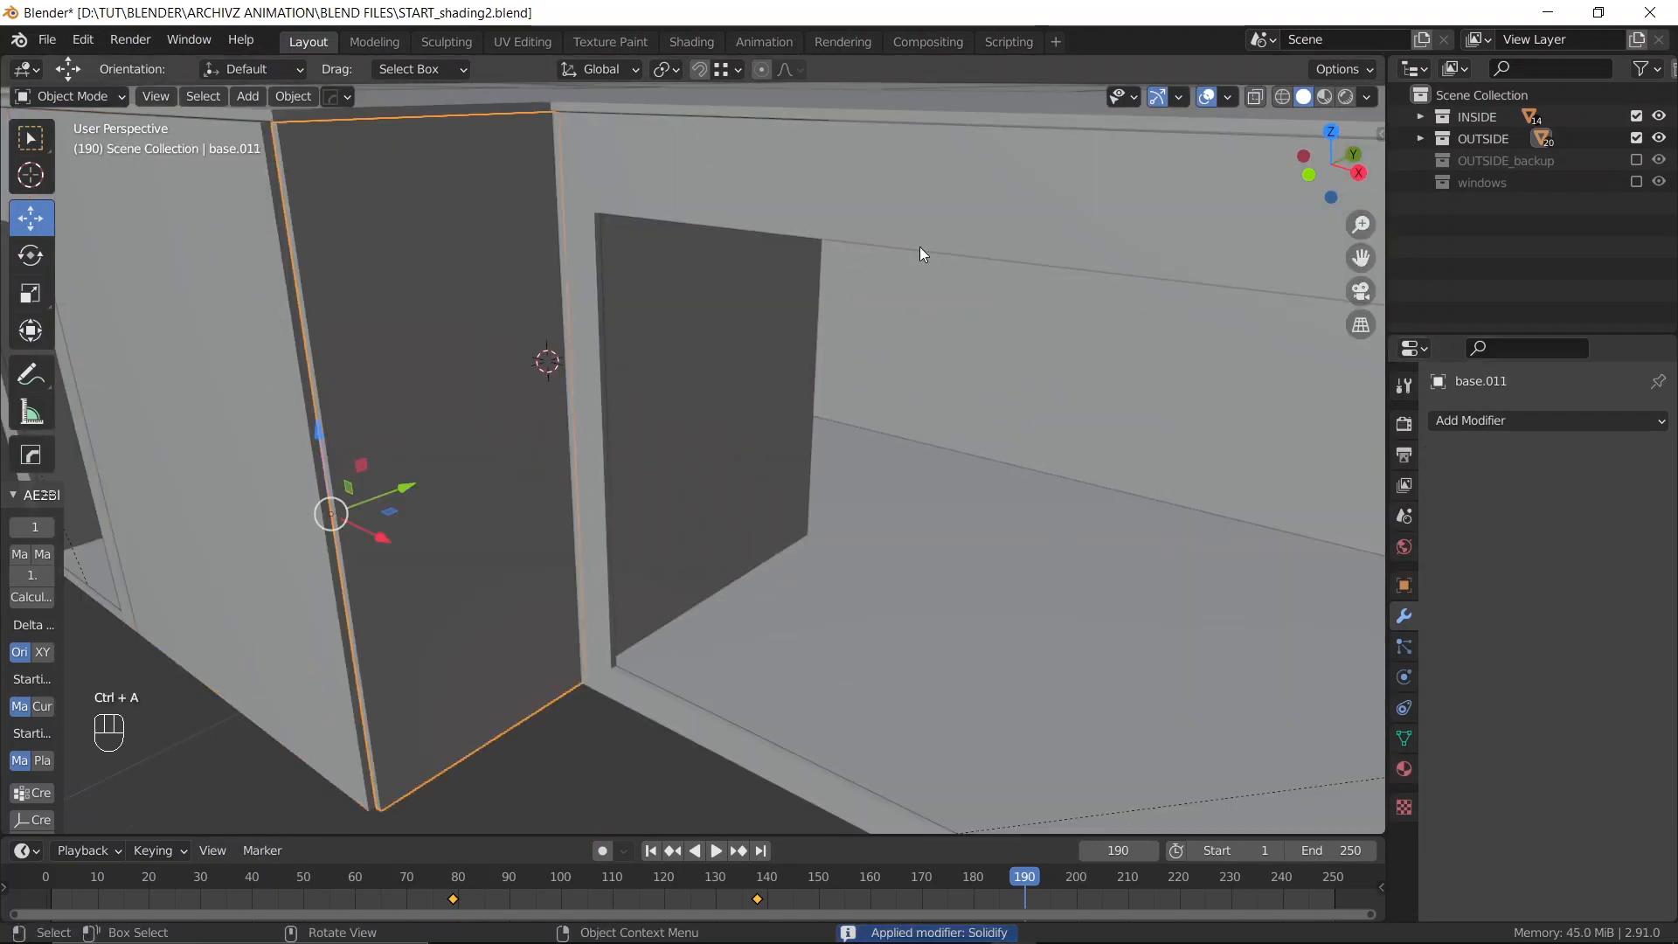
Apply the Solidify modifier on the wall with the large opening and on the long exterior wall around its corner
click(890, 189)
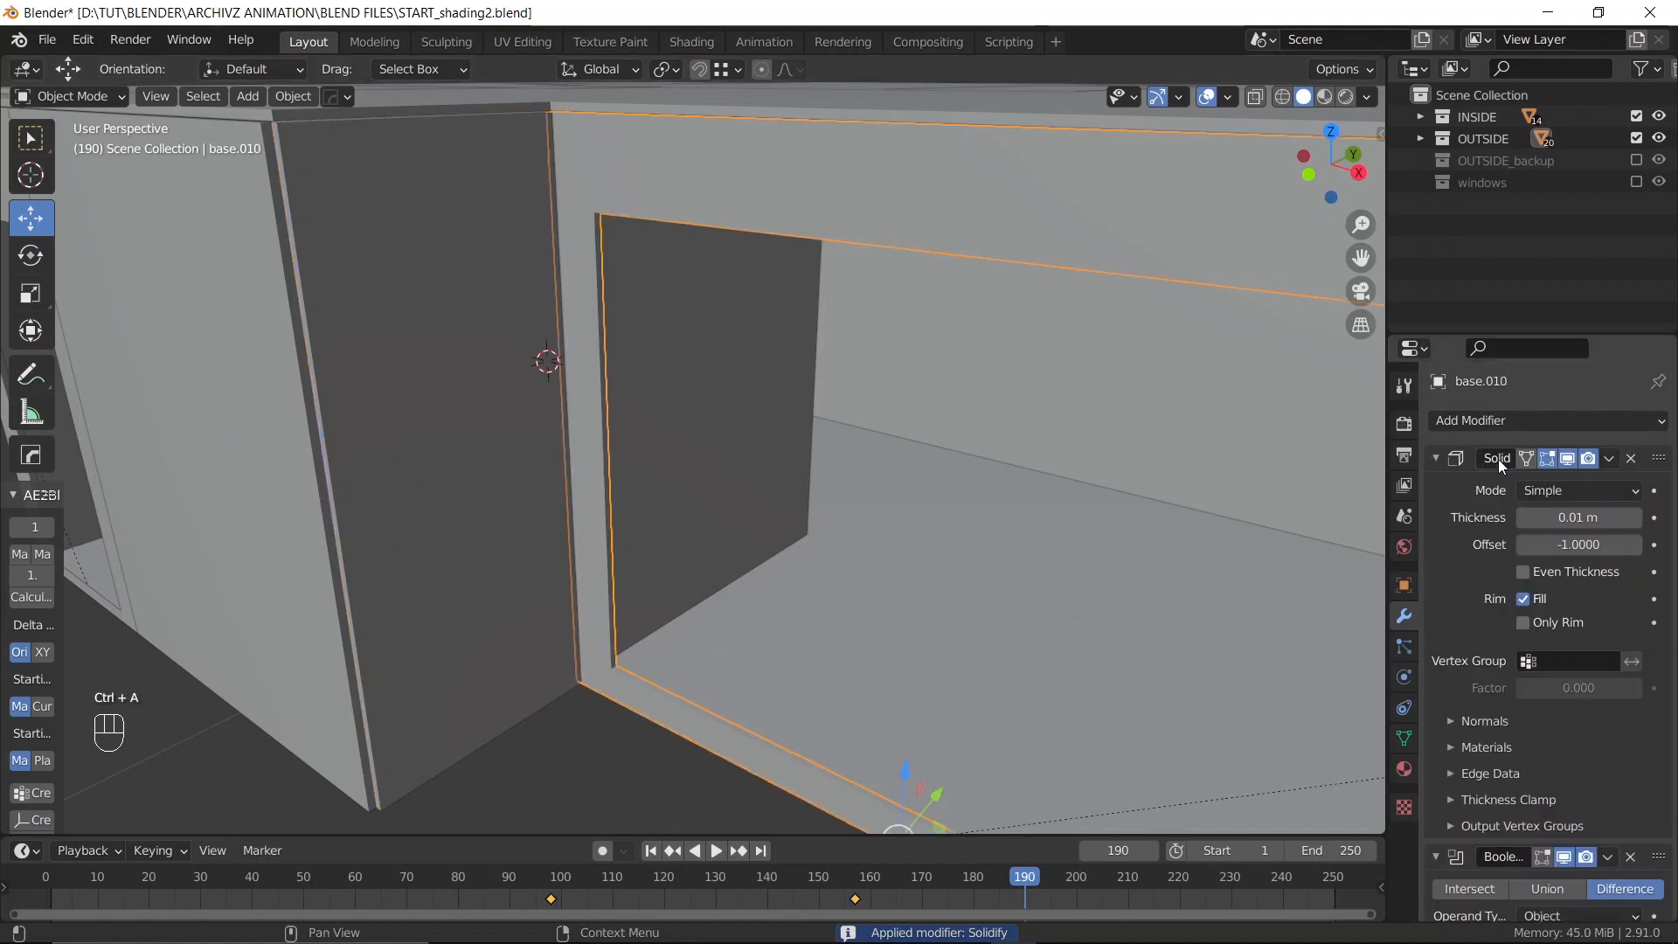
key(ctrl+a)
scroll(826, 345, down, 3)
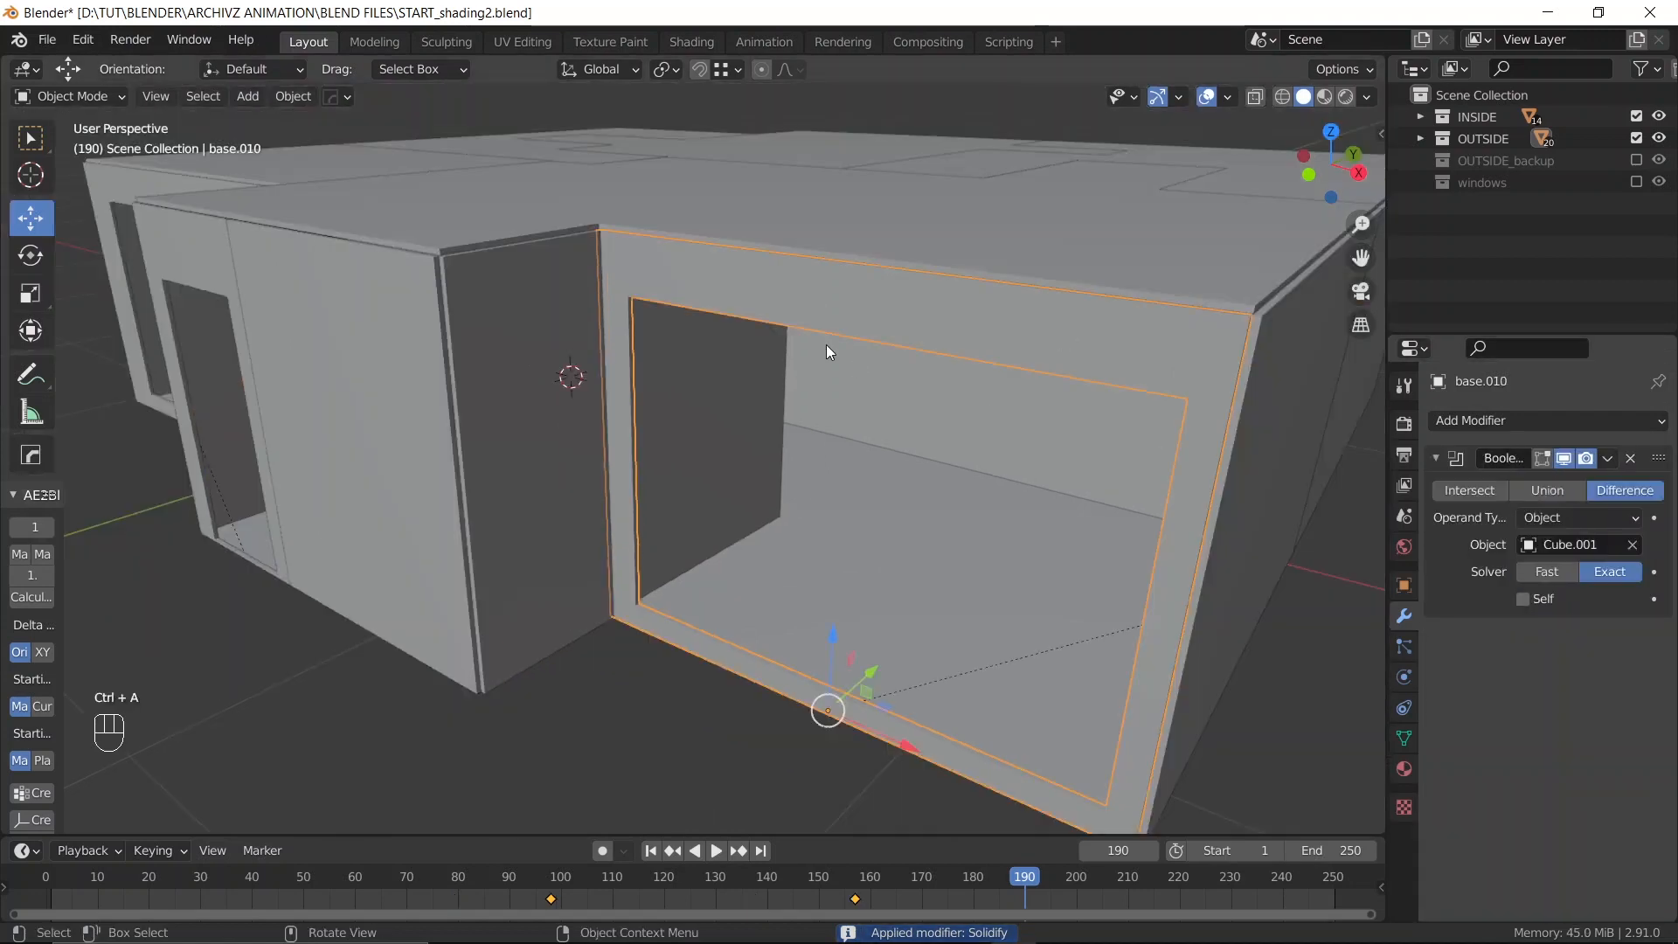
scroll(826, 344, down, 3)
scroll(878, 408, up, 4)
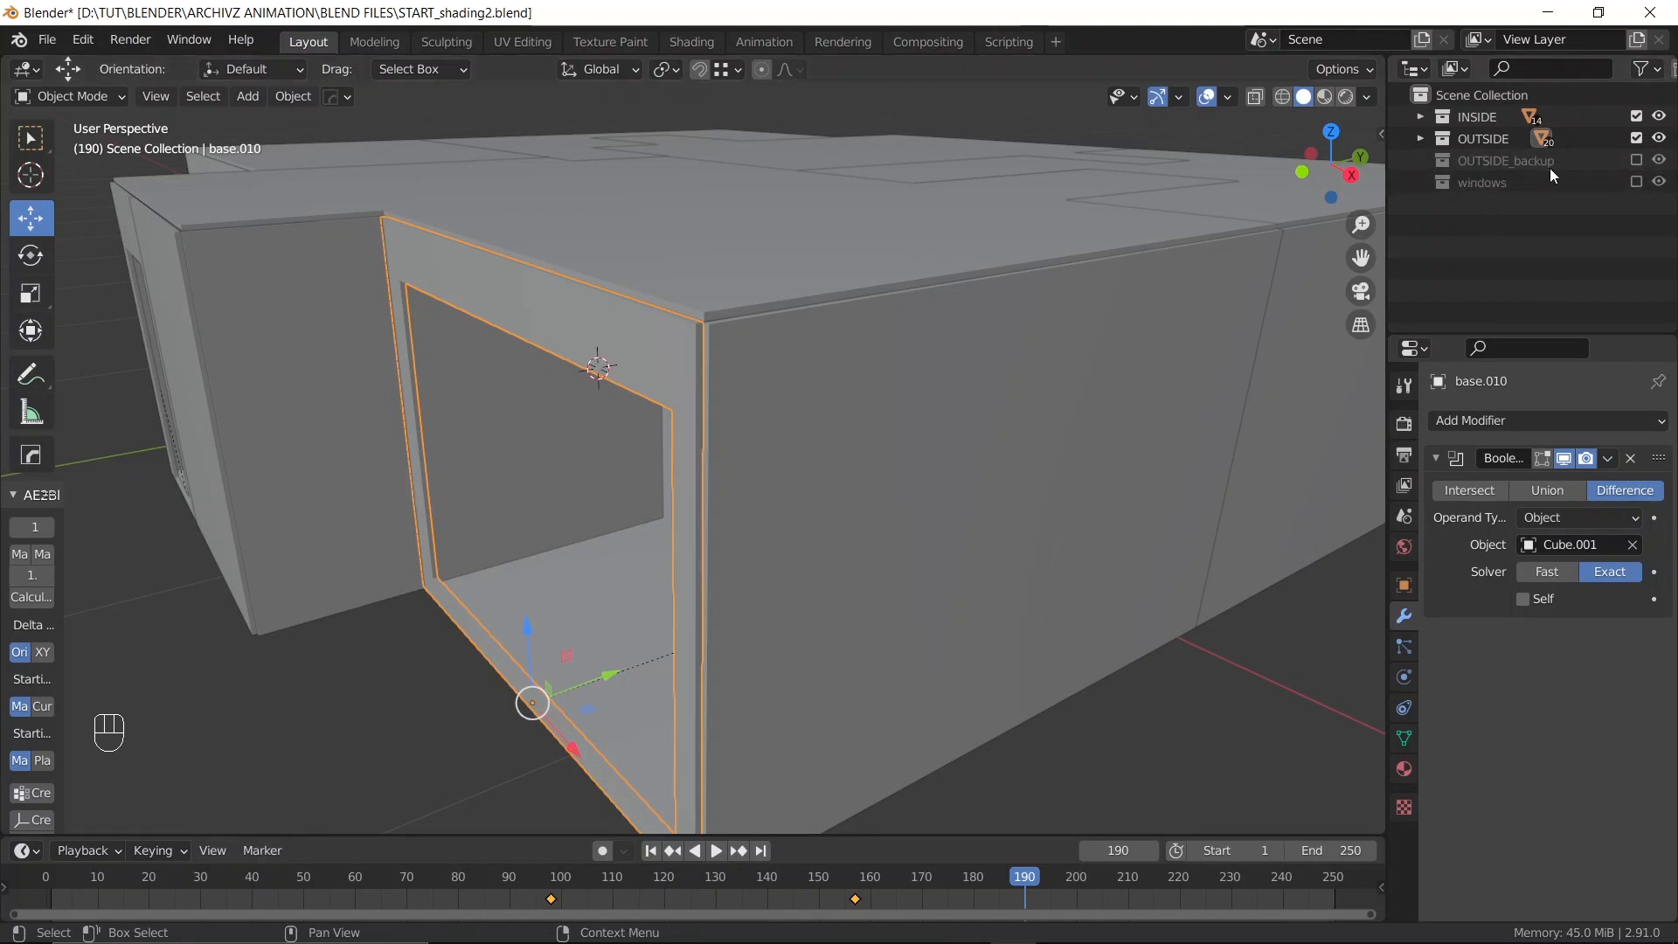
click(900, 360)
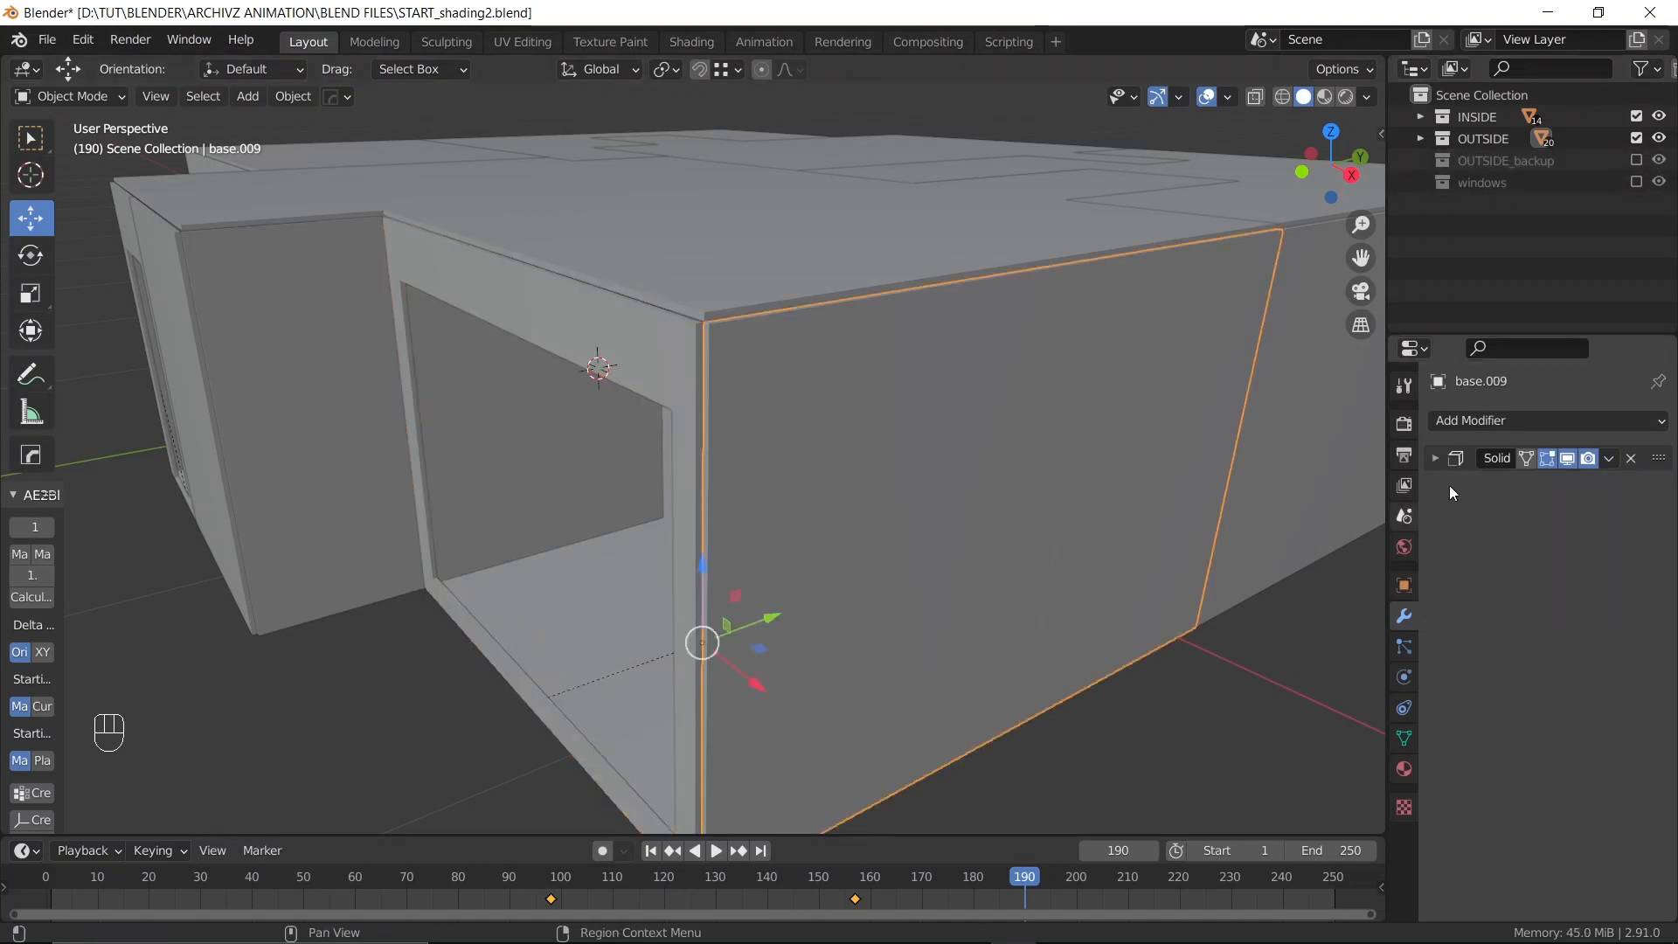
key(ctrl+a)
Apply the Solidify modifiers on the next outside pieces around the house, including the neighbouring exterior wall and the roof panel
middle_drag(1092, 444, 1036, 450)
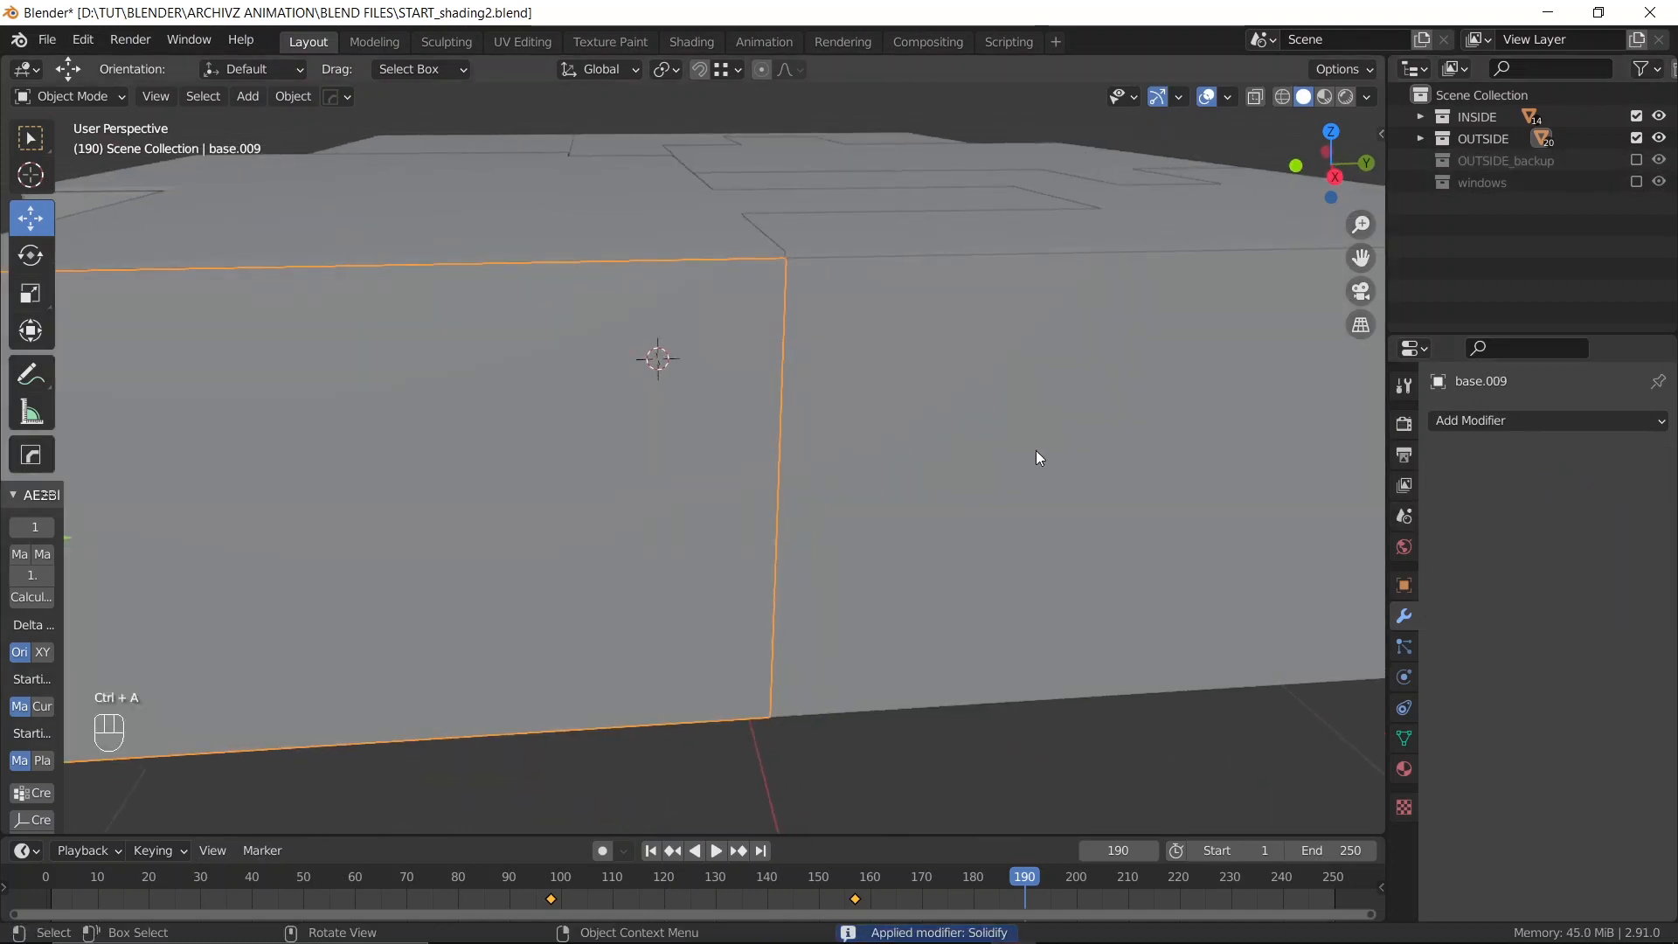
click(1035, 449)
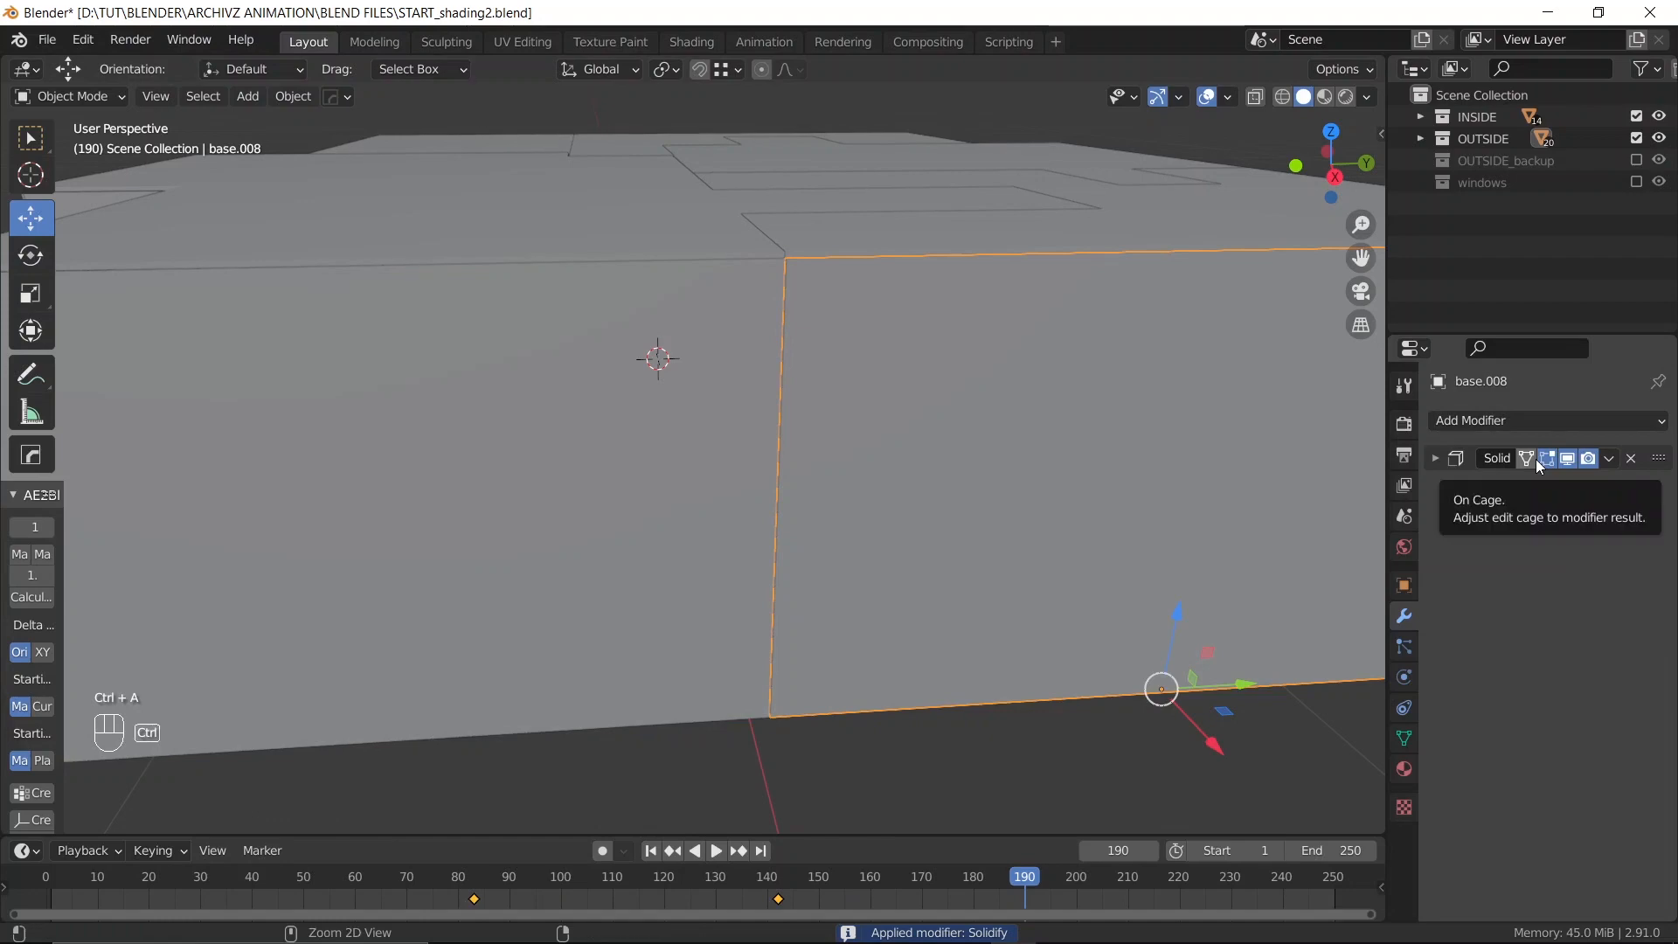
key(ctrl+a)
middle_drag(1016, 413, 883, 411)
click(883, 410)
key(ctrl+a)
middle_drag(1223, 384, 1080, 355)
click(1080, 355)
key(ctrl+a)
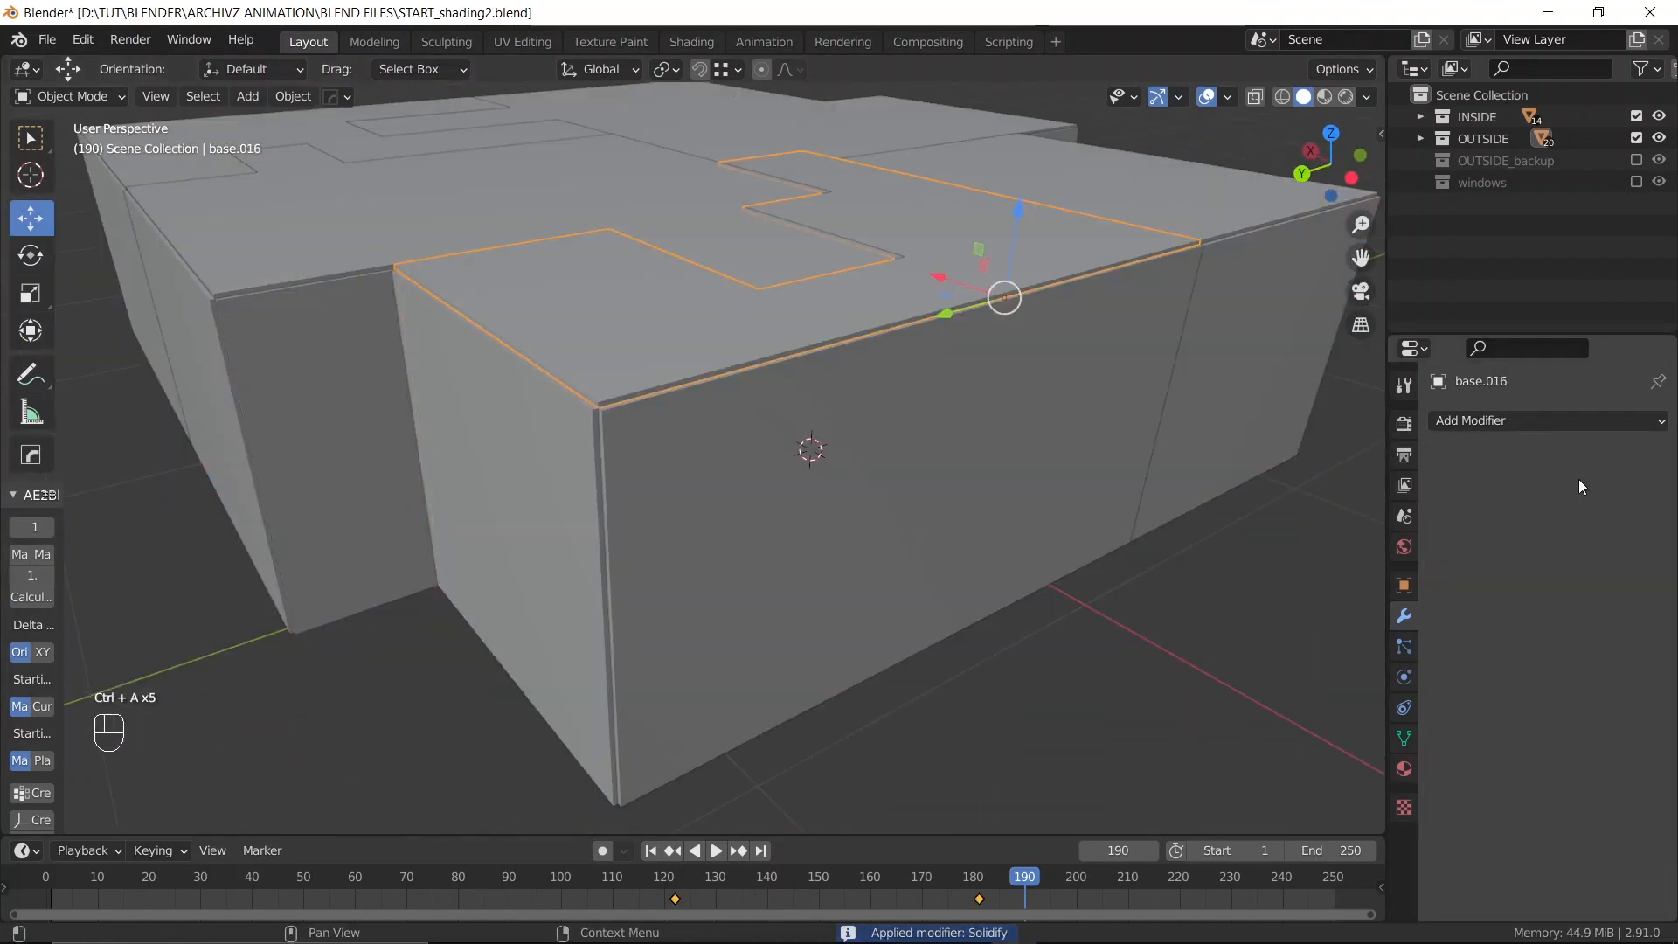
Apply the Solidify modifiers on the remaining outside pieces and save the file
click(664, 489)
middle_drag(1048, 419, 944, 424)
key(ctrl+a)
click(1162, 437)
key(ctrl+a)
key(ctrl+s)
Review the house from the front, save the file again, and select the solid front wall beside the doorway
middle_drag(742, 533, 419, 550)
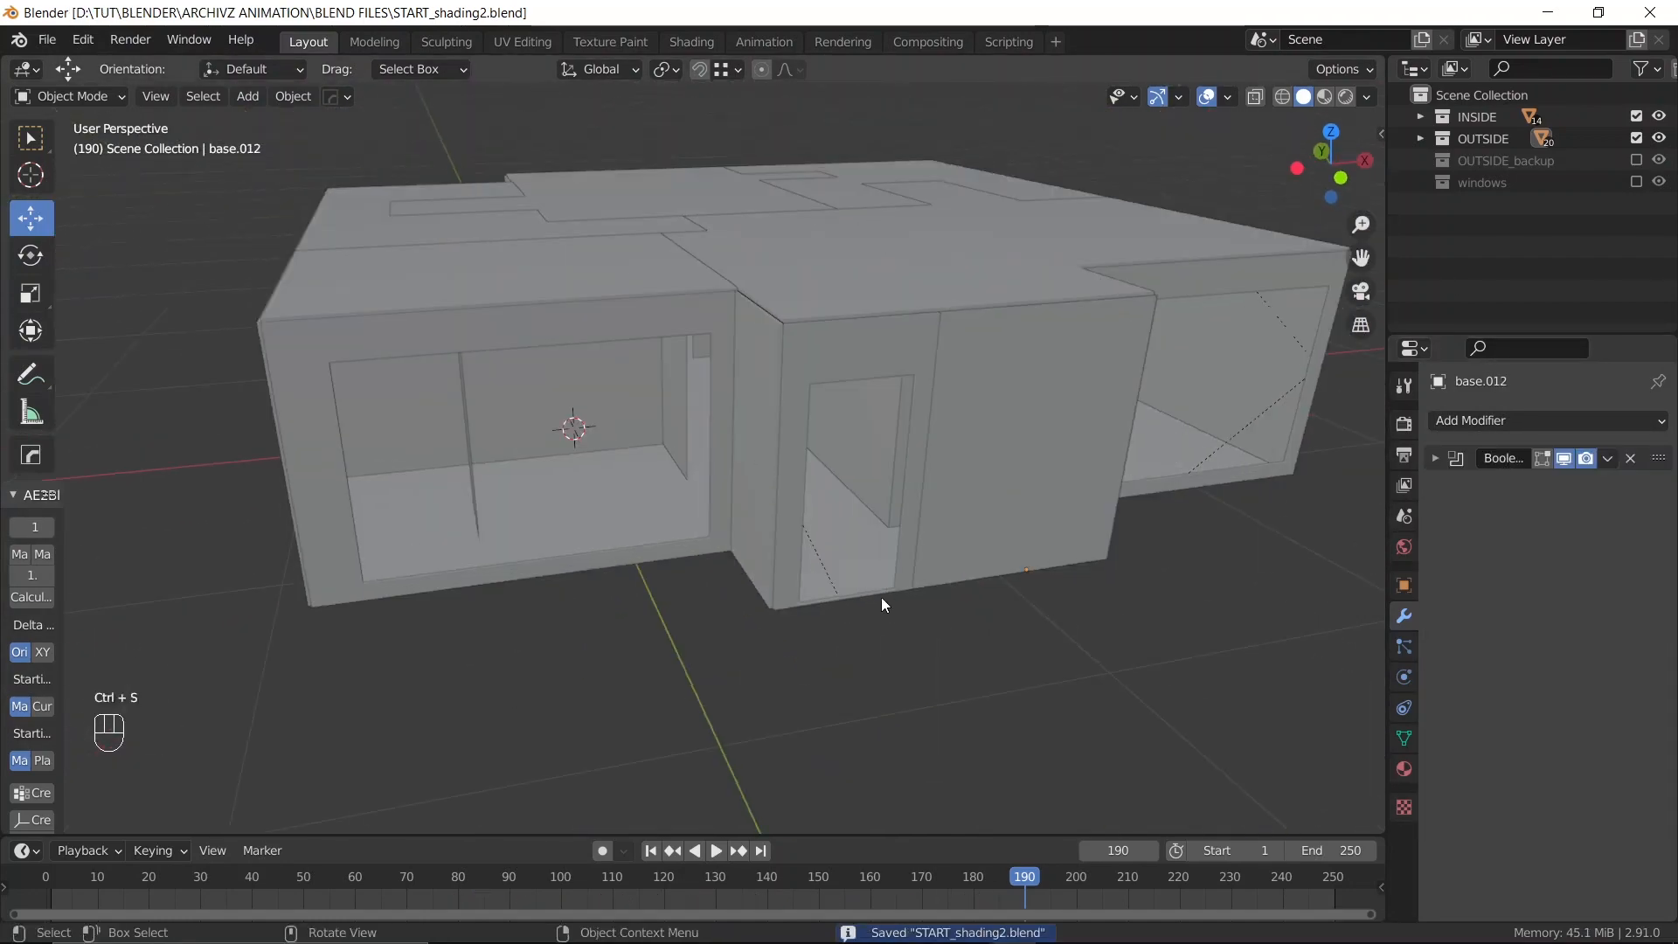
middle_drag(881, 596, 796, 590)
middle_drag(929, 569, 744, 476)
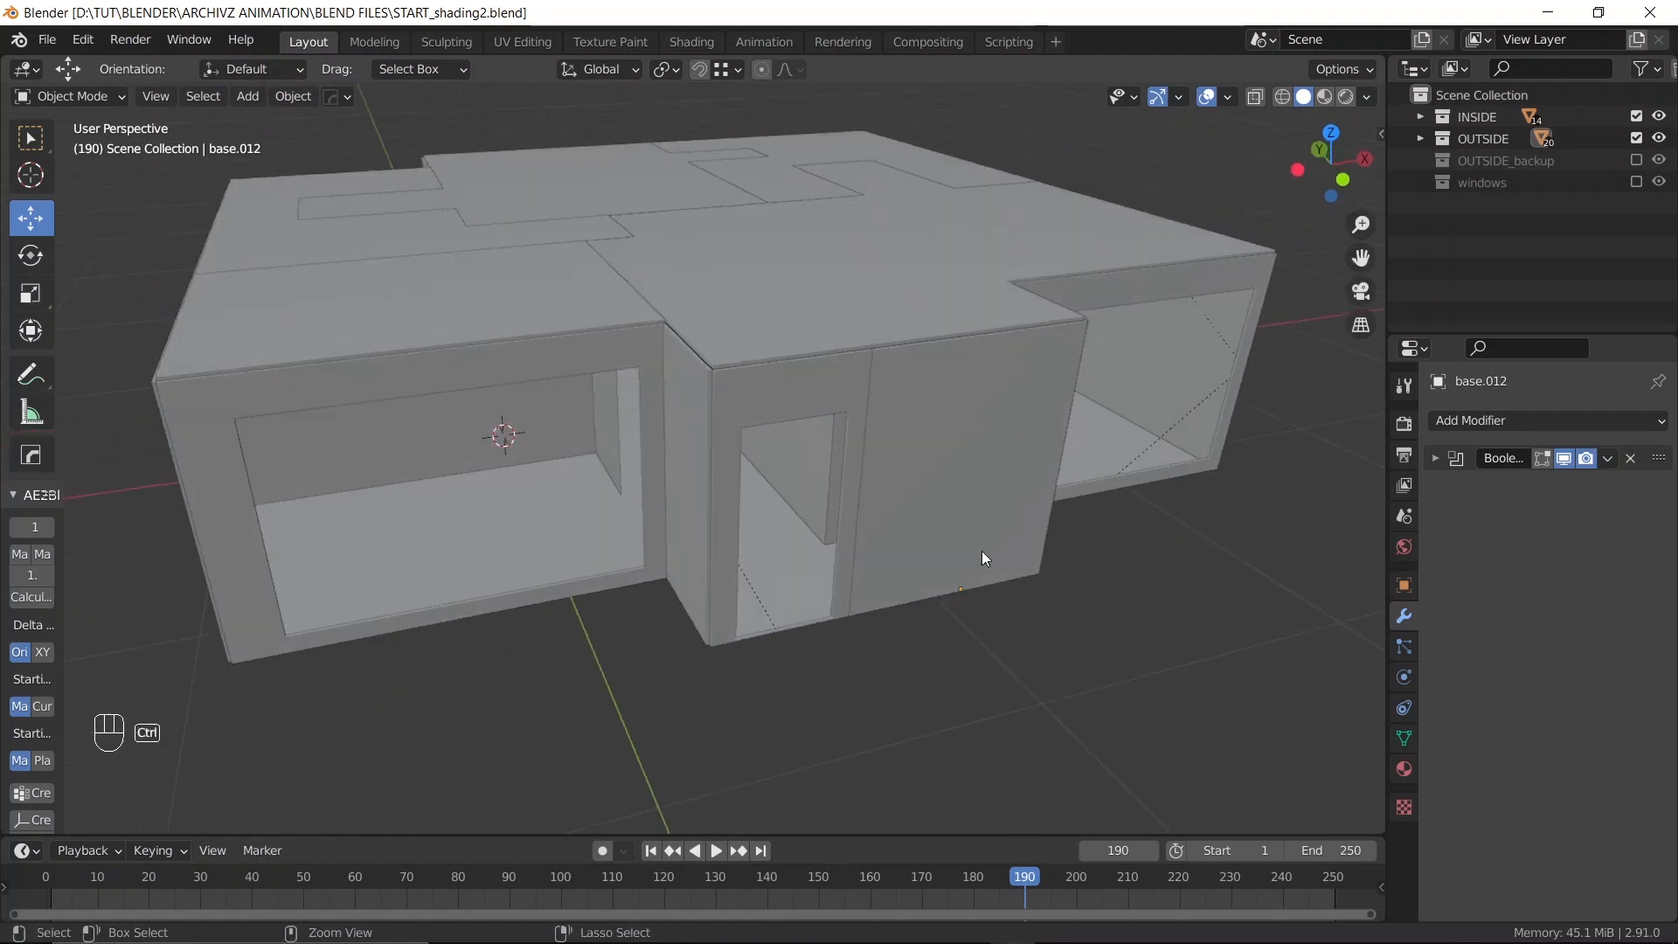
key(ctrl+s)
click(442, 280)
click(961, 402)
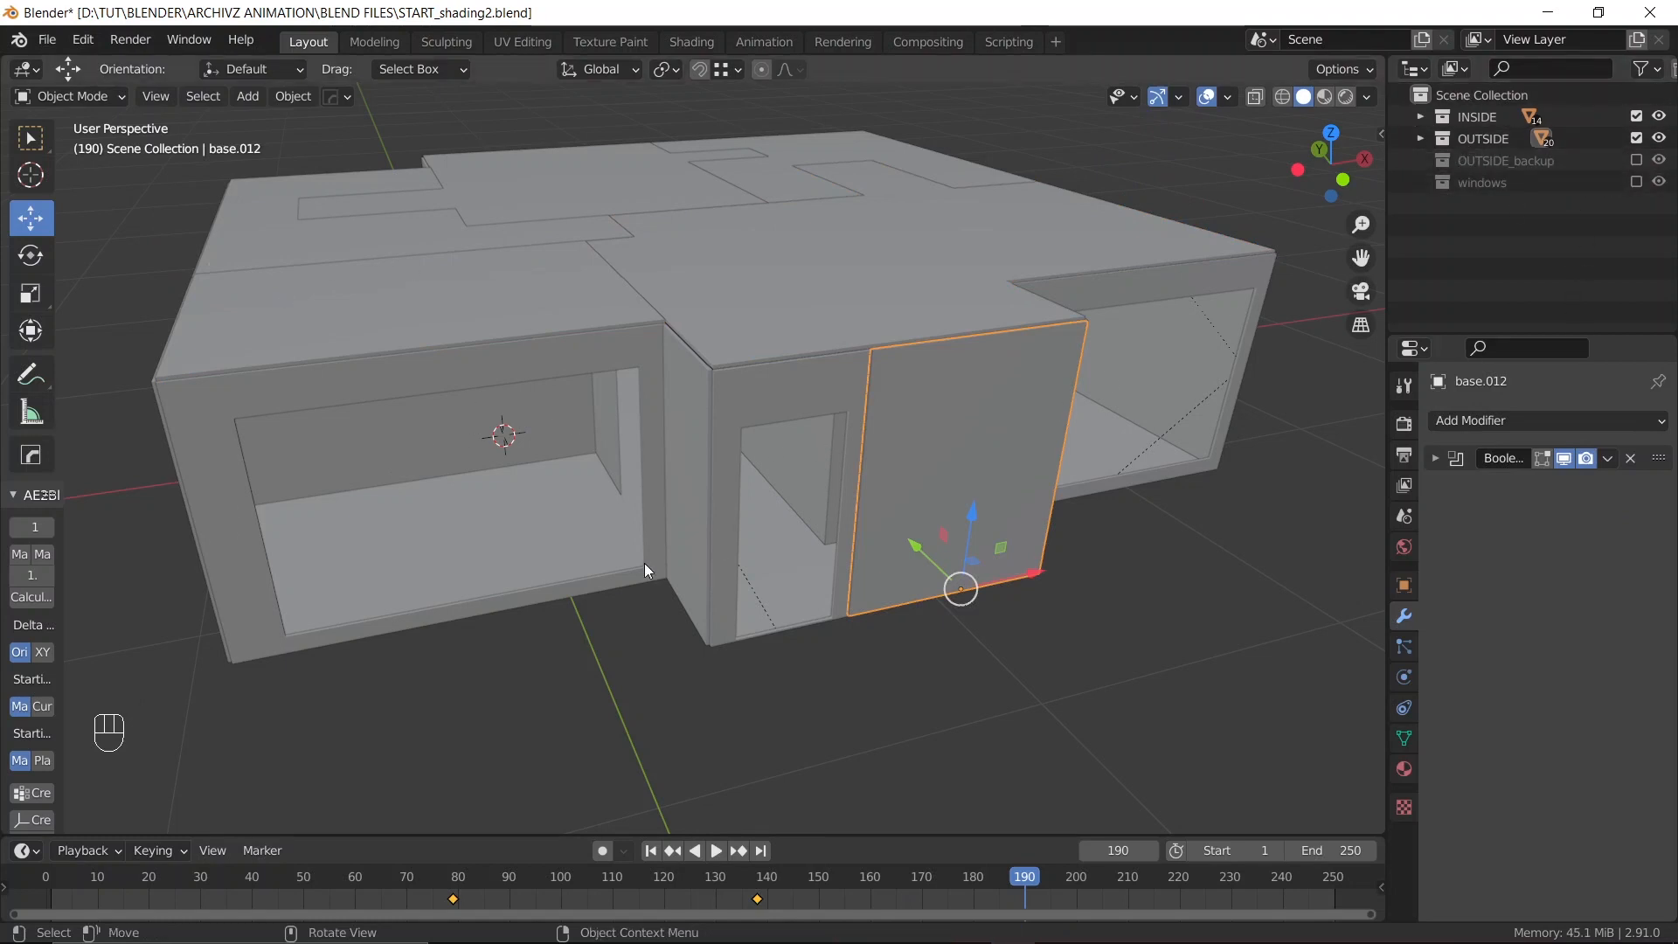
middle_drag(837, 600, 789, 606)
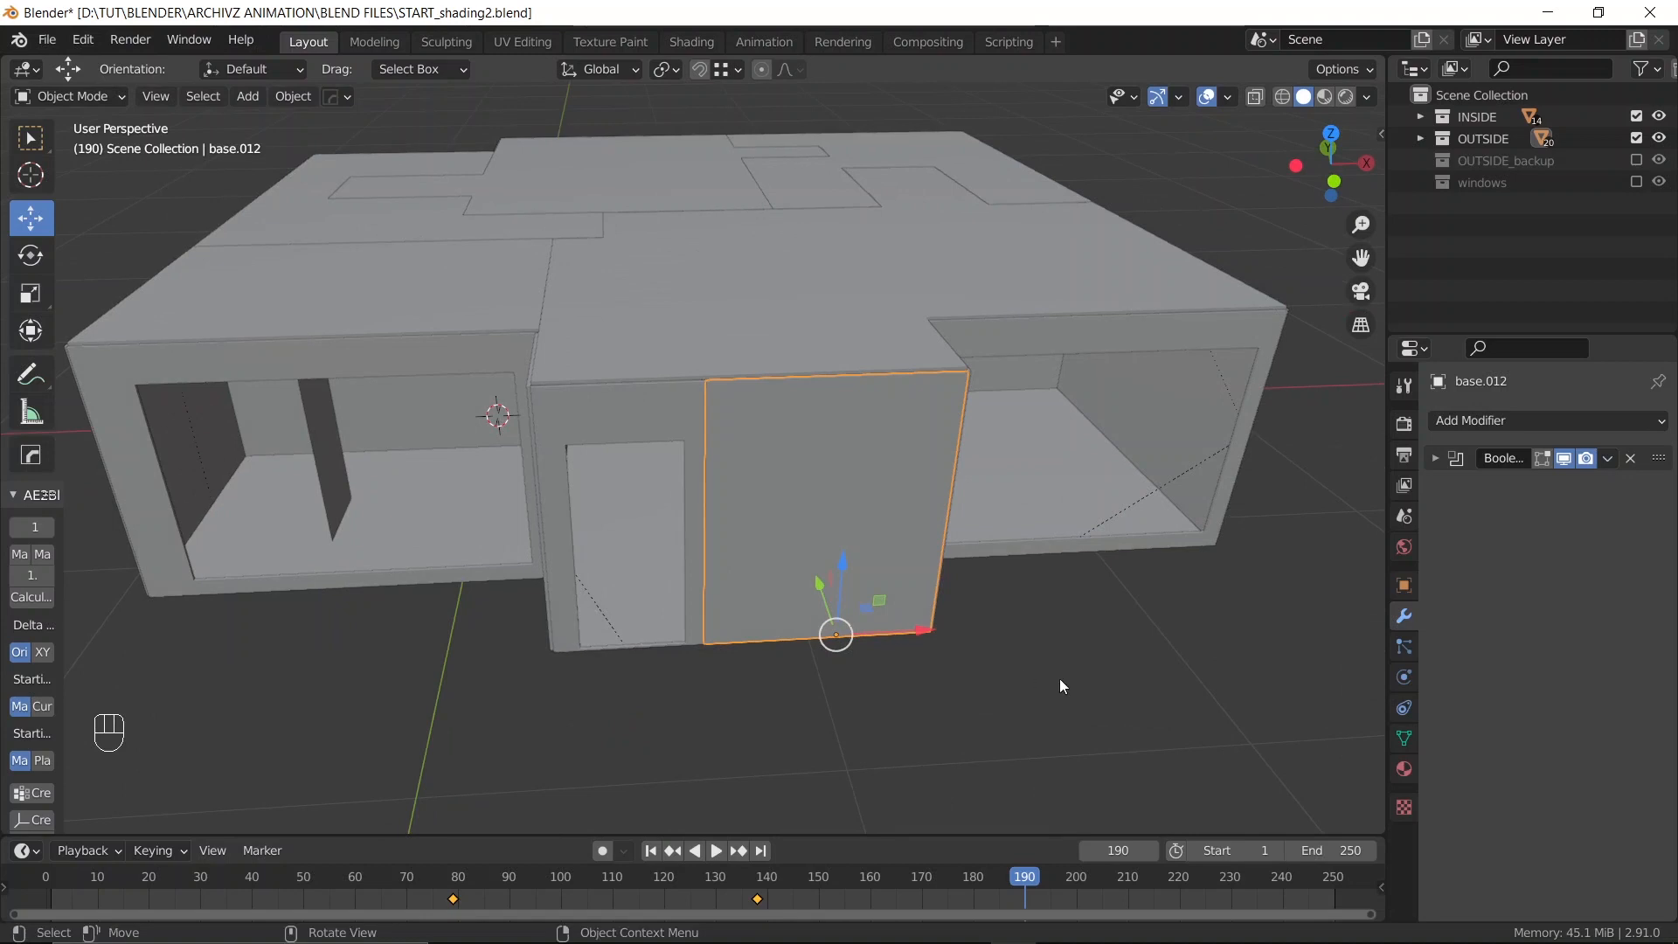
middle_drag(780, 702, 852, 627)
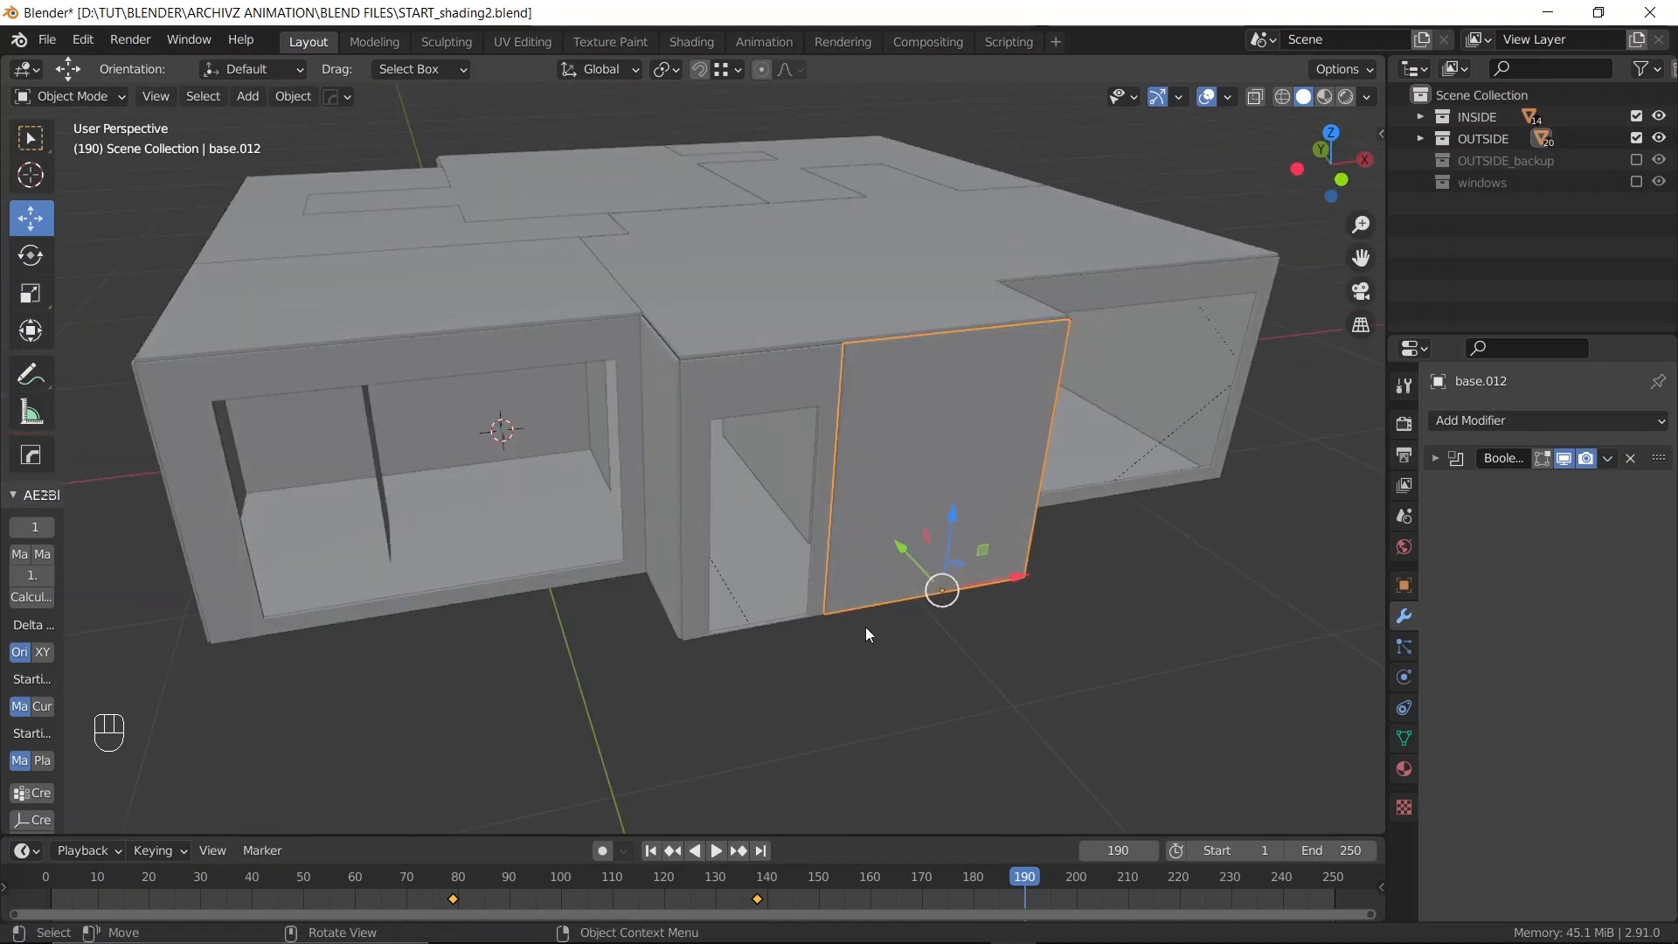
Show the selected wall's material properties, switch to the Shading workspace, and bring the house closer in its 3D view
click(1405, 776)
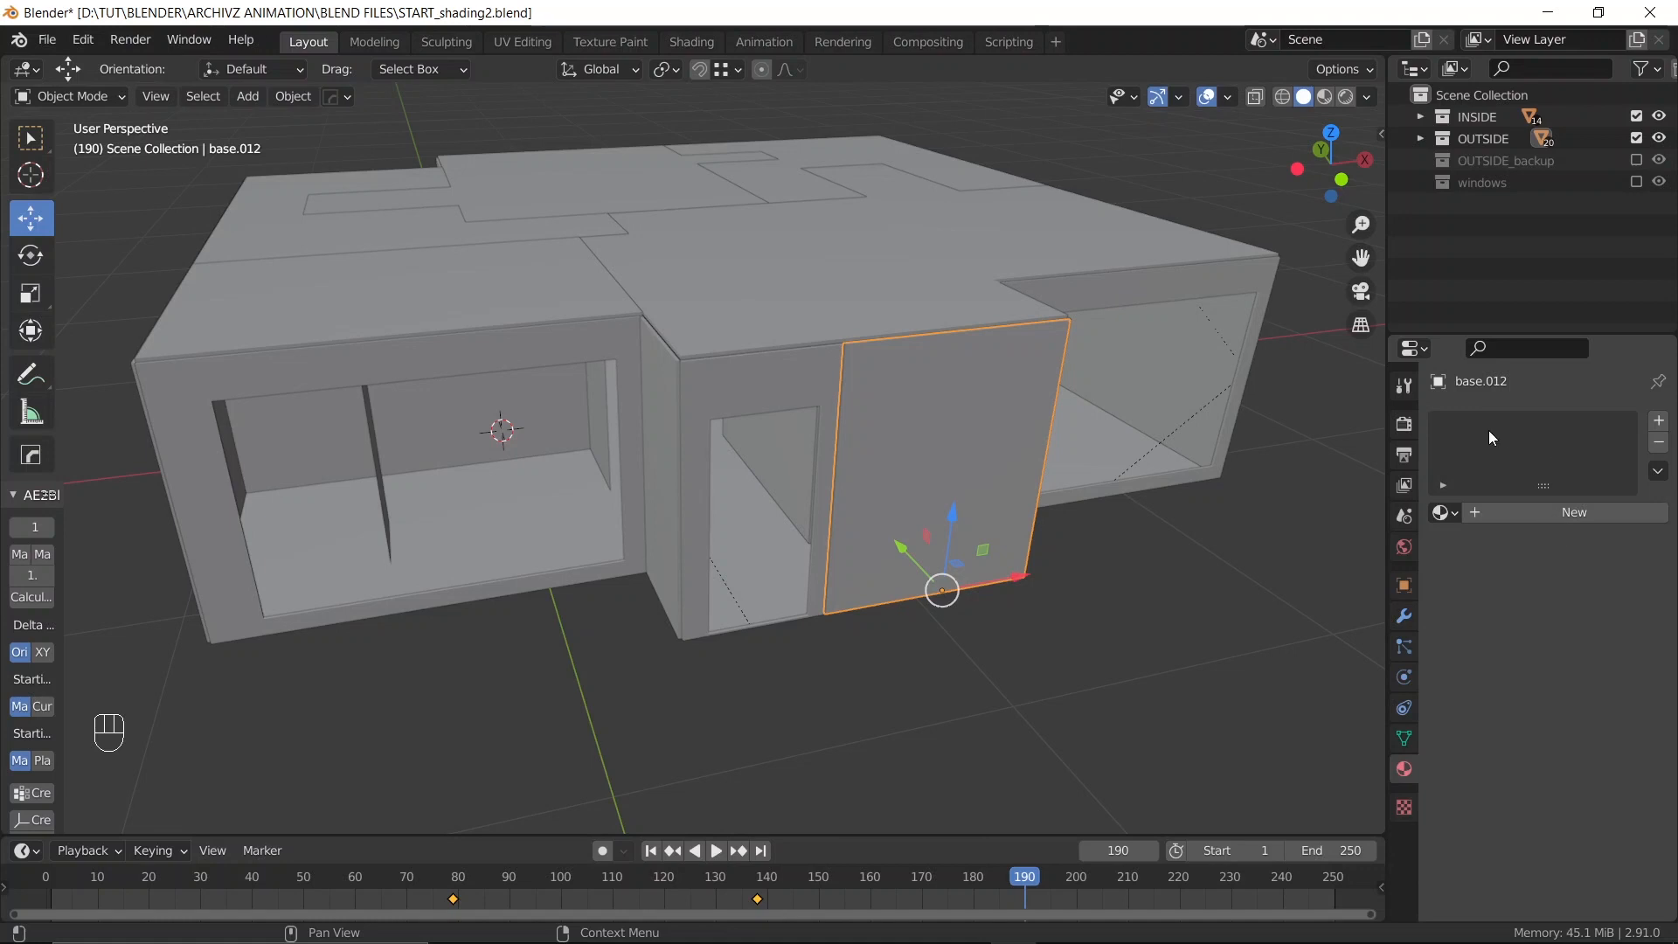
click(687, 40)
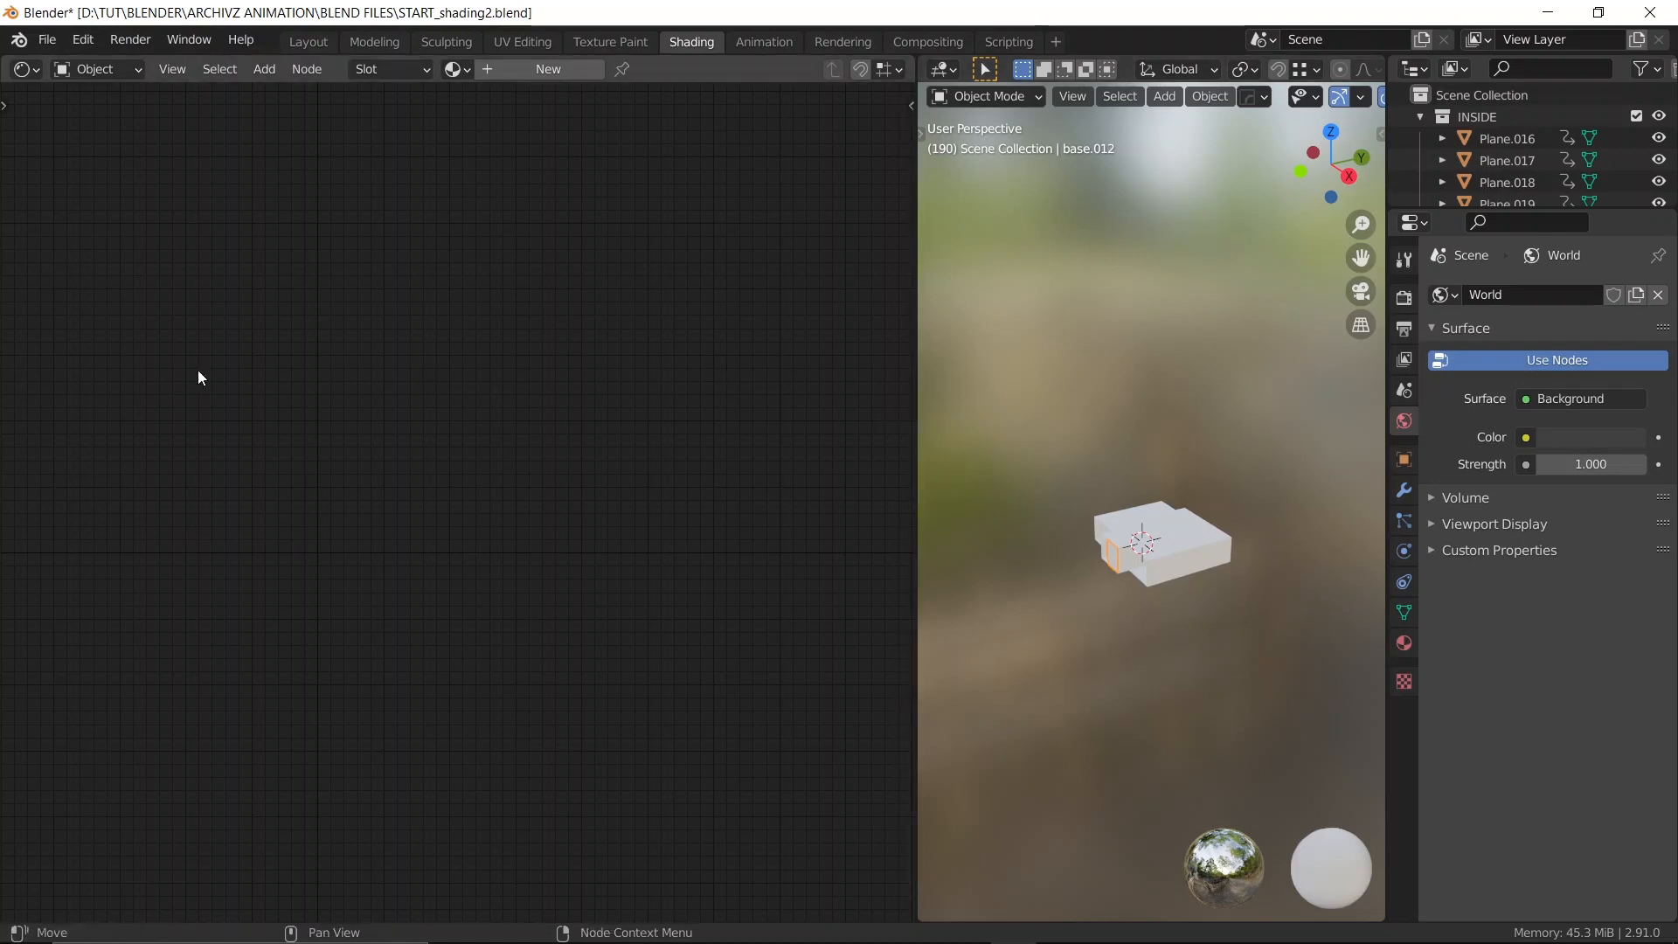
scroll(1099, 623, up, 7)
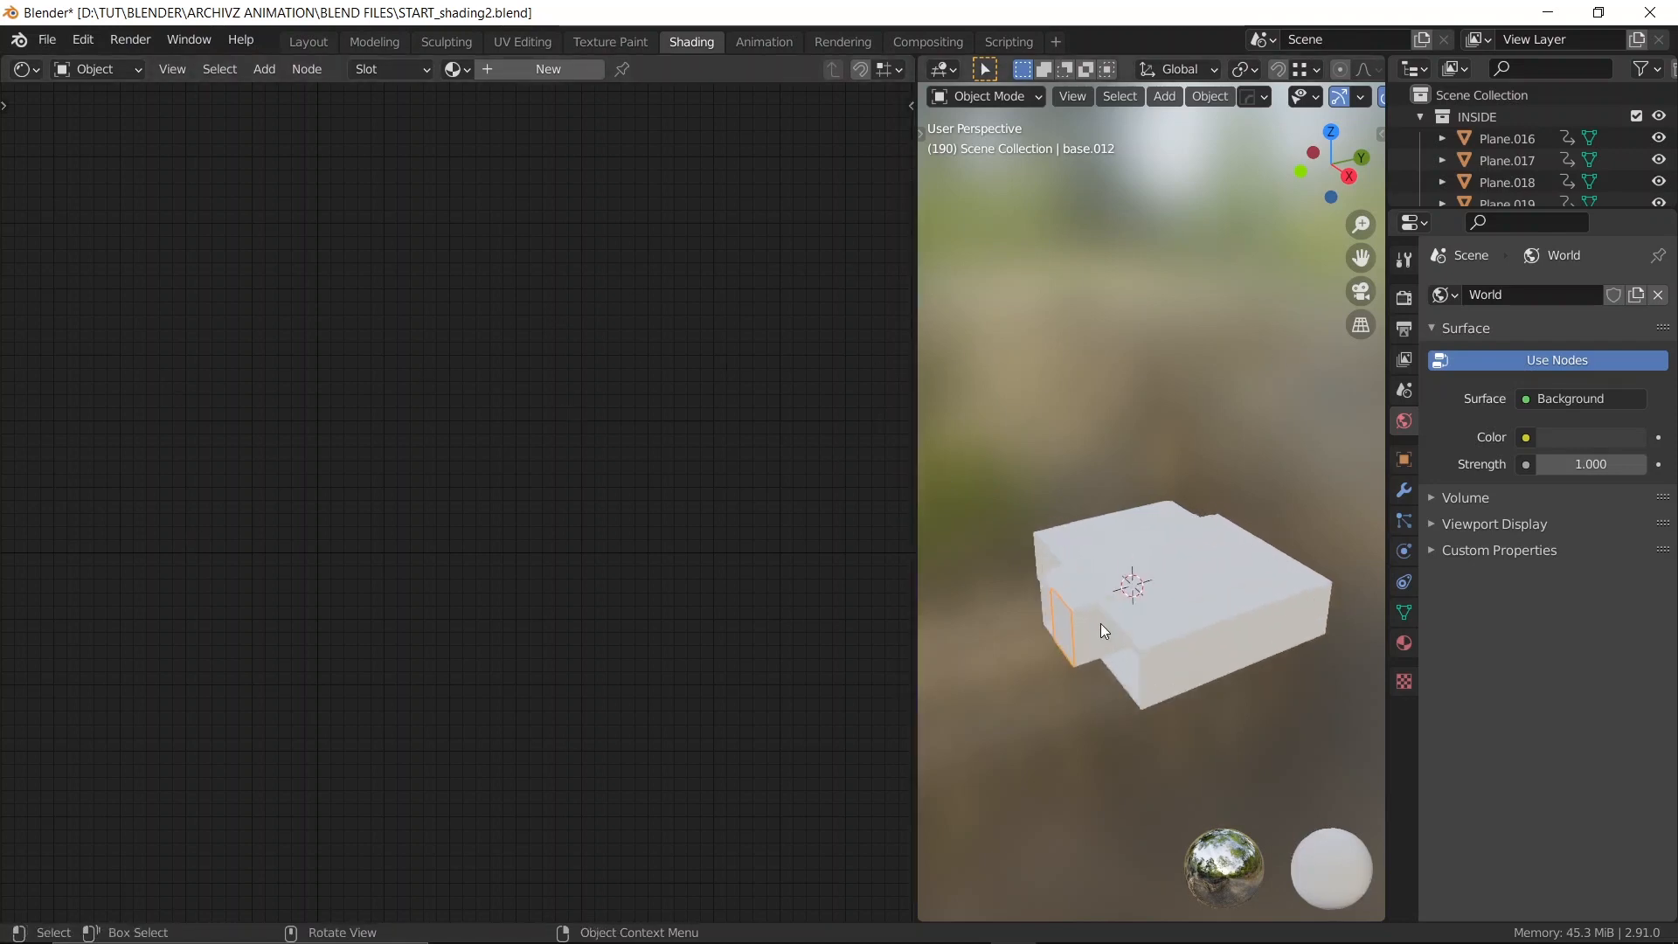
Create a new material on the front wall beside the doorway and name it "base material"
middle_drag(1100, 622, 1207, 499)
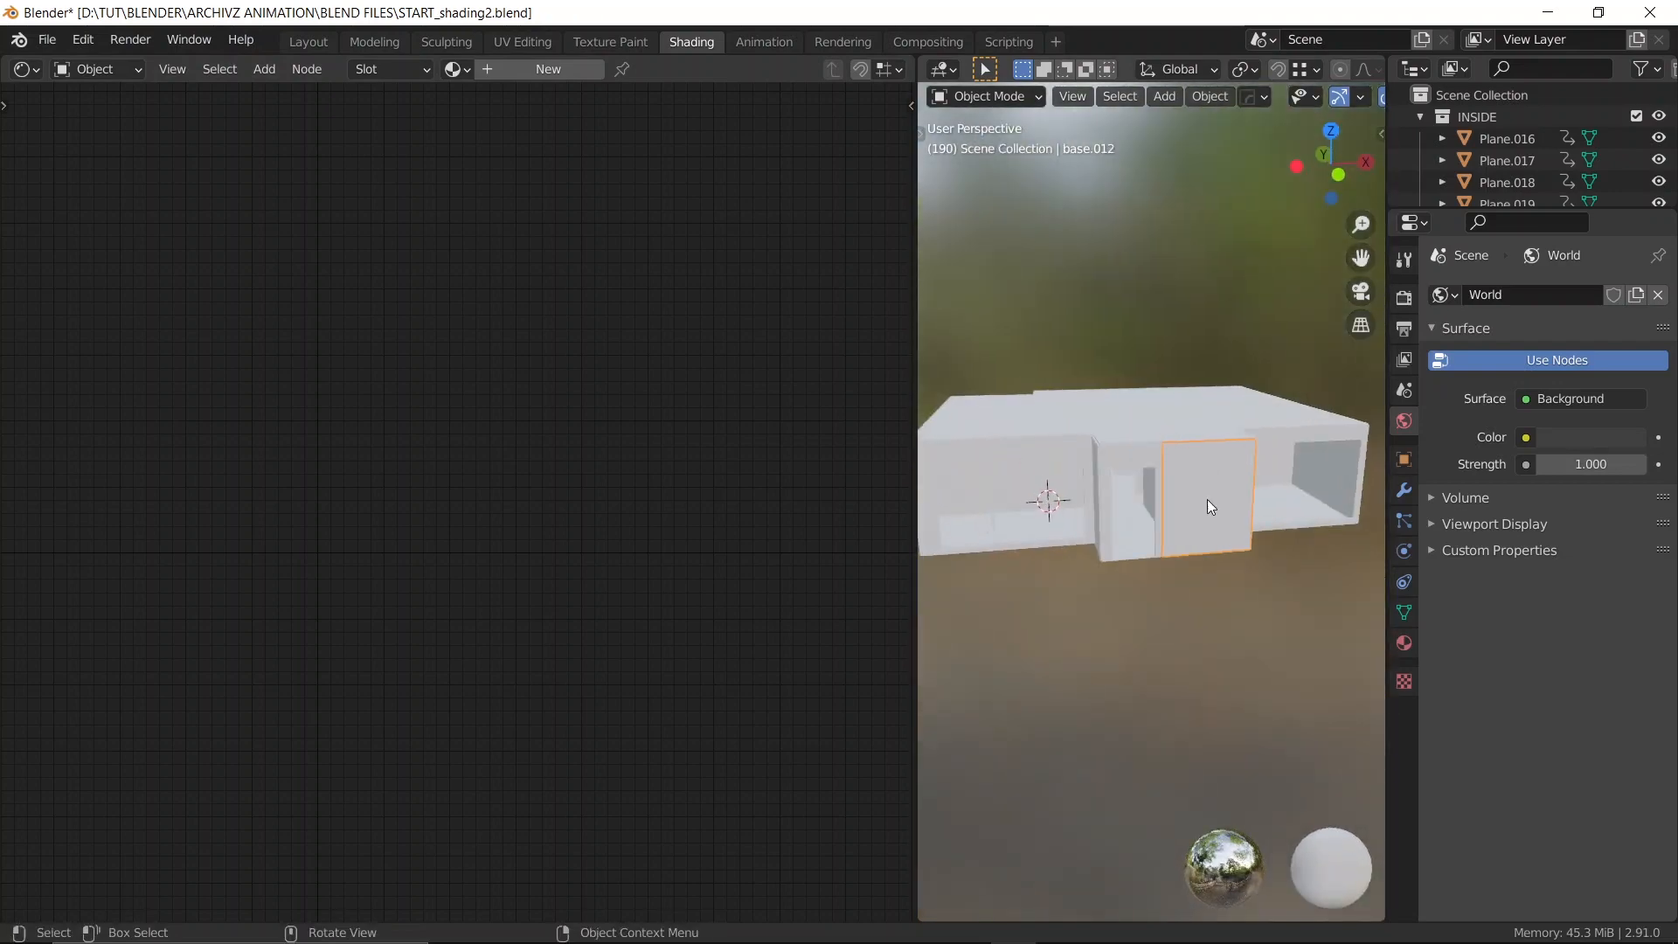
scroll(1214, 516, up, 3)
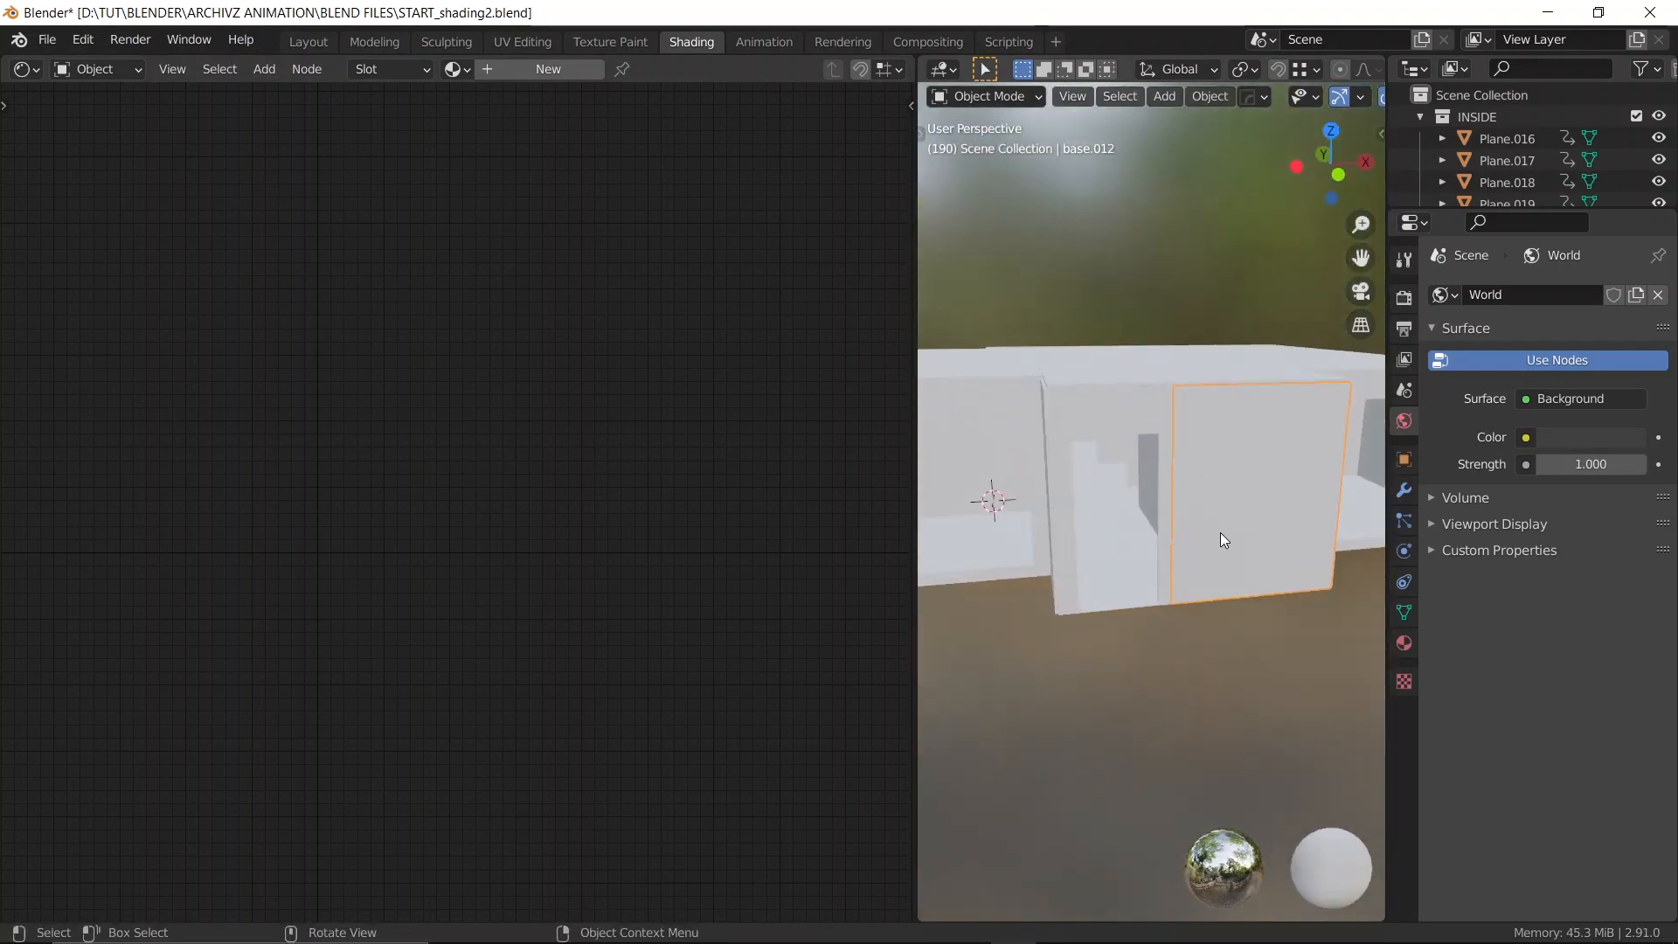
click(542, 70)
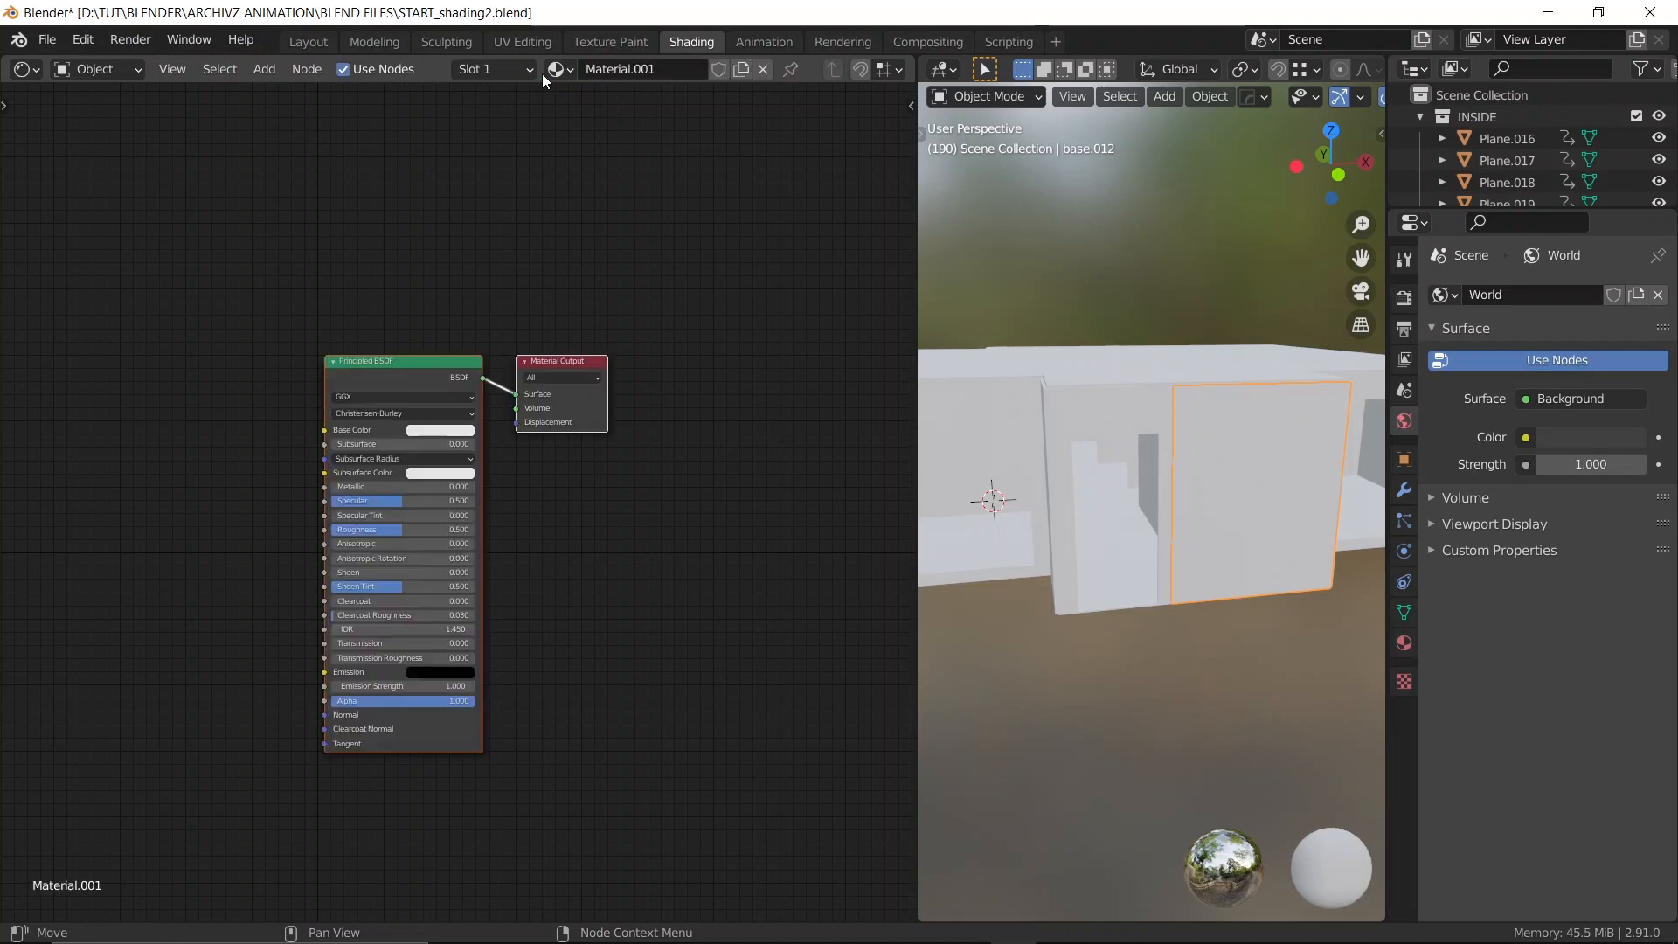
click(614, 67)
text(b)
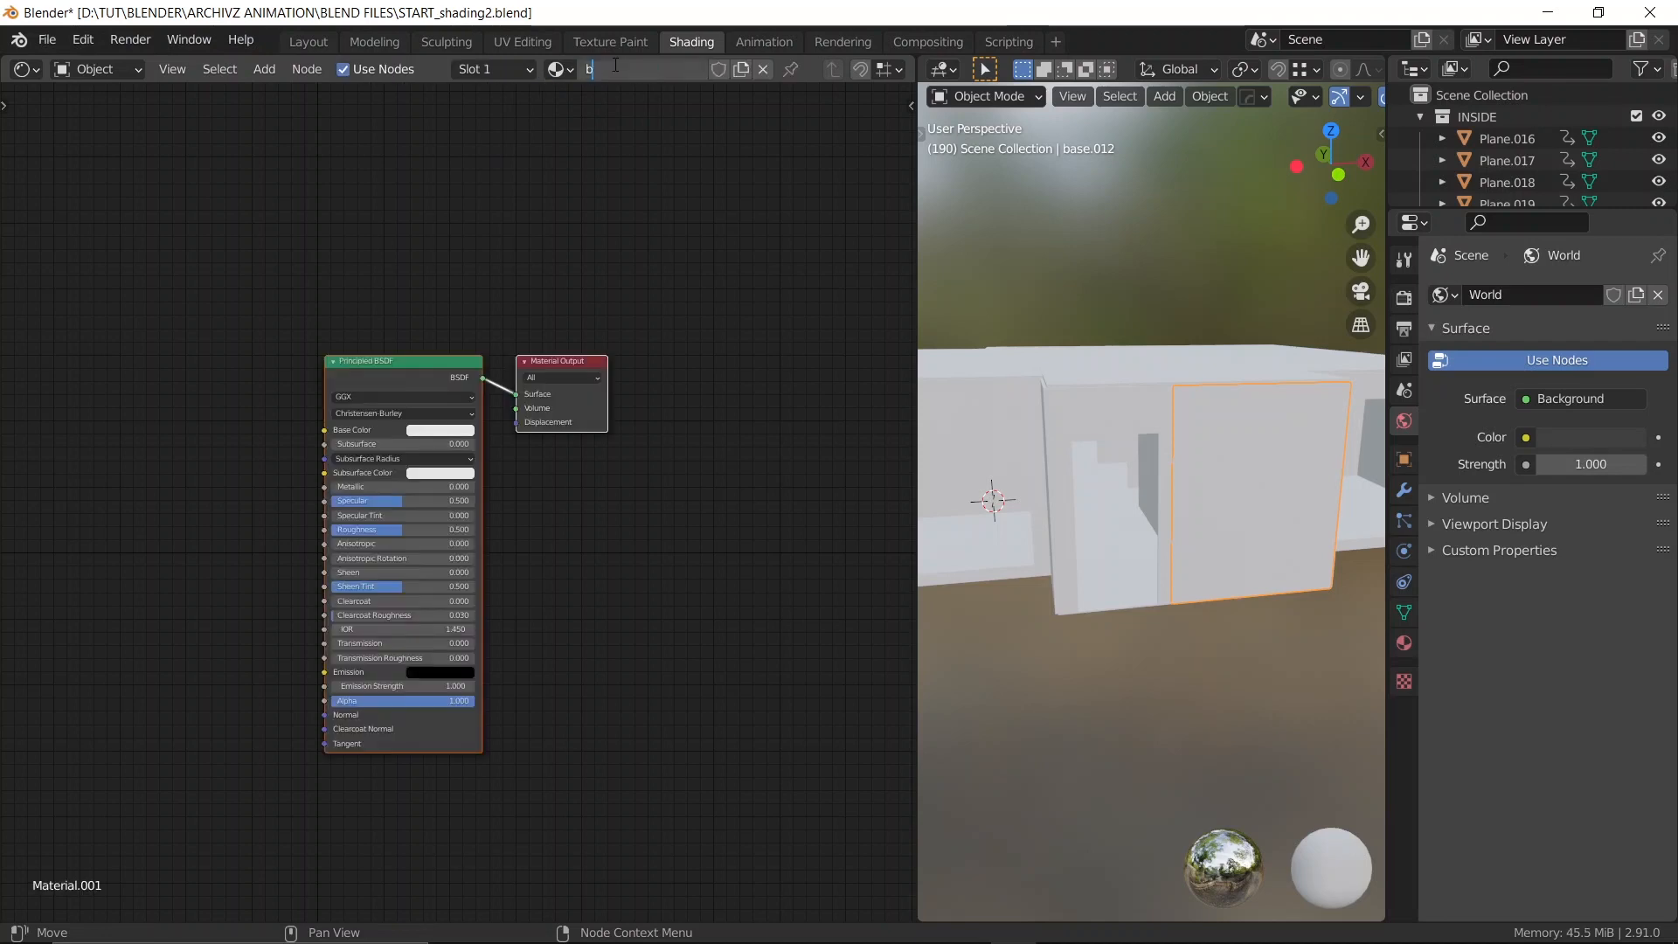
text(ase material)
key(Return)
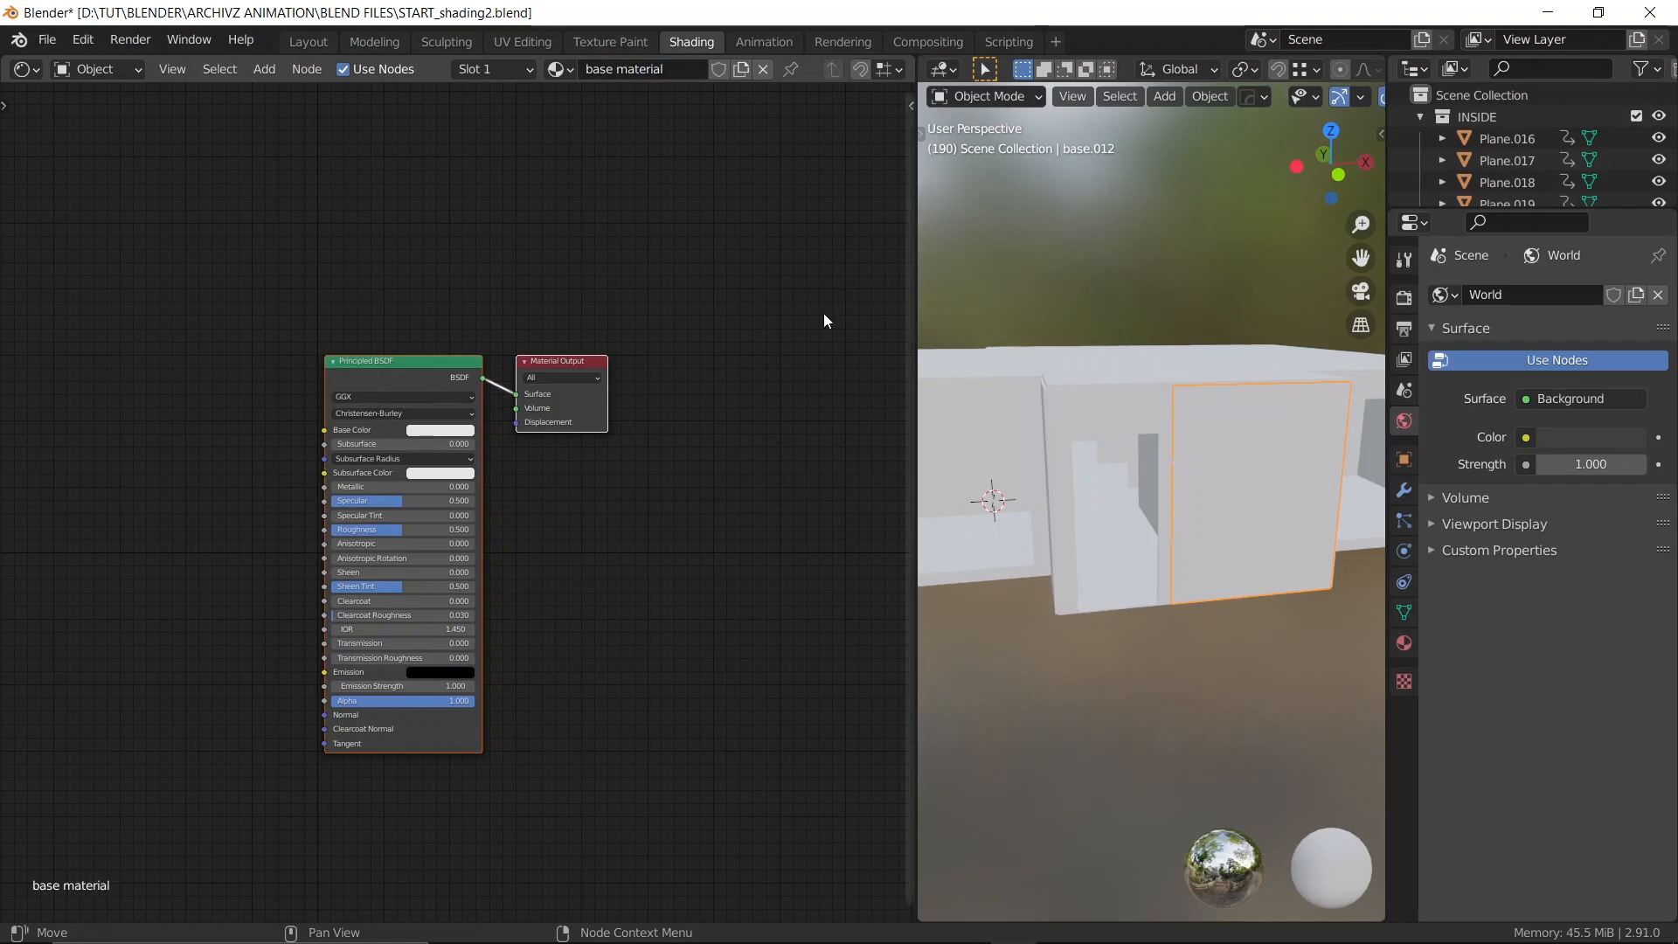
scroll(301, 346, up, 4)
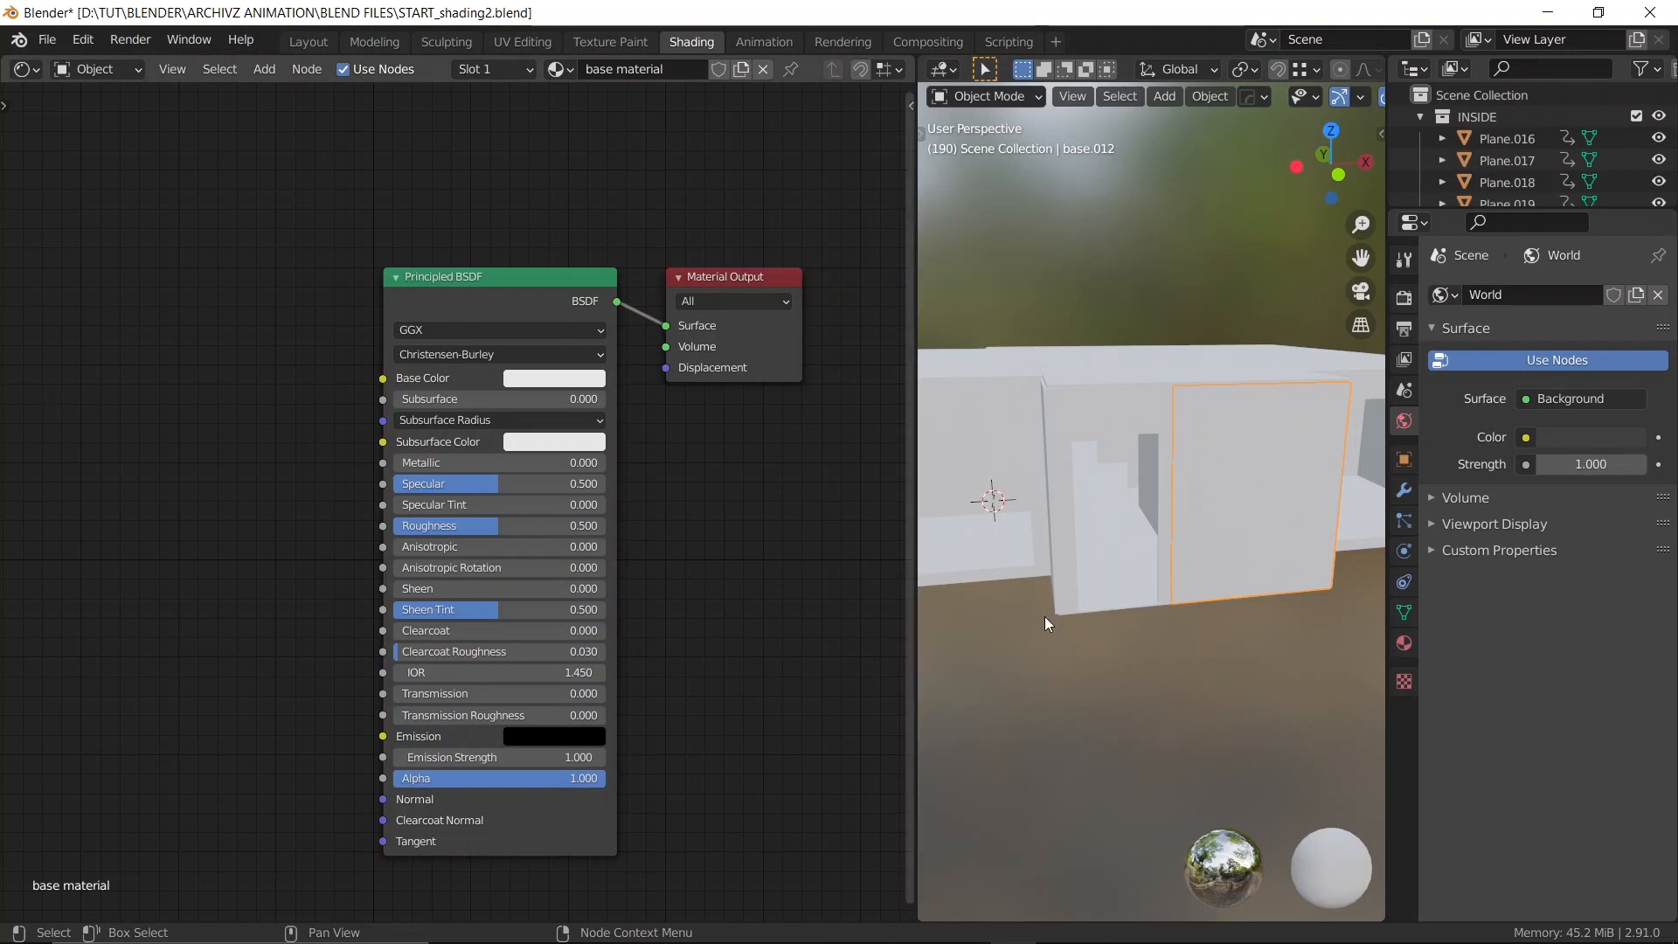
Check the material on a roof panel and on the front wall, and view the house from the front
middle_drag(1045, 616, 1197, 479)
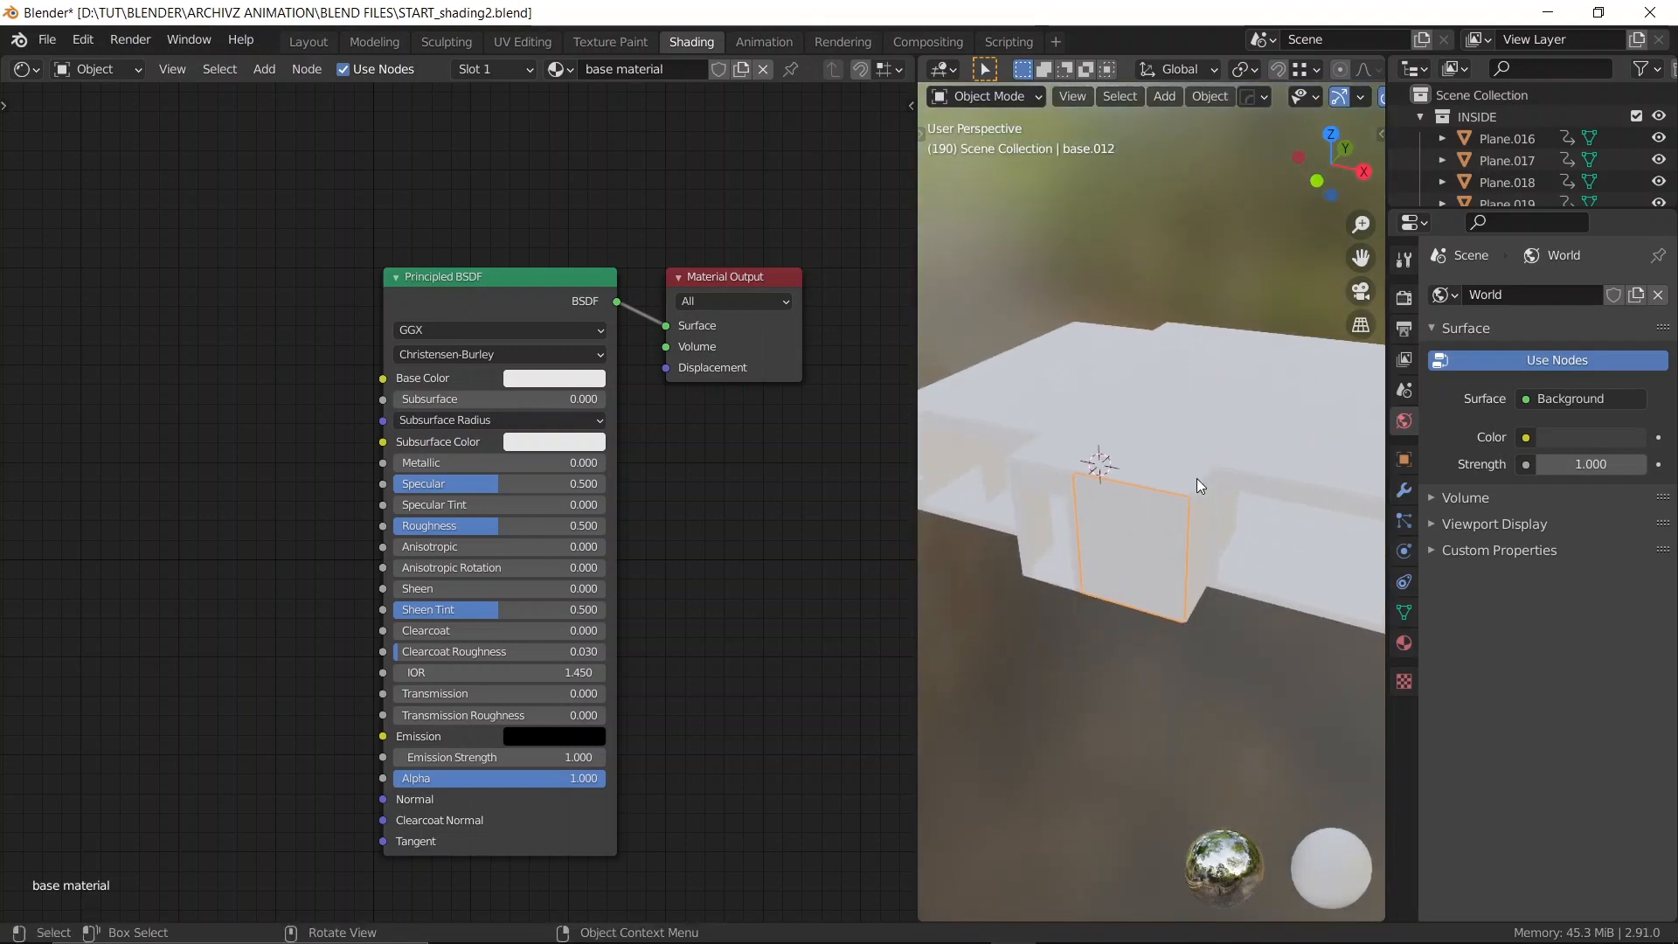
click(1182, 421)
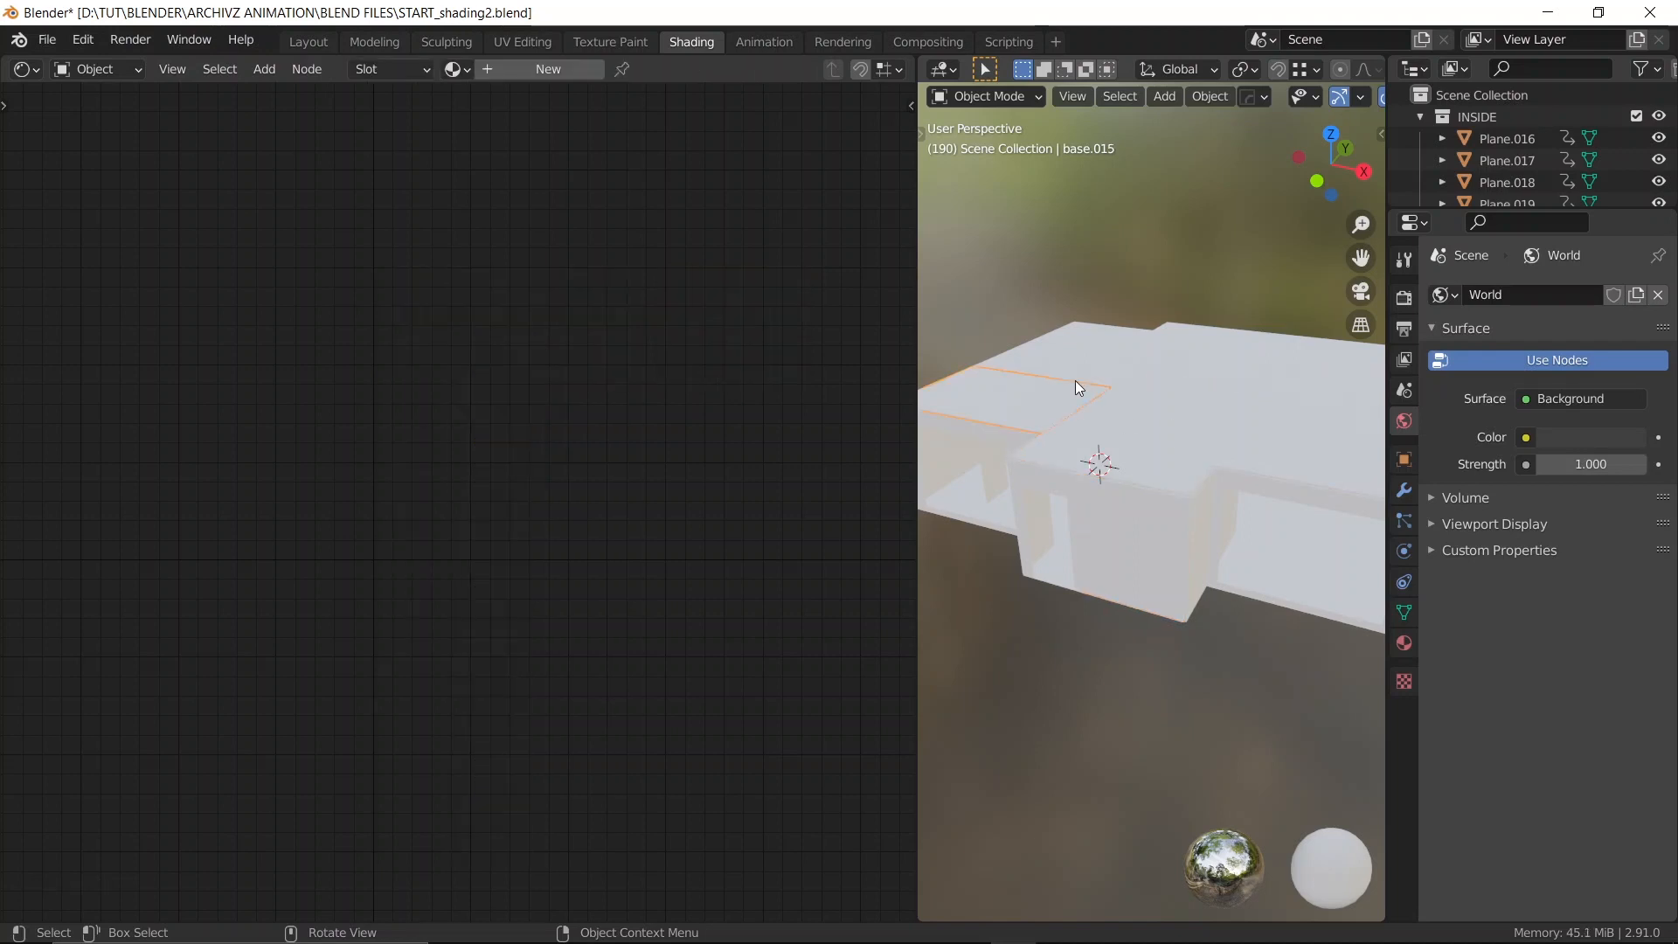
click(1147, 564)
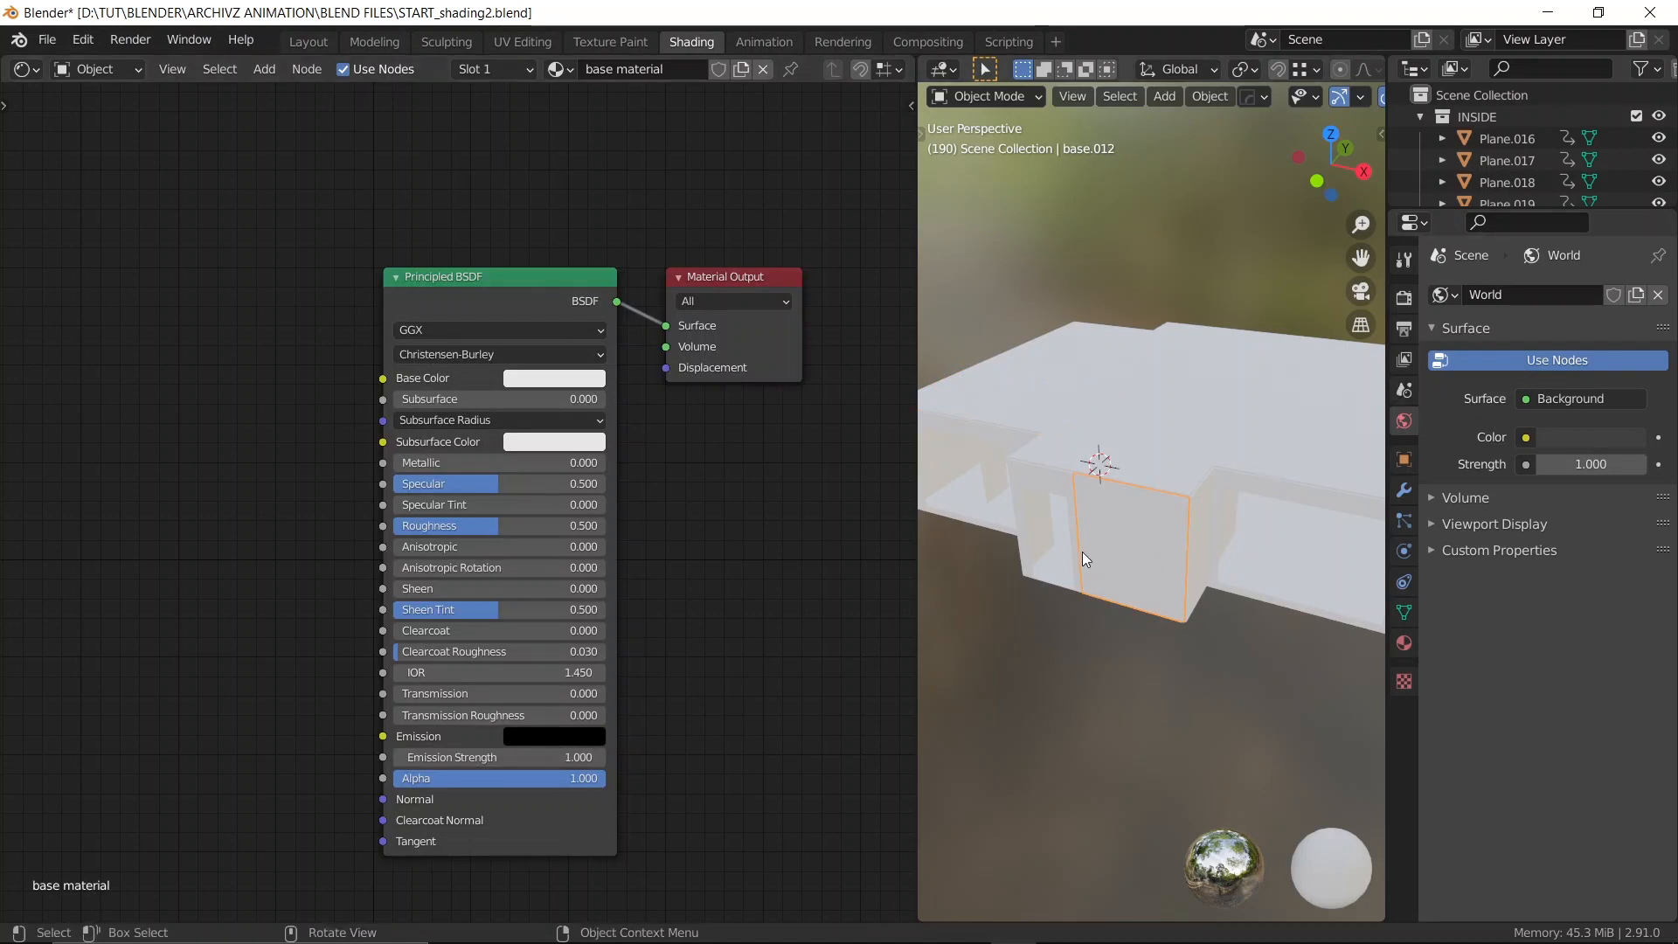
middle_drag(1082, 553, 1130, 610)
middle_drag(1262, 565, 1136, 433)
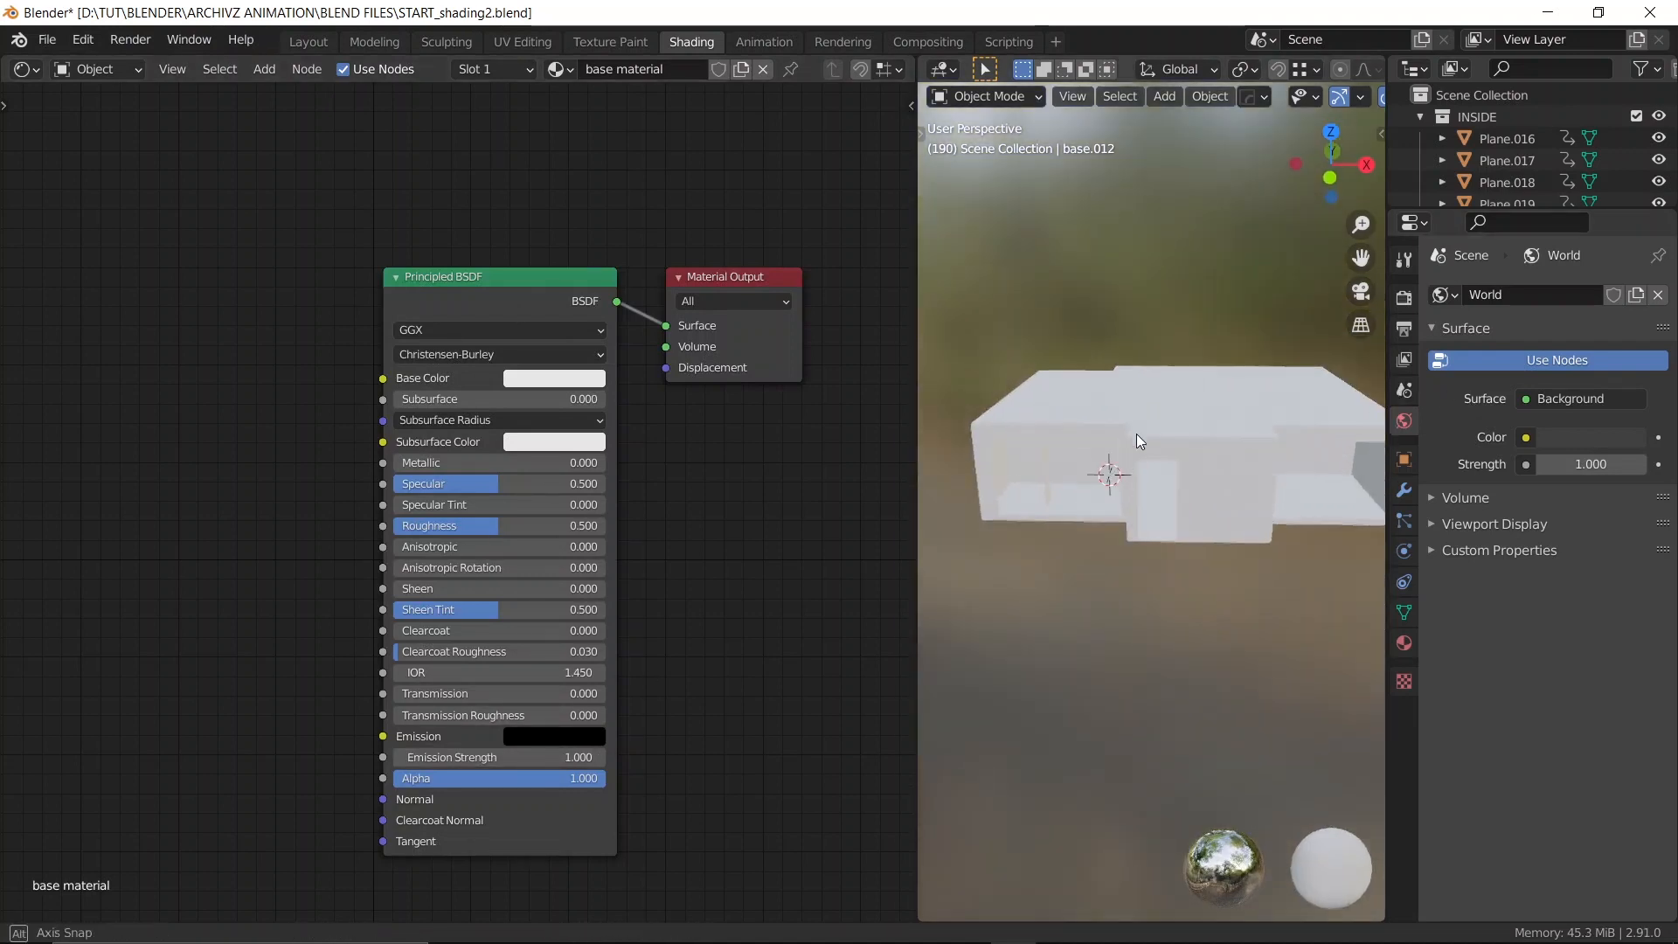
key(a)
scroll(1269, 523, up, 1)
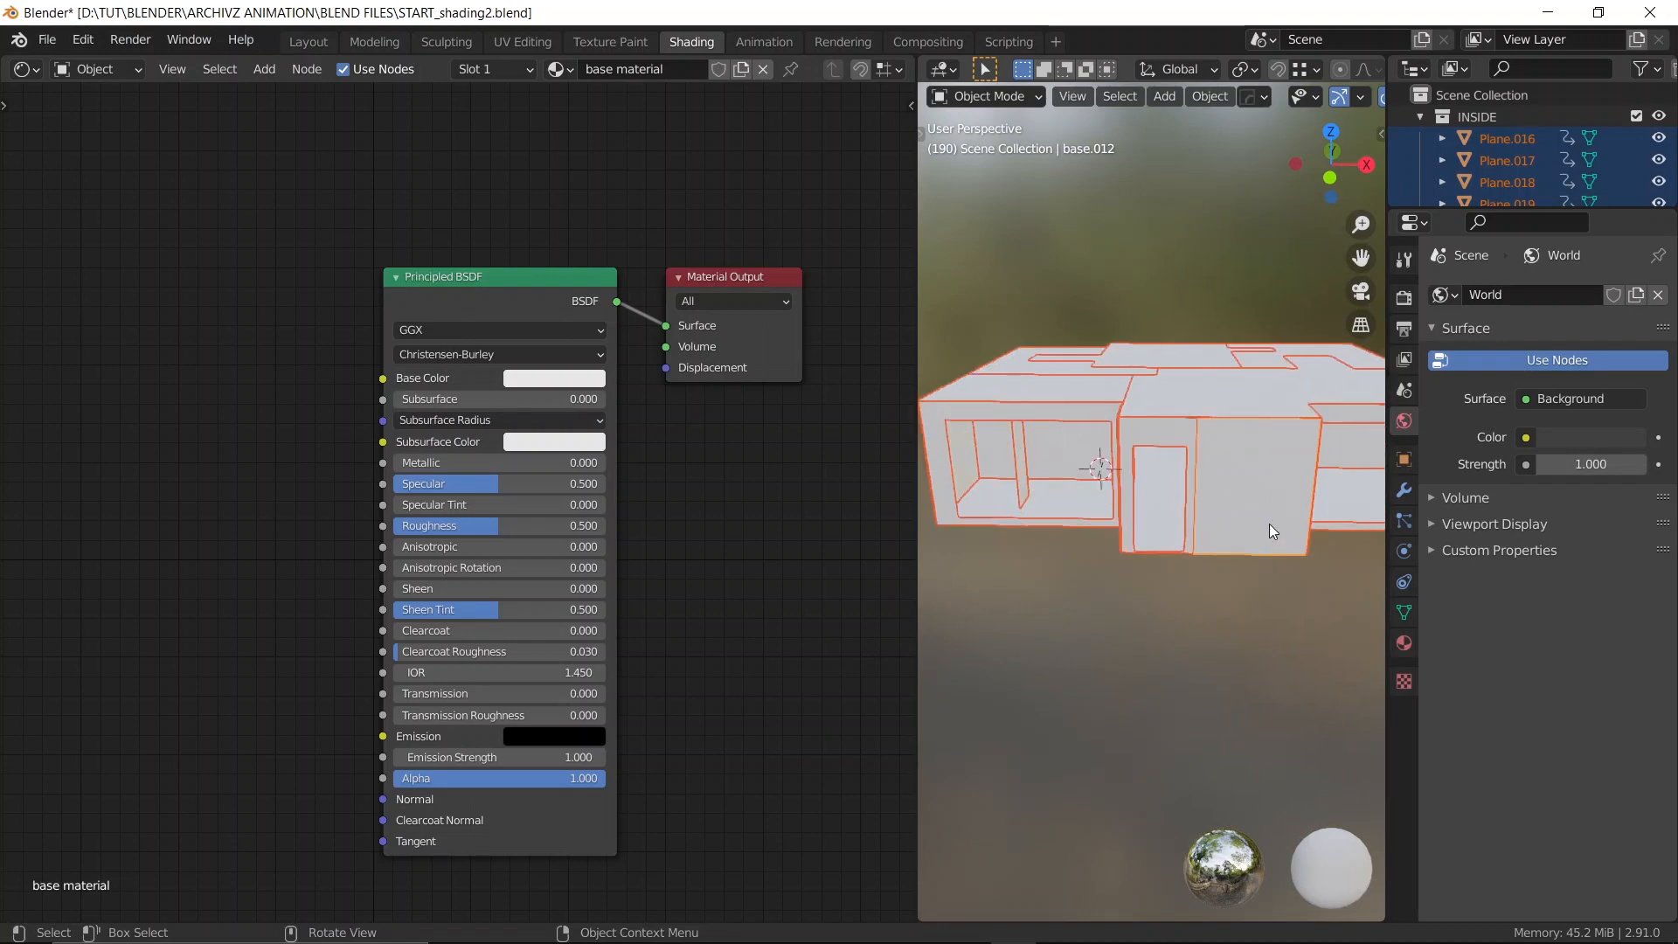
middle_drag(1208, 485, 1152, 482)
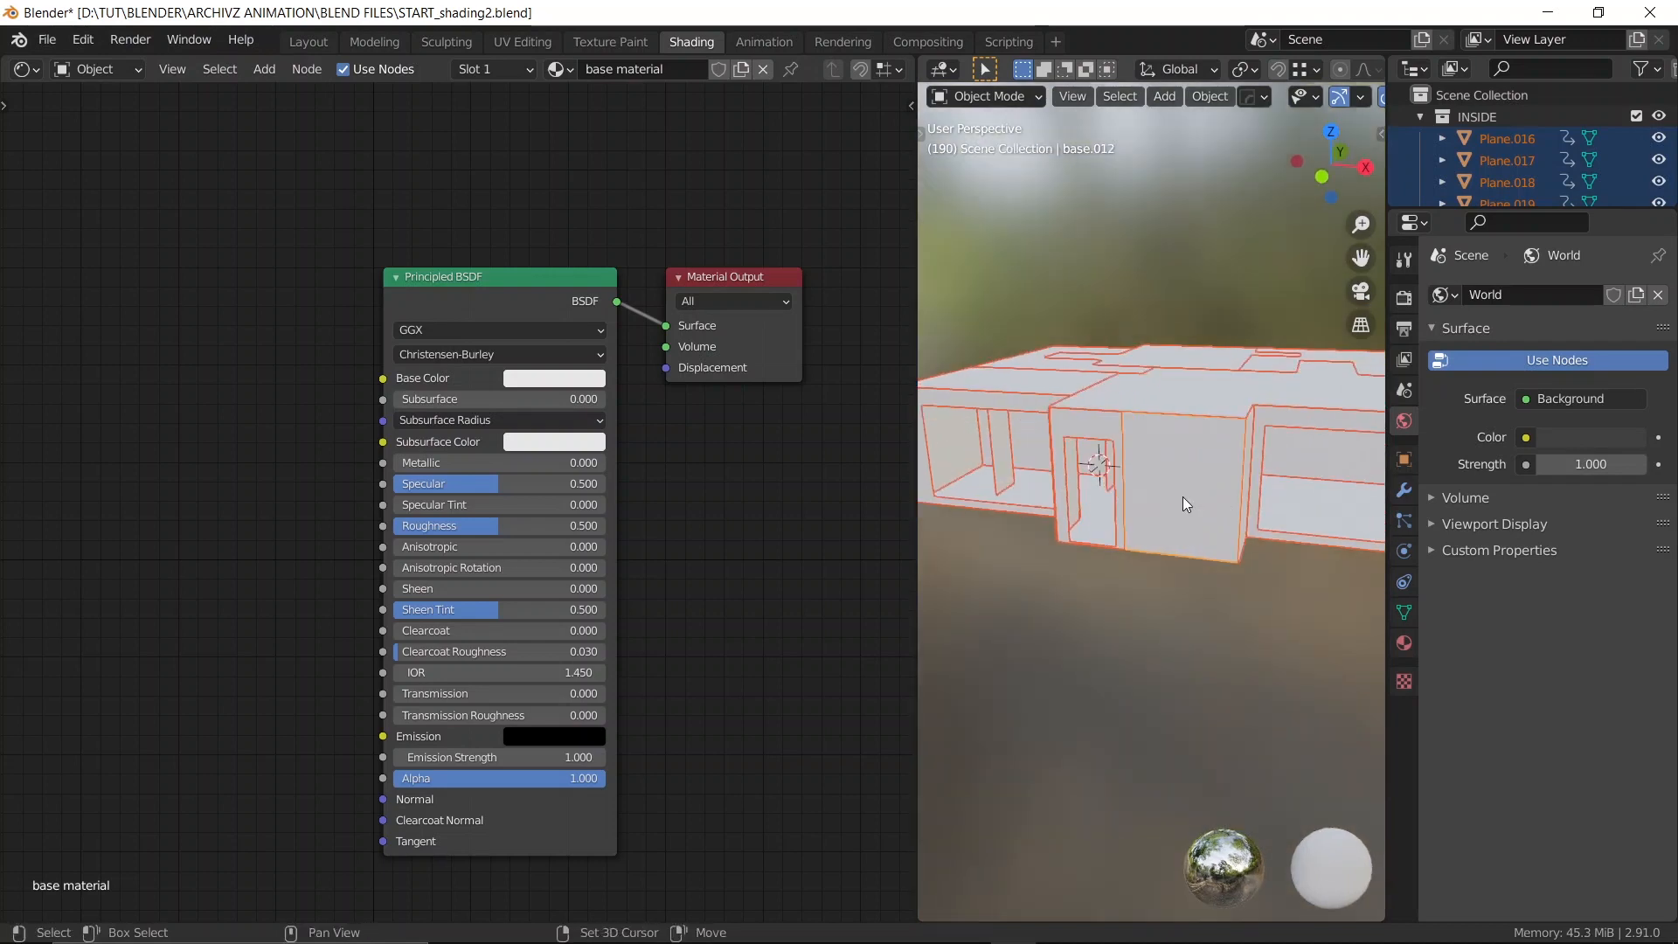
shift+click(1182, 497)
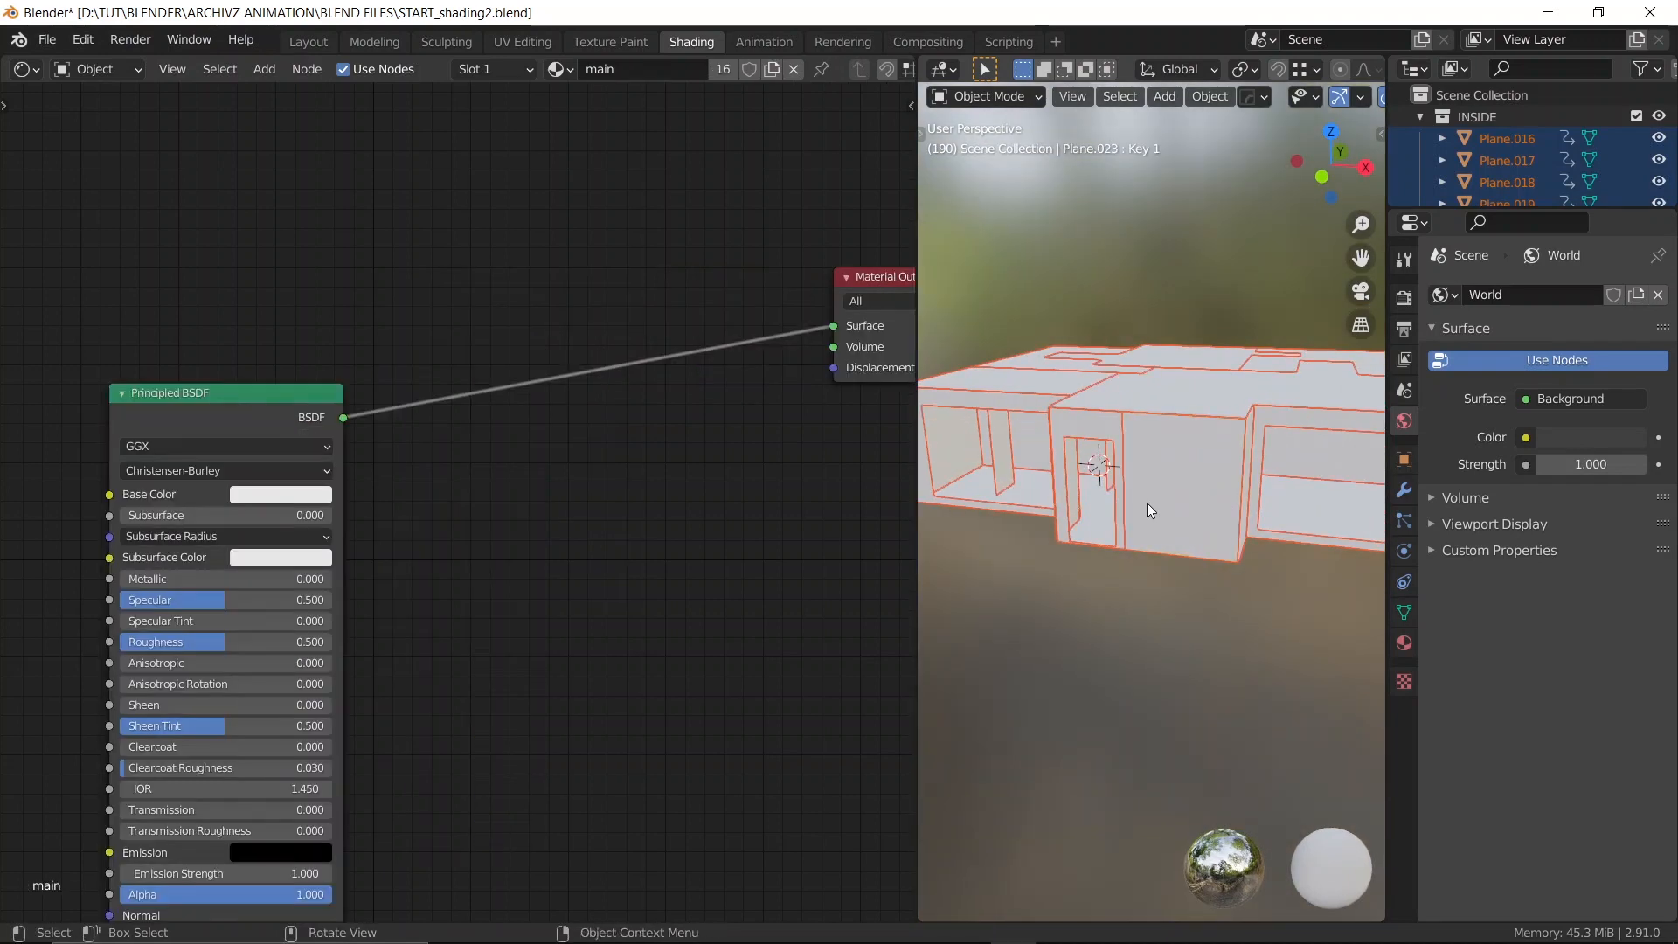
middle_drag(1146, 502, 1164, 375)
click(1156, 411)
click(1233, 300)
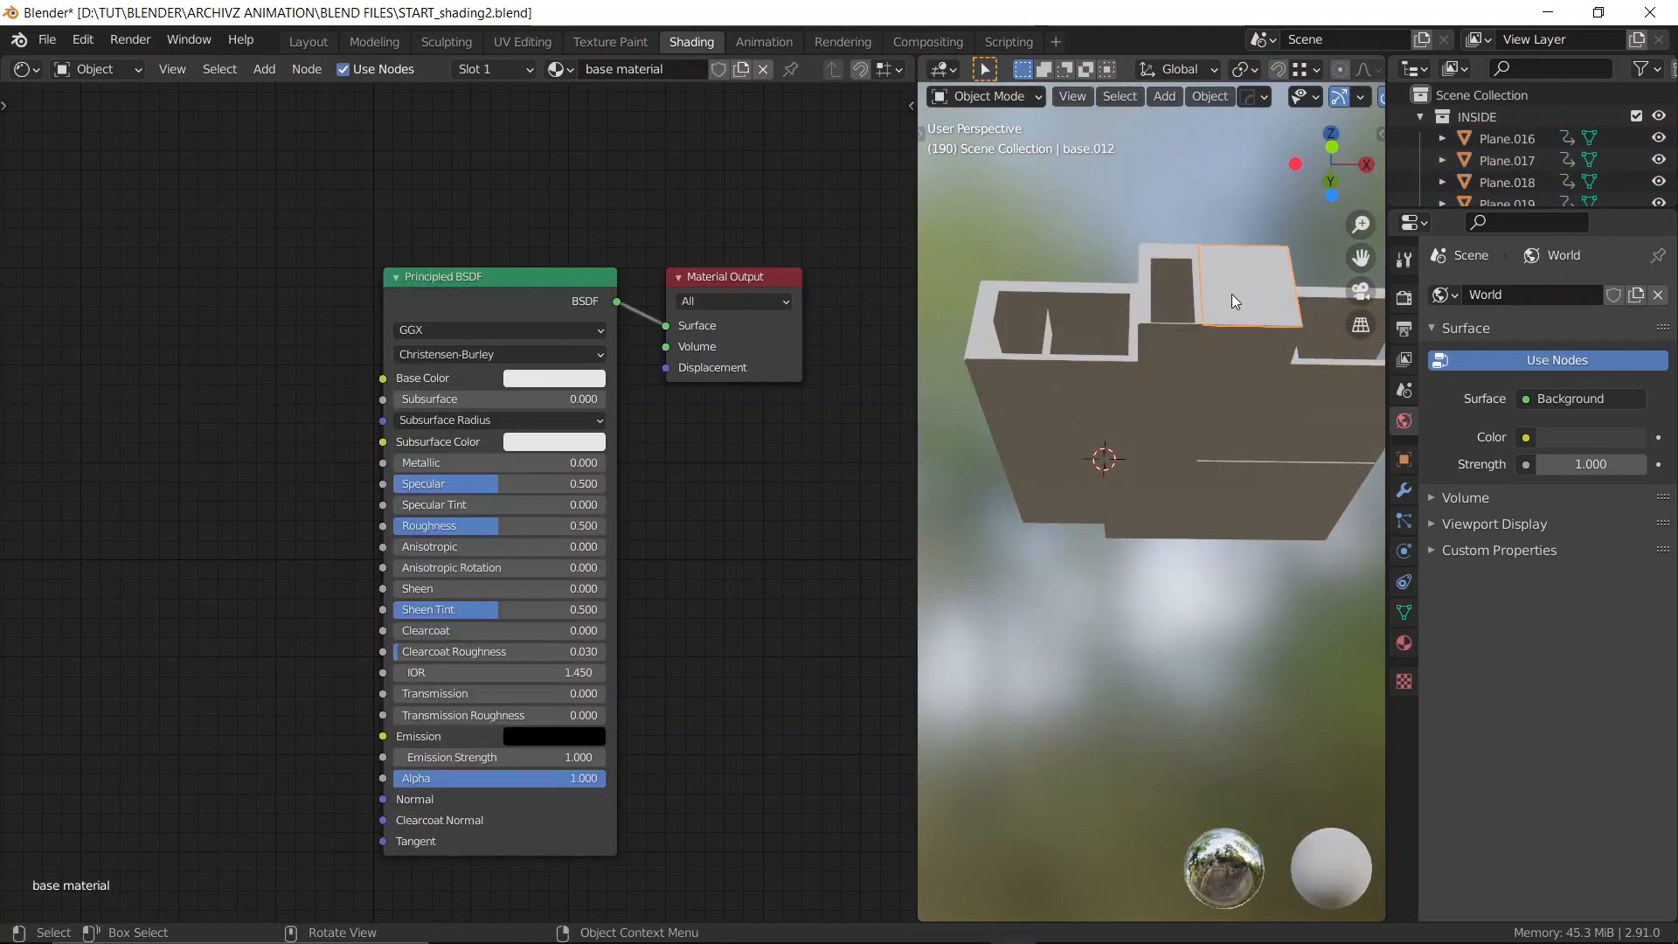
click(1198, 350)
middle_drag(1245, 275, 1157, 432)
middle_drag(1145, 521, 1165, 561)
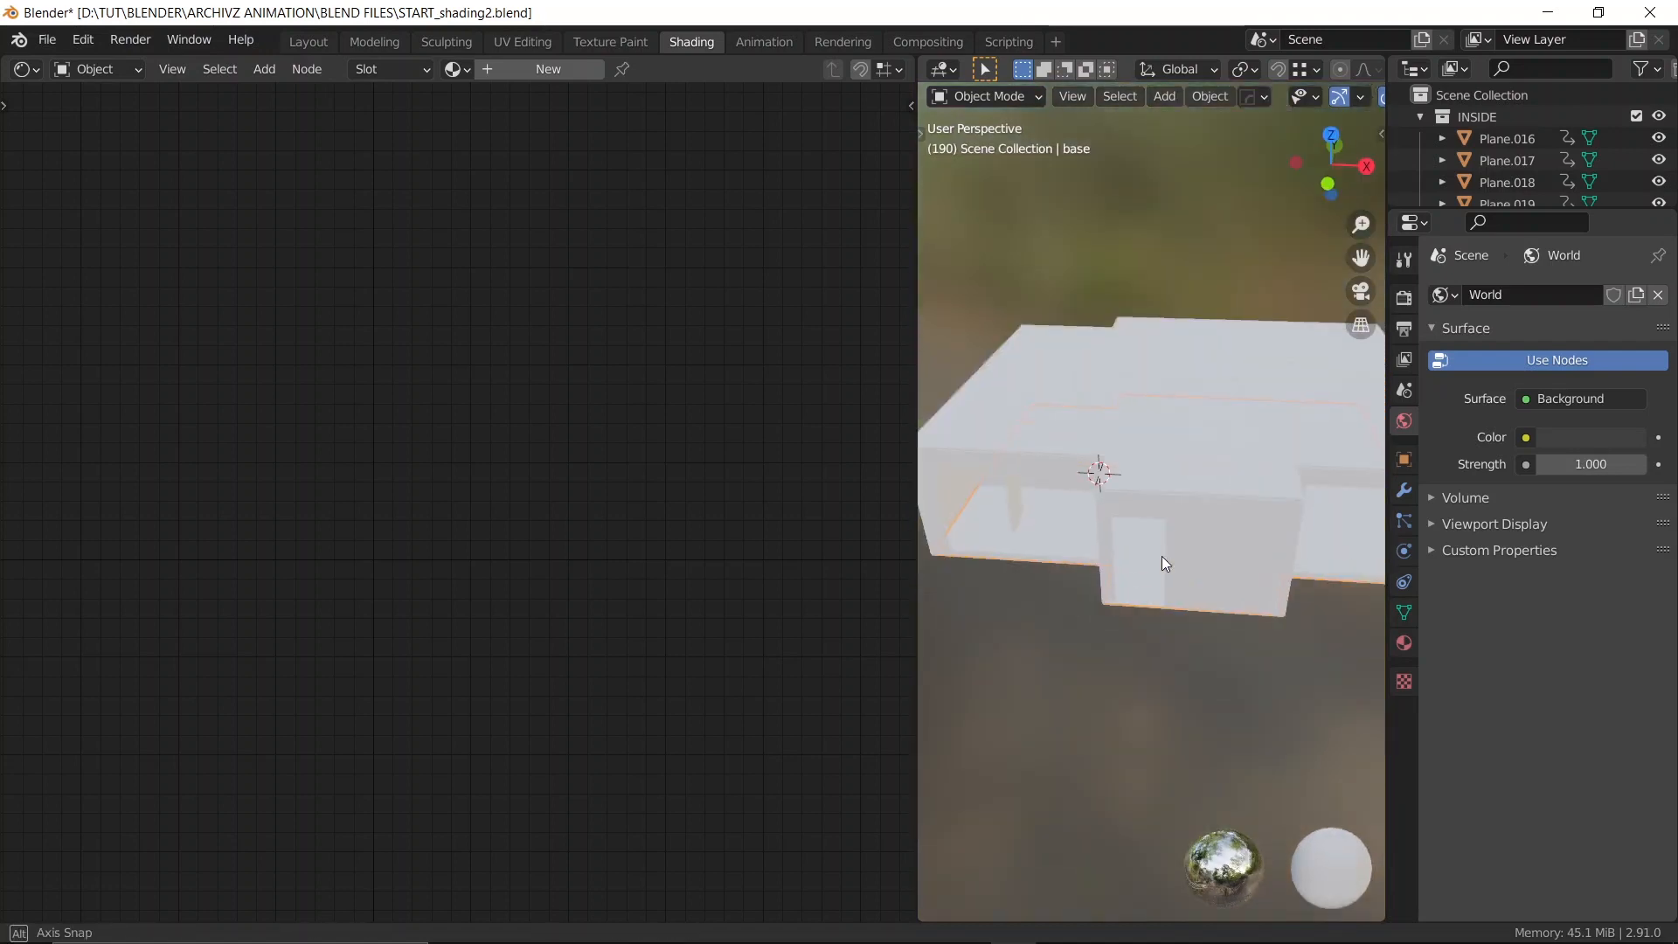
Select all house pieces with the front wall active, link its material to them, and clear the selection
key(a)
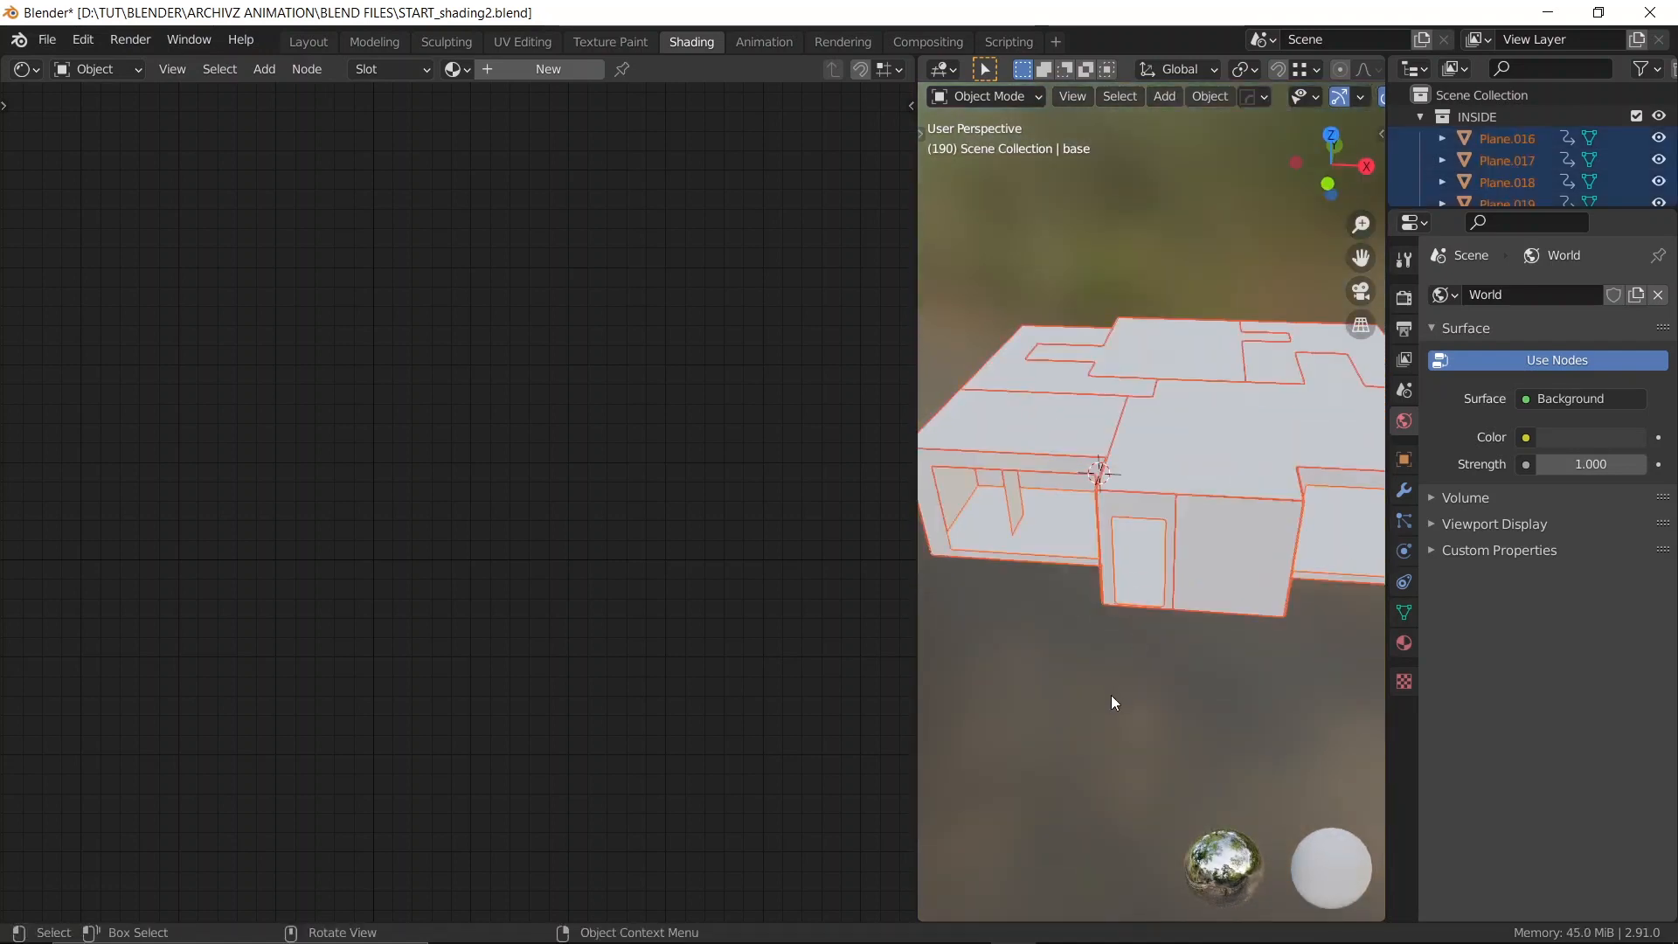
shift+click(1224, 543)
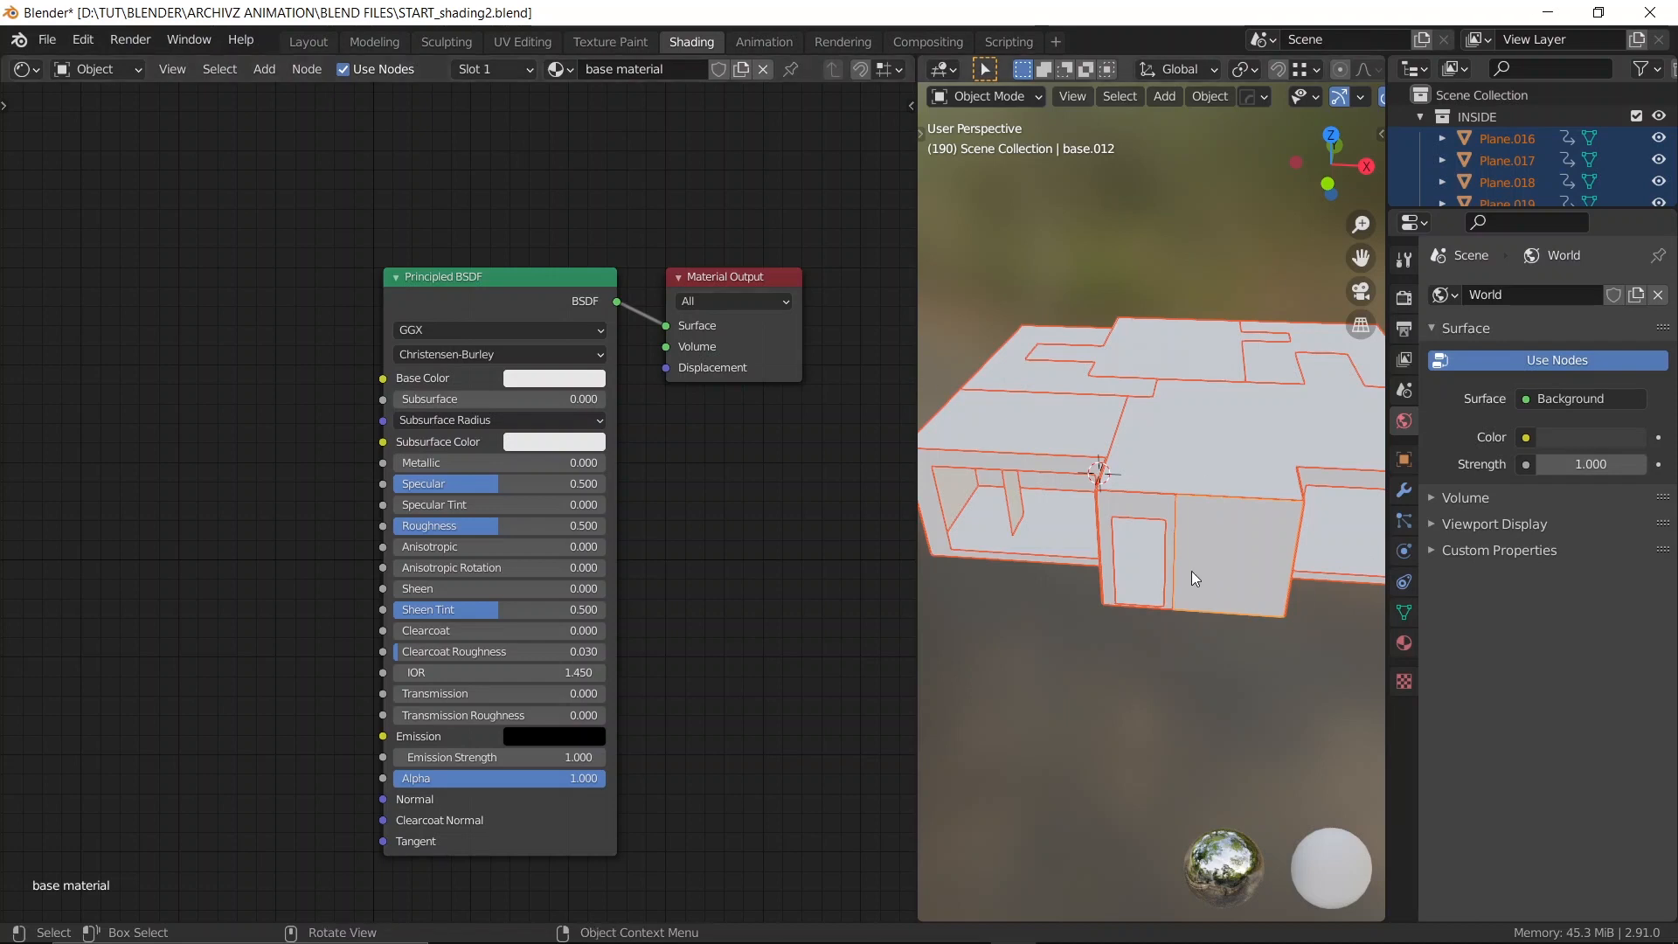
key(ctrl+l)
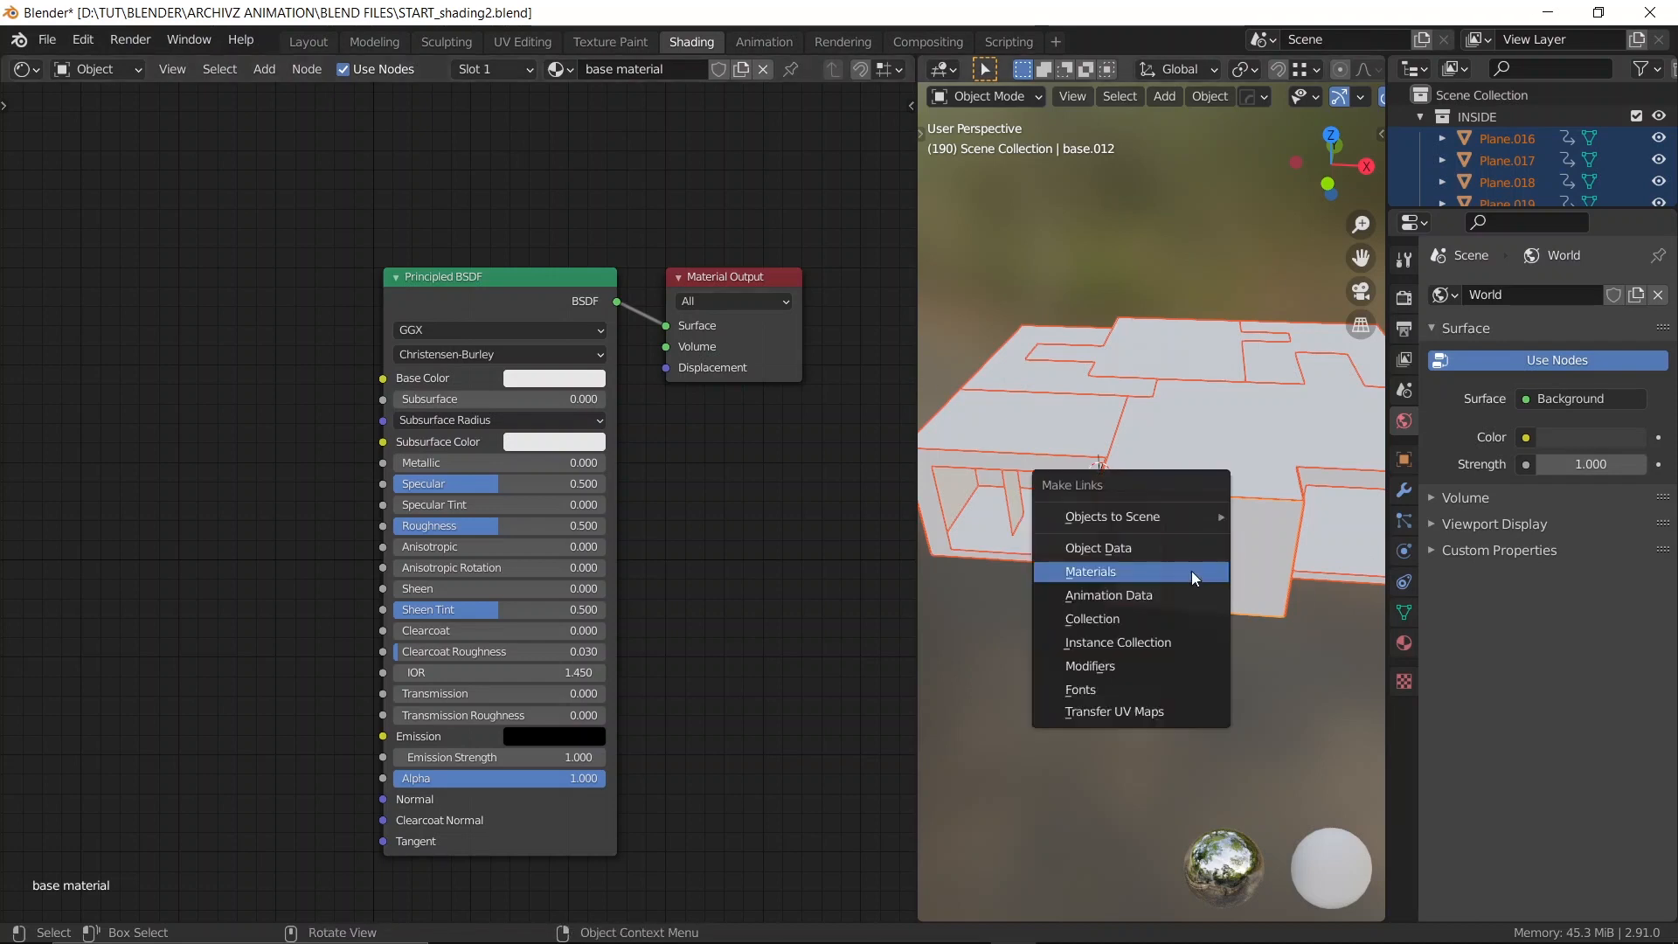
click(1192, 570)
click(1141, 662)
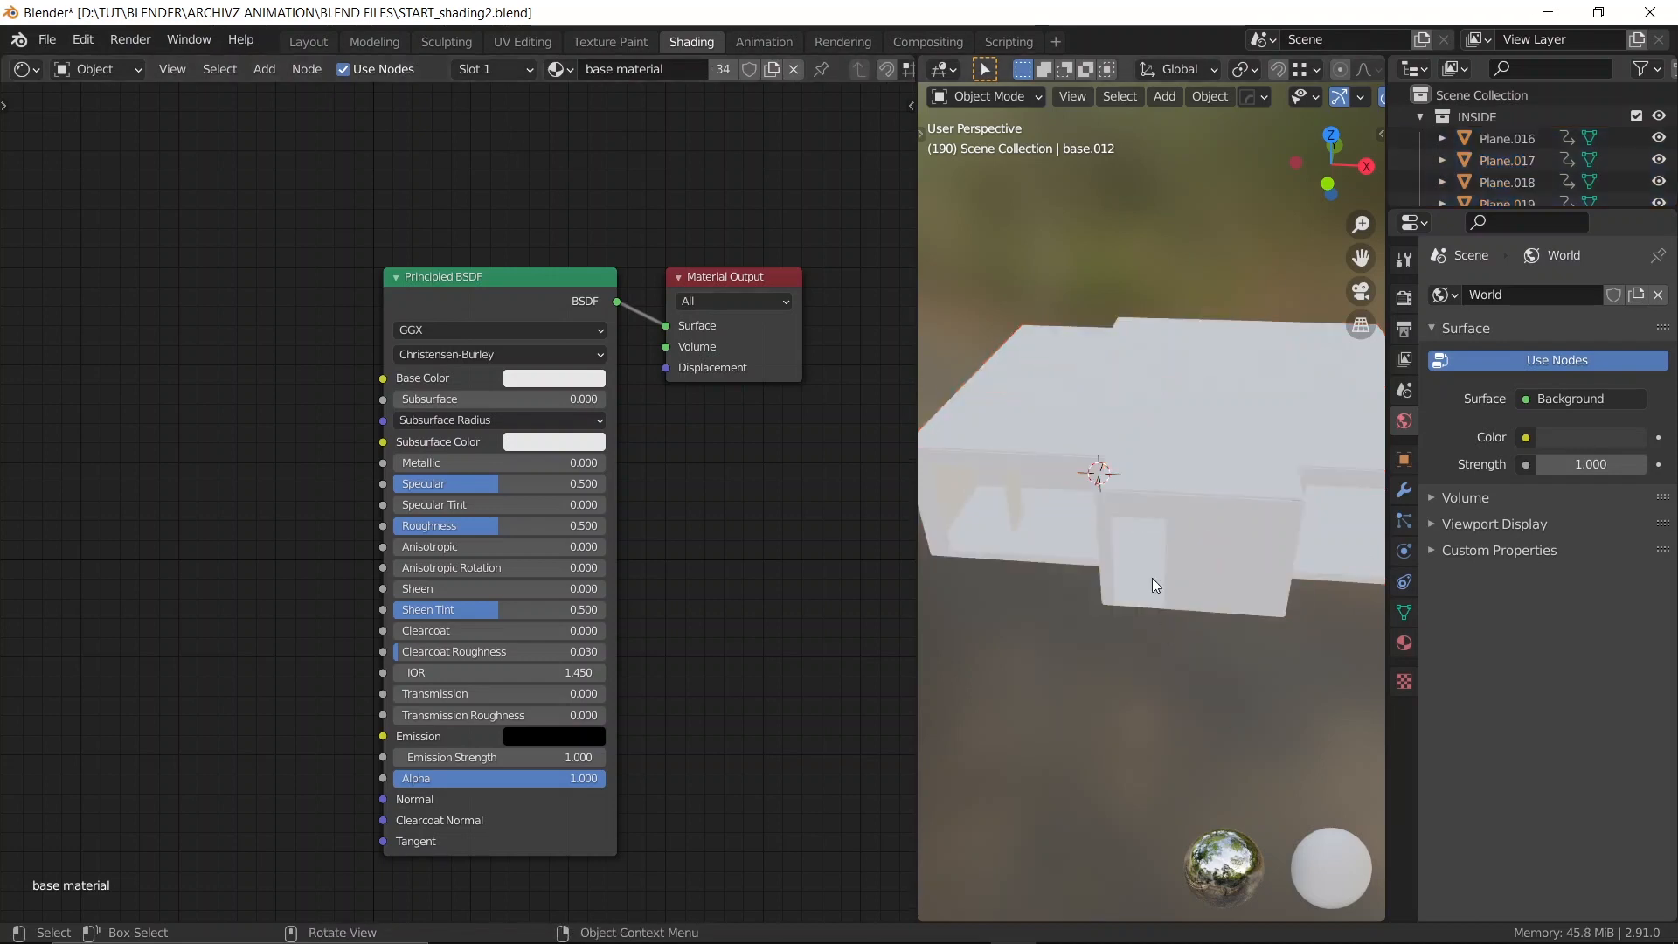
Check the linked material on several roof, wall and interior pieces, and save the file
click(1240, 428)
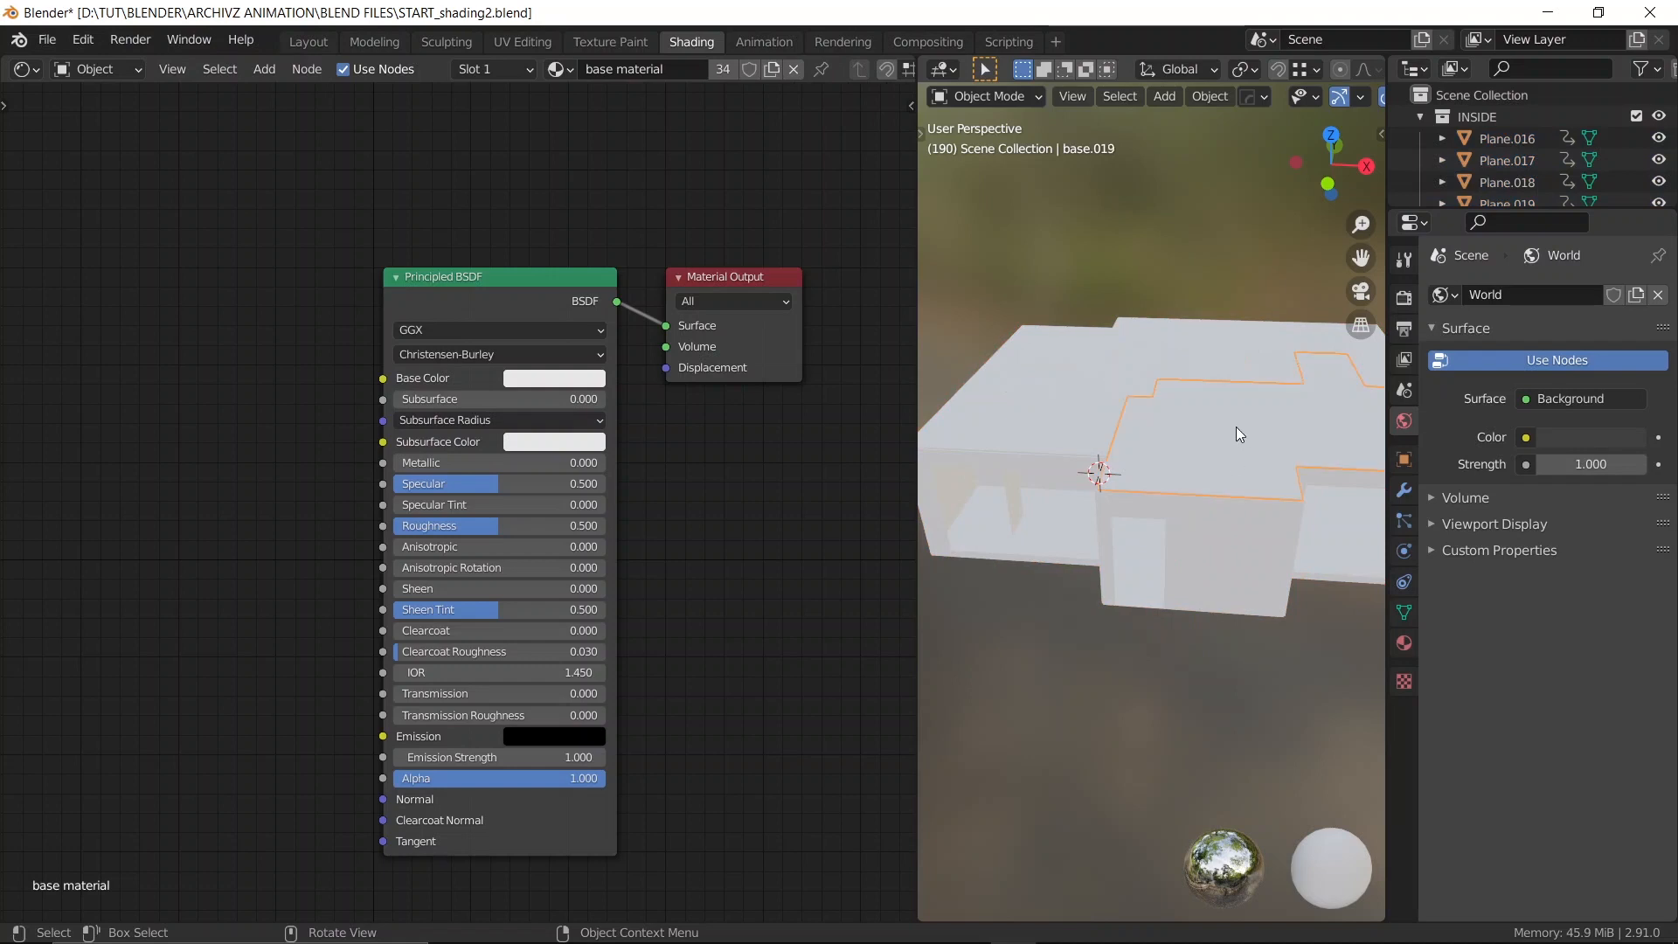
click(1216, 578)
click(1027, 357)
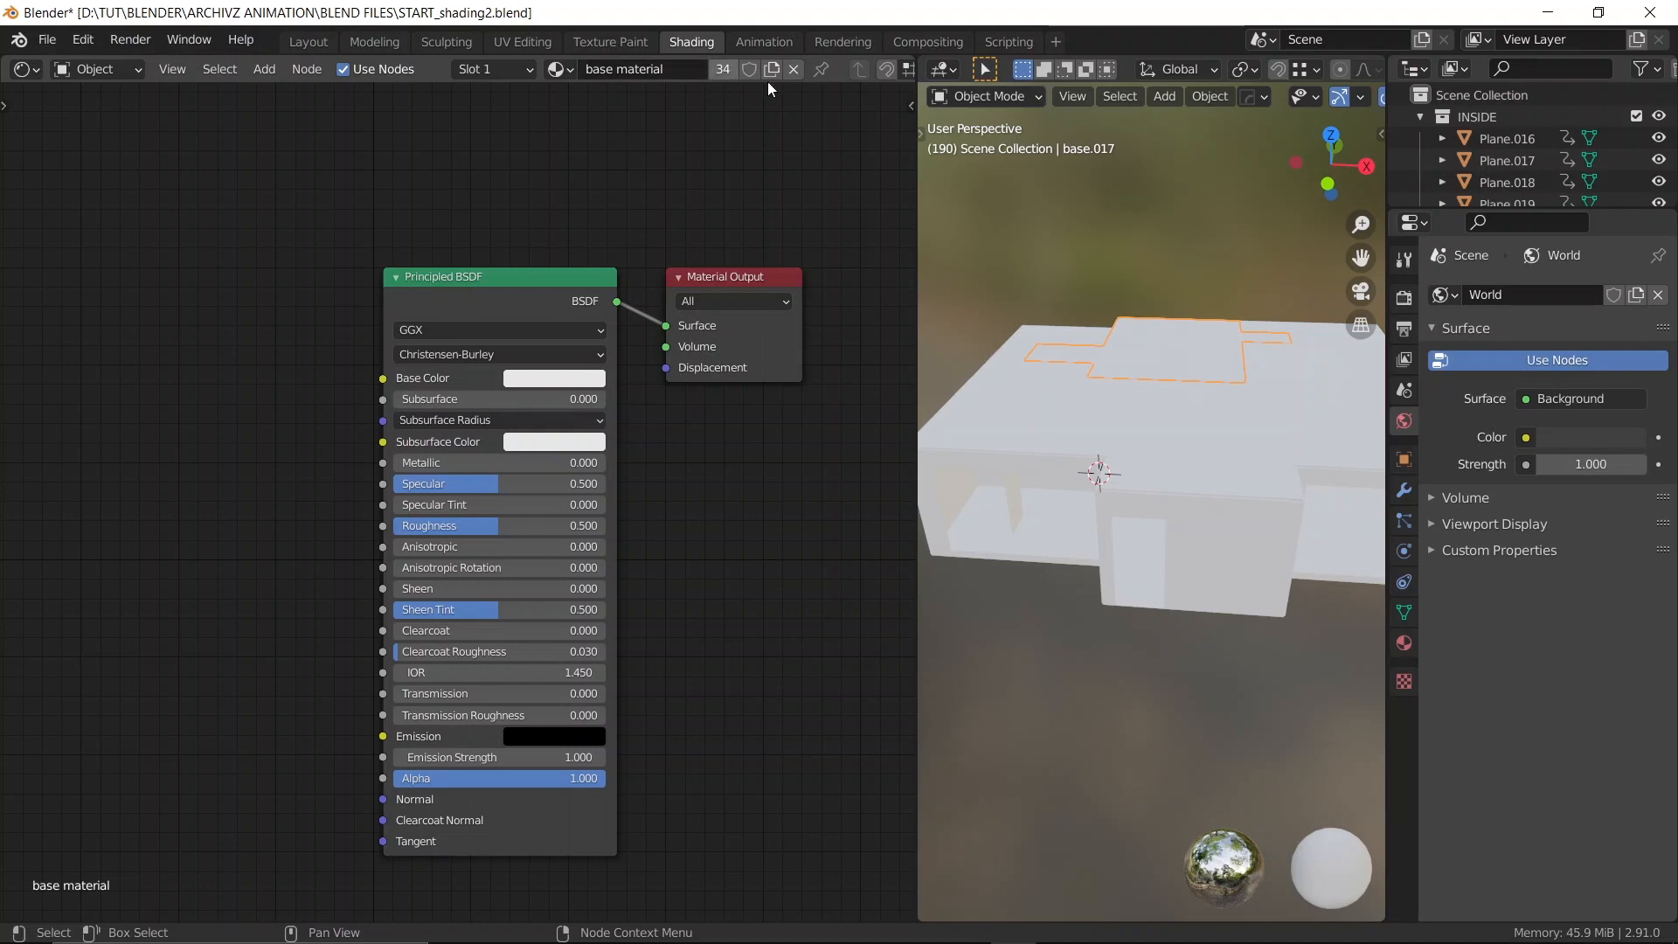
middle_drag(1078, 327, 1113, 440)
scroll(1075, 418, up, 3)
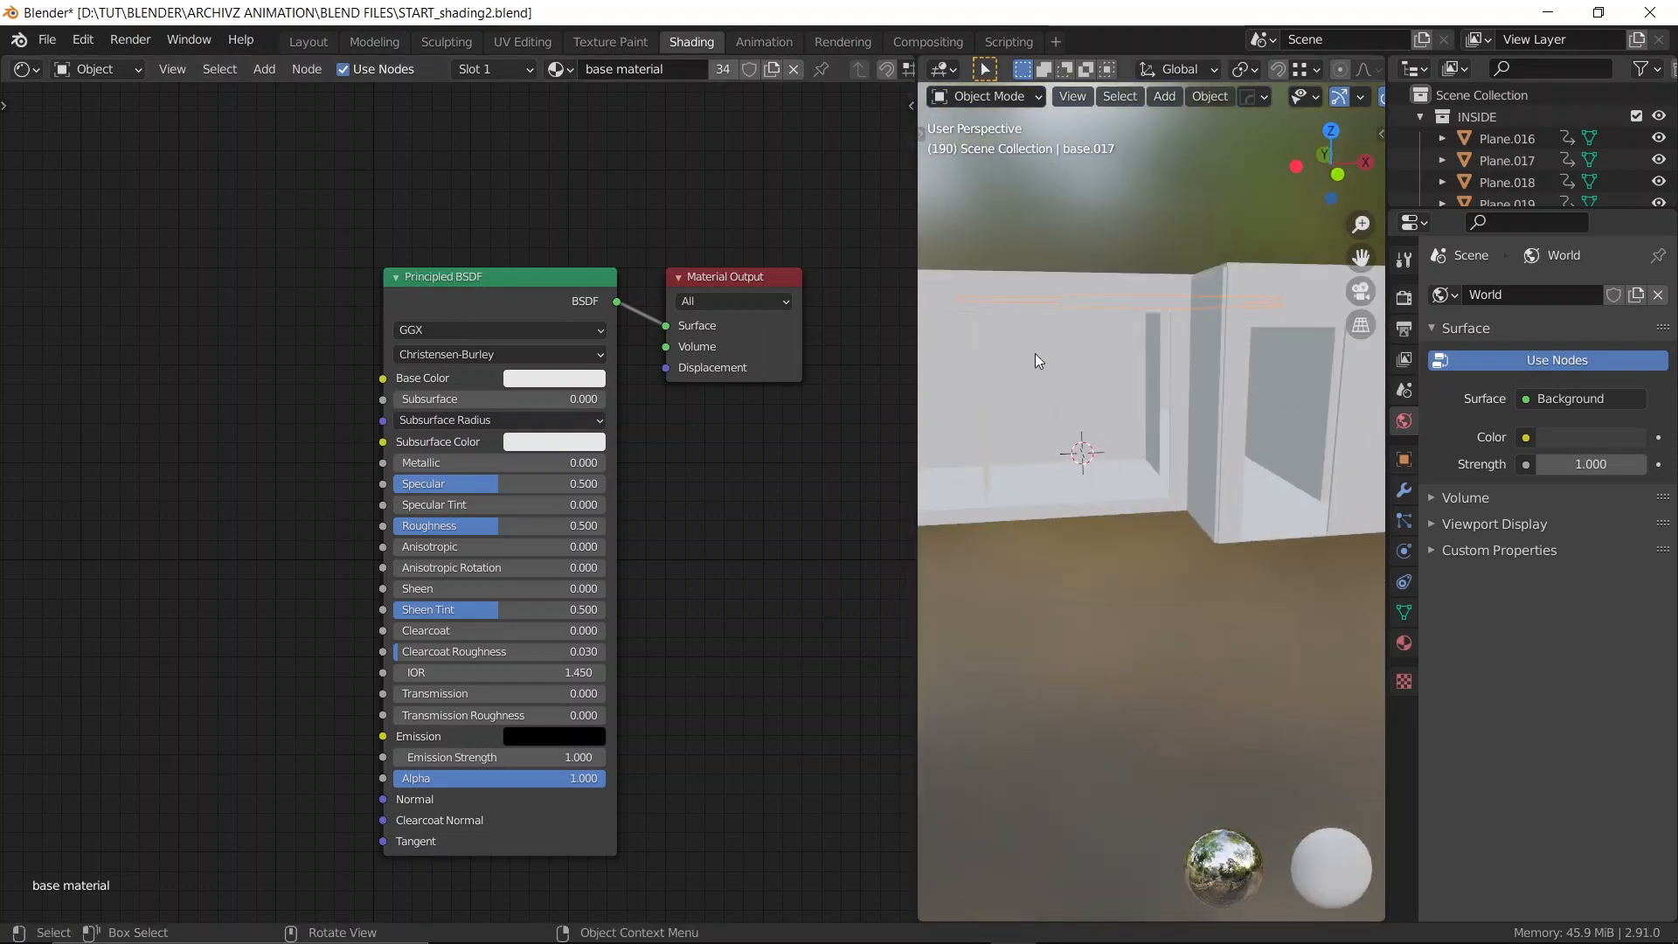
click(981, 371)
click(1153, 364)
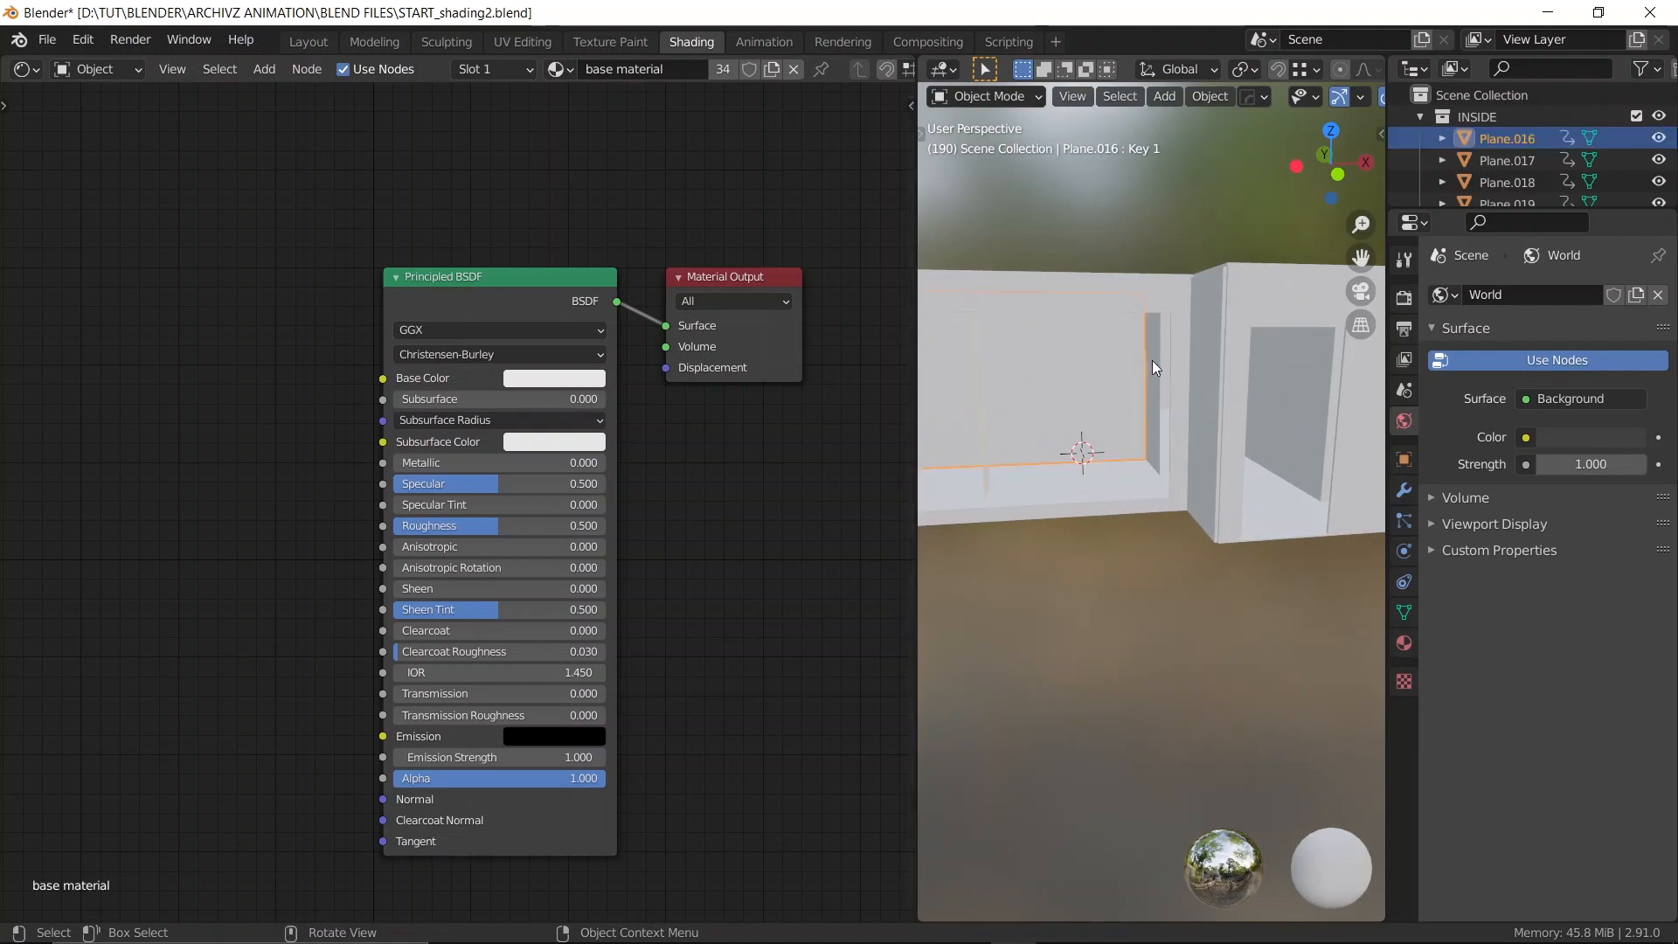
mouse_move(1110, 306)
middle_down()
mouse_move(1106, 281)
mouse_move(1091, 307)
middle_up()
key(ctrl+s)
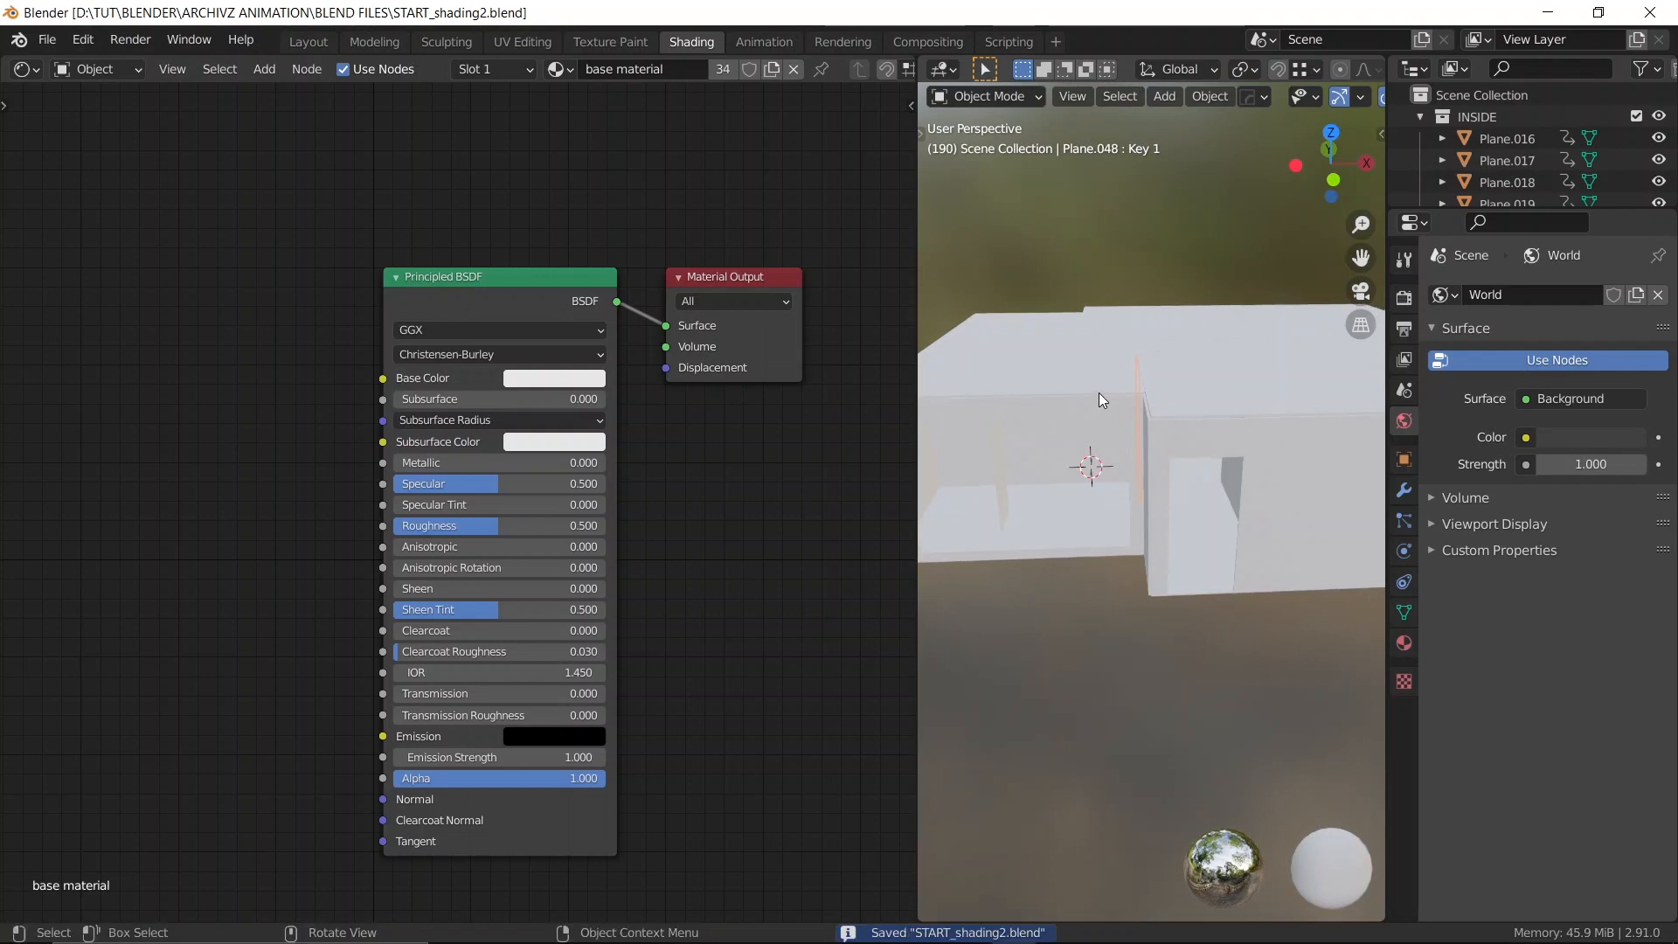
Select the solid front wall beside the doorway and bring it into close view in the Layout workspace
scroll(1204, 484, up, 1)
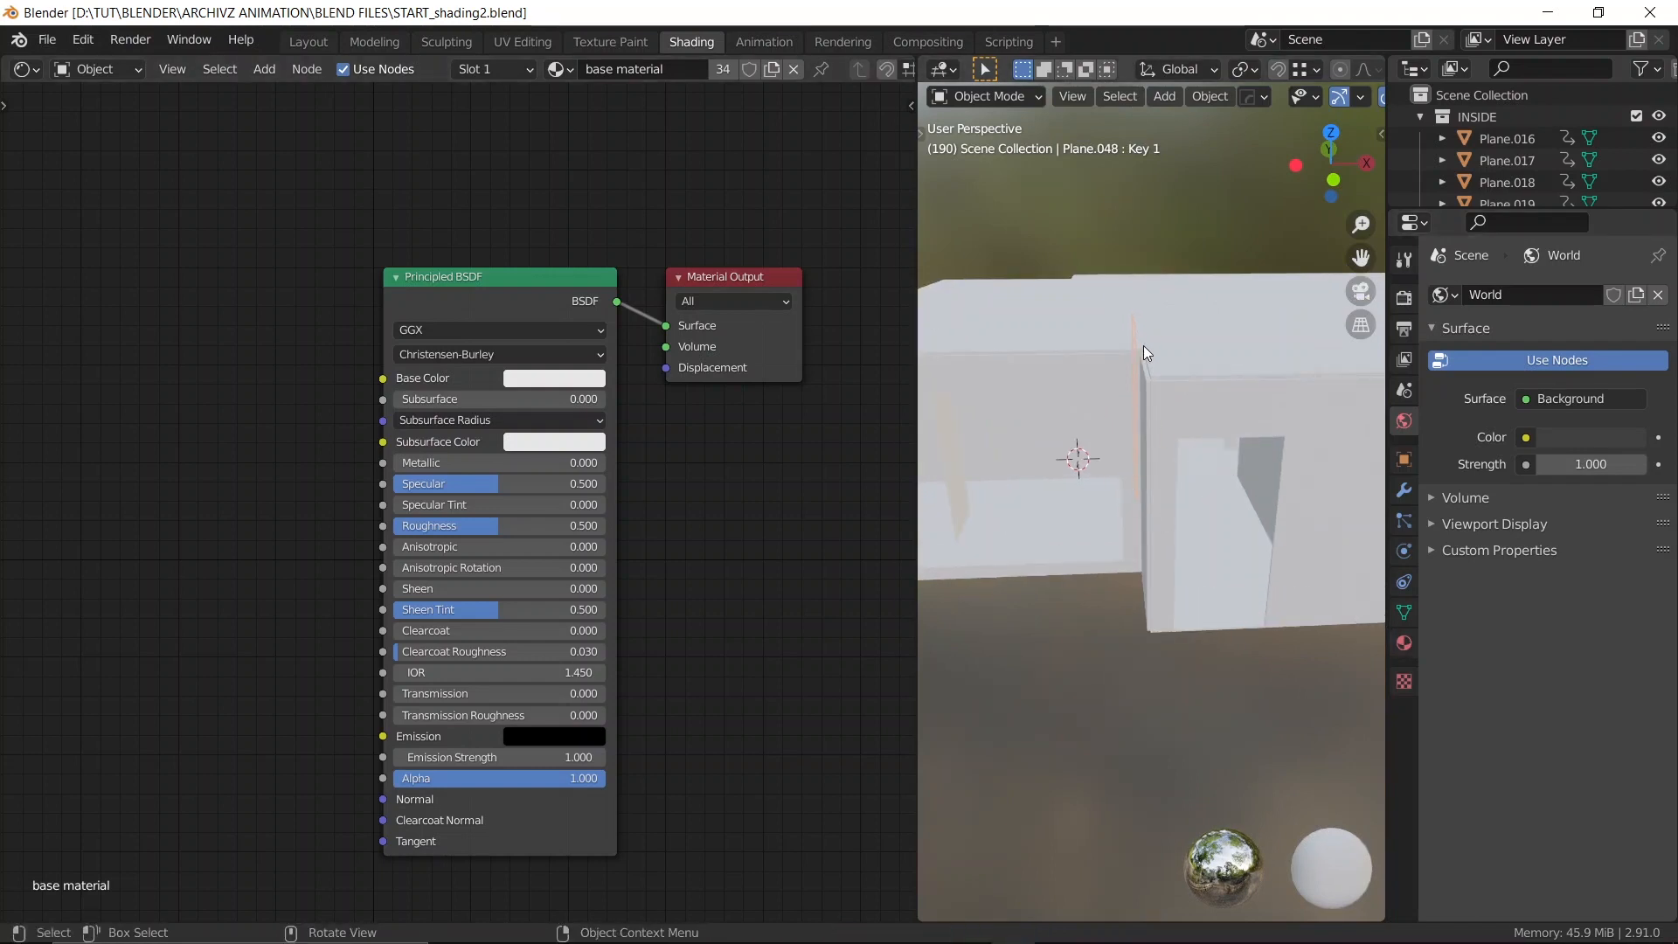
middle_drag(1143, 345, 1099, 367)
click(1129, 395)
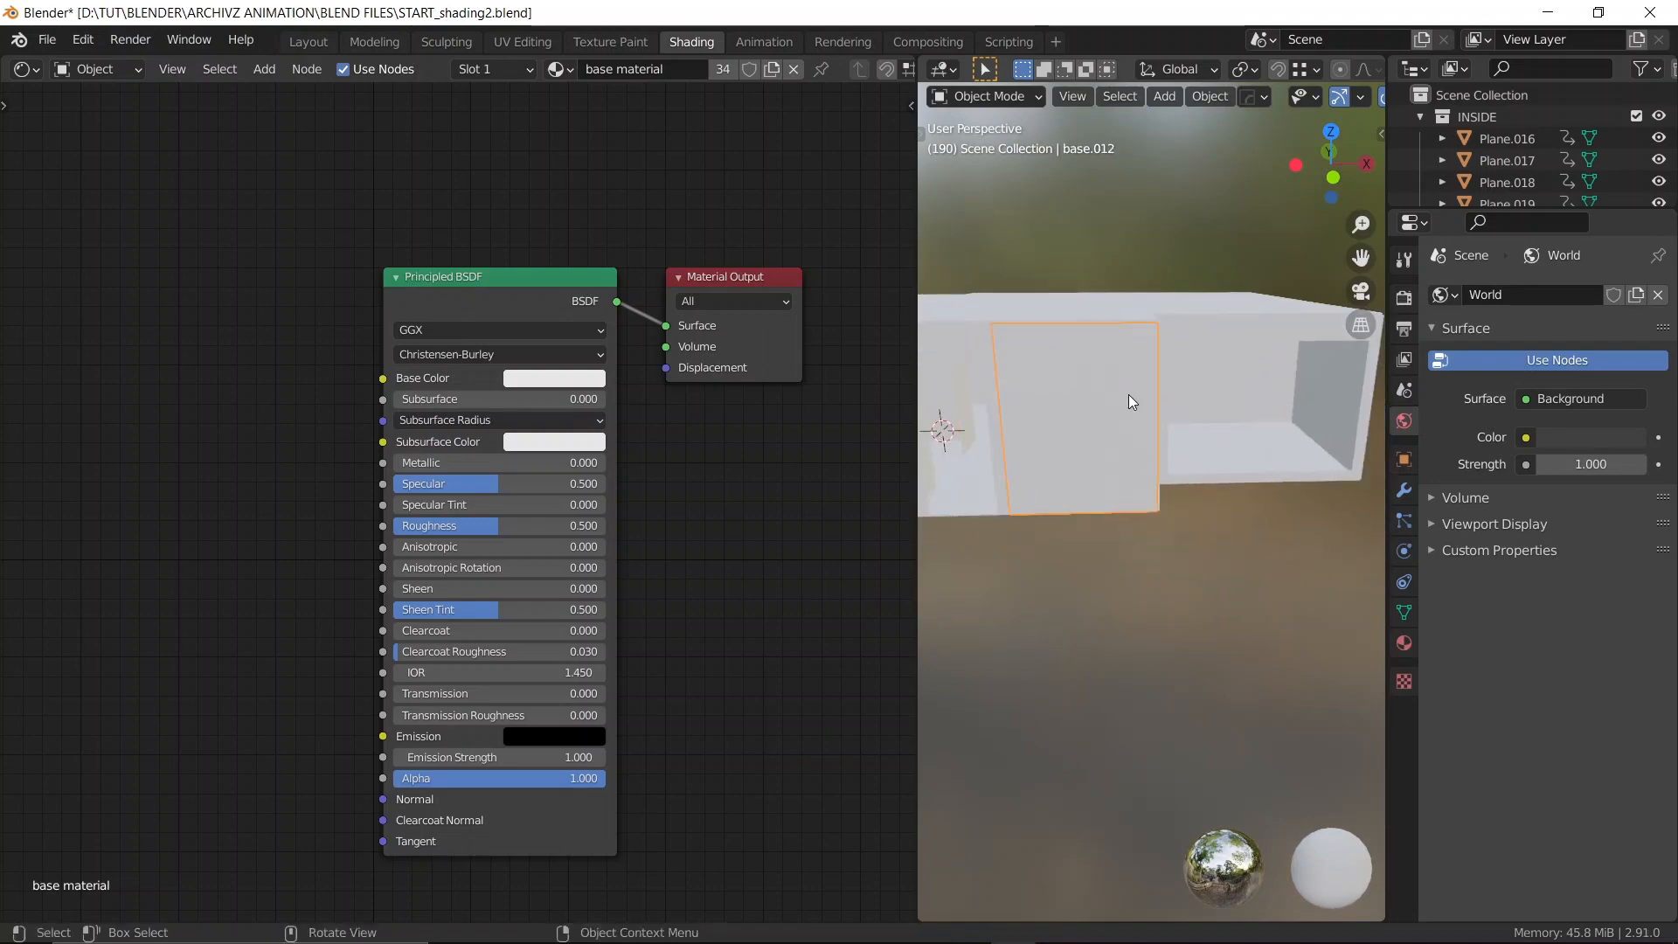
click(316, 42)
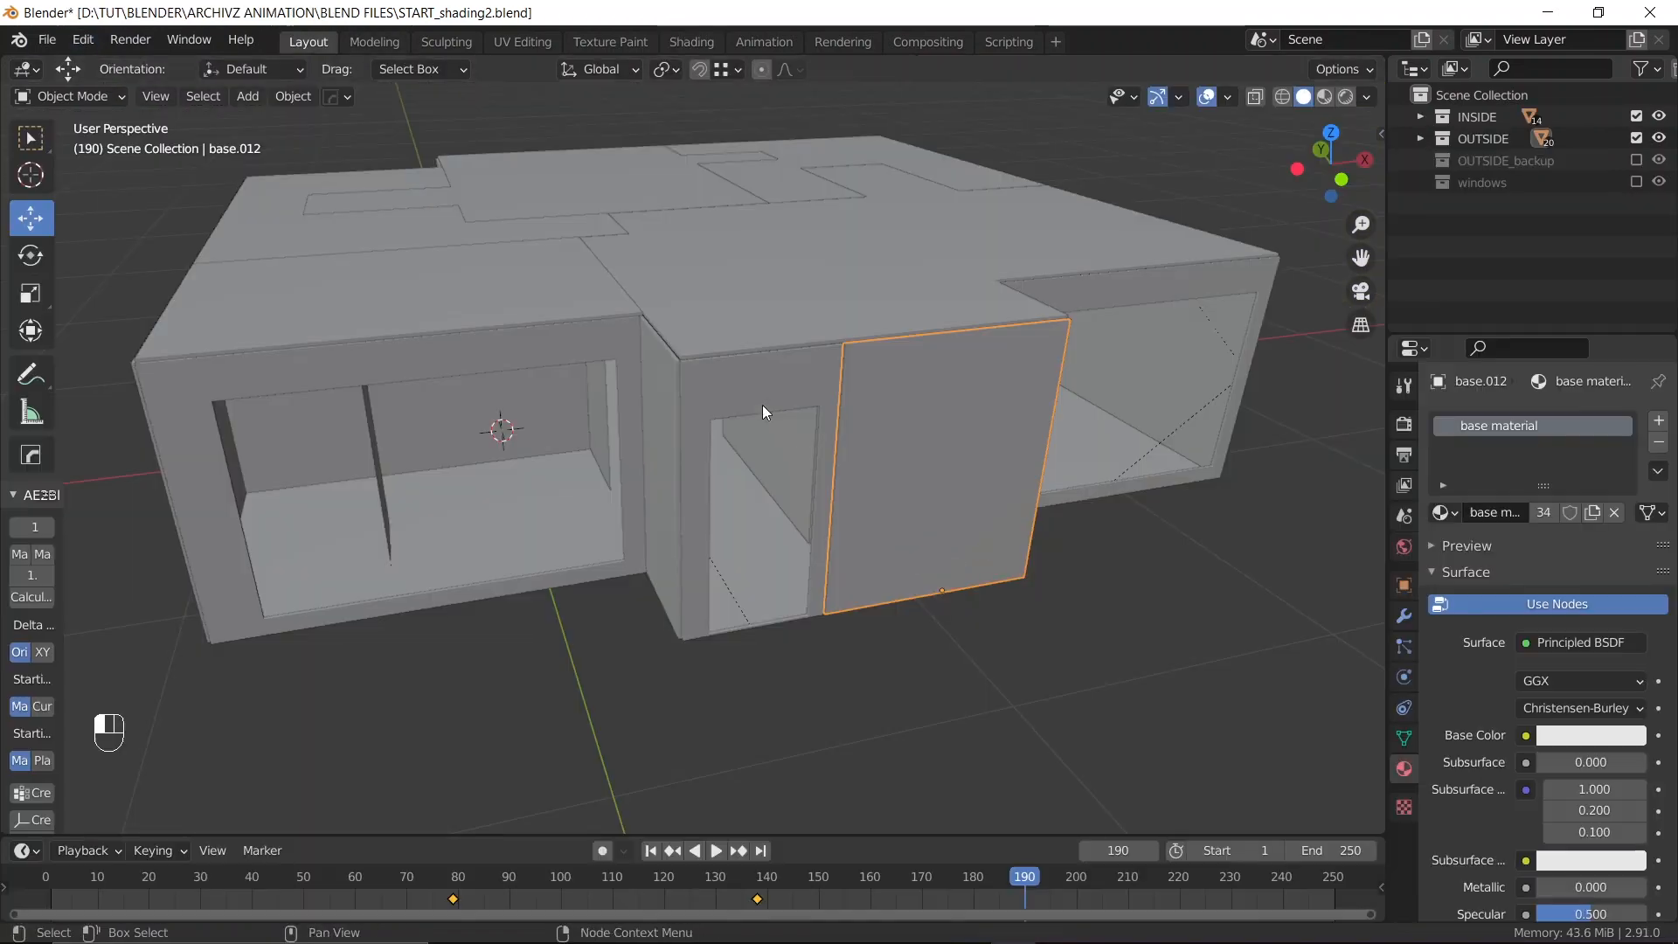
middle_drag(1027, 516, 884, 481)
scroll(510, 367, up, 2)
shift+middle_drag(375, 324, 559, 369)
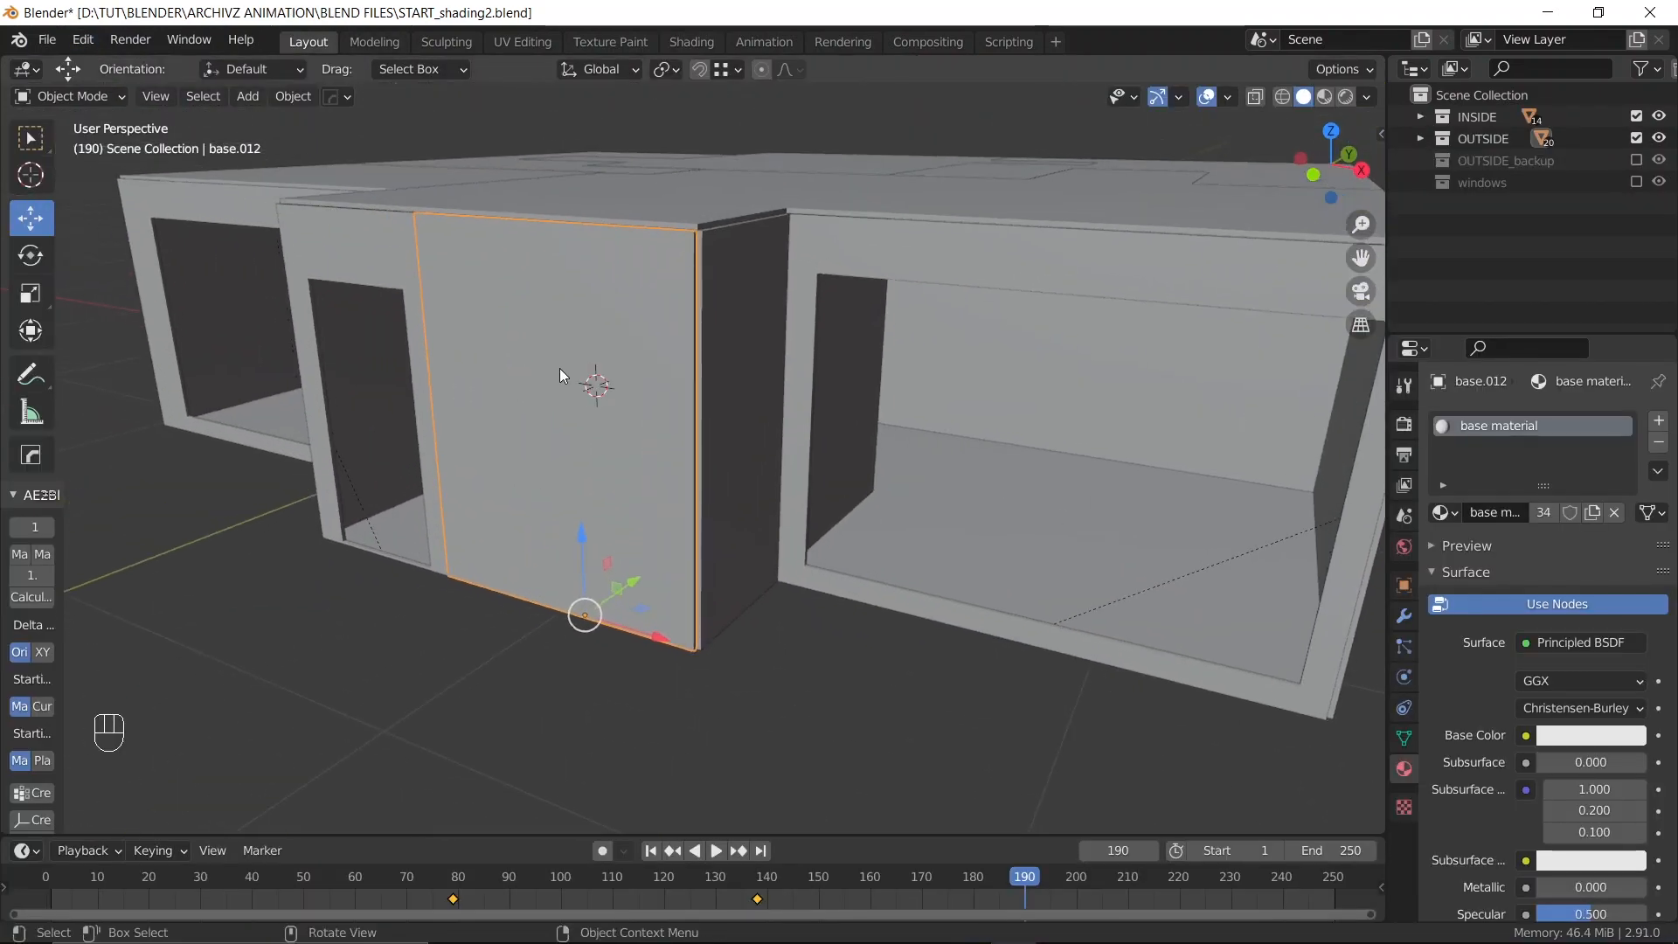
Enter Edit Mode on the front wall and select the full row of vertical faces across its outer side
key(Tab)
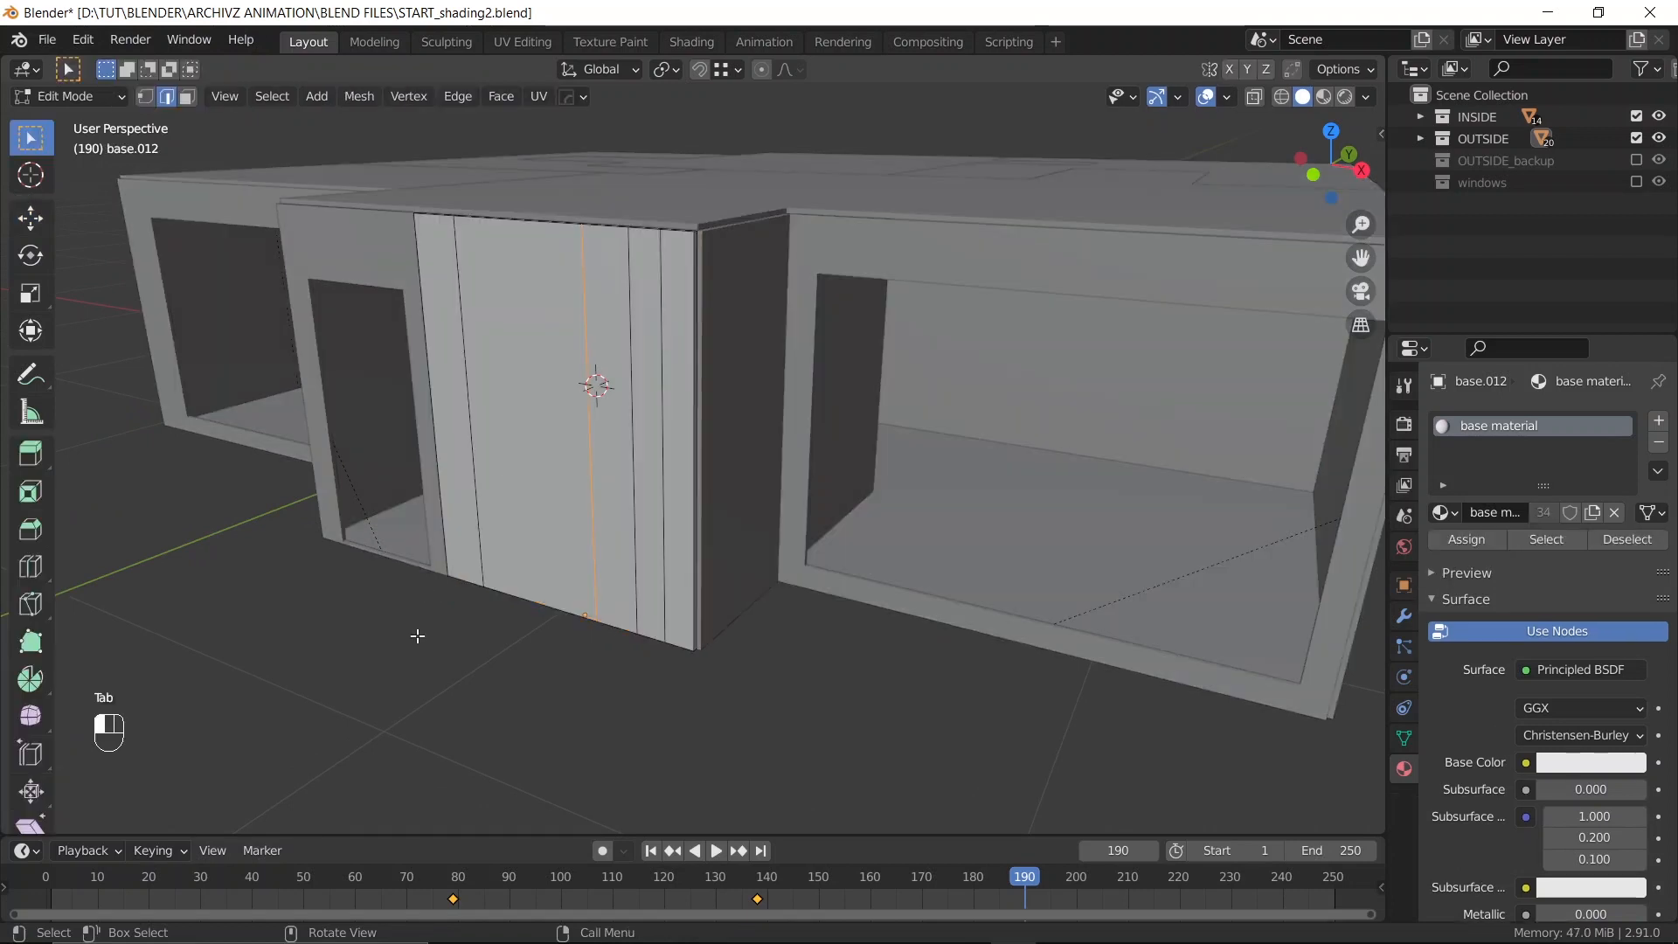
key(3)
click(446, 411)
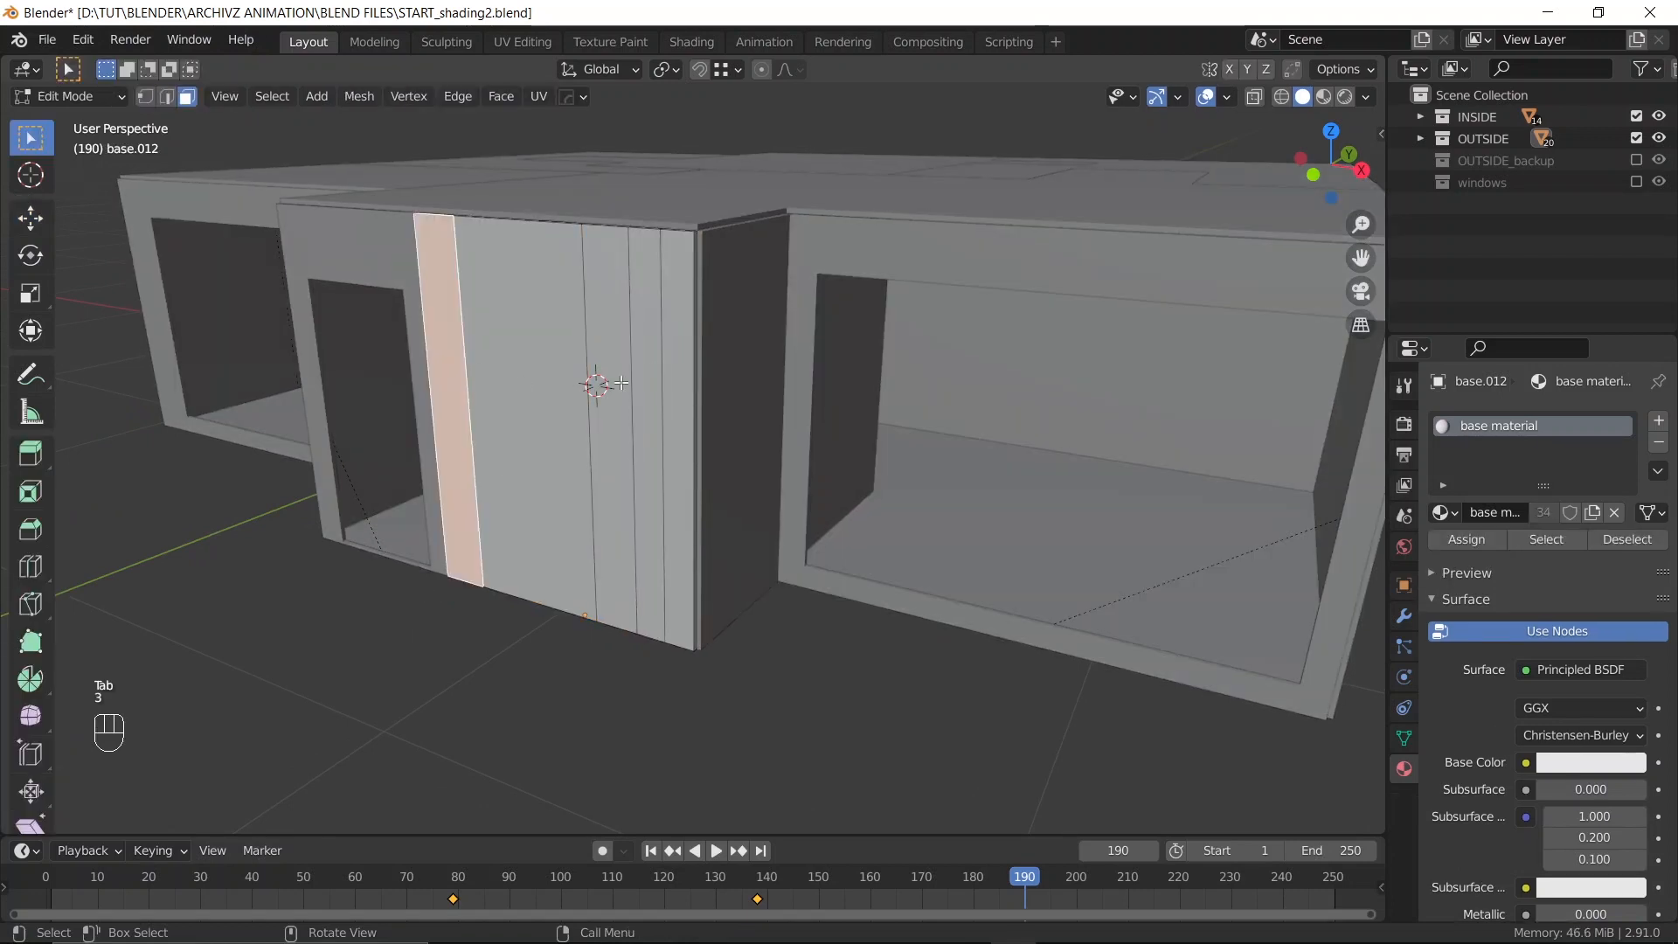
ctrl+click(679, 354)
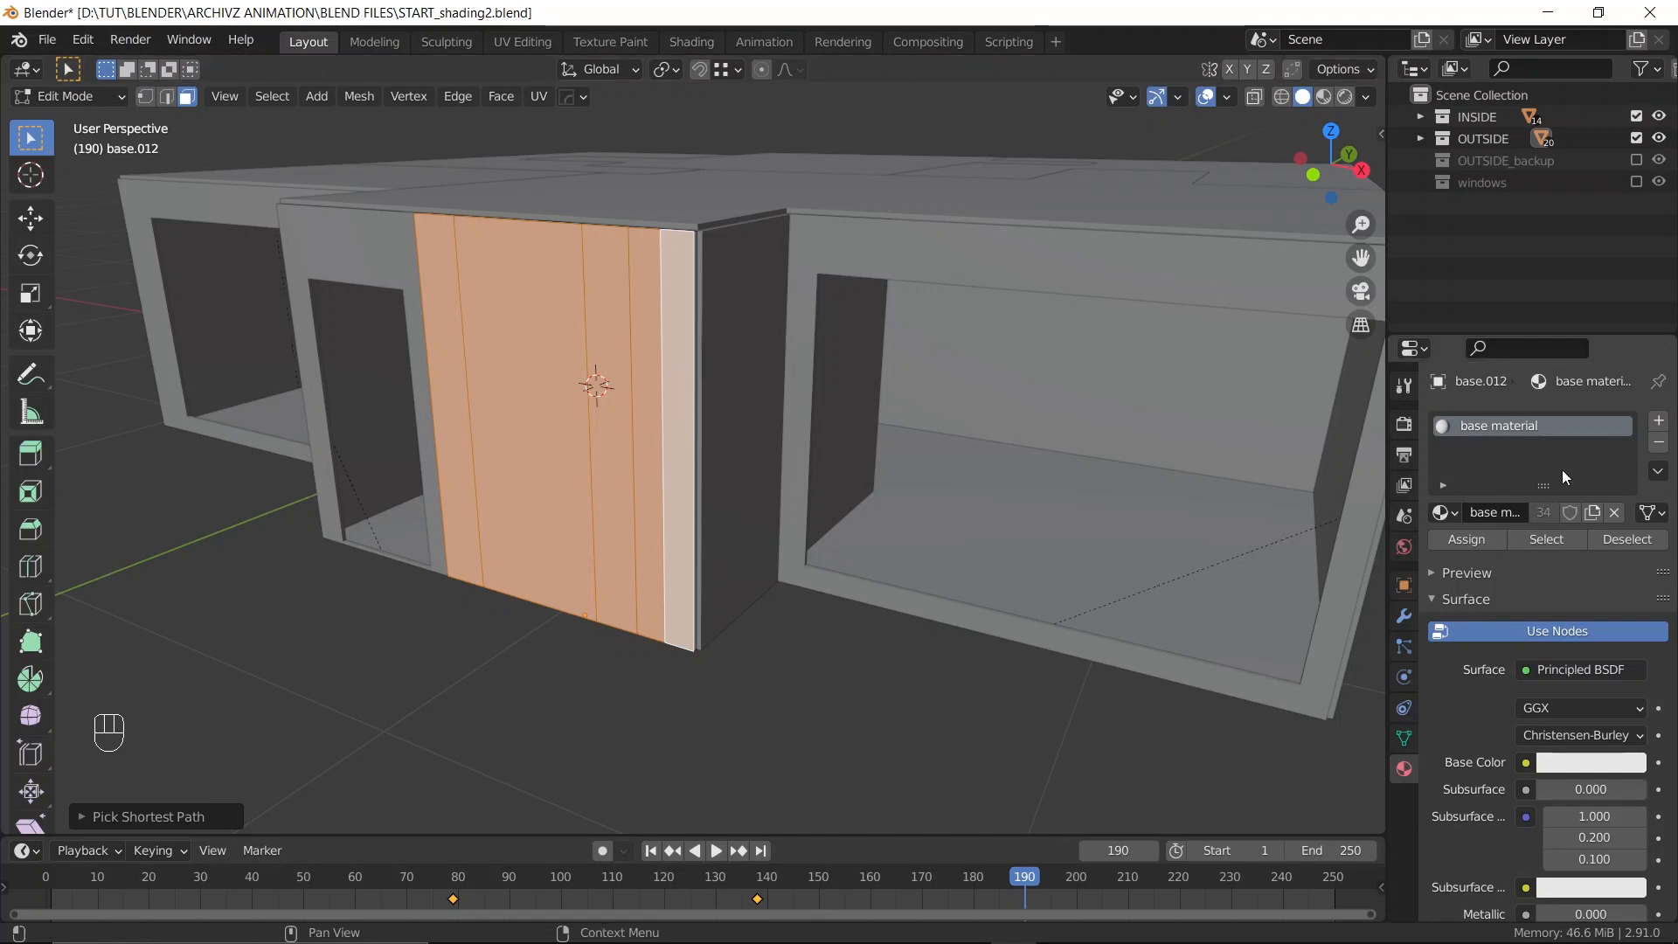
Add a second material slot to the wall with a new material named "texture", and return to Object Mode in Material Preview shading
click(1656, 422)
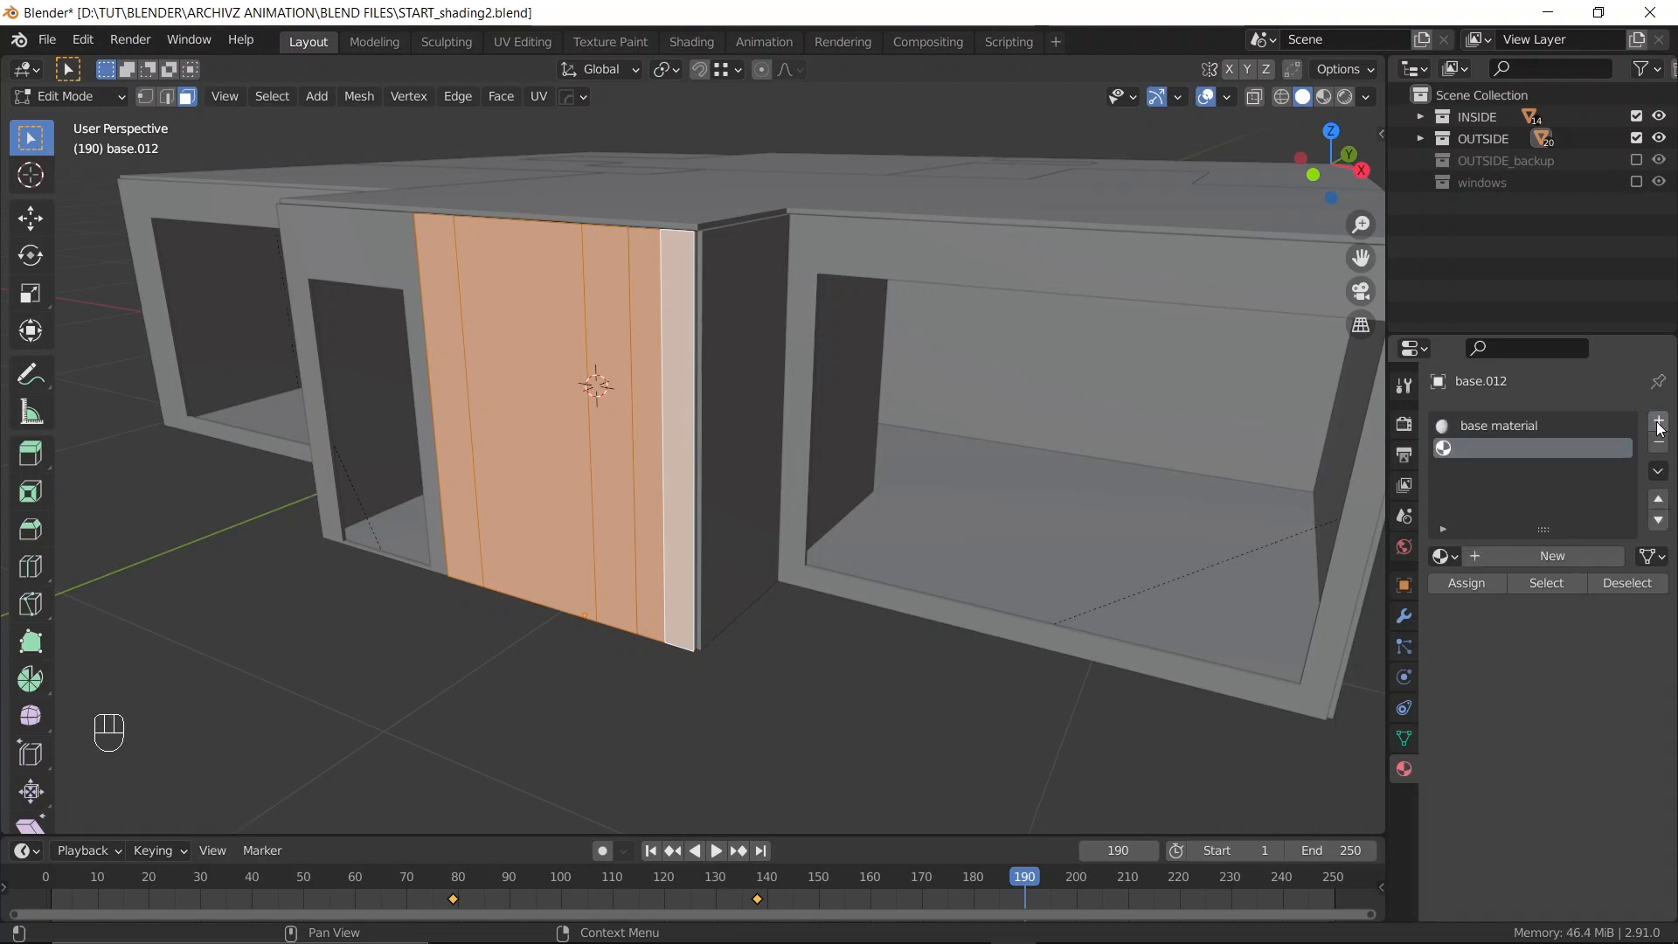
click(1538, 554)
double_click(1538, 554)
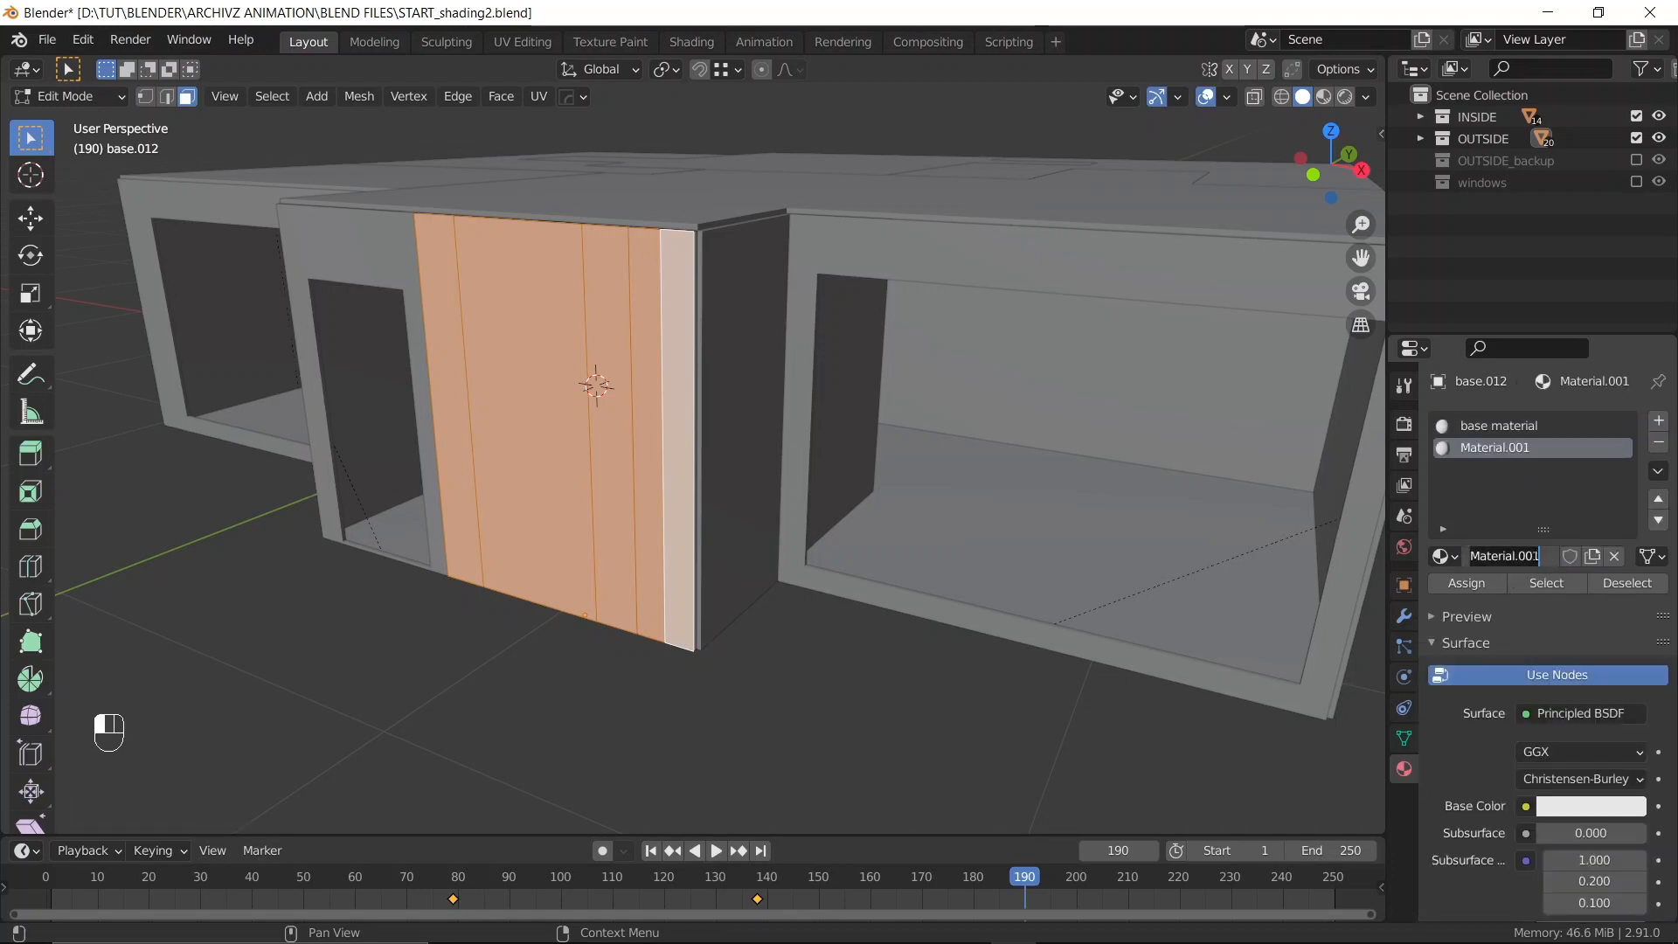
text(texture)
key(Return)
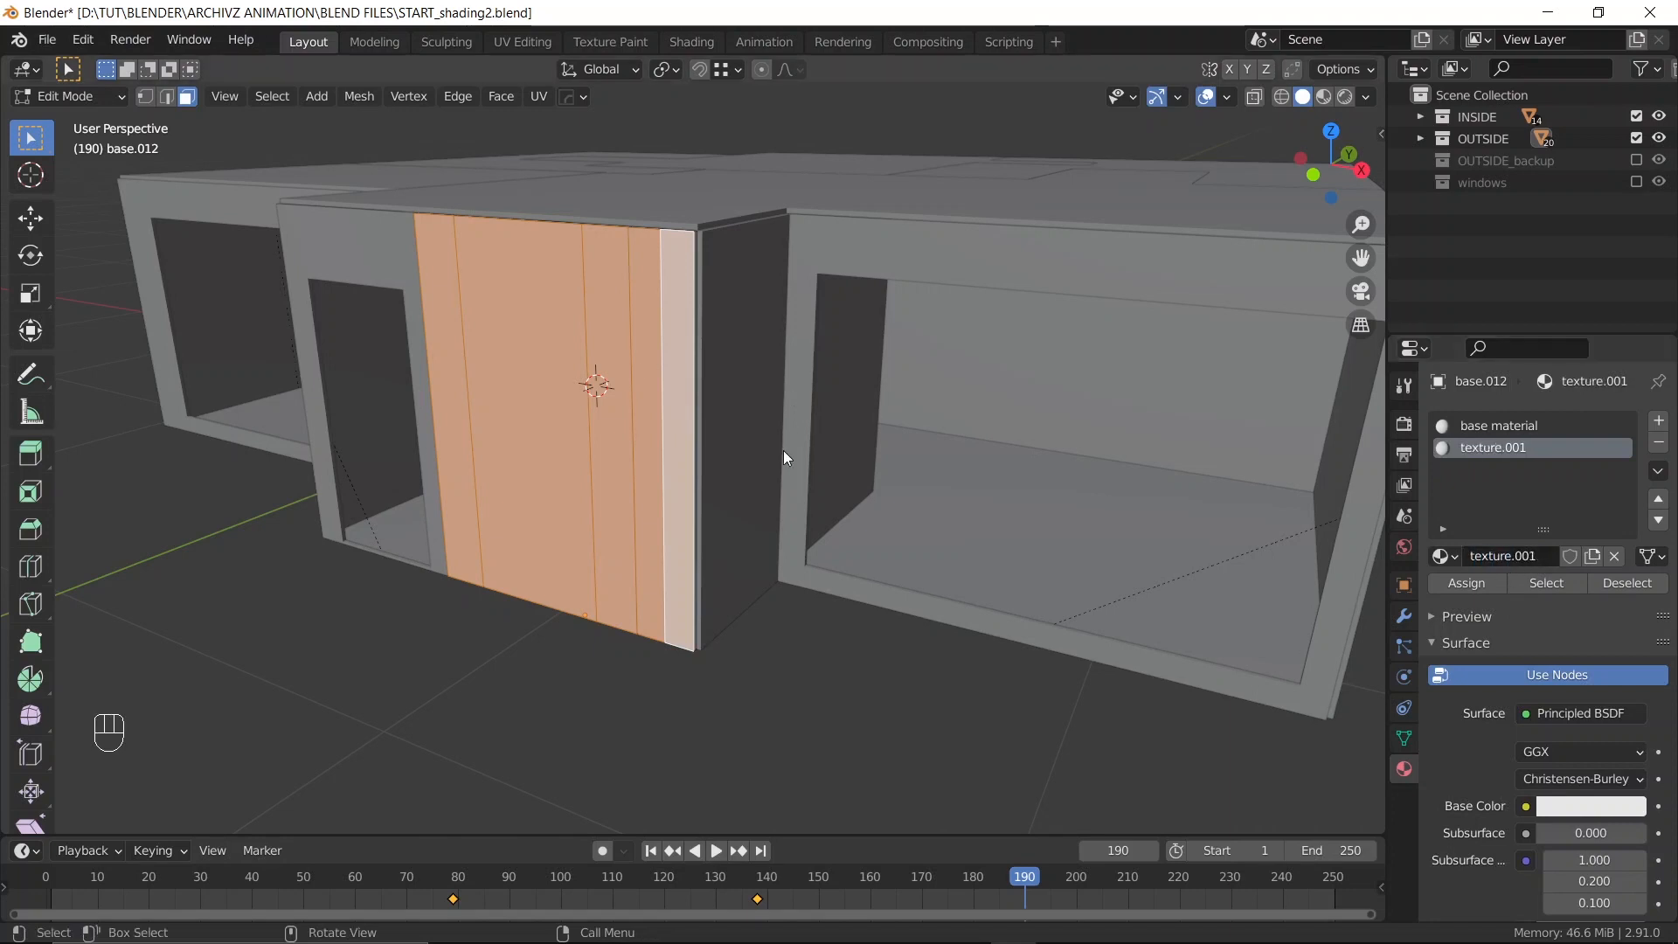
key(Tab)
click(1324, 96)
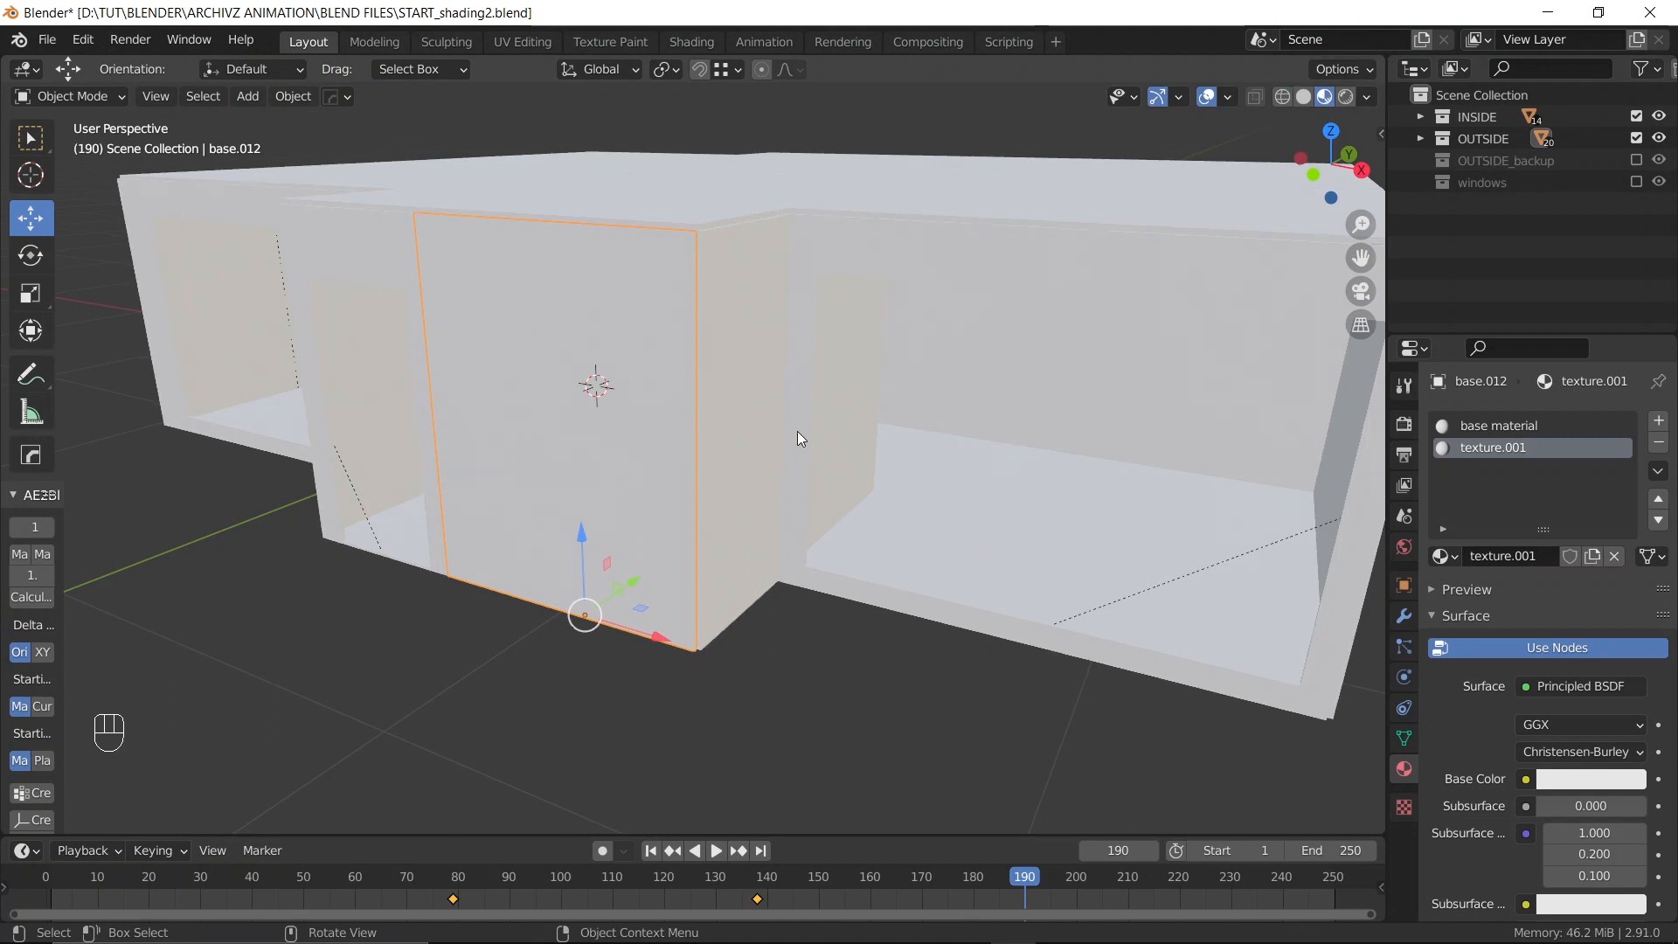
Set the base color of the front wall's second material, texture.001, to a saturated blue
scroll(1477, 729, down, 5)
scroll(1589, 675, up, 2)
click(1588, 674)
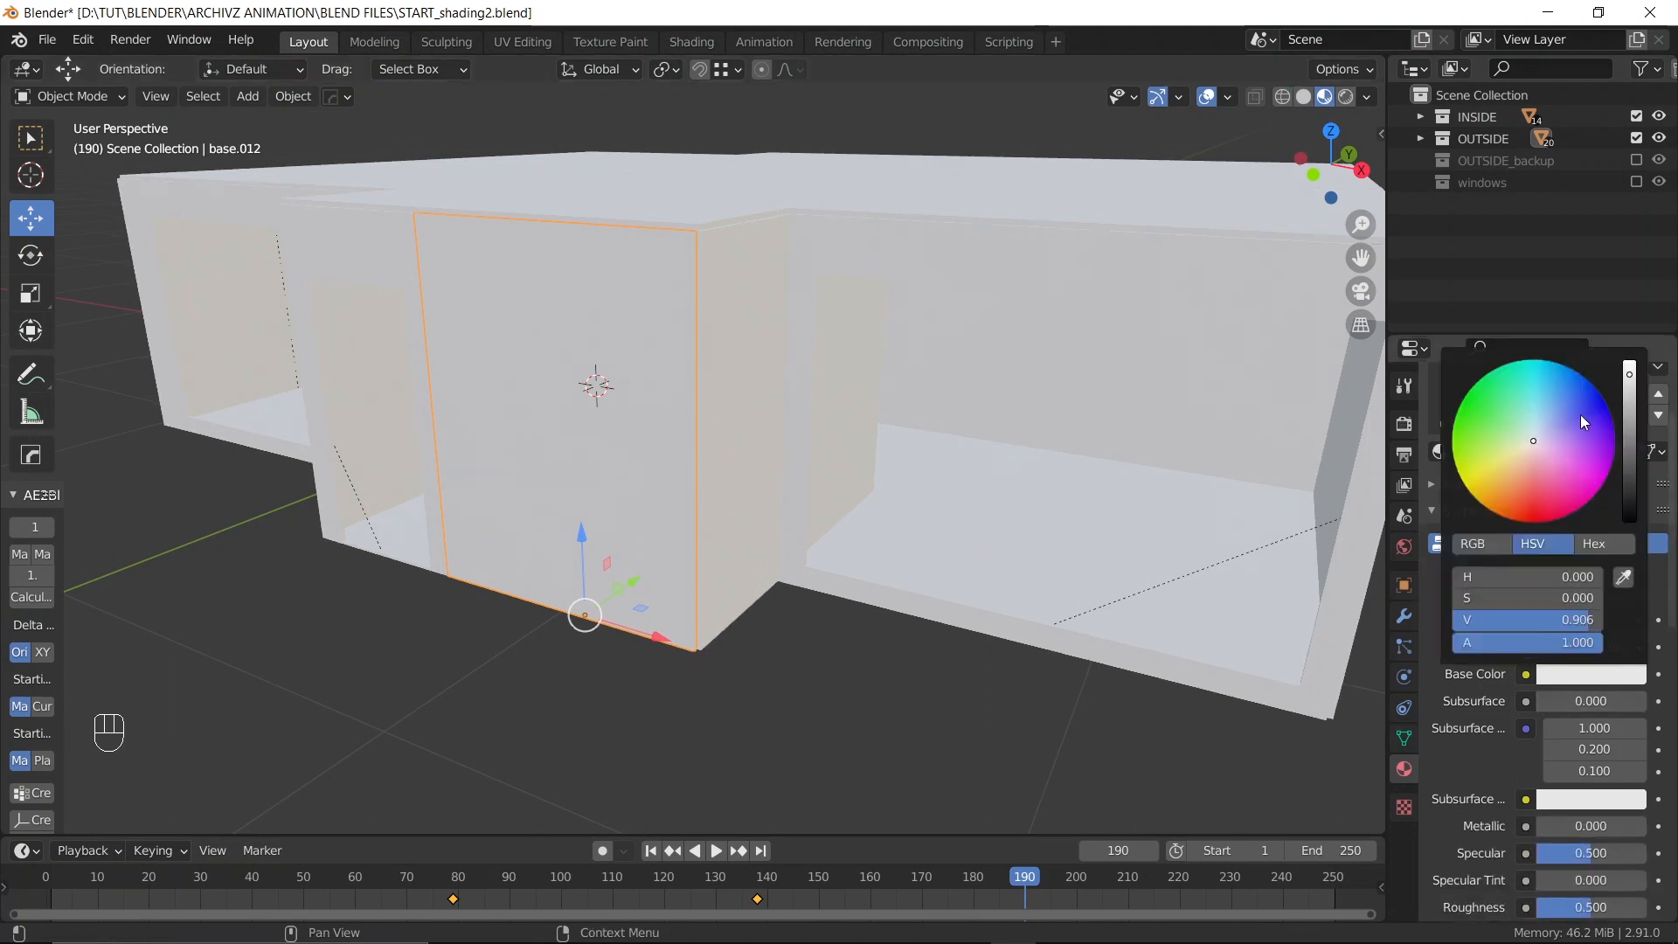
drag(1583, 422, 1608, 414)
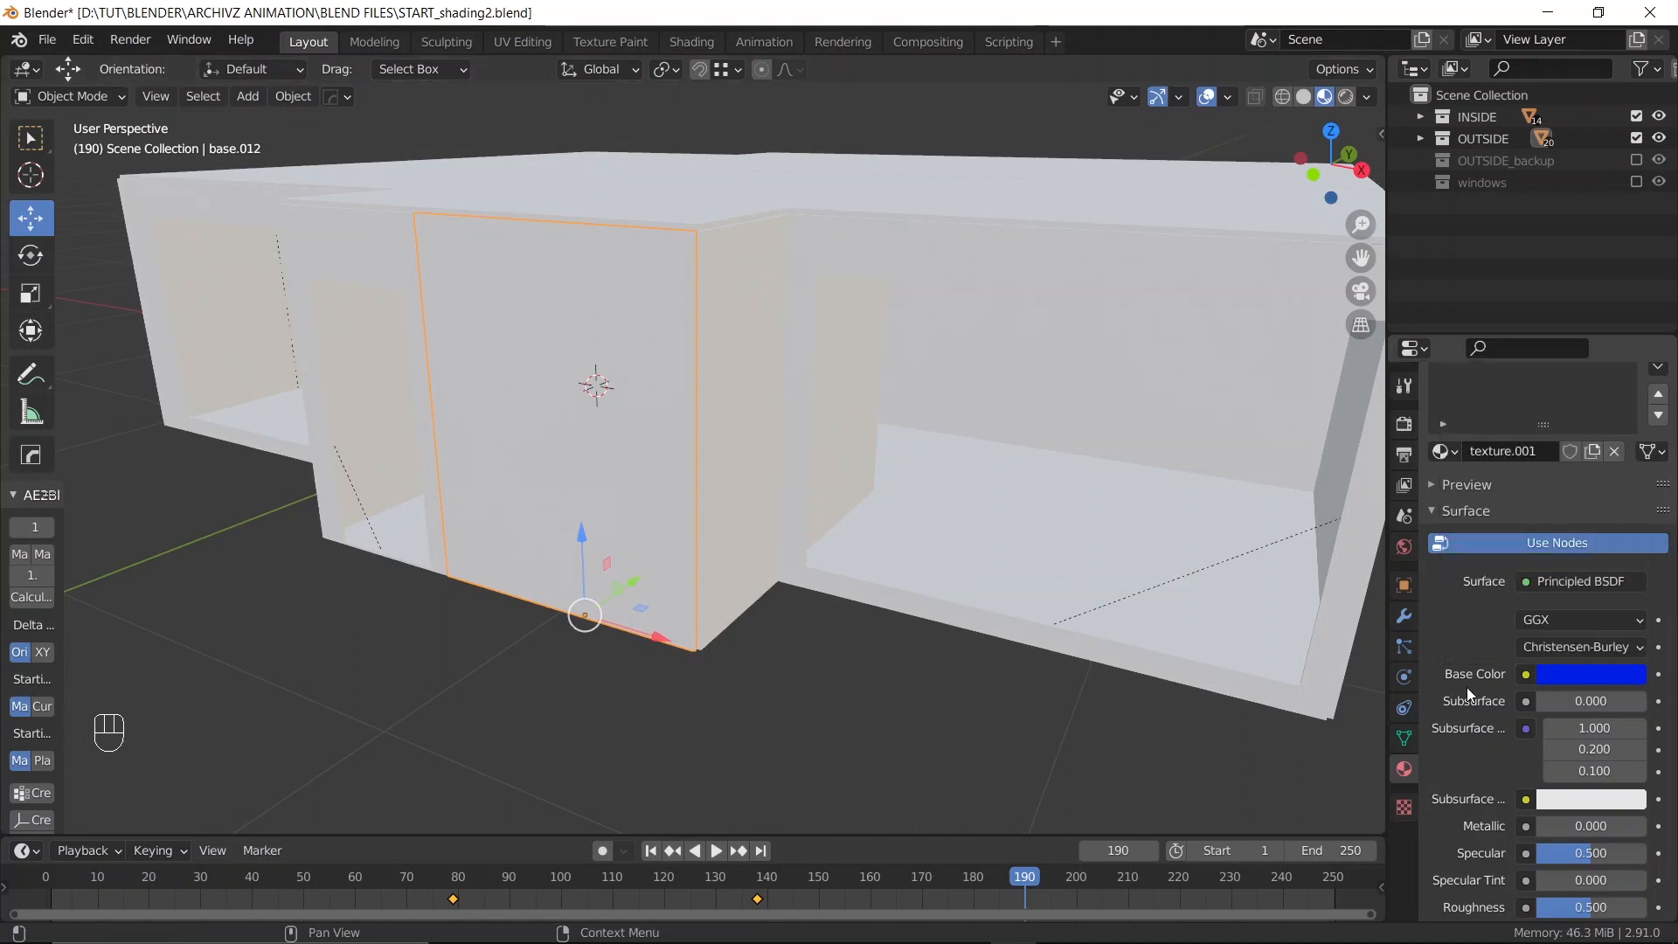
scroll(1466, 687, up, 2)
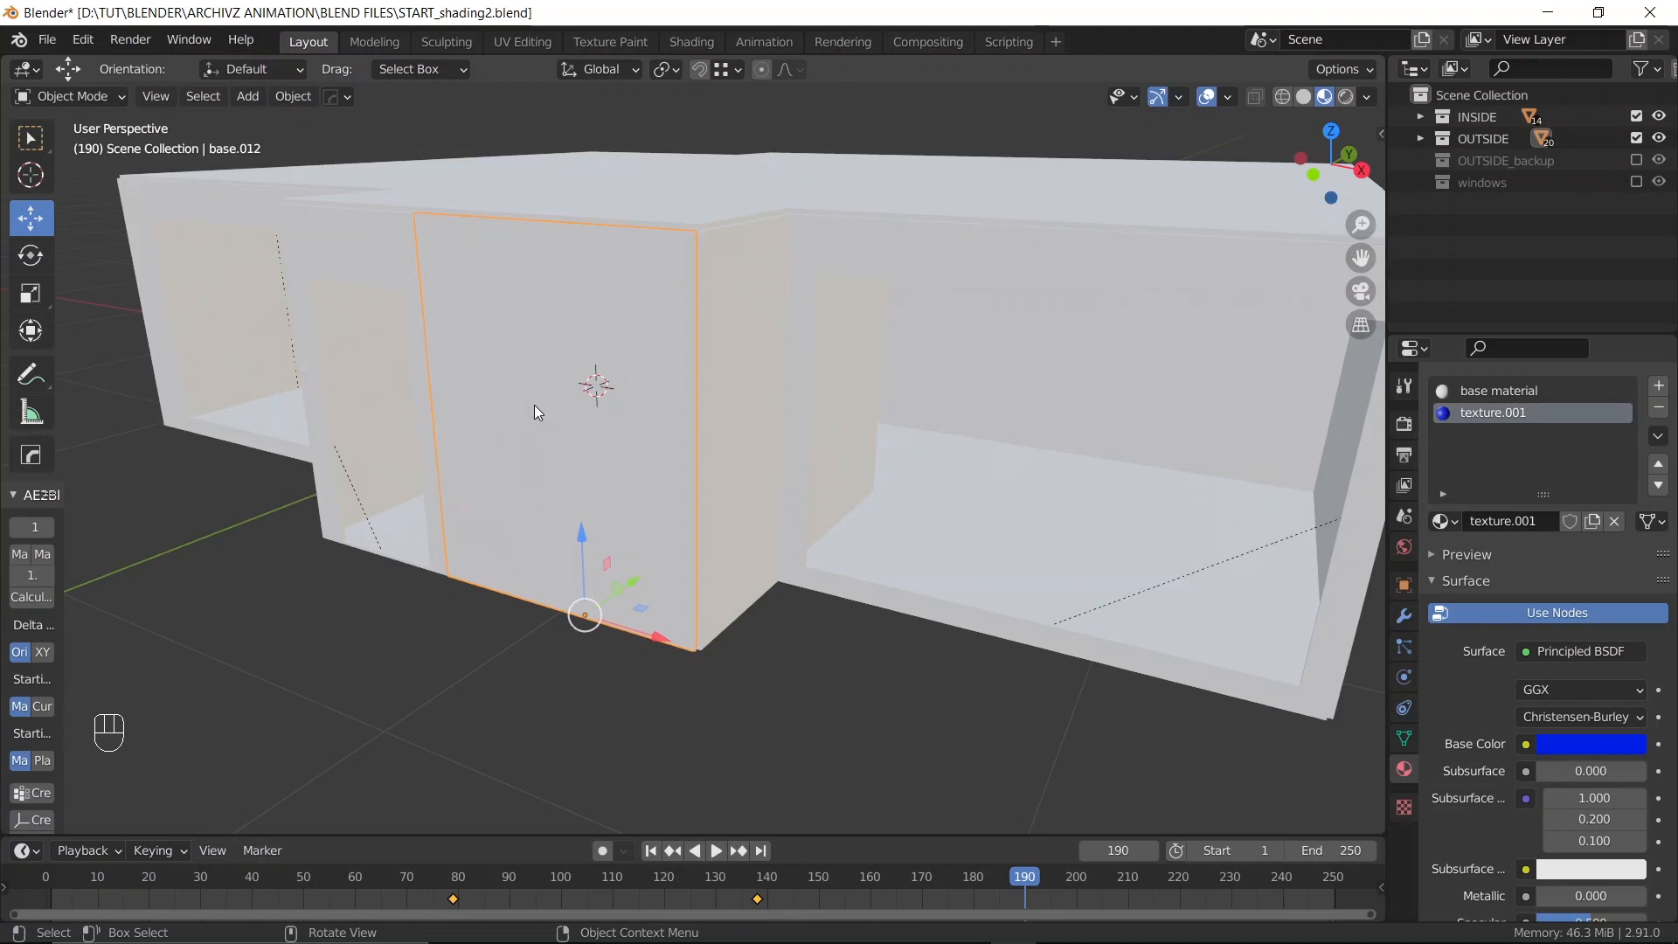
In Edit Mode on the front wall, reselect the full row of outer faces and make the texture.001 slot active
key(Tab)
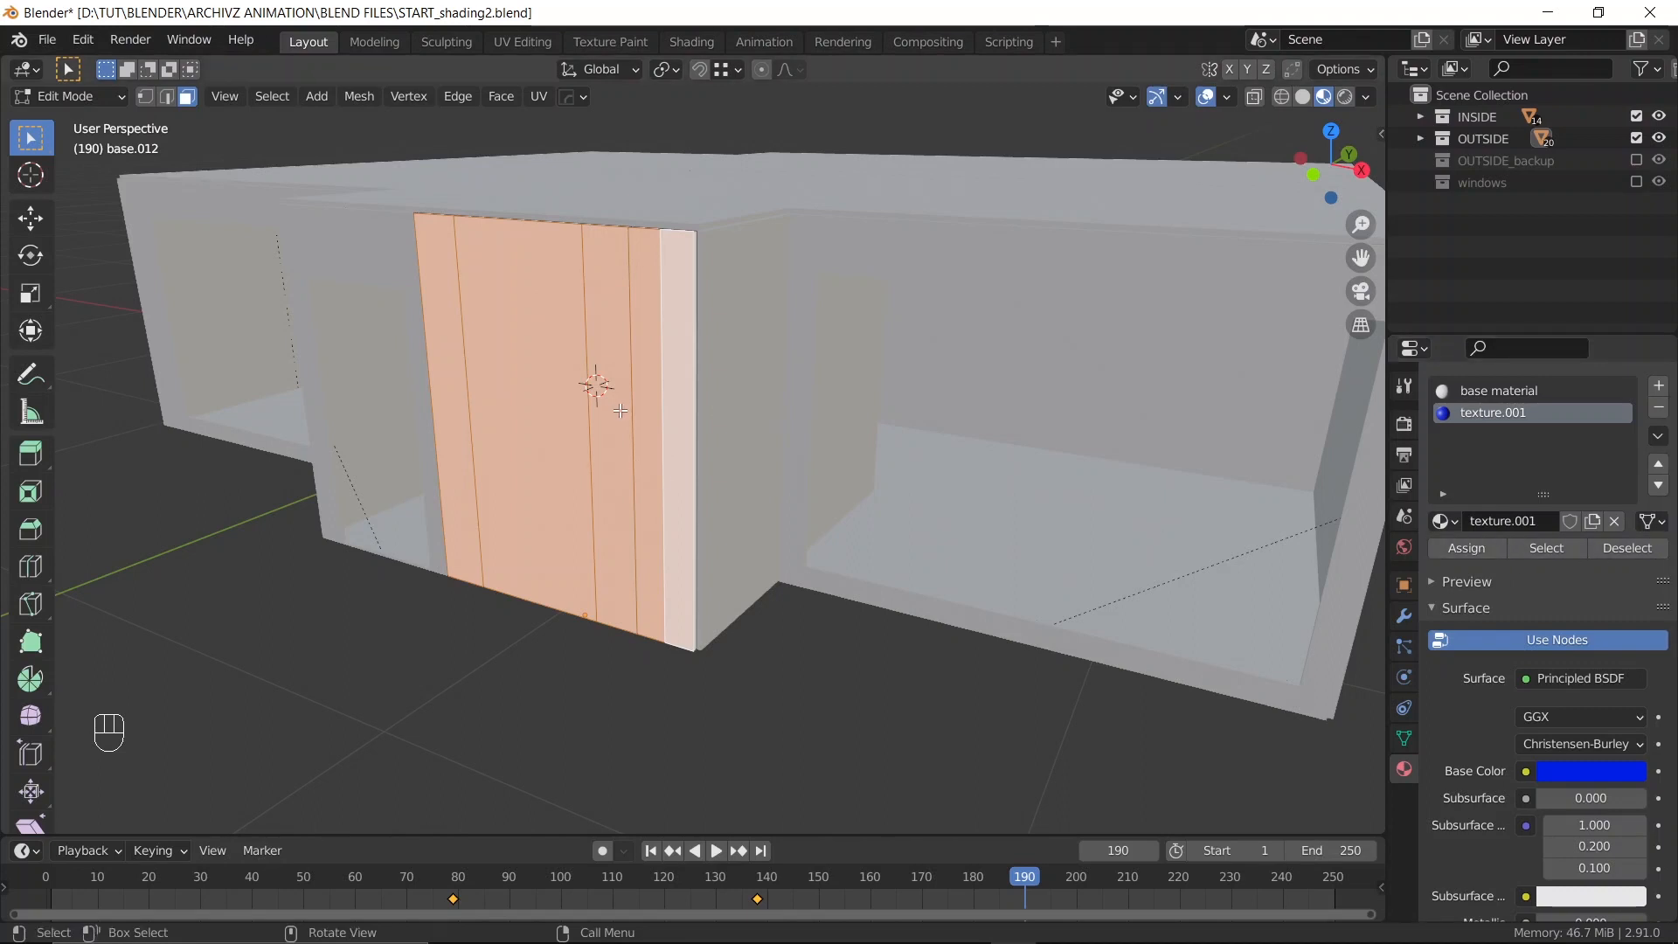
key(Tab)
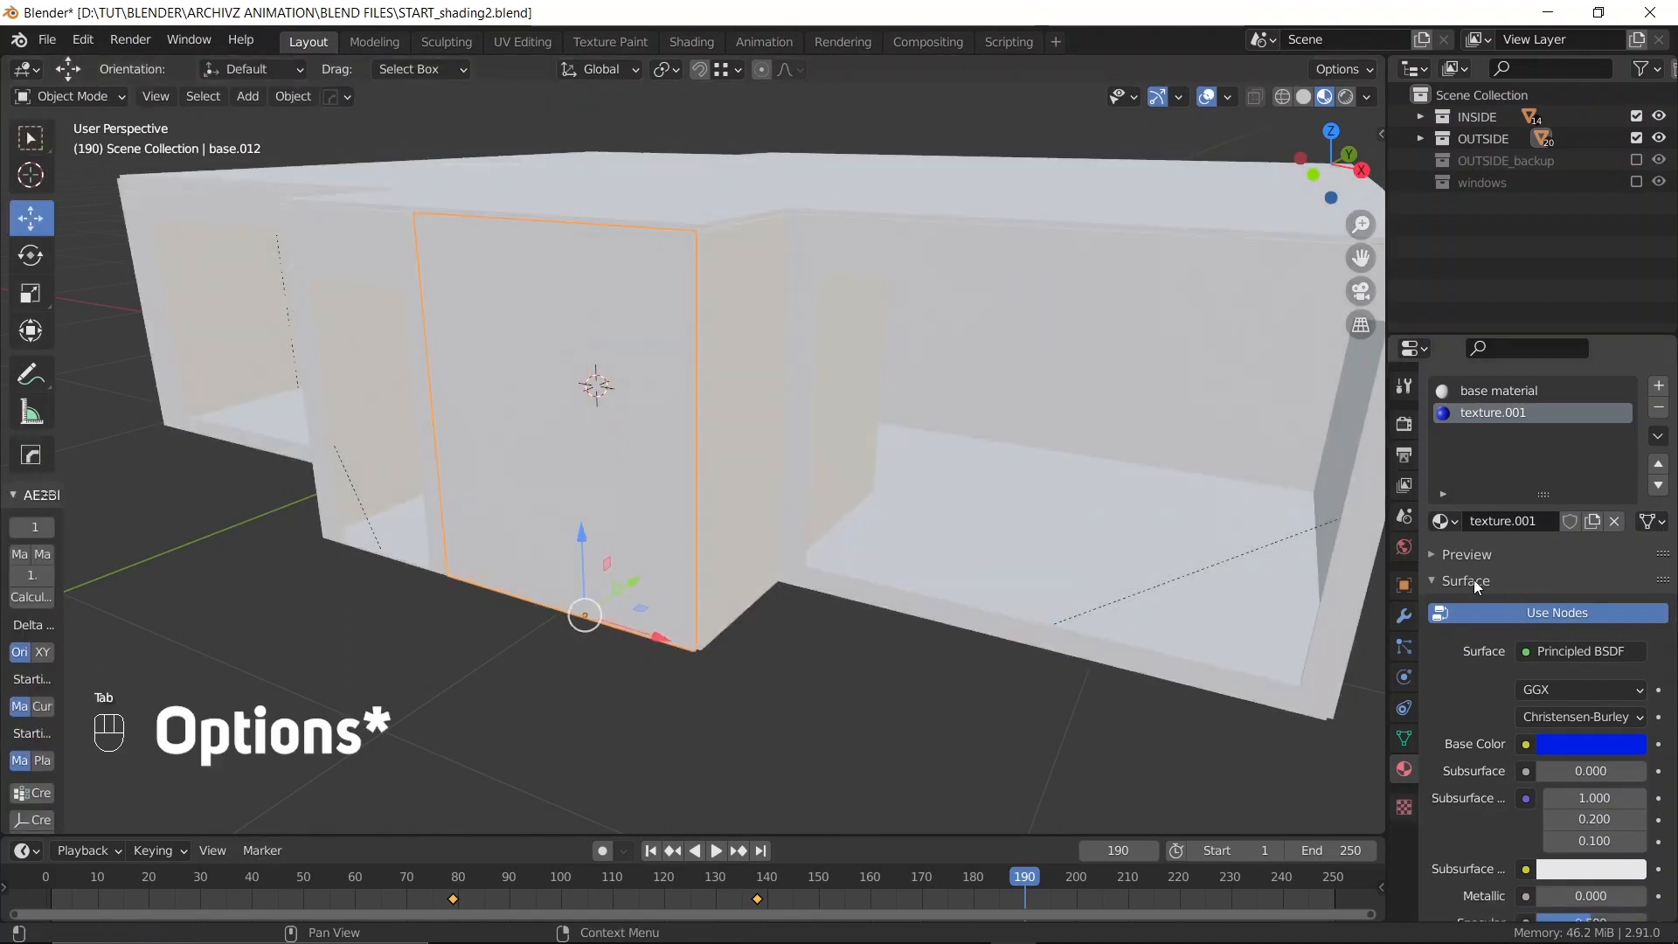
key(Tab)
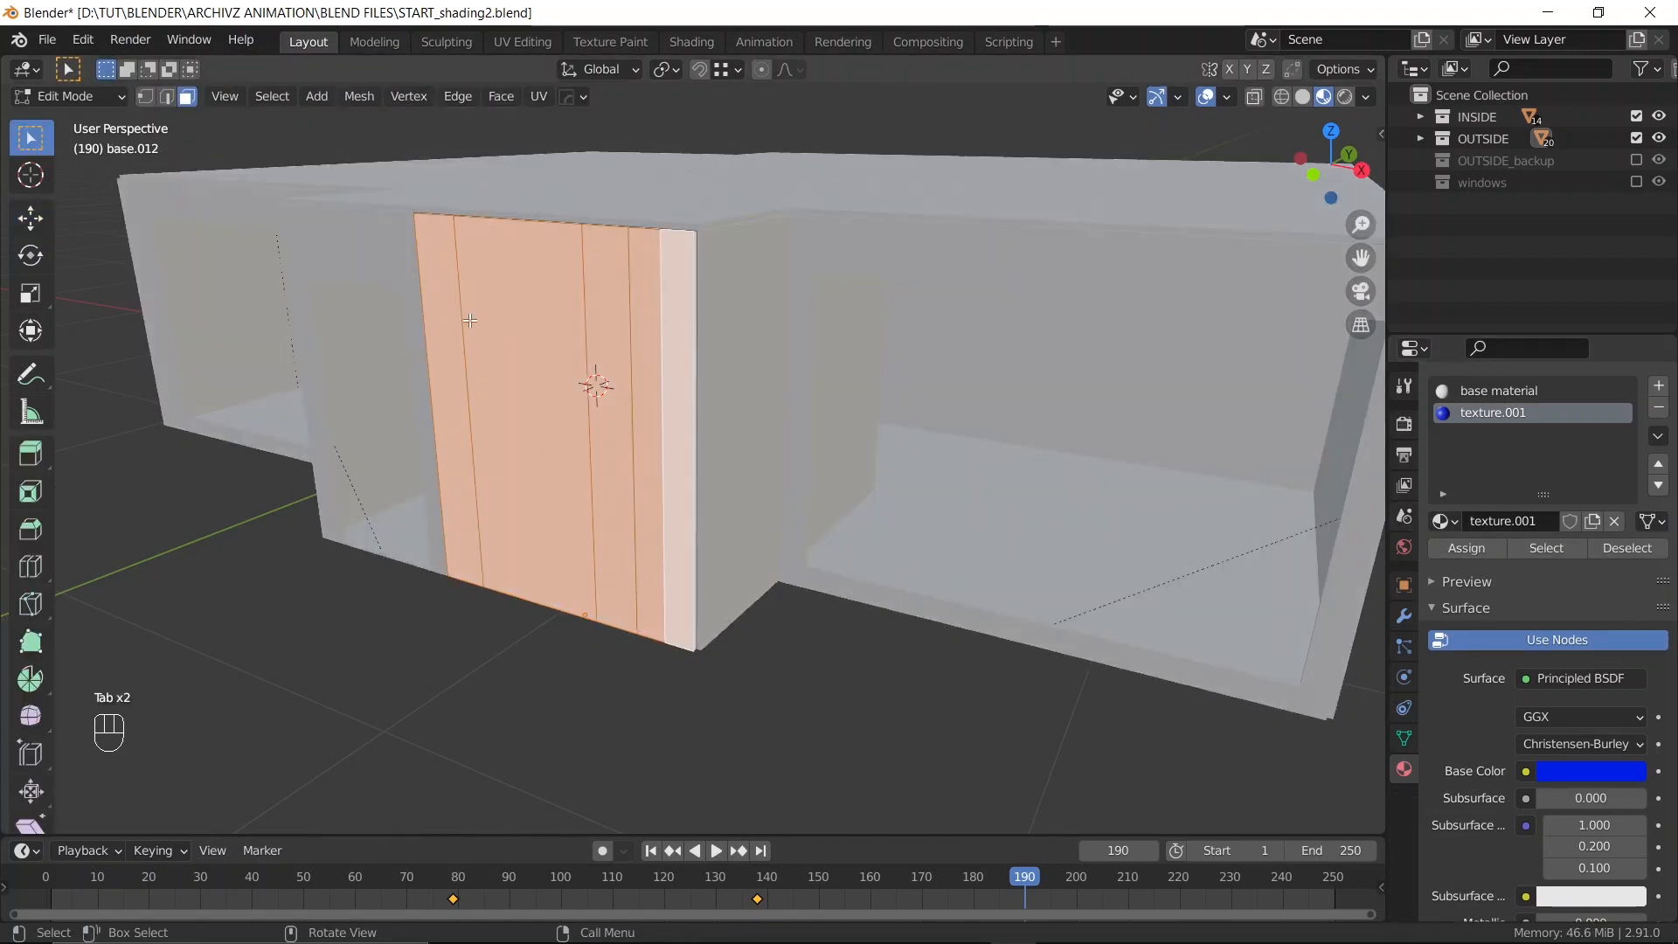
click(443, 312)
ctrl+click(510, 264)
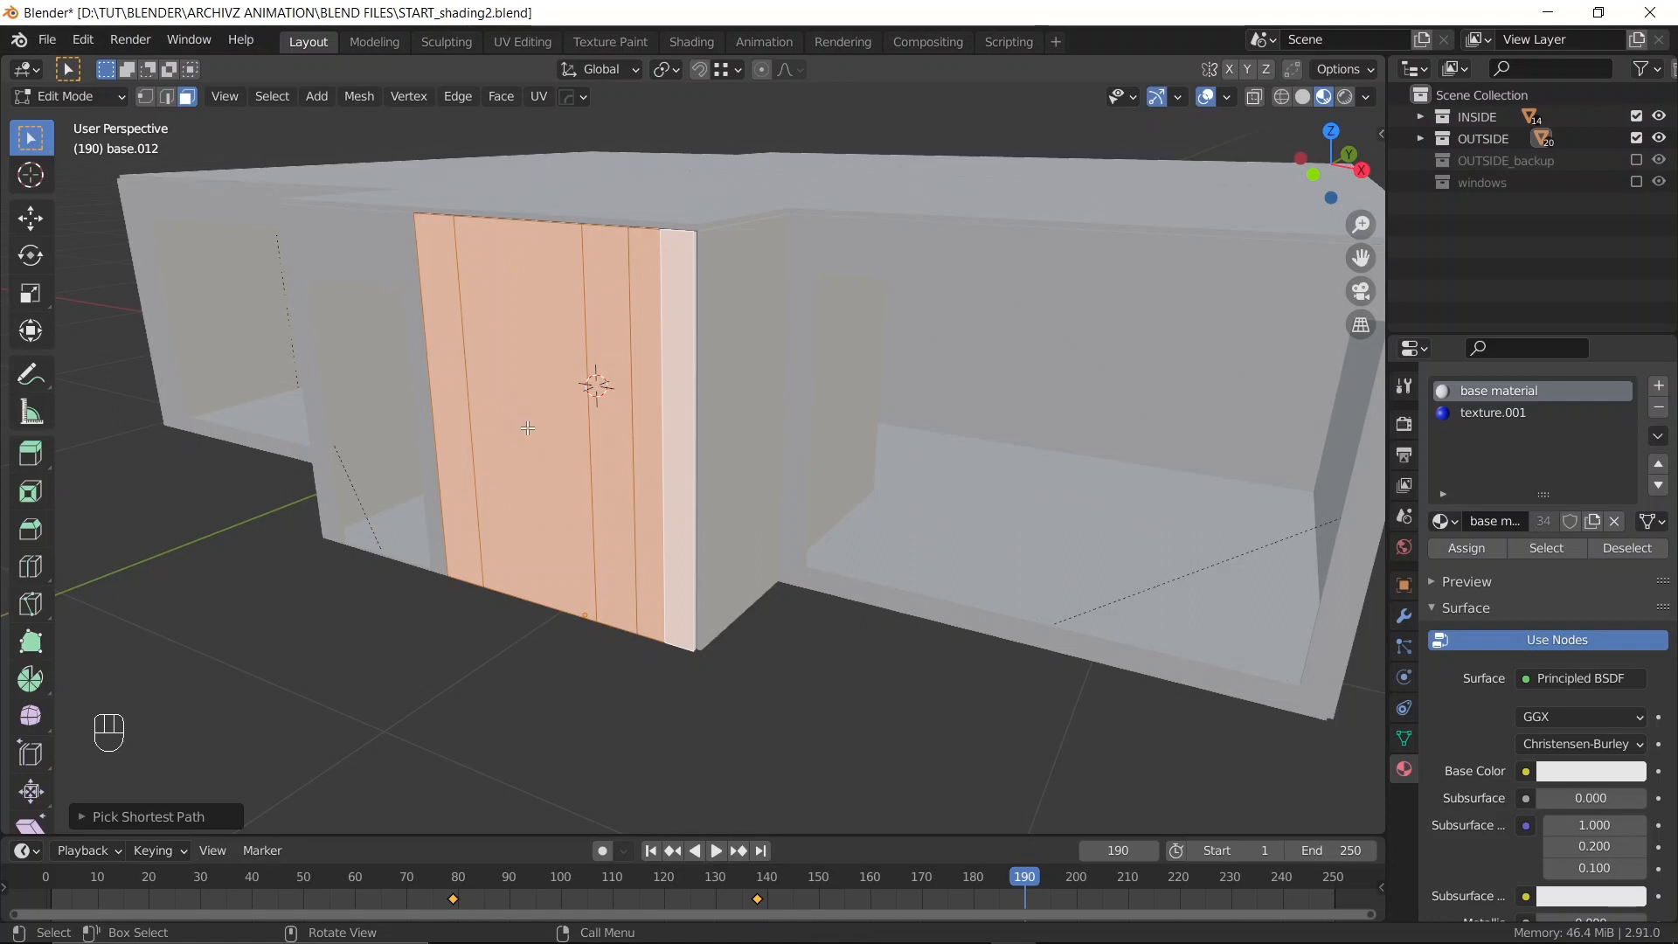
click(1488, 413)
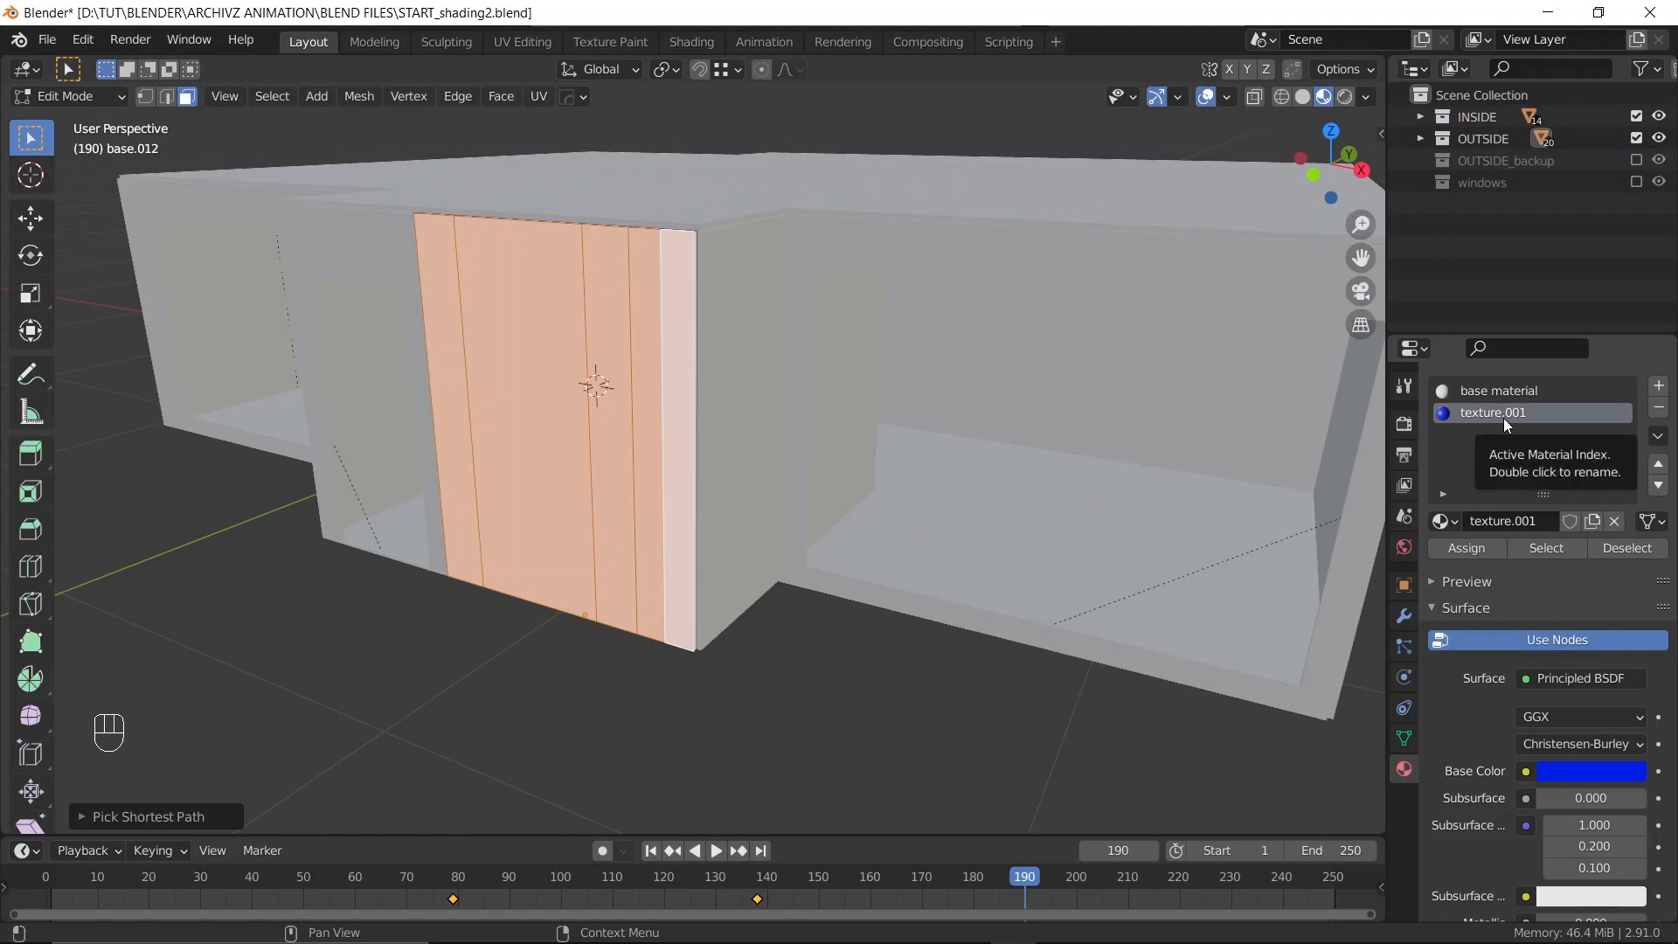
Rename the texture.001 material as "wooden"
double_click(1512, 517)
text(w)
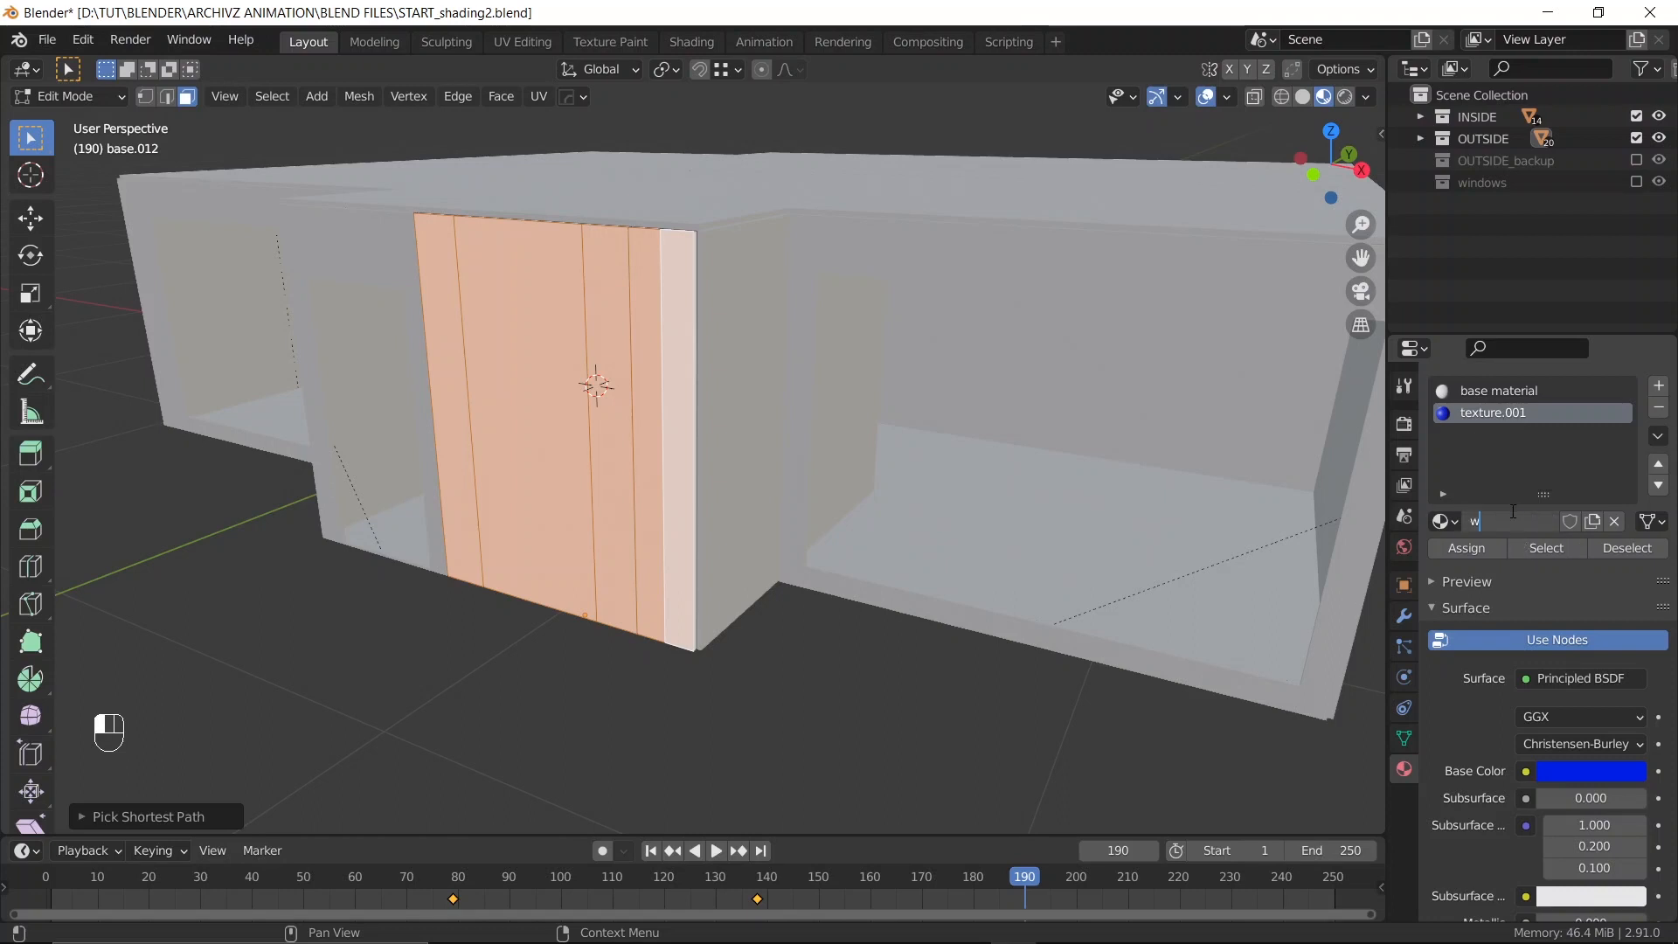
text(odeen)
key(Return)
double_click(1513, 518)
text(wooden)
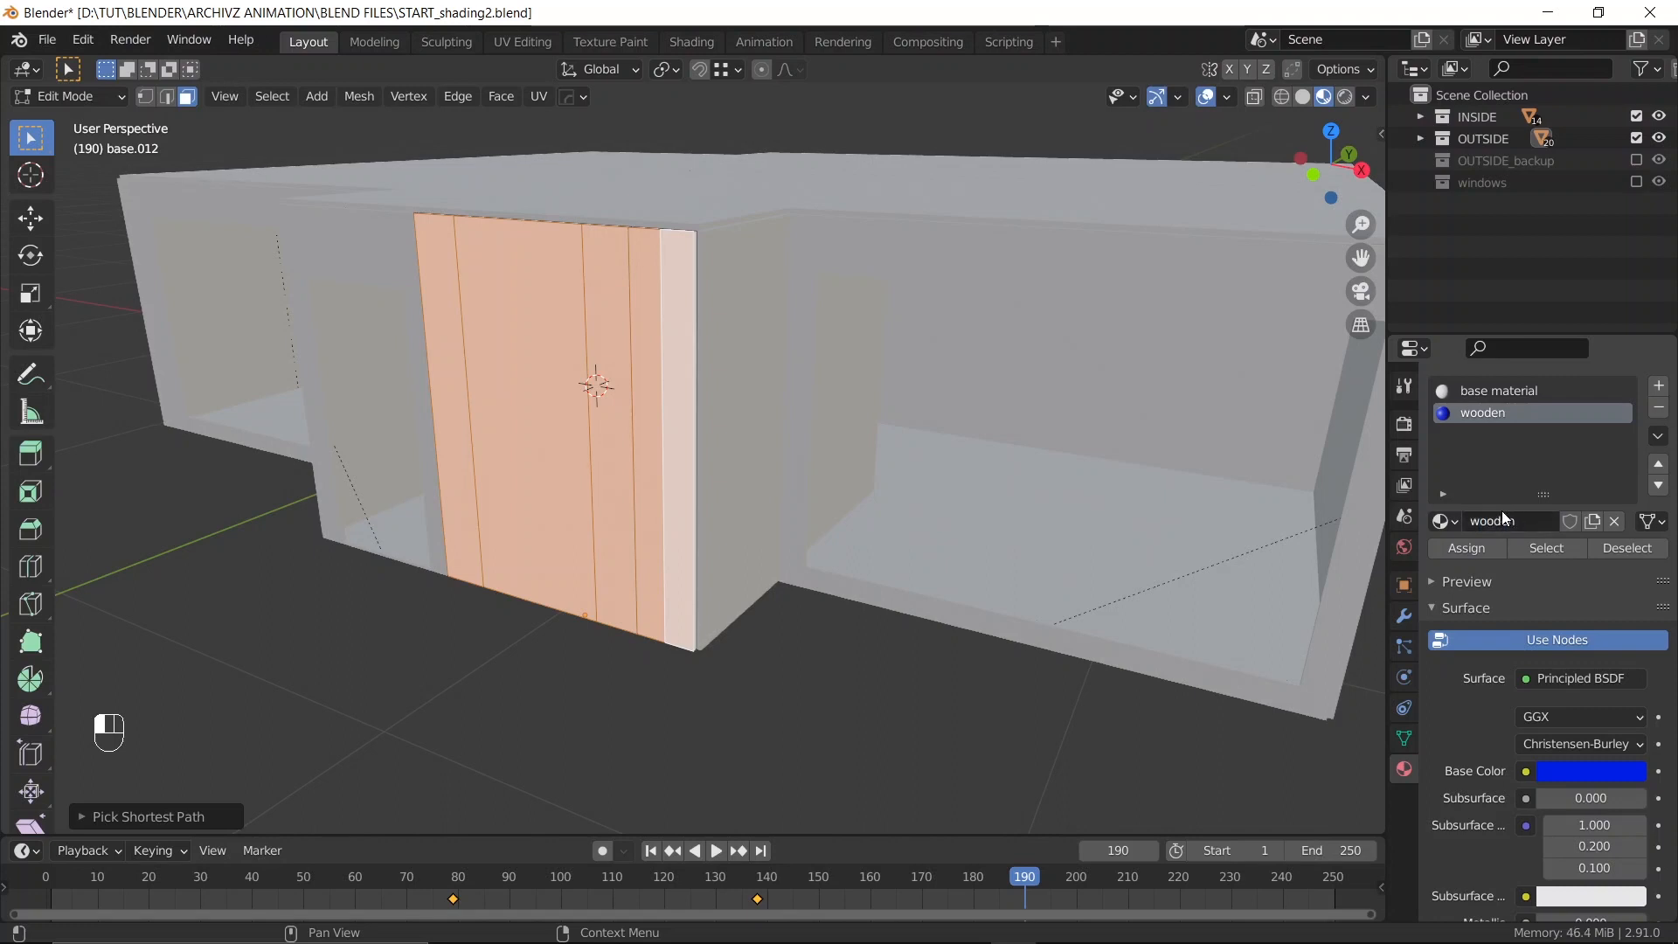
Assign the wooden material to the selected outer faces of the front wall and return to Object Mode
click(1461, 554)
key(Tab)
middle_drag(699, 322, 657, 343)
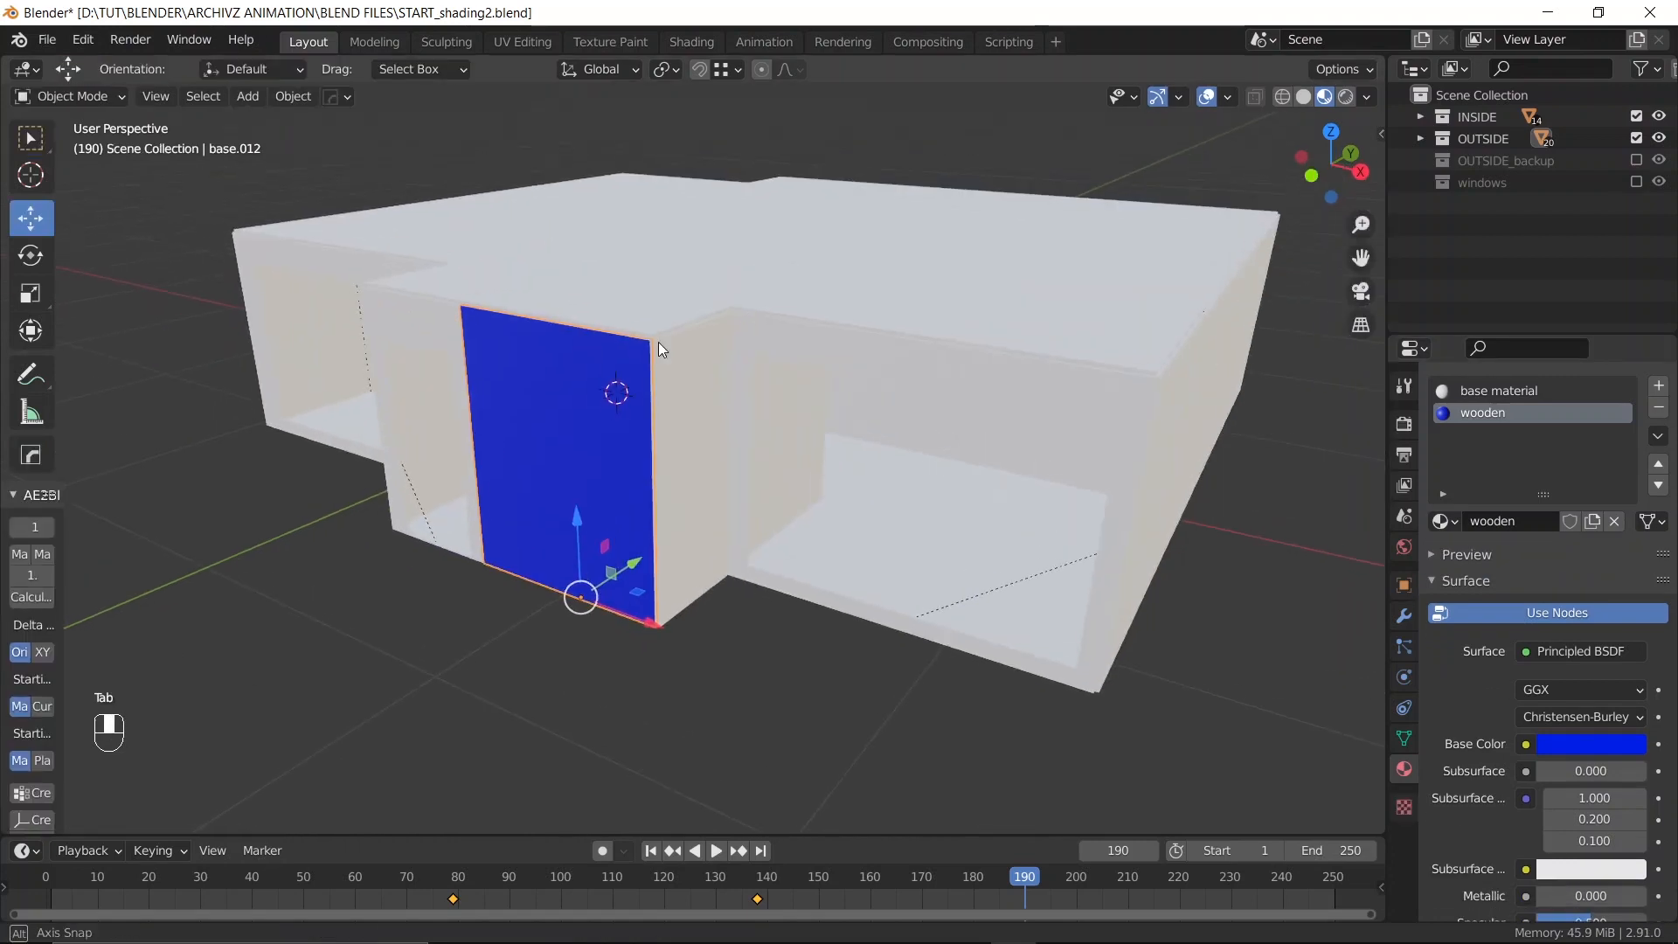
mouse_move(507, 363)
middle_down()
mouse_move(448, 381)
mouse_move(490, 374)
middle_up()
scroll(473, 379, up, 4)
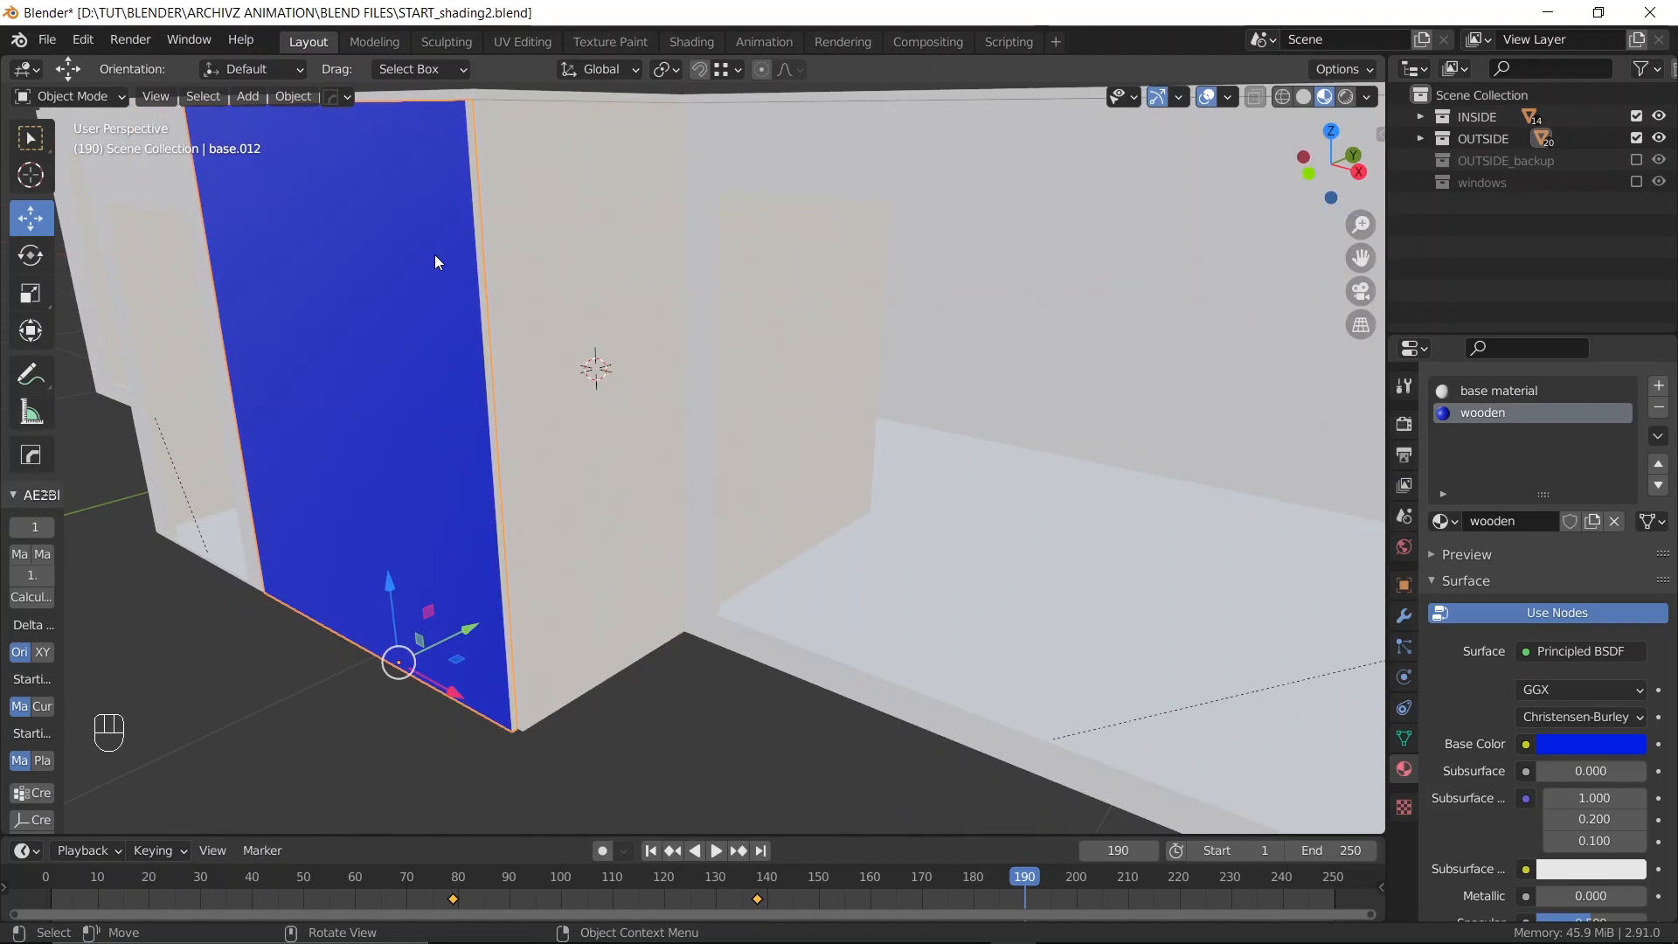
Isolate the front wall in local view, examine the materials on both sides, and return to the full scene
key(KP_Divide)
middle_drag(940, 356, 667, 232)
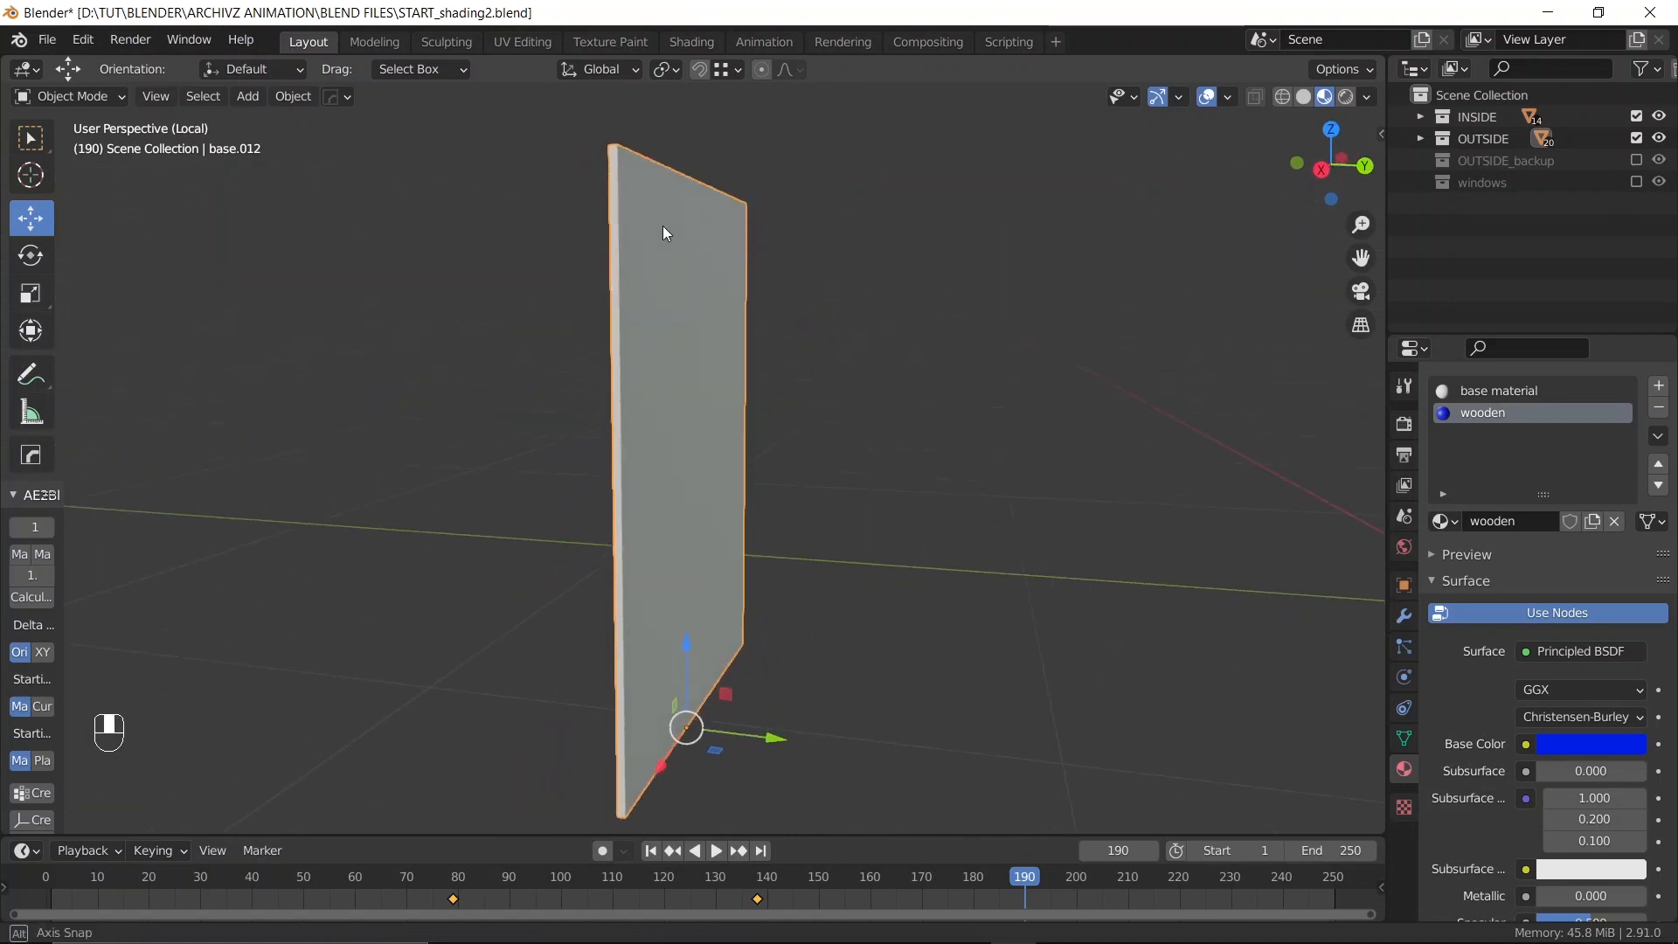
middle_drag(633, 341, 719, 301)
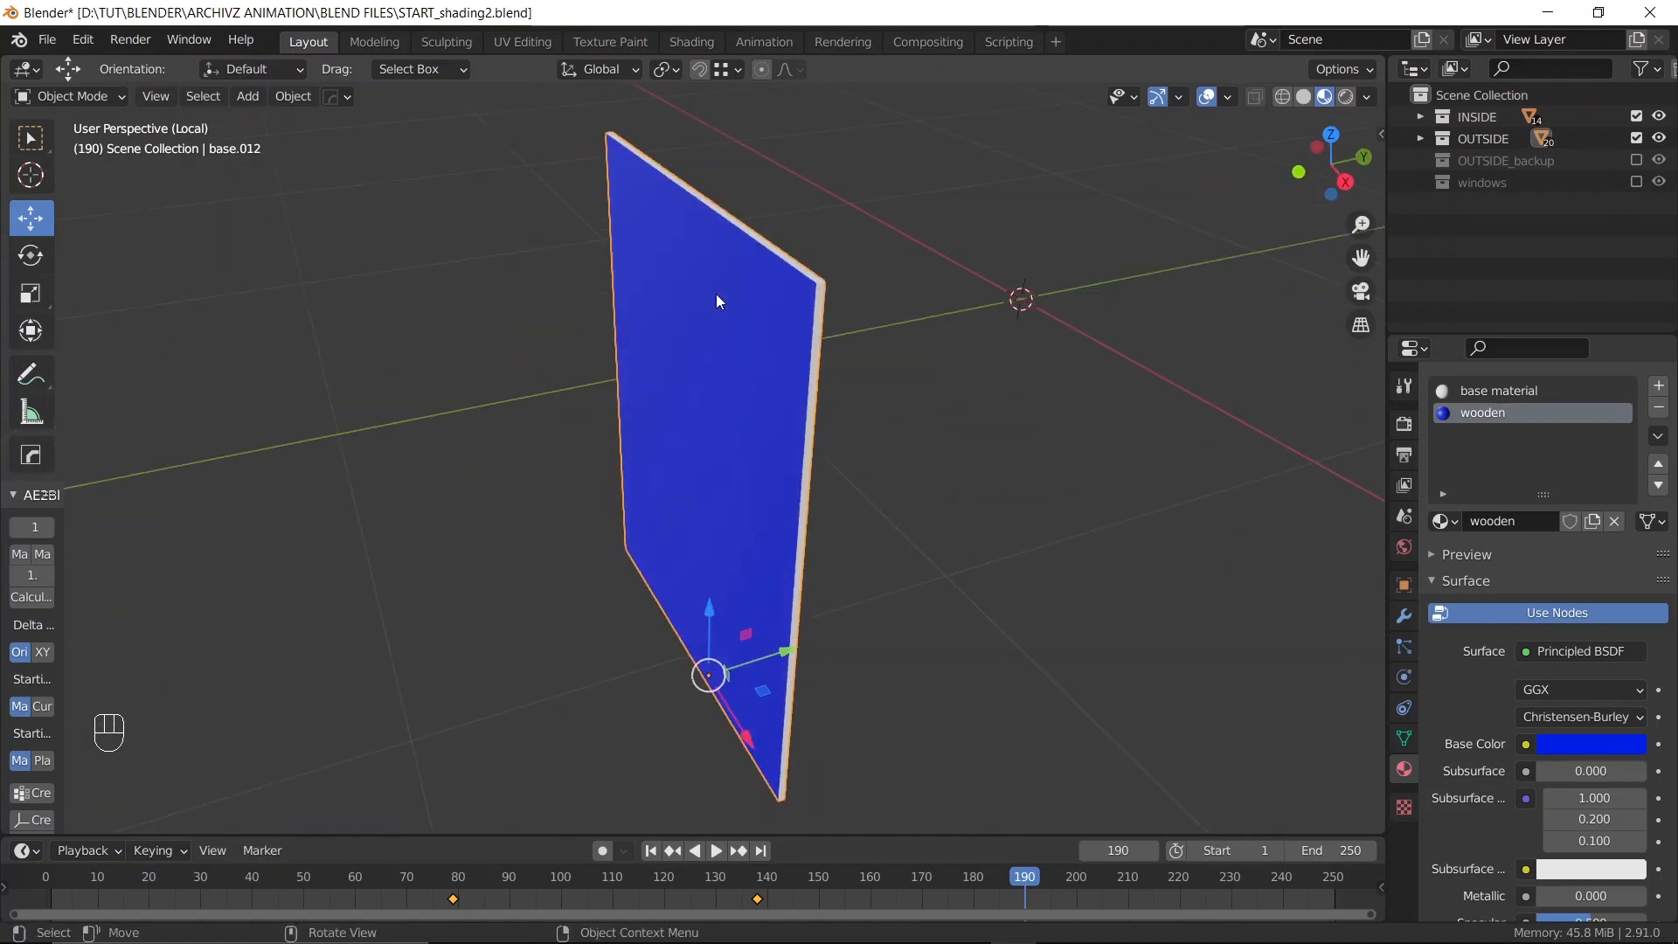
key(KP_Divide)
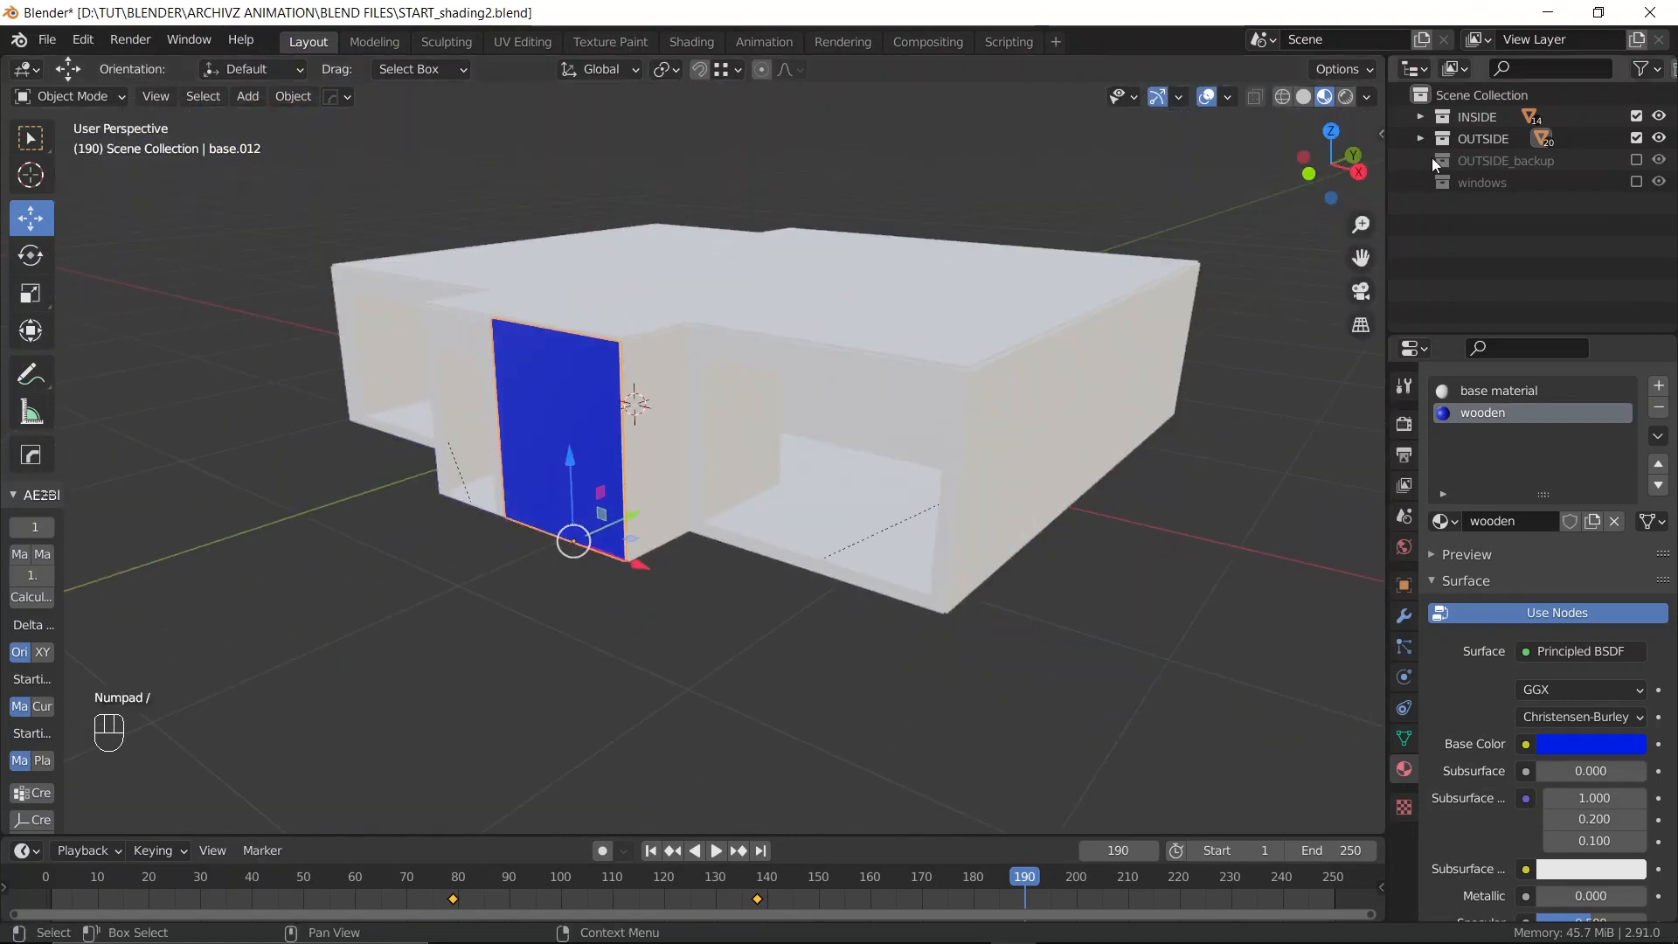
Select the adjoining wall around the corner from the blue wall and pick its large outer face in Edit Mode
scroll(520, 311, up, 3)
click(608, 322)
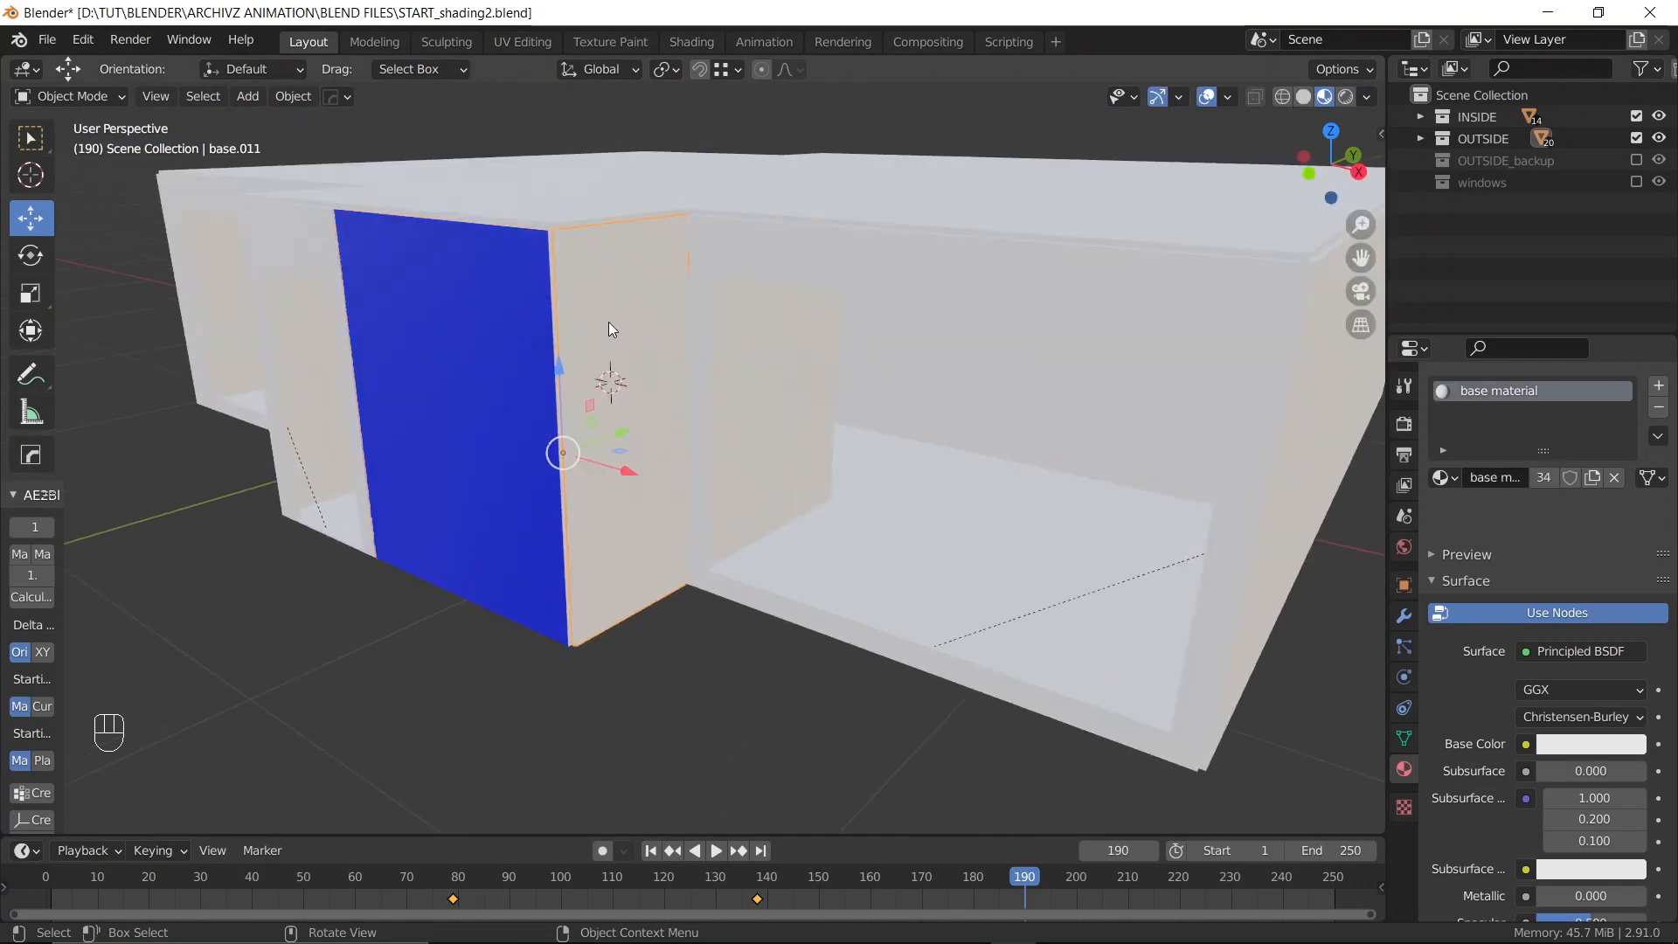
key(Tab)
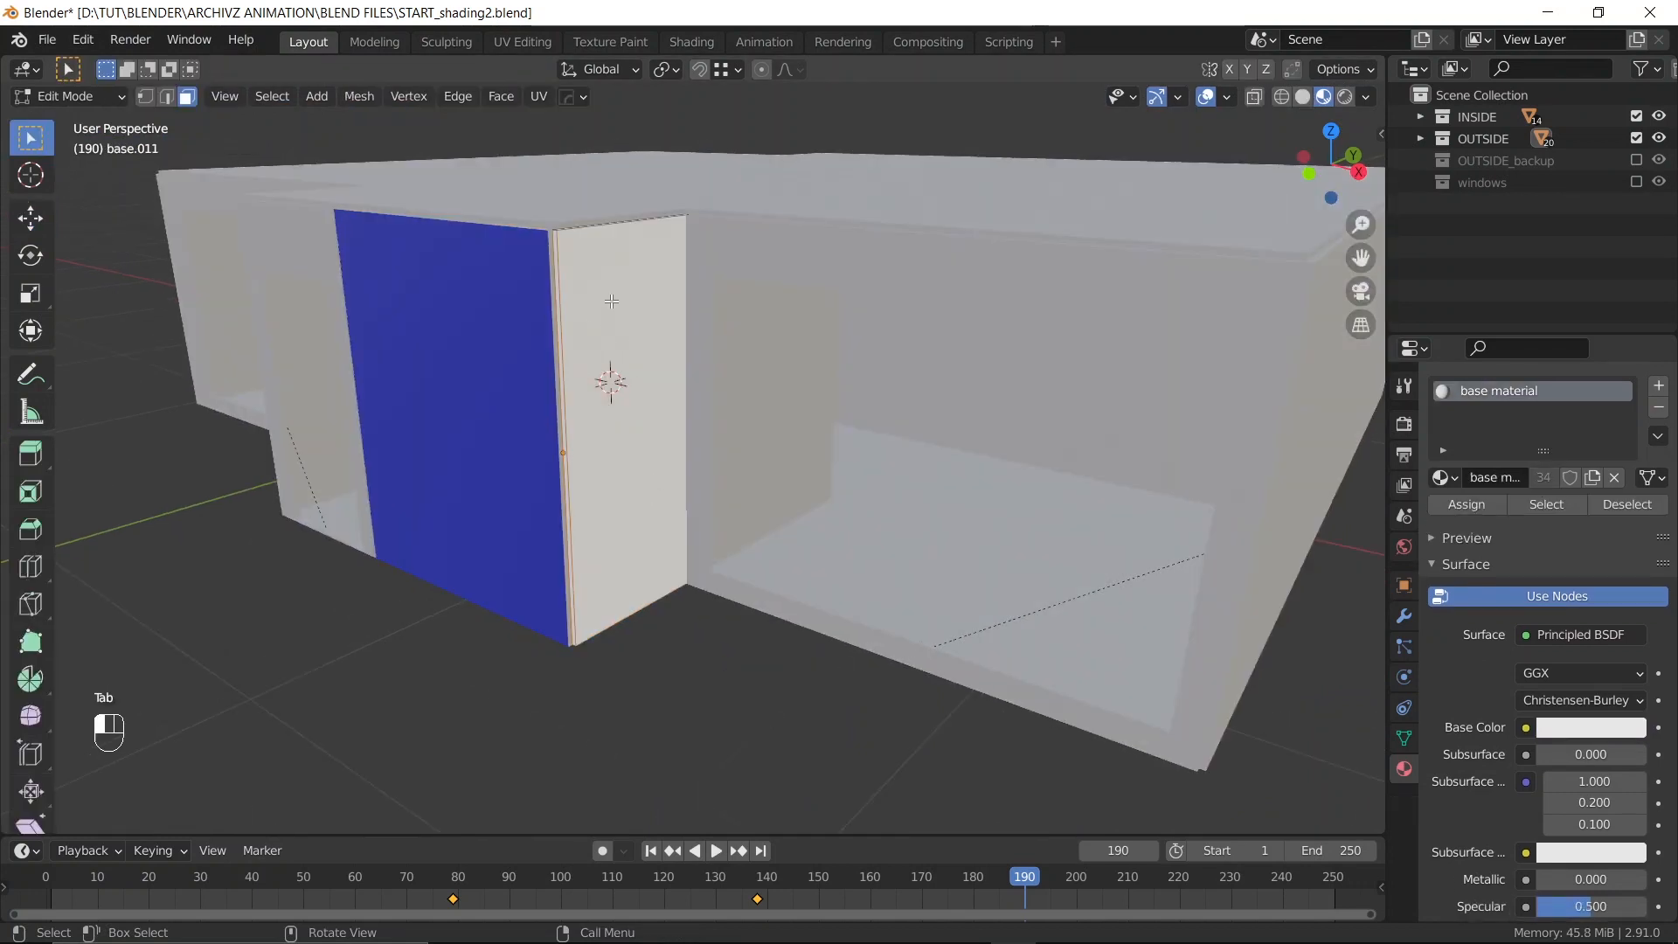
click(611, 301)
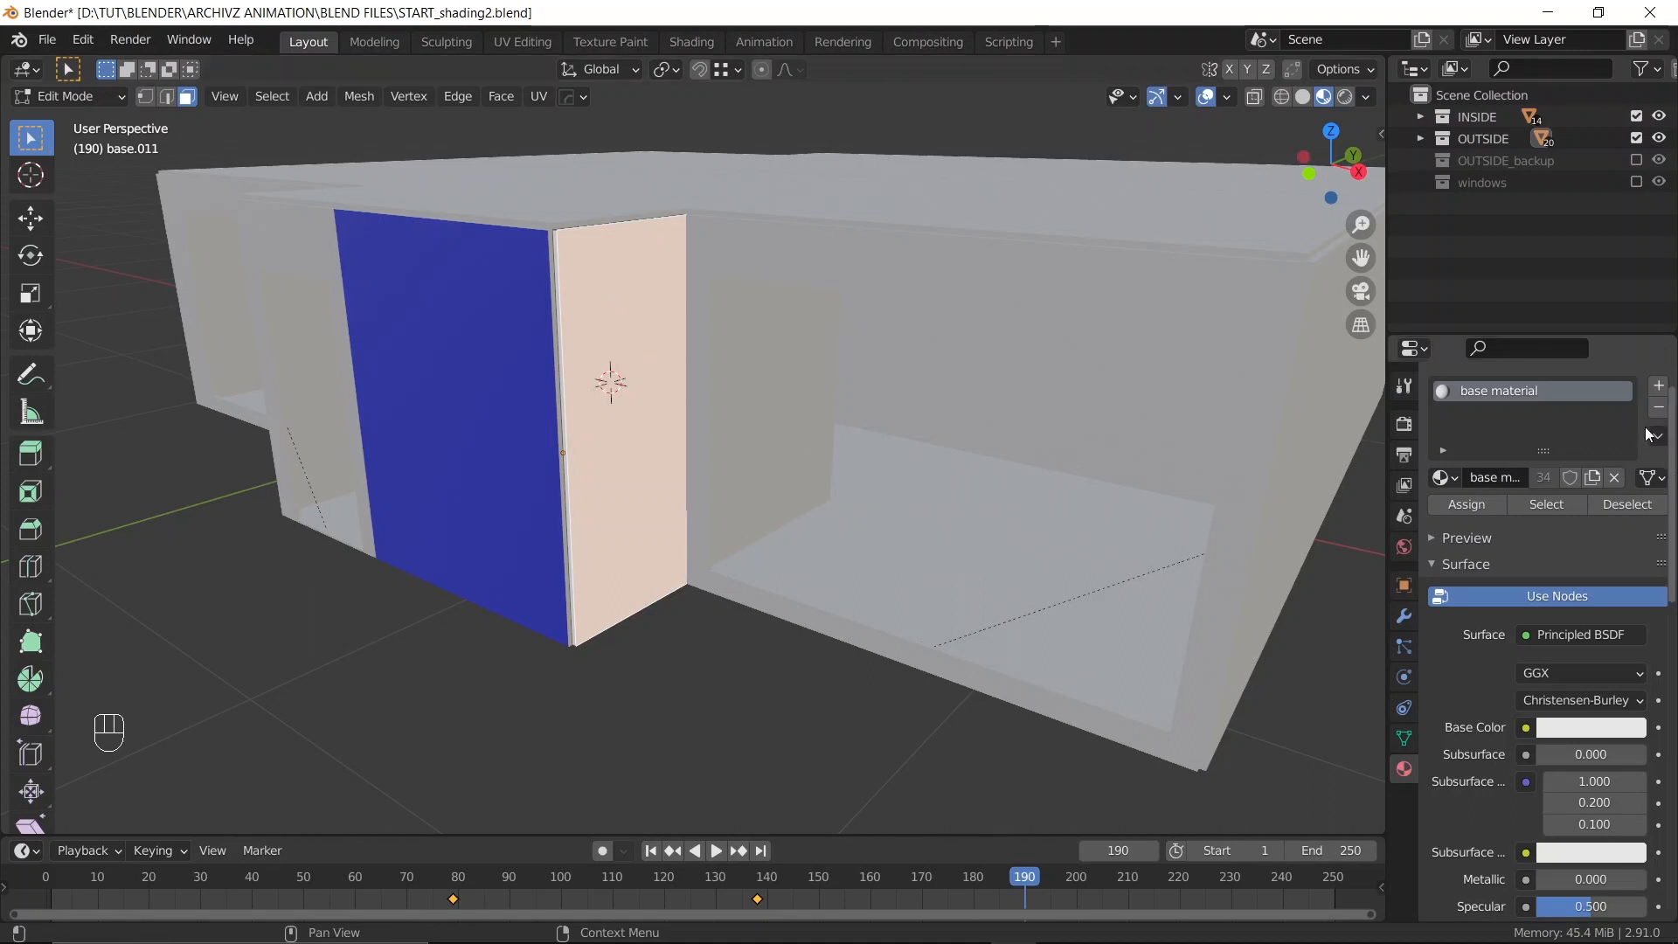
Add a second slot with the existing wooden material, assign it to the selected face, and return to Object Mode
click(1658, 385)
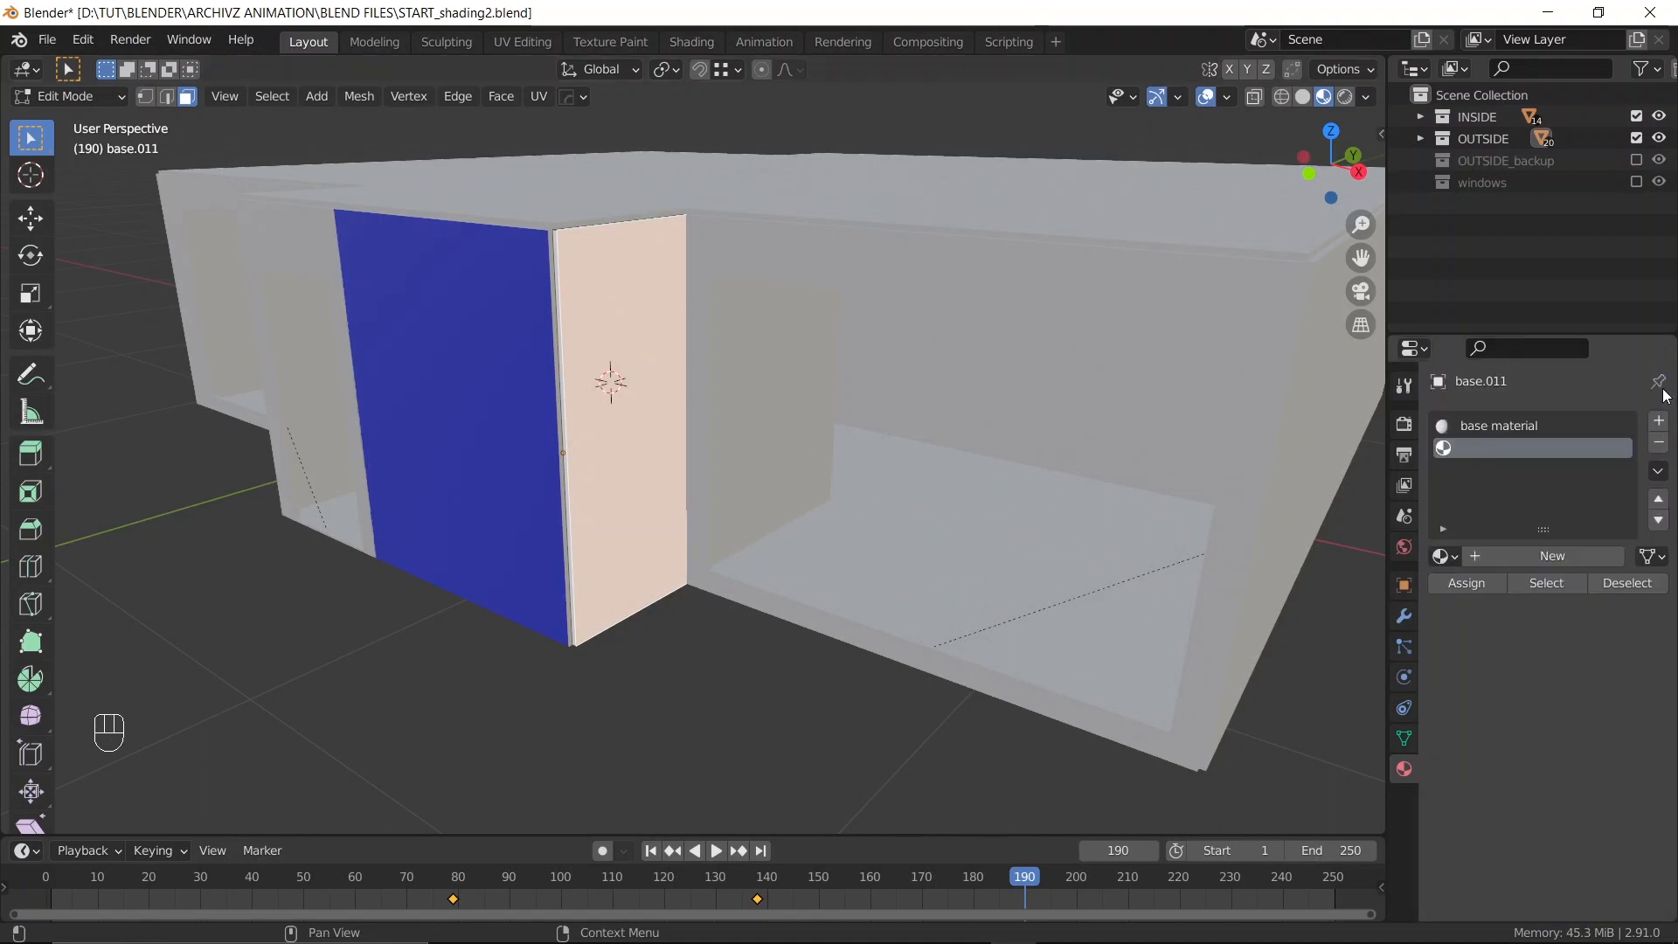
click(1449, 552)
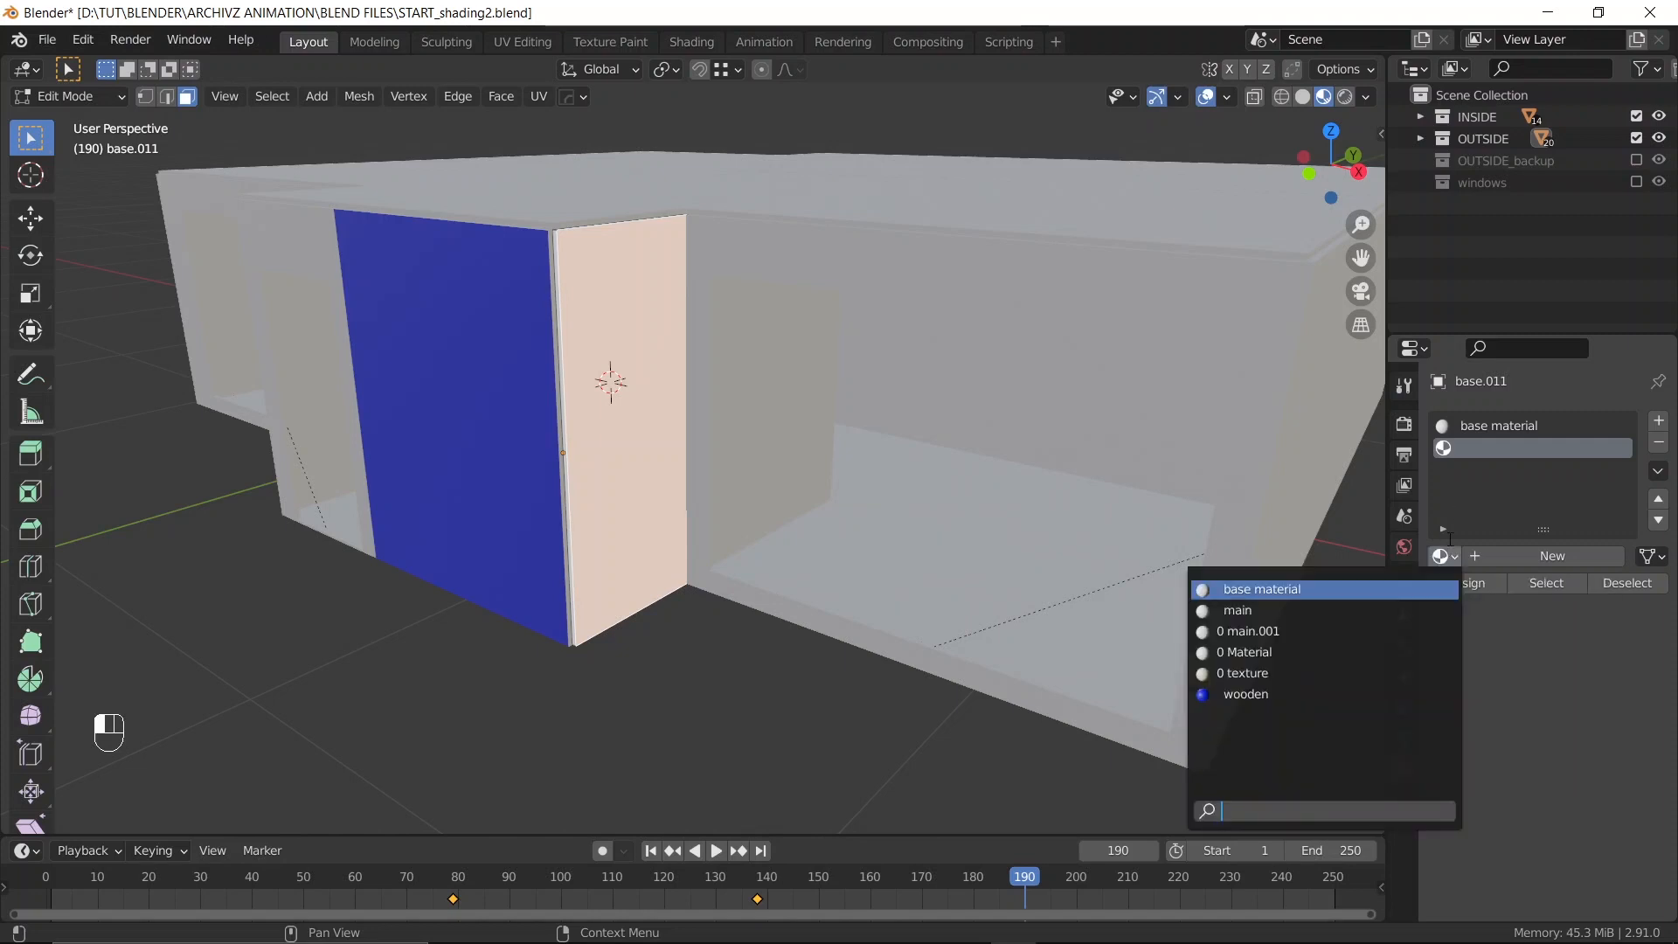
click(1449, 538)
click(1442, 554)
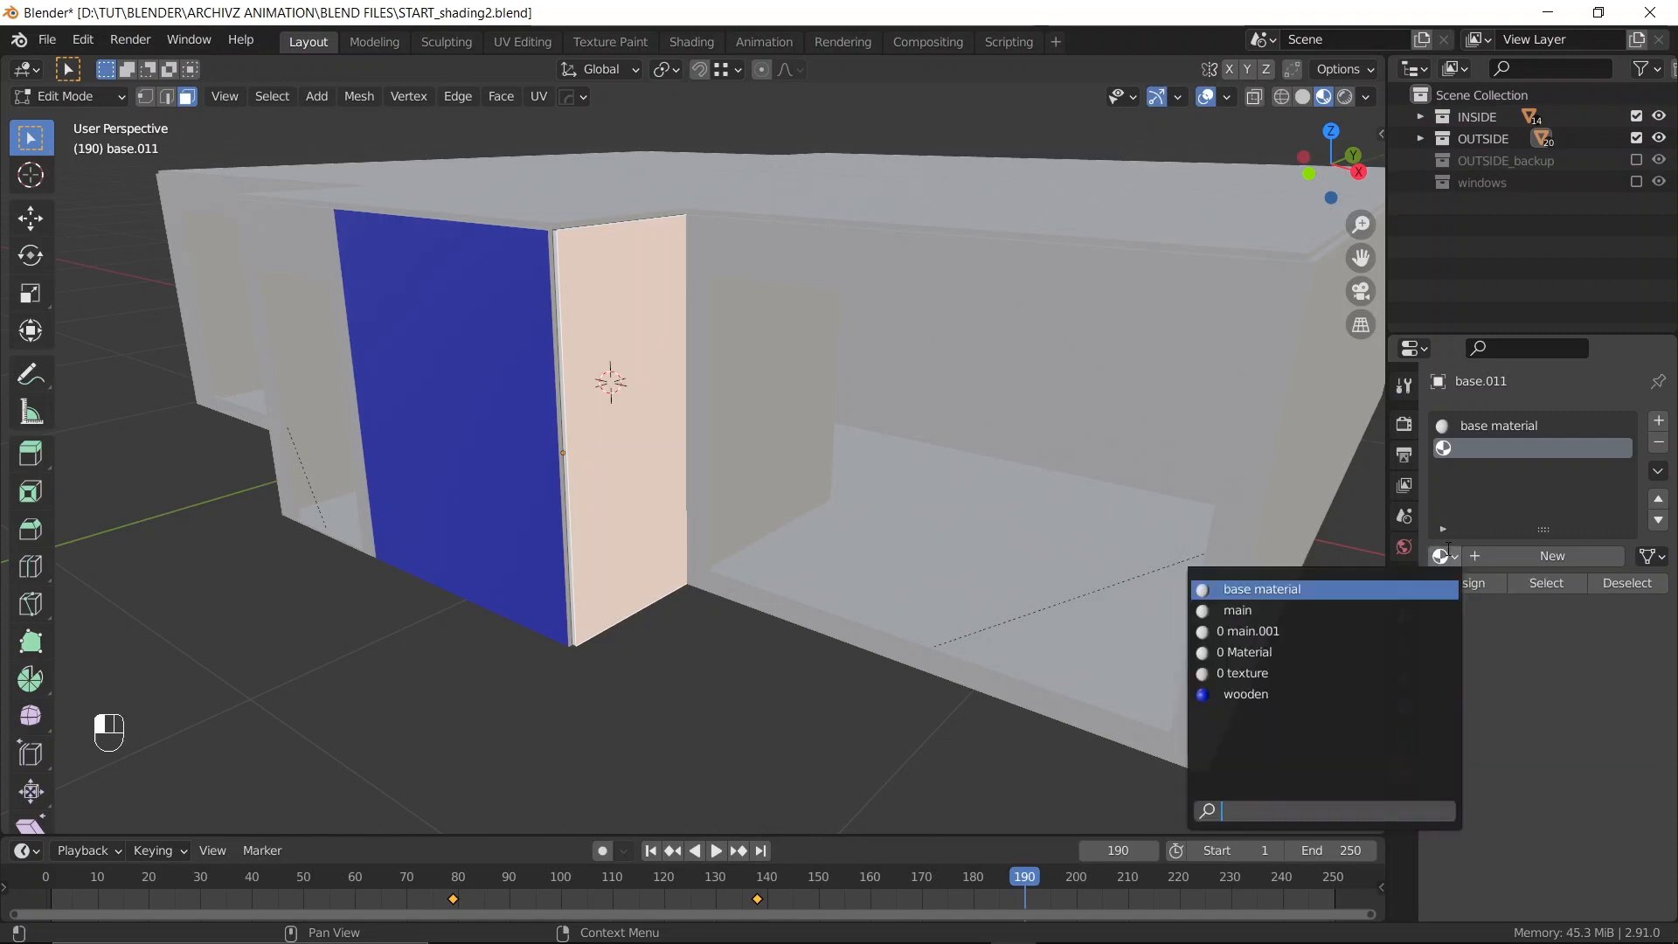
click(1239, 694)
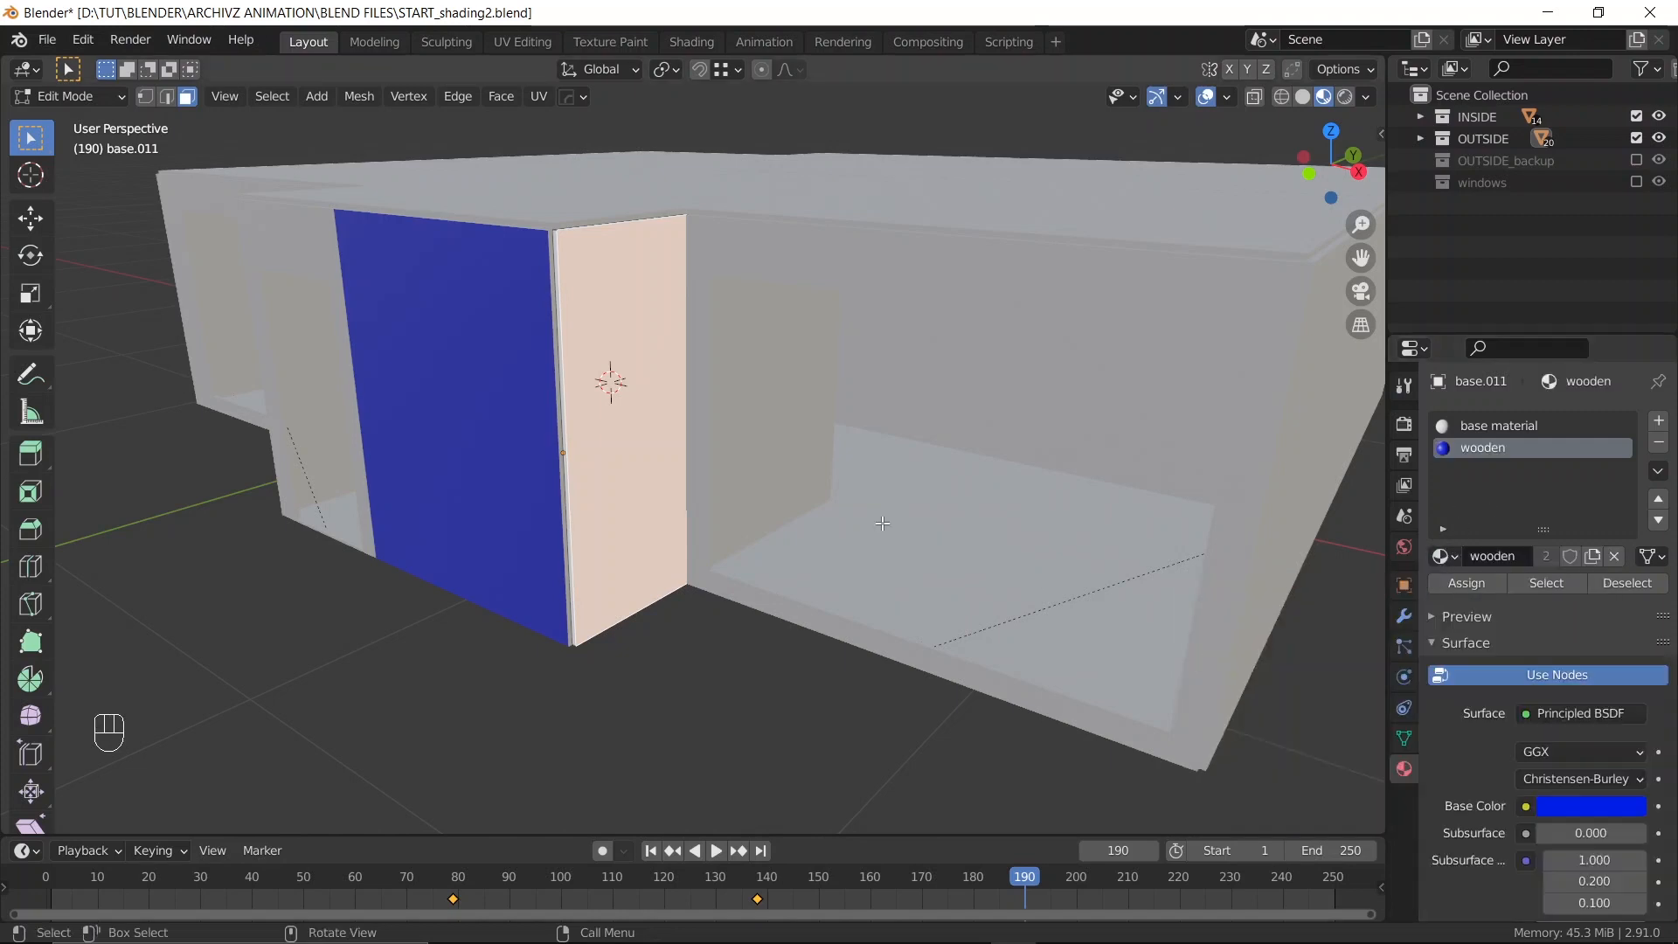
click(1465, 582)
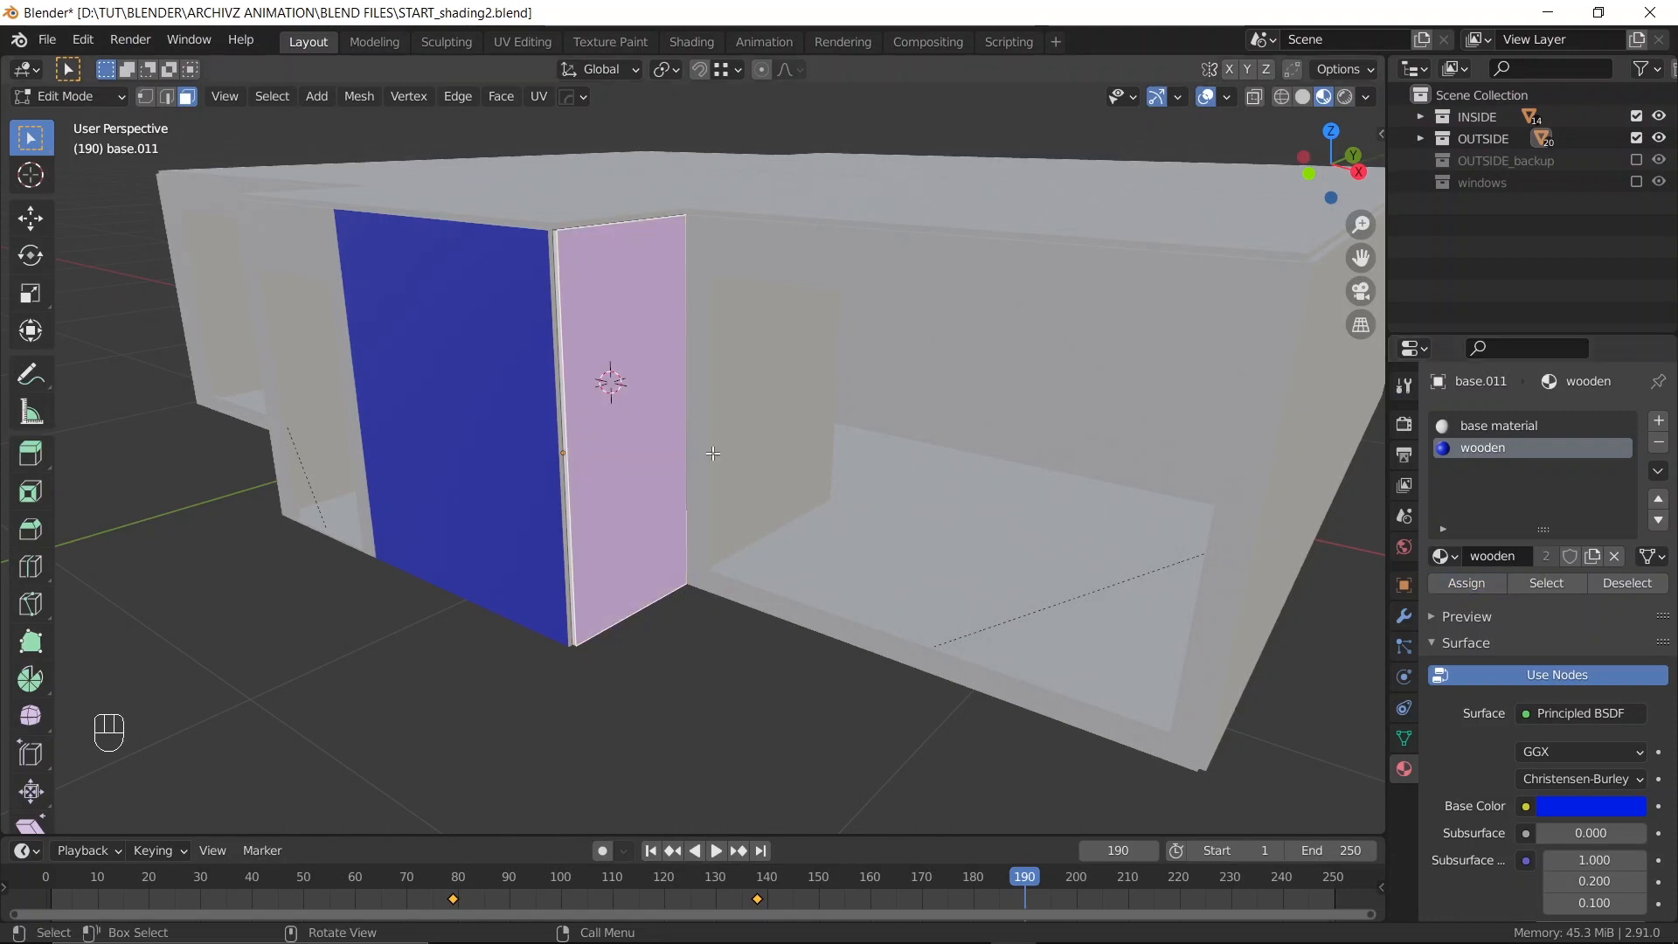
key(Tab)
click(749, 285)
key(Tab)
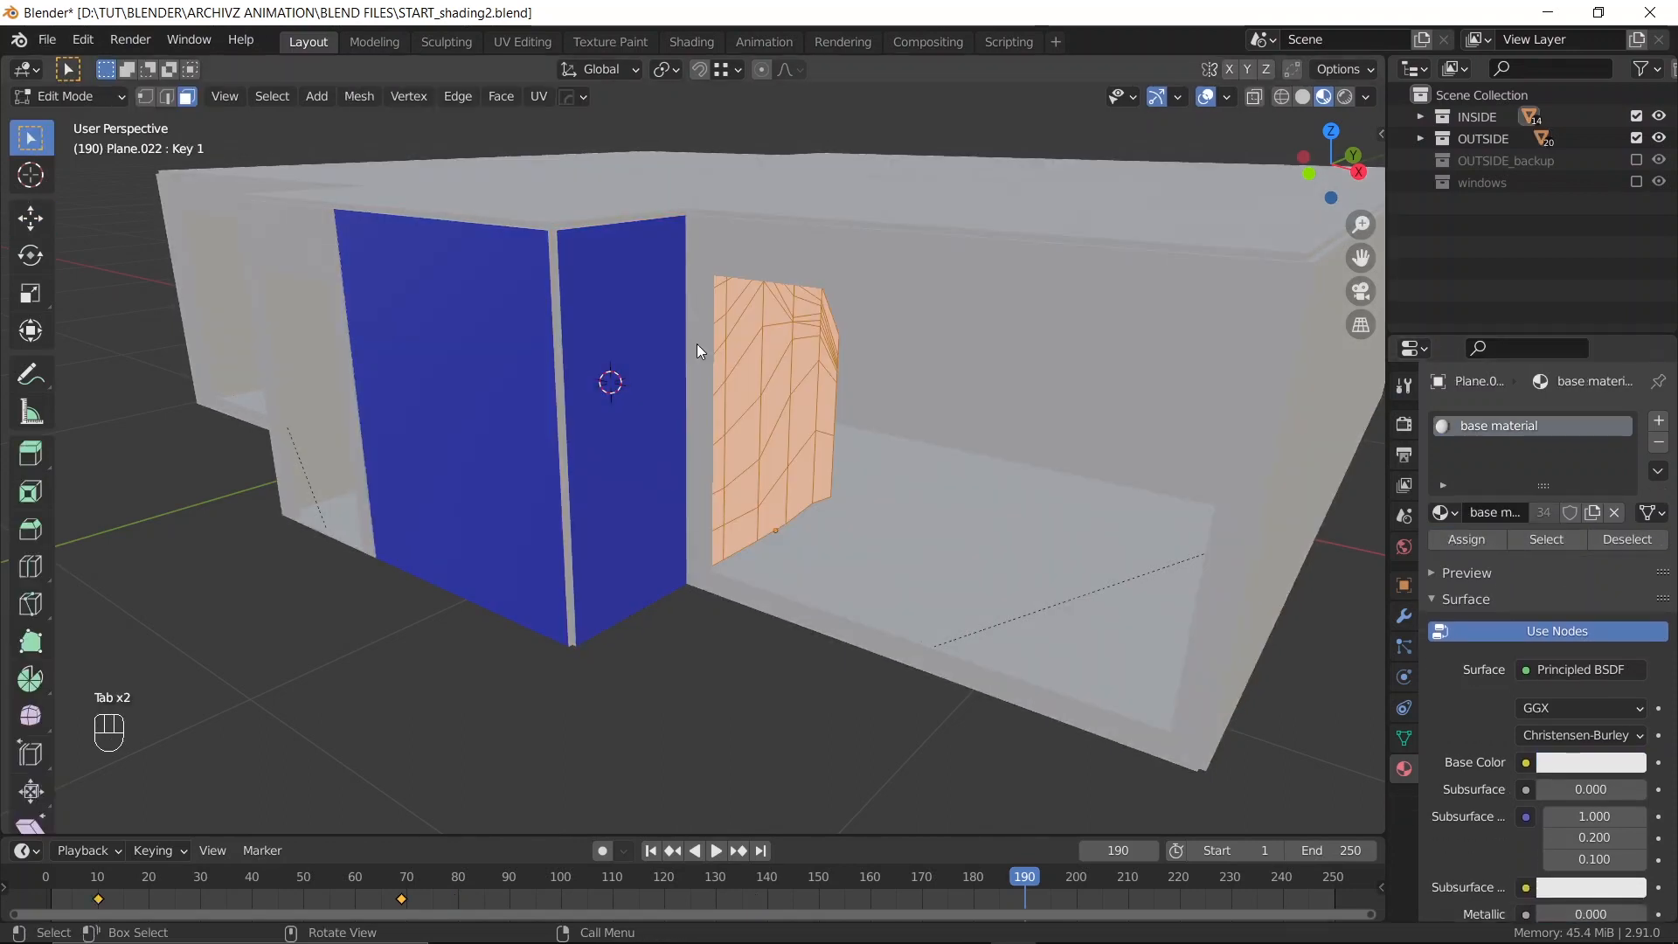
key(Tab)
Select the wall with the large window opening and add a second material slot using the wooden material
click(793, 262)
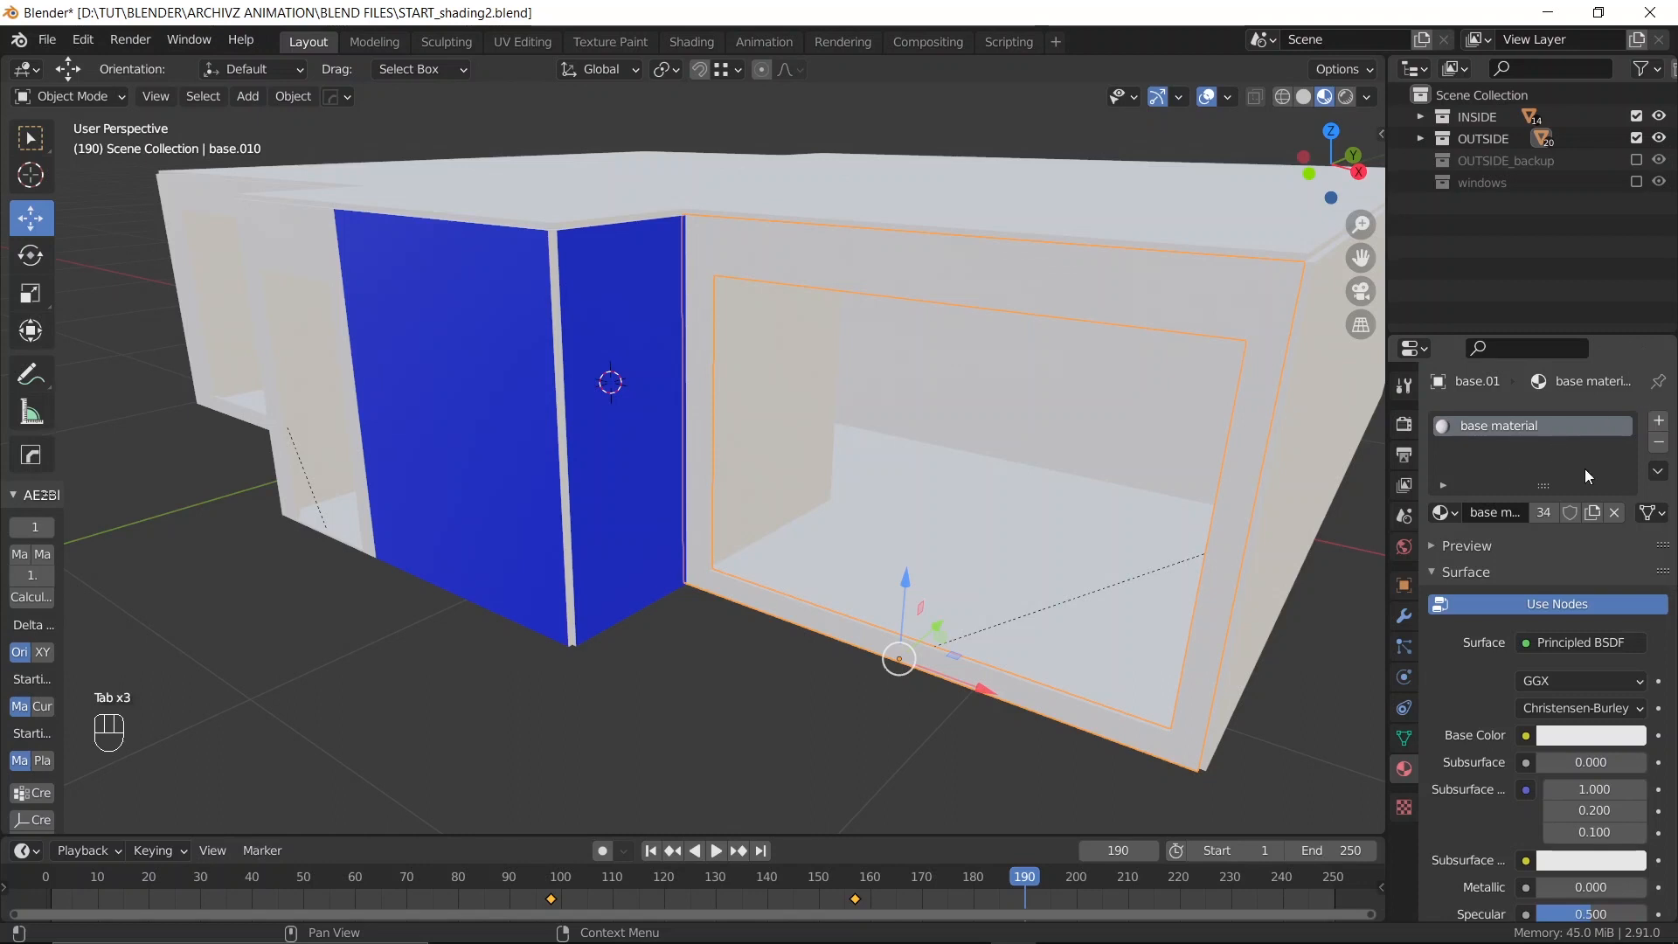
click(1657, 421)
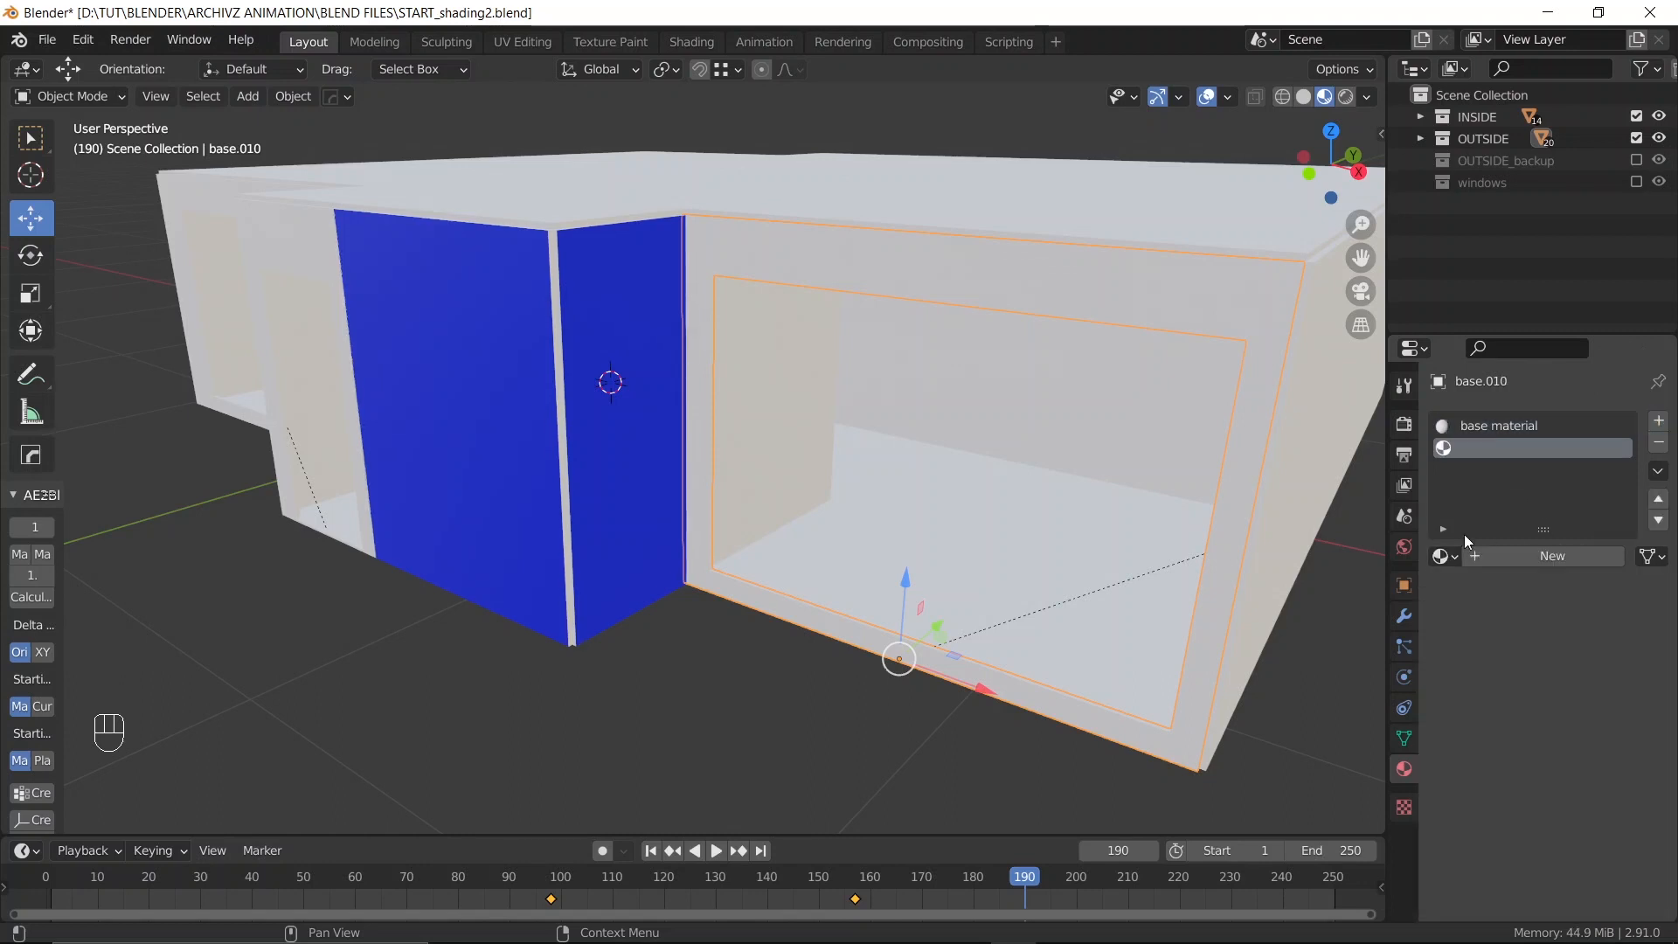
click(1440, 555)
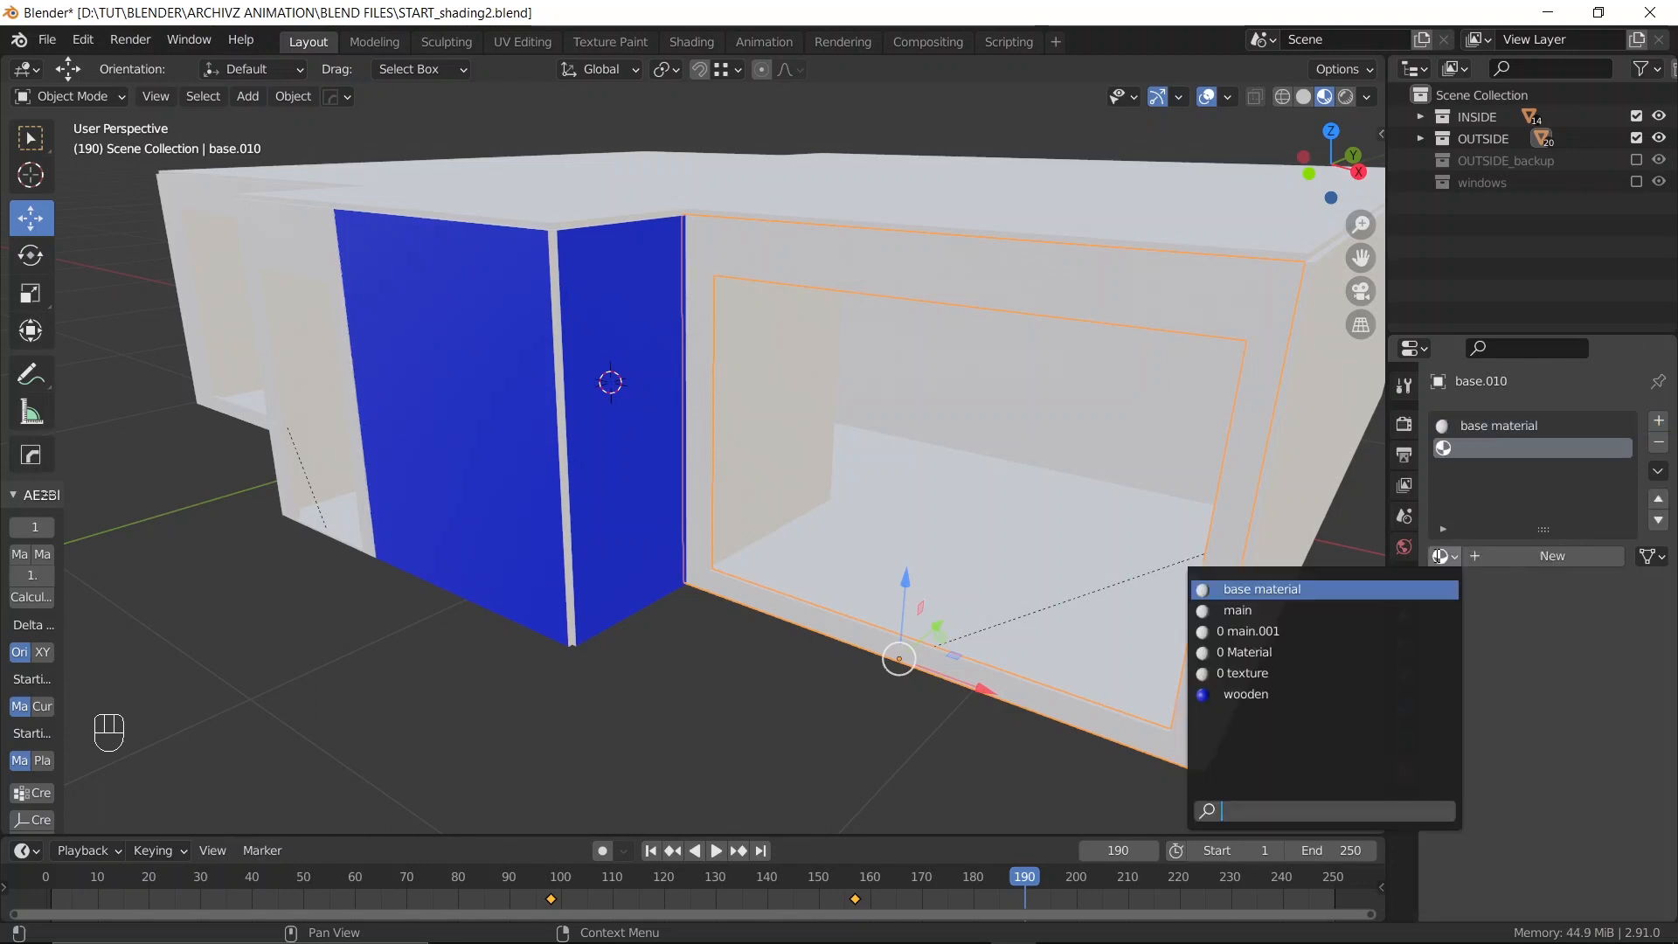
click(1236, 696)
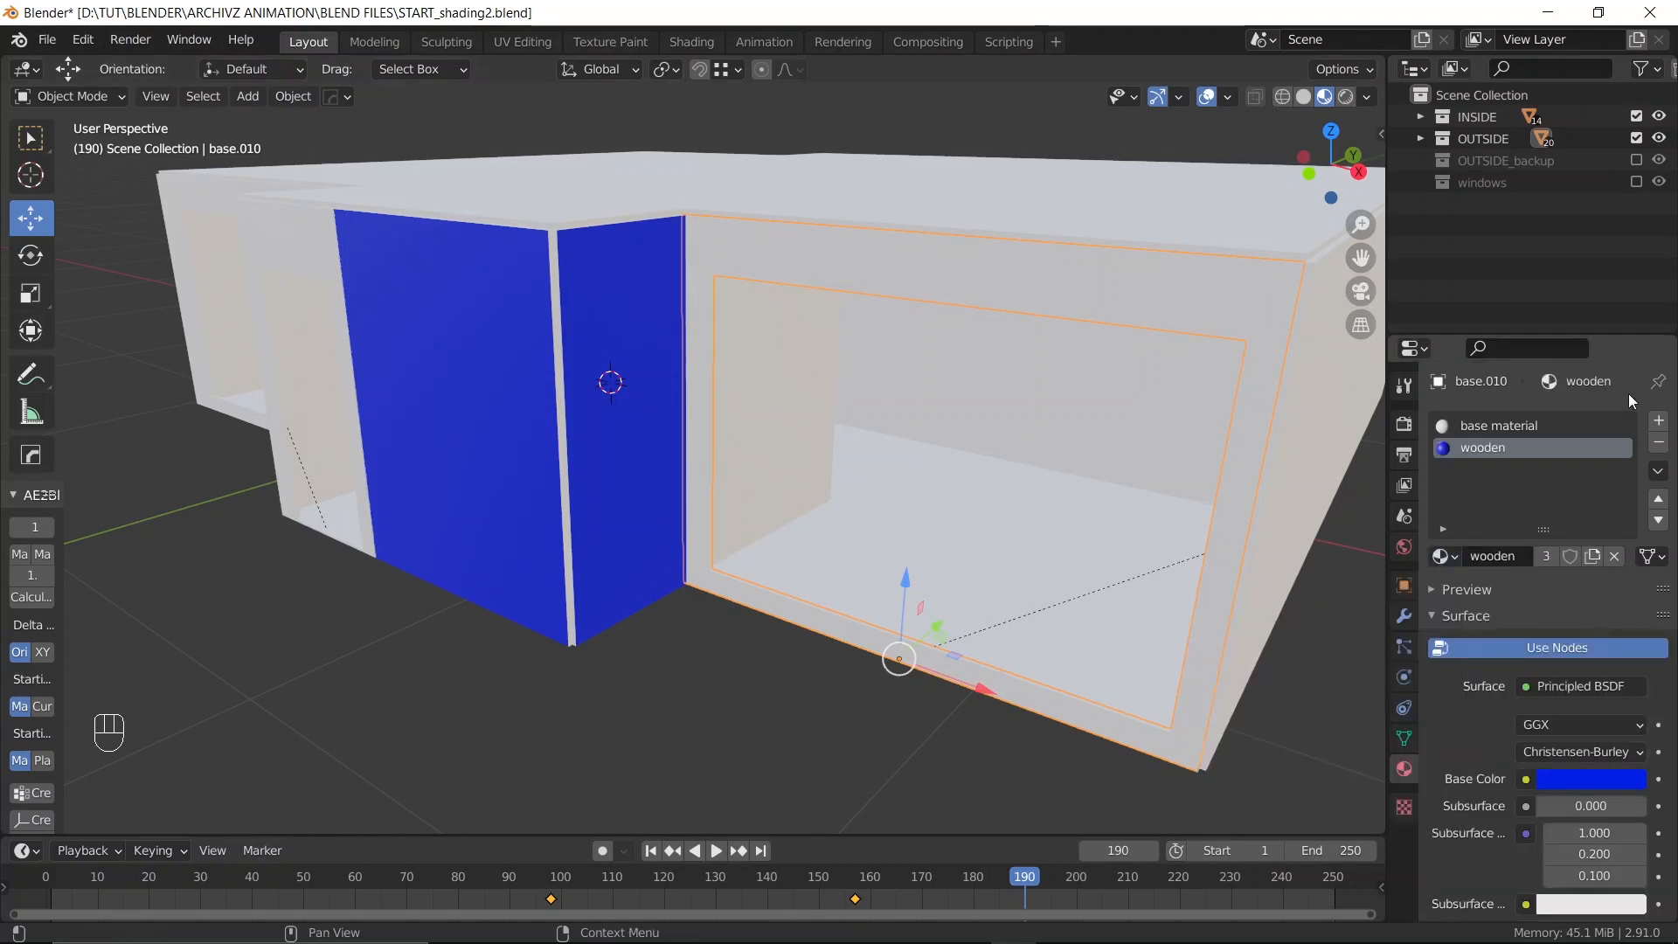
Assign the wooden material to the outer face of the window wall in Edit Mode and return to Object Mode
key(Tab)
click(786, 280)
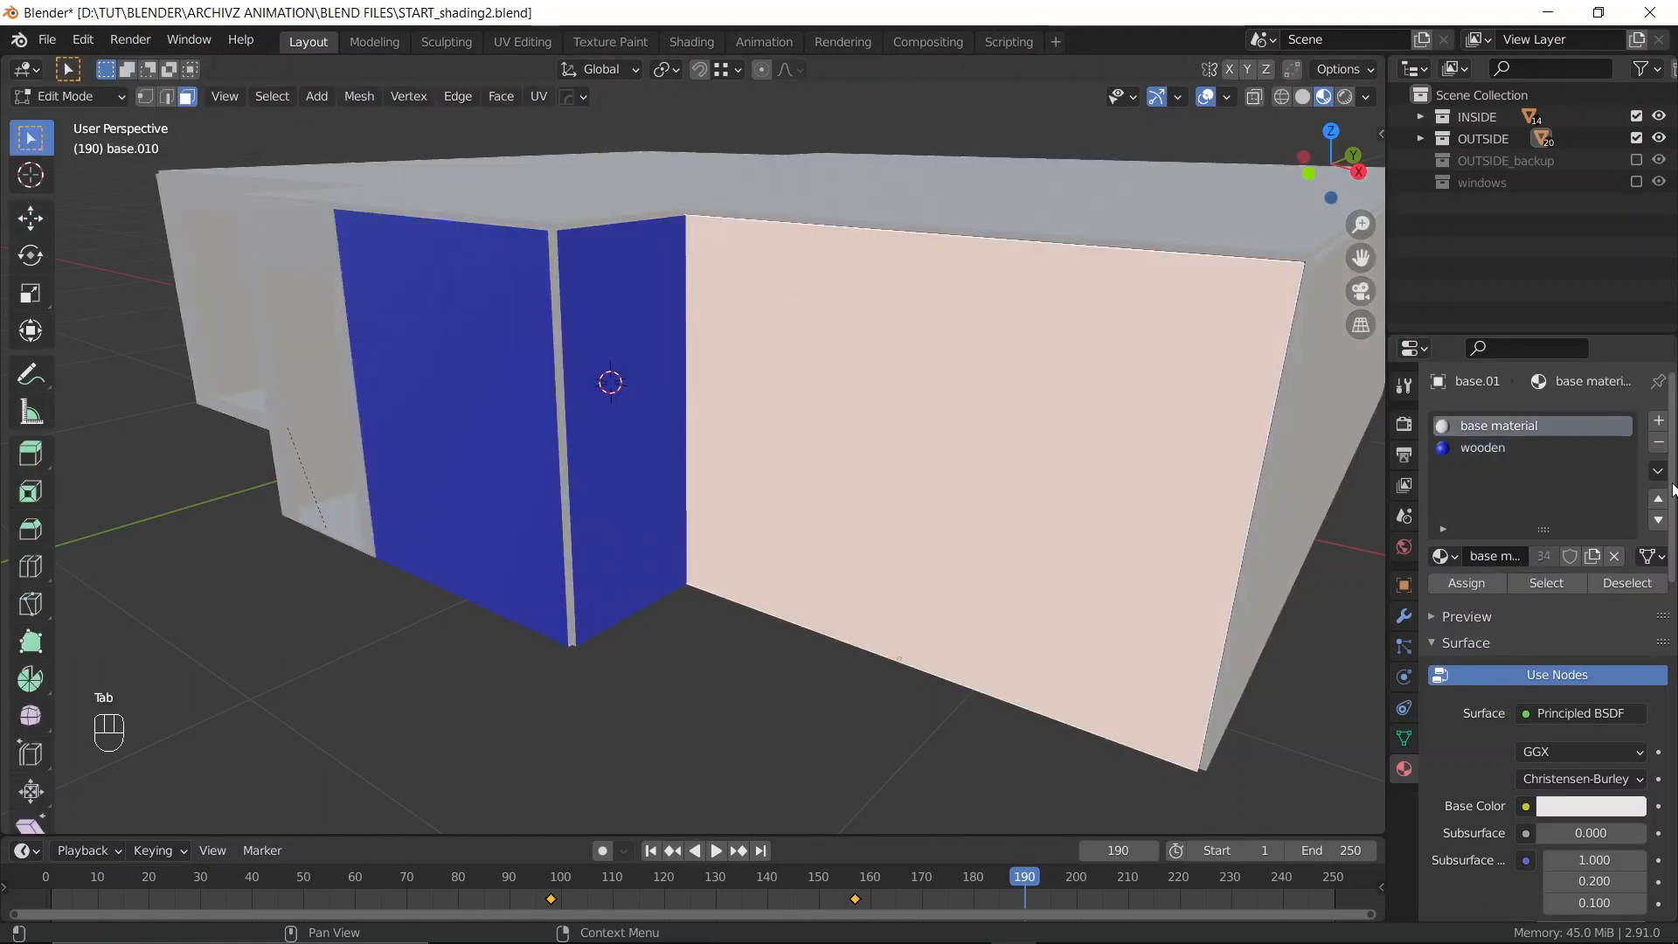
click(1491, 446)
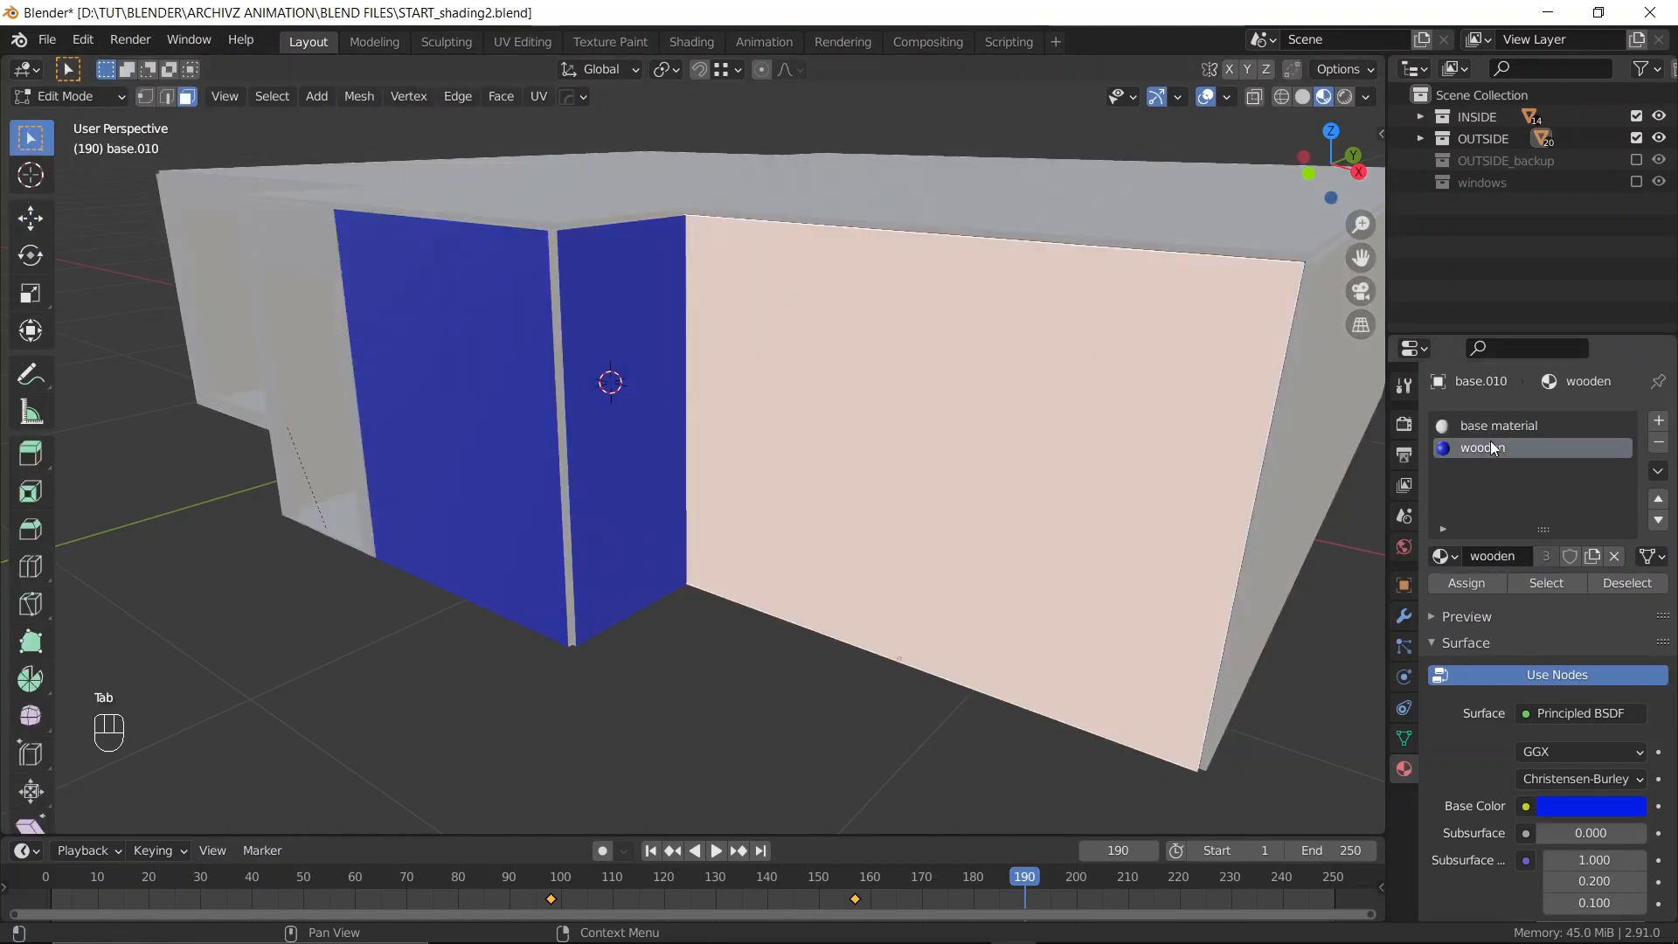
click(1465, 585)
key(Tab)
Give the remaining exterior walls around the house a wooden slot and assign it to their outer faces
middle_drag(1131, 449, 622, 443)
click(591, 432)
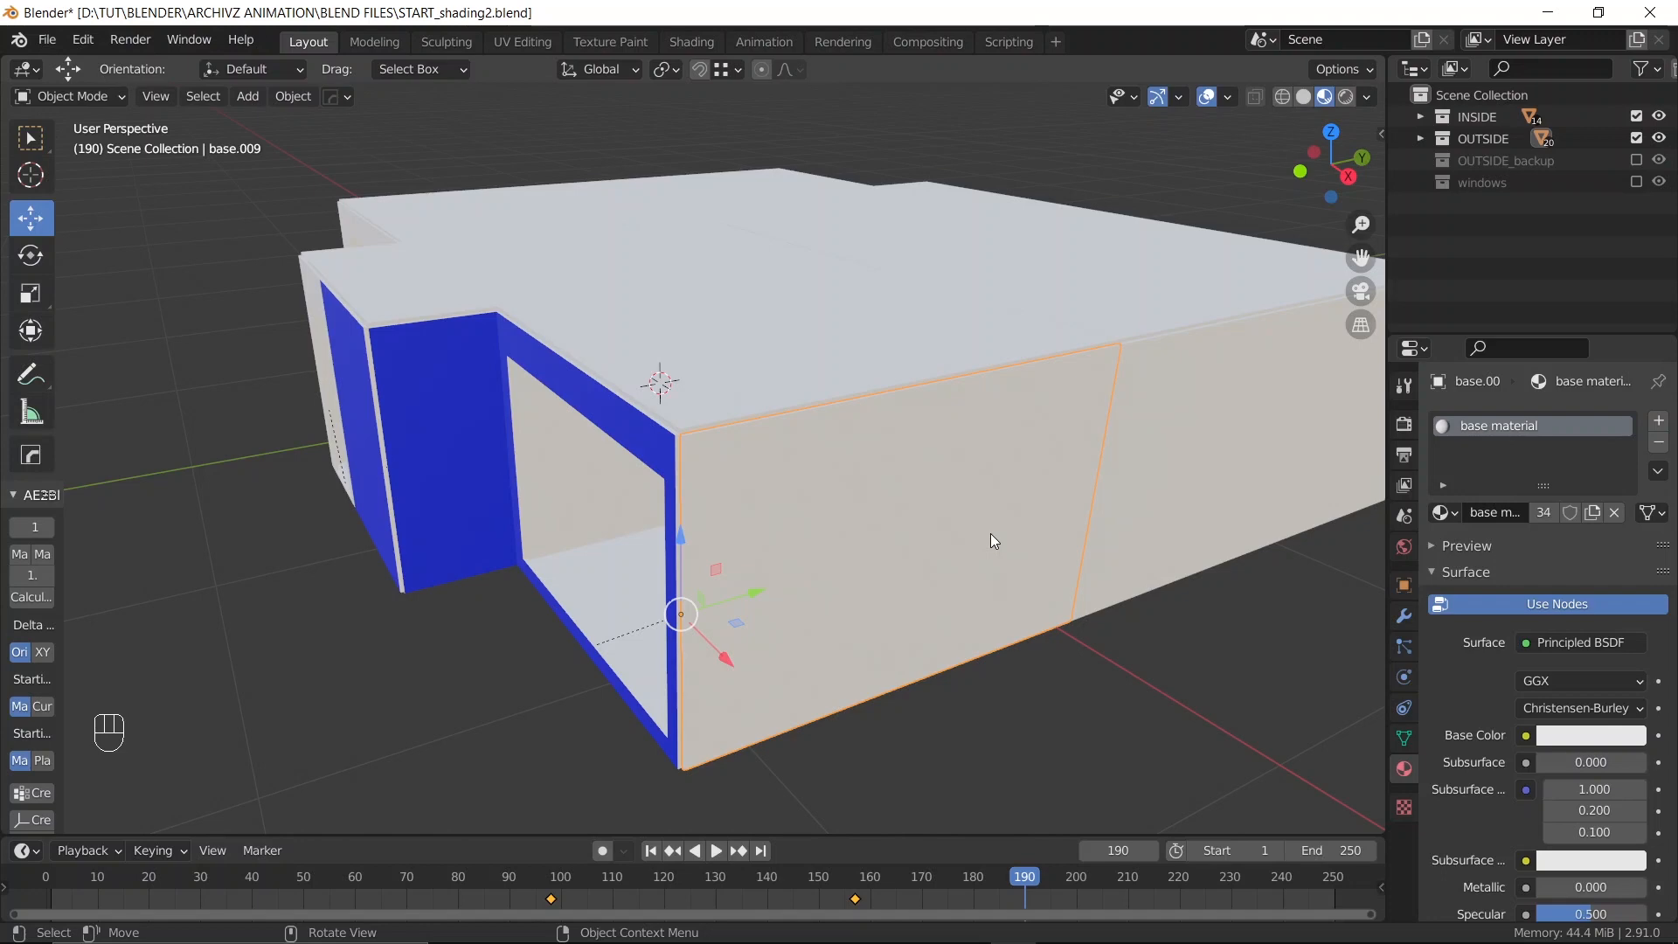
key(Tab)
click(1546, 583)
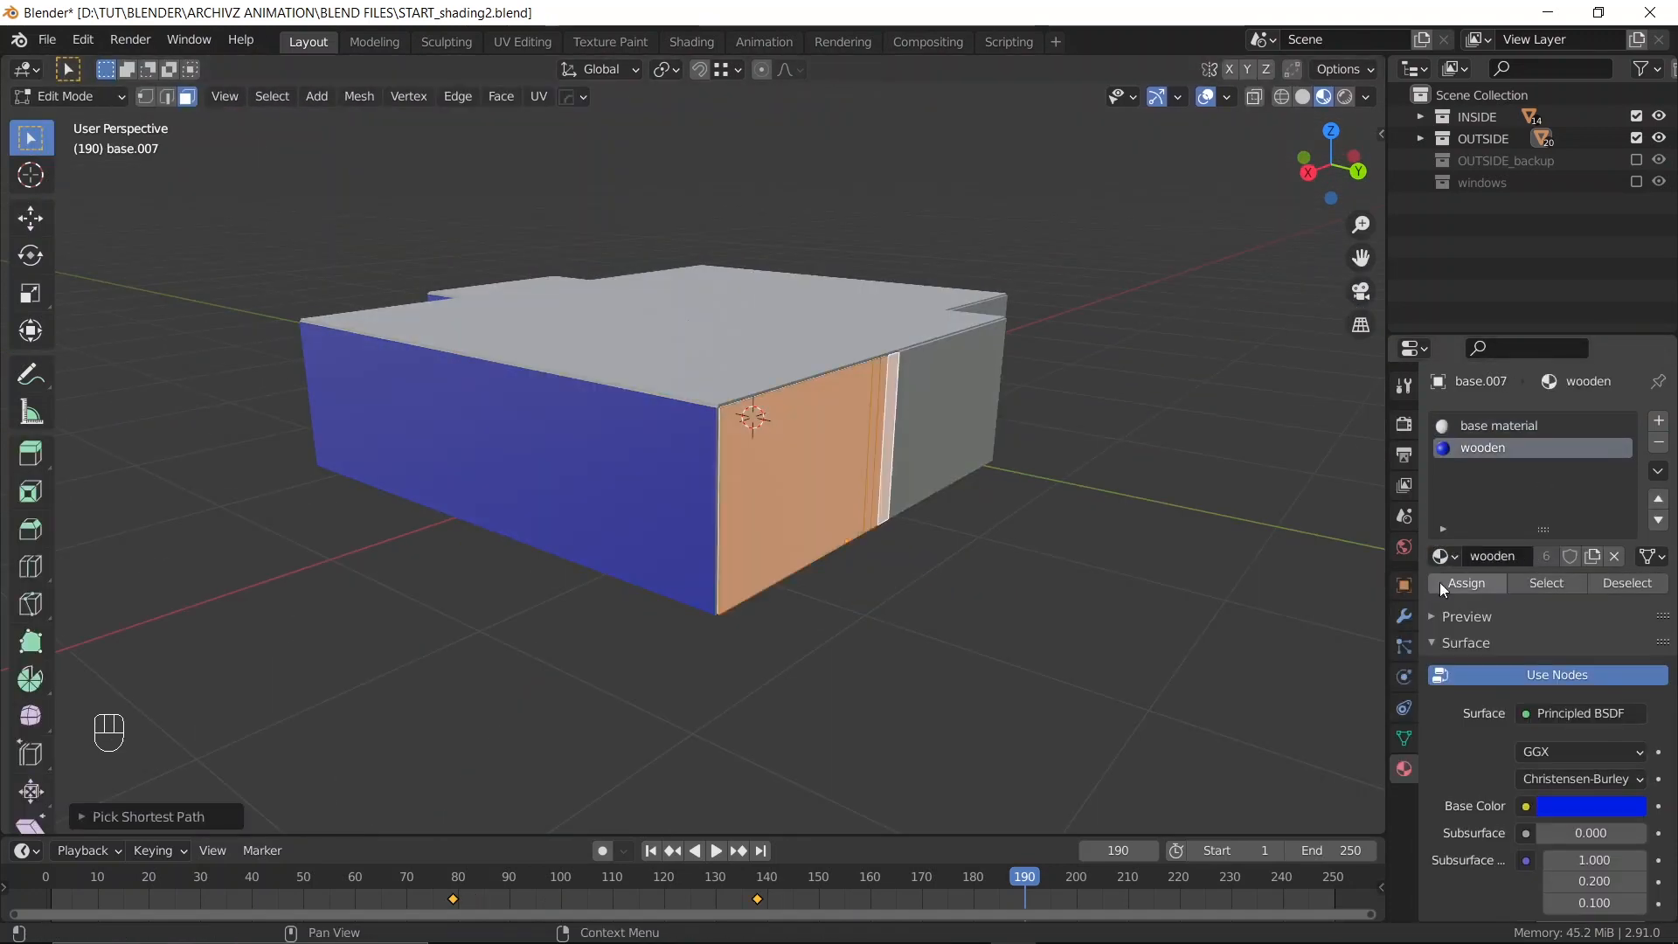
key(Tab)
In Edit Mode on the stepped roof piece above the entrance, circle-select all its top faces from the top view
key(Tab)
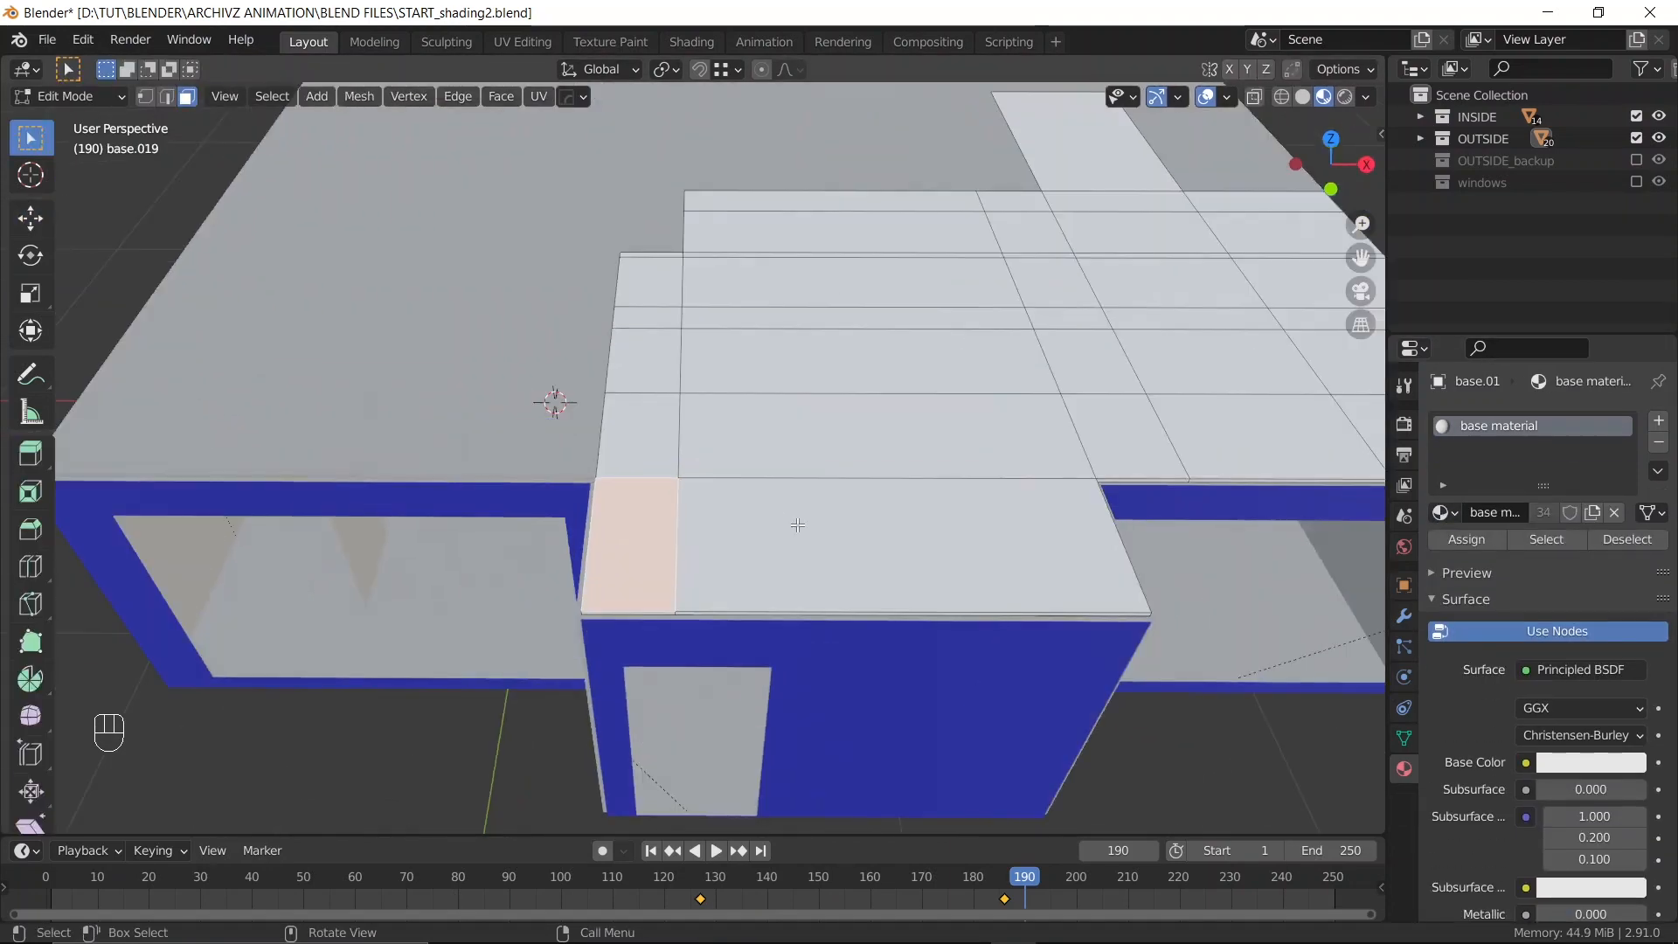
scroll(798, 524, down, 1)
middle_drag(800, 491, 736, 491)
scroll(879, 371, up, 1)
scroll(878, 371, down, 1)
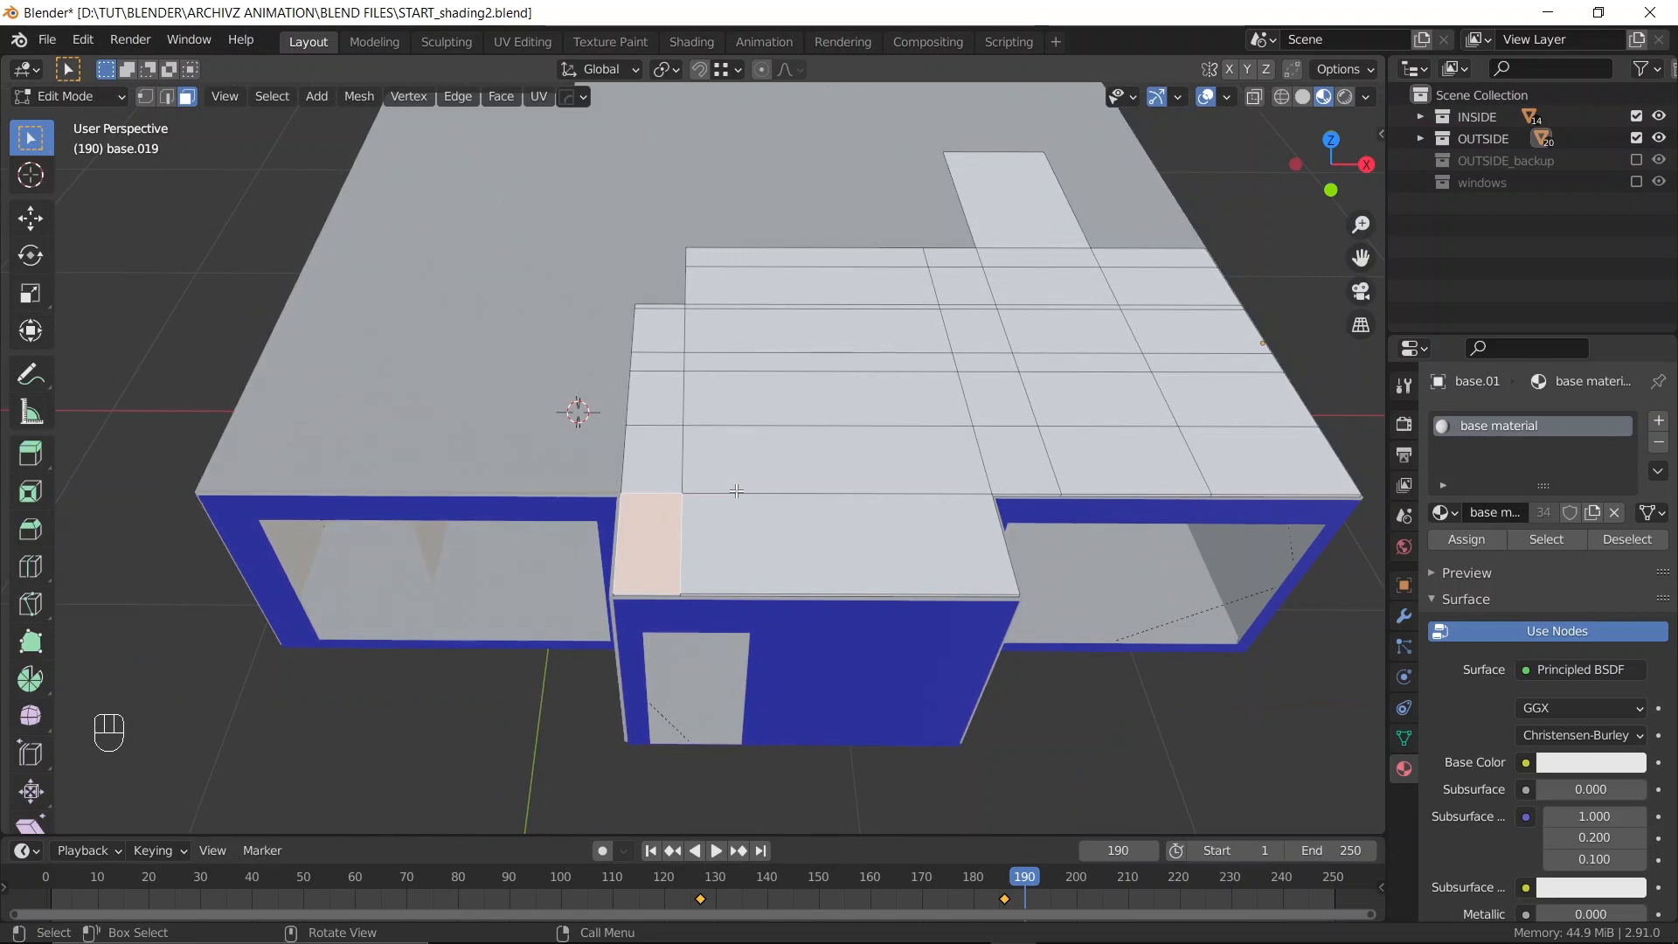
key(KP_7)
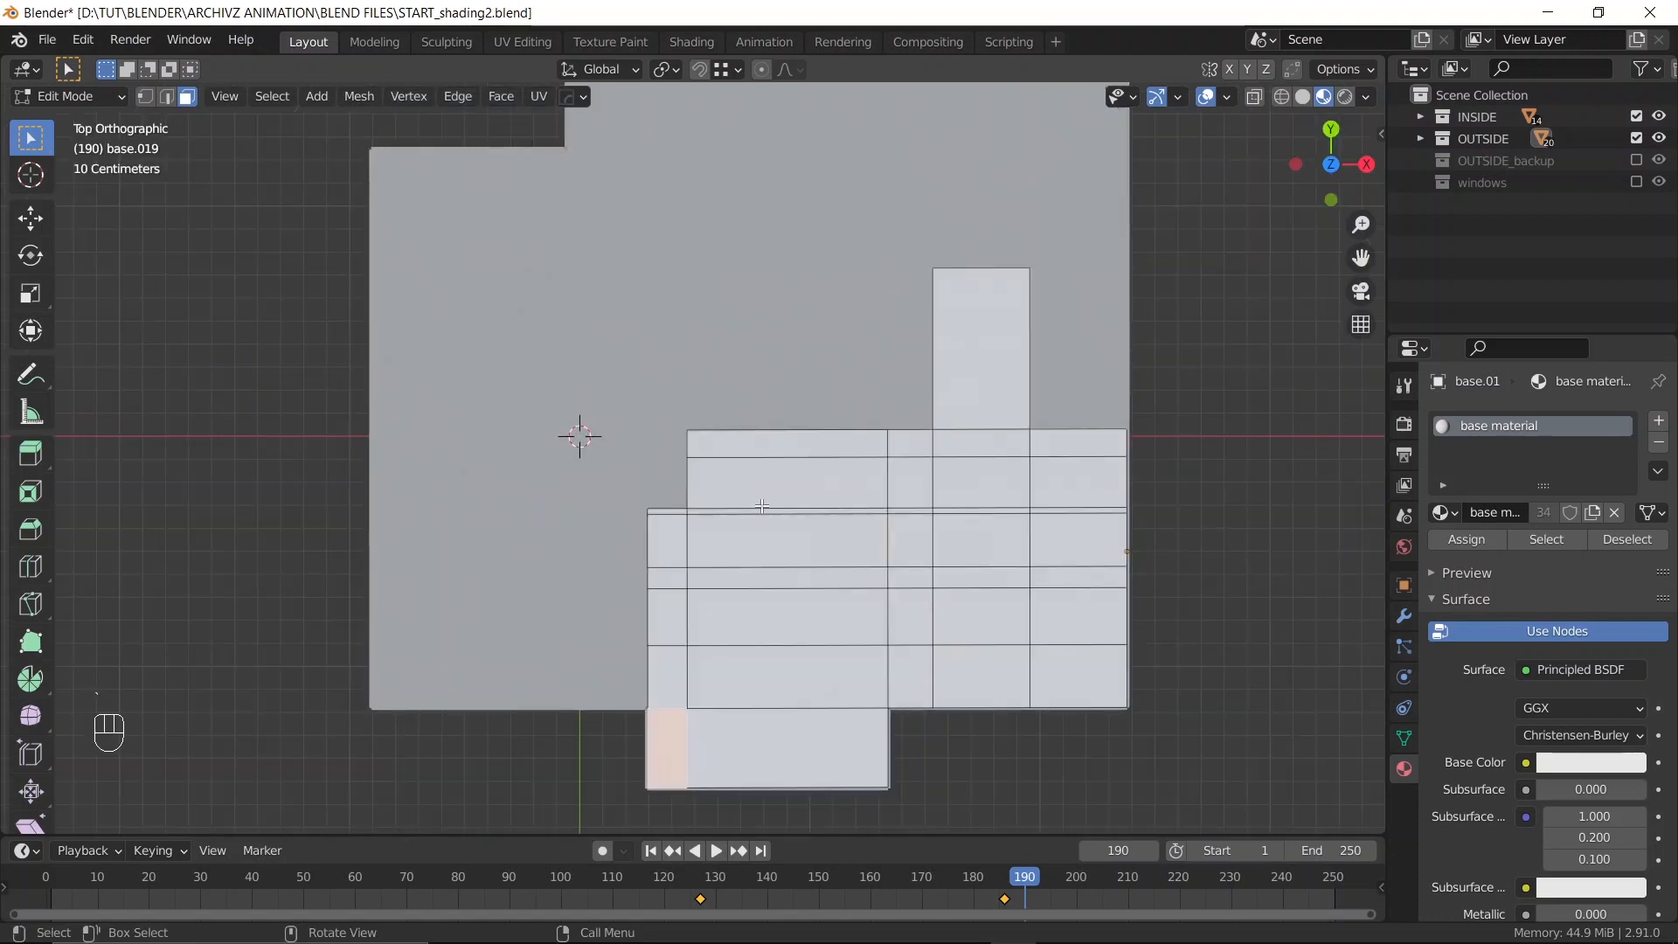
scroll(743, 360, down, 1)
scroll(741, 360, up, 1)
key(c)
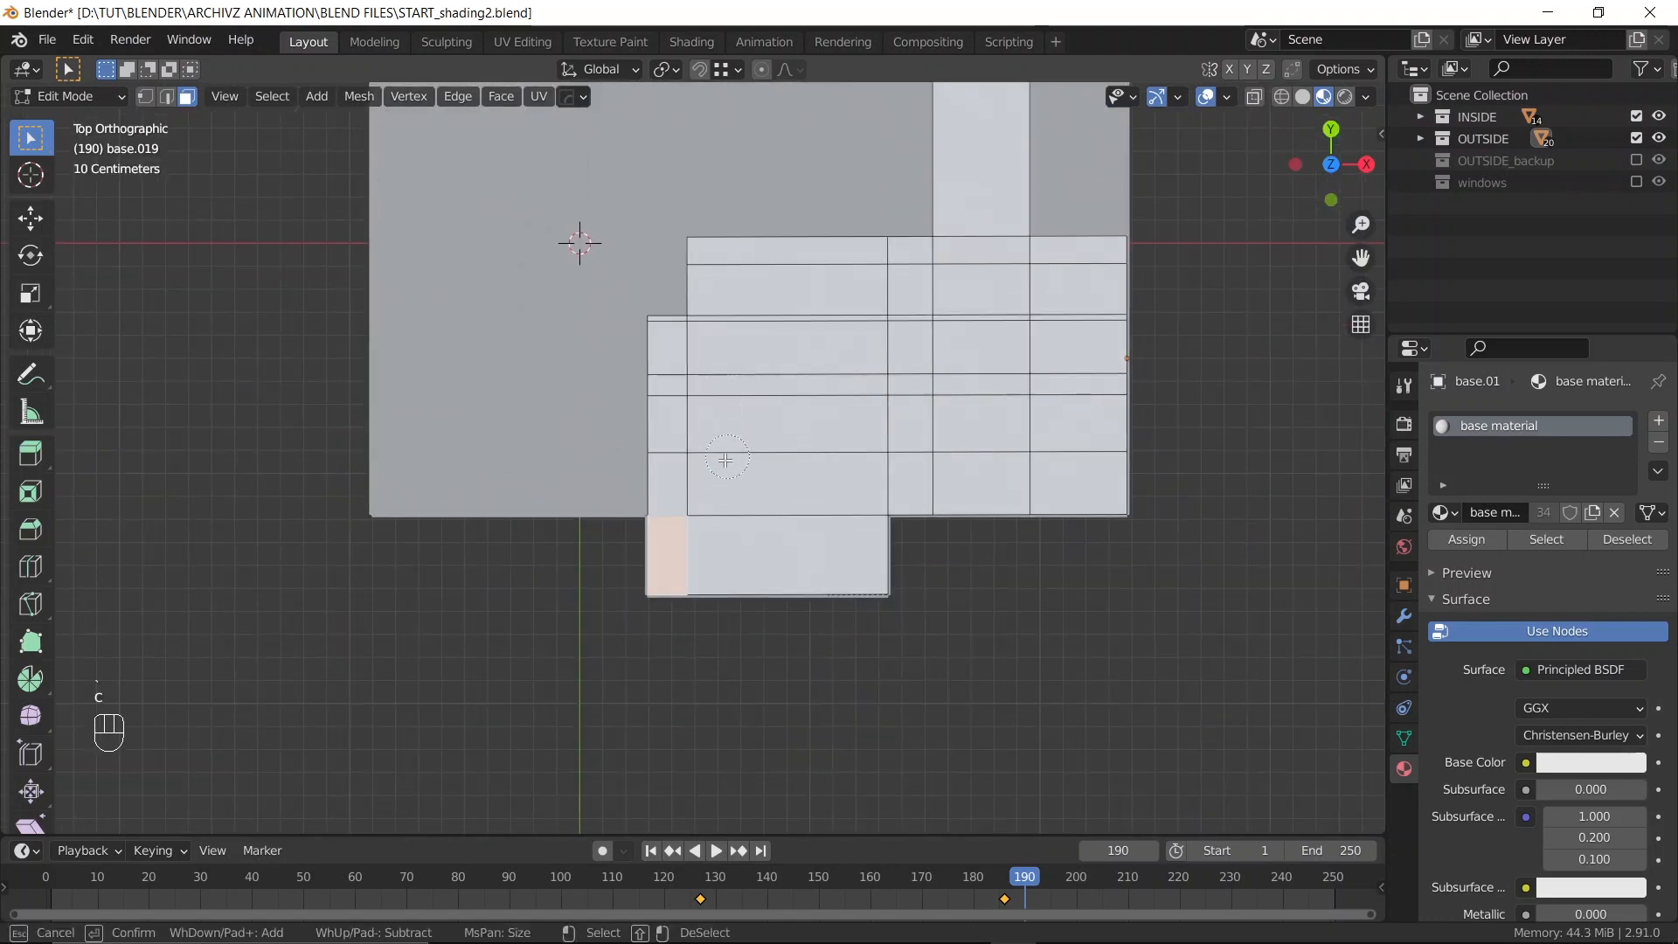
mouse_move(661, 301)
mouse_down()
mouse_move(786, 550)
mouse_move(852, 381)
mouse_move(664, 262)
mouse_move(1077, 255)
mouse_move(1040, 350)
mouse_move(913, 424)
mouse_move(1013, 325)
mouse_up()
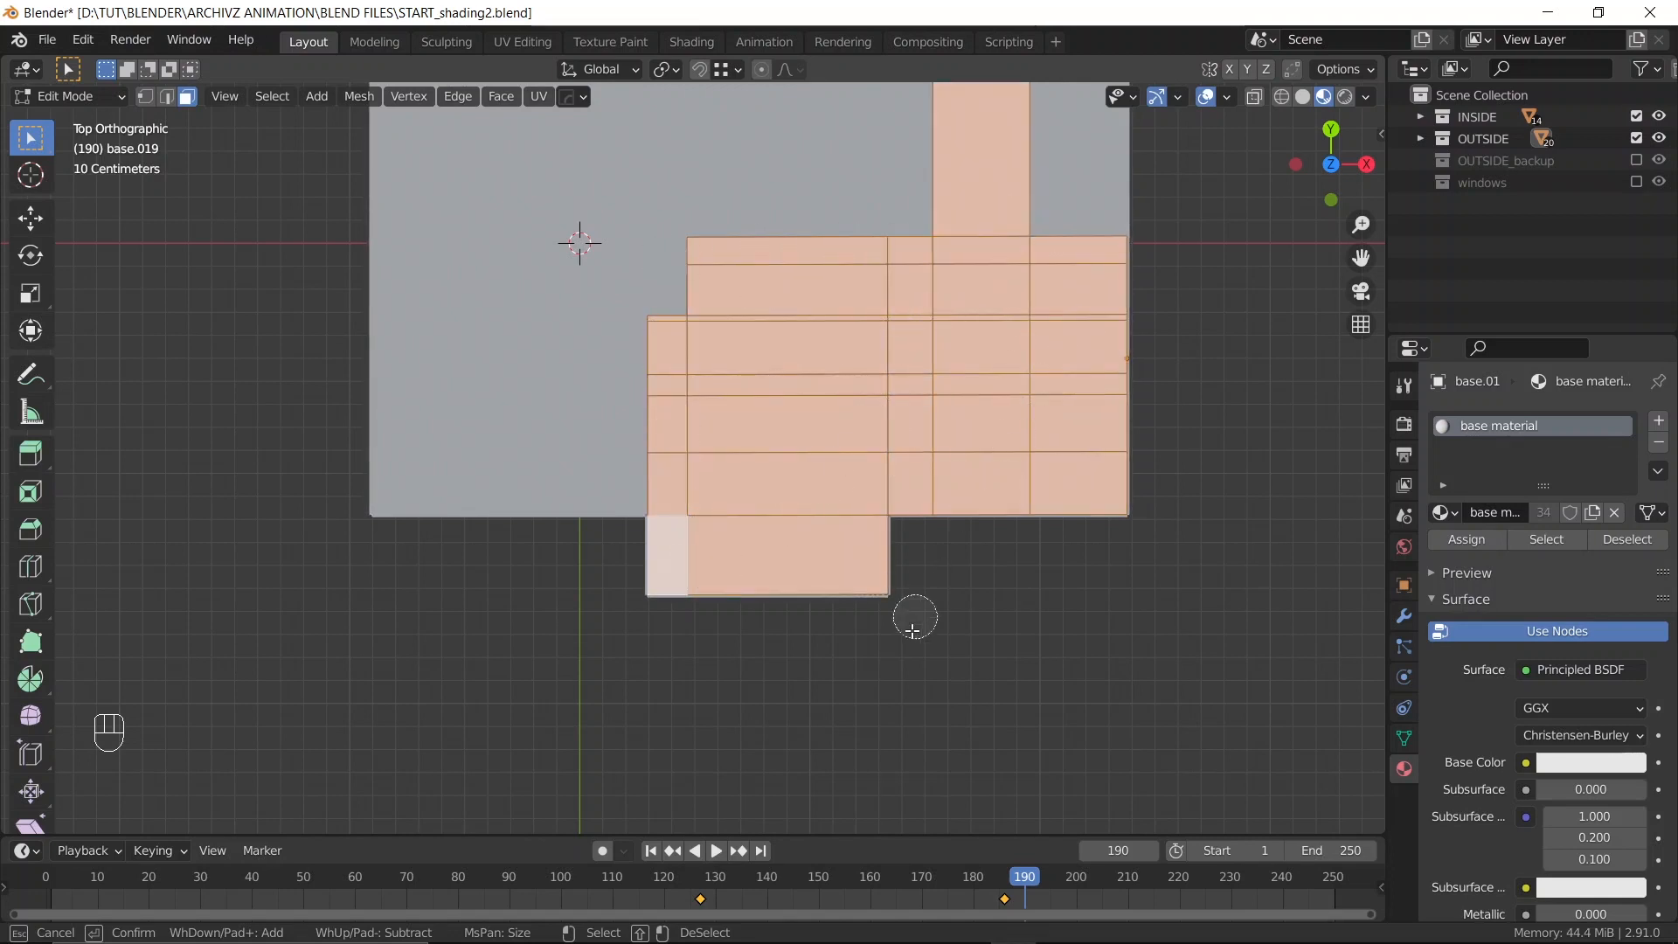
right_click(1011, 636)
Isolate the stepped roof piece in local view to check the face selection, and bring back the whole house
middle_drag(1010, 635, 970, 516)
key(KP_Divide)
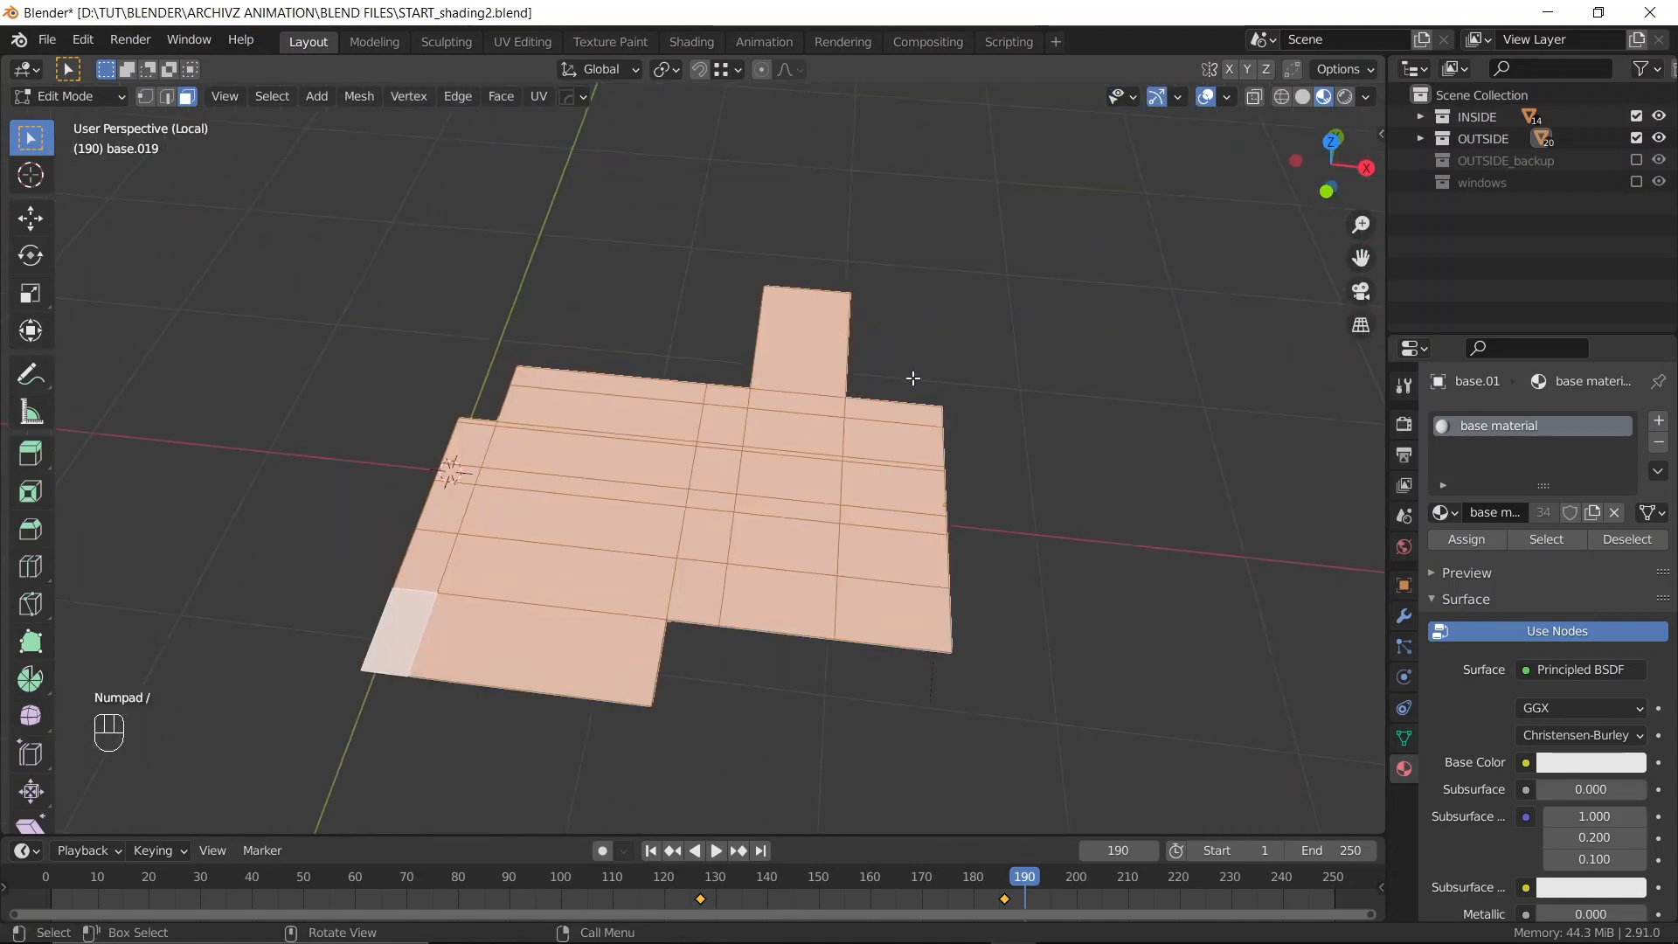
middle_drag(910, 375, 481, 569)
scroll(572, 532, down, 2)
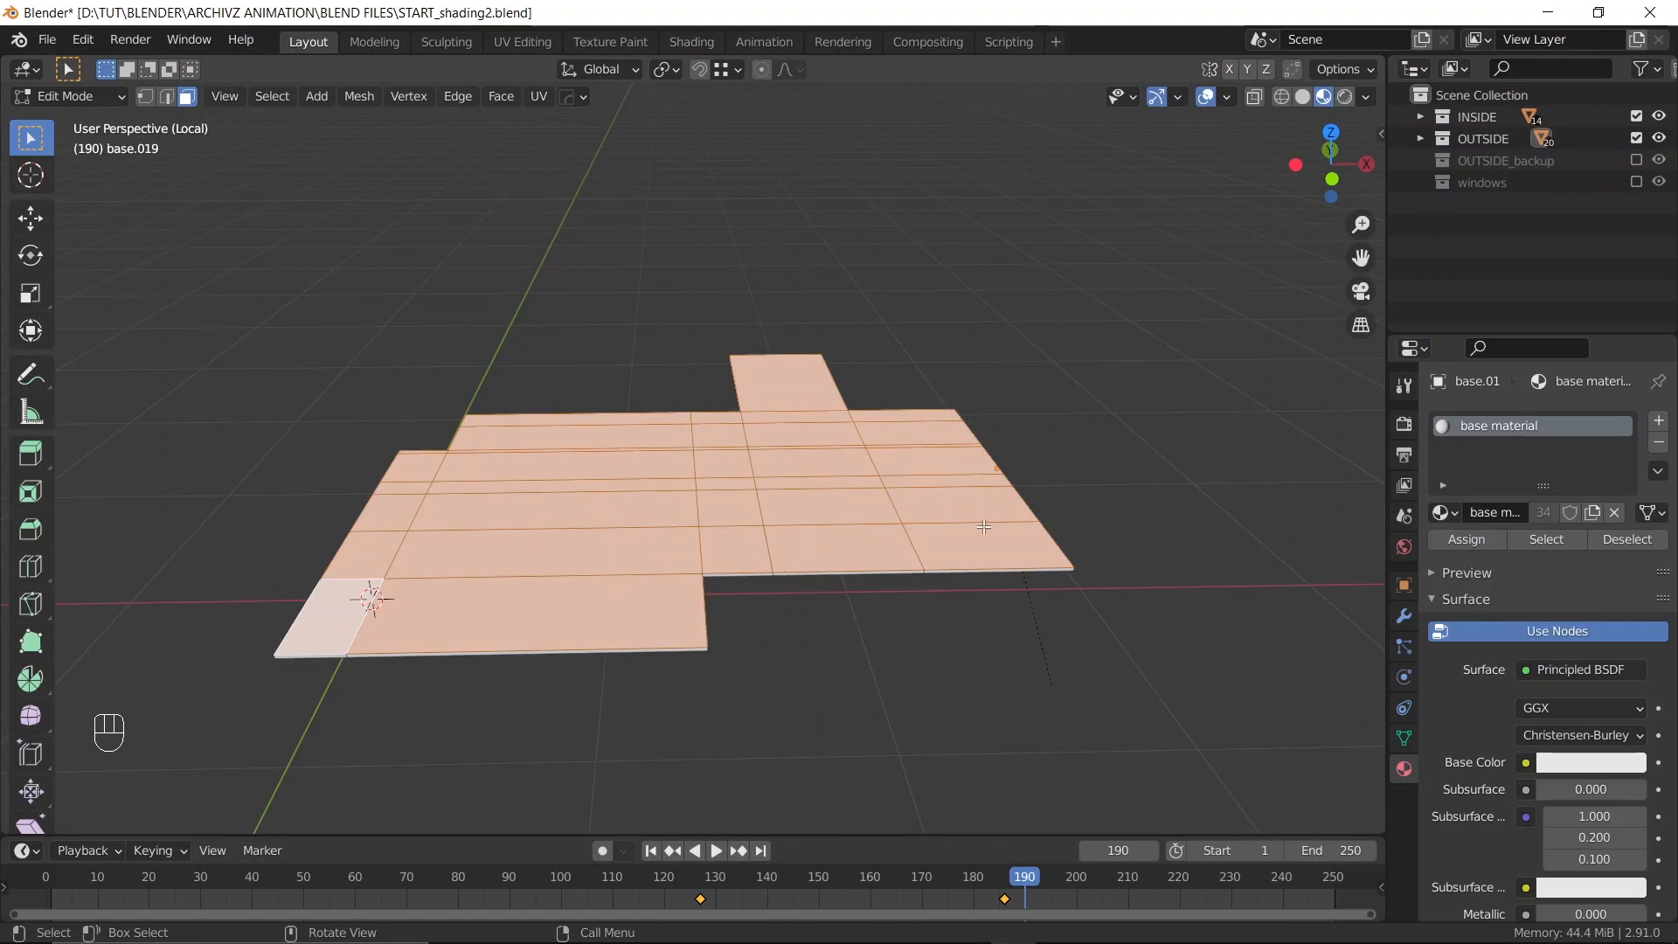
key(KP_Divide)
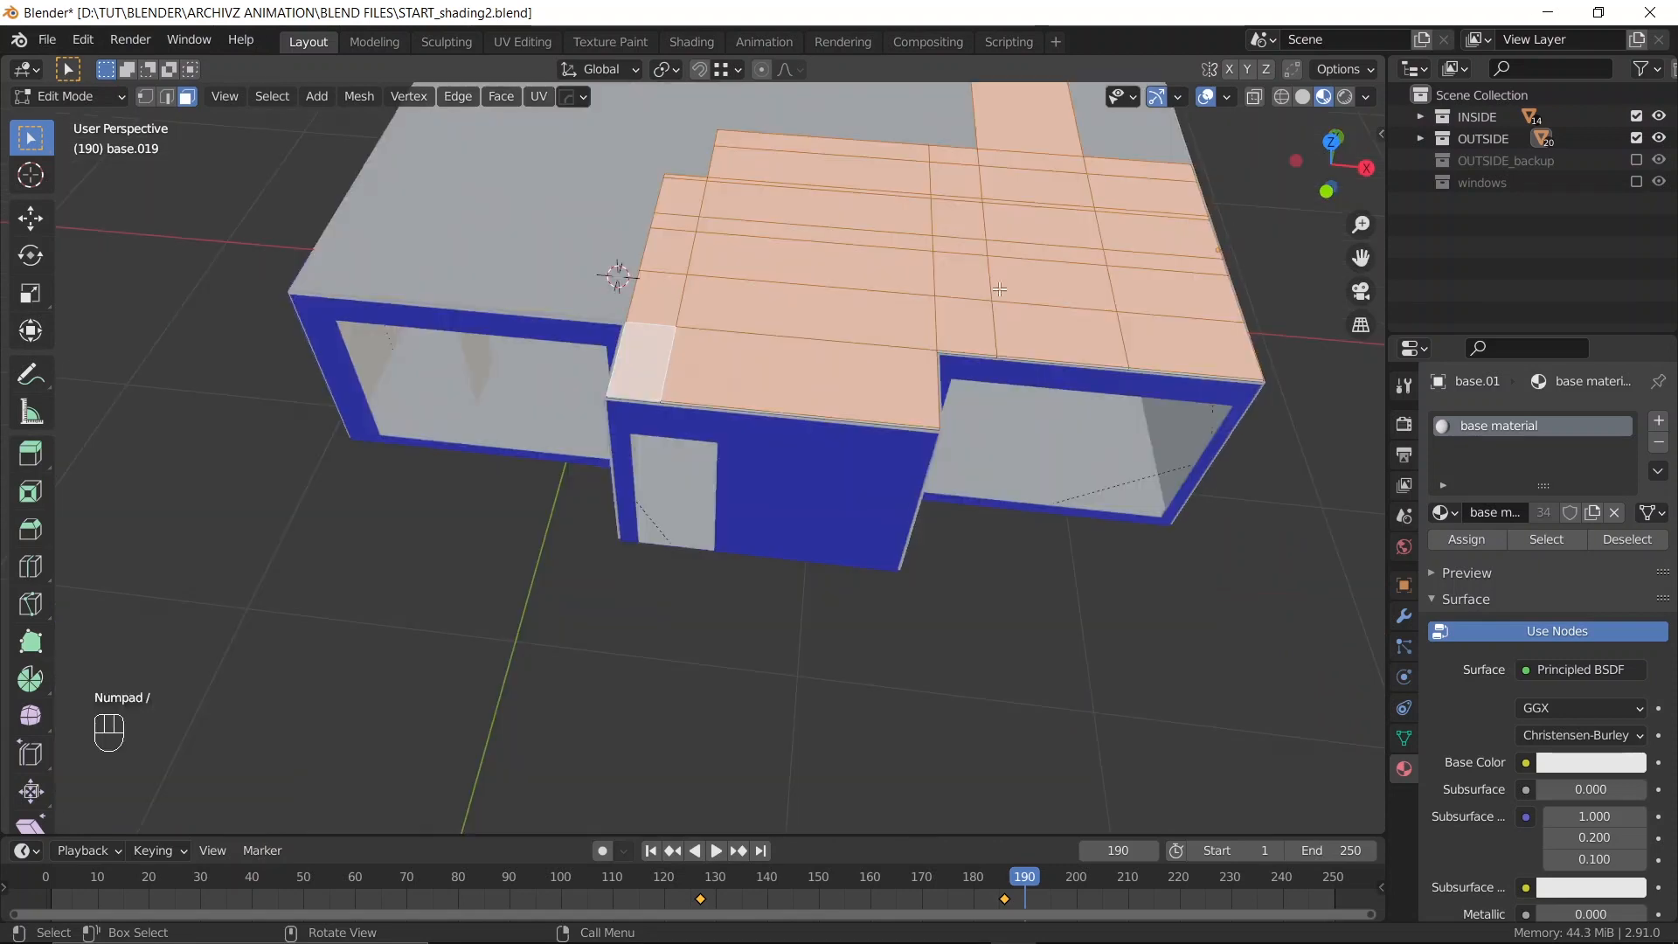
Add a second slot with the existing wooden material, assign it to the selected roof faces, and return to Object Mode
click(1657, 422)
click(1444, 555)
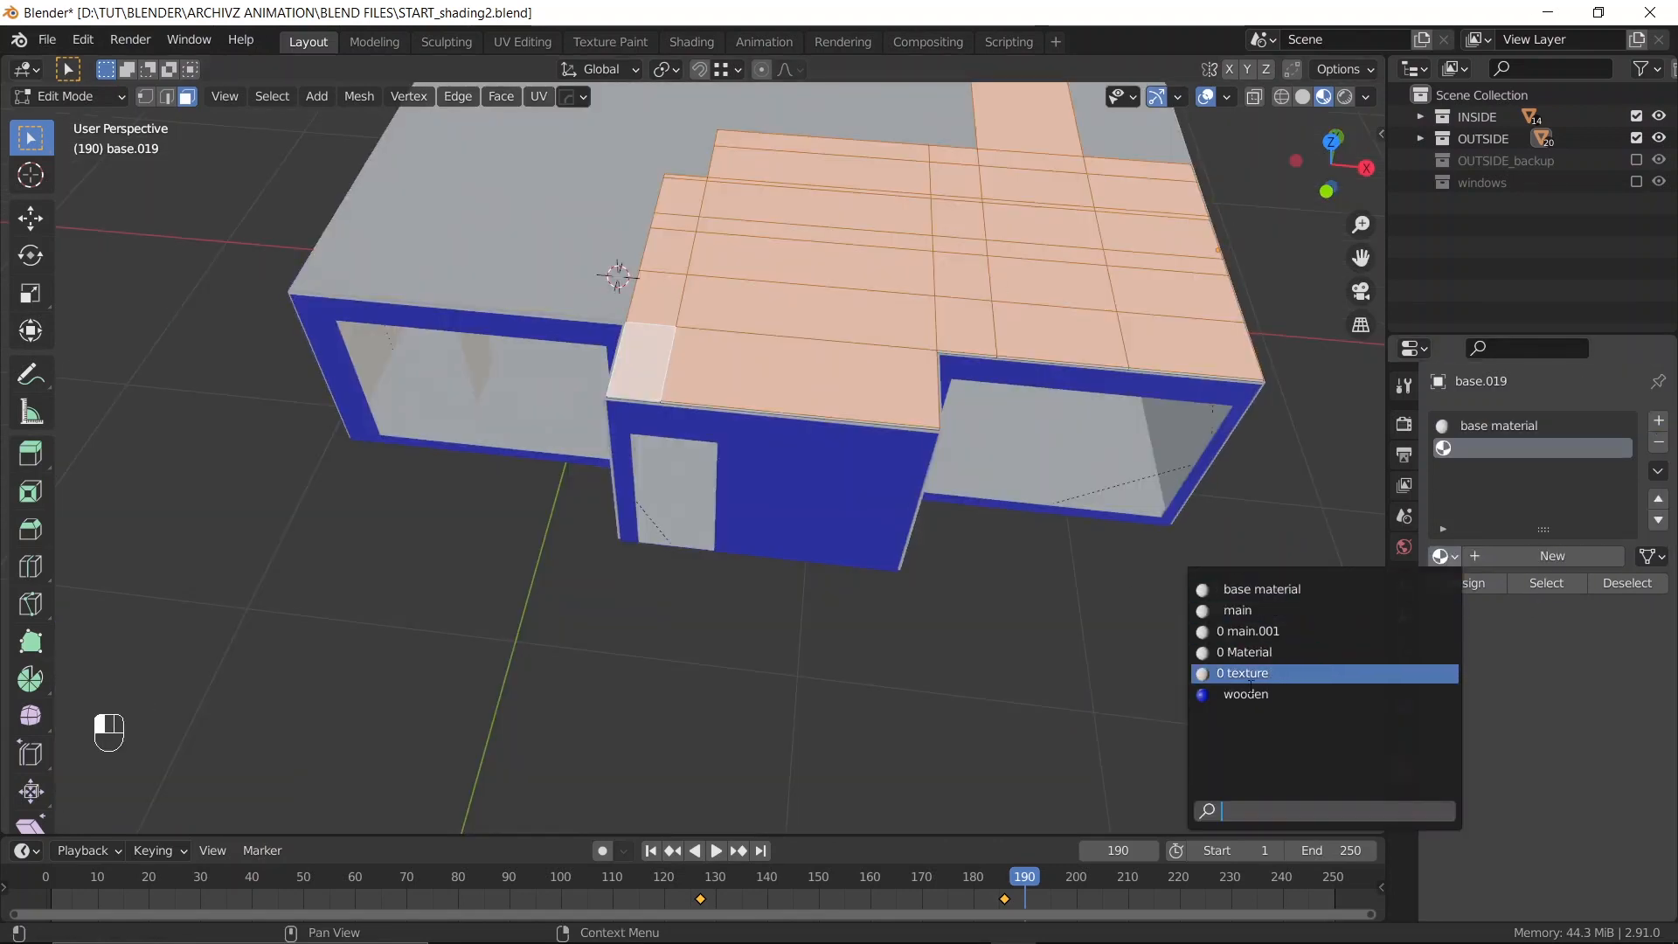
click(1245, 694)
shift+middle_drag(1241, 442, 1142, 489)
click(1477, 587)
scroll(677, 326, down, 2)
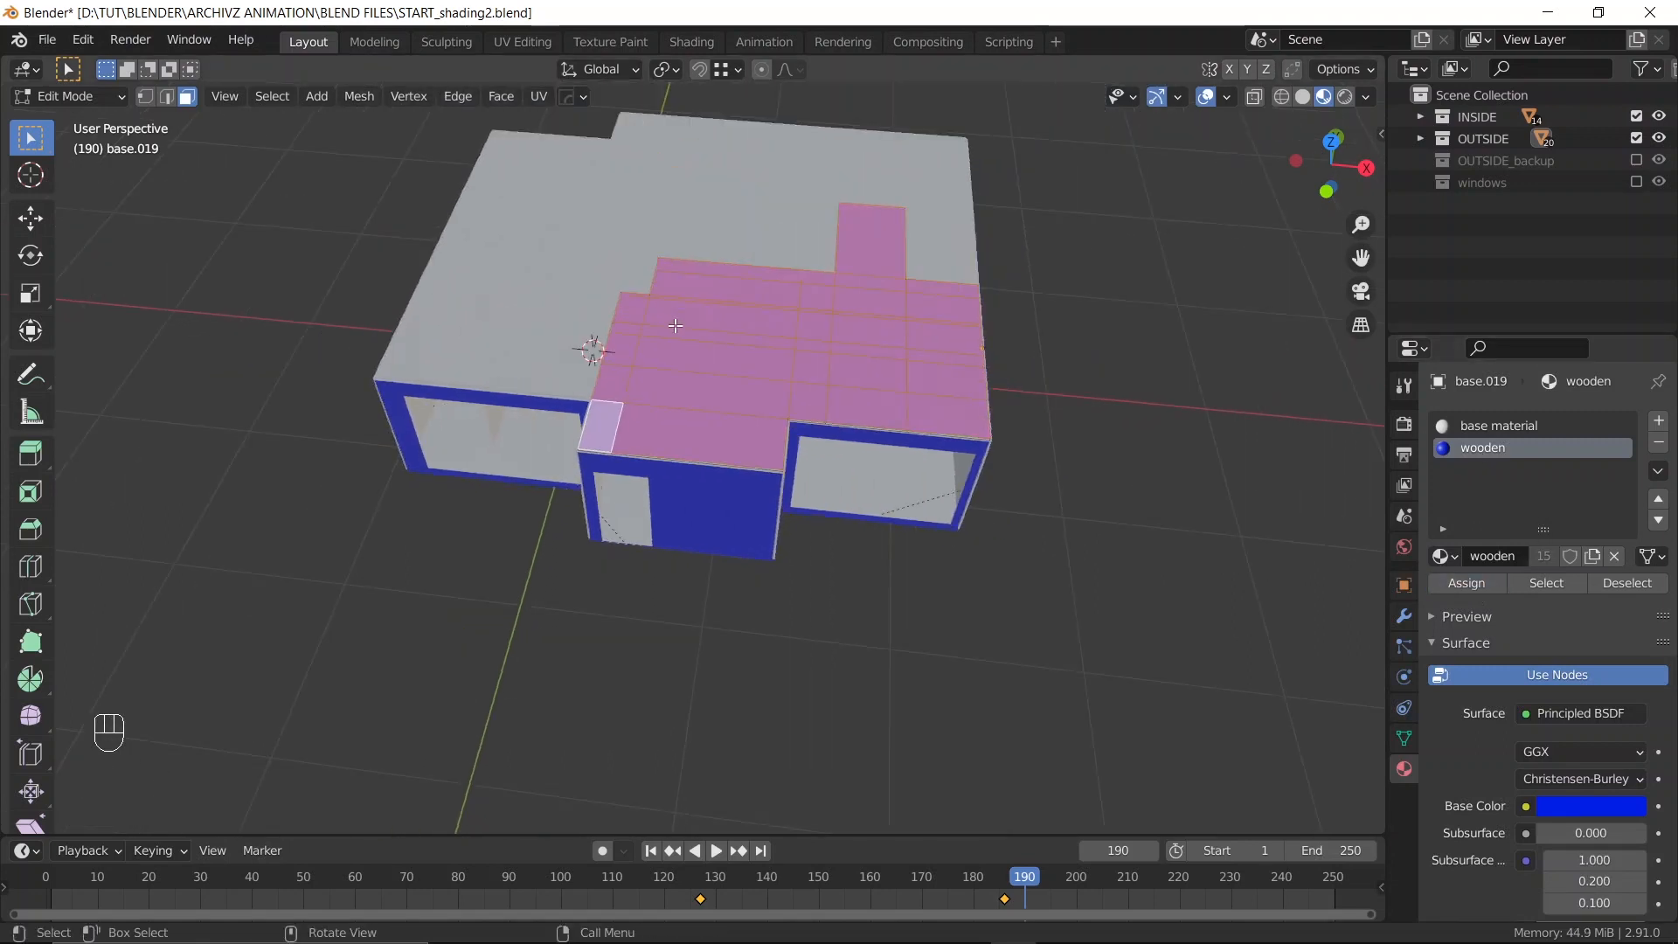
key(Tab)
Give the remaining roof pieces a second slot with the wooden material and assign it to their top faces
shift+middle_drag(524, 333, 533, 406)
click(535, 411)
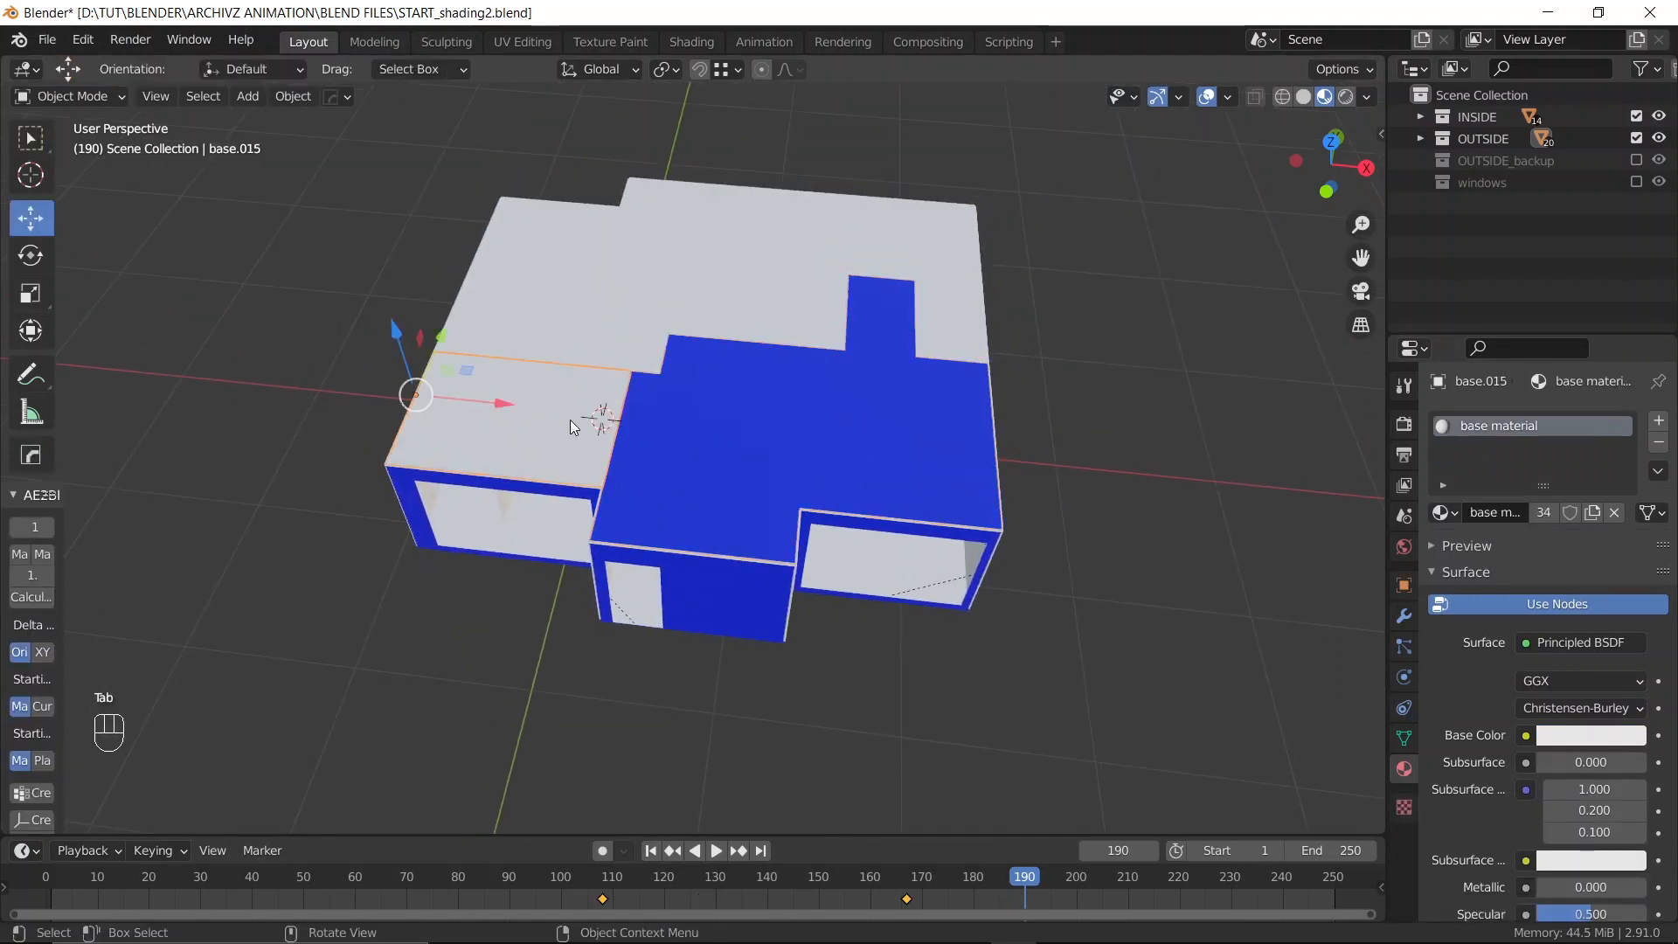
click(1563, 451)
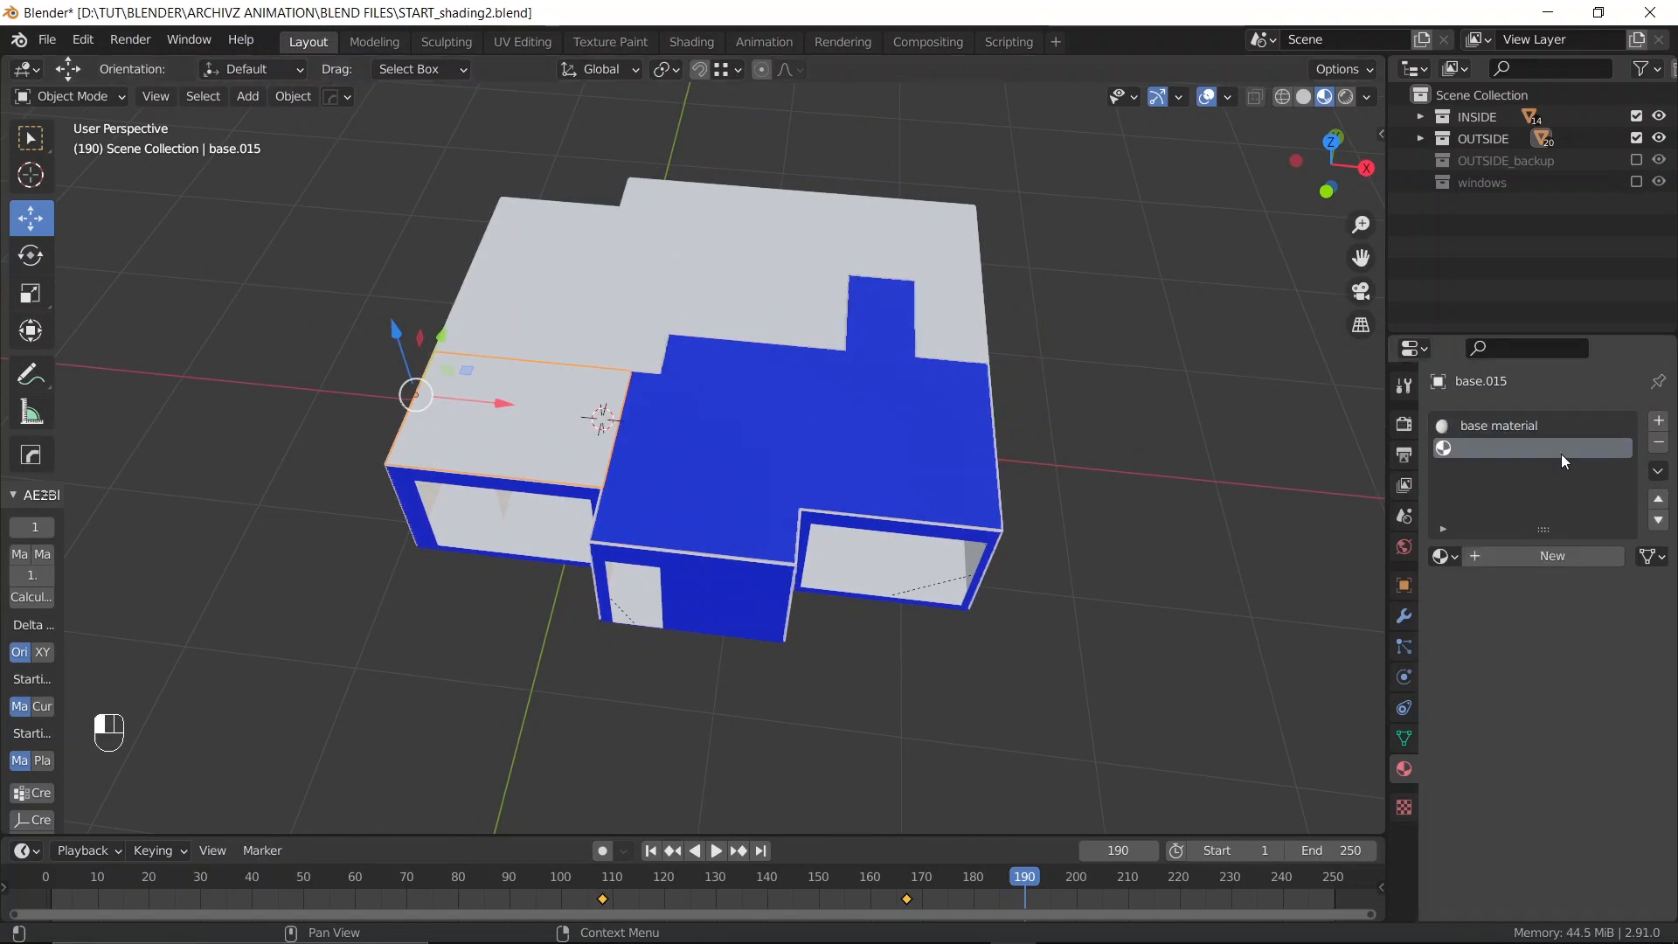
click(1442, 556)
click(1223, 694)
middle_drag(524, 573, 591, 552)
key(Tab)
scroll(524, 495, up, 2)
click(420, 518)
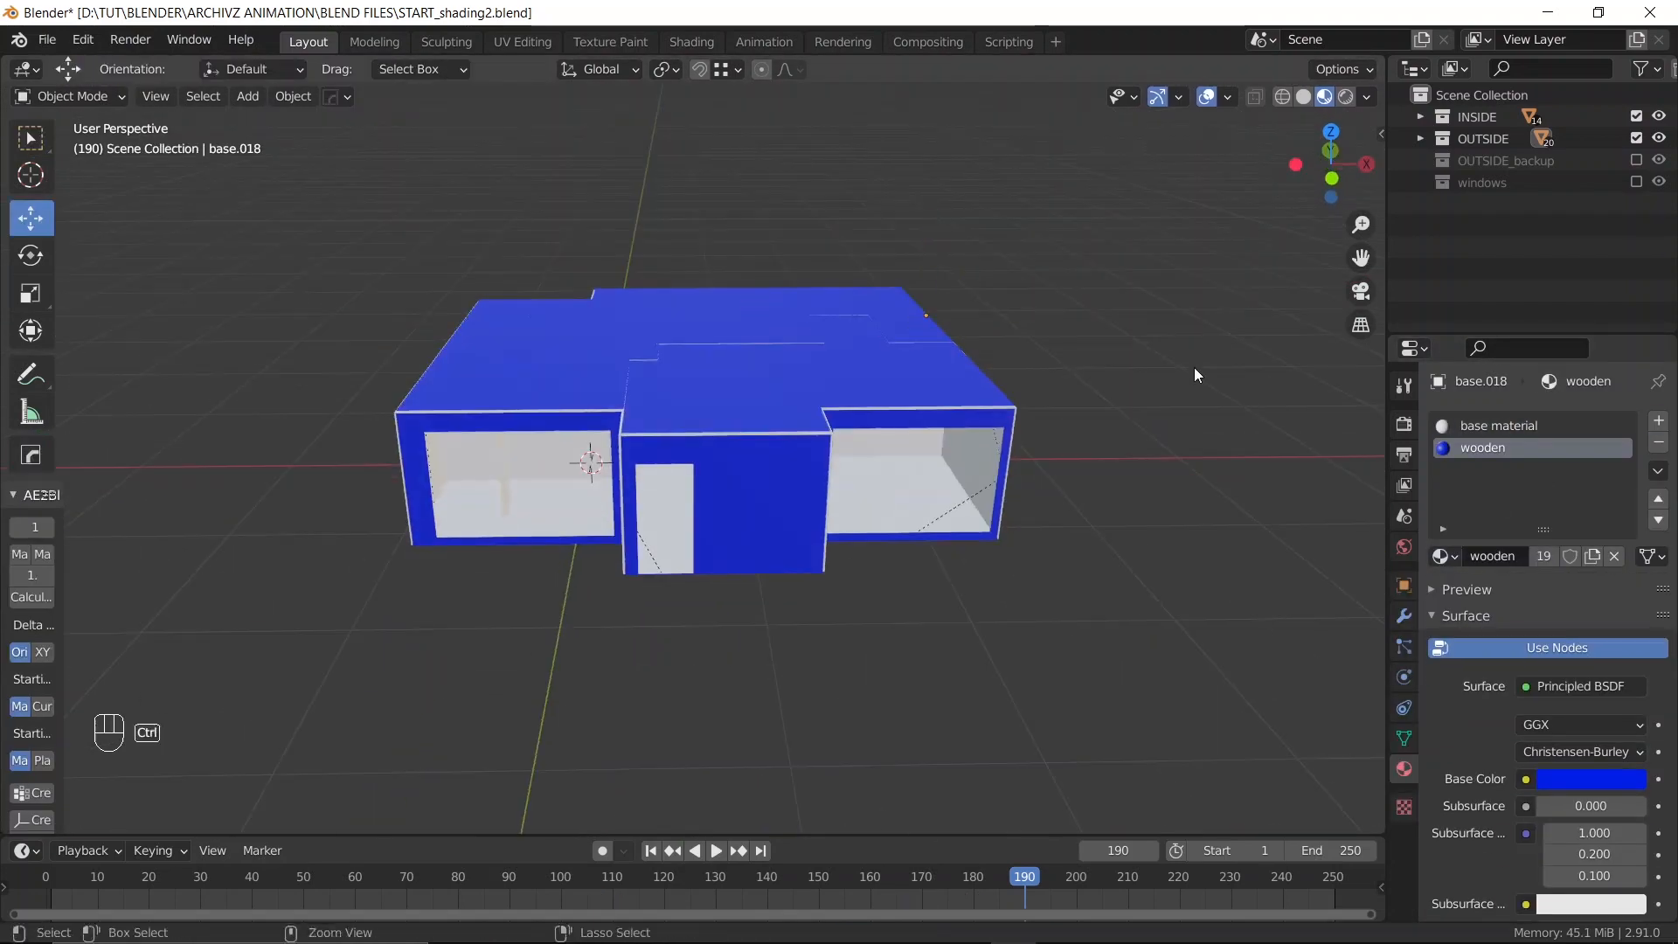
Save the blend file and check the wooden faces of the house from several sides
key(ctrl+s)
middle_drag(1173, 385, 1037, 475)
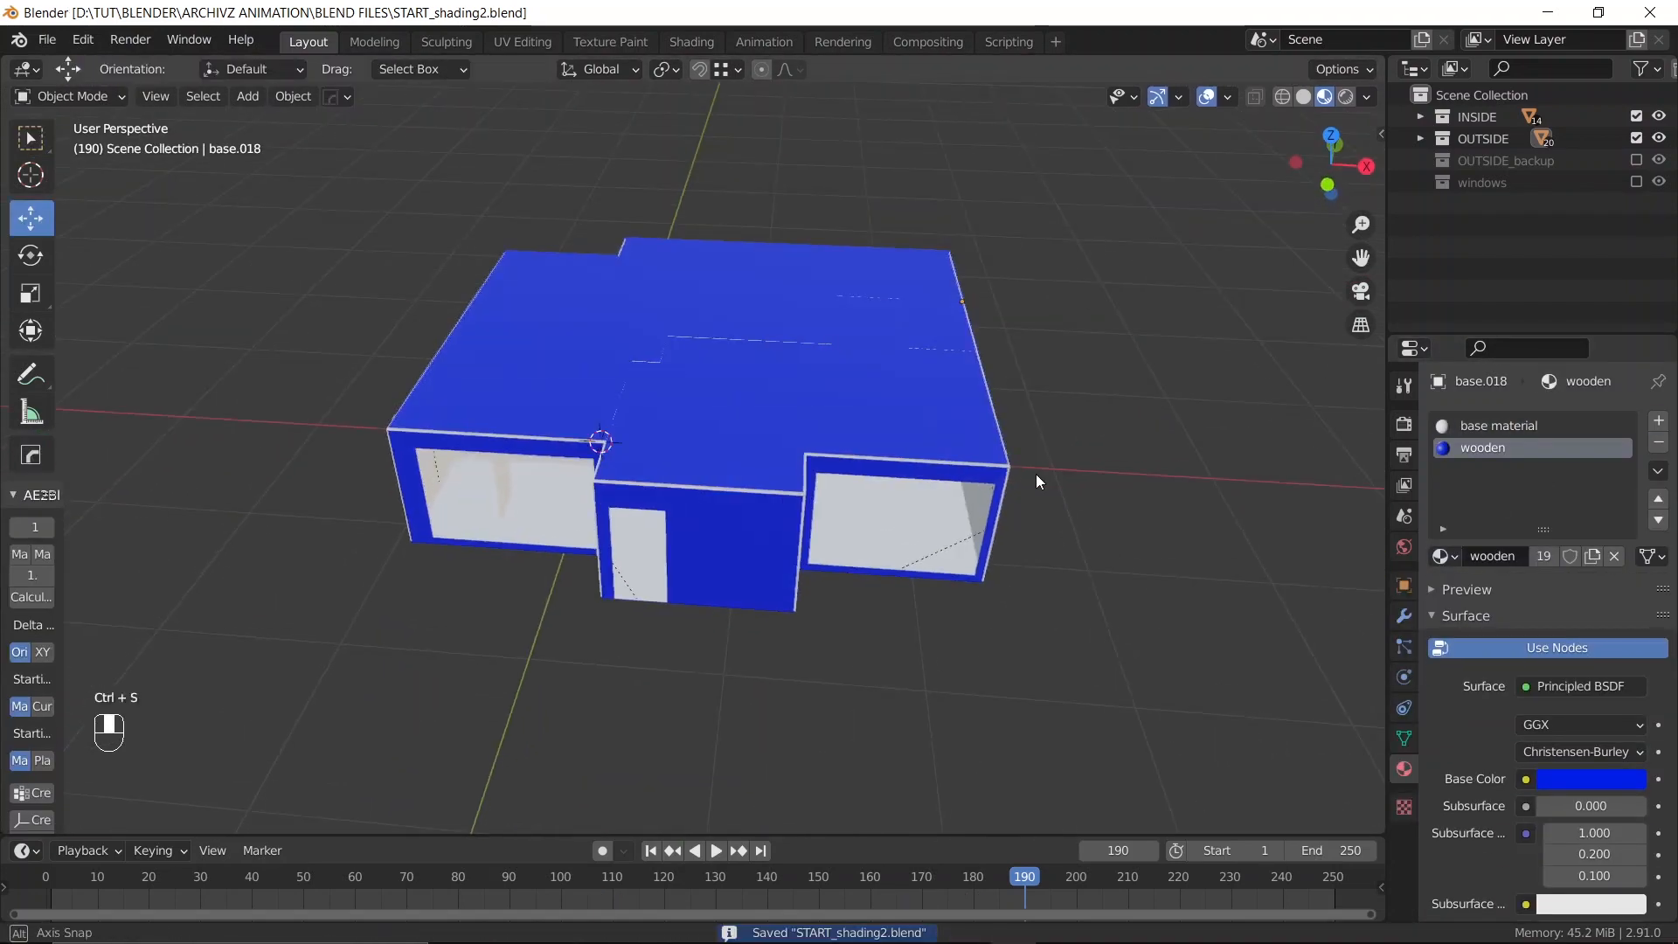
middle_drag(985, 524, 872, 400)
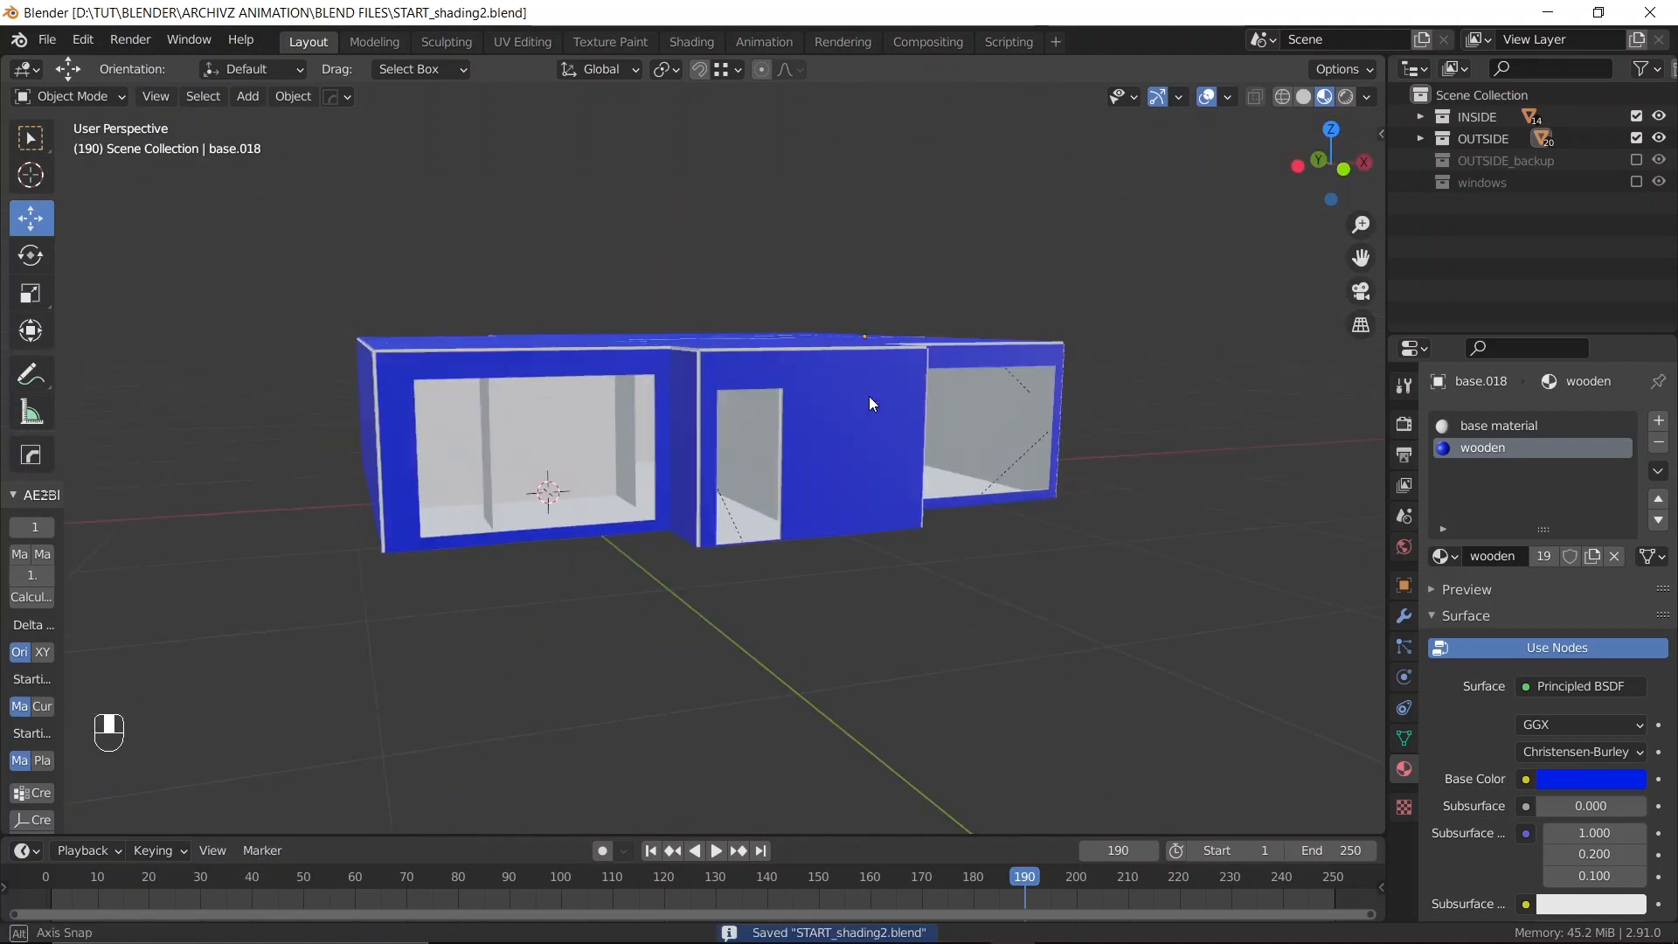
middle_drag(906, 341, 1116, 468)
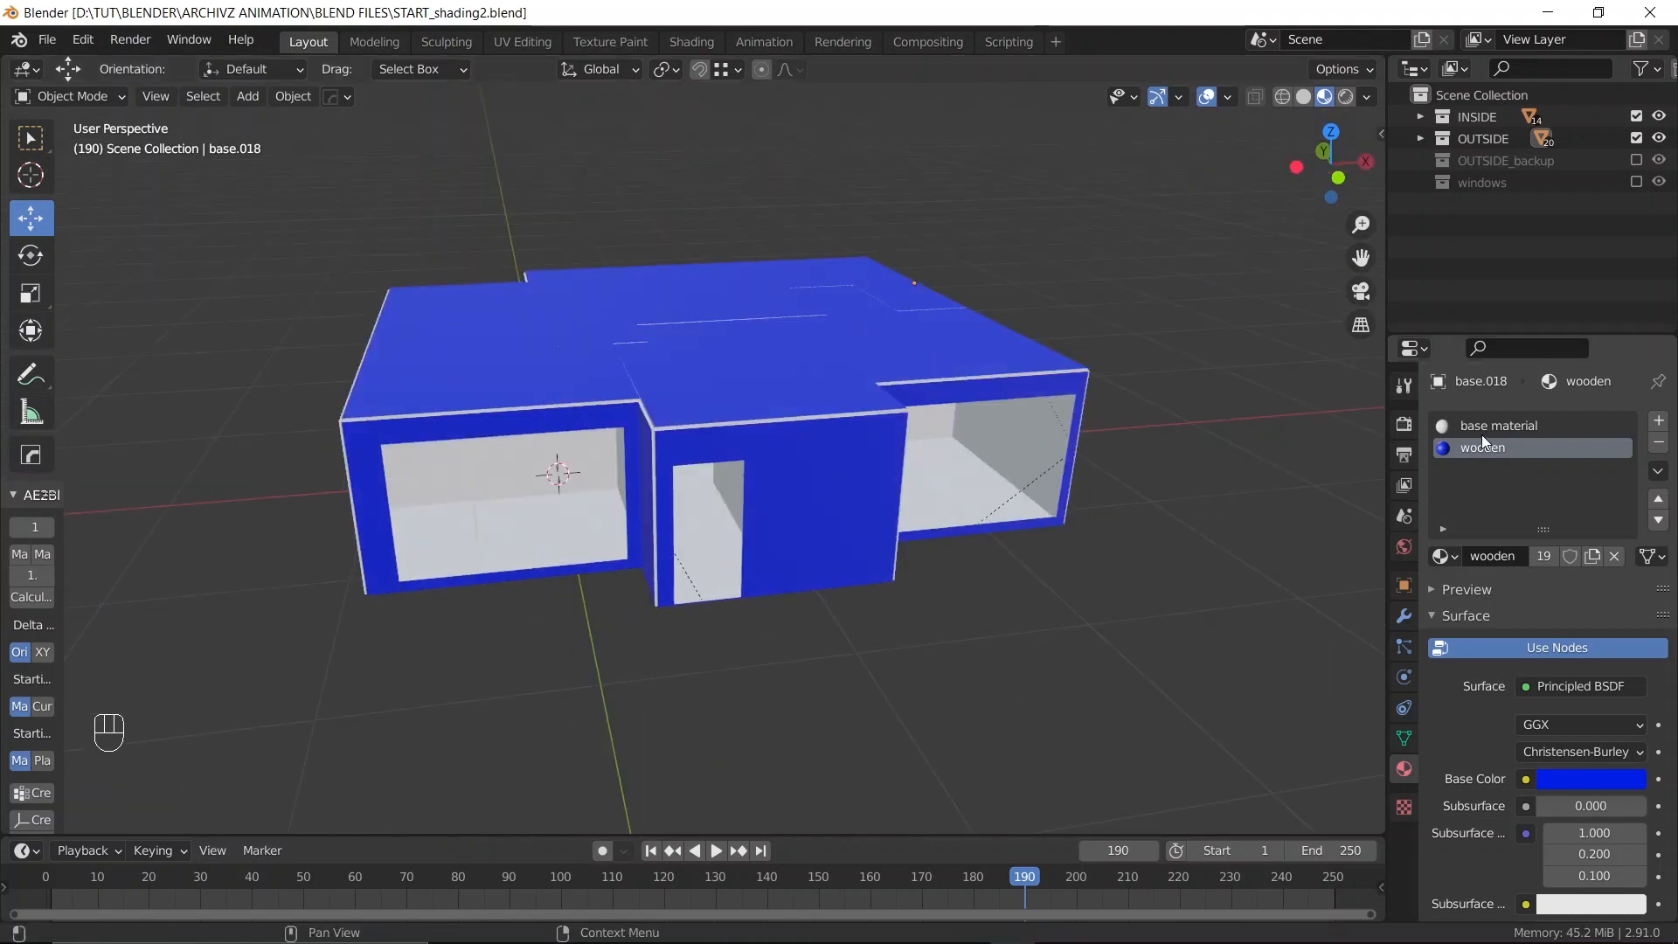
middle_drag(872, 463, 900, 465)
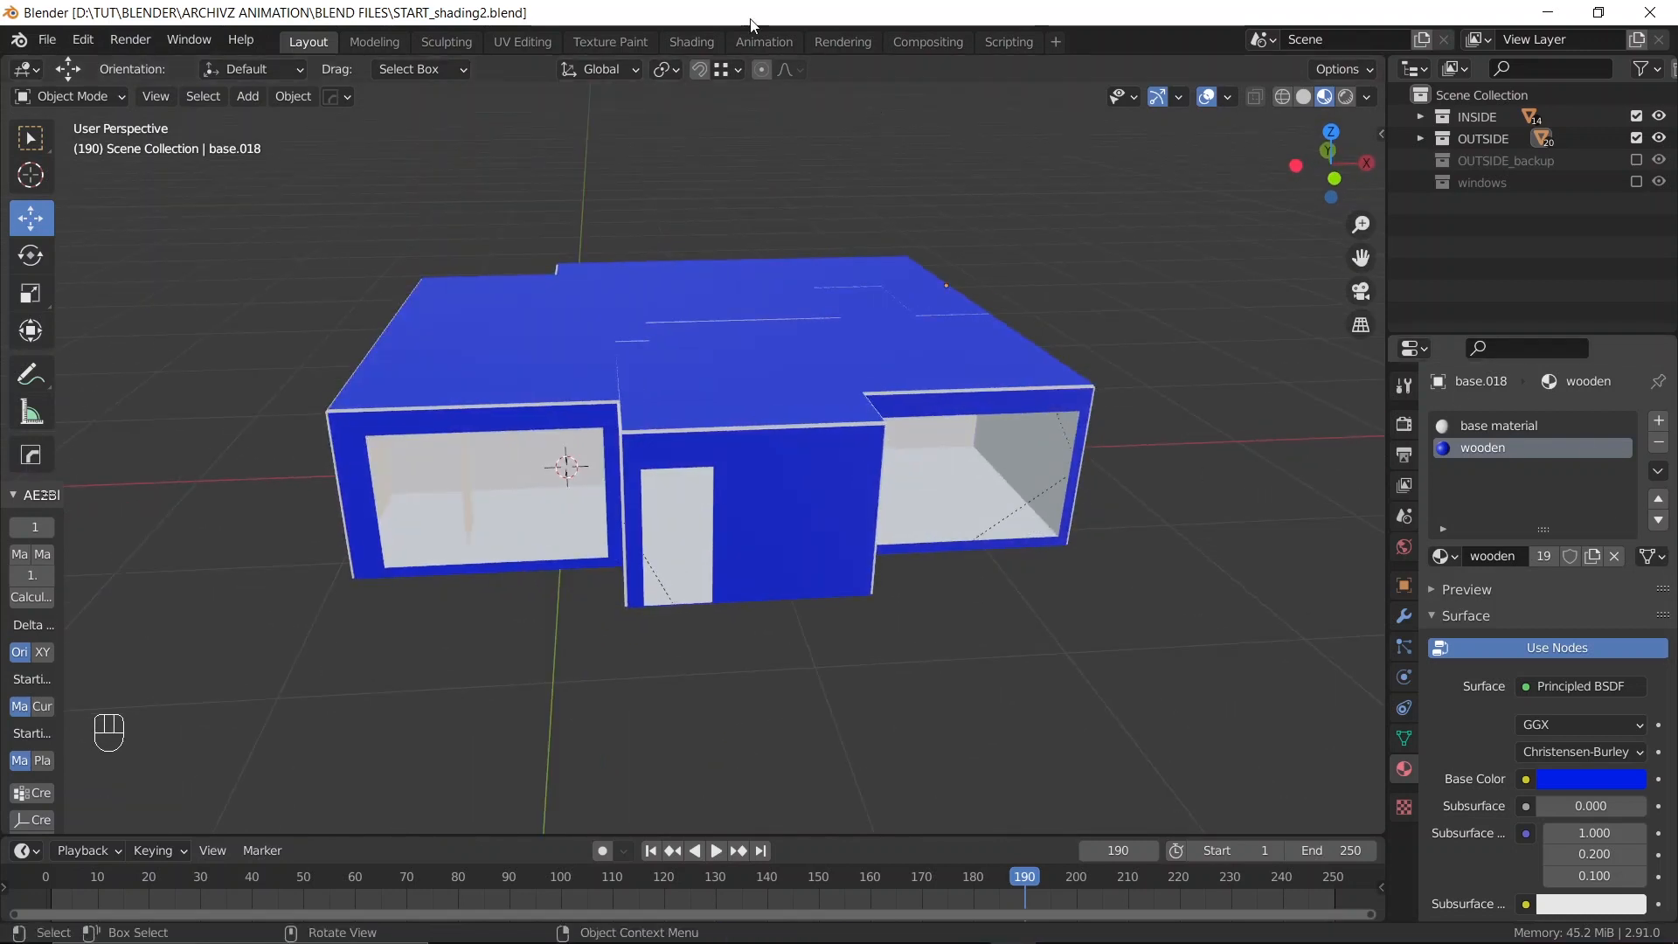
Switch to the Shading workspace, select the wall panel beside the door opening, and display its material properties
click(692, 42)
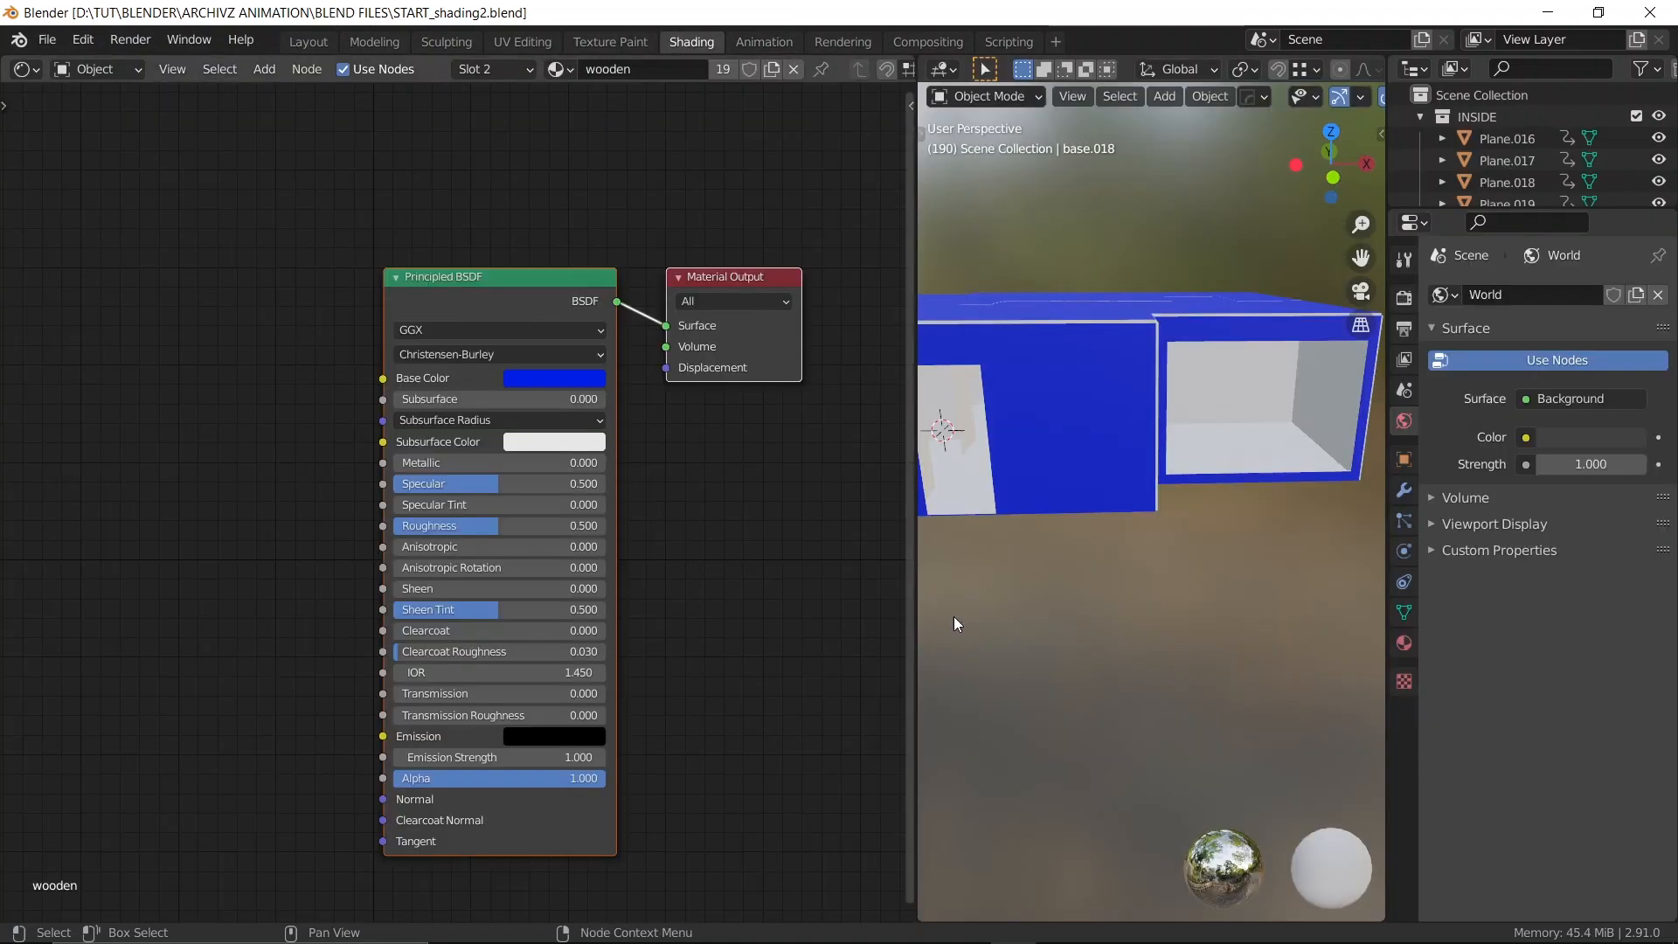
click(1054, 356)
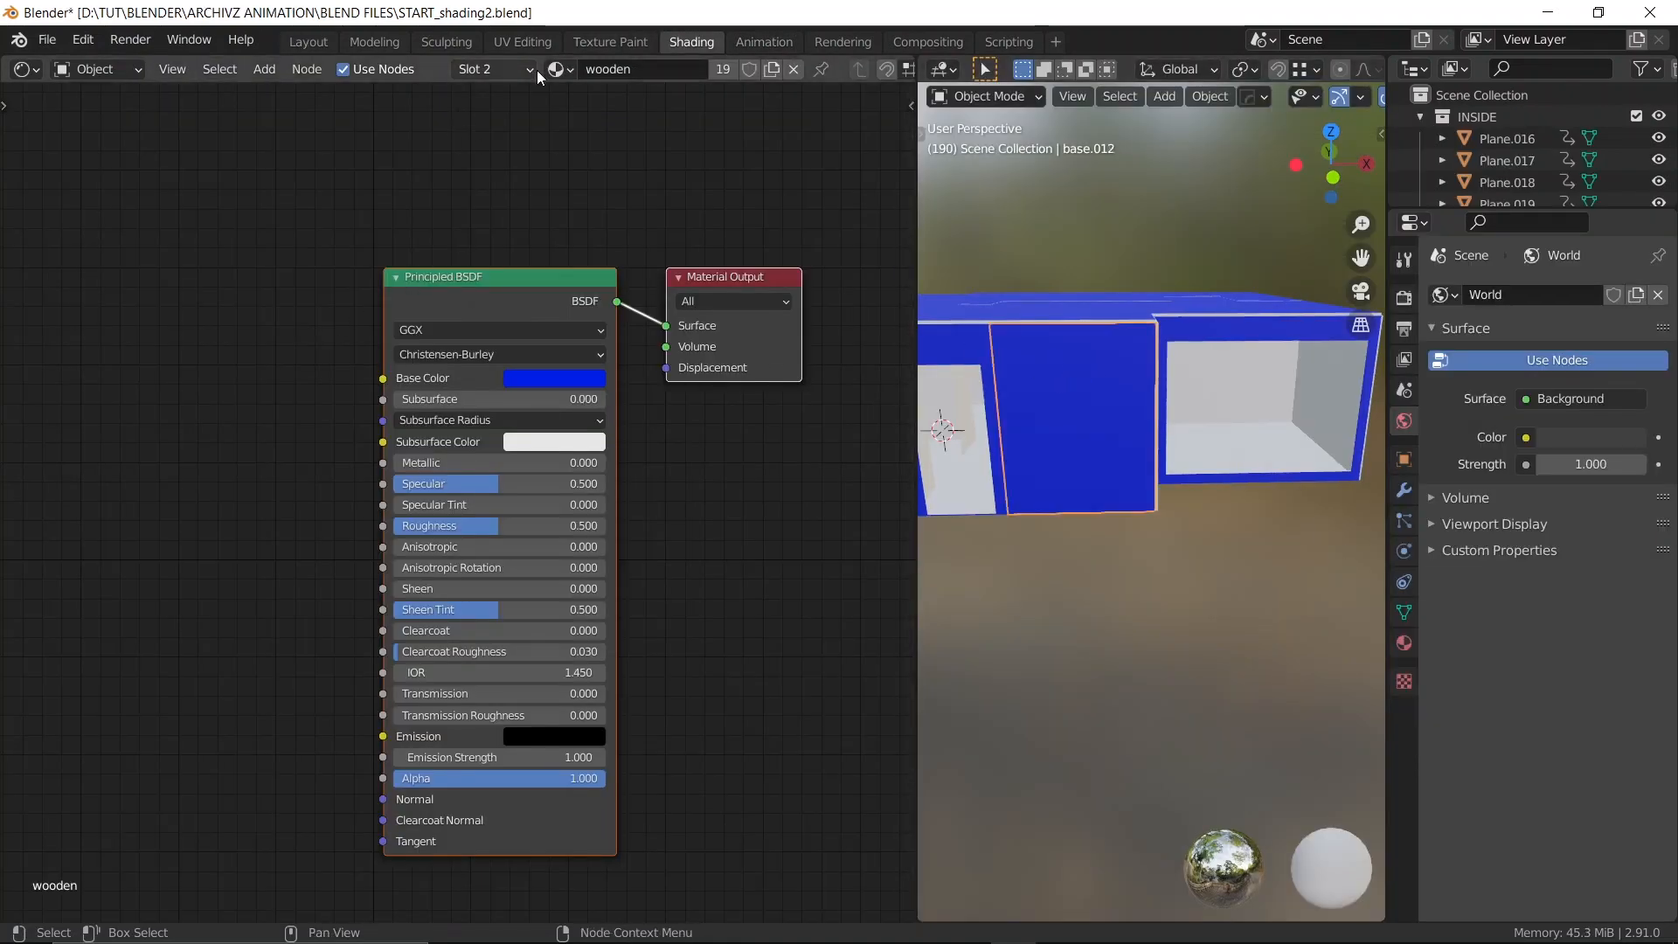
click(1403, 644)
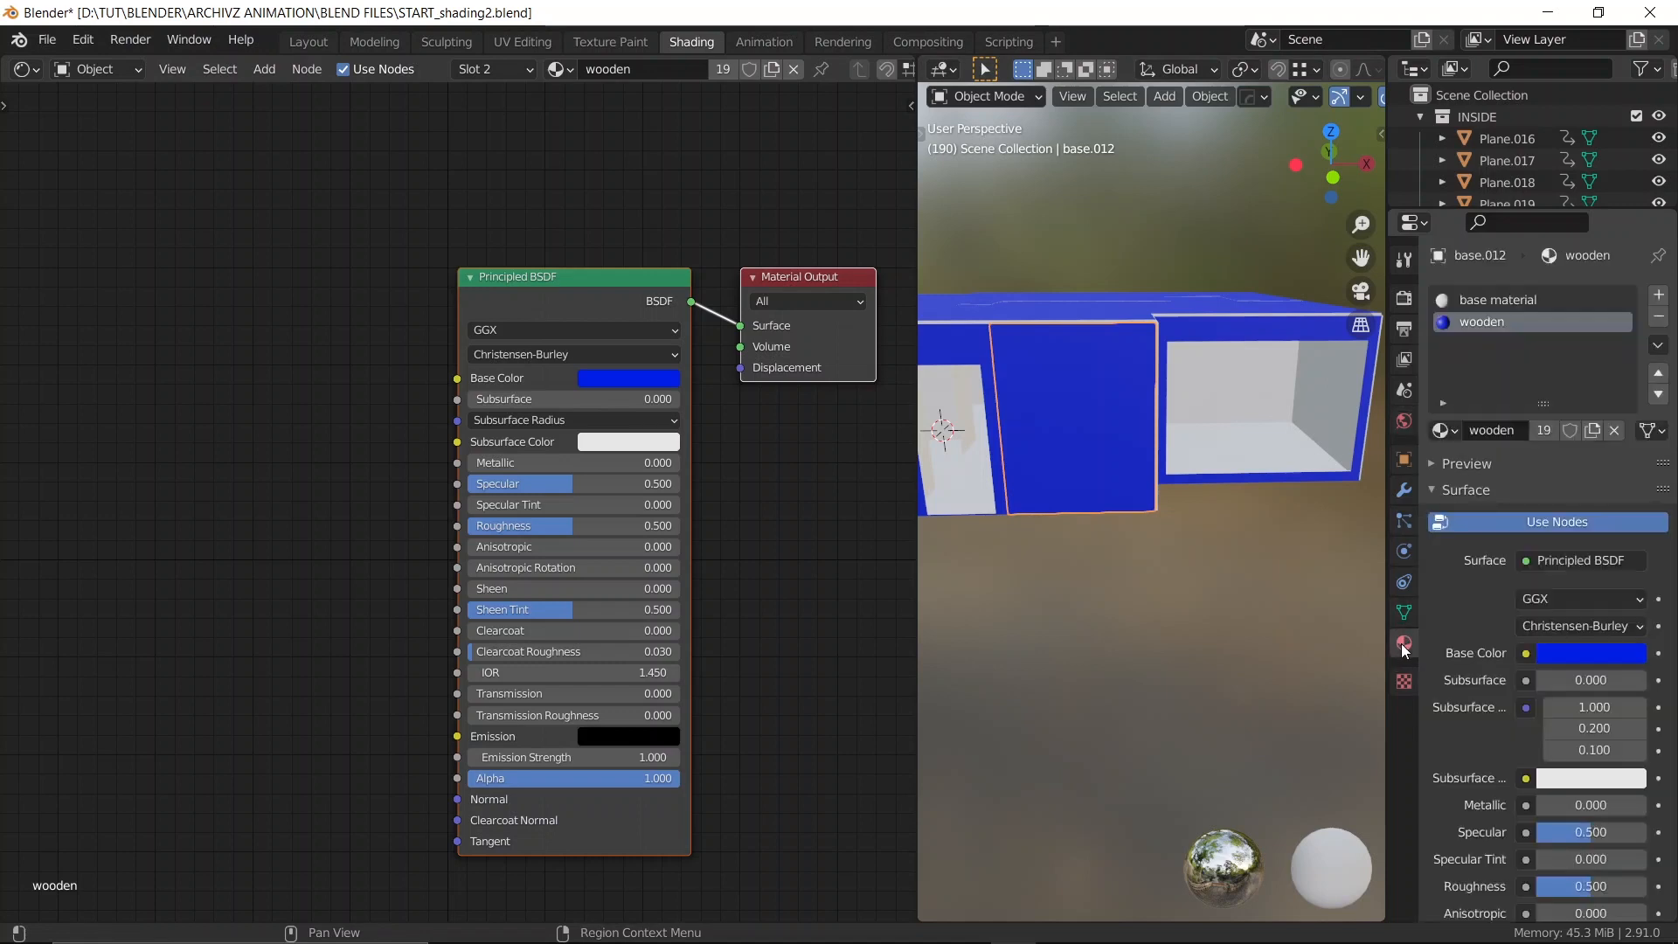
Try replacing the wooden material in the wall's second slot with the base material, and undo the replacement
click(556, 69)
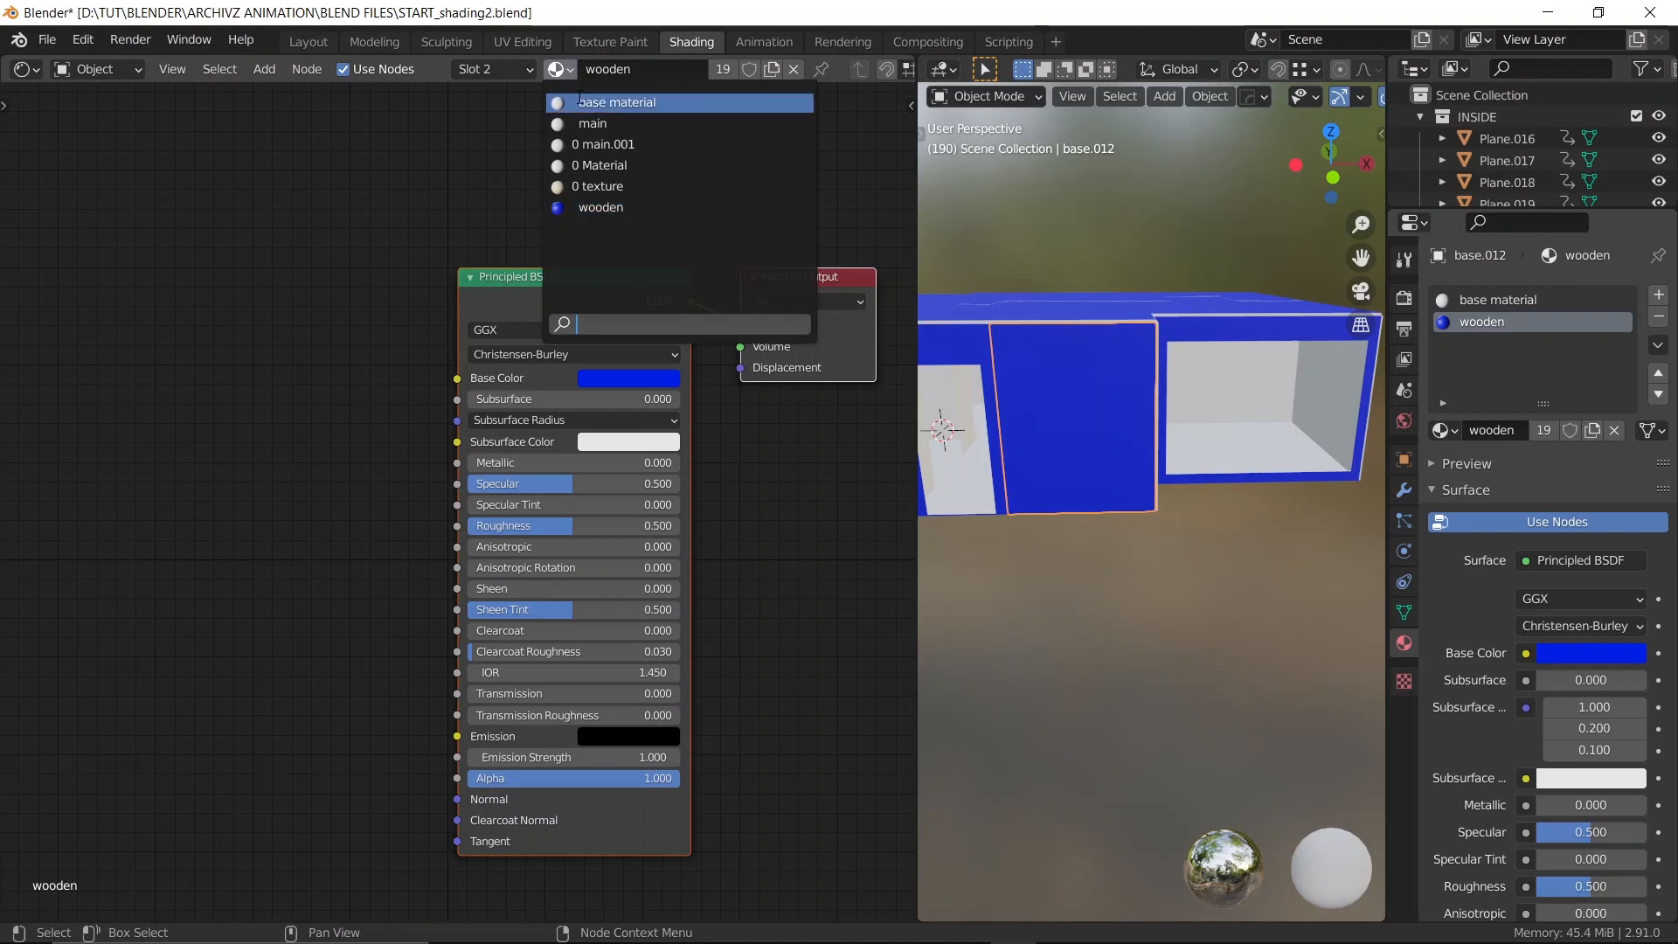
click(363, 162)
scroll(1274, 592, up, 4)
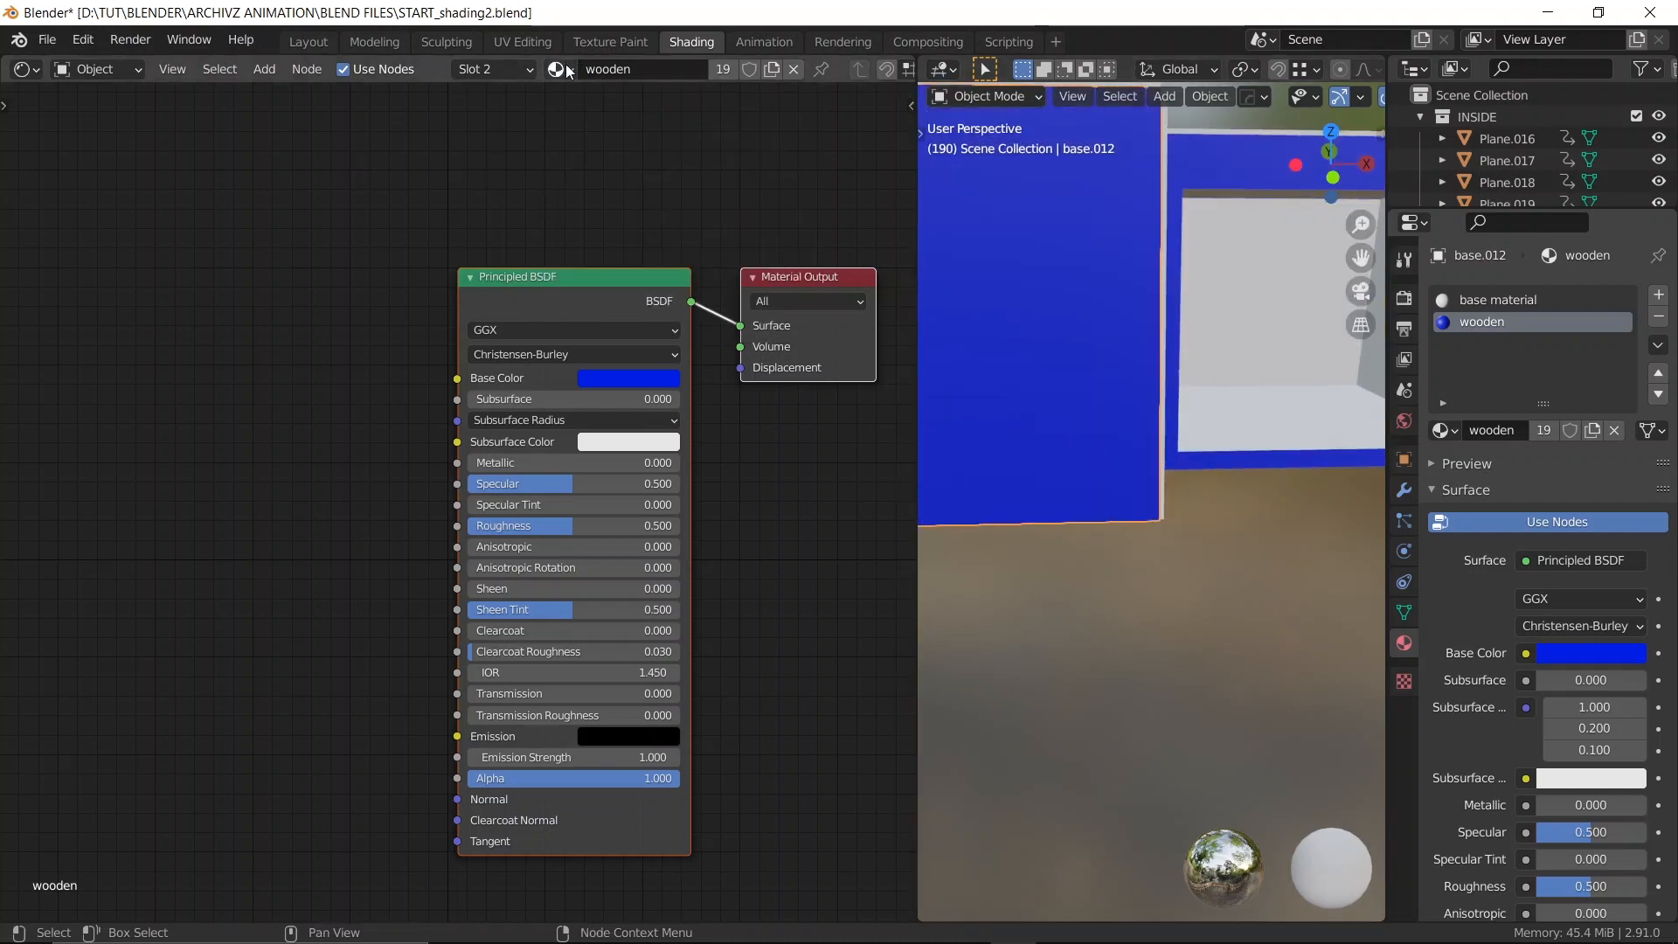
click(1020, 201)
click(1030, 327)
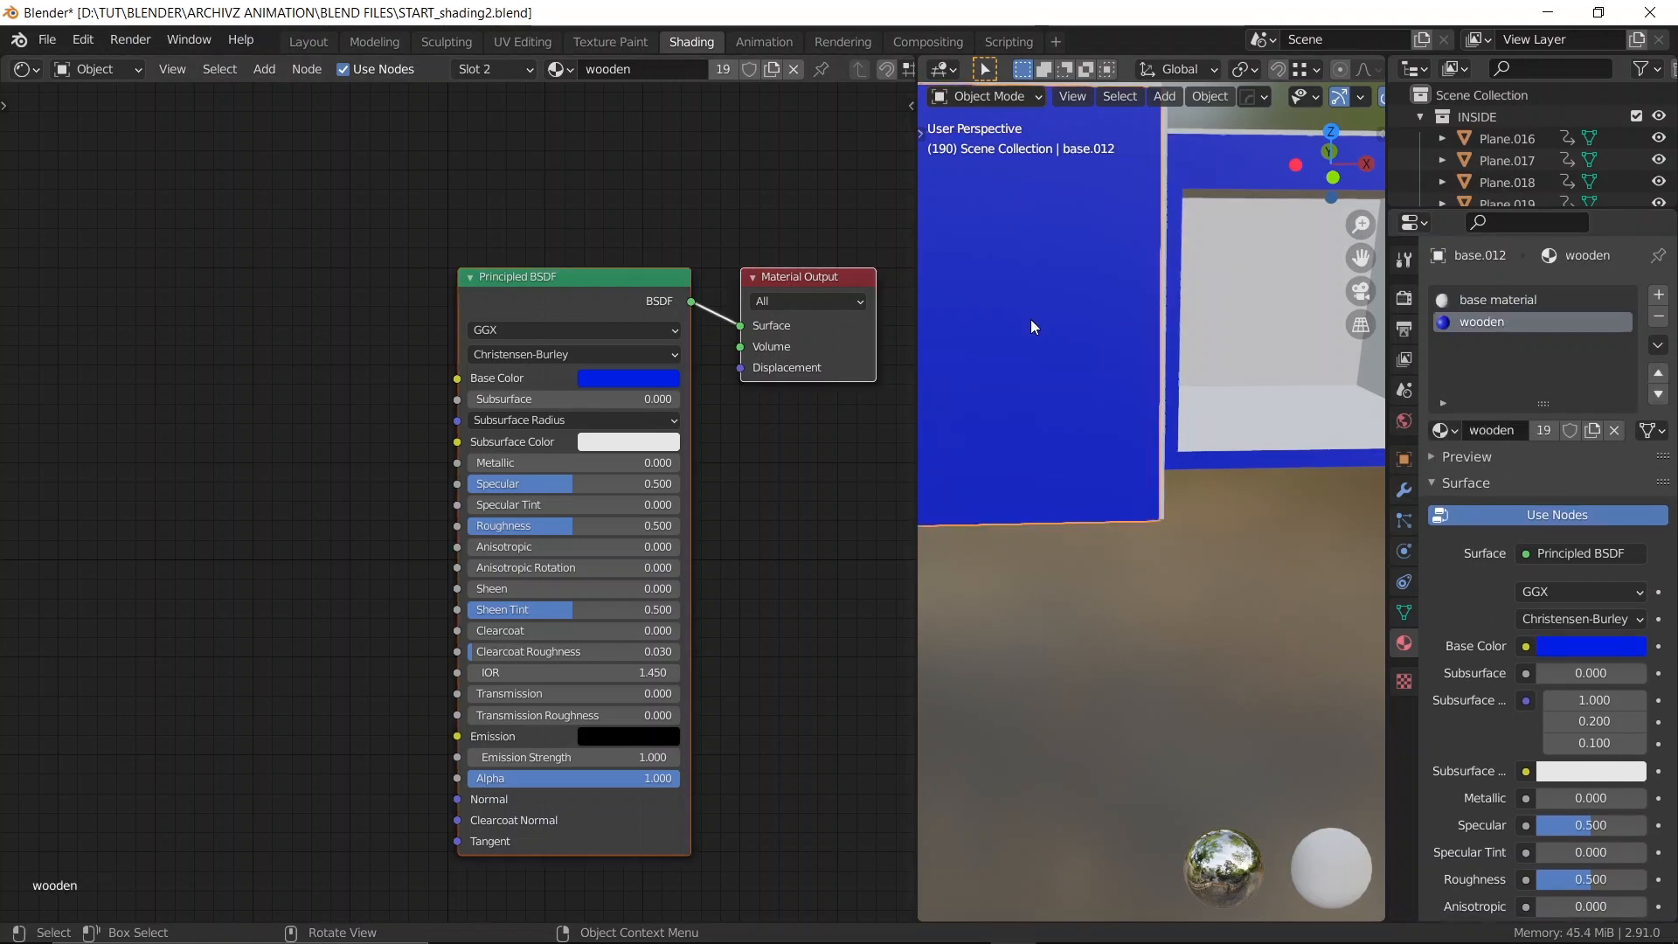
scroll(1031, 327, up, 3)
click(555, 69)
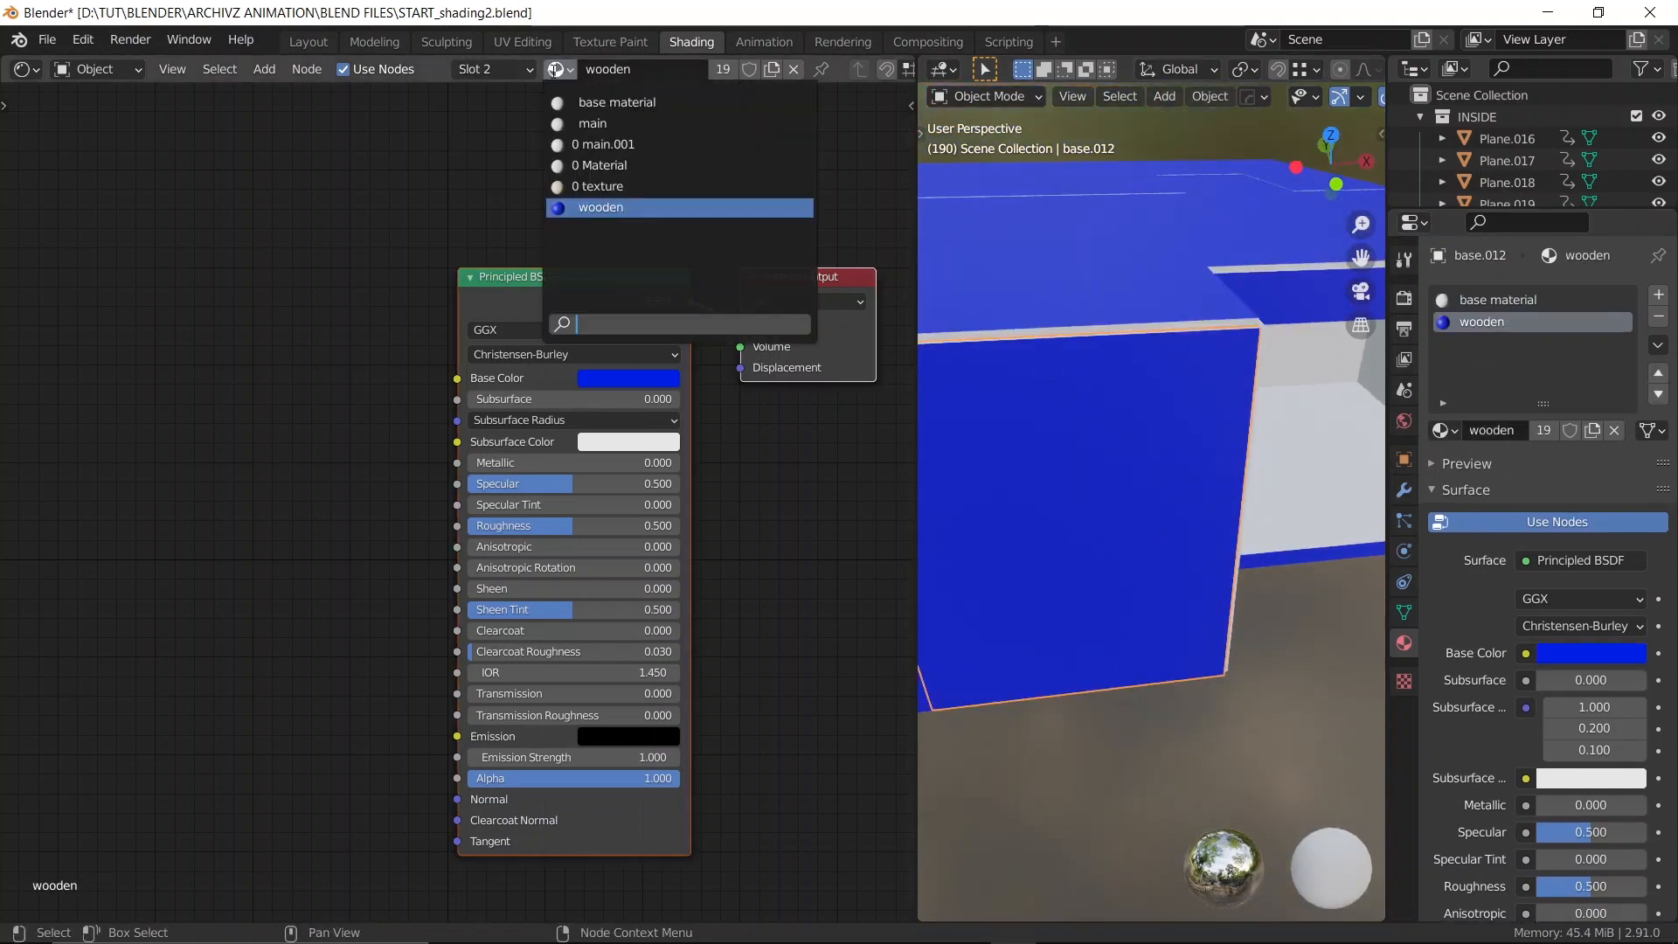
click(594, 103)
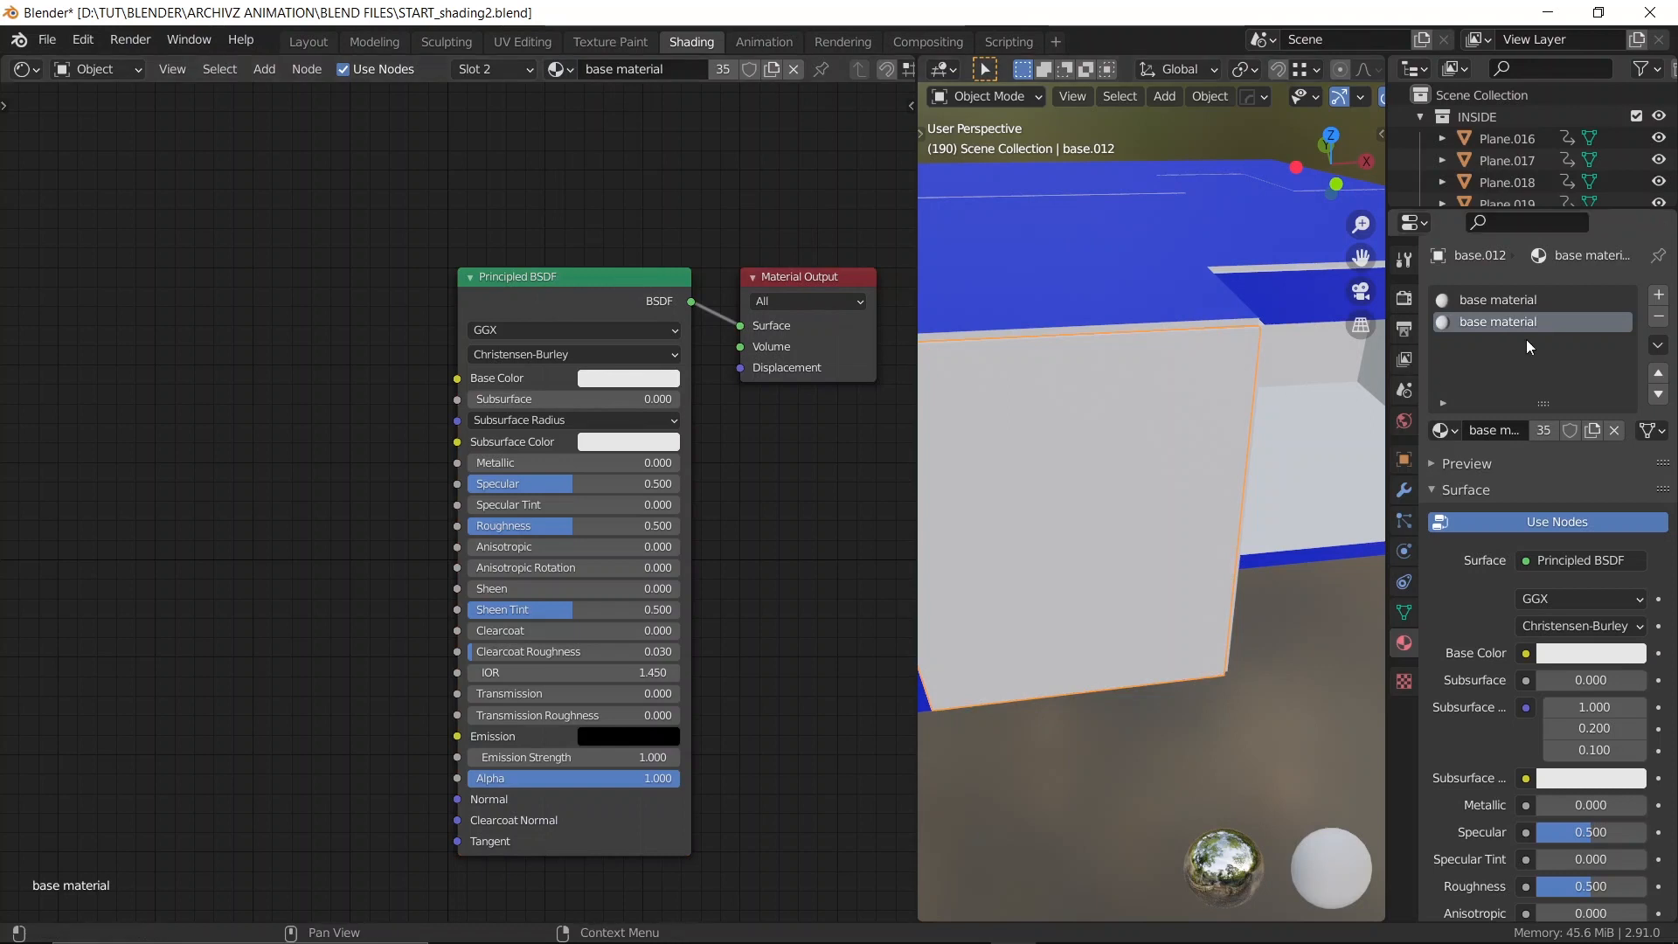
key(ctrl+z)
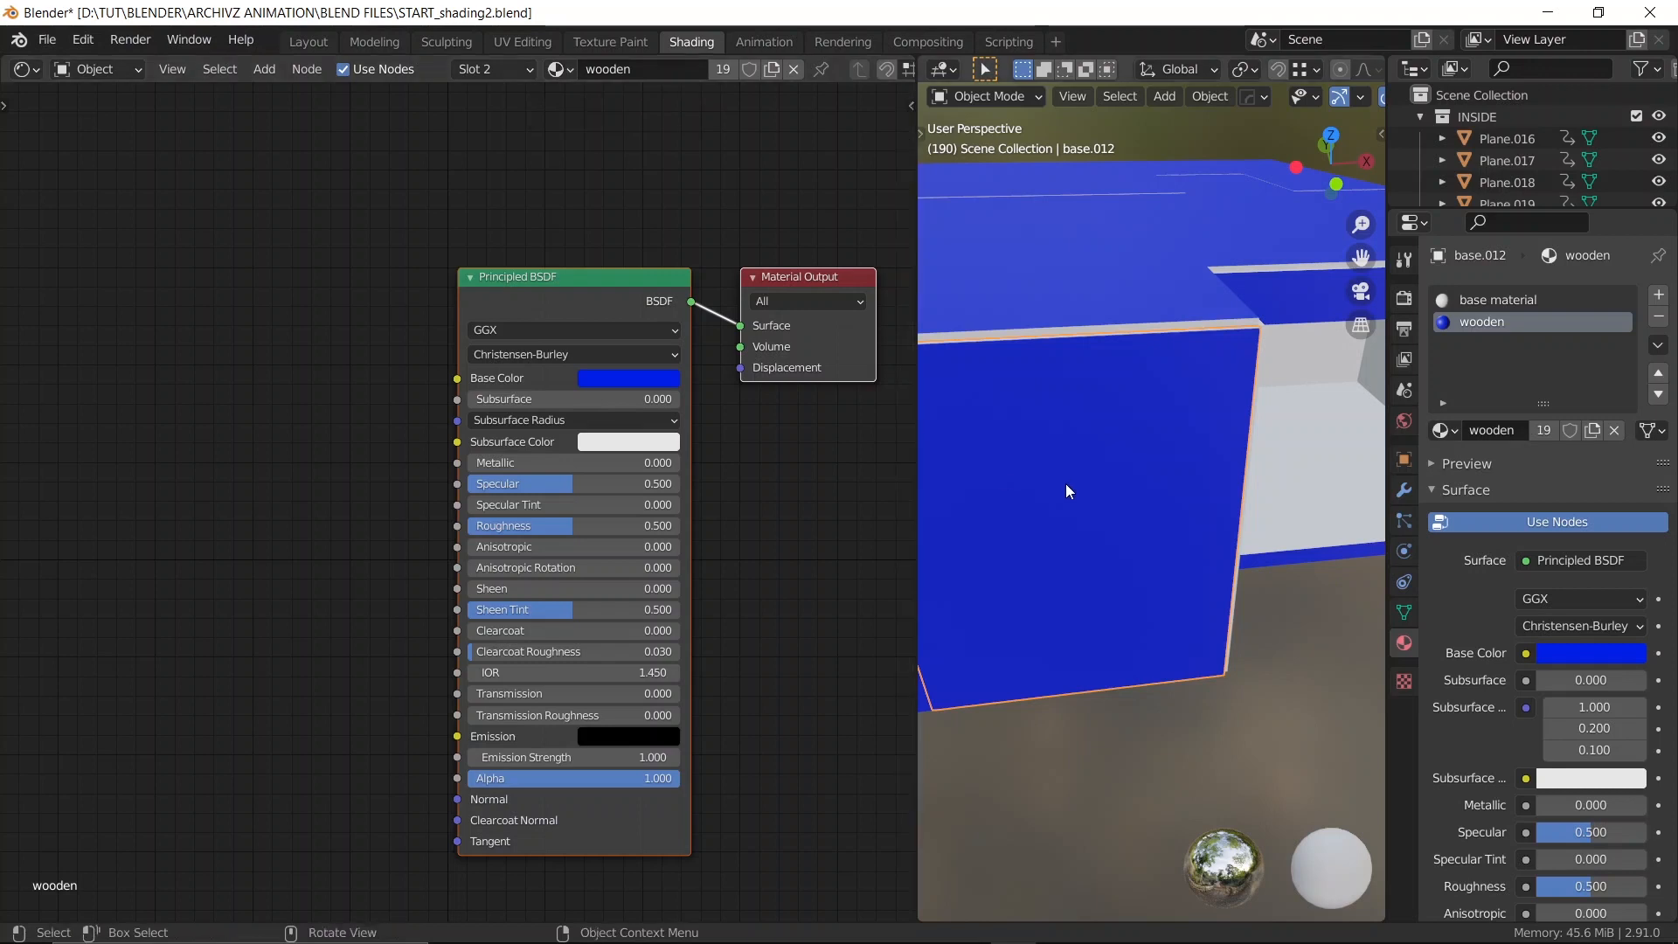
Compare the node setups of the wall's base material and wooden slots, leaving the wooden slot active
click(1500, 305)
click(1492, 320)
click(1483, 306)
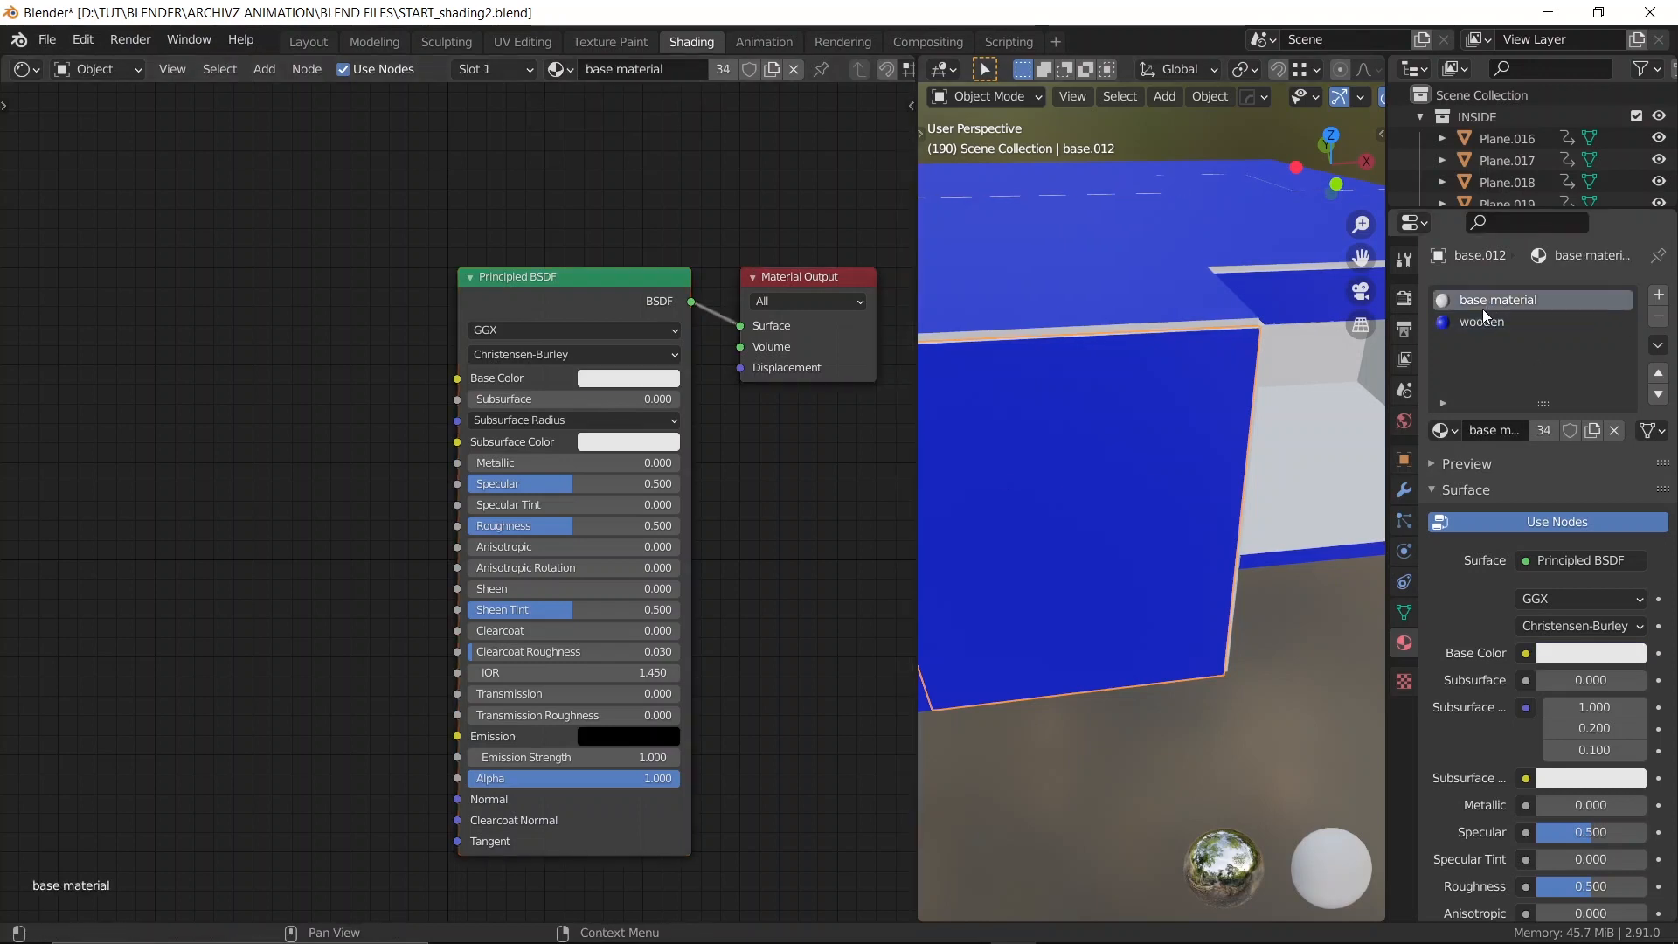
click(1476, 325)
click(1487, 295)
click(1473, 323)
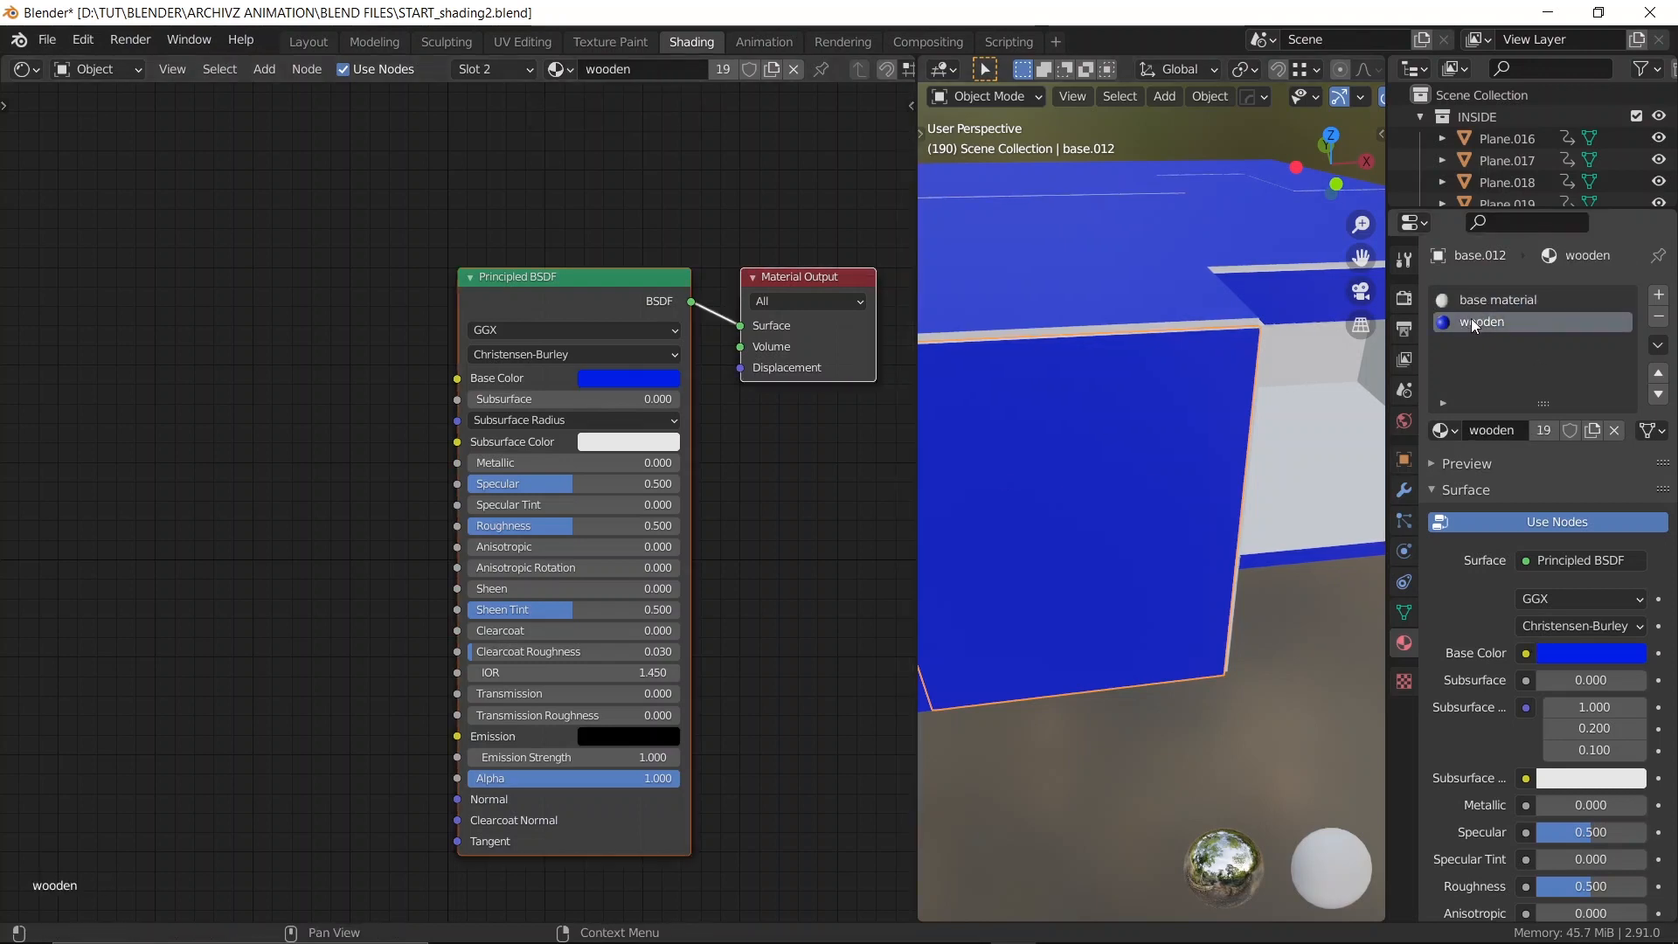
Make room beside the wooden material's Principled BSDF node and save the blend file
middle_drag(140, 405, 333, 415)
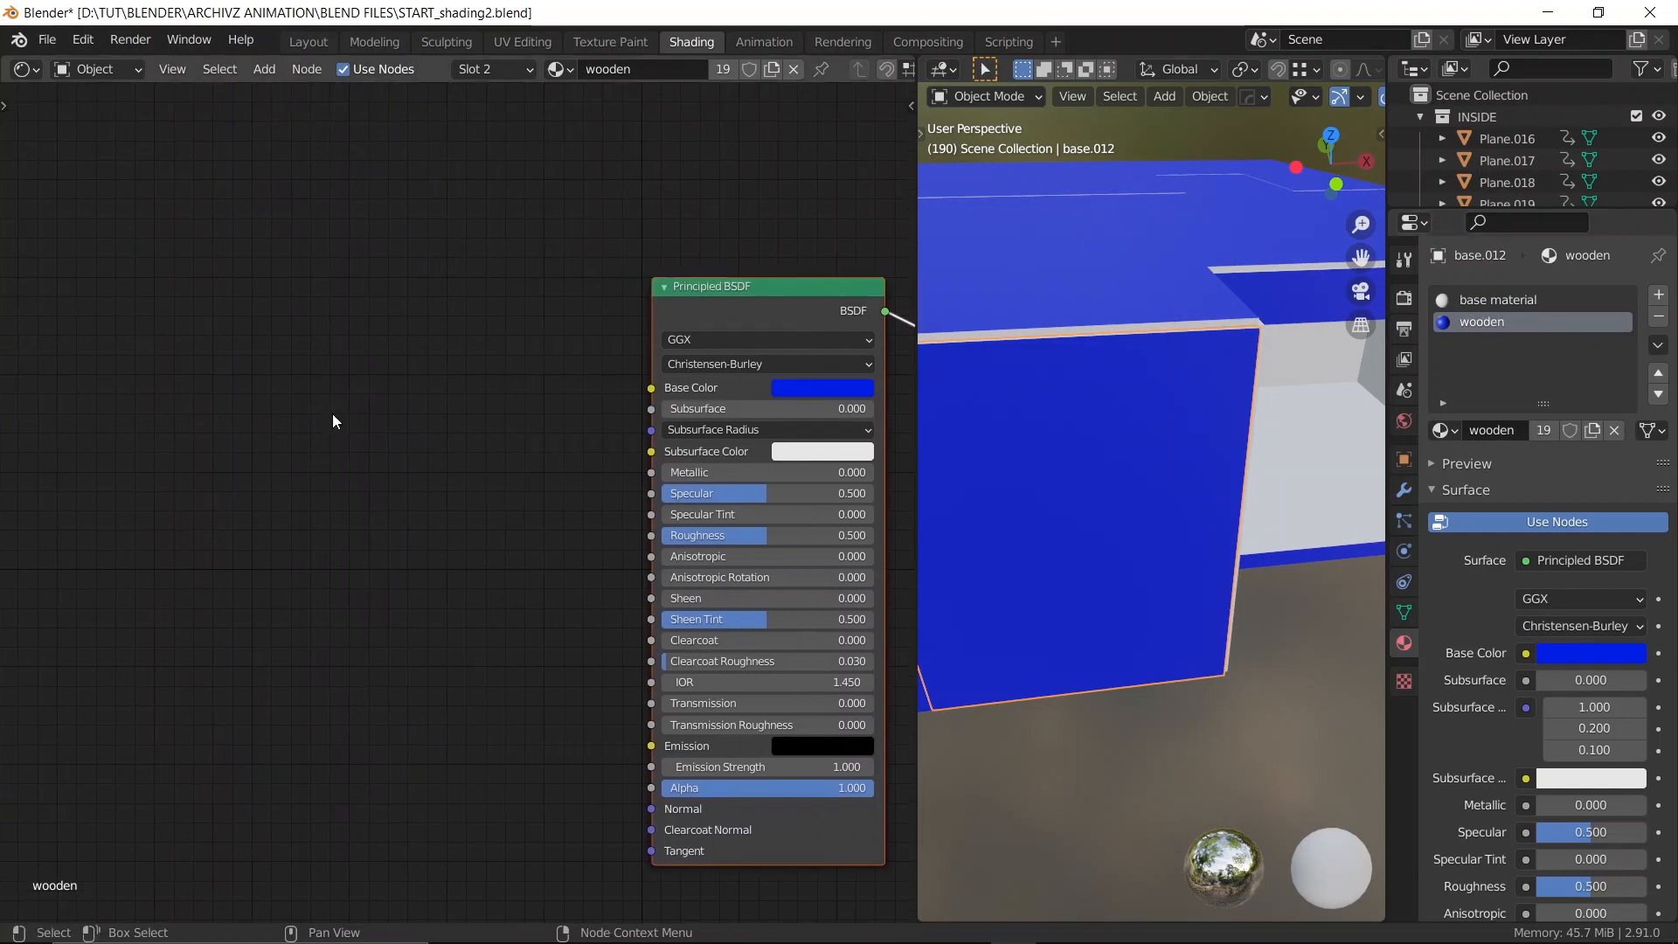
scroll(452, 435, down, 2)
scroll(1094, 490, down, 5)
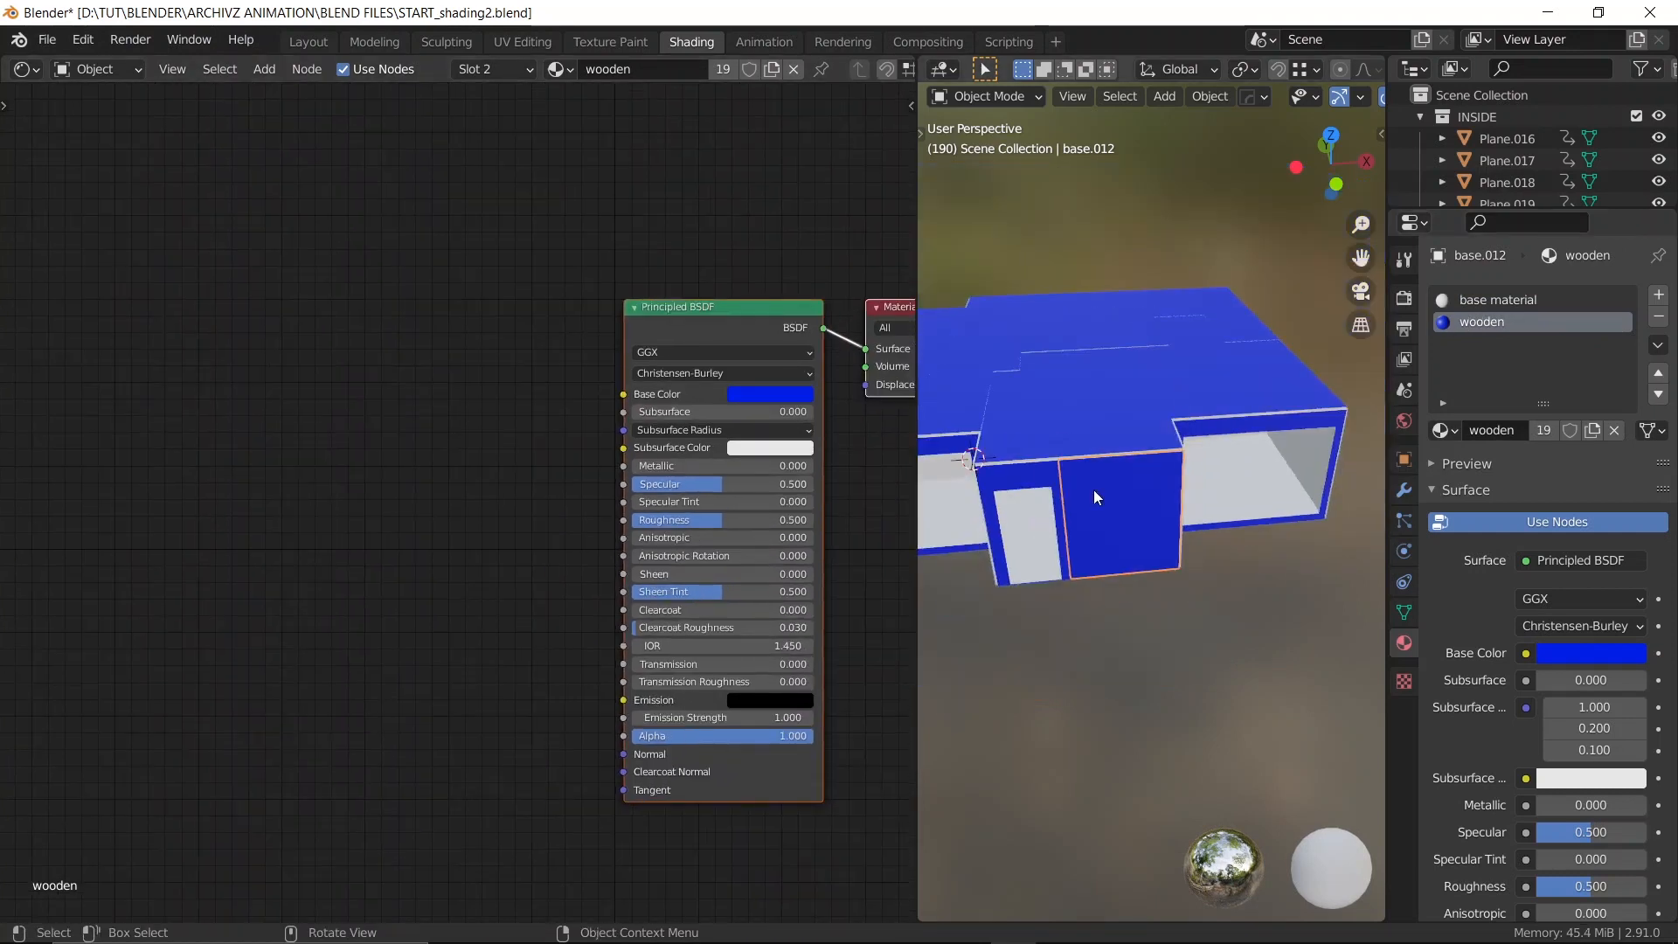
key(ctrl+s)
Switch to File Explorer, open WoodFloor036_2K-PNG in the TEXTURES folder, and bring WoodFloor036_2K_Color into the wooden material's node tree
key(alt+Tab)
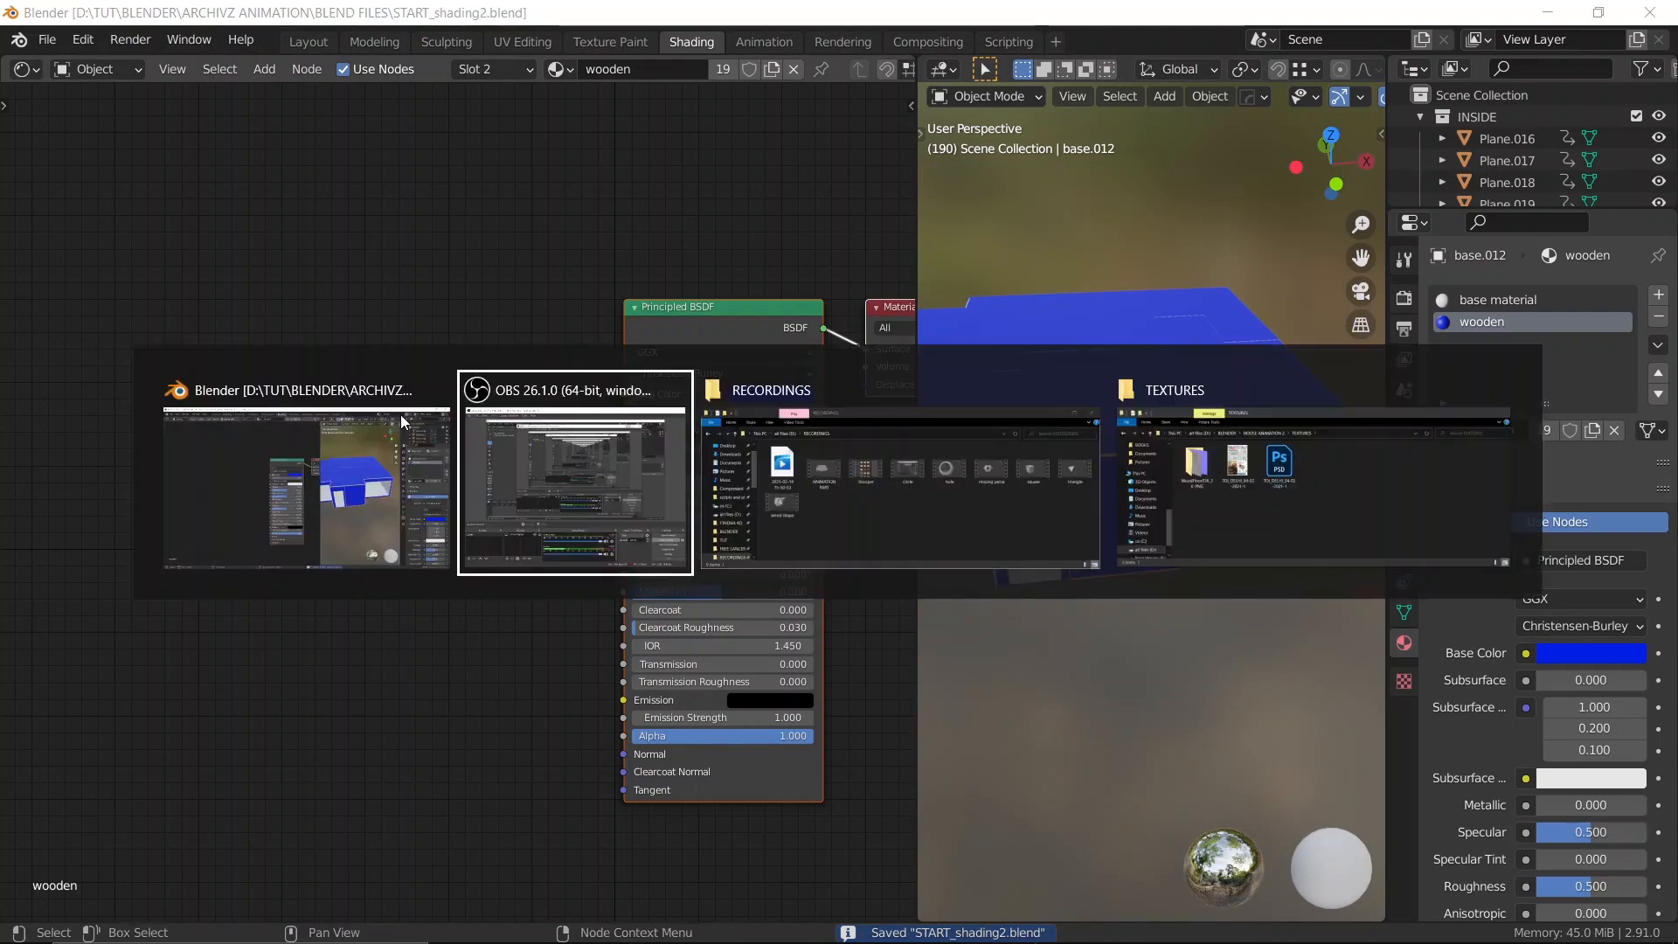
key(alt+Tab)
key(alt+Tab)
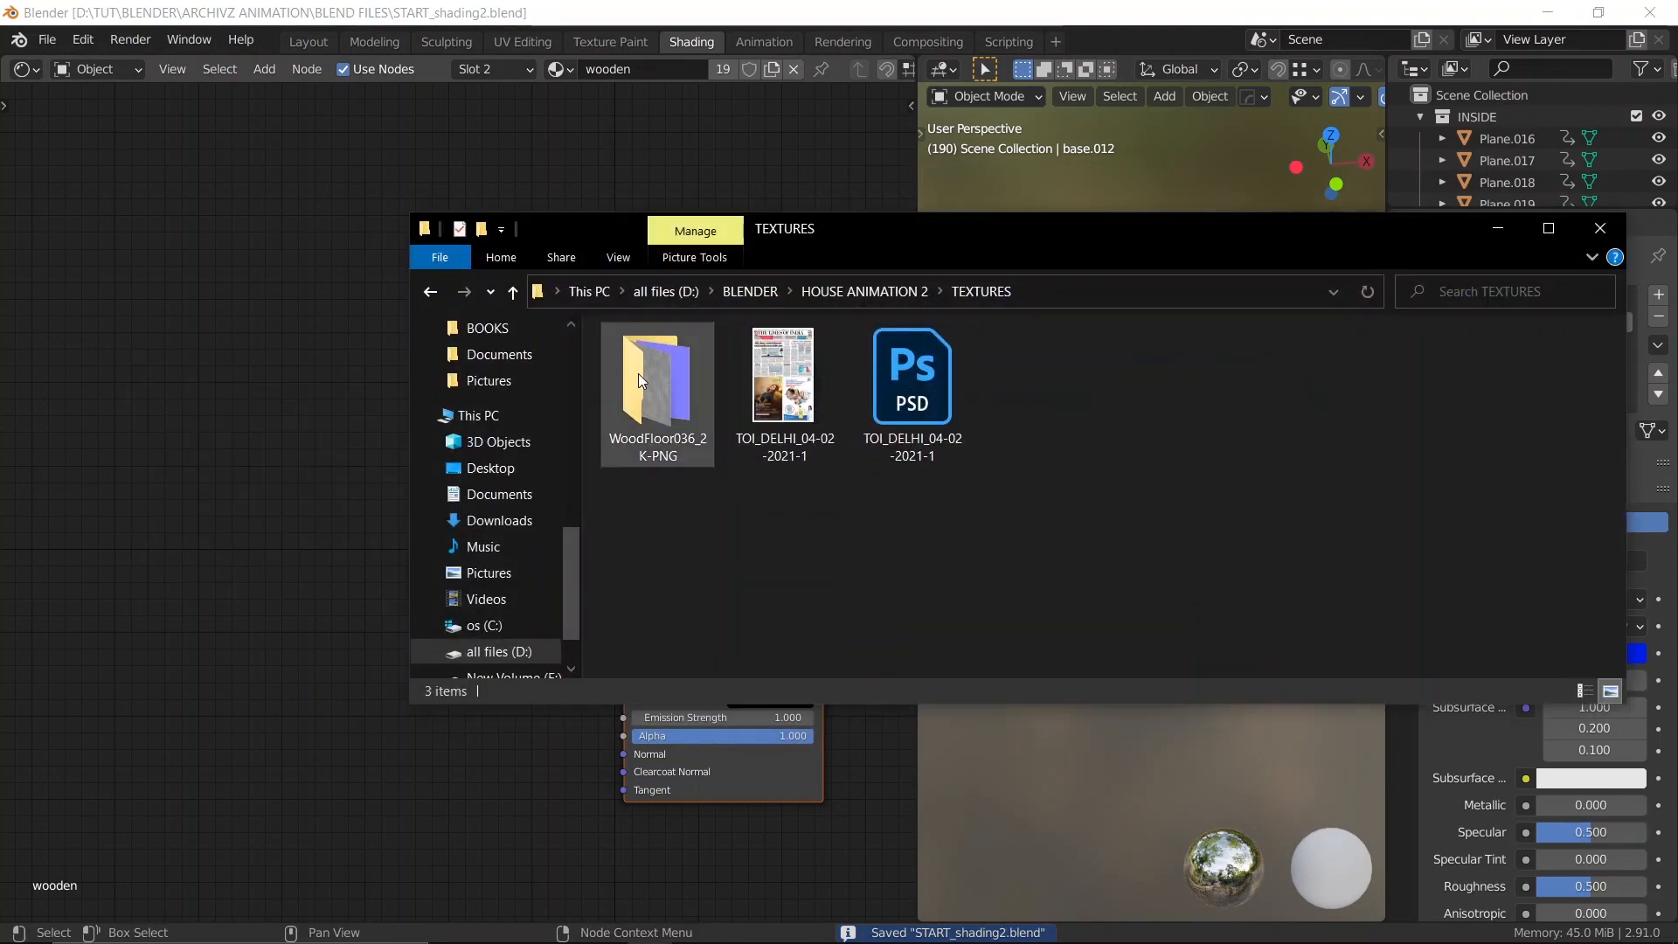
double_click(638, 374)
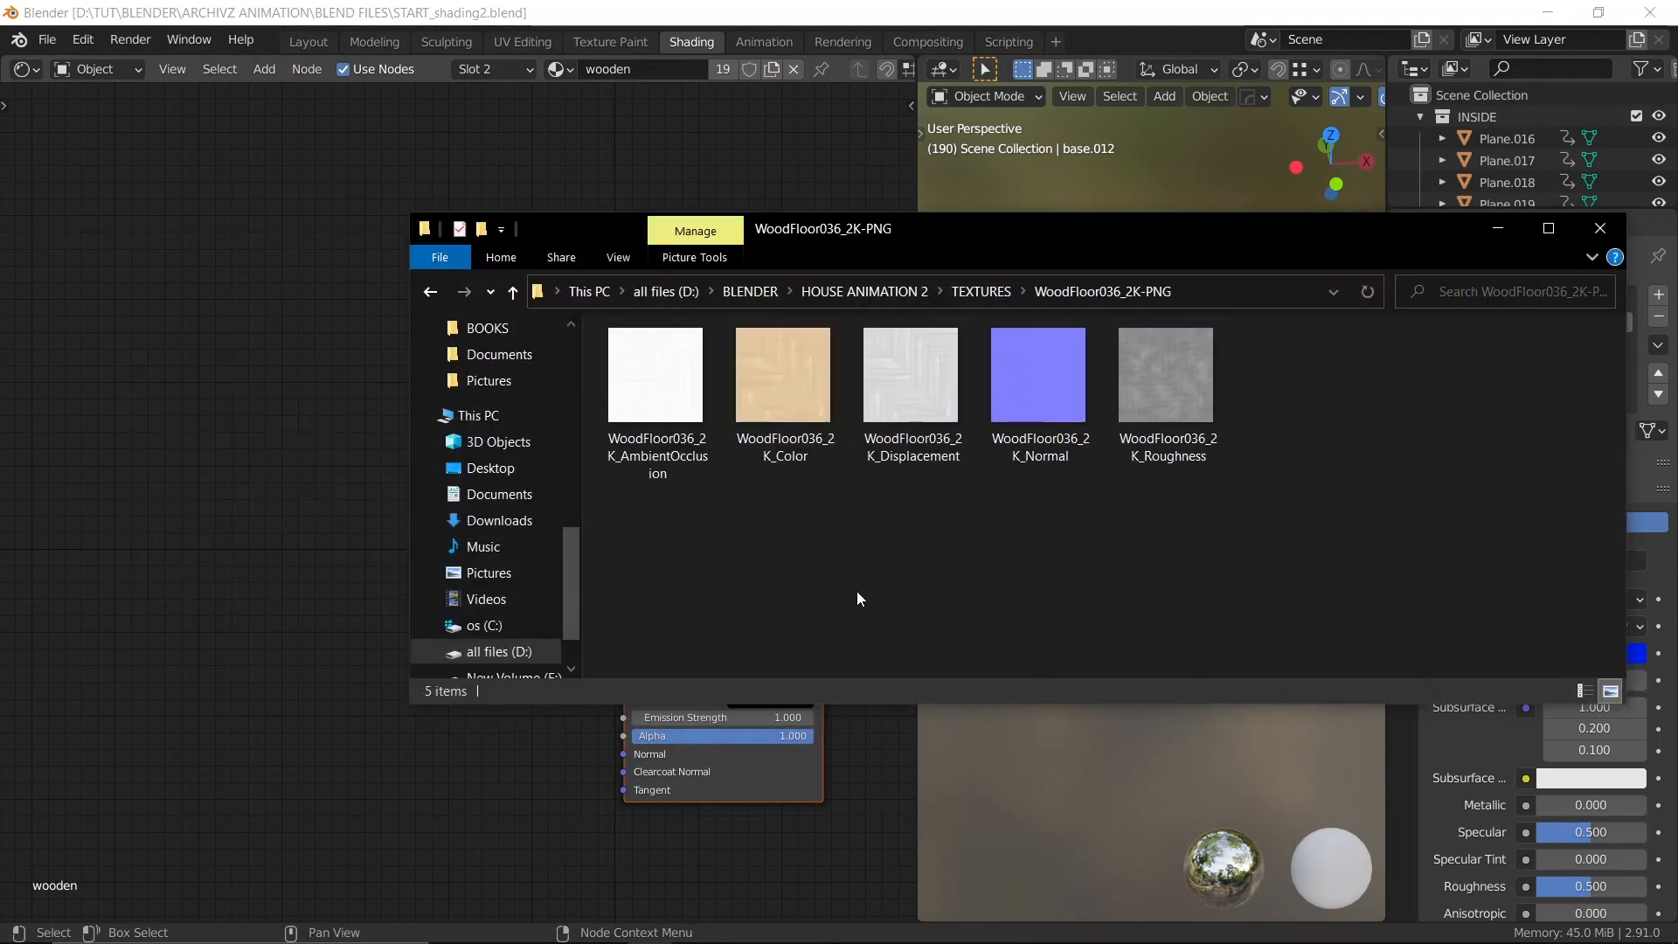
drag(784, 397, 794, 543)
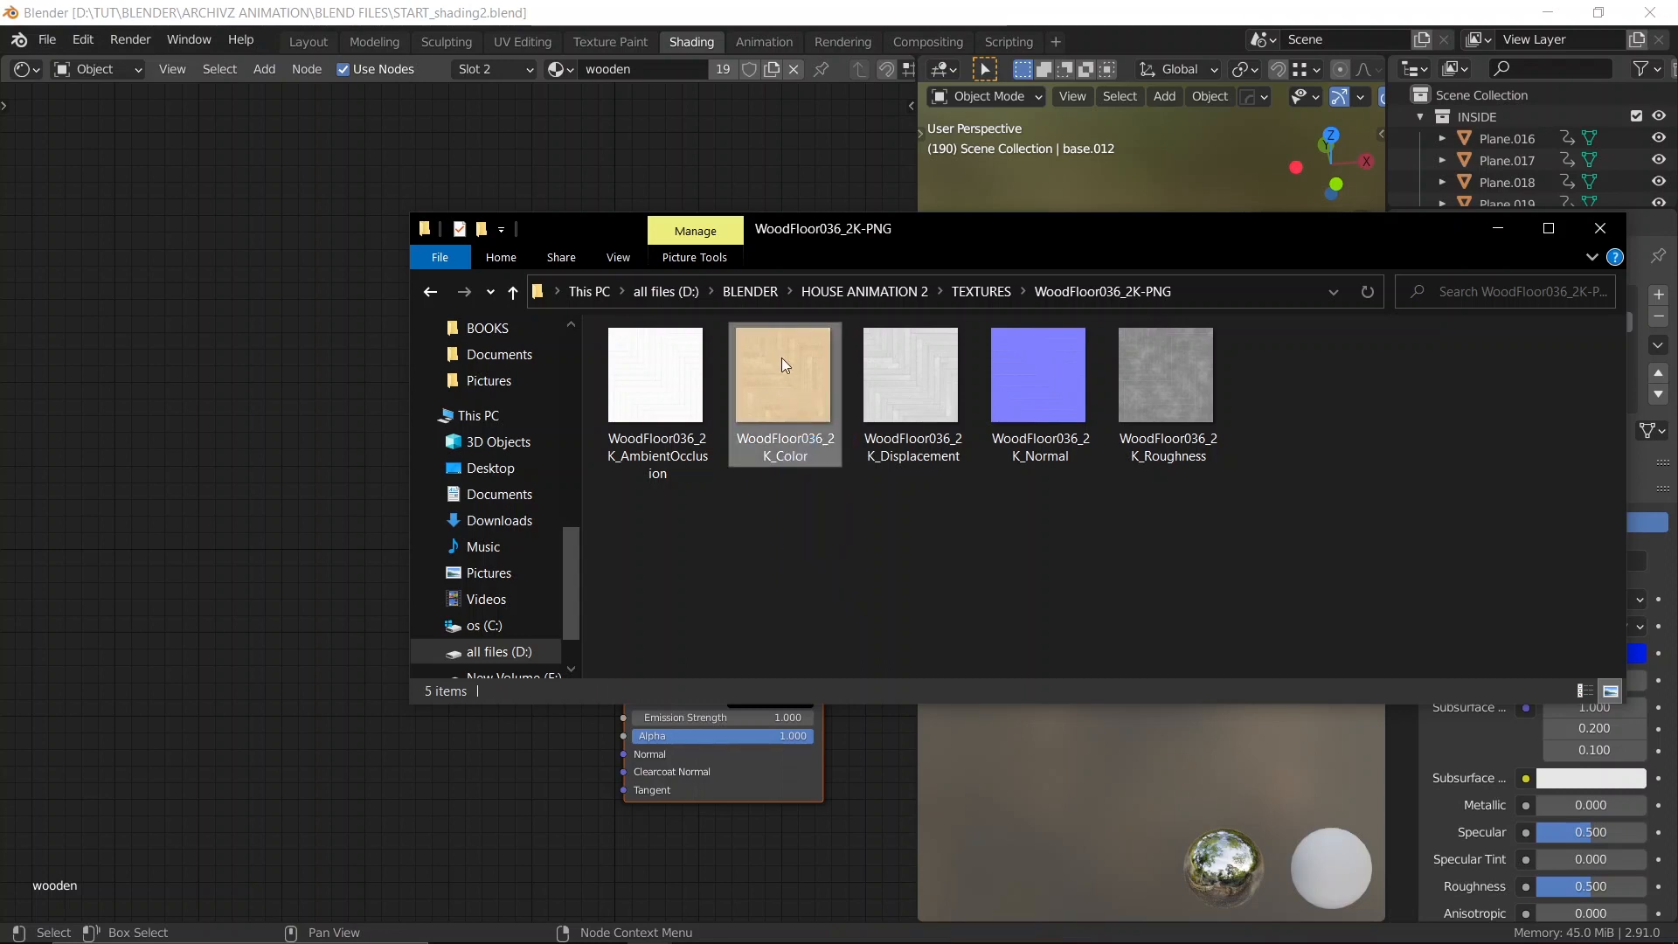
drag(782, 358, 285, 222)
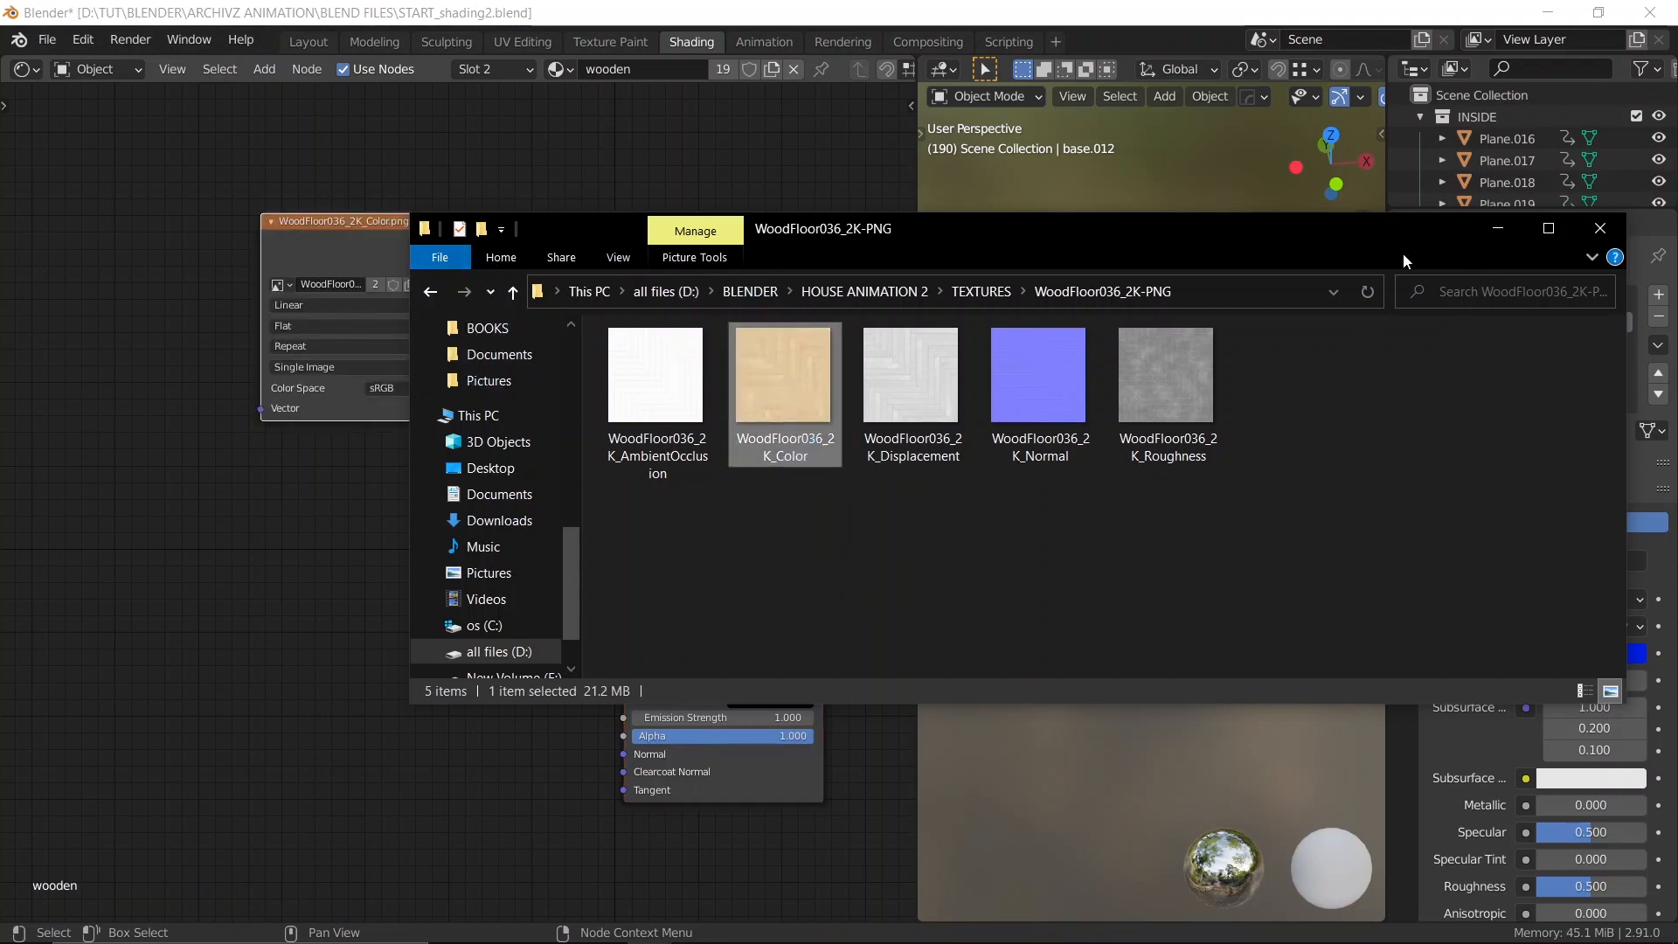
Bring WoodFloor036_2K_Normal and WoodFloor036_2K_Roughness into the wooden material's node tree and put the texture folder out of the way
drag(1031, 389, 287, 580)
drag(1162, 384, 411, 853)
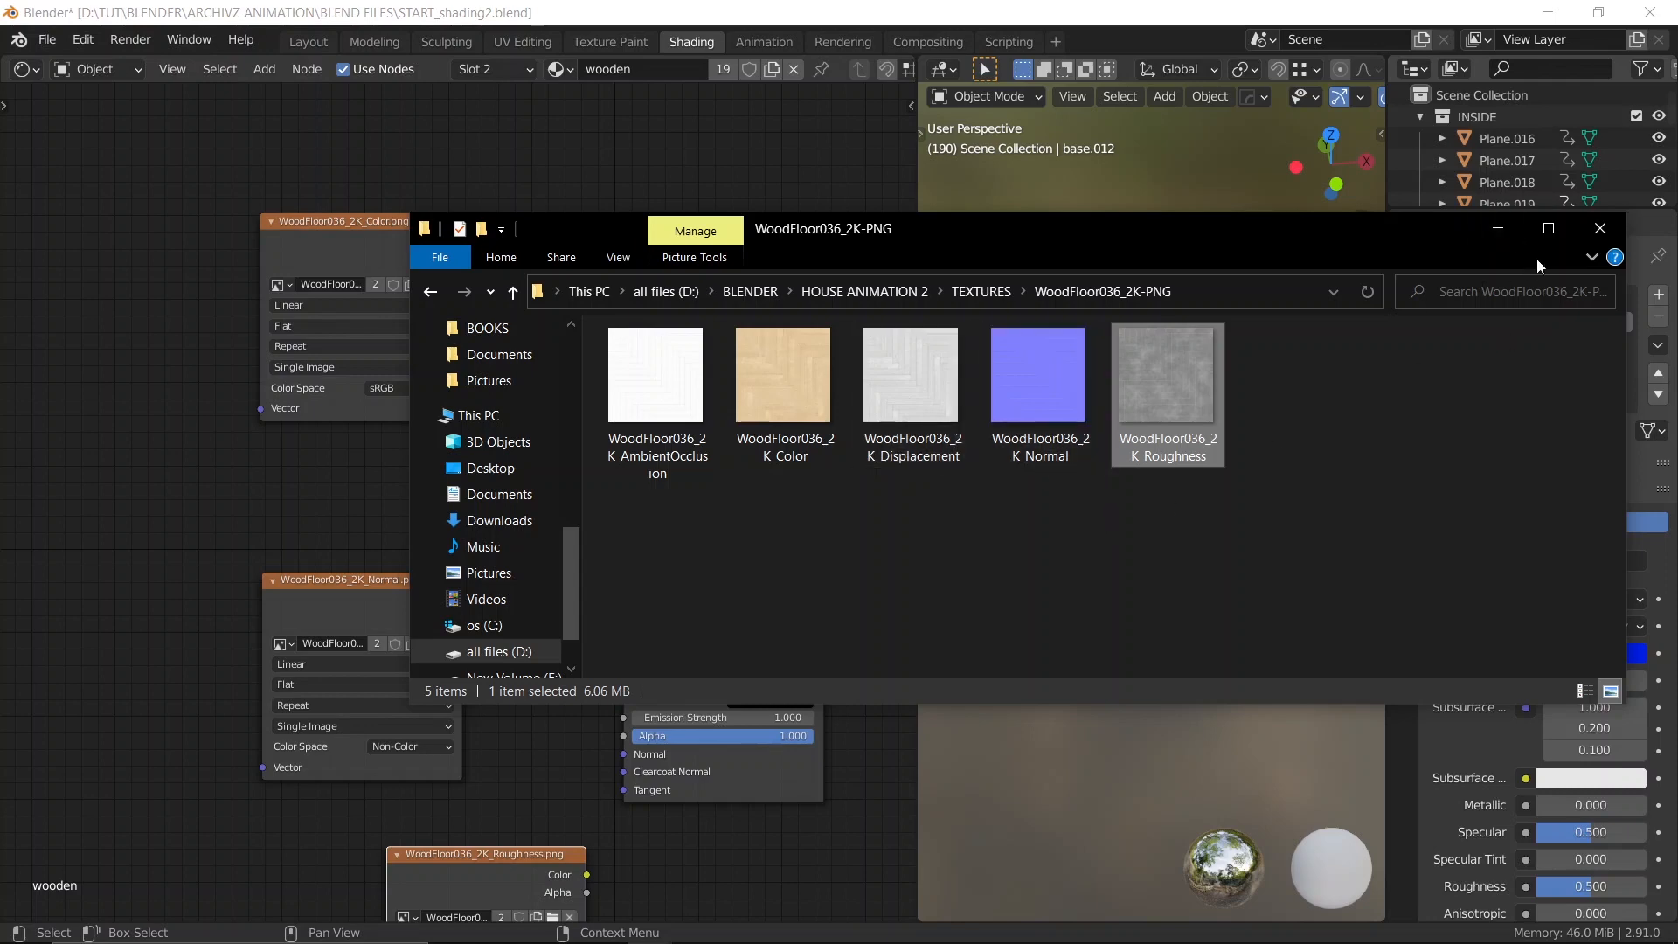
click(1485, 235)
Stack the Color, Normal and Roughness image nodes in one column beside the Principled BSDF
middle_drag(393, 662, 690, 480)
drag(689, 691, 557, 659)
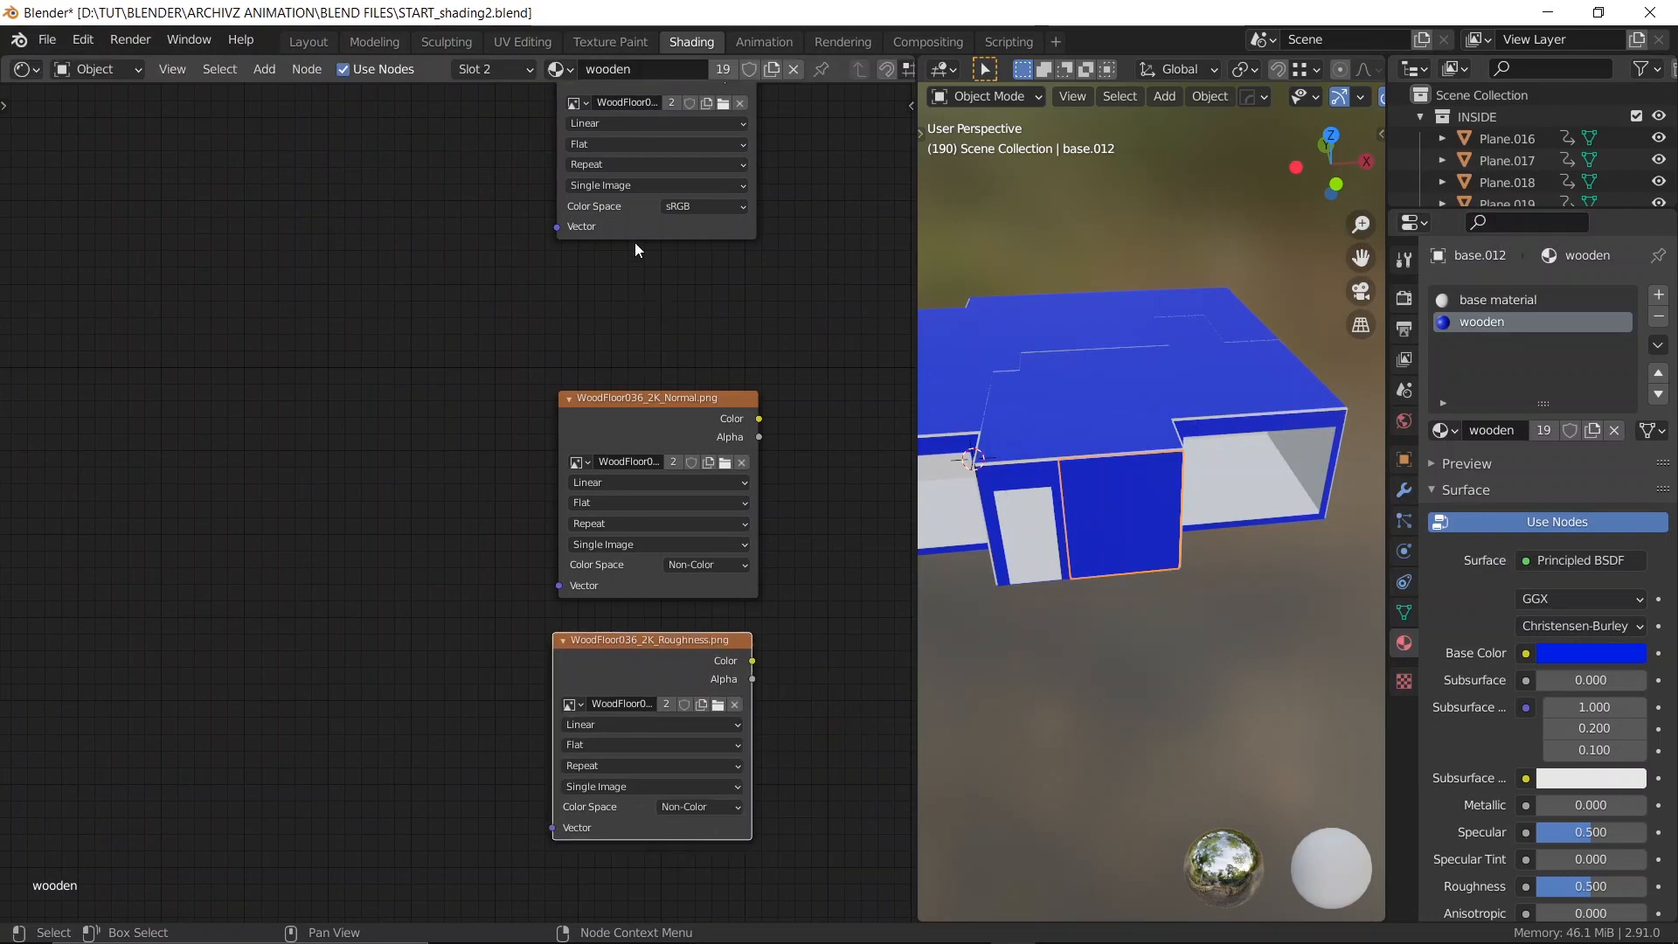
drag(635, 235, 636, 358)
middle_drag(803, 283, 656, 323)
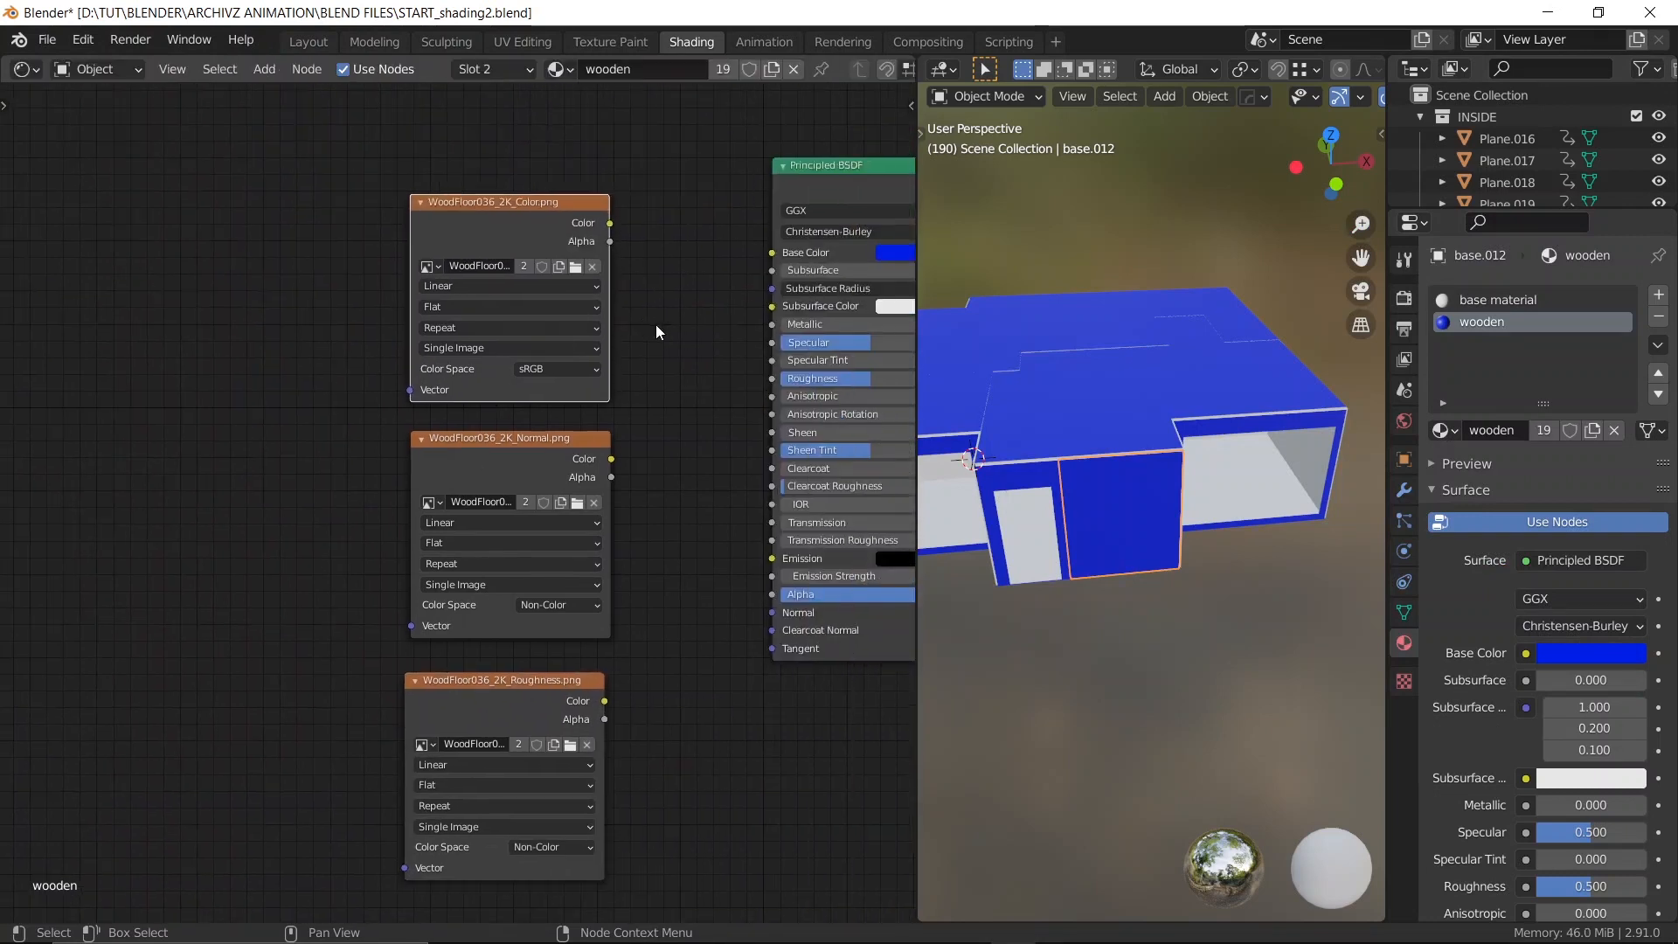
Connect the WoodFloor036_2K_Color image's Color output to the Principled BSDF's Base Color, inspect the front wall and save the blend file
drag(610, 223, 789, 275)
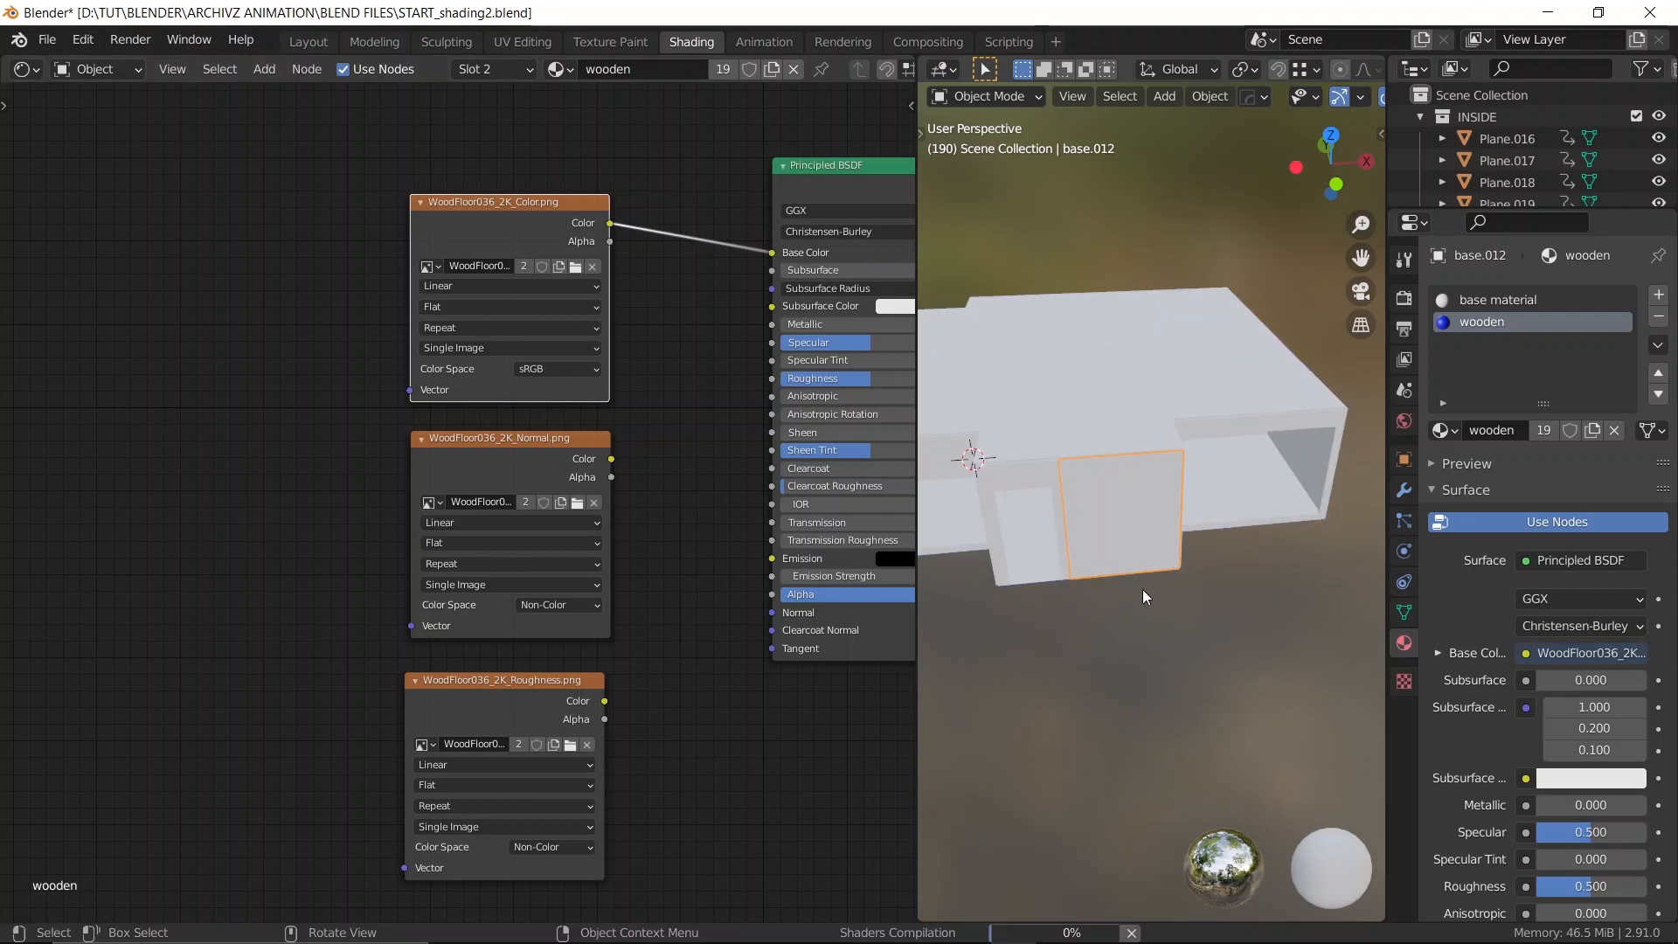
scroll(1136, 590, up, 3)
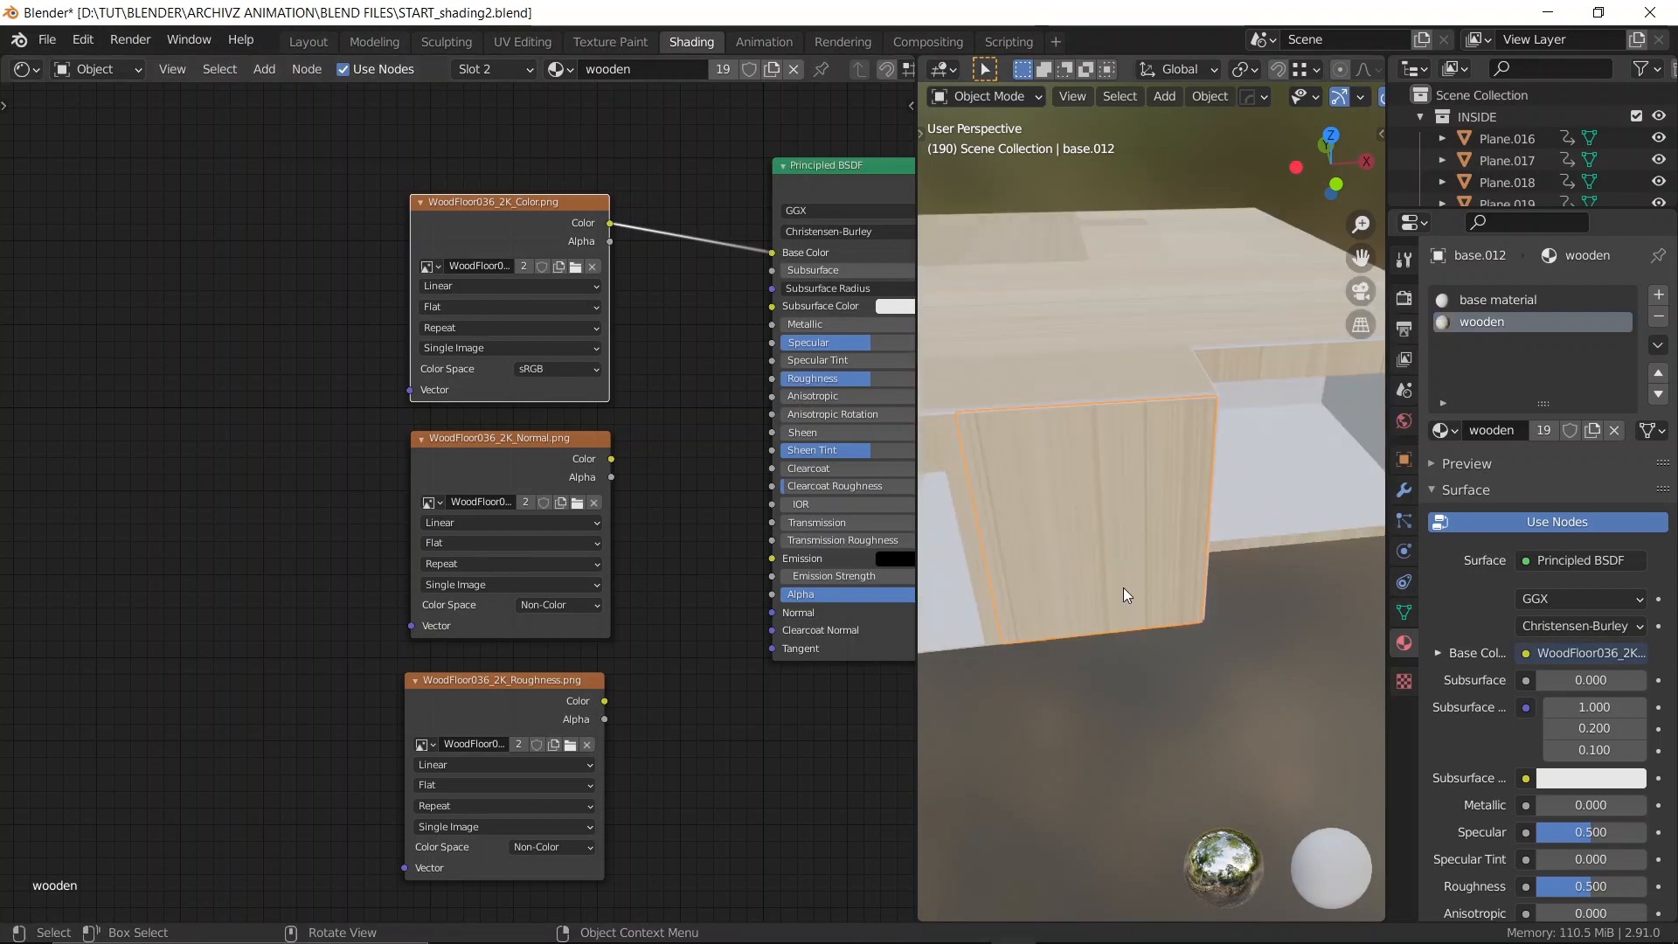
middle_drag(1124, 587, 1124, 533)
scroll(1148, 543, up, 2)
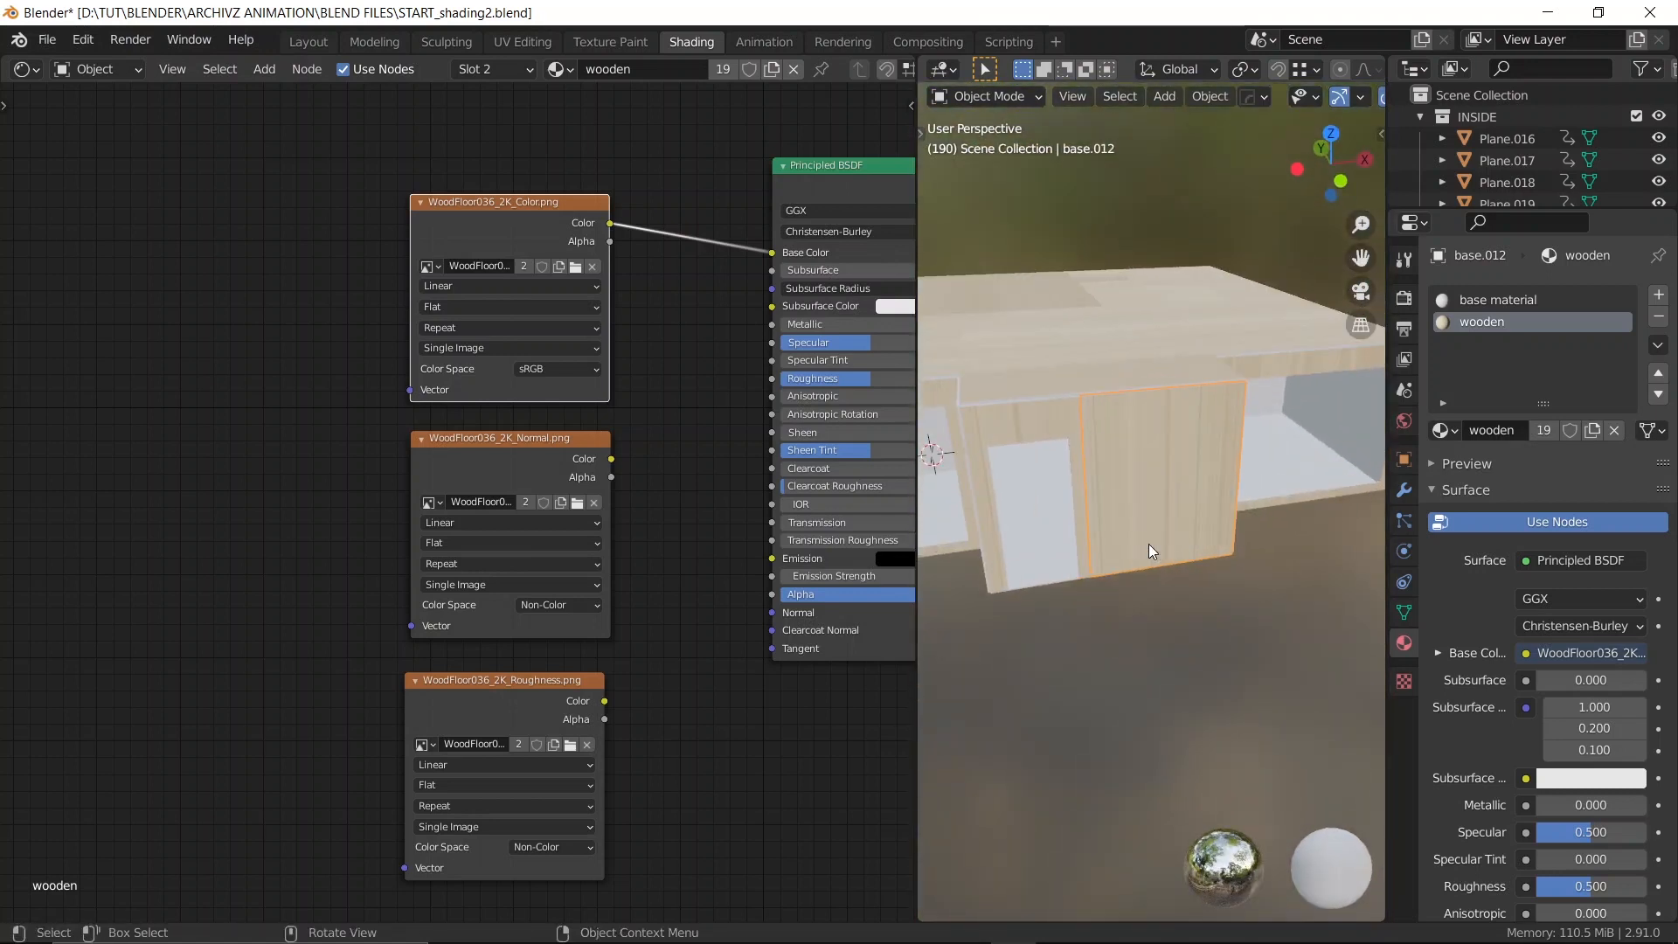
key(ctrl+s)
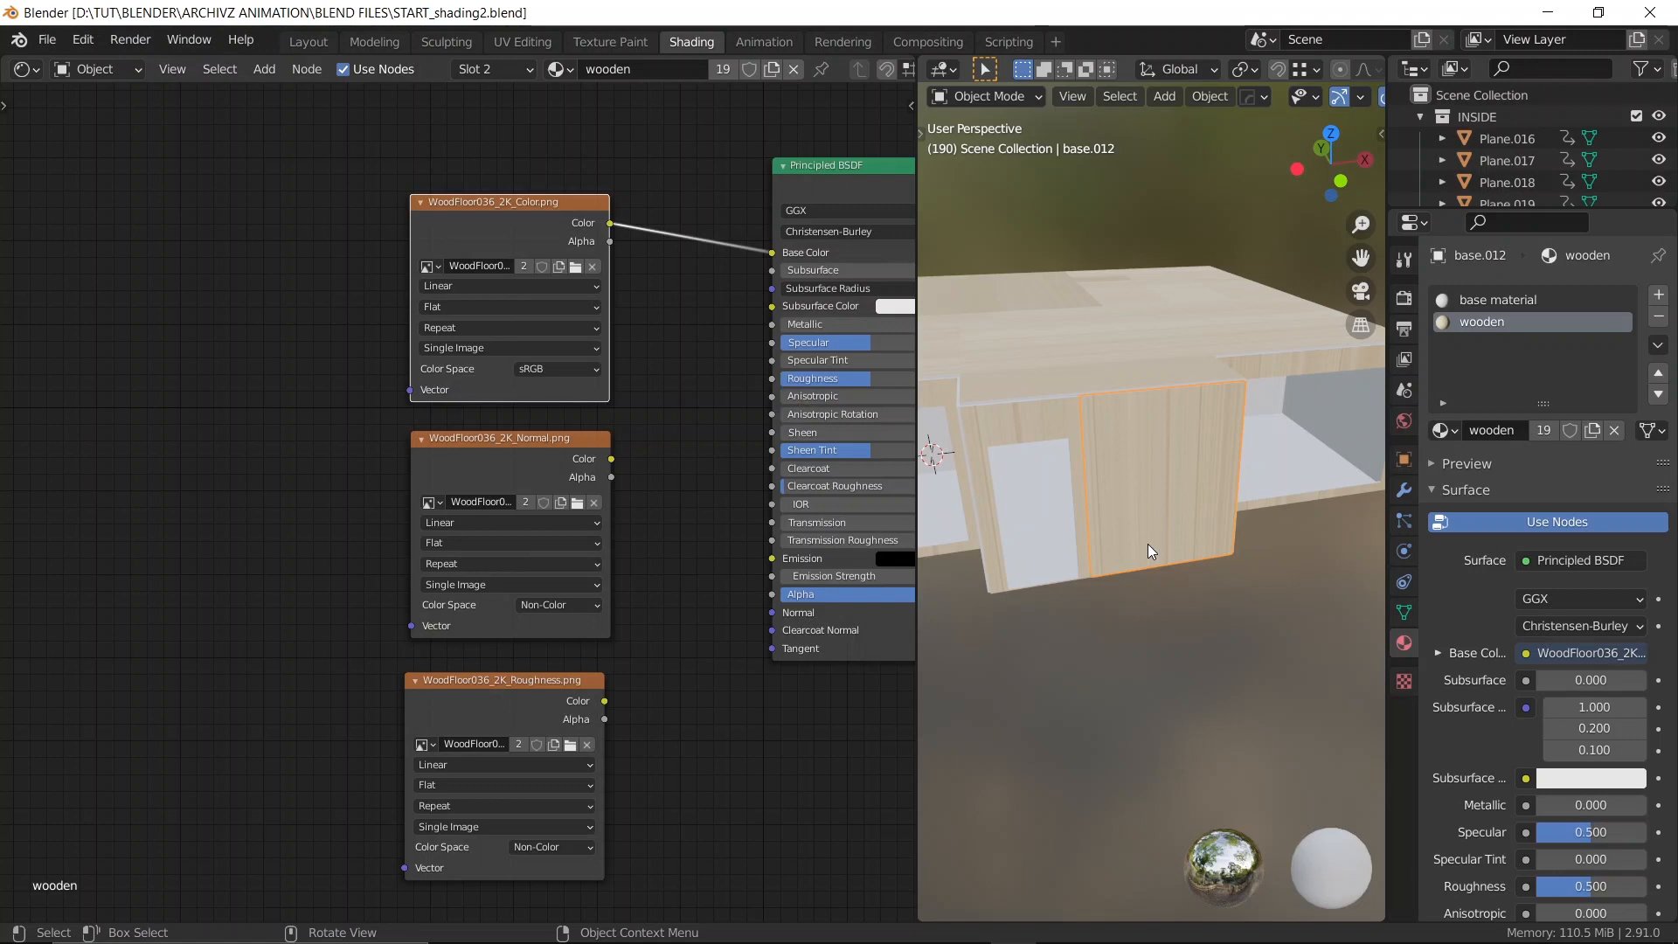
Select all objects of the house and enter Edit Mode on them together
scroll(1146, 543, up, 4)
middle_drag(1119, 521, 1147, 501)
scroll(1145, 511, down, 4)
scroll(1183, 443, down, 3)
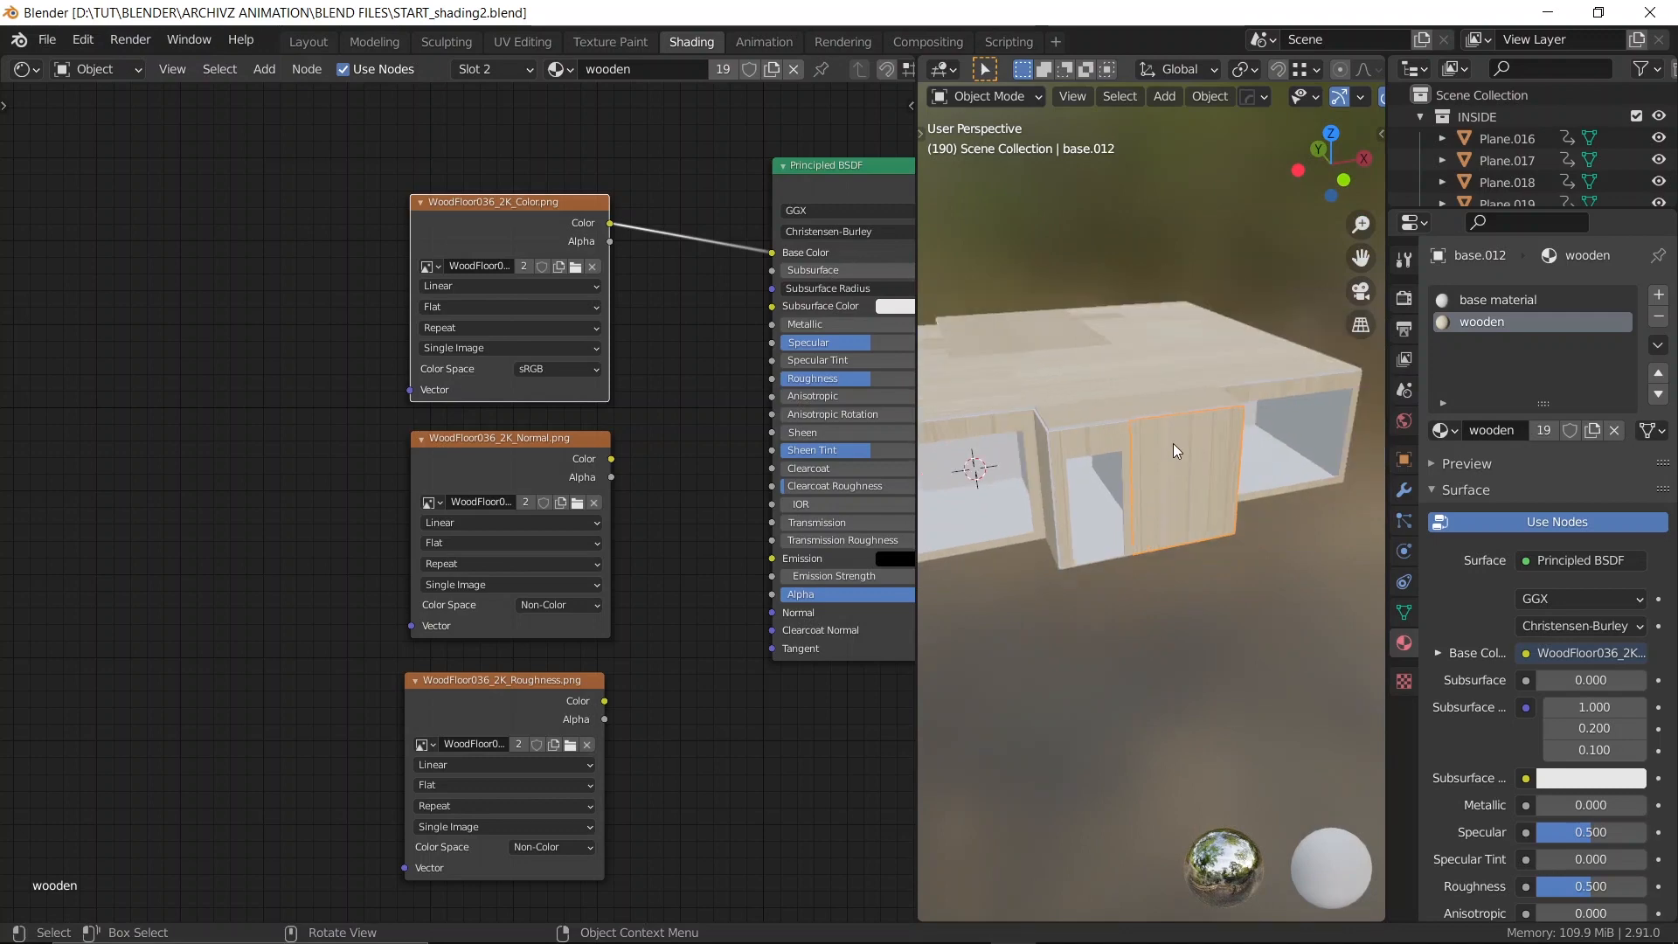
key(a)
scroll(1171, 467, down, 1)
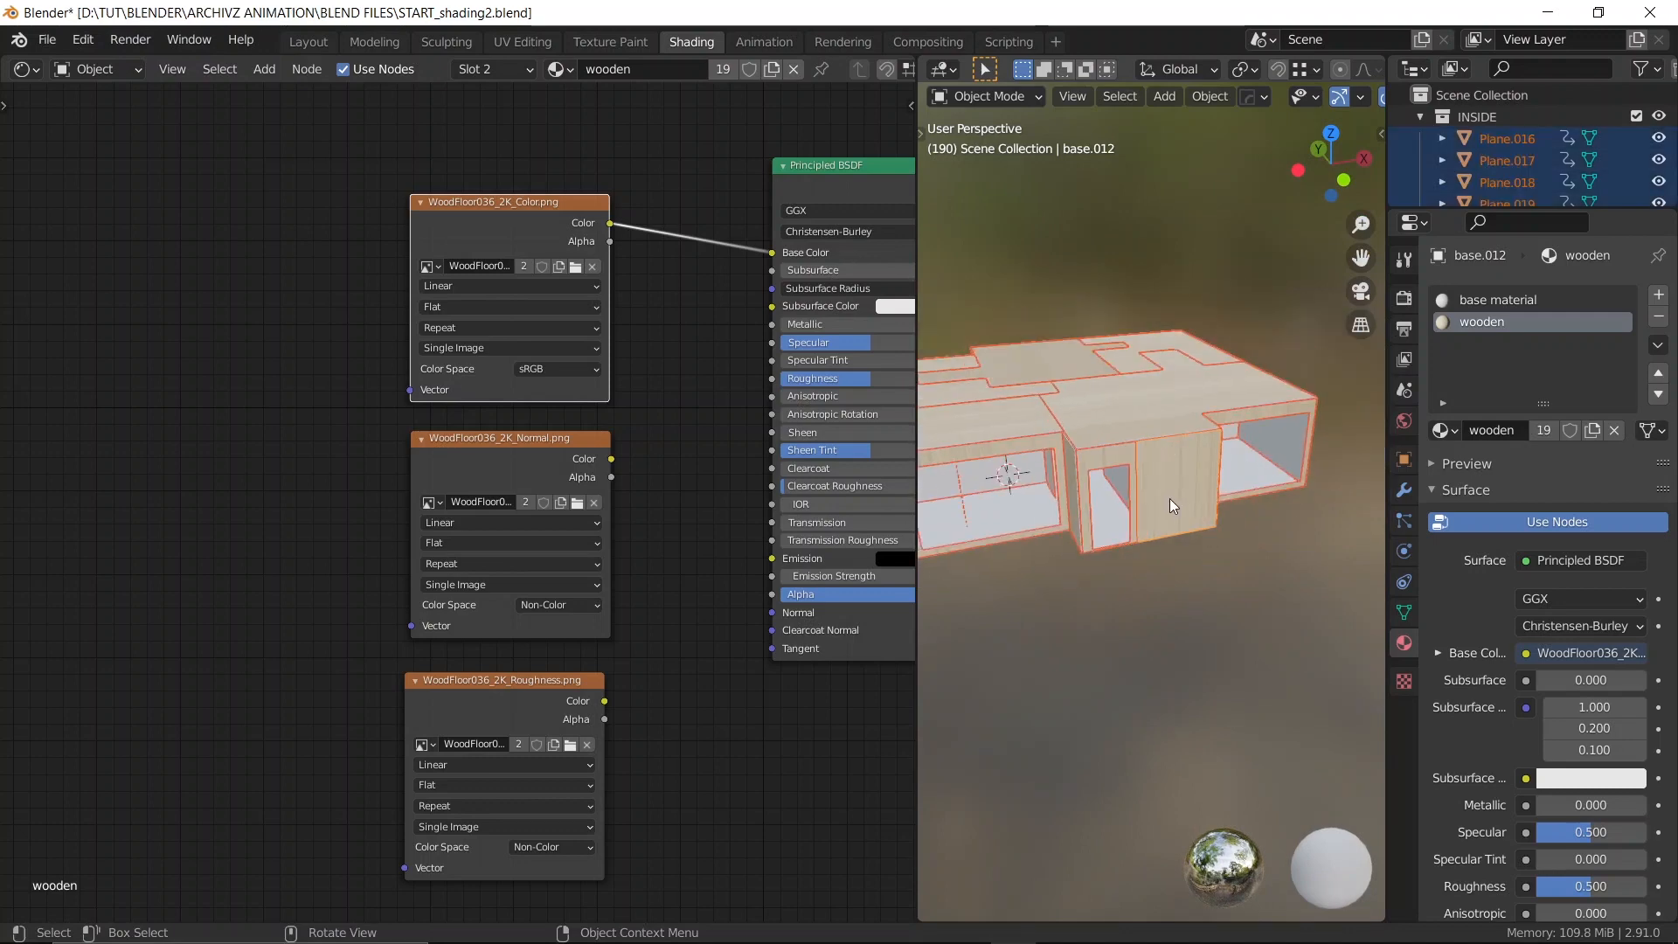
key(Tab)
Unwrap all selected faces with Smart UV Project, keeping the 66° angle limit and zero island margin
middle_drag(1169, 498, 1120, 507)
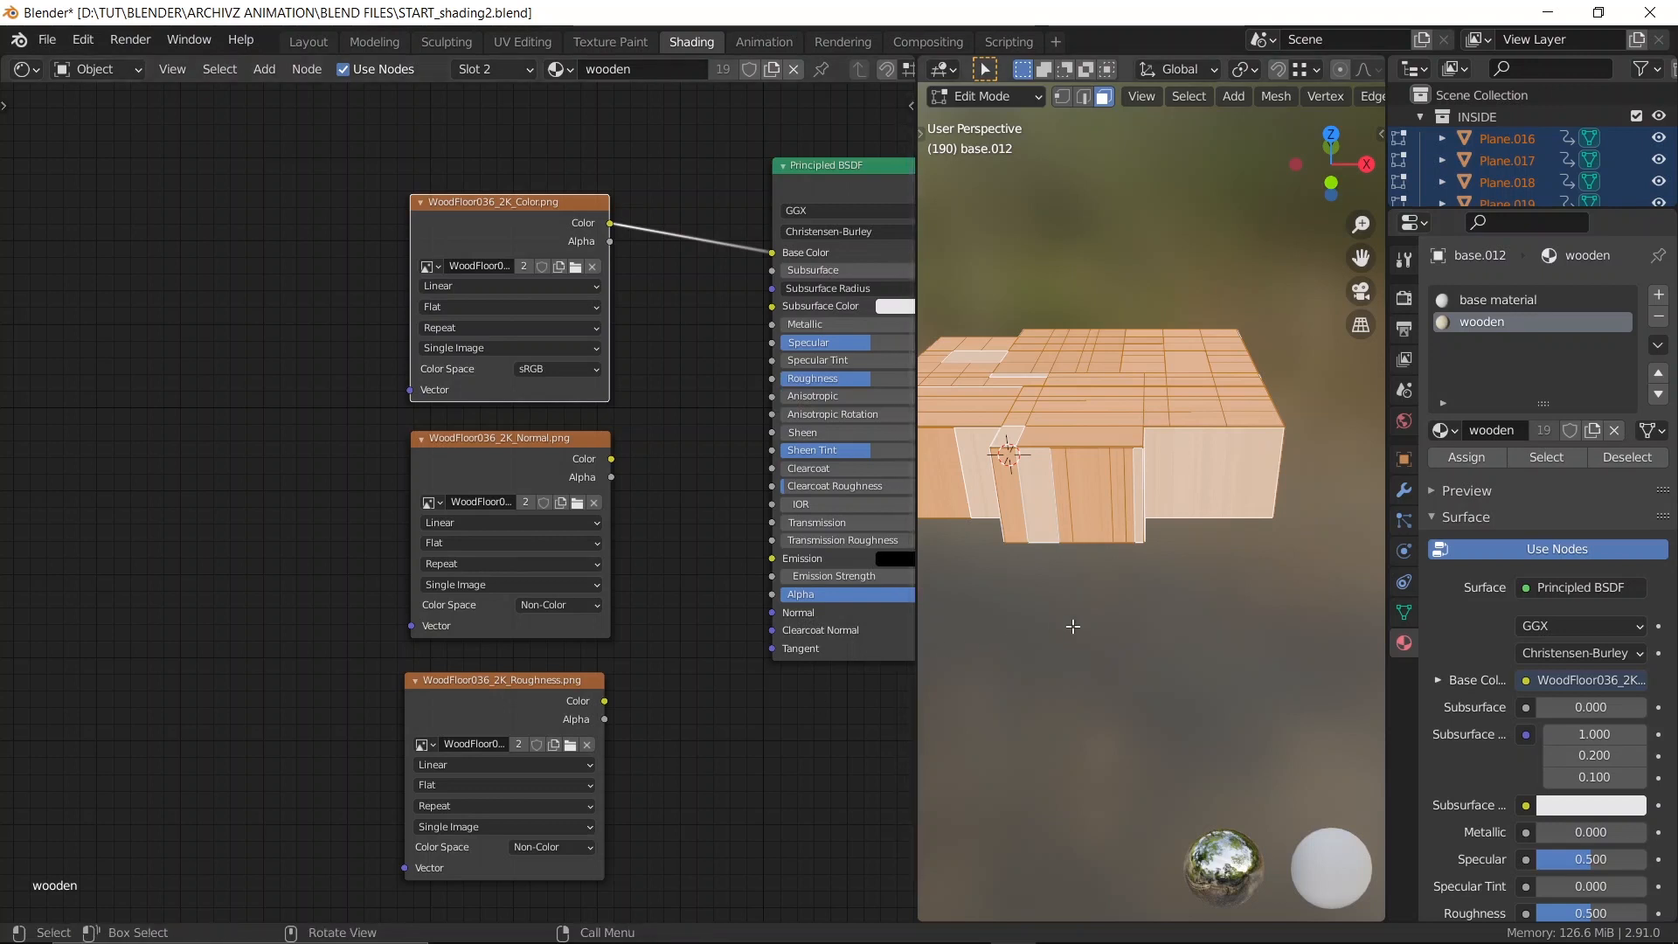
key(u)
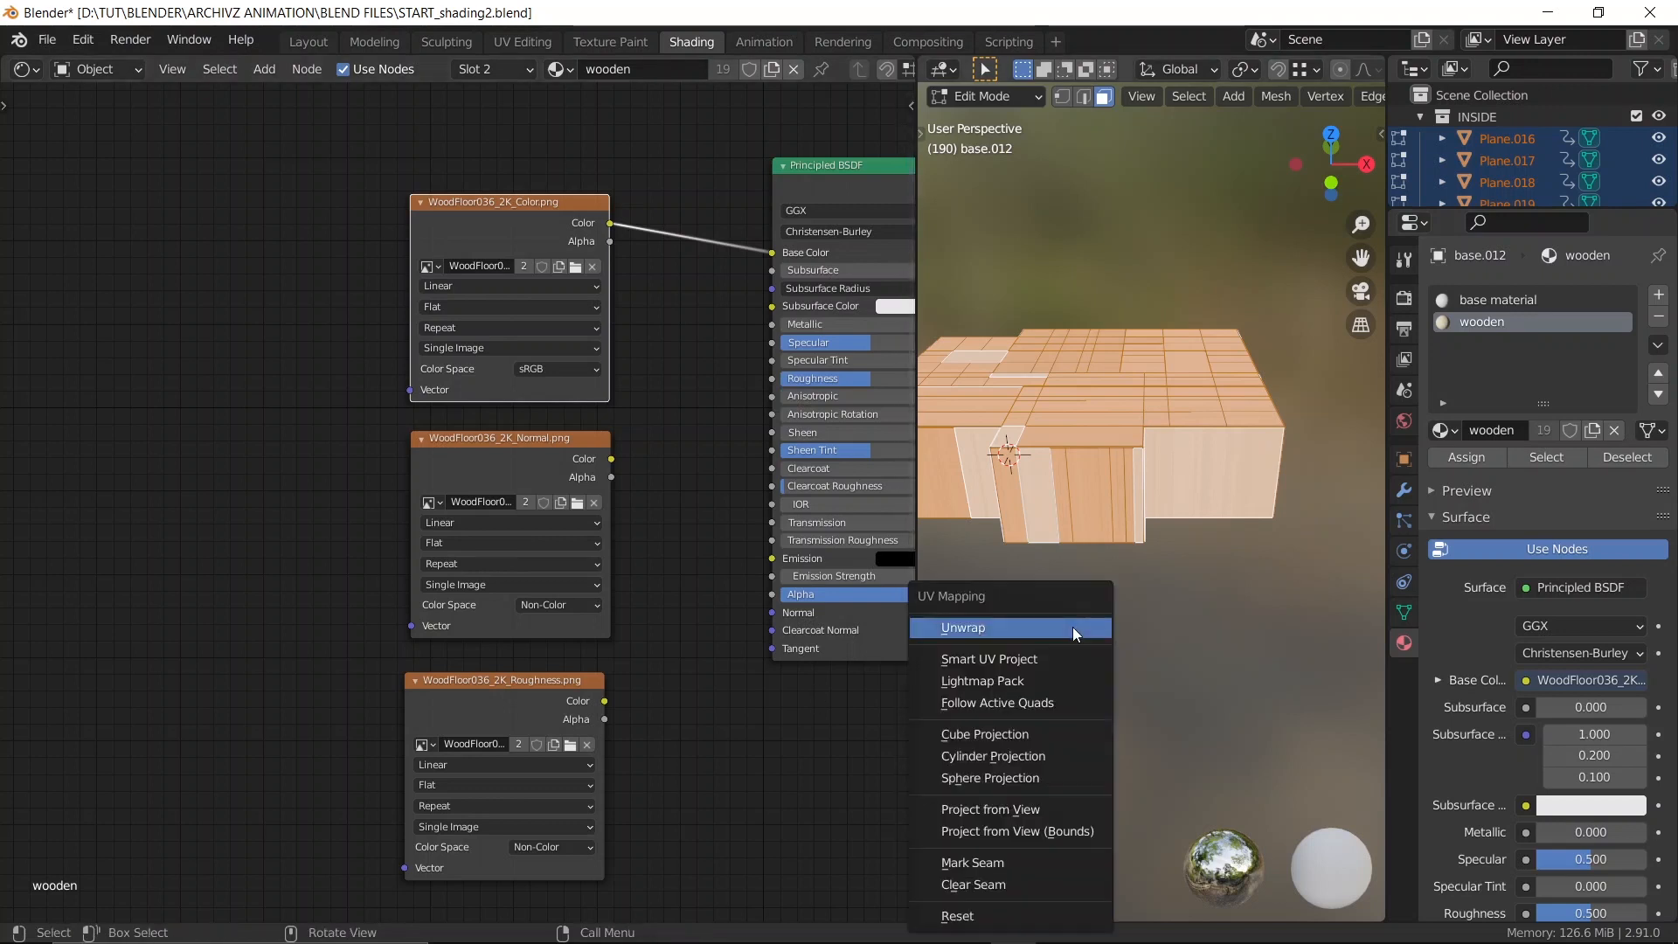
click(1000, 663)
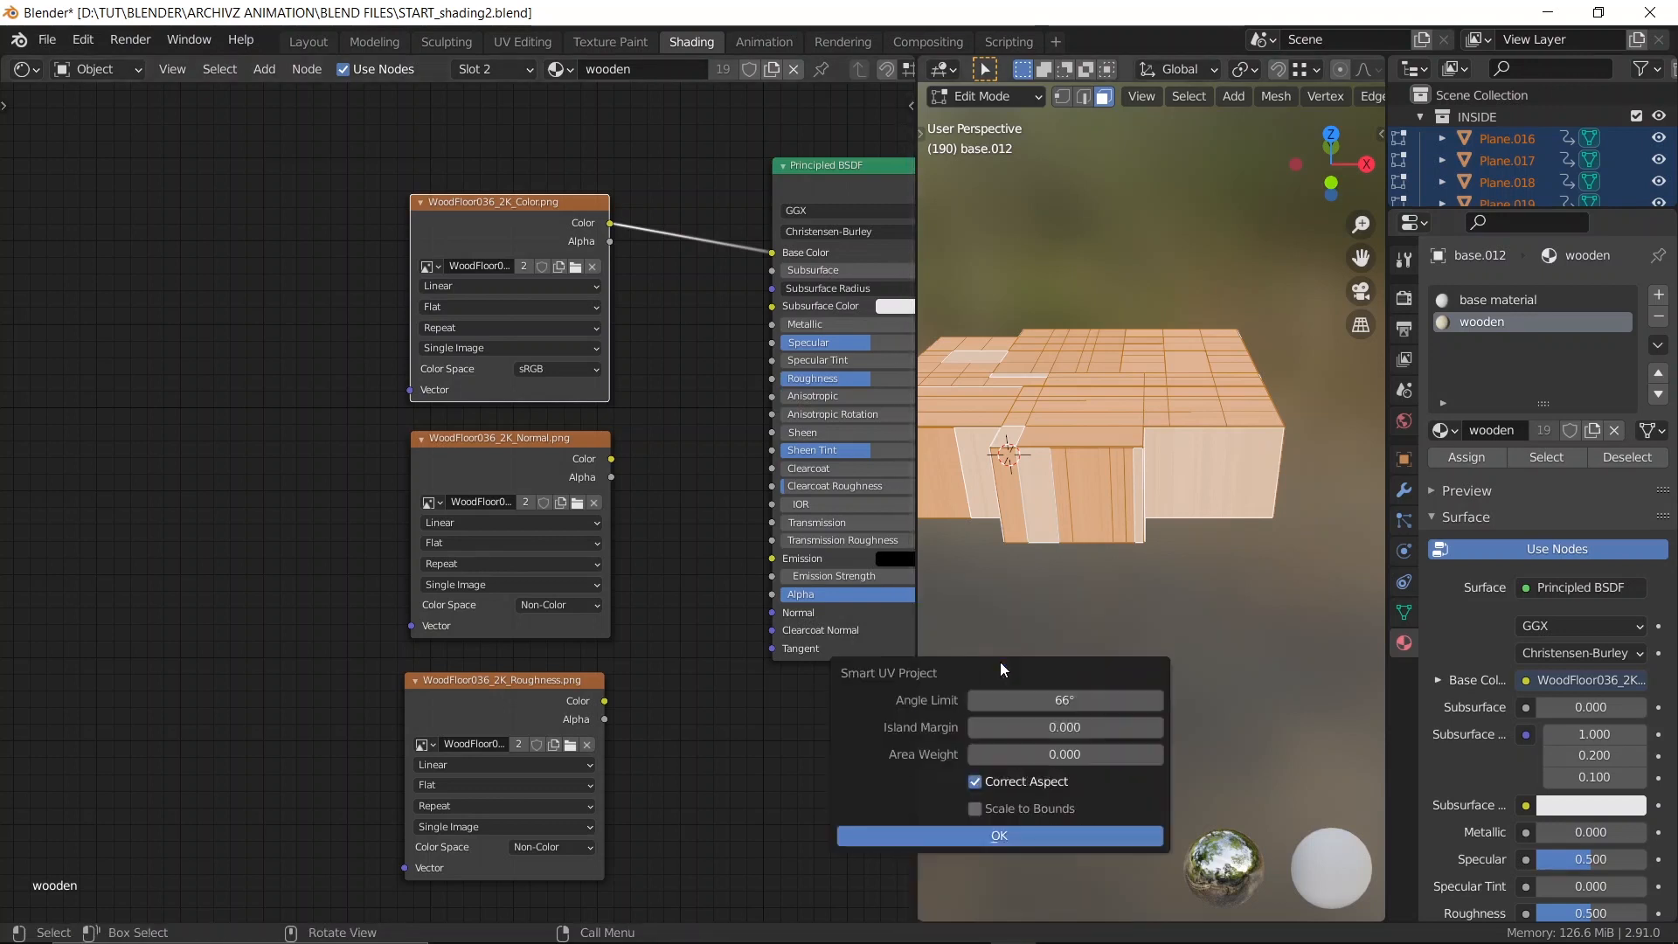
click(996, 842)
middle_drag(1084, 705, 1124, 674)
scroll(1161, 561, up, 1)
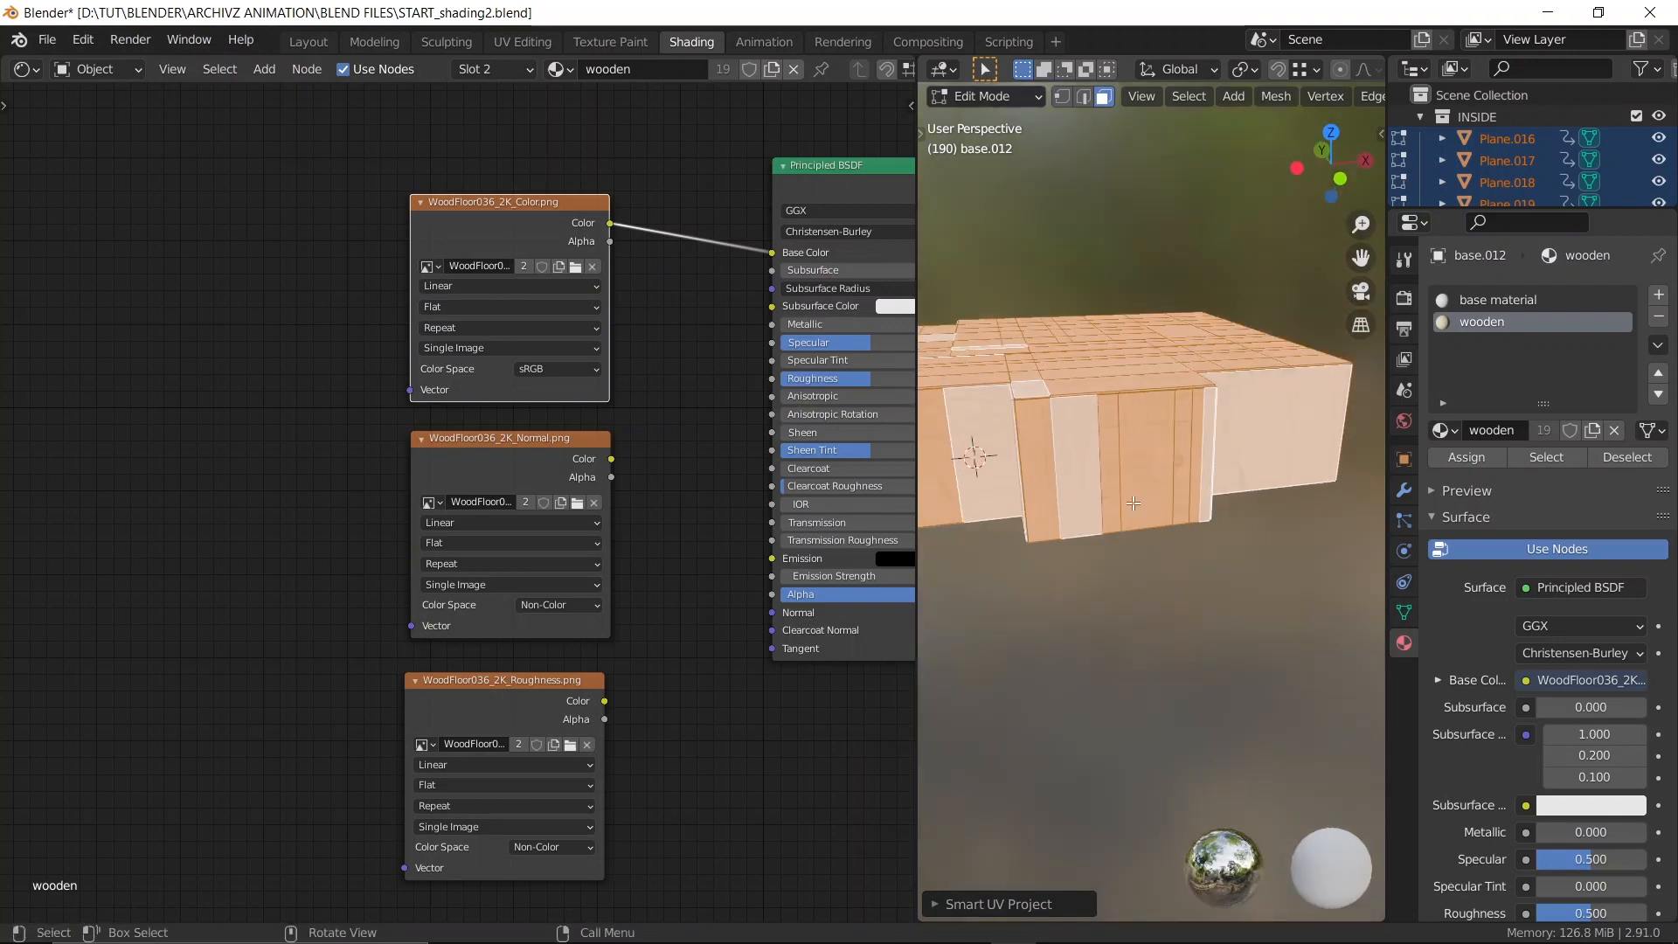
Return to Object Mode, deselect everything and inspect the wood grain on the front wall
key(Tab)
ctrl+middle_drag(1132, 503, 1132, 340)
ctrl+middle_drag(1120, 425, 1143, 459)
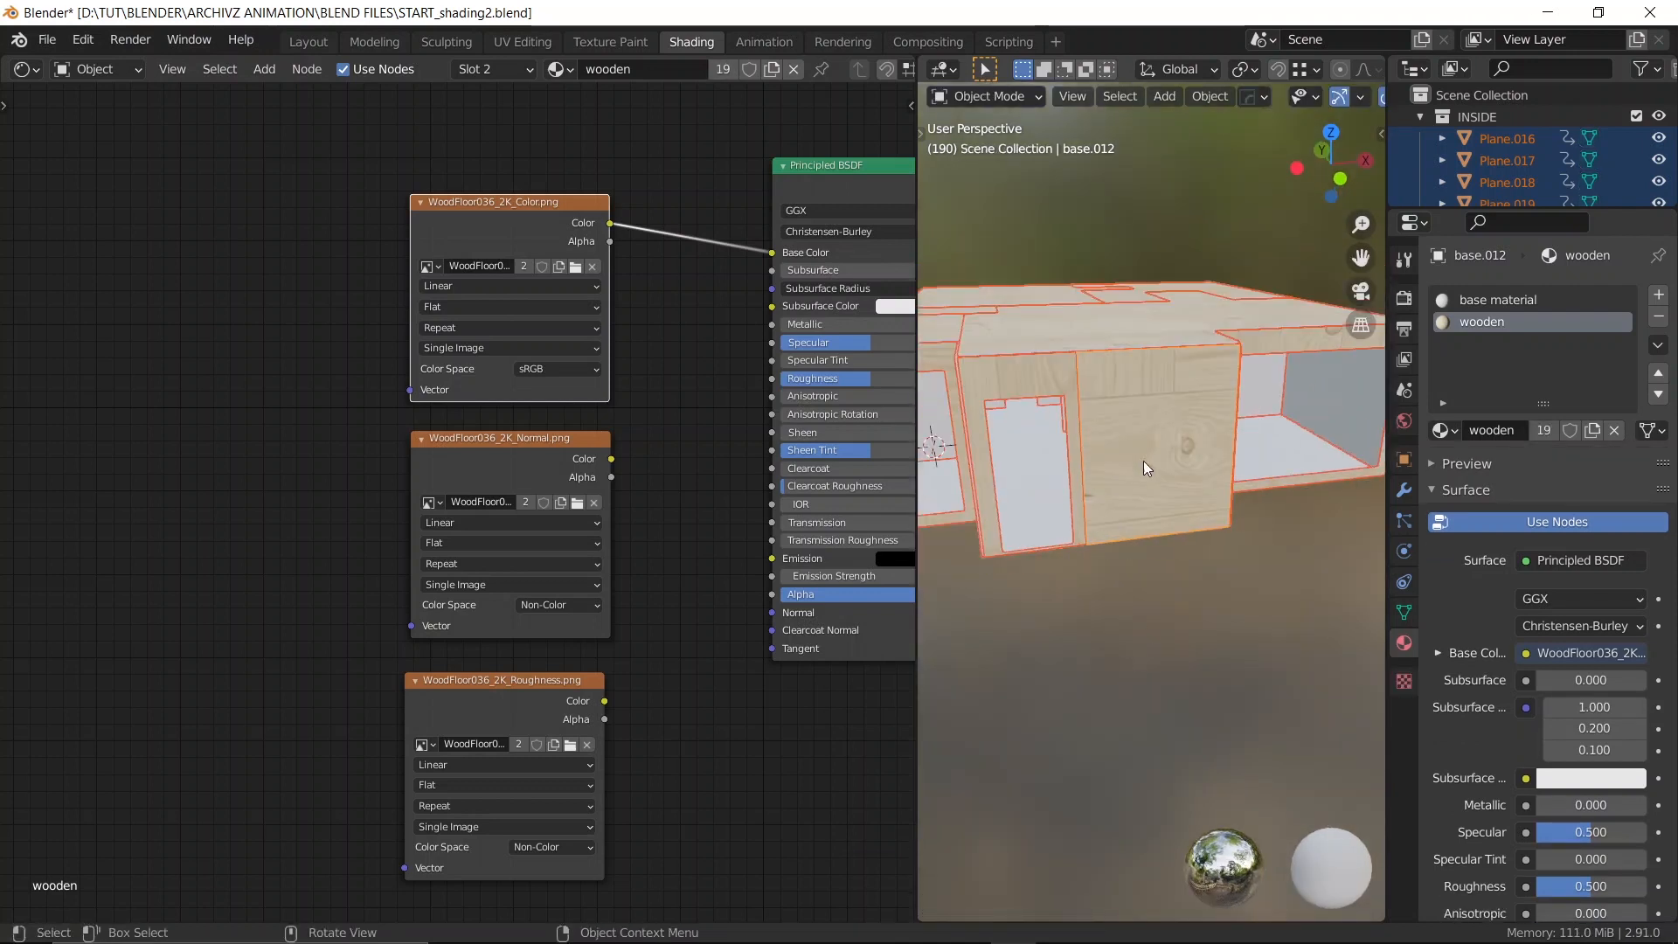
click(1160, 743)
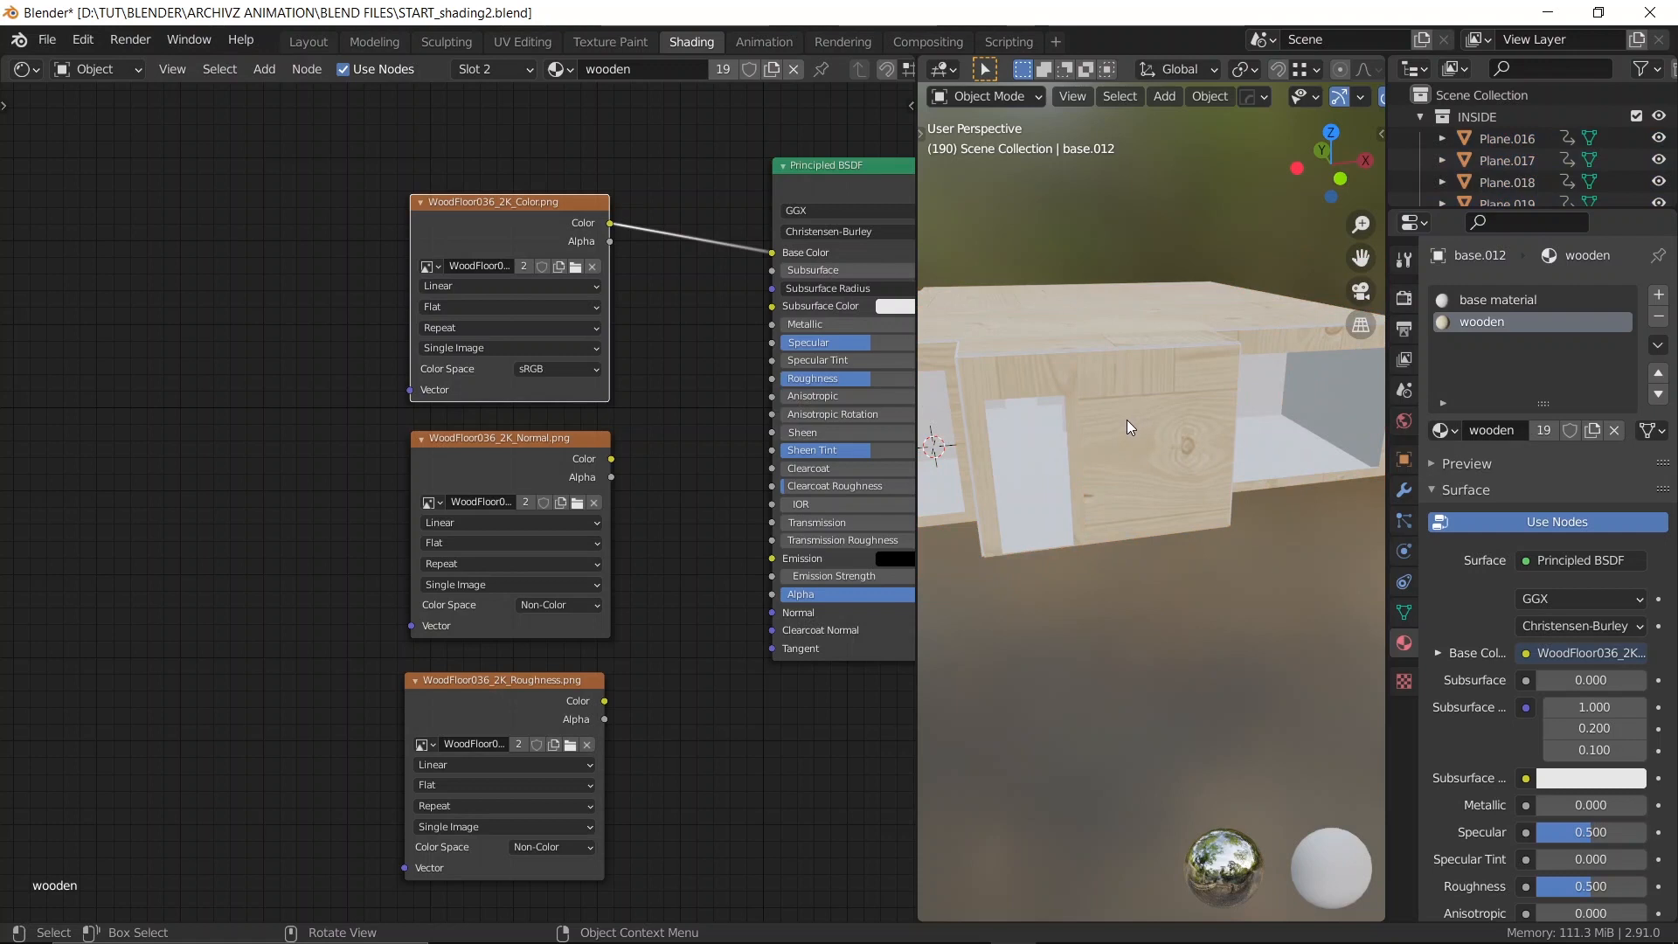
scroll(1126, 423, up, 3)
scroll(1125, 397, down, 2)
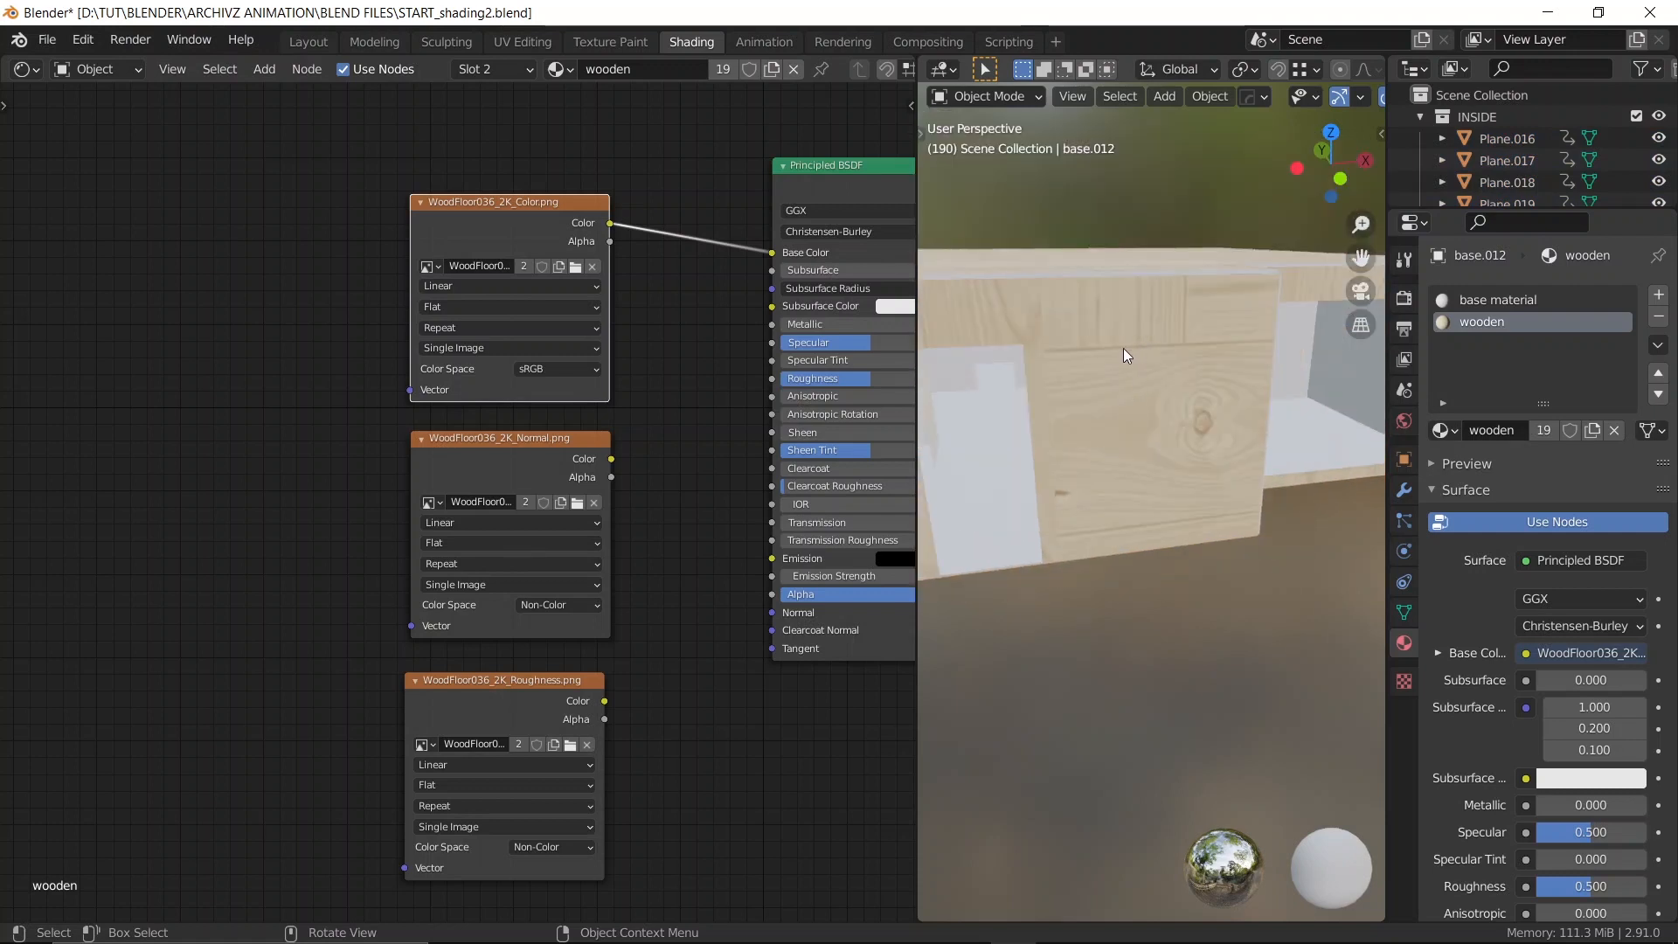
Add Mapping and Texture Coordinate nodes feeding the Color image node, and move the Mapping node away from the images
middle_drag(343, 497, 588, 482)
scroll(508, 385, down, 1)
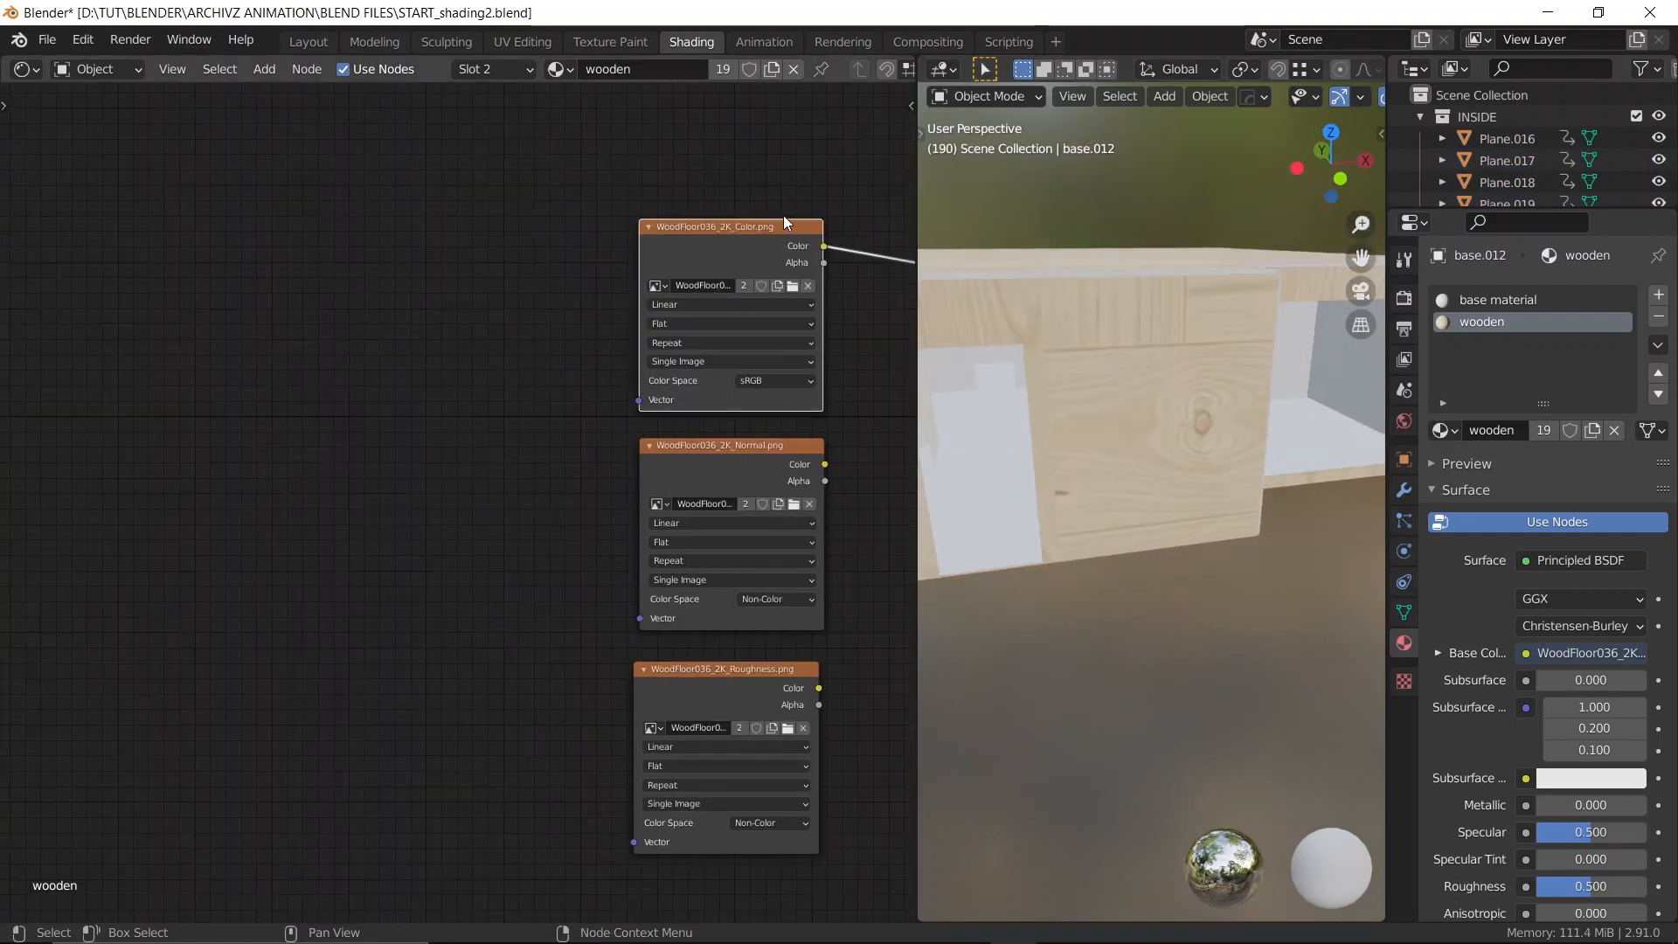
middle_drag(612, 287, 508, 311)
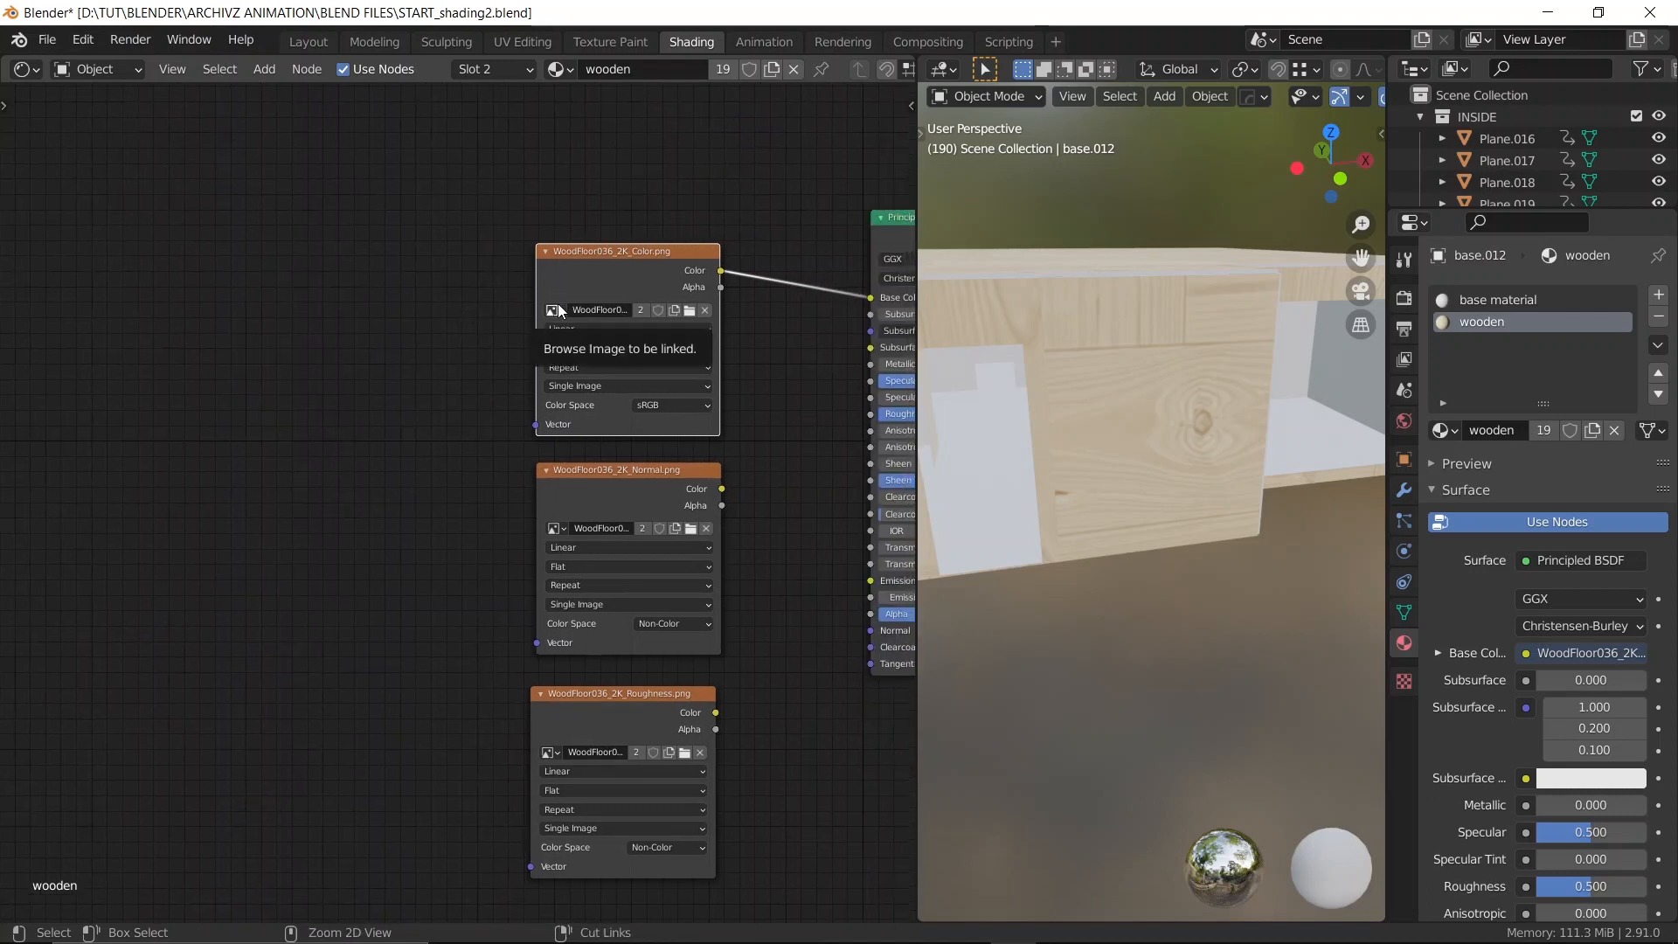
key(ctrl+t)
middle_drag(340, 343, 496, 359)
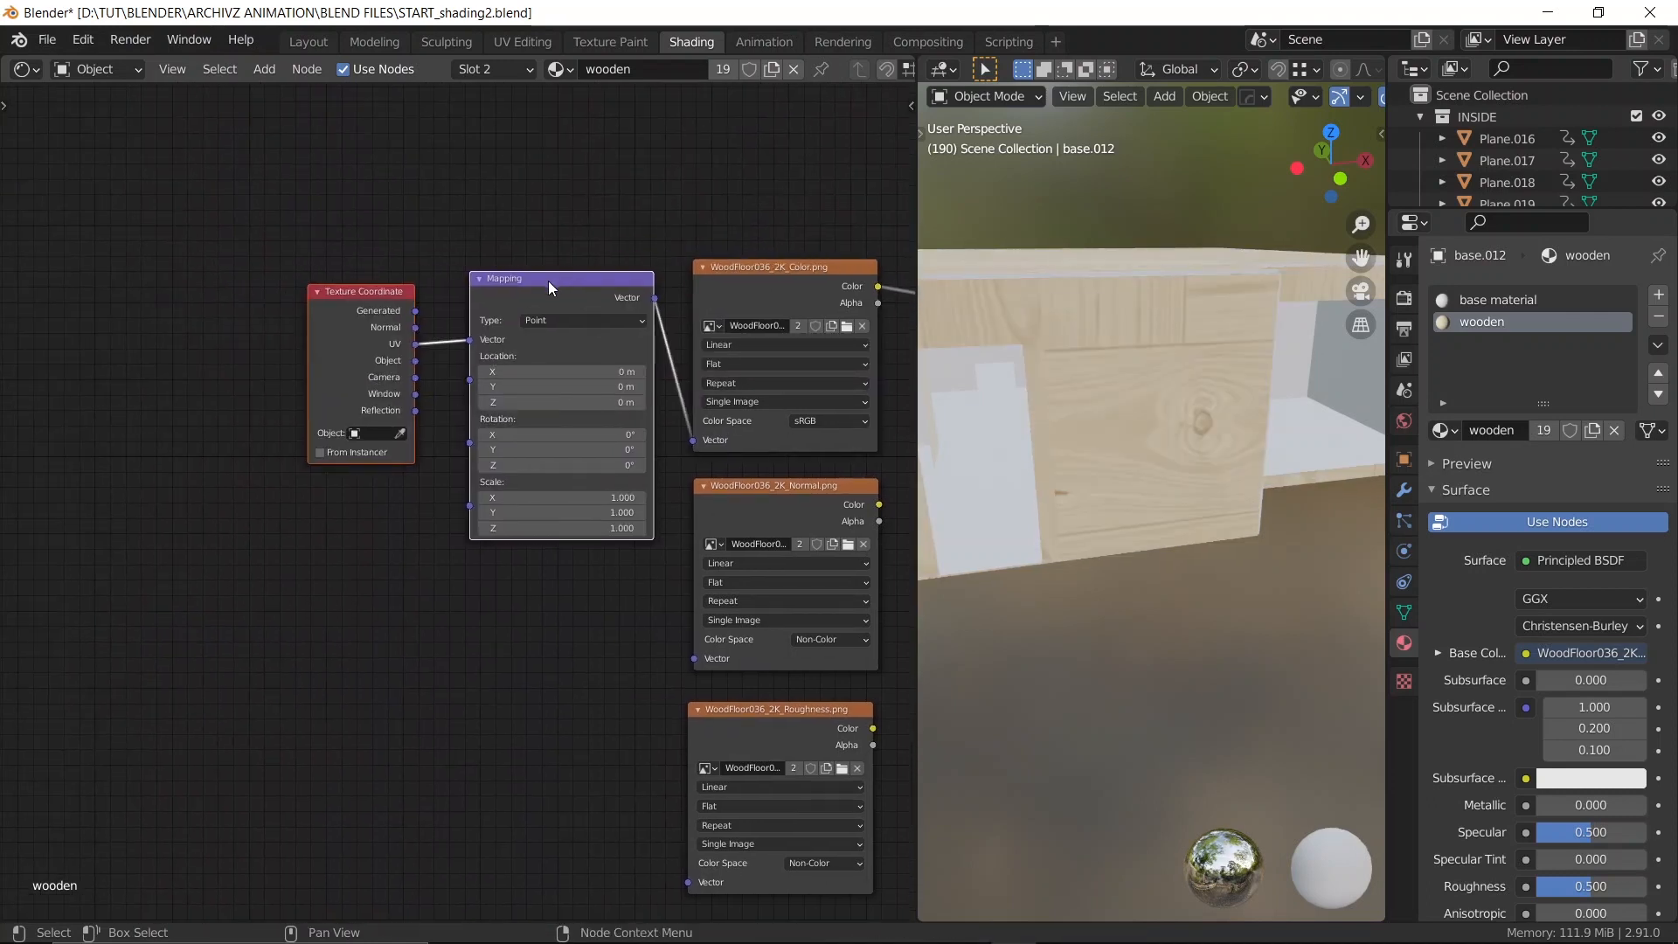
drag(548, 280, 345, 266)
middle_drag(456, 253, 416, 164)
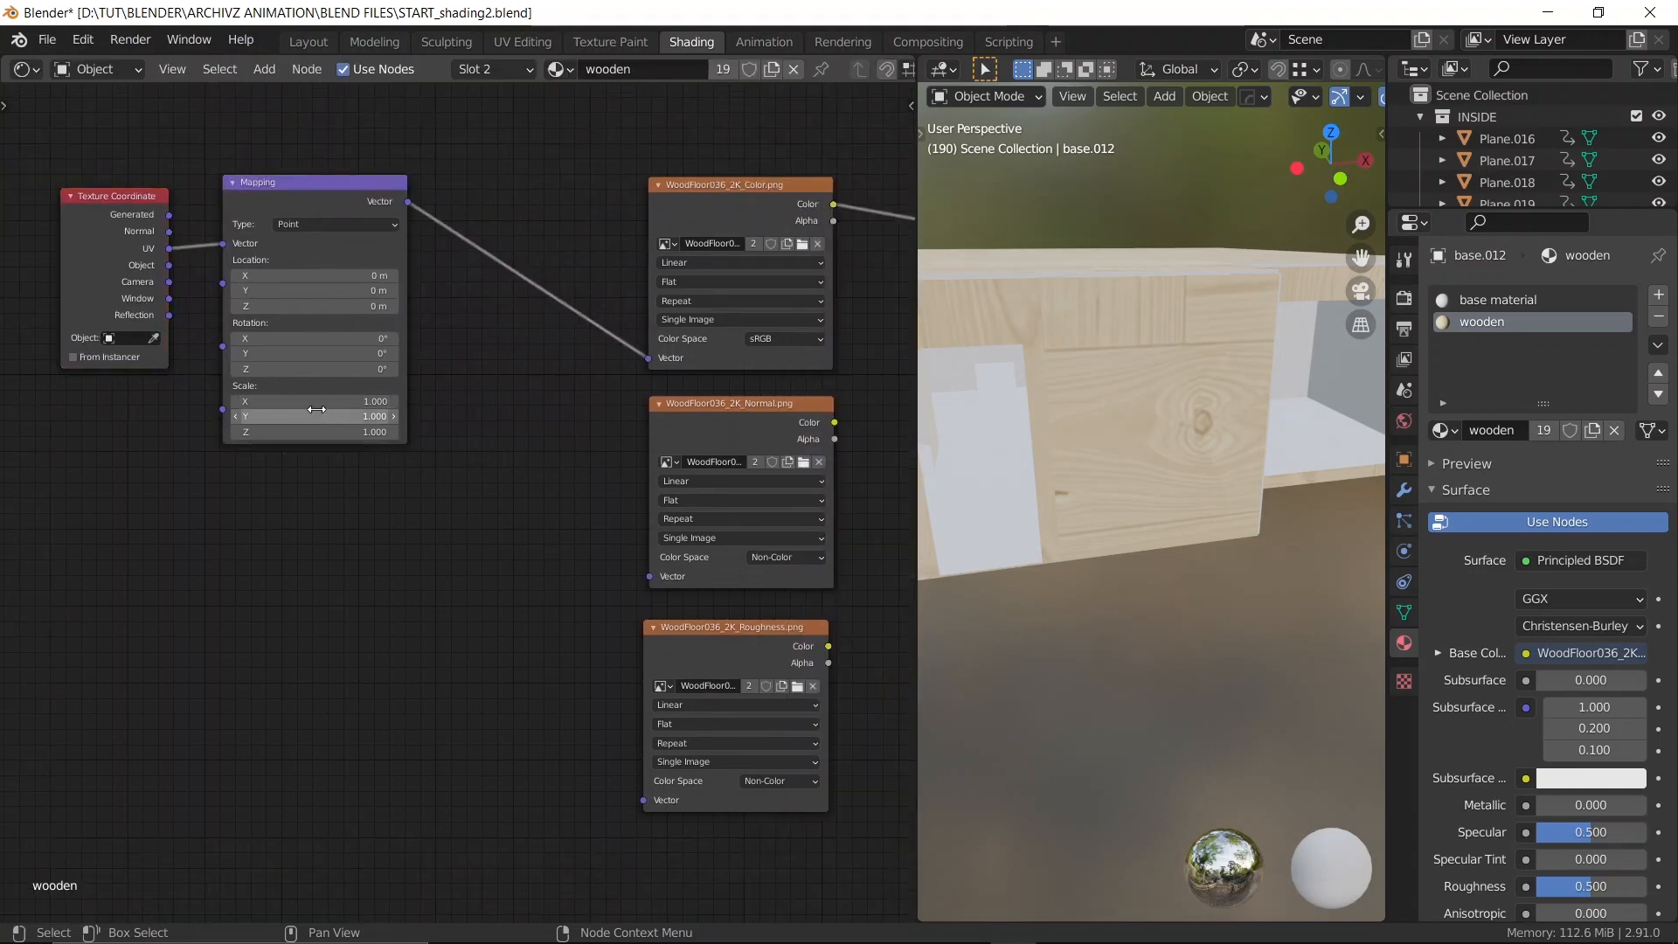
Try a Mapping scale of 3 on X, Y and Z
scroll(330, 483, up, 5)
middle_drag(330, 484, 411, 535)
scroll(684, 680, up, 4)
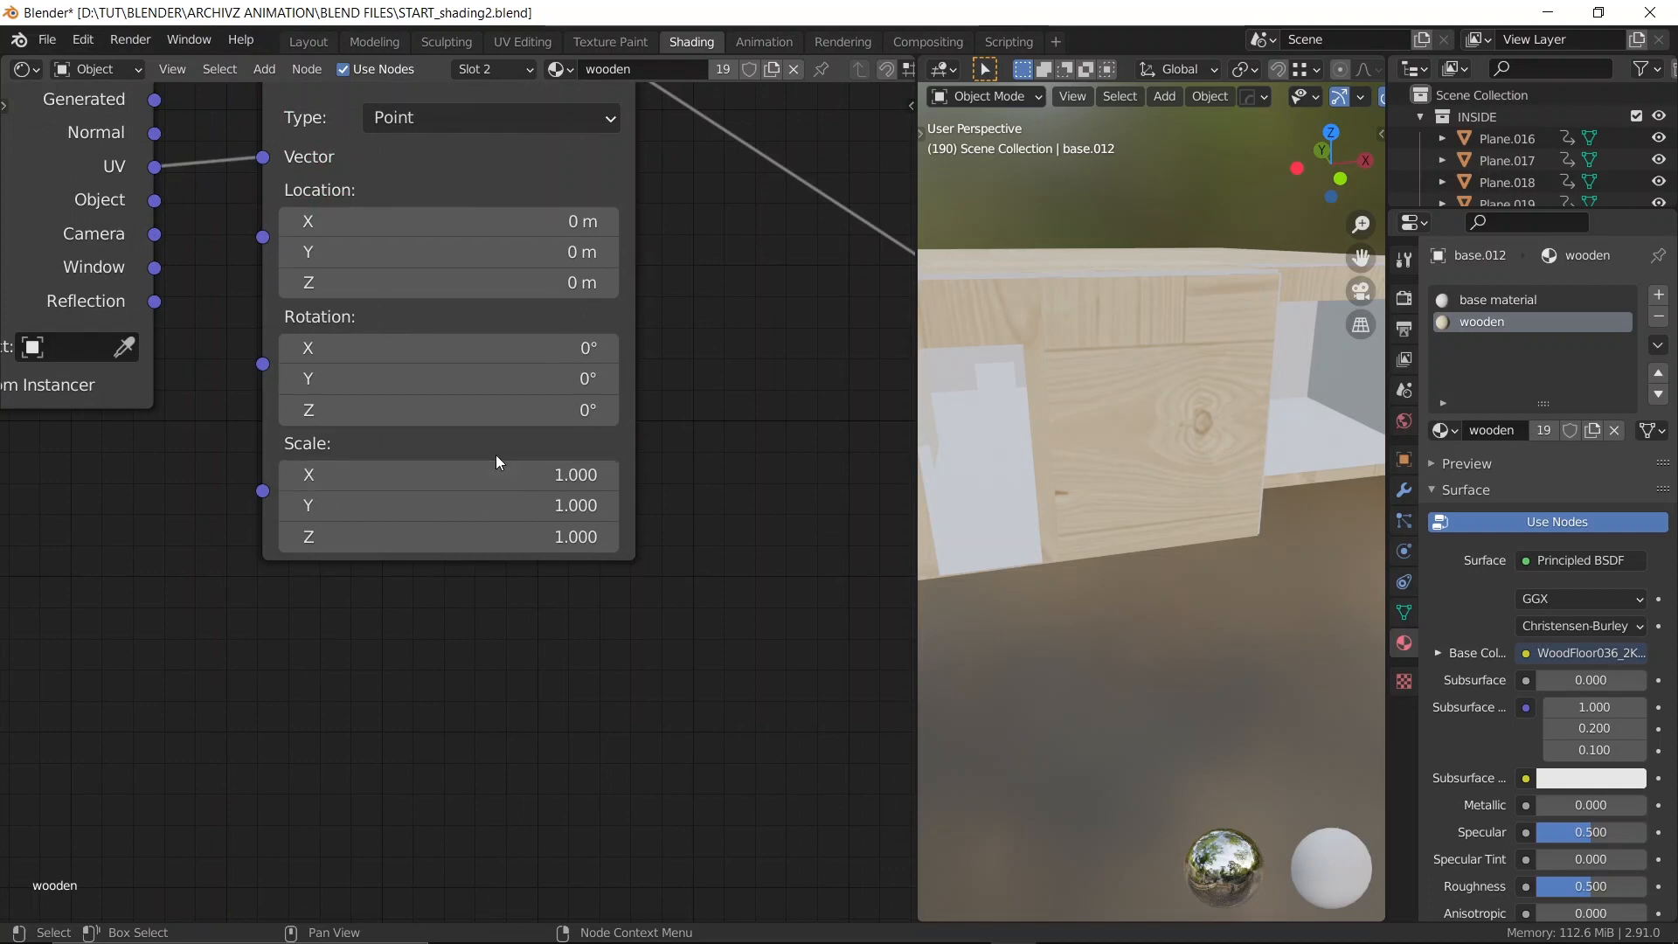
drag(473, 480, 473, 536)
text(3)
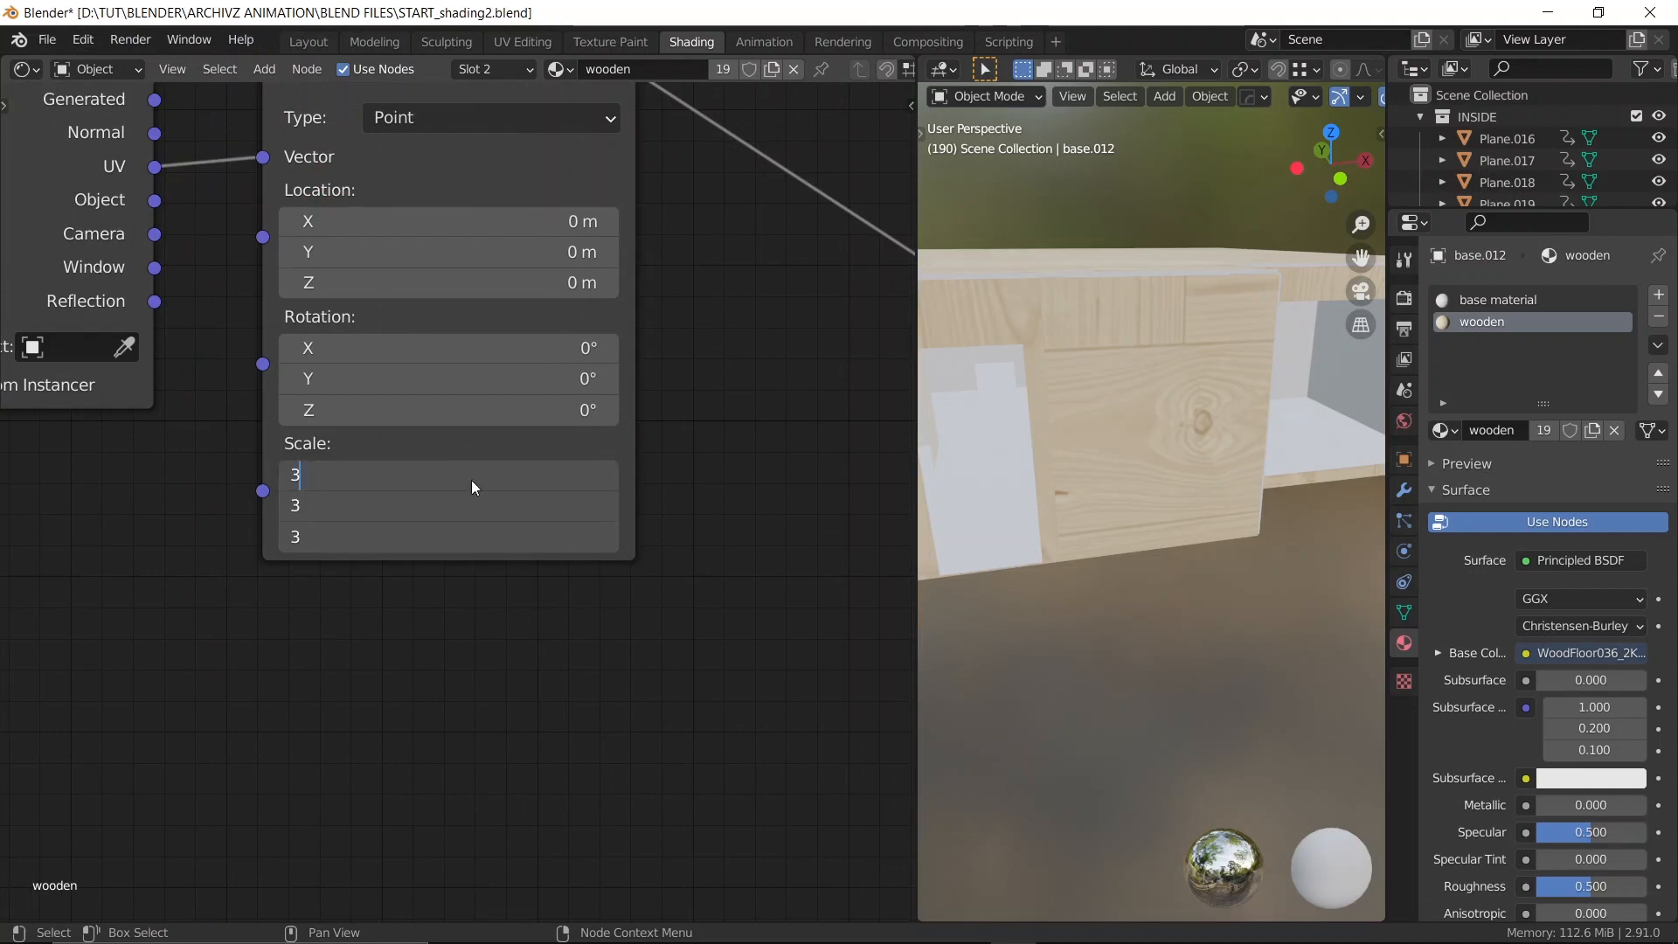
key(Return)
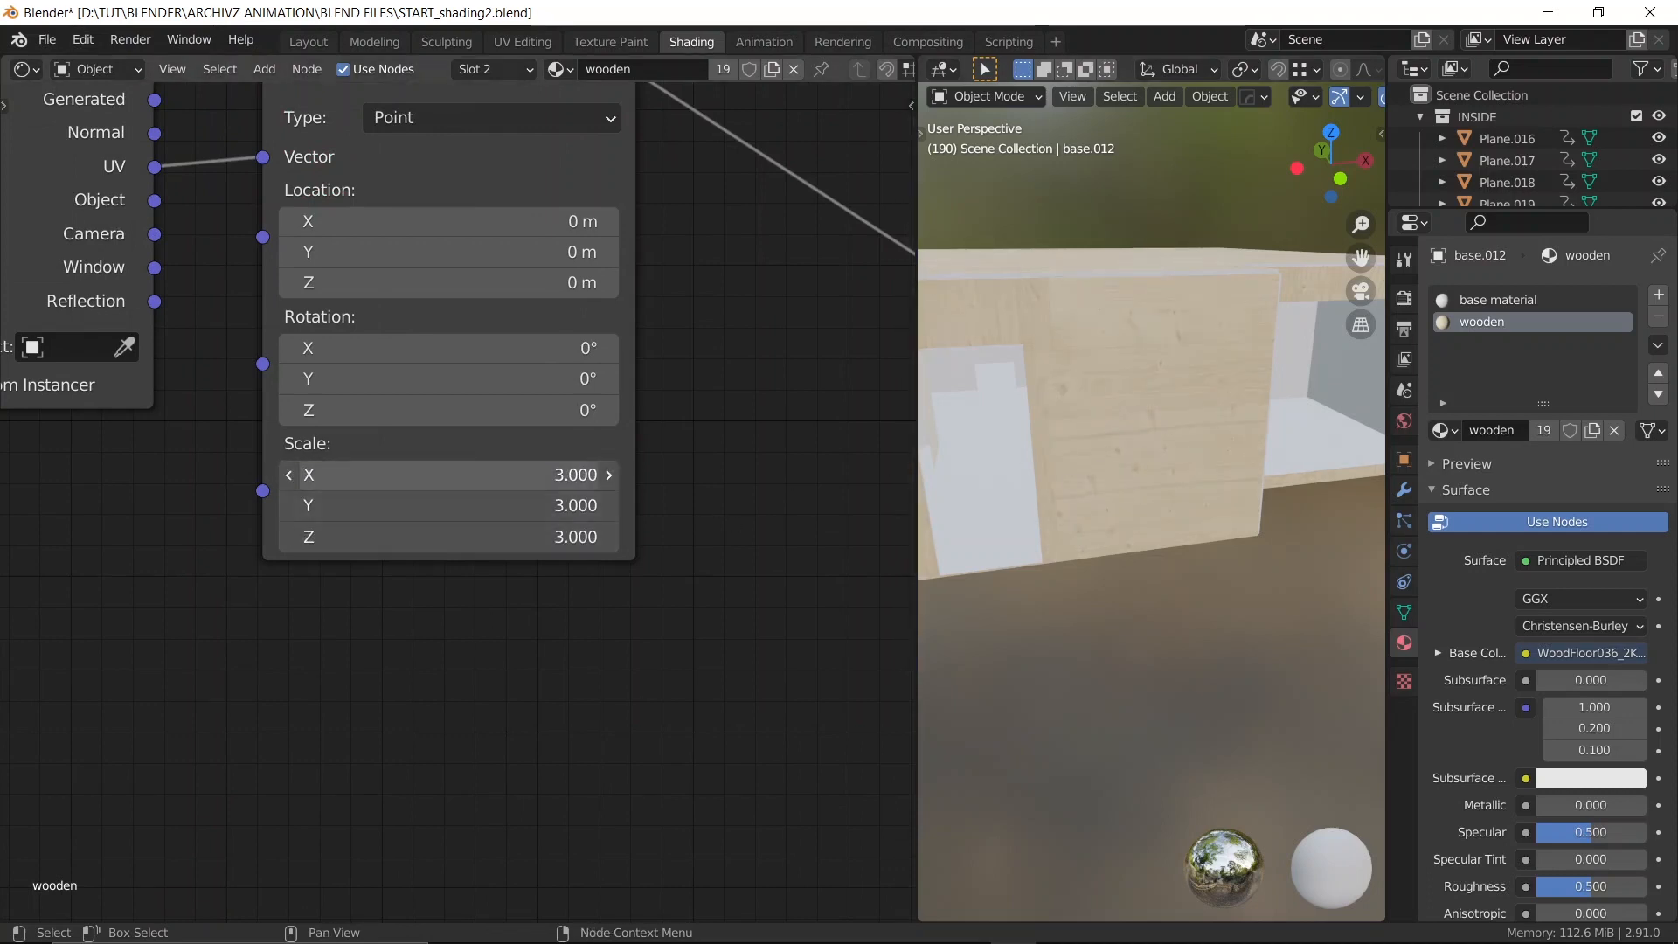
Set the Mapping node's X, Y and Z scale to 5 and check the wood texture across the house
drag(527, 474, 527, 537)
text(5)
key(Return)
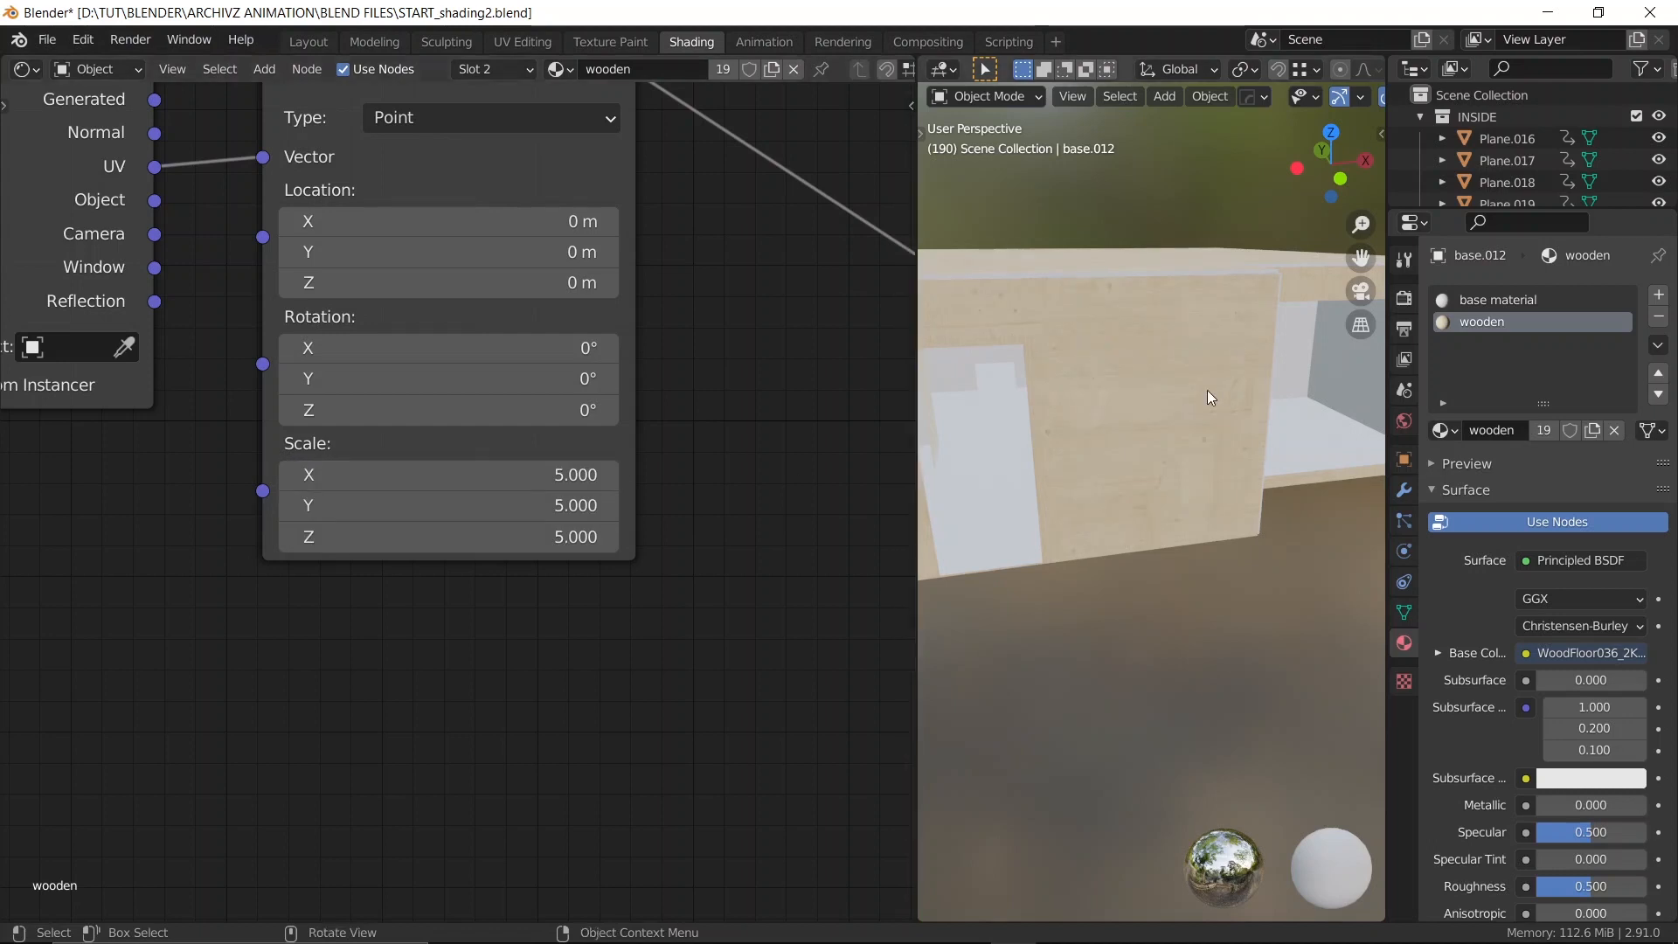
scroll(1208, 390, down, 5)
middle_drag(1051, 512, 1117, 554)
scroll(1117, 554, up, 5)
scroll(1170, 516, down, 2)
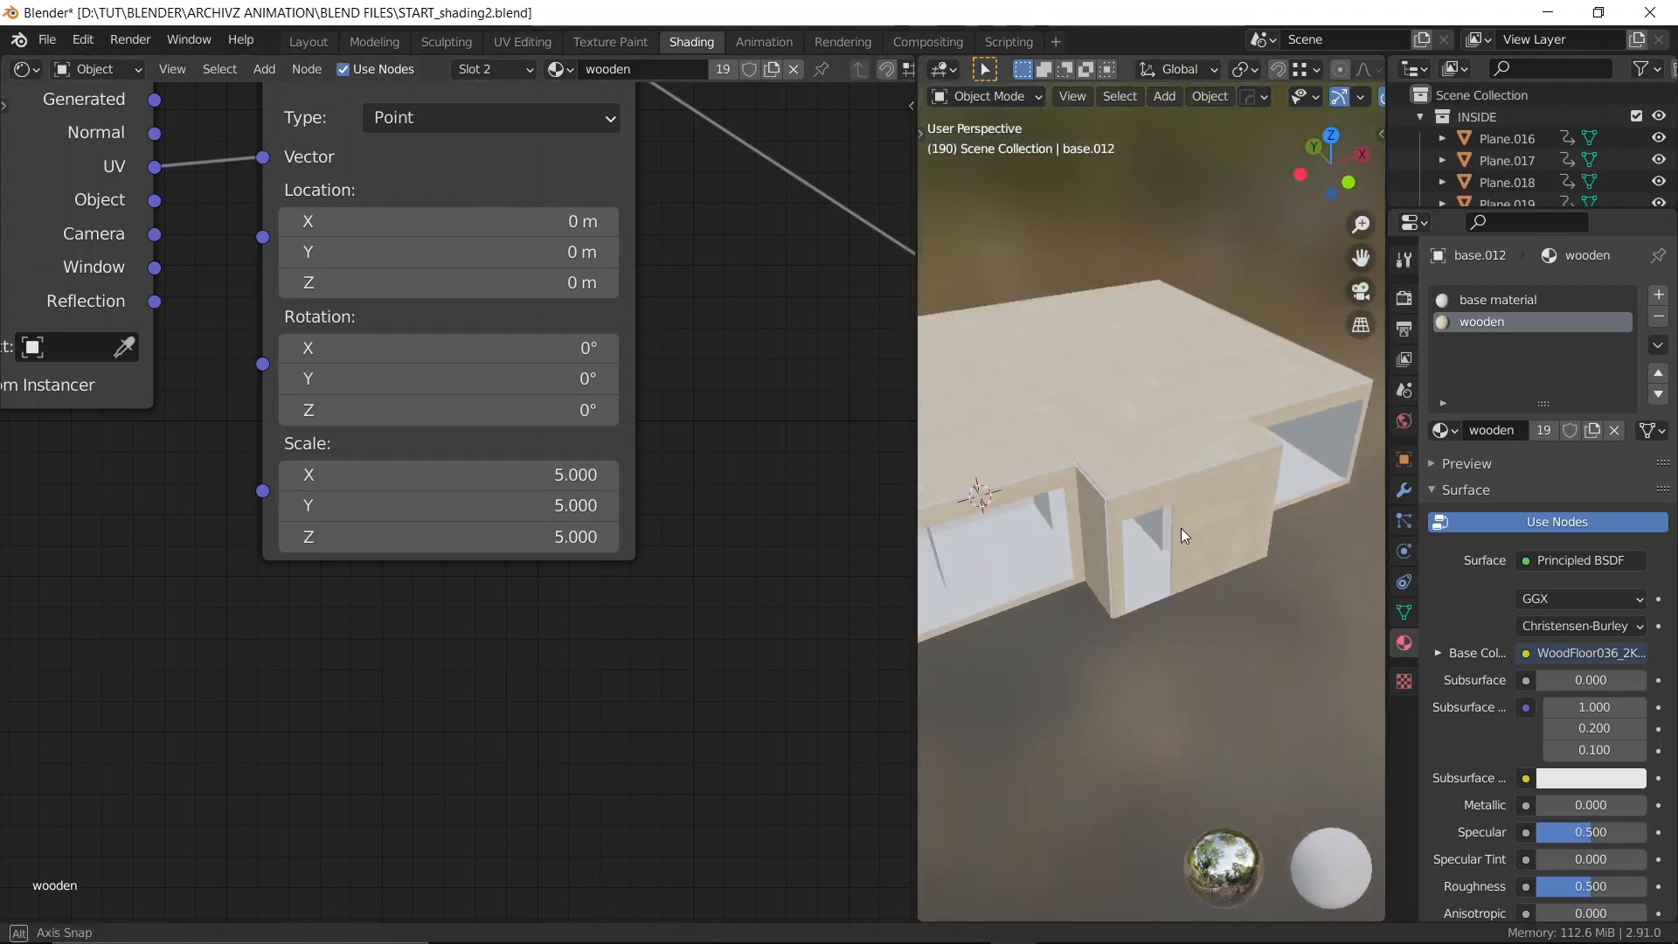
scroll(685, 580, down, 2)
Connect the Mapping node's Vector output to the Vector inputs of the Normal and Roughness image nodes
scroll(685, 572, down, 2)
middle_drag(686, 572, 449, 464)
scroll(491, 421, down, 2)
drag(337, 181, 622, 621)
drag(337, 182, 612, 881)
Swap the order of the lower image nodes so Roughness sits directly under Color and Normal comes below it
drag(694, 678, 501, 558)
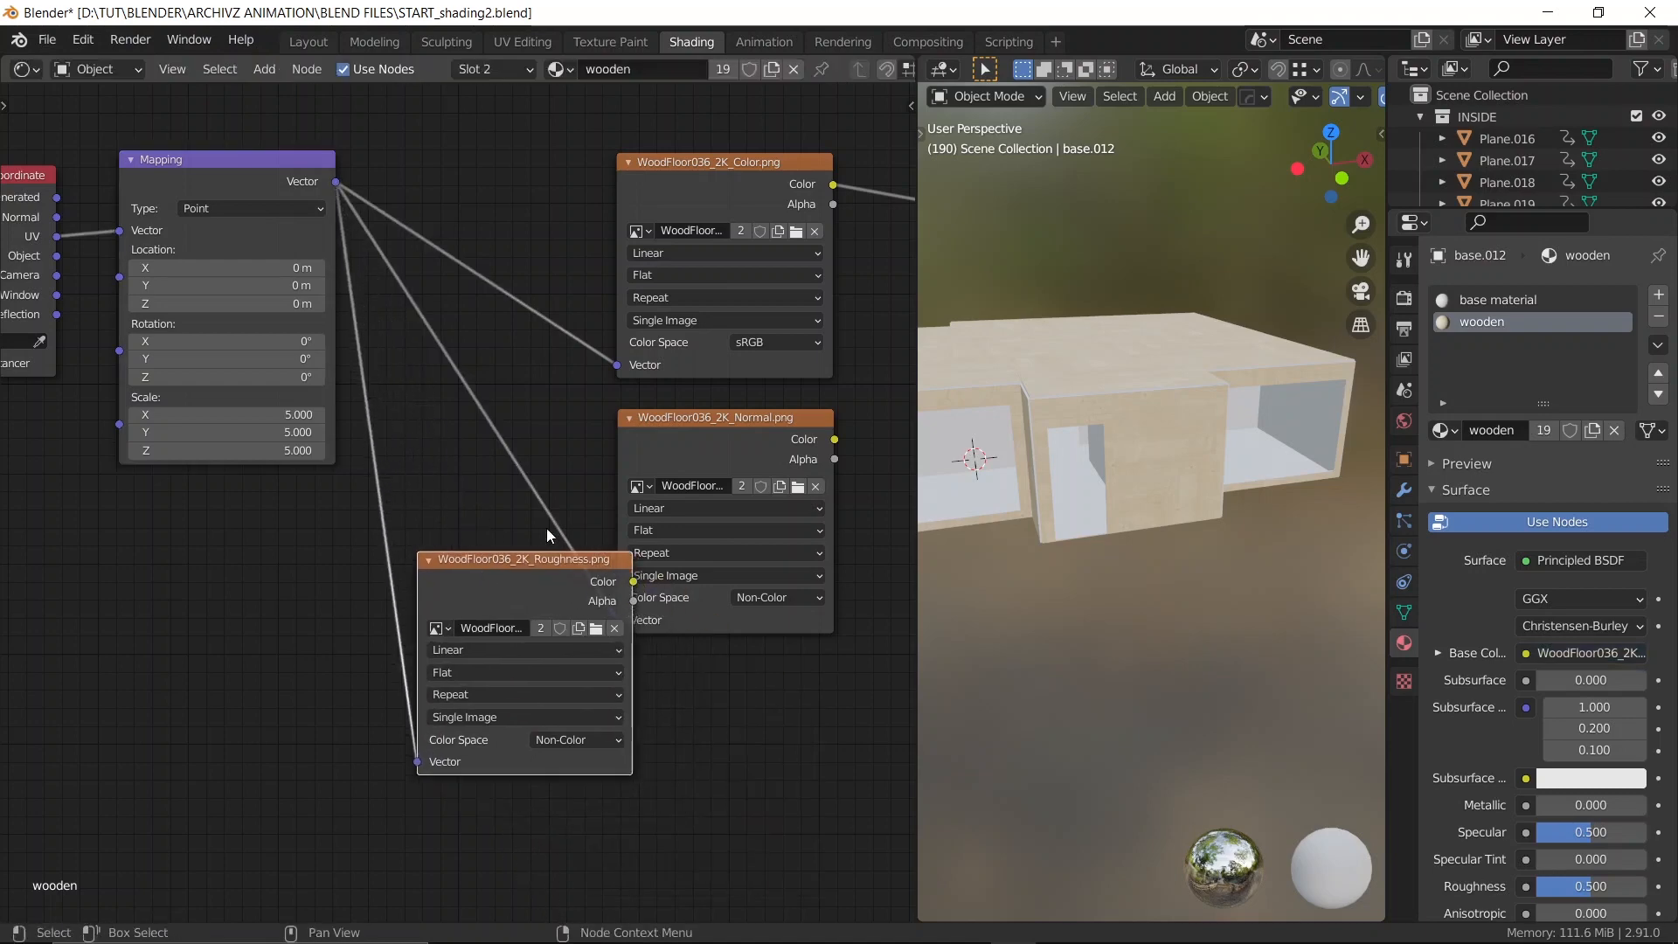
drag(720, 449, 640, 781)
drag(528, 583, 734, 462)
Connect the WoodFloor036_2K_Roughness image's Color output to the Principled BSDF's Roughness input
scroll(810, 622, down, 3)
middle_drag(776, 616, 548, 507)
scroll(548, 500, up, 3)
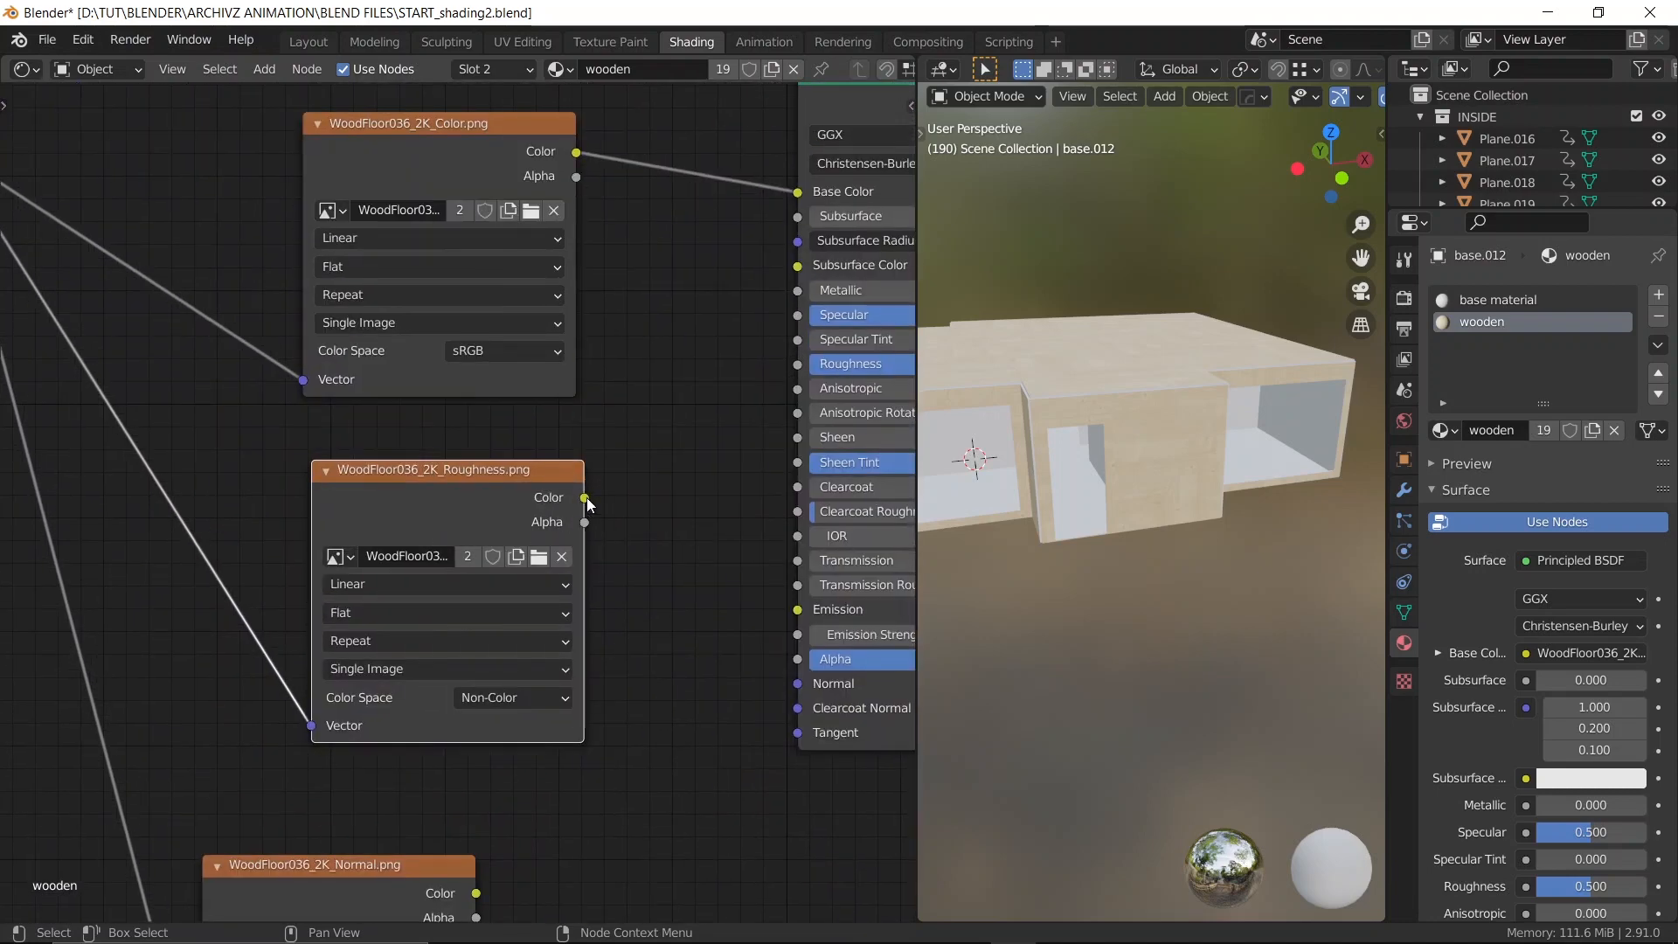
drag(584, 497, 798, 364)
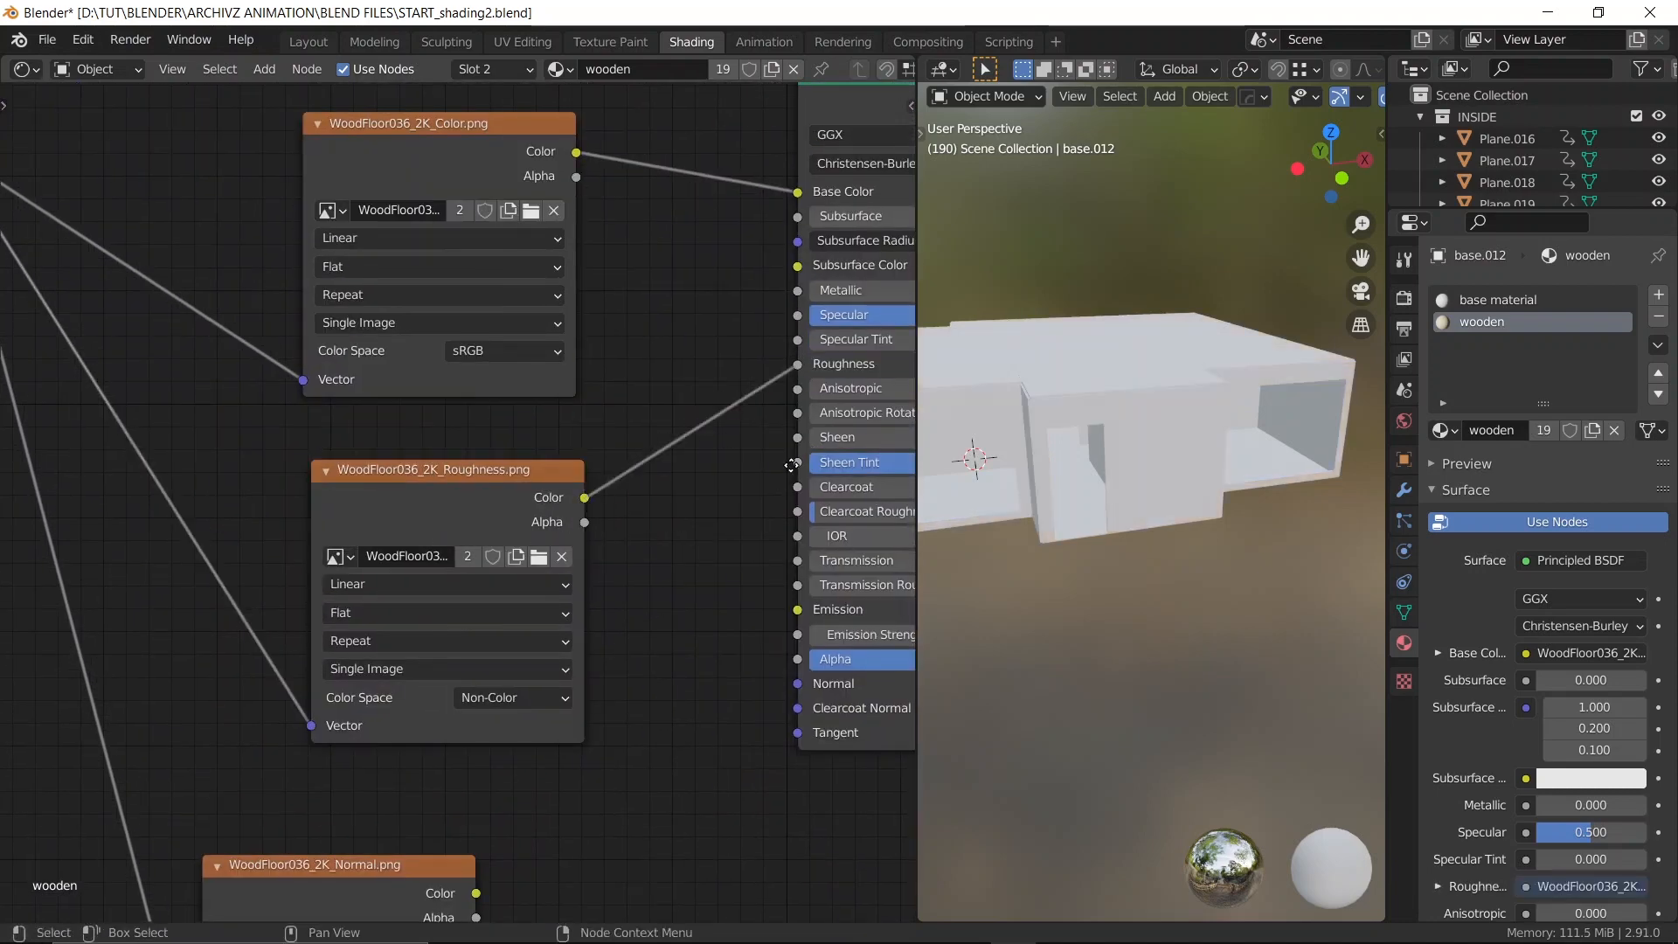
middle_drag(698, 558, 789, 347)
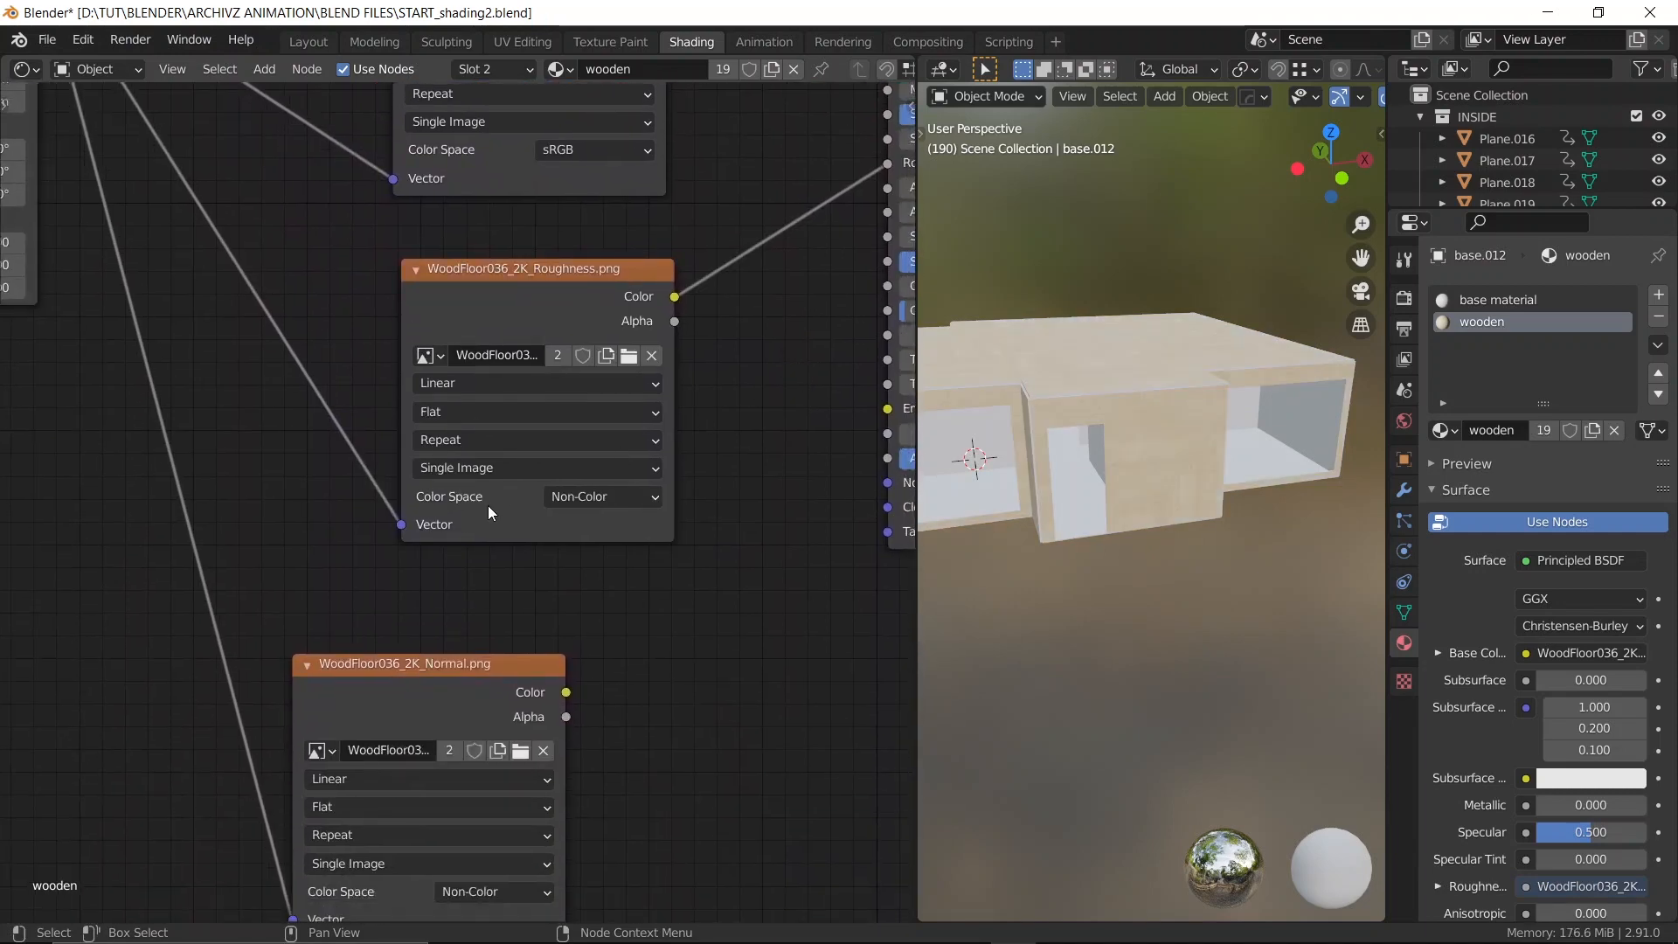
Move the Normal image node beneath the Roughness node and add a Normal Map node beside it
middle_drag(600, 502, 475, 288)
drag(322, 505, 434, 456)
scroll(600, 541, down, 2)
key(shift+a)
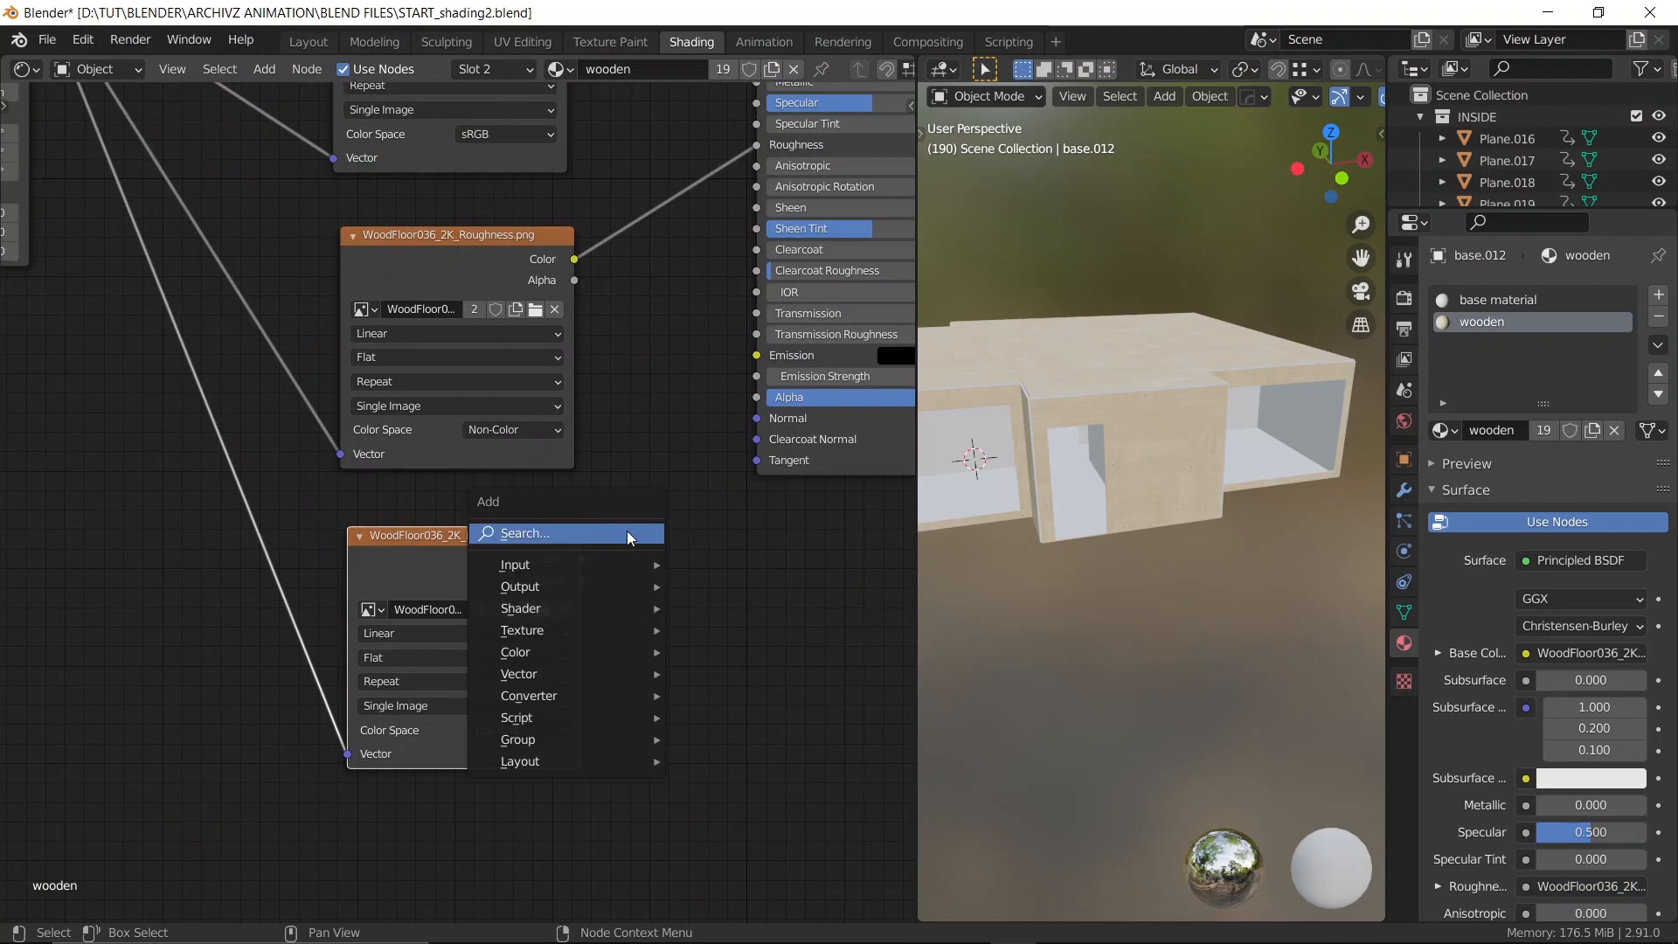
click(629, 534)
text(nomr)
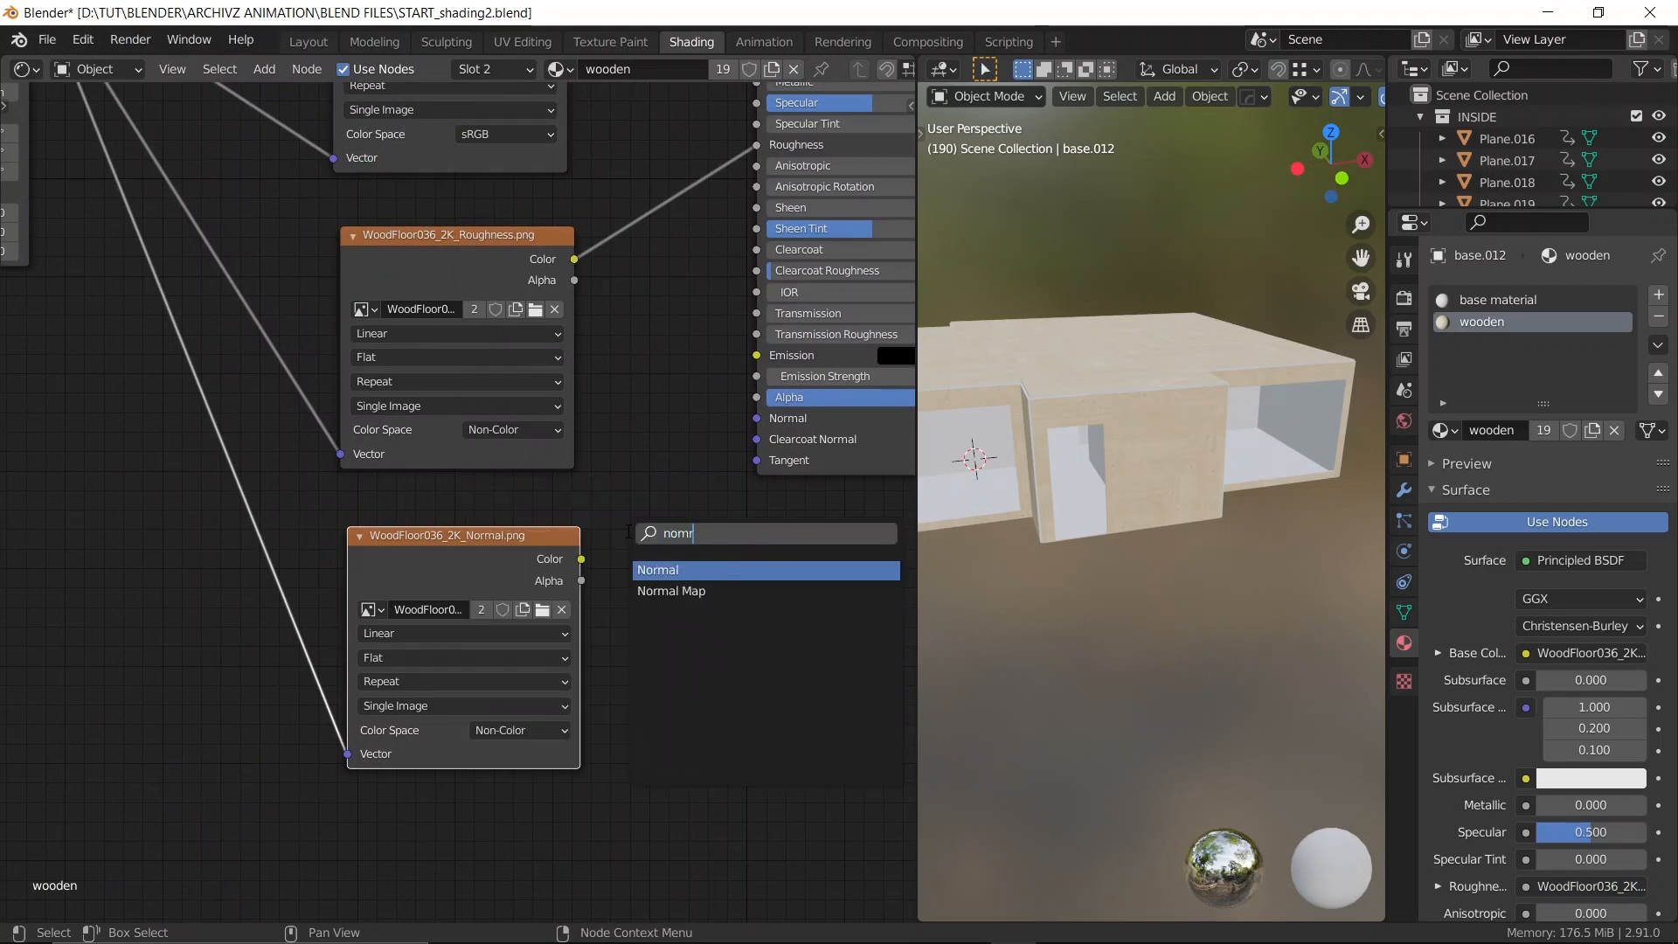
key(Down)
key(Return)
click(631, 537)
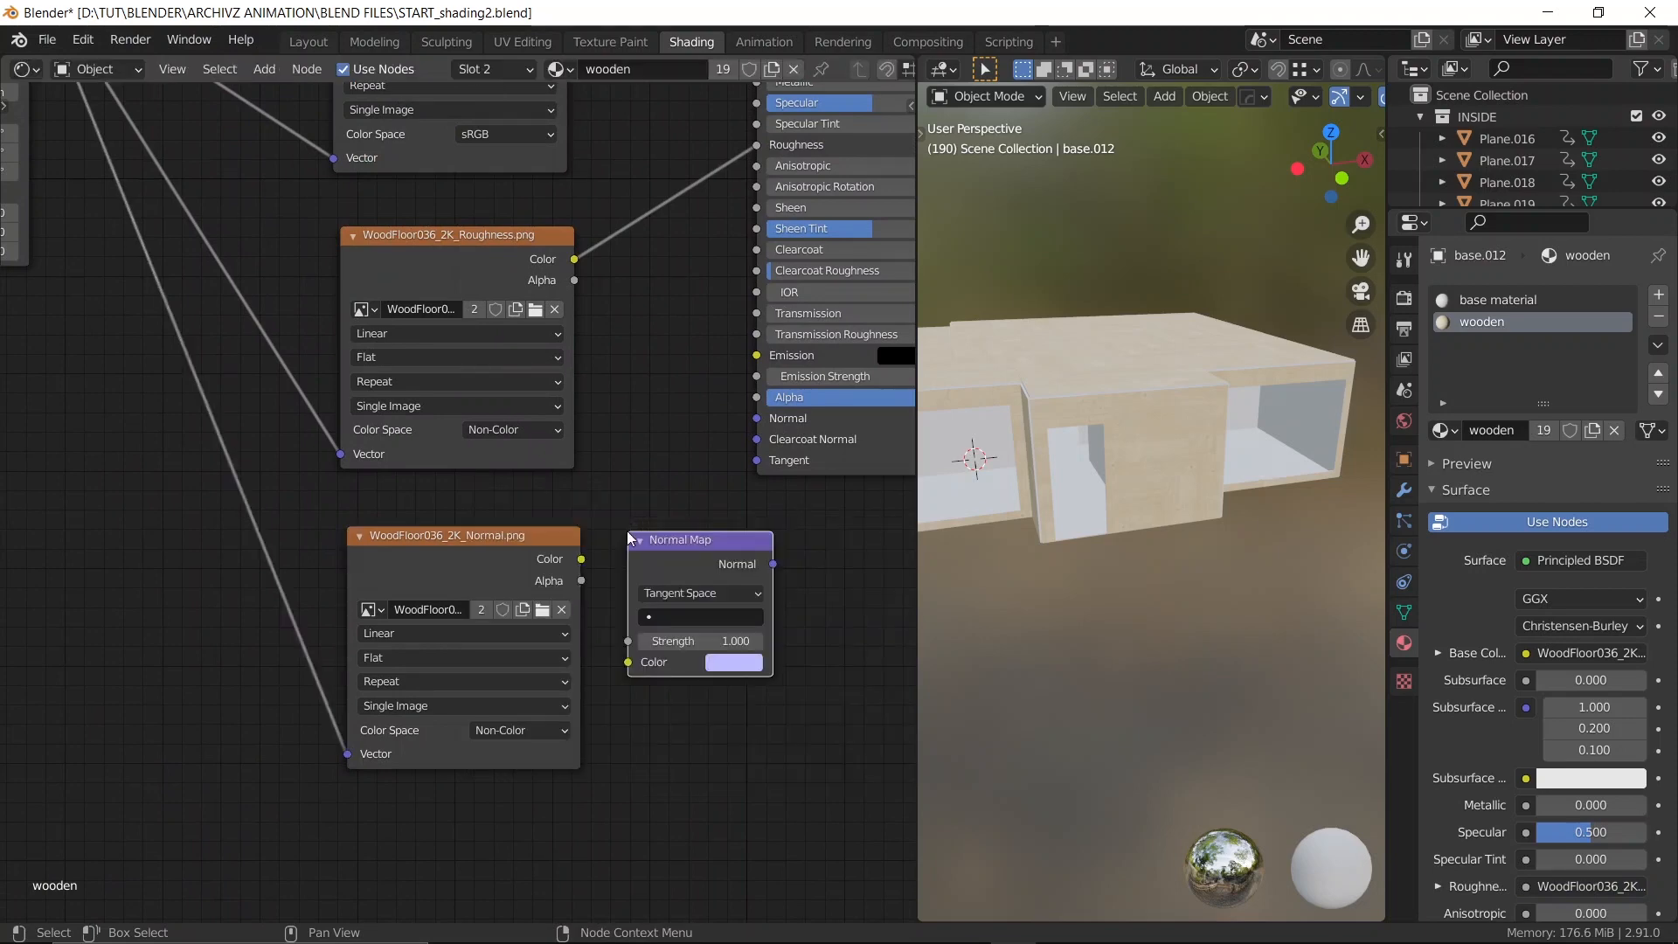
Spread the Normal image, Roughness image and Normal Map nodes to make room for their connections
scroll(497, 455, down, 3)
middle_drag(497, 455, 599, 446)
drag(563, 510, 411, 489)
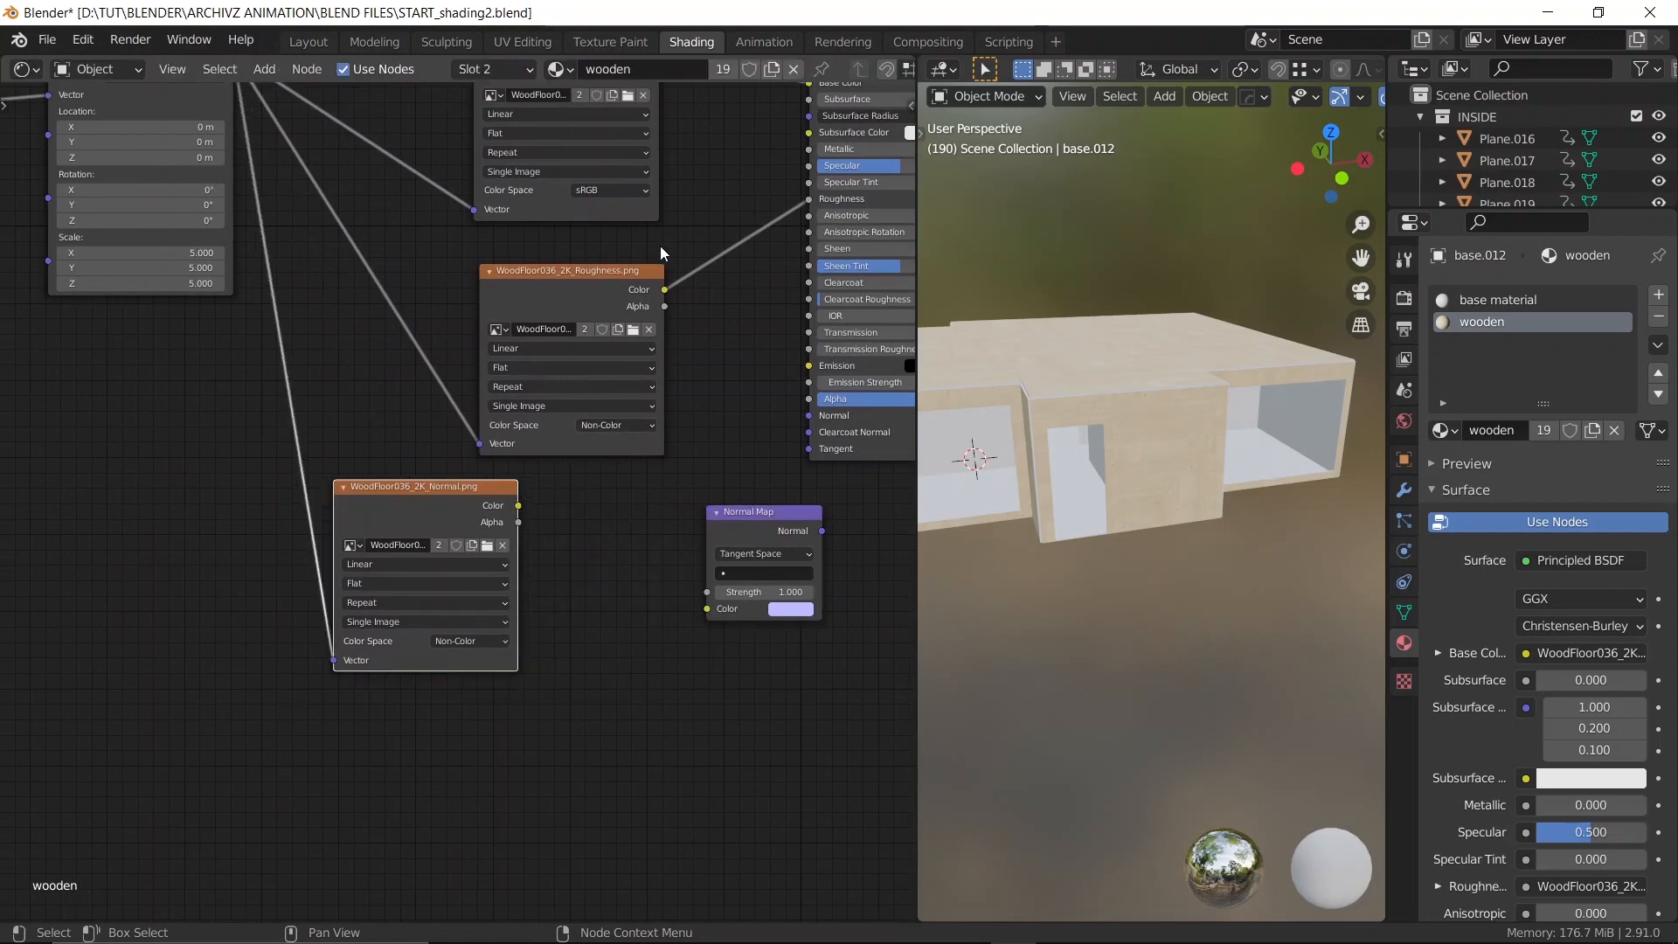
drag(525, 276, 471, 260)
drag(747, 522, 664, 473)
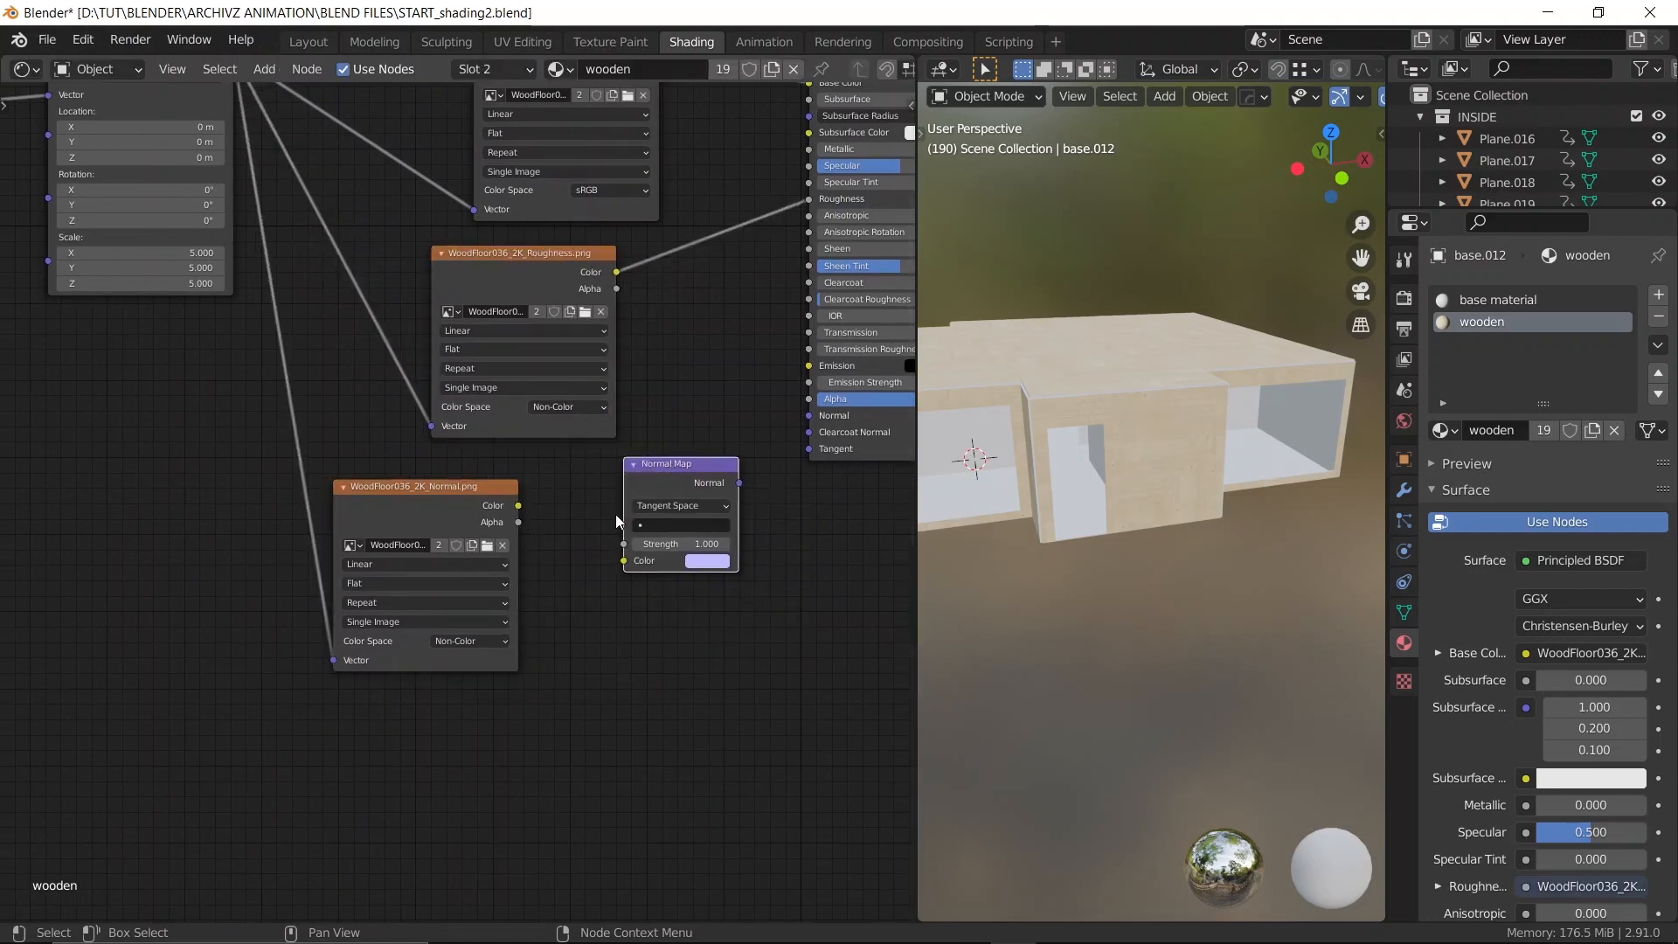
Connect the WoodFloor036_2K_Normal image's Color output to the Normal Map node's Color input
scroll(591, 522, up, 5)
drag(547, 507, 703, 588)
middle_drag(736, 475, 450, 560)
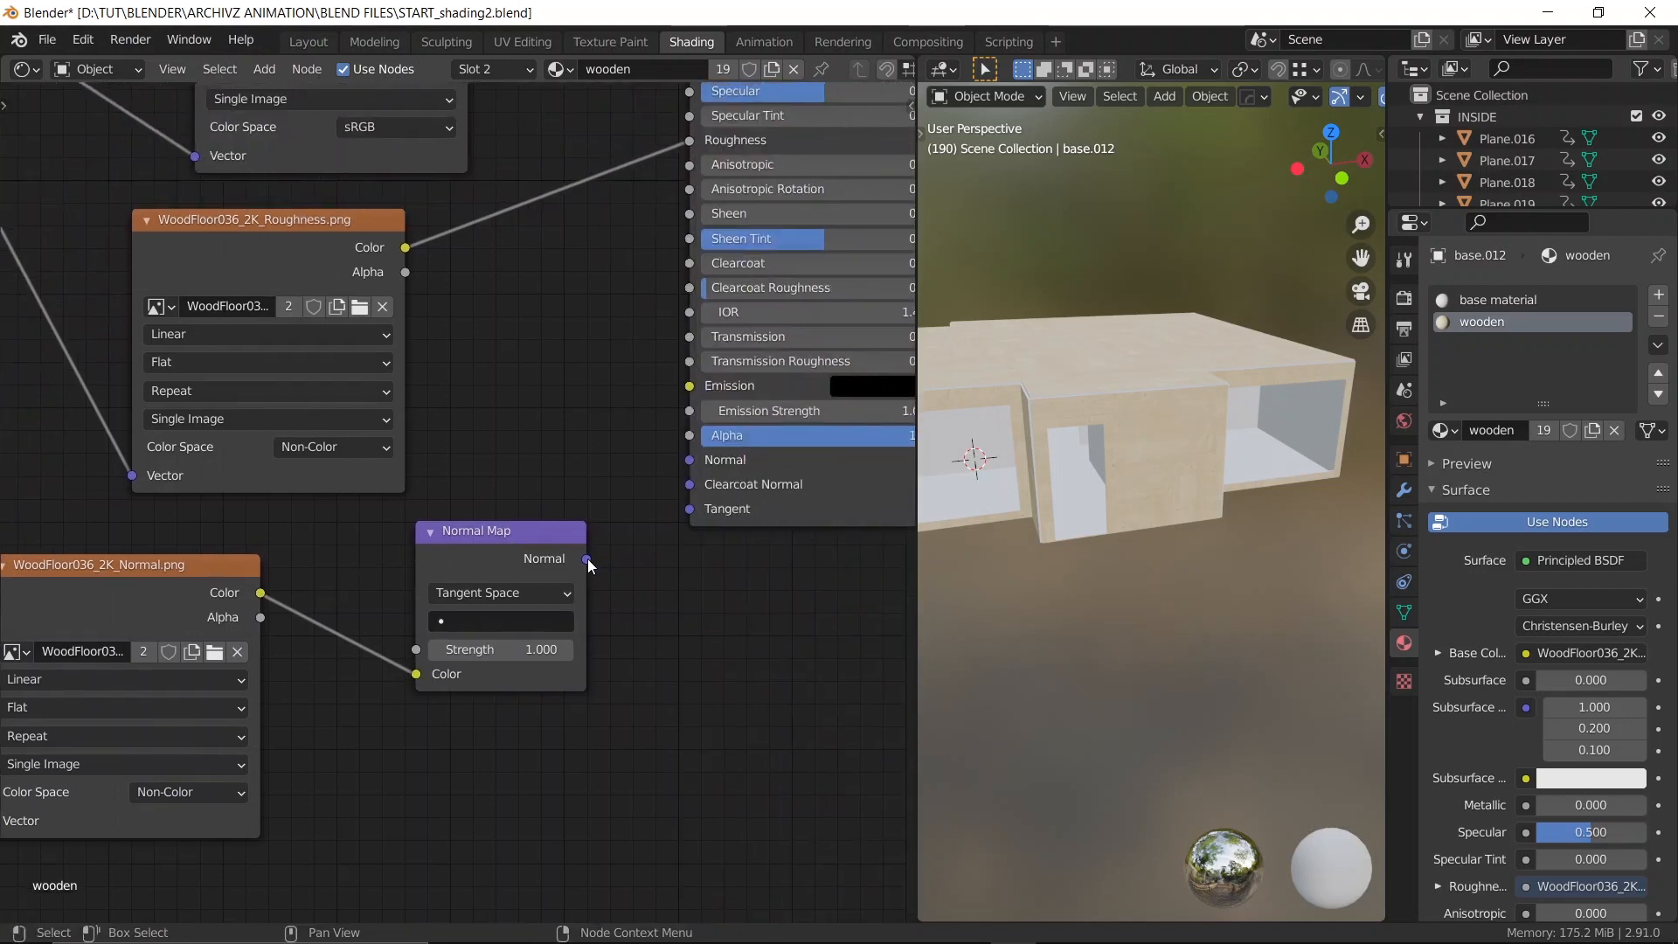
Connect the Normal Map's Normal output to the Principled BSDF's Normal input and compare the wood with the normal nodes muted and unmuted
drag(587, 559, 689, 460)
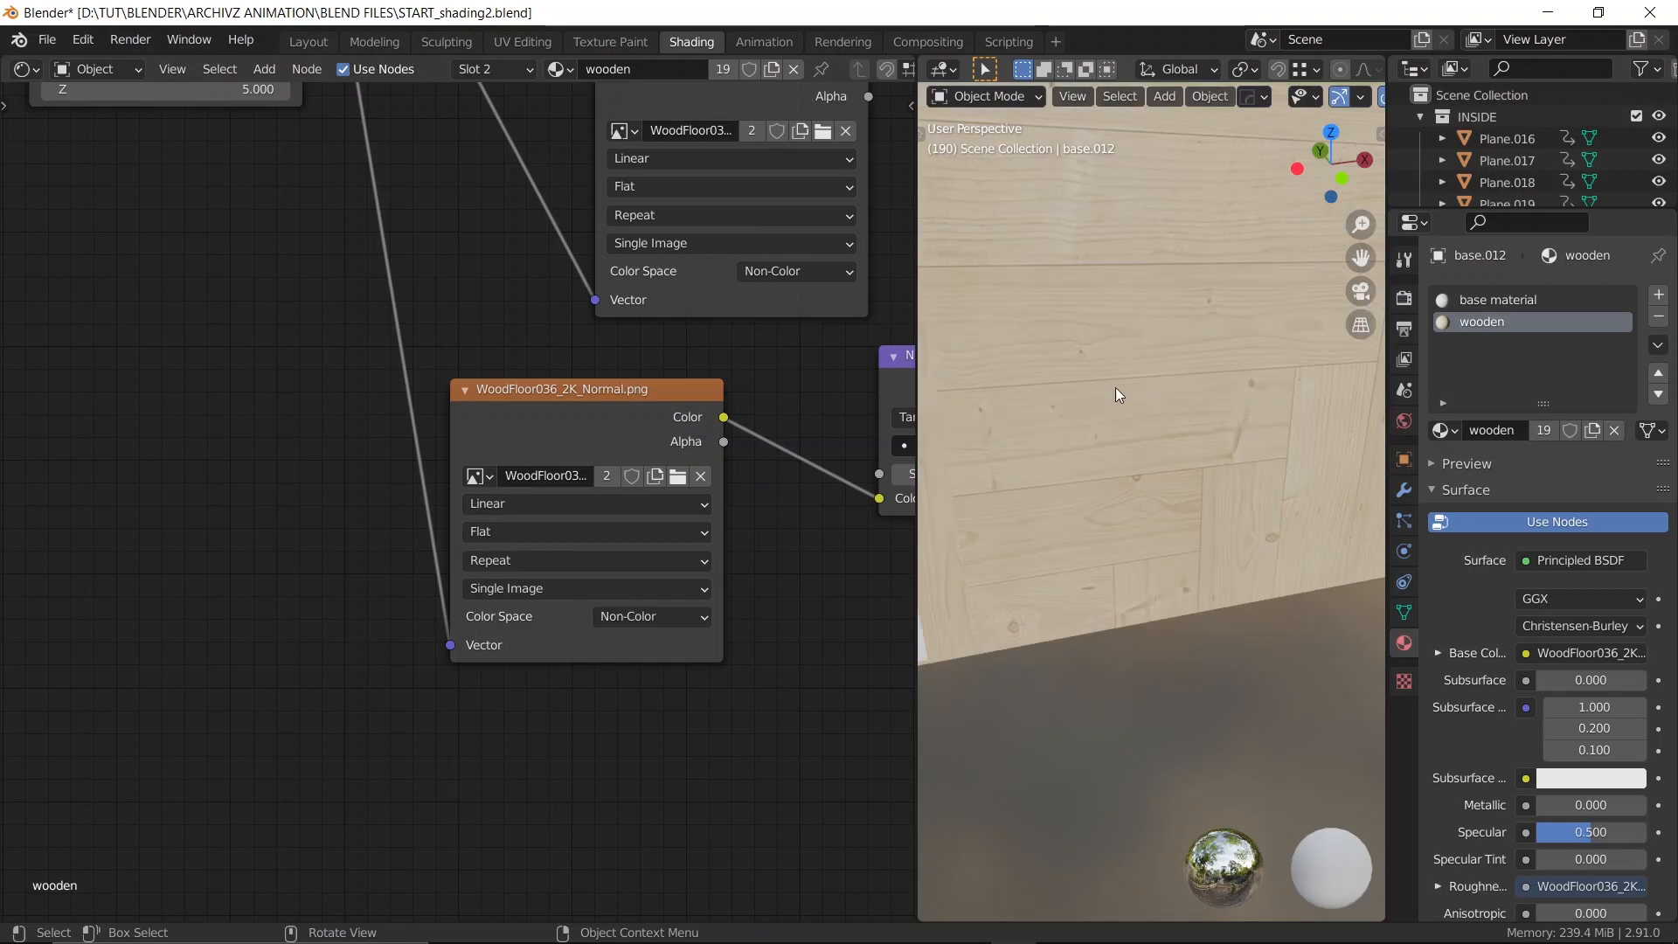
middle_drag(638, 323, 428, 365)
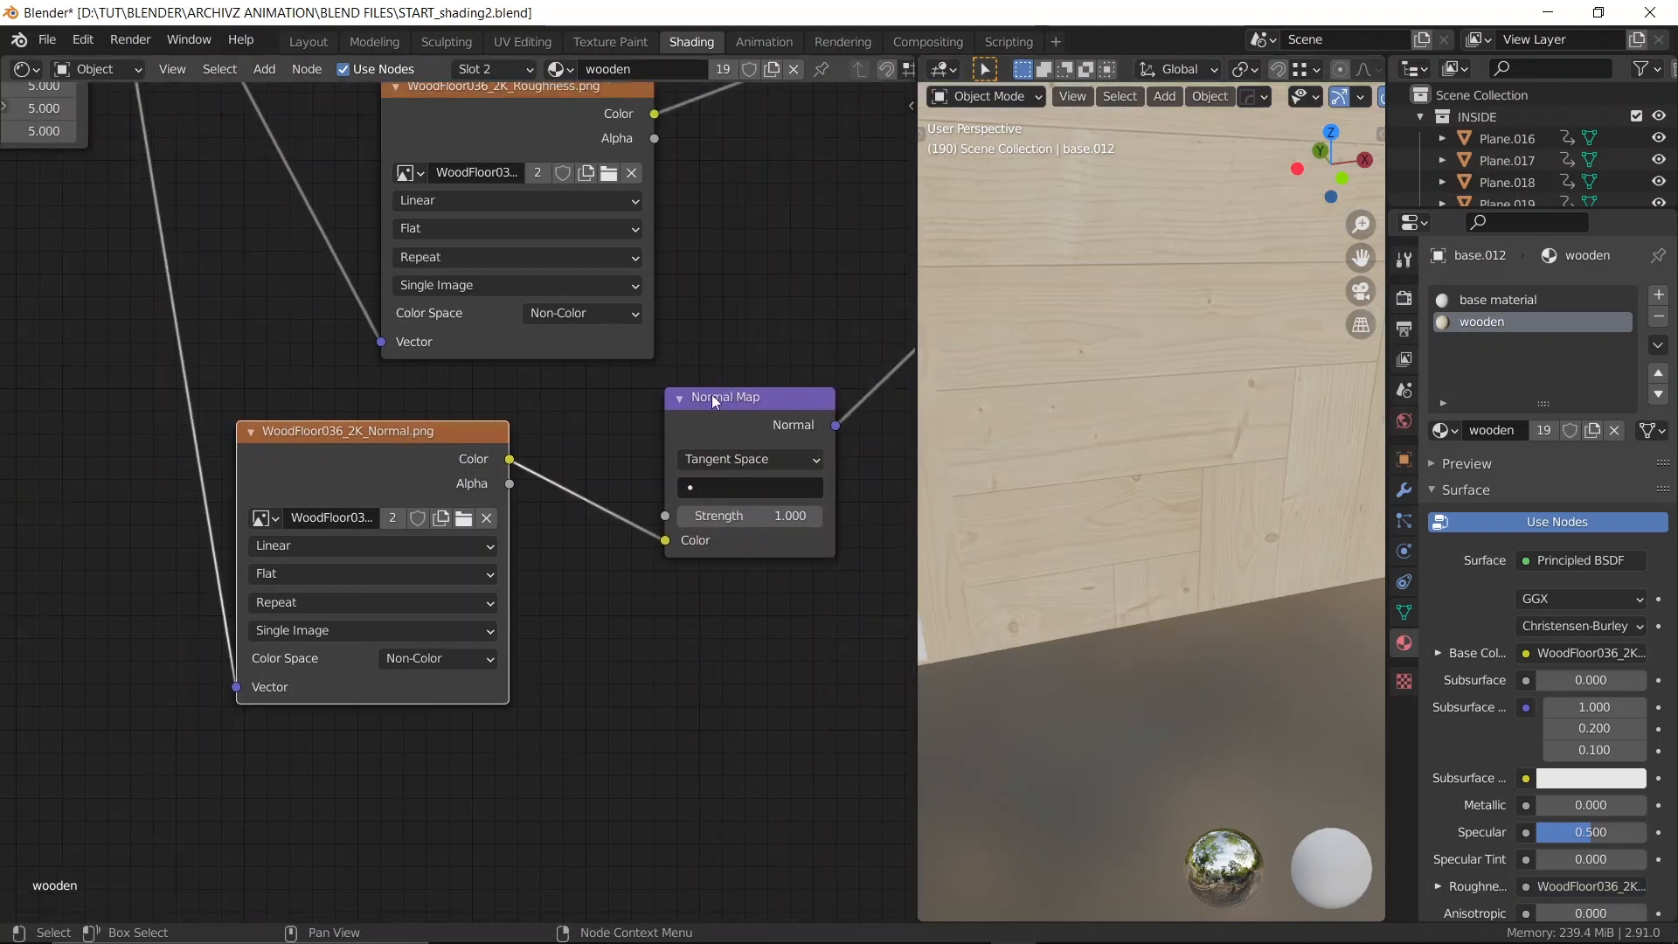
key(m)
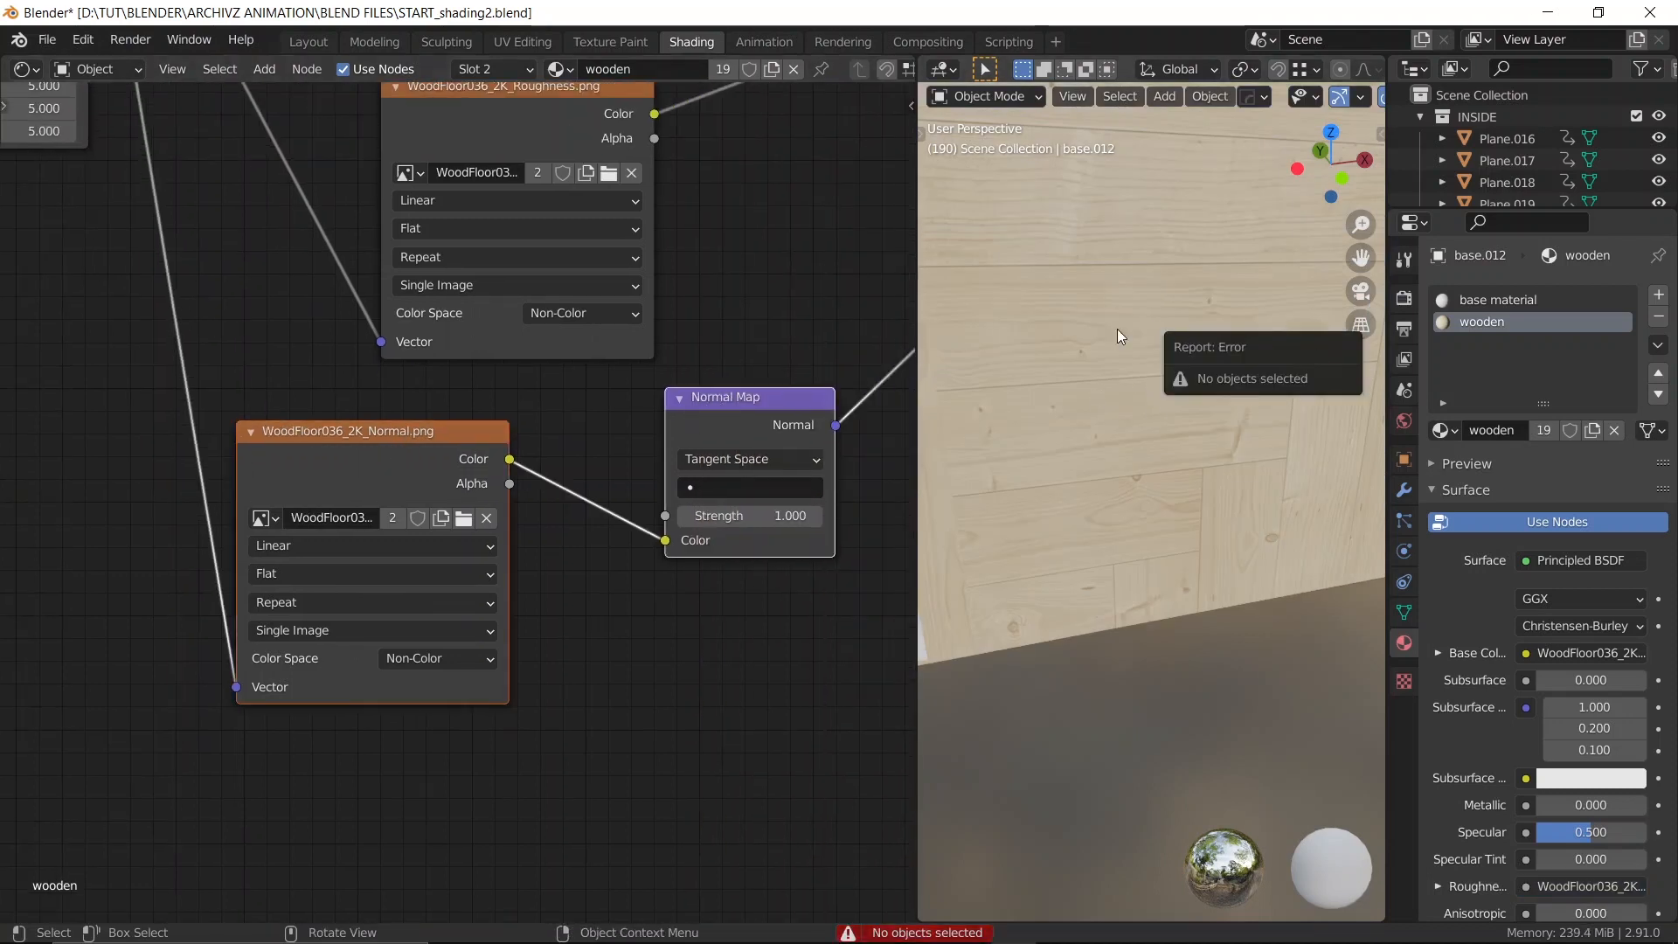
key(m)
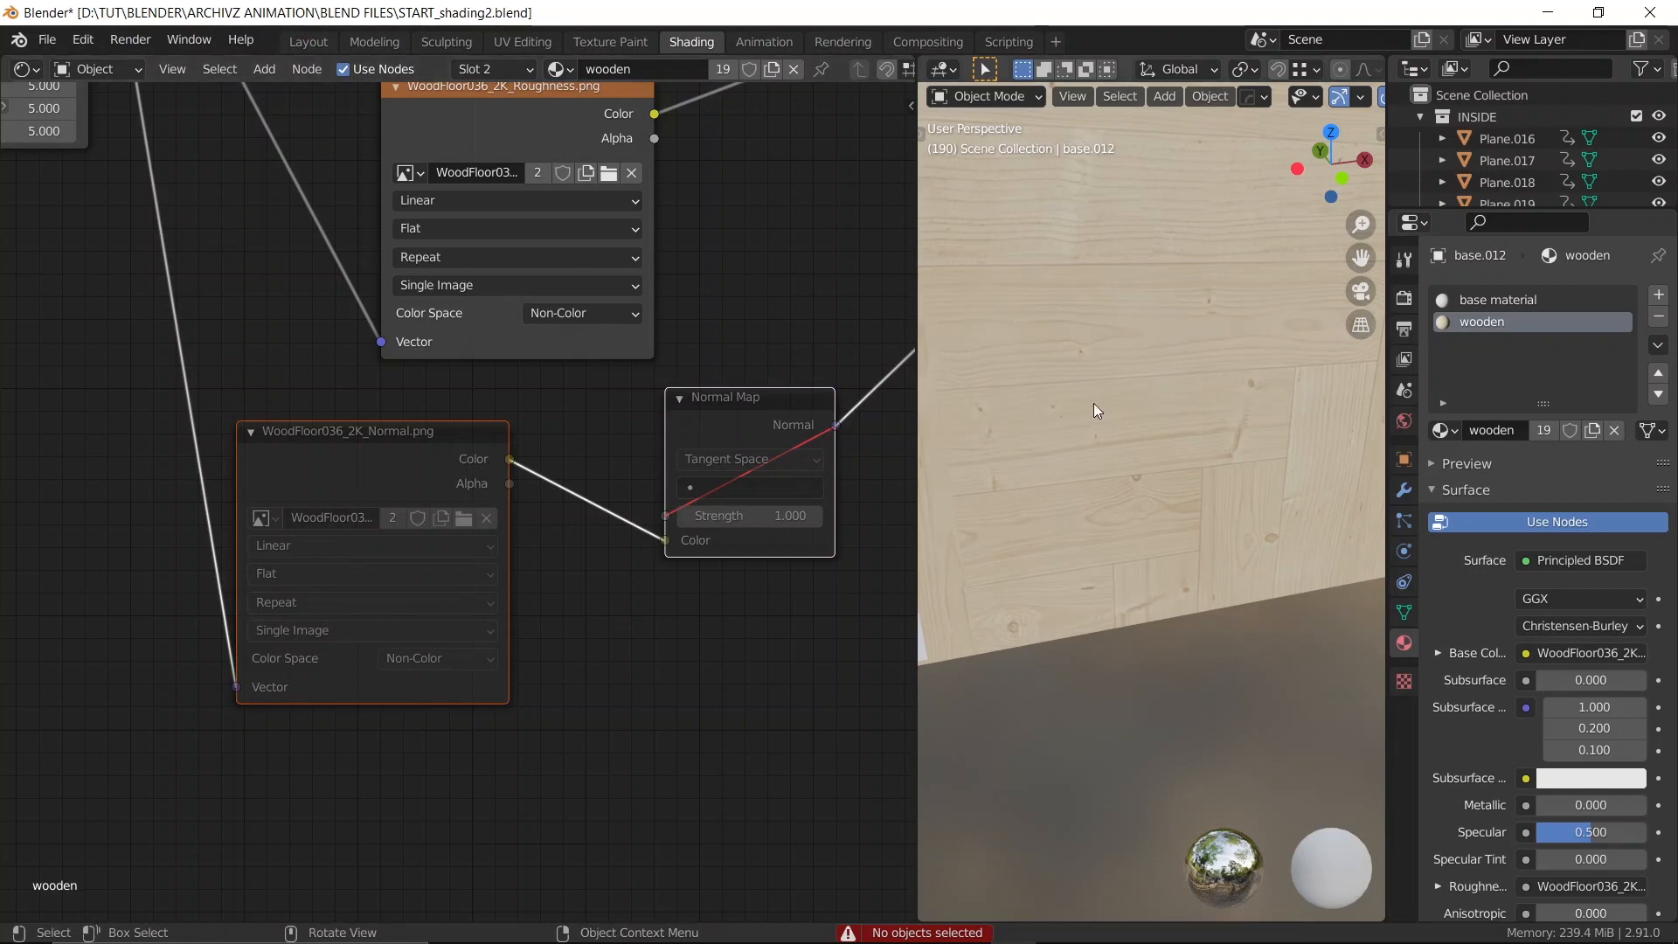
key(m)
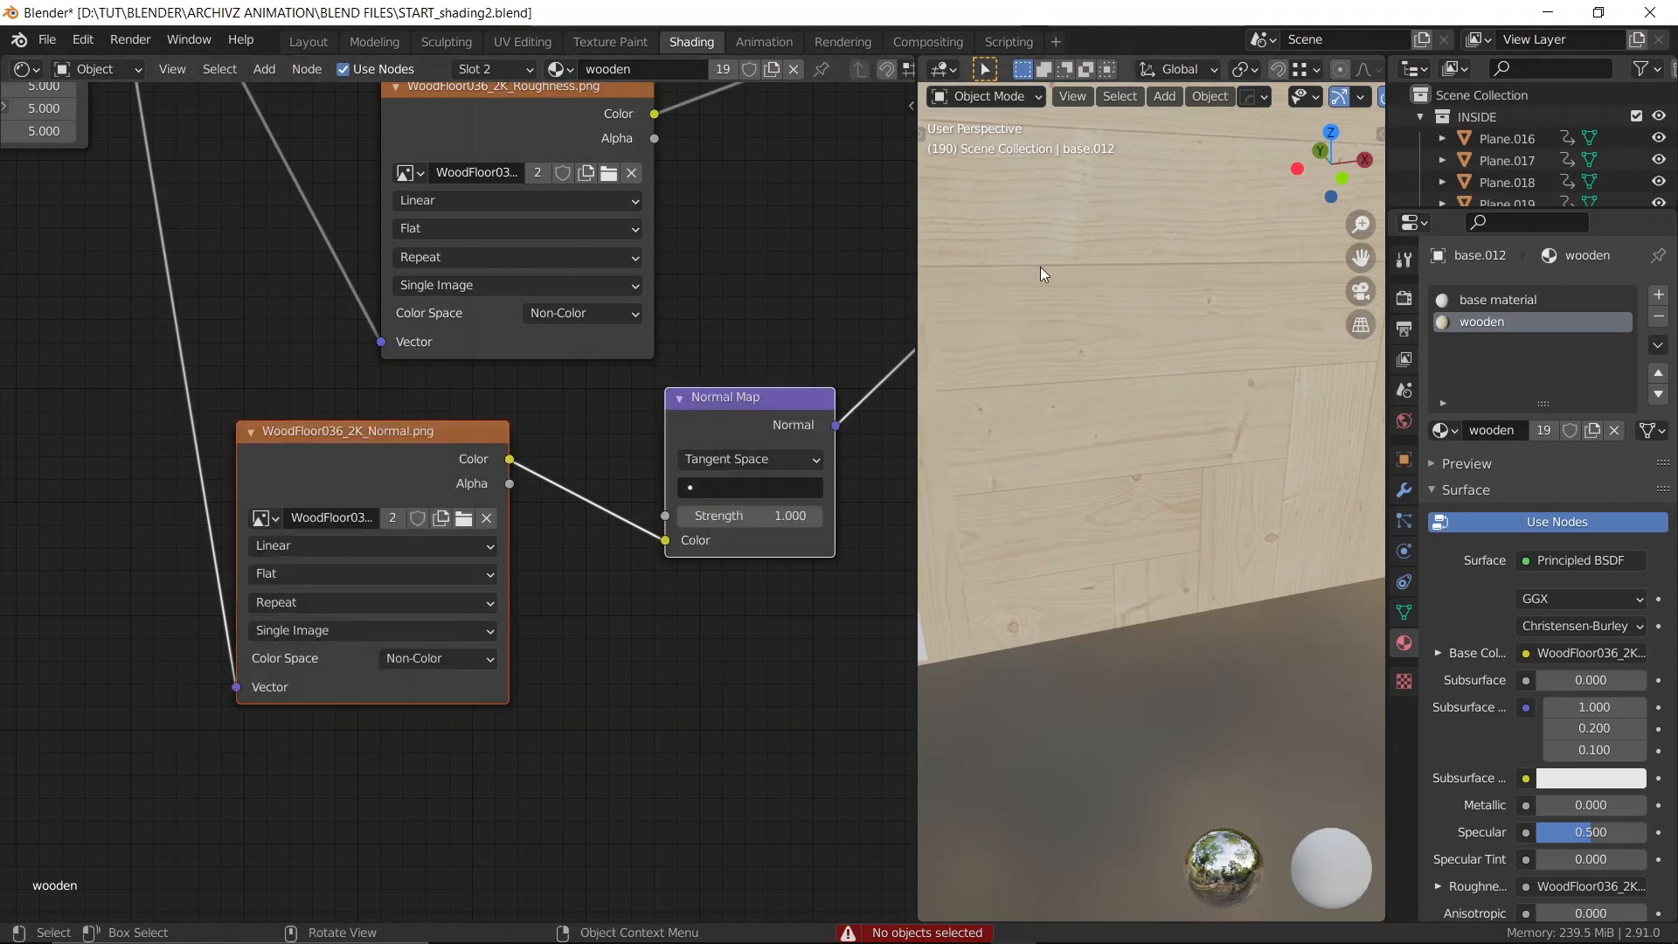
Set the Normal Map node's Strength to 2 and its UV map to UVMap
click(761, 508)
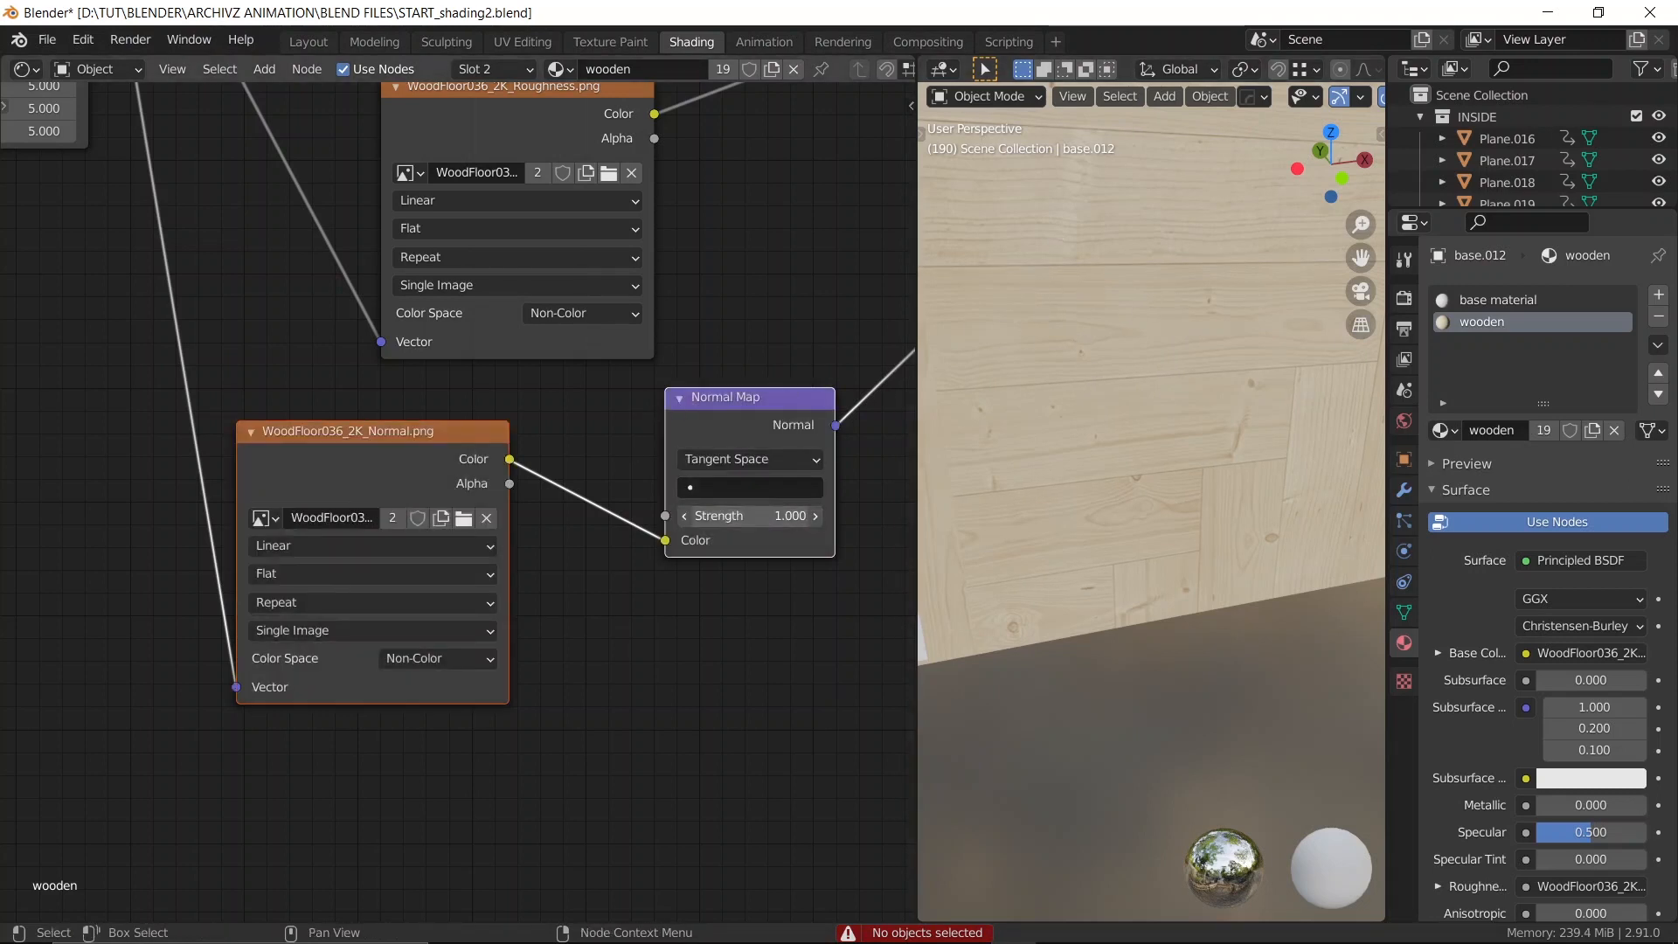
text(2)
key(Return)
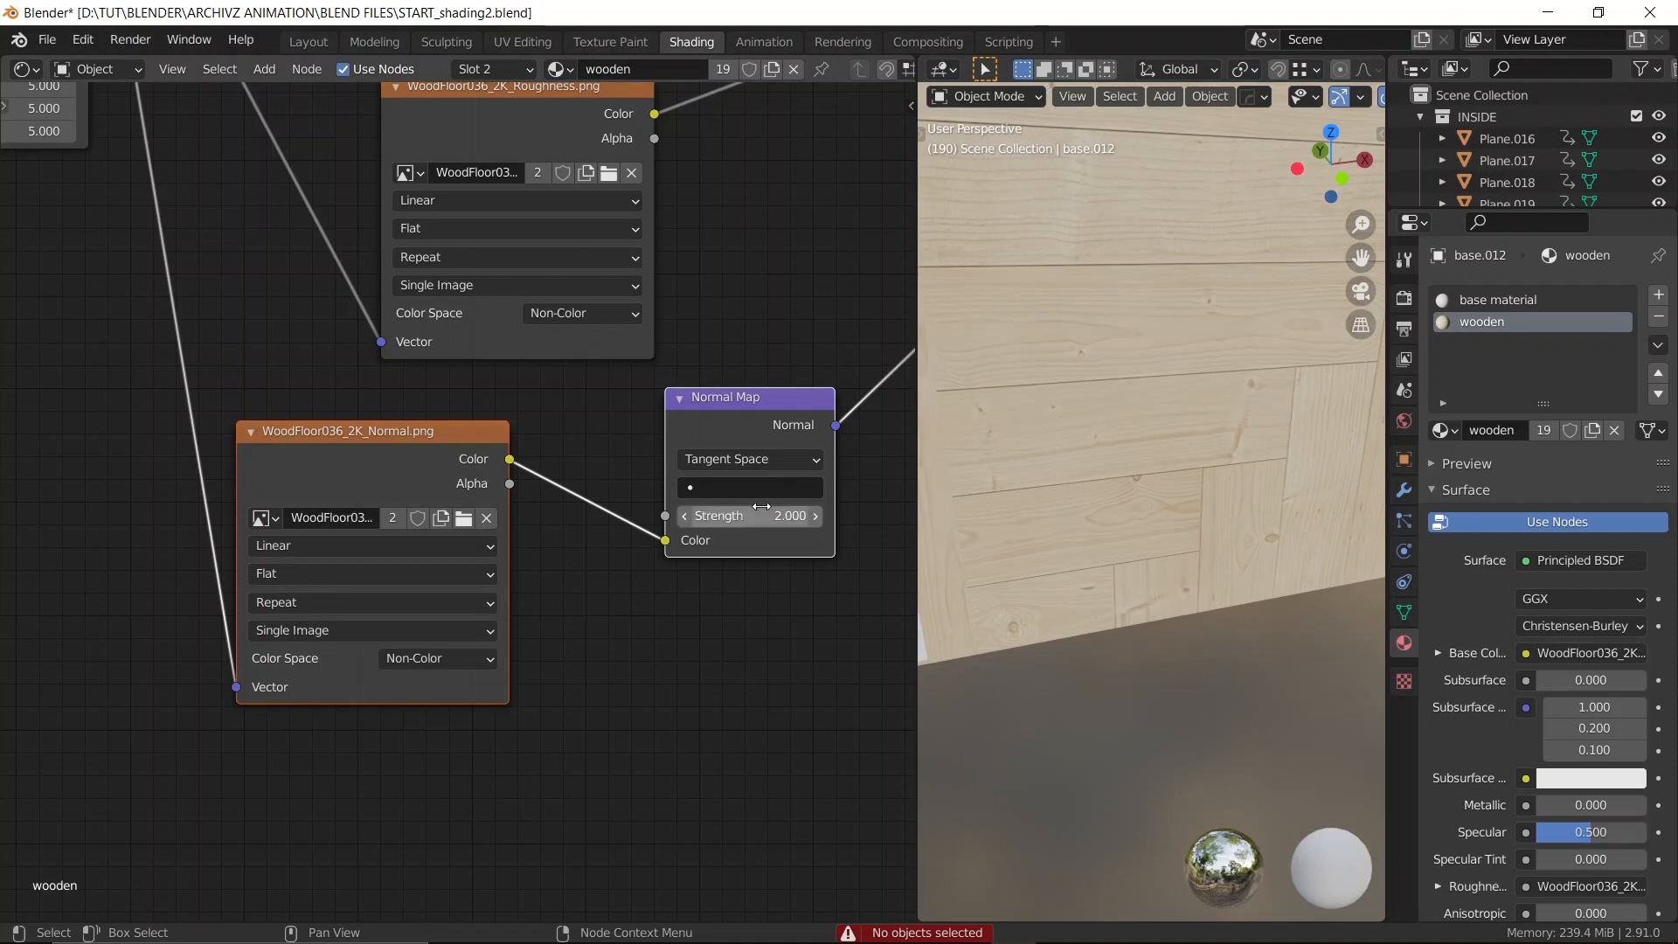
scroll(1078, 334, down, 2)
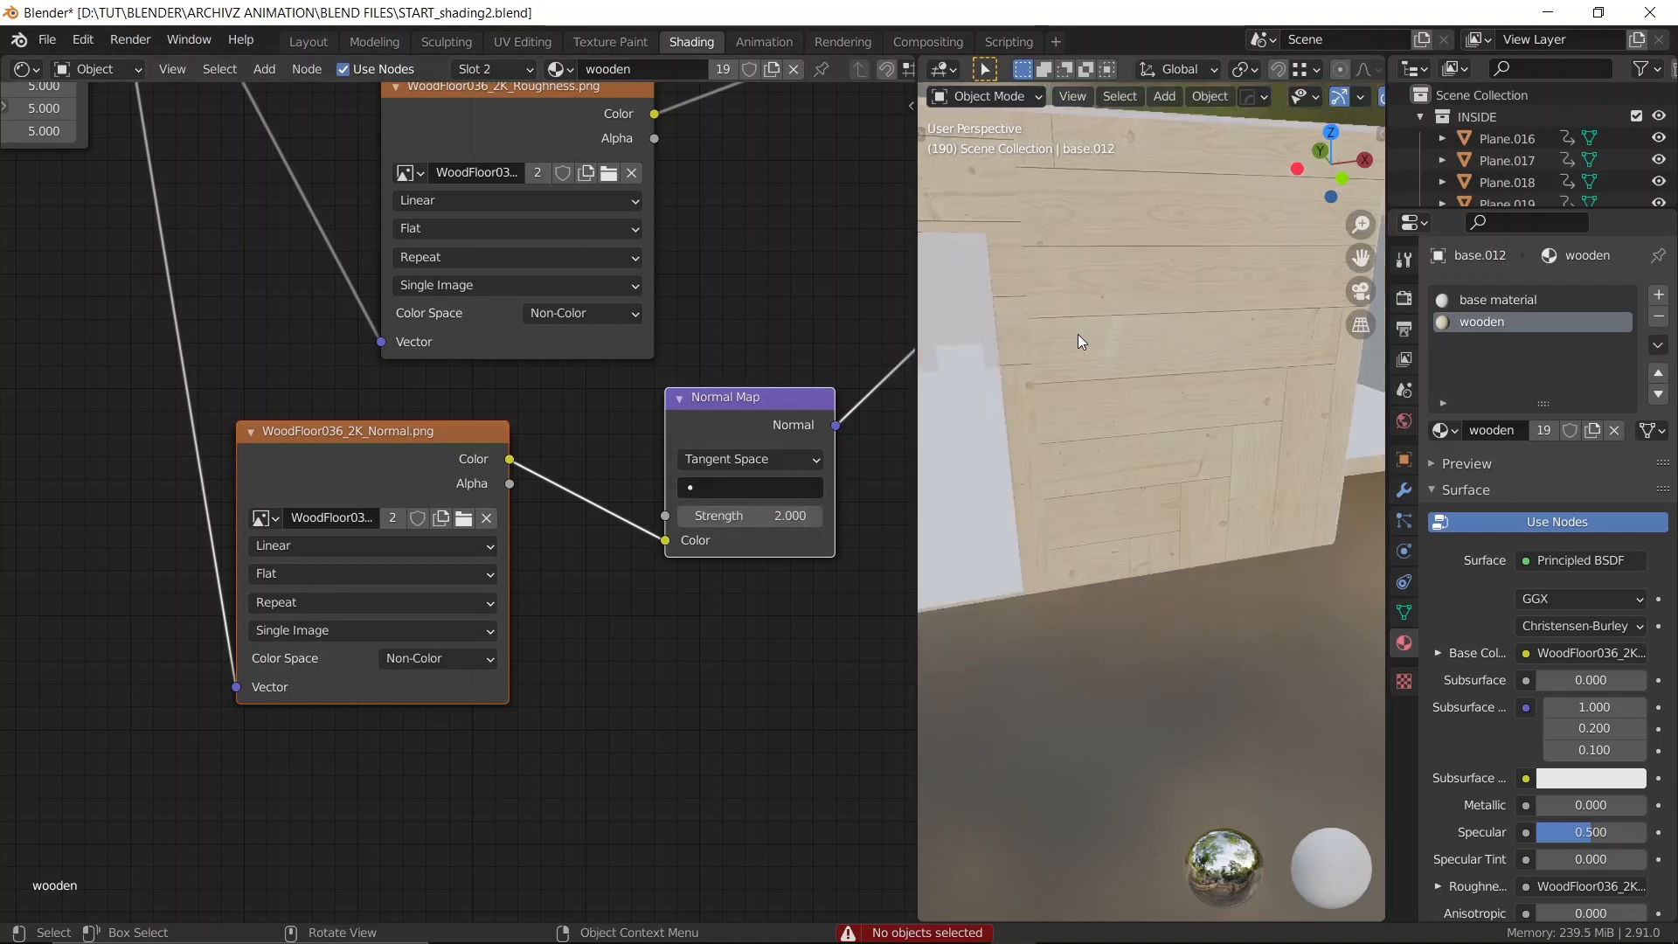
click(743, 483)
click(732, 519)
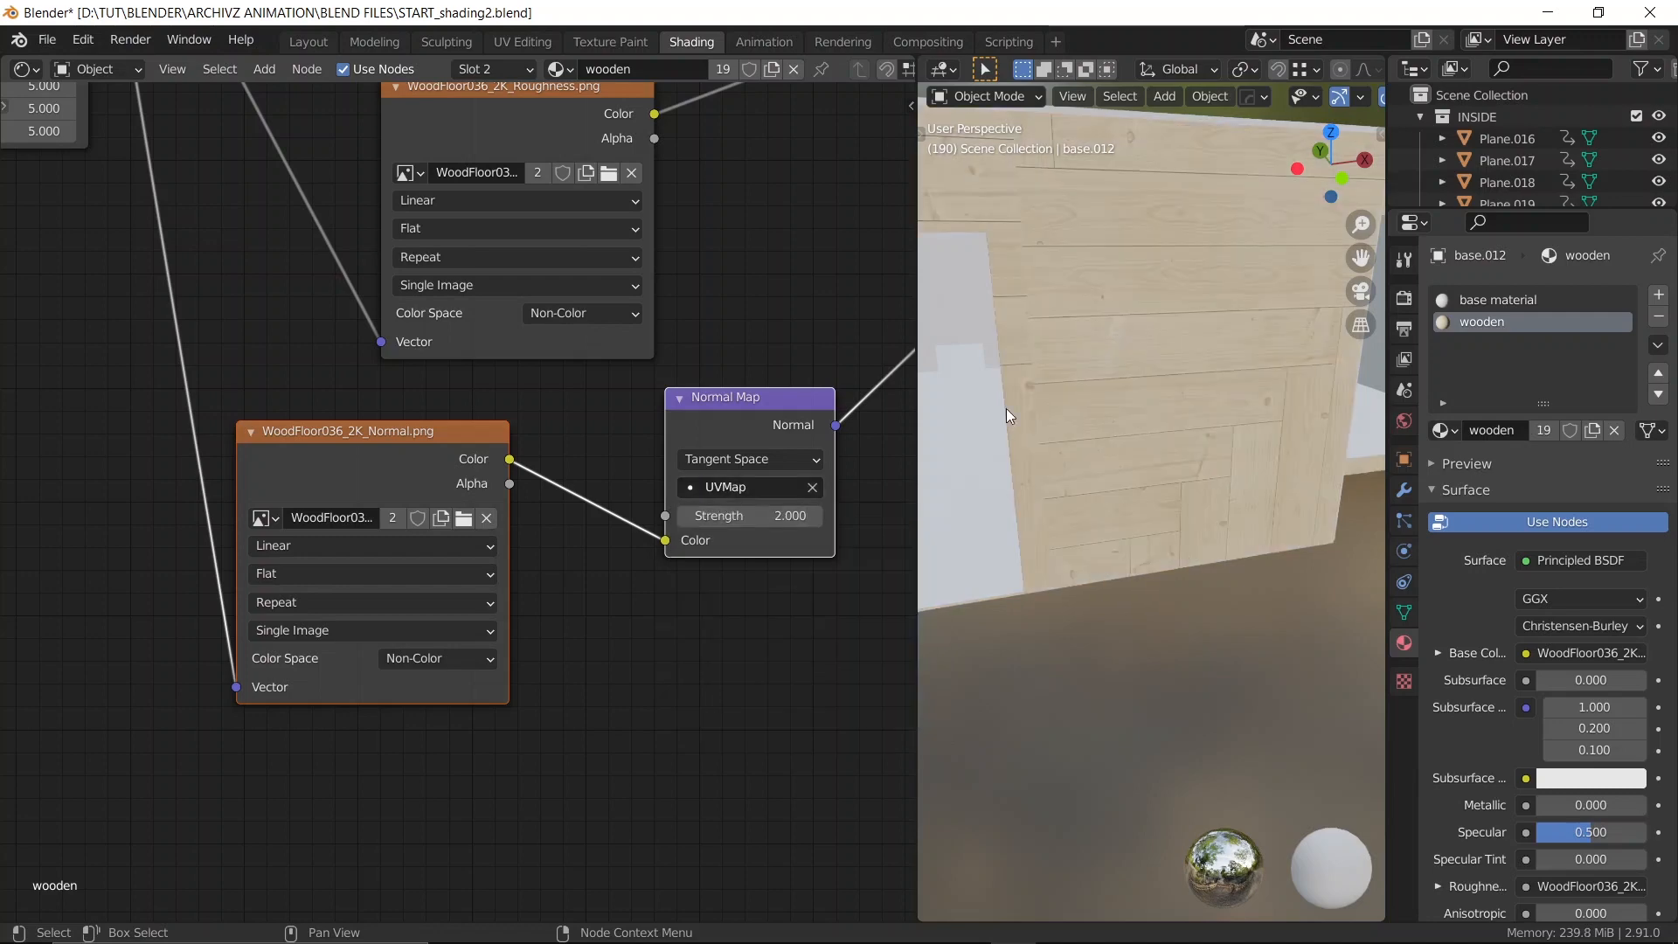
Save the blend file and review the wooden node tree alongside the textured house
scroll(1179, 307, down, 5)
key(ctrl+s)
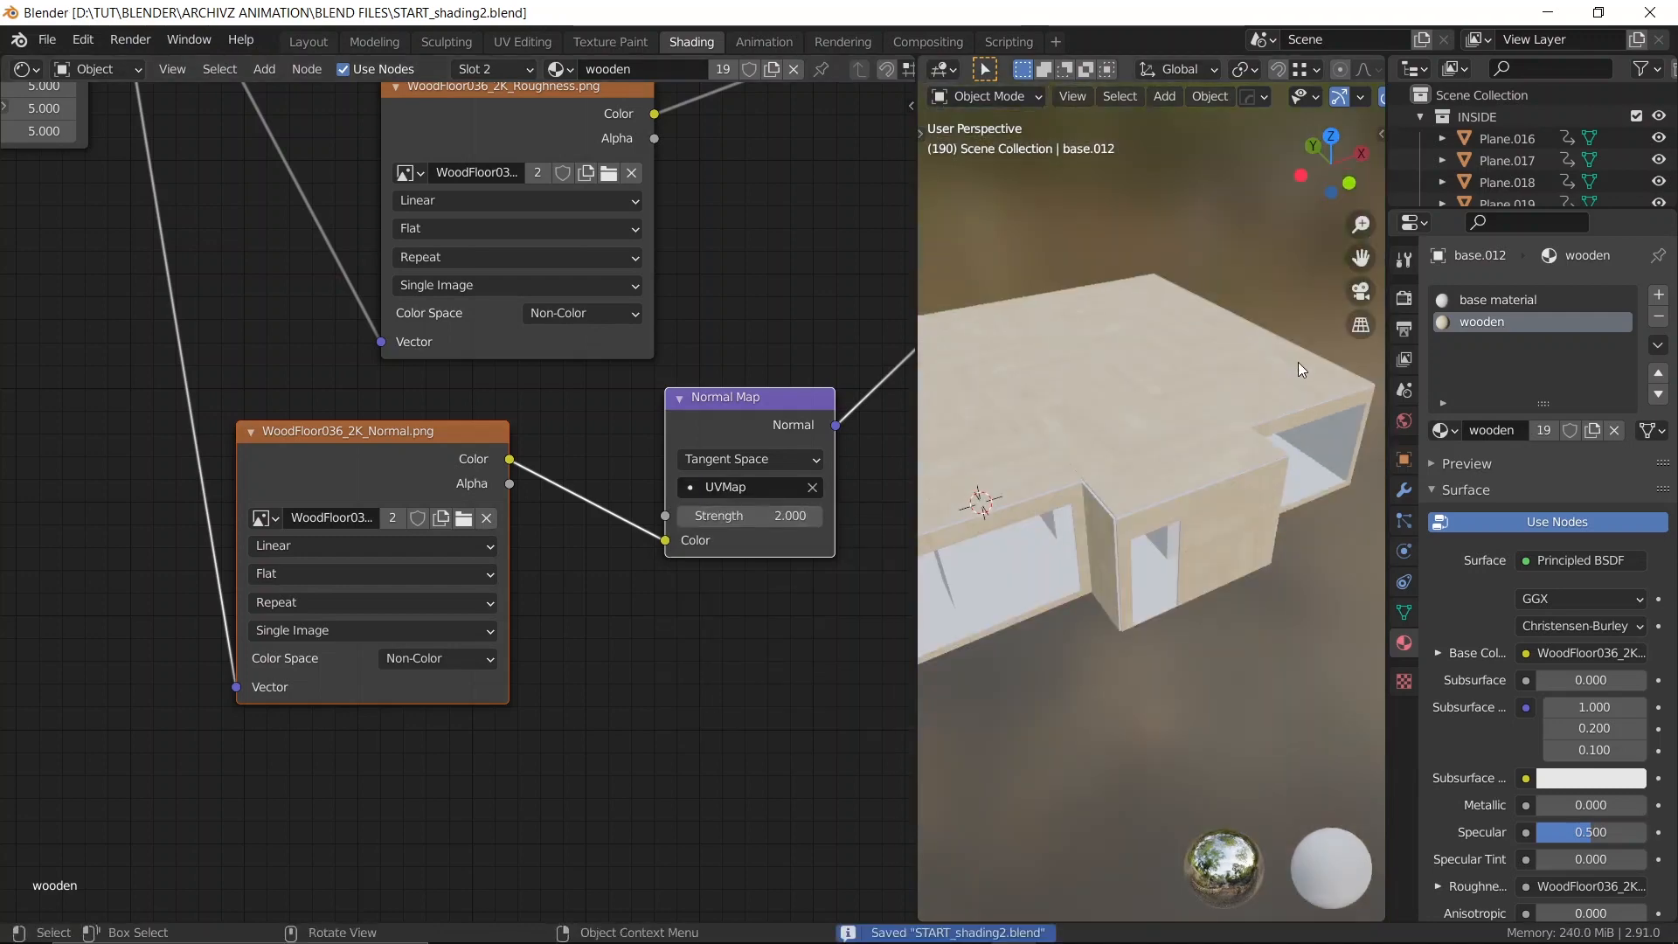
scroll(584, 280, down, 4)
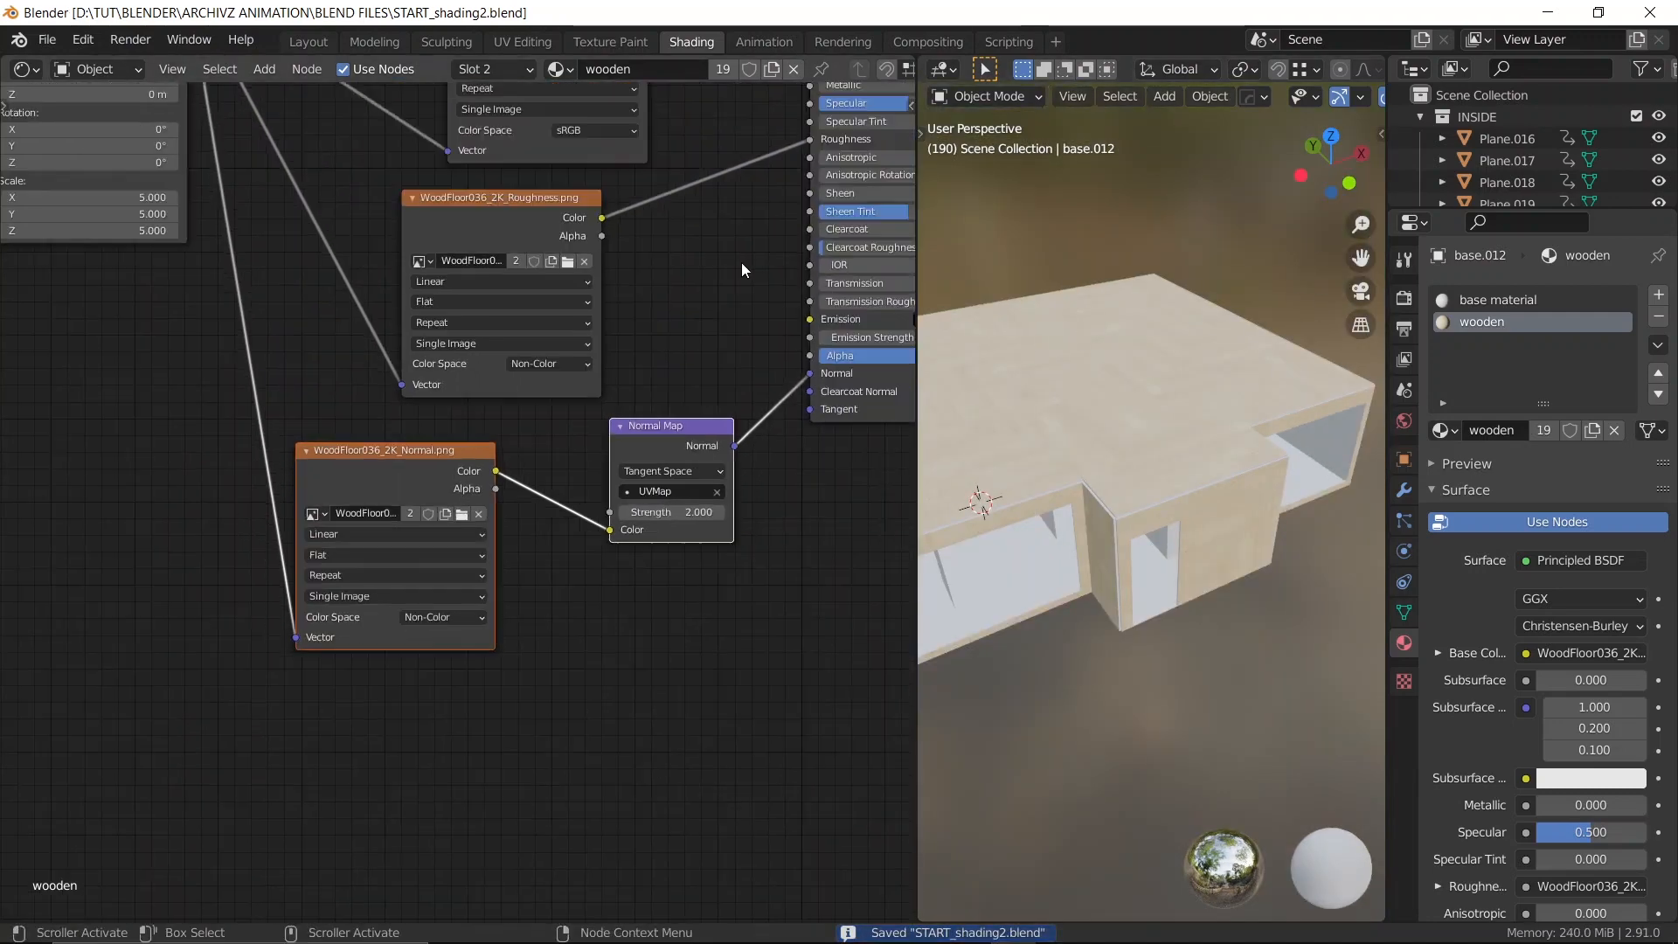
middle_drag(1142, 430, 1122, 480)
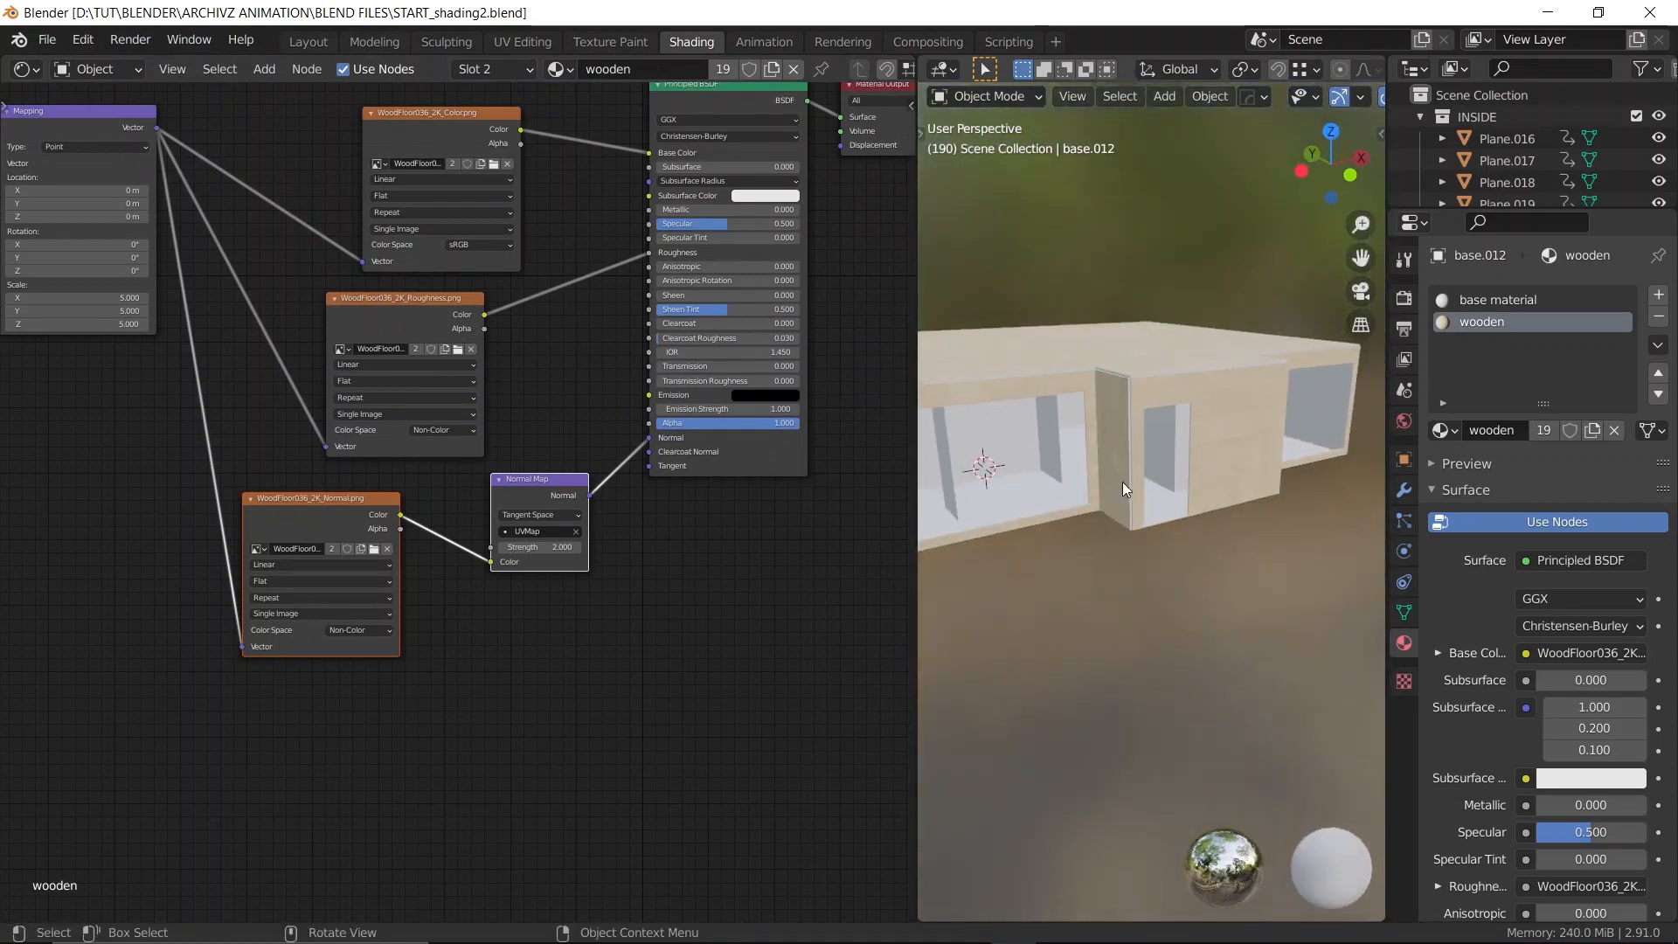
Switch to the Layout workspace with solid viewport shading and save the file
click(312, 39)
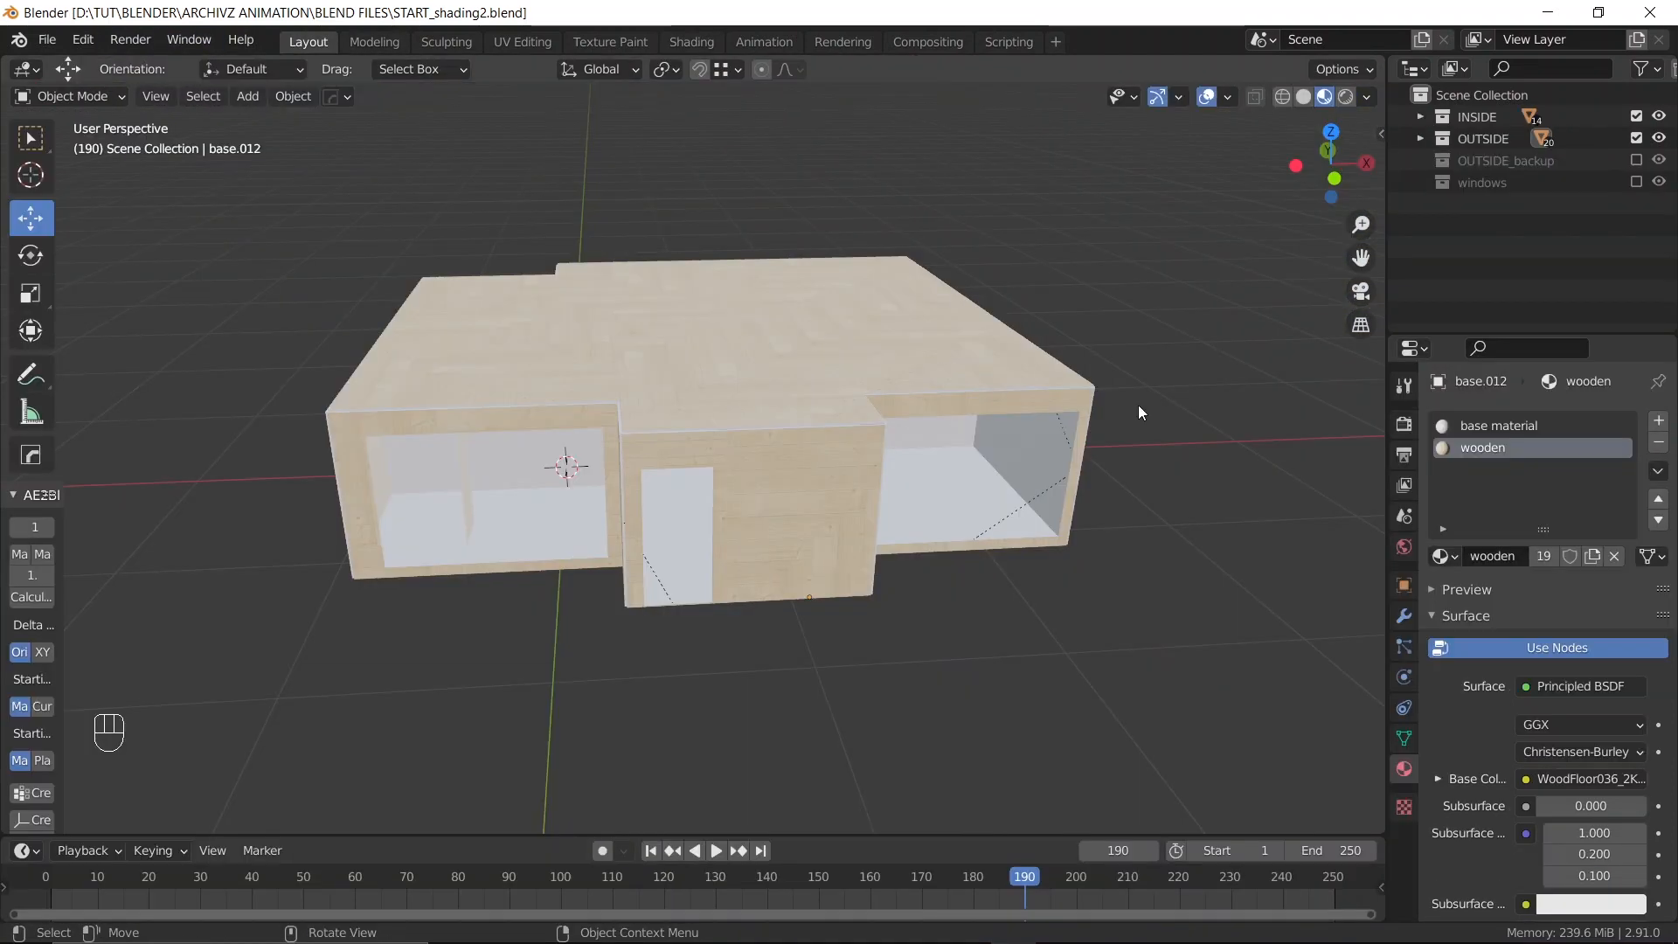
key(ctrl+s)
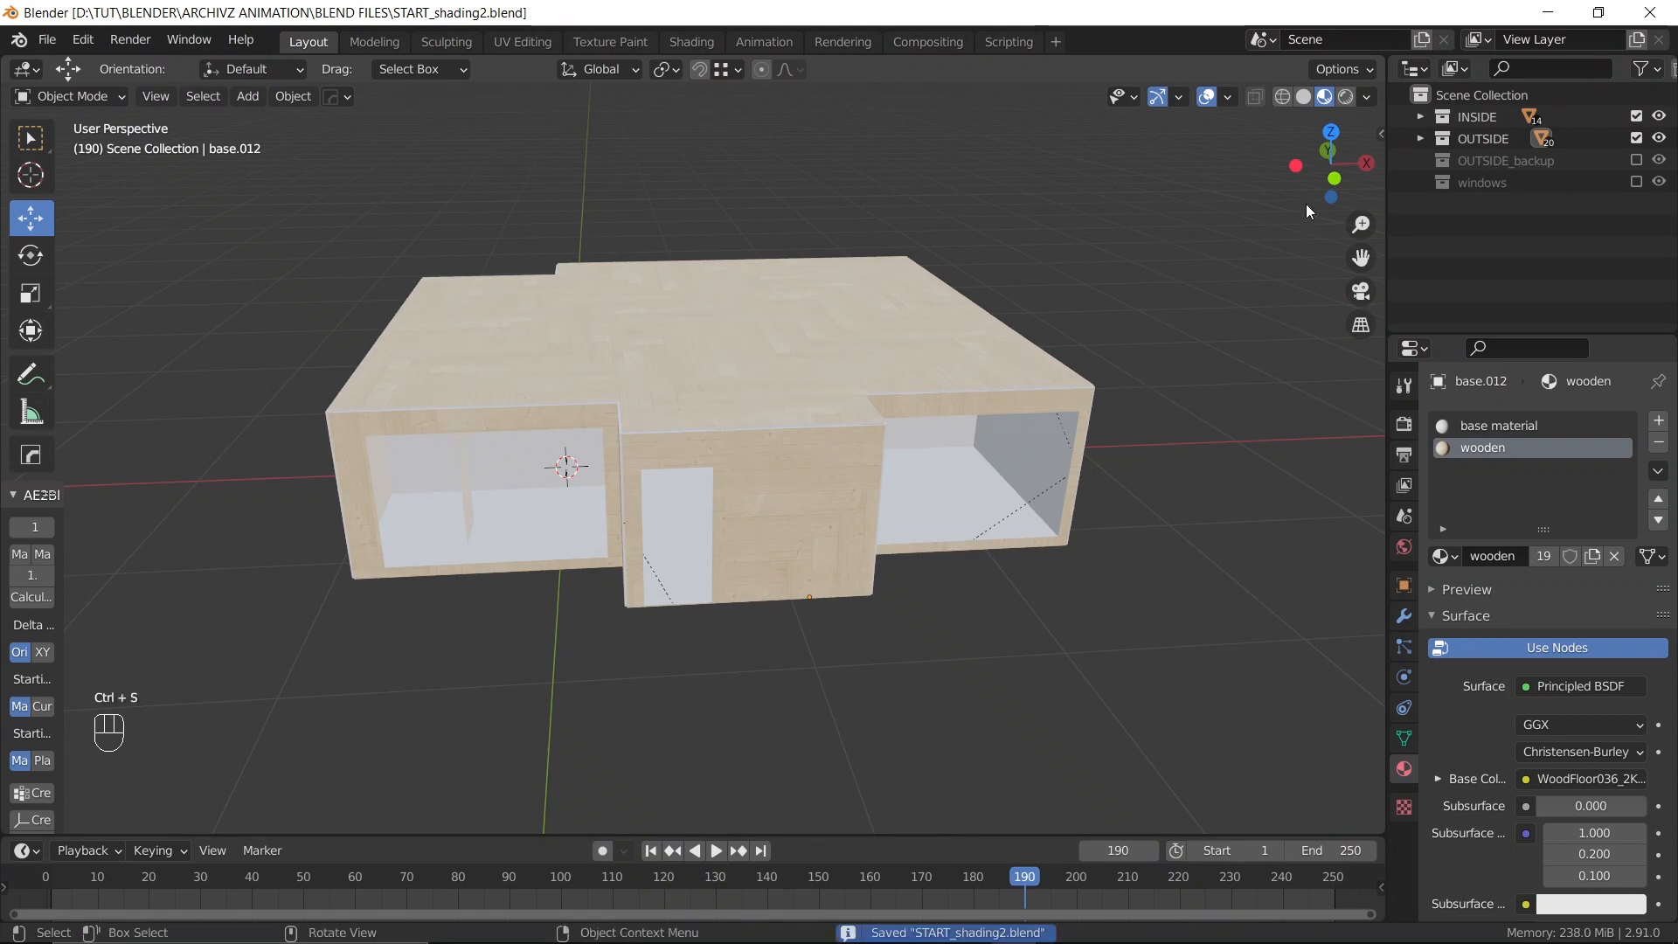
click(1303, 96)
scroll(732, 486, down, 4)
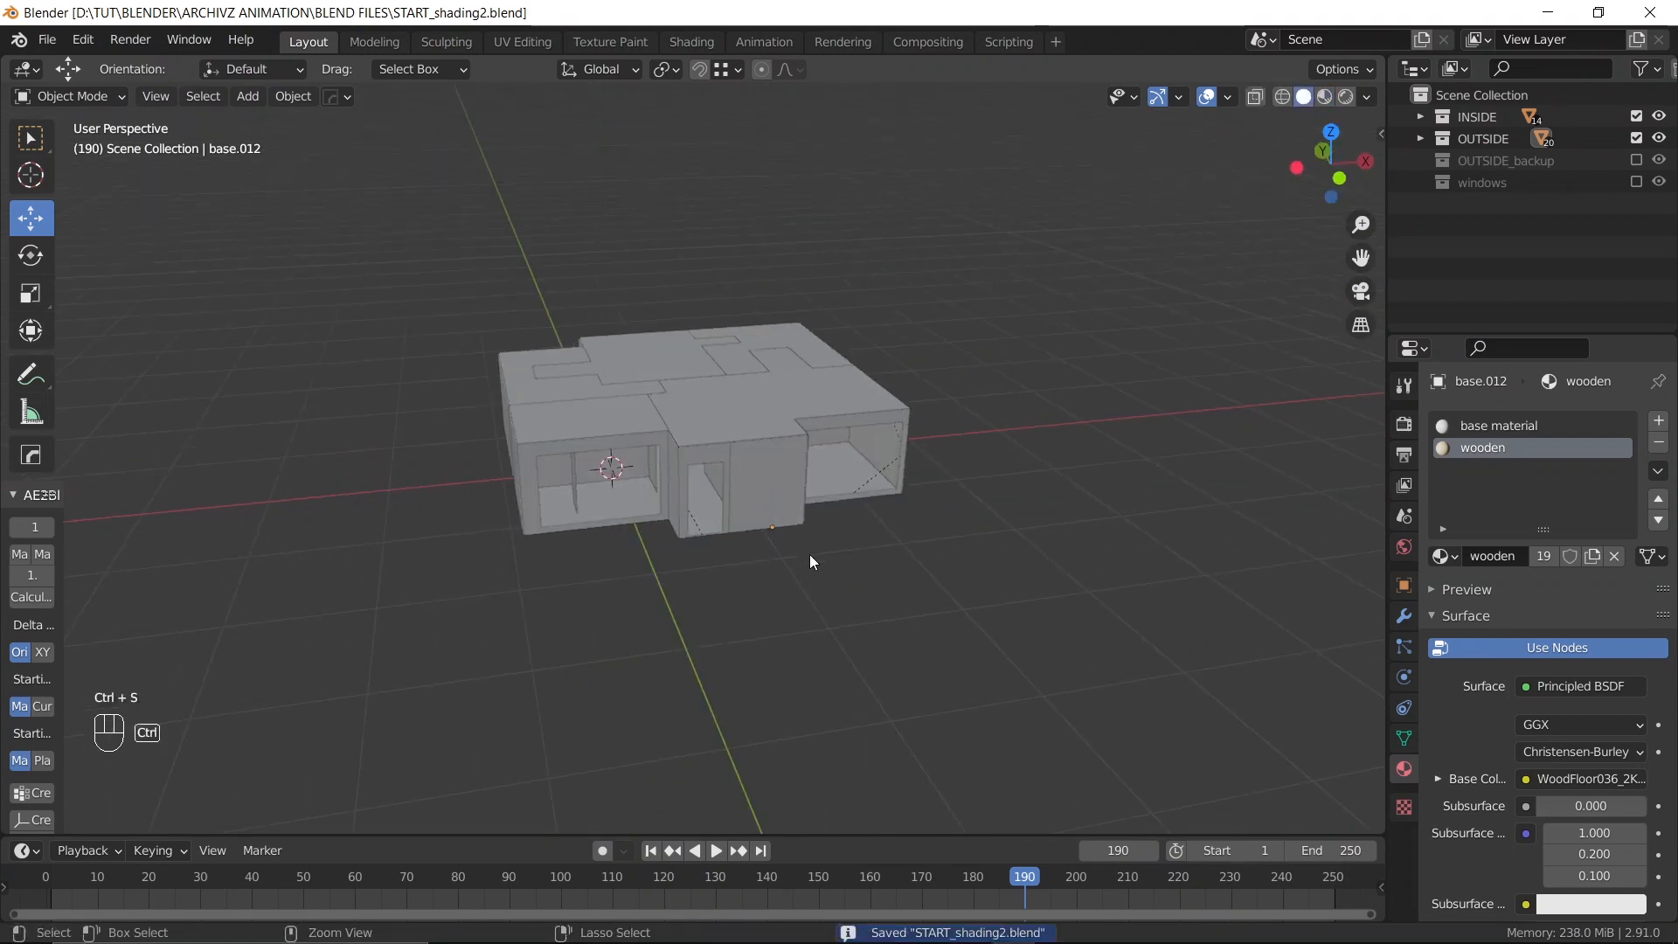
key(ctrl+s)
middle_drag(821, 554, 758, 819)
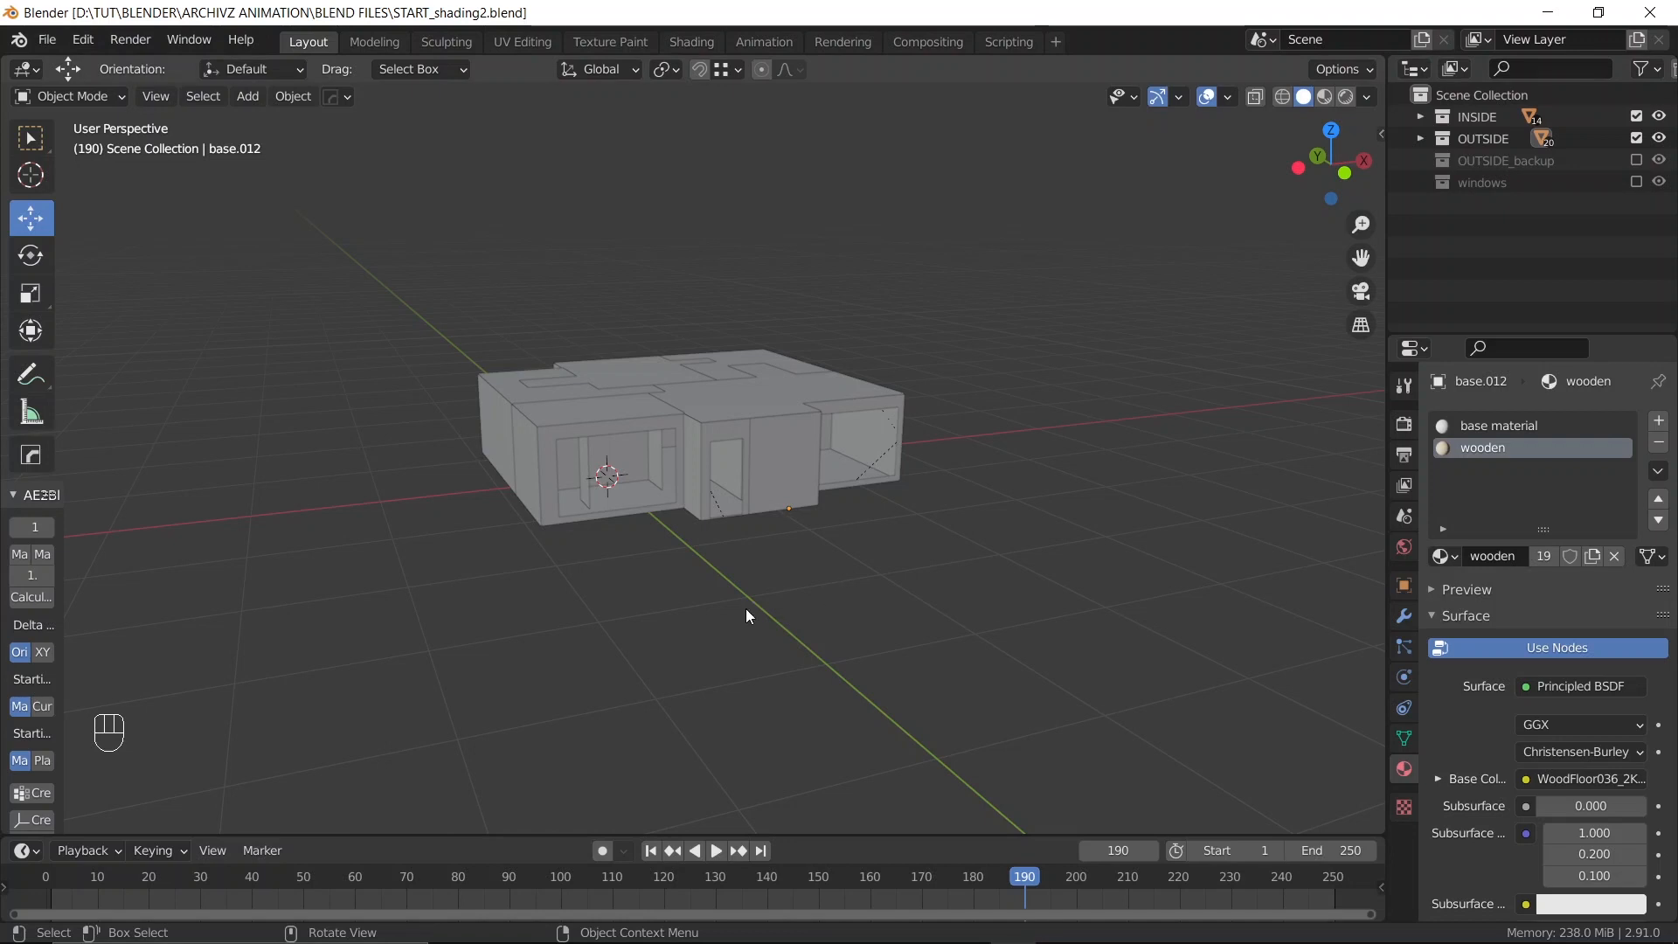
Scrub the house animation back to frame 68 in START_rendering1.blend and save the file
mouse_move(746, 608)
middle_down()
mouse_move(679, 637)
mouse_move(776, 602)
middle_up()
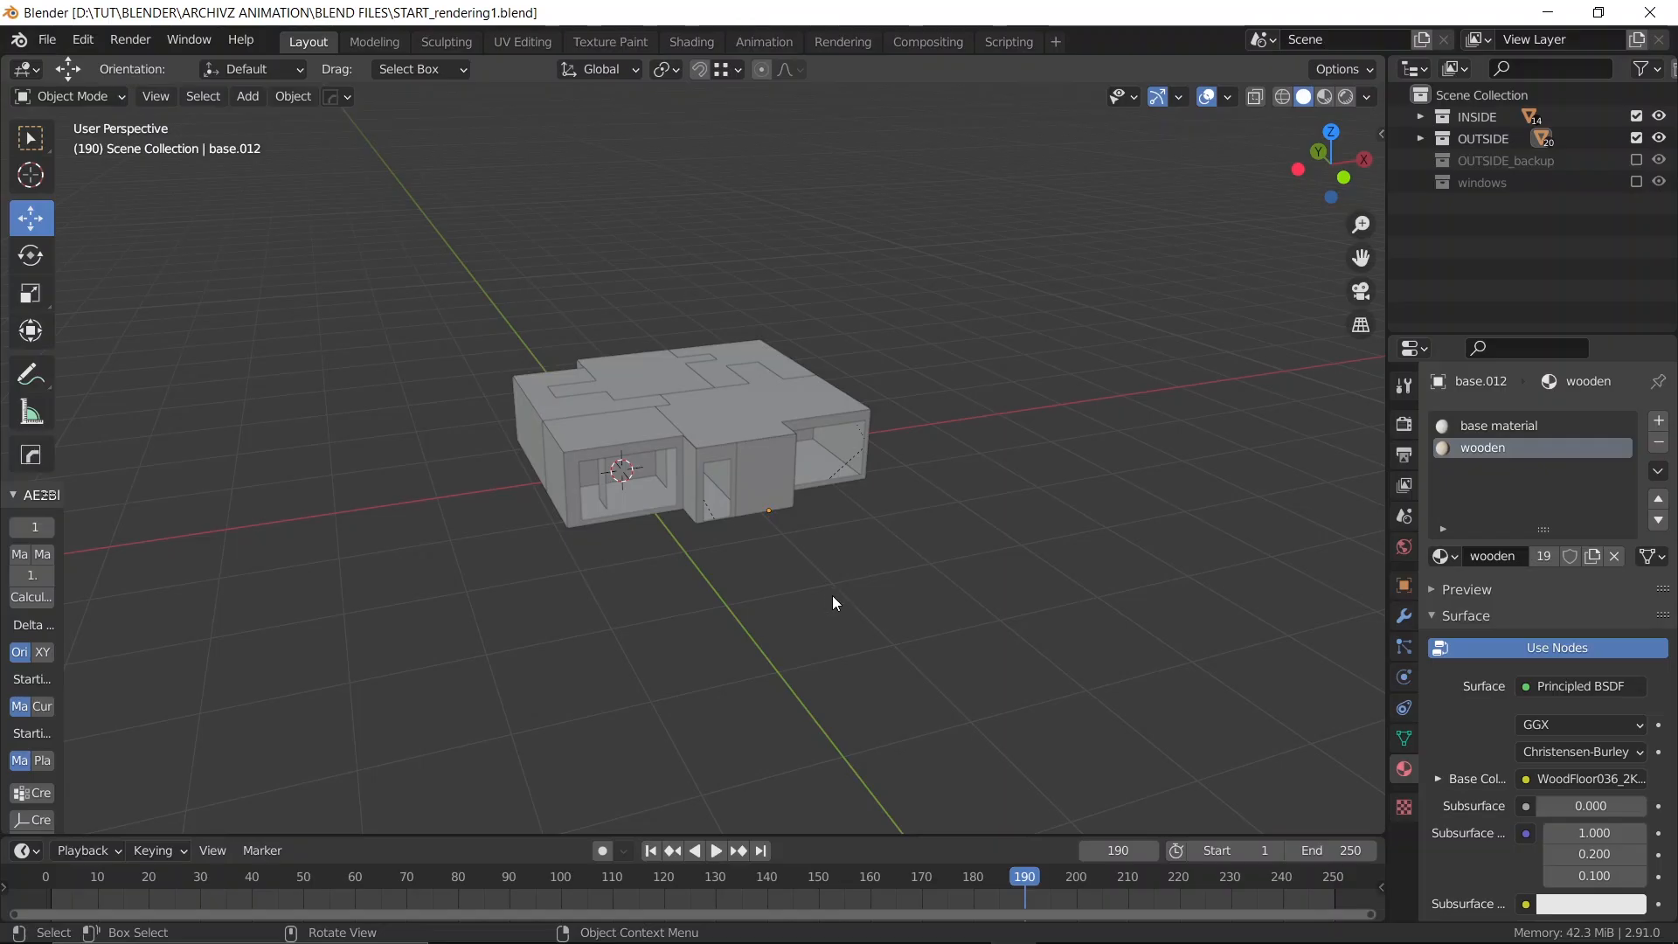
middle_drag(832, 596, 724, 564)
scroll(758, 557, up, 2)
scroll(739, 561, up, 1)
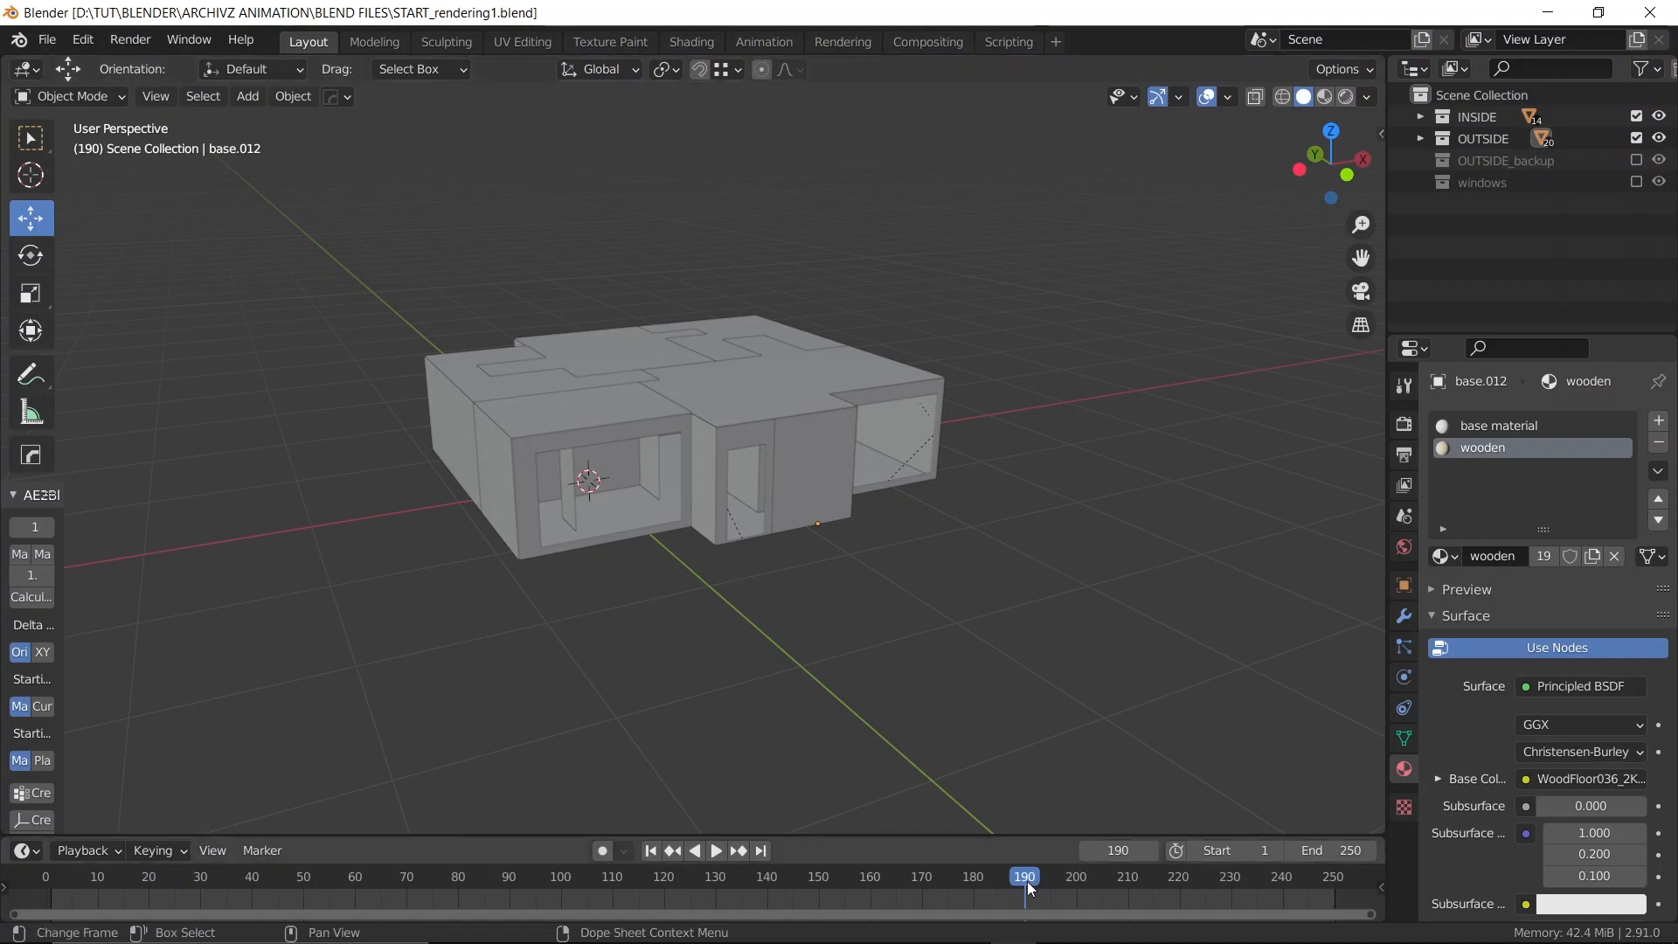
drag(1025, 881, 396, 877)
middle_drag(674, 673, 632, 680)
key(ctrl+s)
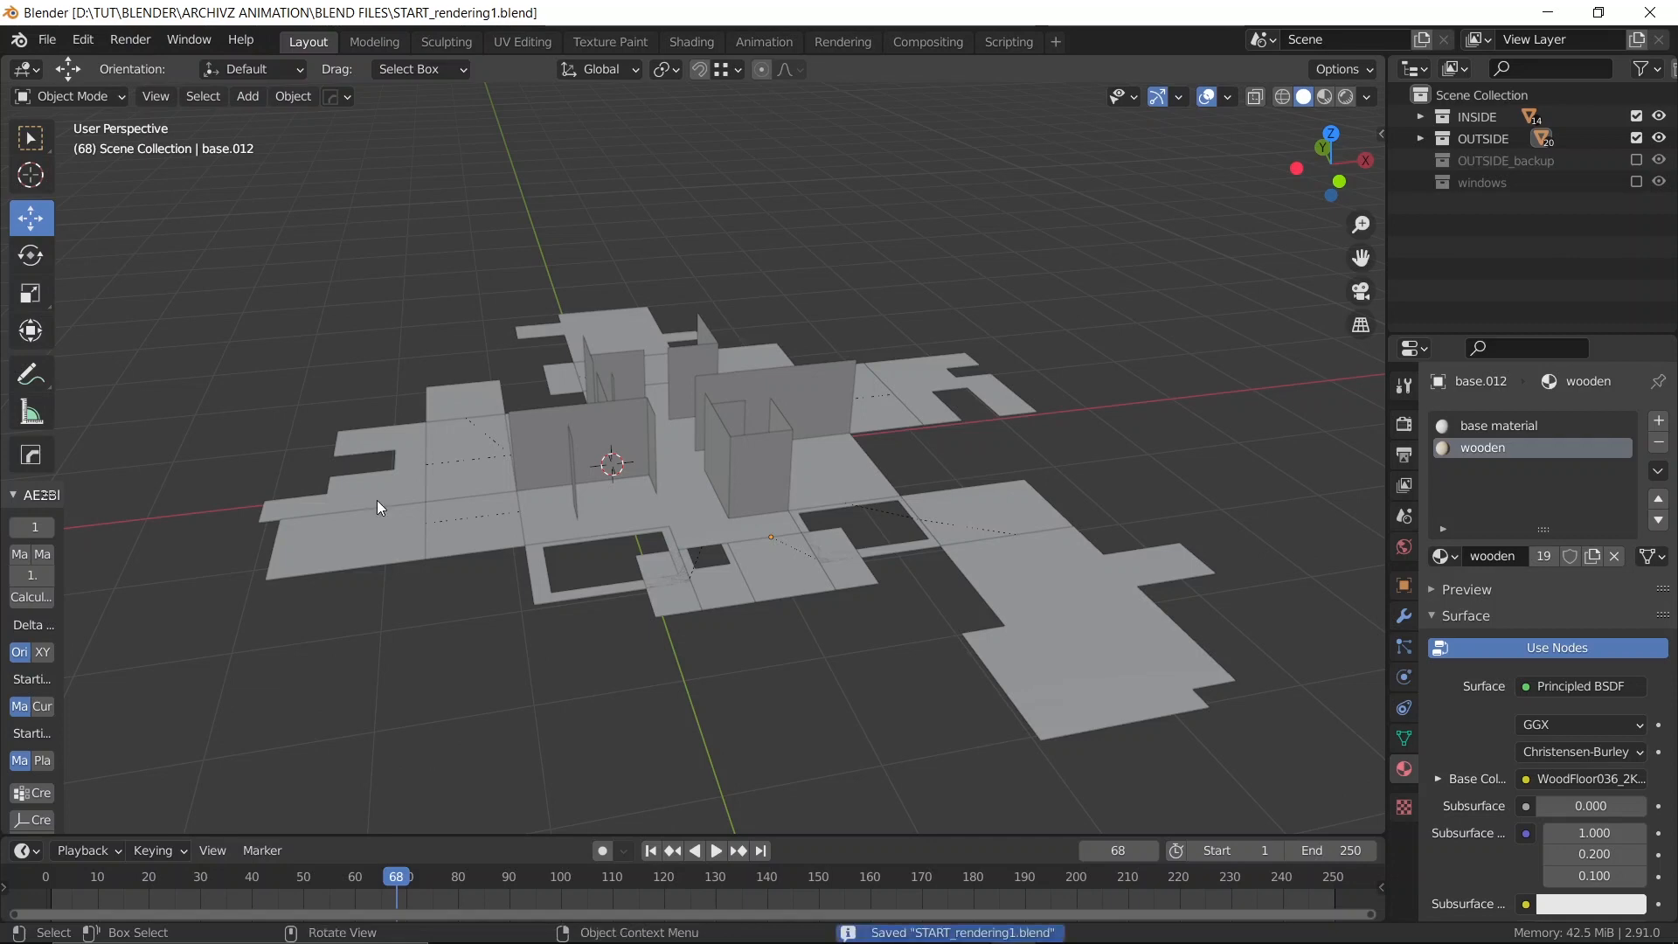
Play part of the house animation, move the current frame to 203 and save the file
key(space)
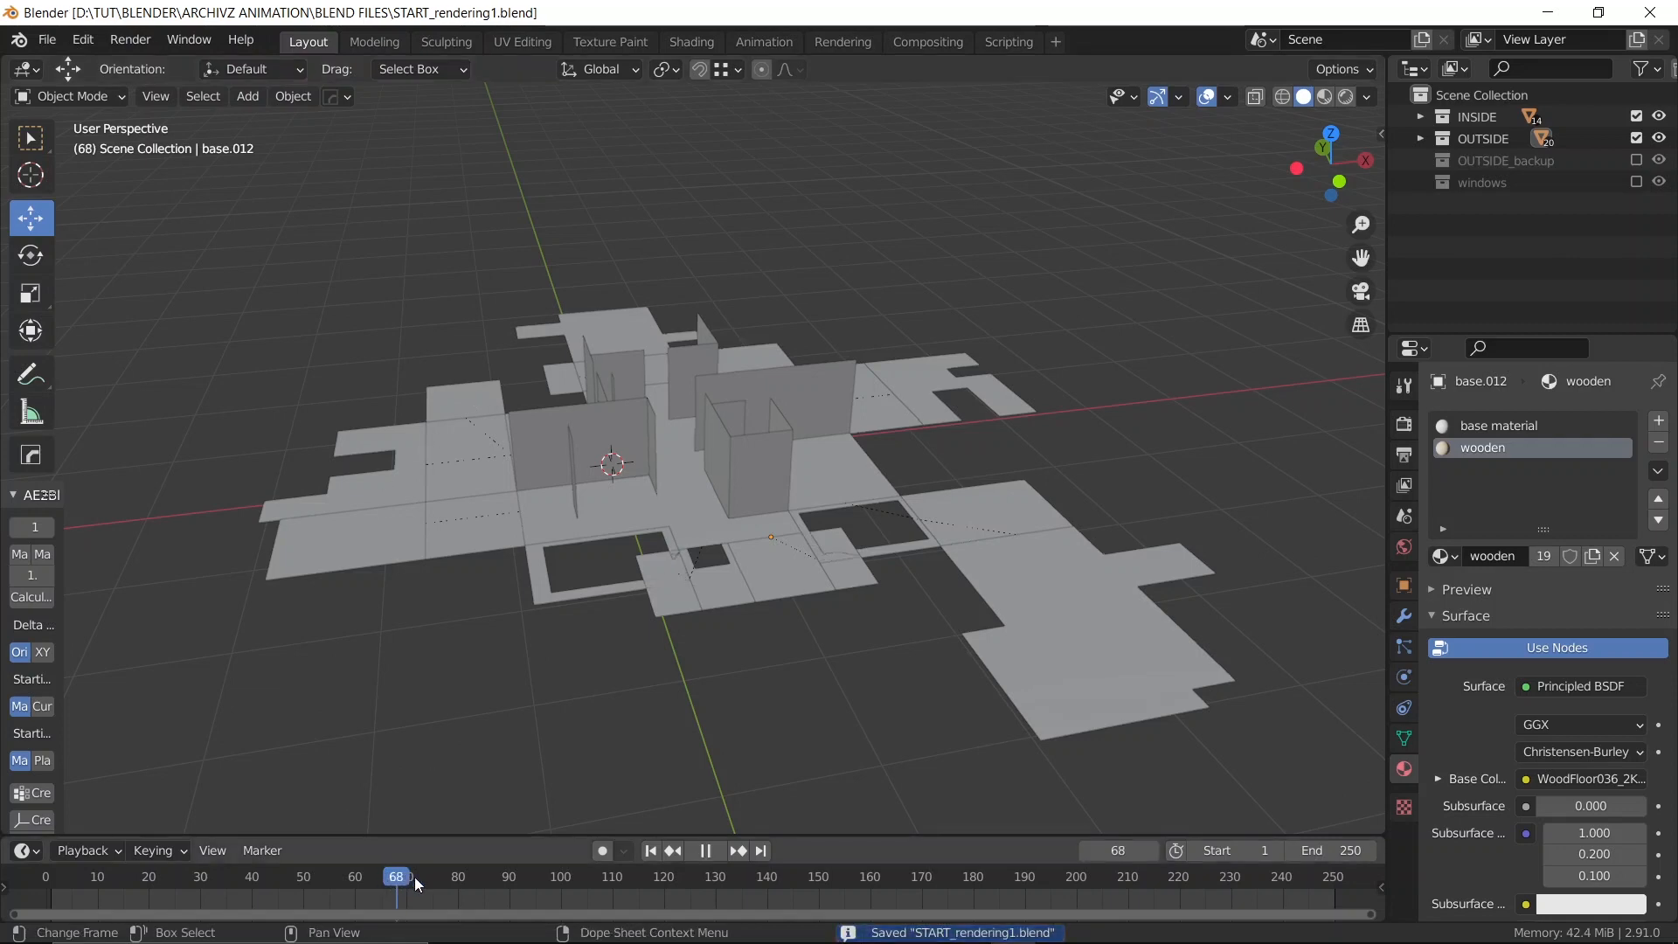
click(465, 884)
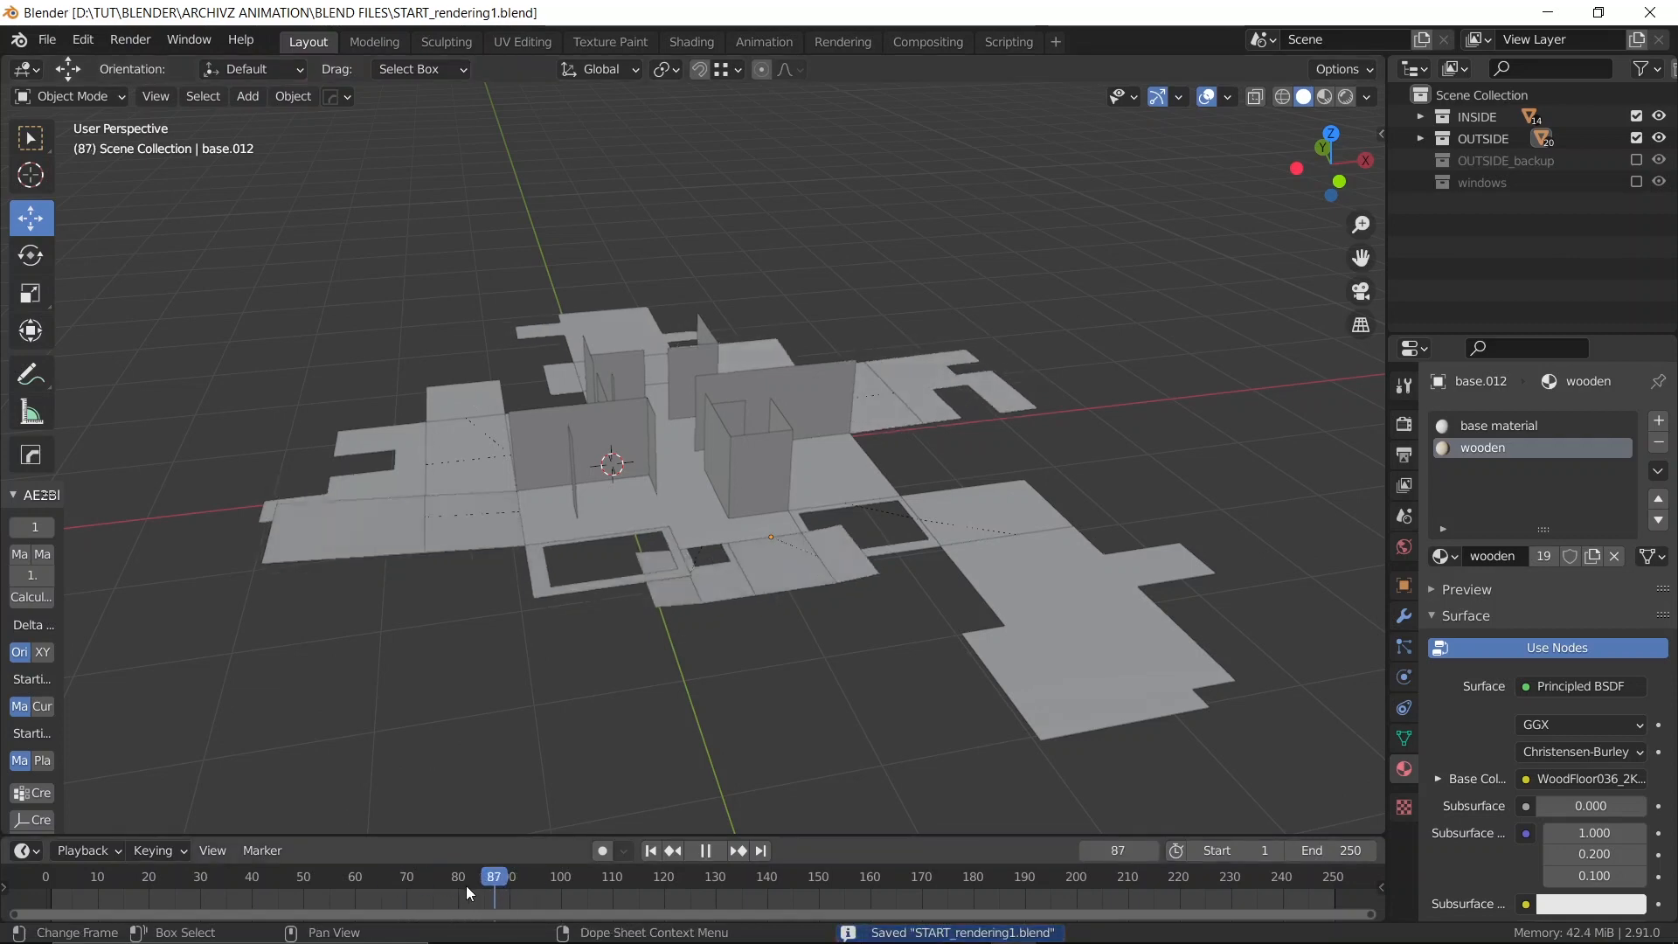
key(space)
drag(463, 879, 1089, 914)
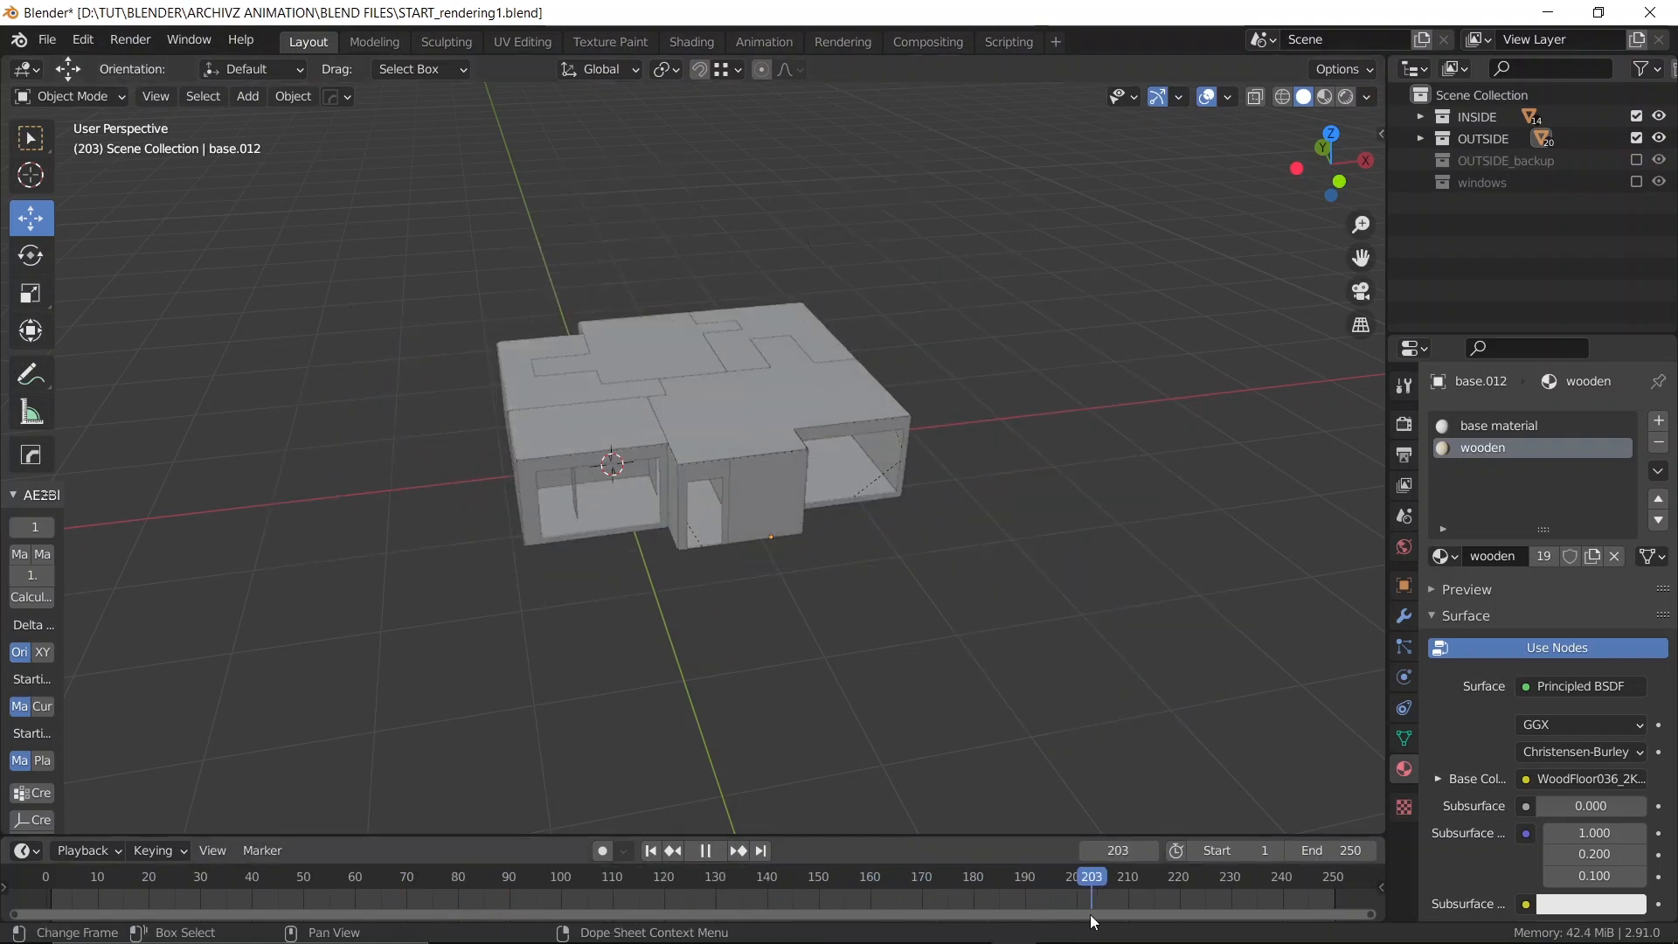
scroll(769, 689, up, 1)
key(ctrl+s)
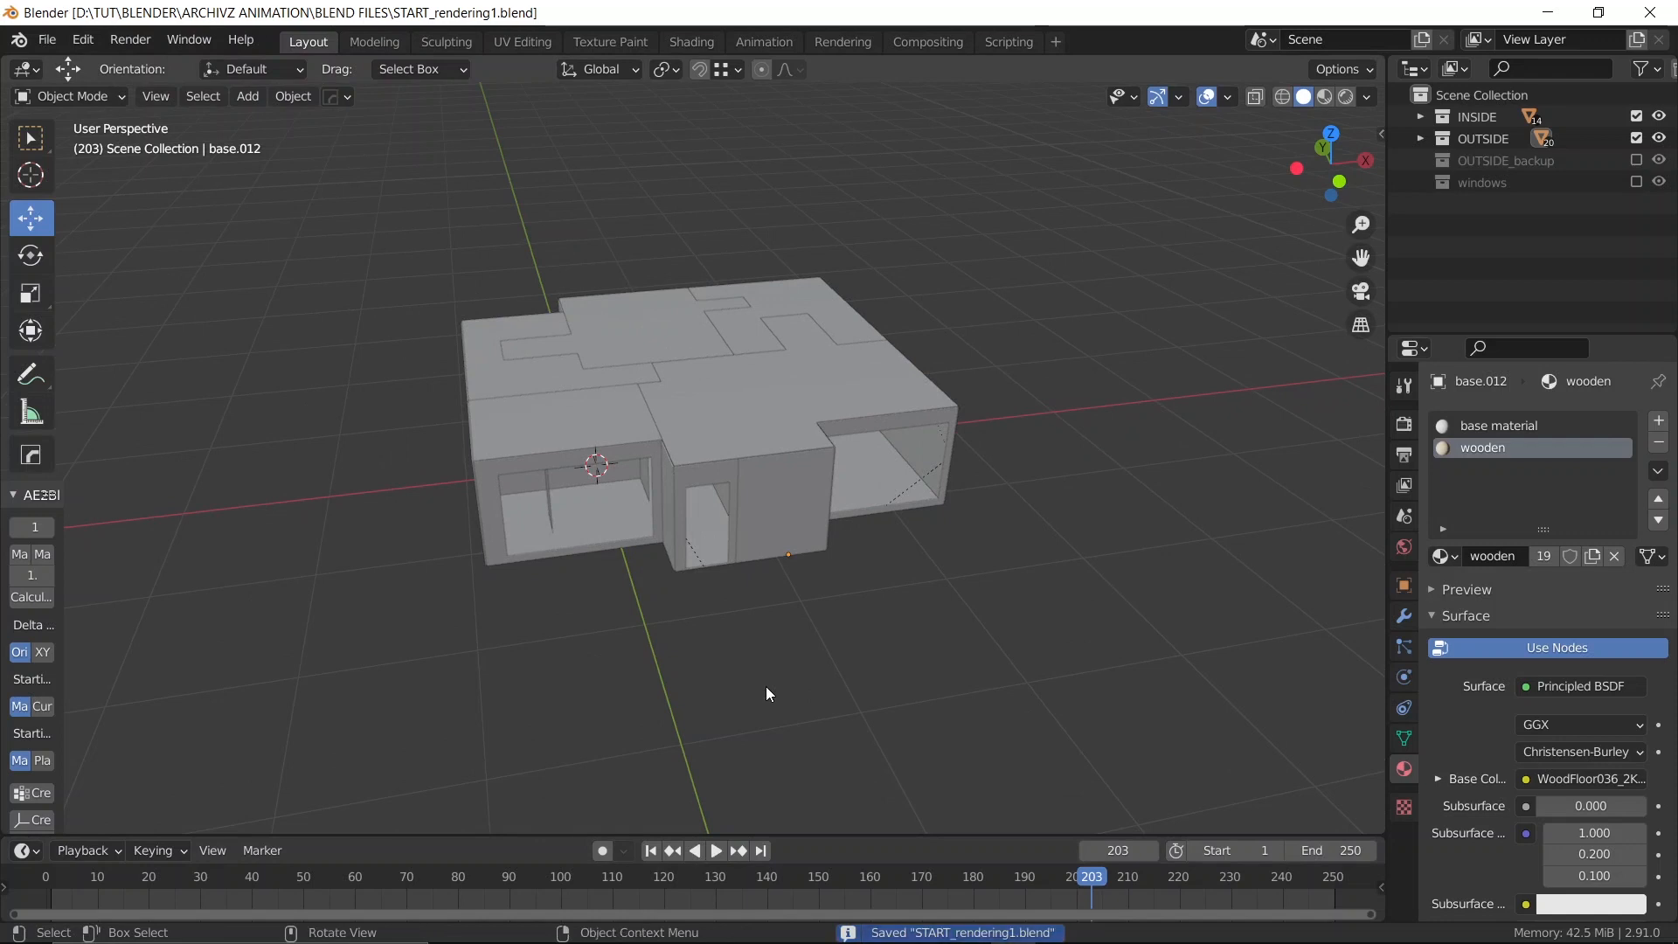
Add two new collections to the scene collection
middle_drag(905, 657, 758, 627)
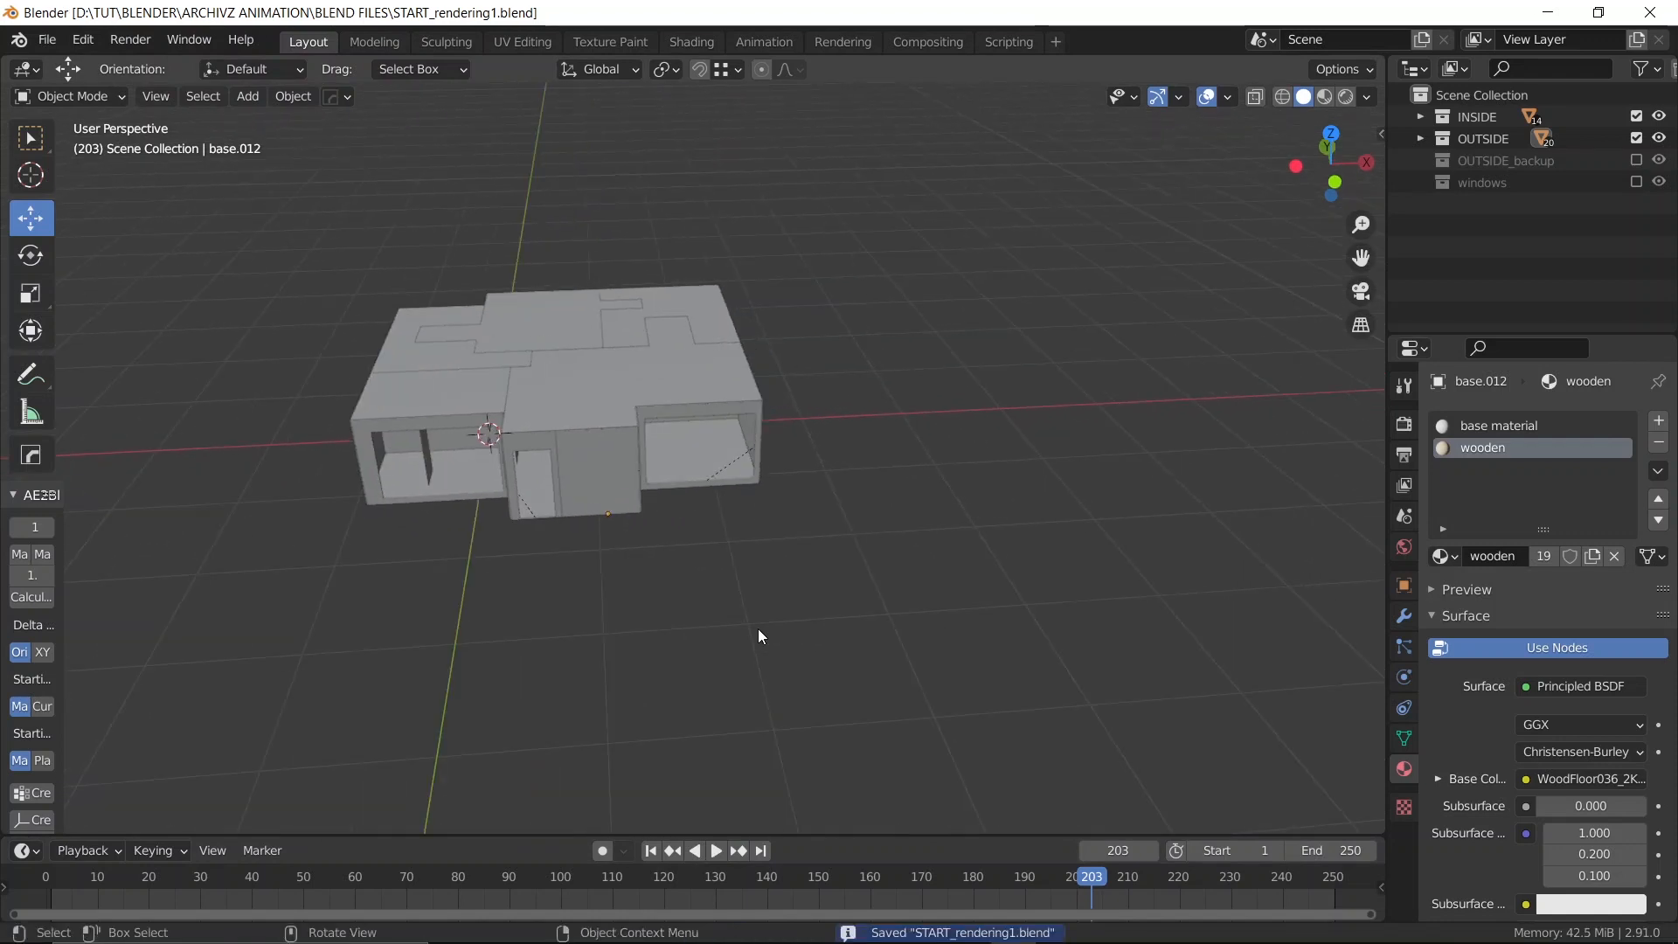
middle_drag(723, 437, 779, 656)
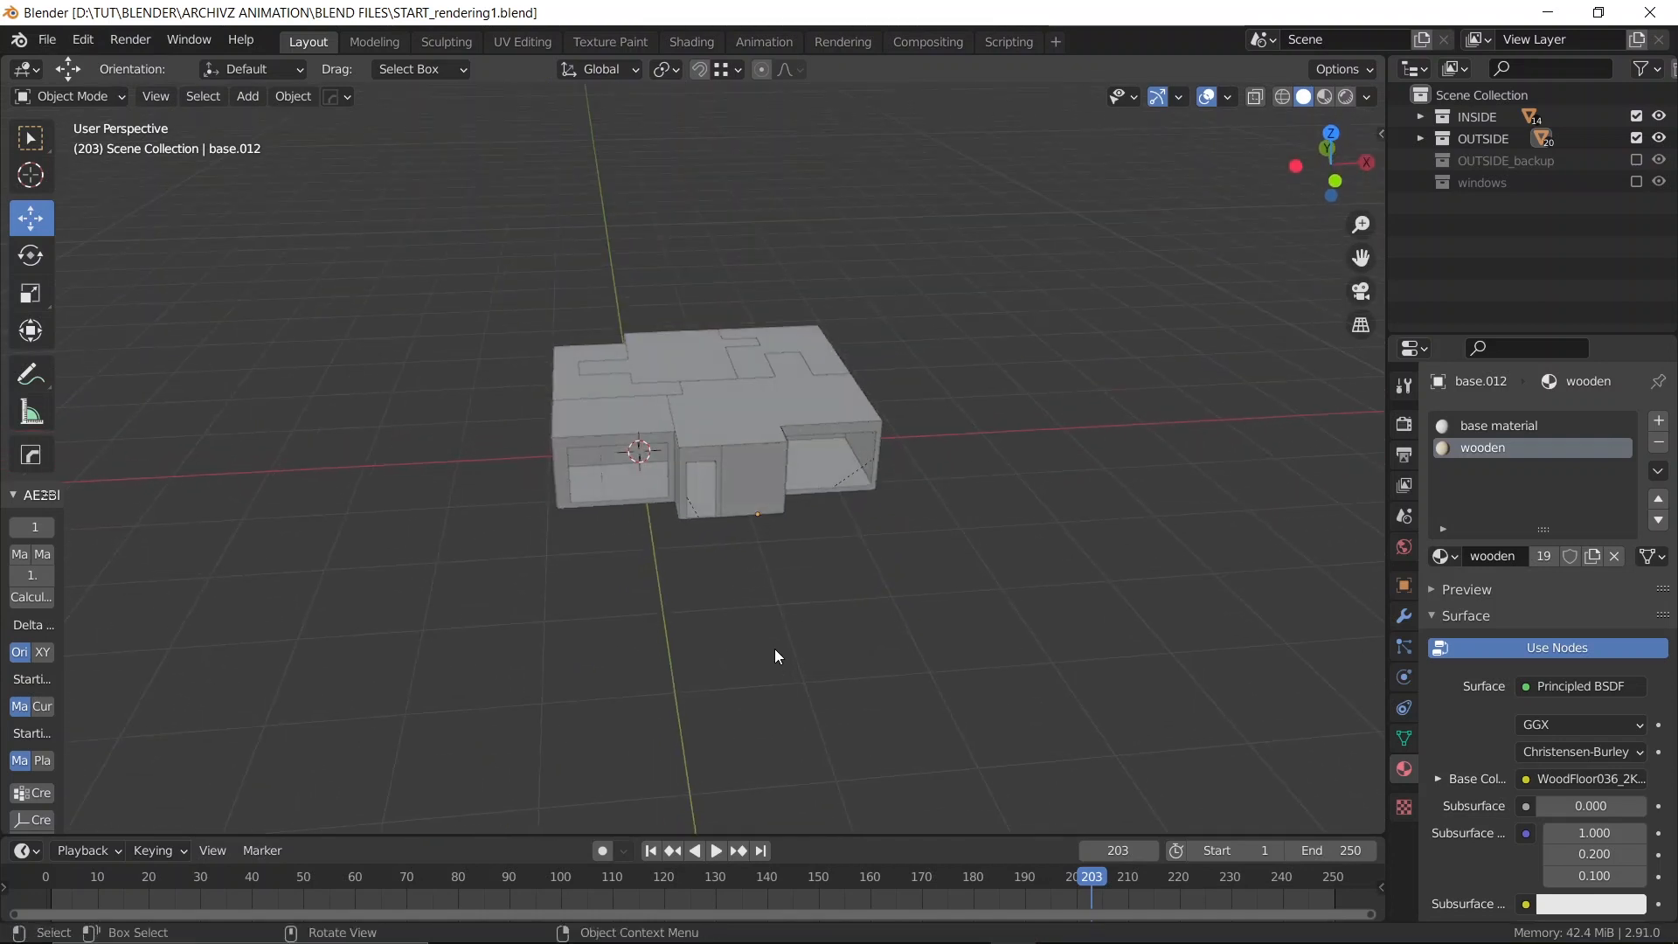
scroll(1650, 84, down, 1)
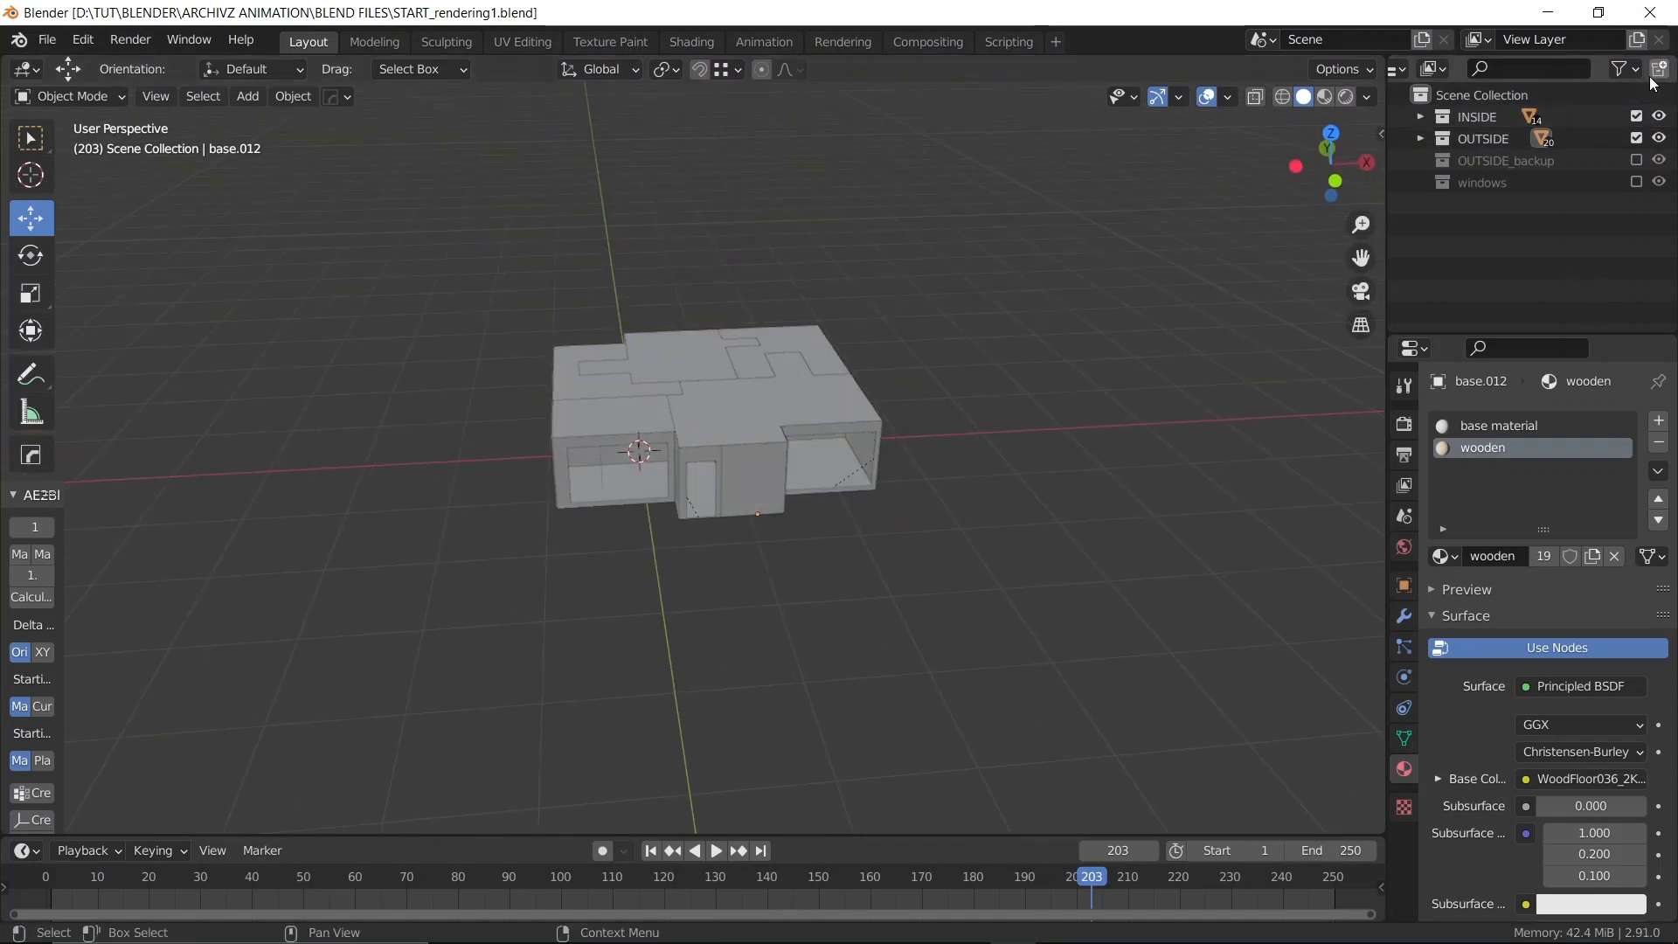
click(1657, 73)
click(1658, 73)
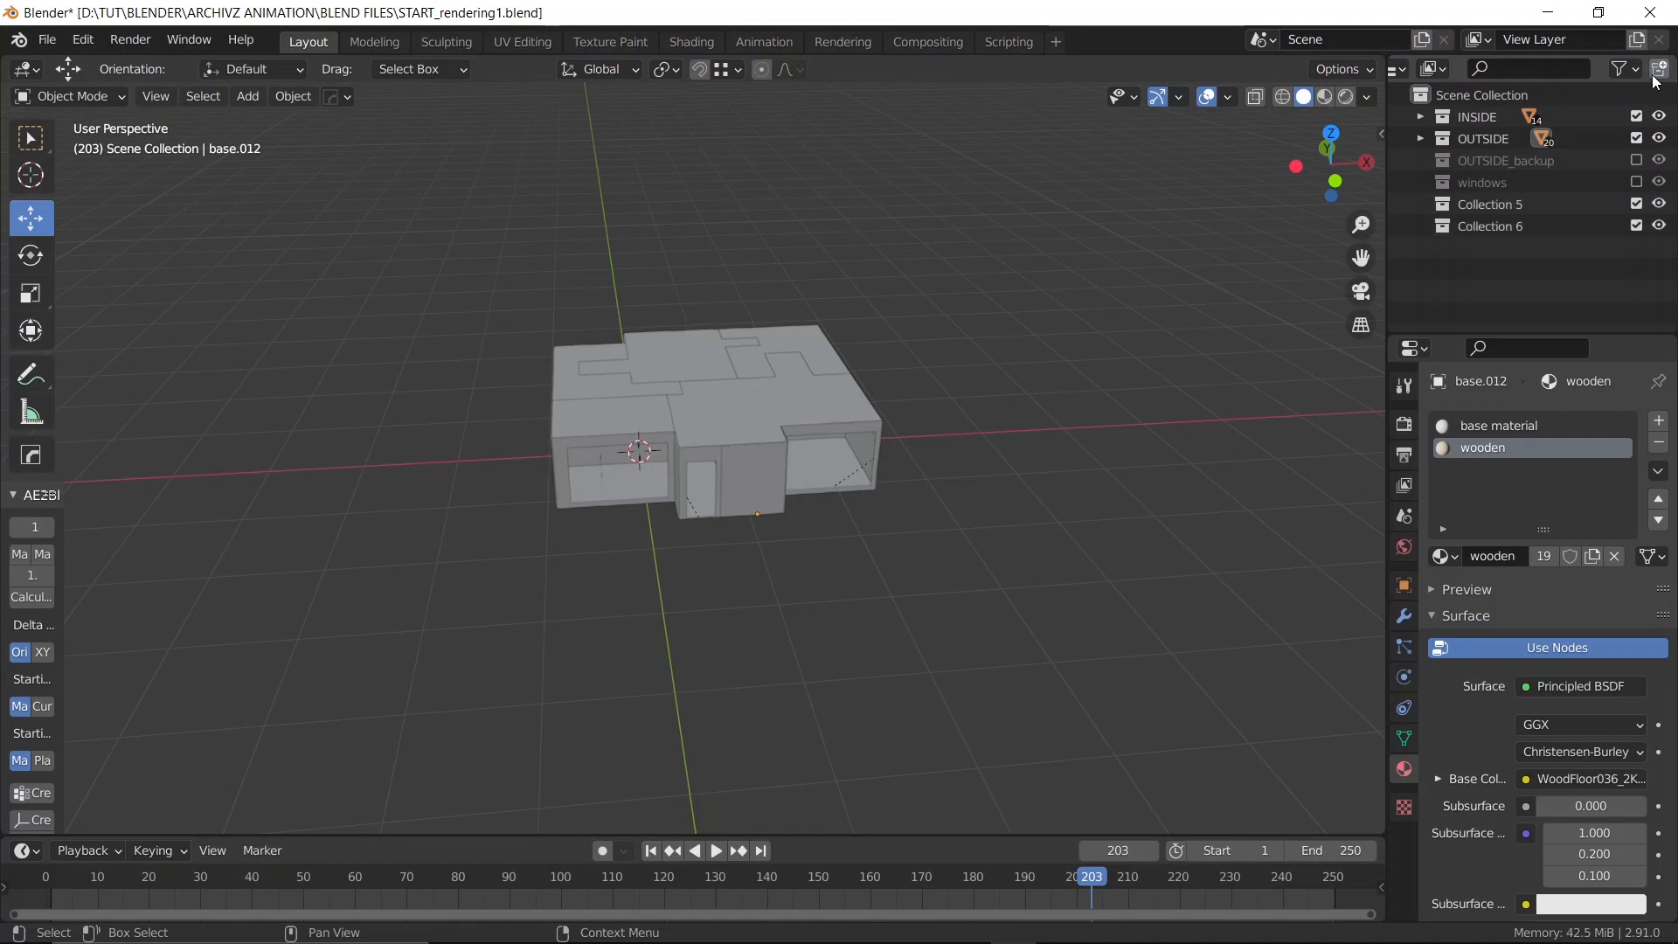
Rename the first new collection STUDIO and the second one BASE
double_click(1524, 207)
text(STUD)
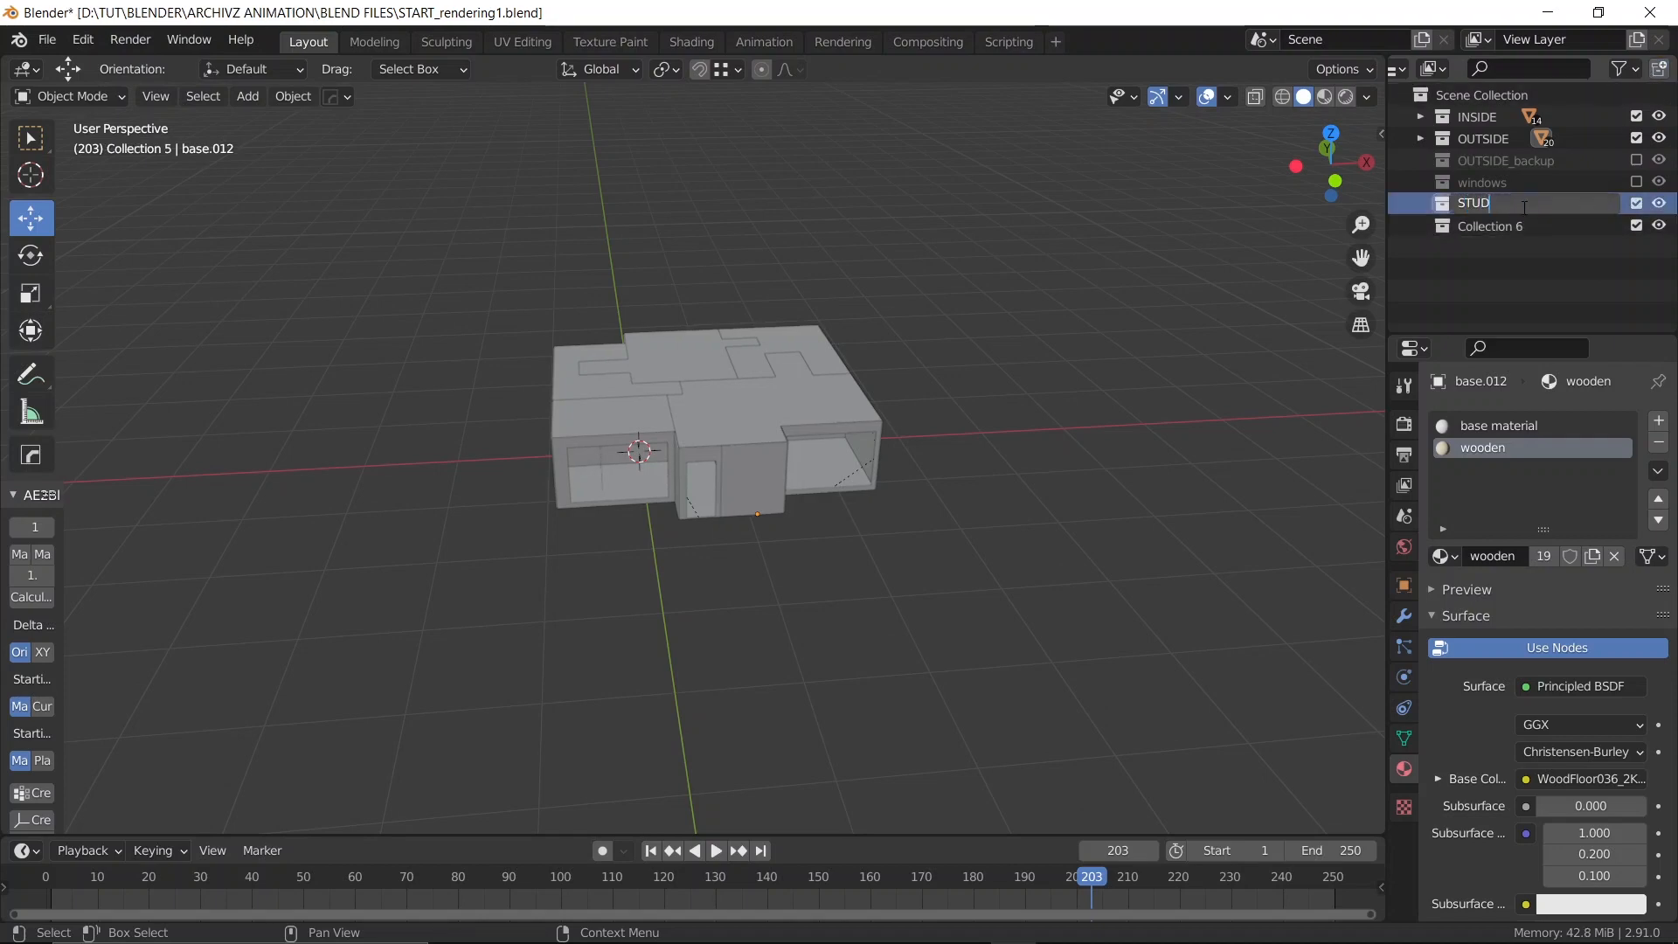
text(IO)
key(Return)
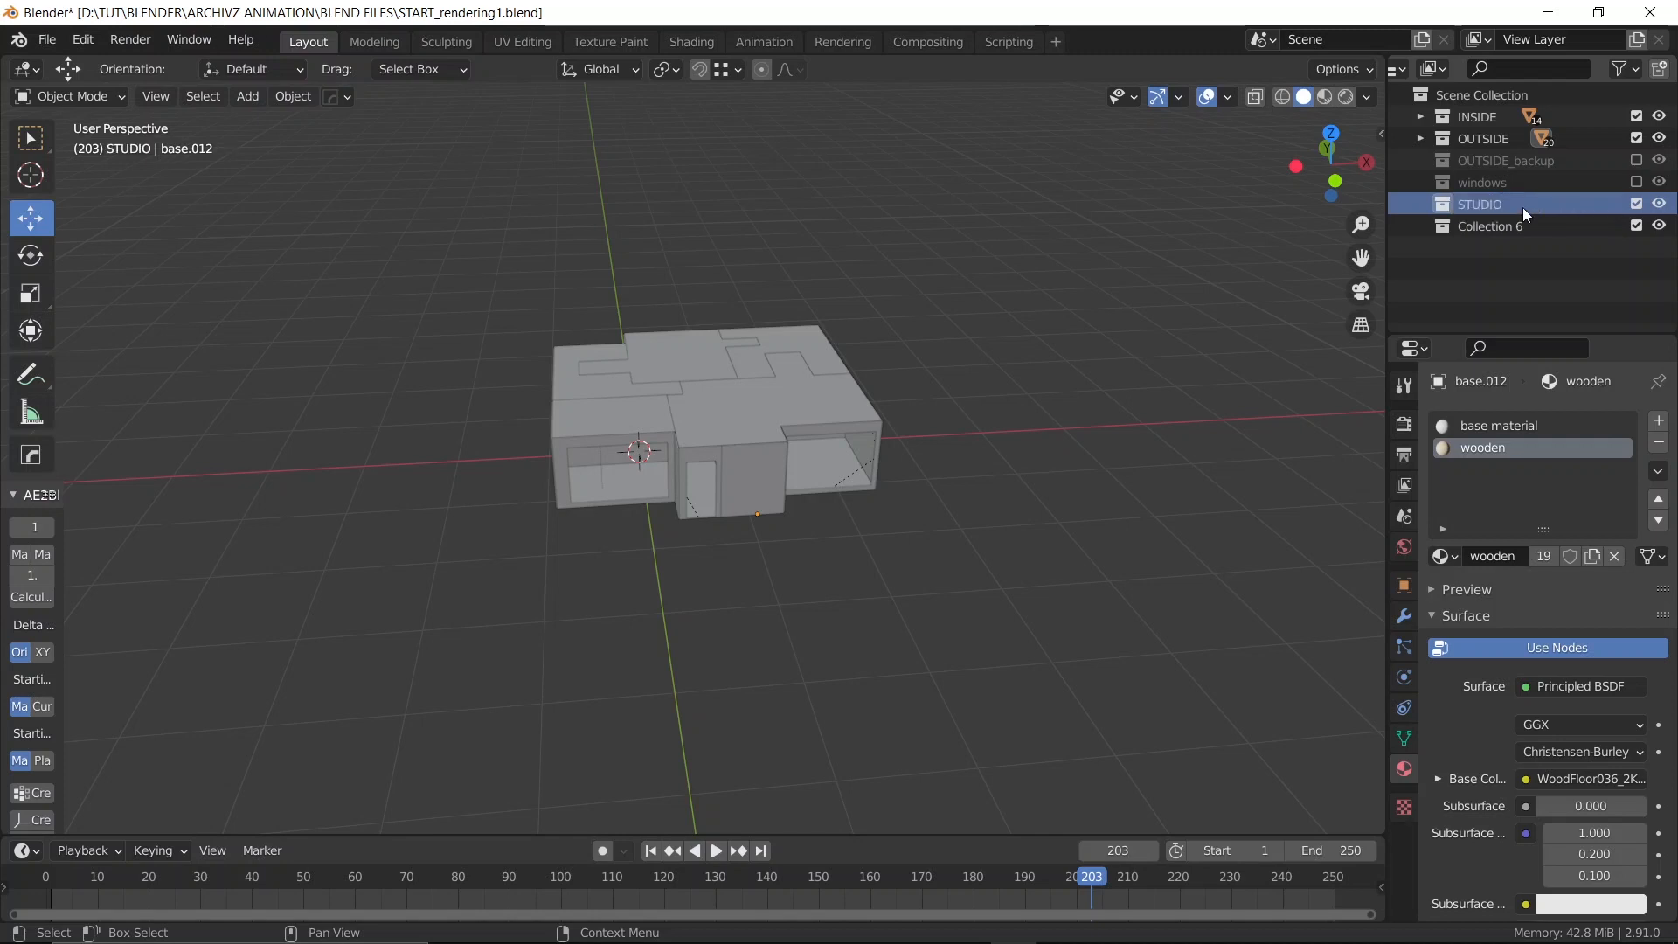
double_click(1521, 221)
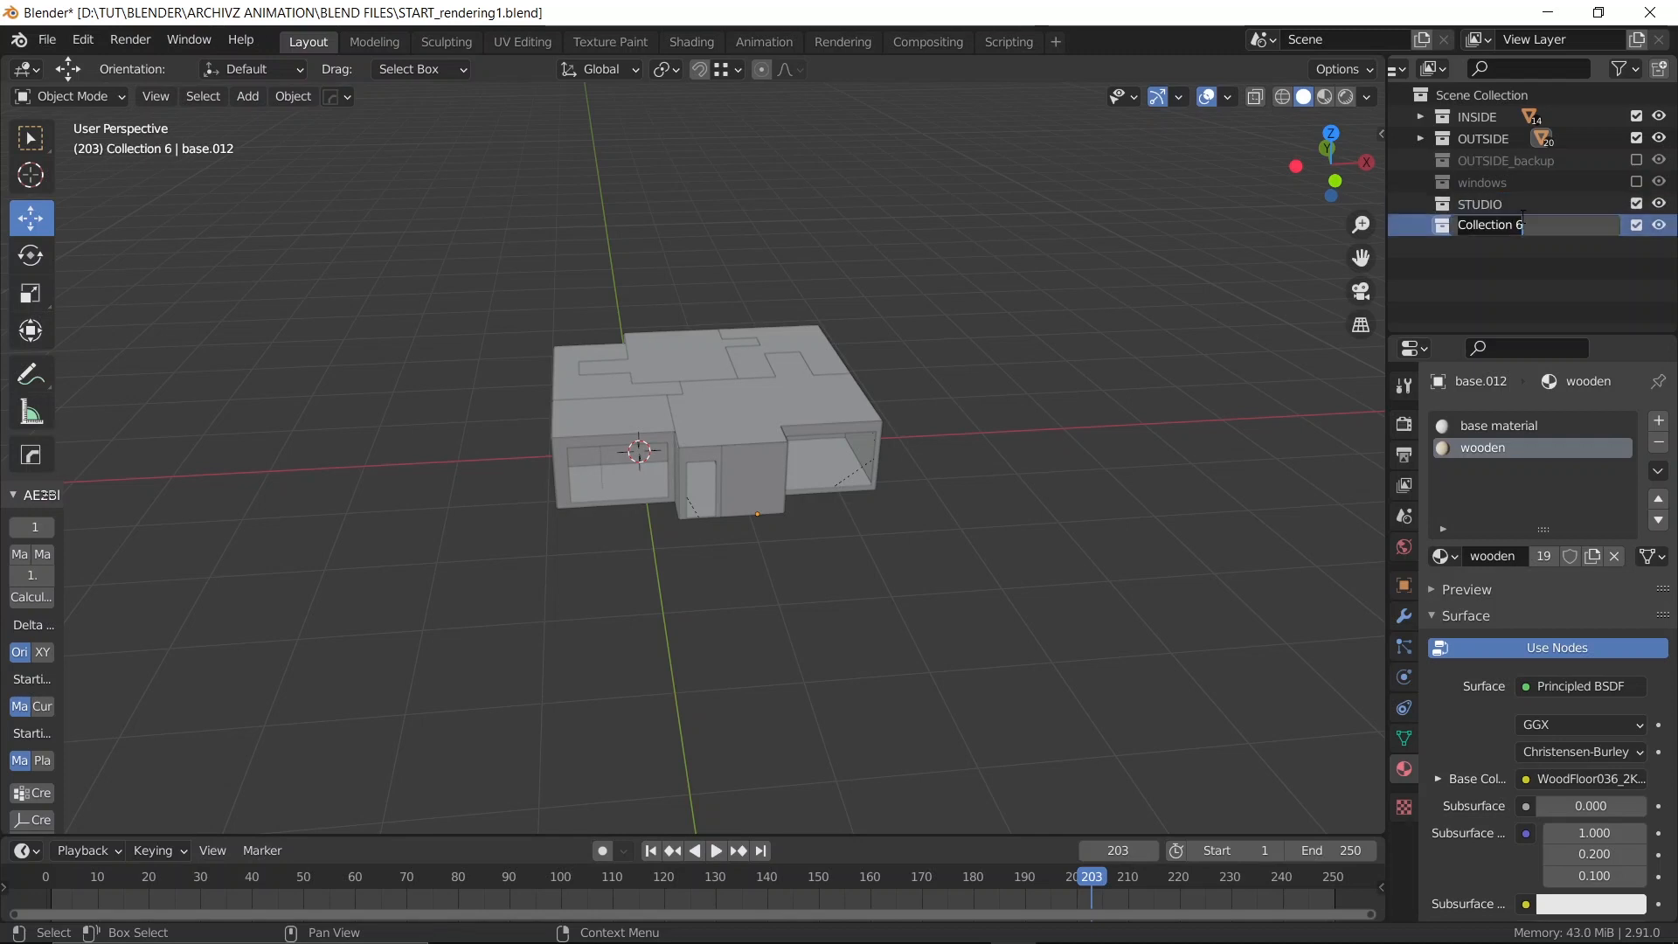
text(BASE)
key(Return)
Make the BASE collection active and add a mesh plane to it
click(1501, 206)
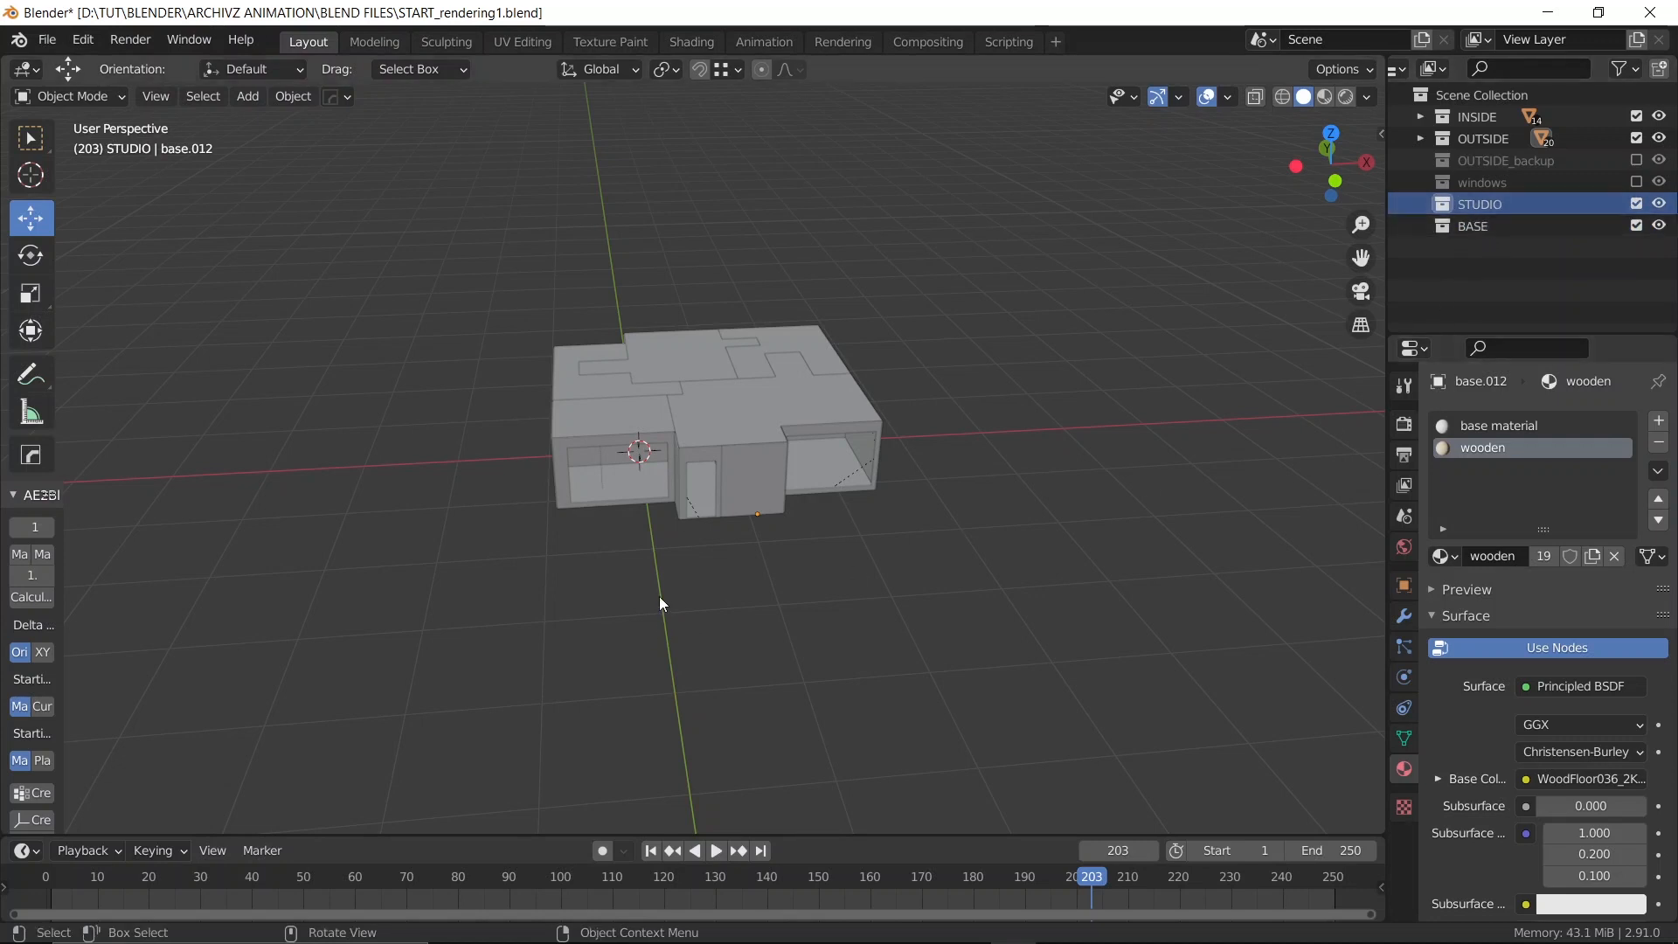
click(1472, 226)
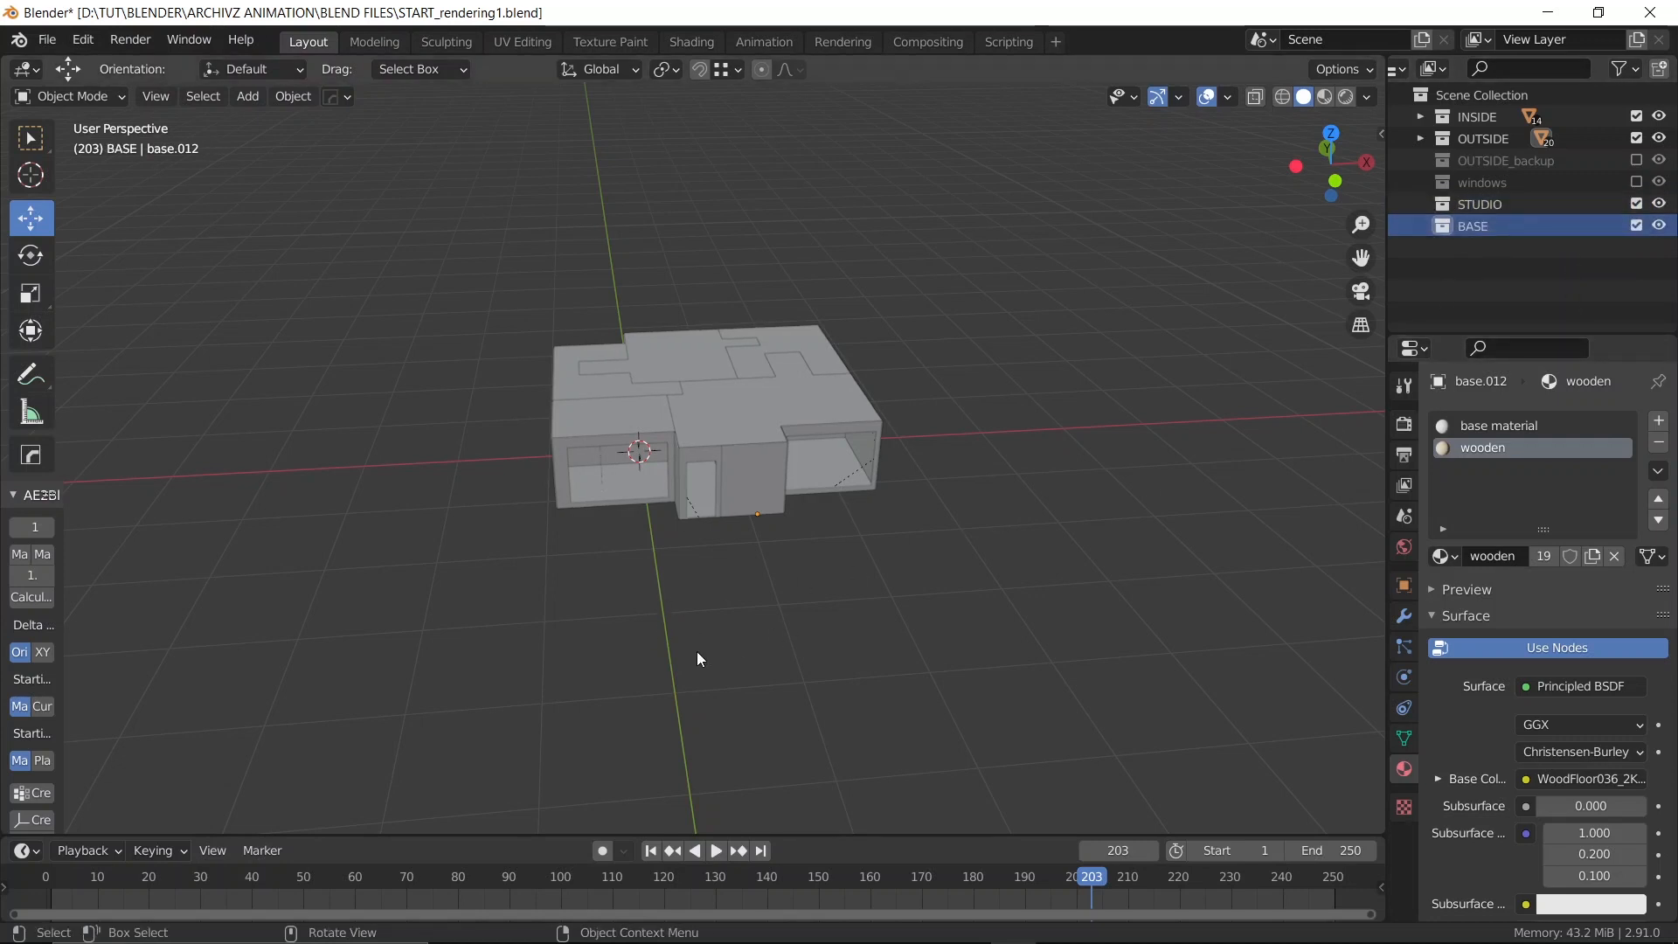
key(shift+a)
mouse_move(587, 333)
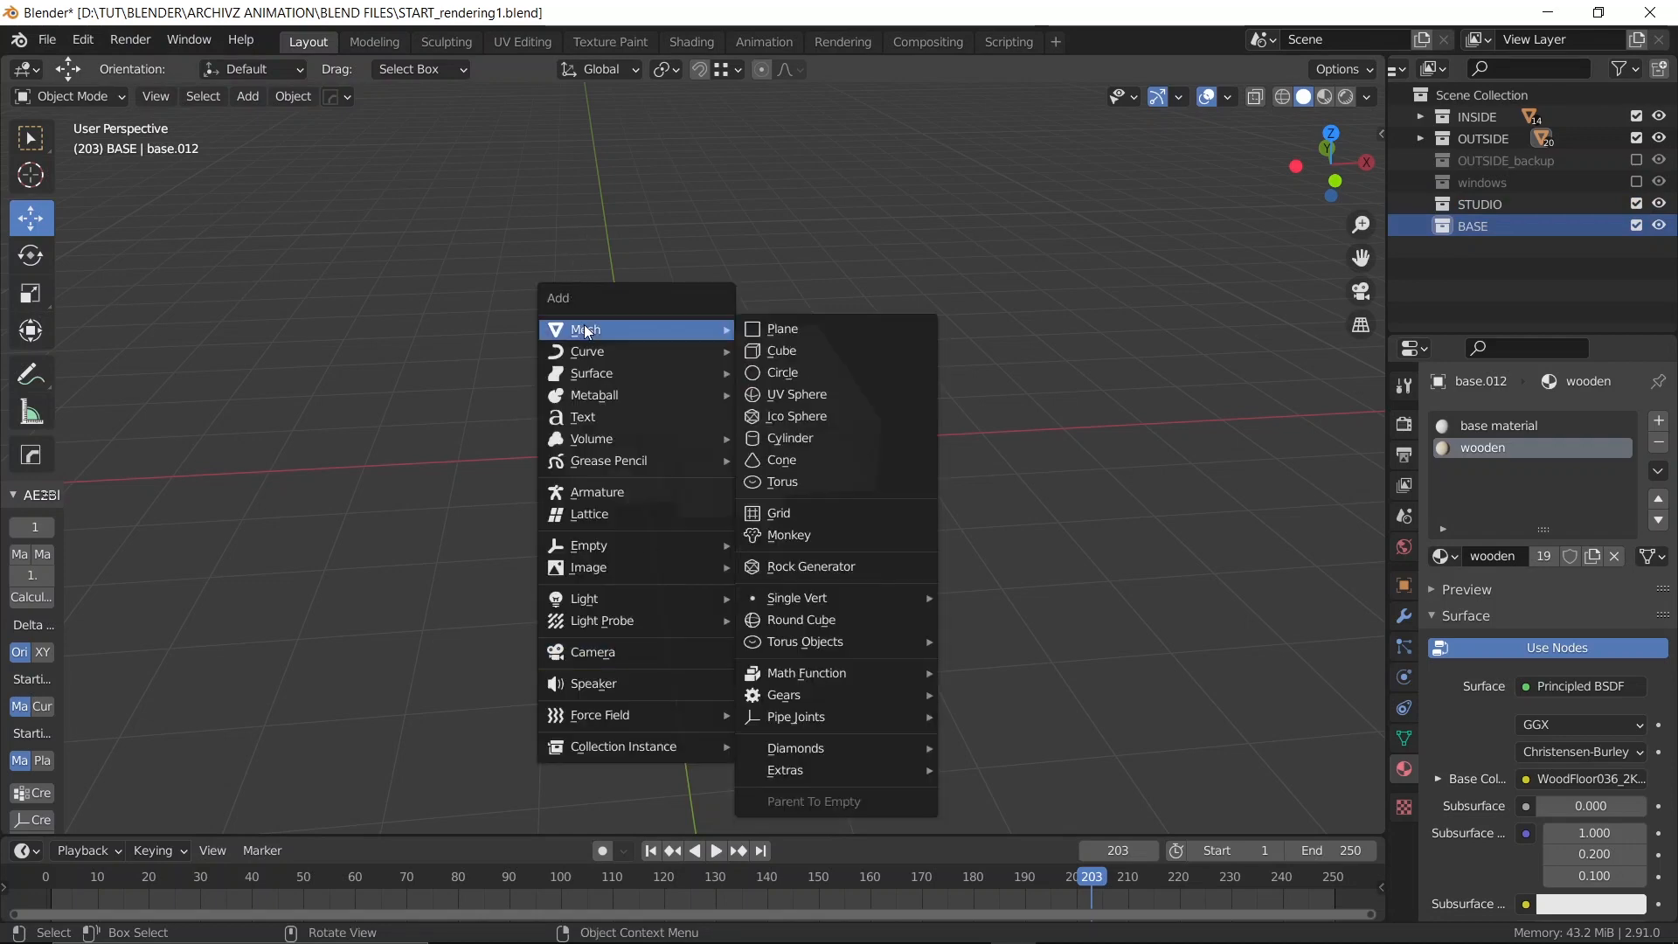
click(801, 328)
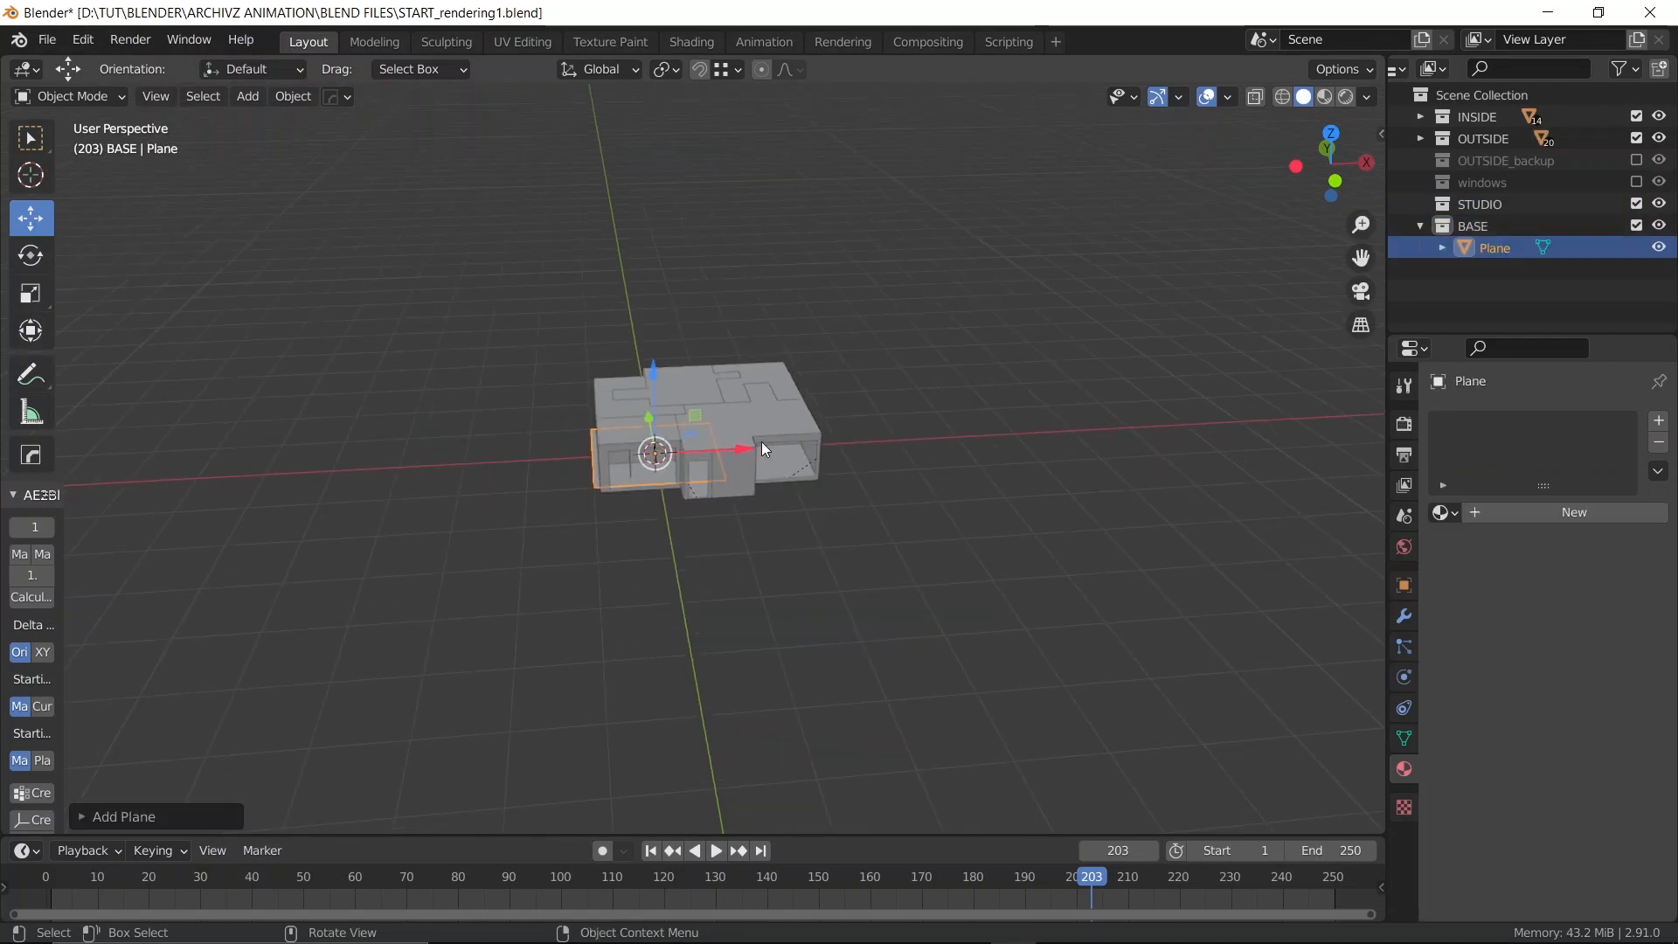
Scale up the plane's mesh into a large ground surface extending well beyond the house on all sides and save the file
key(Tab)
key(s)
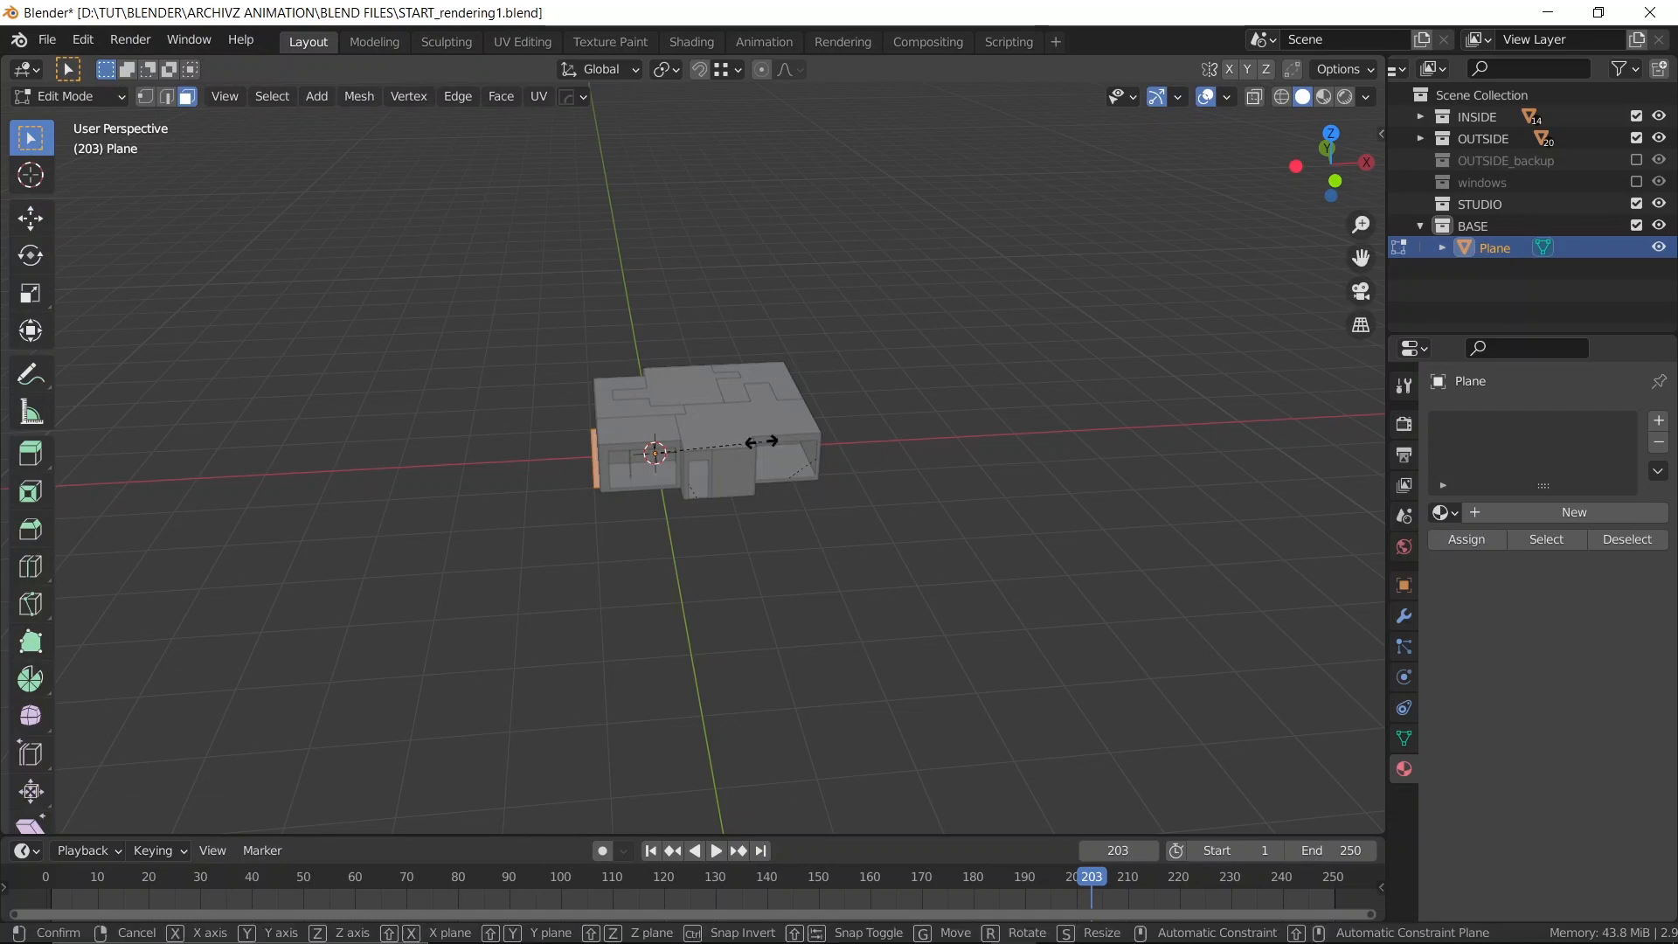
click(56, 610)
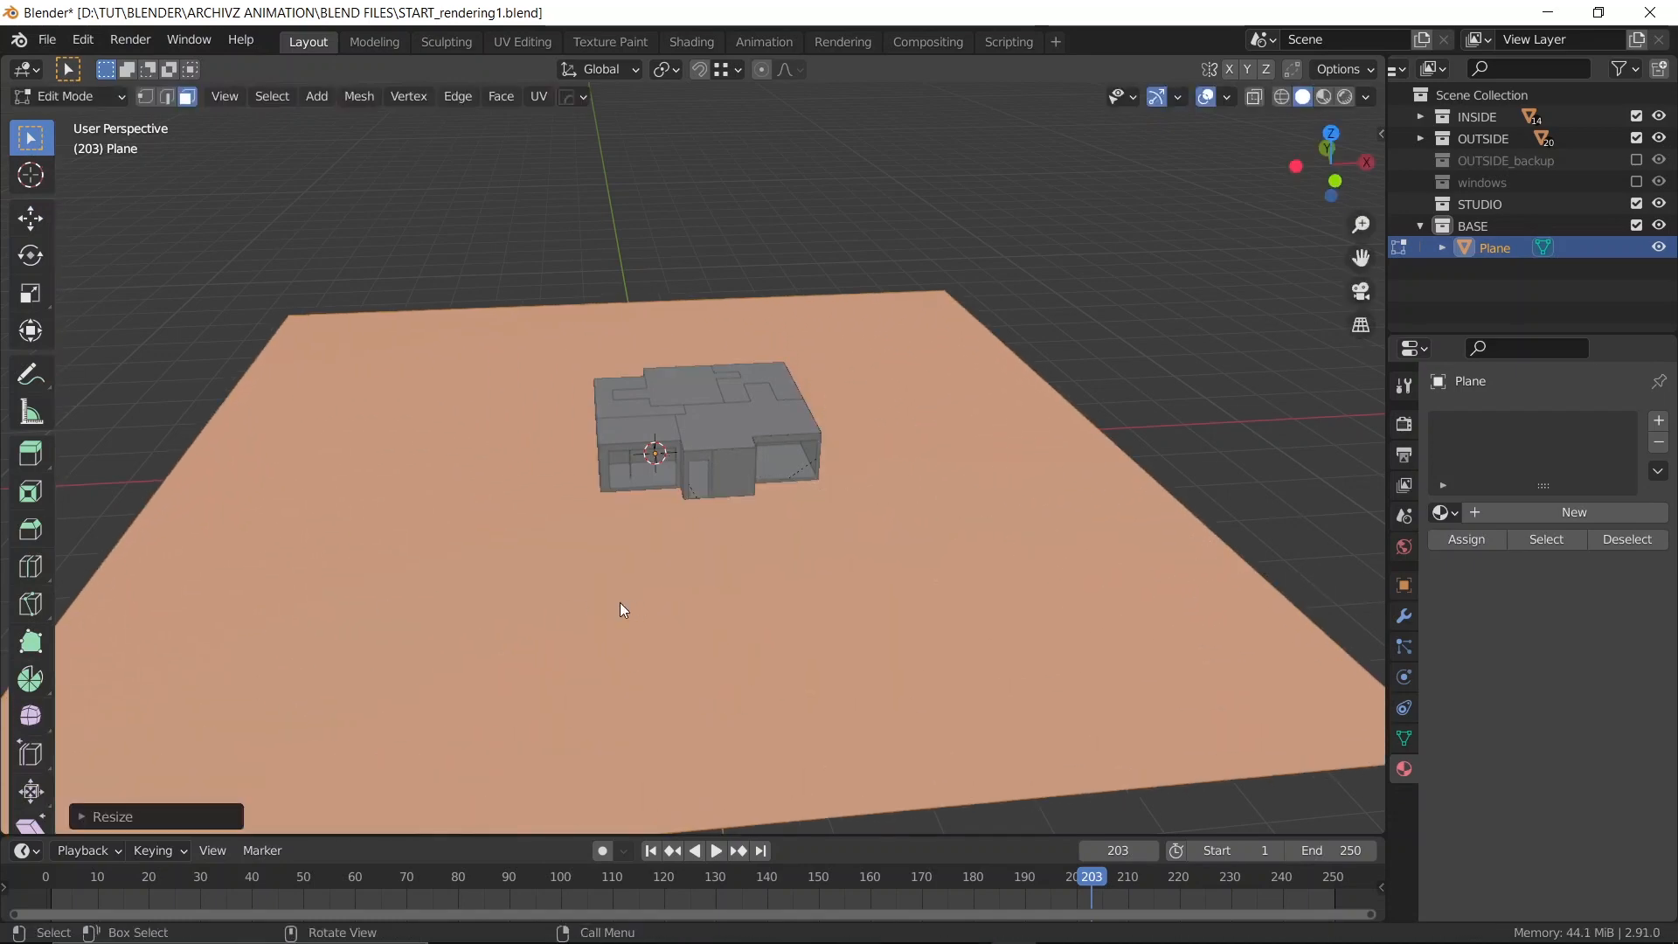
key(Tab)
middle_drag(652, 579, 663, 558)
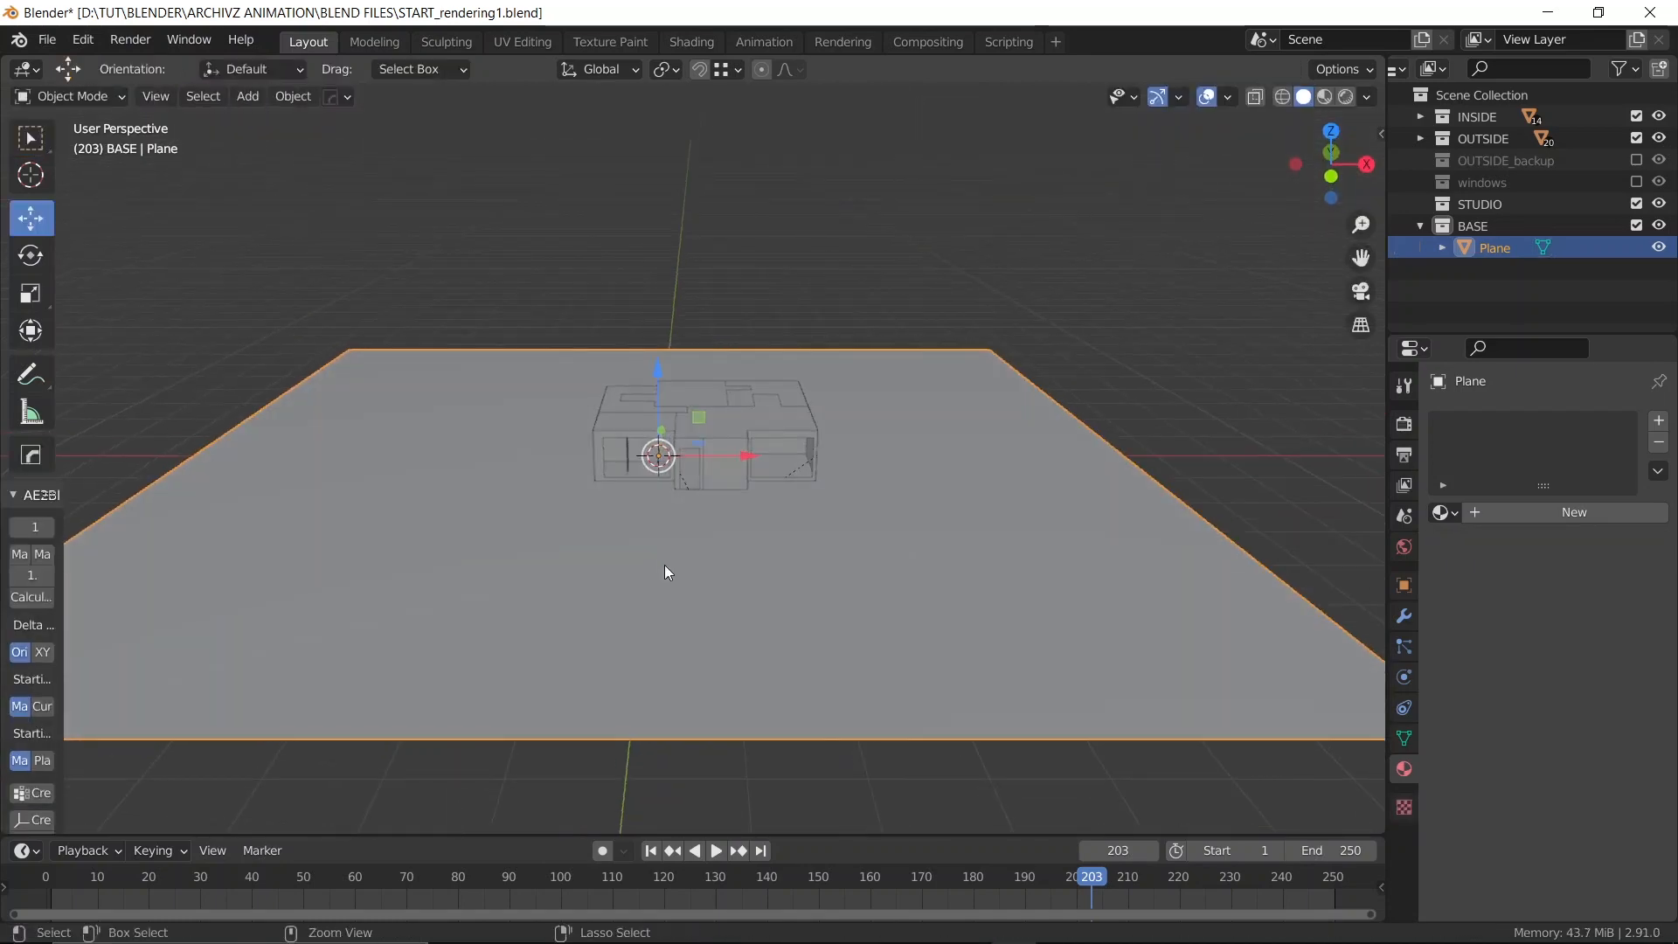
key(ctrl+s)
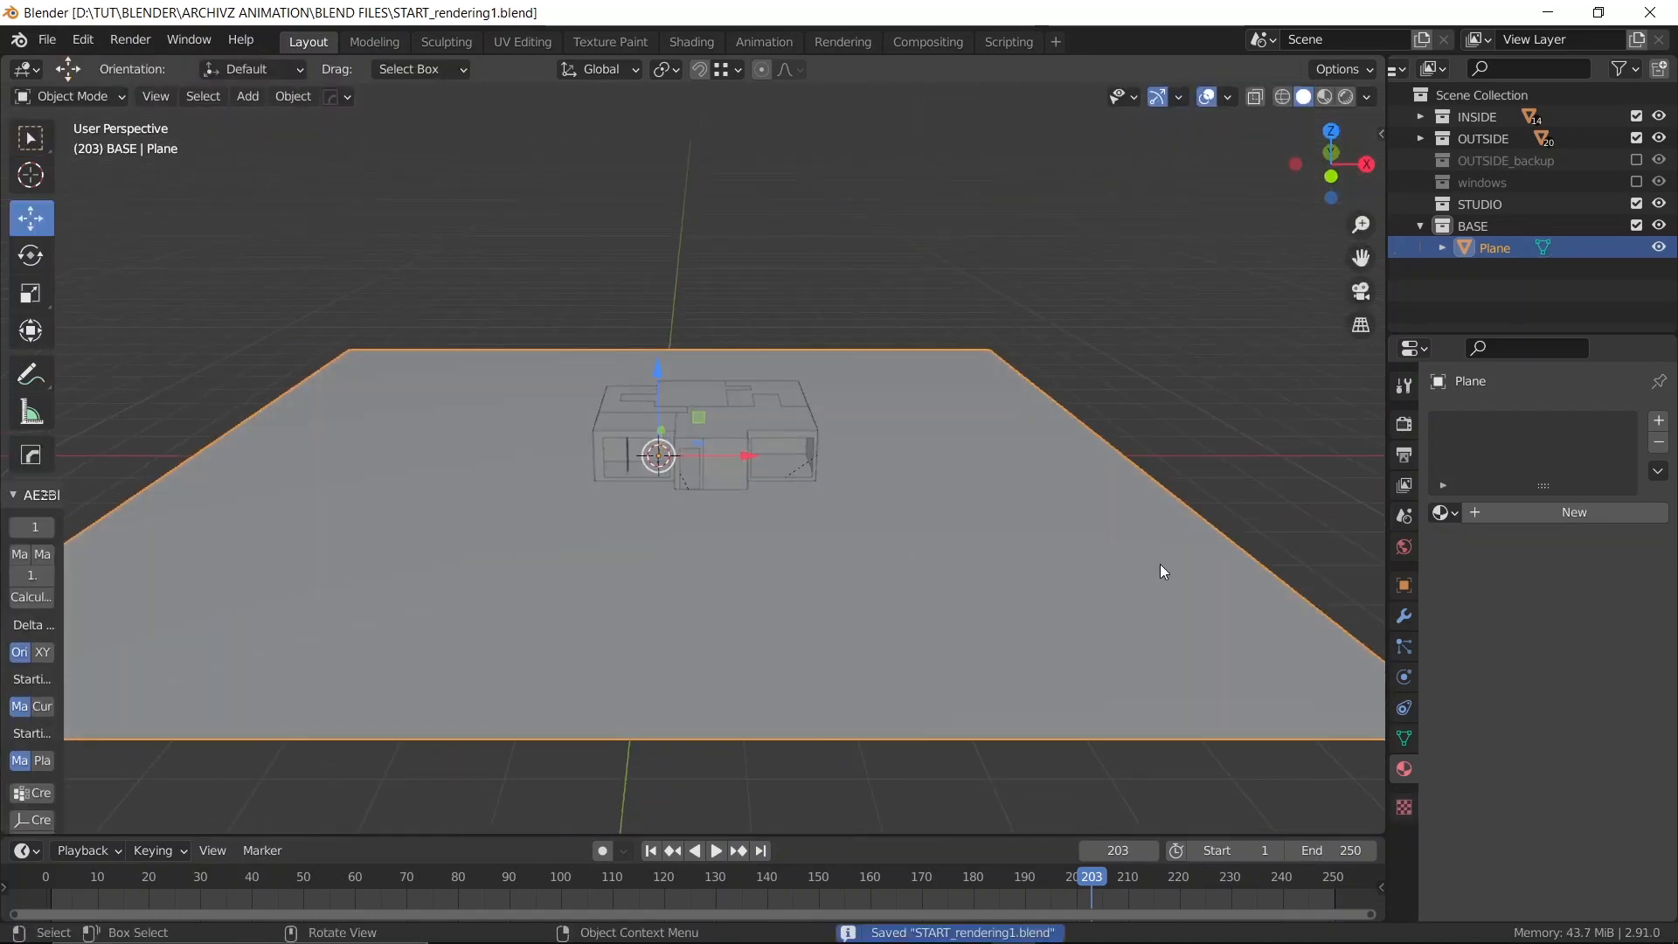
Make the STUDIO collection active and turn on the Screencast Keys display
click(1488, 206)
middle_drag(737, 526, 789, 508)
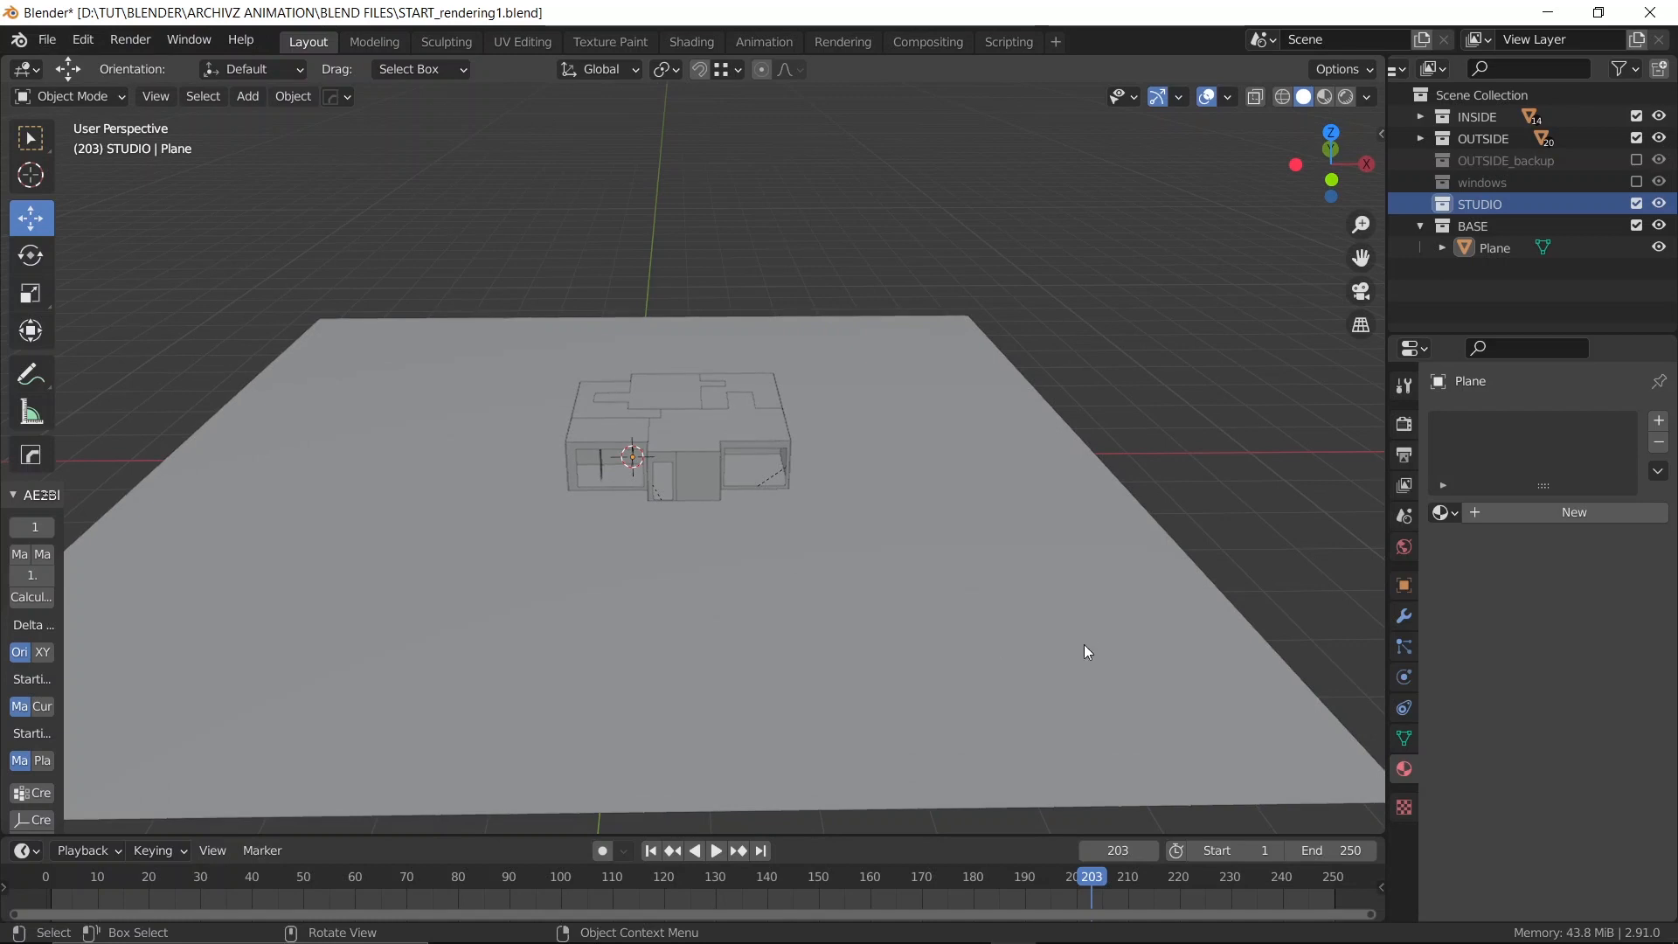
key(n)
click(1375, 476)
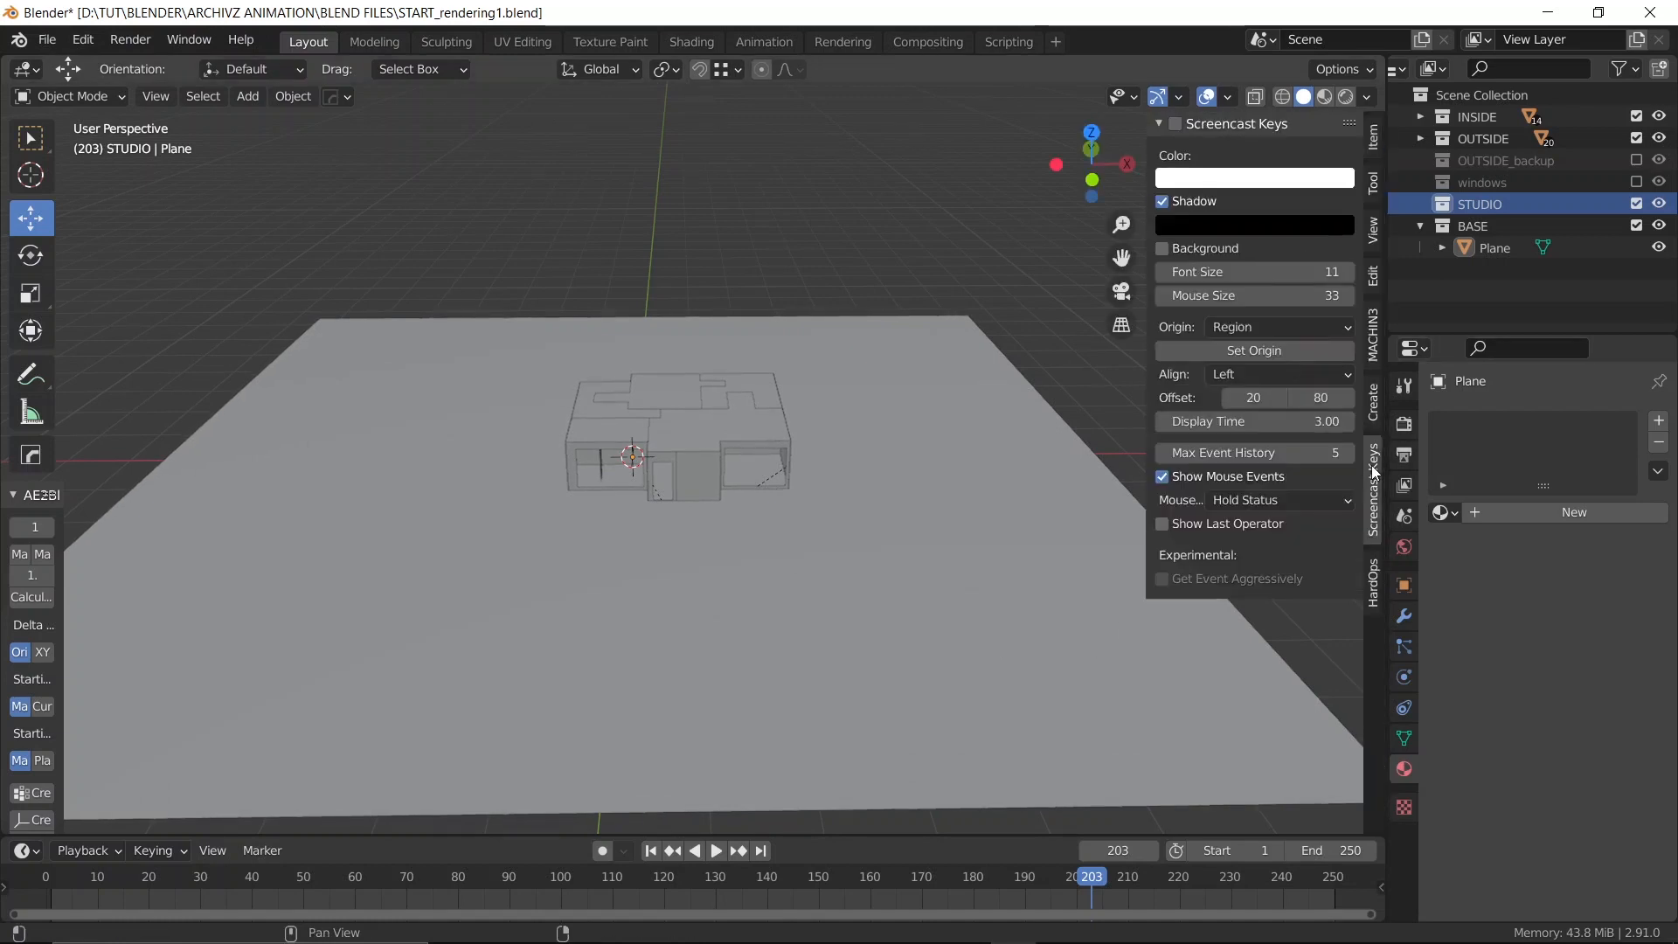
key(n)
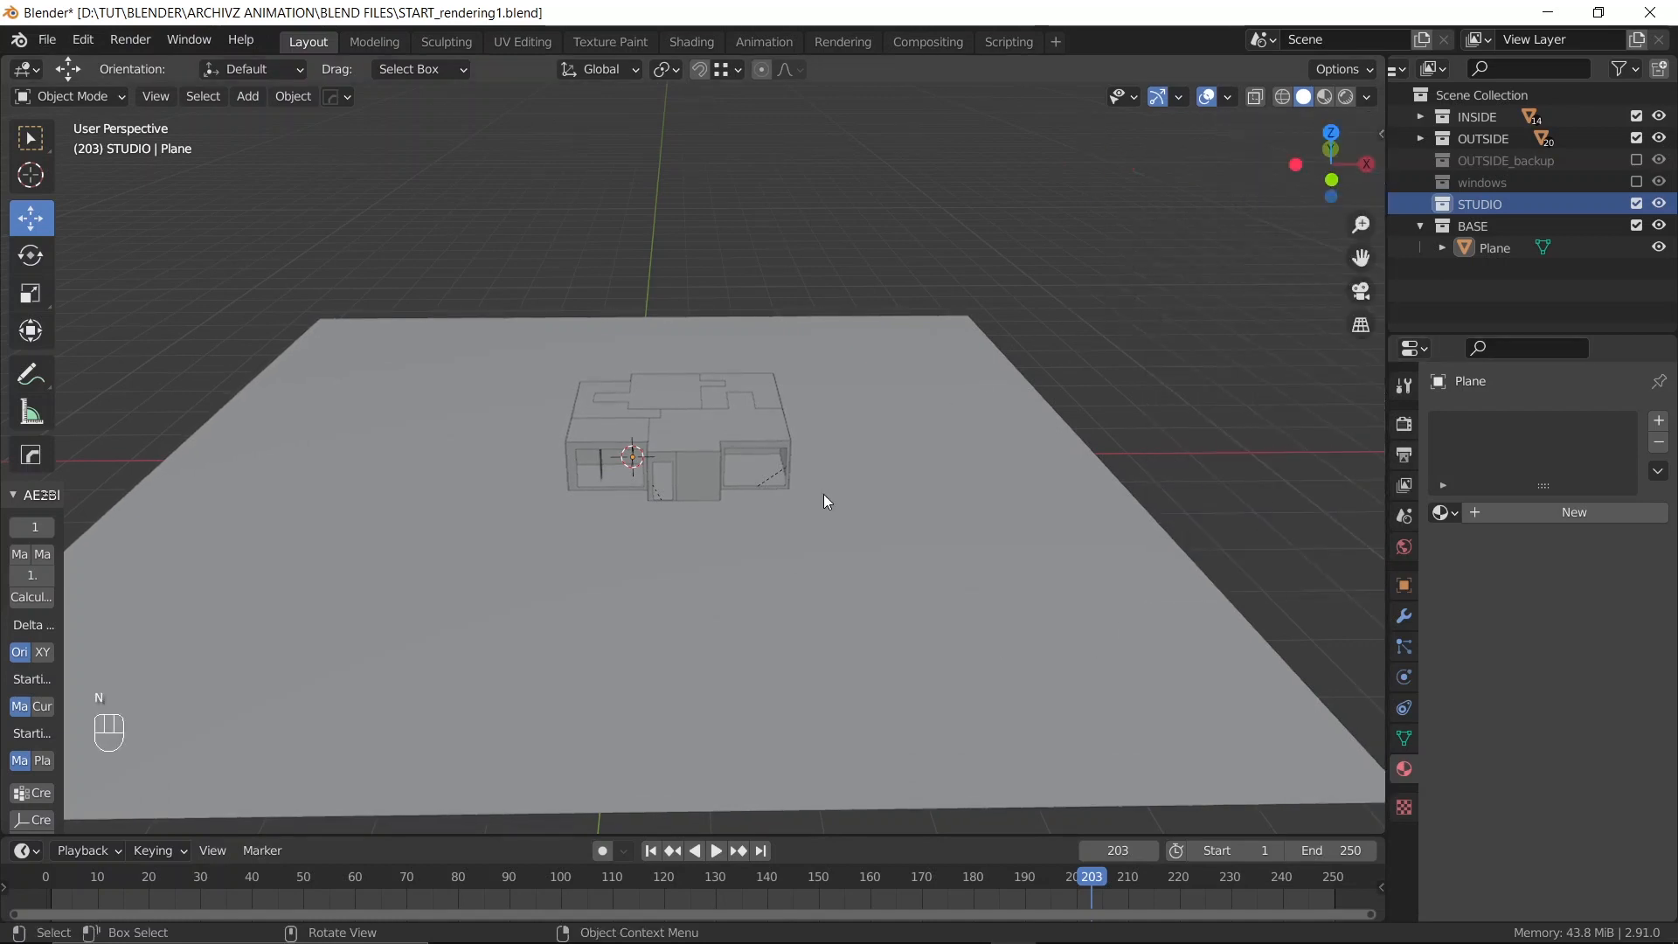
Add a camera to the STUDIO collection
shift+middle_drag(823, 496, 816, 496)
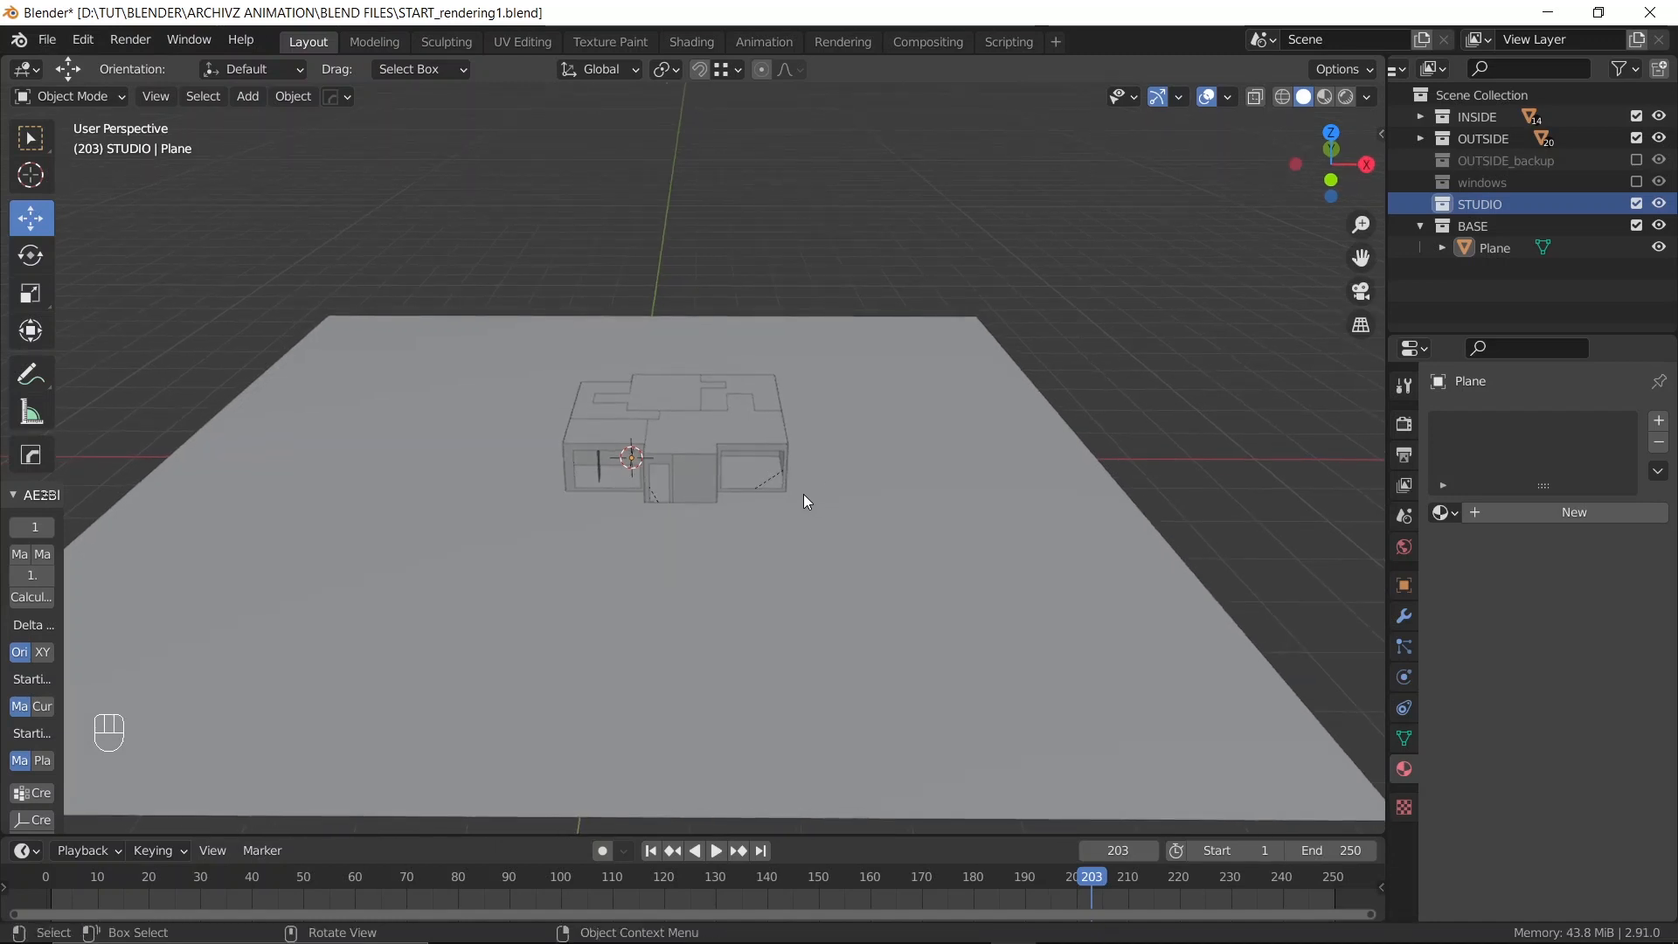
key(shift+a)
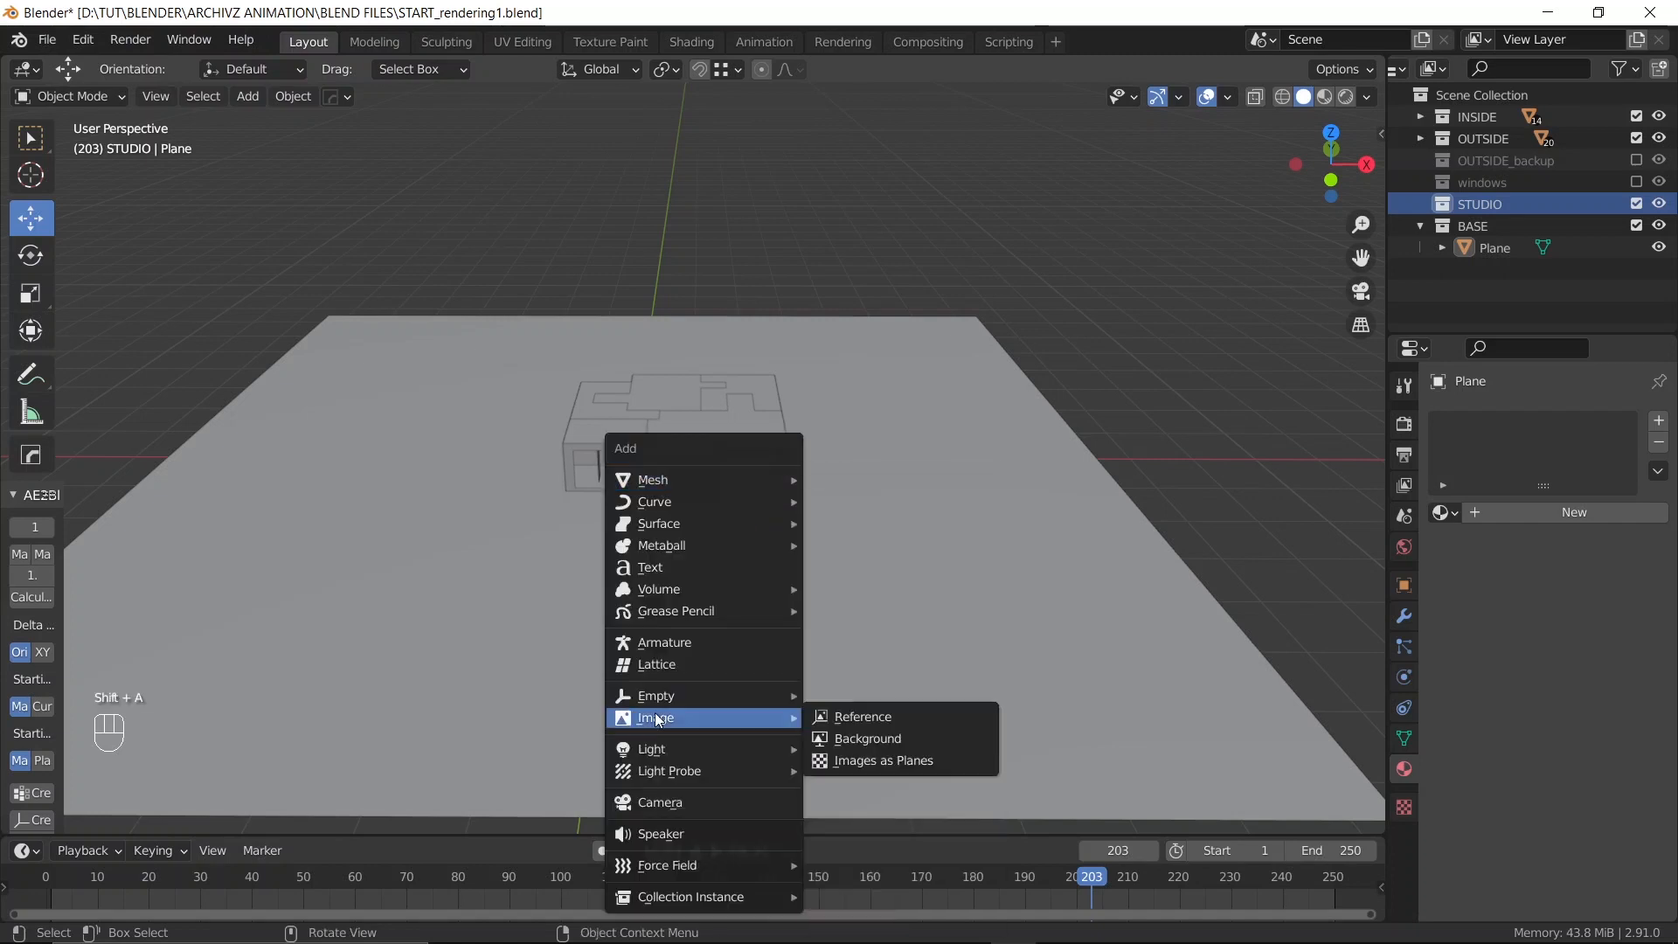
click(638, 800)
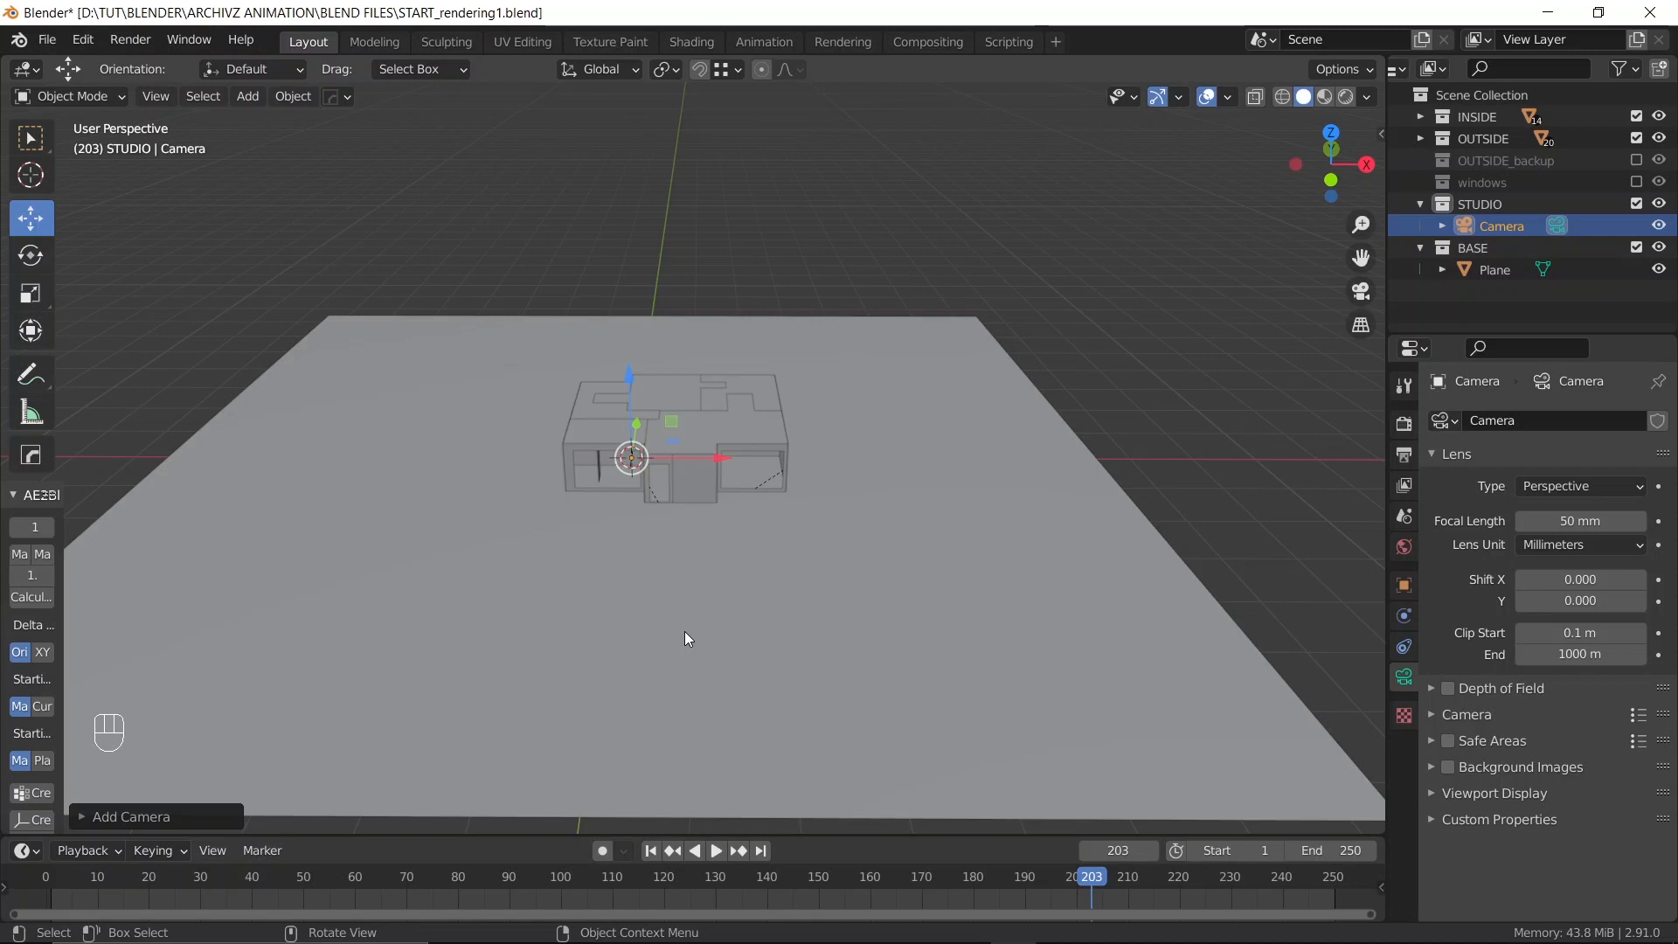
key(ctrl+alt)
key(ctrl+alt+KP_0)
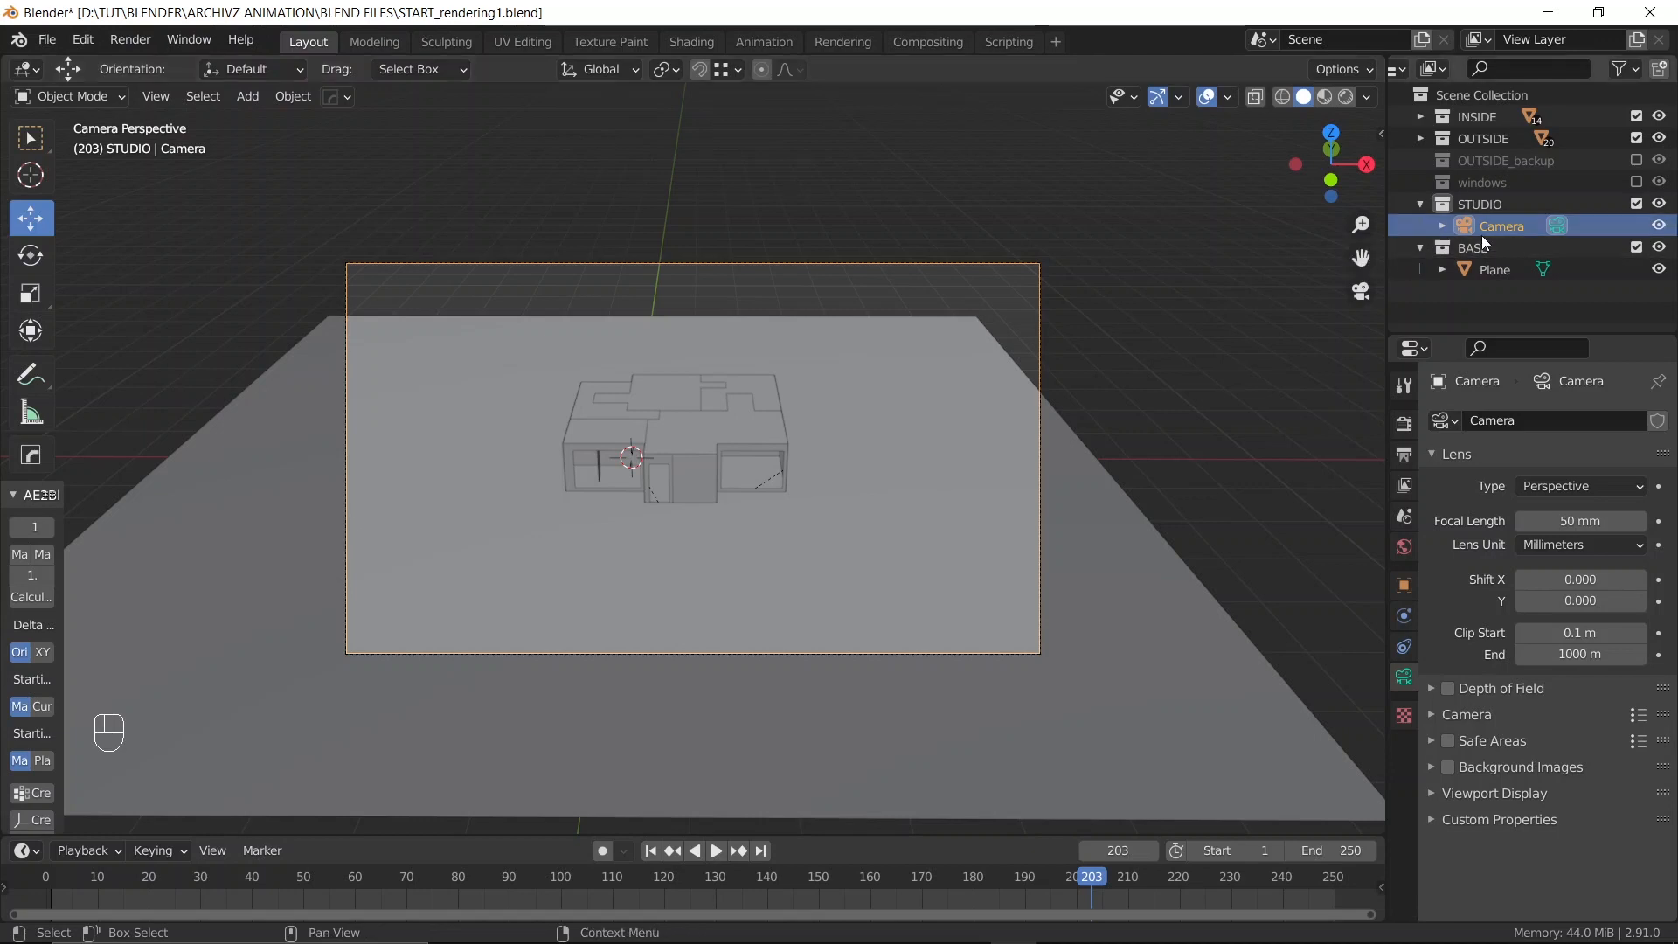
key(ctrl+z)
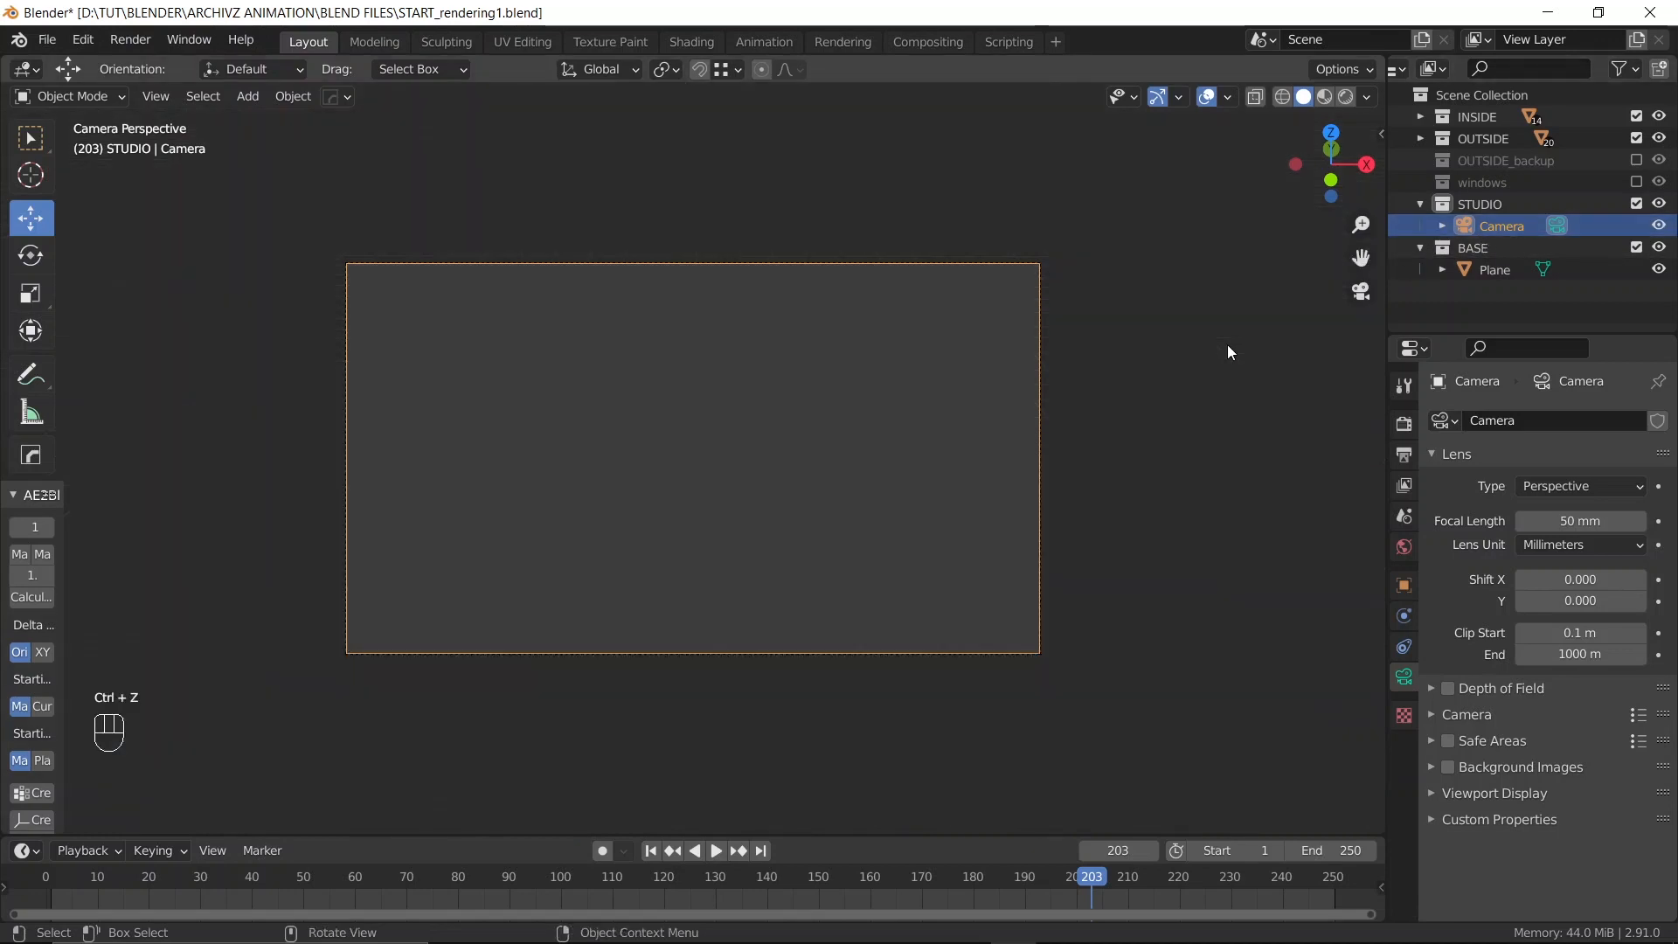
Frame the house from the front and slightly above, and align the STUDIO camera to this view
middle_drag(1031, 433, 877, 484)
scroll(861, 433, down, 5)
scroll(801, 457, up, 2)
click(1104, 281)
click(1481, 228)
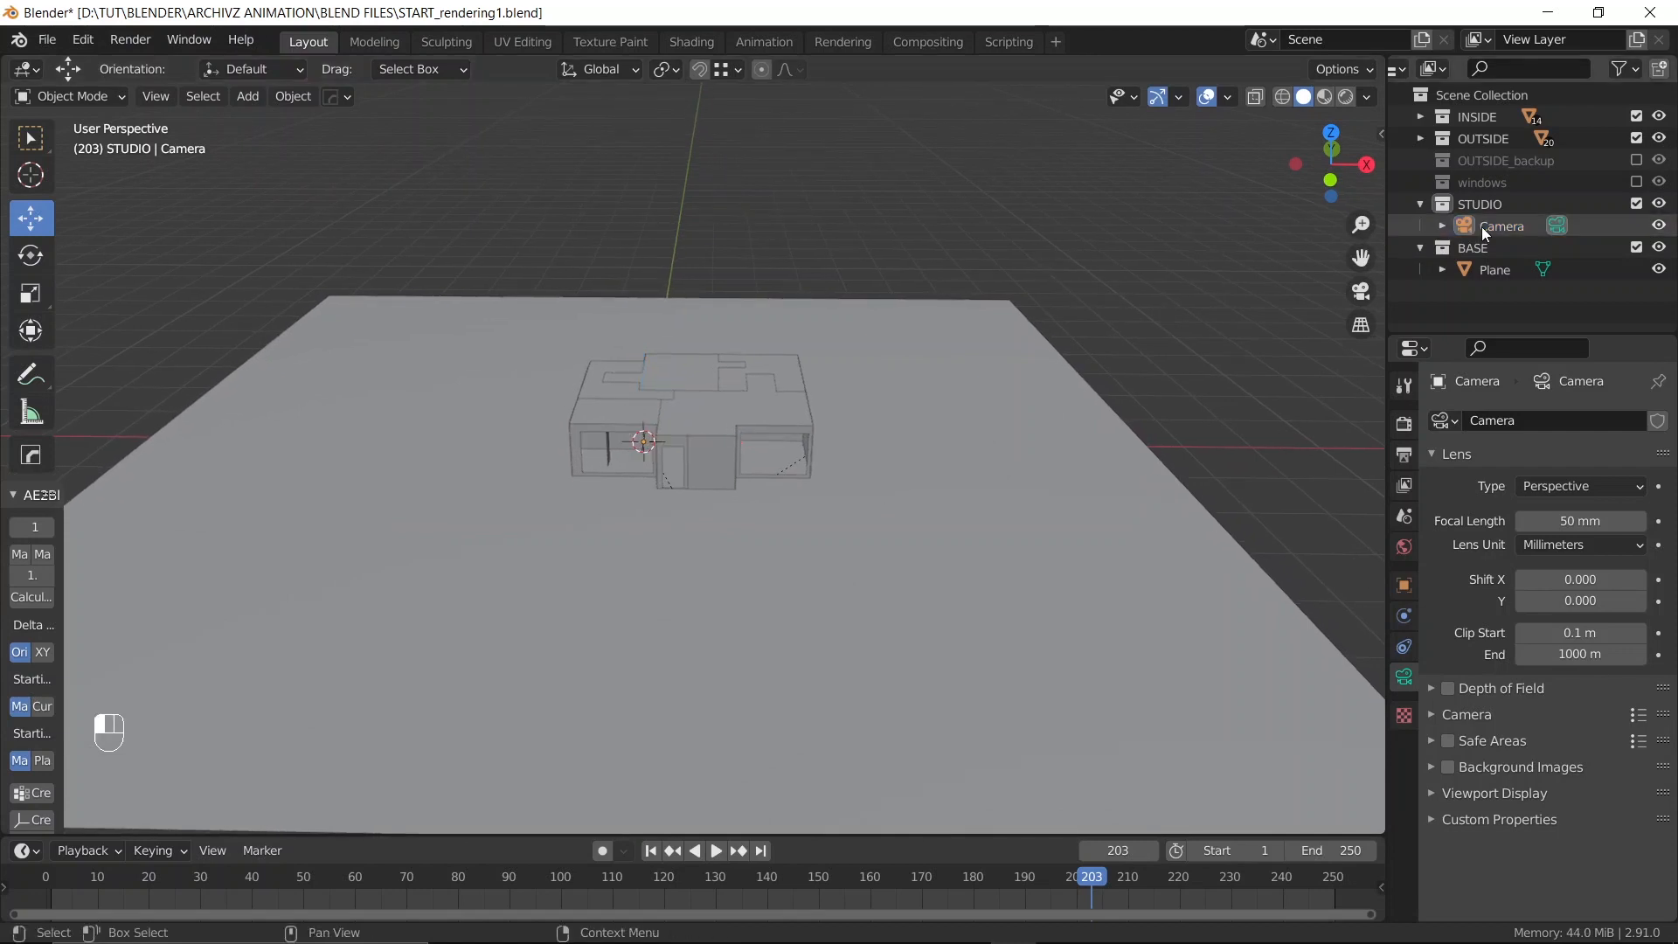
key(ctrl+alt+KP_0)
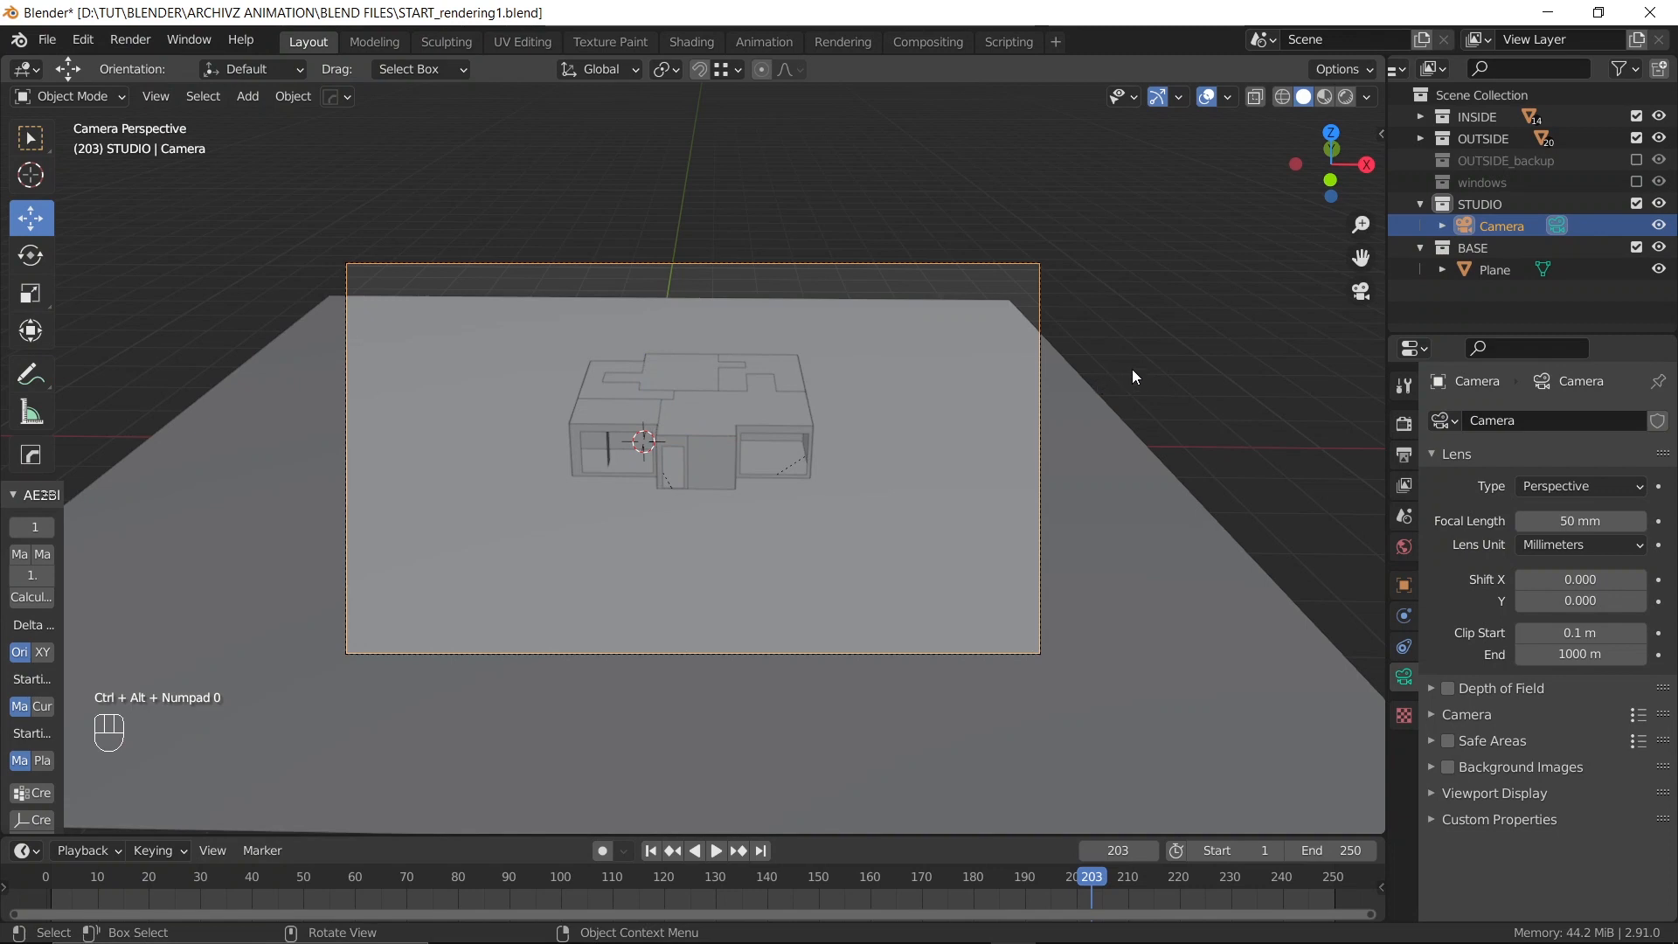
Set the camera's rotation to 65.8° on X, 0° on Y and 0° on Z
key(n)
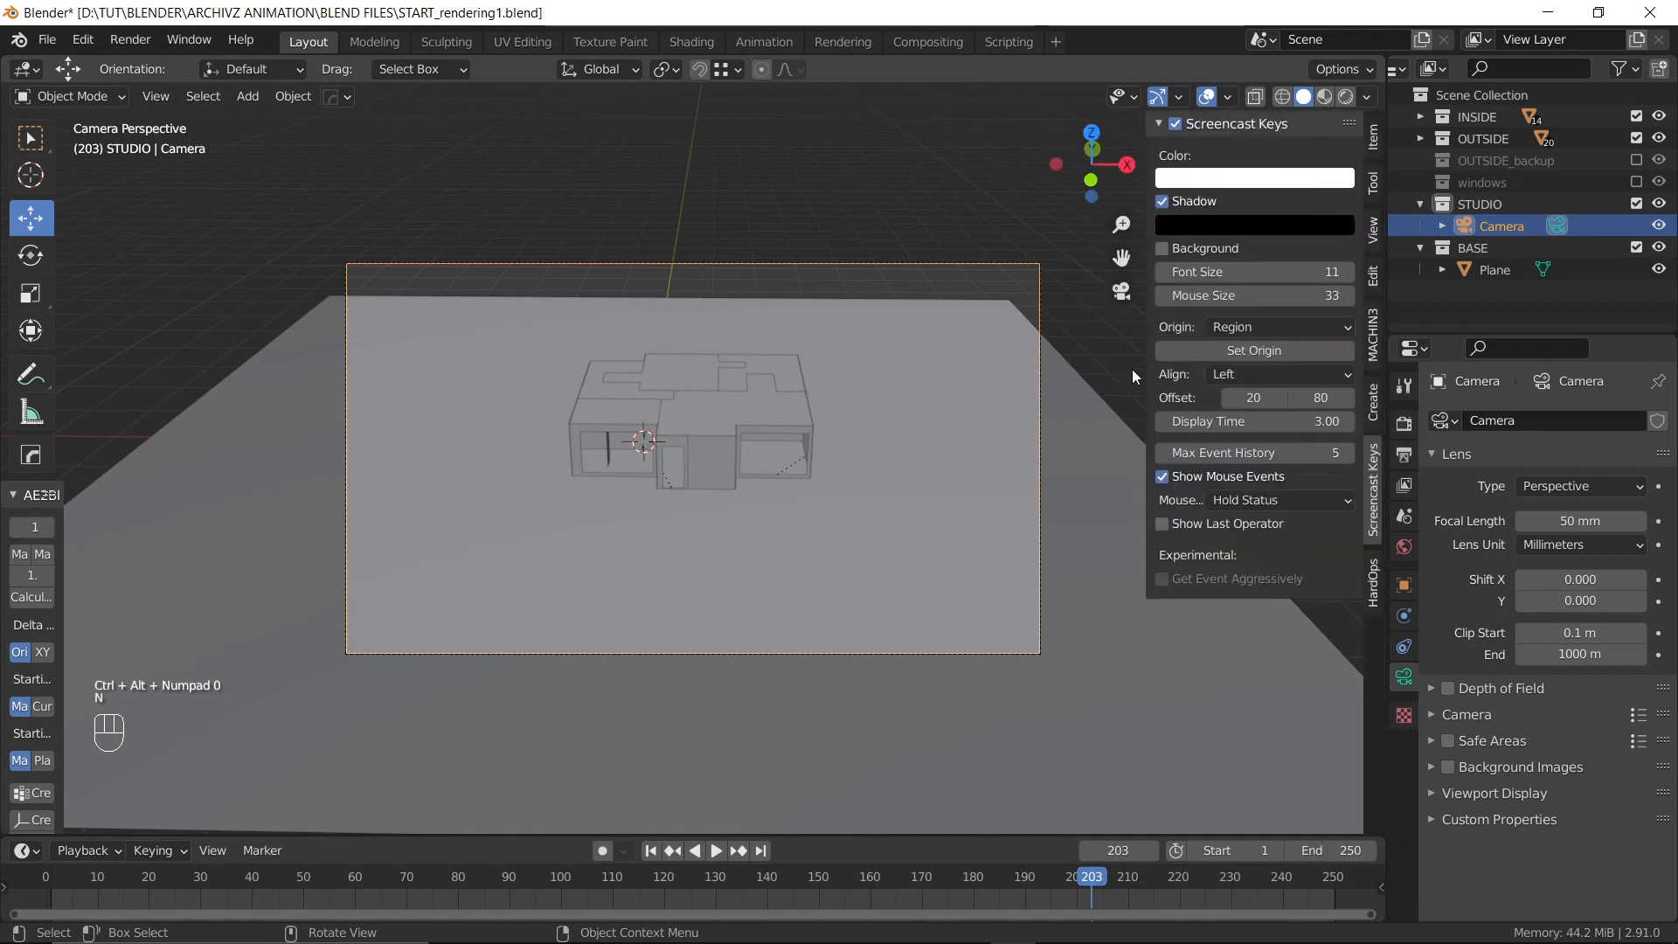
click(1374, 144)
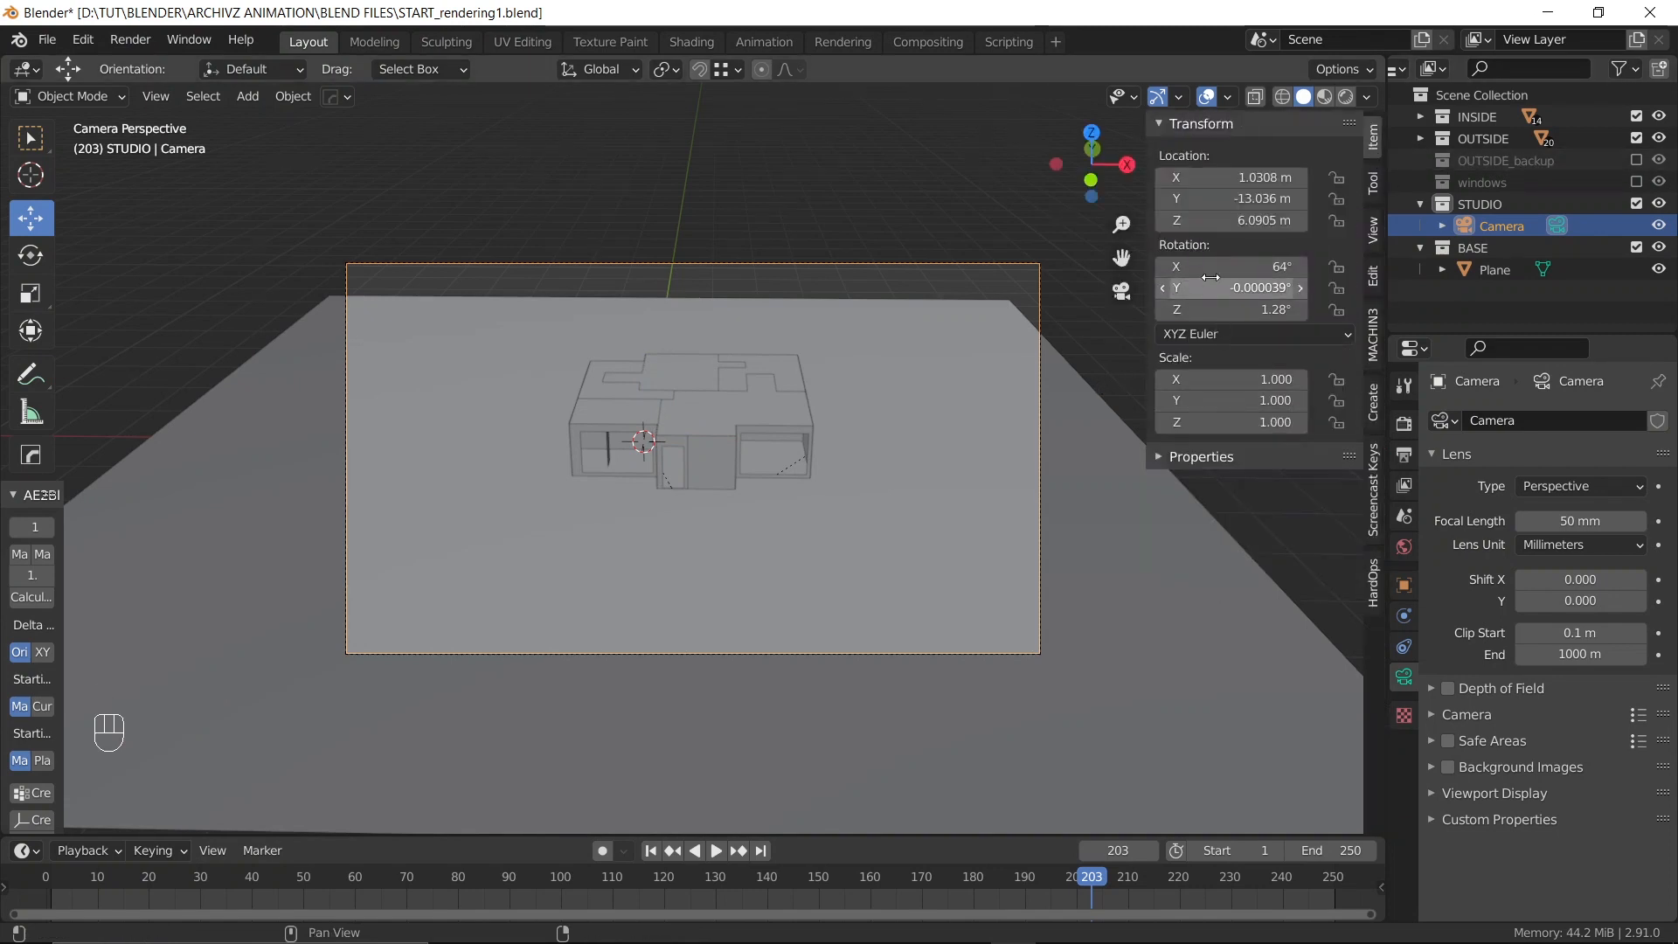
click(1206, 309)
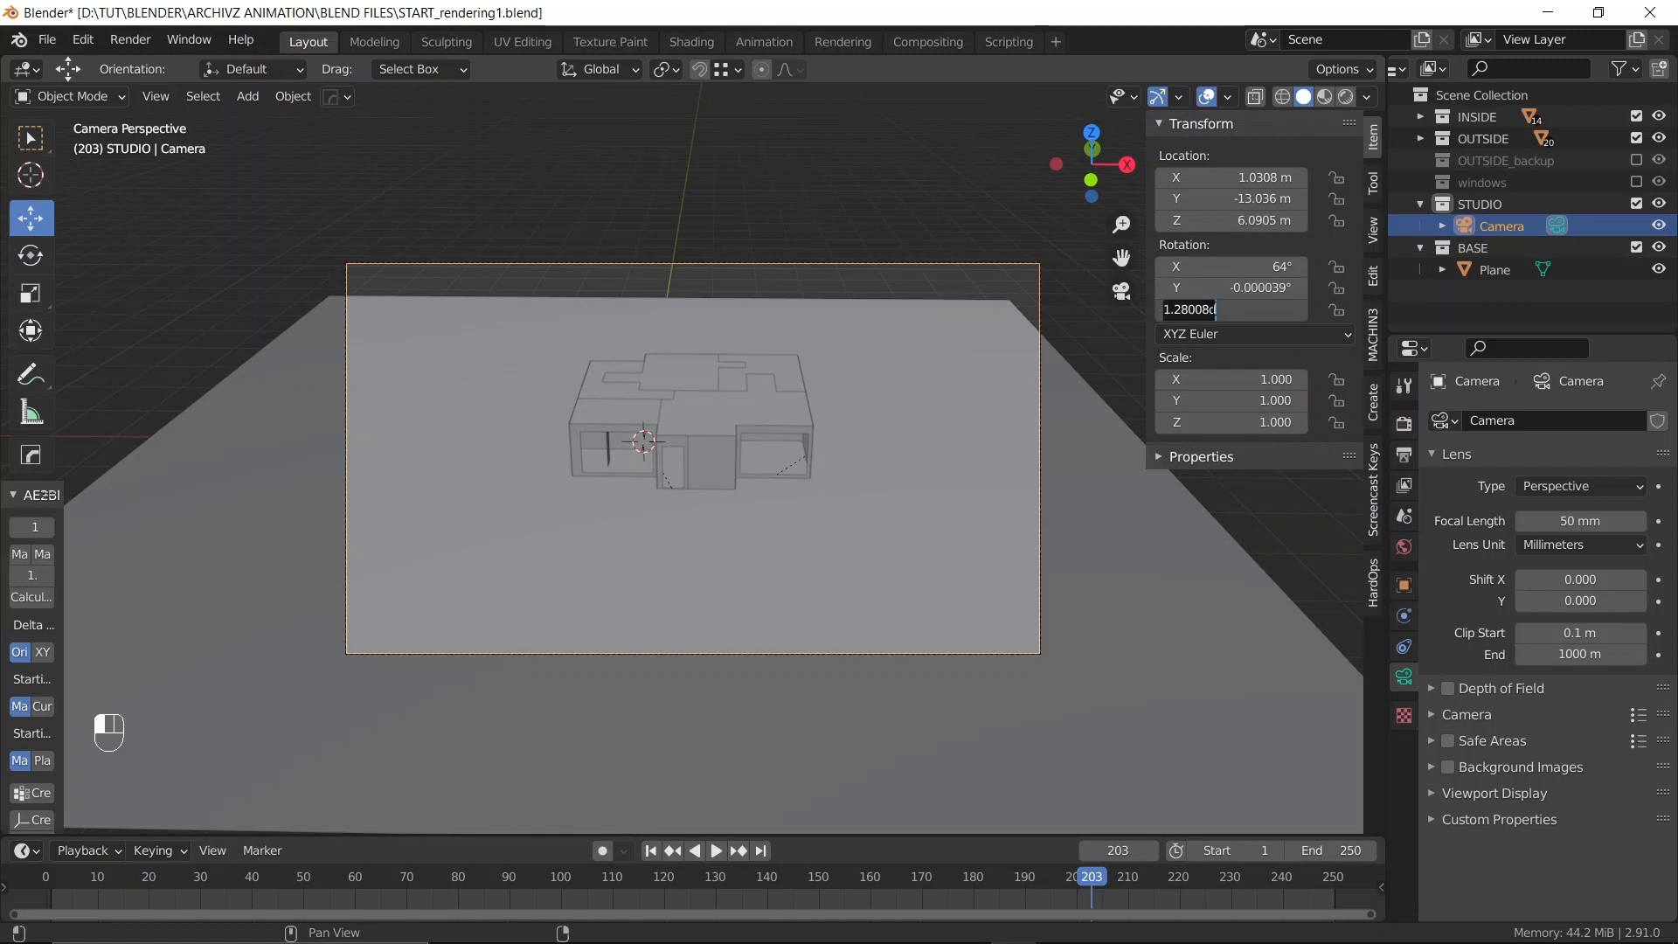
text(0)
key(Return)
click(1233, 286)
text(0)
key(Return)
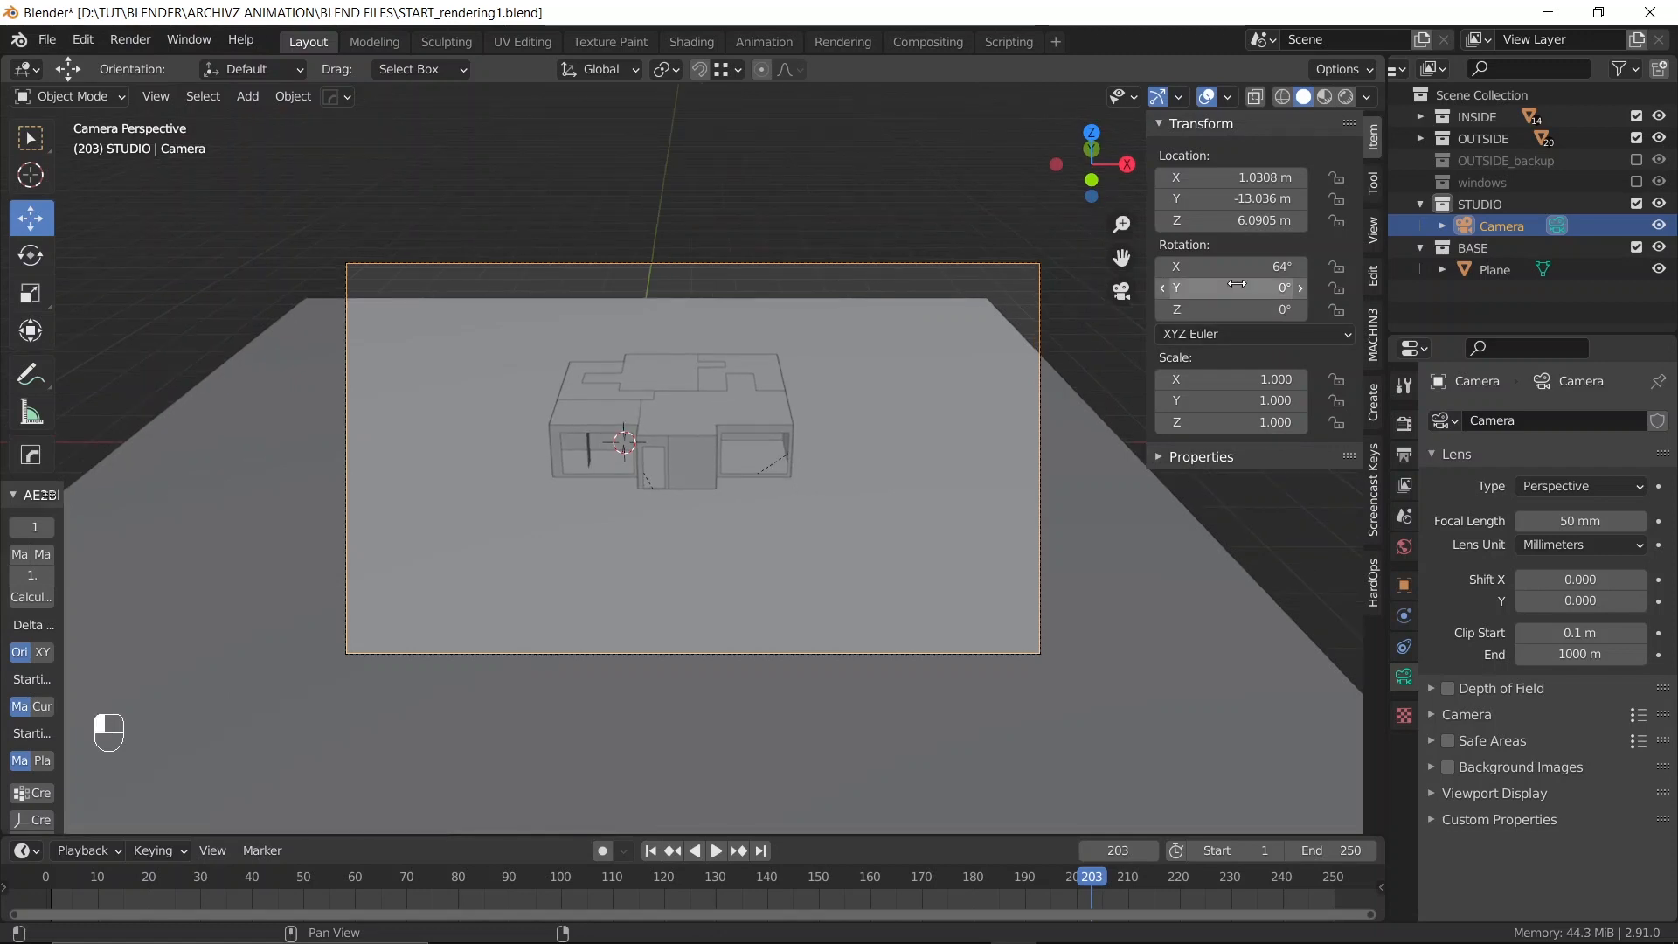
drag(1232, 266, 1259, 266)
click(576, 182)
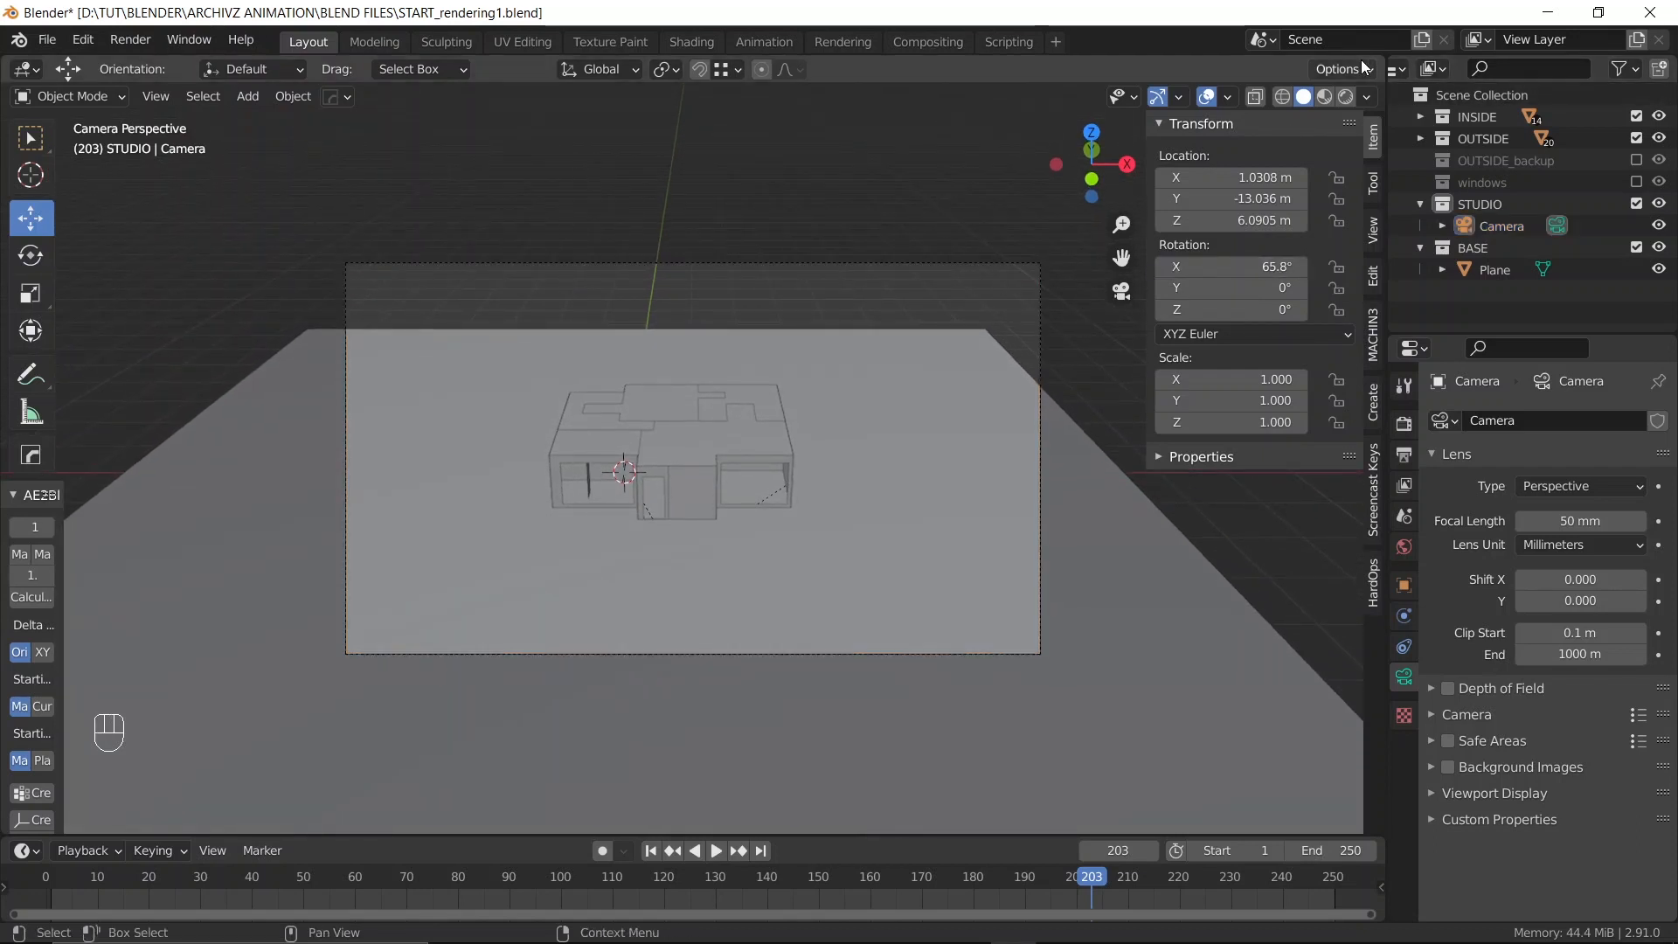
Split the 3D viewport into three areas and hide the sidebar, toolbar and overlays in one of the new camera viewports
drag(1383, 59, 843, 384)
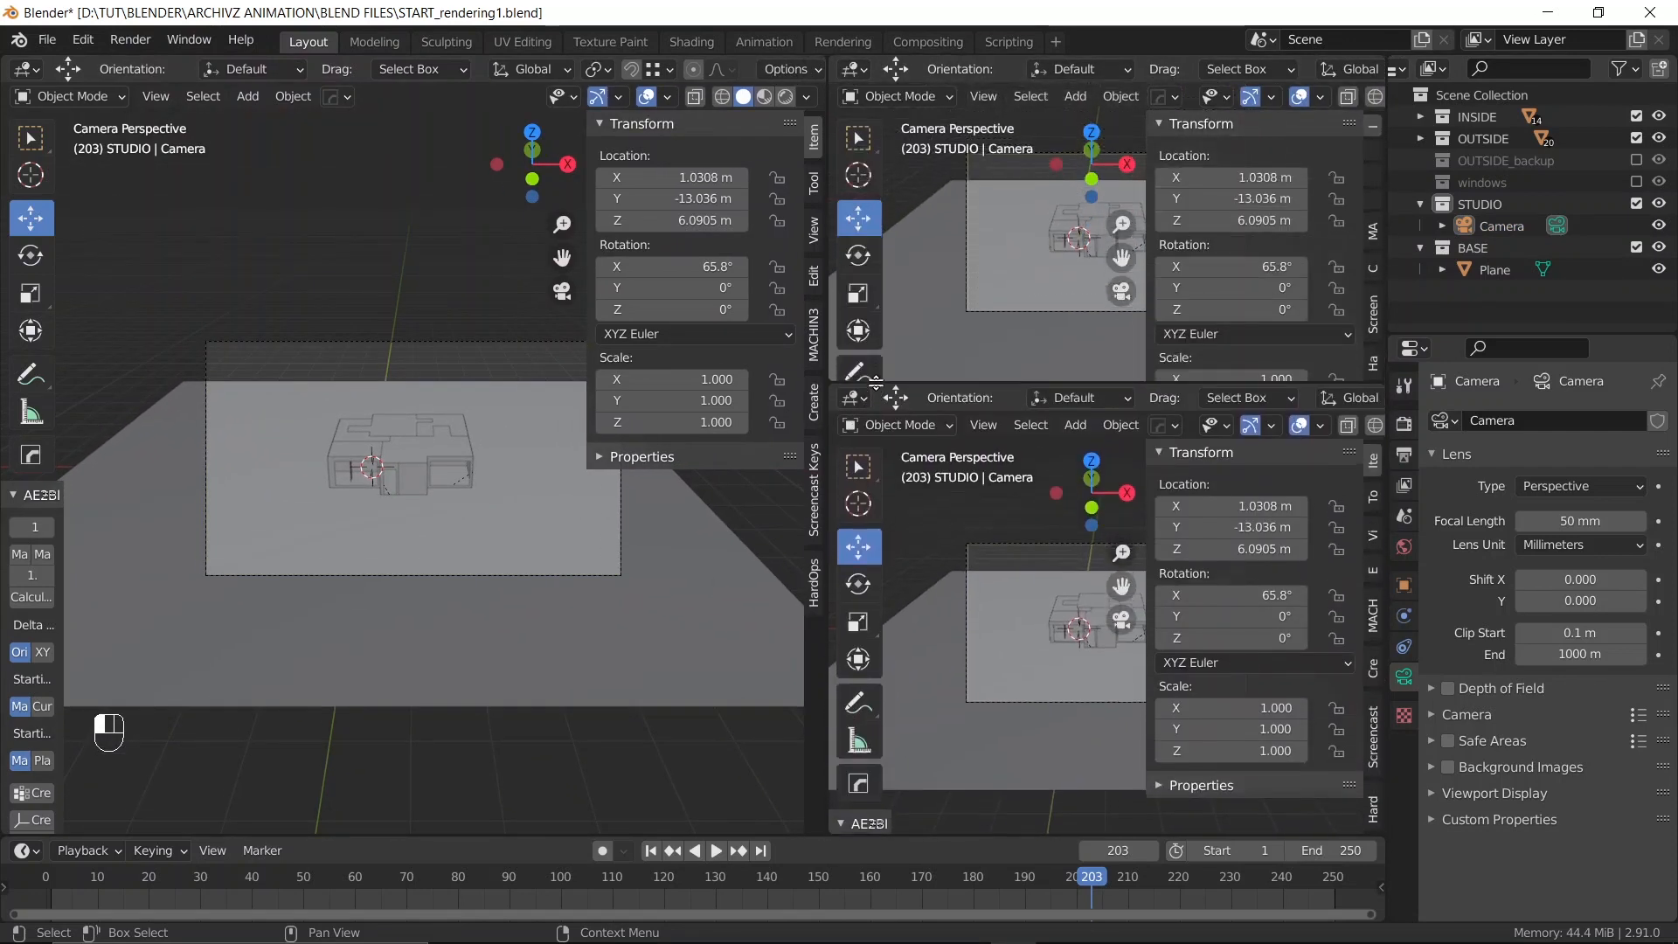
key(n)
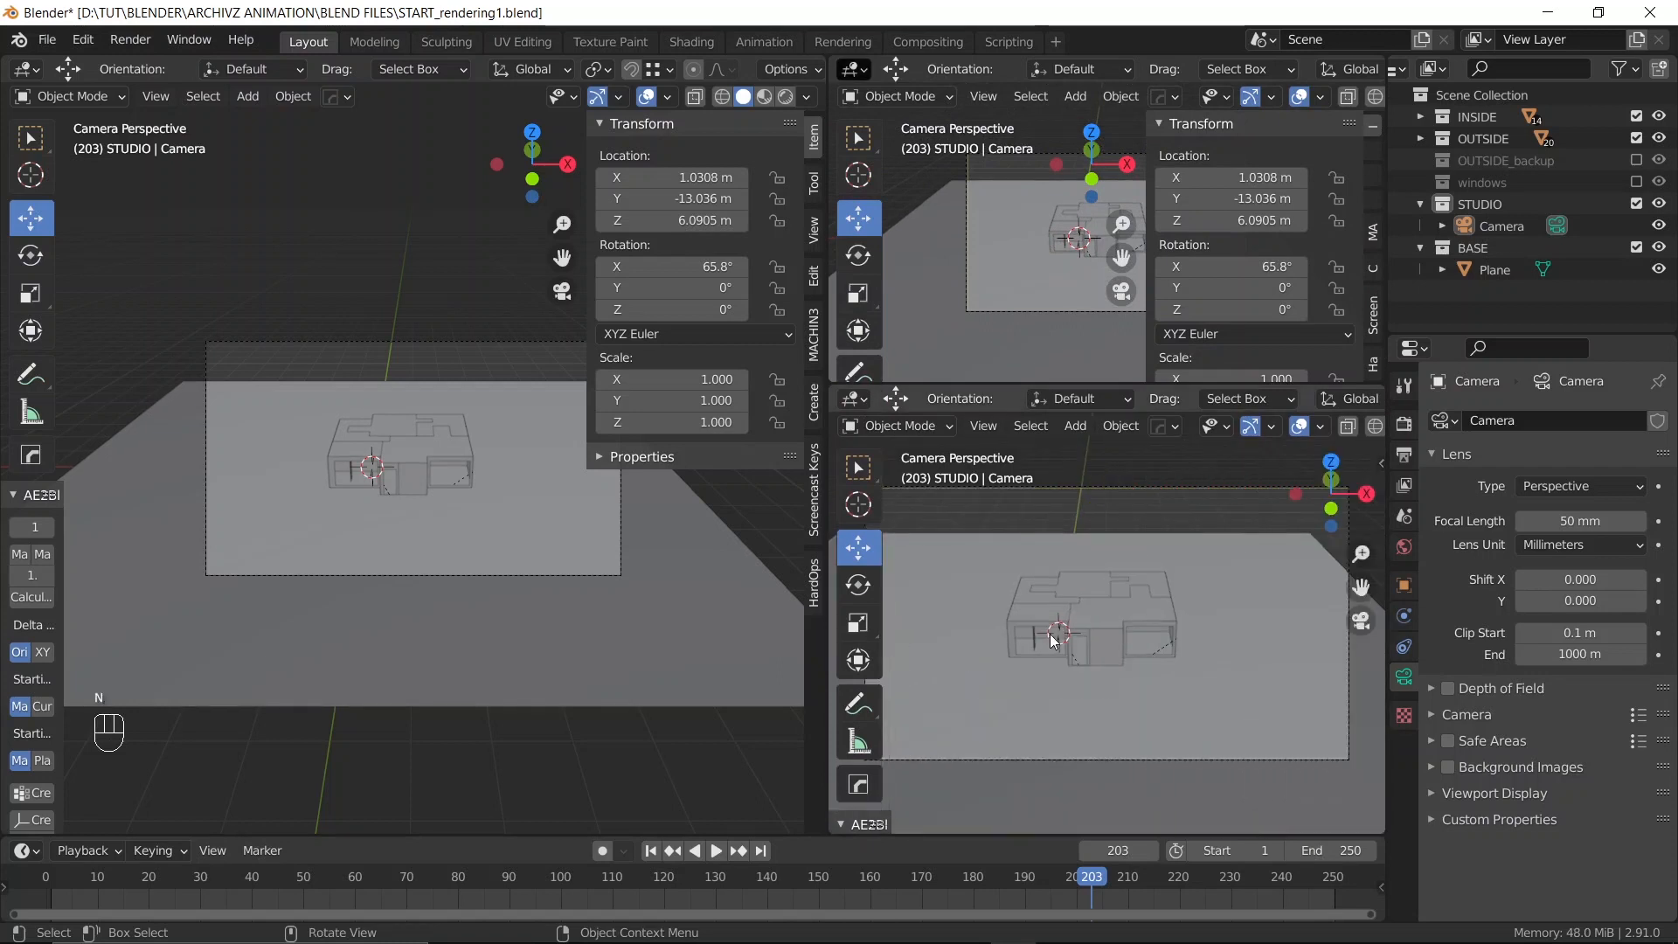
key(t)
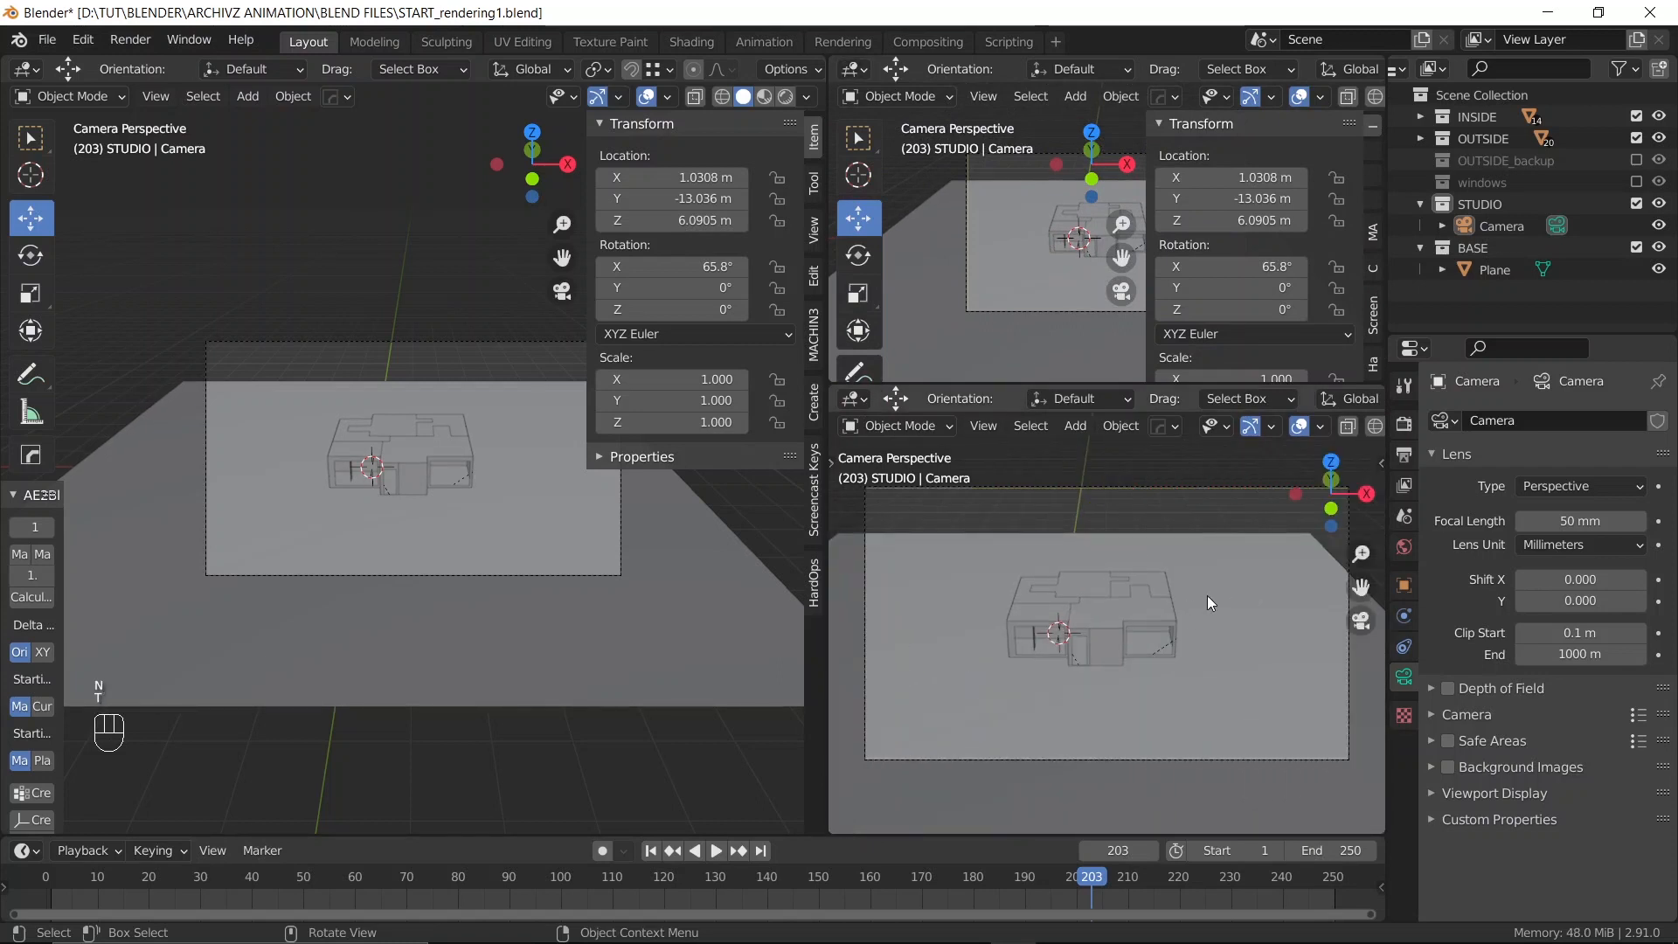
key(n)
key(n)
key(t)
key(t)
click(1300, 426)
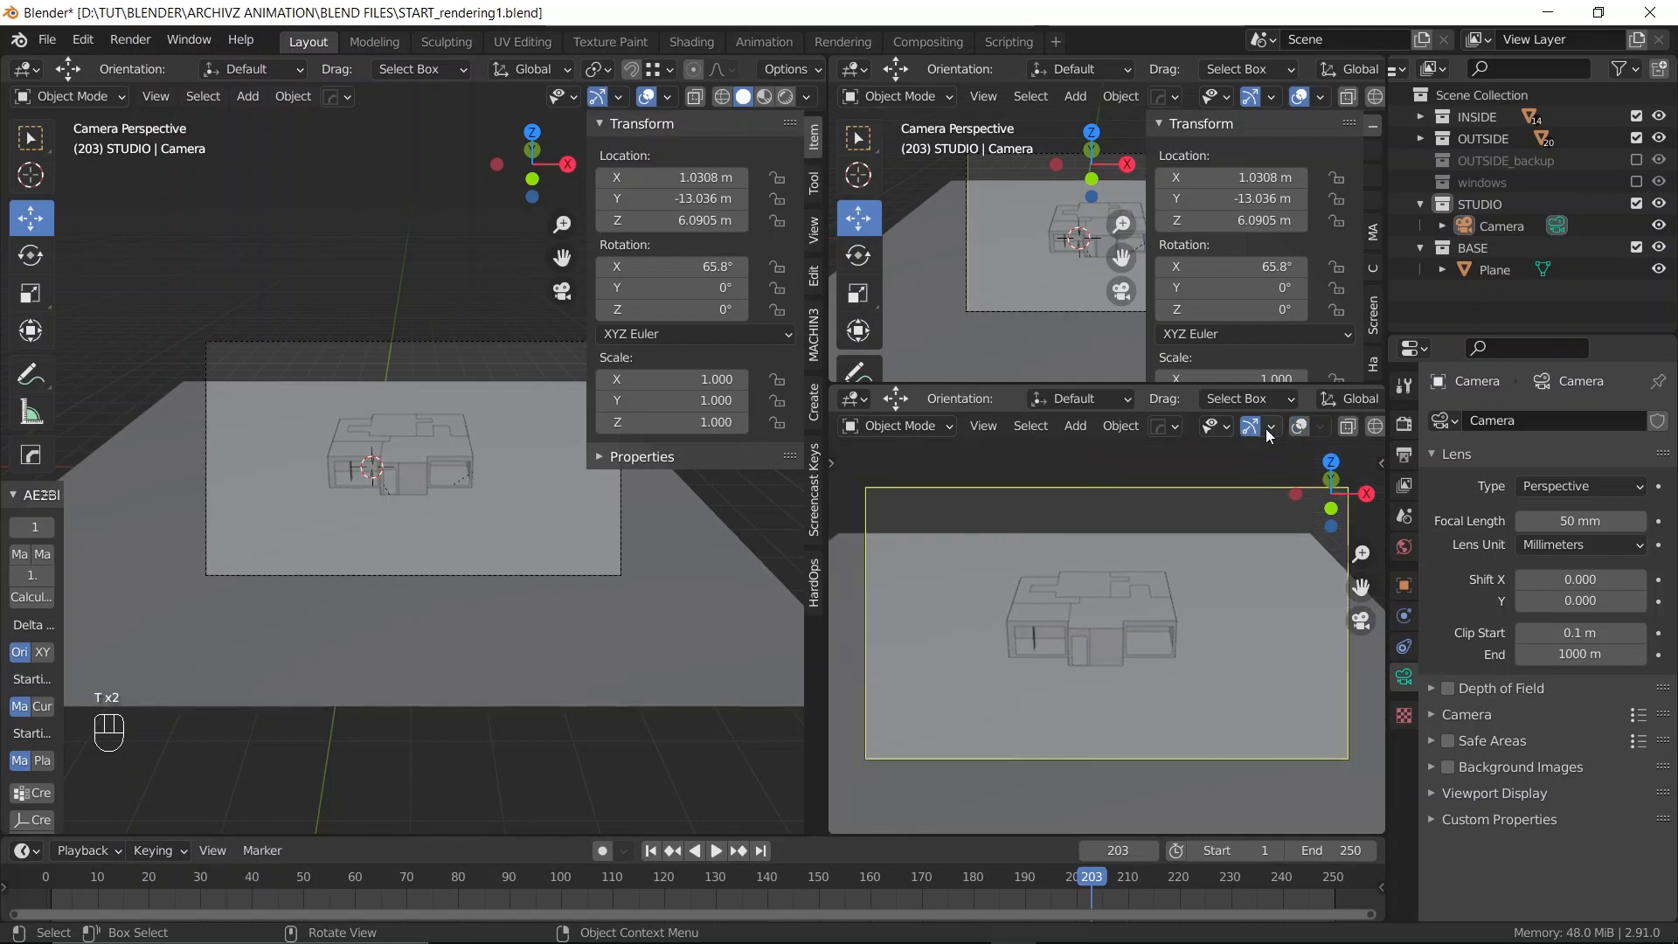
shift+middle_drag(1101, 541, 1121, 544)
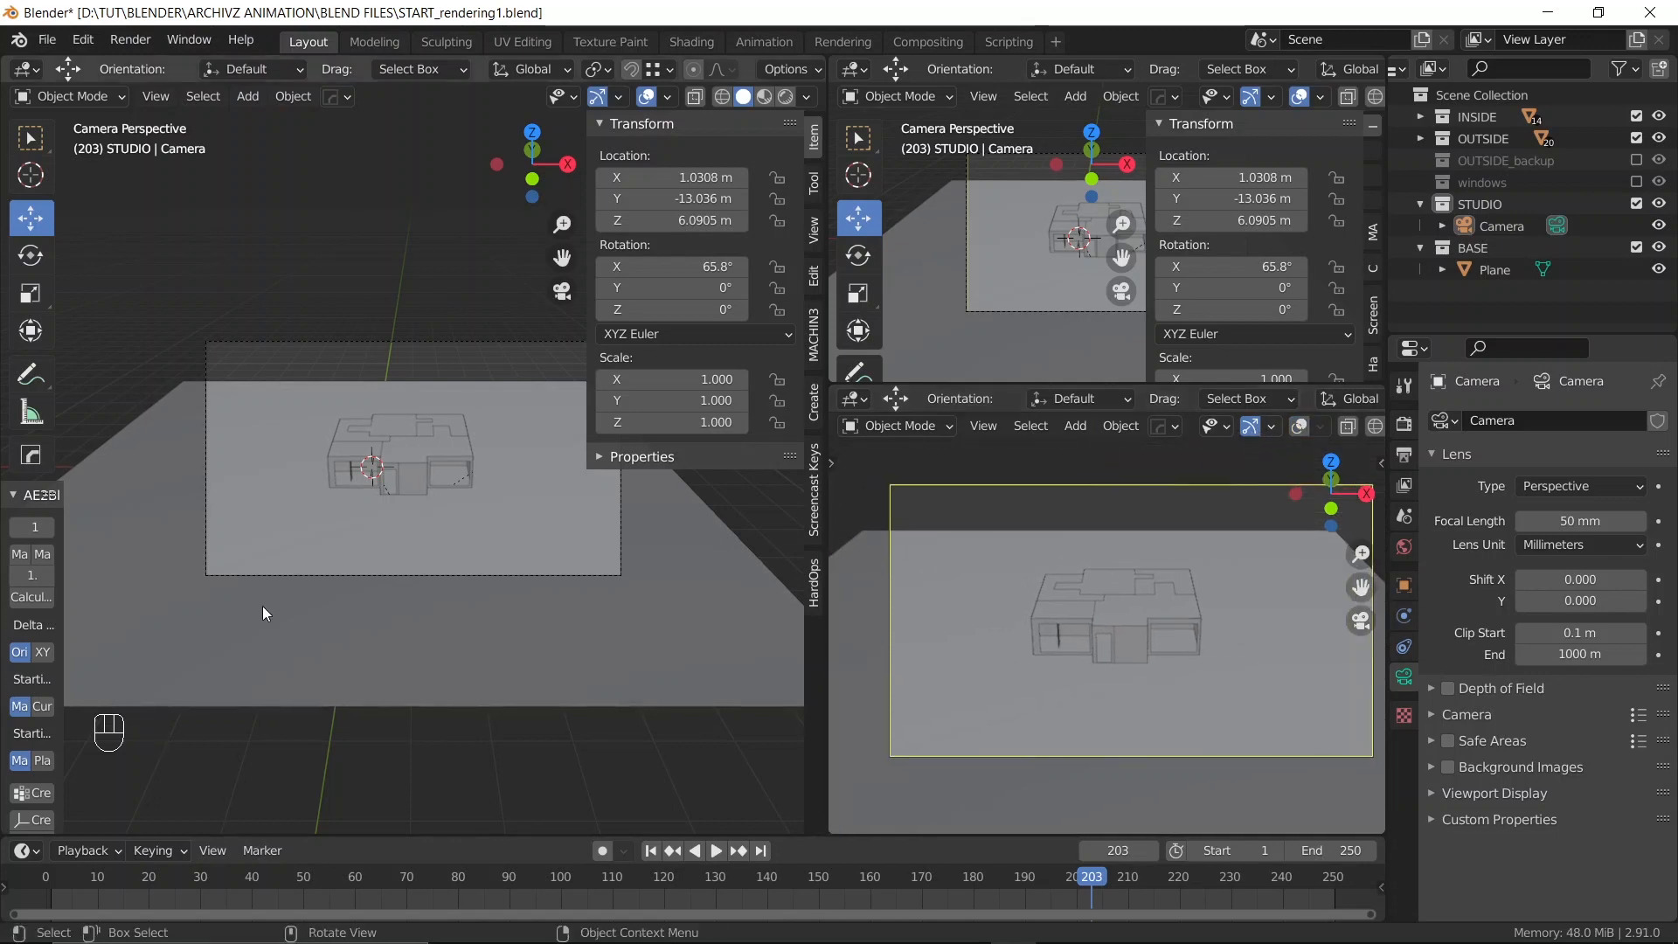
Leave the camera view in the large viewport, hide its sidebar and add an Area light to the STUDIO collection
middle_drag(470, 507, 500, 457)
key(n)
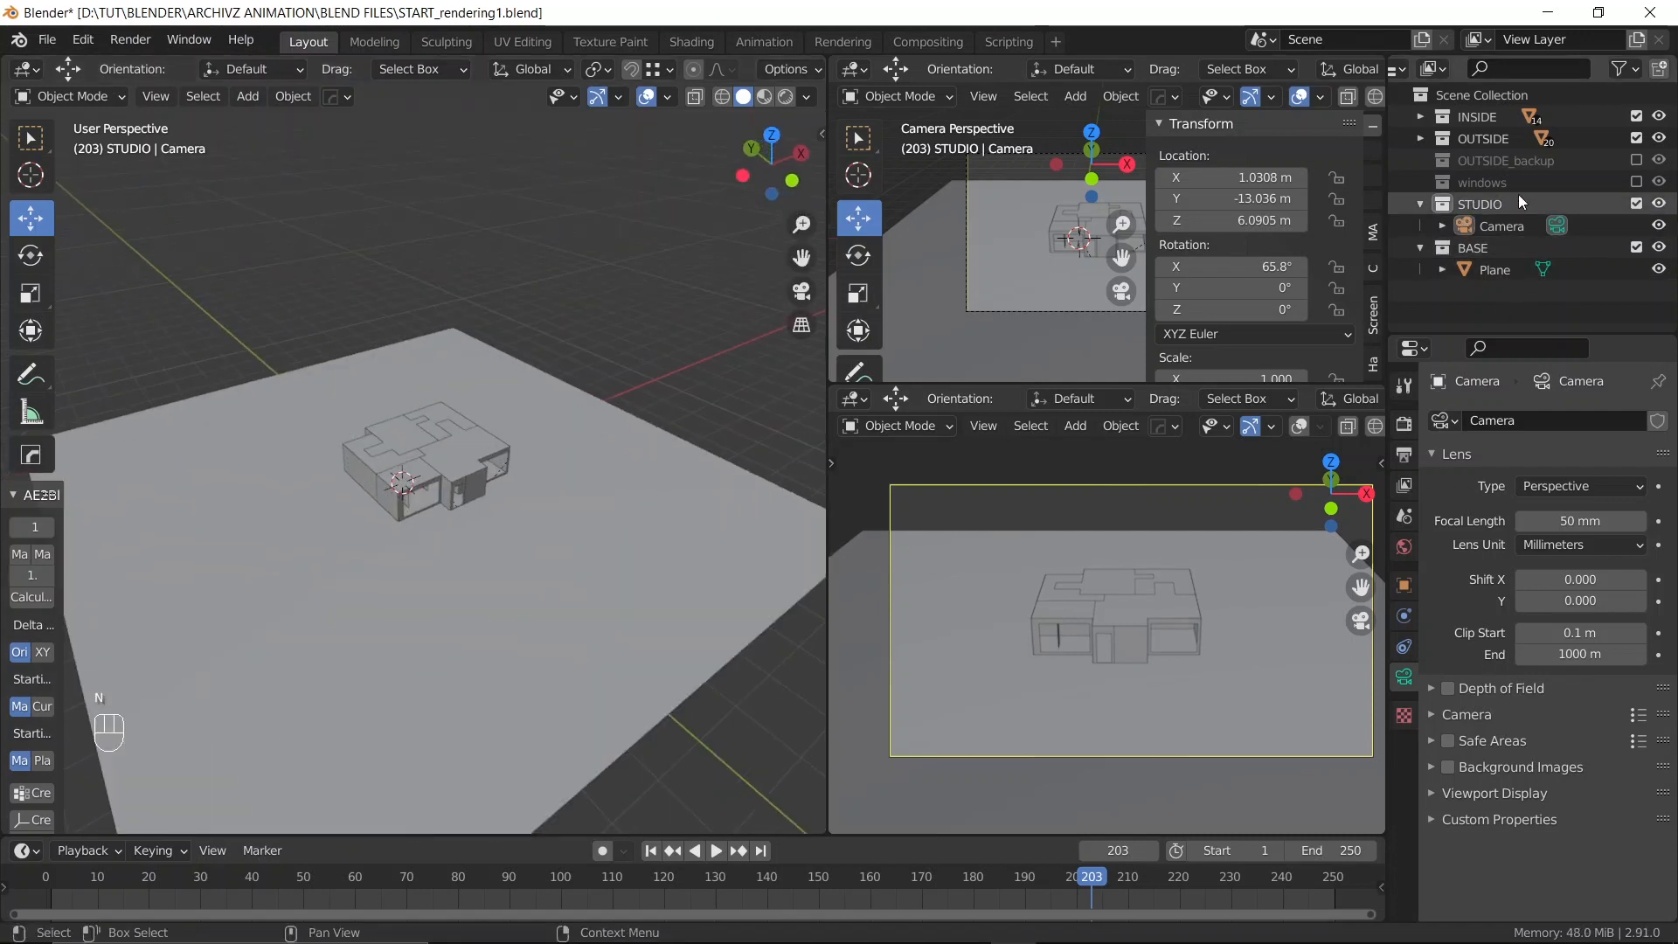
click(1477, 201)
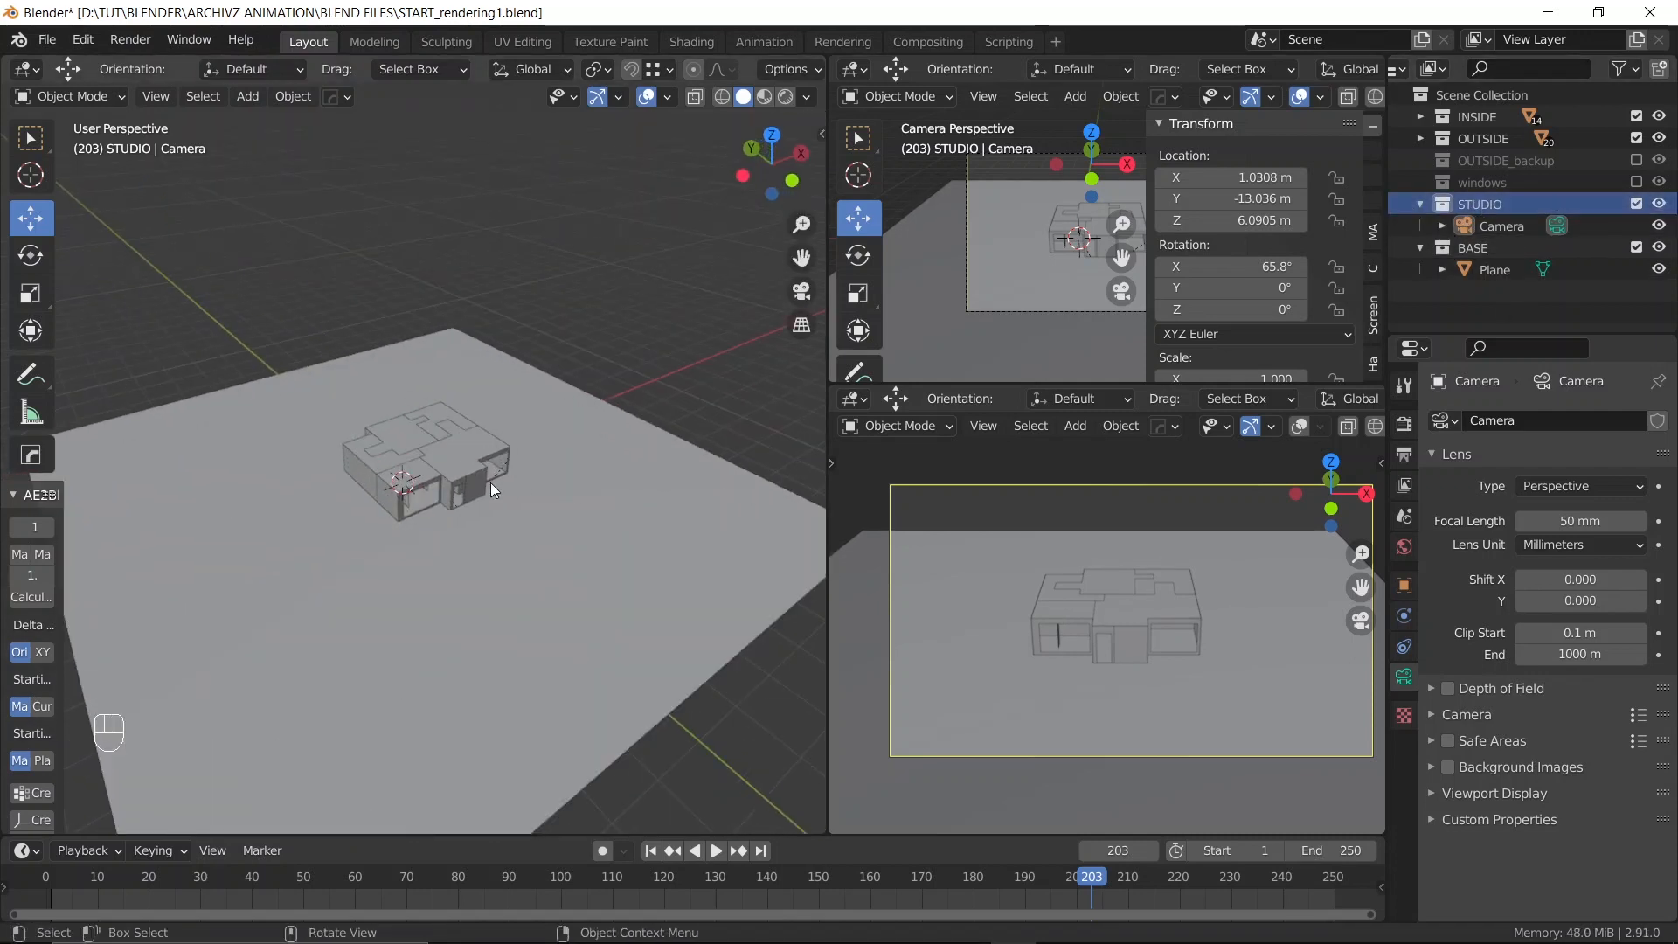
key(shift+a)
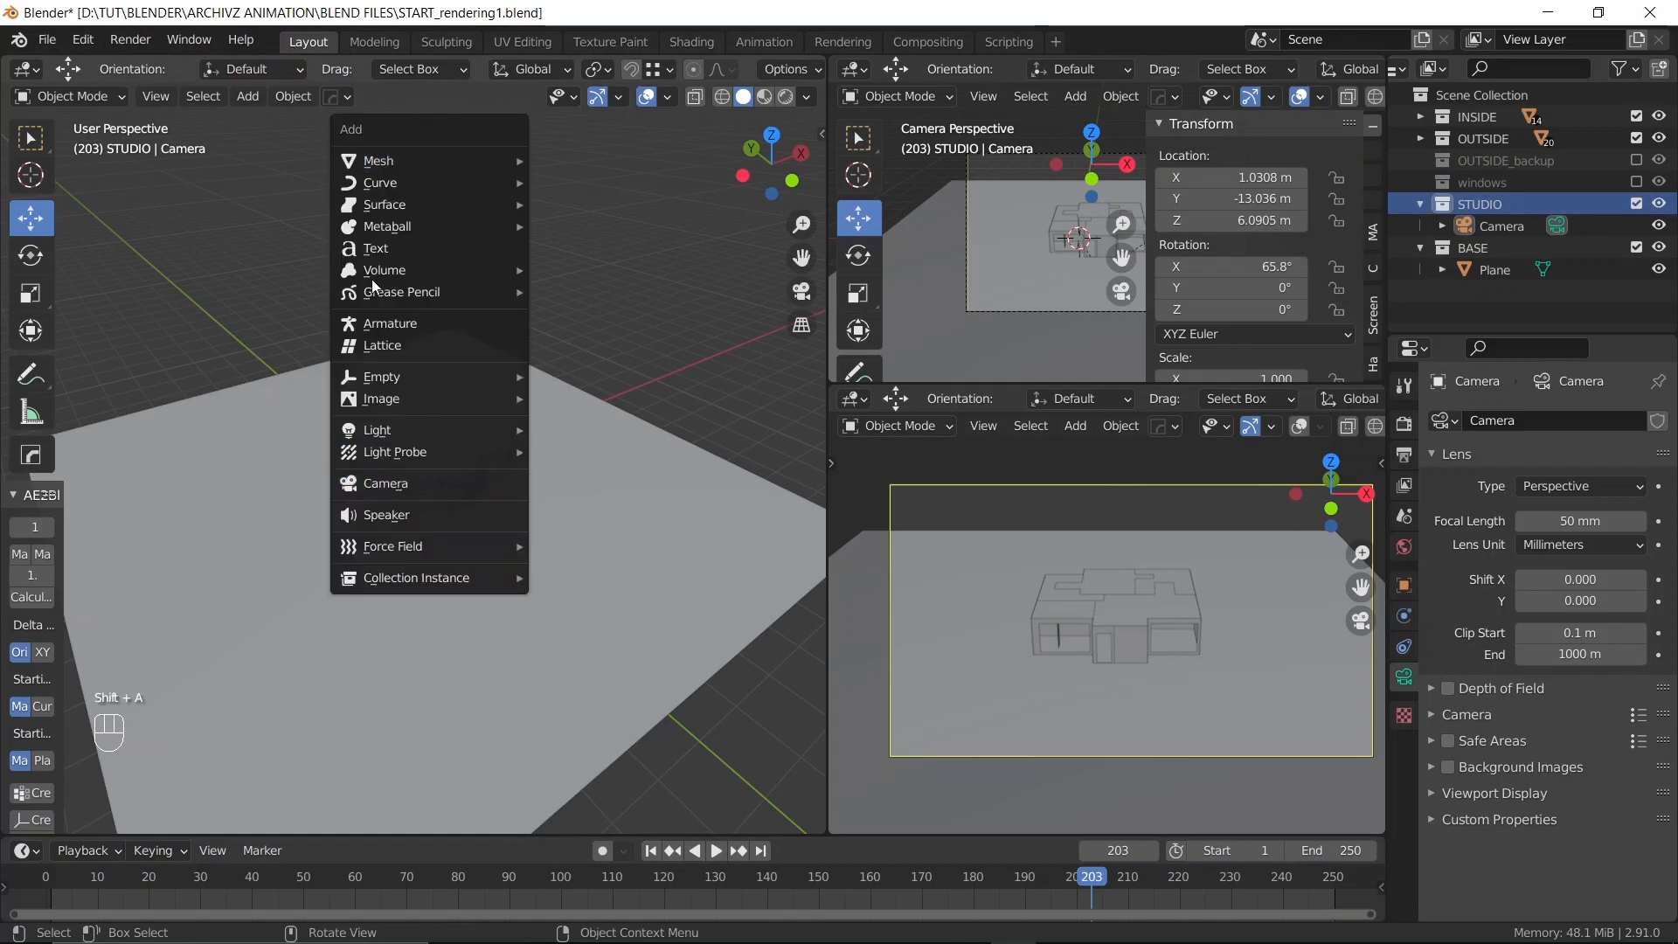
mouse_move(416, 428)
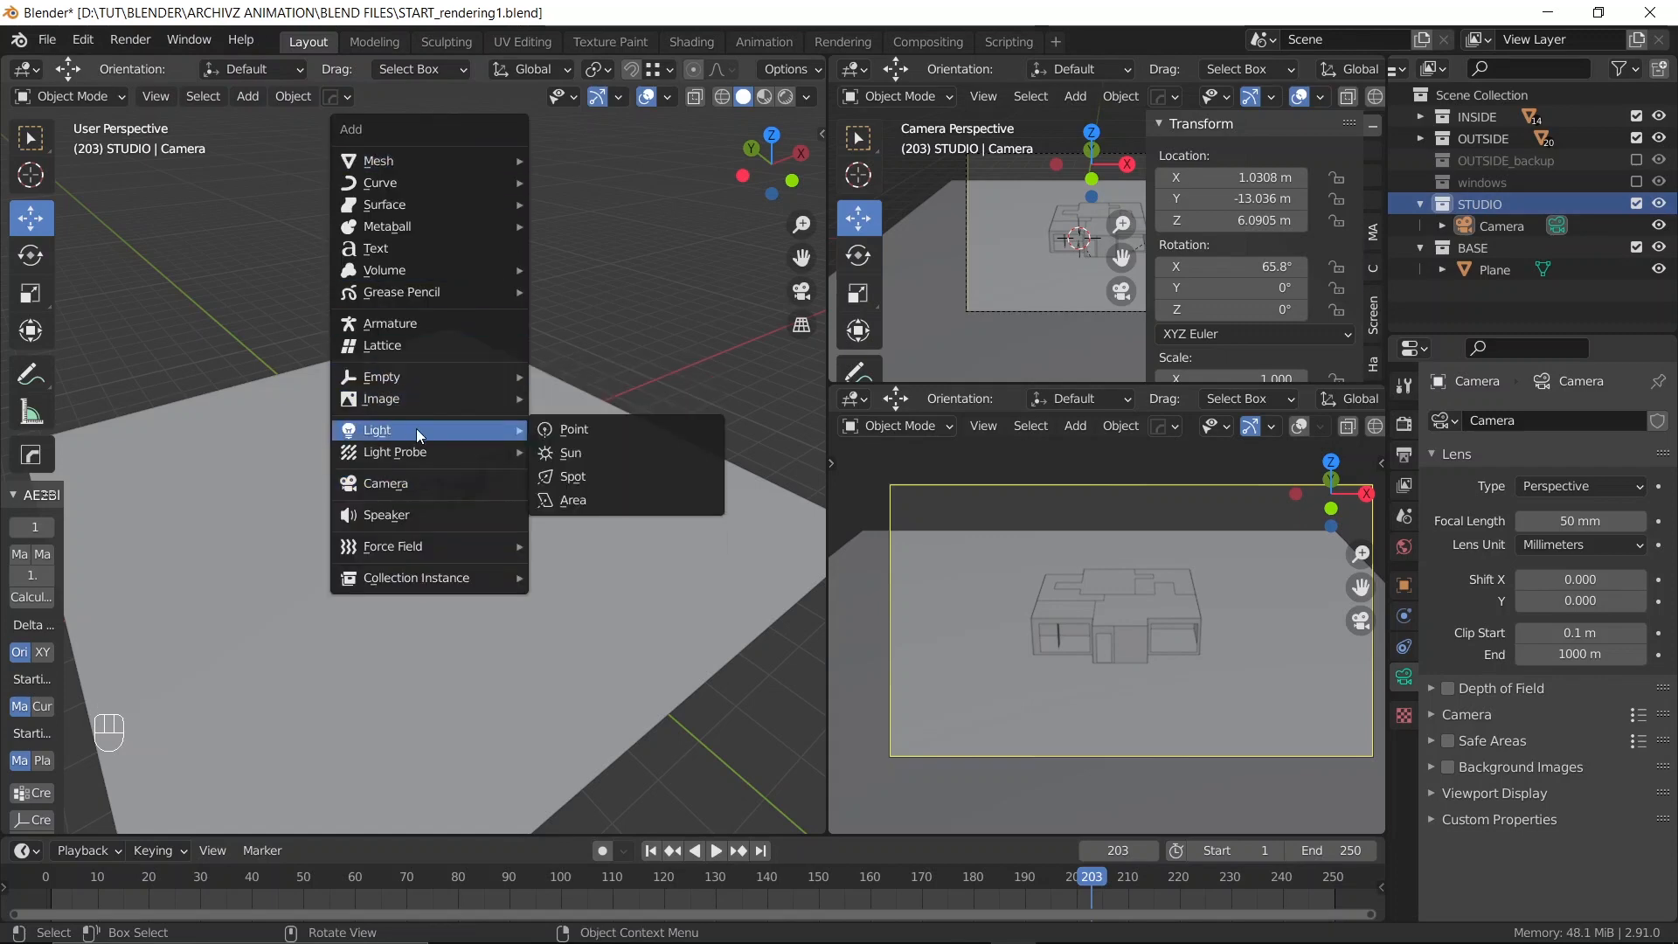
click(588, 499)
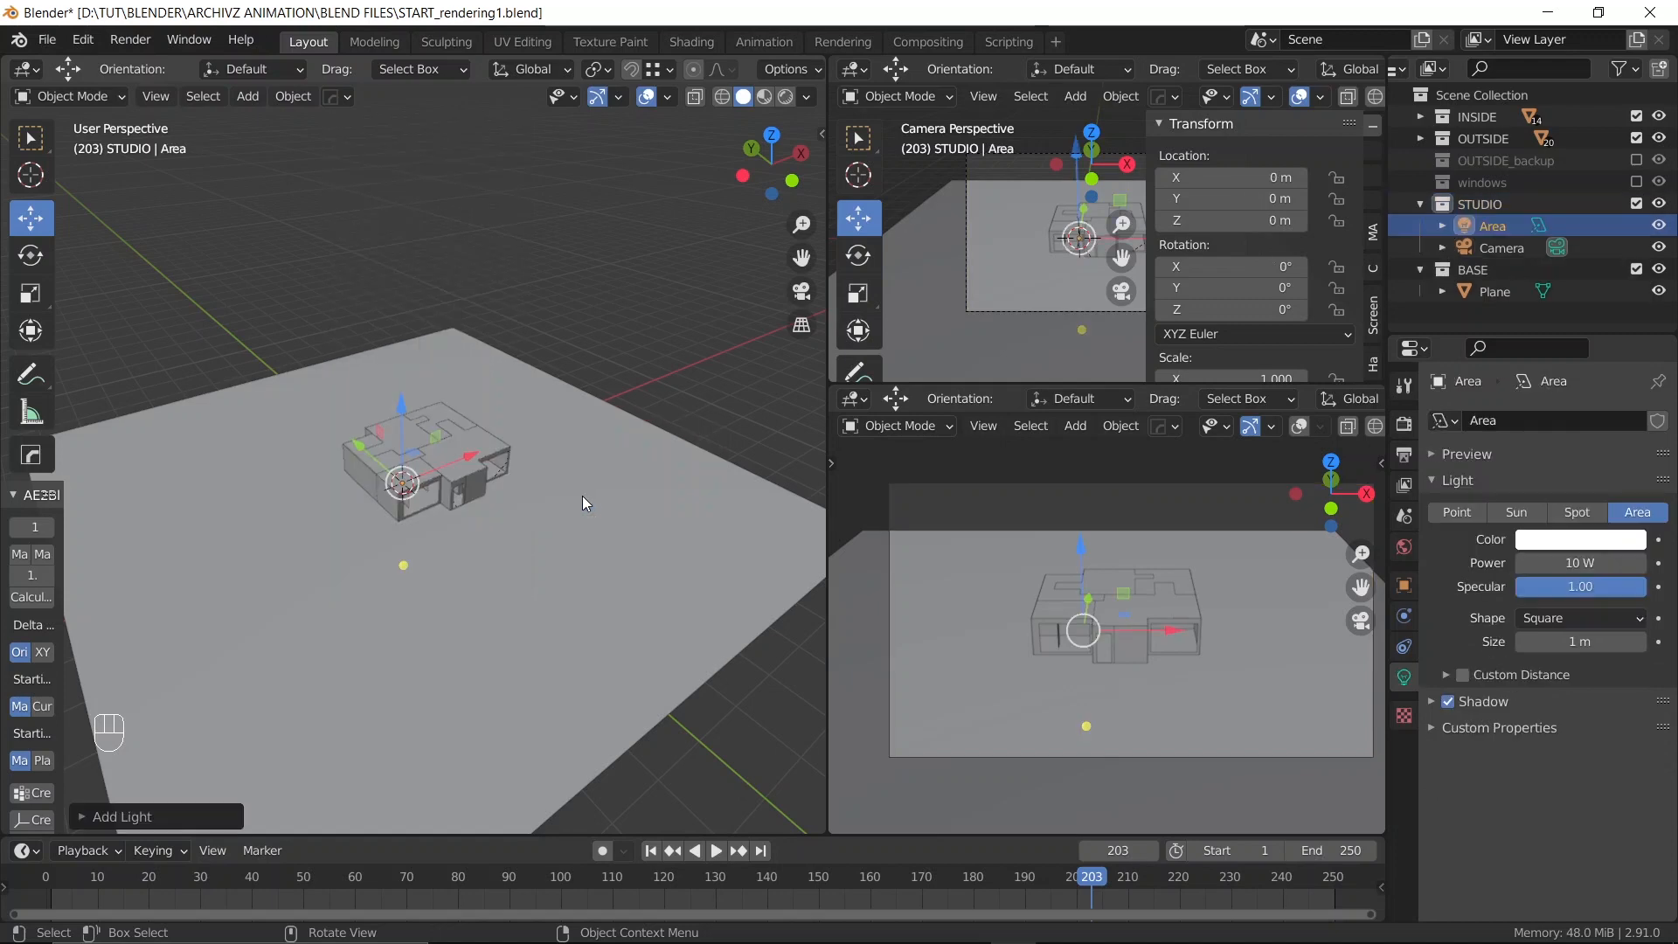
Raise the area light along Z to about 6.16 m and show the clean camera viewport in rendered shading
drag(402, 420, 406, 152)
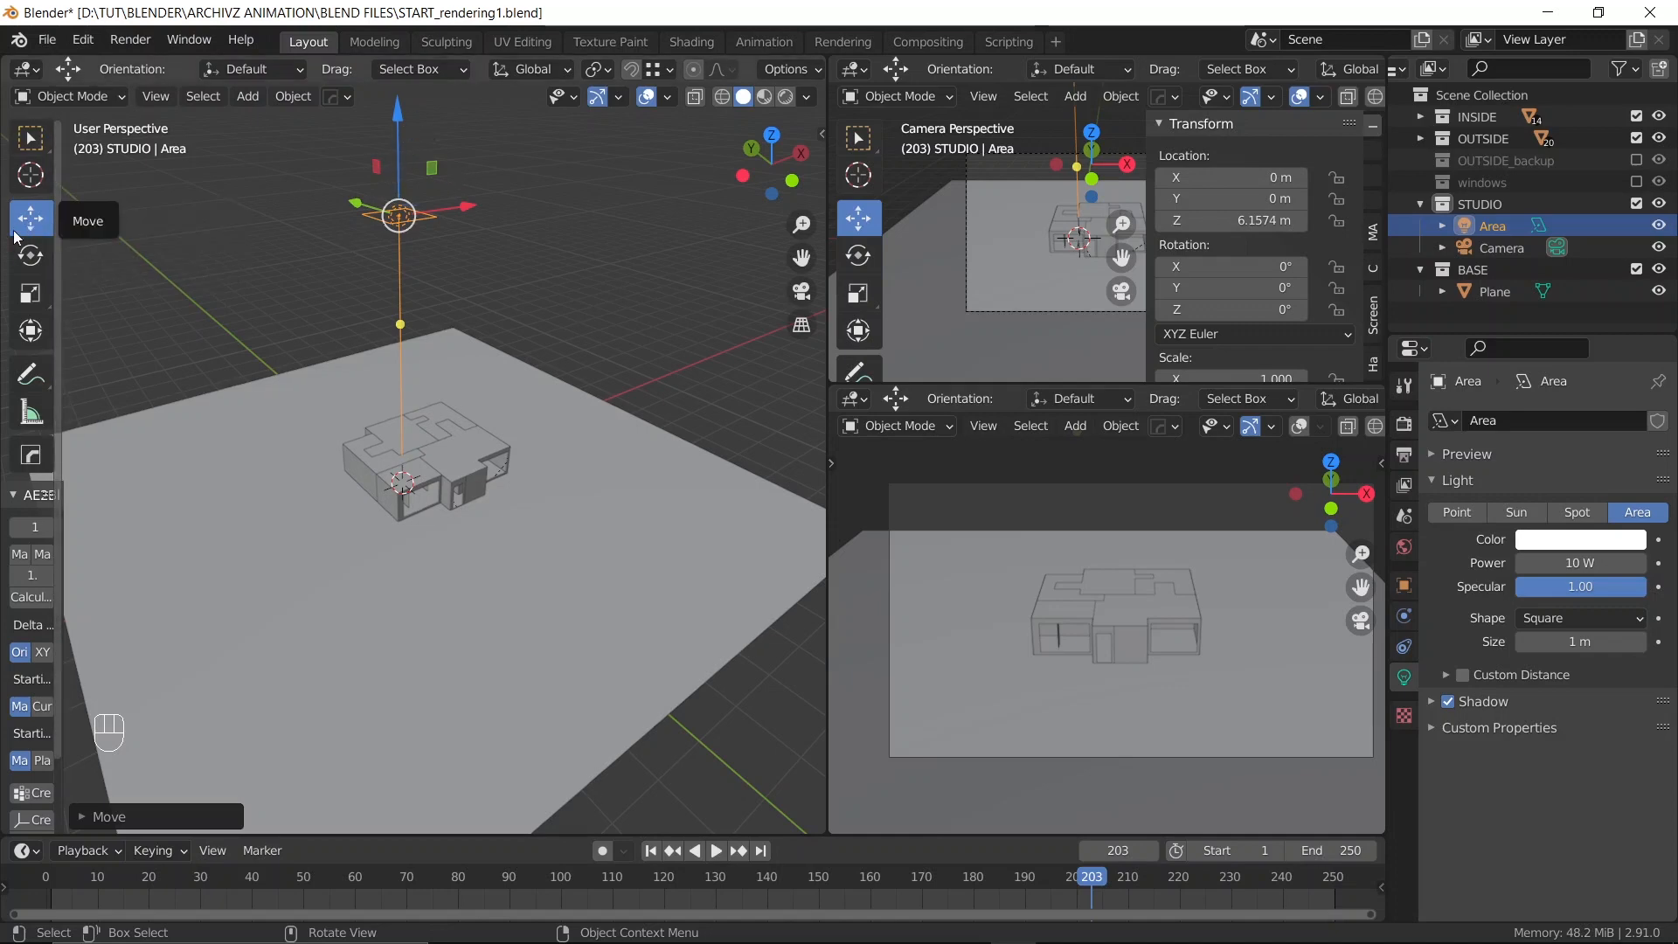
click(31, 137)
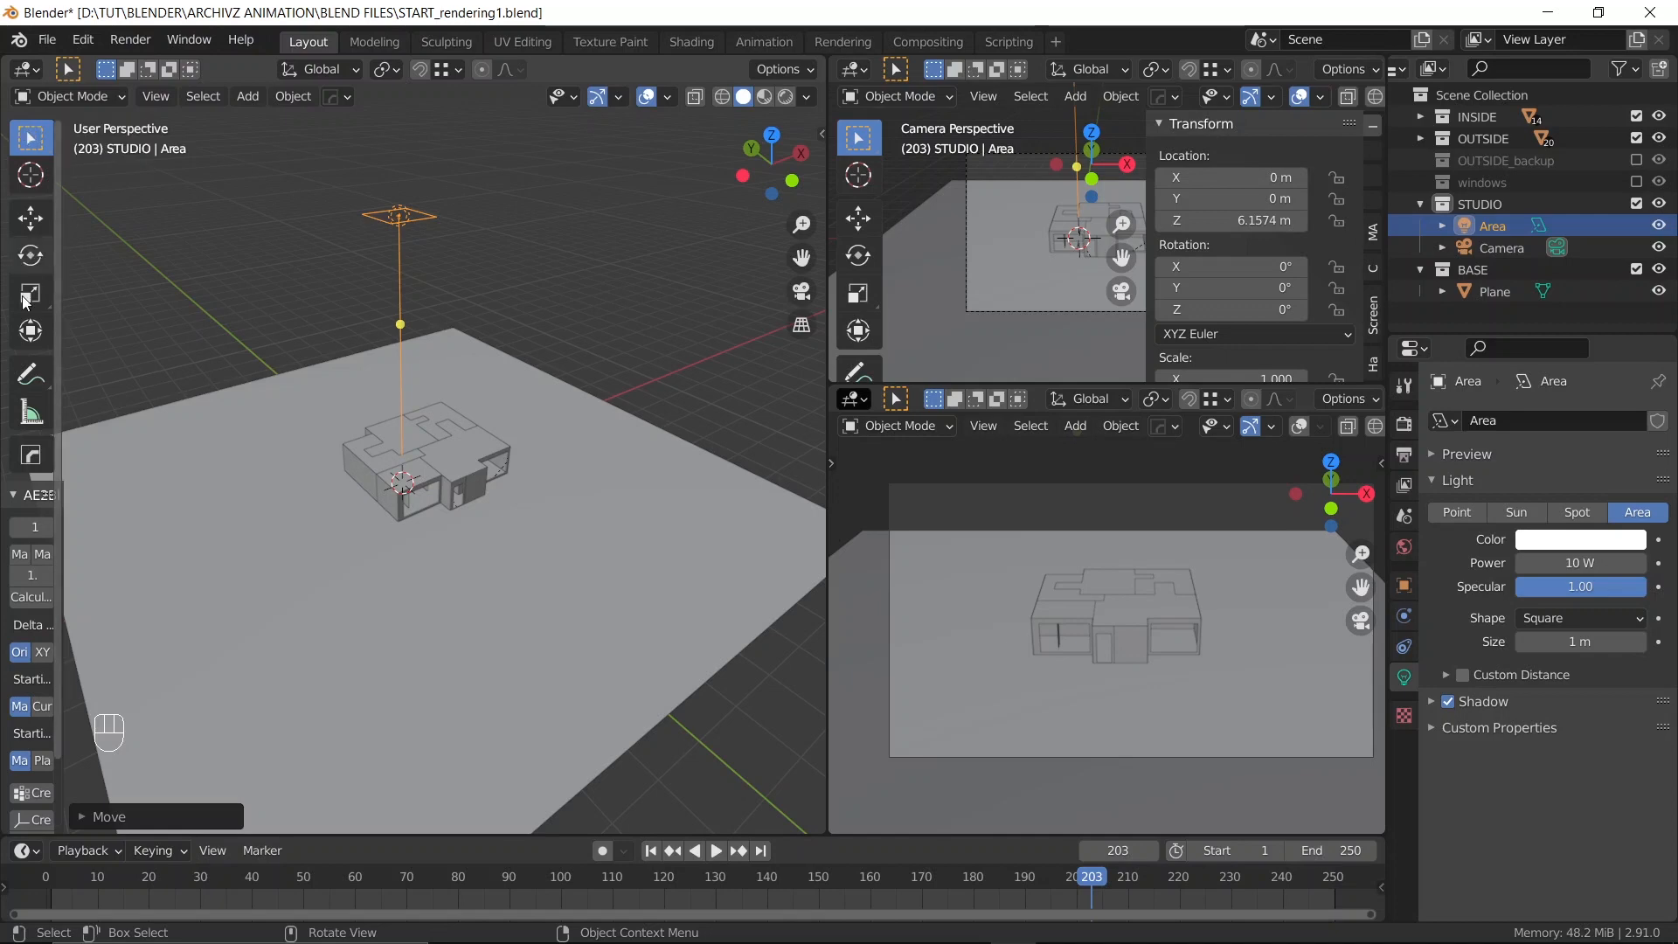
click(26, 220)
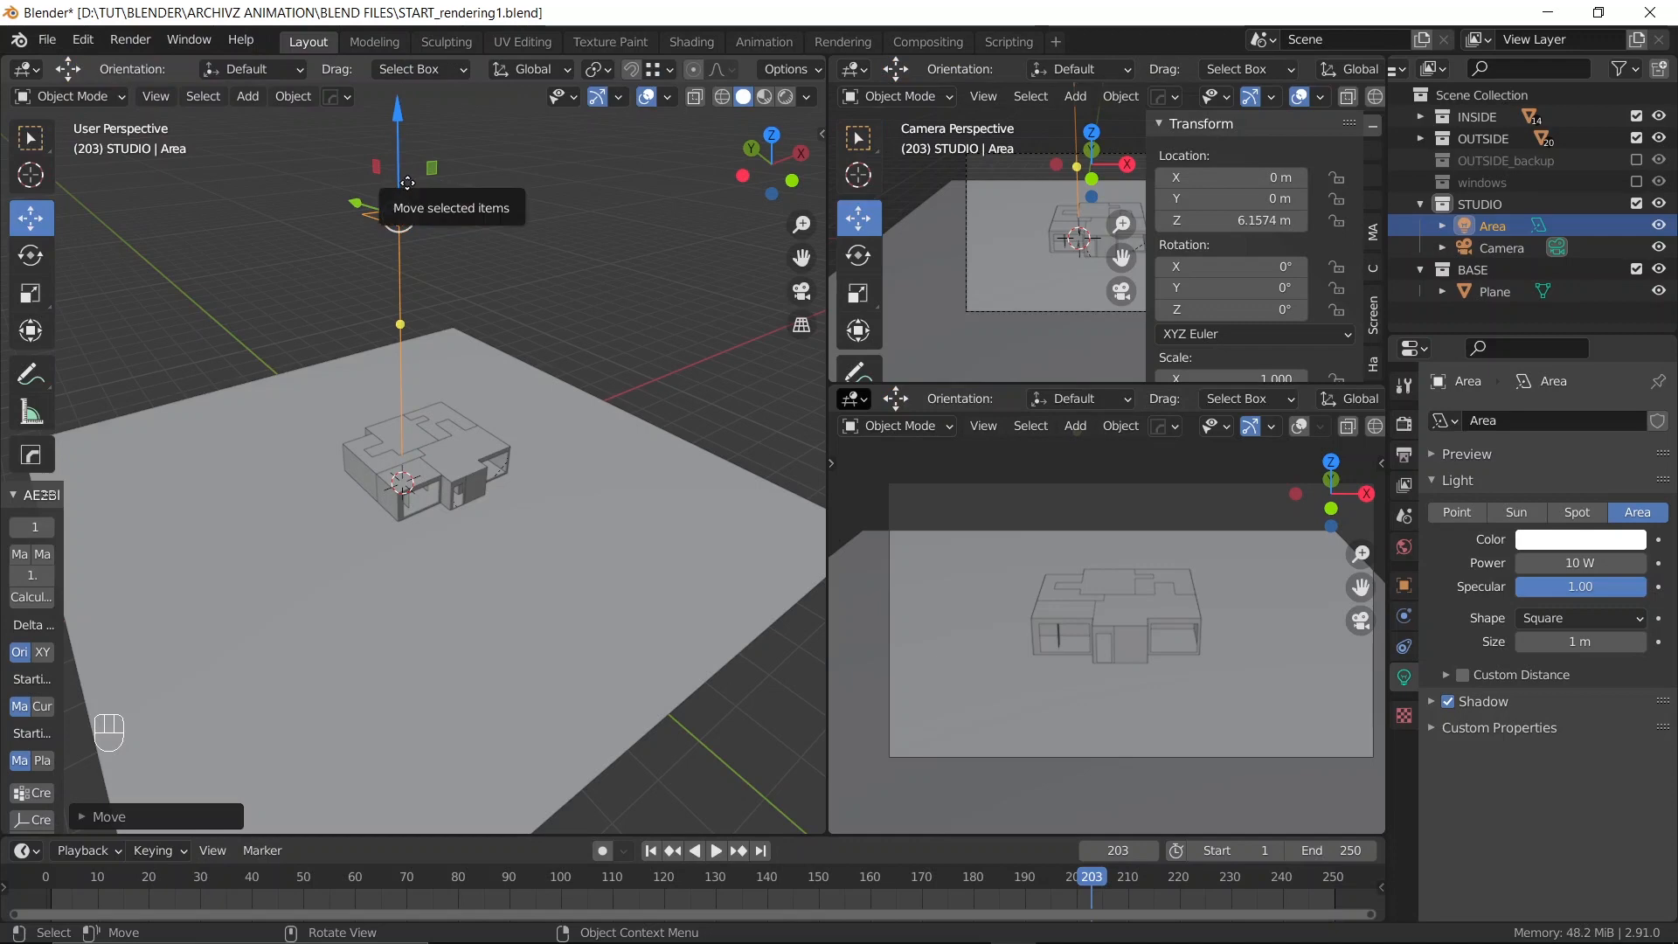
scroll(1336, 426, down, 2)
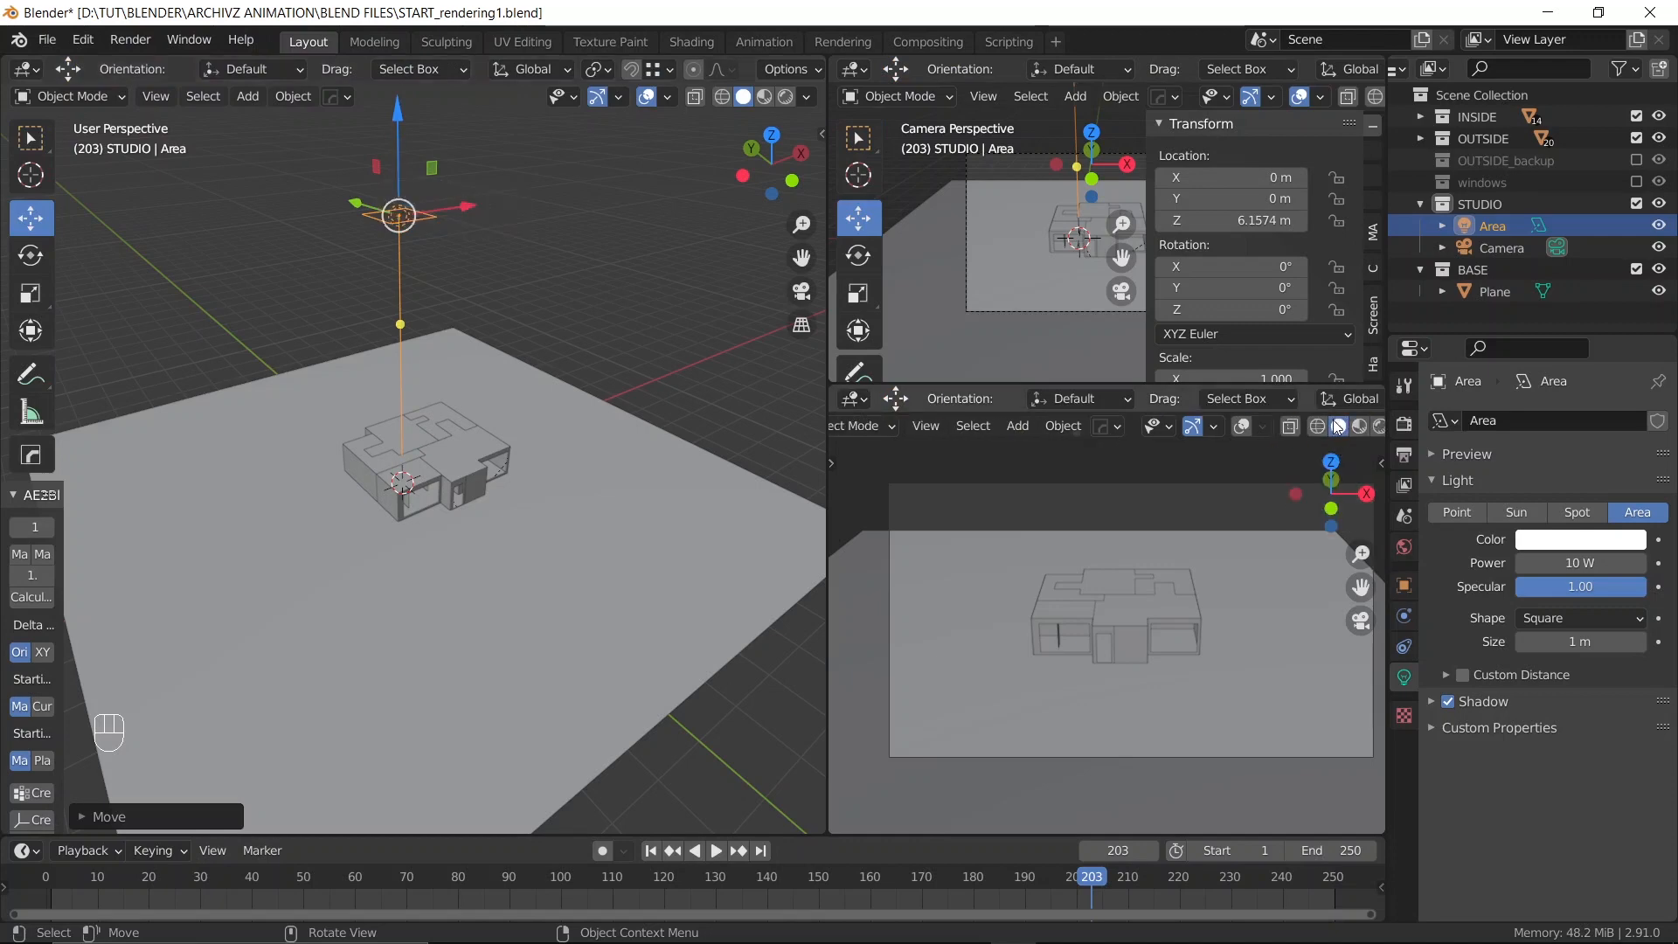
click(1346, 426)
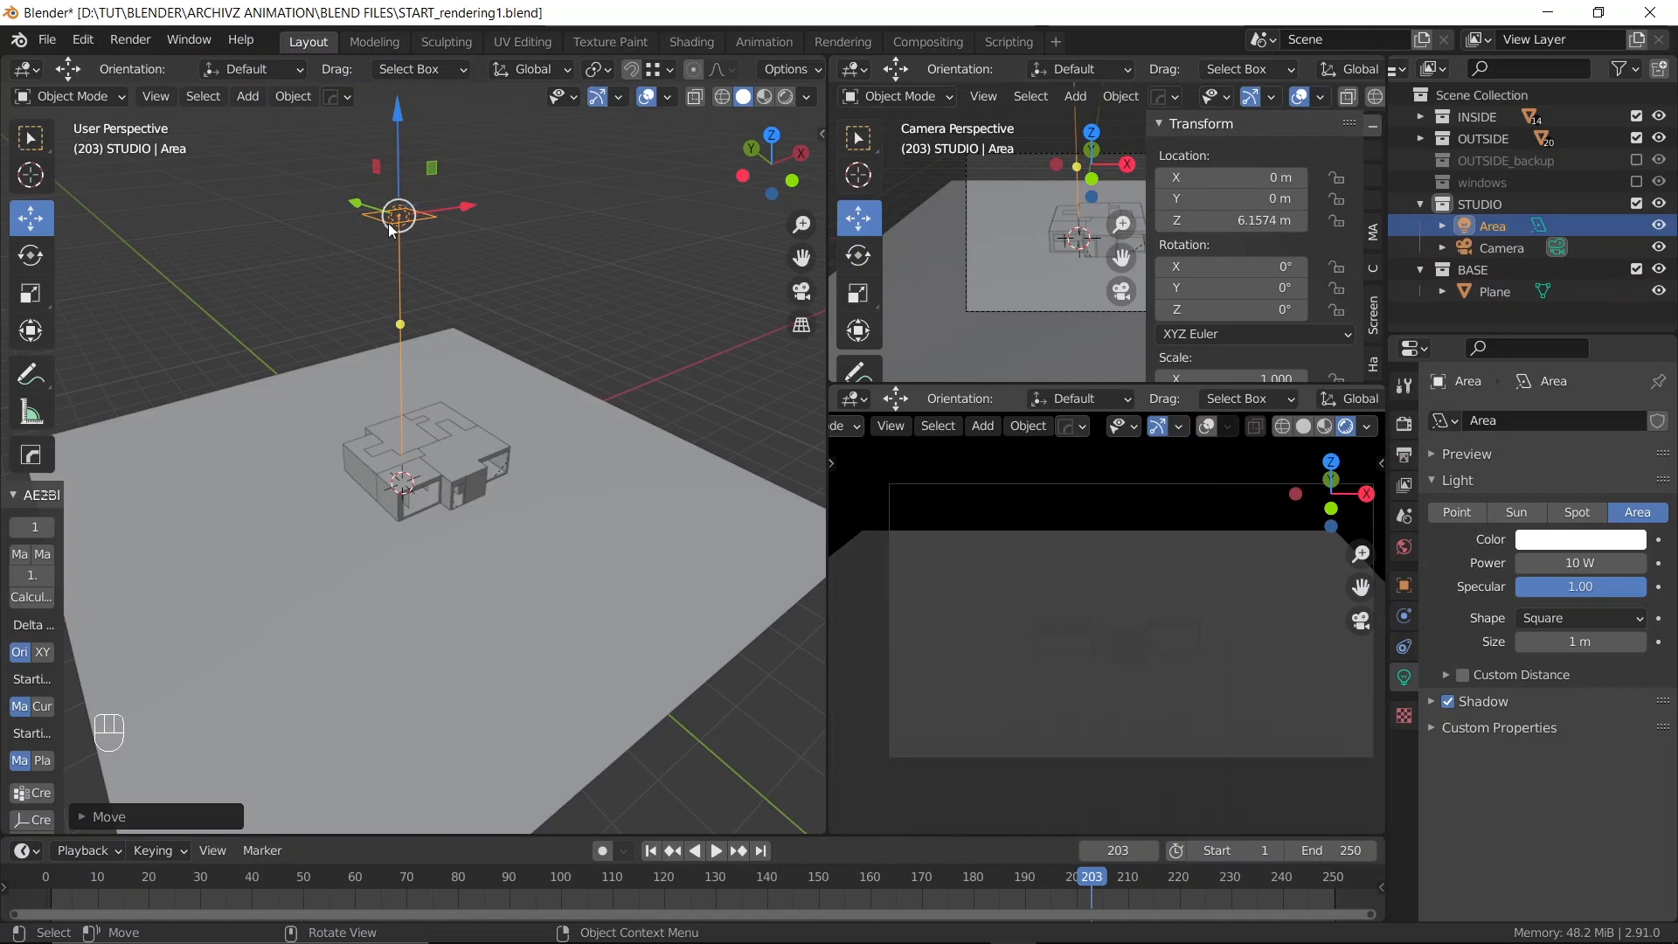
Save the file and lower the area light along Z to about 5.14 m
scroll(385, 227, up, 2)
key(ctrl+s)
drag(391, 103, 391, 180)
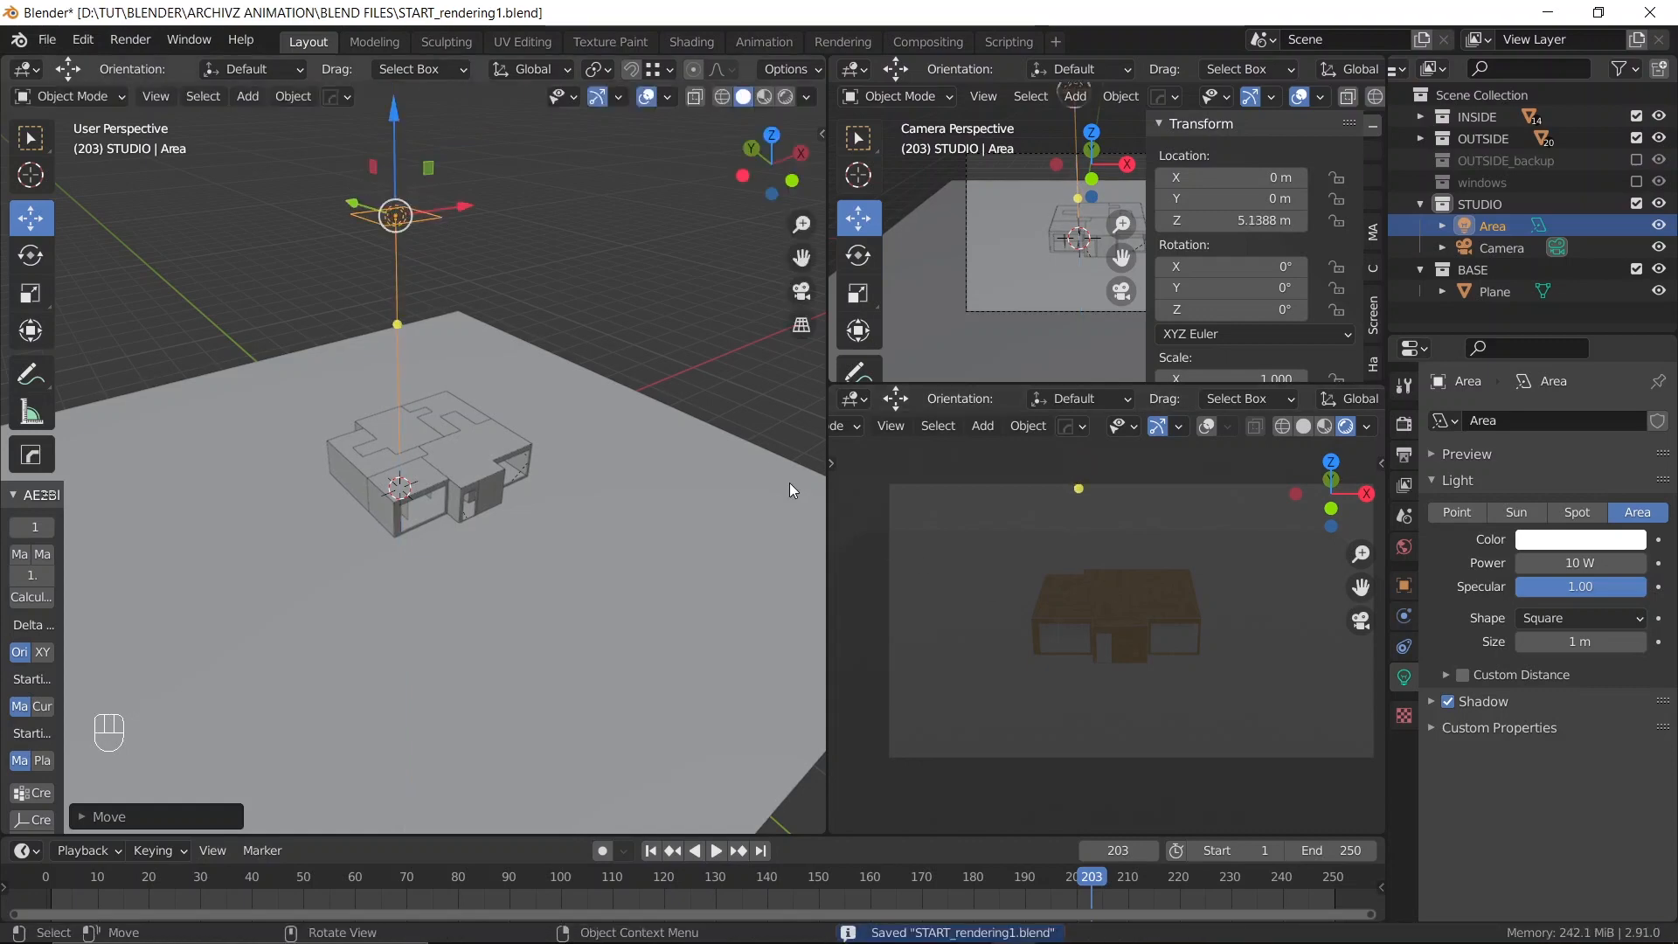
Set the area light's power to 100 W and raise the light along Z to about 5.44 m
scroll(731, 496, down, 1)
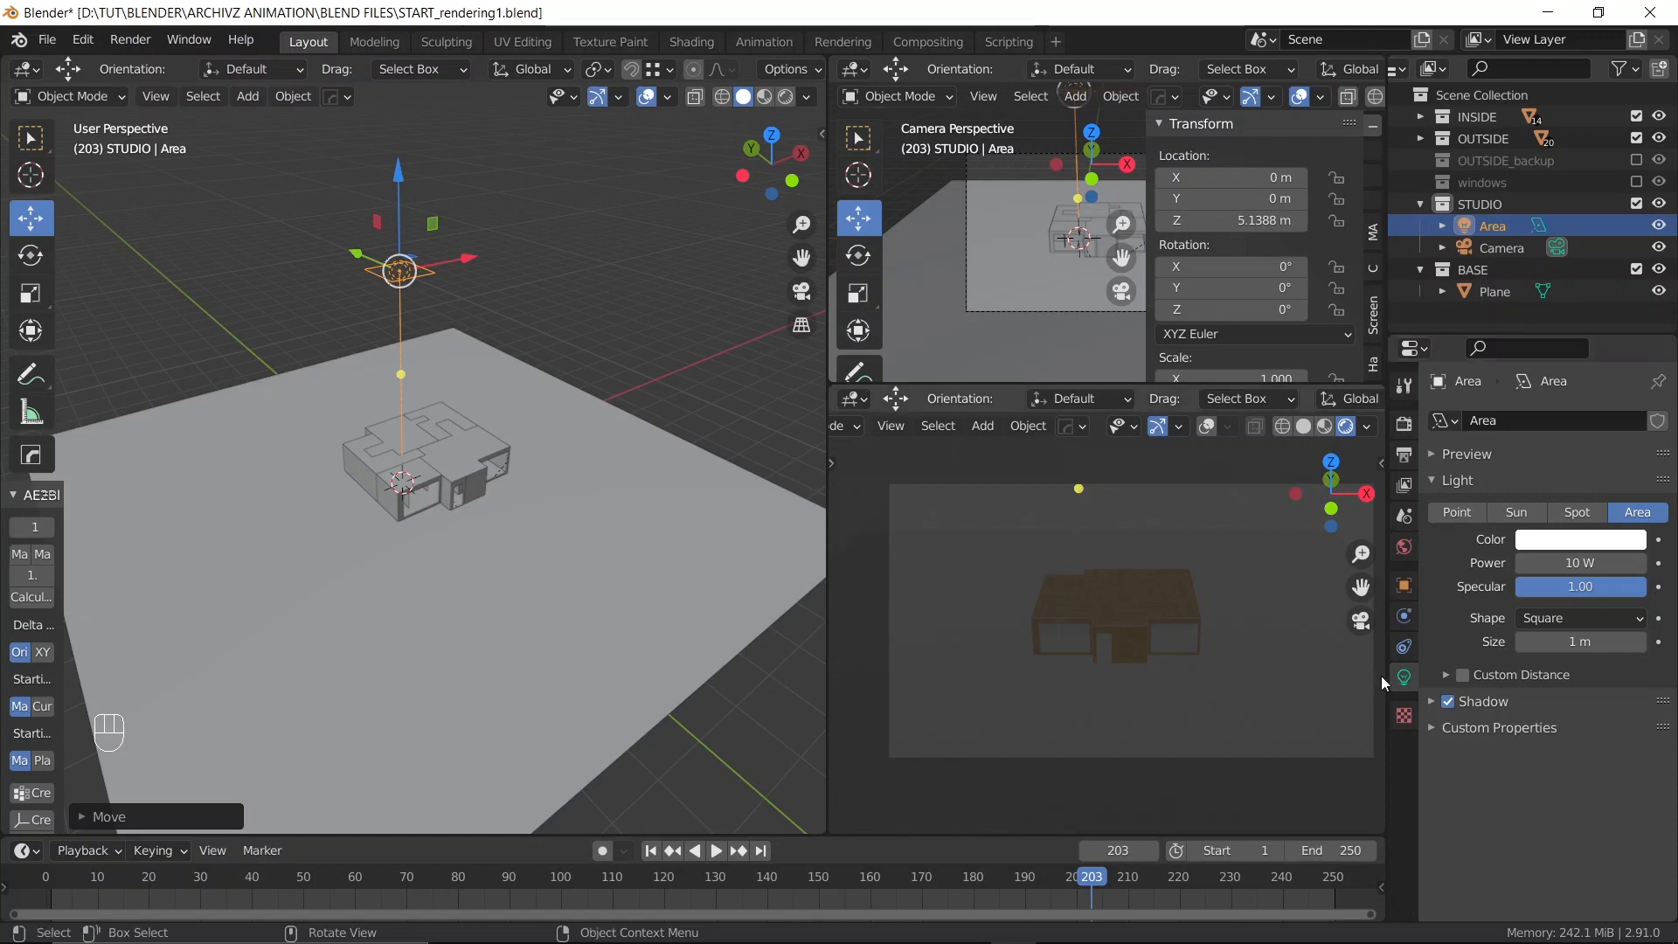
click(1572, 565)
text(100)
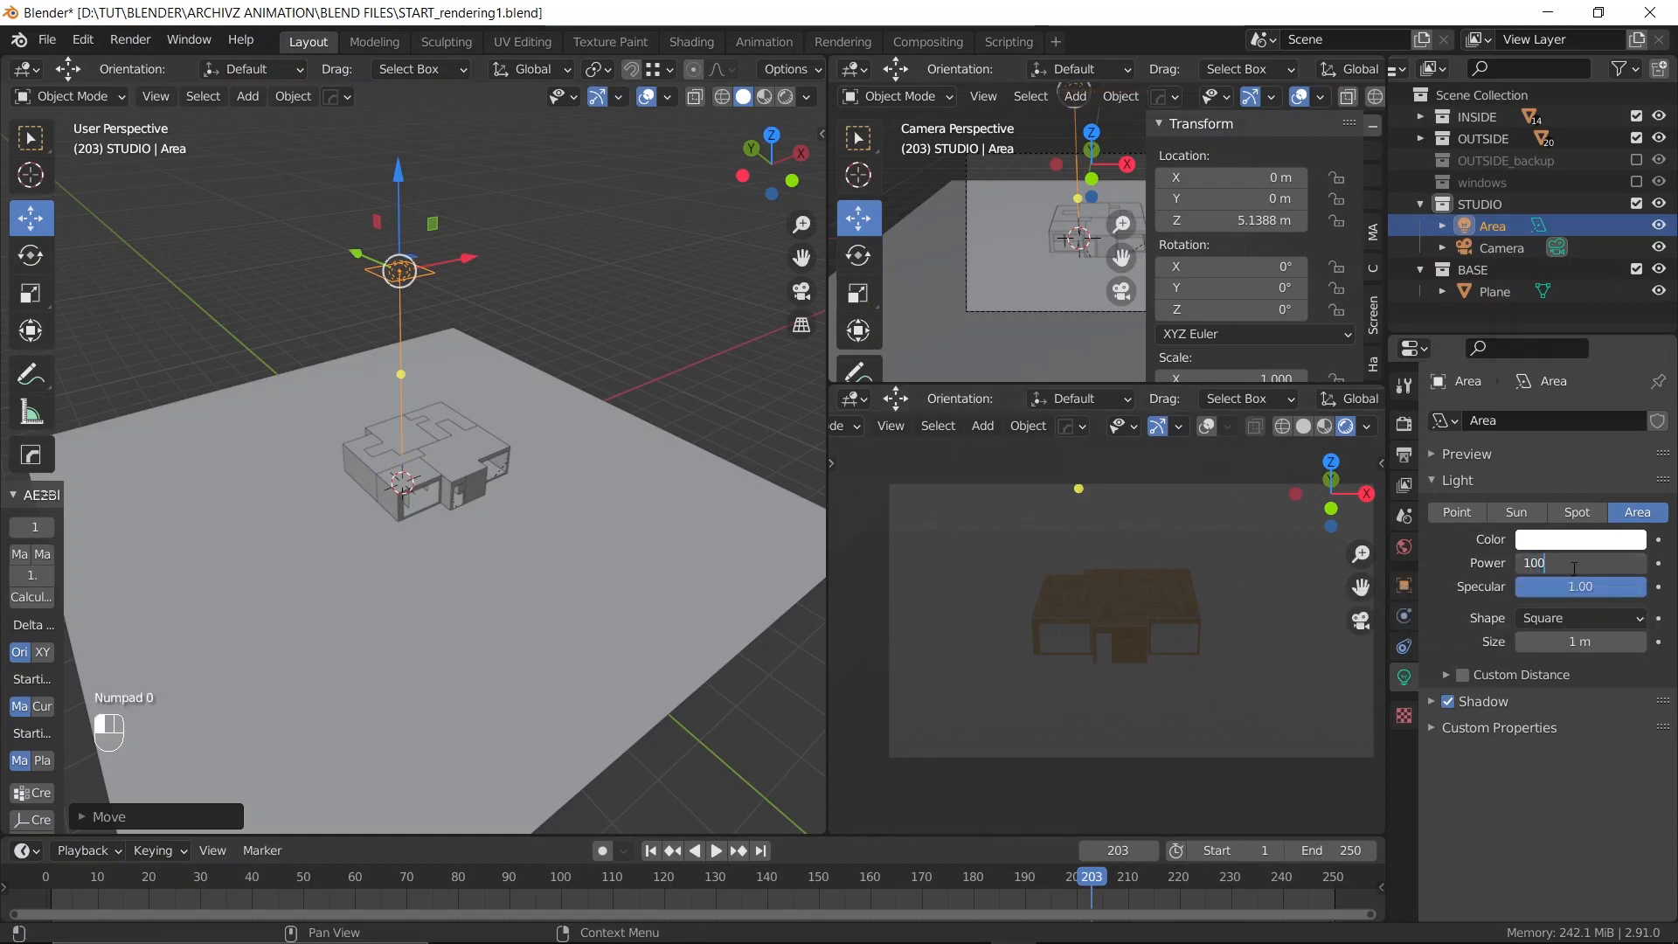
key(Return)
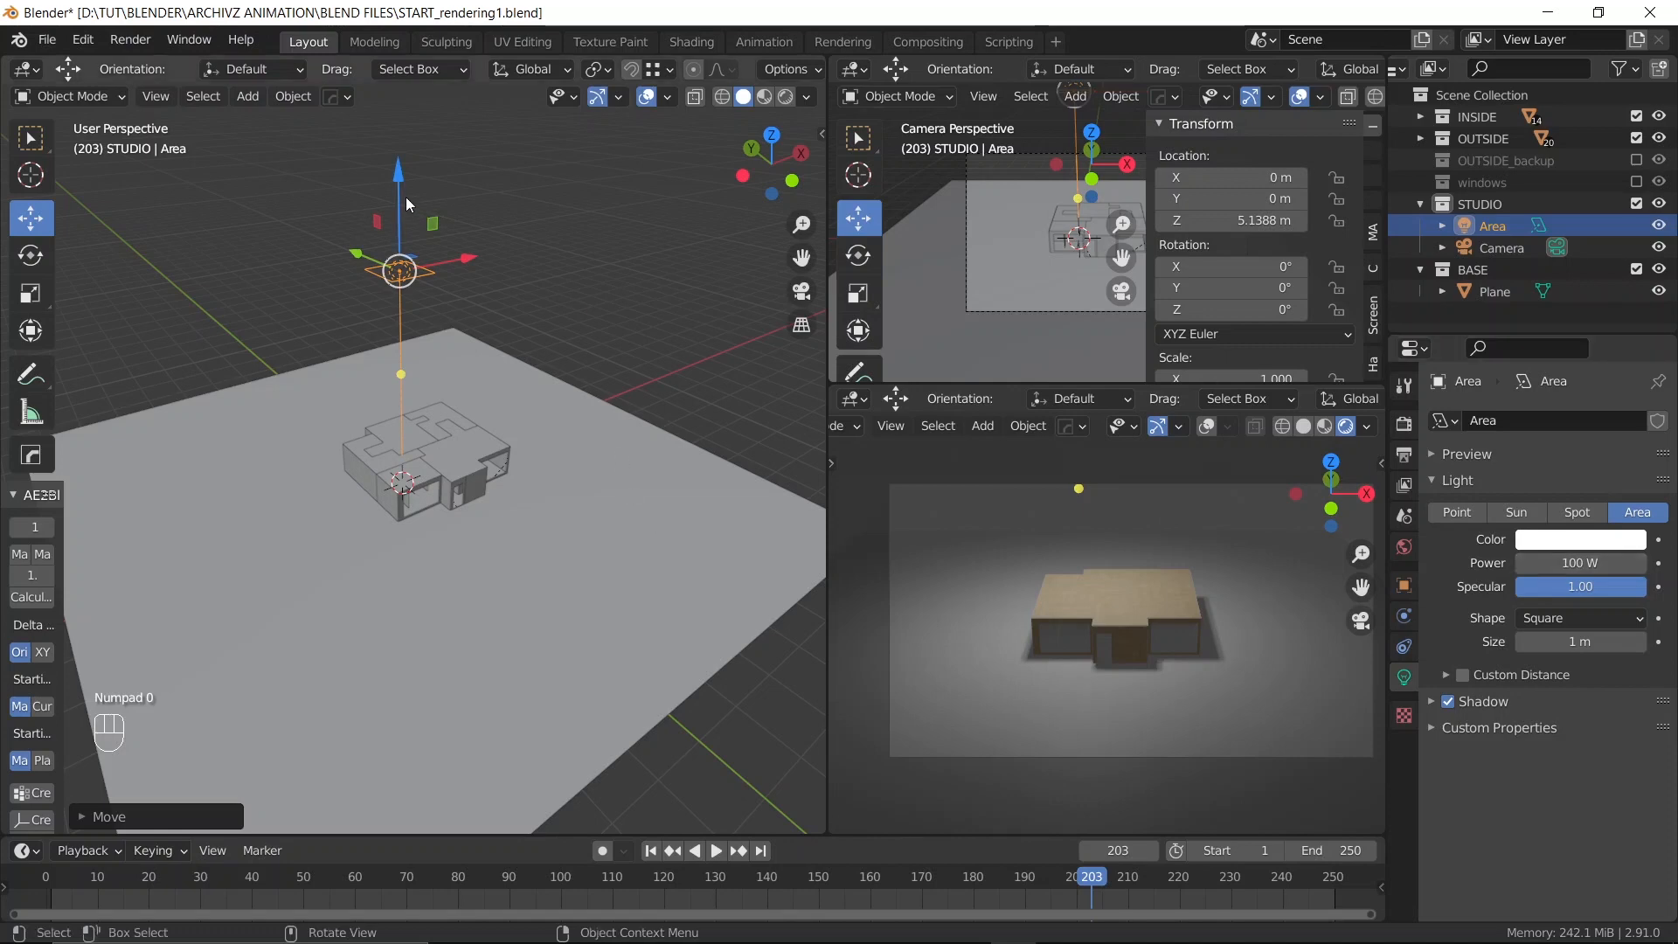
drag(403, 197, 413, 176)
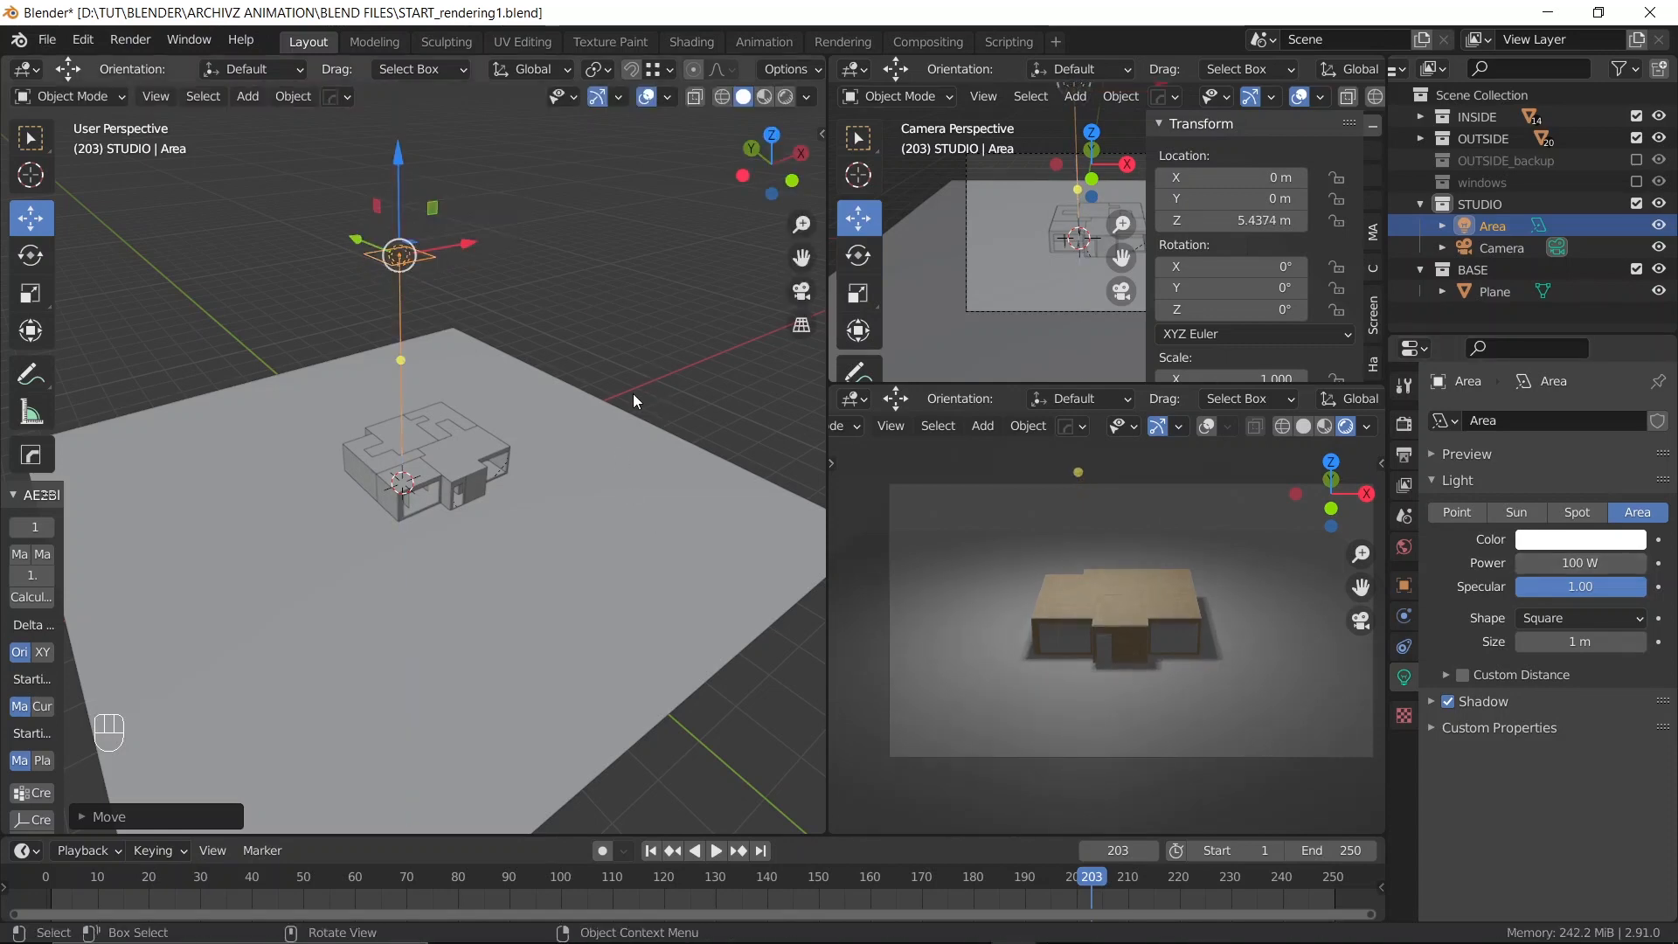
Duplicate the area light in the top view, keeping its height, and place the copy at about X -4.12 m, Y -4.24 m
key(grave)
click(622, 241)
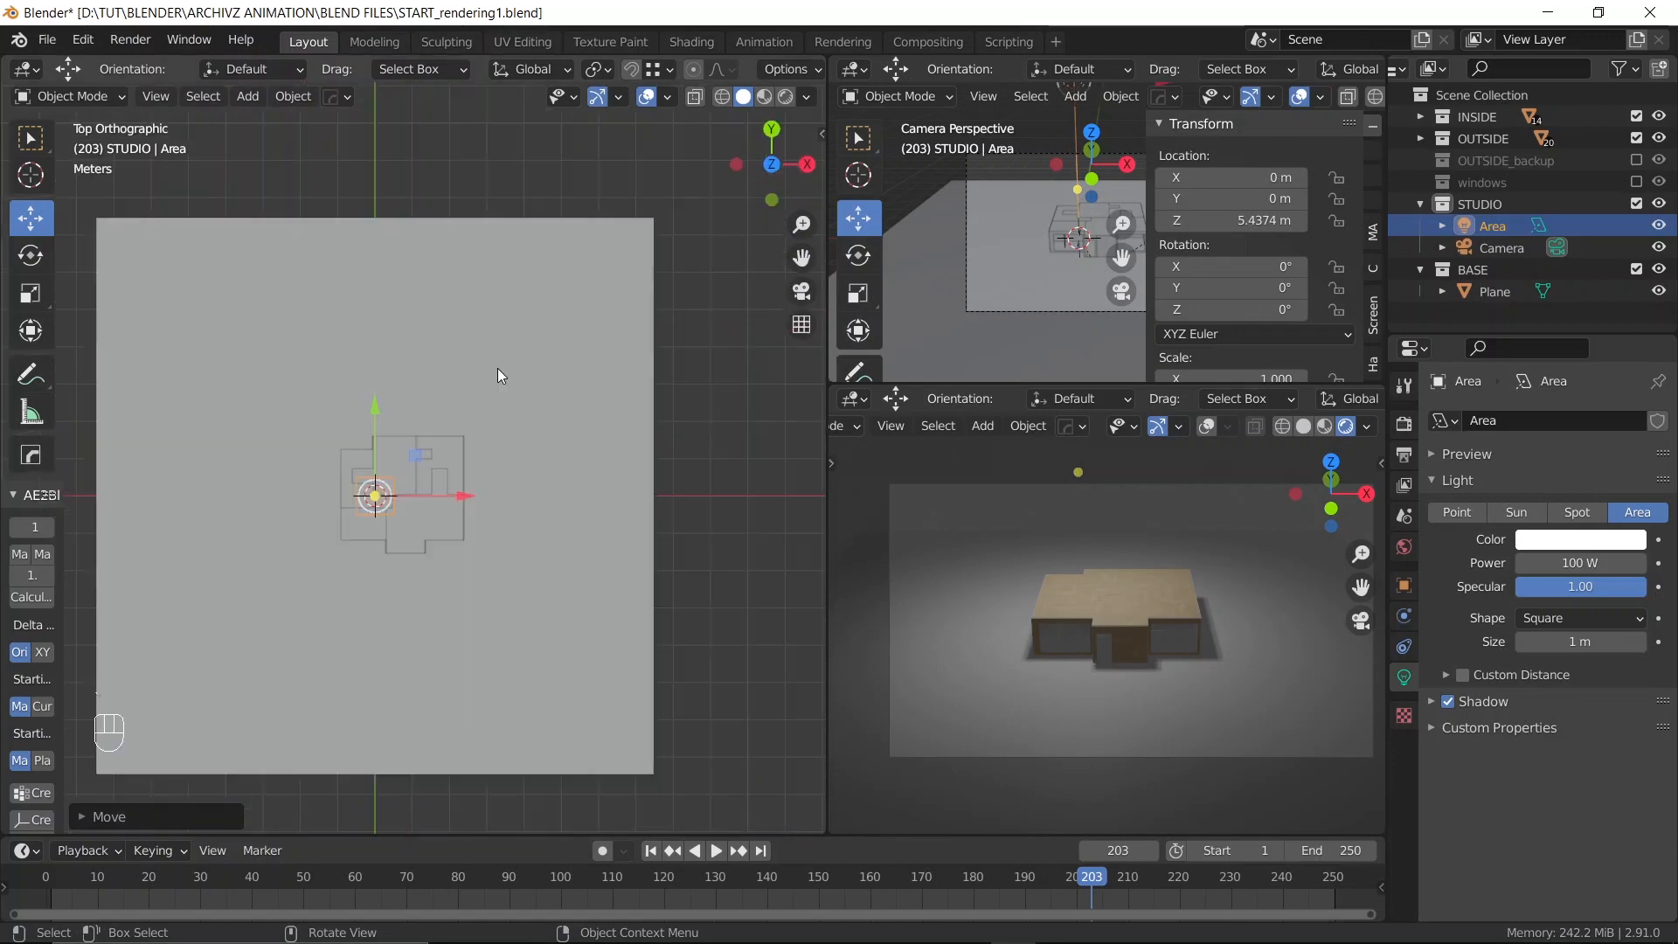
shift+middle_drag(440, 455, 529, 363)
scroll(553, 360, up, 2)
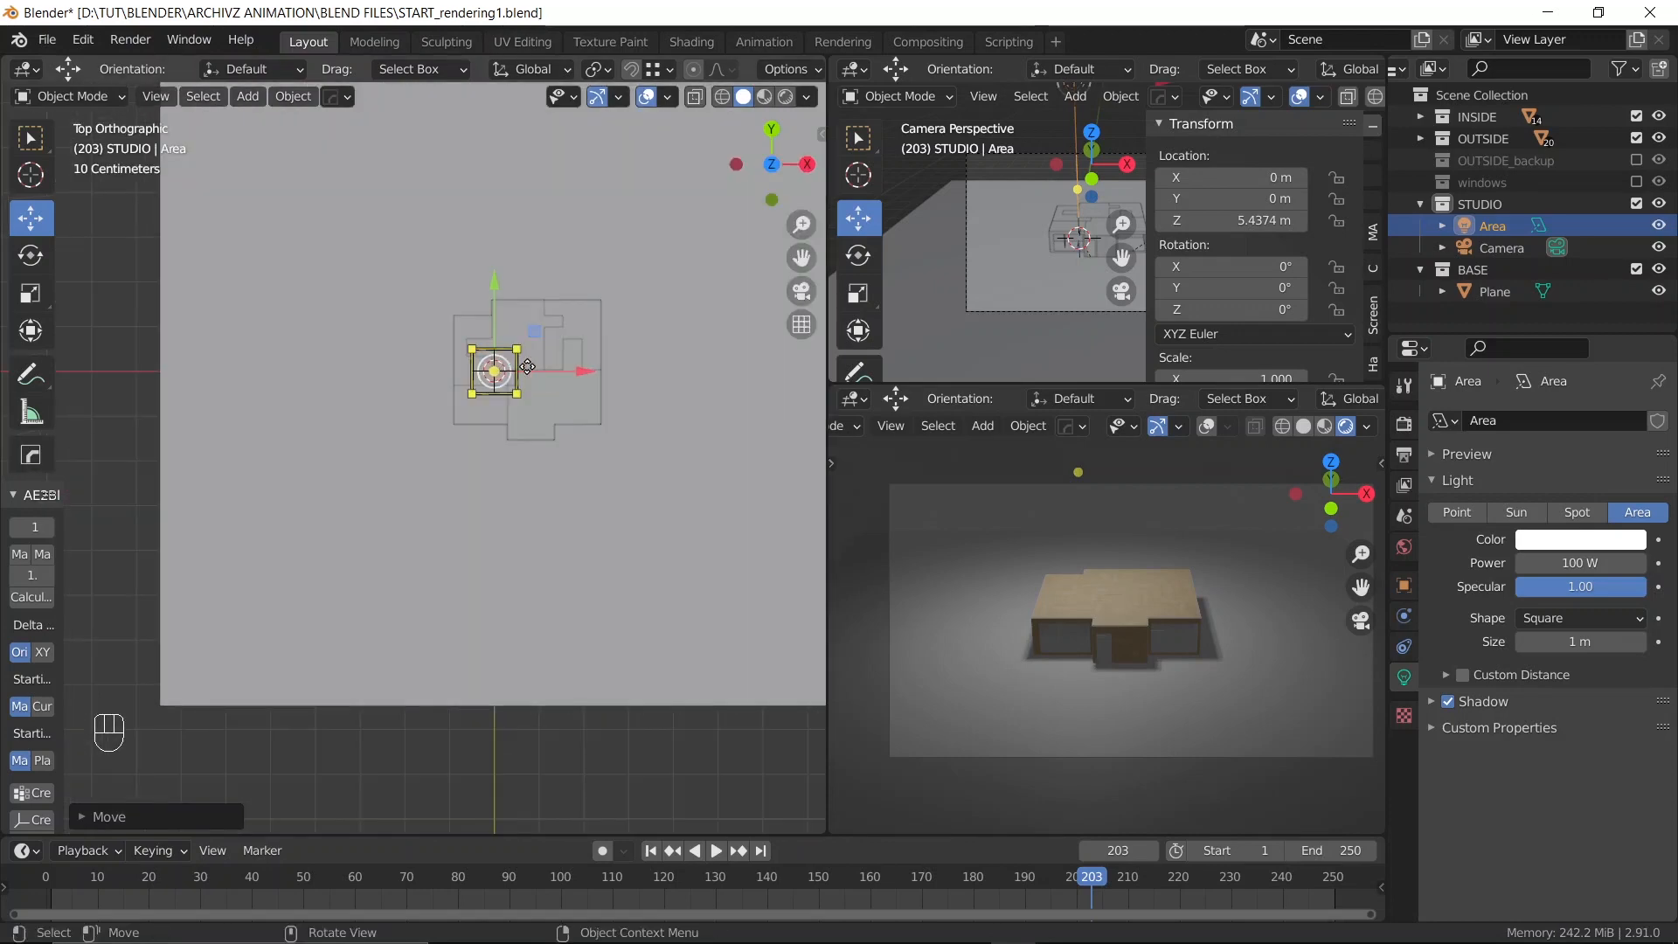
key(shift)
key(shift+d)
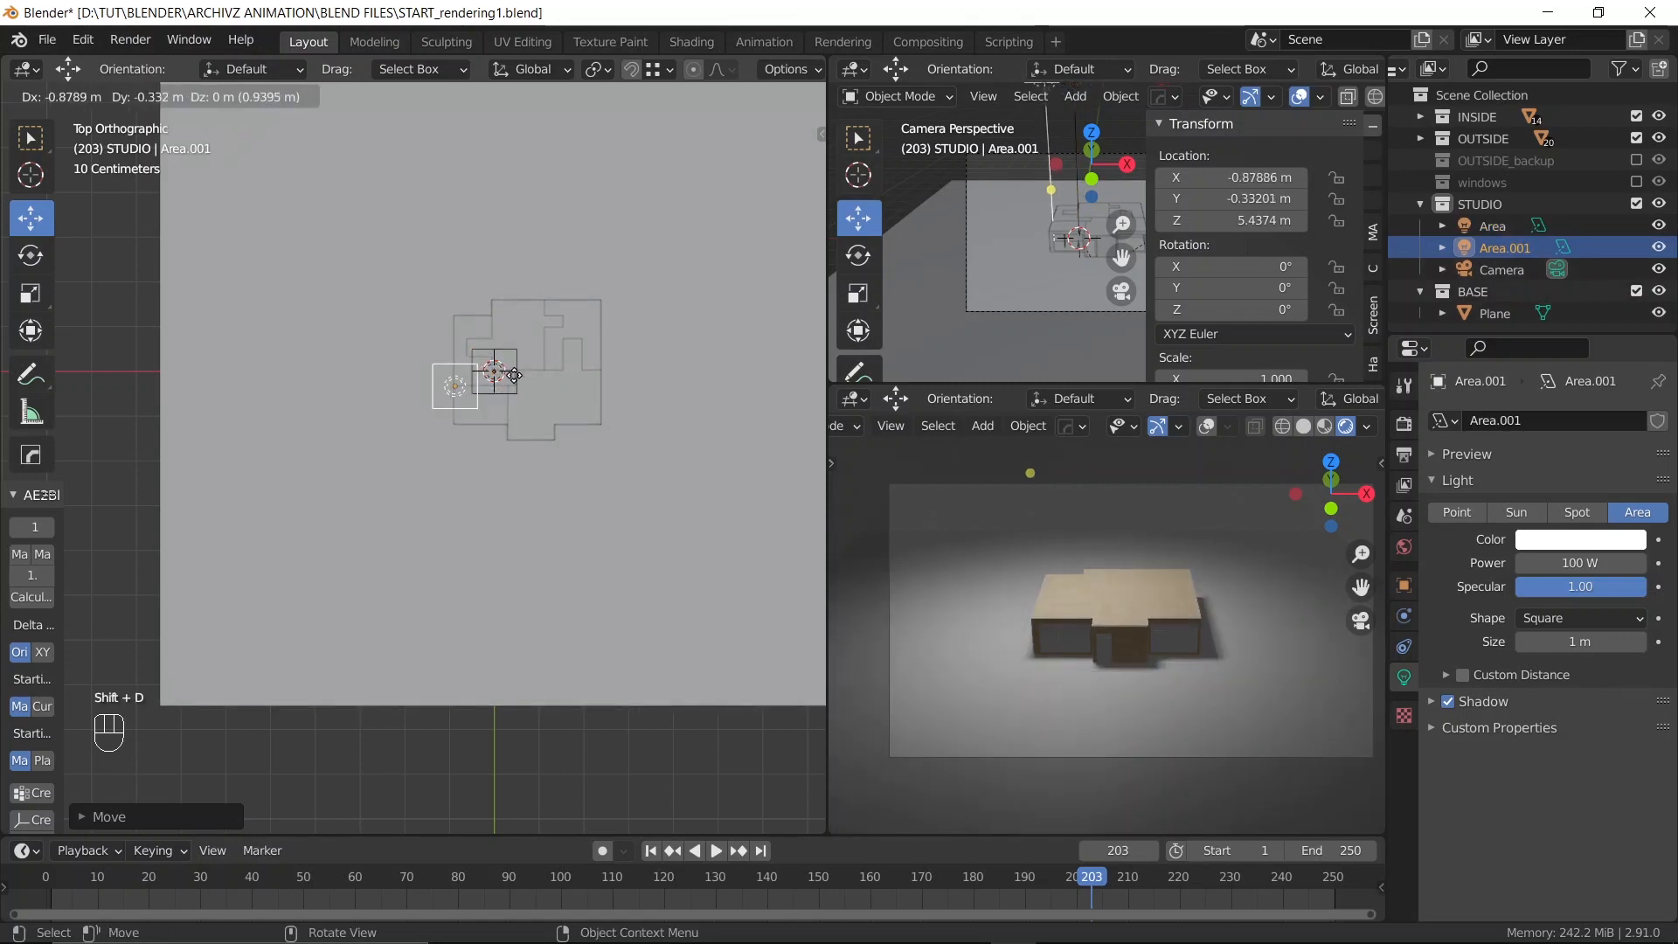
key(shift+z)
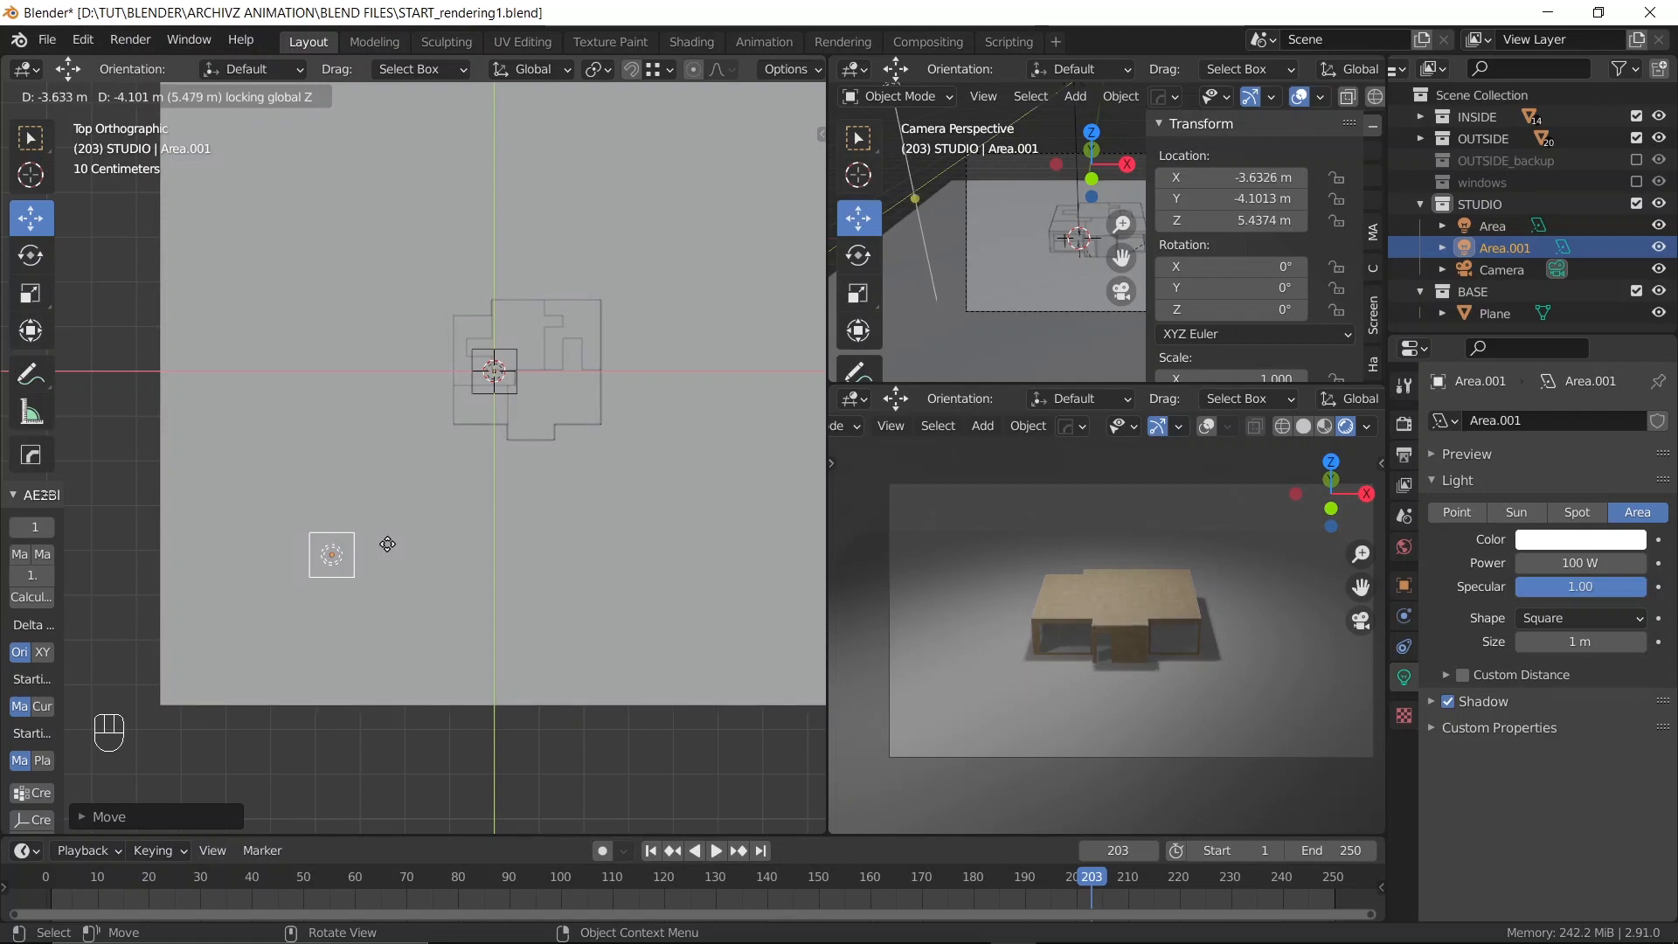
click(380, 547)
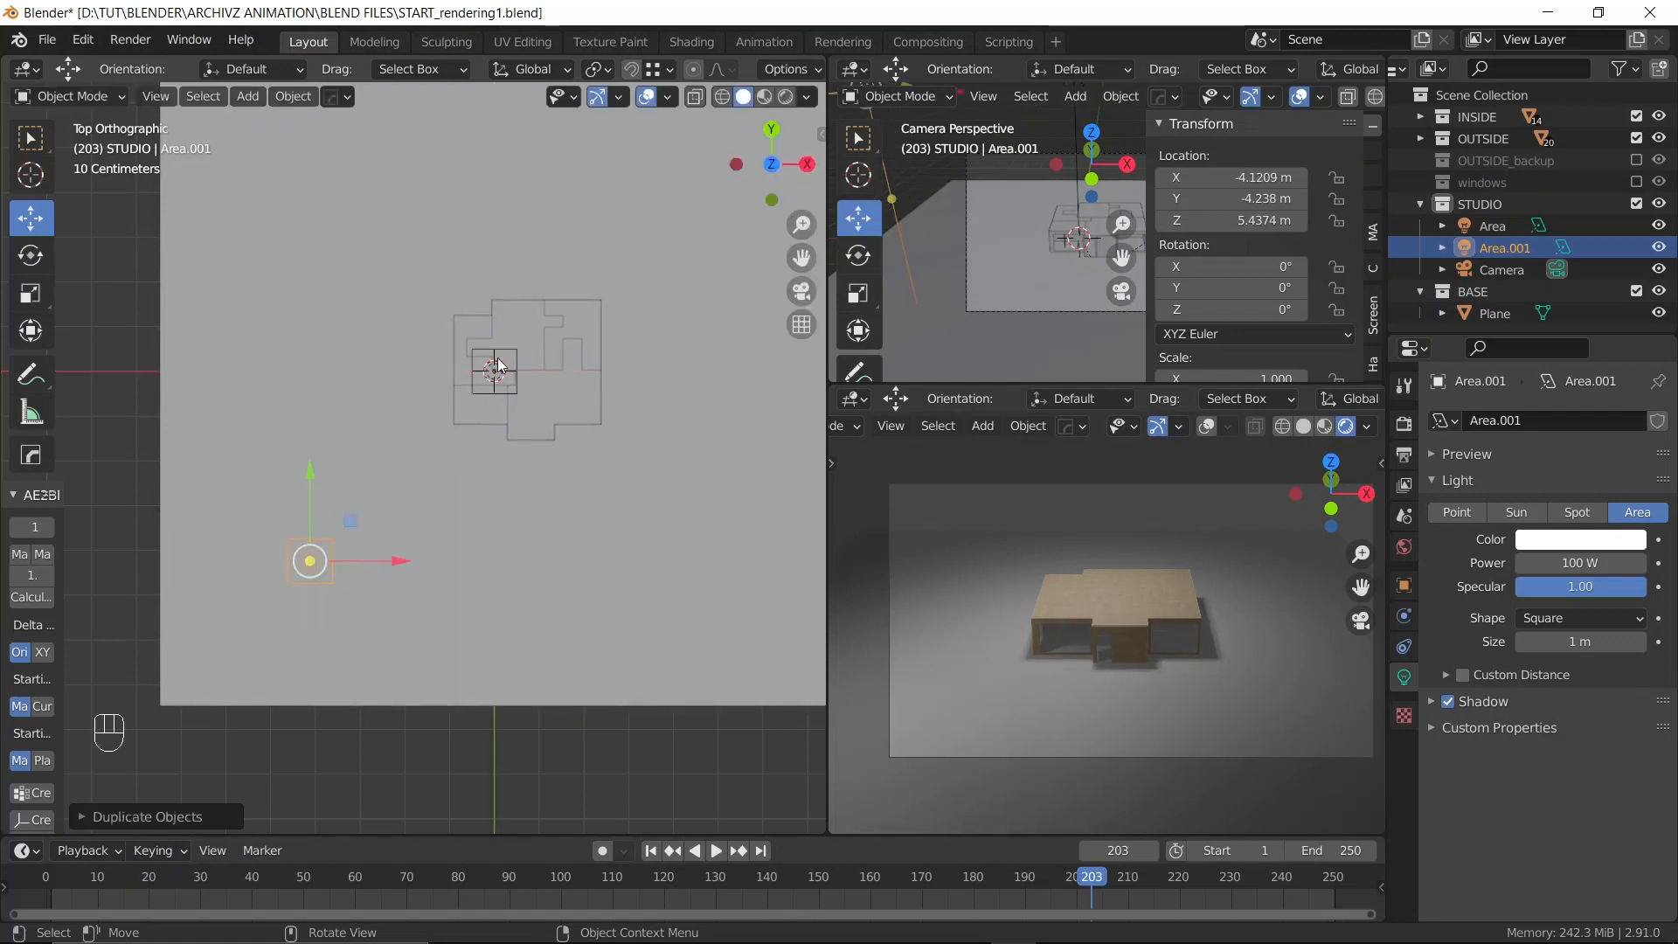
Lower the duplicated area light slightly along Z to about 5.39 m and check the lighting in the rendered camera preview
middle_drag(385, 539, 326, 230)
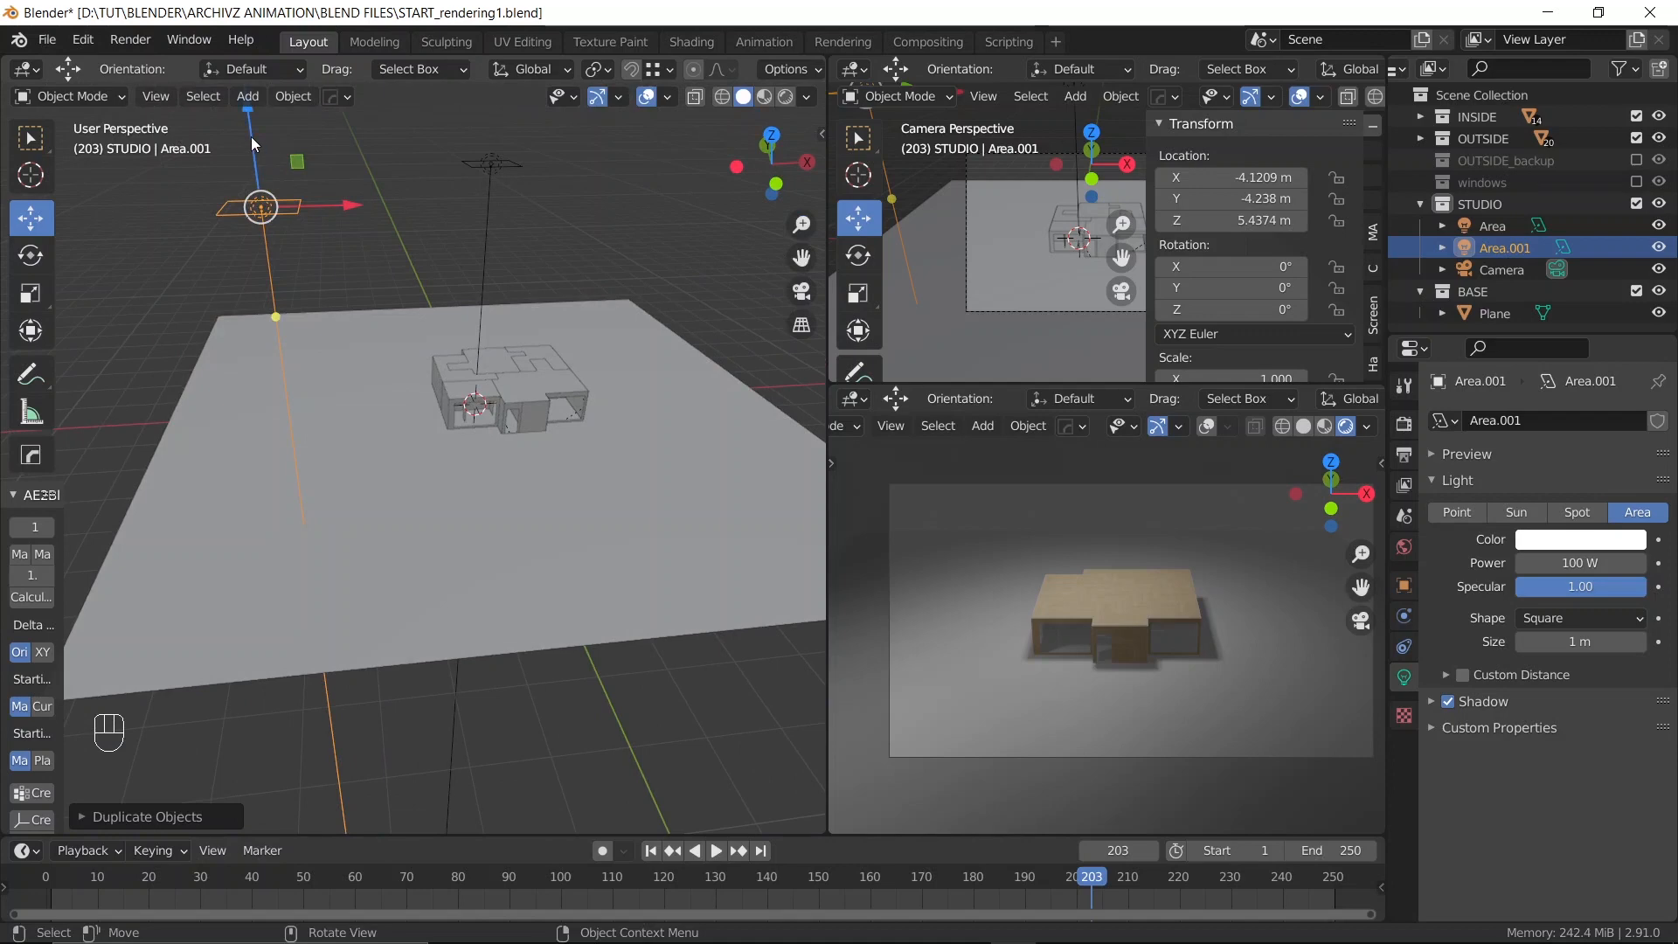
drag(250, 136, 252, 146)
middle_drag(252, 146, 553, 186)
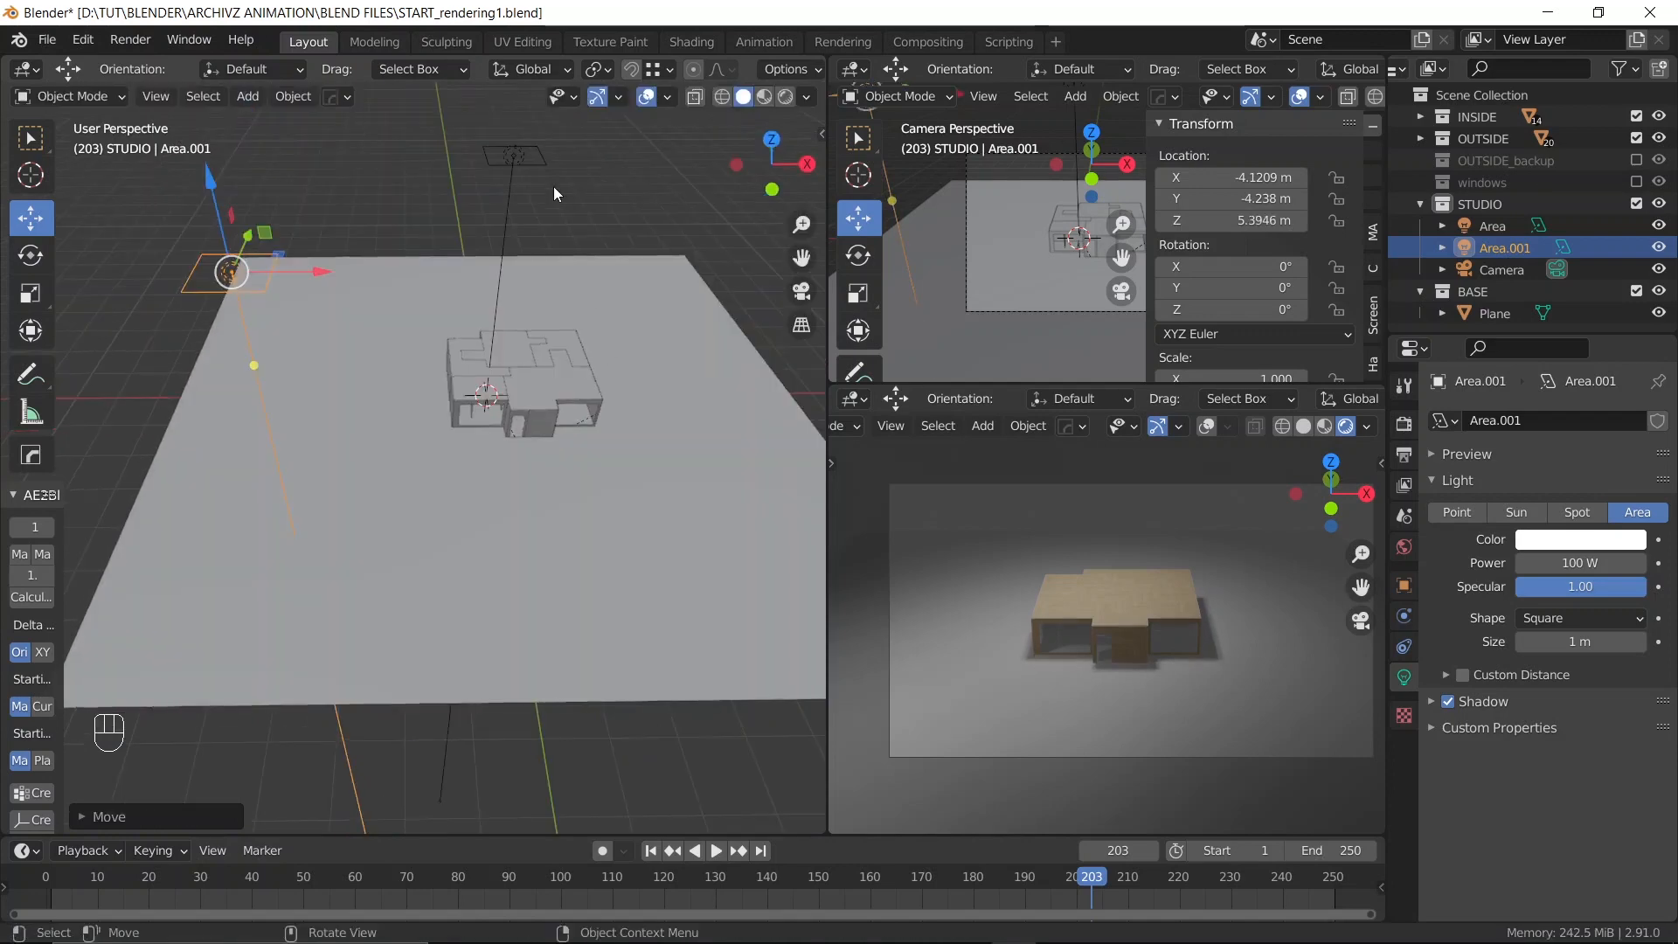
scroll(1020, 623, up, 2)
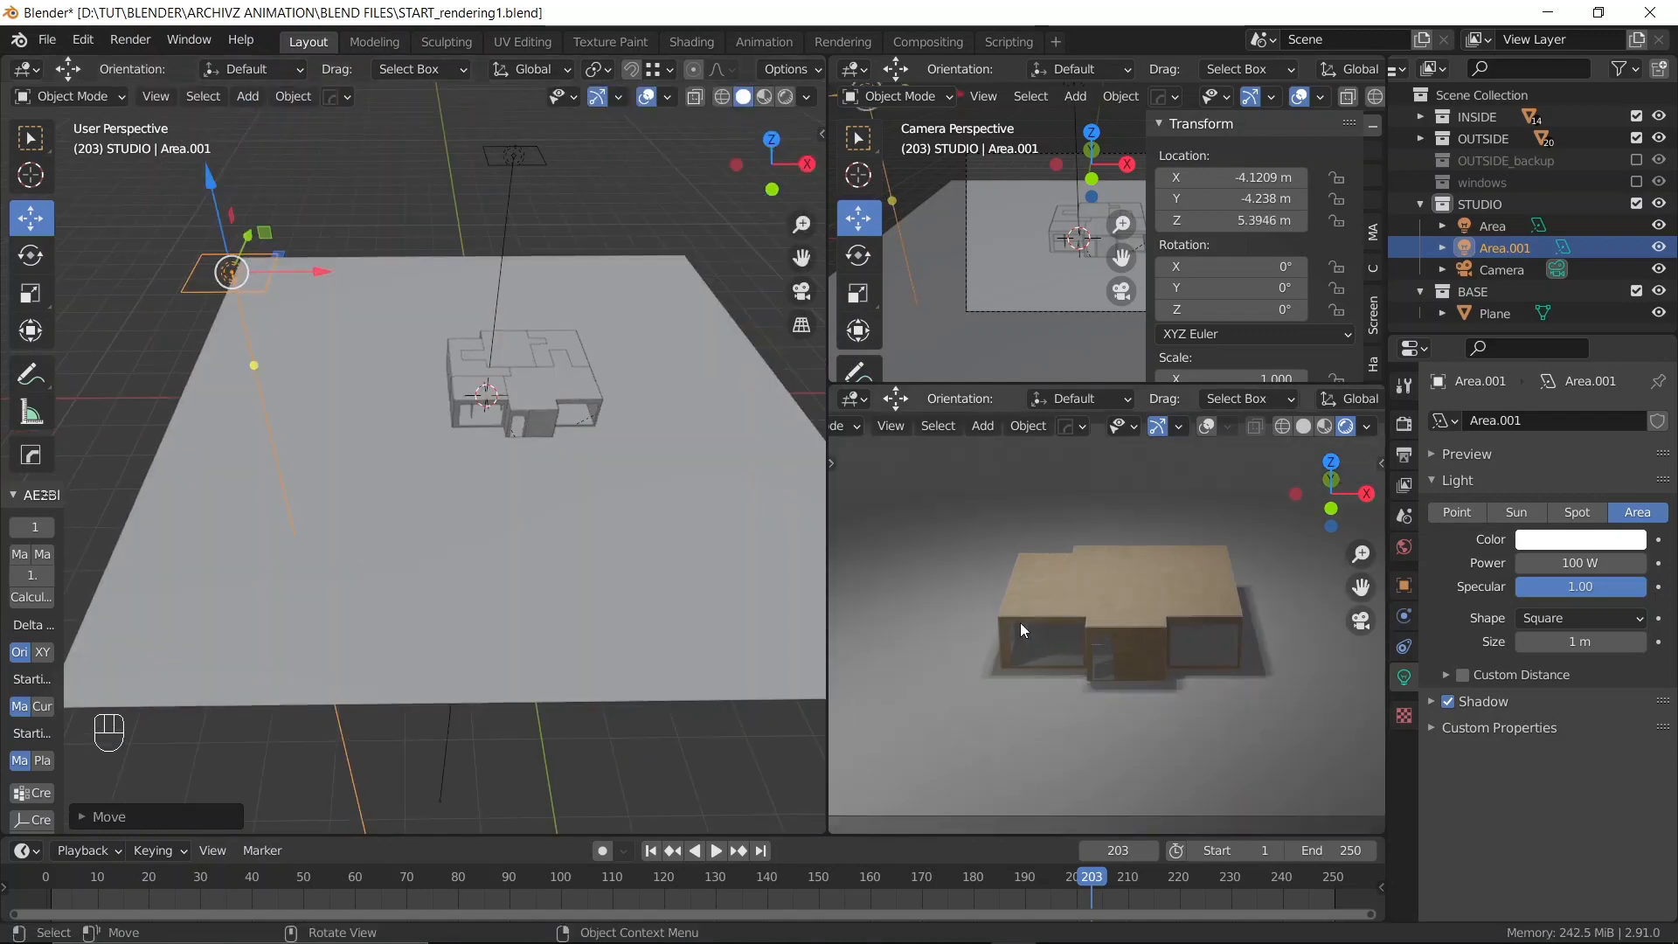
scroll(1062, 643, down, 1)
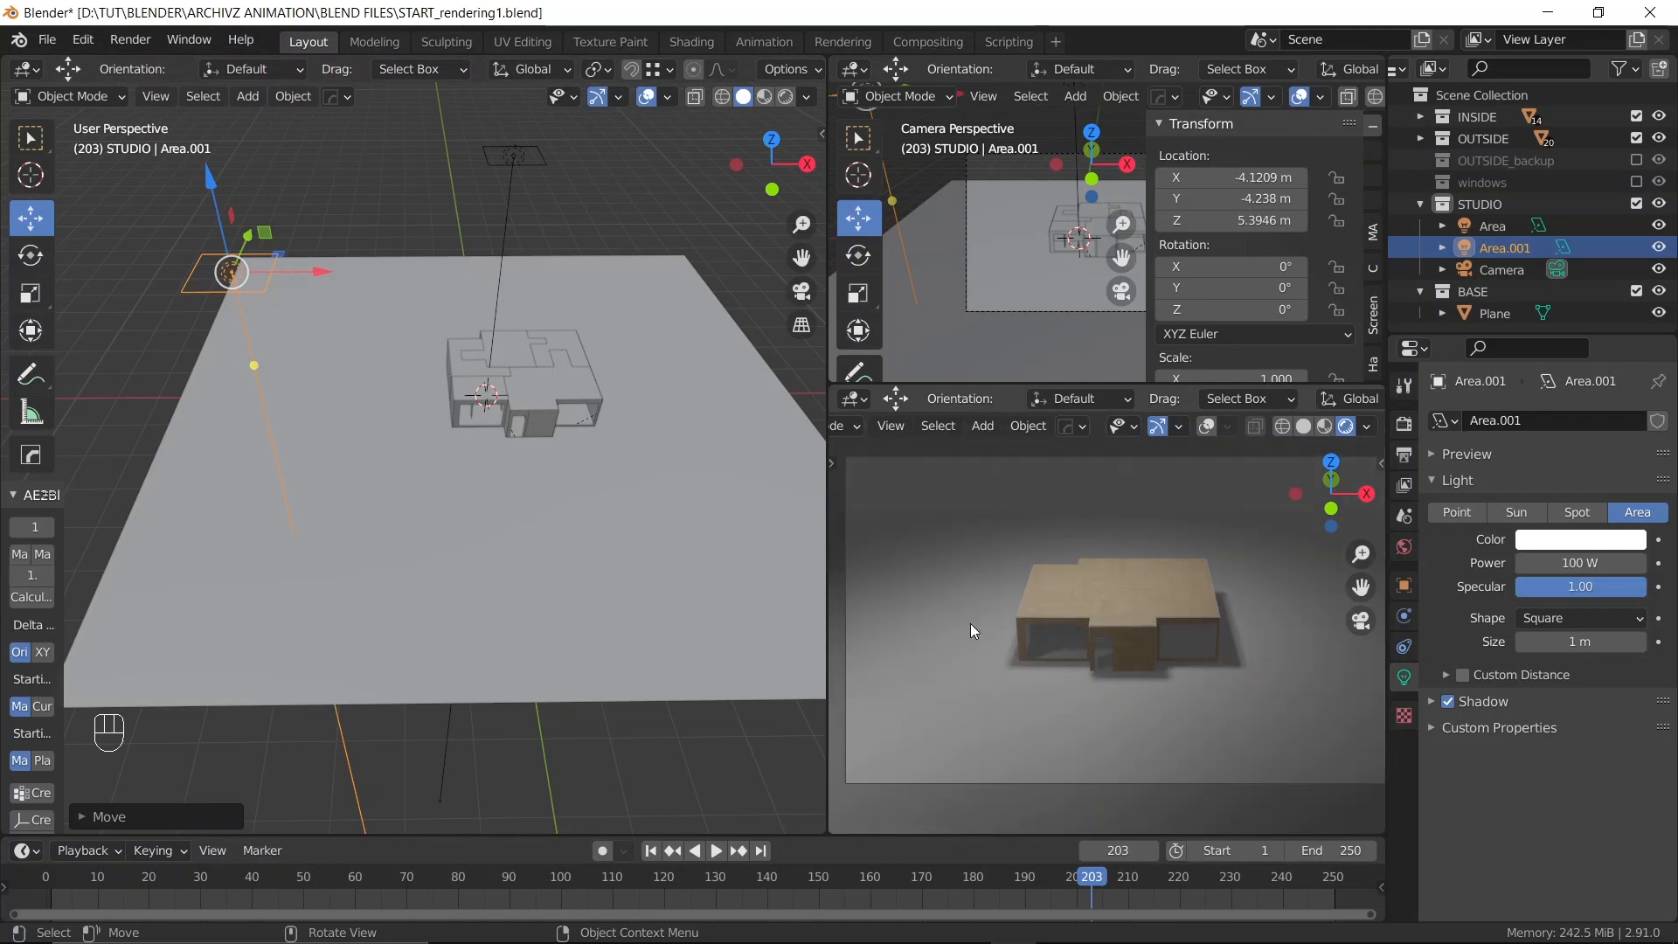
Duplicate the front corner light along X in the top view, placing the copy at about X 3.89 m
scroll(496, 468, down, 3)
key(grave)
click(474, 286)
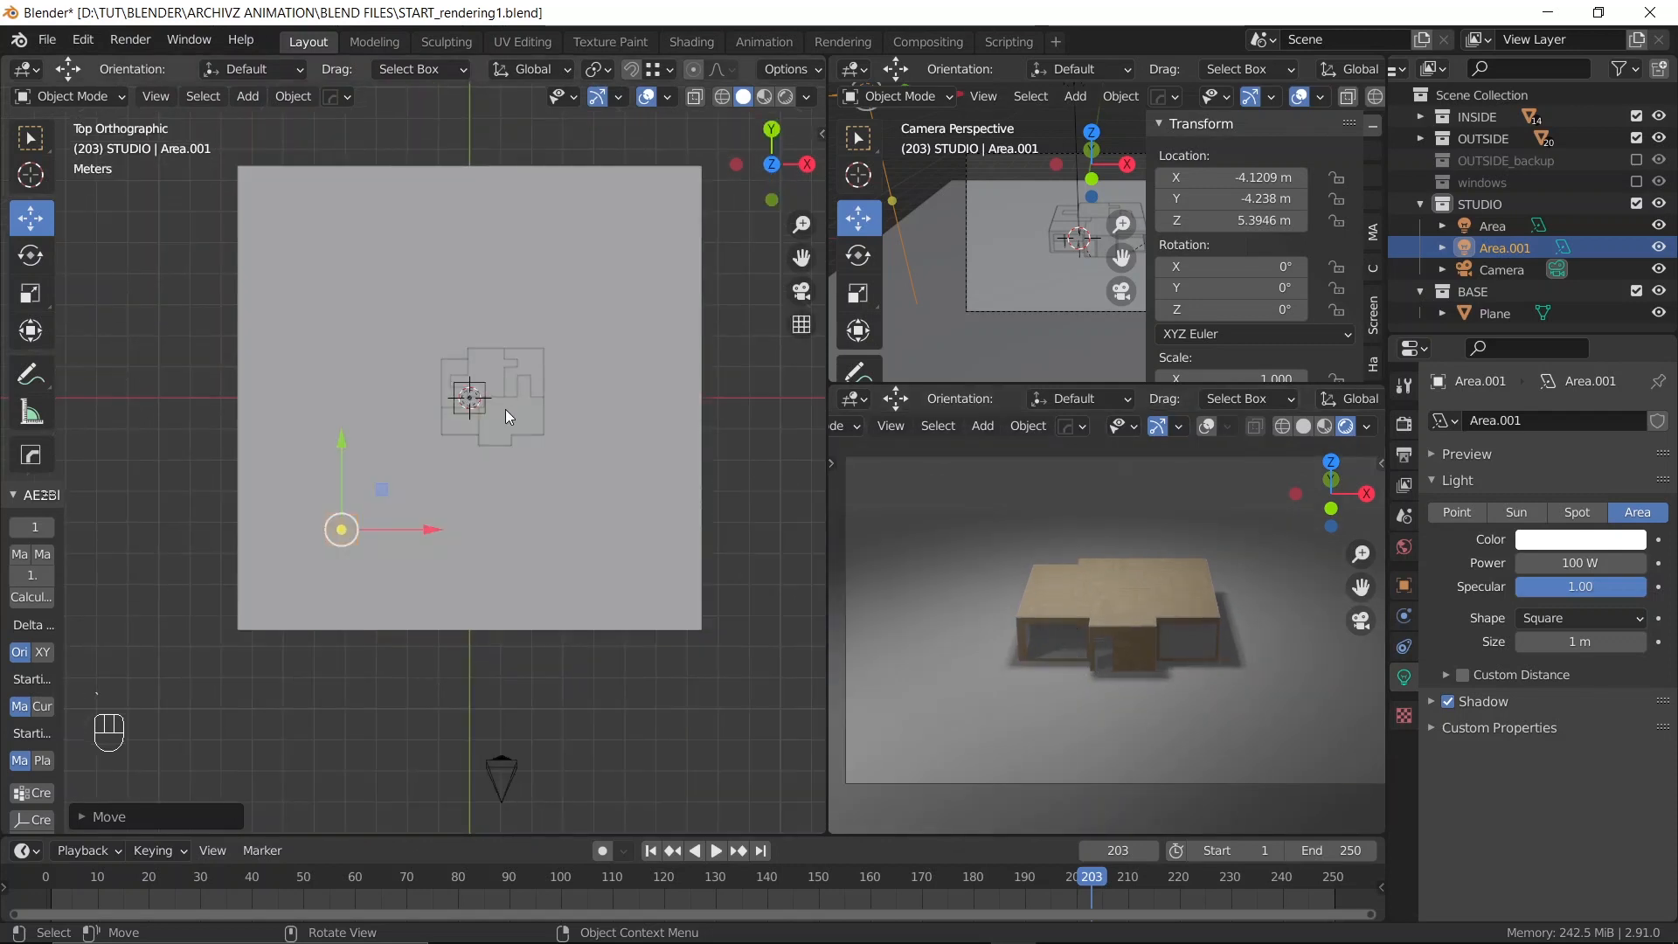
scroll(505, 409, up, 1)
key(shift+d)
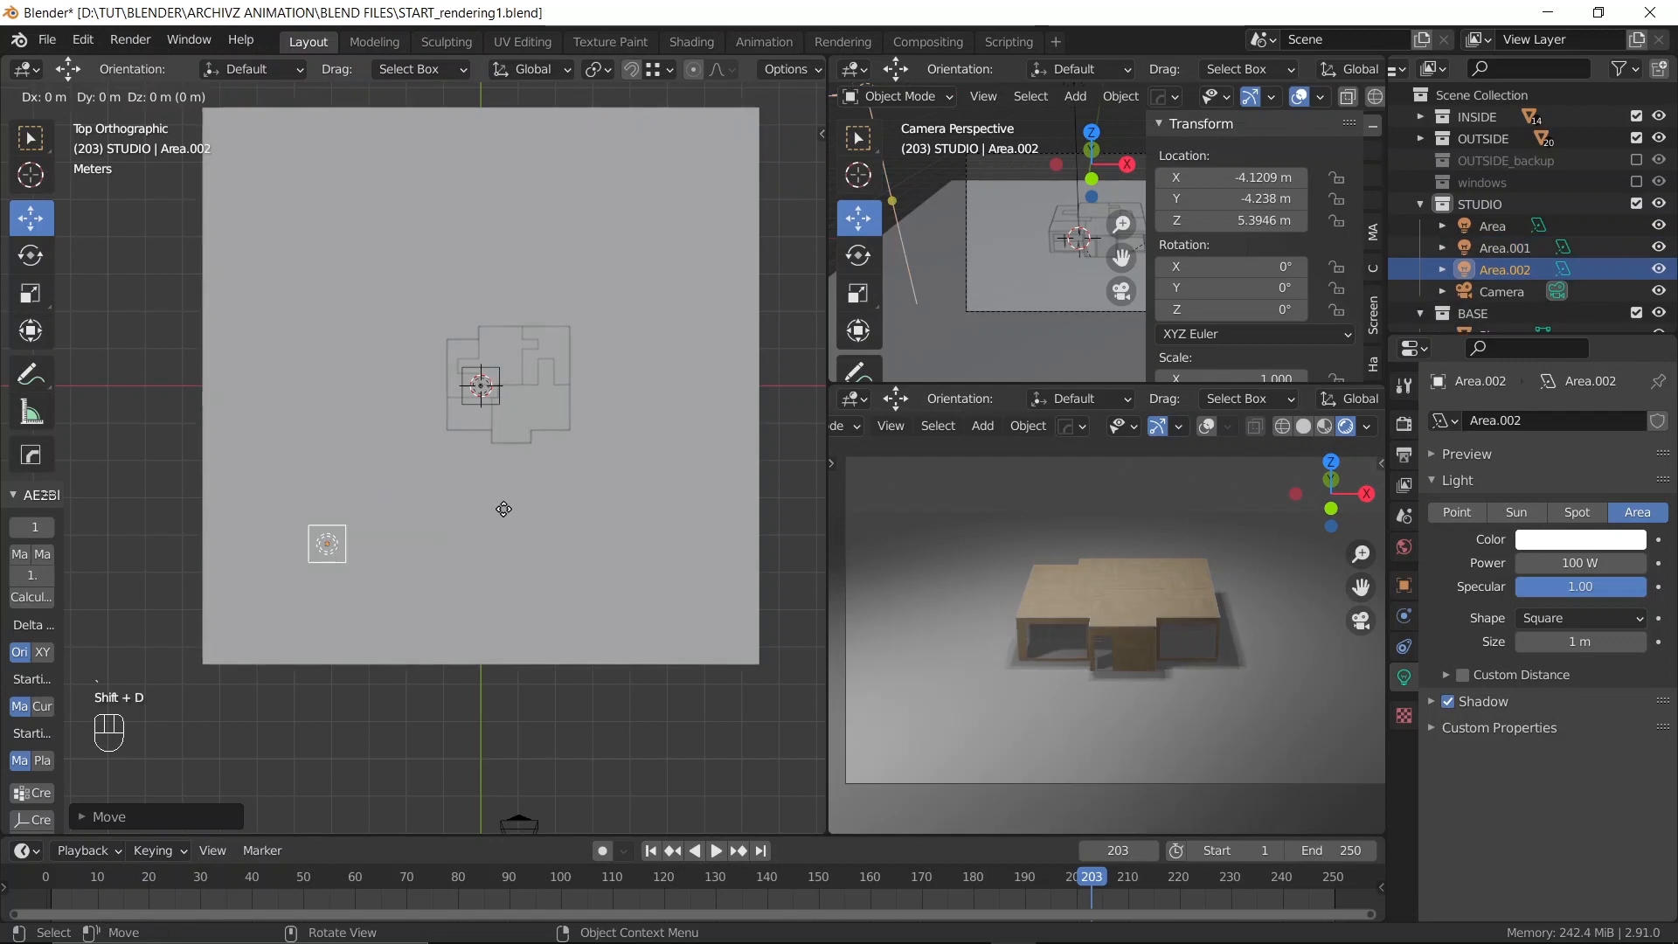
key(x)
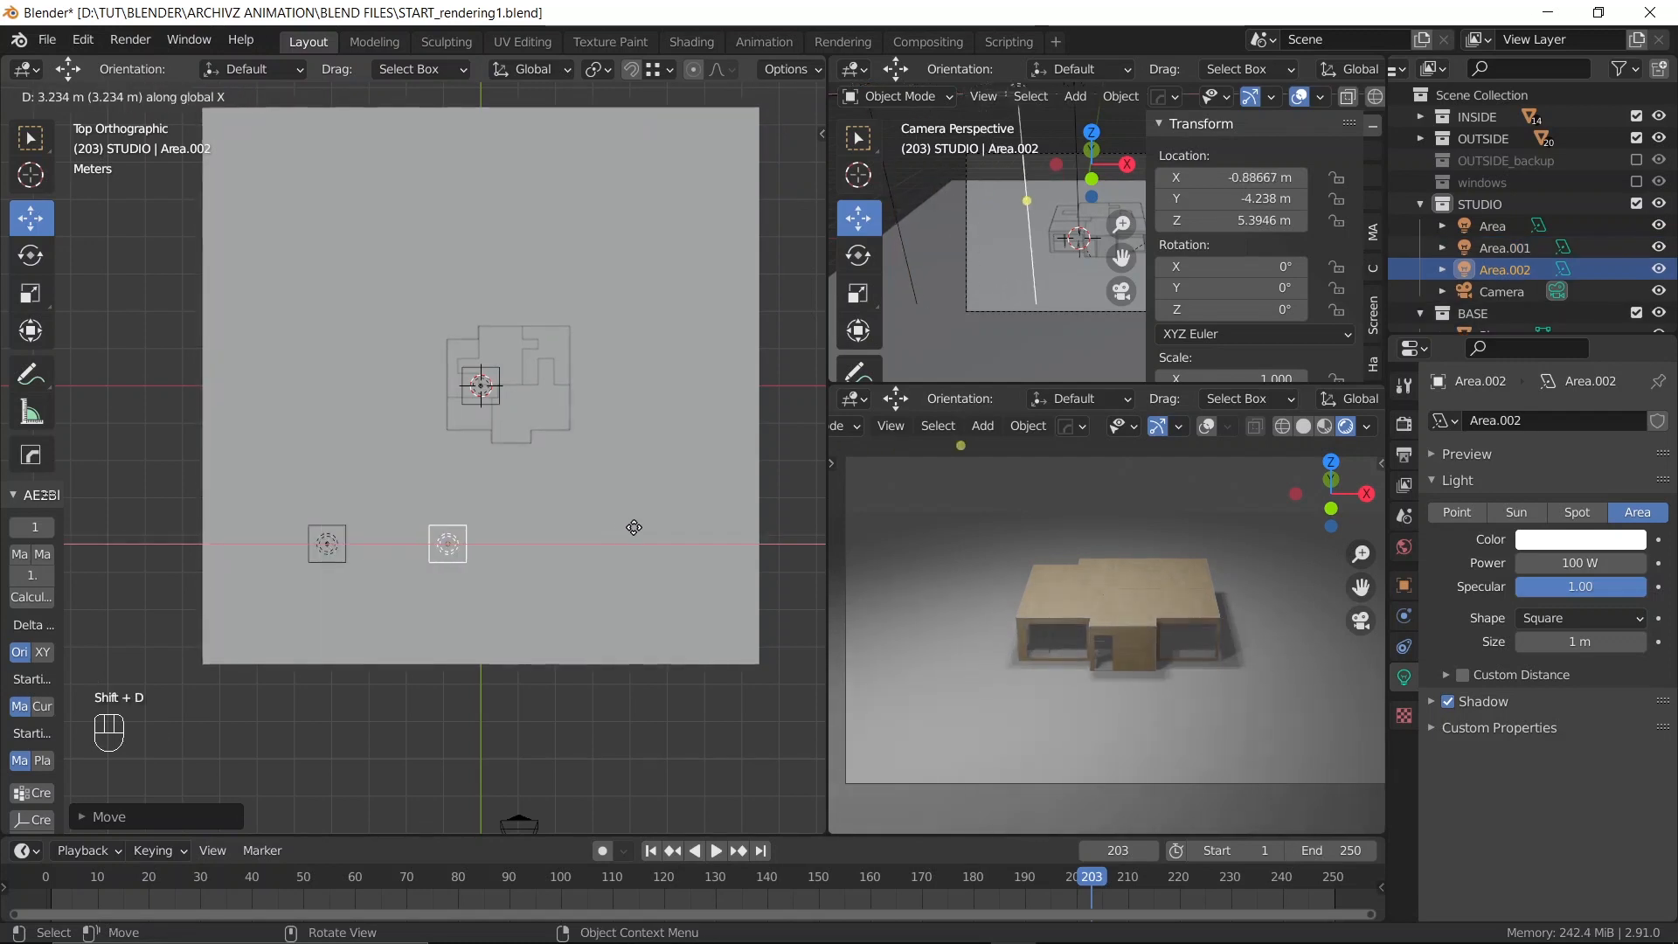
click(802, 542)
scroll(580, 552, up, 3)
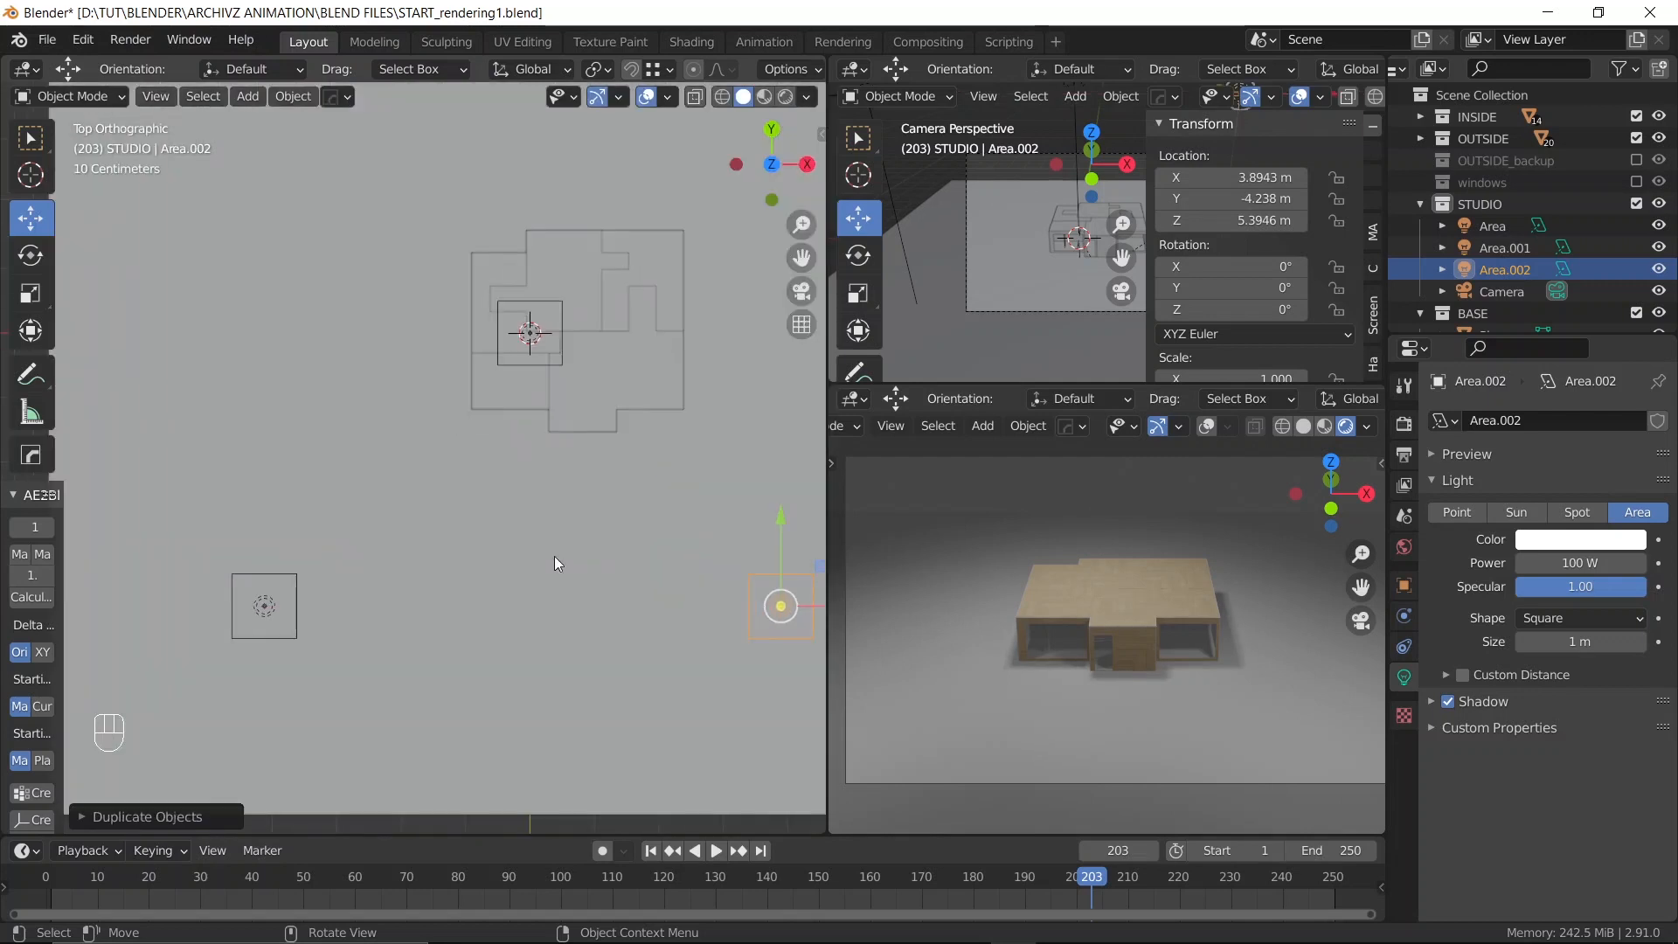
Select the front area light on the negative X side and tilt it towards the house with a free trackball rotation
middle_drag(554, 556, 630, 401)
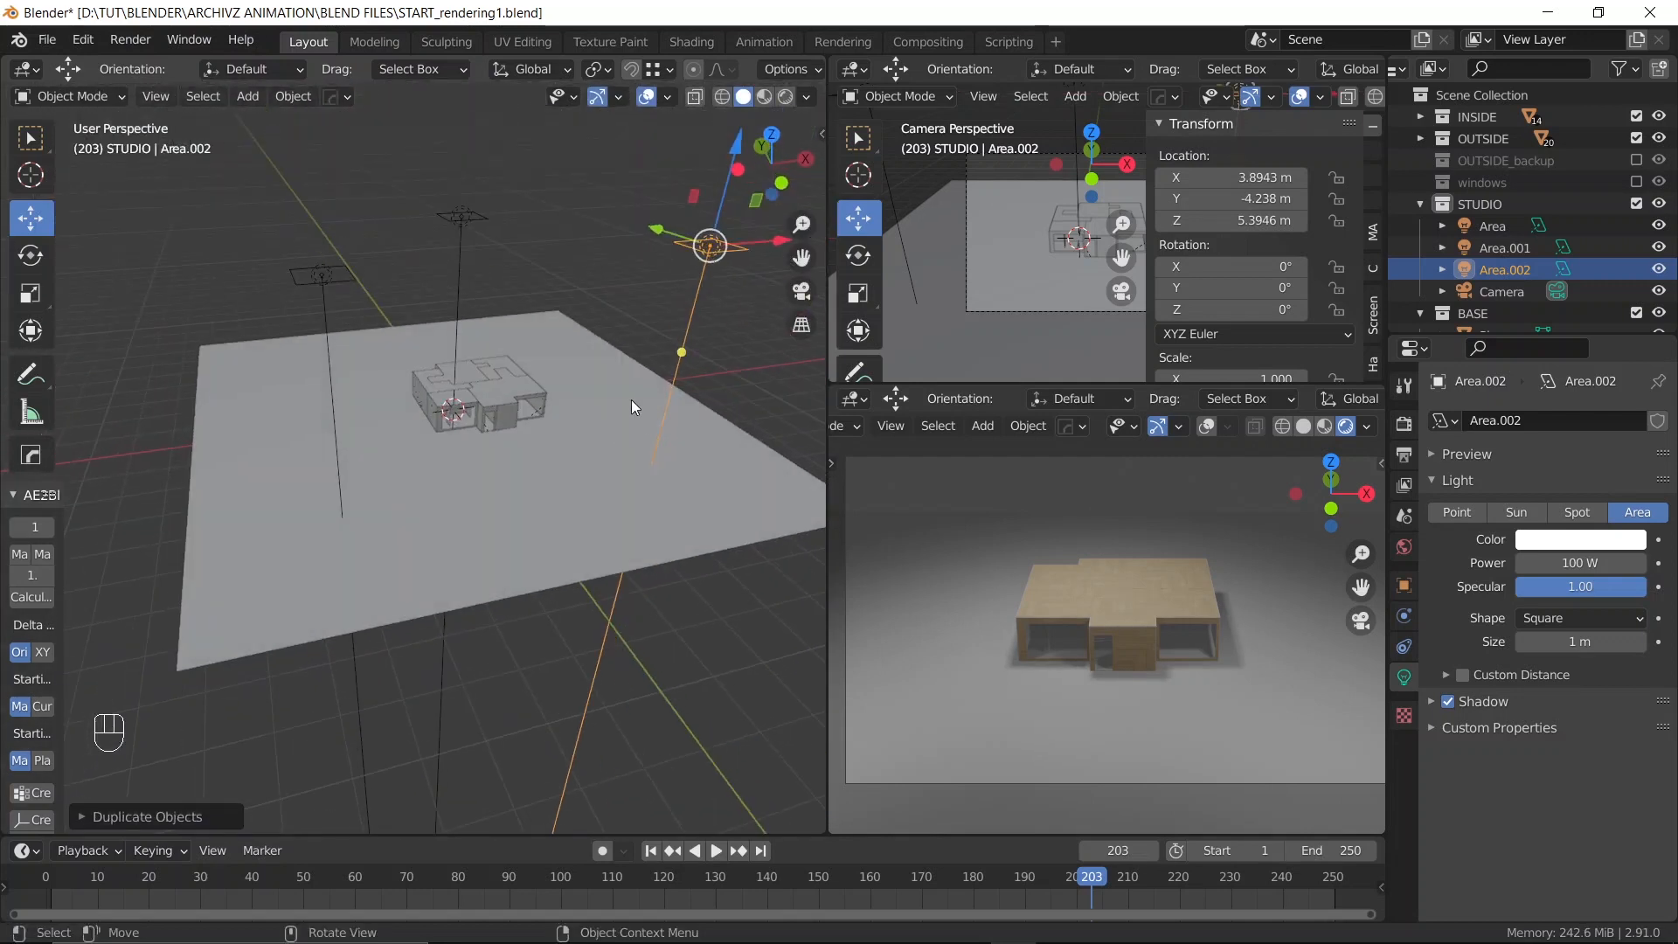
click(303, 269)
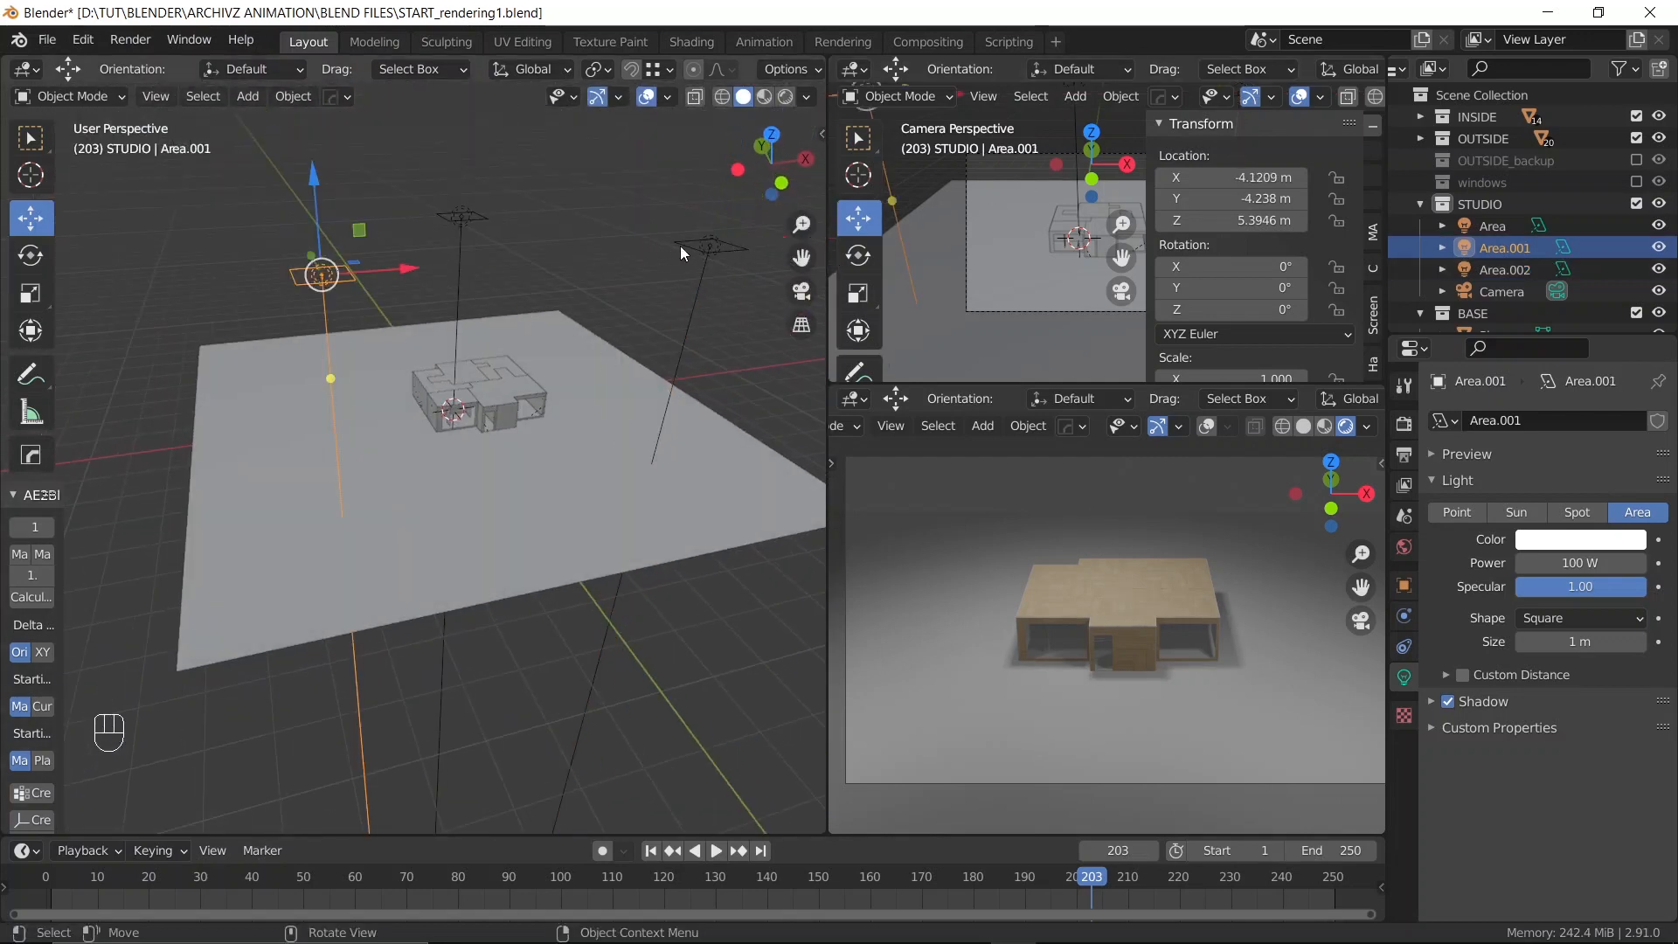
click(588, 564)
click(296, 267)
middle_drag(411, 430, 524, 491)
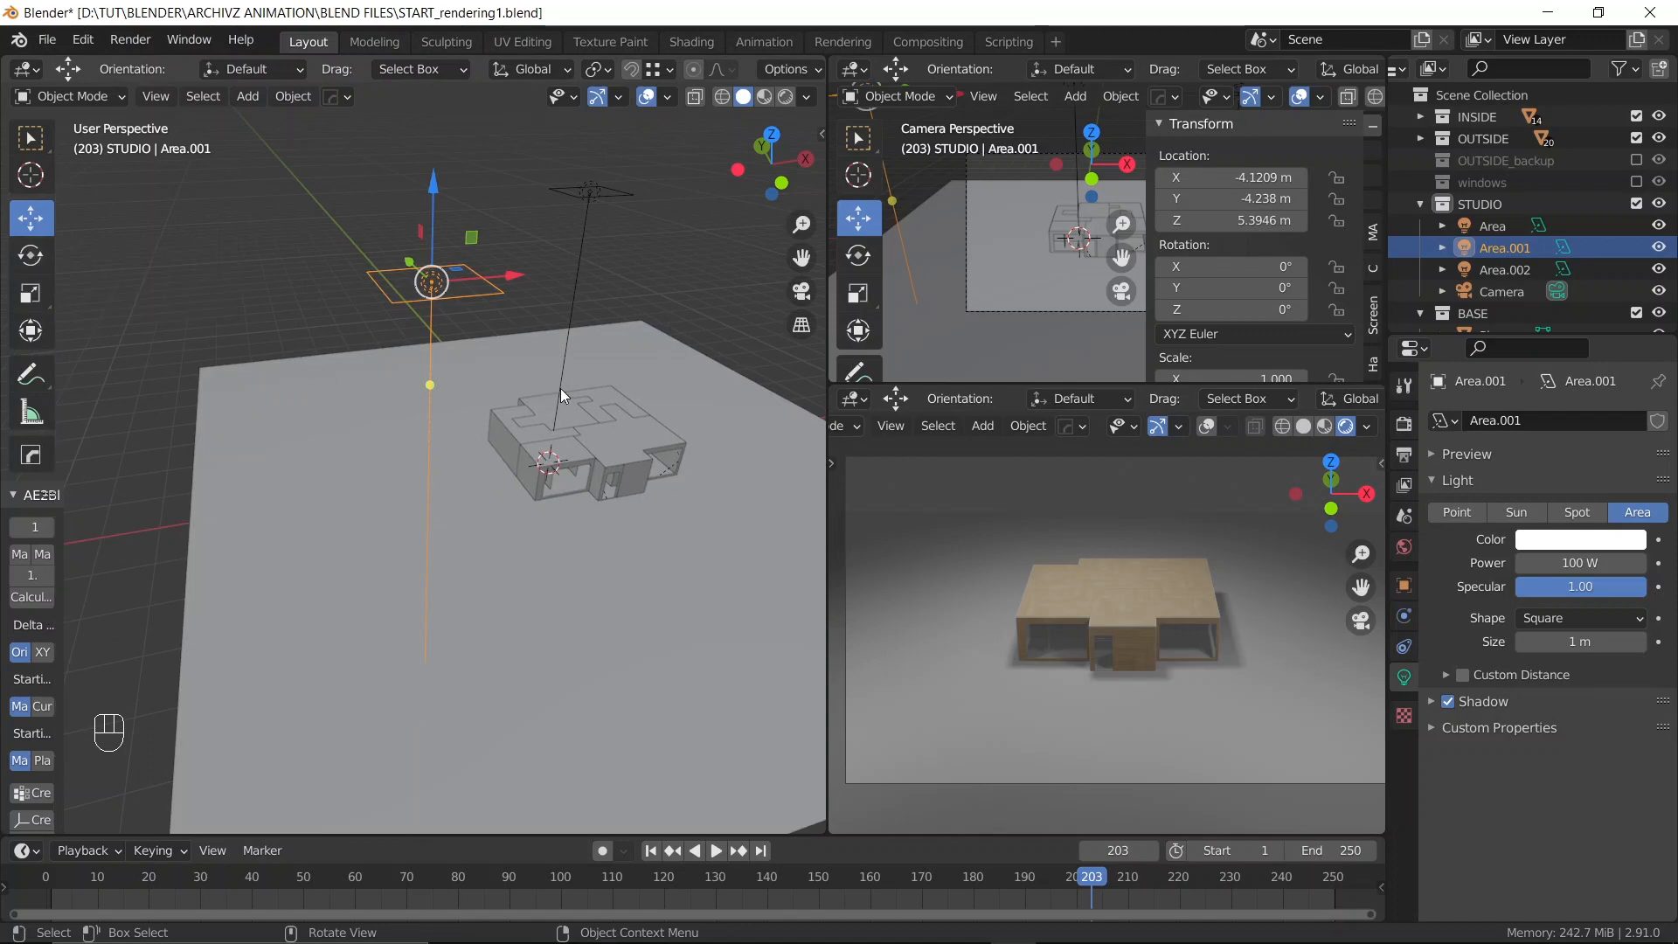
key(n)
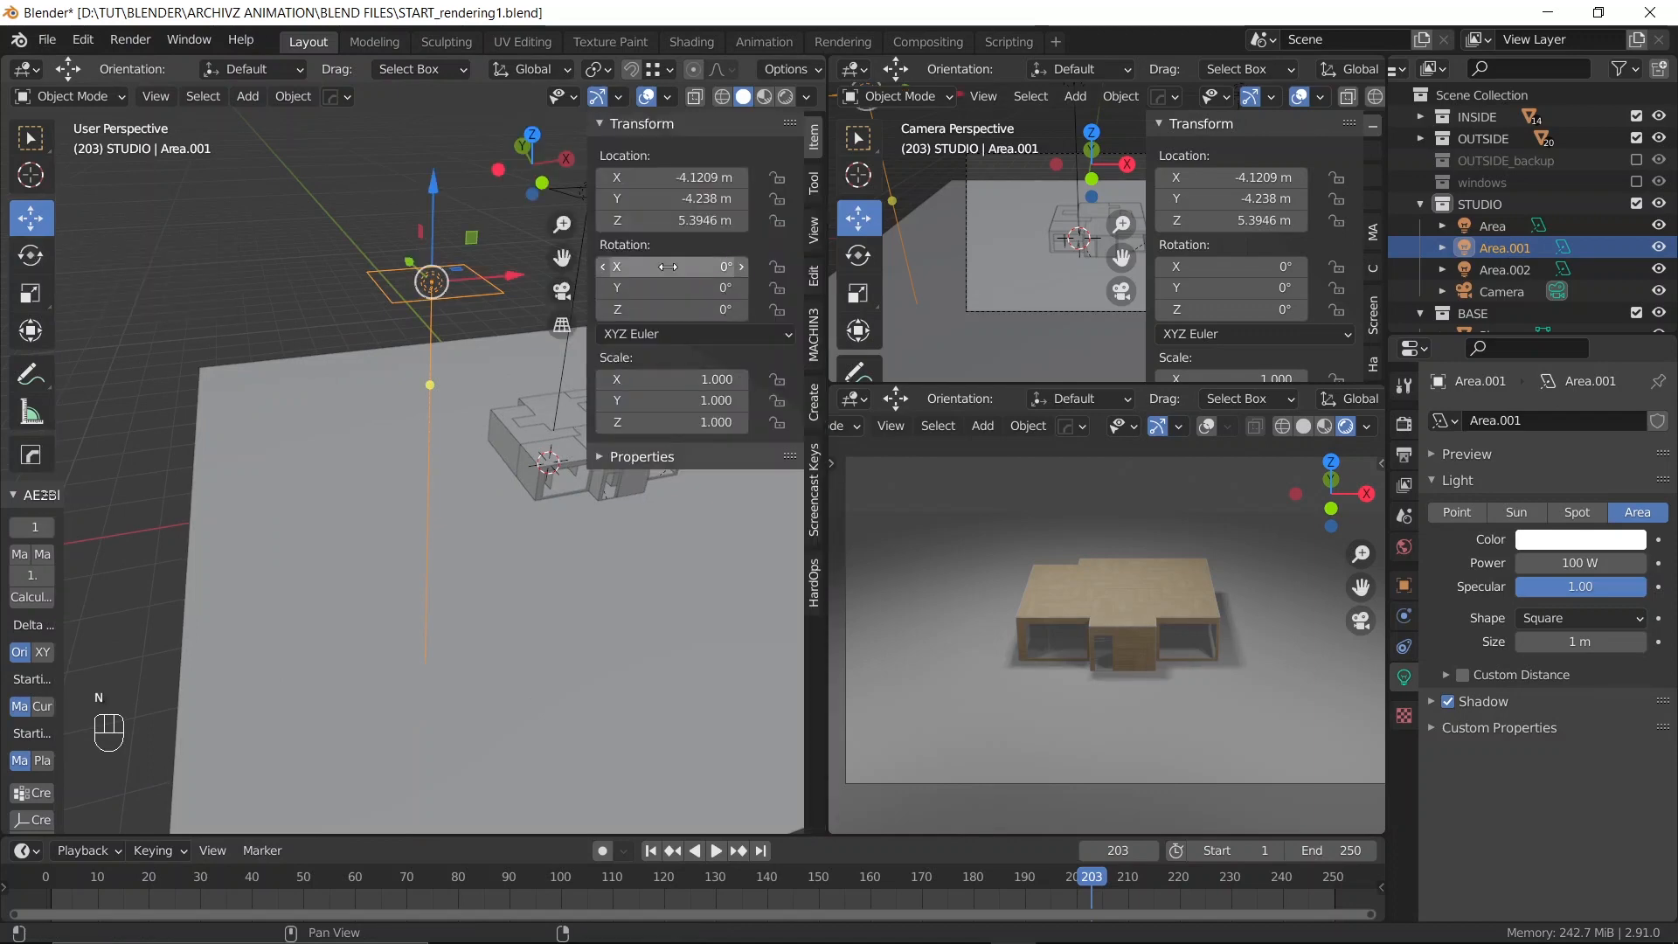
key(n)
middle_drag(456, 322, 511, 339)
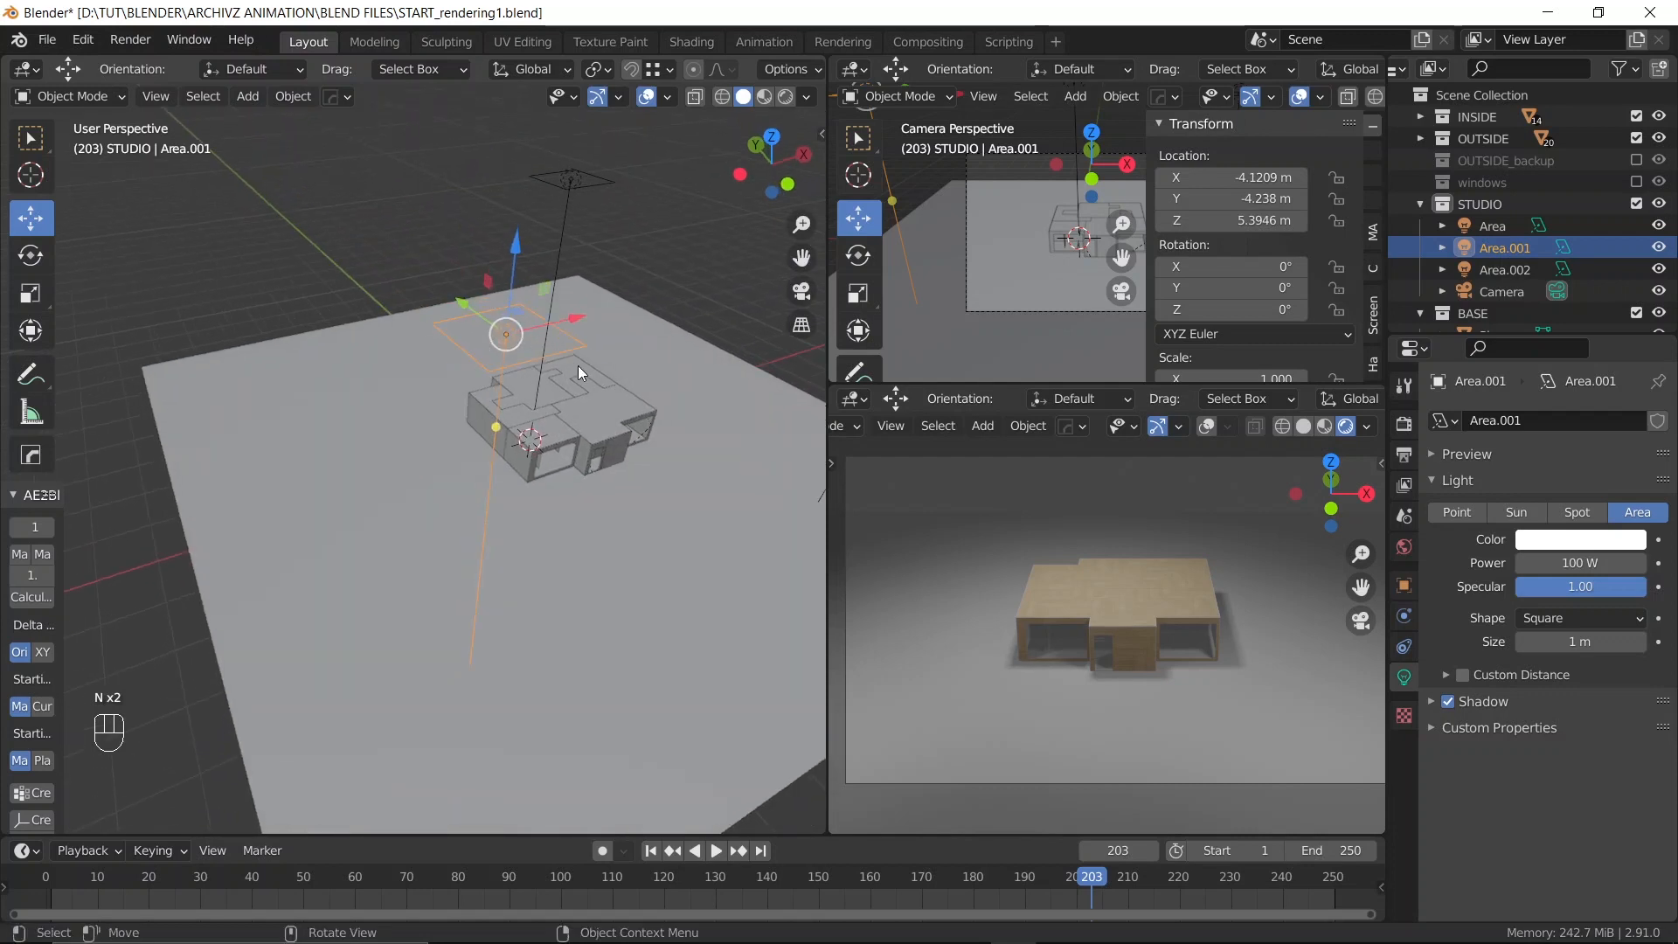
key(r)
key(r)
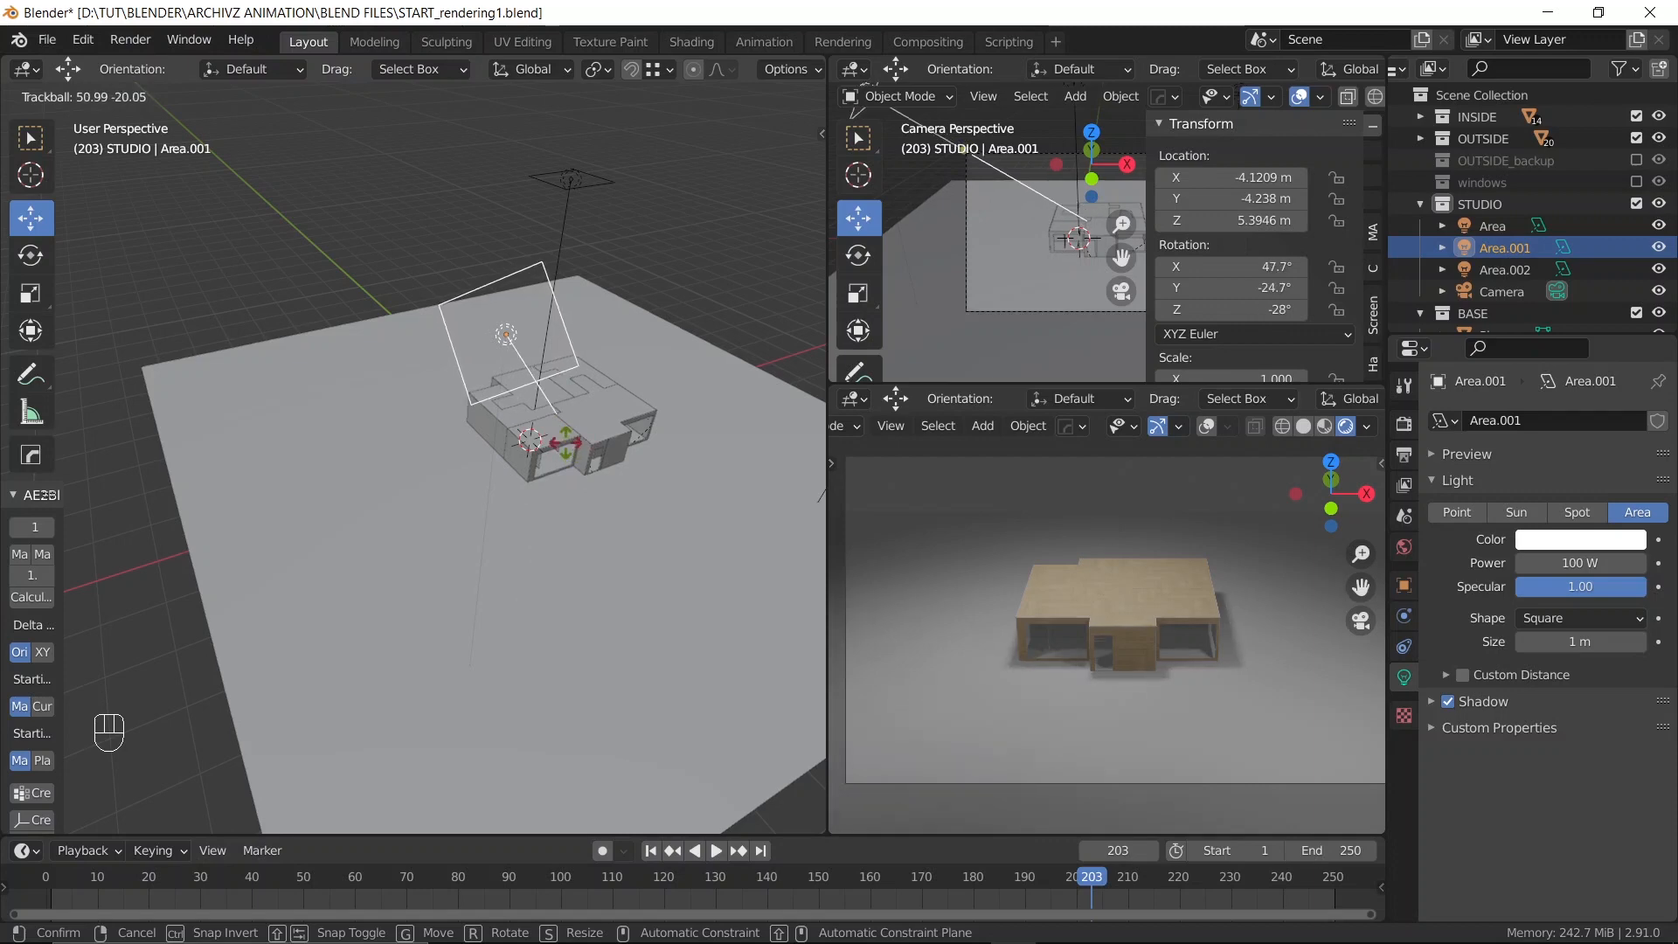
click(561, 444)
Trackball-rotate the positive X side light towards the house to about X 36.7°, Y 33.2°, Z 0.9°, and save the file
middle_drag(432, 486, 436, 432)
click(587, 400)
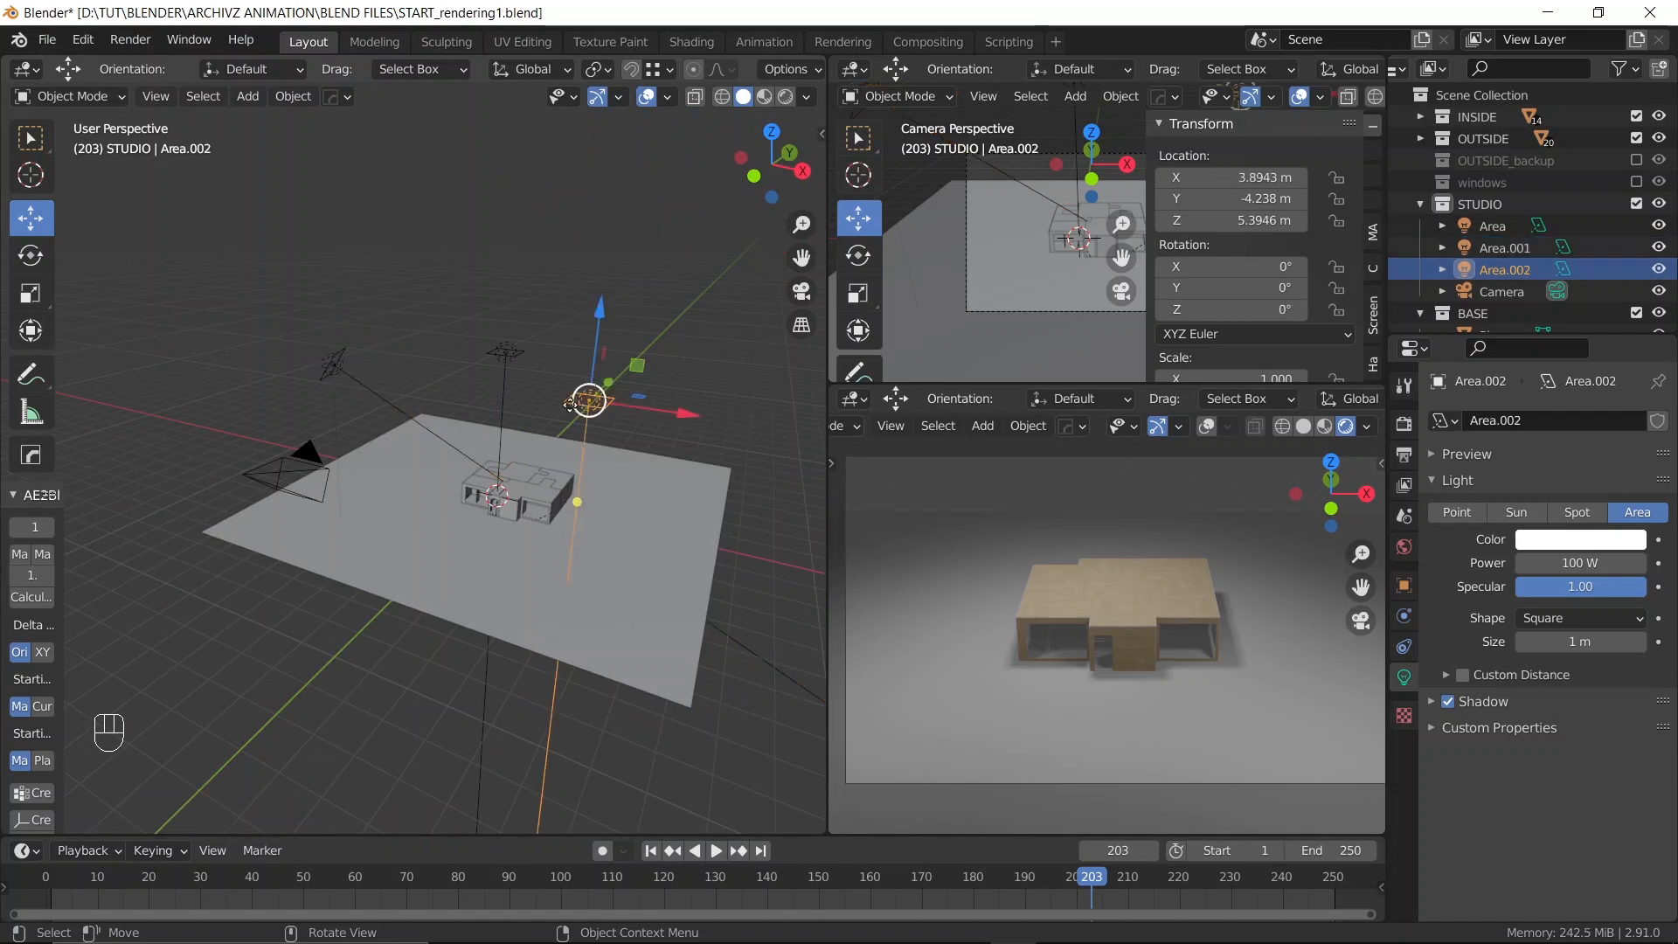
middle_drag(587, 400, 496, 444)
key(r)
key(r)
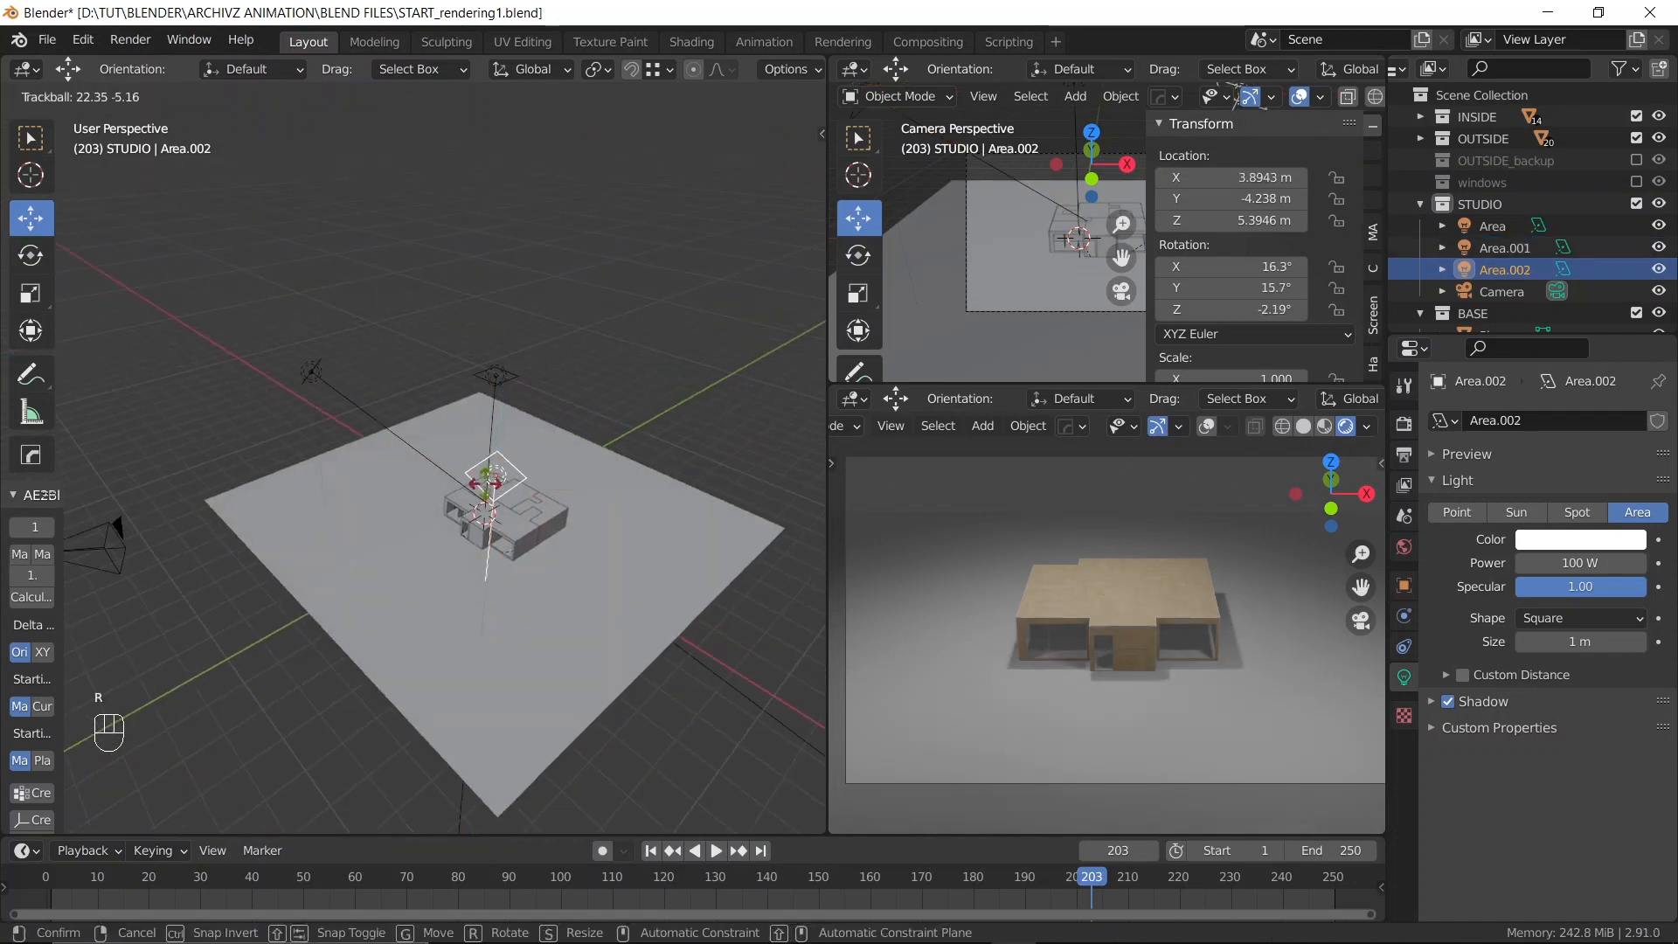
click(495, 496)
middle_drag(494, 496, 549, 594)
key(ctrl+s)
middle_drag(601, 540, 373, 427)
key(ctrl+s)
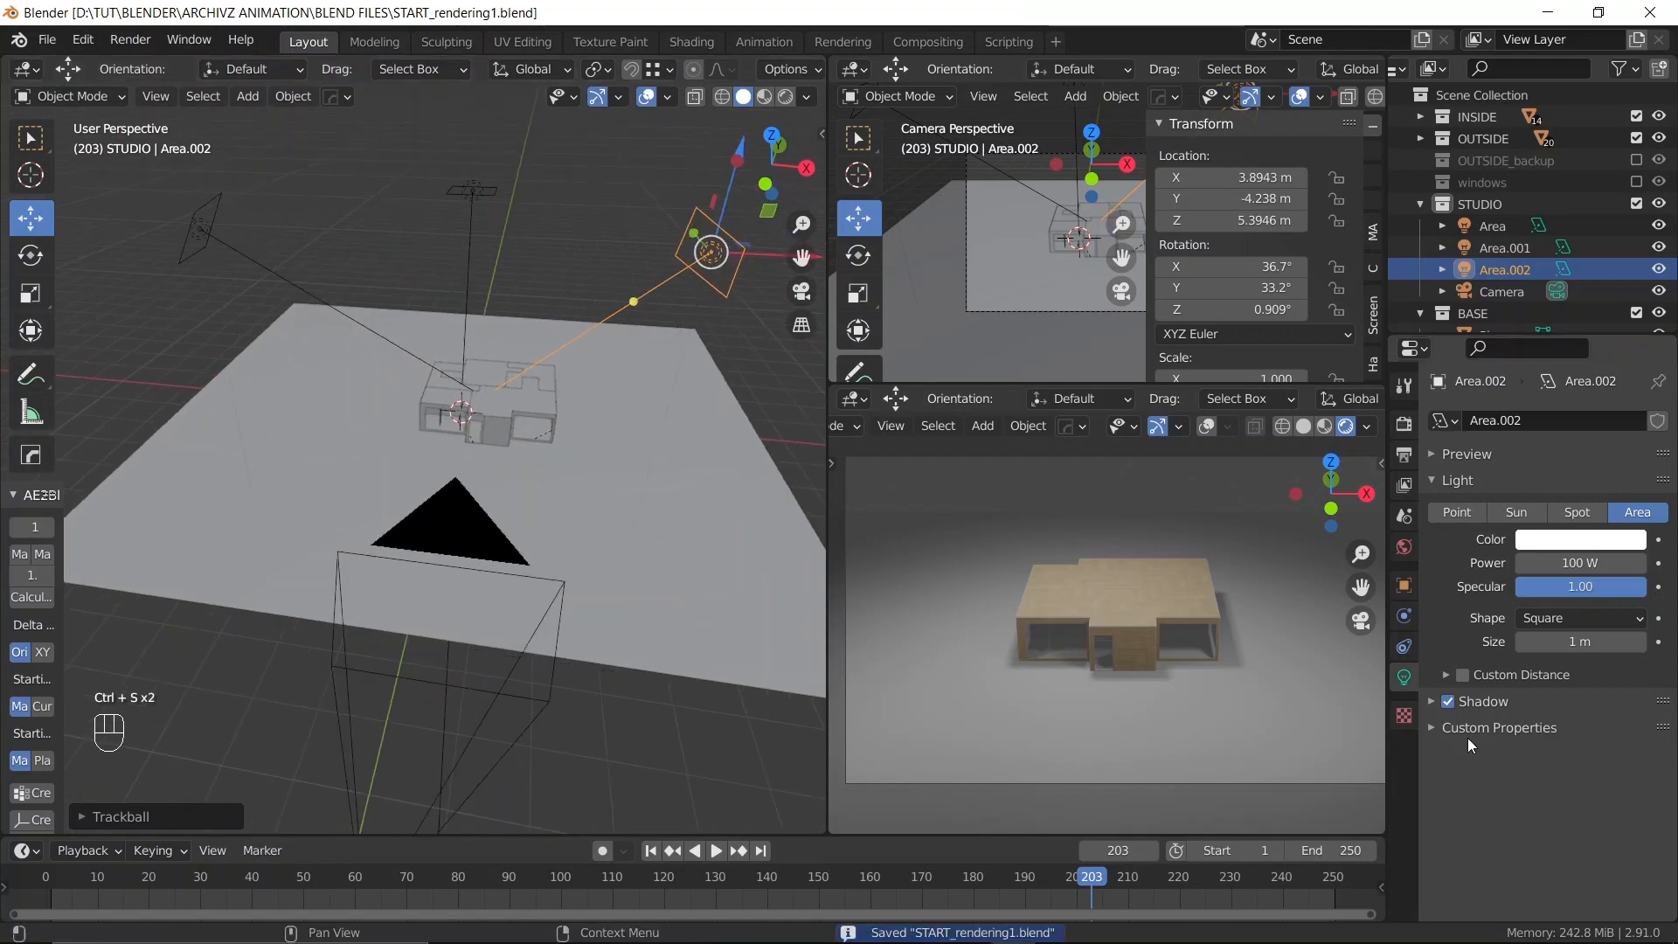
Set the render engine to Cycles with the camera preview in solid shading, and open the render device choices
click(438, 517)
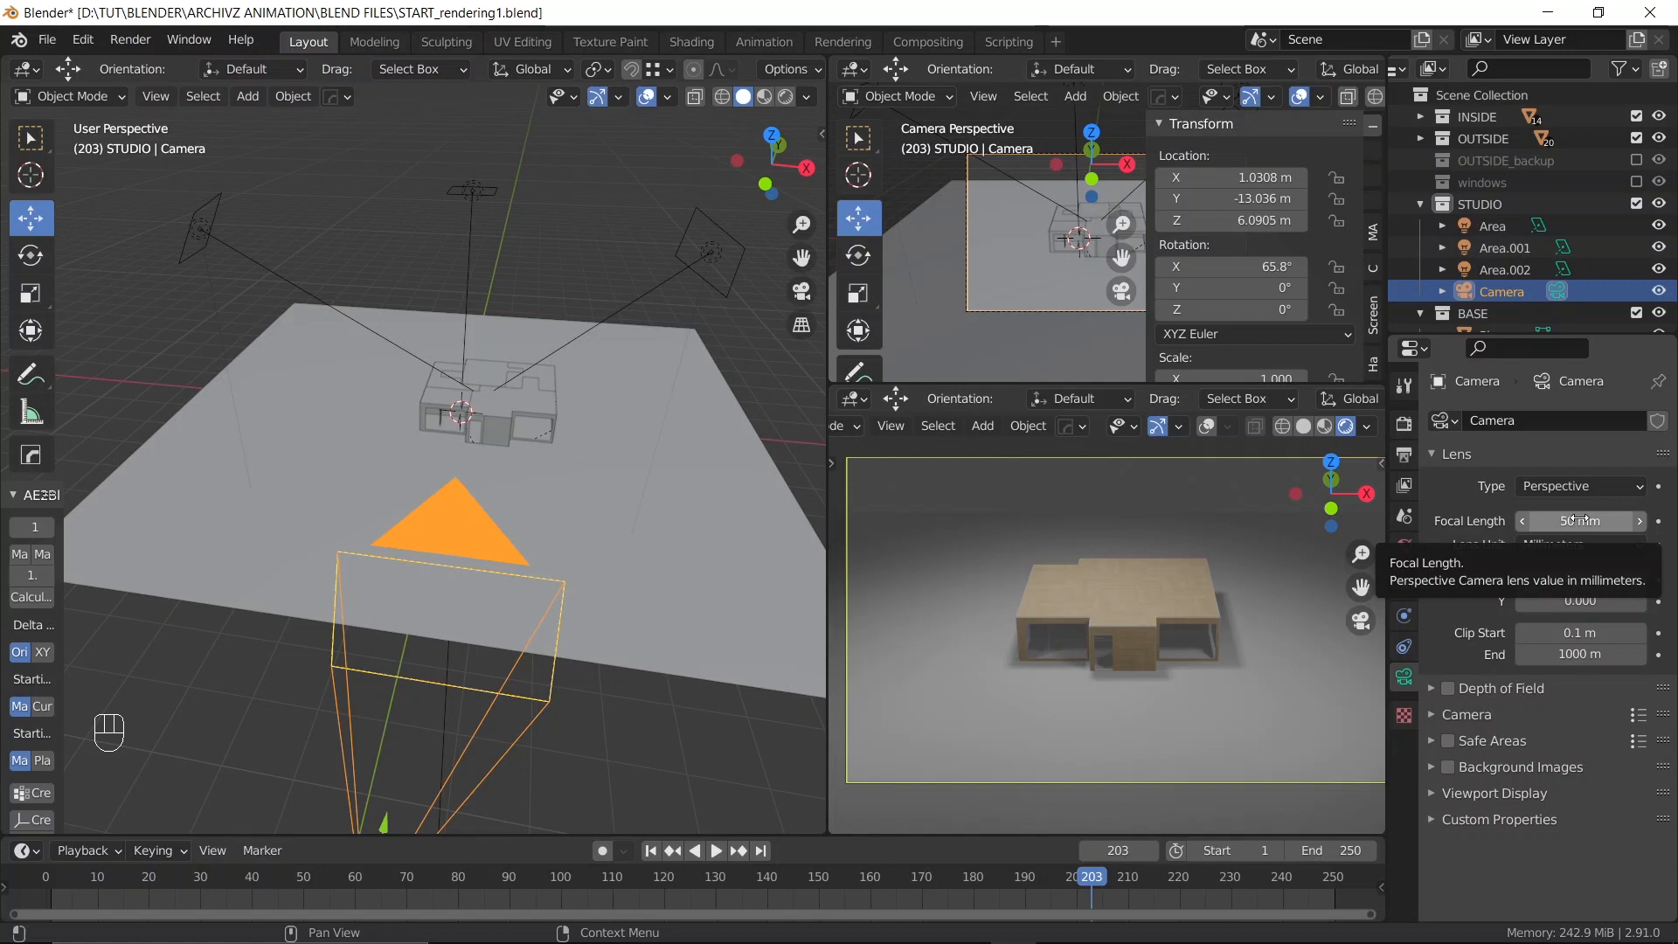
click(1408, 423)
click(1303, 427)
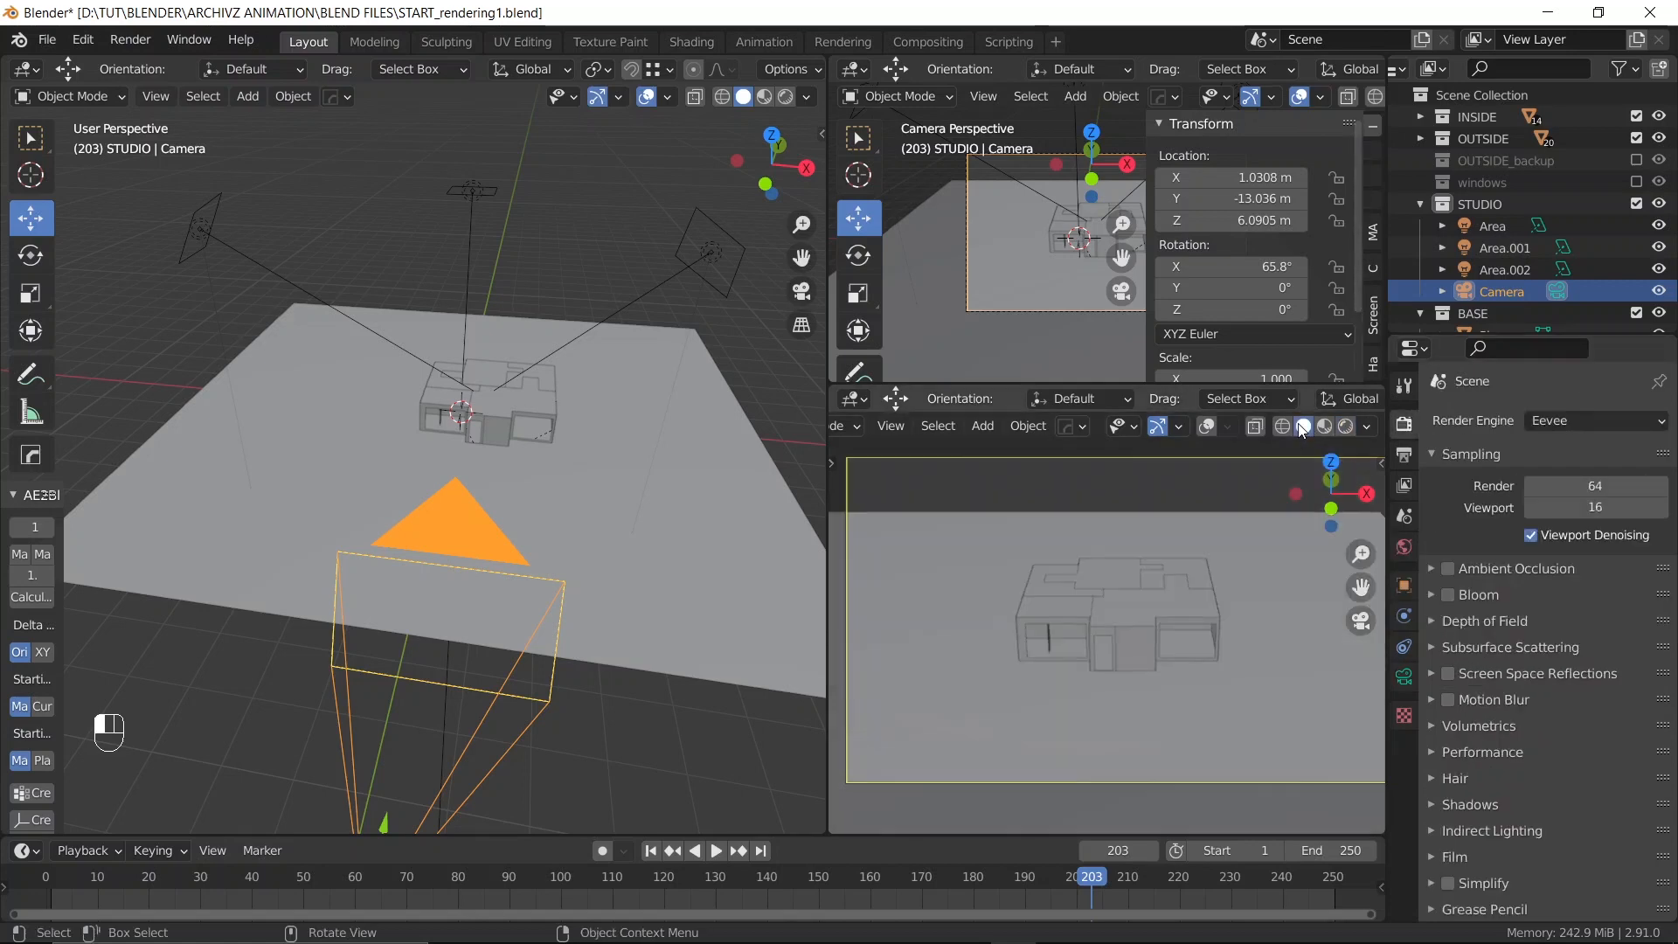
click(1600, 422)
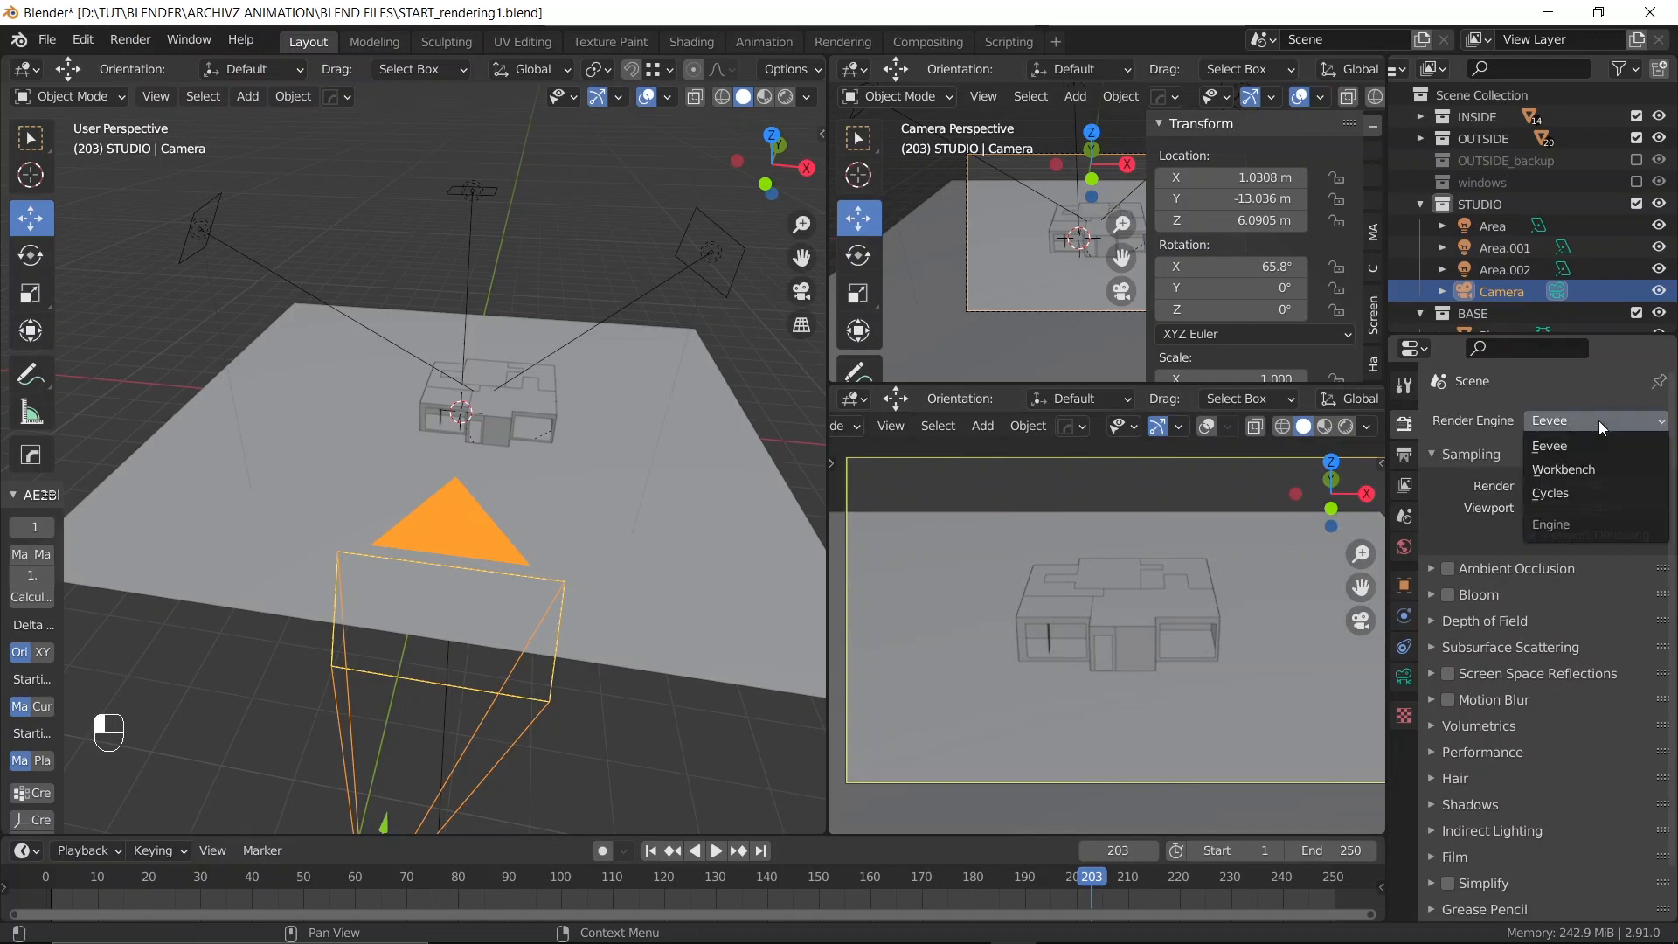
click(1575, 493)
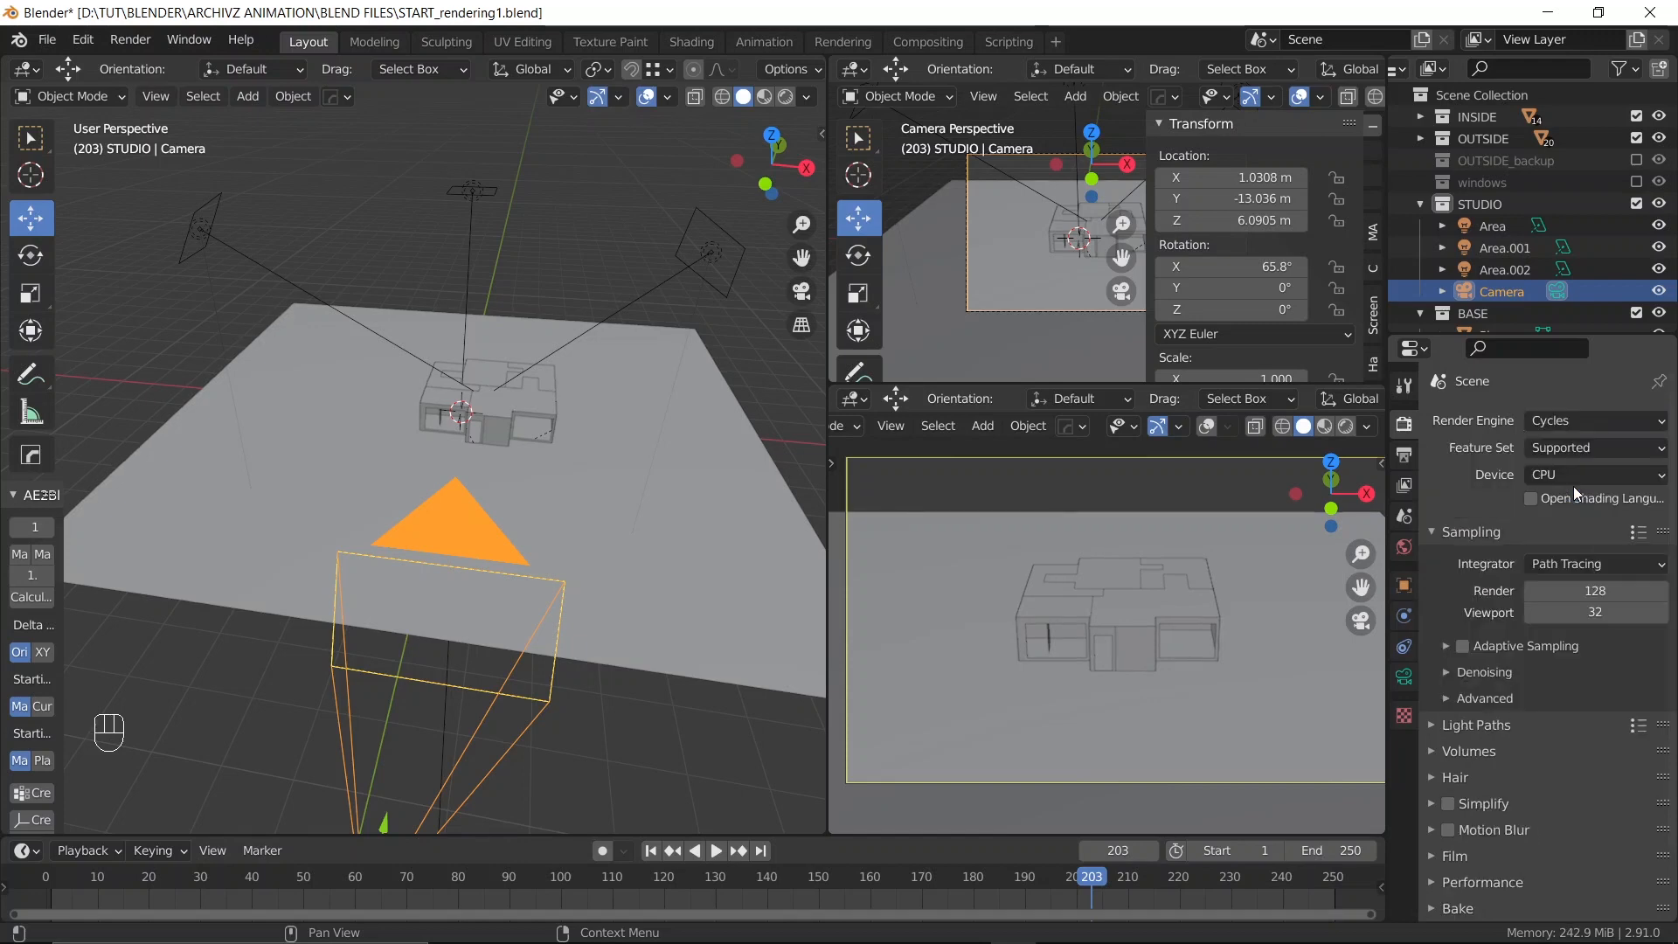
click(1564, 476)
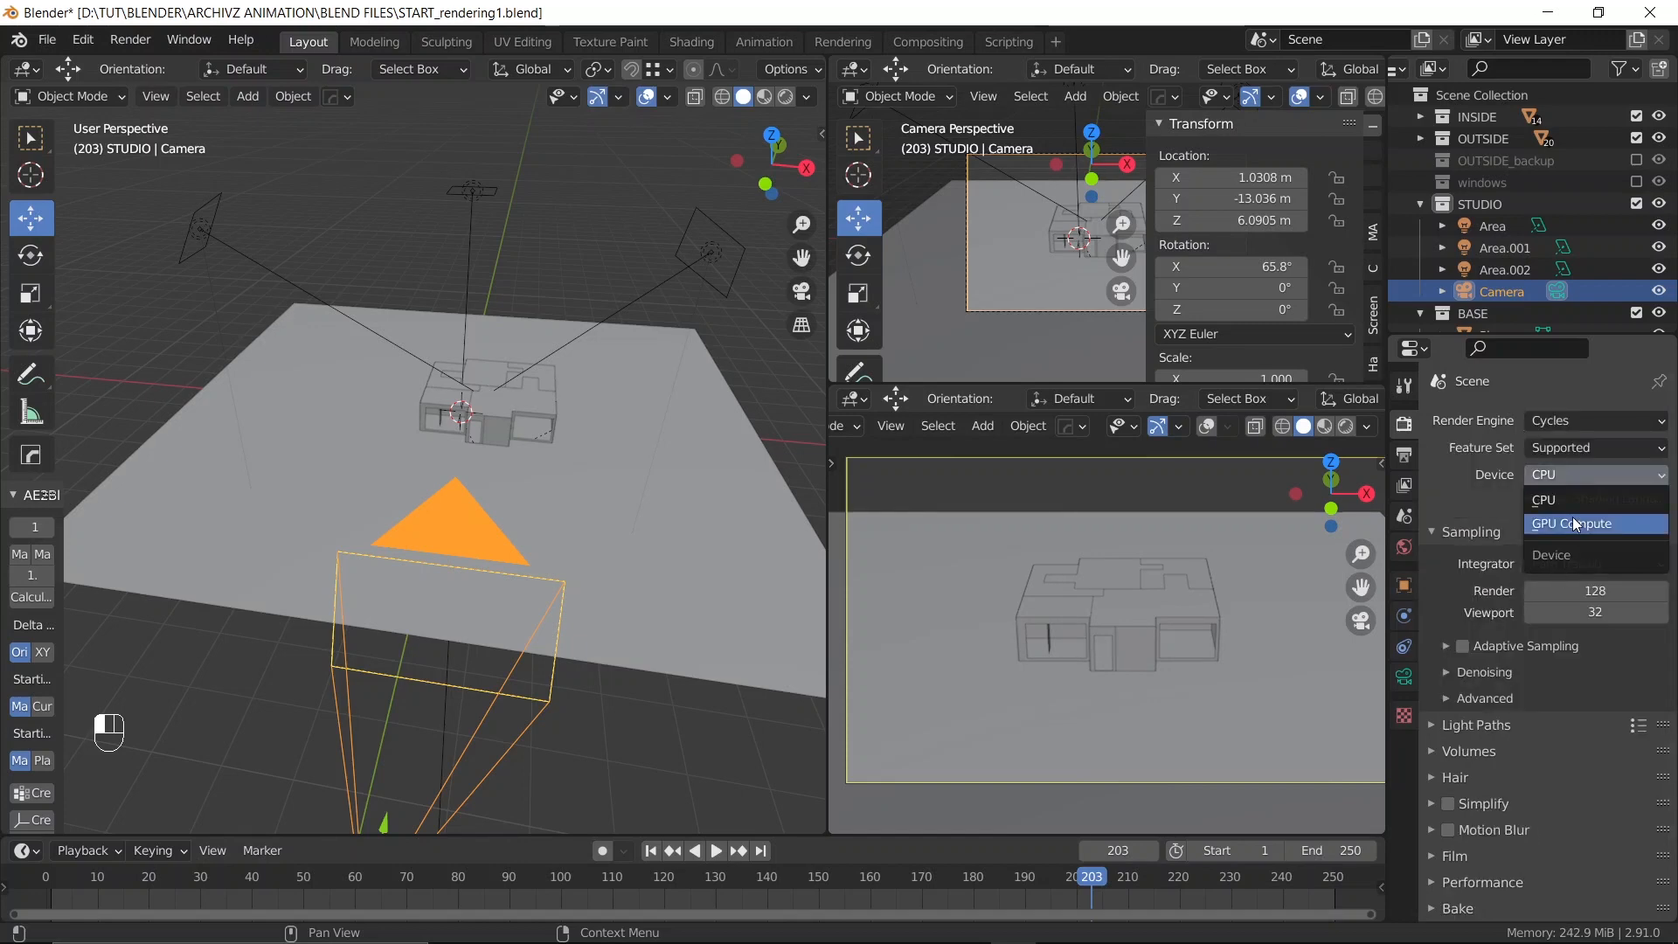
Set the Cycles render device to GPU Compute and enable viewport denoising with the OptiX denoiser
click(1571, 521)
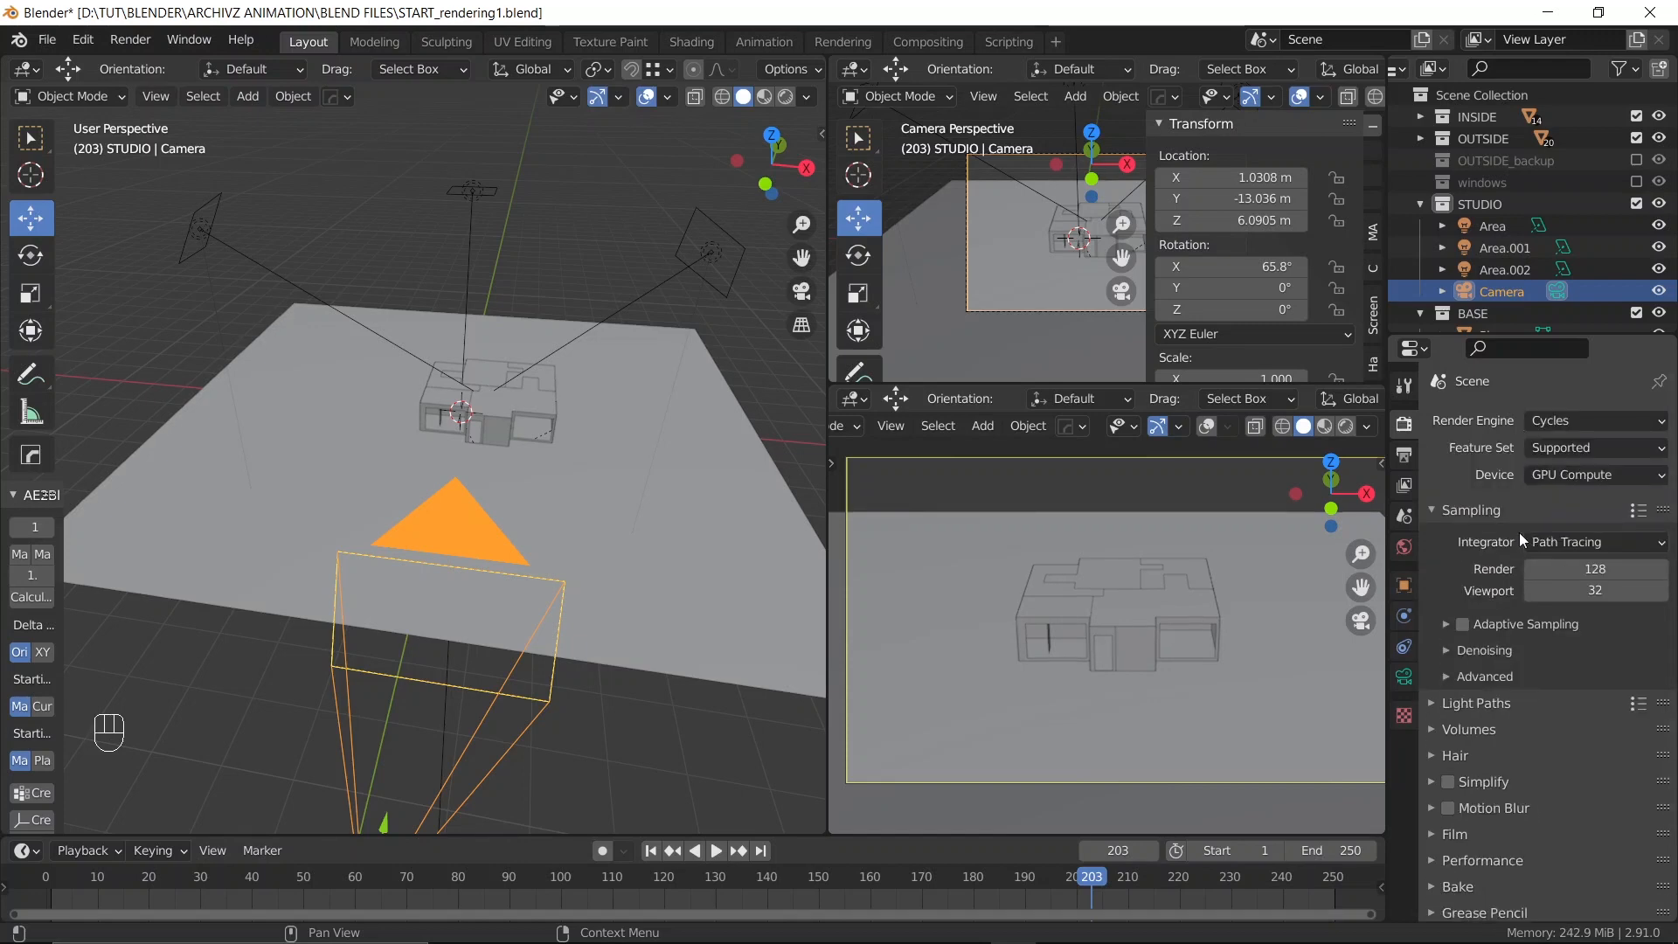
click(1456, 647)
scroll(1468, 669, down, 1)
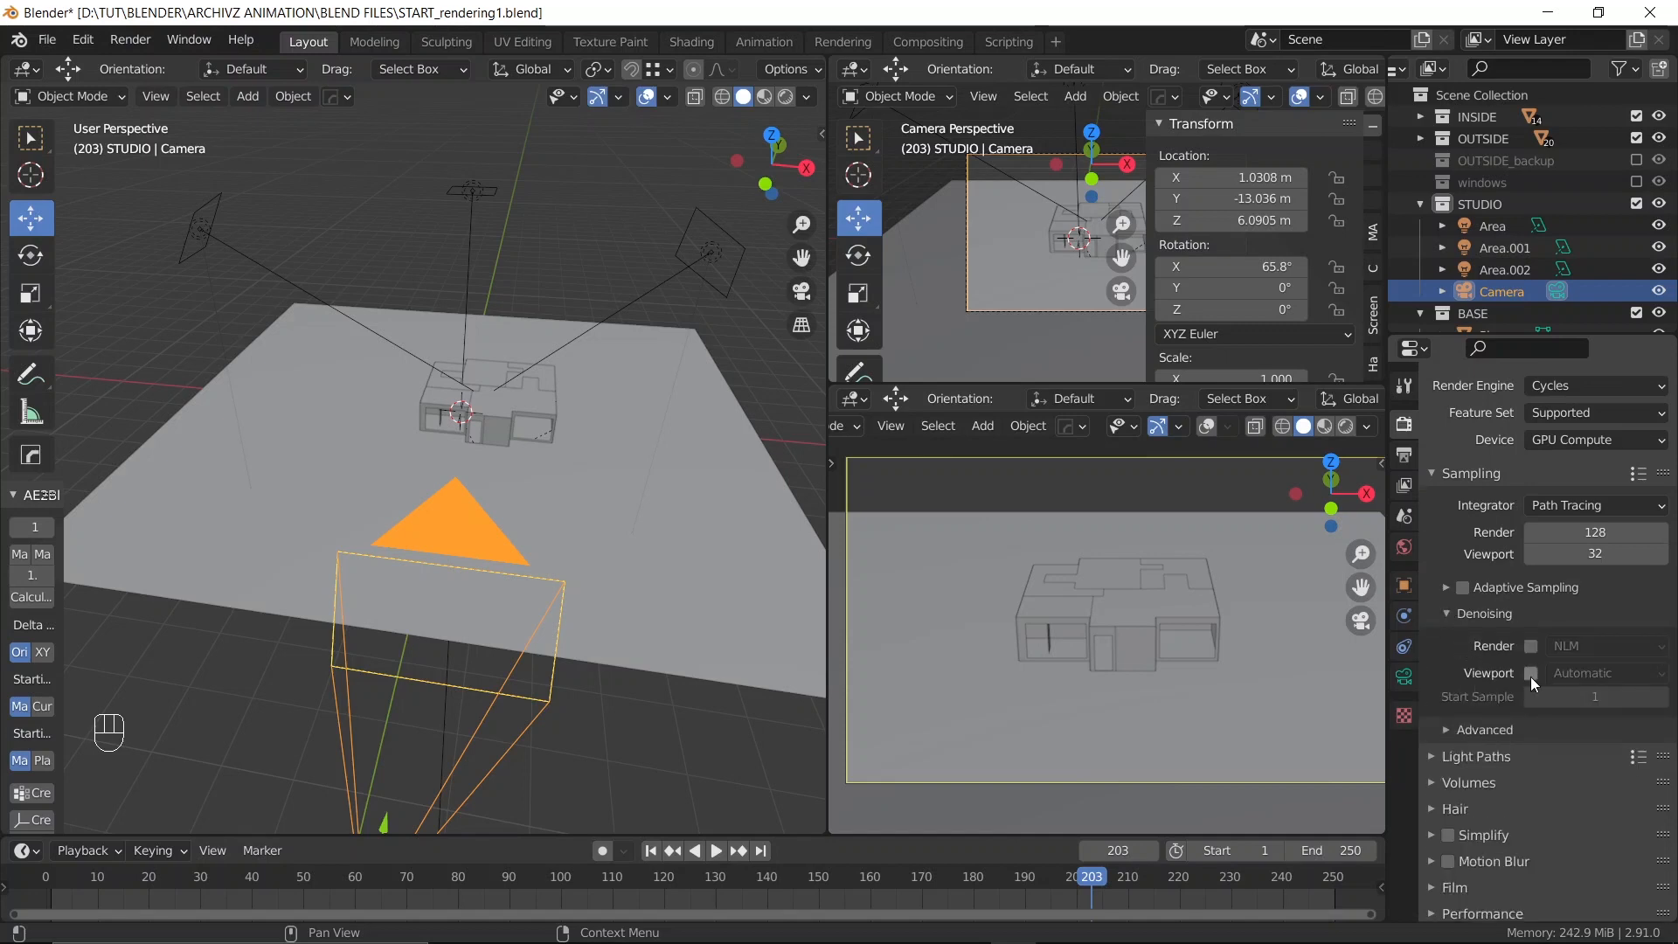
click(1530, 674)
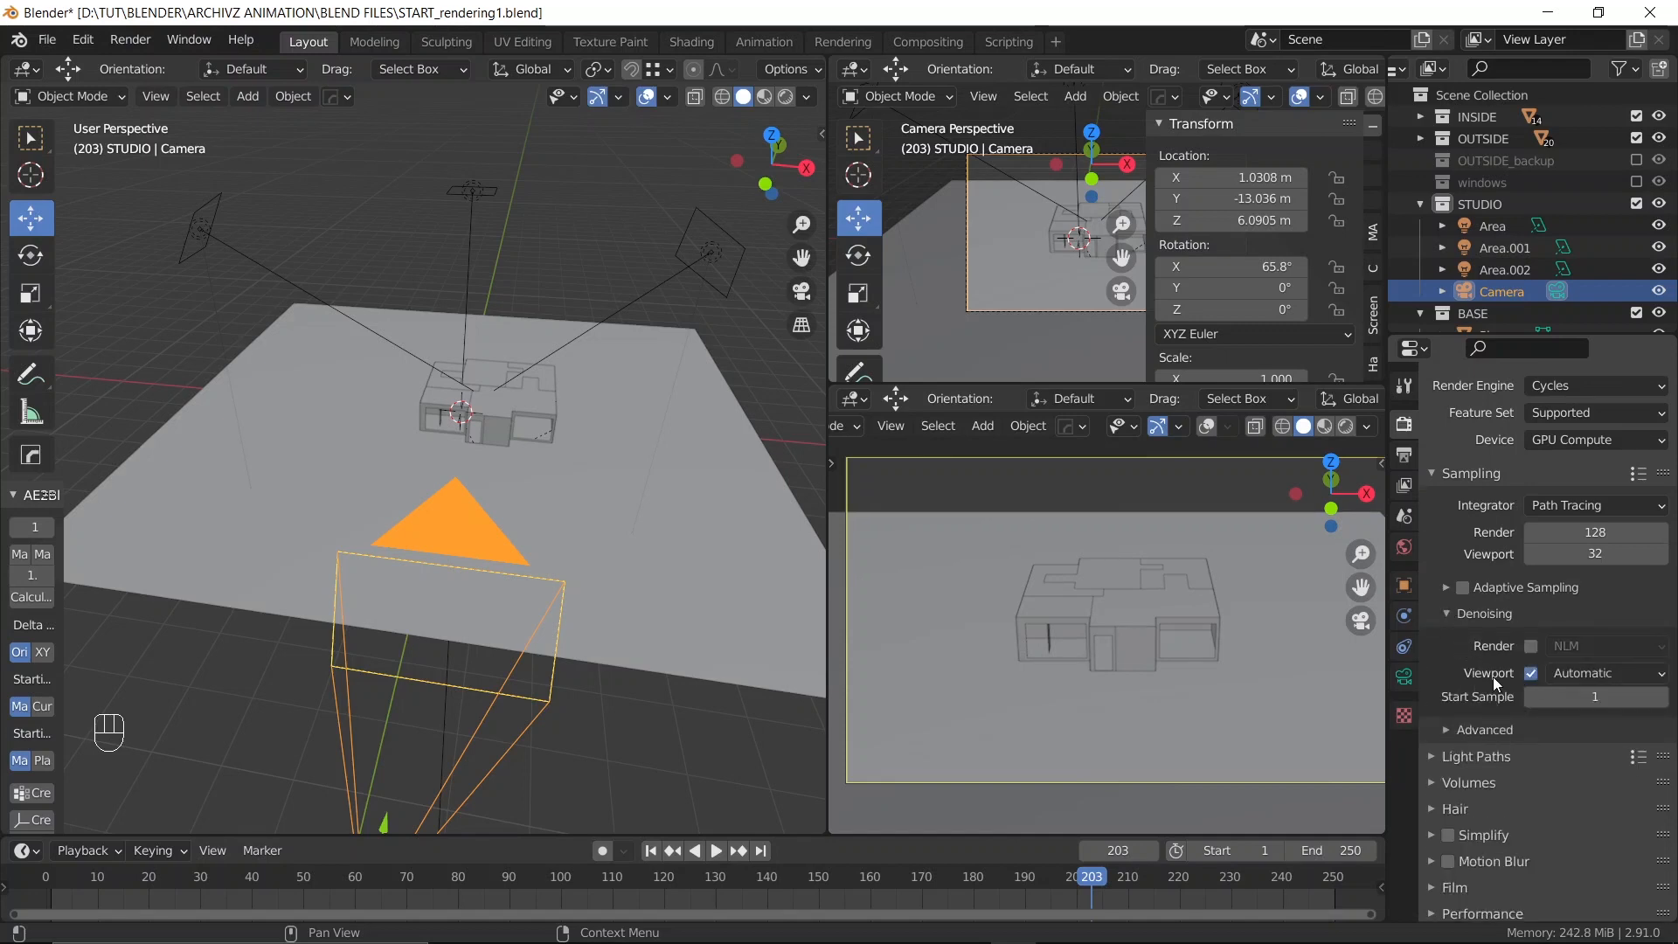
click(1575, 673)
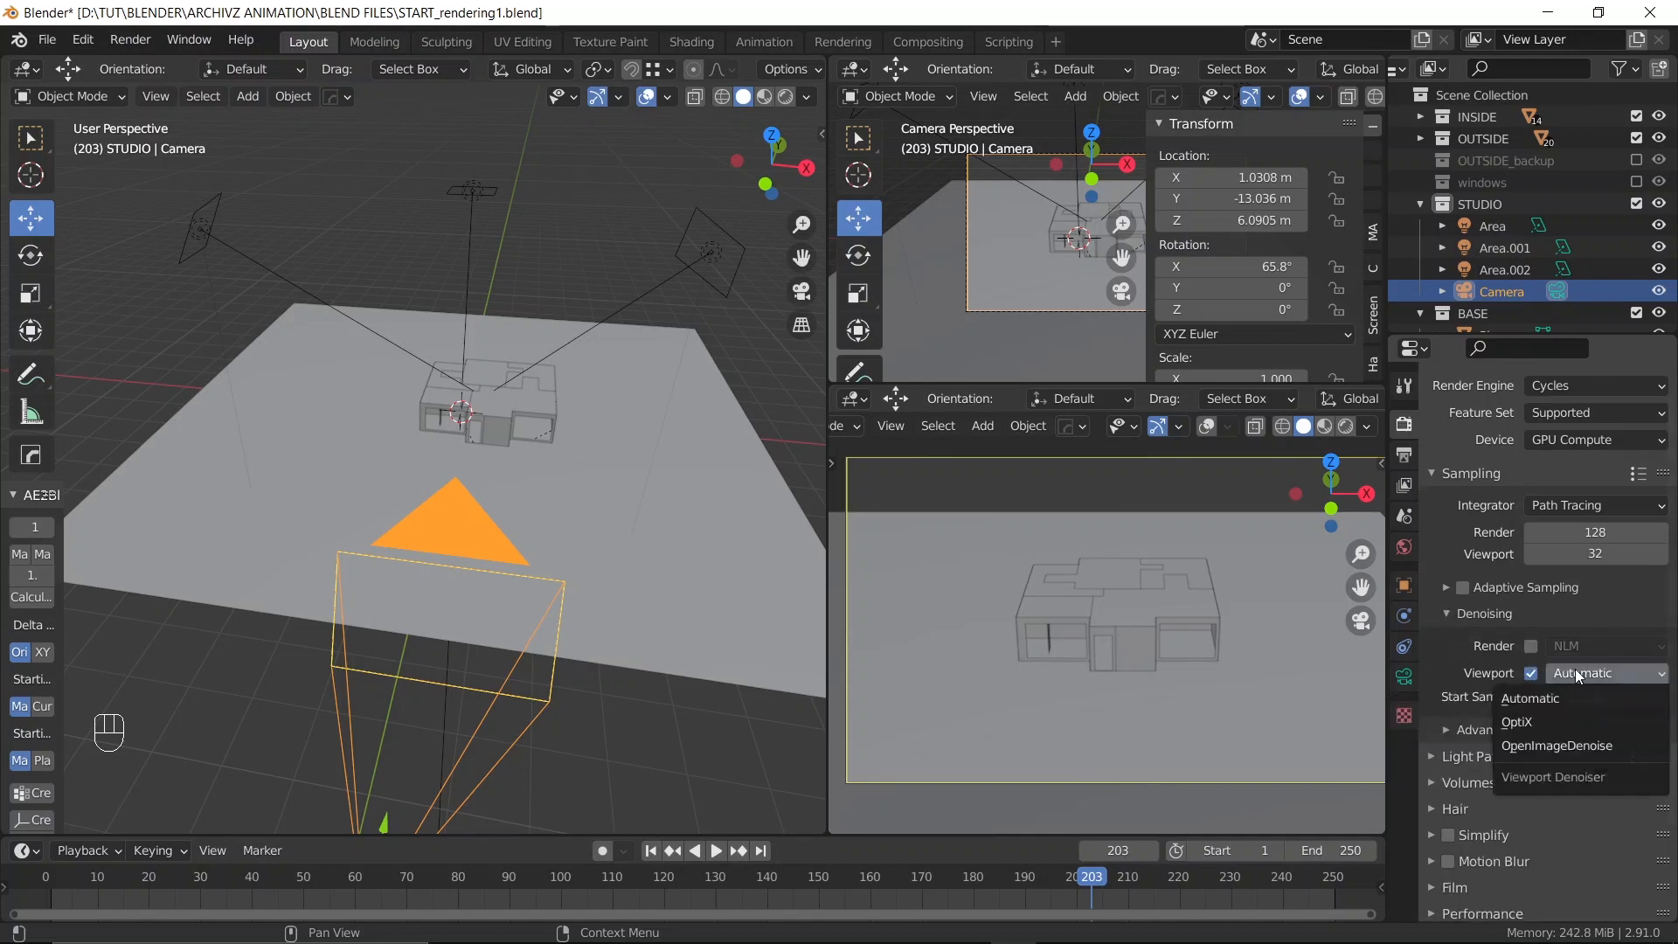
click(1555, 722)
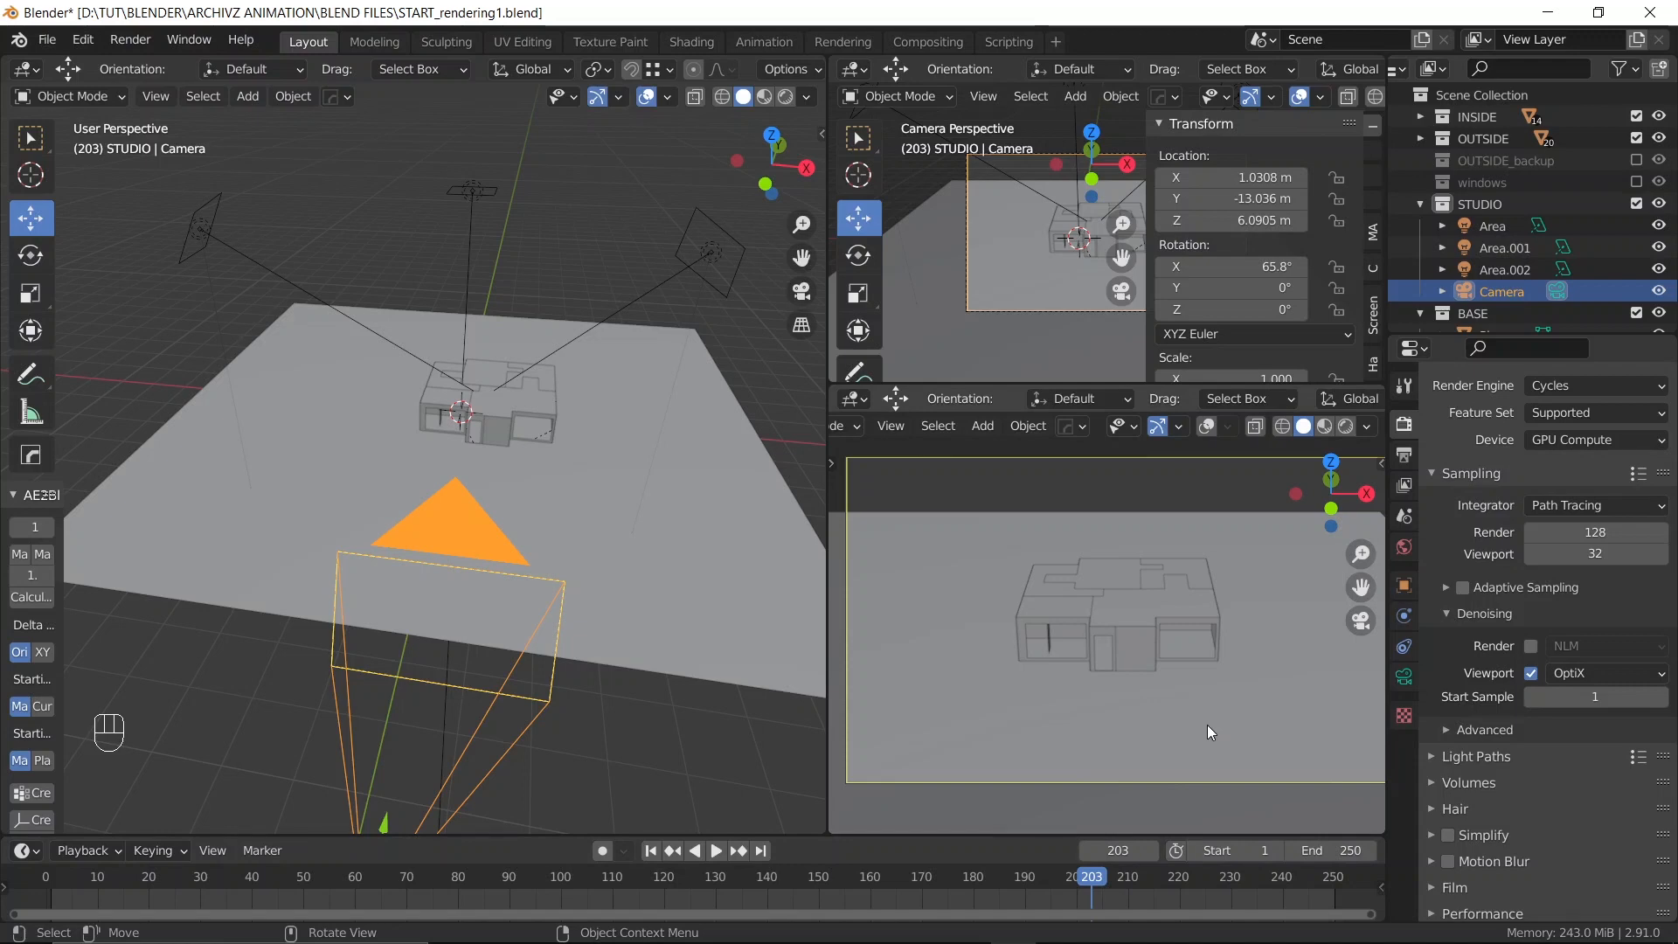
Save the blend file and display the large camera view in Rendered shading
key(ctrl+s)
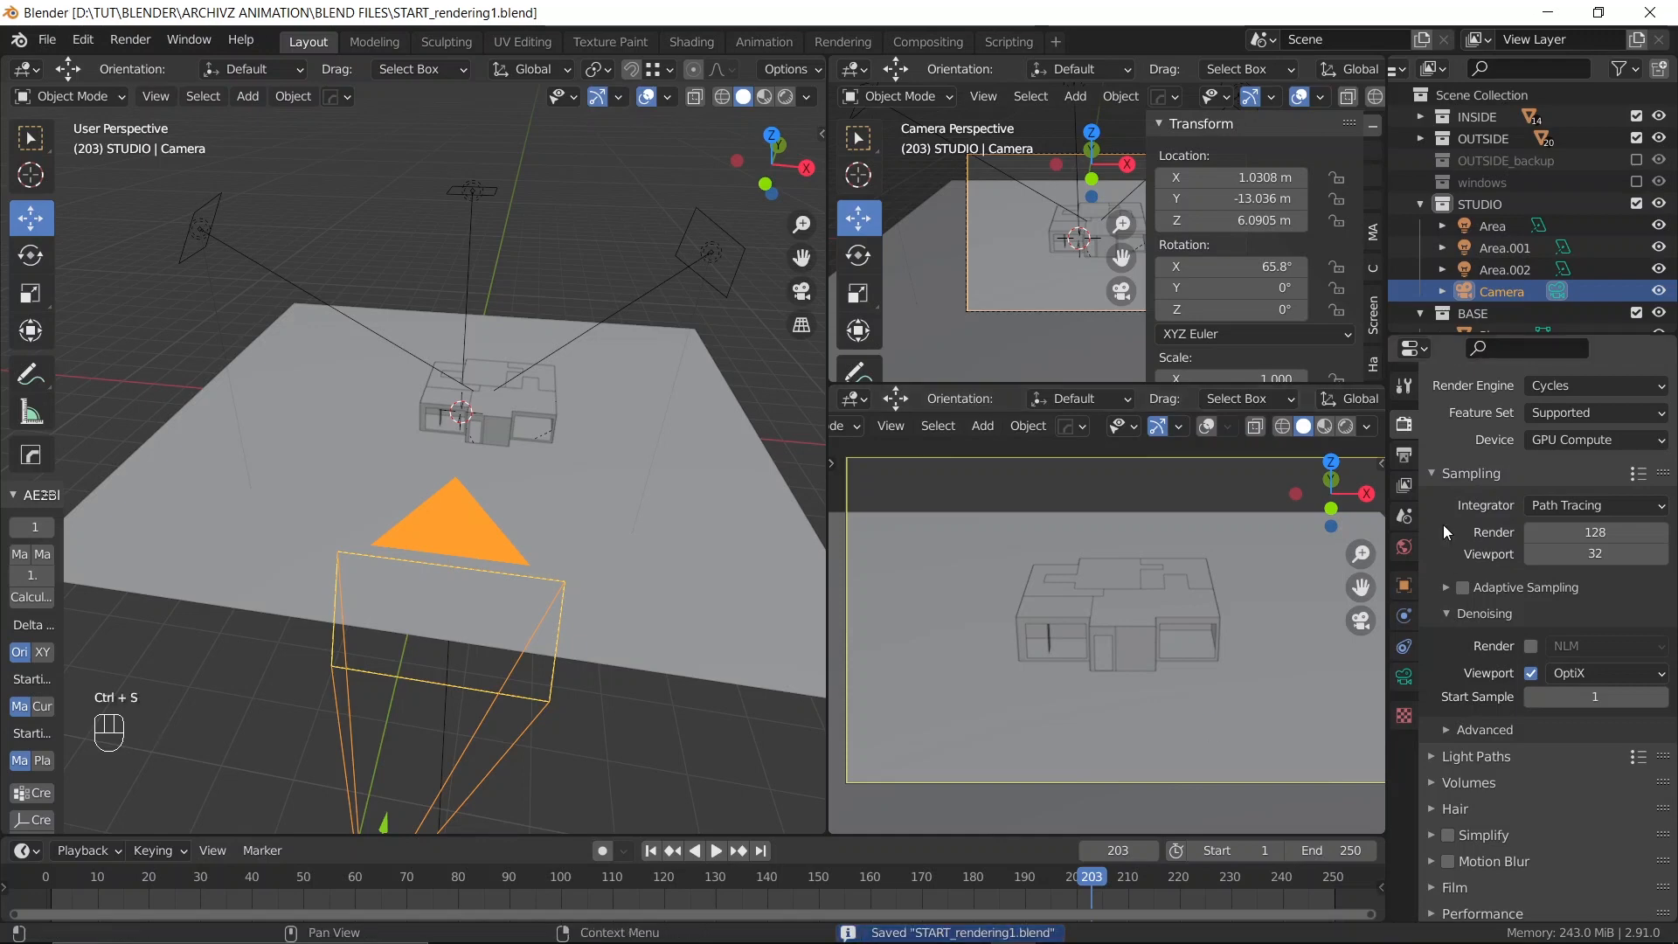
click(1346, 428)
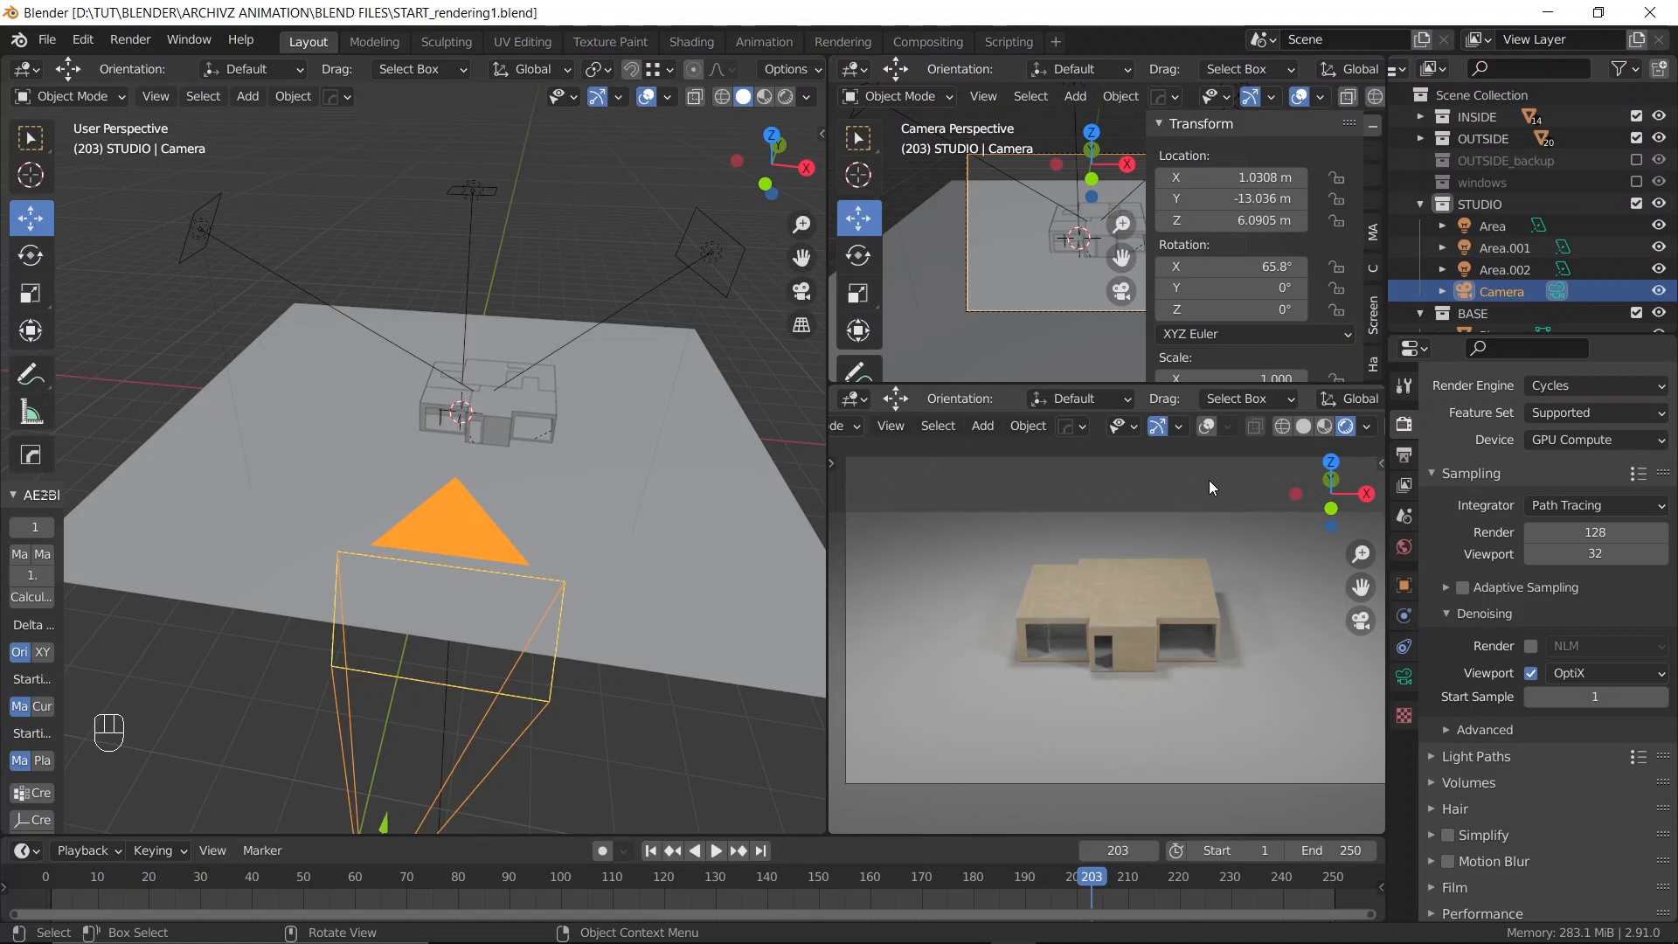
Raise the overhead area light above the house along Z to a height of about 6.5 m
click(474, 194)
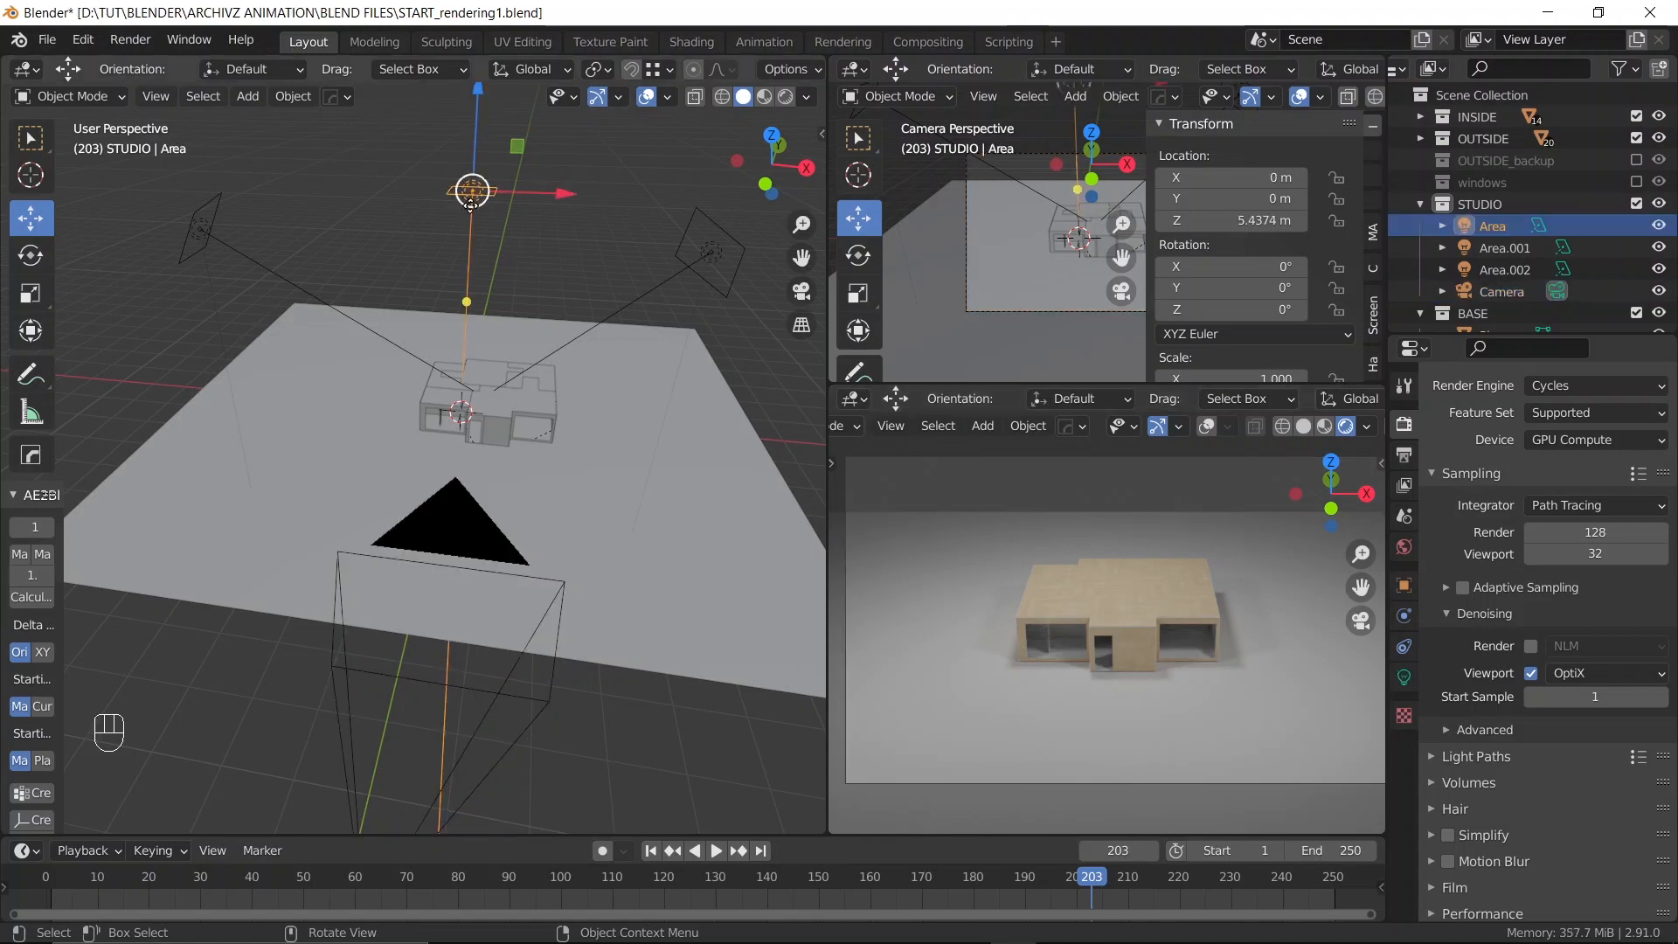
key(g)
key(z)
drag(478, 820, 478, 795)
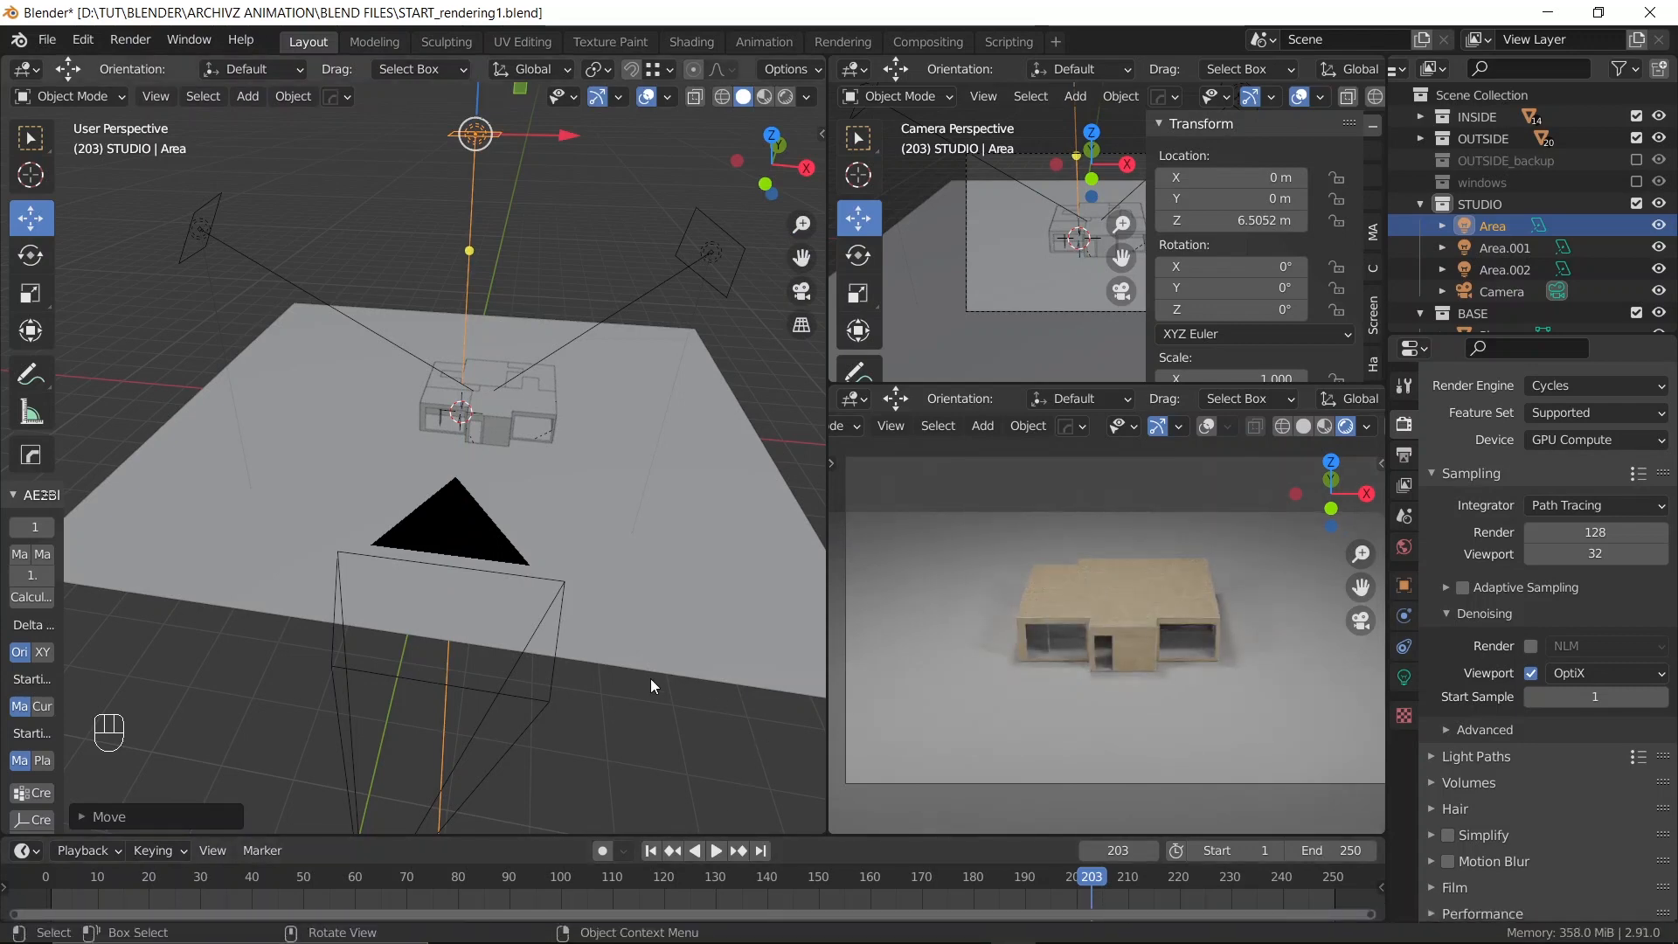
Enlarge the overhead area light to a size of 1.71 m and save the file
click(1406, 674)
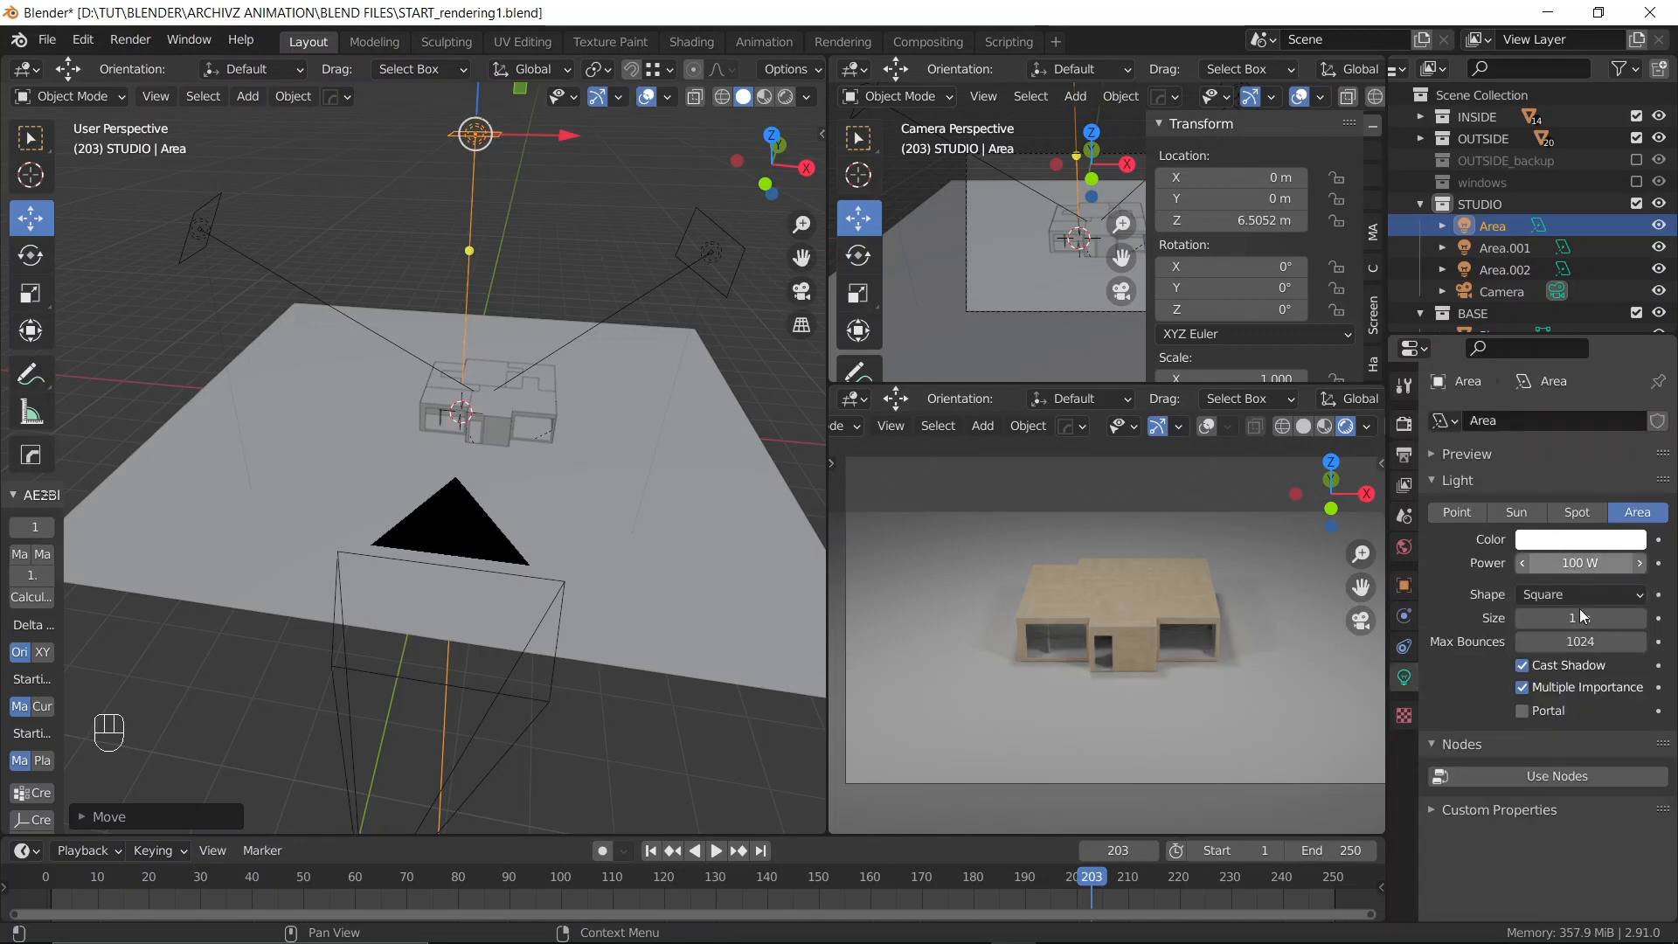
mouse_move(1574, 622)
mouse_down()
mouse_move(1627, 622)
mouse_move(1573, 623)
mouse_up()
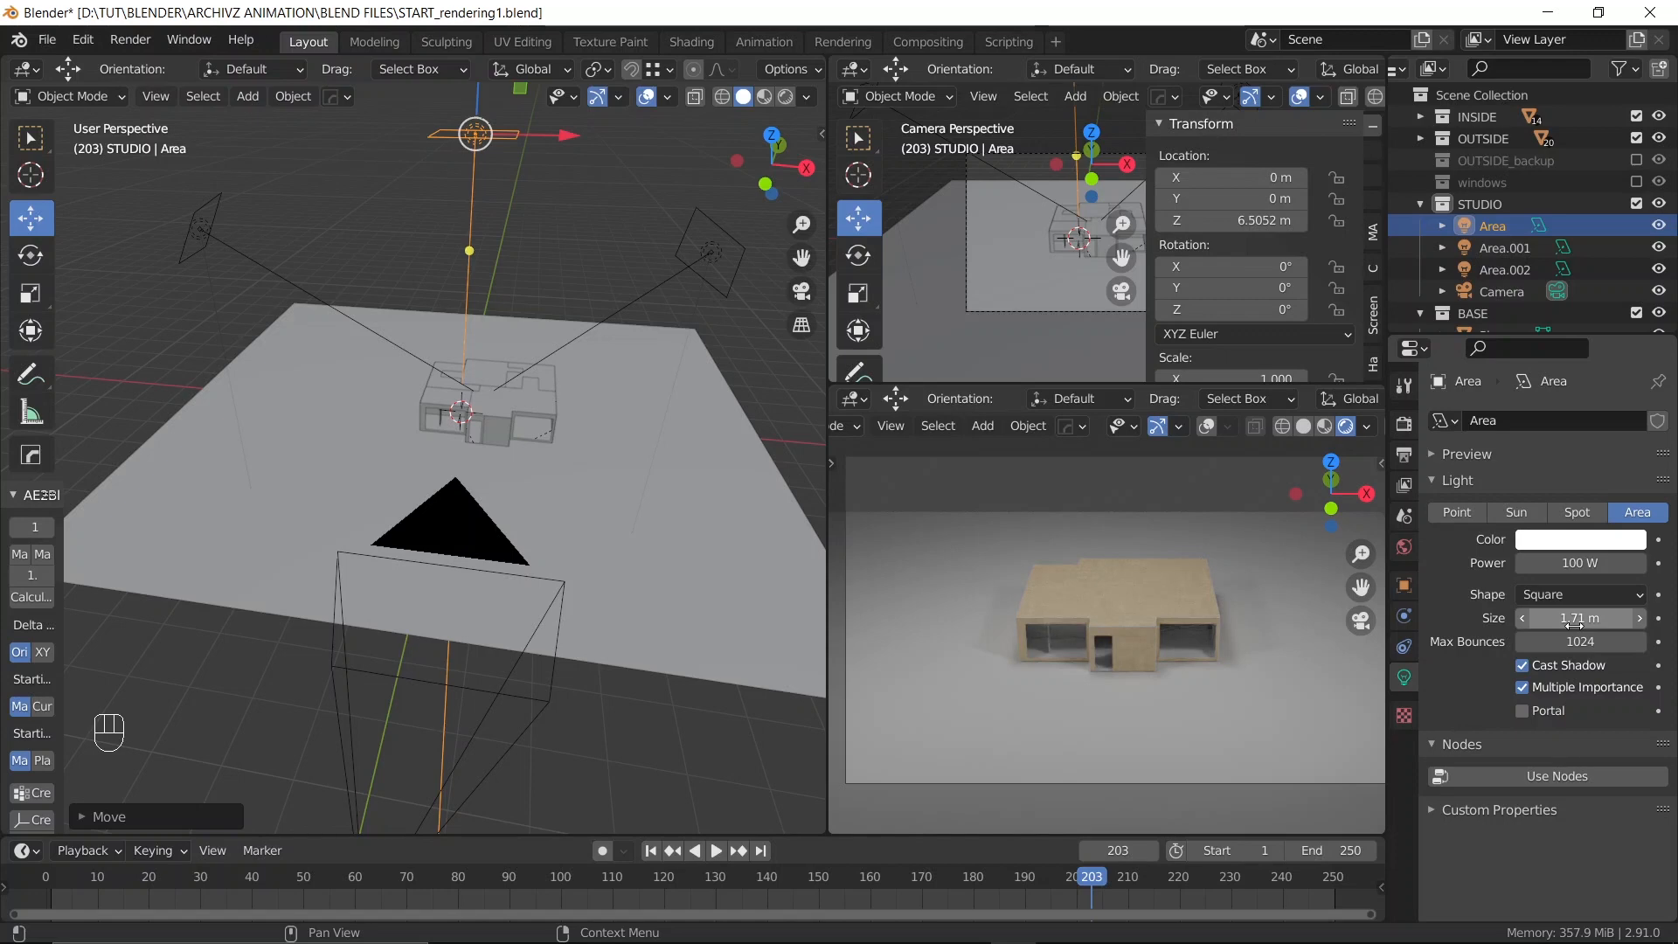
middle_drag(337, 367, 546, 491)
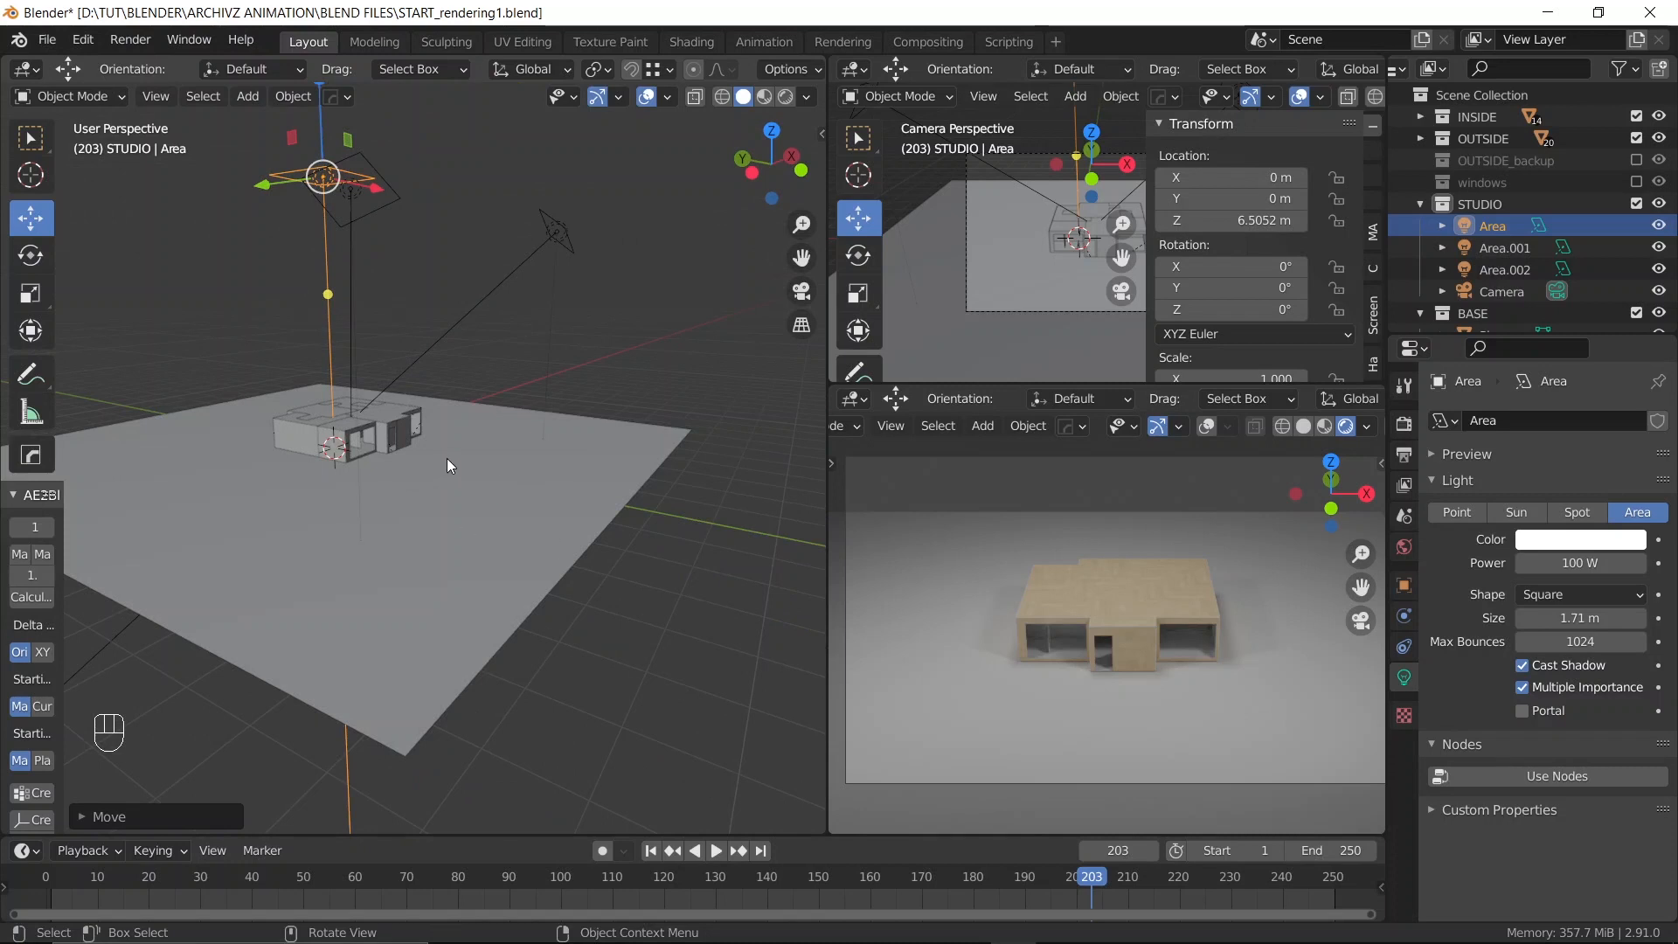
middle_drag(522, 527, 225, 502)
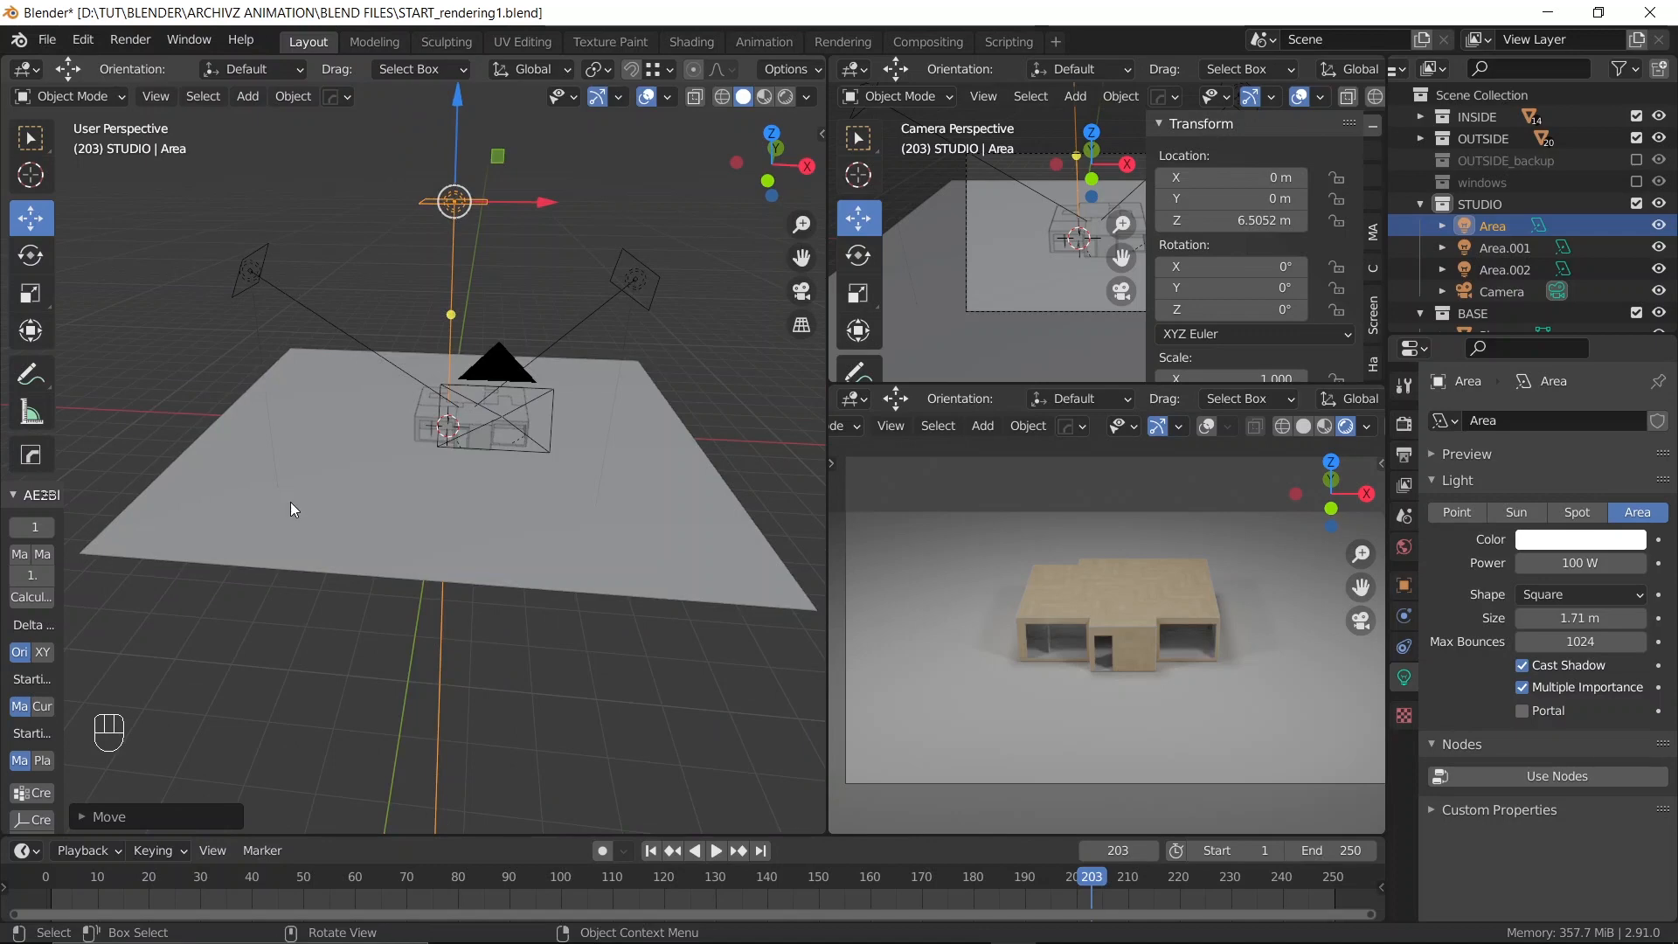
key(ctrl+s)
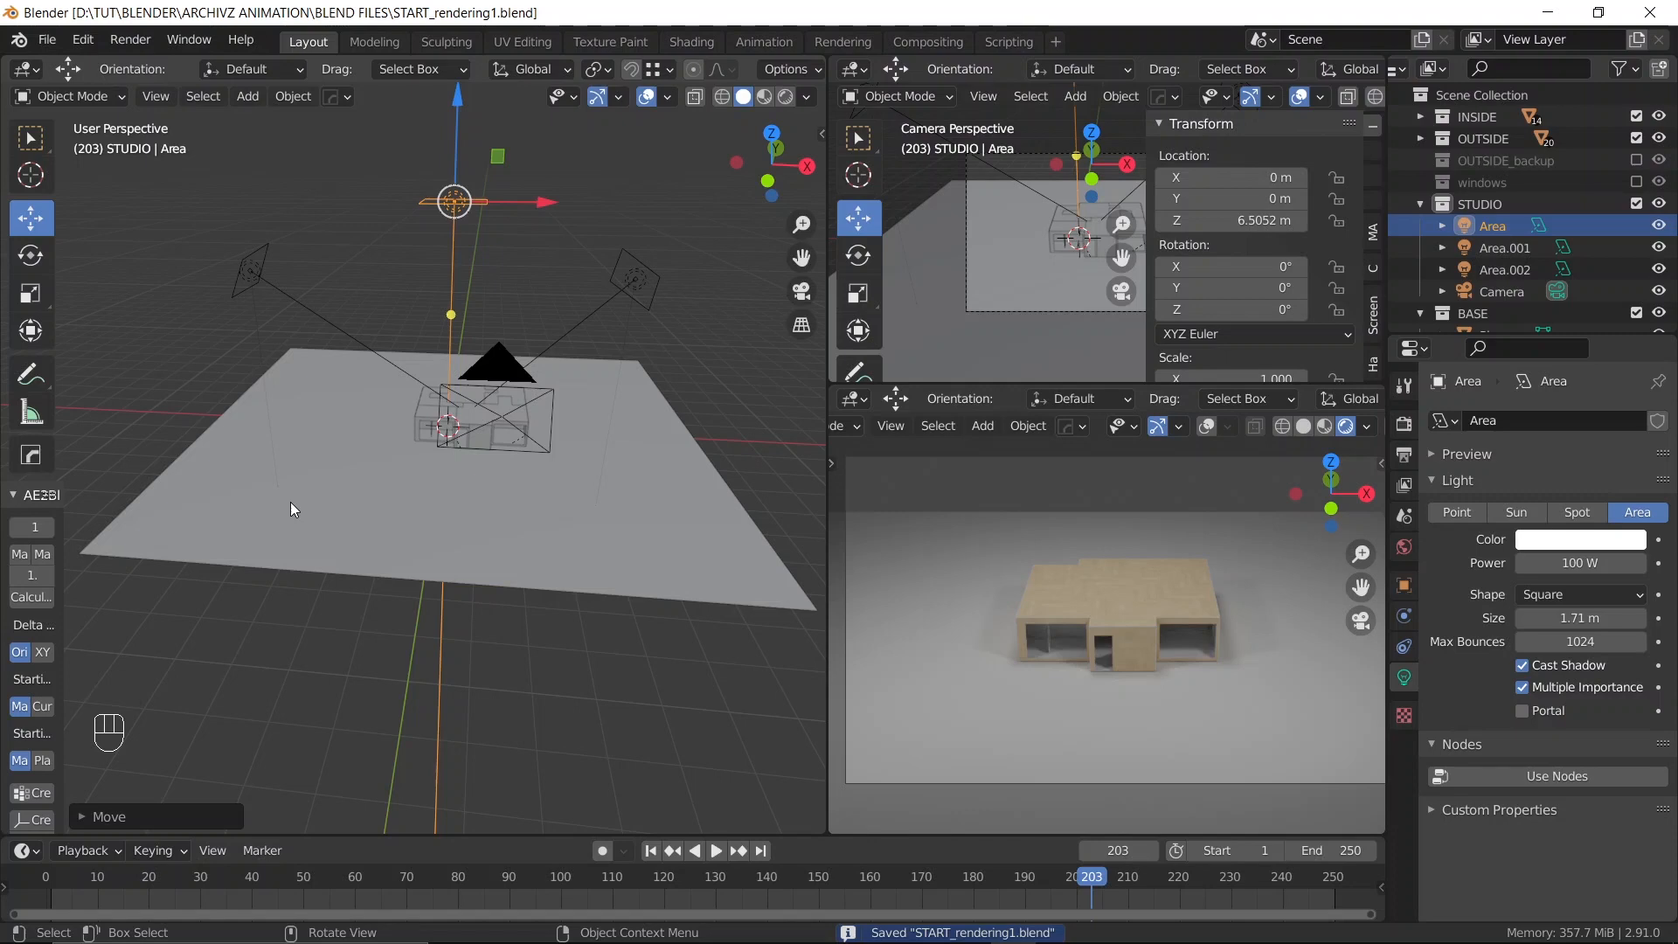
Set the power of both side area lights, Area.001 and Area.002, to 150 W
middle_drag(288, 498, 414, 260)
click(420, 265)
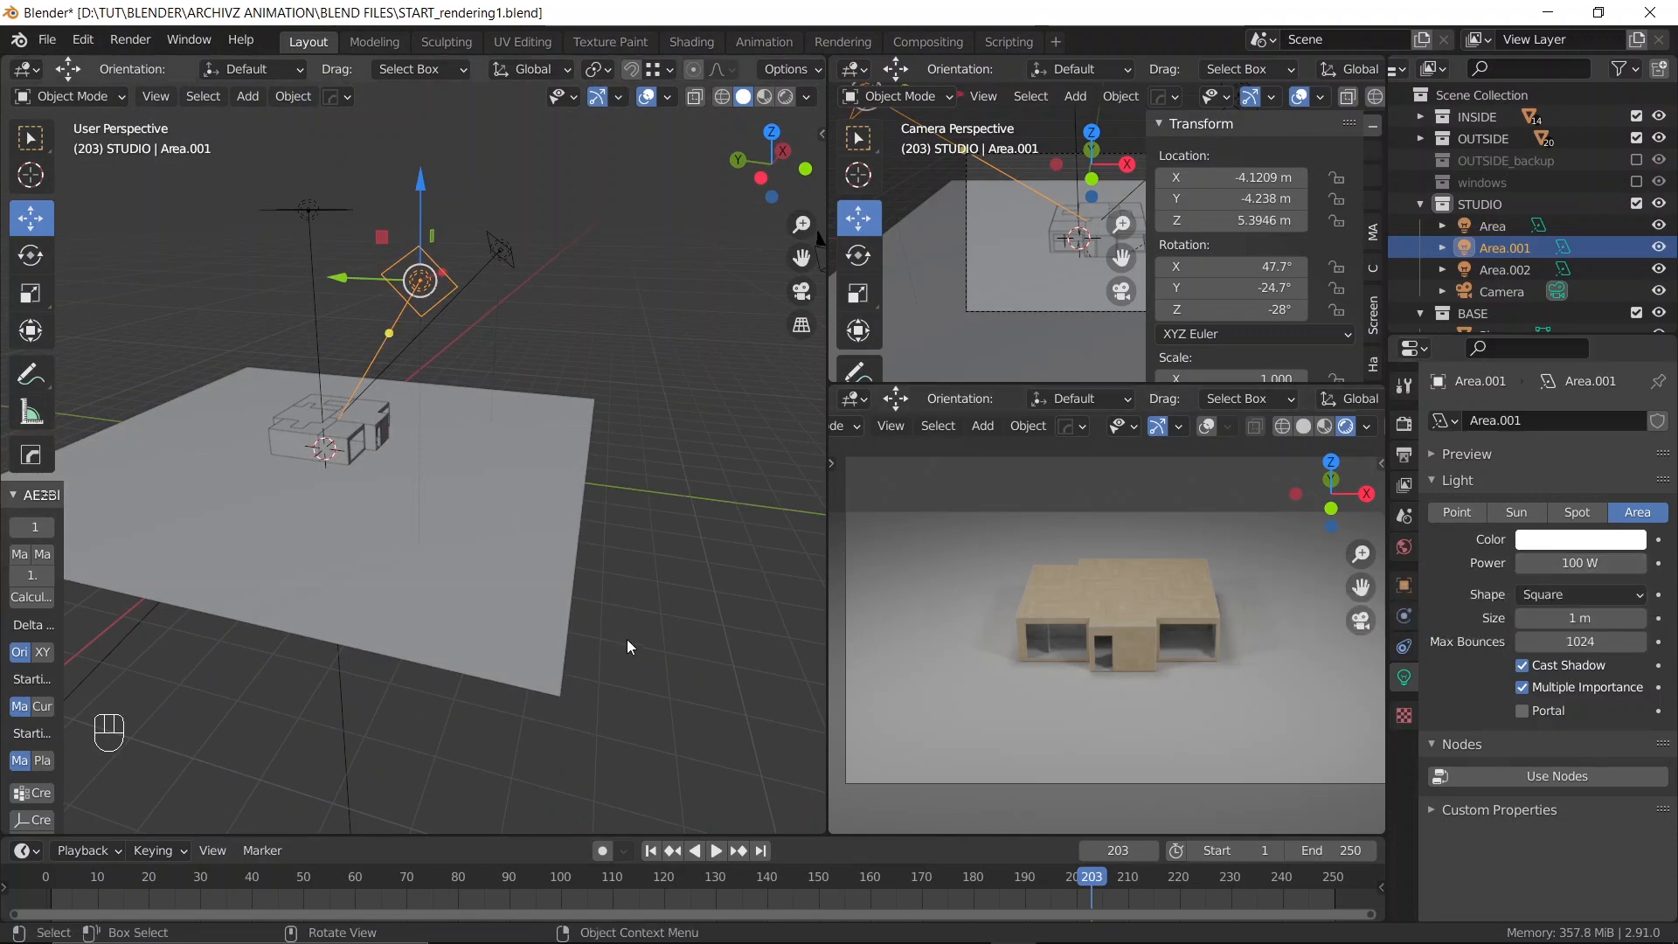
middle_drag(411, 332, 371, 385)
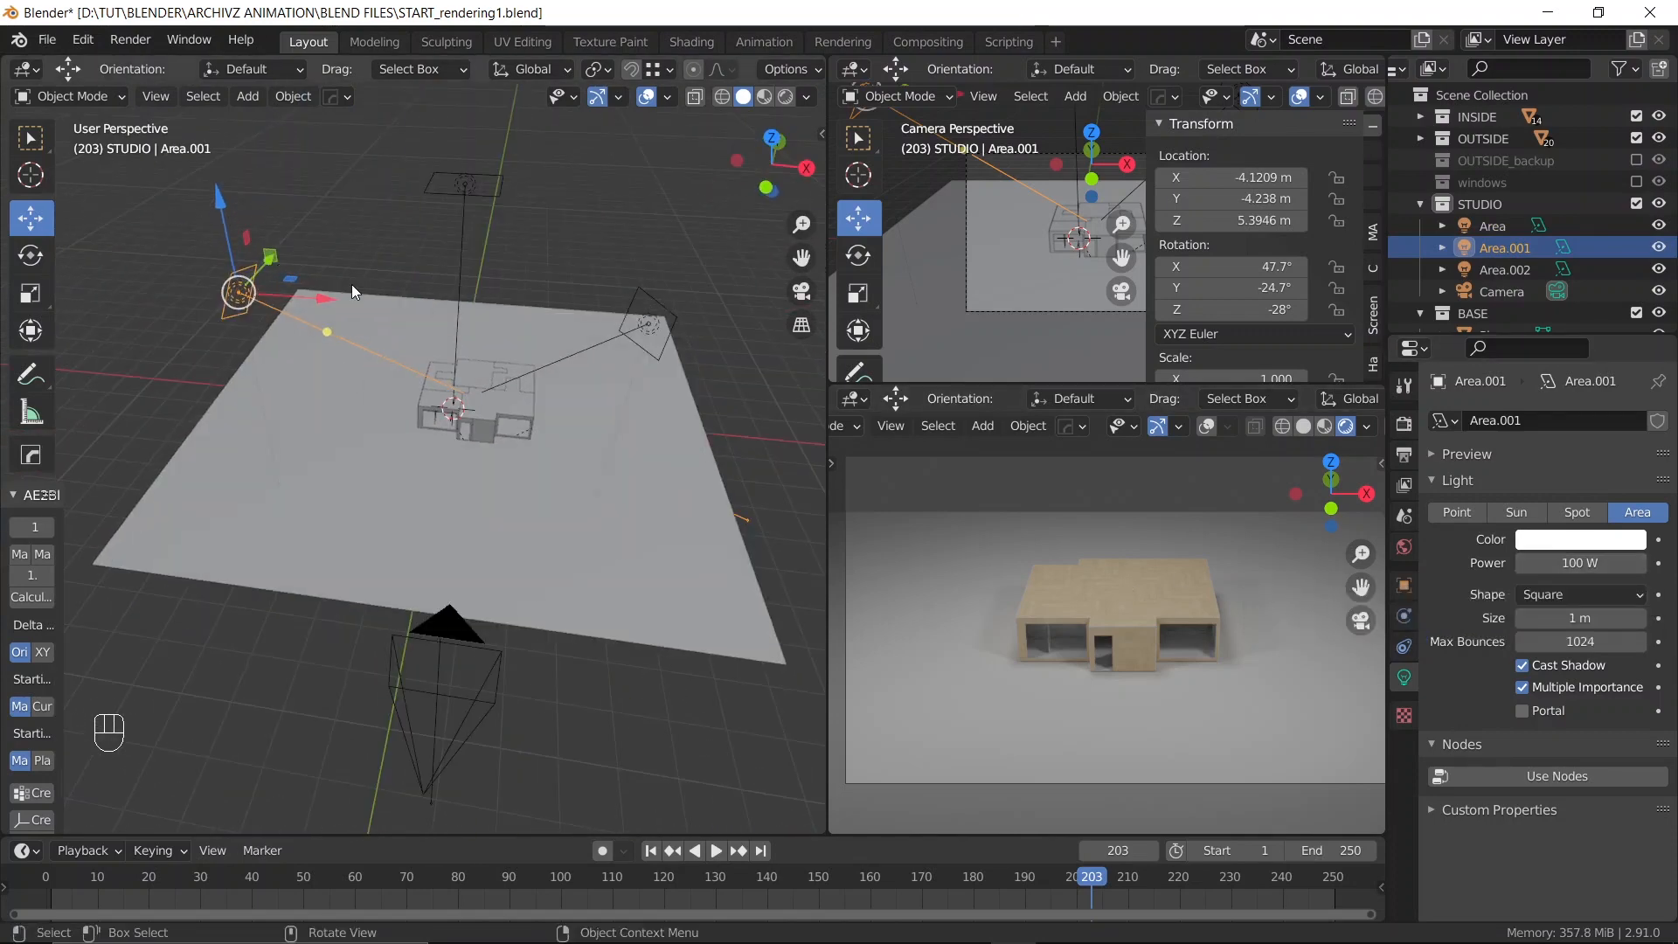
key(shift)
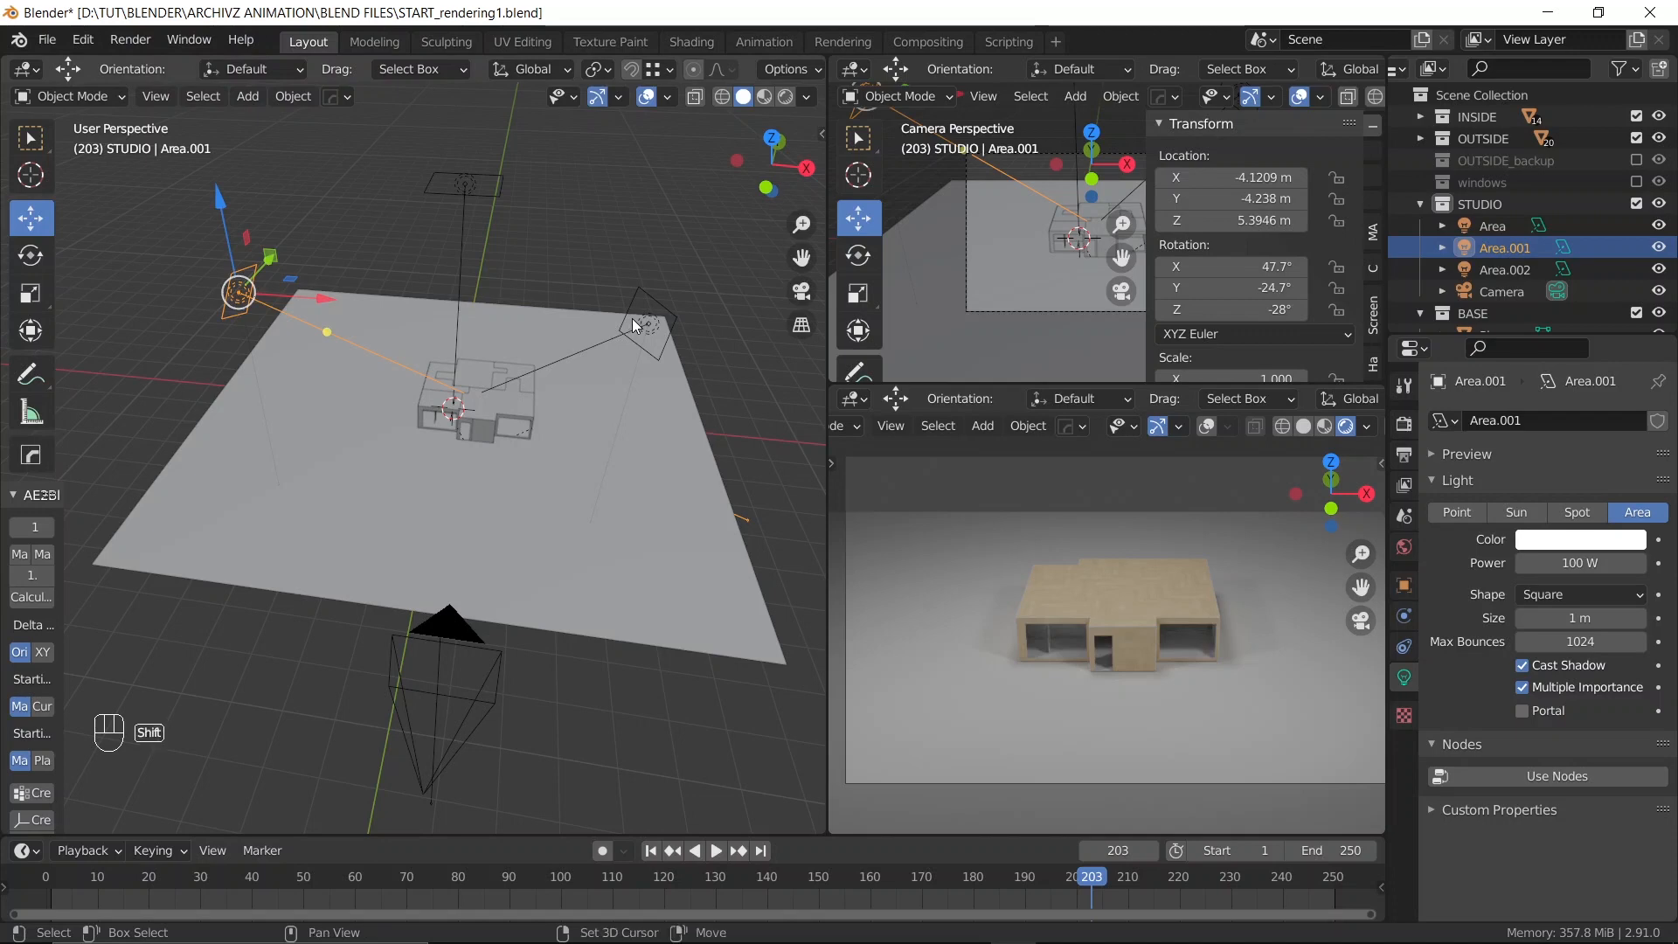
shift+click(641, 318)
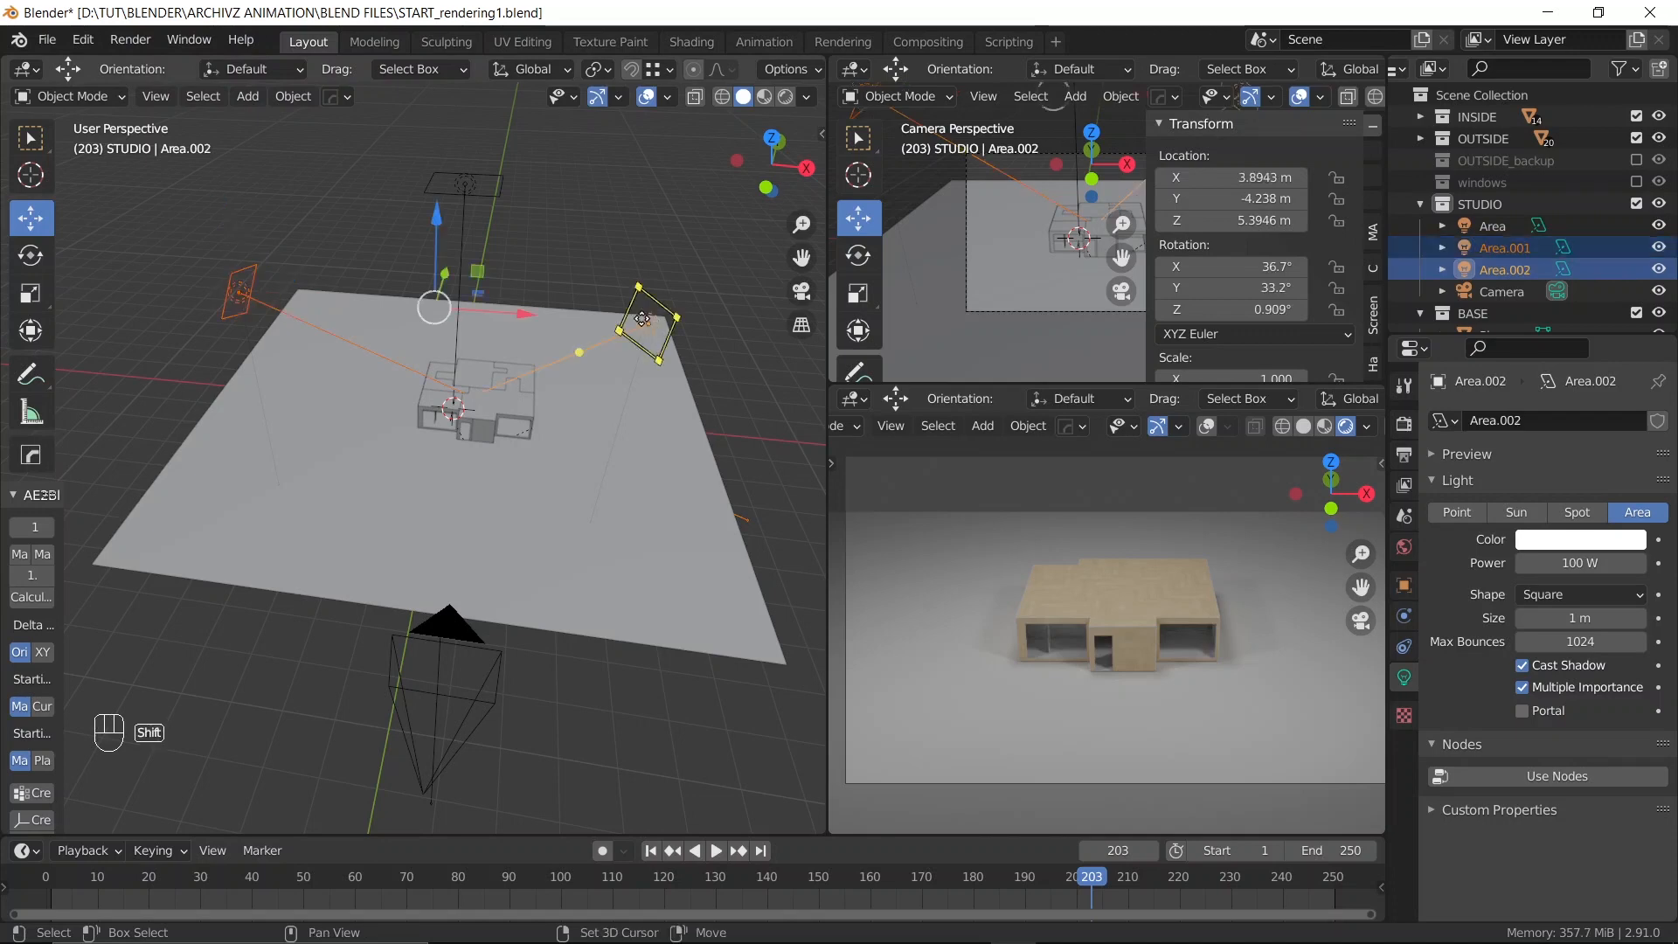
click(1573, 555)
text(150)
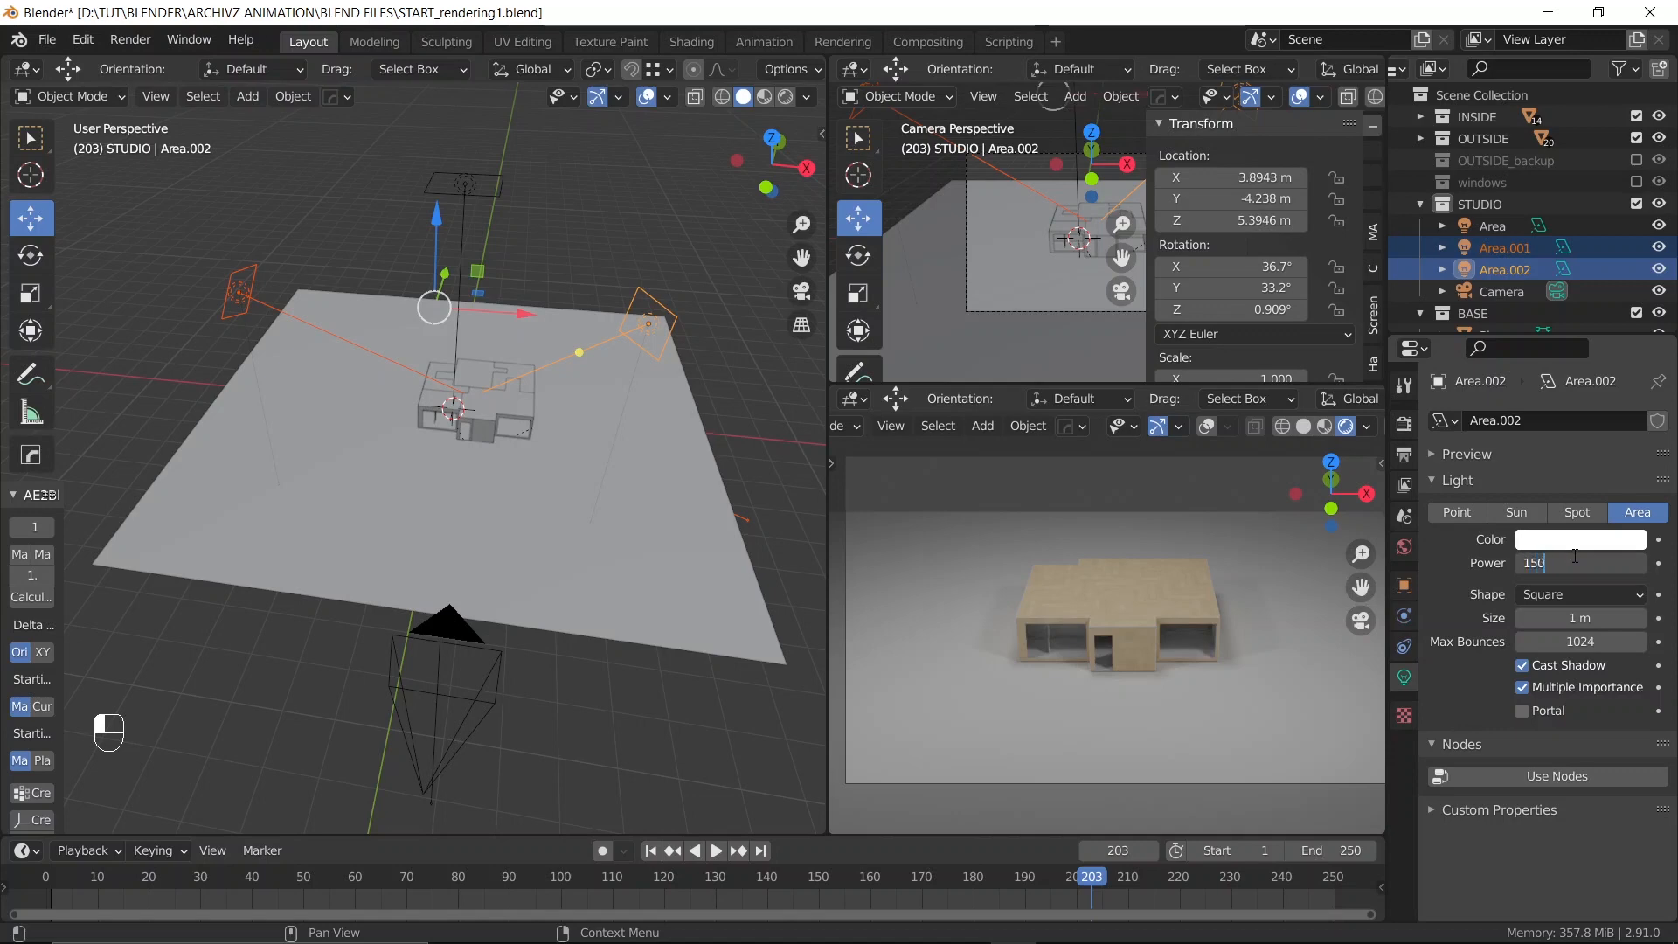
key(Return)
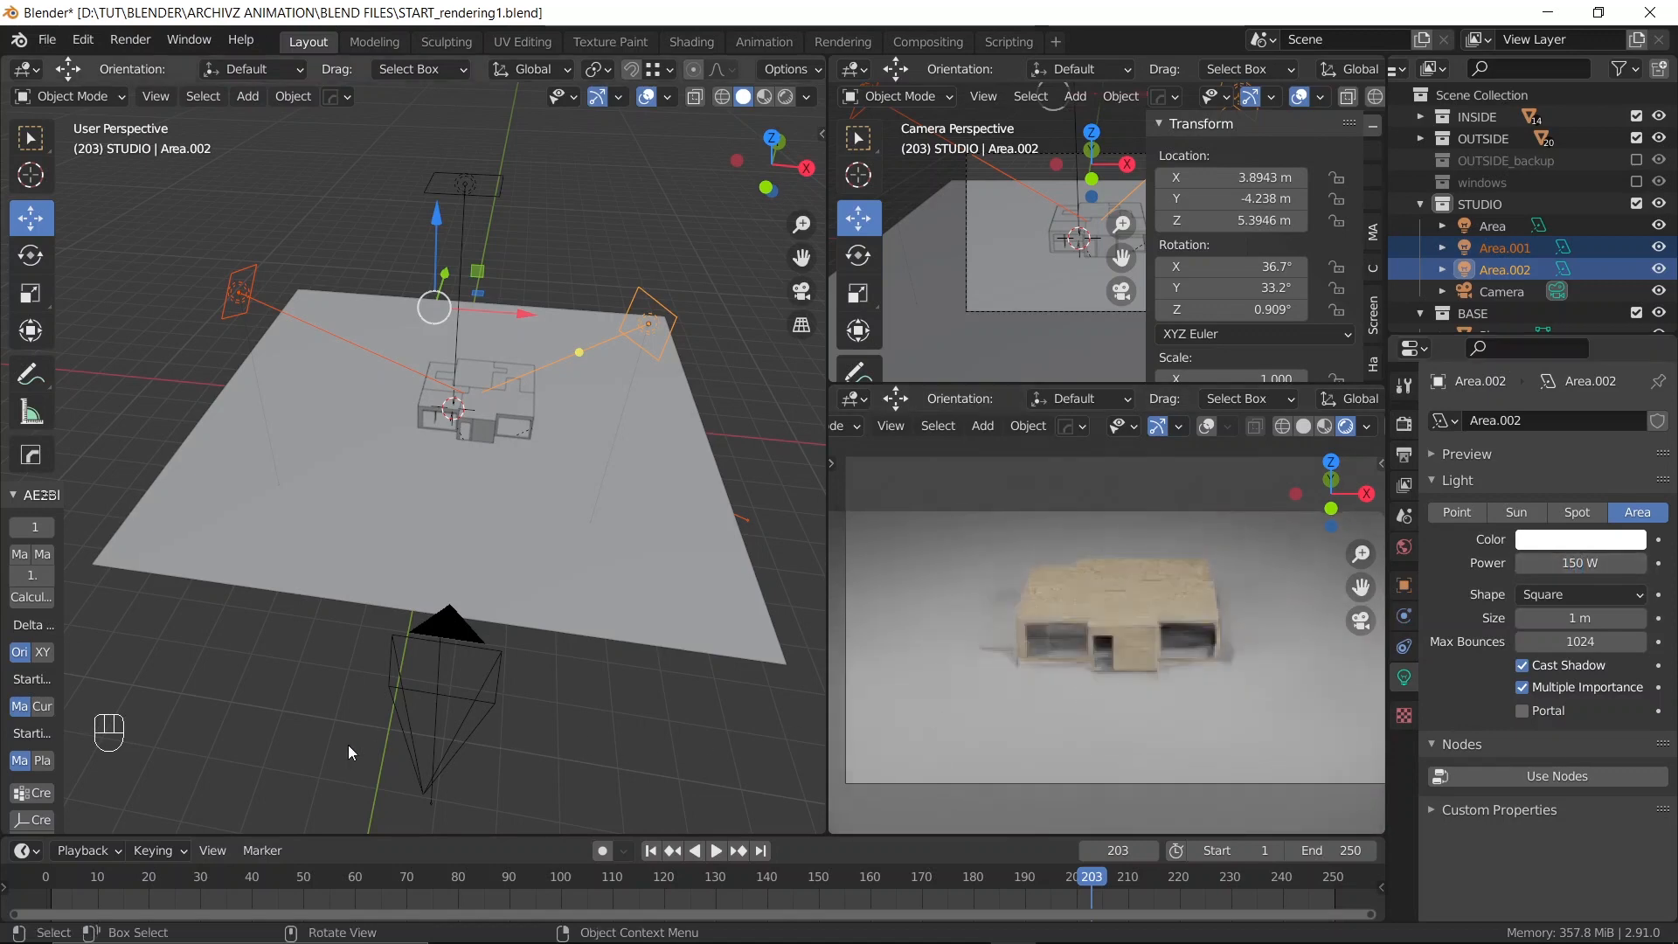
Check the power setting of each side area light individually
click(568, 453)
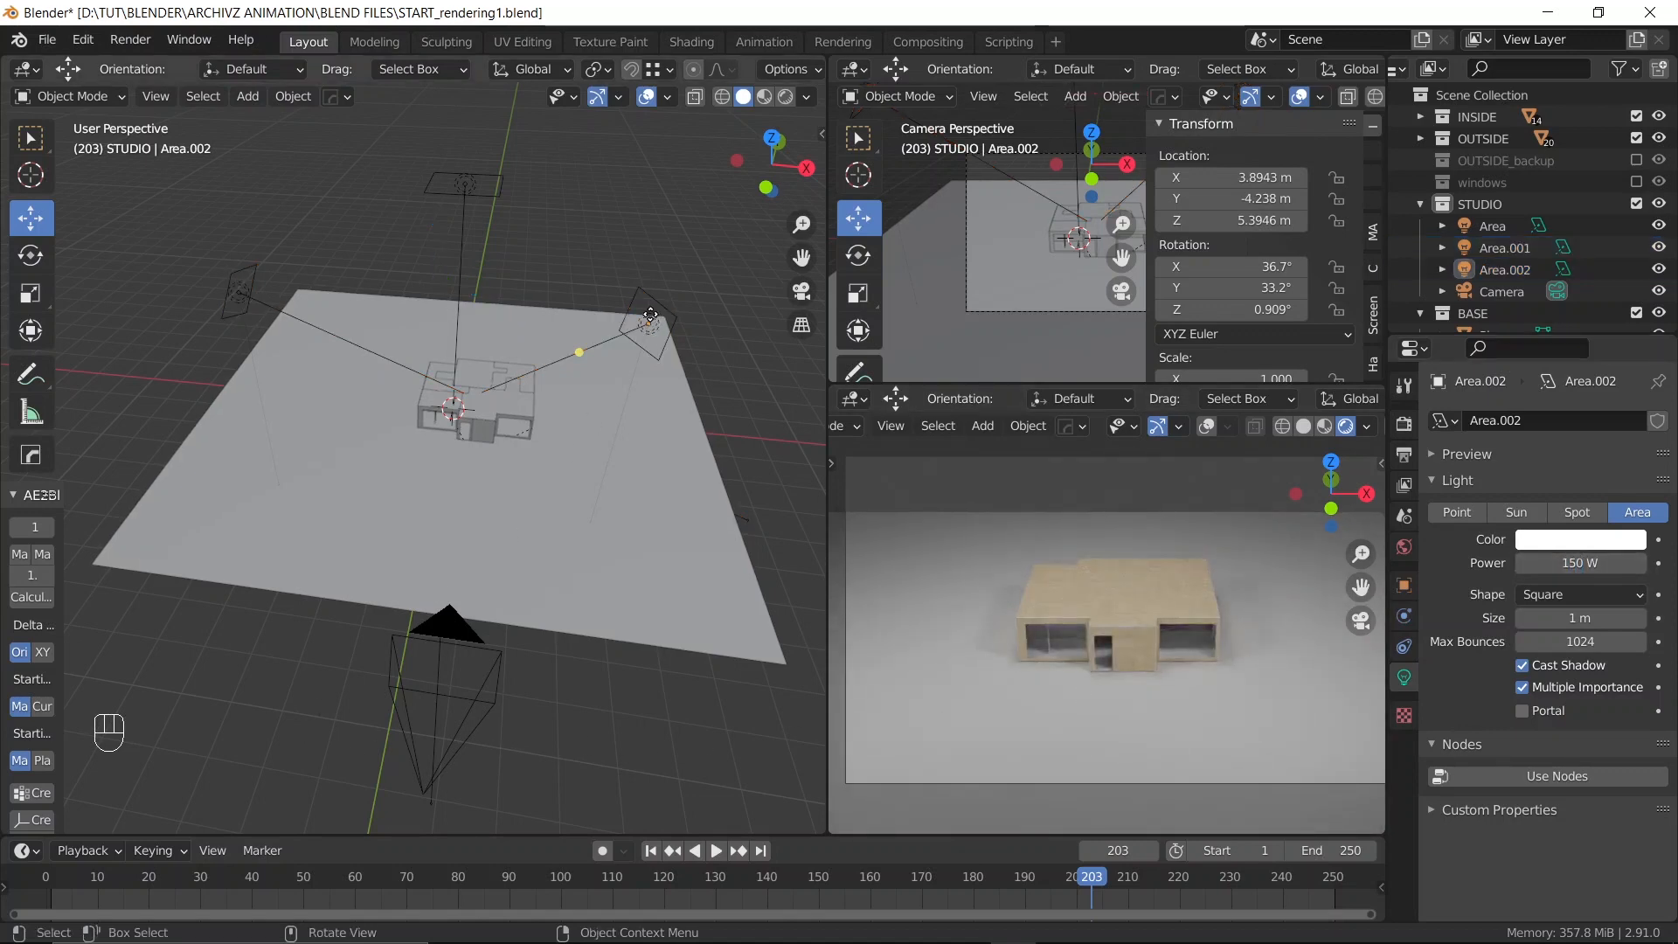
click(648, 322)
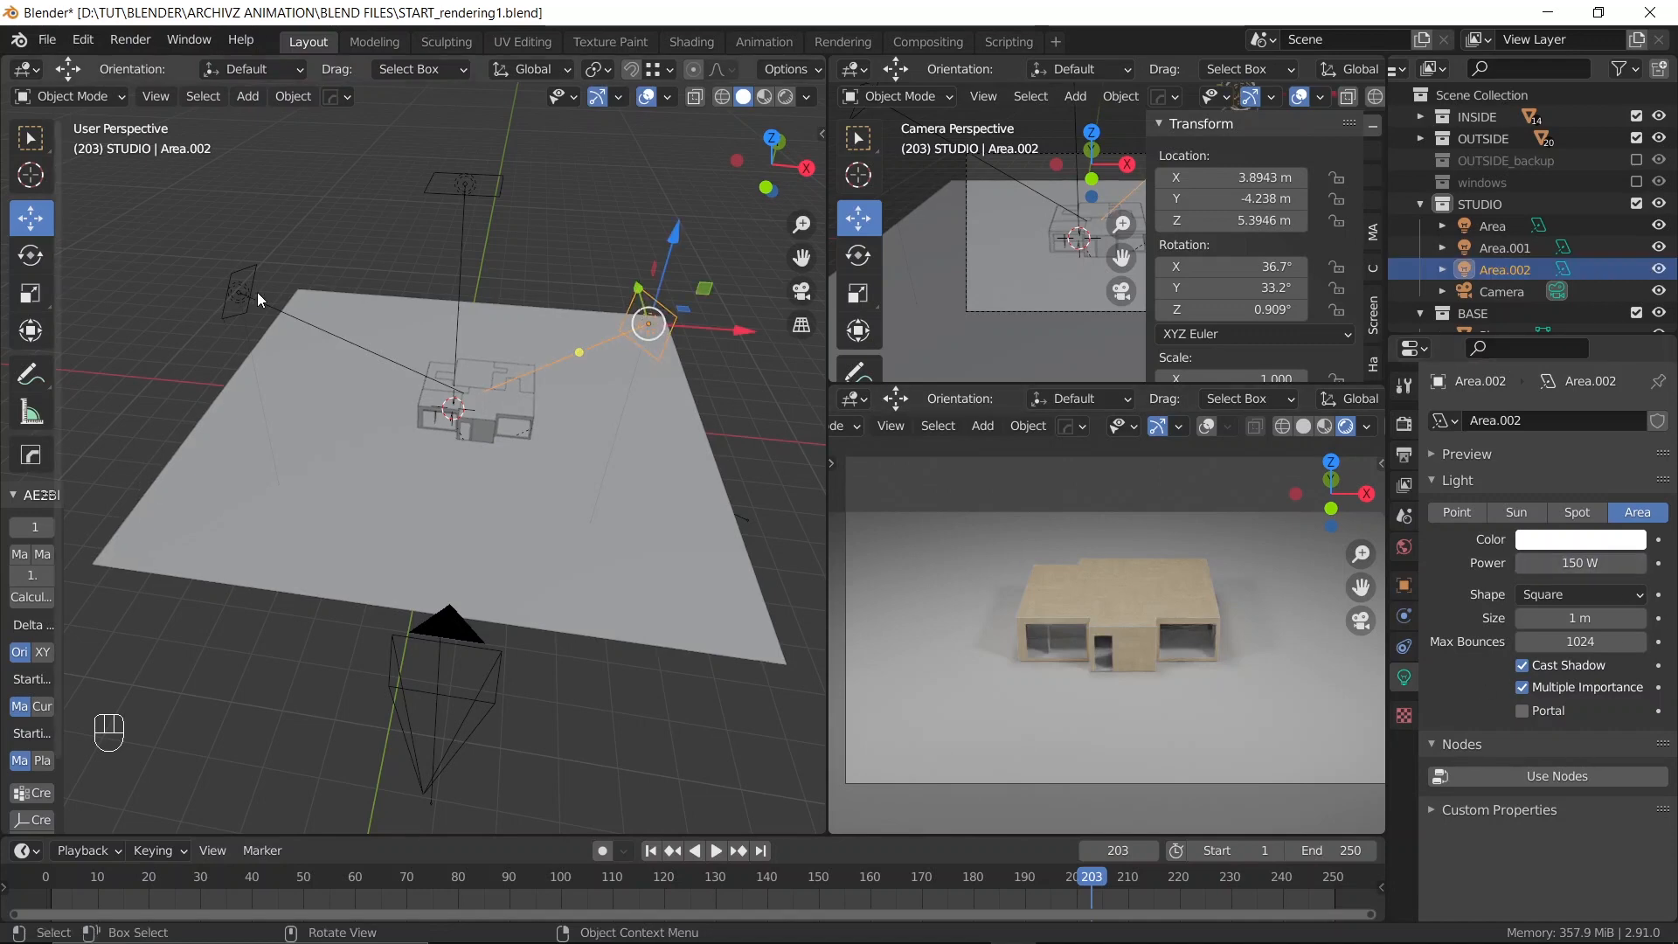
click(230, 295)
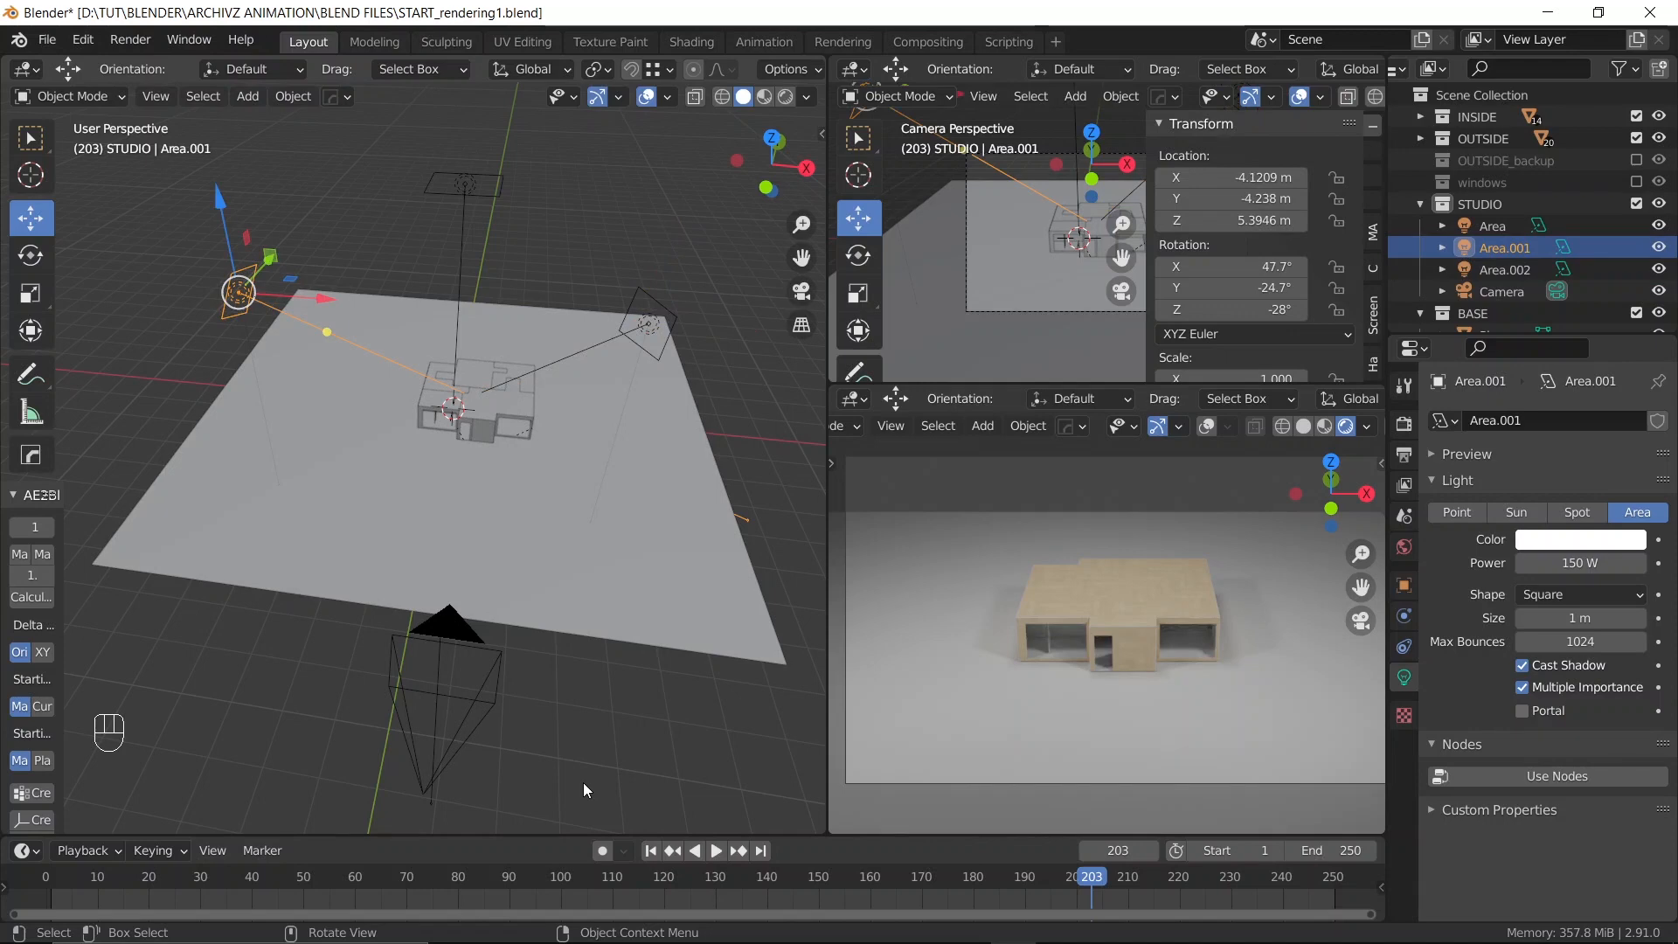
Raise both side area lights together along Z to a height of about 6.4 m
middle_drag(461, 662, 699, 559)
shift+click(460, 297)
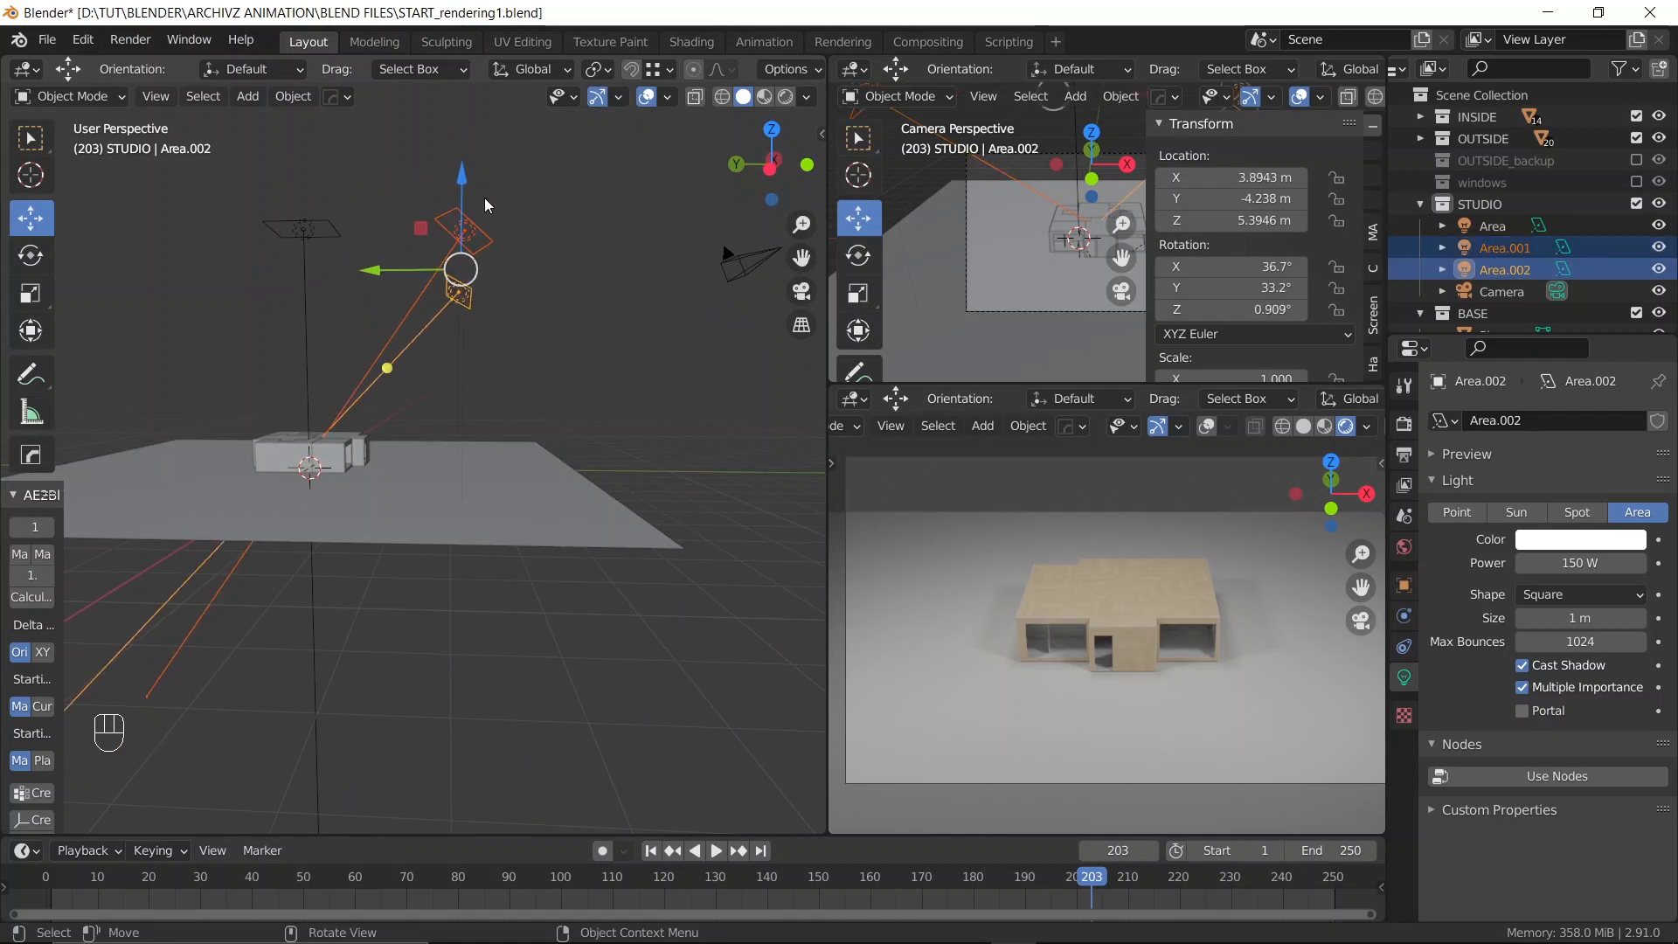
middle_drag(550, 322, 347, 251)
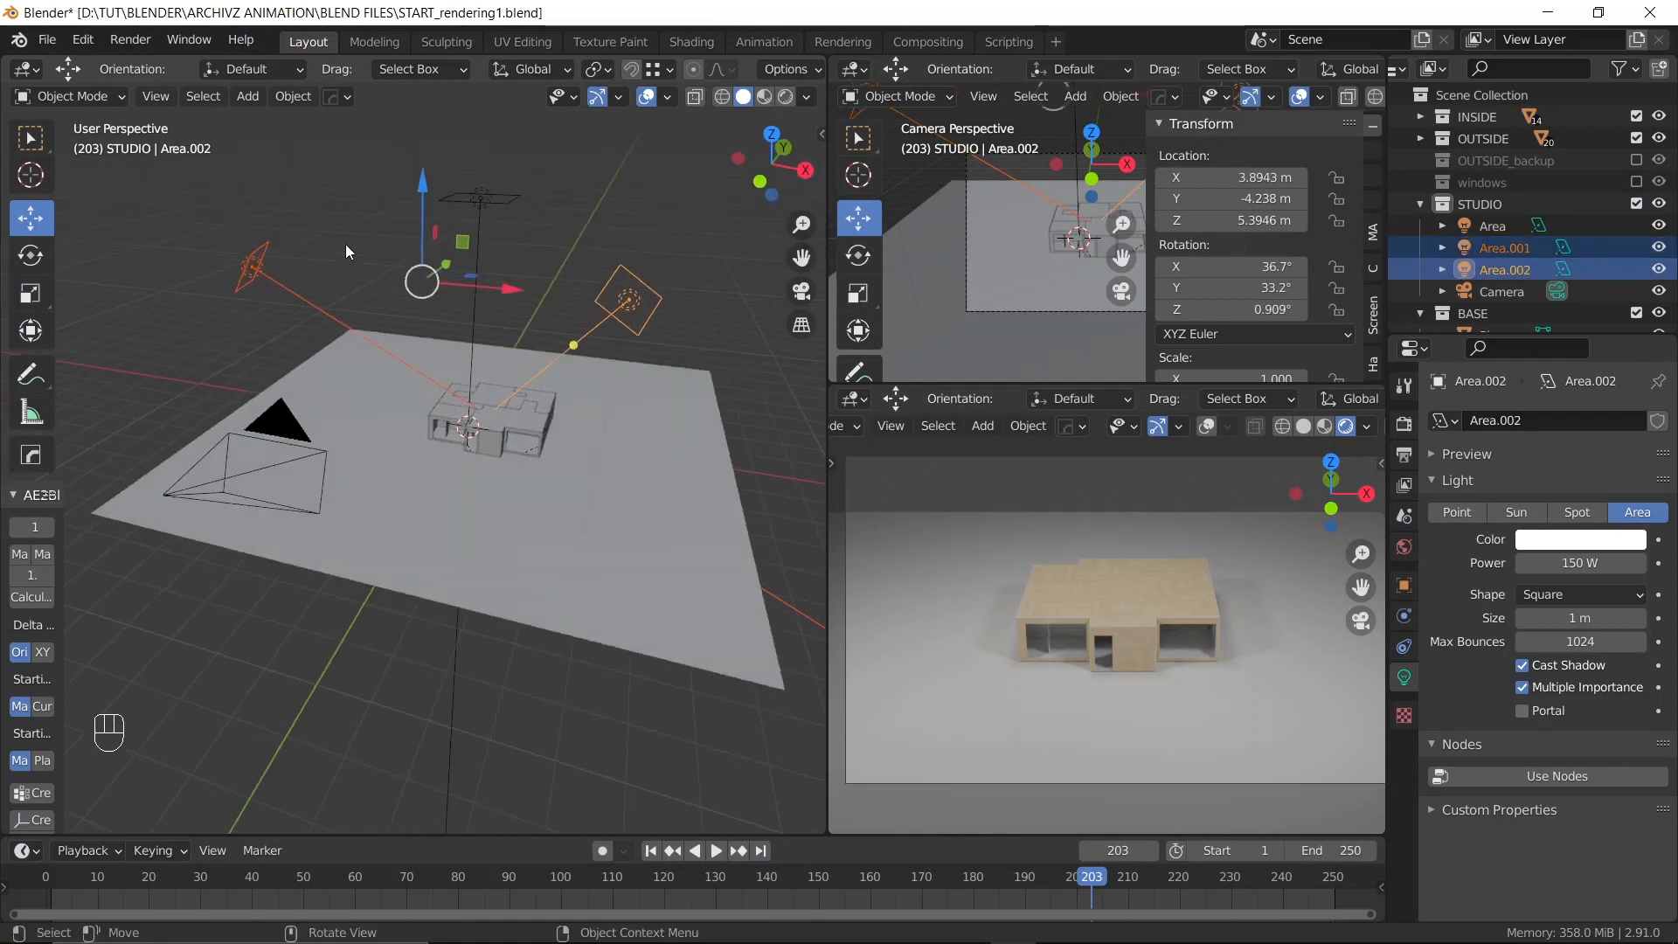
drag(422, 186, 429, 127)
Rotate the side light Area.001 freely to about 35.9° X, -24.9° Y and -28.3° Z
middle_drag(505, 513, 563, 514)
middle_drag(423, 554, 378, 535)
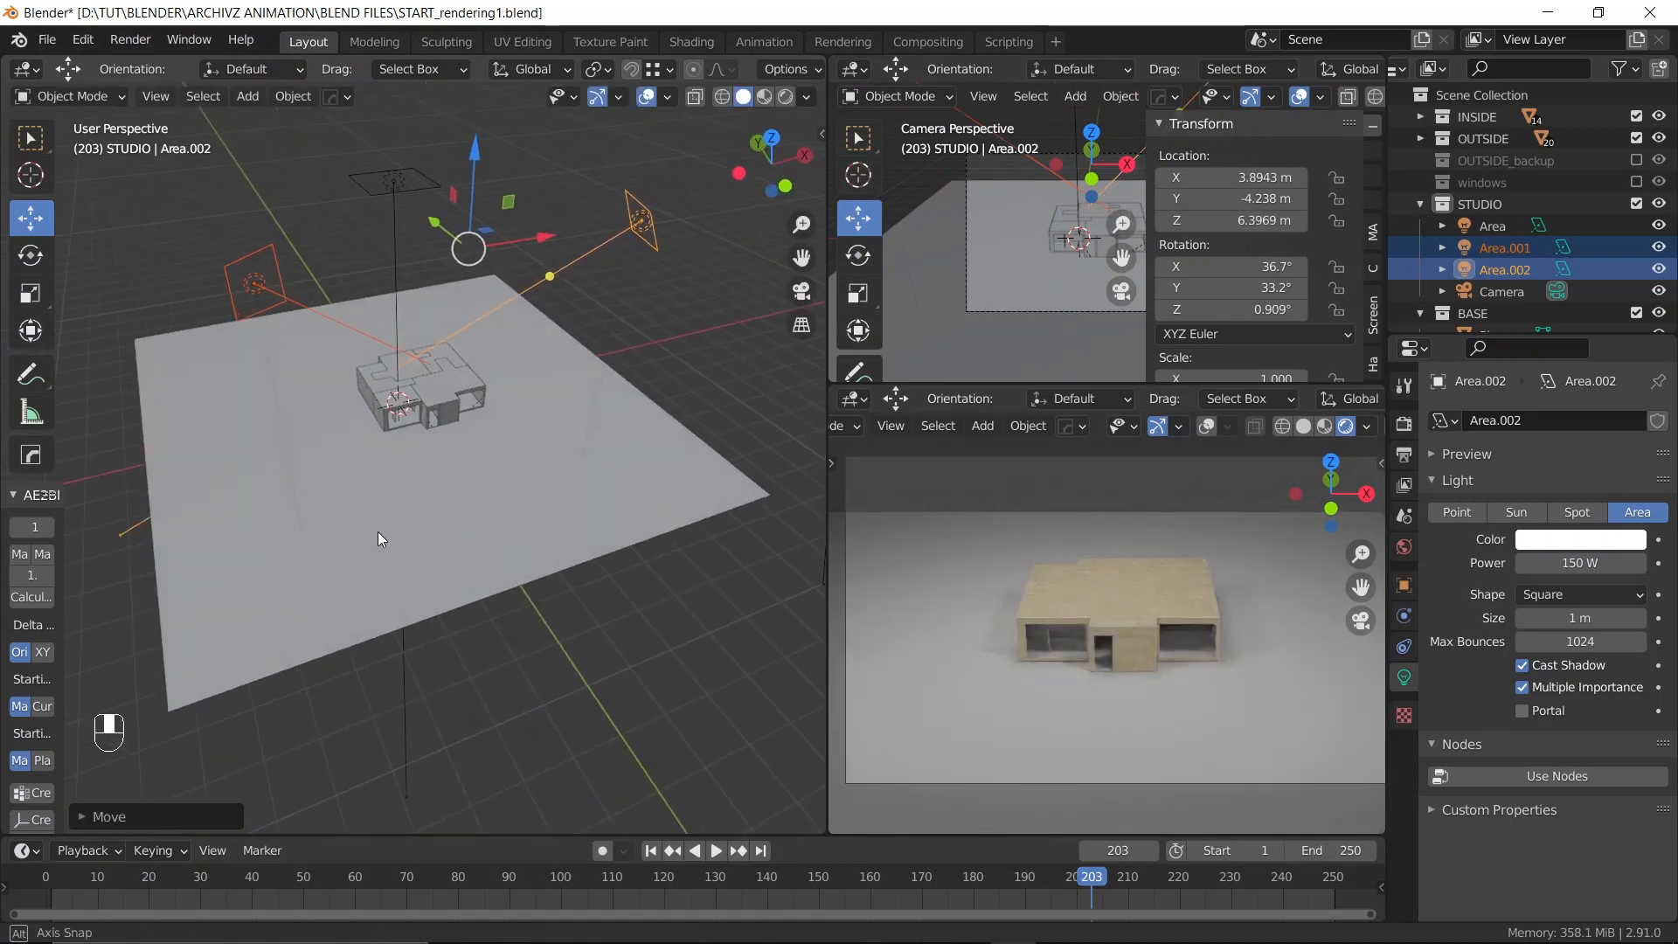
click(259, 277)
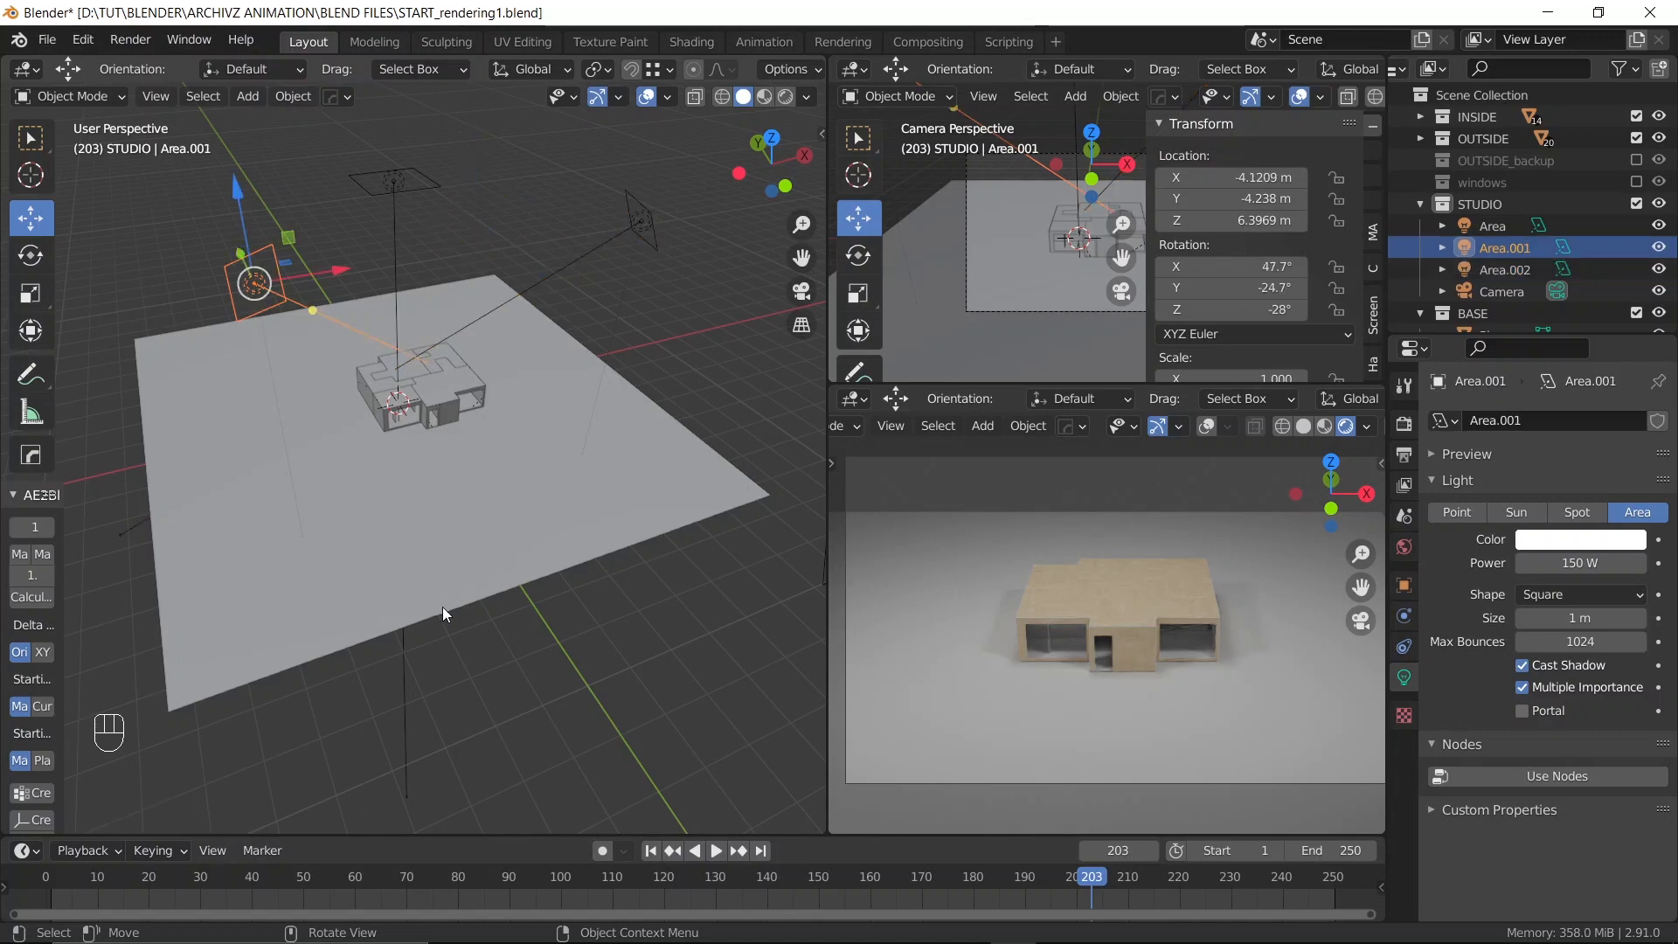
middle_drag(442, 607, 458, 570)
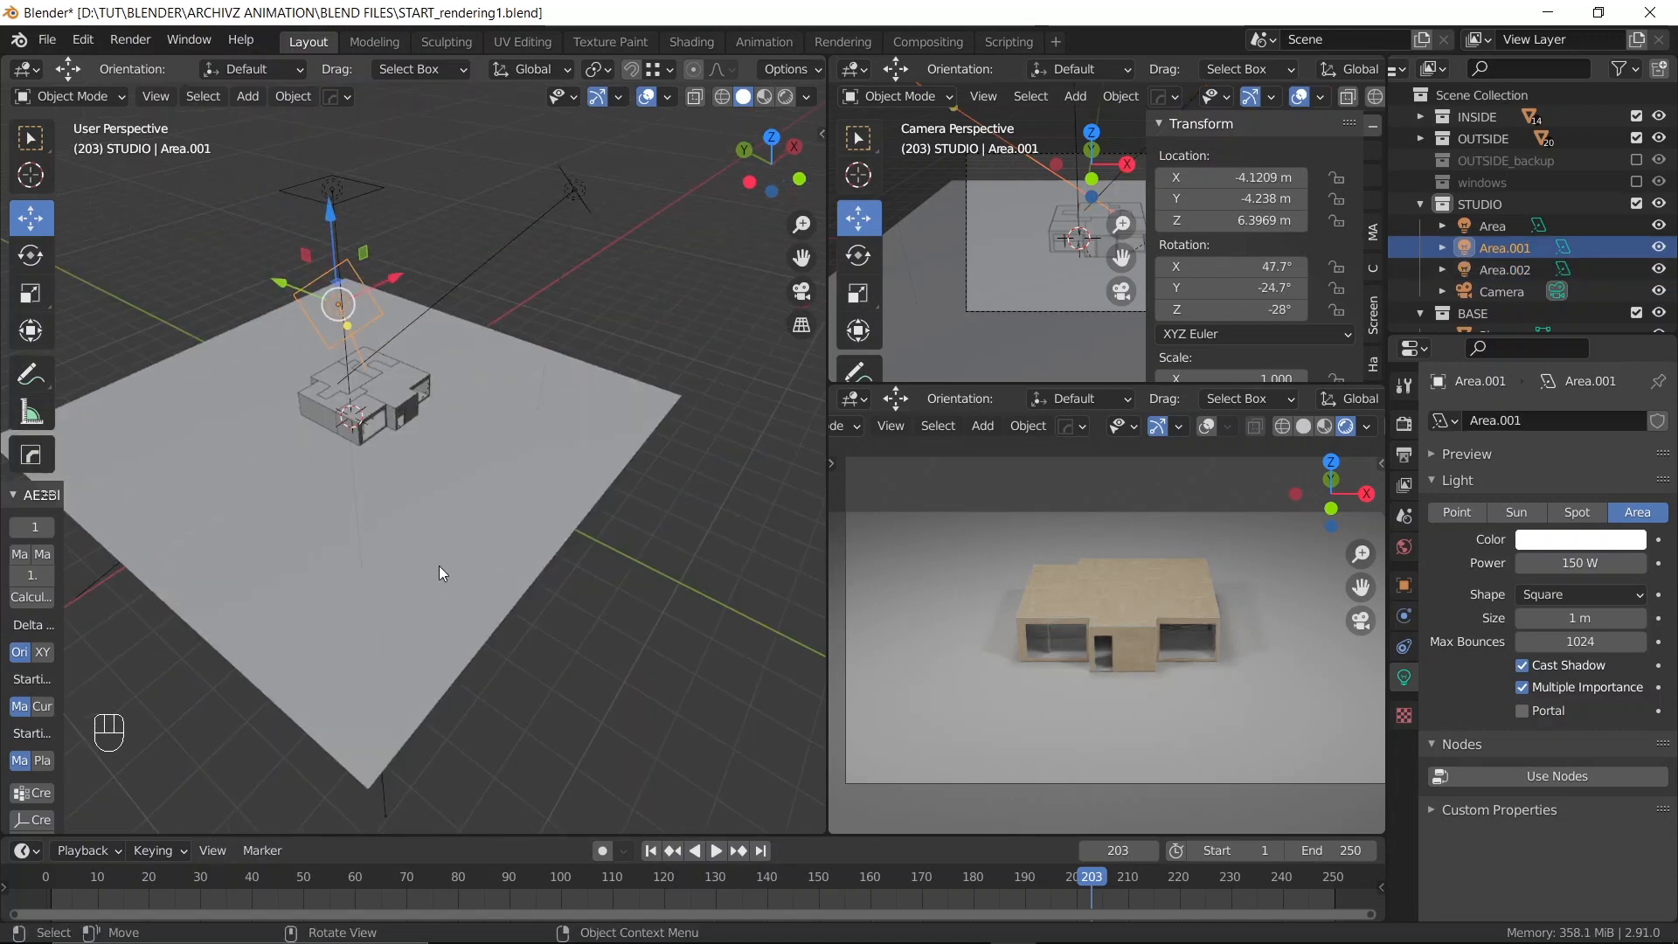
key(r)
key(r)
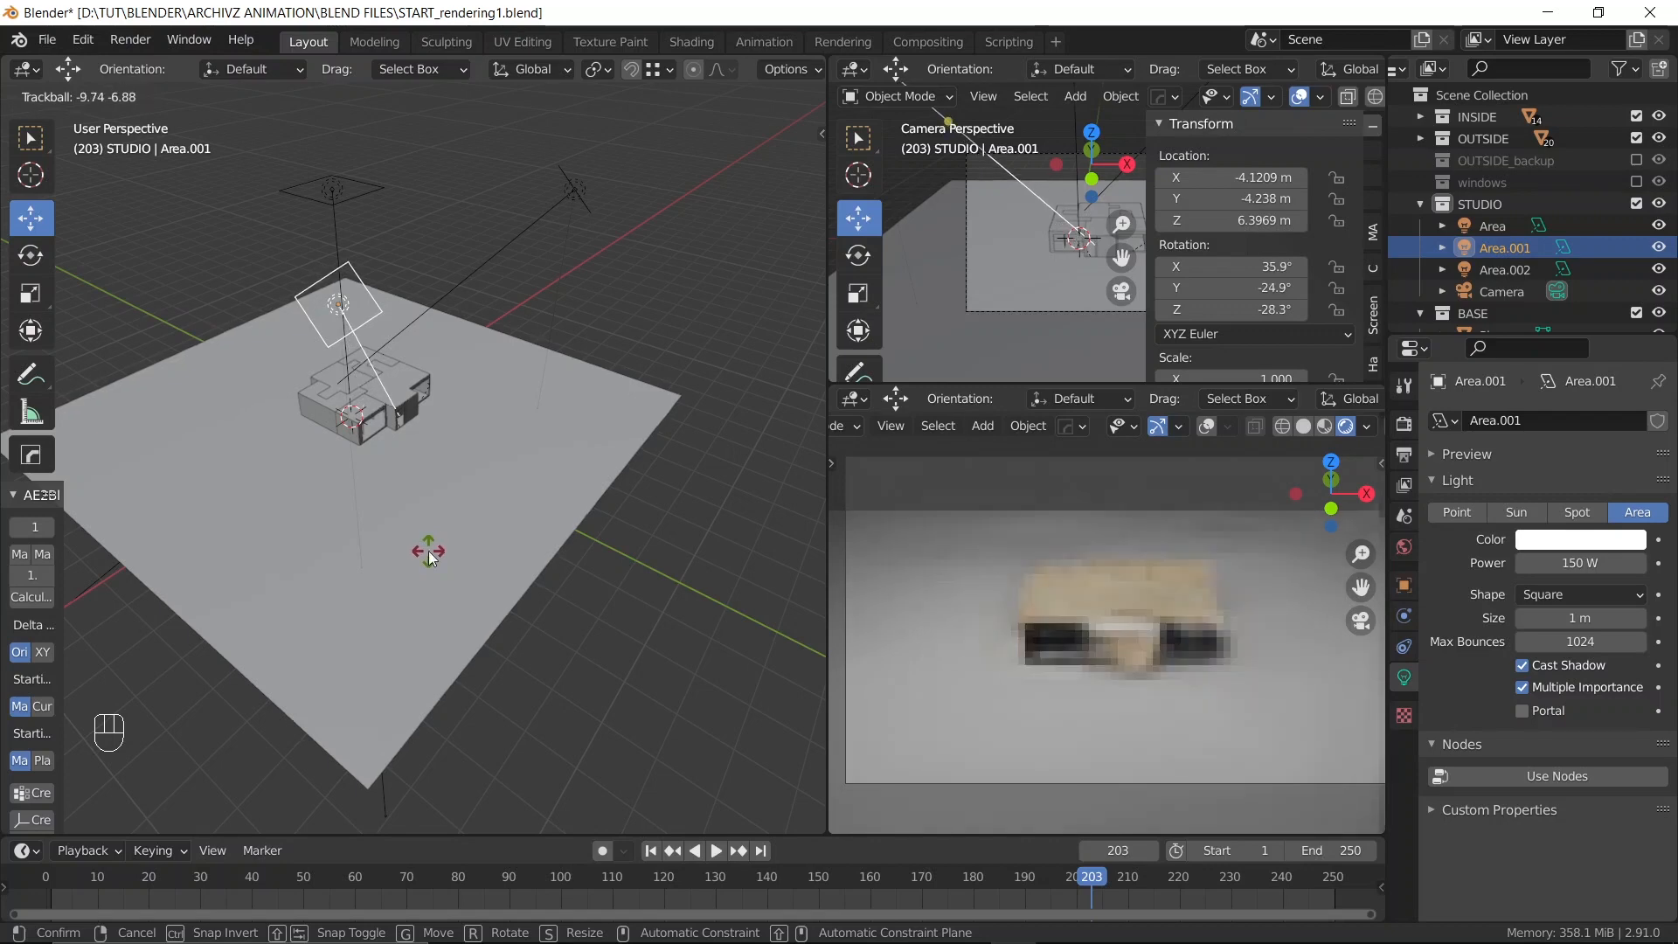
click(428, 549)
In top view, move the side light Area.001 away from the house along Y to about -5.7 m
middle_drag(492, 561, 190, 585)
middle_drag(311, 553, 367, 554)
key(grave)
click(363, 290)
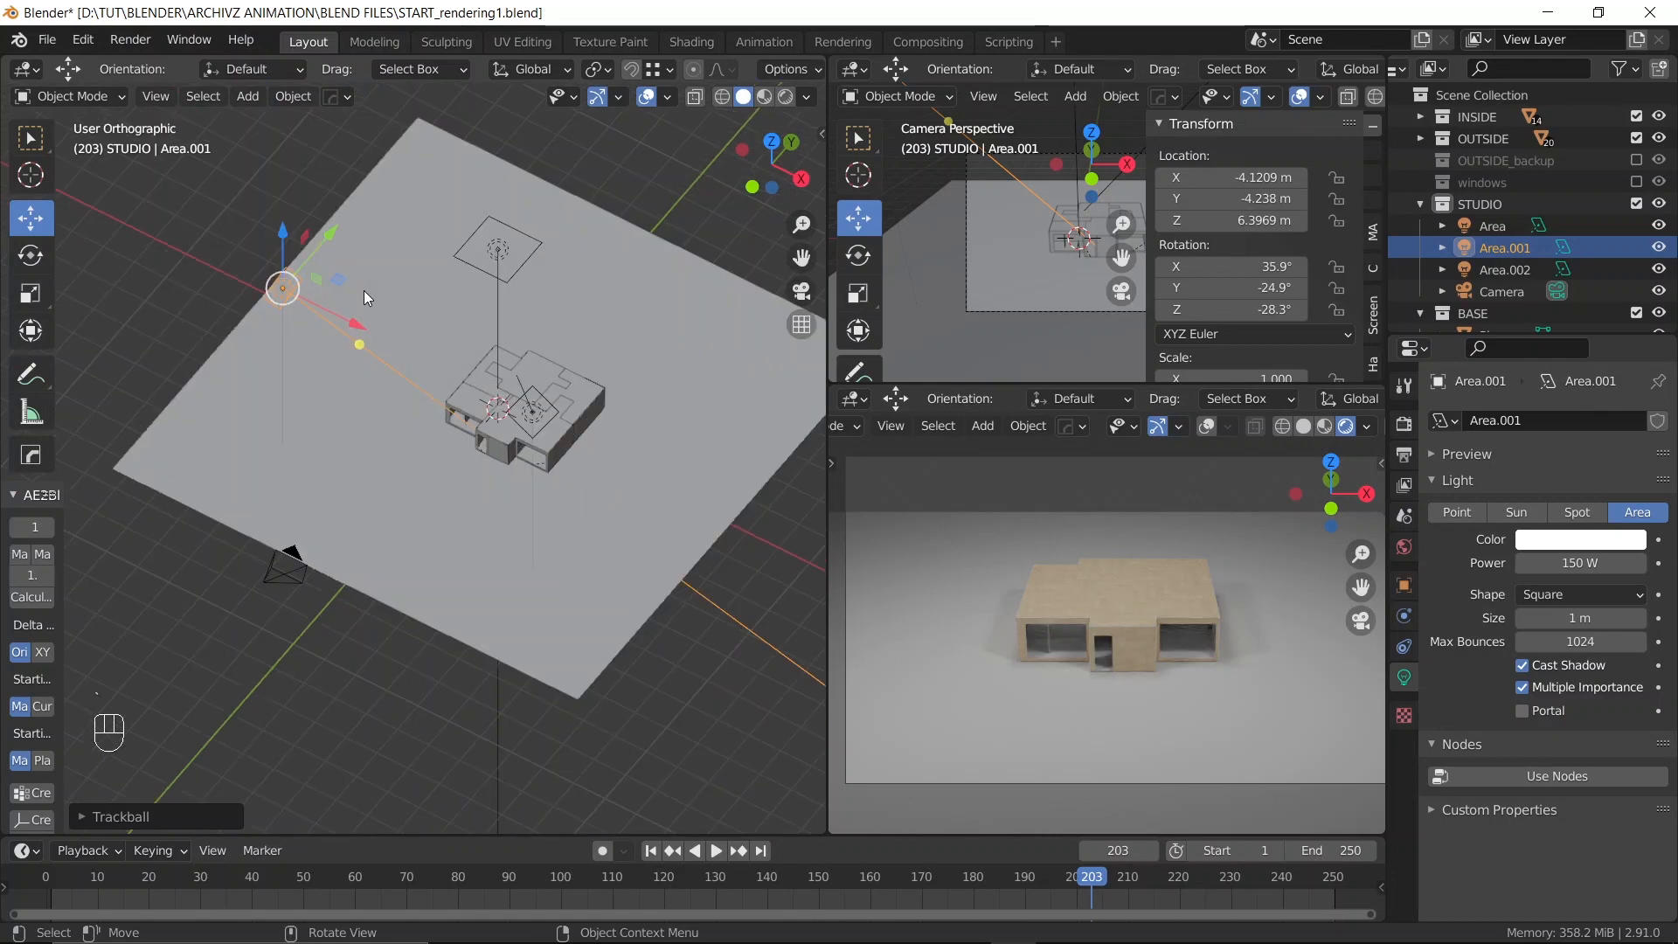
drag(291, 457, 295, 514)
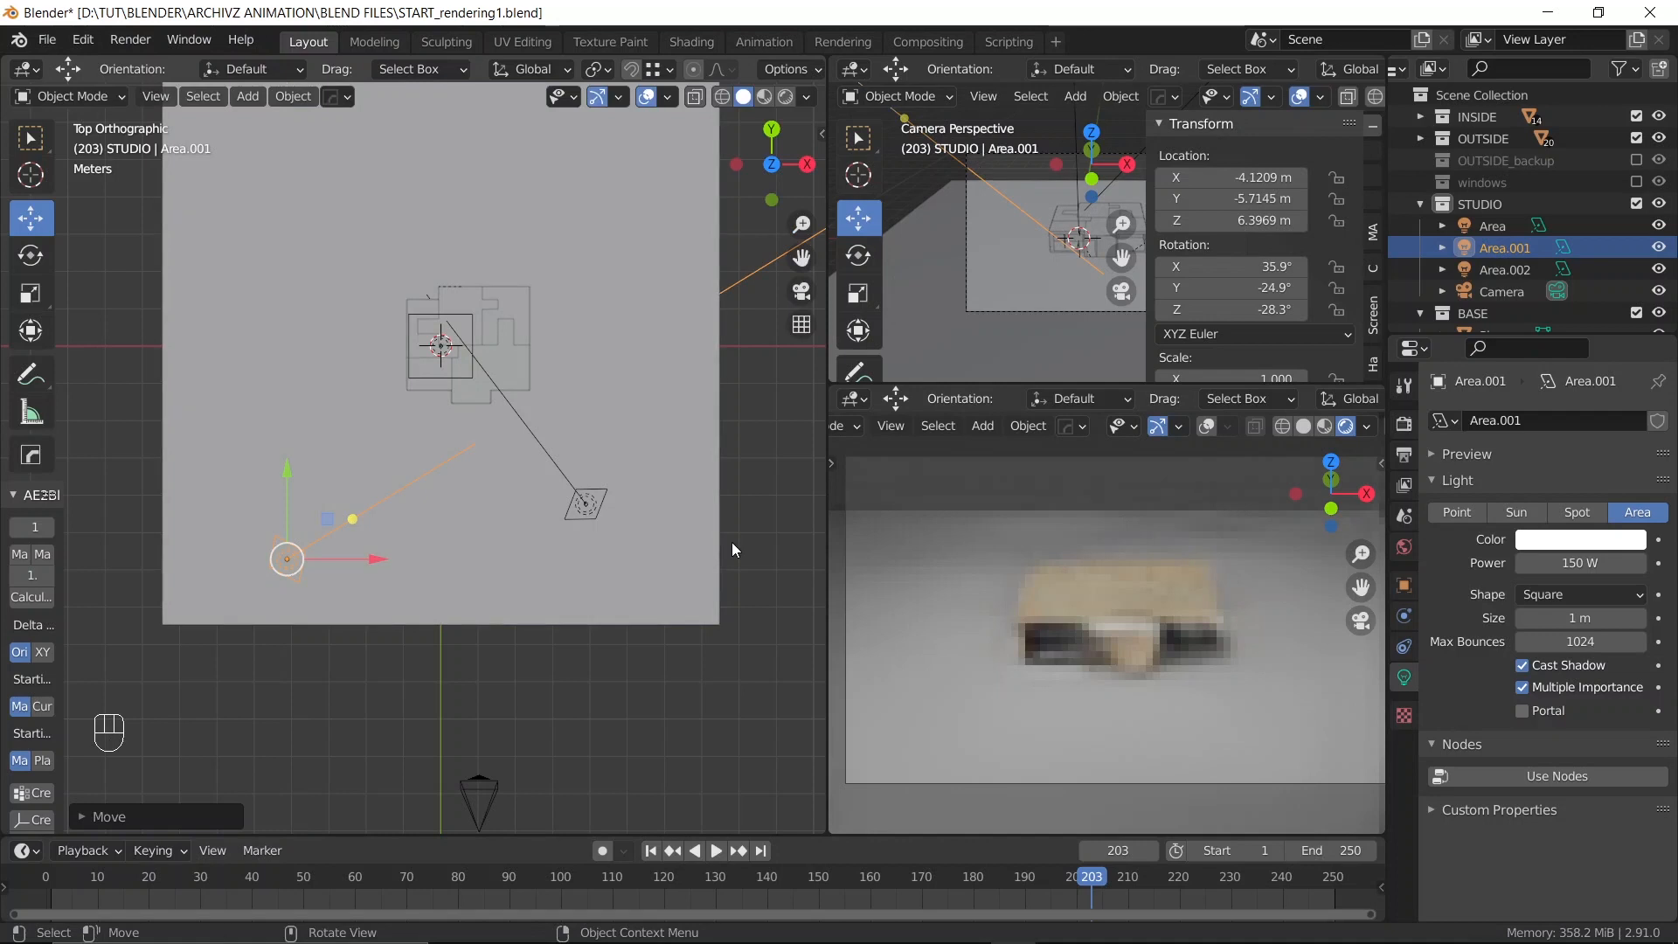
Move the side light Area.002 away from the house along Y to about -6.3 m
click(585, 509)
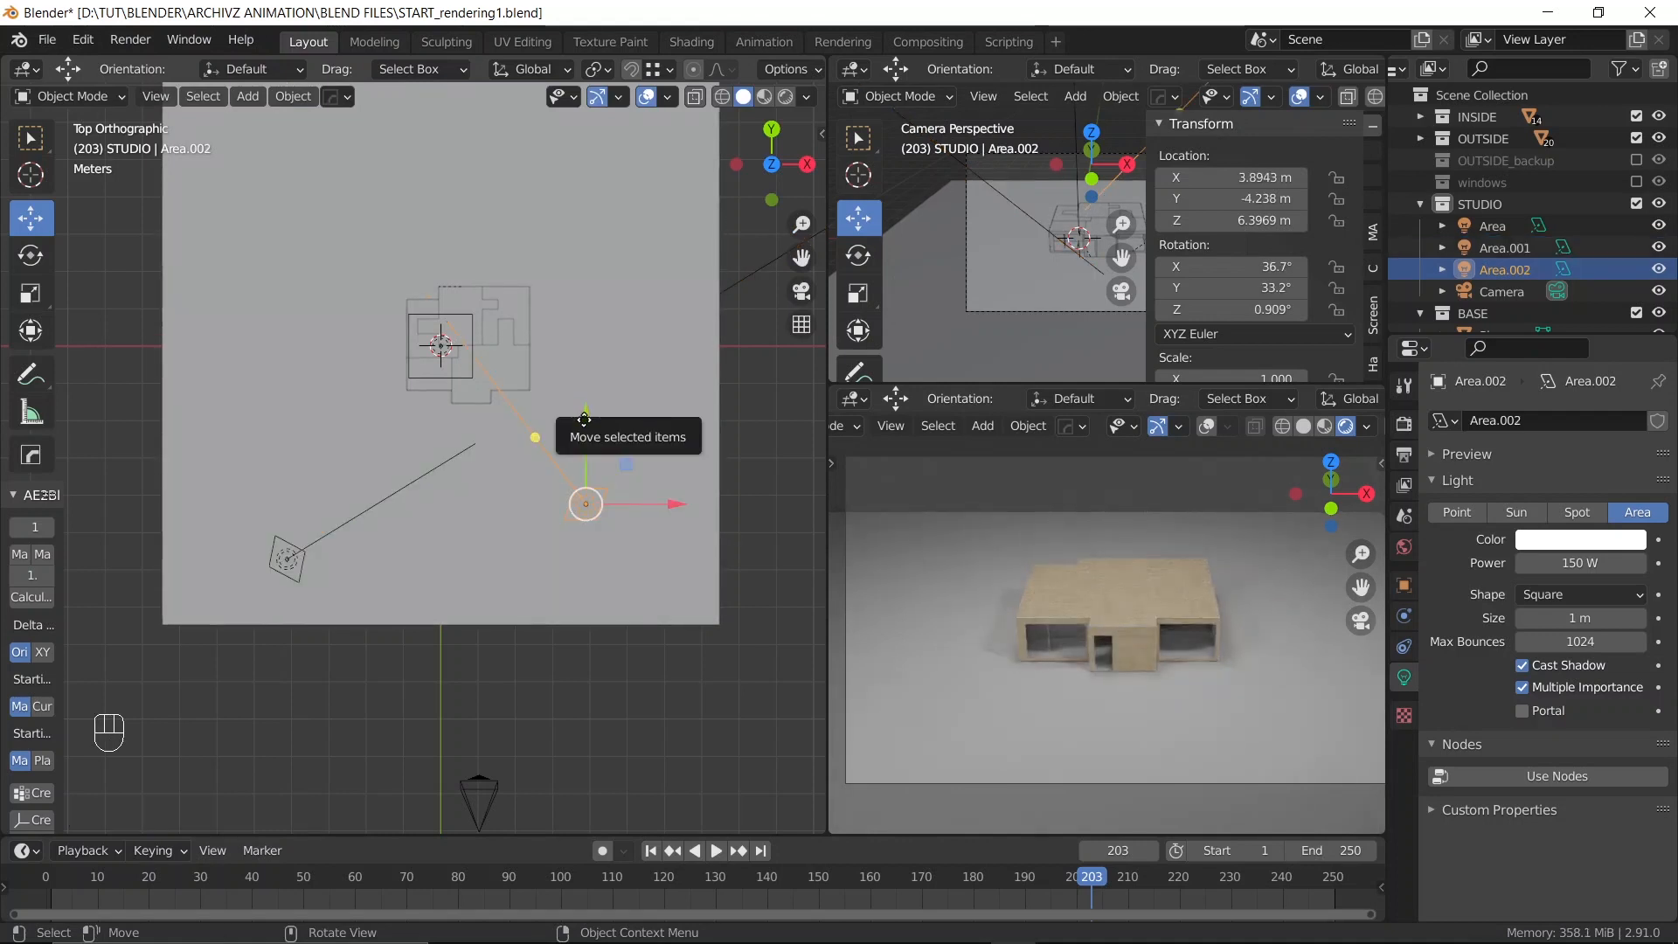
drag(583, 418, 1286, 558)
middle_drag(675, 587, 472, 498)
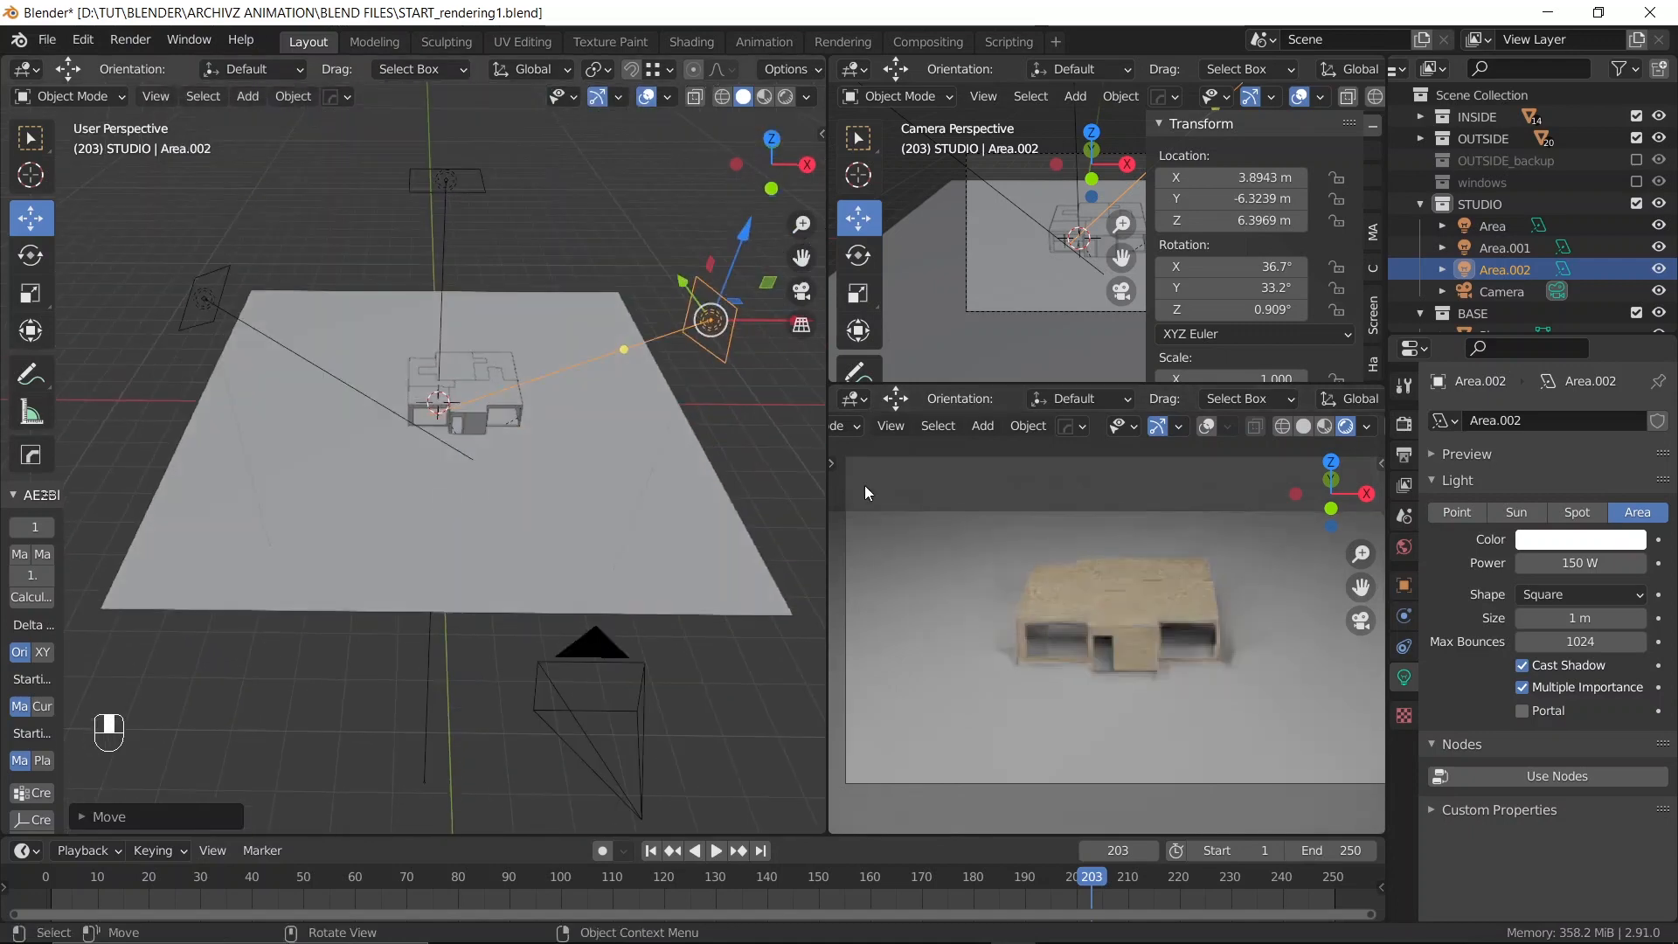
With the camera view back in solid shading, rotate the side light Area.001 freely to about 46.4° X, -14.2° Y and -22.9° Z
click(1305, 426)
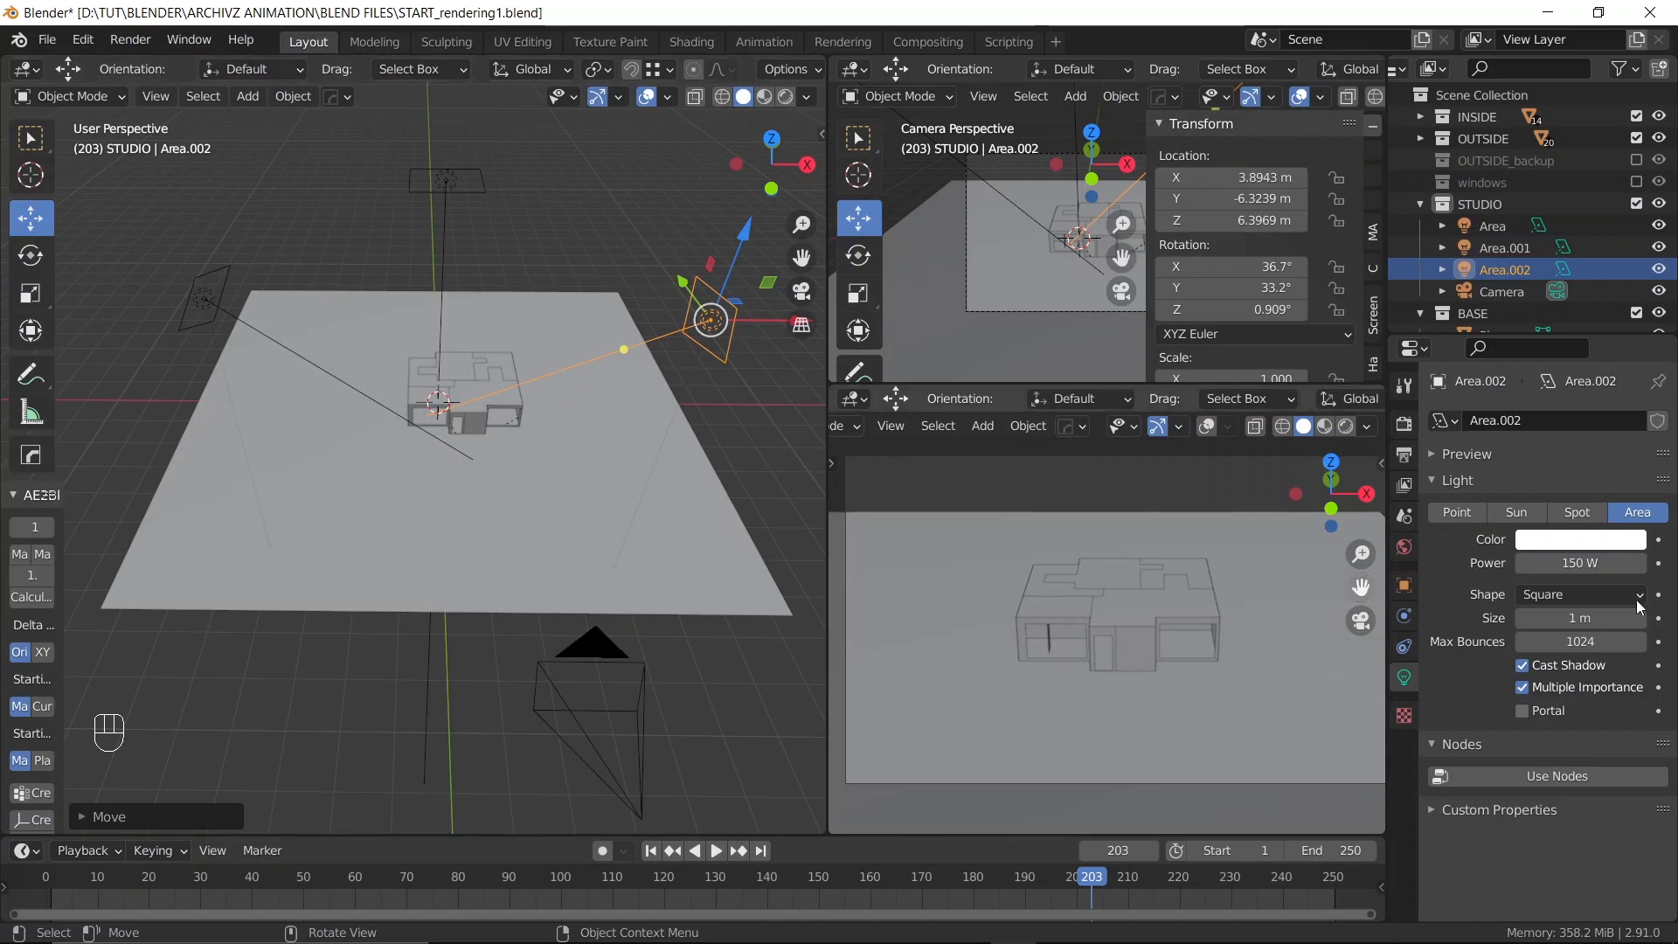
middle_drag(643, 507, 260, 374)
click(260, 371)
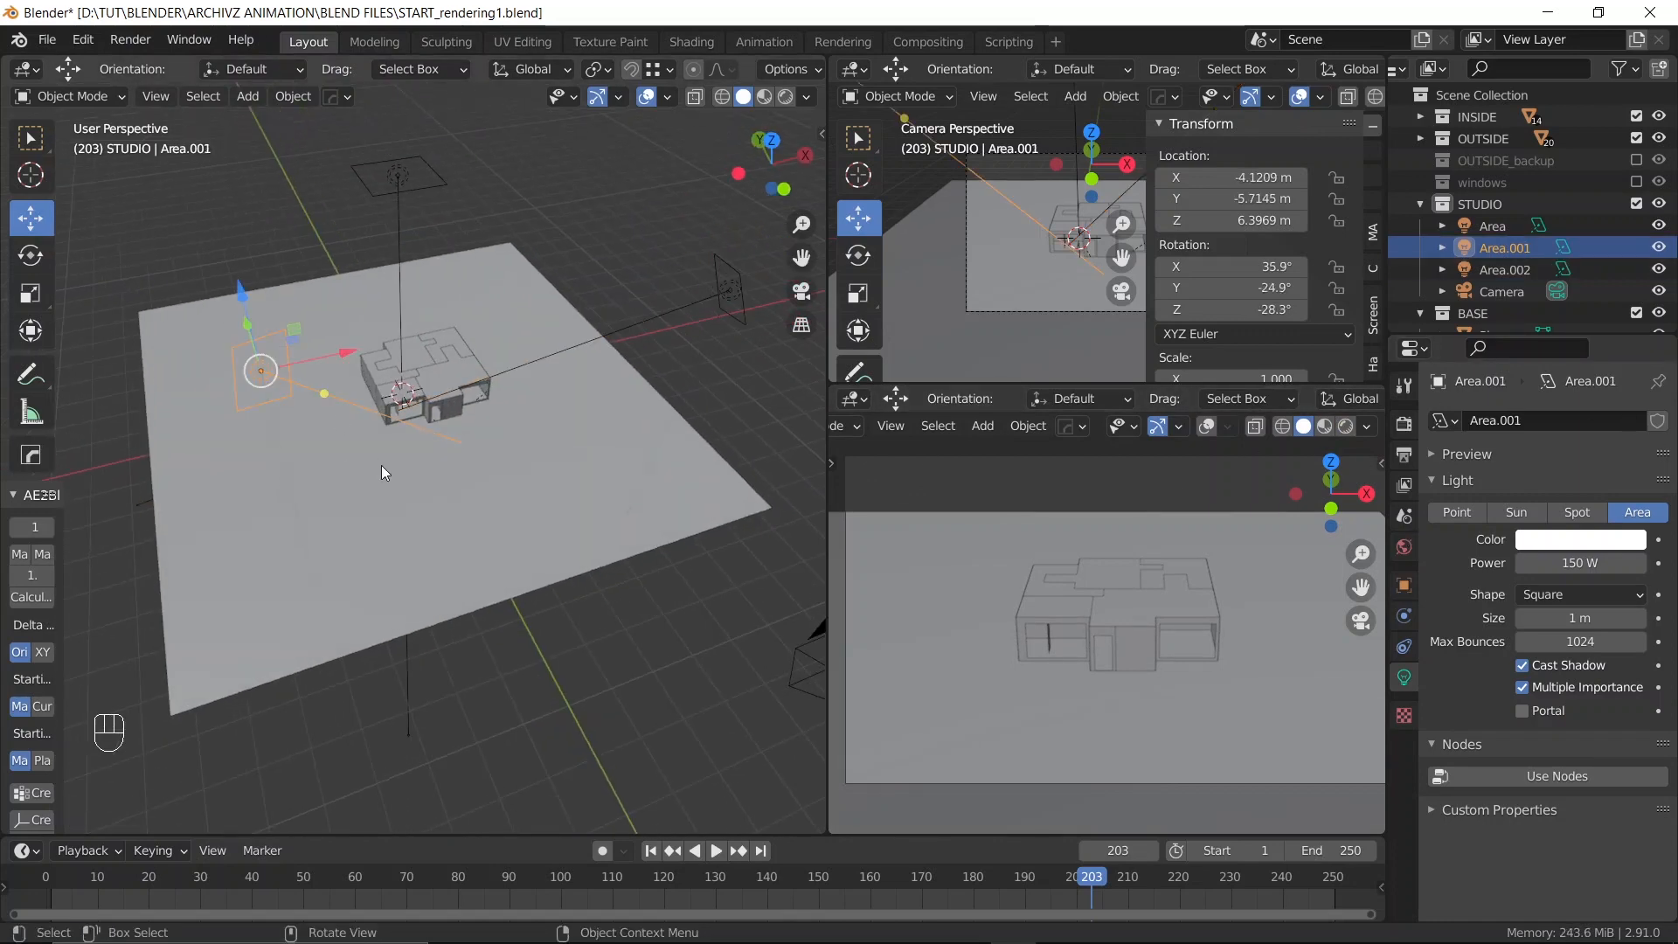
key(r)
key(r)
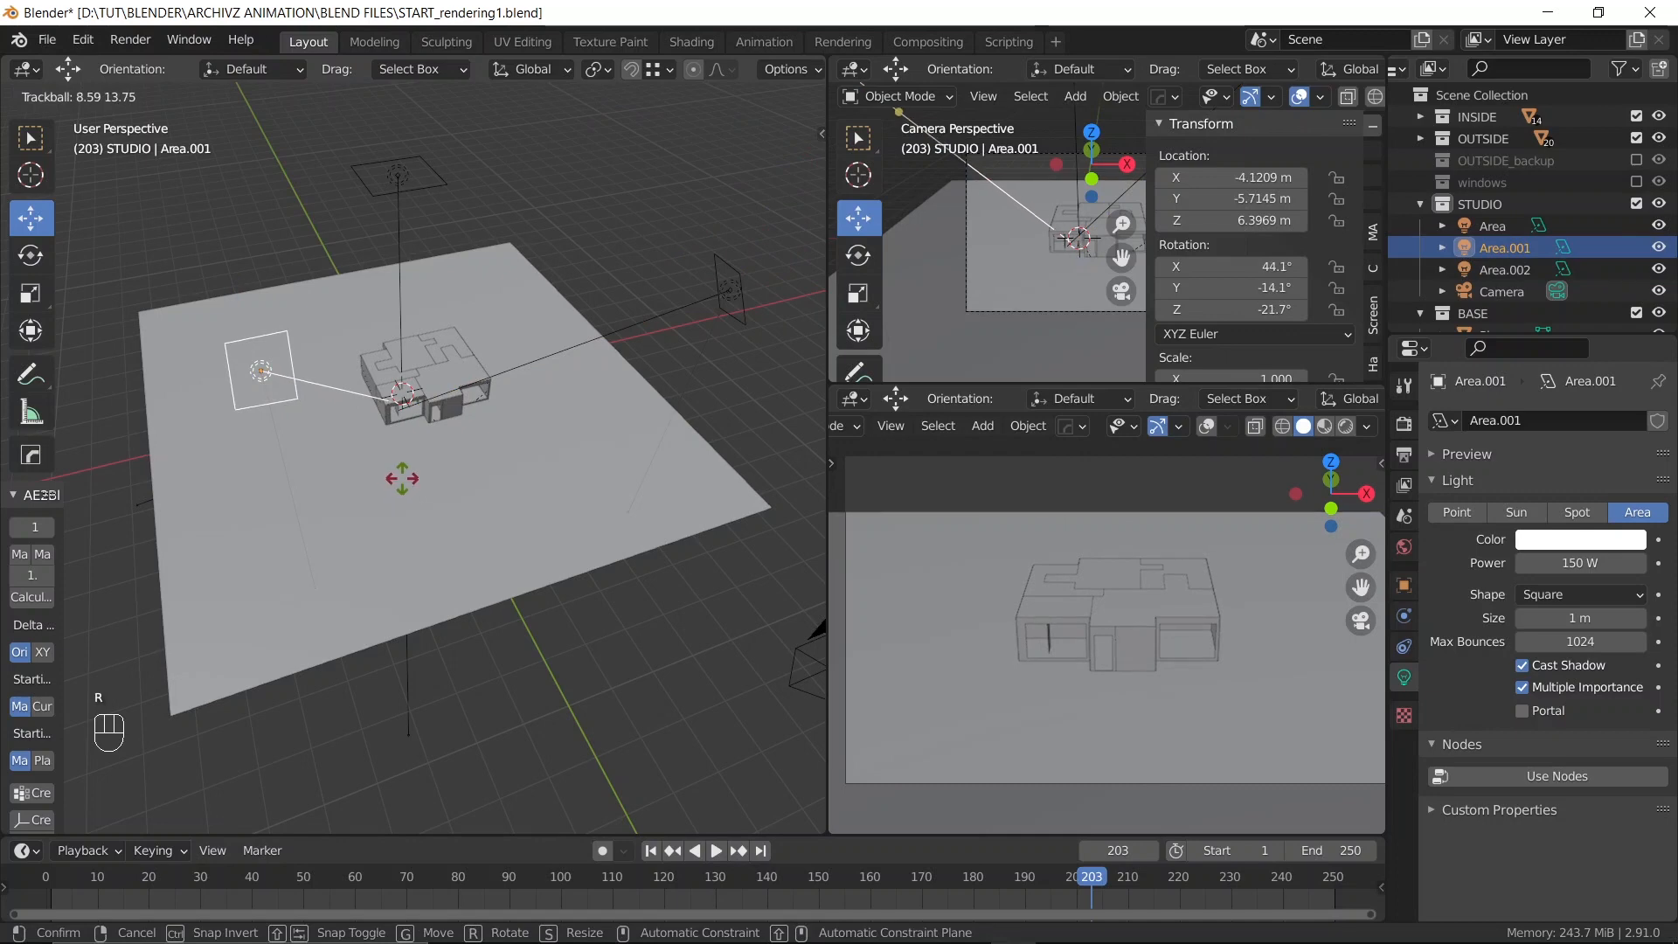
click(402, 478)
Rotate the side light Area.002 freely to about 42.2° X, 26.8° Y and -2.02° Z, and save the file
mouse_move(519, 465)
middle_down()
mouse_move(483, 479)
mouse_move(705, 367)
mouse_move(493, 448)
middle_up()
click(715, 370)
key(r)
key(r)
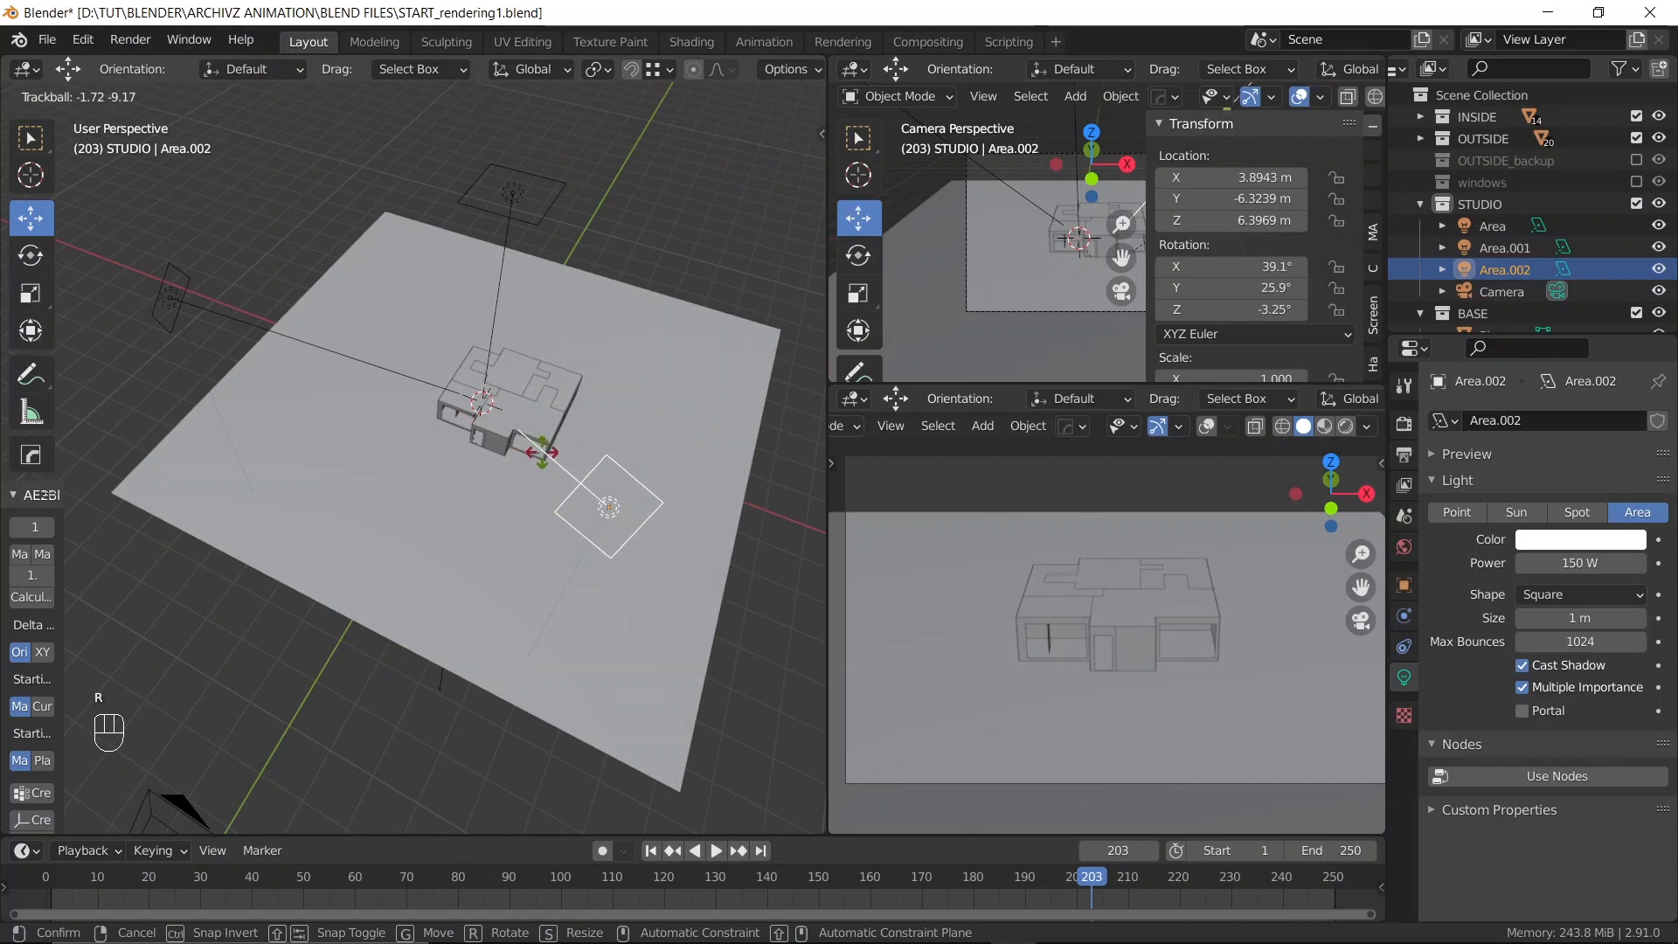
click(428, 538)
middle_drag(428, 538, 449, 527)
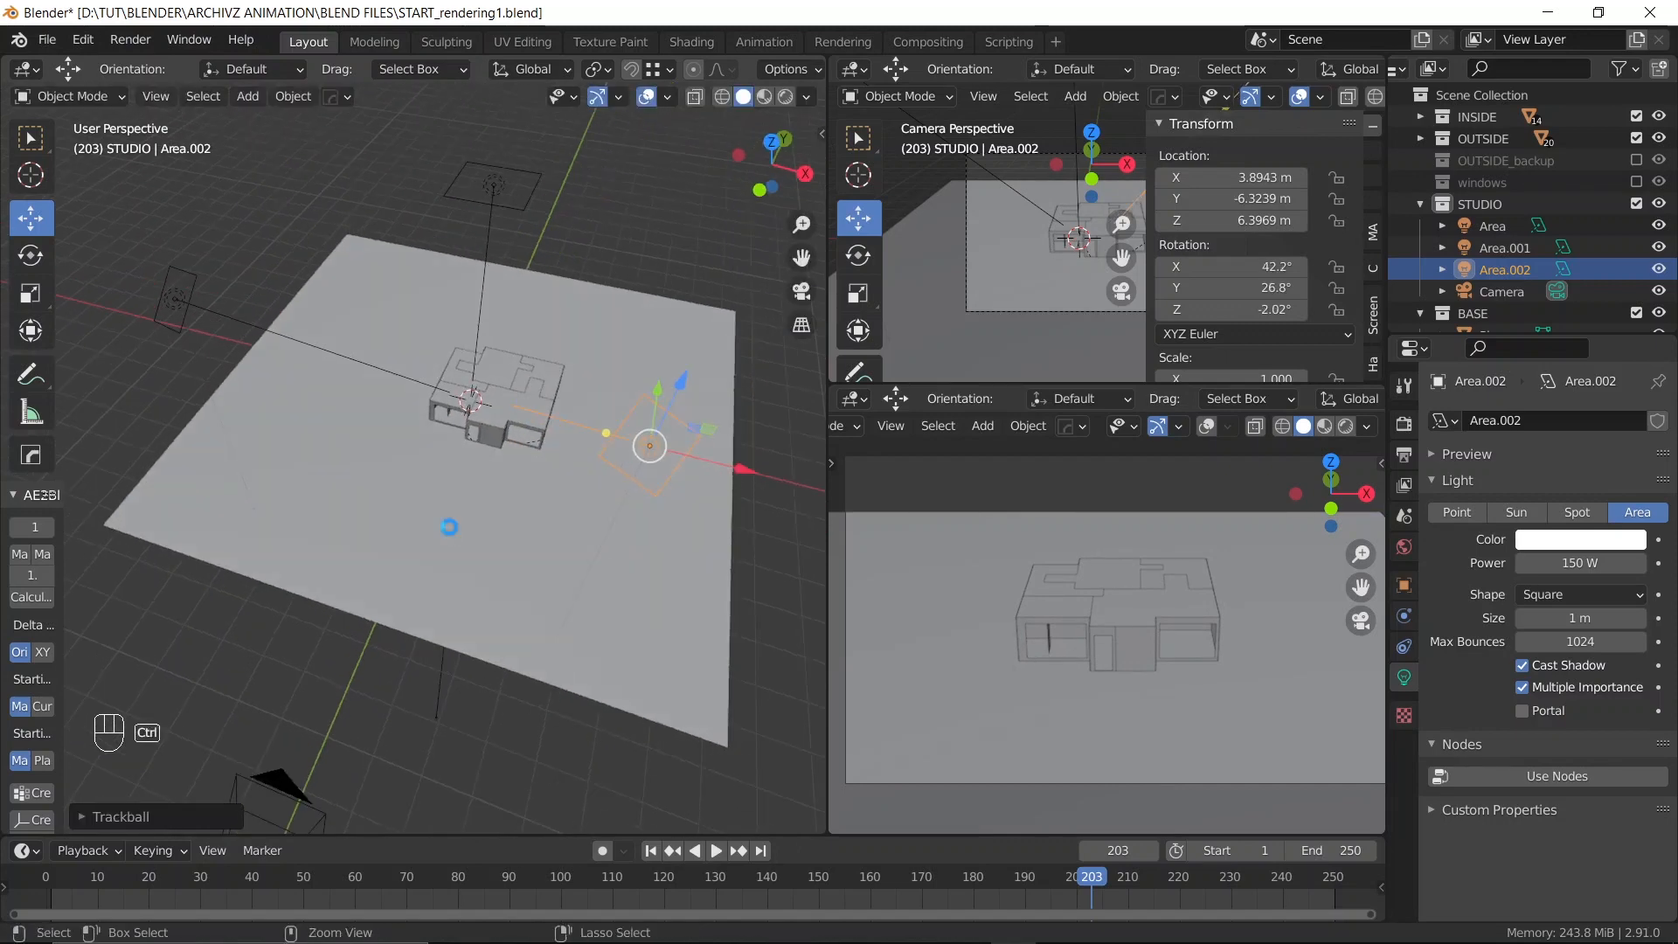
key(ctrl+s)
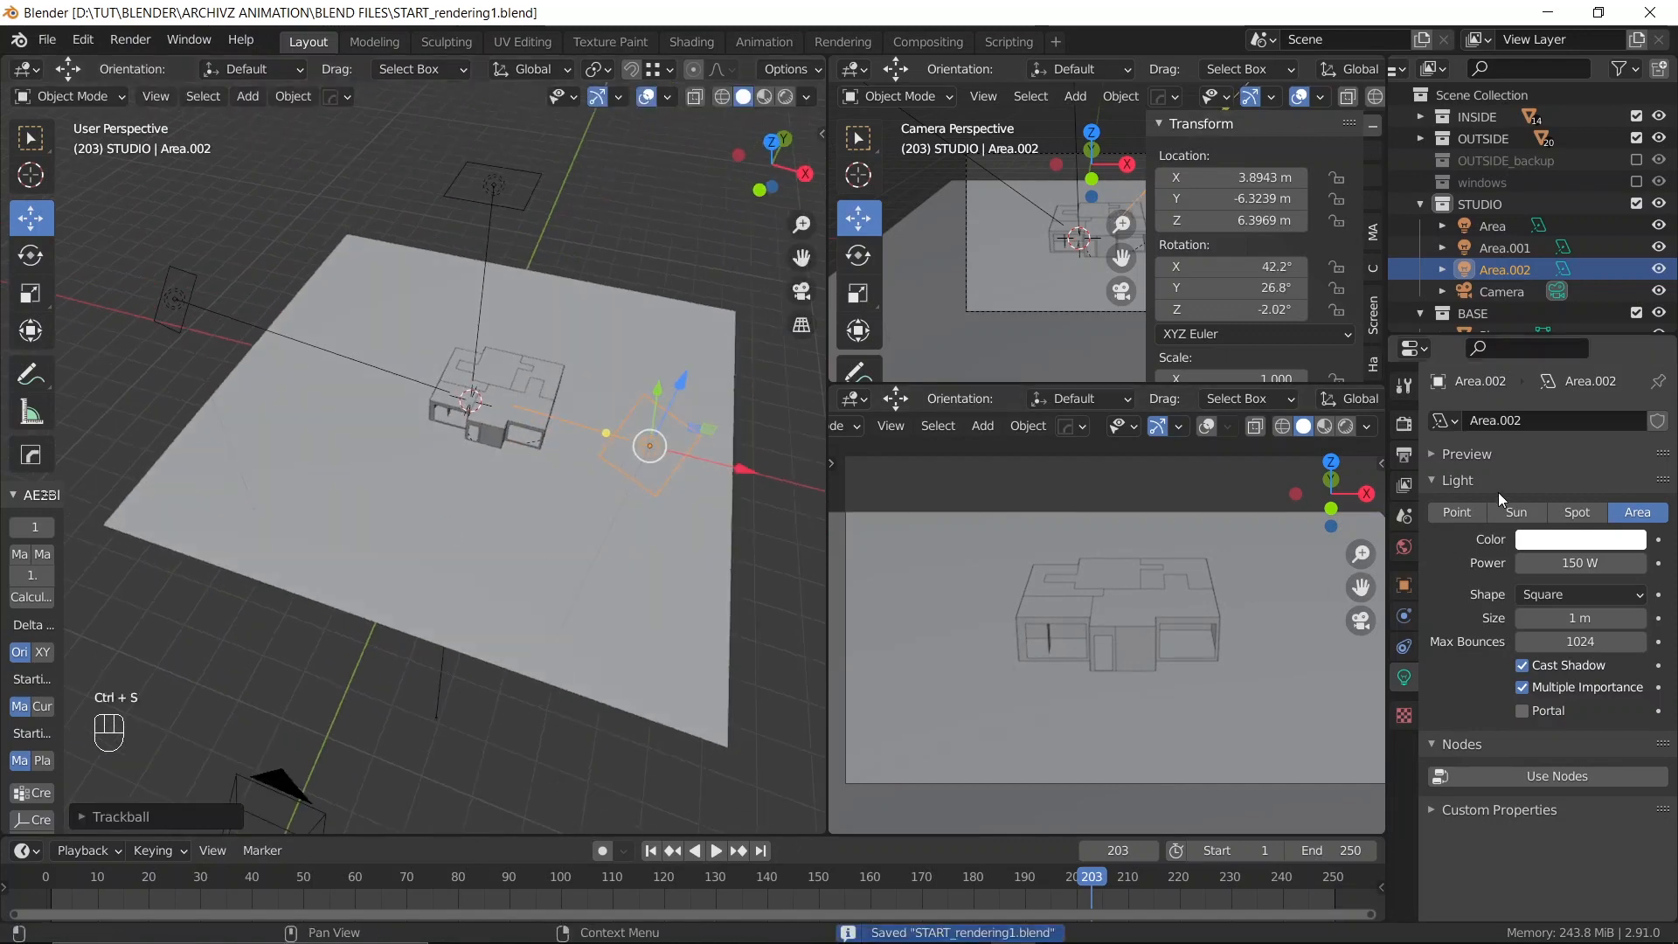
Preview the house rendered in the camera view and compare the settings of Area.001 and the overhead light
click(1342, 427)
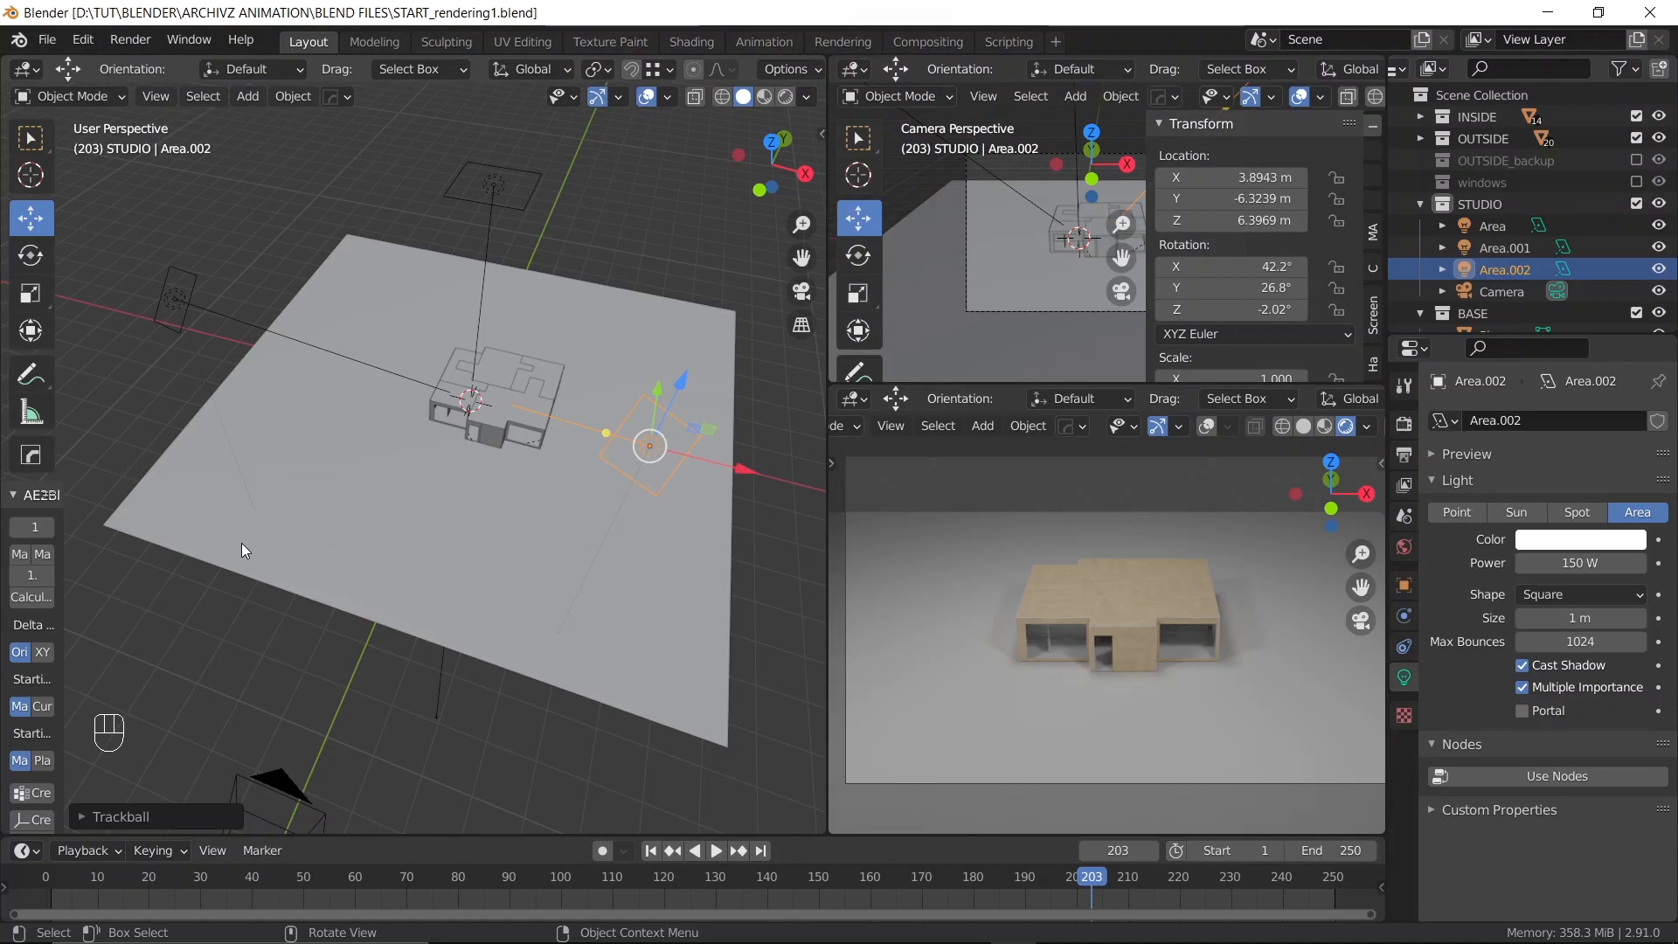
click(169, 303)
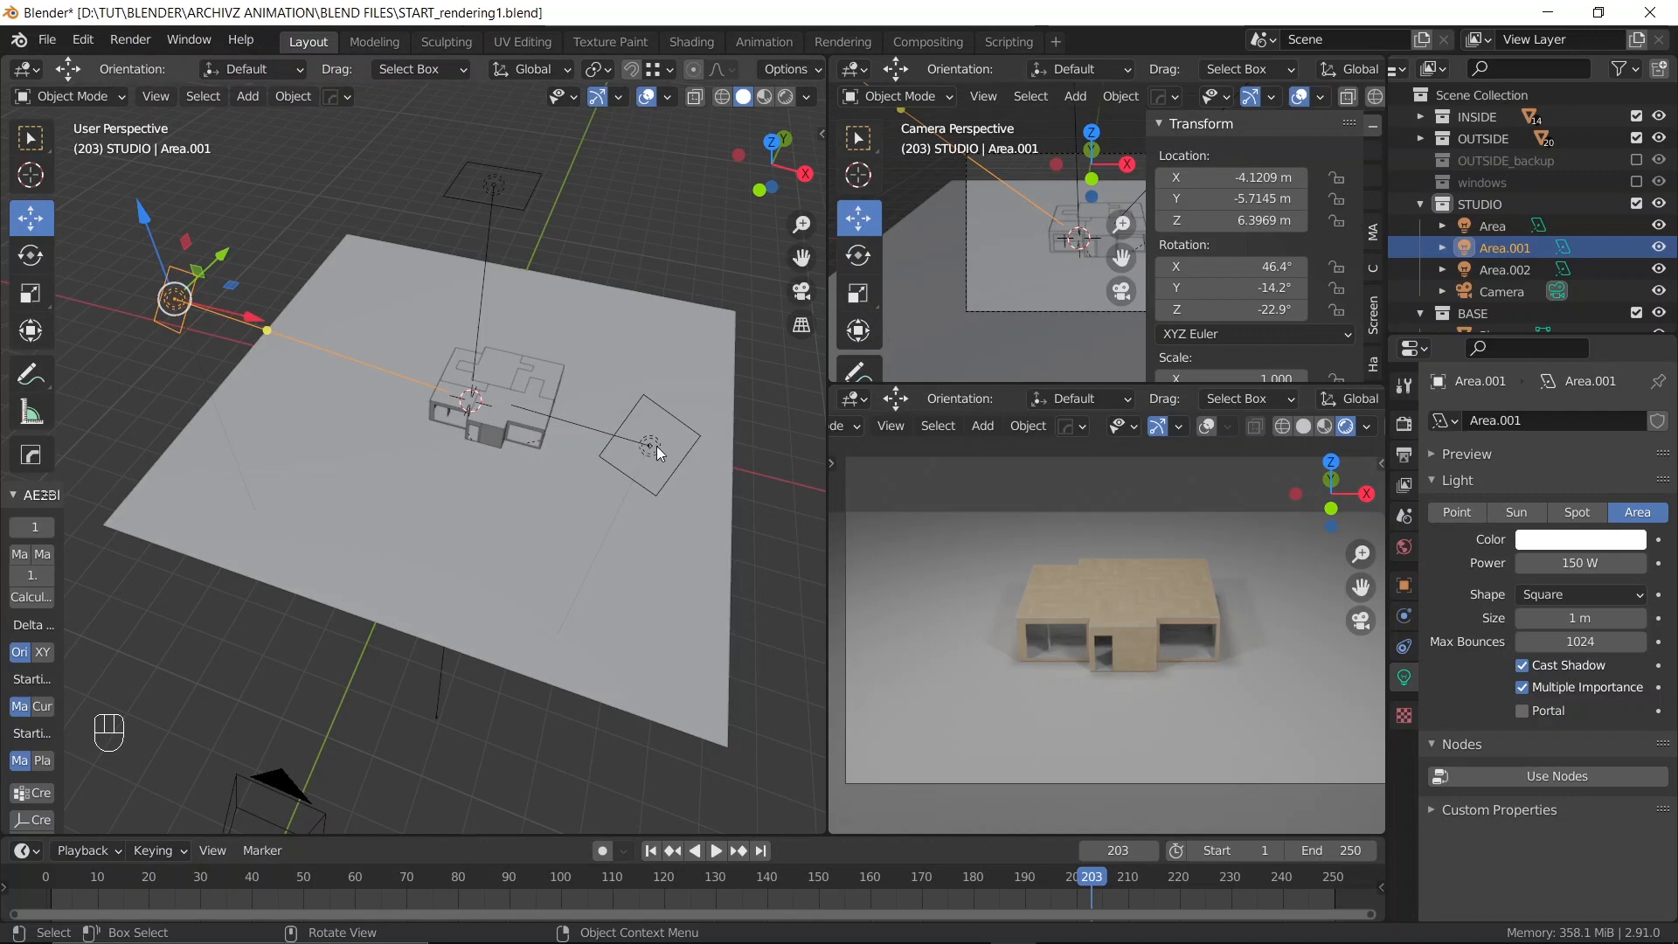
key(ctrl+s)
key(ctrl+s)
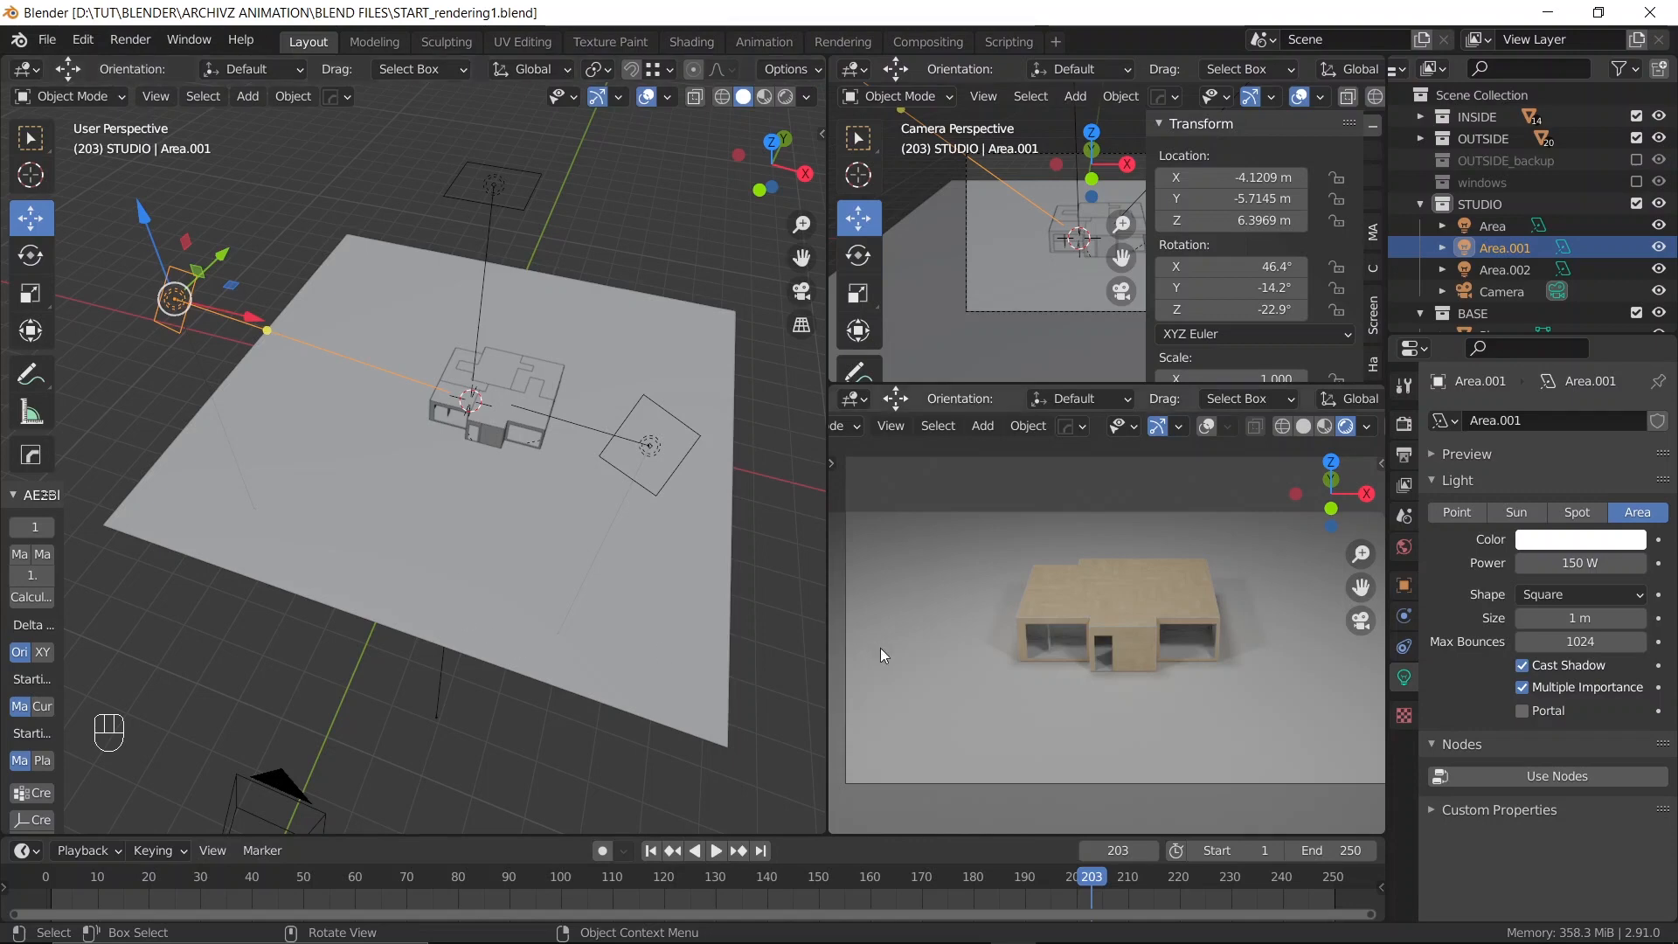
click(486, 185)
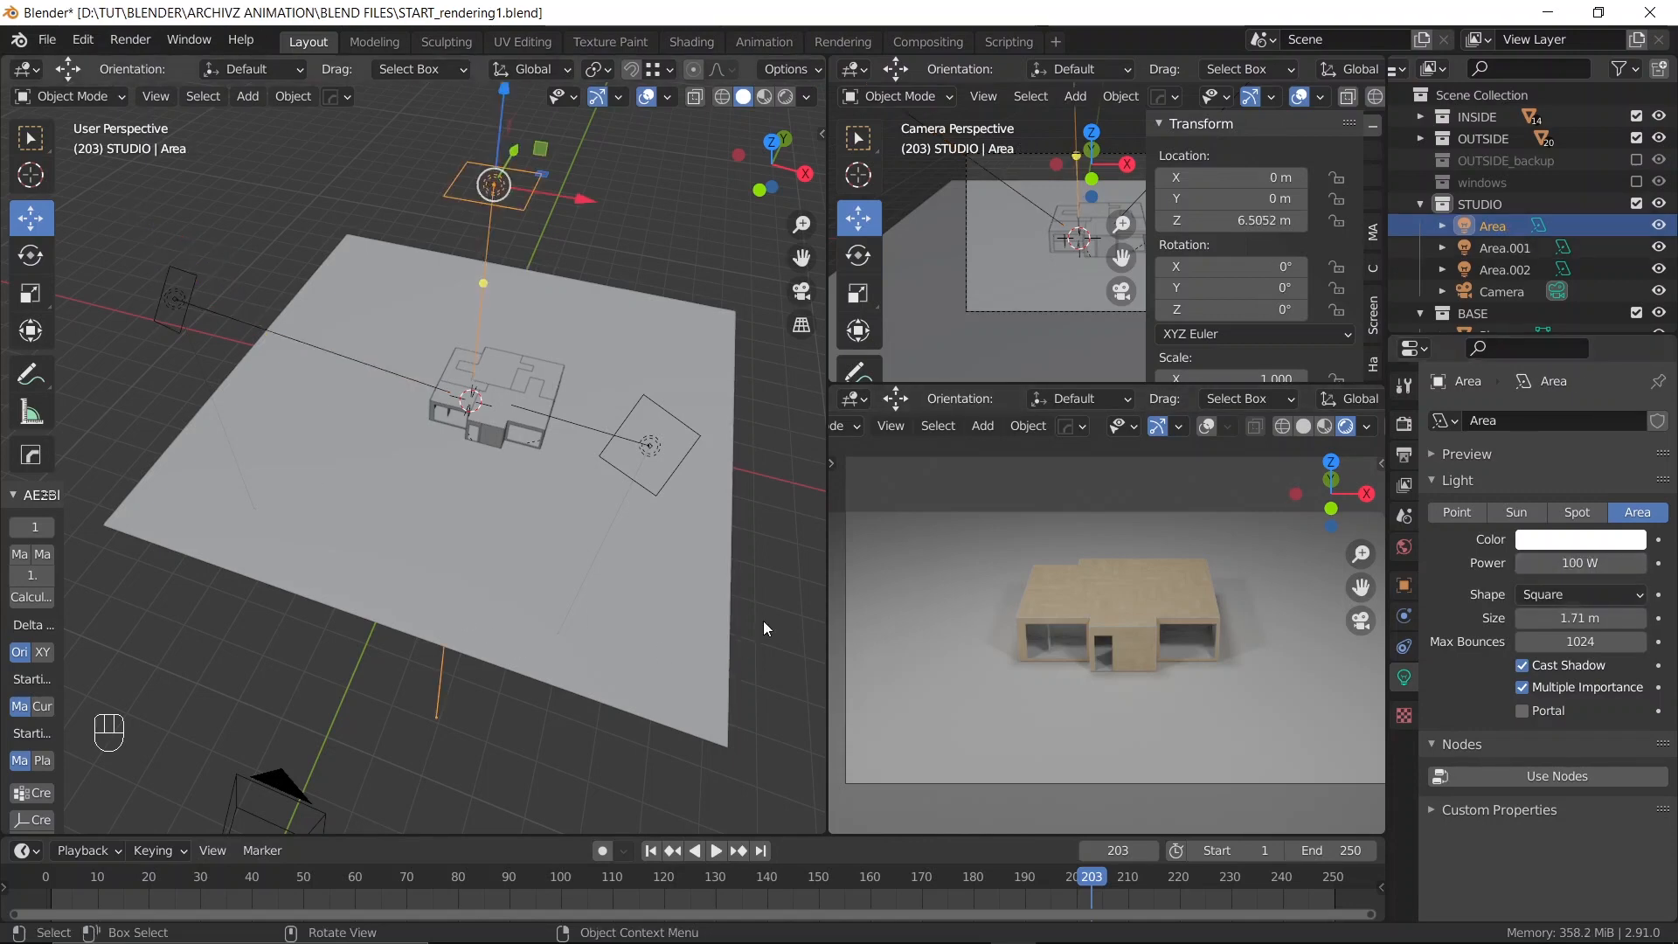
click(179, 297)
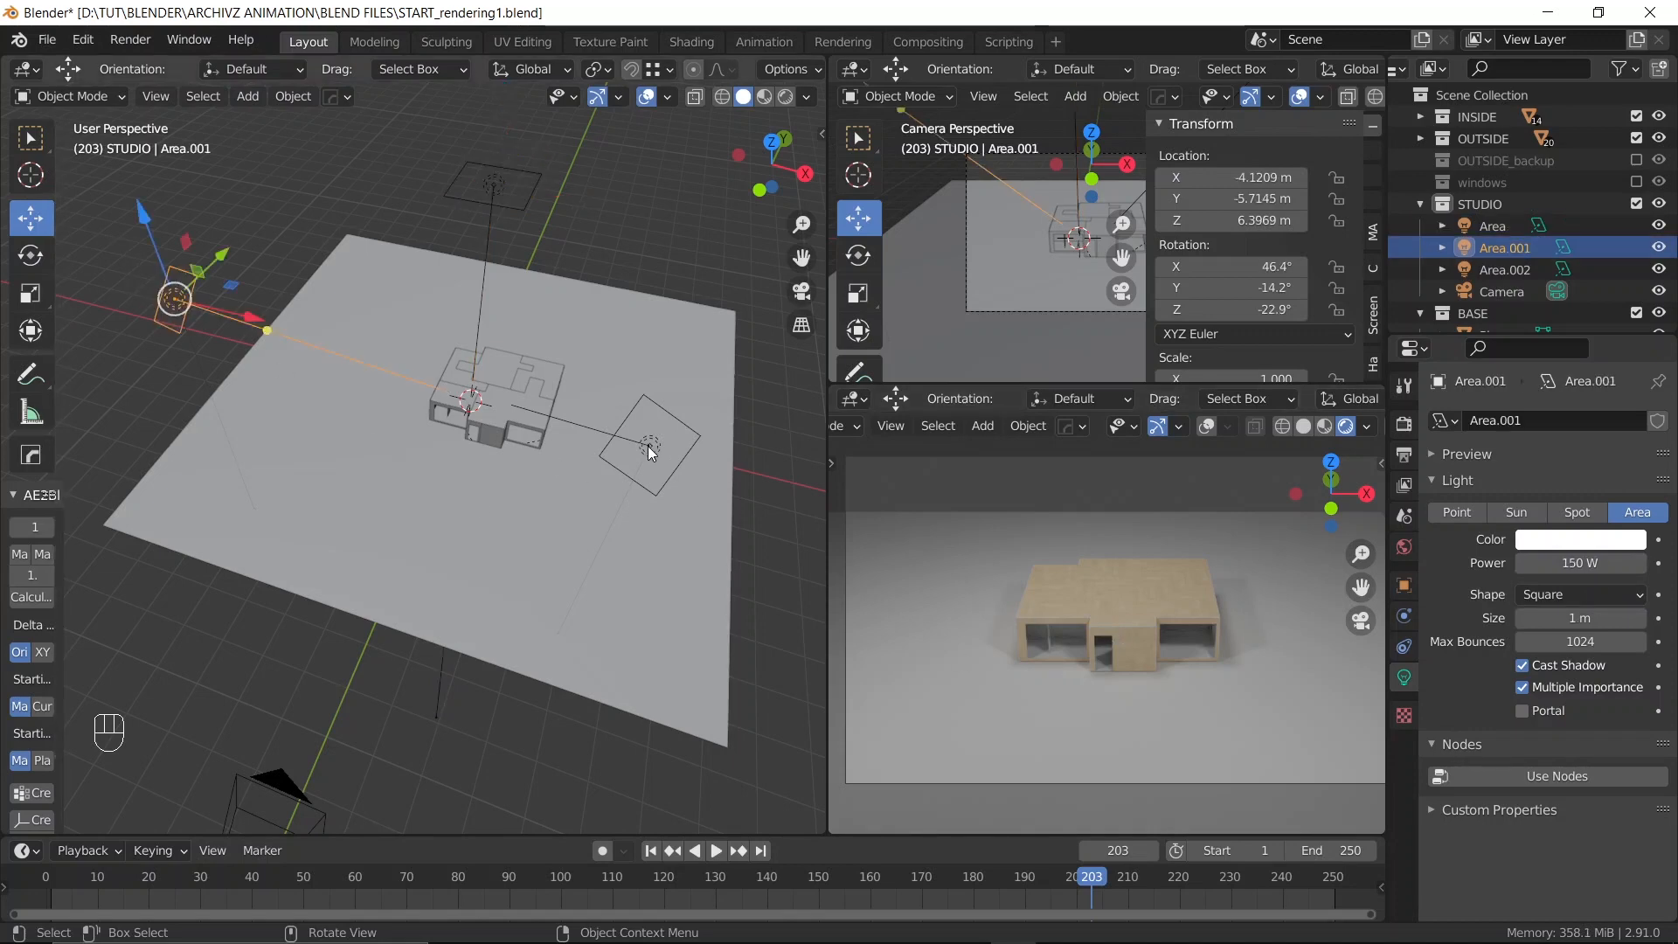
Set the size of the overhead area light to 1 m and save the file
click(491, 185)
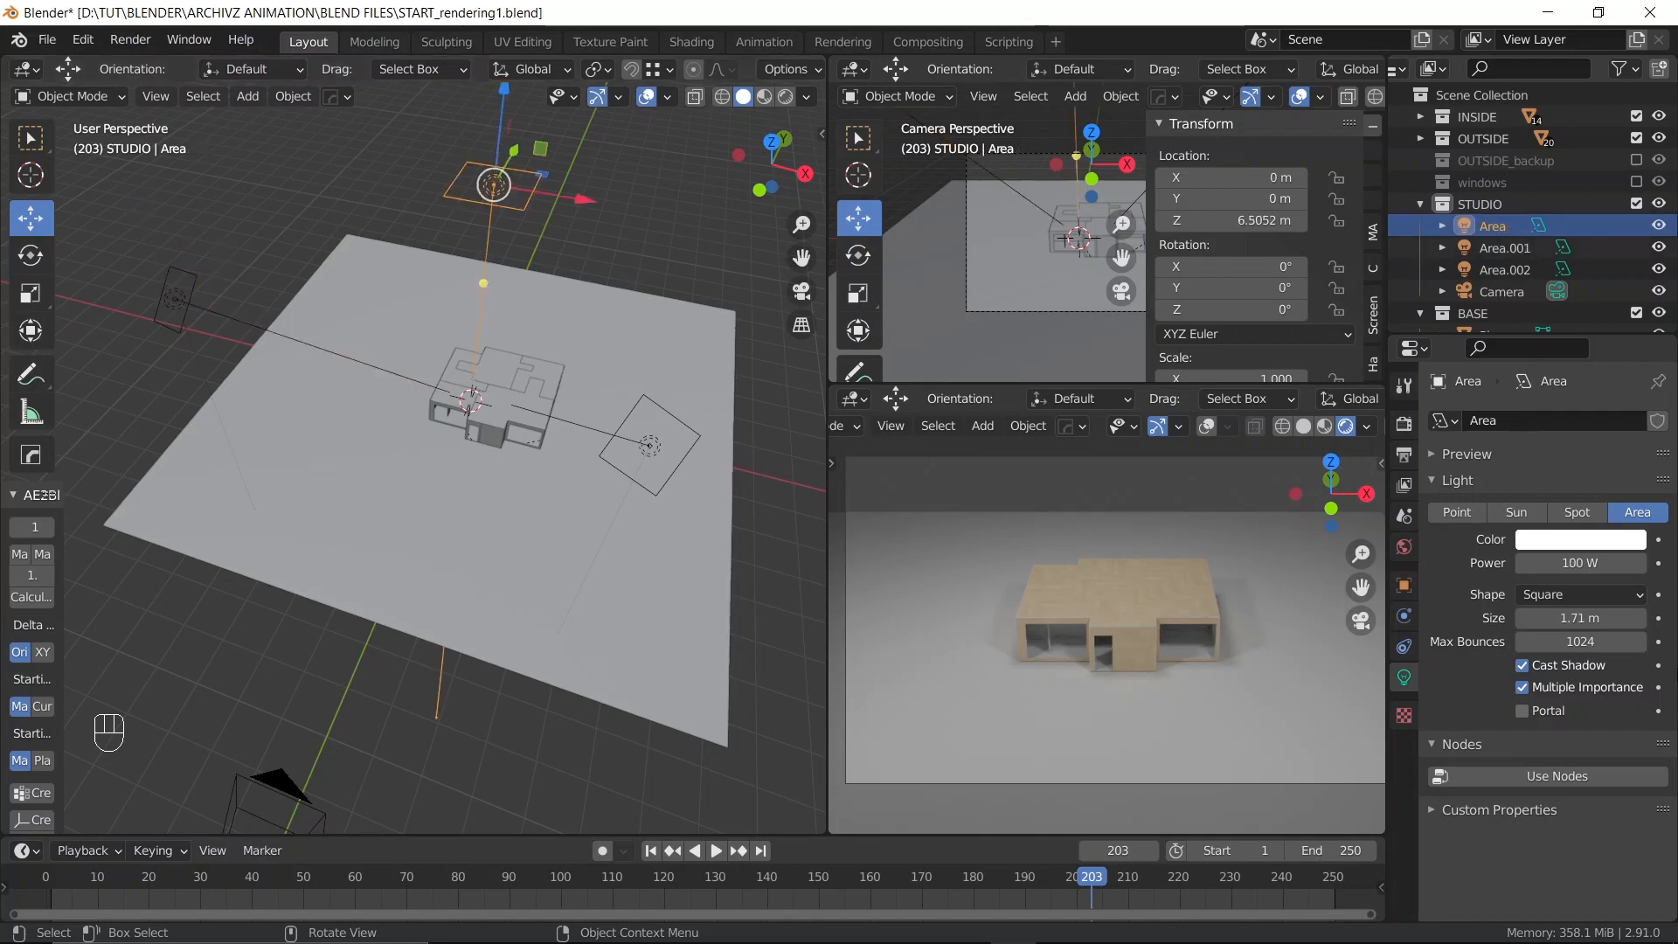
click(1583, 618)
text(1)
key(Return)
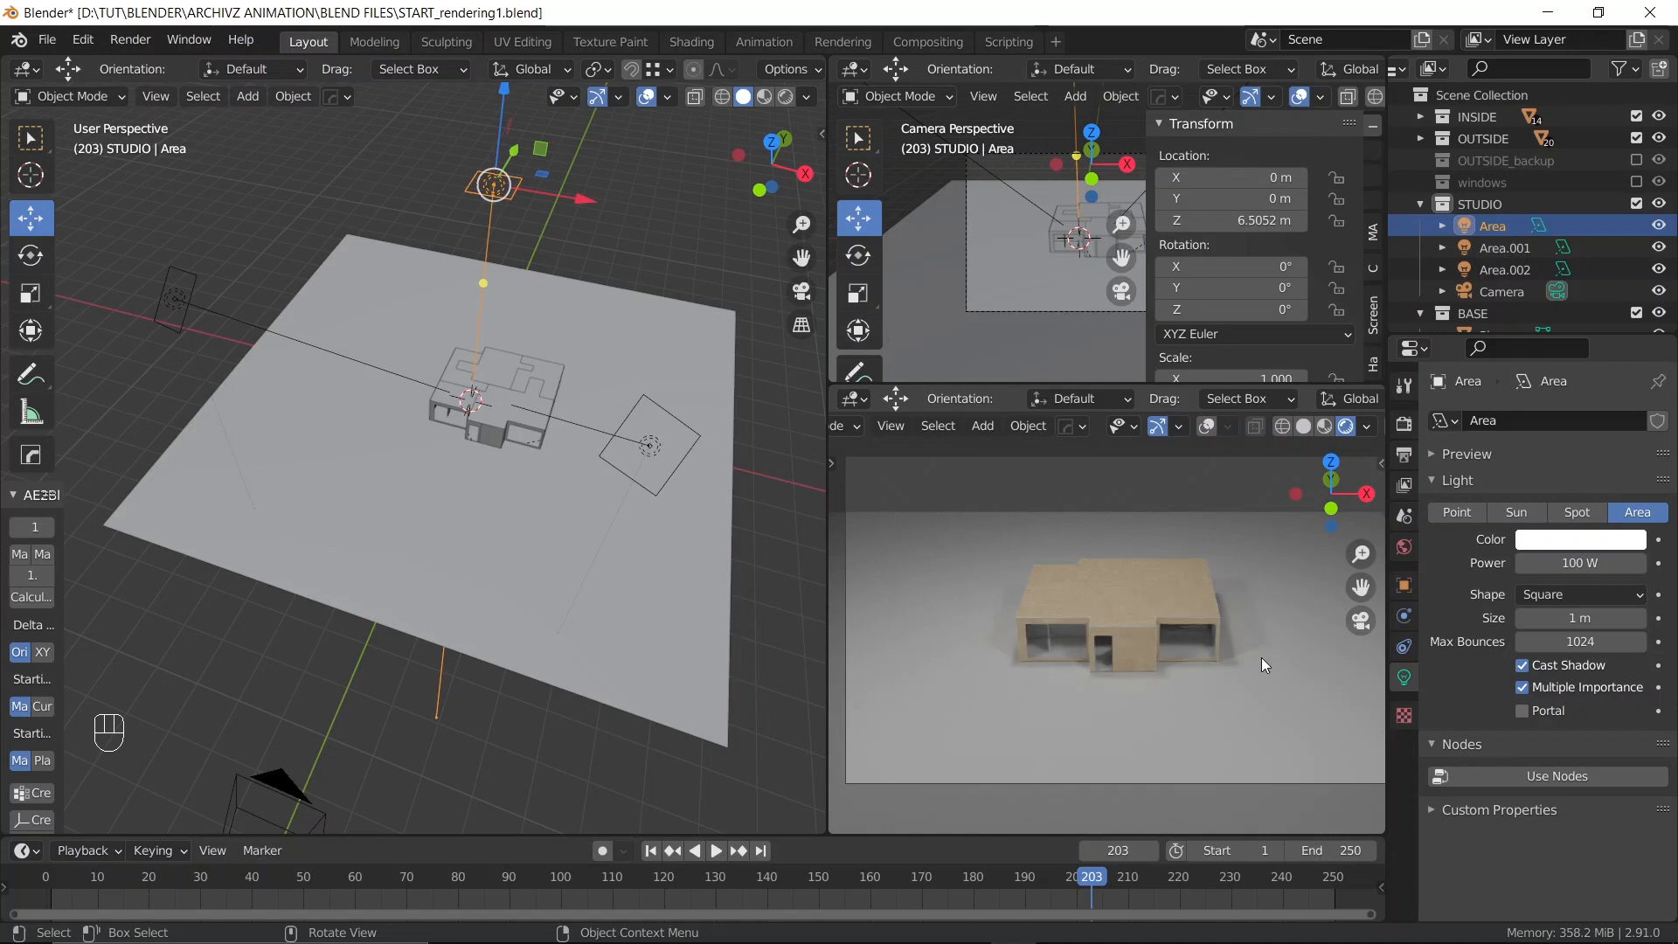
key(ctrl+s)
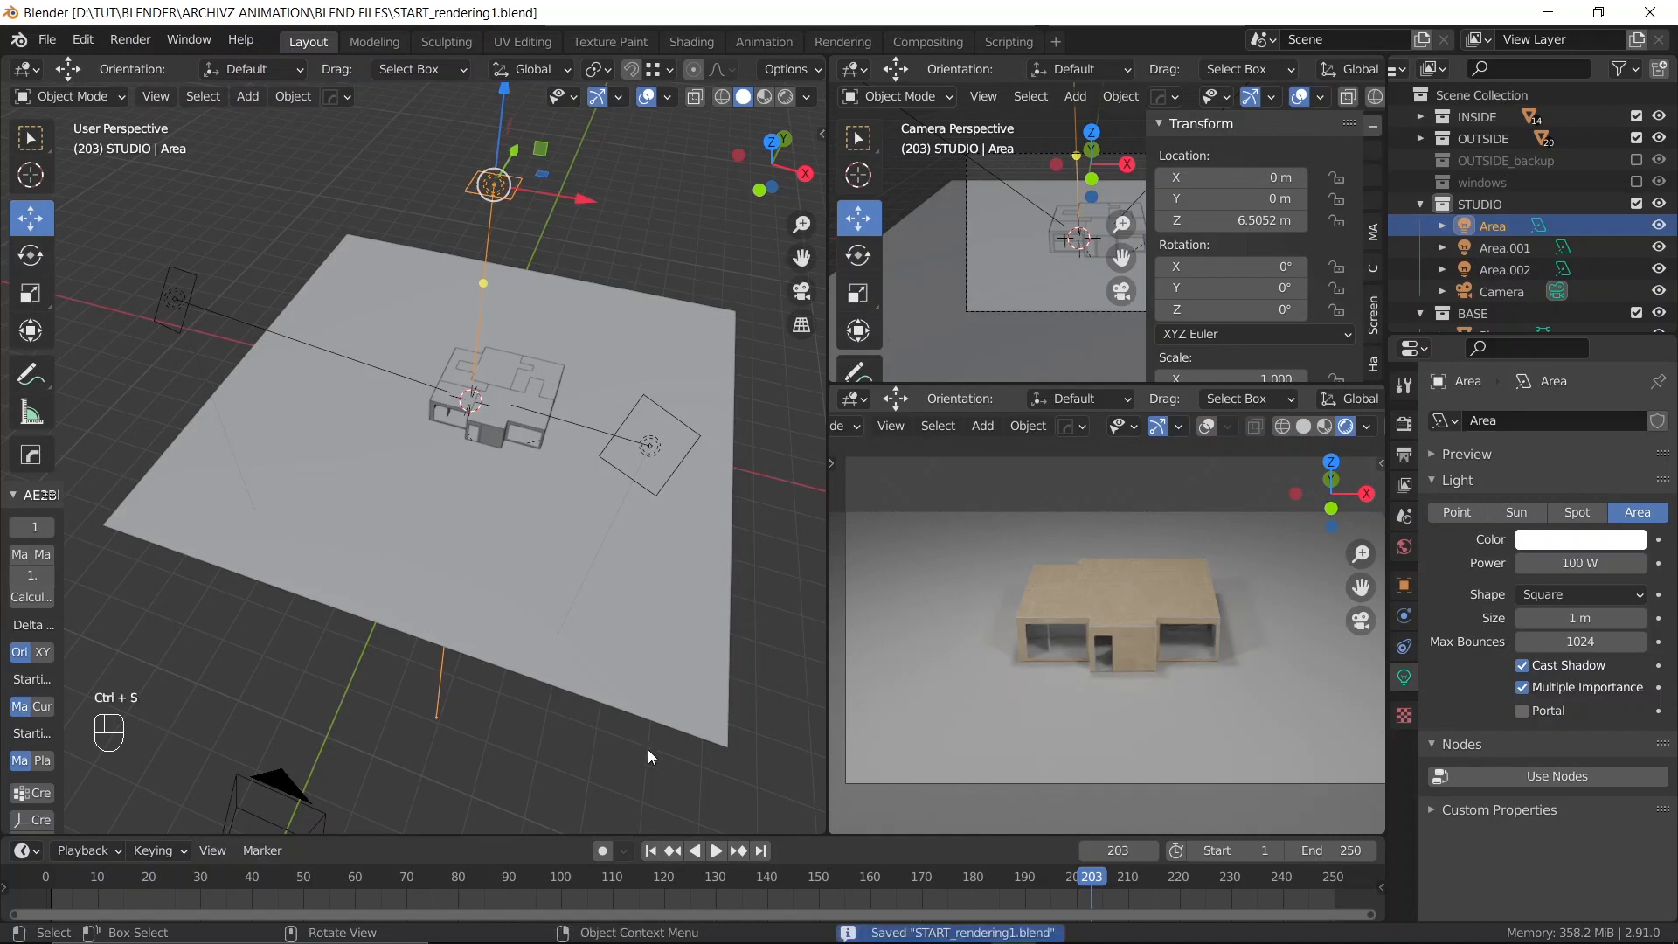
Return the camera view to solid shading, rewind the animation to frame 1 and save the file
shift+middle_drag(1152, 601, 1129, 599)
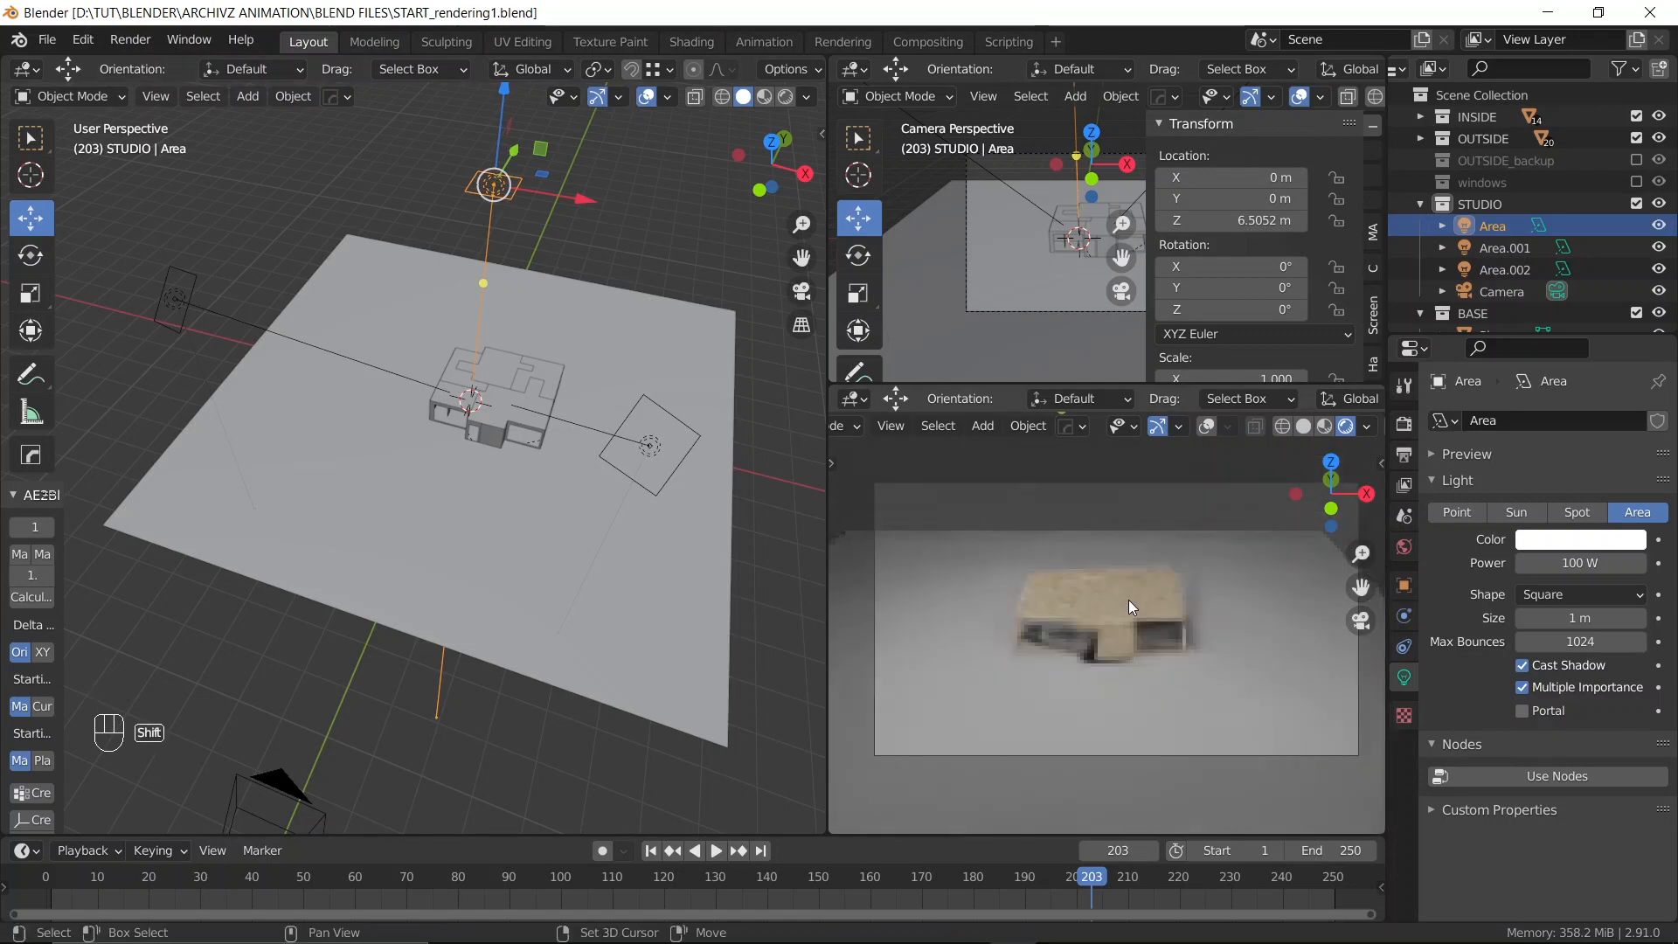
click(1297, 425)
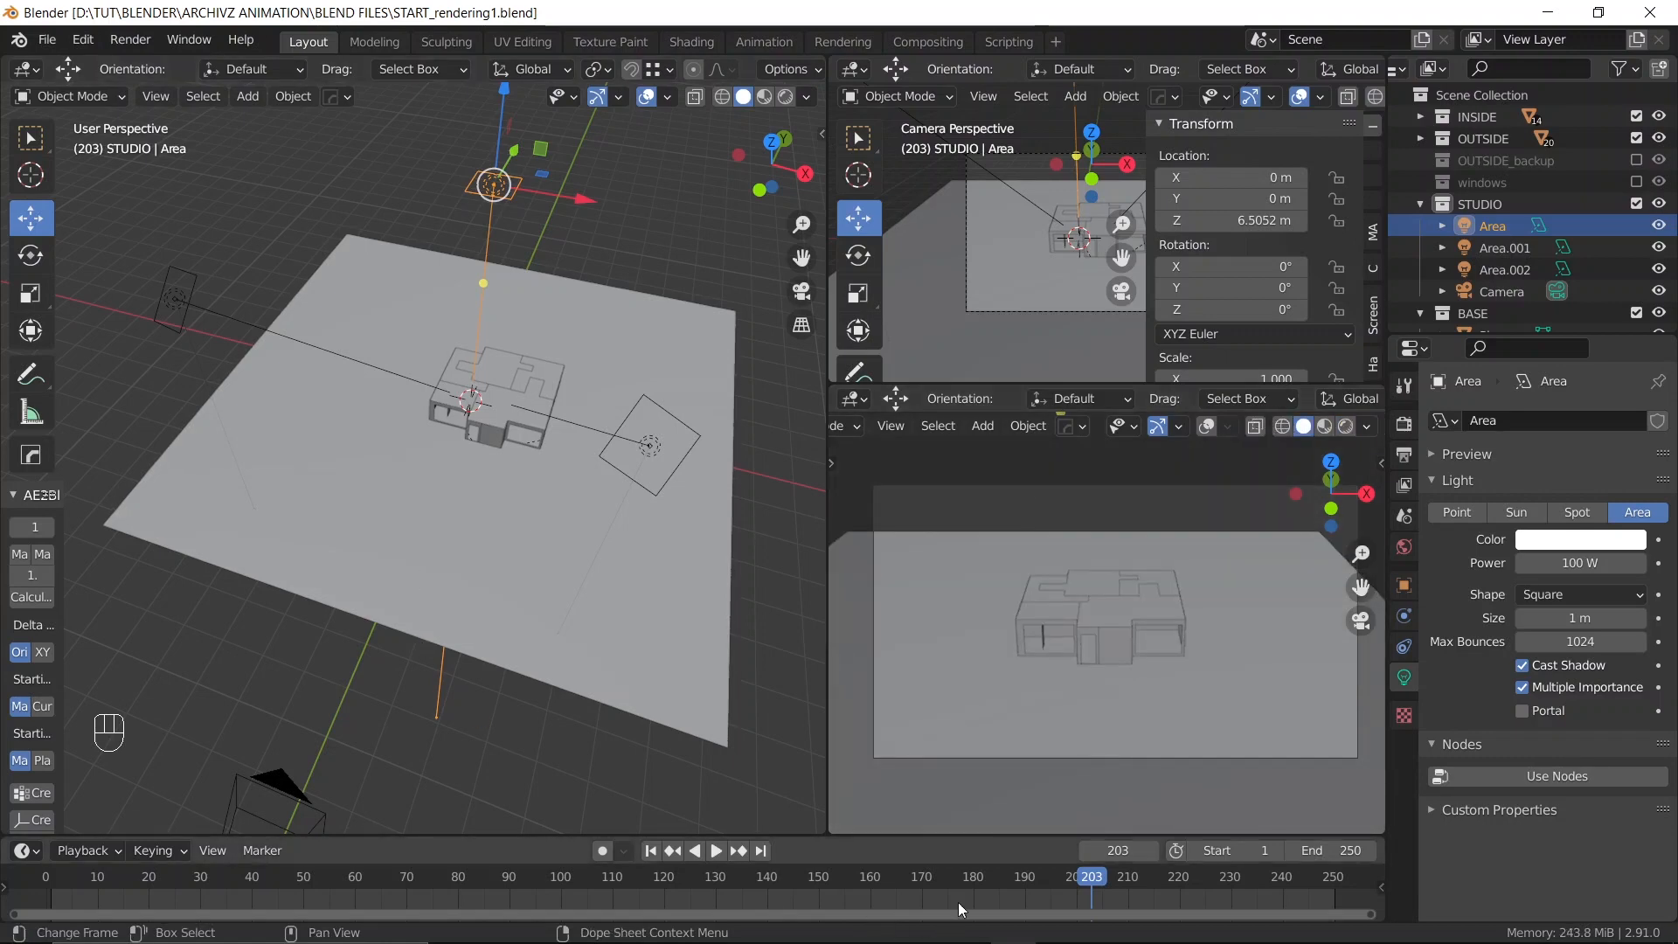
drag(1086, 877, 229, 668)
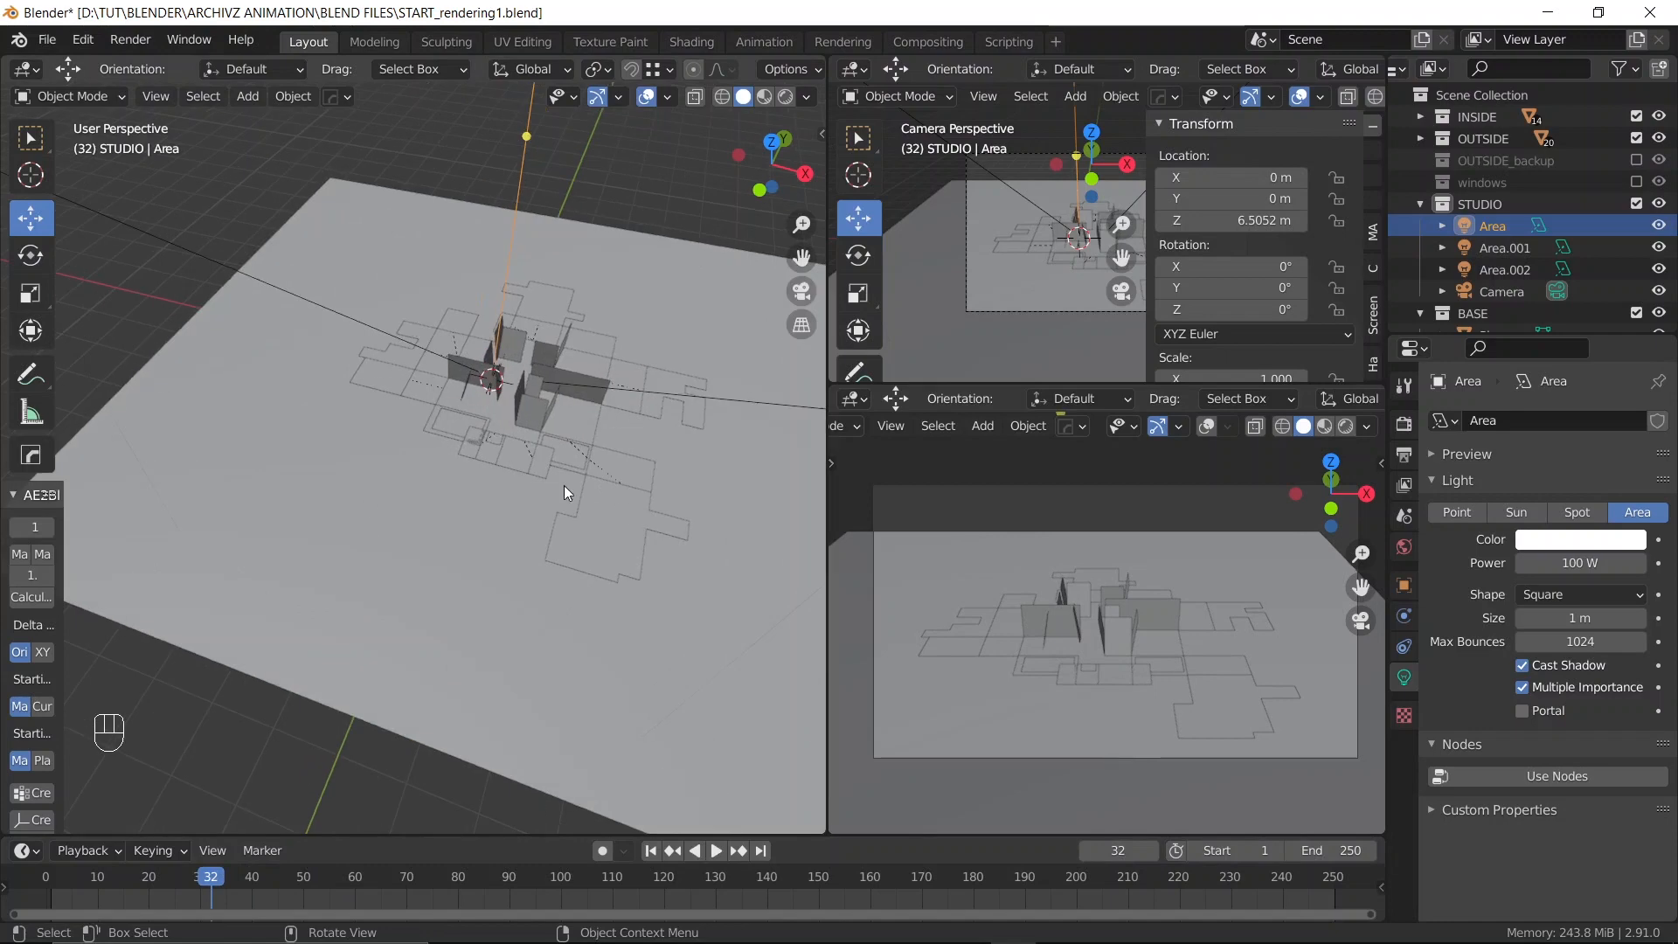
drag(213, 878, 66, 879)
key(ctrl+s)
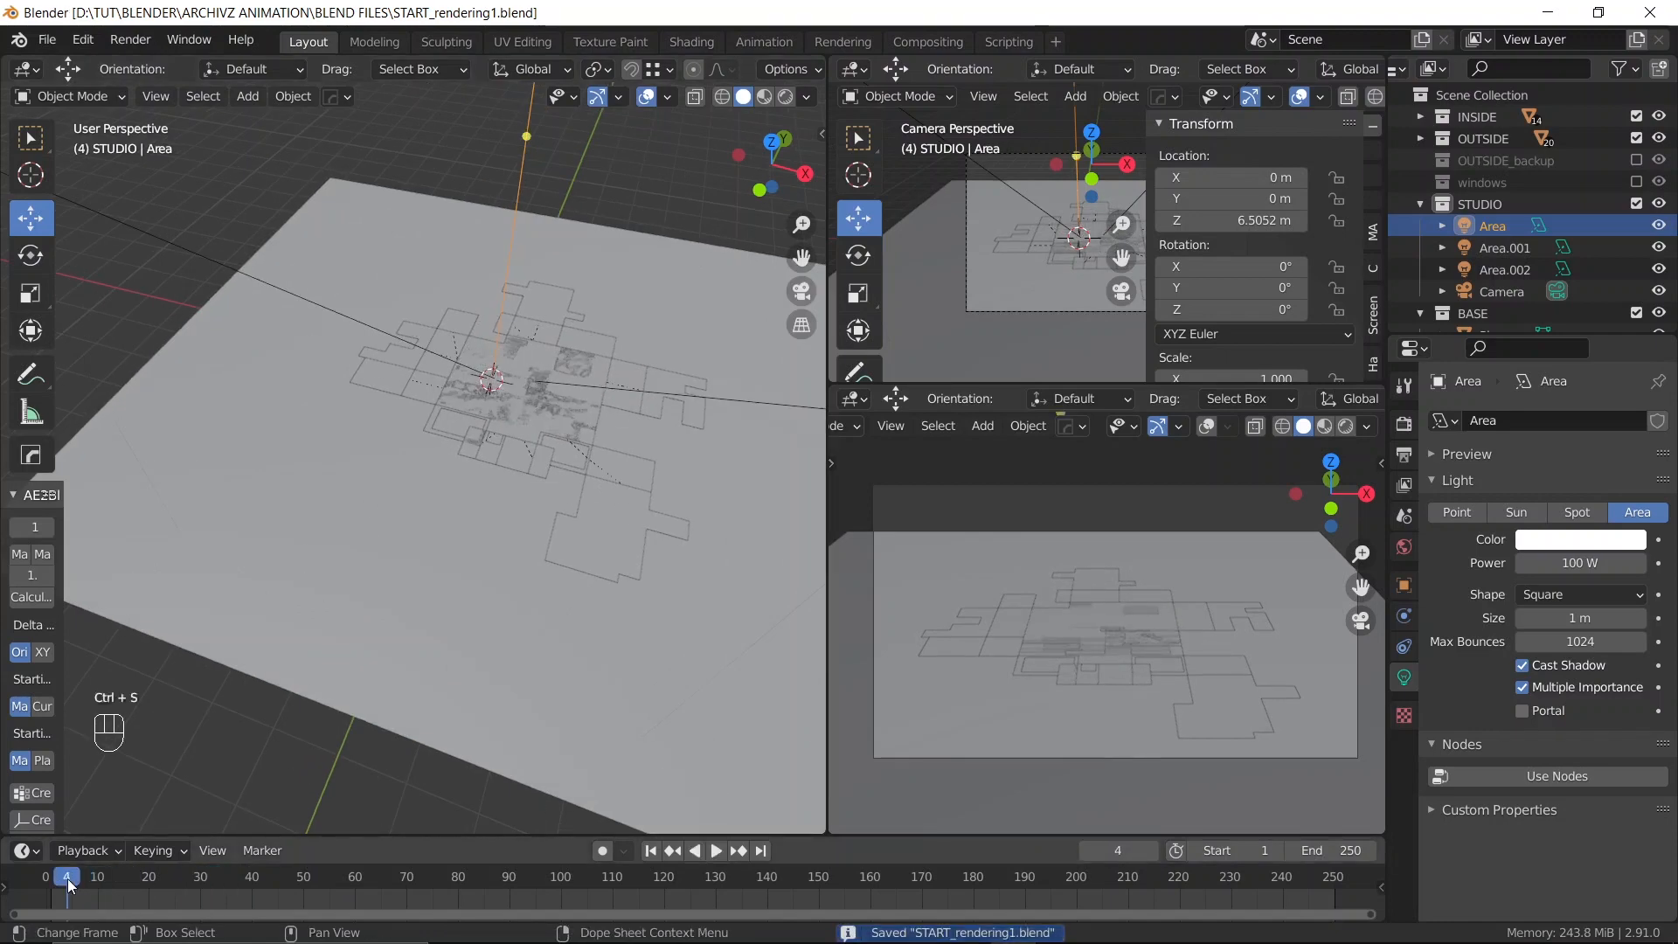
key(shift+Left)
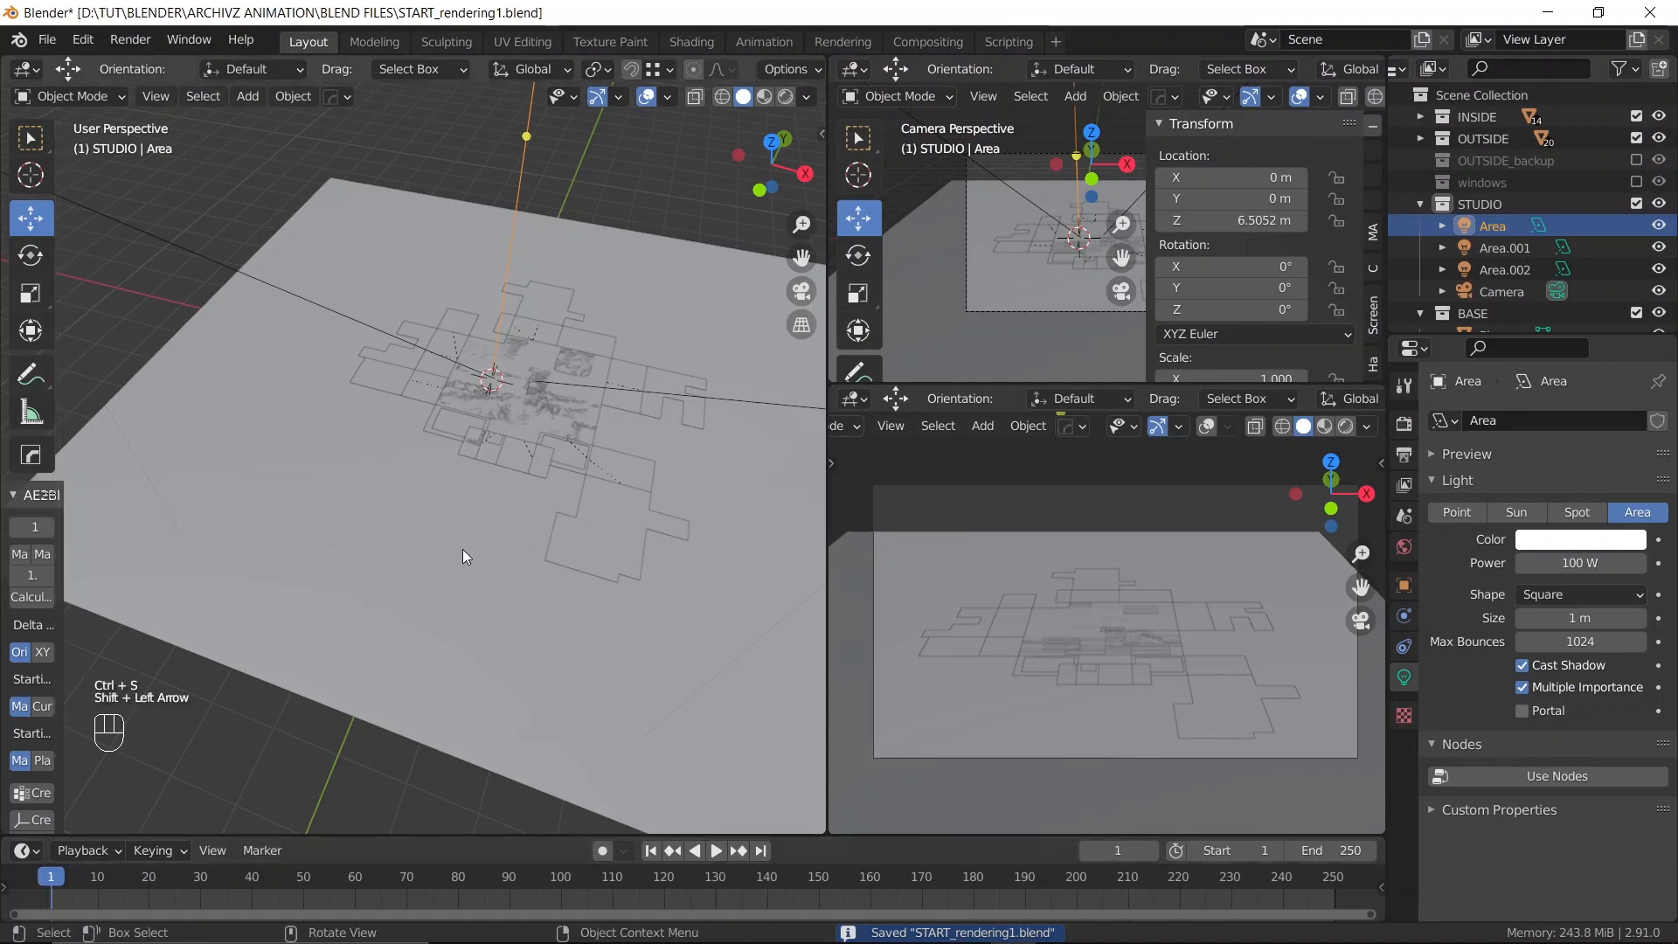
Widen the main 3D viewport and open the base plane in Edit Mode with nothing selected
mouse_move(452, 479)
middle_down()
mouse_move(417, 460)
mouse_move(442, 452)
middle_up()
scroll(417, 460, up, 1)
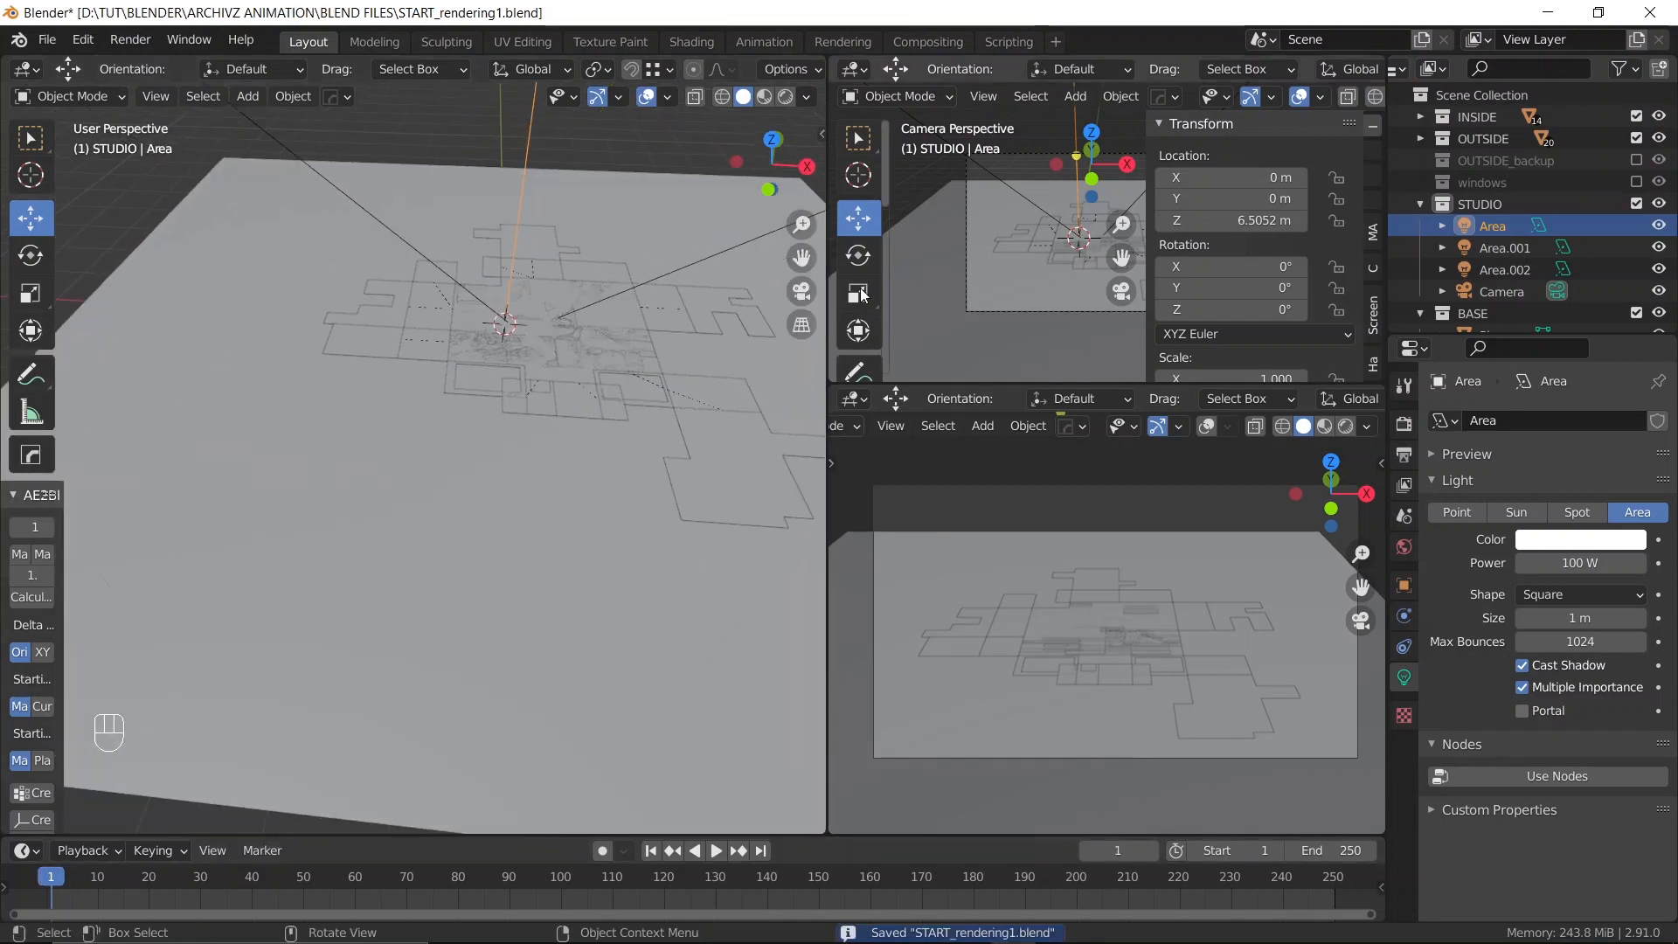
drag(825, 368, 1007, 368)
middle_drag(439, 376, 416, 501)
click(430, 570)
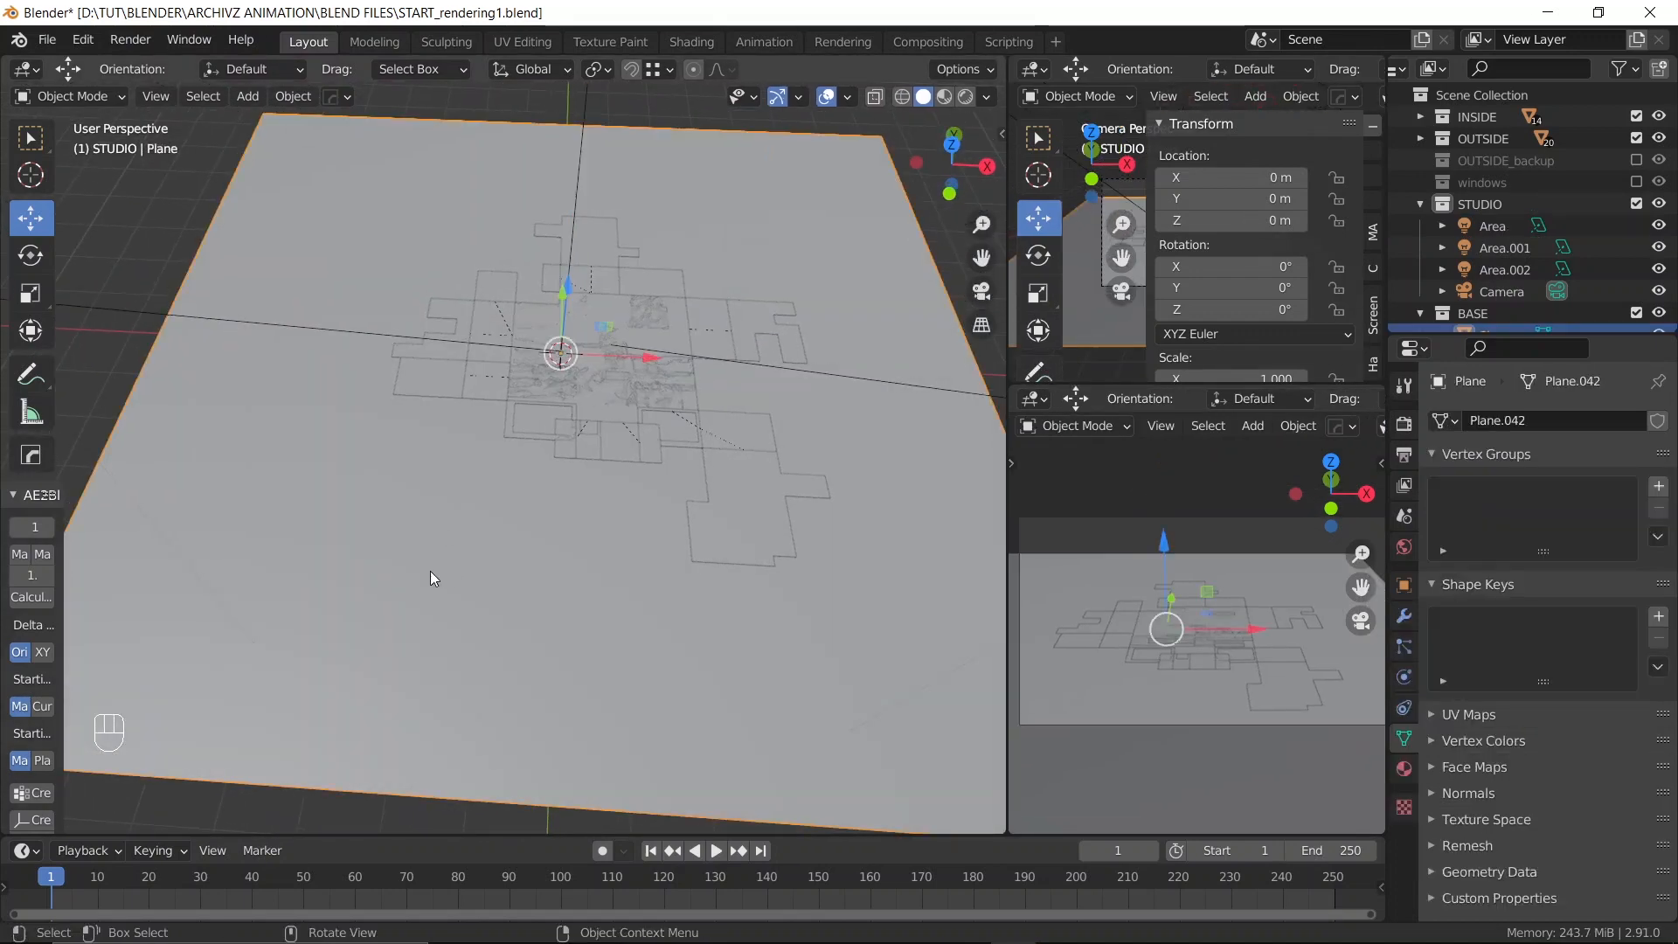
scroll(1608, 140, down, 1)
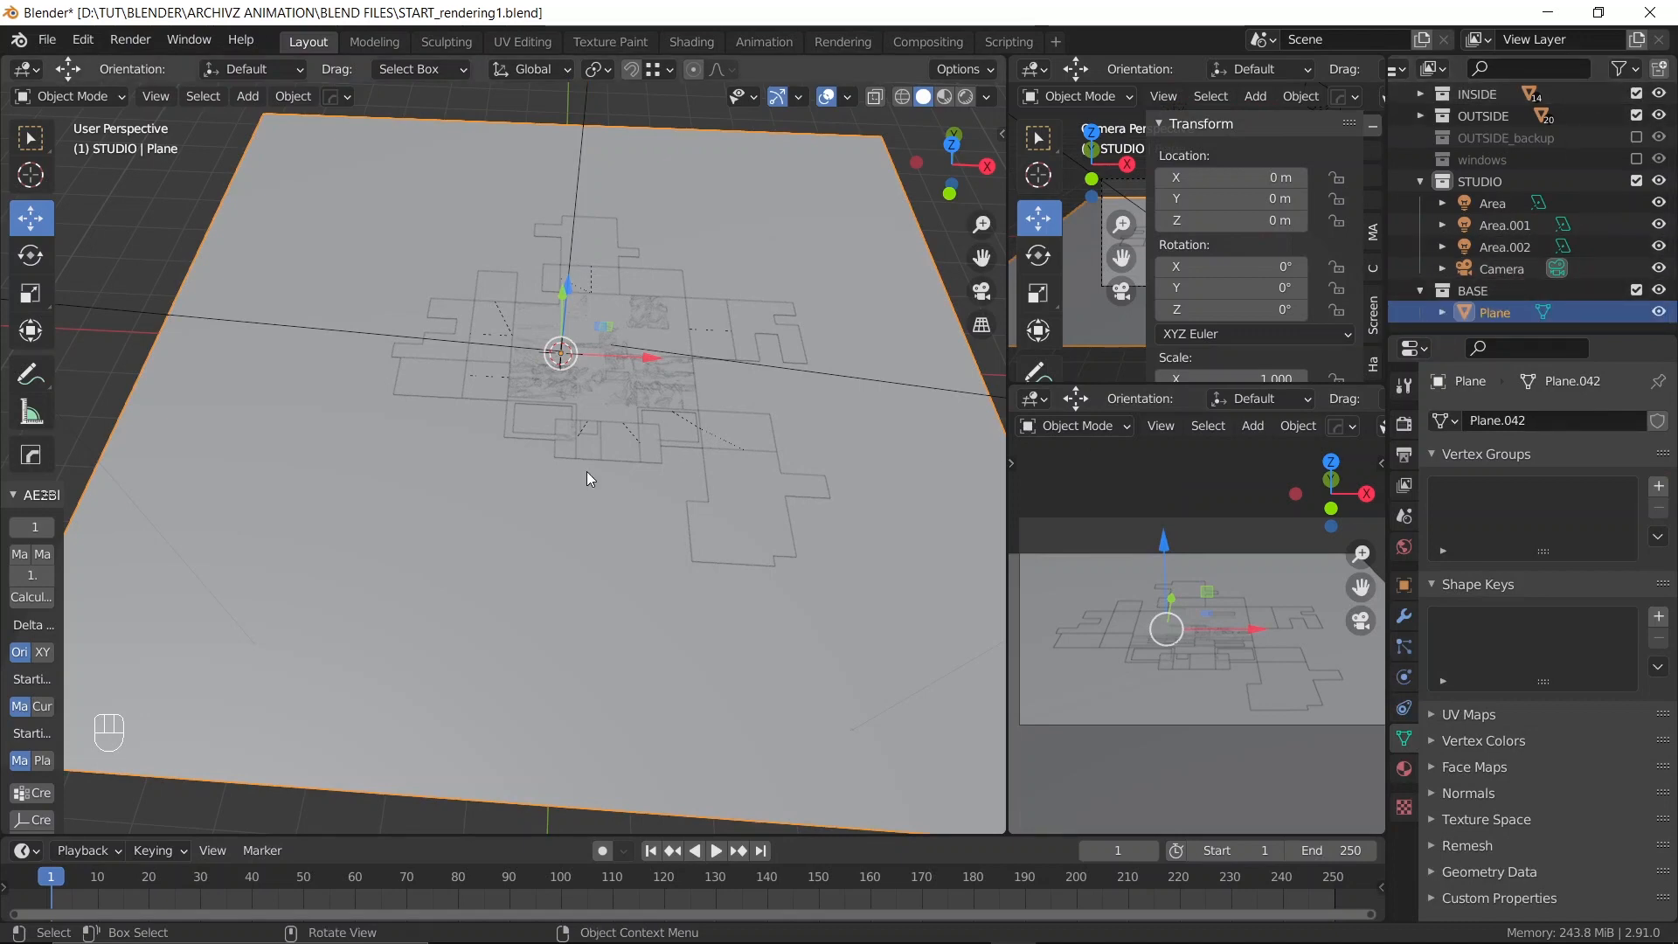
key(Tab)
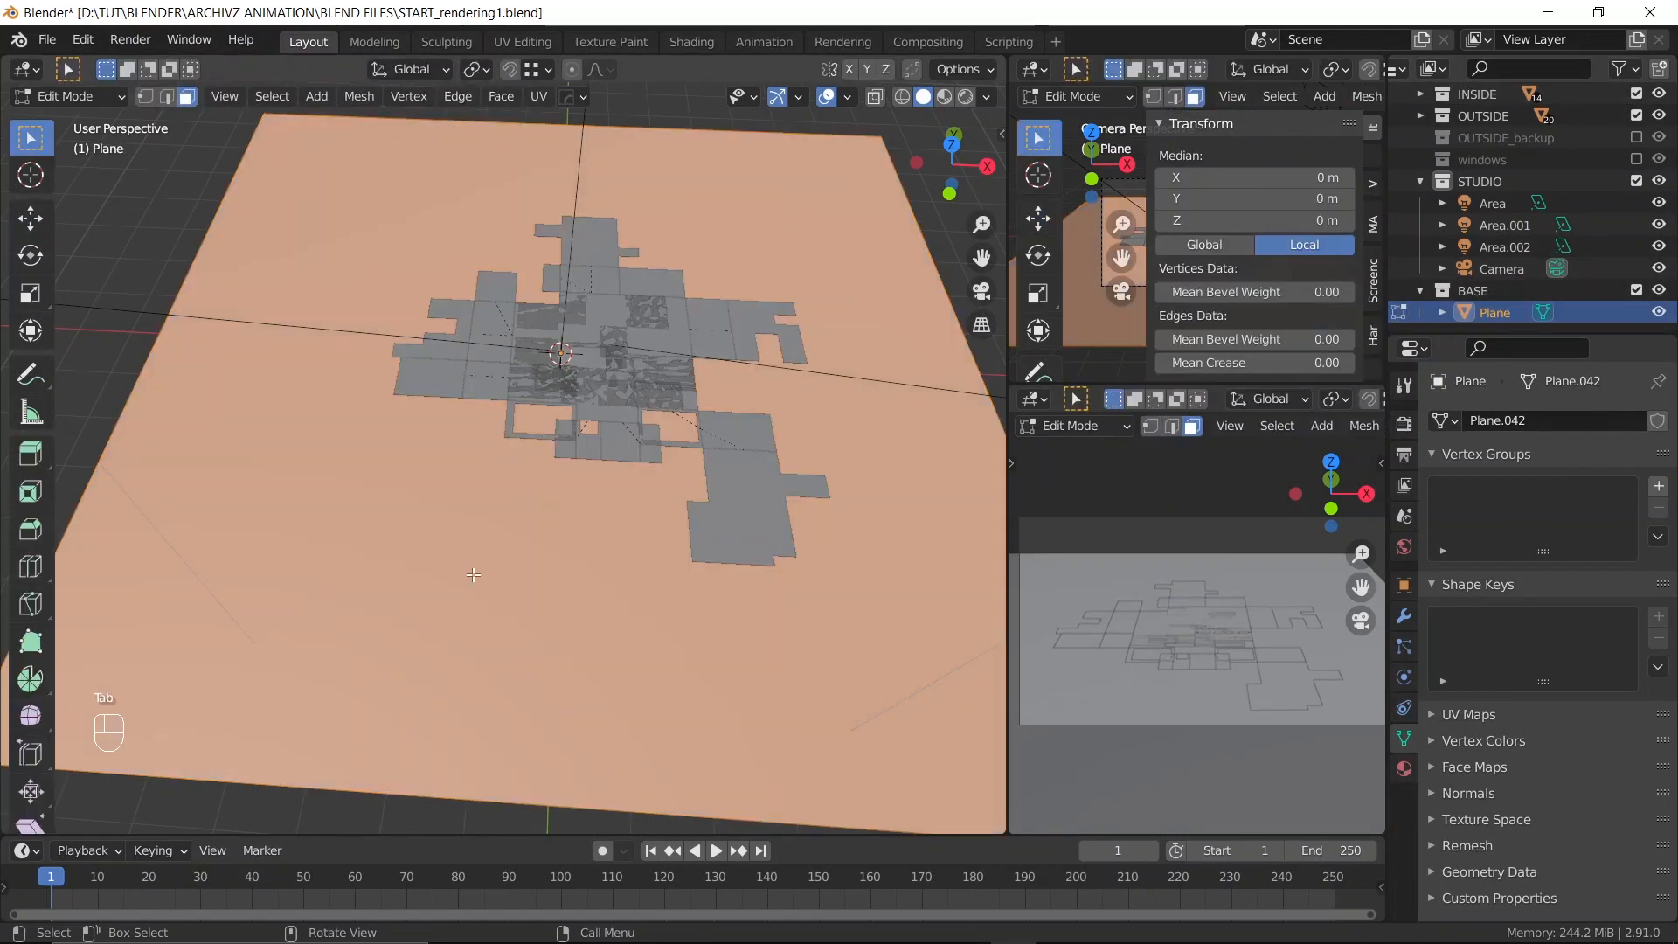
middle_drag(473, 574, 437, 570)
click(332, 741)
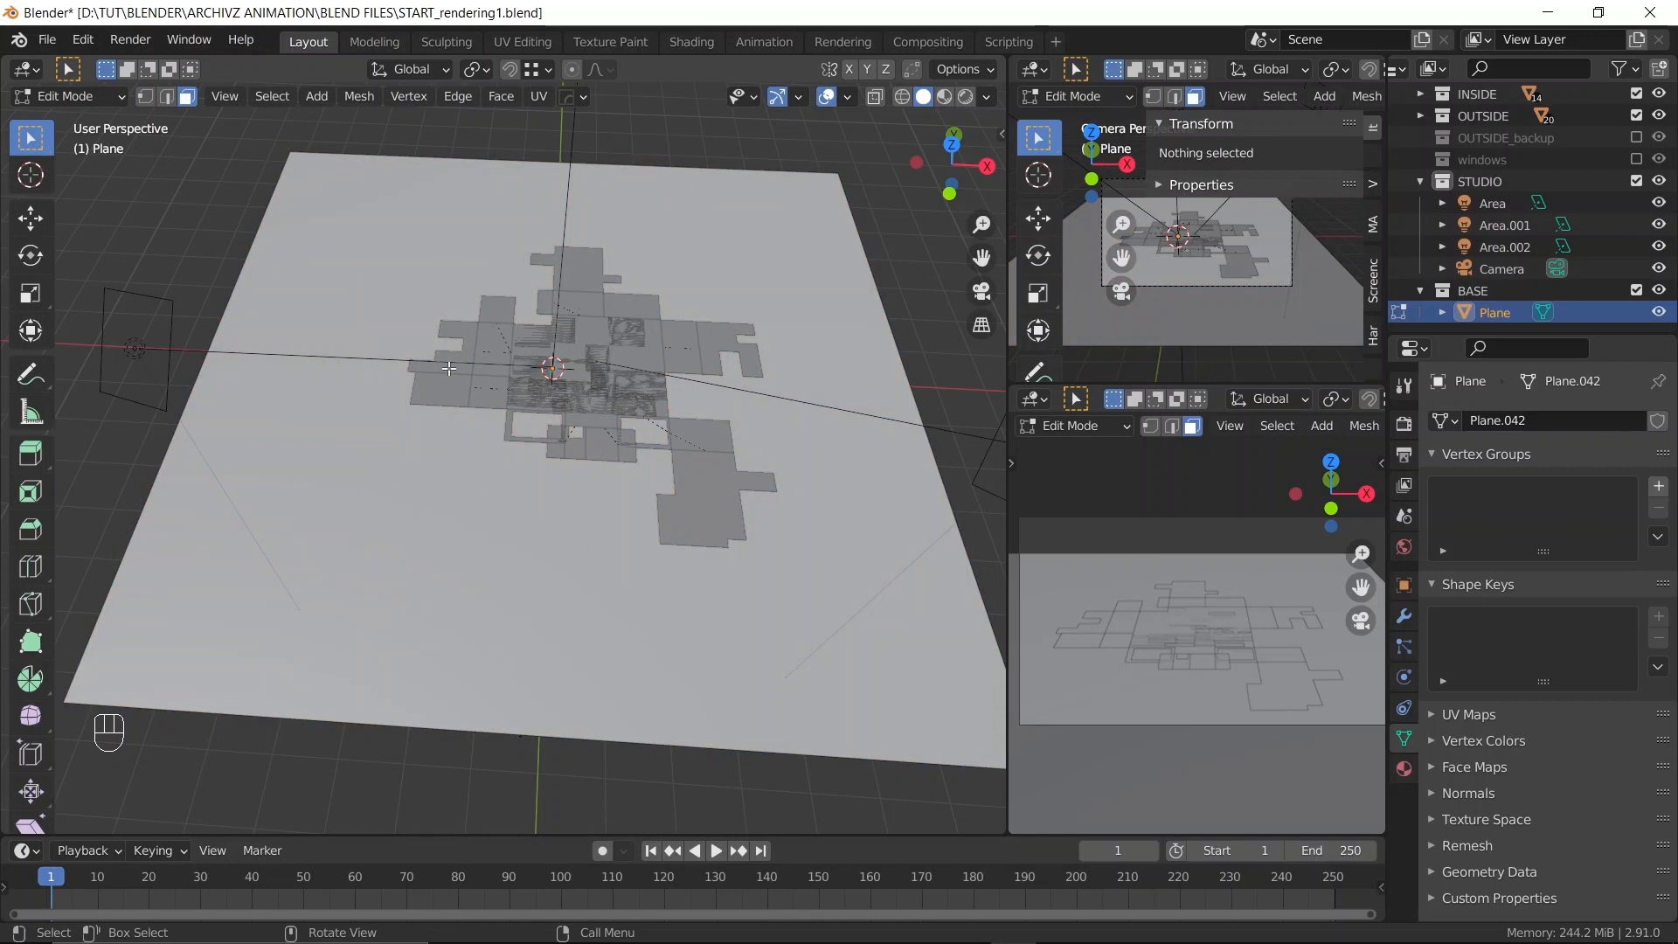
View the base plane from the top and enable snapping to vertices
key(grave)
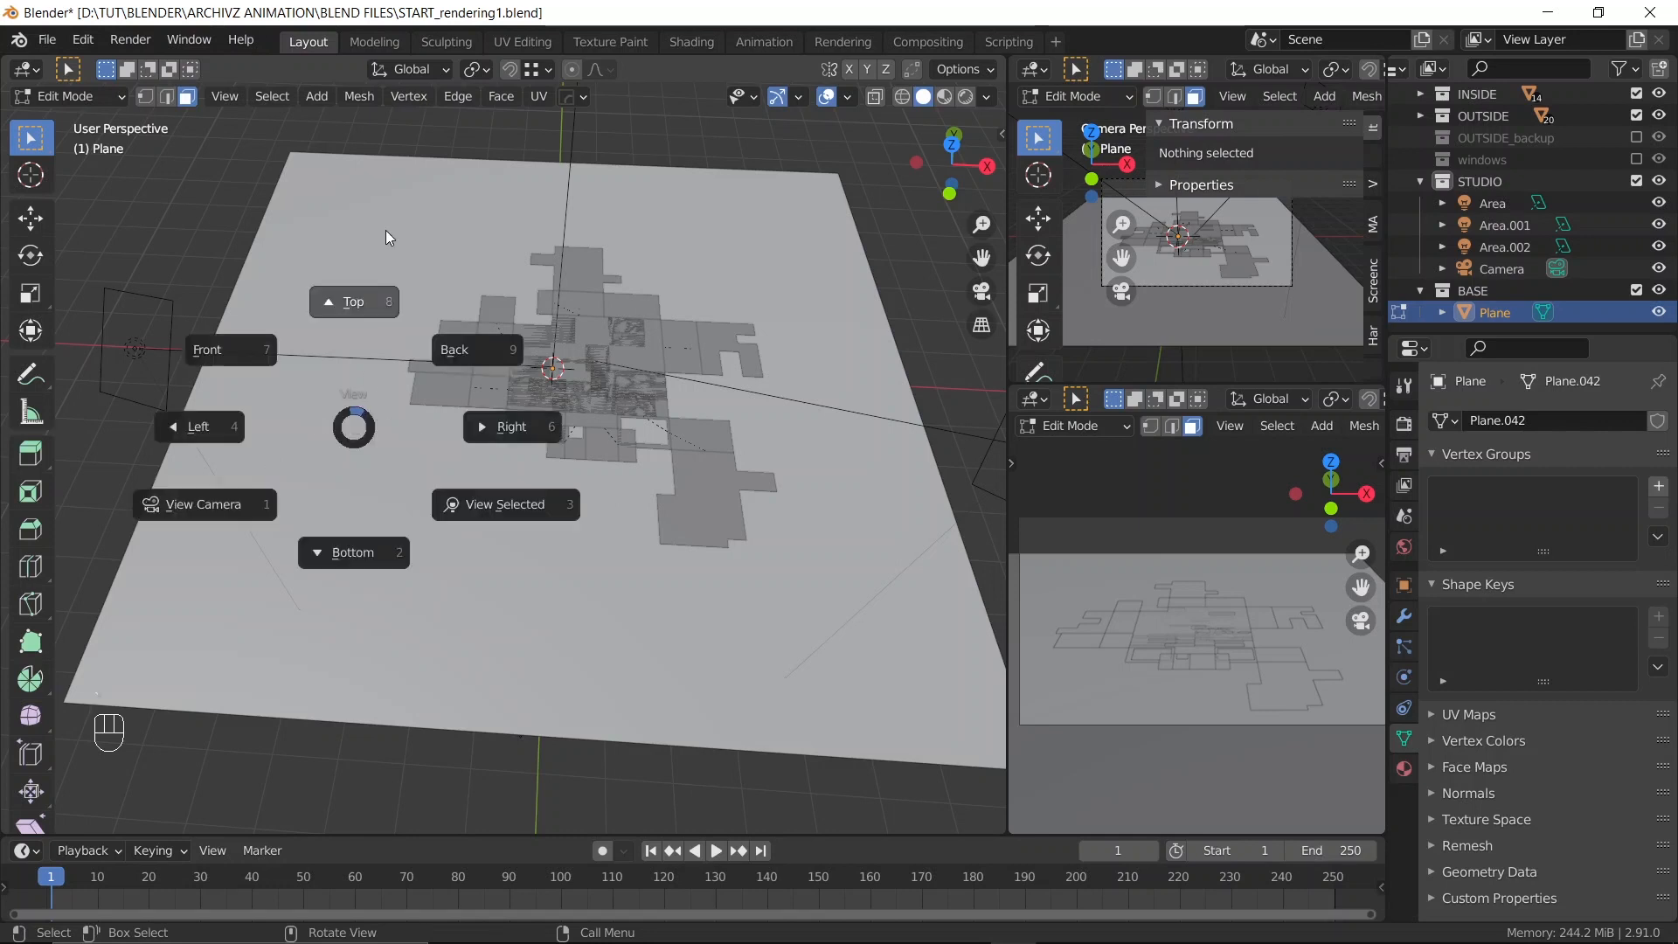
click(385, 229)
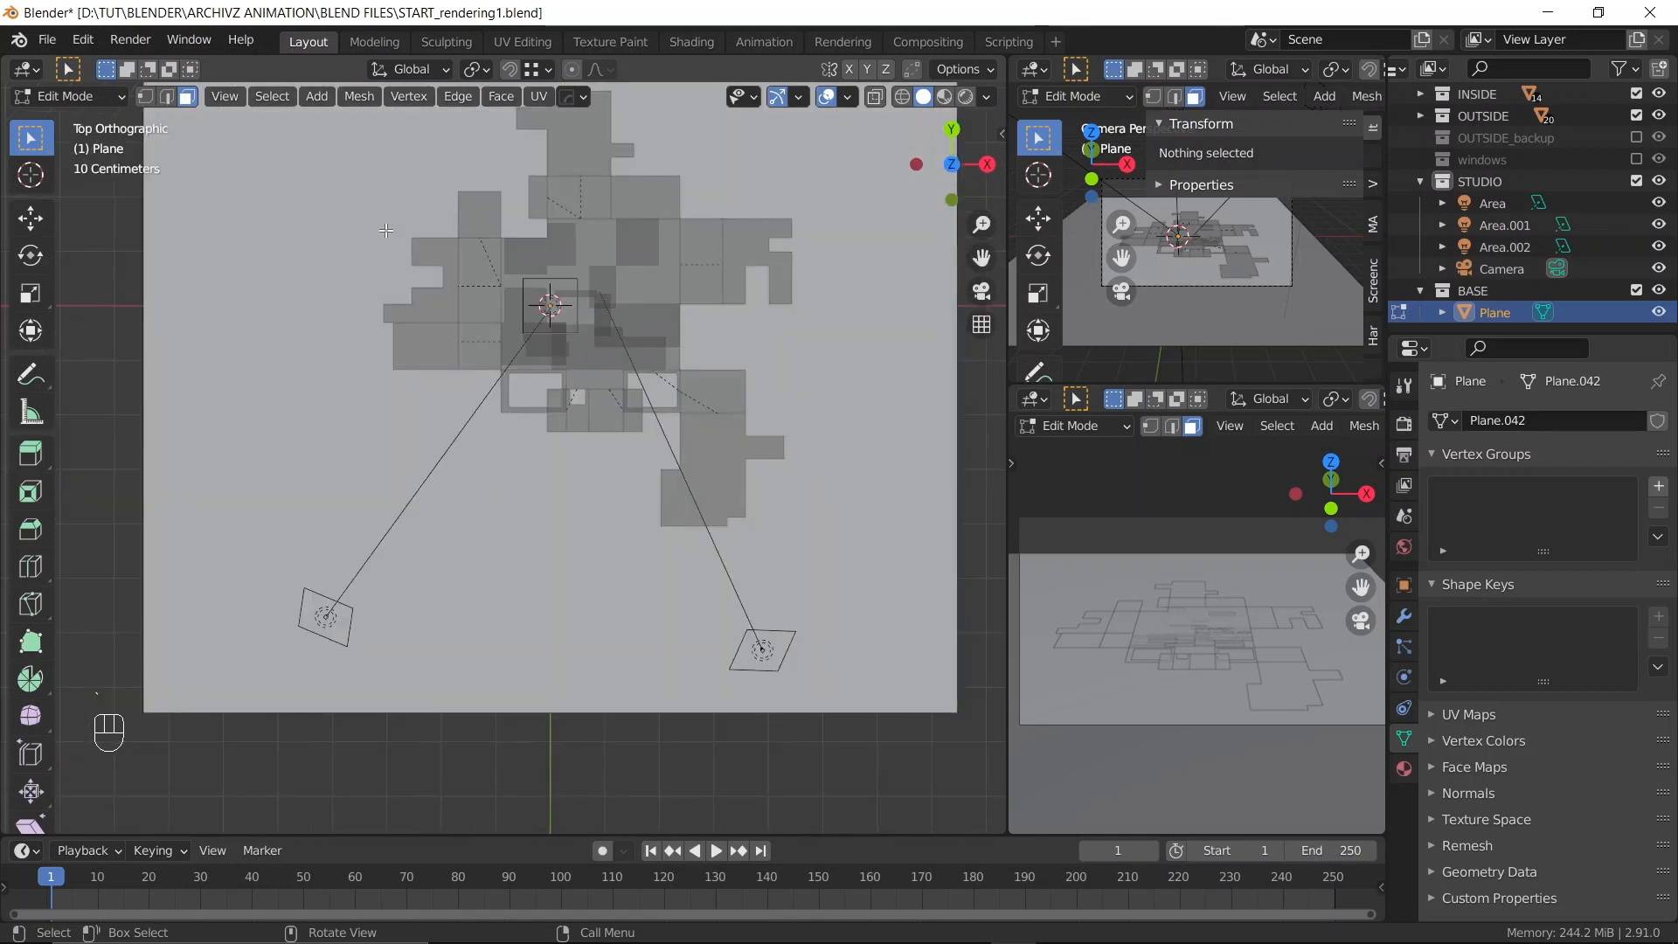
shift+middle_drag(361, 285, 402, 392)
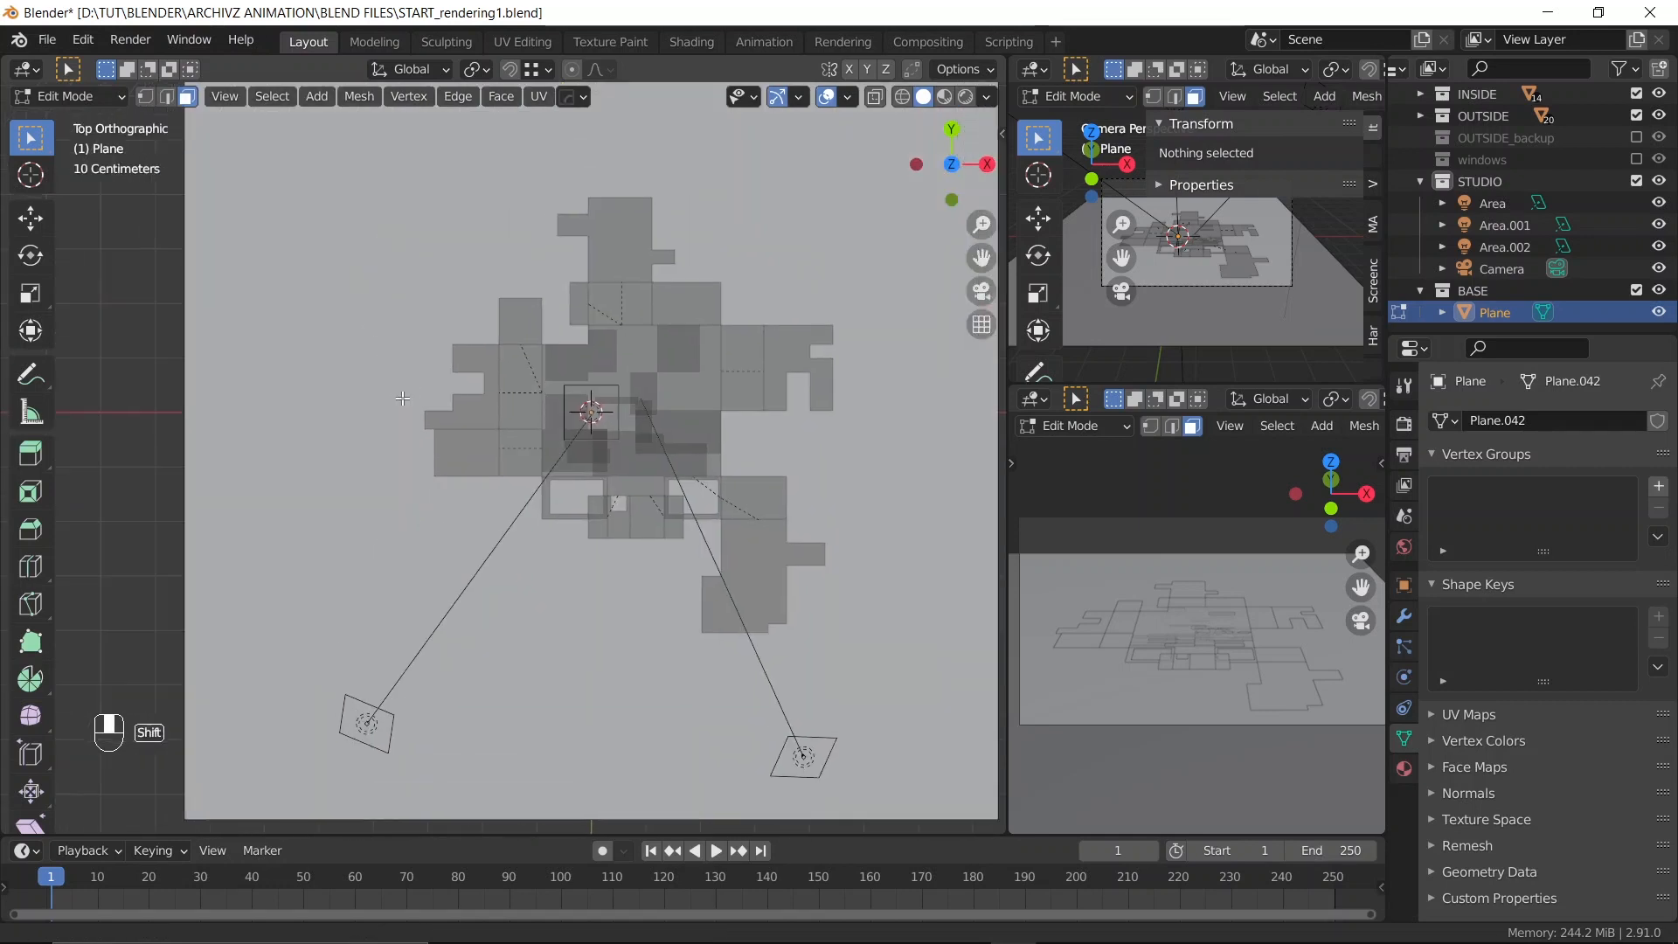
click(510, 70)
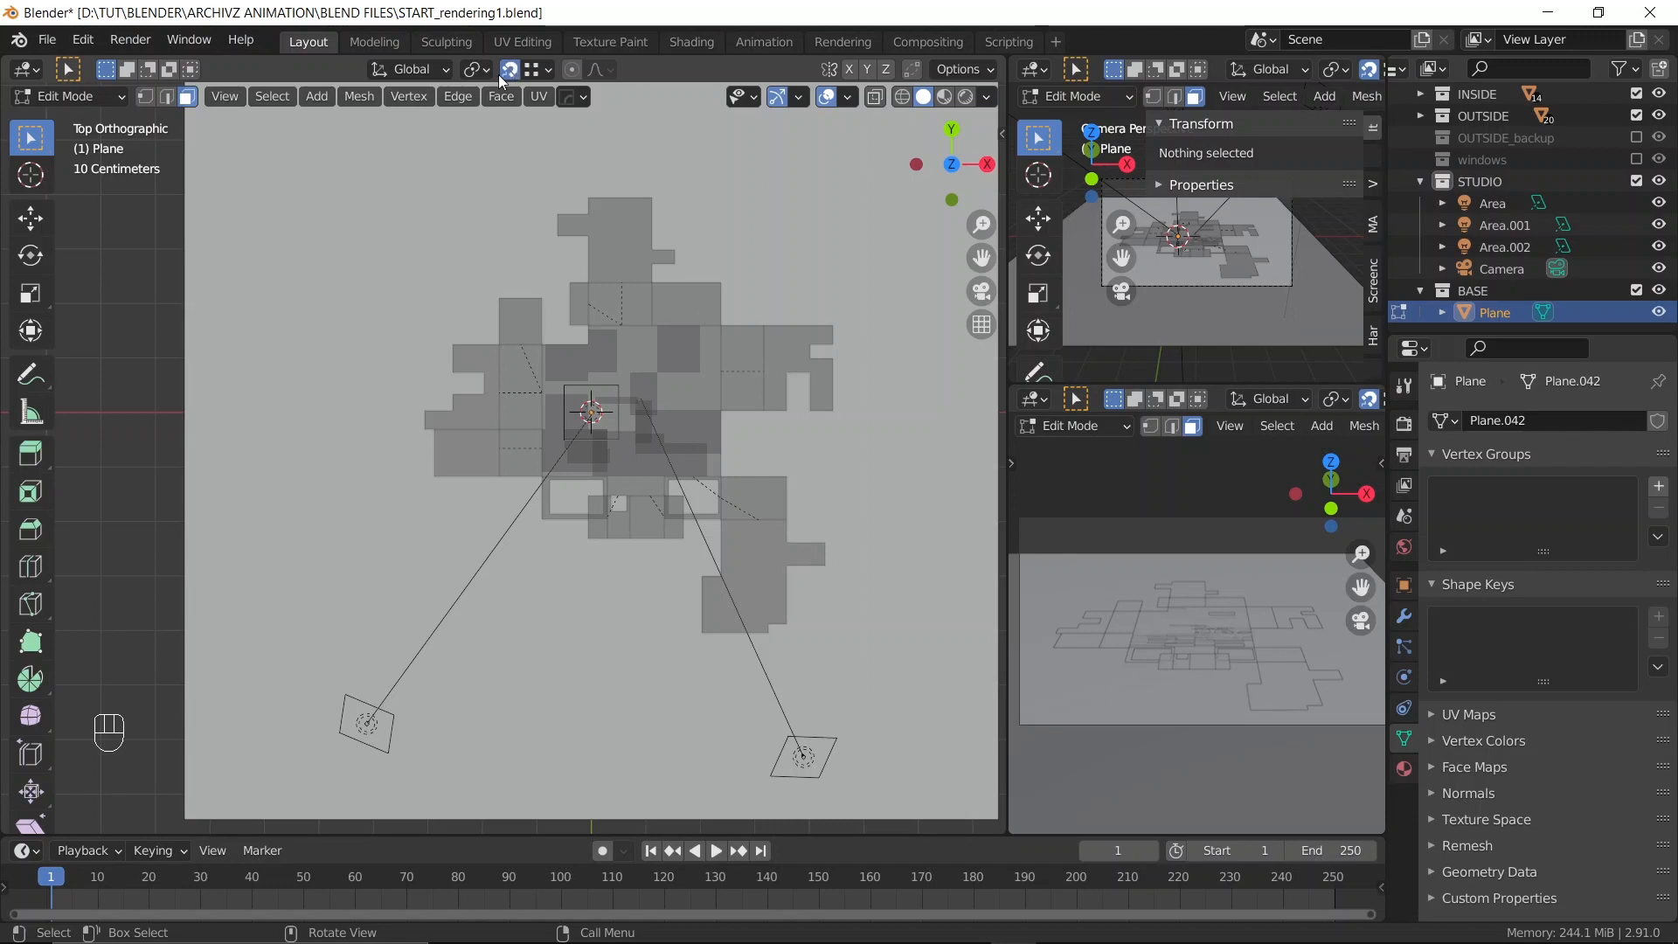
click(532, 72)
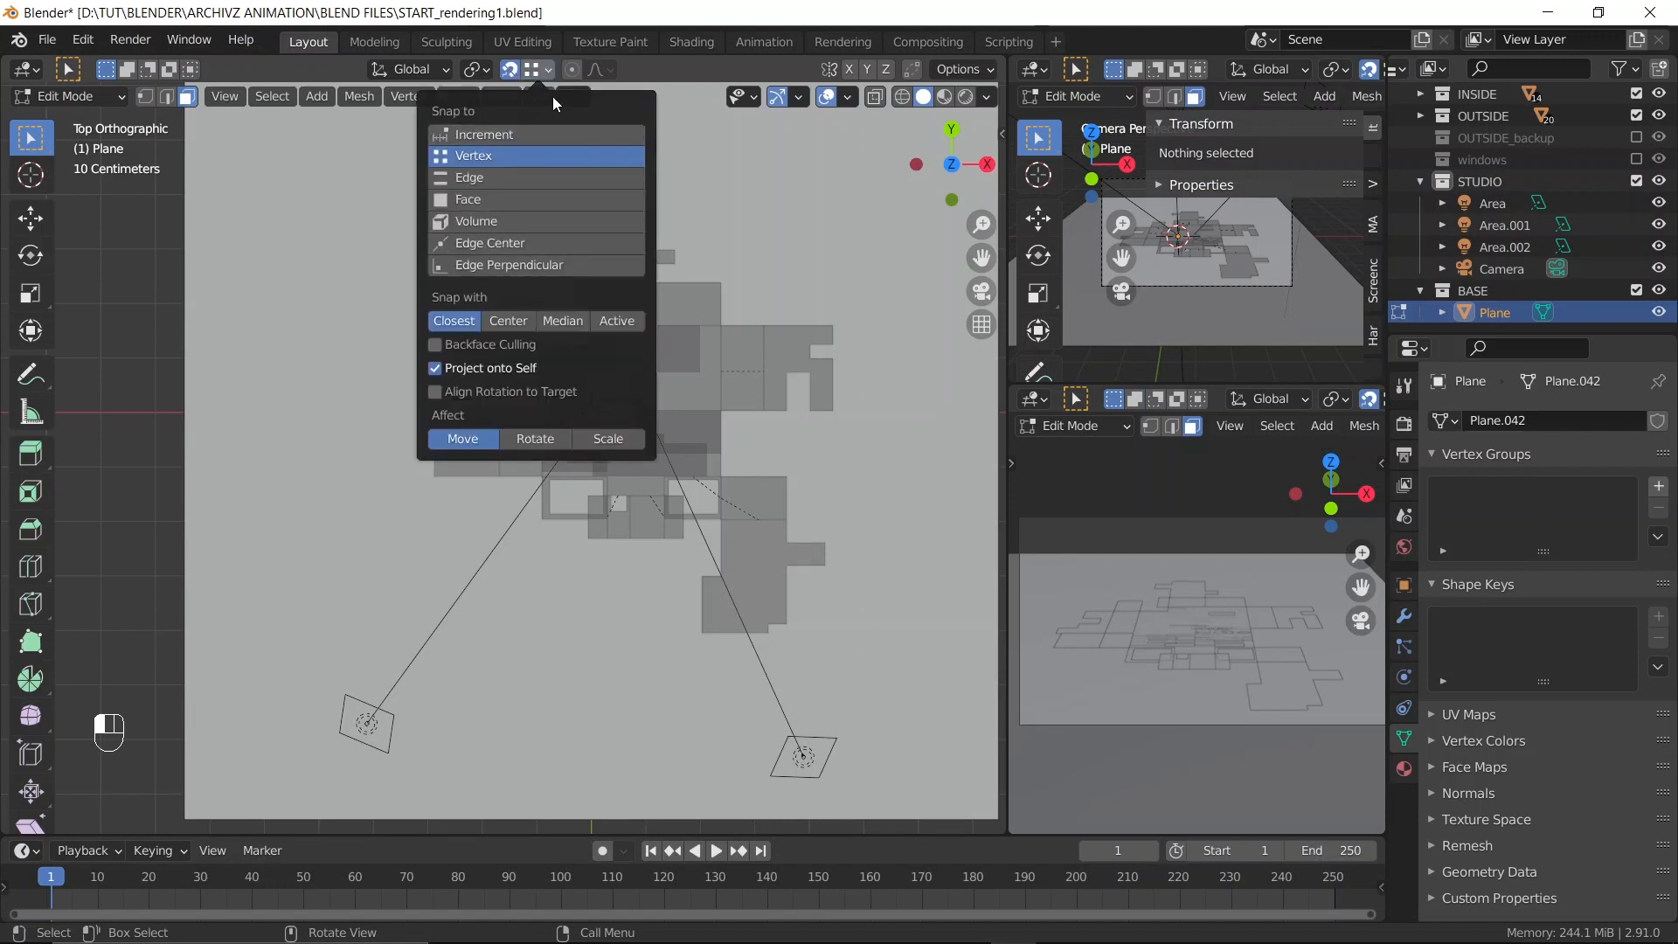
scroll(252, 431, up, 2)
shift+middle_drag(326, 272, 511, 318)
scroll(511, 318, down, 1)
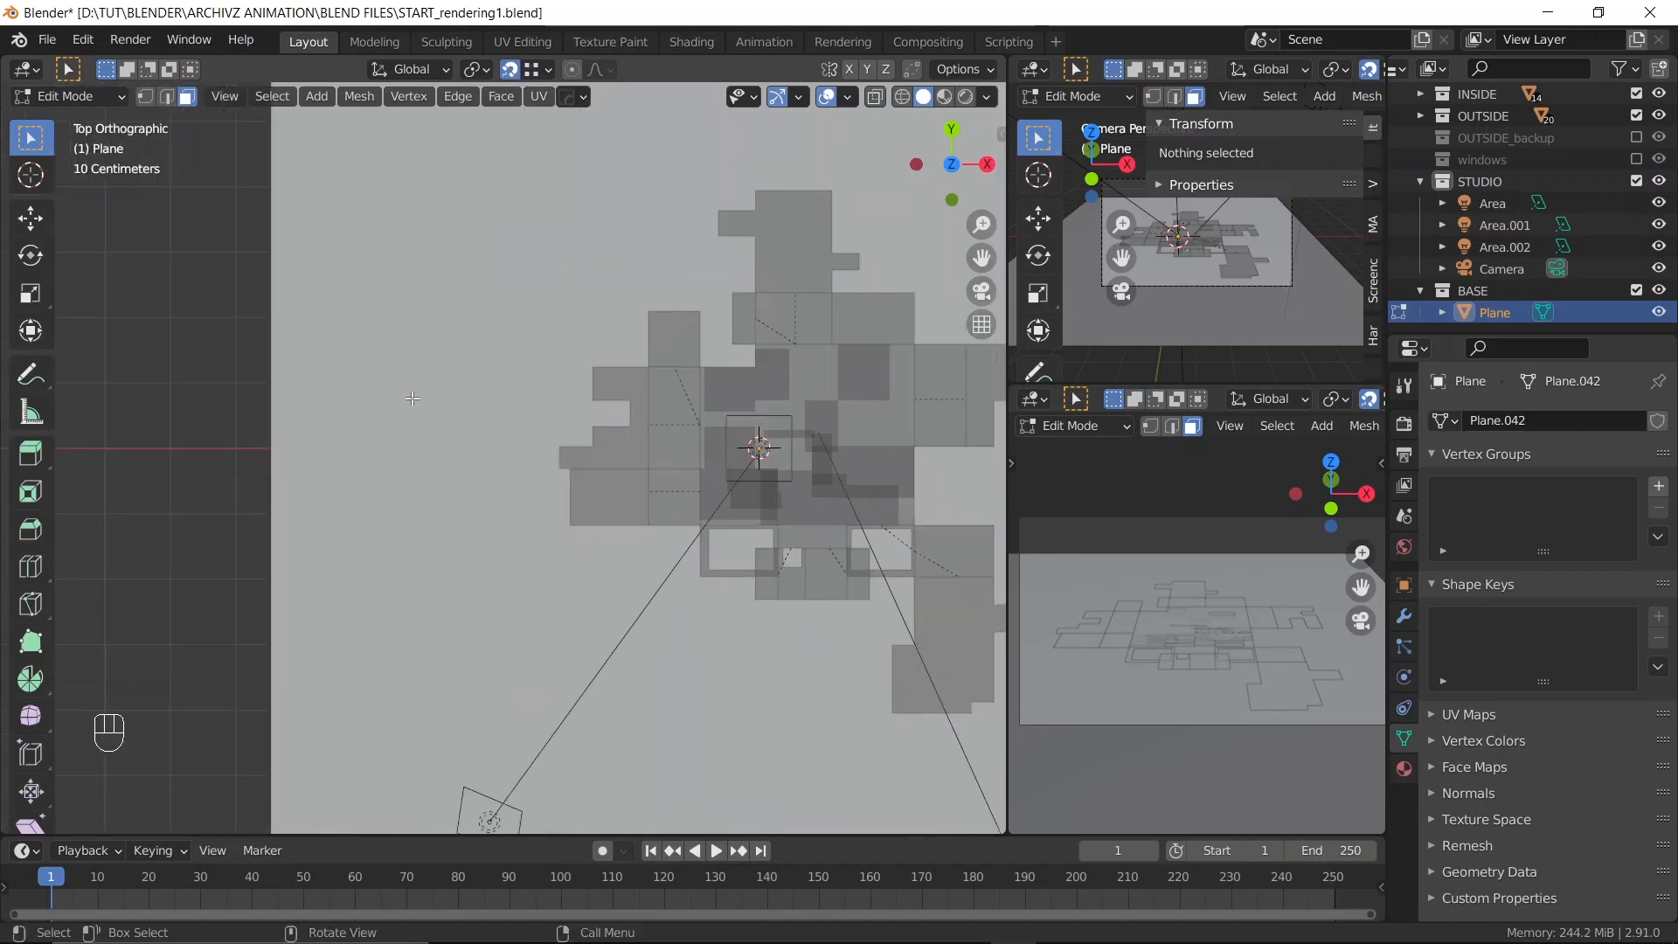
scroll(512, 318, up, 1)
scroll(522, 324, down, 3)
scroll(522, 324, down, 1)
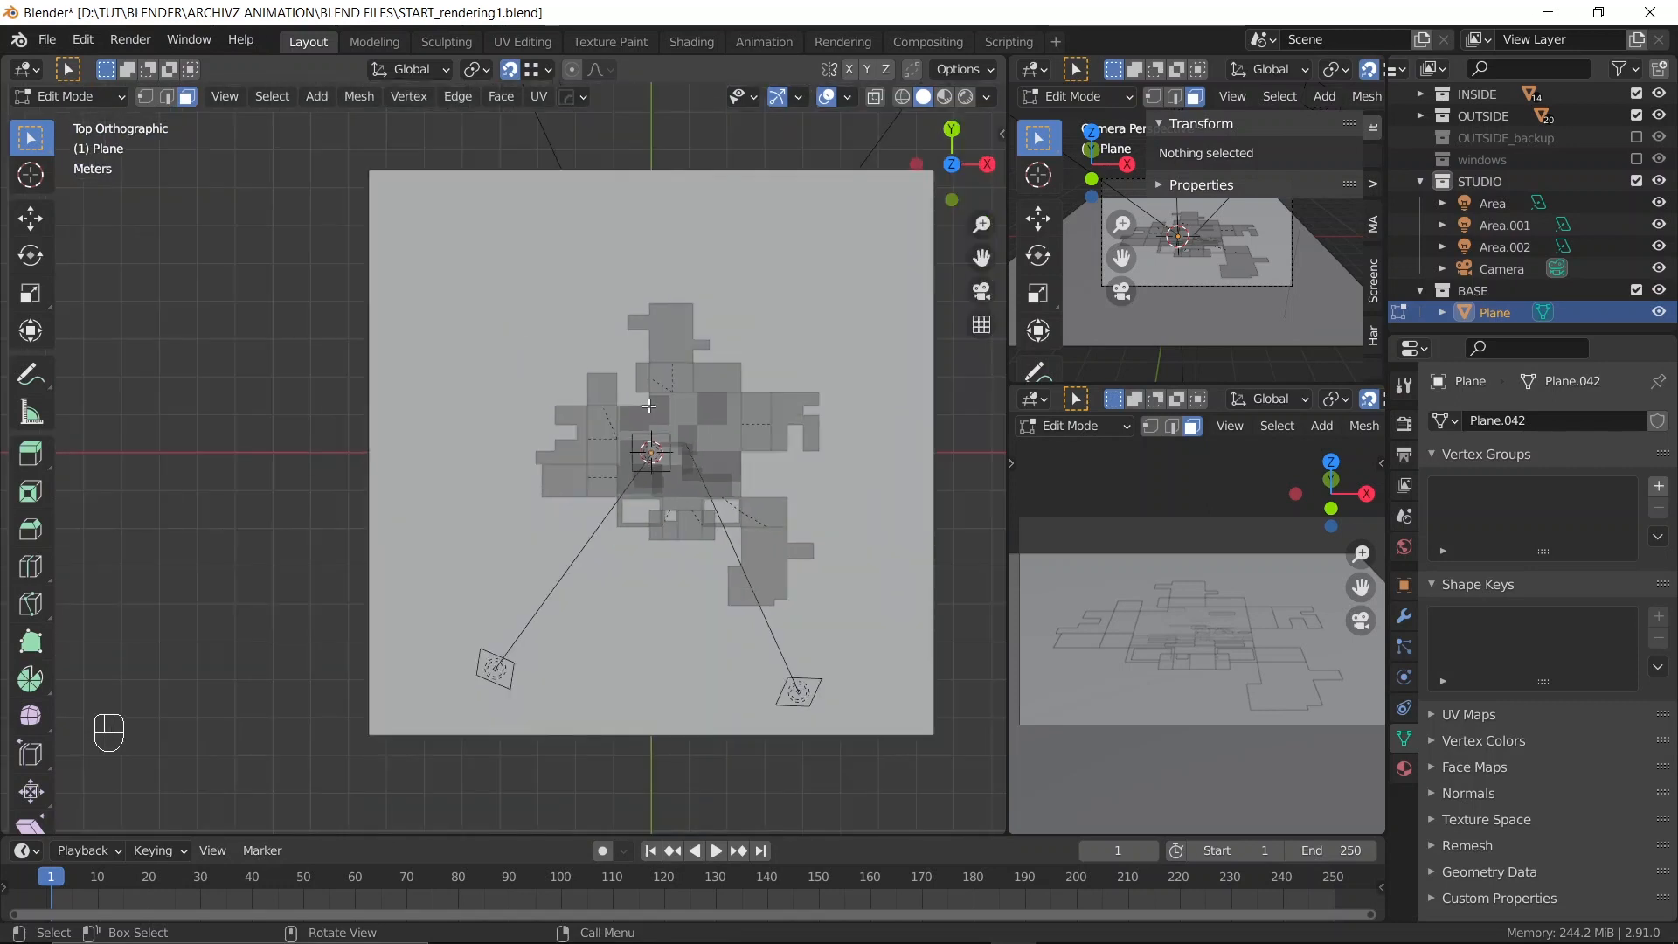
Add a loop cut along Y across the base plane and slide it to about -3.06 m on X, beside the unfolded floor plan
key(ctrl+r)
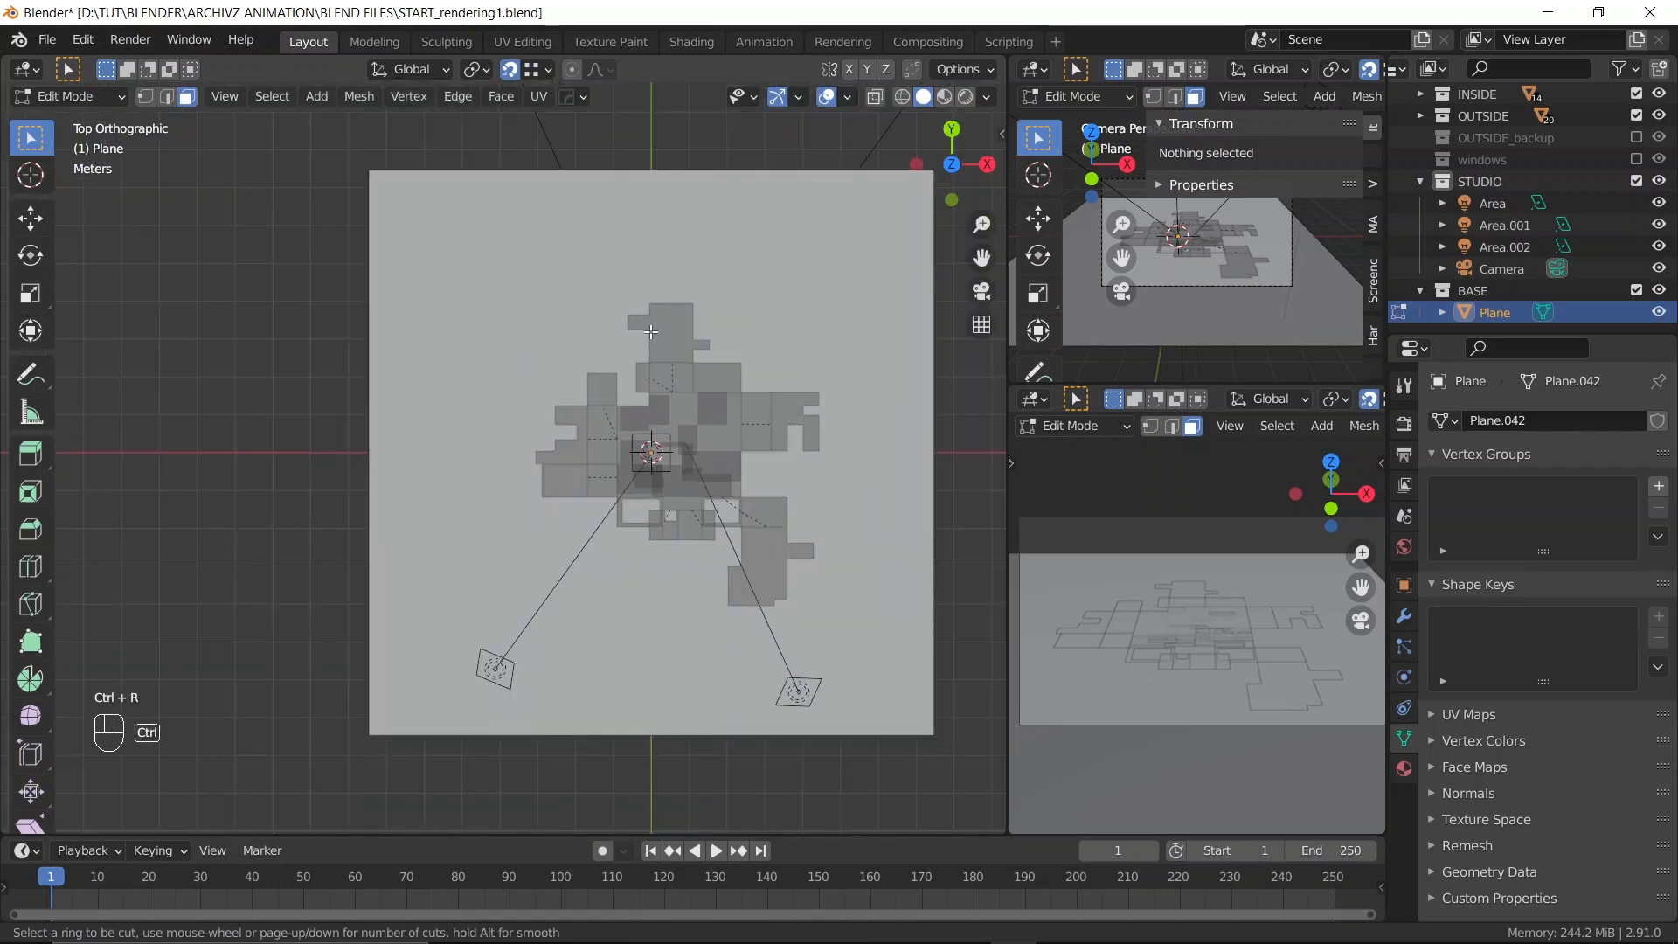
click(666, 183)
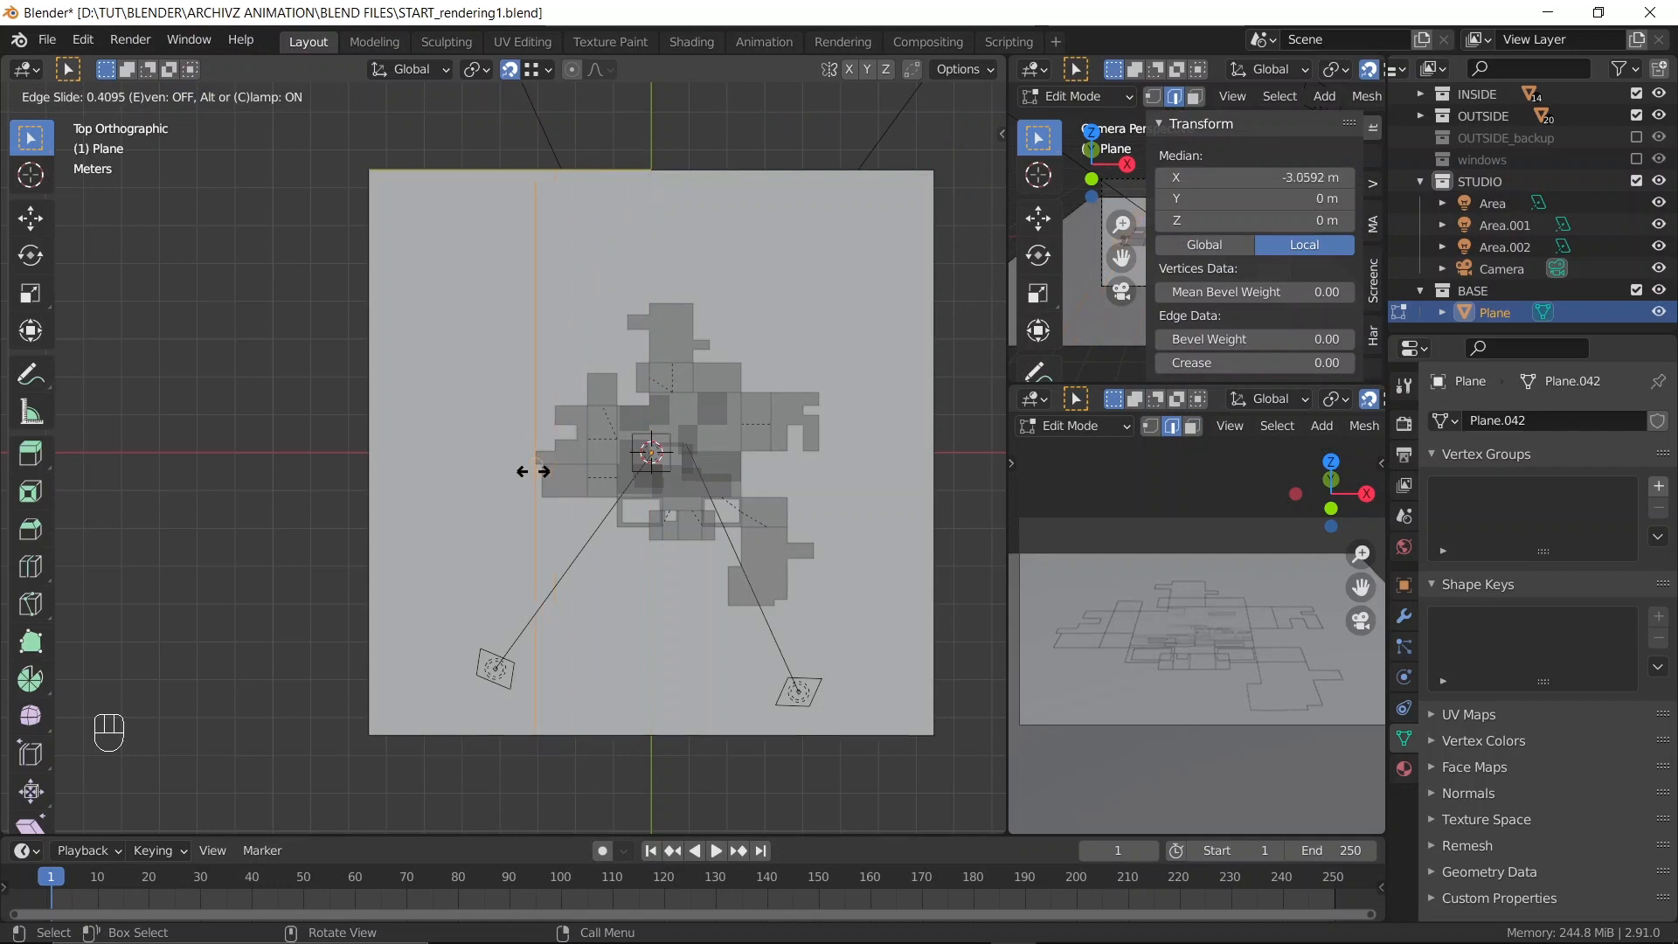
click(533, 467)
Add a loop cut along X across the base plane and slide it to about 0.03 m on Y, at the upper edge of the plan's leftmost tip
scroll(533, 472, up, 1)
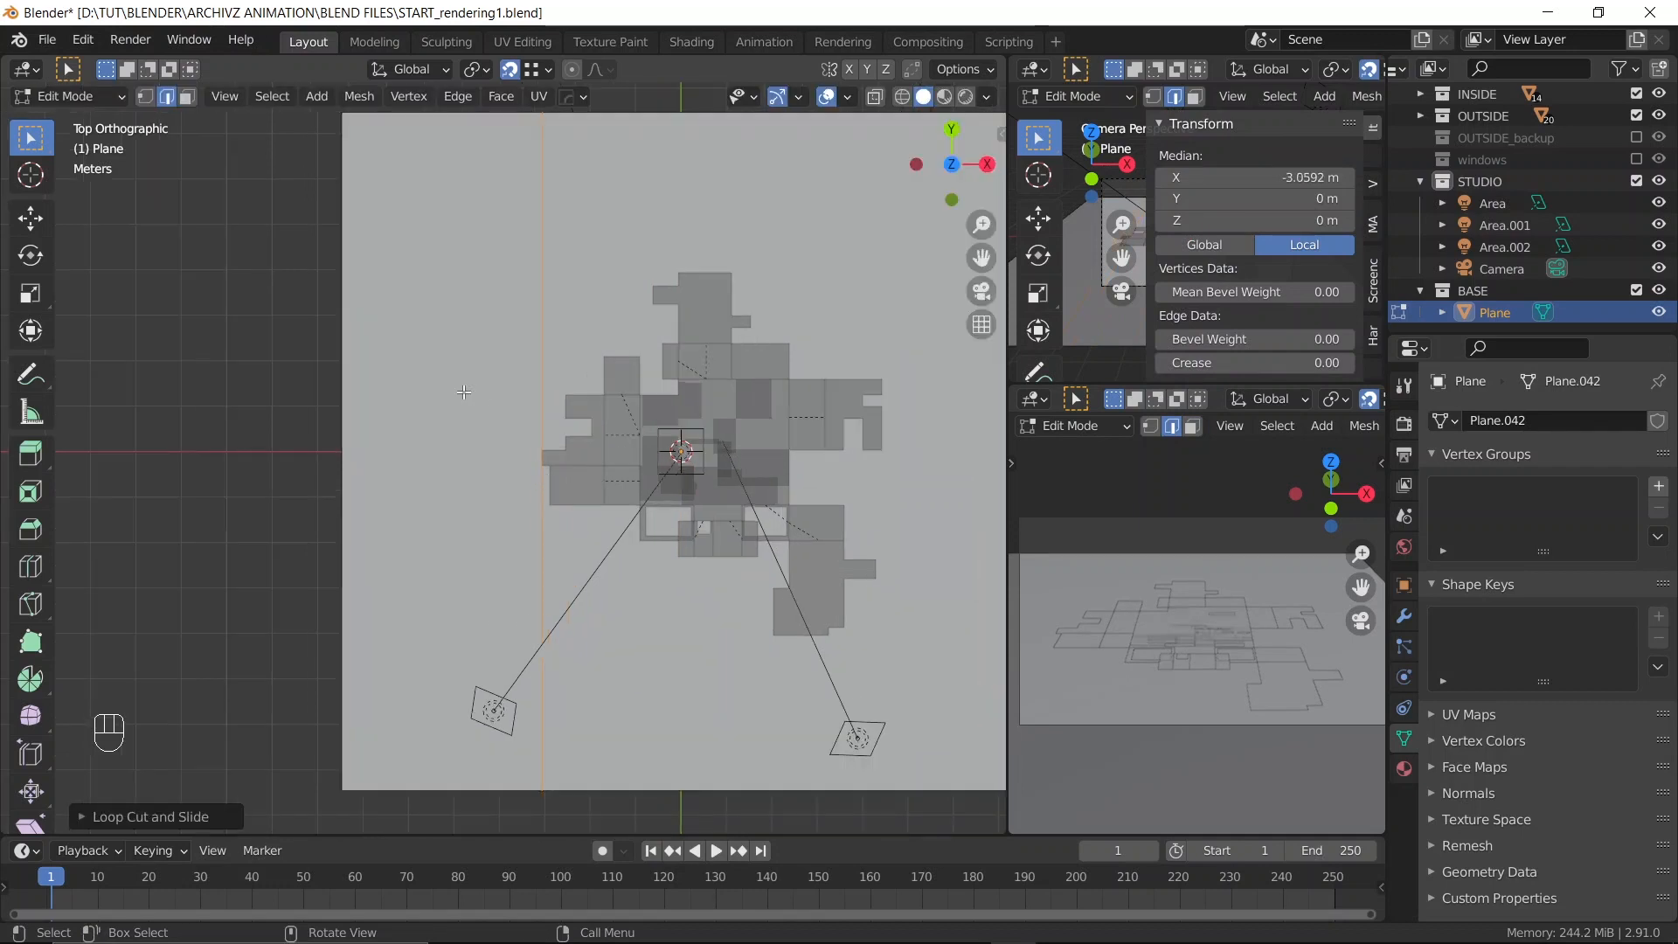
scroll(515, 450, up, 1)
key(ctrl+r)
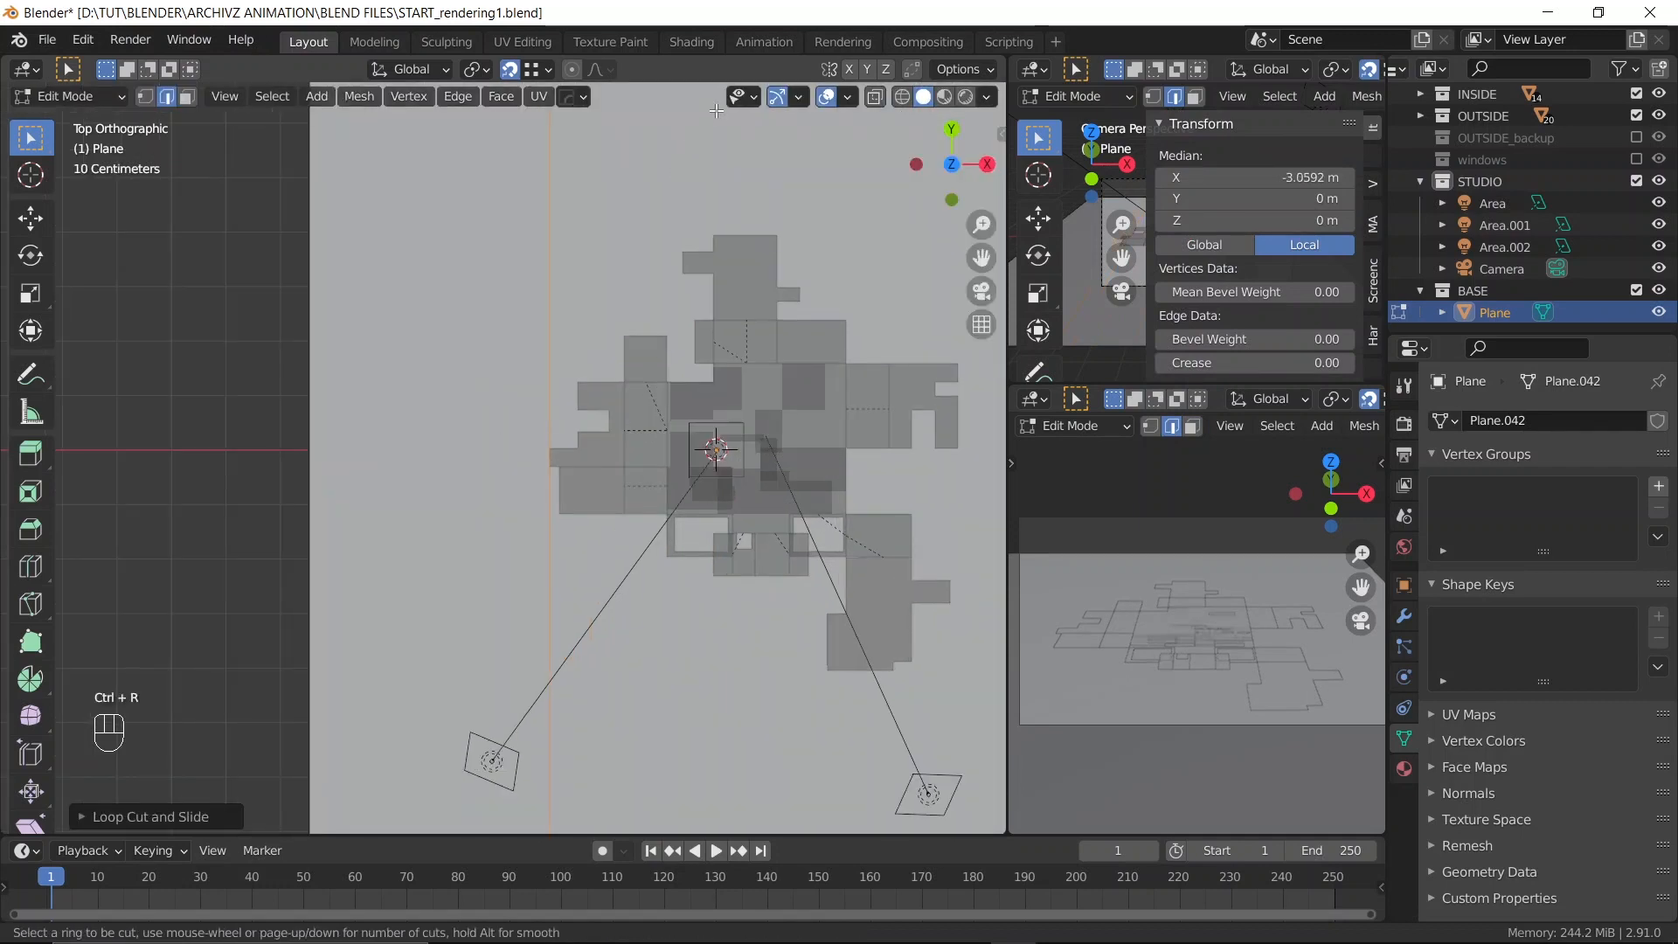
click(320, 447)
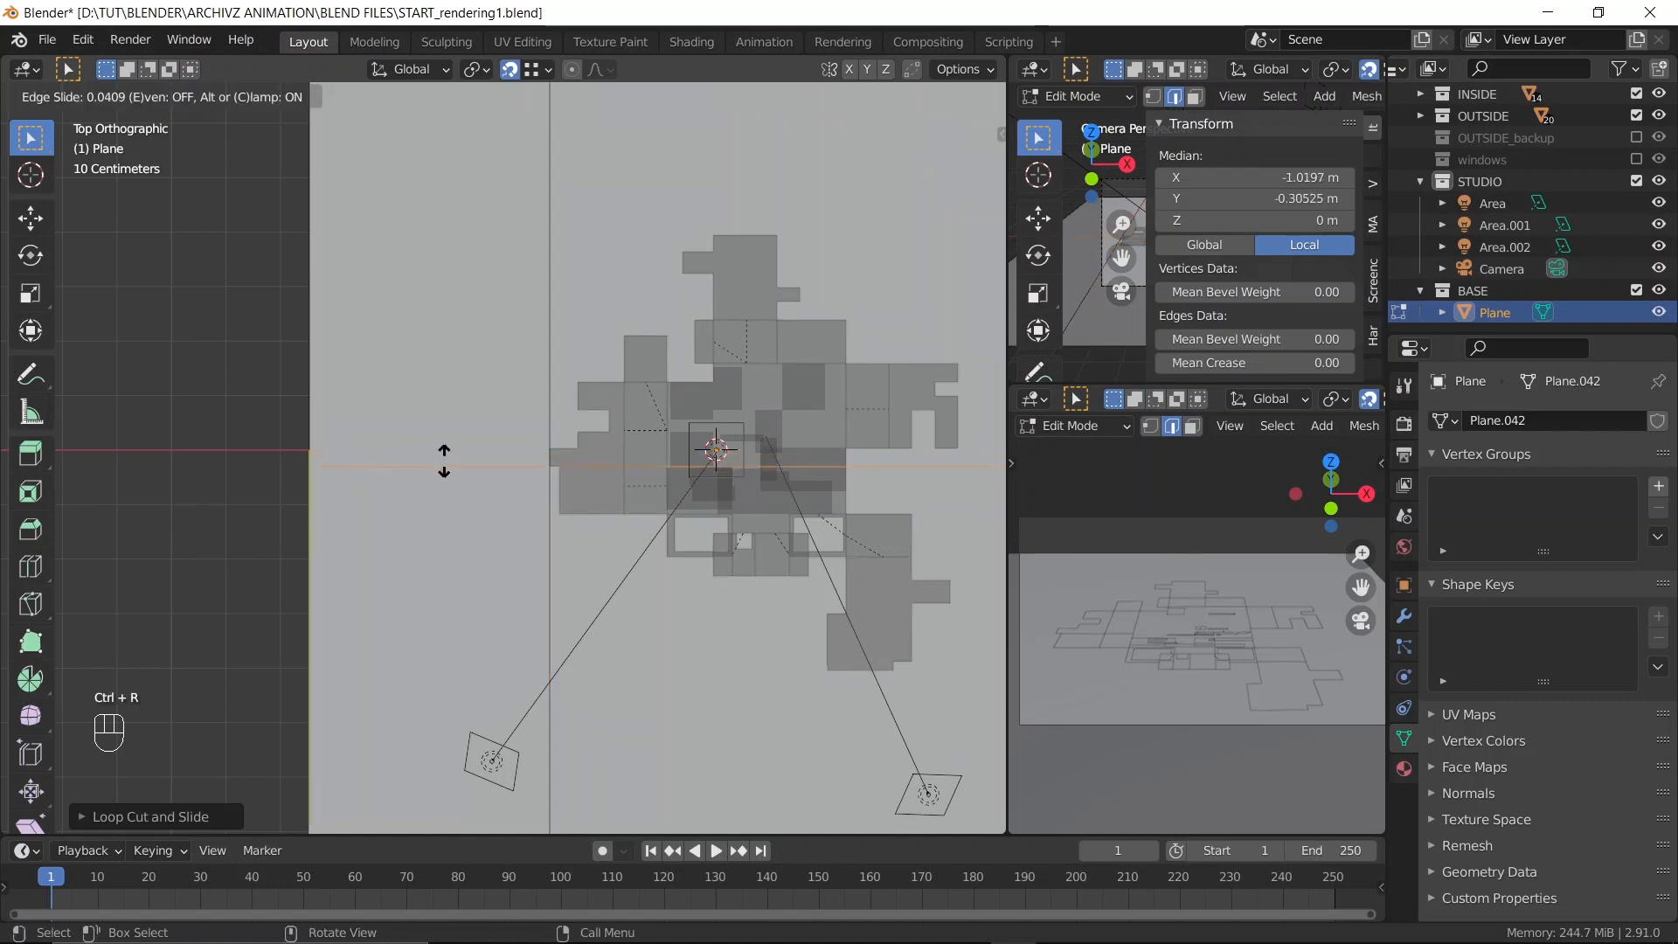
click(547, 448)
scroll(630, 470, up, 5)
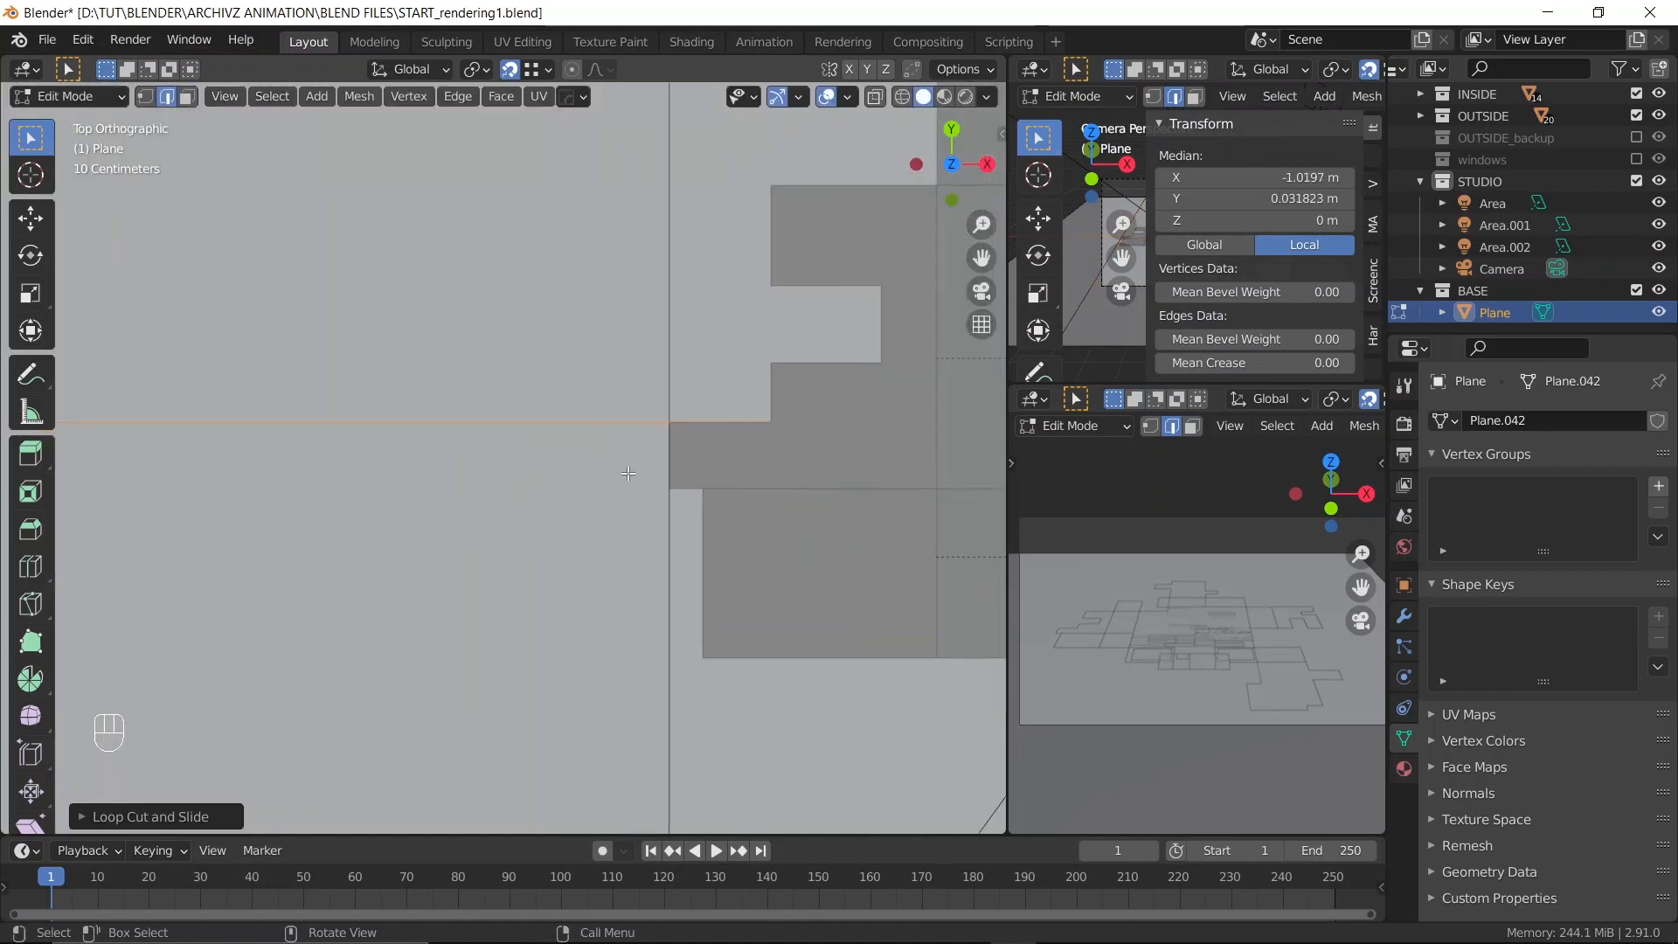
Add two loop cuts along X at about -0.31 m and -1.18 m on Y, matching the lower edges of the plan's left wing
scroll(605, 470, down, 1)
scroll(601, 468, down, 2)
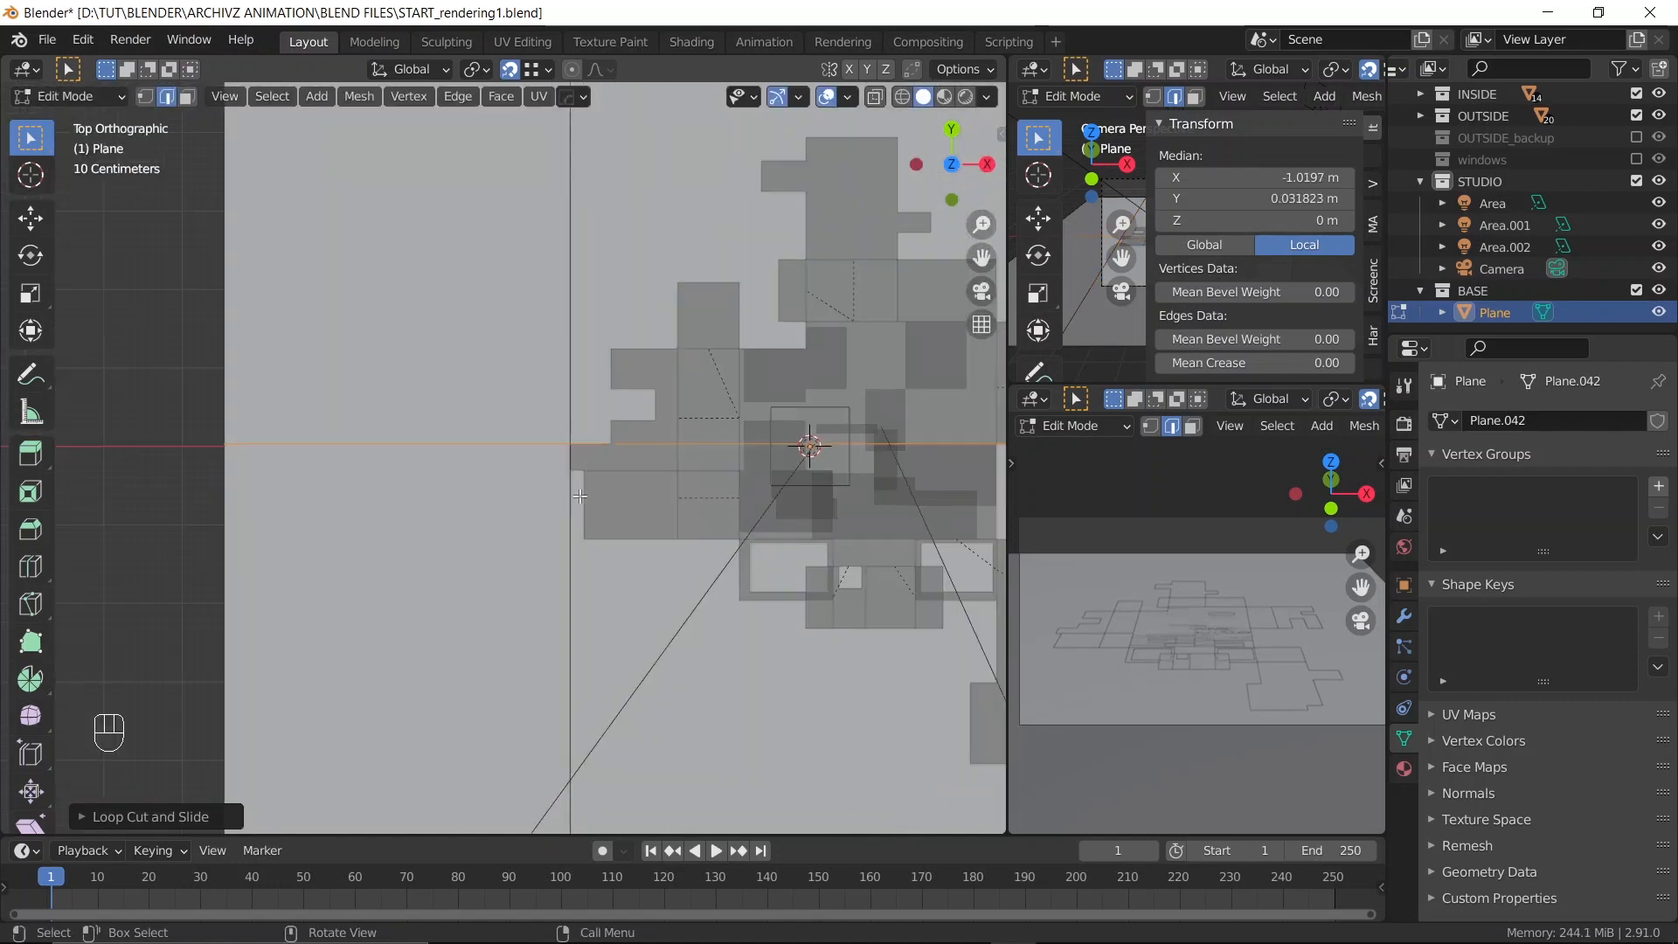
key(ctrl+r)
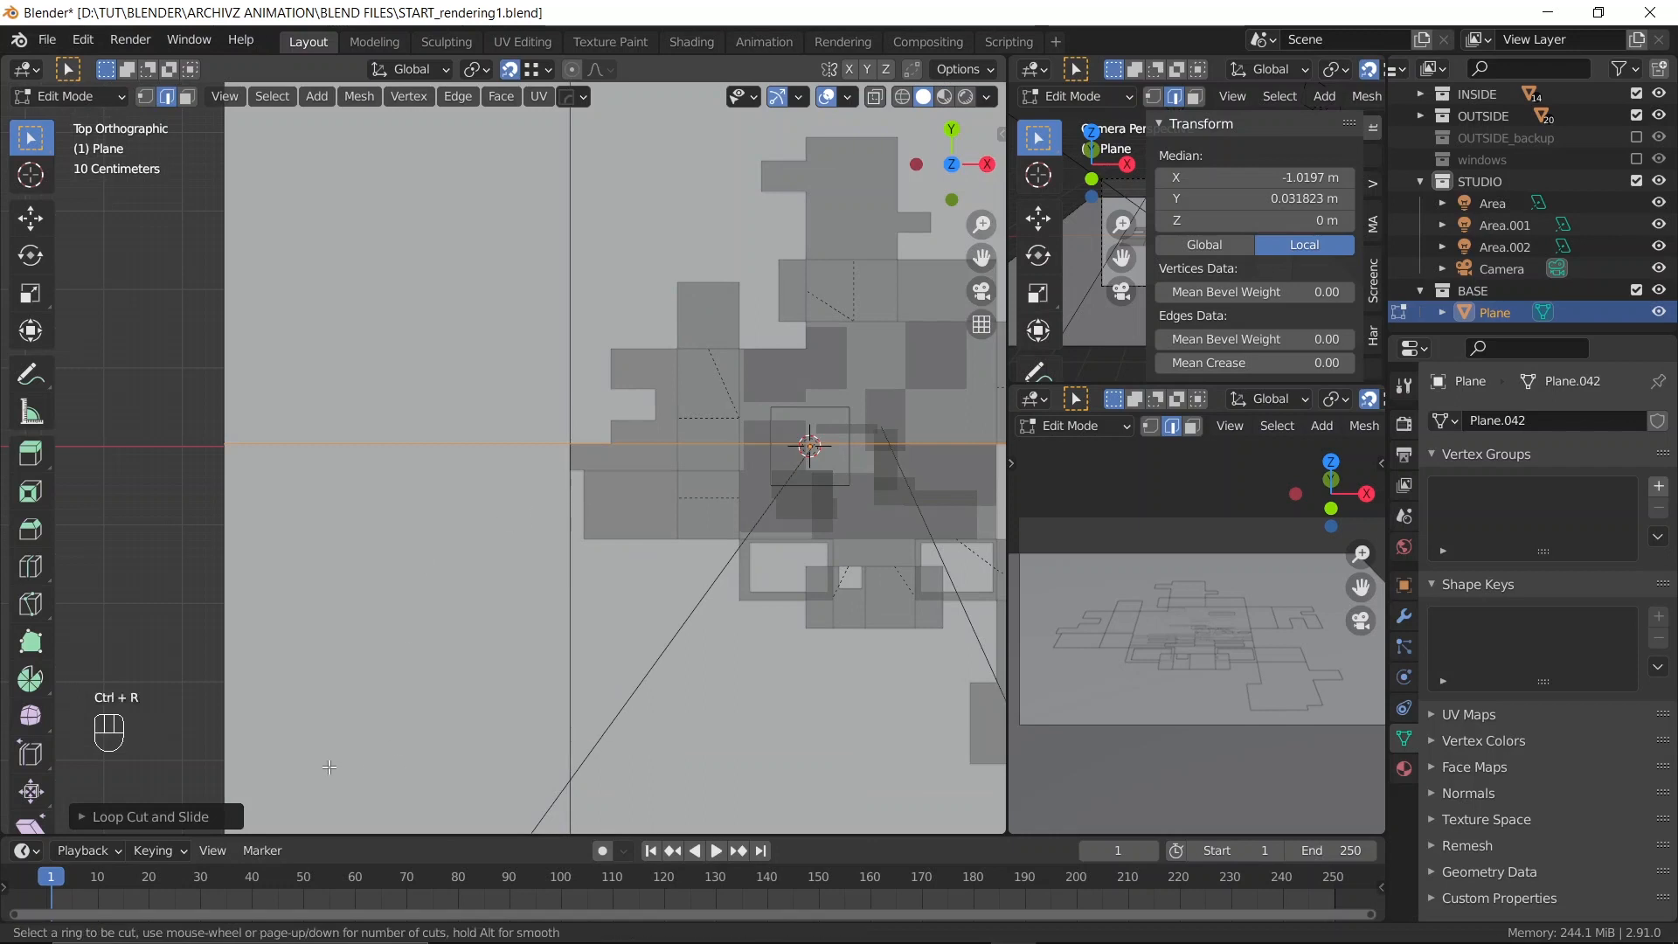
click(230, 760)
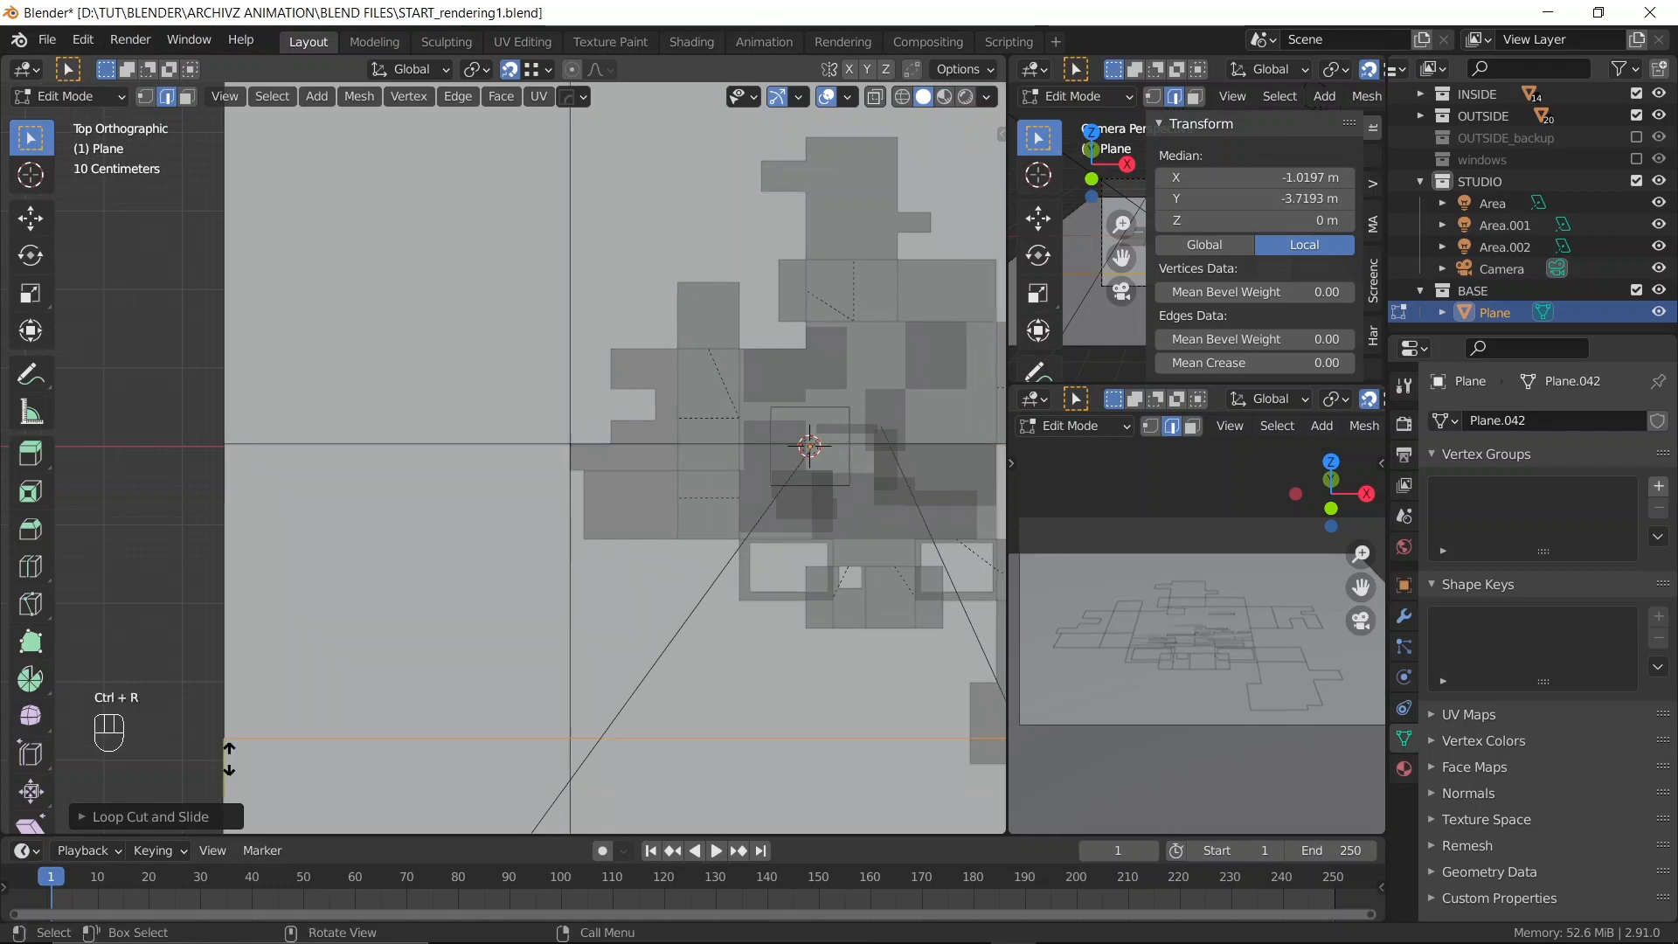
click(570, 470)
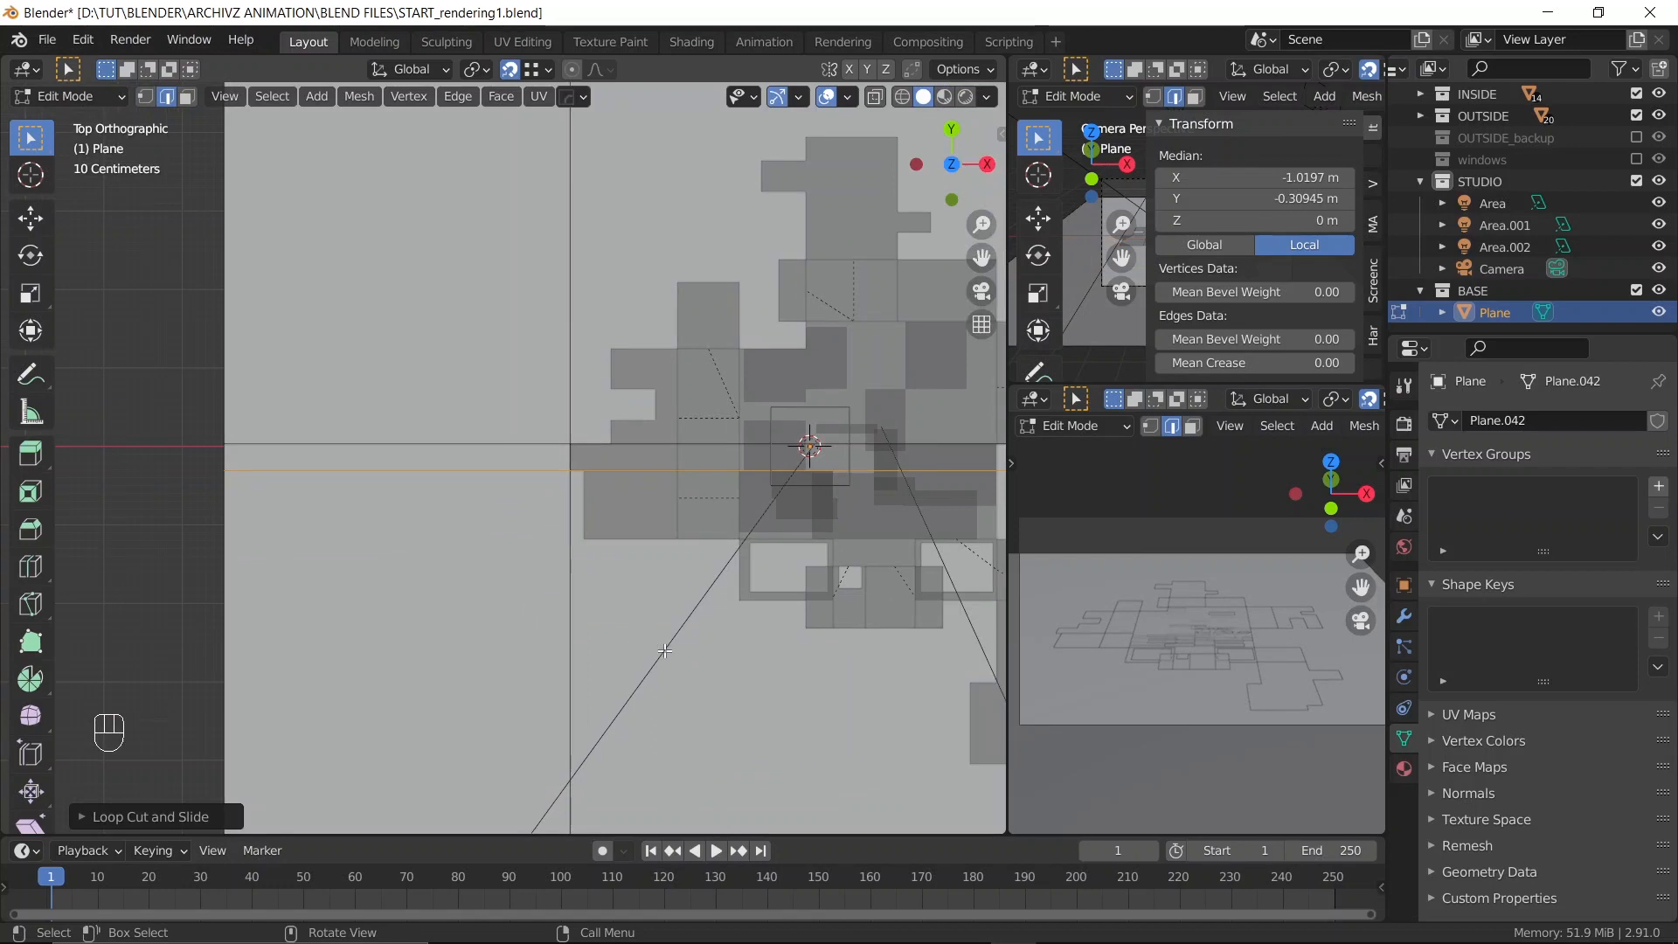
key(ctrl+r)
click(207, 638)
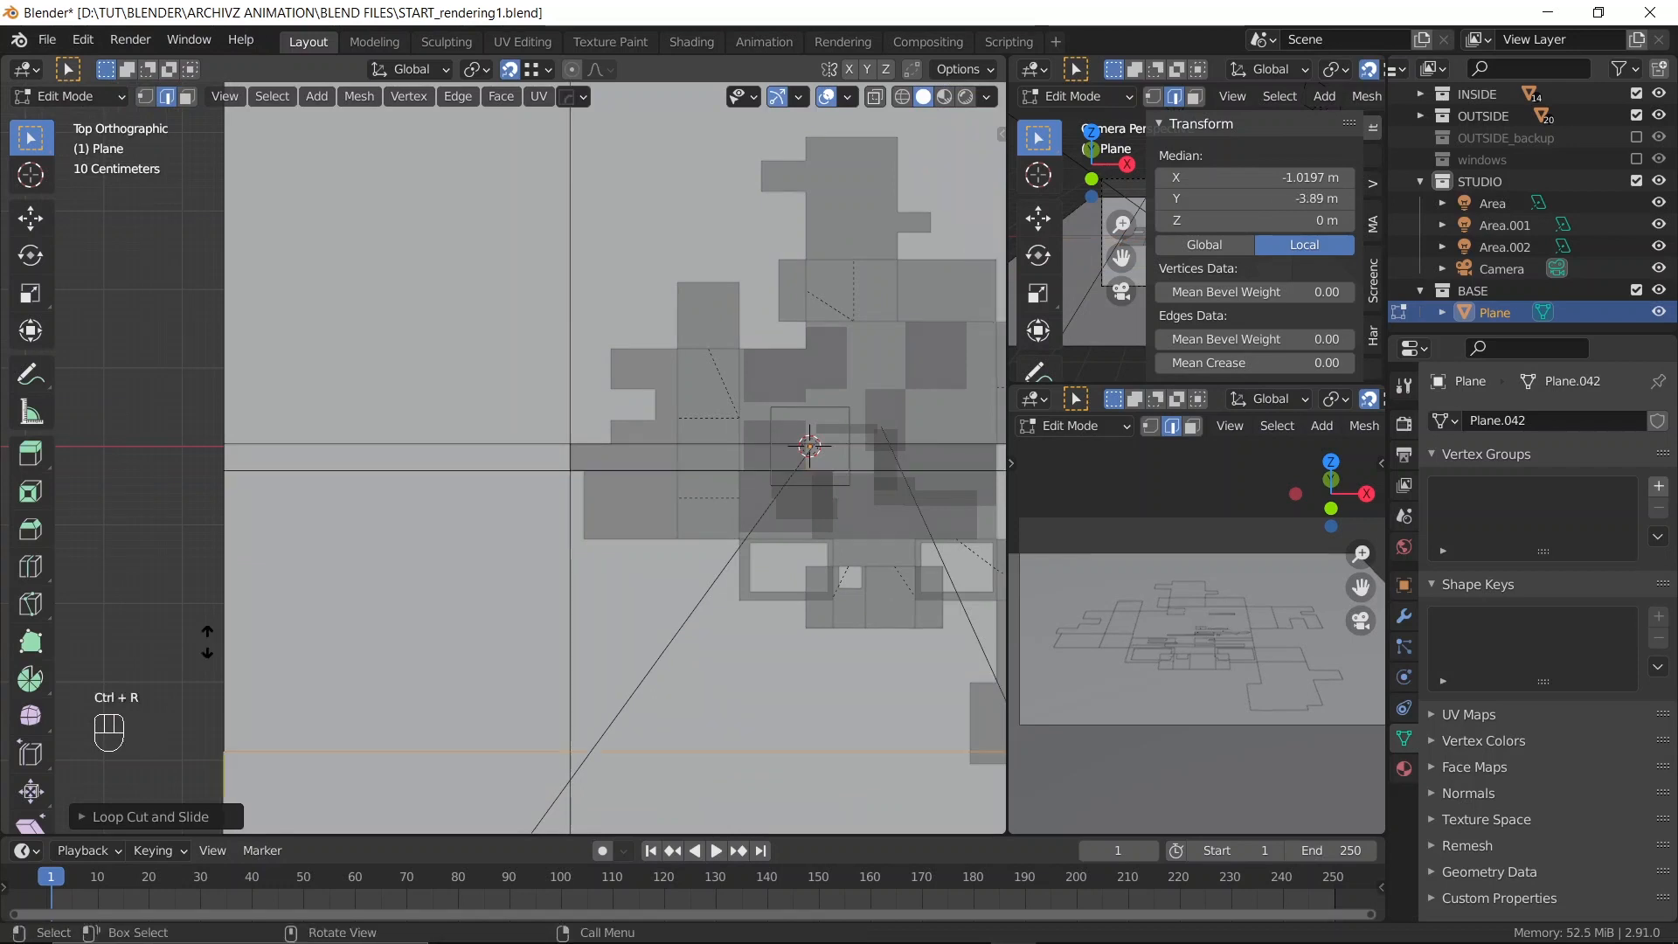
click(580, 539)
Add a loop cut along Y and slide it to about -2.89 m on X, at the outer edge of the left wing's lower block
scroll(503, 525, down, 6)
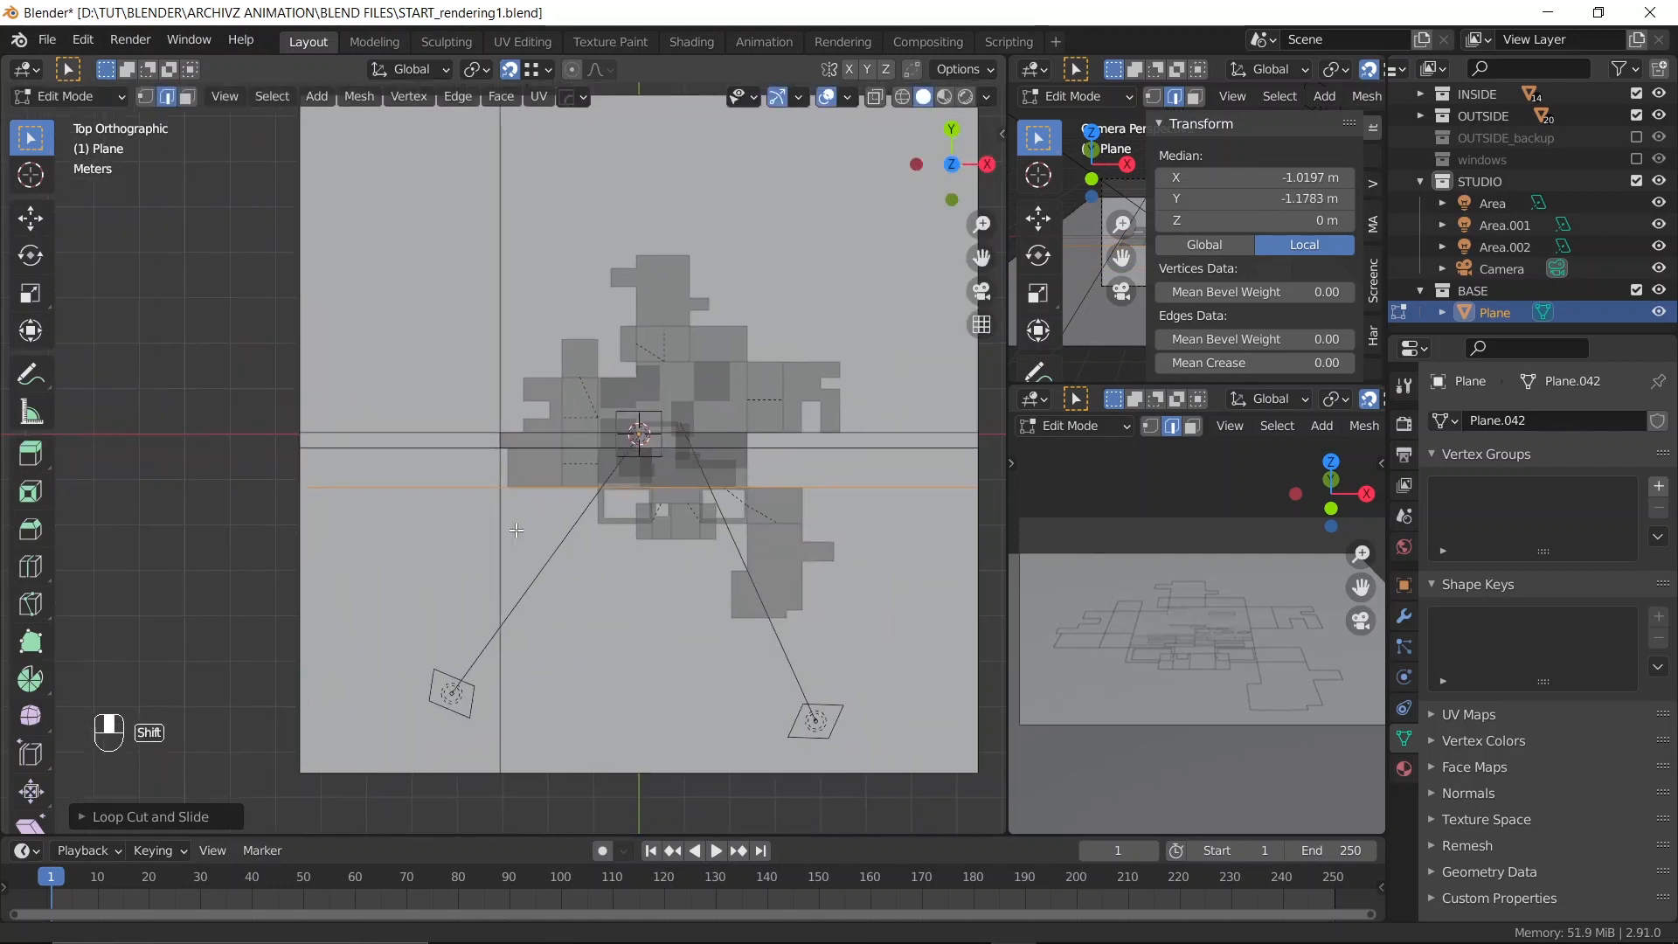
scroll(503, 525, up, 5)
scroll(503, 526, down, 3)
key(ctrl+r)
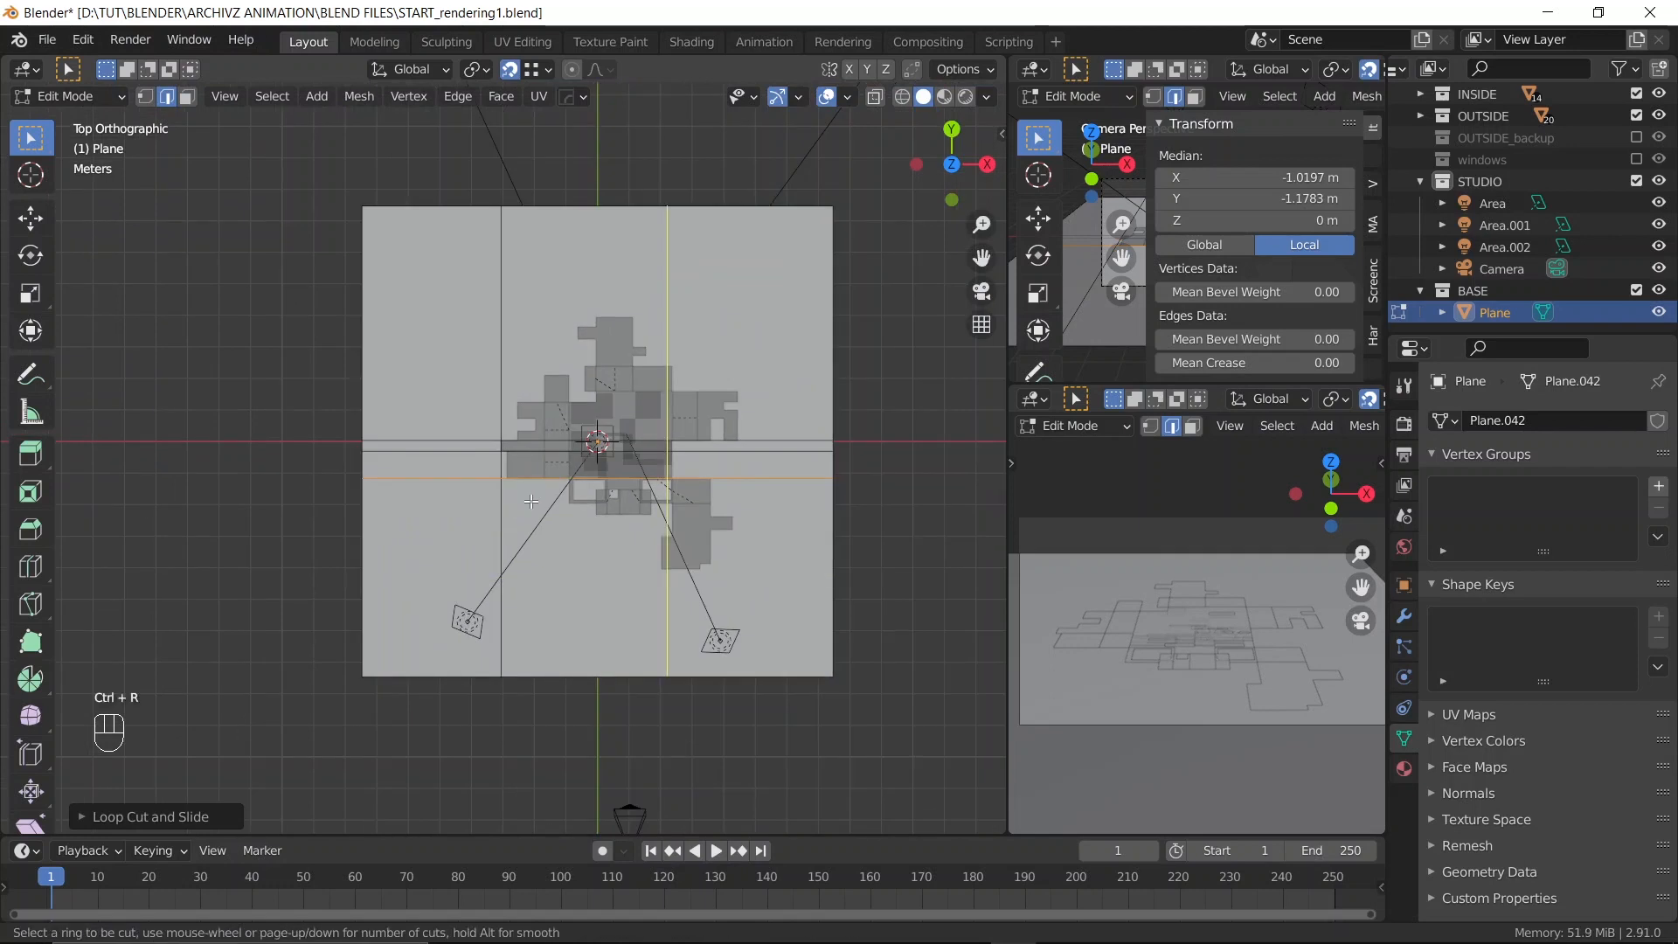
click(498, 502)
click(514, 488)
scroll(516, 485, up, 4)
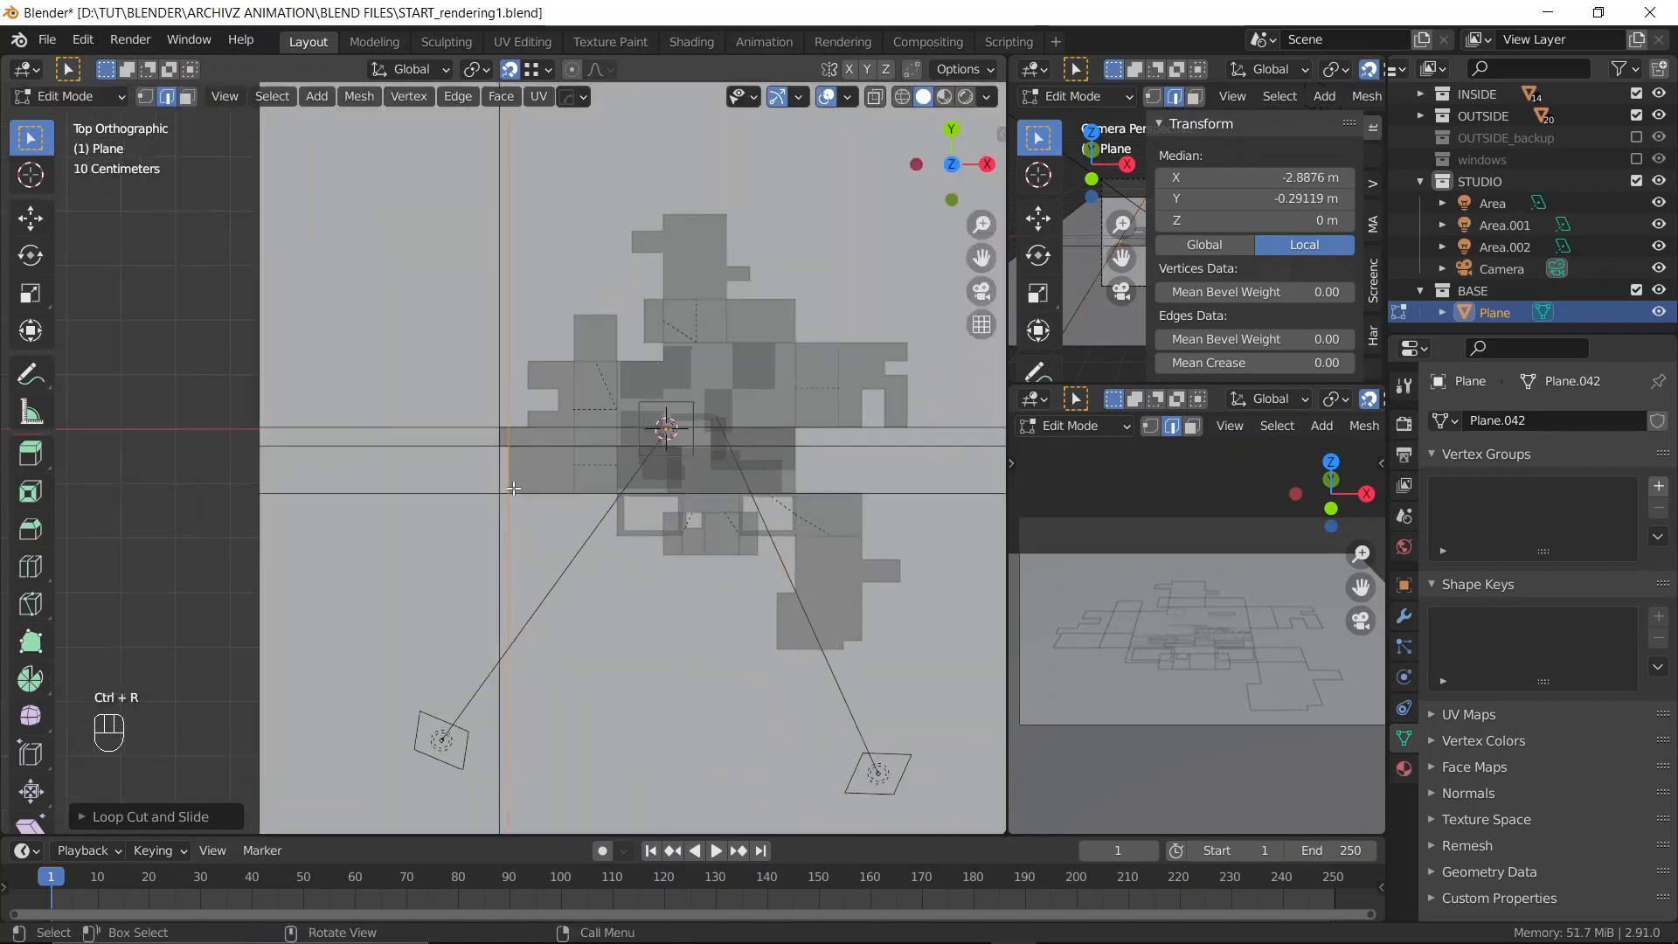
Add a loop cut along X at about 0.34 m on Y, at the lower edge of the left wing's notch
key(ctrl+r)
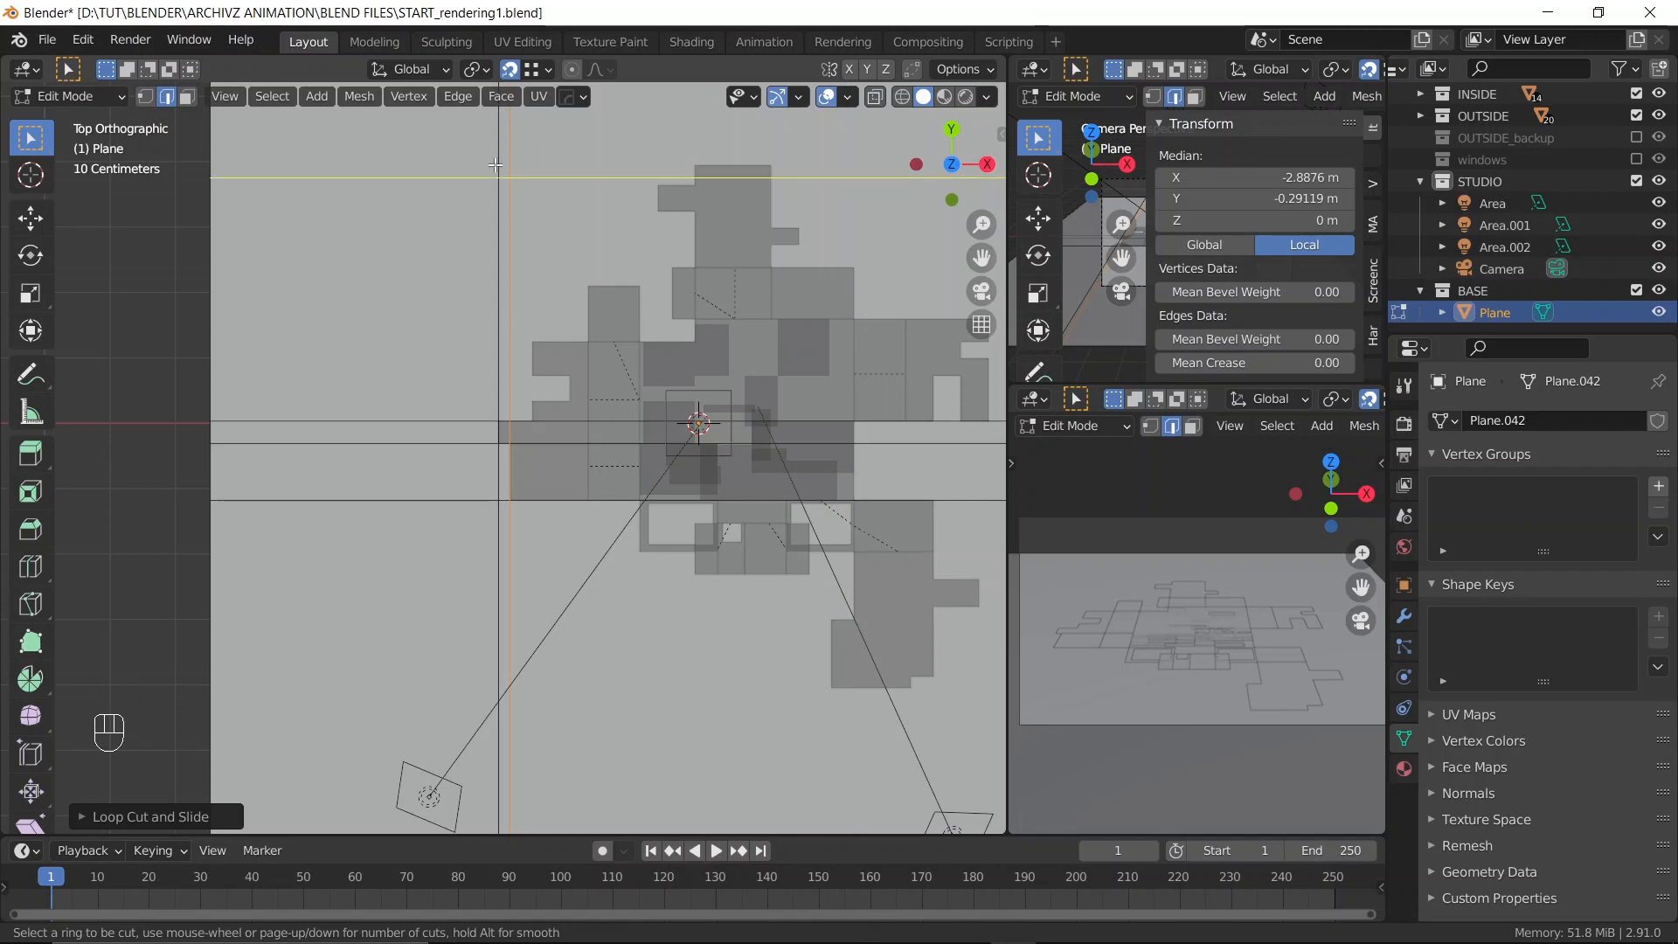
click(510, 210)
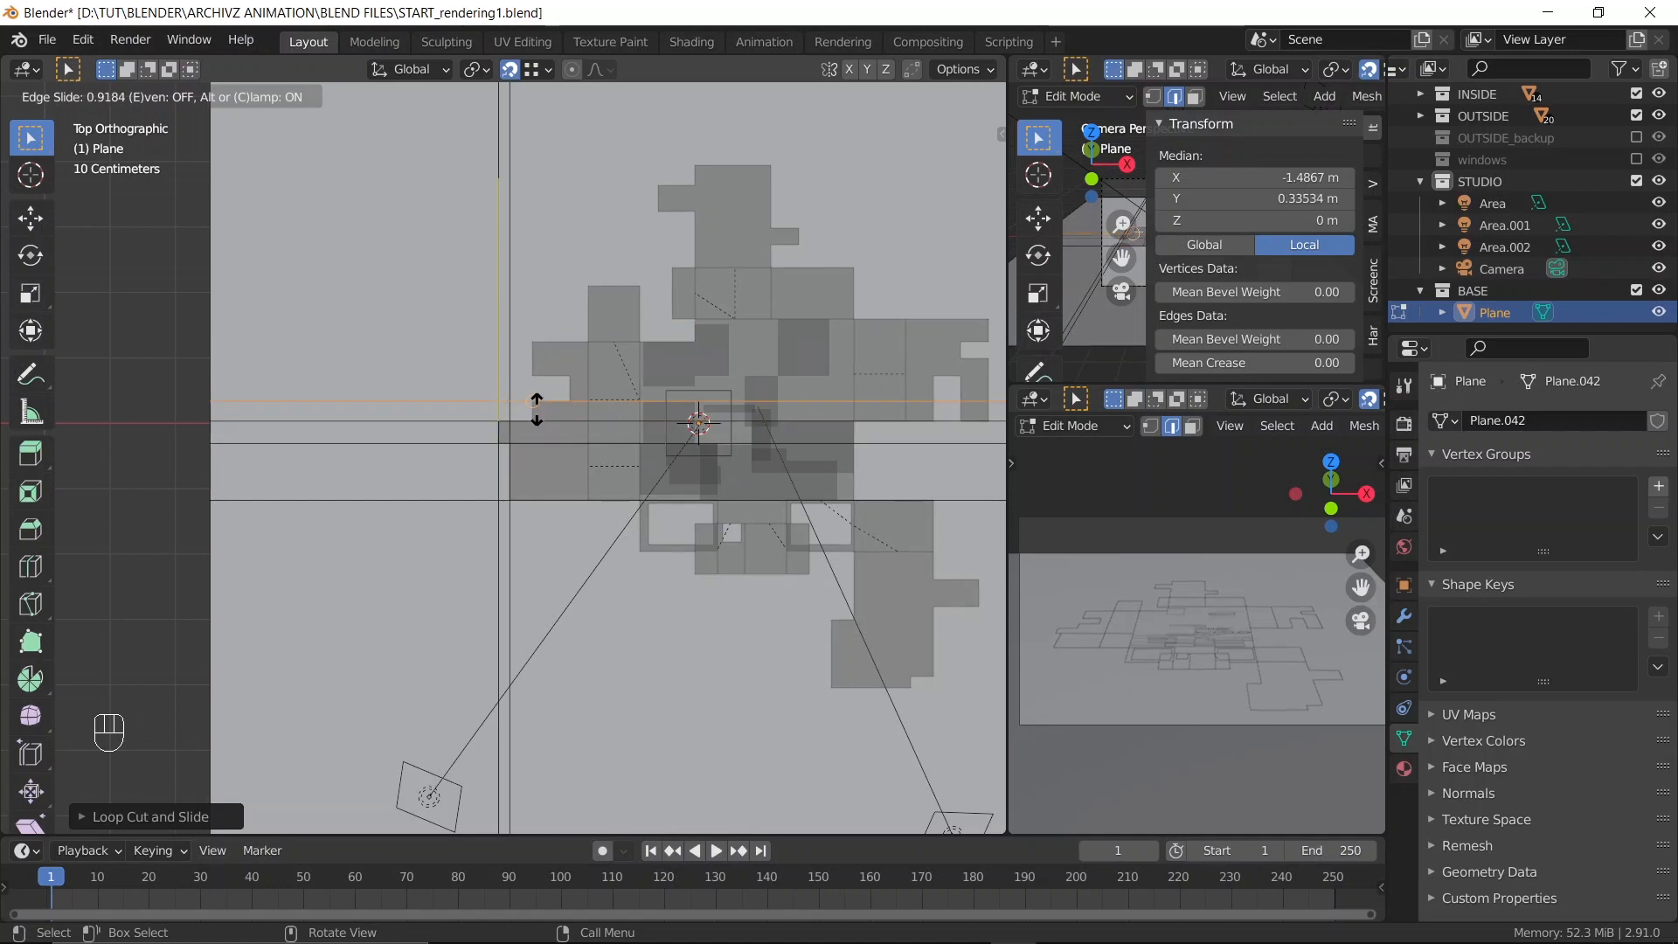
click(536, 407)
Add a loop cut along Y at about -2.54 m on X, at the outer edge of the left wing's upper block
scroll(532, 382, up, 4)
scroll(531, 382, down, 5)
scroll(571, 325, down, 1)
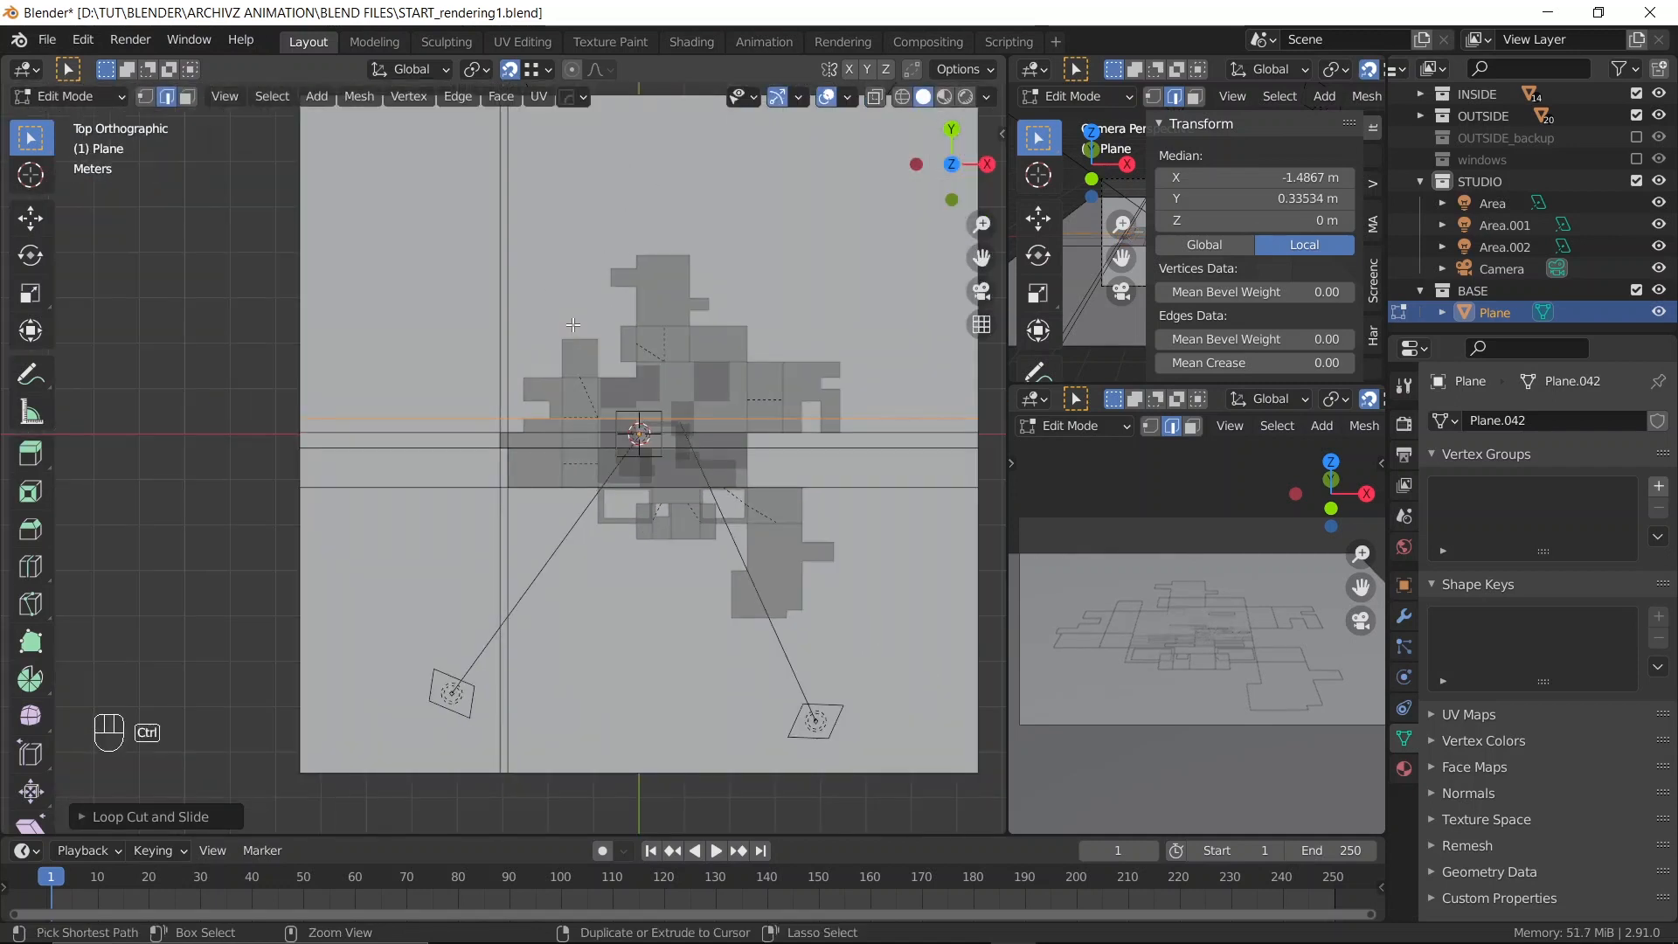
key(ctrl+r)
click(603, 195)
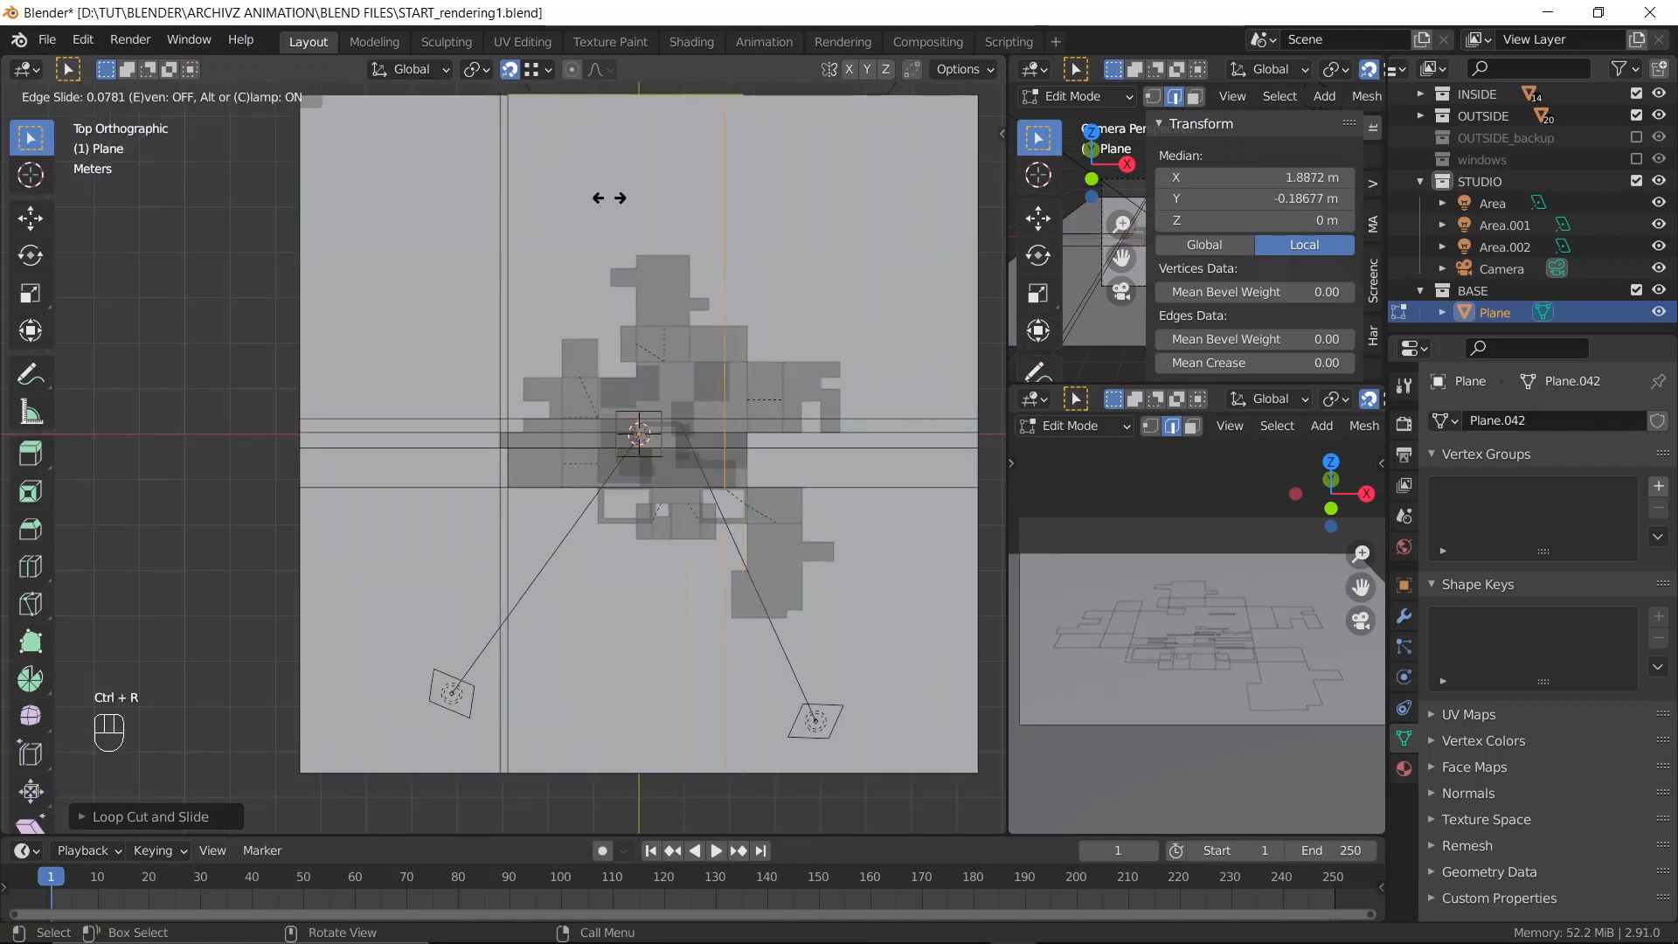
click(524, 385)
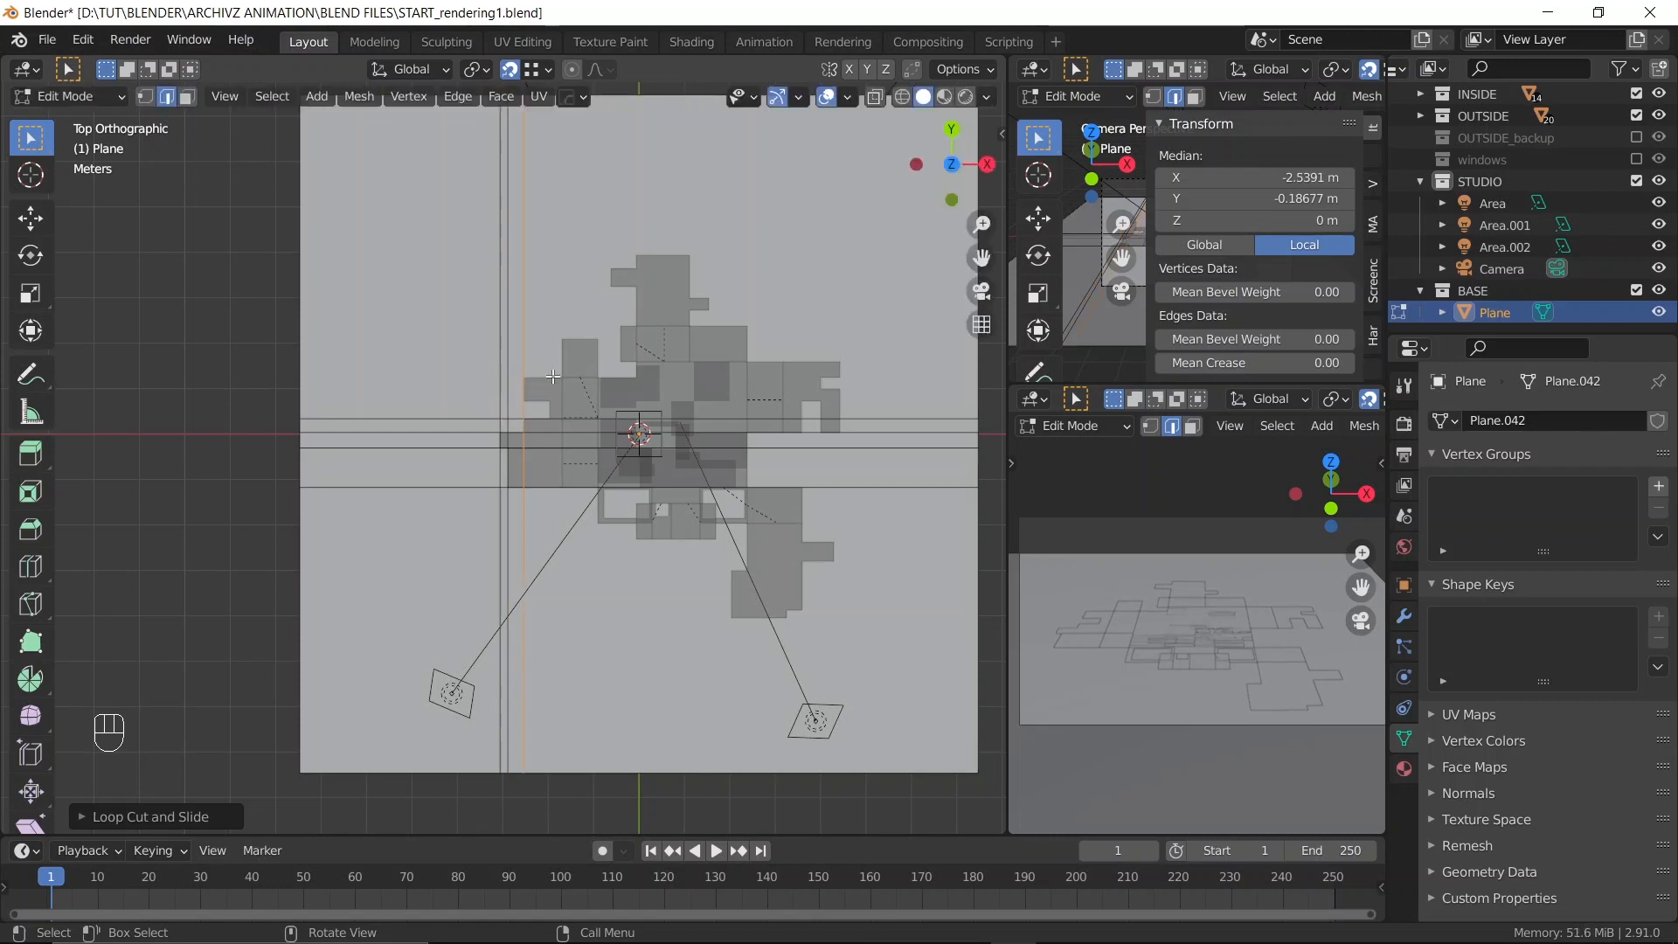
scroll(529, 384, up, 4)
key(ctrl+r)
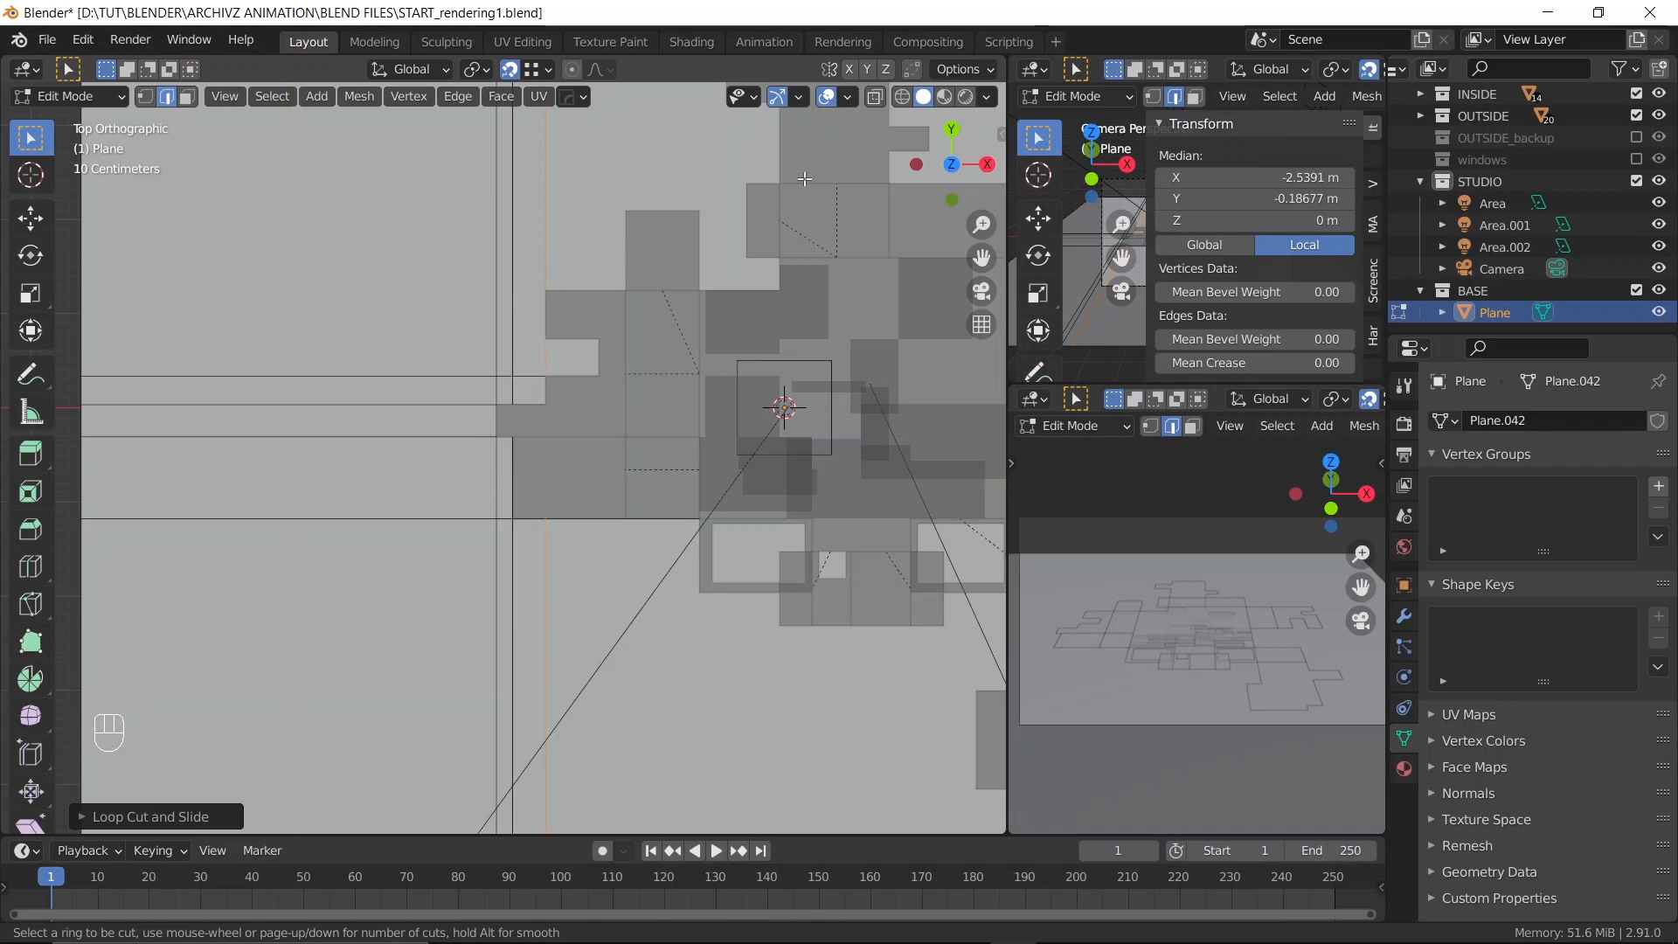
right_click(635, 356)
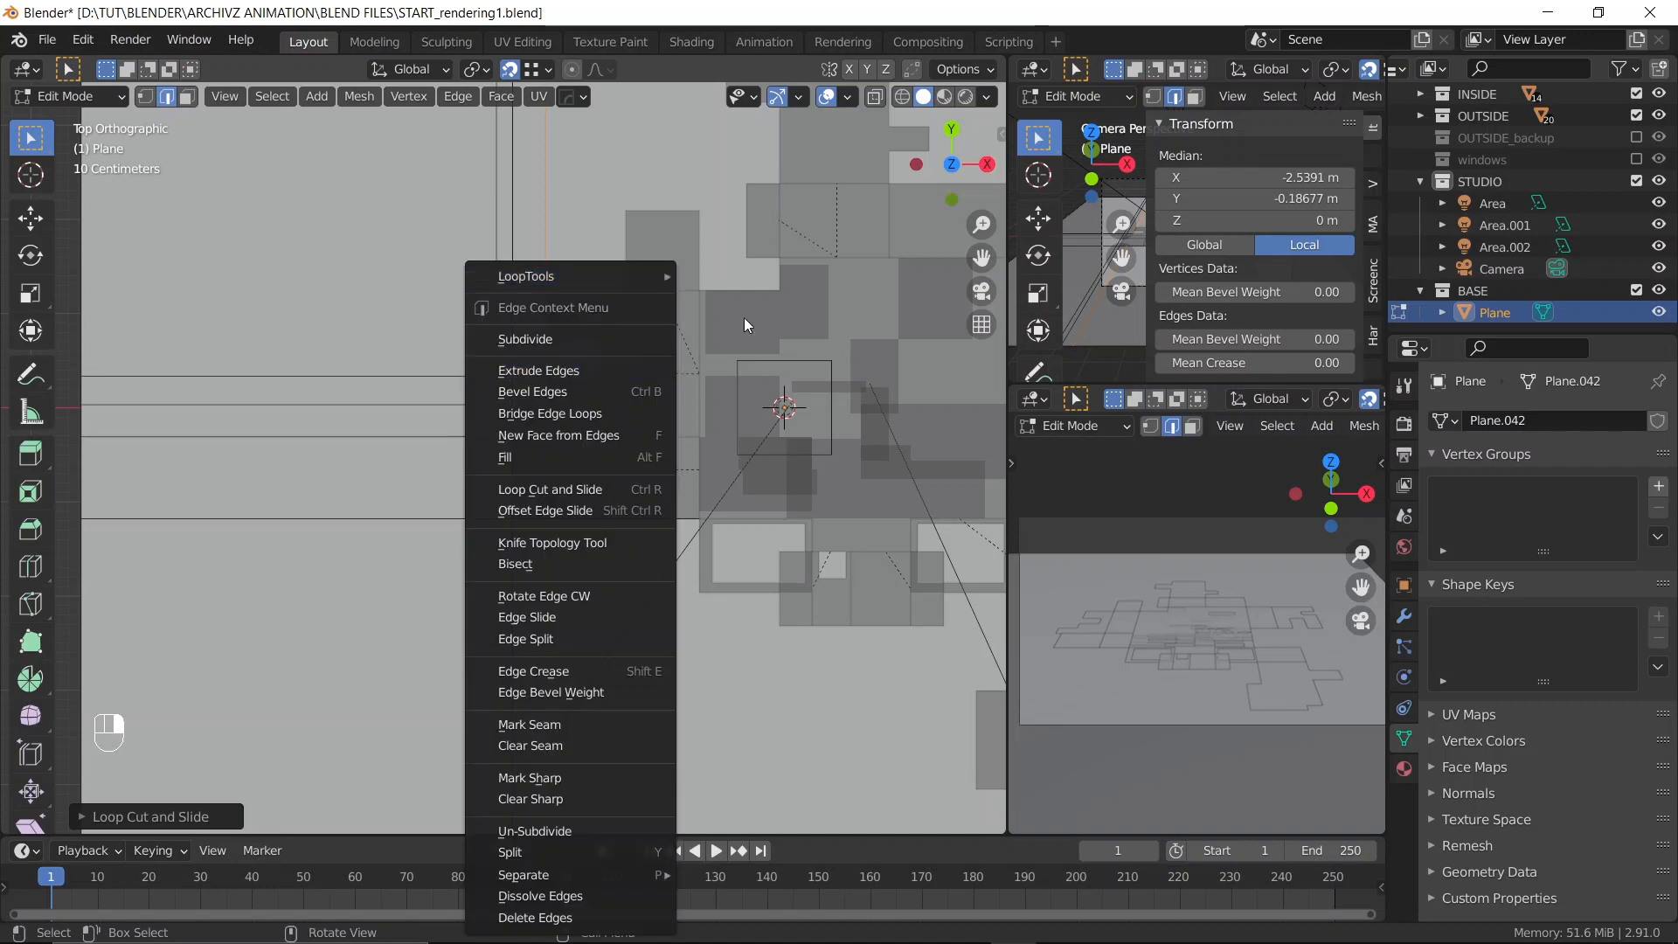
Add two loop cuts along X, the upper at about 1.25 m on Y, and one along Y at about -1.69 m on X around the left wing
scroll(540, 369, down, 6)
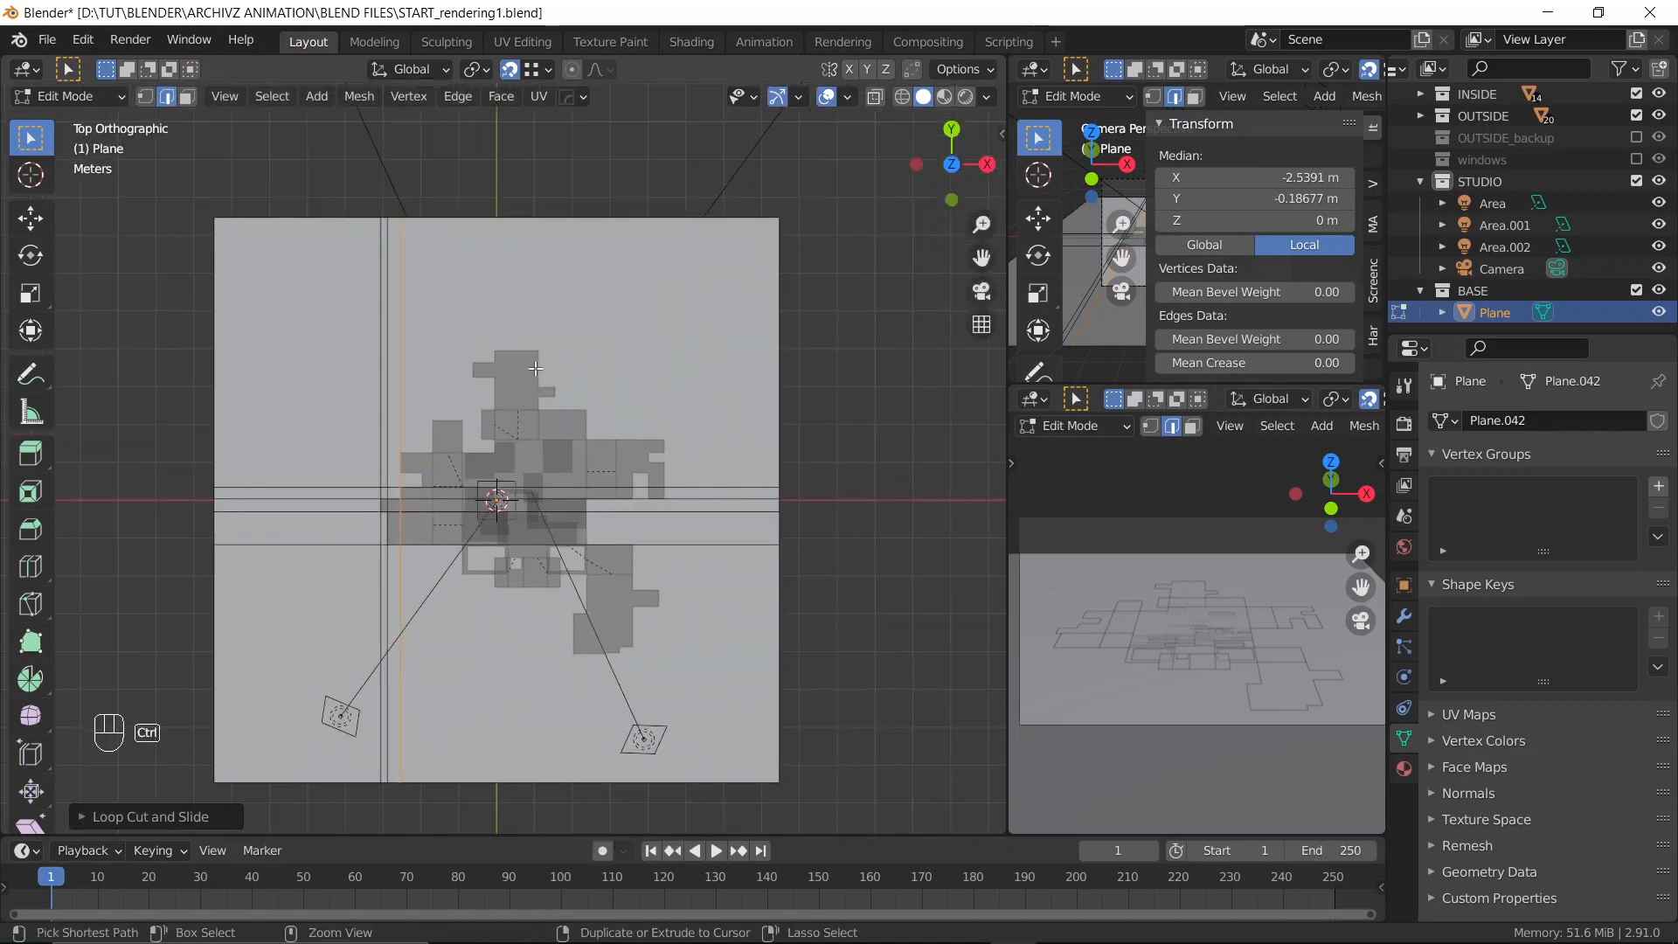
key(ctrl+r)
click(771, 397)
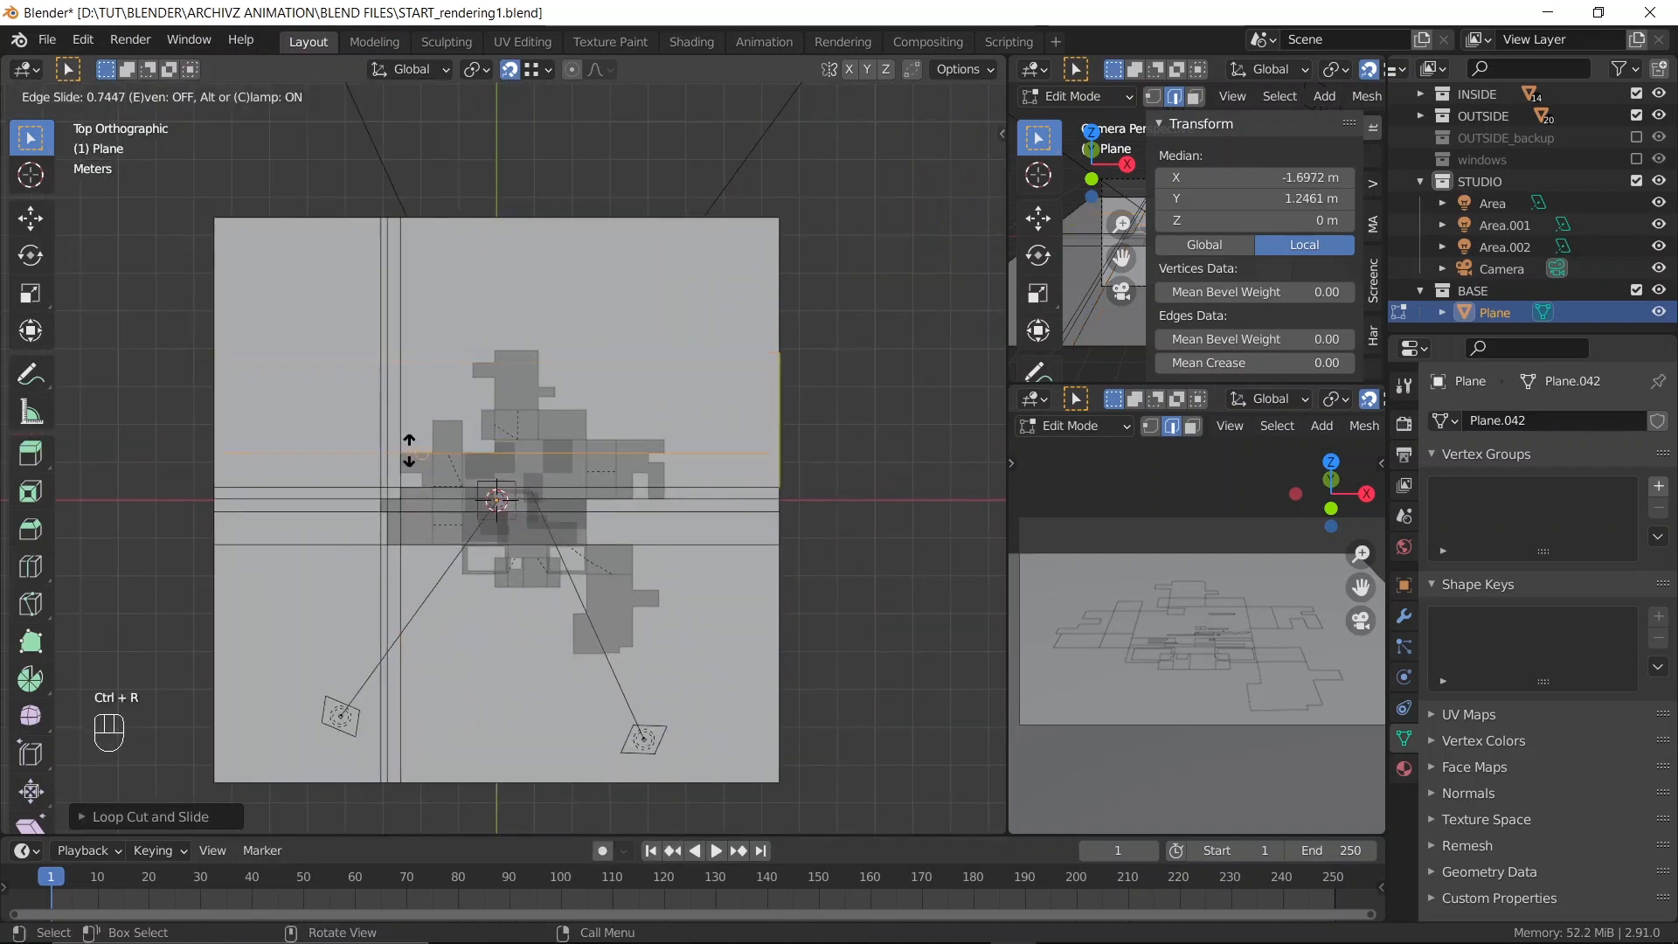
click(479, 476)
key(ctrl+r)
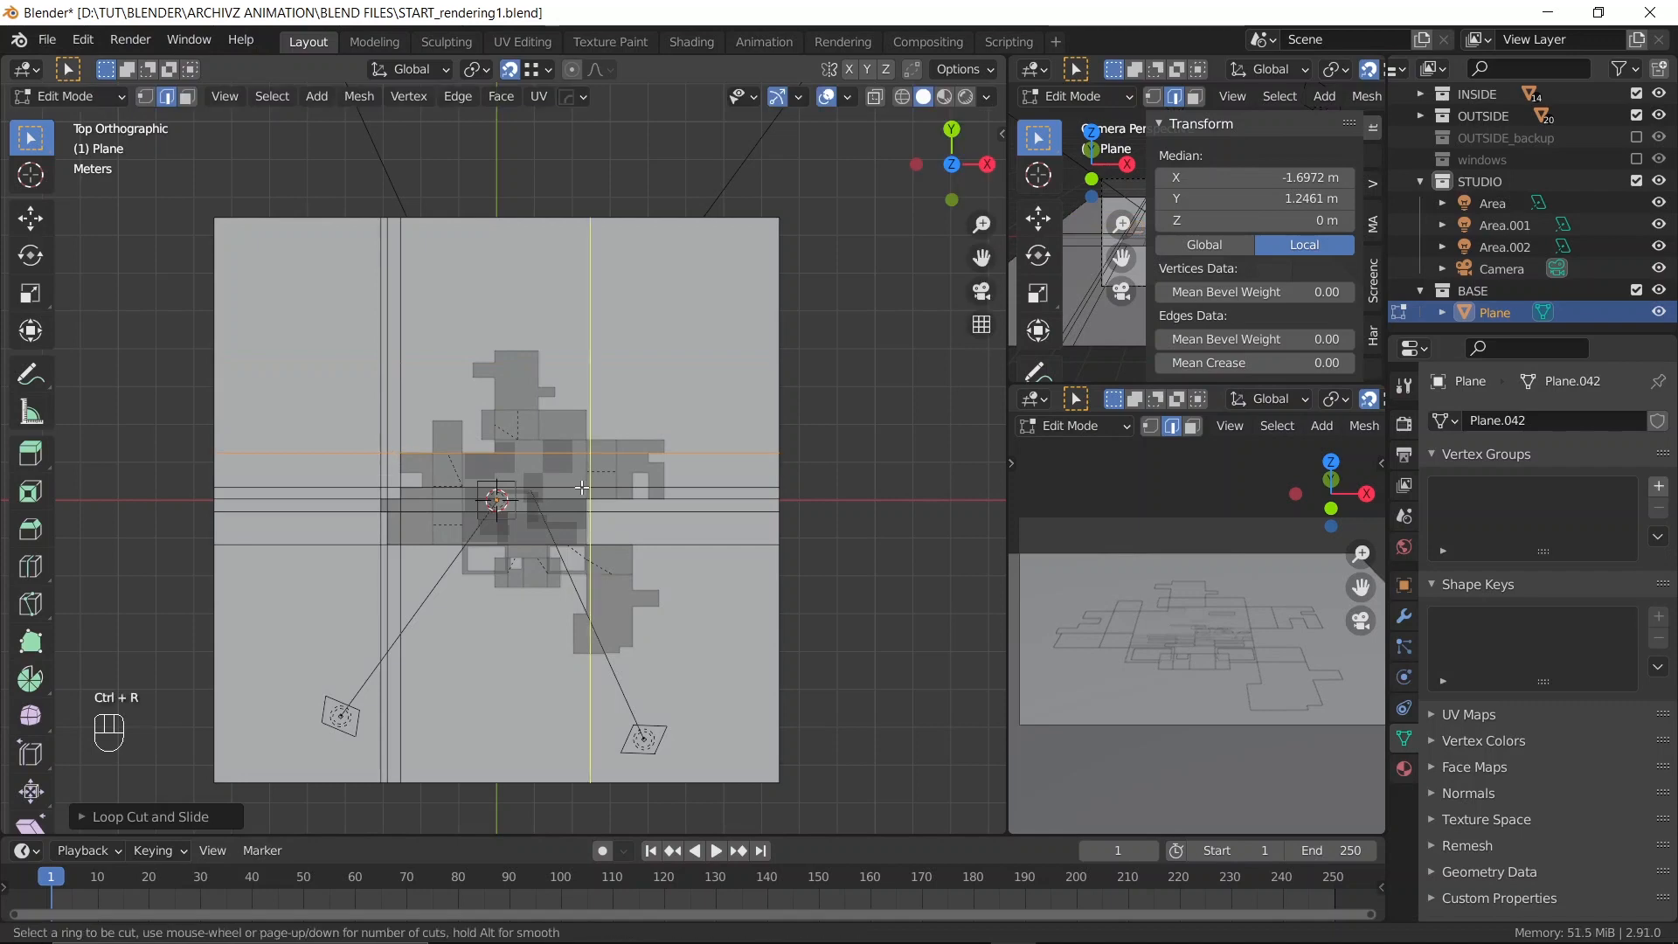
click(773, 472)
scroll(773, 472, up, 3)
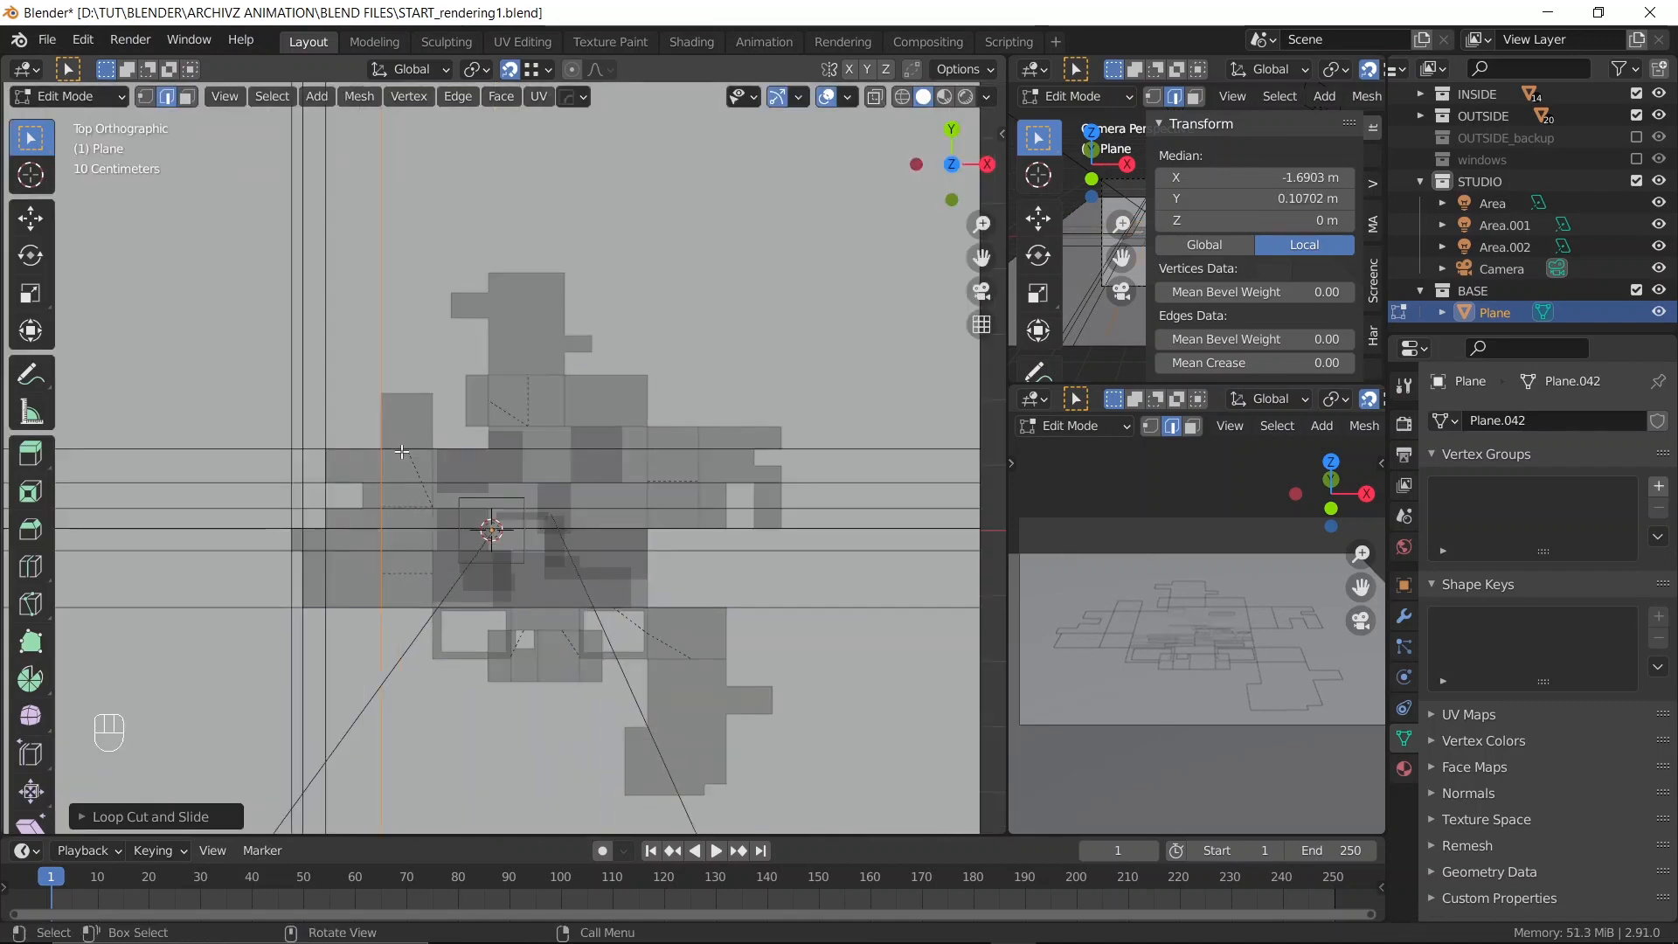
Add more loop cuts along X and Y through the outline corners of the plan's upper, right and lower parts, including about -3.88 m on Y
key(ctrl+r)
click(485, 307)
click(485, 307)
key(ctrl+r)
click(770, 554)
key(ctrl+r)
click(698, 554)
click(699, 554)
Add two loop cuts along X at about -2.81 m and -2.38 m on Y, along both edges of the lower-right block's side projection
scroll(699, 554, up, 1)
shift+middle_drag(698, 554, 619, 296)
key(ctrl+r)
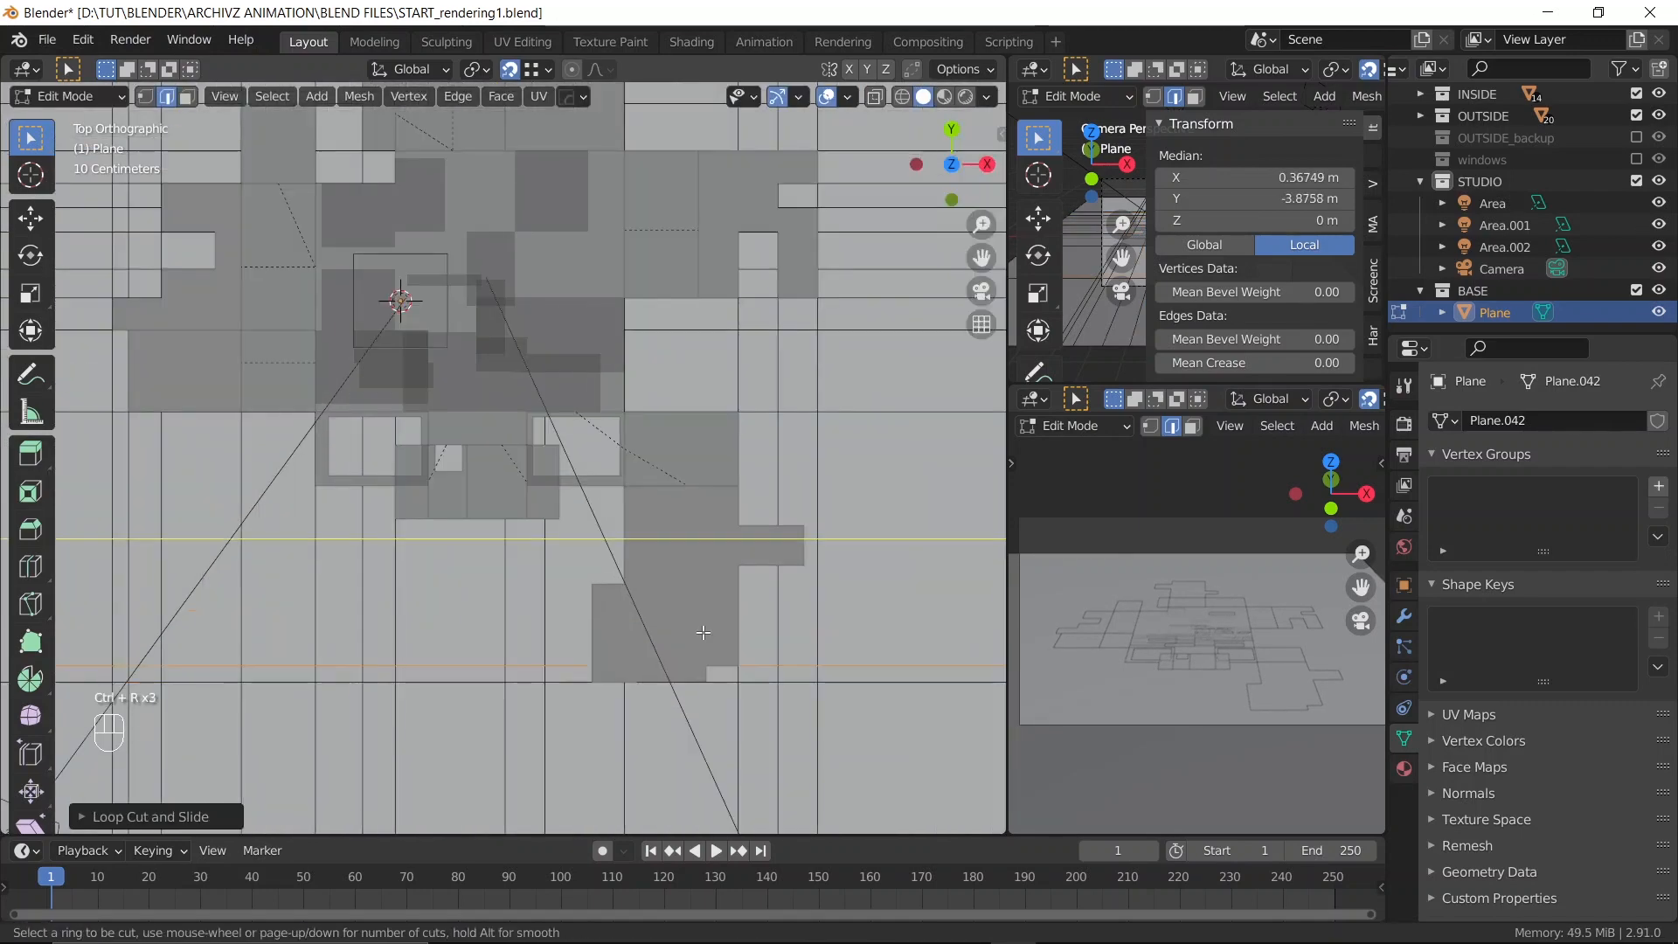
click(700, 632)
click(749, 532)
scroll(734, 529, up, 2)
key(ctrl+r)
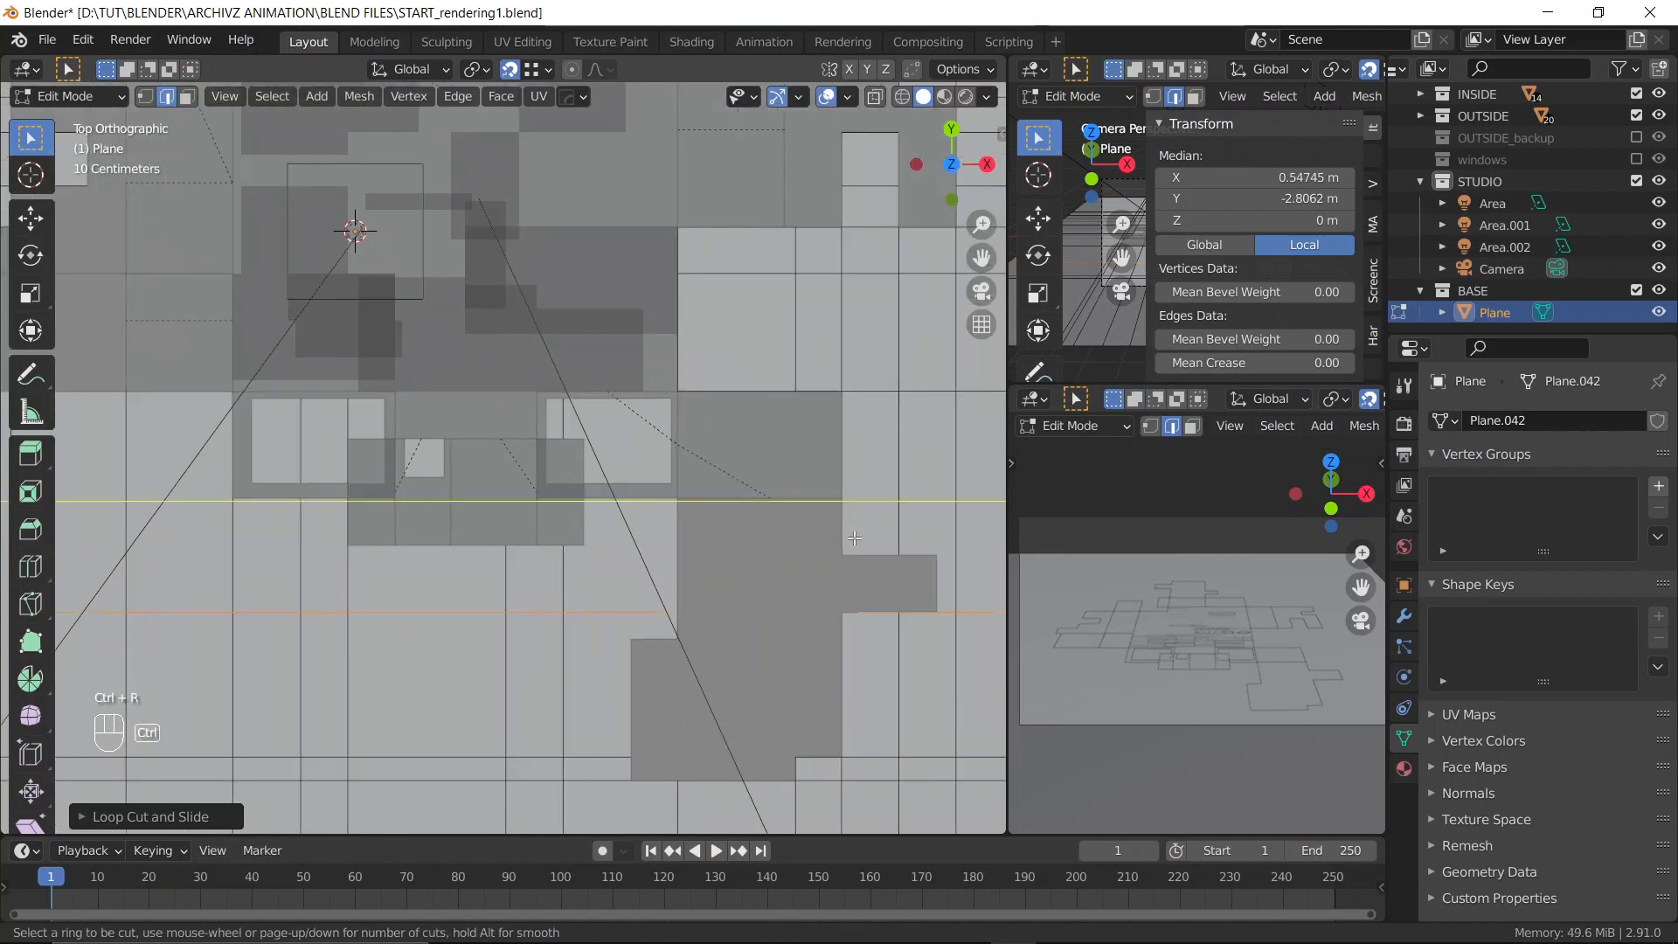
click(925, 524)
click(931, 553)
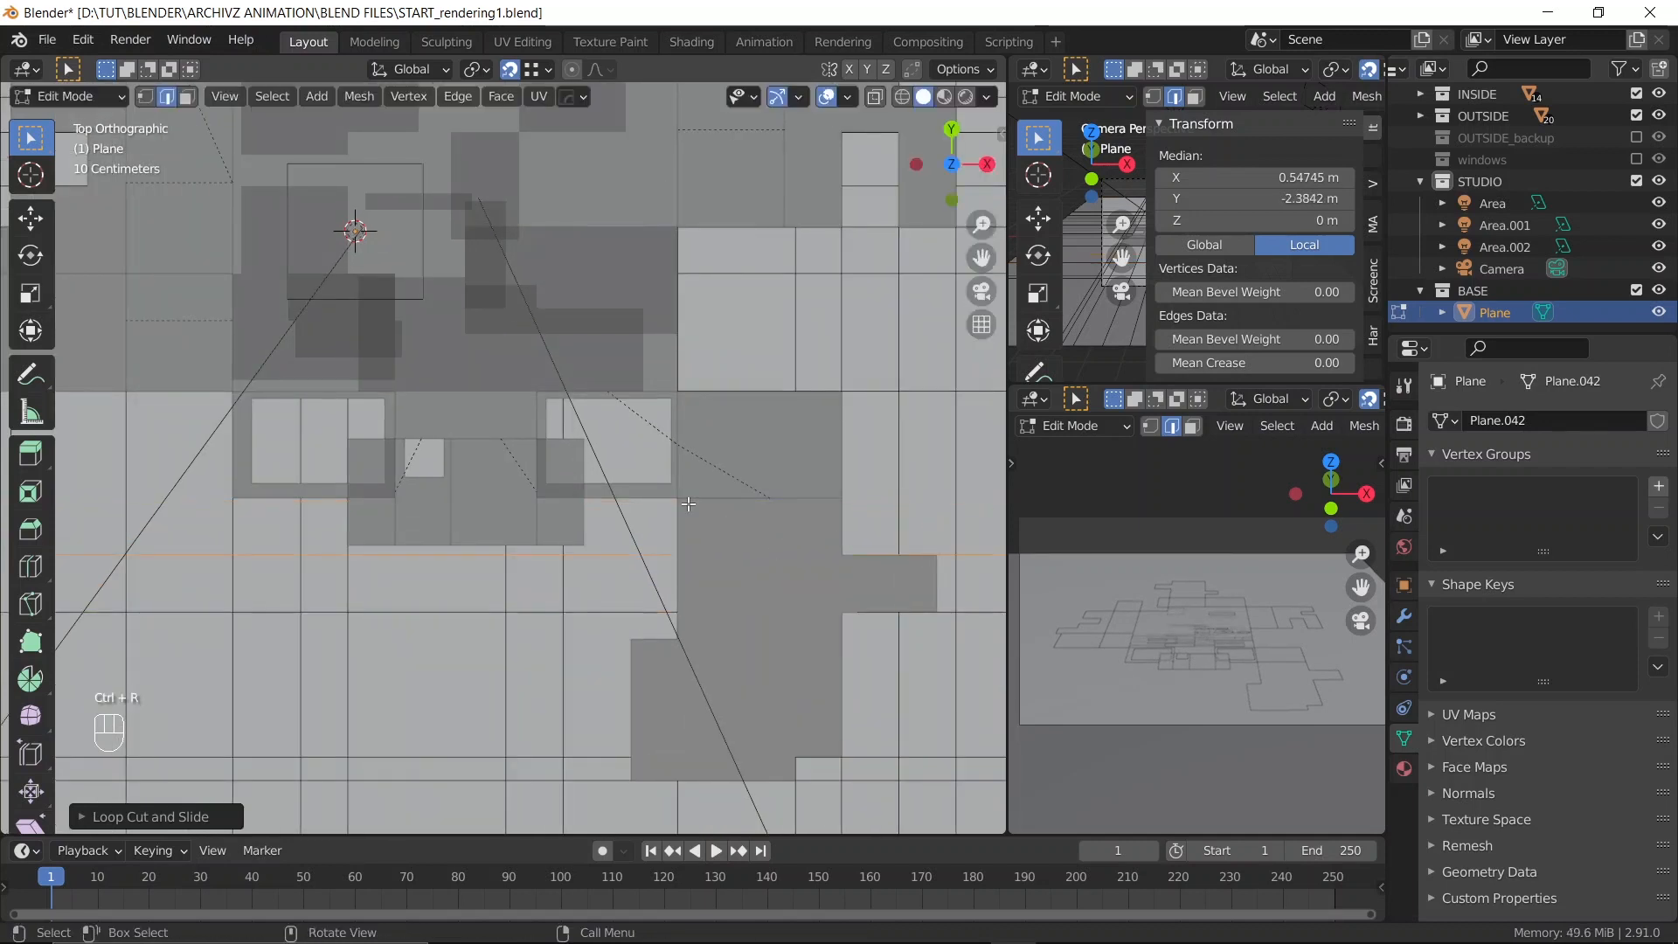
Add a loop cut along X at about -3.01 m on Y, at the step on the left side of the plan's lower-right block
scroll(689, 502, down, 3)
shift+middle_drag(650, 498, 603, 503)
scroll(559, 472, down, 2)
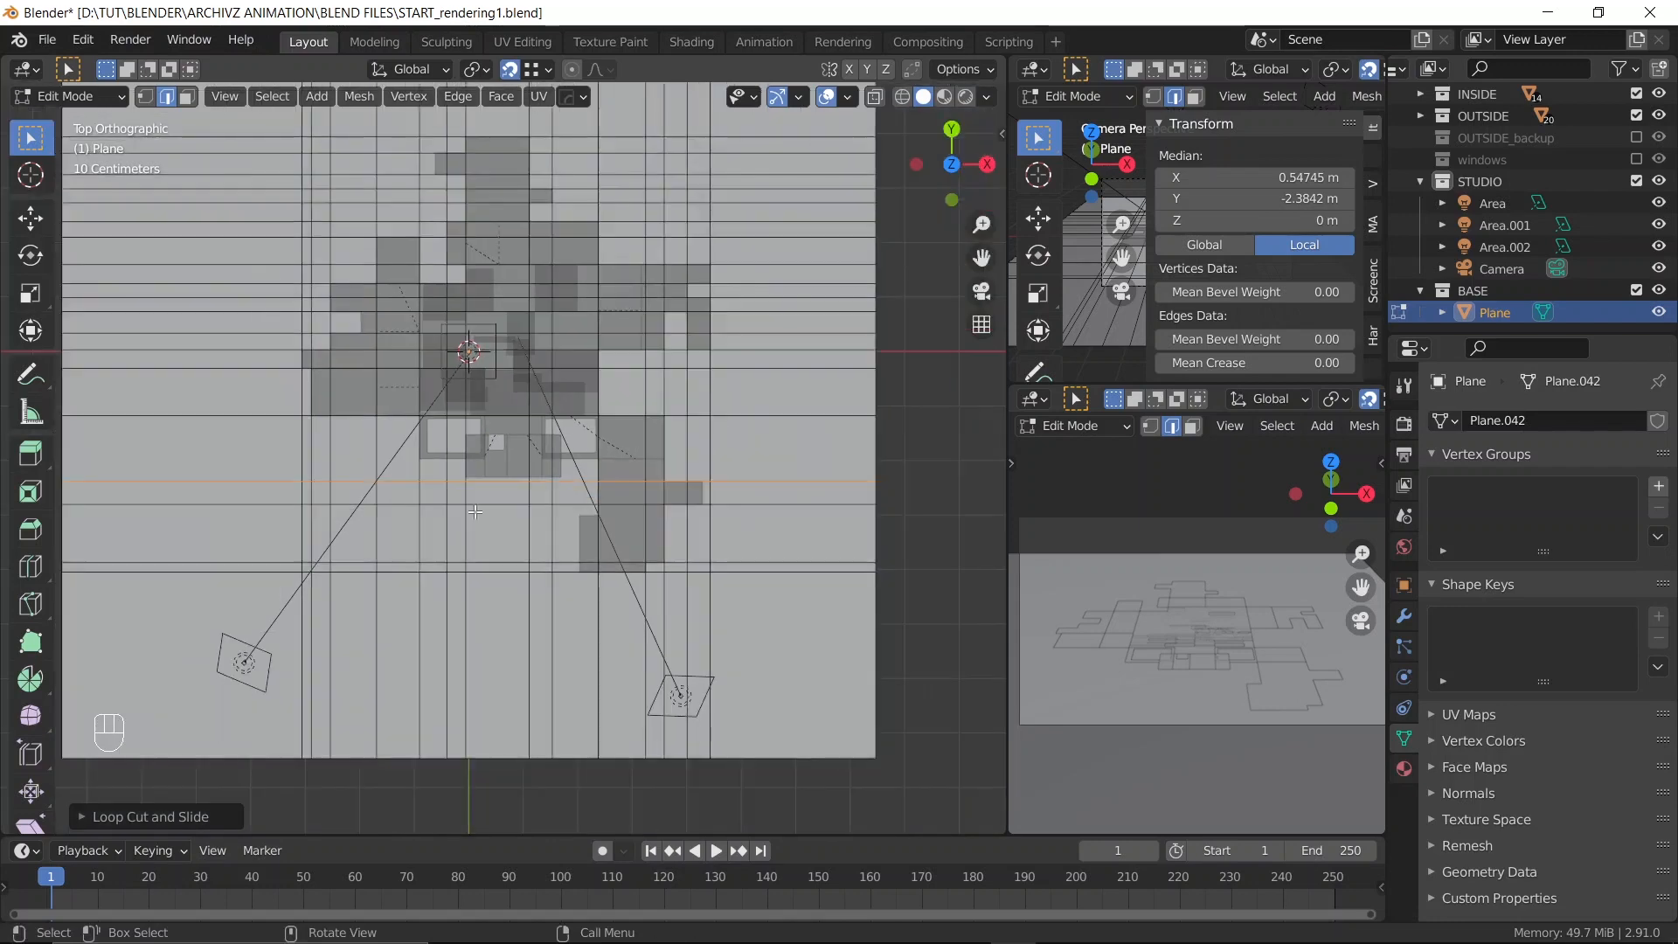
scroll(472, 409, up, 1)
scroll(472, 409, down, 2)
scroll(387, 371, up, 2)
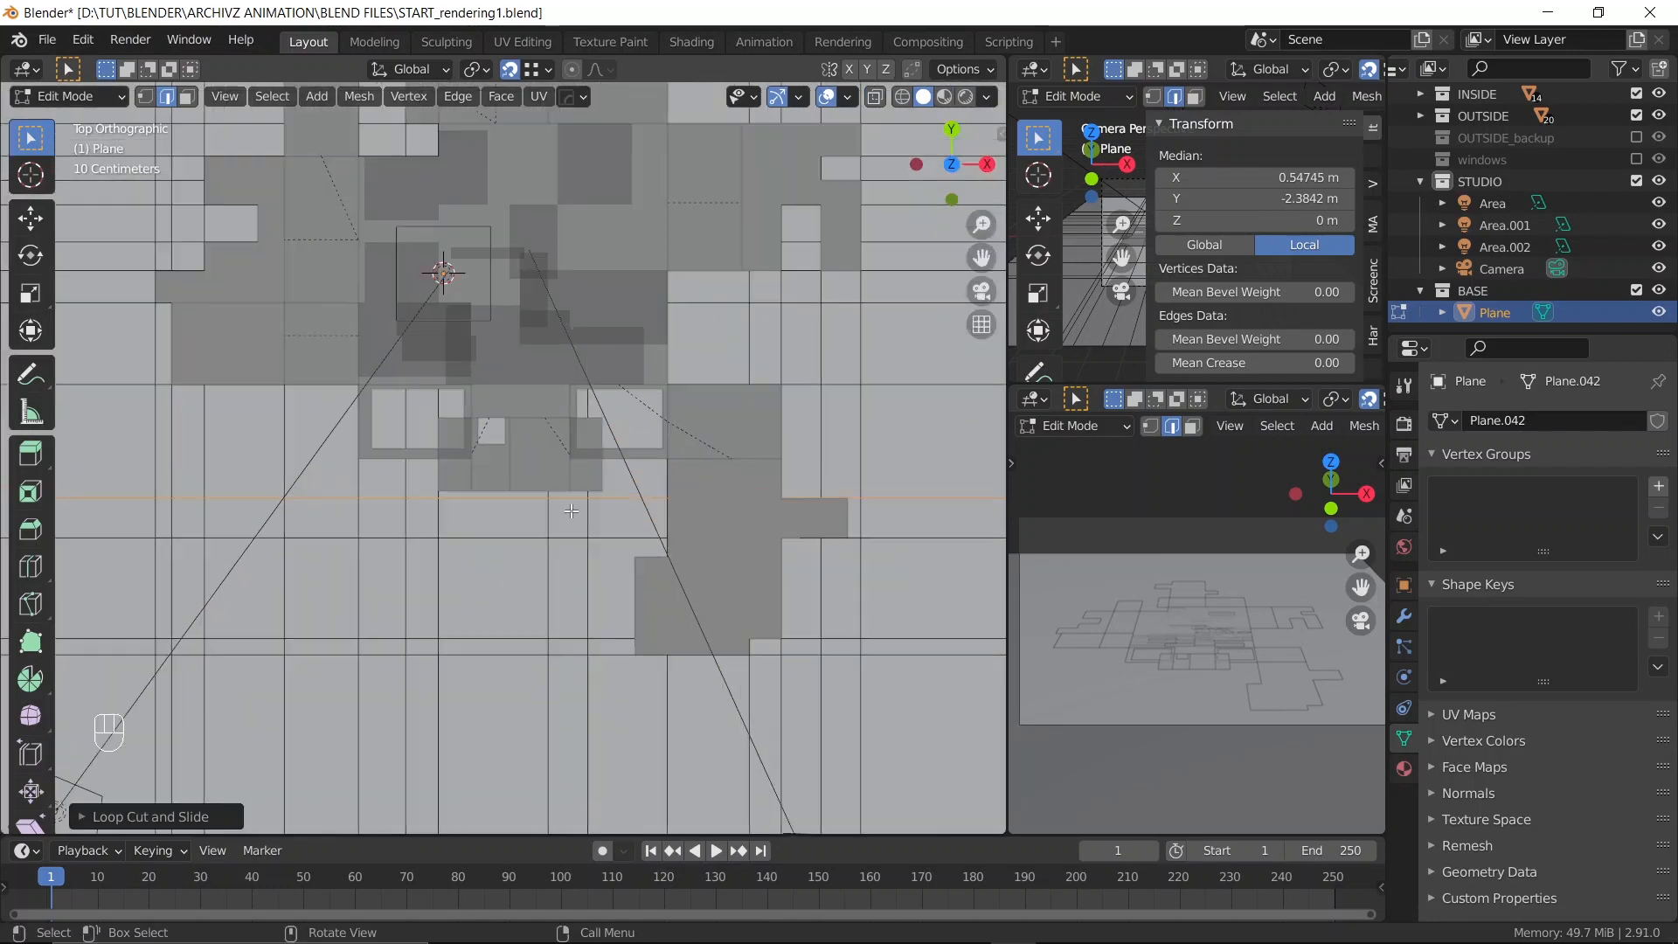
key(ctrl+r)
click(576, 572)
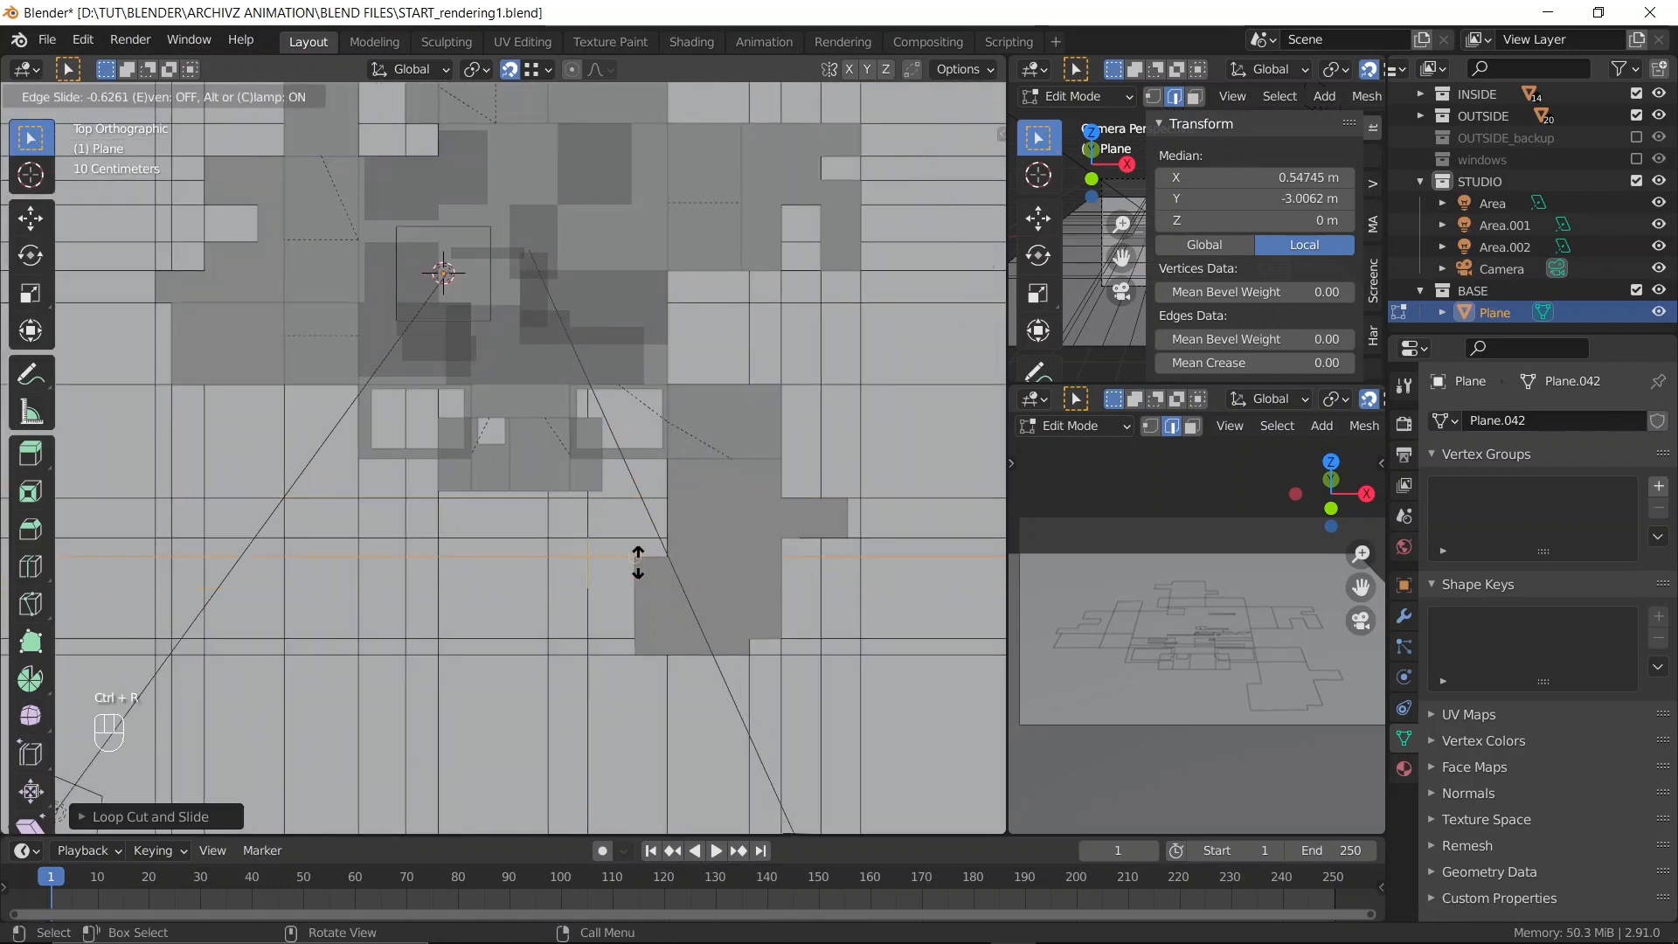
click(585, 588)
Add two loop cuts along X at about -1.97 m and -2.32 m on Y, at the lower edges of the plan's bottom-centre blocks
shift+middle_drag(346, 582, 526, 615)
key(ctrl+r)
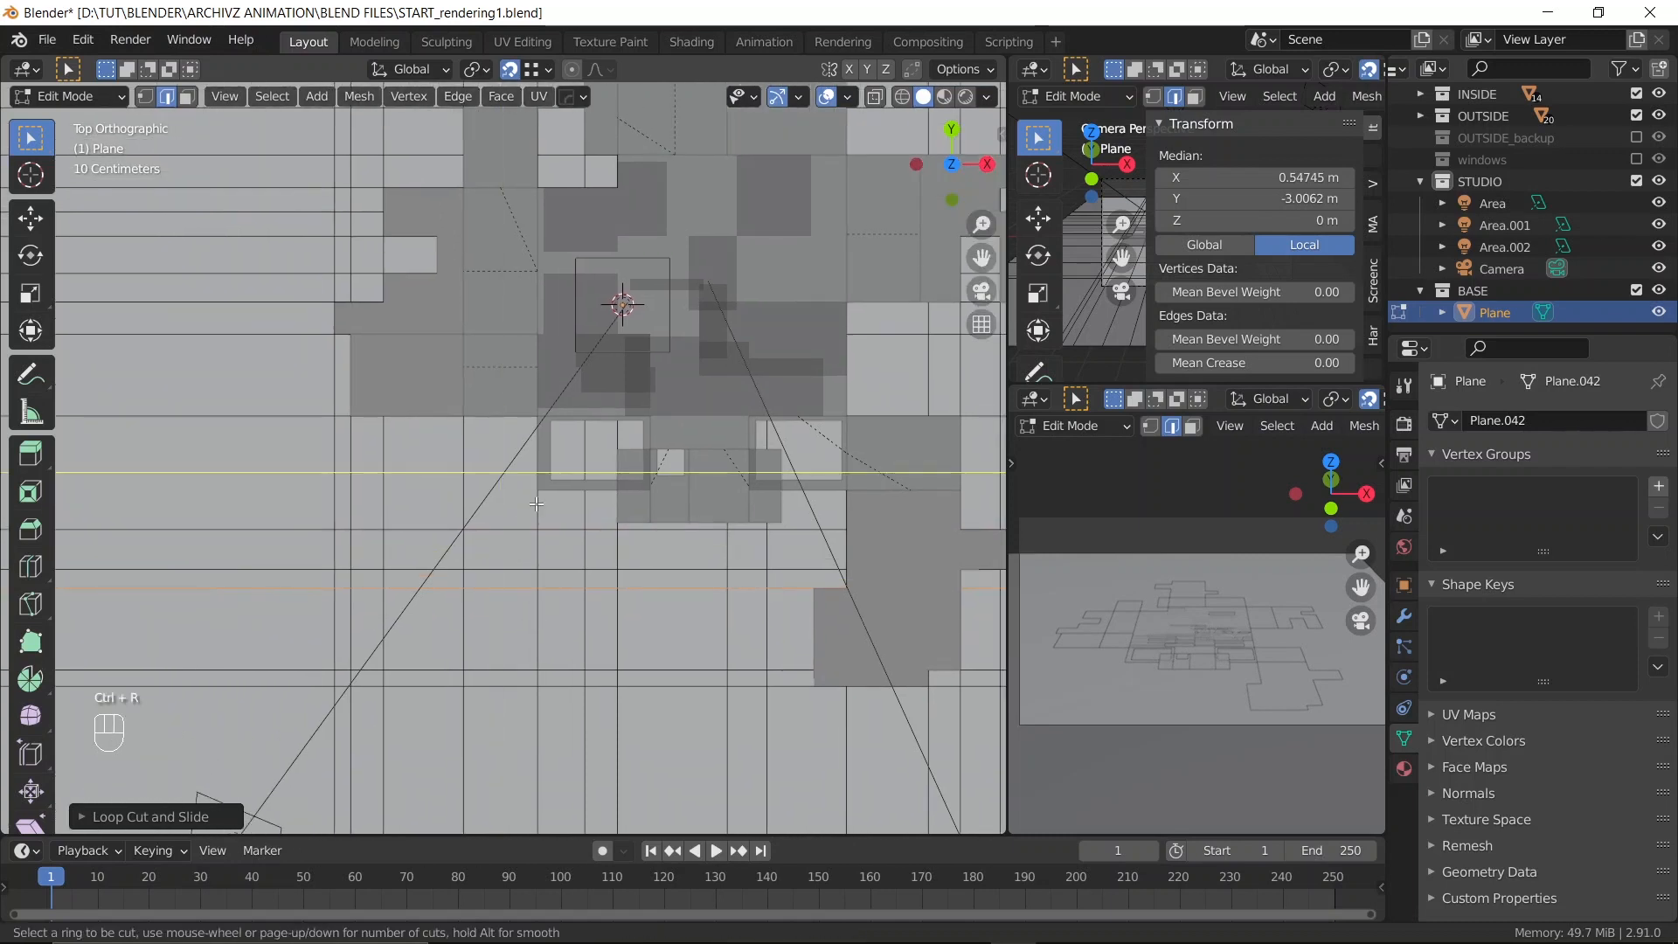
click(534, 477)
click(537, 482)
scroll(617, 522, up, 2)
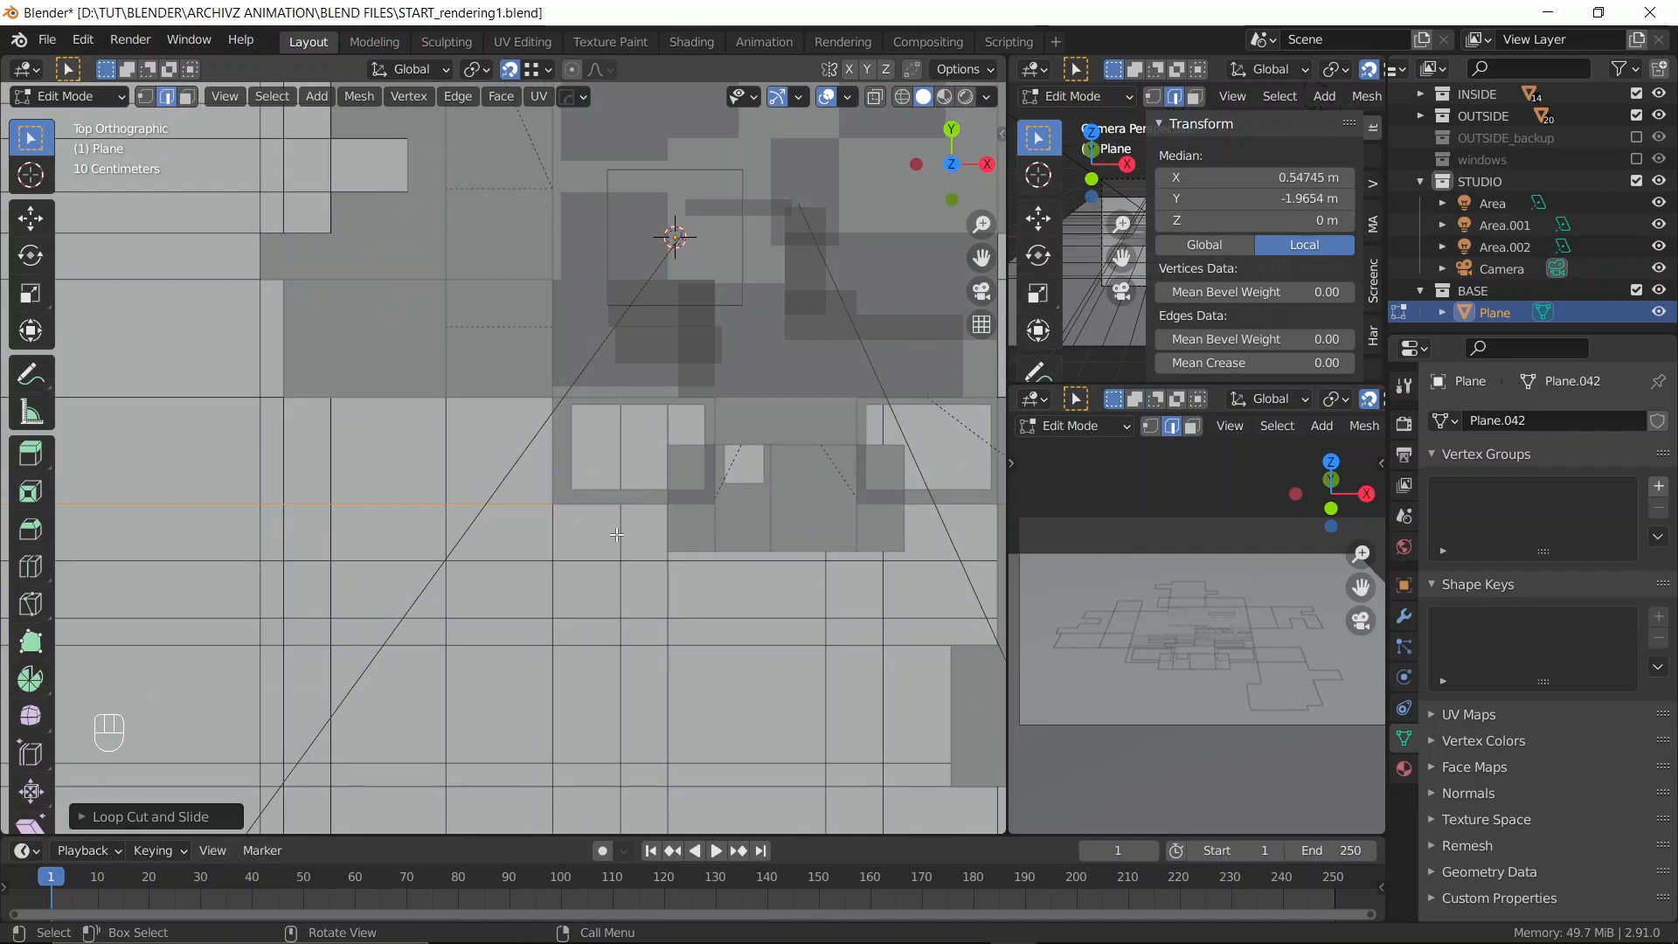
key(ctrl+r)
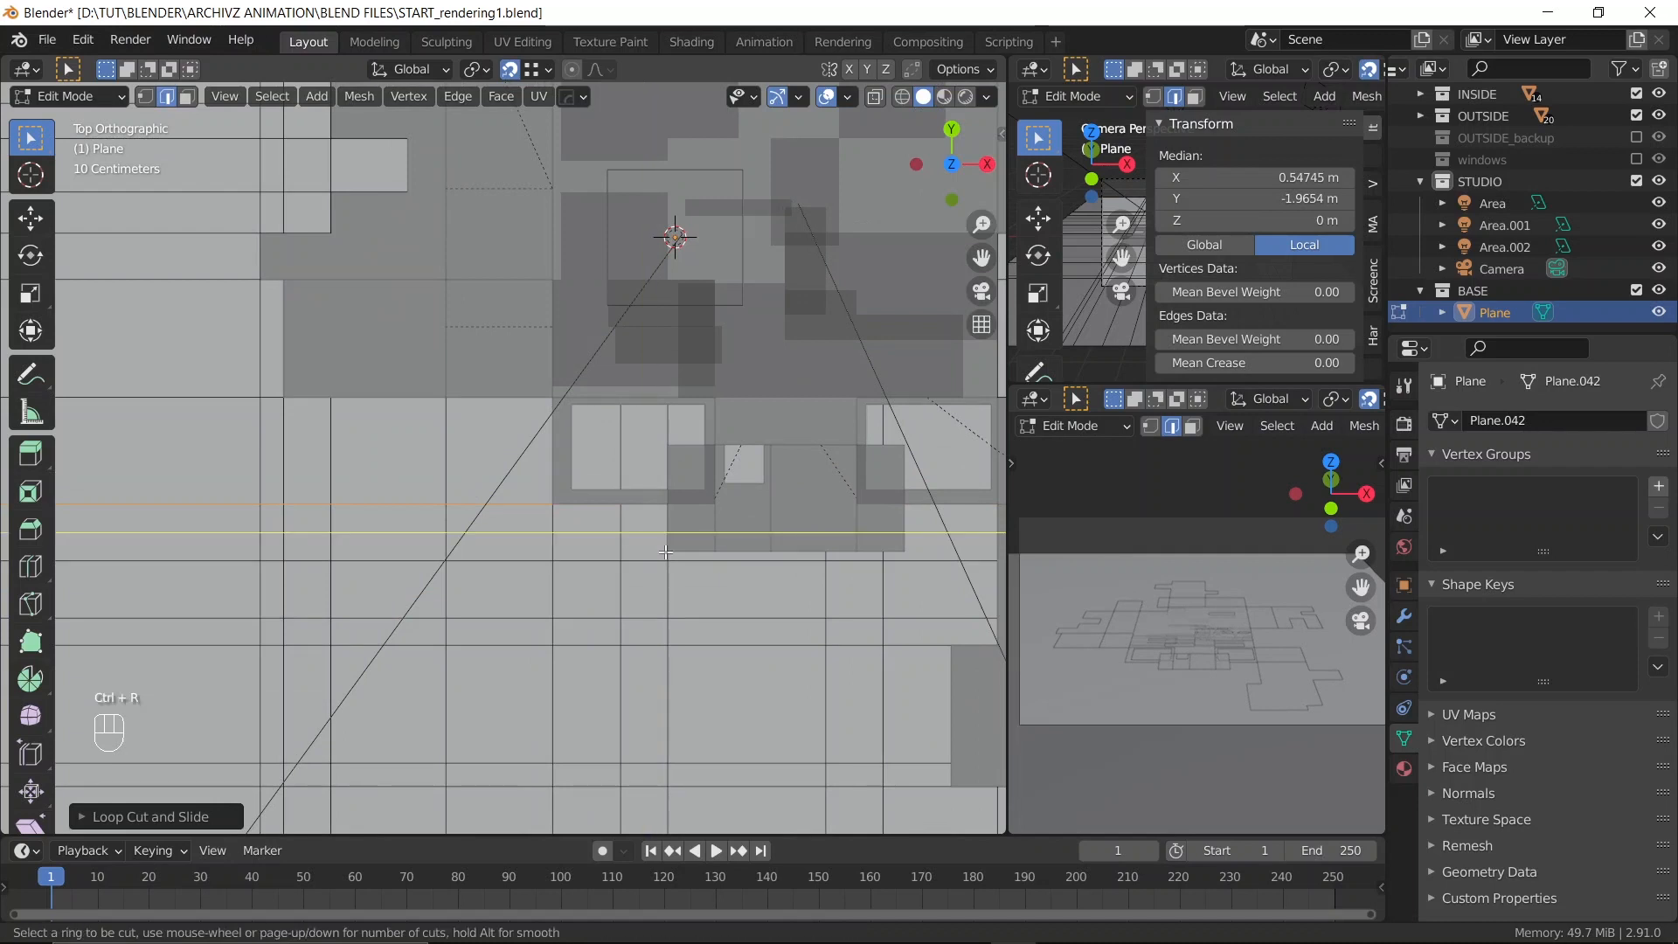
click(673, 542)
click(672, 537)
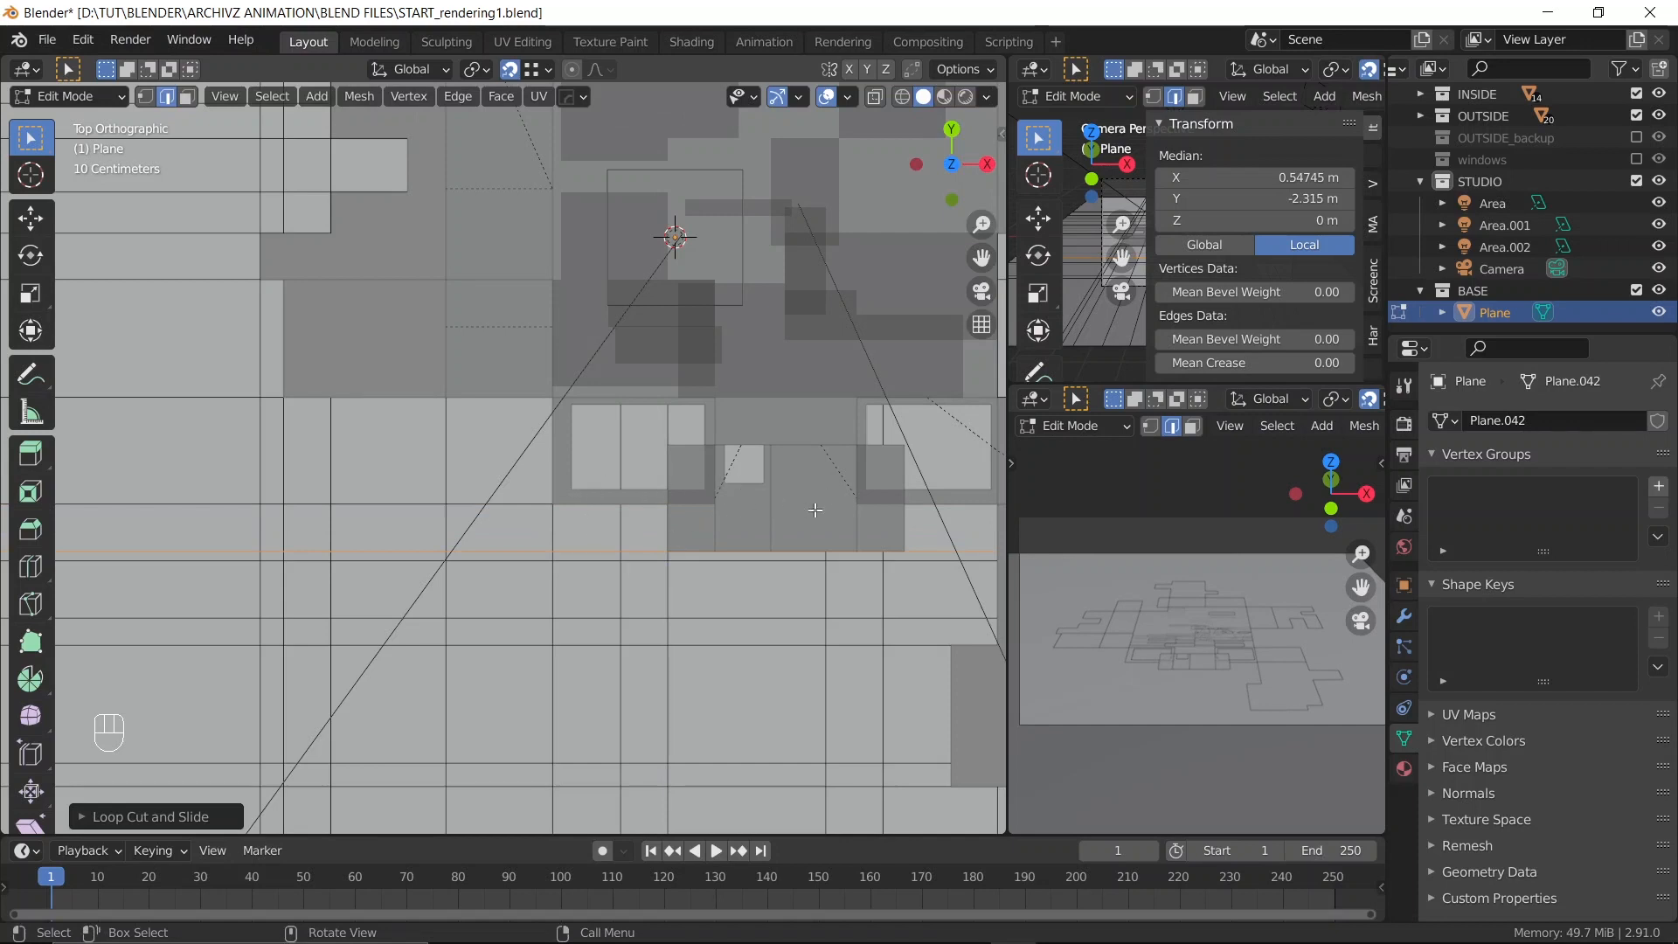
Add a loop cut along Y at about 1.69 m on X, at the right edge of the plan's bottom-centre block
shift+middle_drag(813, 510, 598, 514)
key(ctrl+r)
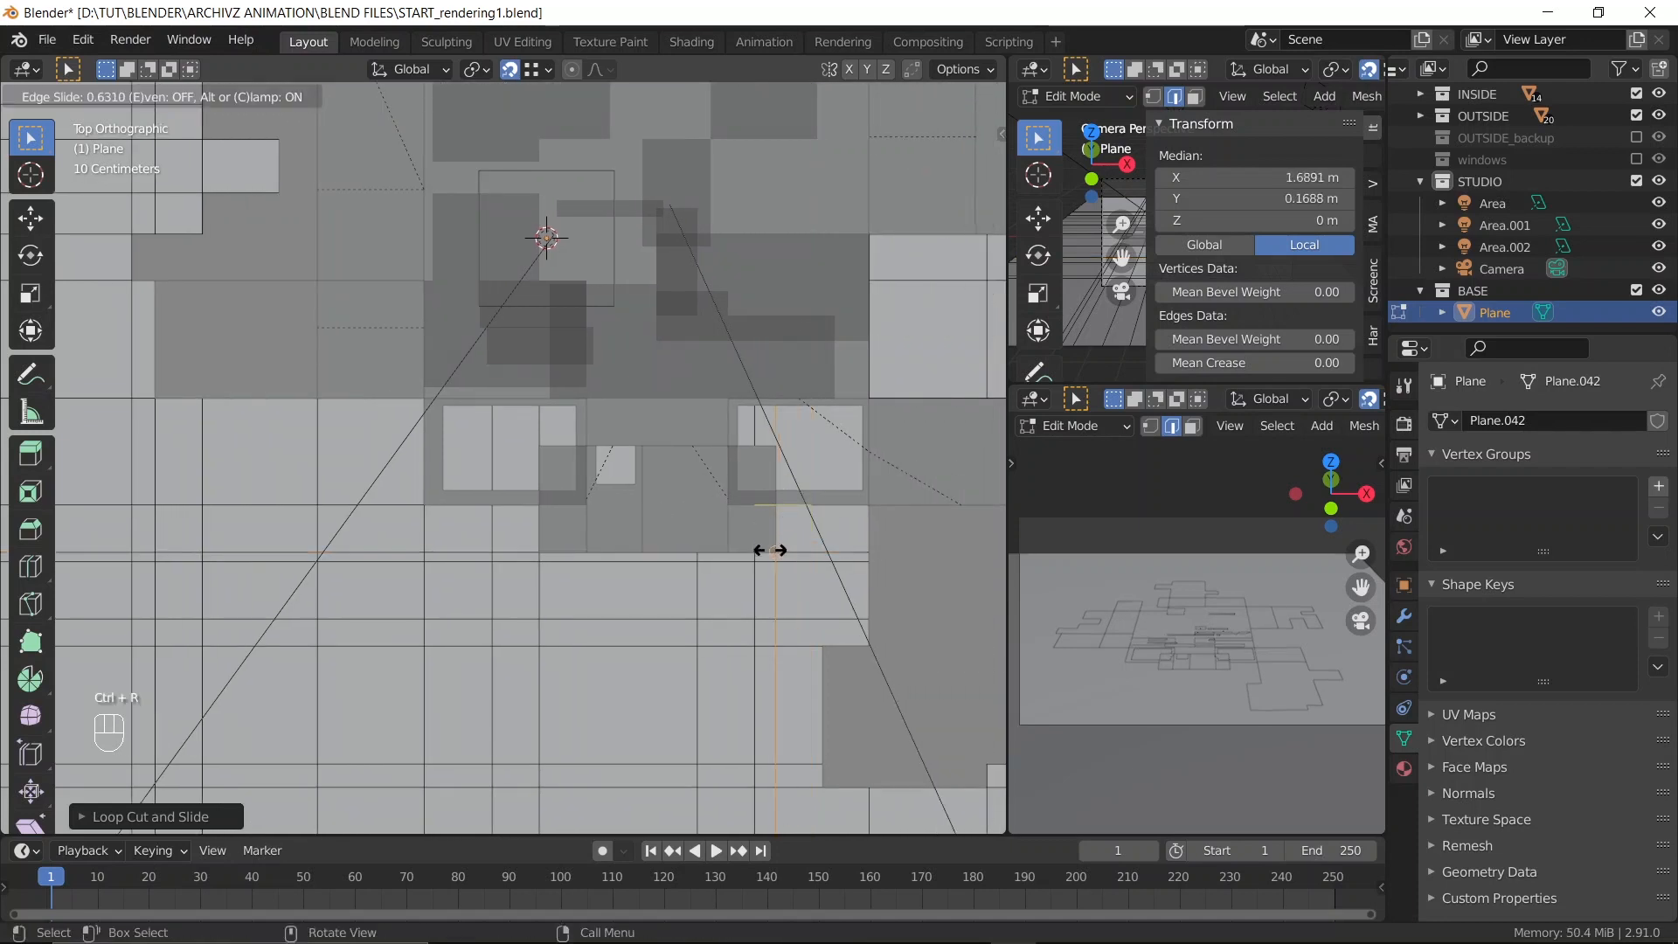
click(769, 551)
click(769, 550)
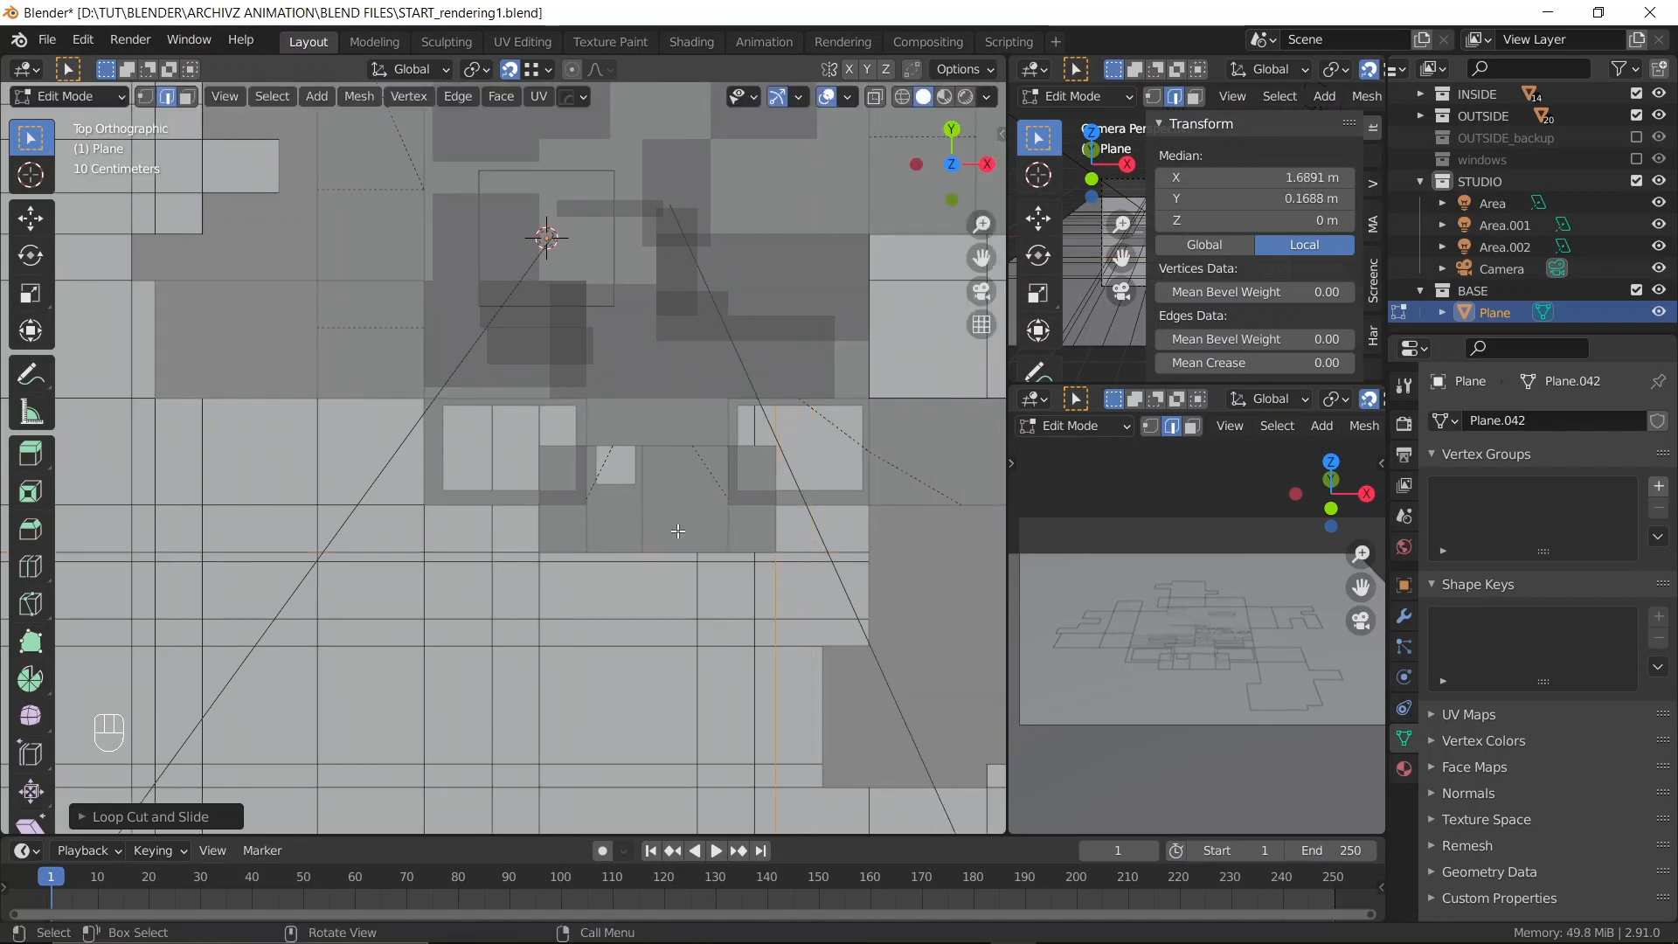
Add a loop cut along Y at about 4.29 m on X, at the outer edge of the lower-right block's side projection, and save the file
scroll(677, 531, down, 1)
shift+middle_drag(611, 470, 561, 563)
scroll(650, 452, down, 1)
shift+middle_drag(649, 451, 474, 538)
shift+middle_drag(698, 683, 703, 500)
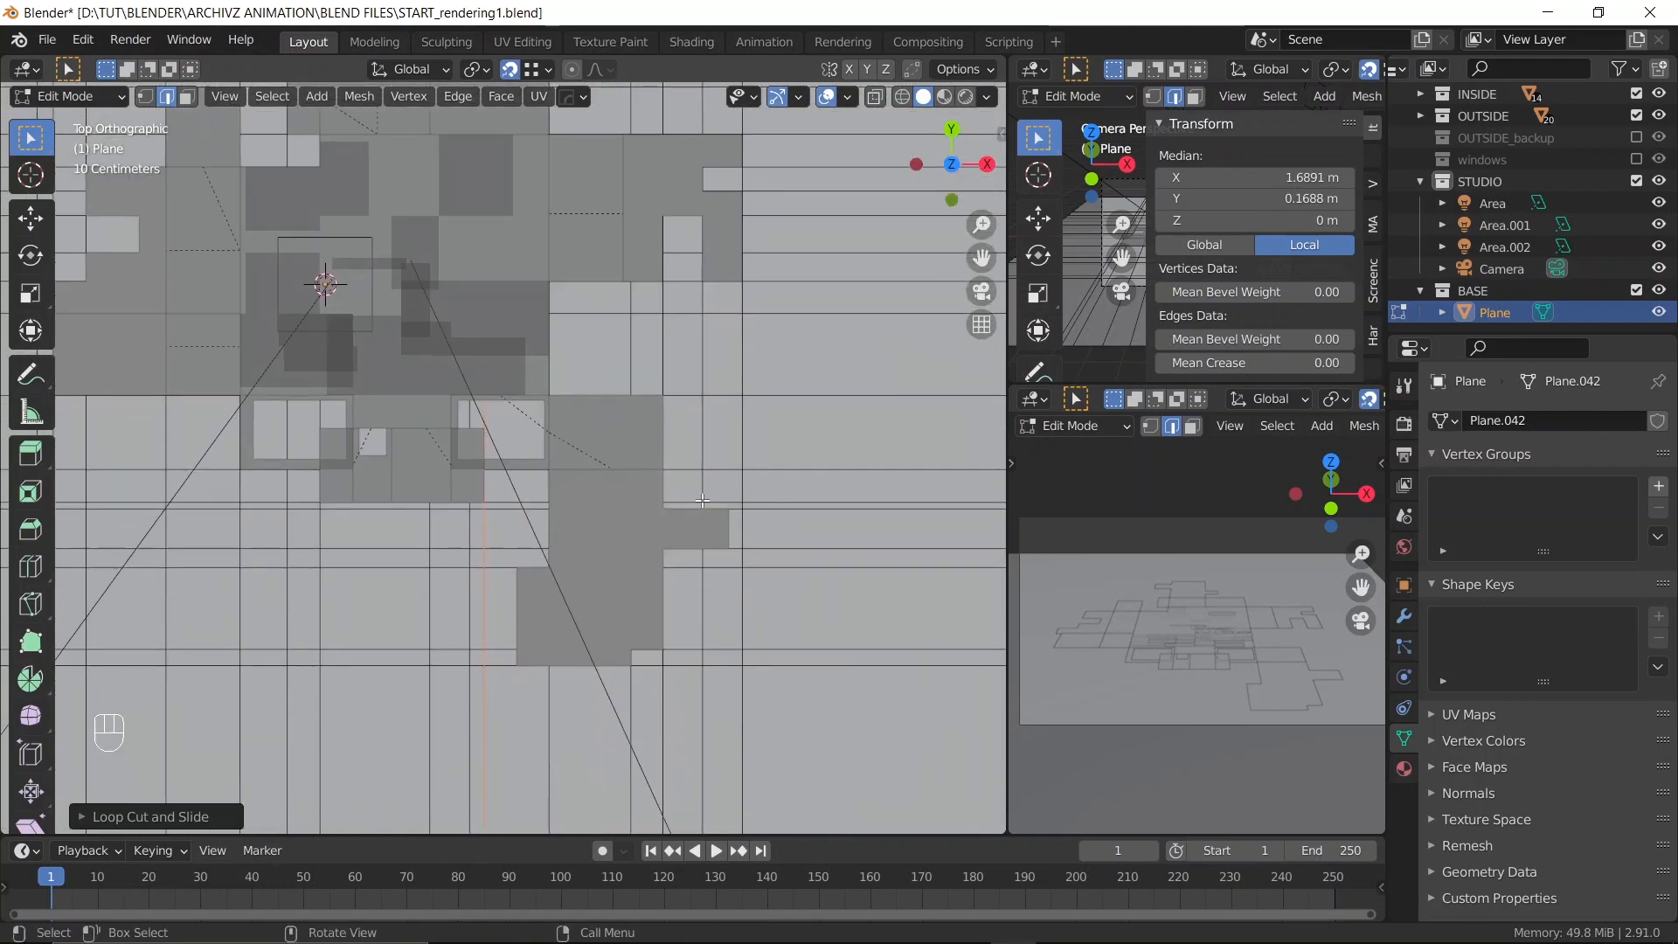
key(ctrl+r)
click(724, 501)
click(730, 501)
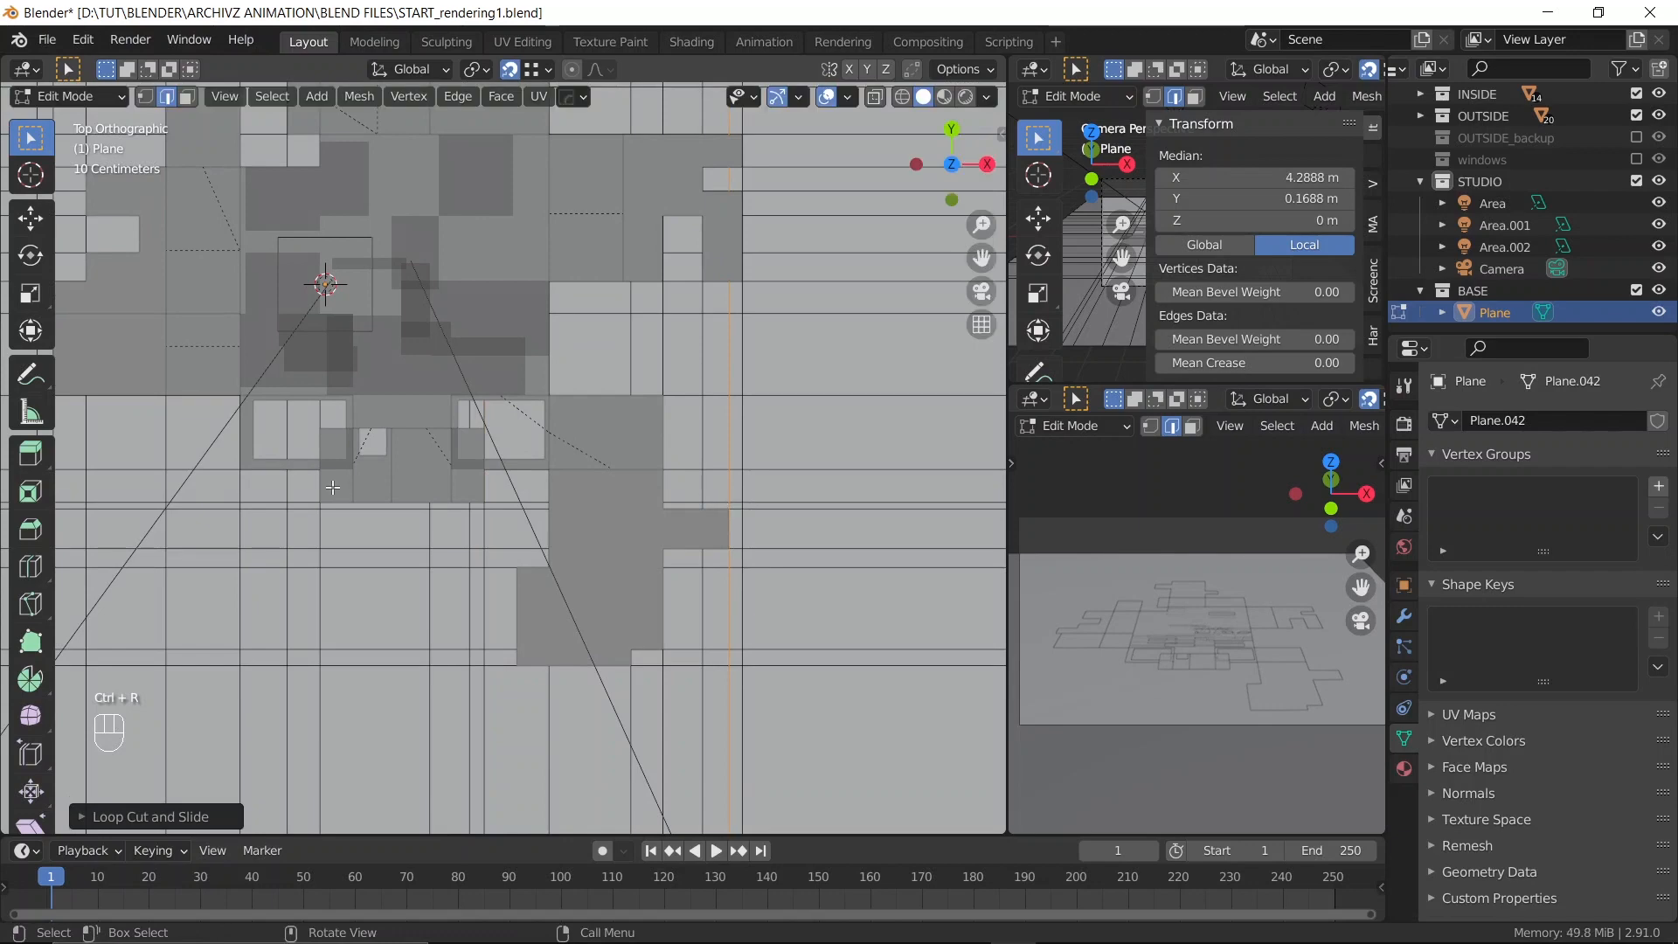
shift+middle_drag(331, 479, 592, 500)
scroll(493, 349, down, 2)
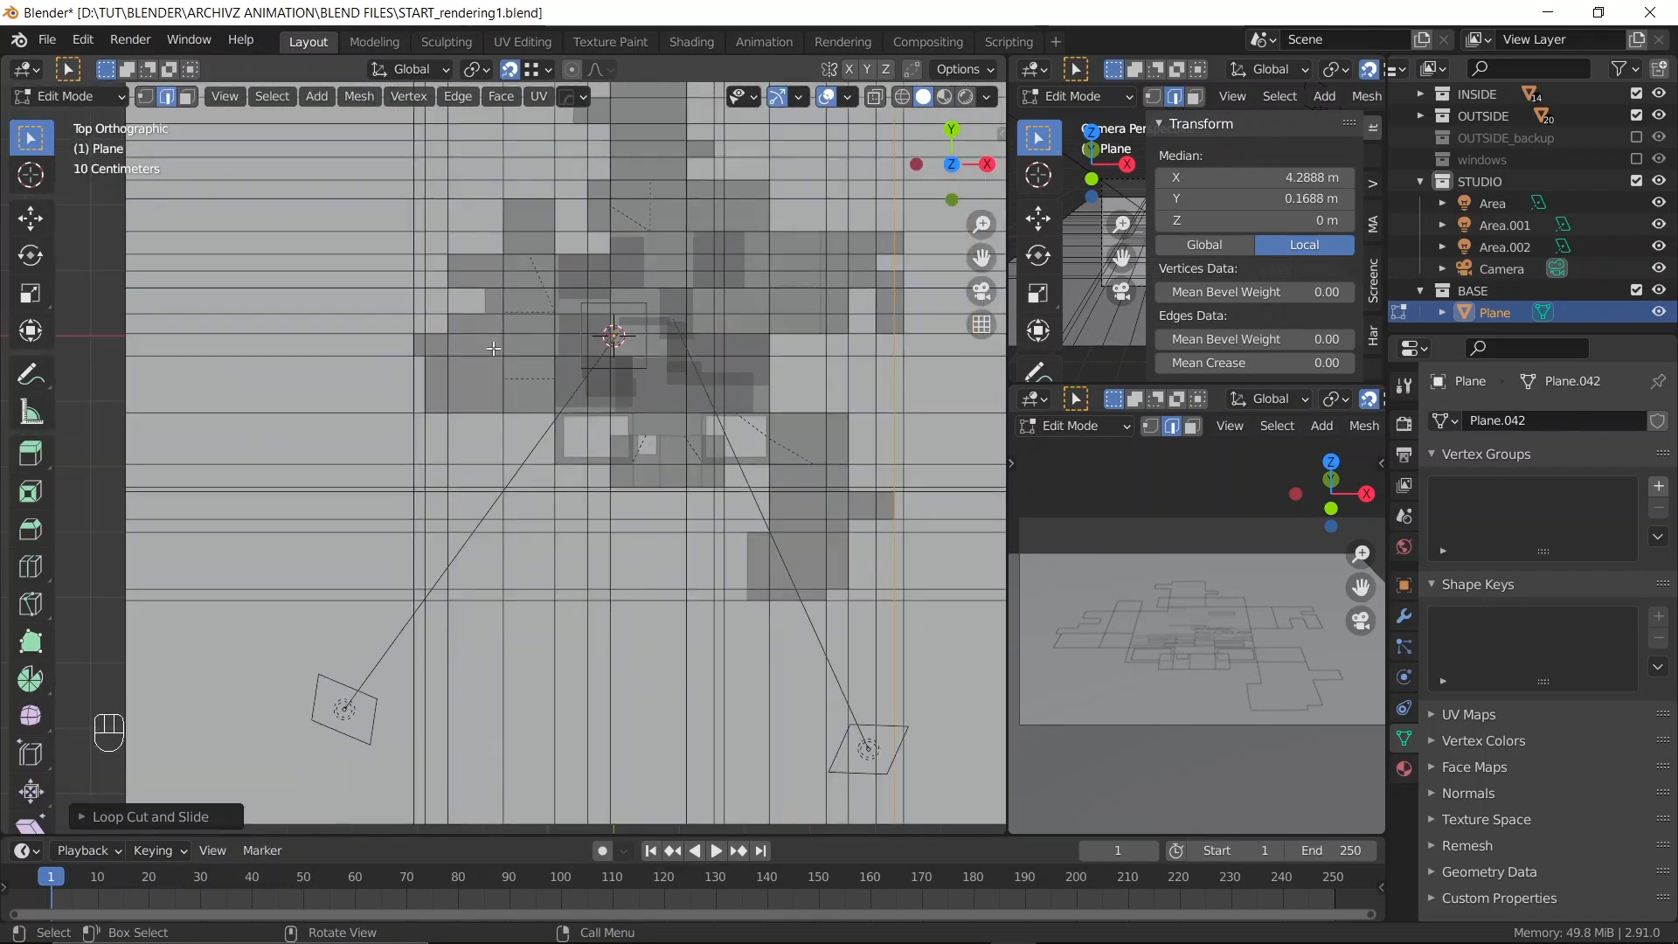
key(ctrl+s)
shift+middle_drag(454, 342, 428, 439)
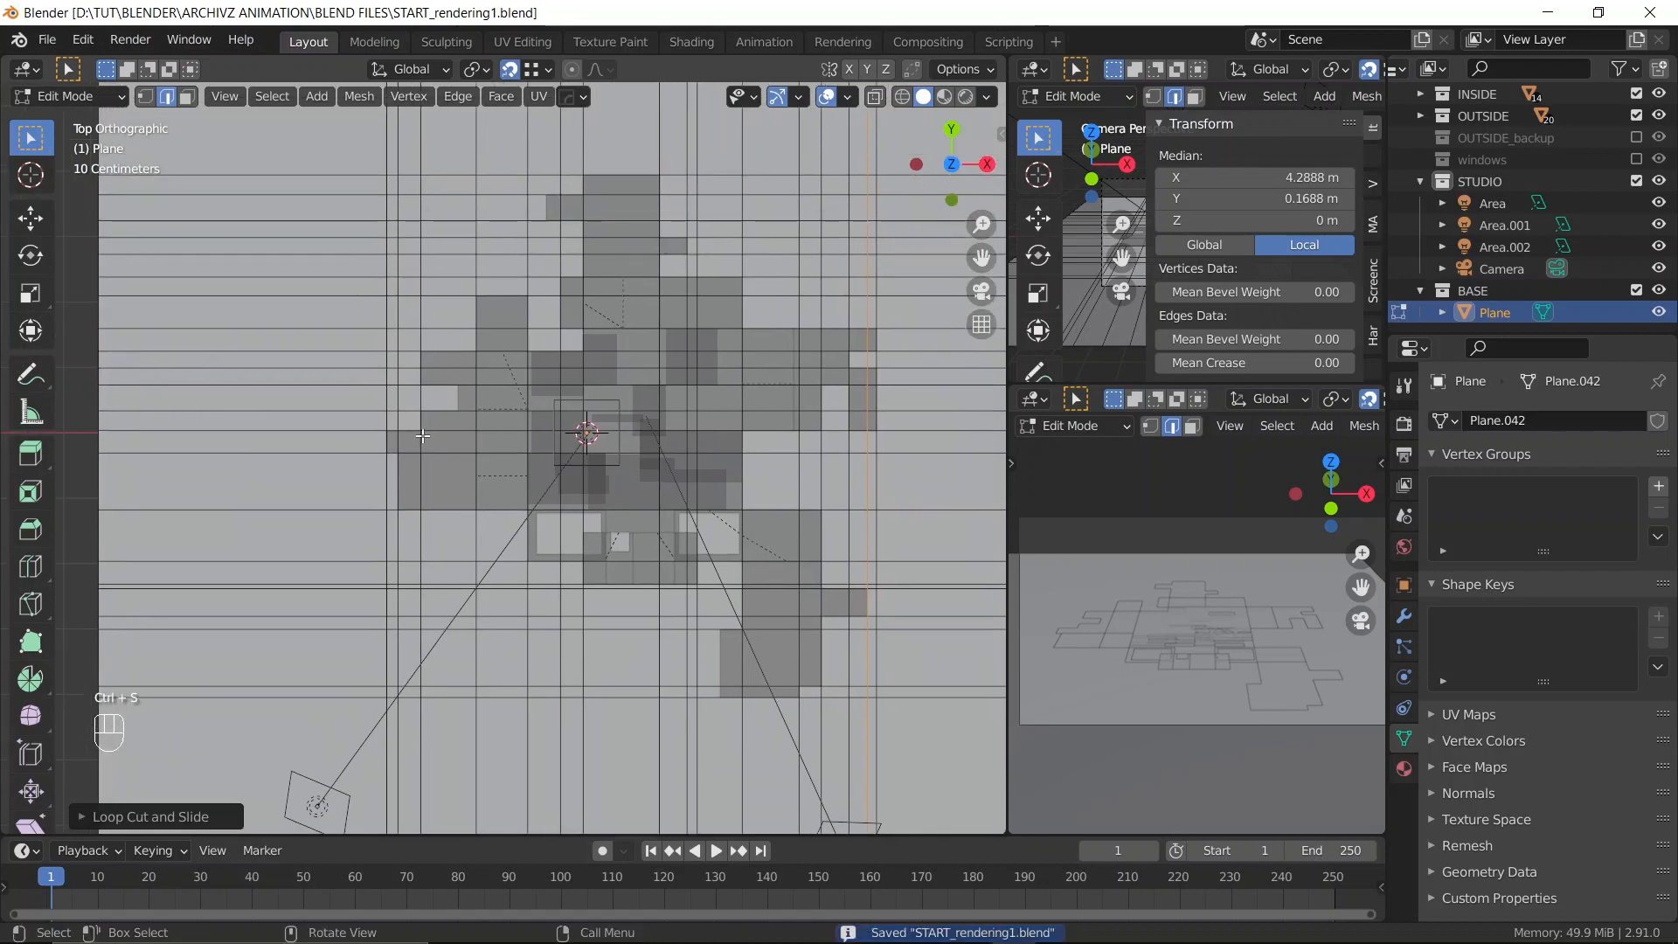
scroll(519, 403, up, 2)
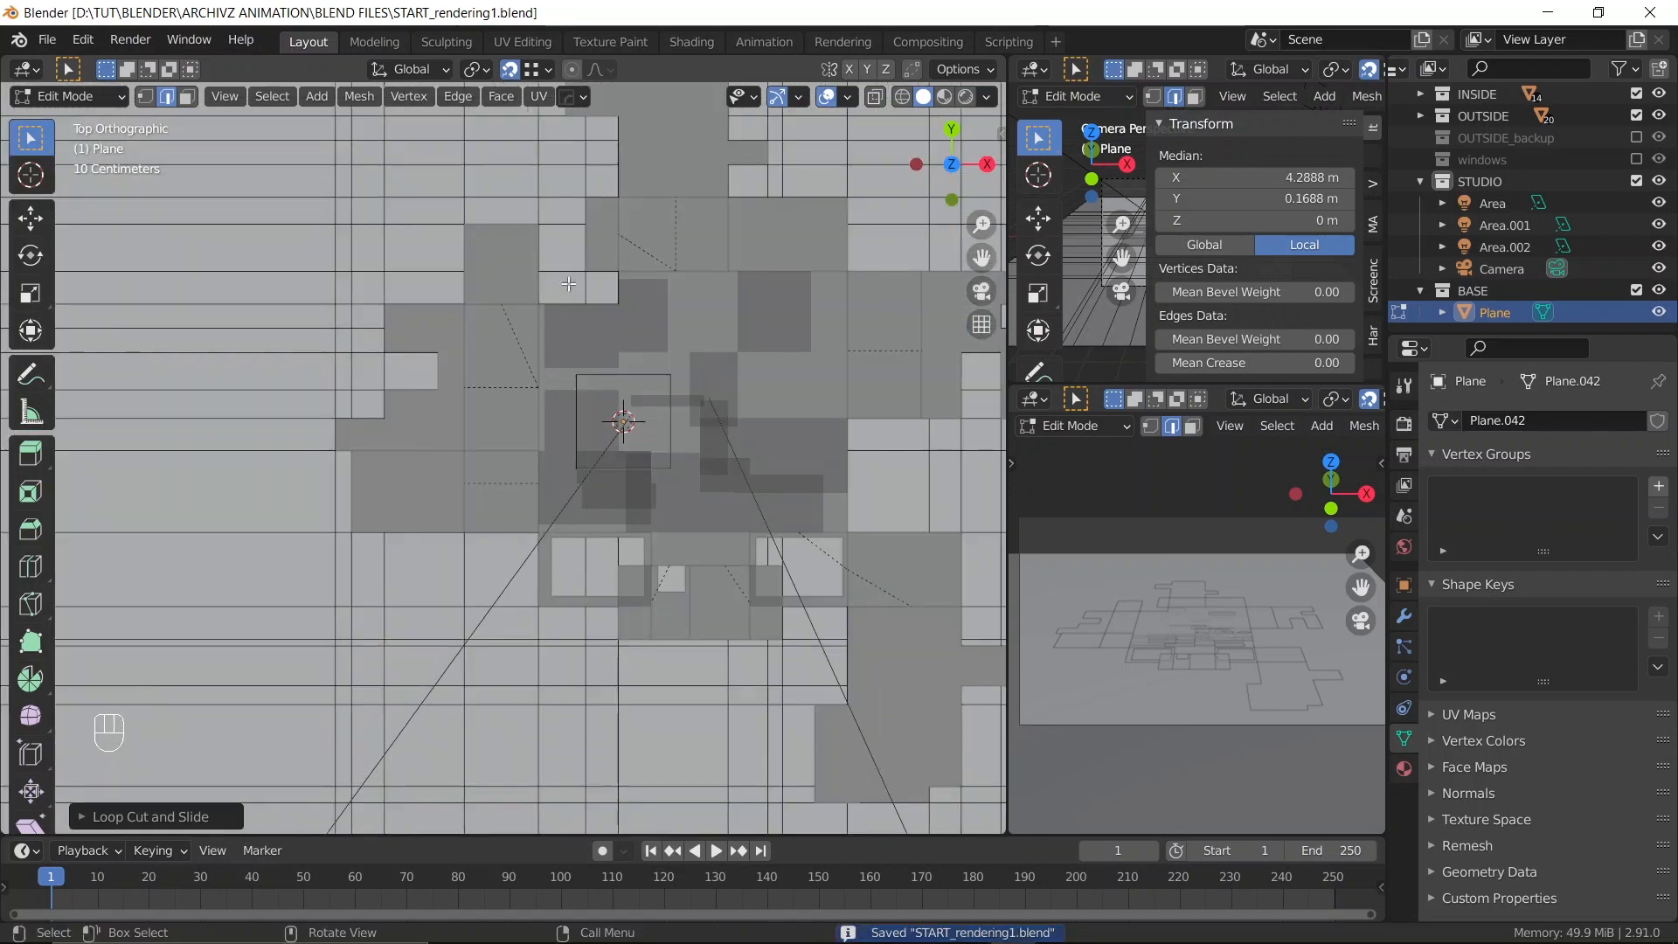
key(ctrl+r)
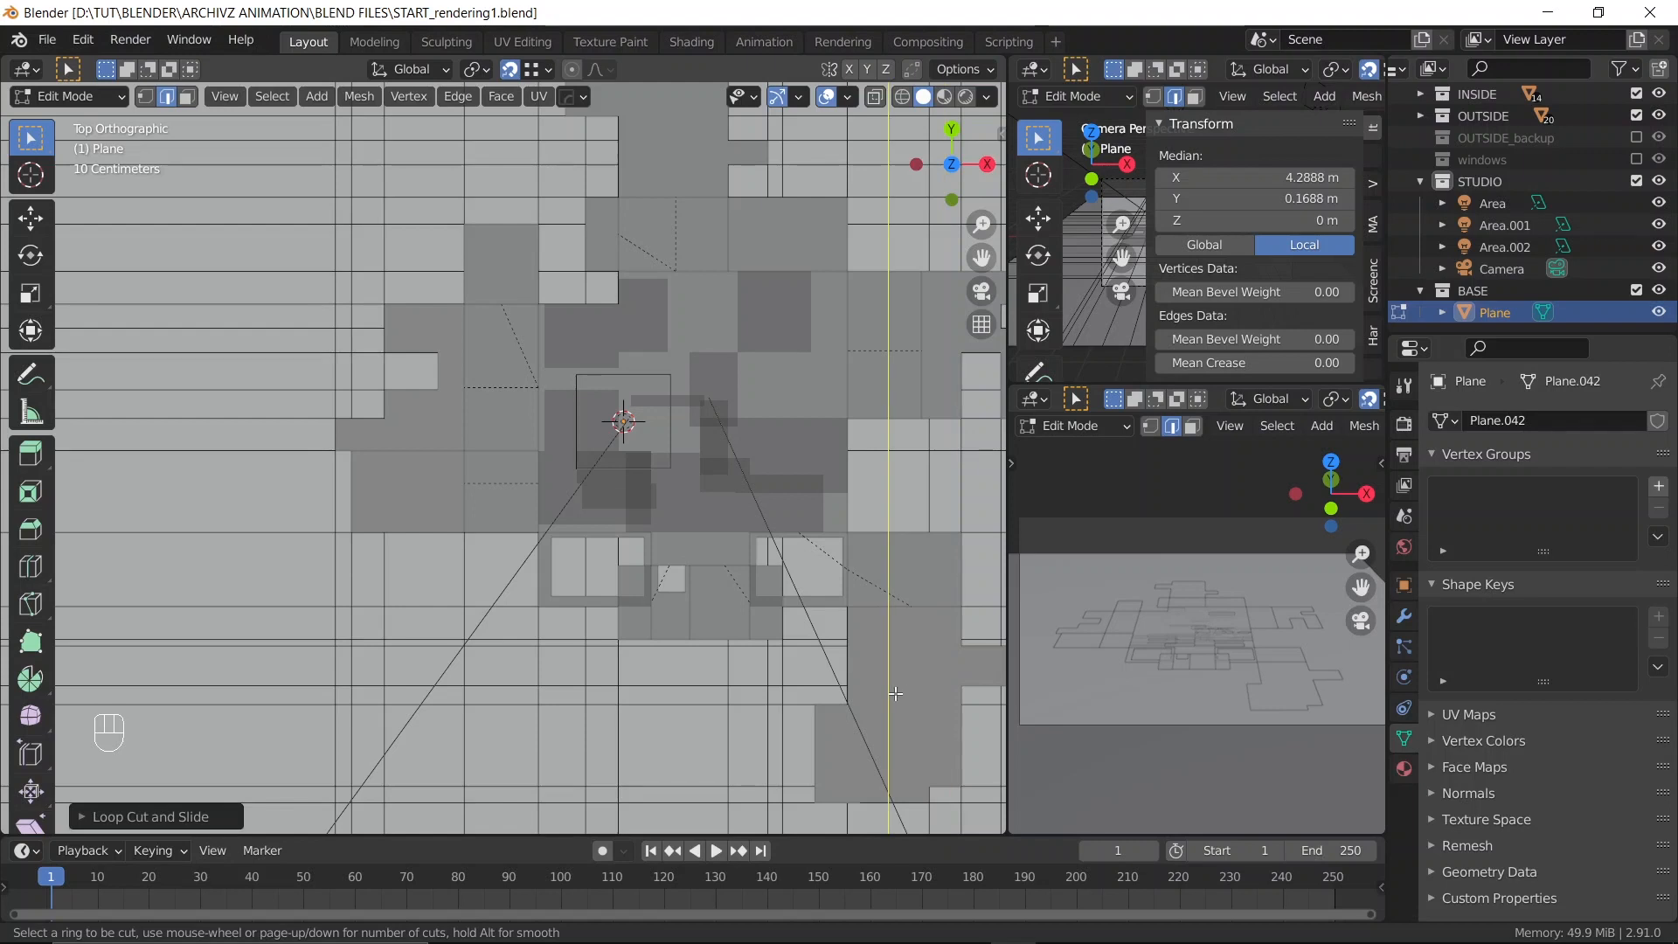
click(949, 691)
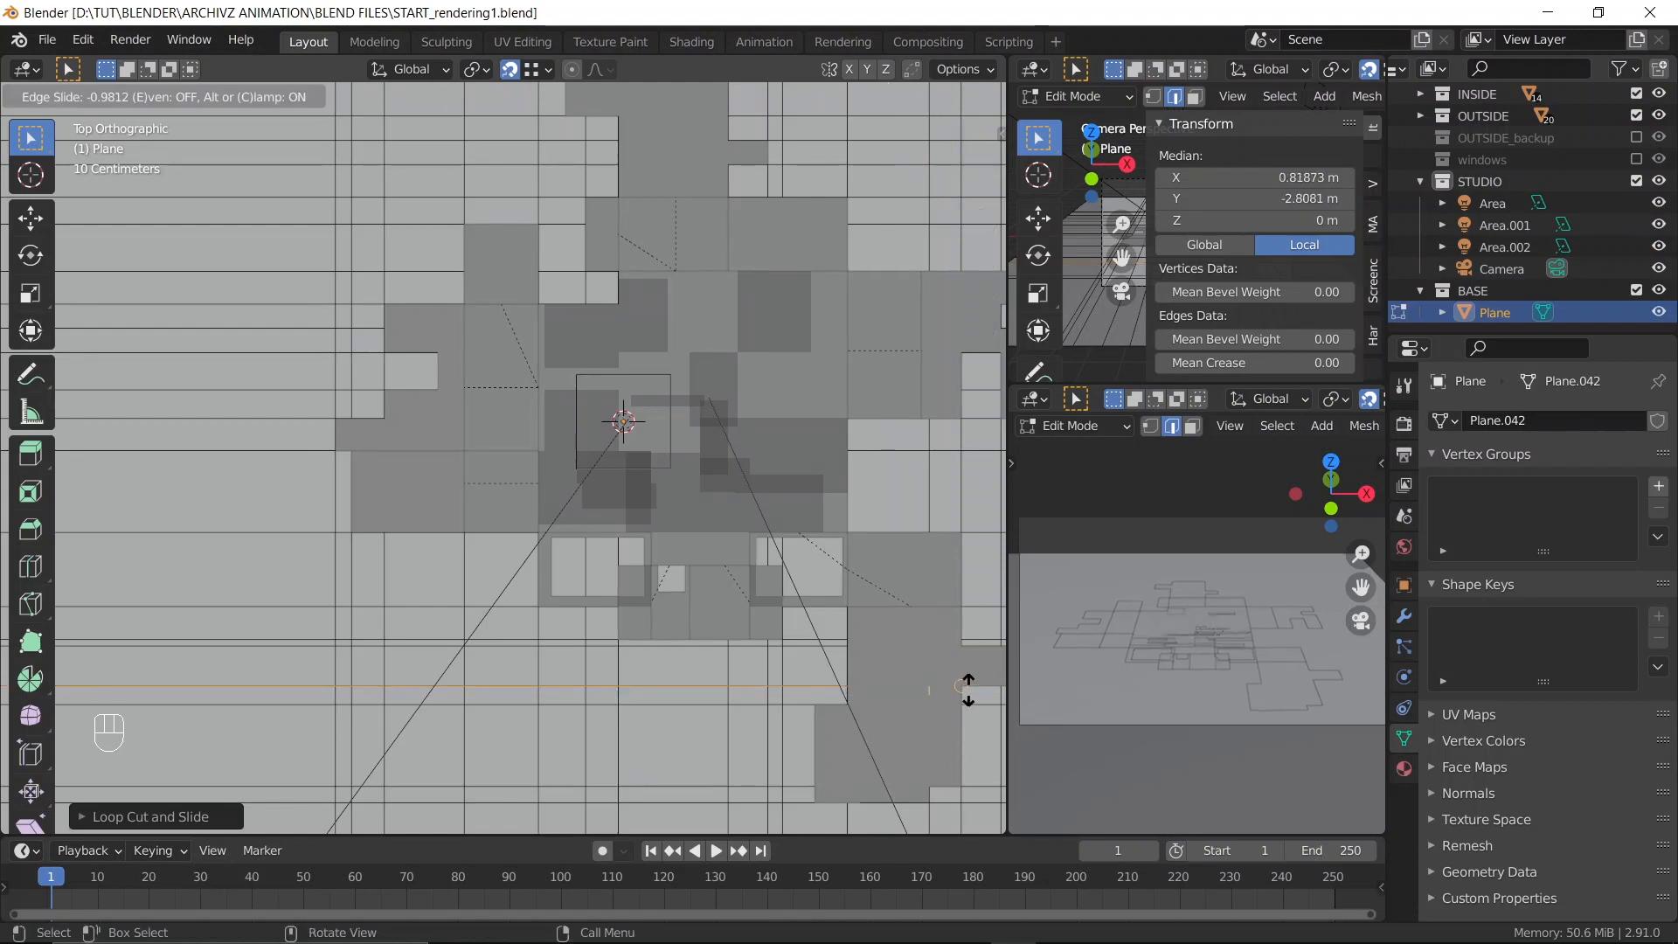
click(789, 709)
key(ctrl+z)
Add a loop cut along Y at about -0.62 m on X, at the left edge of the plan's uppermost block projection
shift+middle_drag(779, 648, 559, 505)
shift+middle_drag(791, 520, 563, 468)
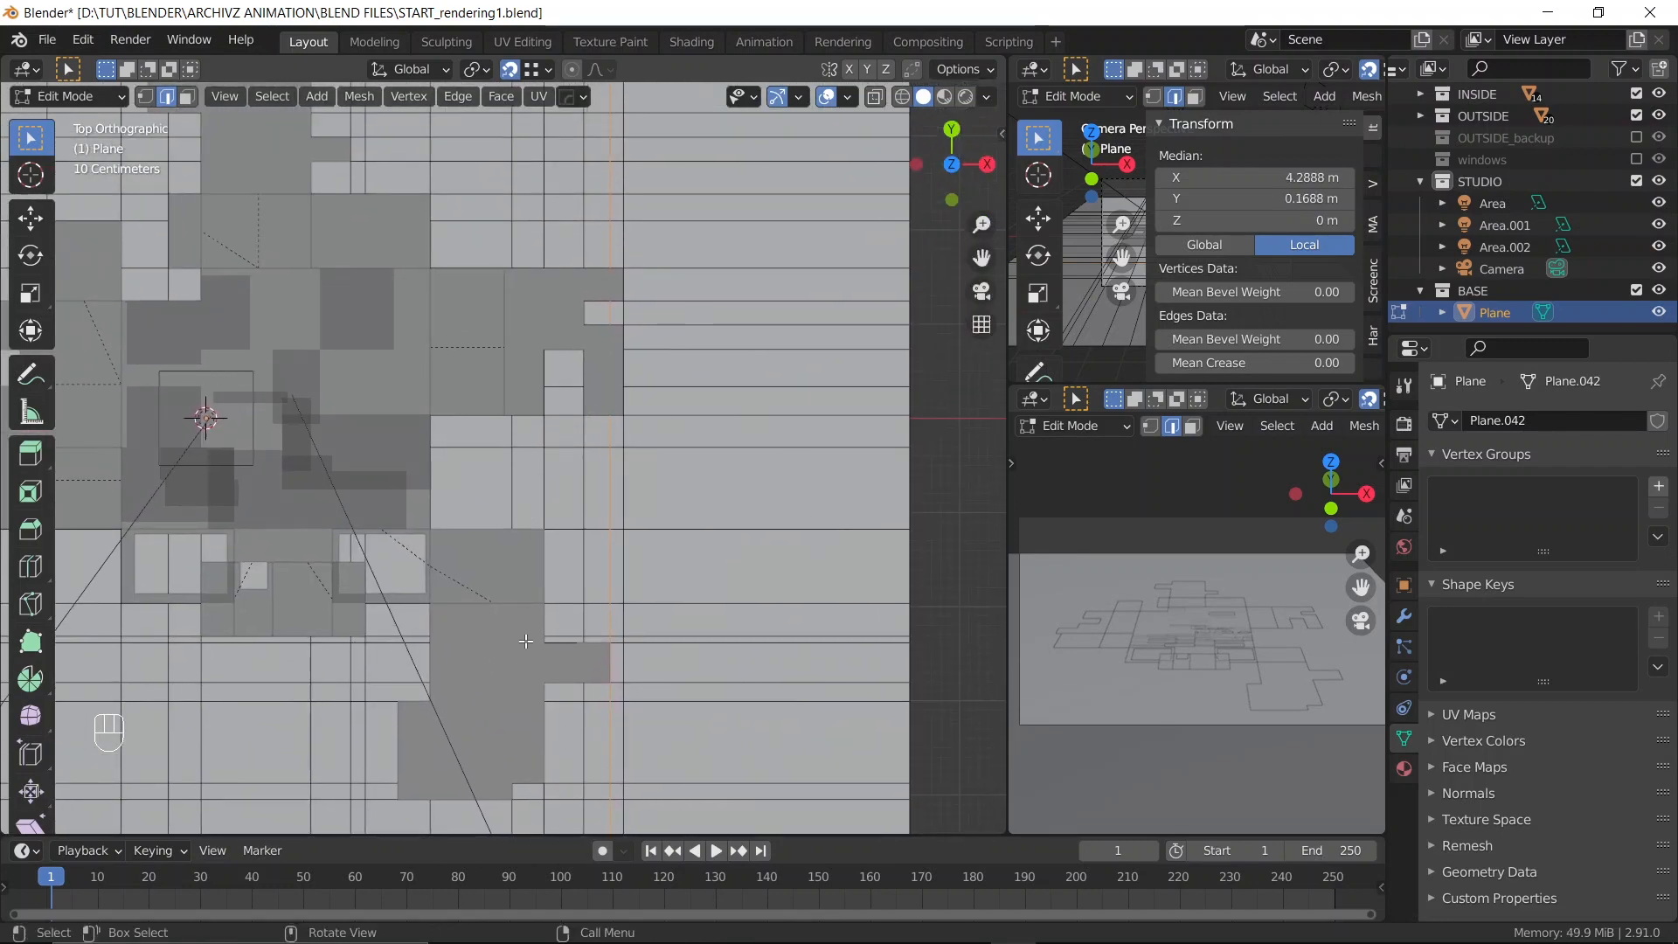
shift+middle_drag(526, 640, 695, 504)
shift+middle_drag(105, 475, 545, 485)
scroll(377, 446, down, 1)
shift+middle_drag(631, 336, 428, 513)
key(ctrl+r)
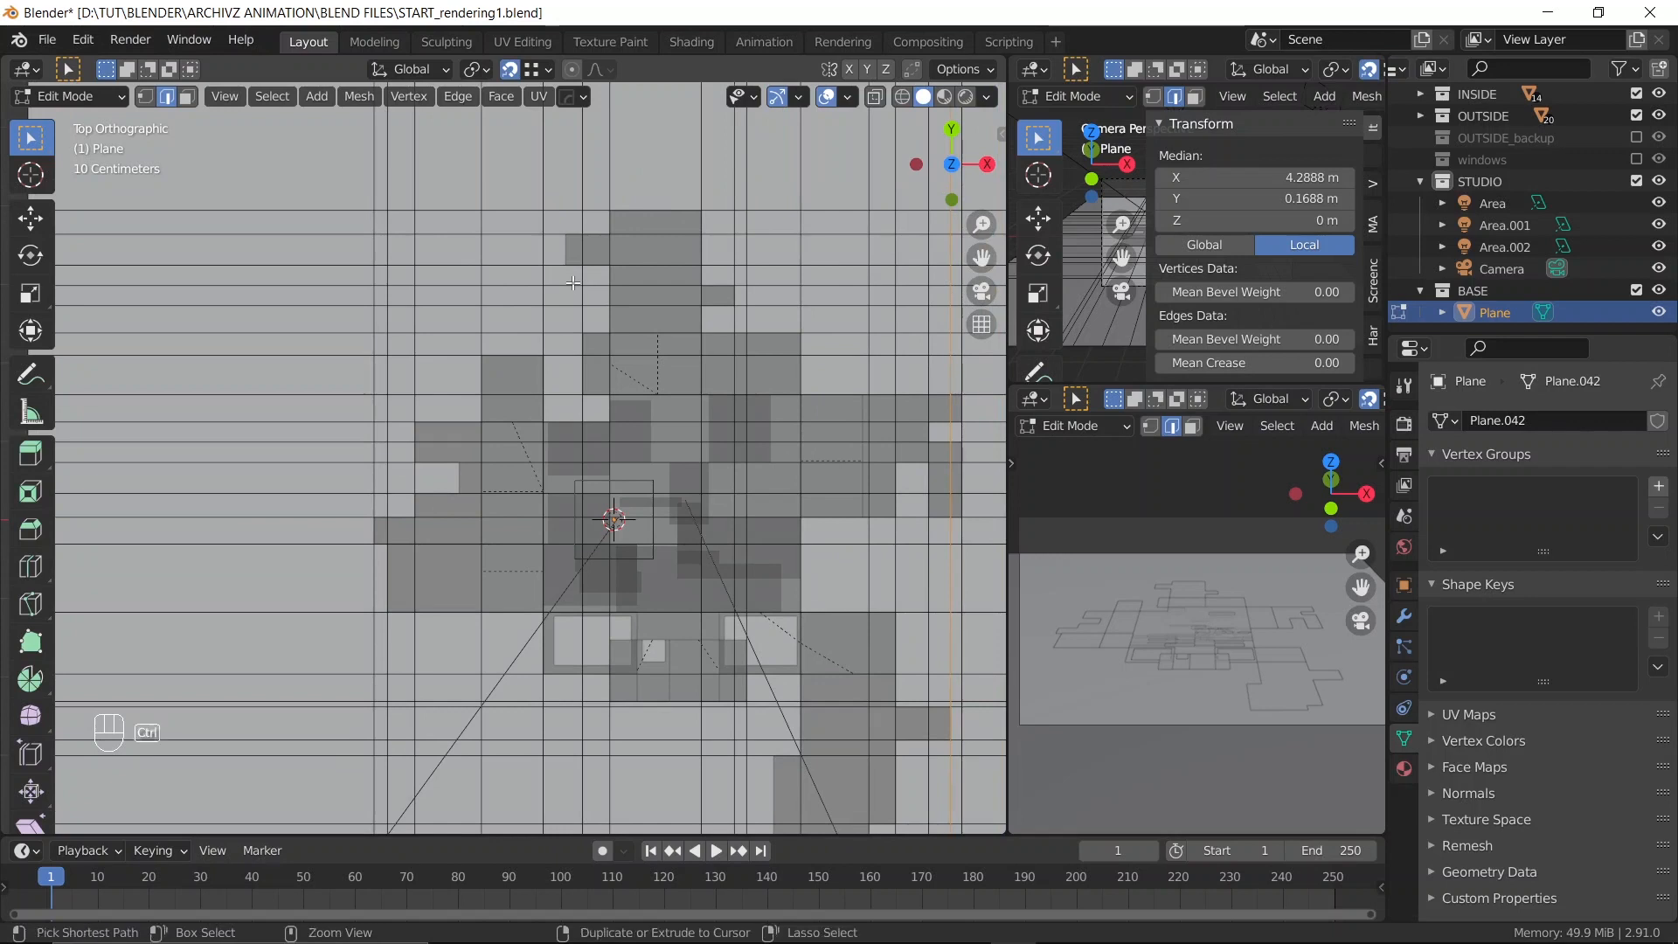
click(560, 257)
click(578, 250)
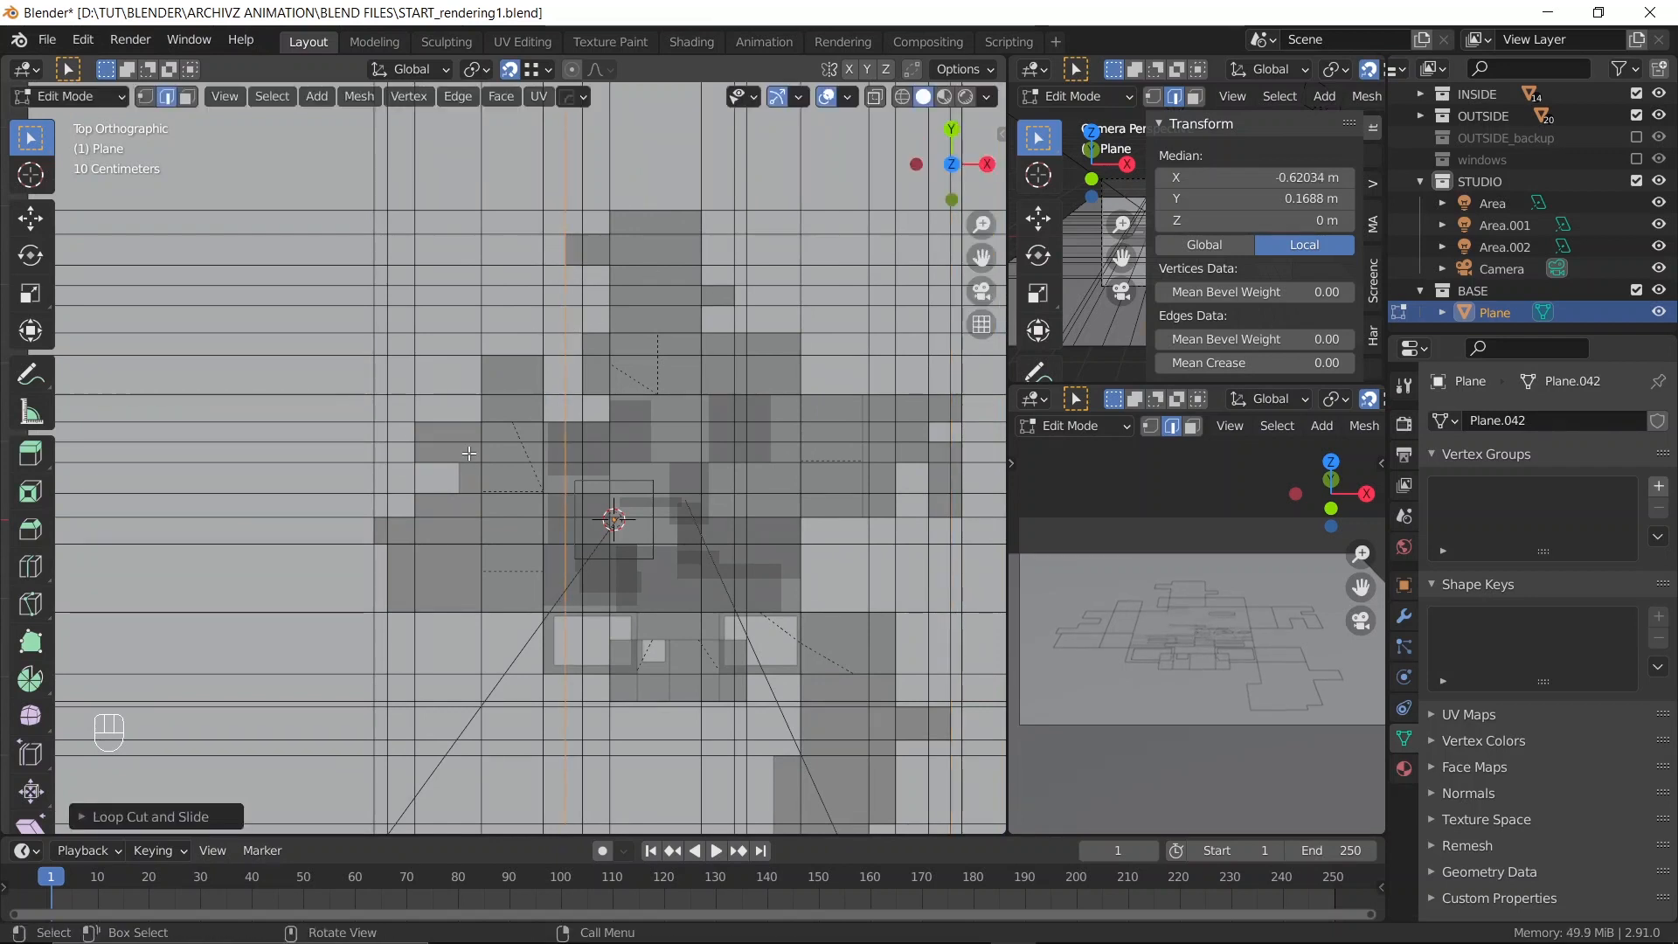
scroll(506, 482, down, 2)
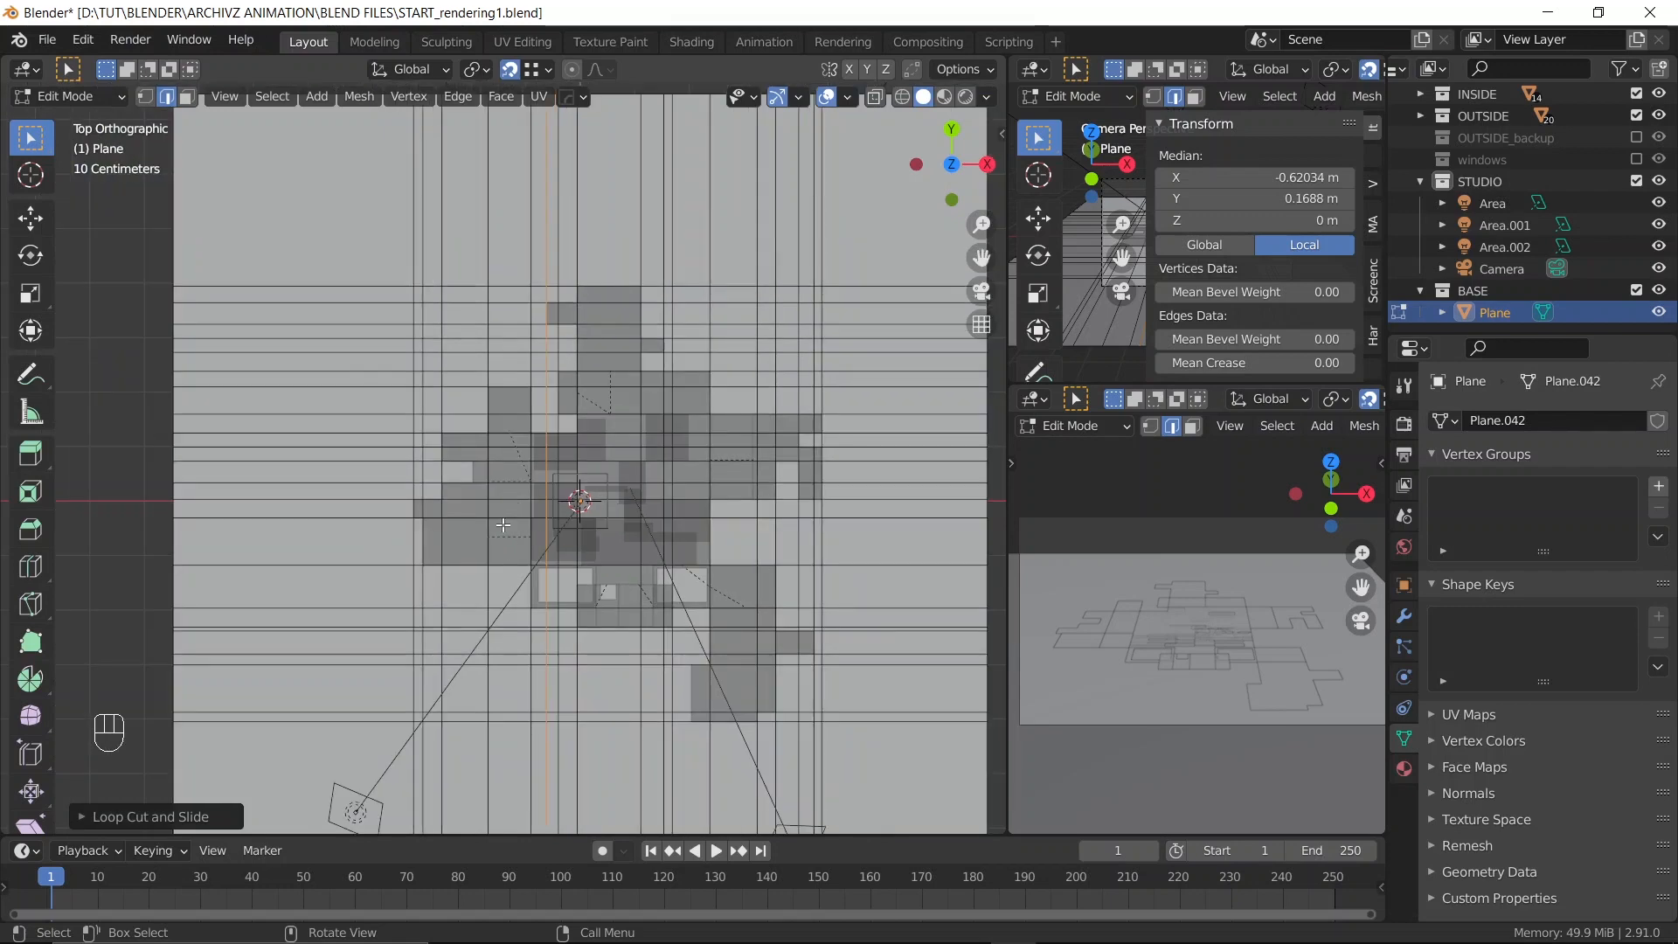
key(alt+a)
key(3)
scroll(503, 524, up, 1)
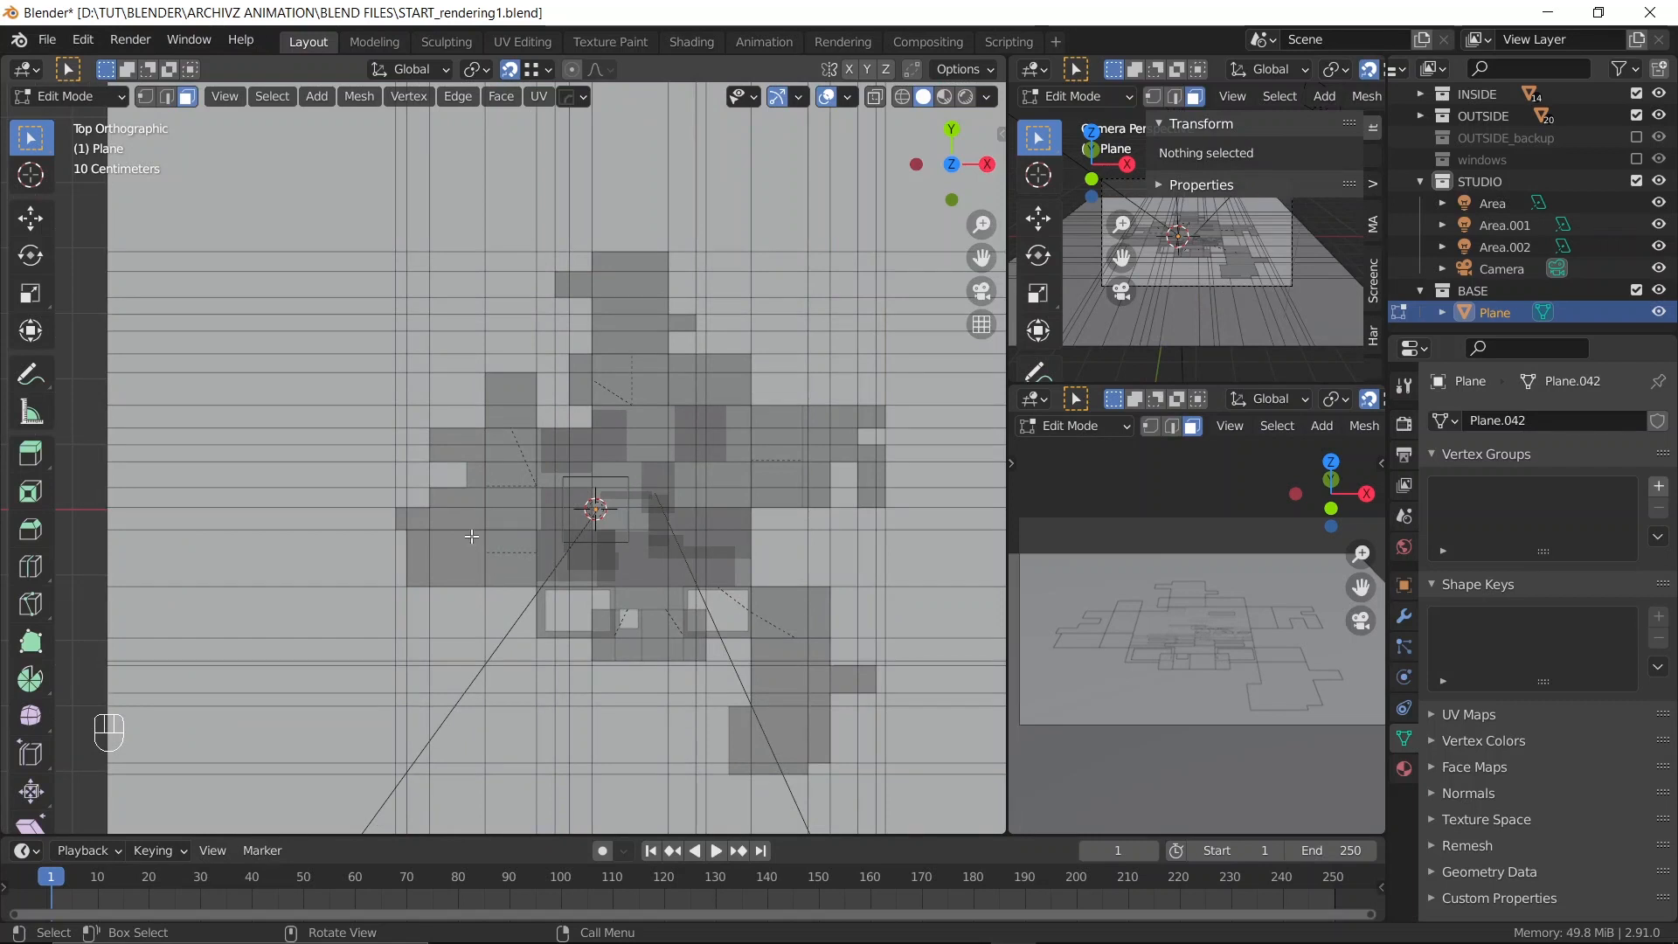
key(2)
Add two loop cuts along X at about -1.23 m and -1.86 m on Y, at the upper and lower edges of the bottom-left opening
scroll(437, 517, up, 6)
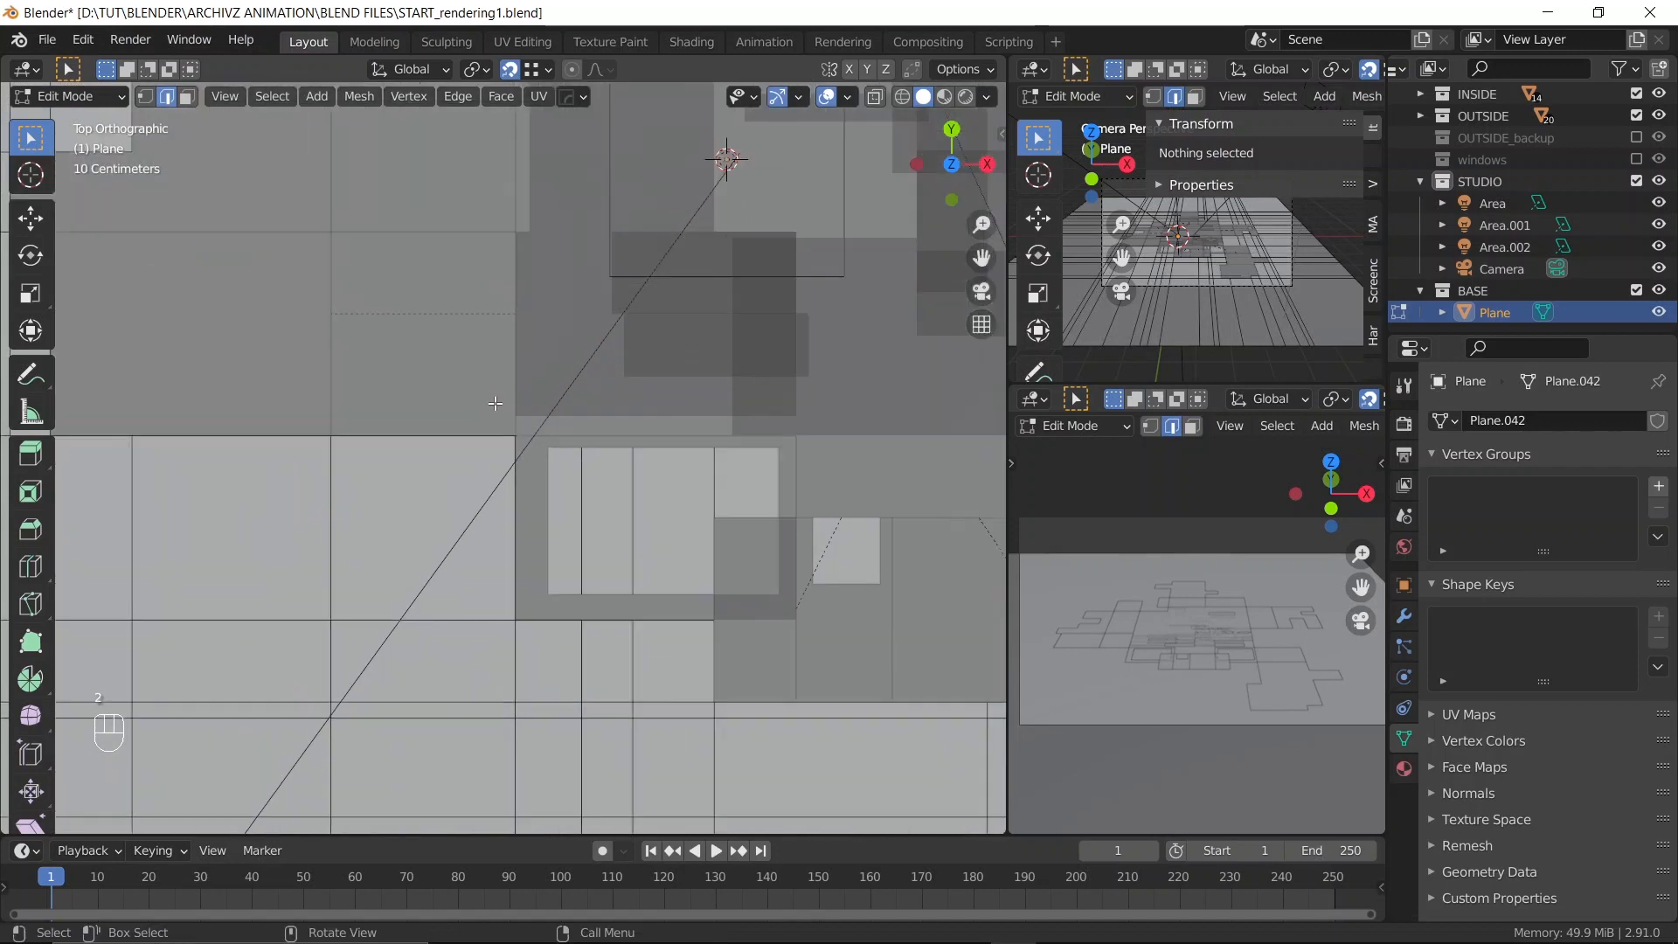
key(ctrl+r)
click(553, 489)
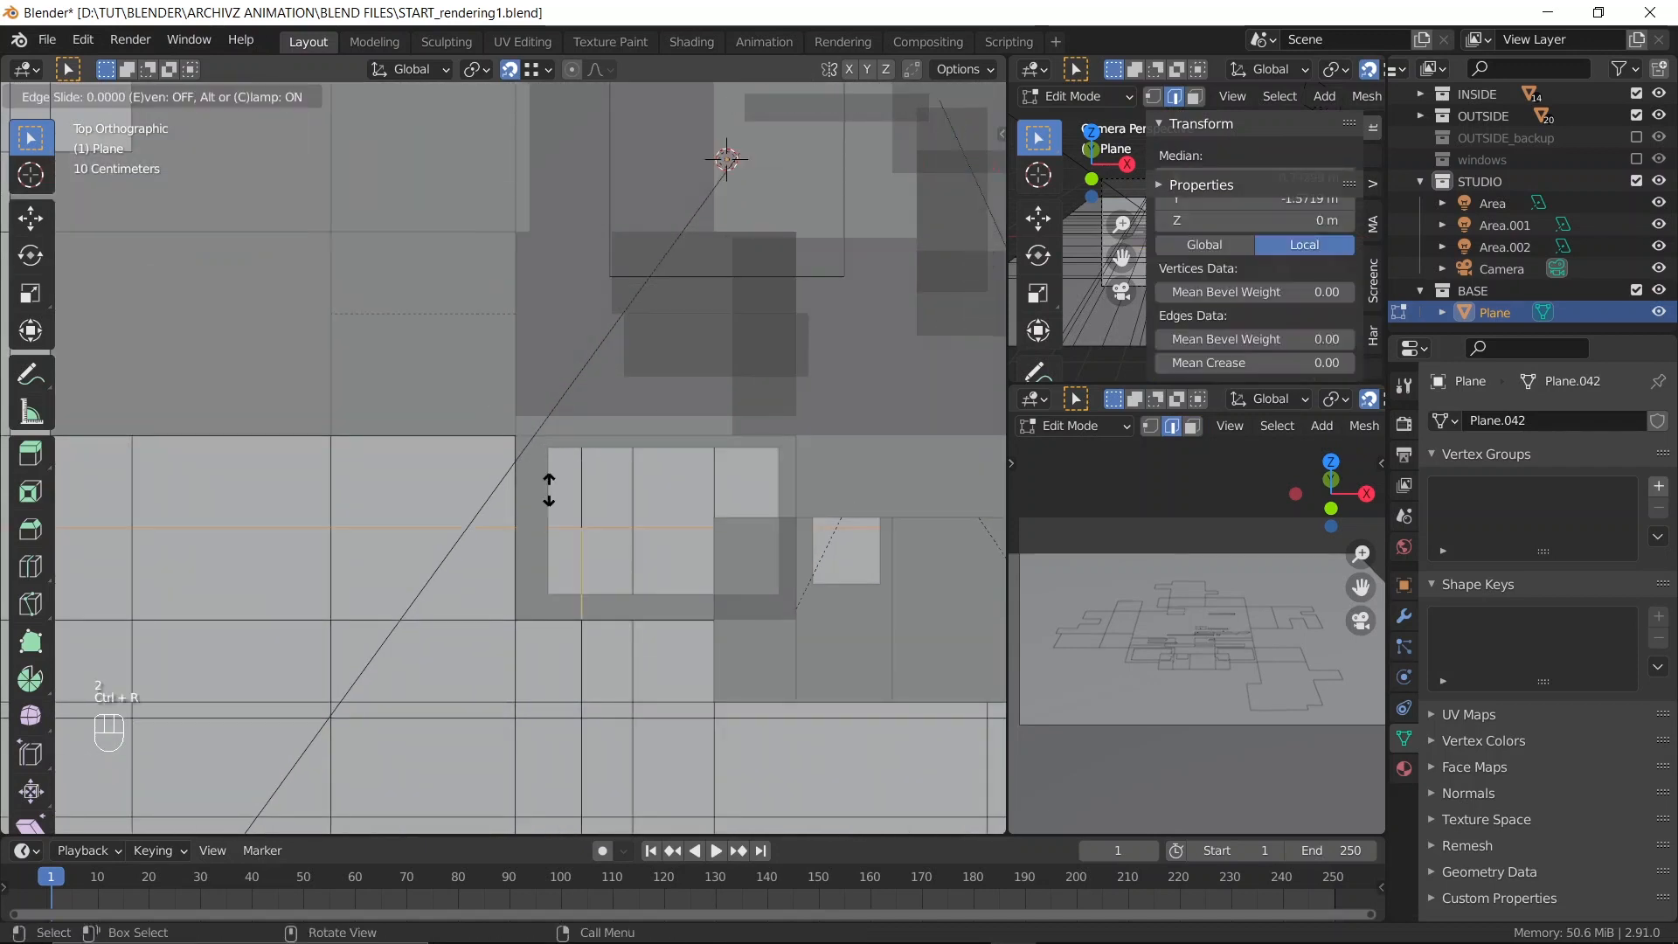
click(563, 440)
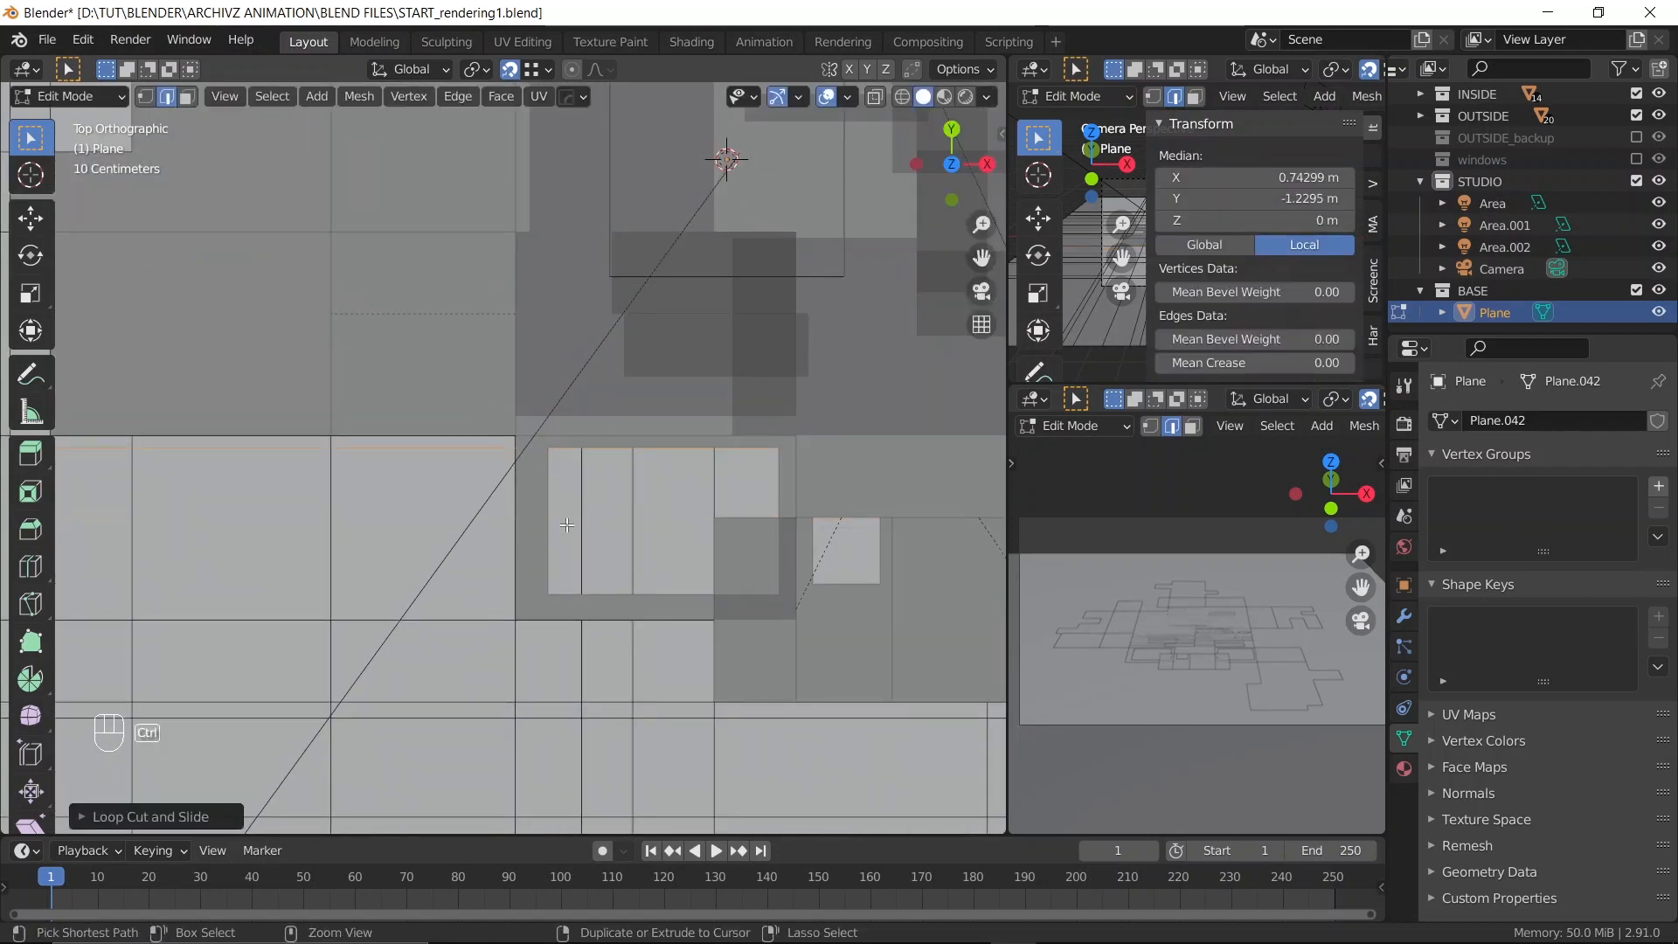
key(ctrl+r)
click(553, 582)
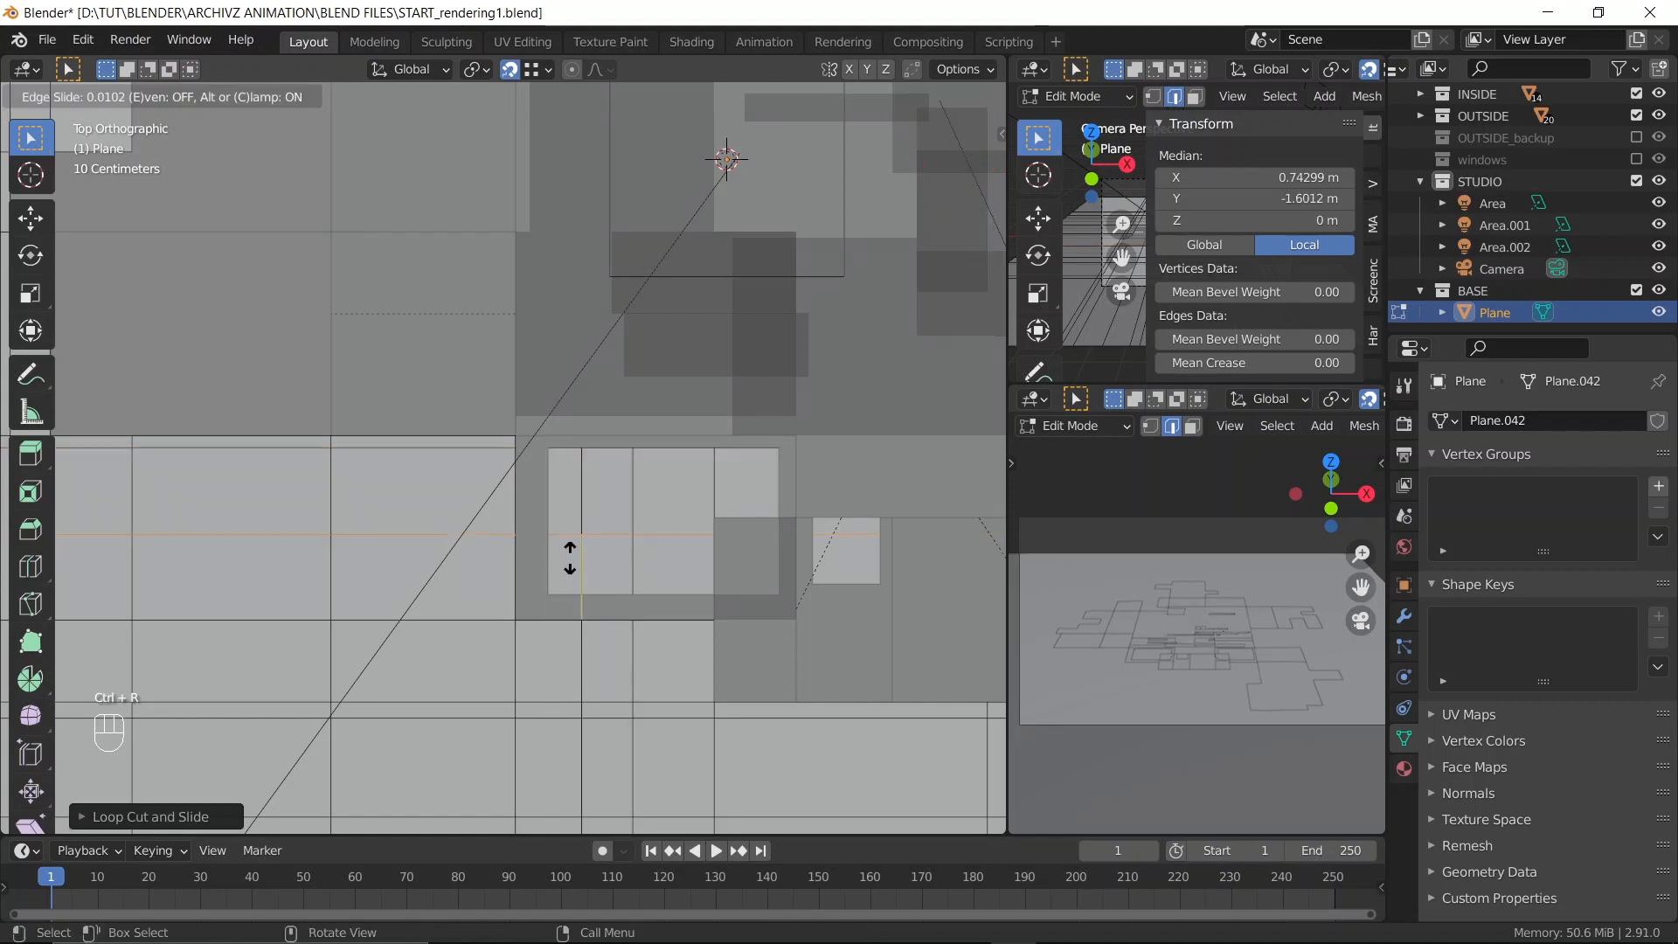
click(550, 580)
Add two loop cuts along Y at about 0.22 m and 2.33 m on X, at the right edges of the two bottom openings
key(ctrl+r)
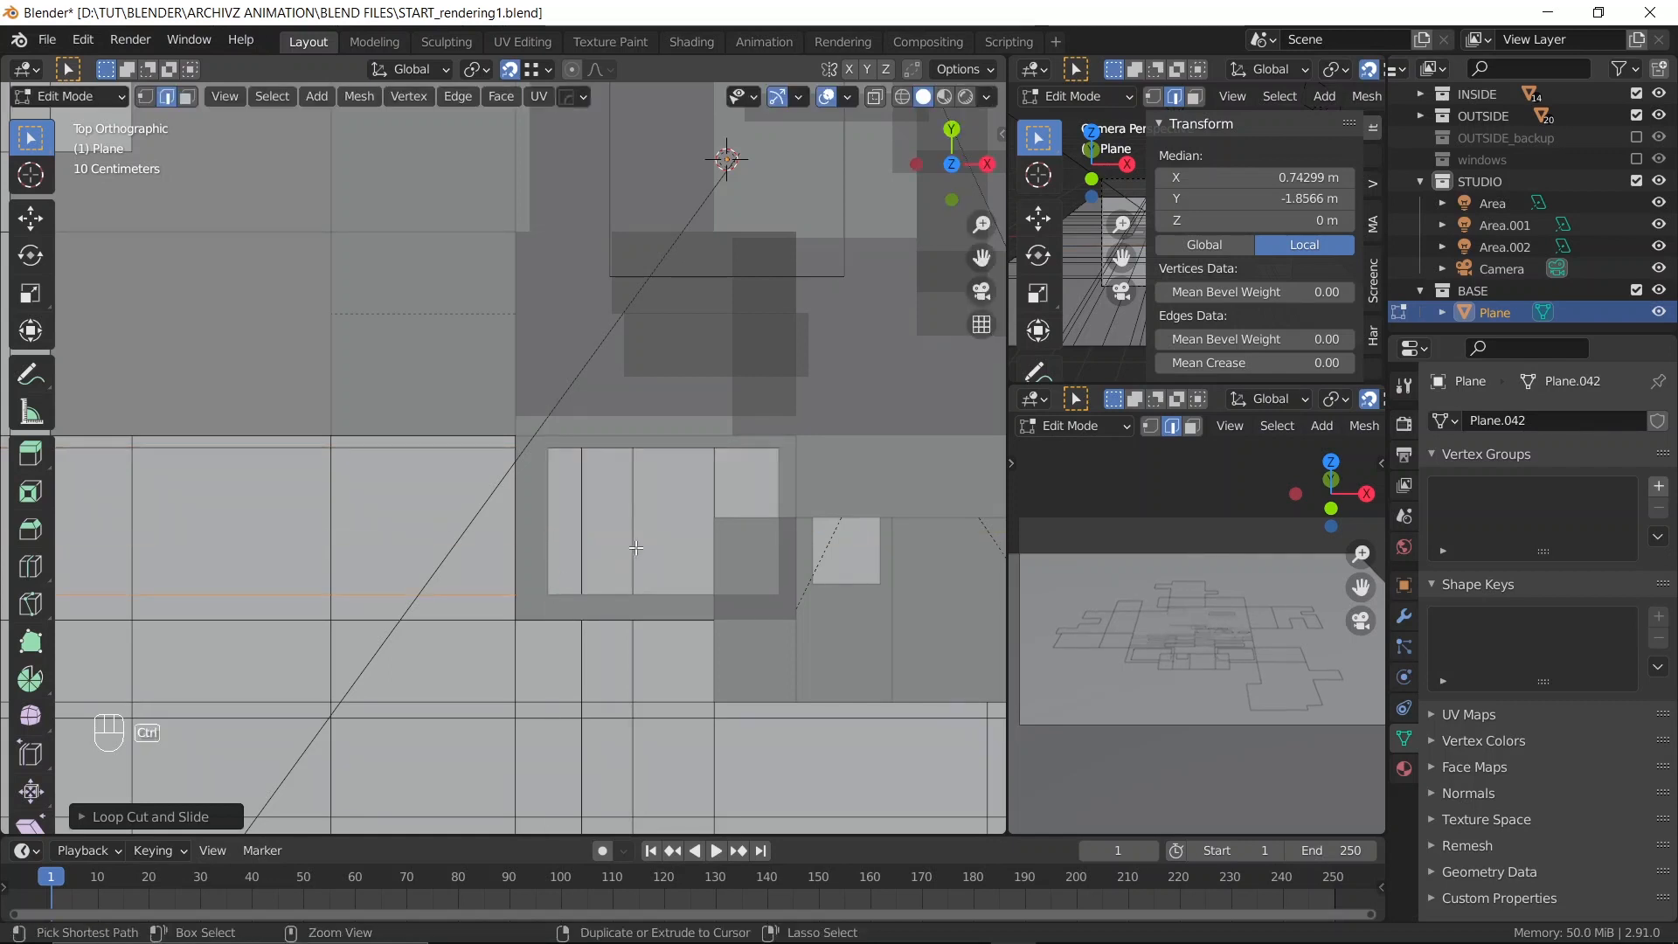
click(771, 456)
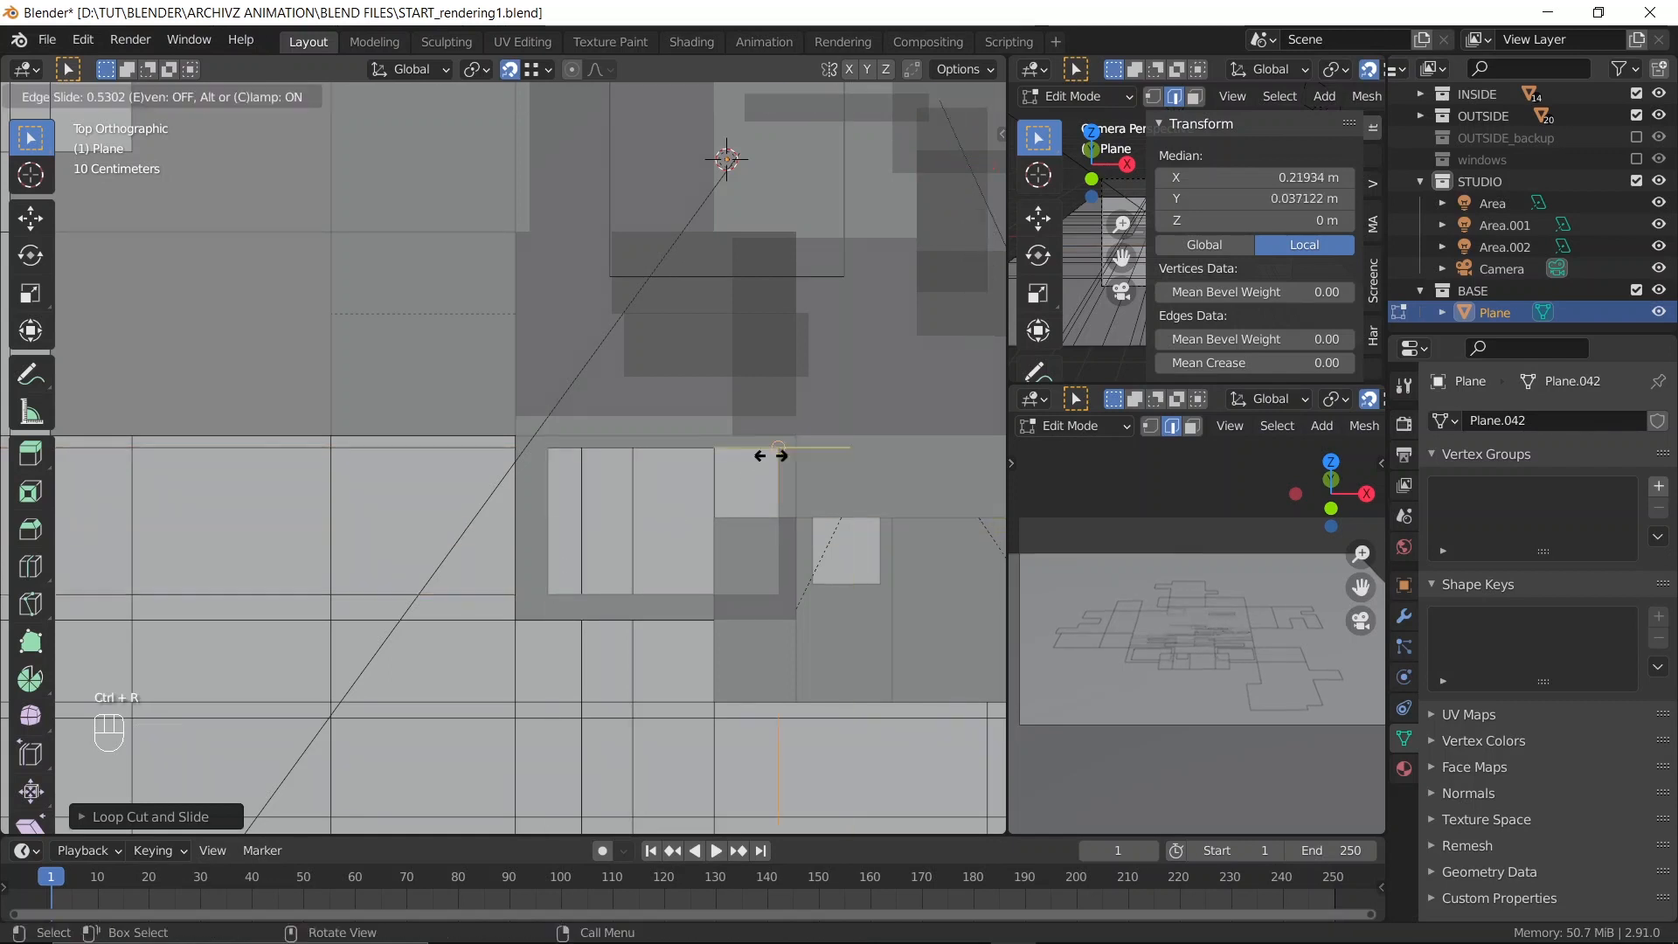
click(777, 453)
scroll(688, 526, down, 2)
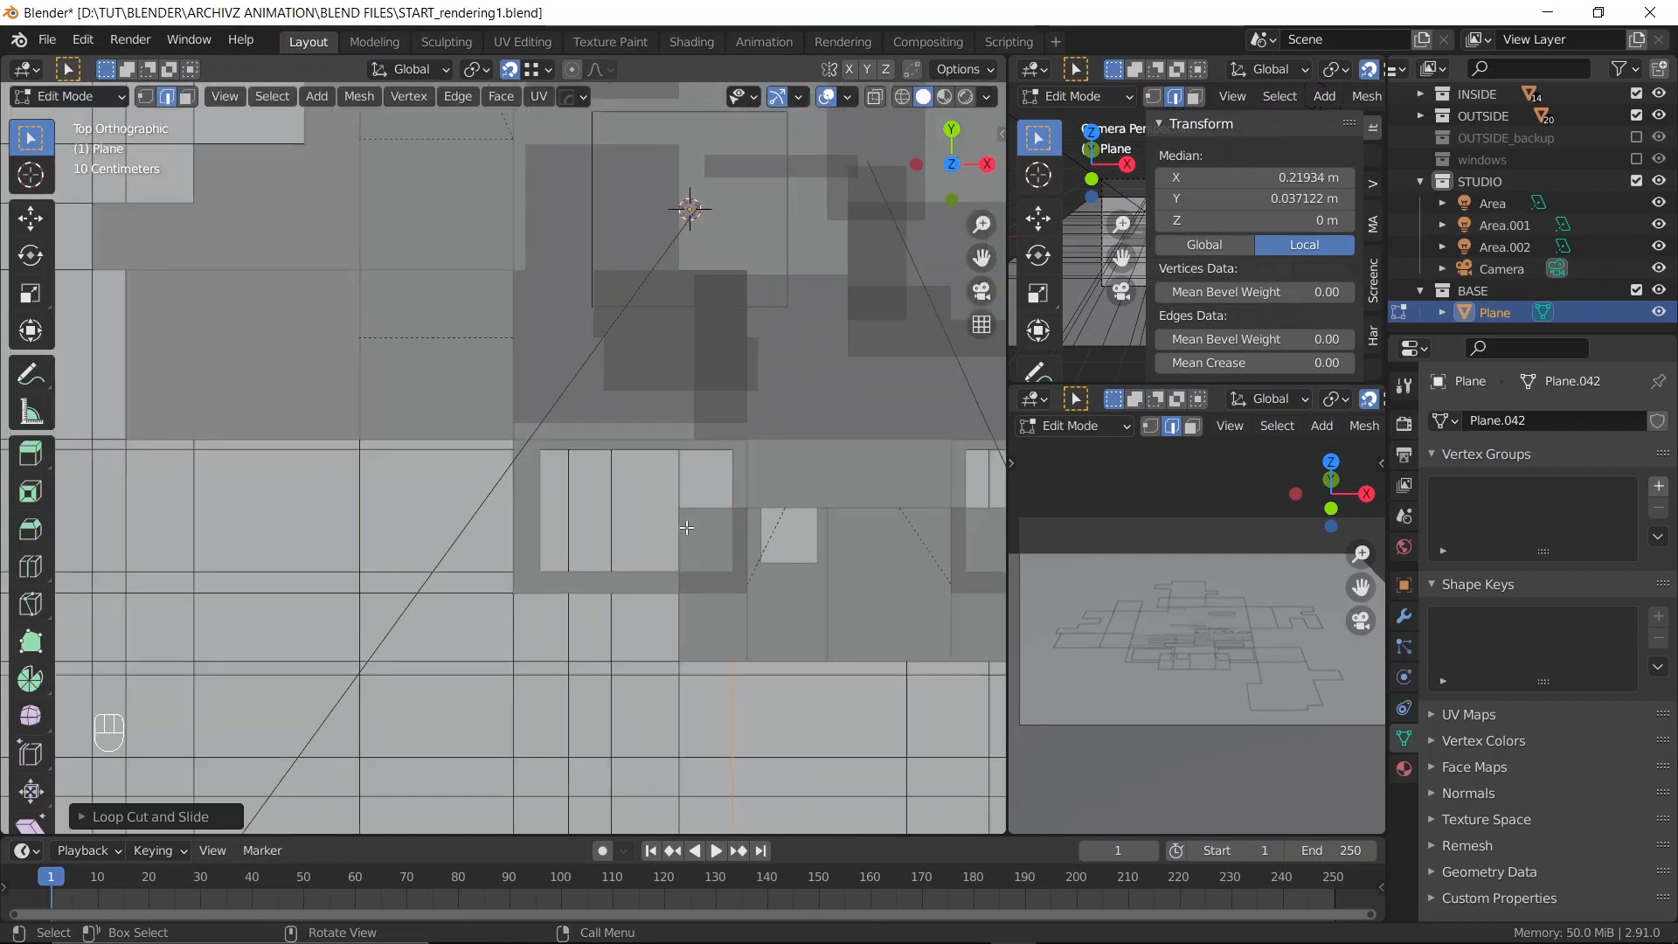
shift+middle_drag(970, 499, 702, 469)
scroll(704, 469, up, 1)
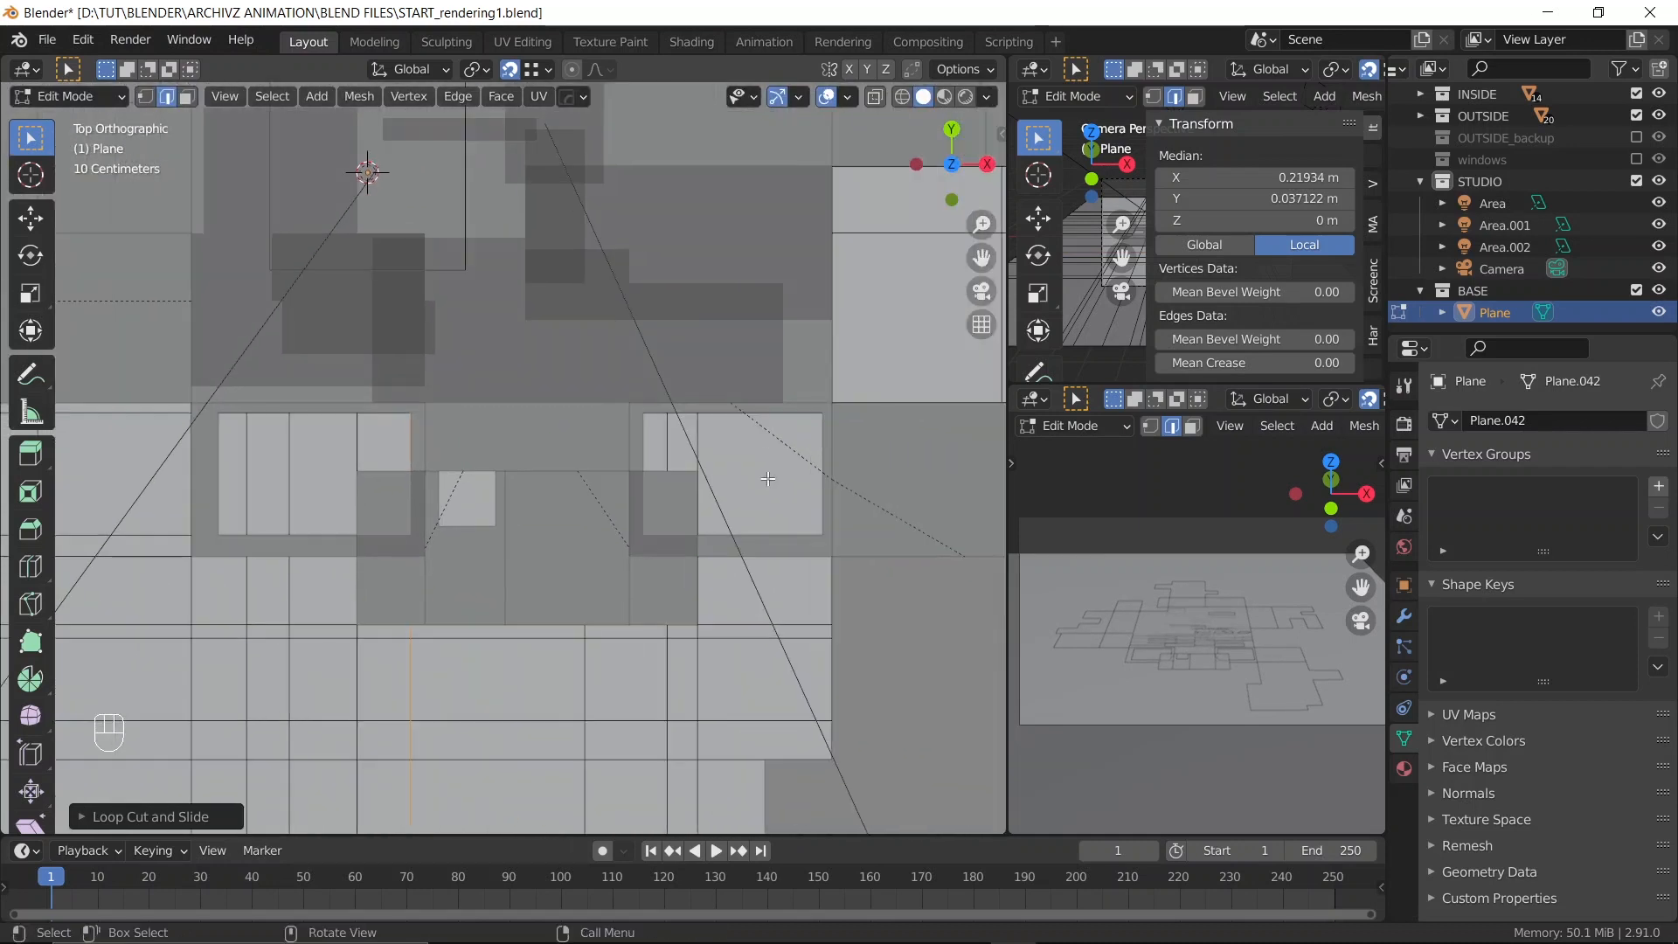
click(815, 414)
click(786, 423)
key(ctrl+r)
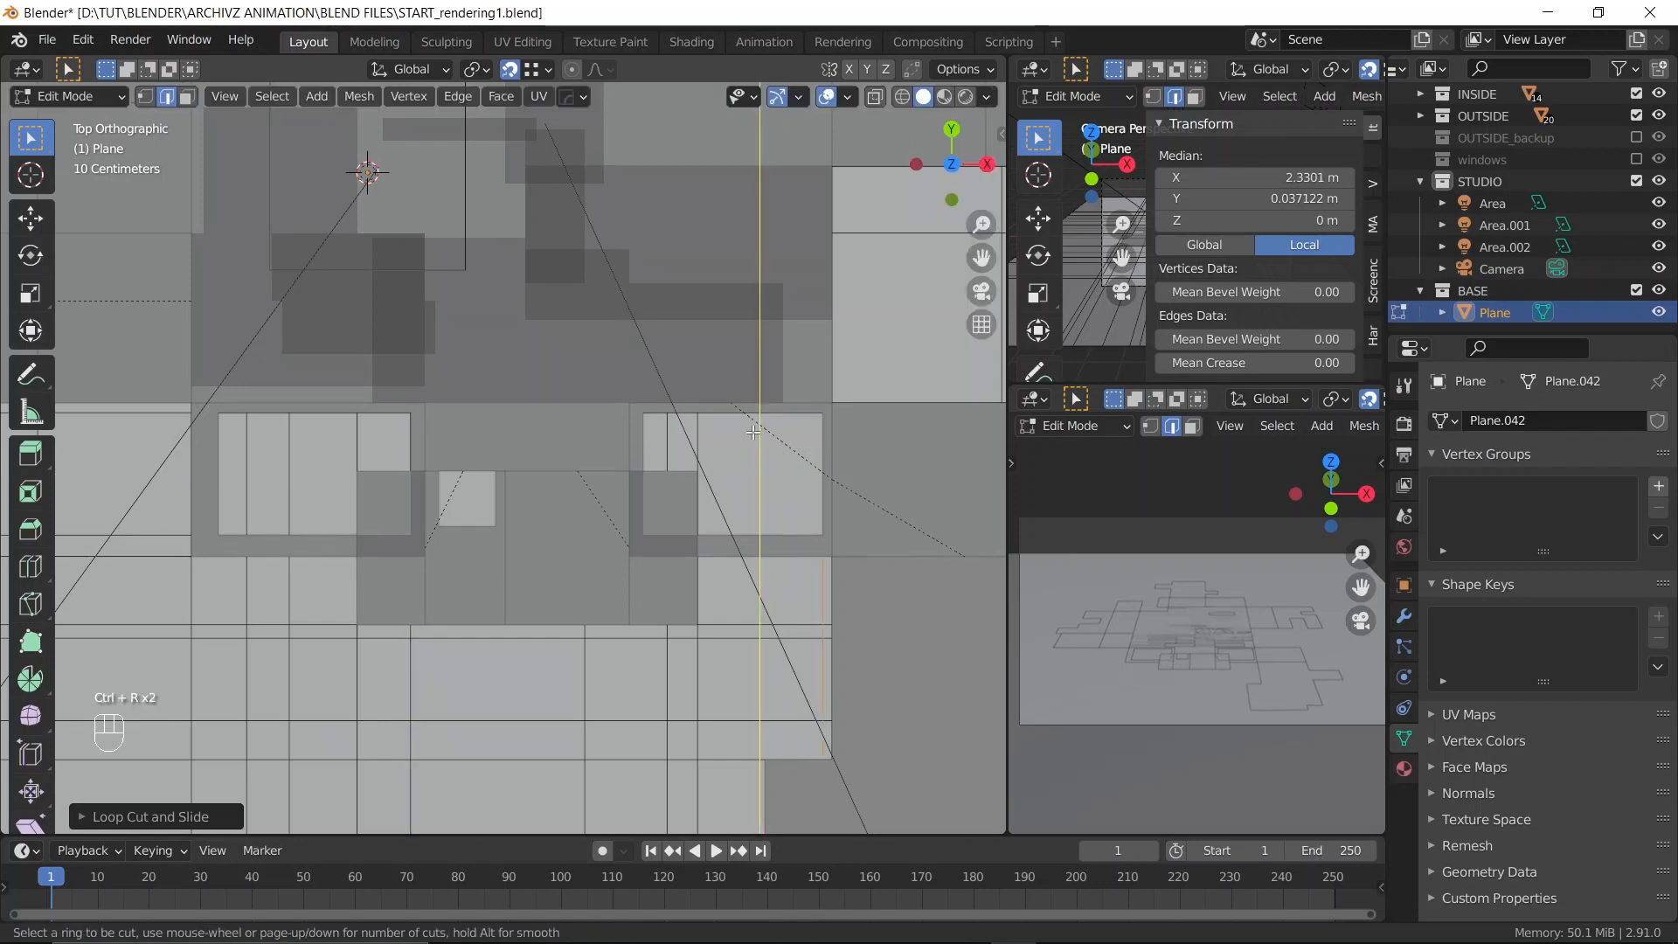
click(757, 432)
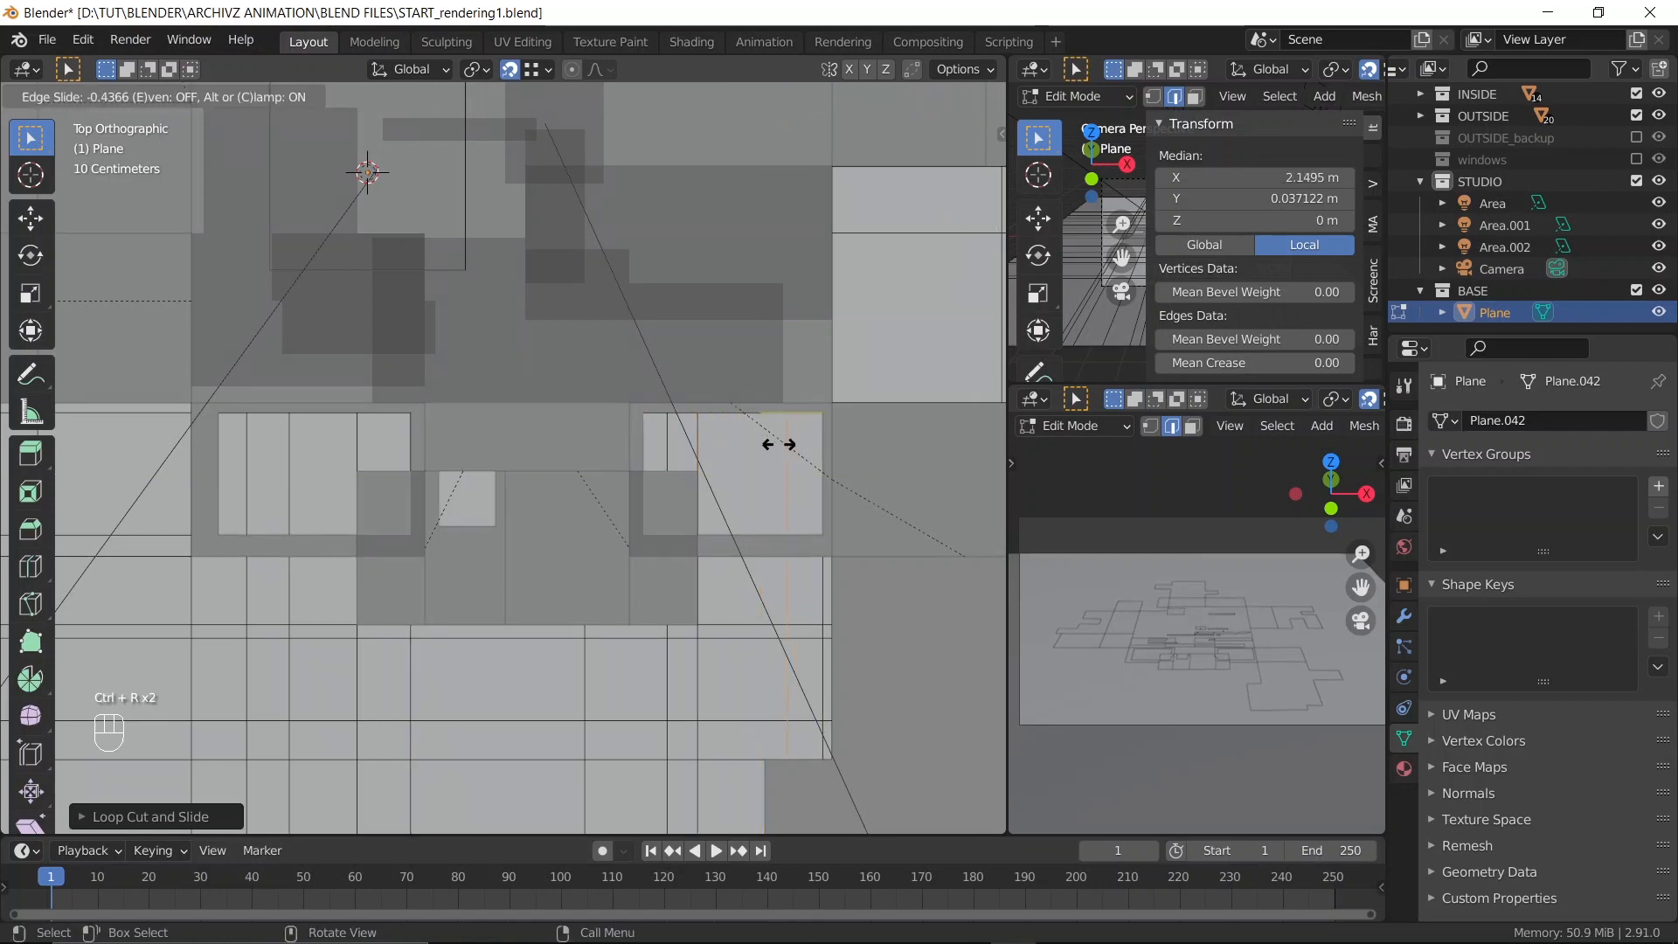
right_click(774, 444)
right_click(773, 444)
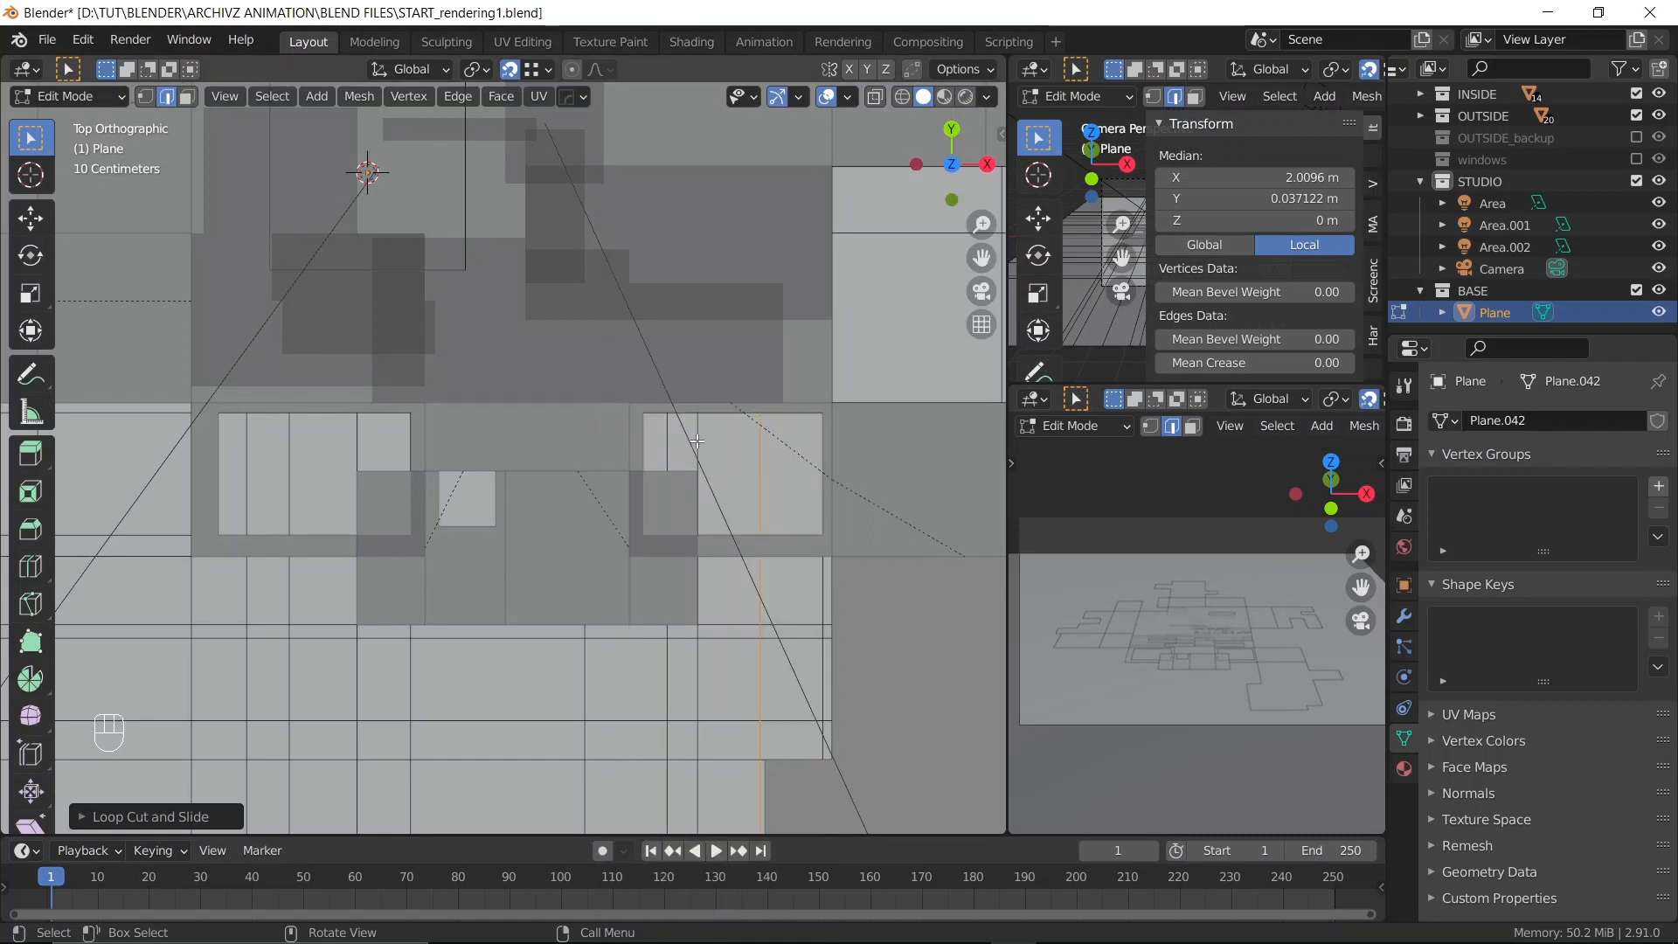
key(ctrl+z)
Add a loop cut along Y at about 1.41 m on X, at the left edge of the bottom-right opening
key(ctrl+r)
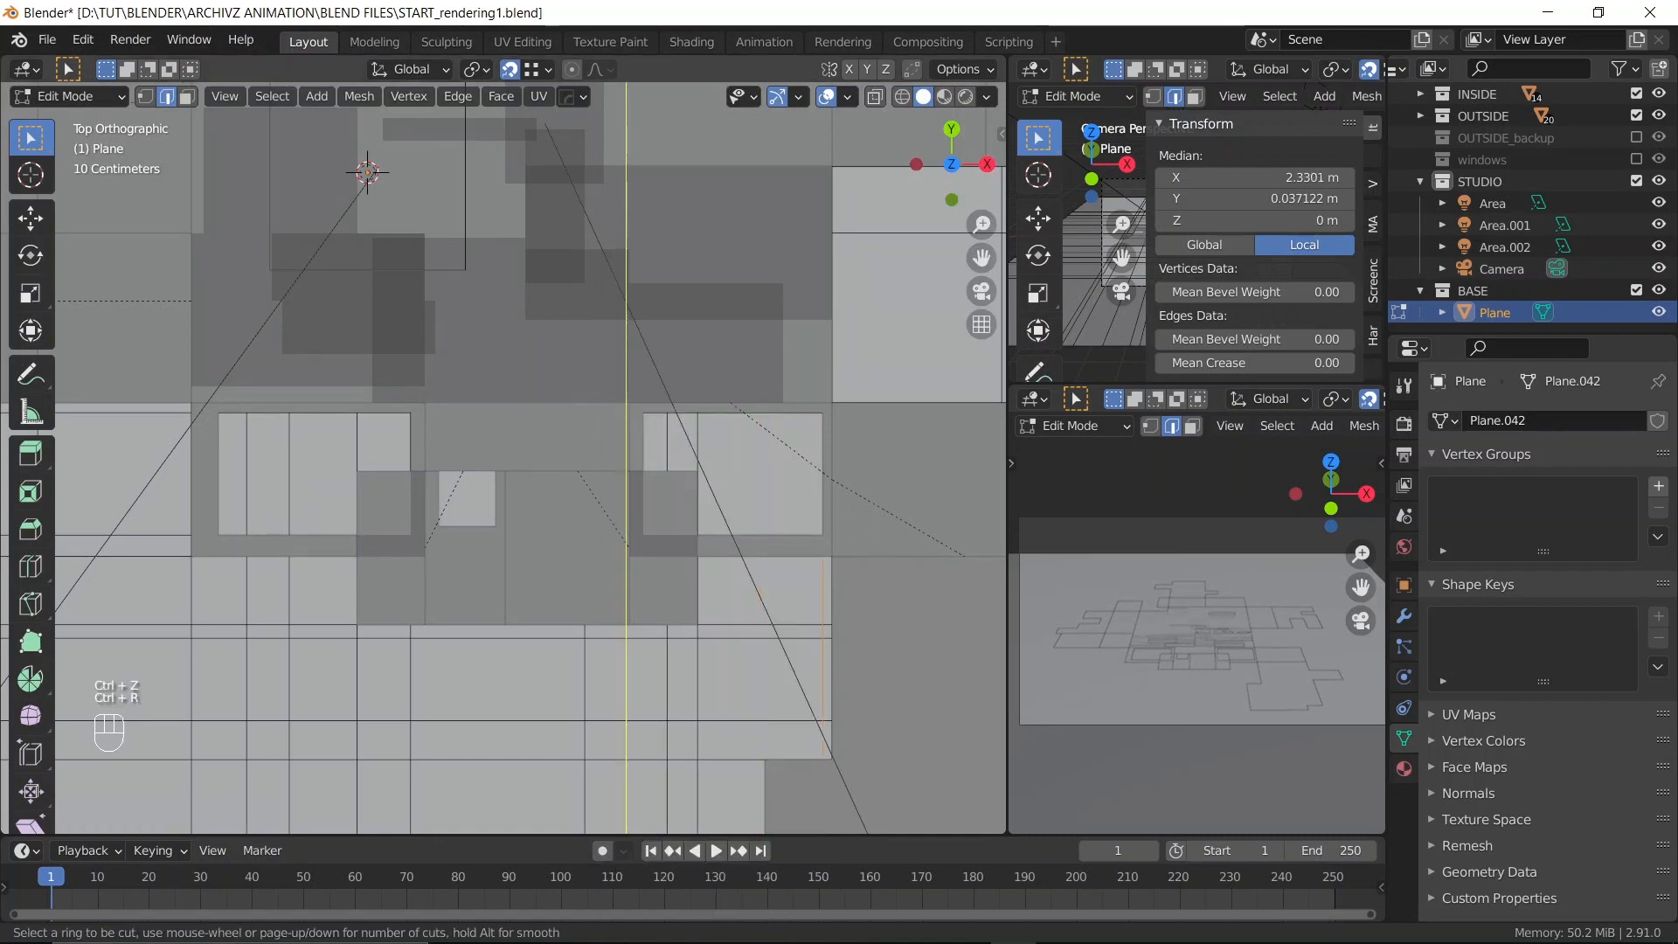
click(637, 423)
click(656, 504)
Add a loop cut along Y at about 2.03 m on X, at the left edge of the plan's lower-right block, and save the file
scroll(702, 527, down, 2)
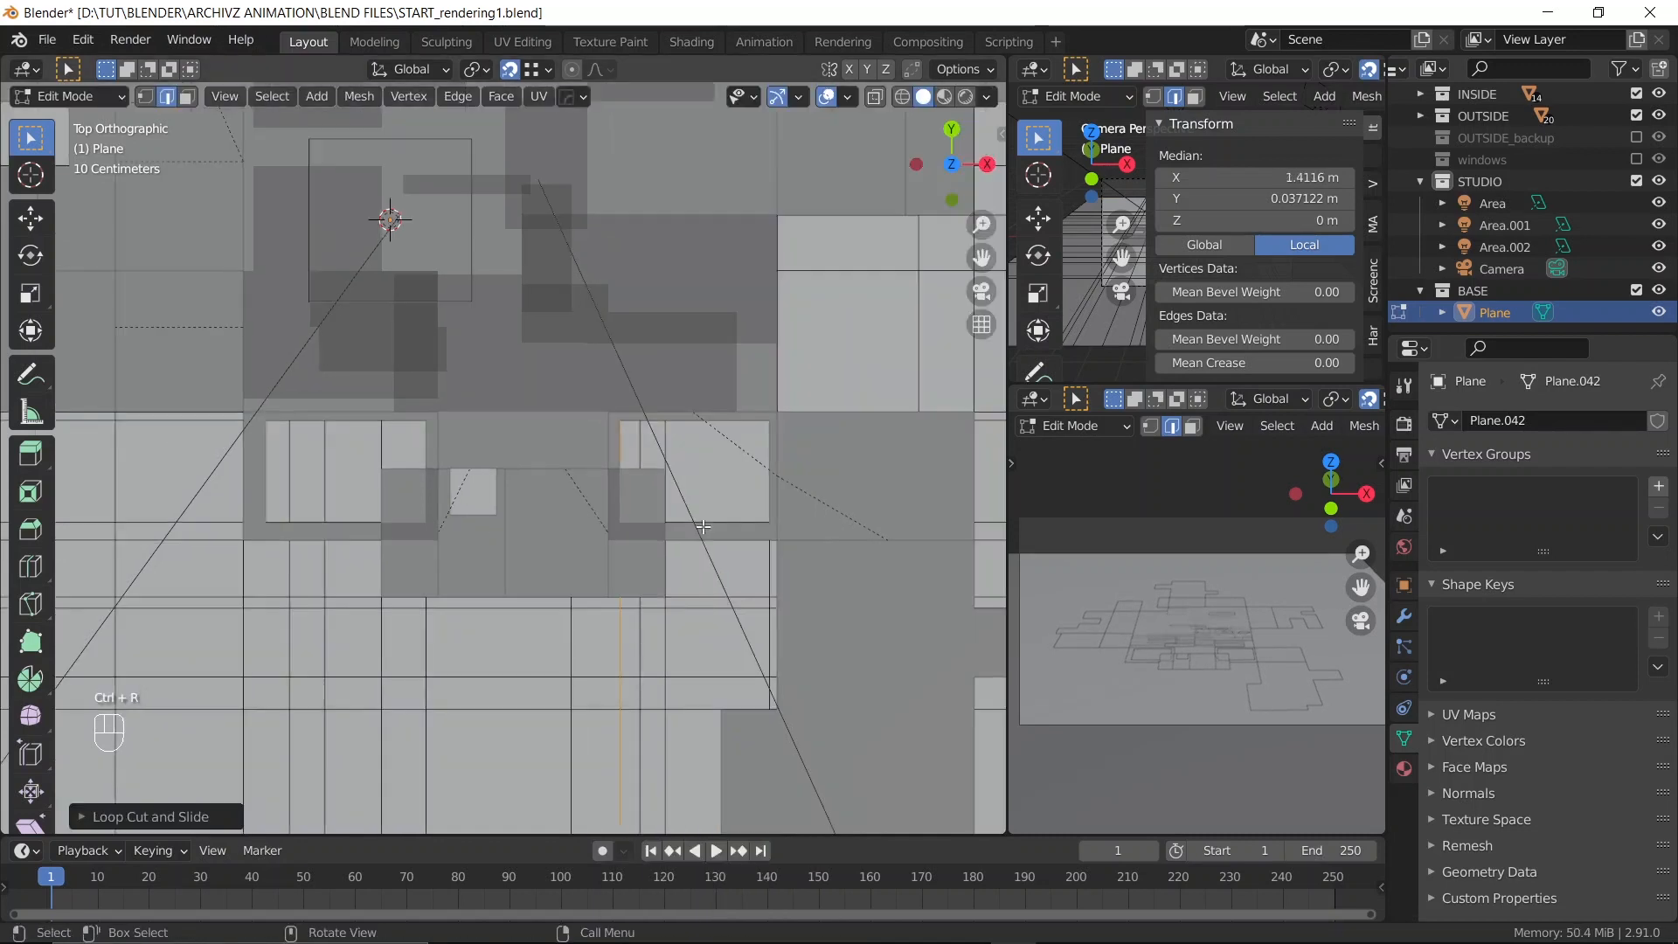
shift+middle_drag(662, 470, 643, 352)
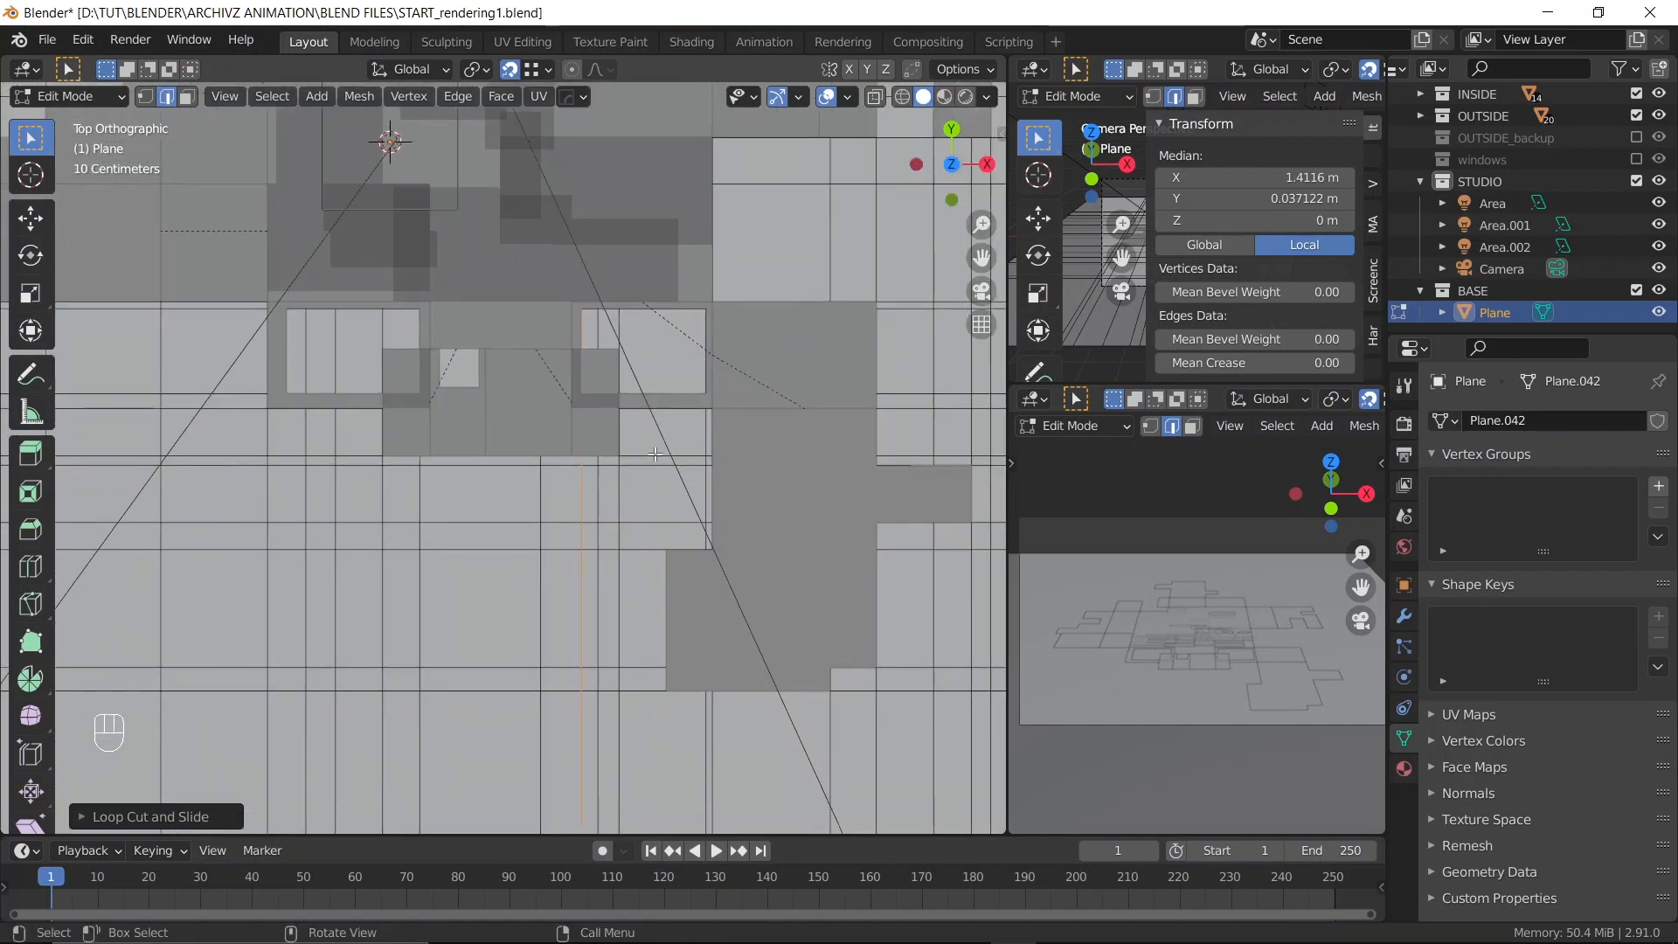
key(ctrl+r)
click(651, 483)
click(657, 569)
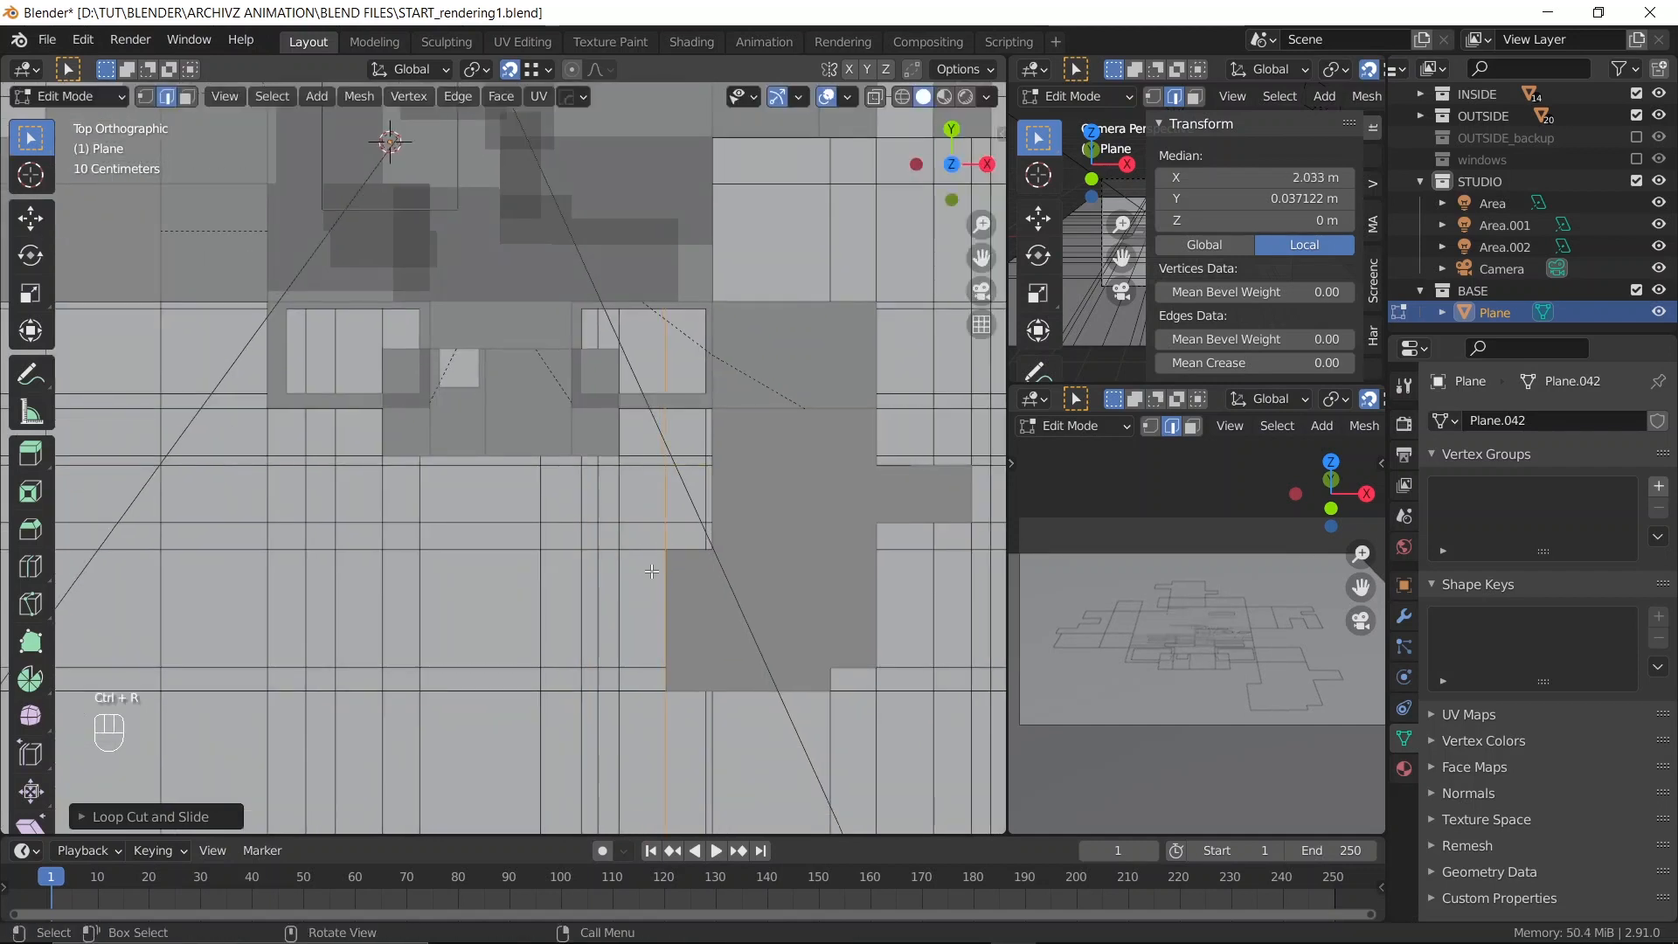
scroll(658, 569, down, 2)
key(ctrl+s)
In face select mode, circle-select the plane's outer faces along the left, lower and right sides of the floor plan
scroll(490, 488, up, 1)
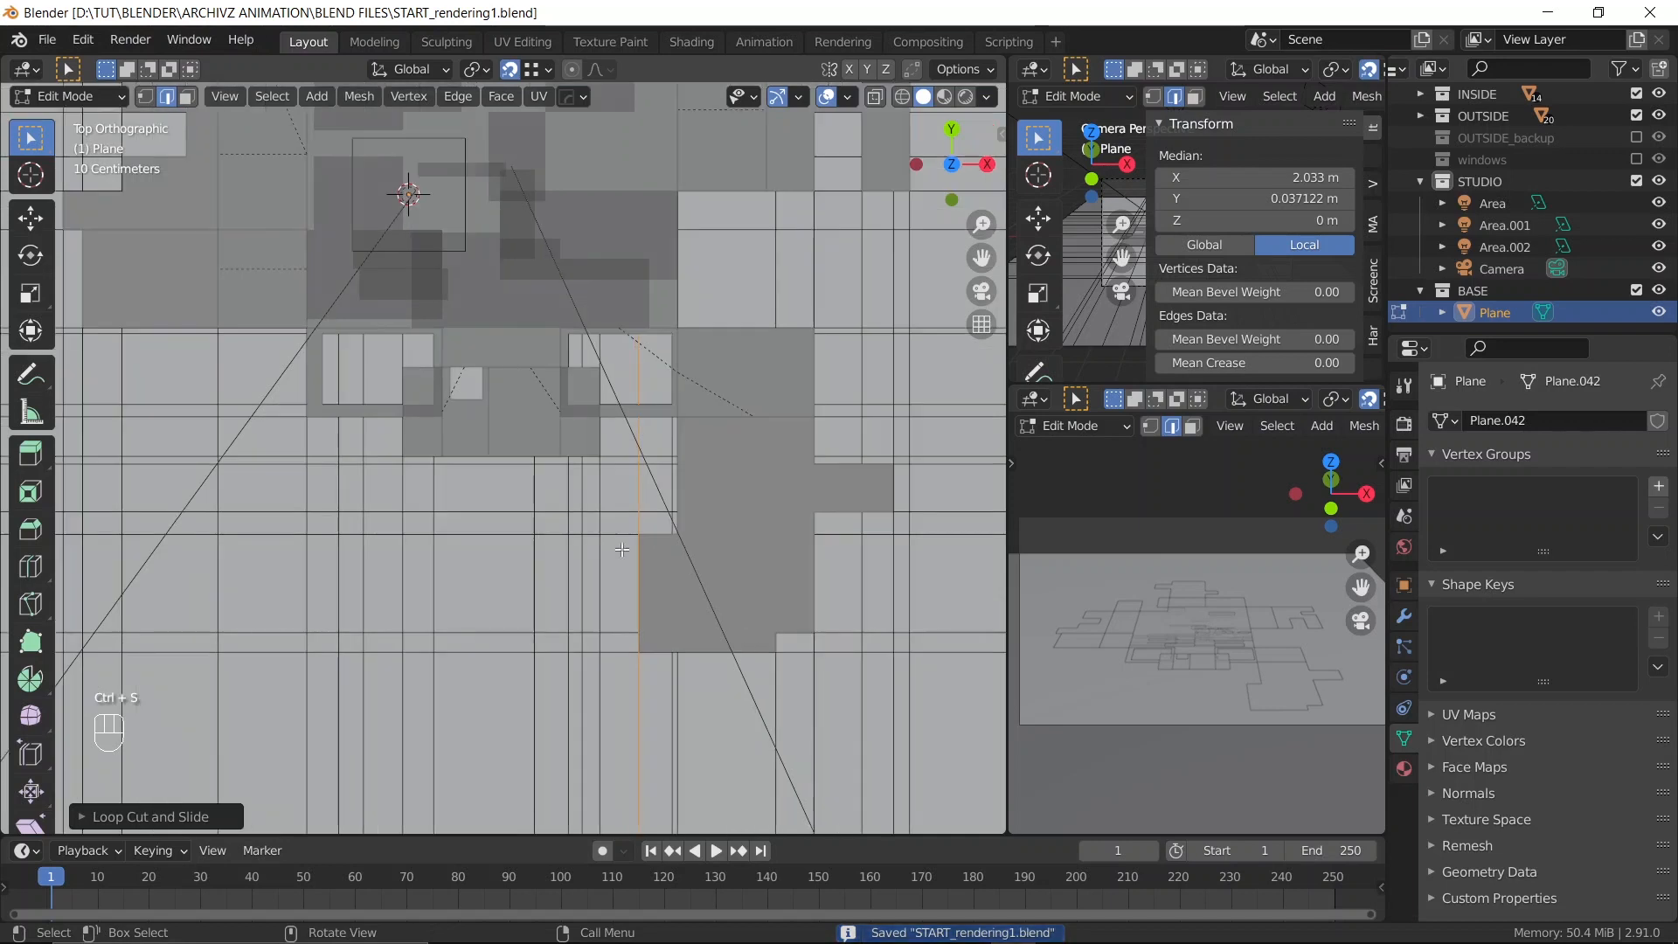
scroll(487, 487, down, 1)
shift+middle_drag(461, 481, 521, 644)
shift+middle_drag(681, 448, 808, 513)
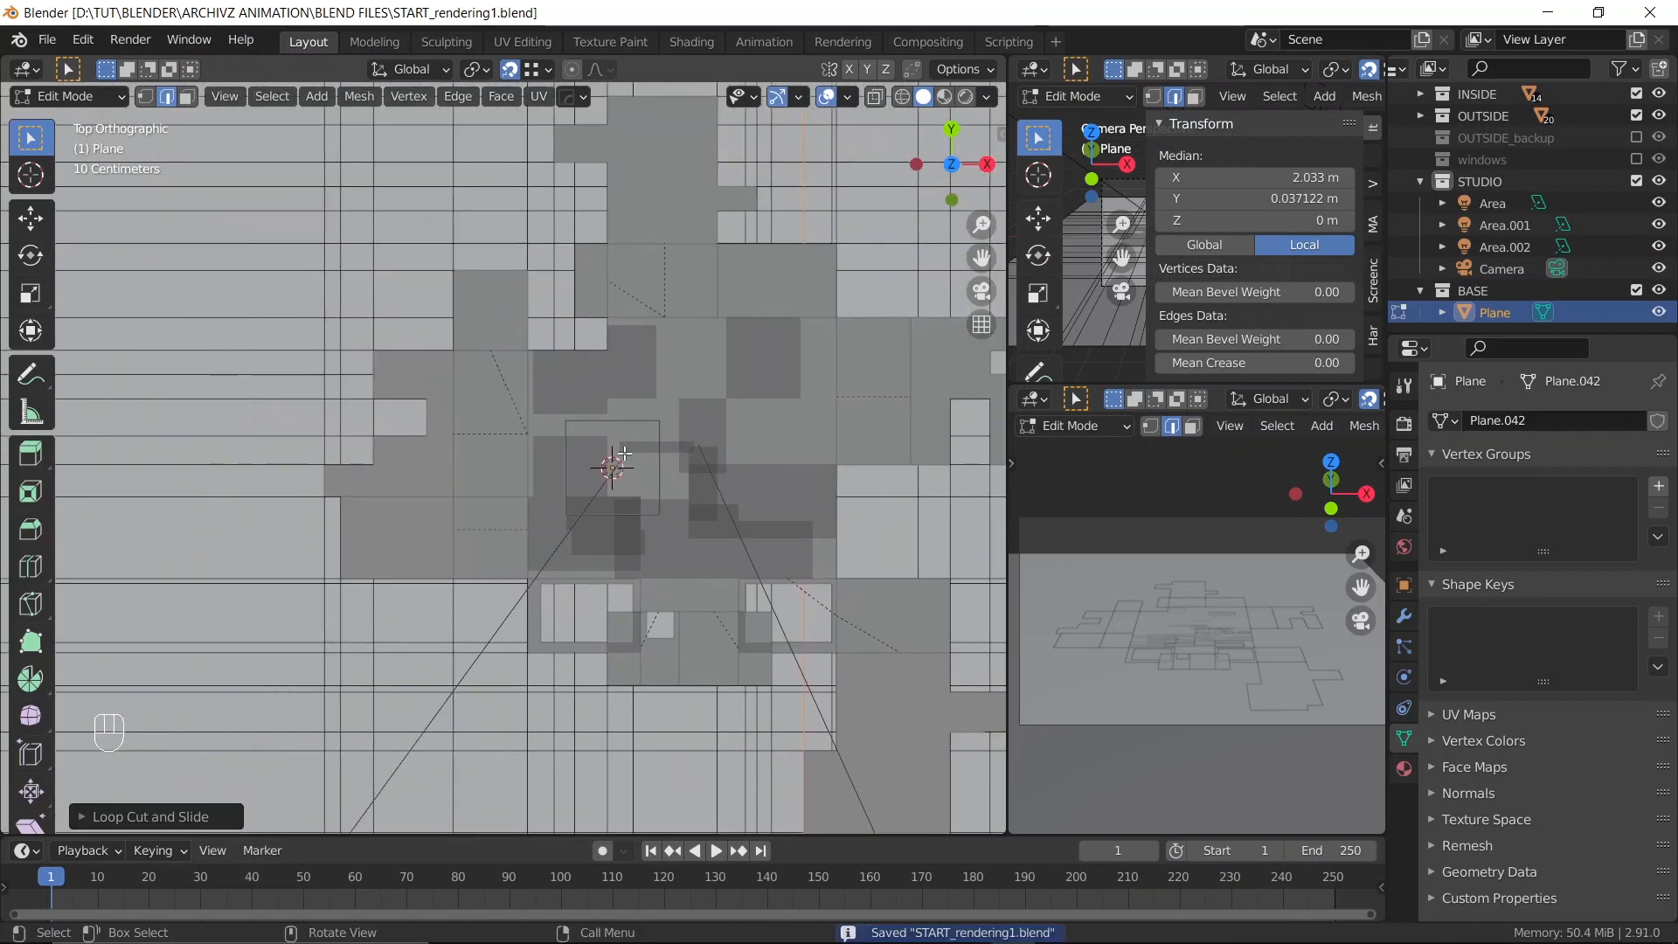
key(3)
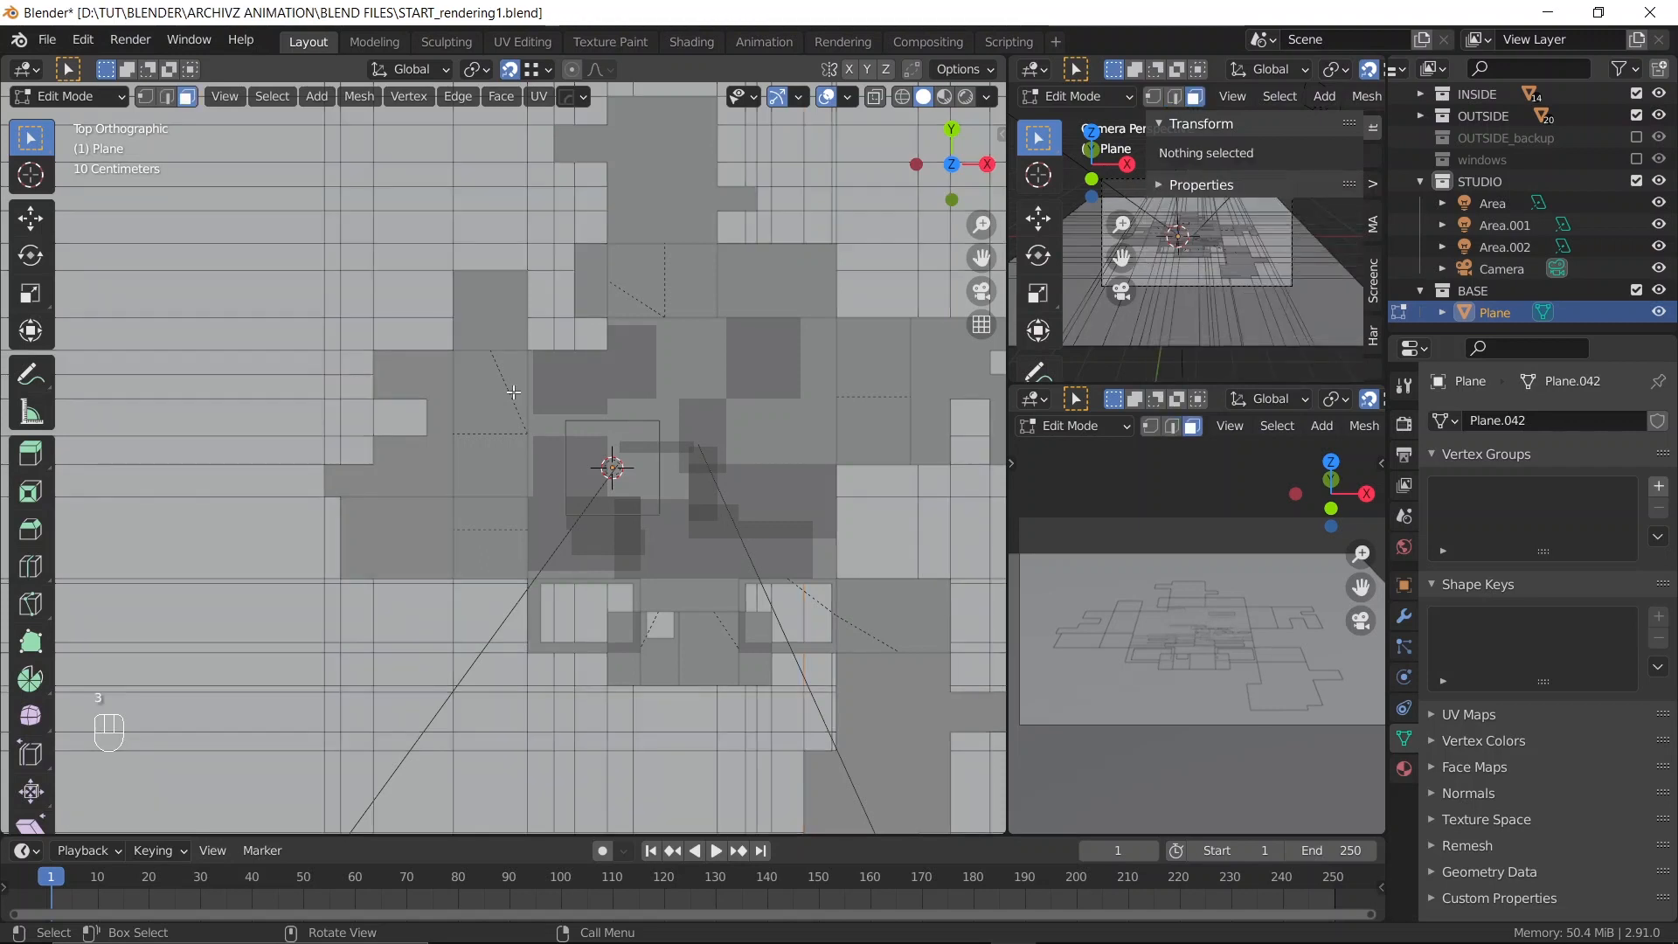
scroll(515, 392, down, 2)
key(c)
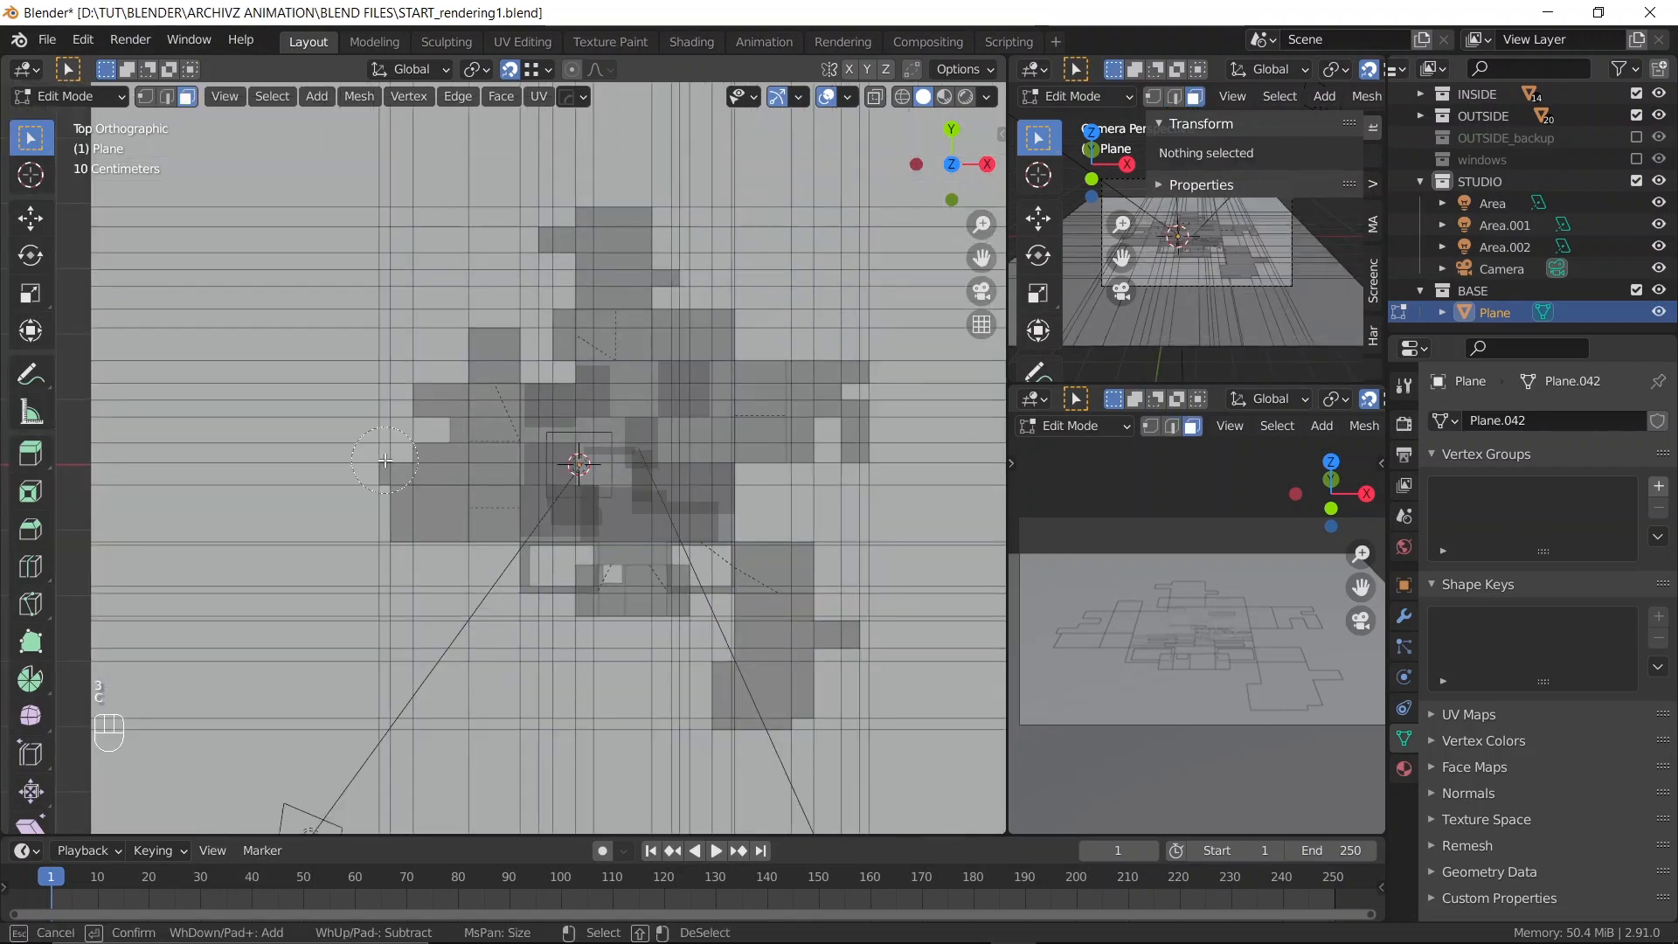
mouse_move(191, 152)
mouse_down()
mouse_move(183, 769)
mouse_move(367, 751)
mouse_move(389, 722)
mouse_up()
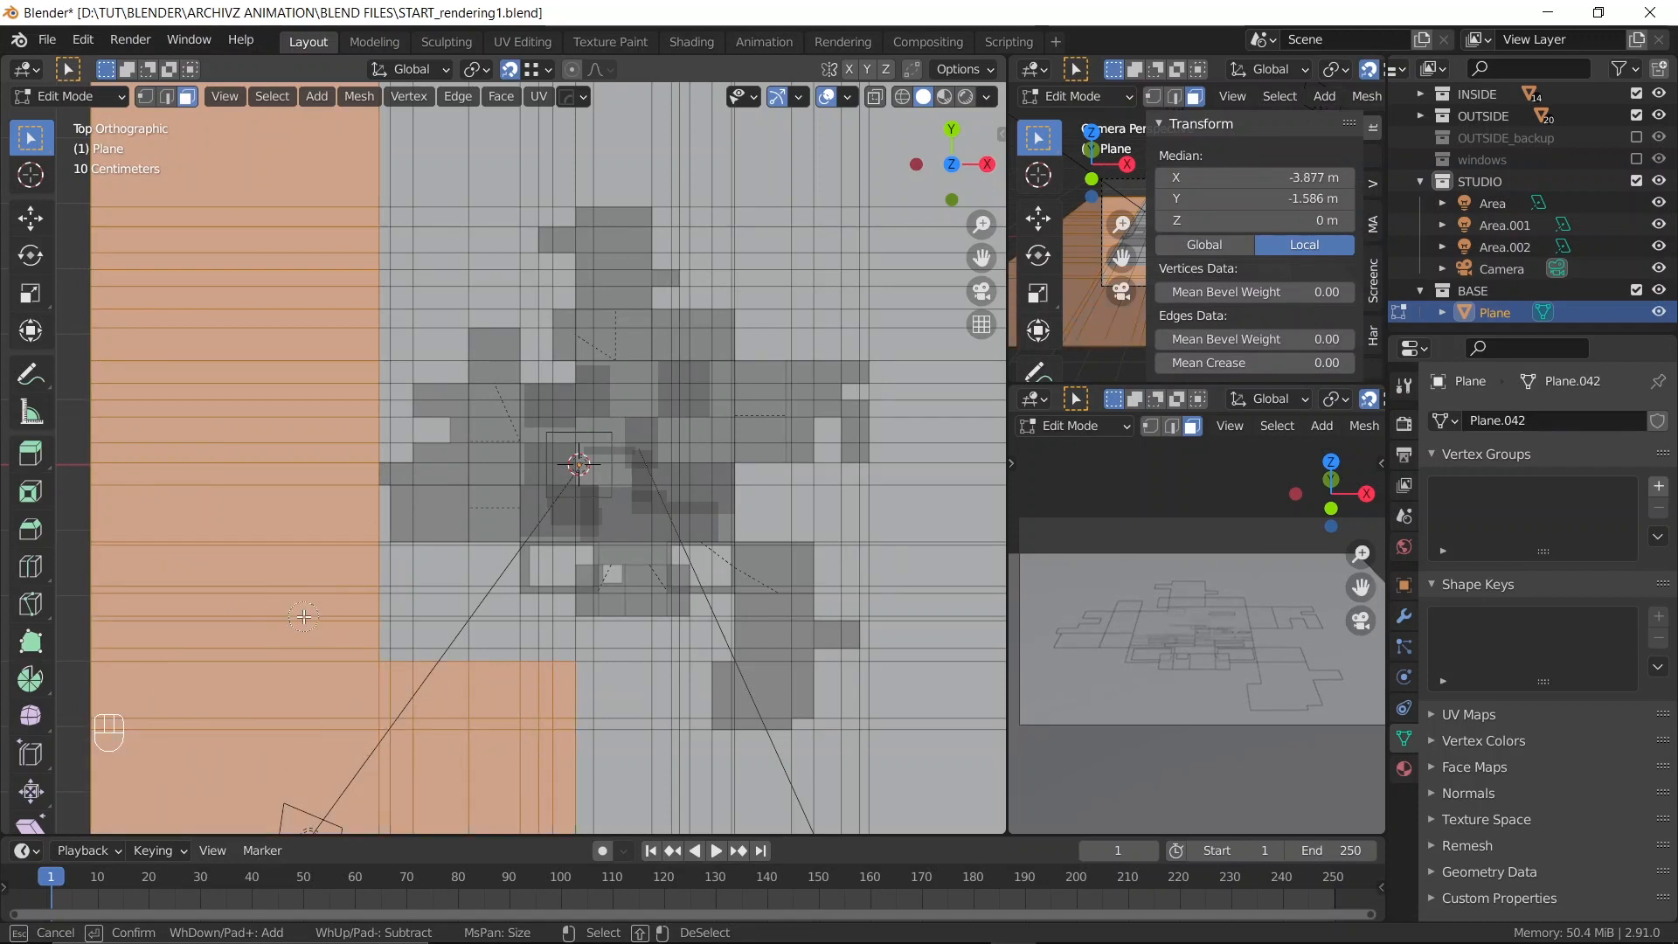
mouse_move(381, 577)
mouse_down()
mouse_move(487, 622)
mouse_move(408, 634)
mouse_move(477, 594)
mouse_move(543, 629)
mouse_move(546, 662)
mouse_move(646, 653)
mouse_move(612, 808)
mouse_up()
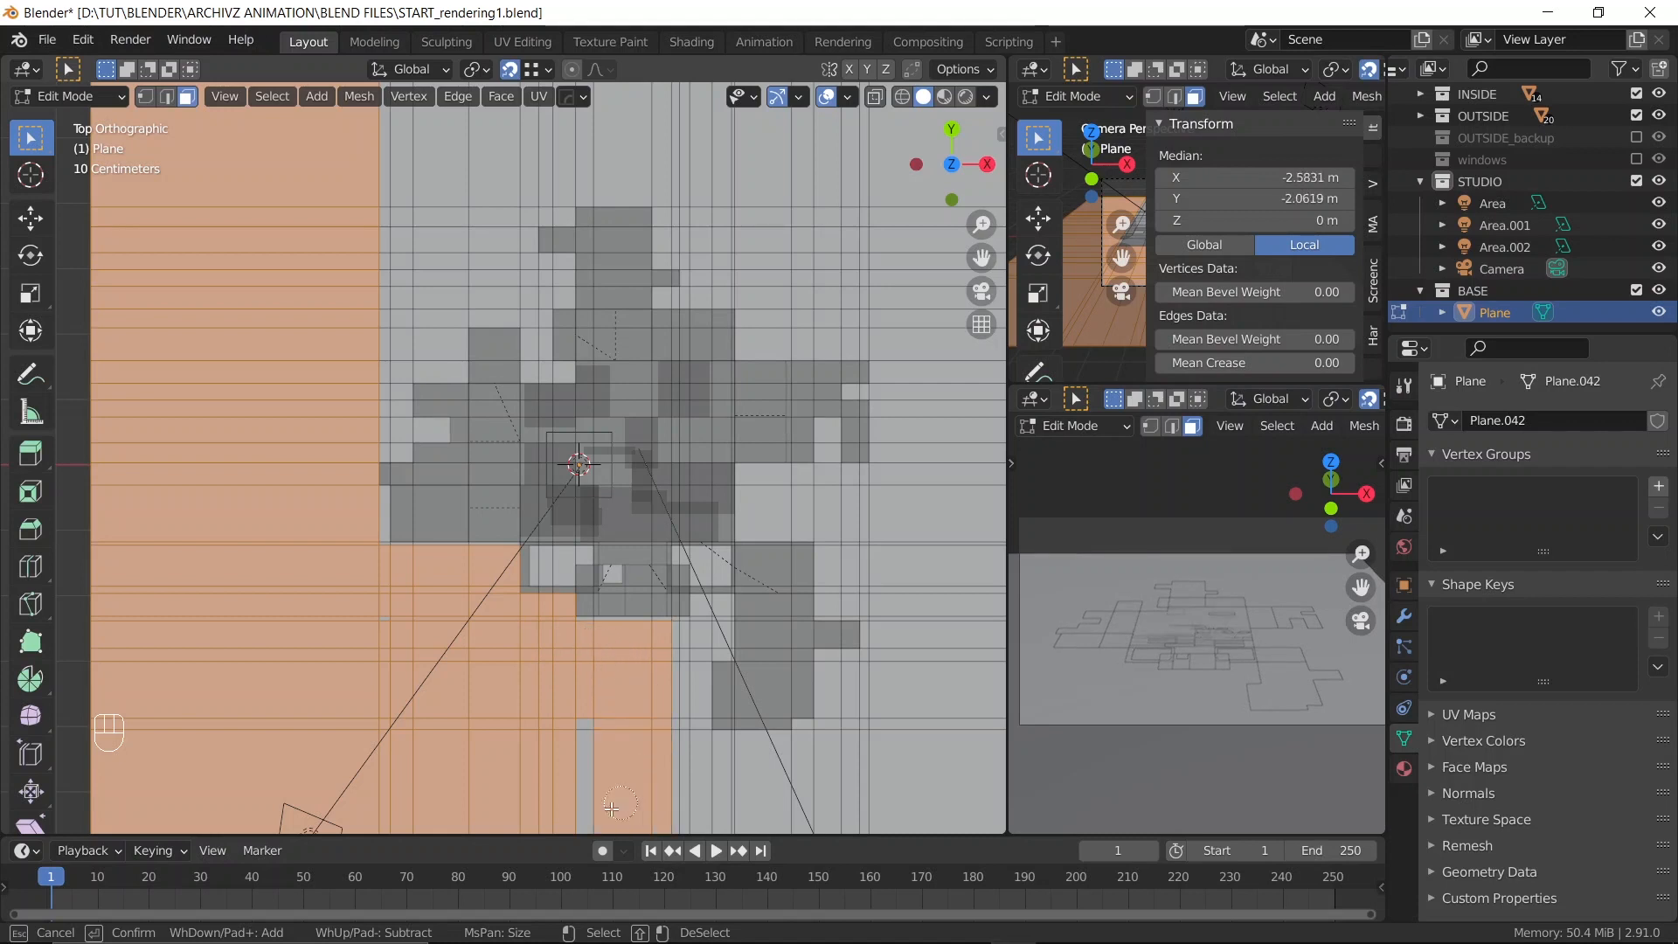
mouse_move(562, 745)
mouse_down()
mouse_move(786, 751)
mouse_move(838, 699)
mouse_move(947, 359)
mouse_move(913, 192)
mouse_move(960, 616)
mouse_up()
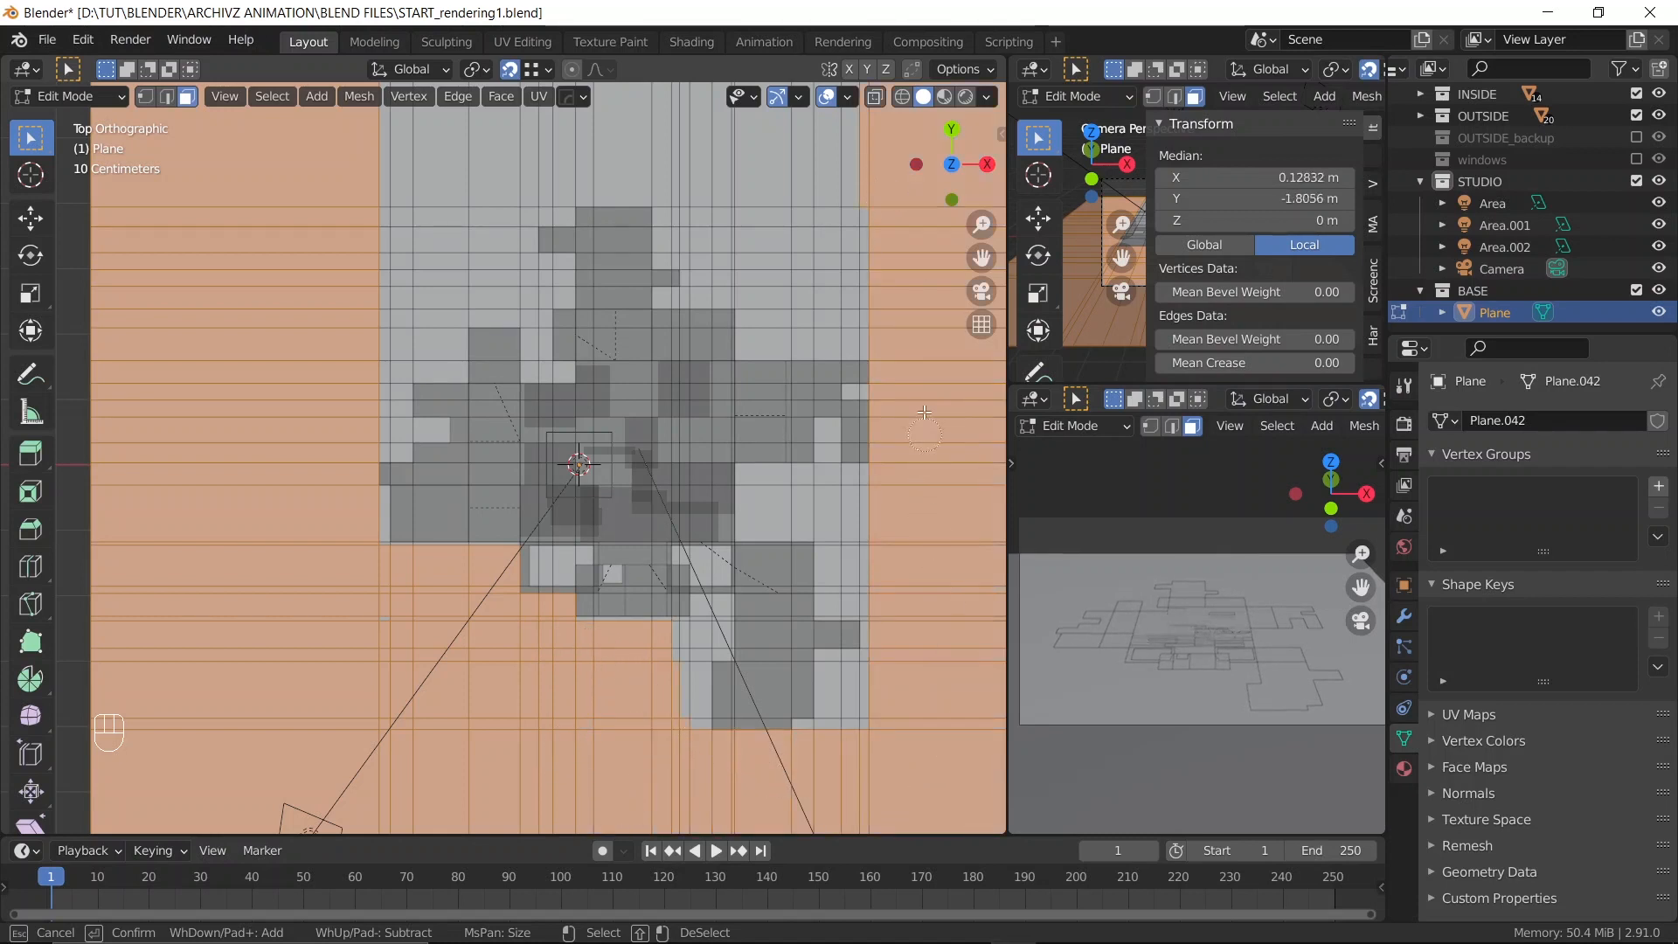
Extend the circle selection over the faces above the floor plan and around its stepped upper-right outline
mouse_move(918, 190)
mouse_down()
mouse_move(681, 122)
mouse_move(489, 148)
mouse_move(813, 201)
mouse_move(865, 186)
mouse_move(865, 347)
mouse_move(779, 267)
mouse_move(839, 380)
mouse_up()
middle_click(844, 382)
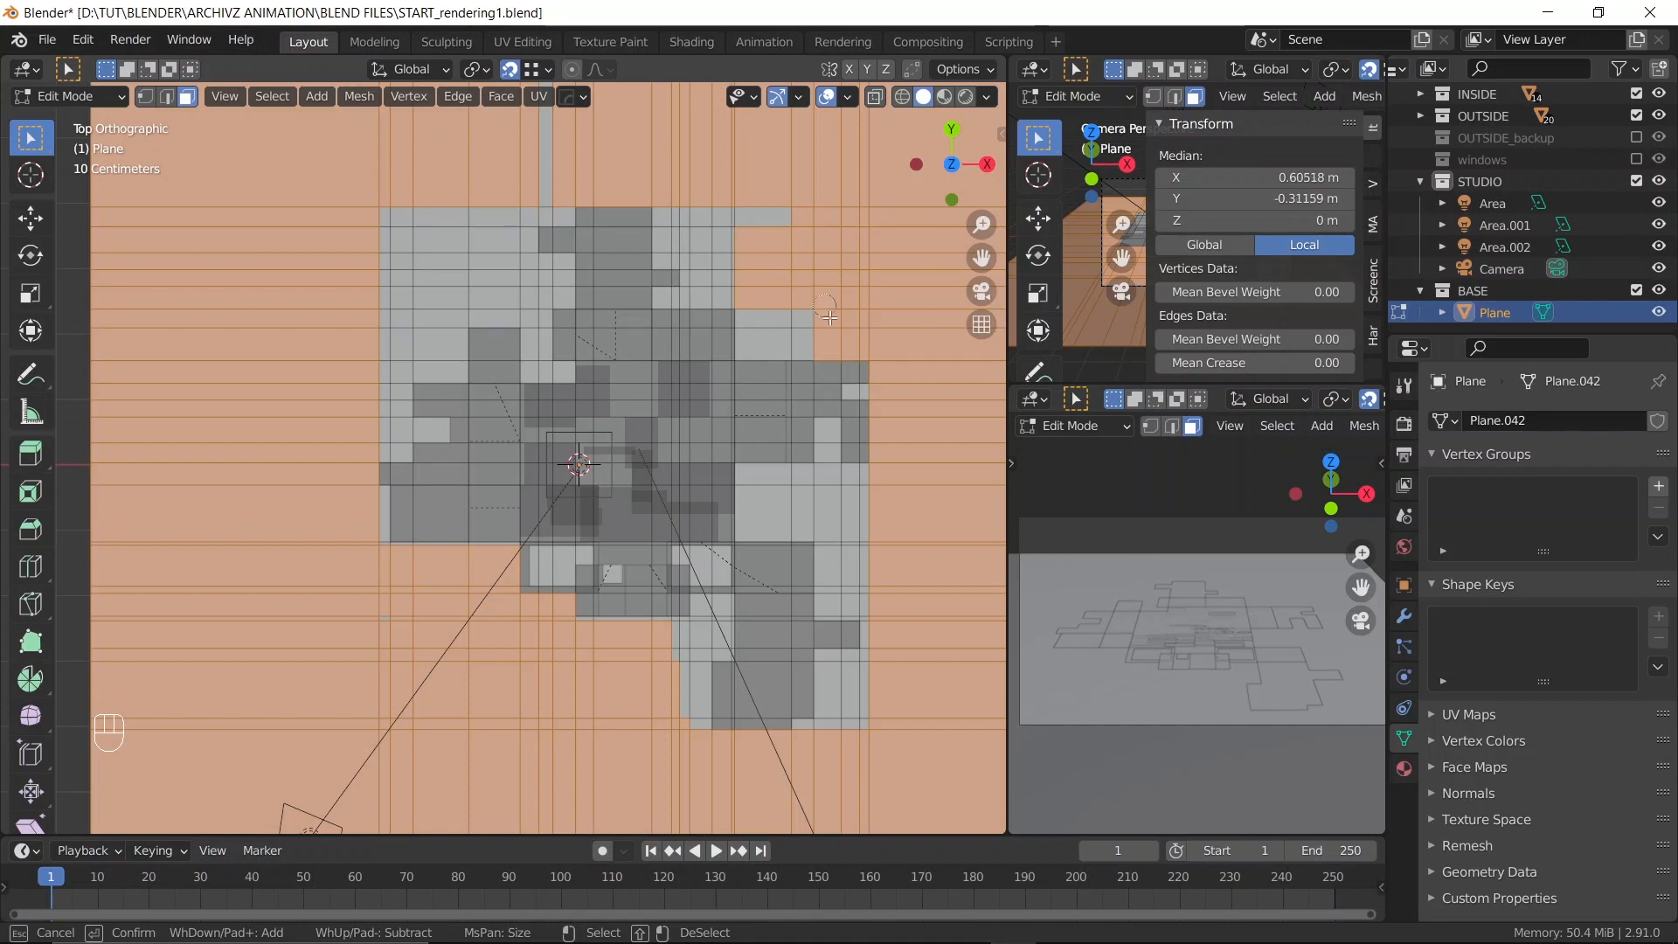
mouse_move(832, 325)
mouse_down()
mouse_move(773, 327)
mouse_move(784, 187)
mouse_move(737, 262)
mouse_move(684, 210)
mouse_move(681, 249)
mouse_move(706, 267)
mouse_move(671, 302)
mouse_up()
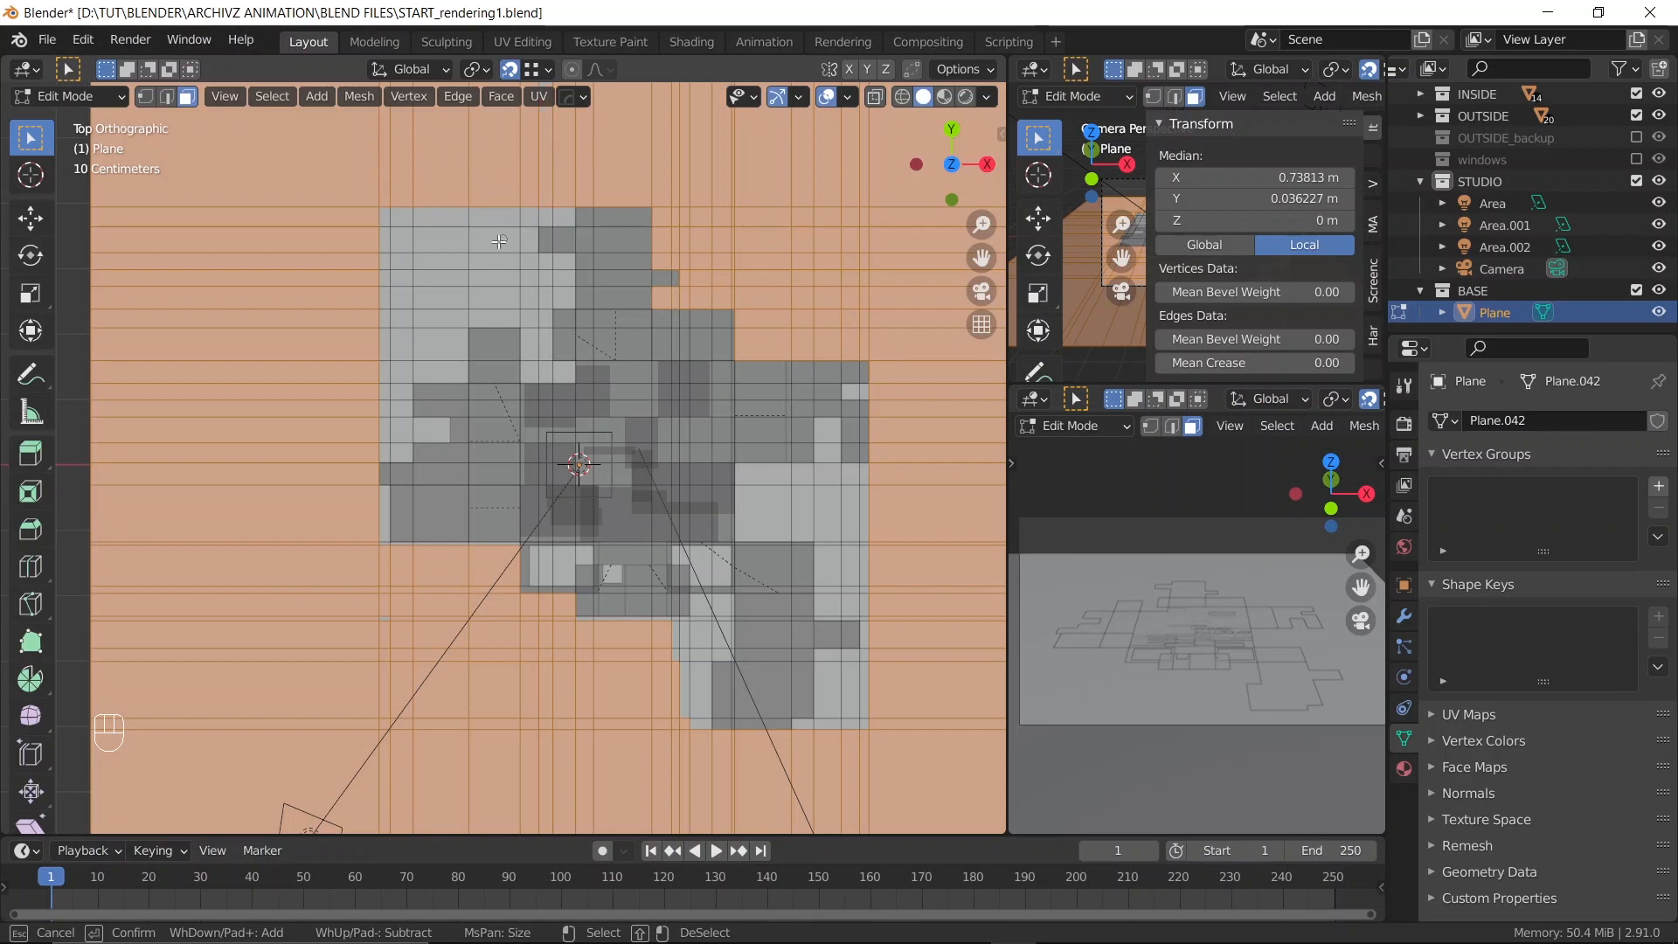
key(shift)
right_click(656, 476)
Circle-select the faces outside the plan's upper-left outline, down to the left wing
scroll(442, 391, up, 3)
scroll(521, 330, down, 4)
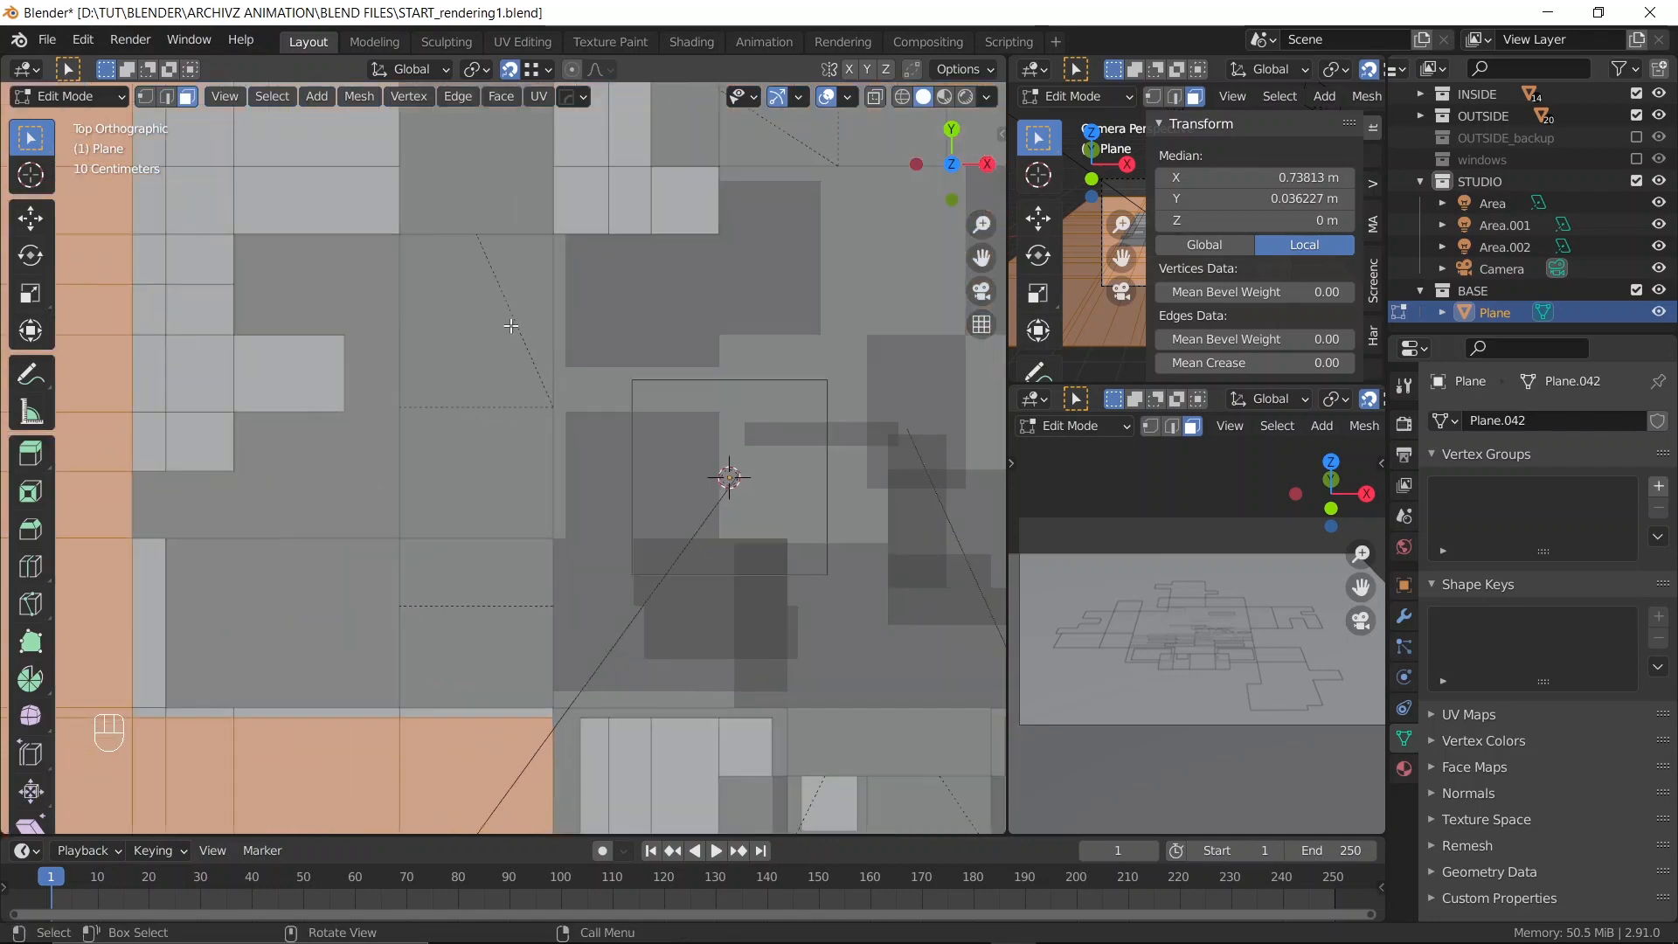
scroll(334, 345, up, 3)
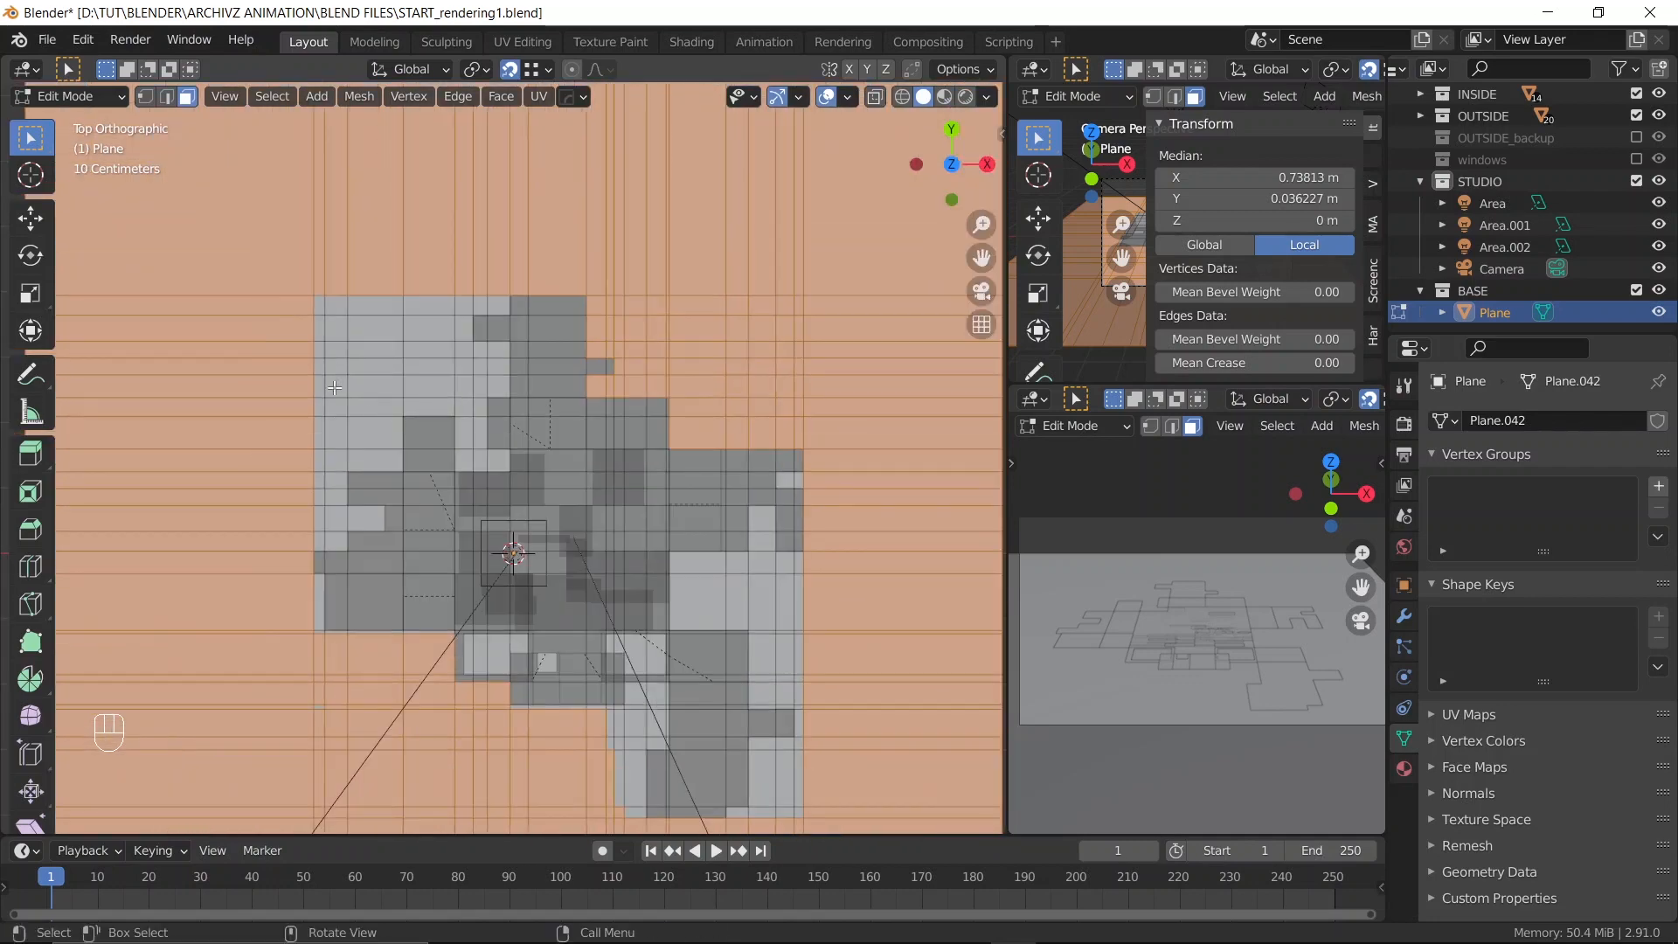
key(c)
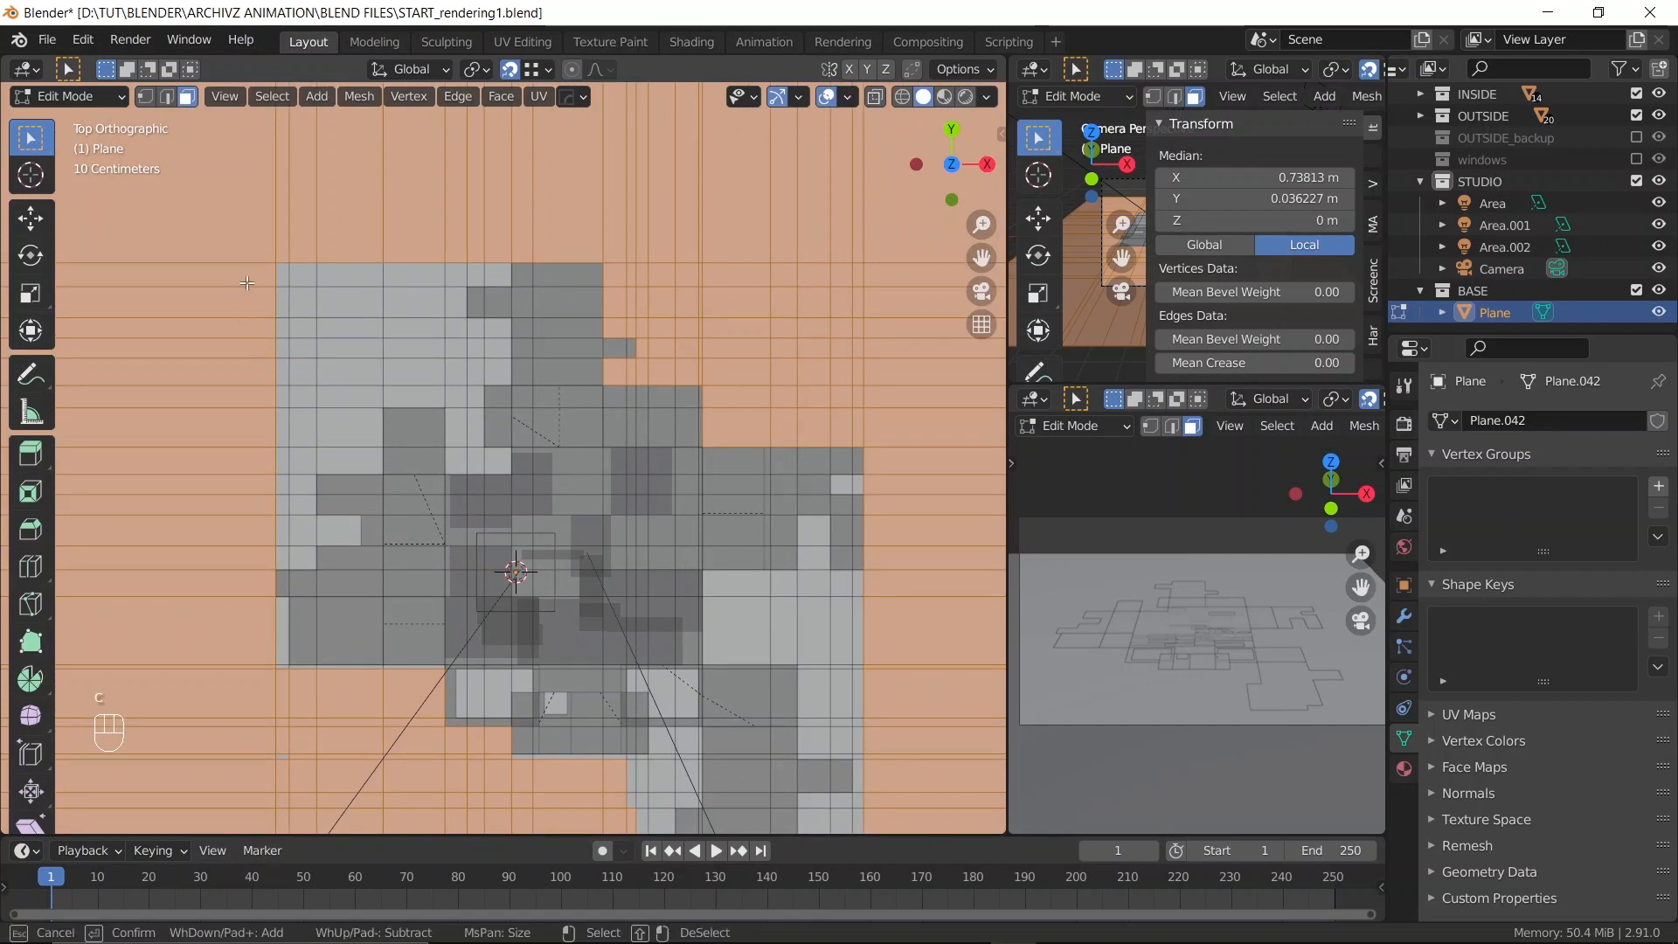
mouse_move(277, 271)
mouse_down()
mouse_move(412, 280)
mouse_move(466, 238)
mouse_move(426, 327)
mouse_move(469, 340)
mouse_up()
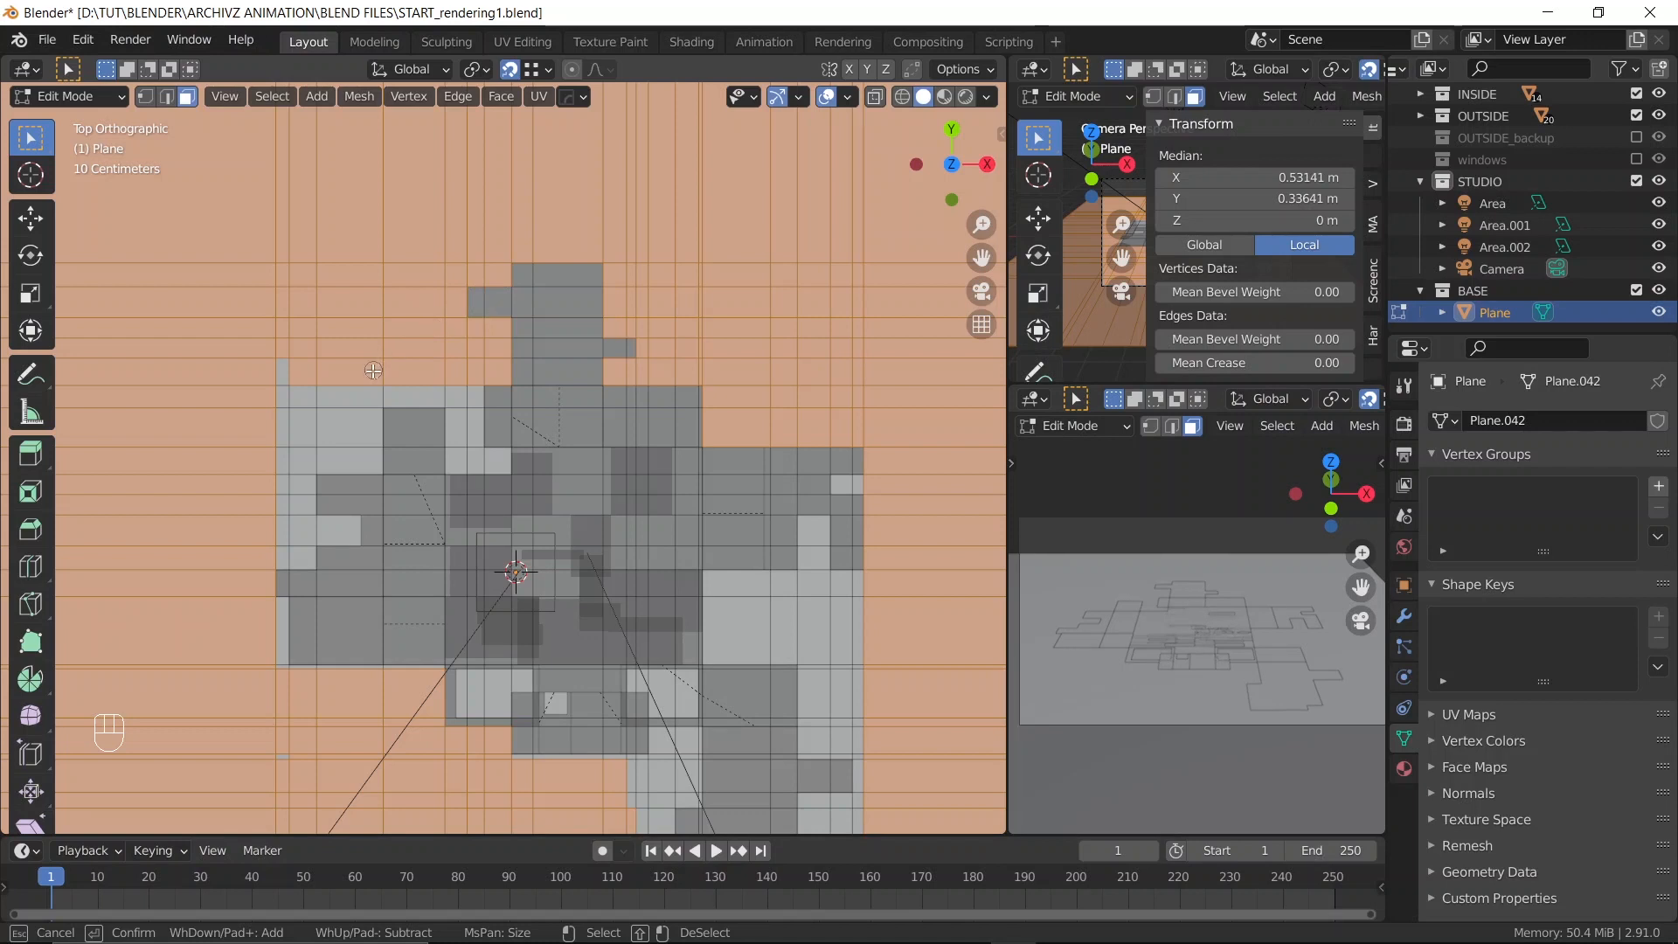
mouse_move(291, 374)
mouse_down()
mouse_move(266, 469)
mouse_move(360, 390)
mouse_move(279, 474)
mouse_move(302, 528)
mouse_move(270, 622)
mouse_move(281, 564)
mouse_move(329, 501)
mouse_up()
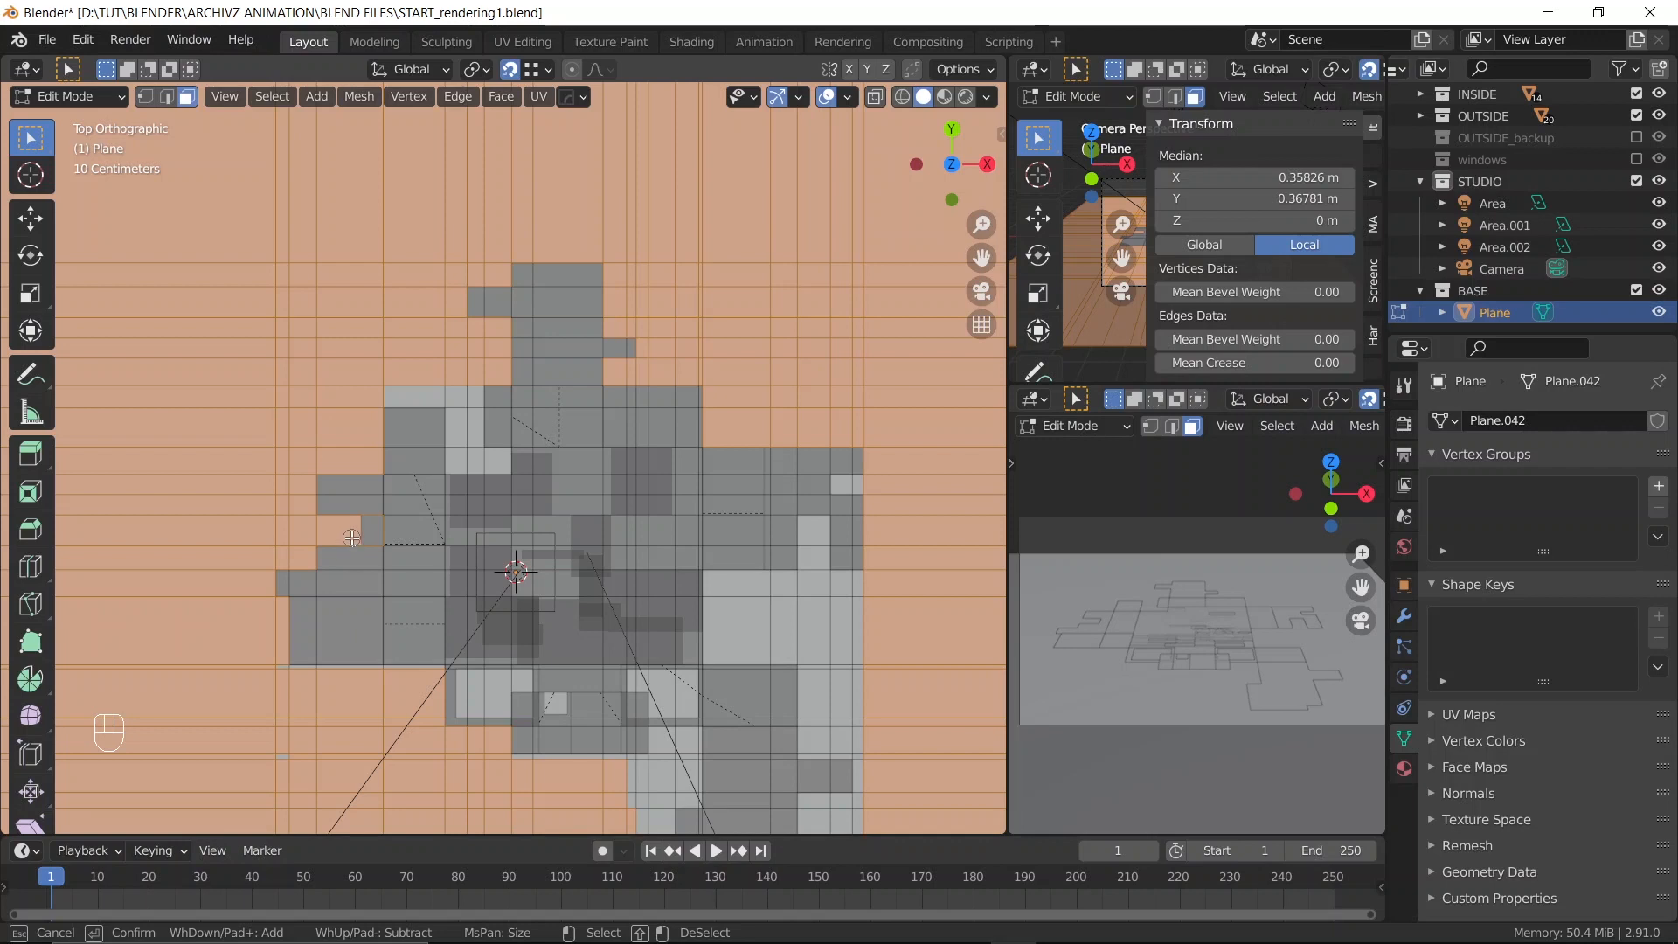
right_click(403, 393)
Deselect the small rectangular face in the notch of the plan's left wing
scroll(350, 481, up, 2)
shift+middle_drag(274, 566, 603, 458)
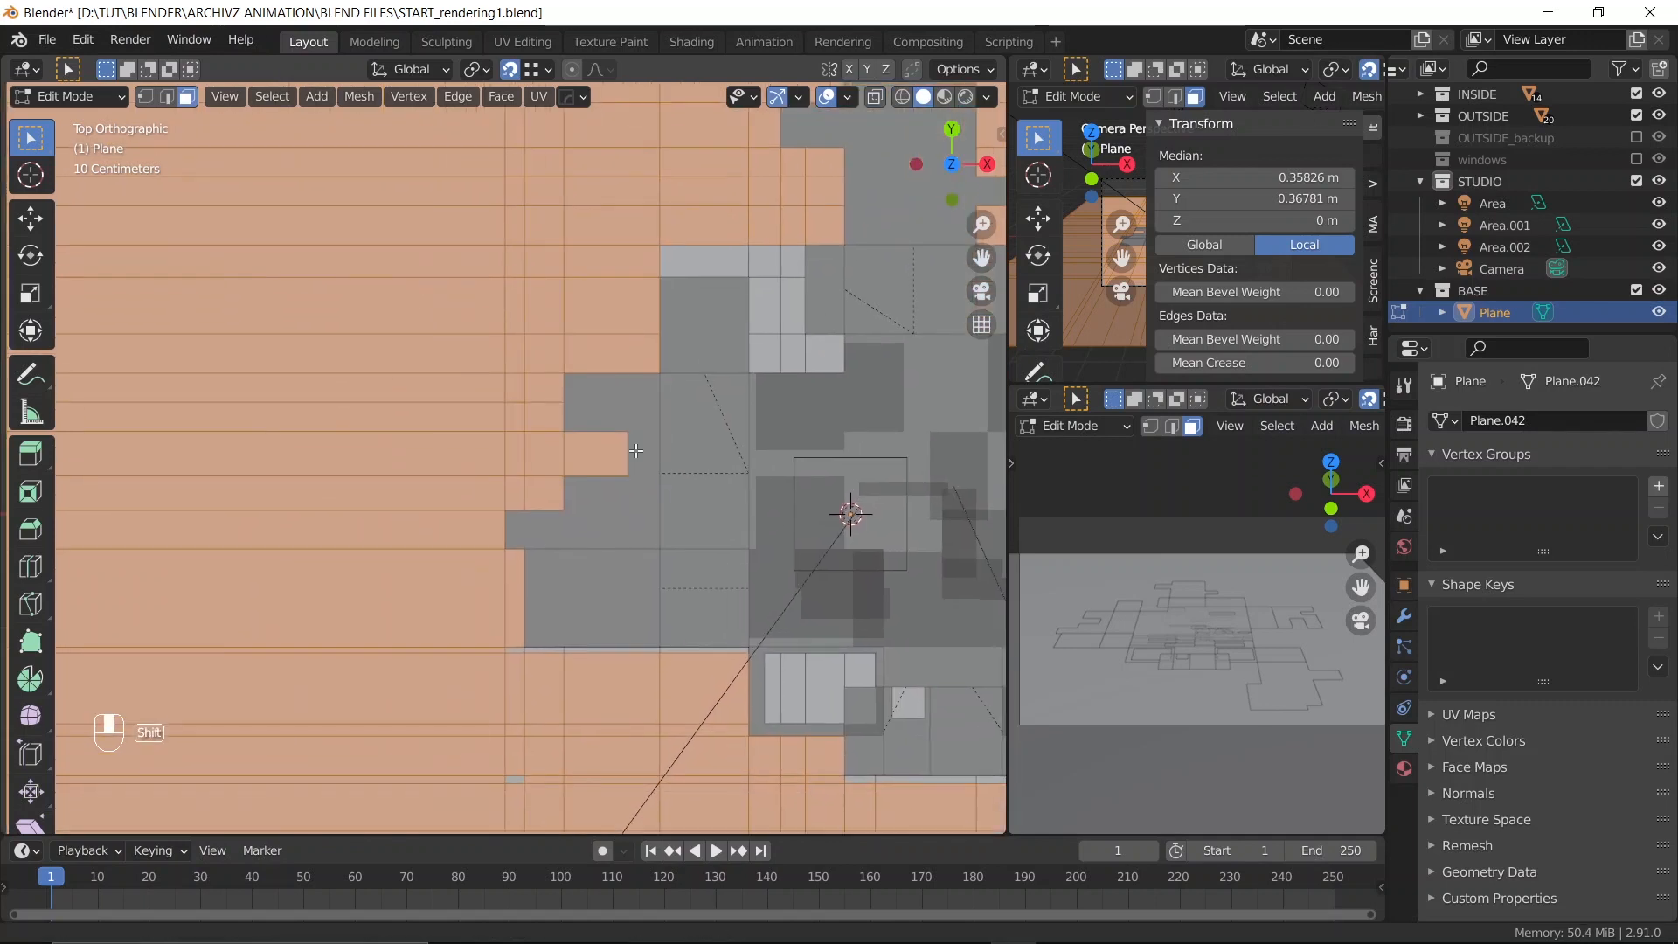
shift+click(604, 458)
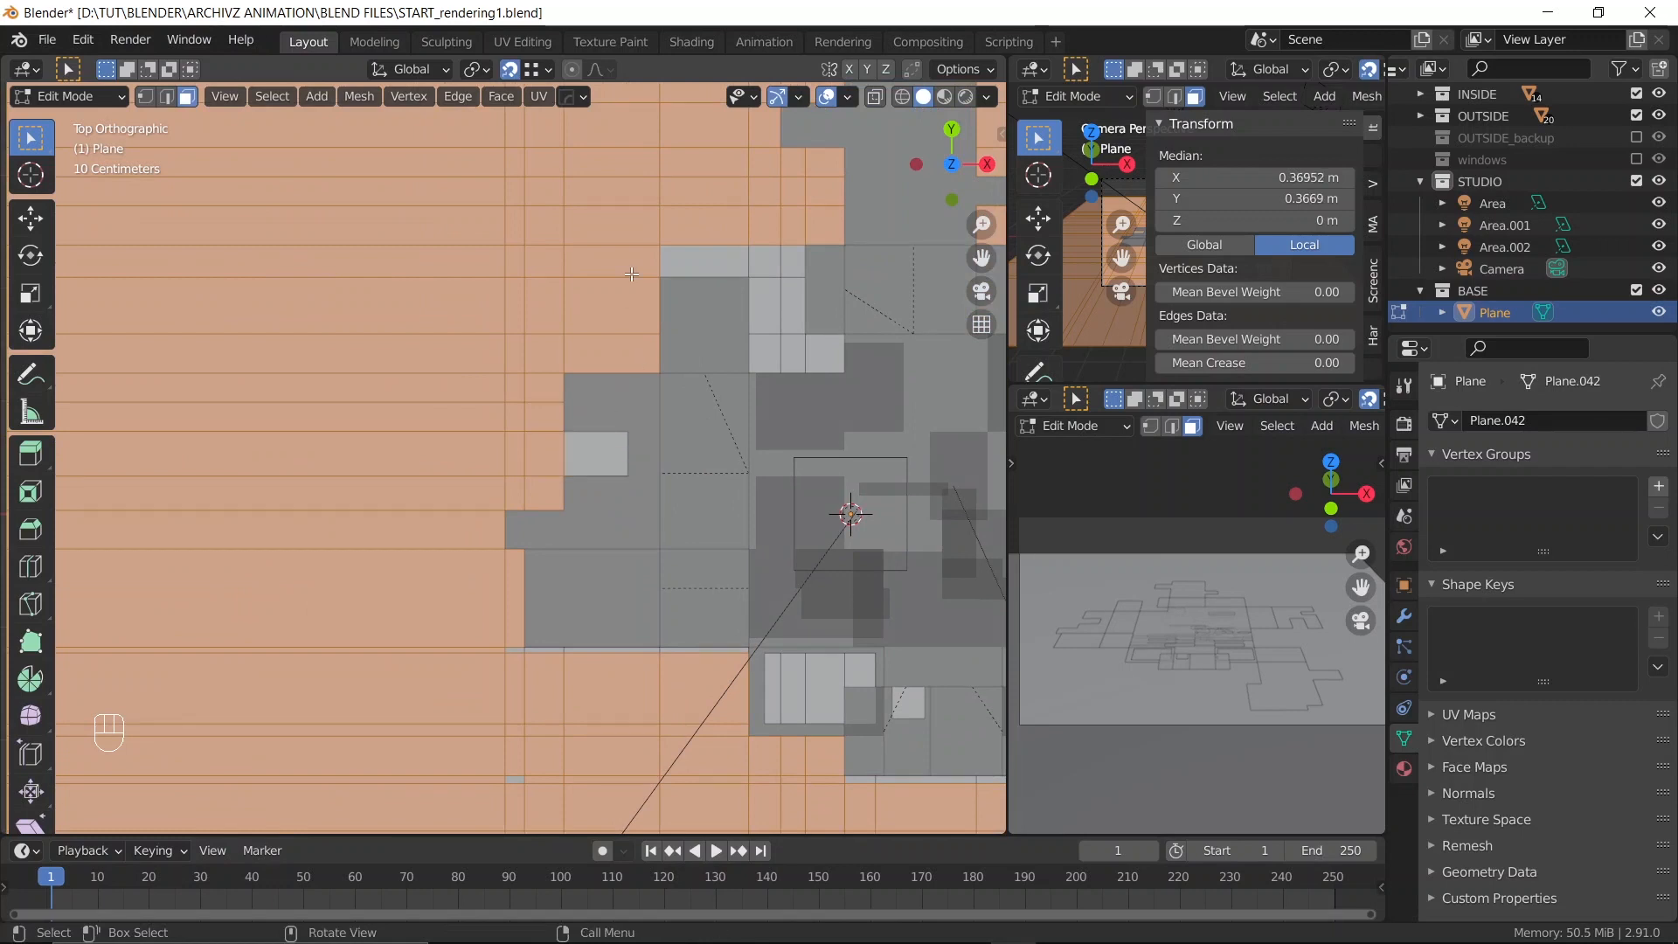
Add the thin faces below the left wing, the bottom-left opening and the strip under the bottom centre block to the selection
shift+middle_drag(558, 565, 557, 449)
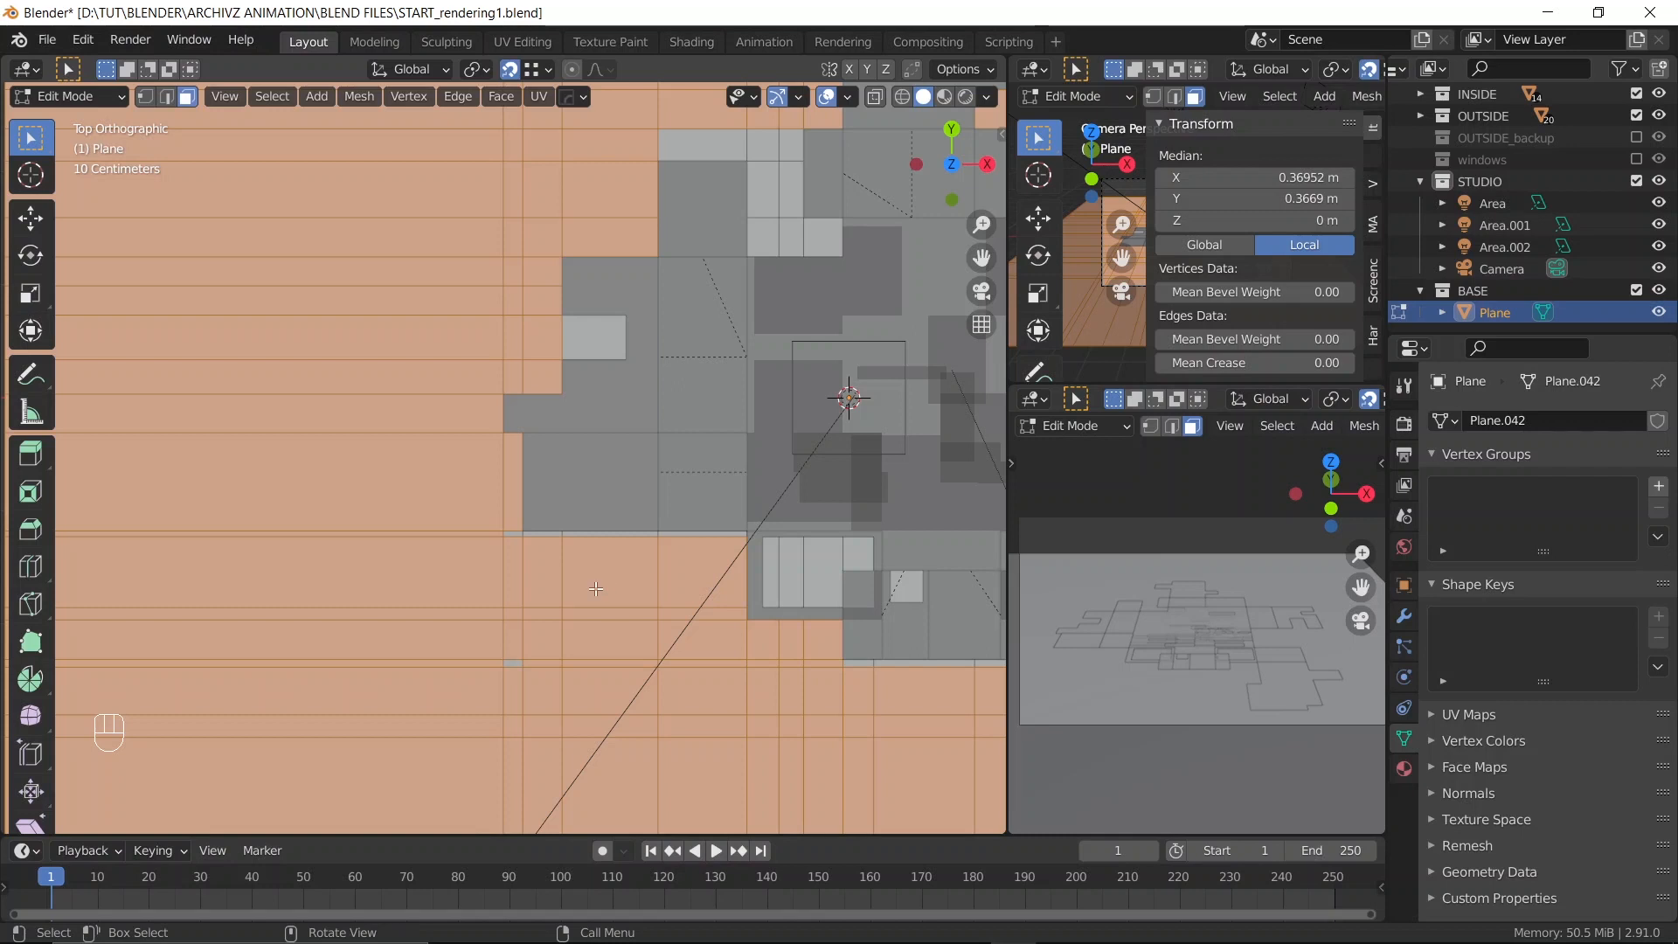
key(c)
drag(507, 552, 622, 551)
mouse_move(729, 548)
mouse_down()
mouse_move(715, 543)
mouse_move(830, 568)
mouse_up()
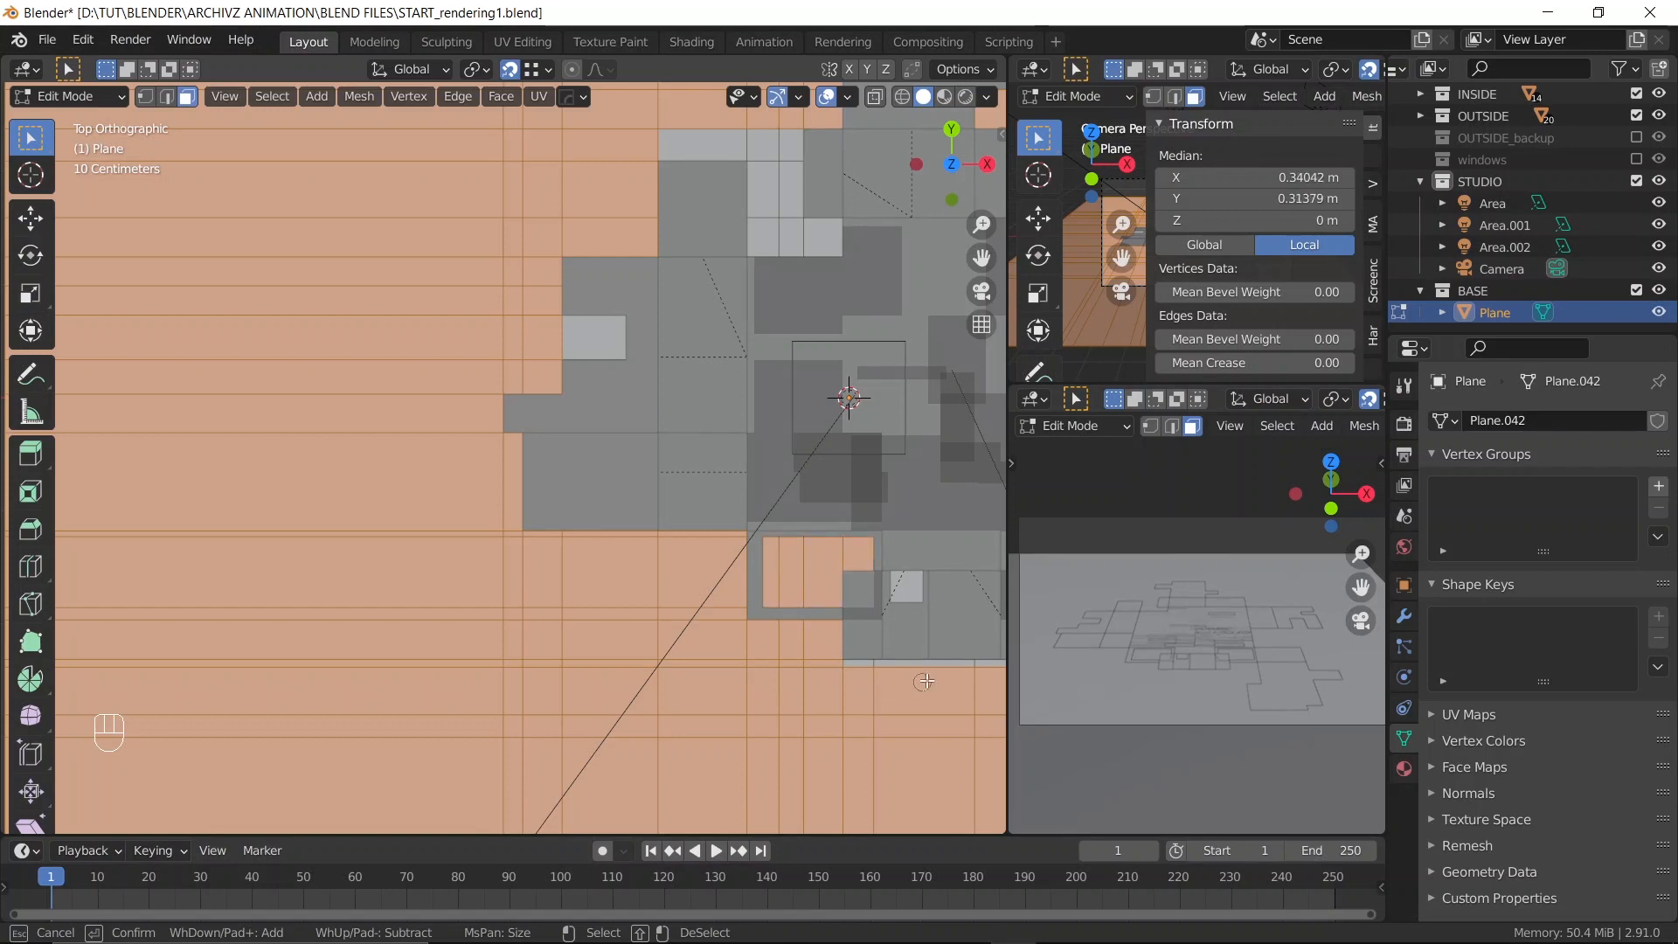
drag(955, 679, 972, 671)
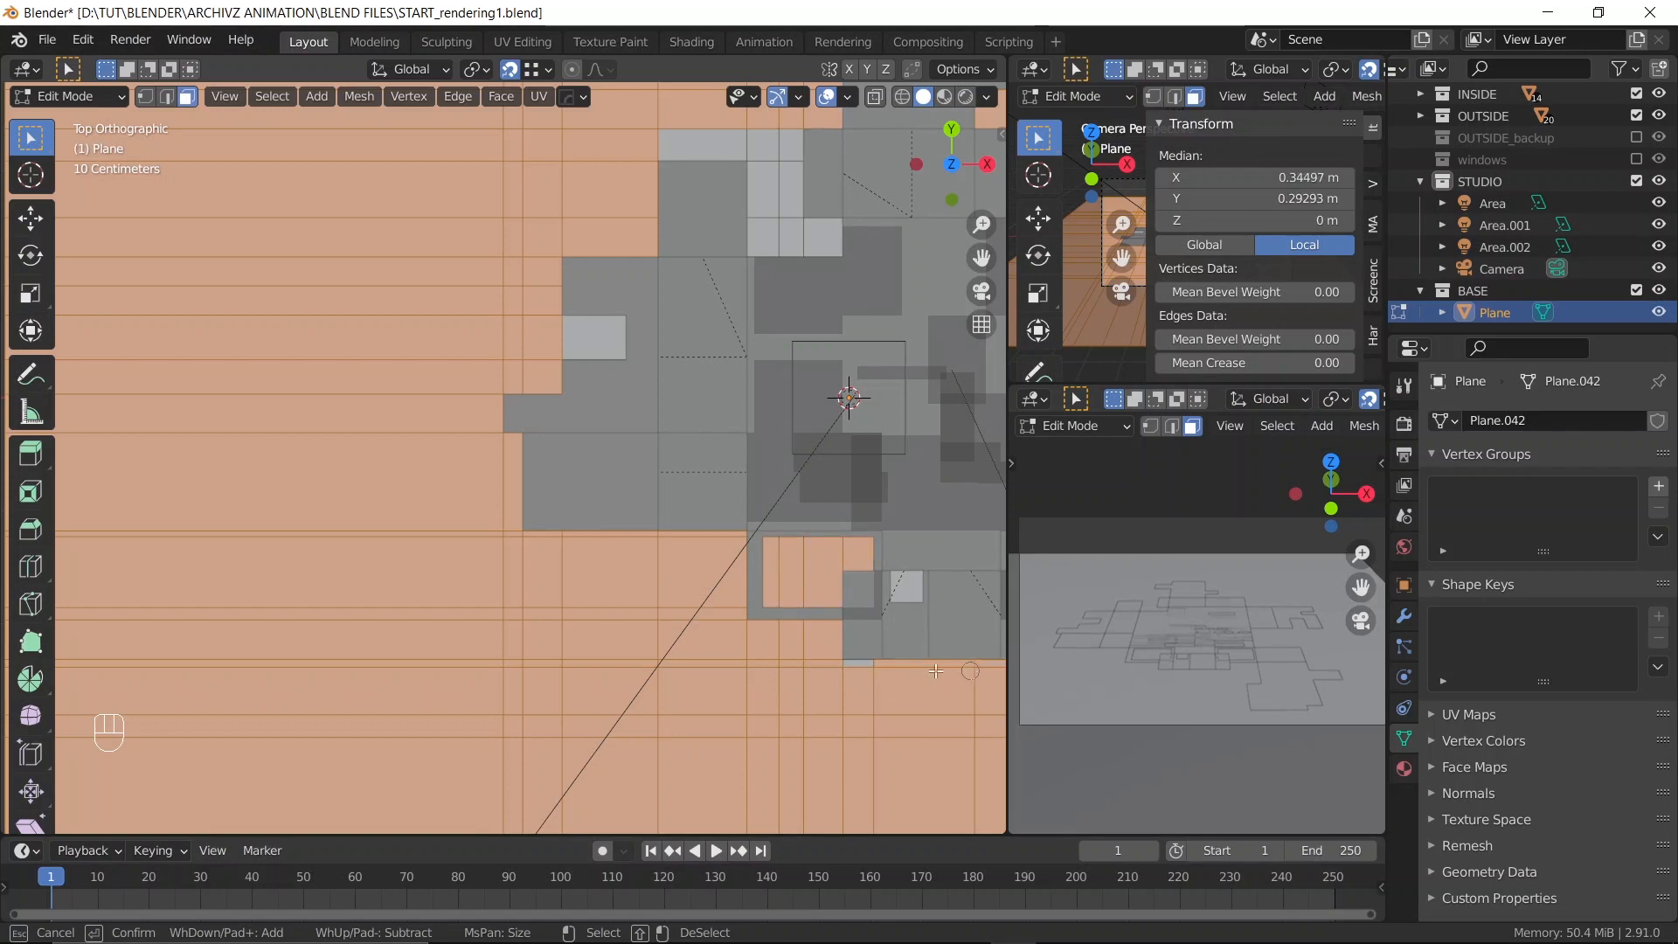
right_click(760, 604)
Circle-select the faces between the plan's right wing and the small projection of the lower-right block
scroll(761, 604, down, 3)
shift+middle_drag(867, 634, 585, 623)
scroll(585, 623, up, 3)
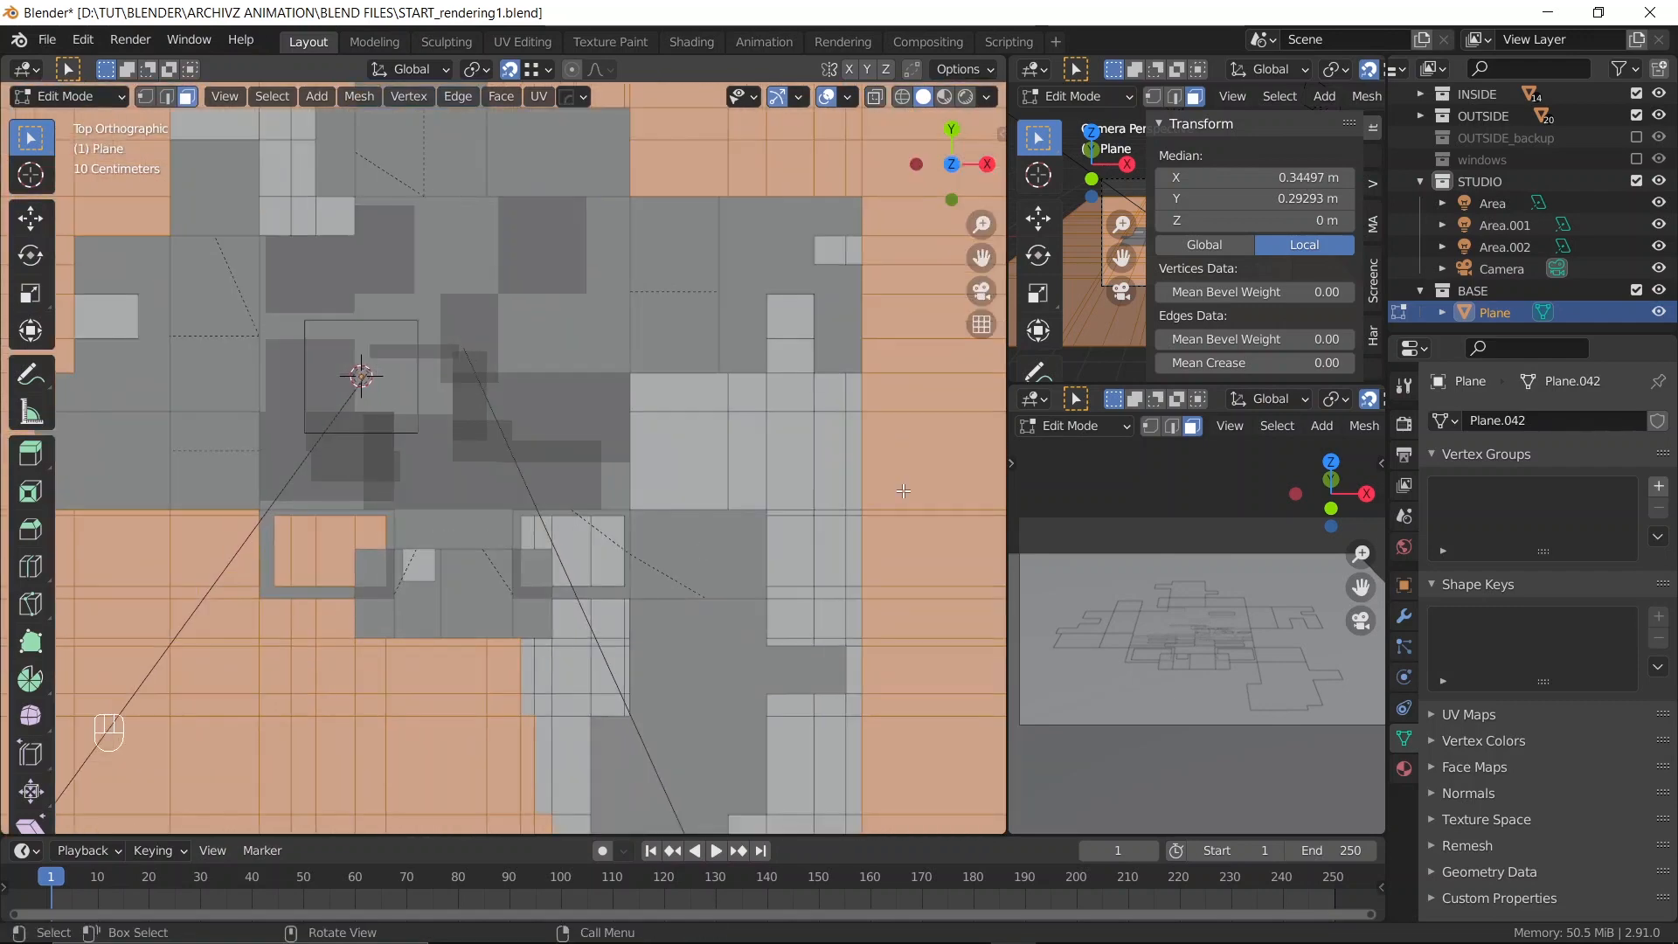
key(c)
drag(890, 429, 692, 421)
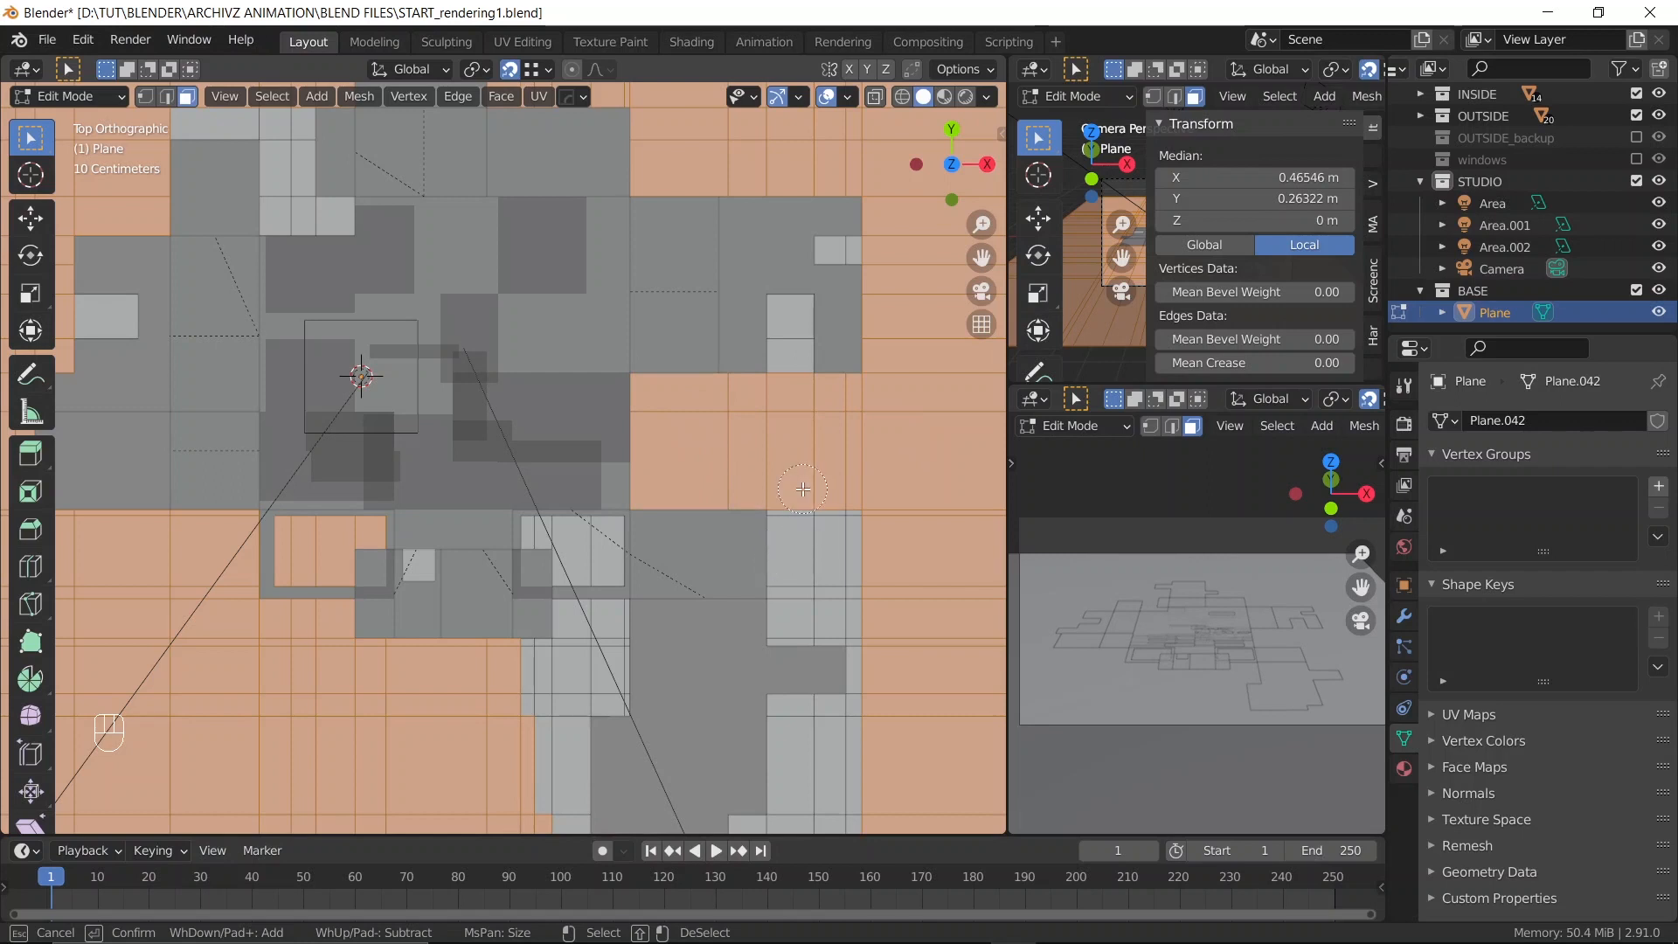
mouse_move(803, 489)
mouse_down()
mouse_move(805, 572)
mouse_move(835, 577)
mouse_move(841, 623)
mouse_up()
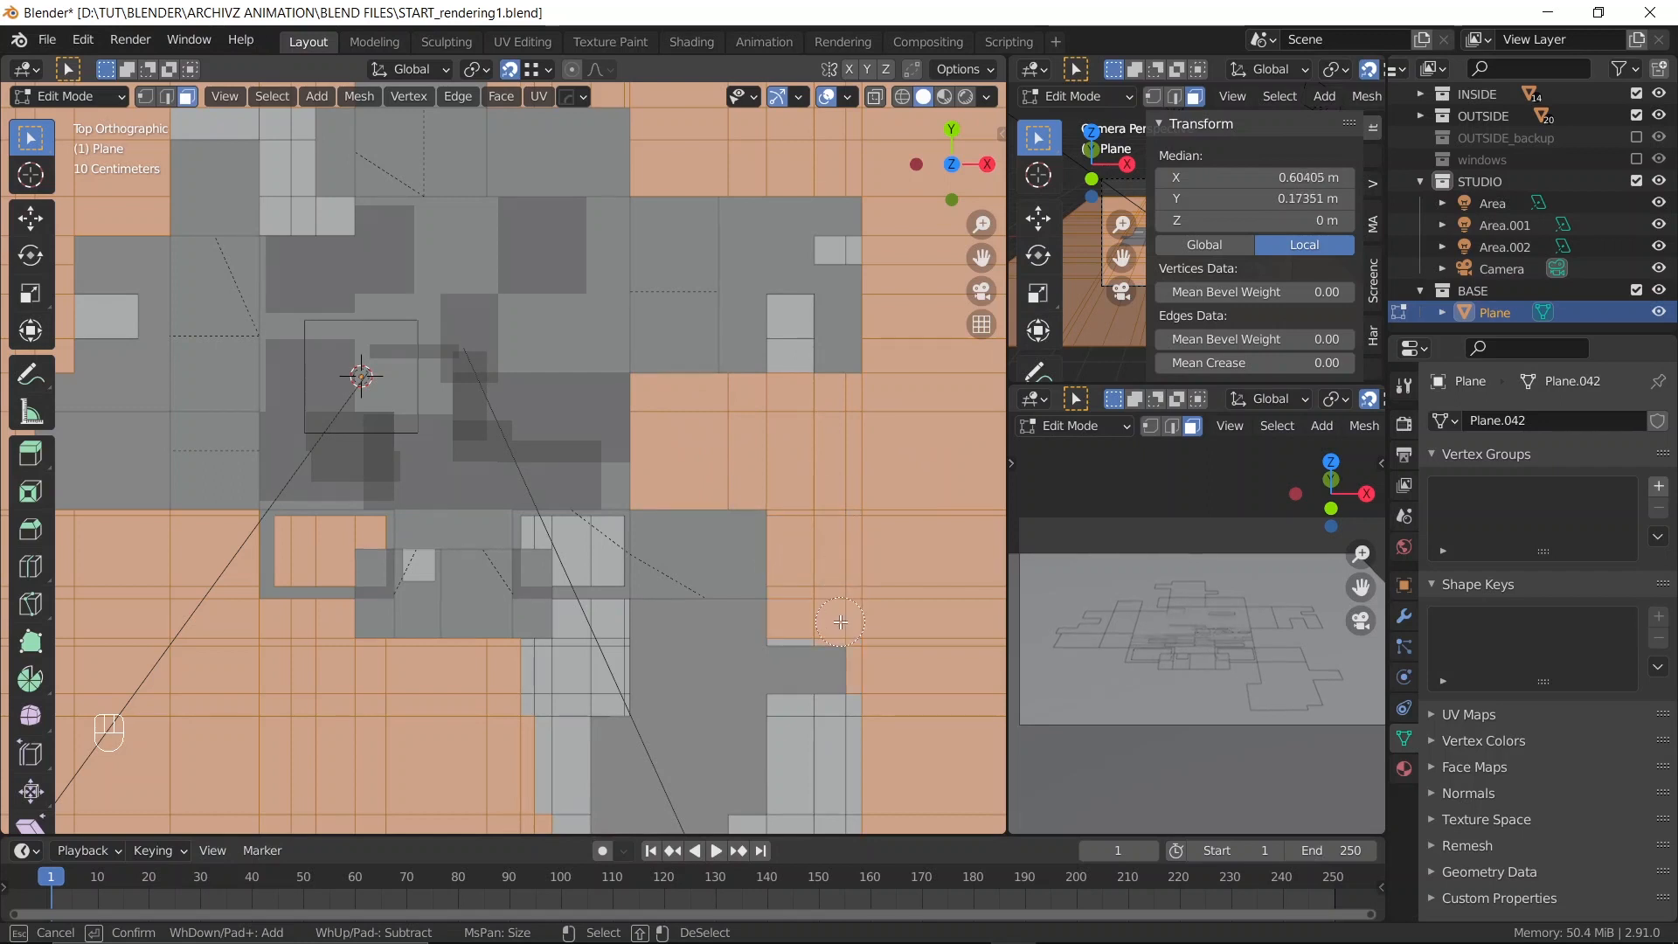
click(819, 619)
right_click(893, 627)
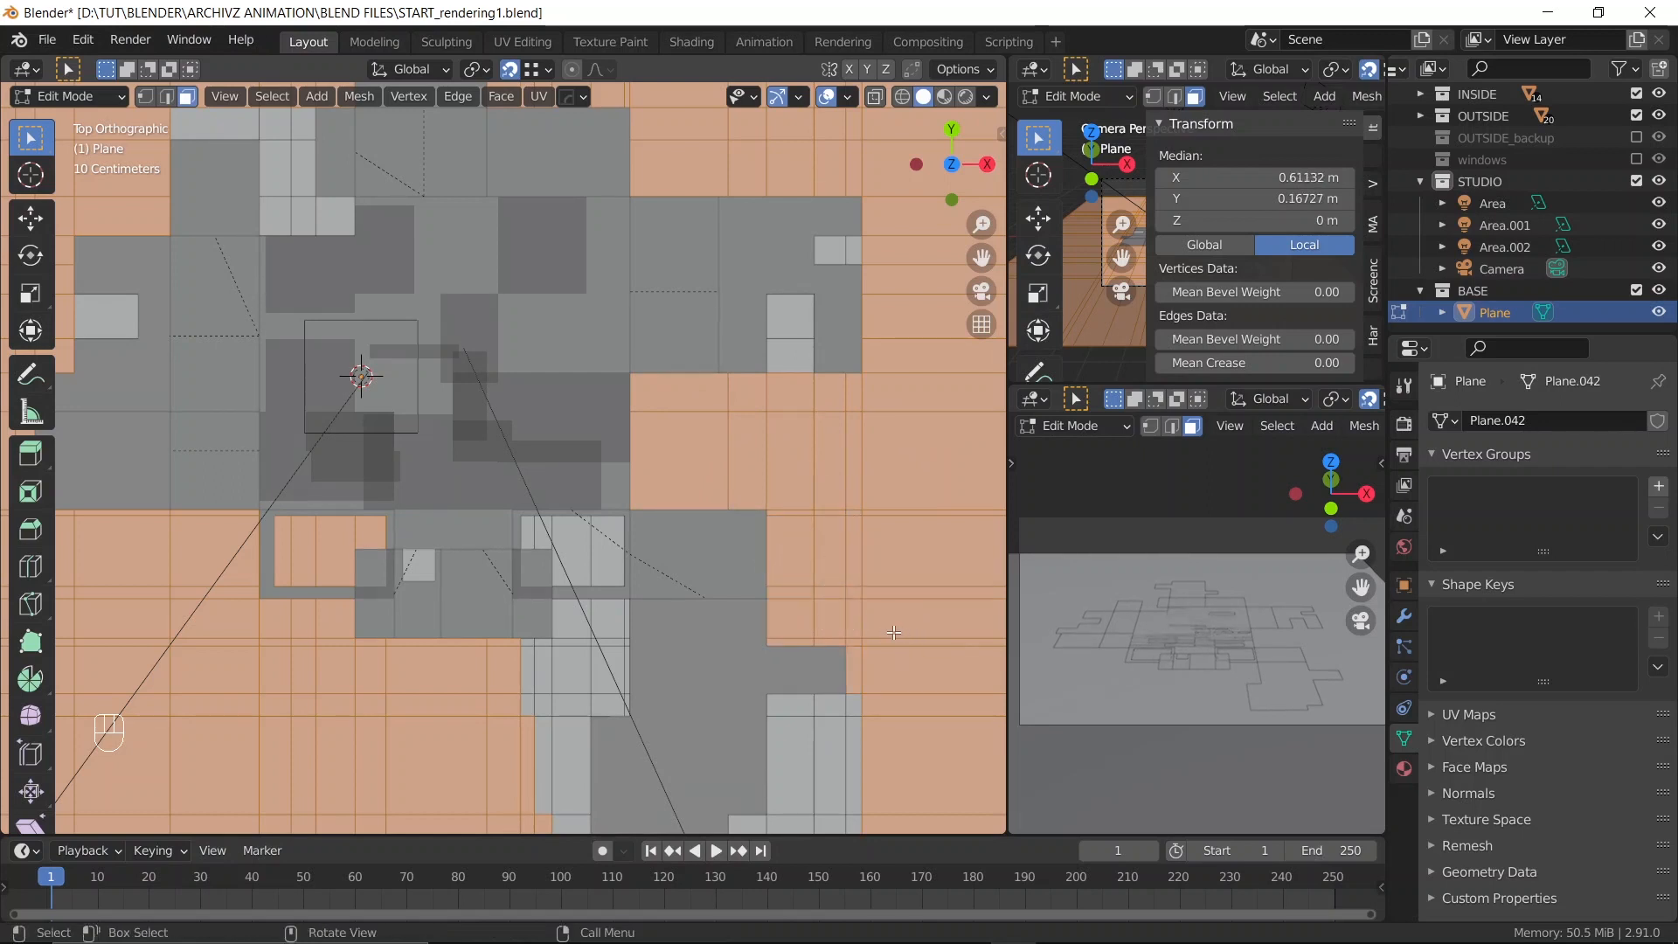
Circle-select the faces below the lower-right block's projection, including the small notch at its bottom-right corner
scroll(871, 611, up, 1)
shift+middle_drag(870, 611, 629, 324)
scroll(647, 333, up, 4)
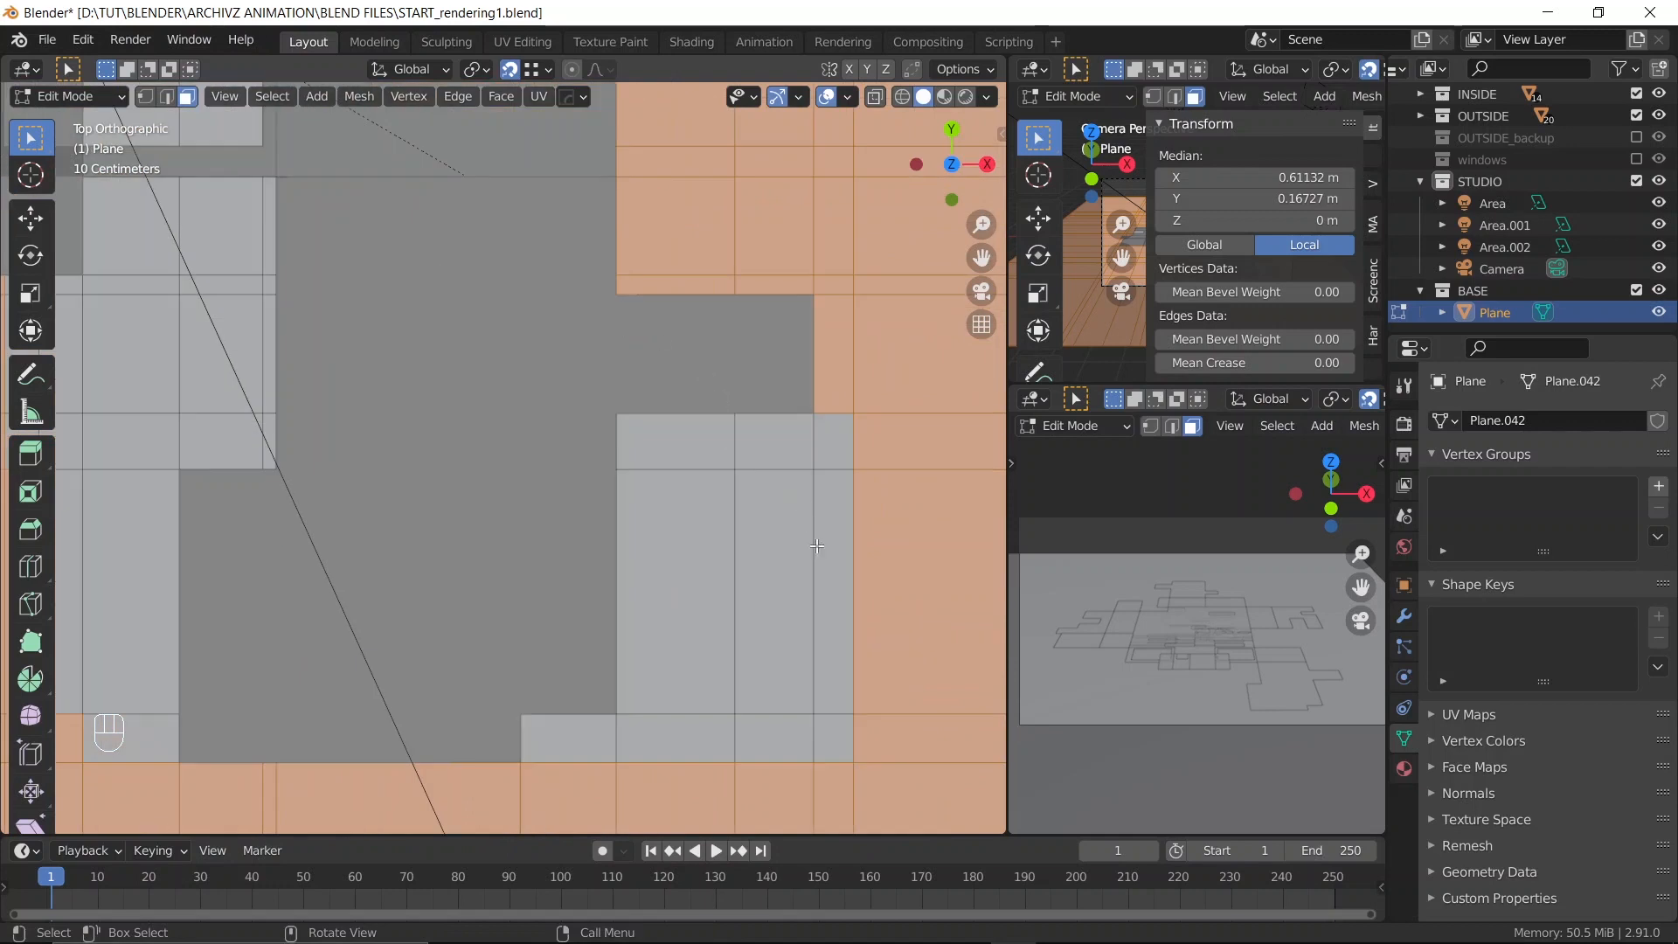
key(c)
mouse_move(871, 467)
mouse_down()
mouse_move(744, 483)
mouse_move(734, 754)
mouse_up()
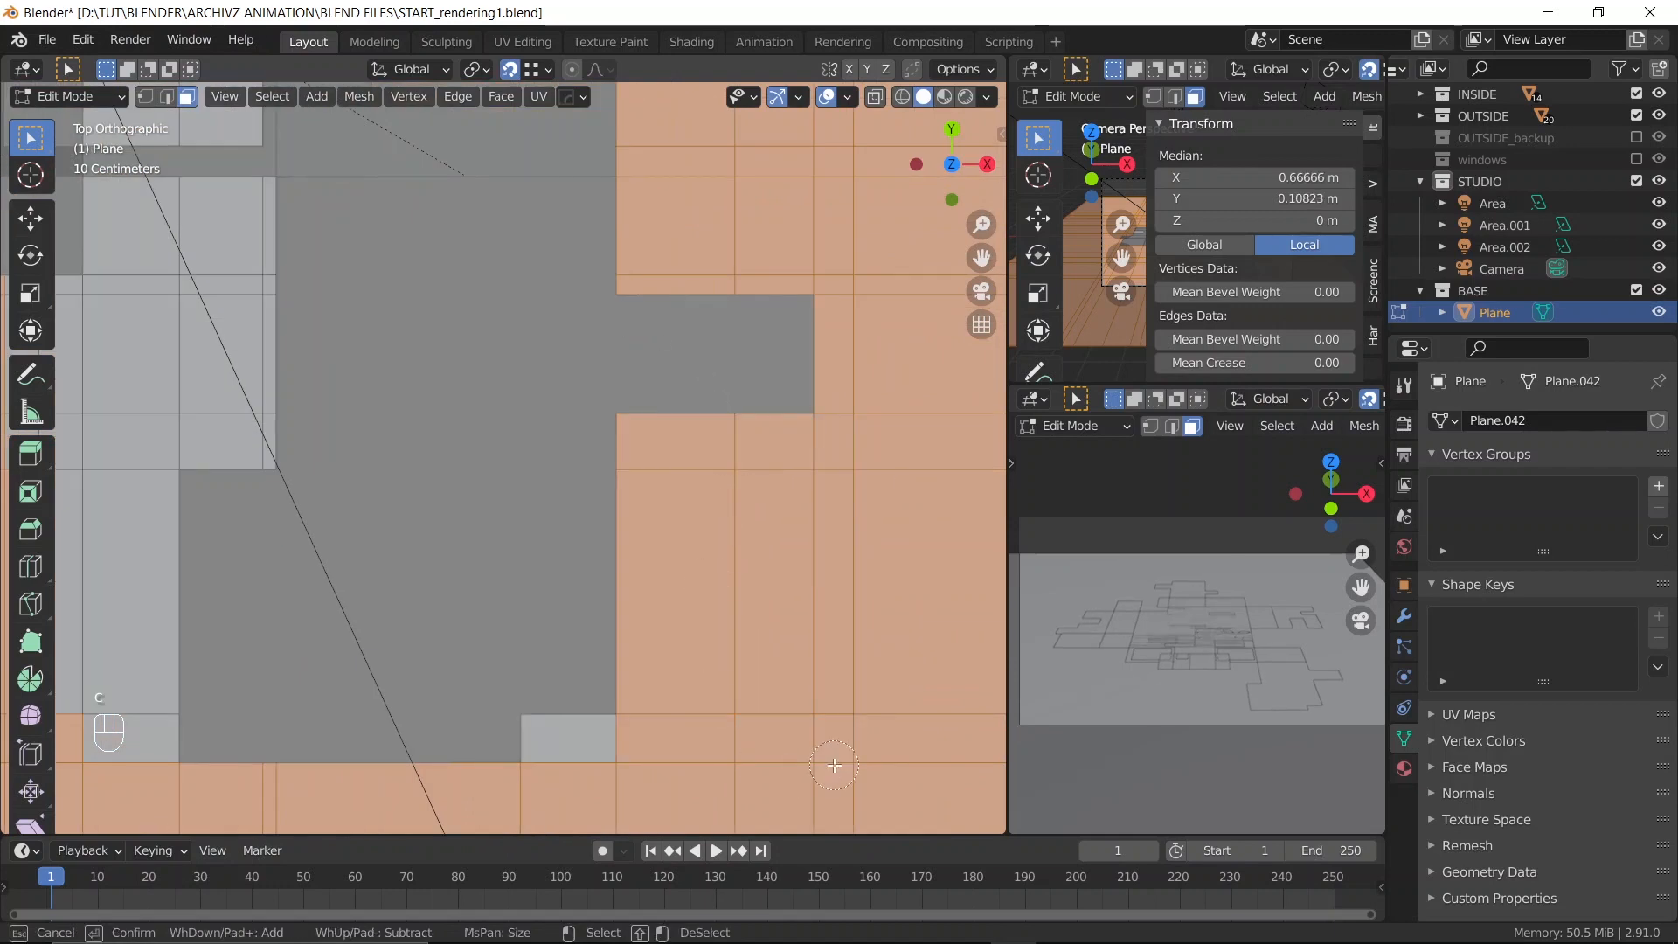
drag(834, 765, 621, 764)
right_click(326, 573)
right_click(326, 573)
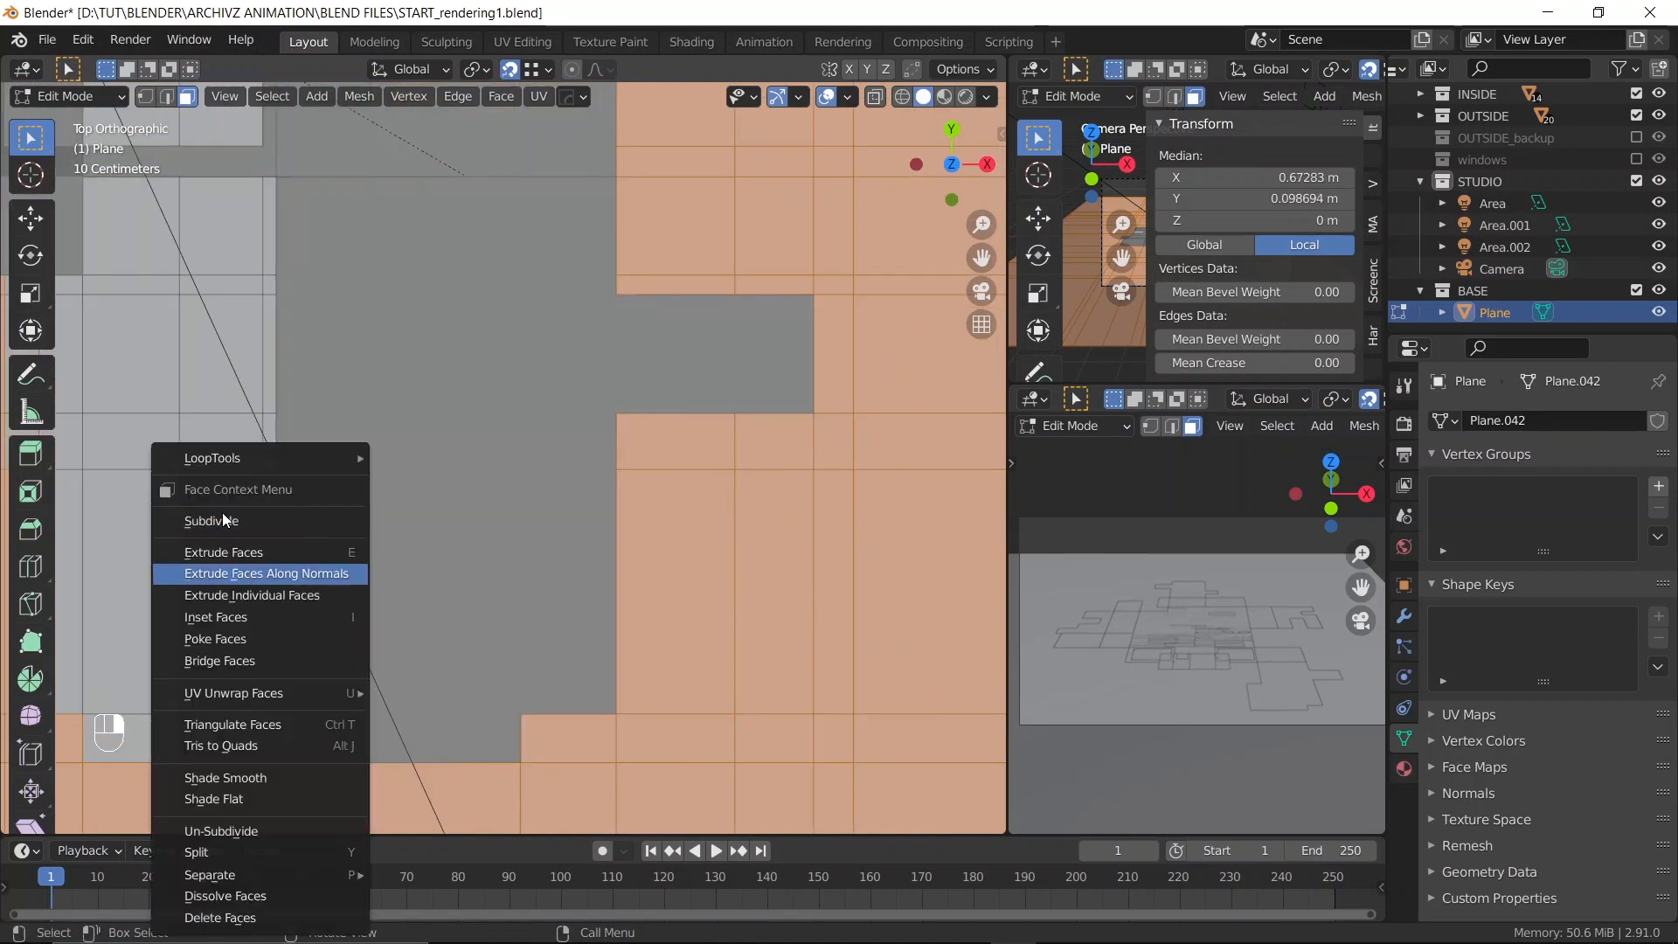
Circle-select the faces along the left side of the lower-right block and those inside the bottom-right opening
shift+middle_drag(314, 436, 601, 479)
scroll(524, 485, down, 2)
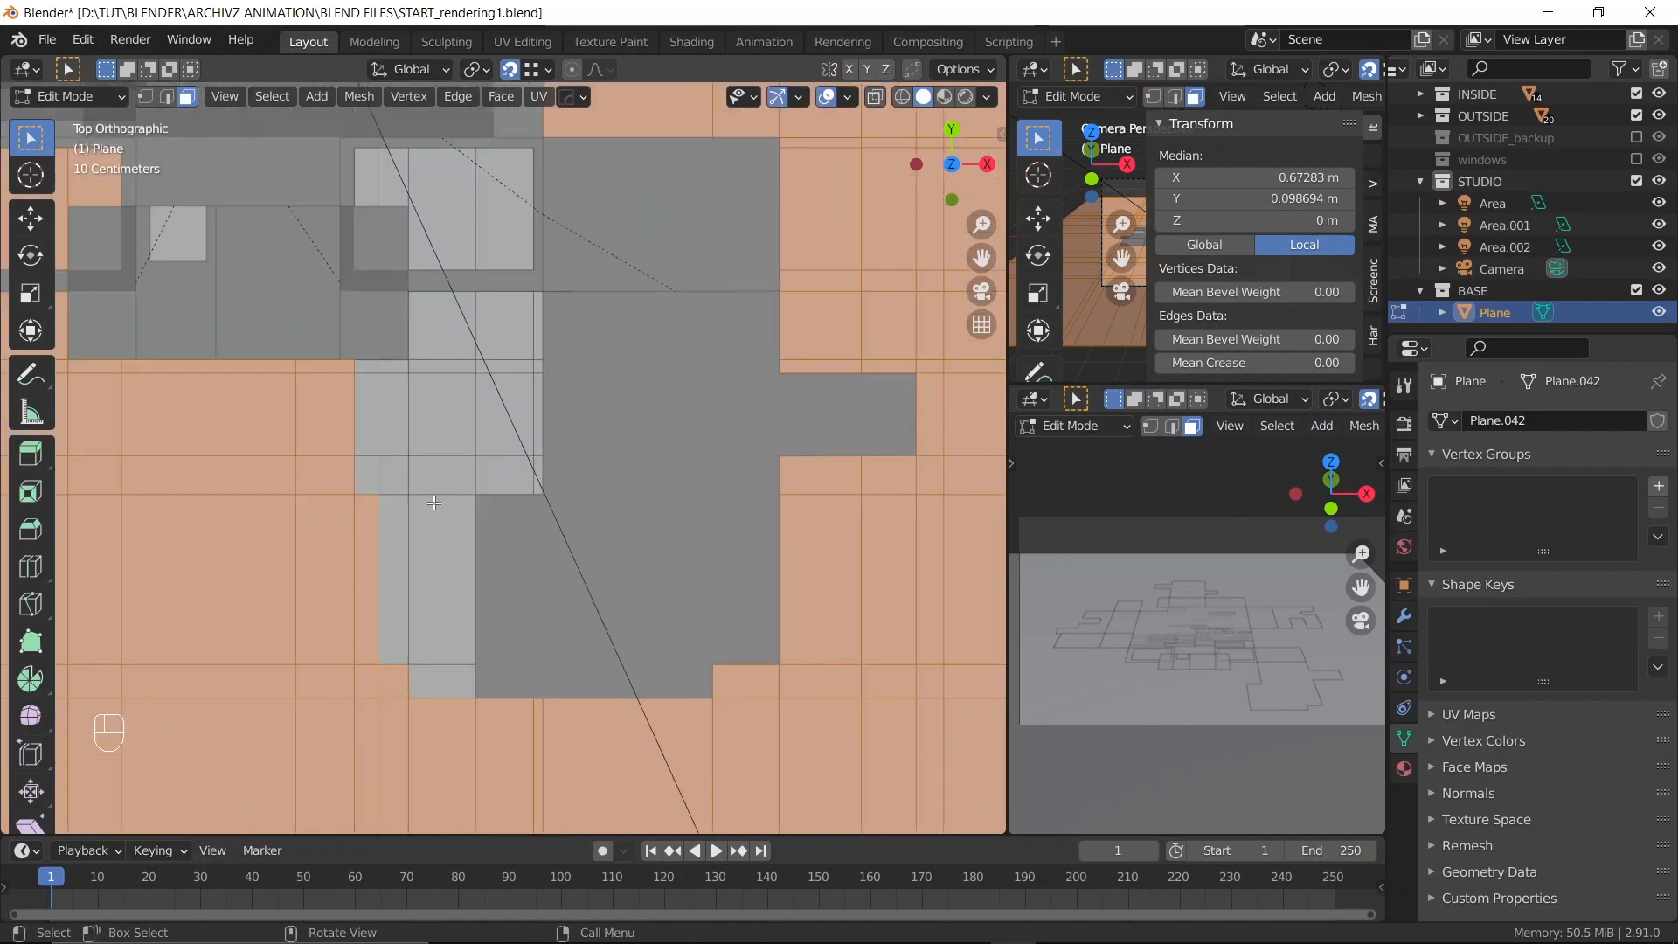
key(c)
mouse_move(417, 700)
mouse_down()
mouse_move(366, 427)
mouse_move(395, 416)
mouse_move(507, 446)
mouse_move(507, 358)
mouse_move(483, 338)
mouse_up()
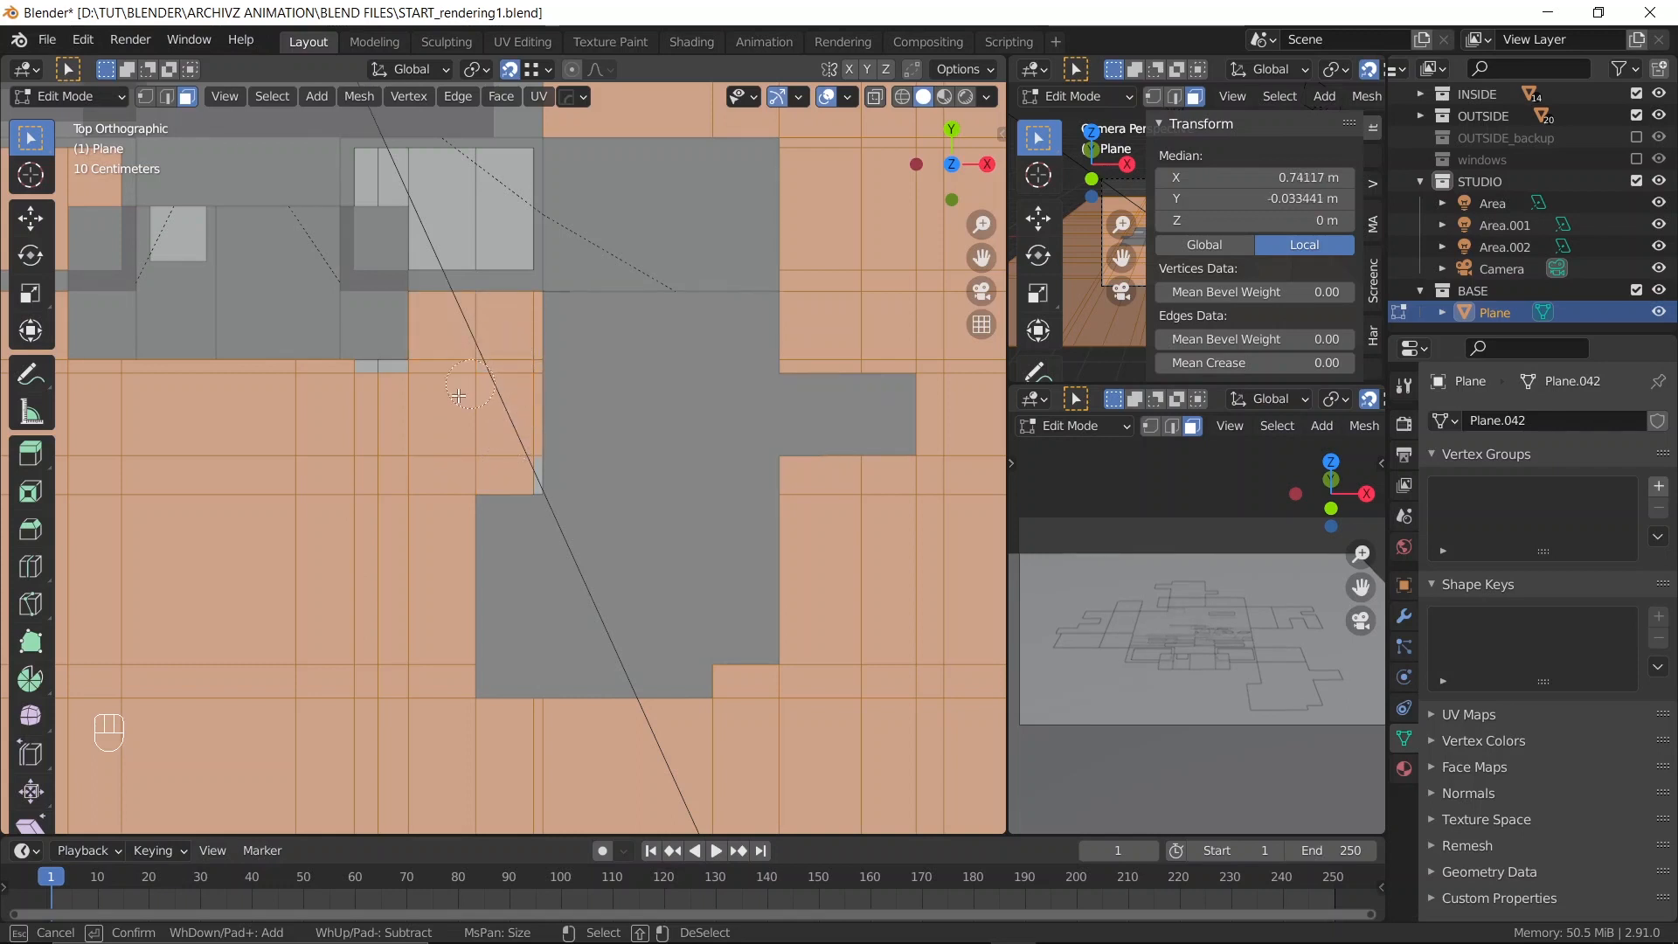
drag(360, 403, 383, 395)
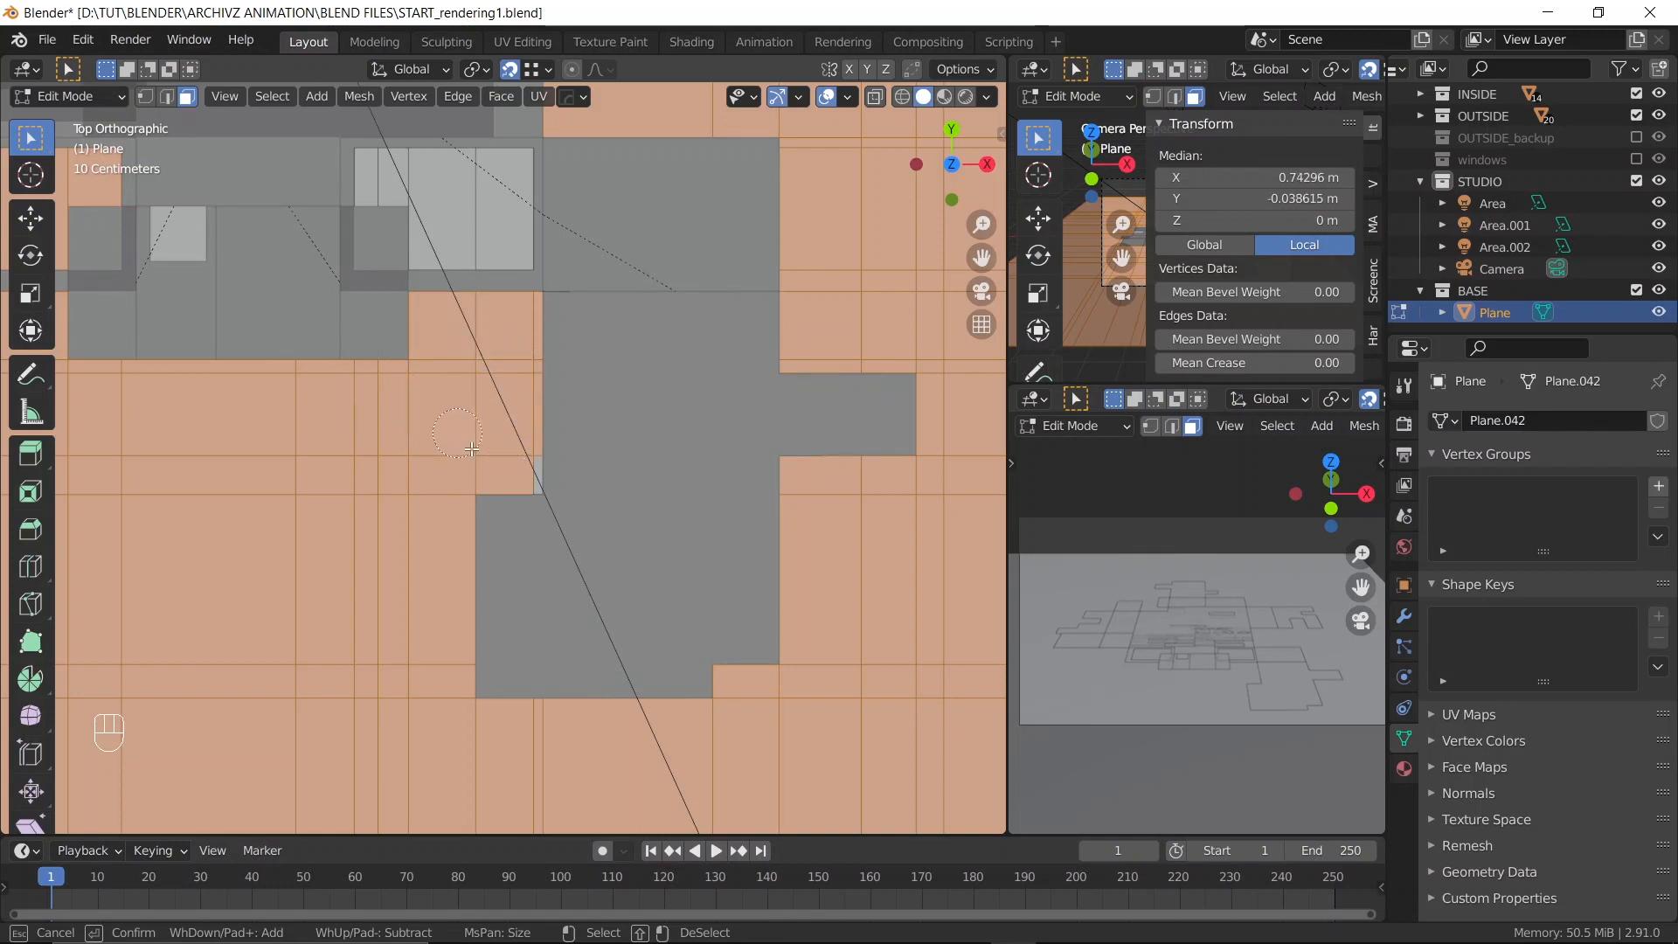
drag(515, 469, 517, 458)
drag(488, 217, 395, 206)
right_click(416, 214)
shift+middle_drag(182, 235, 484, 422)
shift+click(484, 422)
scroll(466, 442, down, 1)
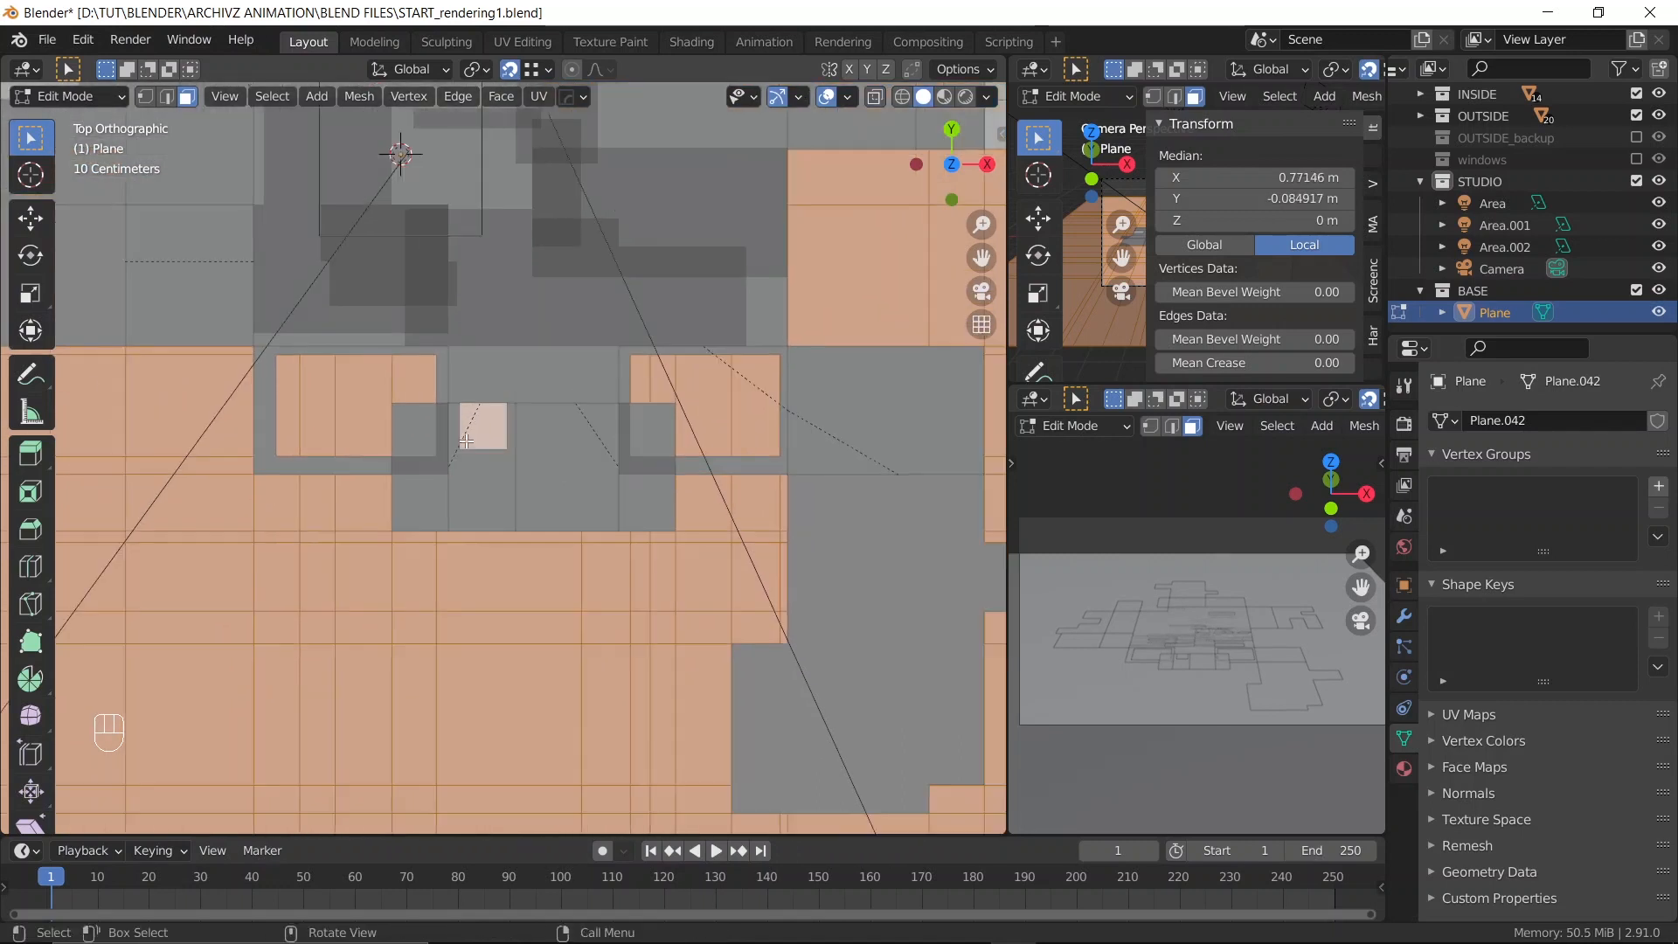
shift+click(479, 437)
scroll(482, 431, up, 4)
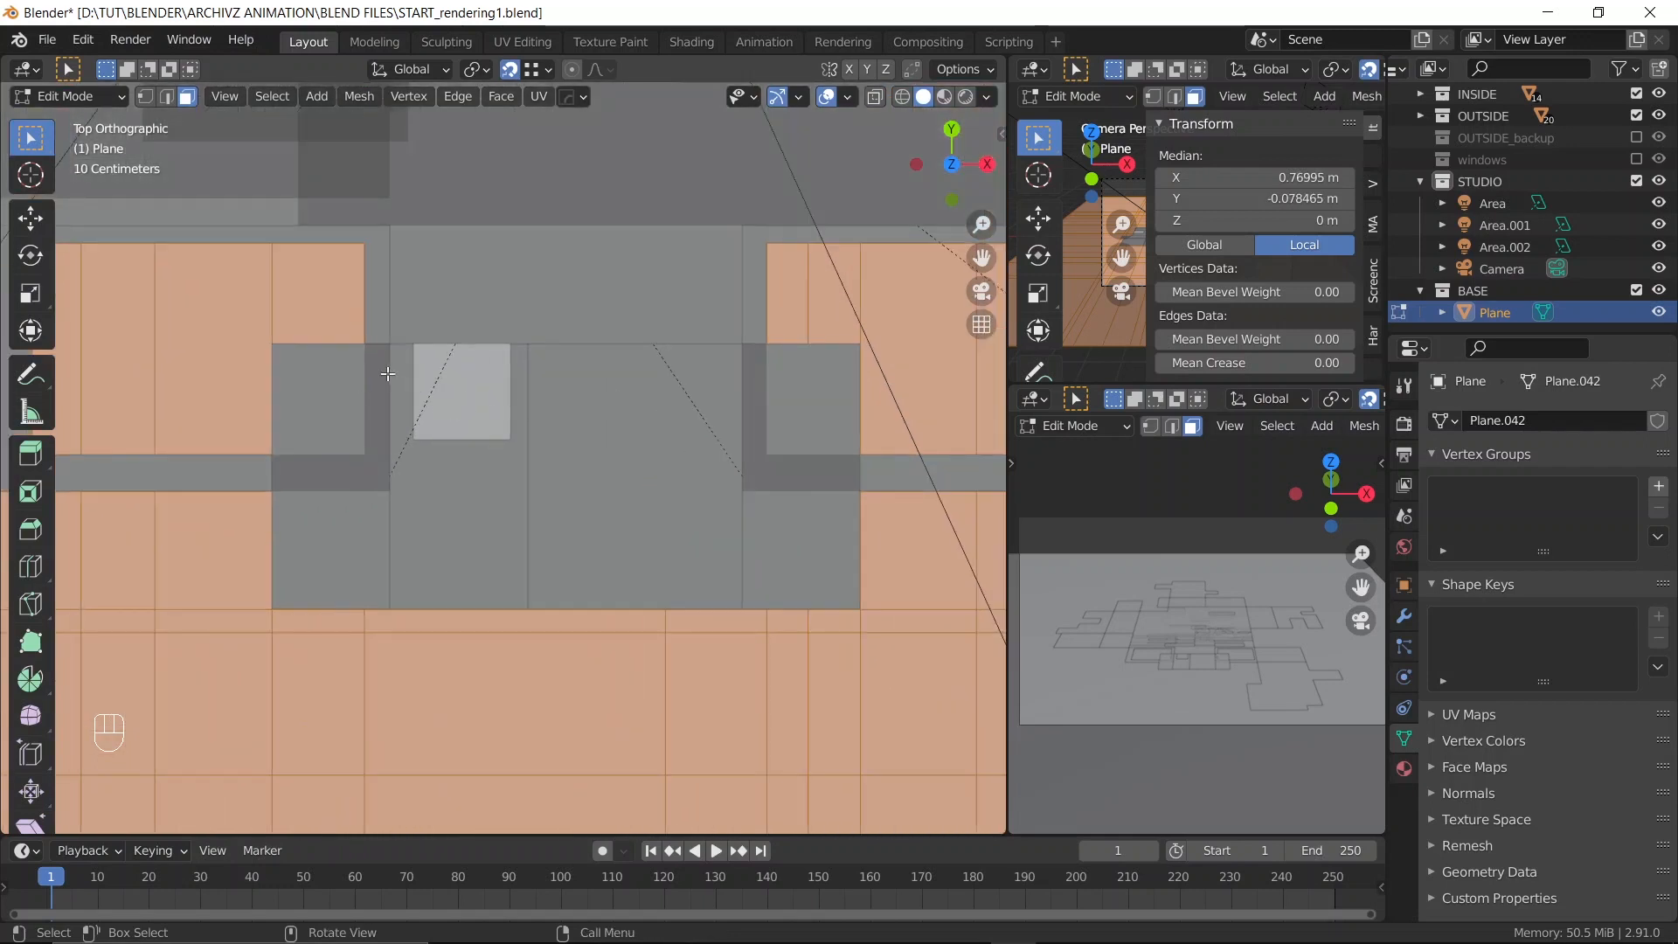
scroll(434, 437, down, 2)
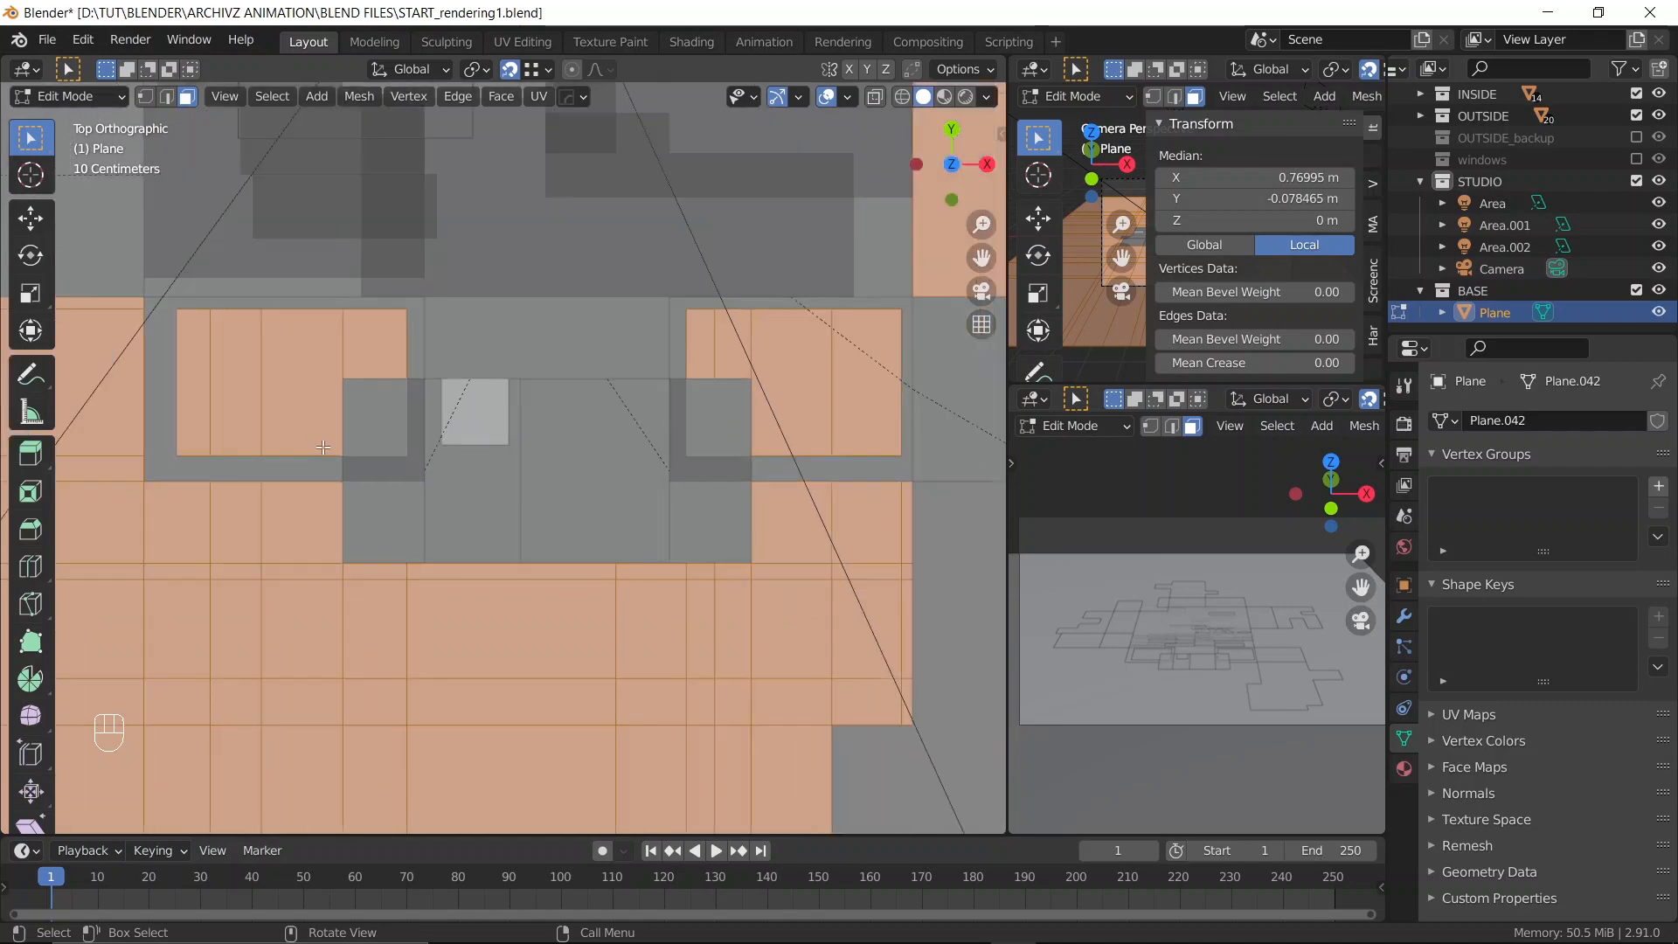
Circle-select the faces in the gap between the left wing's upper block and the plan's upper centre block
shift+middle_drag(435, 409, 671, 490)
scroll(519, 494, down, 5)
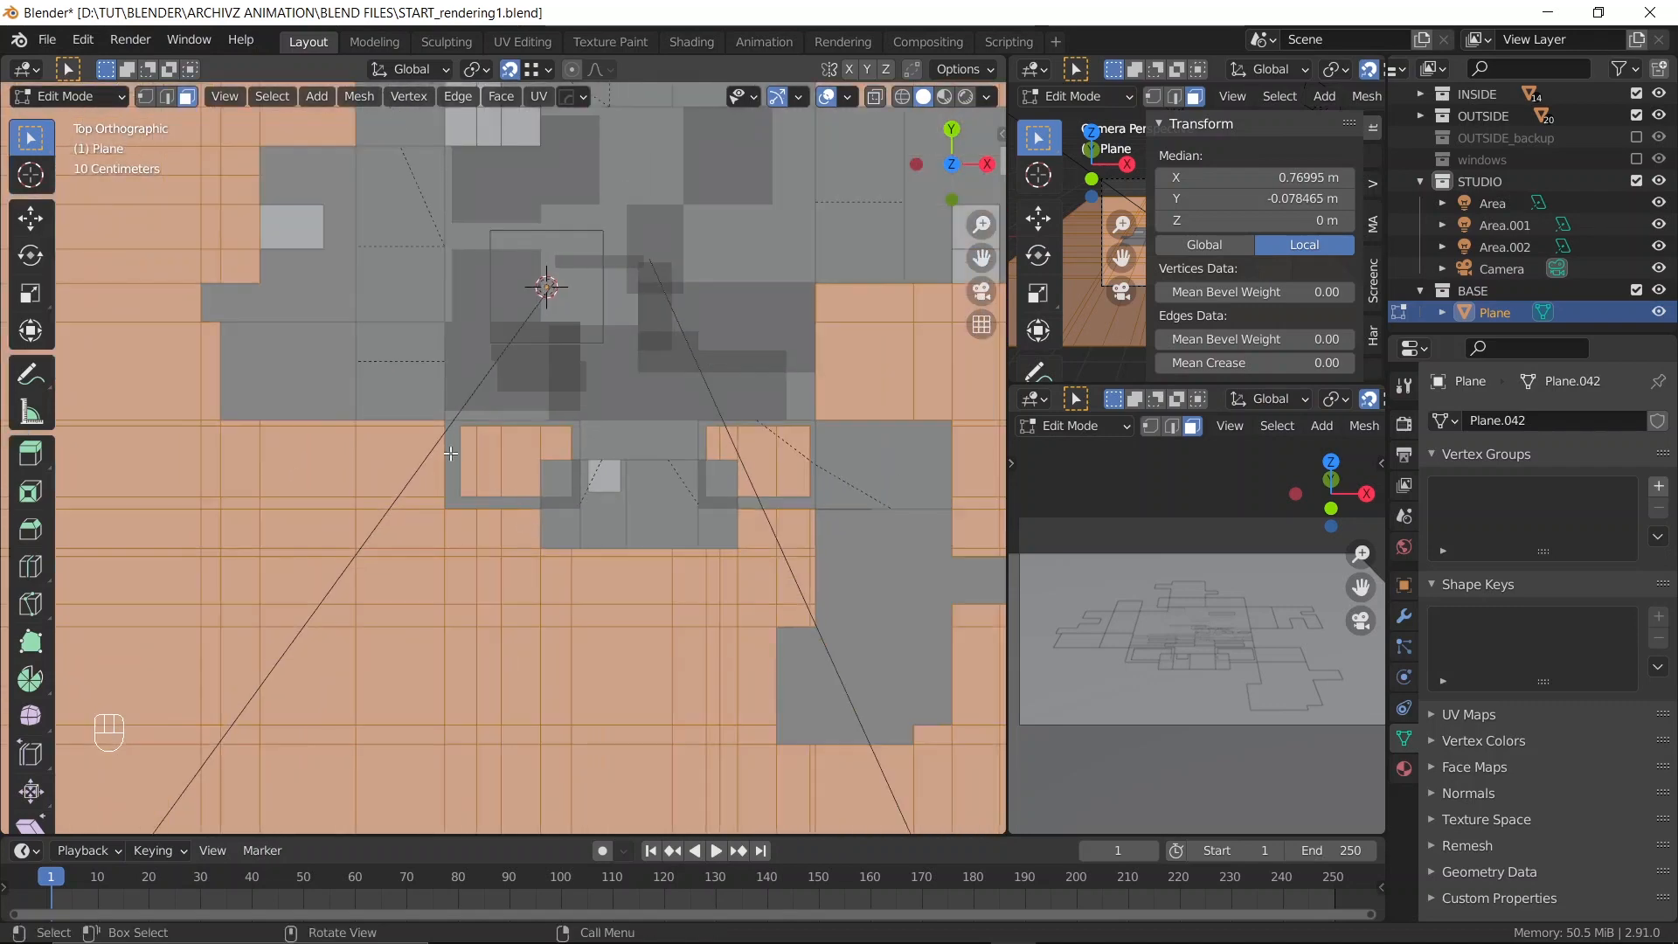
shift+middle_drag(358, 329, 438, 553)
key(c)
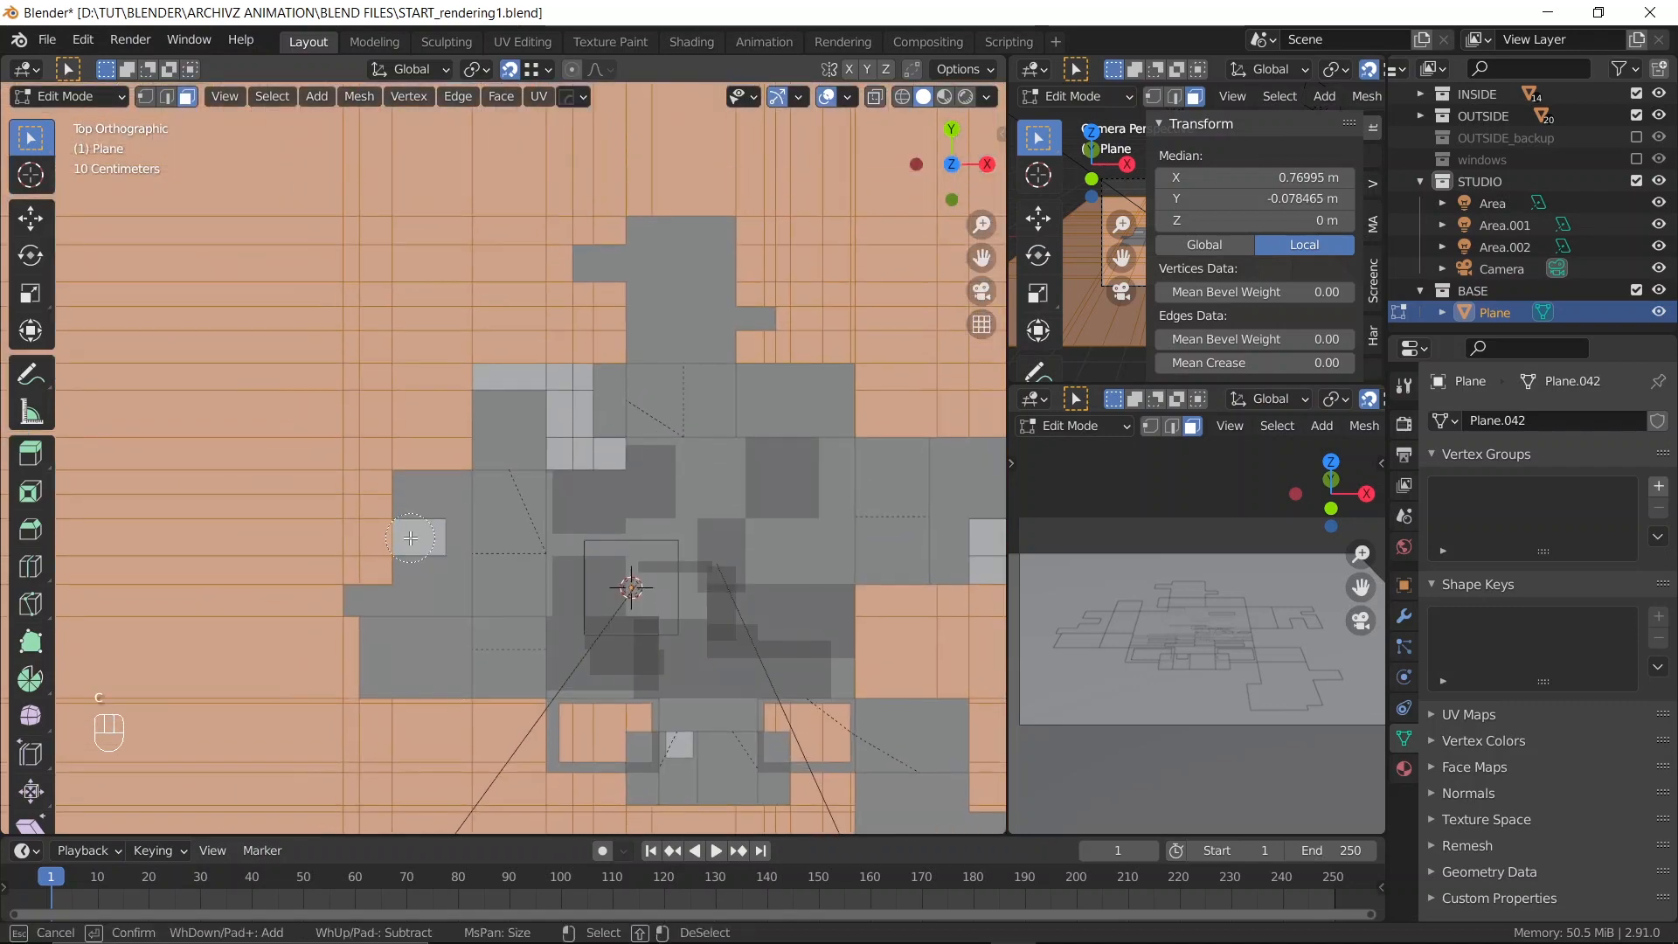
mouse_move(484, 347)
mouse_down()
mouse_move(557, 350)
mouse_move(573, 452)
mouse_move(600, 437)
mouse_up()
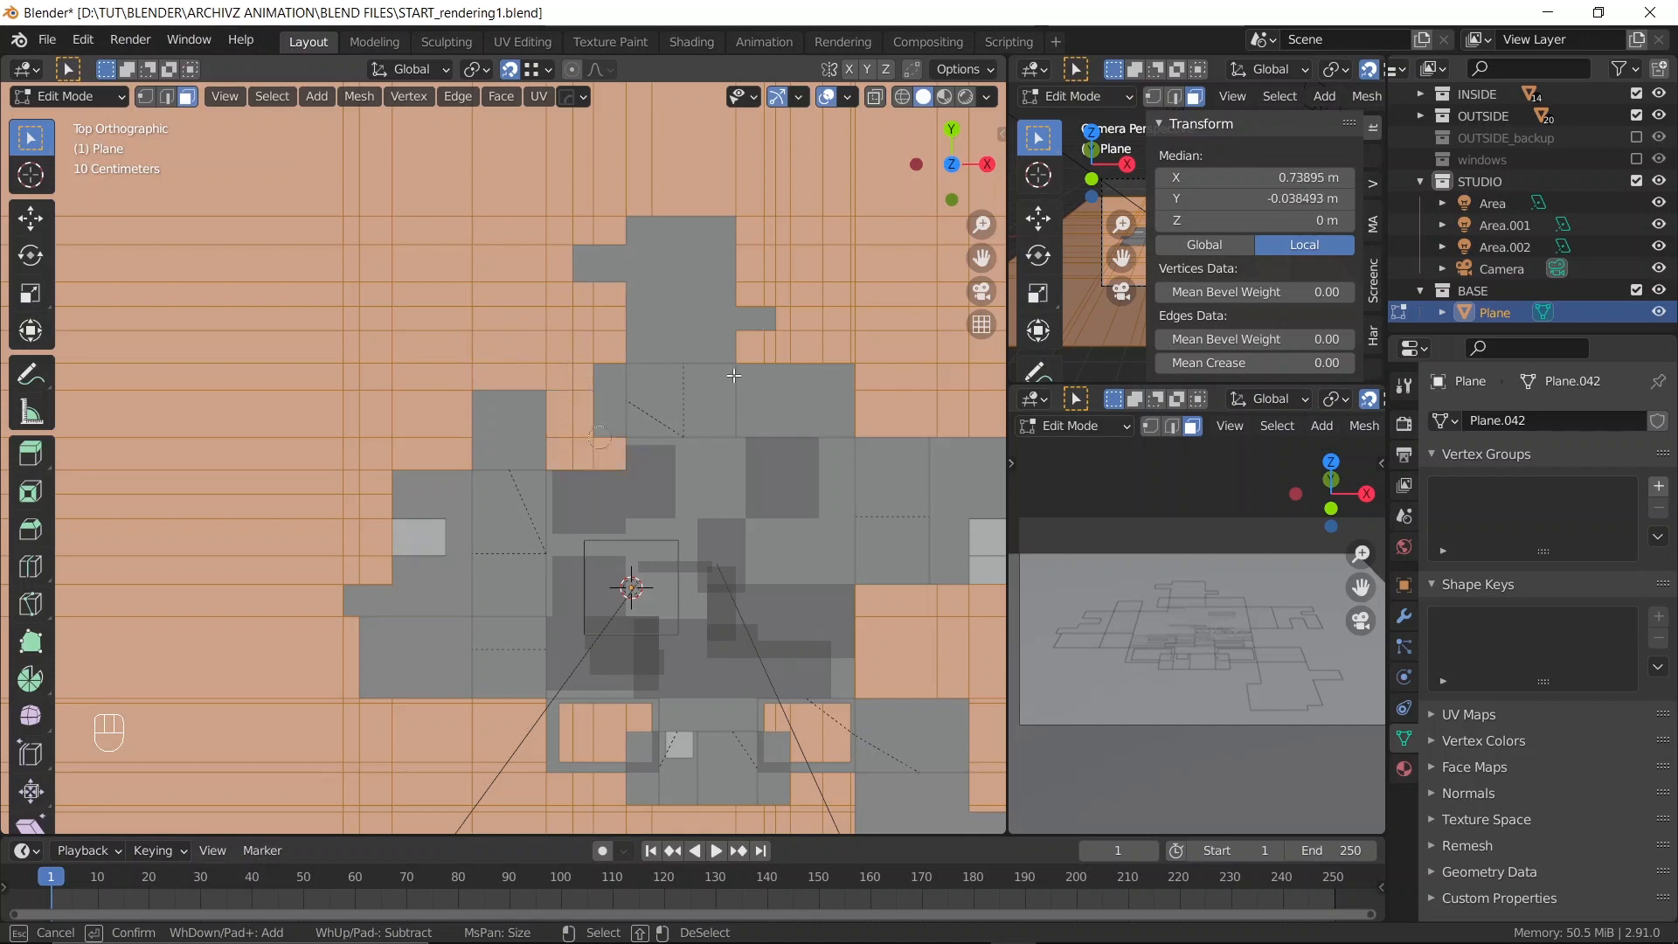
Circle-select the faces in the small notch on the right wing's outer edge and in the opening at its lower edge
right_click(901, 358)
scroll(707, 437, up, 6)
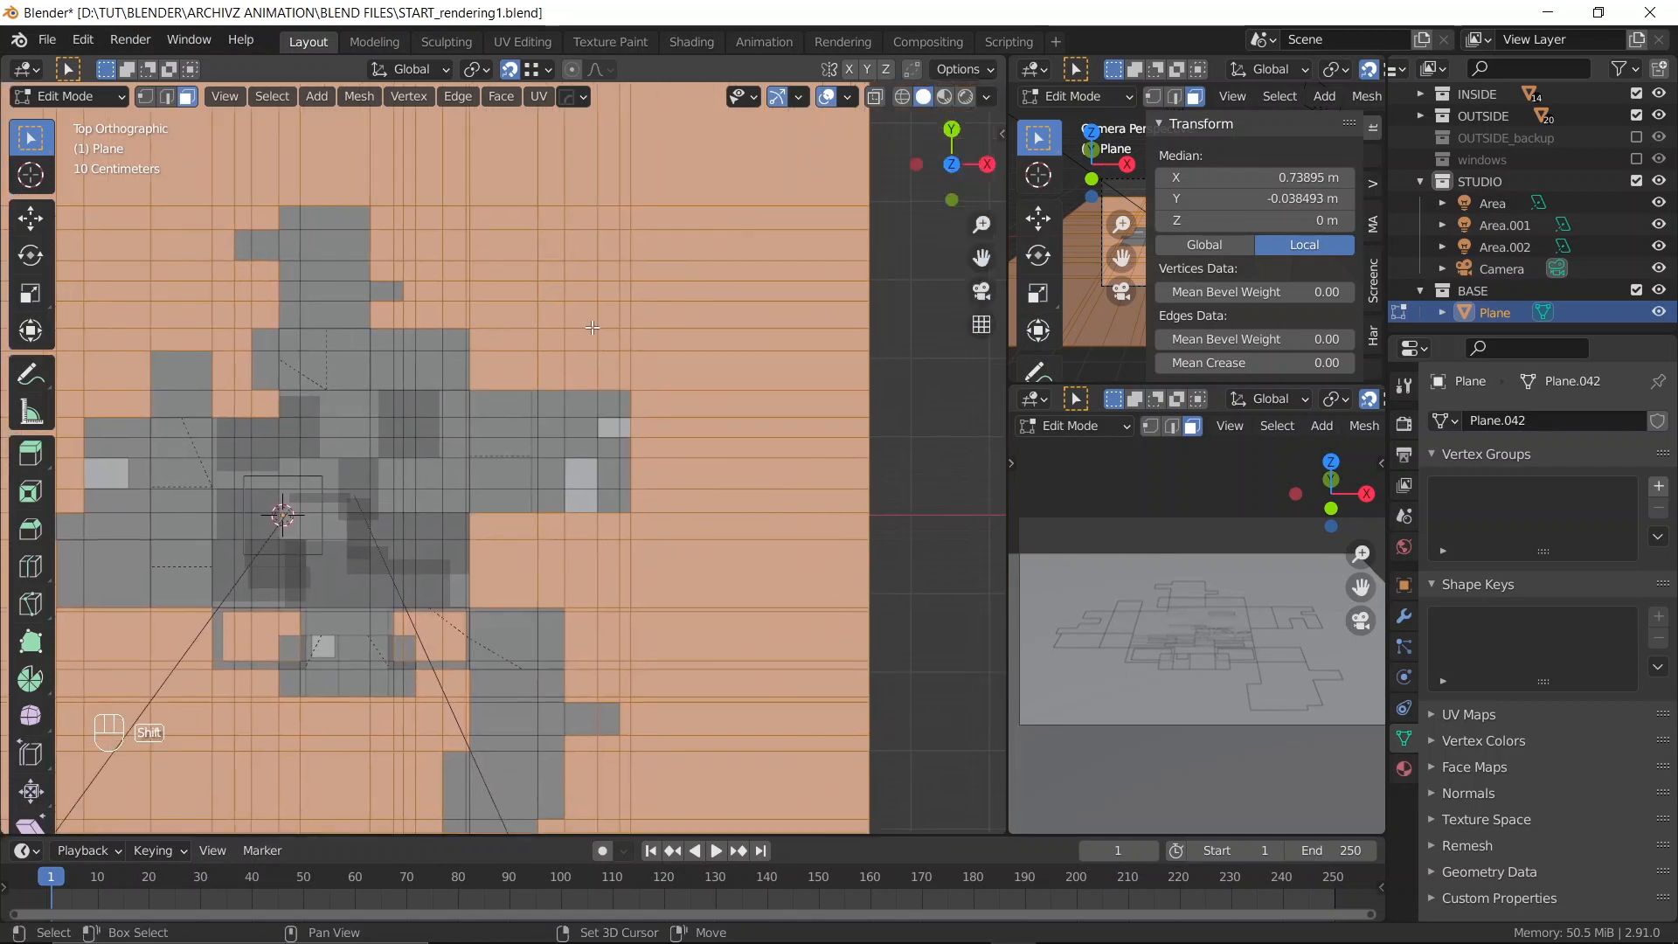
key(c)
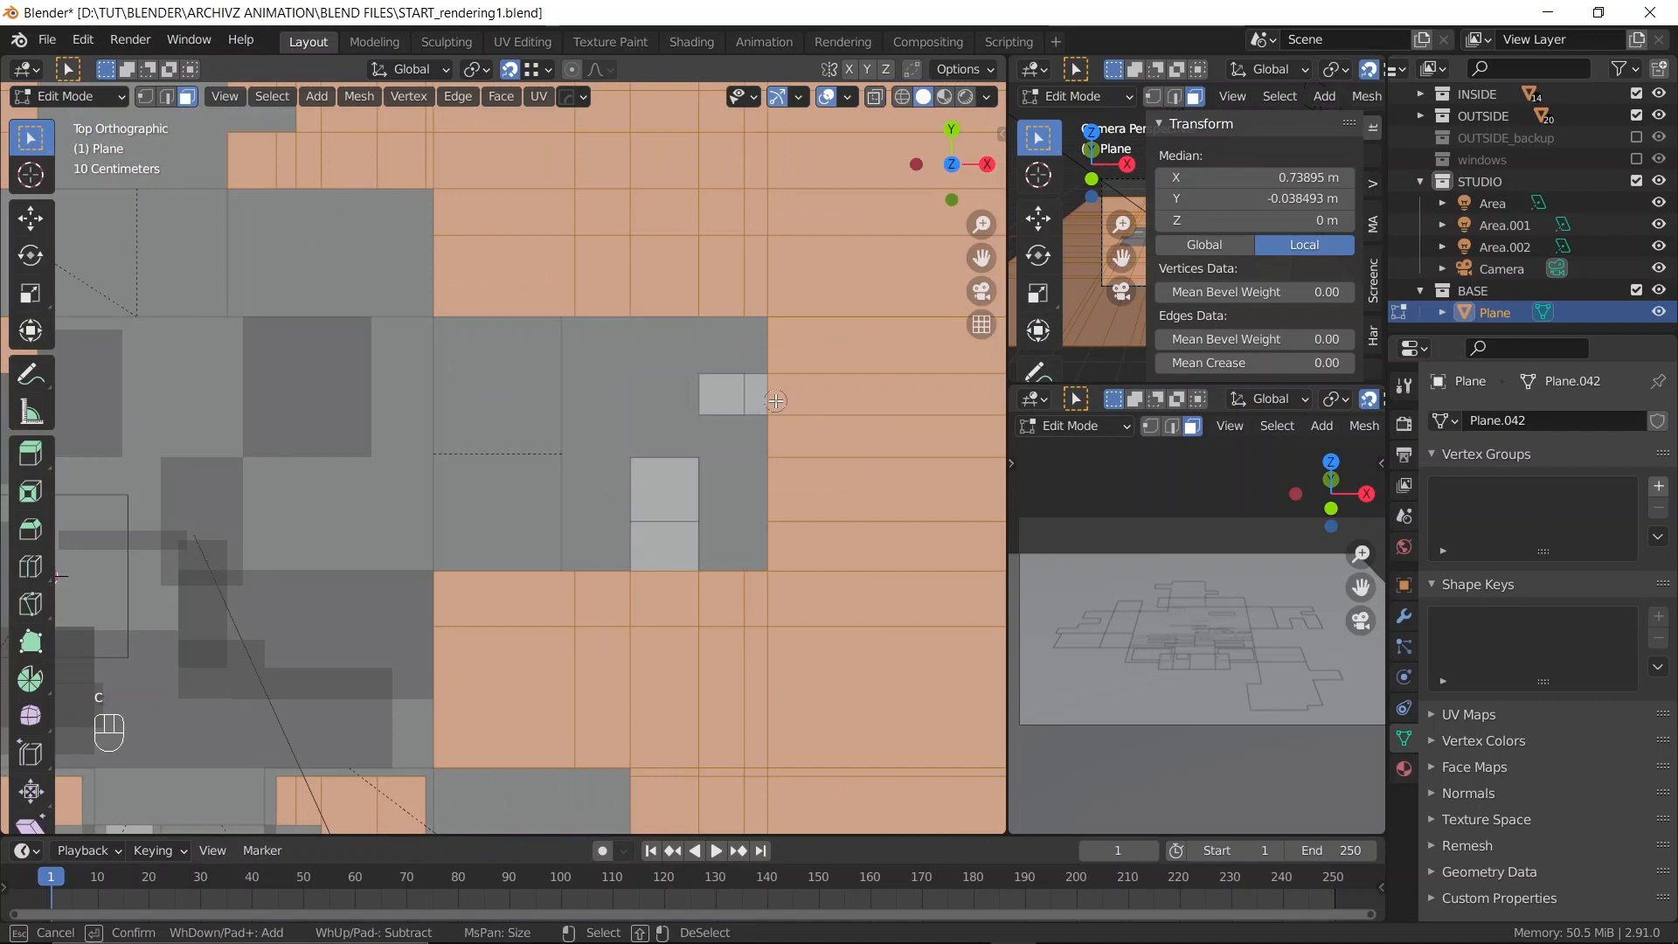
drag(763, 398, 741, 398)
click(664, 520)
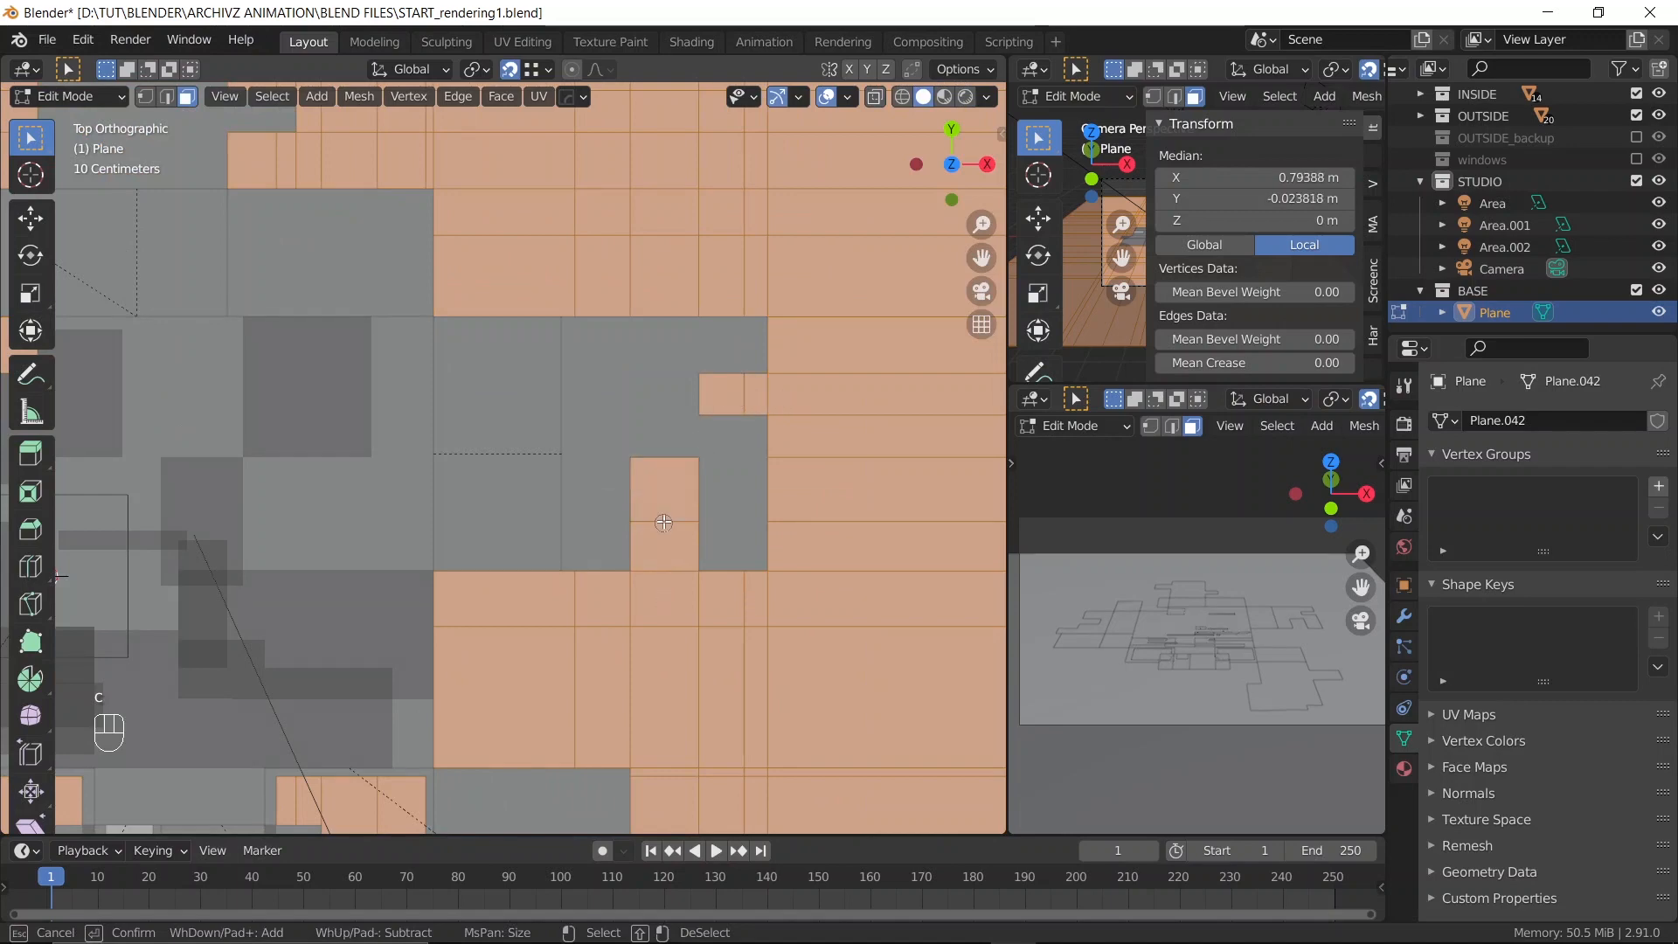
right_click(664, 521)
right_click(663, 521)
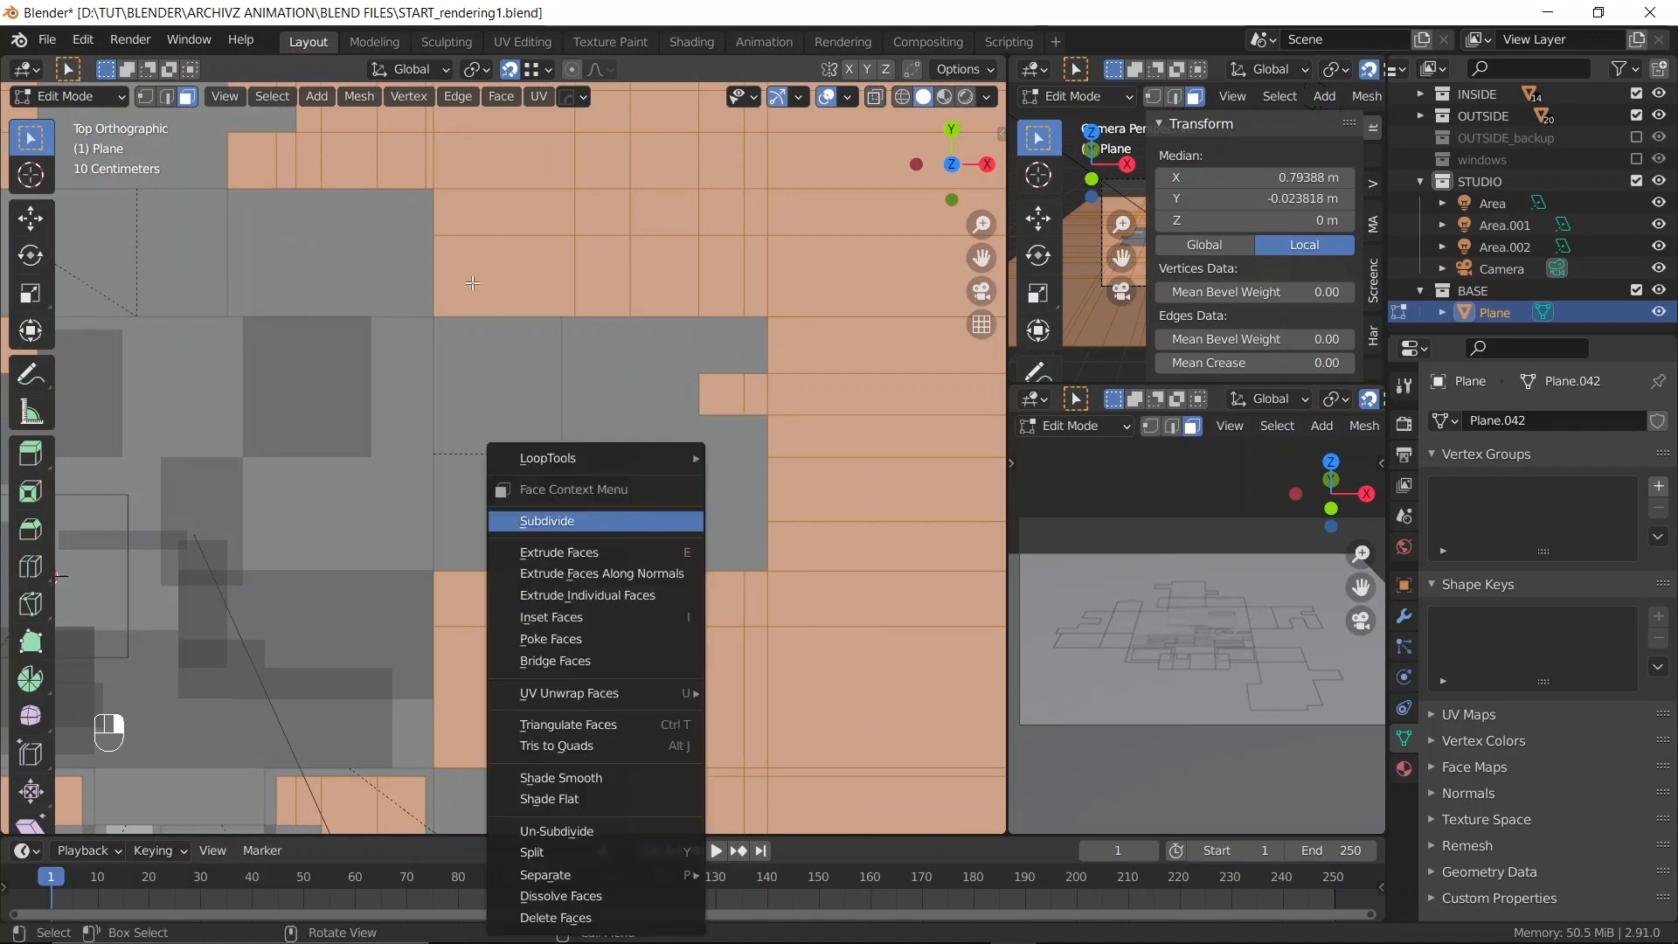
Try deleting the selected faces surrounding the floor plan, and undo the deletion
scroll(454, 459, down, 6)
shift+middle_drag(398, 497, 609, 353)
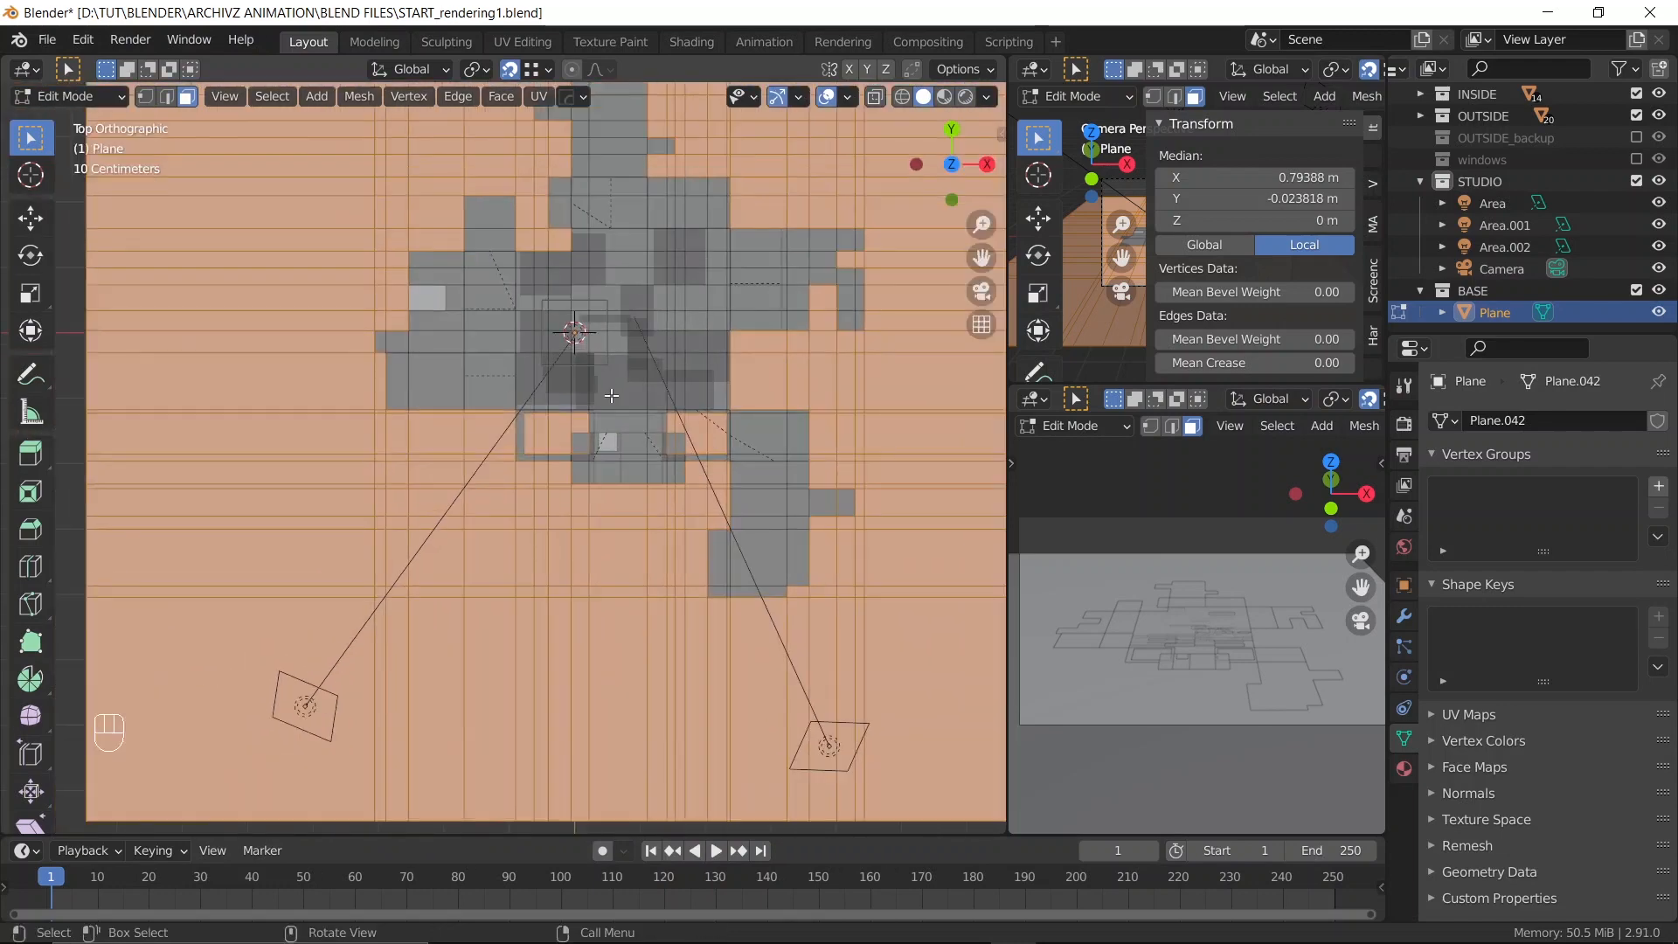
key(x)
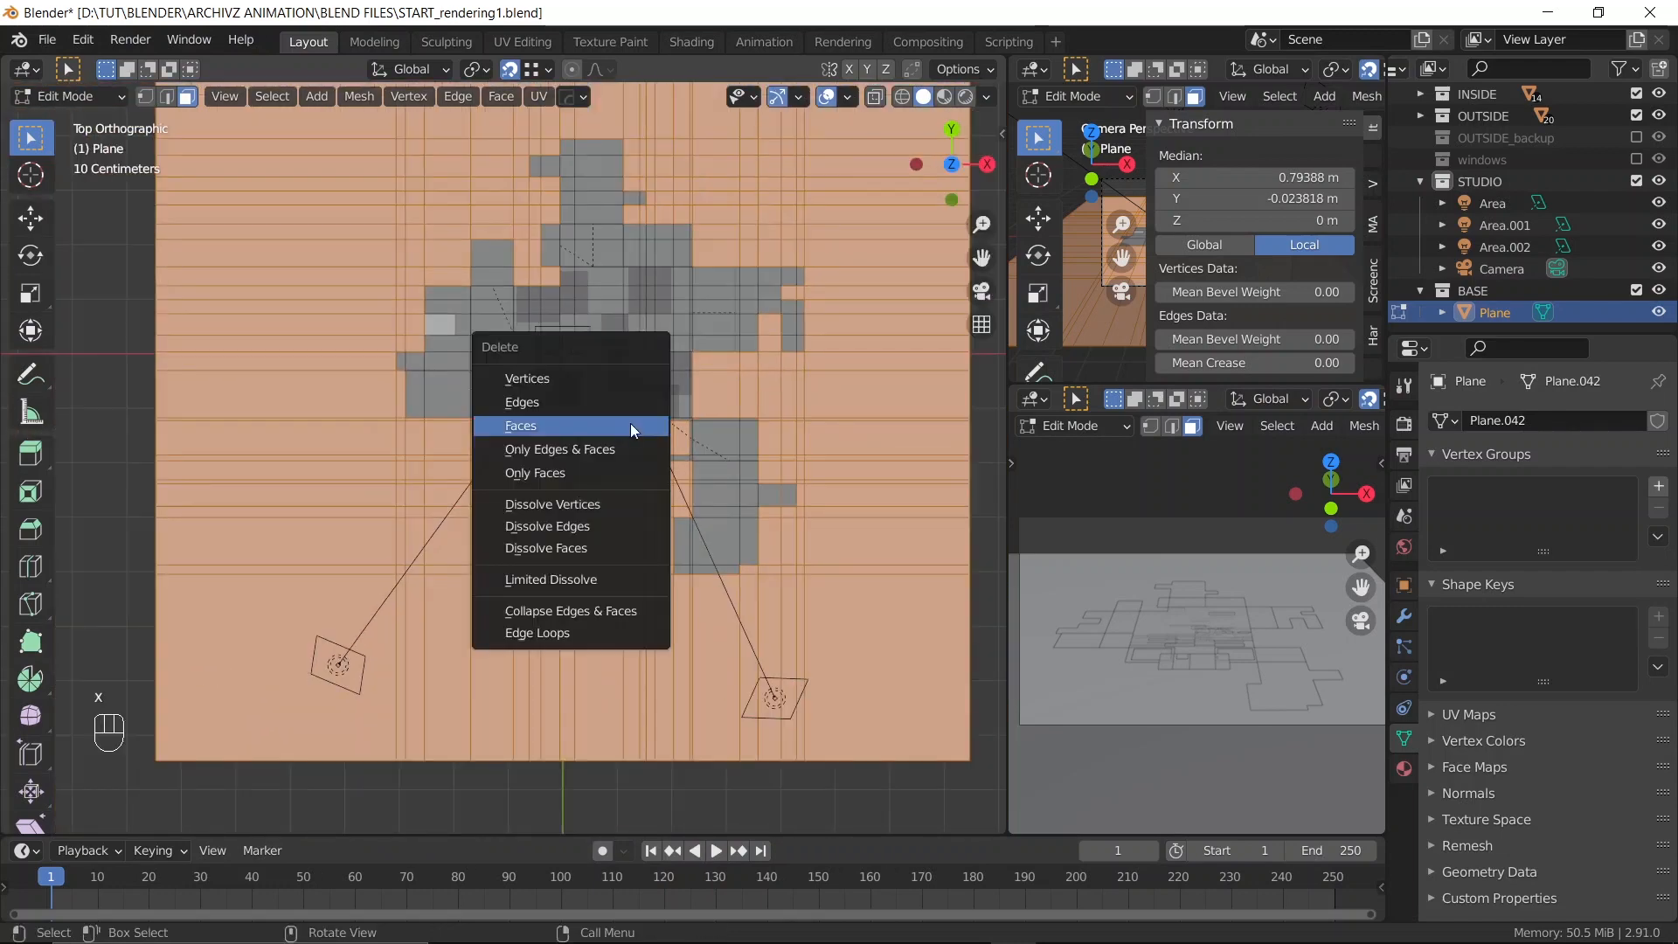
click(630, 425)
key(ctrl+z)
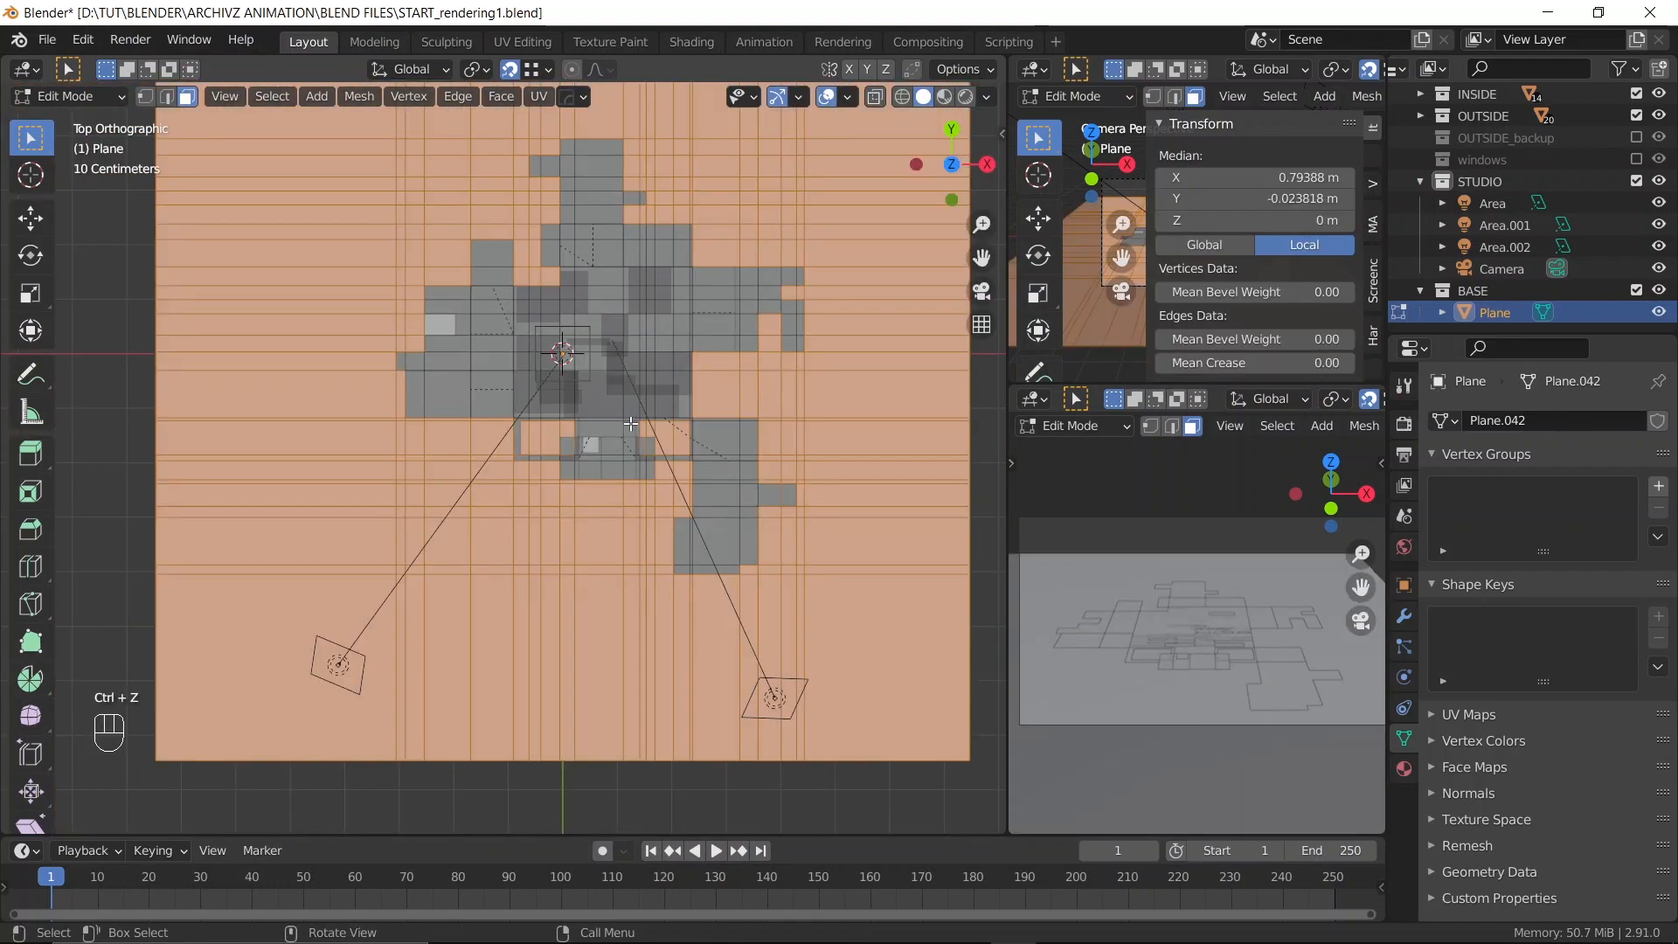
Invert the face selection and delete the base plane's faces lying within the floor plan's outline
key(ctrl+i)
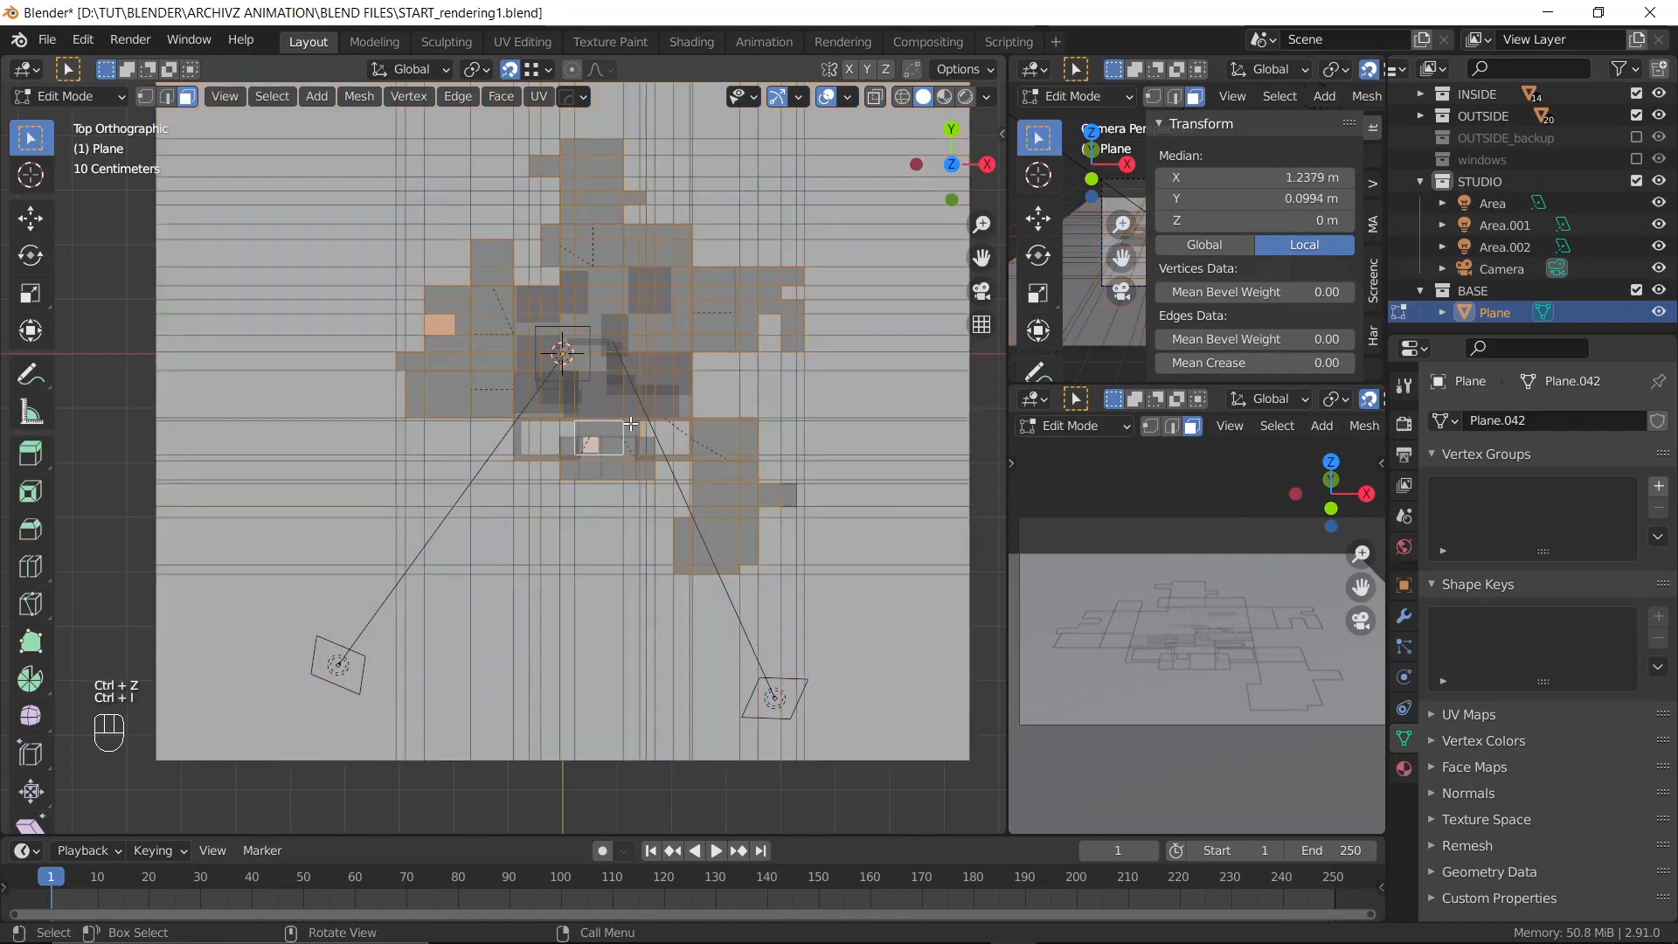
scroll(631, 423, up, 1)
scroll(631, 423, up, 2)
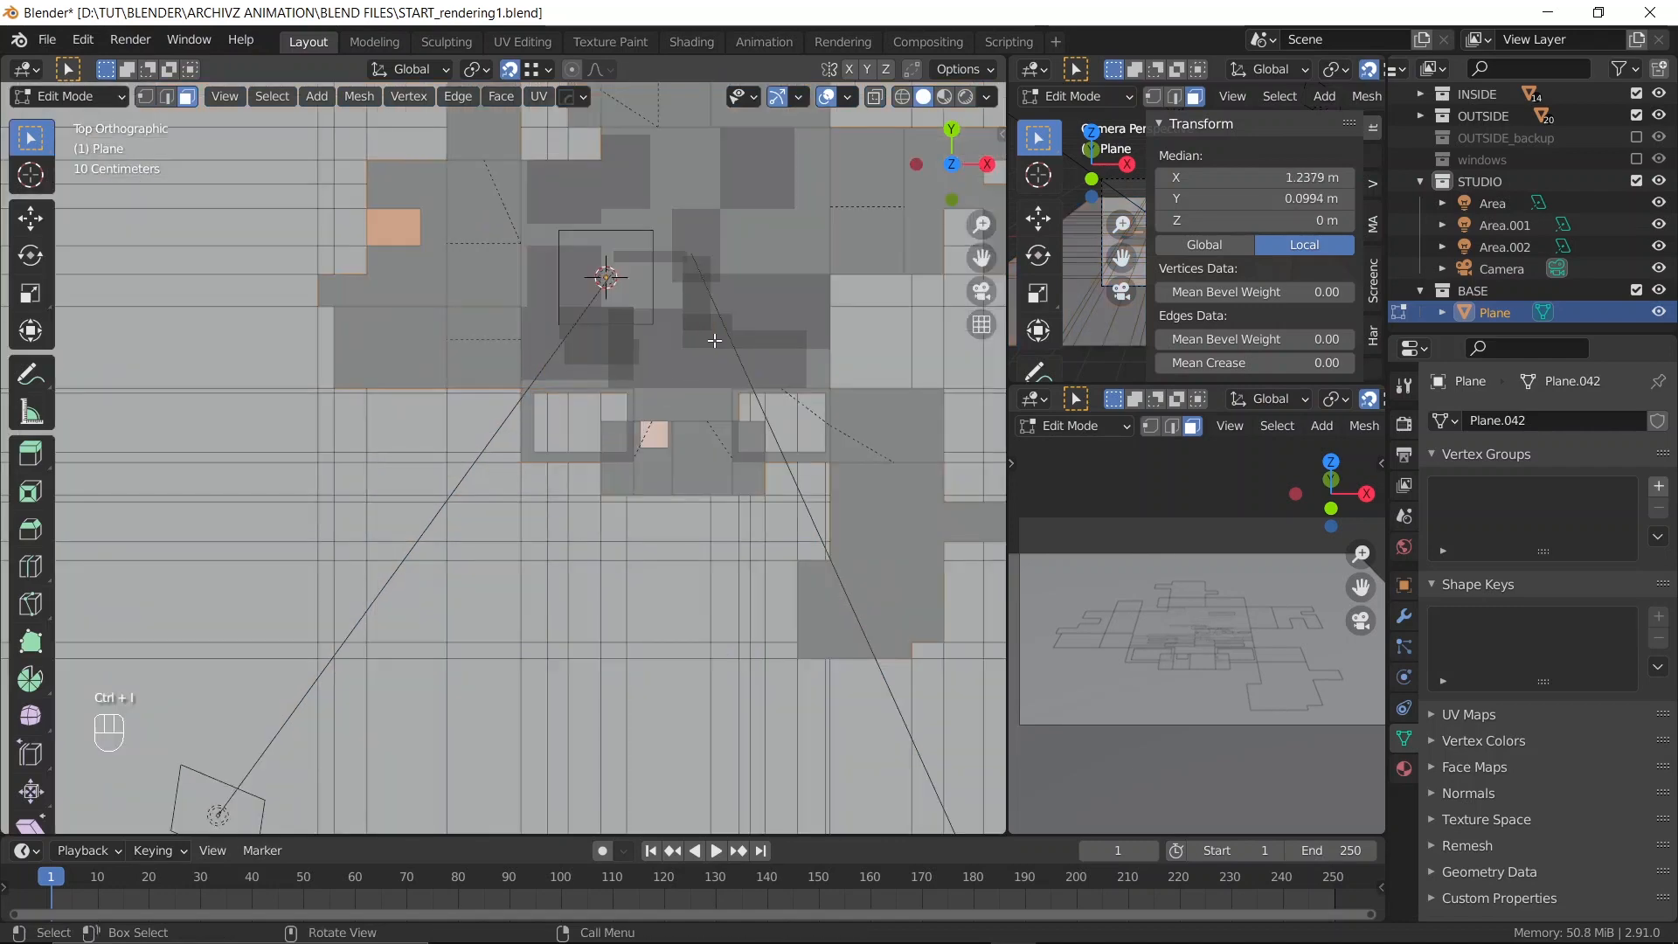
scroll(715, 340, down, 2)
scroll(676, 376, down, 1)
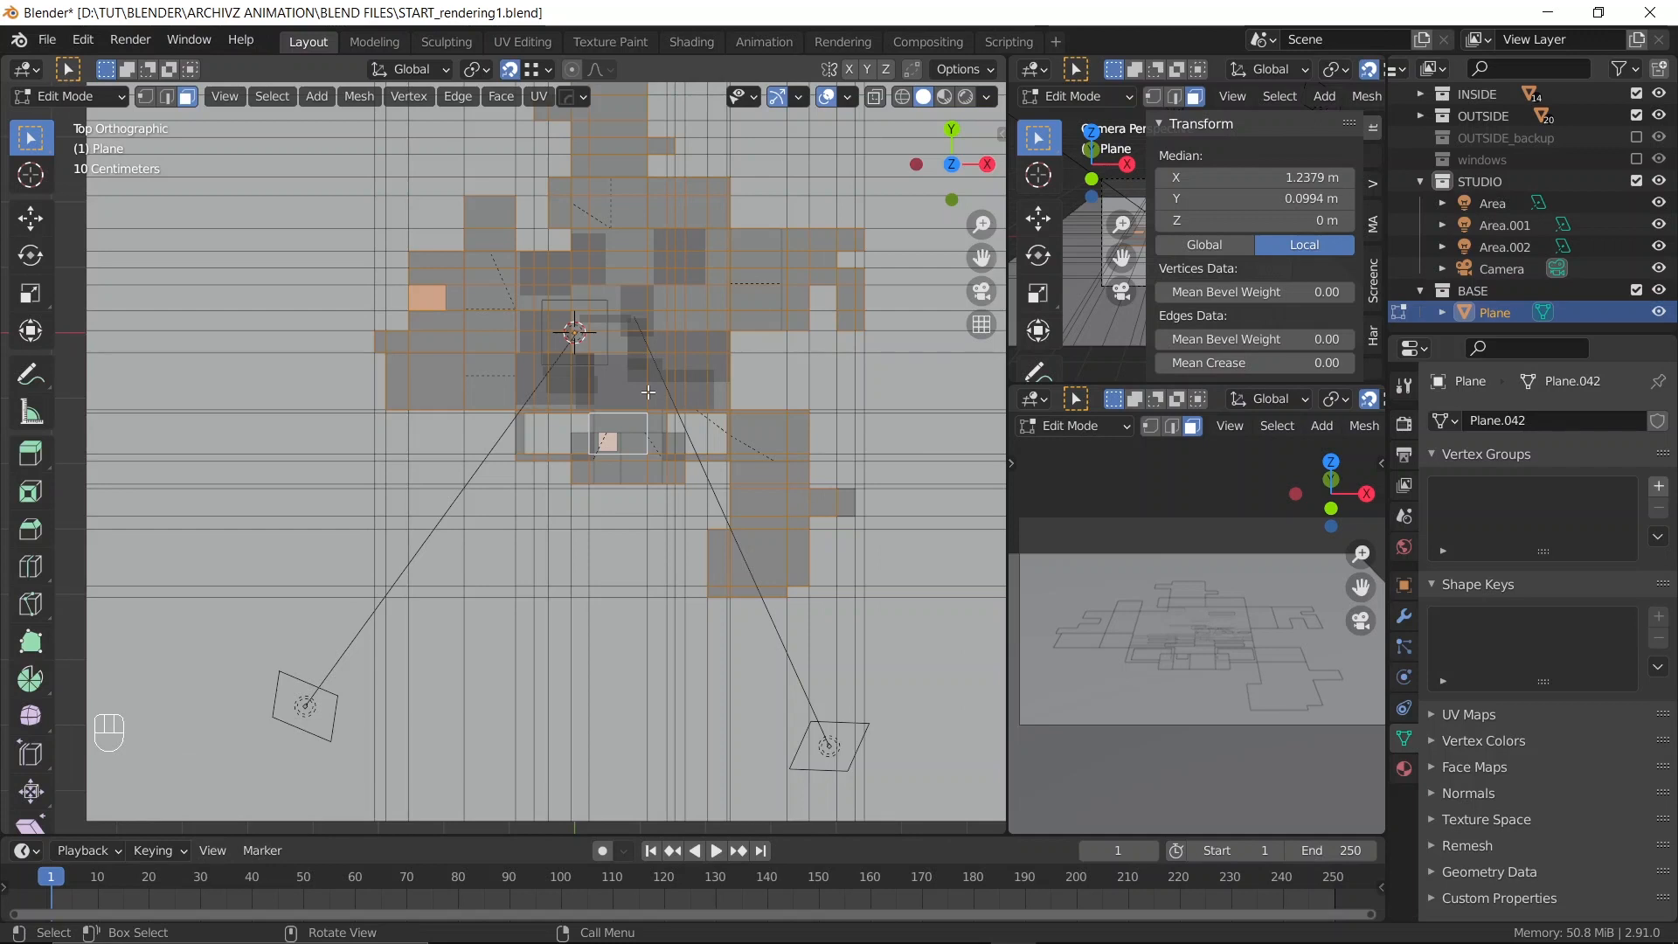
key(x)
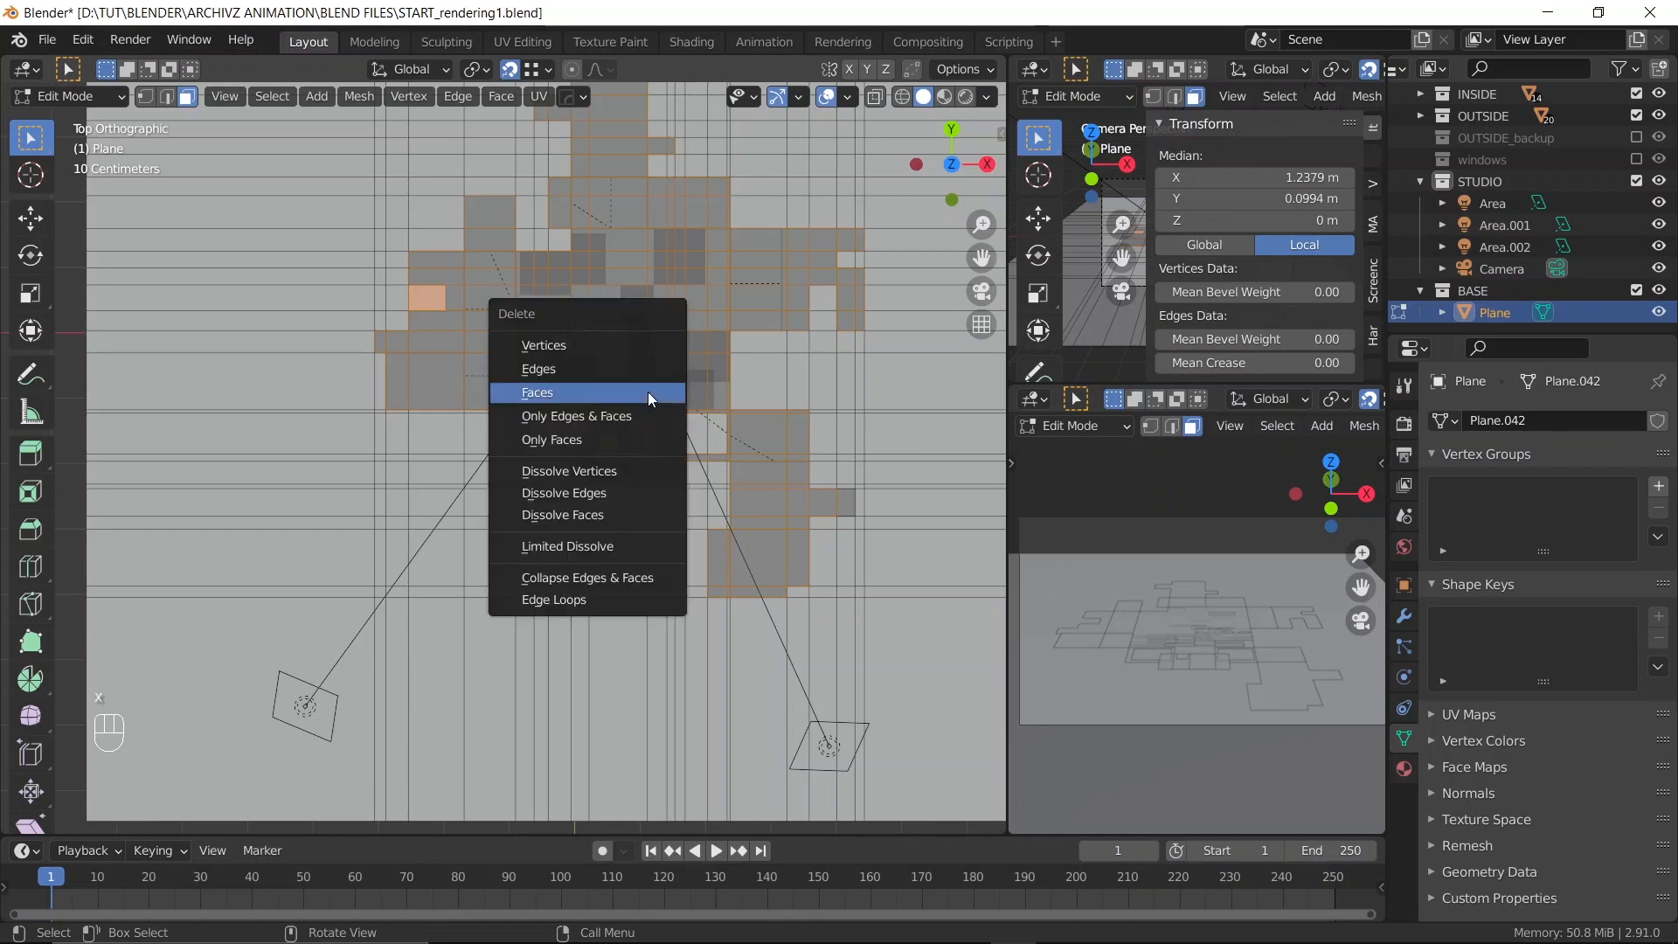
click(647, 391)
Examine the cut-out in the base plane from several angles, including with the plane isolated in Local View outside Edit Mode
middle_drag(648, 391, 622, 430)
scroll(623, 429, up, 3)
middle_drag(506, 423, 734, 274)
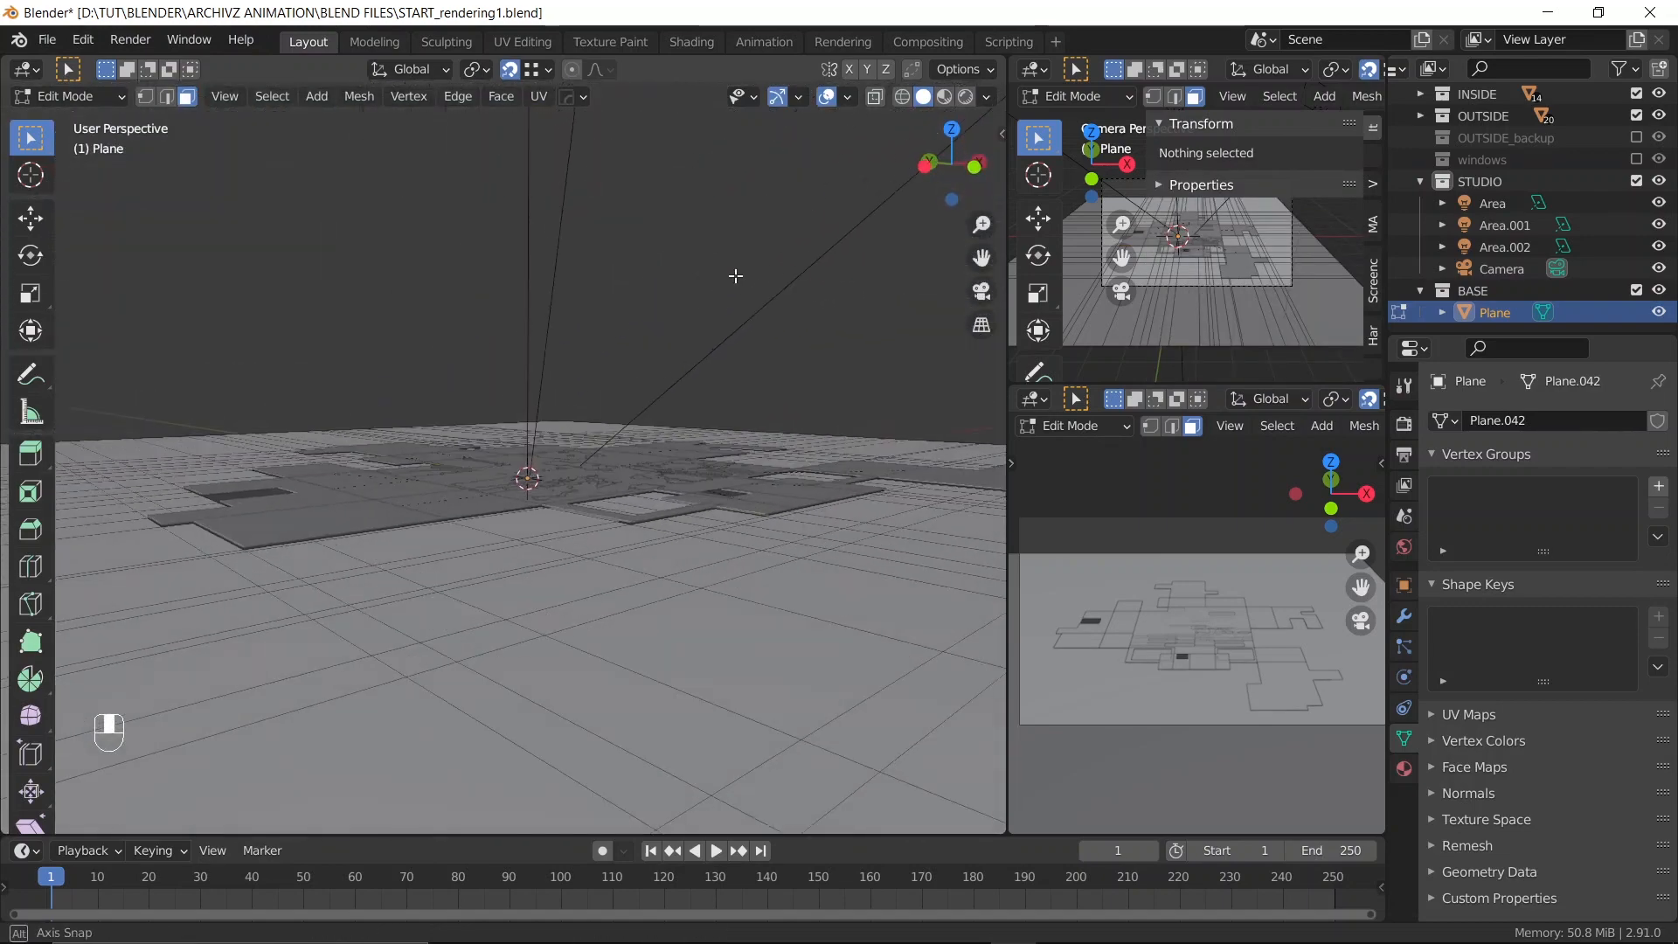
scroll(464, 473, down, 2)
key(Tab)
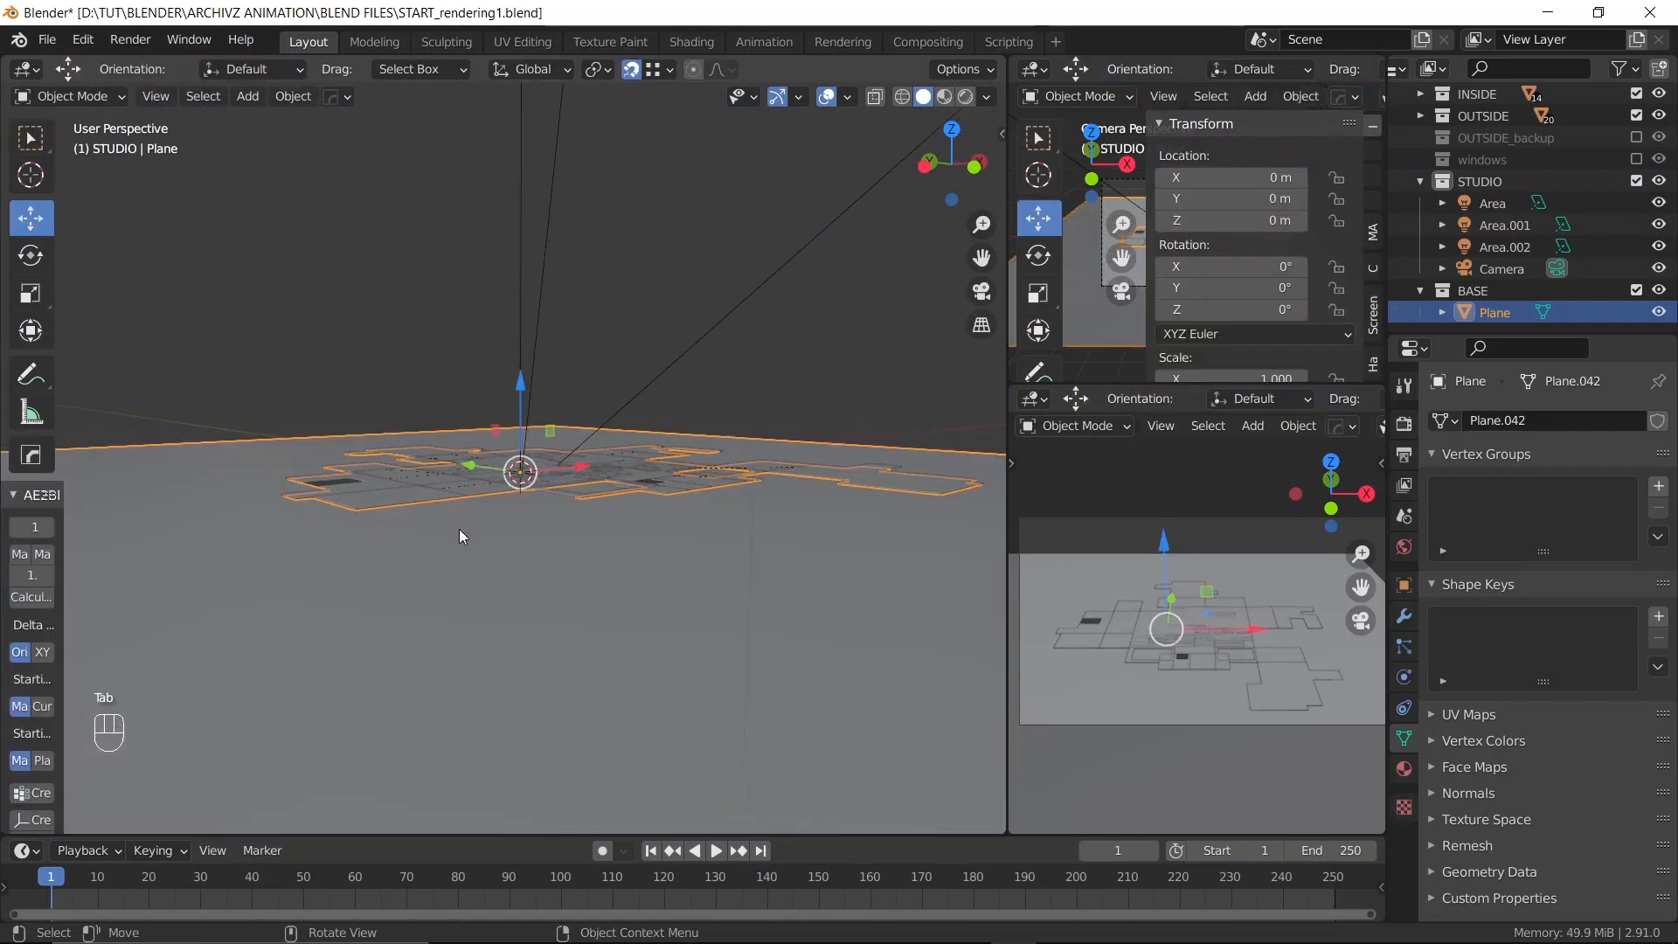
key(KP_Divide)
middle_drag(459, 528, 500, 495)
scroll(500, 490, up, 2)
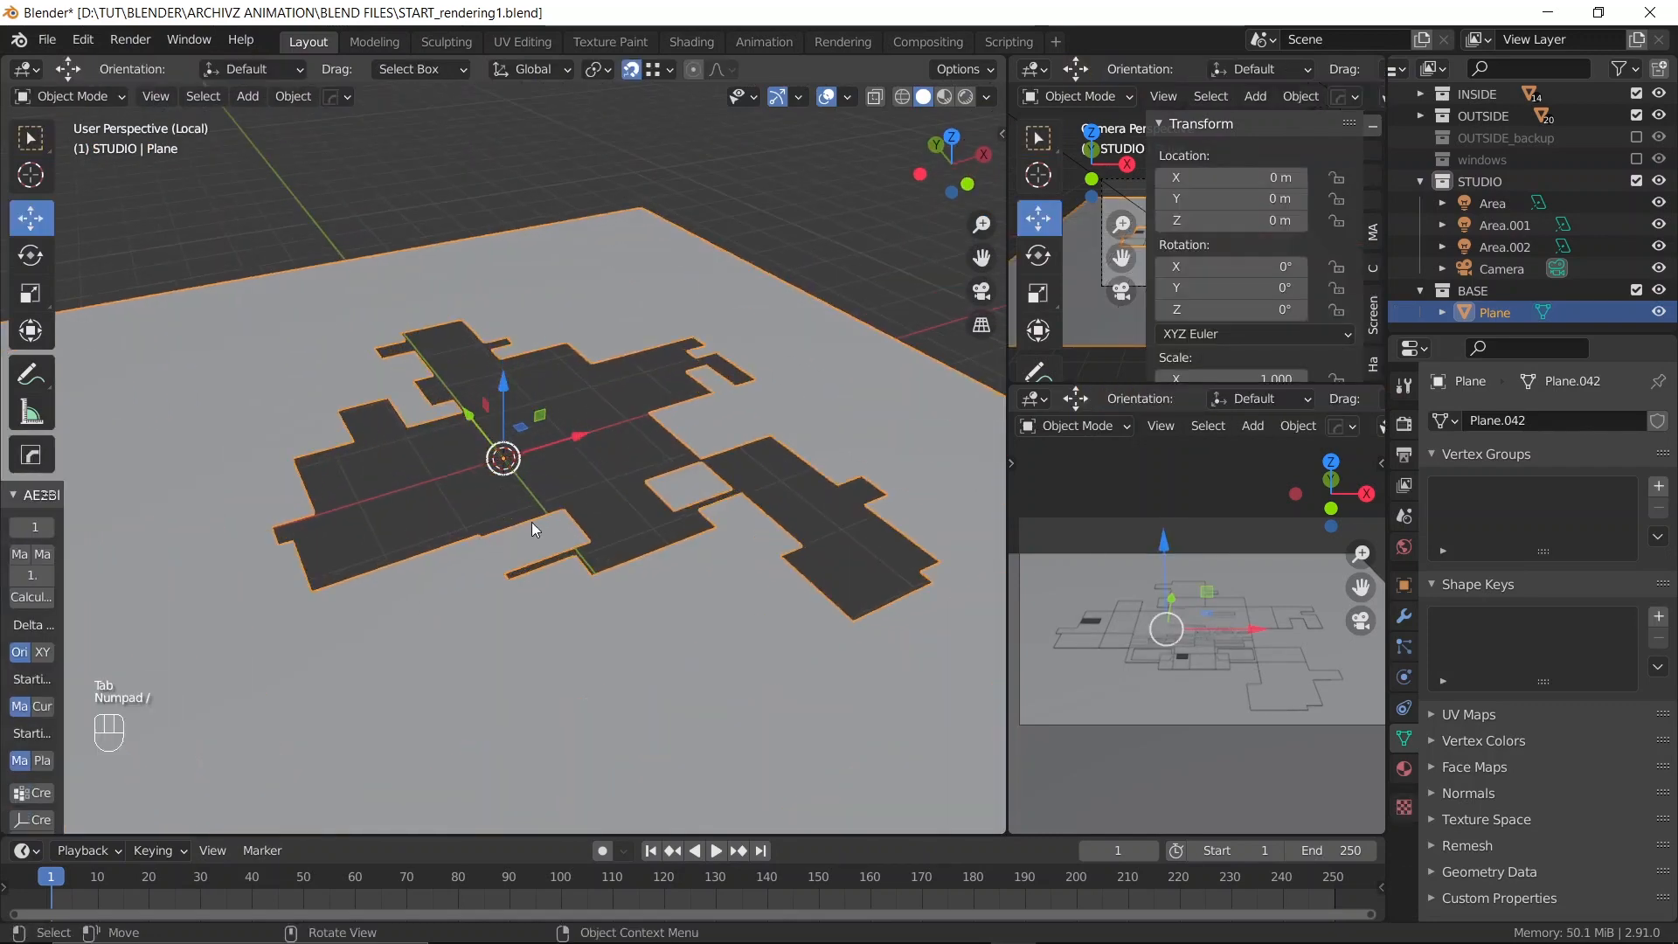
scroll(543, 500, down, 2)
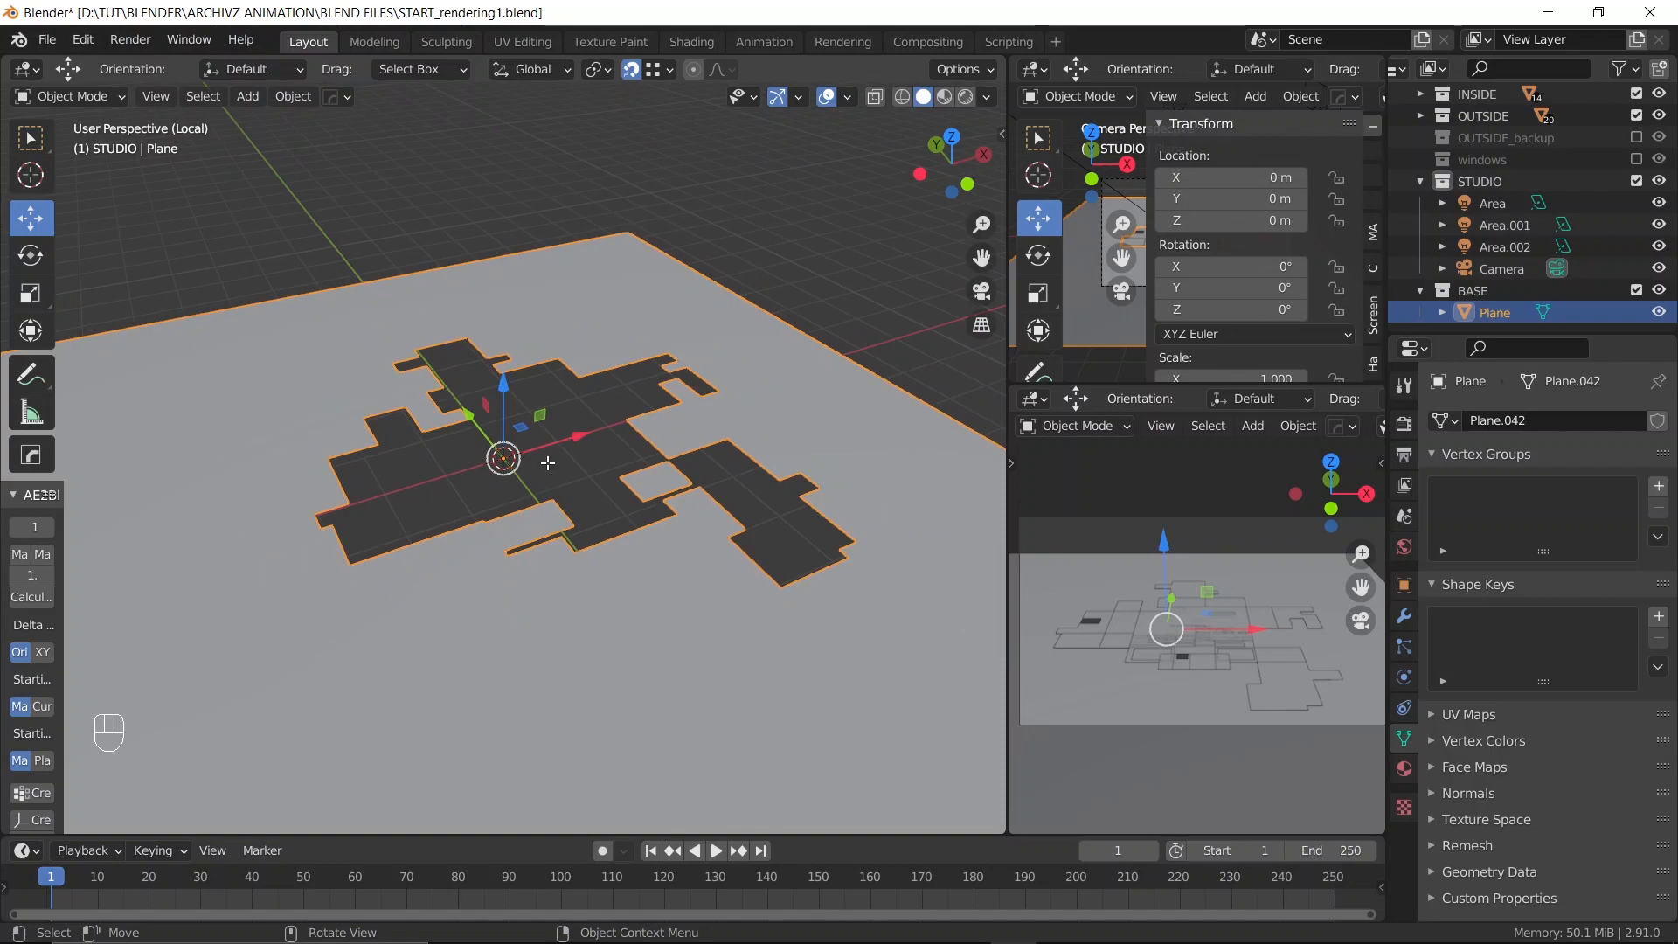
key(Tab)
key(Tab)
key(KP_Divide)
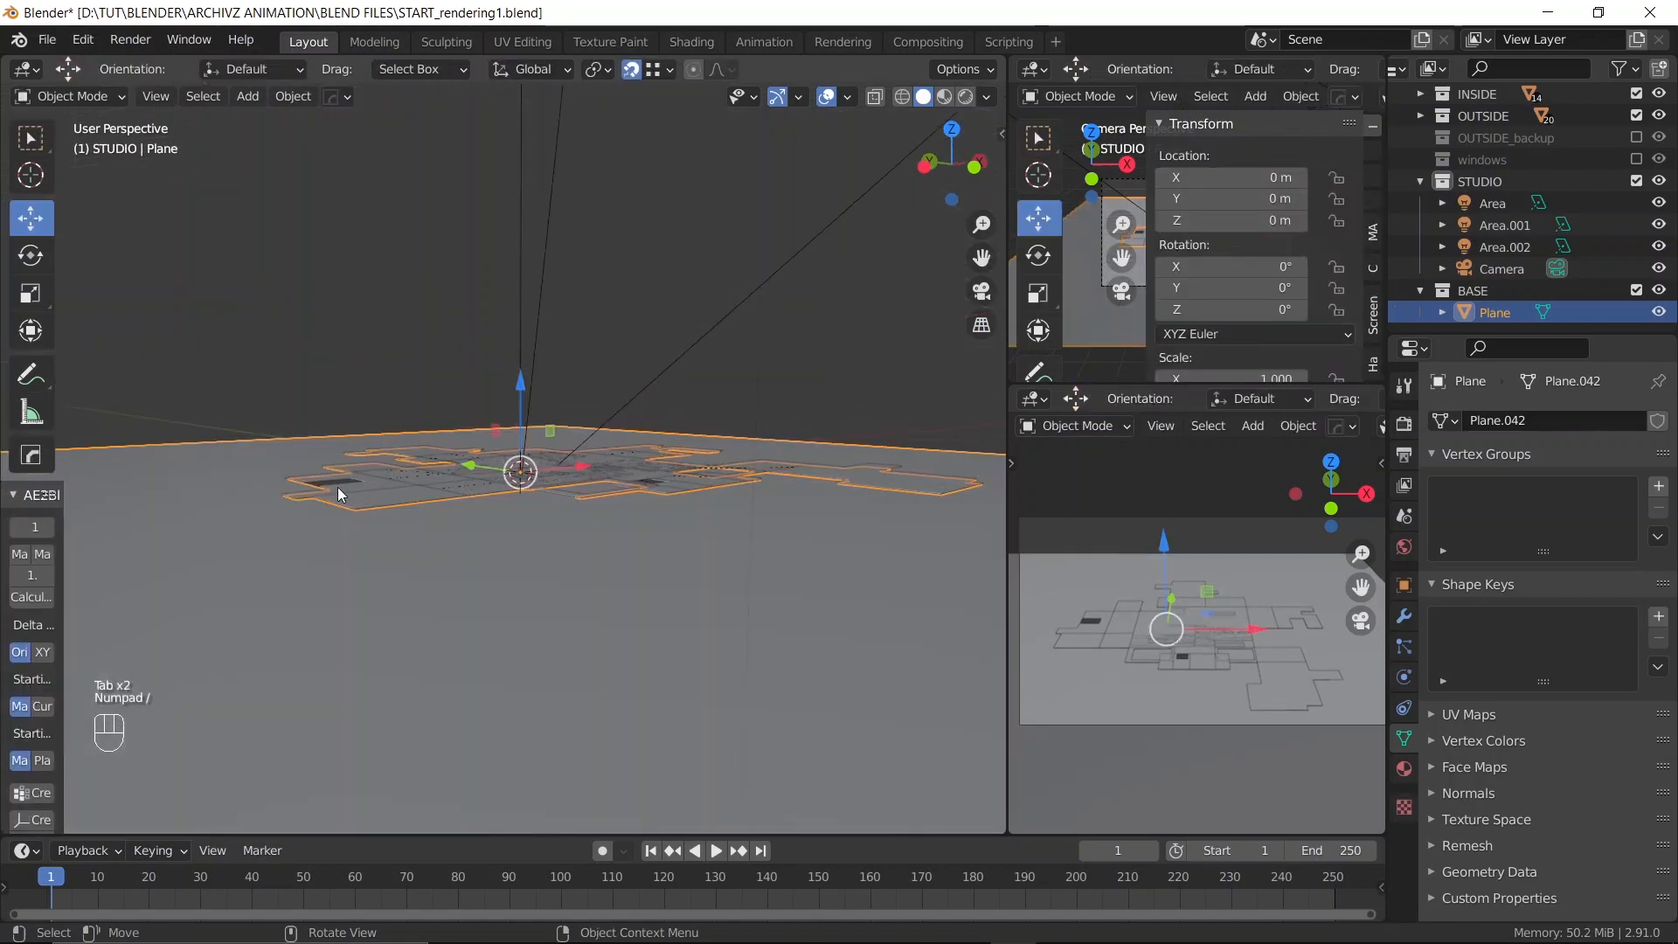
Extrude the base edge bordering the left wing's rectangular hole about 0.57 m along X to fill the hole
shift+middle_drag(338, 486, 601, 387)
scroll(597, 559, up, 3)
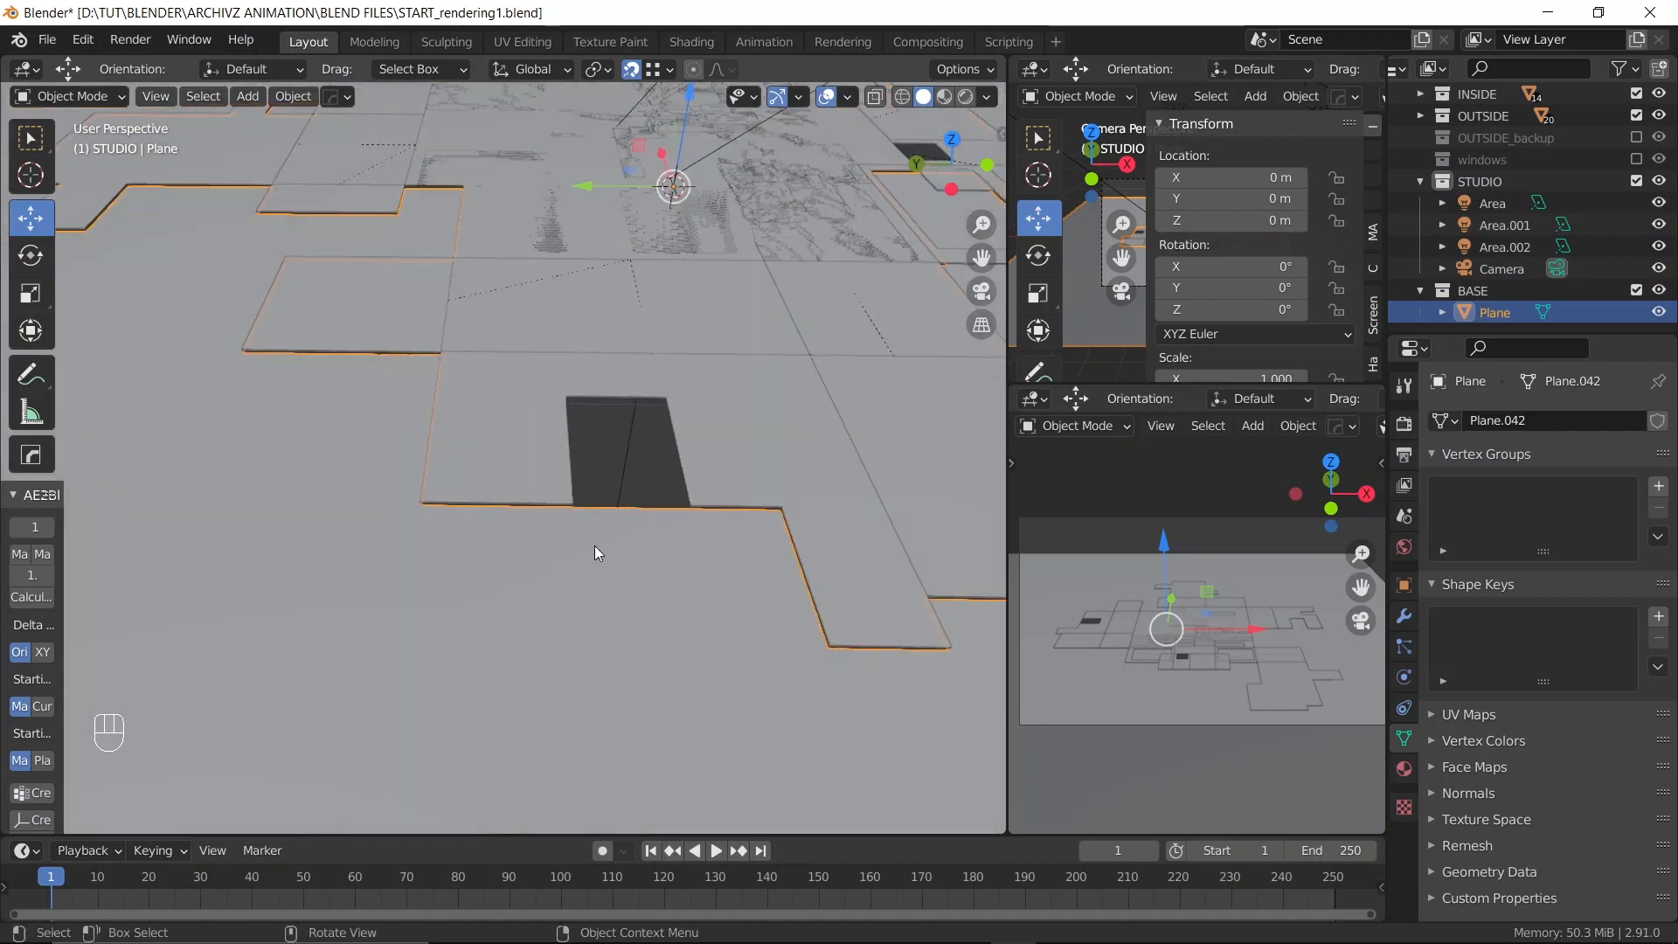
key(Tab)
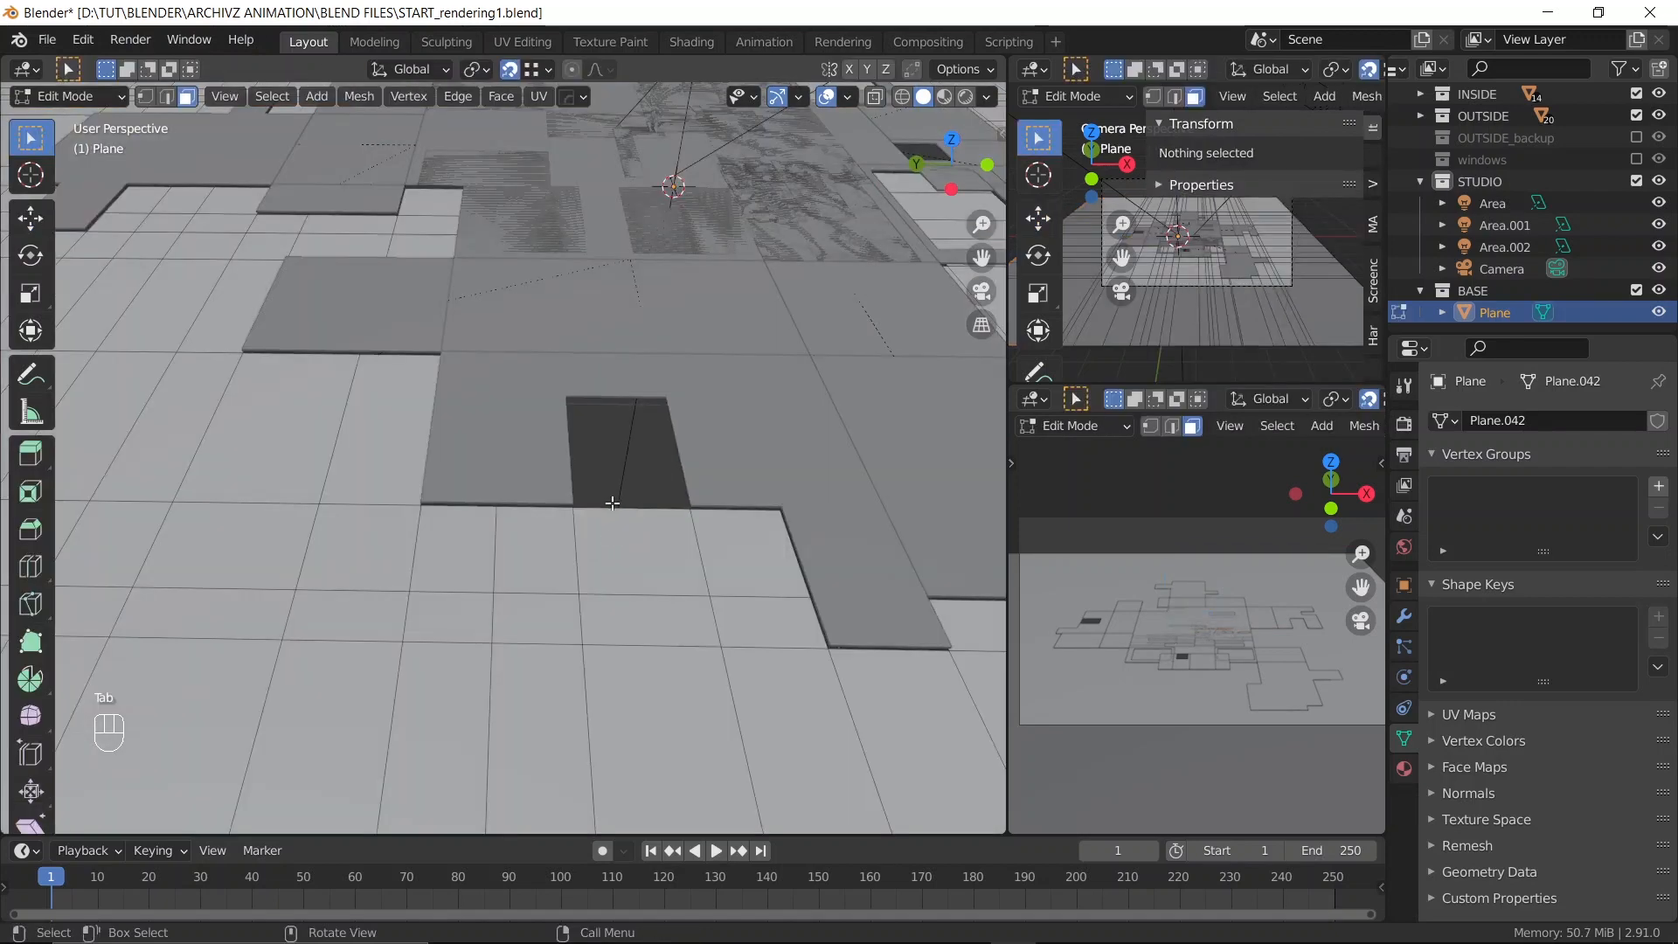
key(2)
click(614, 505)
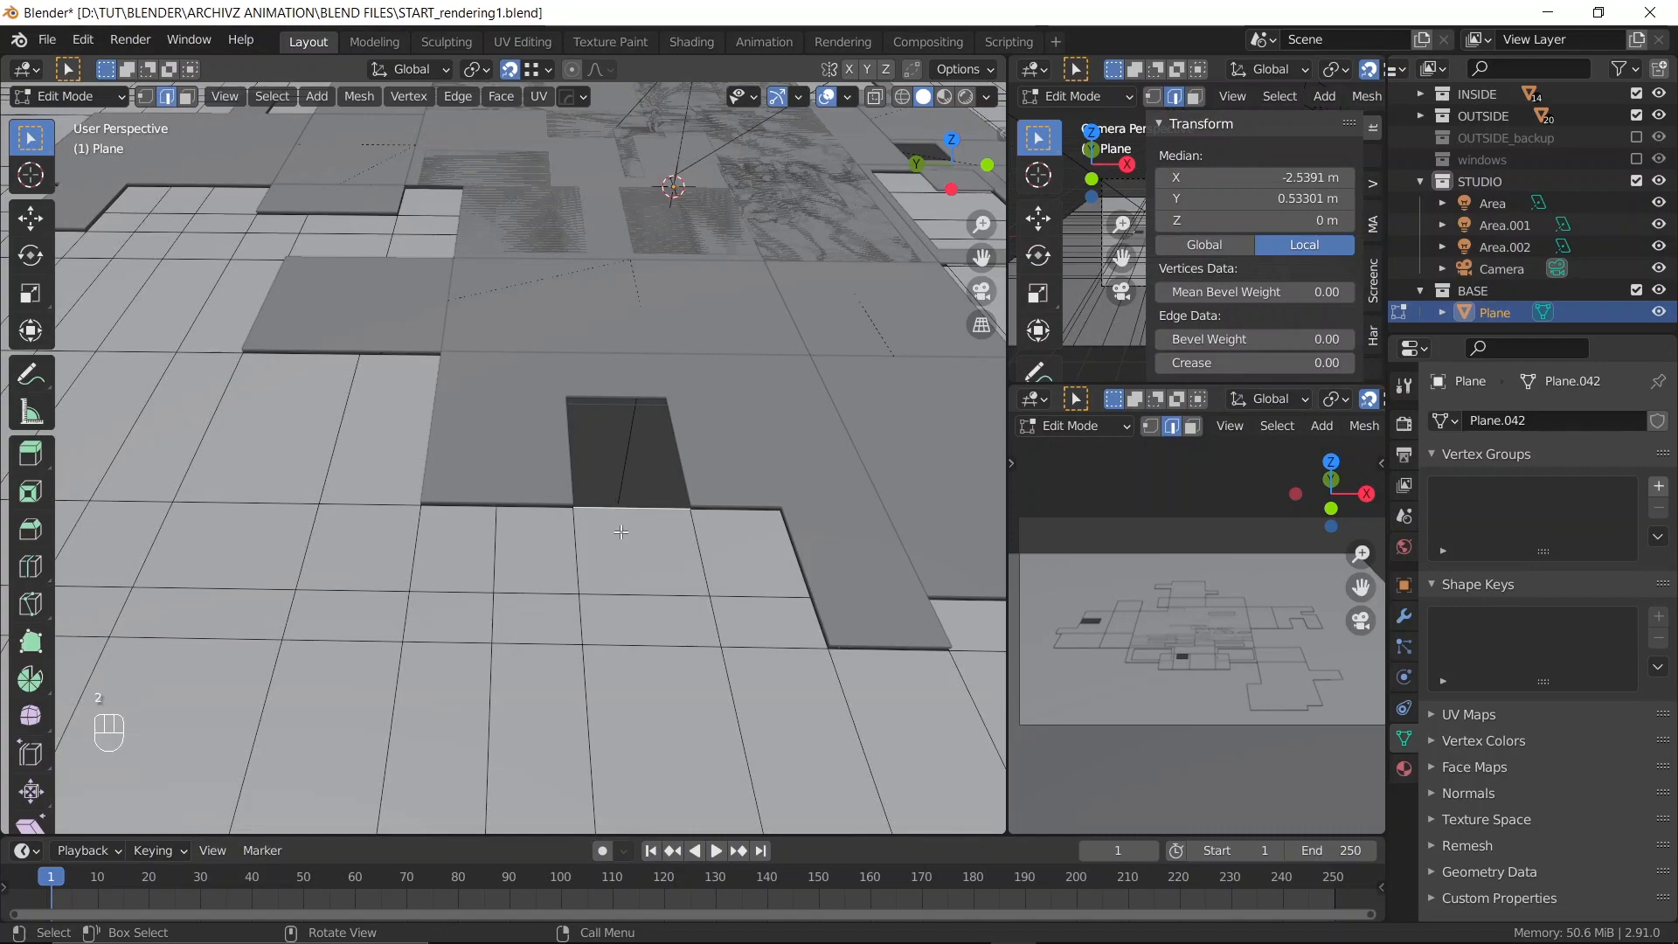
scroll(658, 497, down, 10)
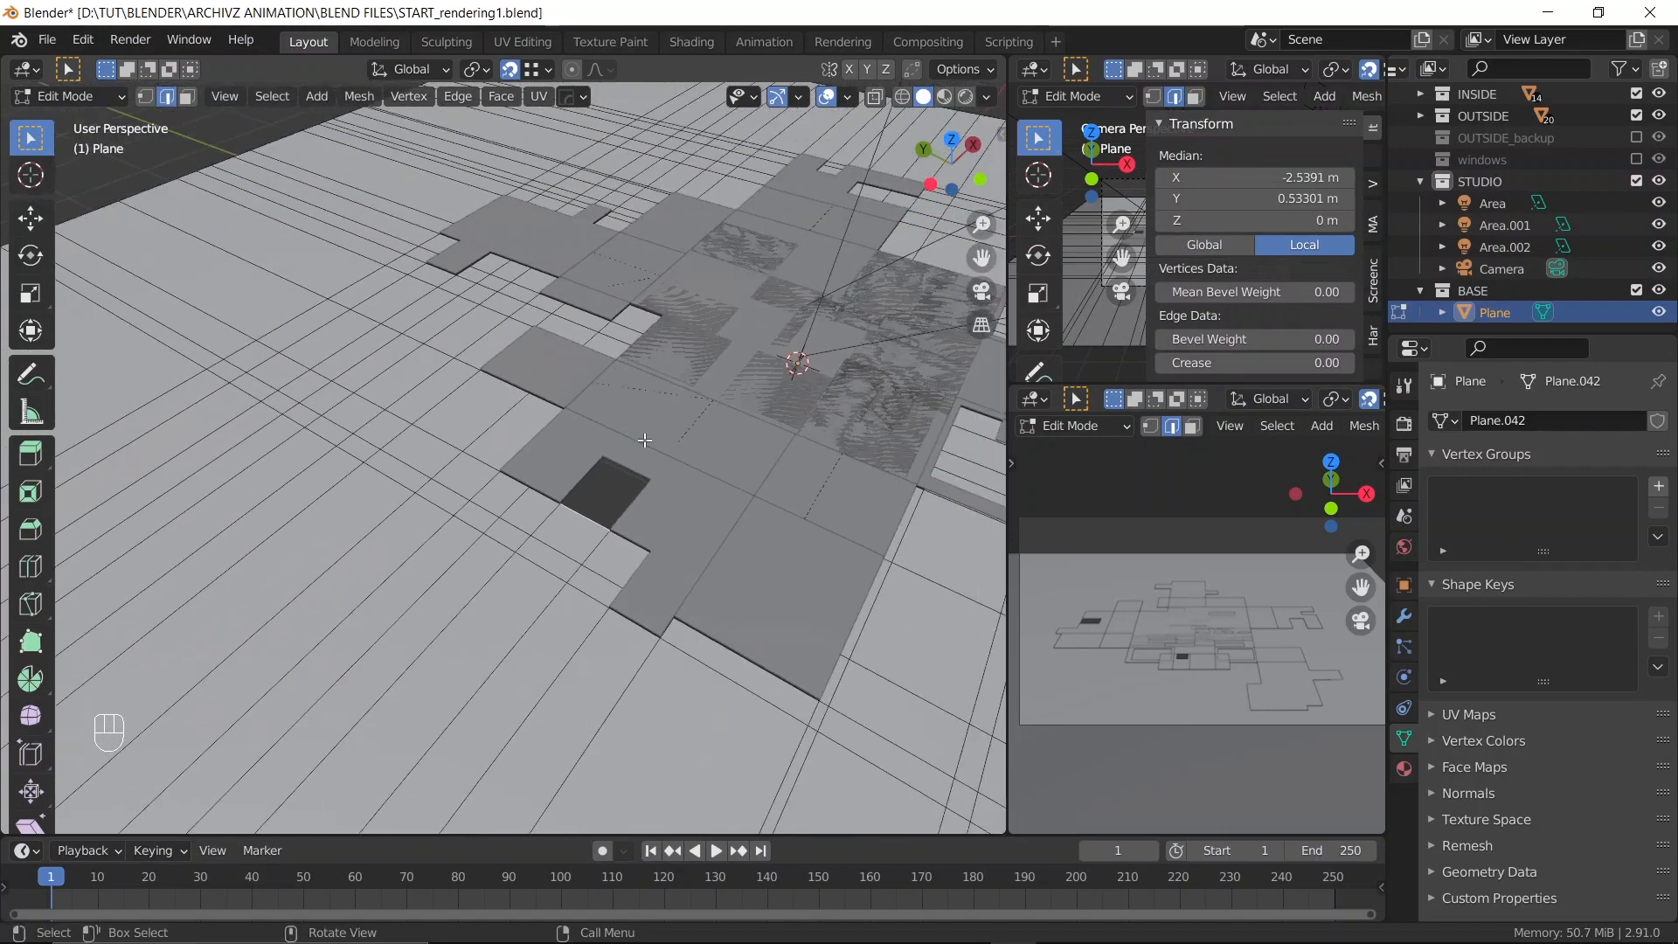
scroll(559, 494, up, 4)
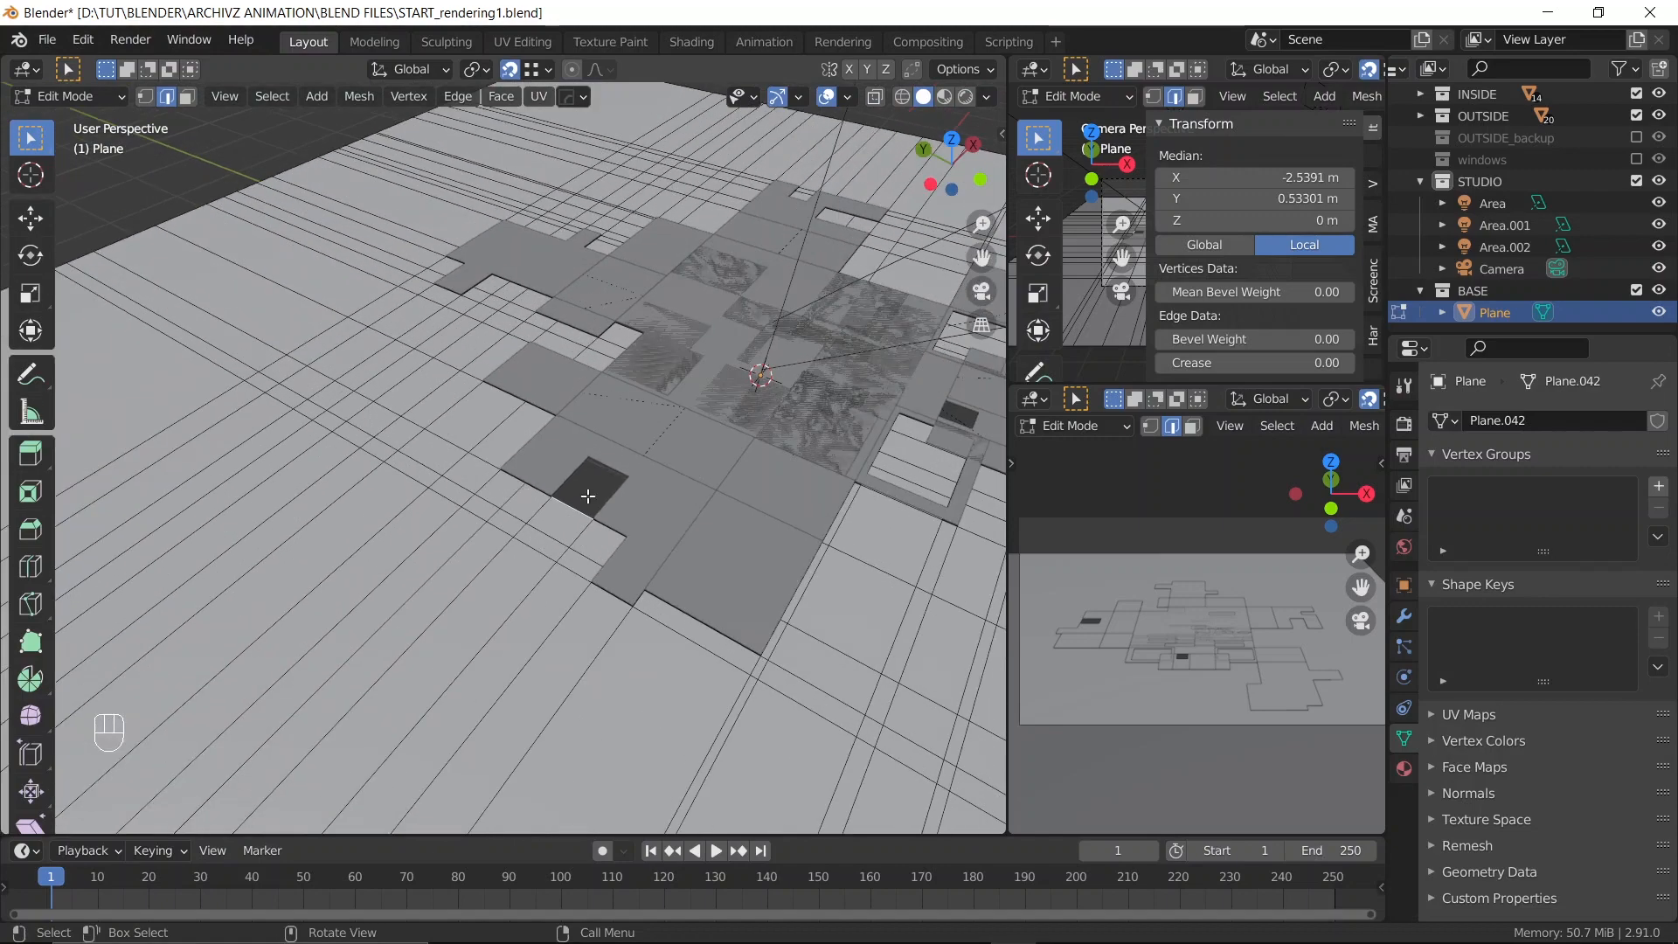
key(e)
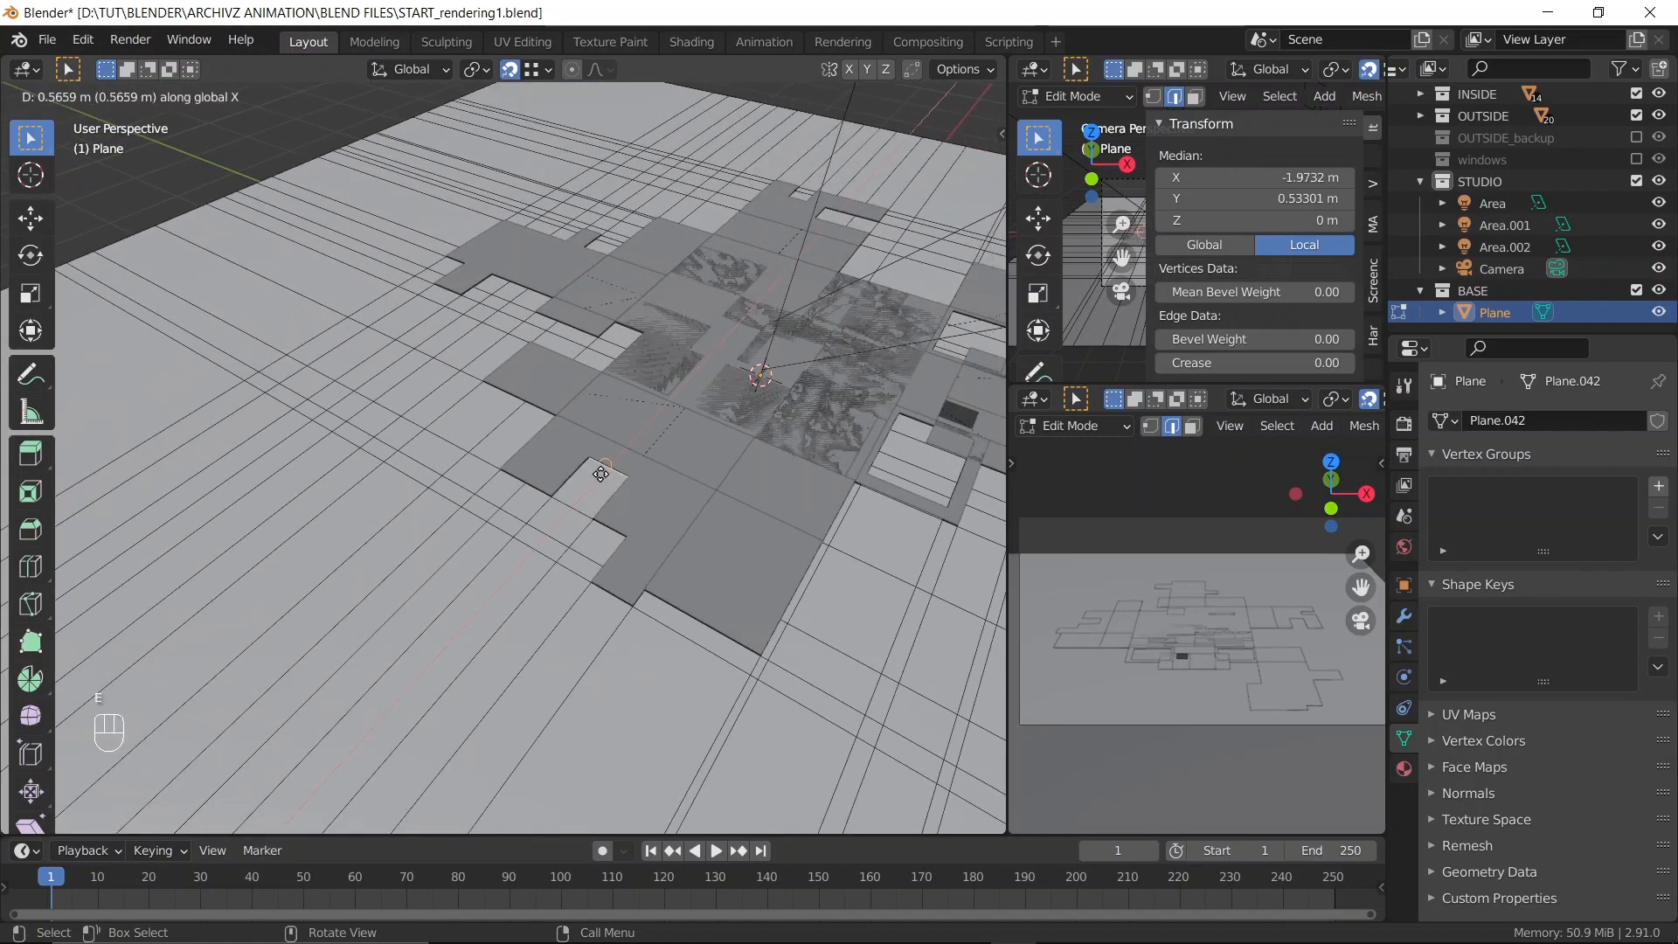
click(601, 463)
Delete the four base faces inside the framed opening left of the plan's lower centre block
scroll(602, 463, down, 1)
shift+middle_drag(601, 463, 518, 452)
middle_drag(657, 463, 430, 476)
scroll(349, 483, up, 4)
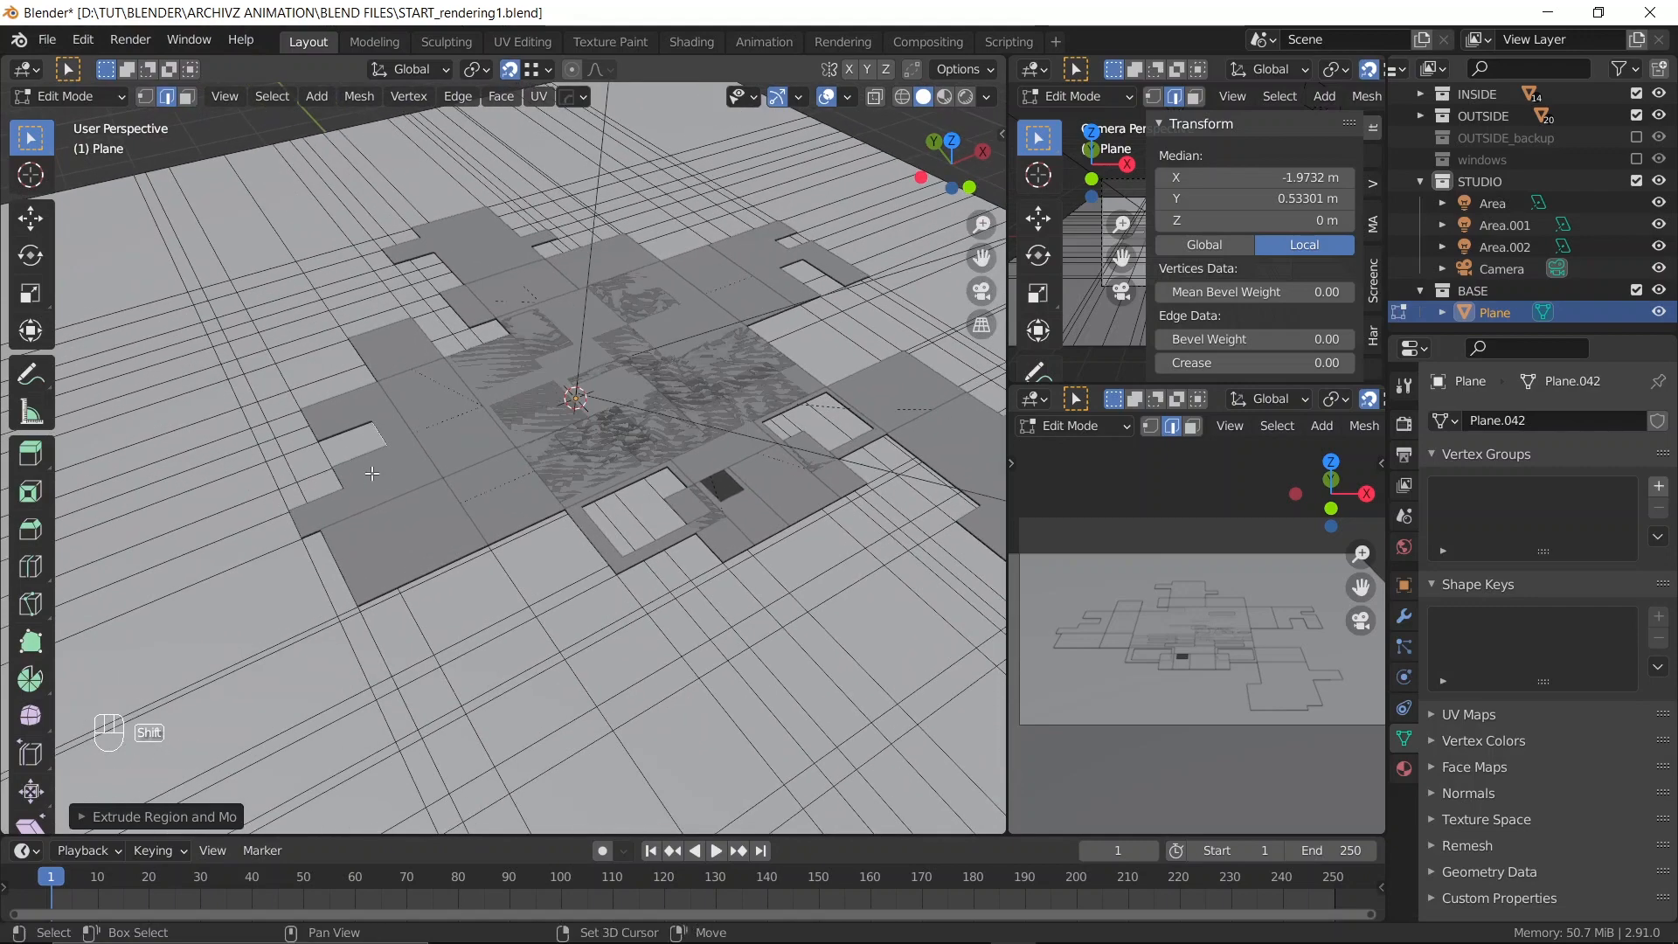
middle_drag(787, 565, 621, 501)
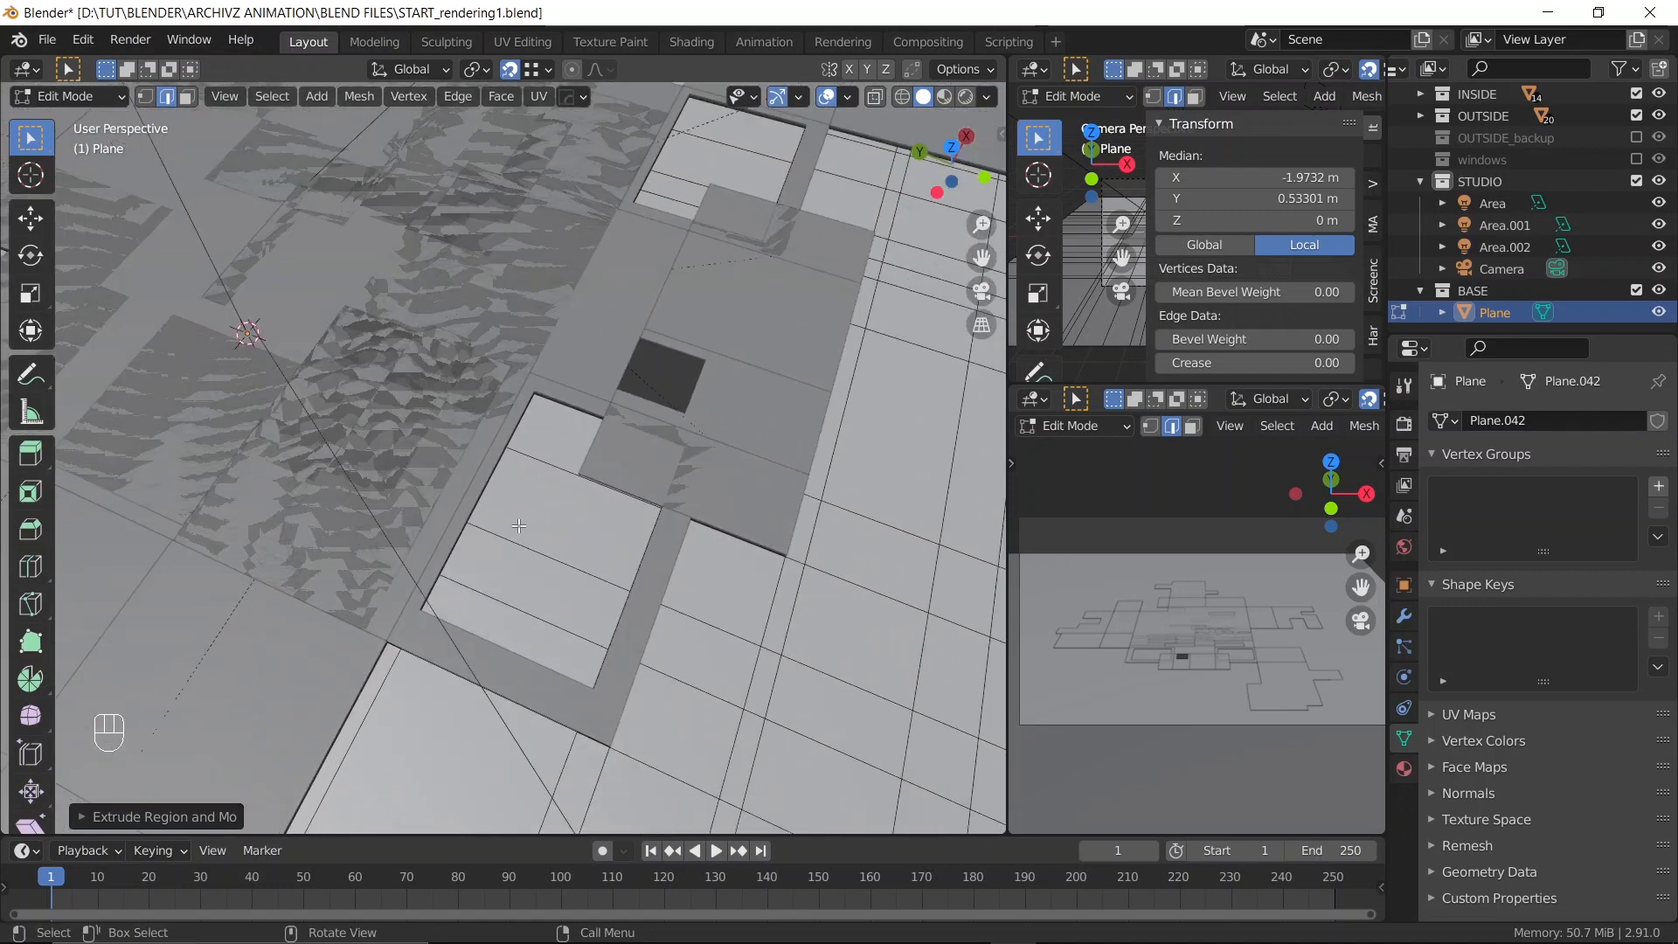
click(559, 459)
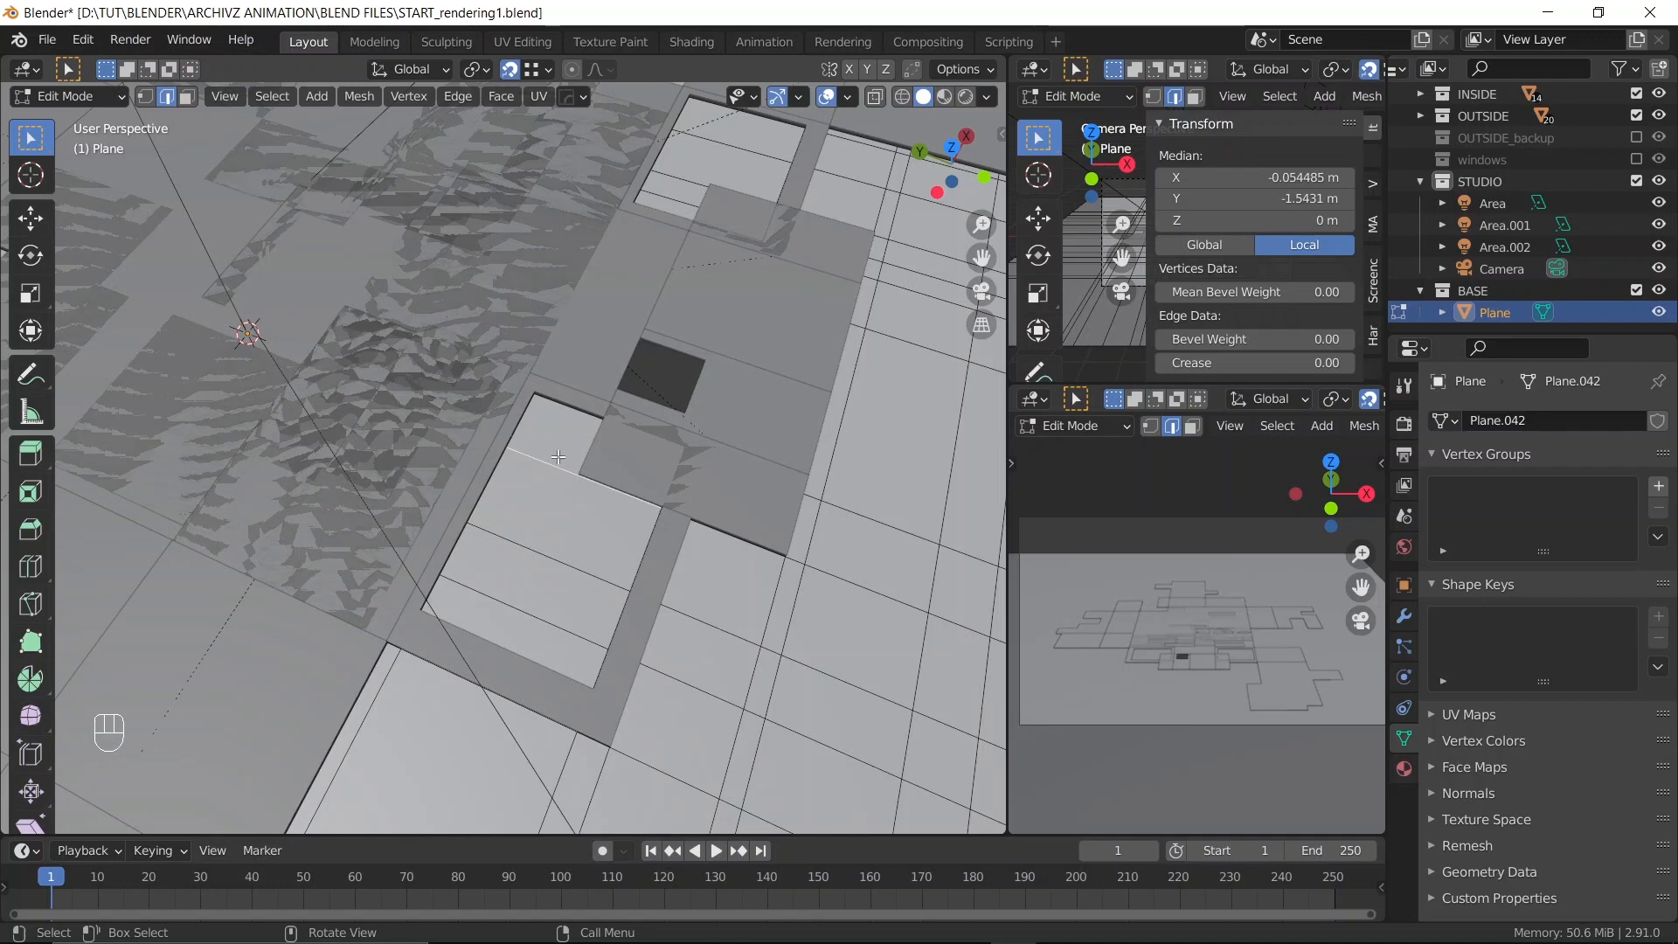
key(3)
click(559, 456)
shift+click(525, 525)
shift+click(476, 617)
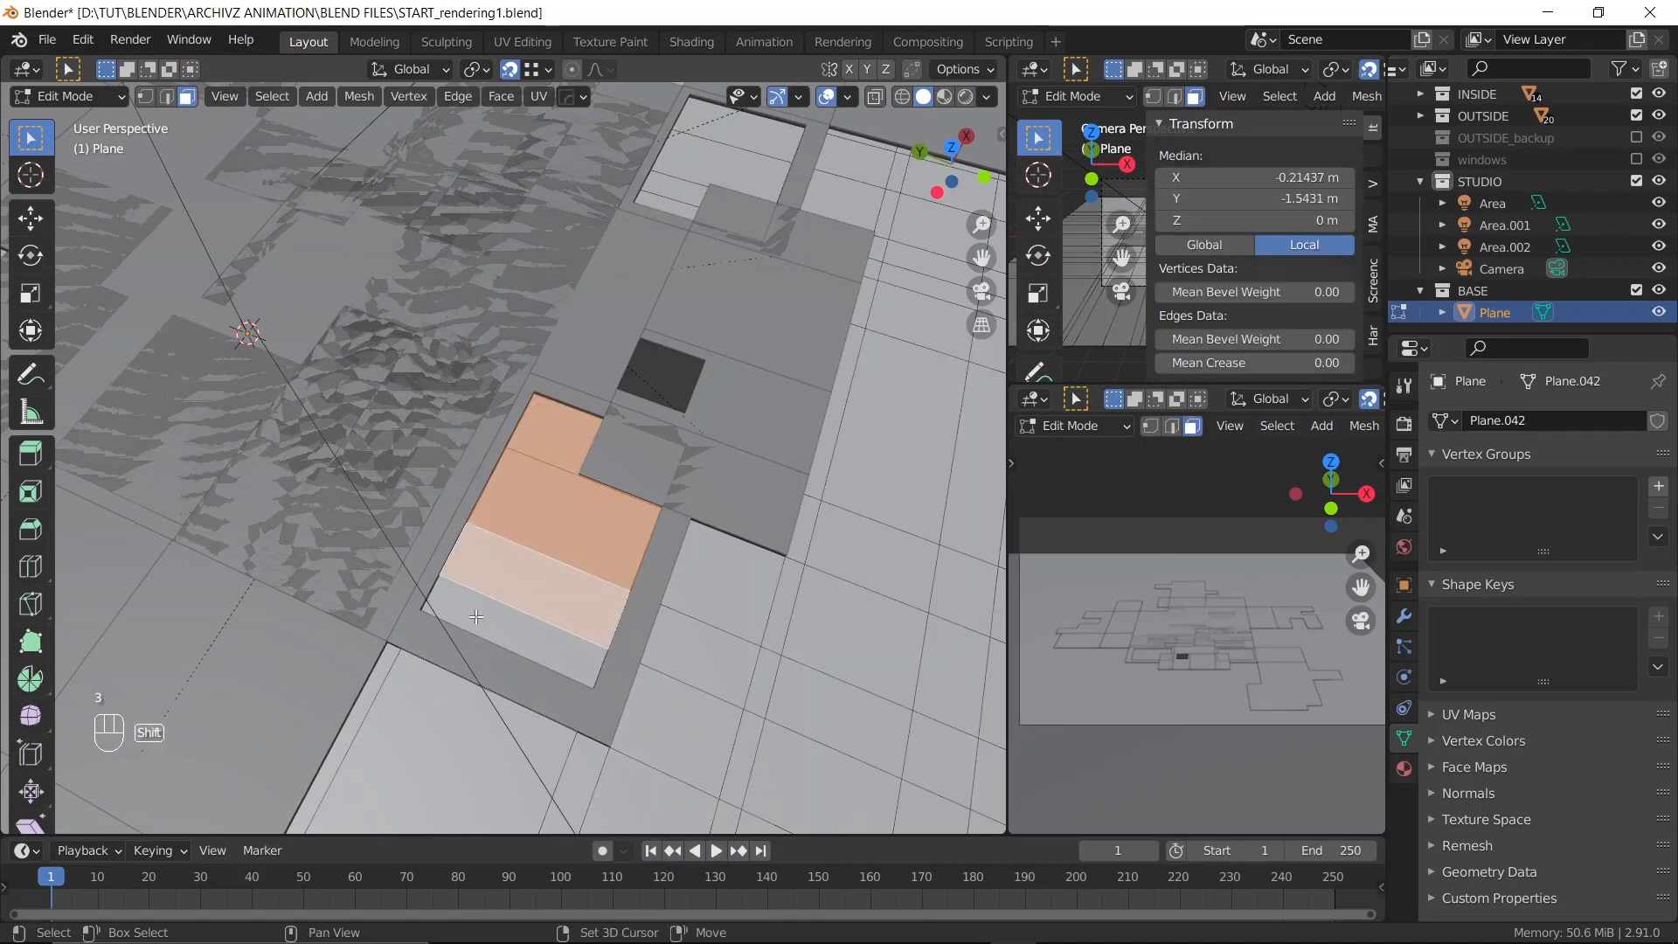
shift+click(474, 621)
middle_drag(621, 532, 621, 532)
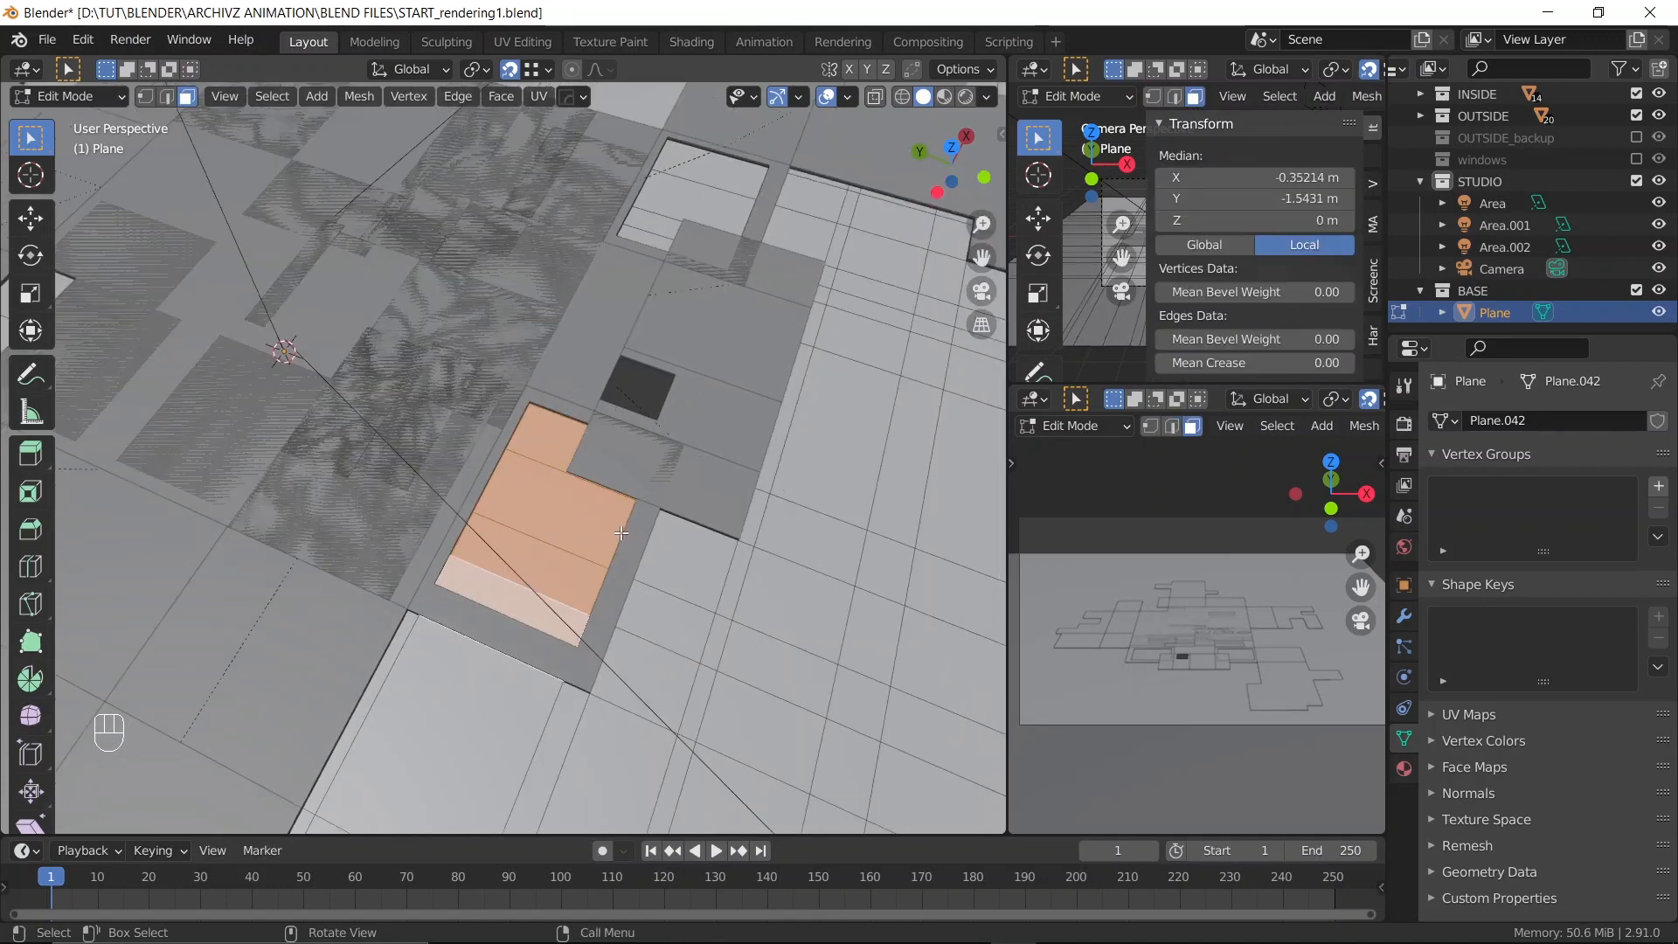
key(x)
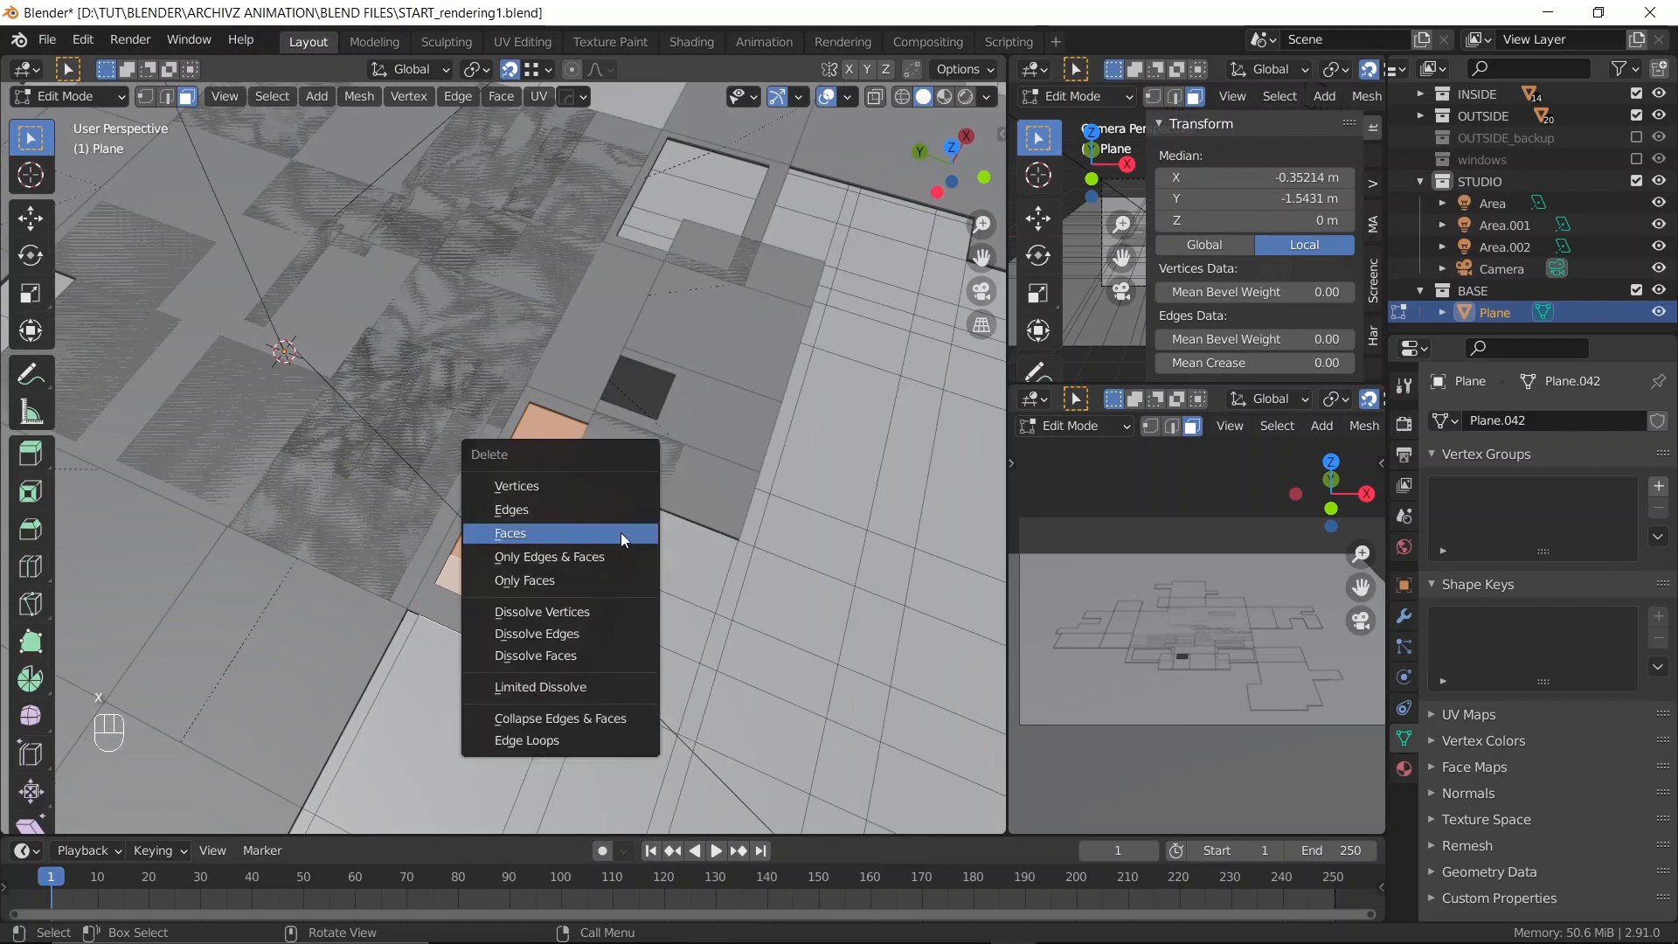
click(620, 532)
Select the three base faces inside the framed opening right of the lower centre block
middle_drag(621, 532, 568, 444)
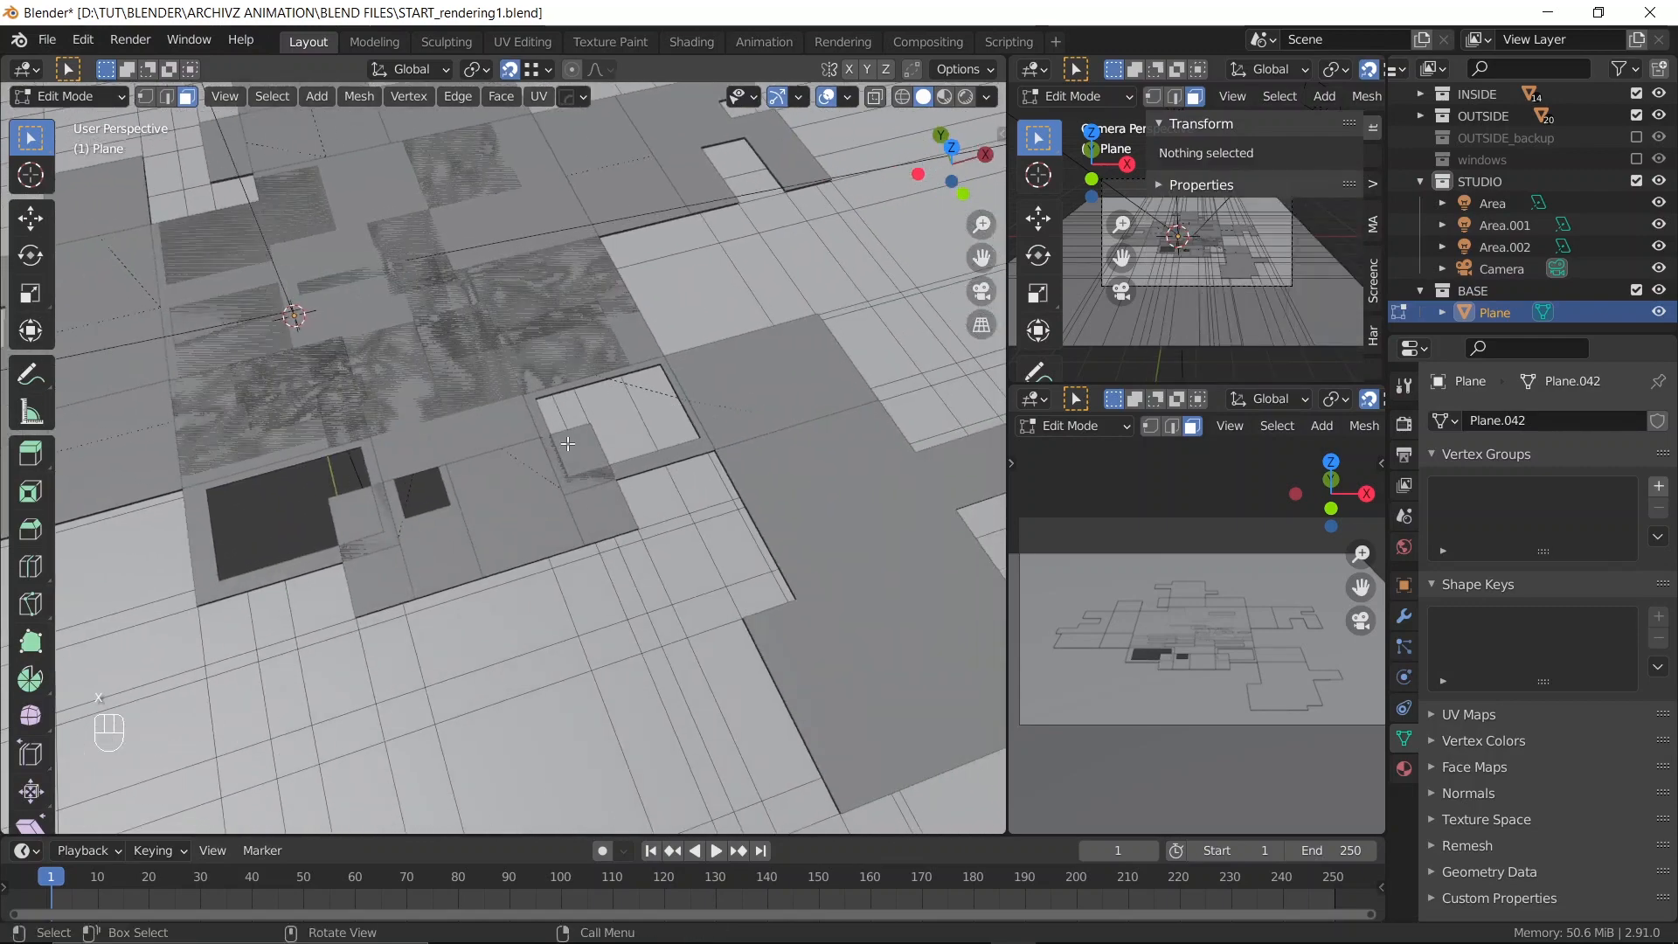
click(664, 403)
shift+click(603, 428)
shift+click(552, 410)
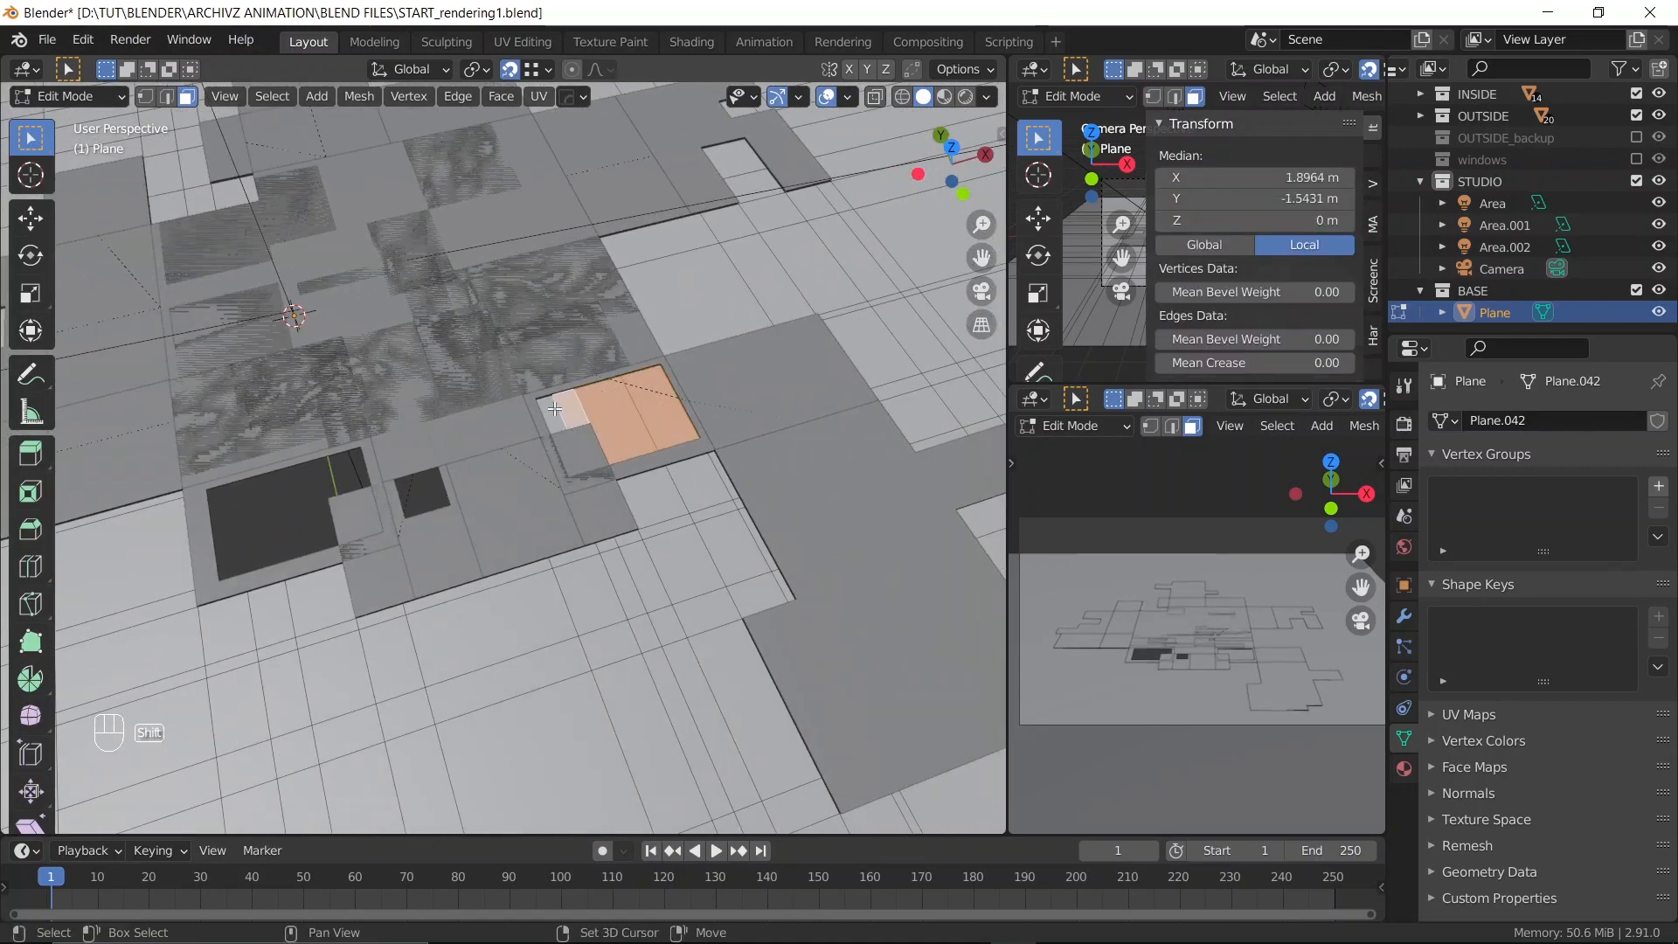
middle_drag(552, 411, 577, 406)
Undo the selection in the right framed opening and the face deletion in the left one
key(ctrl+z)
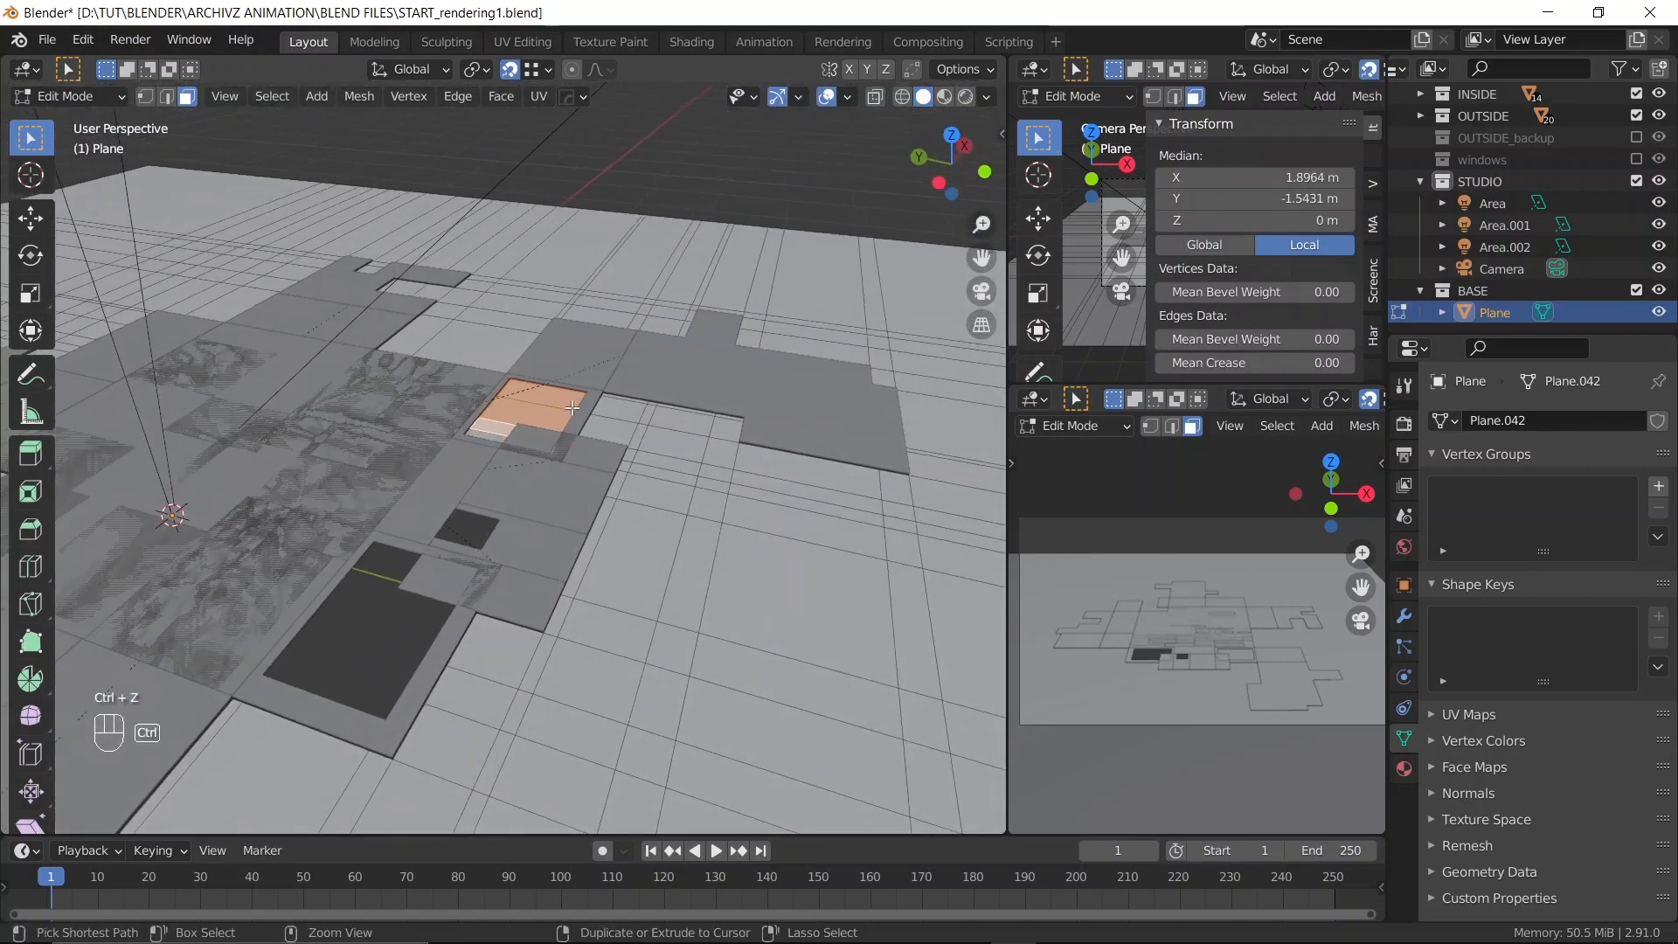
key(ctrl+z)
key(ctrl+z)
key(ctrl+z)
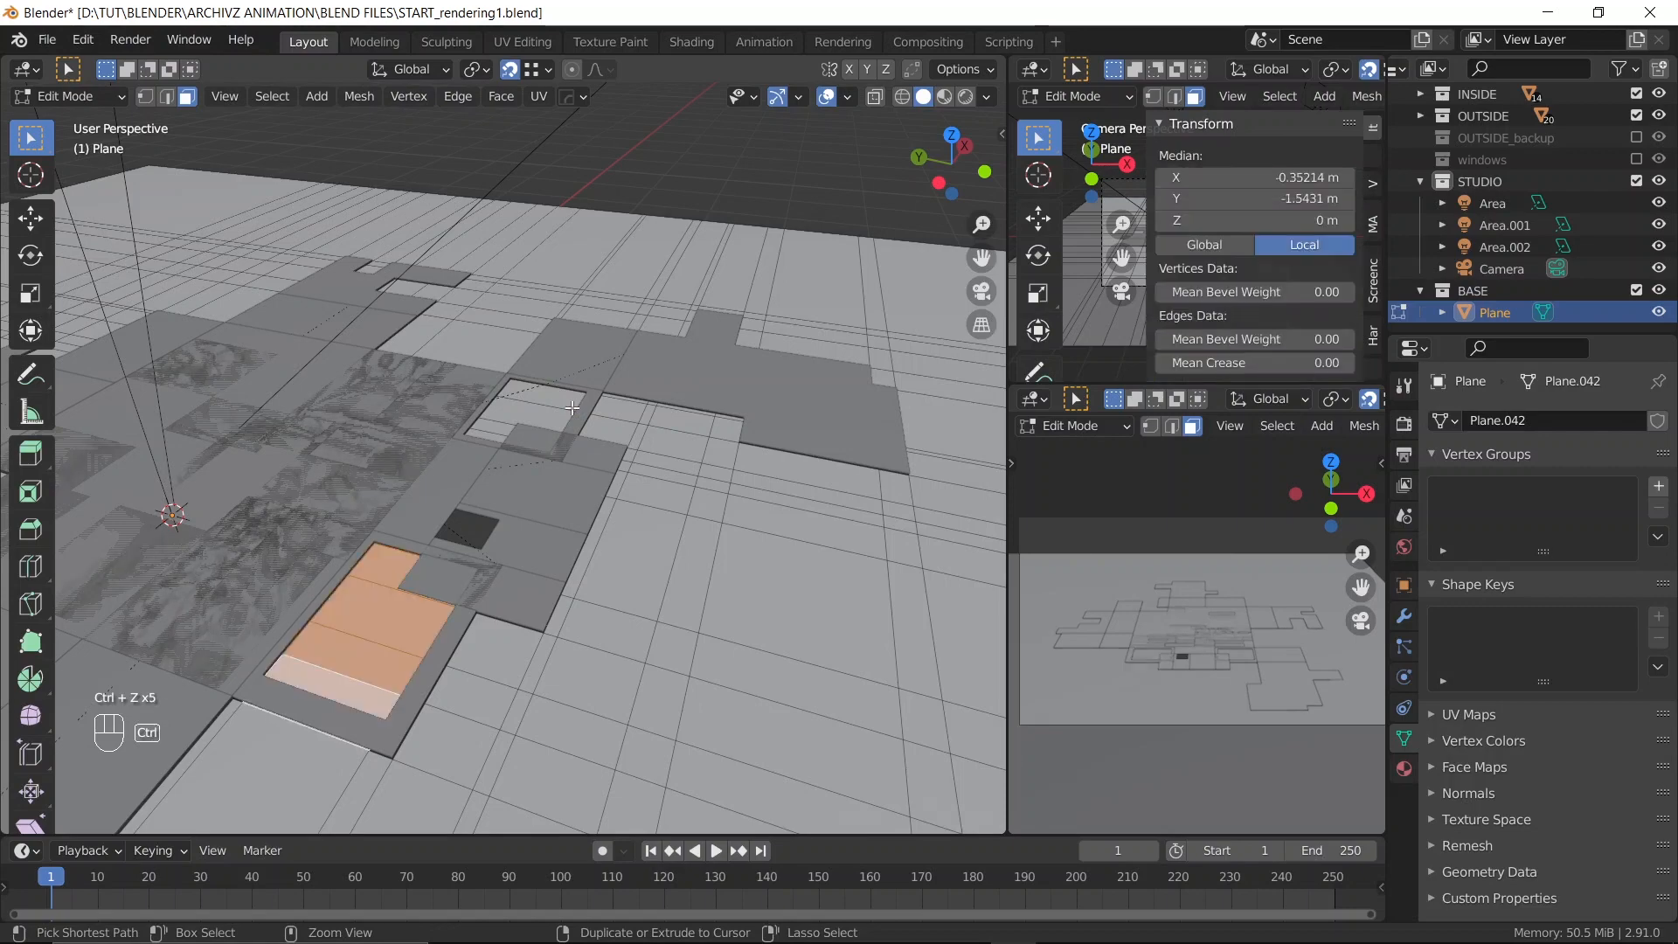
Add a loop cut across the narrow base strip at the outer corner of the framed opening left of the plan's lower centre block
shift+middle_drag(423, 625, 437, 534)
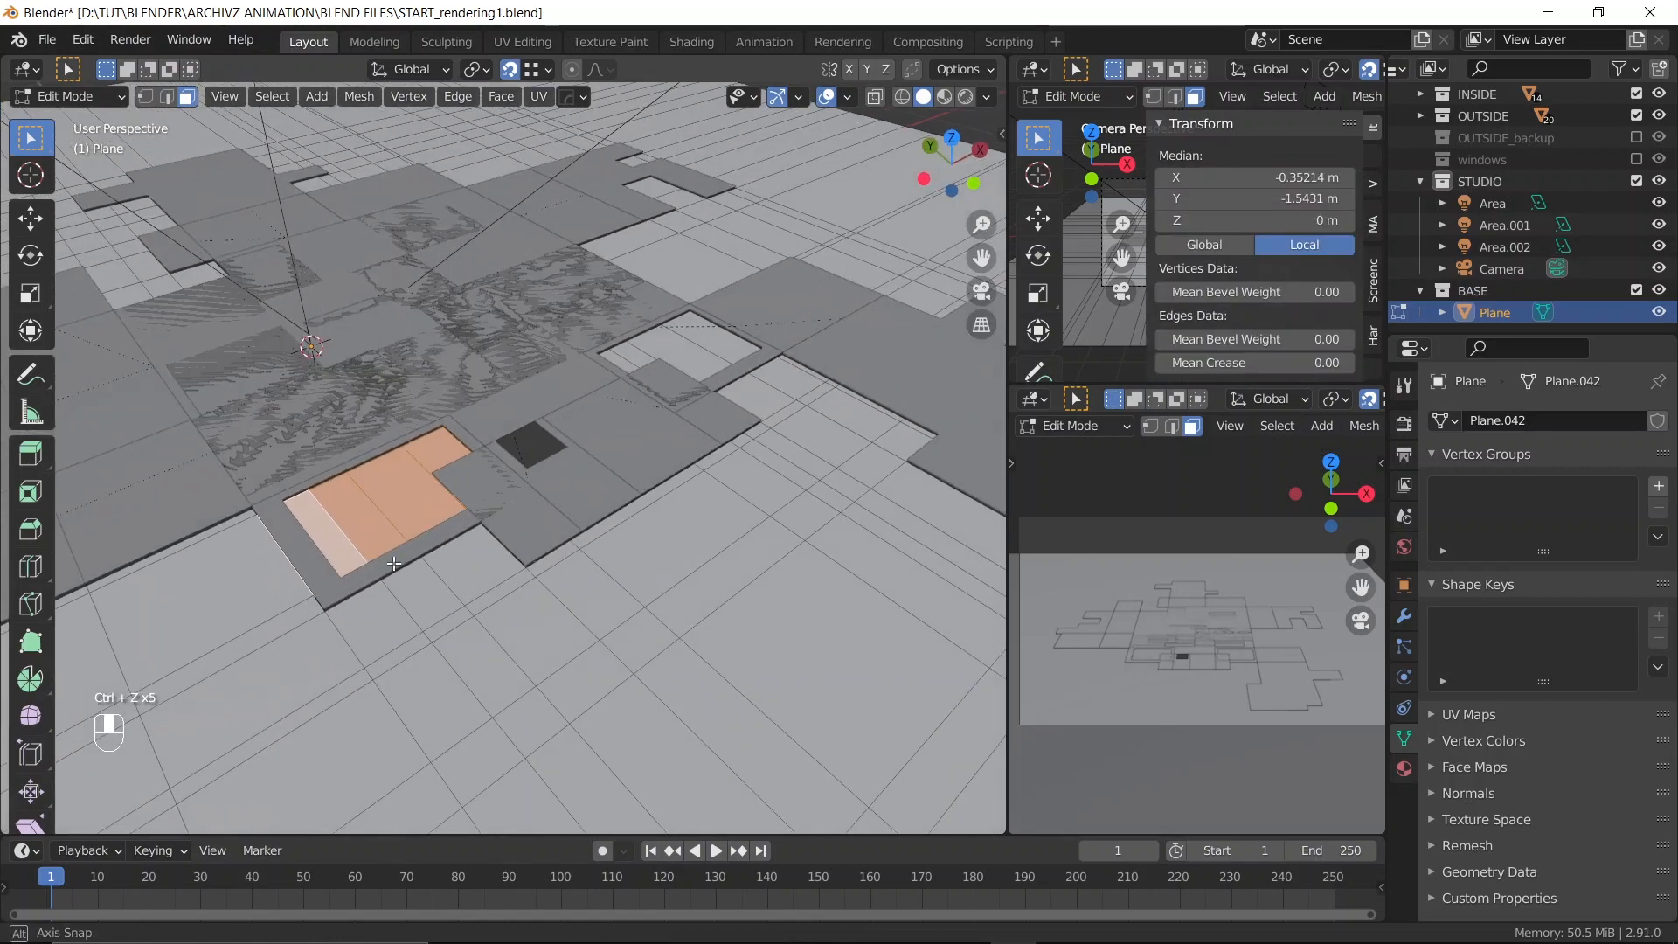
shift+middle_drag(308, 587, 452, 469)
scroll(452, 469, up, 1)
middle_drag(463, 377, 461, 435)
click(475, 535)
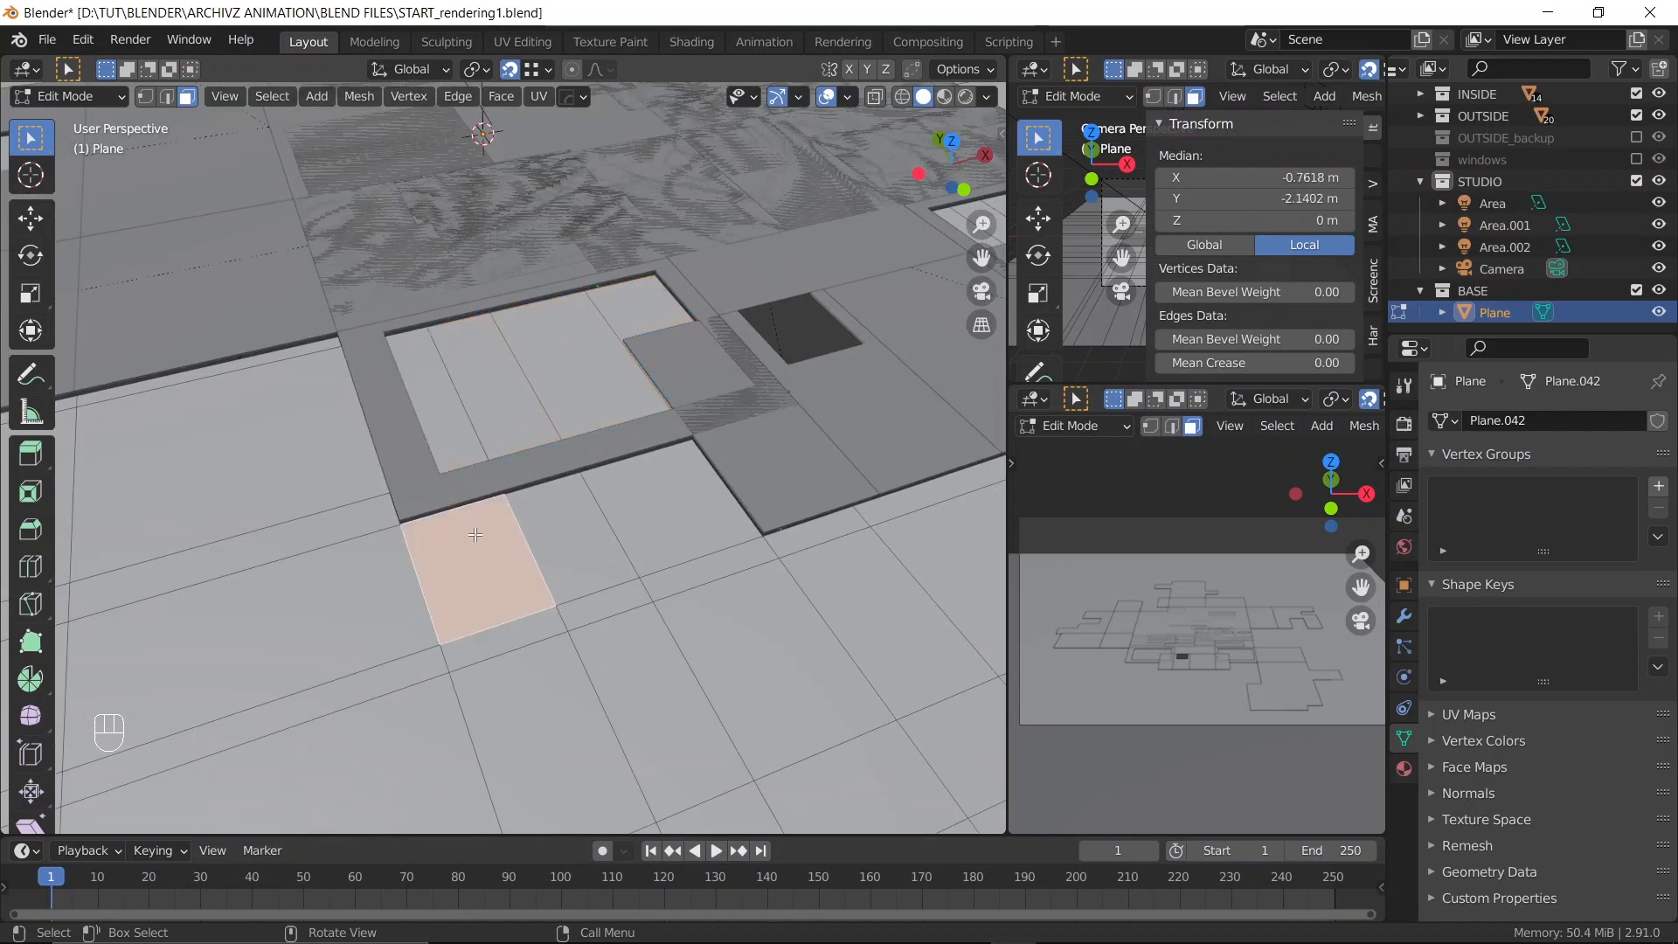
key(2)
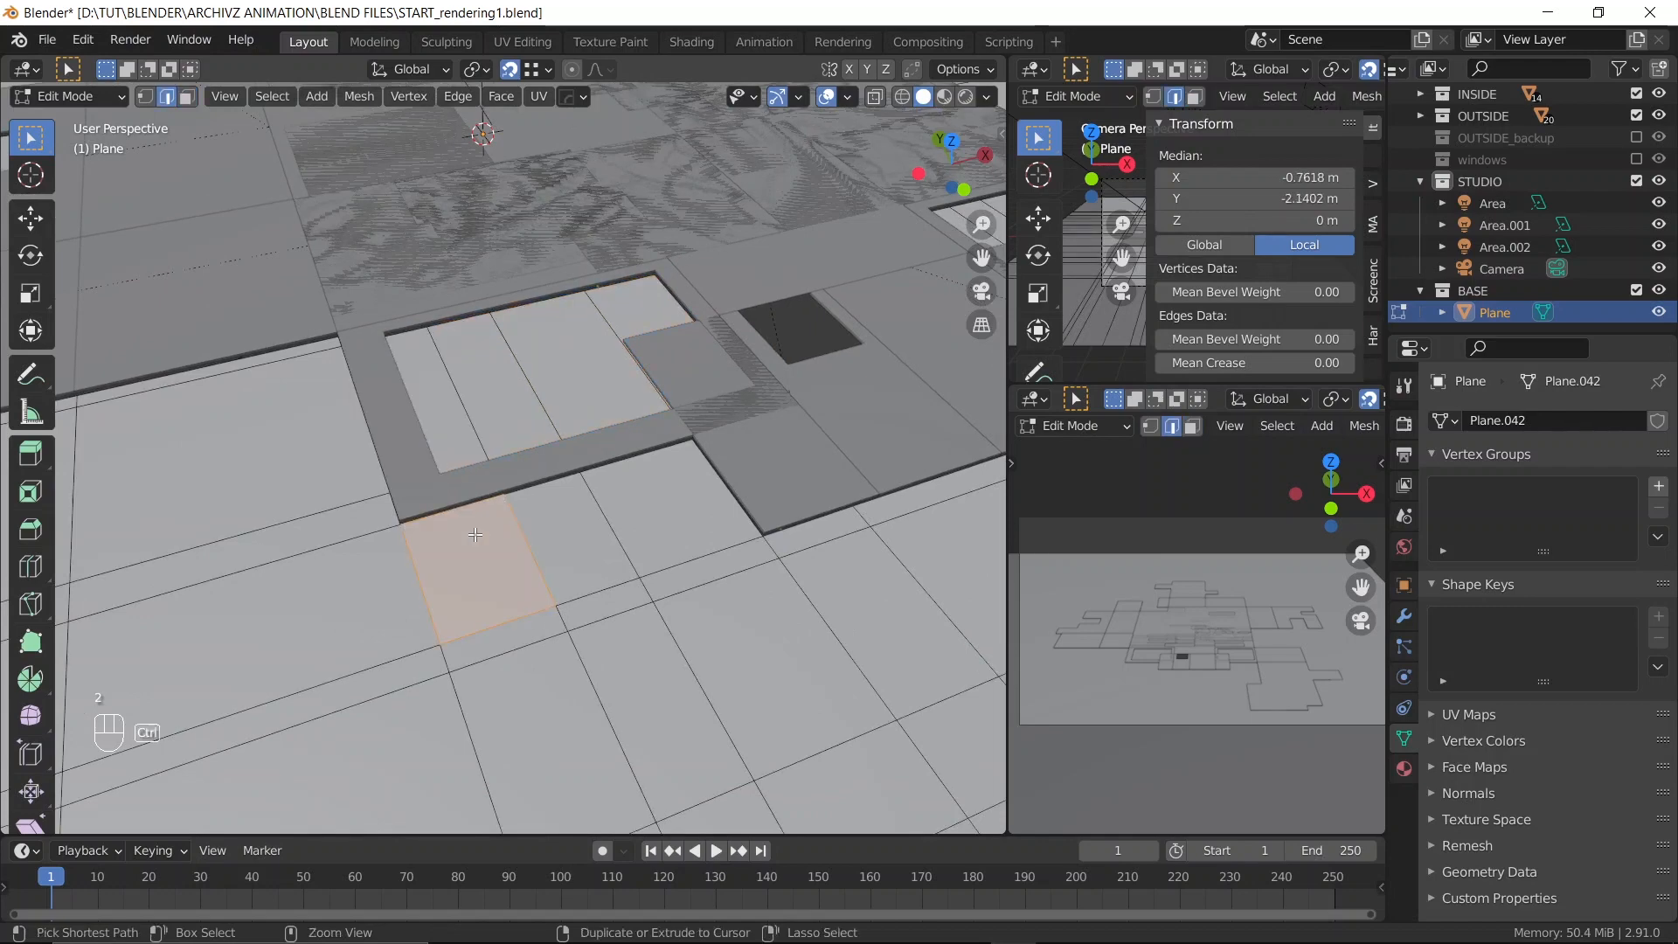
key(ctrl+r)
click(449, 465)
click(446, 465)
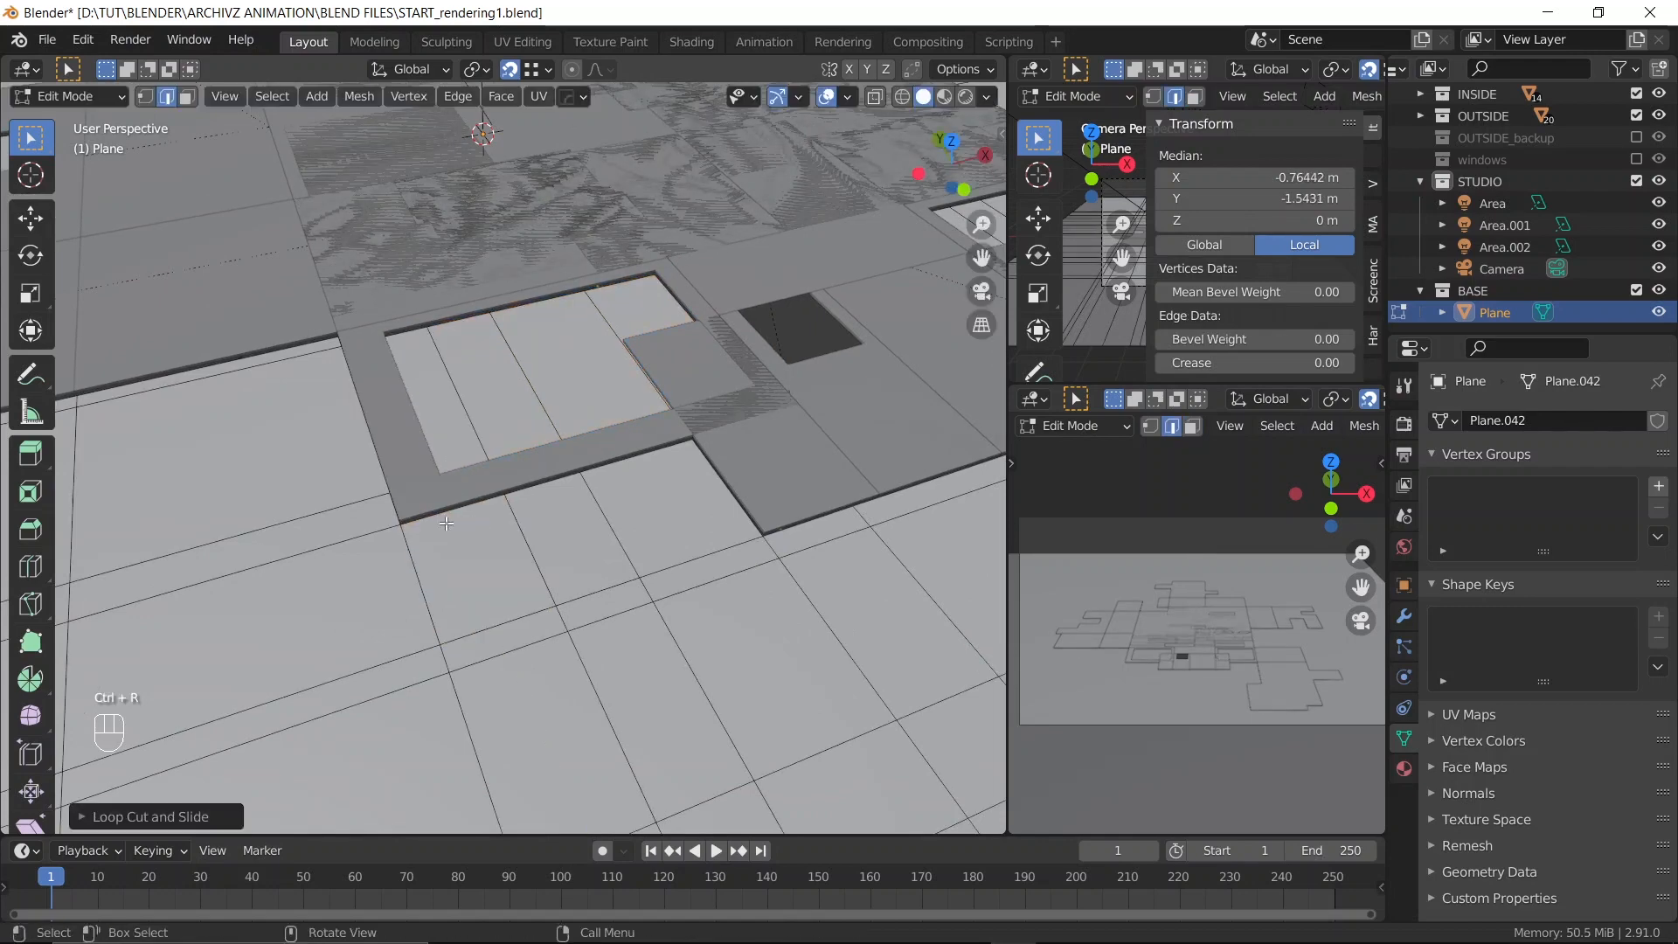
Delete the narrow base face overlapping the outer edge of the frame around the left opening
middle_drag(446, 522, 517, 494)
key(3)
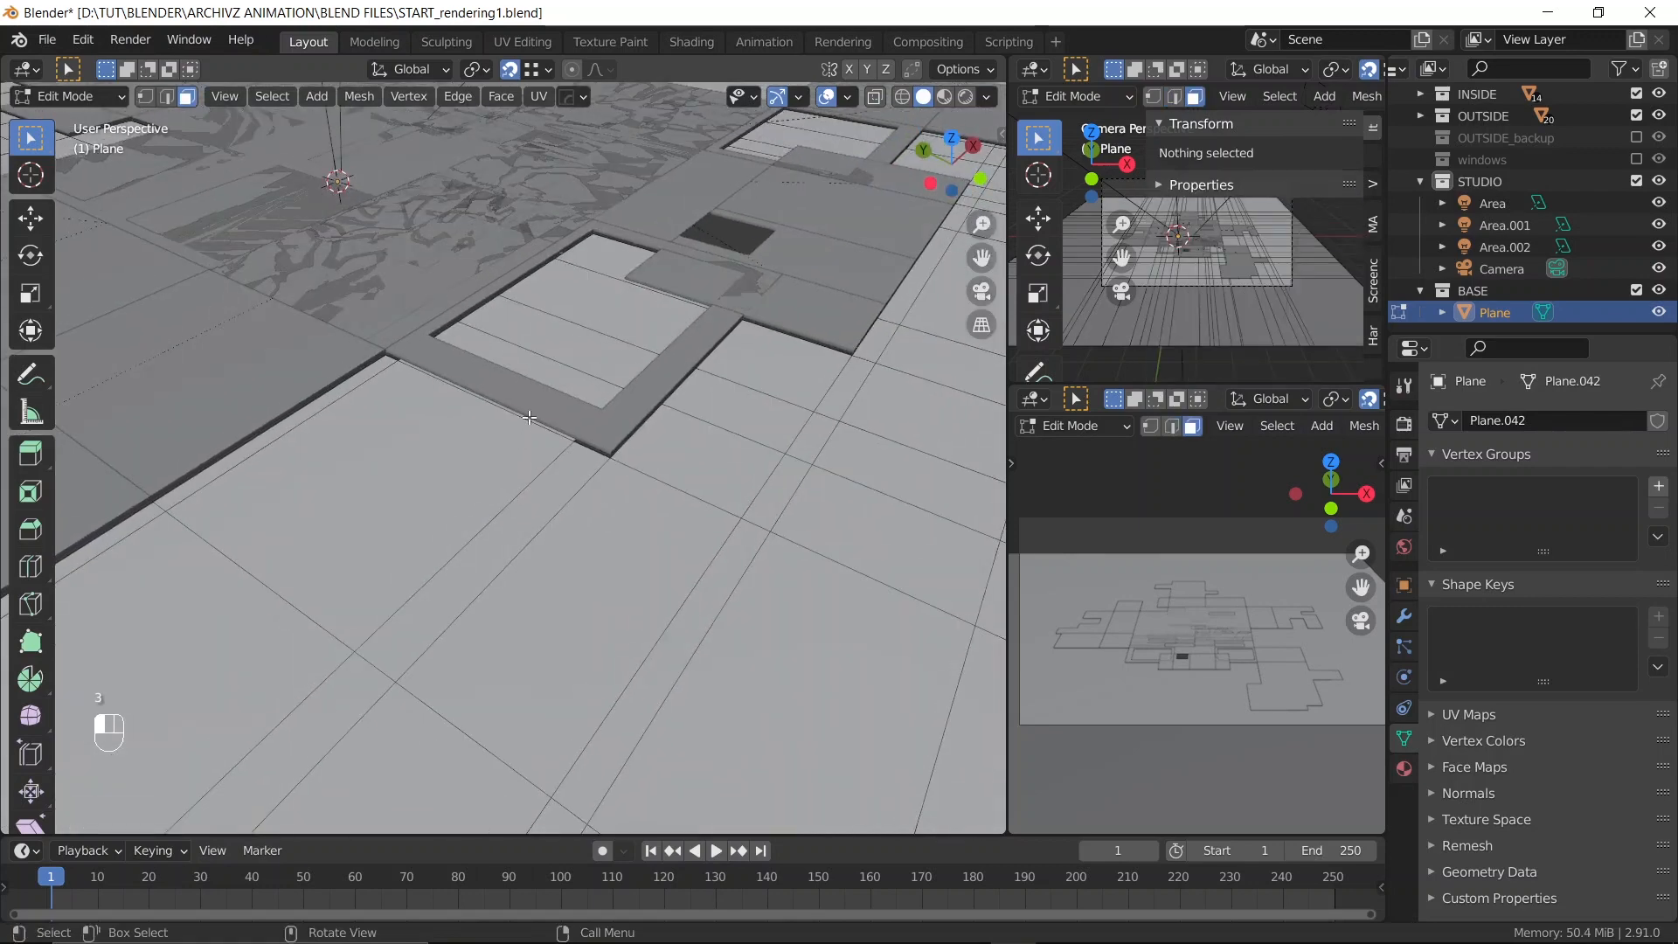
key(x)
click(563, 419)
click(602, 450)
click(616, 441)
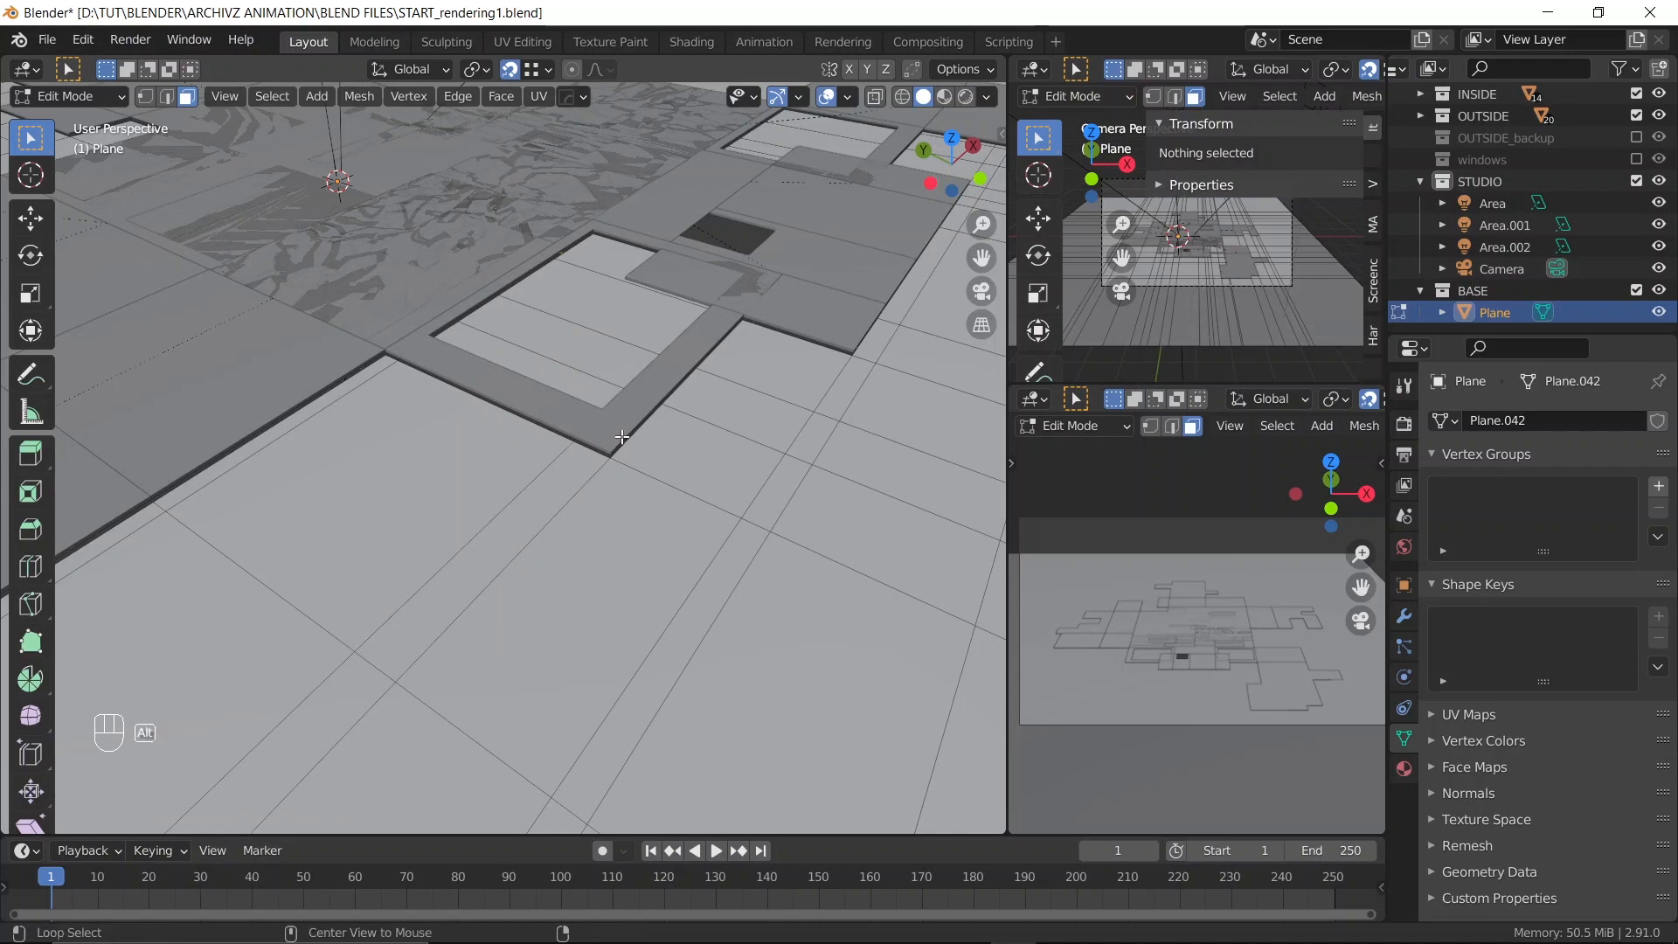
Examine the base faces around the left framed opening in X-ray and return to Object Mode
key(alt+z)
middle_drag(616, 422, 657, 519)
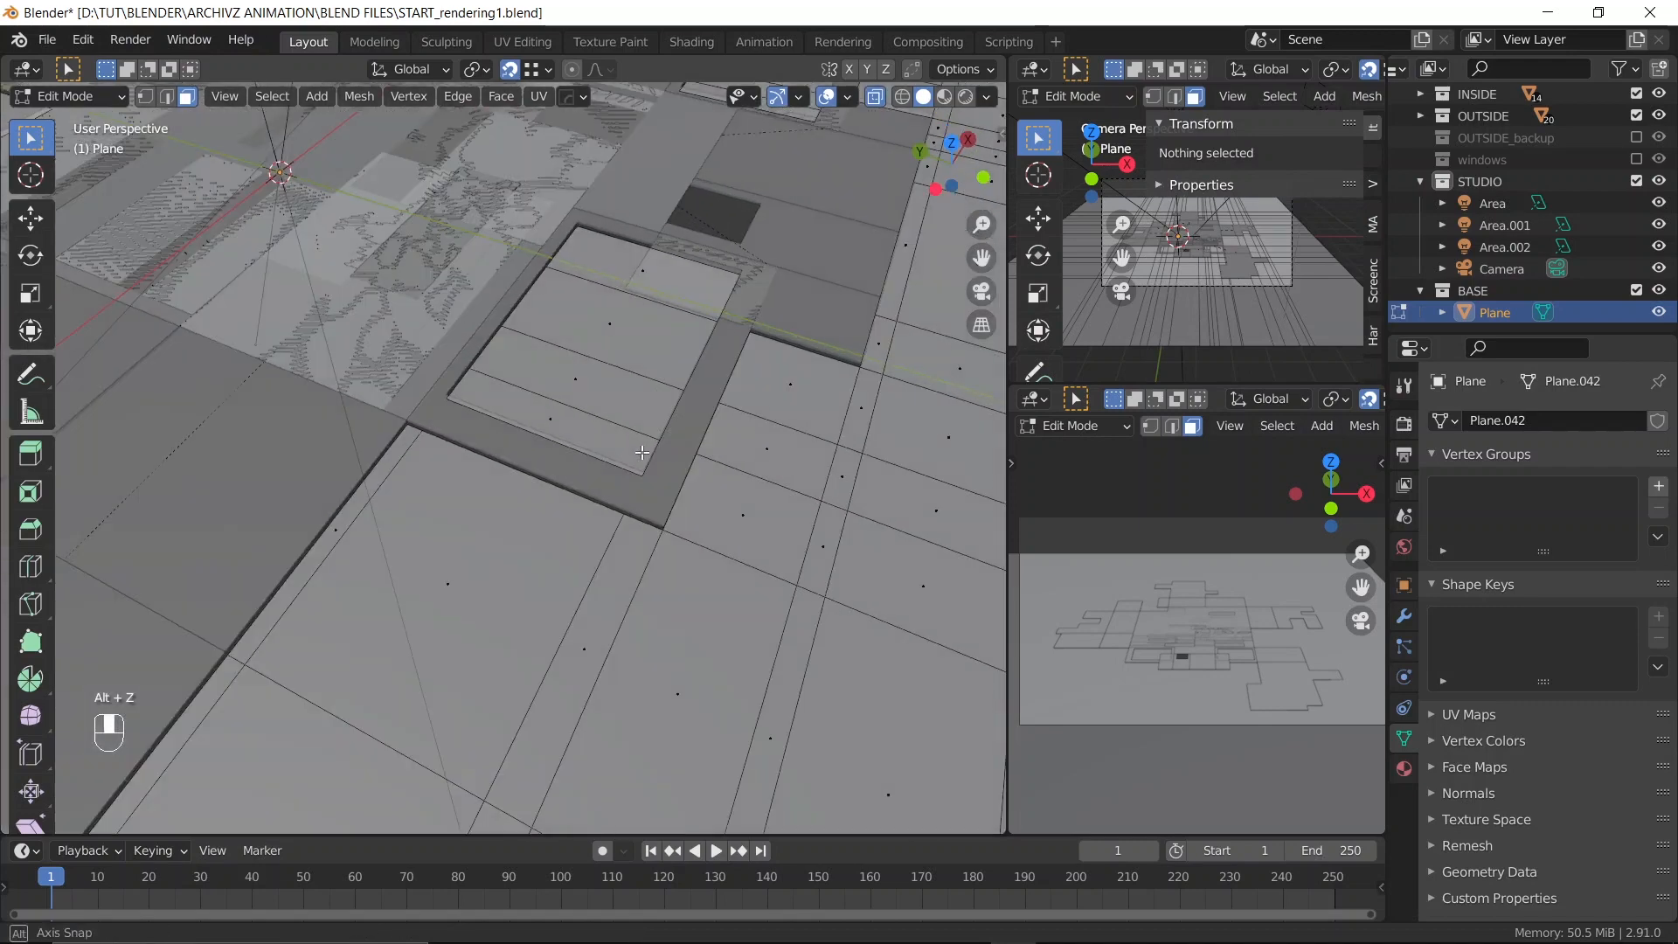
key(Tab)
scroll(654, 512, down, 6)
key(alt+z)
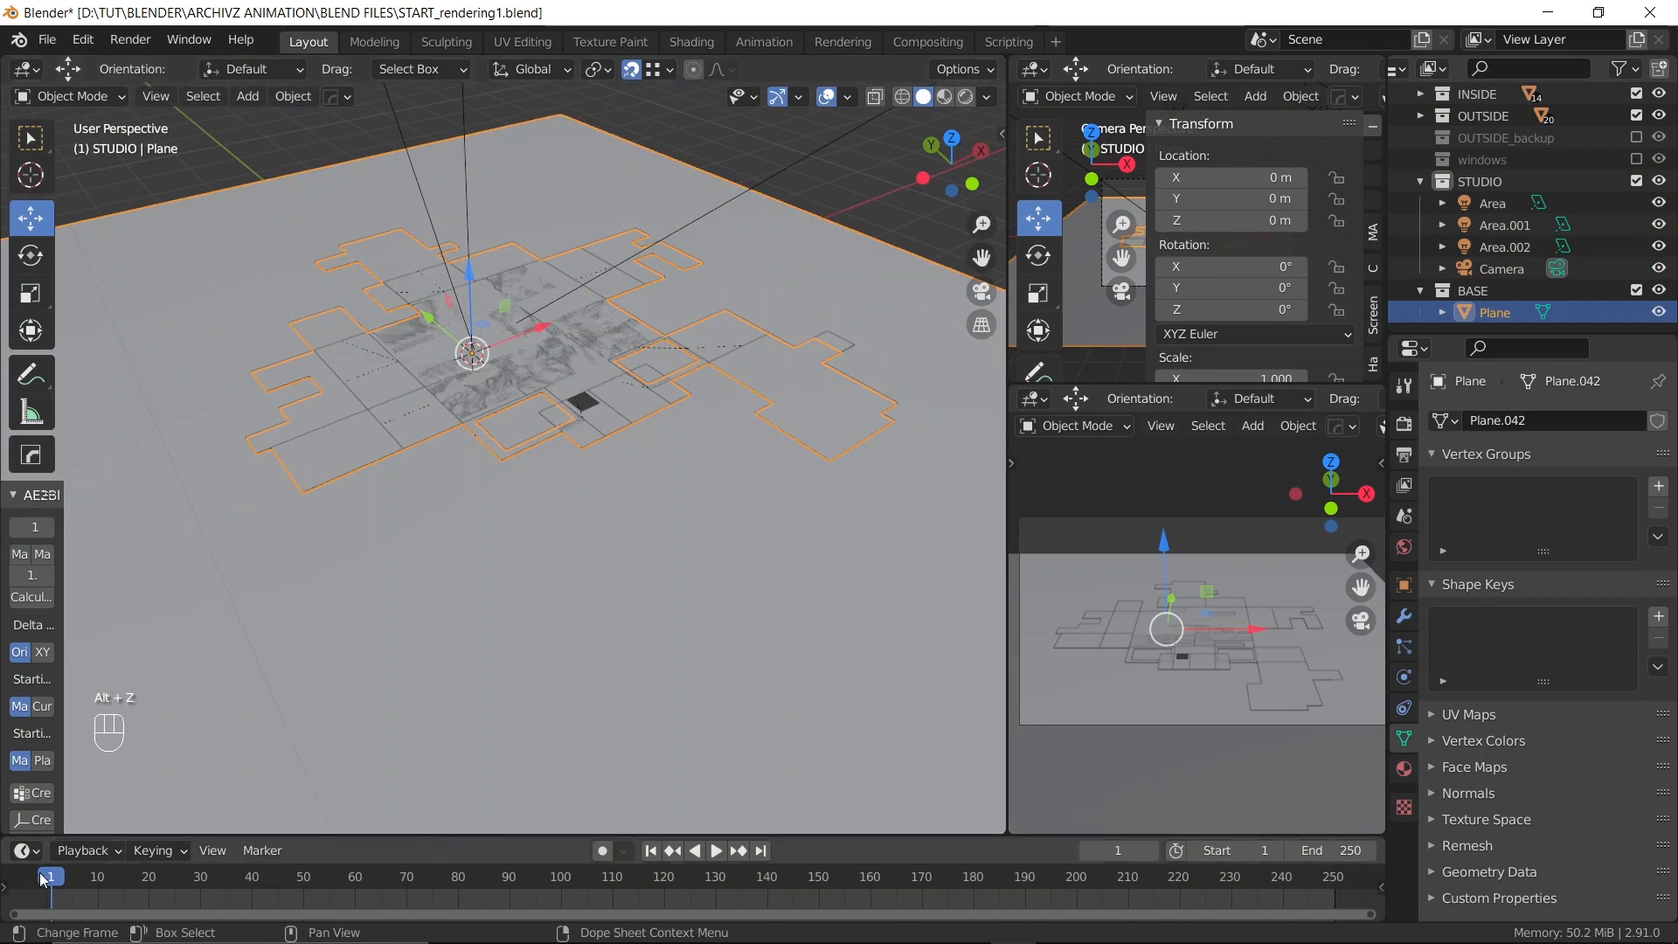
Save the file and play the house folding animation from frame 68 to frame 146
drag(43, 878, 384, 763)
scroll(741, 500, up, 3)
key(ctrl+s)
middle_drag(638, 406, 742, 401)
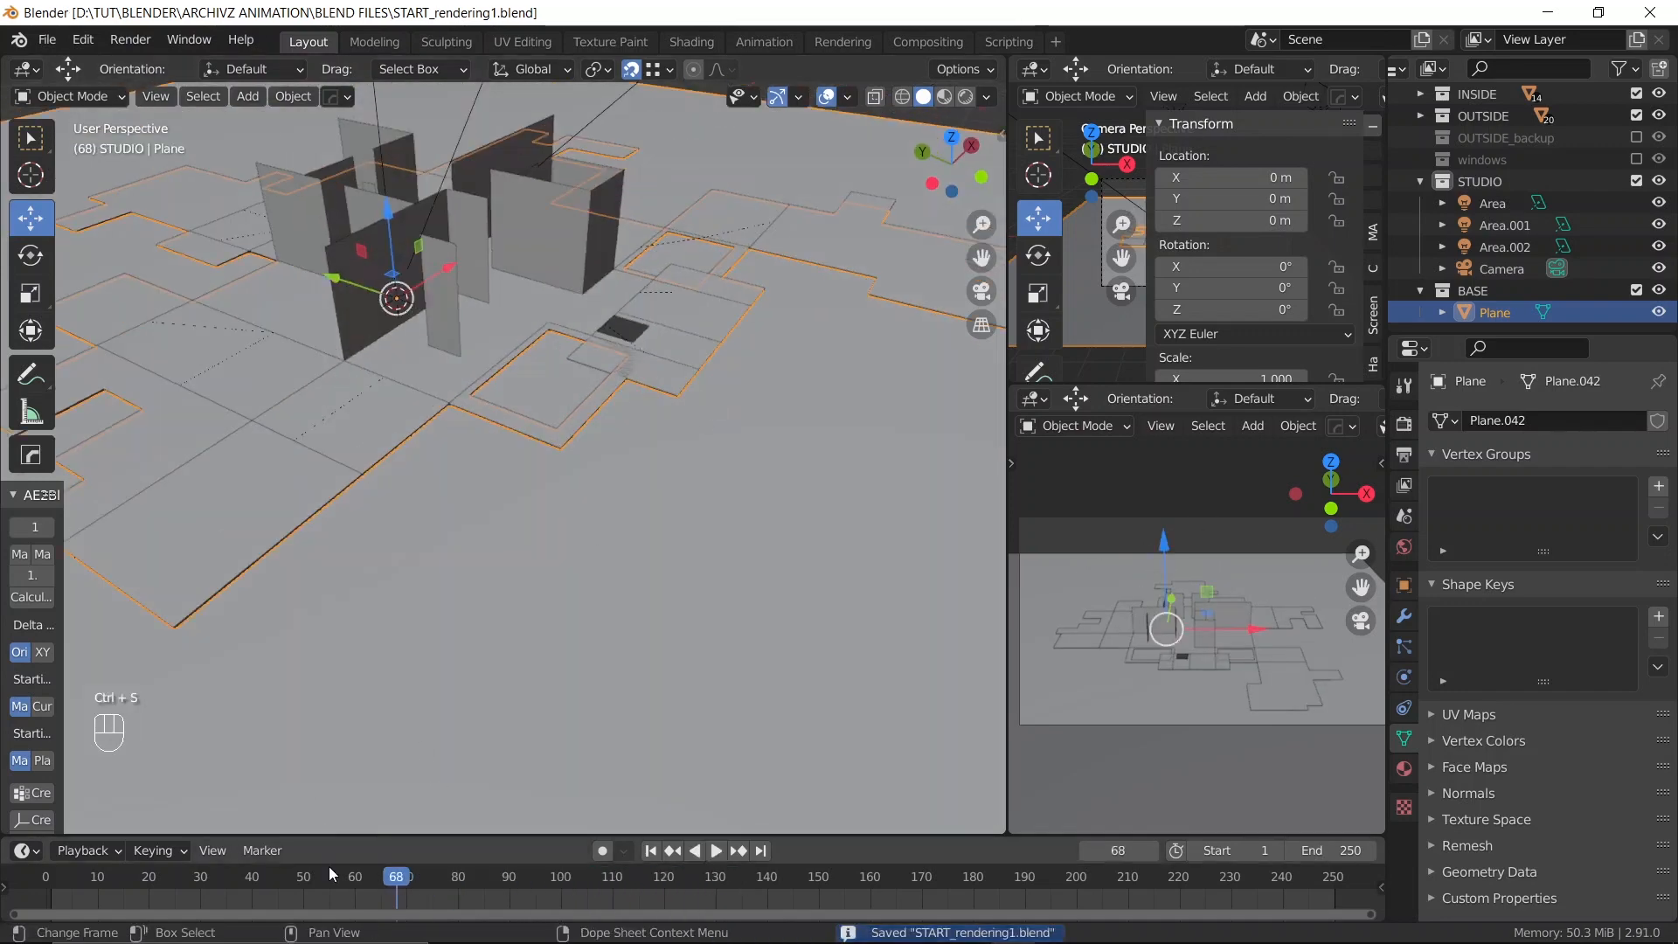
key(space)
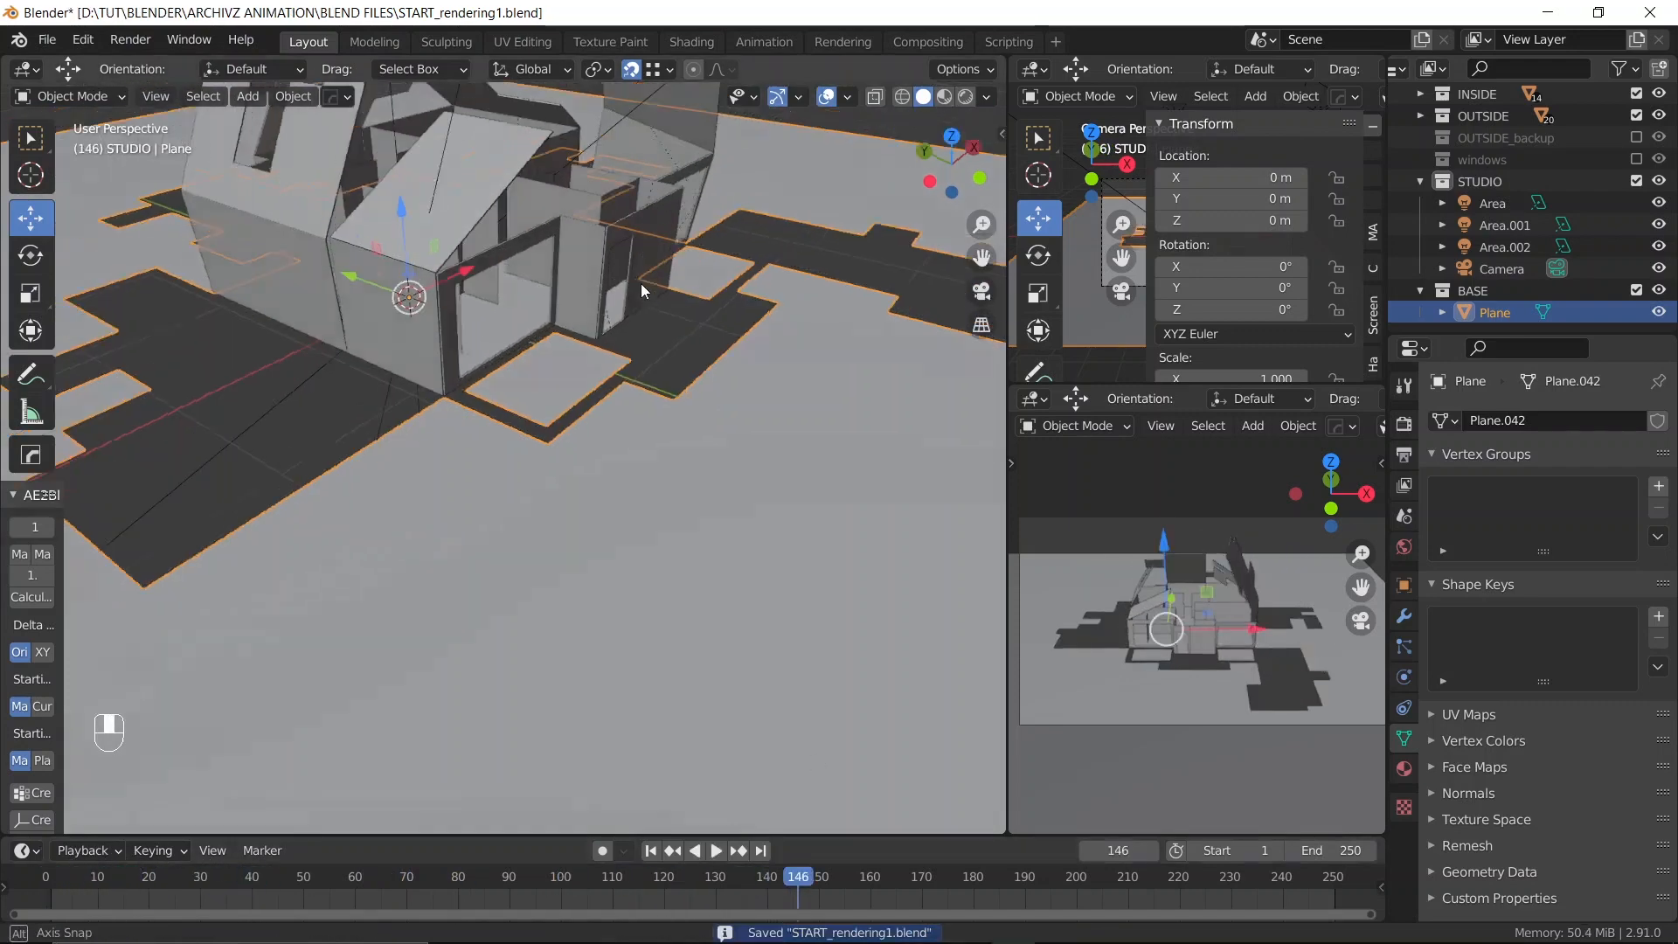
key(space)
Enable the windows collection, select Cube.002, and play the animation to frame 147 to check the cutter against its wall
click(1636, 159)
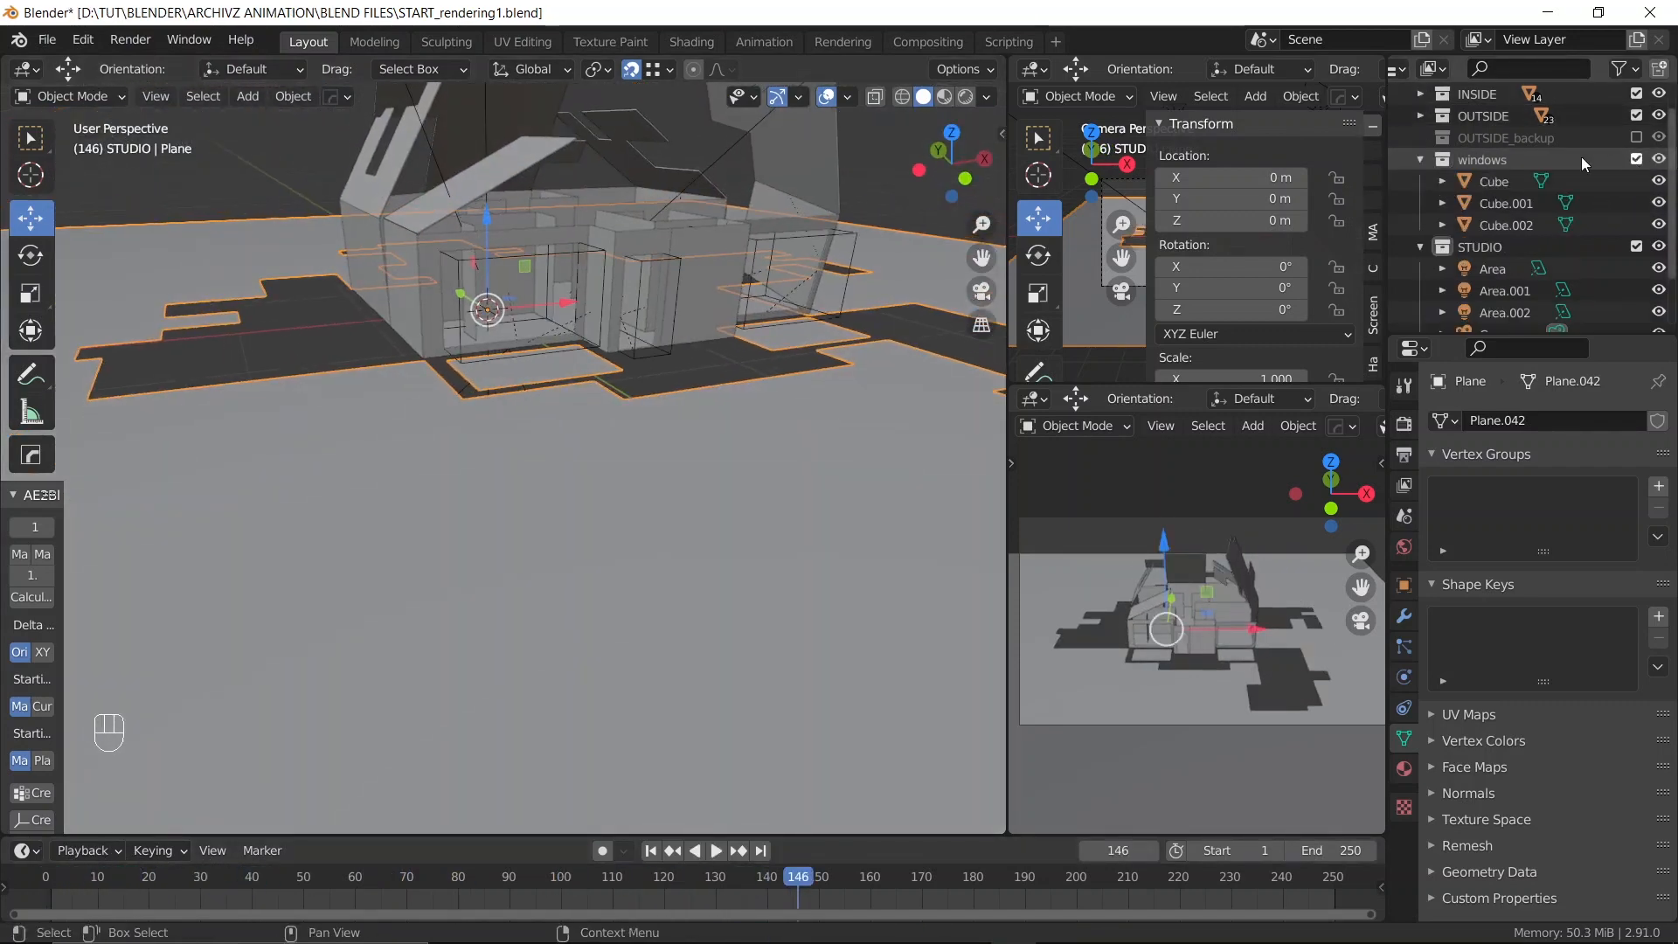
click(1504, 224)
scroll(776, 223, up, 5)
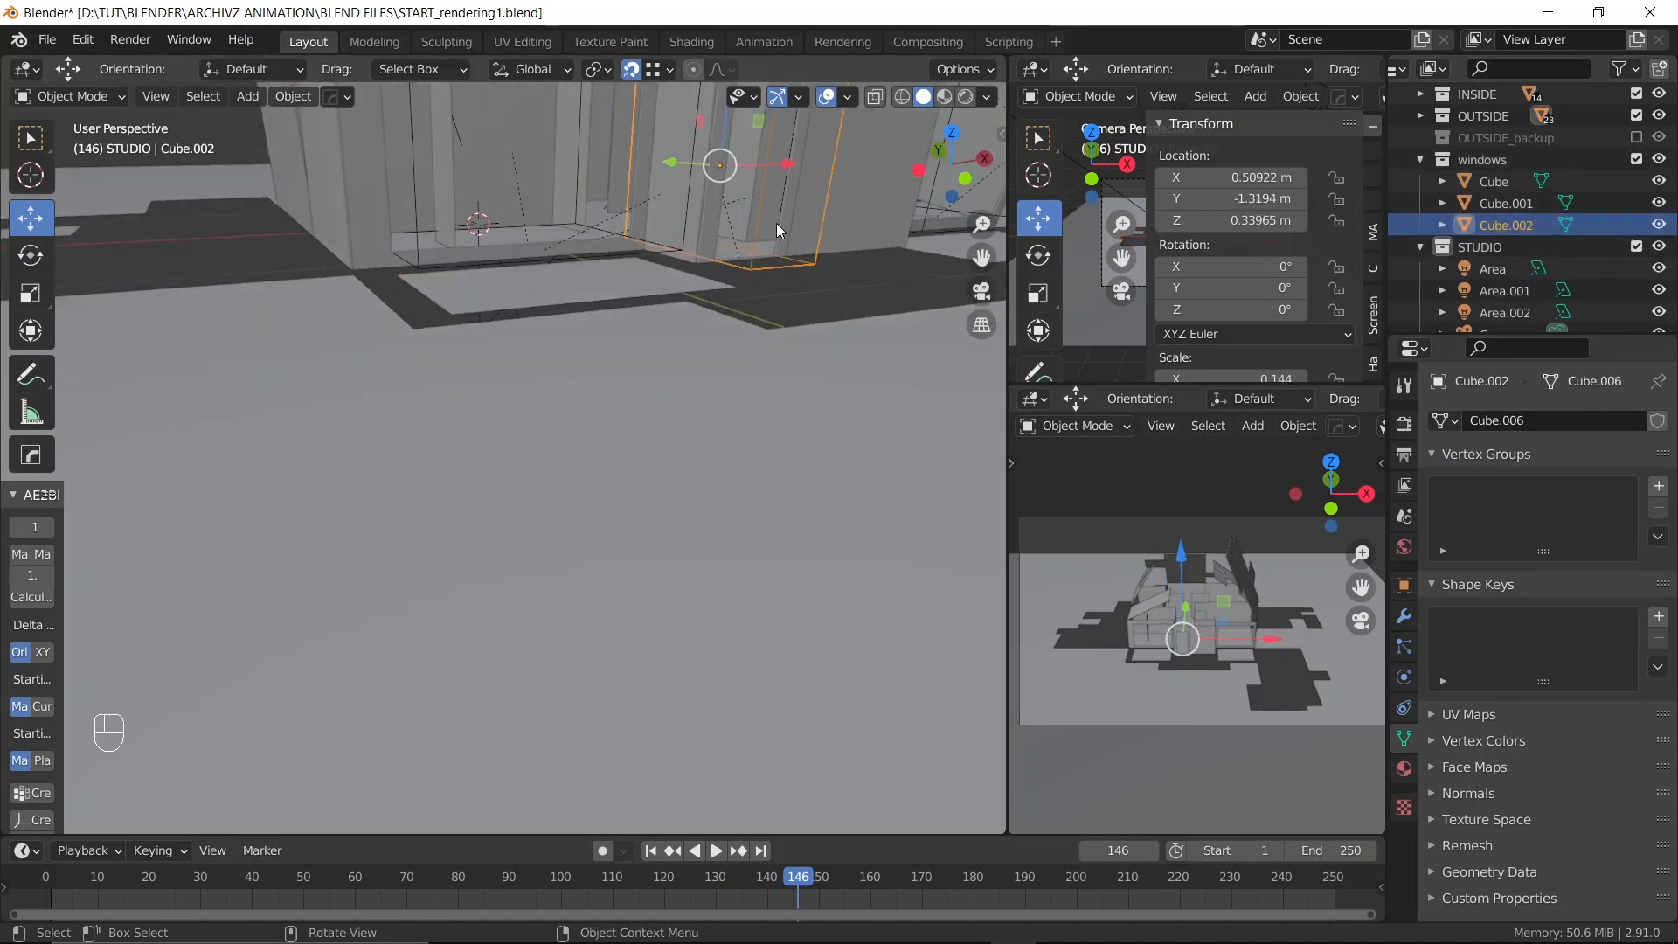
shift+middle_drag(776, 223, 554, 398)
drag(812, 879, 515, 875)
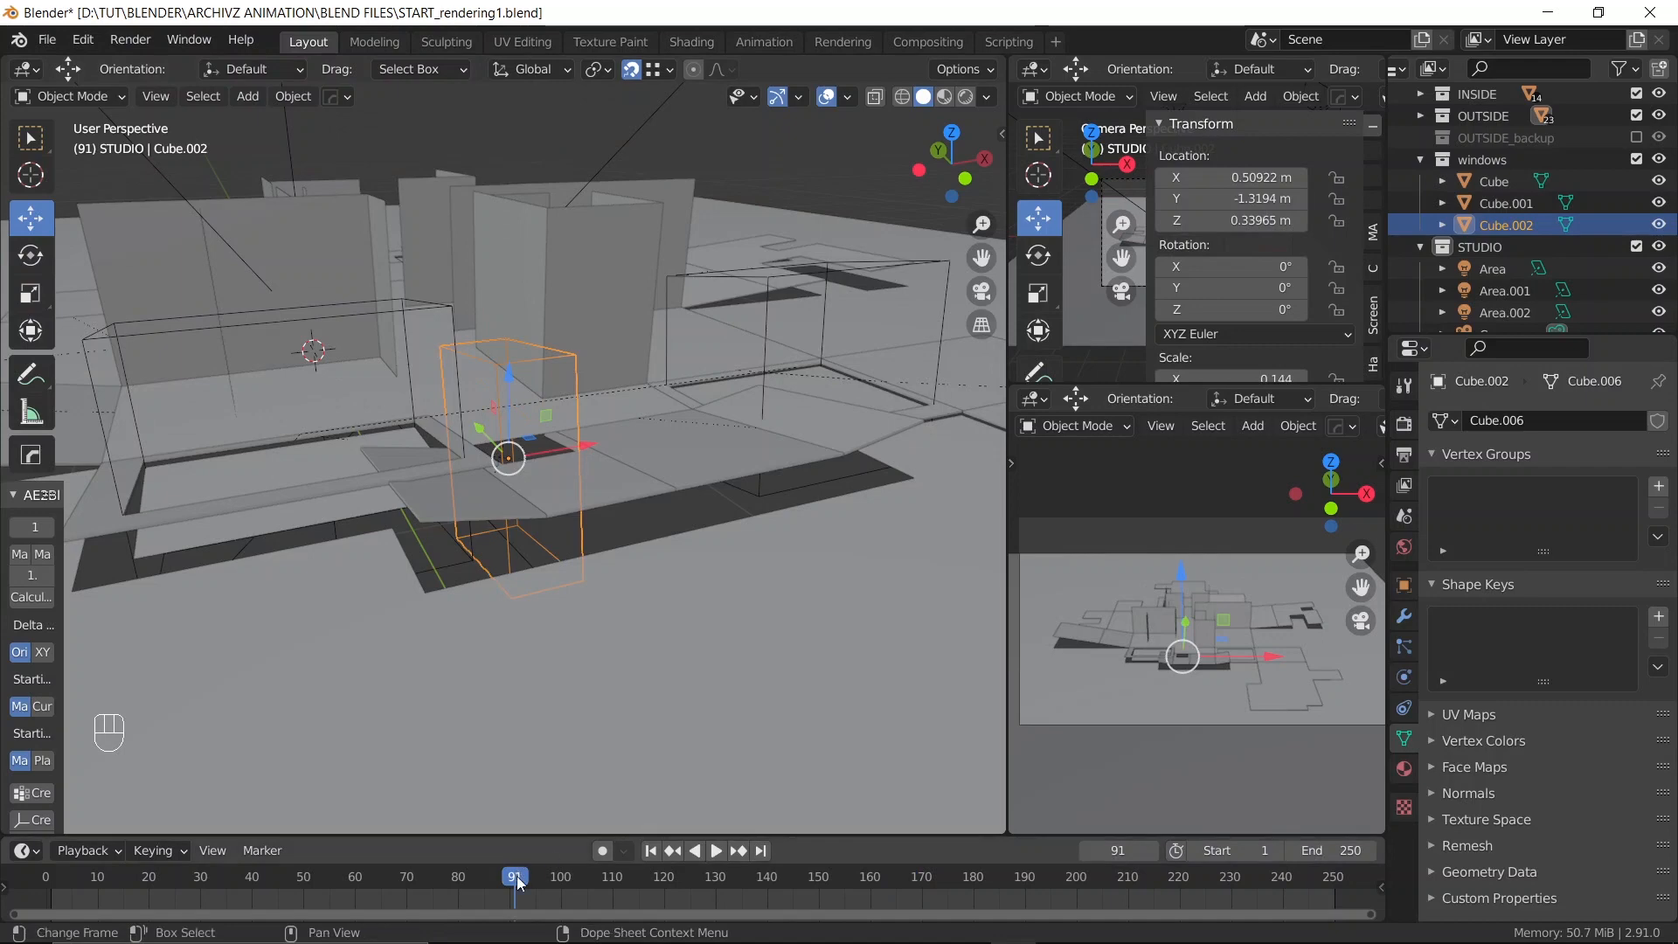
key(space)
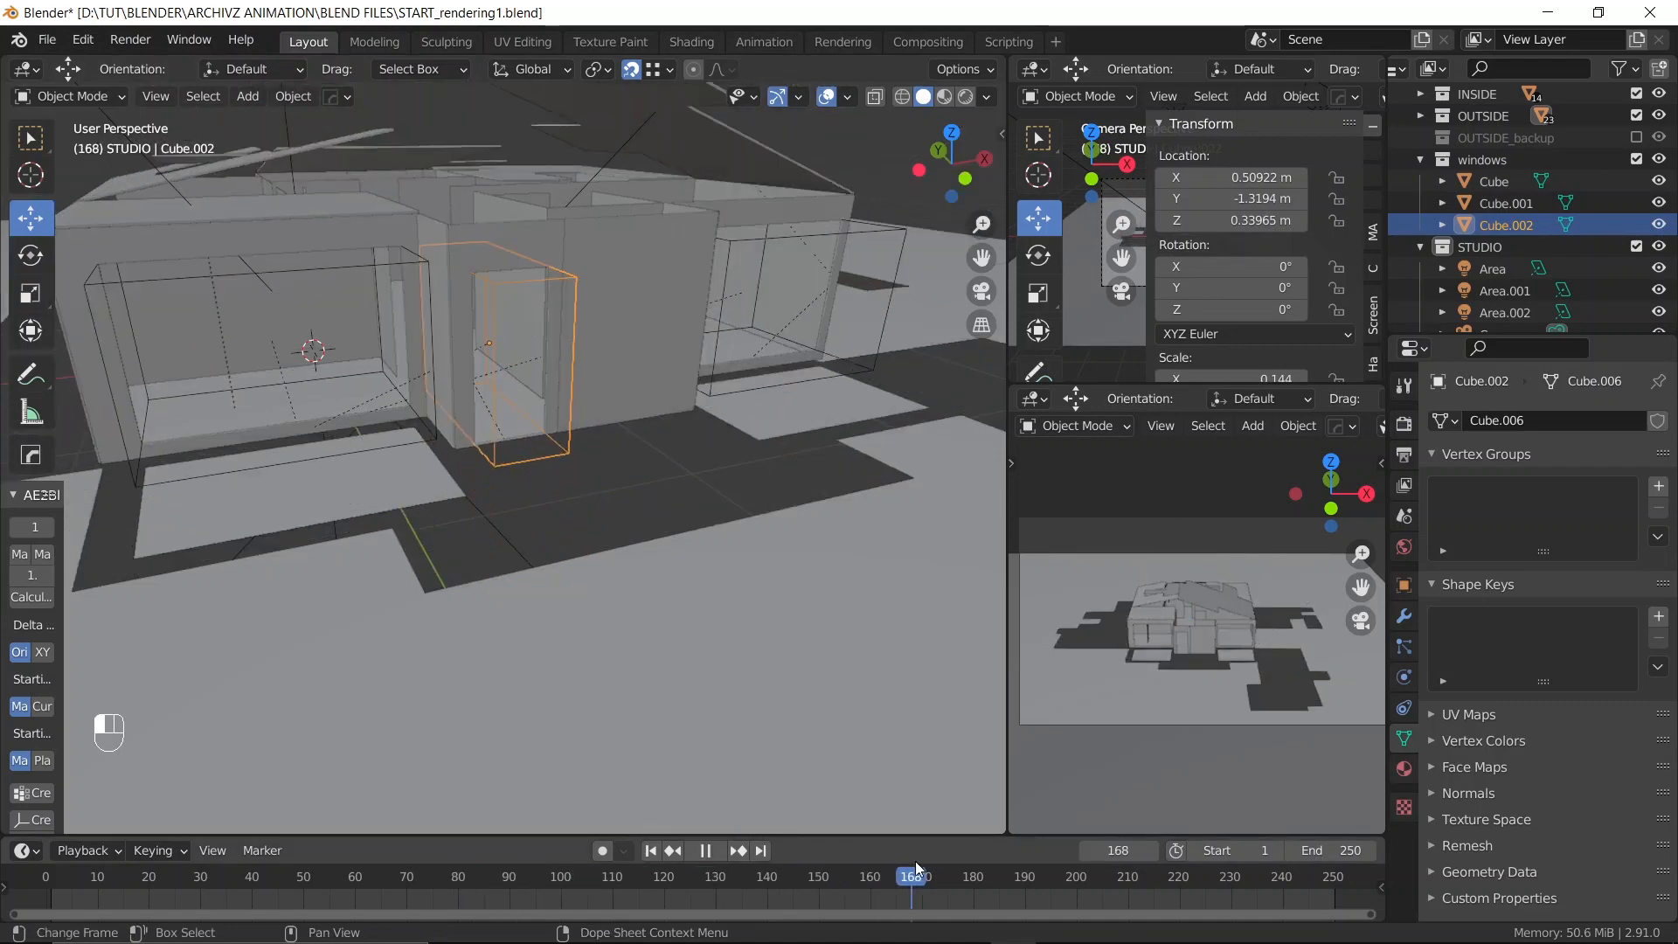
key(space)
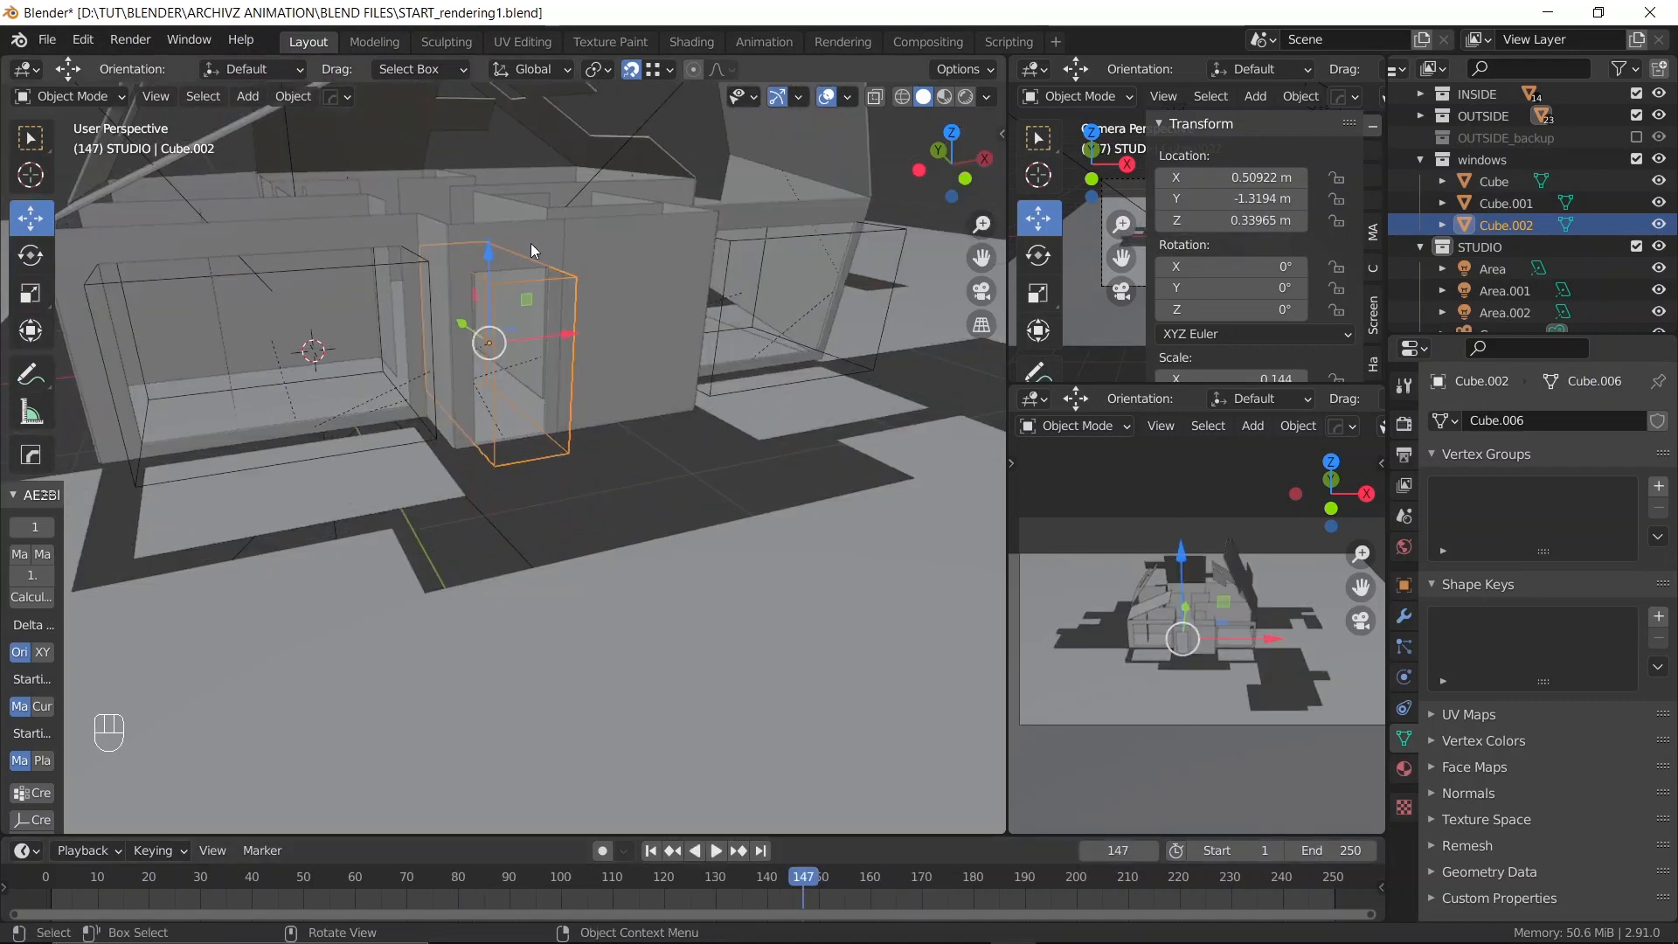
Parent Cube.002 to the wall base.013 behind it with Object (Keep Transform)
shift+click(532, 243)
key(ctrl+p)
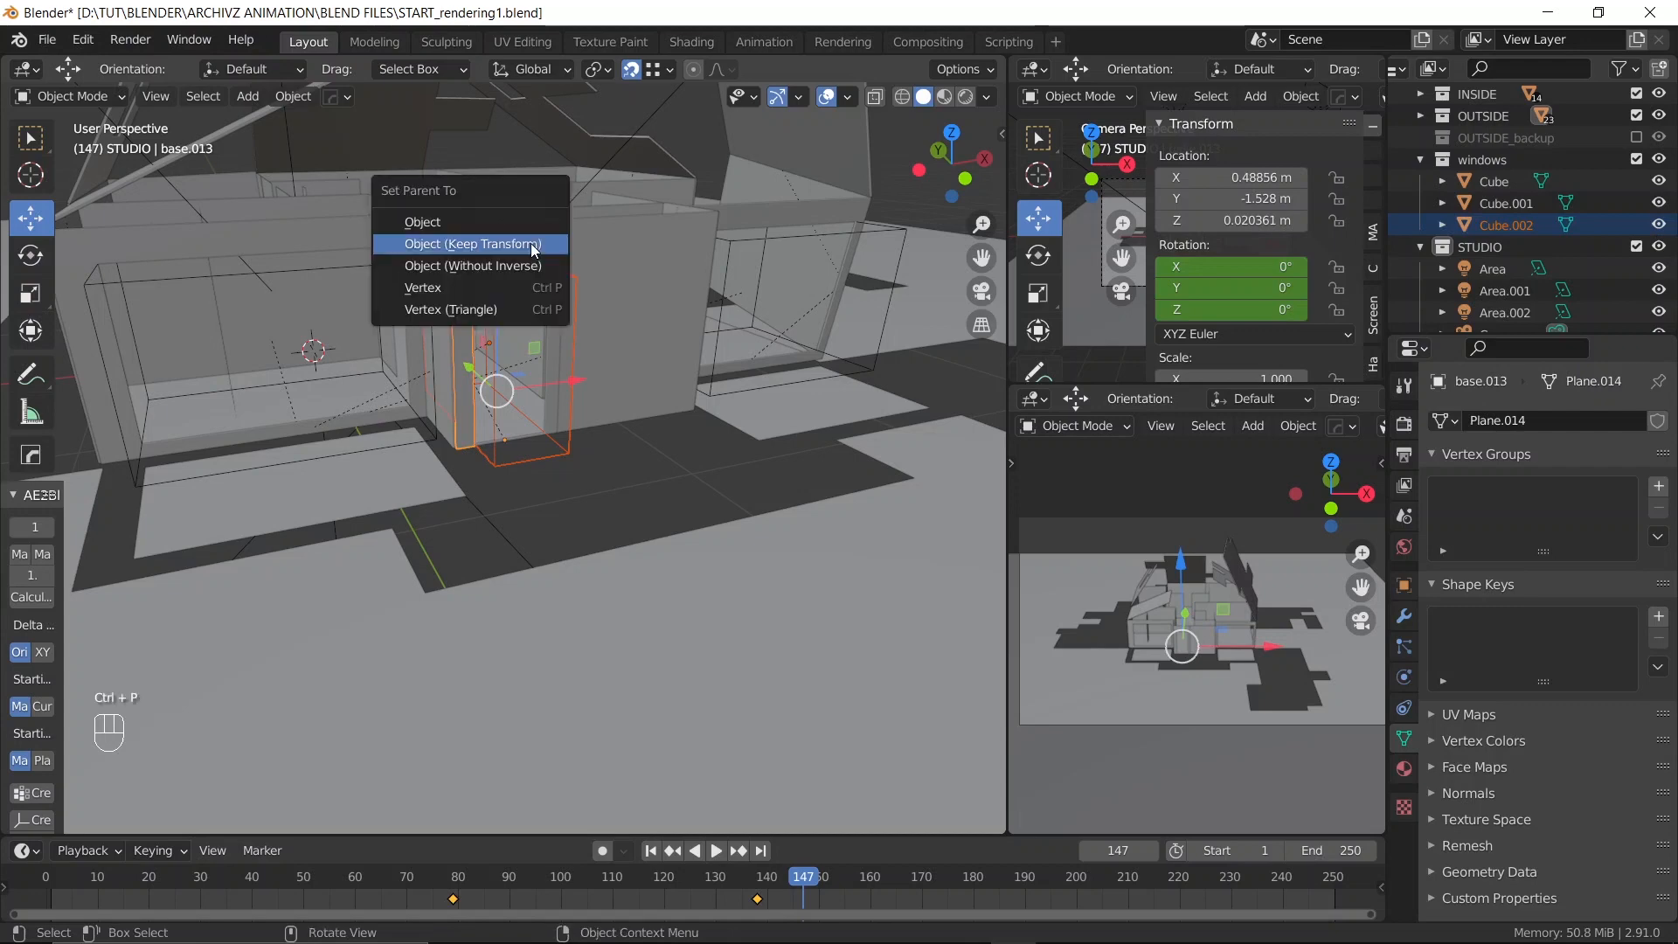
click(533, 245)
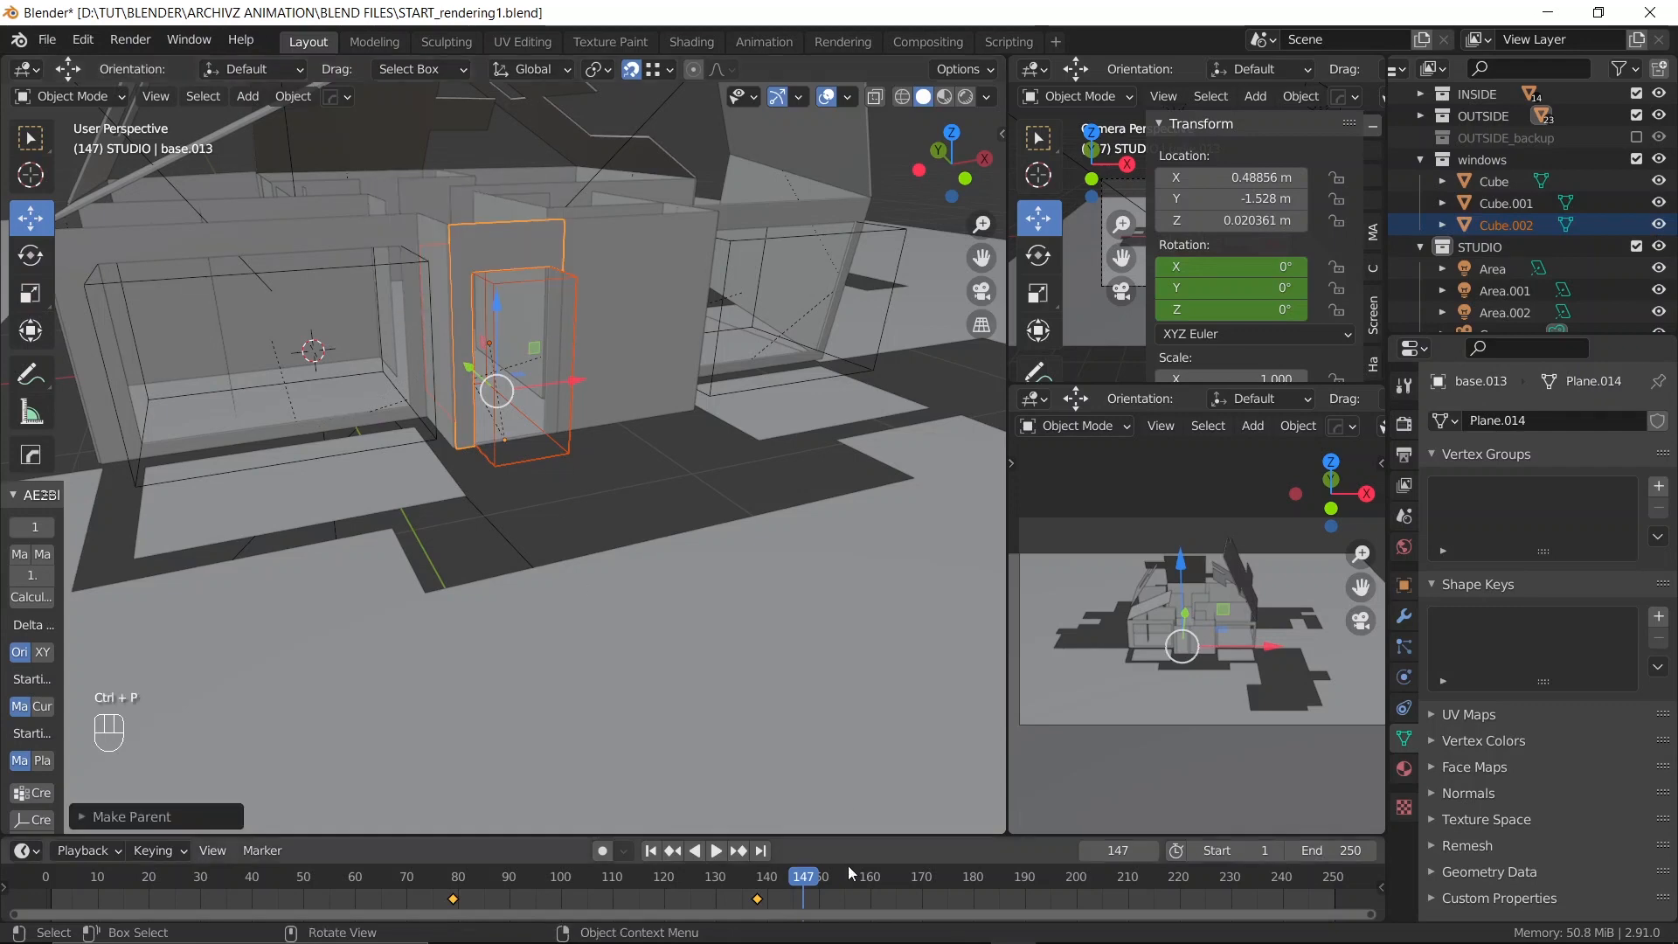
Replay the folding animation to check how the parented Cube.002 cutter moves with its wall, stopping at frame 47
drag(808, 887, 401, 841)
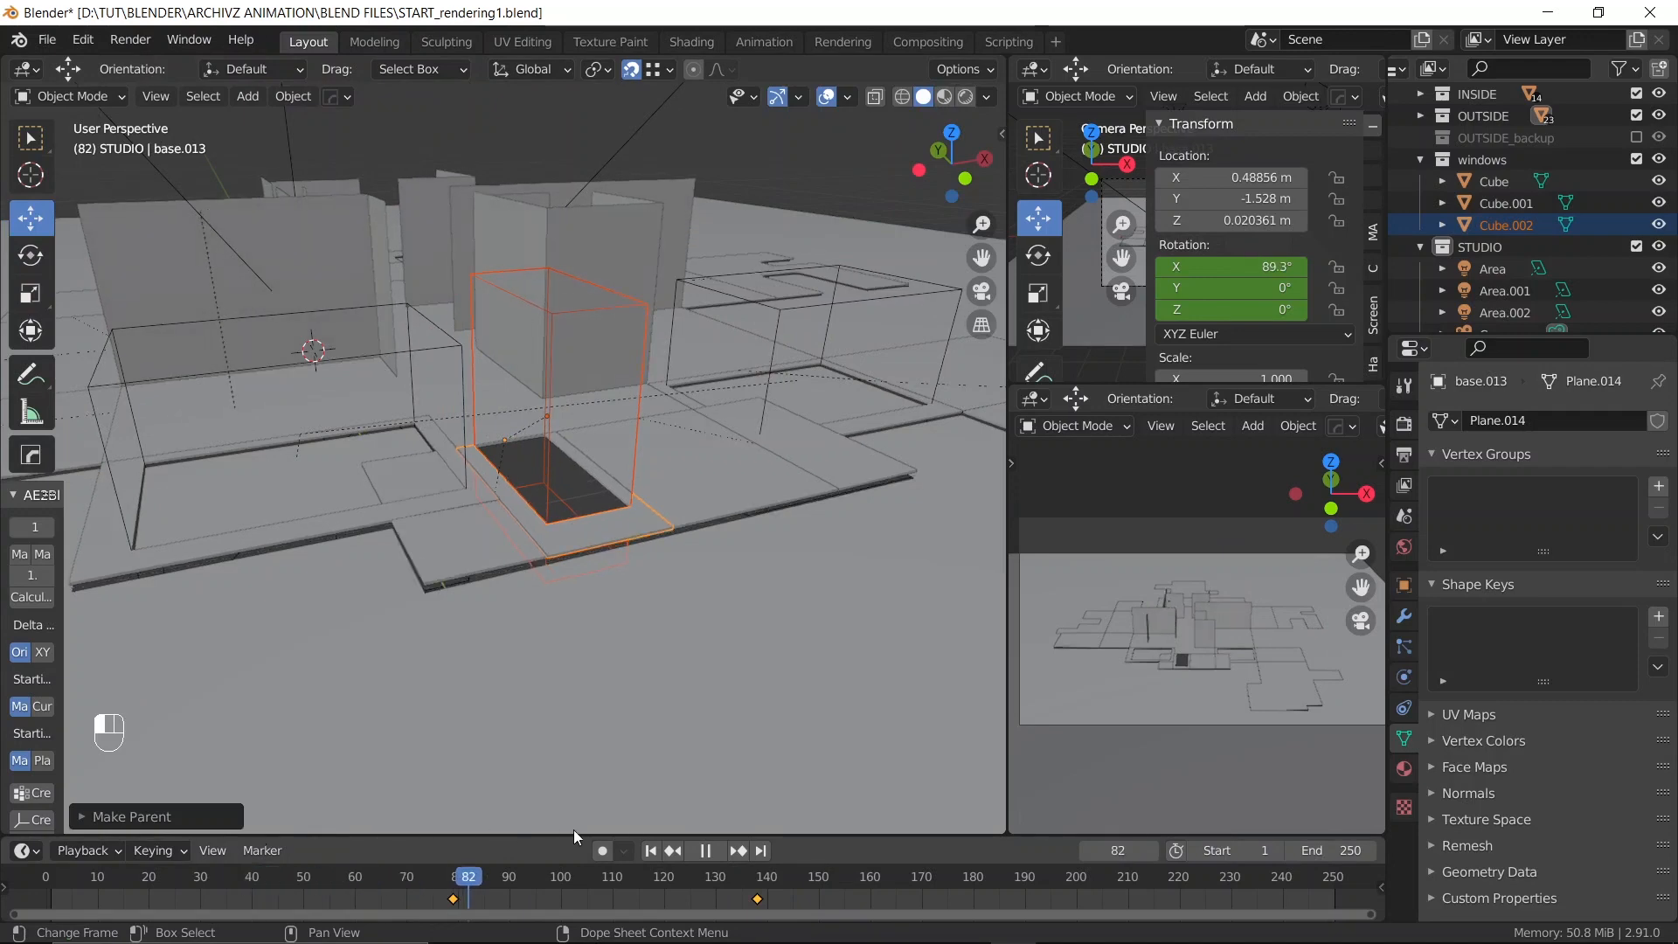
key(space)
middle_drag(594, 586, 481, 605)
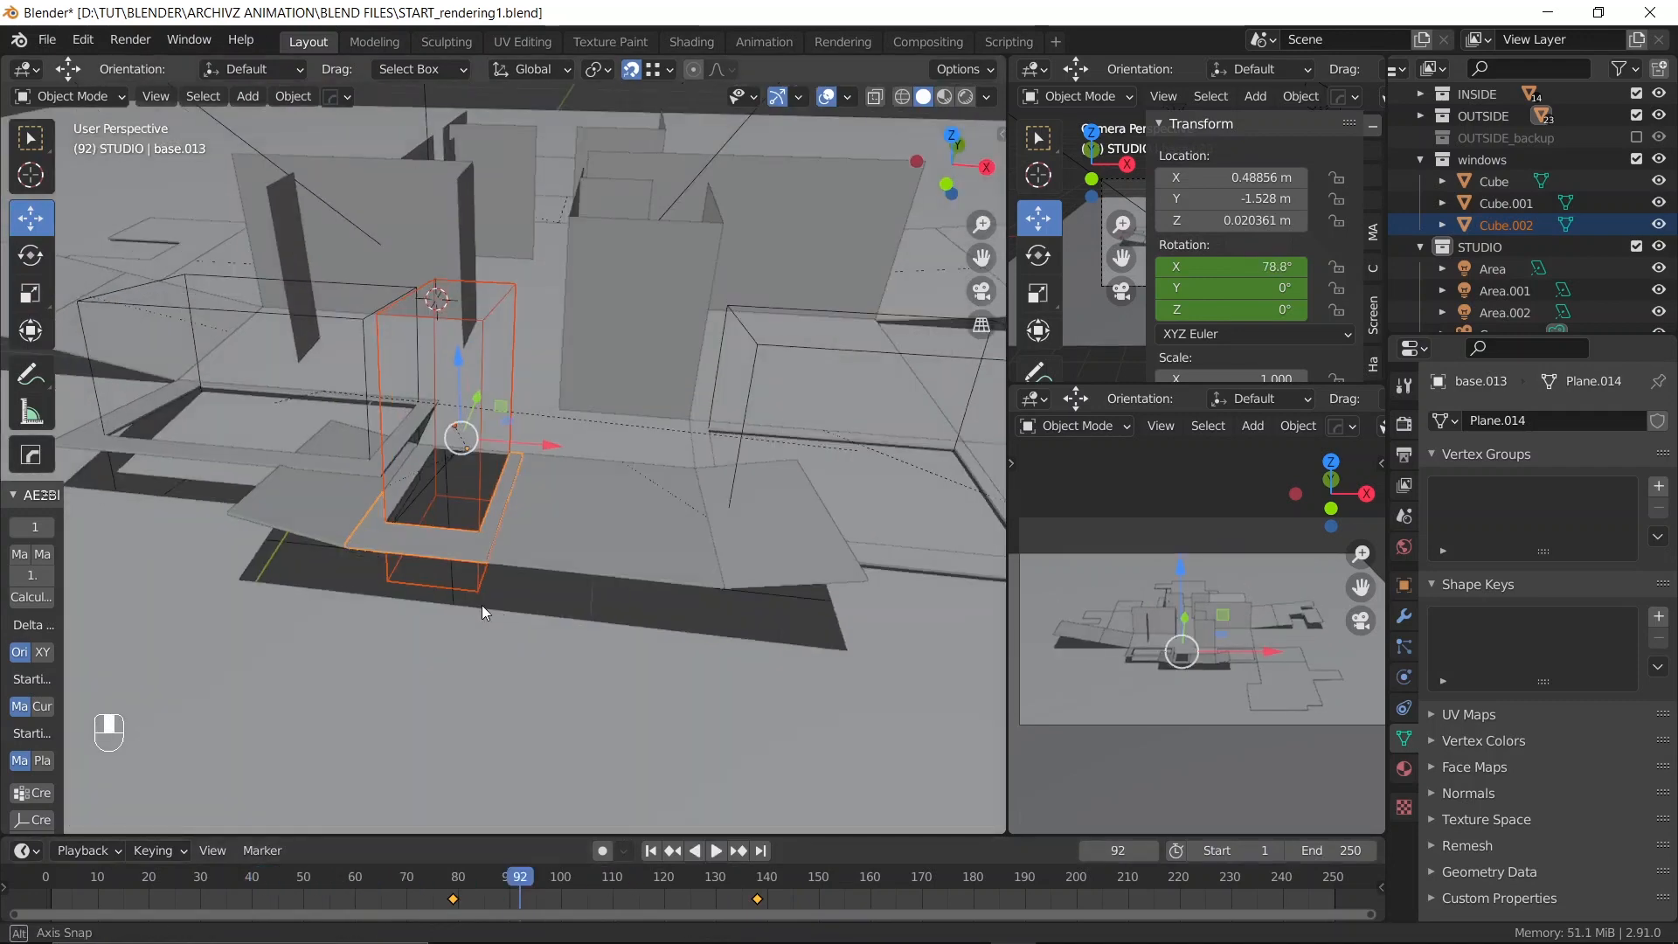
drag(319, 877, 314, 876)
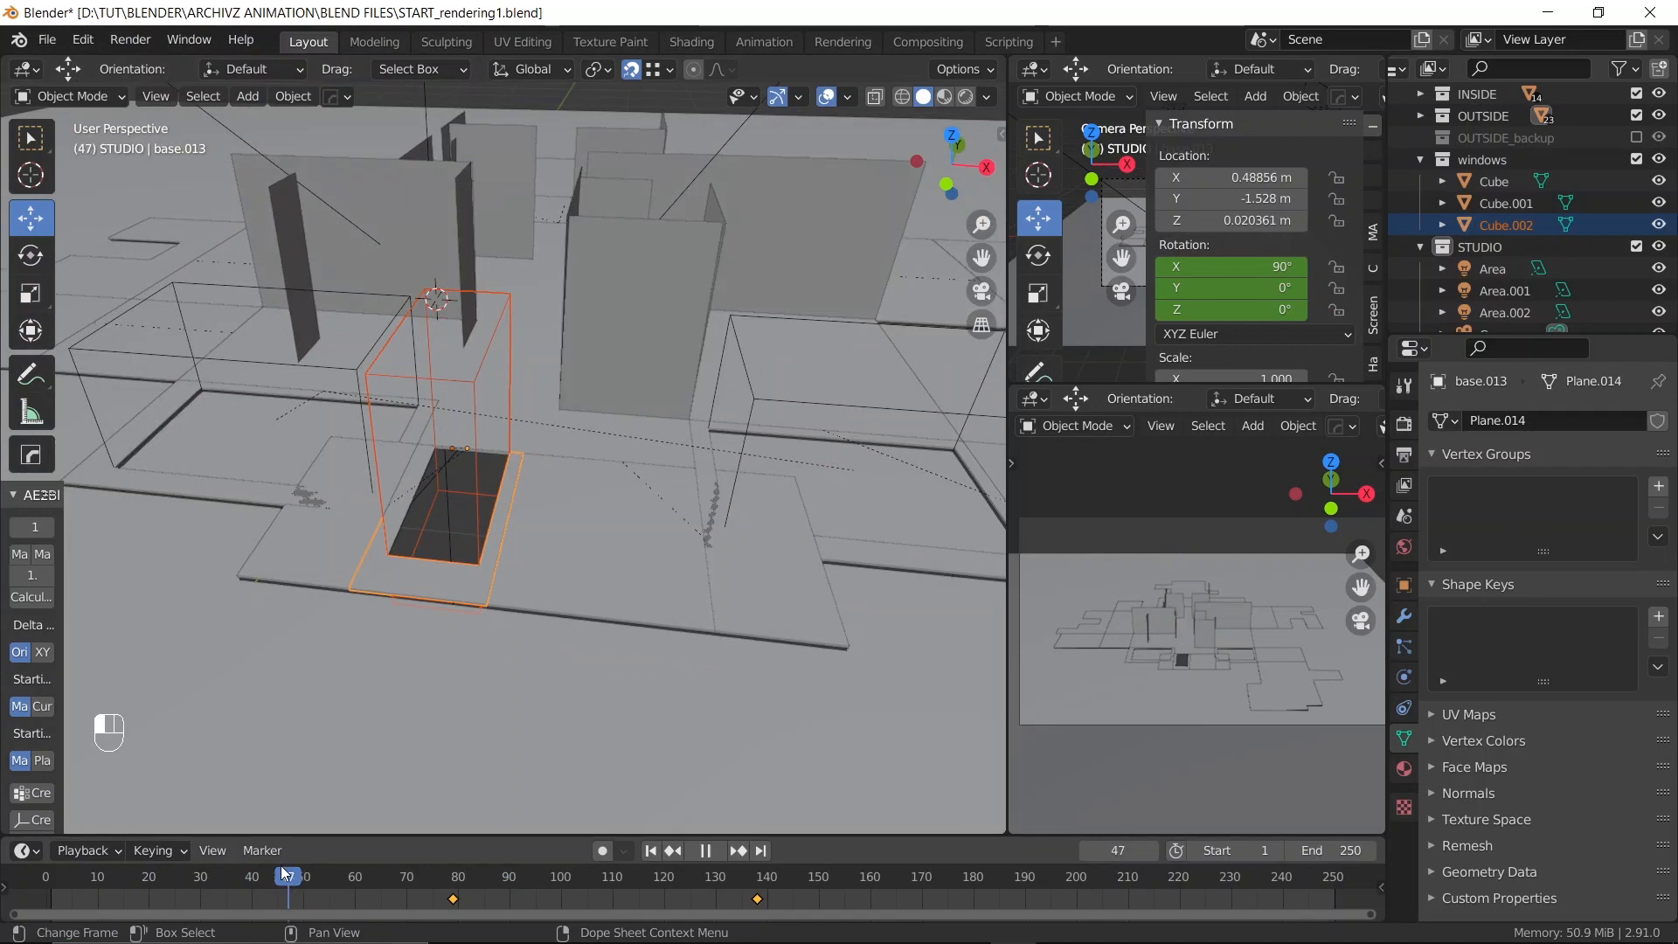
shift+middle_drag(328, 683, 399, 671)
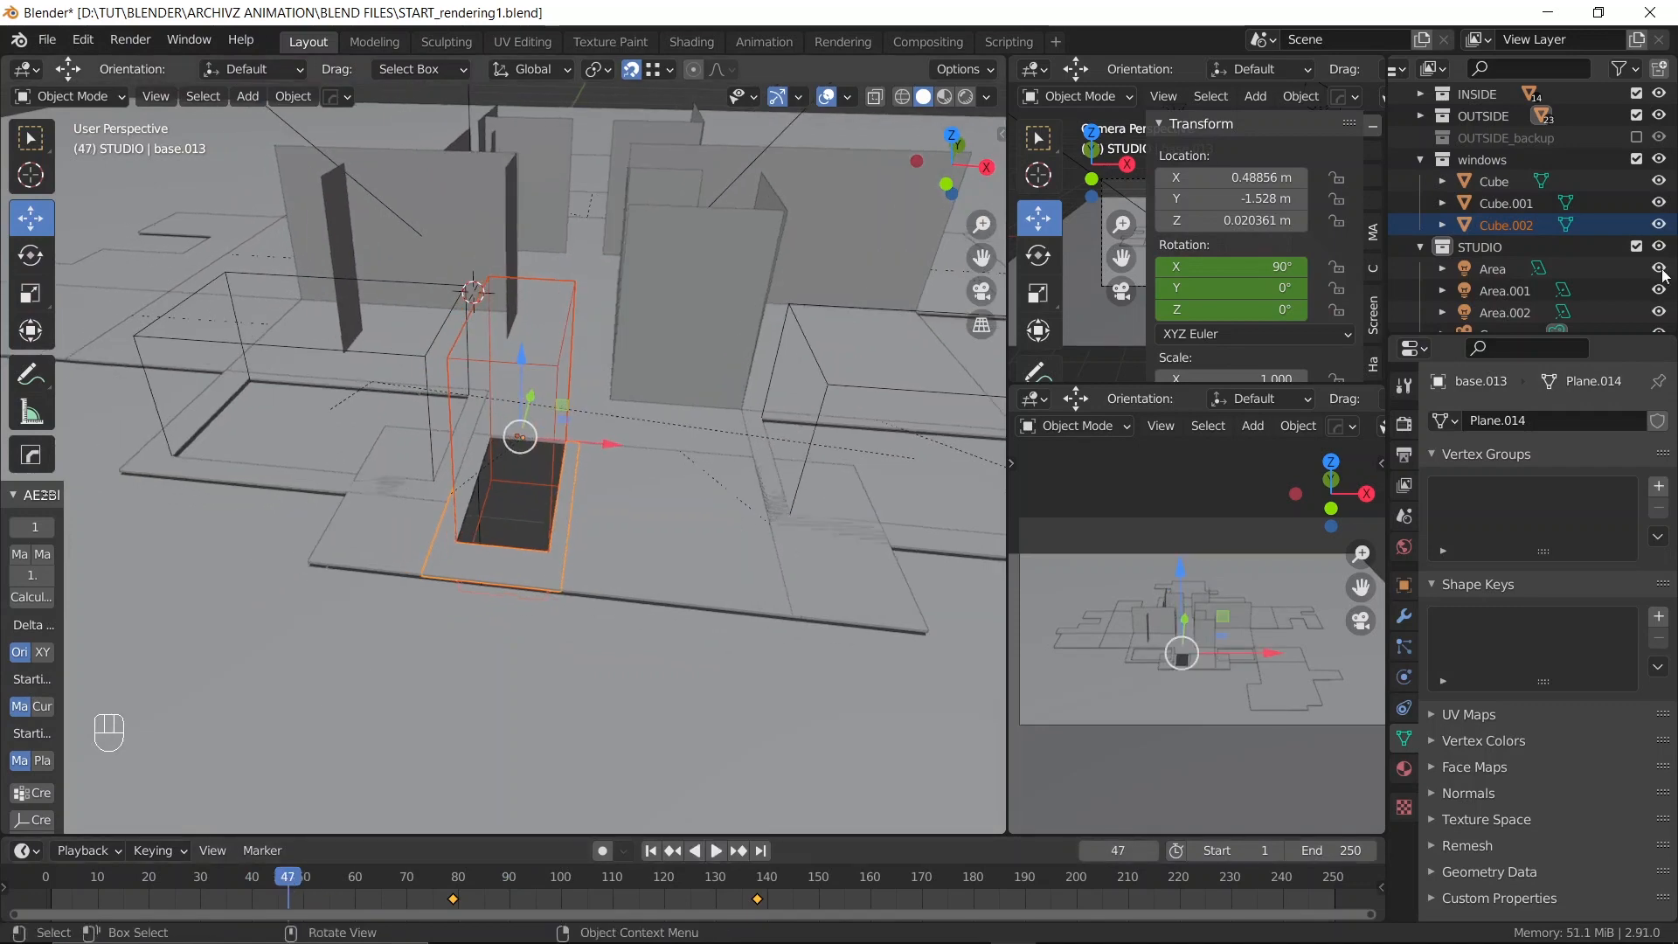
Disable the windows collection and save the file
click(1636, 159)
middle_drag(484, 397, 524, 441)
key(ctrl+s)
Enter Edit Mode on the base plane and add two loop cuts aligned with both sides of the lower centre block's dark hole
click(554, 491)
scroll(554, 491, up, 1)
click(458, 510)
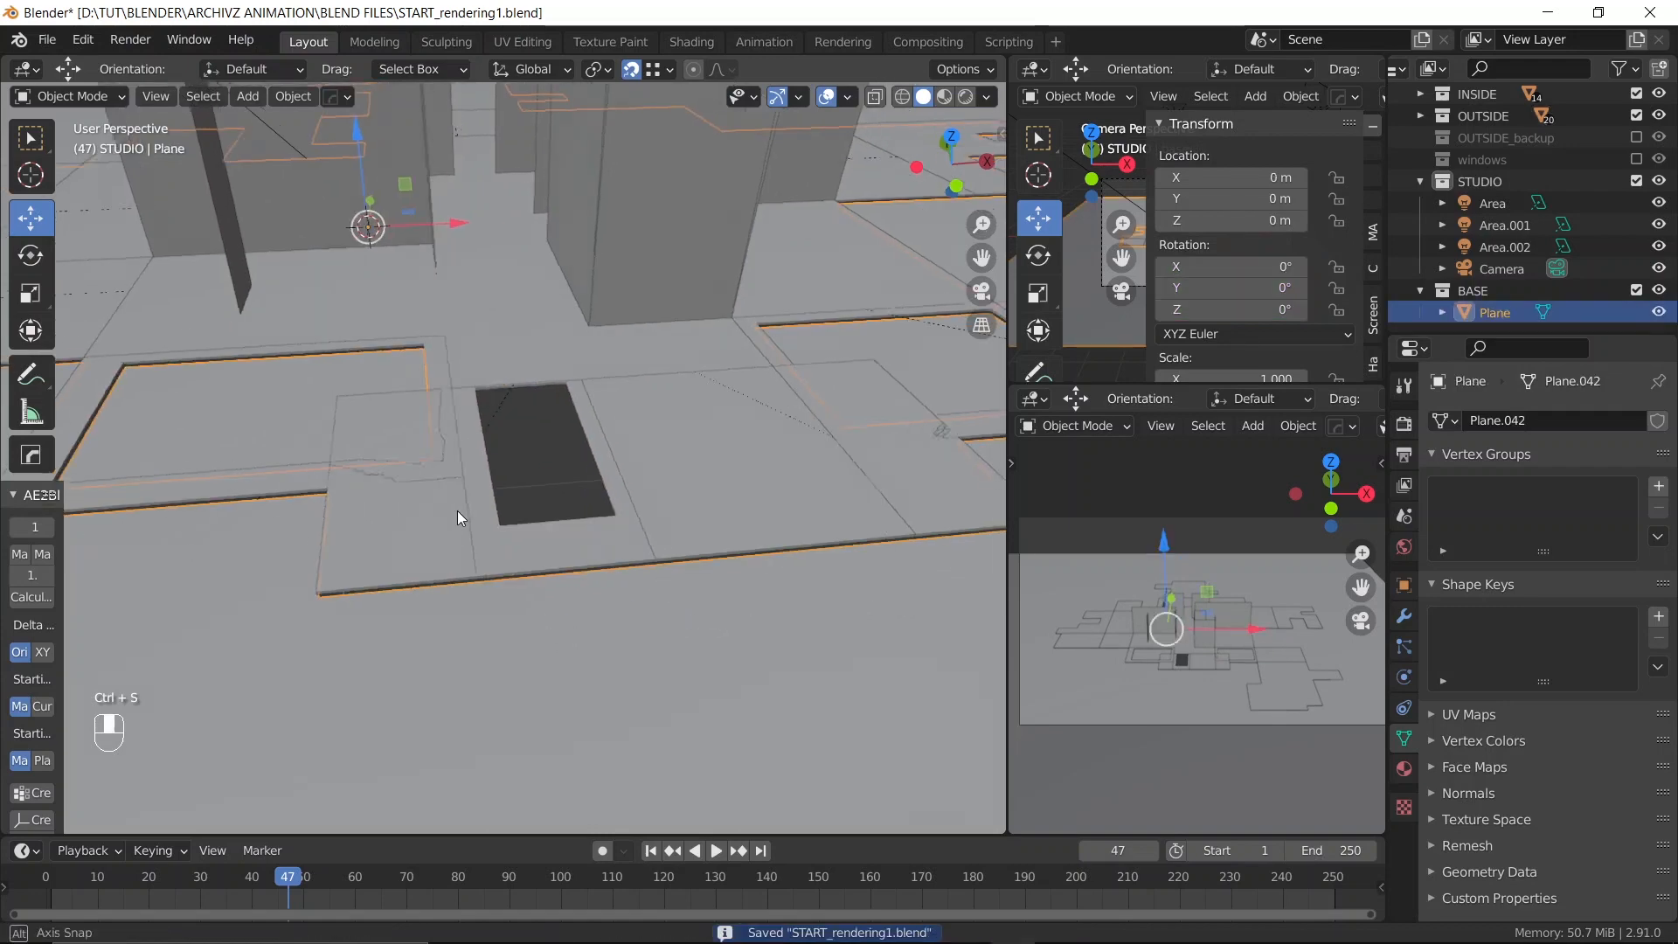
middle_drag(457, 511, 641, 620)
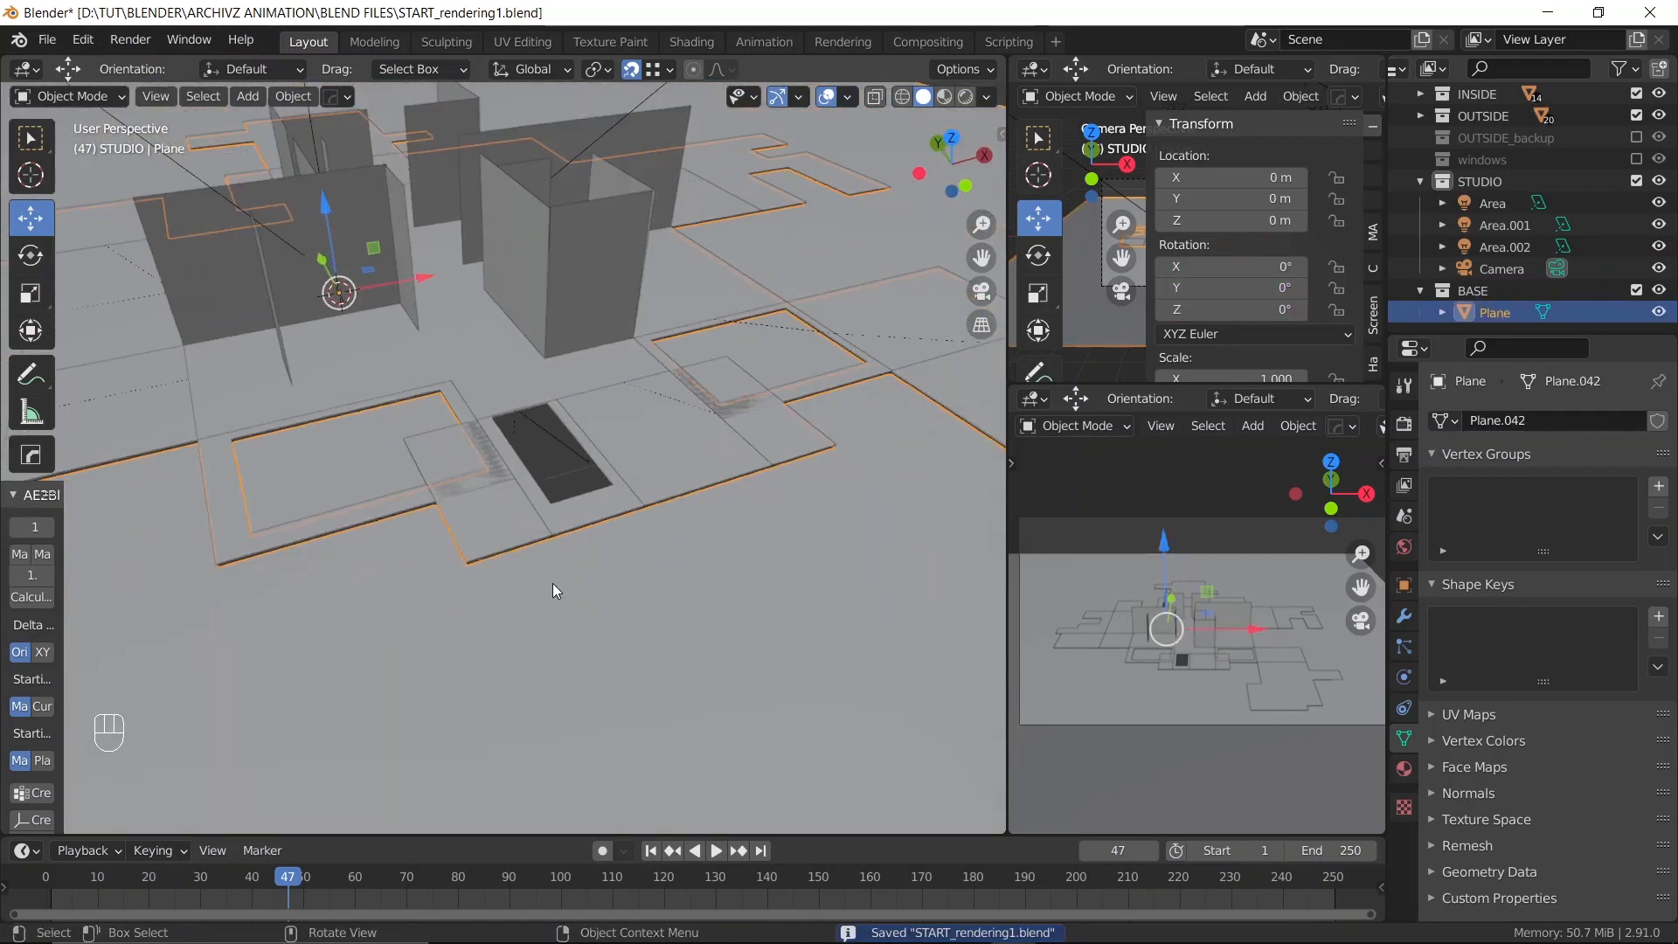
scroll(557, 578, down, 1)
key(Tab)
scroll(524, 550, up, 5)
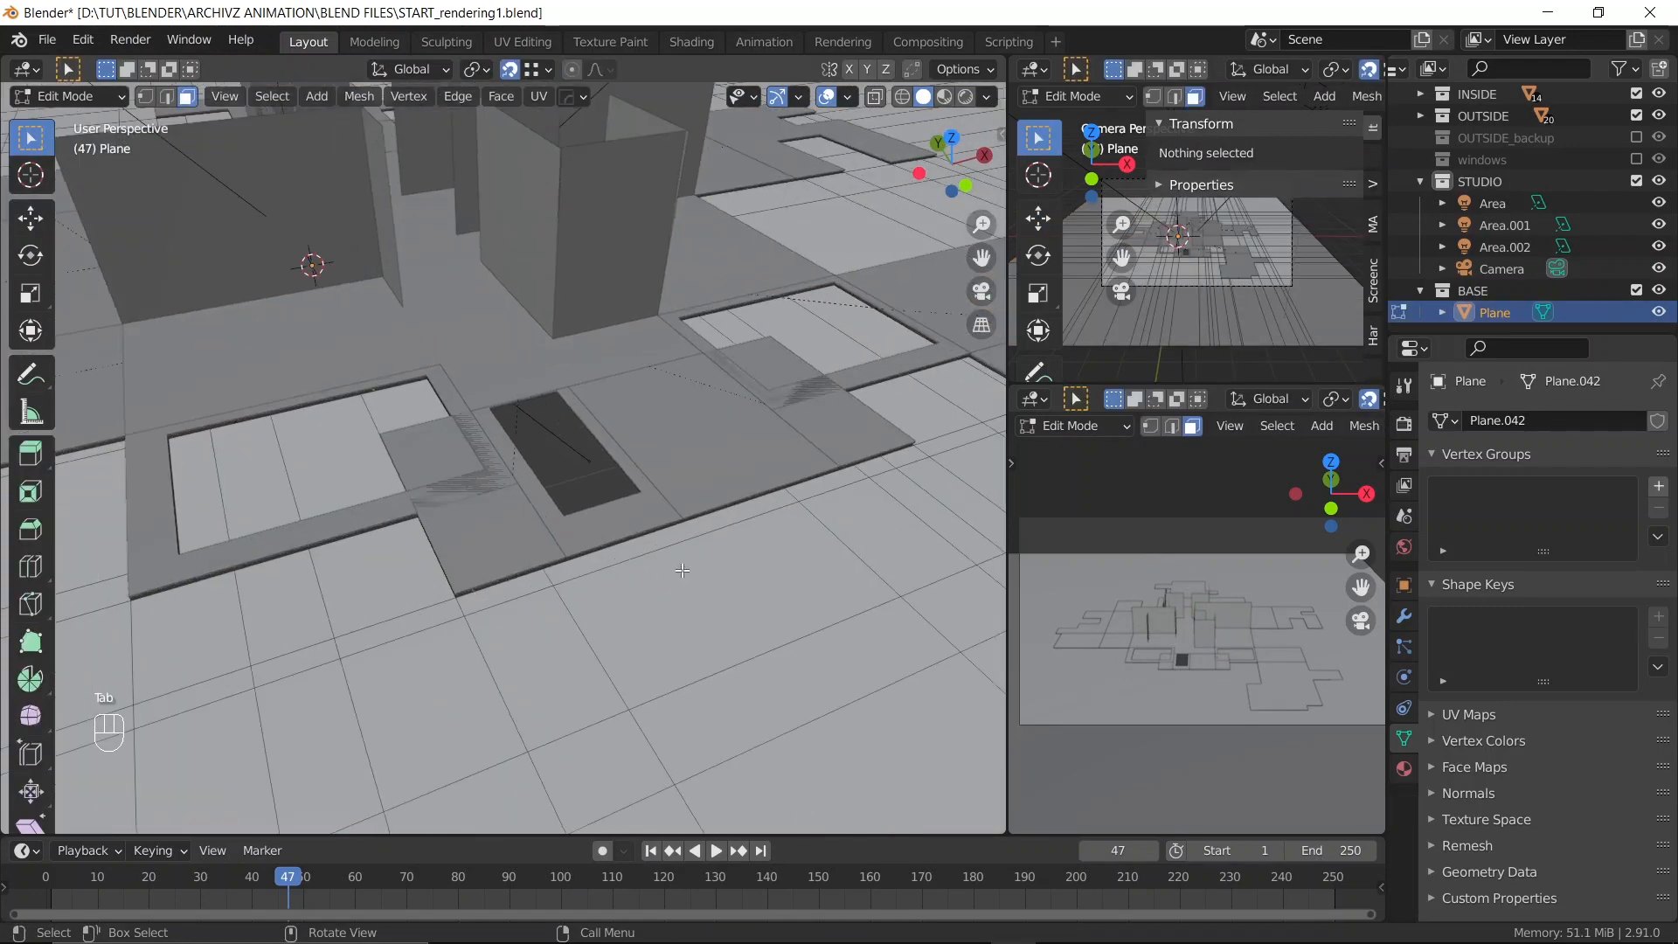
middle_drag(503, 517, 477, 515)
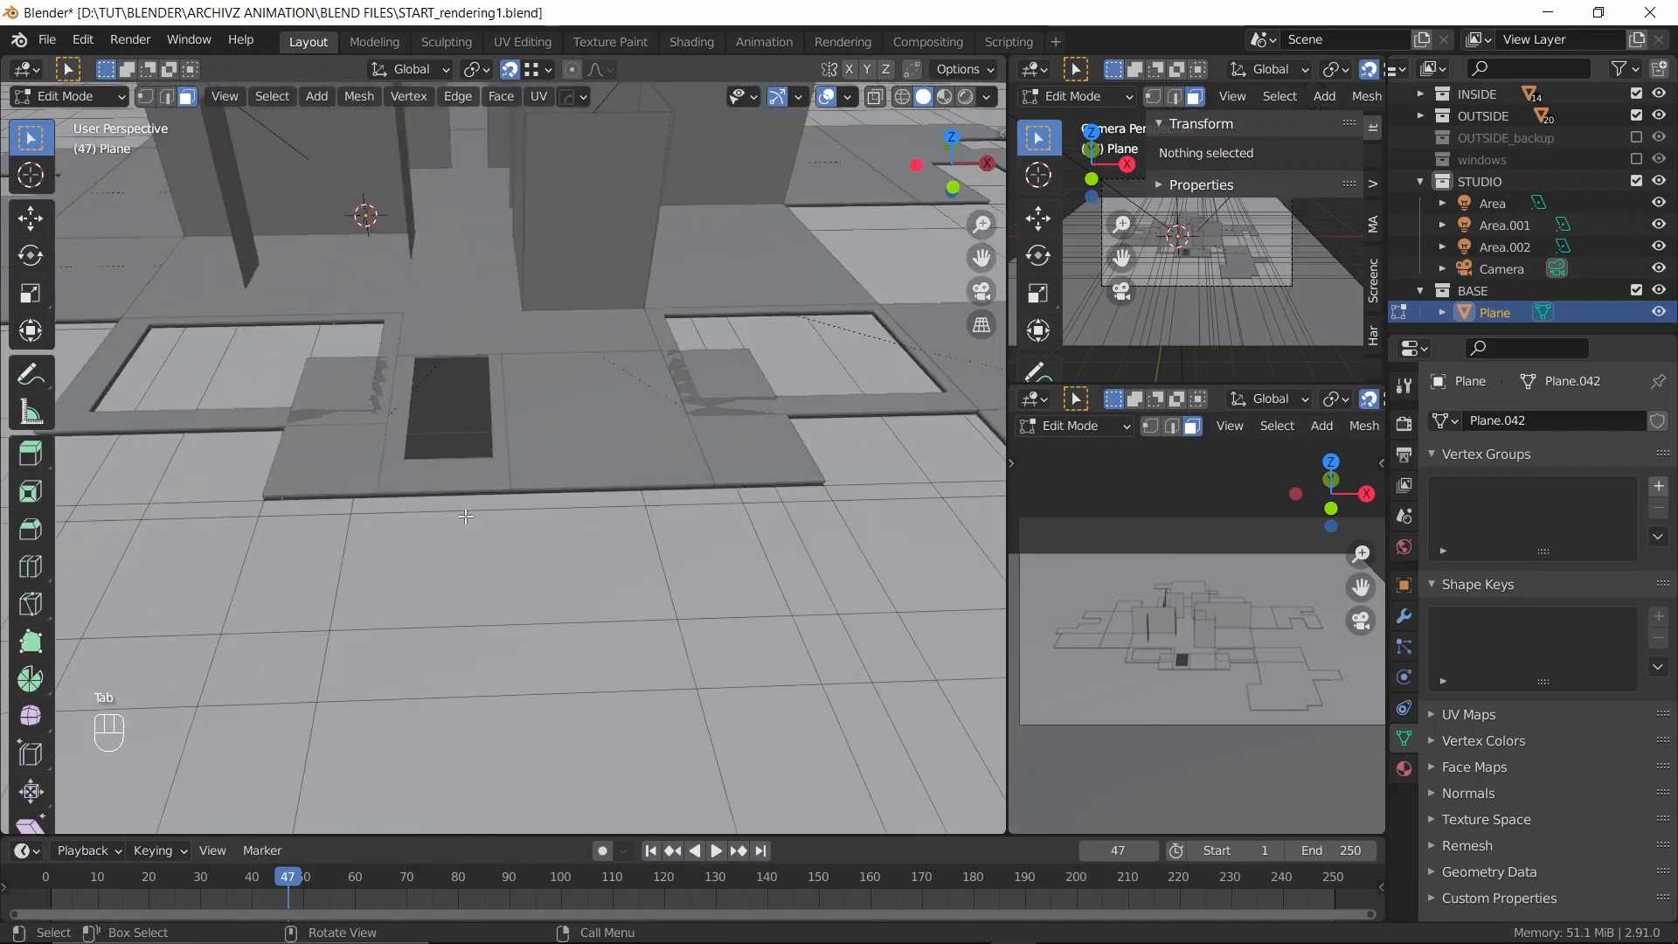
key(ctrl+r)
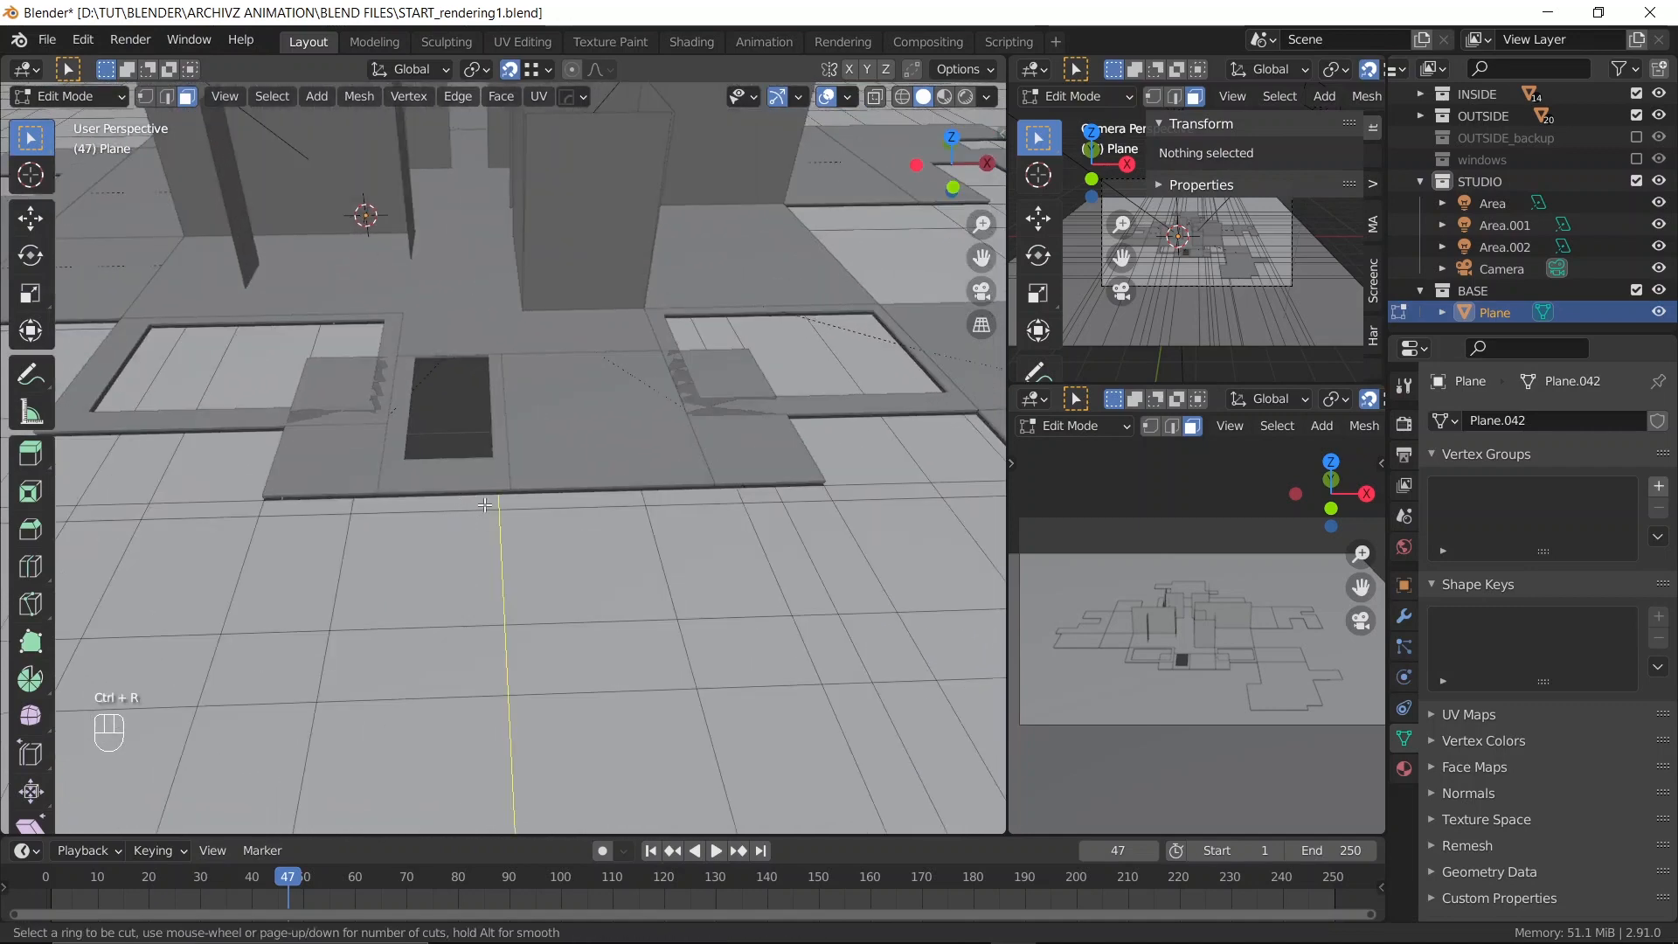
click(484, 505)
click(486, 456)
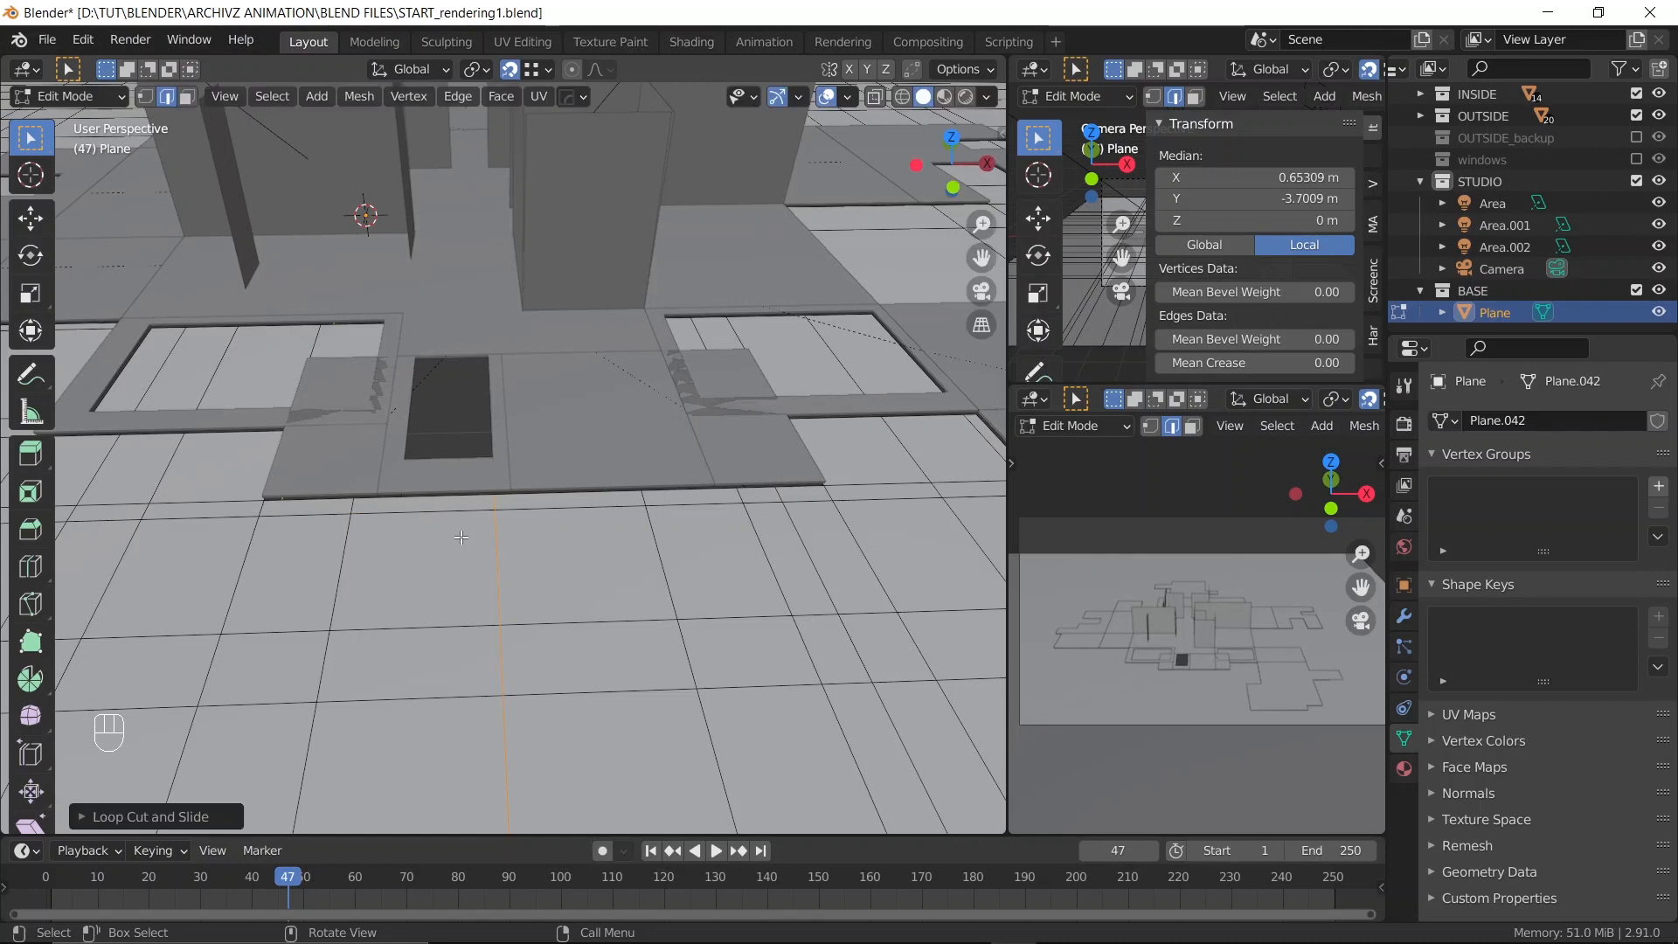
key(ctrl+r)
click(438, 499)
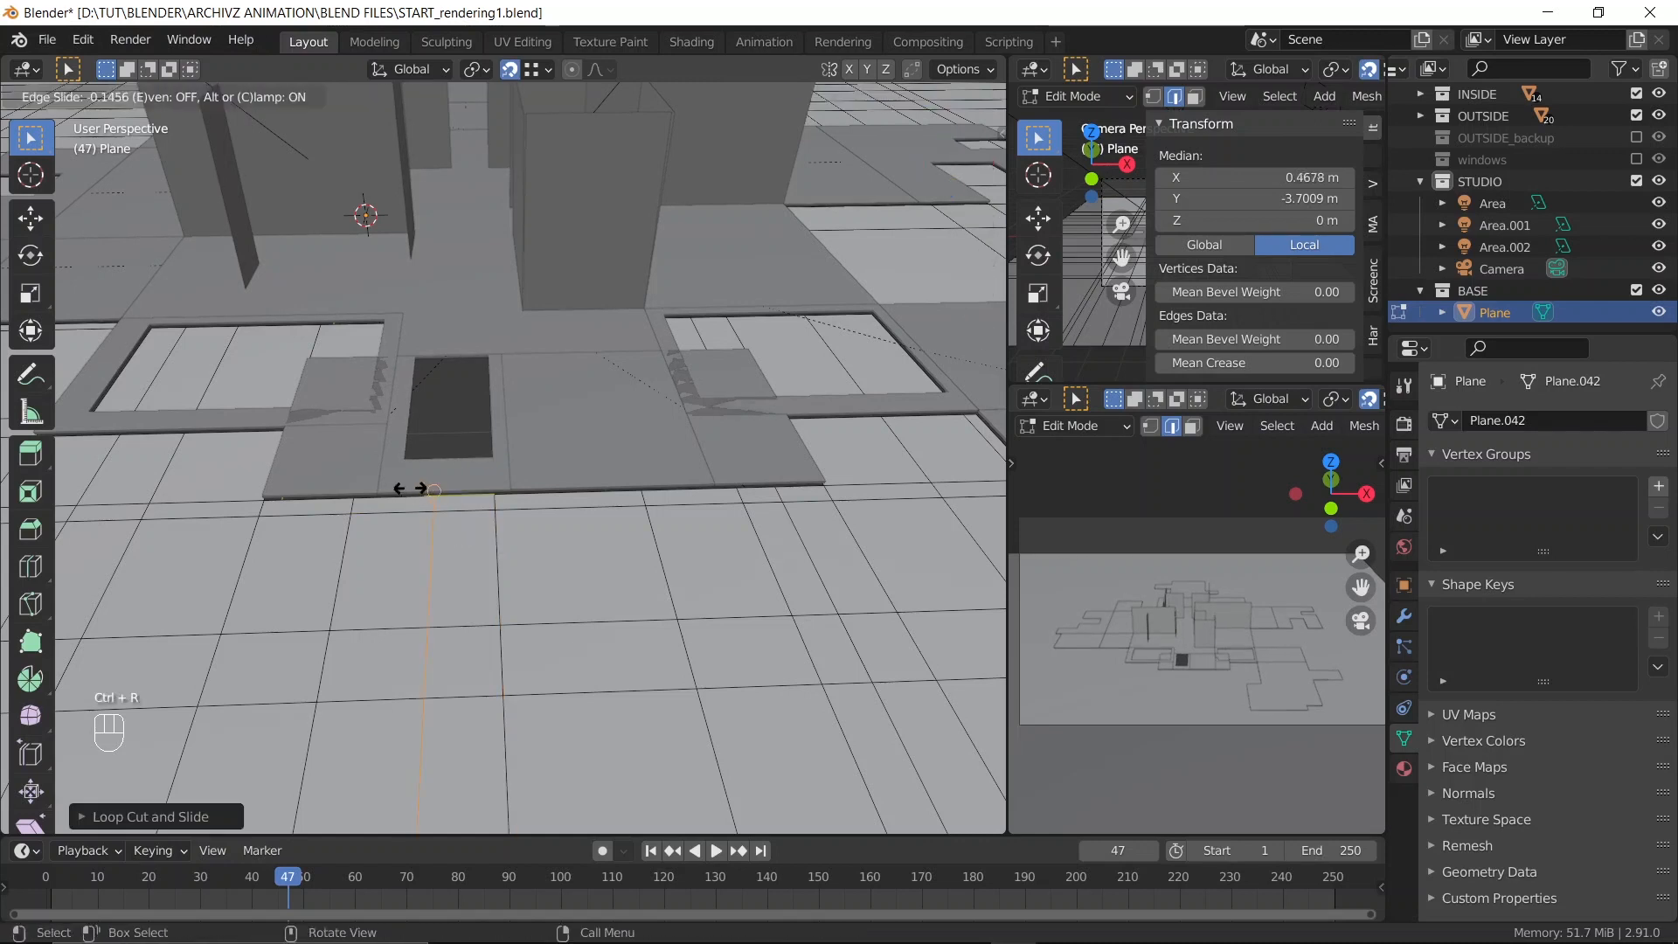
click(401, 460)
Duplicate the base edge between the two new loop cuts and move it about 0.154 m along Y to the hole's front edge
middle_drag(401, 459, 651, 481)
click(453, 502)
scroll(587, 524, up, 2)
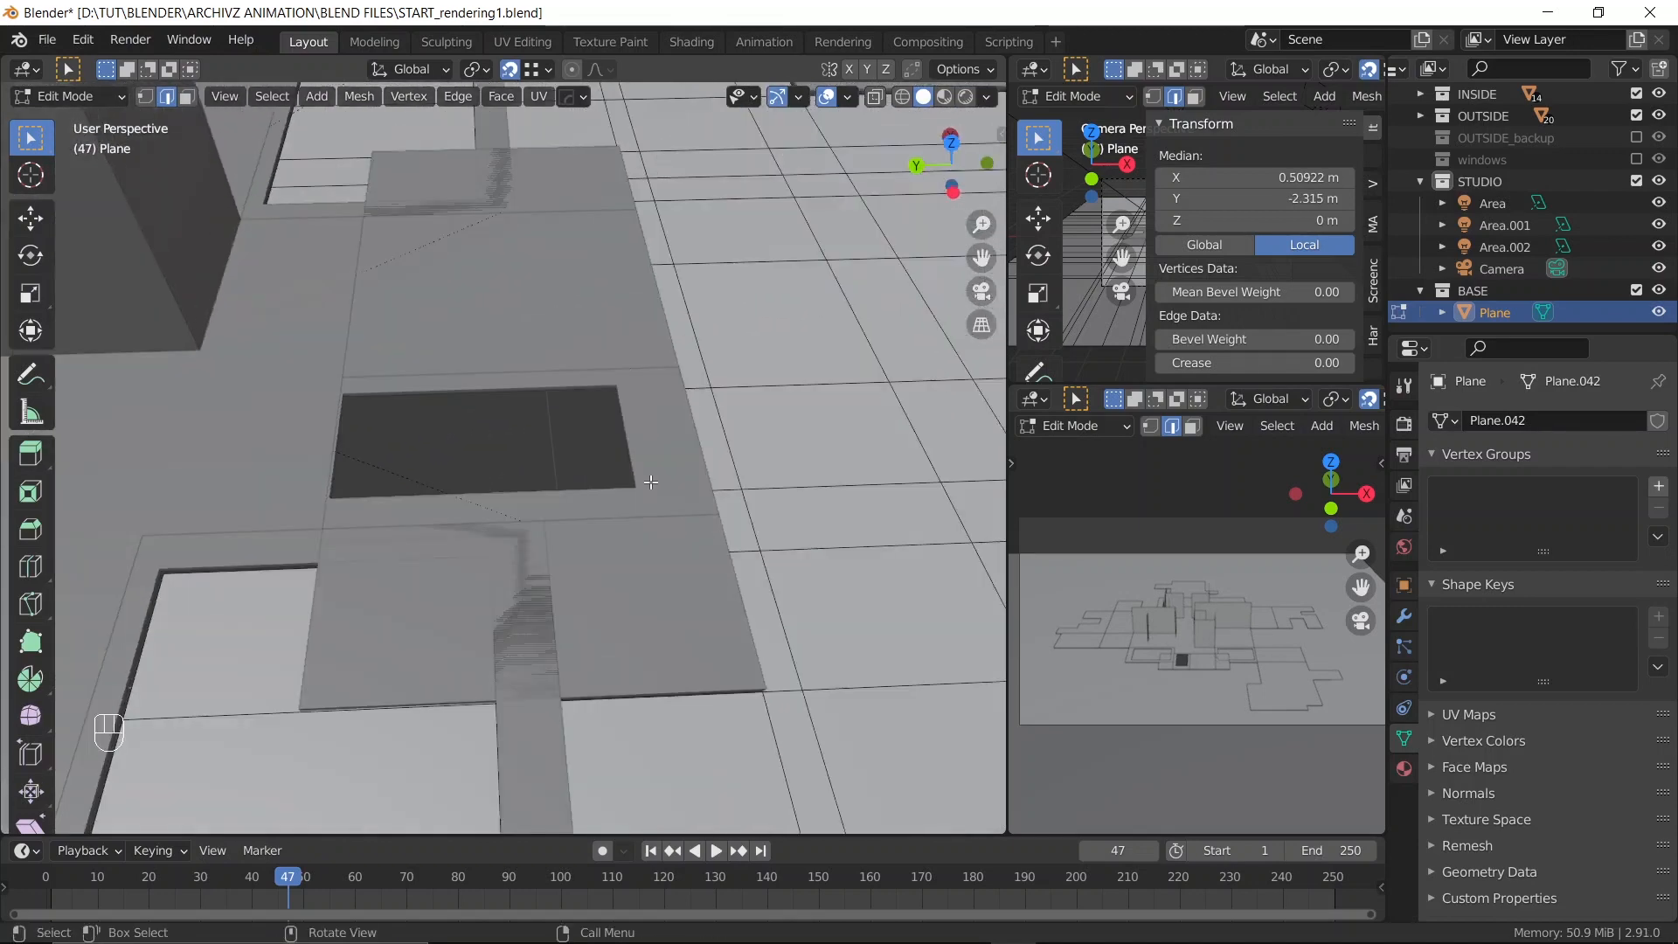
key(shift+d)
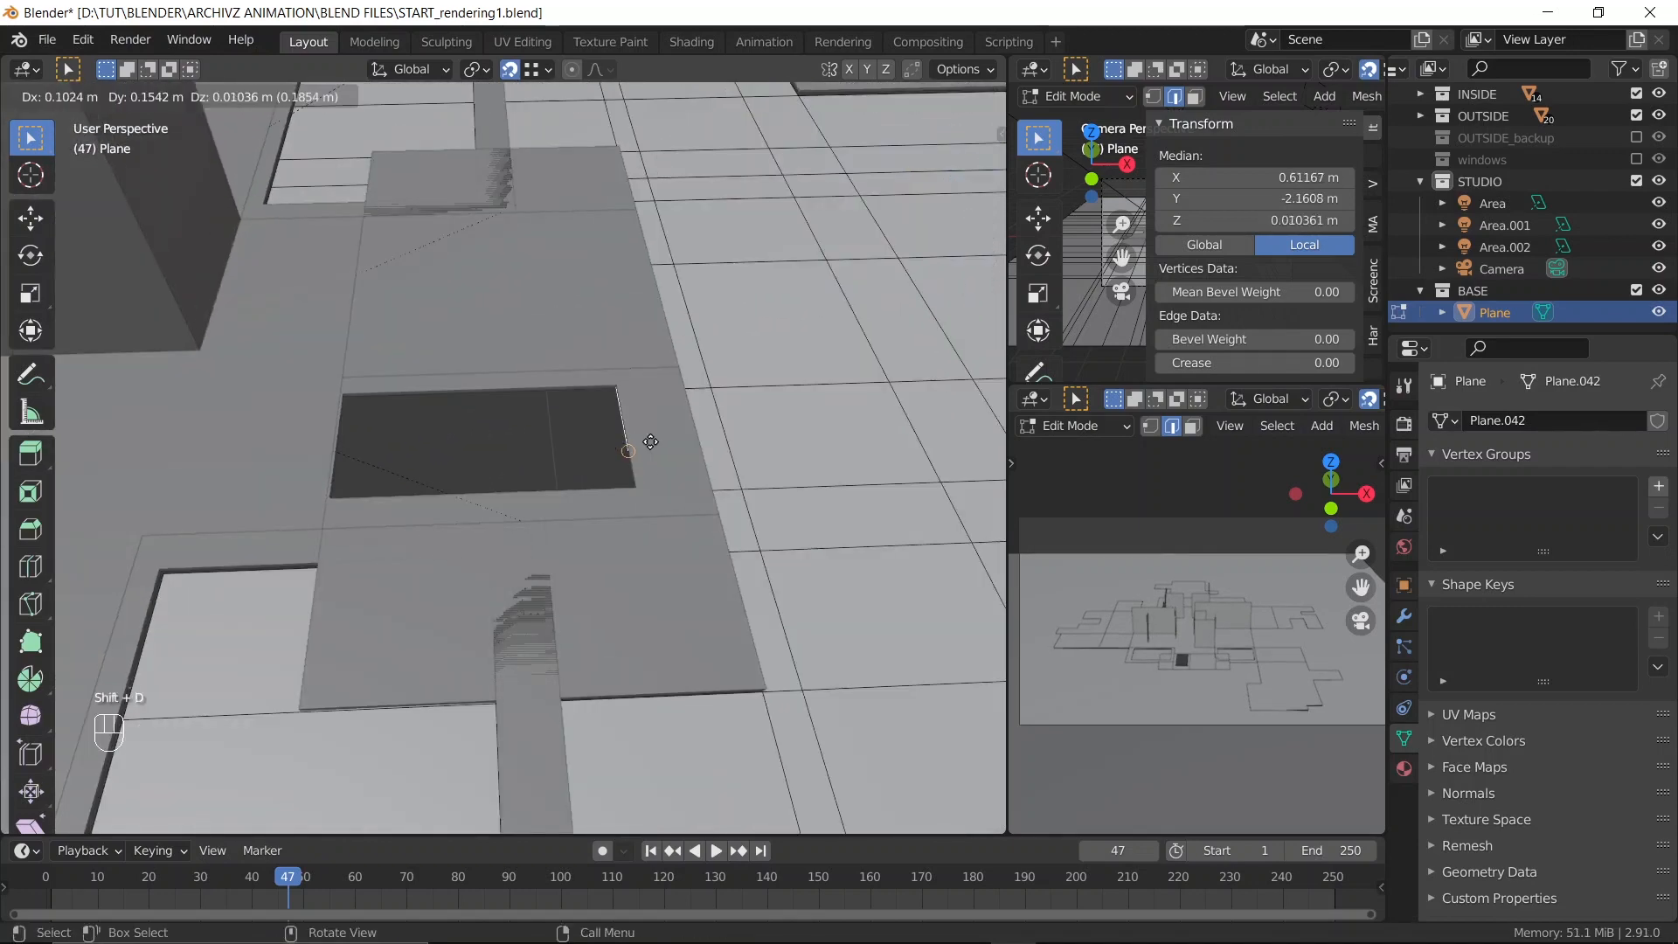
key(y)
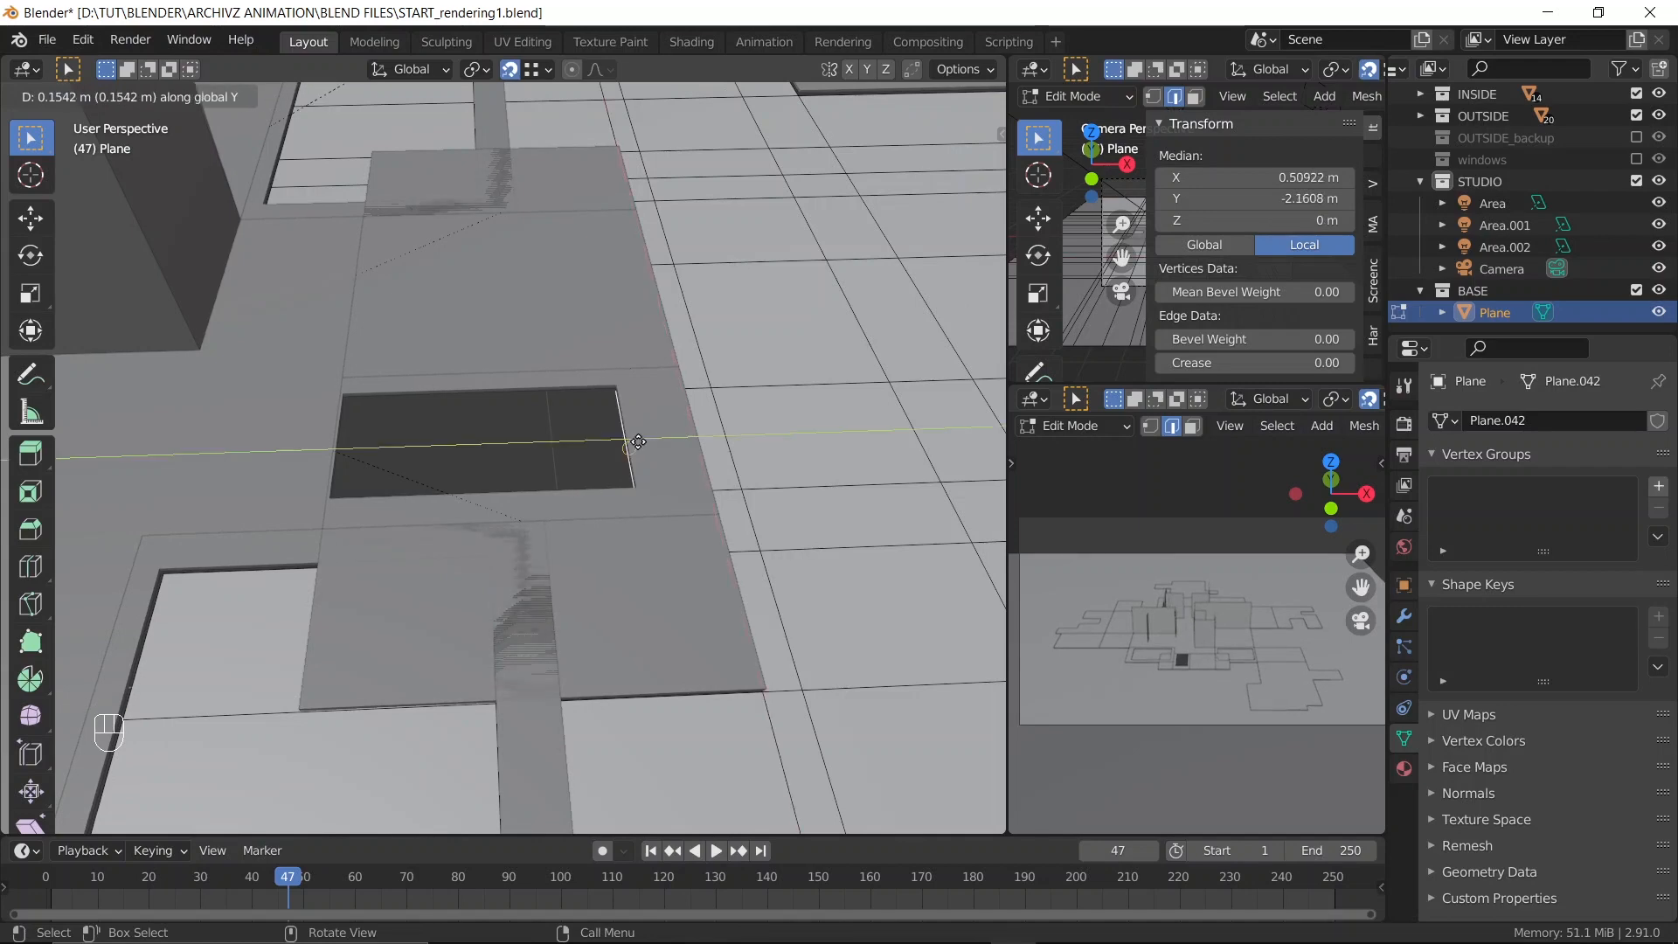
click(631, 443)
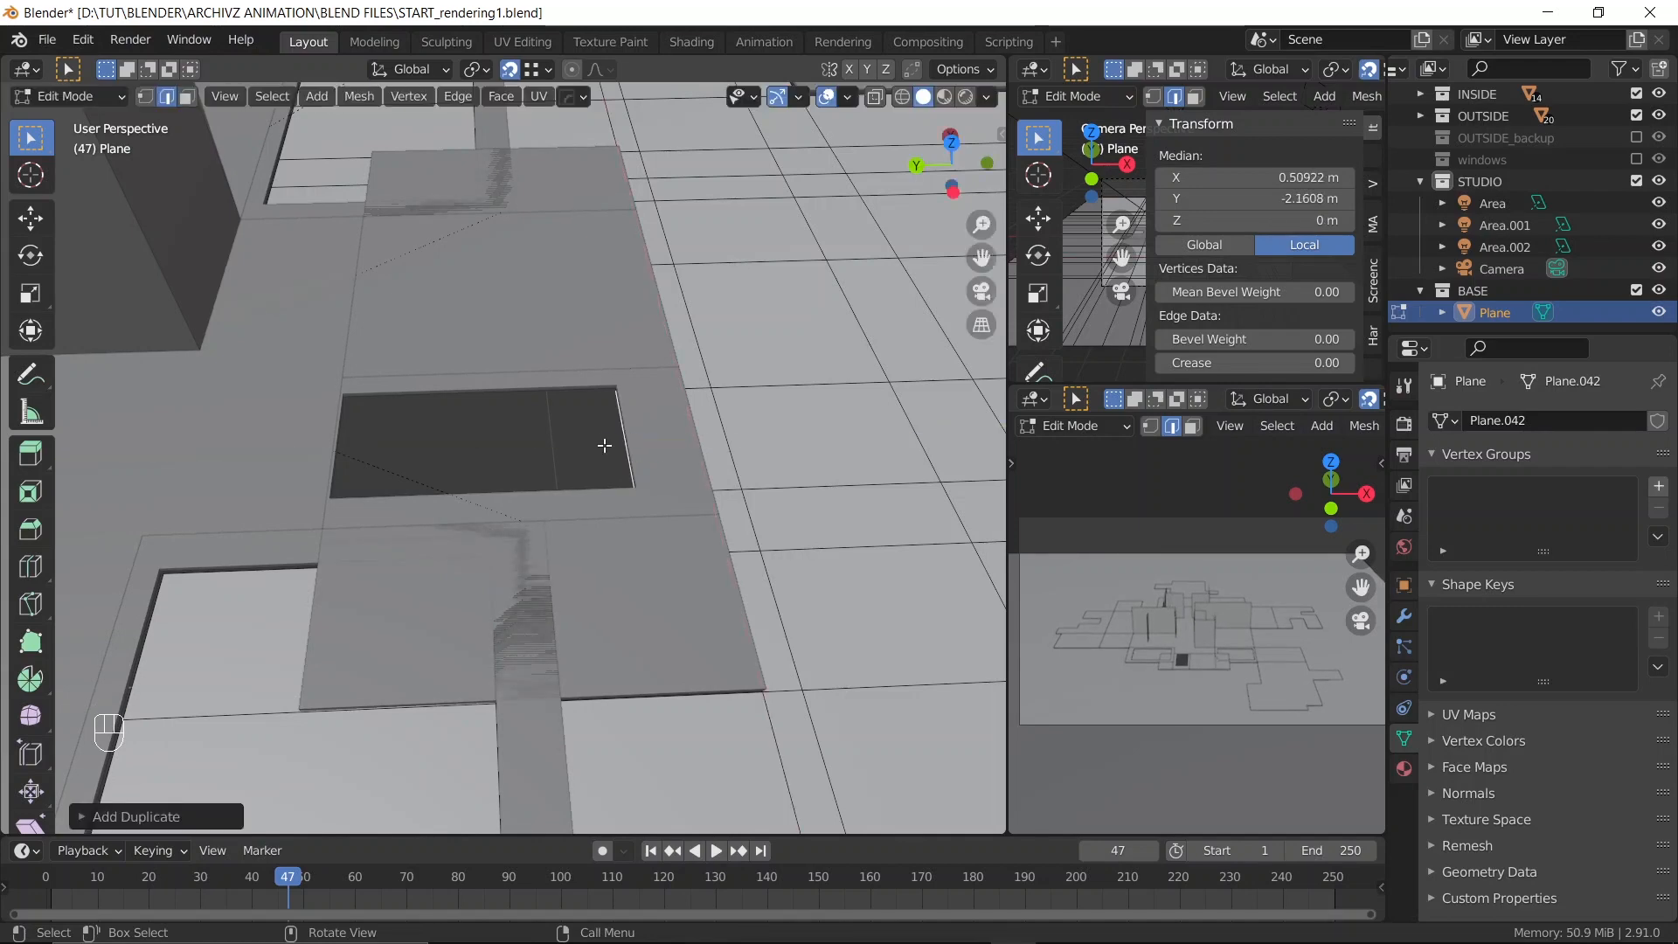
Extrude the duplicated edge about 0.63 m along Y to fill the dark hole in the lower centre block
middle_drag(603, 446, 618, 362)
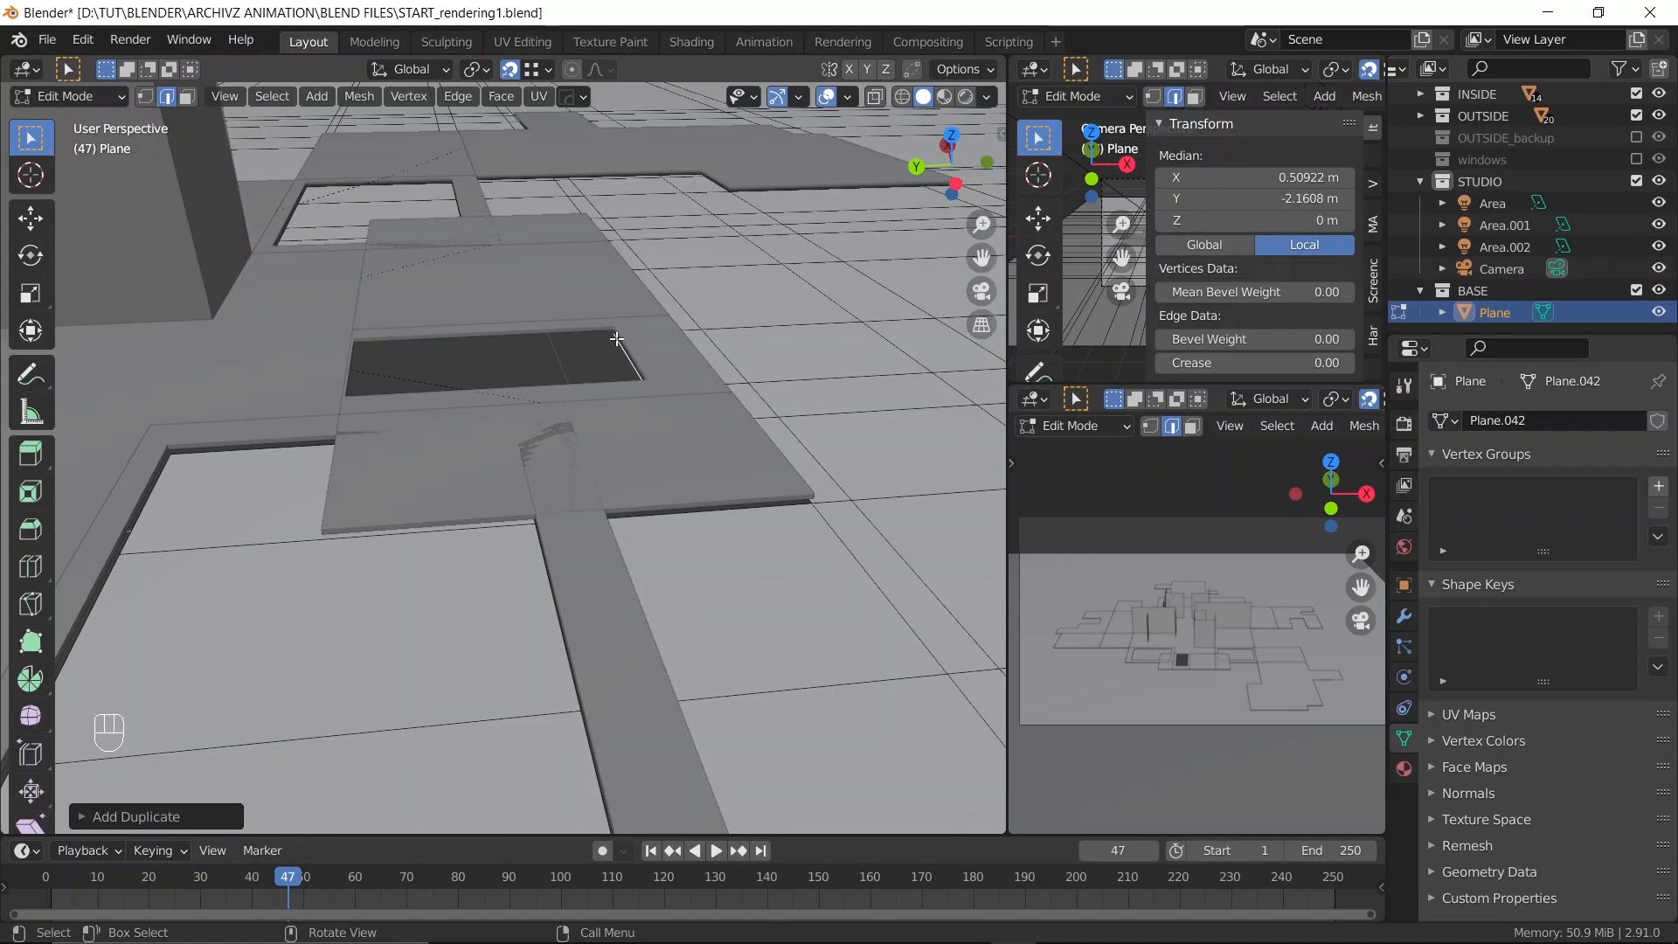
key(e)
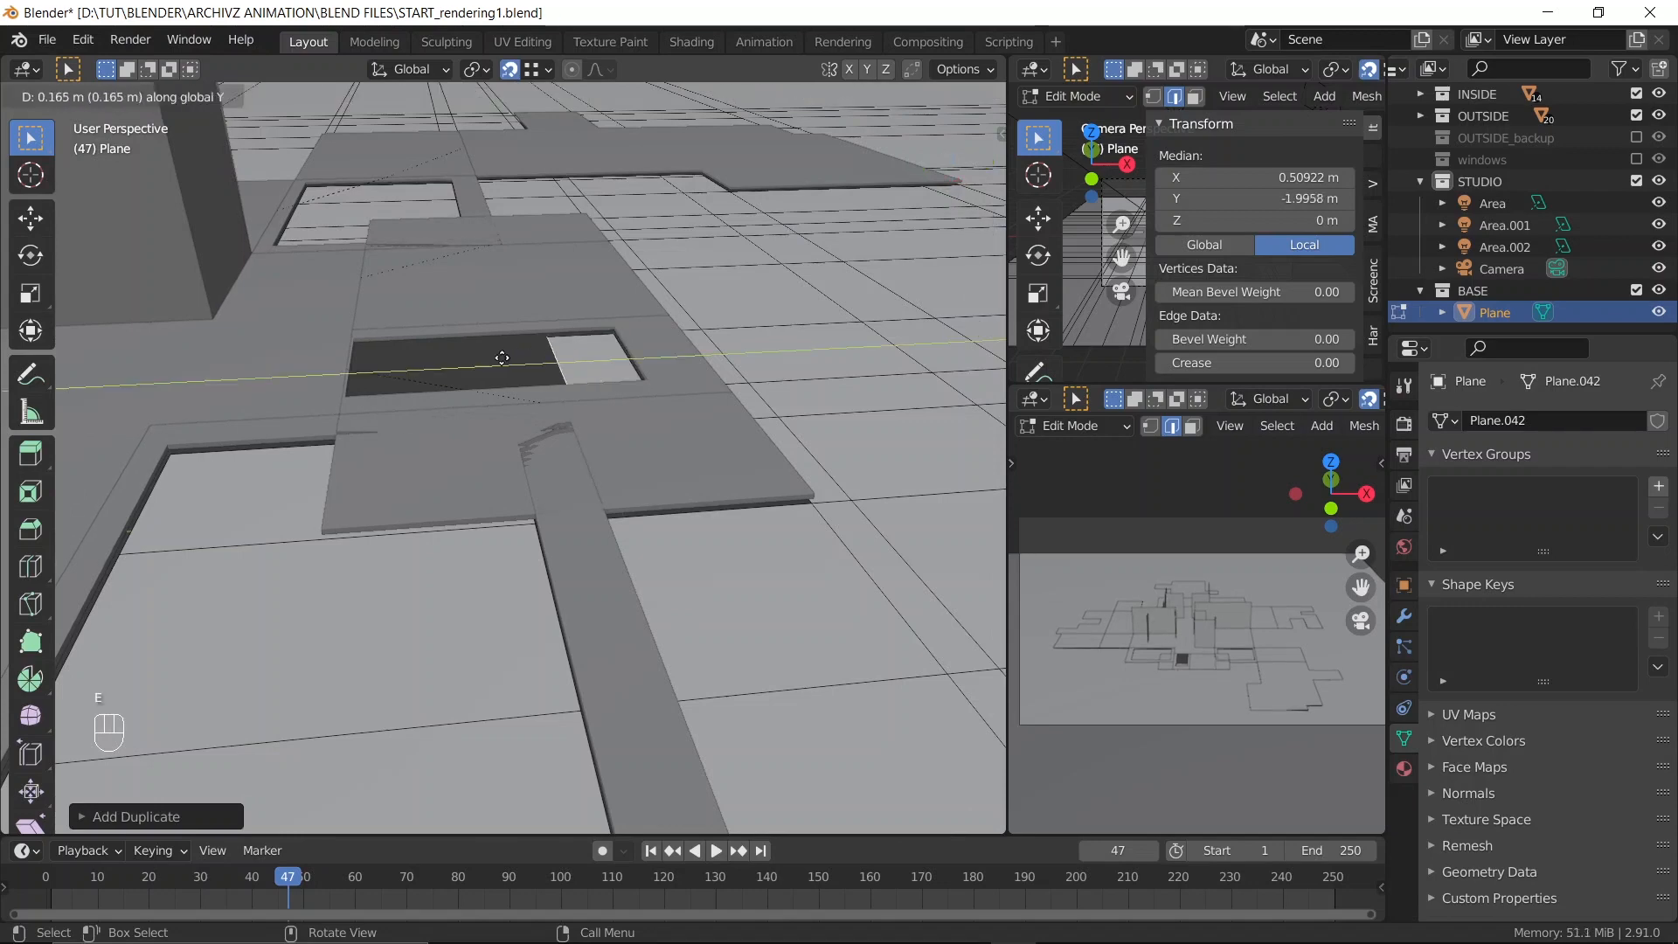
click(353, 354)
scroll(472, 351, down, 5)
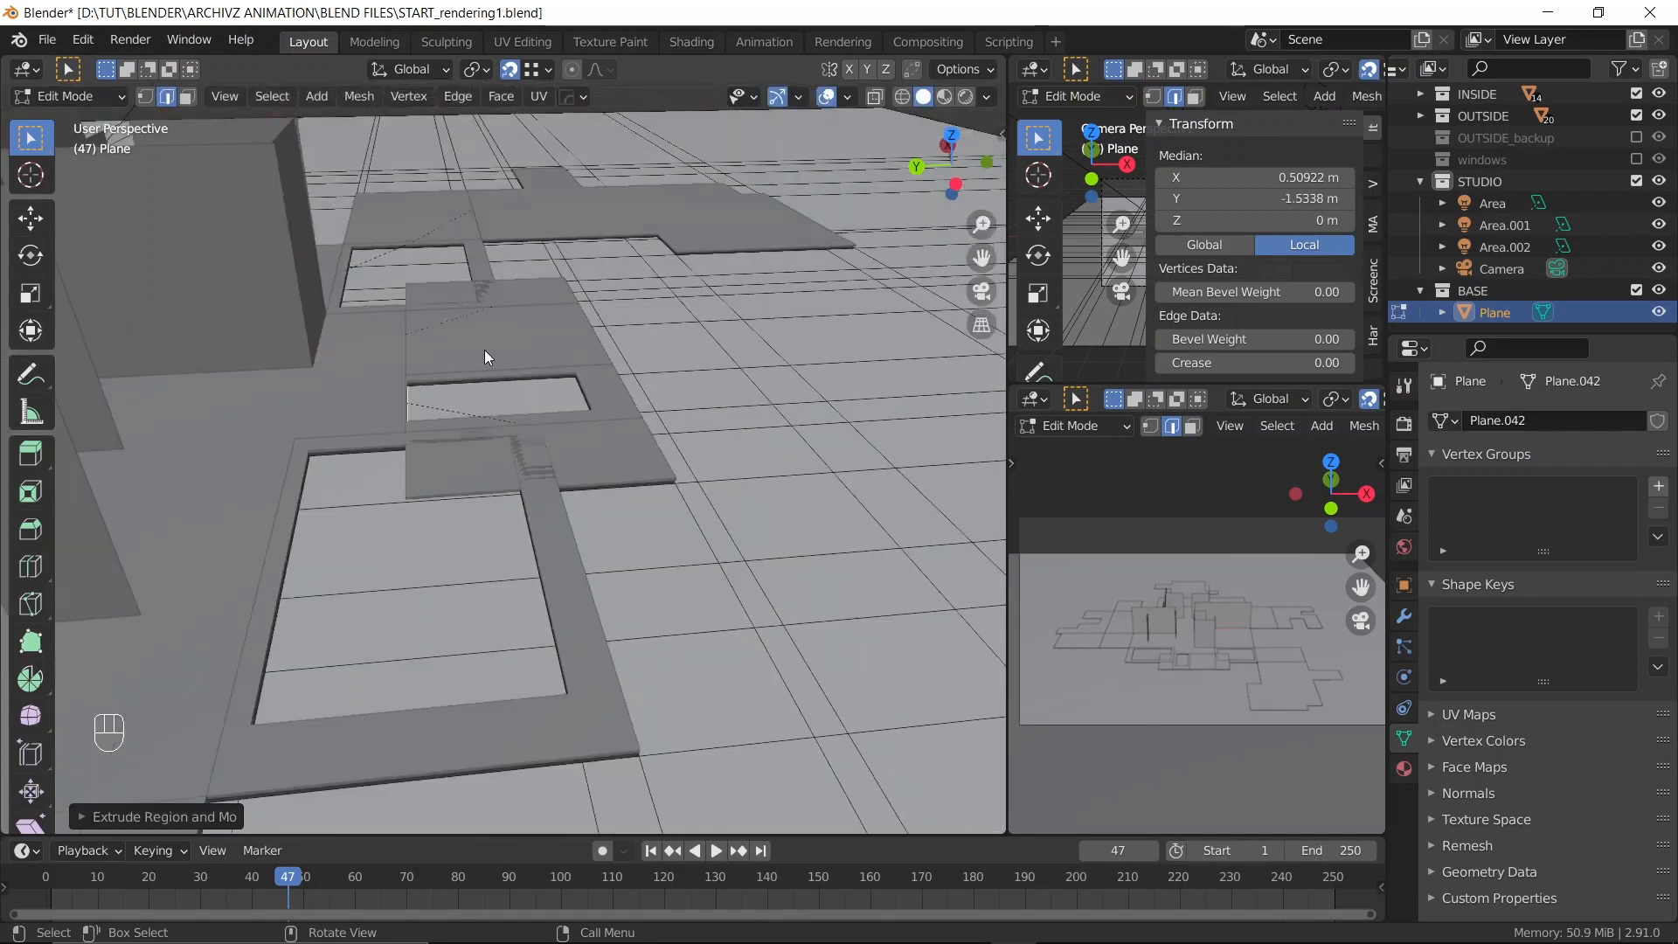
Exit Edit Mode on the base plane and deselect it
key(Tab)
middle_drag(463, 349, 292, 389)
scroll(344, 586, down, 3)
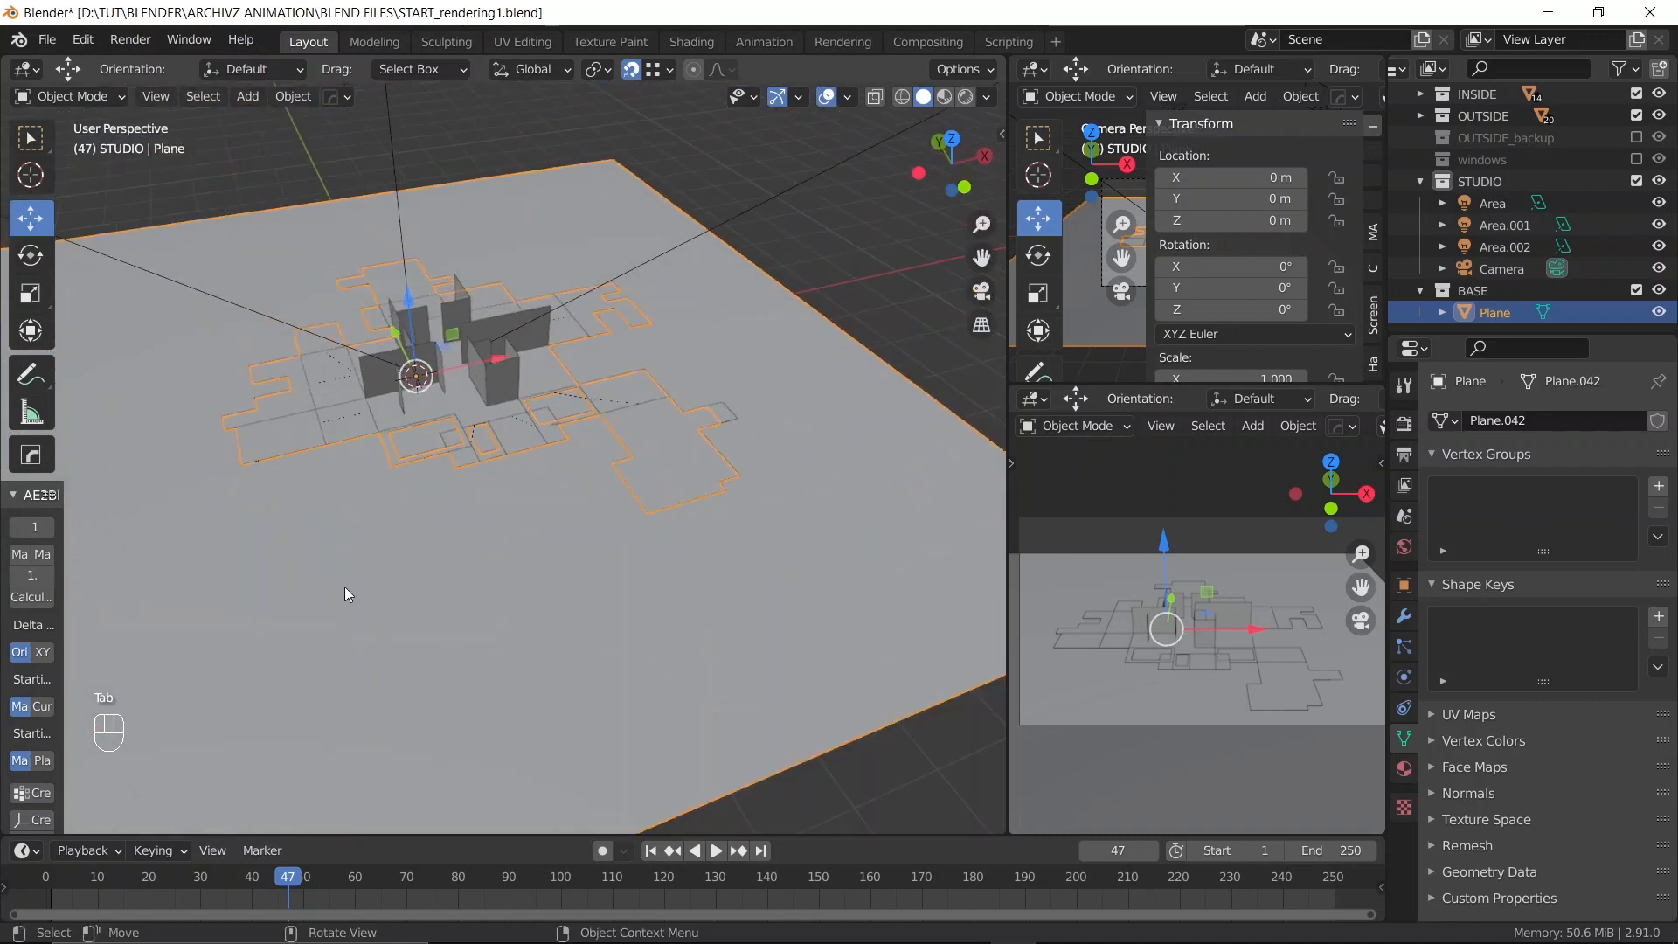
click(807, 228)
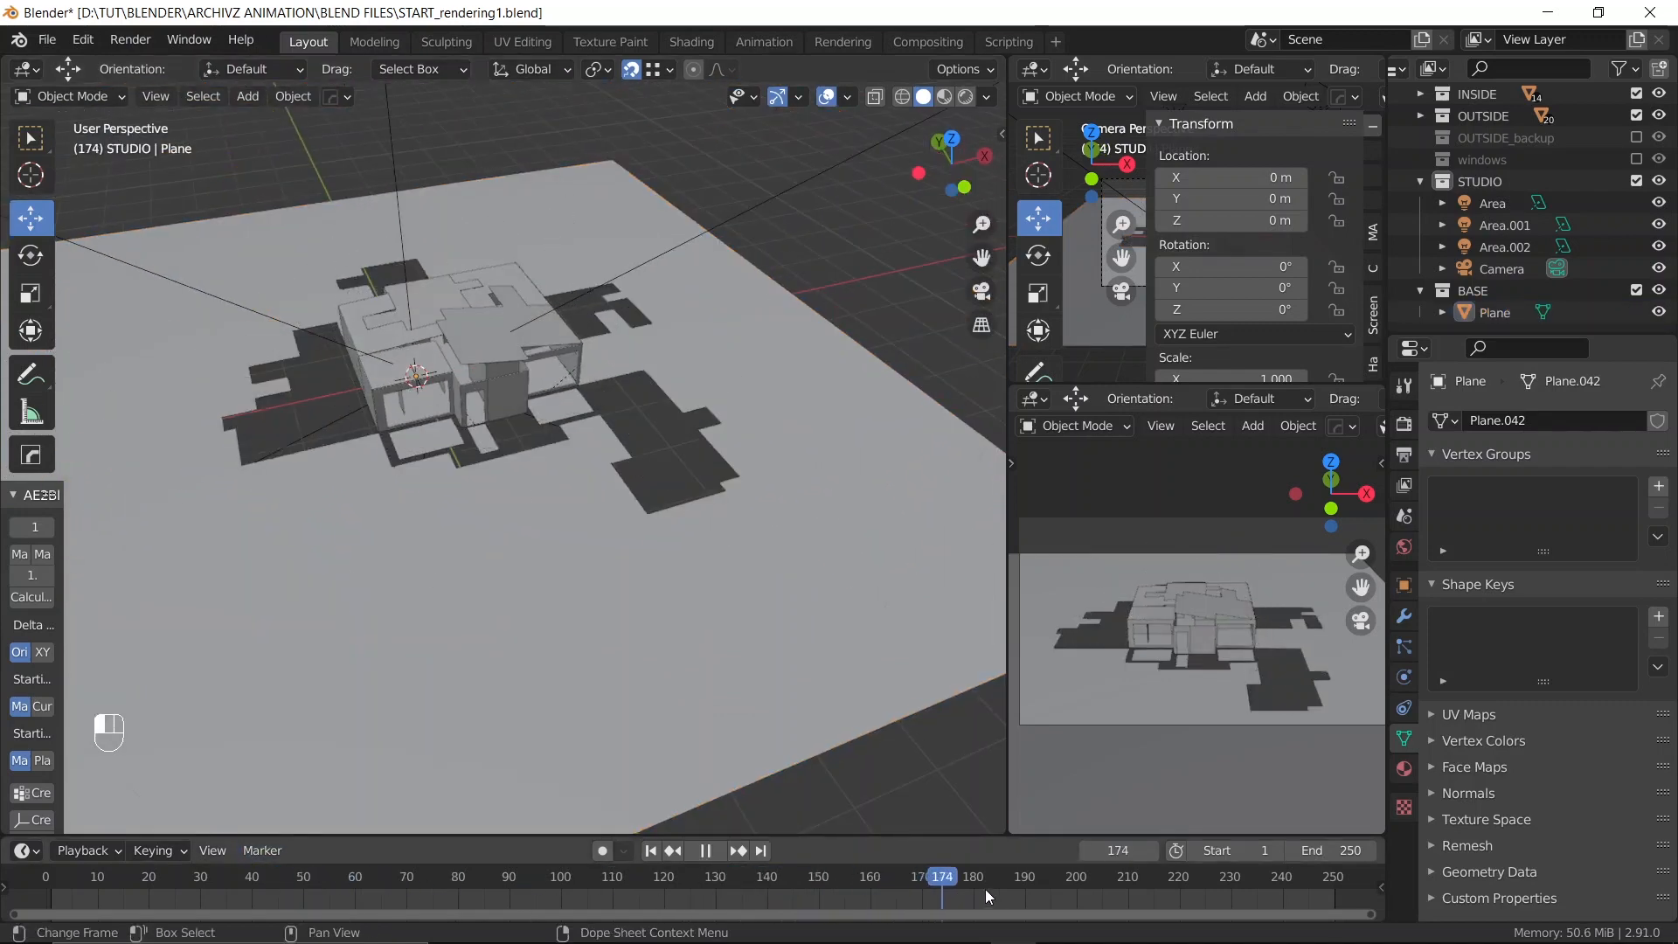
Scrub and play the folding animation to check how the panels meet the cut base, stopping at frame 184, and save the file
drag(996, 888, 339, 879)
drag(488, 890, 347, 870)
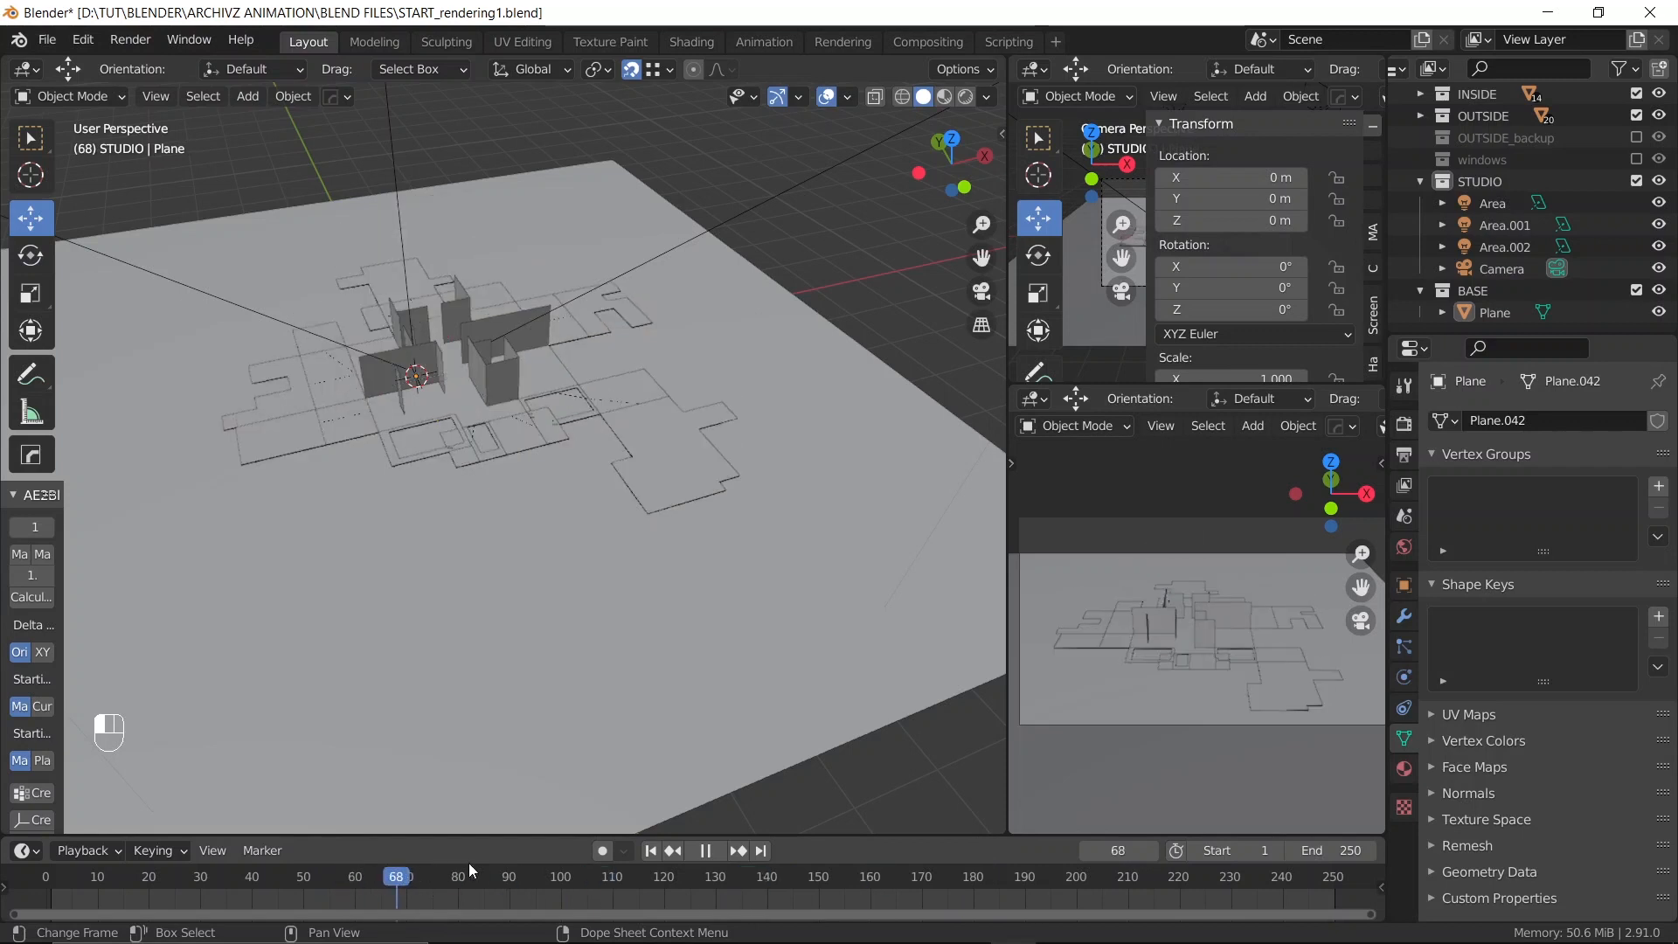
mouse_move(468, 863)
mouse_down()
mouse_move(916, 865)
mouse_move(465, 837)
mouse_up()
drag(543, 834, 752, 865)
middle_drag(692, 551, 542, 547)
key(ctrl+s)
drag(752, 889, 340, 859)
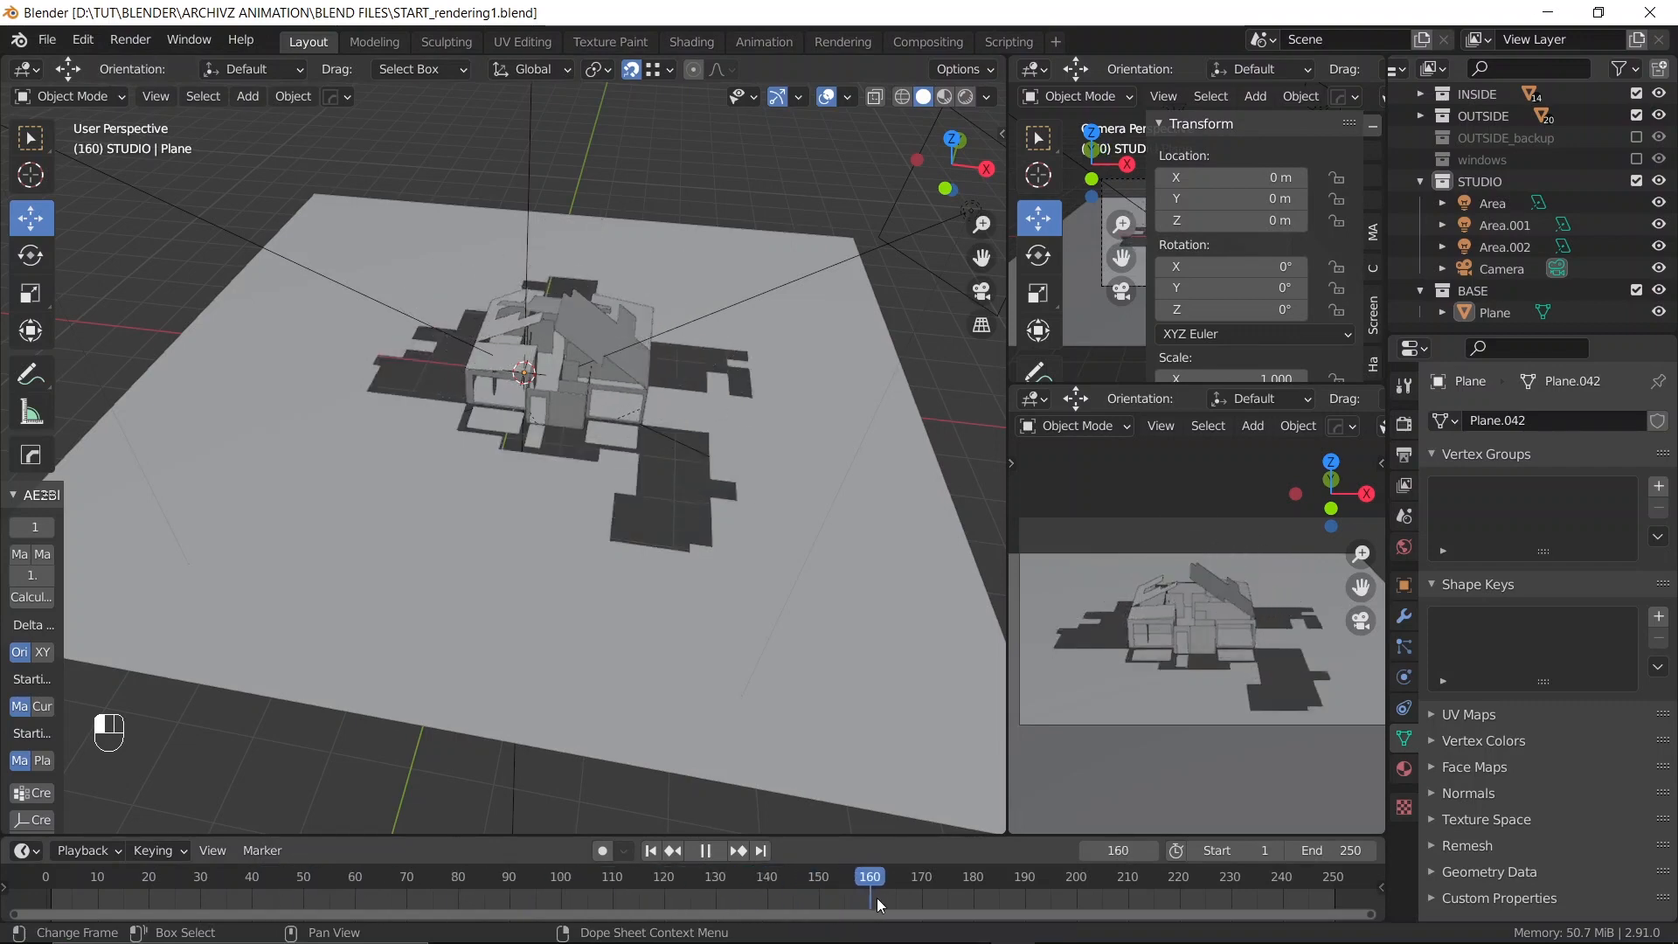
drag(878, 898, 474, 894)
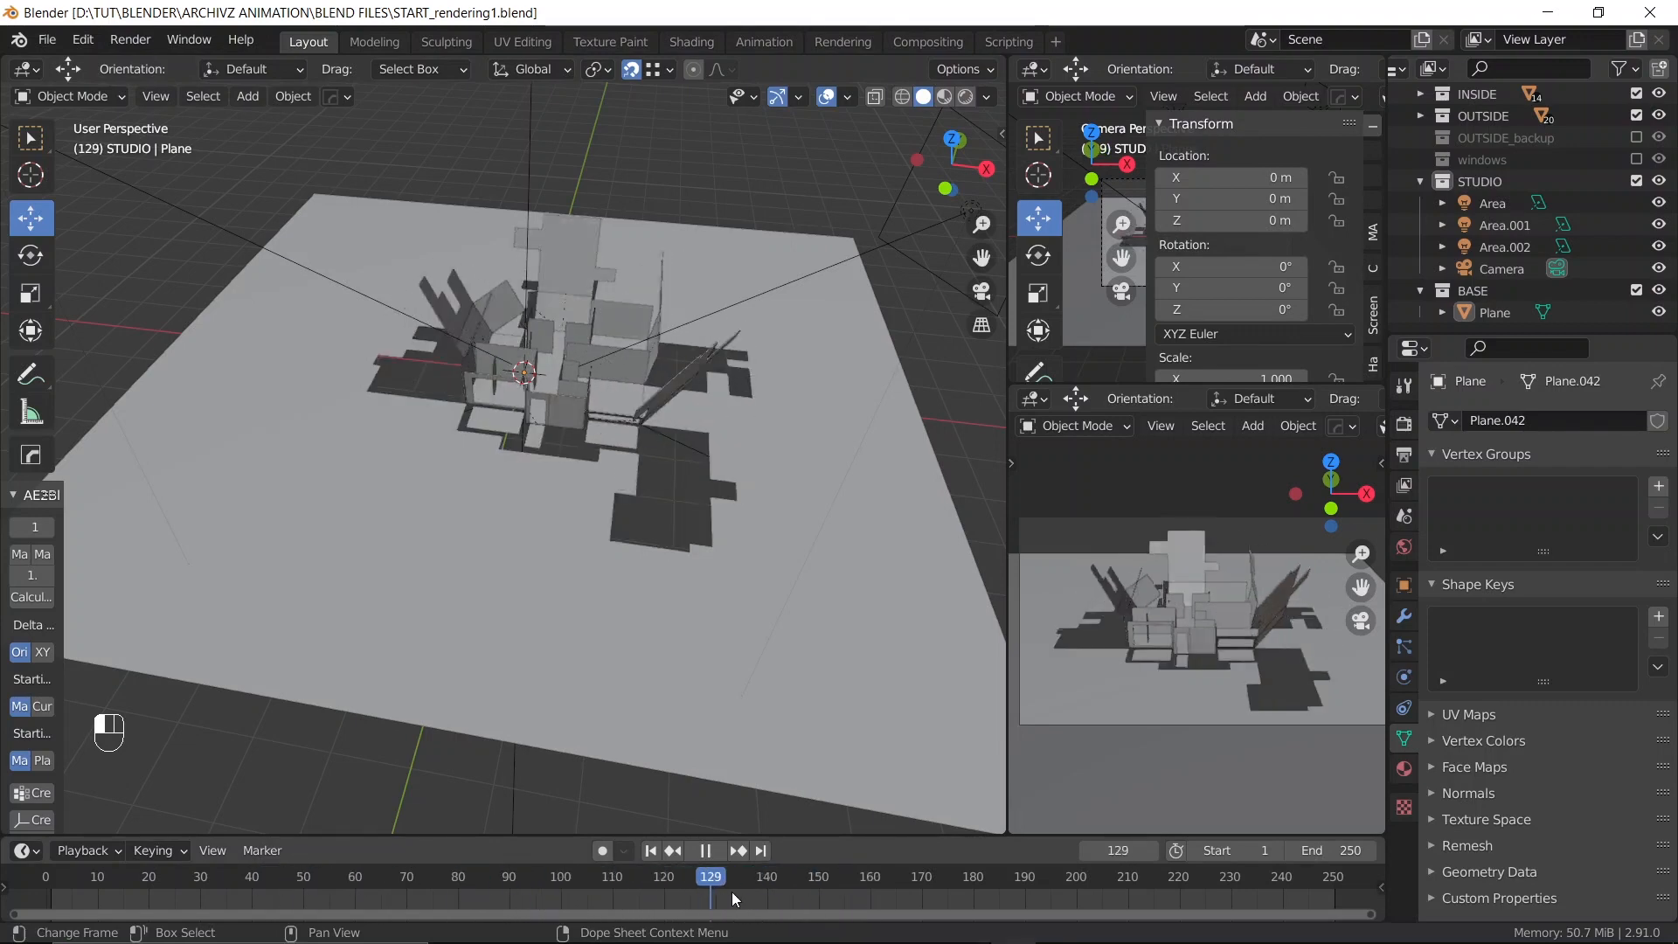
key(space)
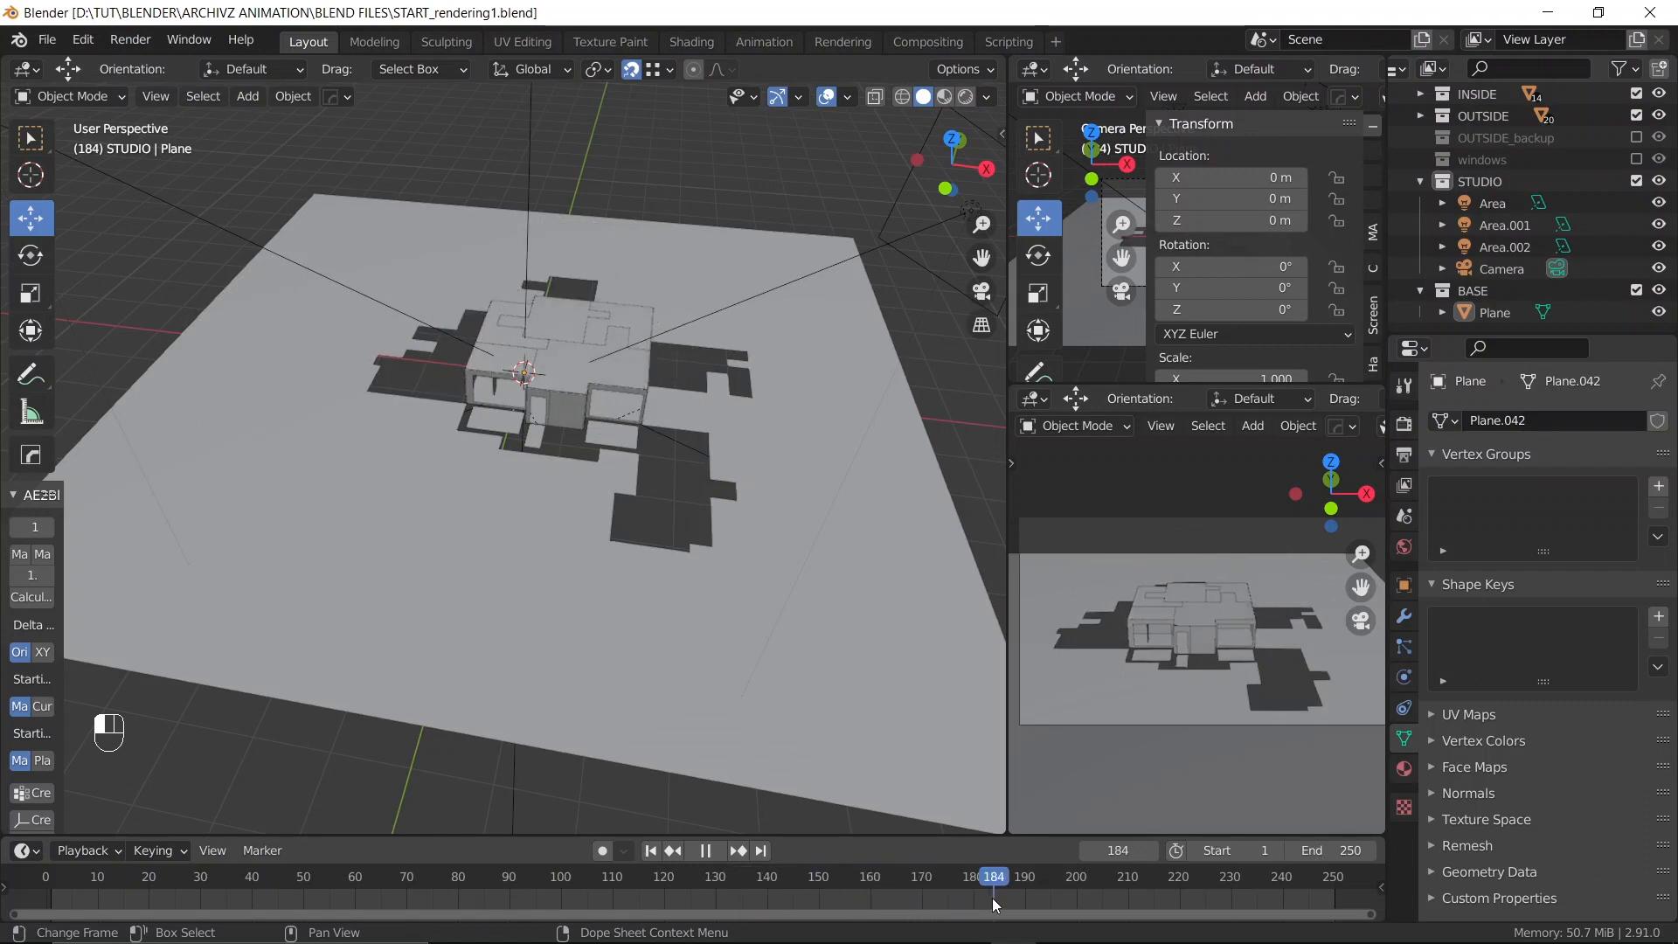
key(ctrl+s)
Examine the closed house and the cut-out base around it from several sides, keeping the file saved
middle_drag(388, 624, 390, 489)
scroll(381, 527, up, 4)
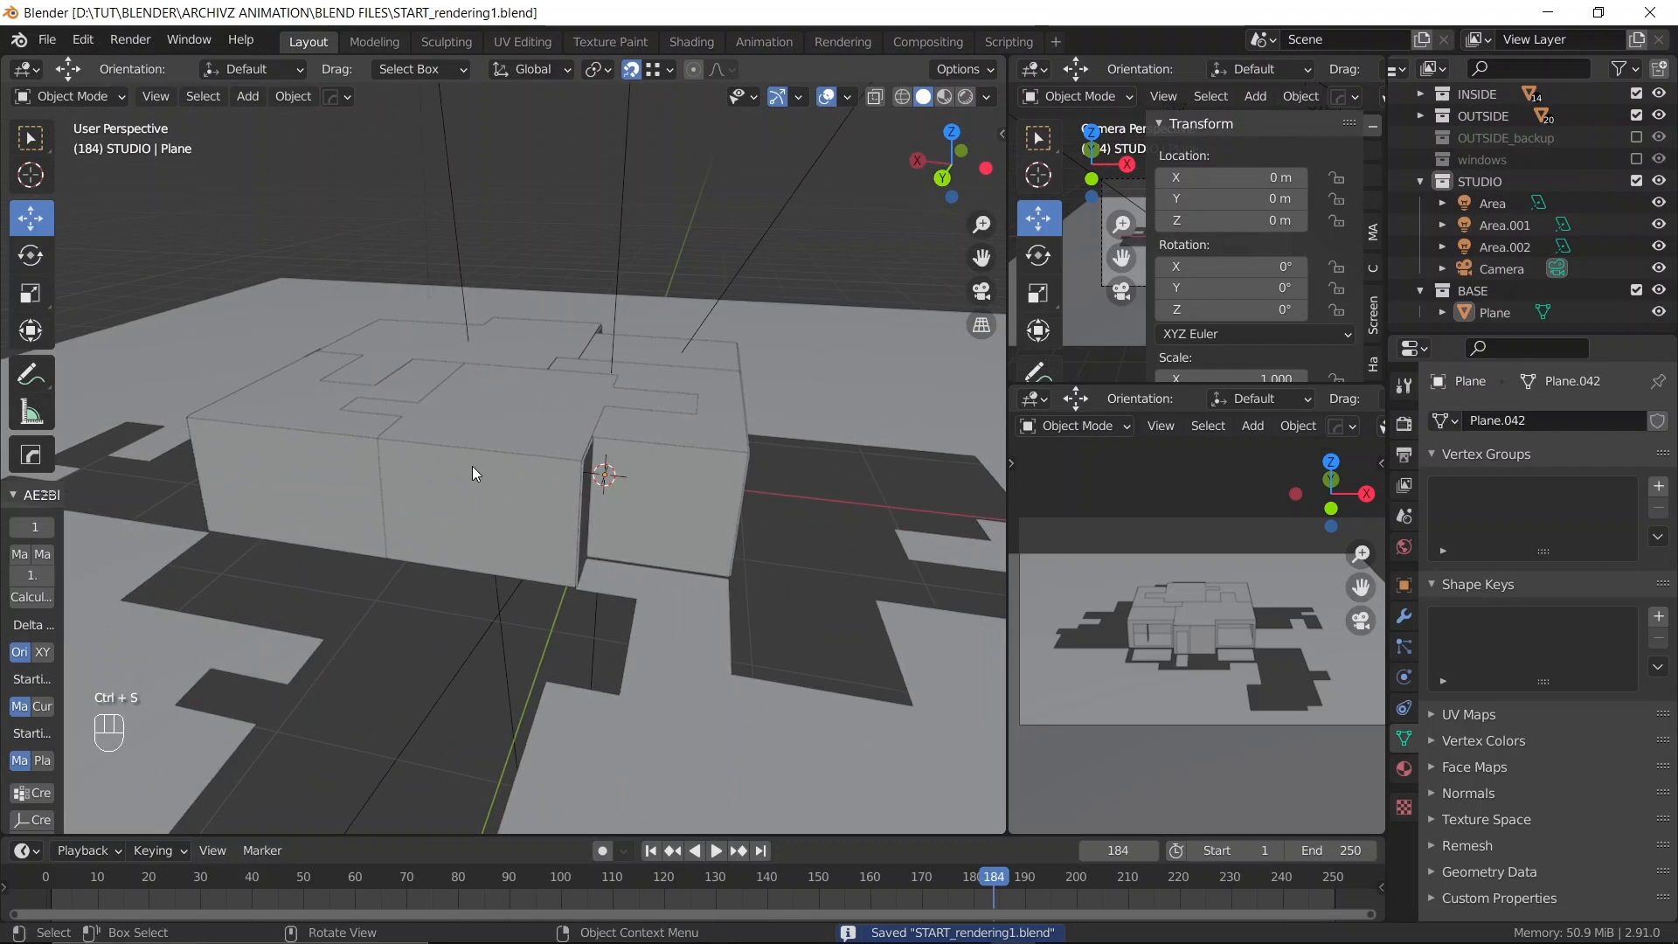
scroll(278, 503, up, 2)
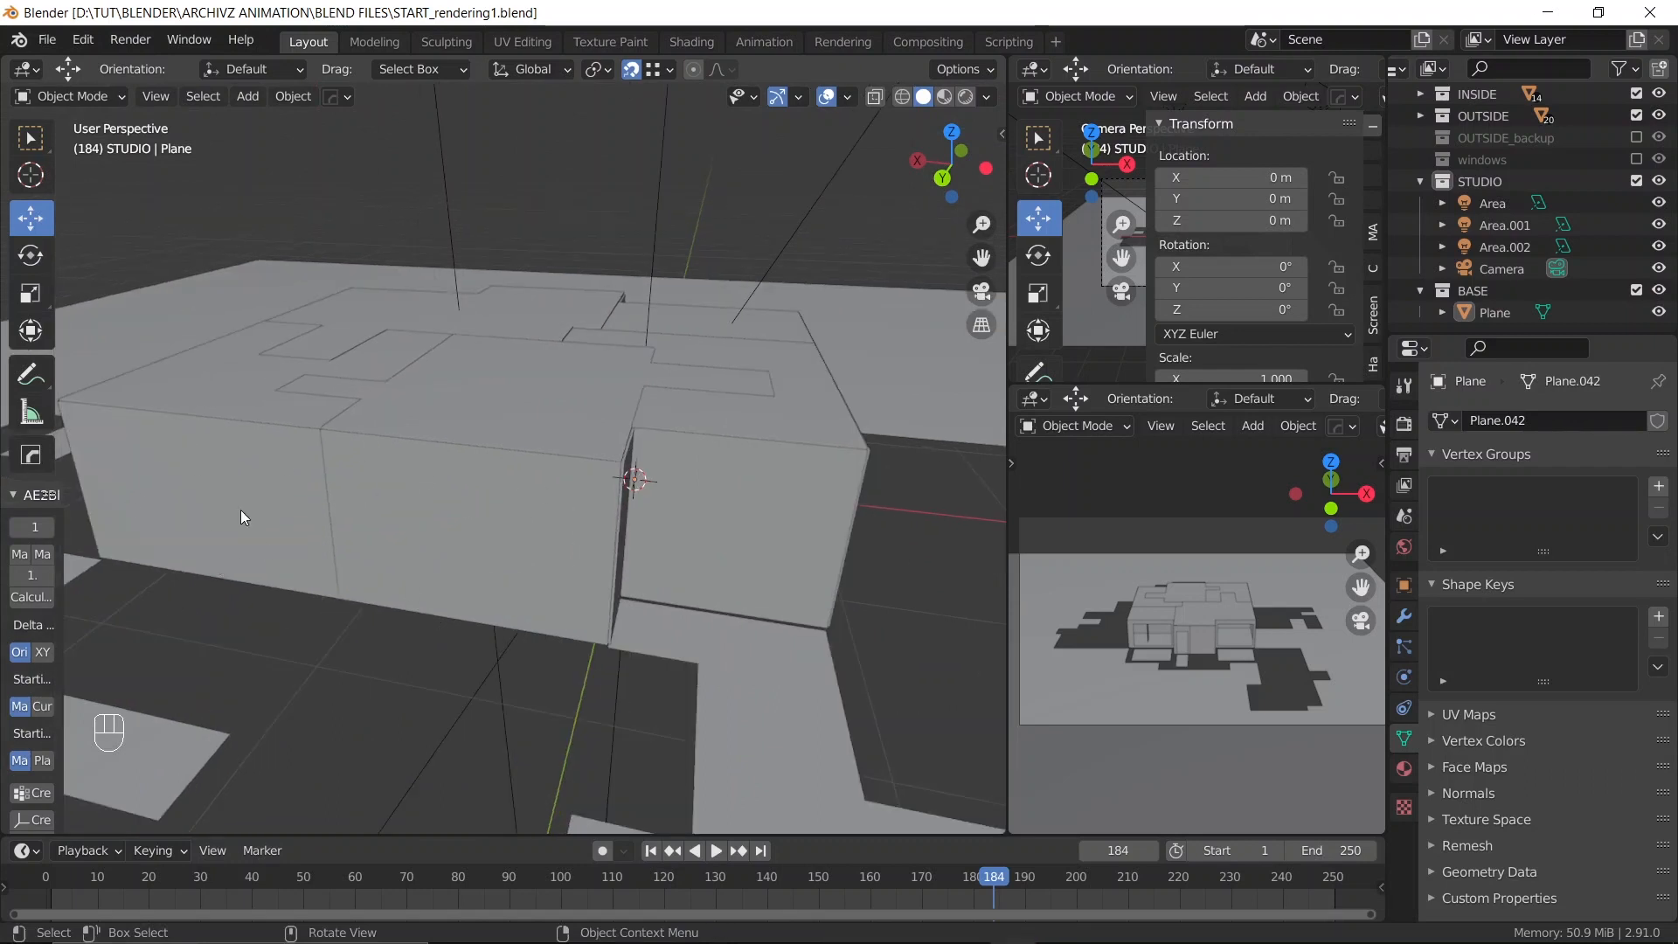
key(ctrl+s)
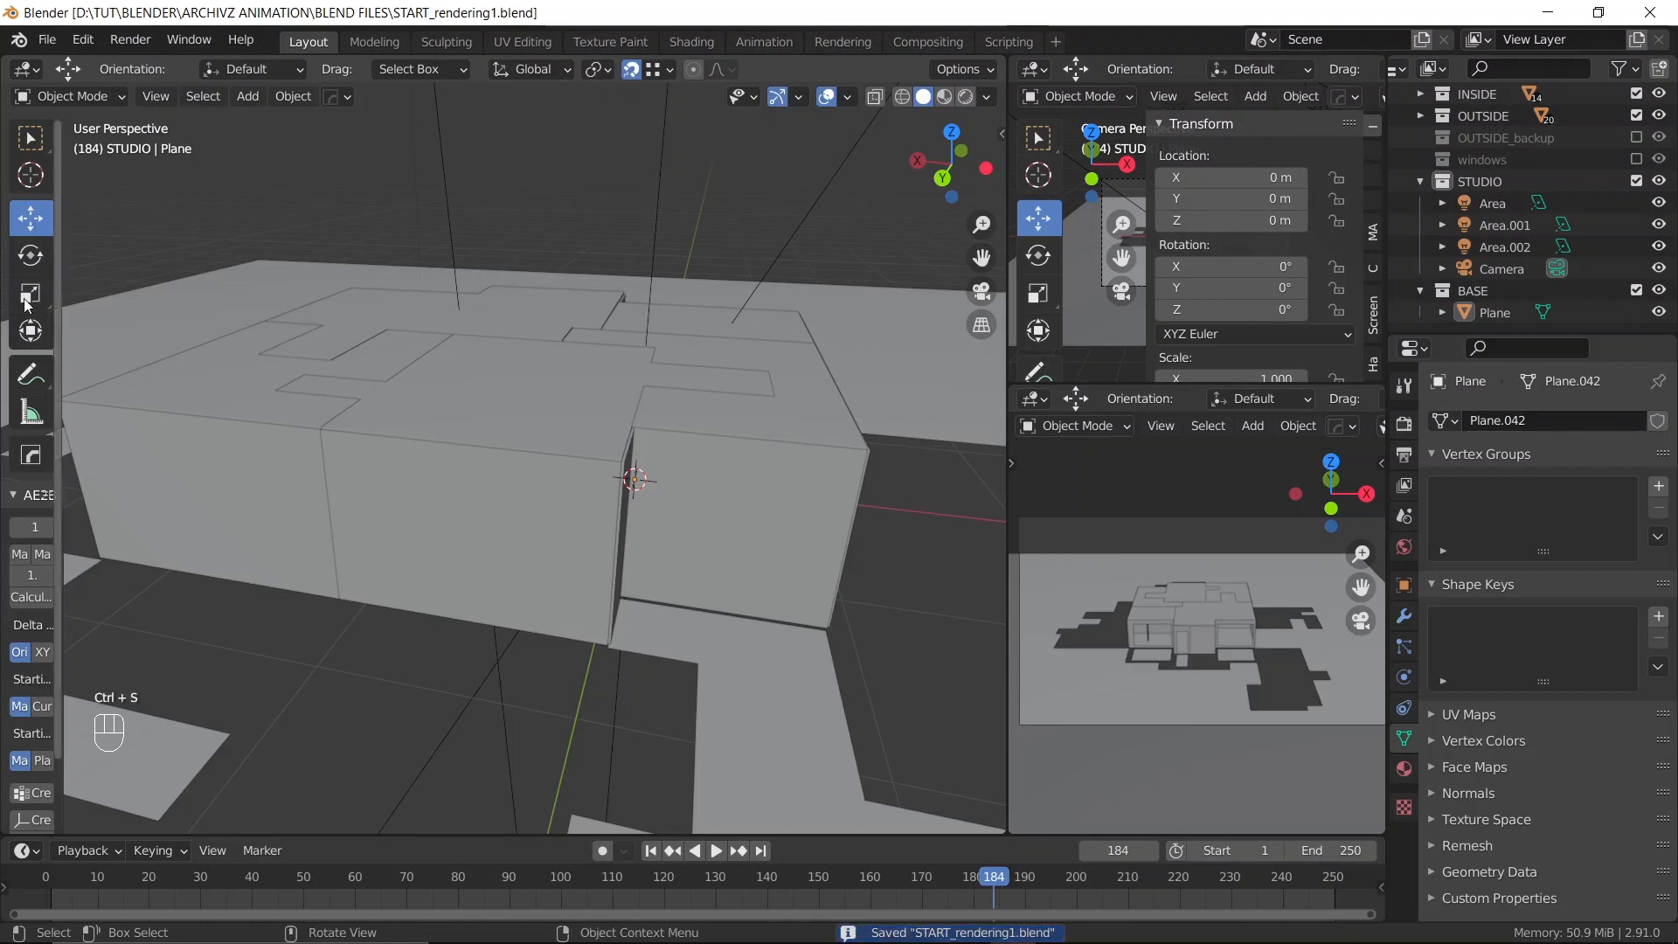
scroll(527, 495, down, 5)
middle_drag(527, 495, 318, 533)
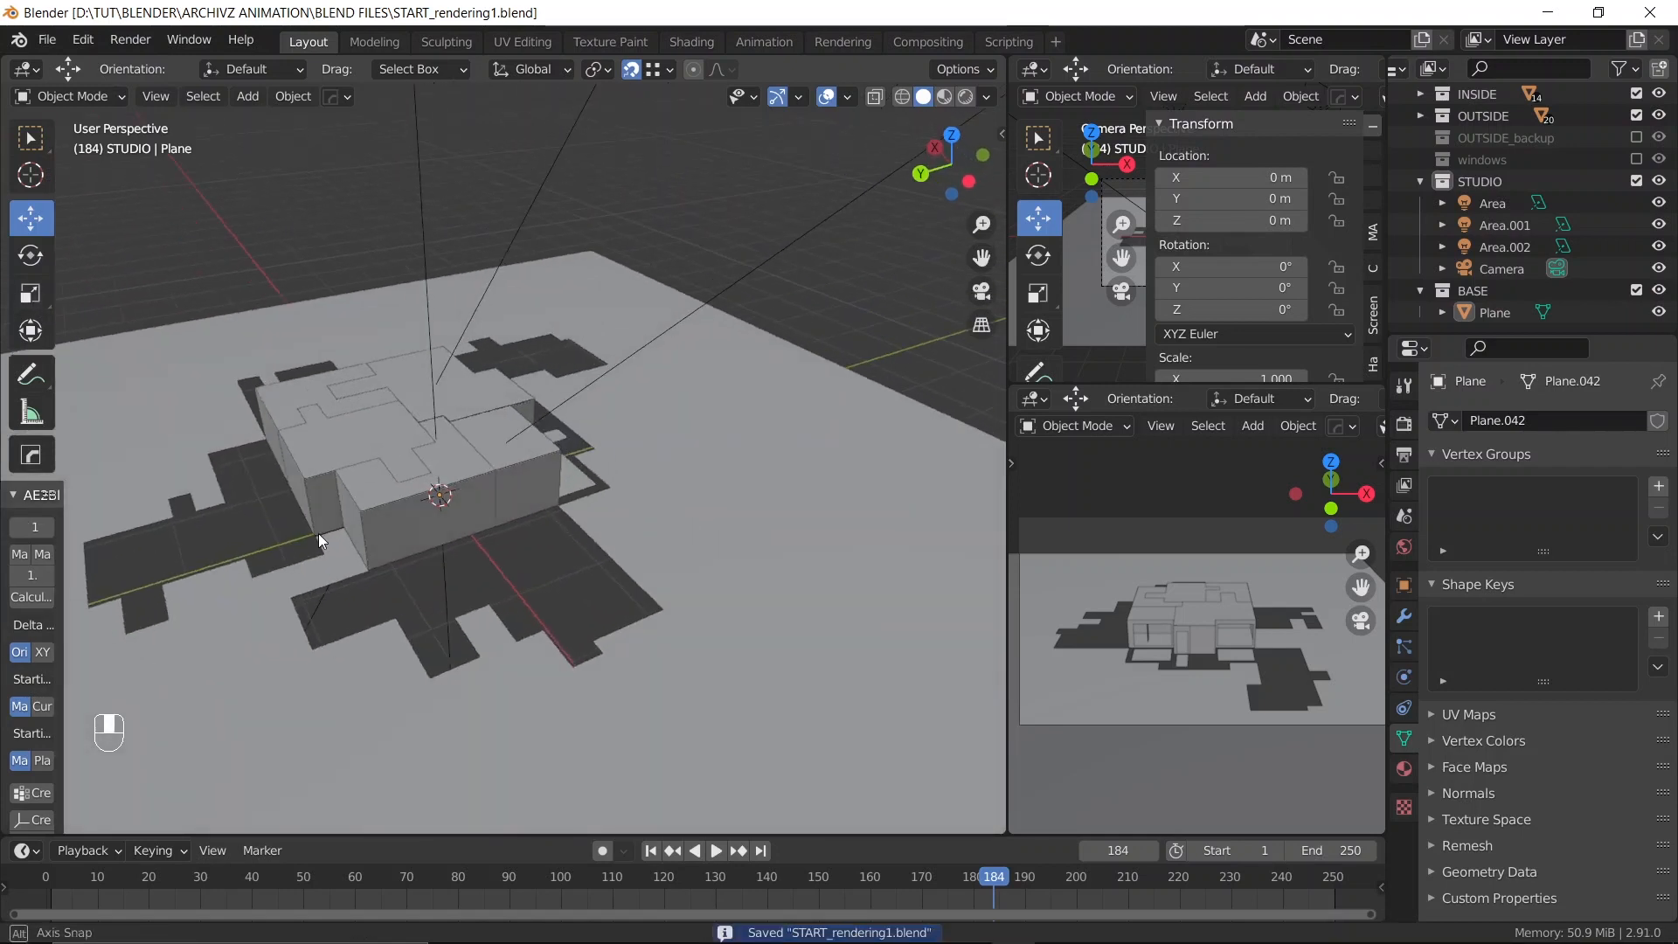
middle_drag(561, 472, 296, 479)
shift+middle_drag(495, 459, 601, 509)
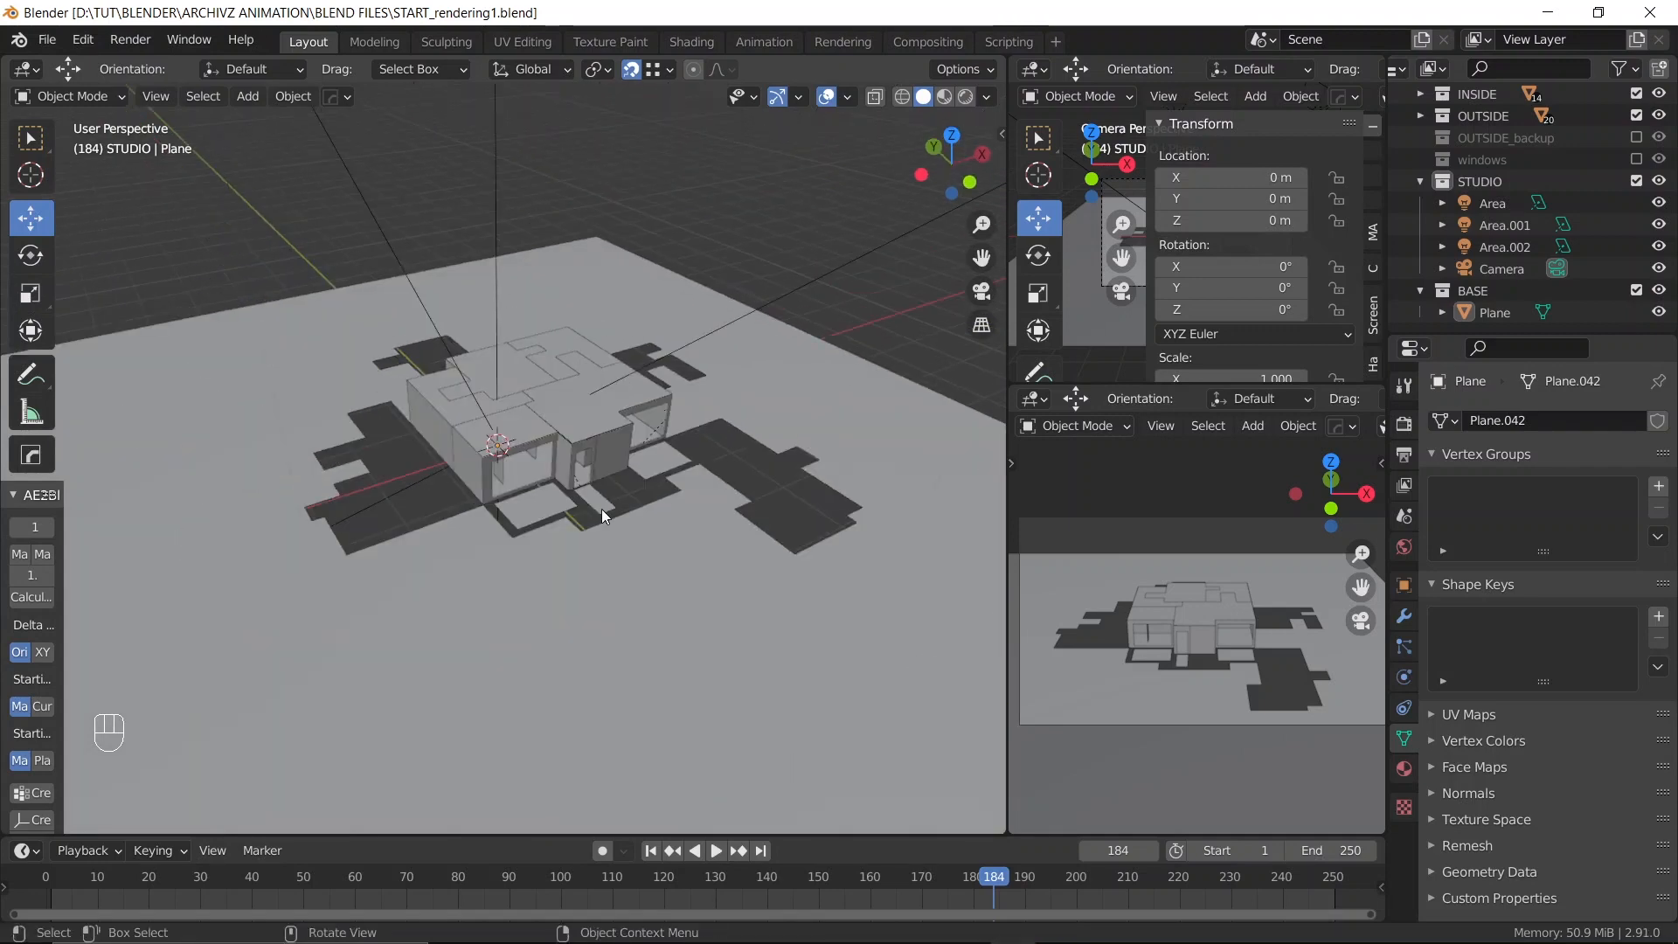
key(ctrl+s)
scroll(578, 494, up, 3)
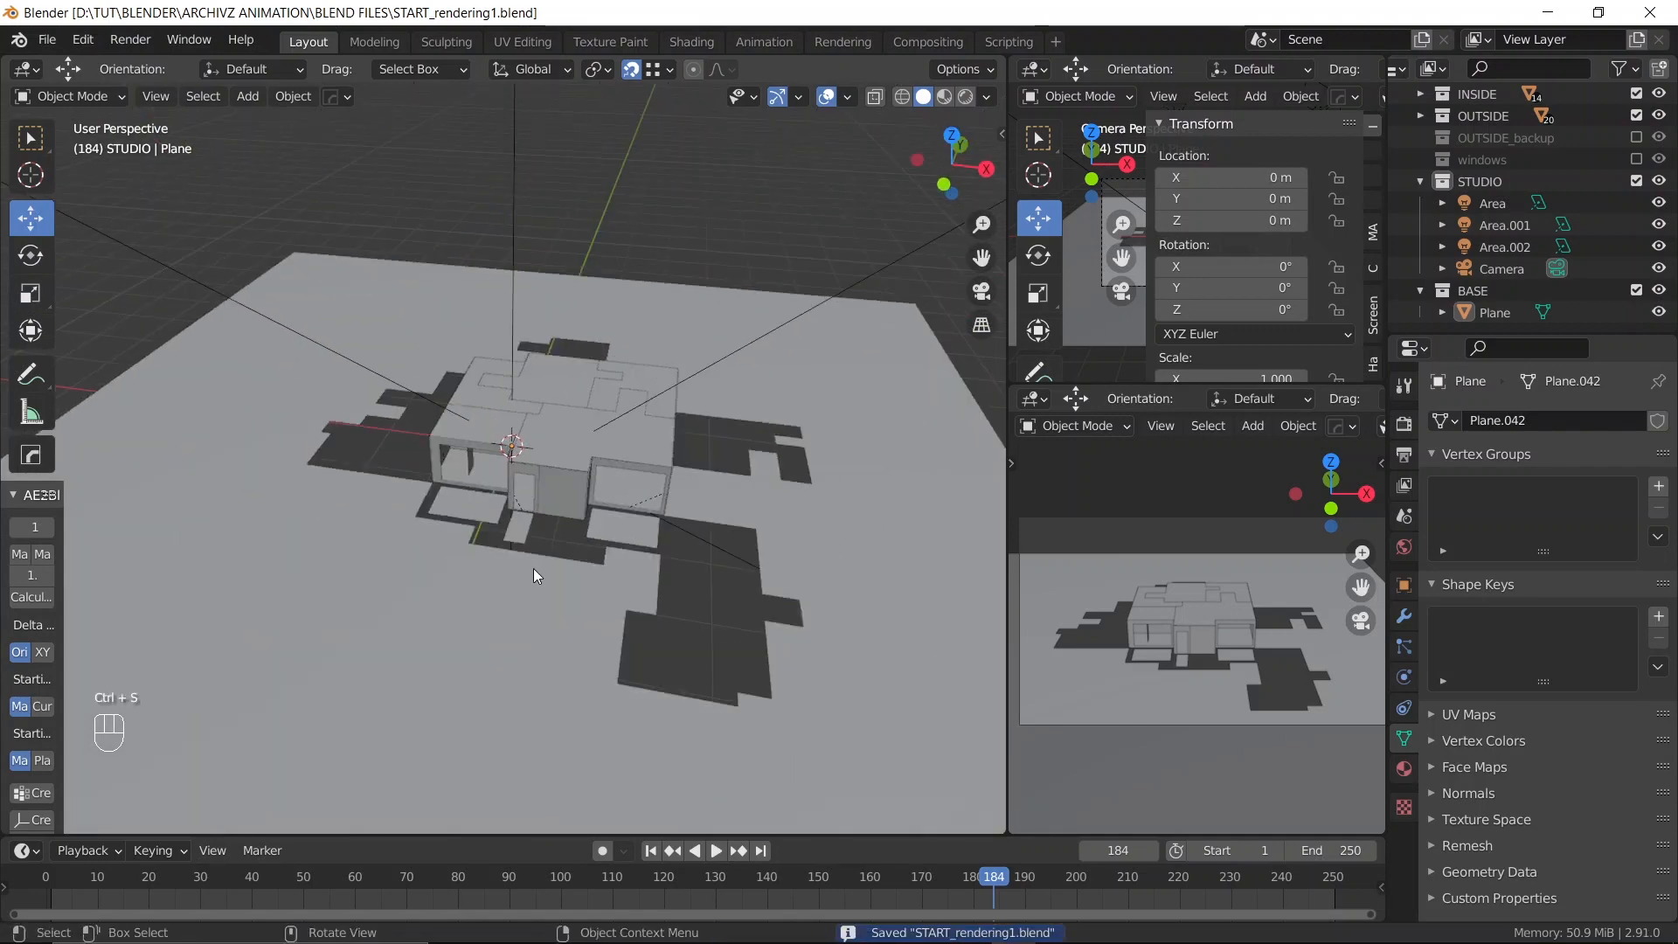
scroll(519, 576, up, 2)
Add a Solidify modifier with 0.01 m thickness to the base plane and save the file
middle_drag(515, 579, 506, 367)
click(523, 443)
middle_drag(523, 443, 521, 515)
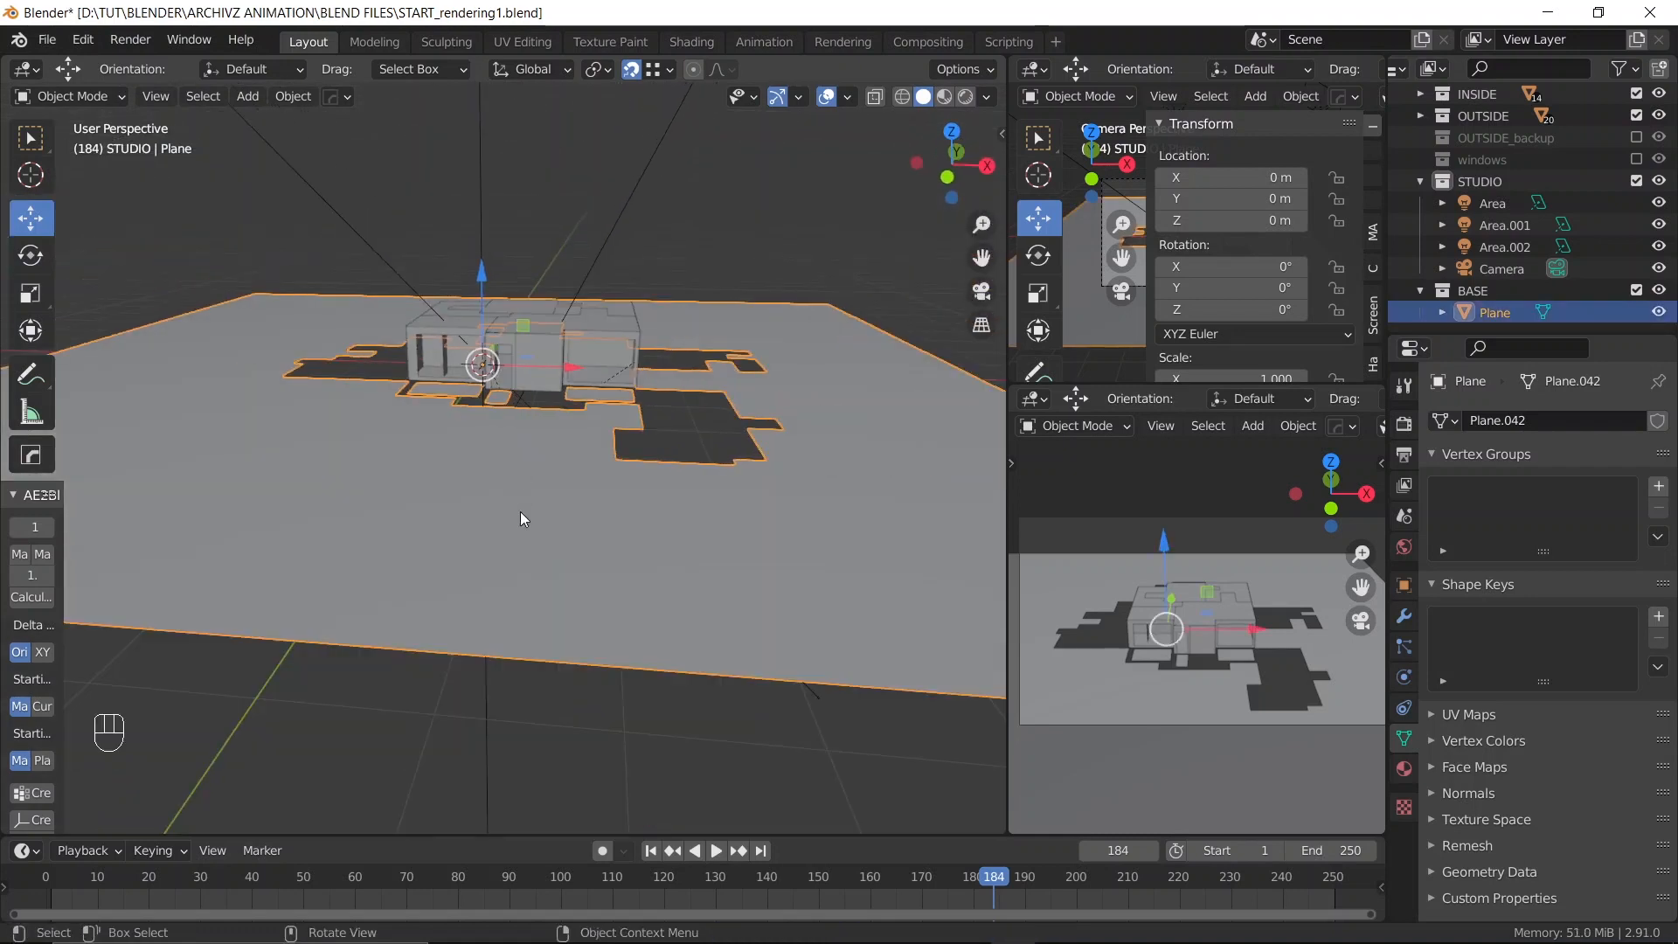
click(1403, 764)
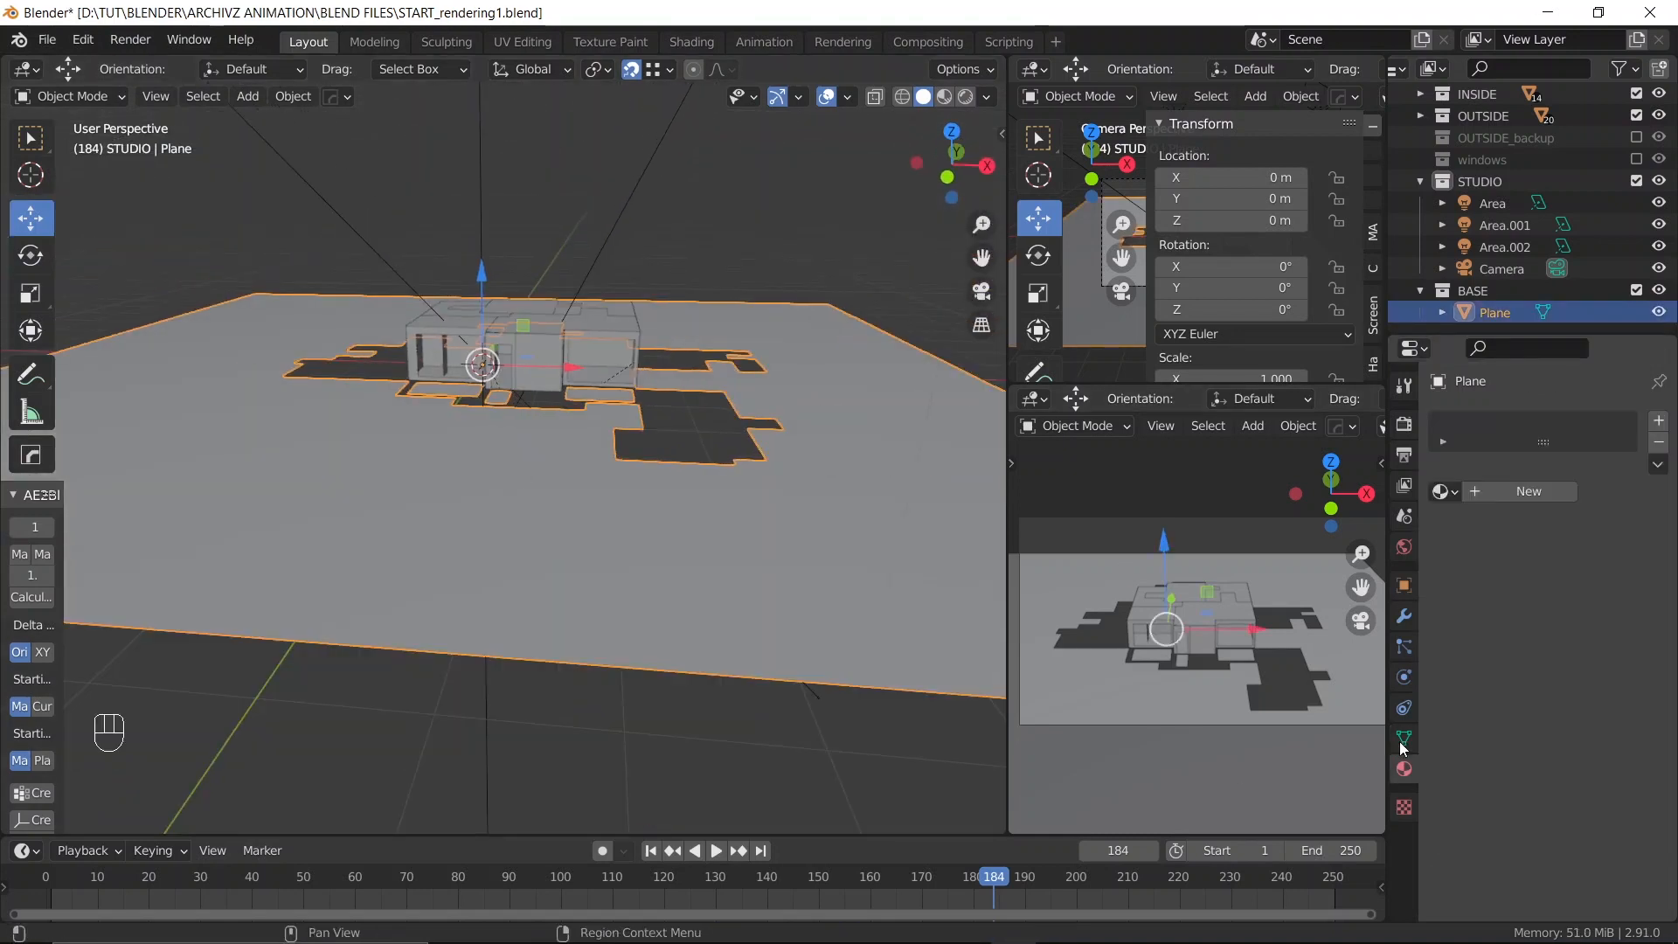
click(1405, 613)
click(1497, 427)
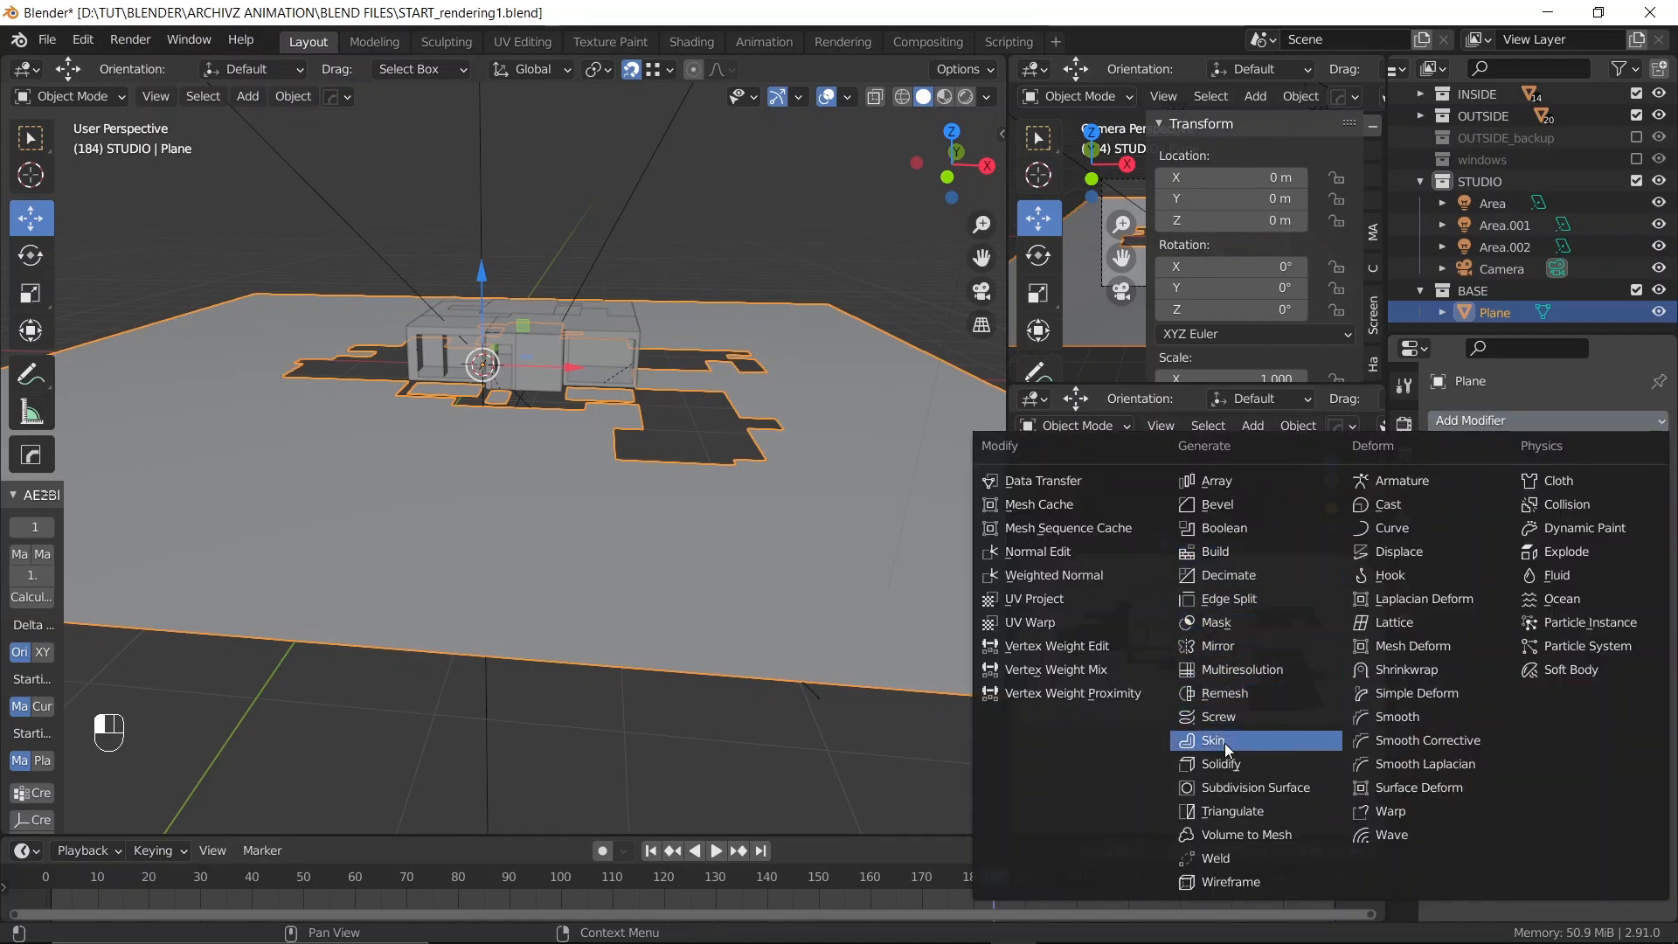
click(1220, 762)
scroll(323, 533, up, 2)
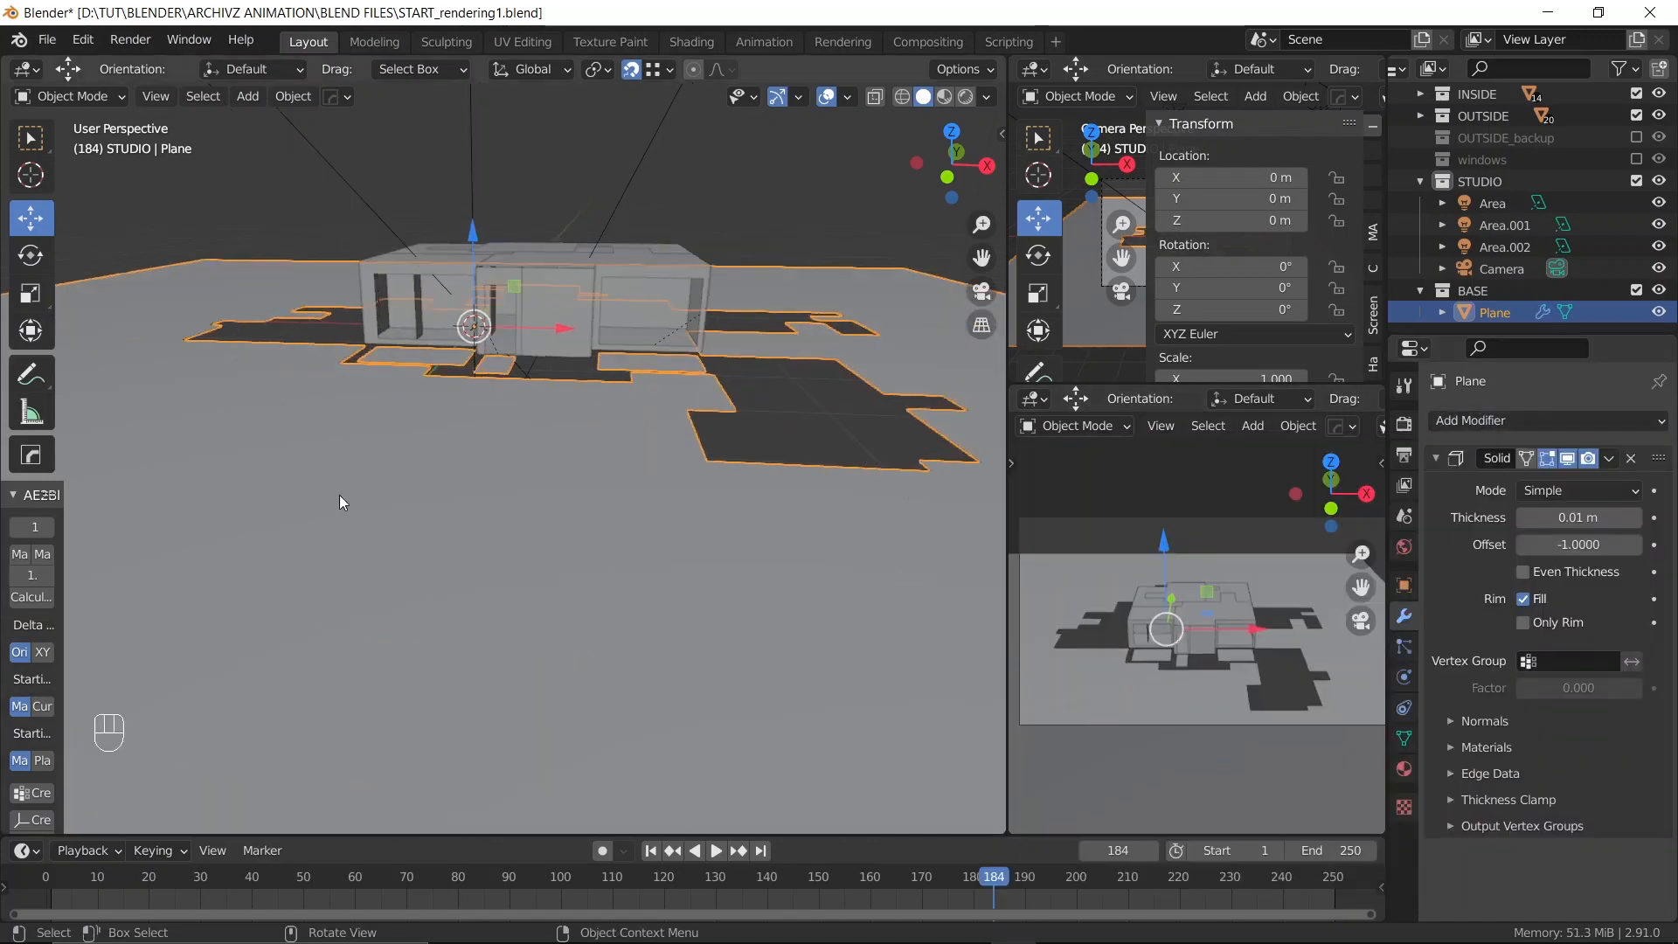
middle_drag(339, 495, 369, 459)
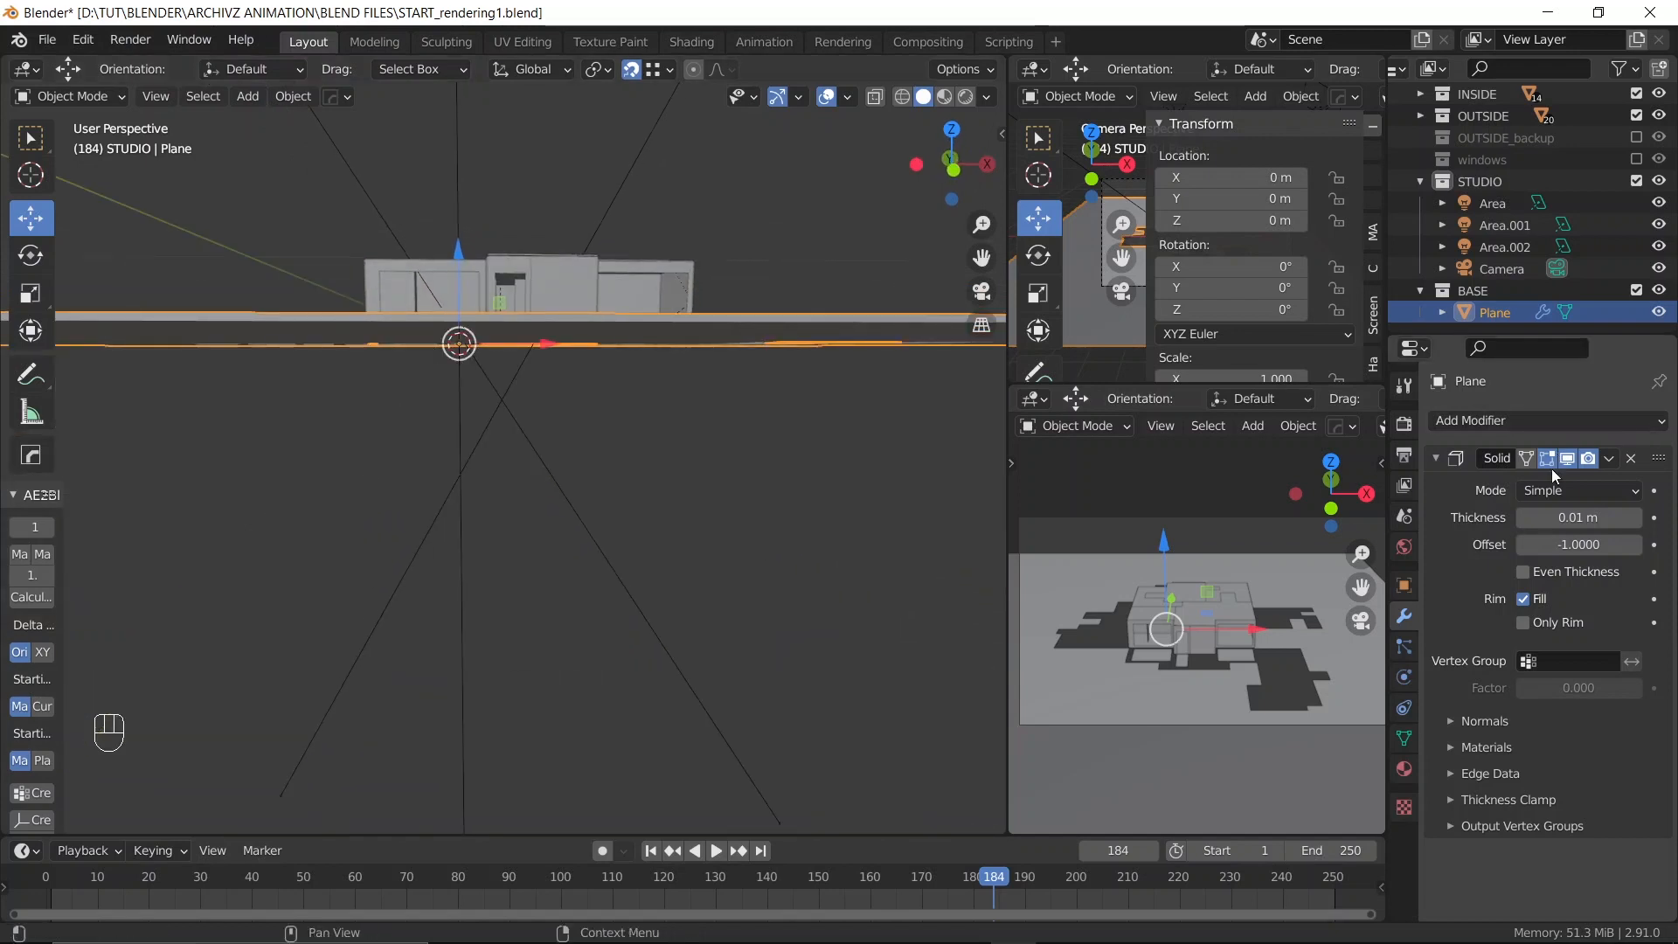
drag(1564, 550, 1517, 551)
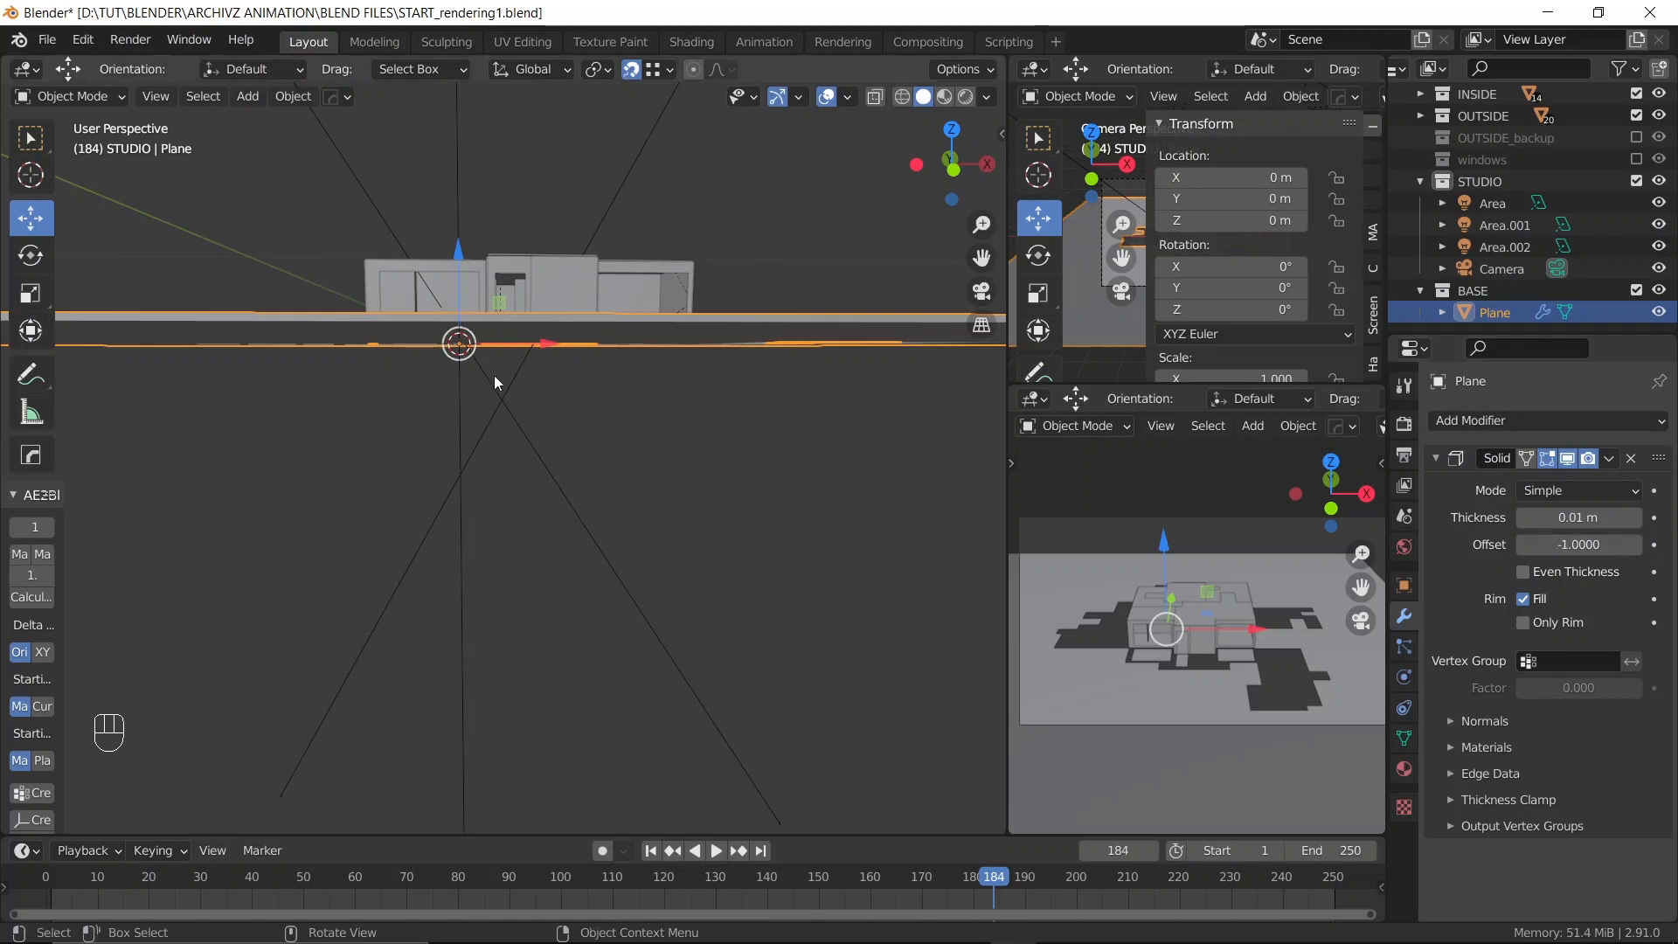
scroll(547, 312, down, 2)
middle_drag(547, 312, 521, 725)
key(ctrl+s)
Deselect the base plane and examine the house front and the extent of the whole base
scroll(527, 390, up, 4)
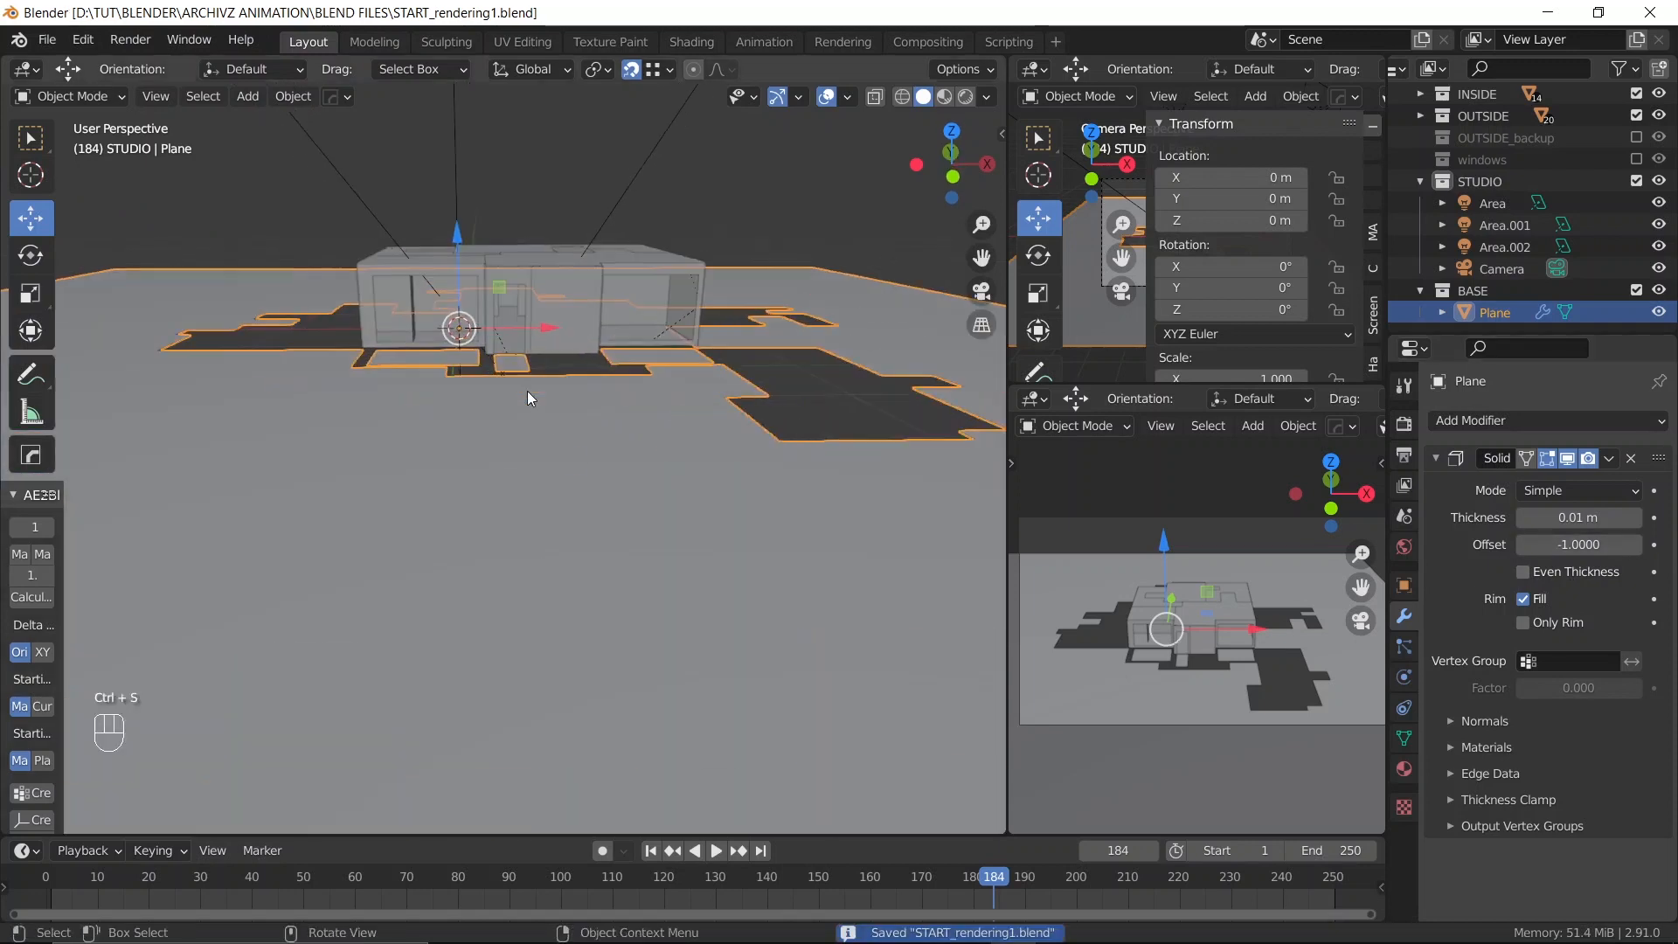
shift+middle_drag(533, 469, 572, 561)
click(655, 446)
scroll(633, 438, down, 3)
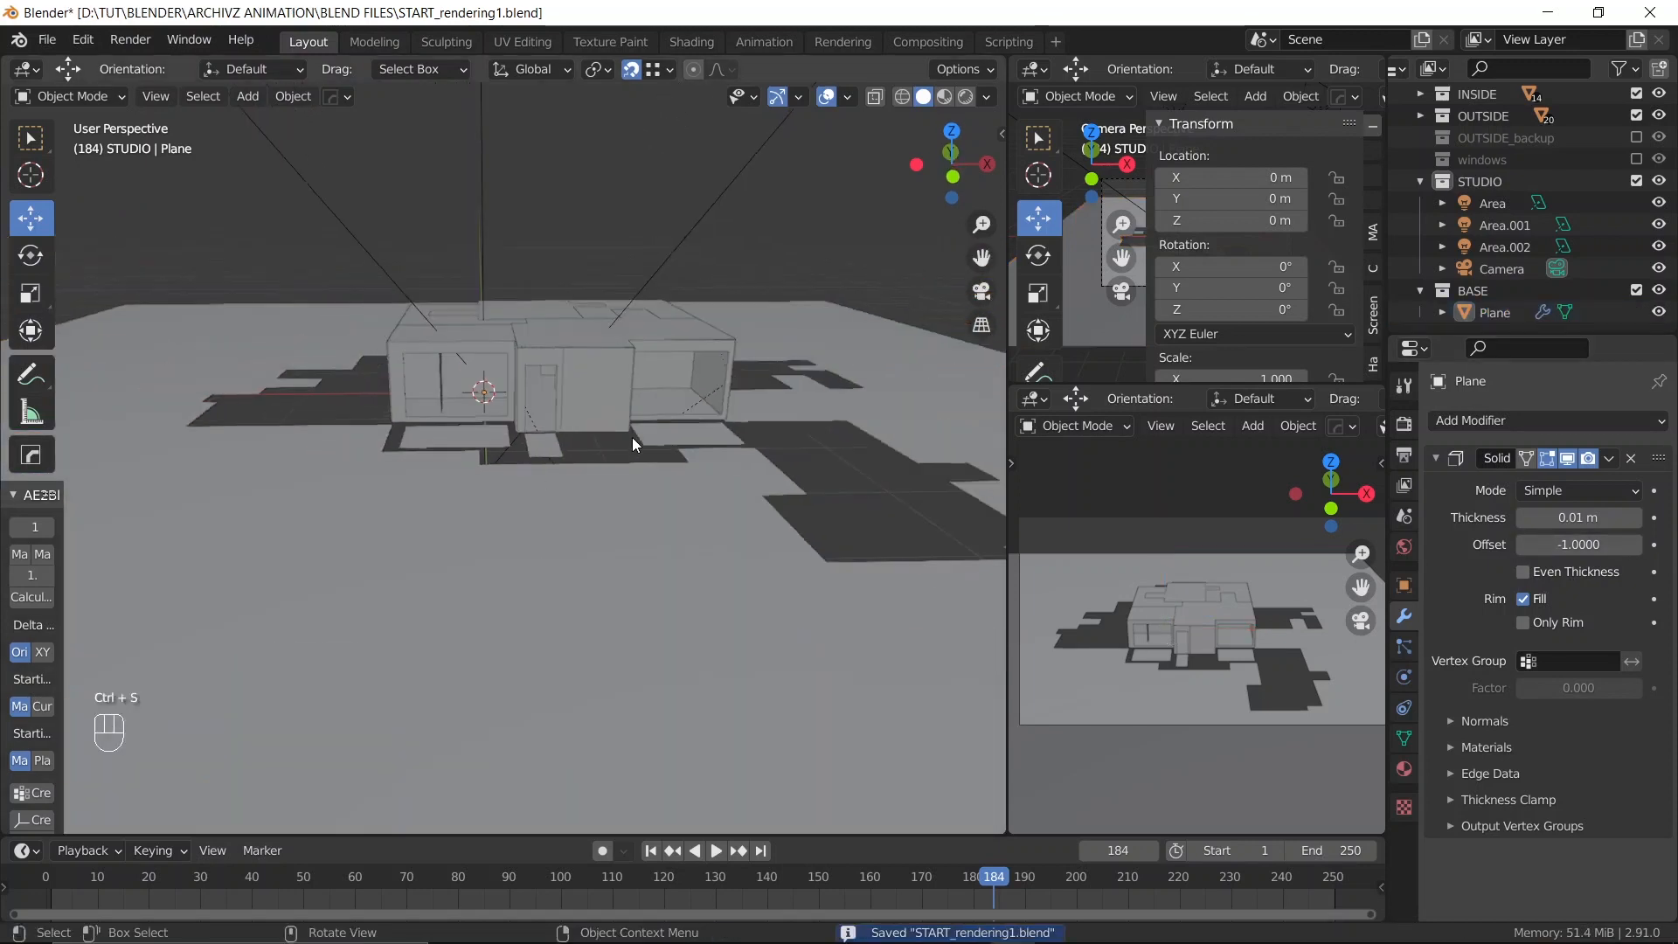
middle_drag(633, 438, 573, 506)
scroll(612, 459, down, 3)
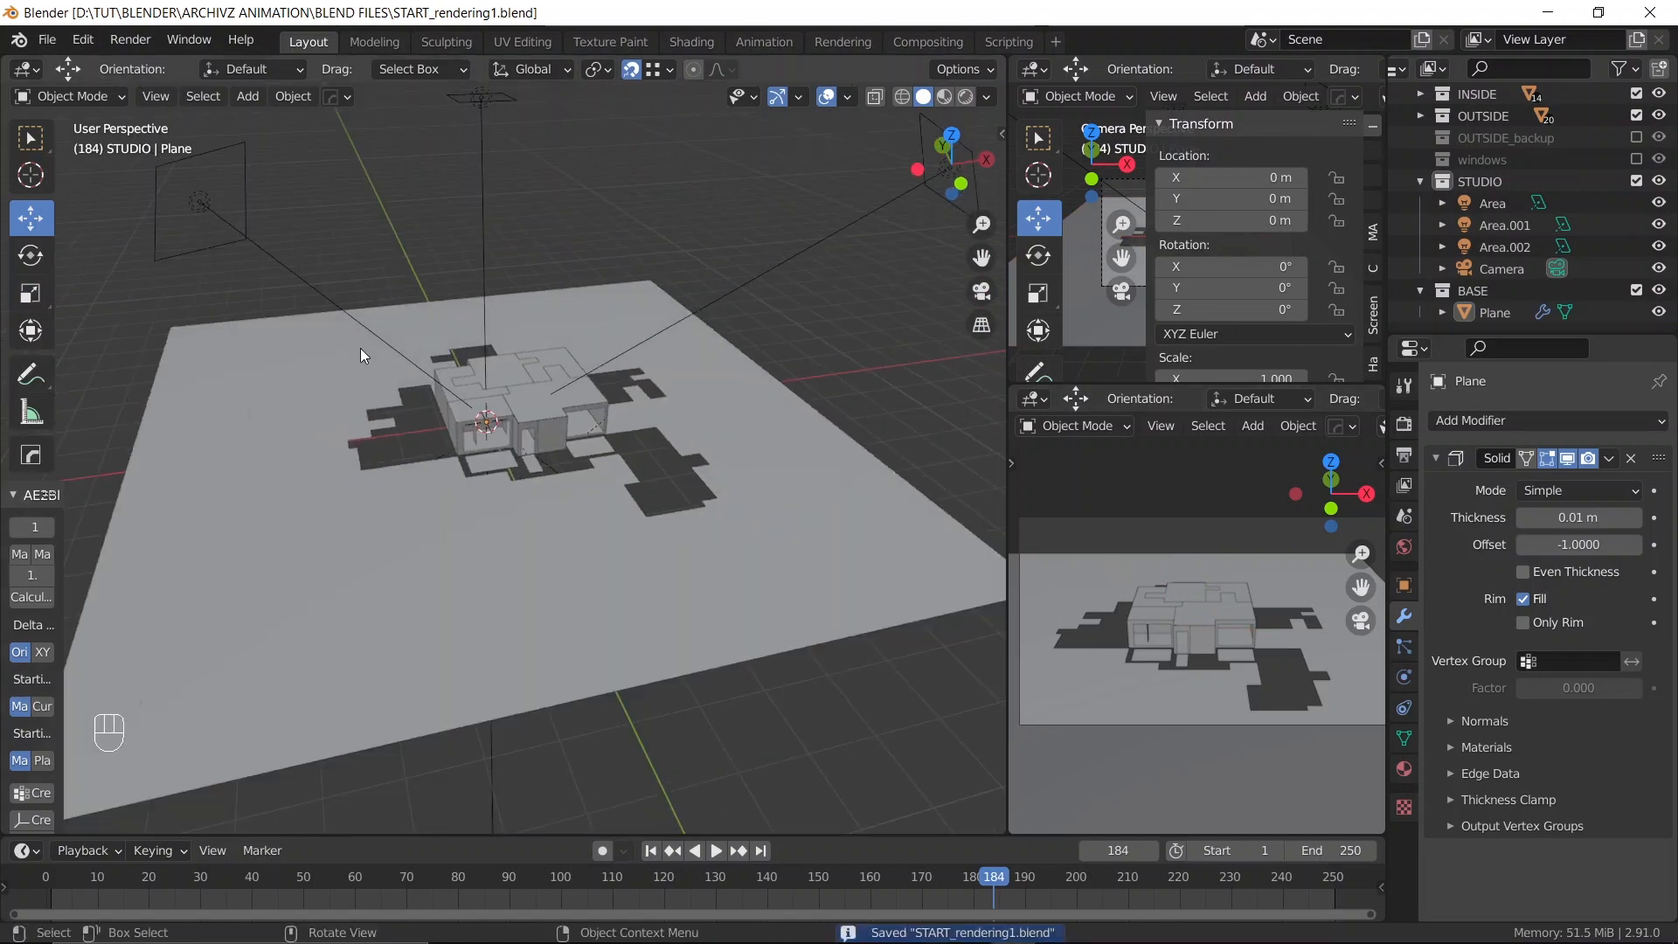
Enter Edit Mode on the base plane and move its rear outer edge outward about 16.8 m along Y
click(313, 386)
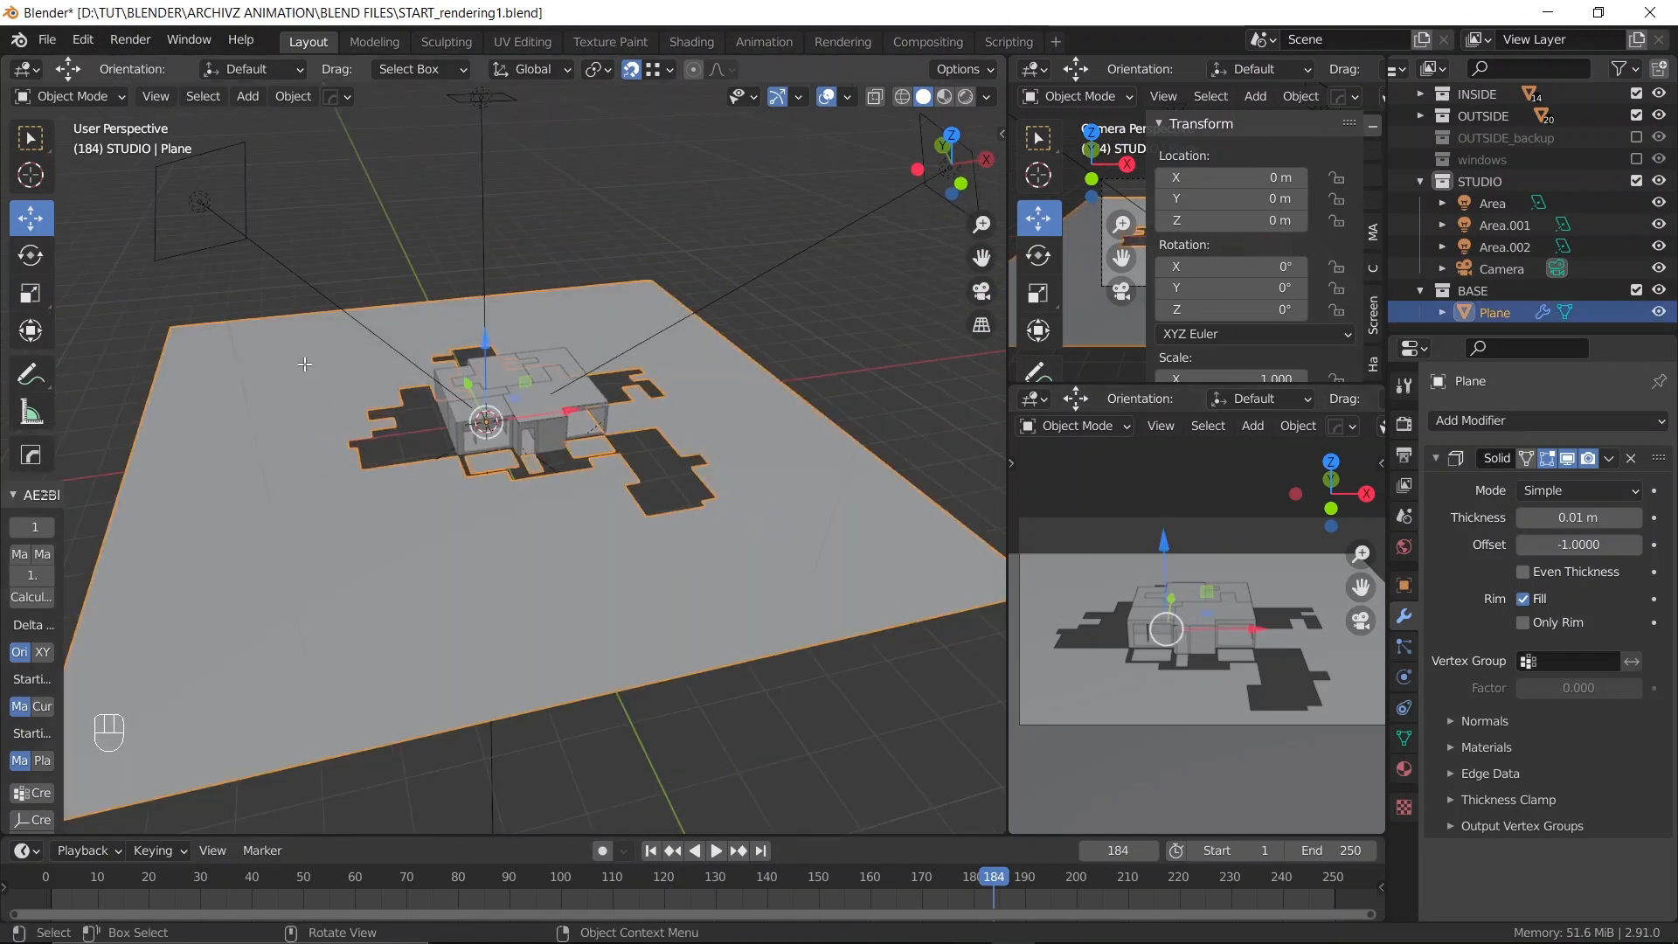
key(Tab)
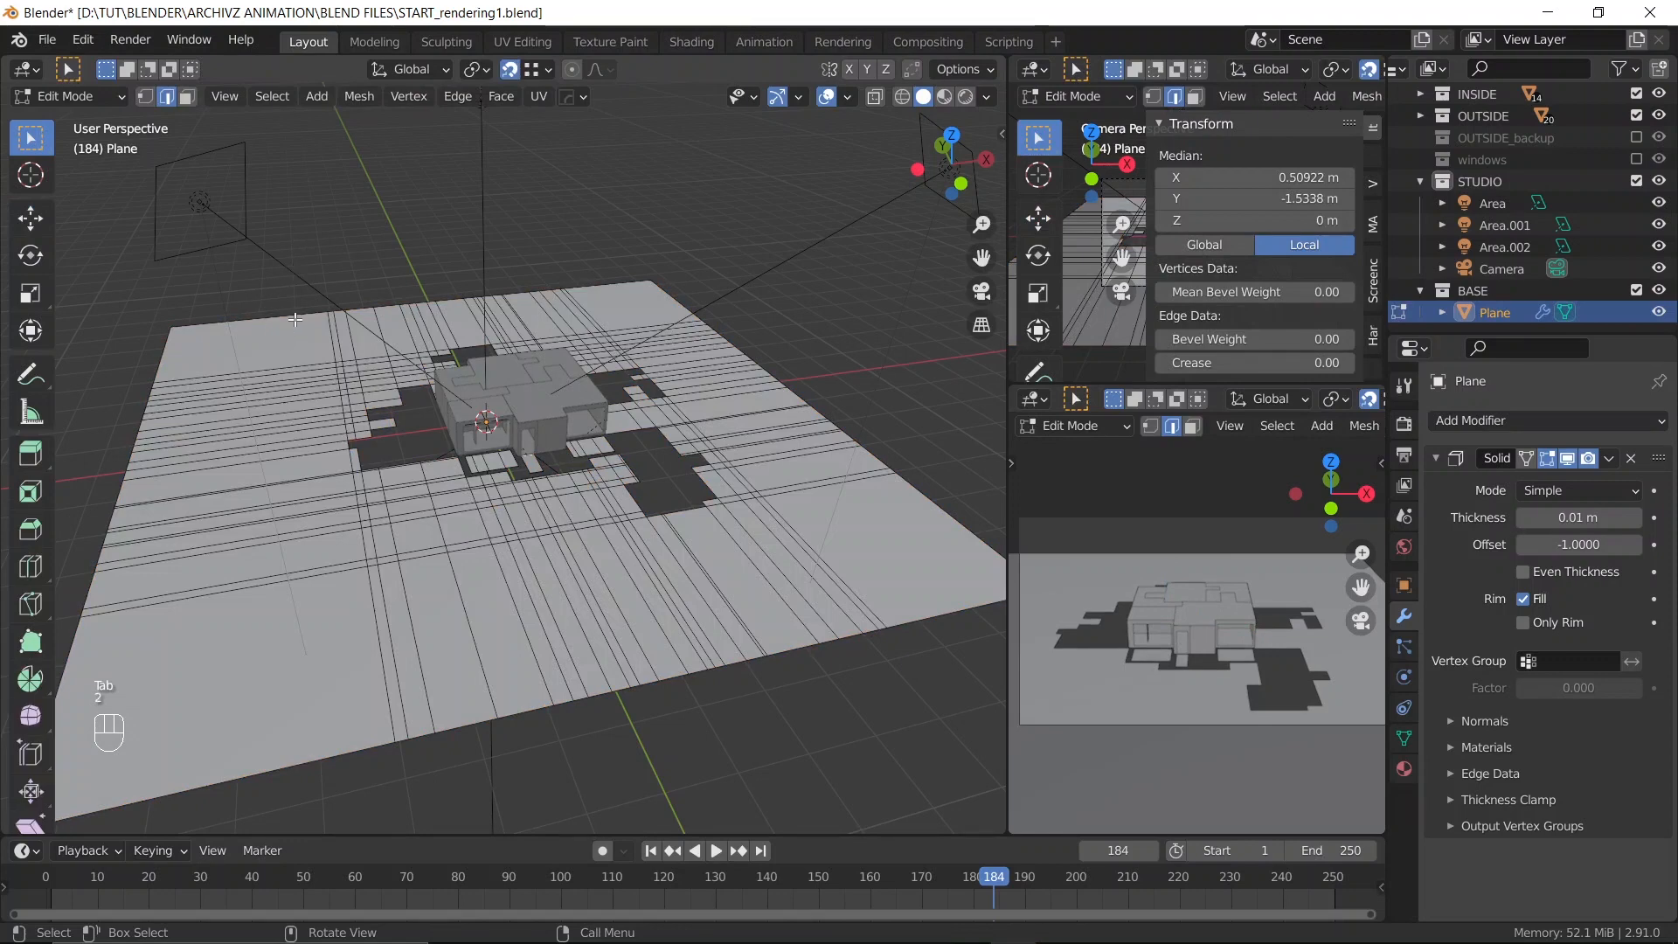
alt+click(298, 313)
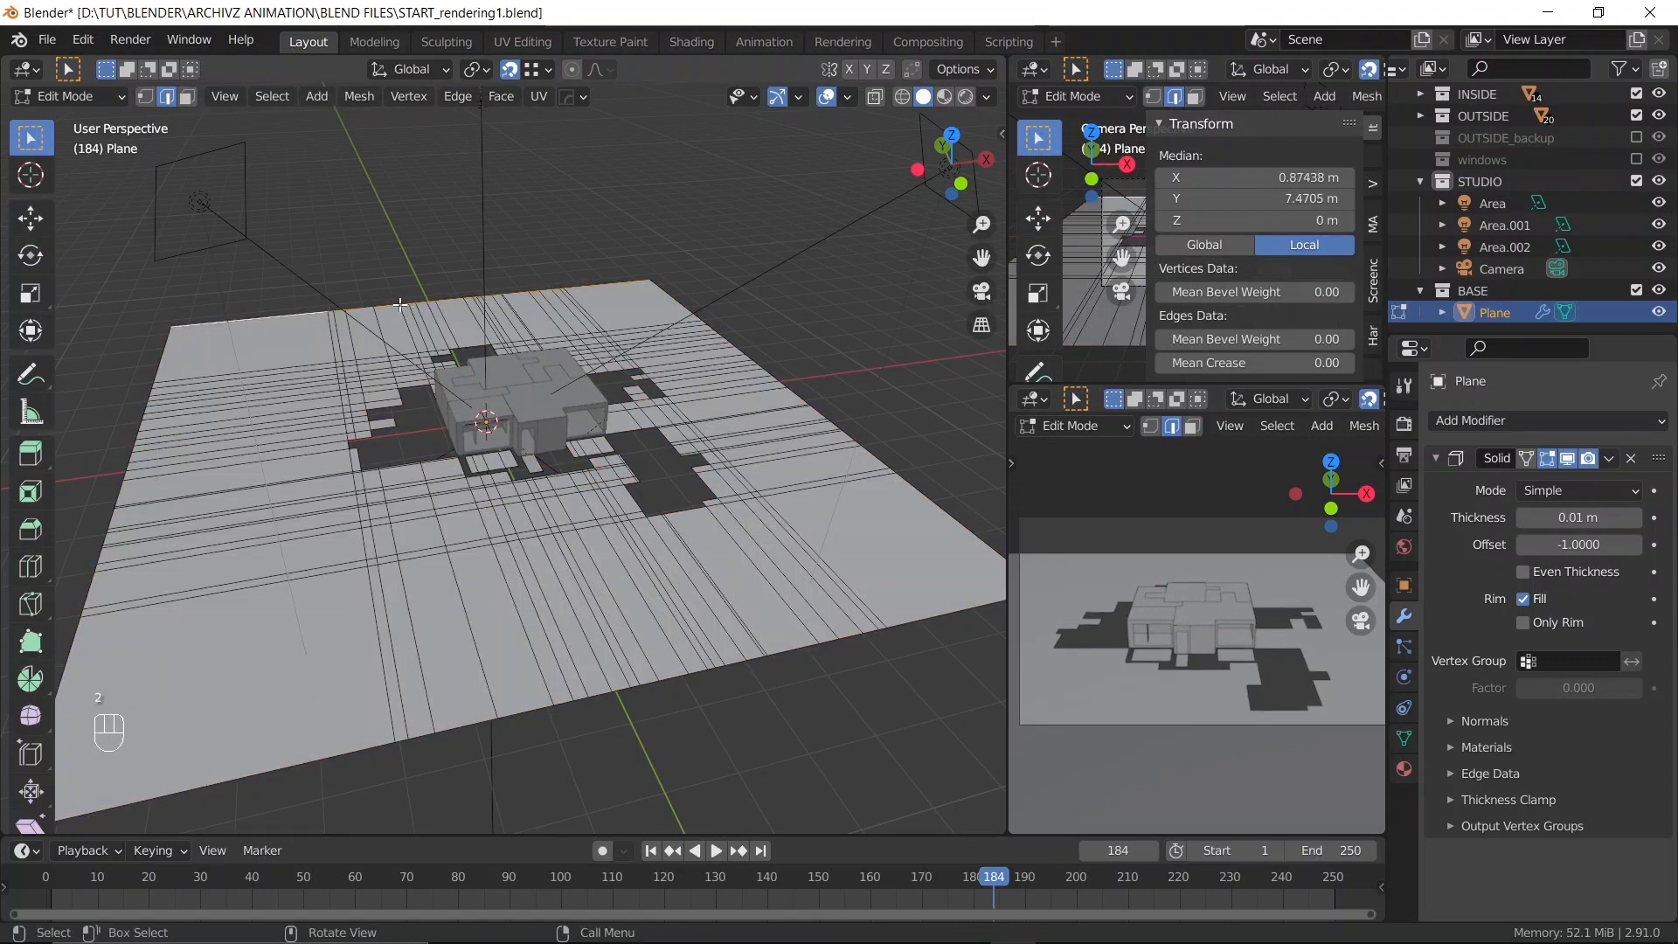
key(g)
click(439, 276)
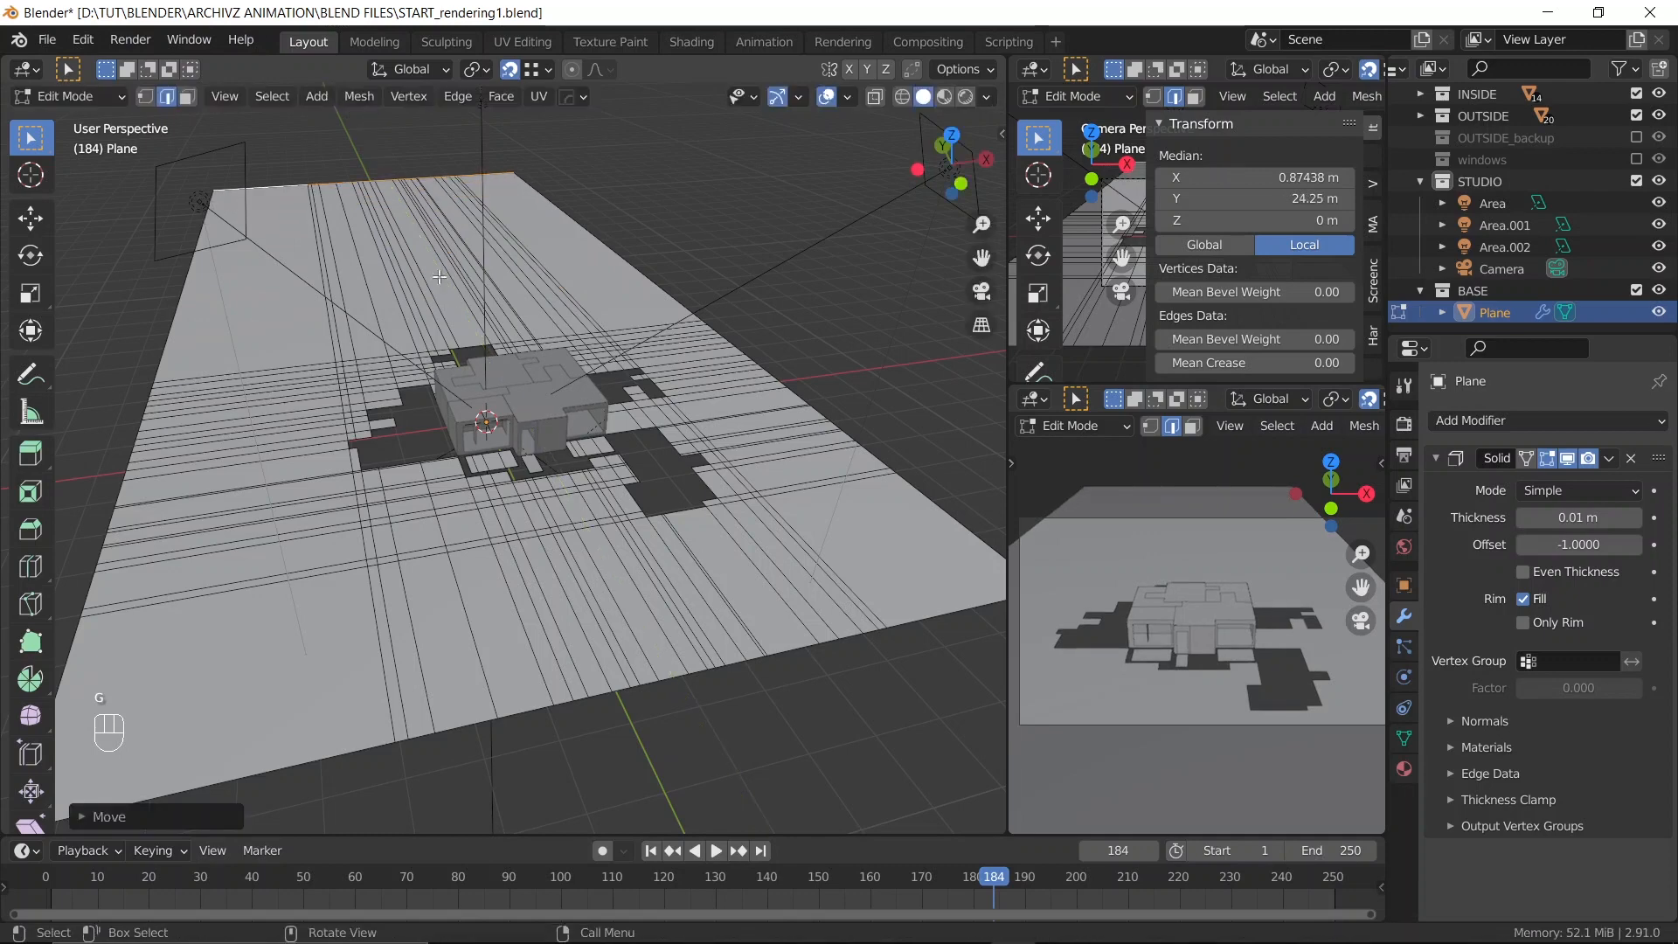
Move the base plane's outer edge on the positive X side outward about 5.9 m along X
key(ctrl+z)
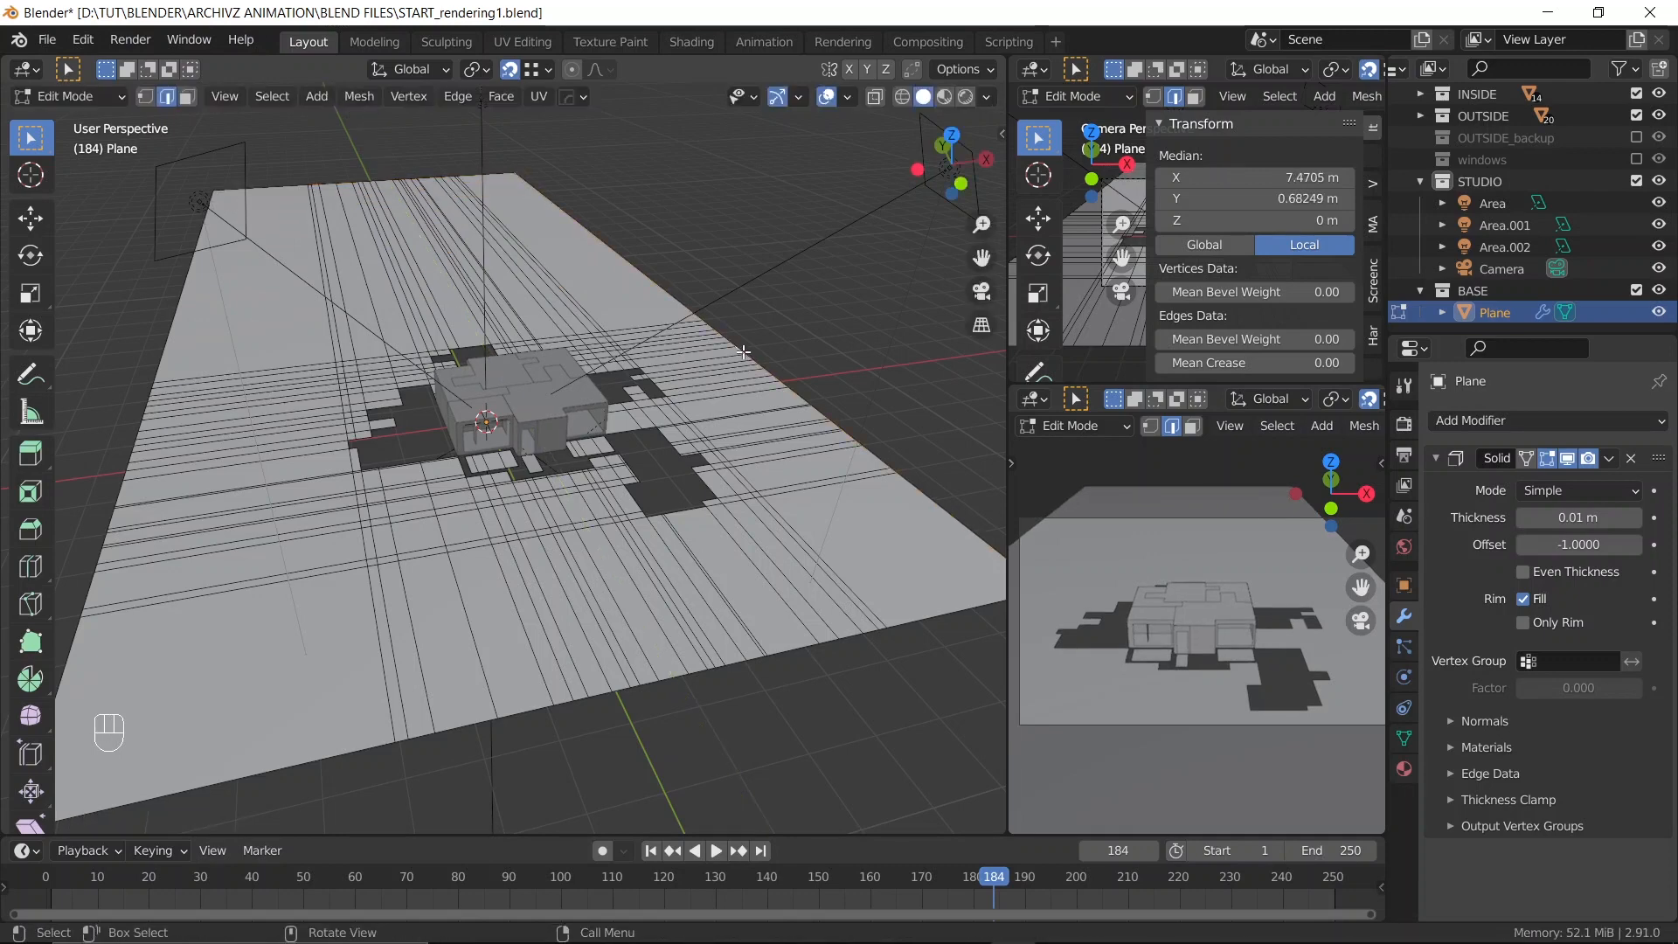
key(g)
key(x)
click(722, 394)
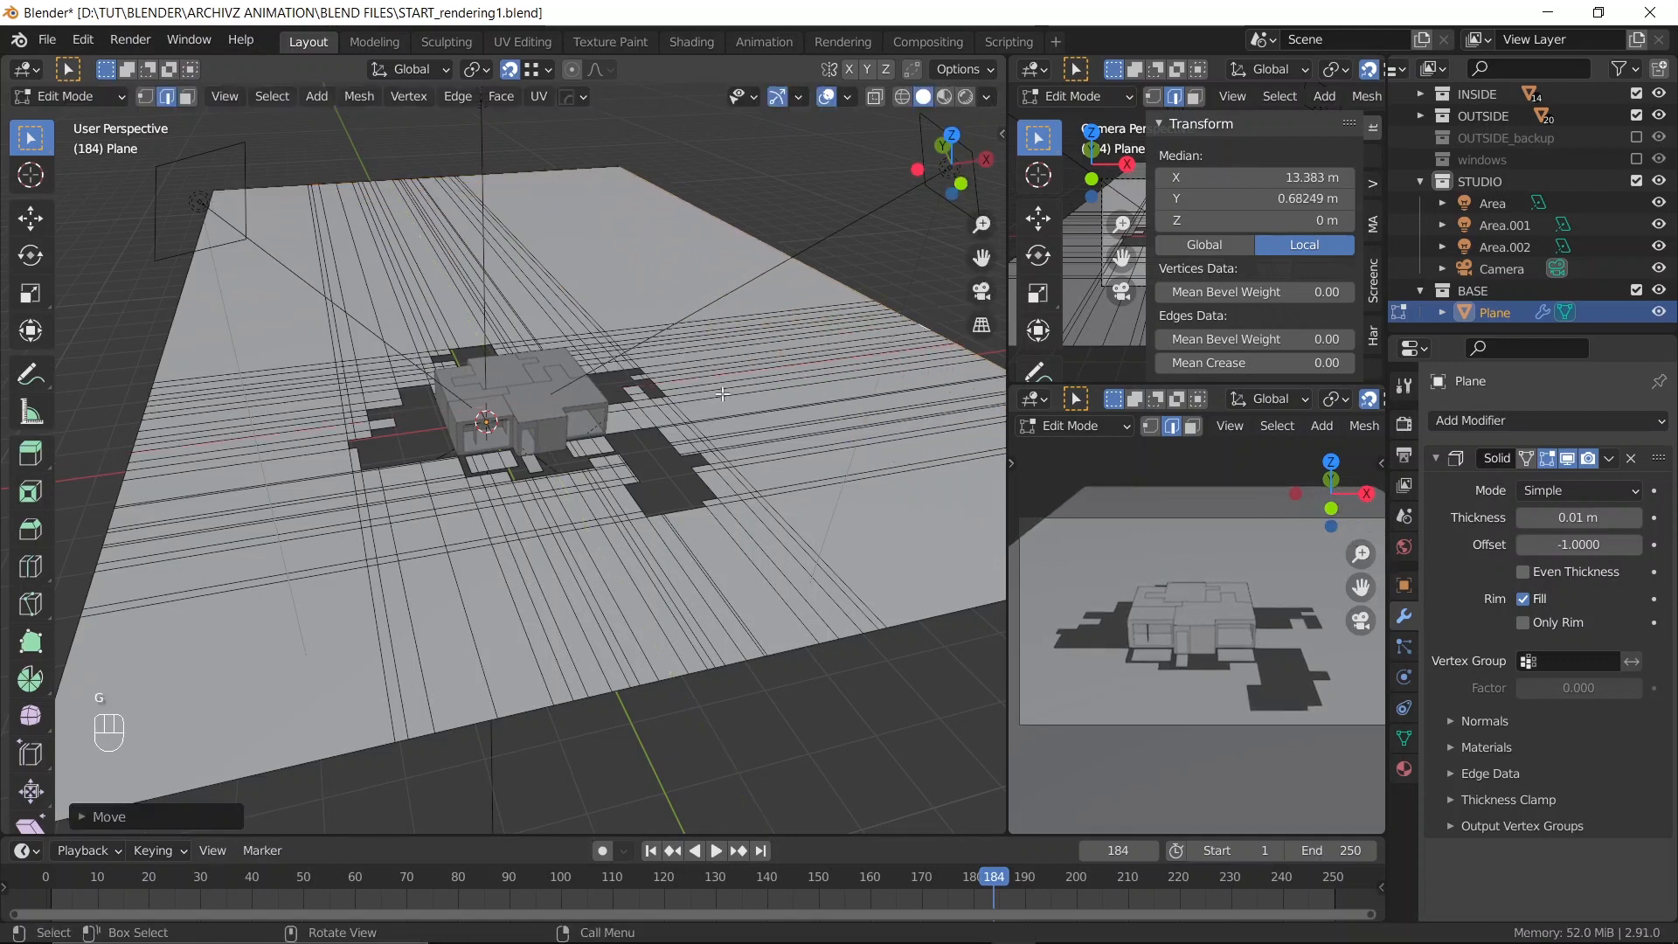
Move the base plane's outer edge on the negative X side outward about 3.6 m along X
alt+click(135, 464)
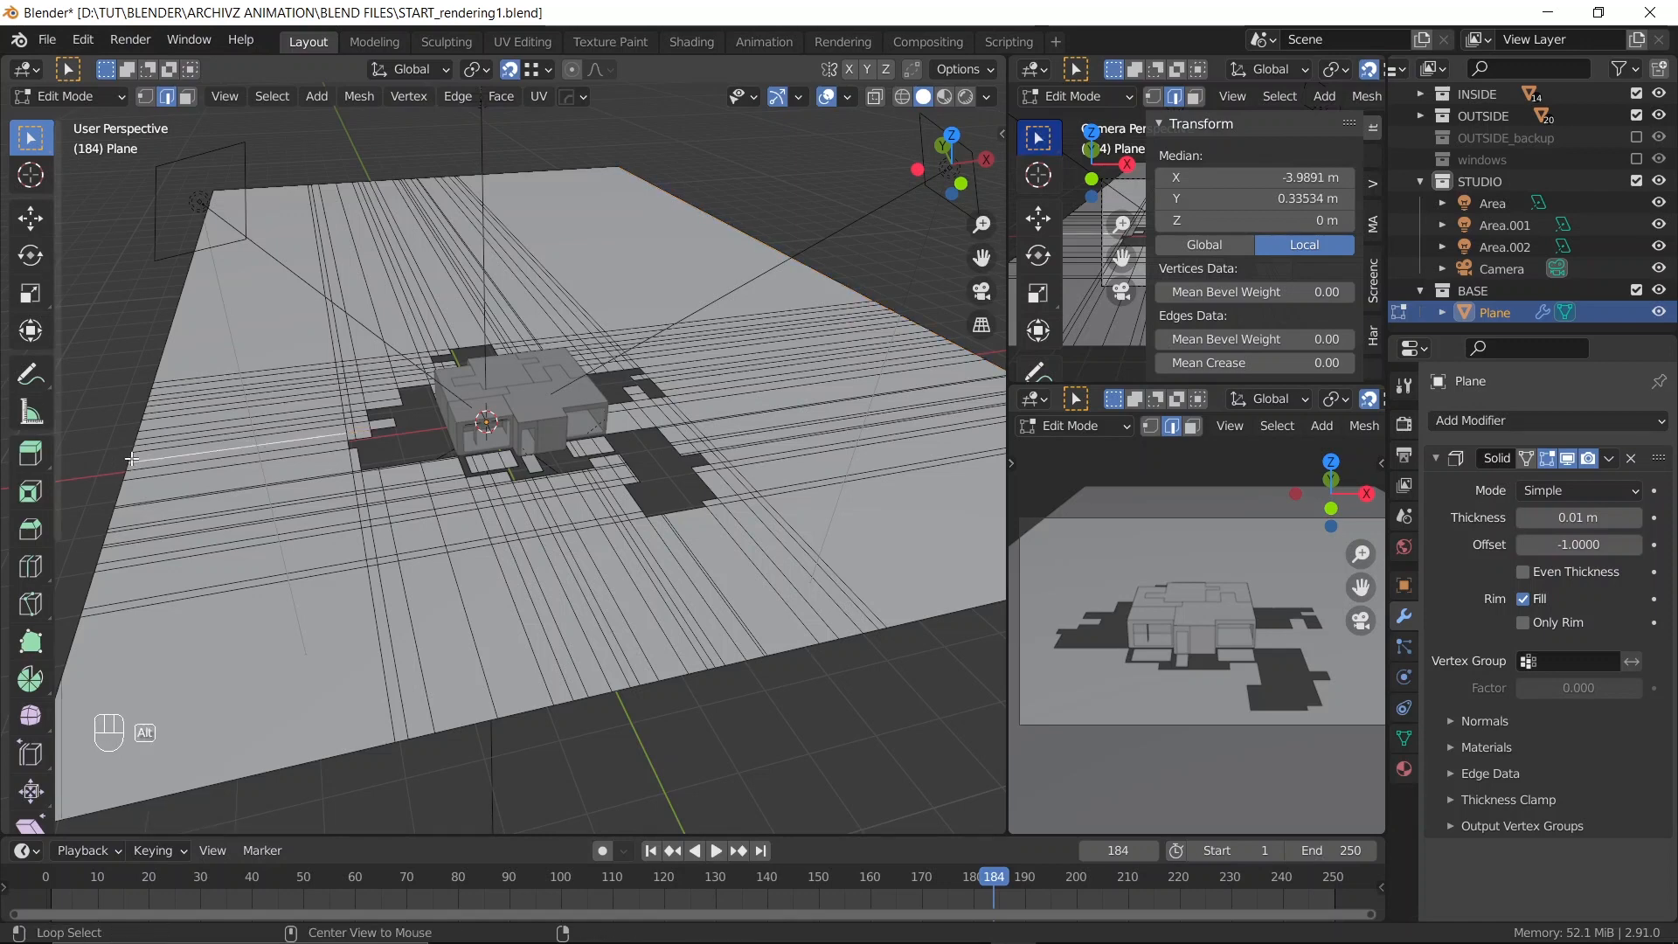
alt+click(131, 463)
scroll(165, 457, down, 2)
shift+middle_drag(355, 471, 401, 460)
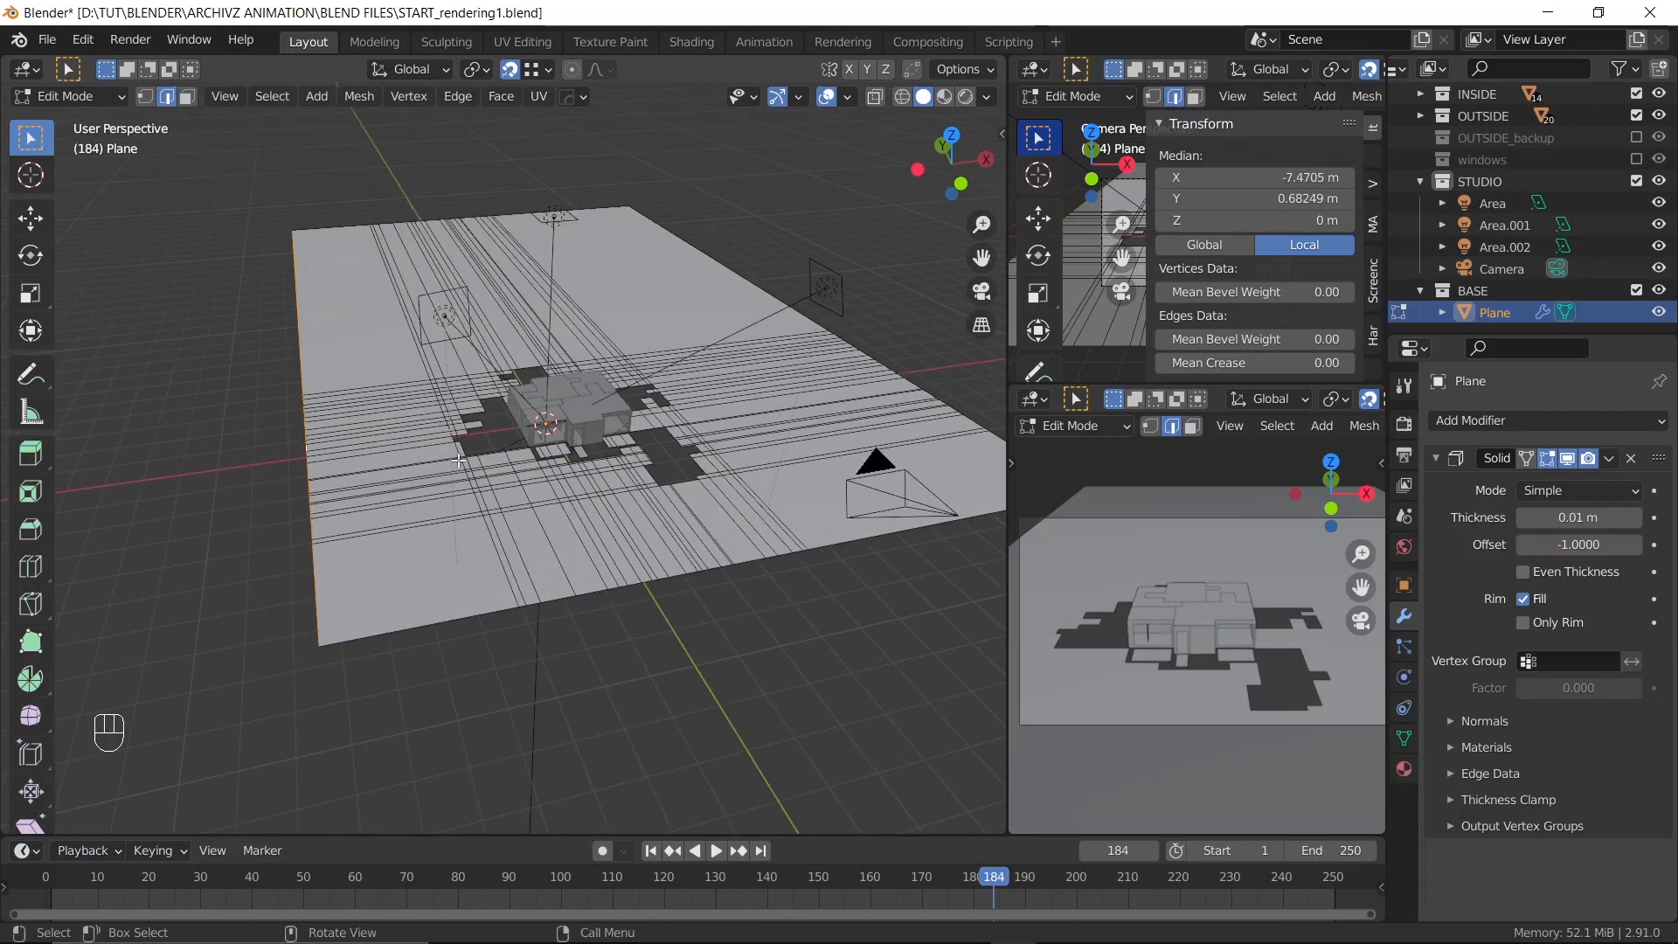
key(g)
key(x)
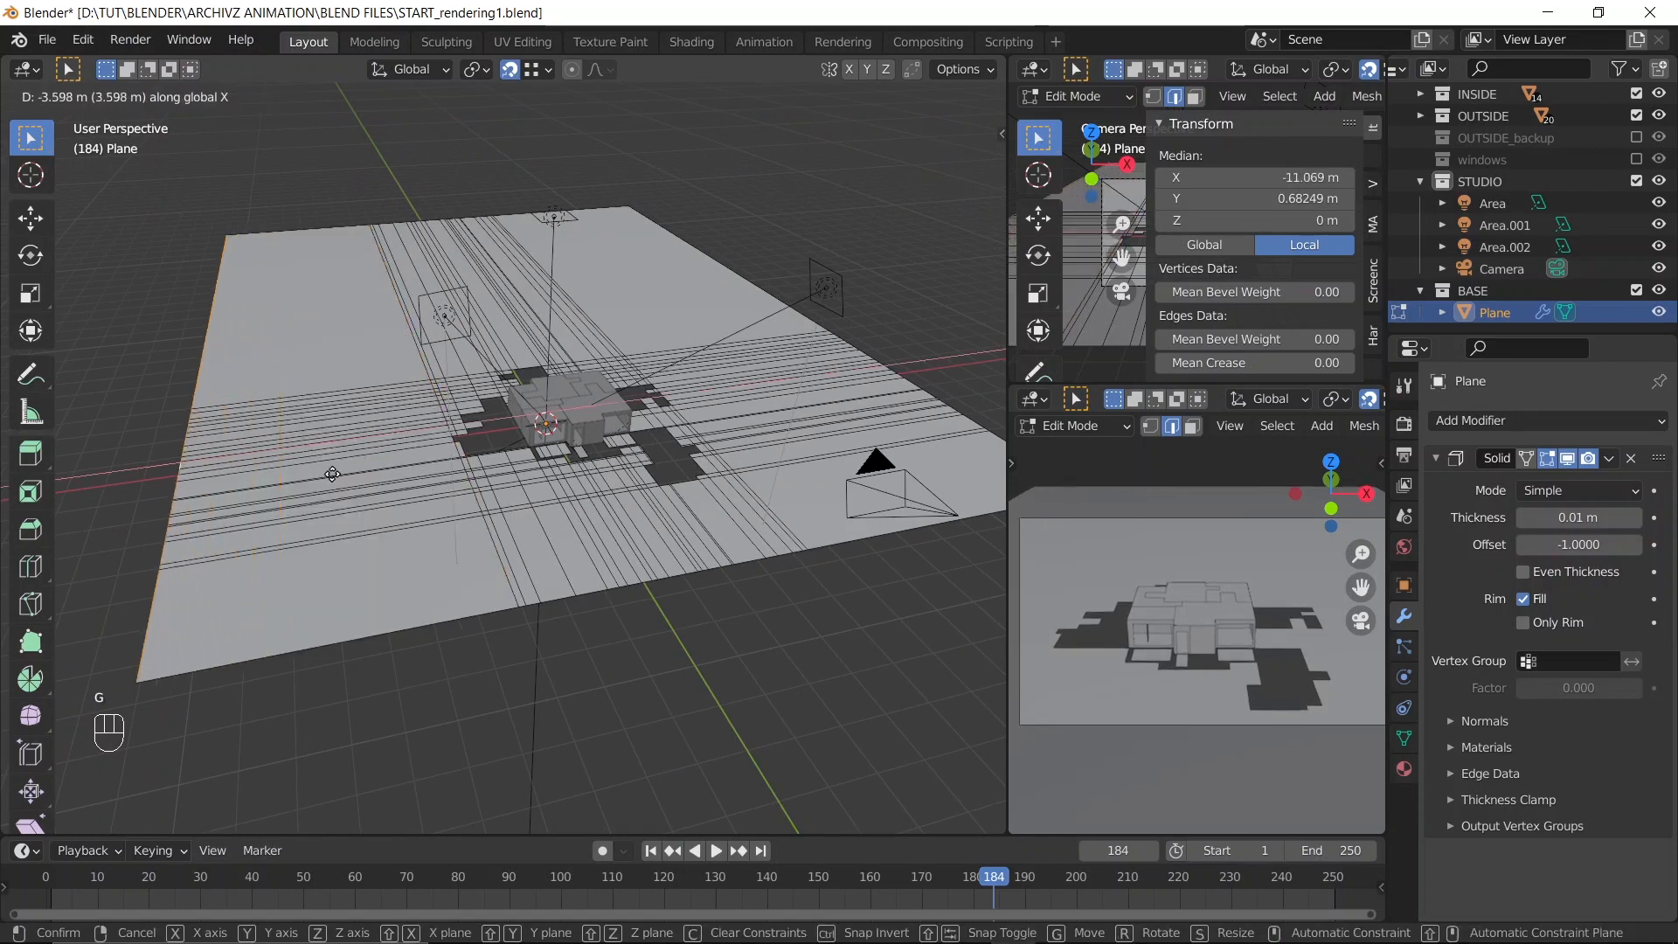
click(316, 479)
Move the base plane's front outer edge about 3.7 m along negative Y
alt+click(533, 603)
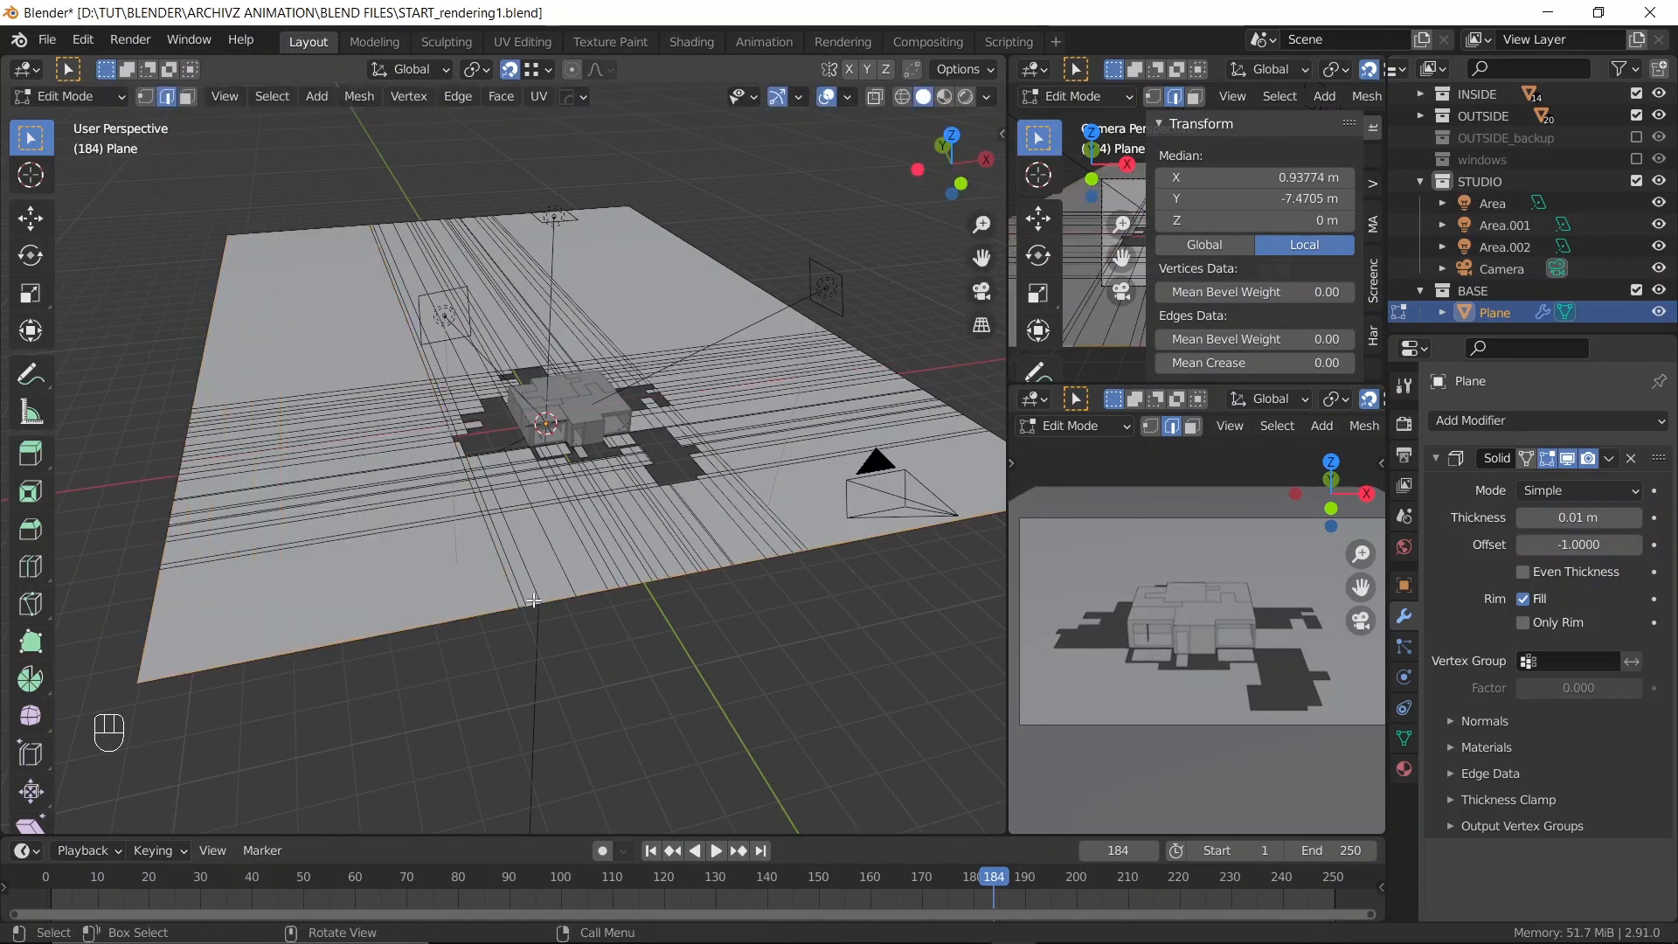
key(g)
key(y)
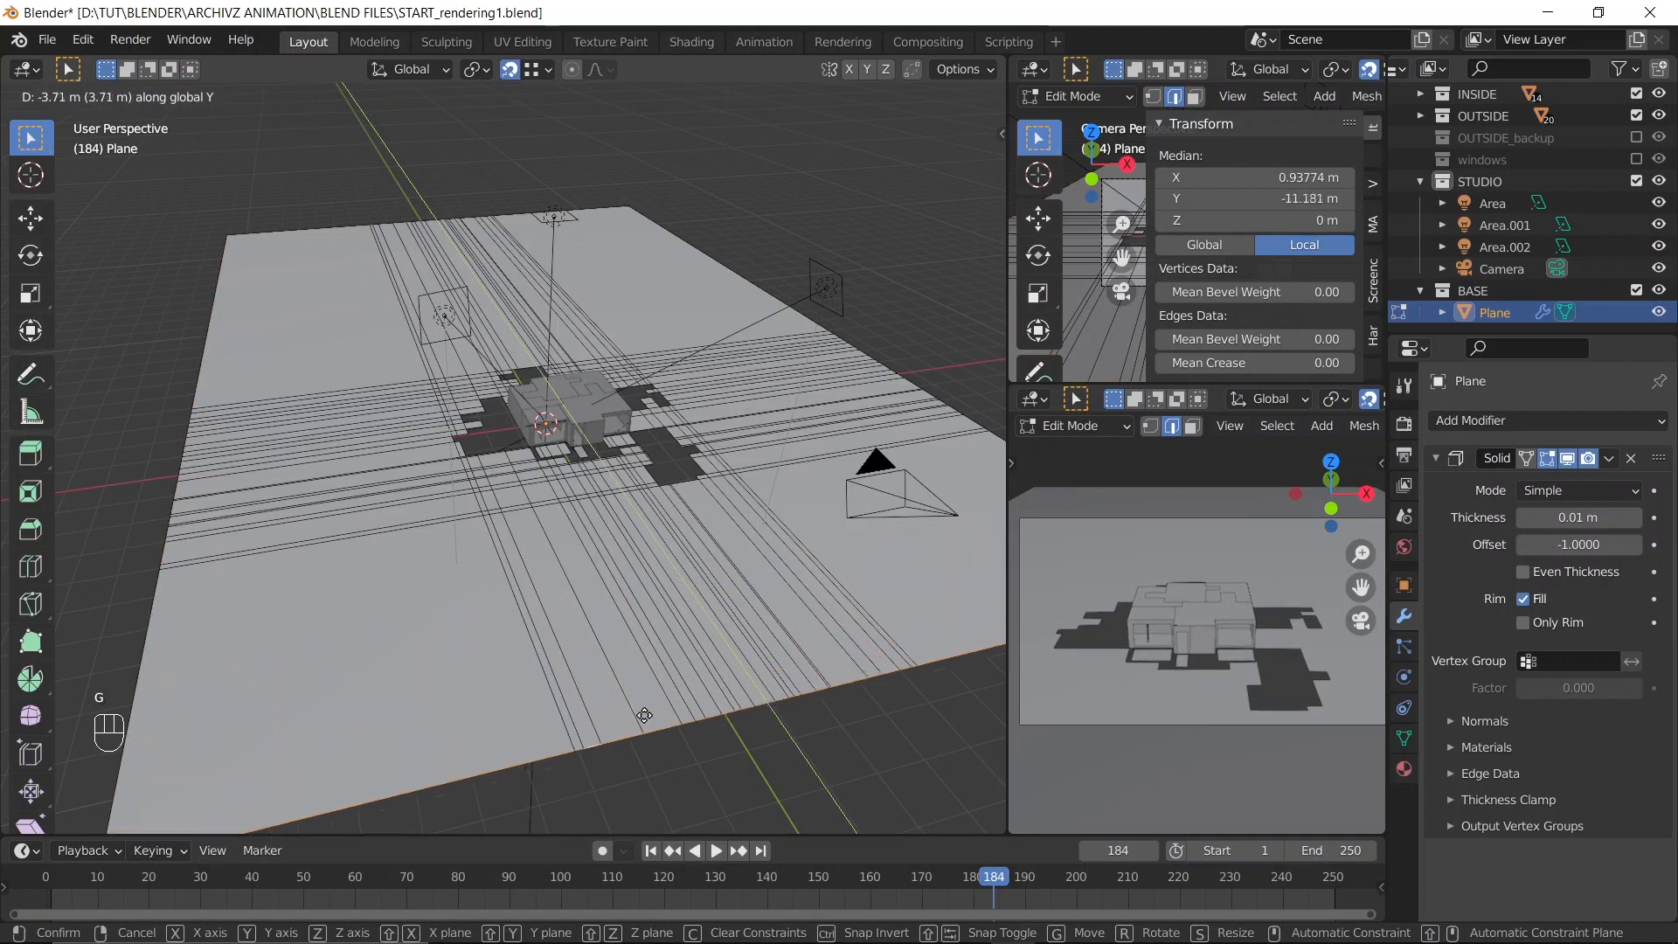
click(644, 713)
Leave Edit Mode on the enlarged base plane and save the file
scroll(676, 550, down, 2)
key(Tab)
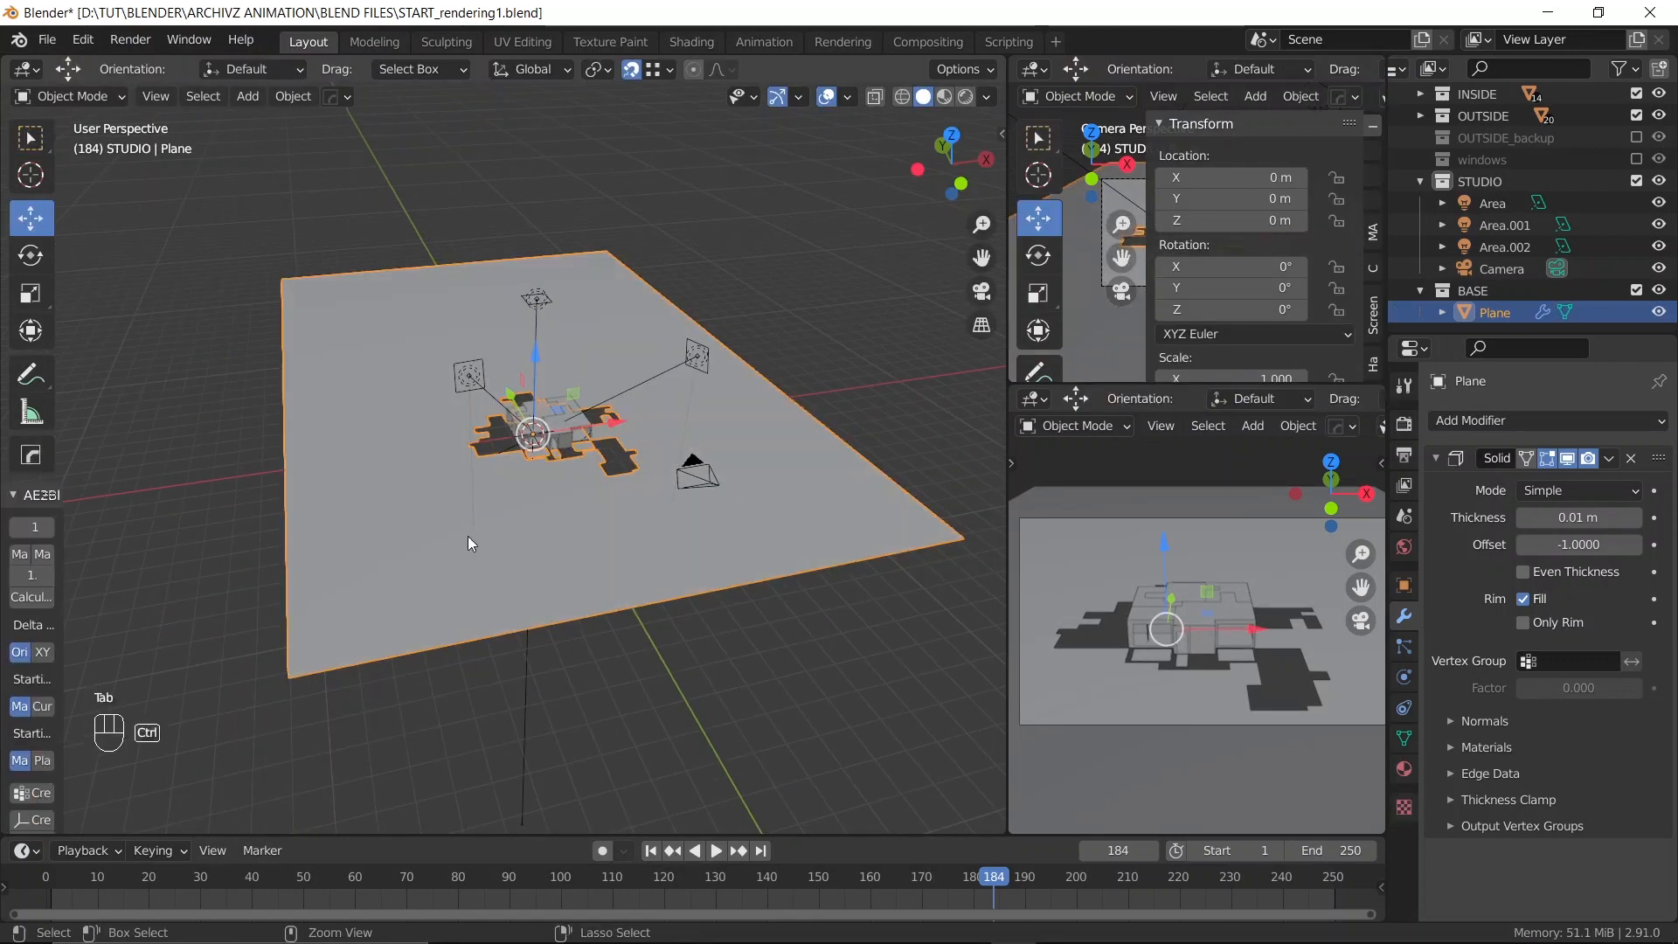
key(ctrl+s)
middle_drag(468, 536, 596, 482)
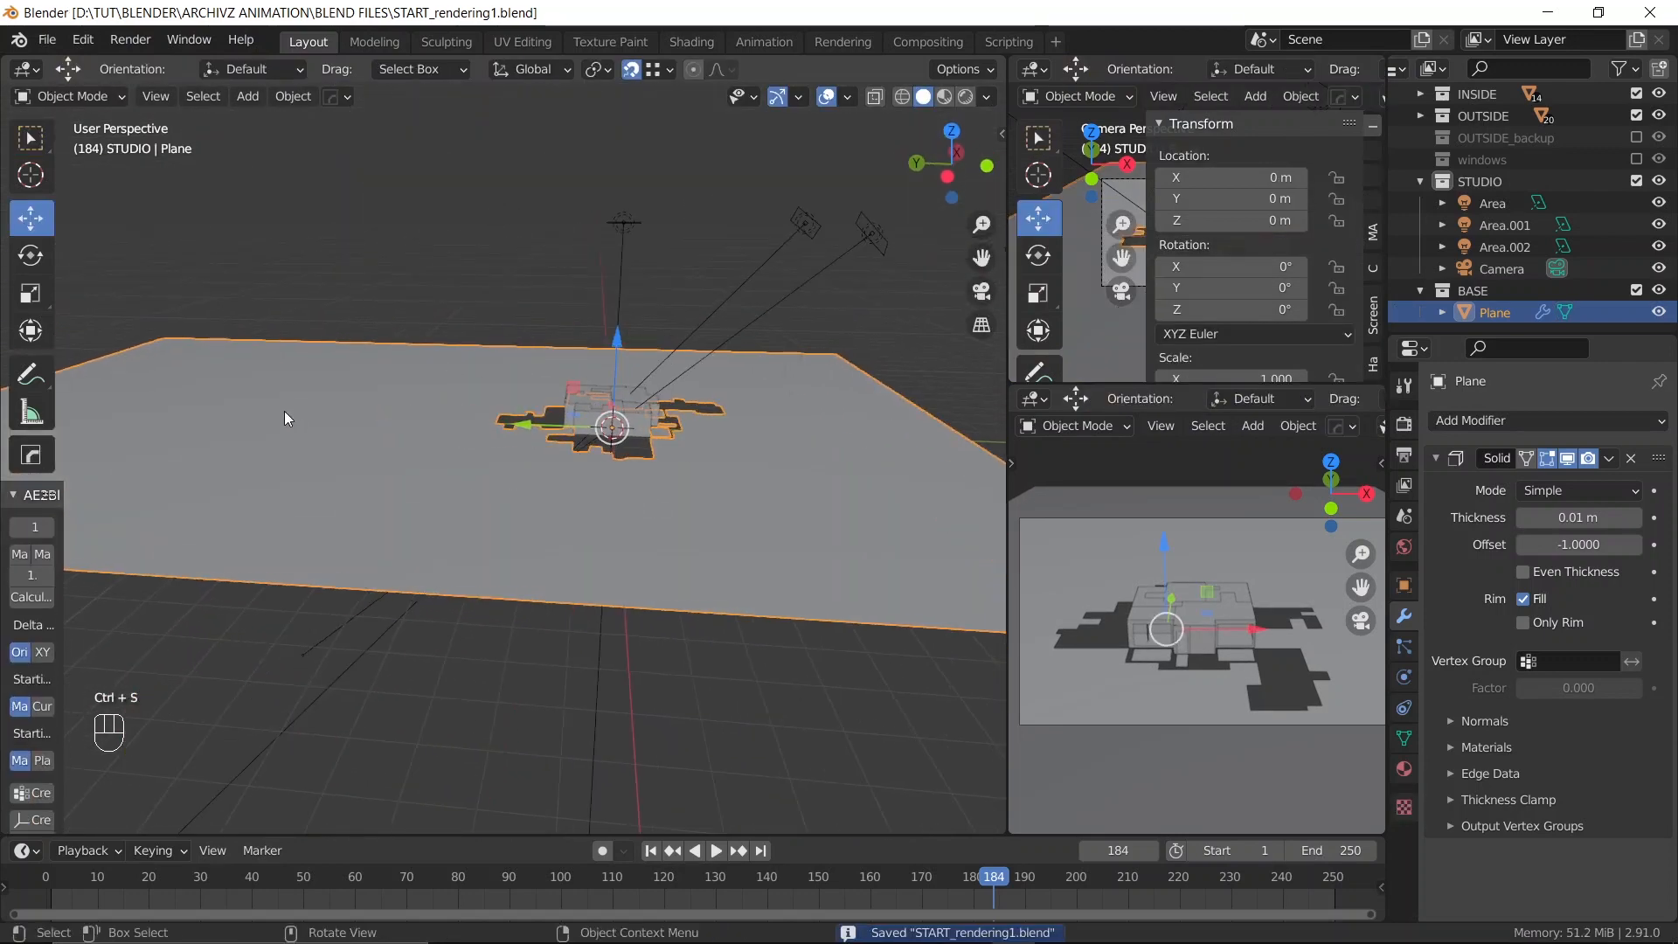
shift+middle_drag(327, 390, 473, 437)
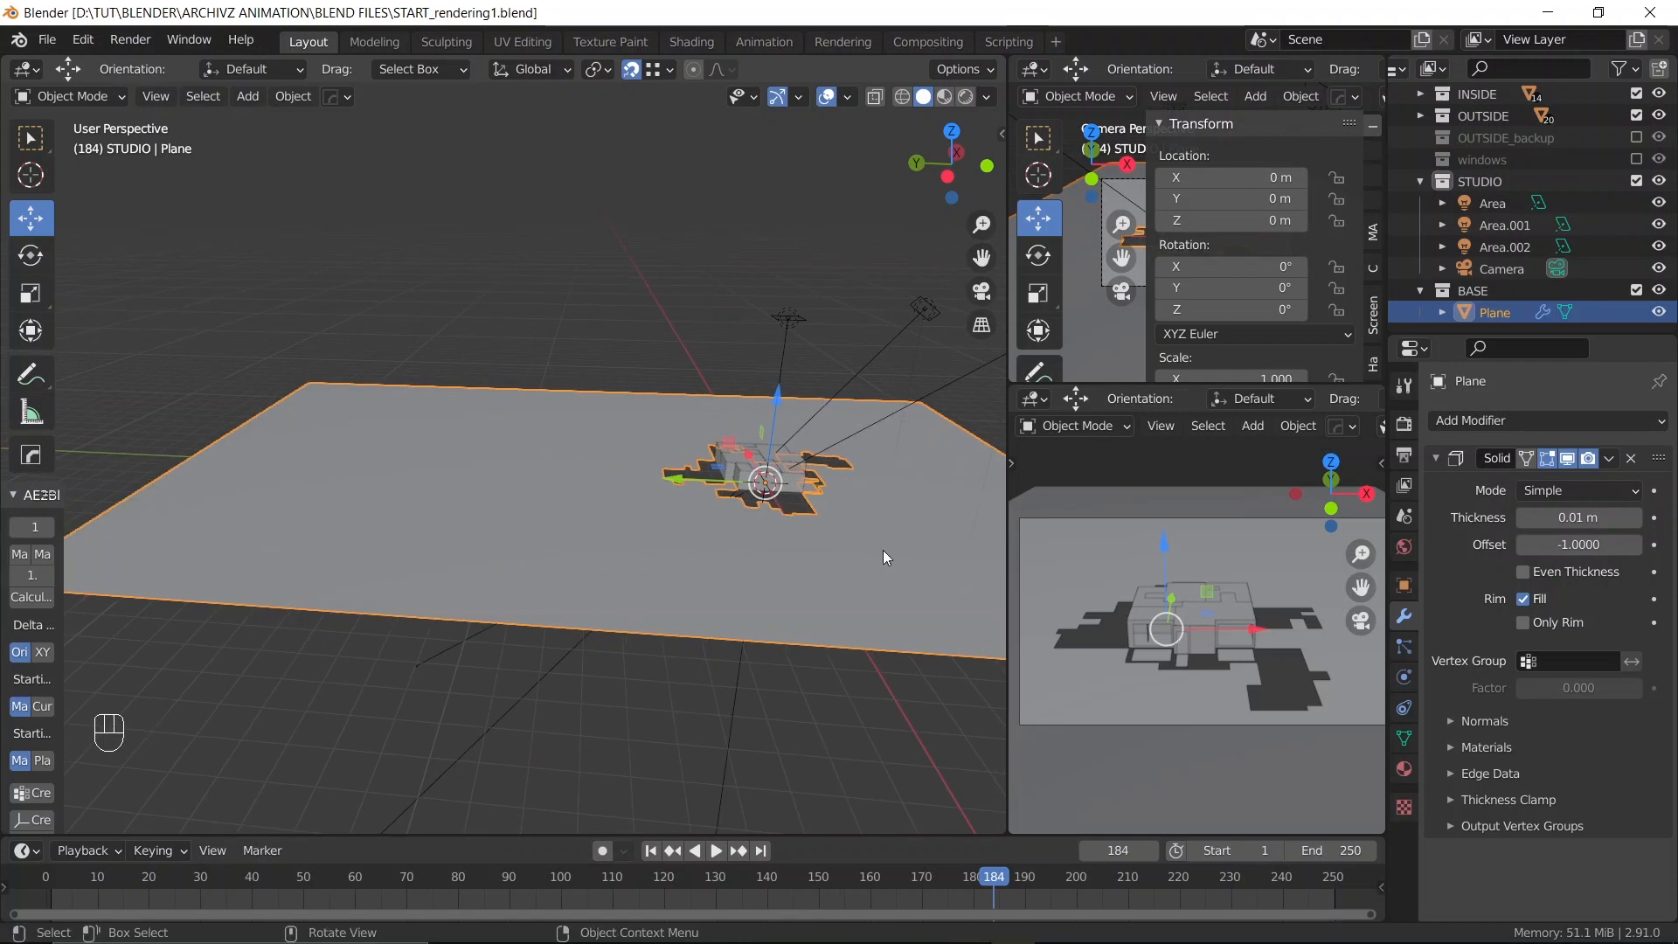
Save the file, enlarge the timeline area slightly and select the camera in the scene
key(ctrl+s)
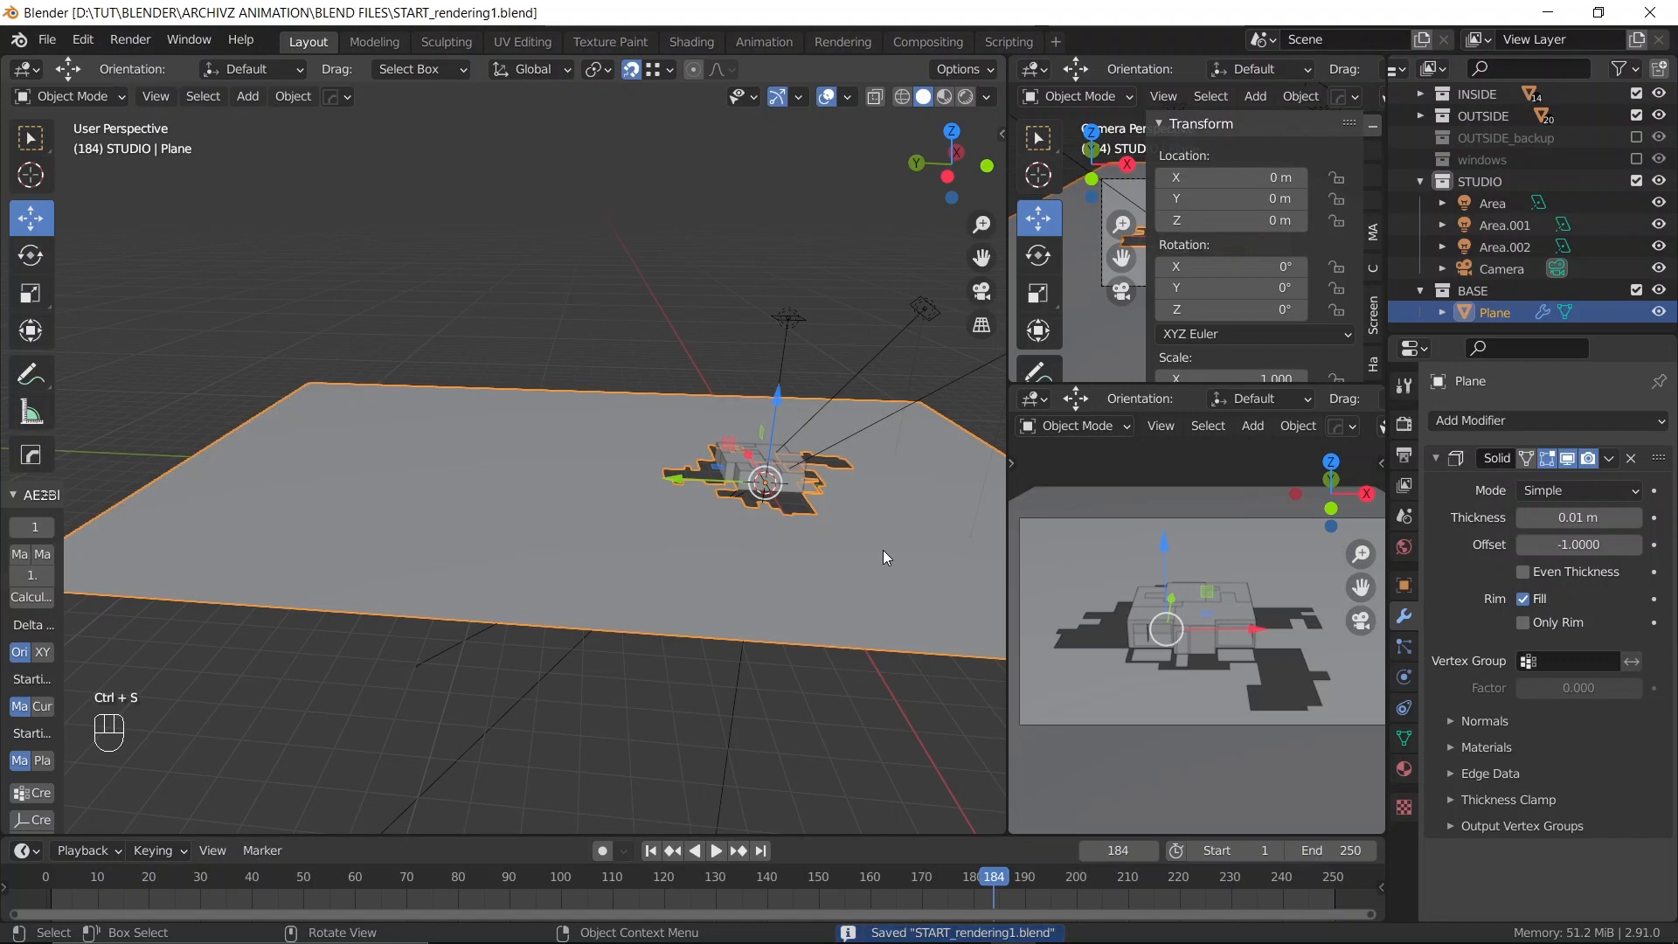
middle_drag(766, 540, 489, 520)
drag(959, 835, 959, 807)
middle_drag(484, 677, 956, 286)
click(840, 330)
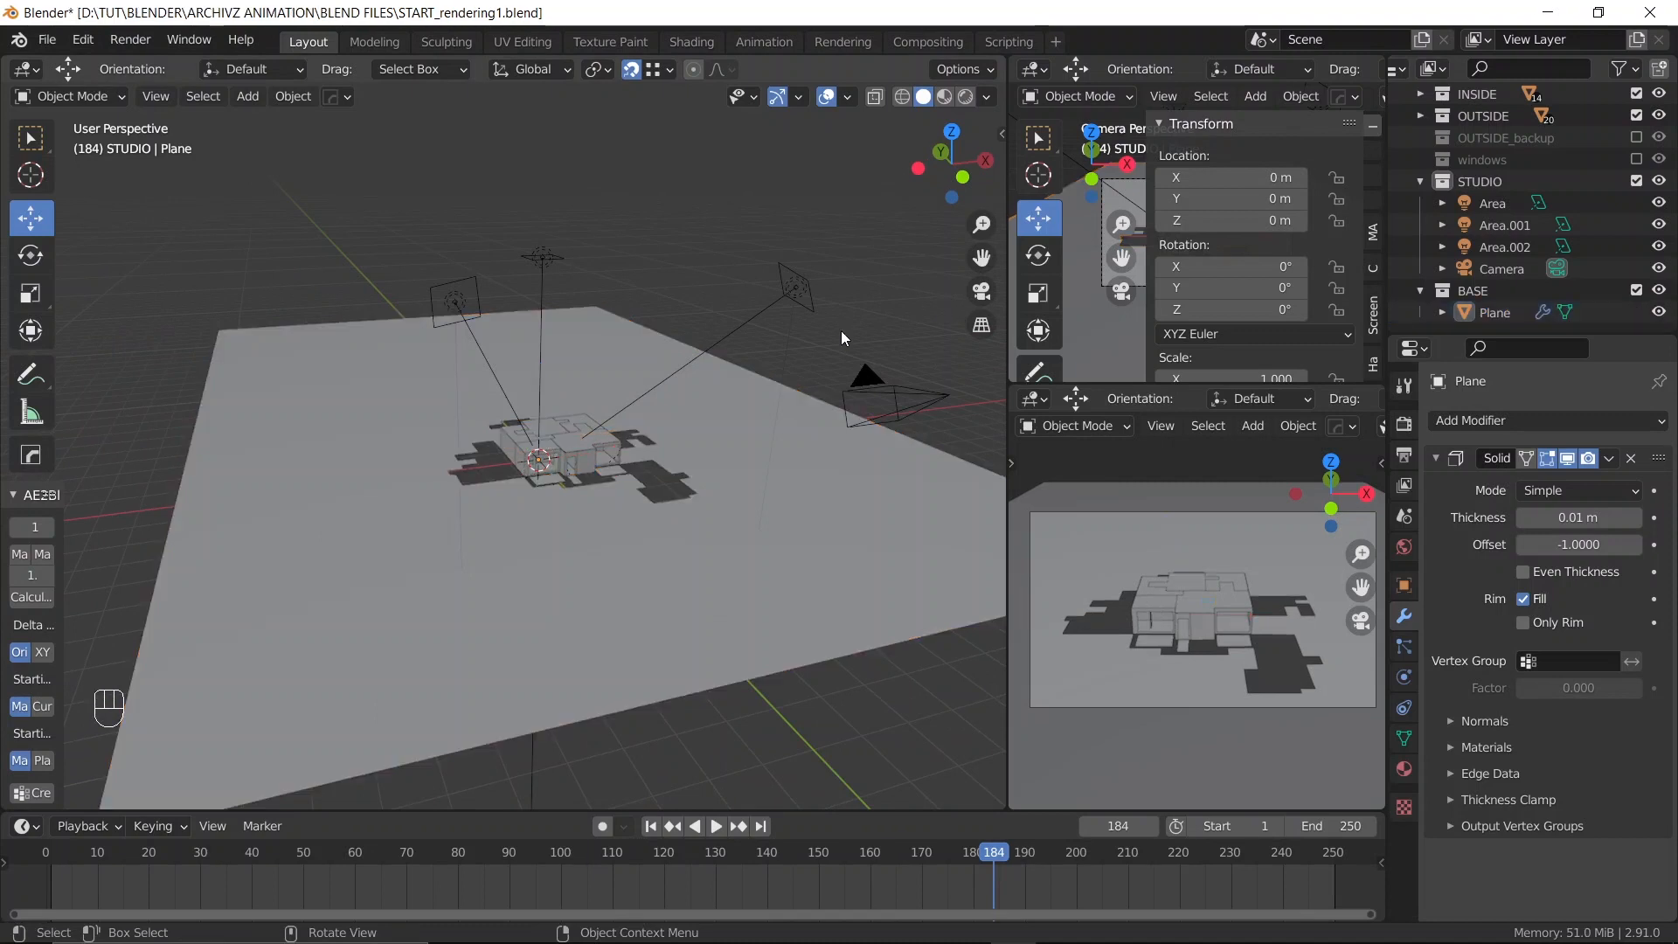
click(874, 371)
middle_drag(659, 589, 697, 589)
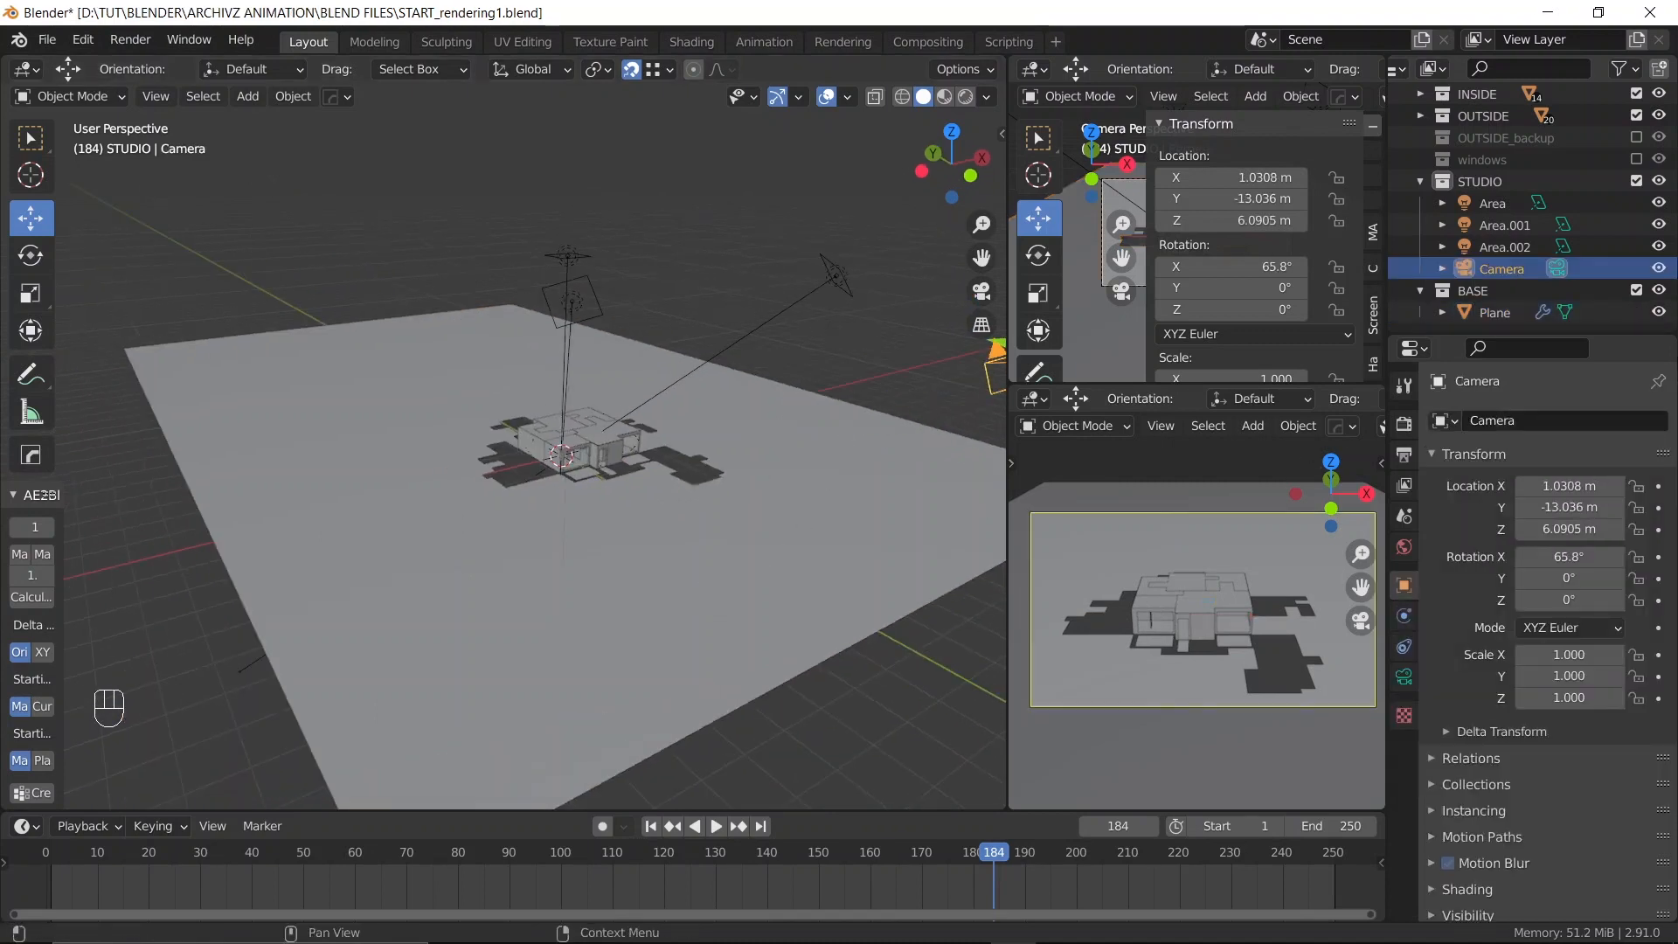
Make the STUDIO collection active, save the file and add a Bezier circle at the world origin
click(1491, 182)
key(ctrl+s)
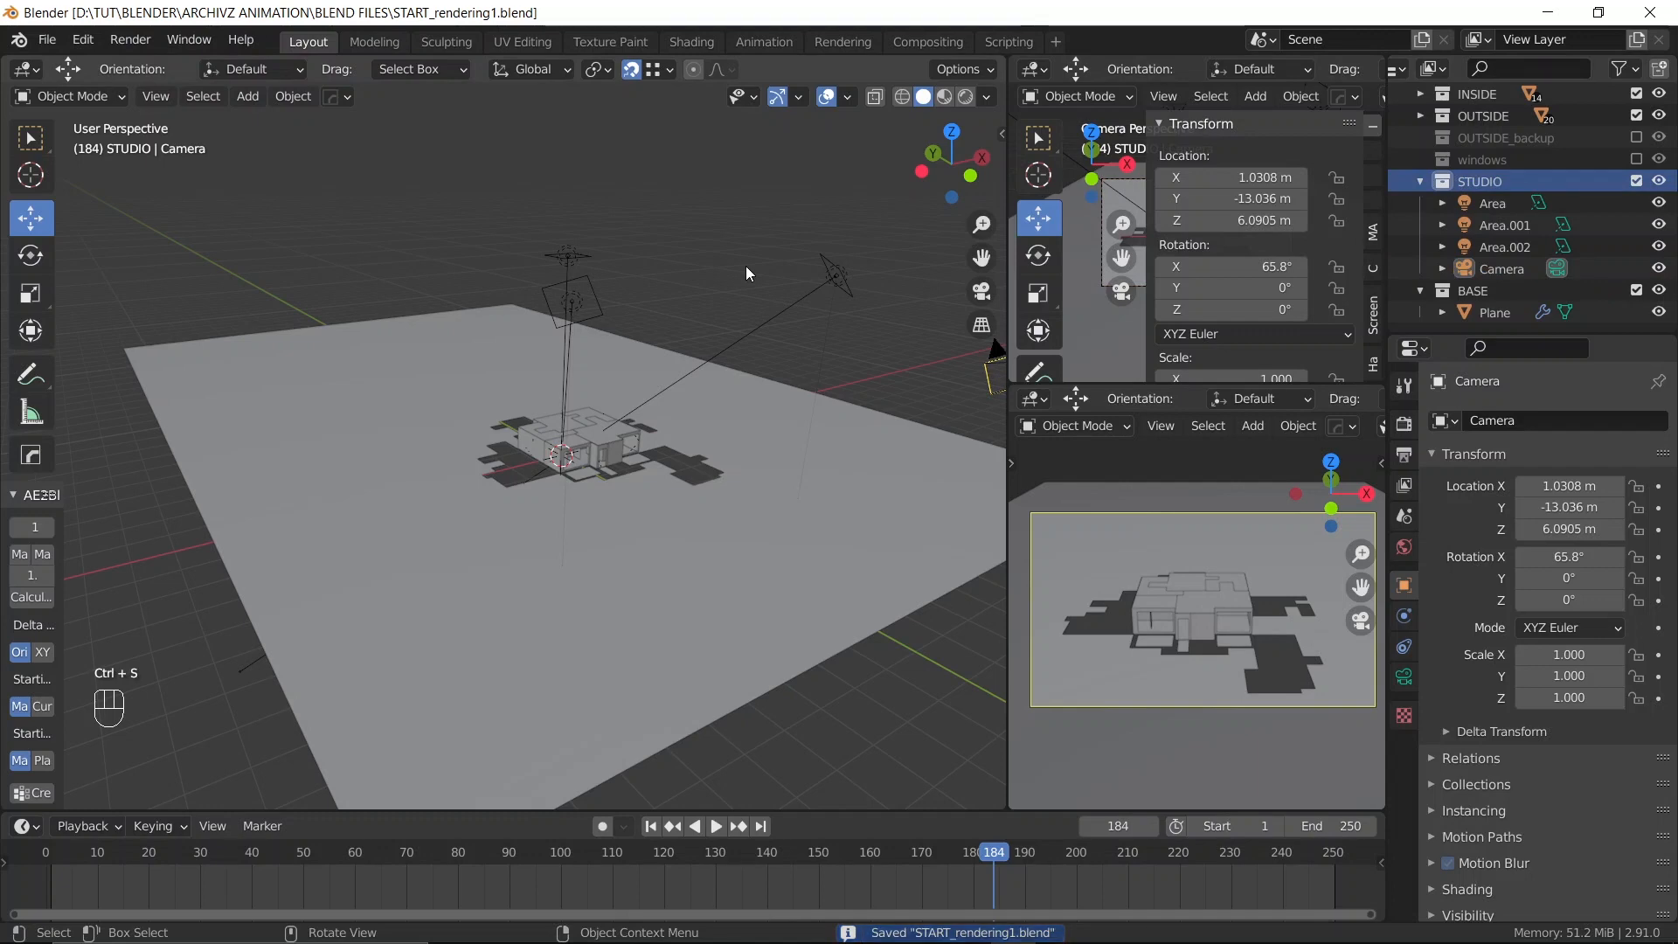
key(shift+a)
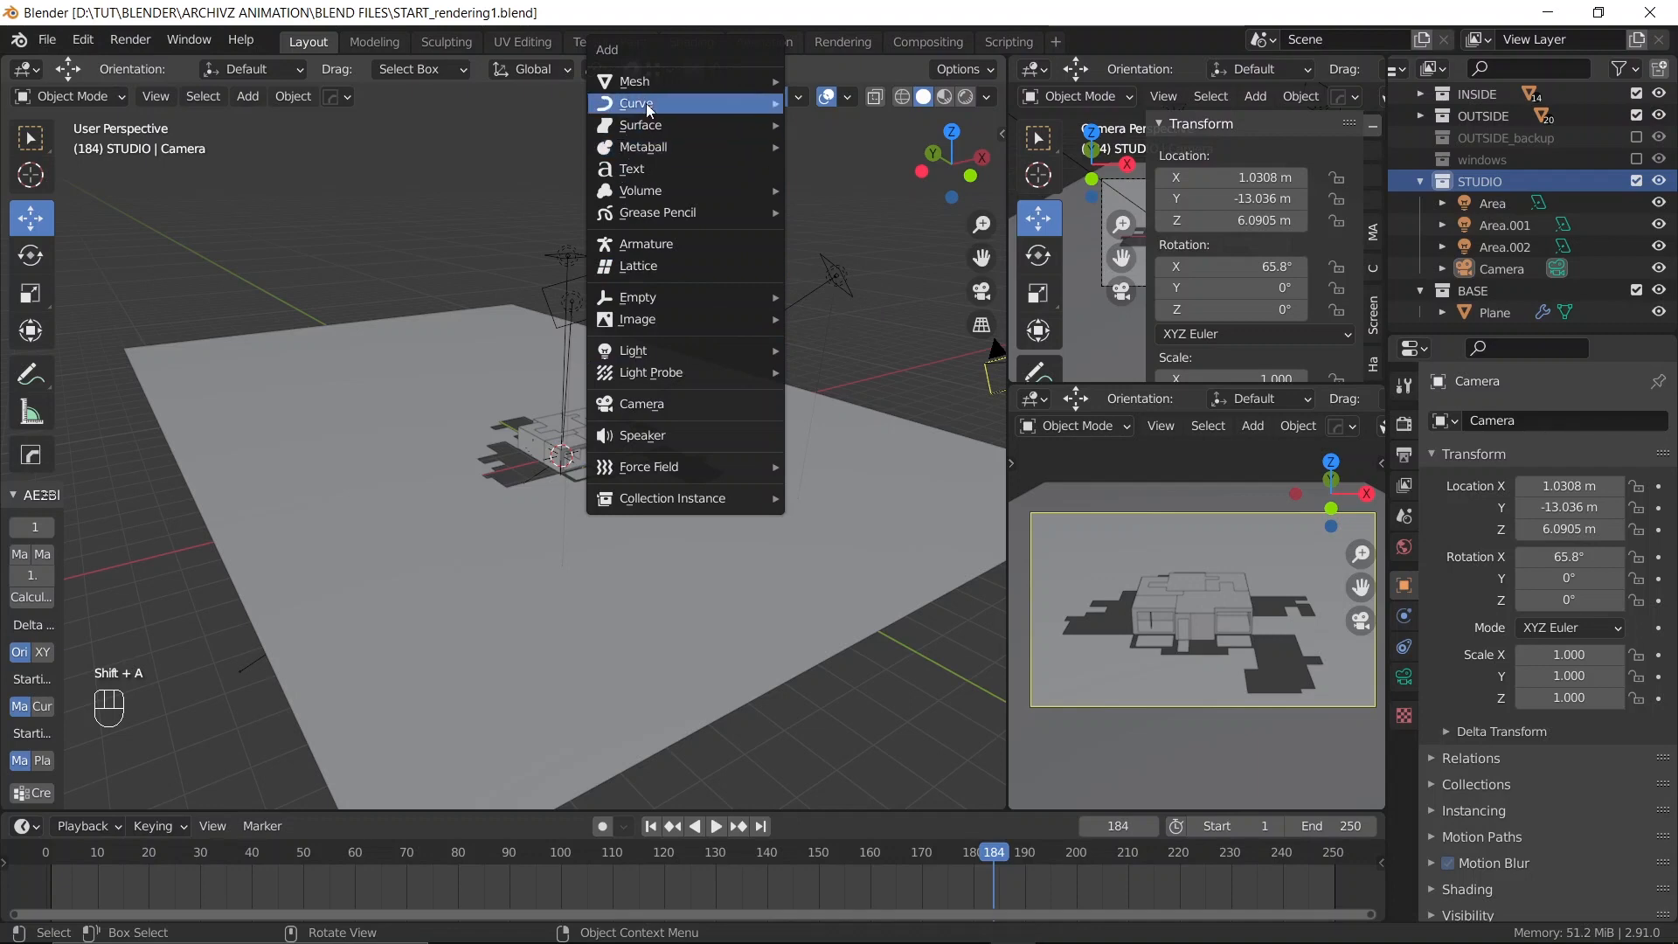
mouse_move(647, 103)
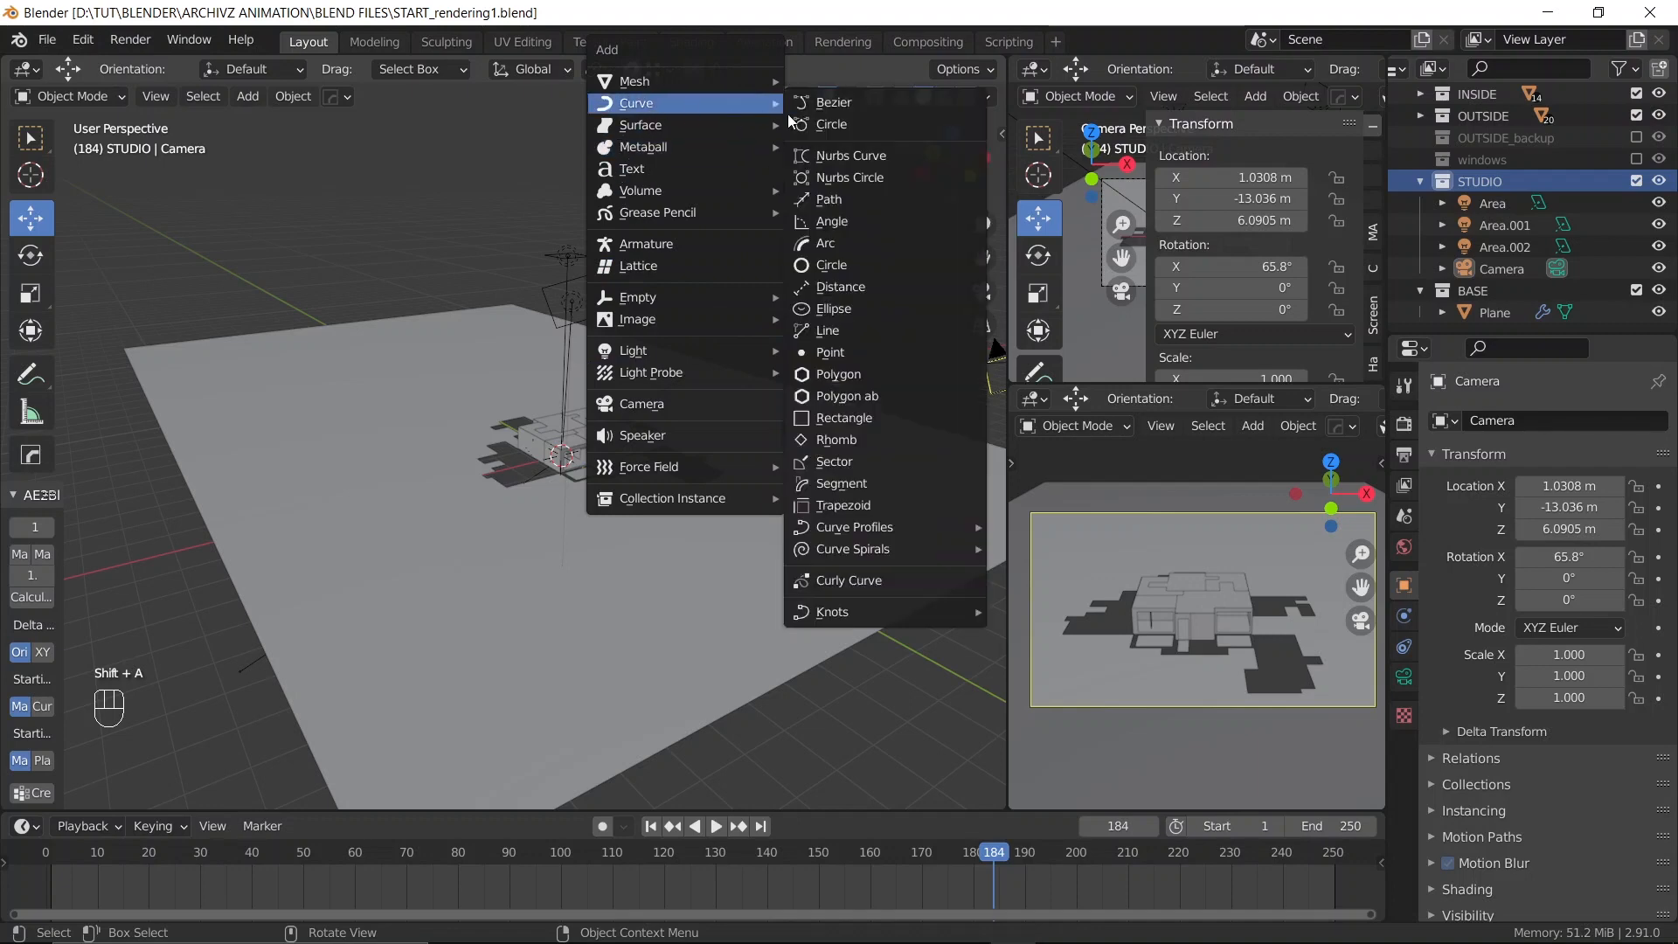
click(842, 131)
In top view, scale the Bezier circle uniformly to about 7.2 so it reaches the two front area lights
middle_drag(558, 330, 620, 332)
key(grave)
click(828, 309)
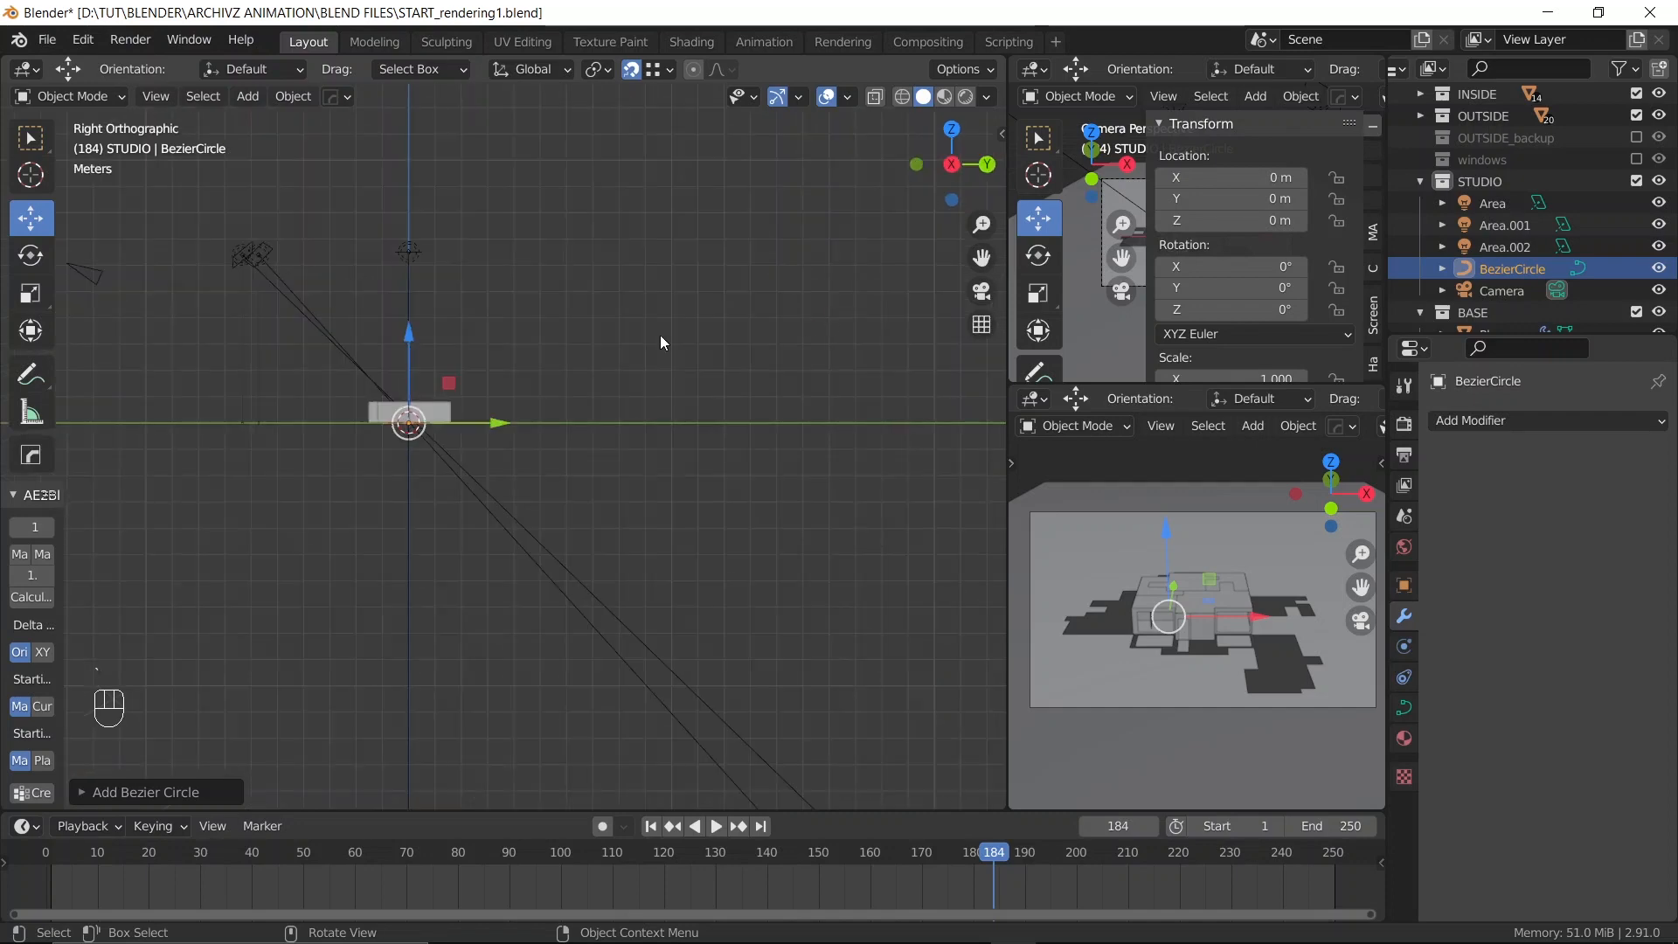
scroll(537, 330, down, 1)
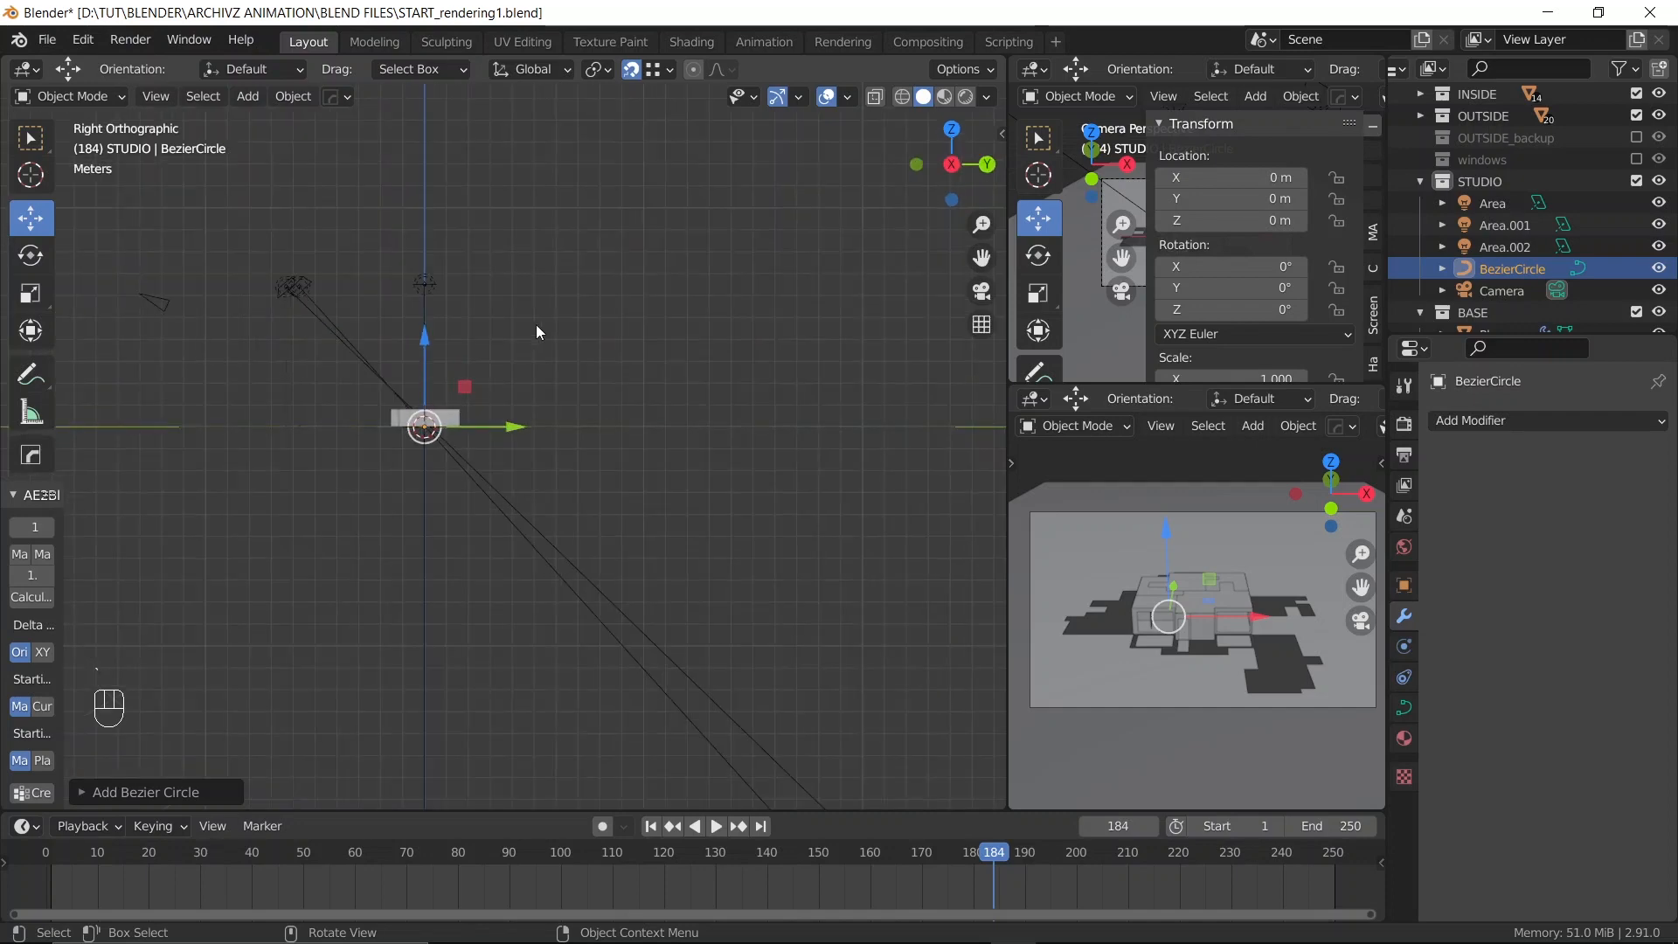
key(grave)
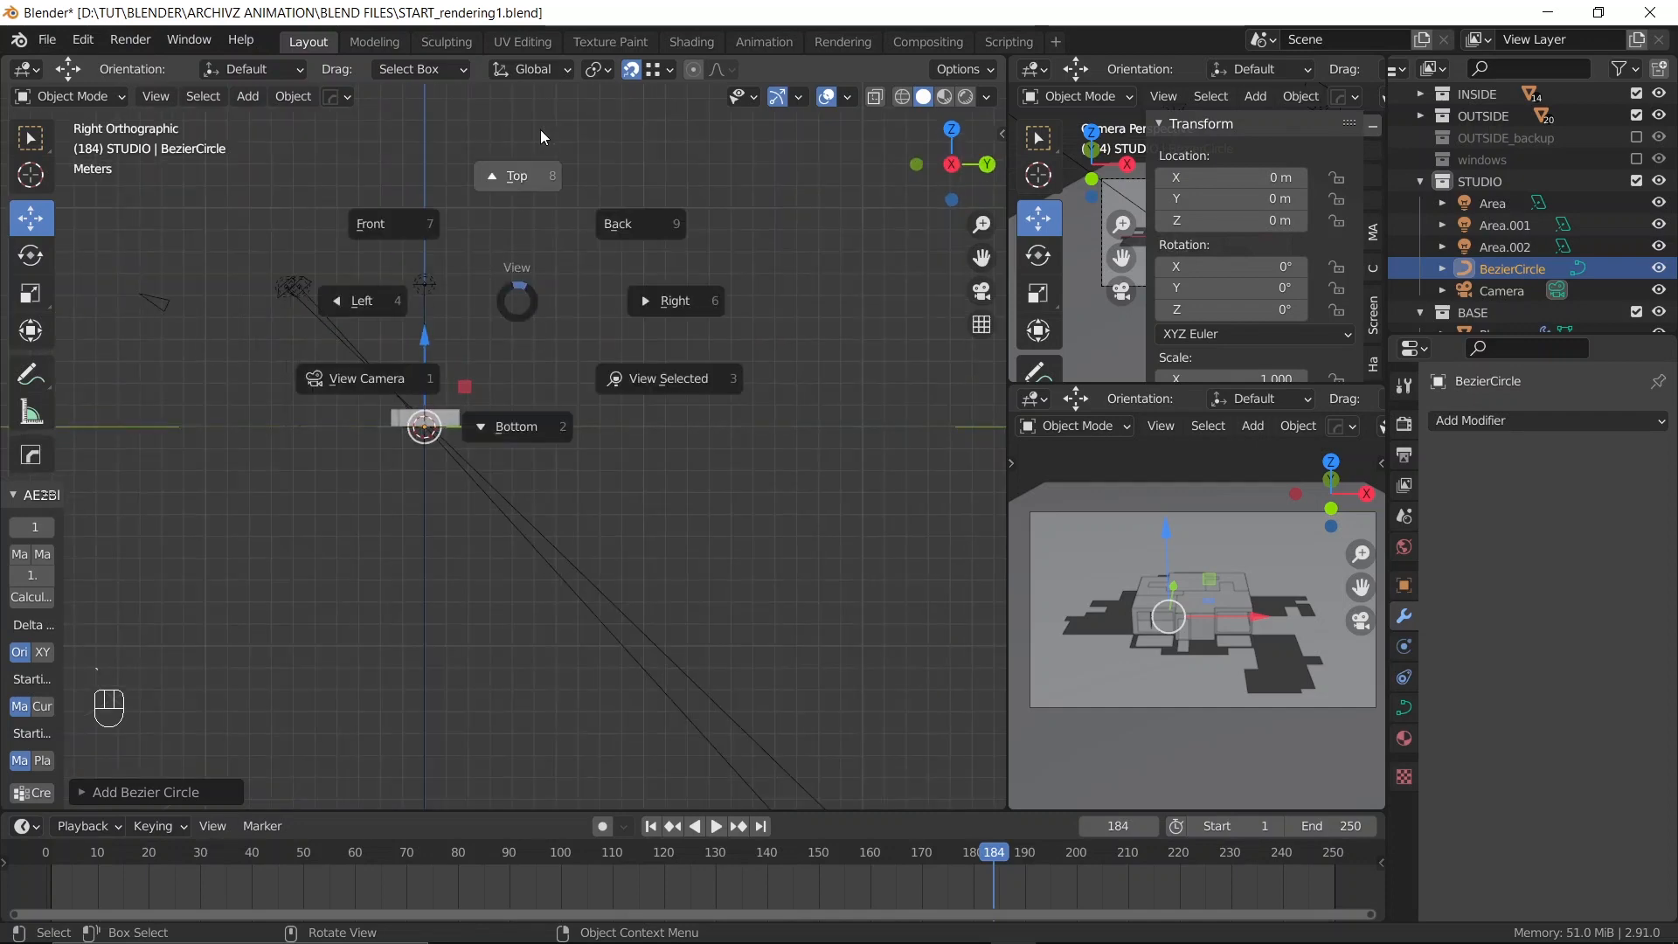
click(540, 131)
shift+middle_drag(532, 359, 561, 56)
scroll(563, 276, up, 3)
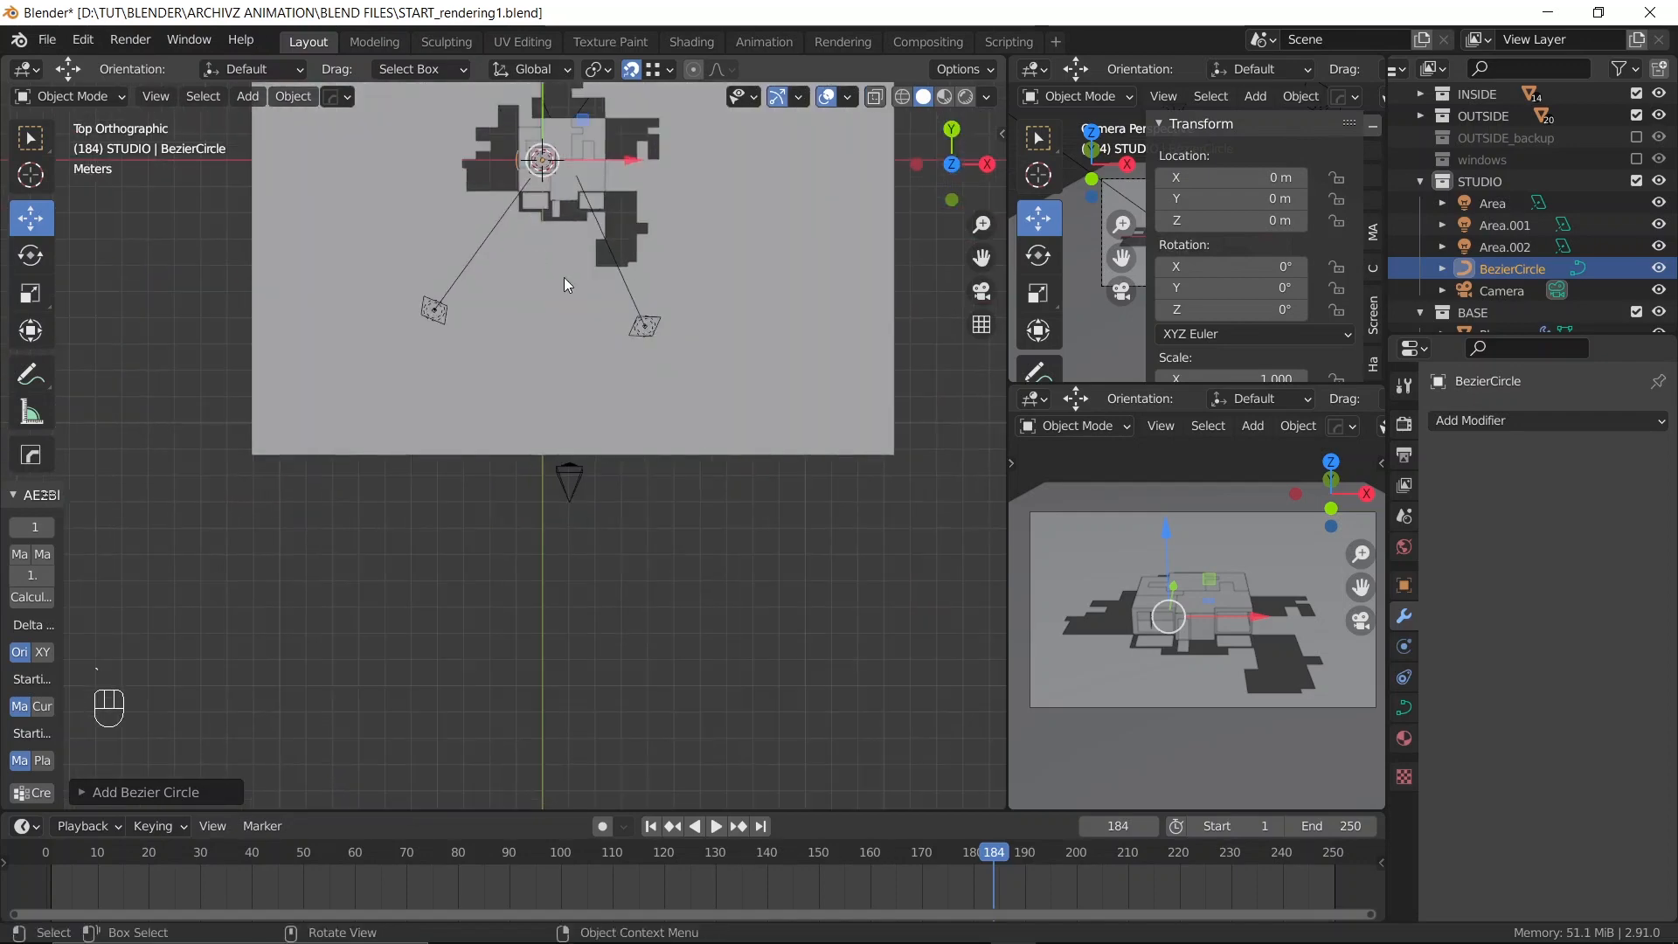
shift+middle_drag(580, 321, 550, 409)
key(s)
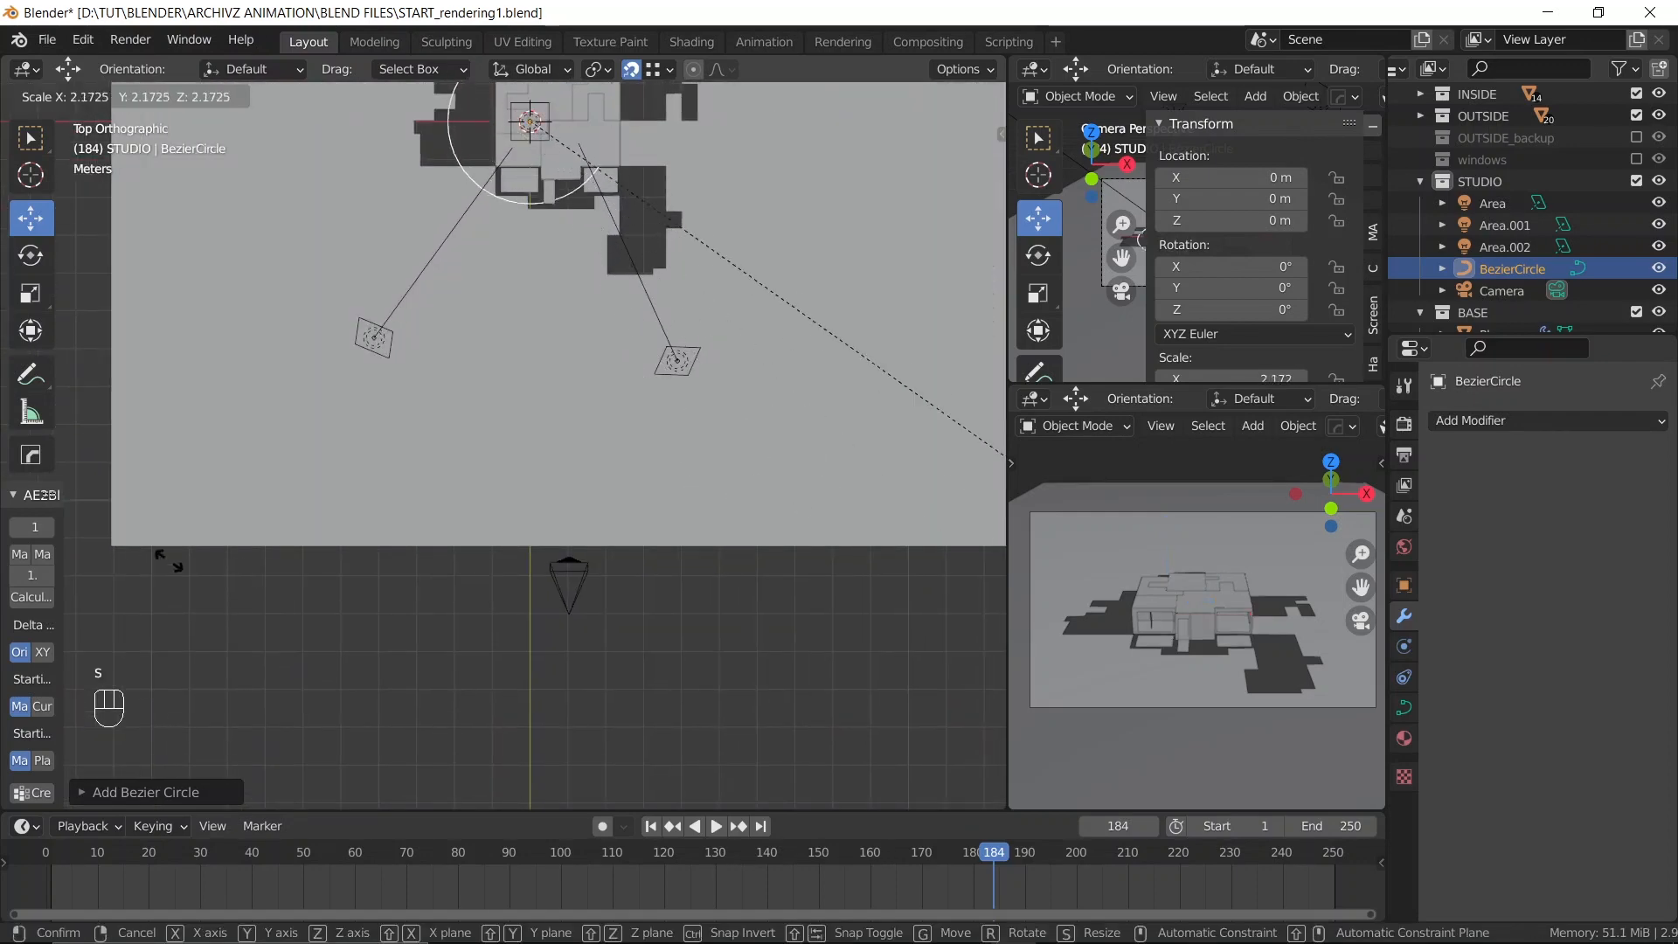
click(940, 494)
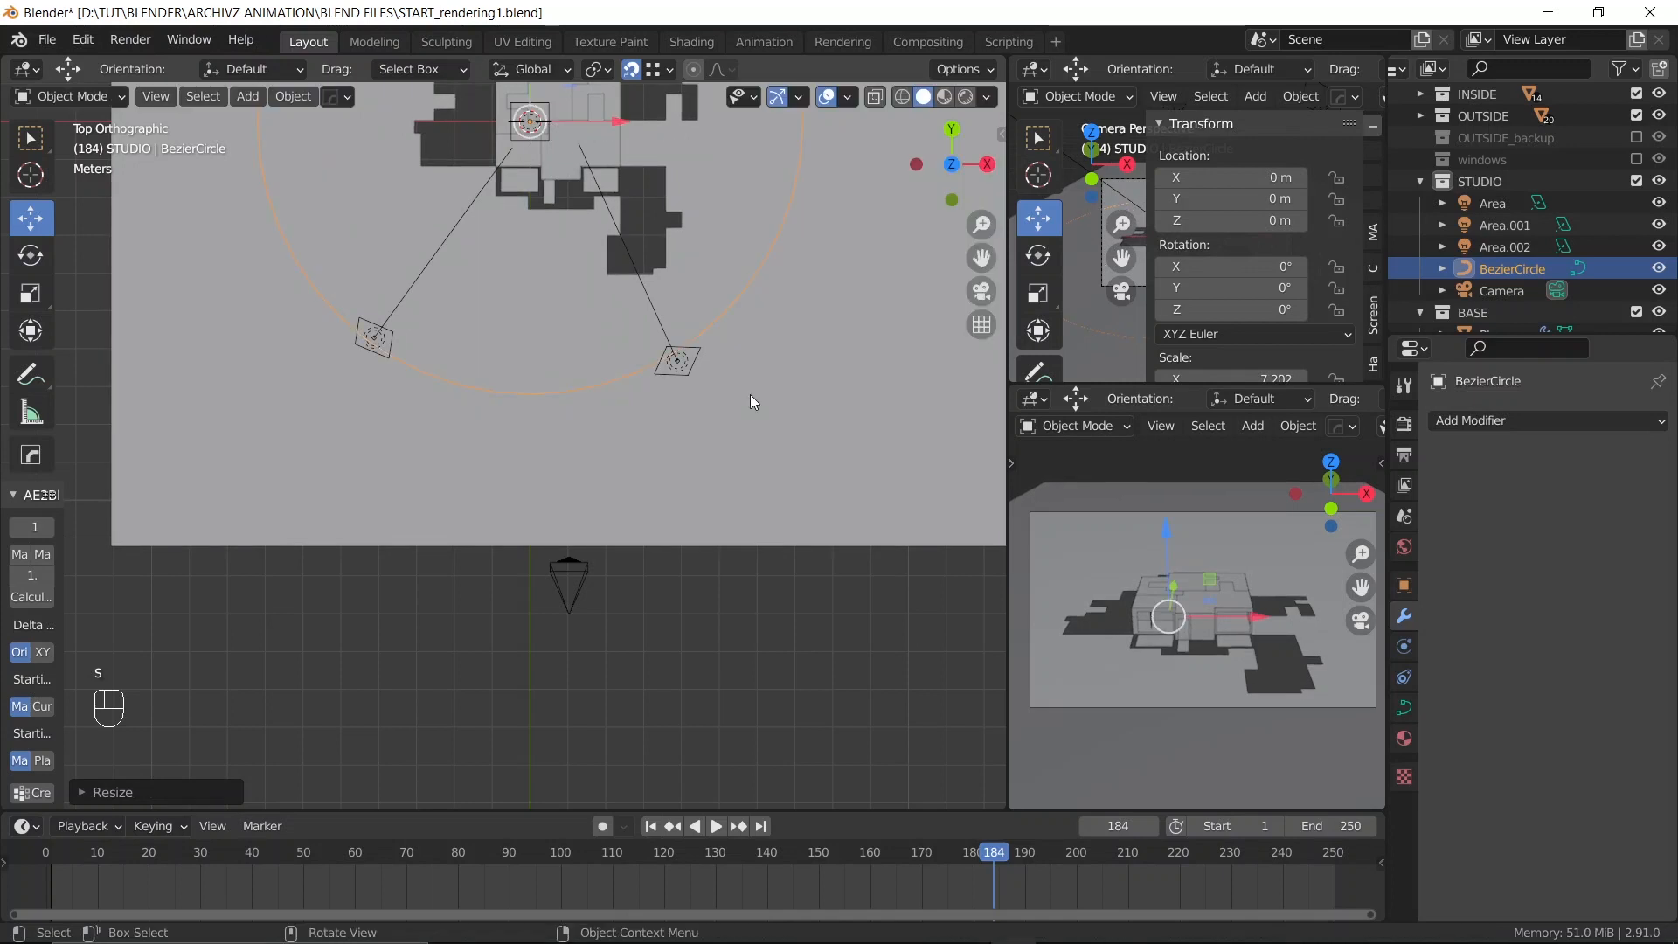
Scale the Bezier circle up further to about 12.74 so its front arc crosses the camera
scroll(710, 480, down, 1)
scroll(647, 614, up, 2)
shift+middle_drag(647, 613, 643, 496)
key(s)
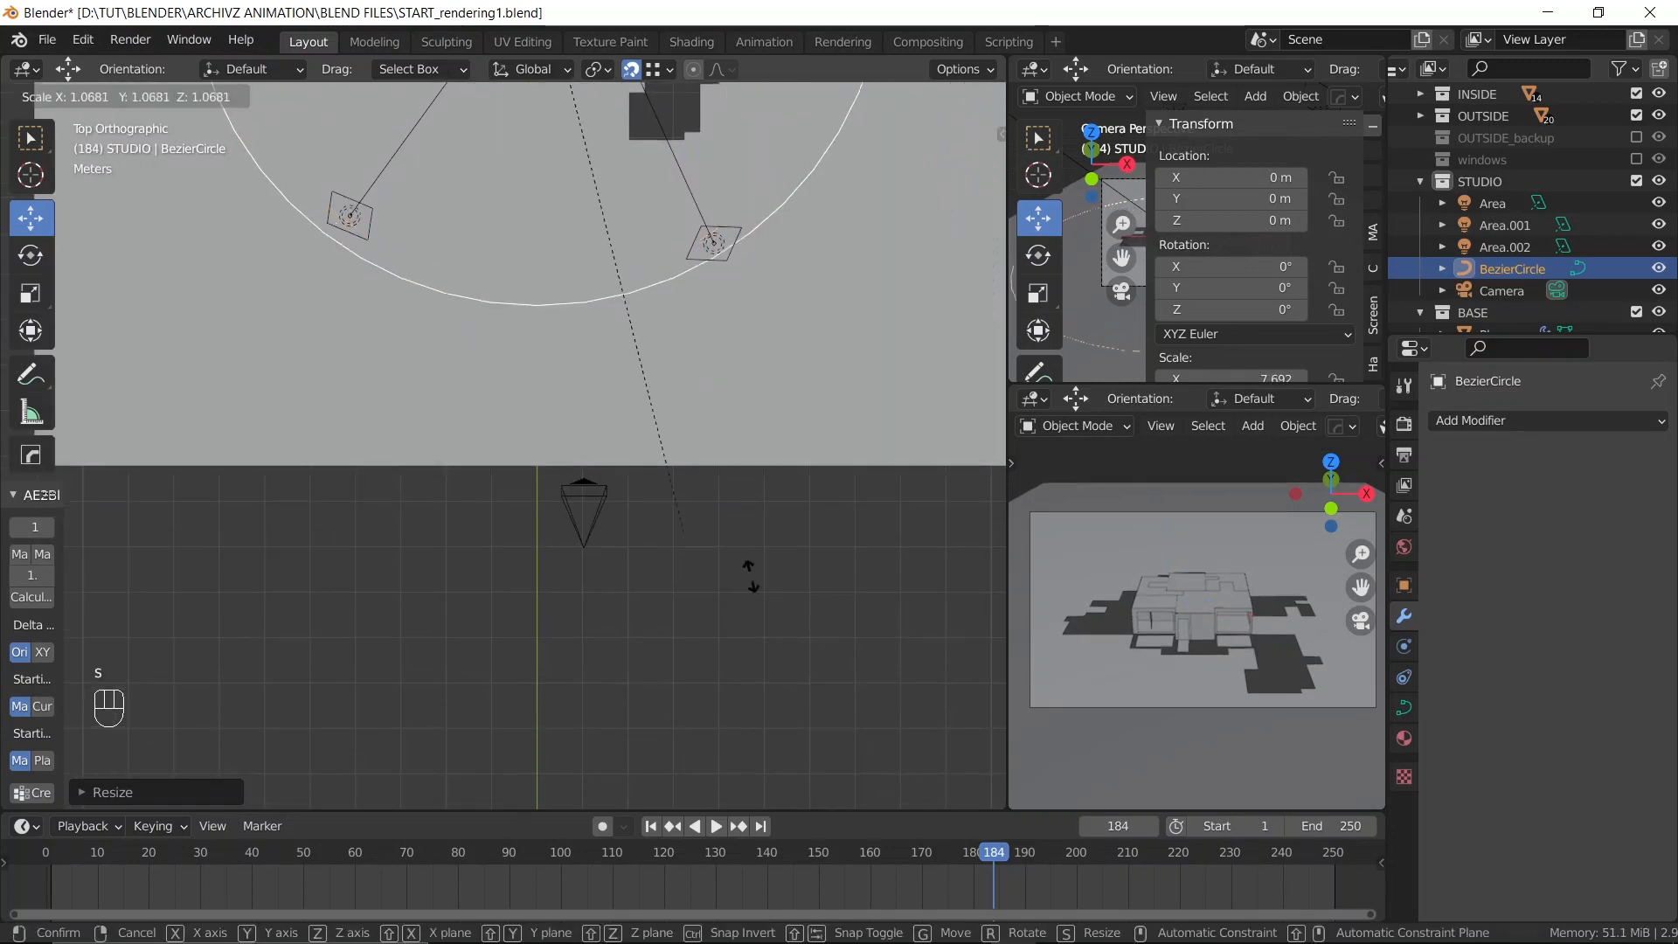
click(4, 629)
Fine-scale the Bezier circle to about 13.11 so its curve meets the camera's rear tip in top view, and save the file
scroll(684, 602, up, 3)
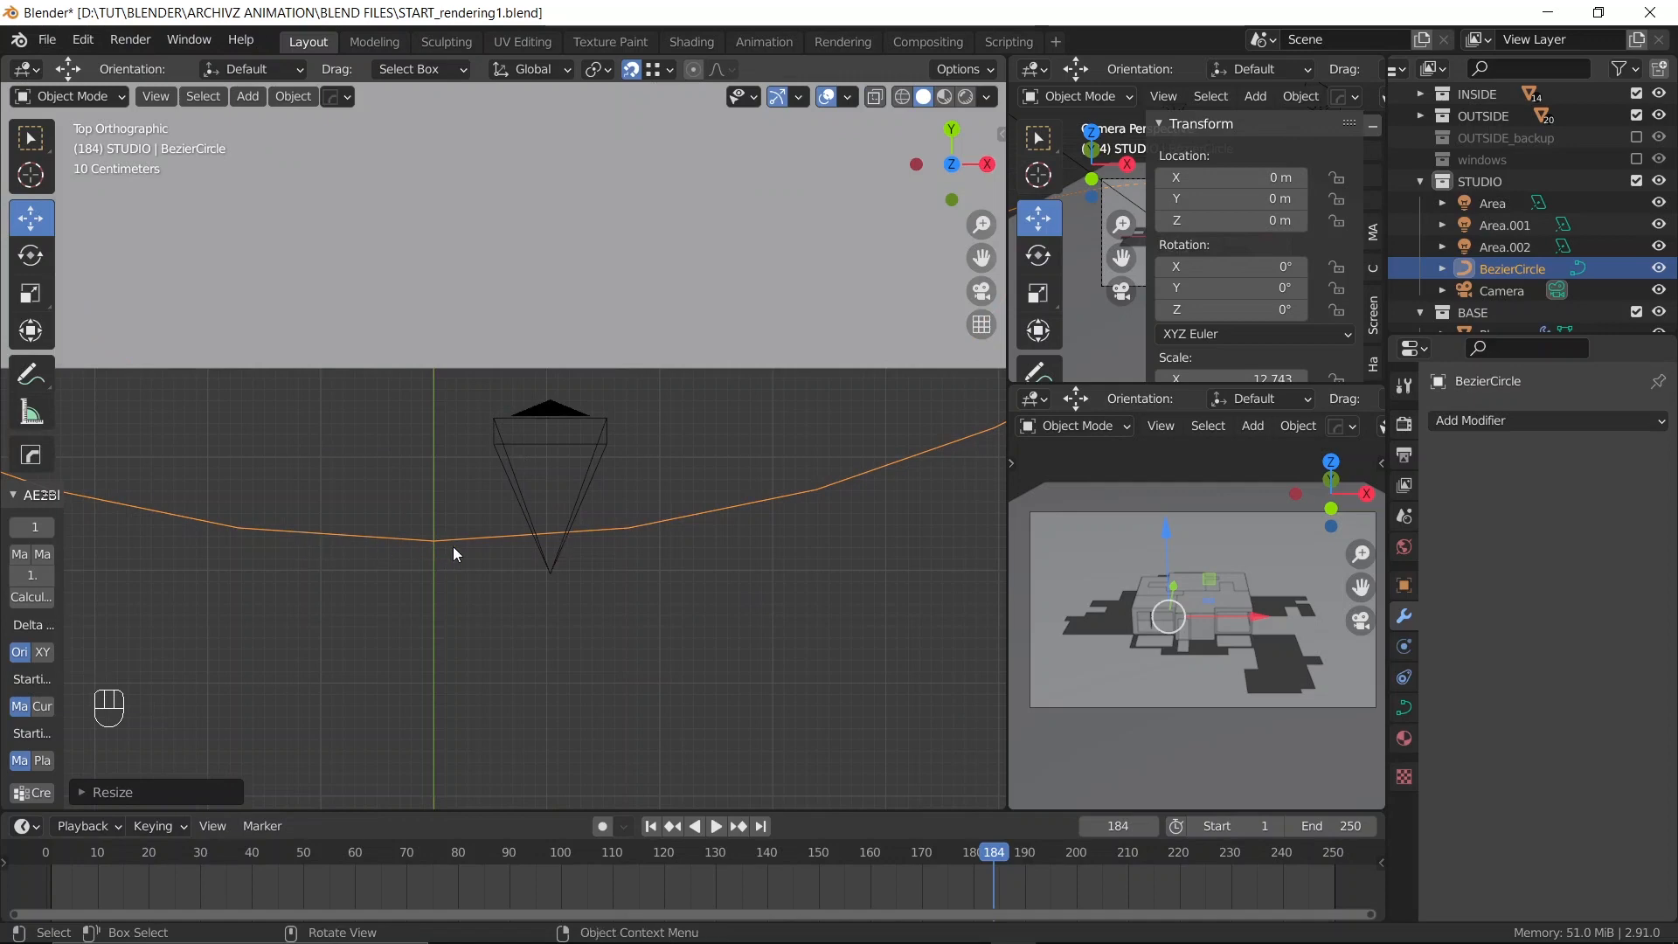
key(s)
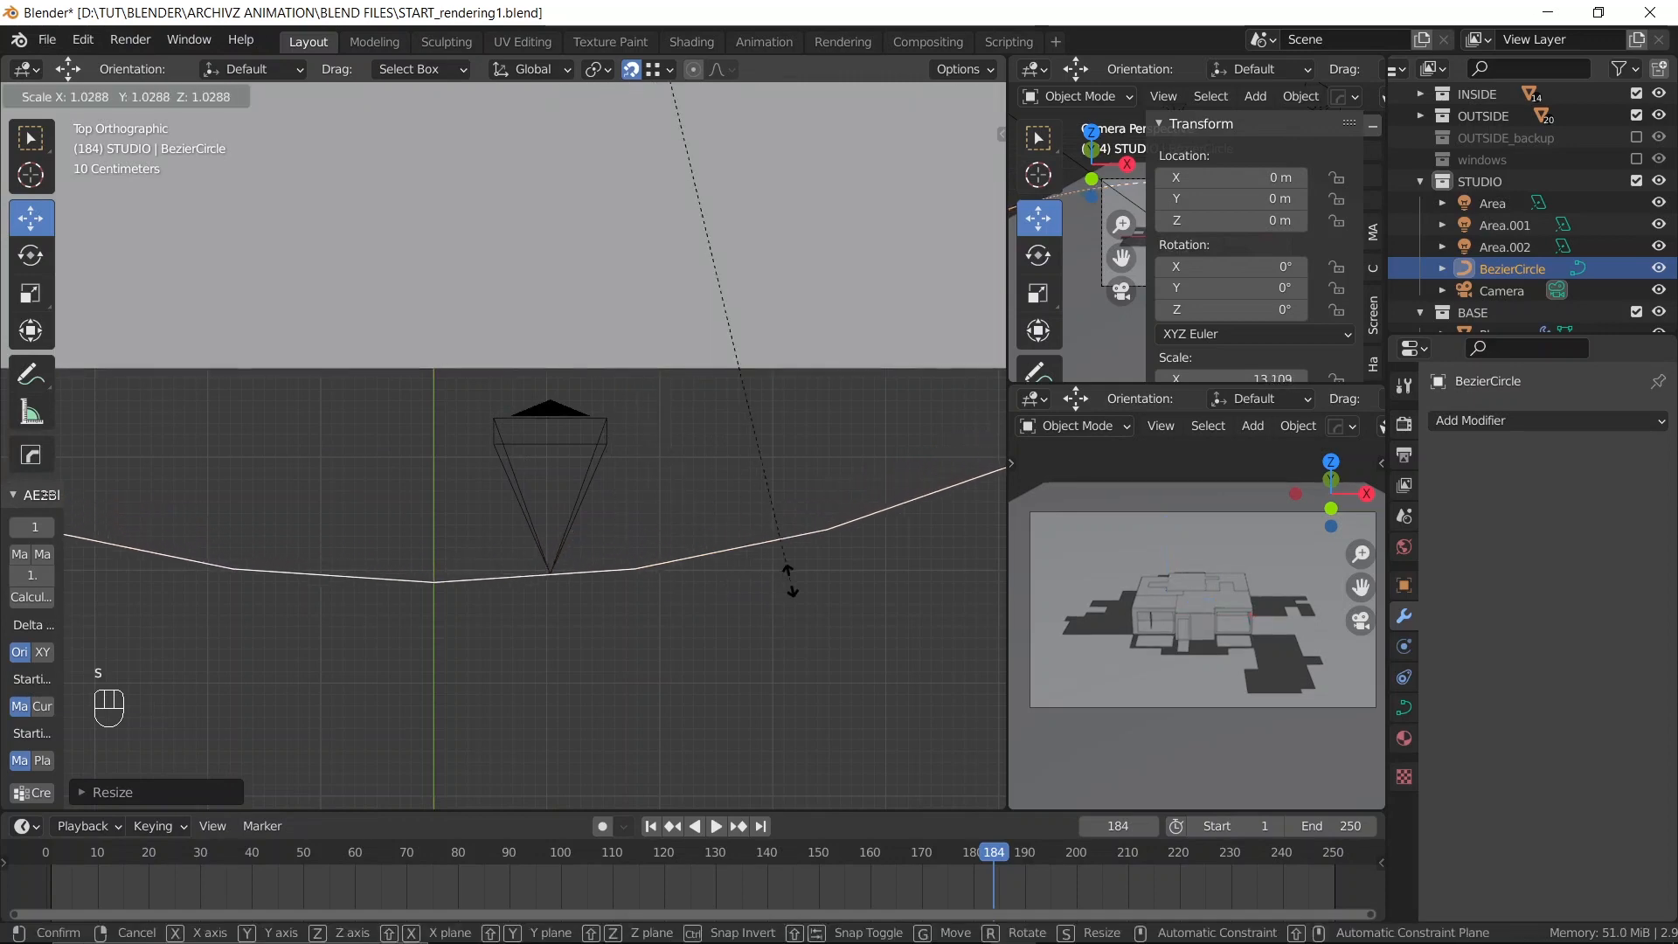
click(789, 578)
scroll(594, 638, up, 4)
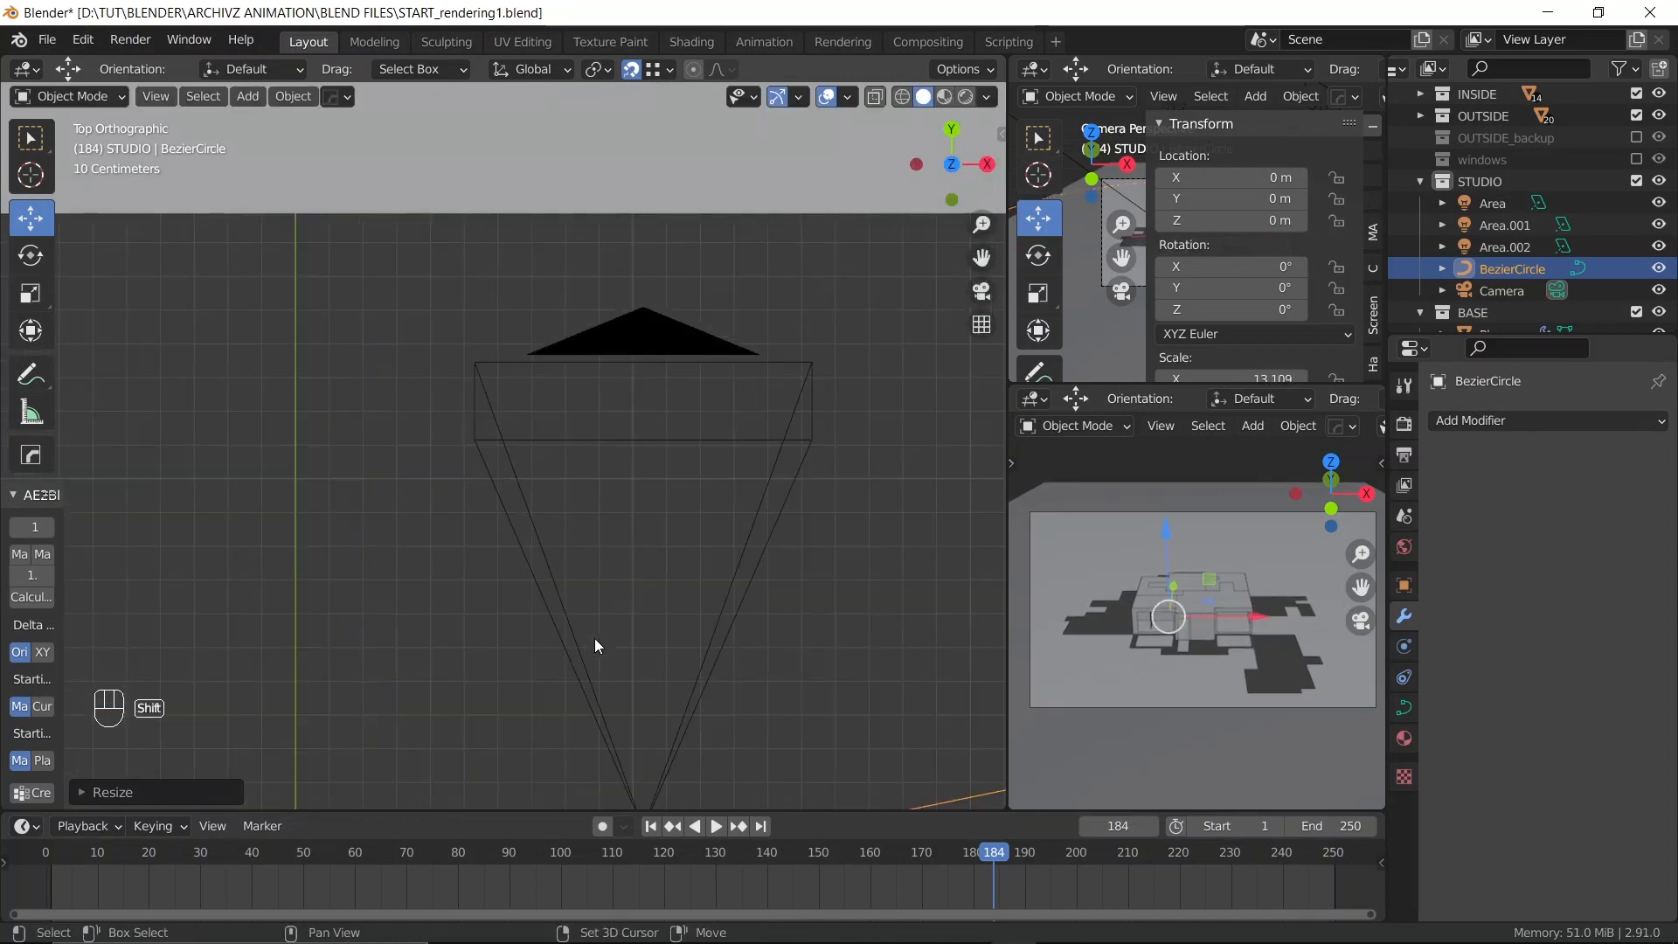
scroll(547, 481, up, 3)
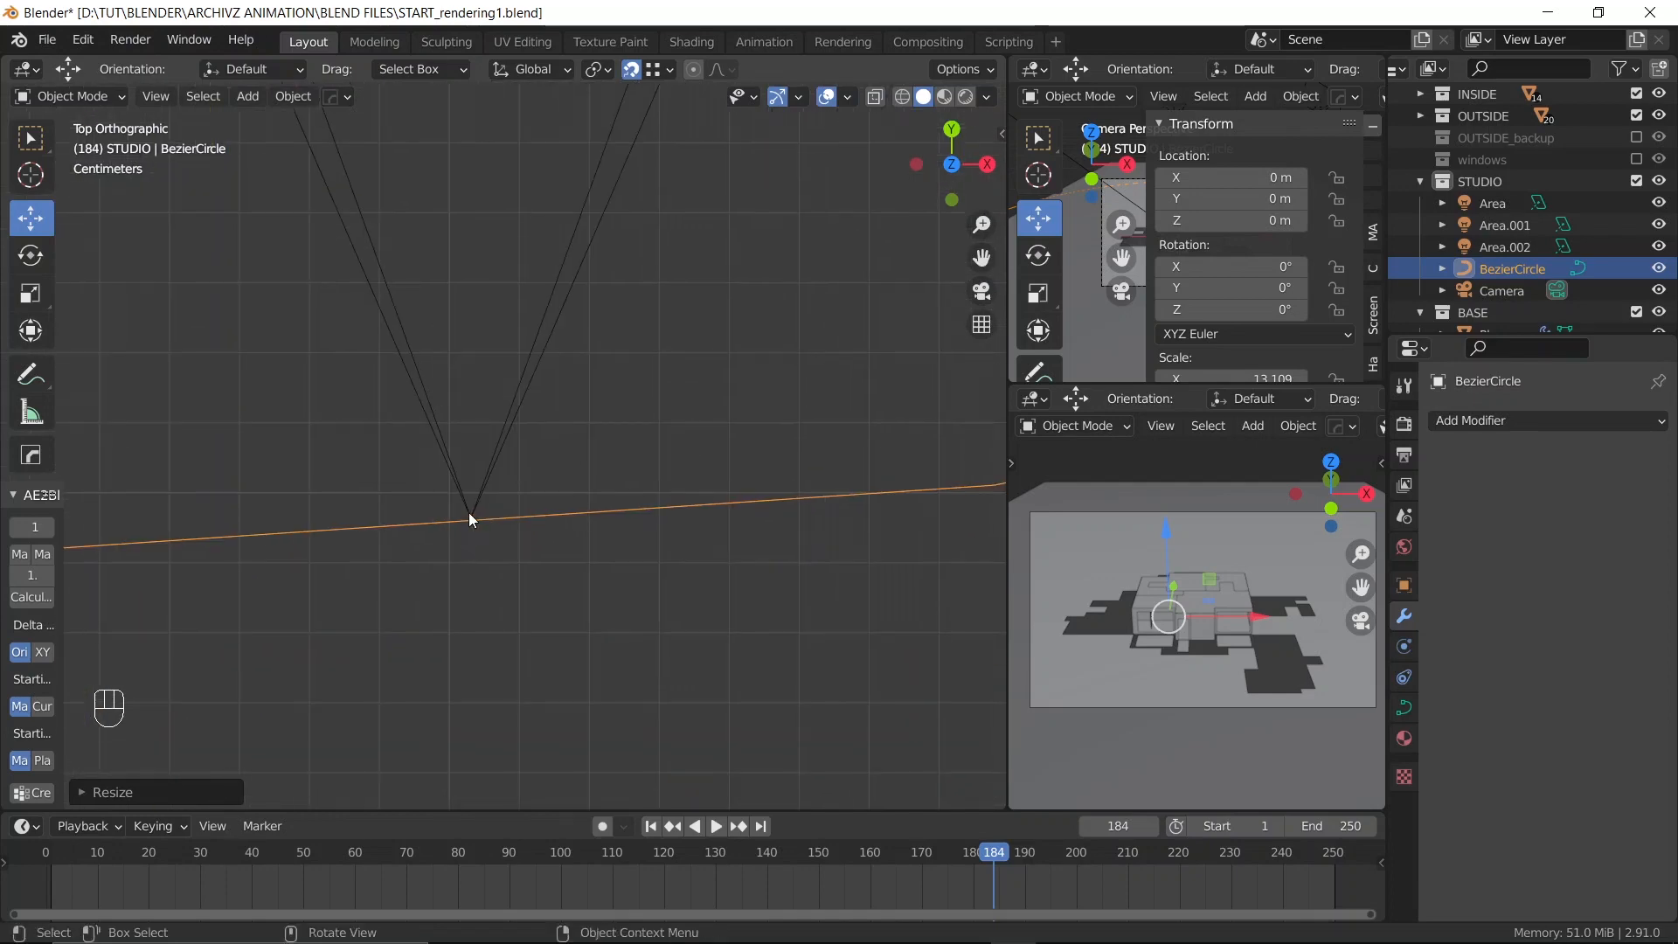
click(468, 512)
click(468, 523)
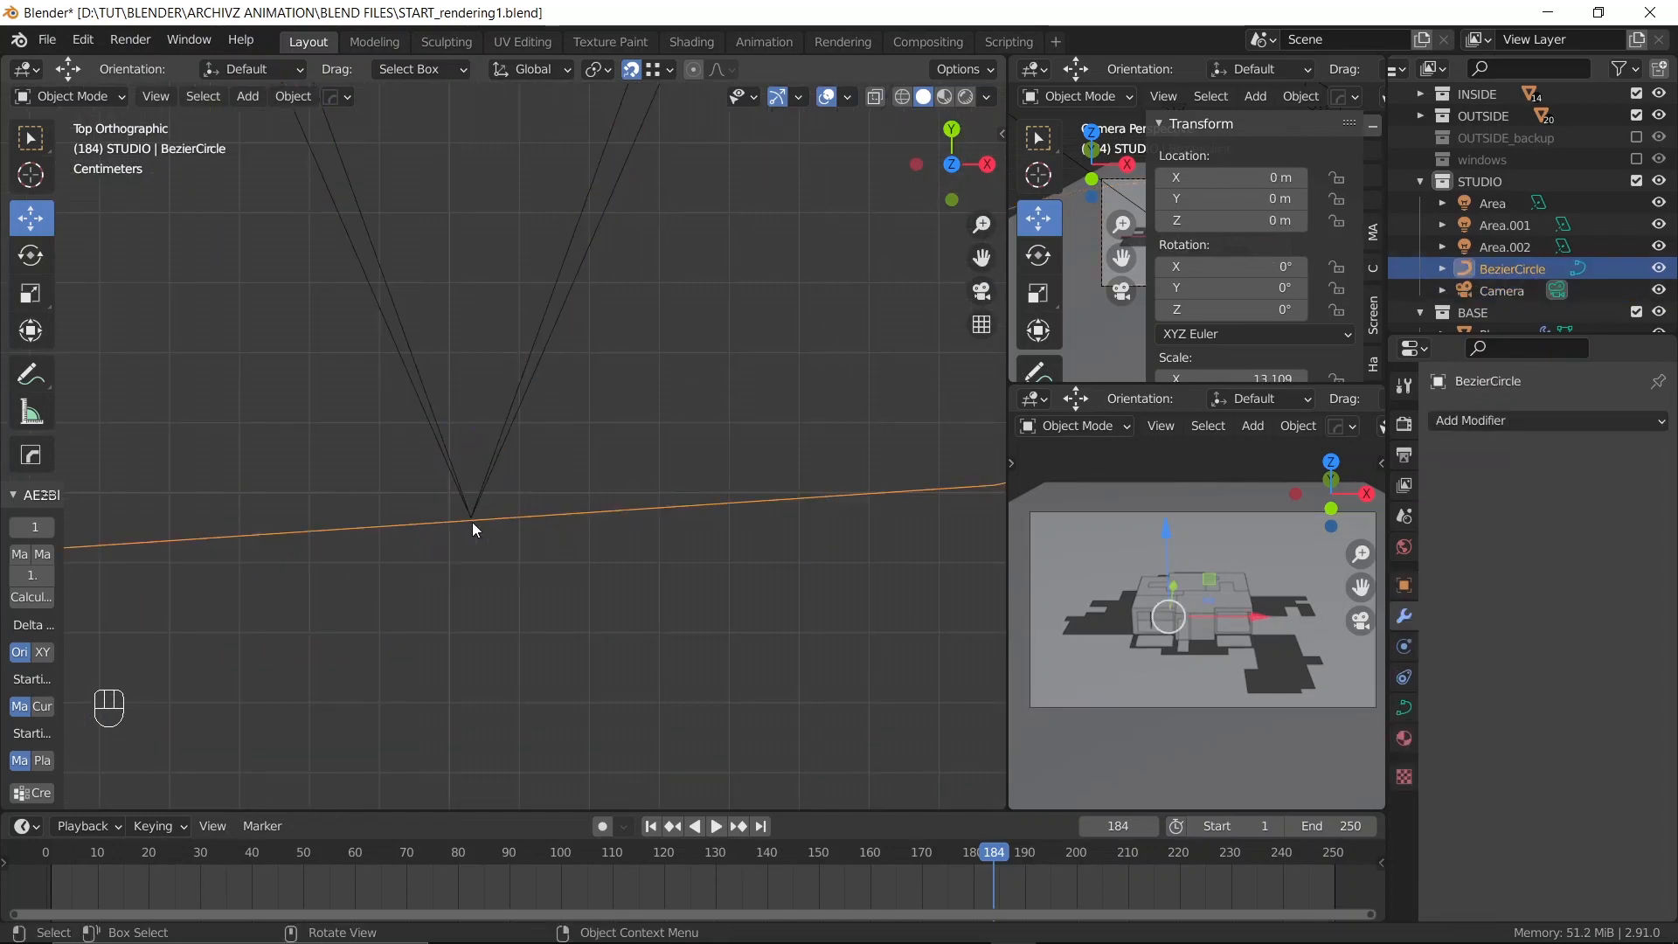
scroll(444, 516, down, 3)
key(ctrl+s)
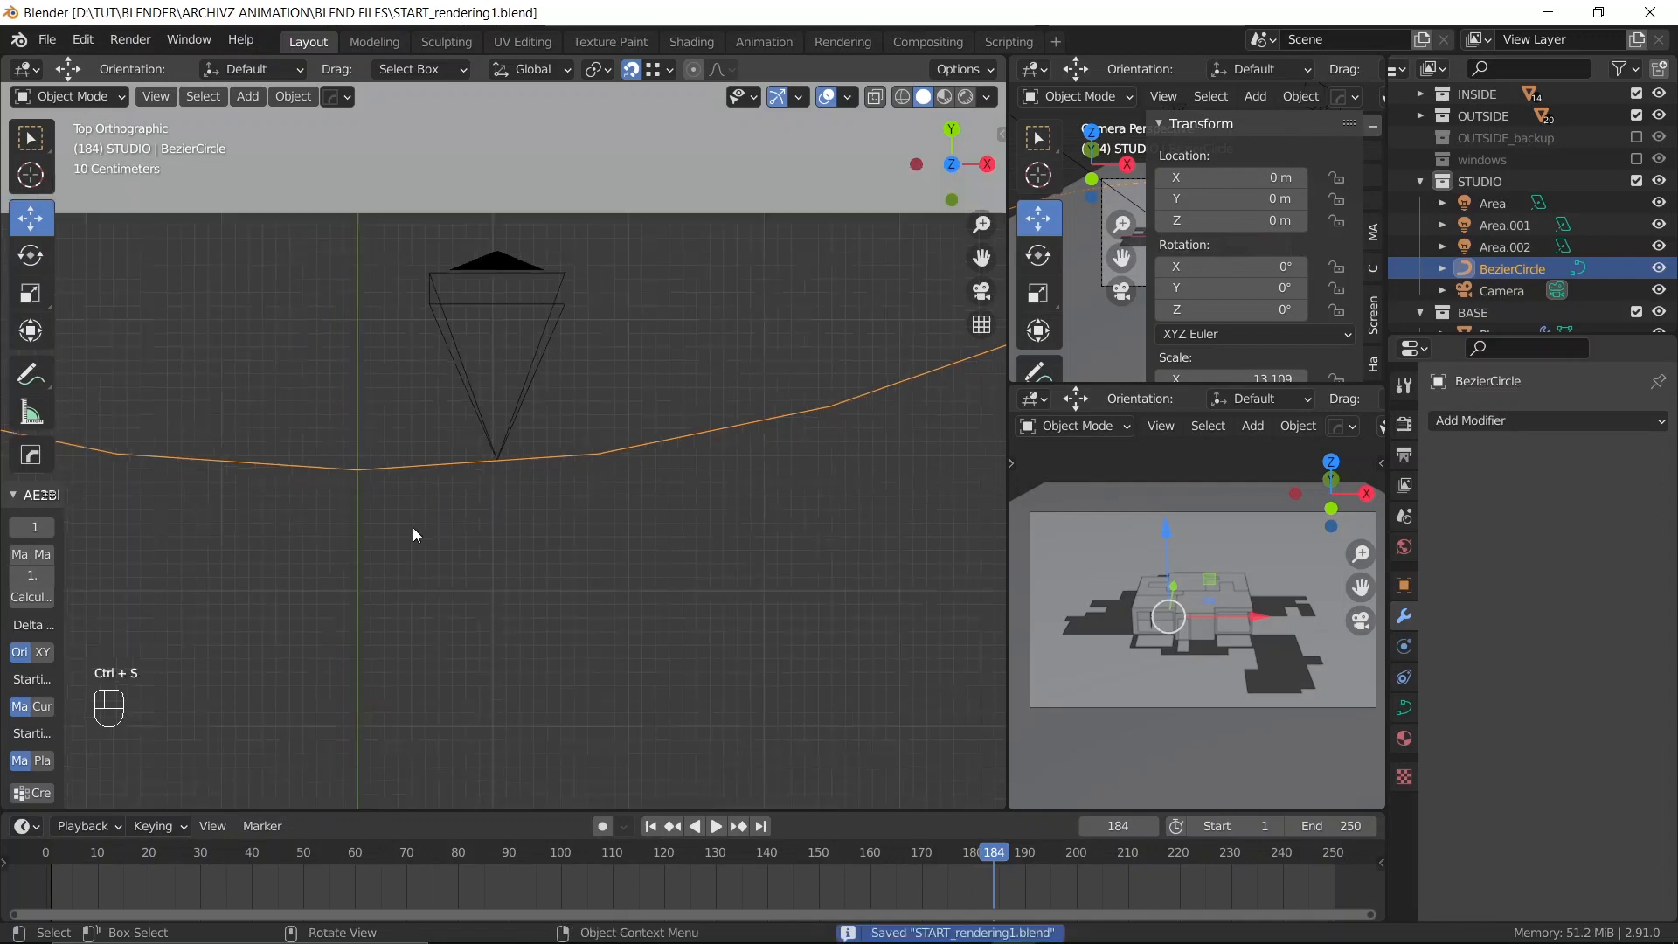
In right view, raise the Bezier circle about 6.03 m along Z towards the camera's height
middle_drag(303, 595, 489, 412)
key(grave)
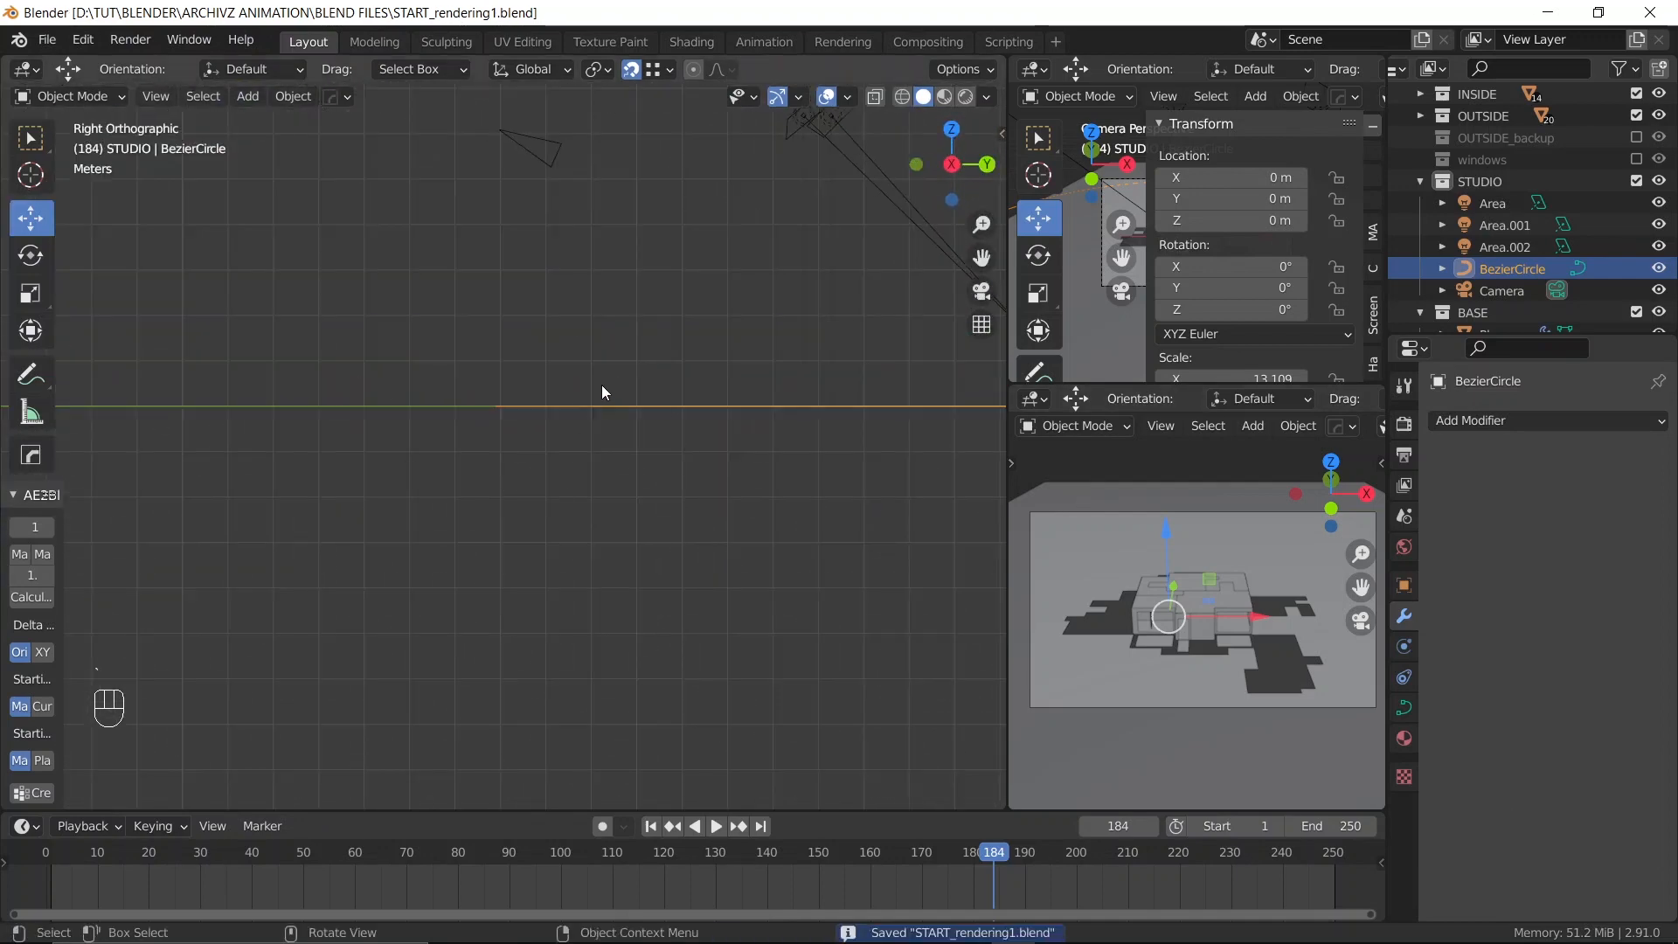
key(g)
key(z)
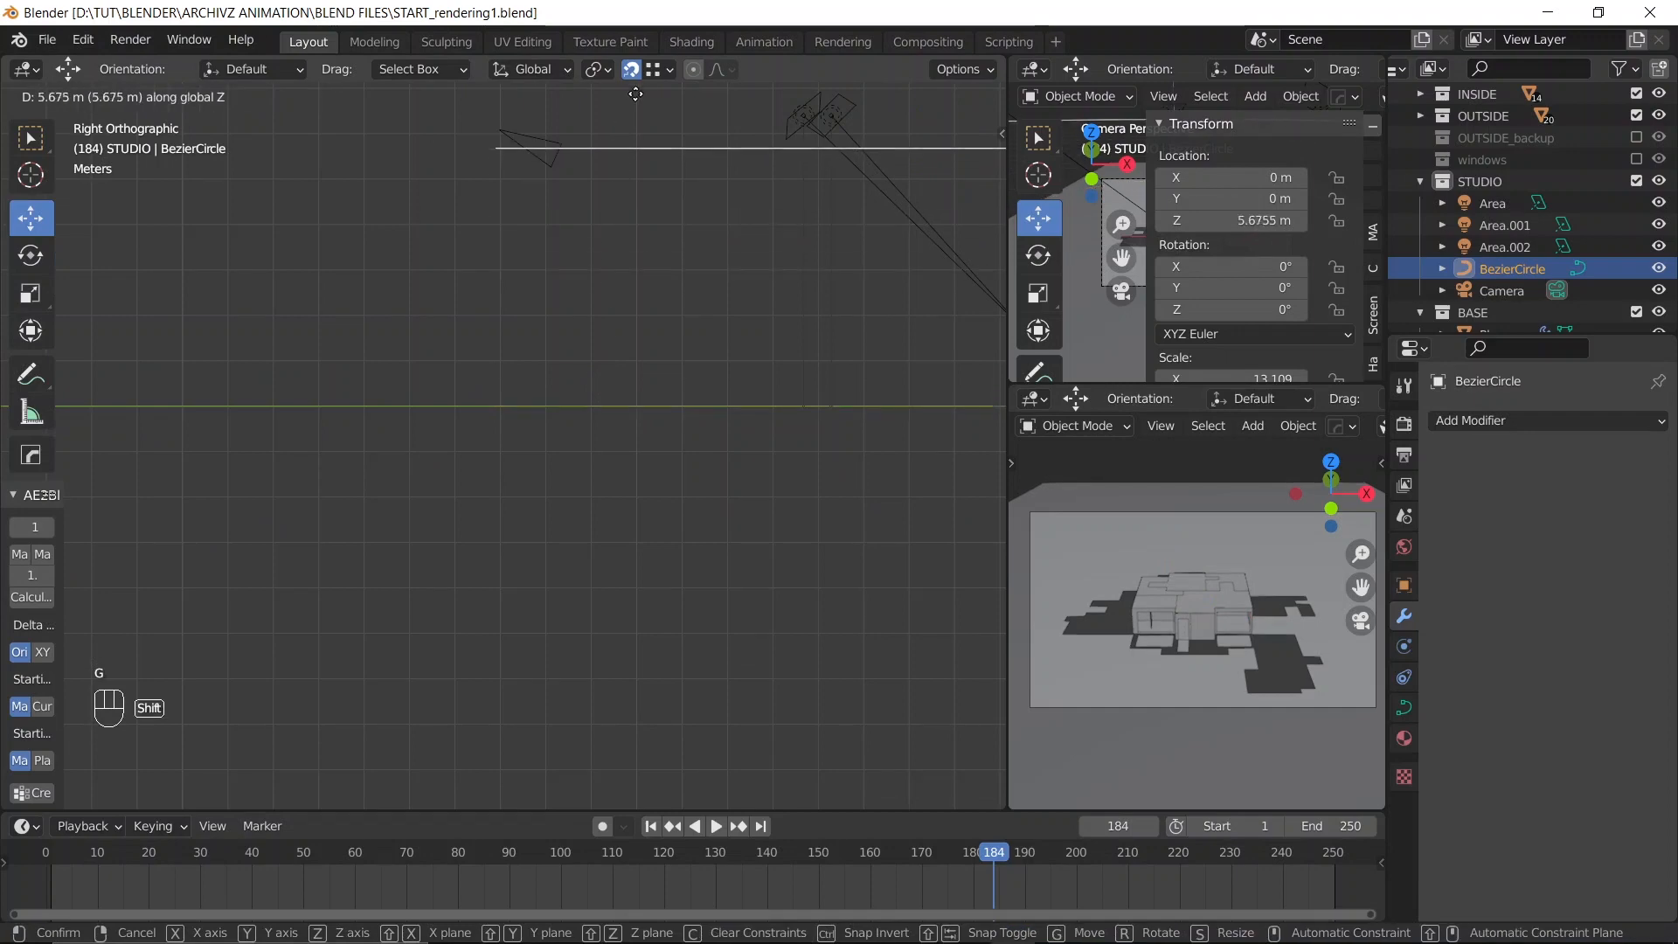
click(674, 661)
Fine-tune the Bezier circle's height along Z to about 6.087 m, level with the camera's rear tip
scroll(664, 229, up, 4)
shift+middle_drag(662, 311, 356, 552)
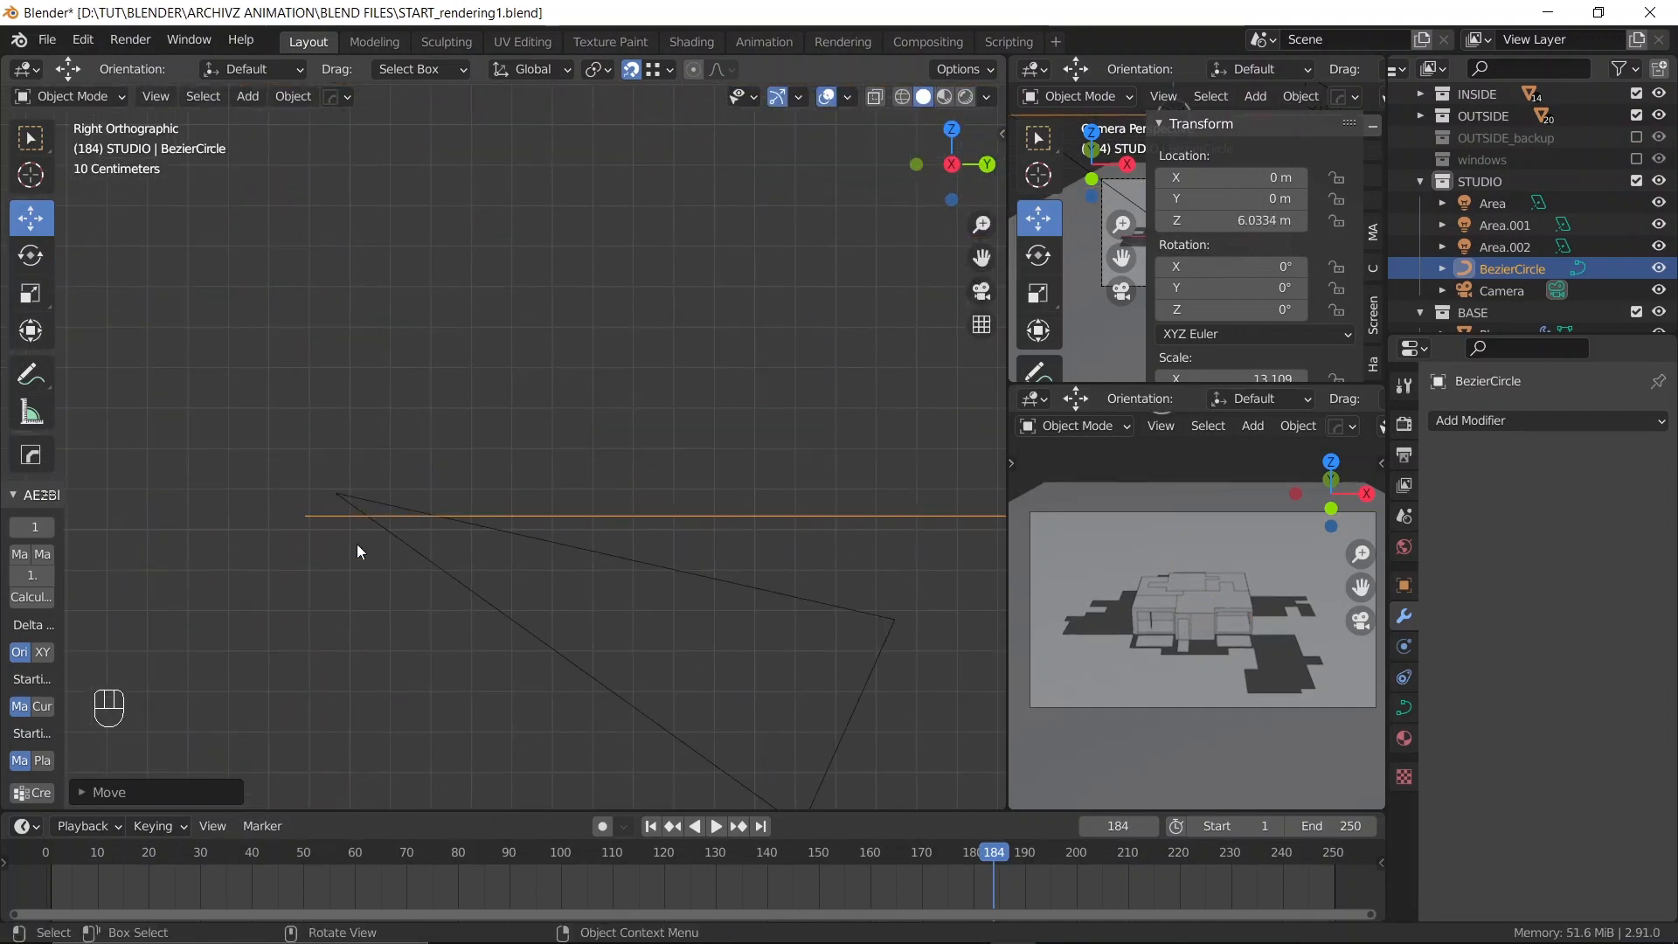
key(g)
key(z)
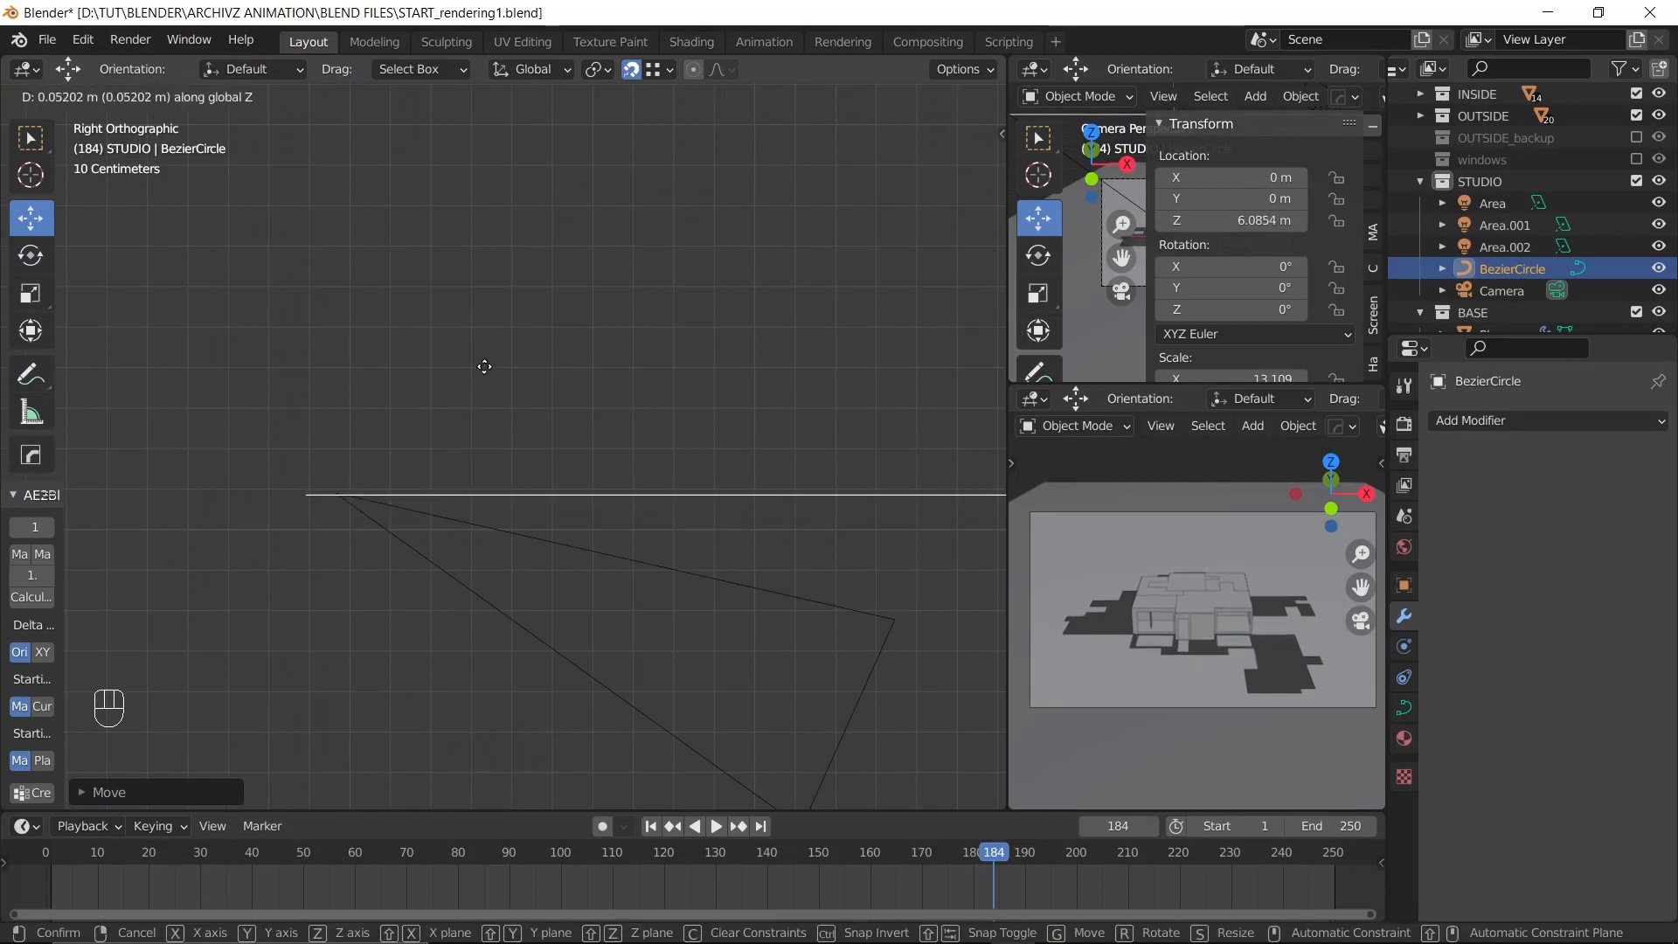
key(z)
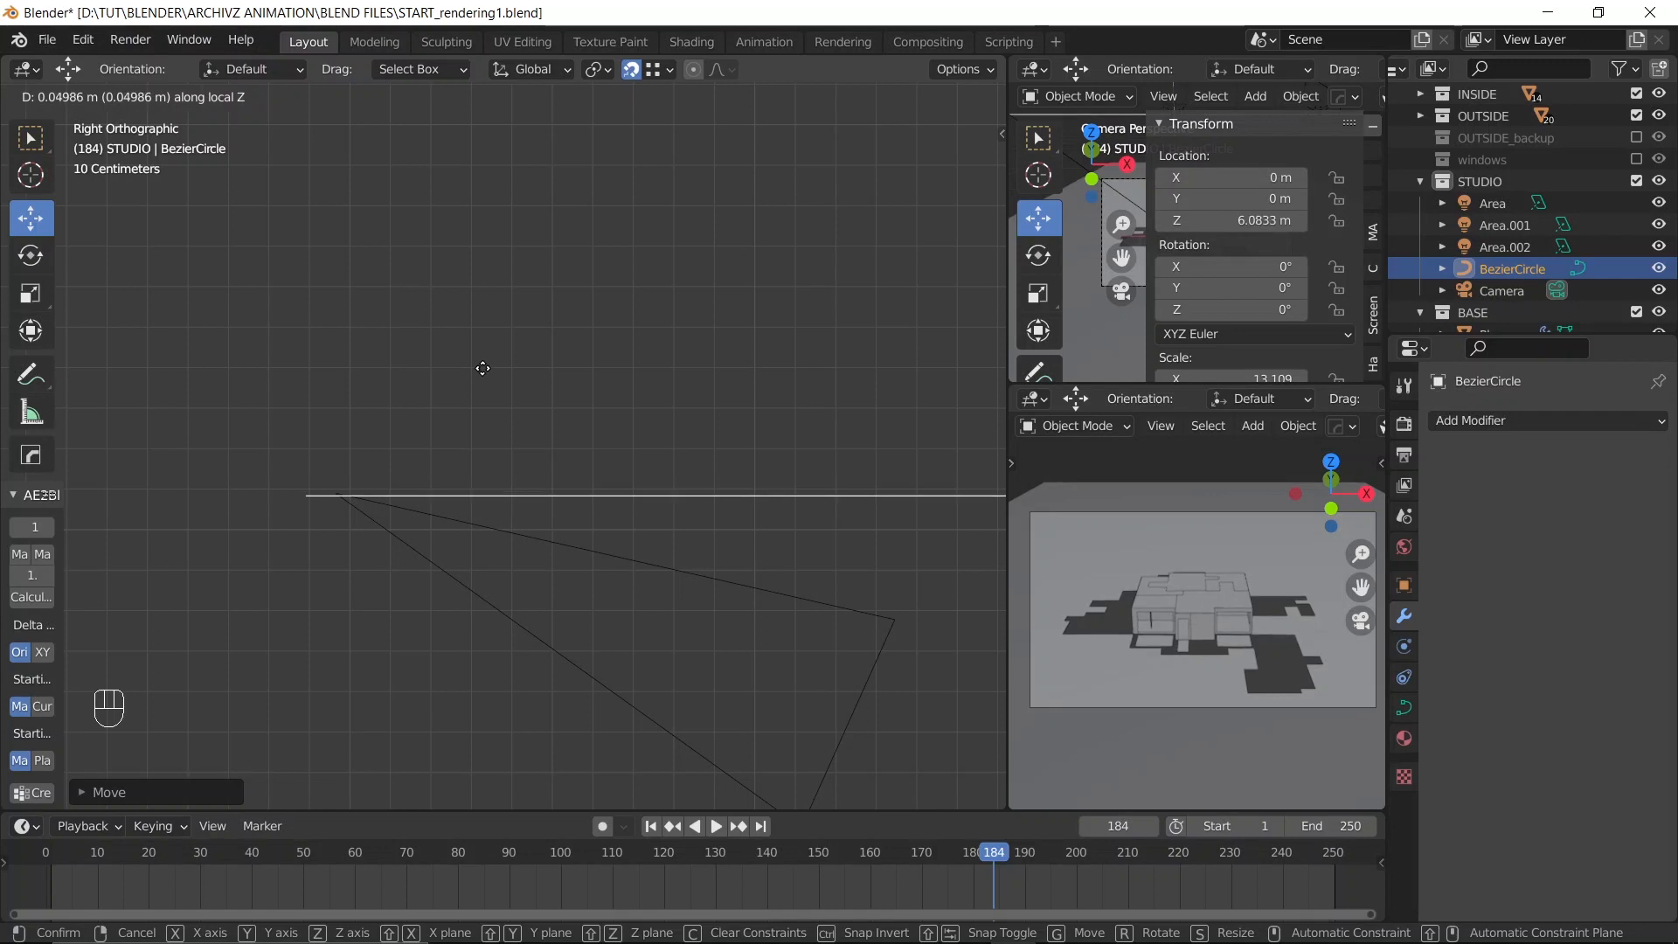
shift+click(495, 351)
Scale the Bezier circle down slightly to about 13.03 to meet the camera's tip in side view, deselect it and save the file
scroll(444, 446, up, 3)
shift+middle_drag(442, 450, 465, 262)
key(s)
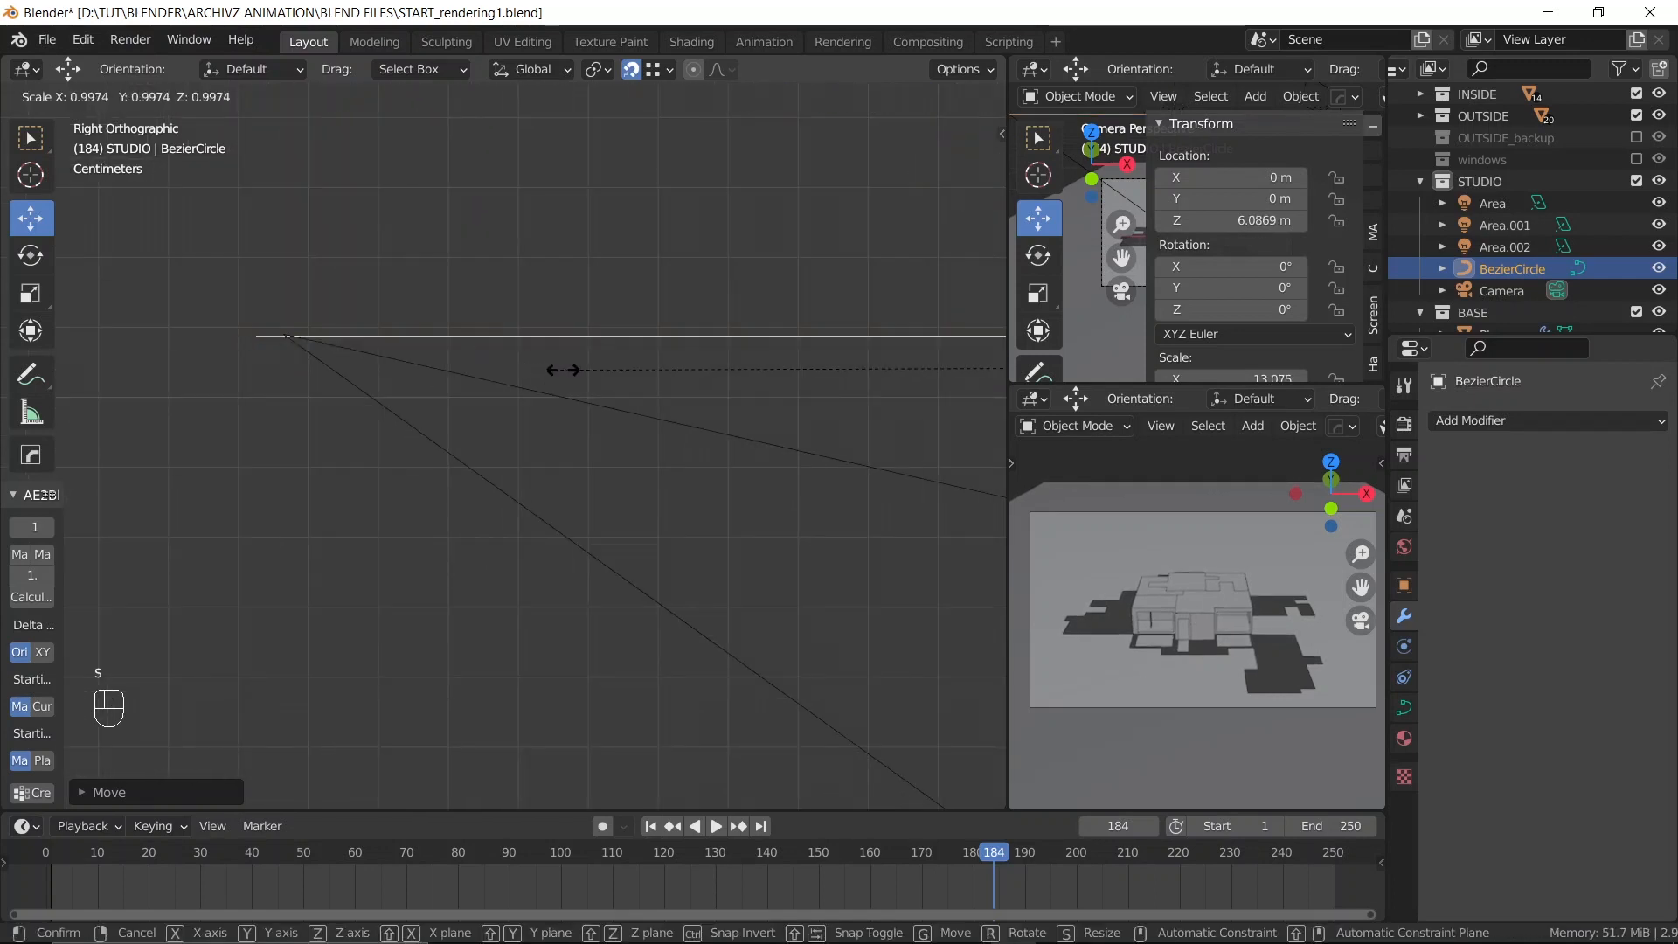
click(797, 366)
middle_drag(489, 353, 564, 412)
click(821, 310)
key(ctrl+s)
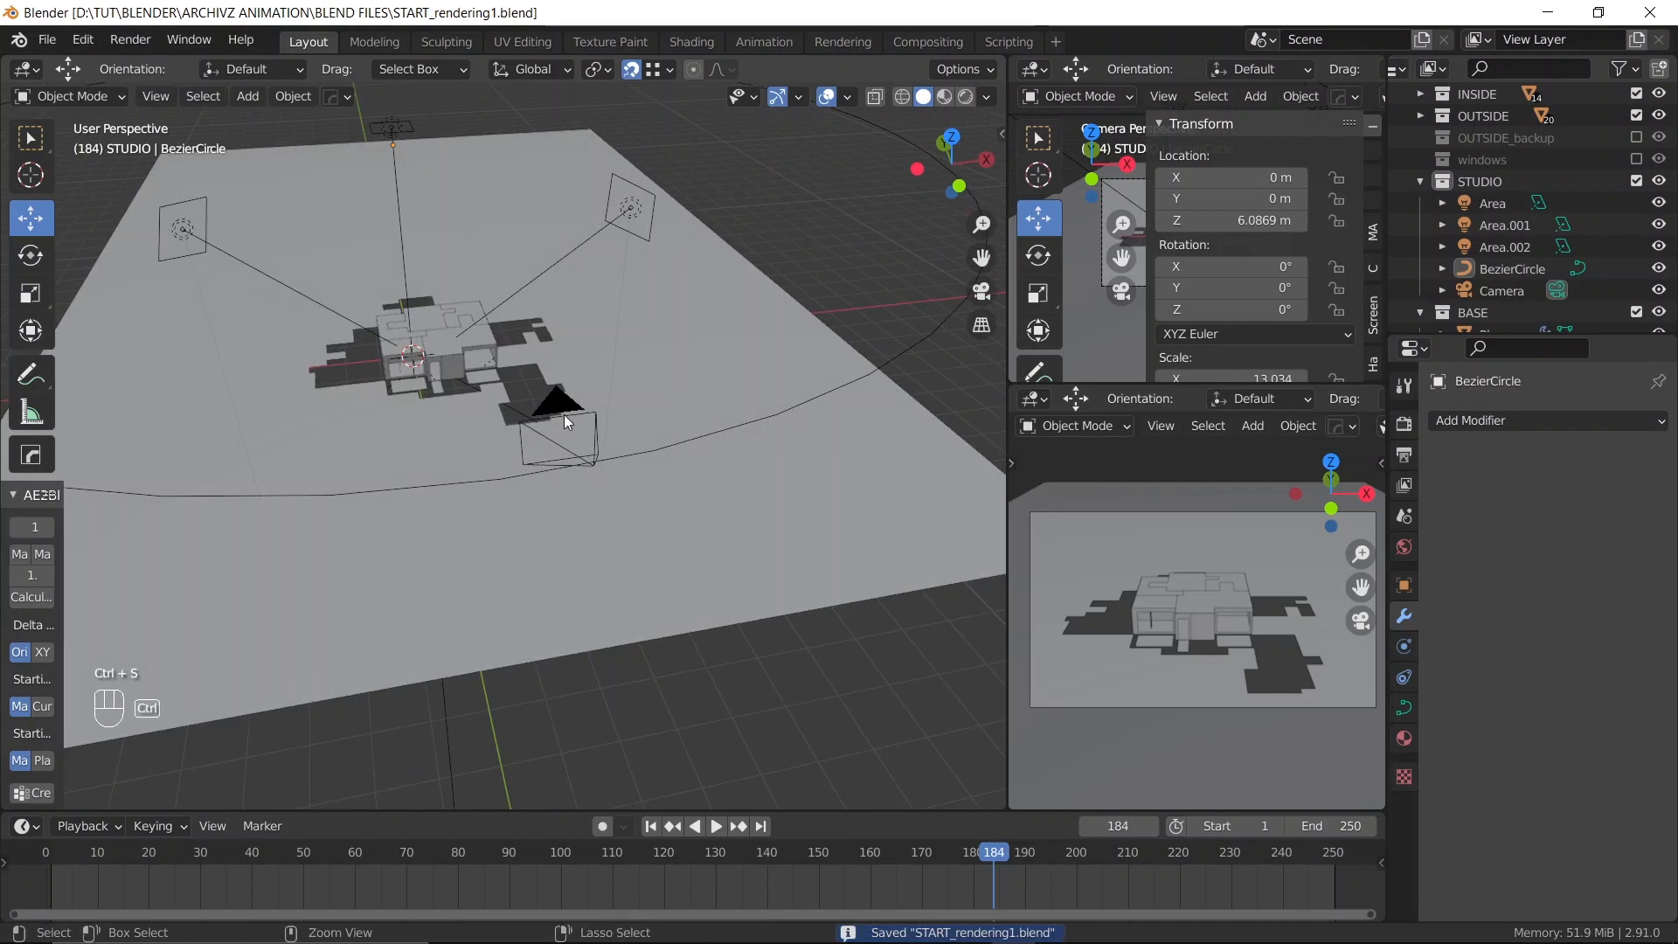
key(ctrl+s)
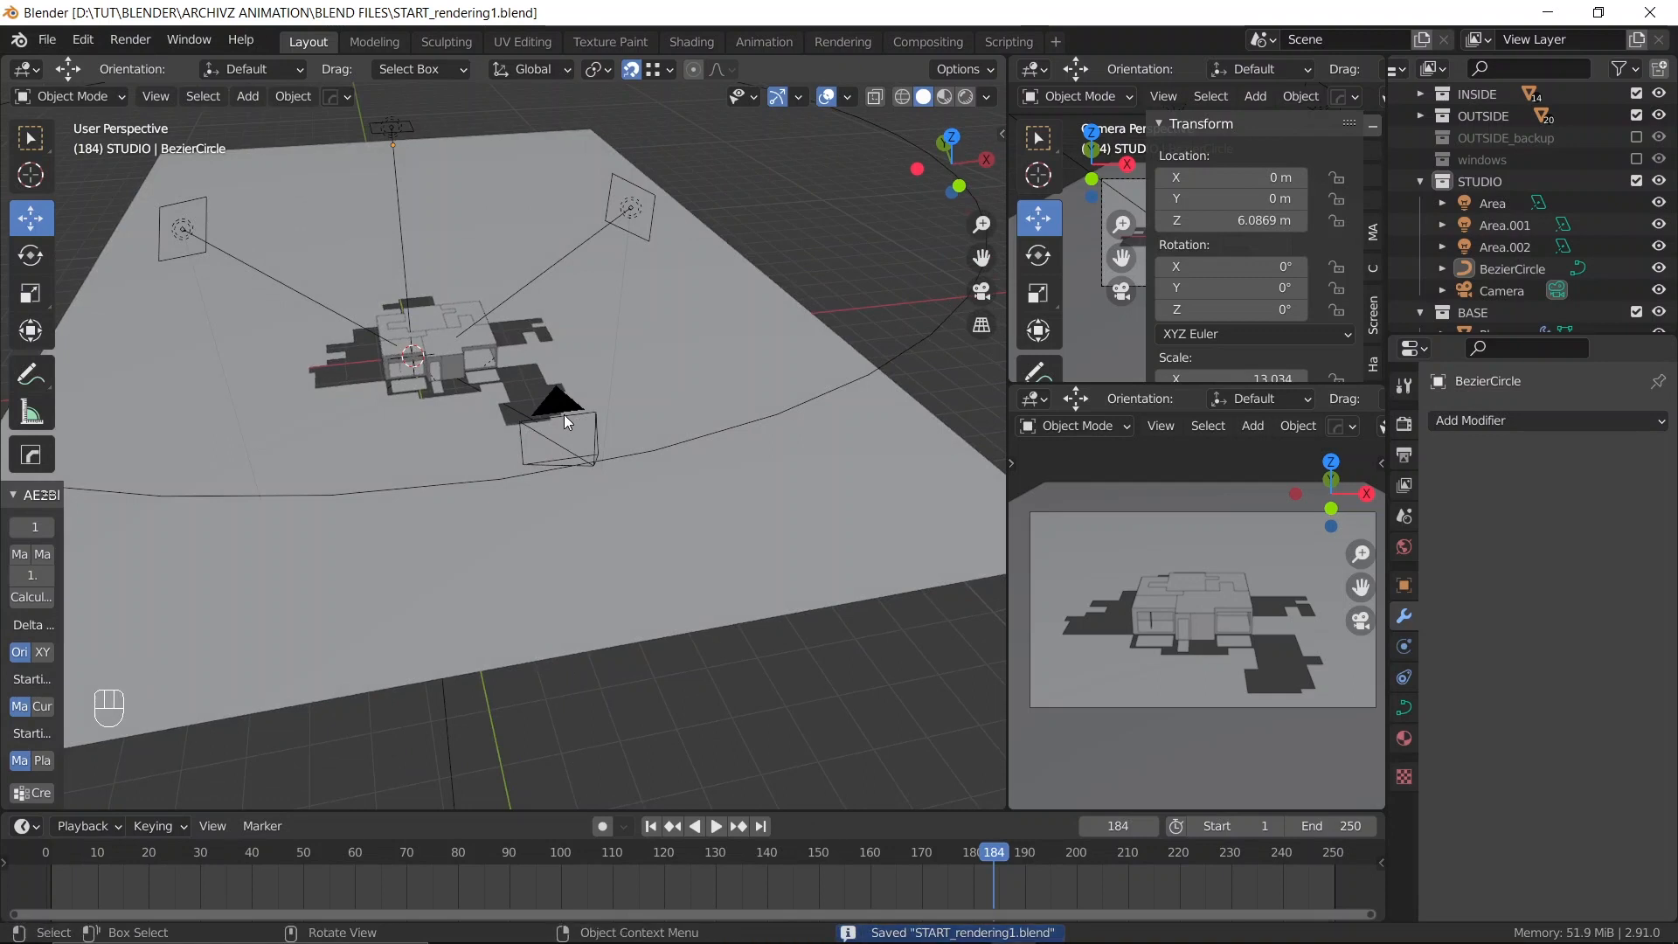
key(ctrl+s)
Snap the 3D cursor to the camera's origin and deselect the camera
scroll(563, 414, down, 2)
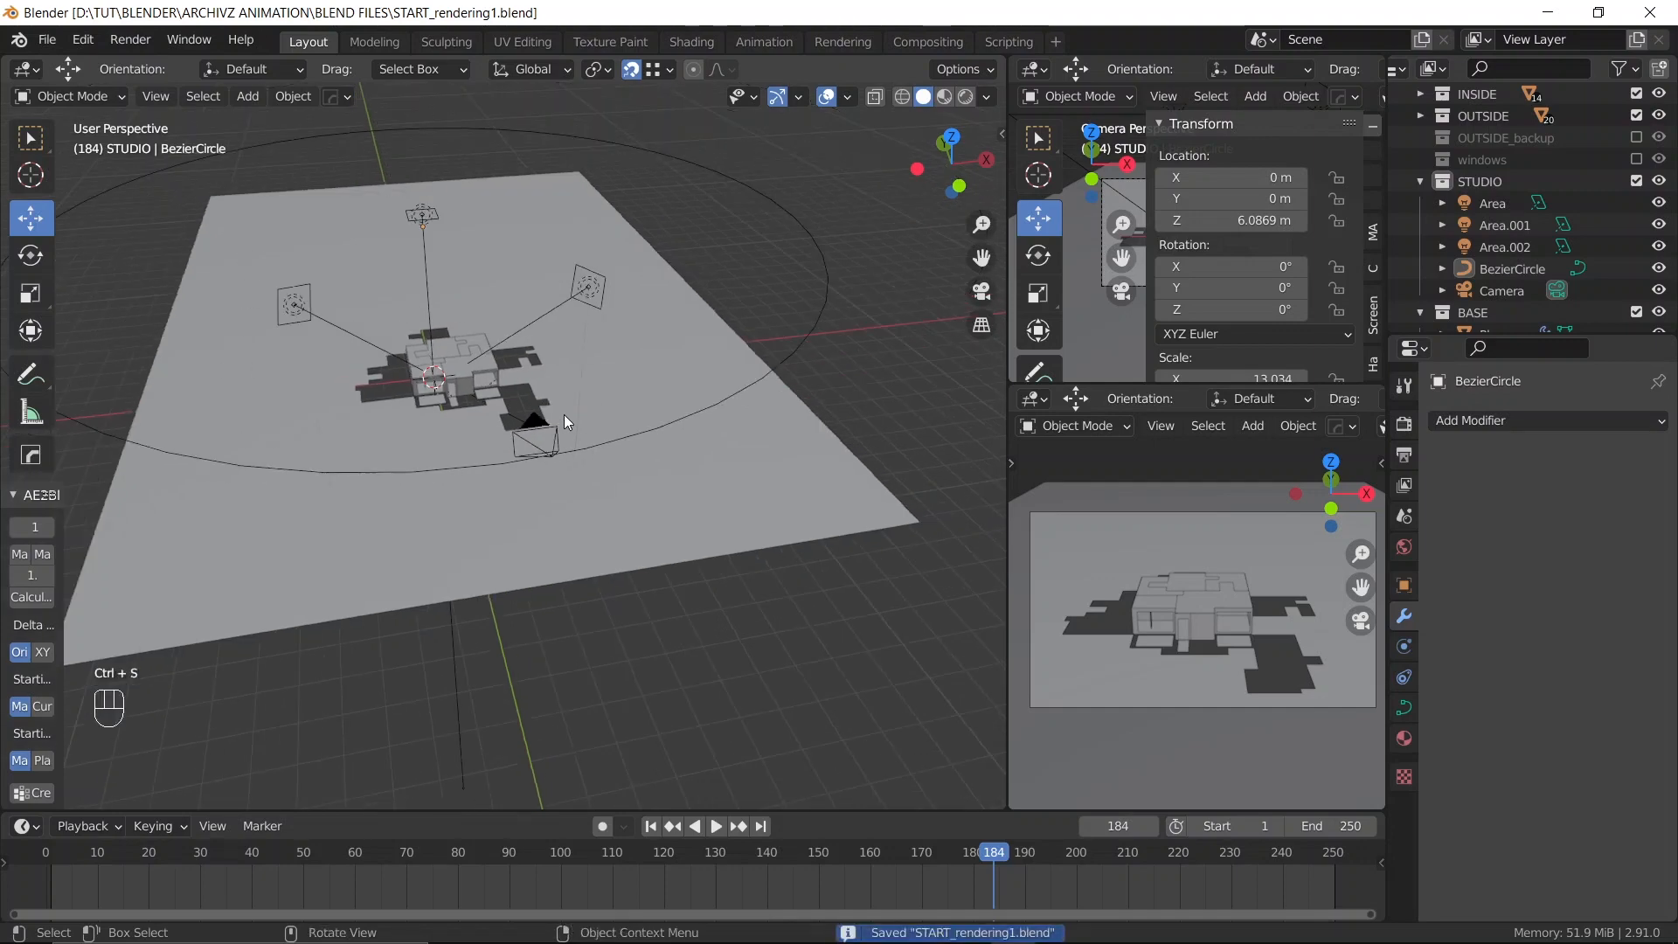
mouse_move(564, 414)
middle_down()
mouse_move(685, 401)
mouse_move(536, 416)
middle_up()
click(517, 412)
scroll(517, 413, up, 1)
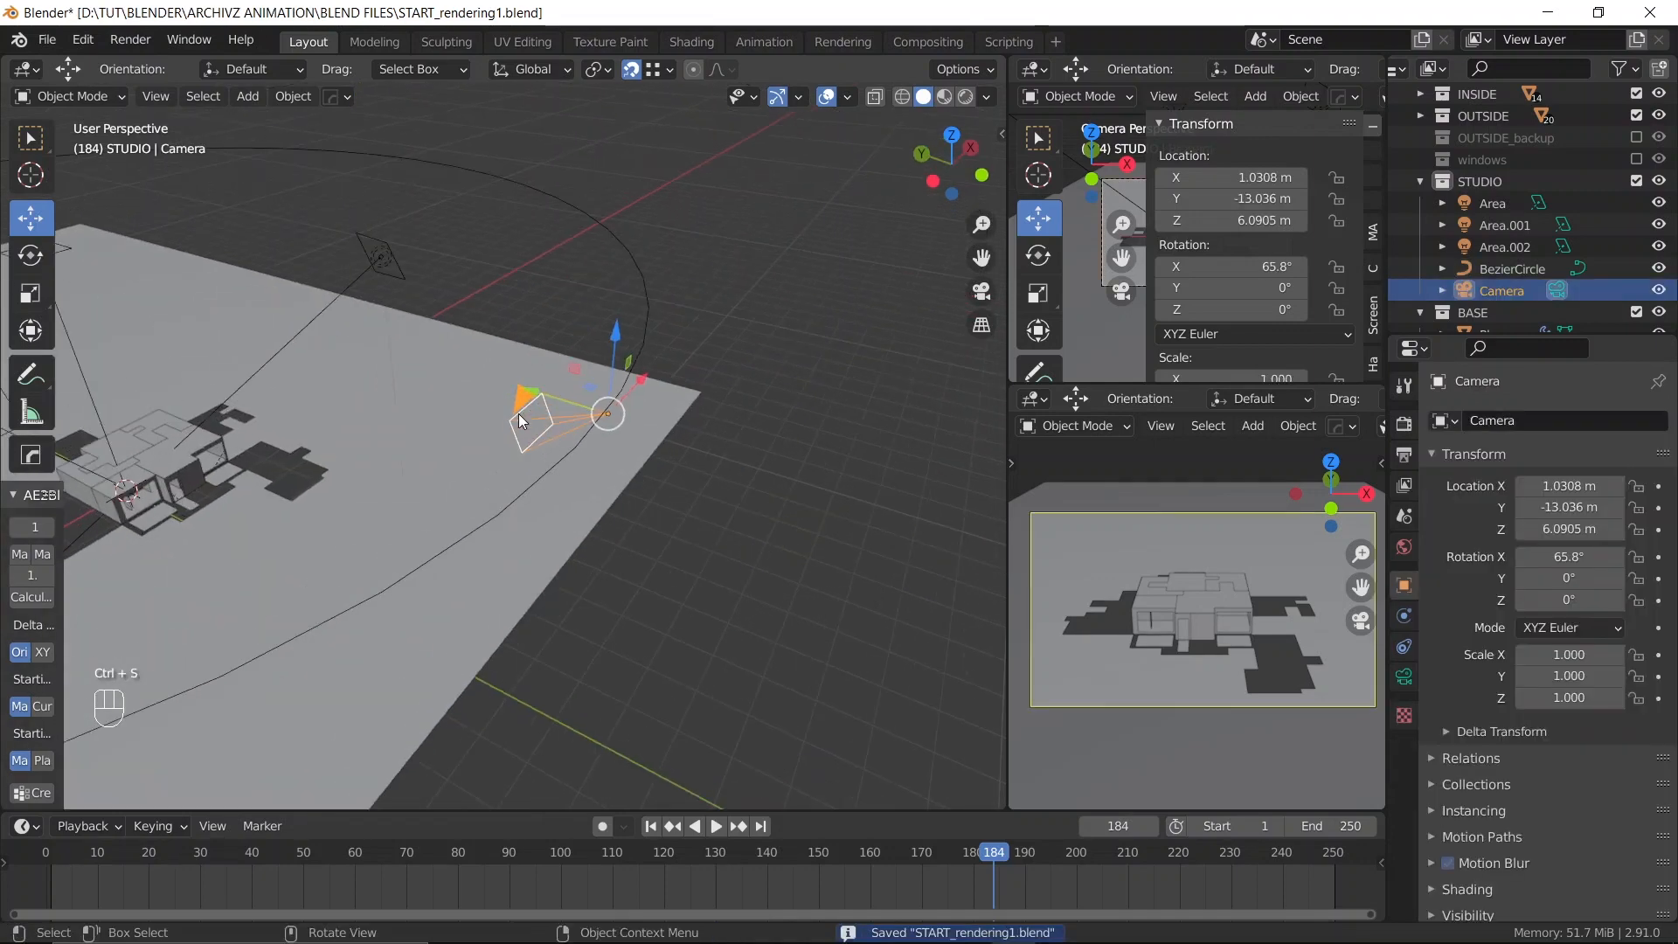
key(shift+s)
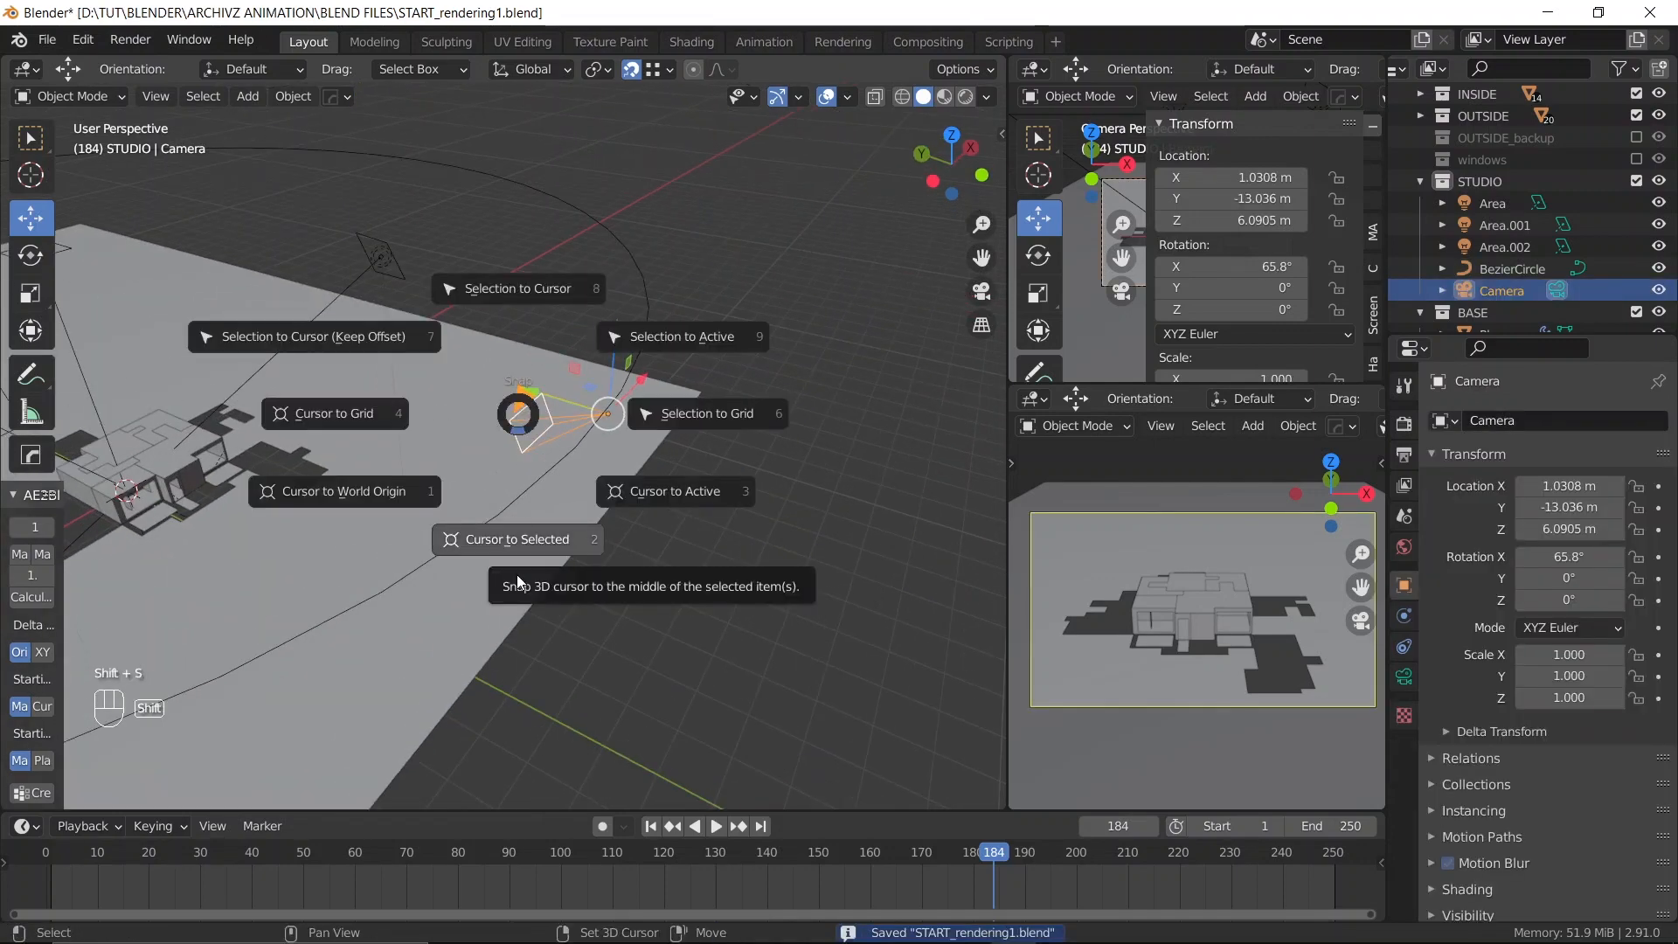
click(516, 574)
click(748, 449)
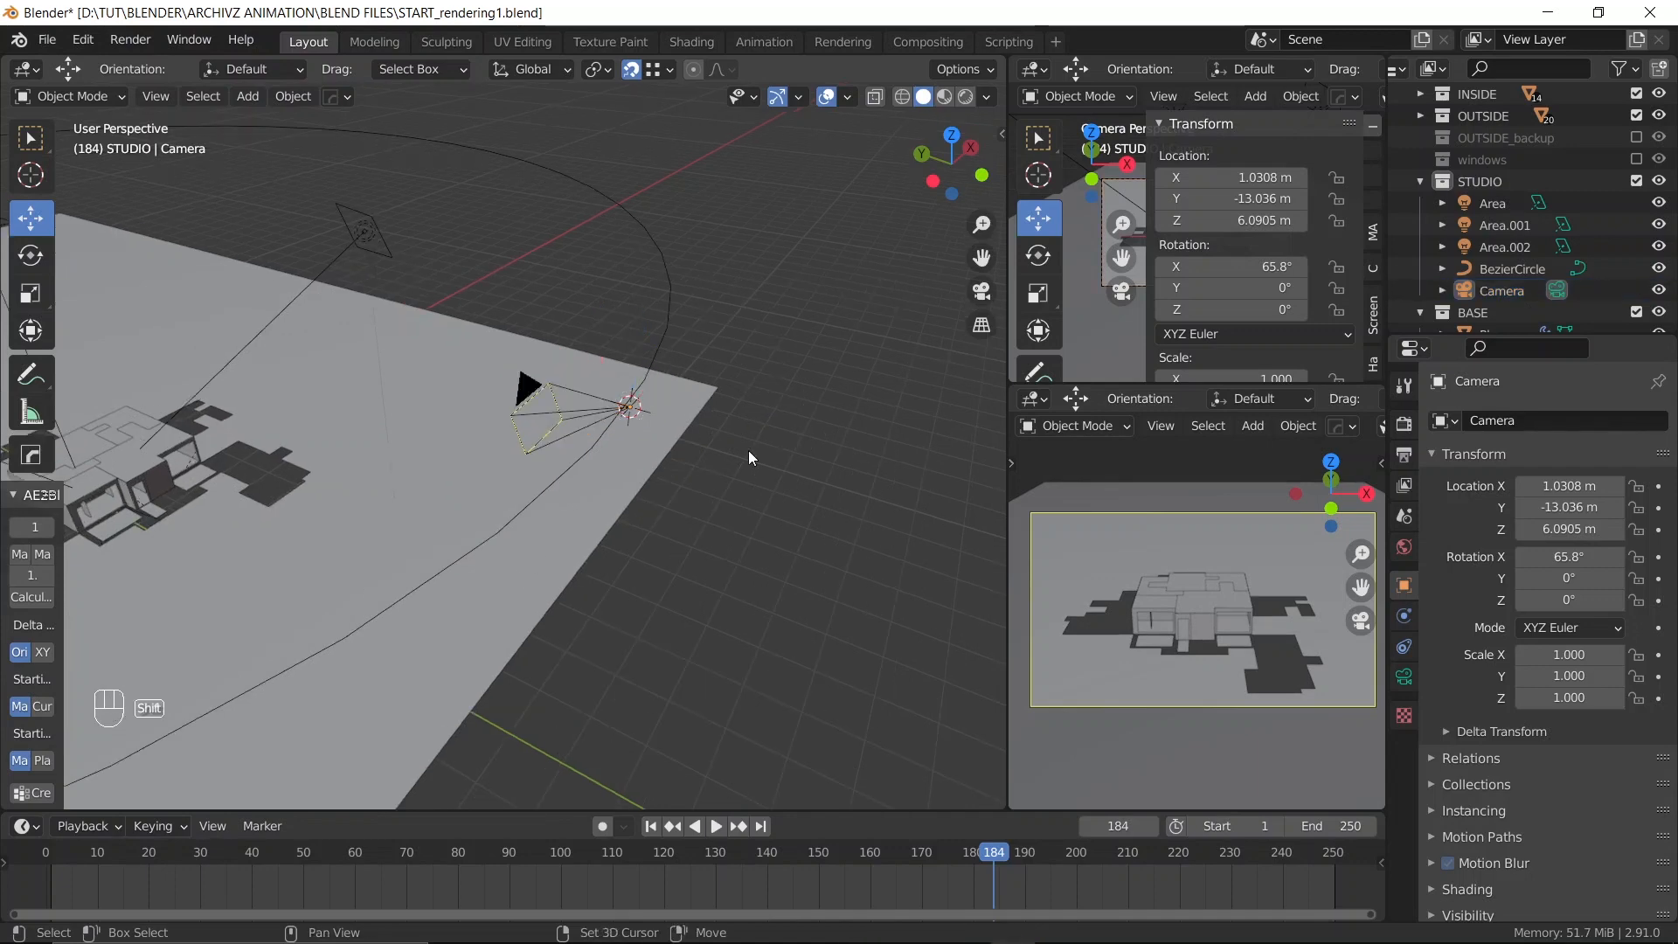
Add a cube-shaped empty at the 3D cursor on the camera's origin and save the file
key(shift+a)
mouse_move(702, 427)
mouse_move(654, 648)
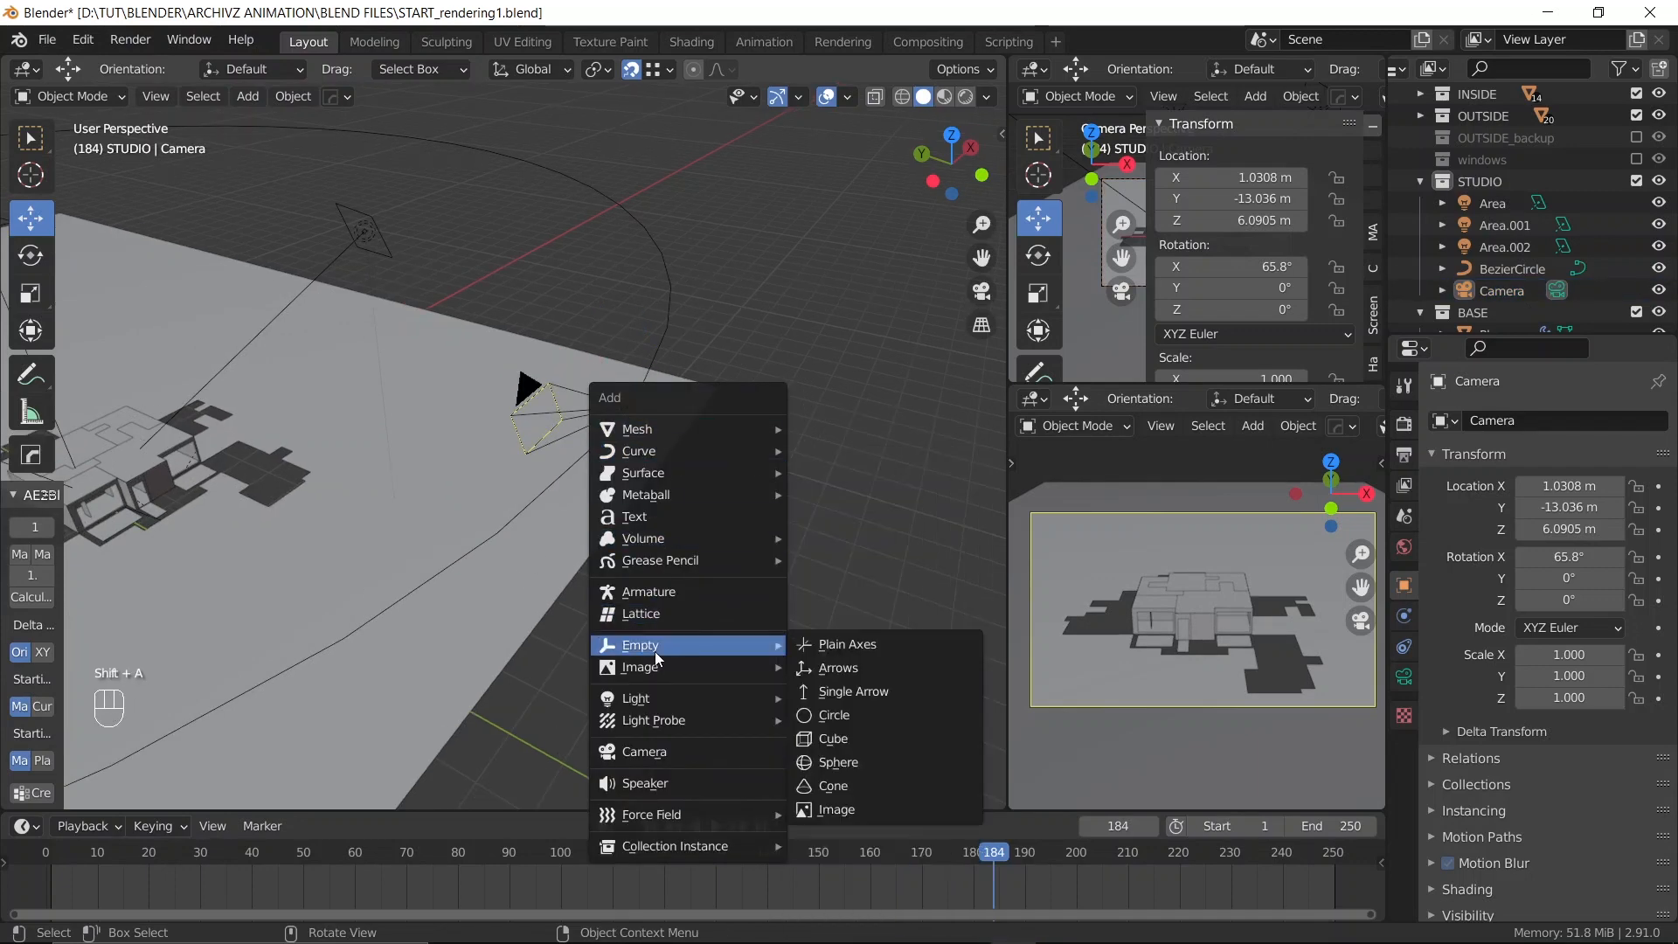
click(851, 743)
middle_drag(794, 594, 741, 516)
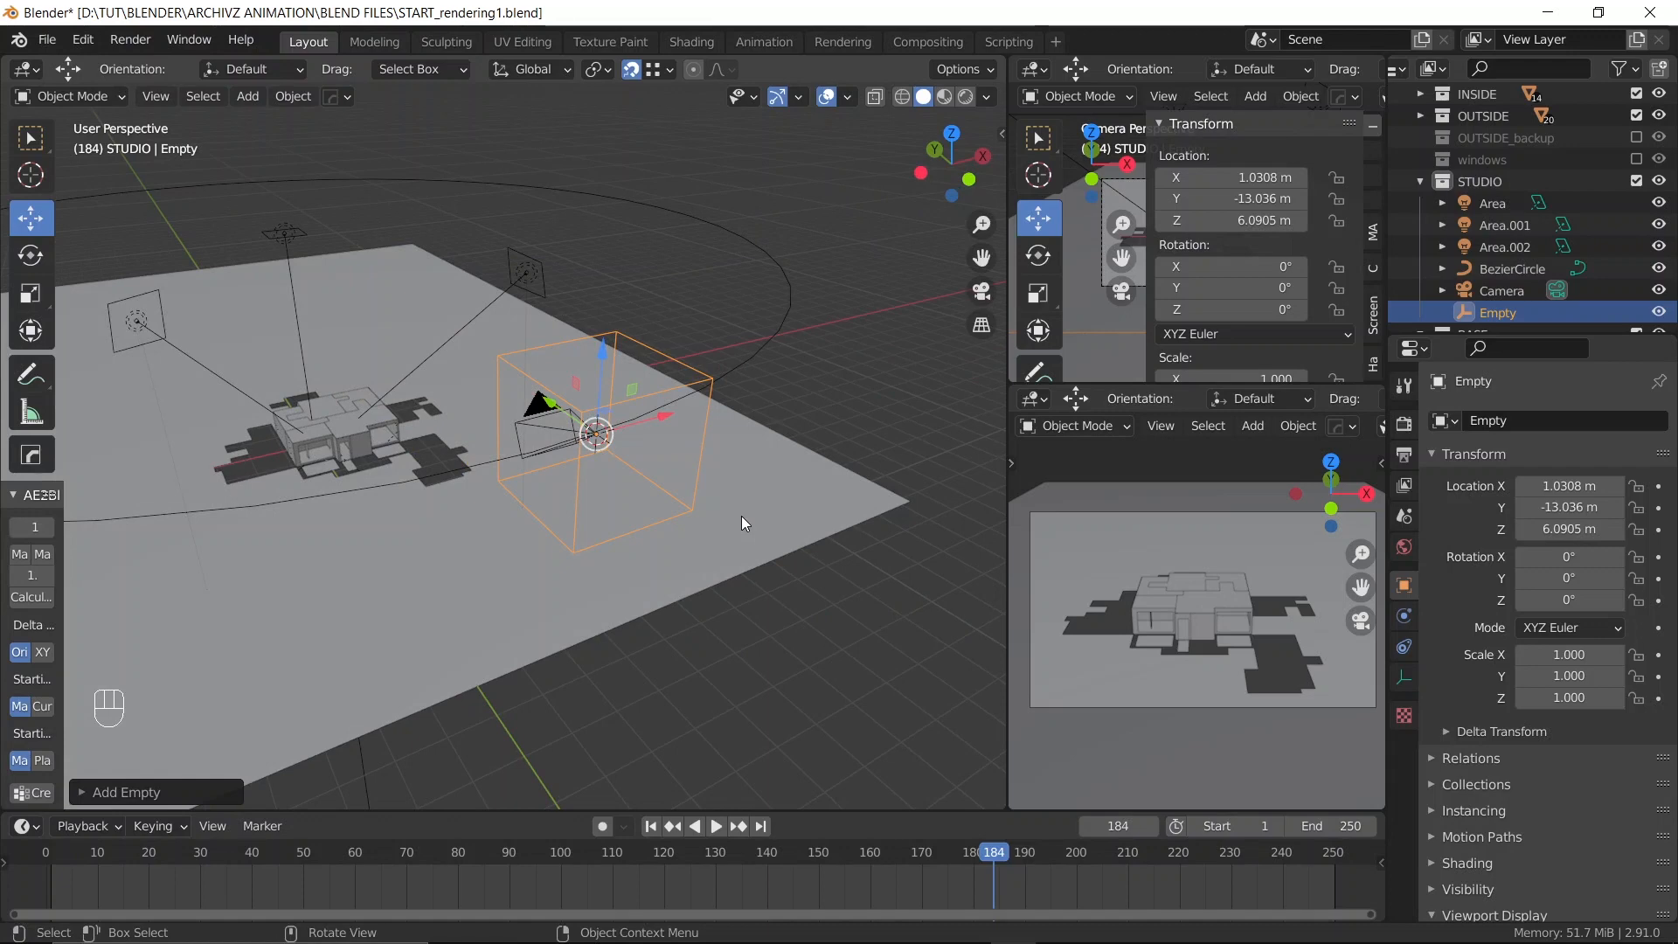
key(ctrl+s)
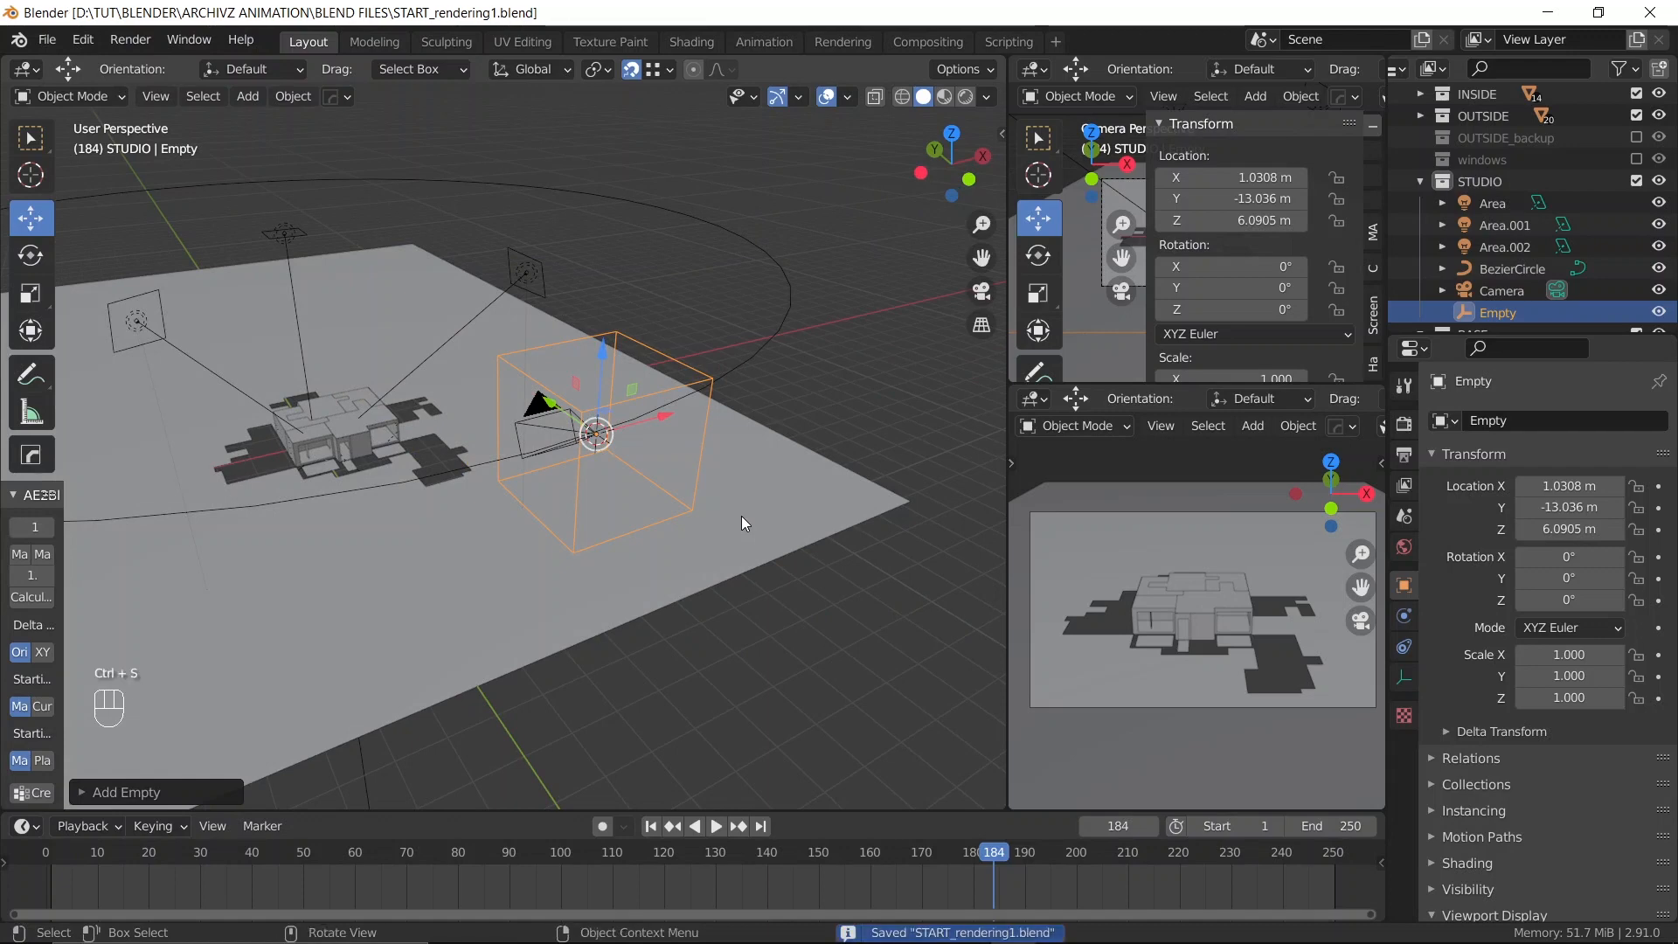
Parent the camera to the cube-shaped empty so that the empty controls it
middle_drag(742, 513, 711, 409)
click(561, 416)
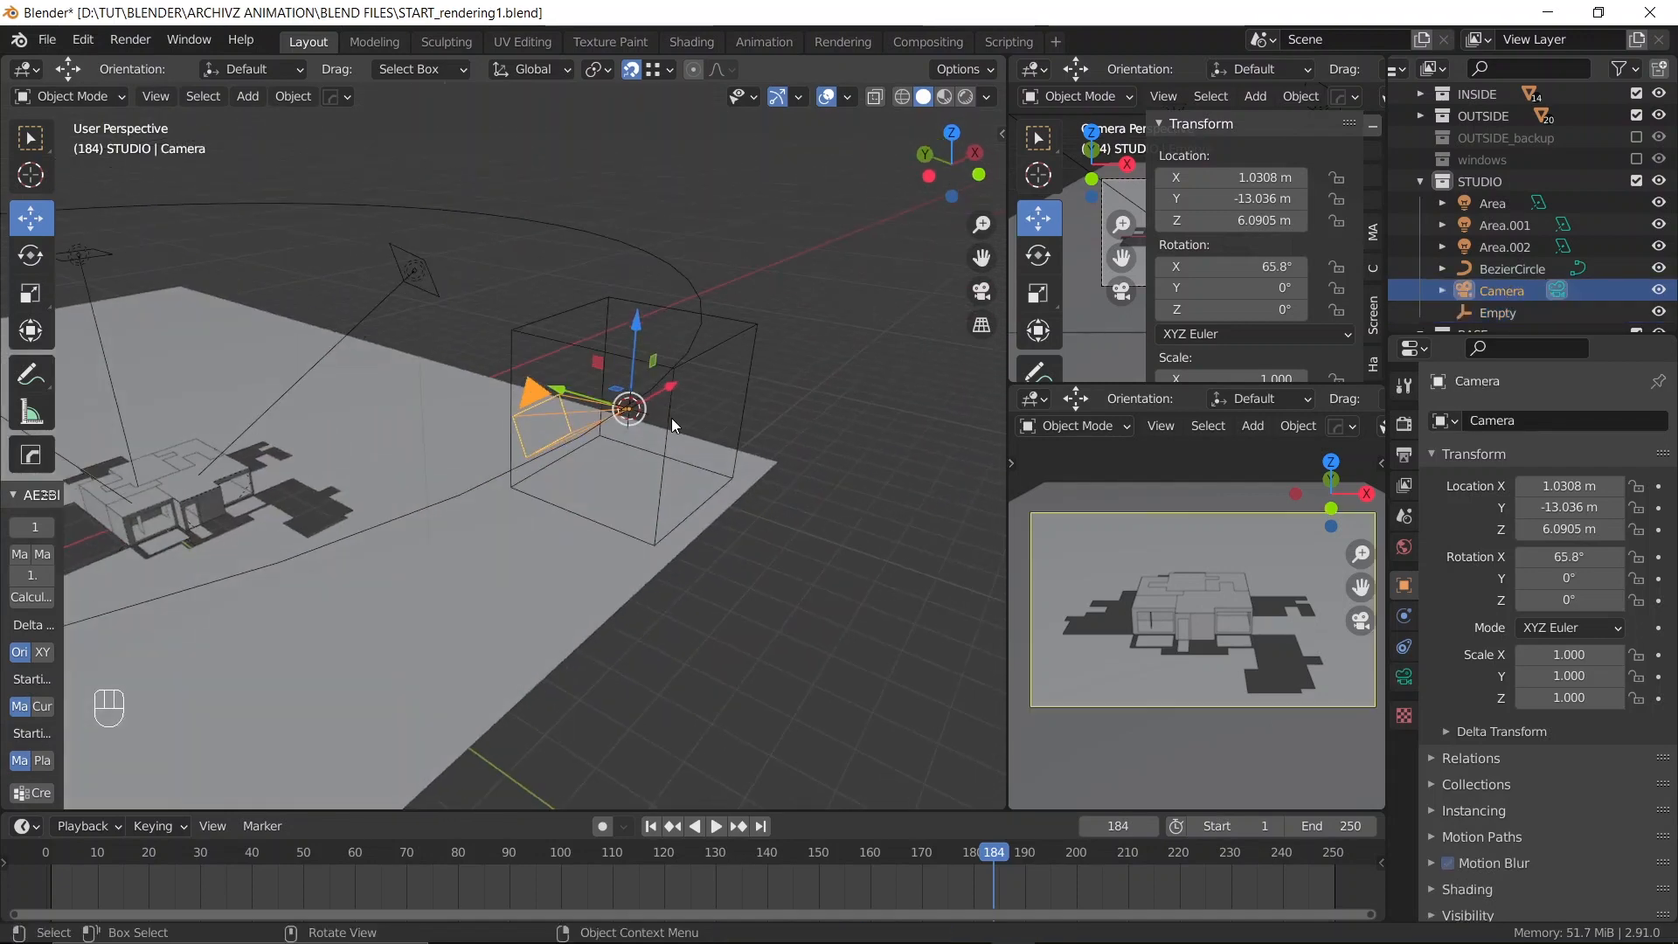
shift+click(669, 416)
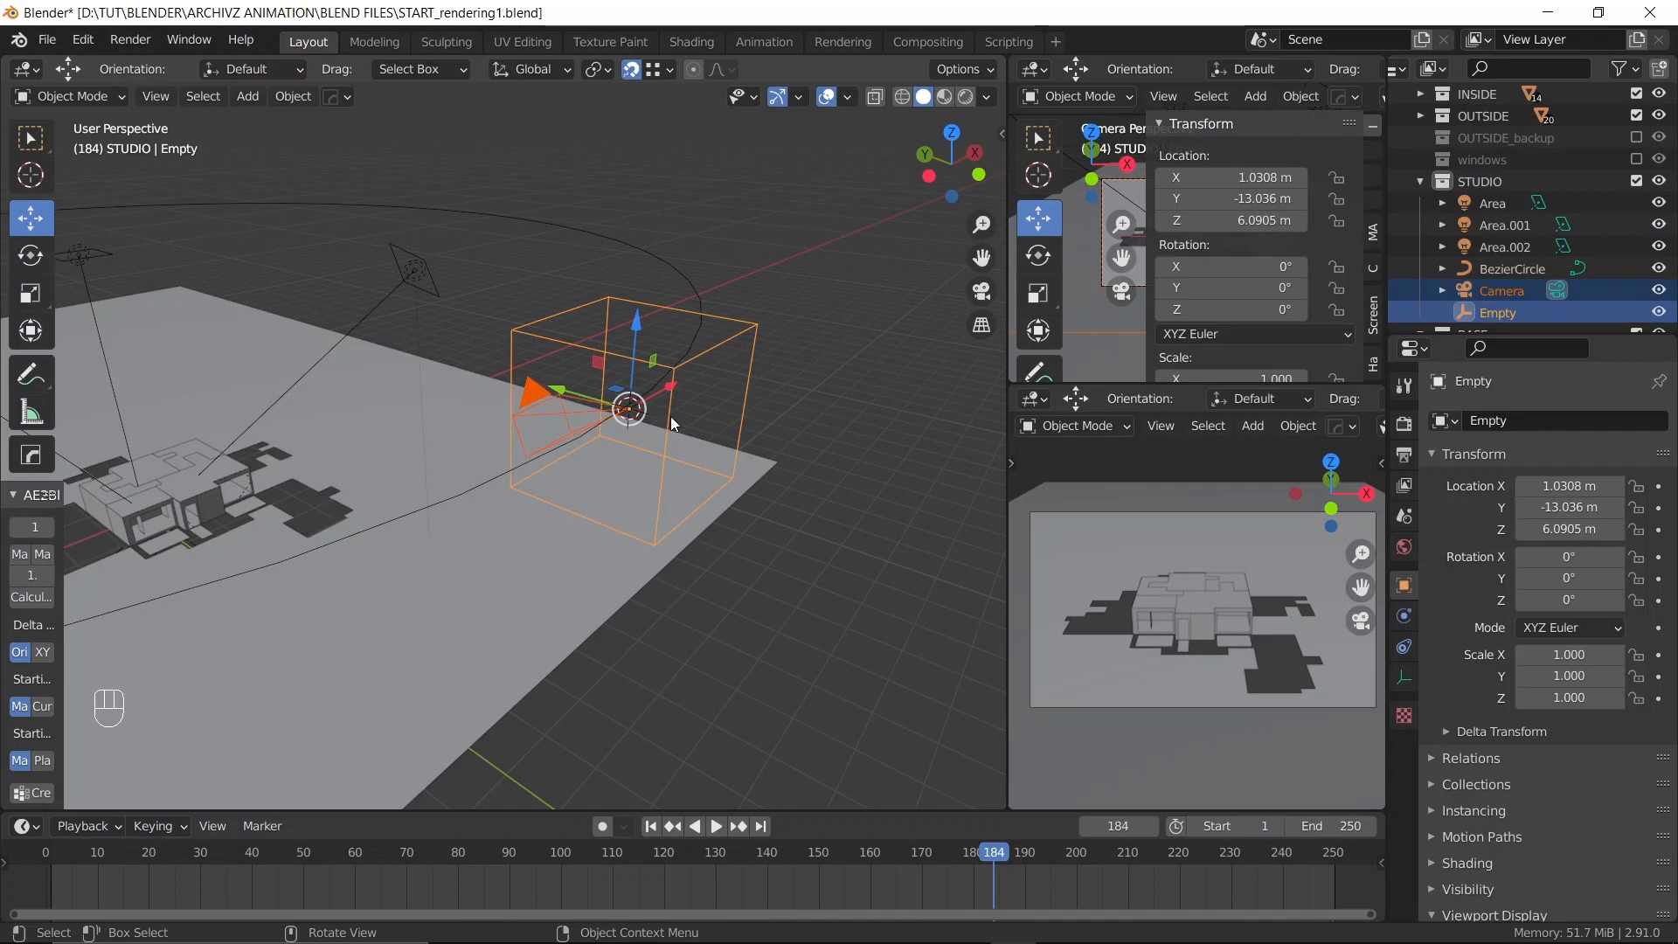
key(ctrl+p)
click(674, 423)
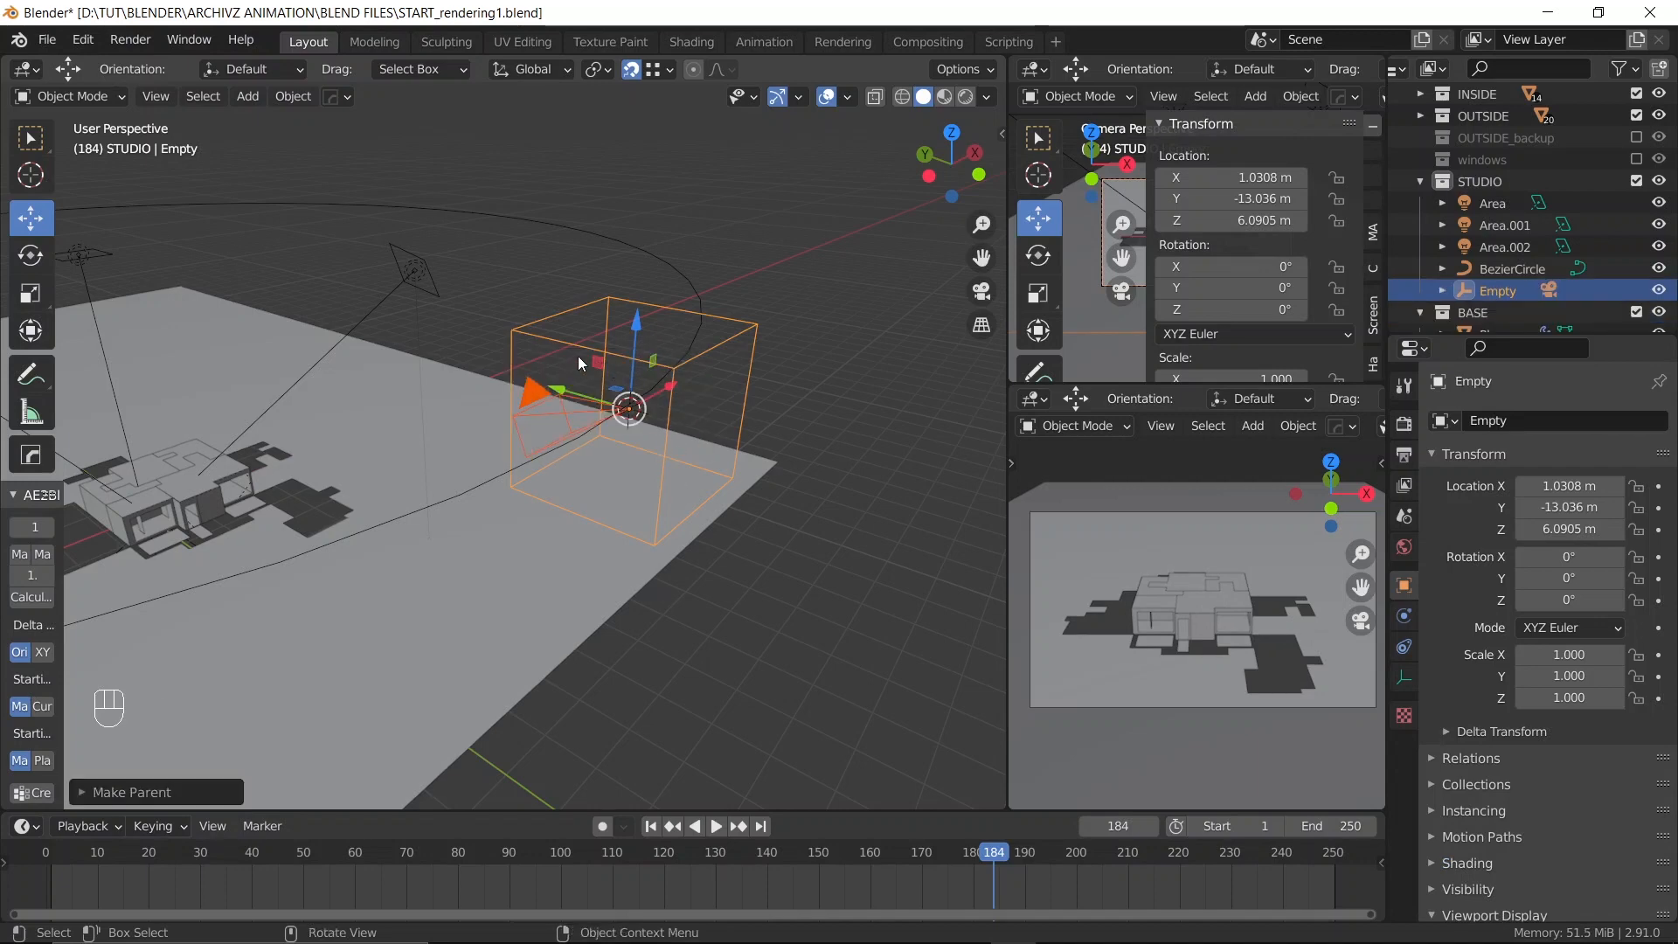
Rename the cube-shaped empty in the STUDIO collection as "cam control"
double_click(1502, 292)
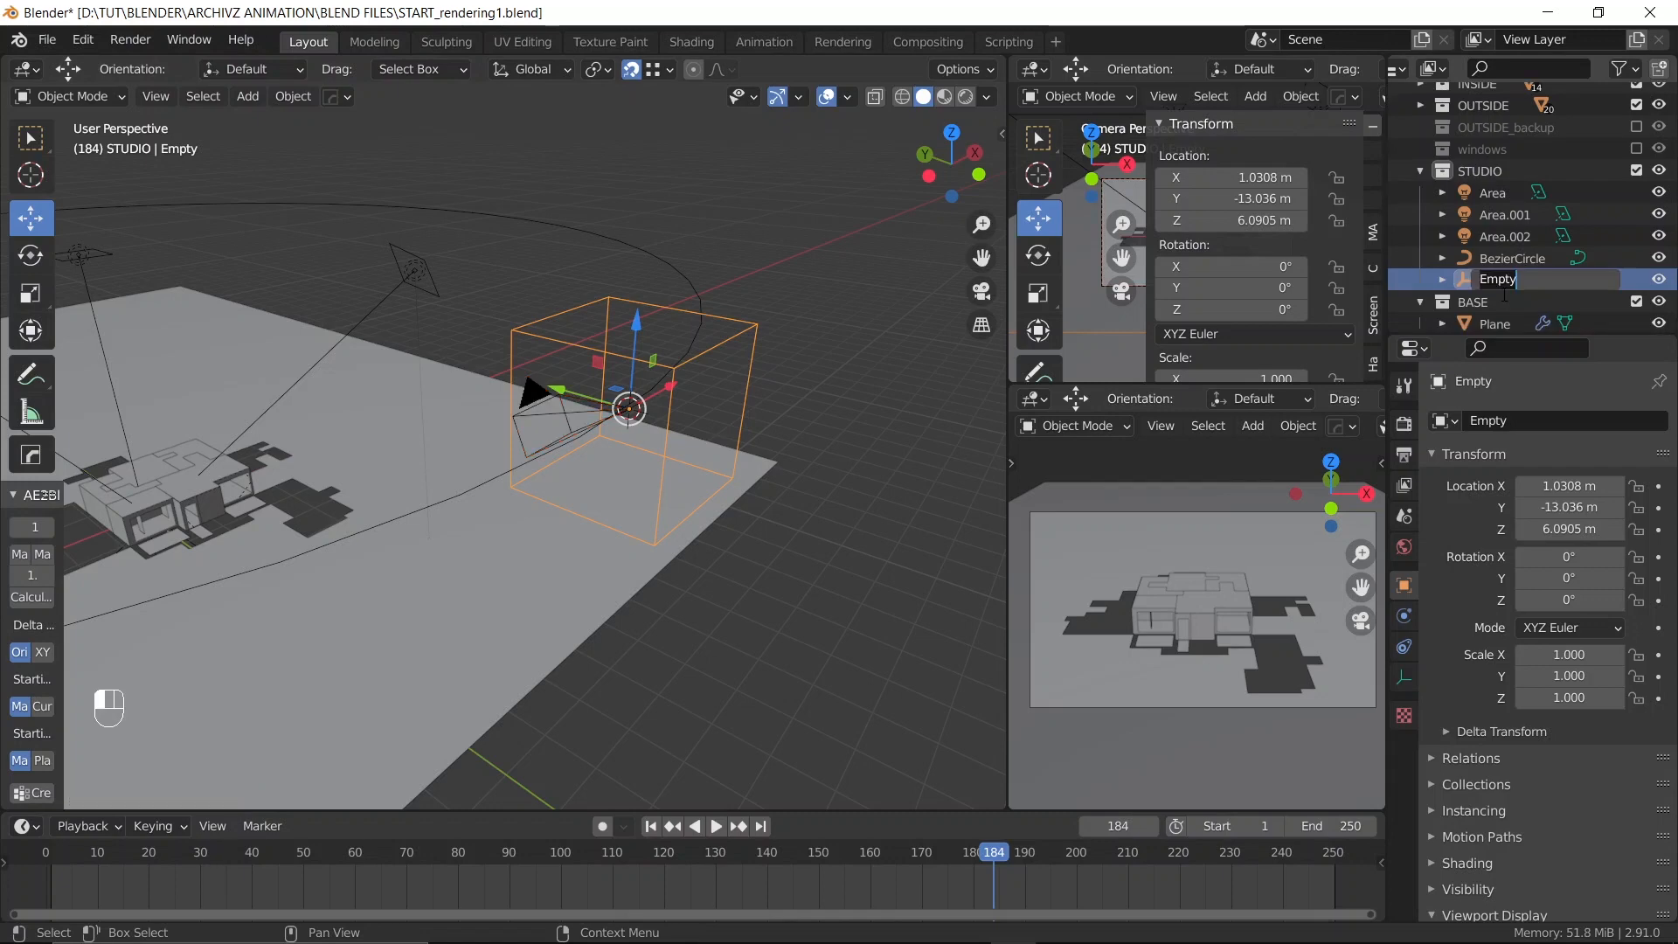
key(BackSpace)
key(BackSpace)
key(BackSpace)
key(BackSpace)
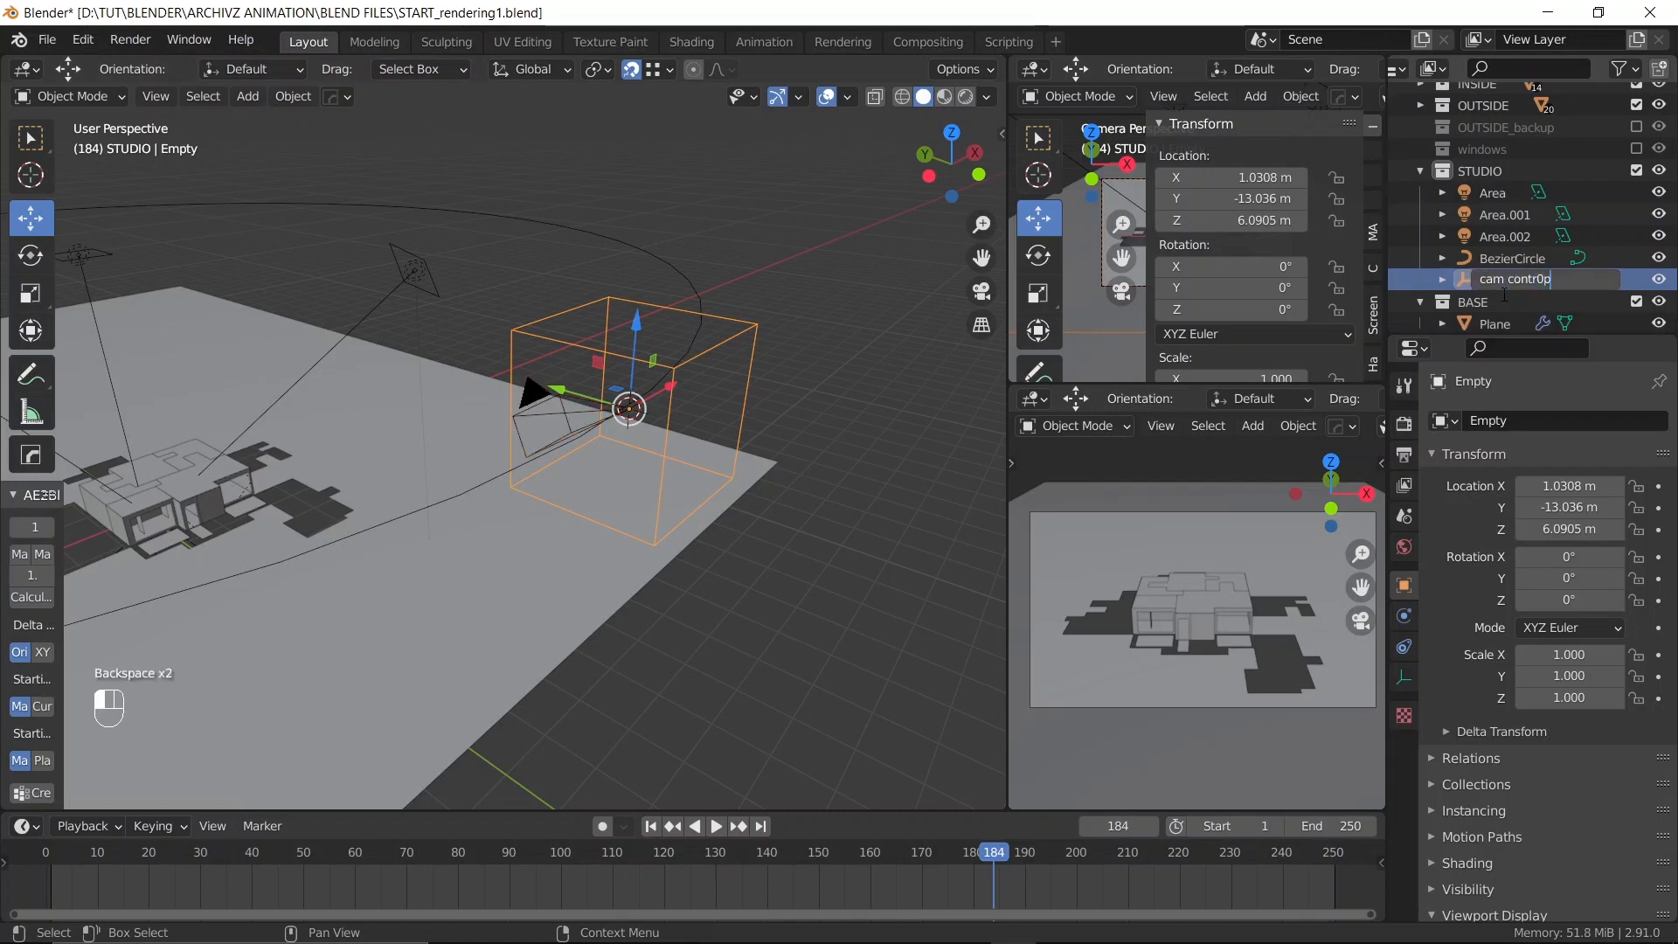
text(rol)
key(Return)
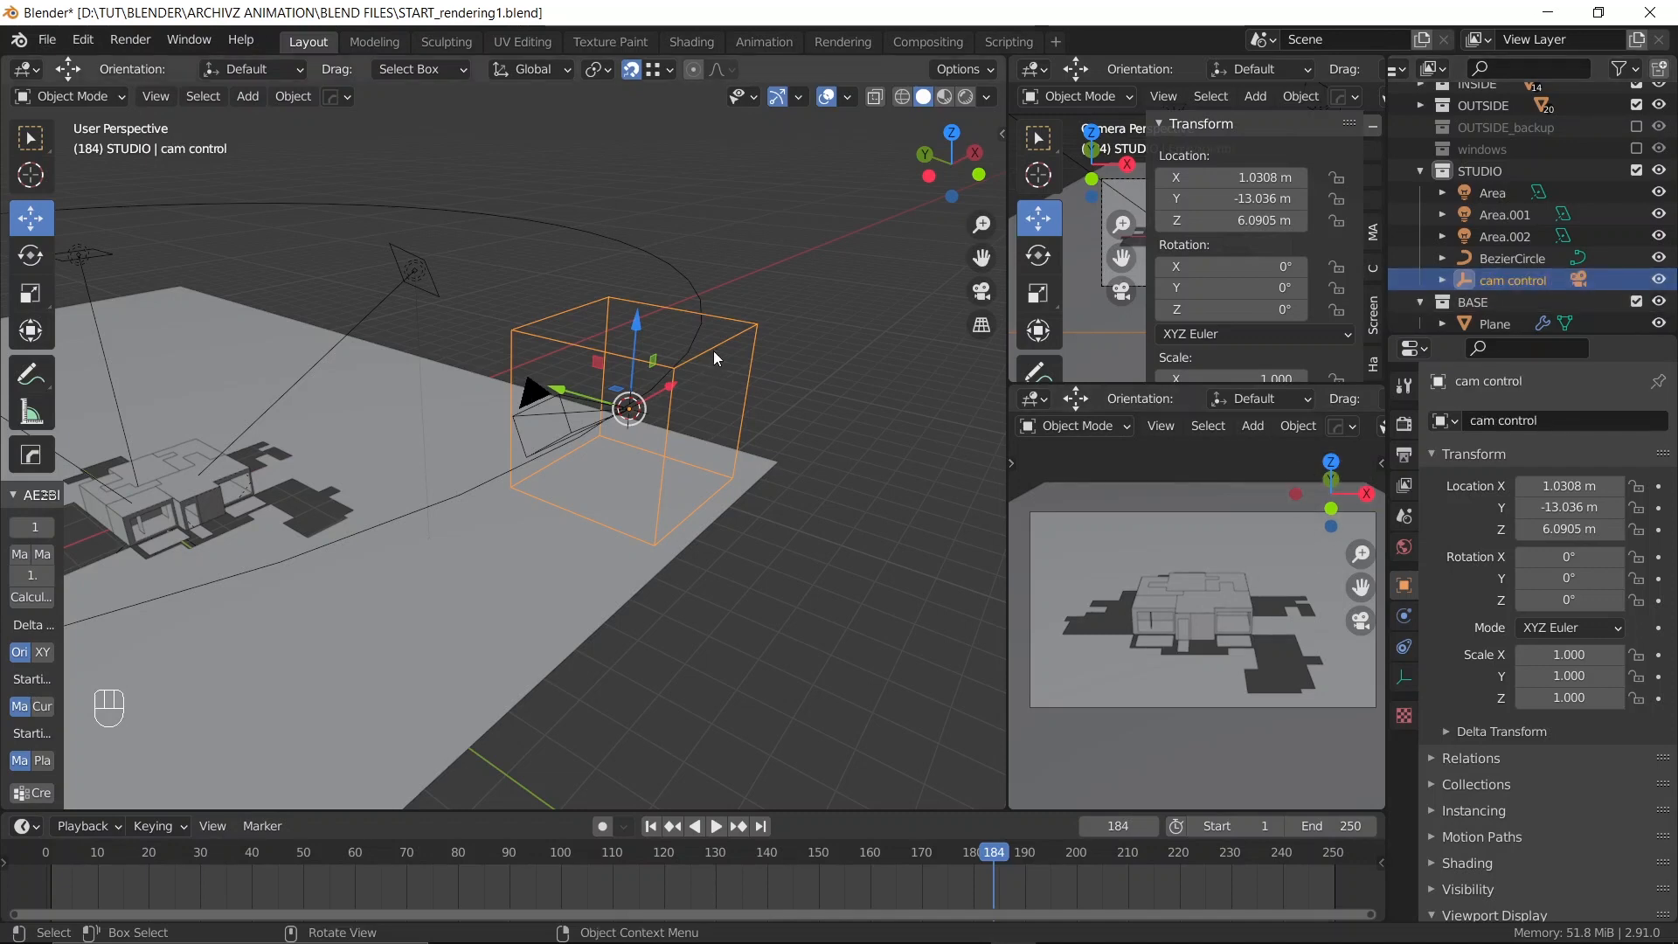
Start adding an object constraint to the cam control empty
click(1401, 644)
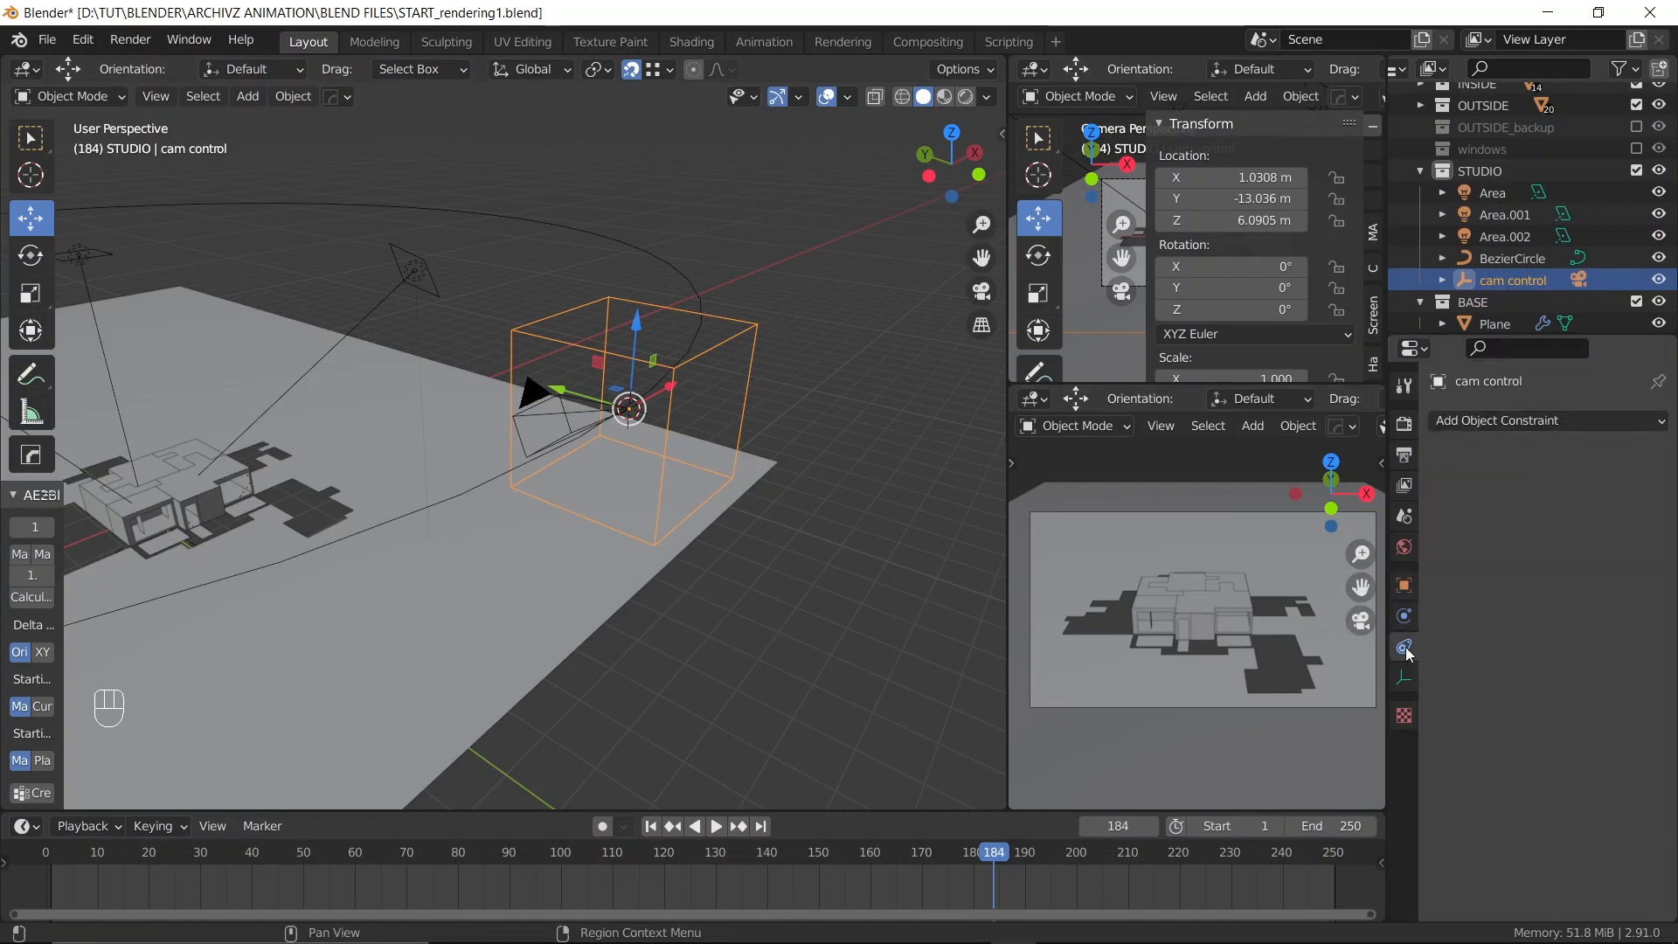
click(1497, 421)
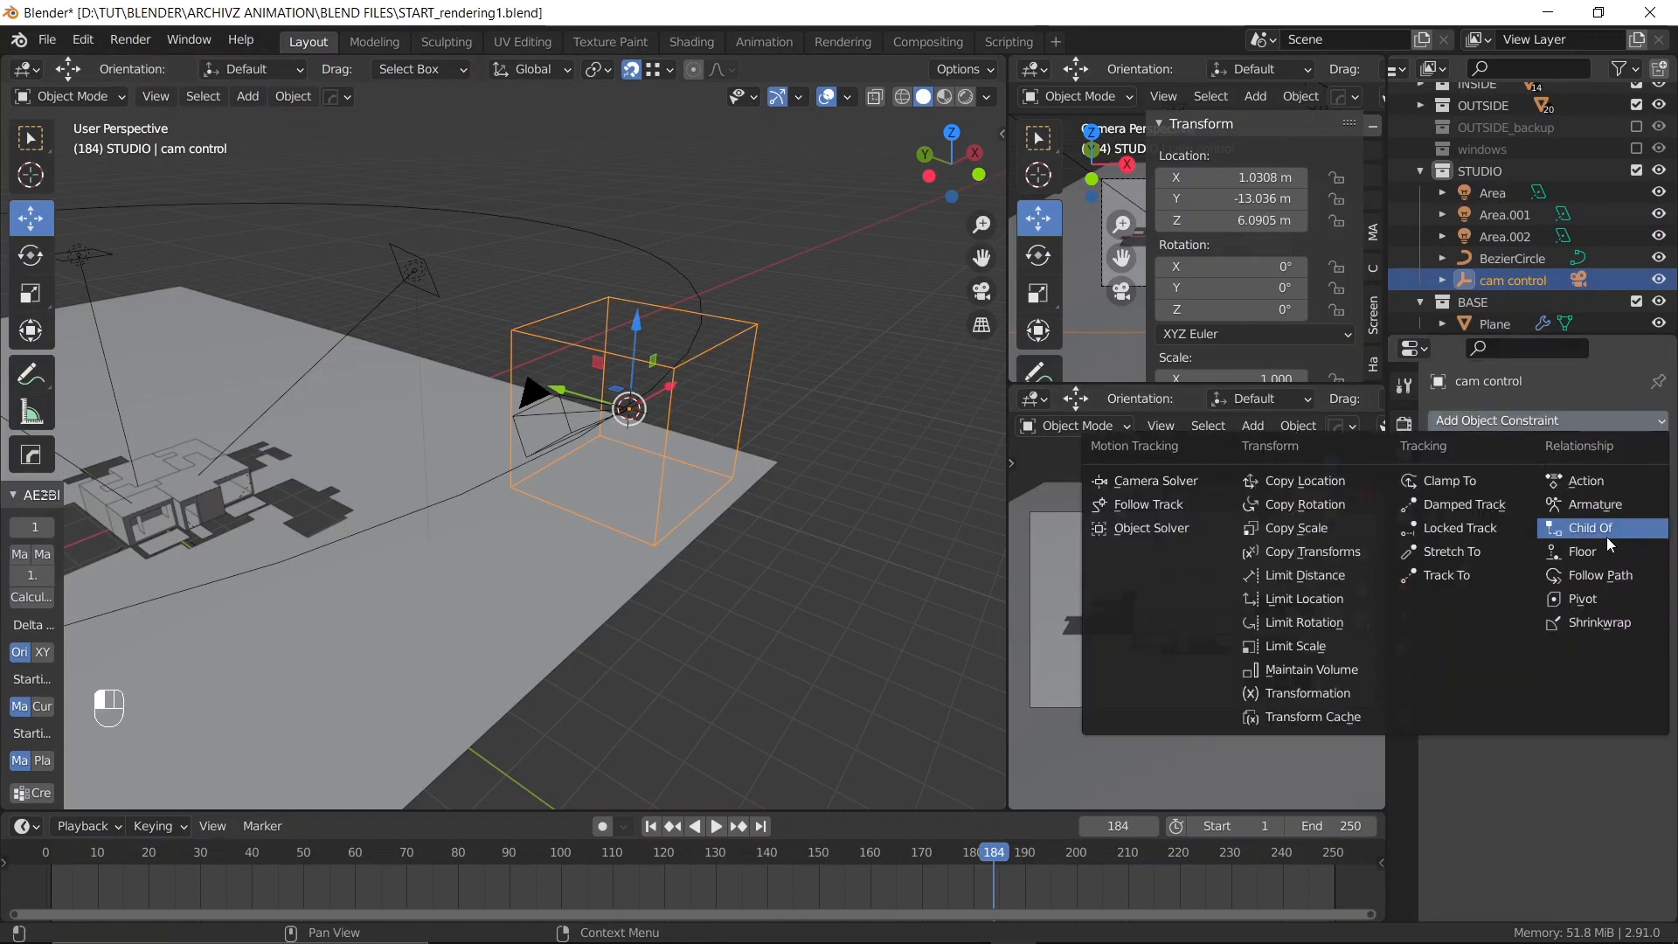
click(1591, 579)
click(1560, 488)
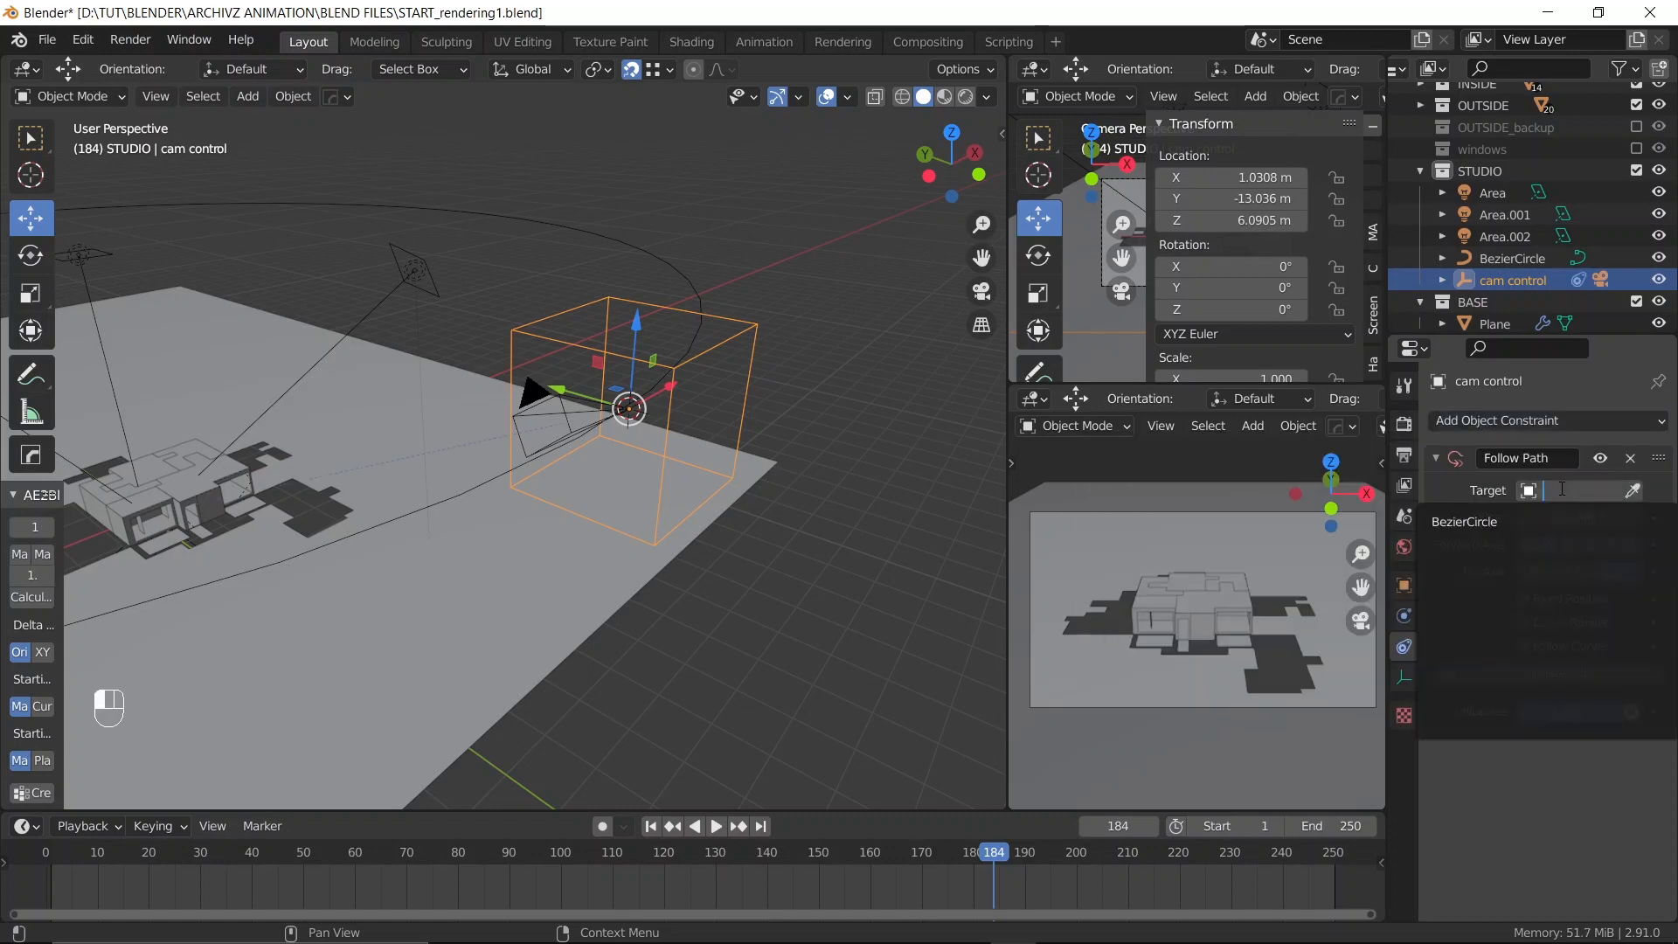
click(1514, 522)
scroll(684, 449, down, 5)
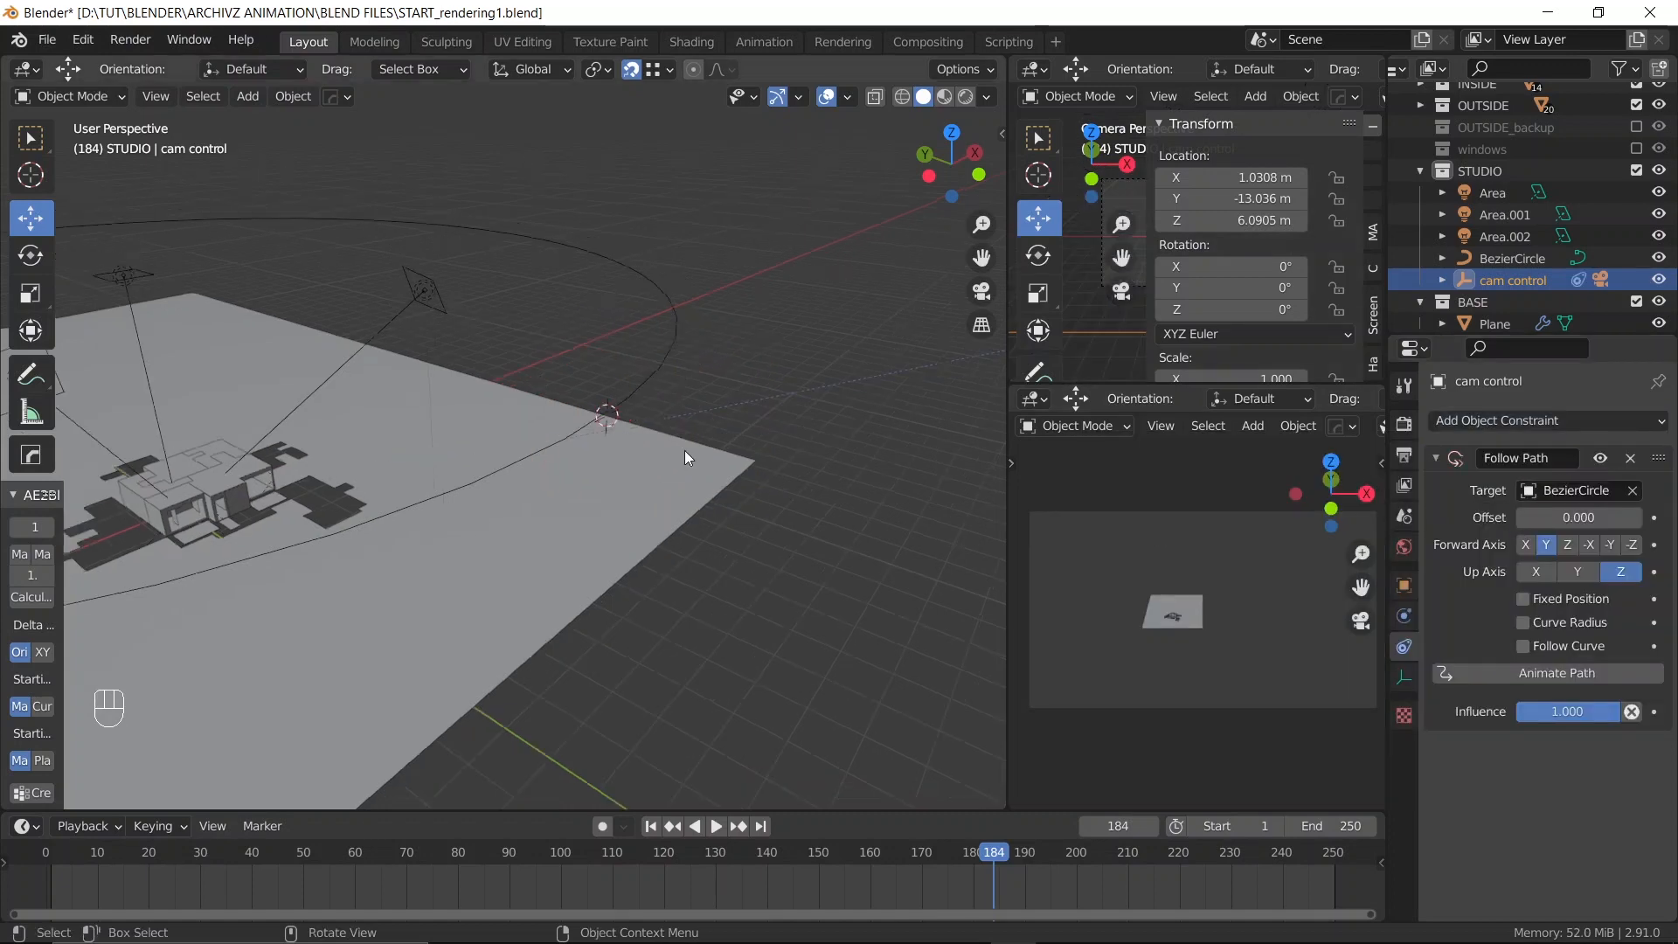
mouse_move(585, 486)
middle_down()
mouse_move(820, 369)
mouse_move(730, 481)
mouse_move(605, 502)
middle_up()
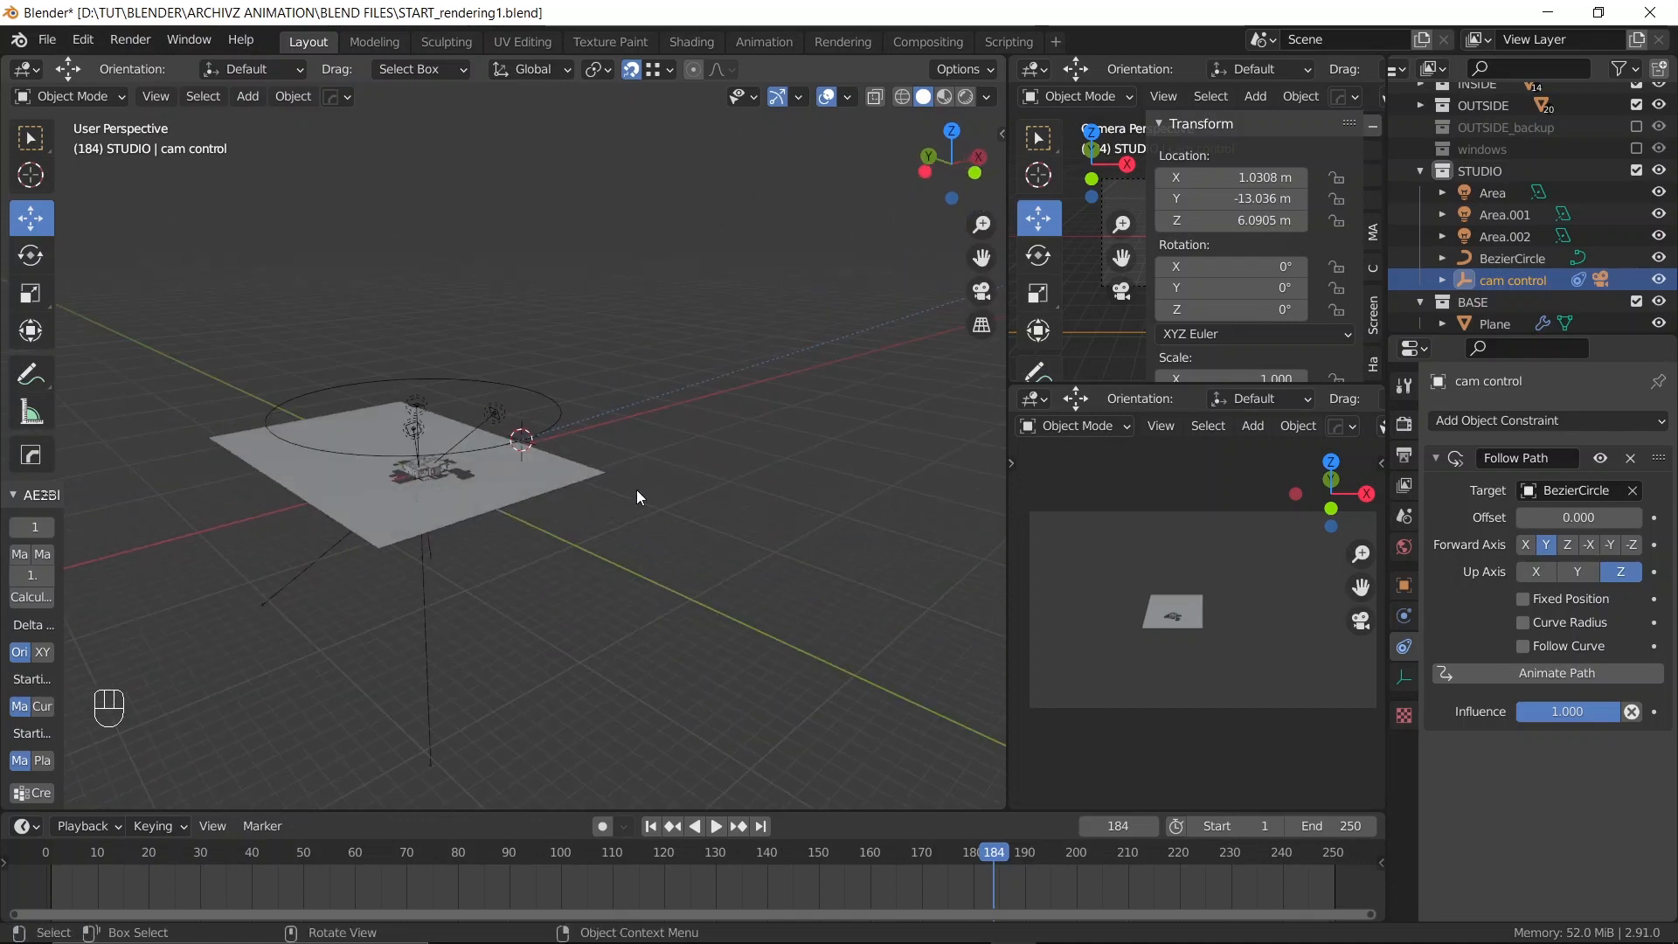
scroll(637, 489, up, 5)
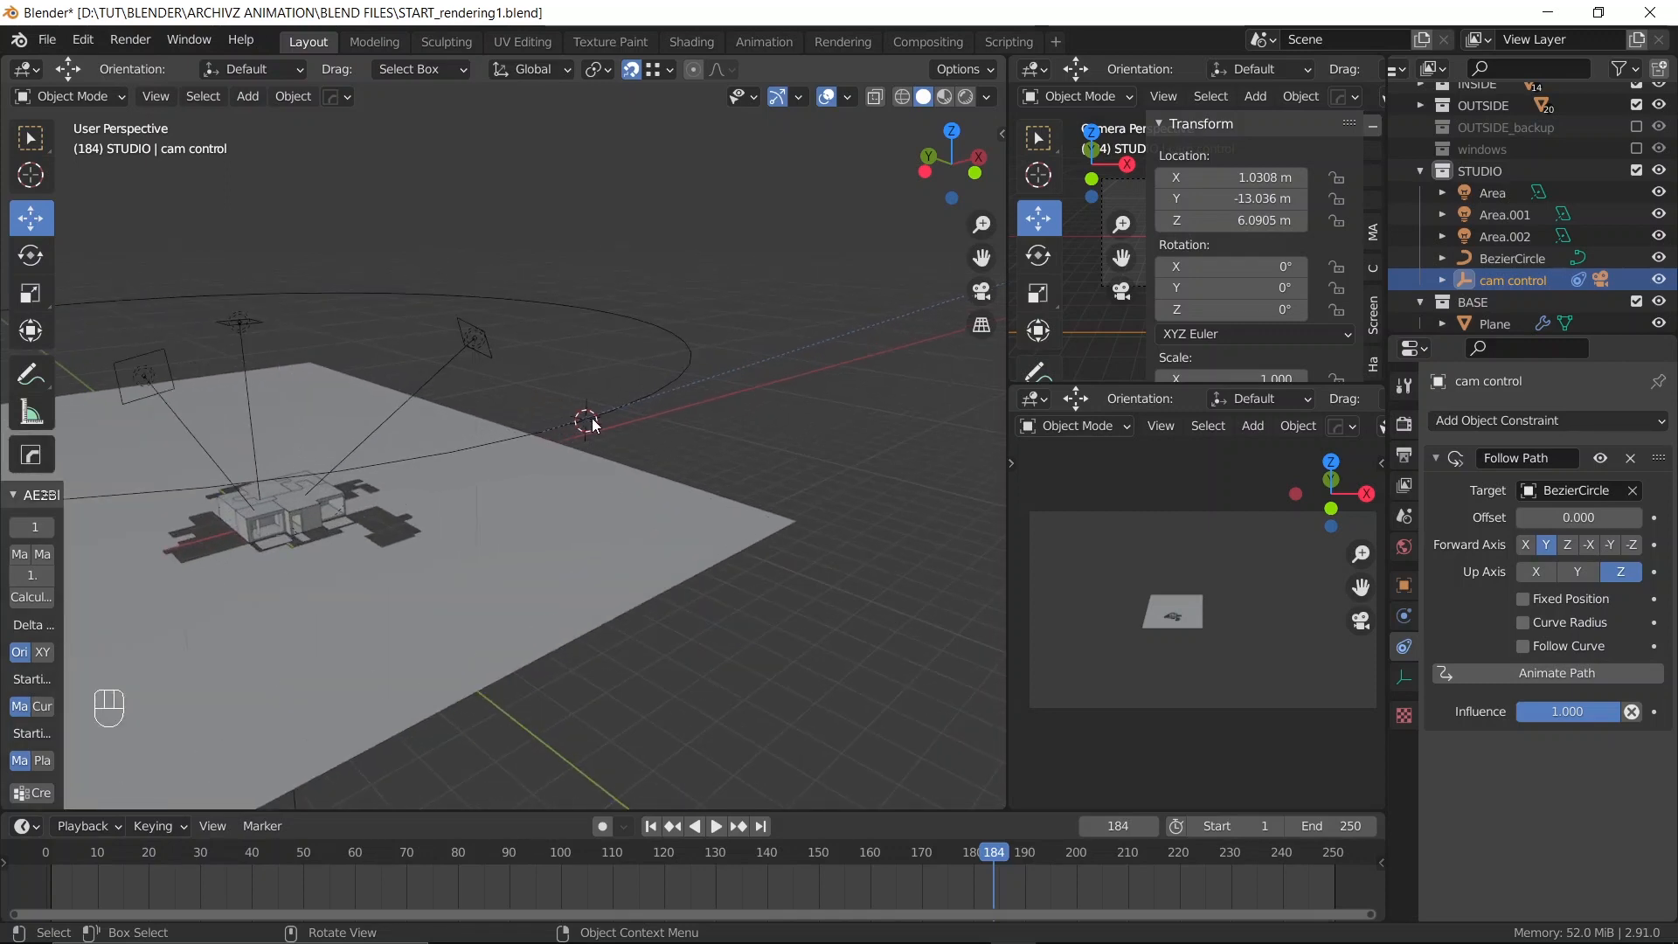
click(1631, 456)
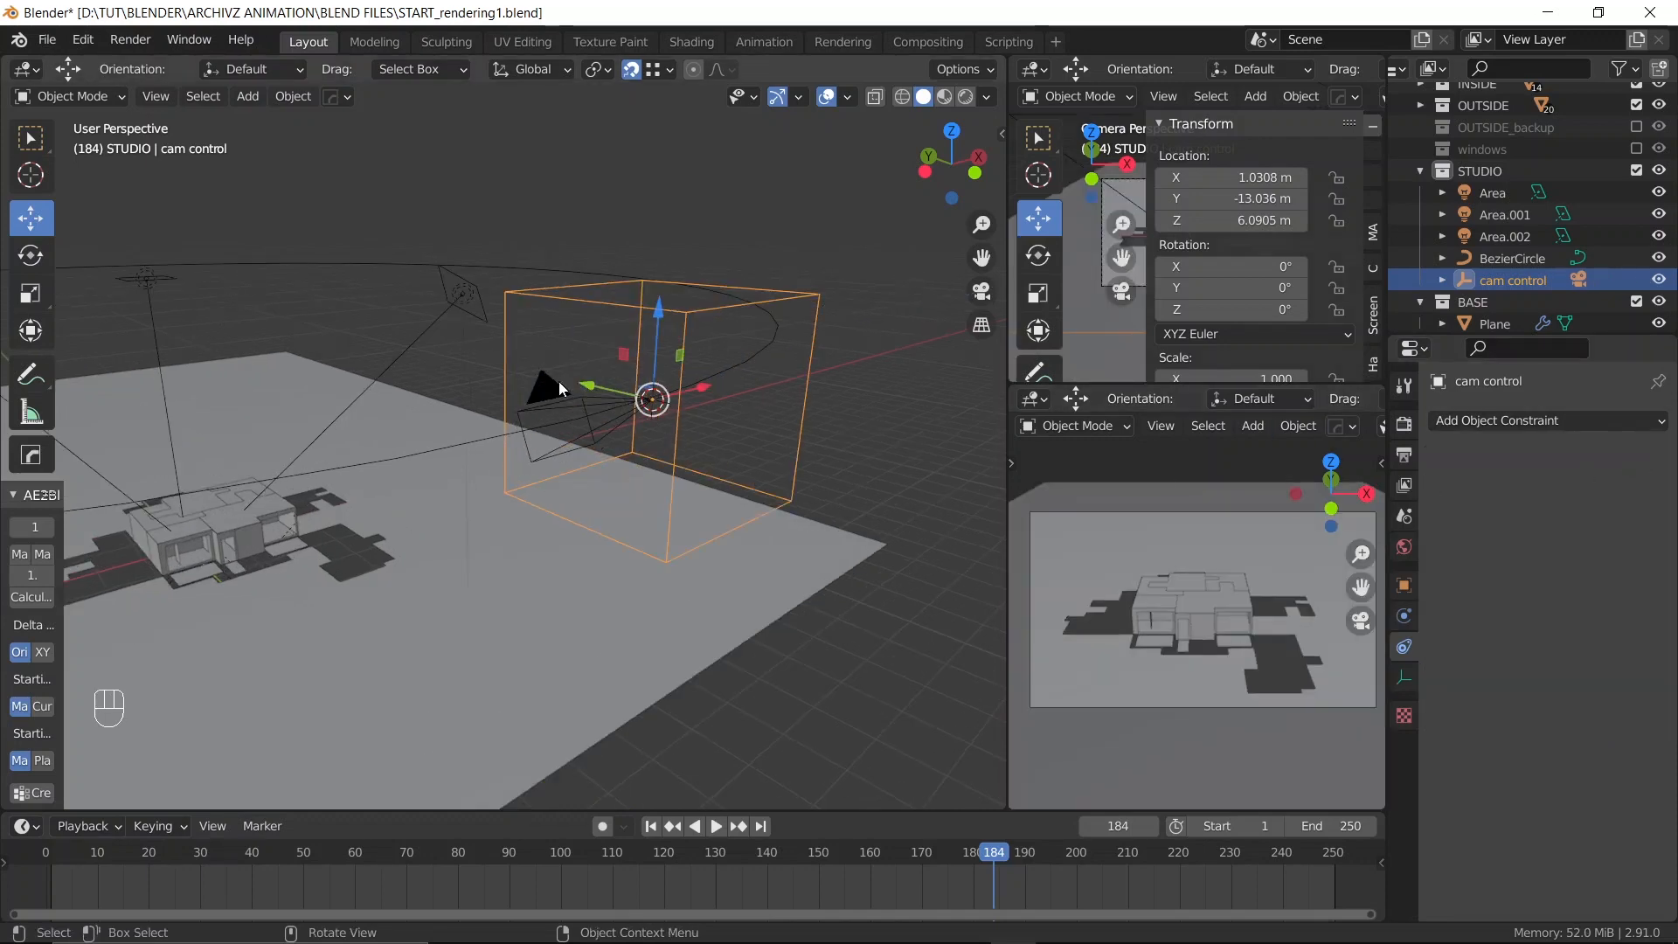
Detach the Camera from the cam control empty by clearing its parent while keeping its transformation
click(558, 381)
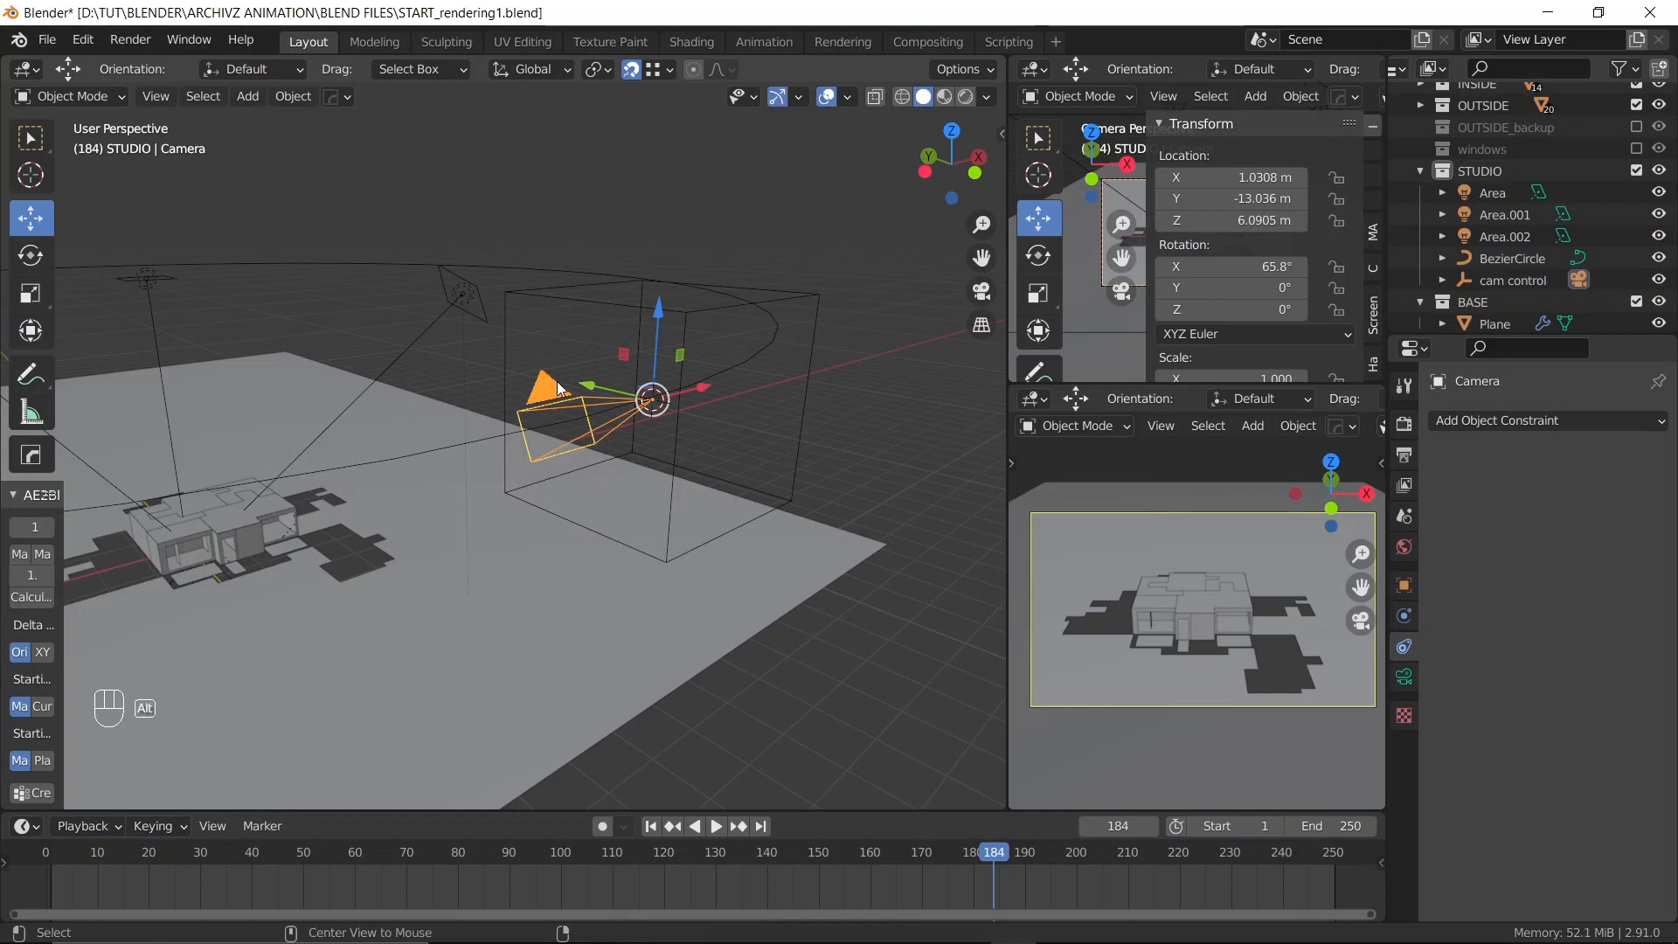
key(alt+p)
click(557, 381)
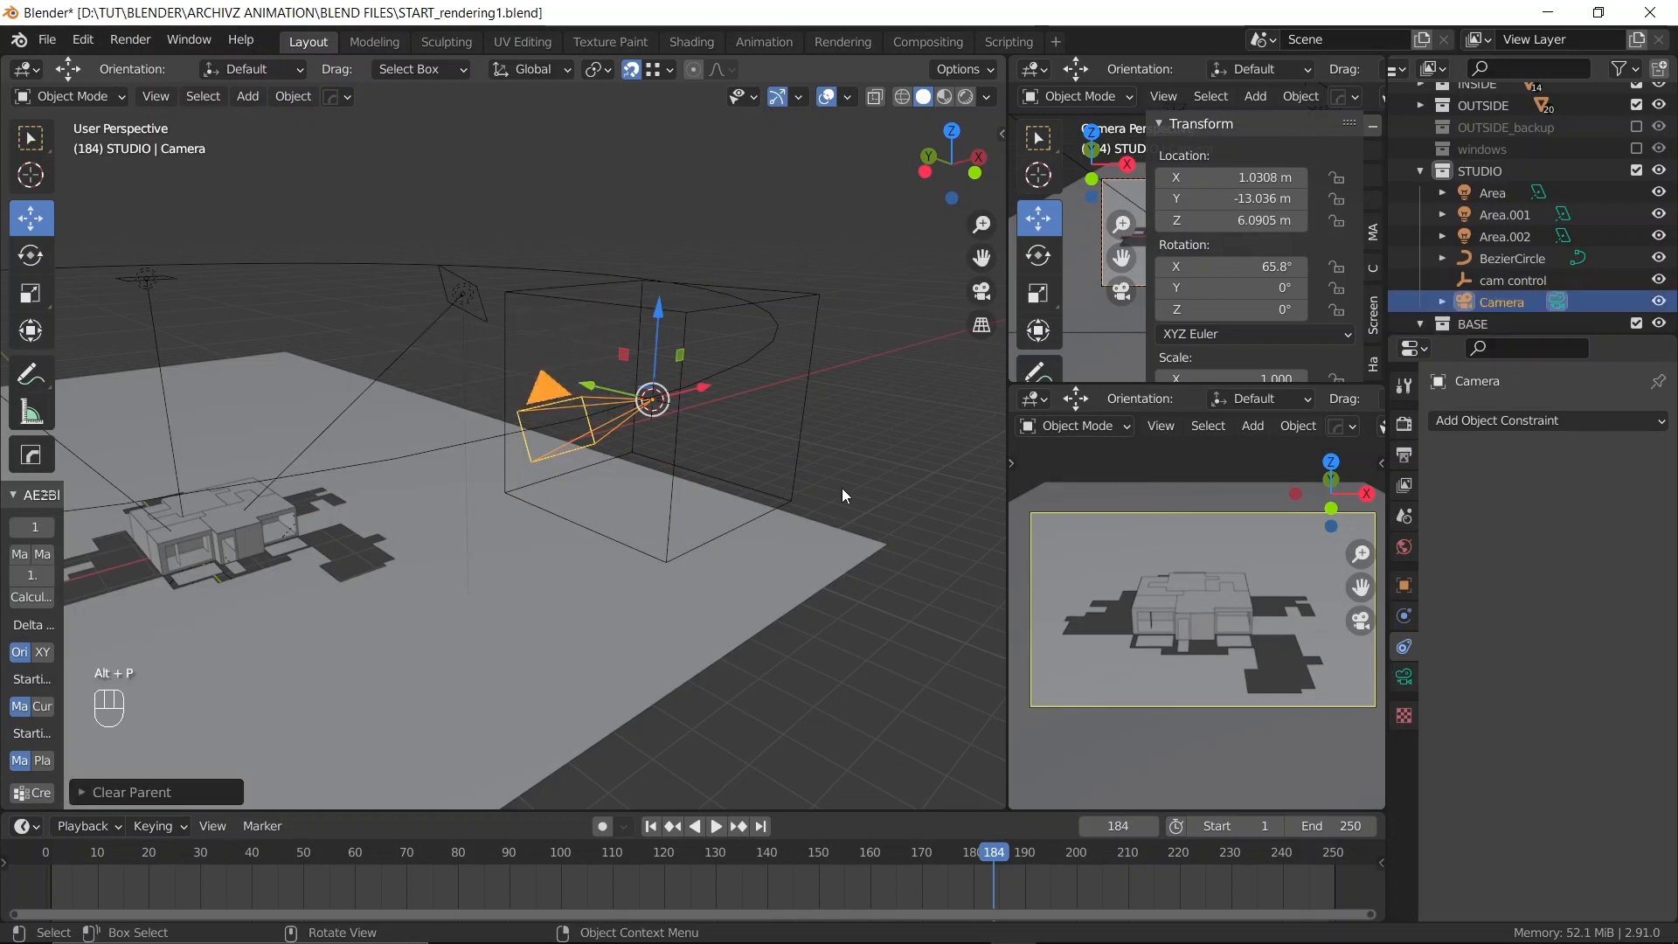
click(843, 453)
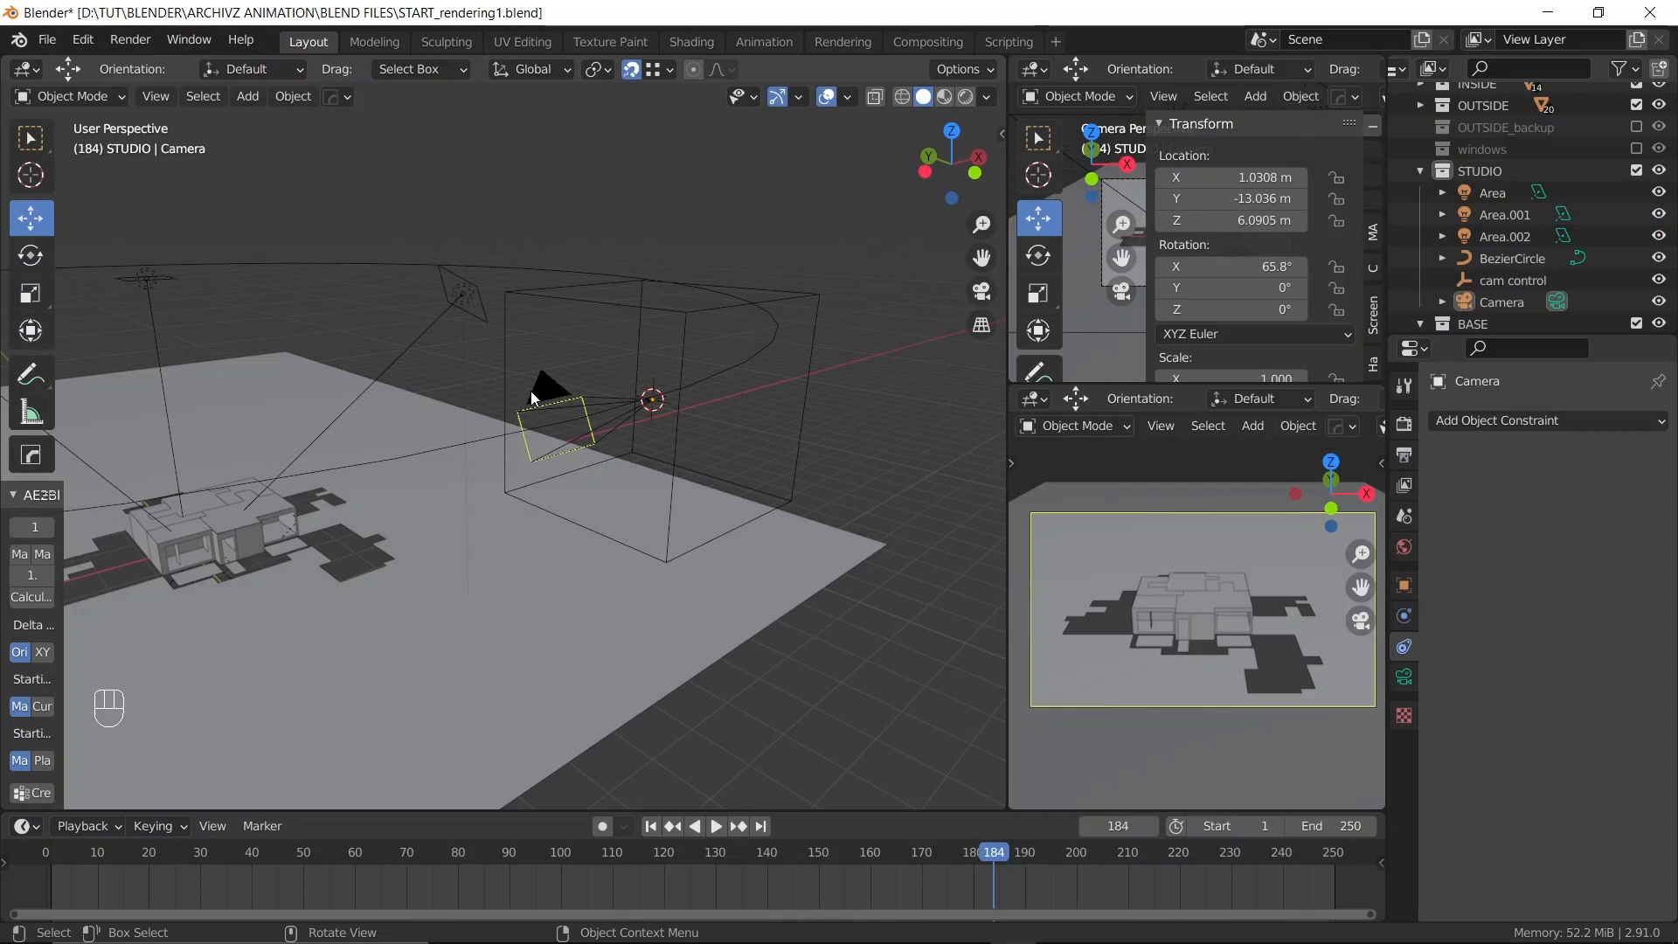
key(alt+p)
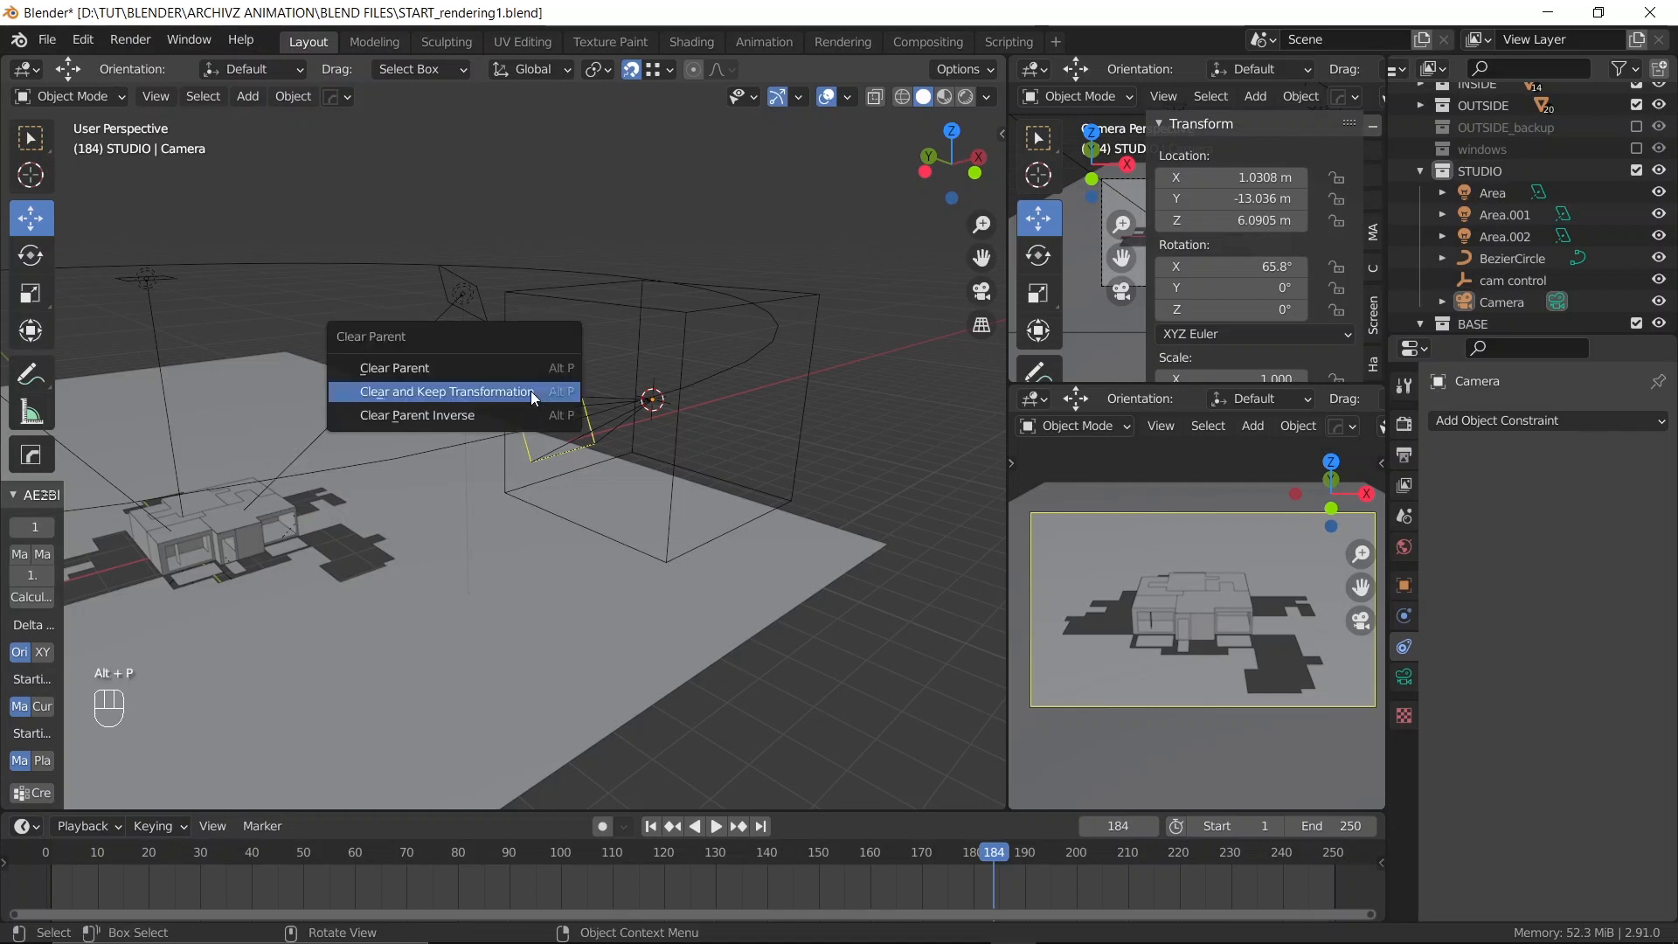
click(504, 395)
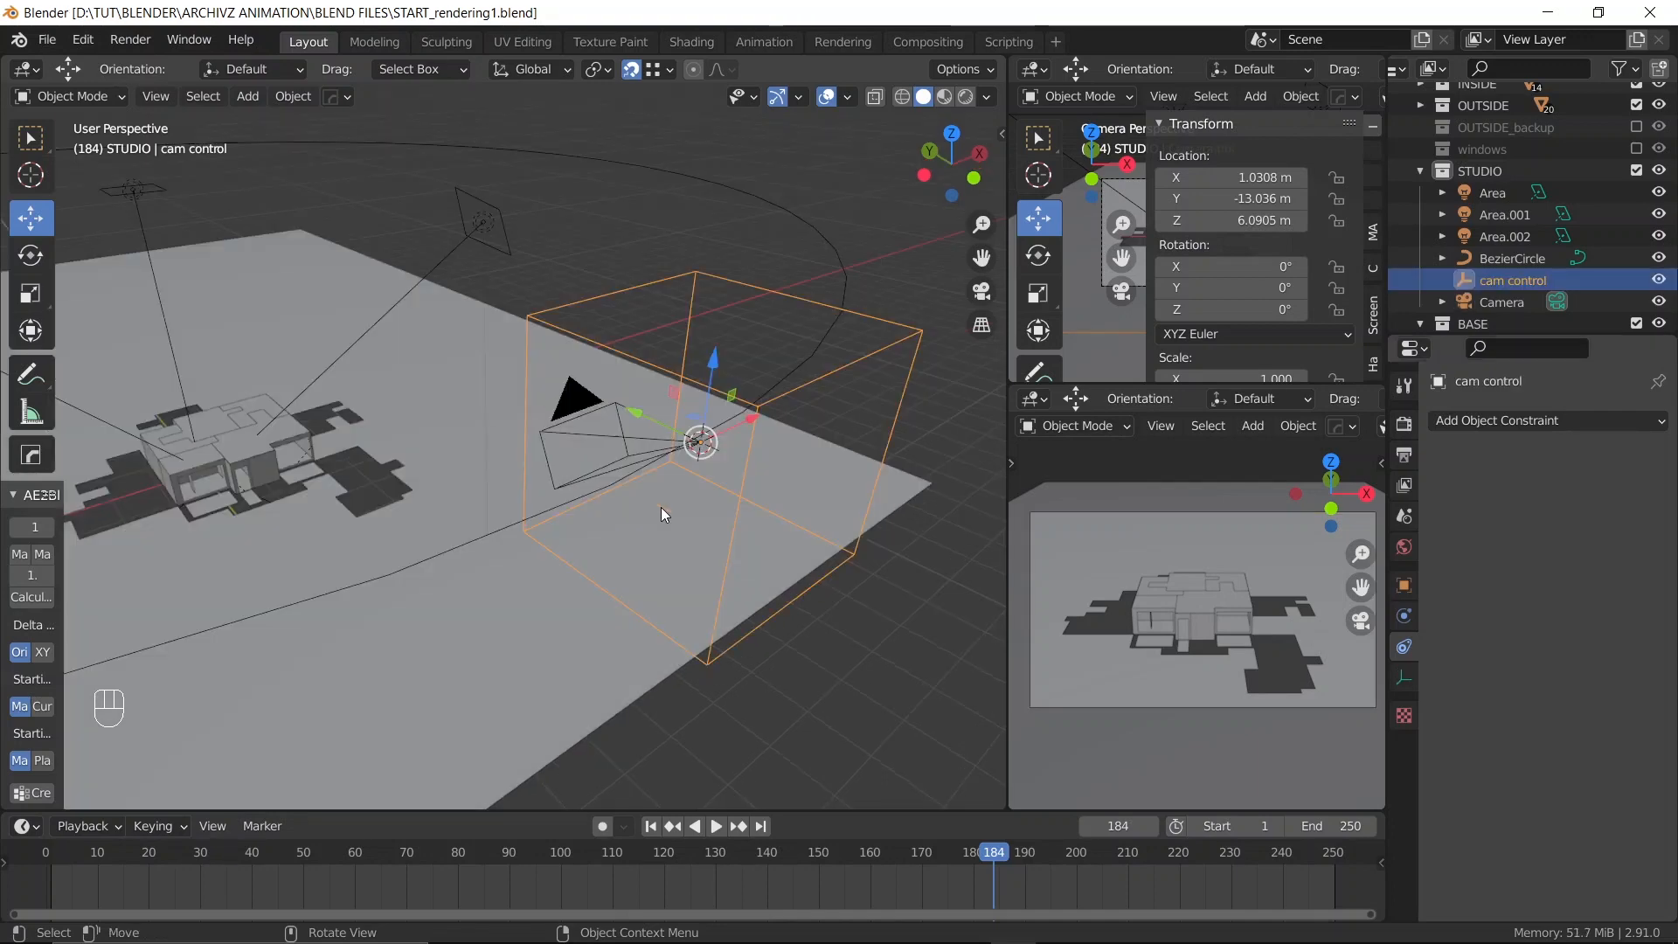
Apply all transforms to the cam control empty
key(ctrl+a)
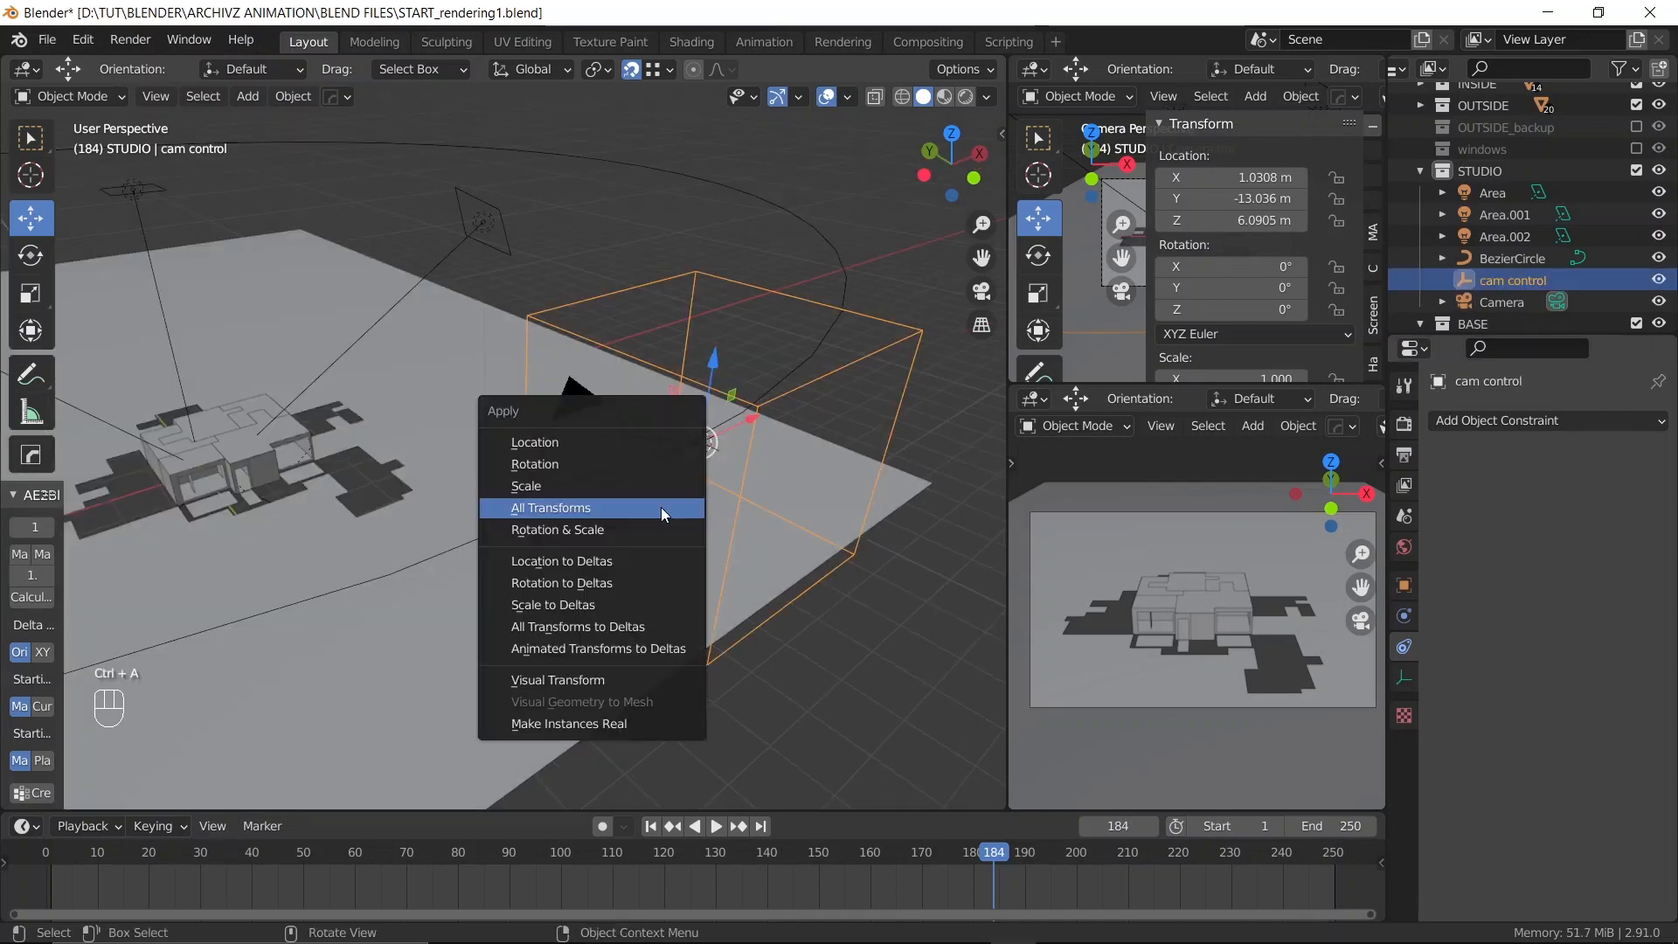
click(660, 506)
middle_drag(366, 503, 760, 393)
middle_drag(699, 424, 420, 425)
scroll(469, 481, down, 1)
scroll(472, 494, up, 1)
scroll(567, 454, down, 1)
scroll(568, 449, down, 2)
scroll(440, 412, up, 2)
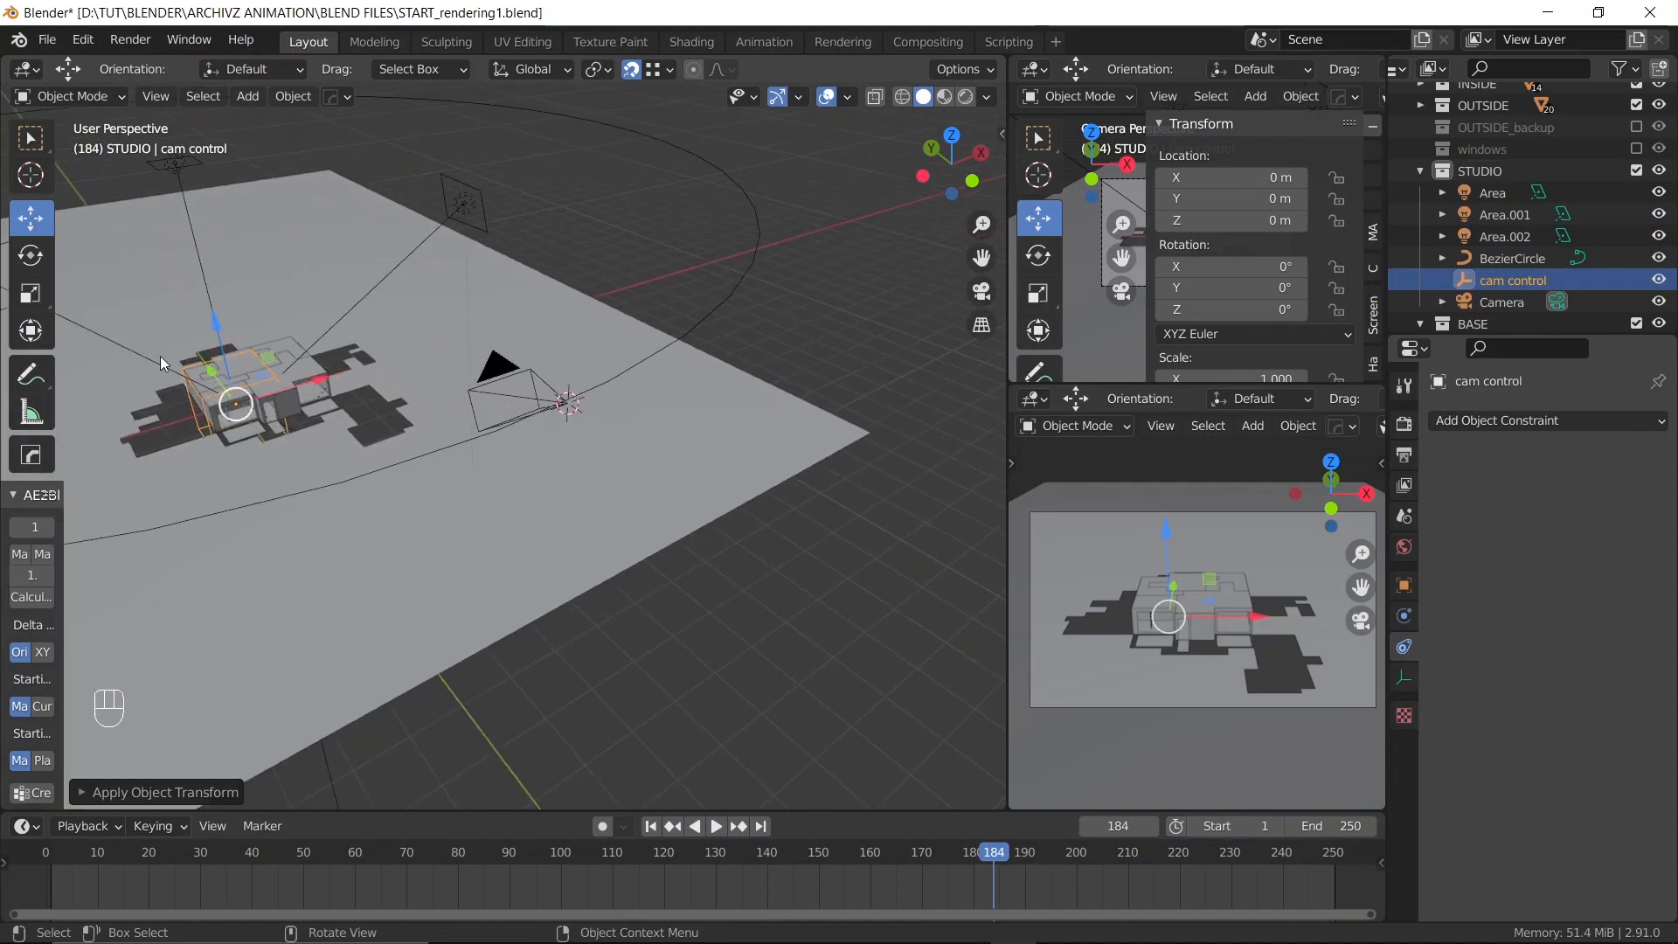
Add a Follow Path constraint to cam control with BezierCircle as target and set its offset to 1.290
click(1489, 425)
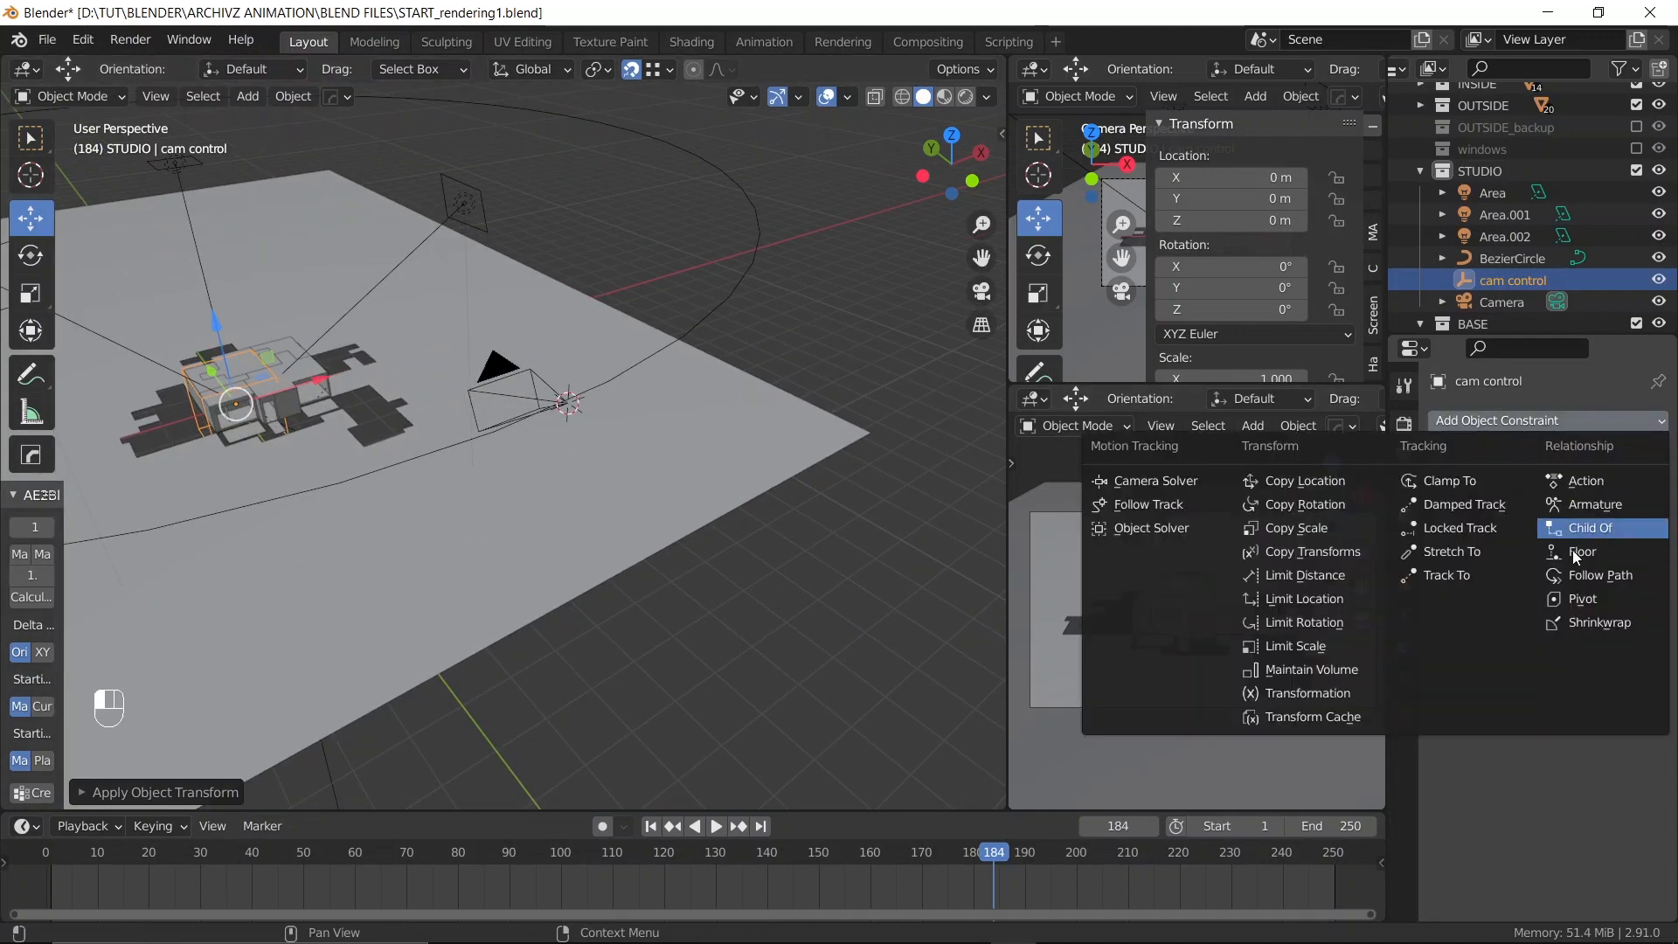
click(1571, 574)
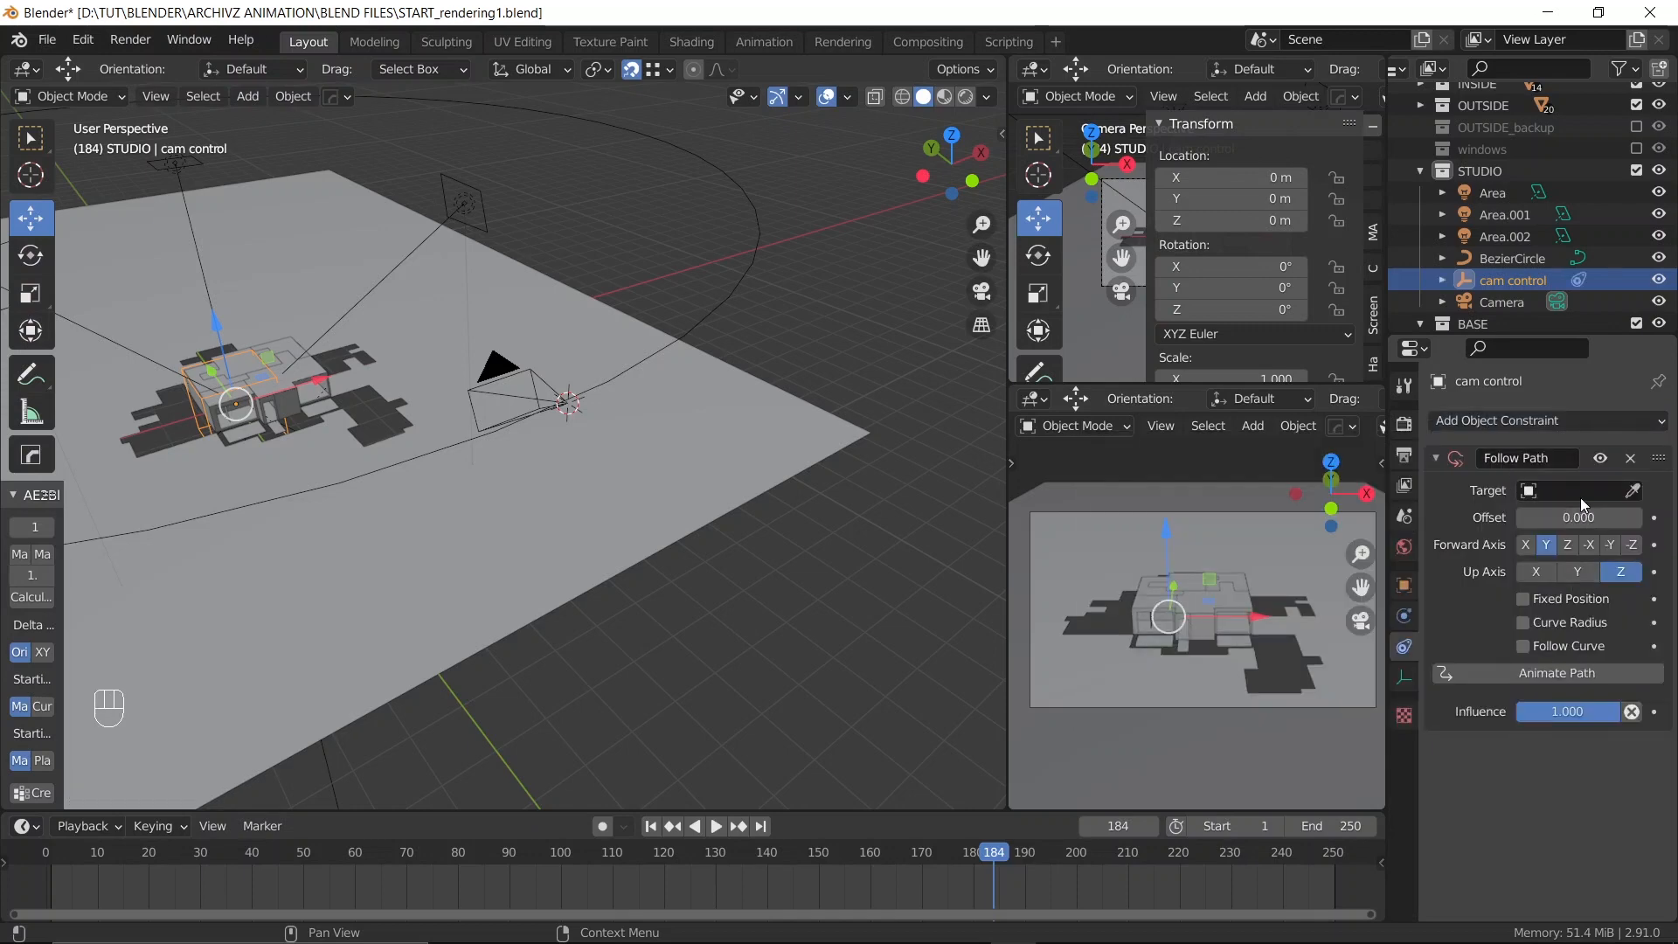
click(1580, 491)
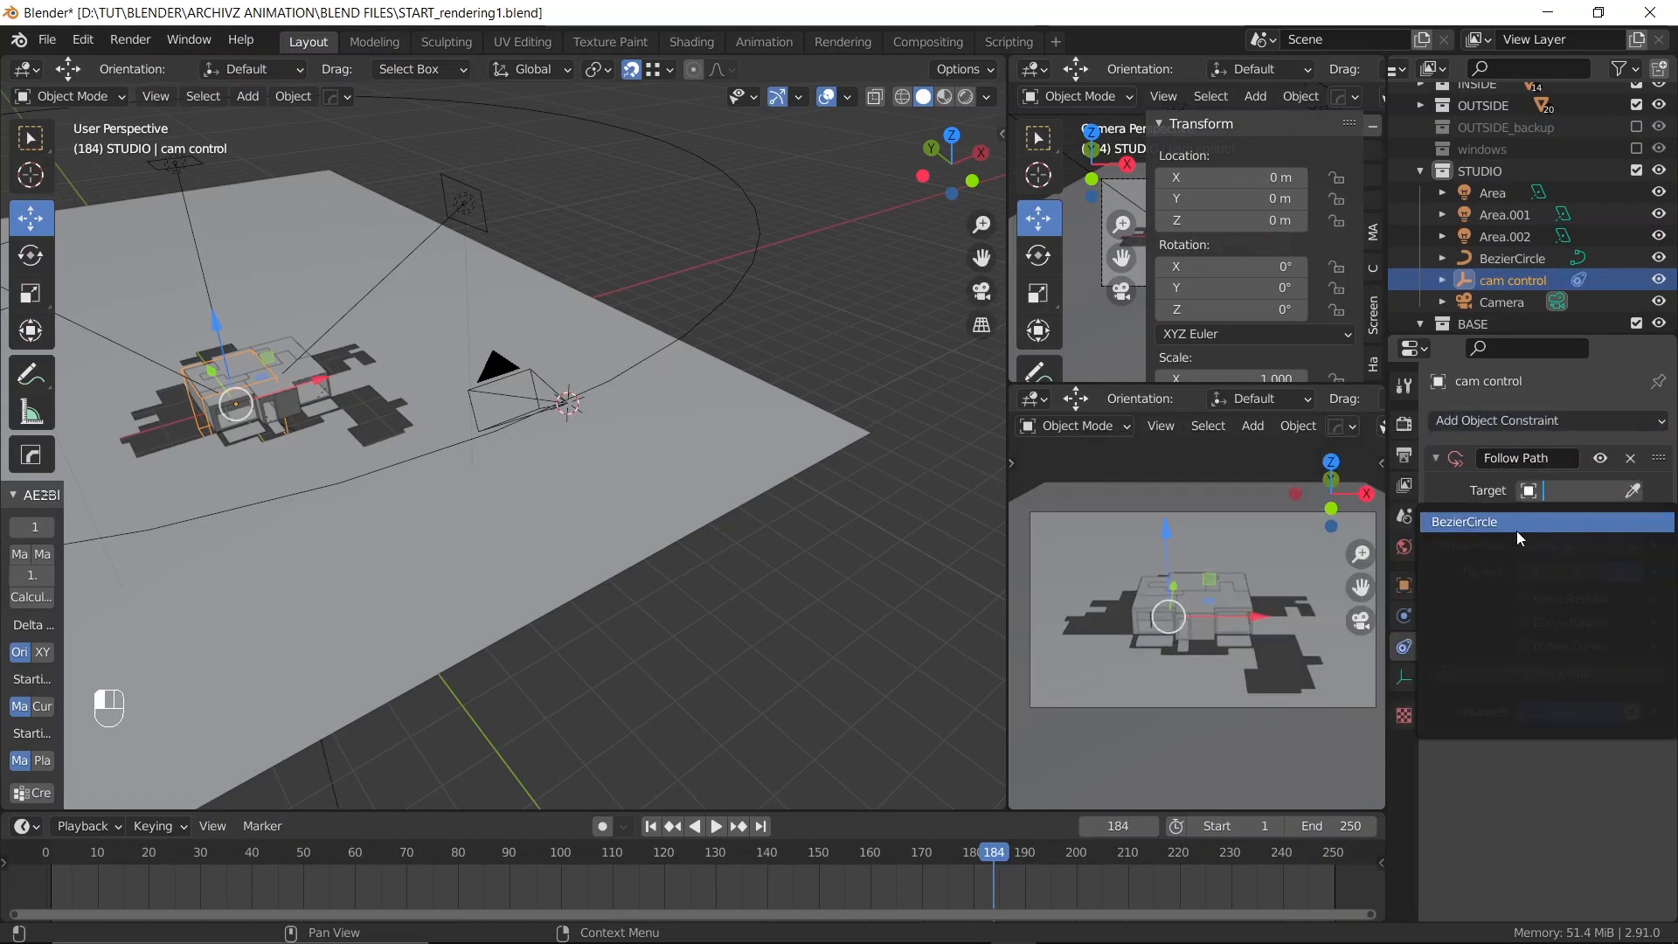
click(1517, 530)
middle_drag(733, 545, 637, 441)
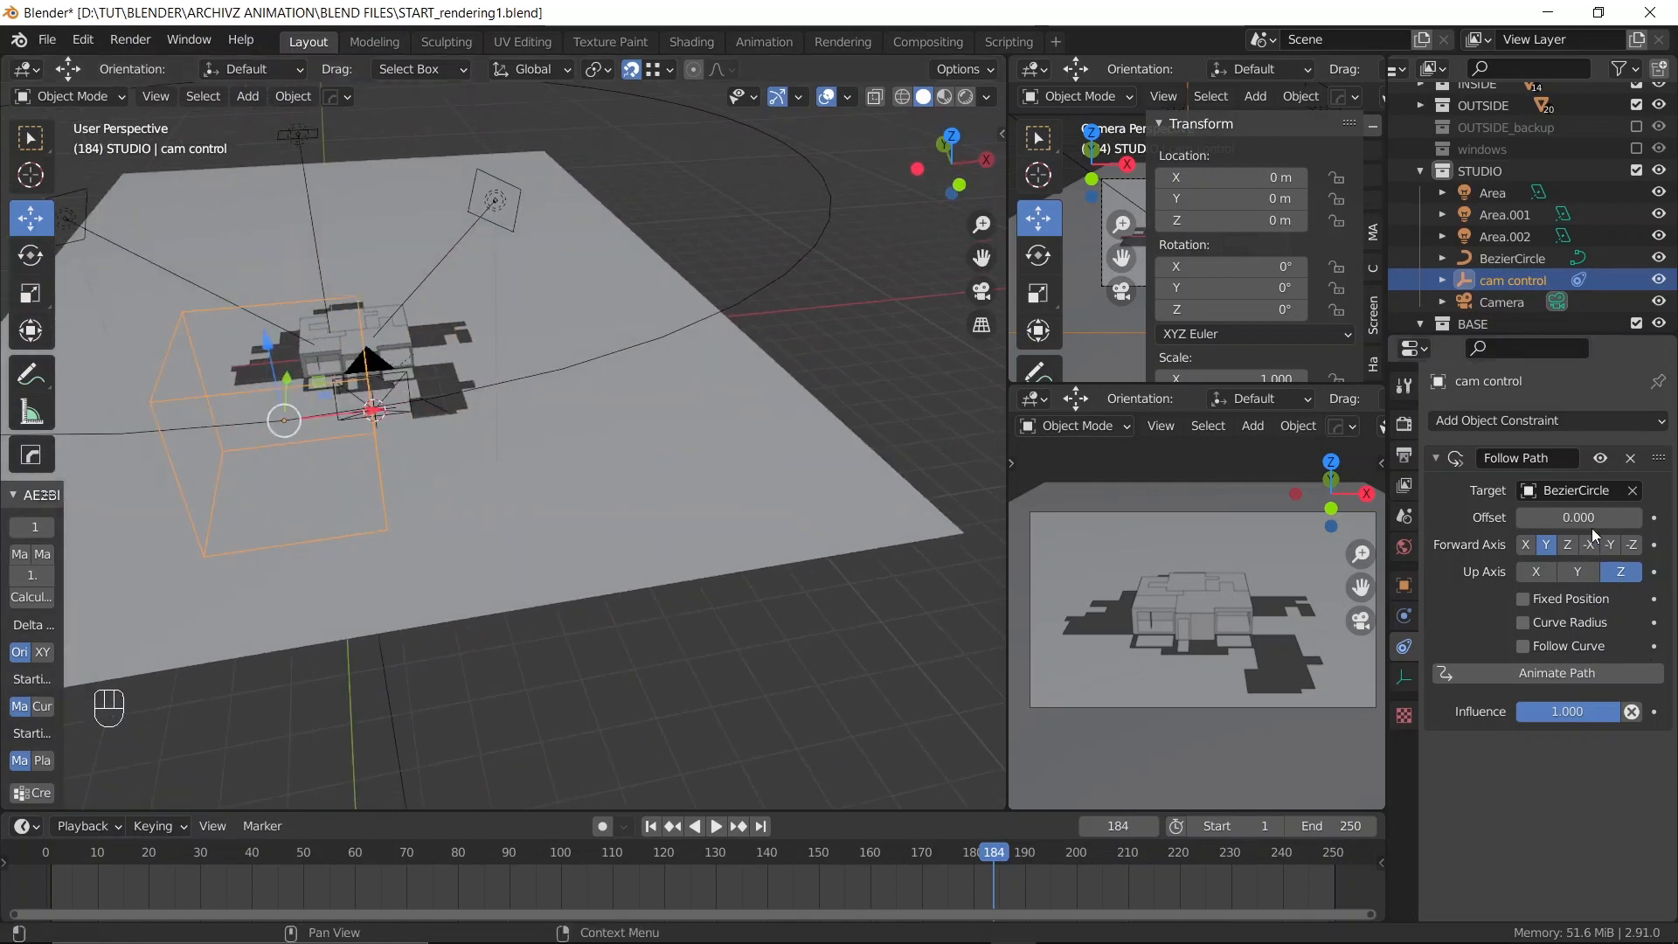
shift+drag(1584, 519, 1638, 519)
middle_drag(928, 556, 21, 534)
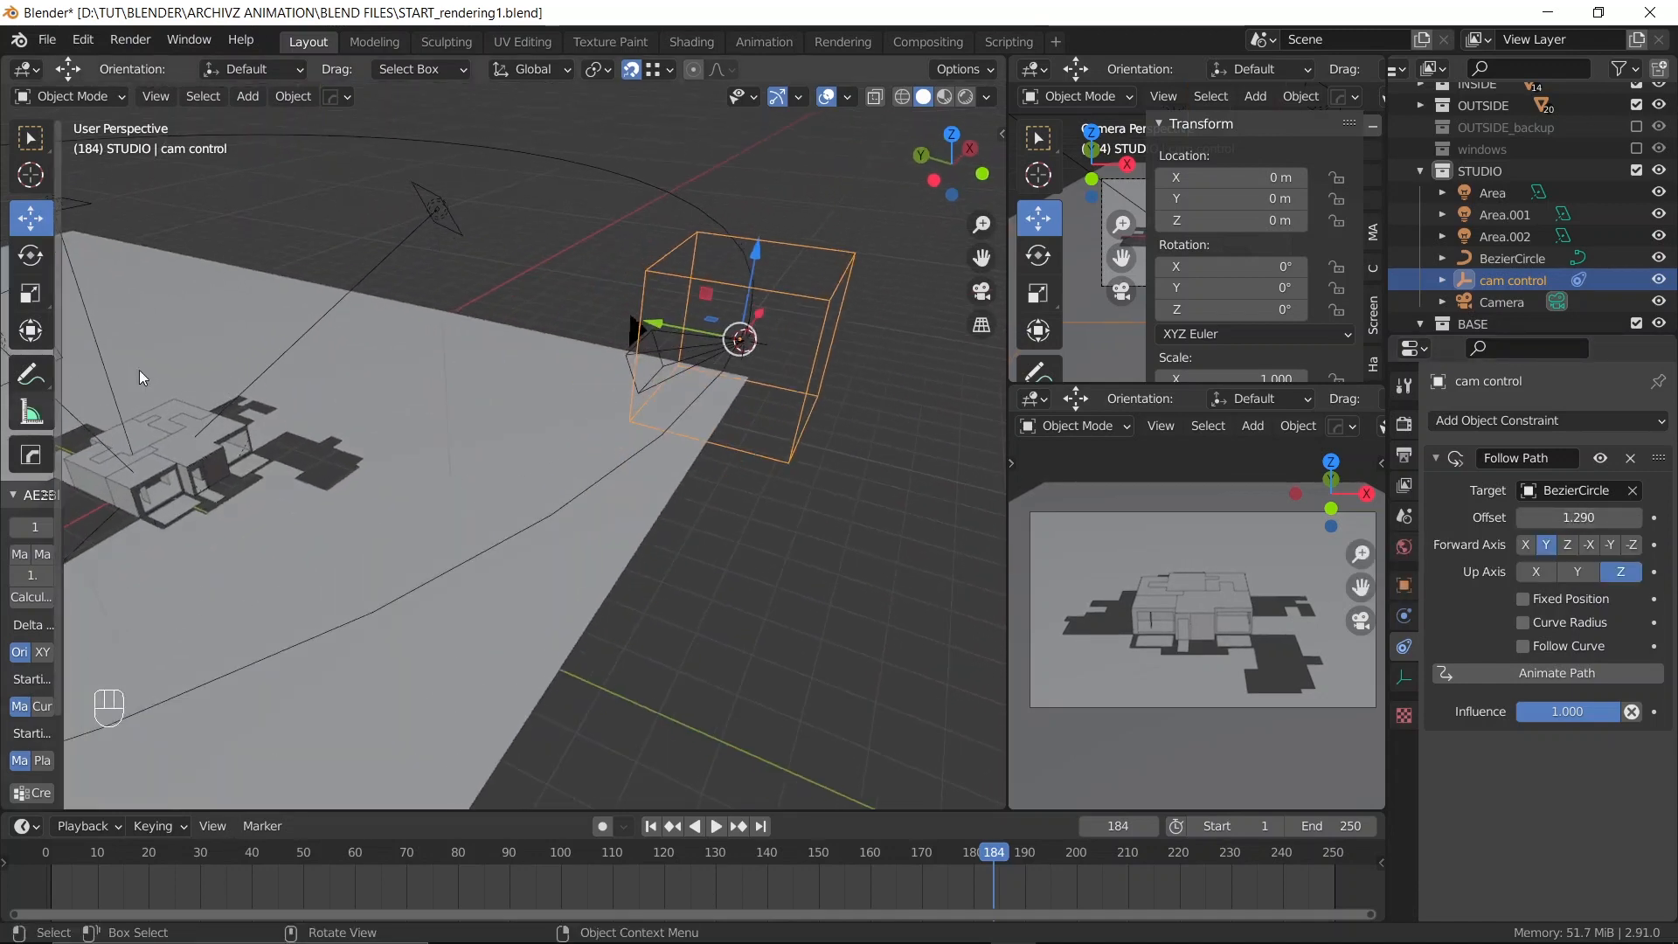
Parent the Camera to the cam control empty
click(635, 329)
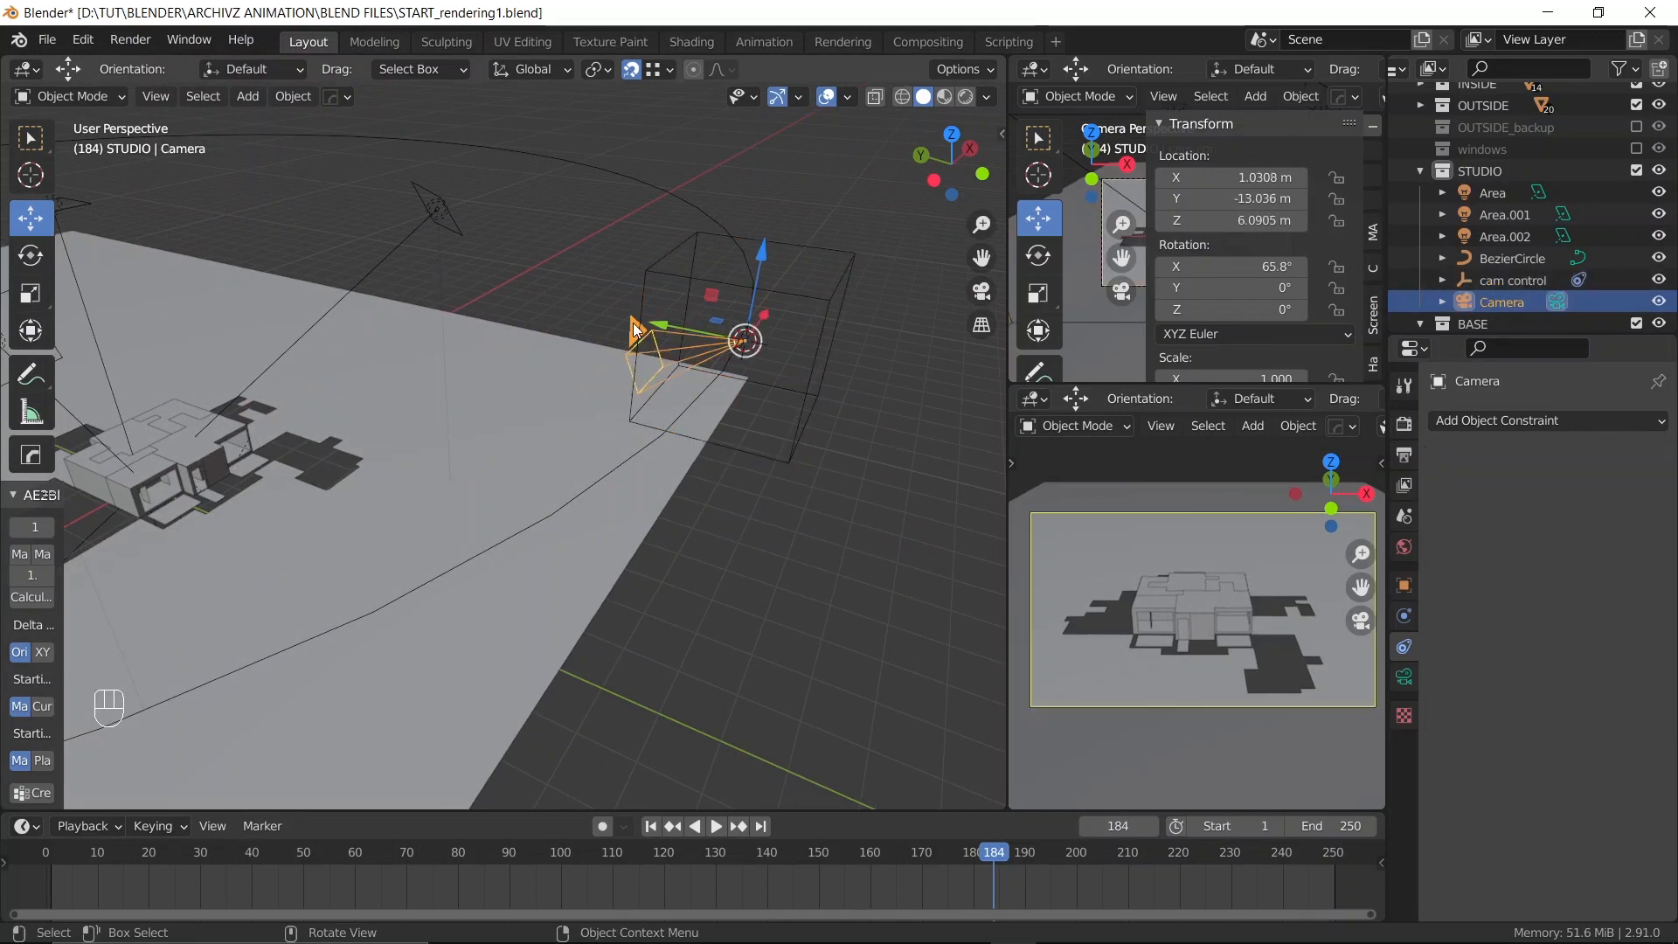
shift+click(659, 273)
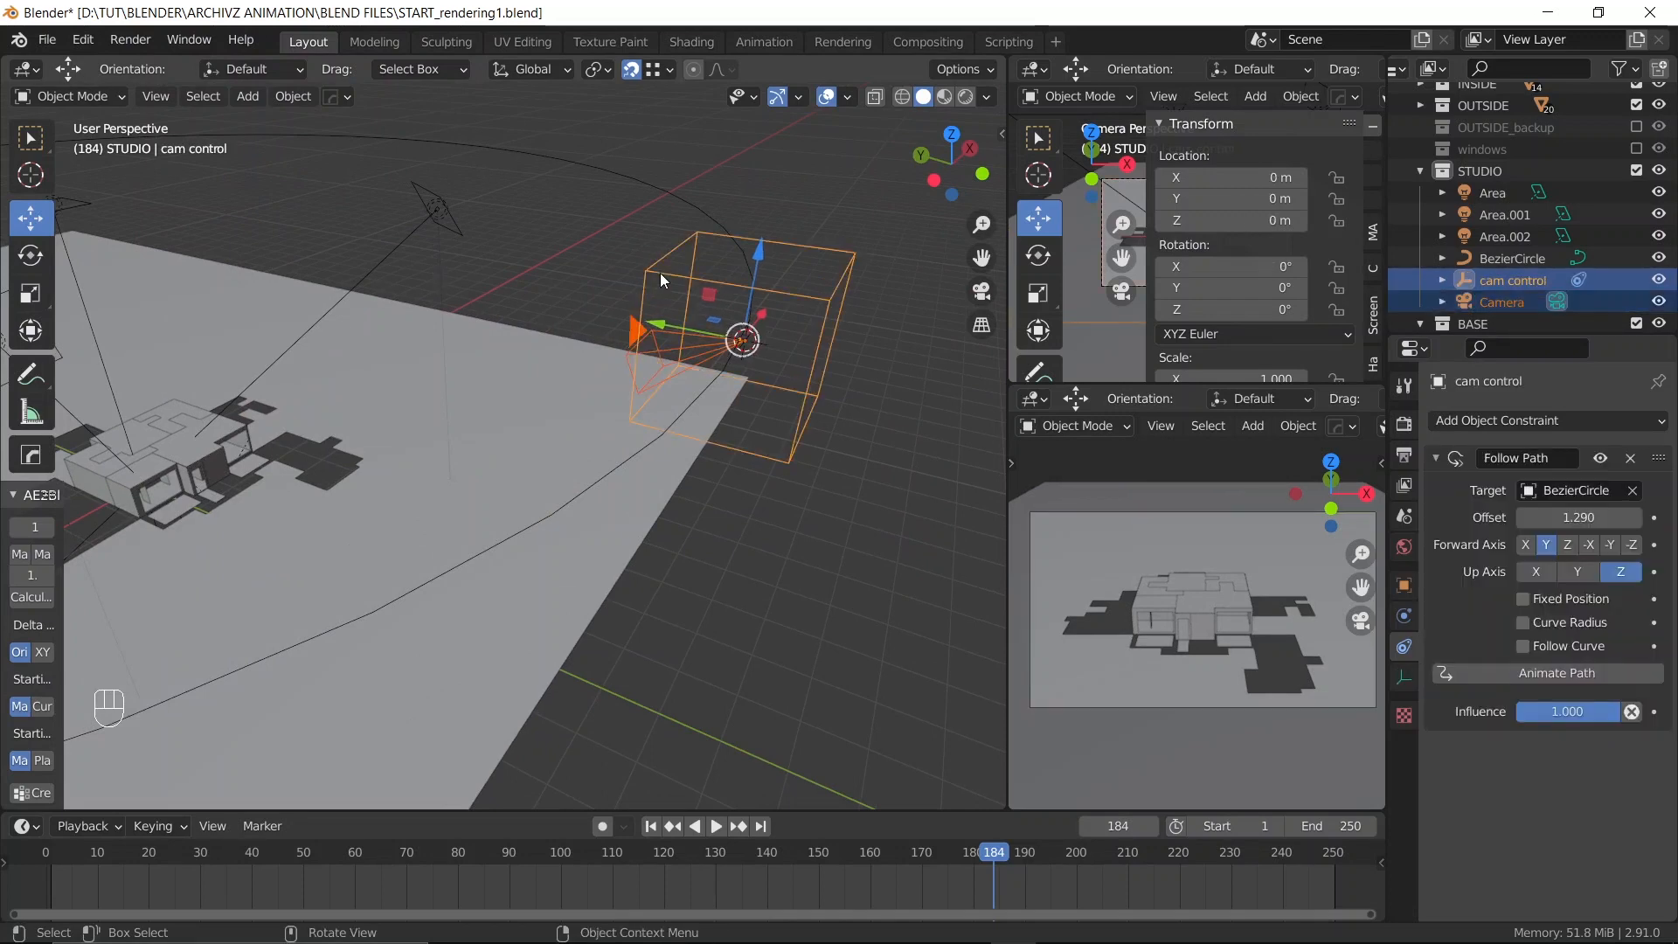
key(ctrl+p)
click(658, 272)
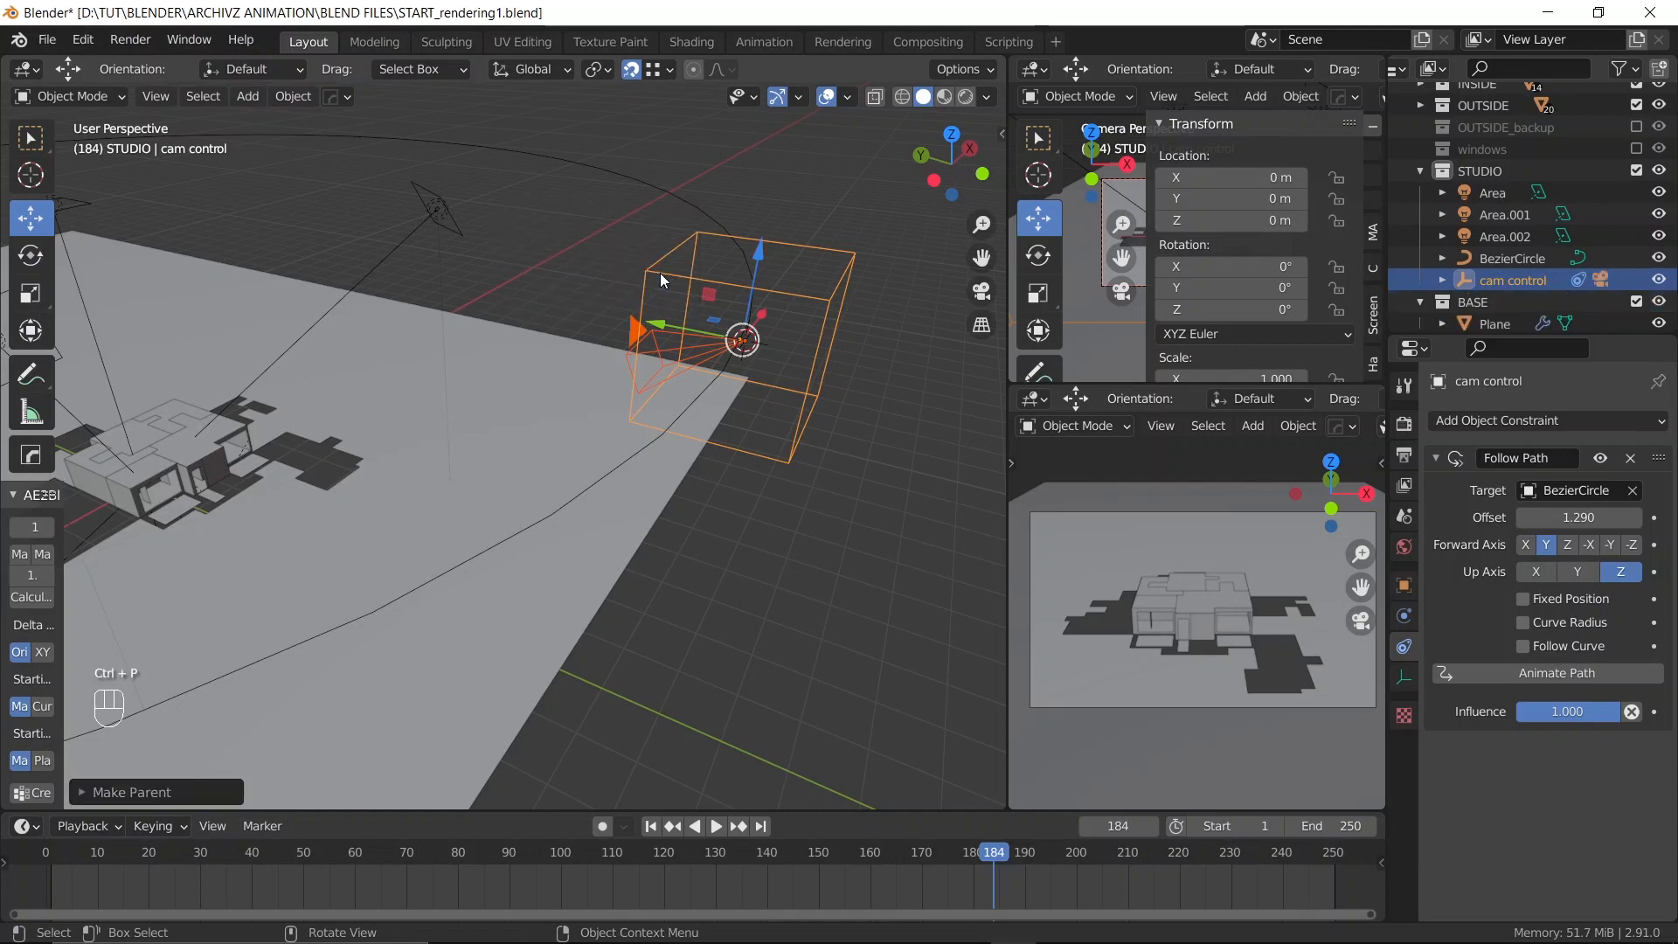
Enlarge the camera view and try different Follow Path offsets for cam control, ending with an offset of 0
mouse_move(1578, 518)
mouse_down()
mouse_move(1661, 517)
mouse_move(1573, 517)
mouse_up()
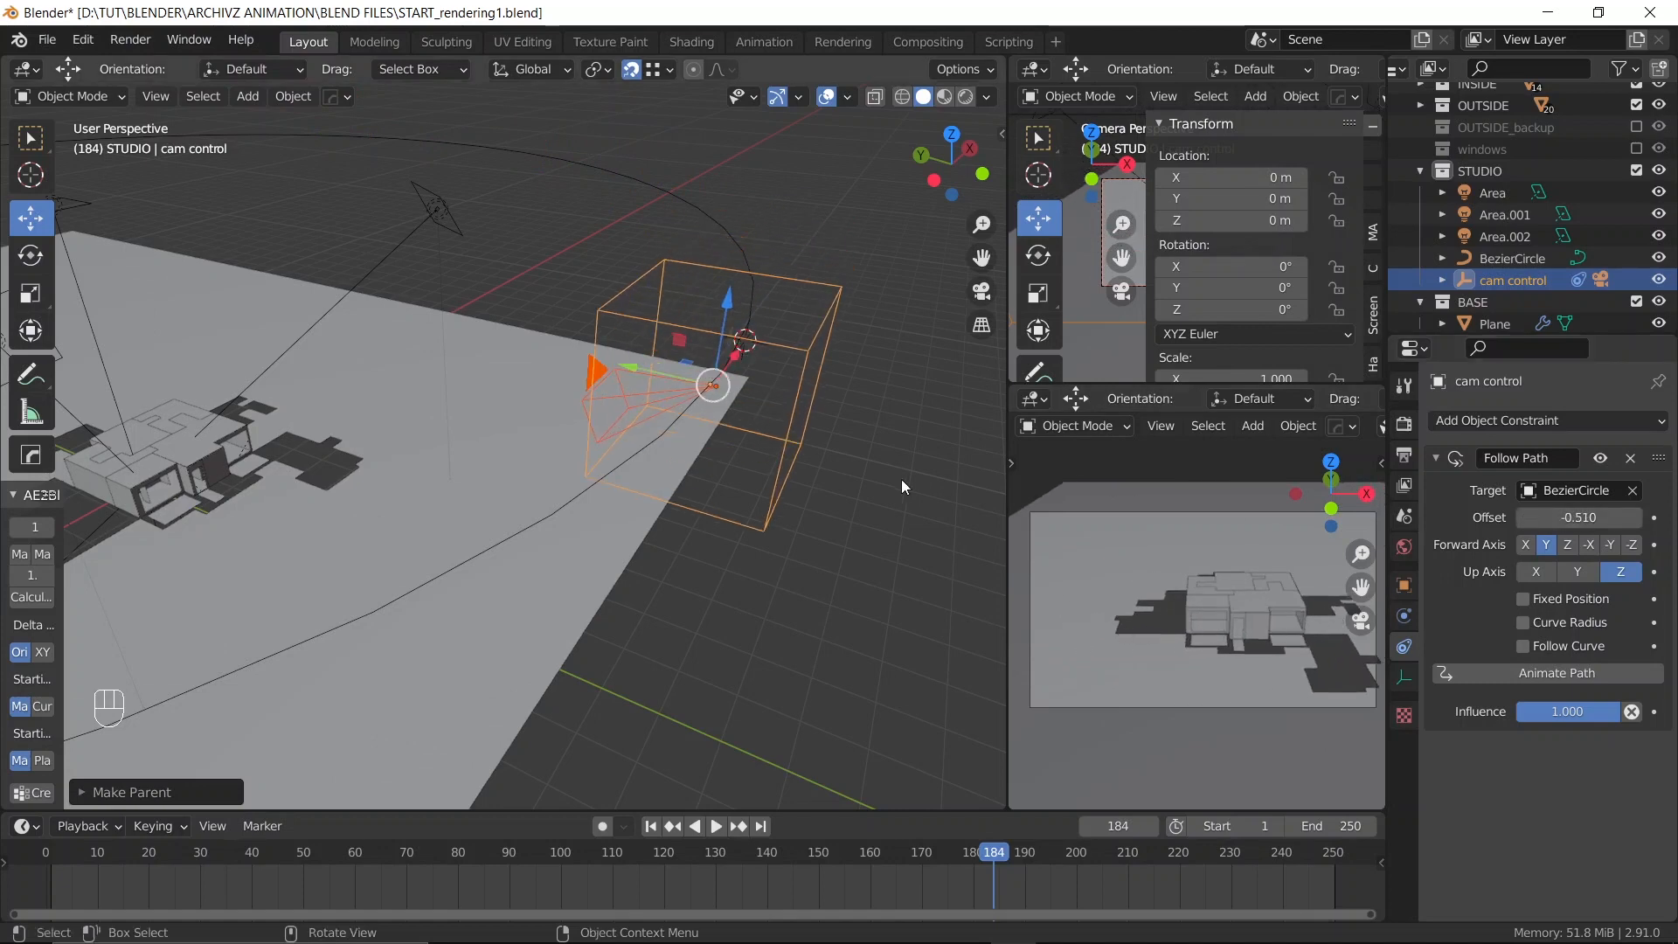
drag(997, 441, 862, 440)
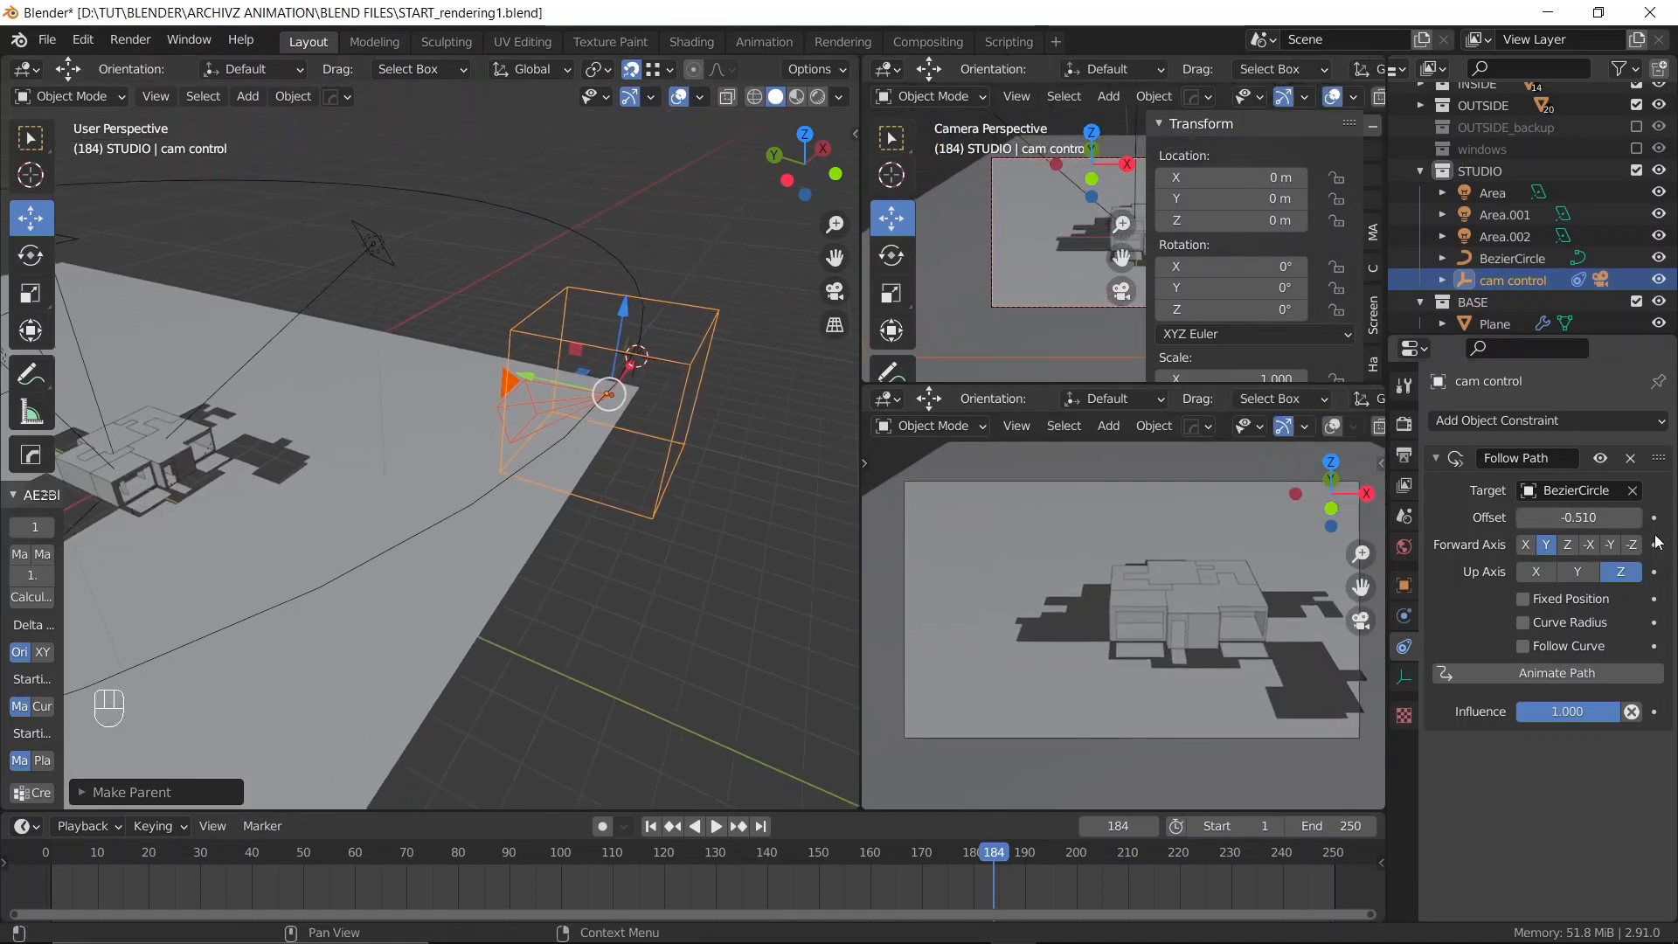
mouse_move(1610, 517)
mouse_down()
mouse_move(1652, 517)
mouse_move(1620, 517)
mouse_up()
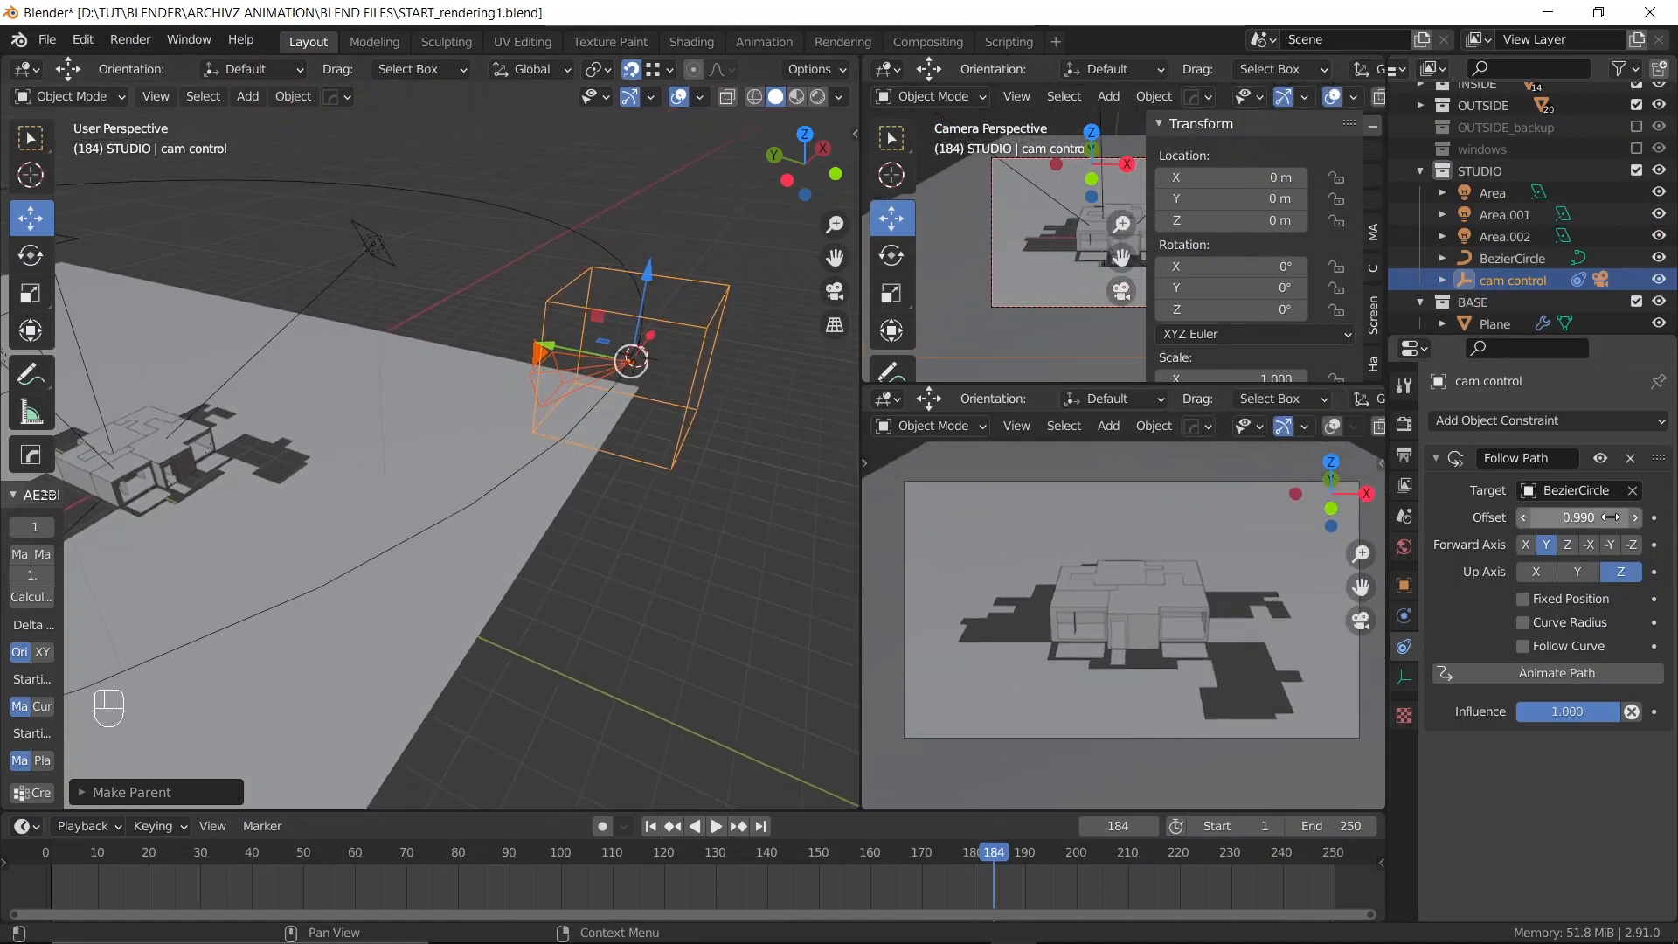
click(1610, 518)
text(0)
key(Return)
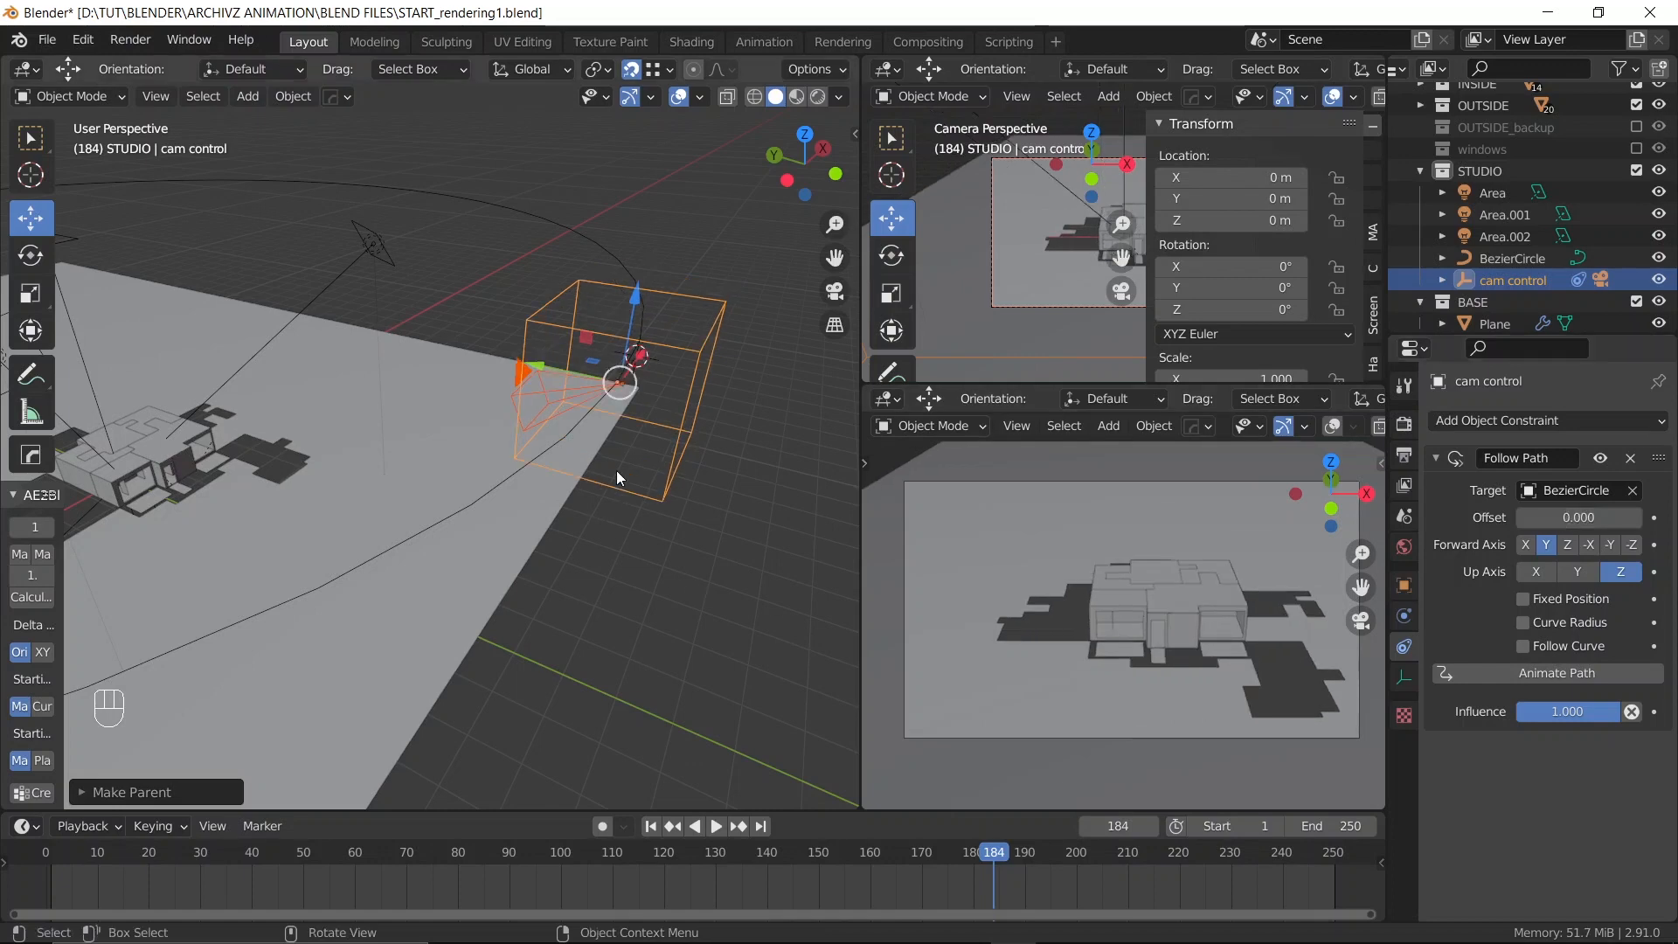
Move cam control along the path to test offset 6.200, then set its Follow Path offset to 1.430
click(583, 477)
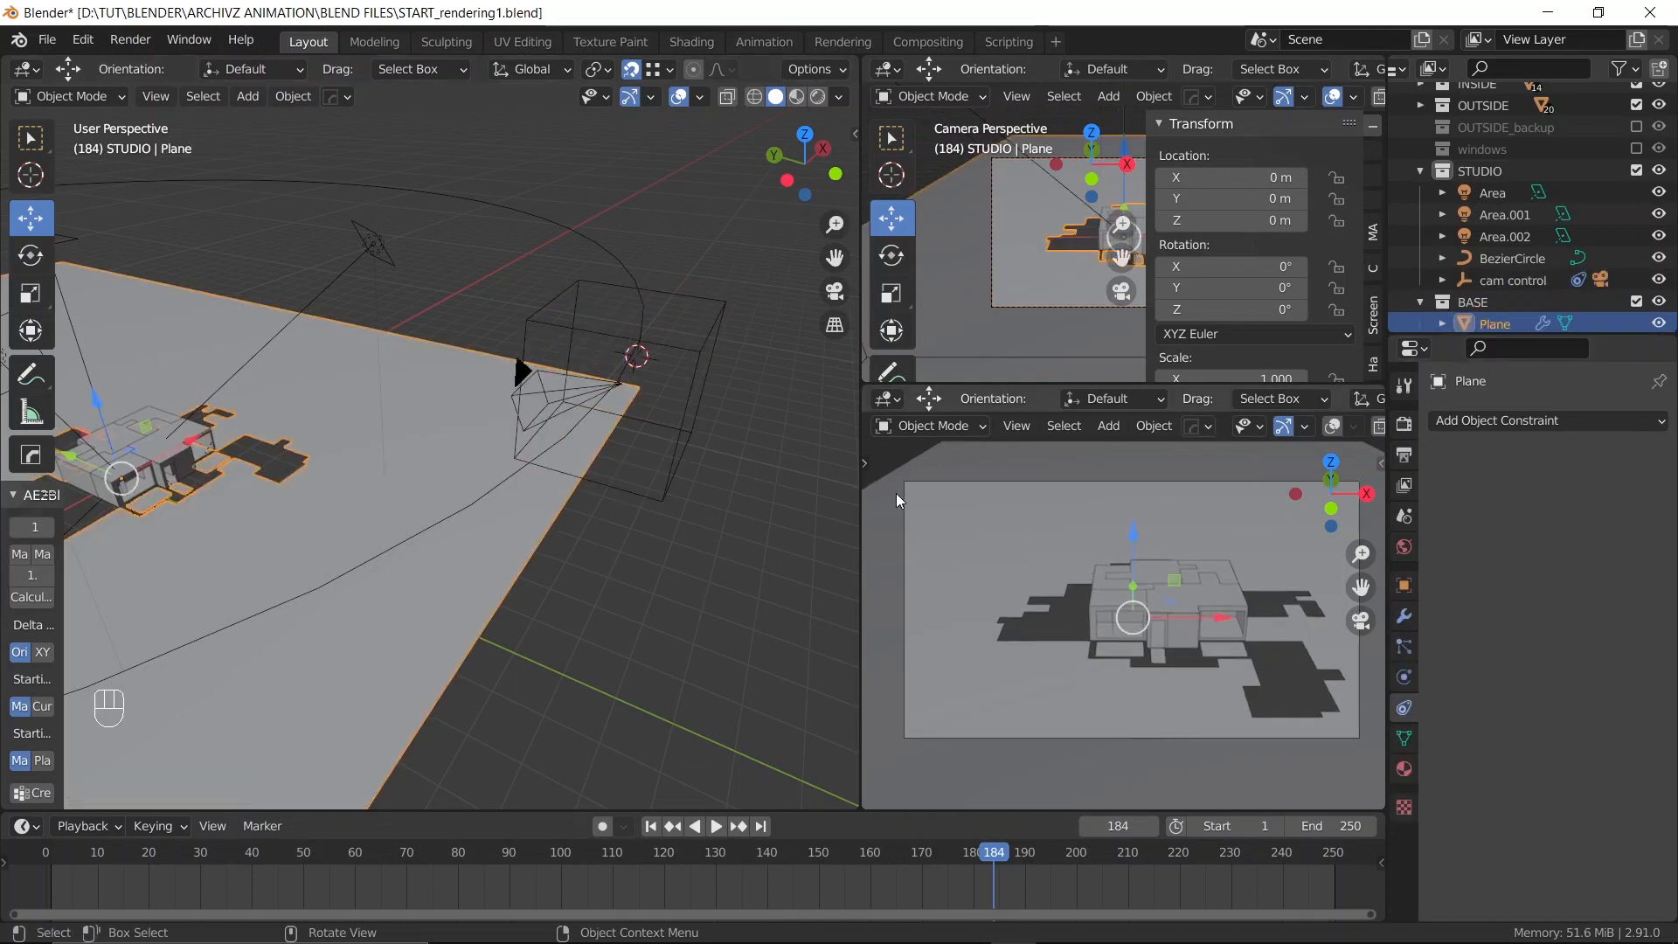
click(695, 349)
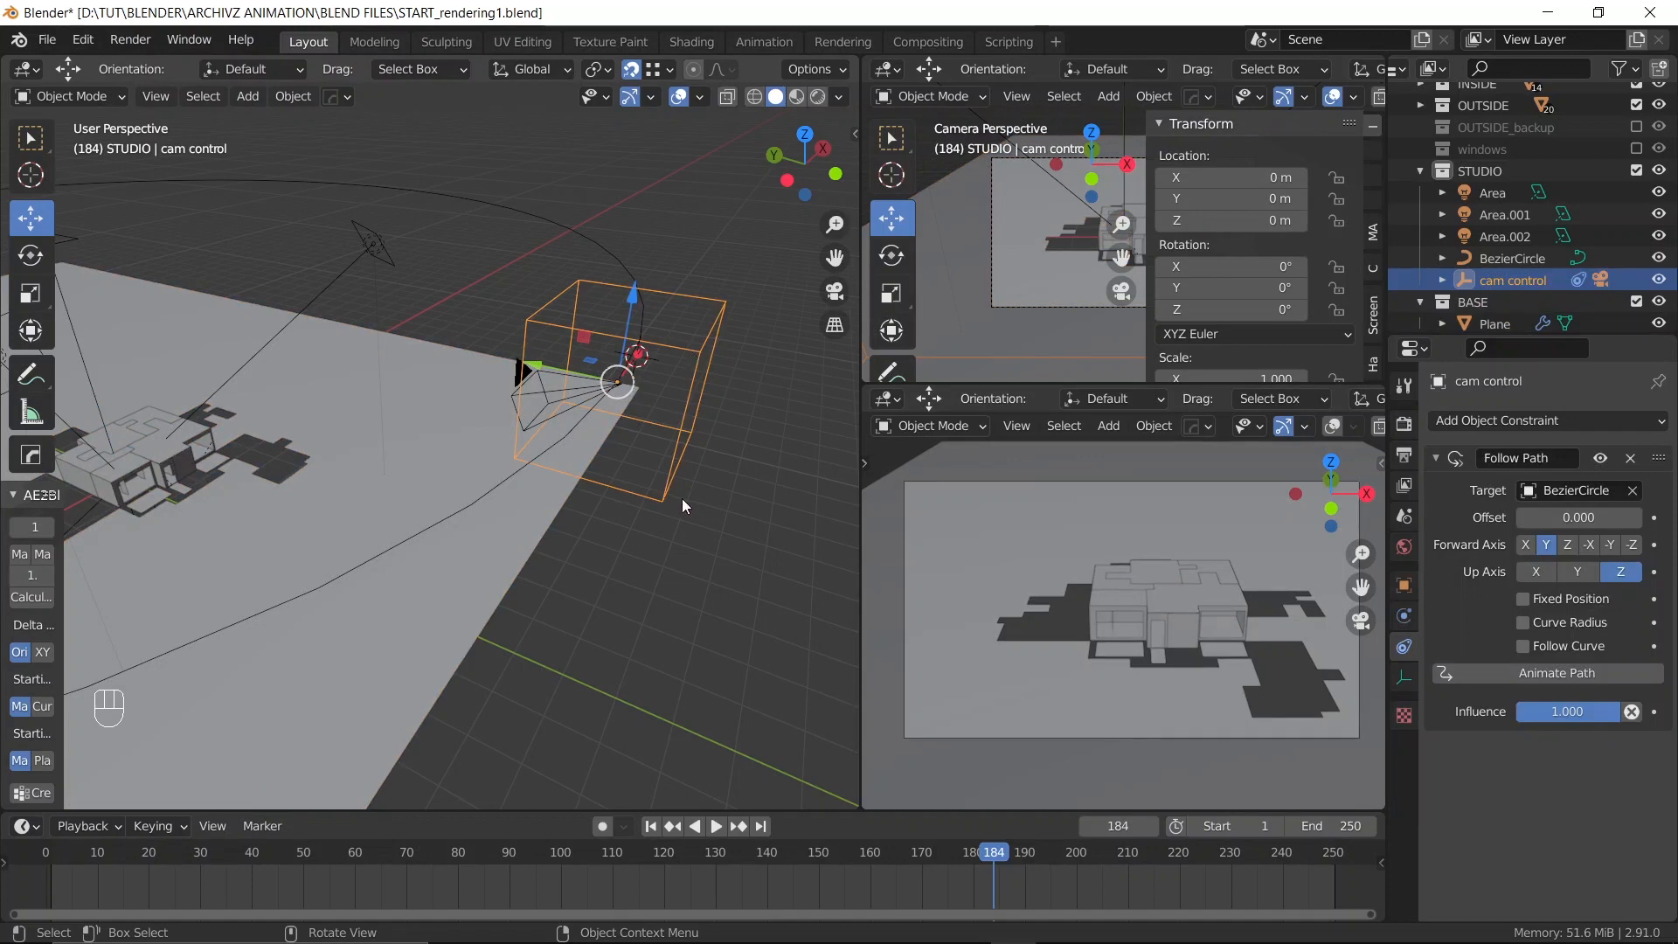
middle_drag(681, 498, 564, 506)
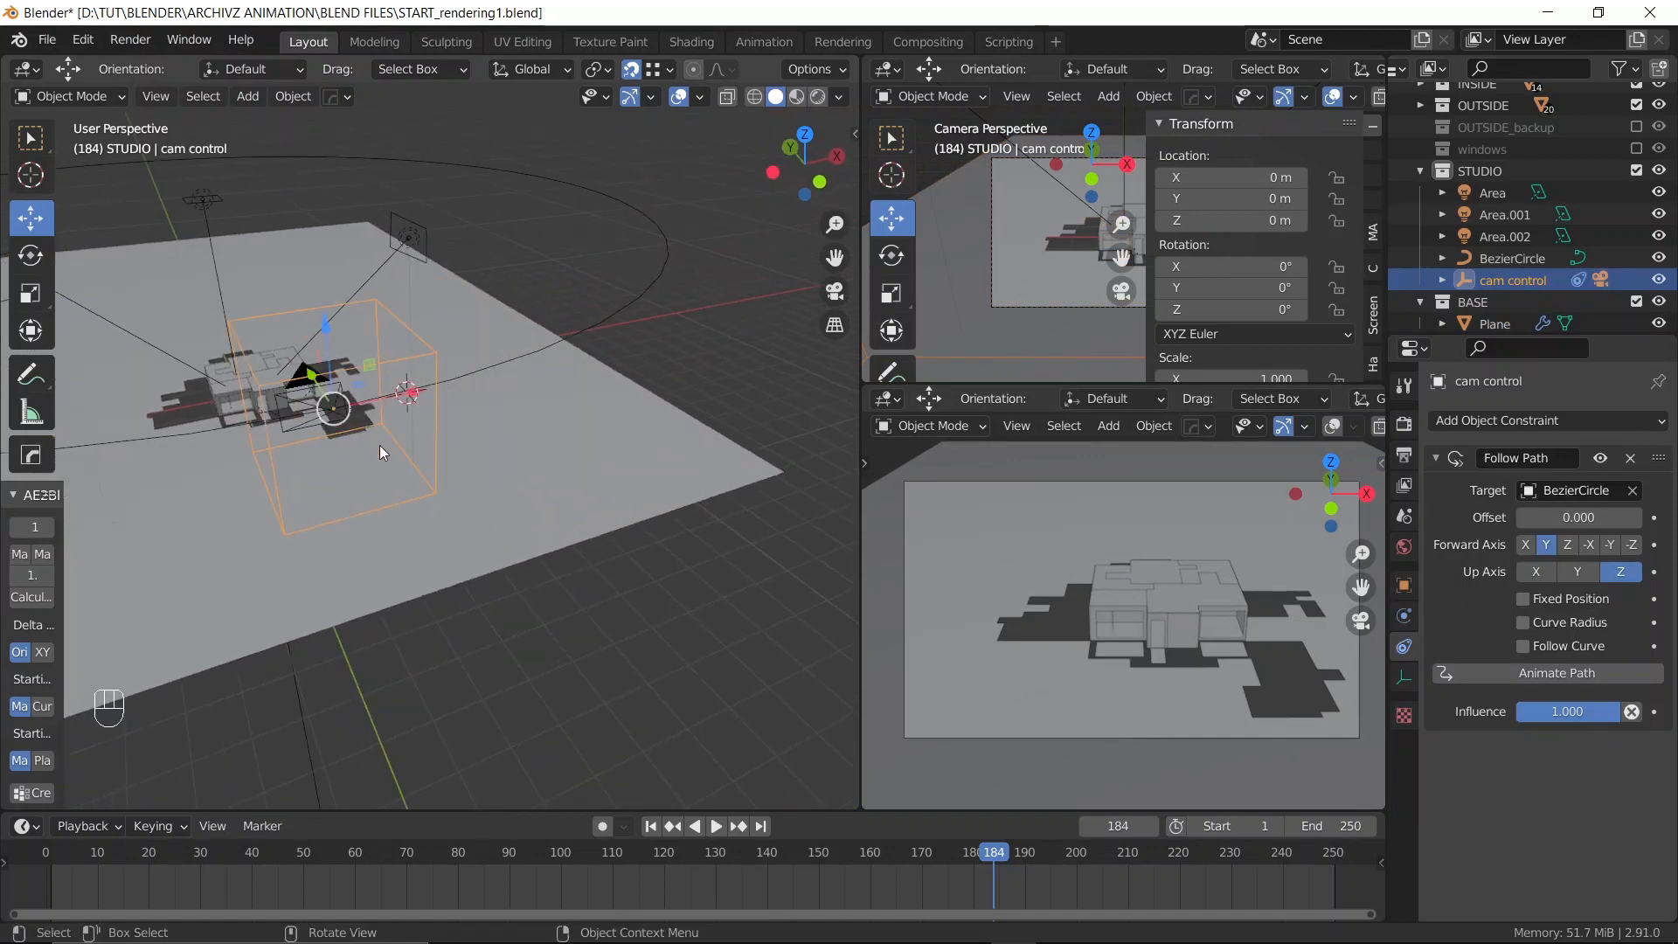
drag(1565, 518, 1616, 517)
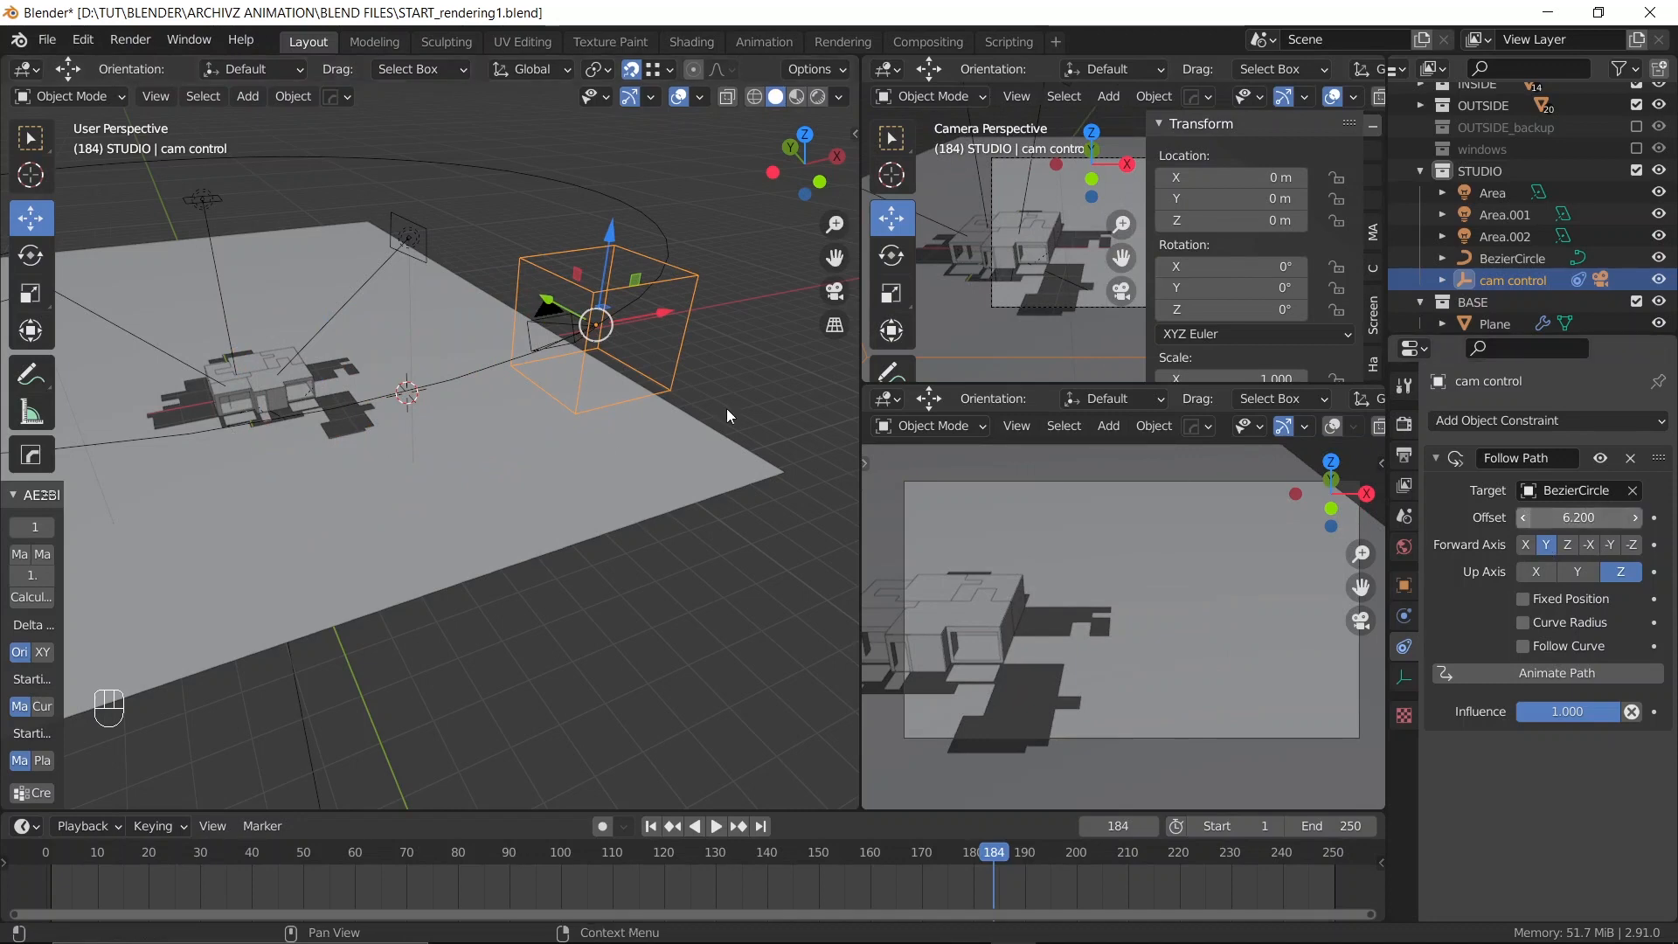
click(542, 324)
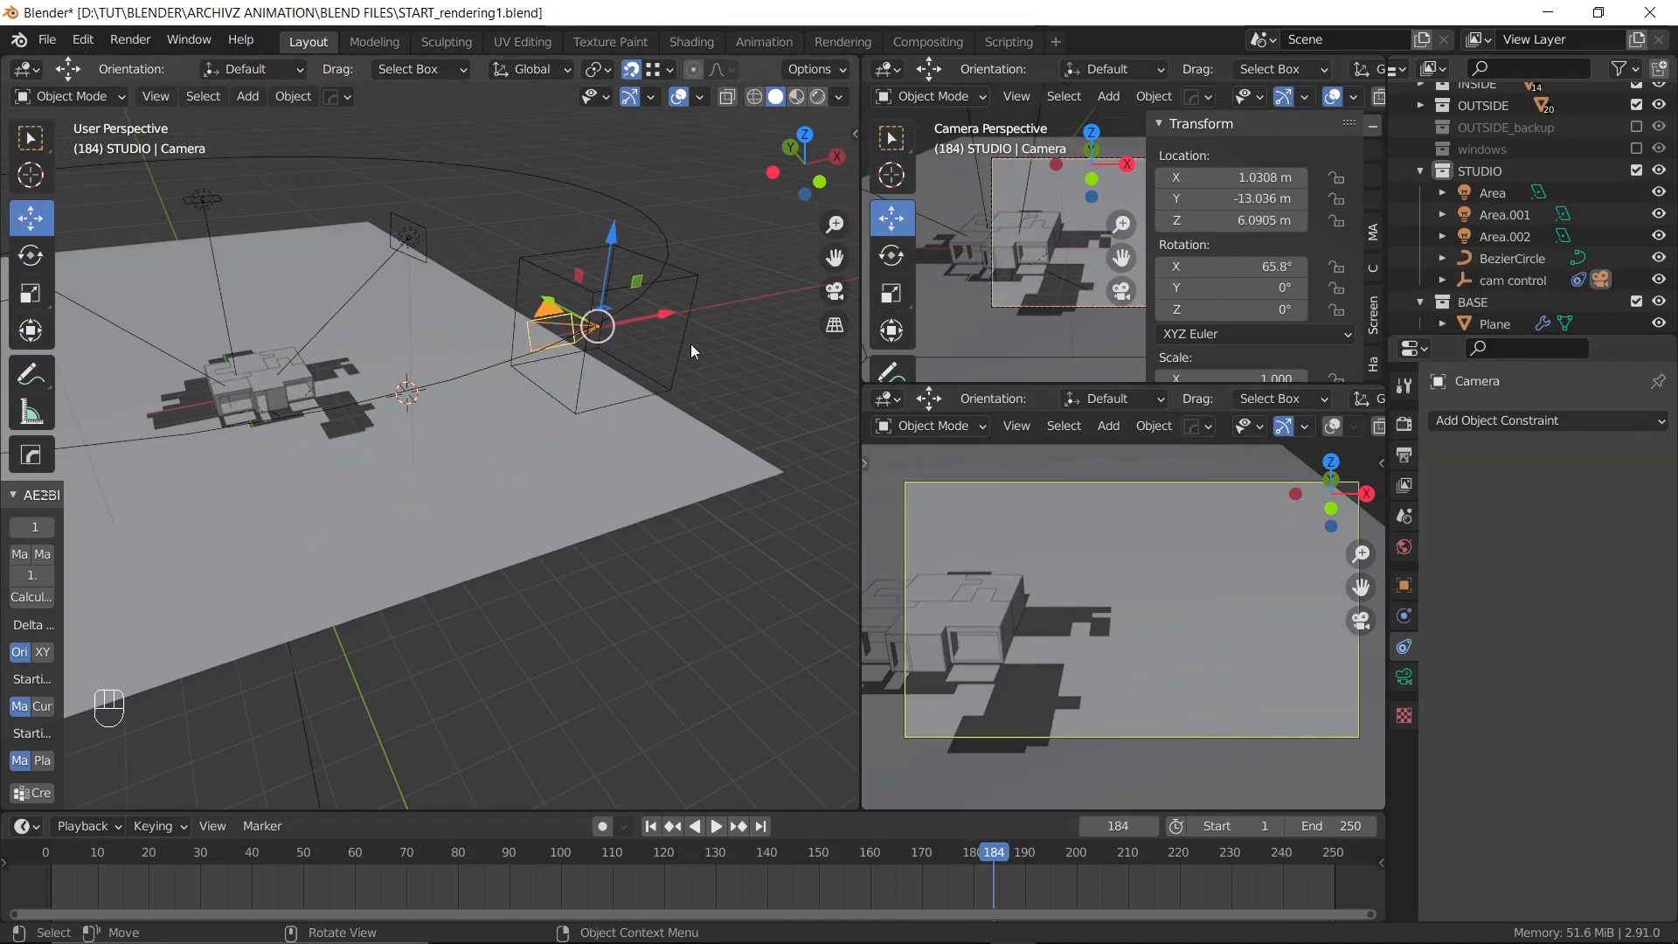
click(577, 401)
drag(1567, 514, 1486, 514)
middle_drag(451, 547, 633, 458)
Deselect everything and snap the 3D cursor to the world origin
click(575, 654)
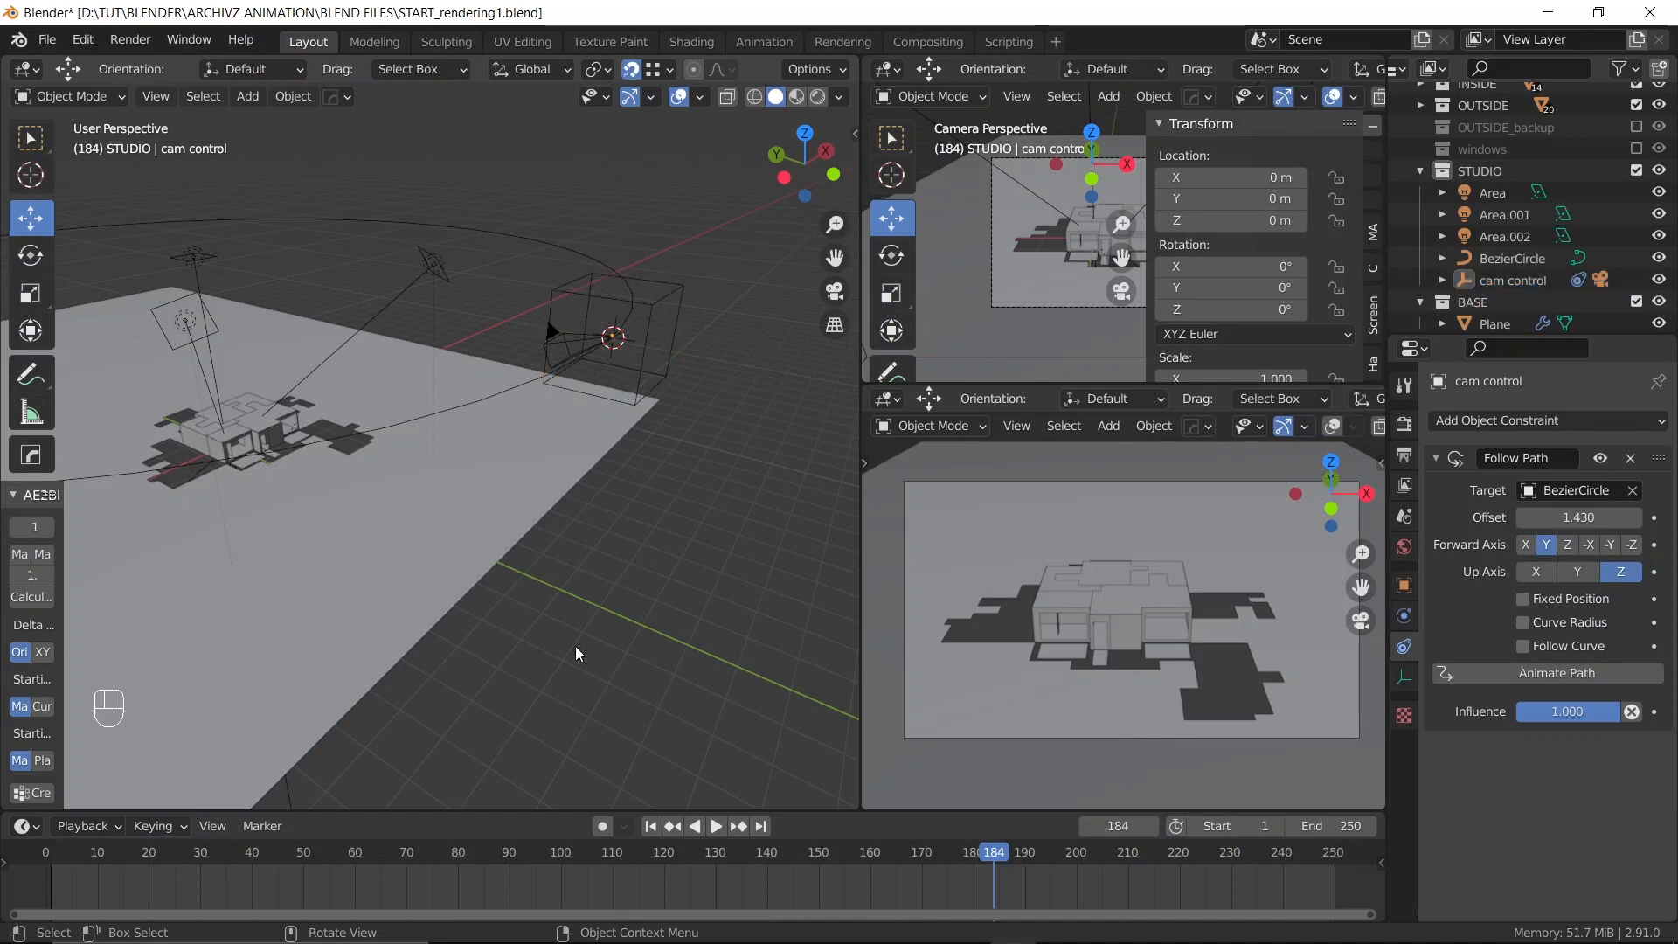
key(shift+s)
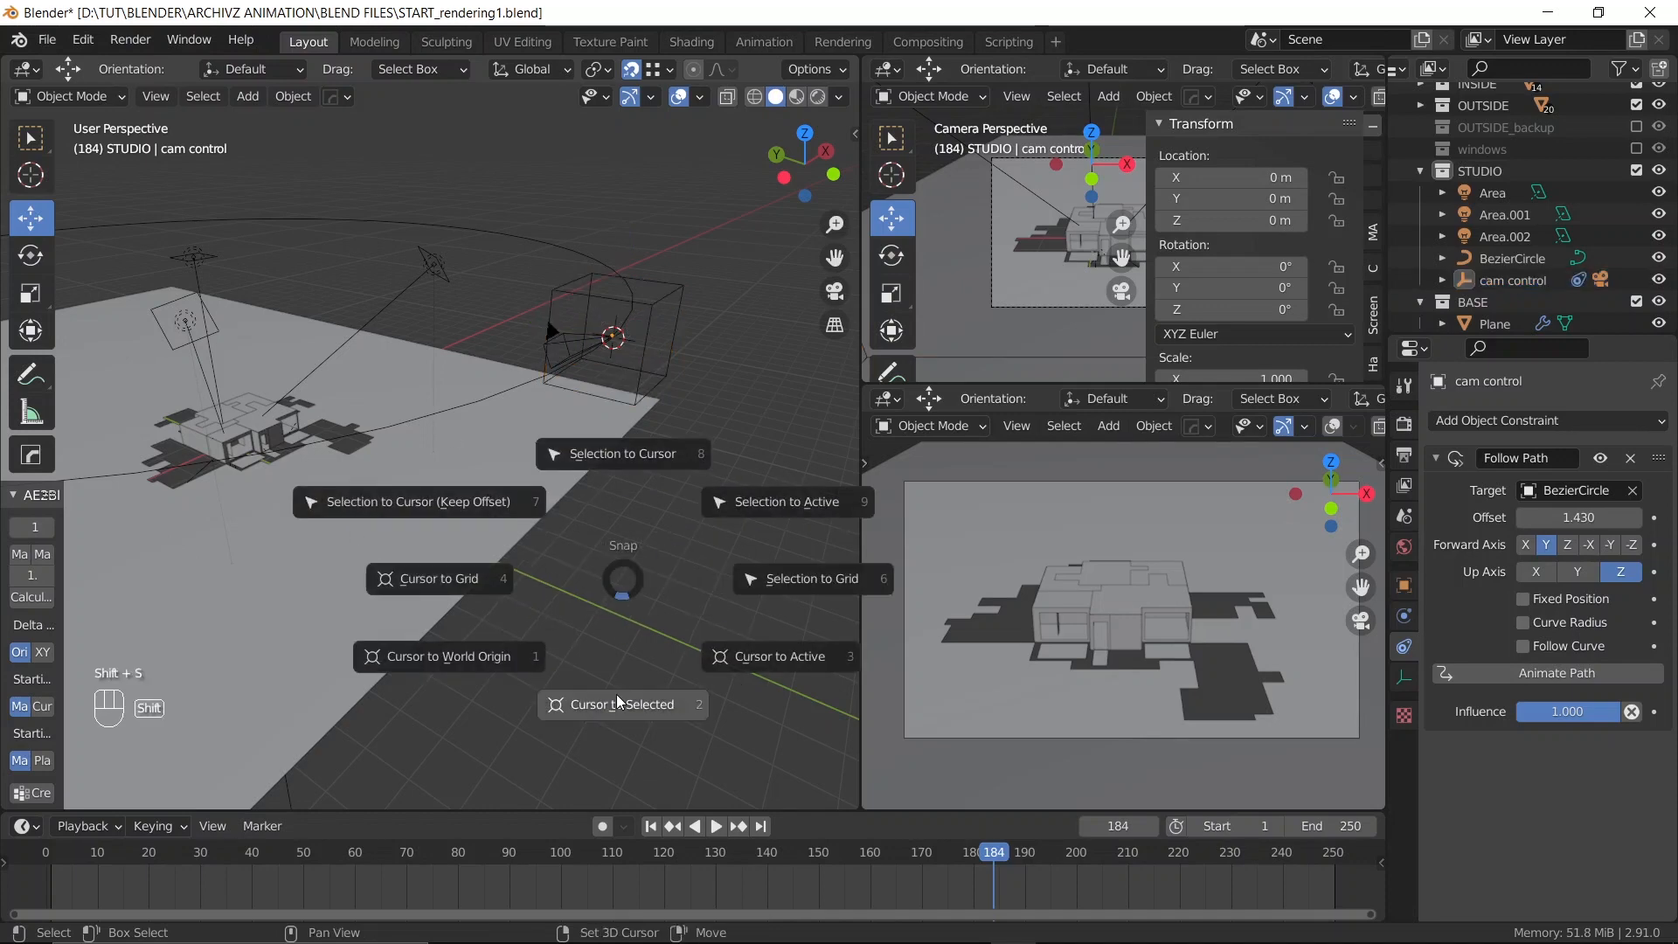
click(428, 674)
middle_drag(621, 547, 559, 565)
Add an Arrows empty at the world origin and rename it "cam focus"
key(shift+a)
mouse_move(558, 558)
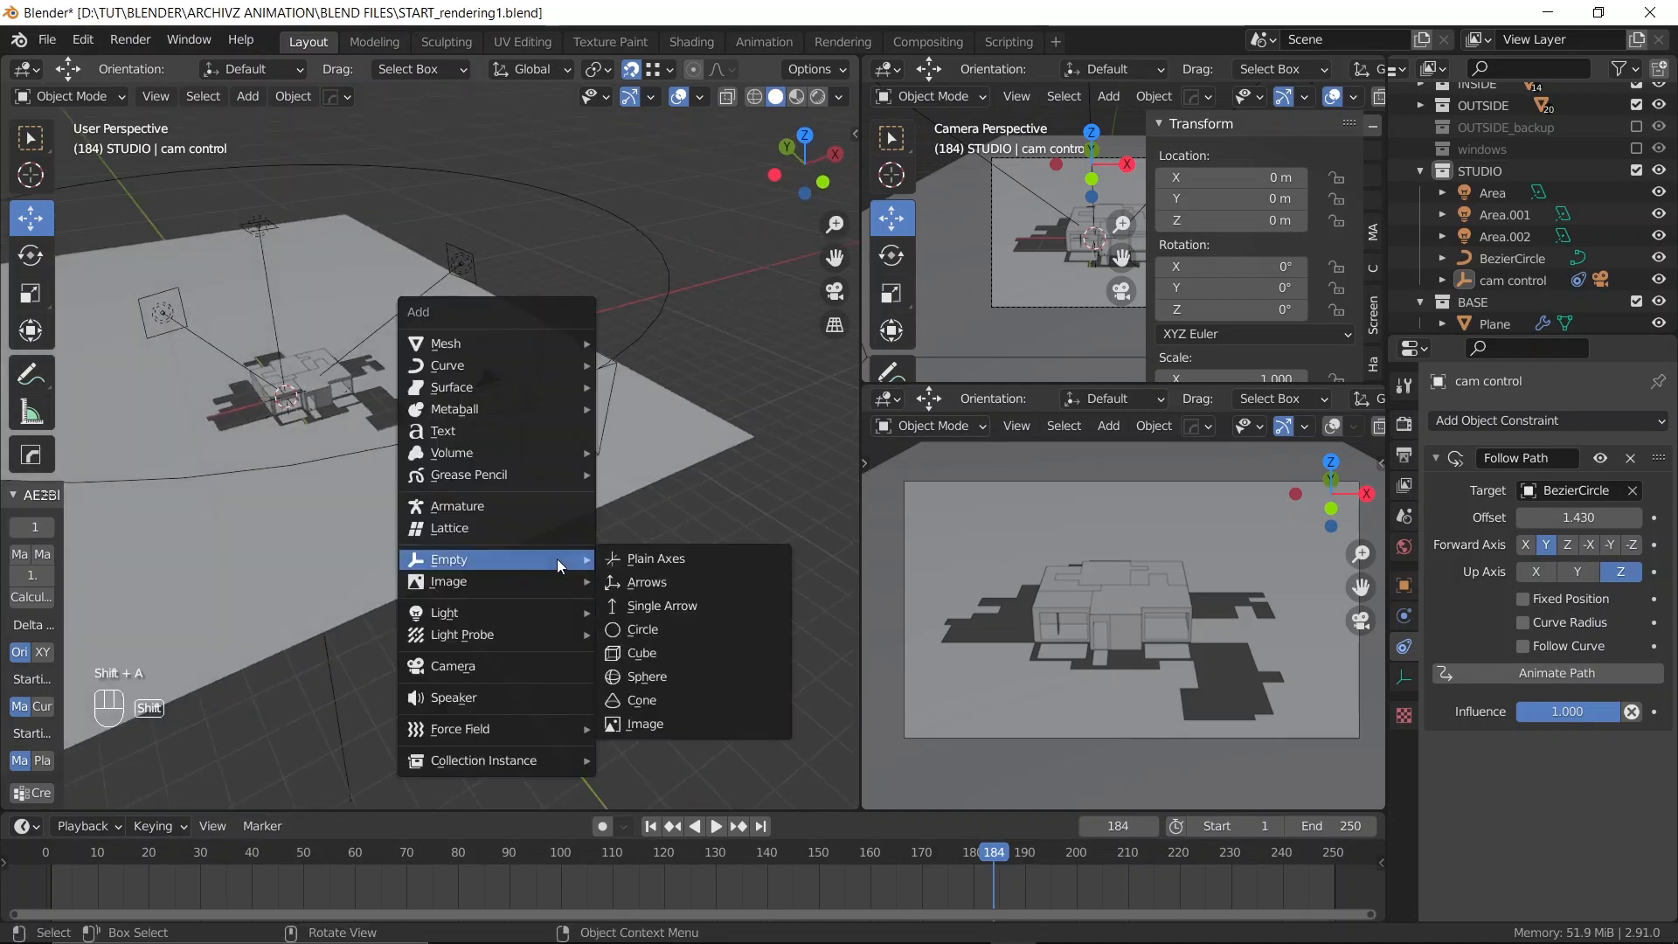
click(669, 588)
scroll(323, 367, up, 2)
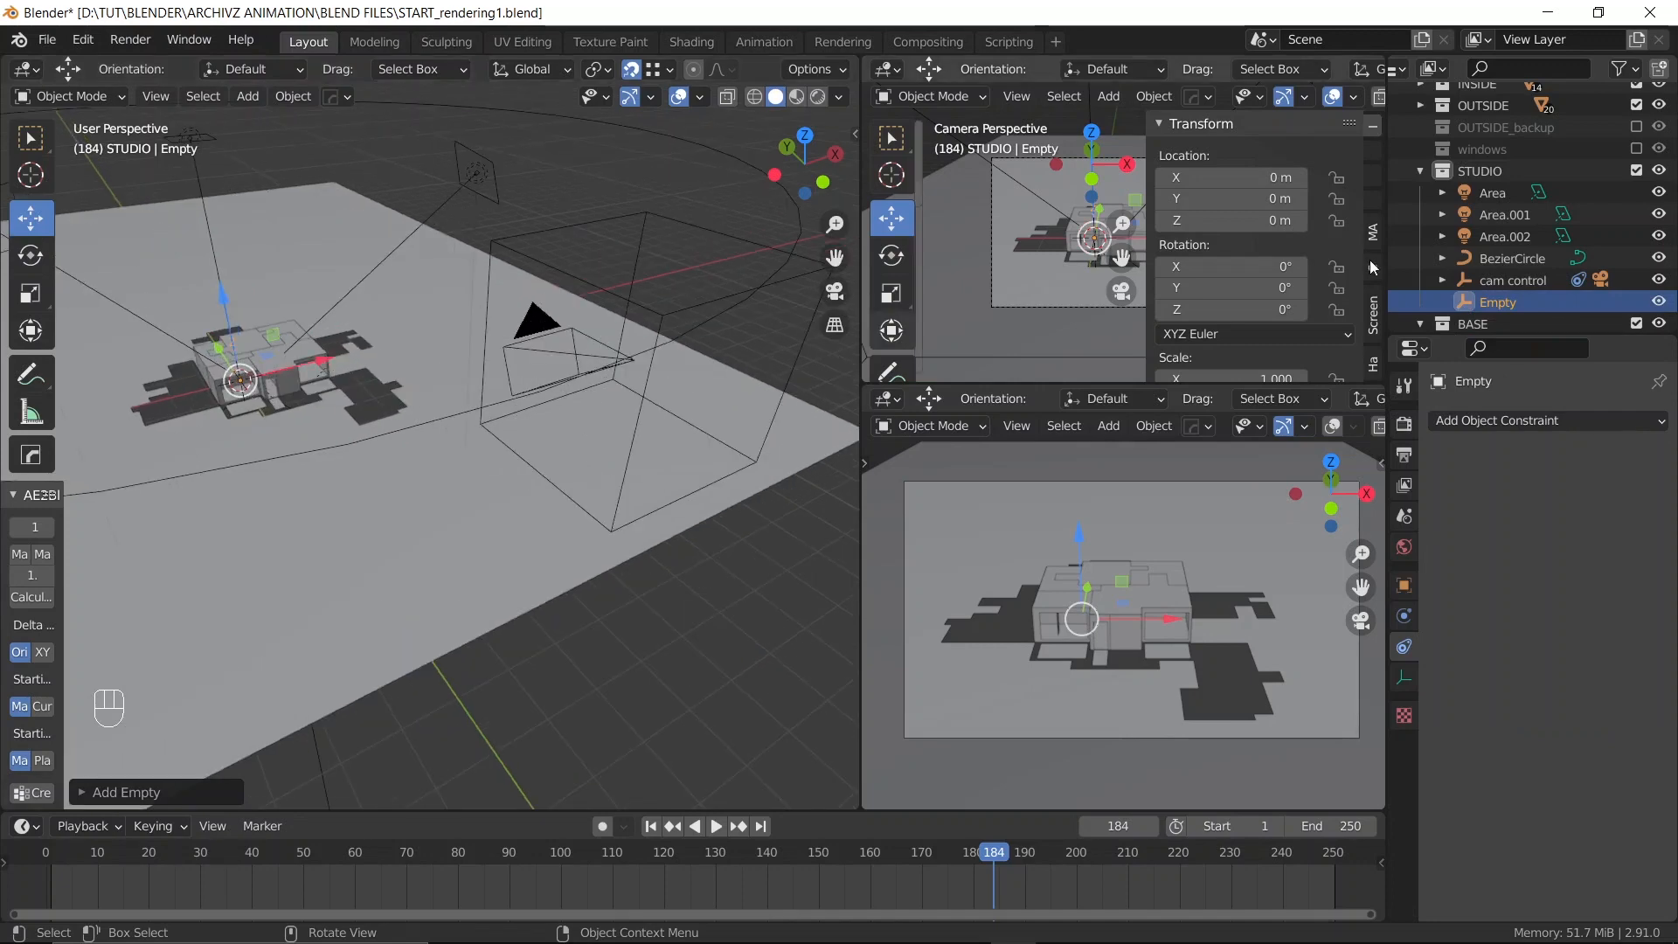
double_click(1509, 306)
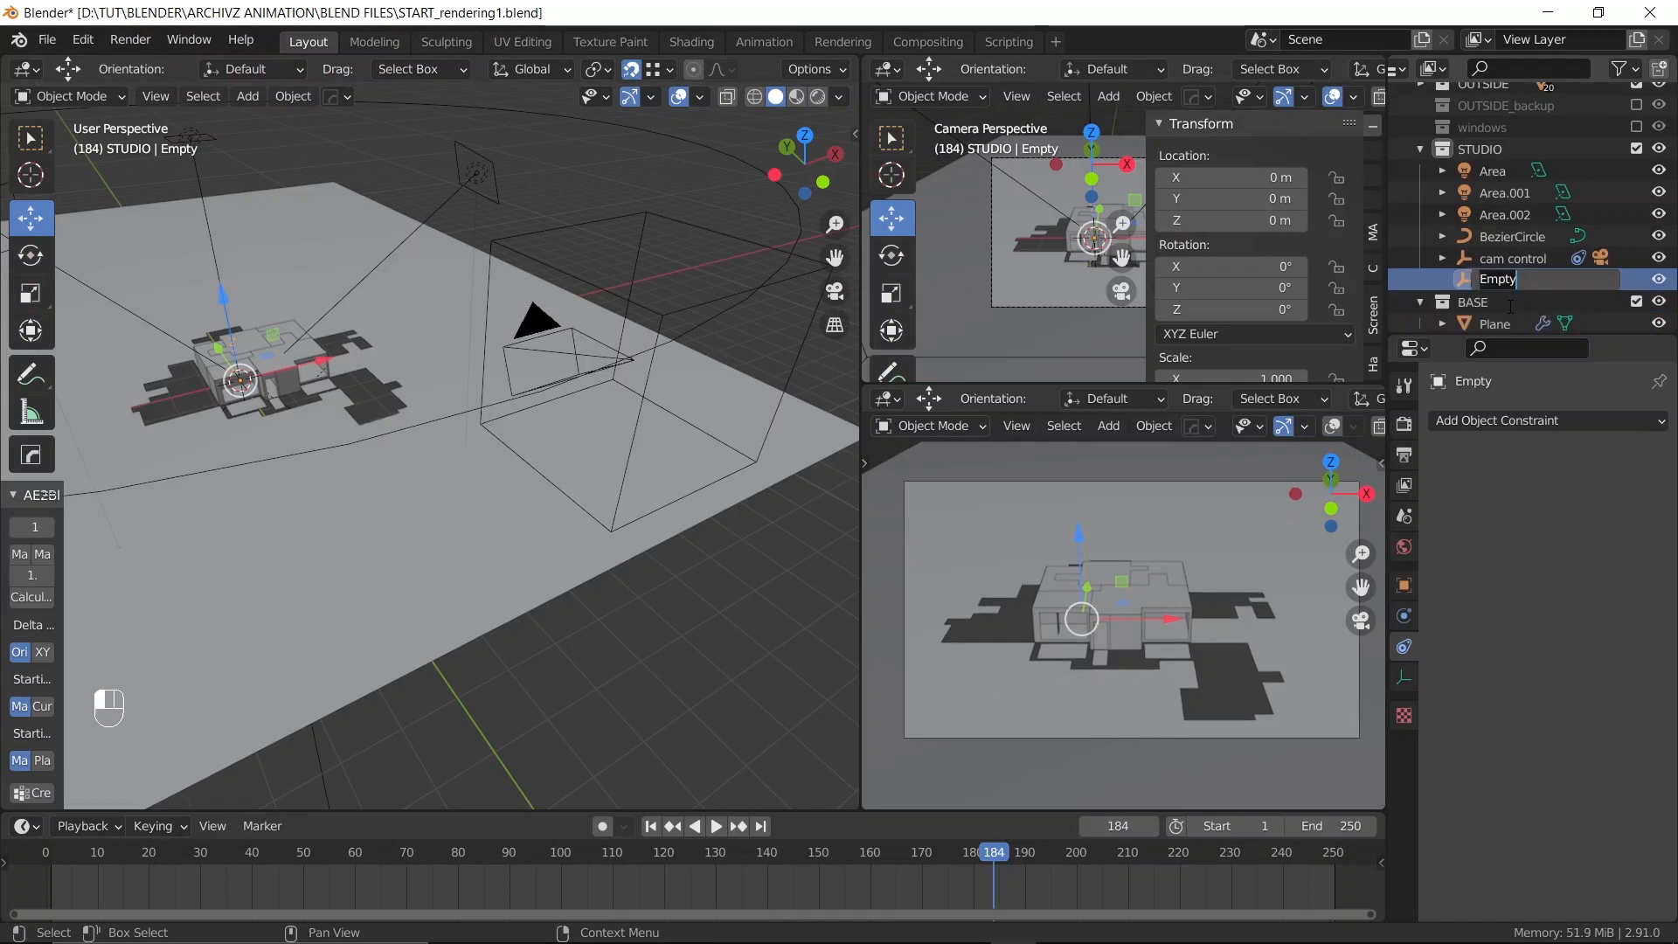
text(cam focus)
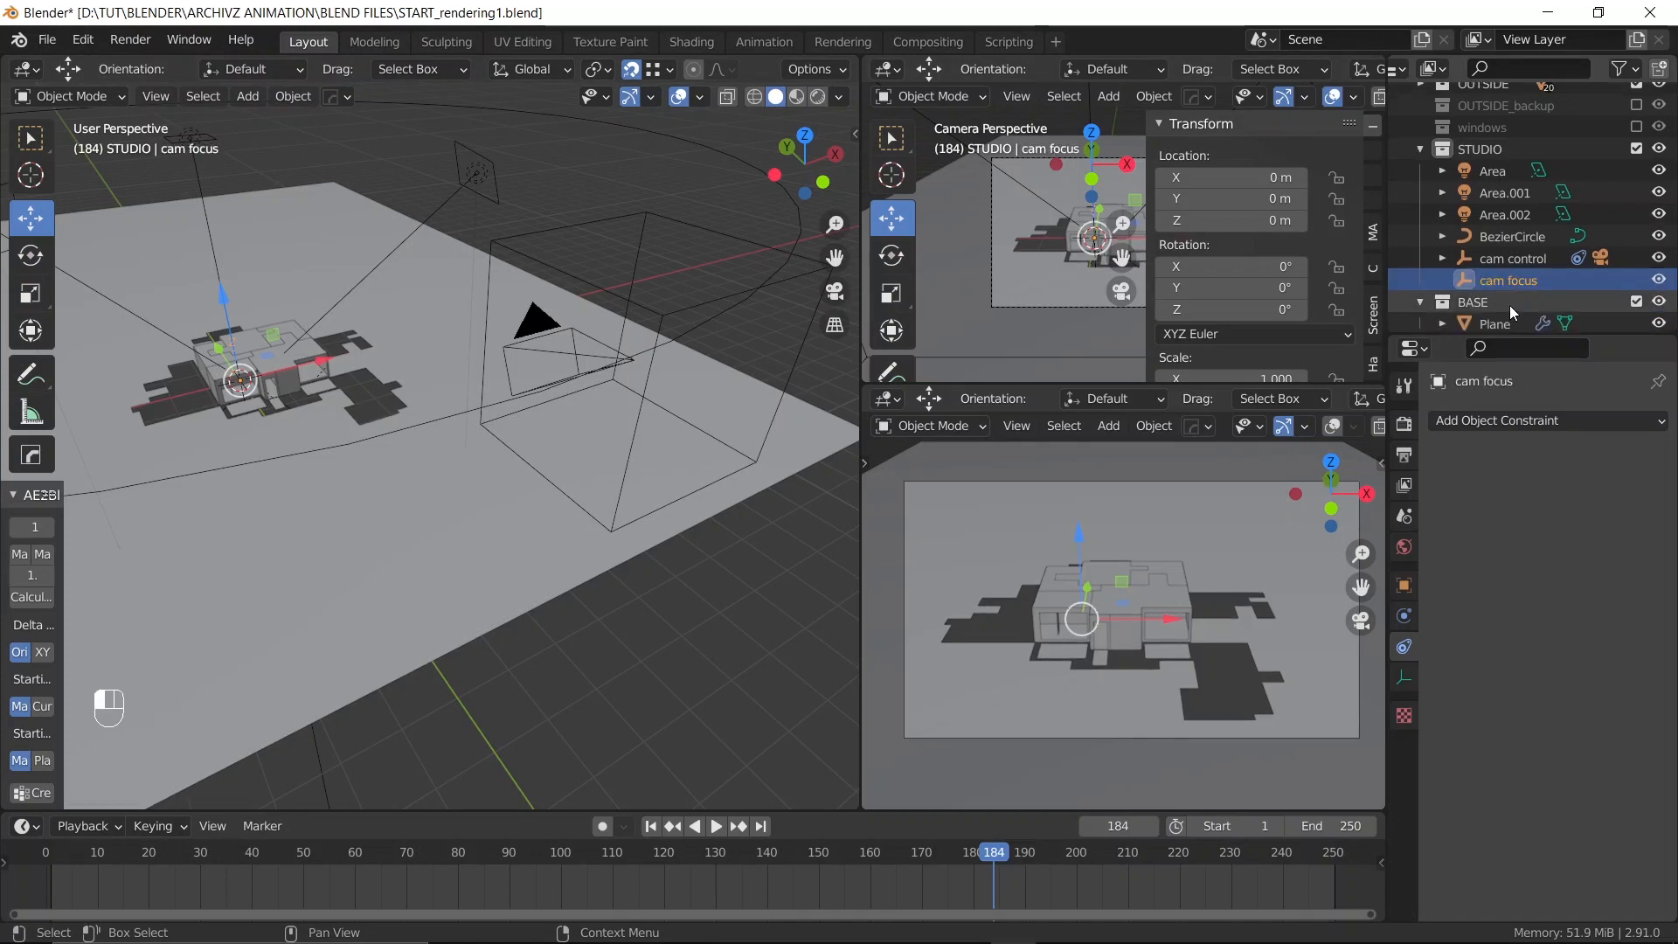
Add a Track To constraint to the camera with cam focus as its target
key(Return)
click(533, 322)
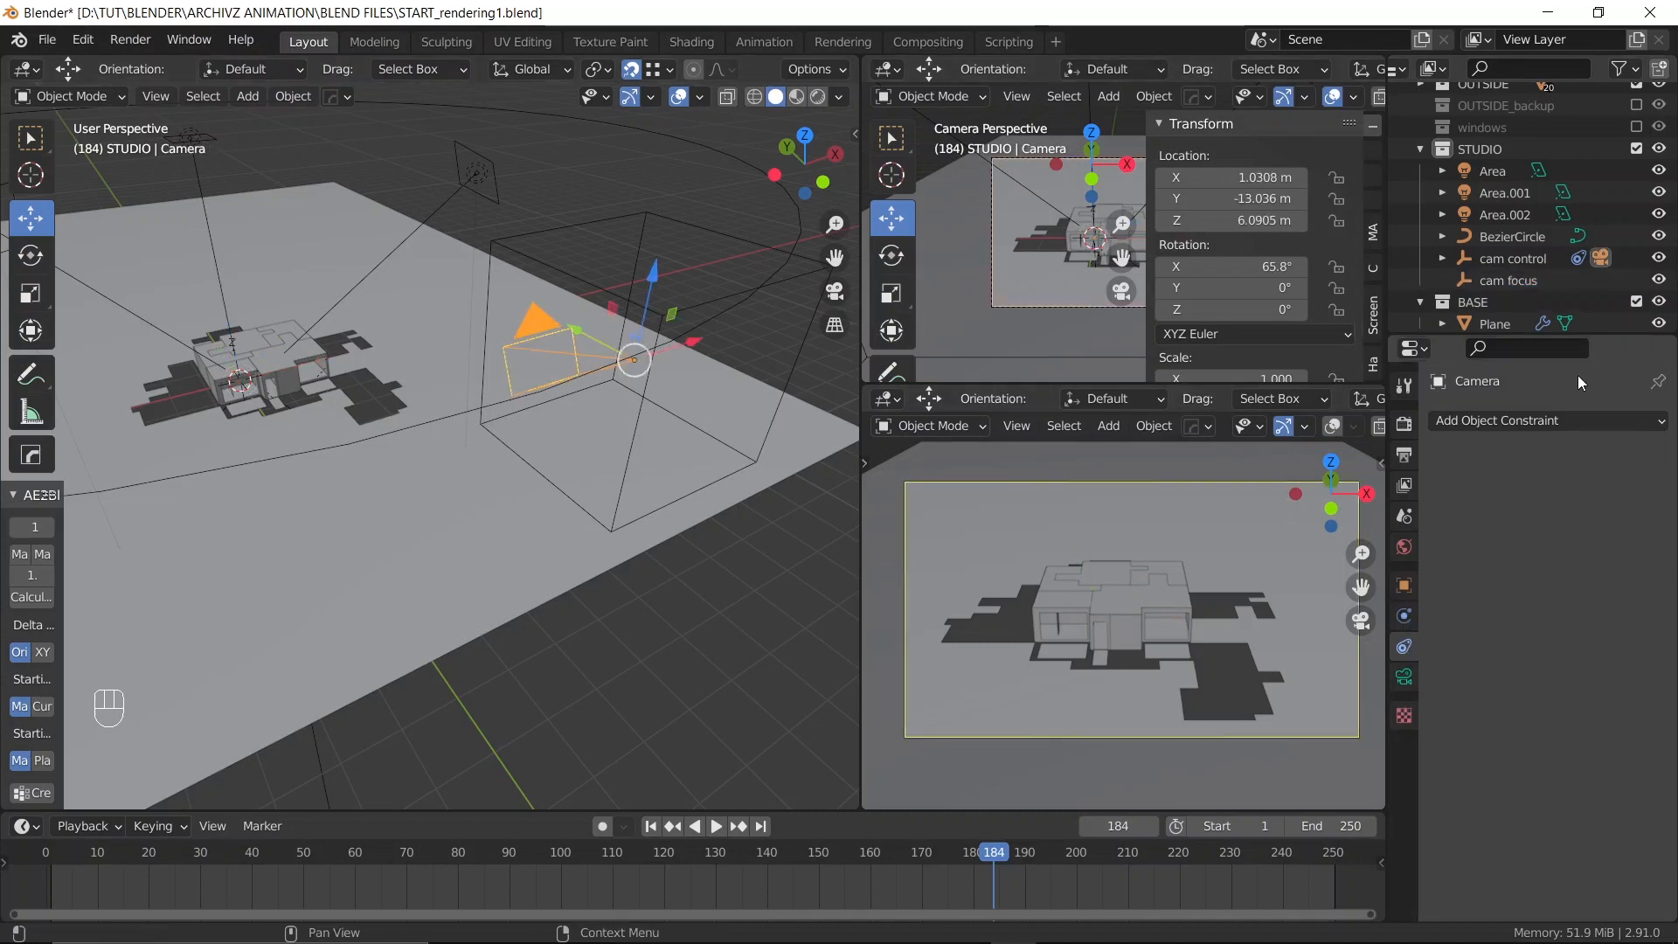
click(1525, 422)
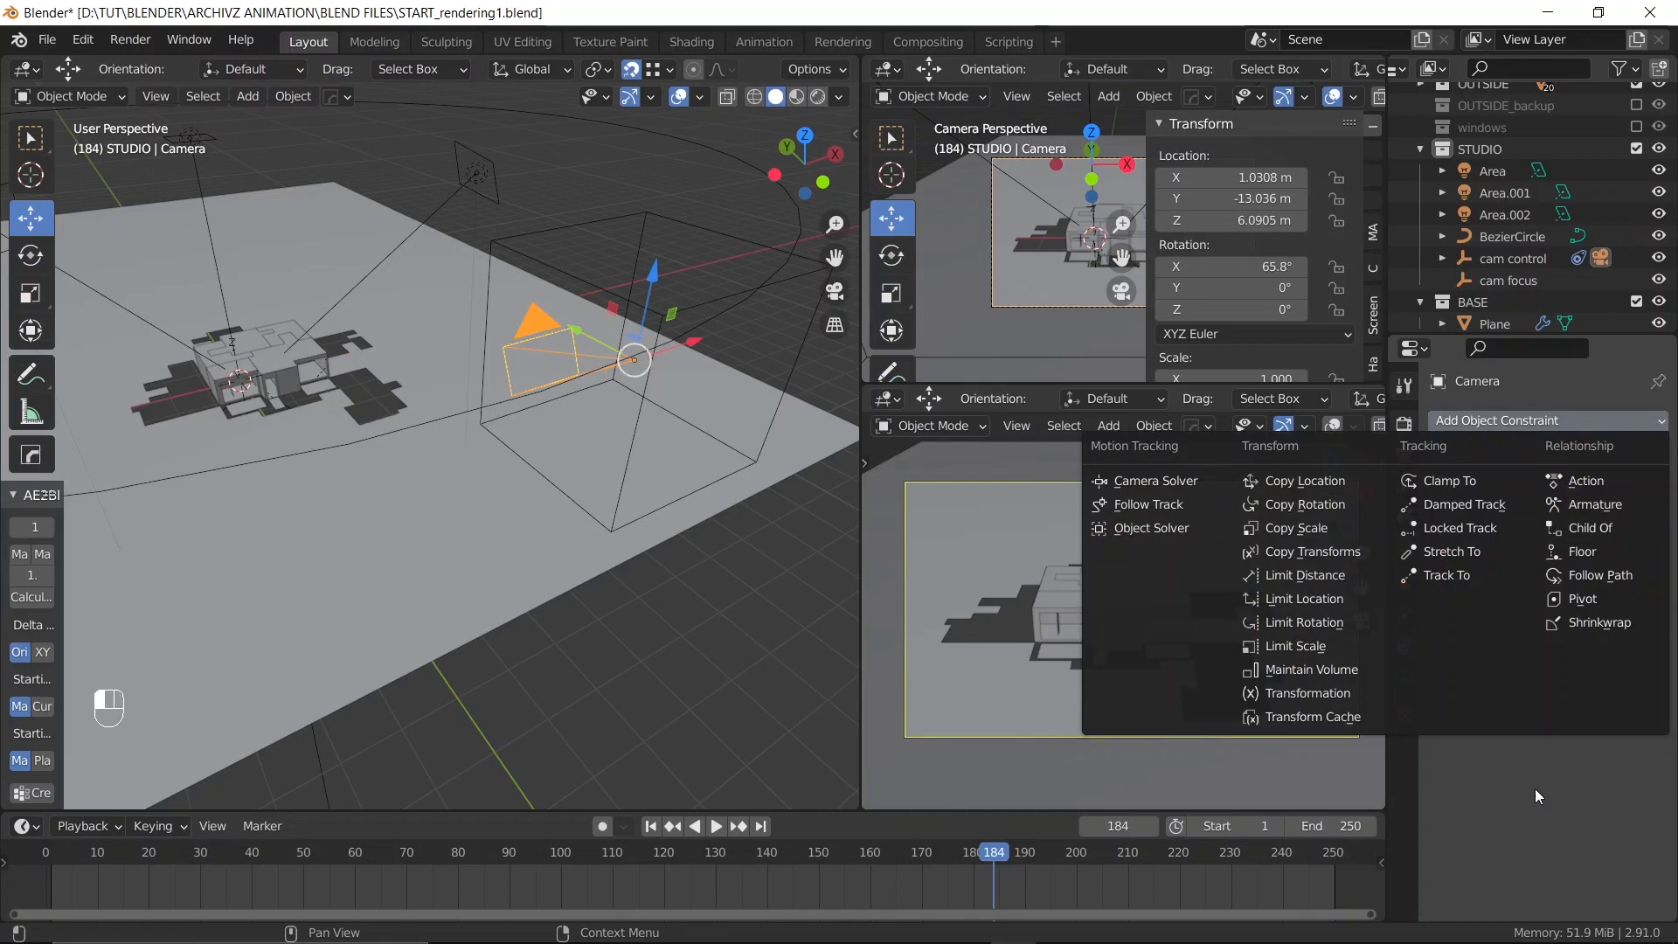
click(1546, 420)
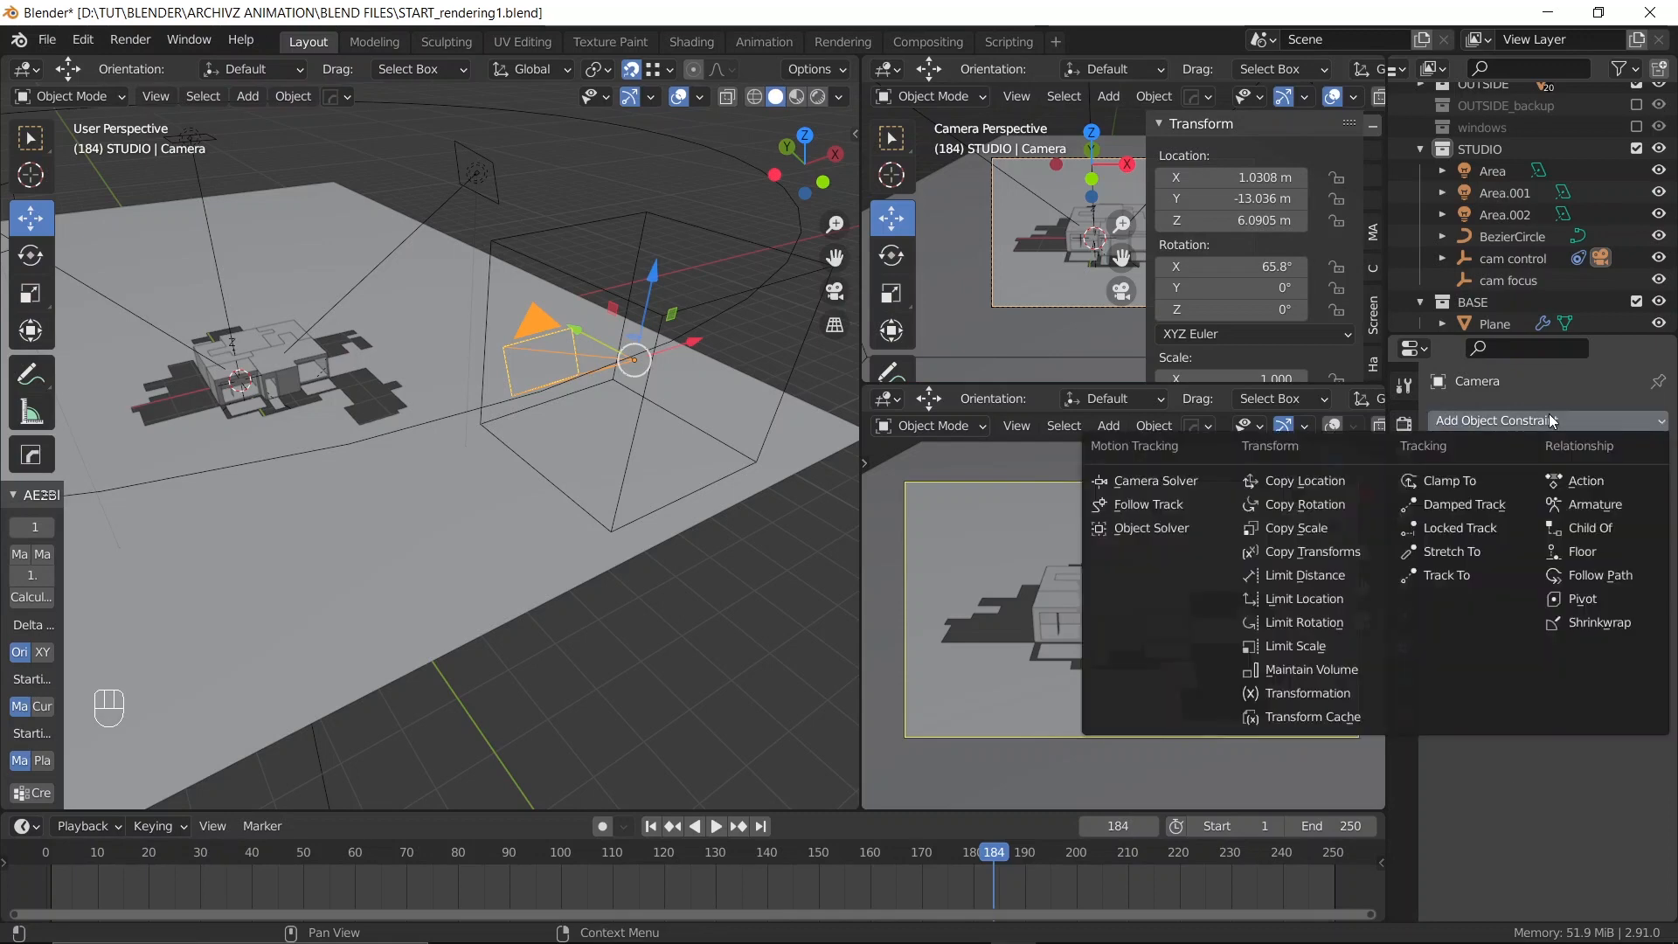
click(1453, 576)
click(1564, 491)
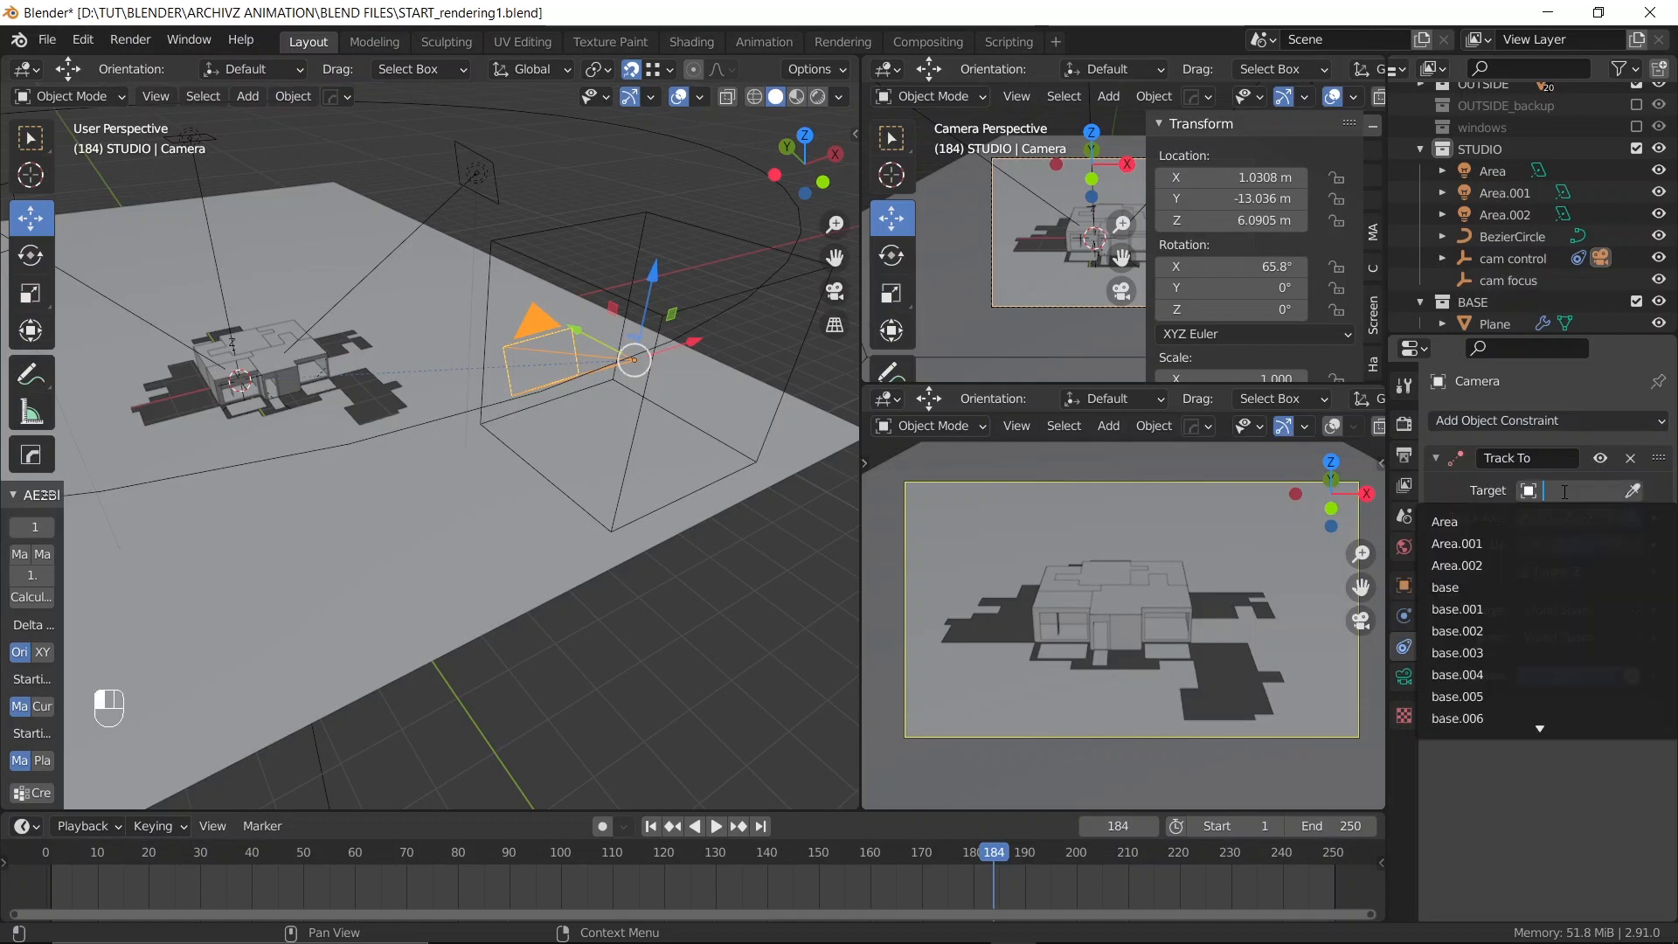
text(ca)
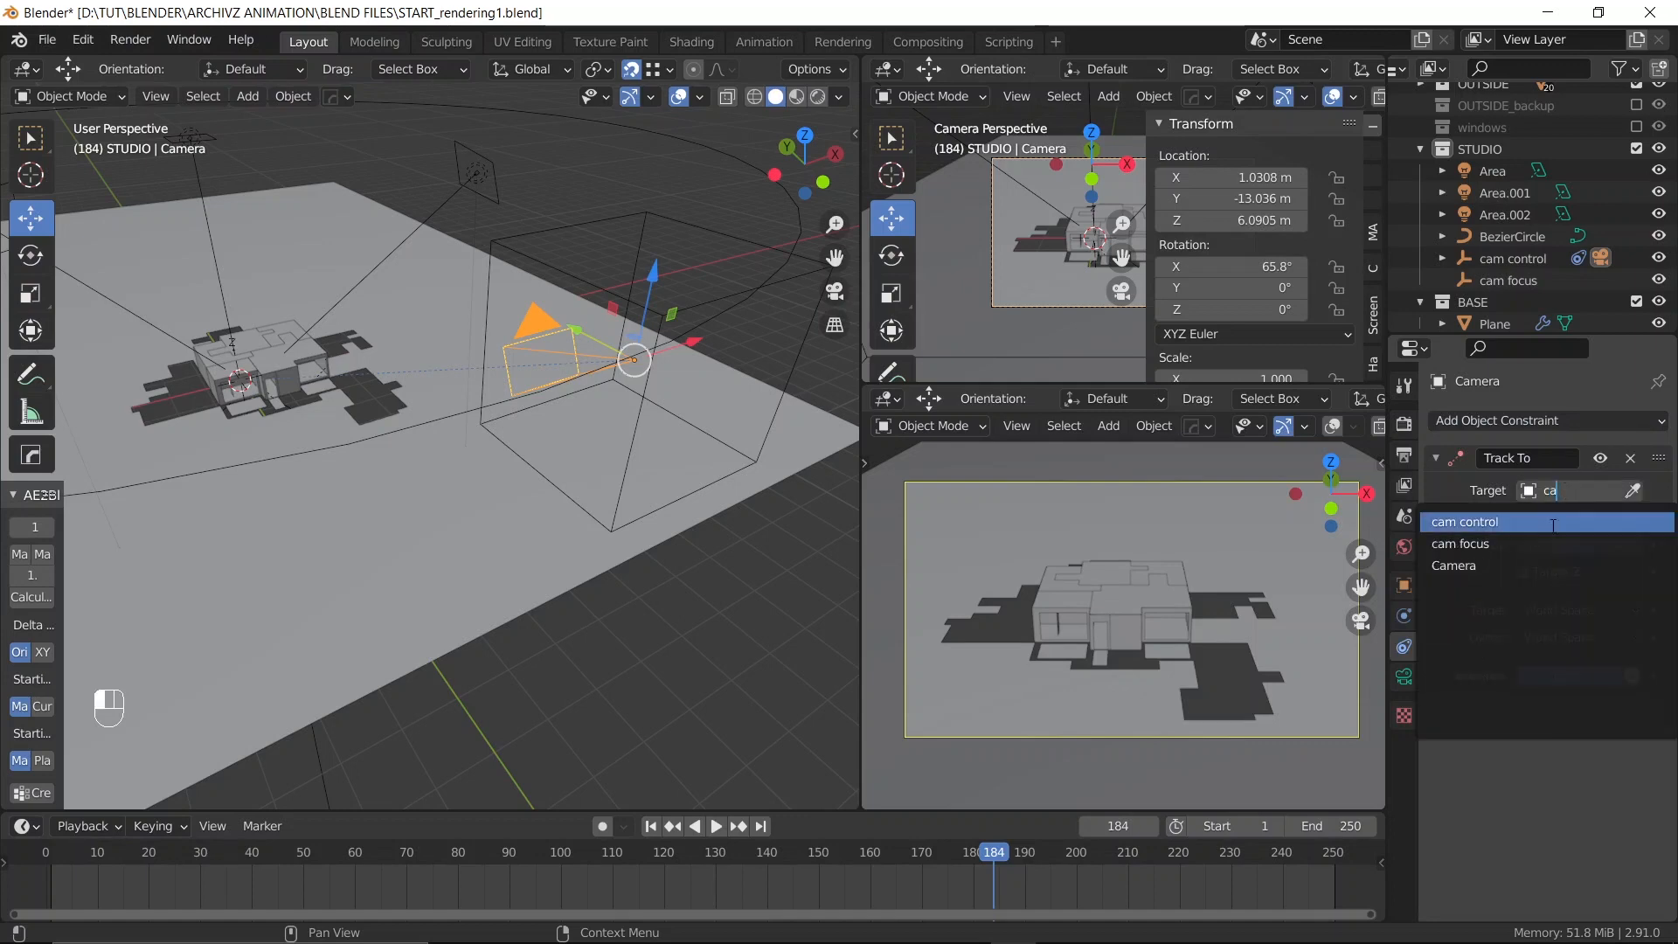
click(1515, 550)
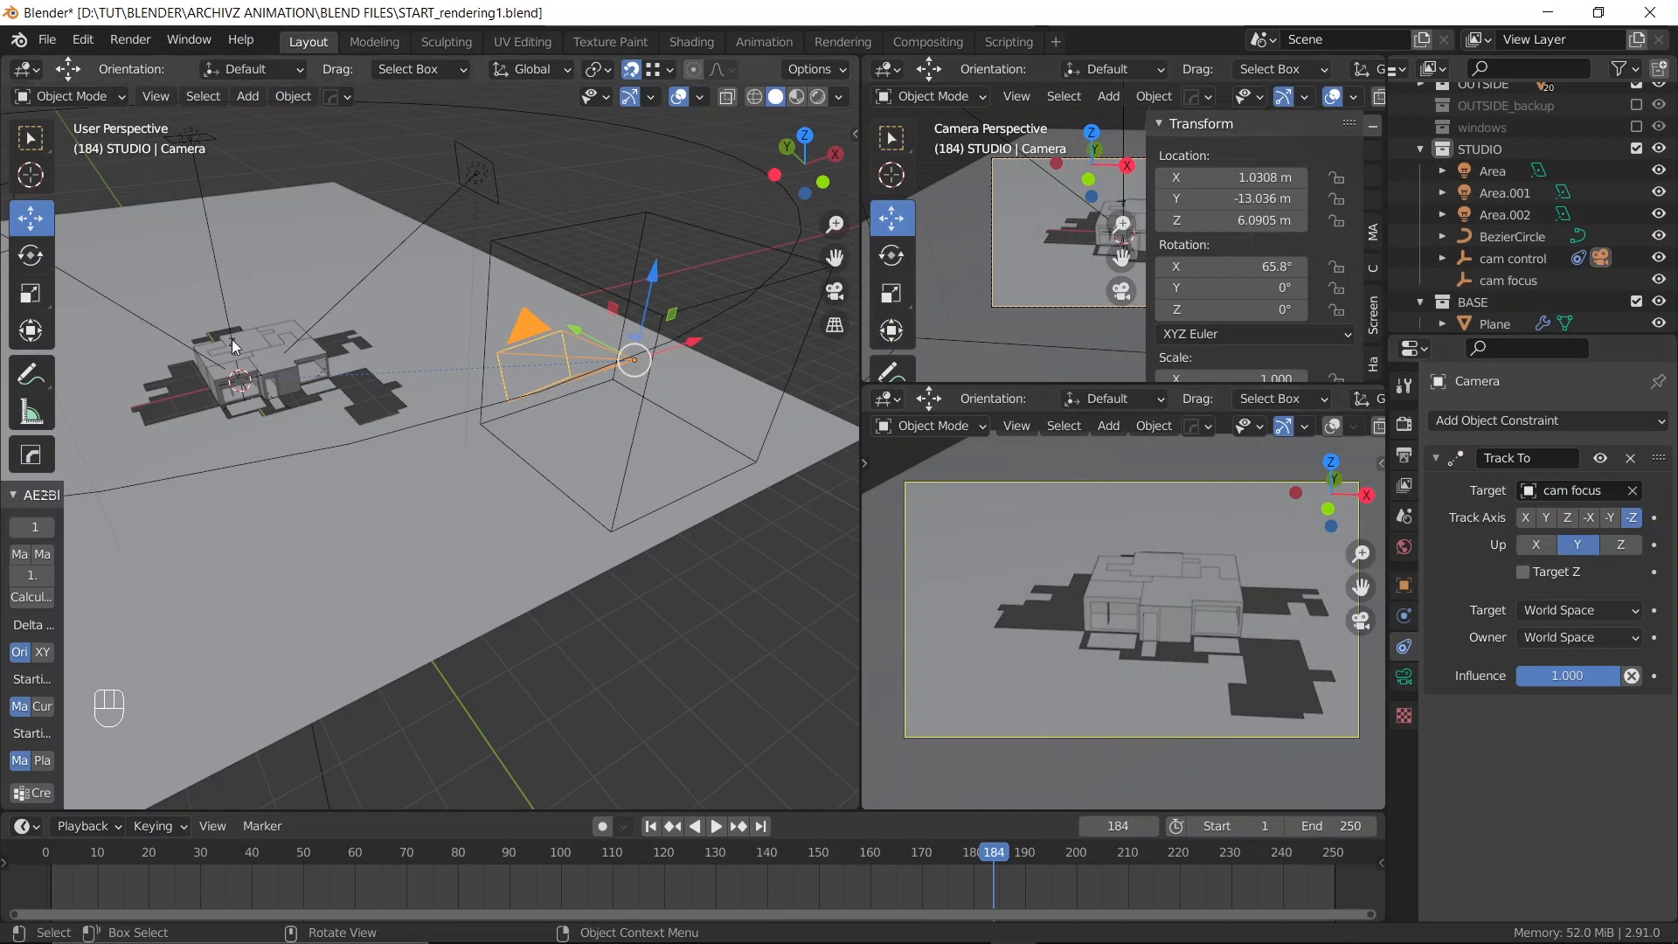
Turn off snapping and move cam focus along X to about 1.25 m so the house is centred in the camera view
click(1496, 278)
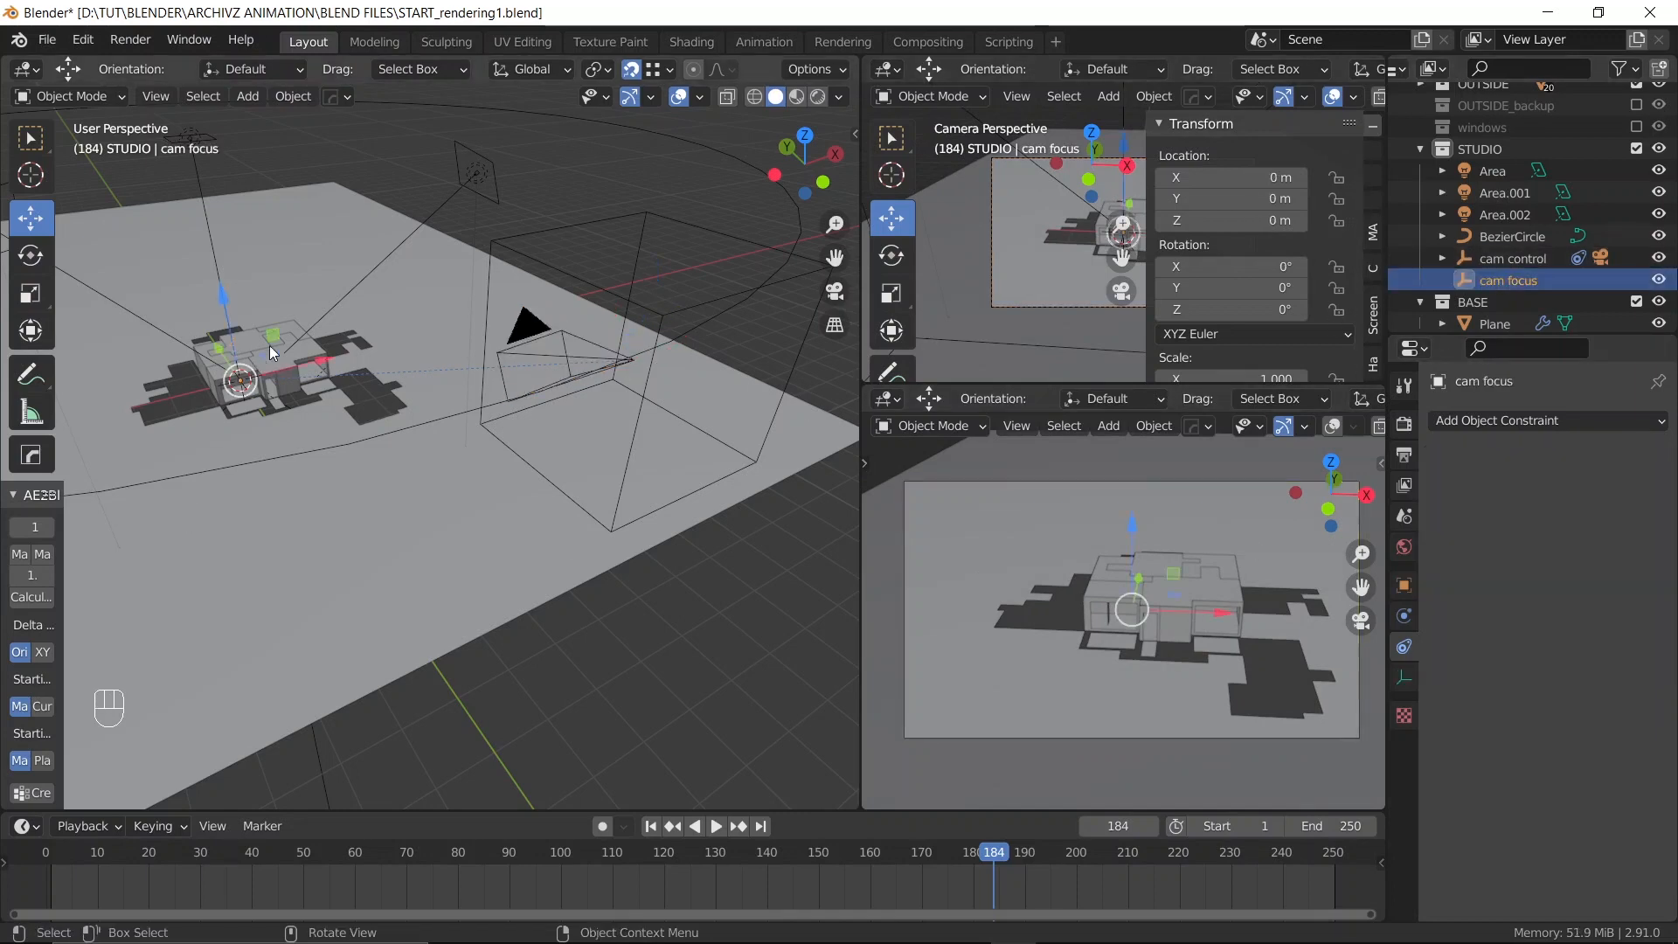
drag(323, 355, 272, 362)
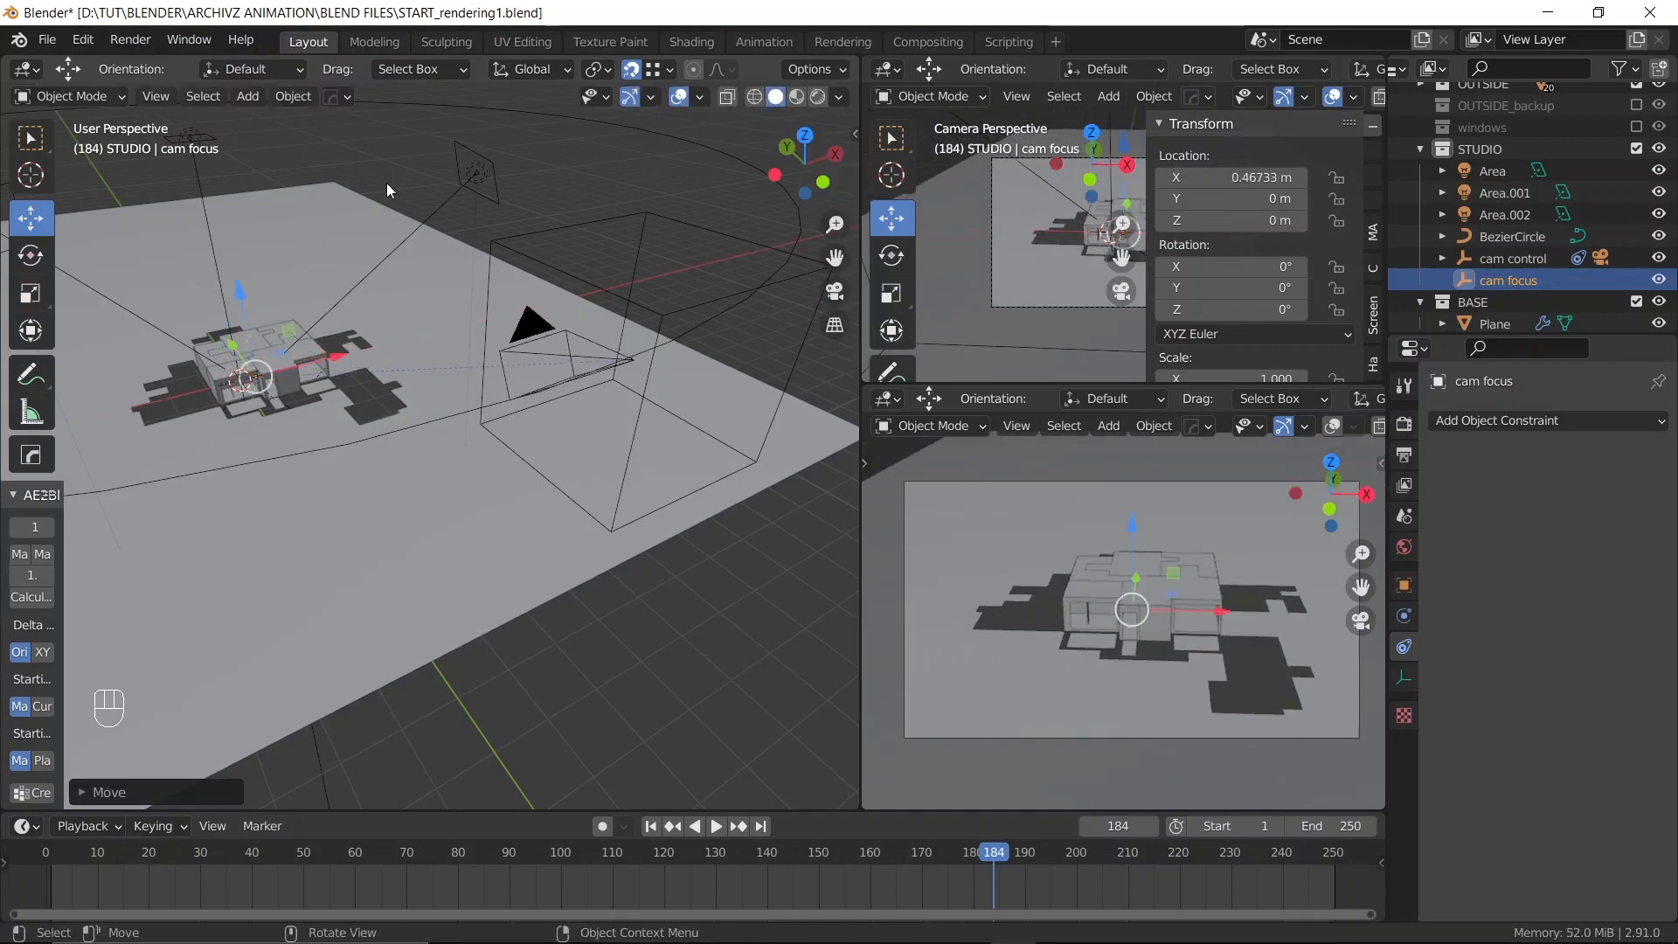
click(631, 70)
drag(327, 369, 352, 351)
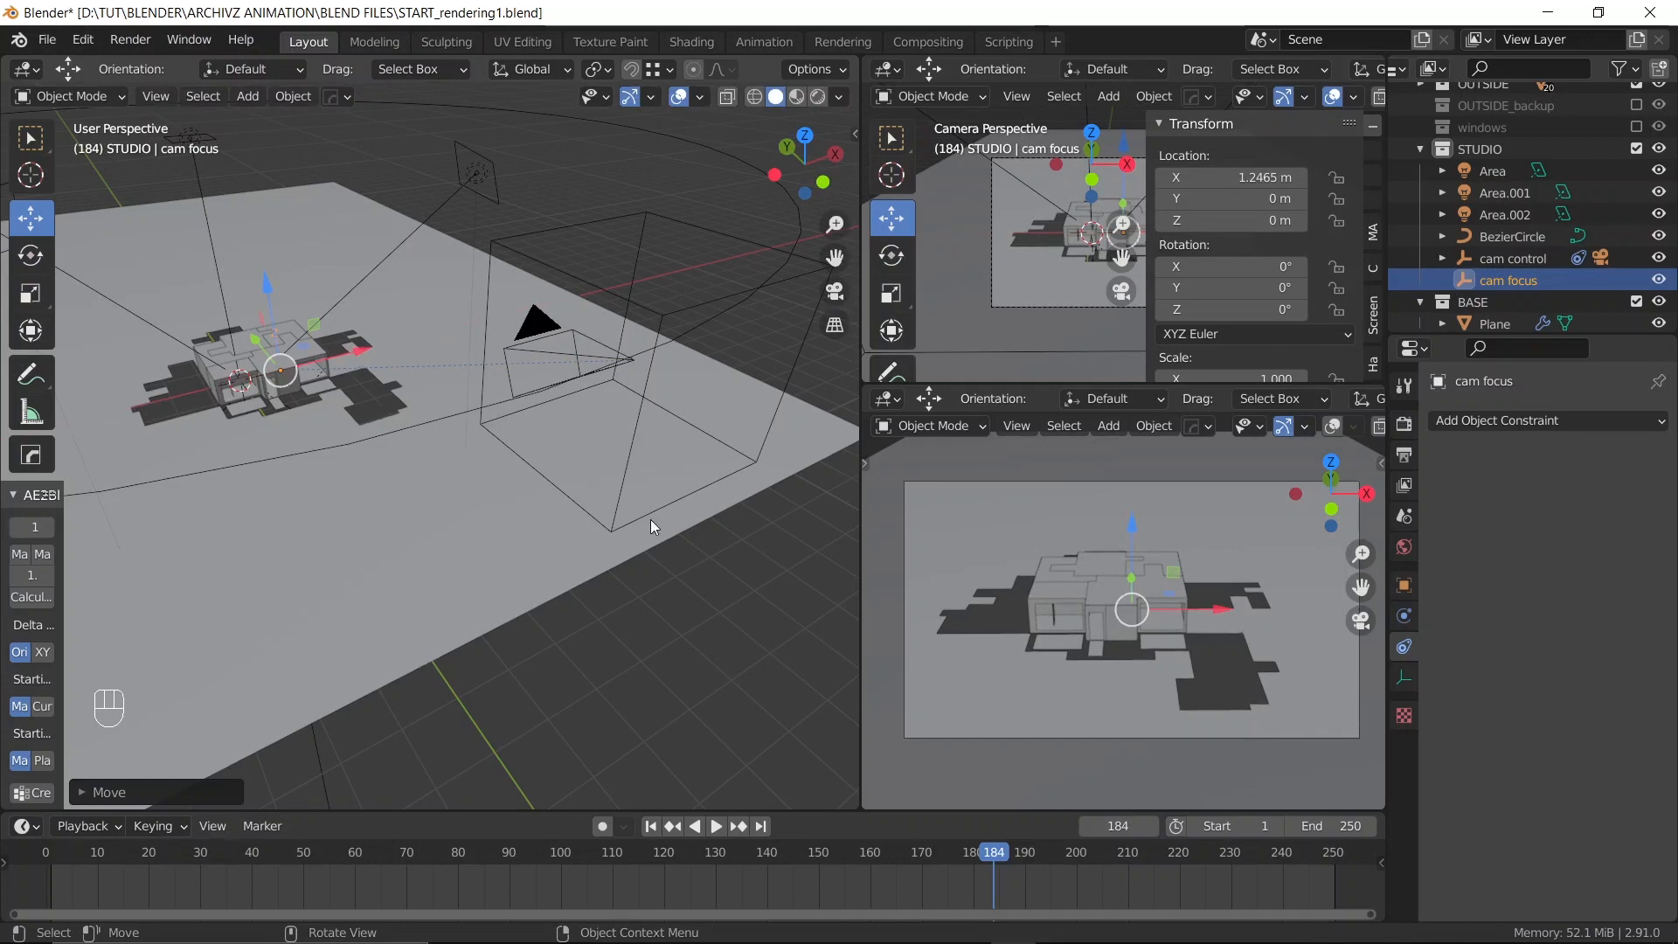
Test a Follow Path offset of about 101.93 for cam control, then set the offset to 0
click(652, 308)
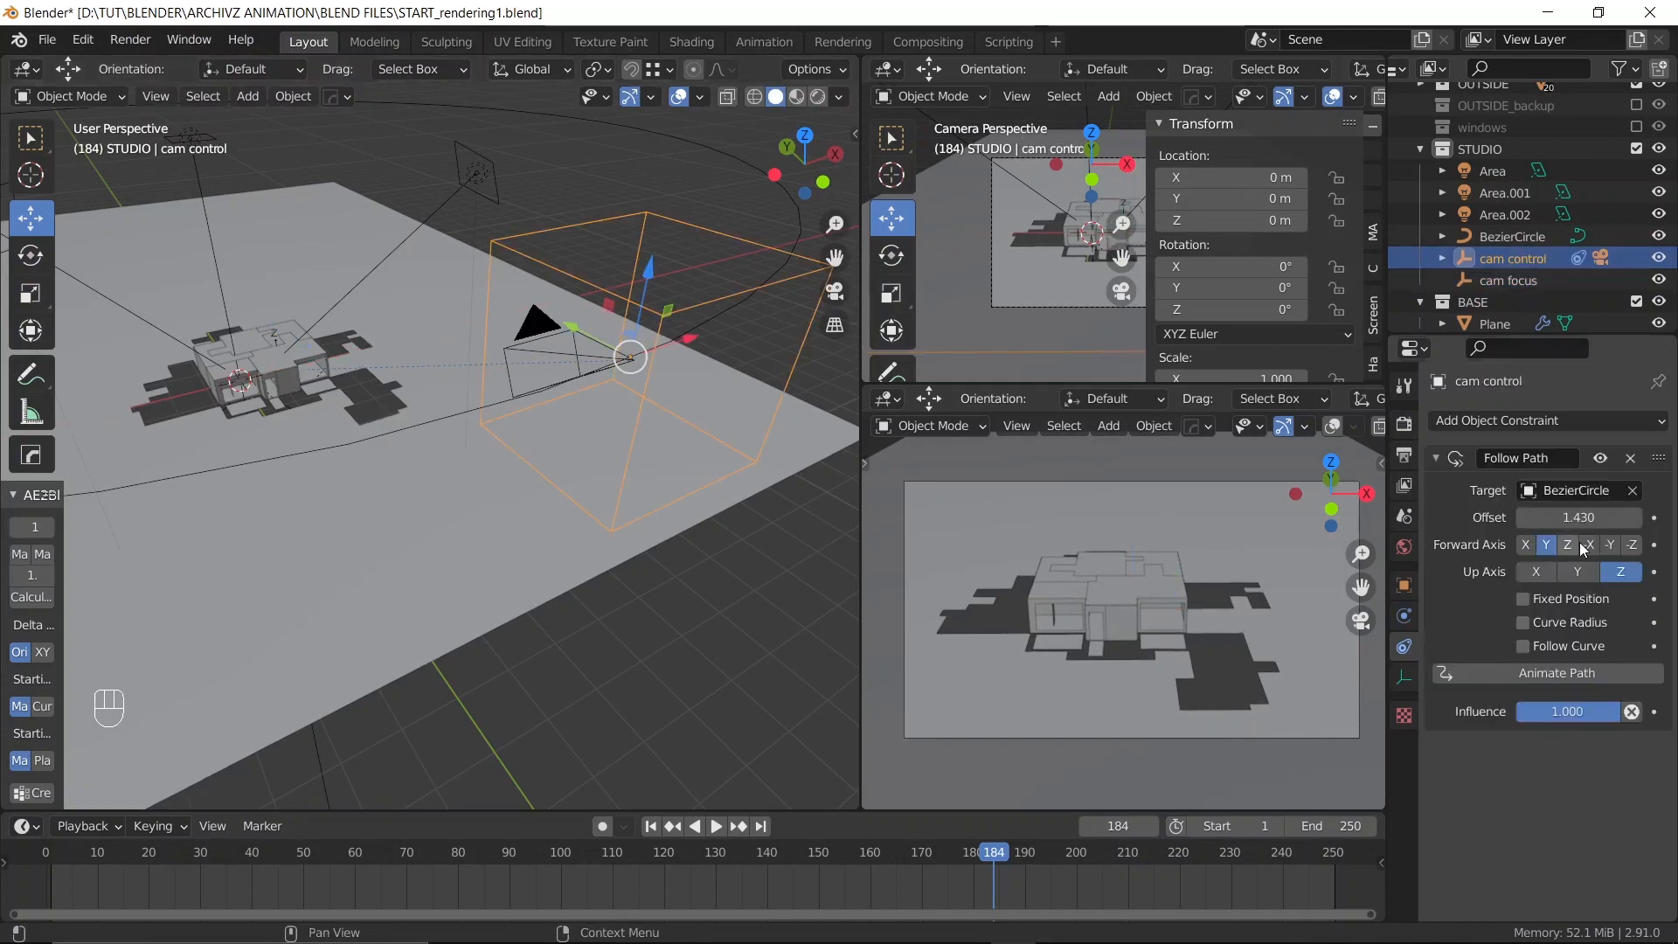
drag(1577, 517, 1674, 518)
click(1542, 522)
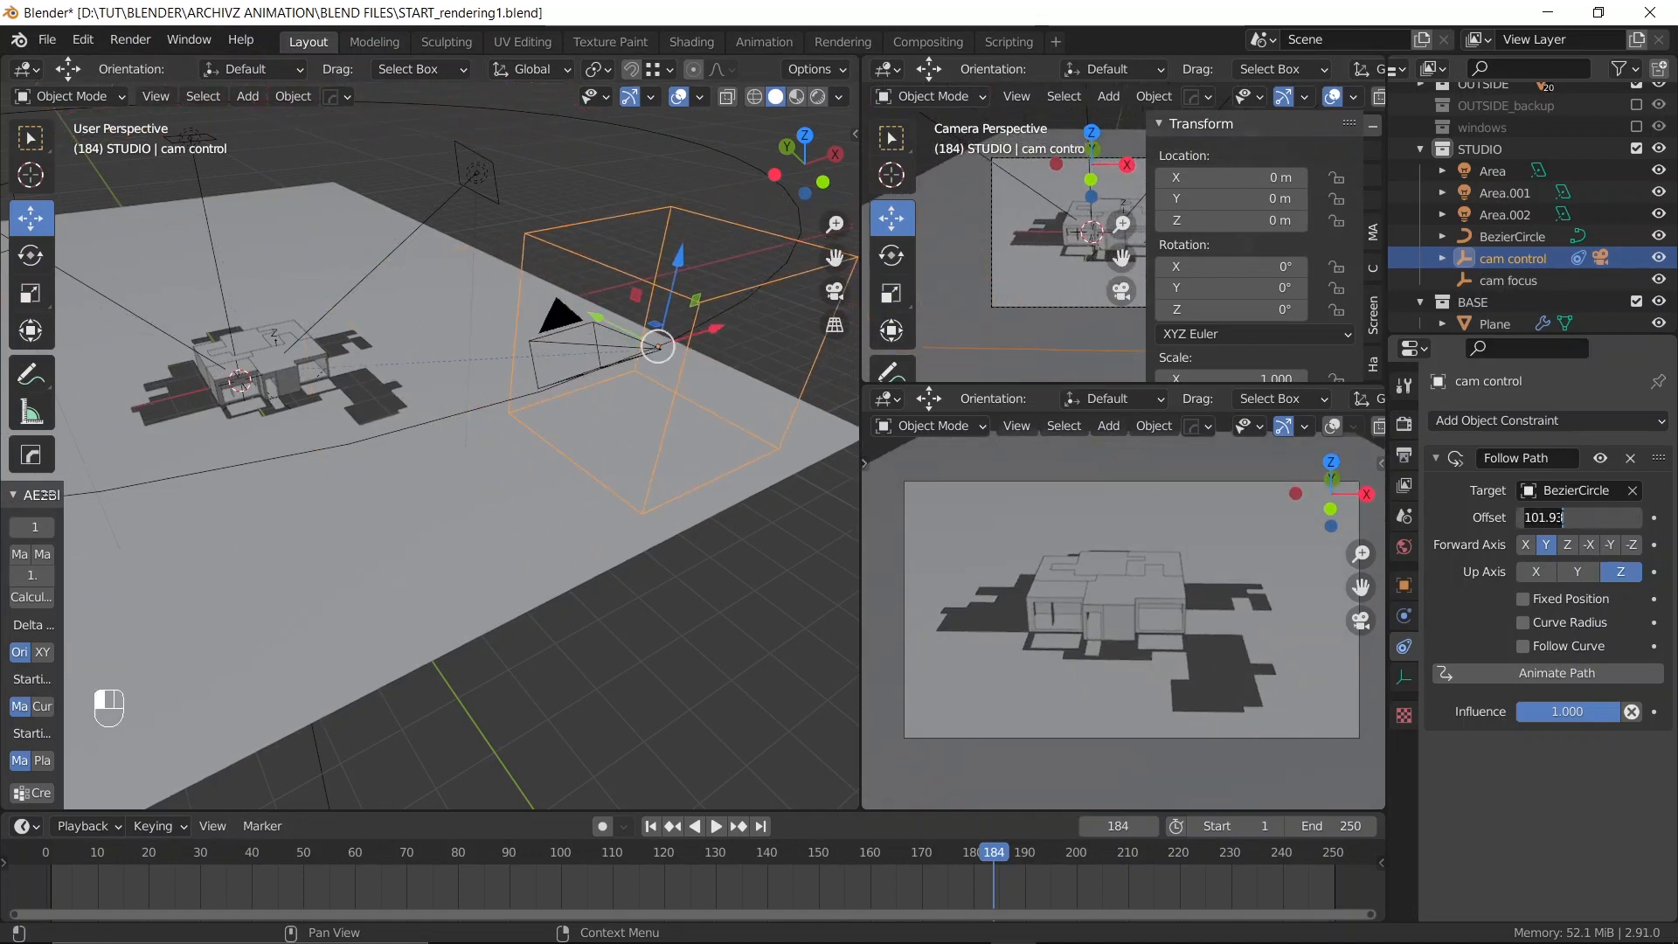
text(0)
key(Return)
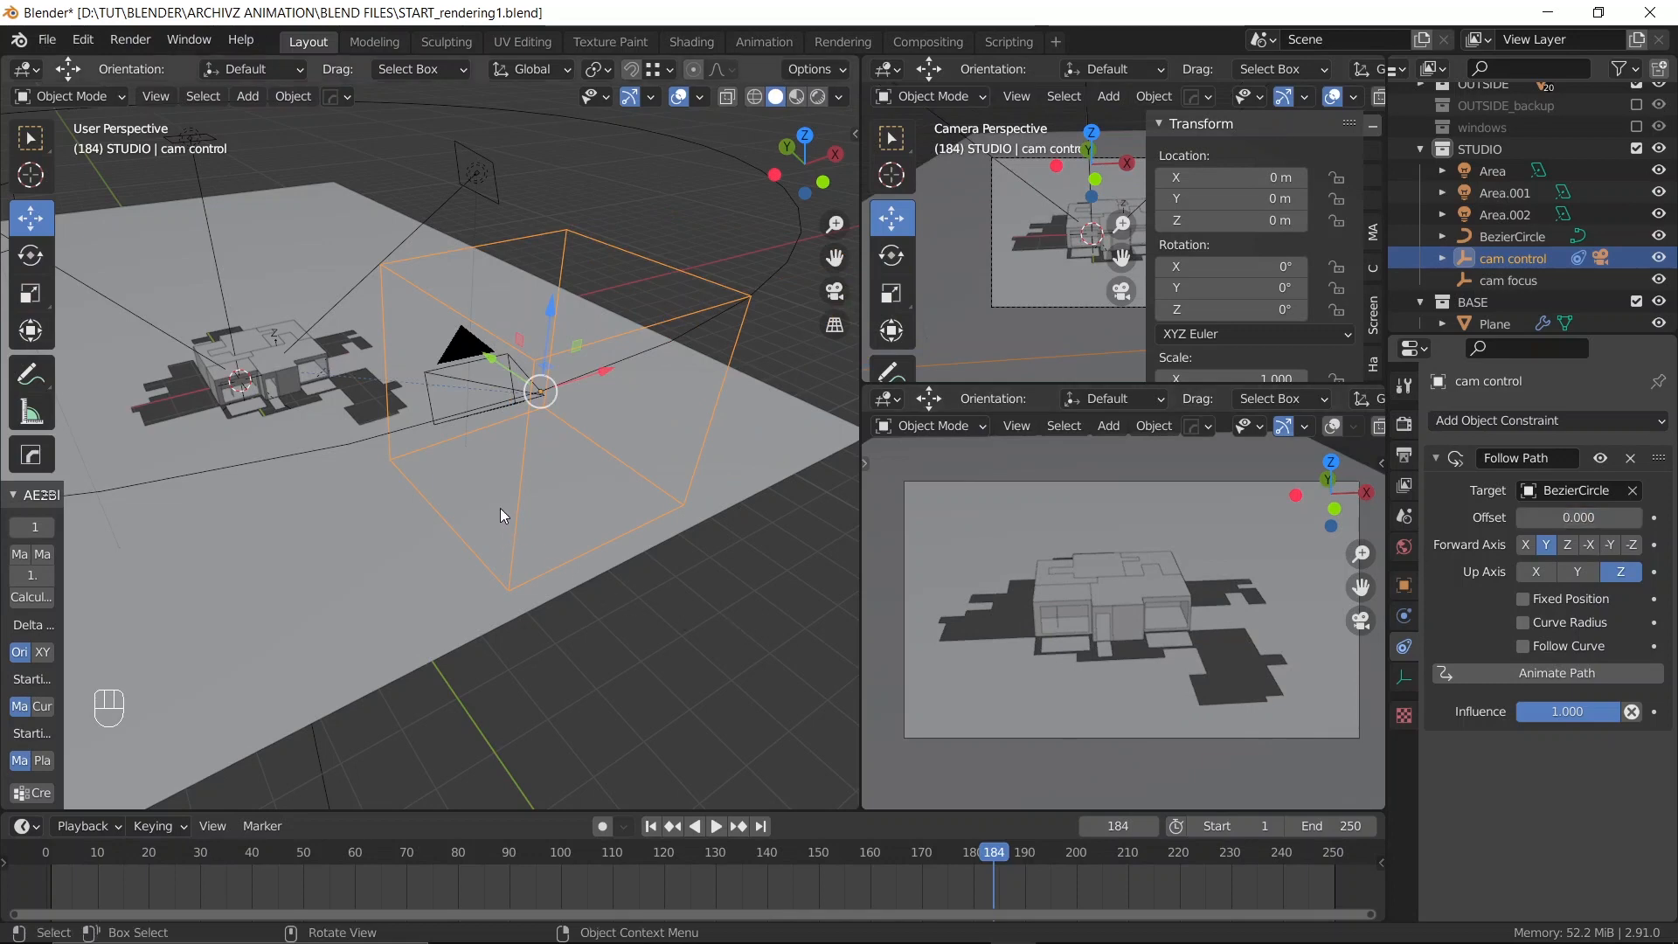
Try moving the camera on its own along X, then undo the move
click(461, 355)
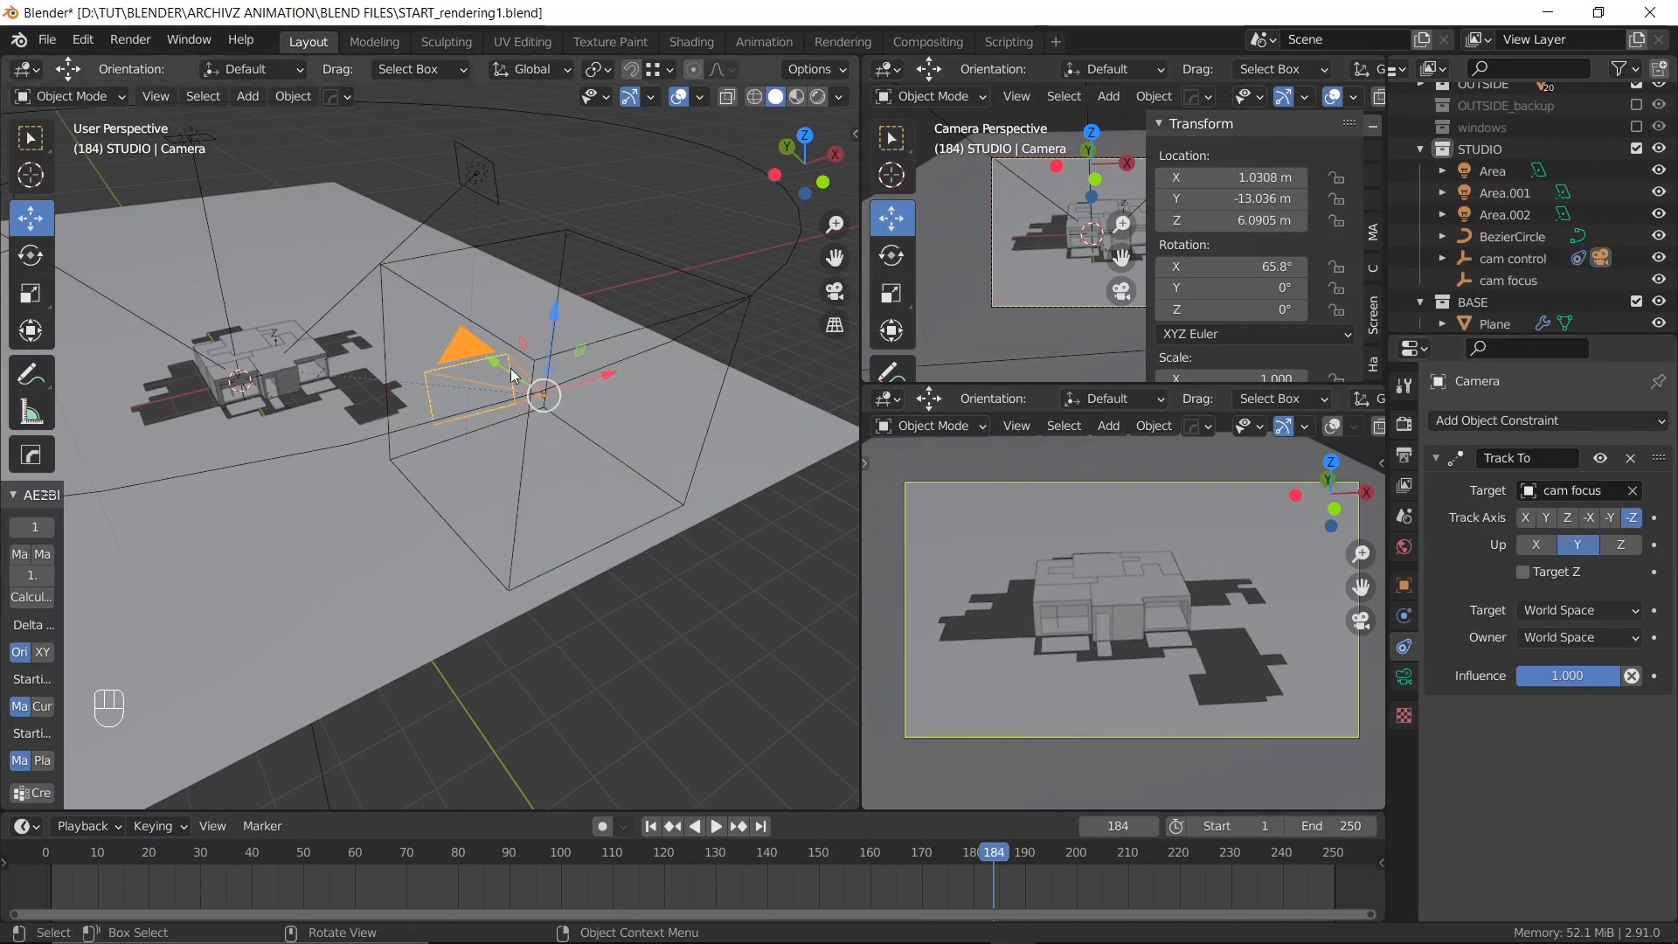
drag(592, 380, 652, 360)
key(ctrl+z)
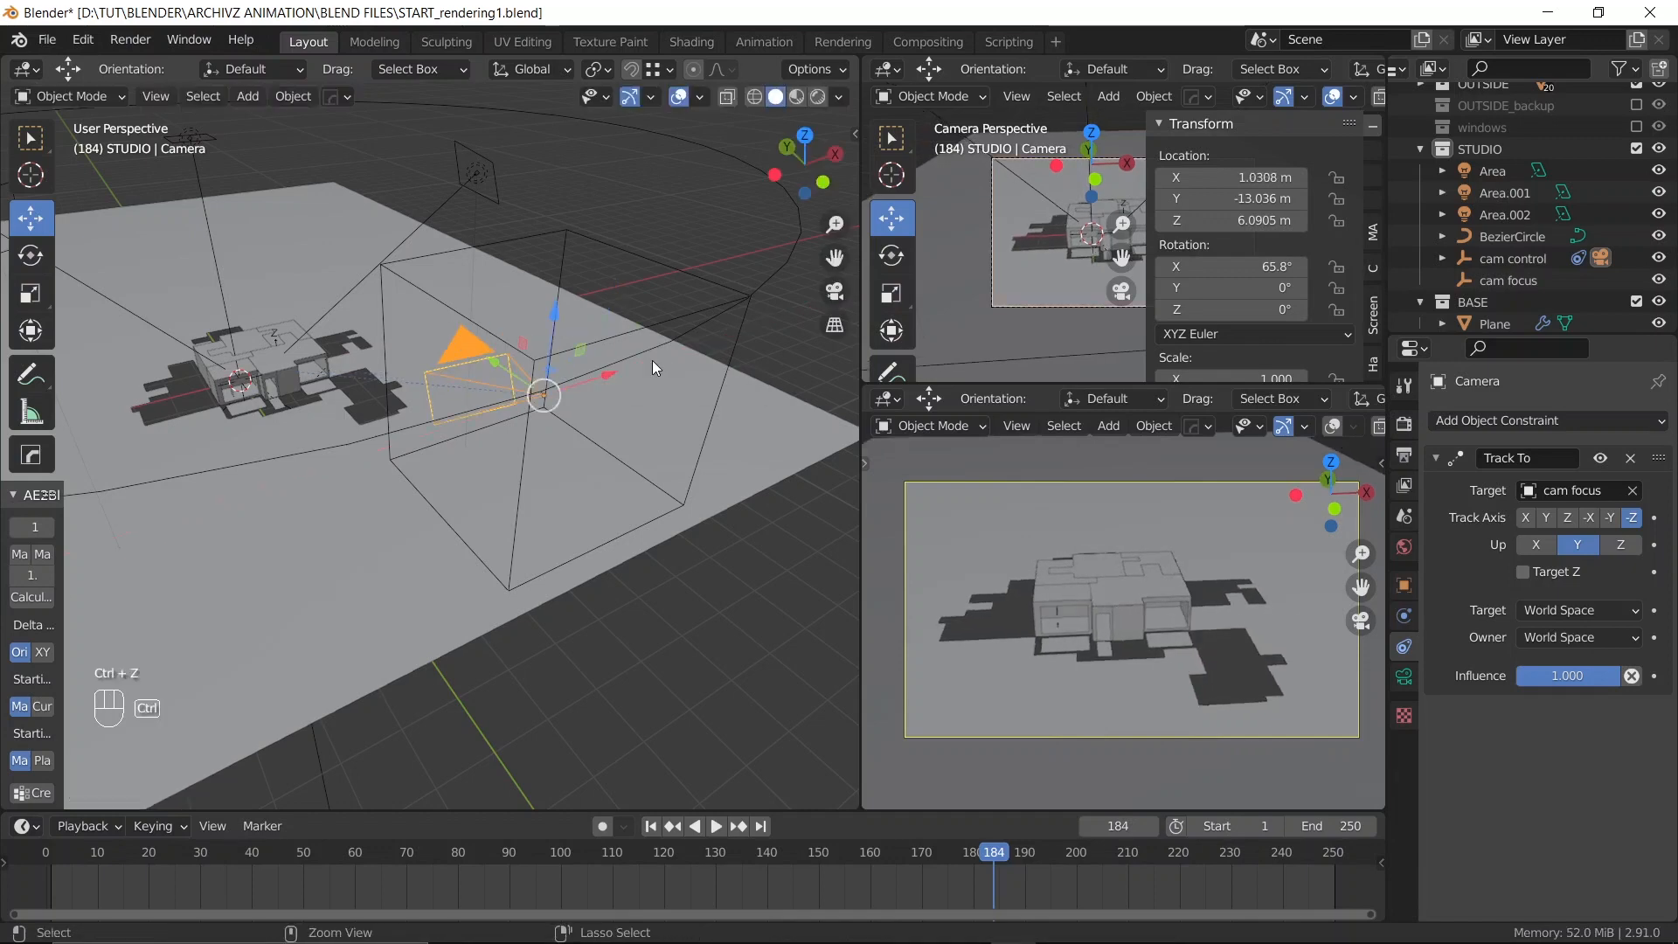
Try a Follow Path offset of 1.330 for cam control, then undo the offset change
click(724, 303)
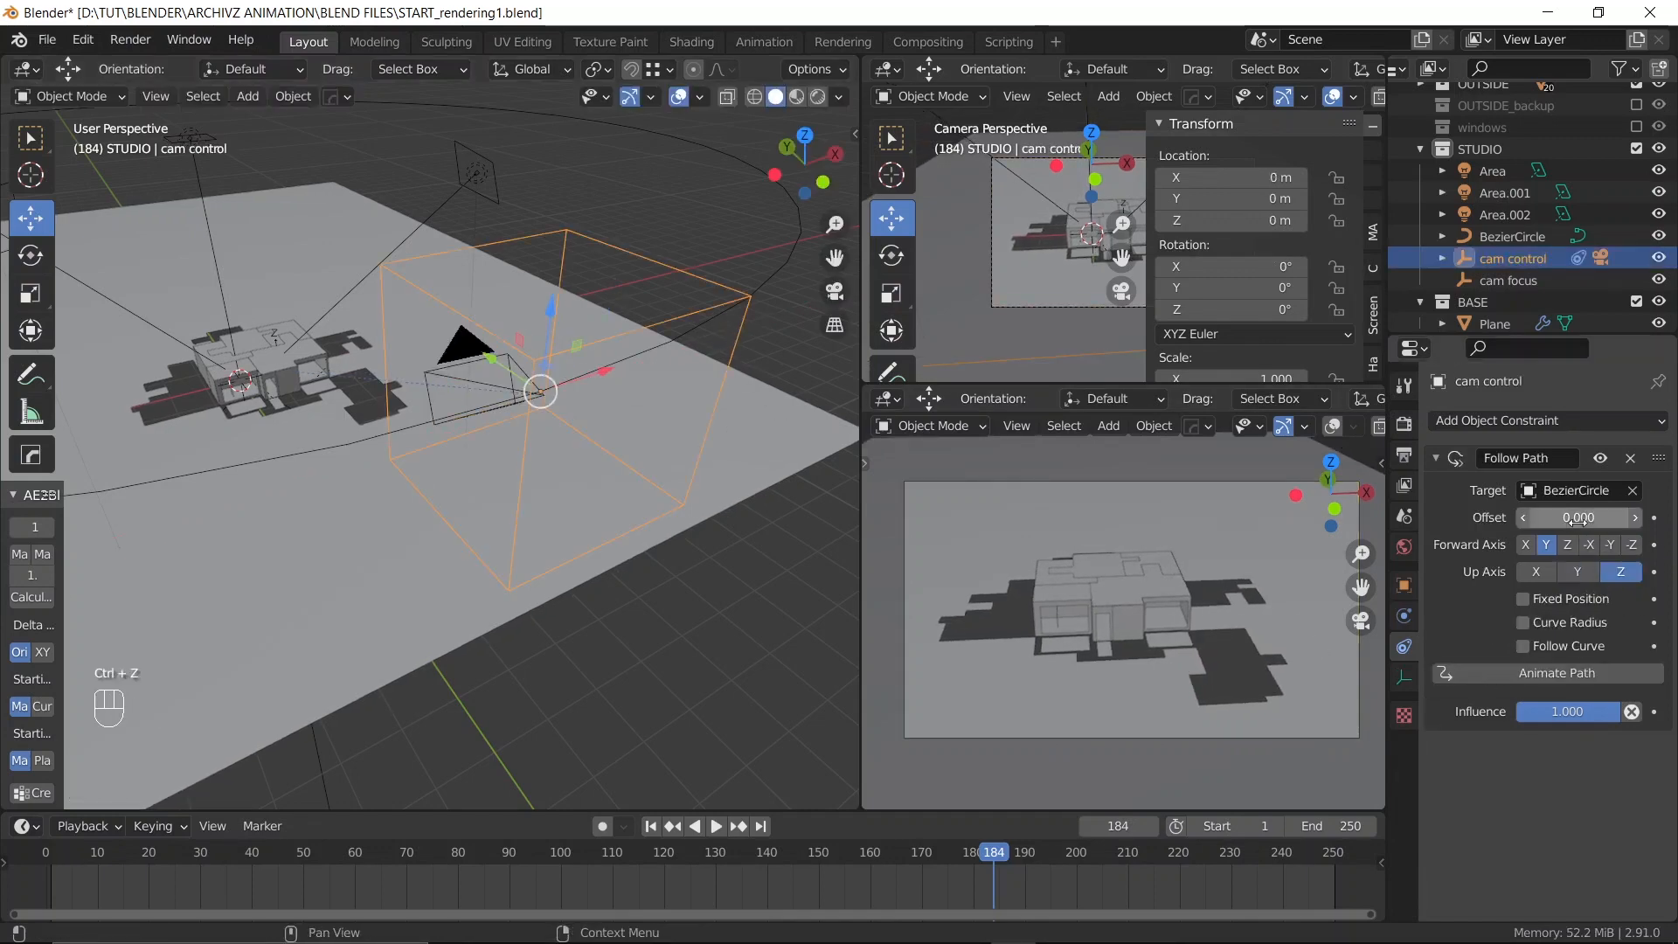
shift+drag(1577, 517, 1596, 518)
shift+drag(1578, 517, 1649, 517)
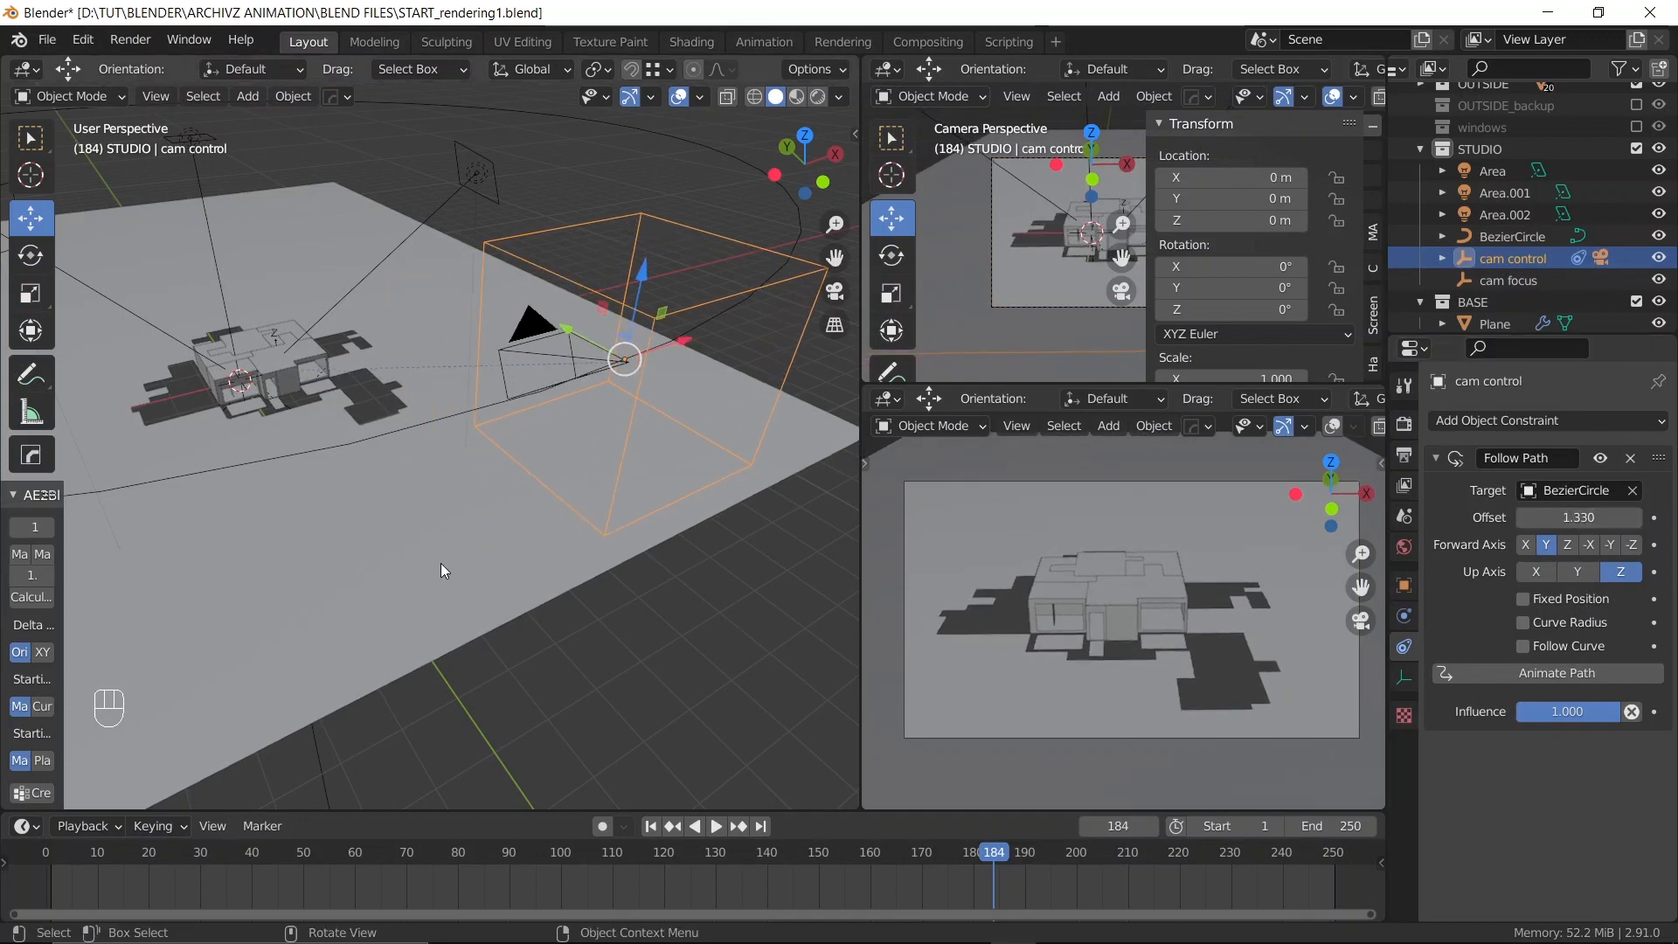
key(ctrl+z)
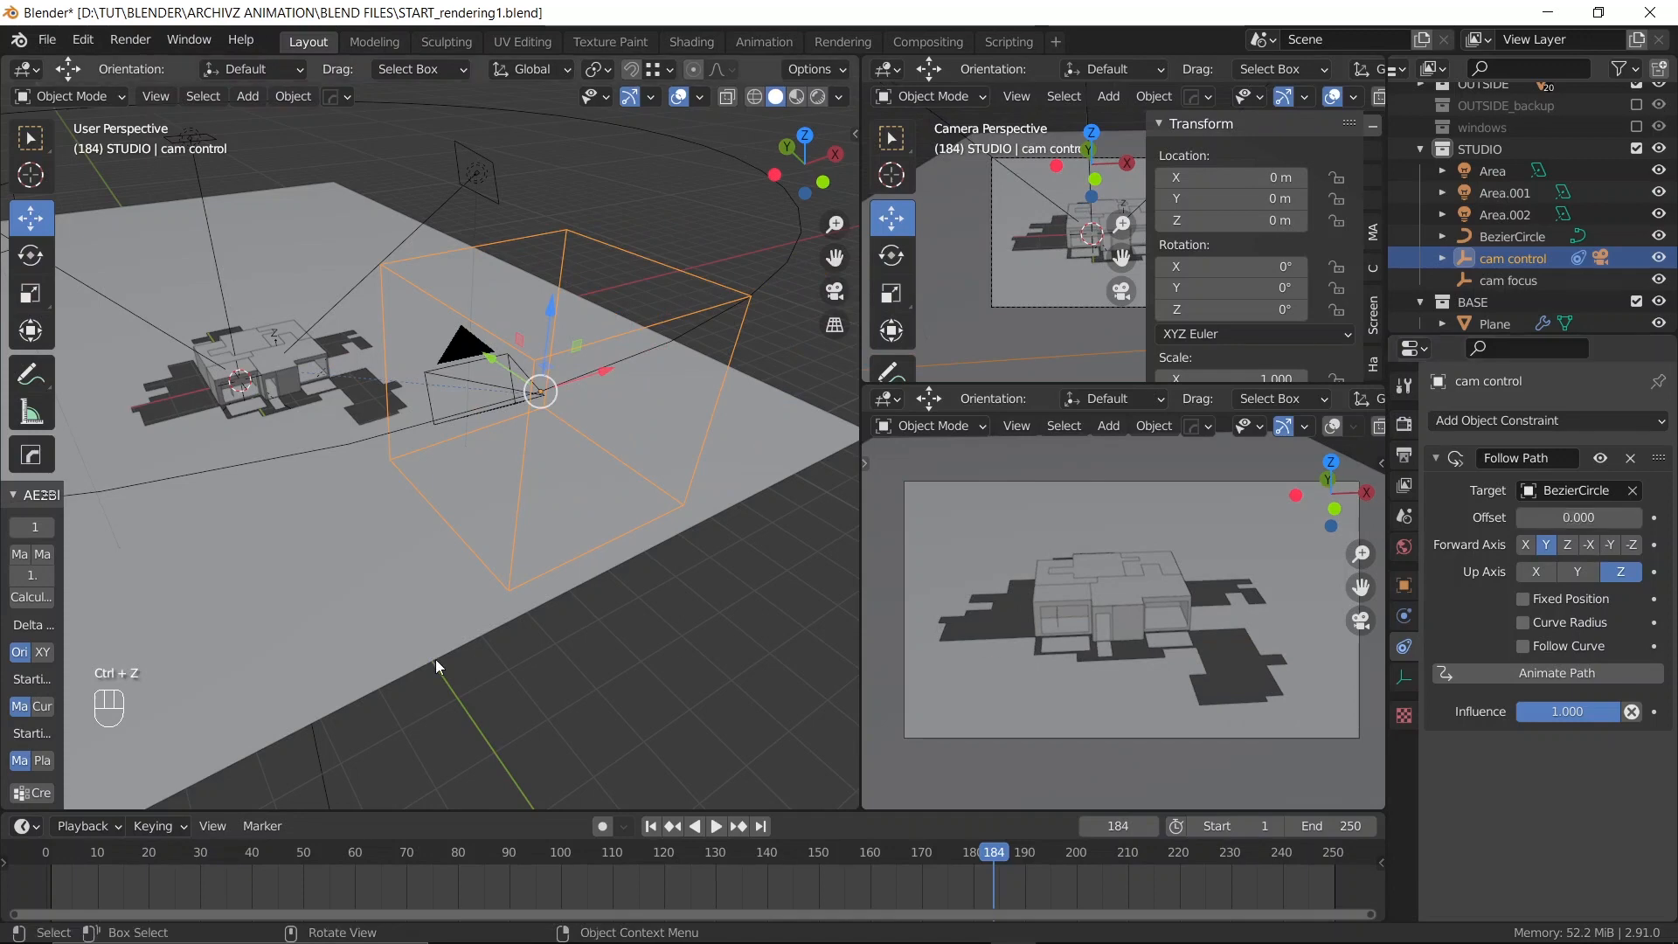
Select the plane, house, area lights and cam focus without the circle and camera rig, move them about -1.21 m along X, and deselect
scroll(254, 324, down, 3)
middle_drag(258, 367, 339, 356)
shift+middle_drag(210, 444, 437, 348)
key(a)
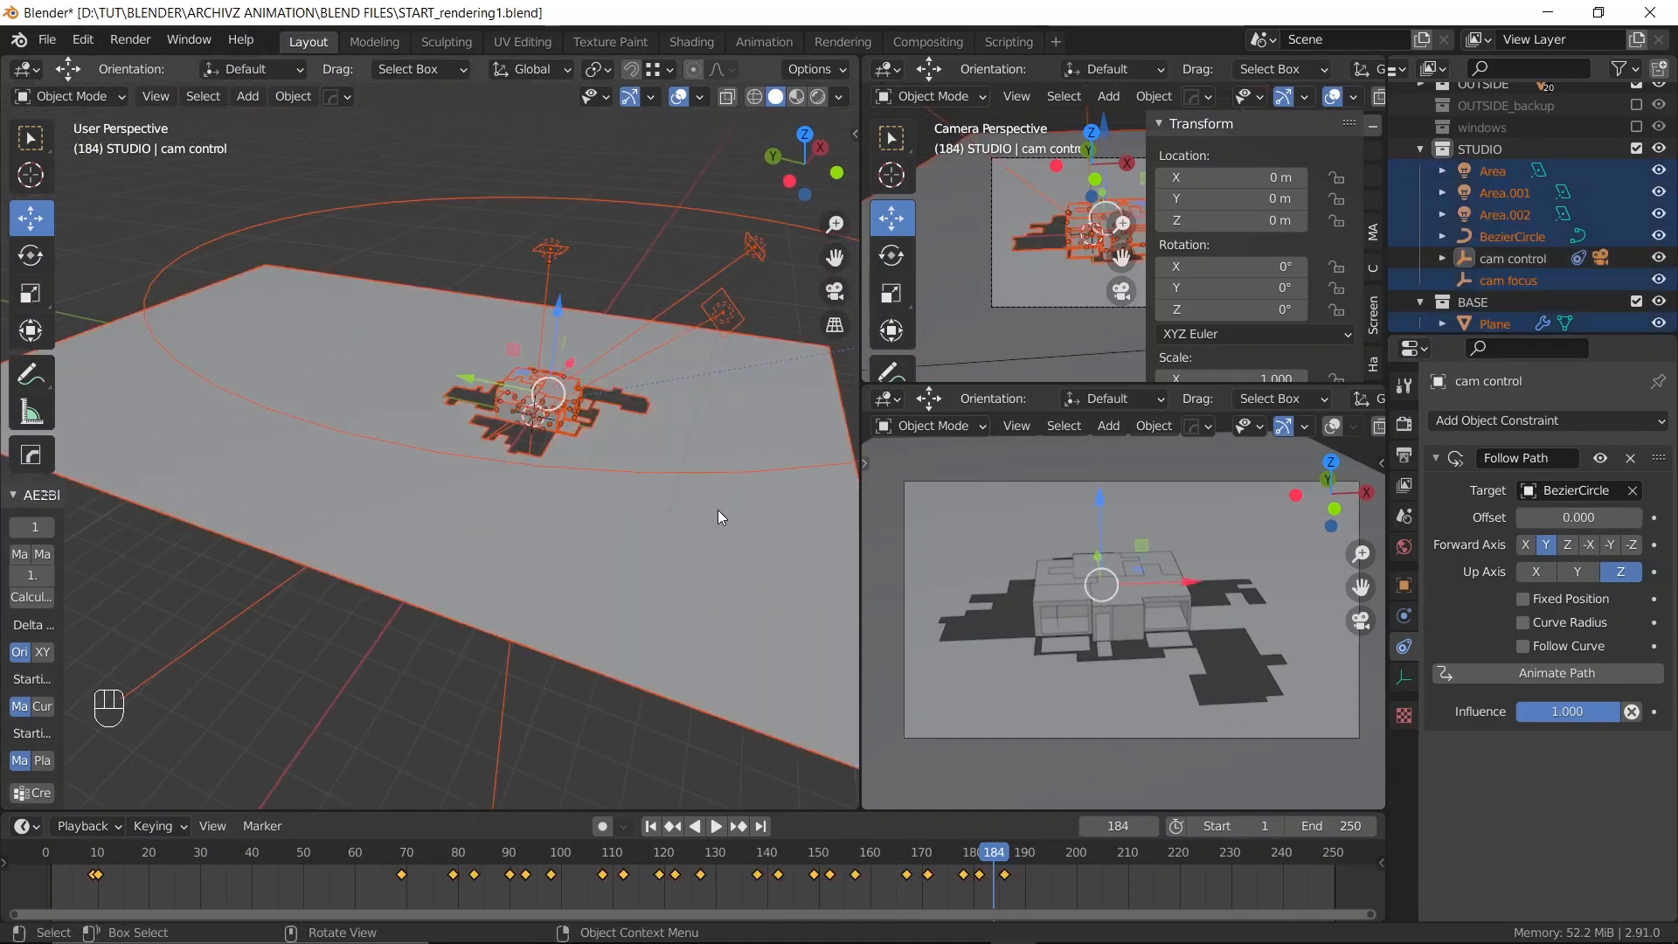
click(541, 518)
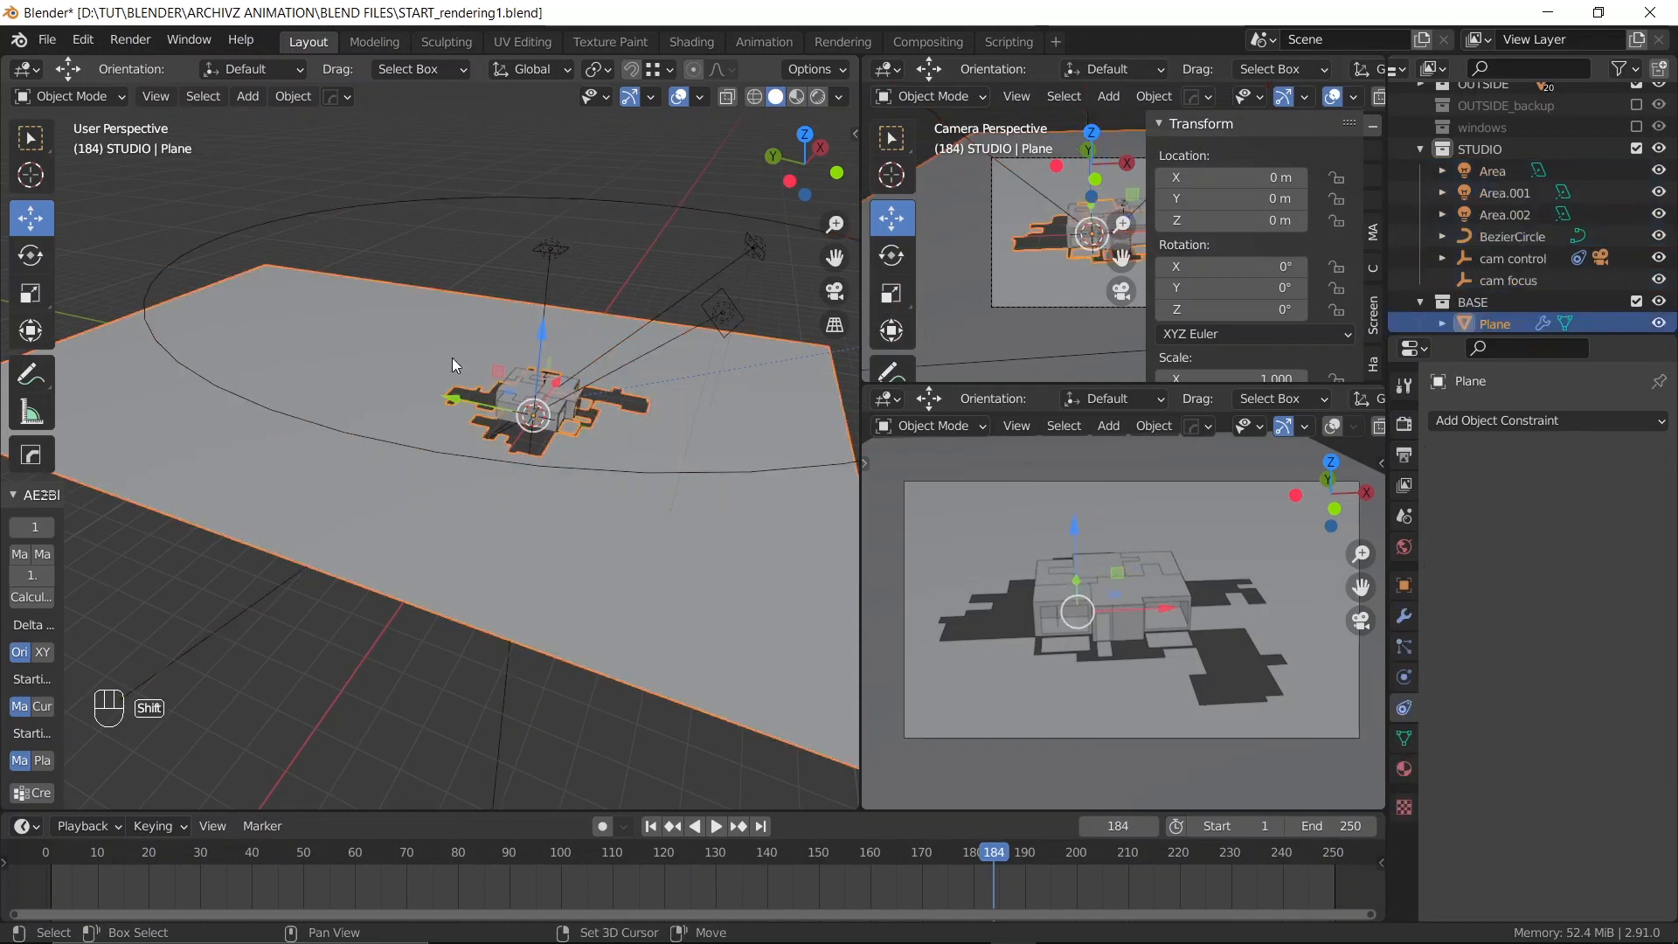
shift+drag(442, 356, 614, 432)
middle_drag(633, 423, 495, 451)
scroll(584, 480, down, 1)
shift+middle_drag(580, 495, 474, 496)
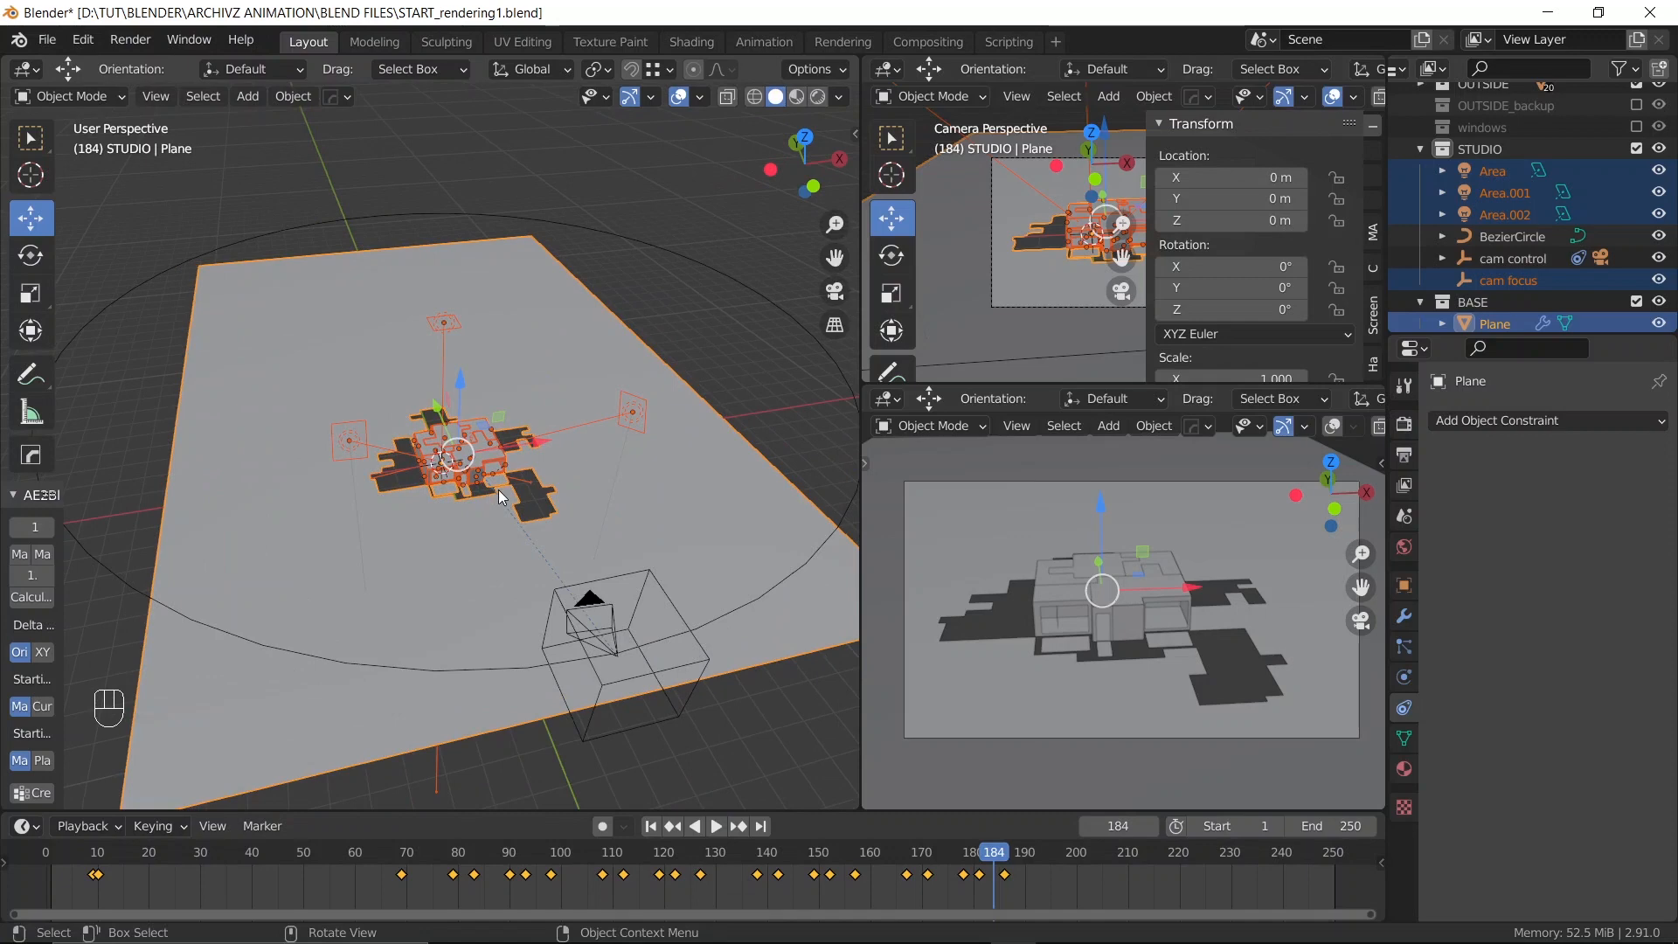
key(KP_7)
scroll(474, 563, up, 2)
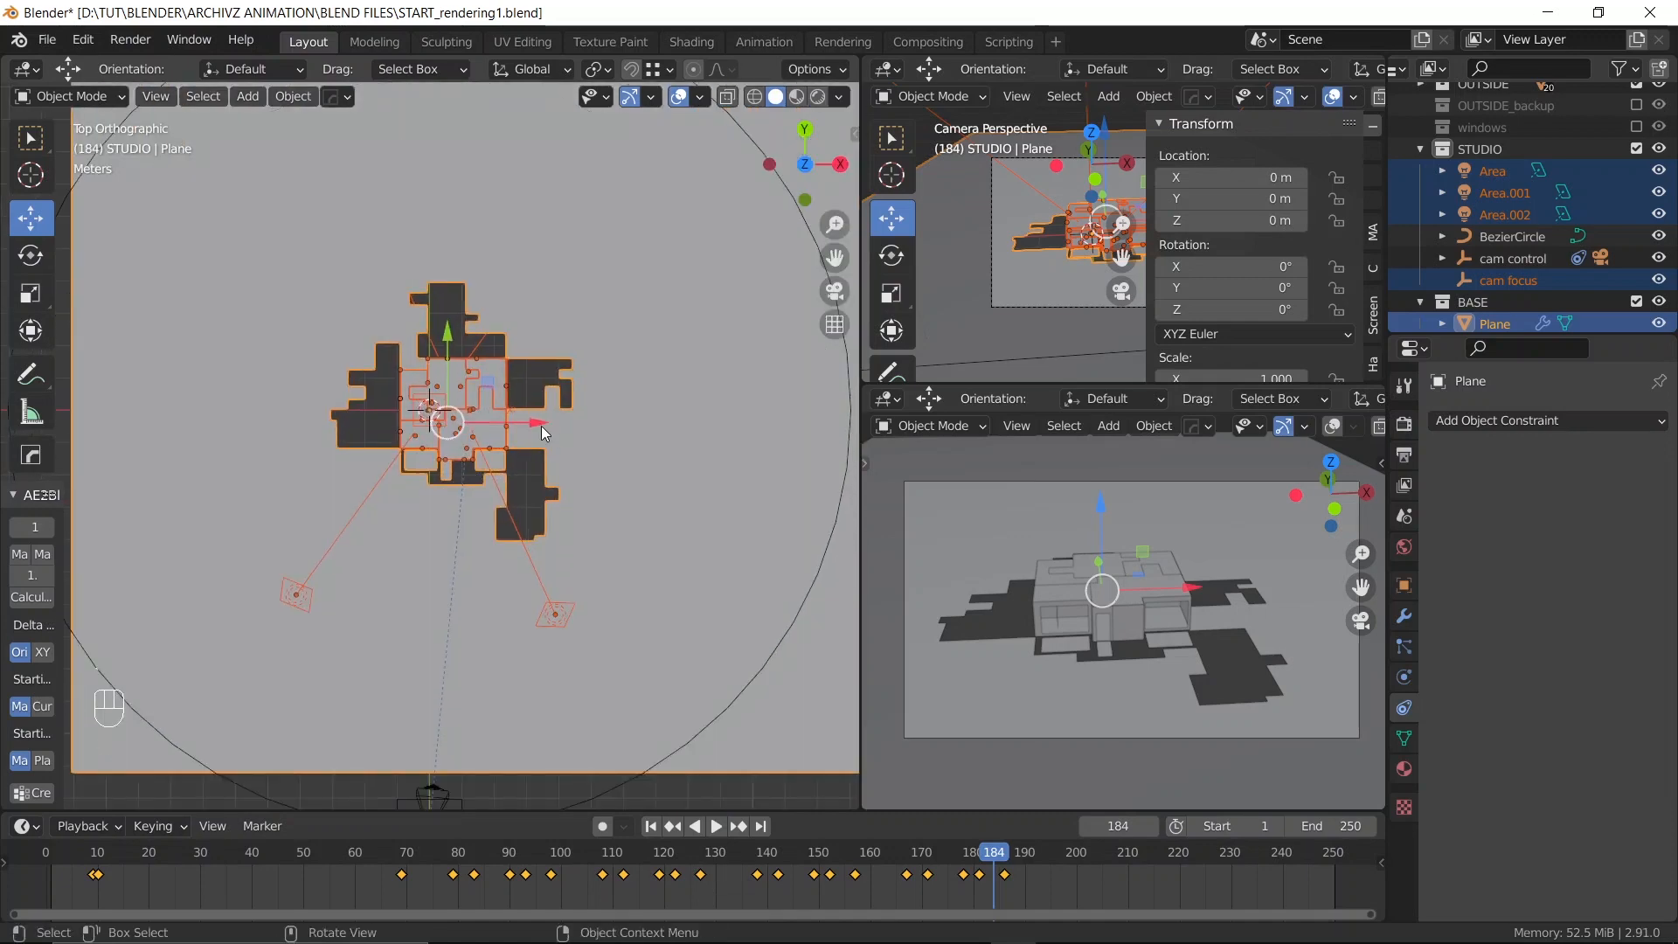
key(g)
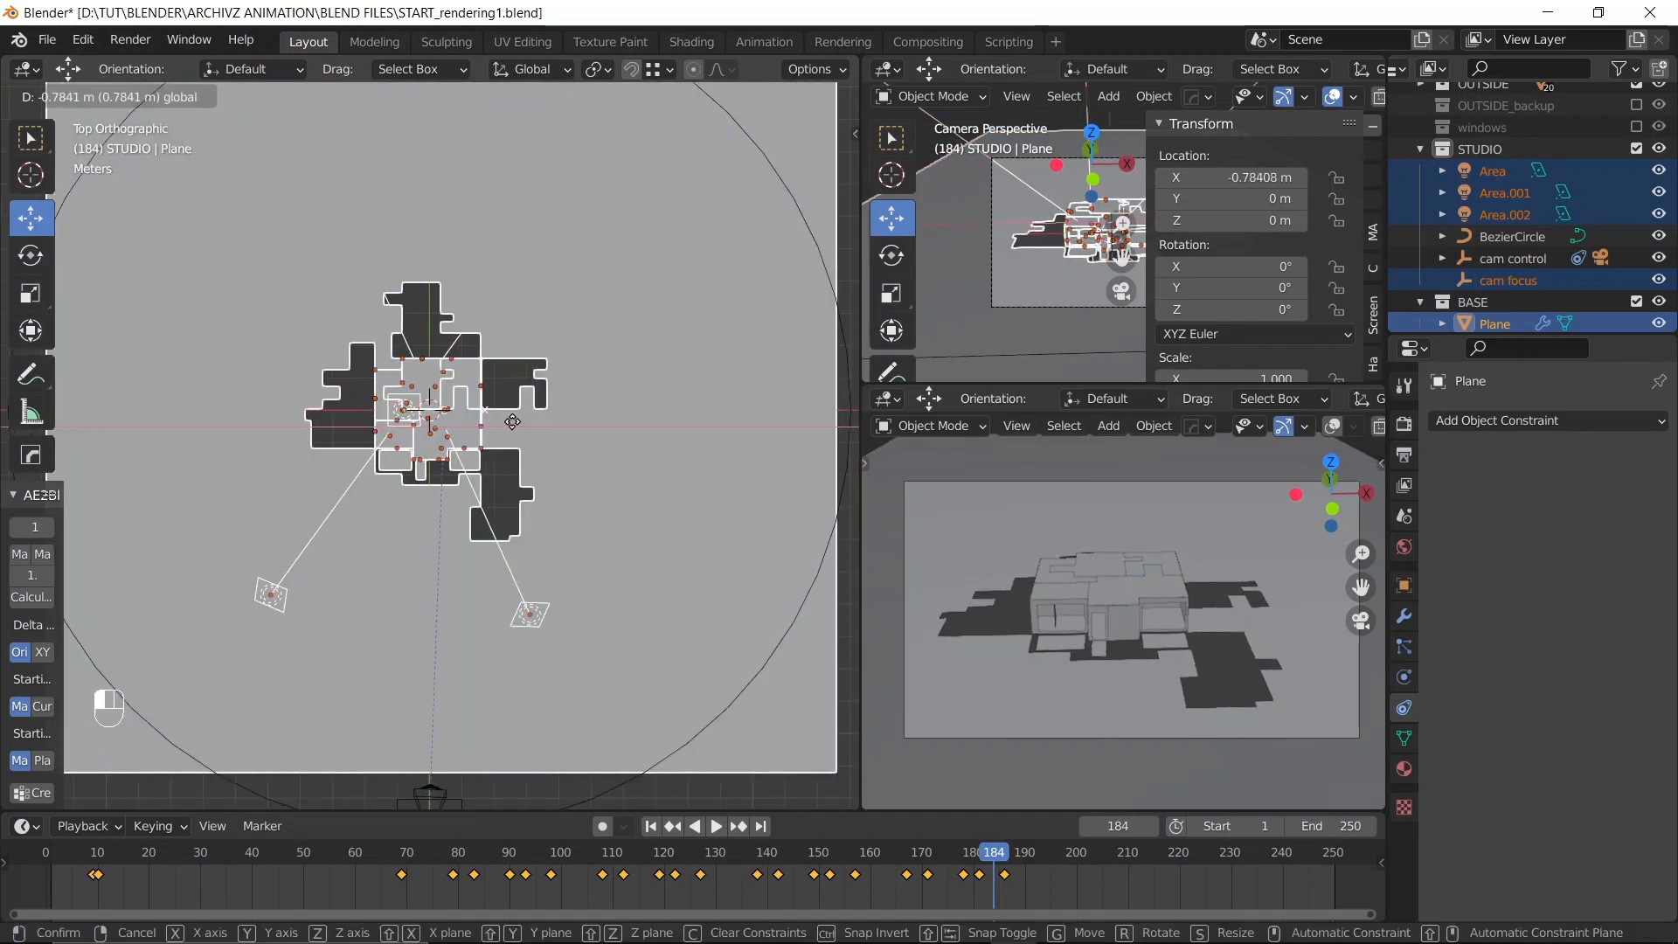
click(423, 428)
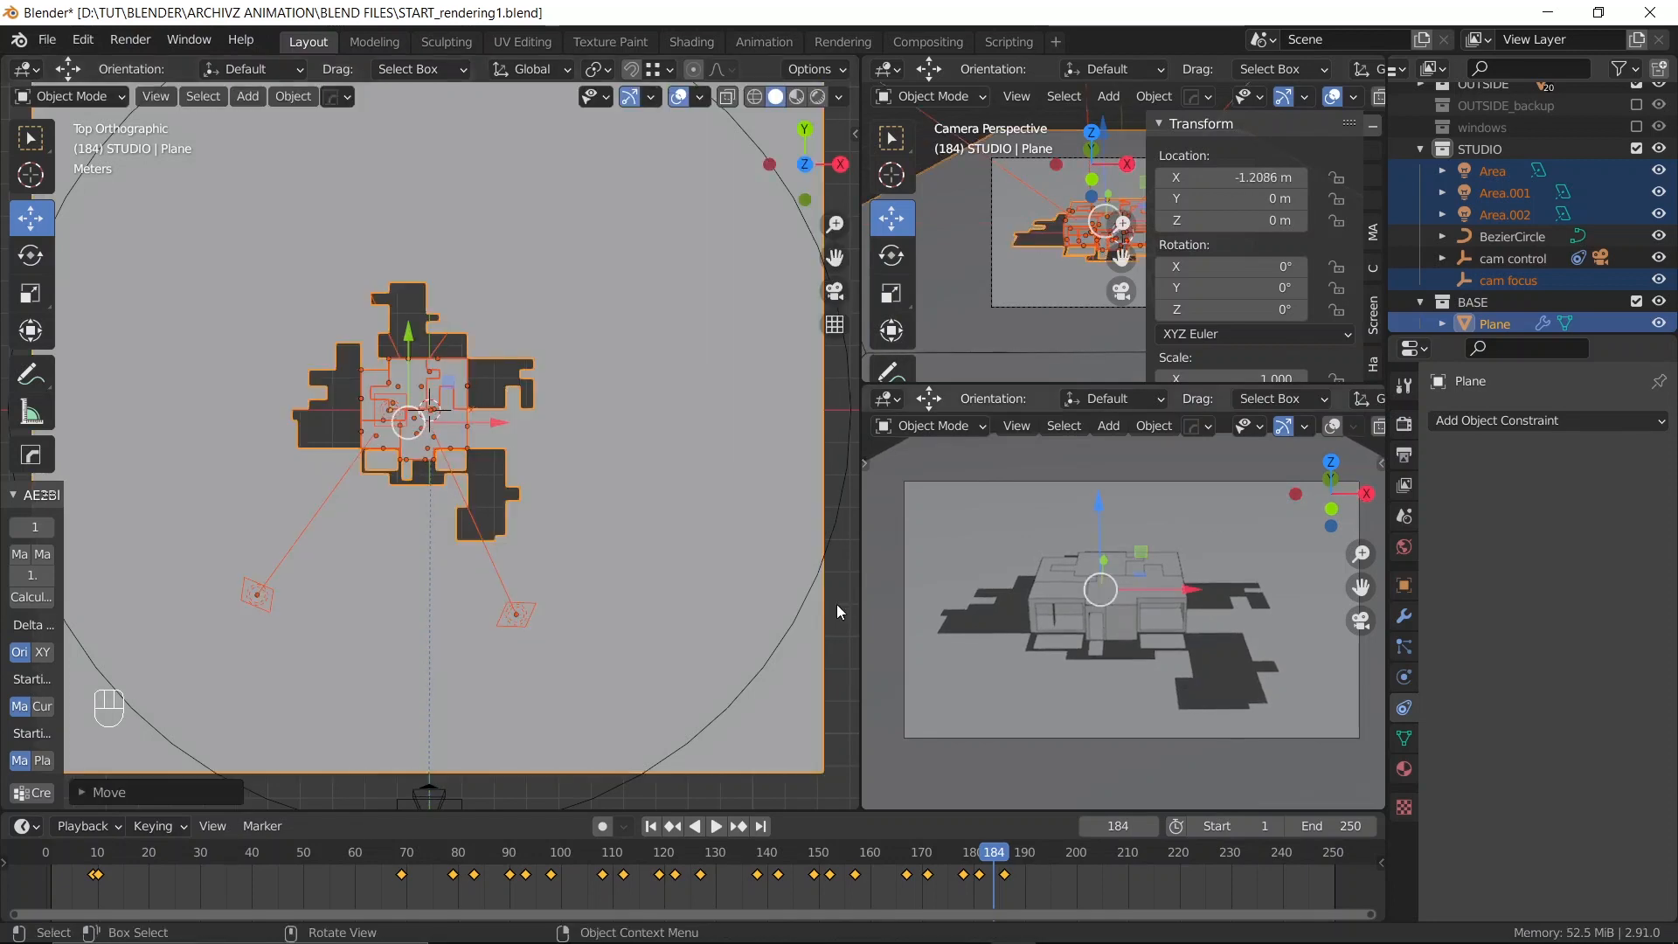
middle_drag(429, 433, 369, 474)
click(479, 659)
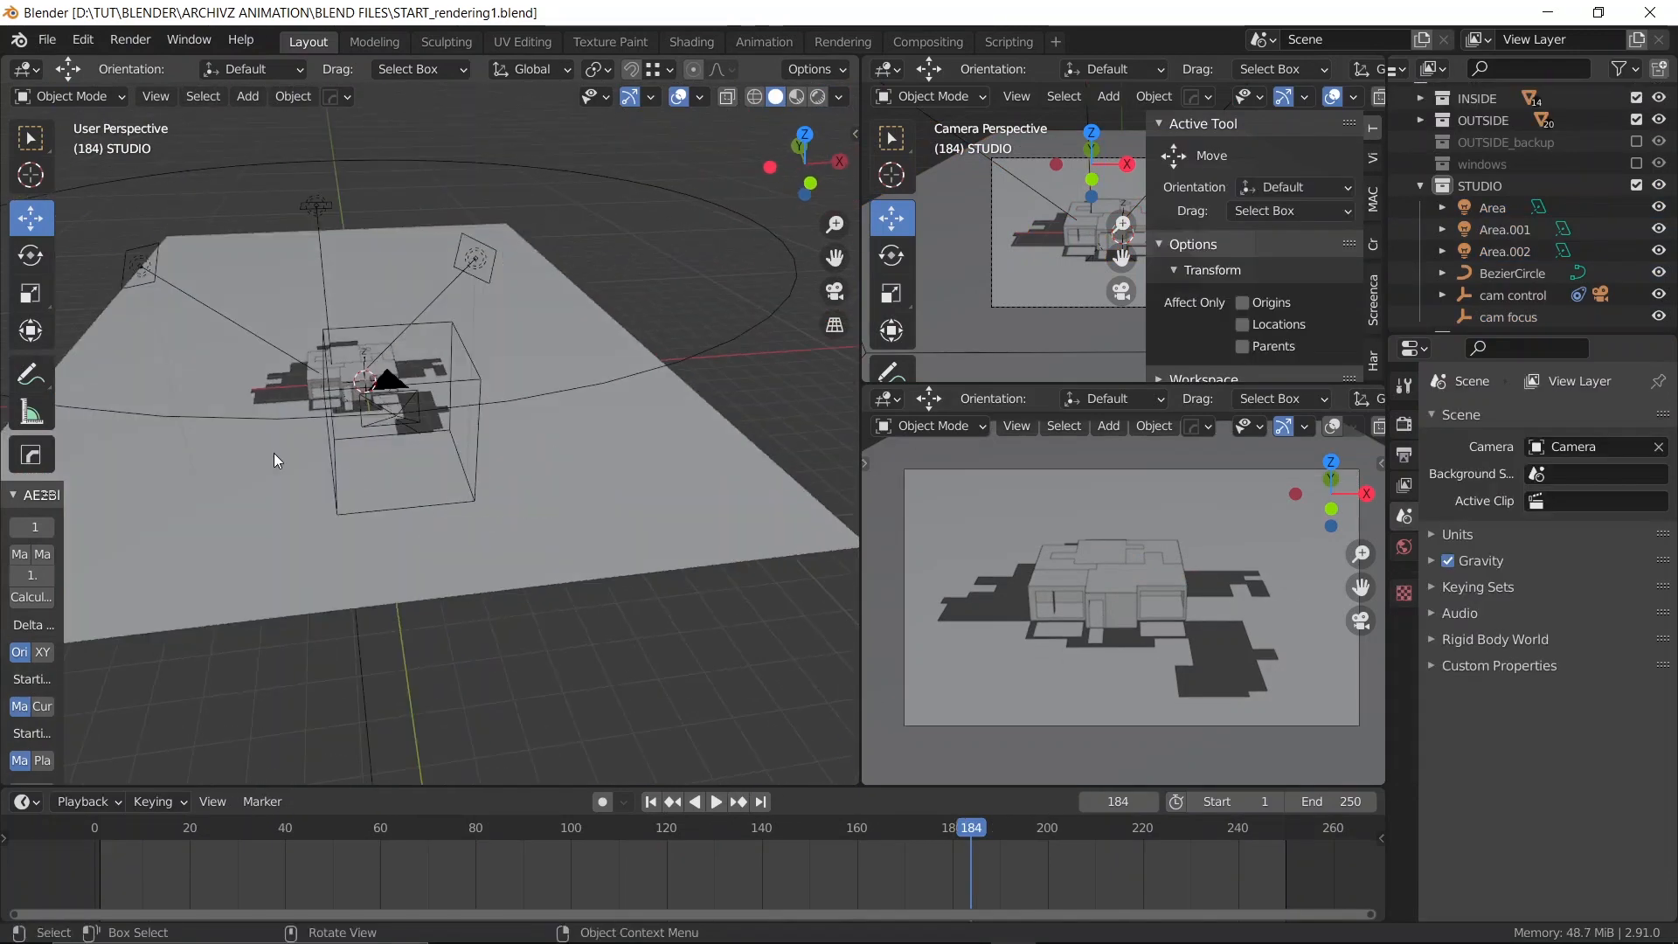
At frame 1, set cam control's Follow Path offset to -17.900 and keyframe the offset
middle_drag(275, 452, 354, 351)
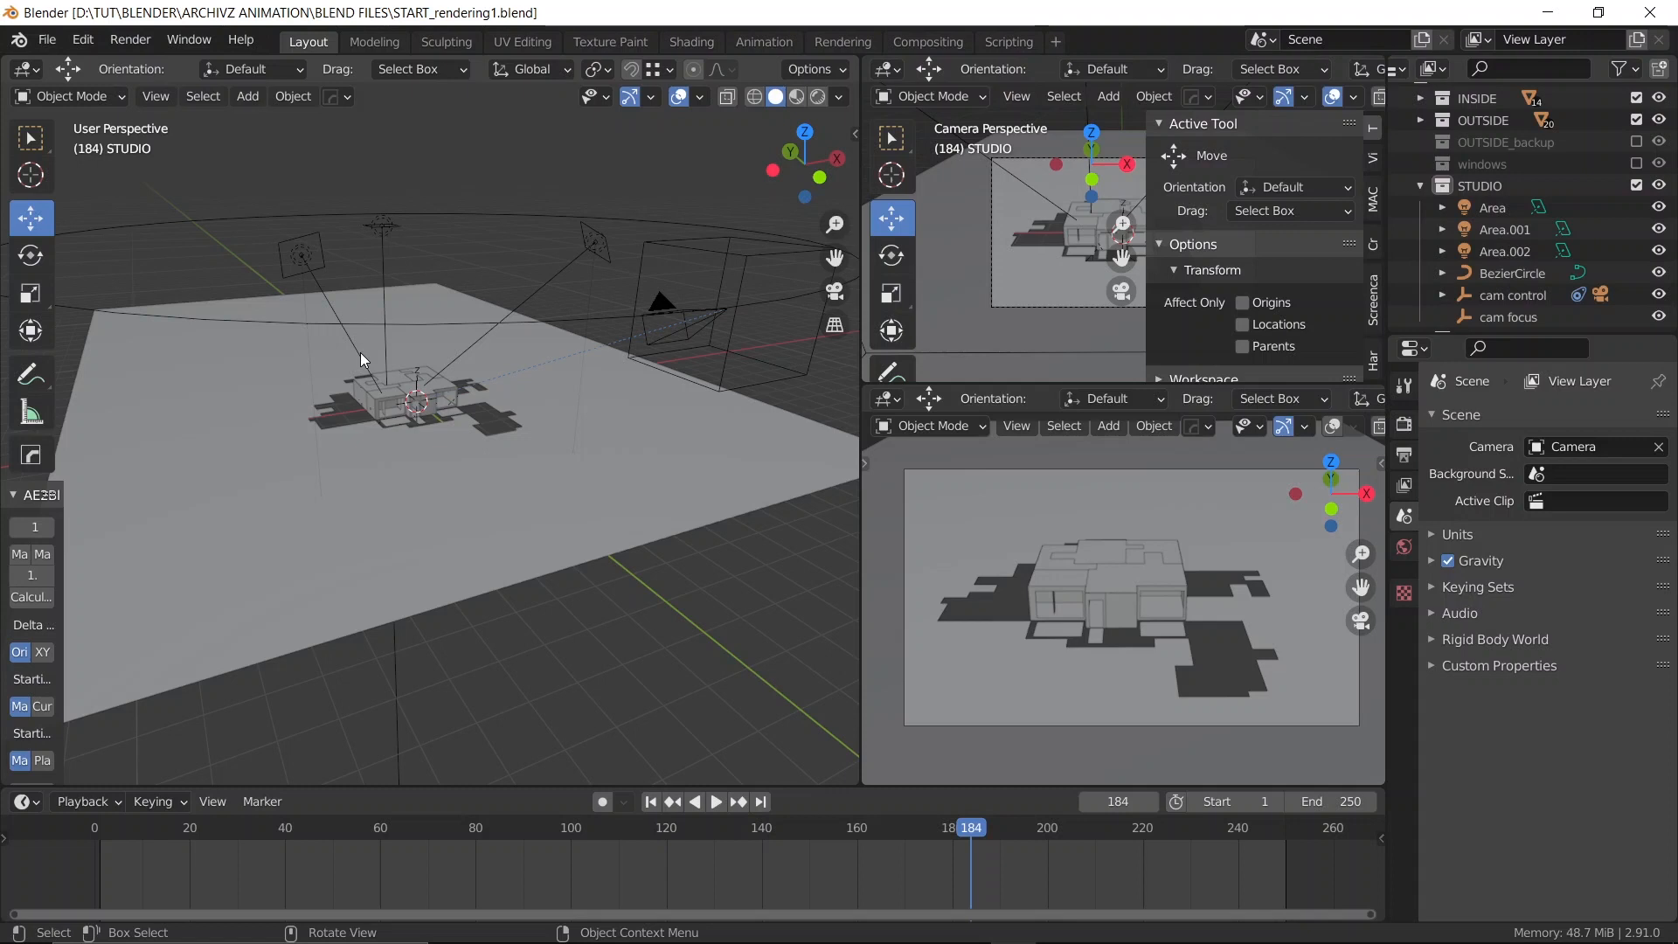
click(711, 251)
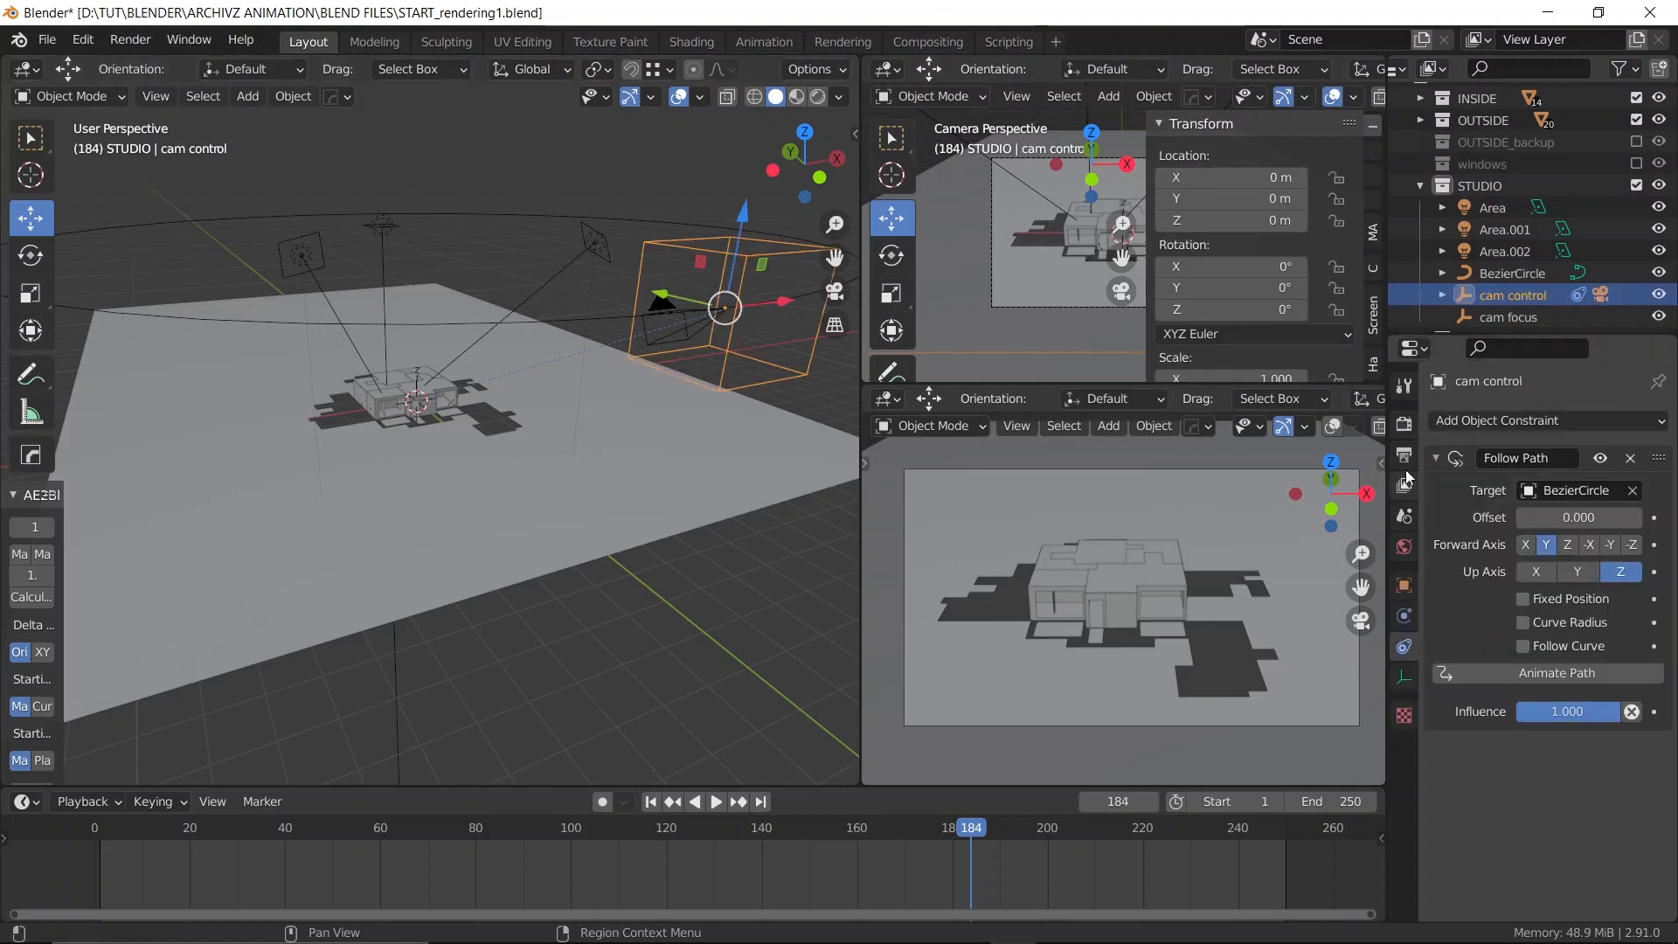
middle_drag(714, 272, 690, 280)
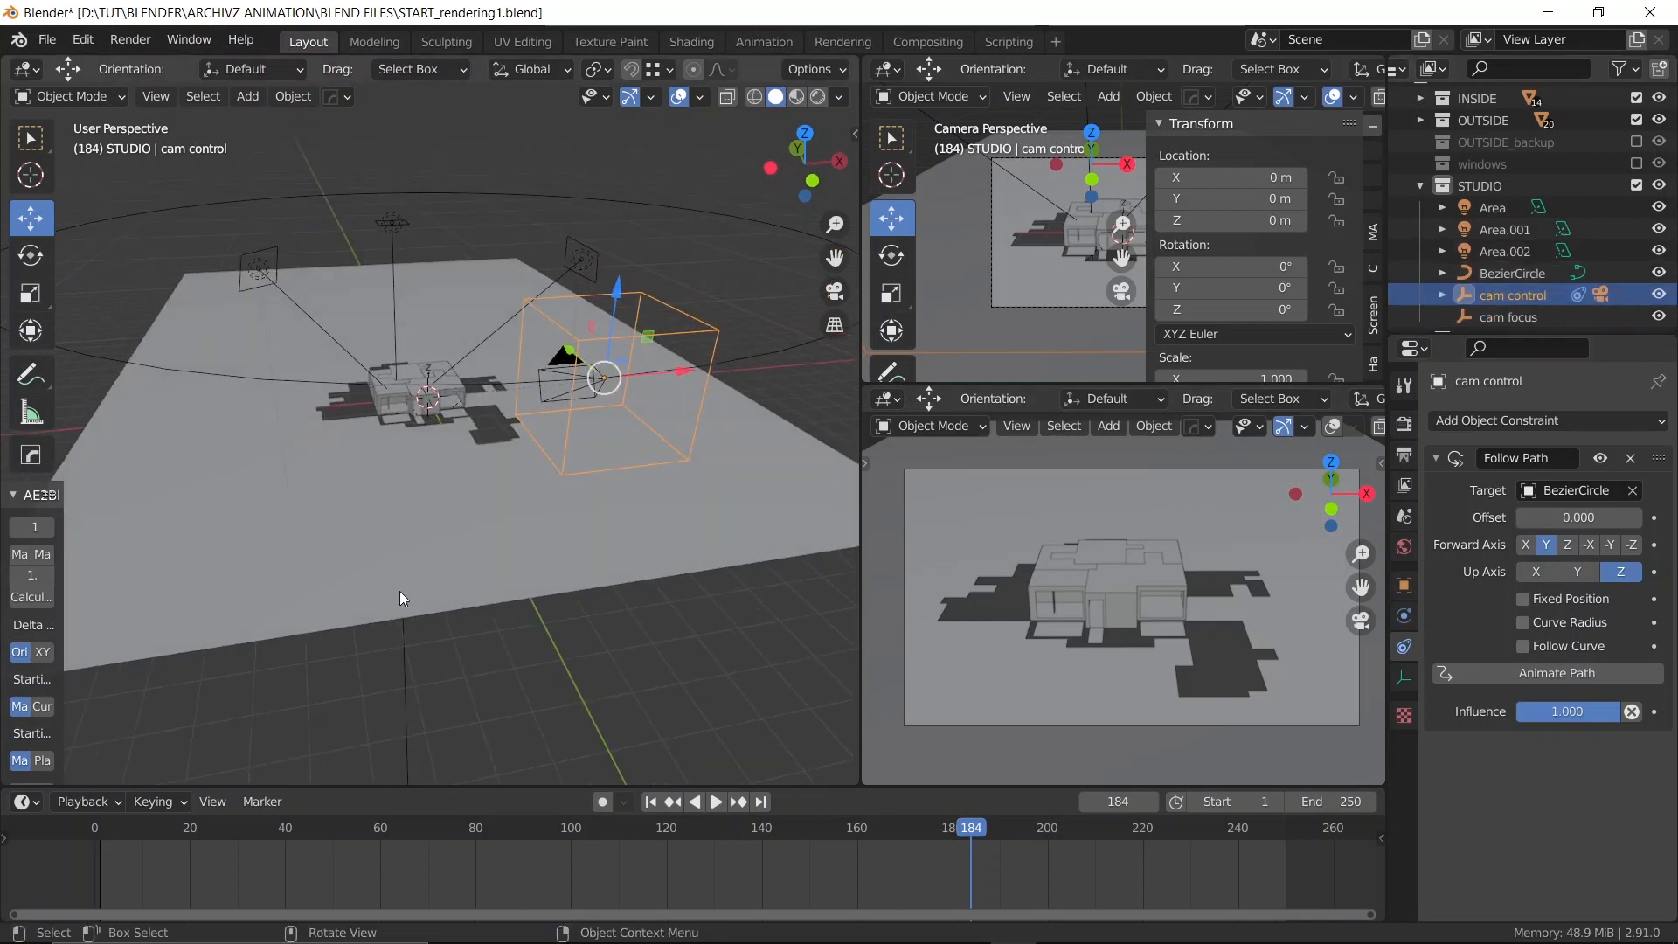
key(shift+Left)
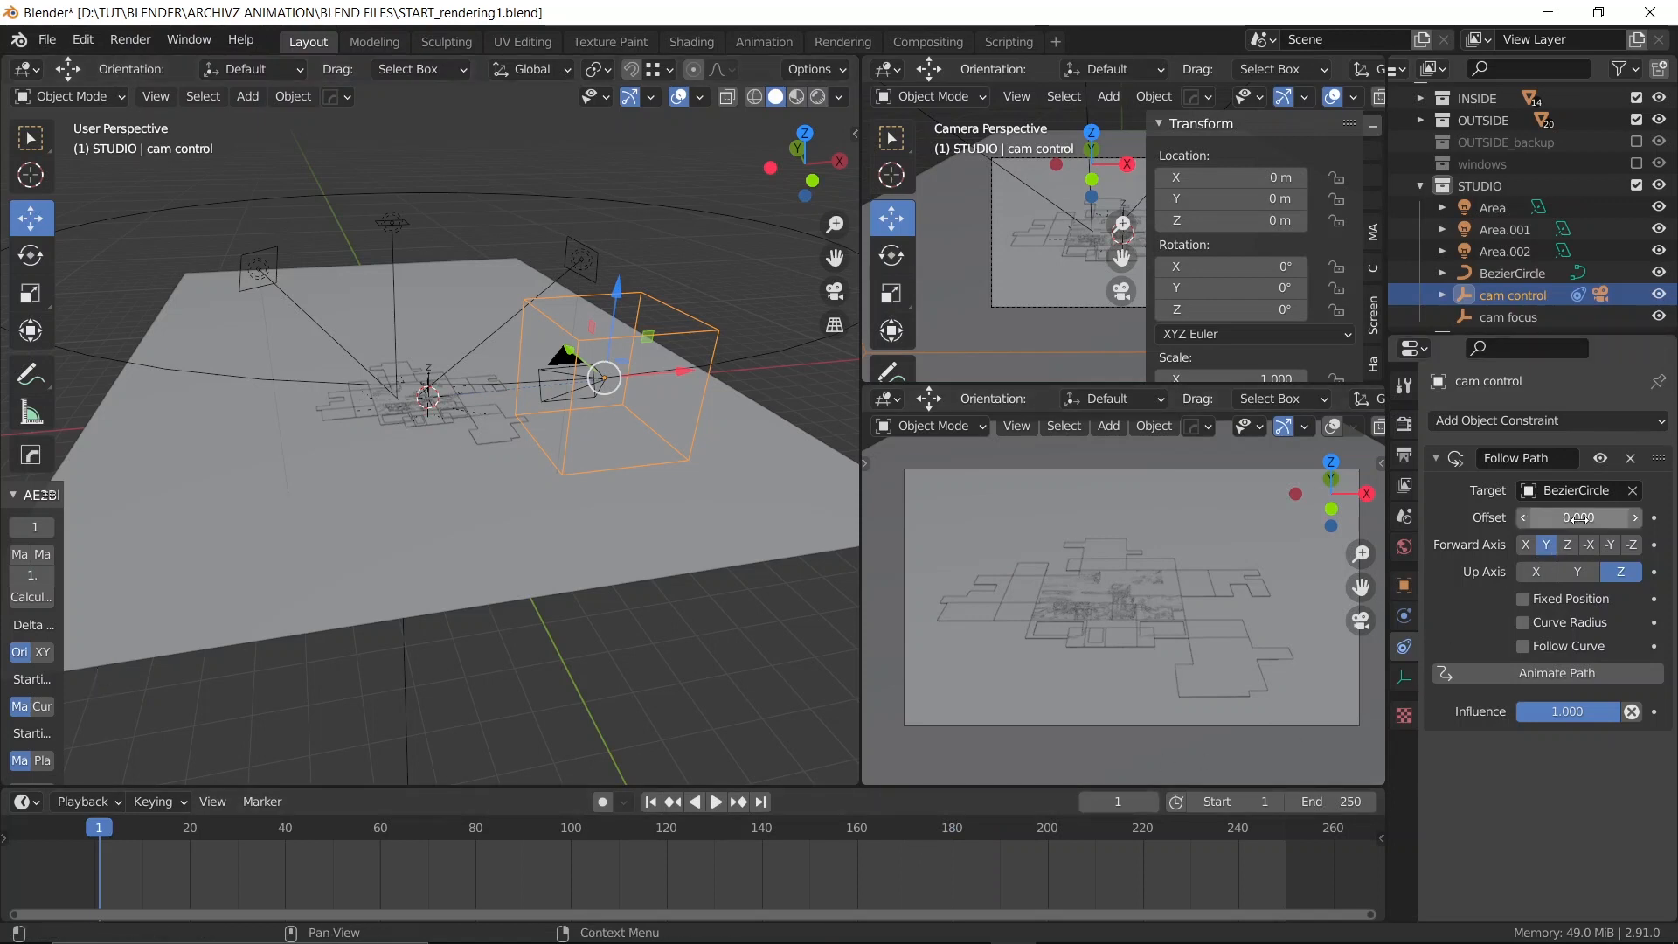
drag(1578, 517, 1417, 517)
shift+middle_drag(305, 538, 538, 449)
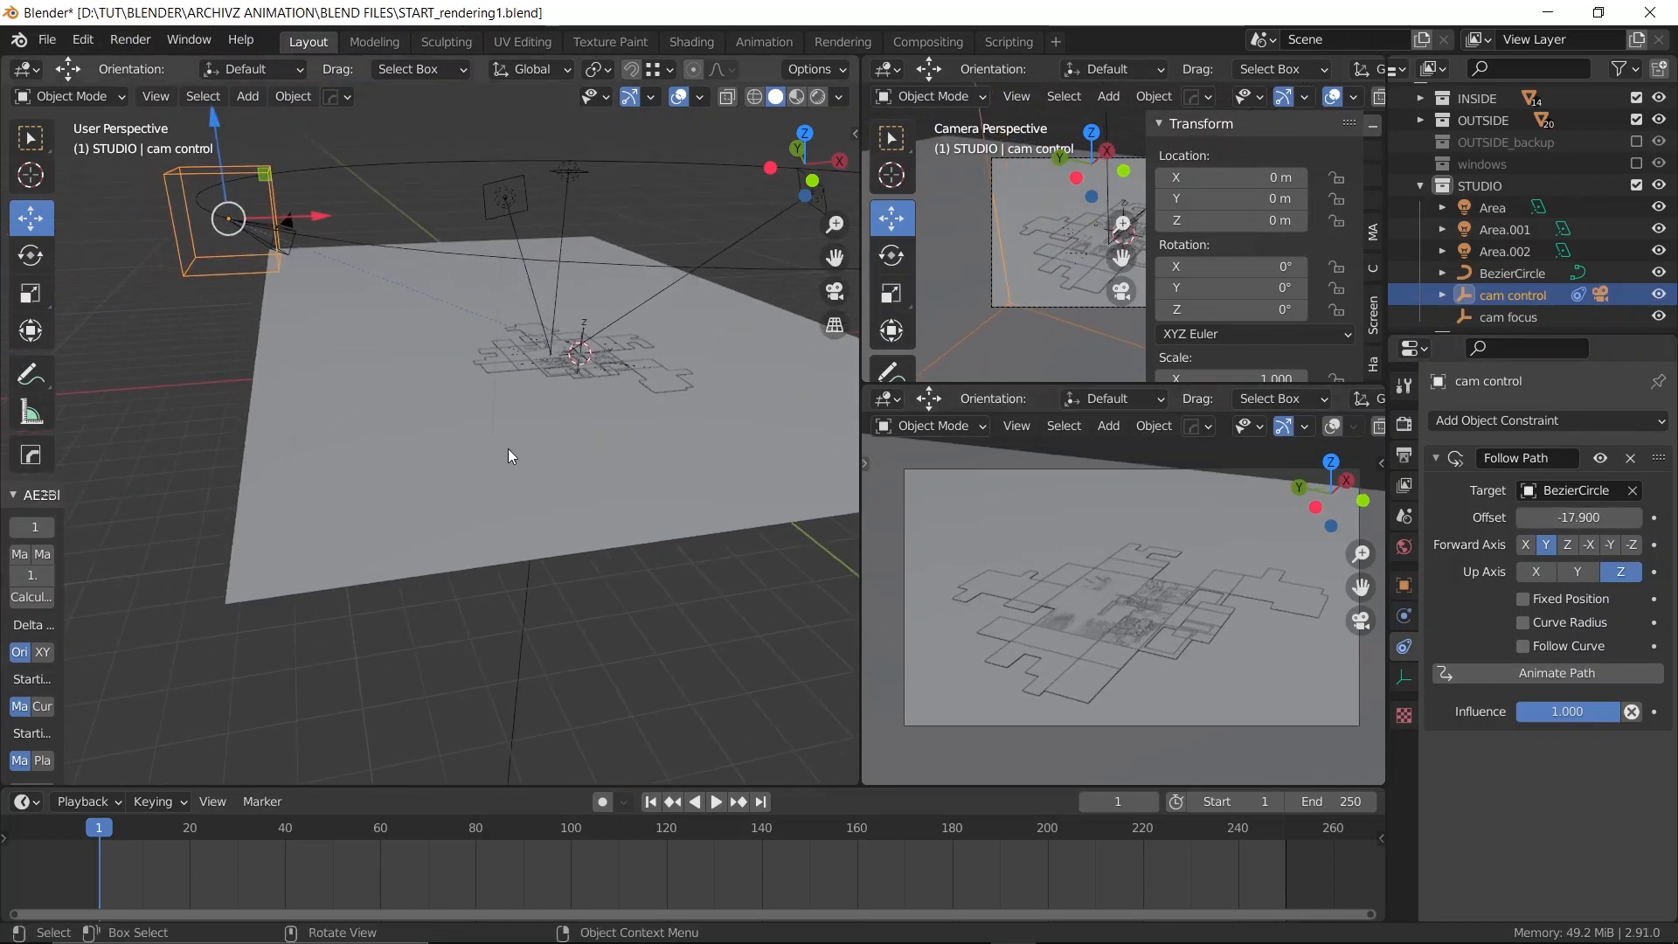
key(i)
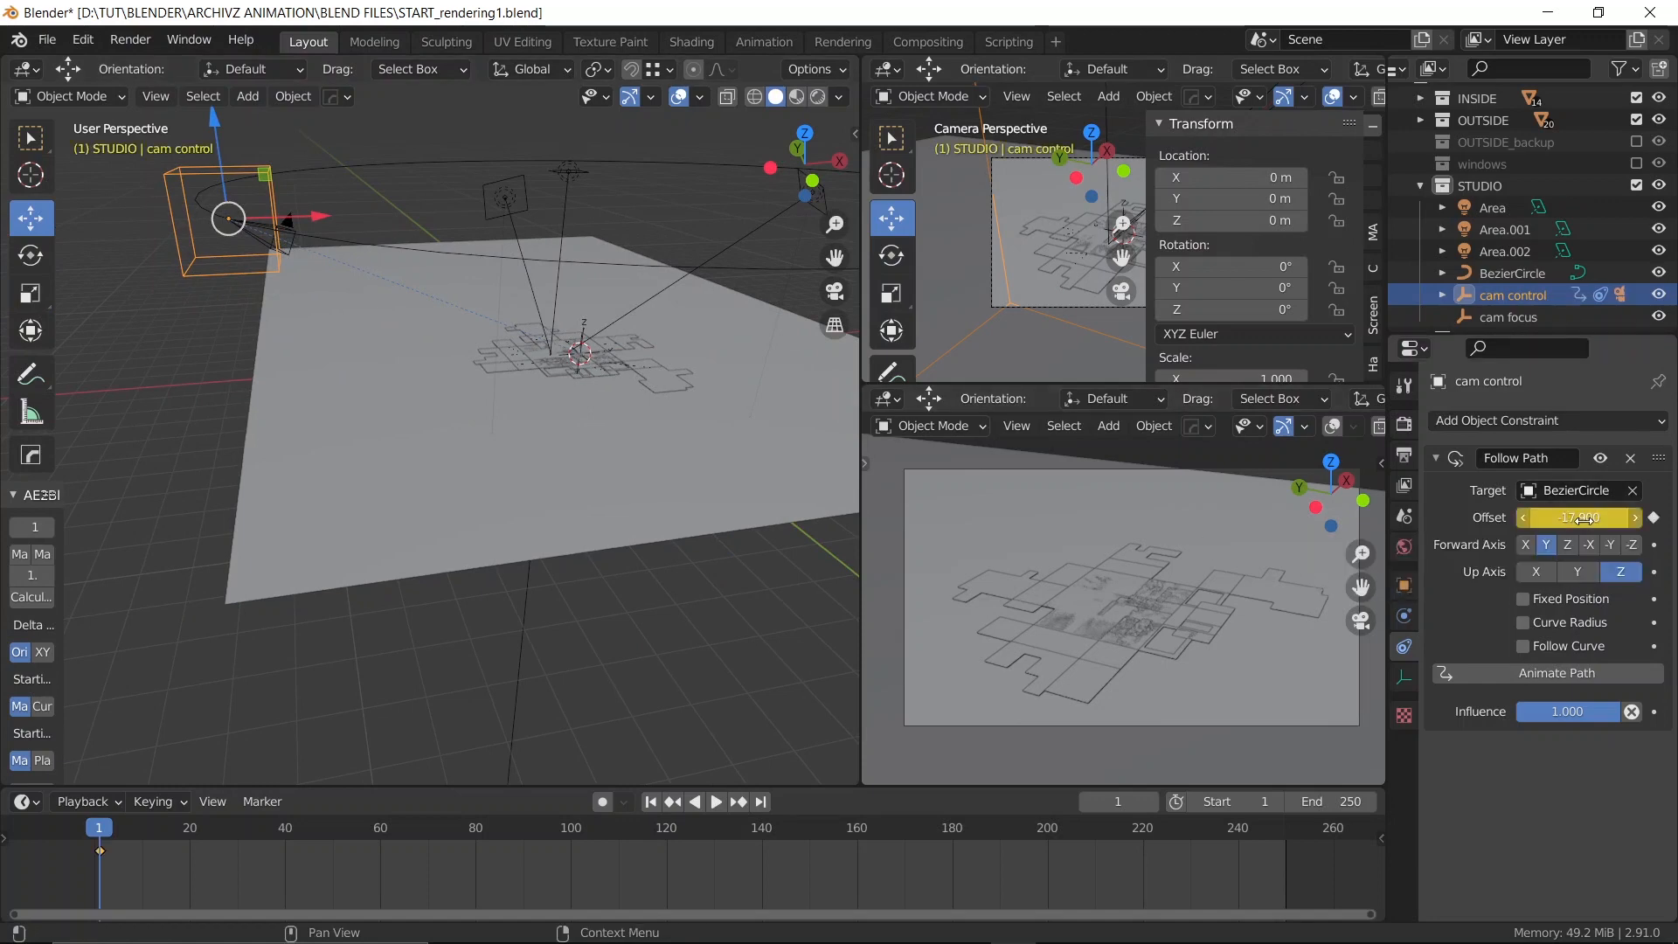
At frame 187, set cam control's Follow Path offset to 0 and keyframe the offset
drag(98, 835, 662, 840)
key(space)
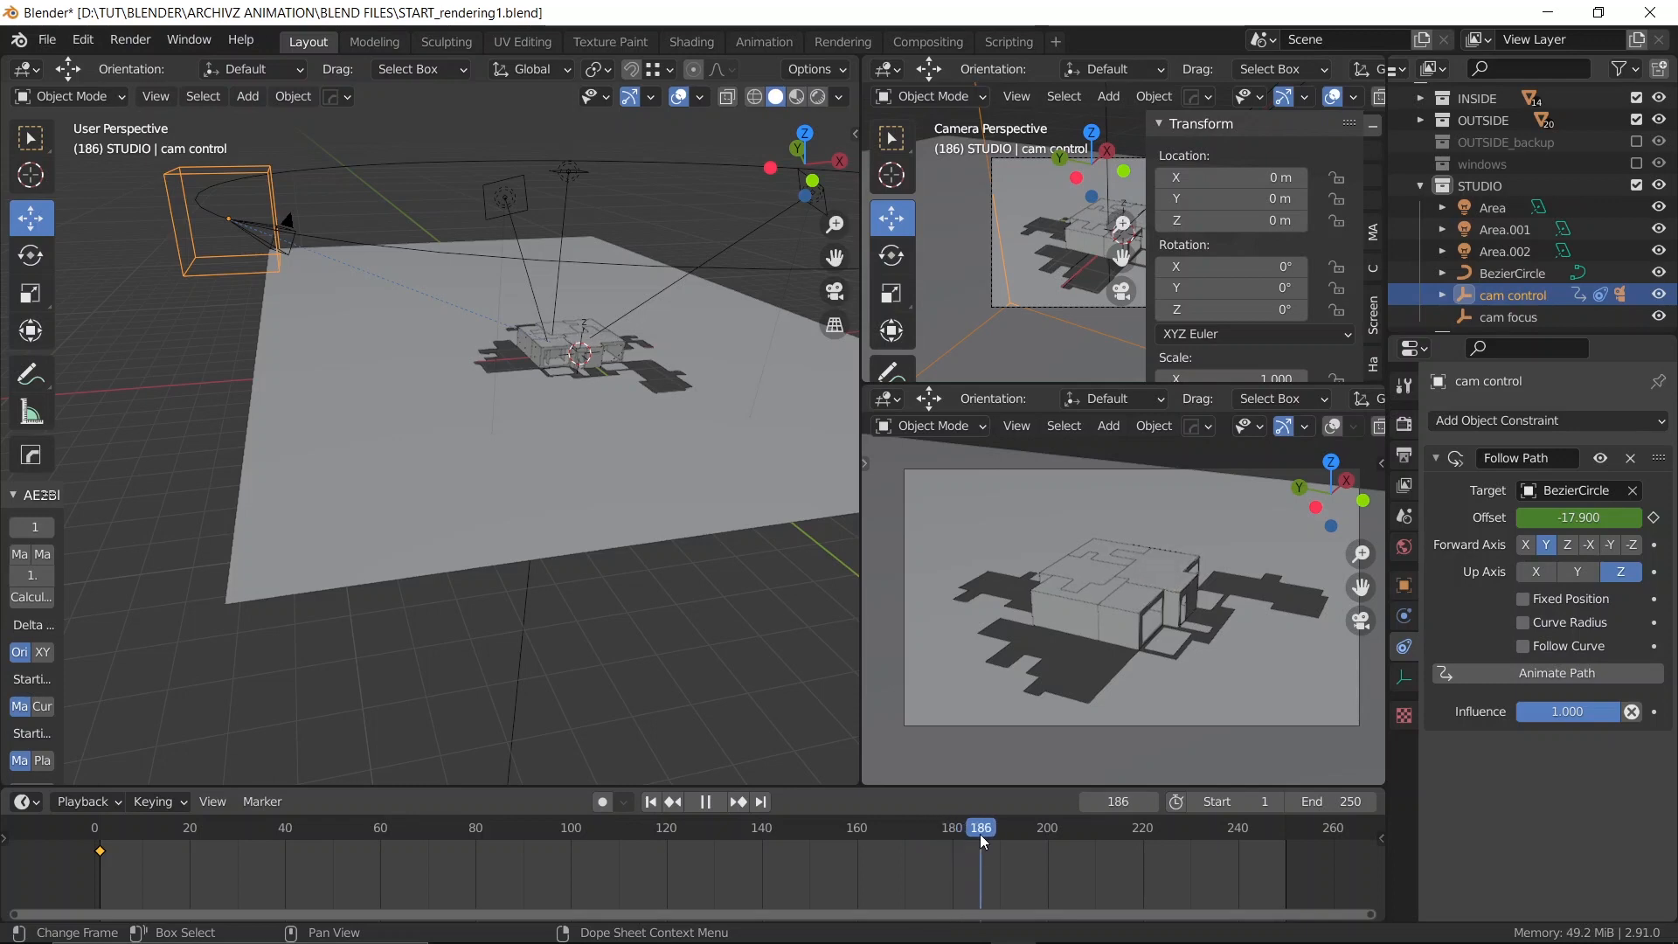
key(space)
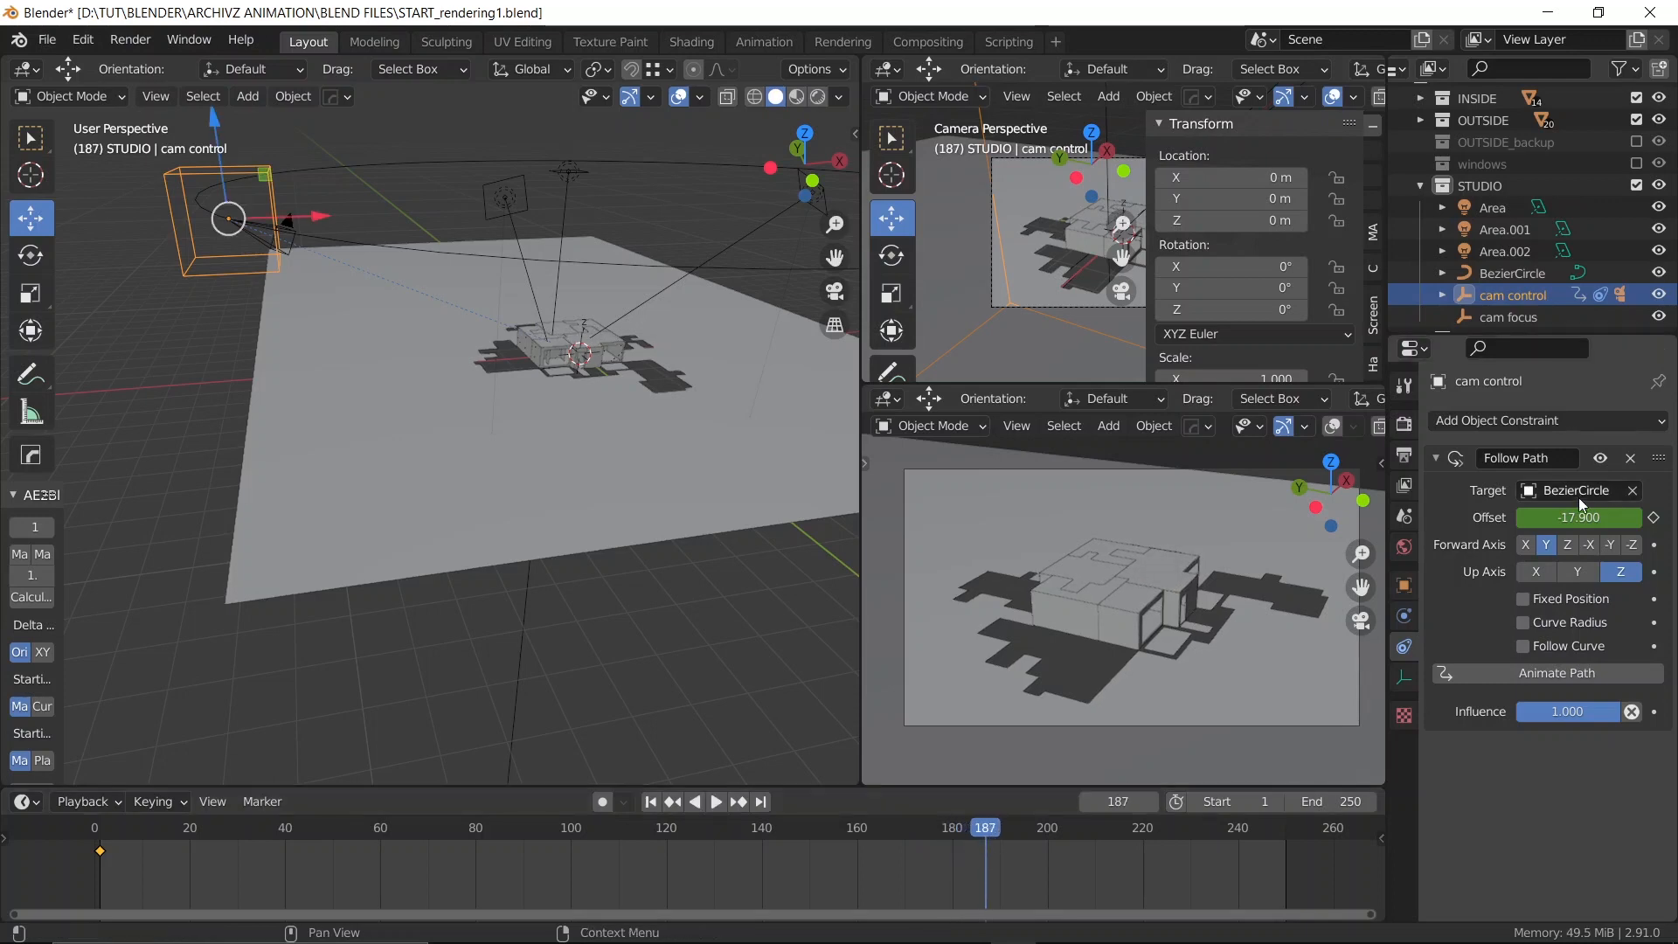
click(1578, 514)
key(Return)
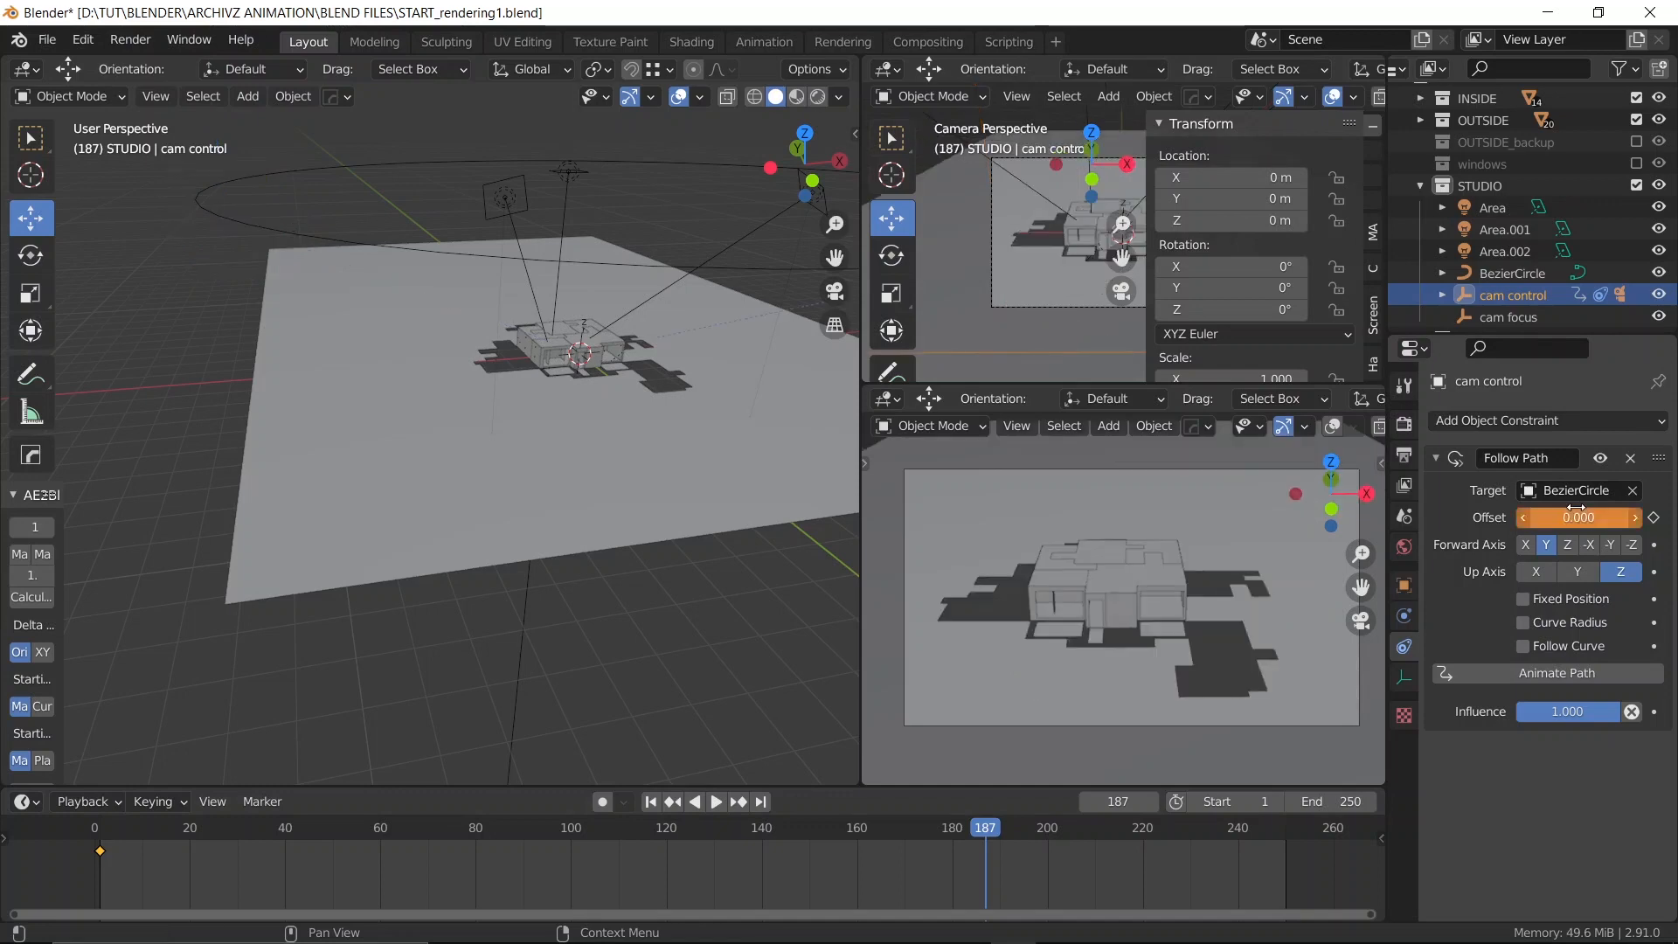
key(i)
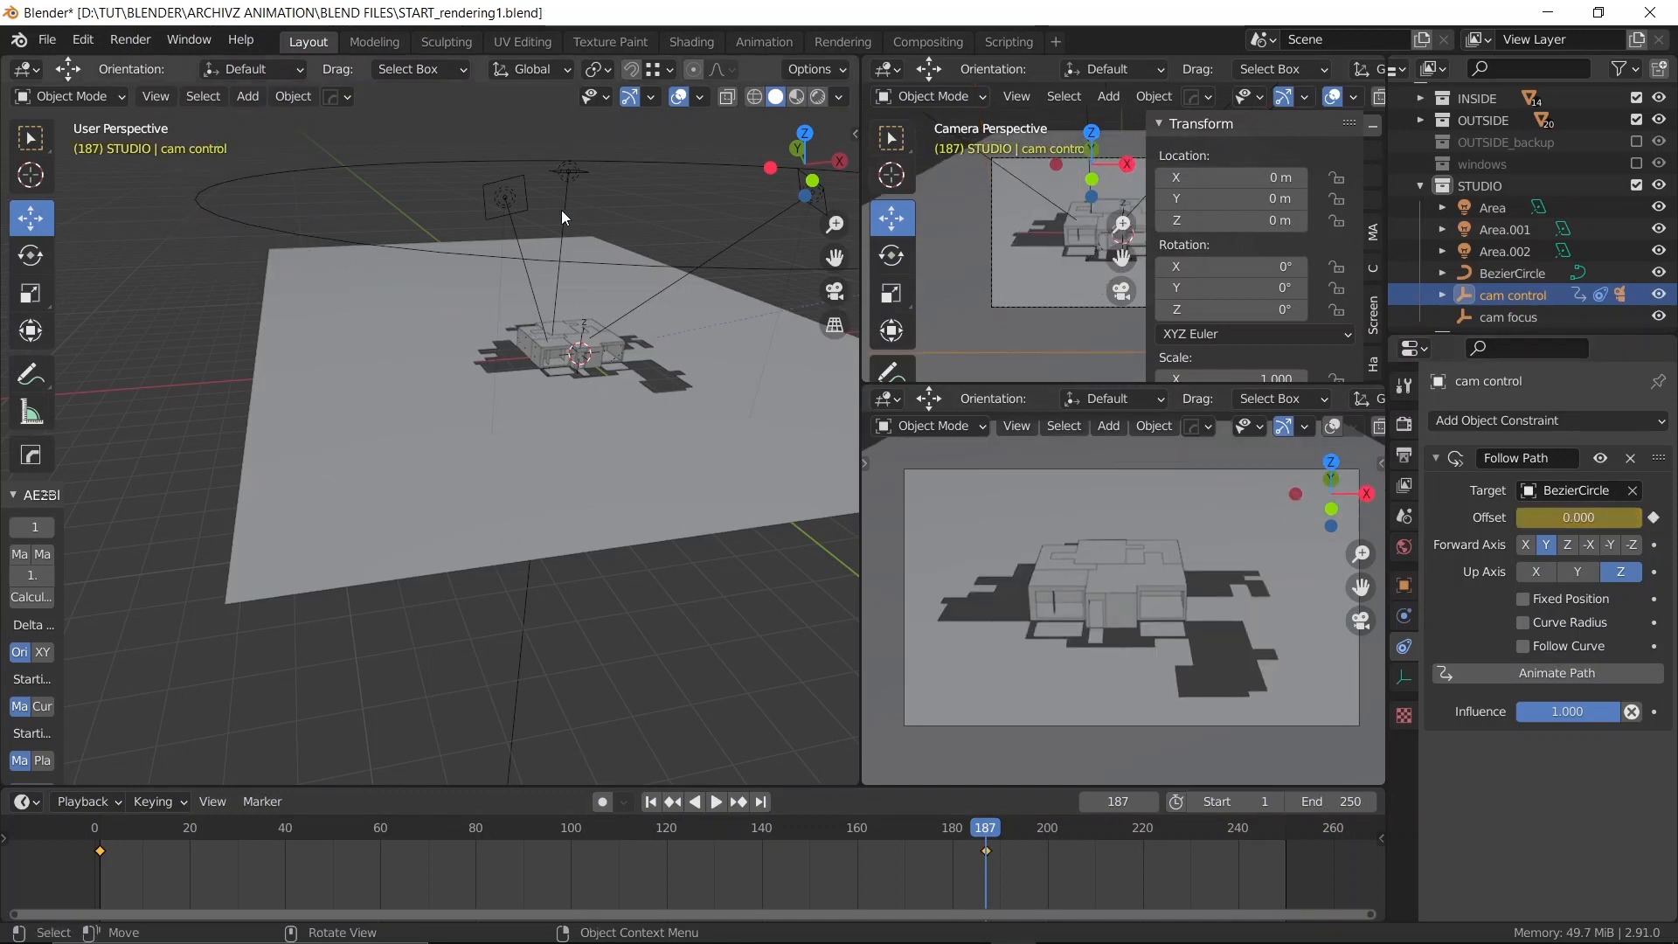
middle_drag(561, 209, 683, 563)
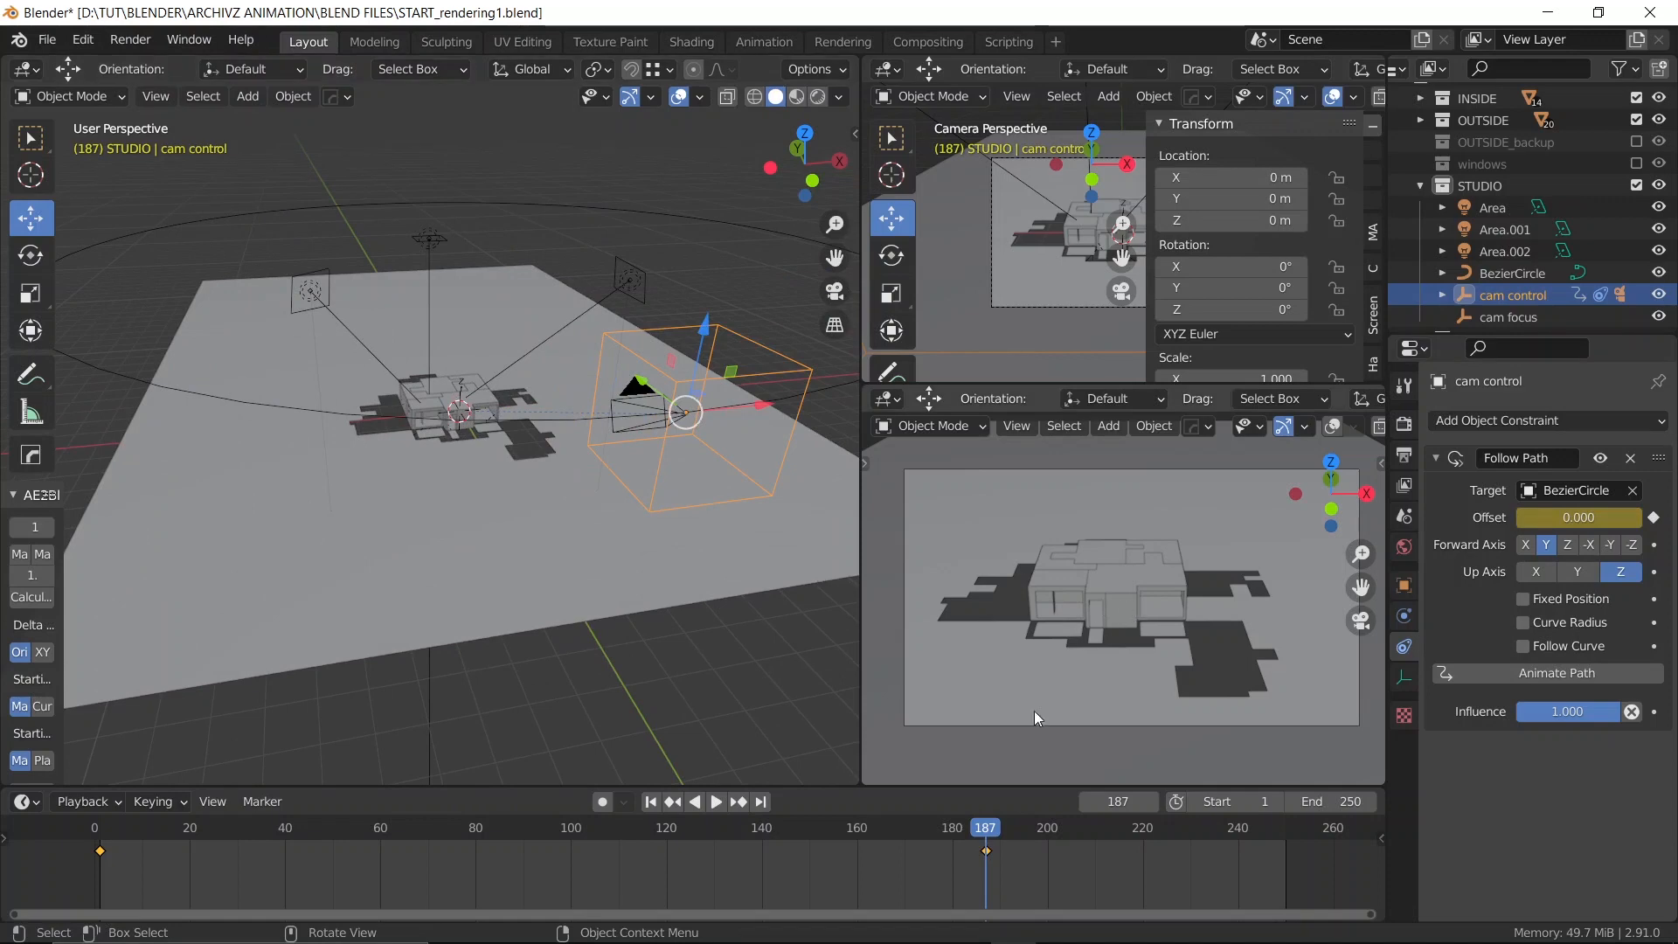
Scale the BezierCircle camera path up uniformly to a scale of about 14.81
click(573, 417)
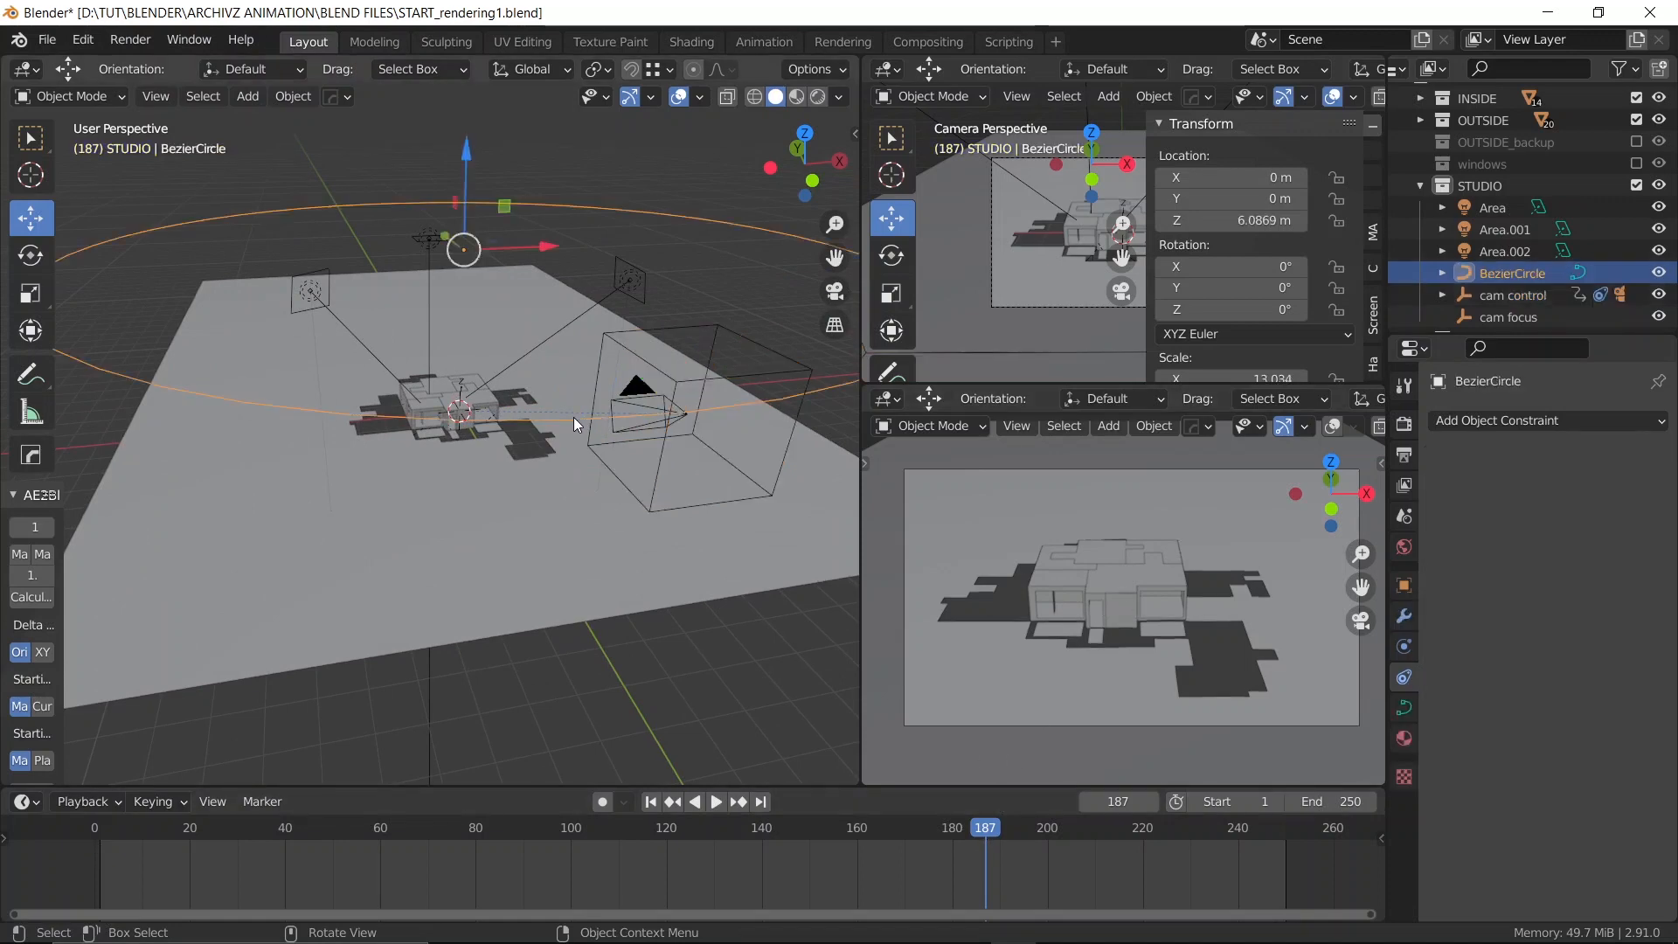
middle_drag(417, 486, 693, 513)
key(s)
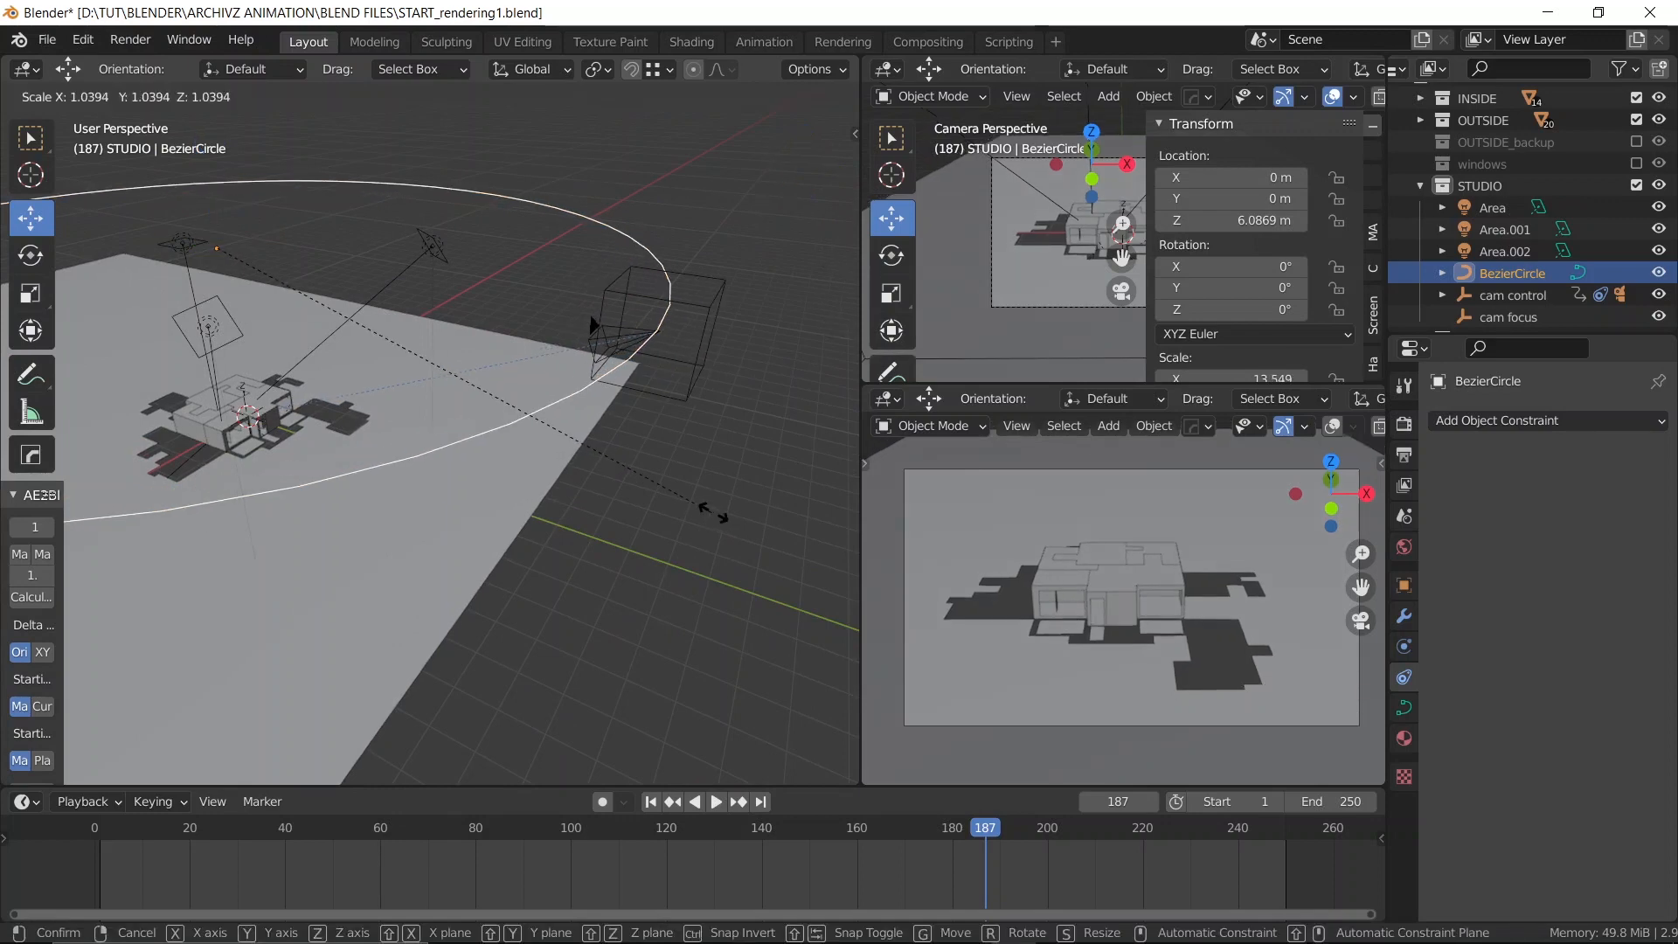
click(768, 529)
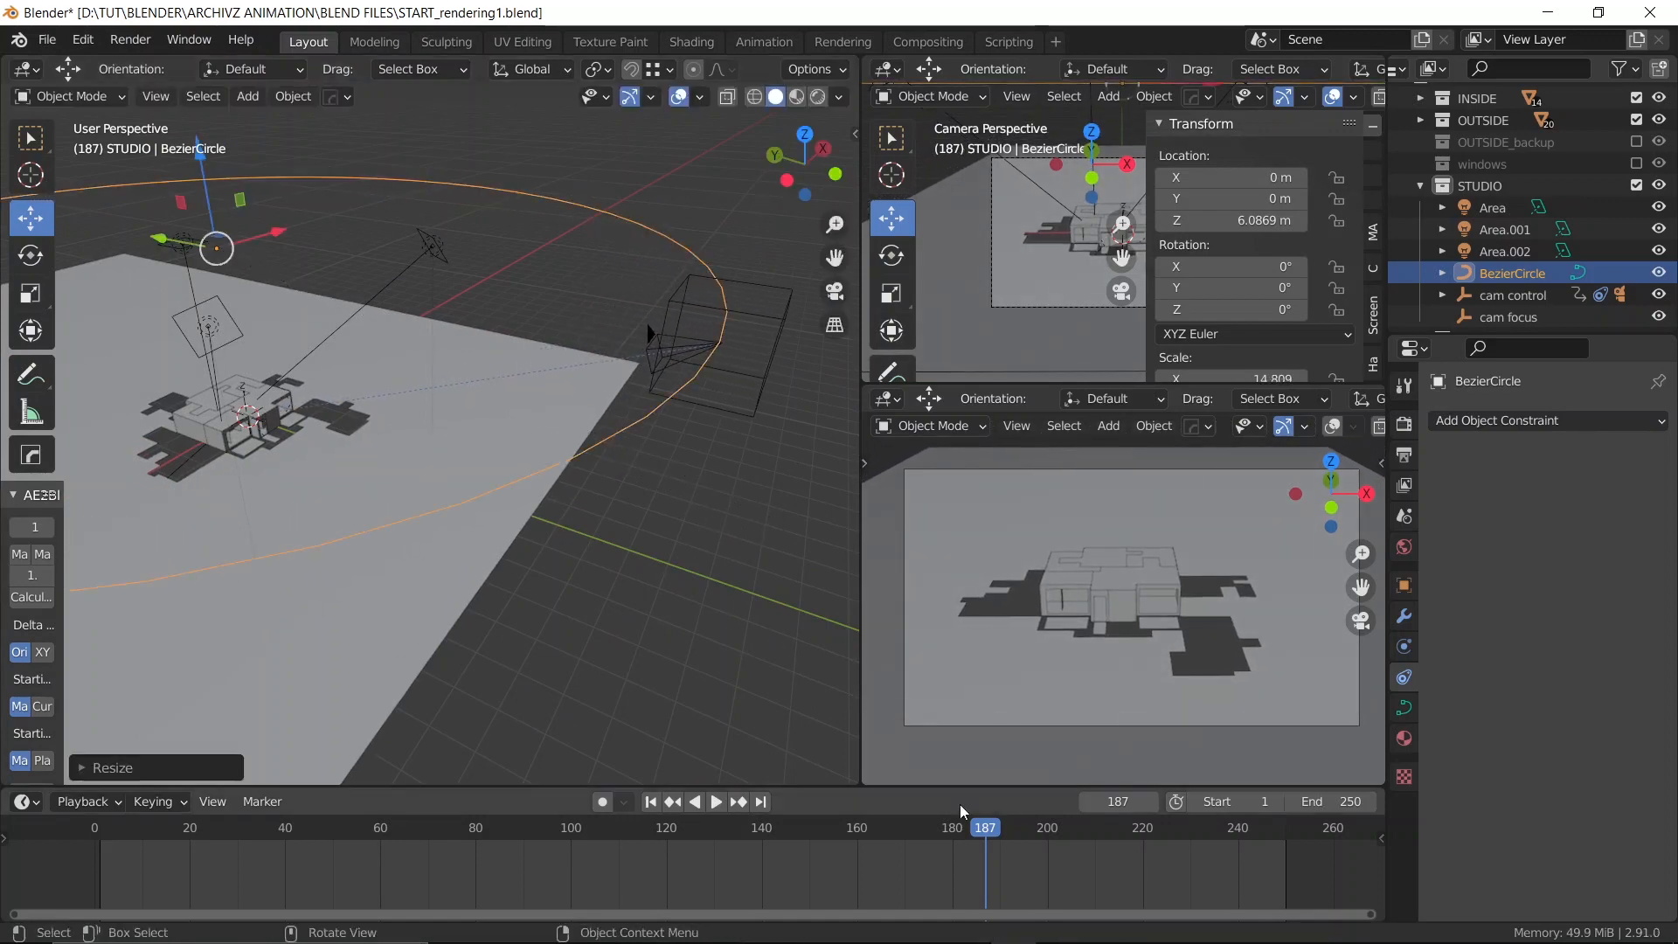
Preview the camera animation along the enlarged circle and save the file
drag(984, 837, 850, 815)
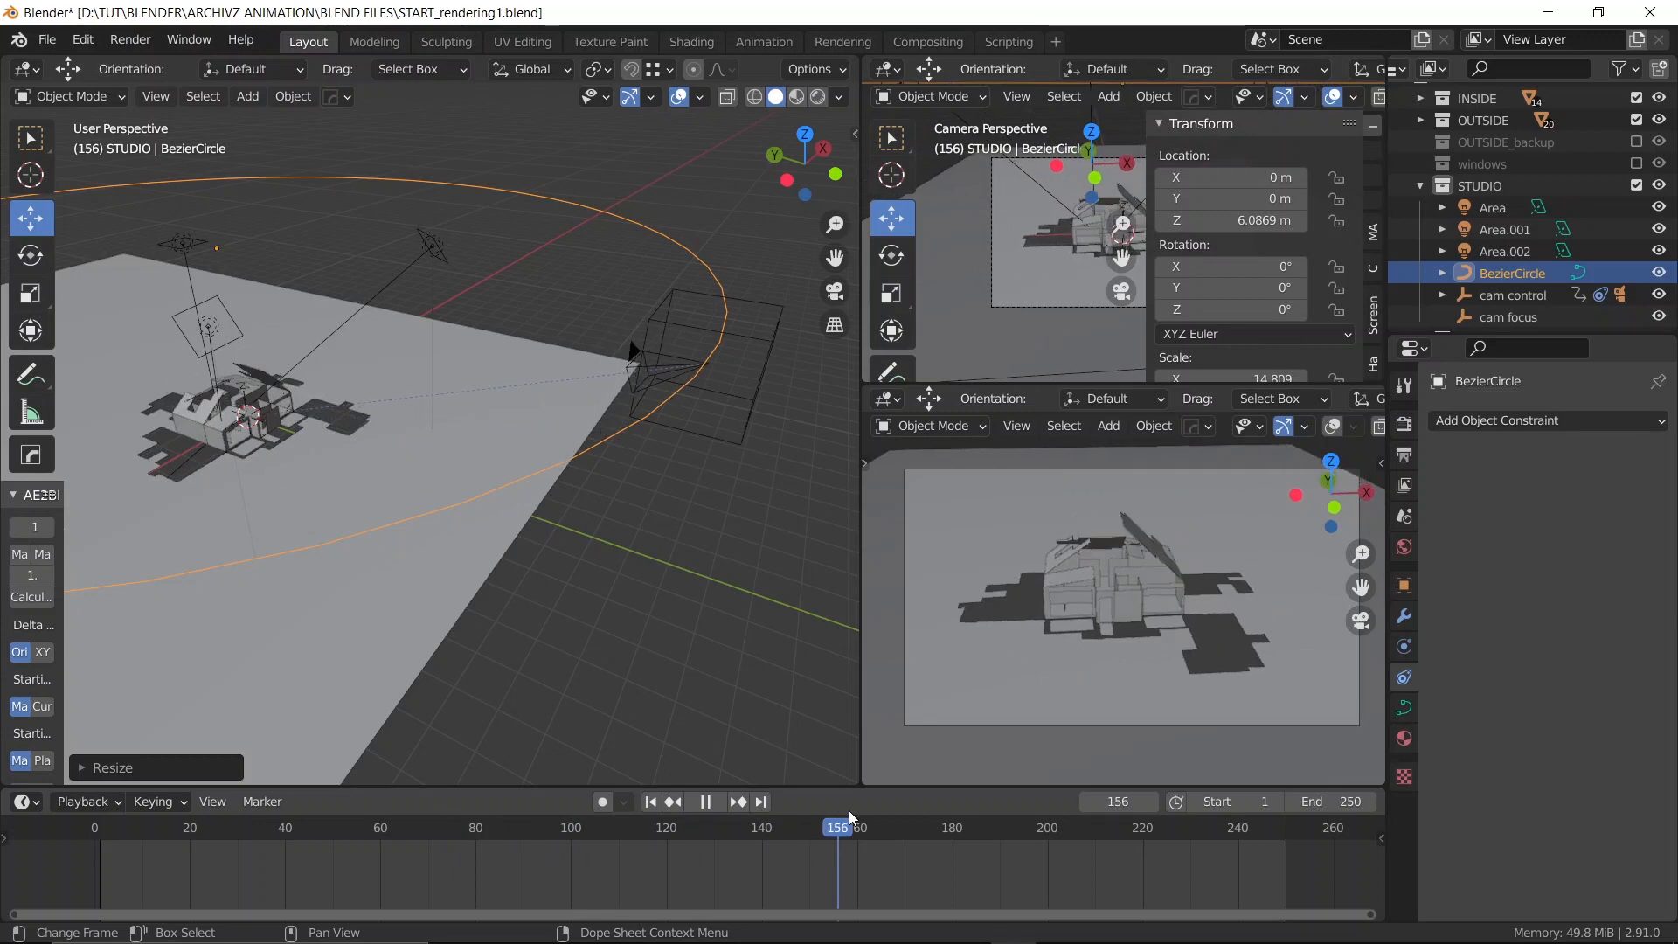
key(space)
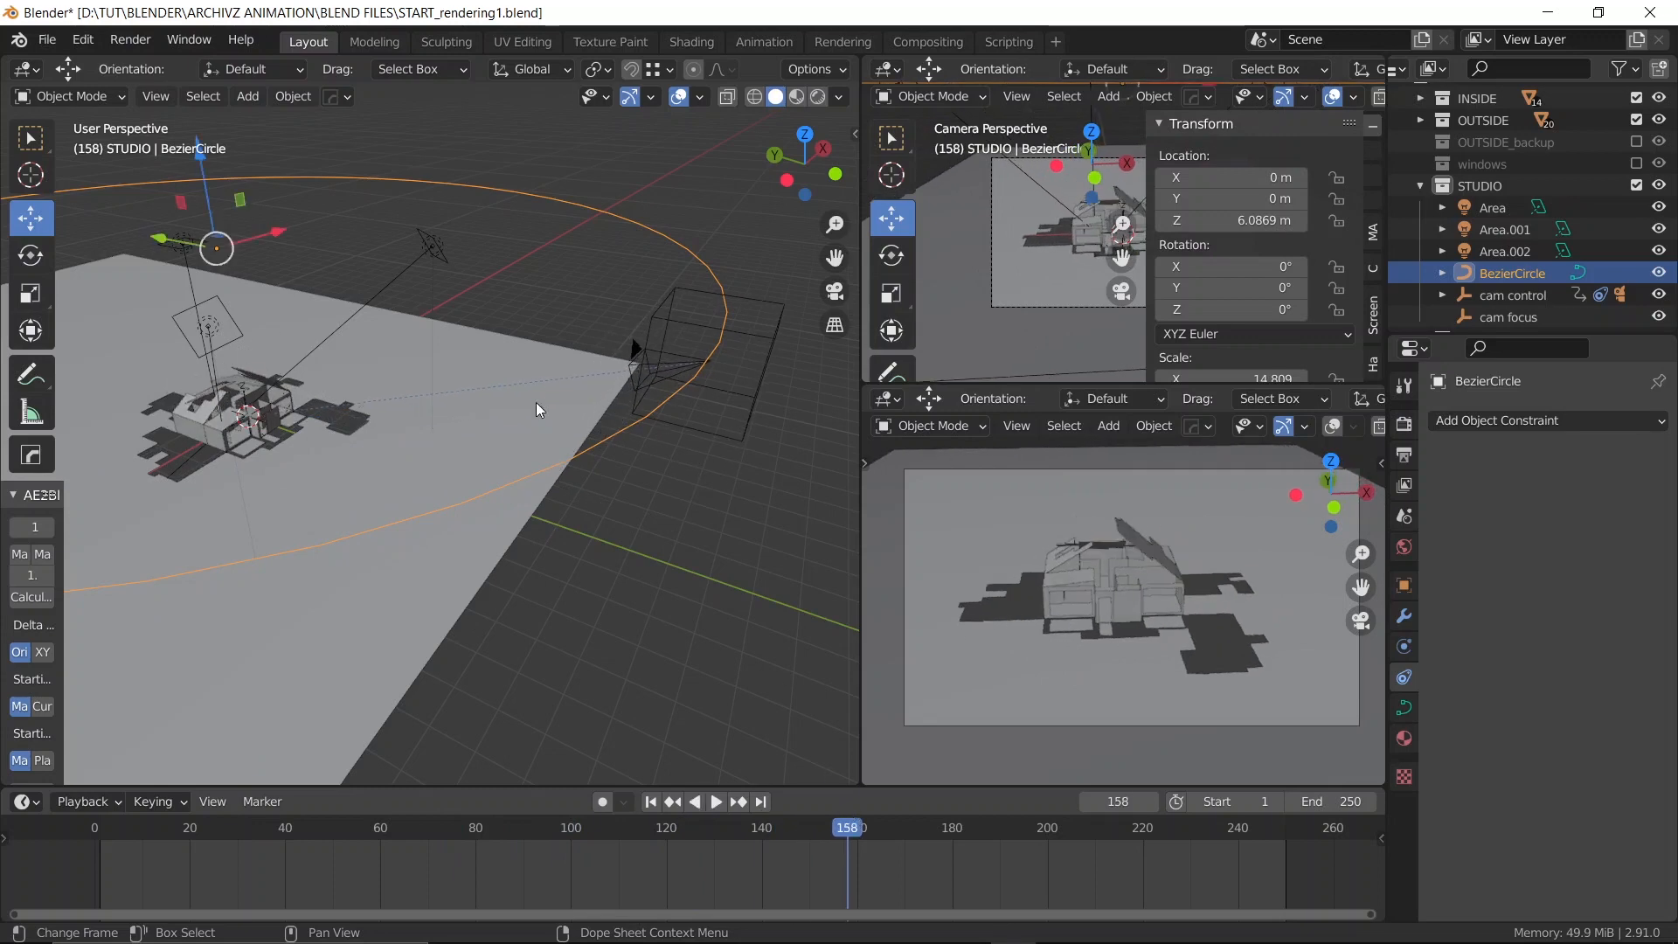
click(637, 349)
key(ctrl+s)
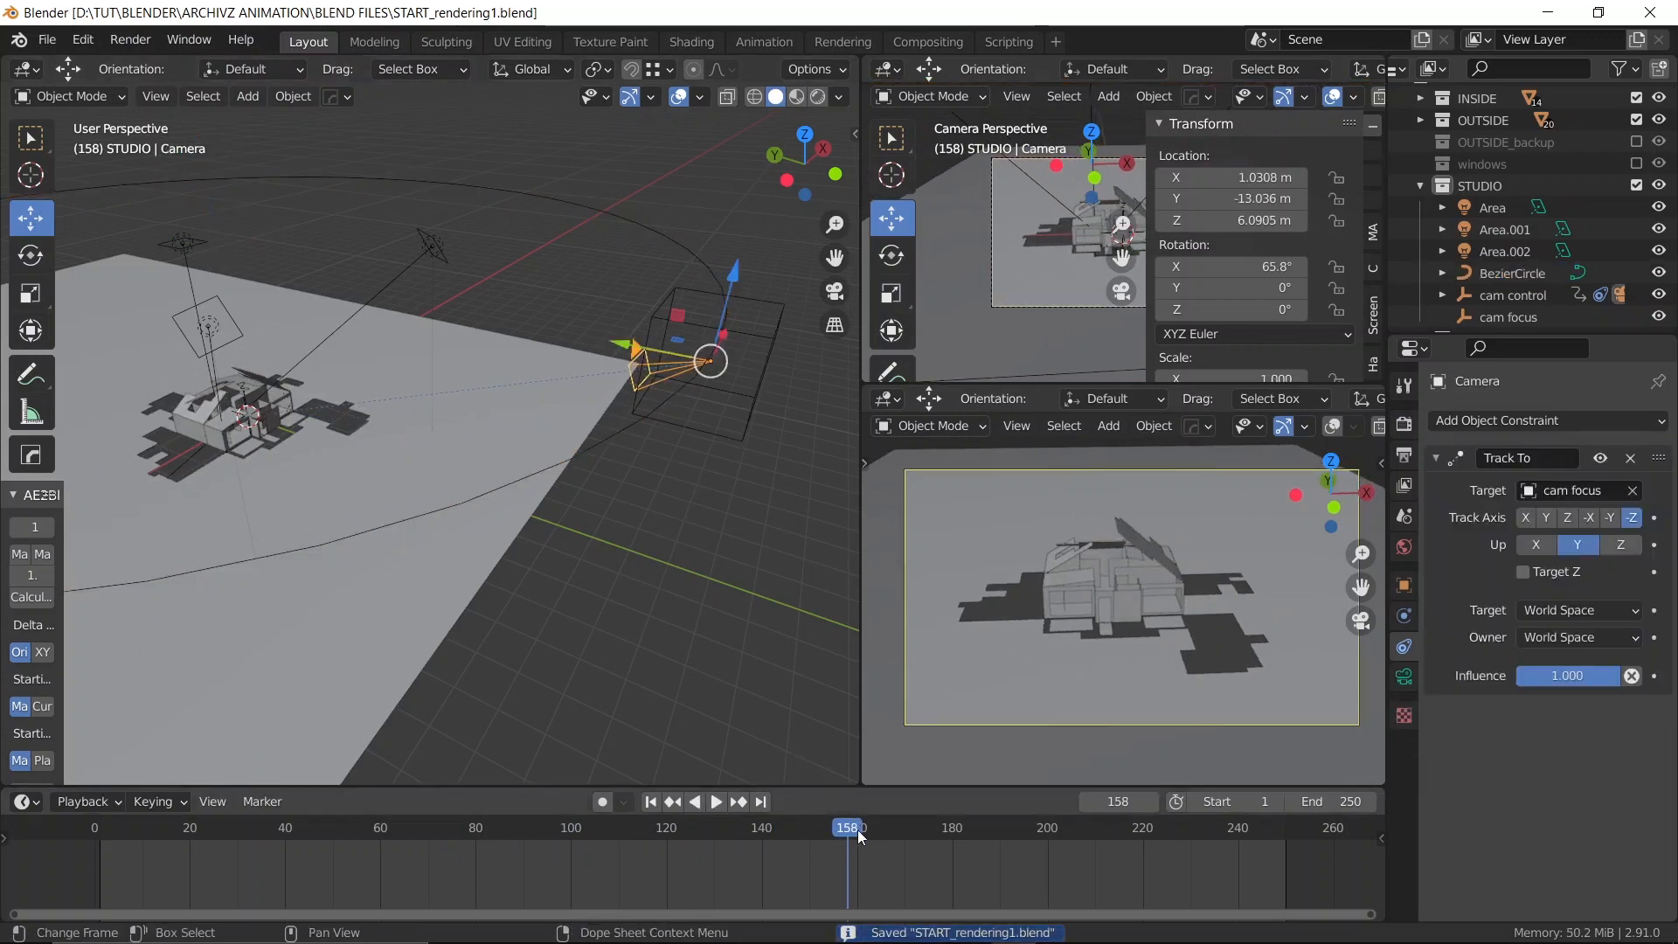
Go to cam control's keyframe at frame 187 and insert a Location keyframe for the camera there
drag(858, 830, 718, 560)
click(730, 374)
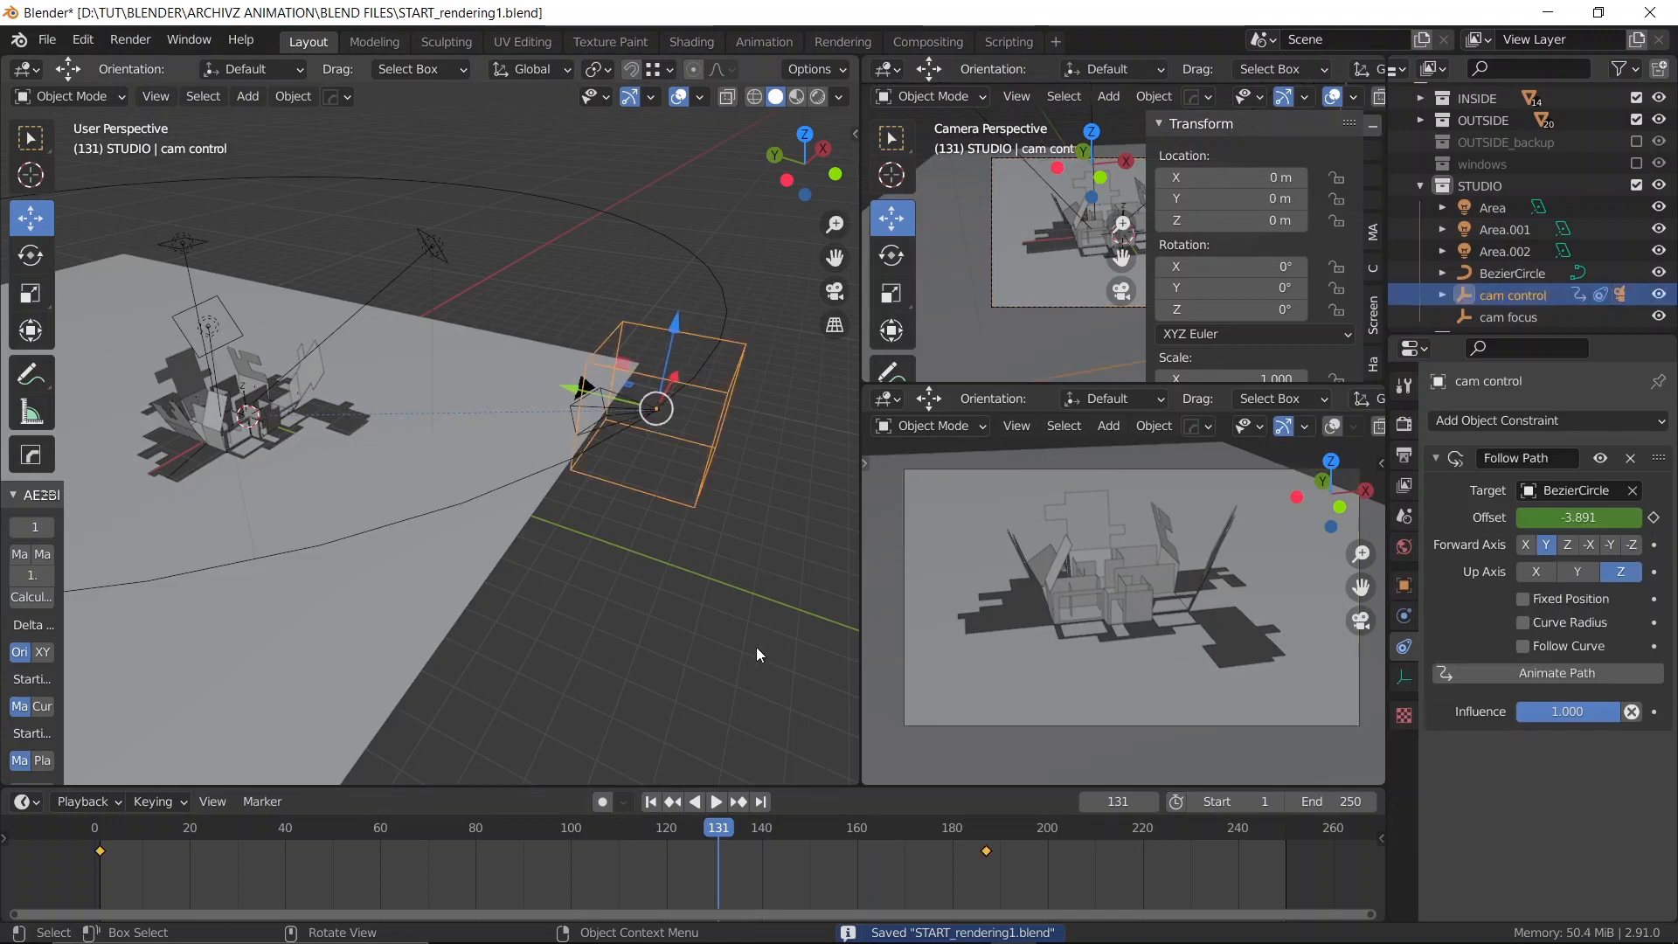
key(Up)
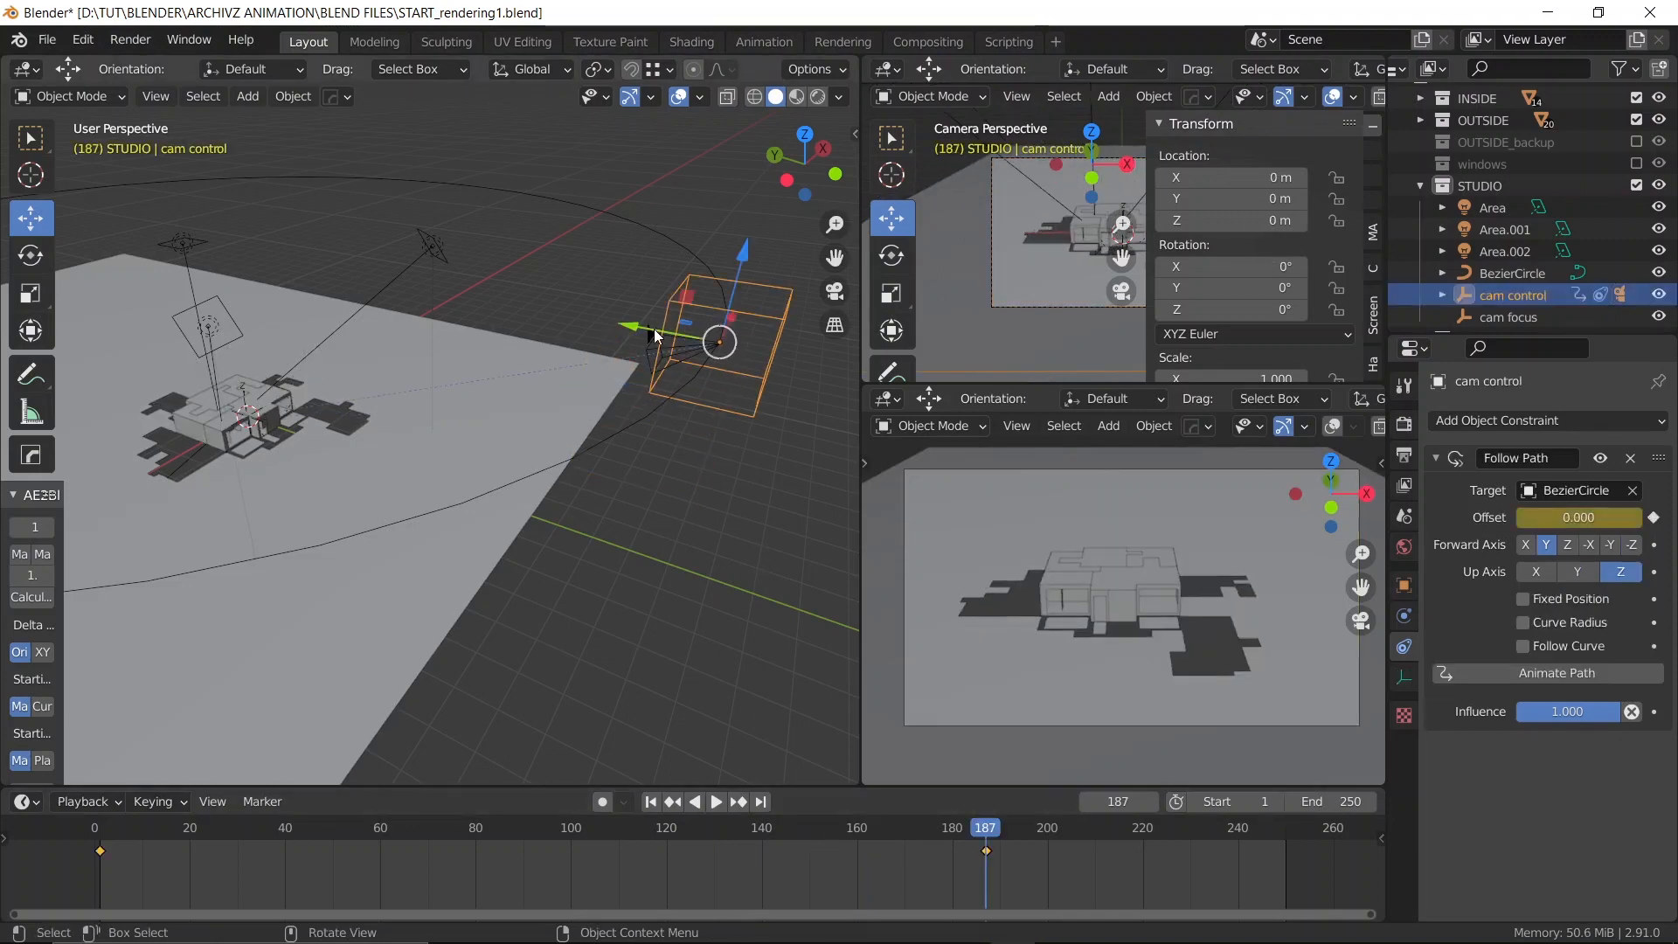
click(646, 339)
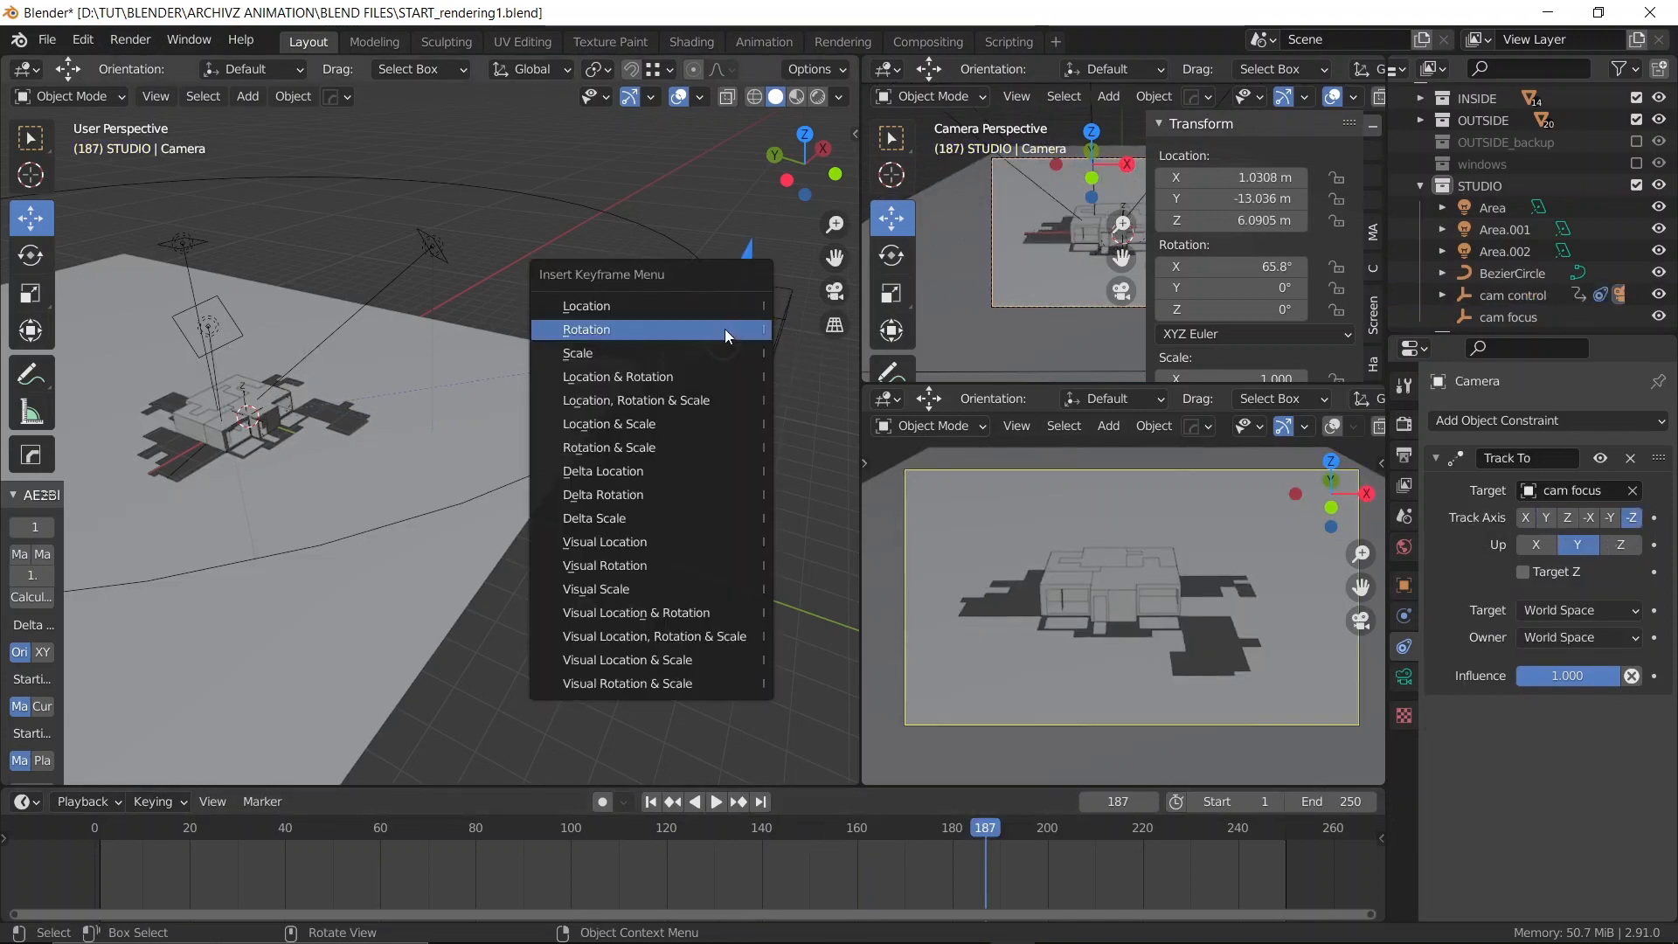
key(i)
click(664, 306)
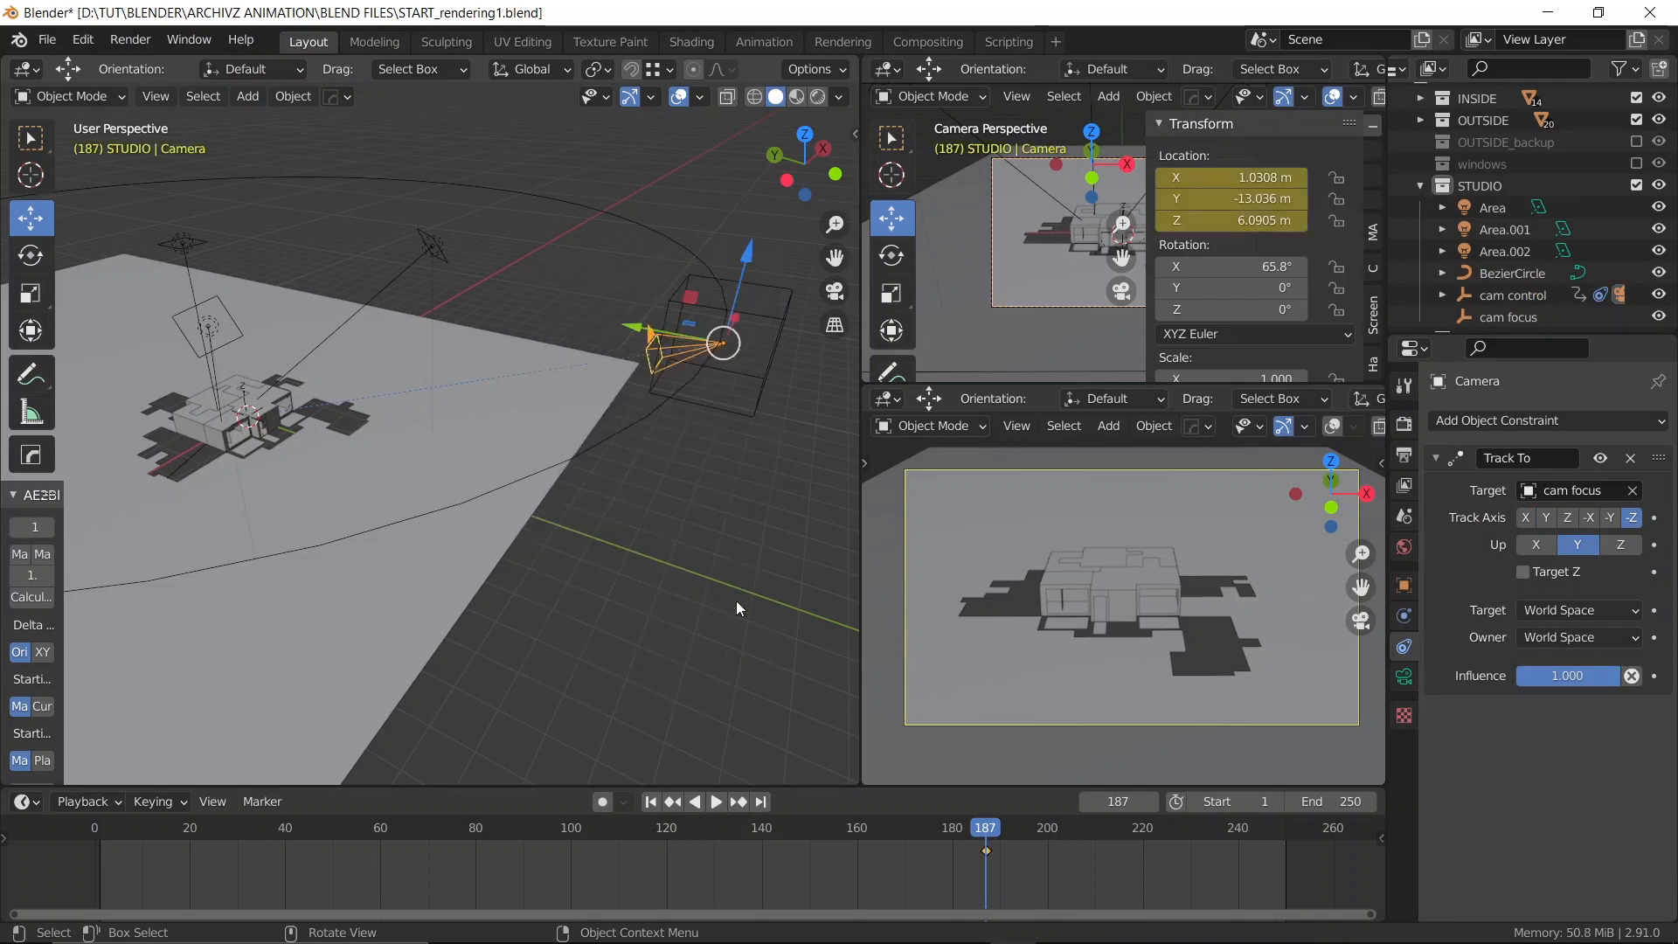
At frame 1, lower the camera to about Z 3.48 m and keyframe its location, previewing the resulting motion
key(shift+Left)
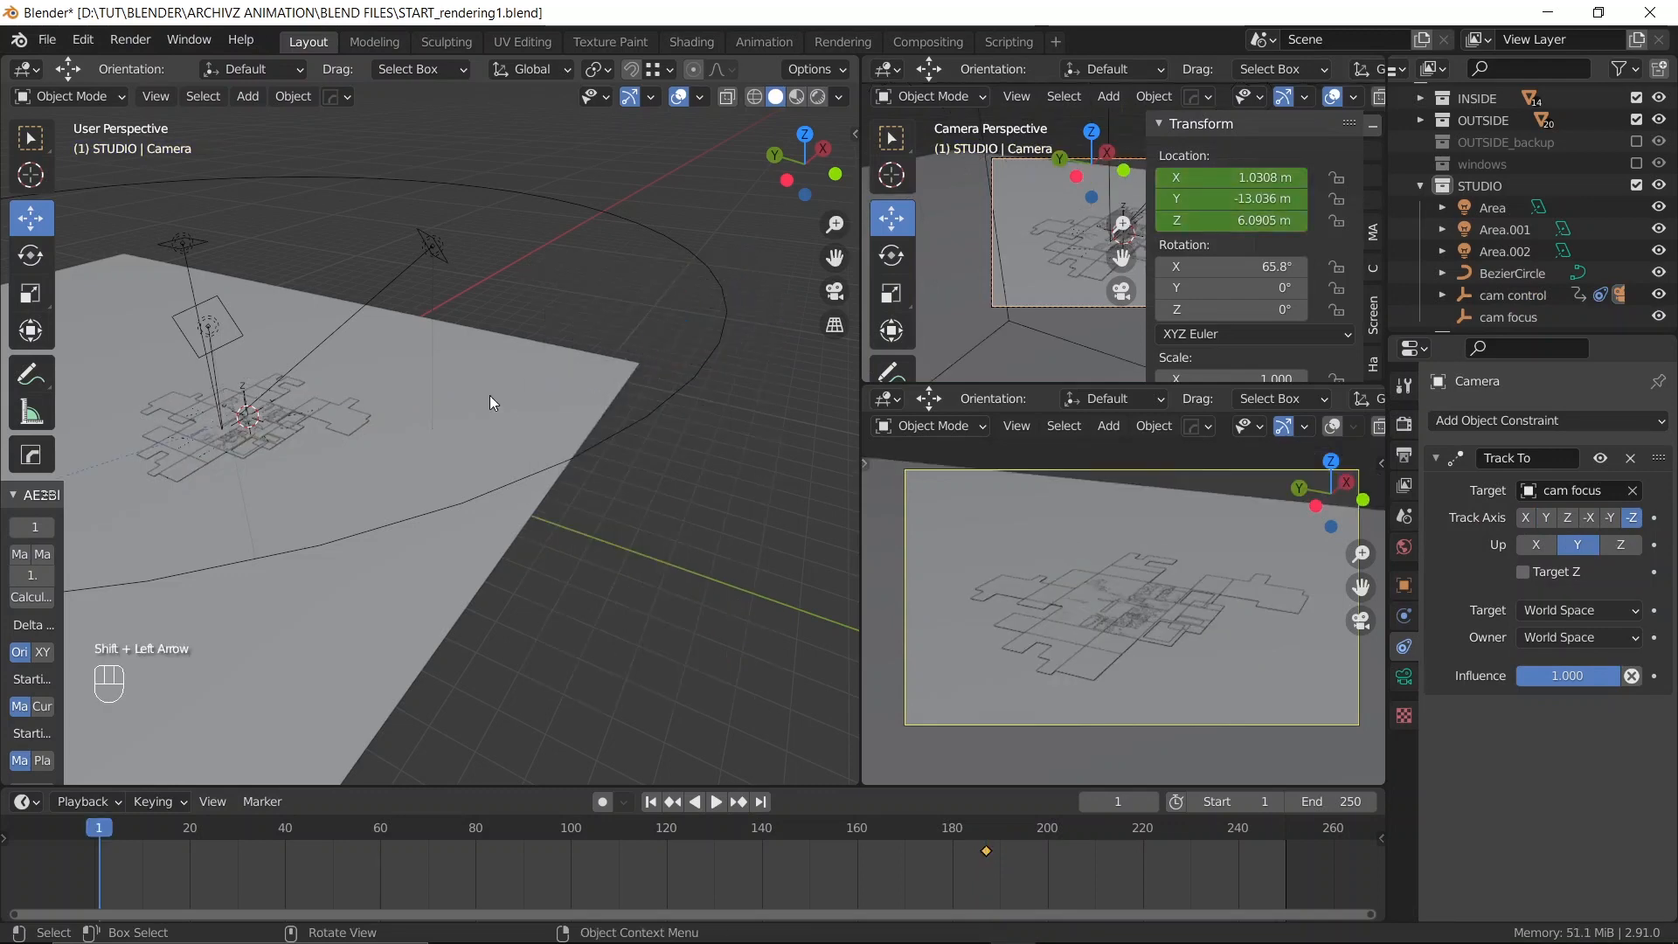
scroll(246, 419, down, 1)
shift+middle_drag(367, 469, 657, 456)
shift+middle_drag(546, 404, 474, 402)
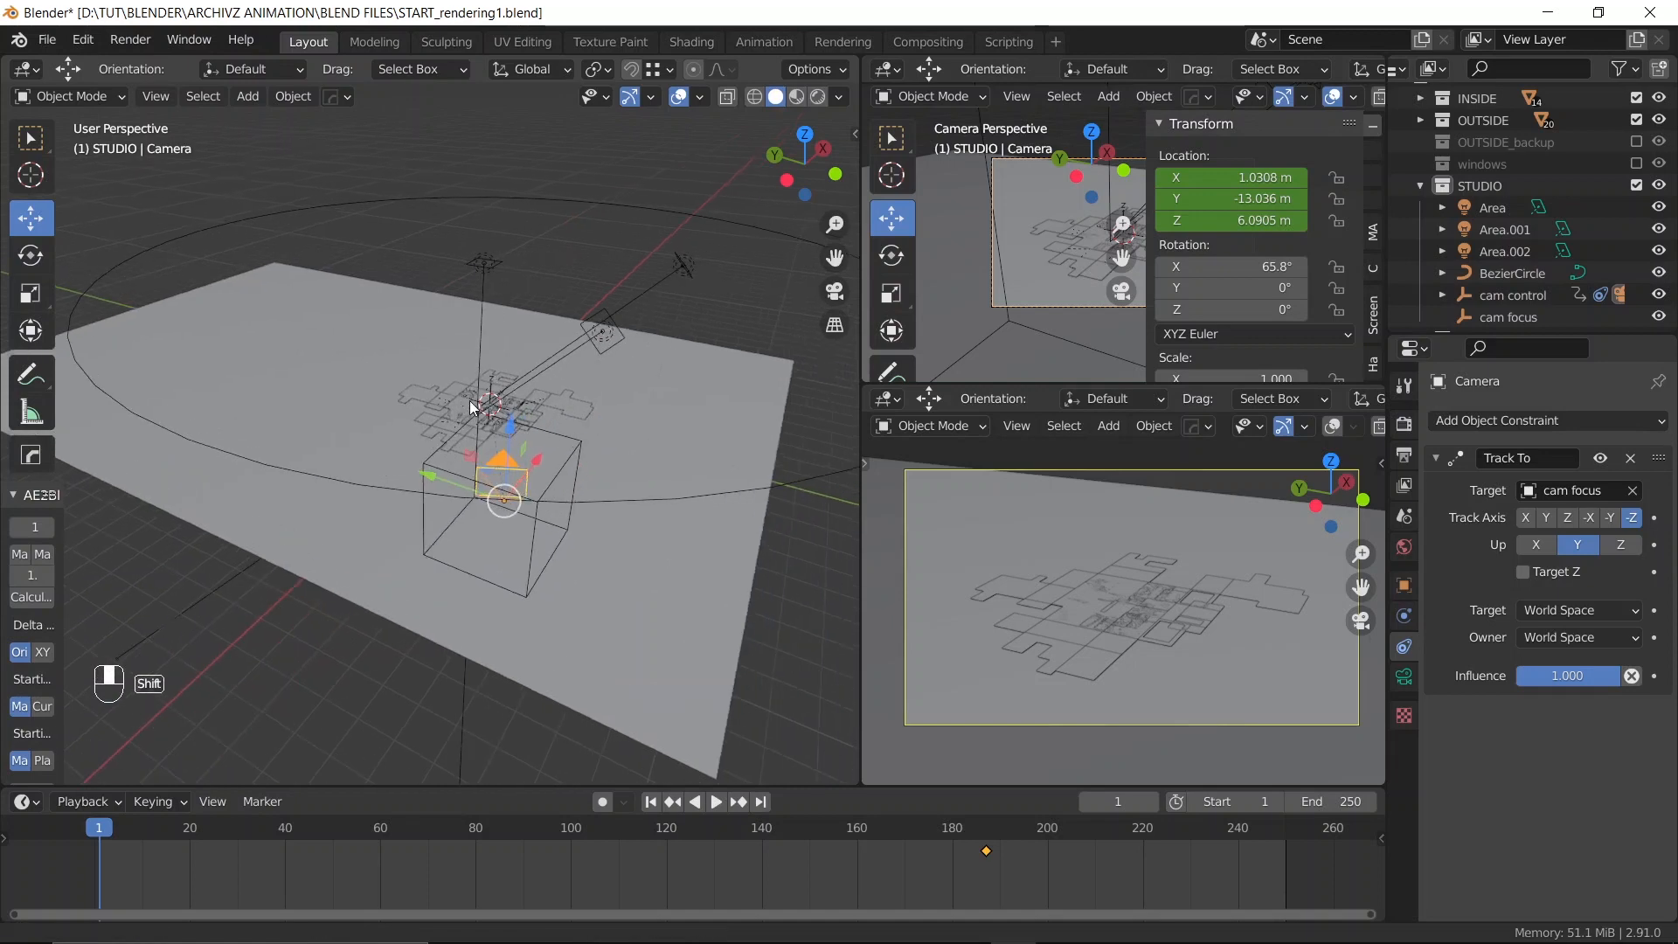
drag(516, 433, 507, 535)
key(i)
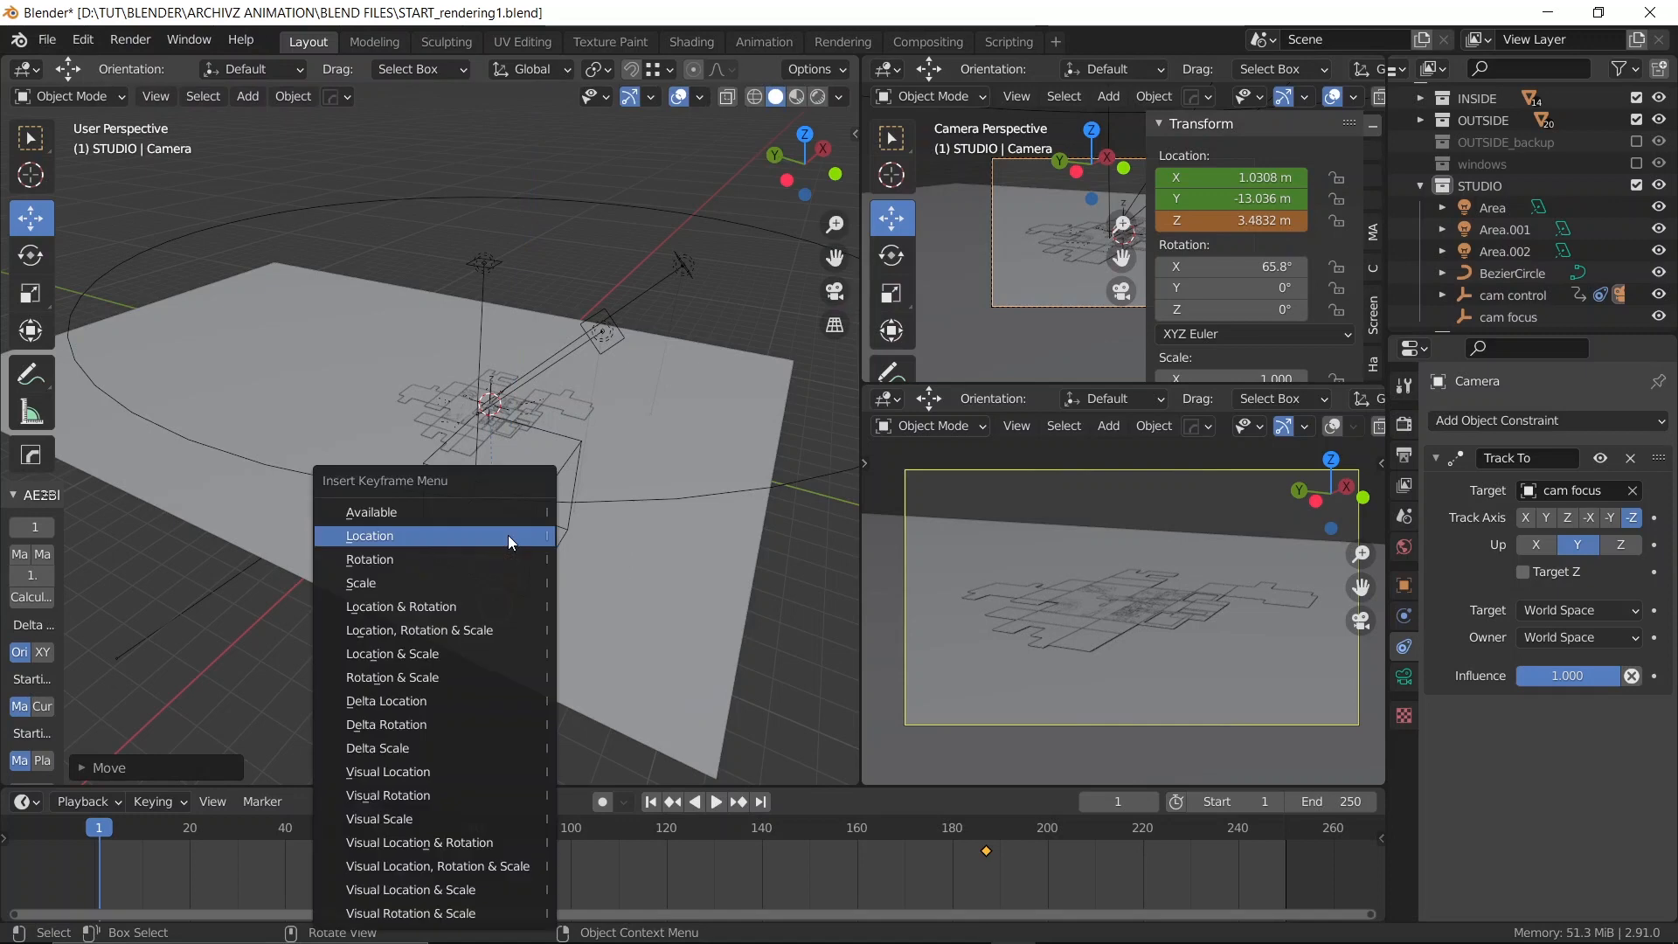
click(507, 535)
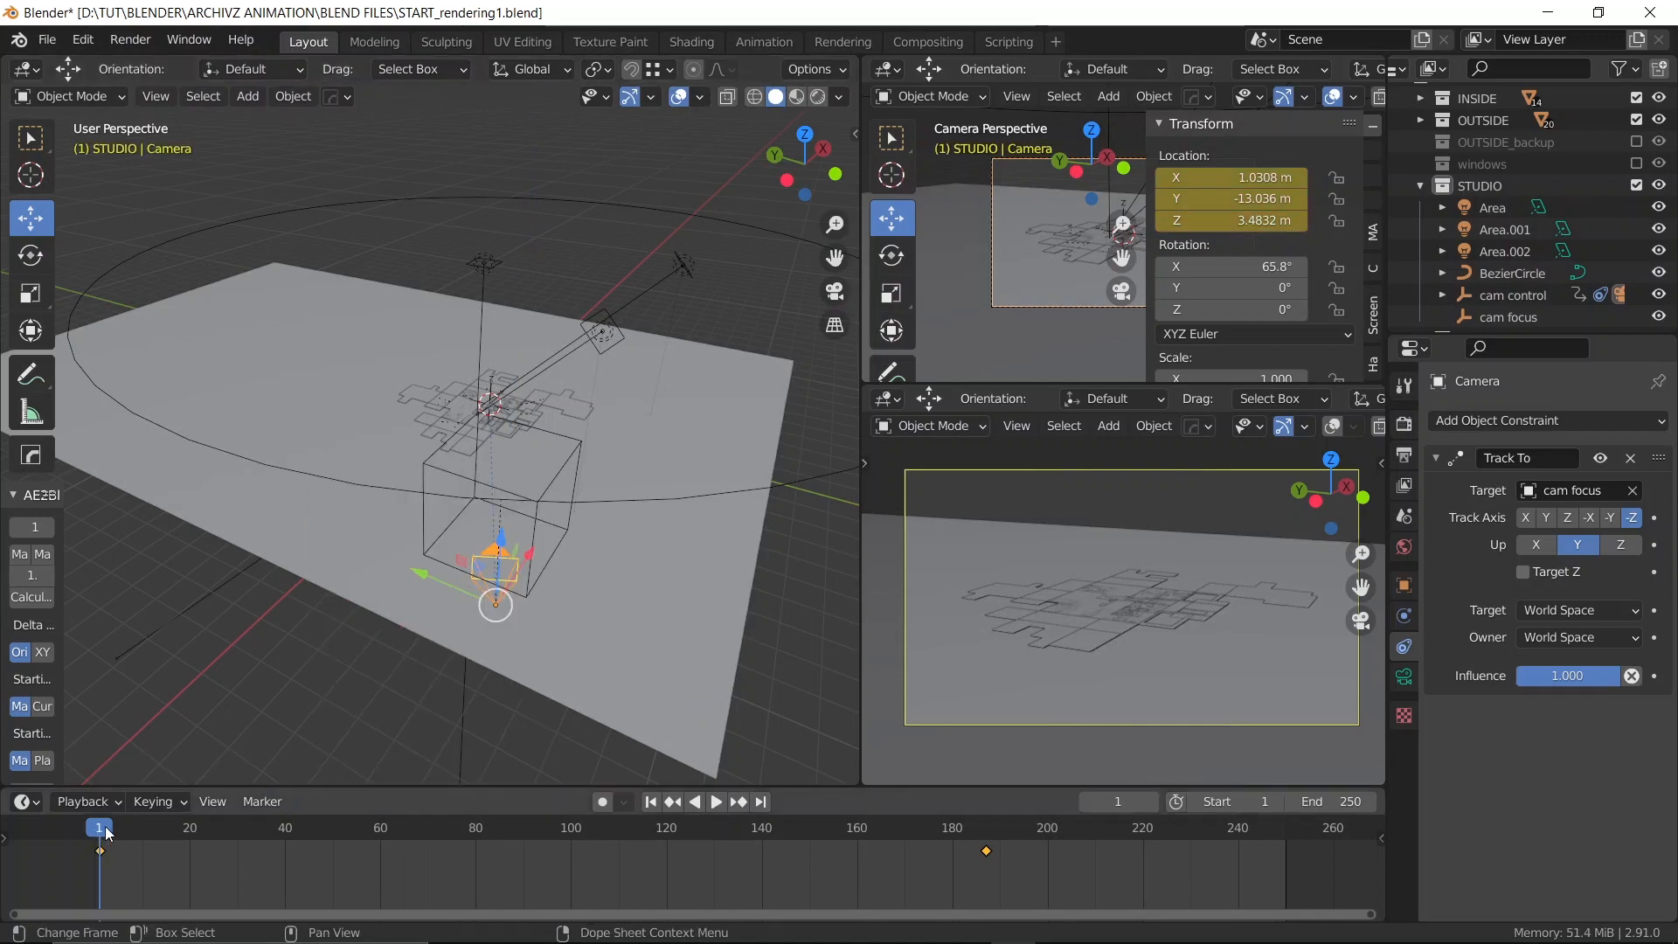
key(space)
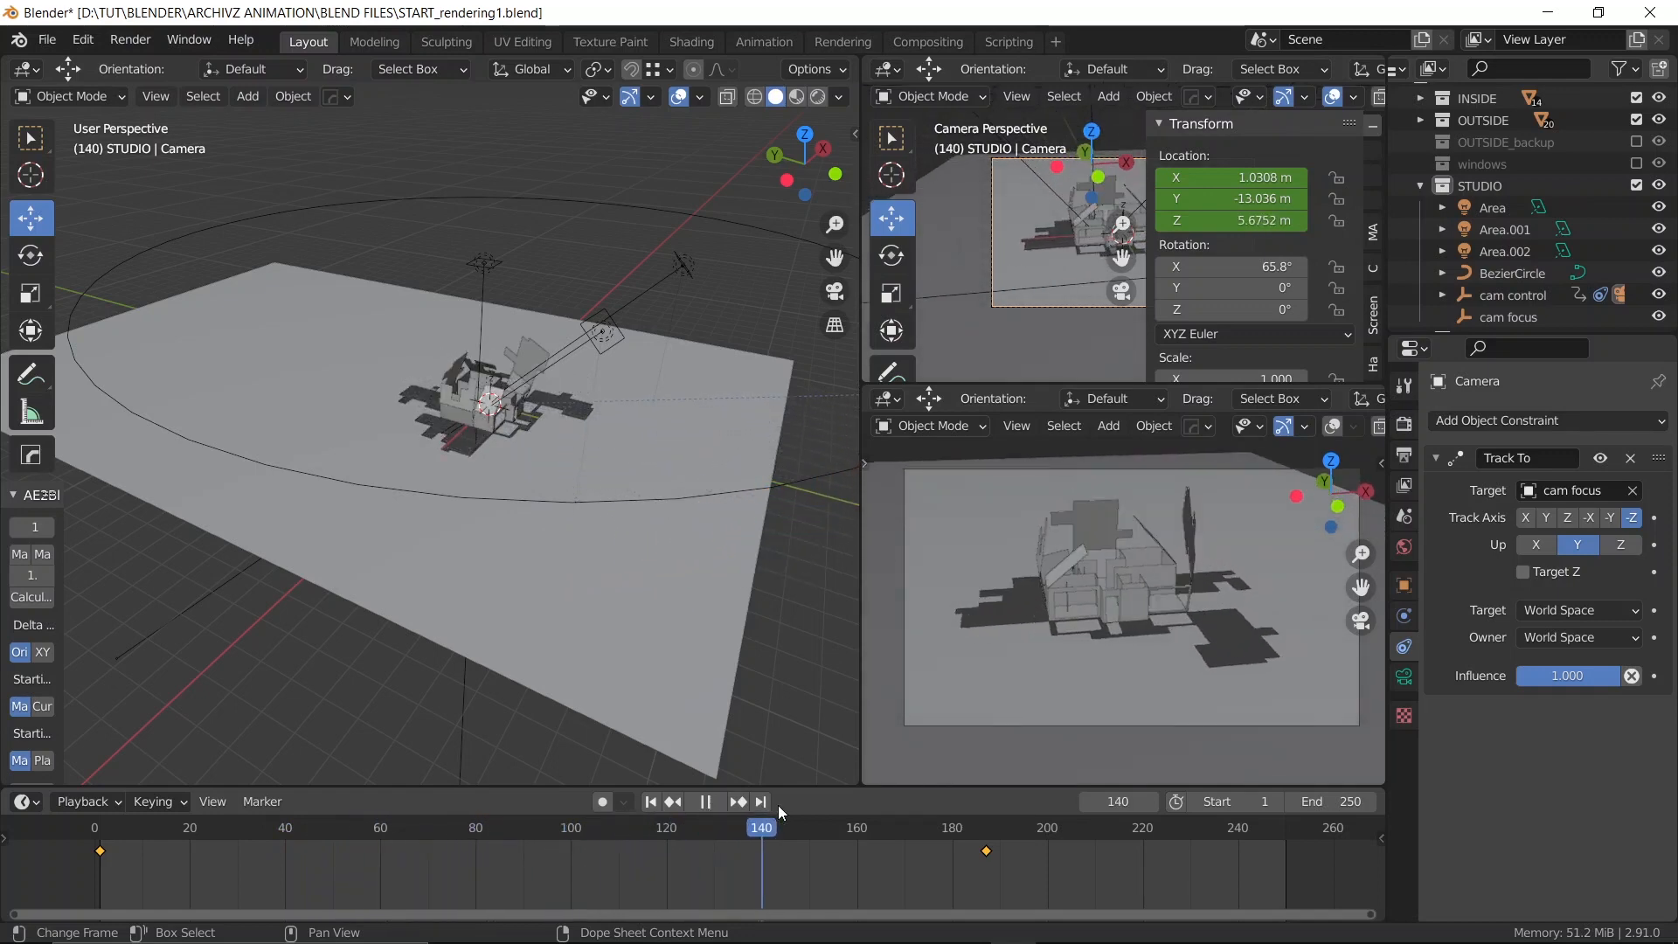
drag(910, 831, 240, 809)
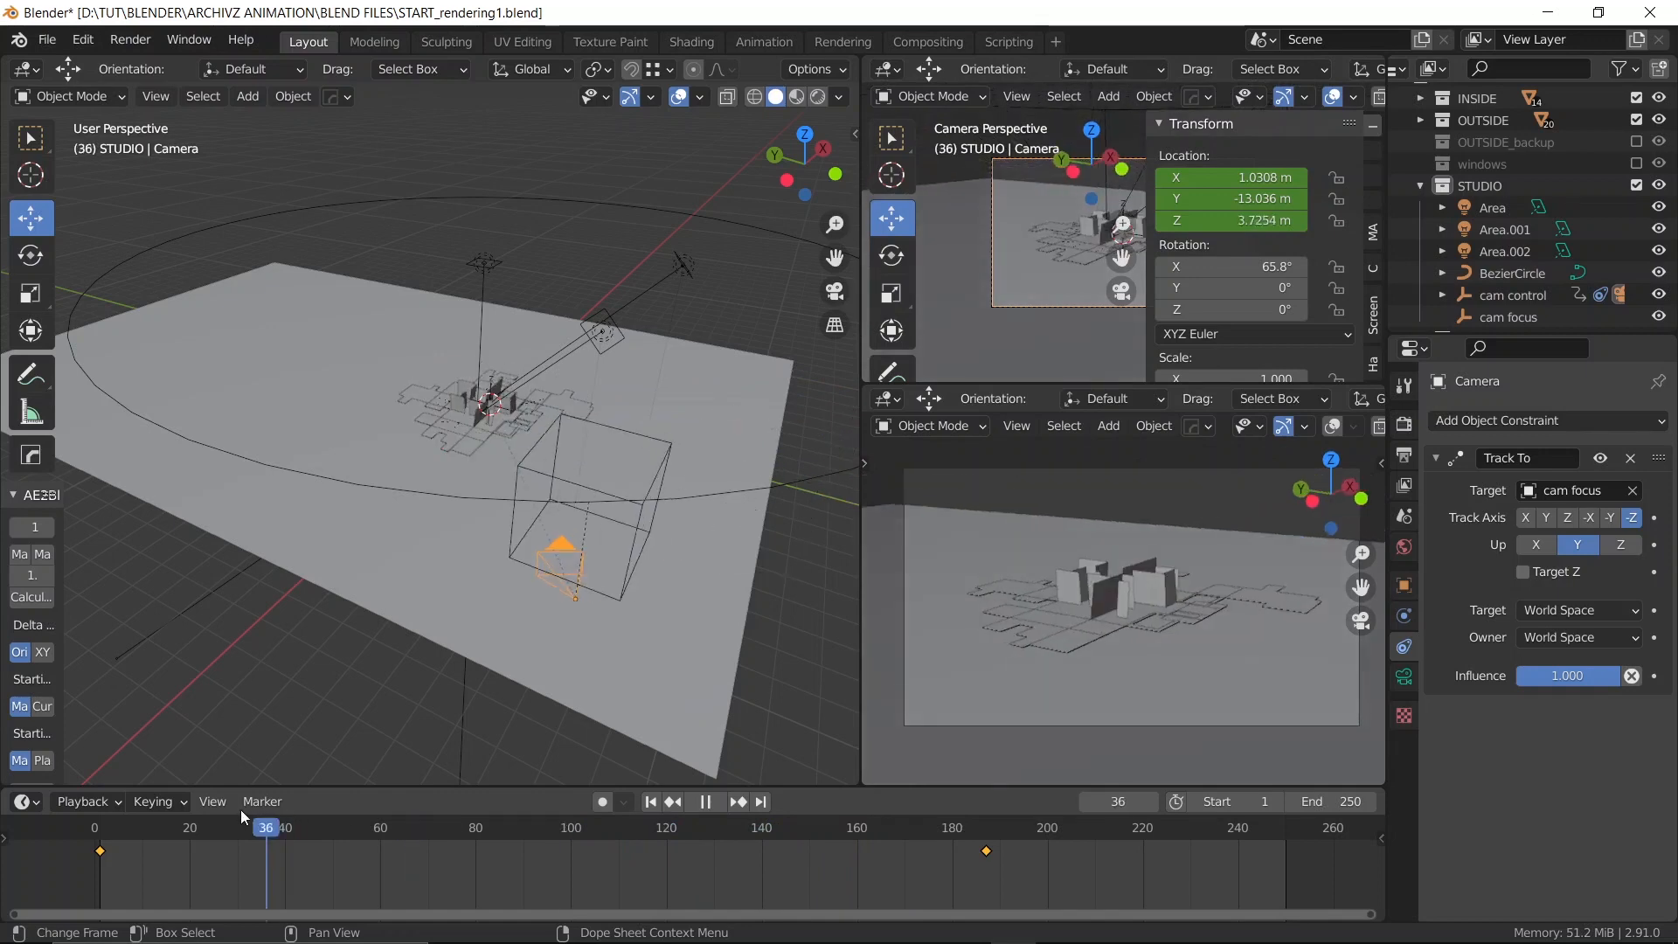
At frame 1, lower the camera further to about Z 2.12 m and insert a Location keyframe
key(shift+Left)
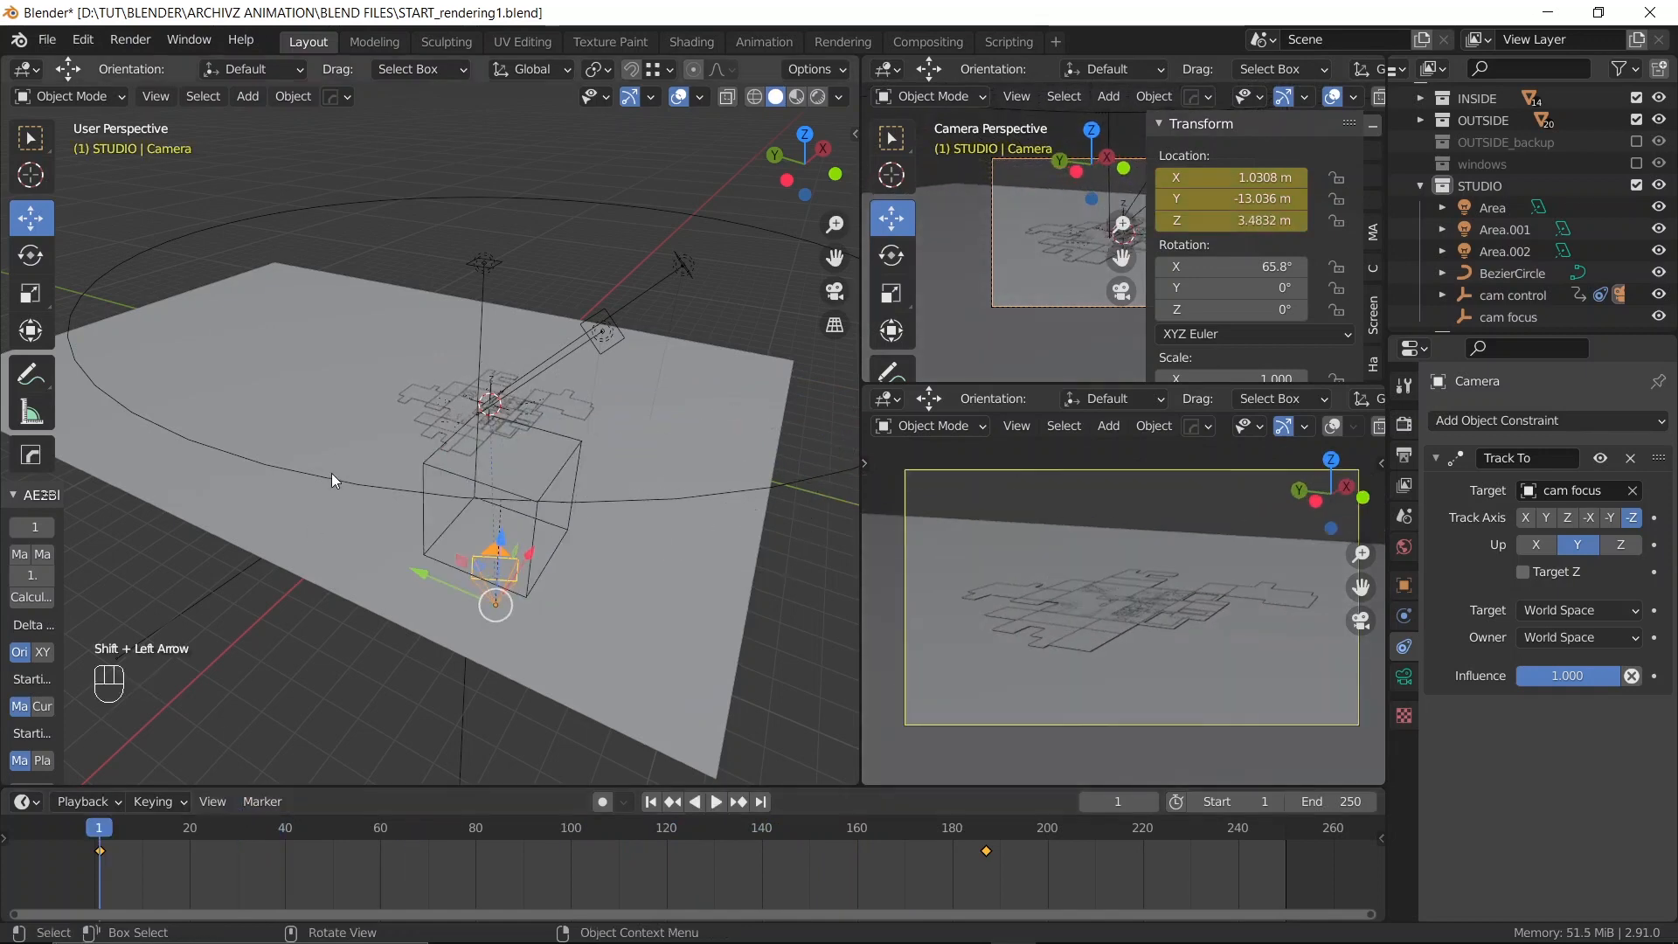
middle_drag(482, 556, 695, 275)
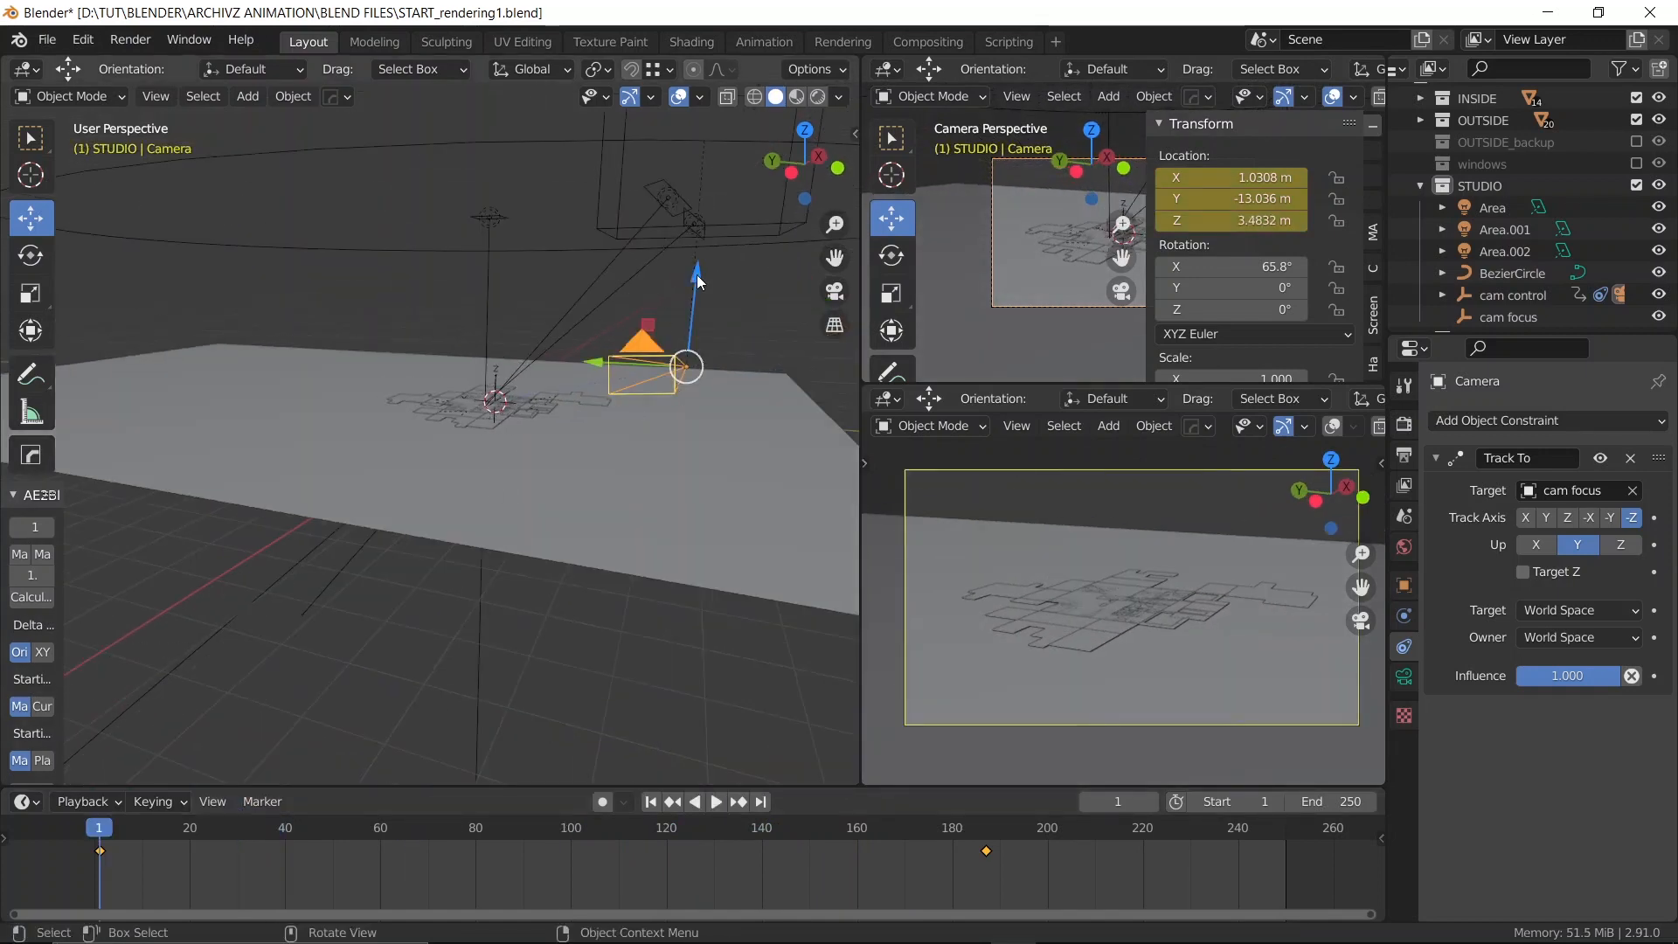
drag(697, 280, 694, 385)
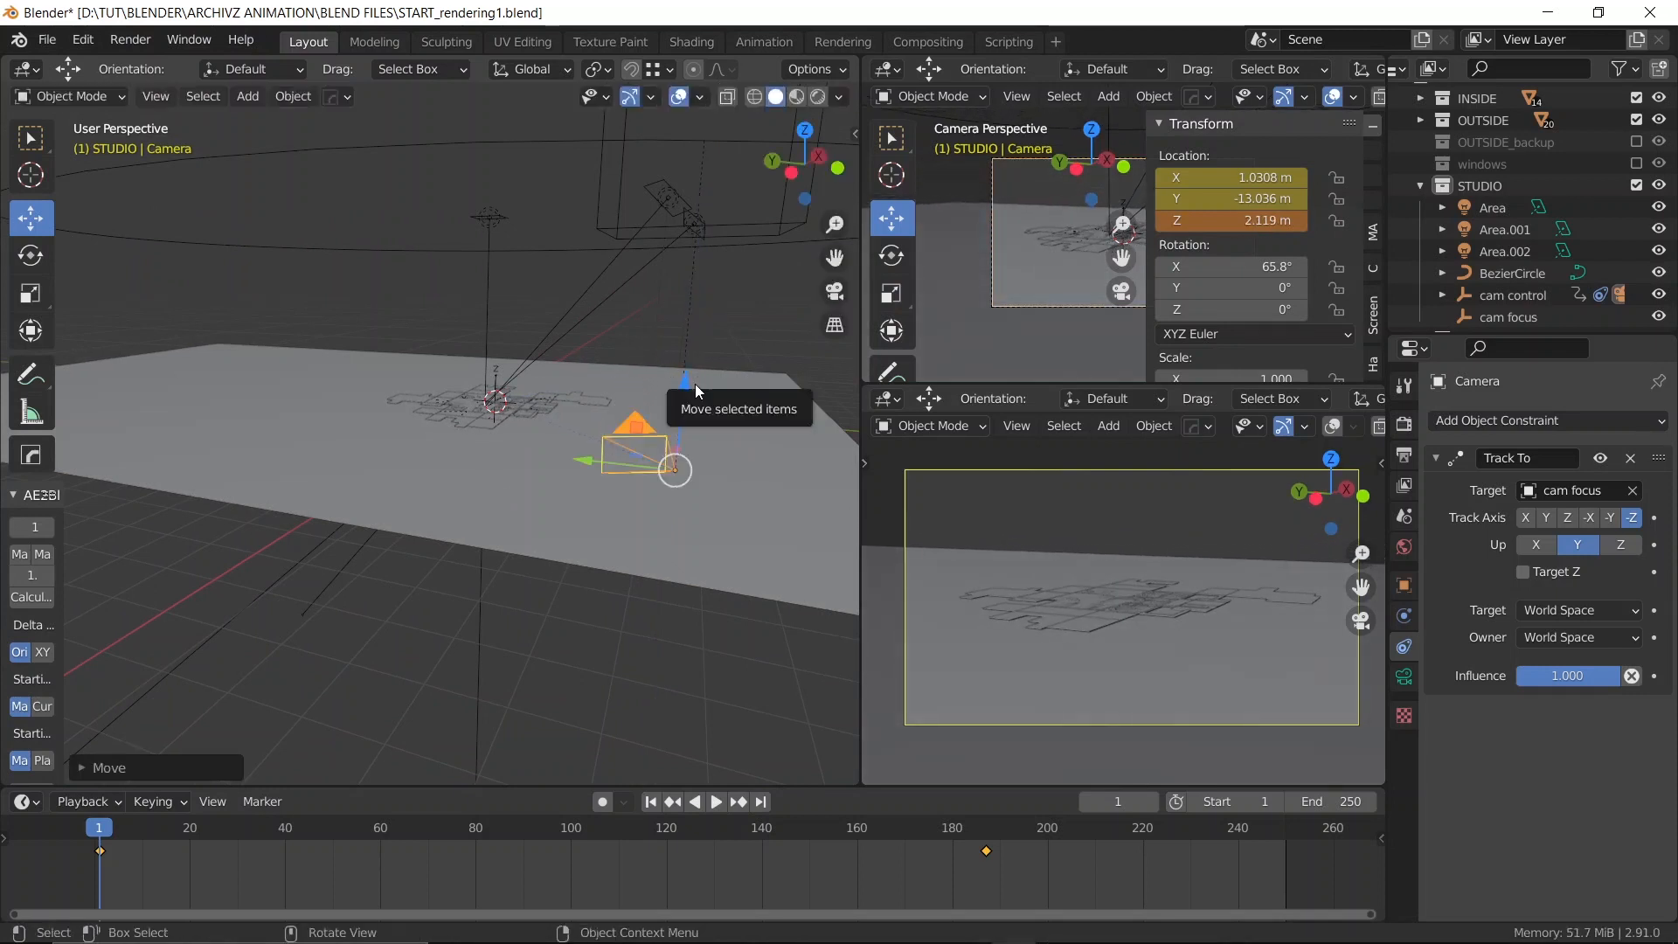
key(i)
click(695, 385)
Preview the lowered camera motion, set the playhead to frame 28, and save the file
key(space)
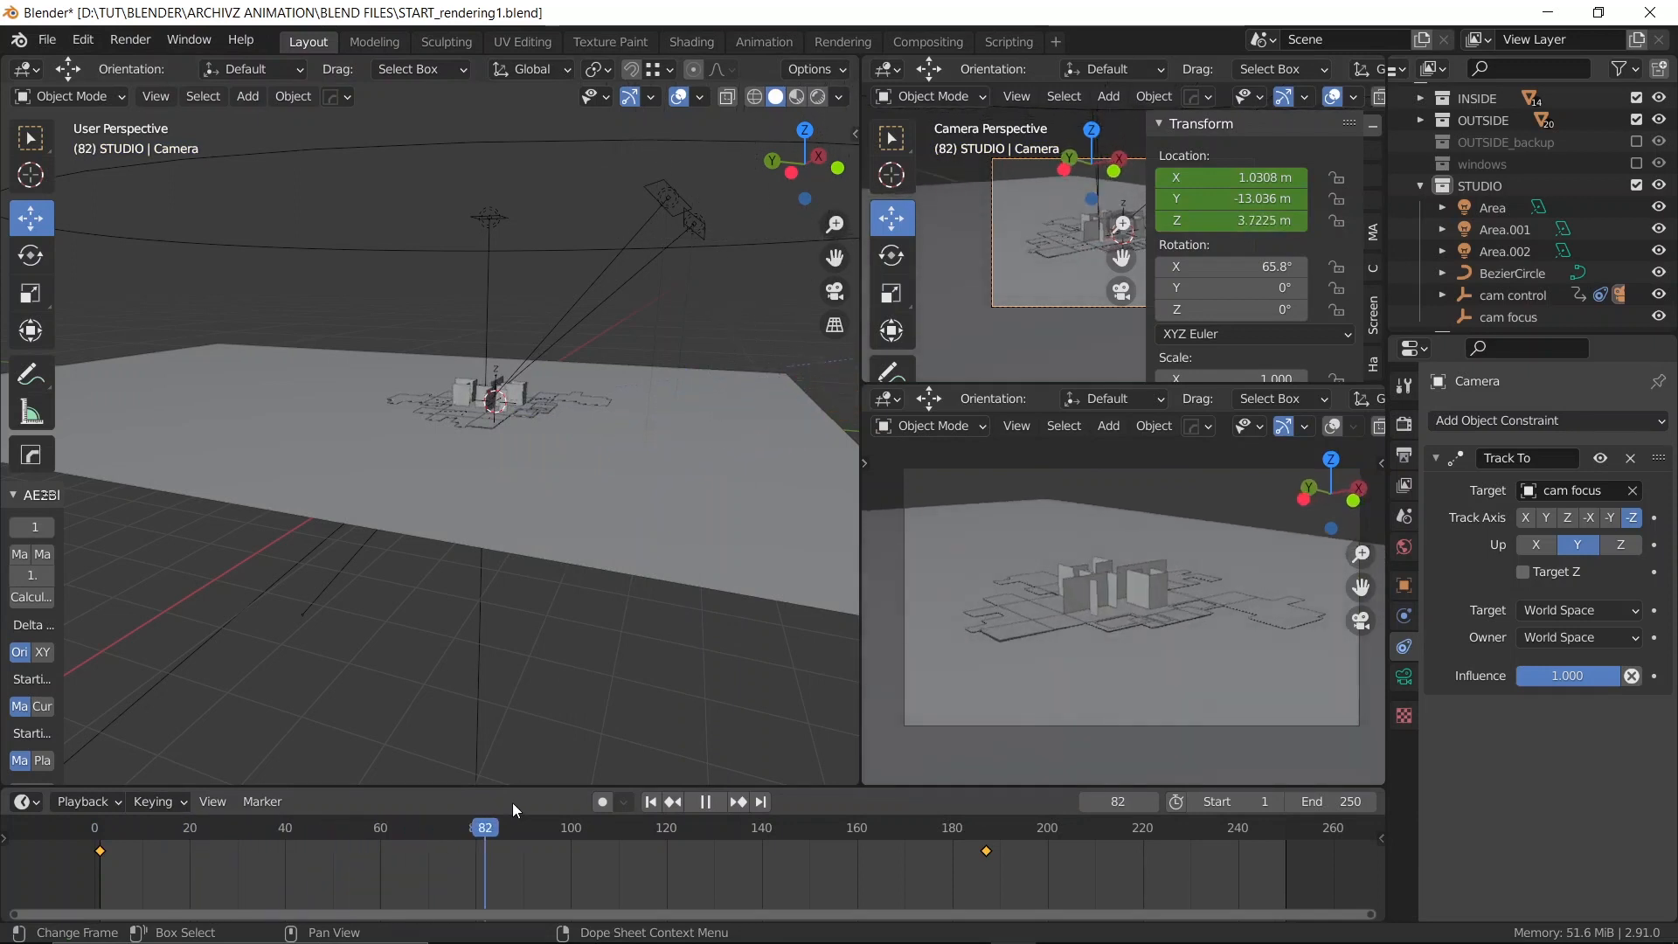
key(space)
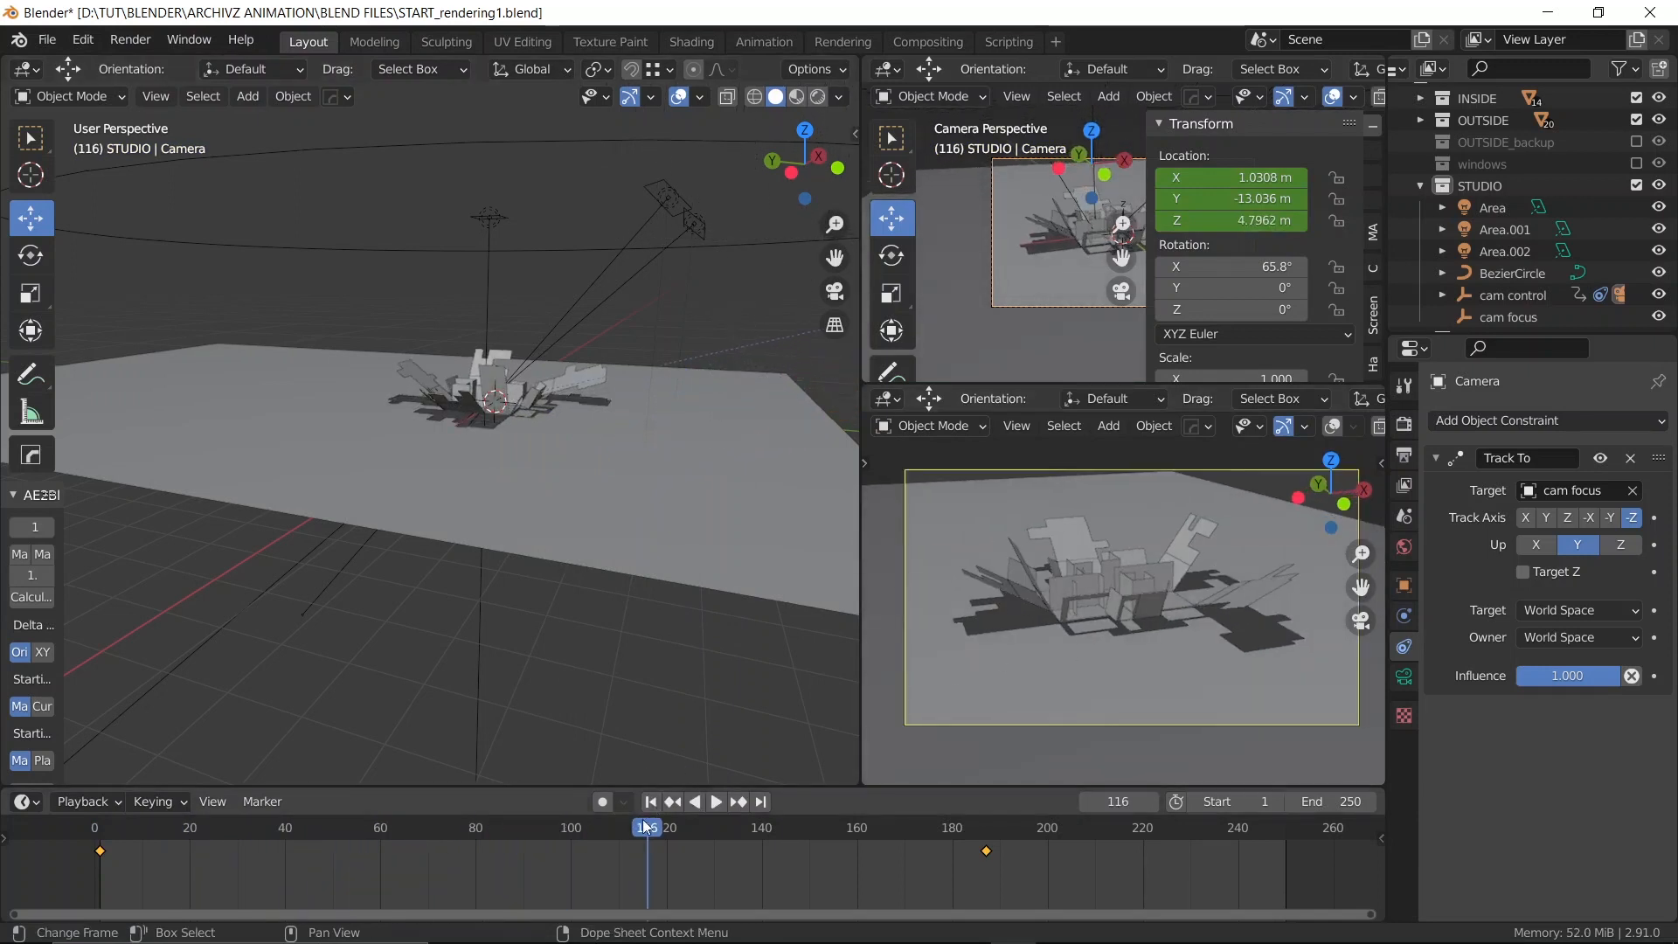
drag(647, 826, 229, 827)
key(ctrl+s)
key(space)
key(Escape)
key(ctrl+s)
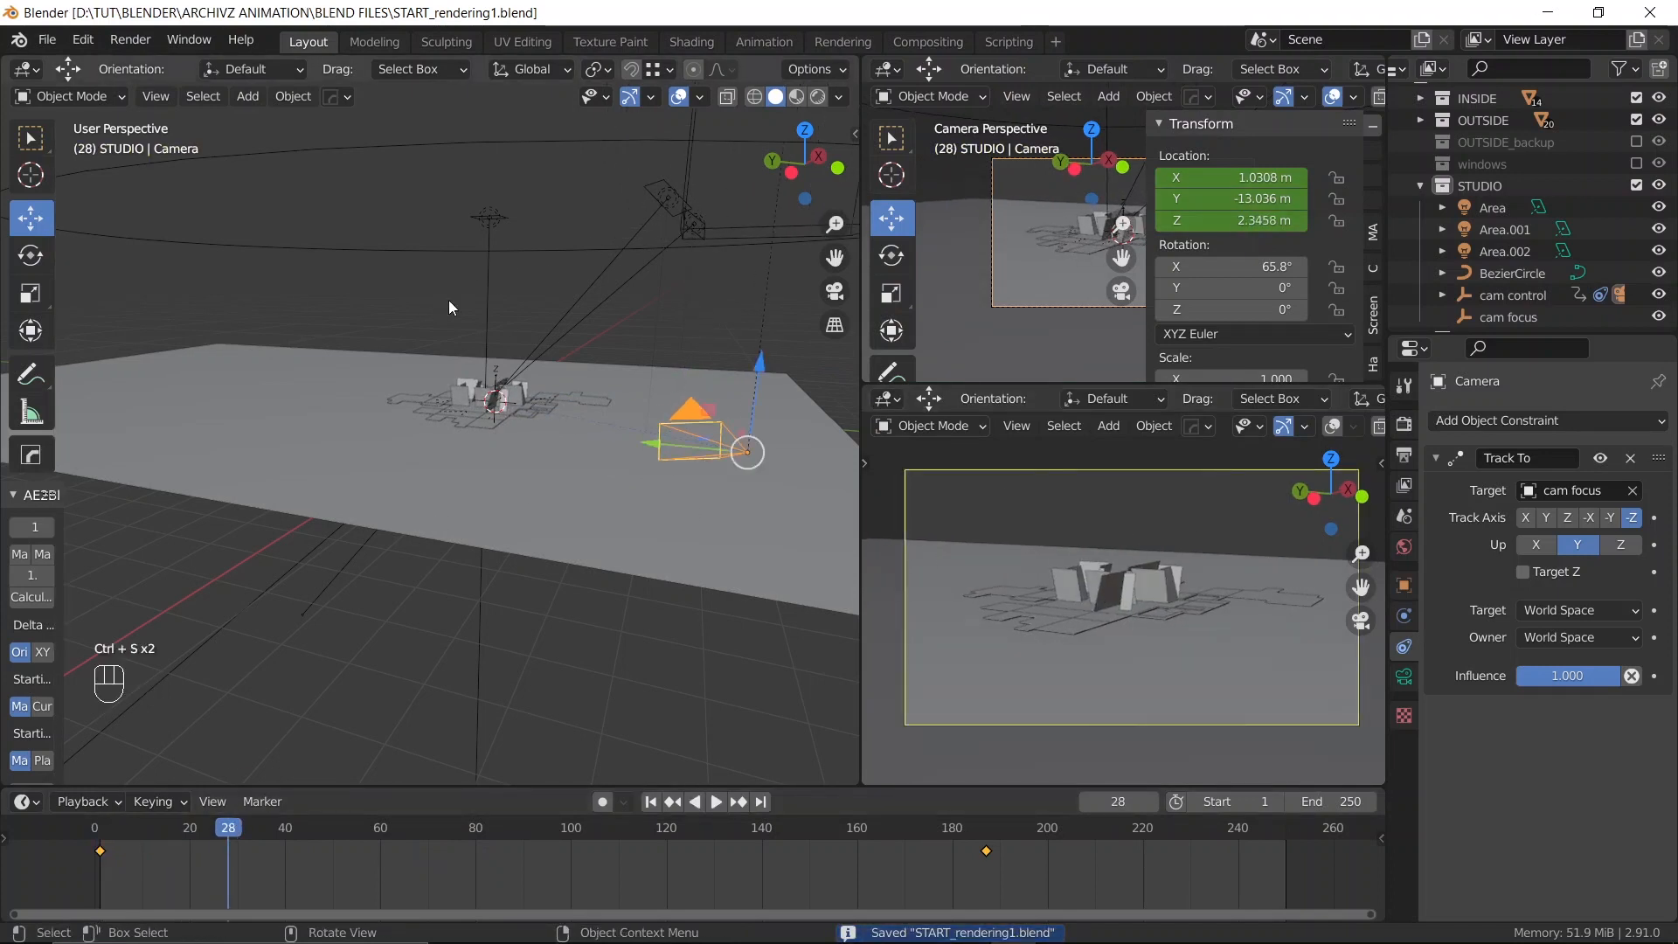
Add a cylinder mesh at the world origin
click(382, 300)
scroll(364, 302, down, 3)
middle_drag(363, 302, 350, 583)
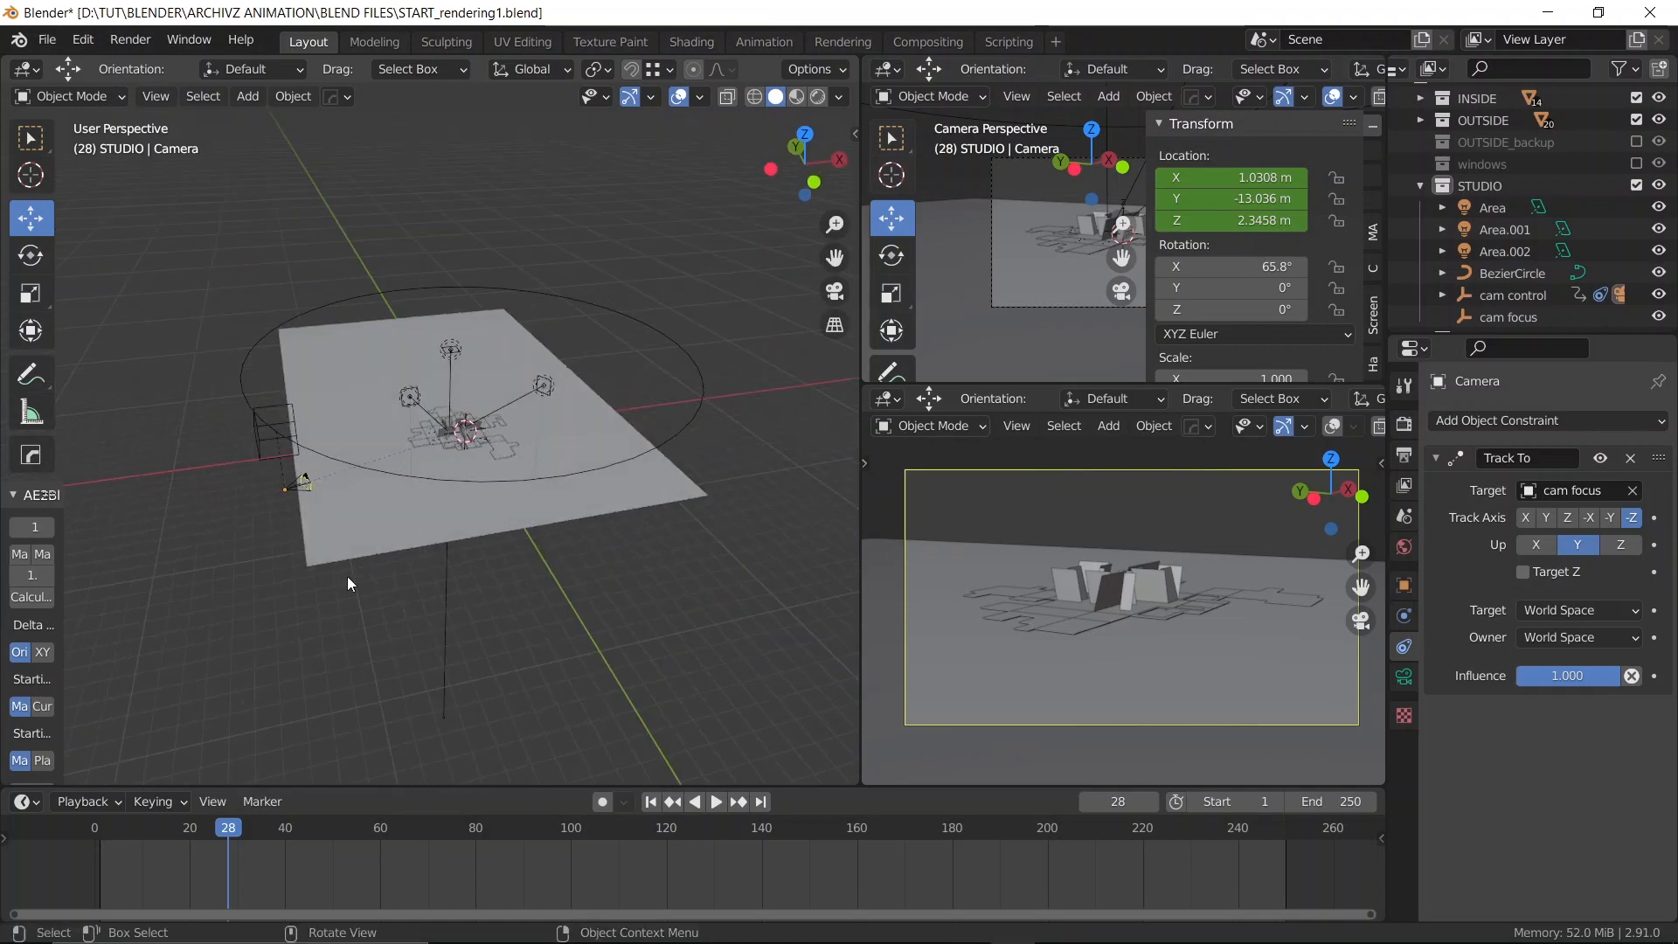
click(537, 509)
middle_drag(537, 509, 527, 511)
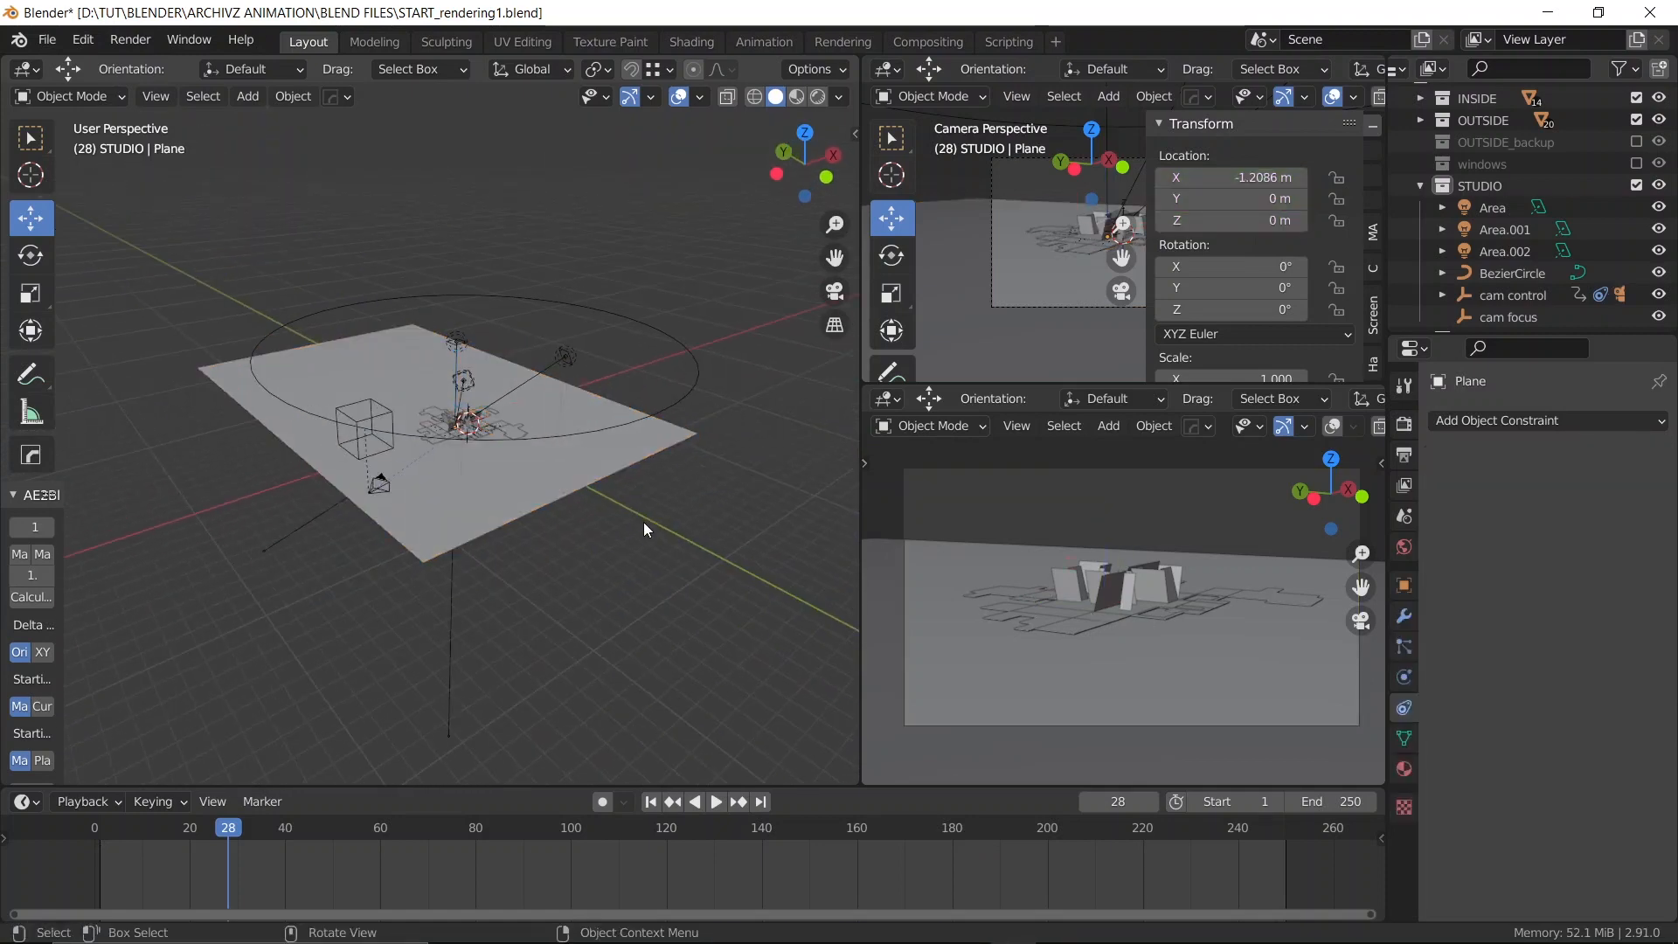
key(shift+a)
mouse_move(586, 301)
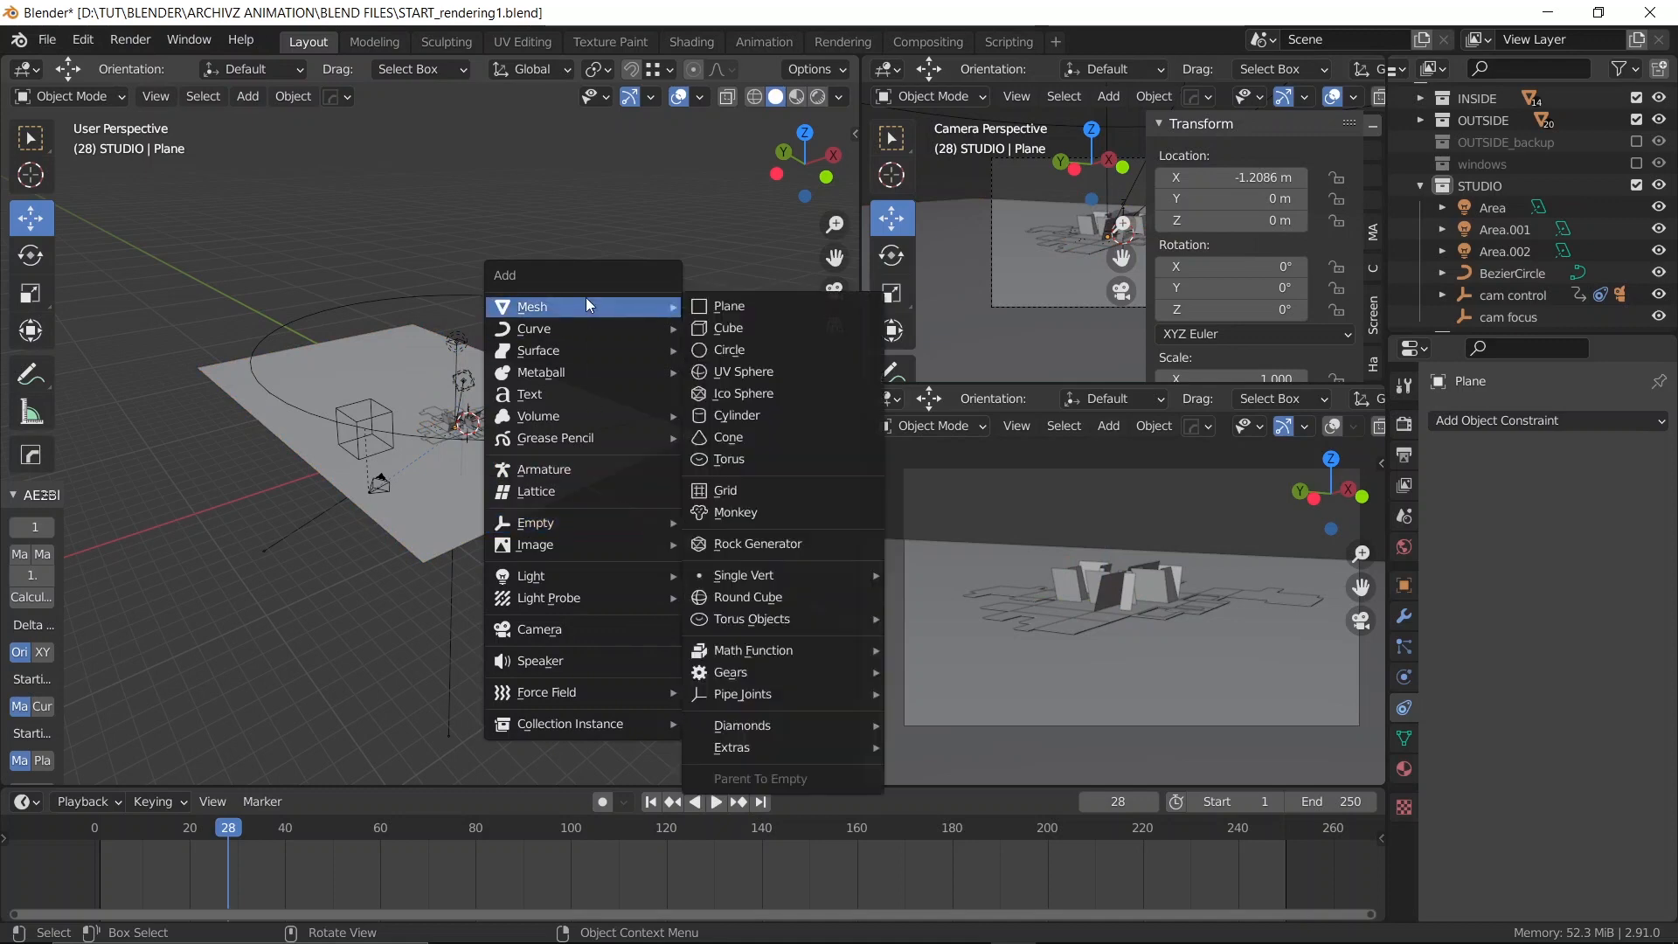
click(757, 422)
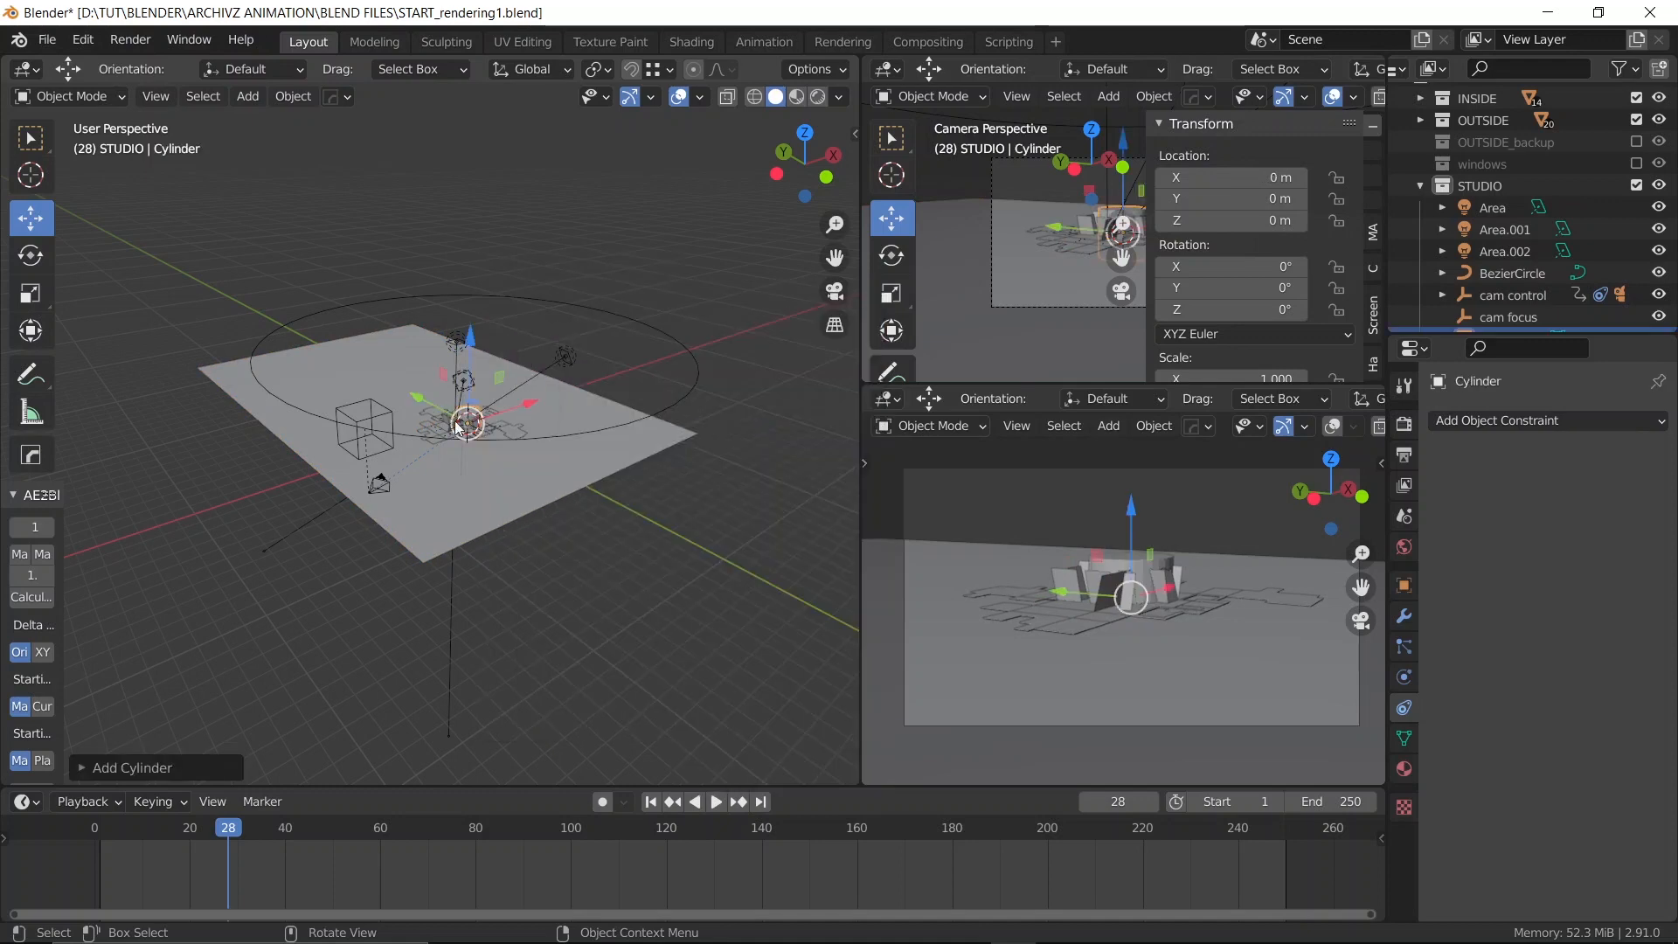
Inspect the new cylinder up close and delete it
scroll(524, 393, up, 5)
shift+middle_drag(563, 365, 444, 401)
scroll(506, 386, up, 3)
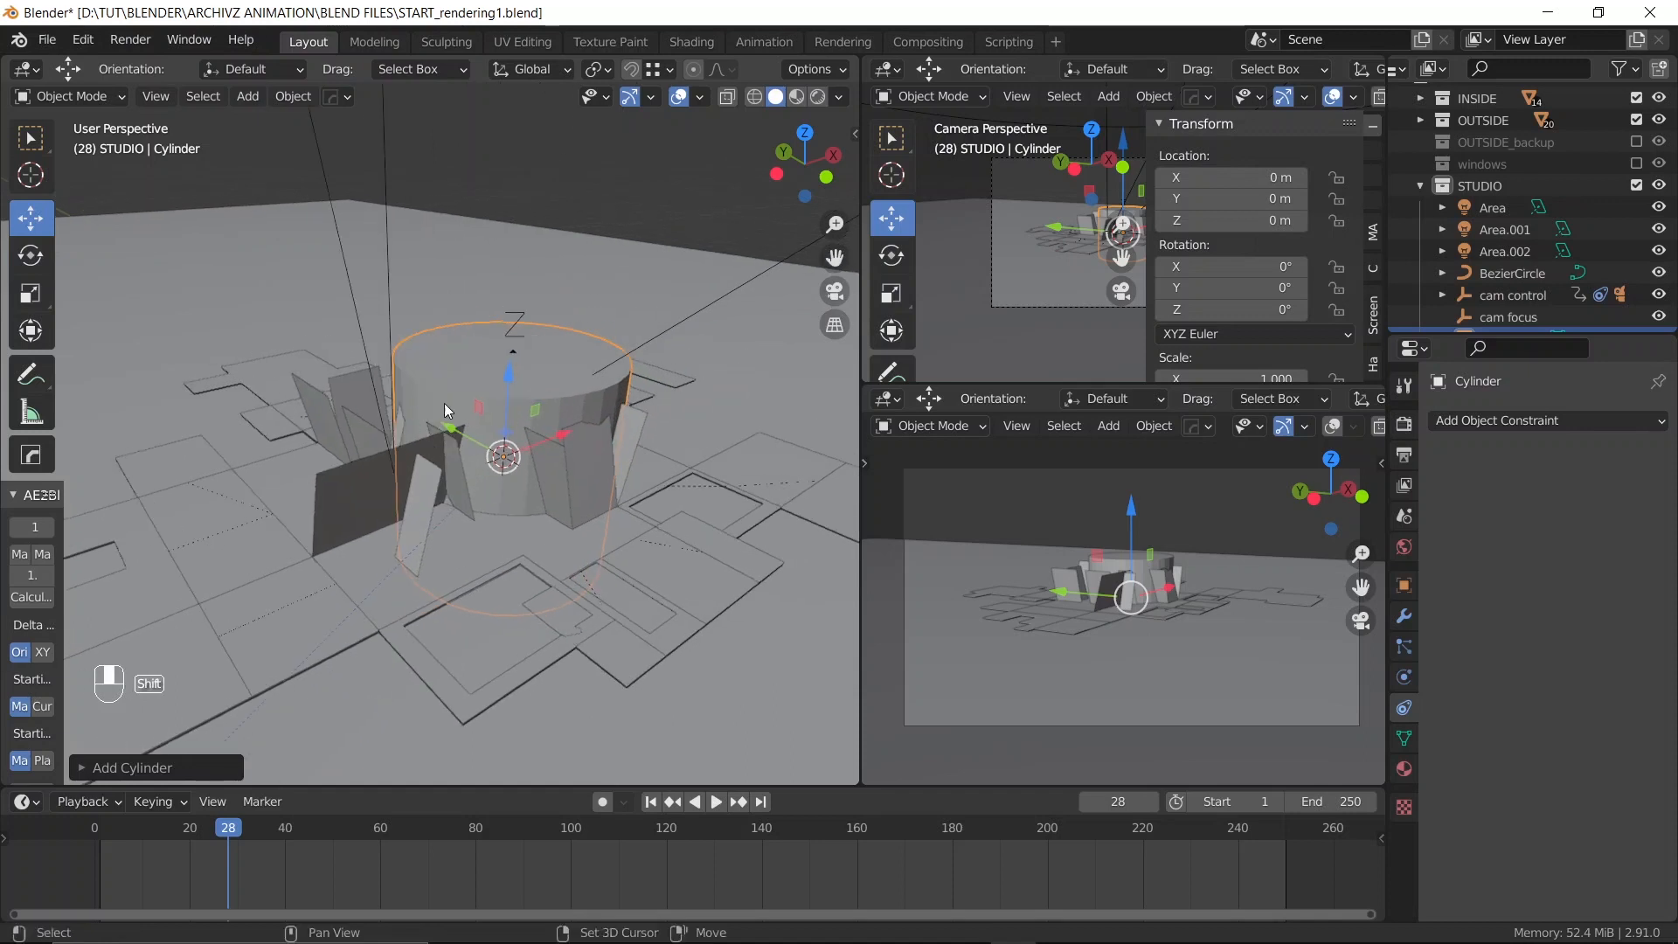
click(79, 767)
click(111, 479)
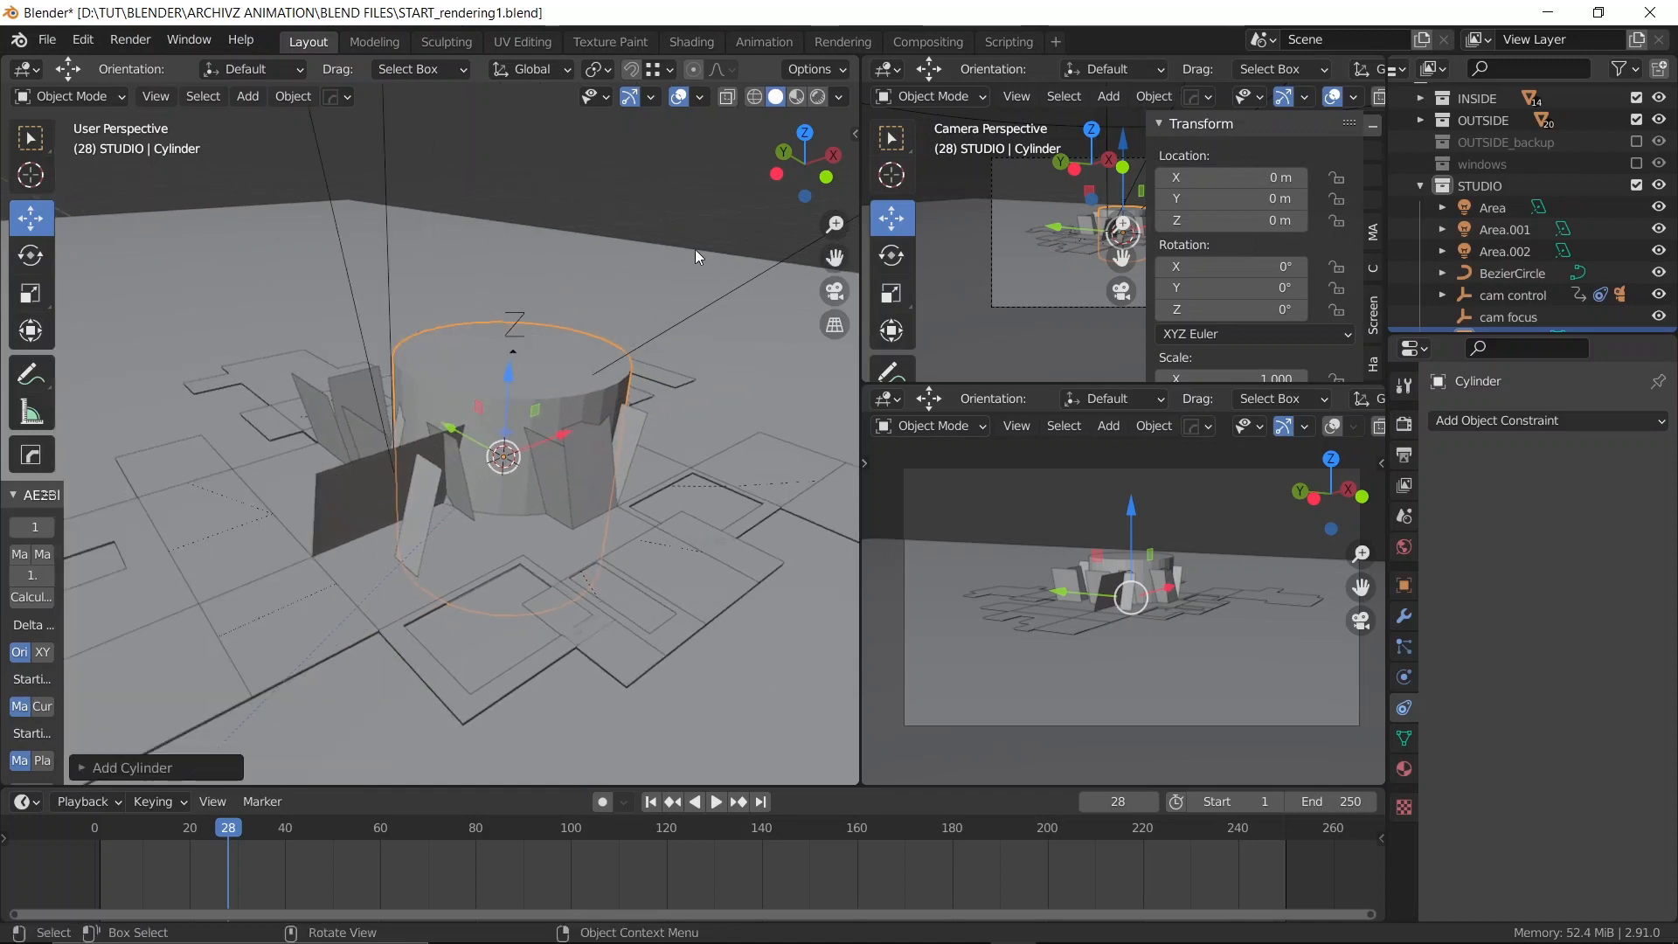
key(x)
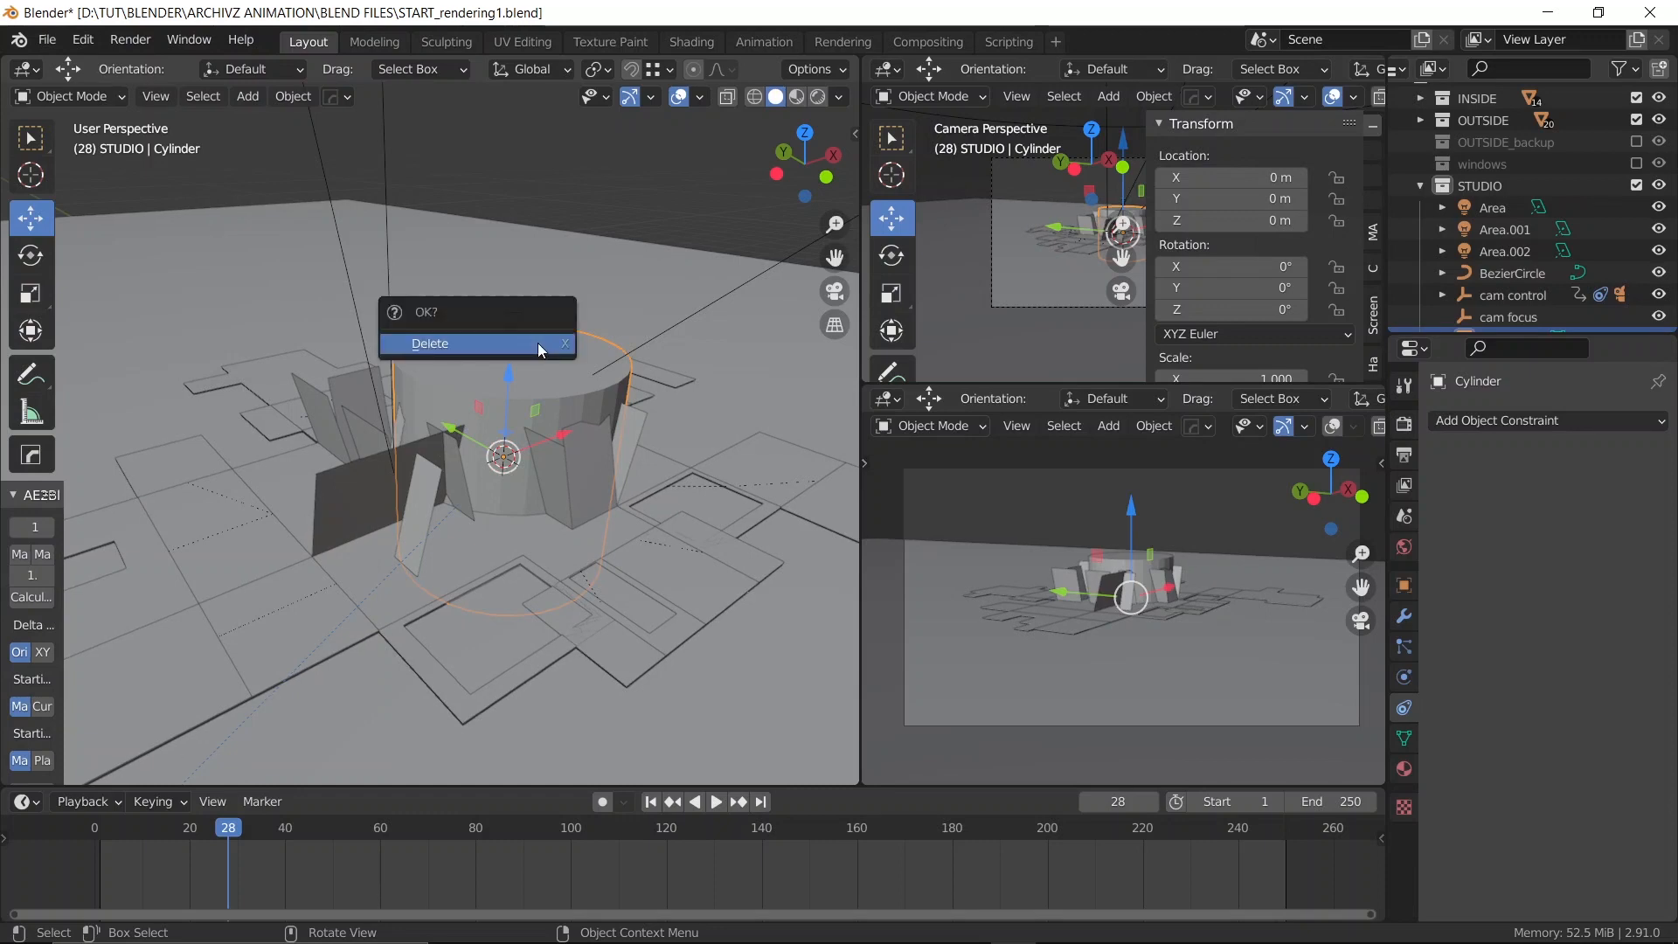
click(537, 343)
Add a 32-vertex cylinder at the world origin with its cap fill type set to Triangle Fan
key(shift+a)
mouse_move(538, 342)
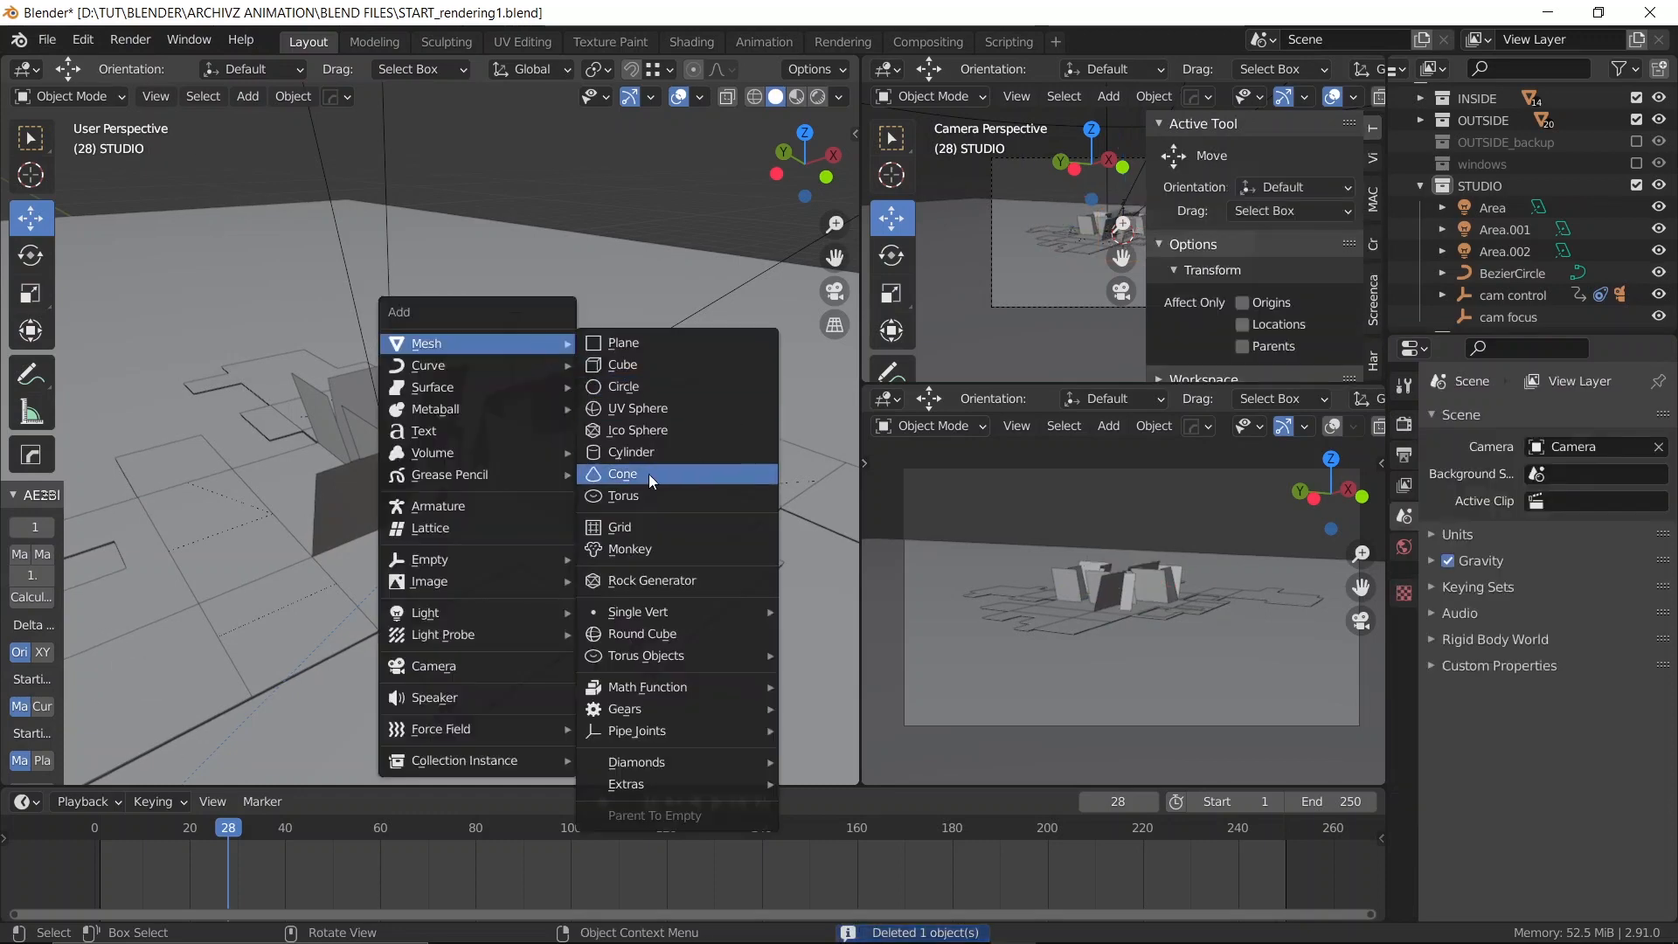
click(647, 452)
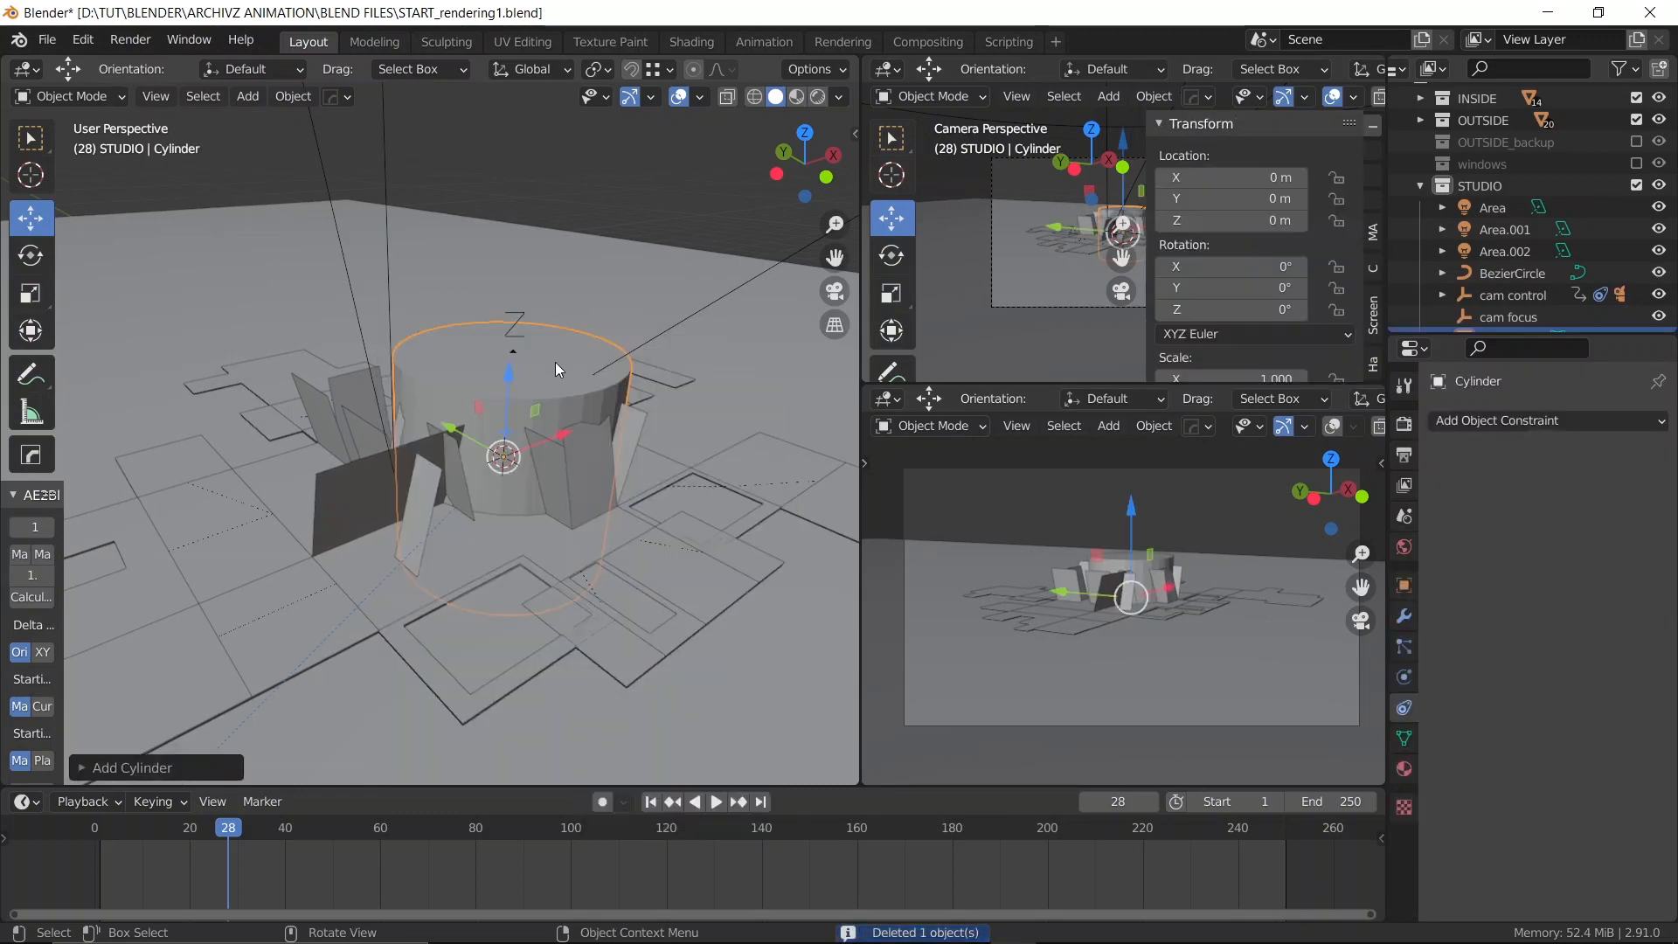
click(83, 766)
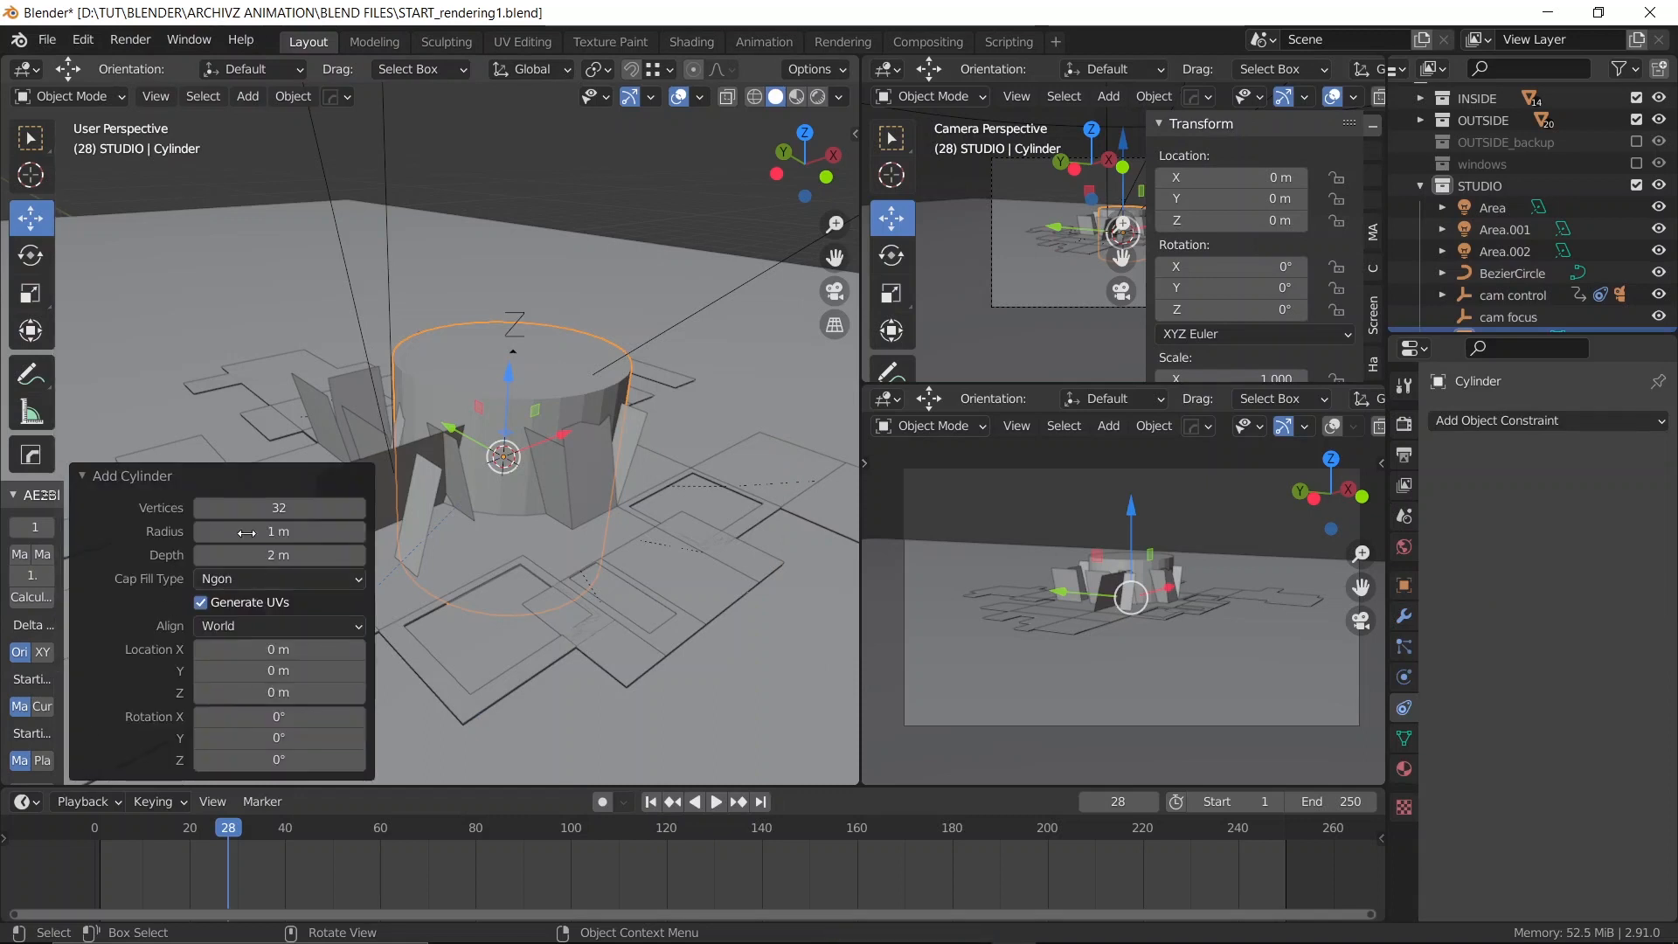
click(243, 579)
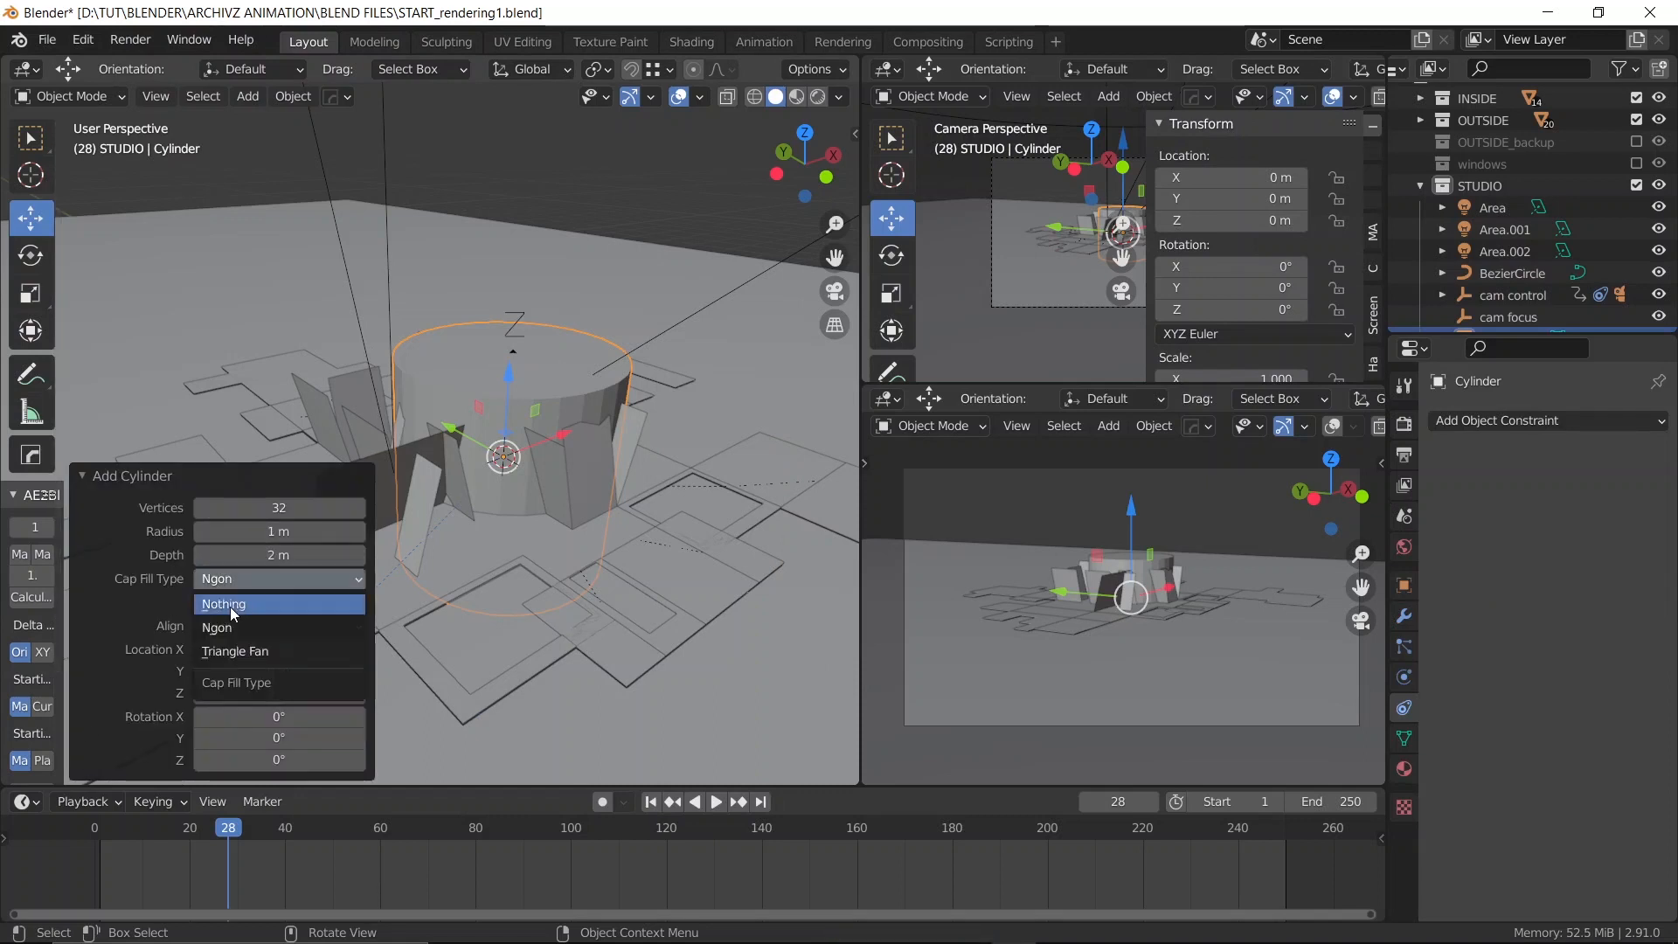
click(209, 651)
Enter mesh editing on the cylinder, select its triangle-fan top cap faces and delete them
key(Tab)
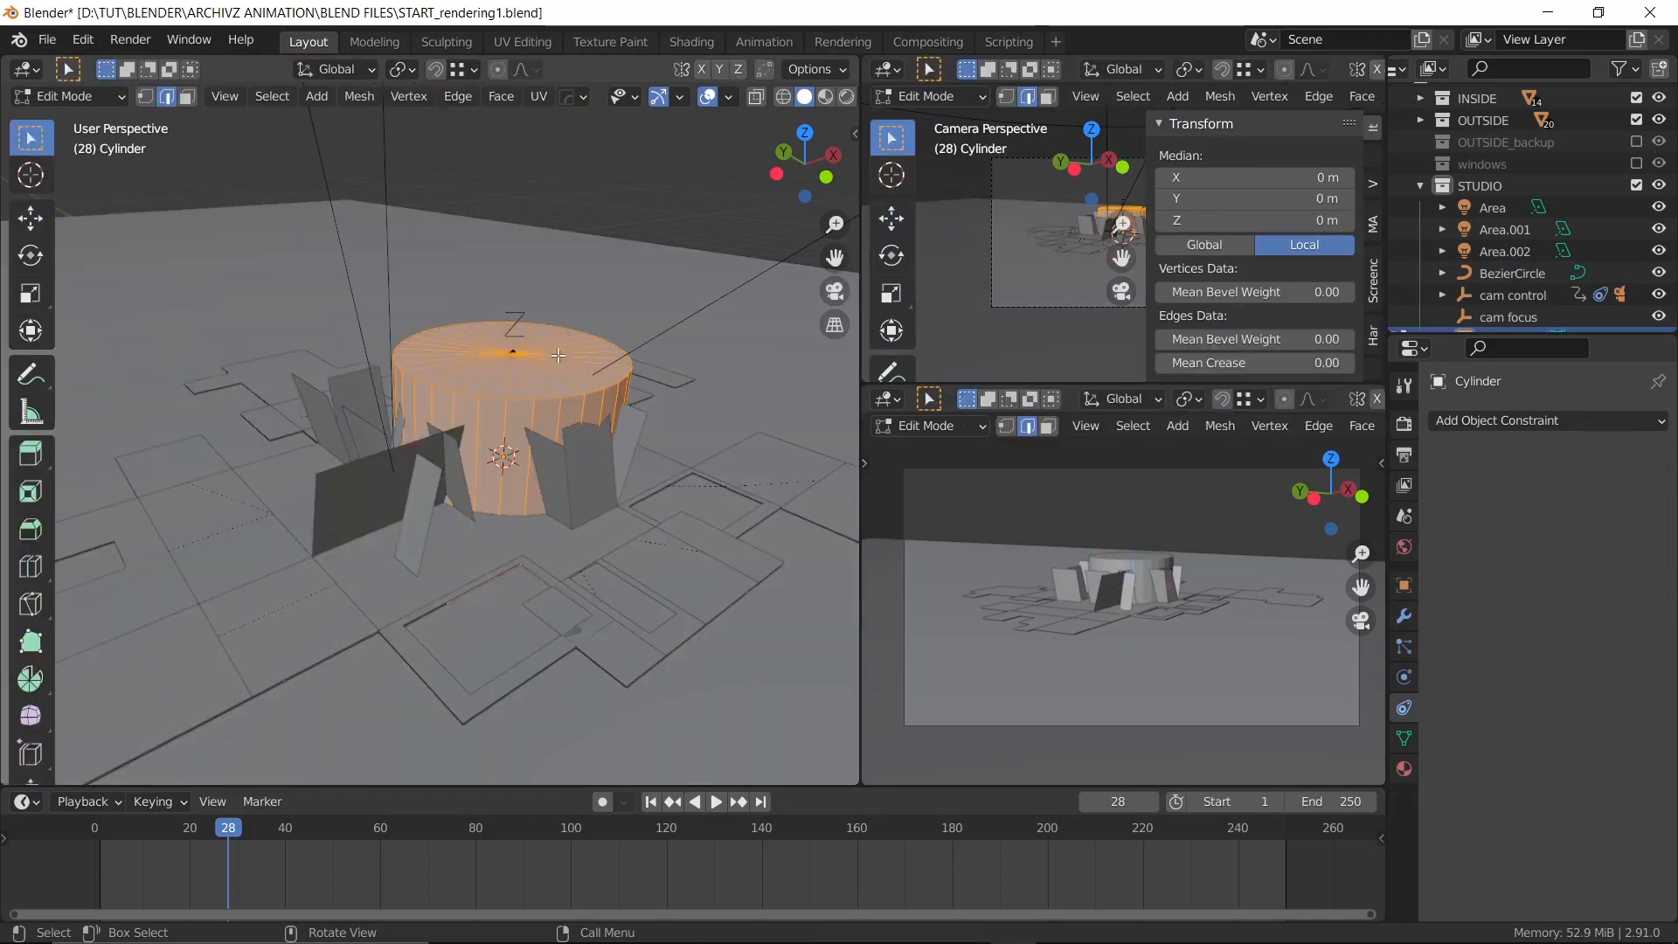
middle_drag(524, 367, 498, 408)
key(3)
drag(440, 371, 515, 445)
key(x)
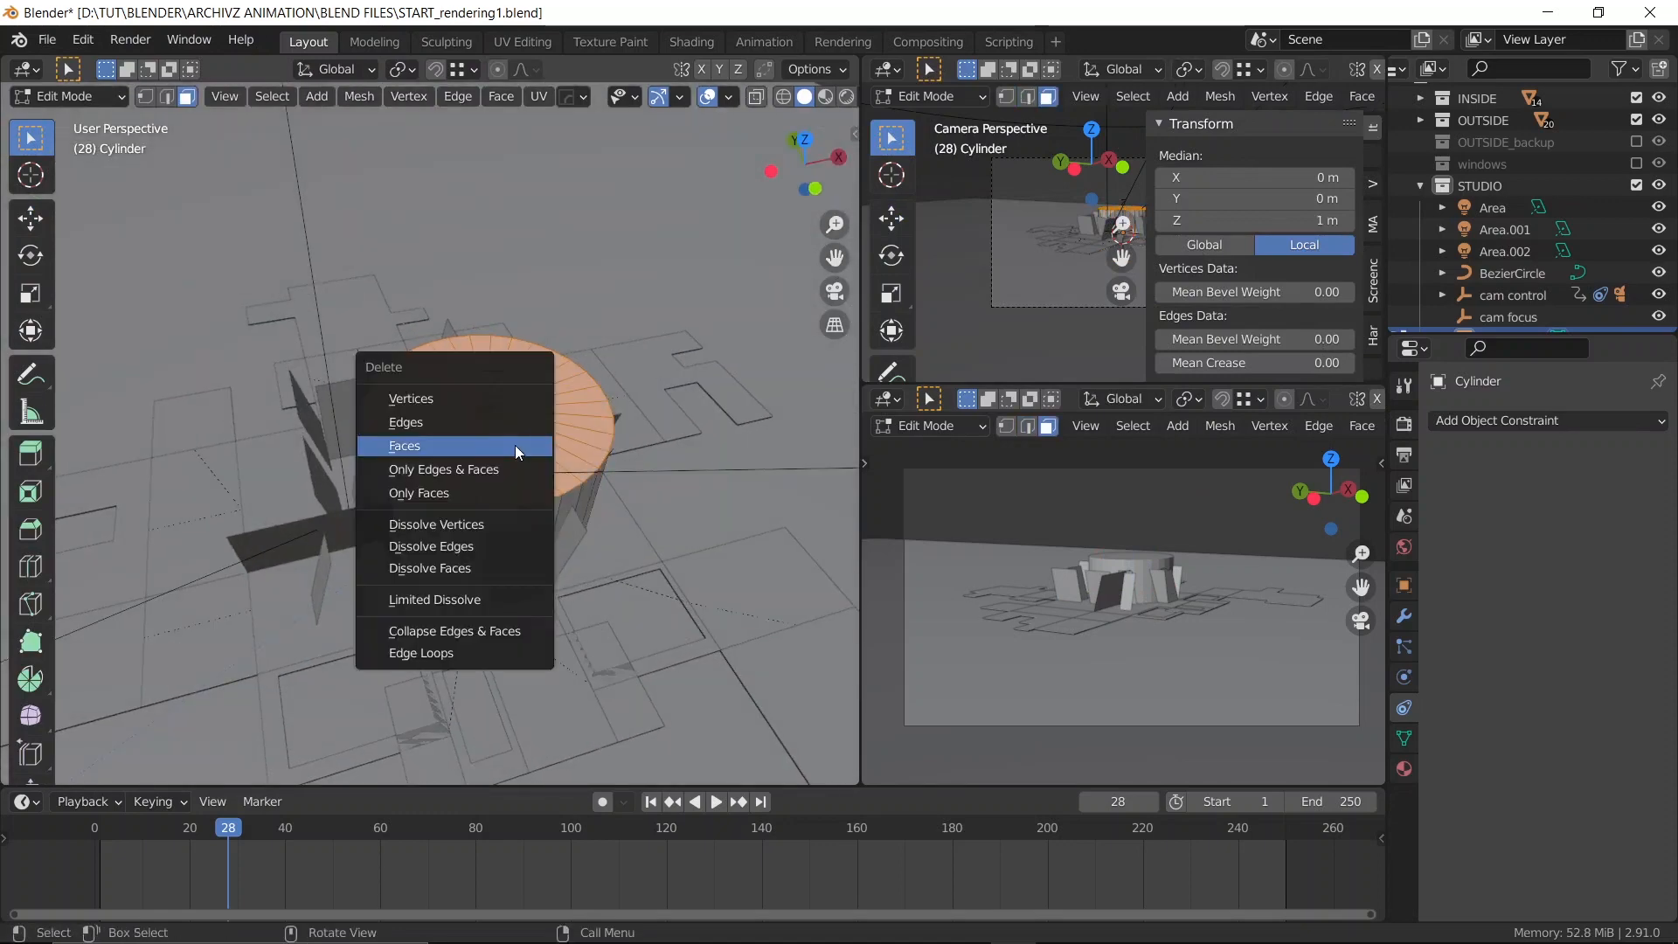
click(516, 444)
Move the cylinder's entire mesh up 1 m along Z so its base sits at the origin
middle_drag(515, 444, 526, 406)
key(a)
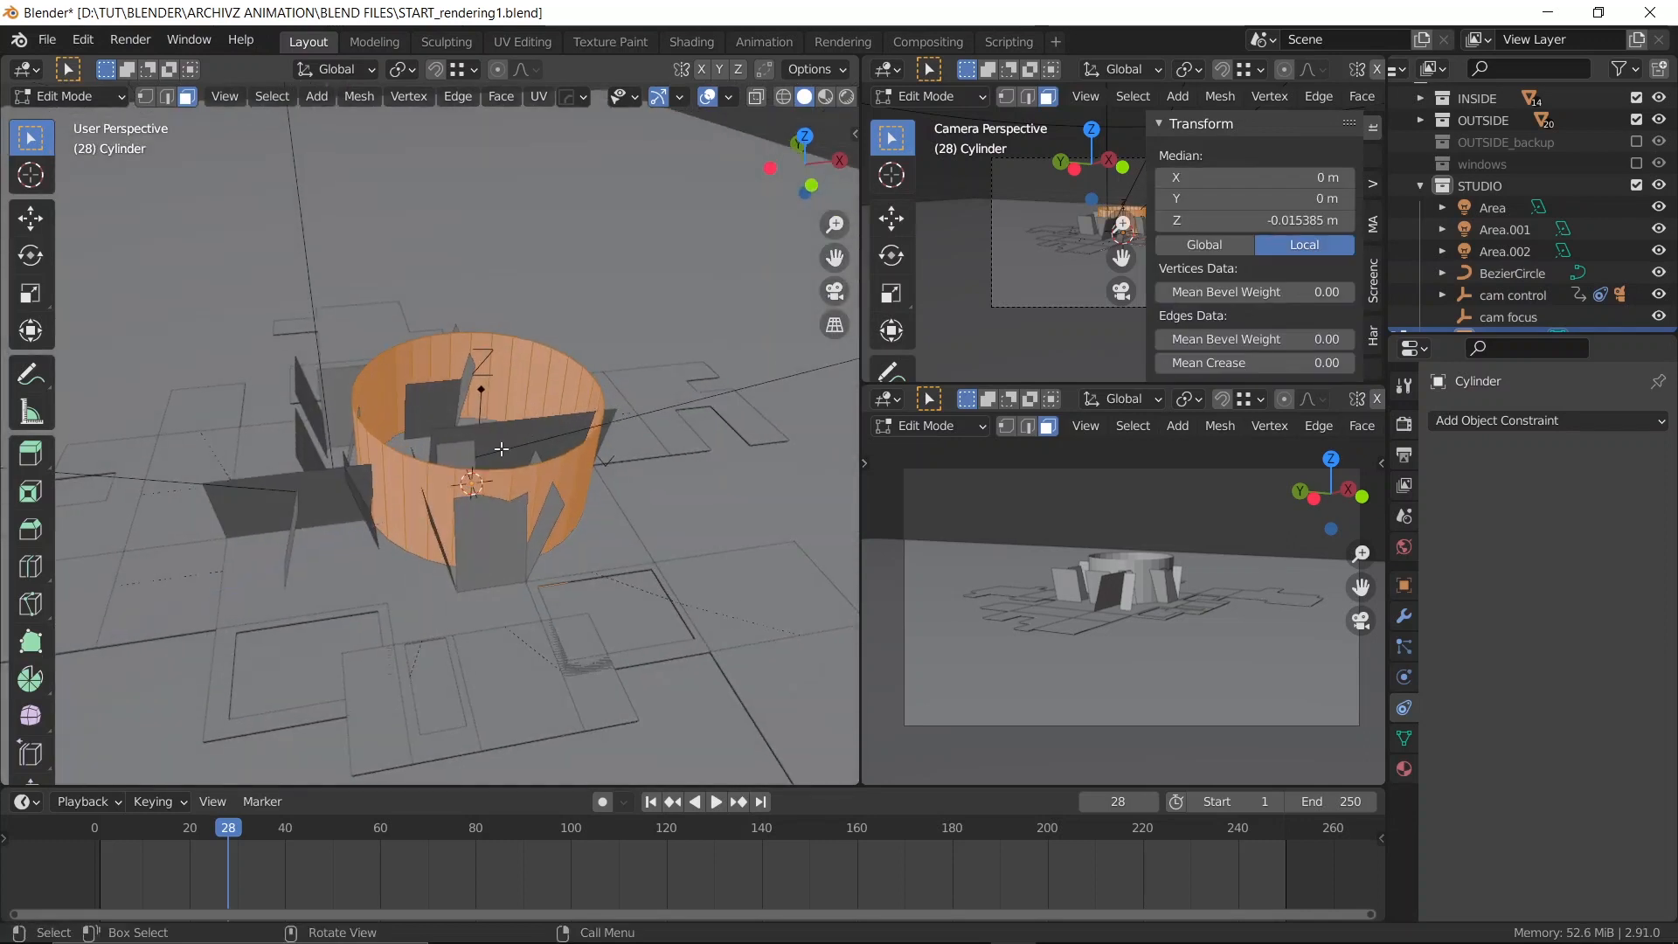
text(g)
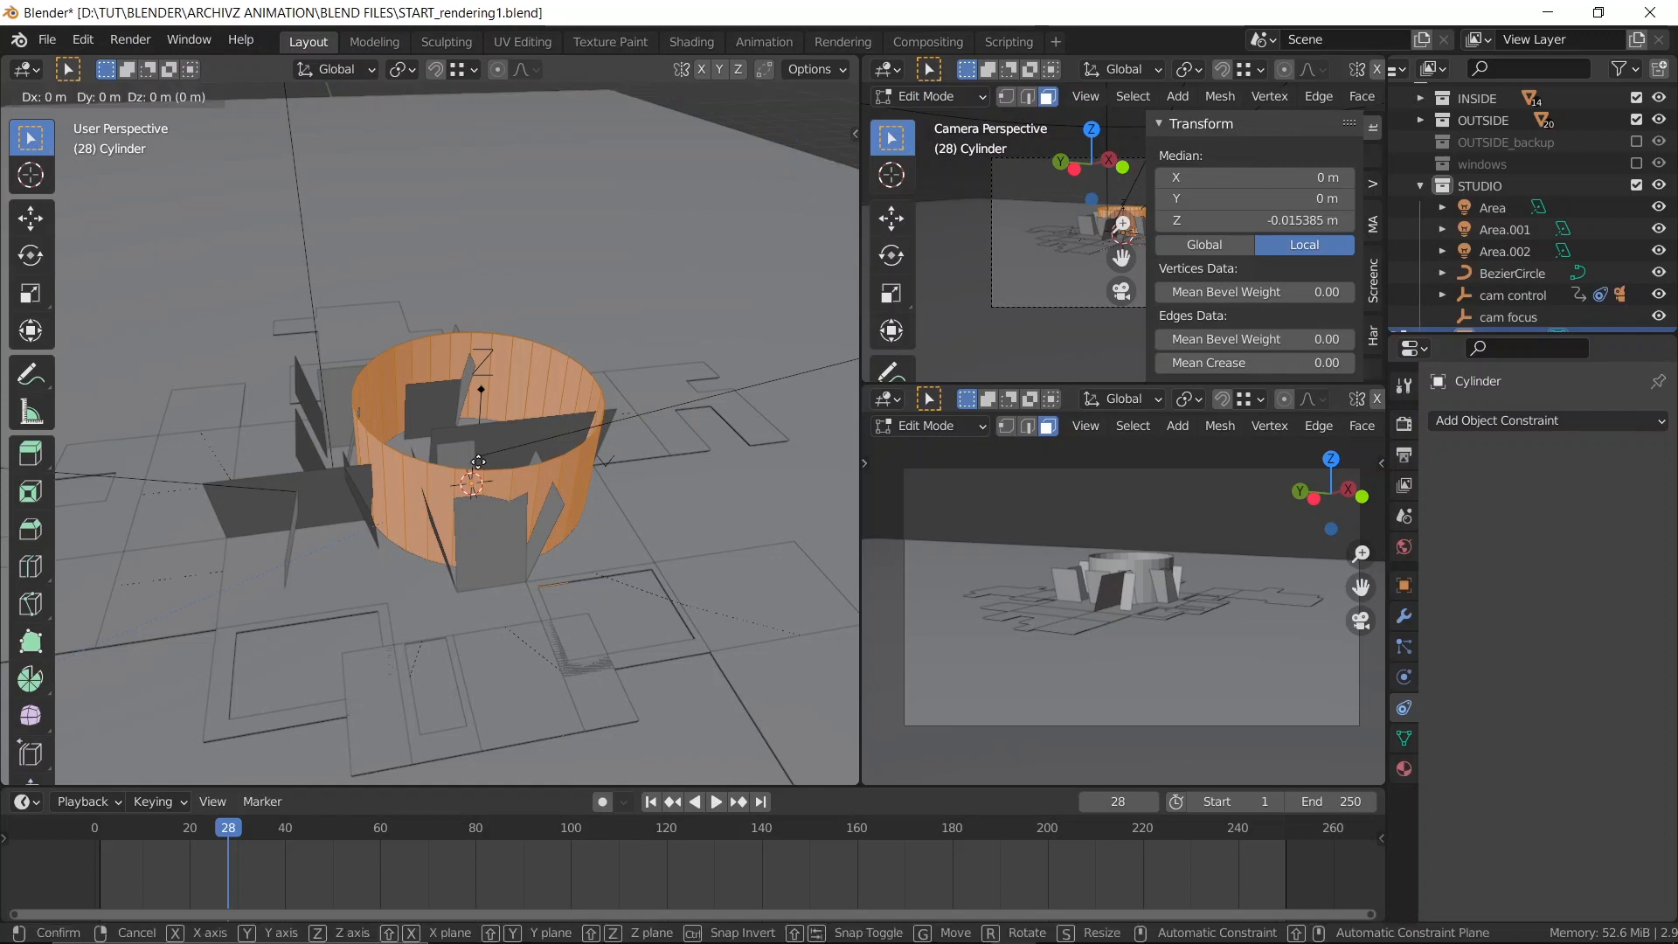
text(z1)
Inset the cylinder's bottom cap faces about 0.48 m, inset them again by a smaller amount, and return to Object Mode
middle_drag(482, 459, 407, 341)
scroll(484, 268, up, 4)
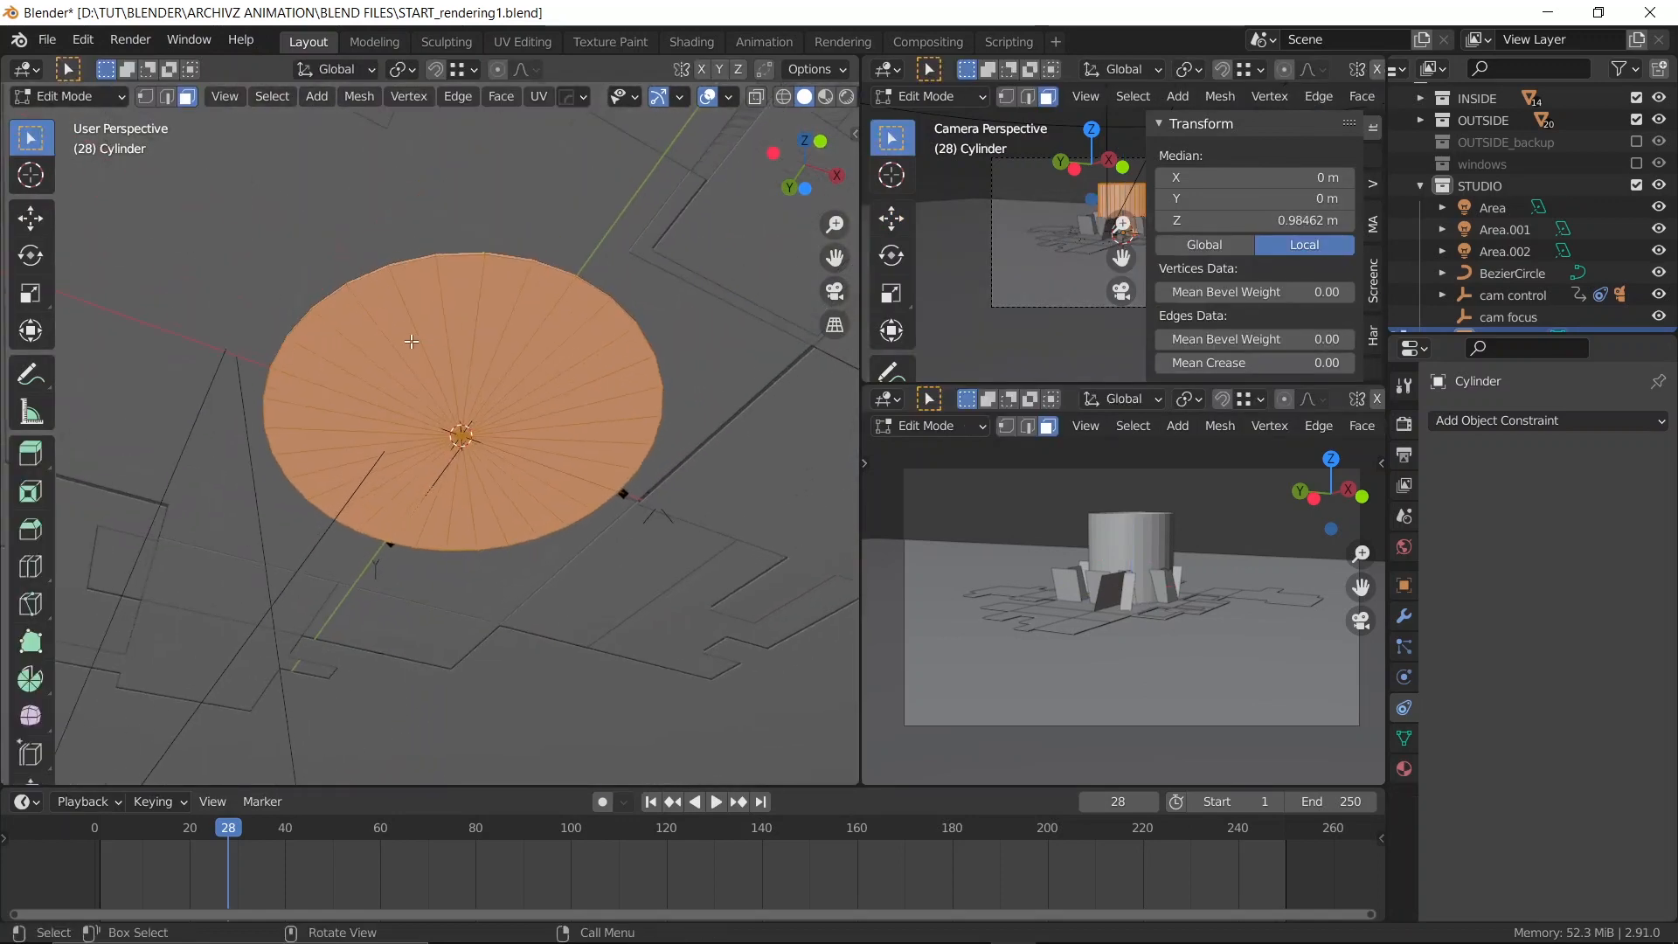
drag(410, 341, 494, 493)
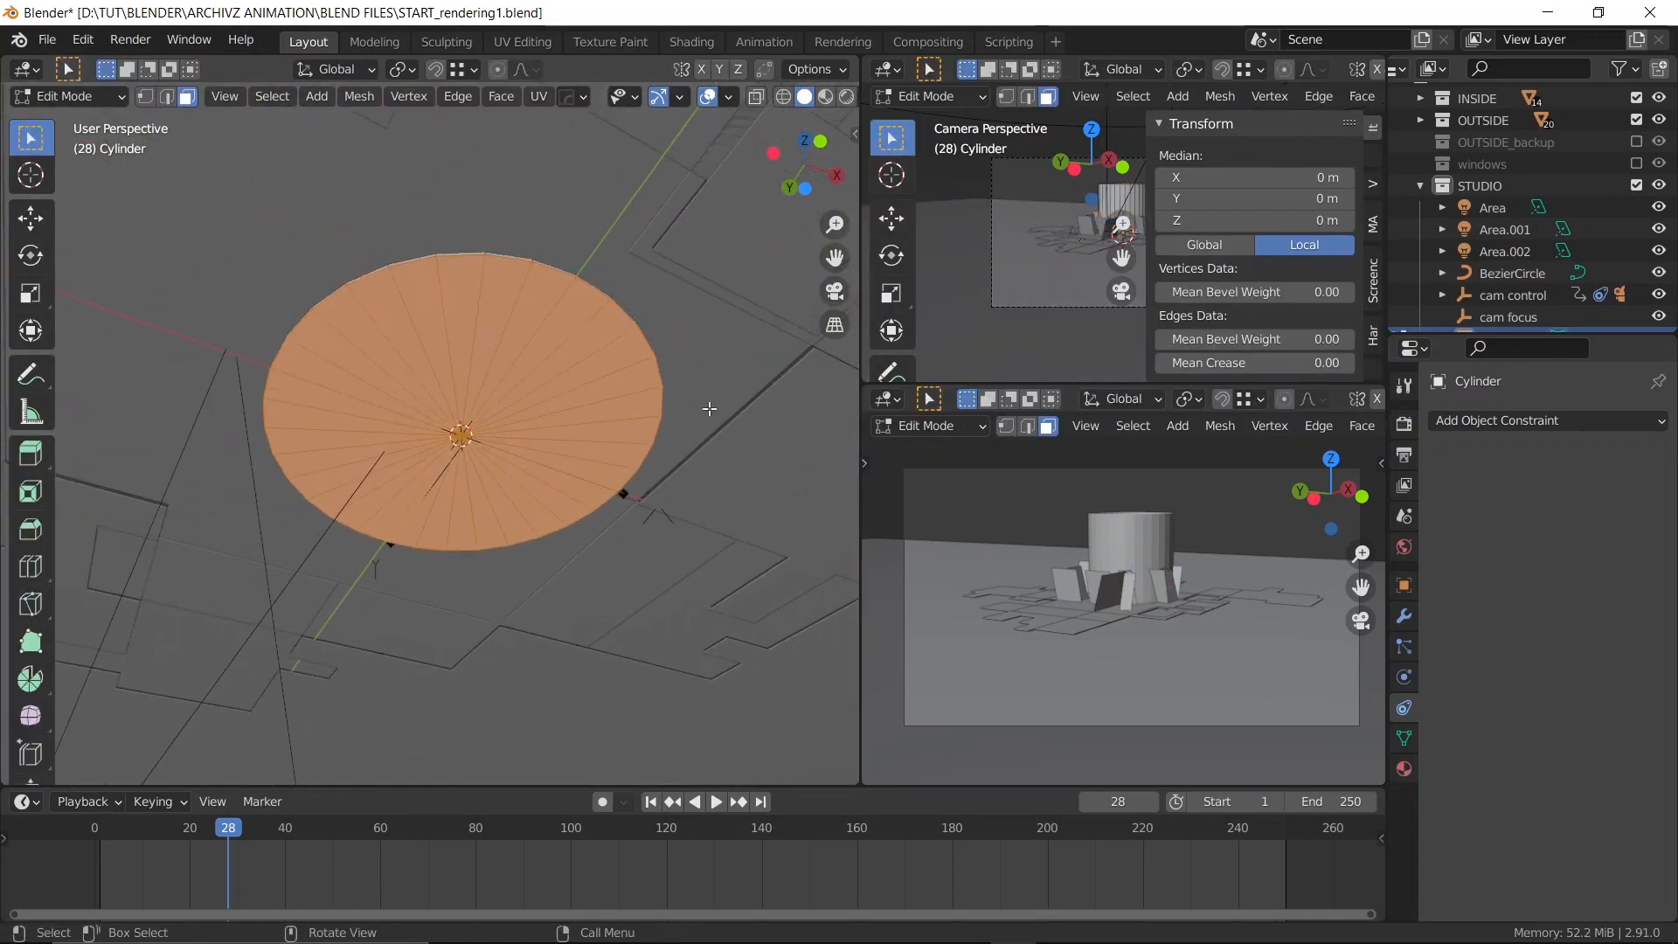
key(i)
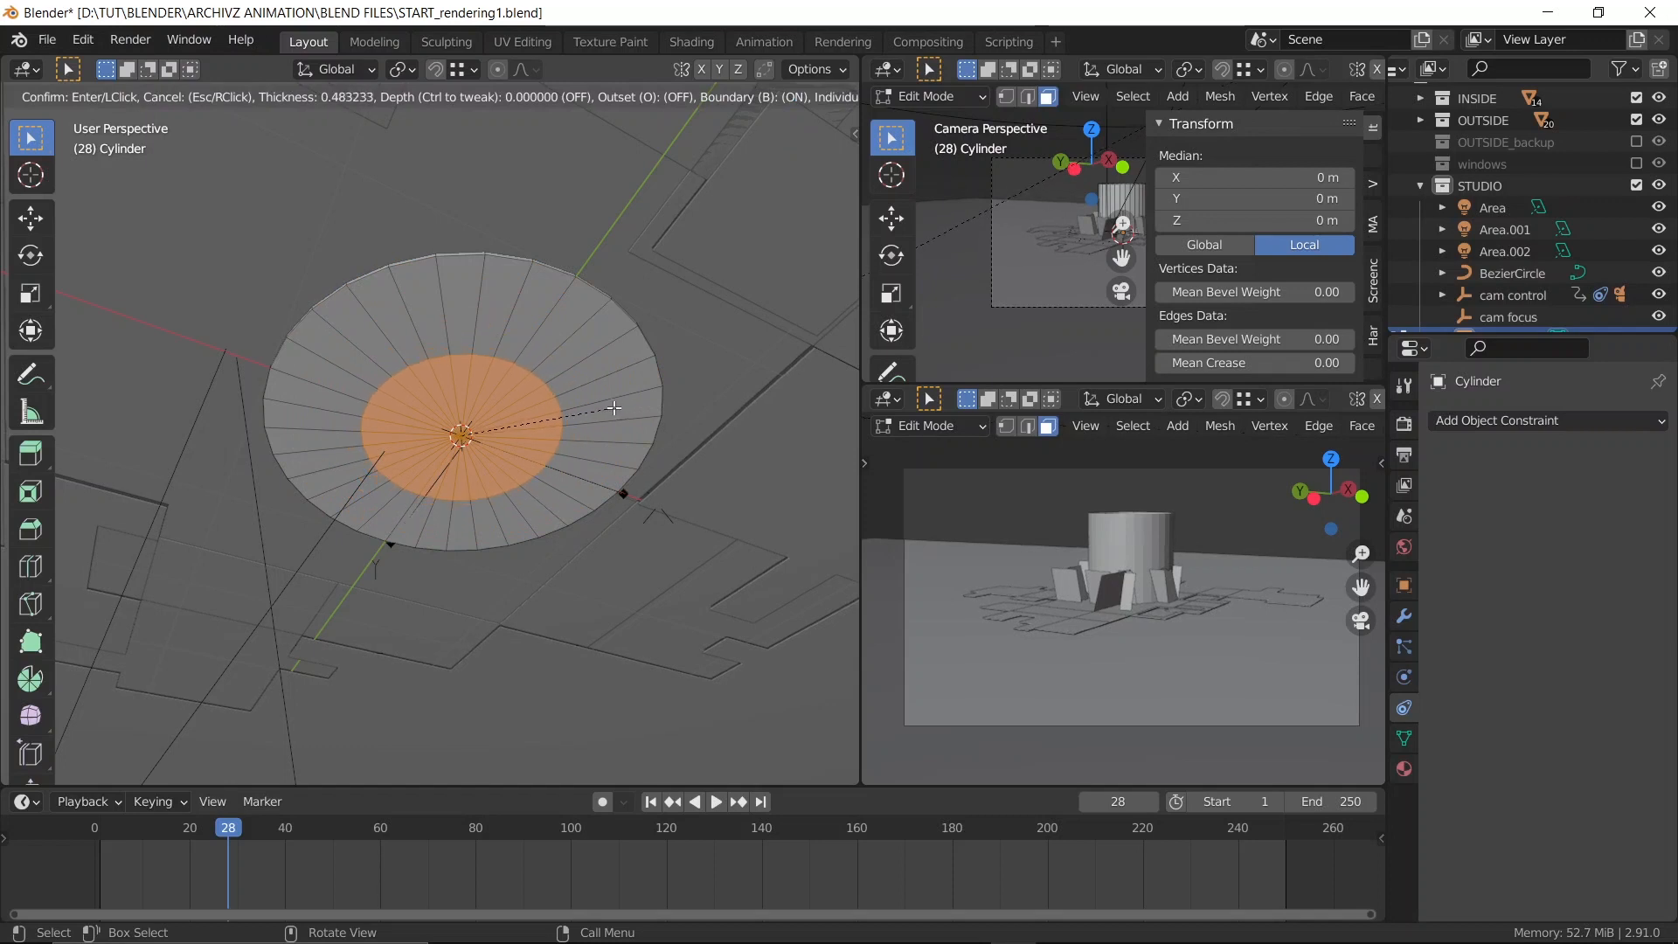
click(612, 409)
key(i)
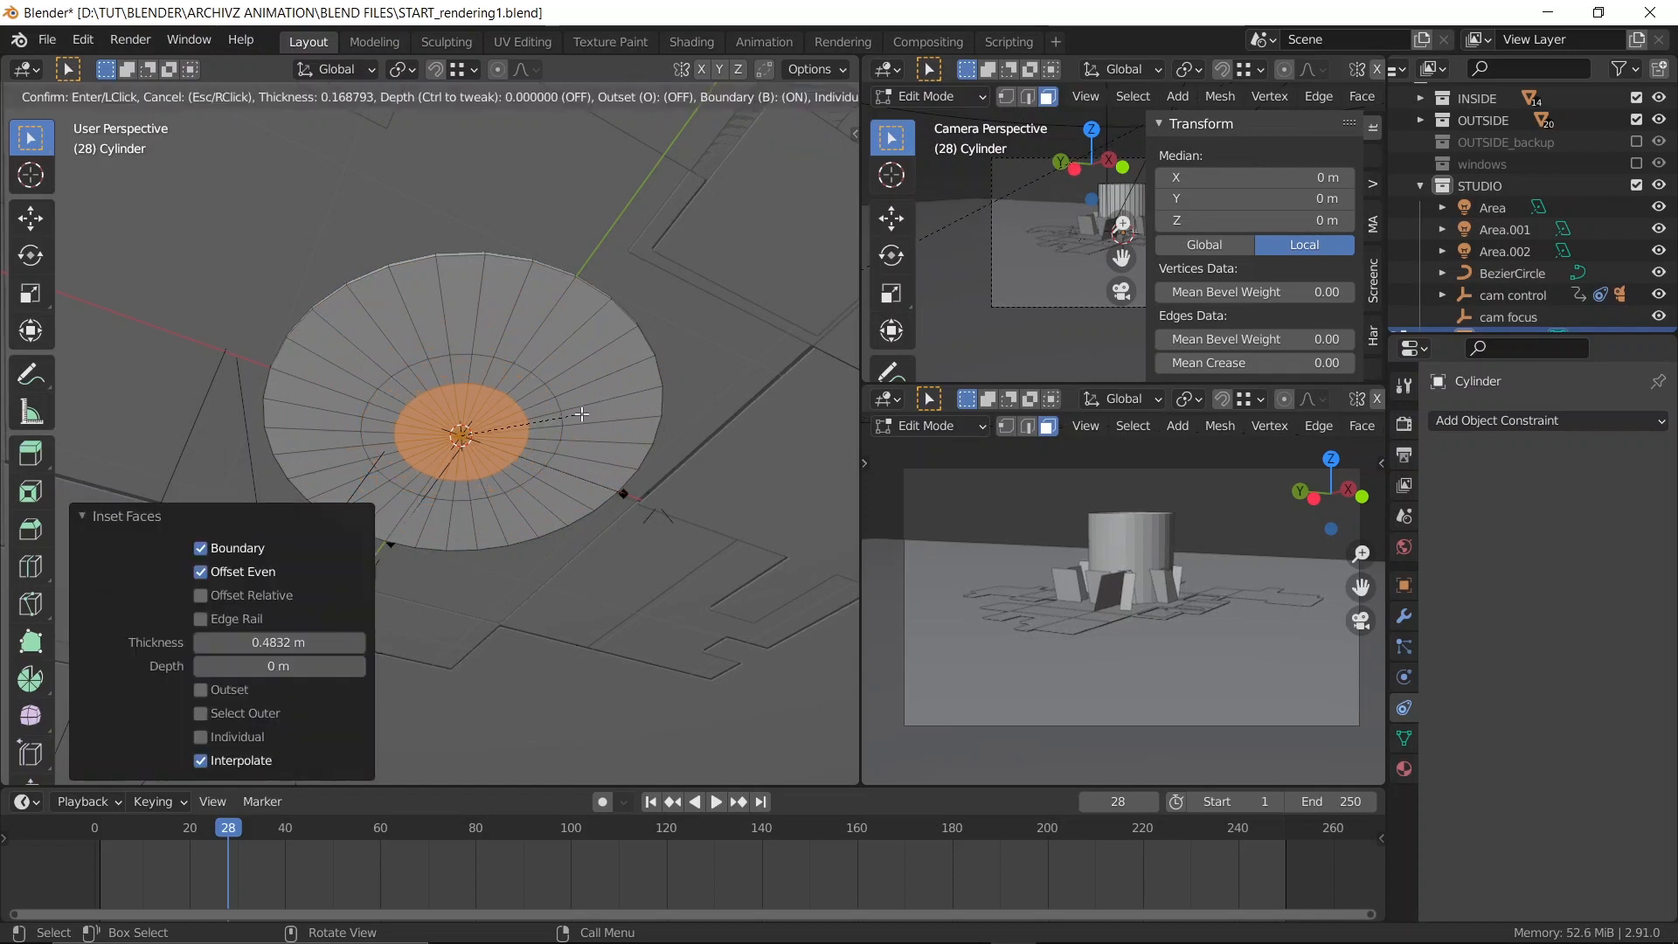
click(536, 414)
key(Tab)
Add a Subdivision Surface modifier to the cylinder with viewport and render levels both set to 3
middle_drag(498, 325, 494, 505)
click(1506, 420)
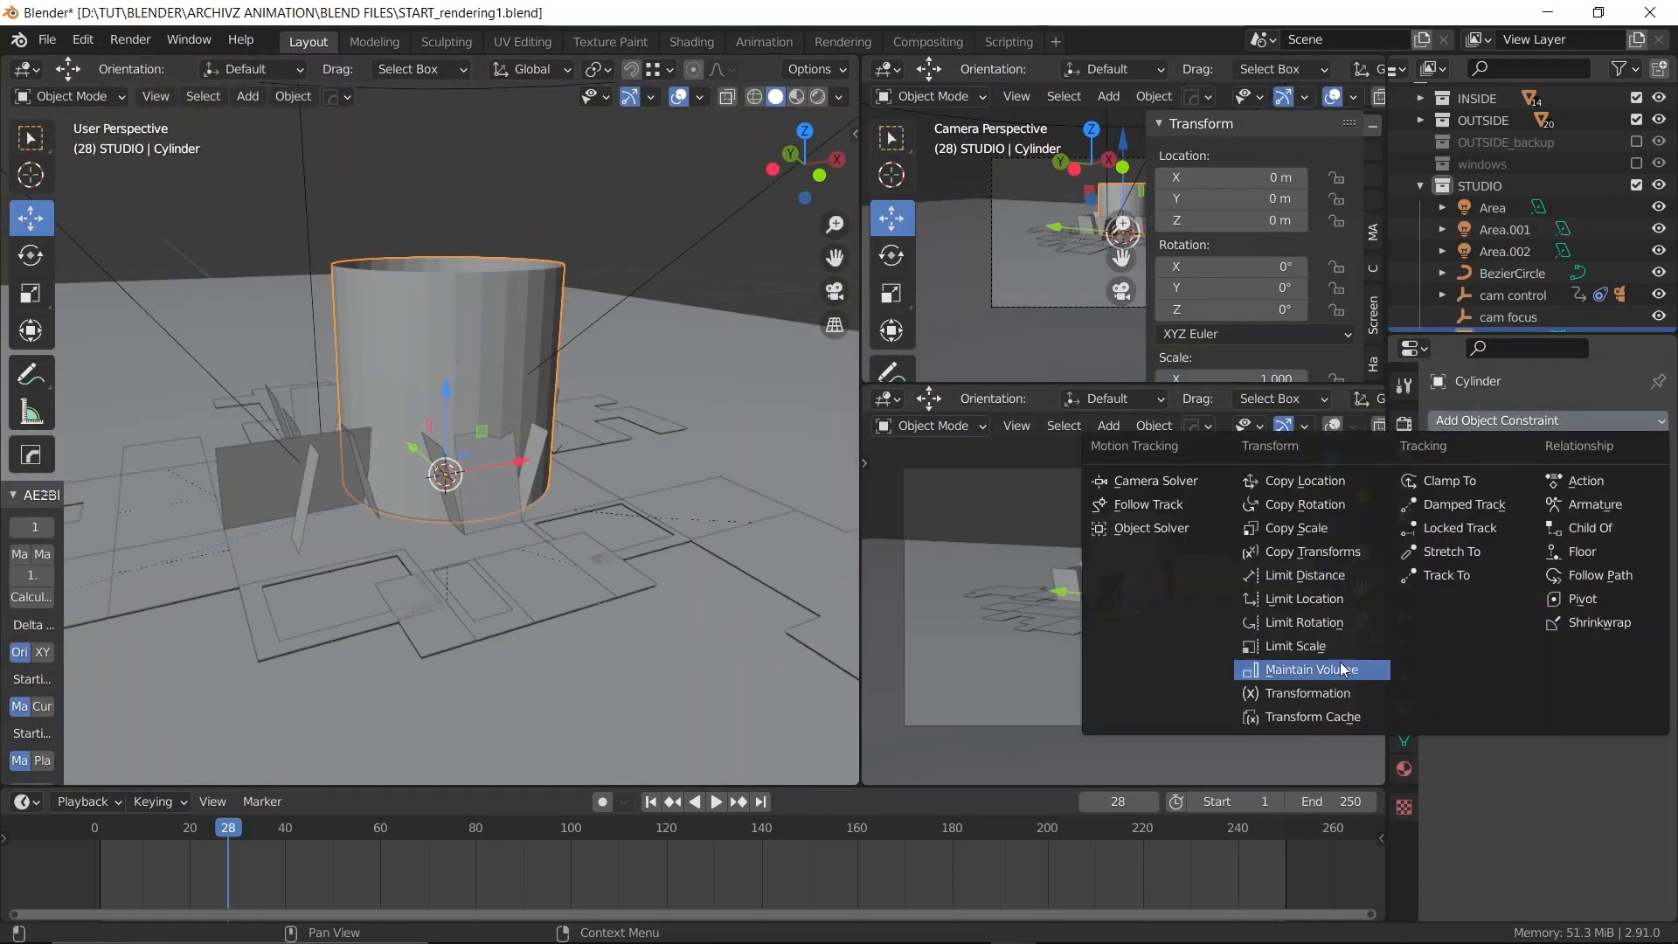
click(1401, 615)
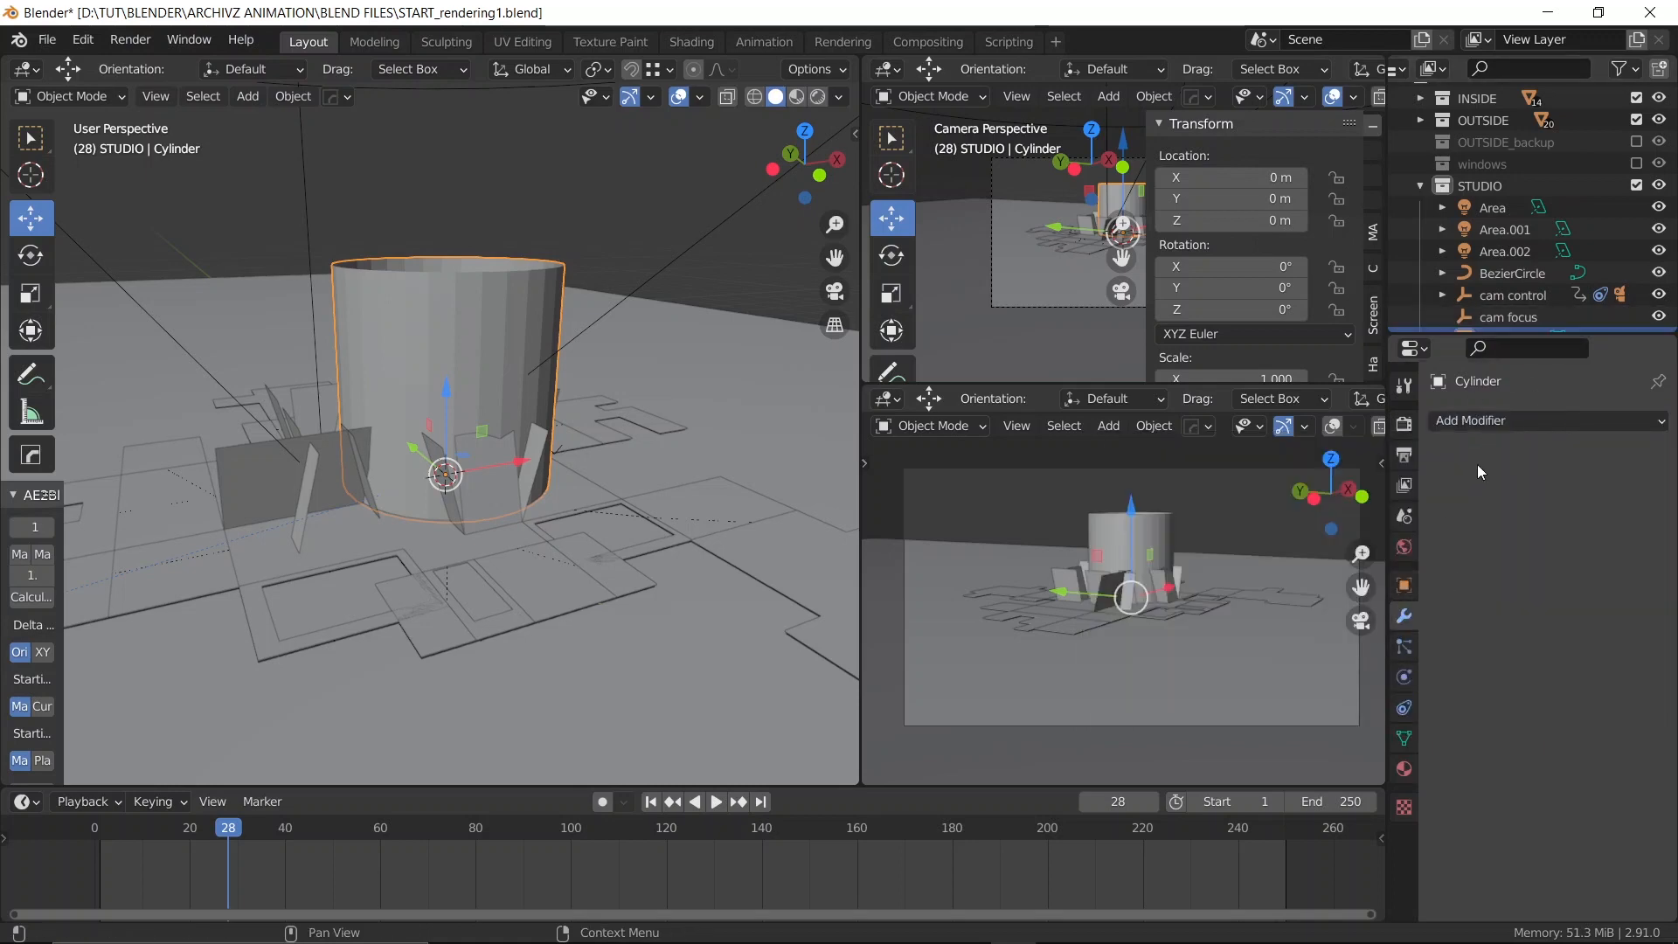
click(1503, 418)
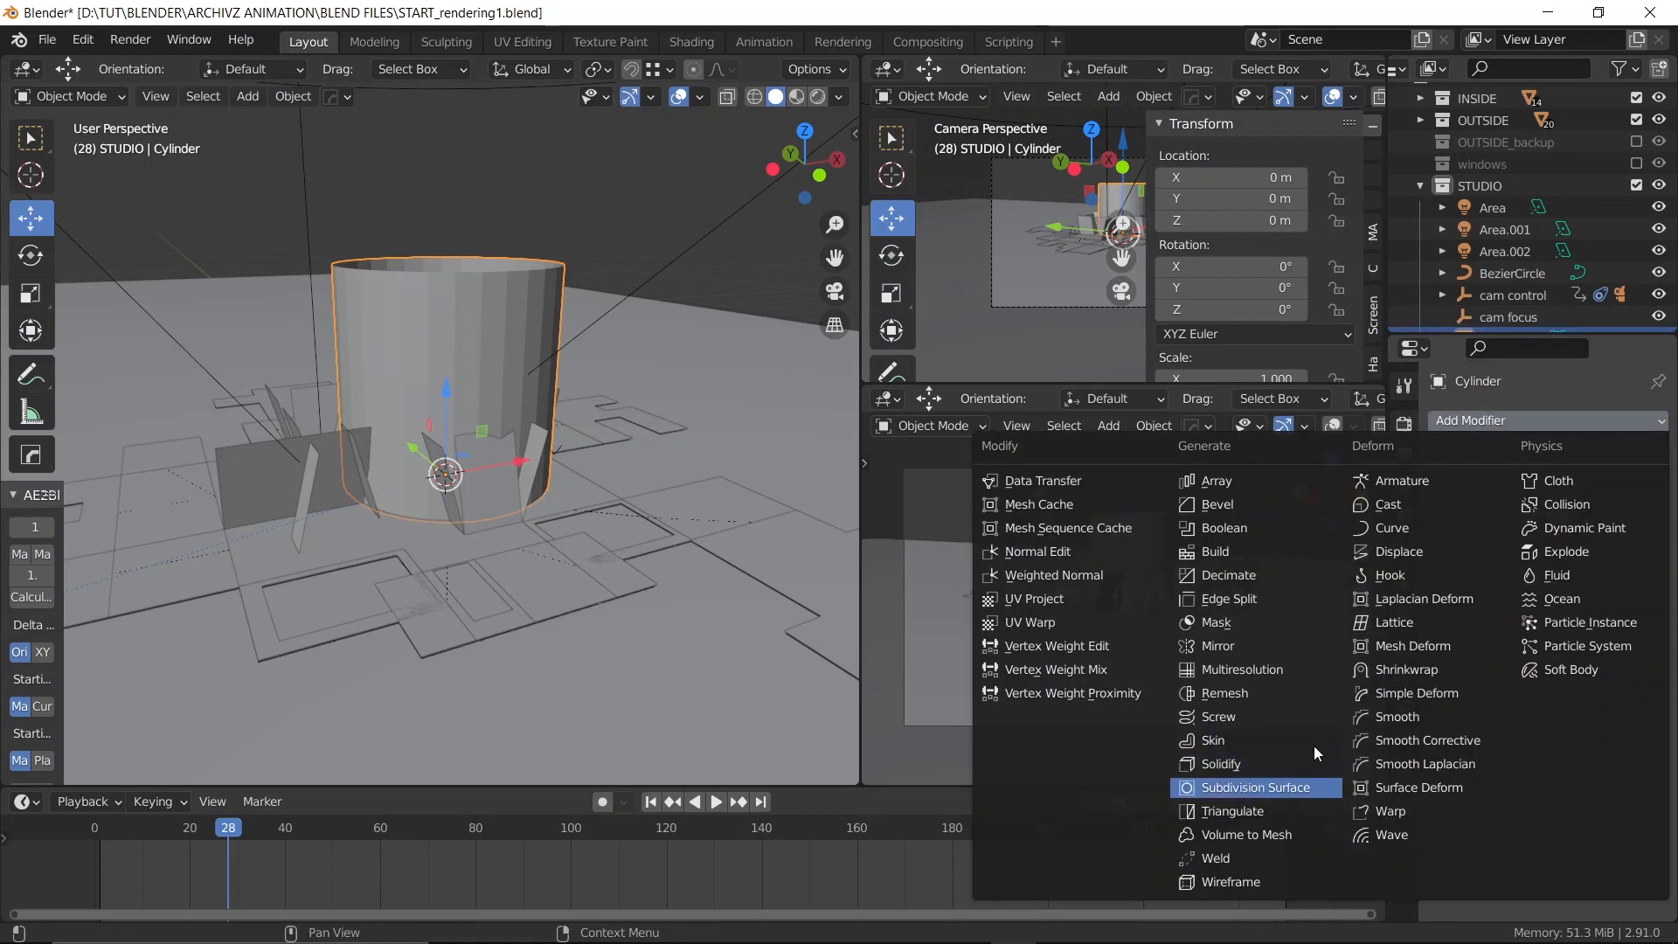
click(1248, 787)
click(1638, 517)
click(1638, 517)
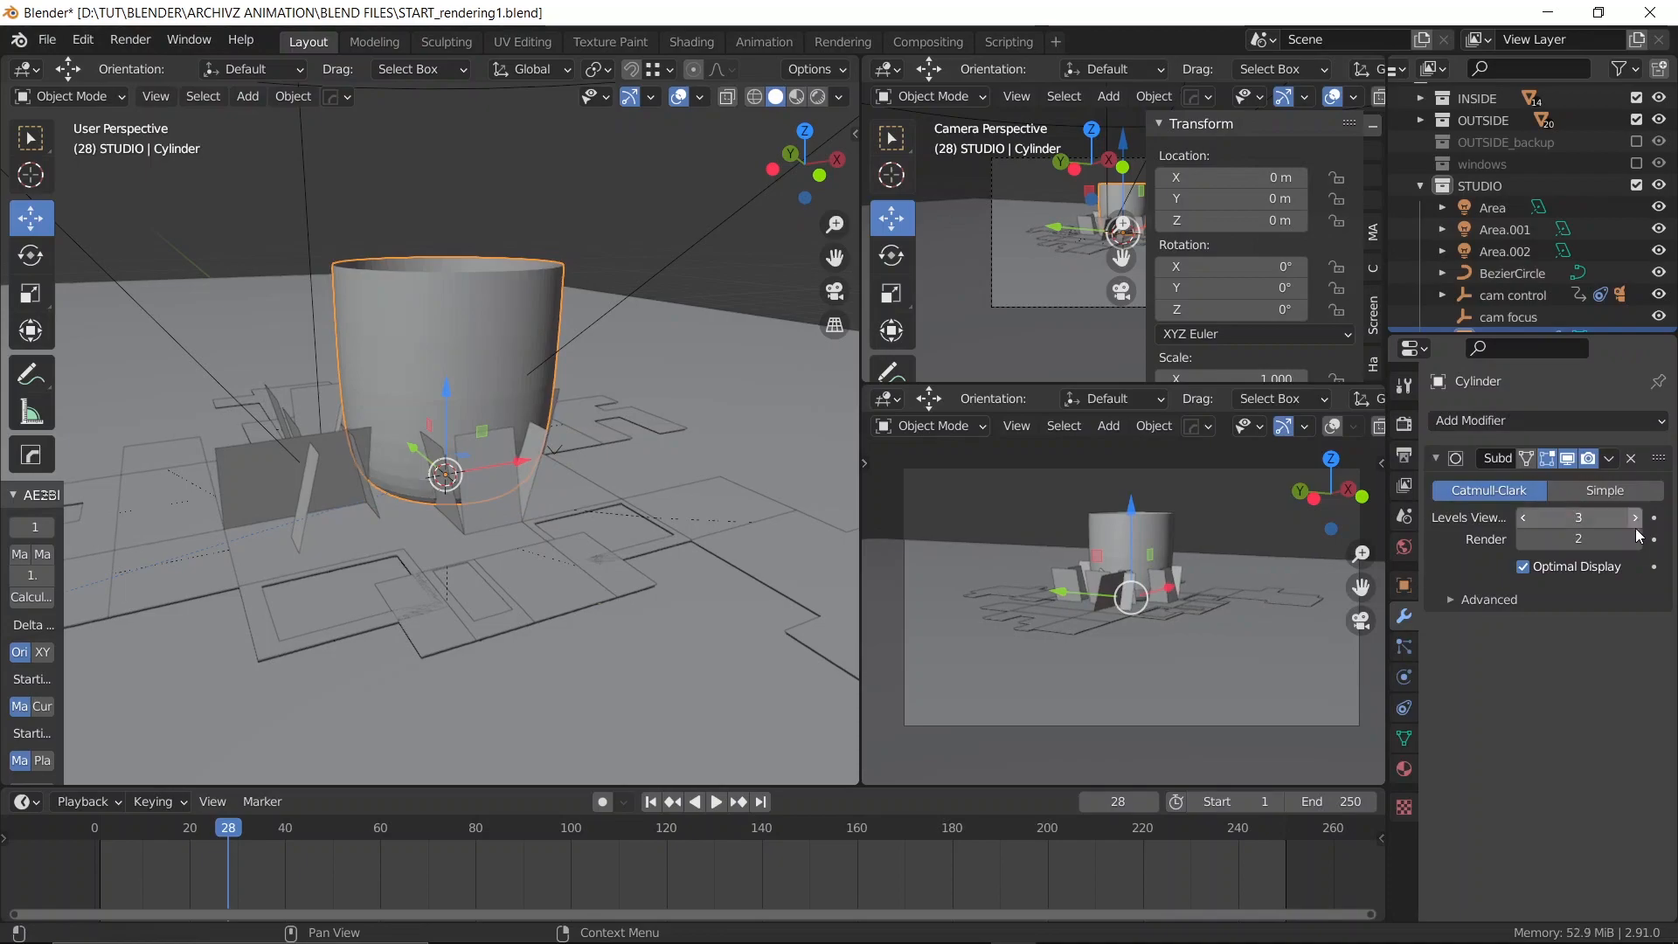
click(1637, 539)
Scale the cylinder up uniformly by about 22.66 and lower it about 0.22 m along Z
middle_drag(675, 589, 595, 559)
scroll(595, 559, down, 5)
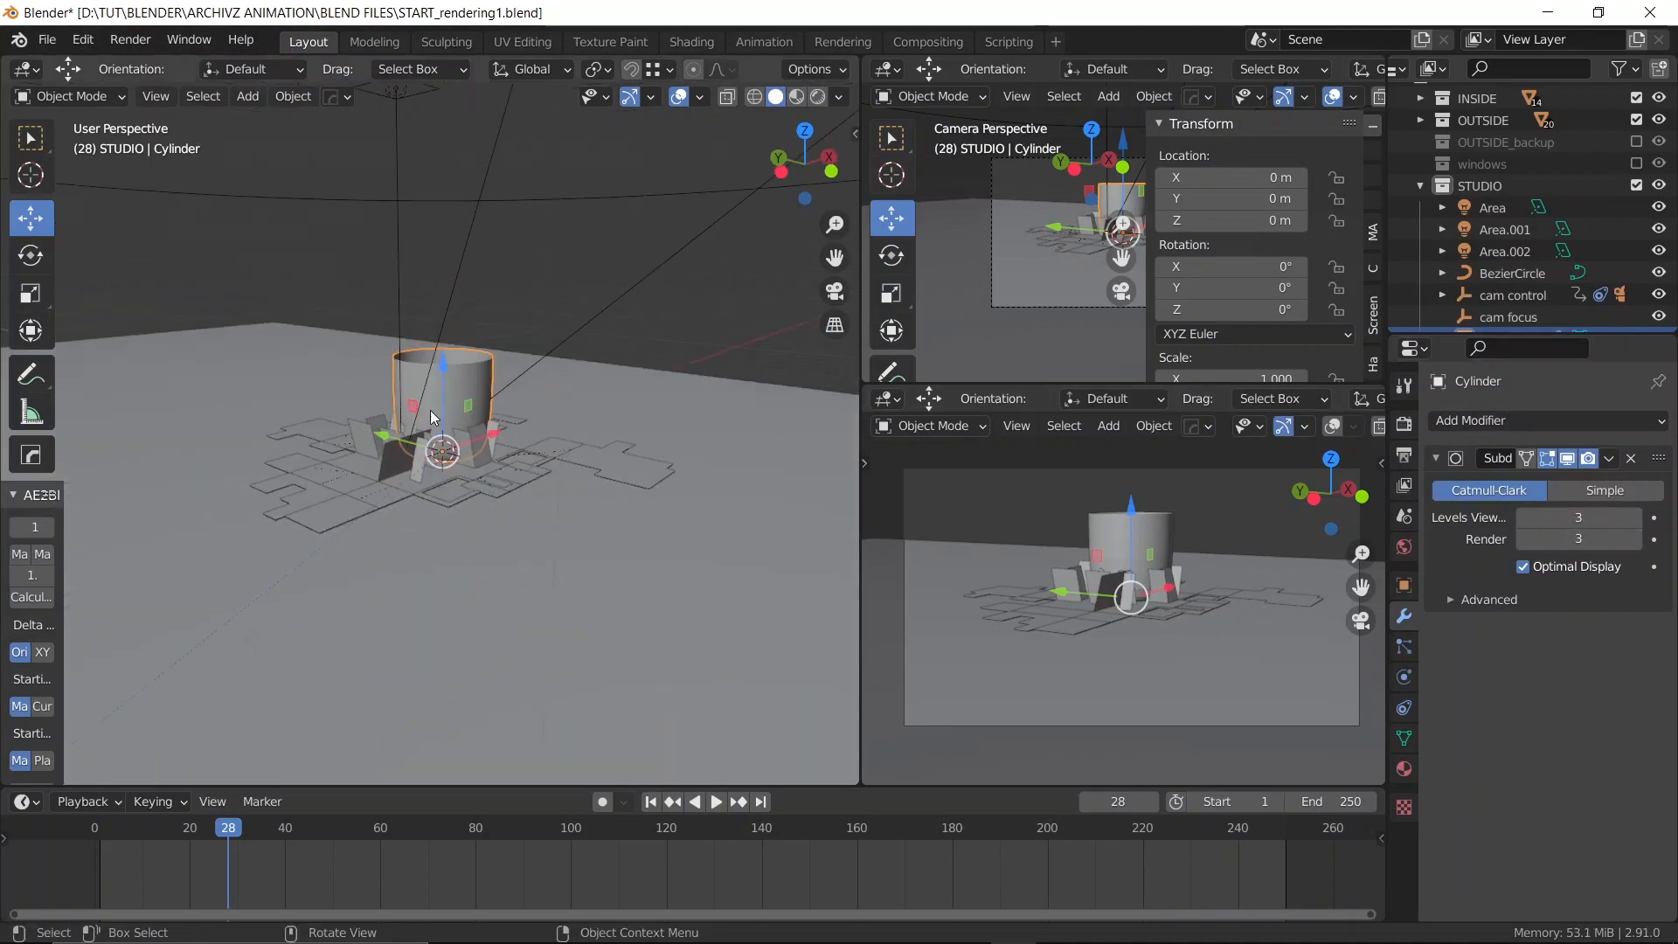
middle_drag(489, 394, 472, 459)
key(s)
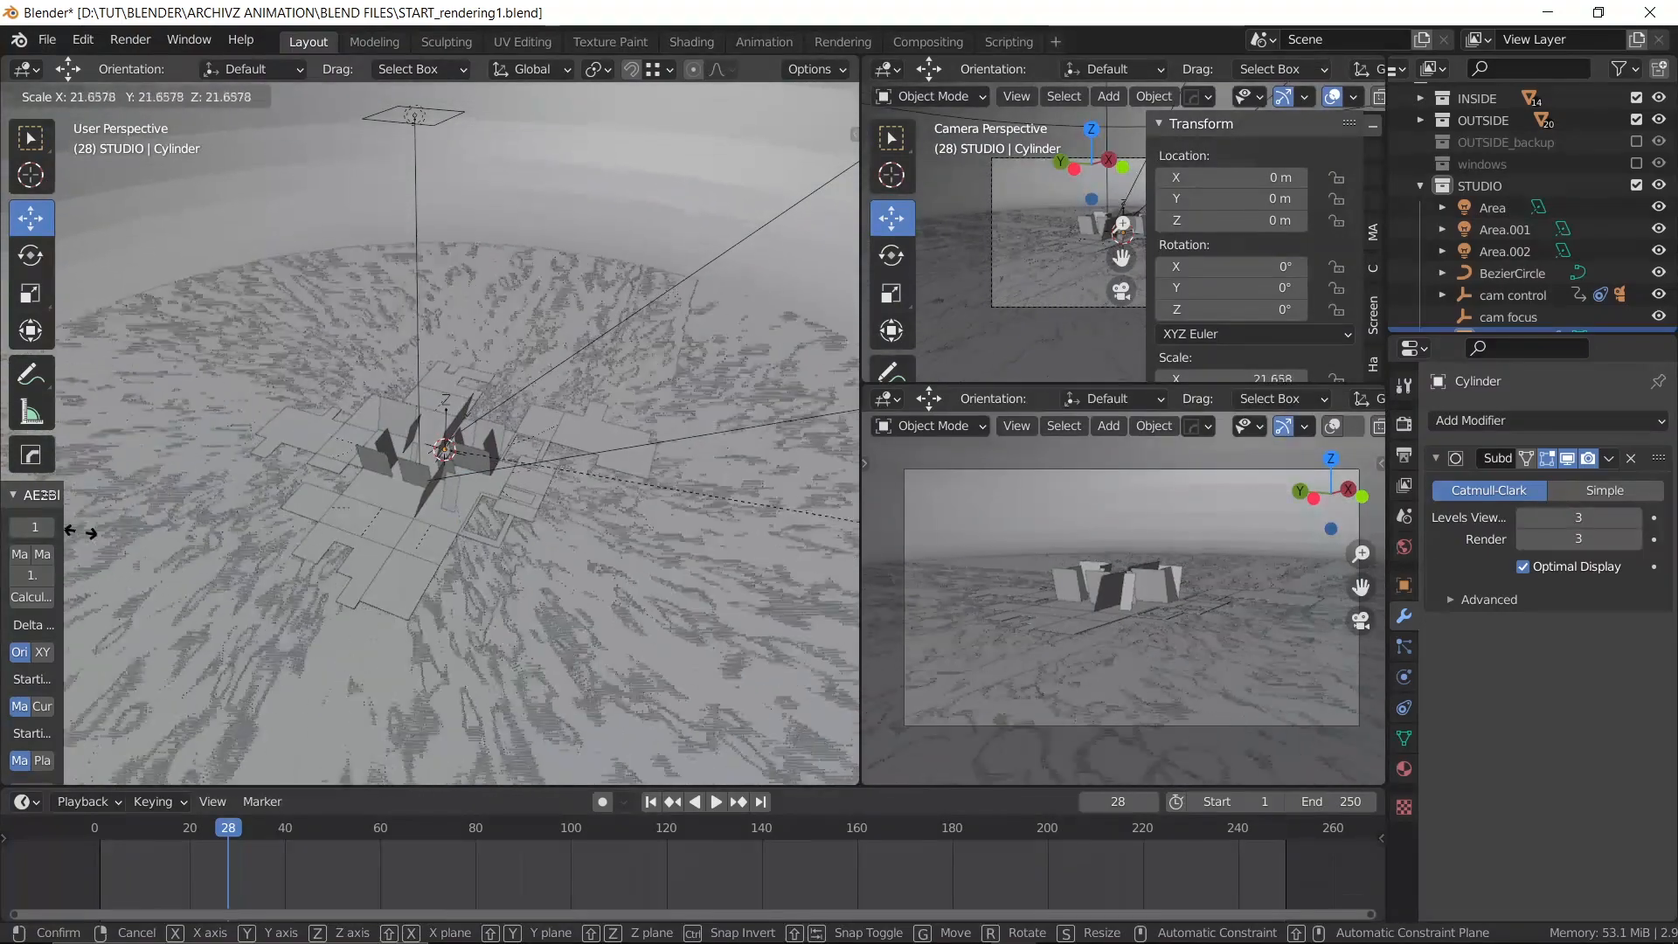
click(411, 495)
middle_drag(411, 494, 528, 449)
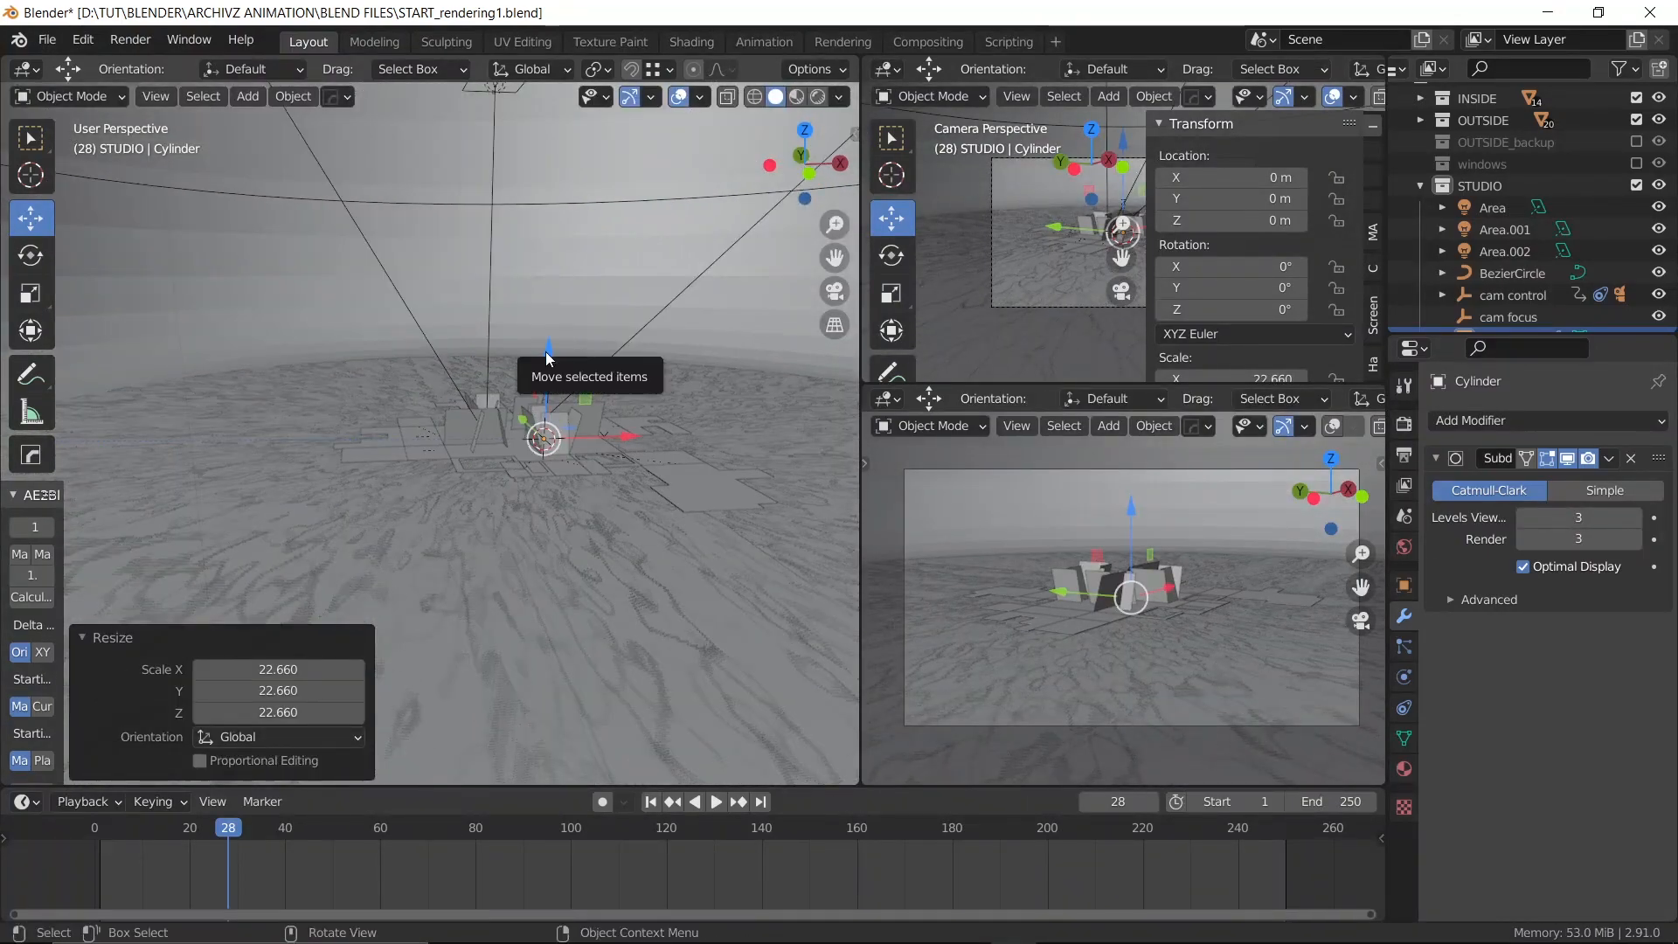
mouse_move(546, 351)
mouse_down()
mouse_move(542, 388)
mouse_move(552, 348)
mouse_move(549, 374)
mouse_up()
Apply smooth shading to the enlarged cylinder
key(KP_Decimal)
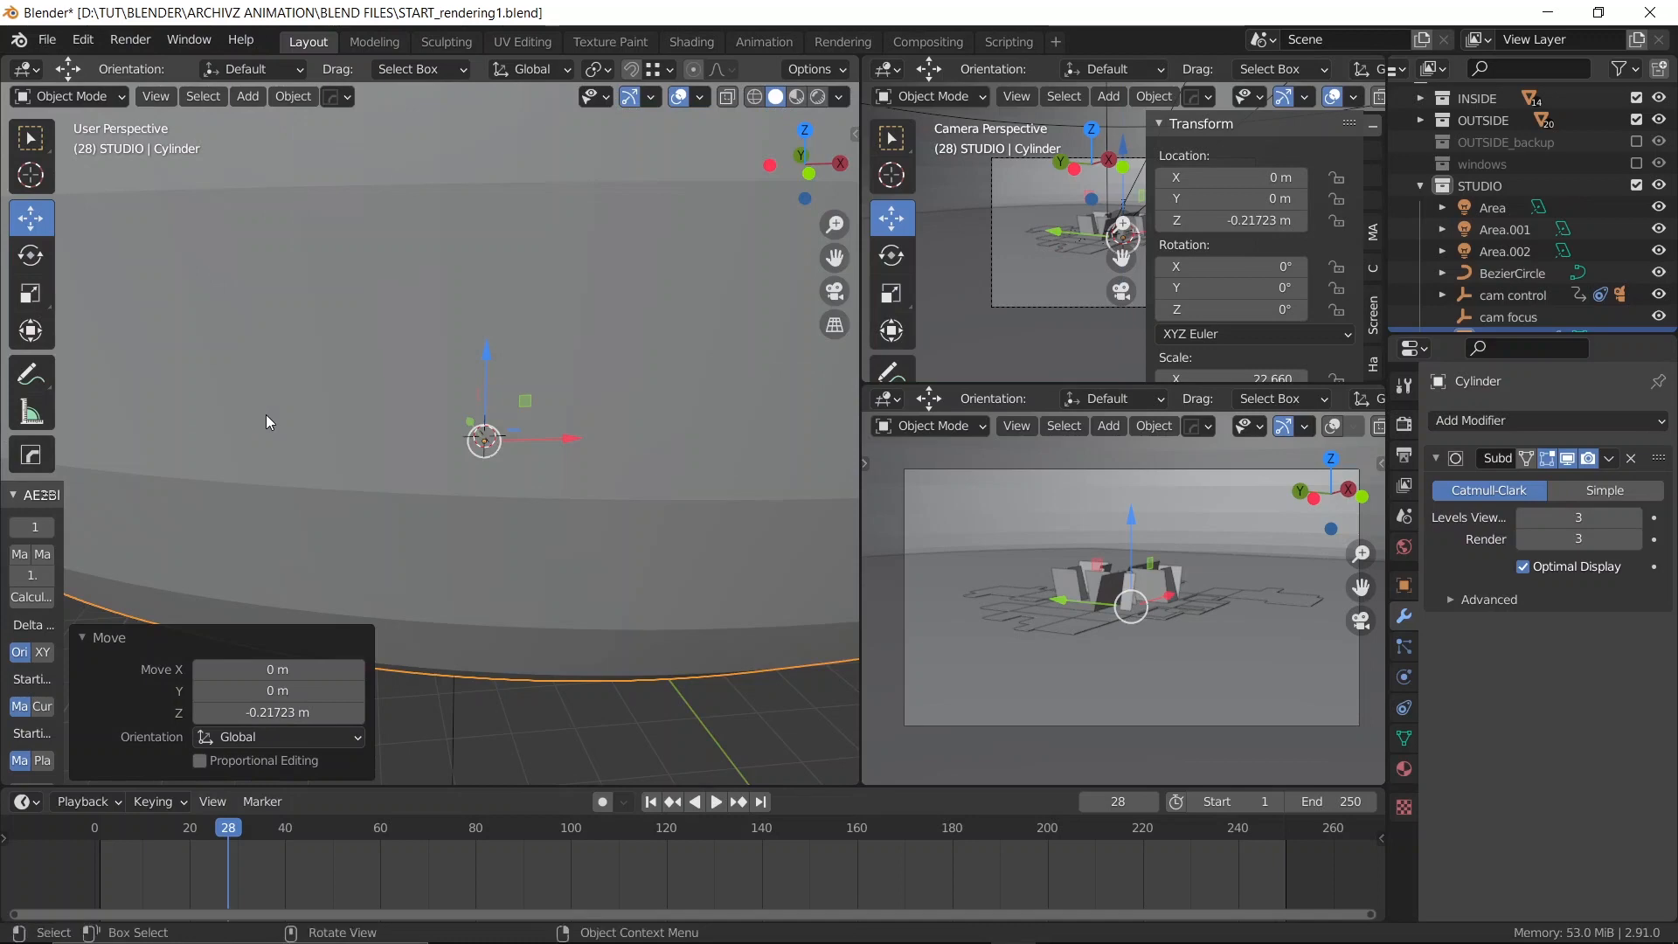
right_click(266, 414)
click(249, 331)
middle_drag(459, 406, 449, 316)
scroll(449, 317, down, 3)
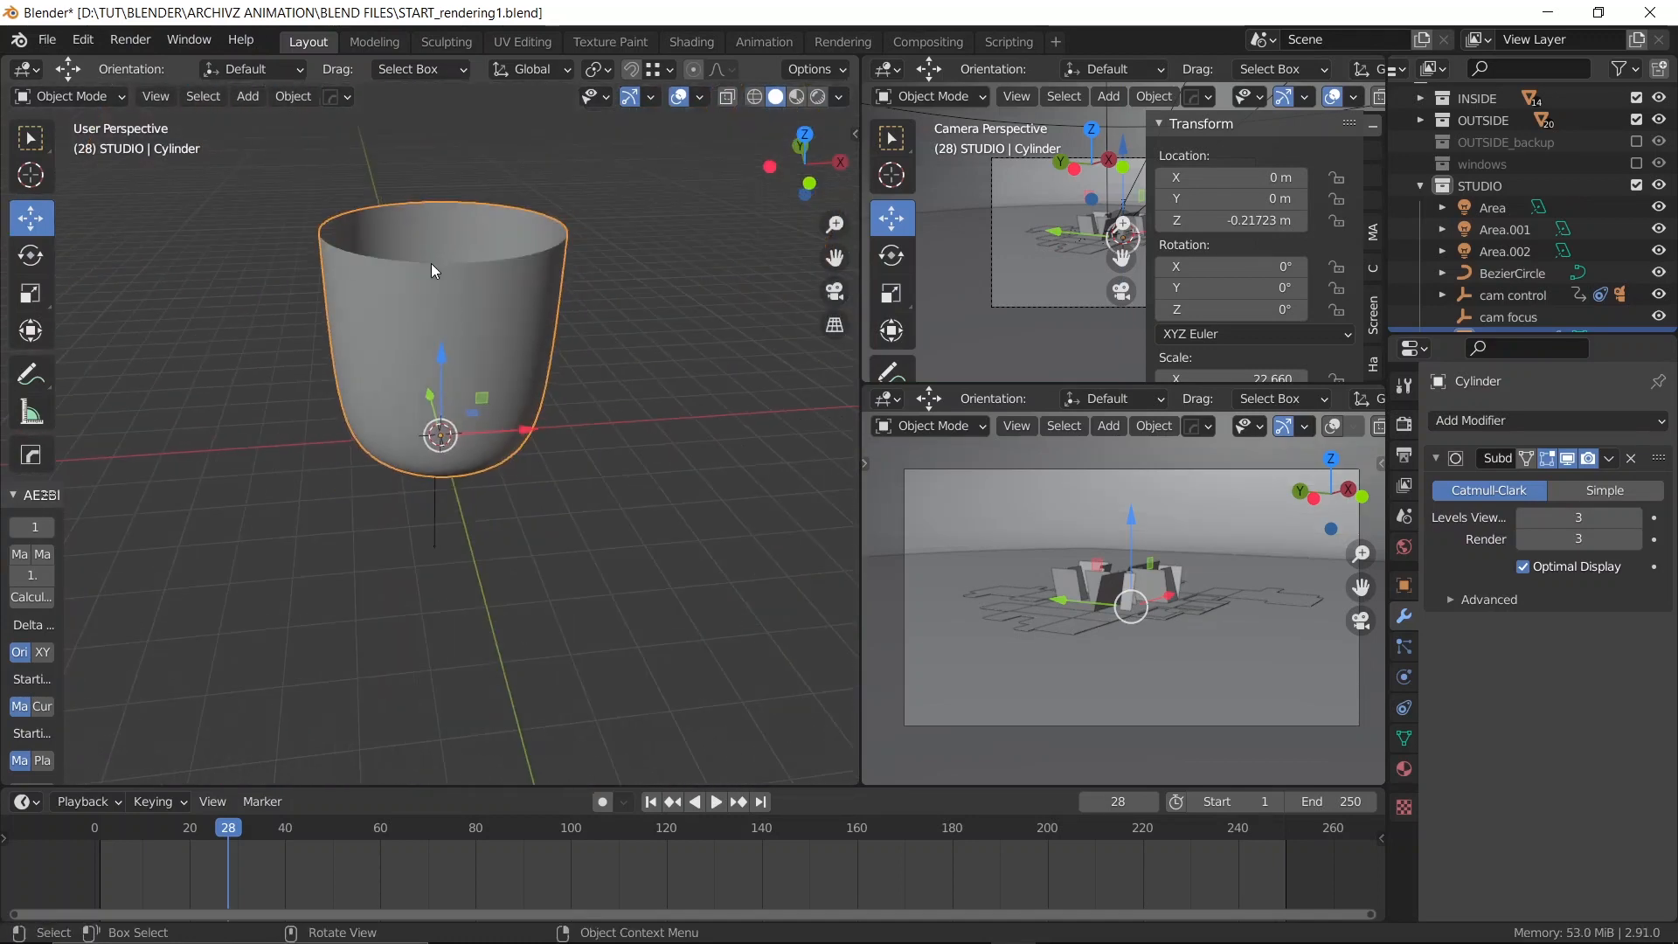
Select the edge loop of the cylinder's open top rim and lower it about 37.6 m along Z
key(Tab)
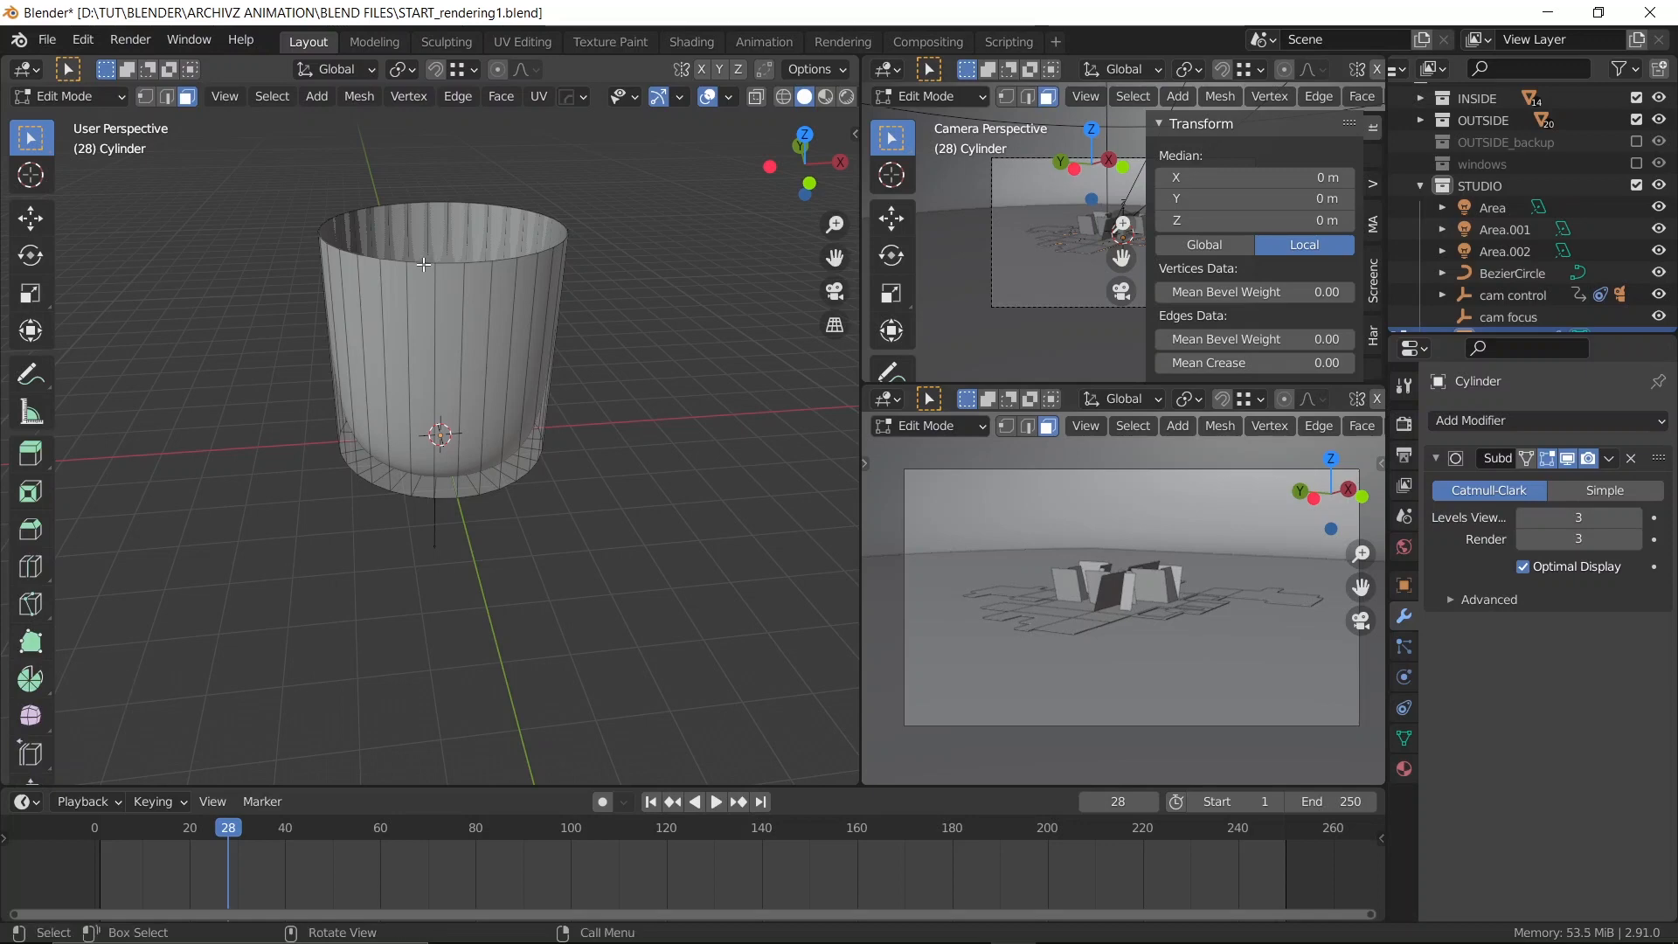
key(2)
alt+click(423, 264)
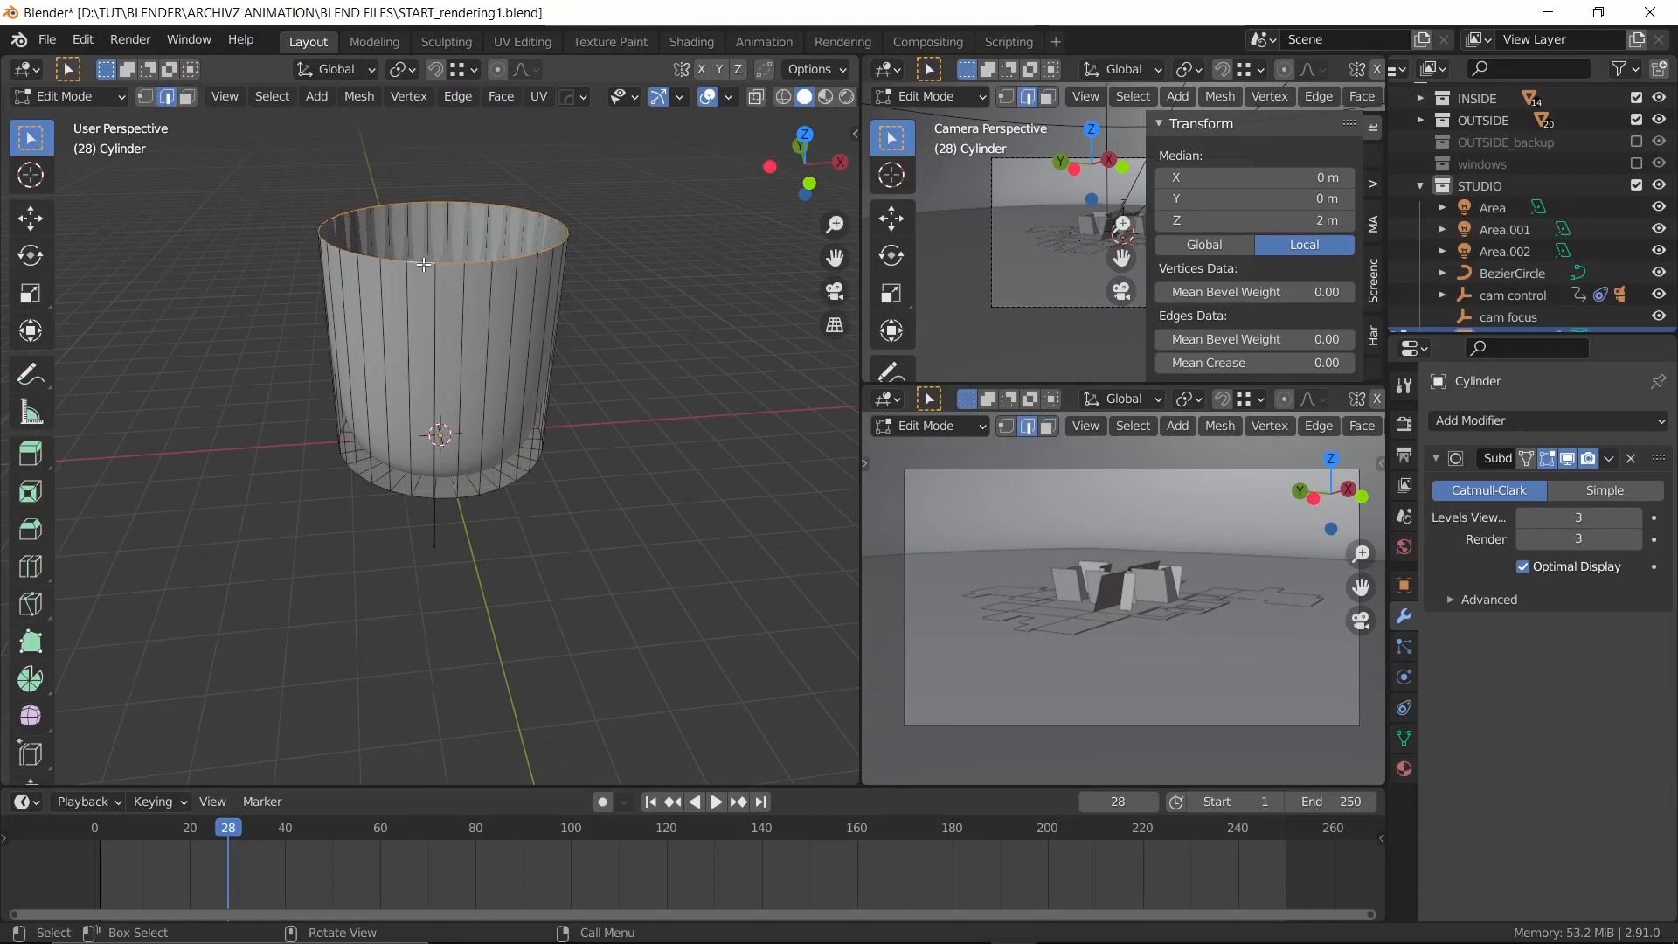
key(g)
key(z)
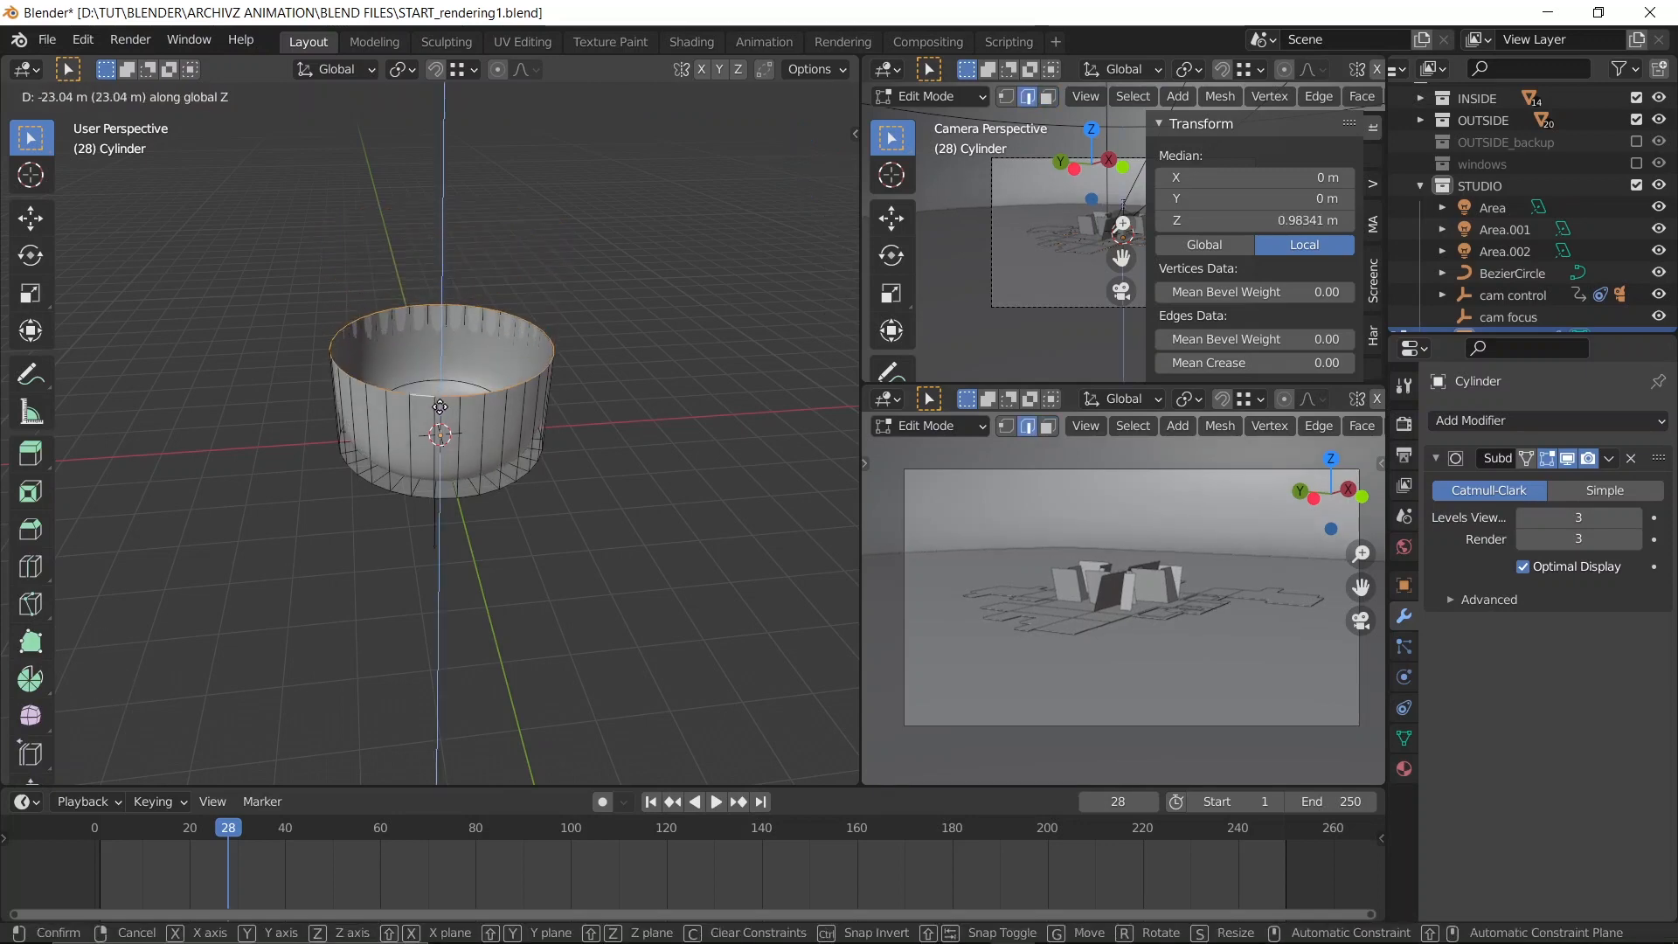
click(438, 439)
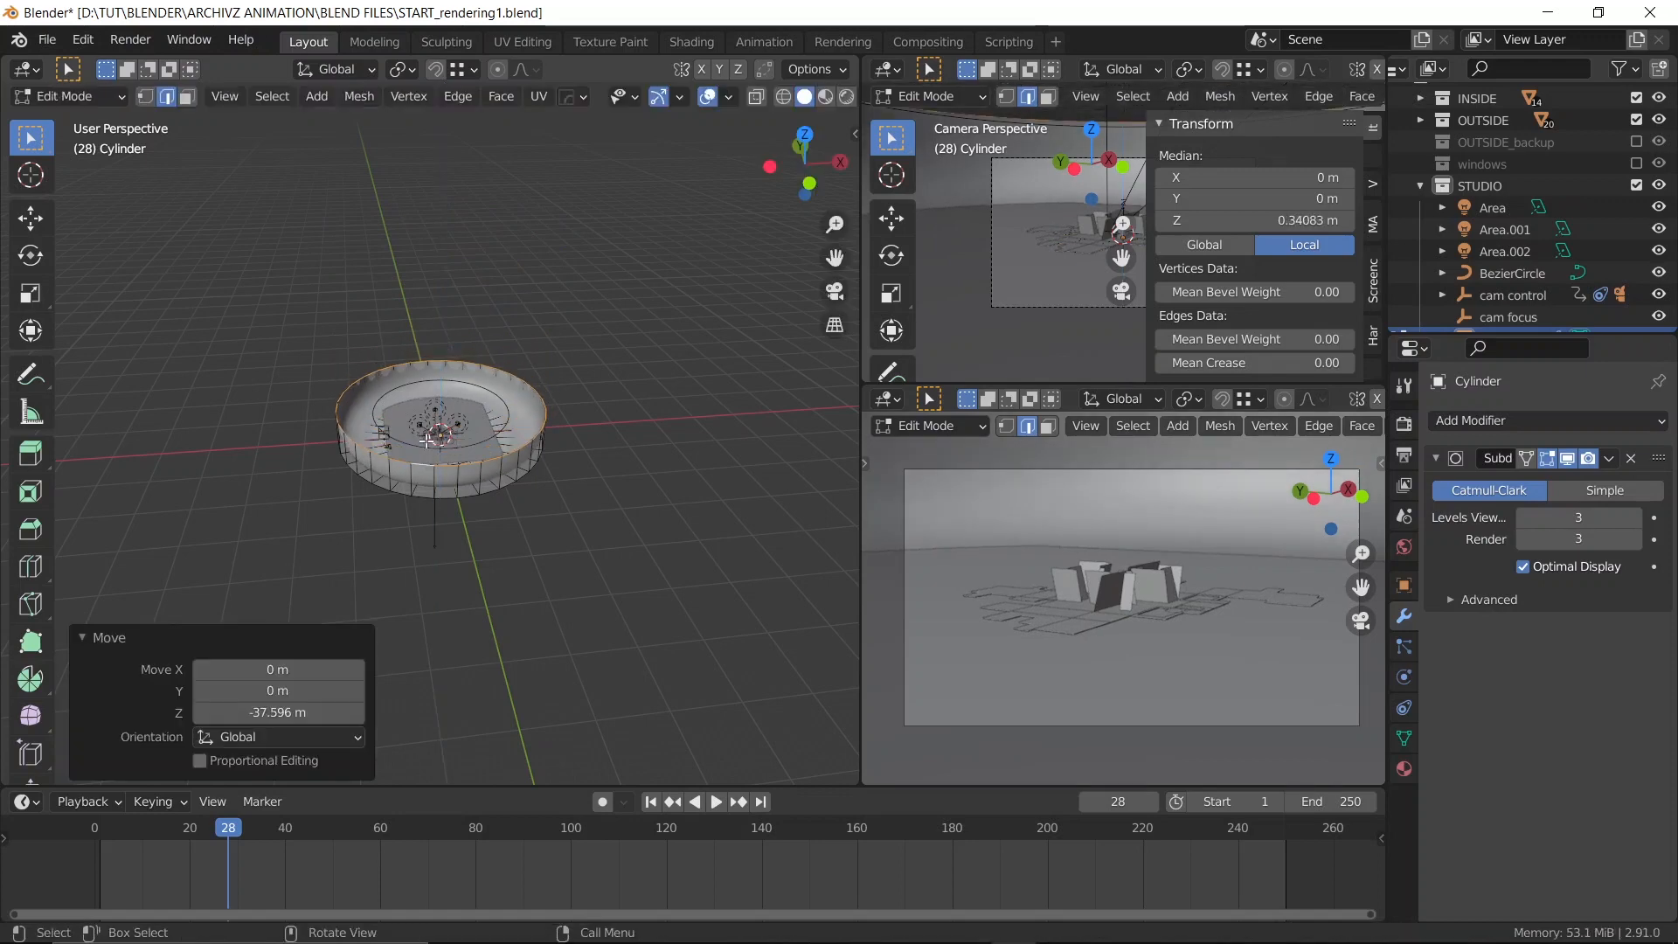
Flare the top rim outward by scaling it about 1.237, and return to Object Mode
middle_drag(377, 415, 477, 403)
key(s)
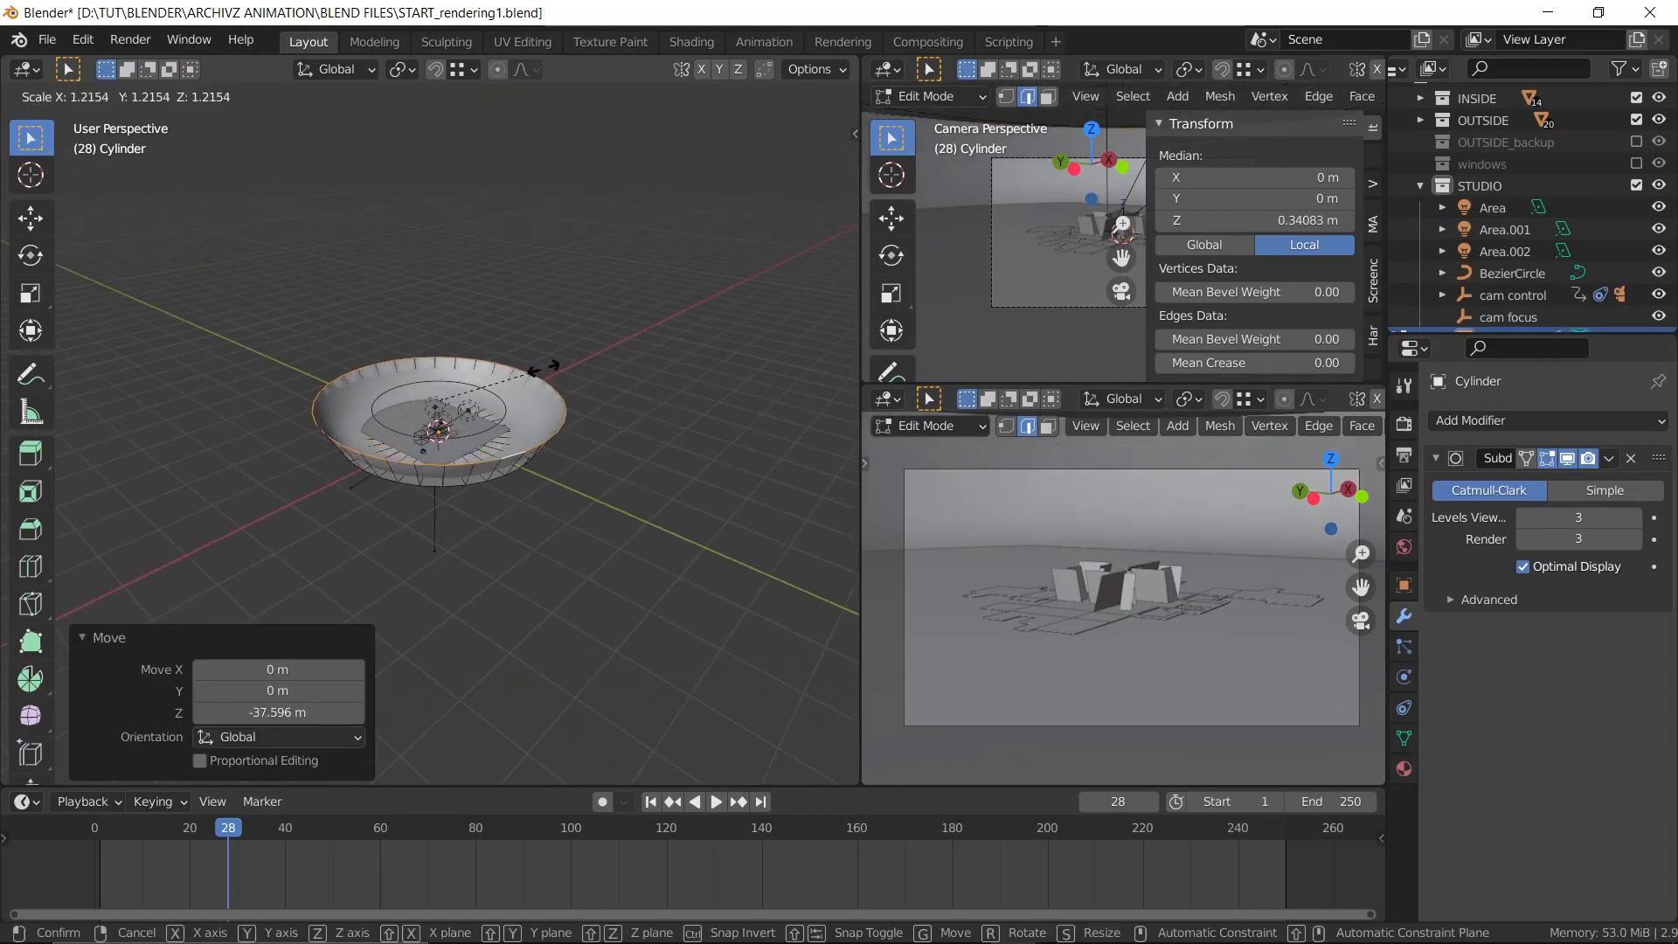
click(487, 544)
scroll(577, 571, up, 6)
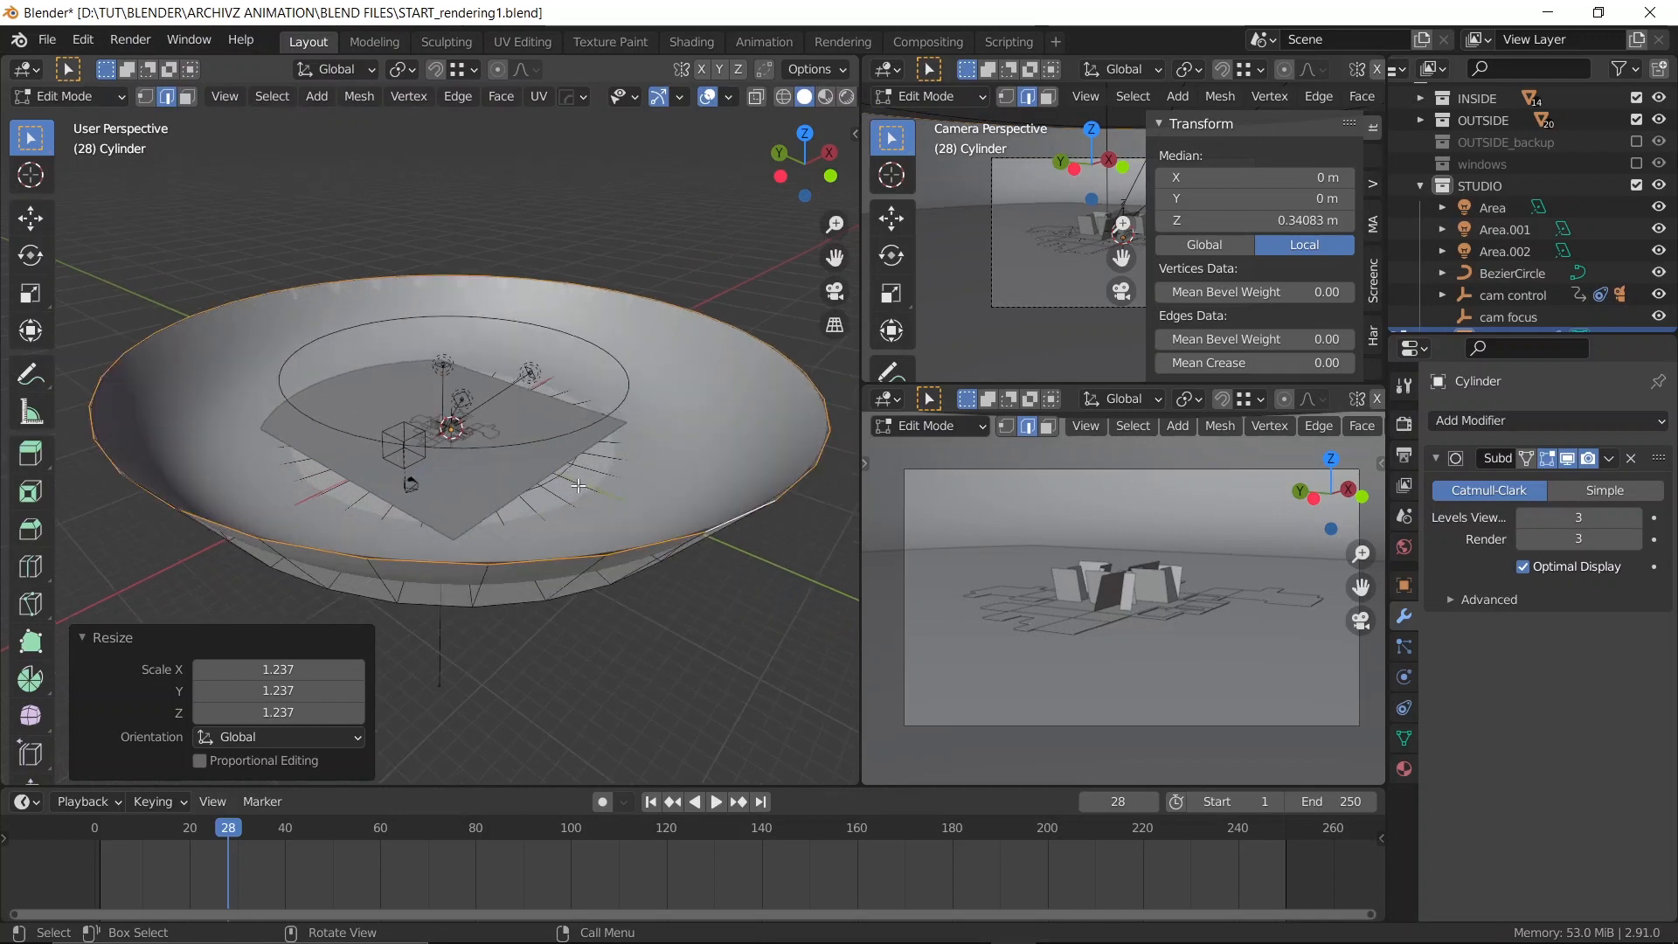
key(Tab)
scroll(557, 480, up, 3)
scroll(557, 479, up, 3)
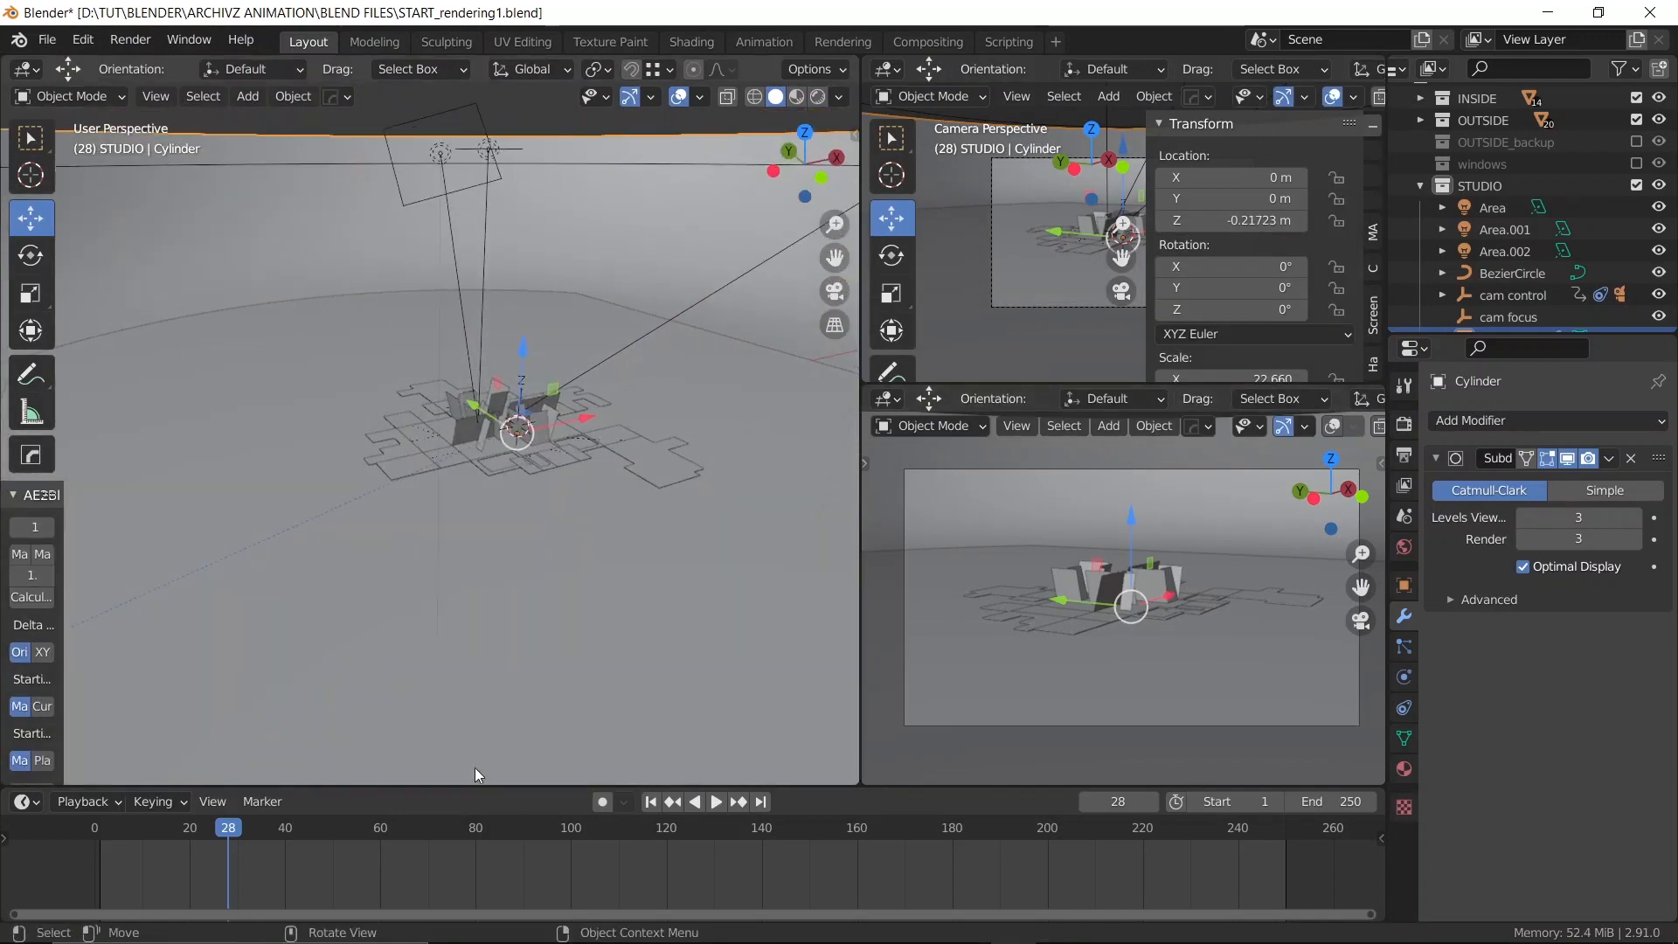
Scrub the camera animation to frame 96 and save the file
key(space)
drag(435, 841, 549, 821)
key(ctrl+s)
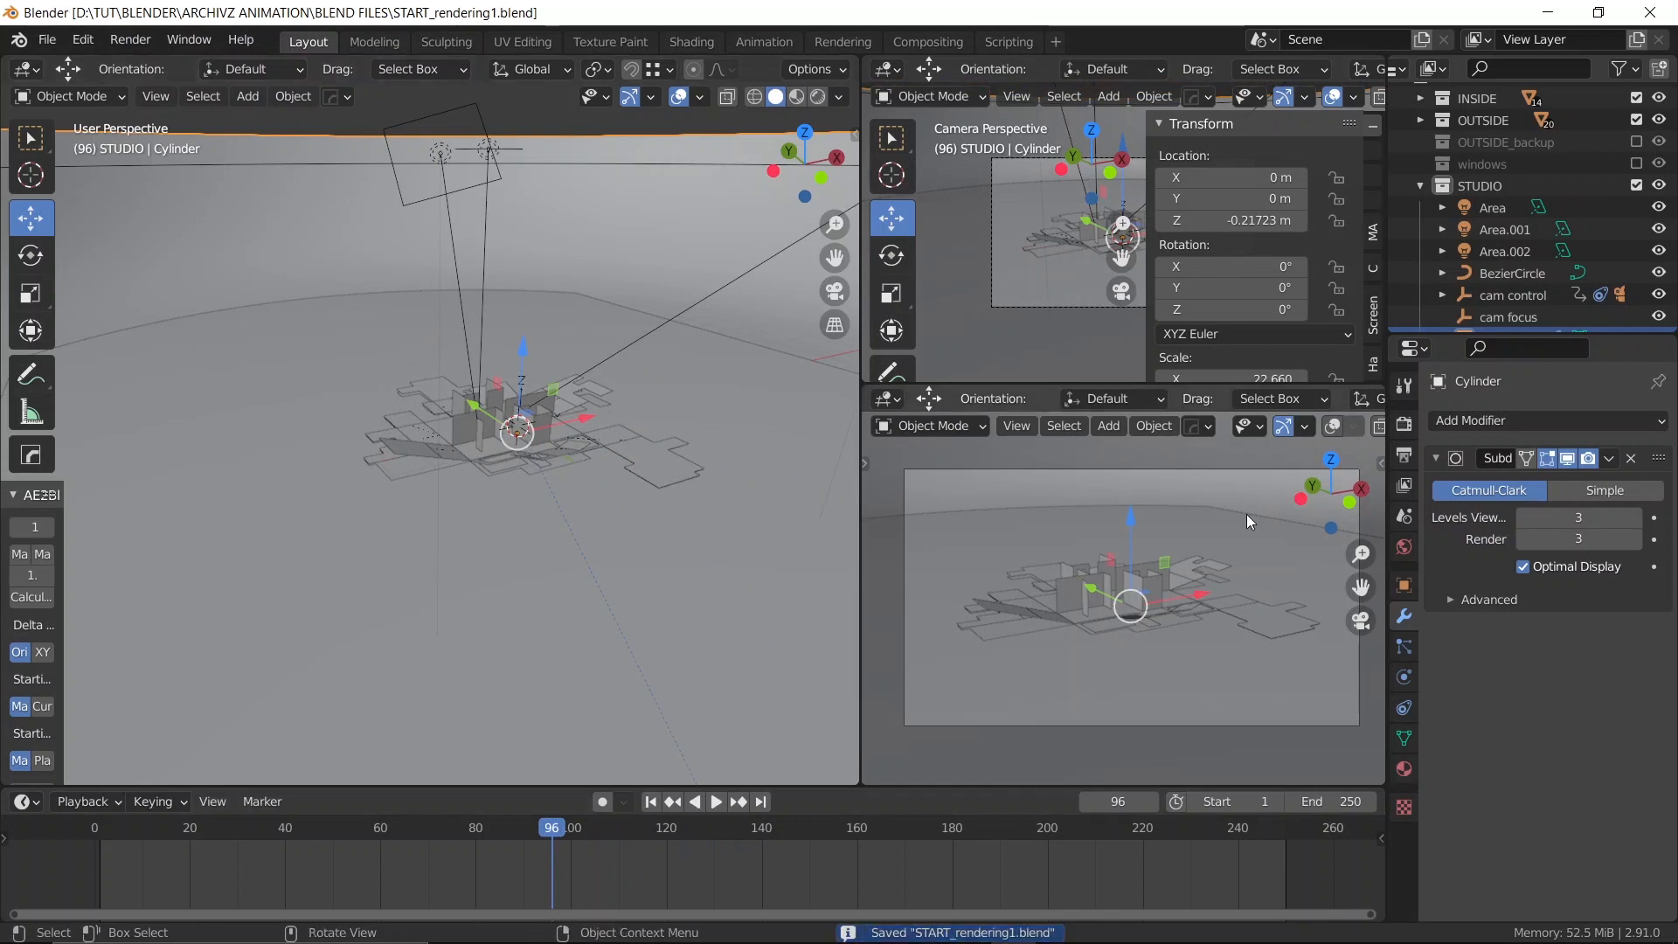
Extend the ground plane by moving its outer edge on the positive X side about 6.14 m along X
scroll(534, 448, up, 2)
scroll(534, 442, up, 3)
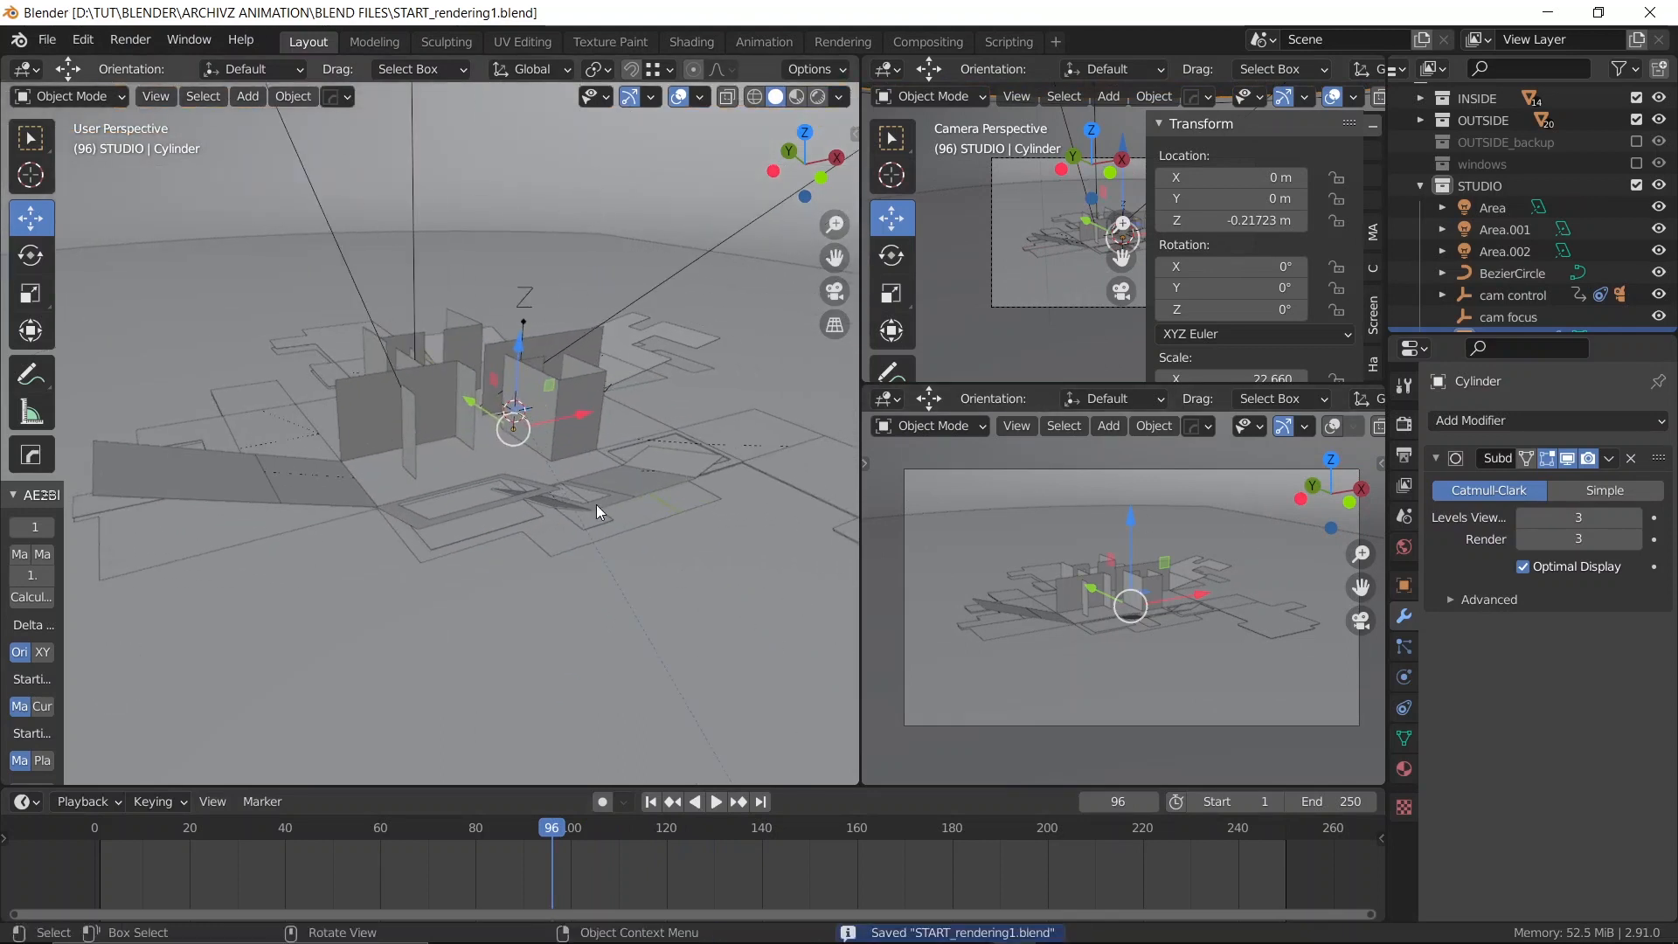
click(1220, 542)
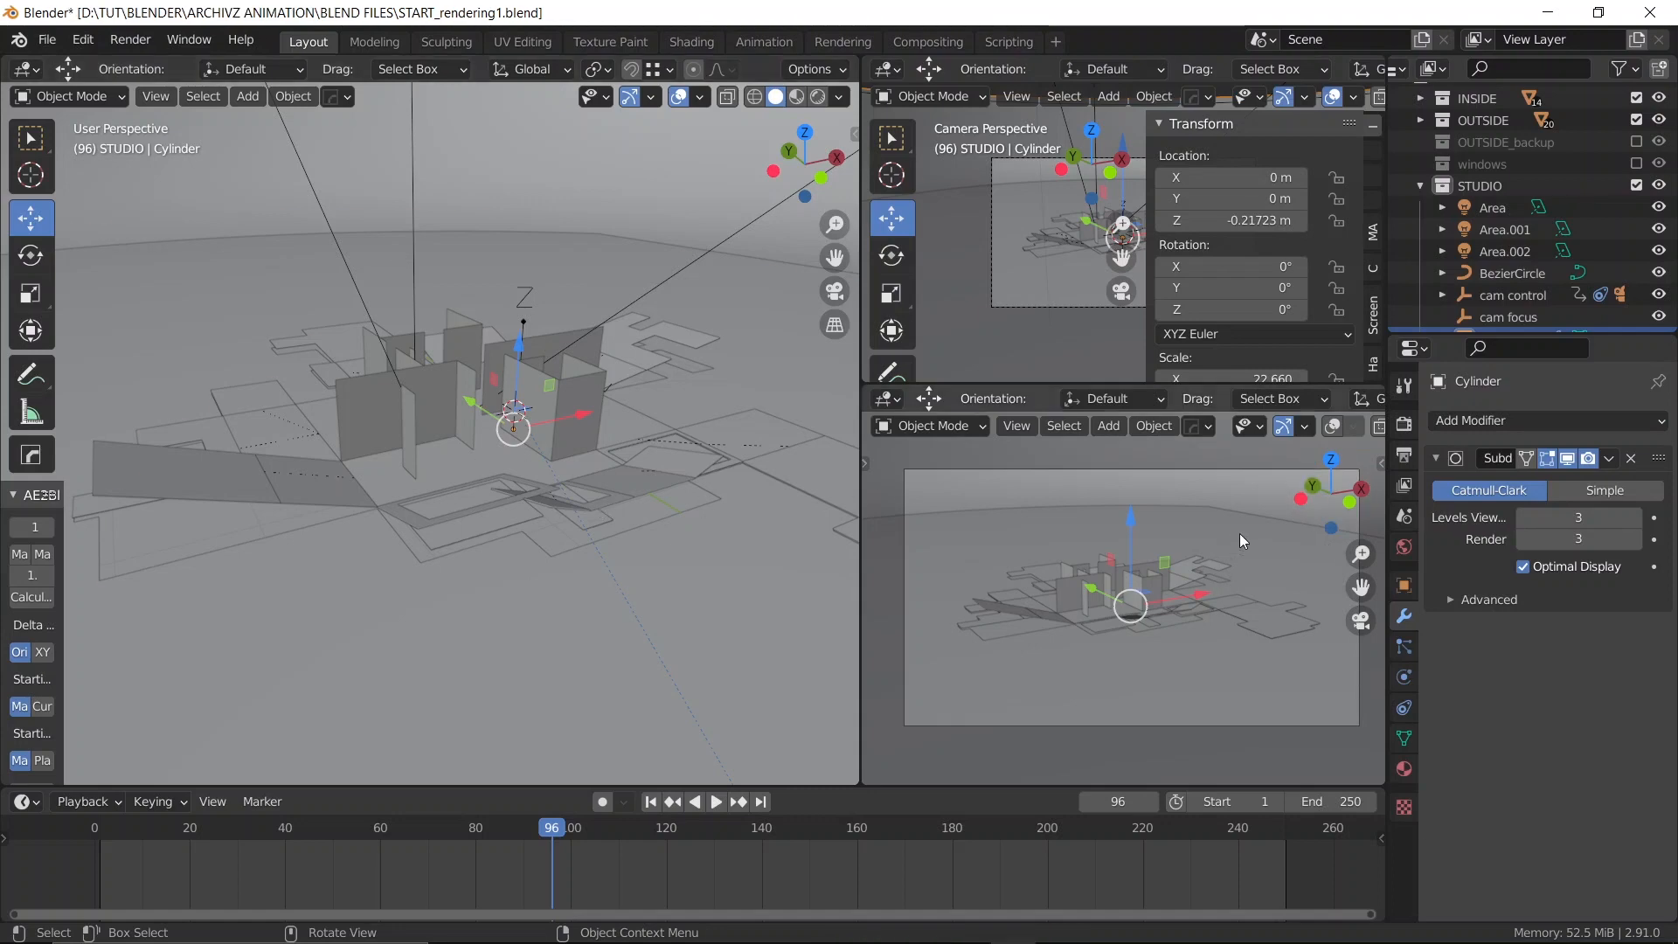
key(Tab)
scroll(638, 278, up, 3)
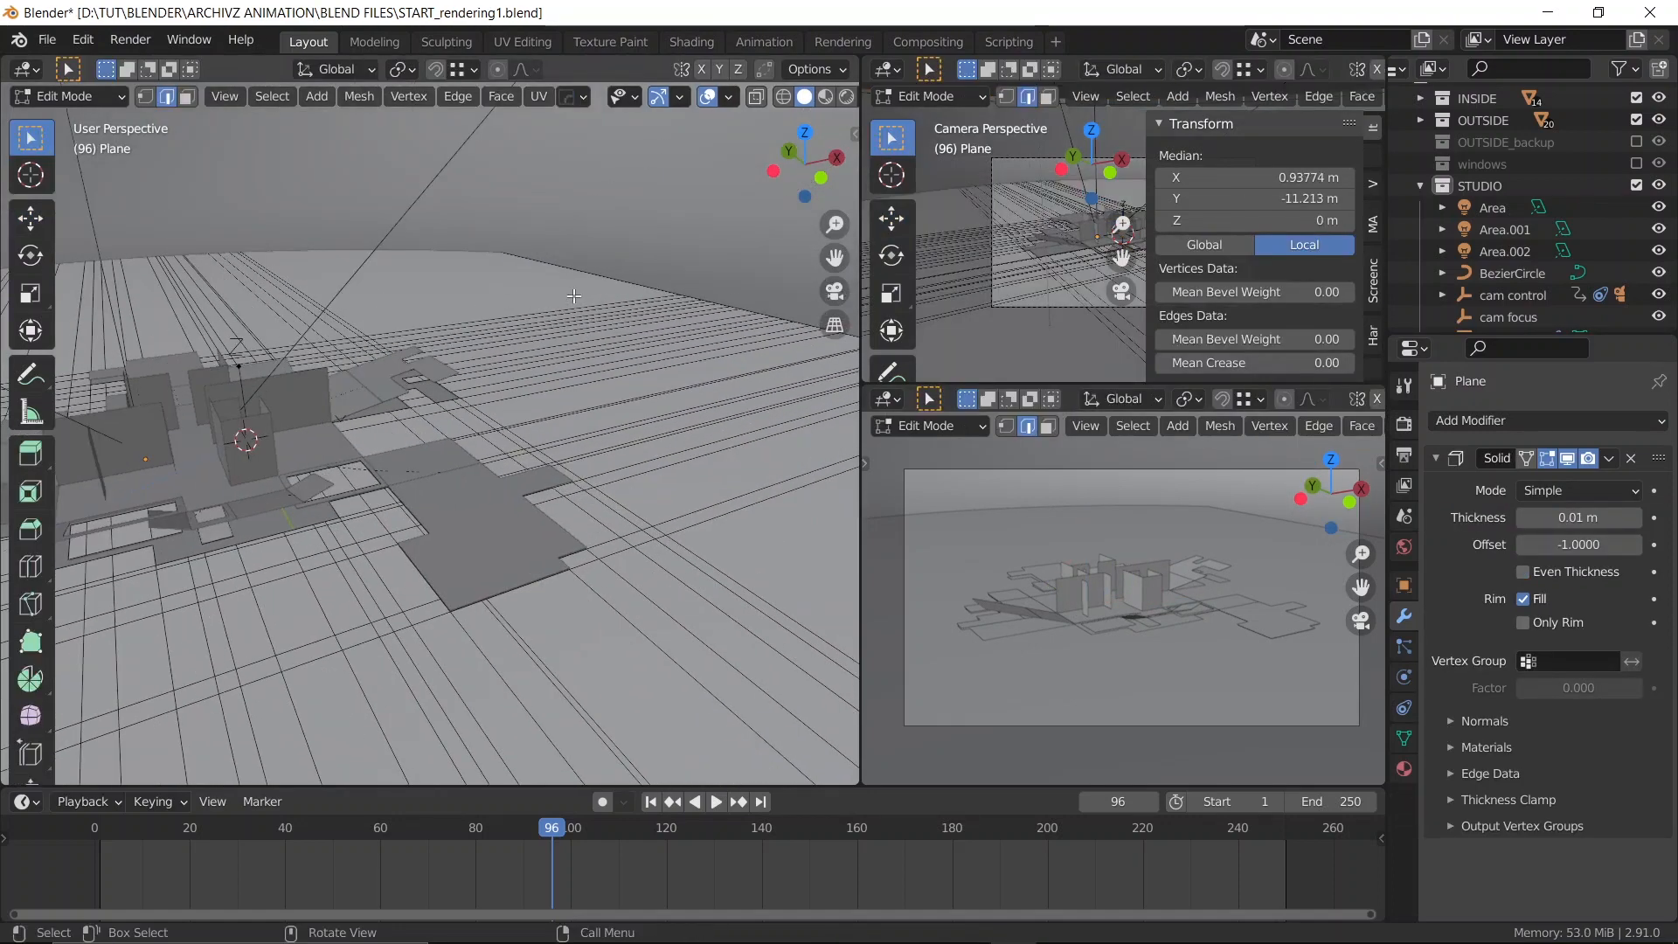
scroll(704, 346, down, 3)
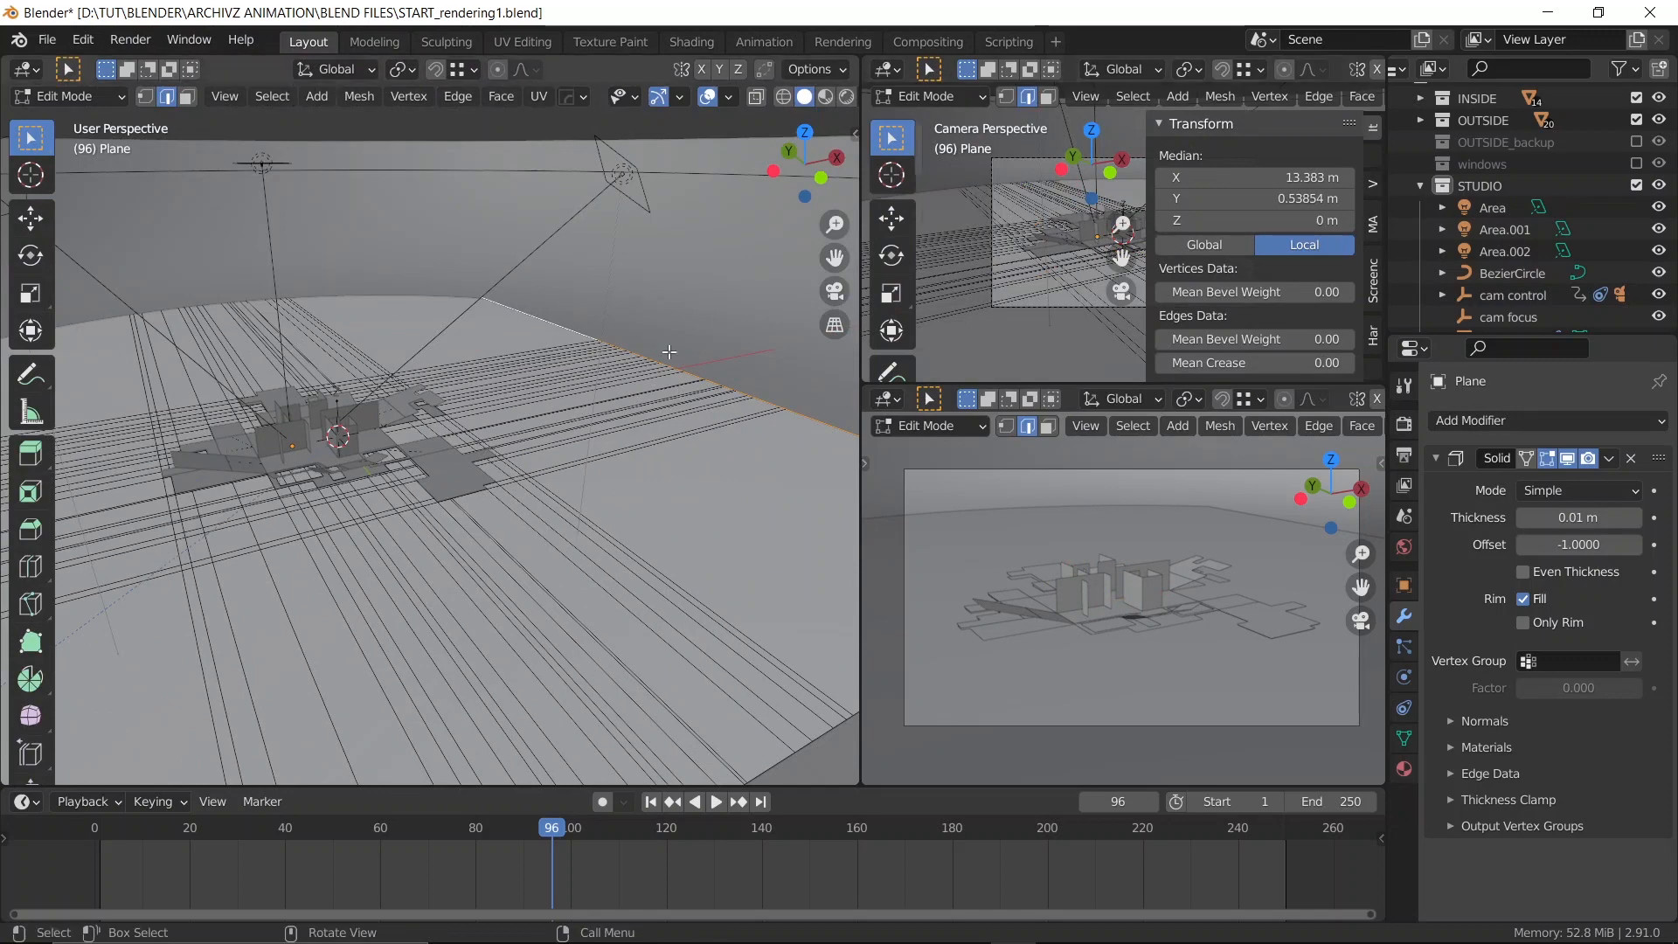
key(g)
key(x)
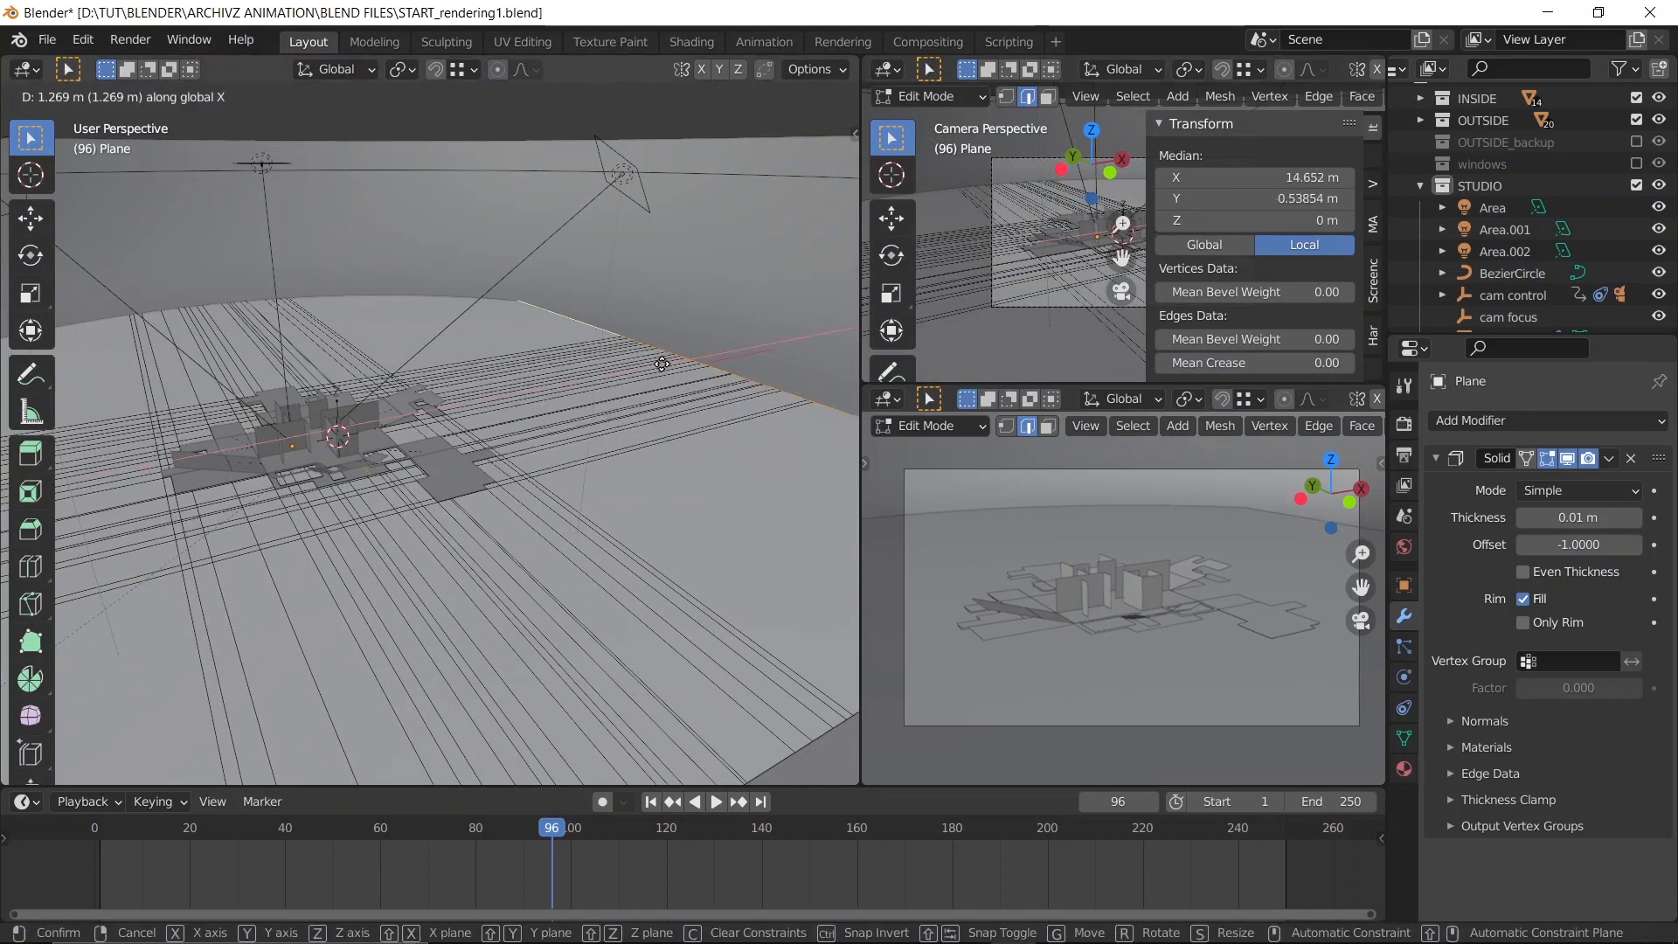
click(747, 332)
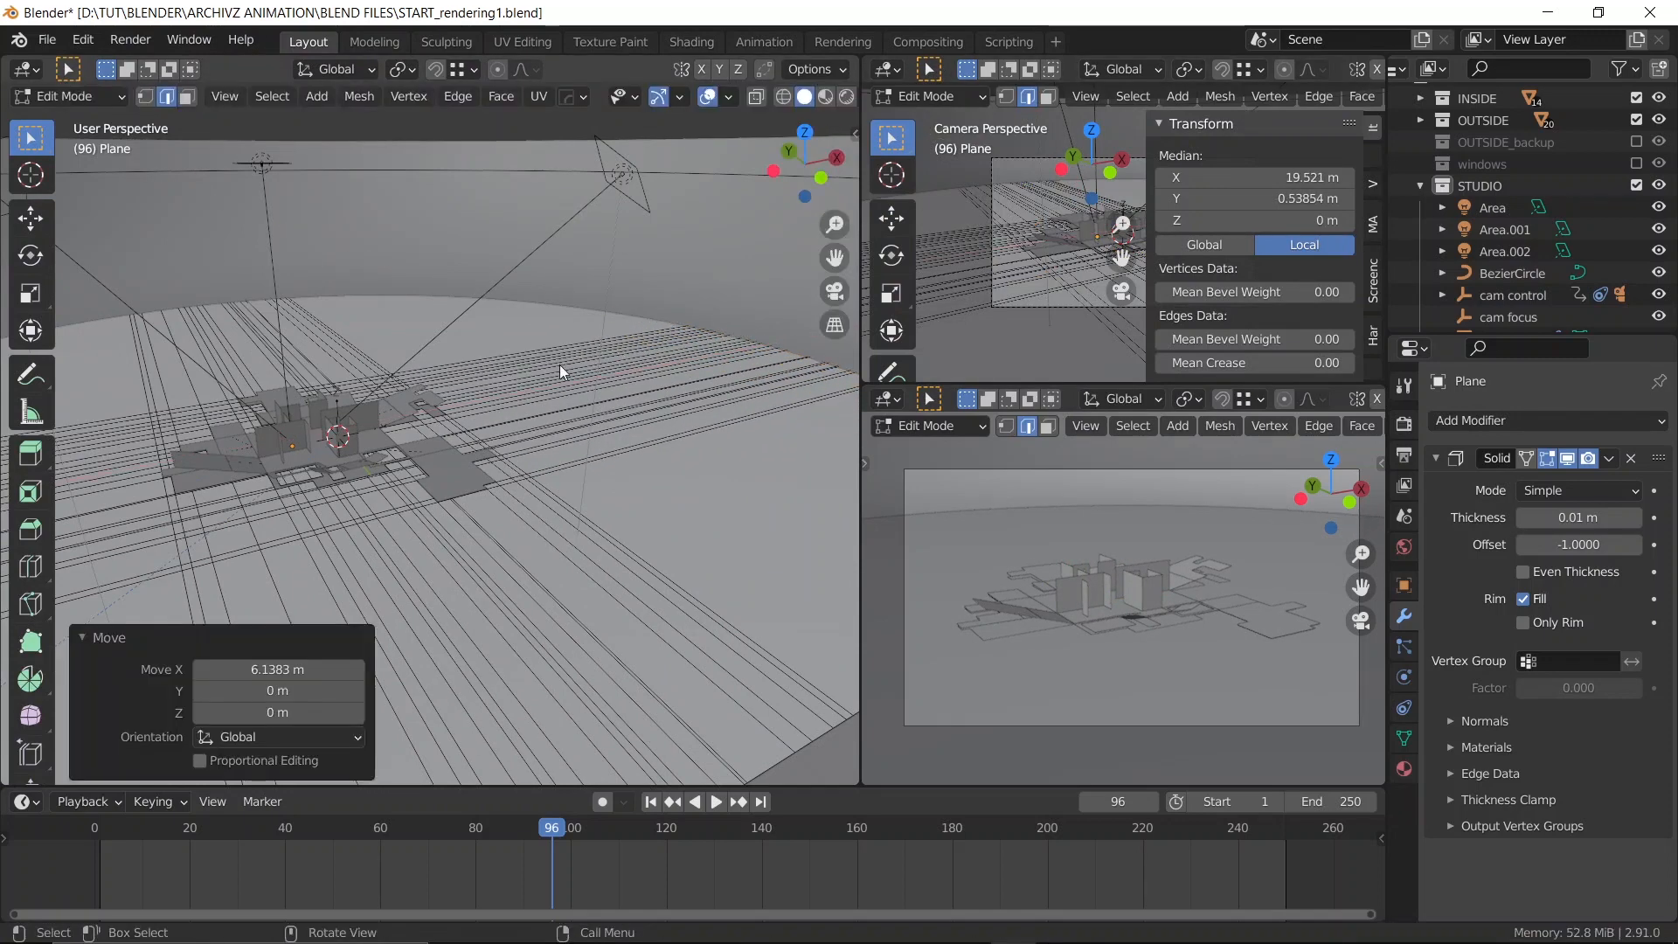
key(Tab)
Check the extended ground plane inside the bowl-shaped backdrop and save the file
scroll(525, 380, down, 9)
middle_drag(353, 516, 367, 551)
scroll(427, 446, up, 3)
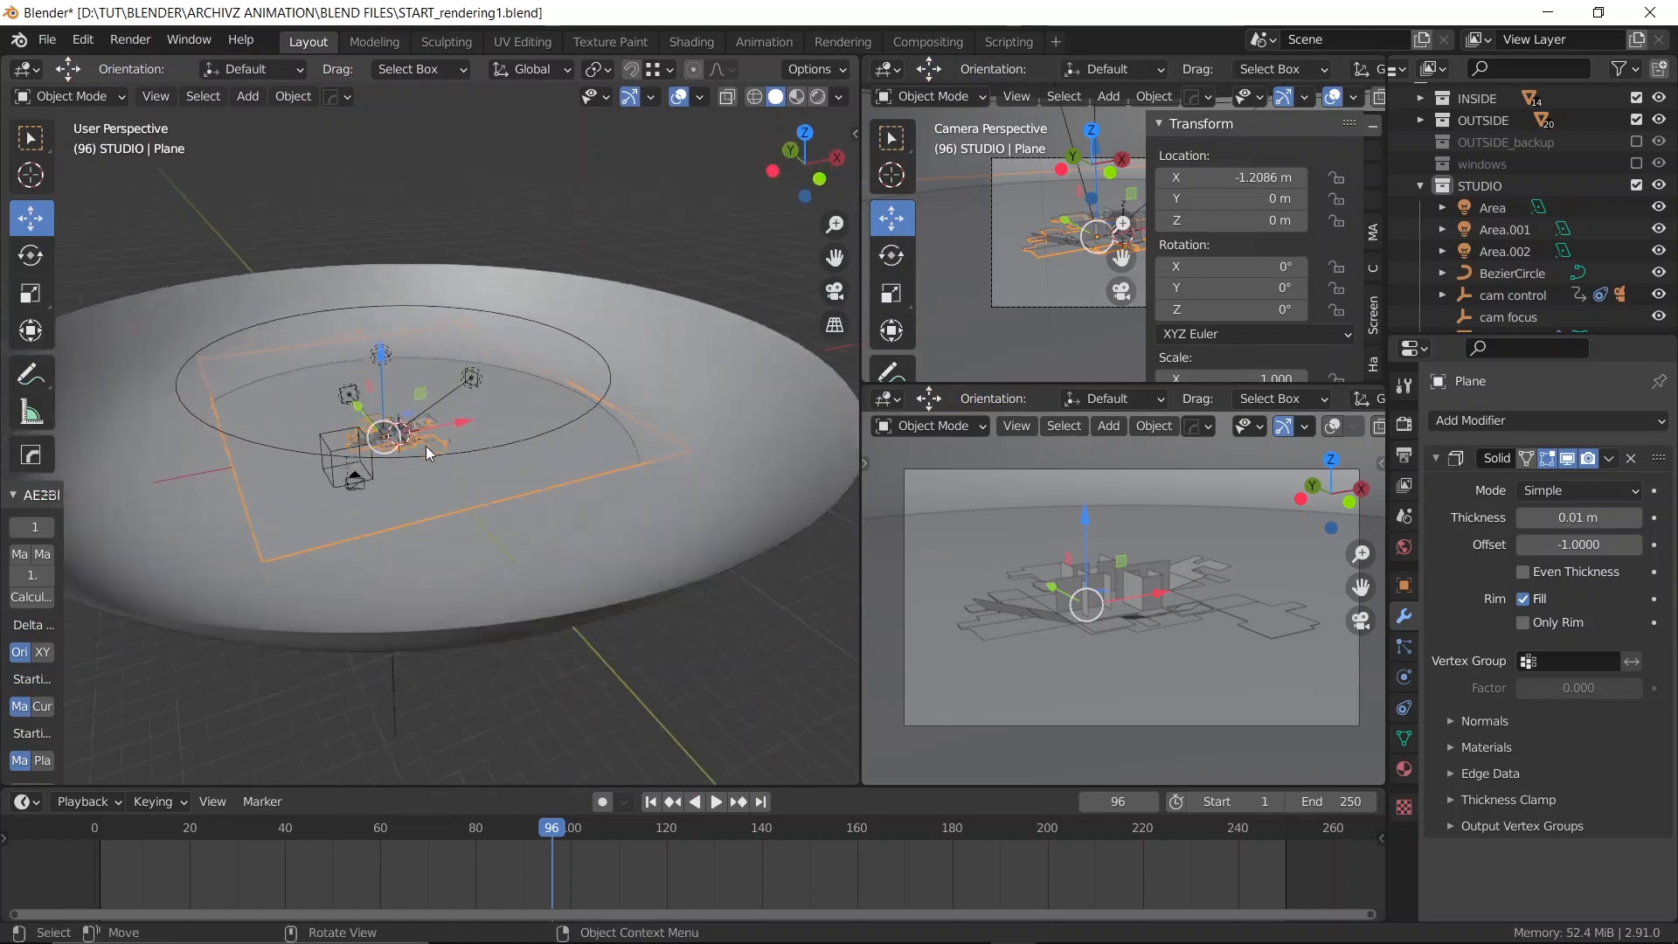
scroll(426, 446, up, 6)
key(ctrl+s)
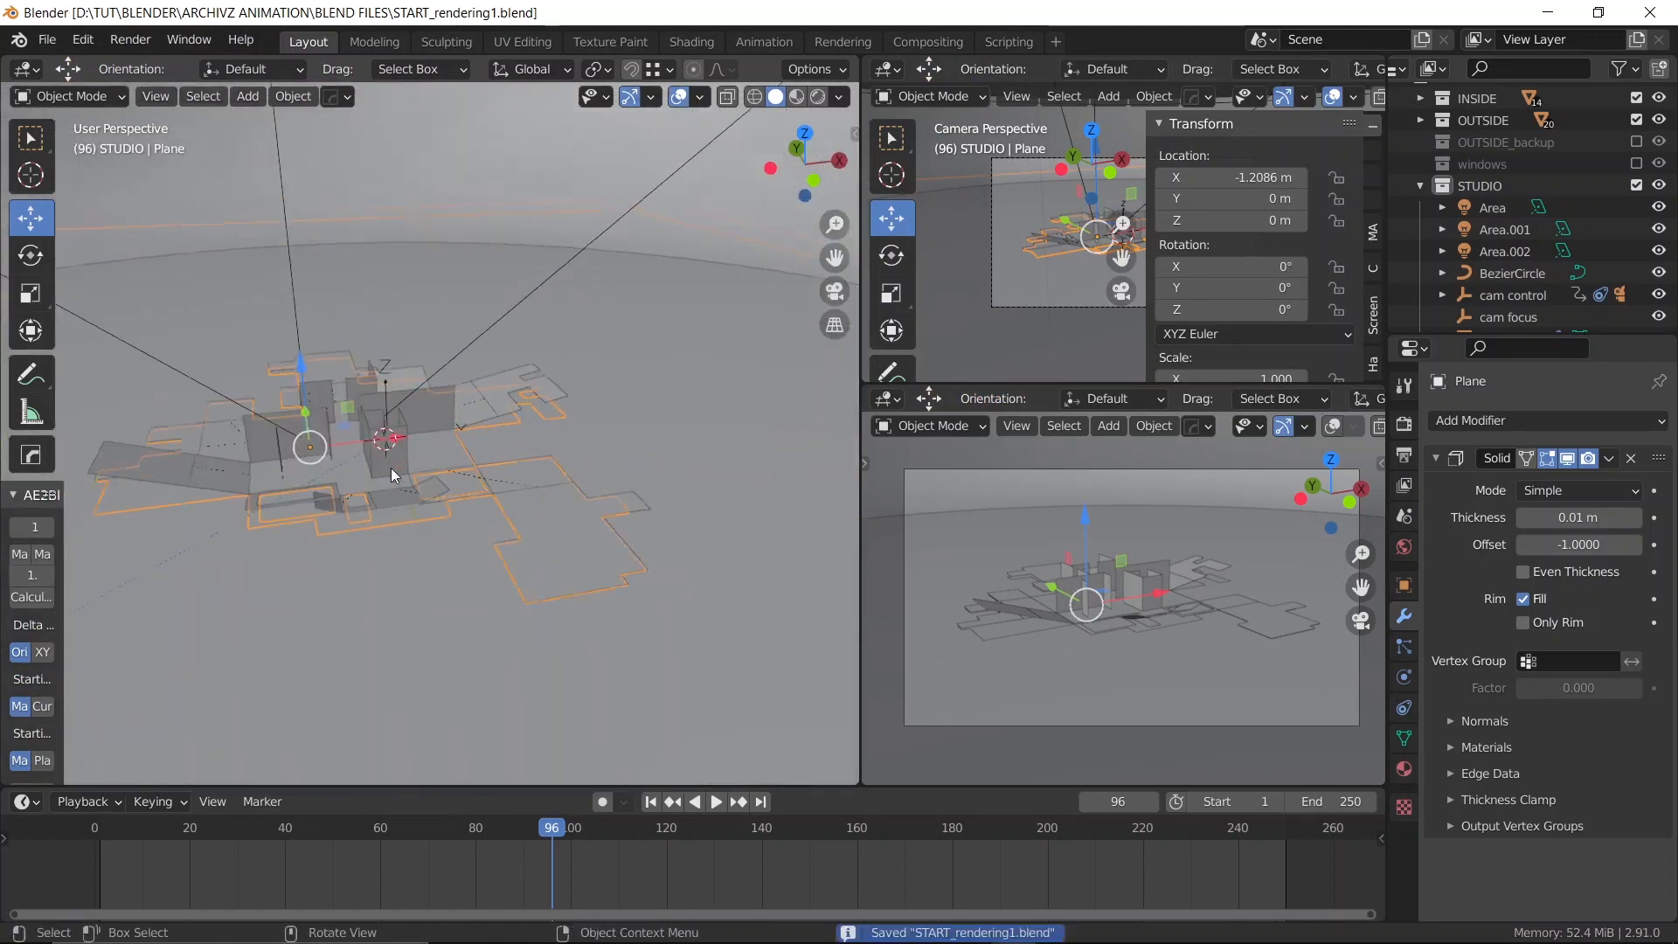
scroll(410, 469, up, 2)
key(ctrl+s)
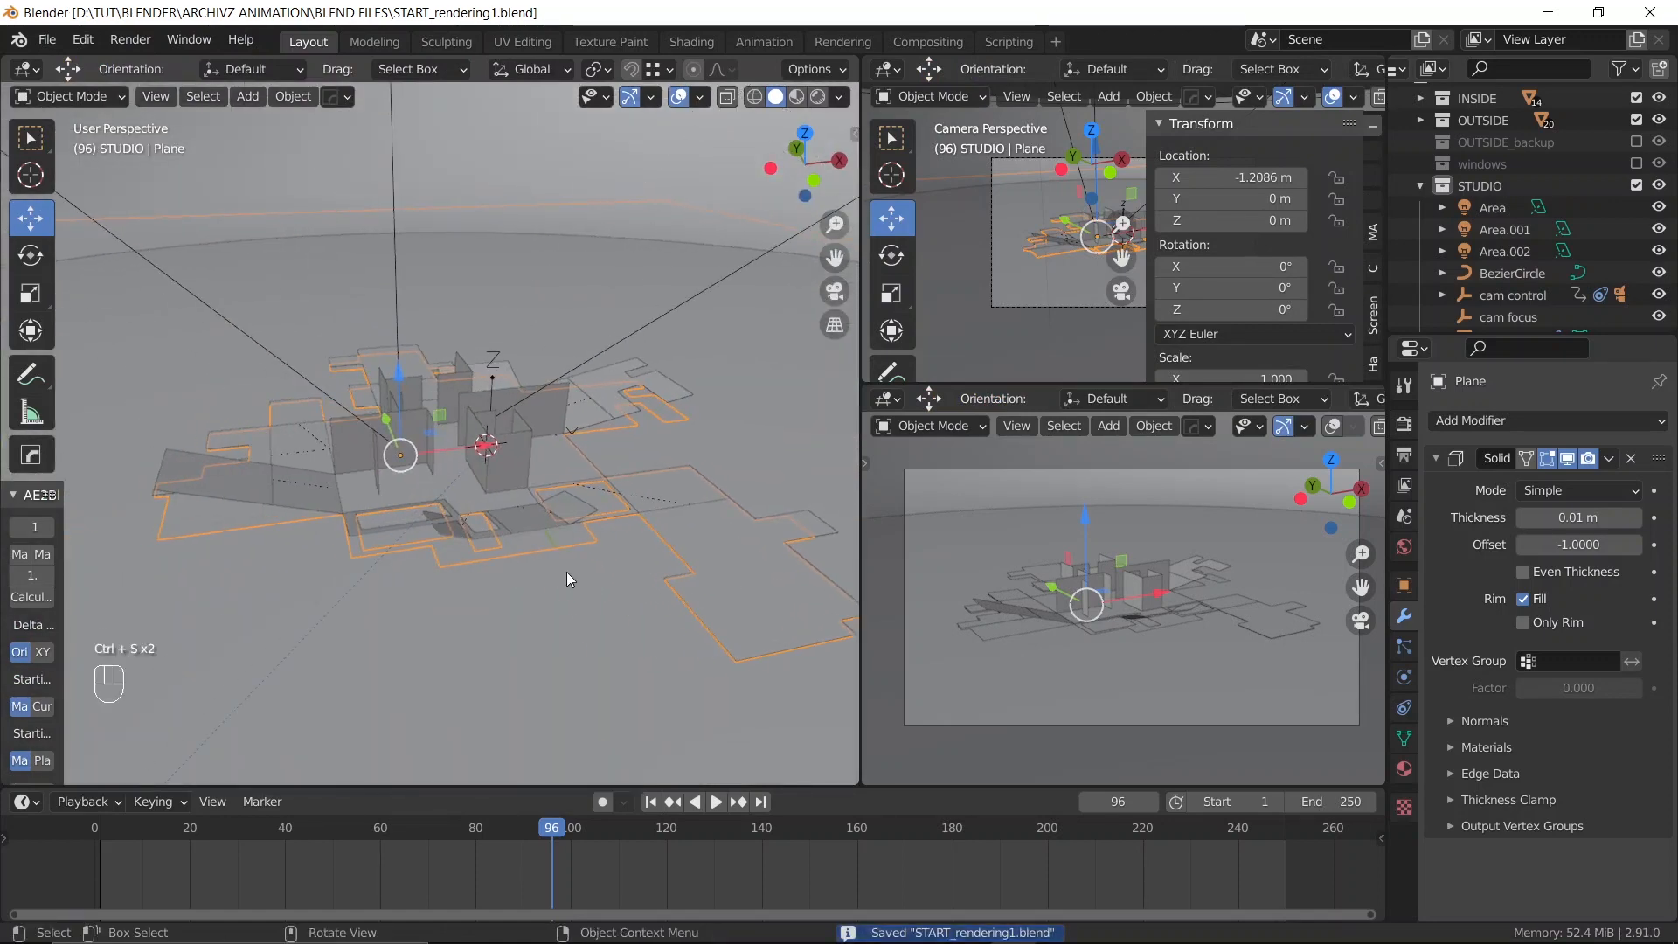
middle_drag(464, 479, 365, 437)
key(shift+a)
mouse_move(368, 437)
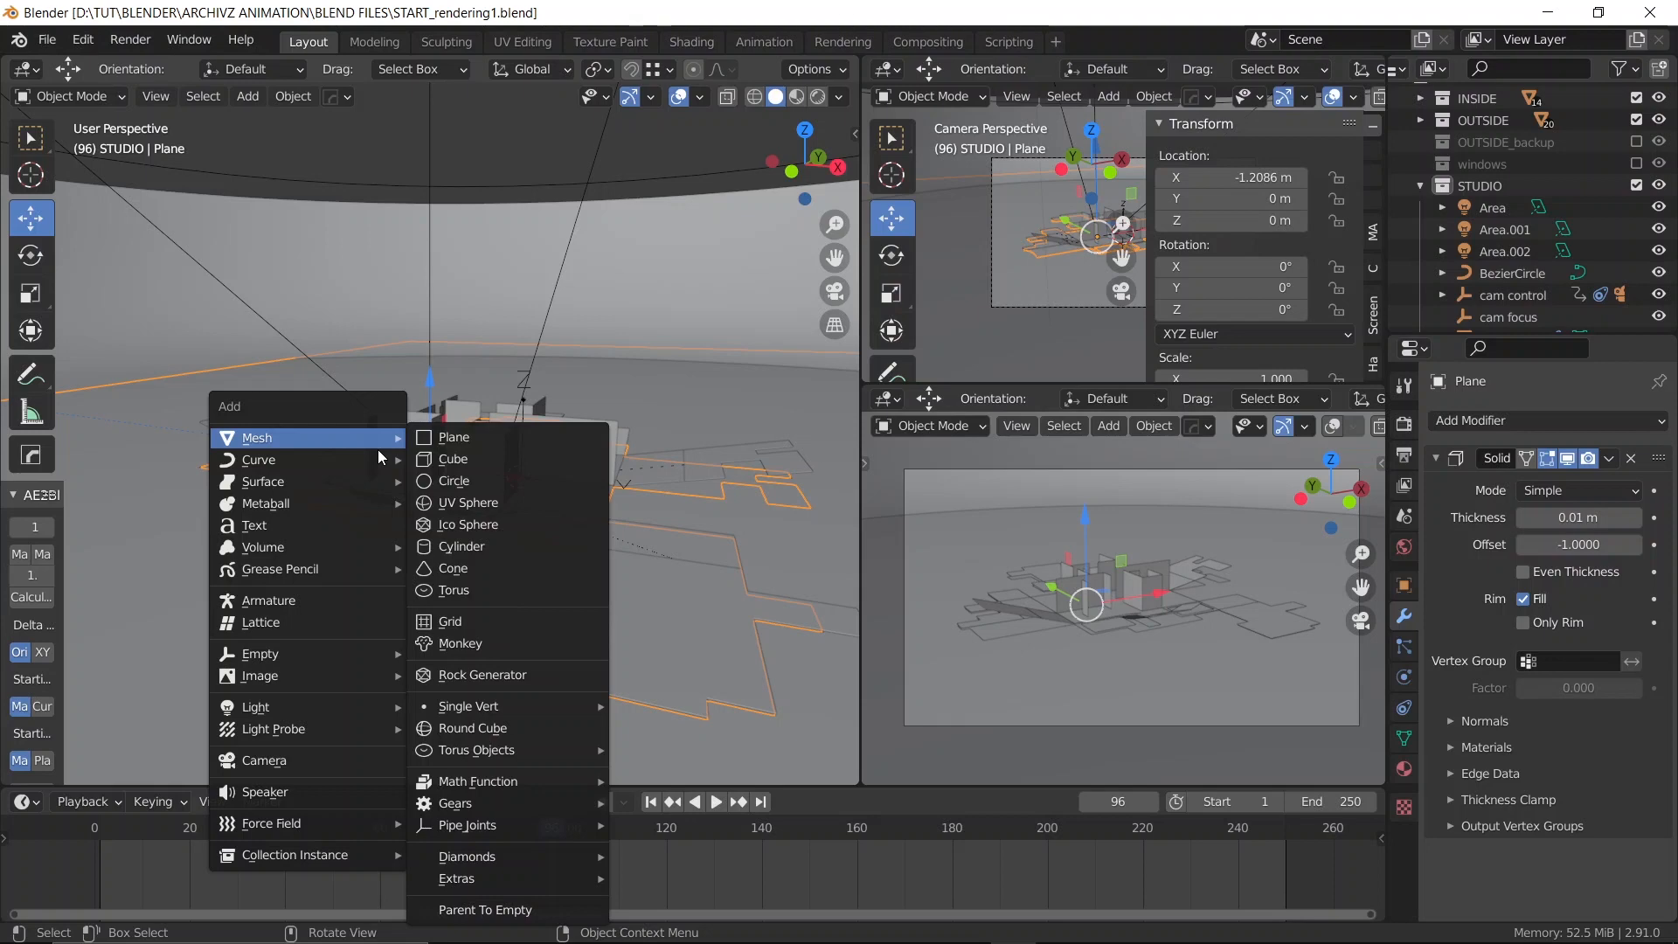
key(Escape)
Select the camera in the studio scene and display its camera data settings to inspect the Depth of Field options
scroll(1496, 223, down, 2)
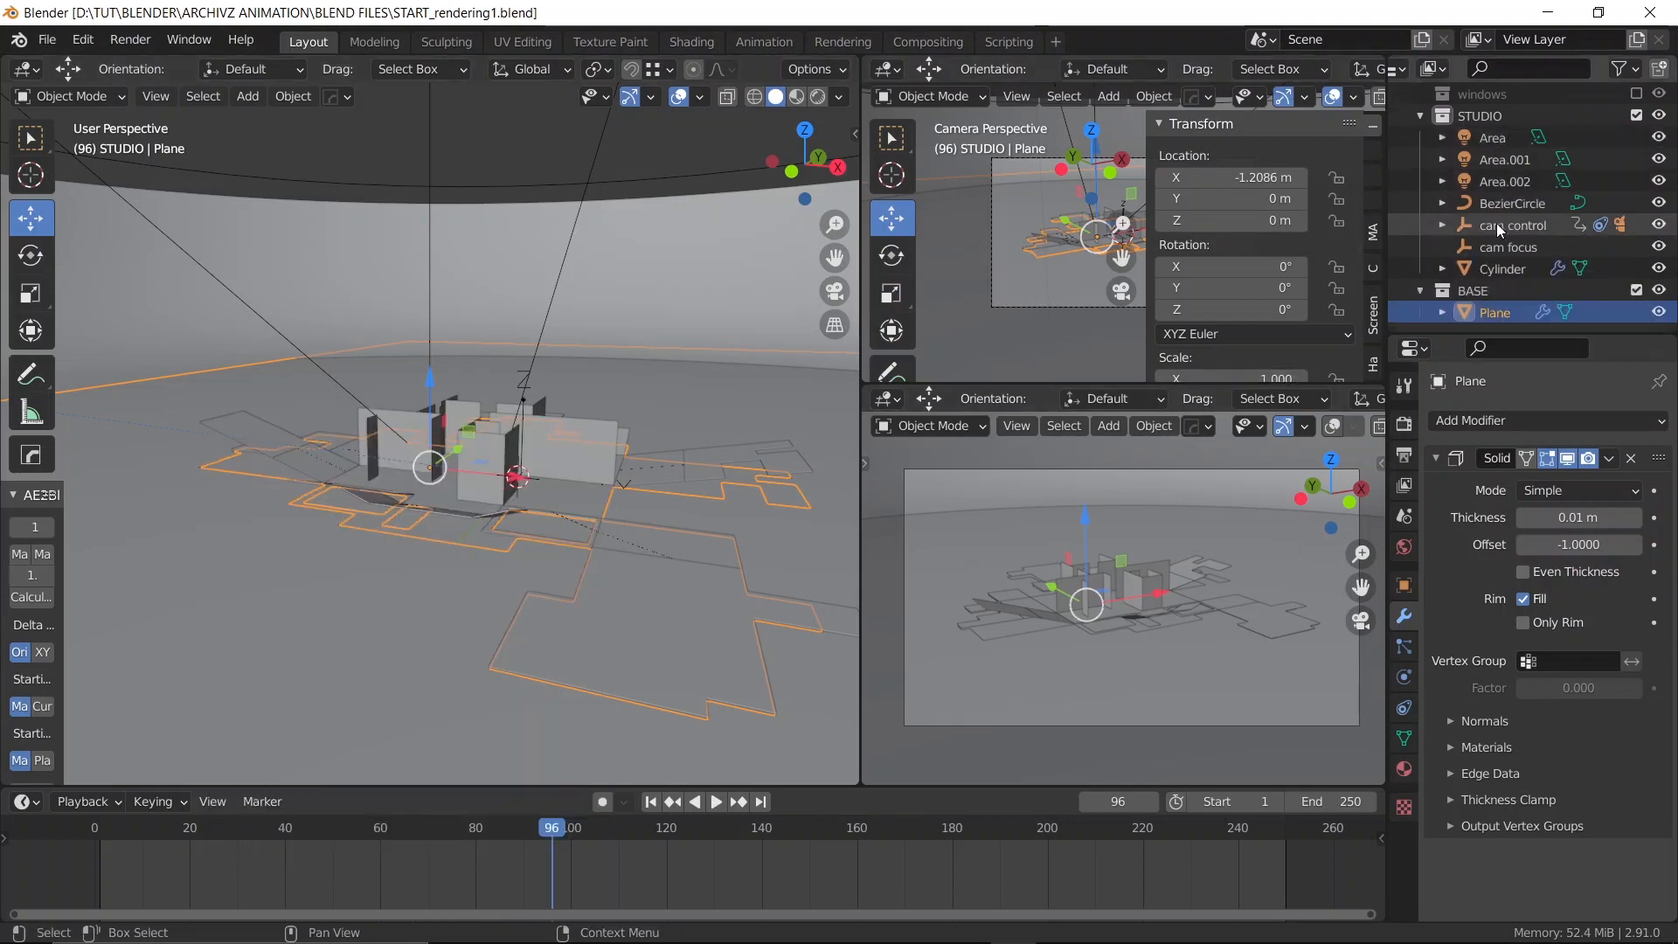
scroll(411, 423, down, 4)
middle_drag(423, 423, 361, 579)
click(347, 563)
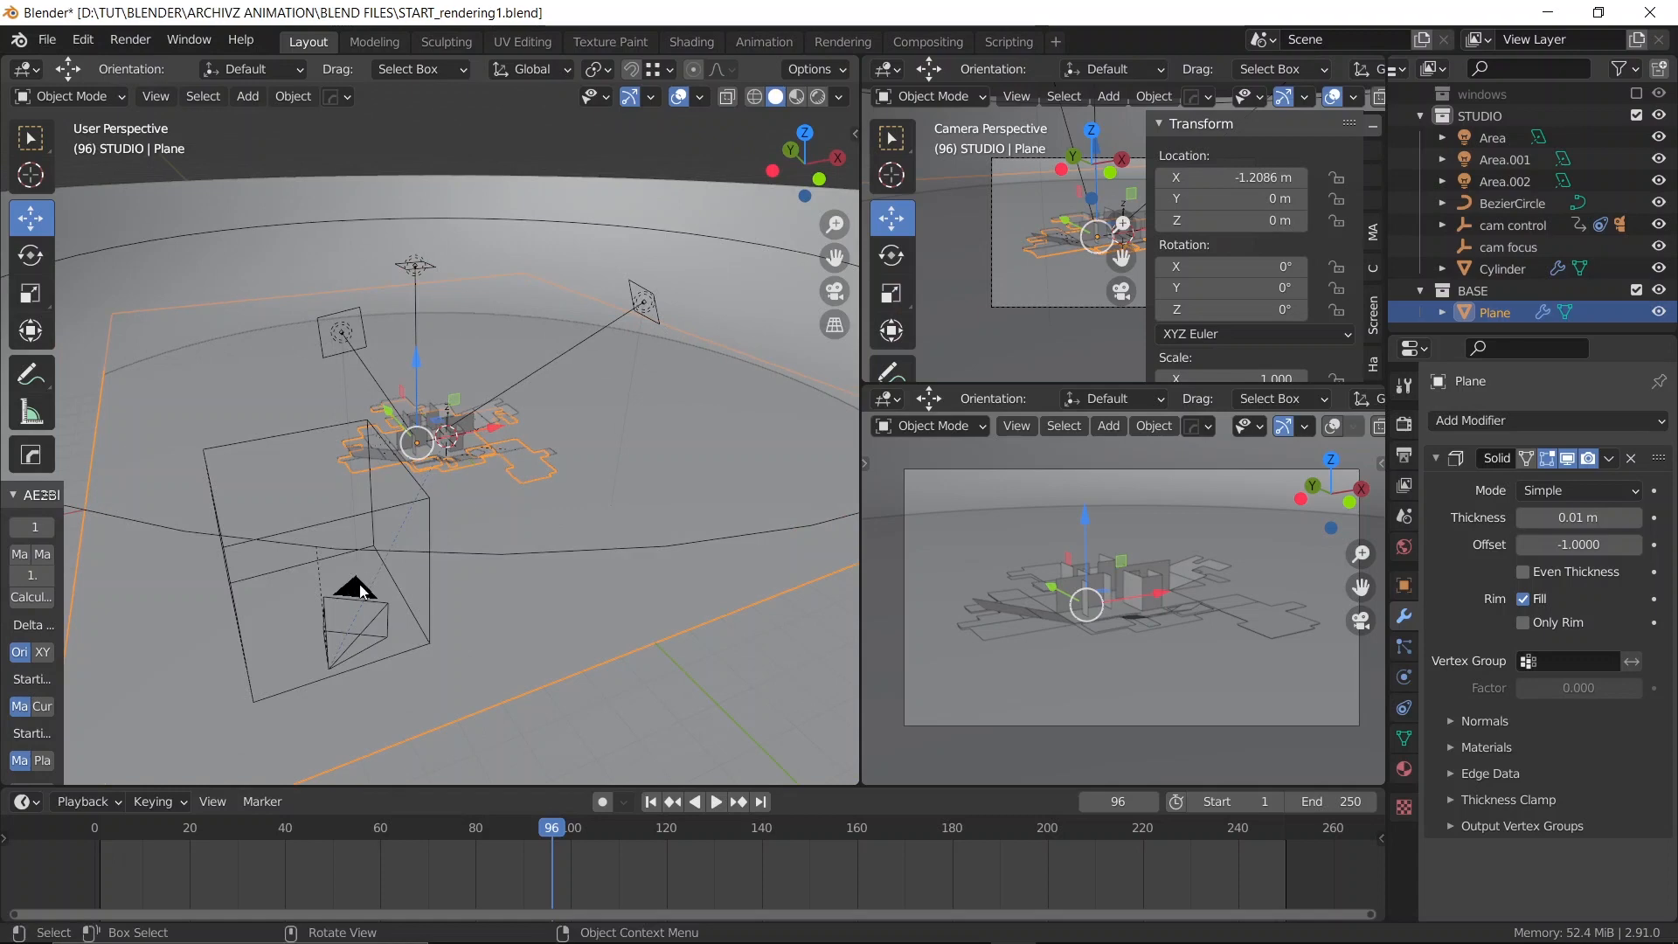
click(1403, 675)
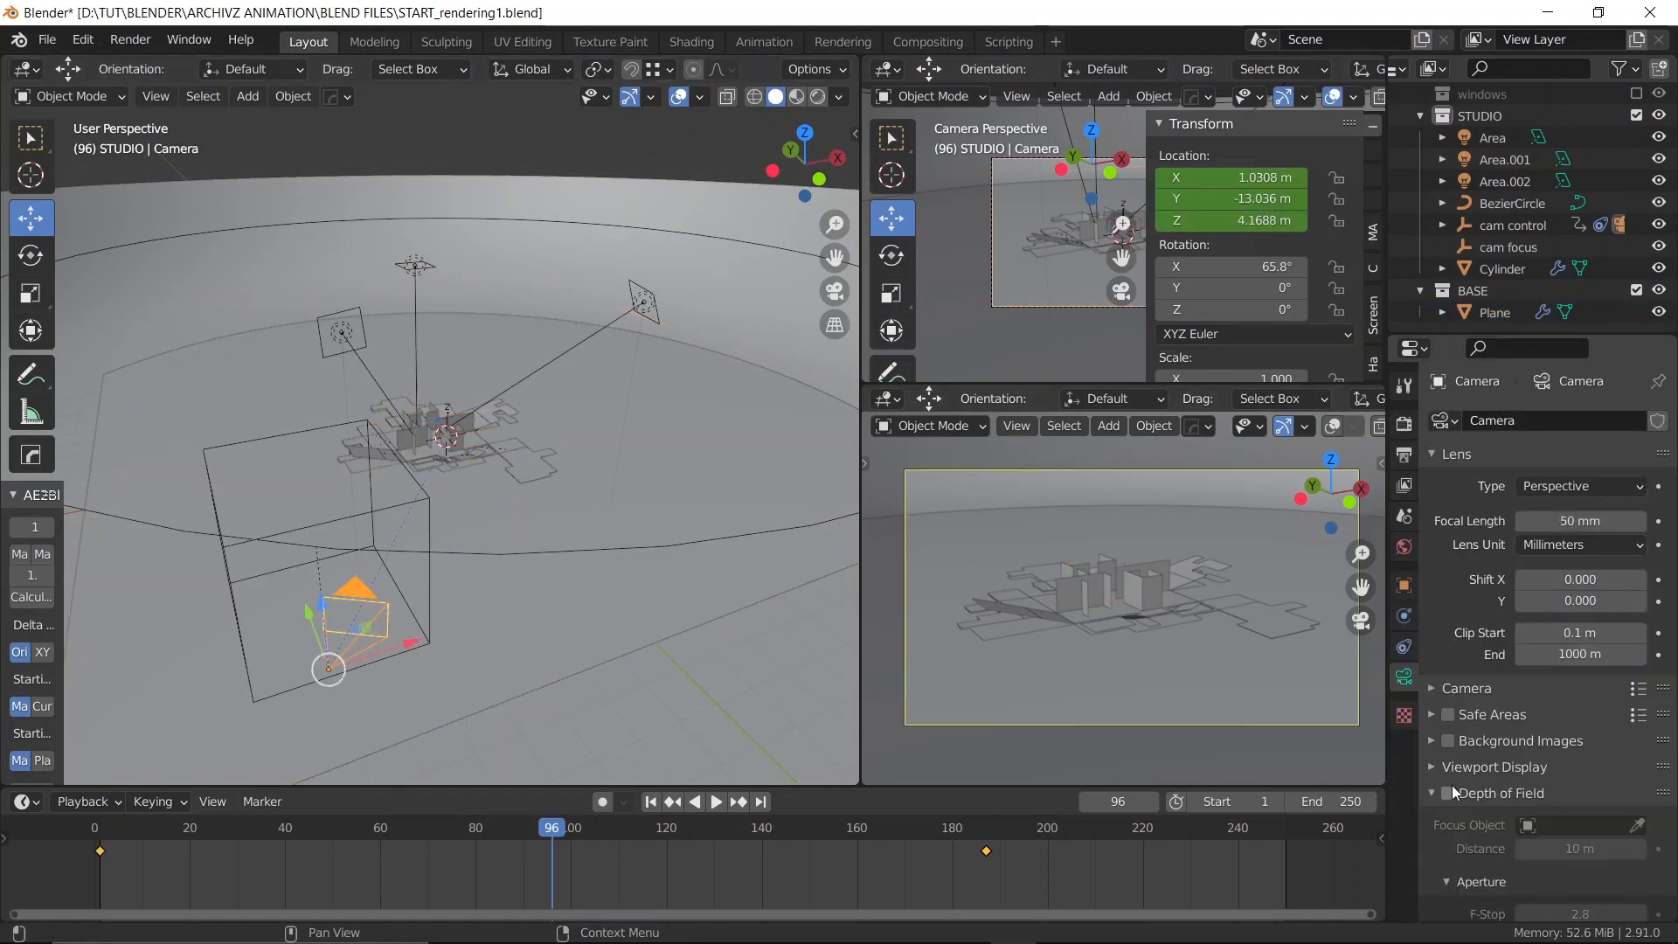
Add an empty of type Arrows at the world origin inside the house
scroll(379, 482, up, 6)
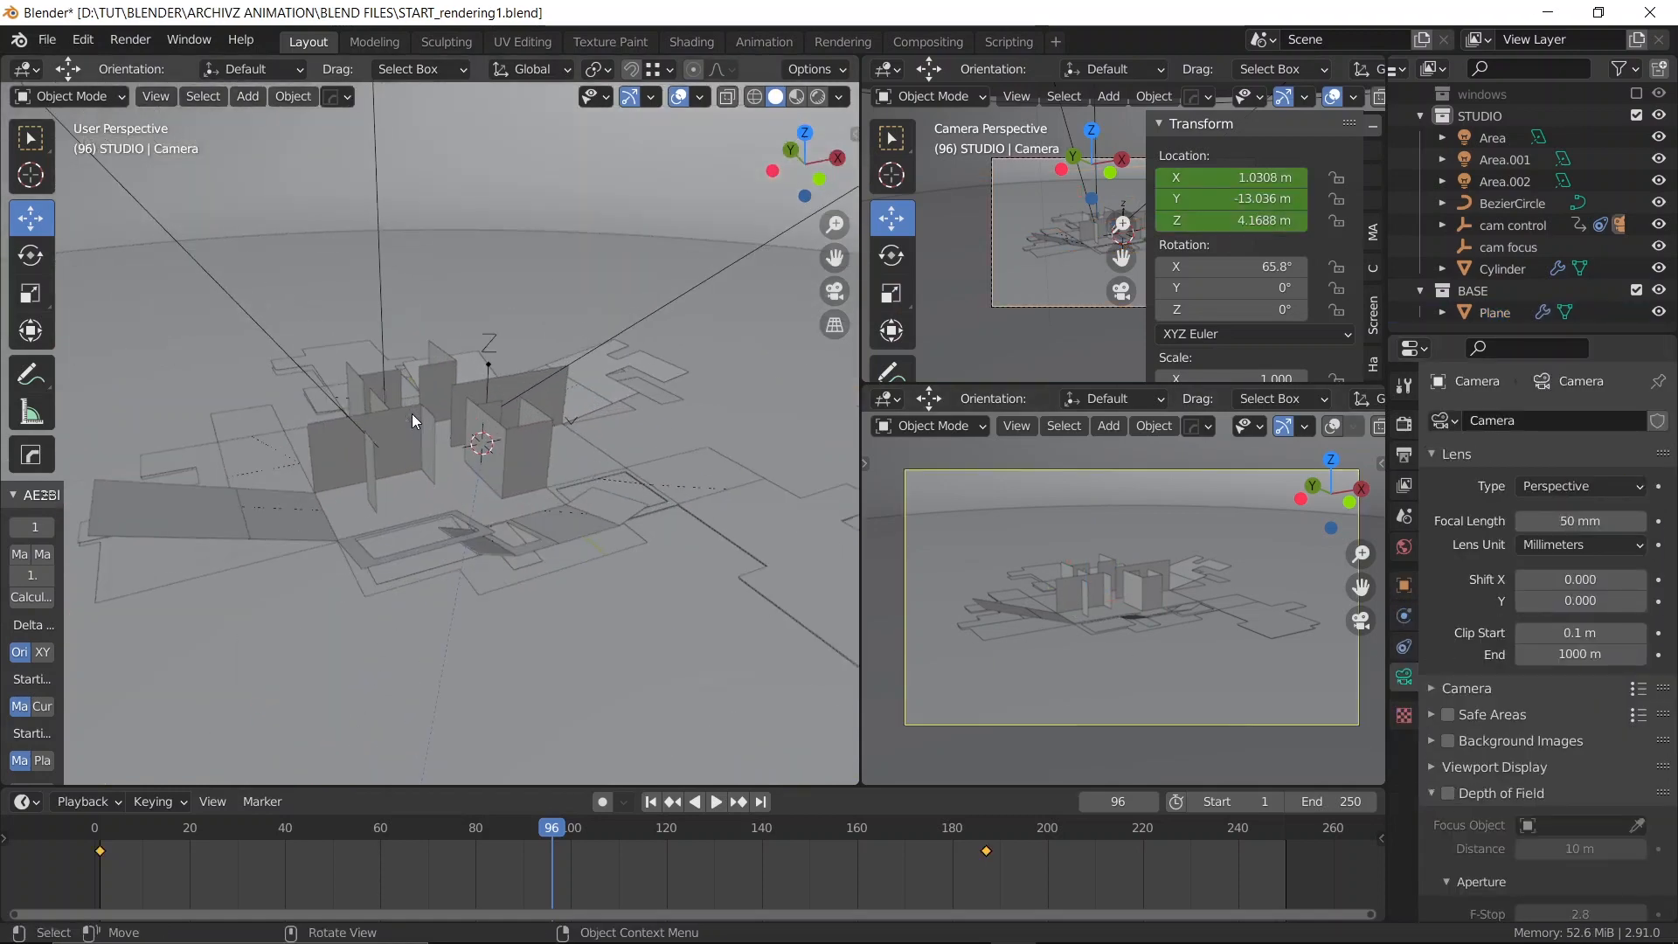
key(shift+a)
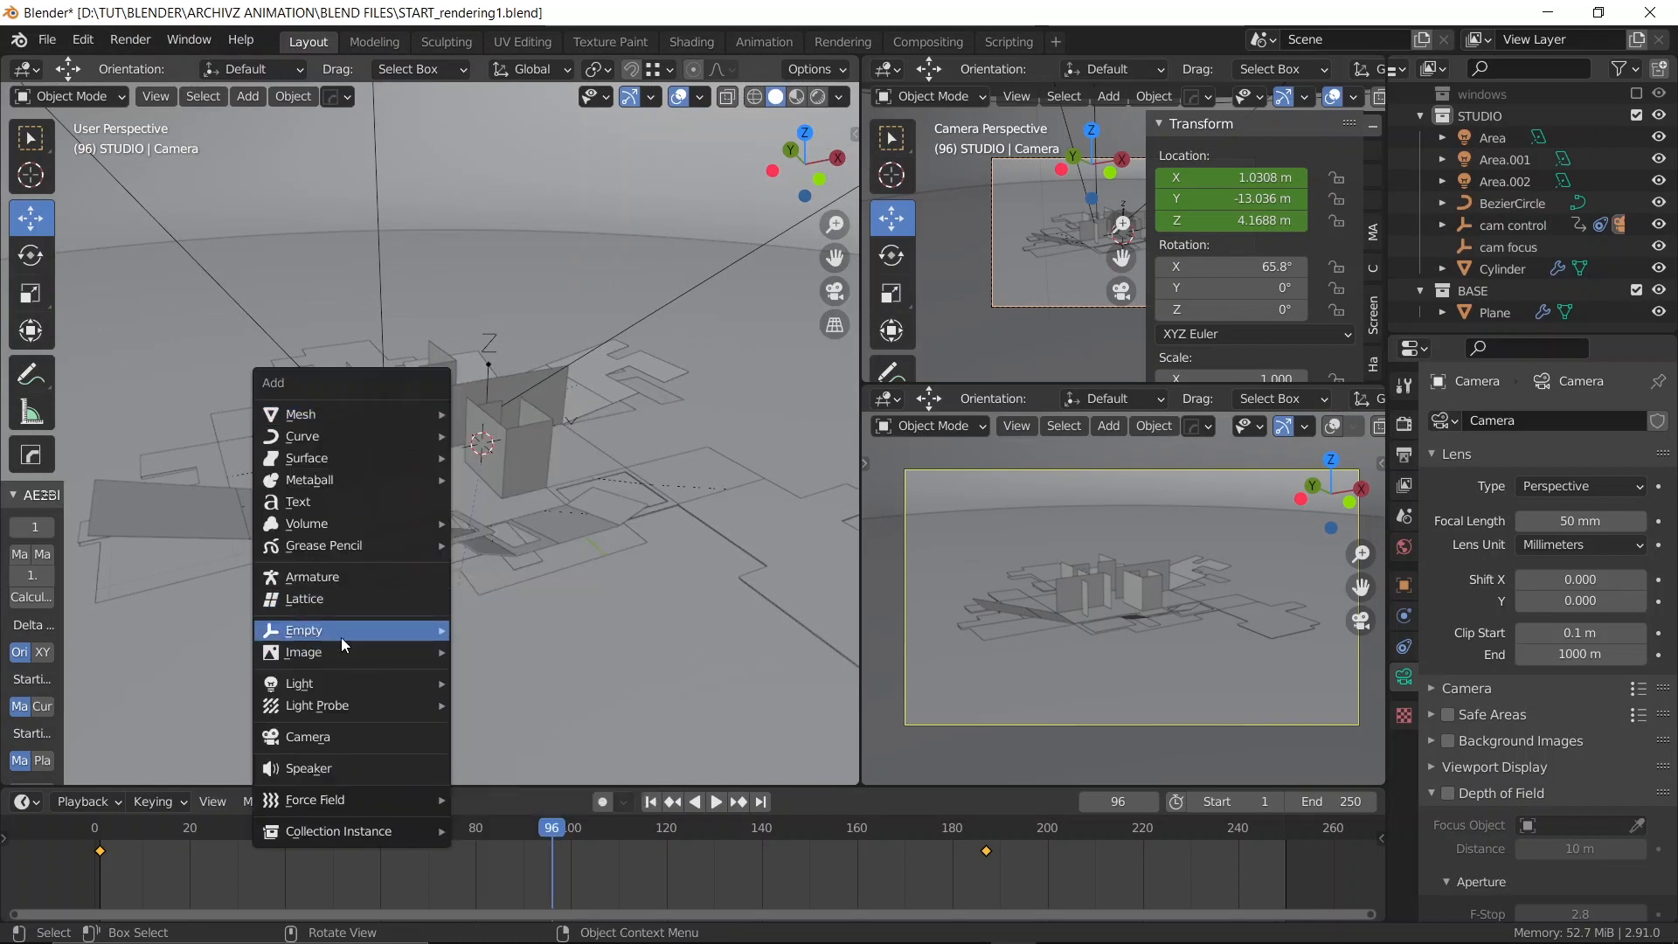
mouse_move(342, 639)
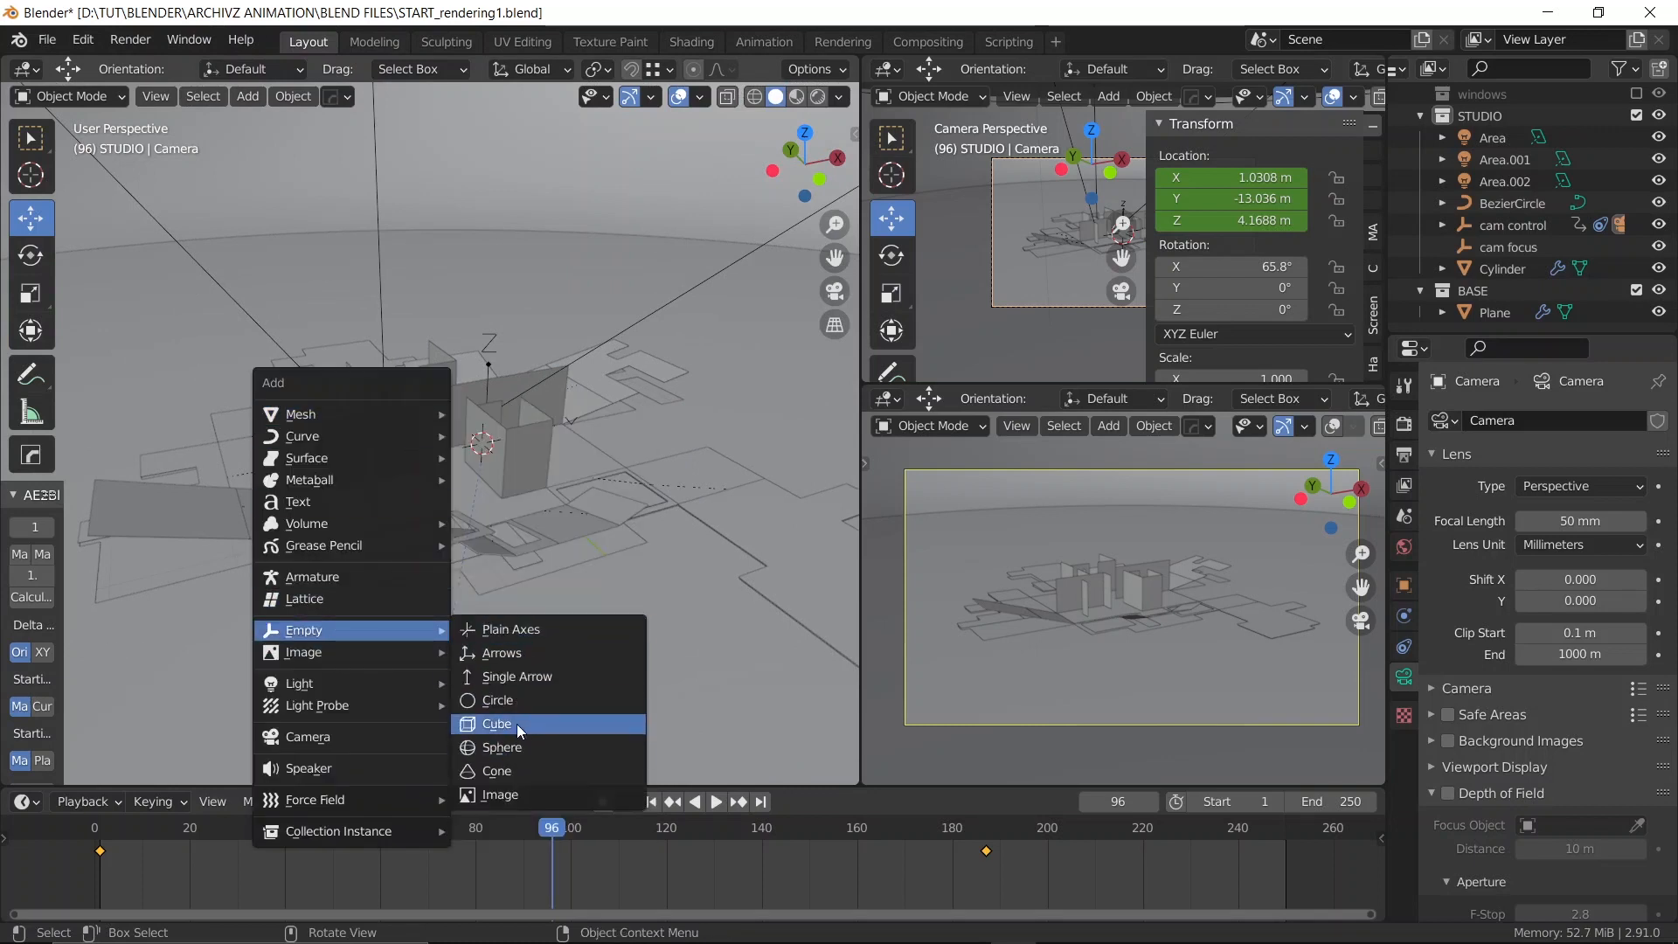
click(526, 653)
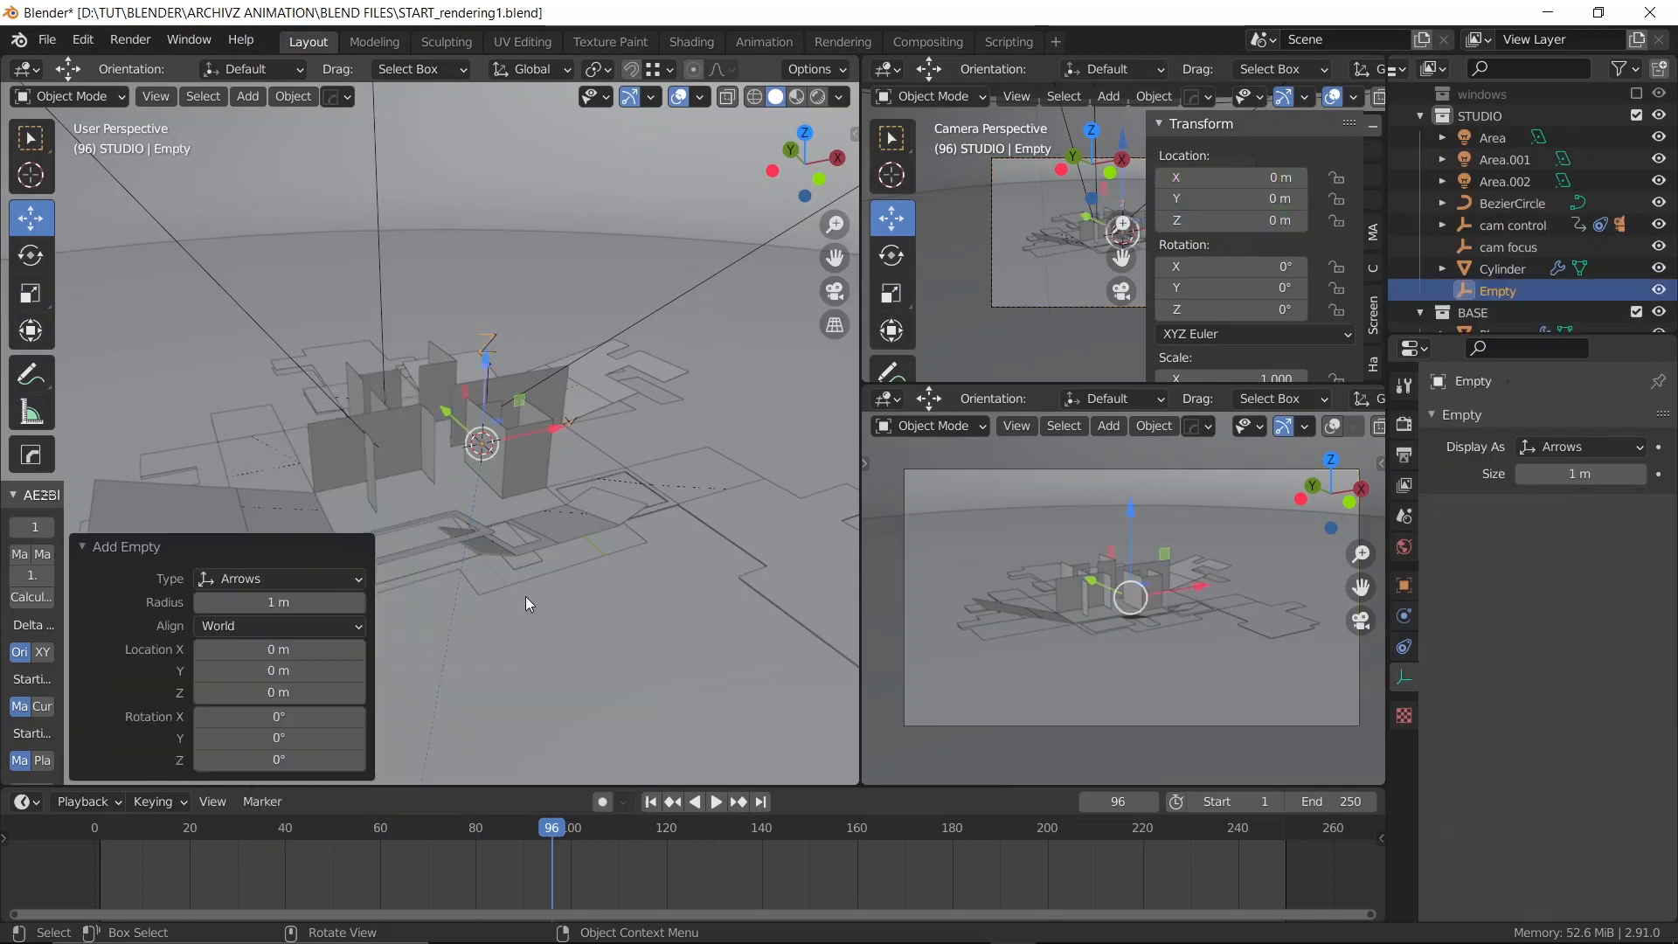
Rename the new empty as focus and move it to about X -0.41 m, Z 0.61 m
double_click(1497, 290)
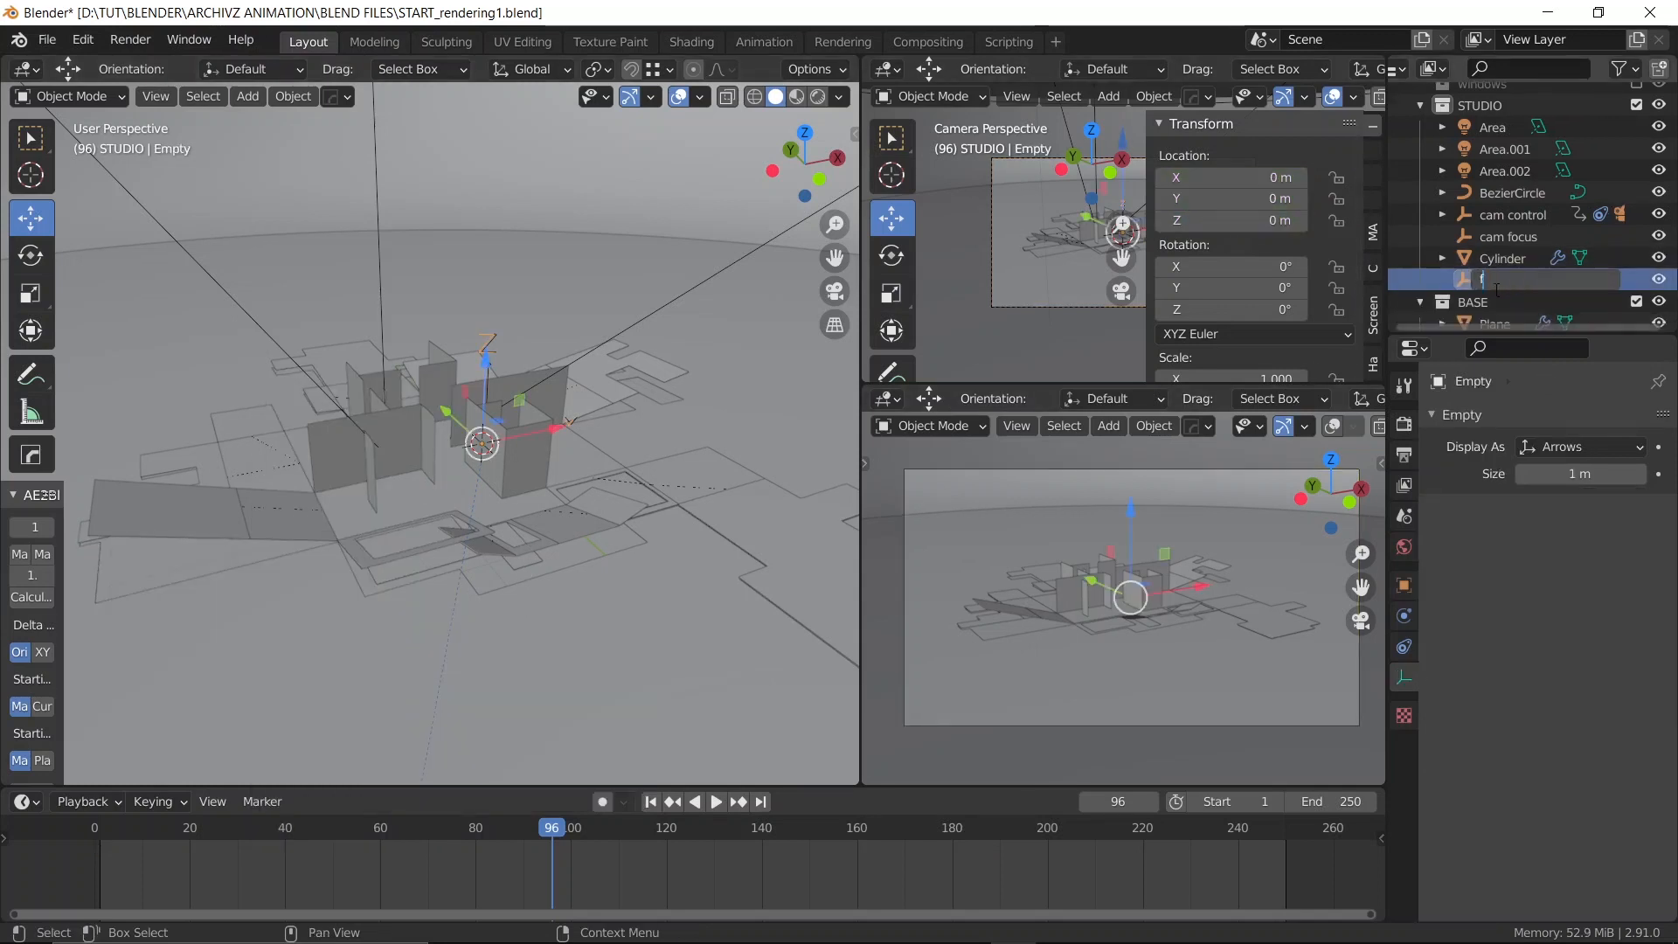
text(focus)
key(Return)
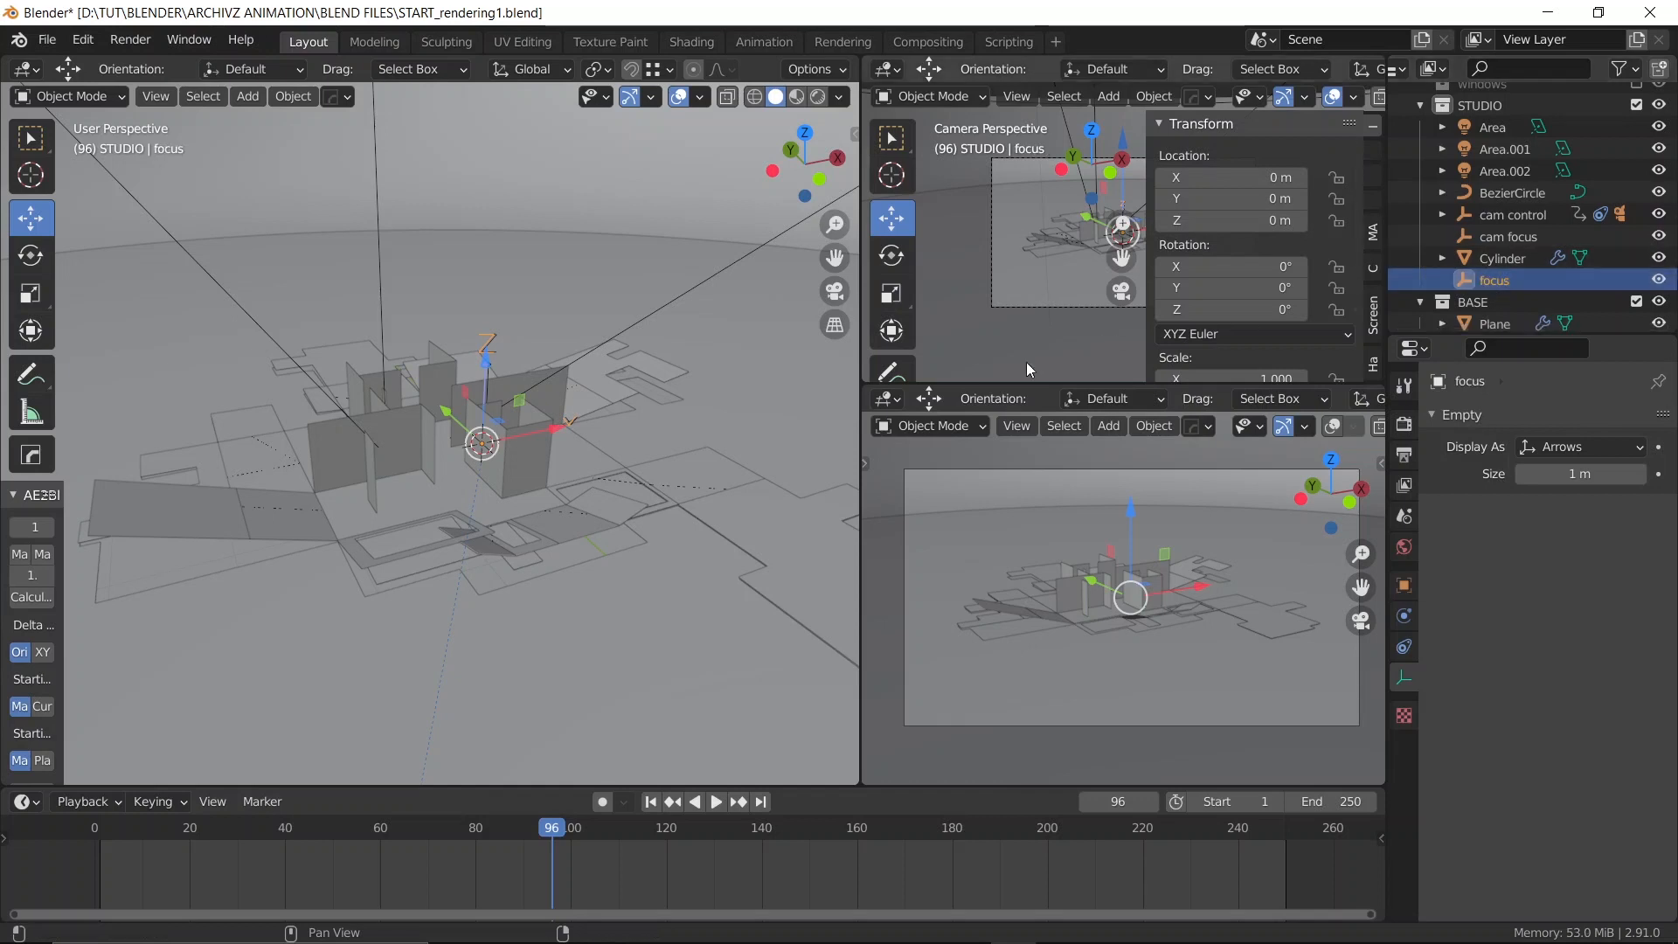
drag(488, 368, 519, 392)
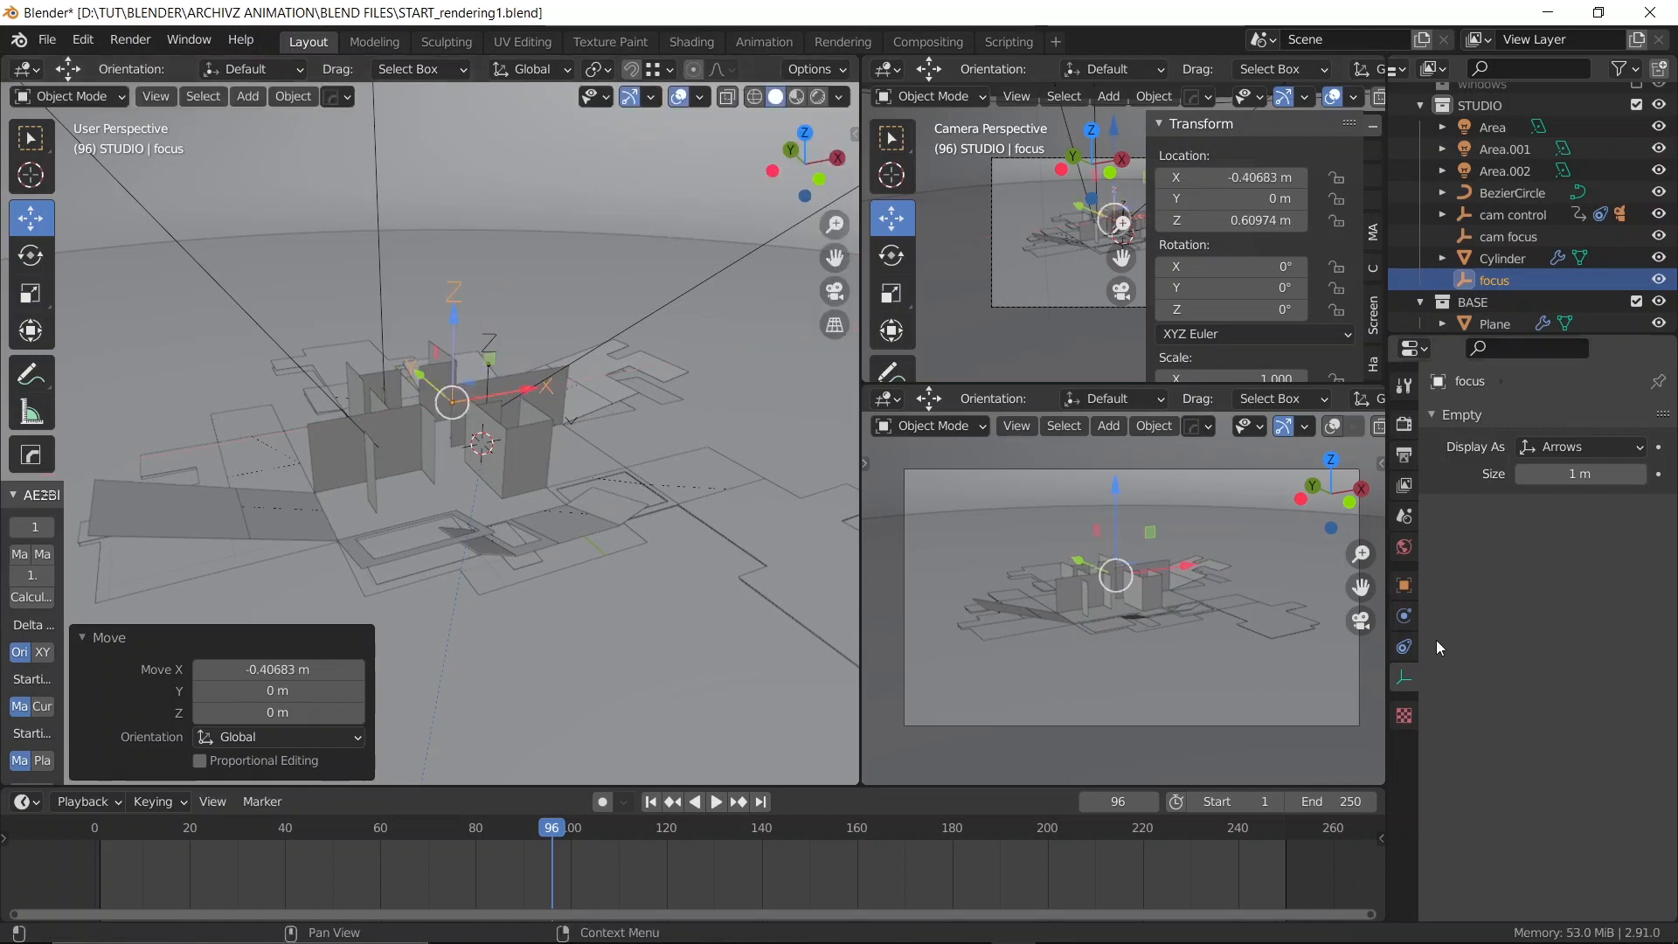
Select the camera again and save the file
scroll(491, 476, down, 6)
scroll(491, 474, down, 4)
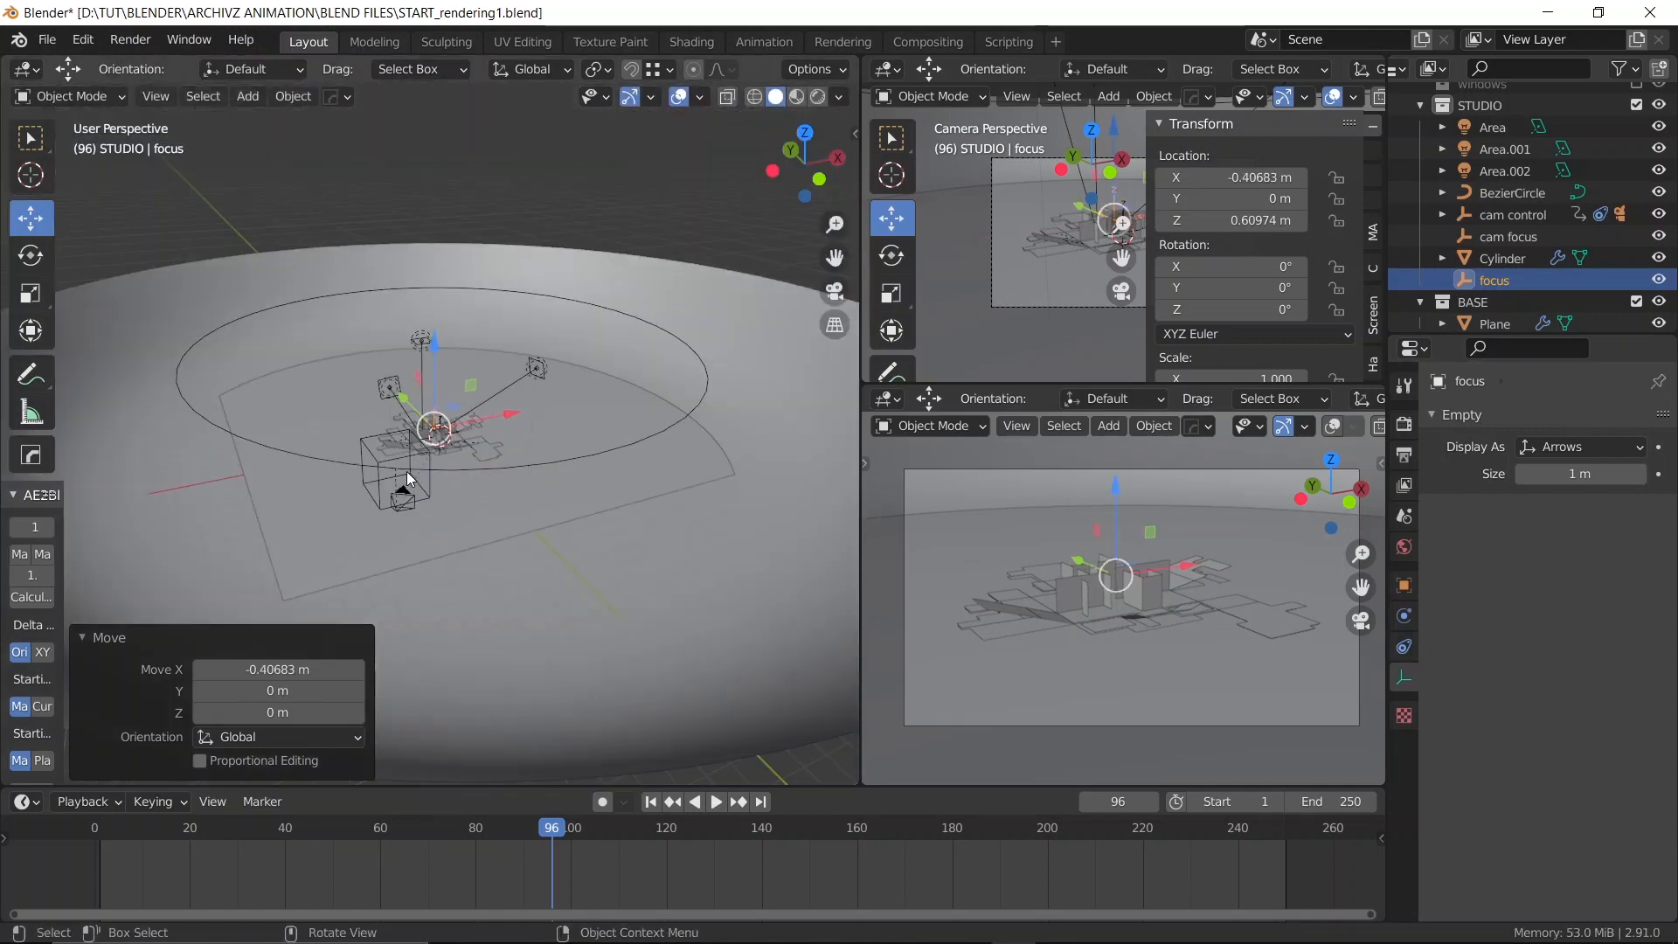
click(407, 516)
scroll(423, 537, up, 4)
key(ctrl+s)
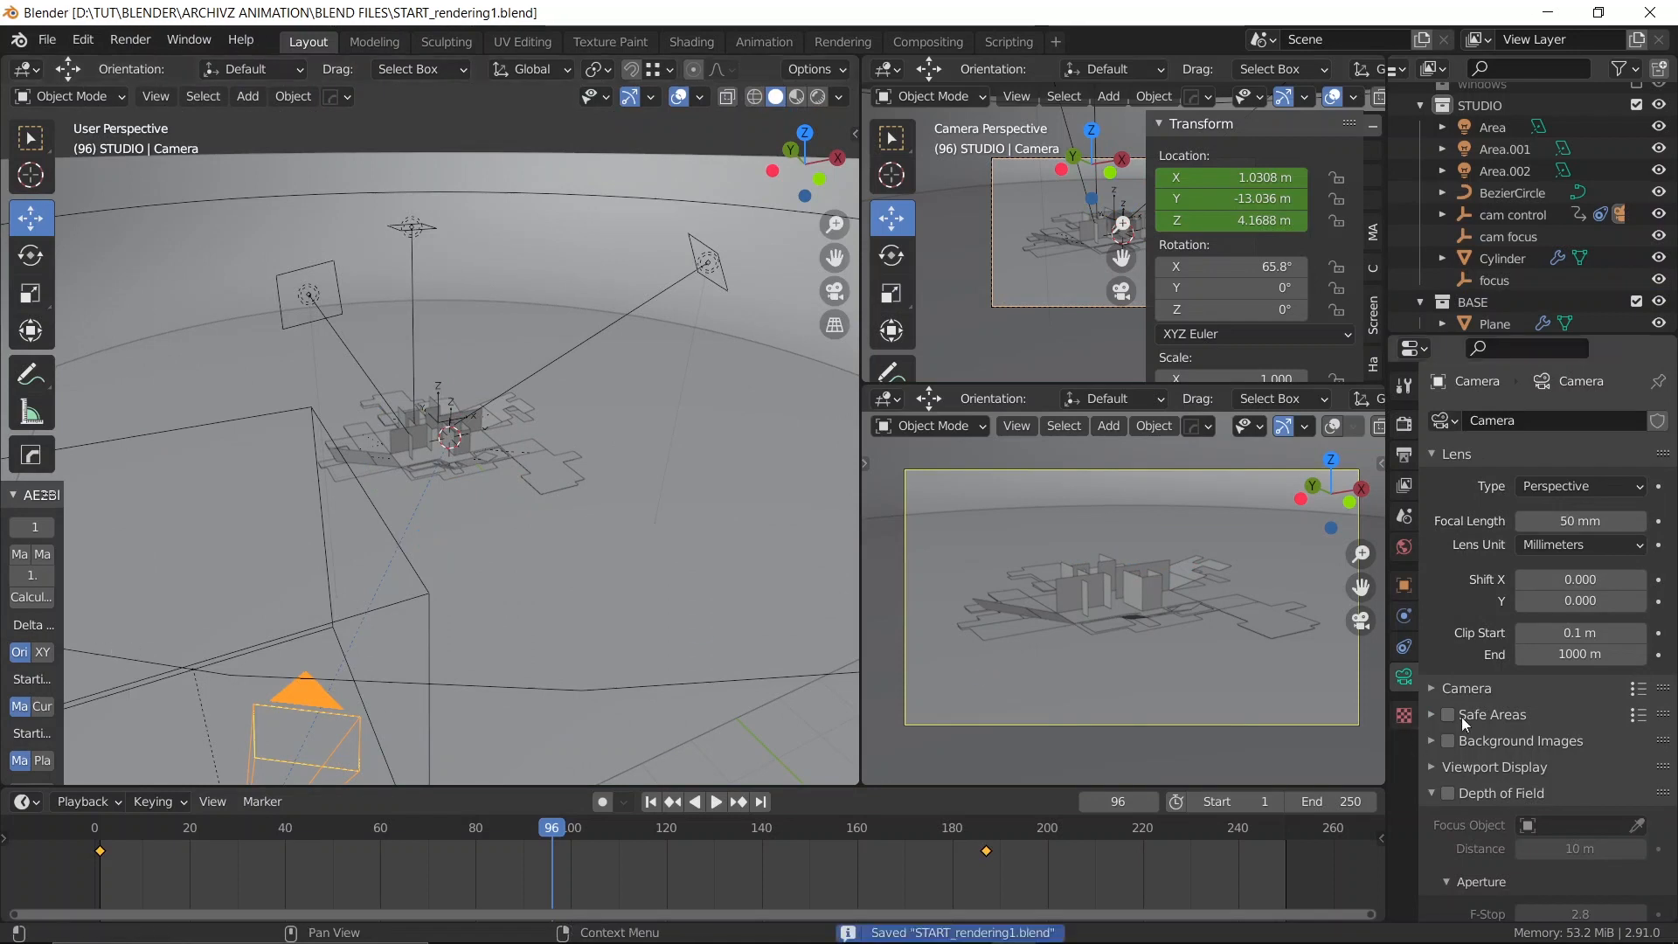
Enable Depth of Field on the camera and assign the focus empty as its Focus Object
click(1448, 793)
scroll(1474, 778, down, 3)
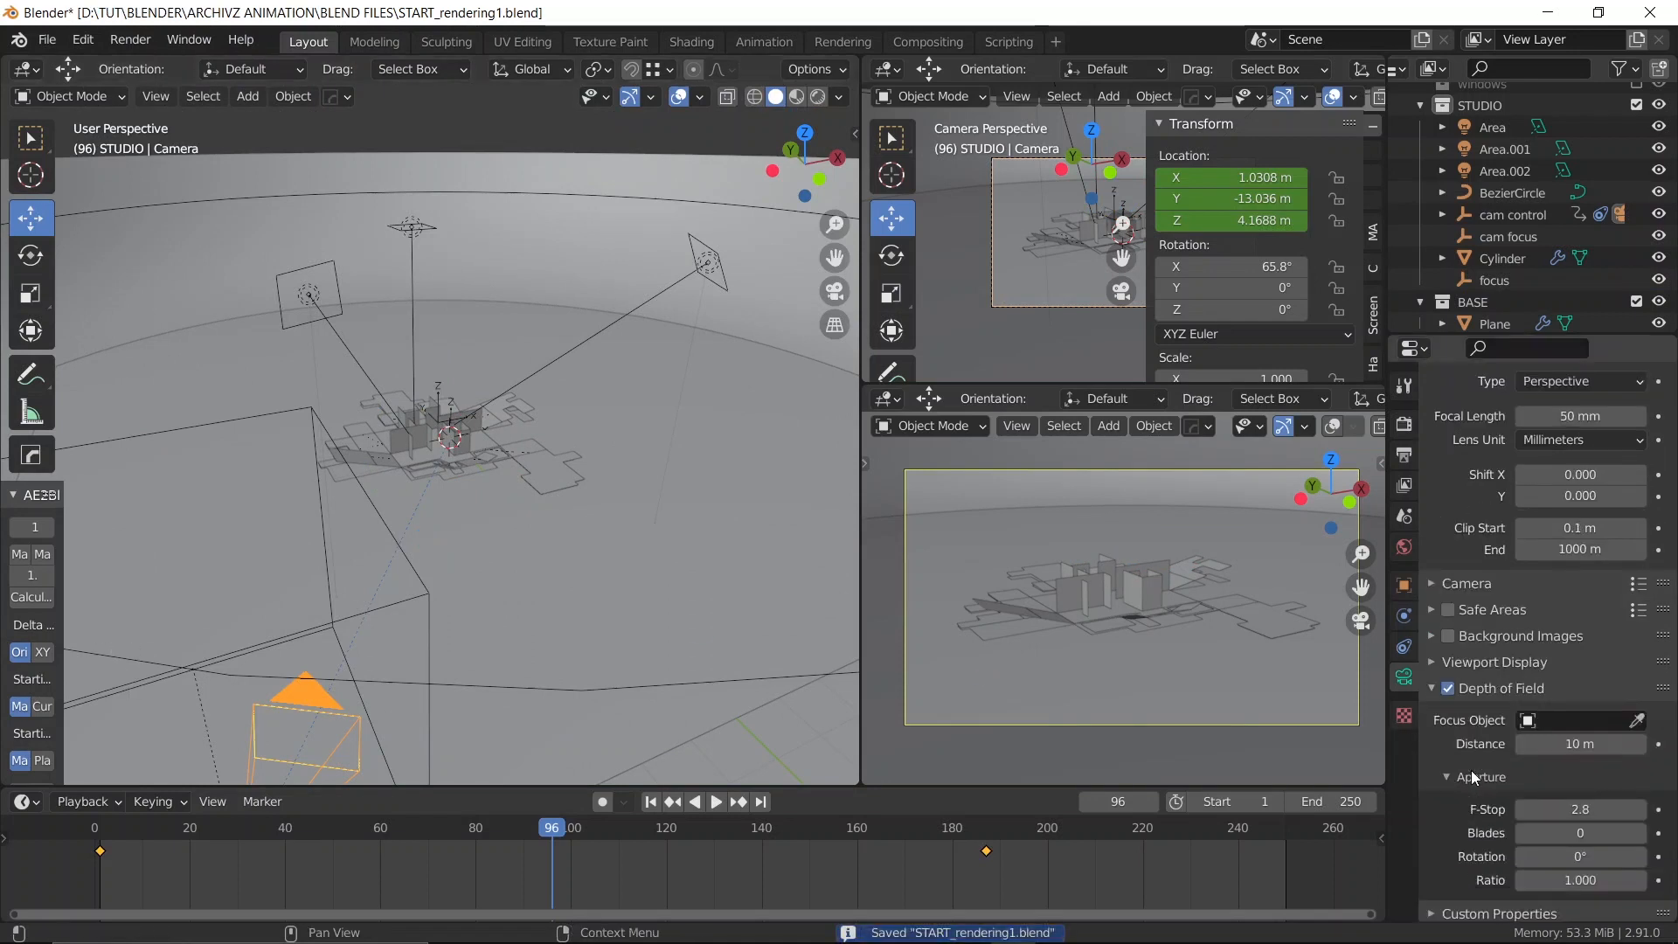
click(1553, 720)
text(f)
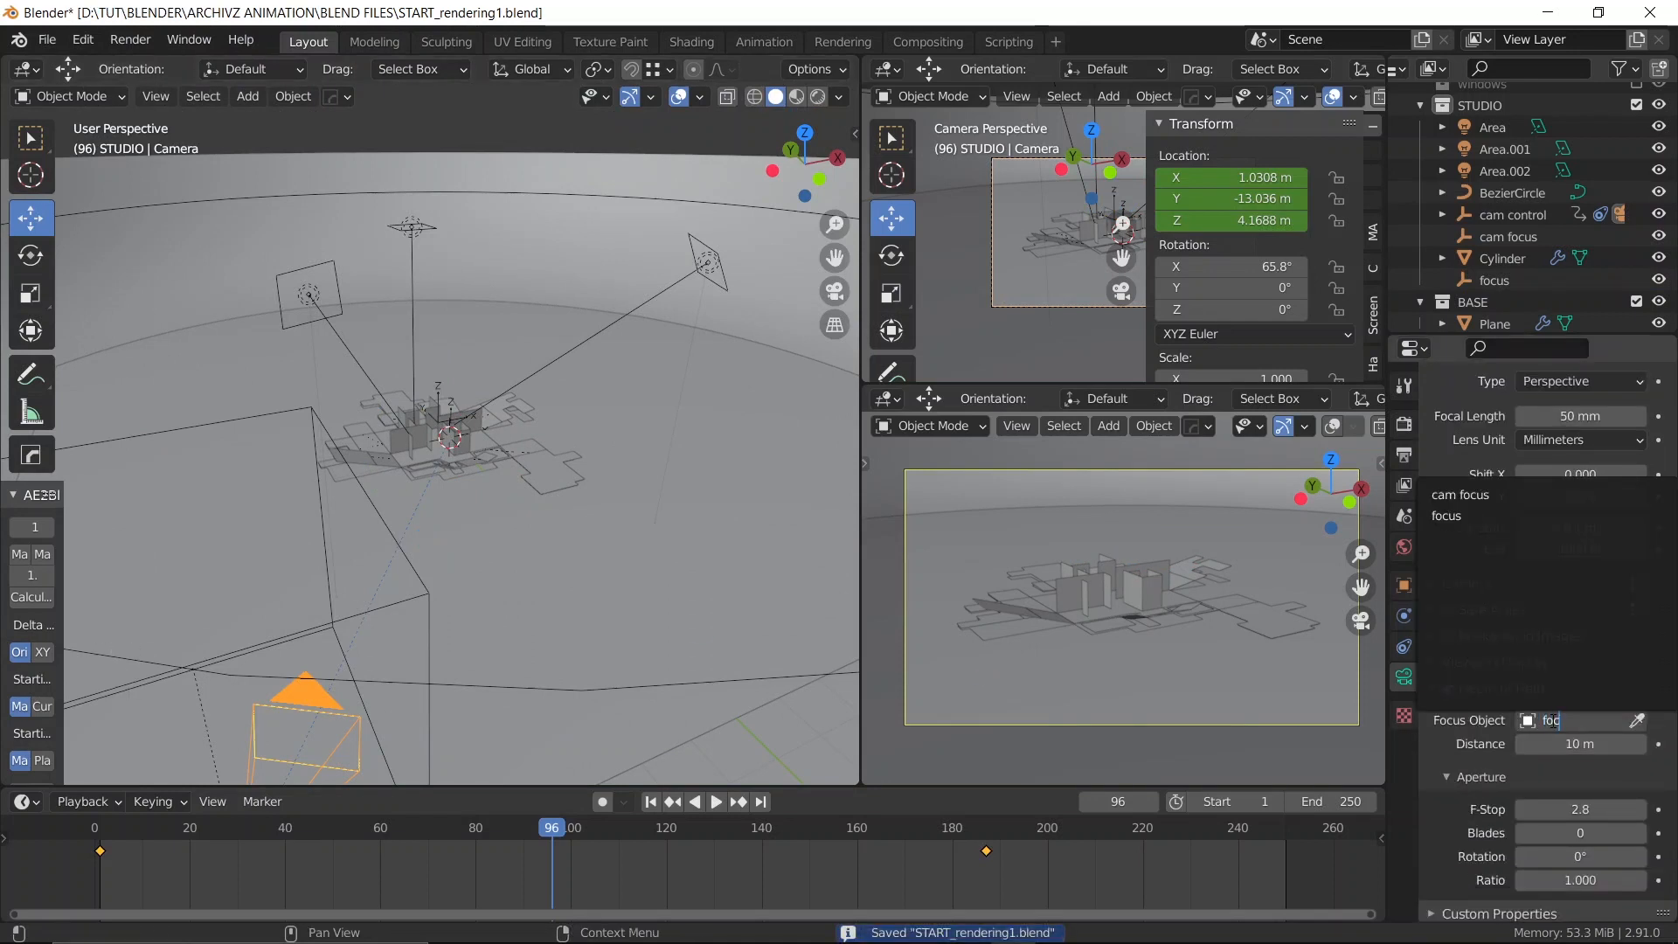
text(oc)
key(Down)
click(1550, 720)
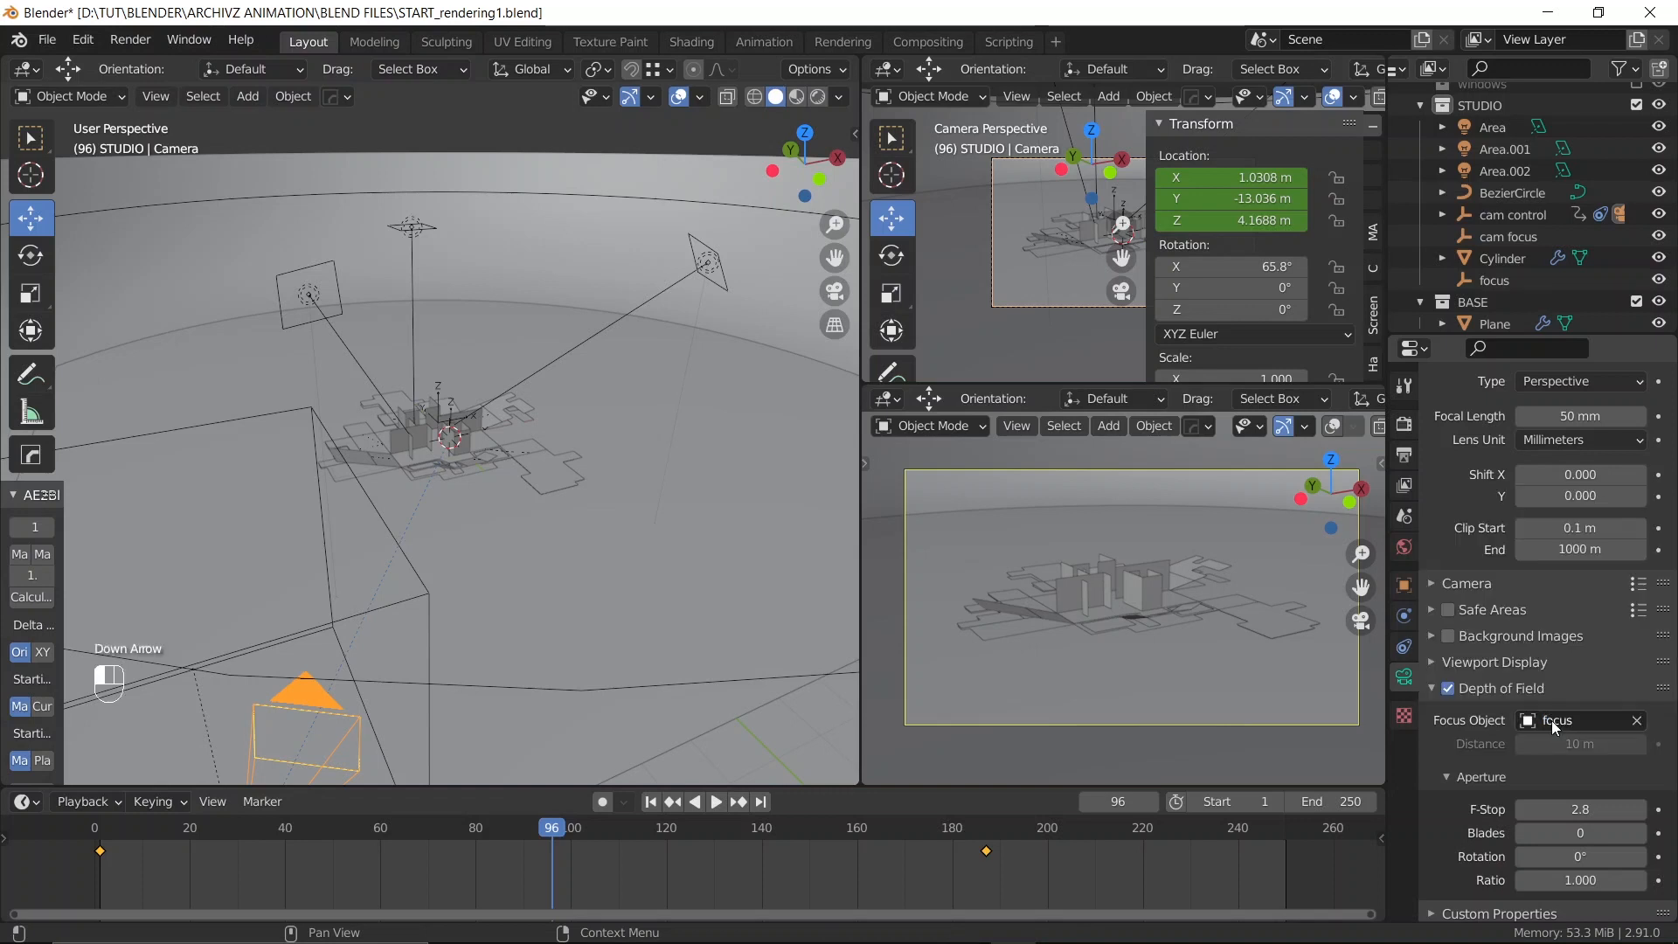
Set the camera's aperture F-Stop to 0.2 and save the file
click(1580, 799)
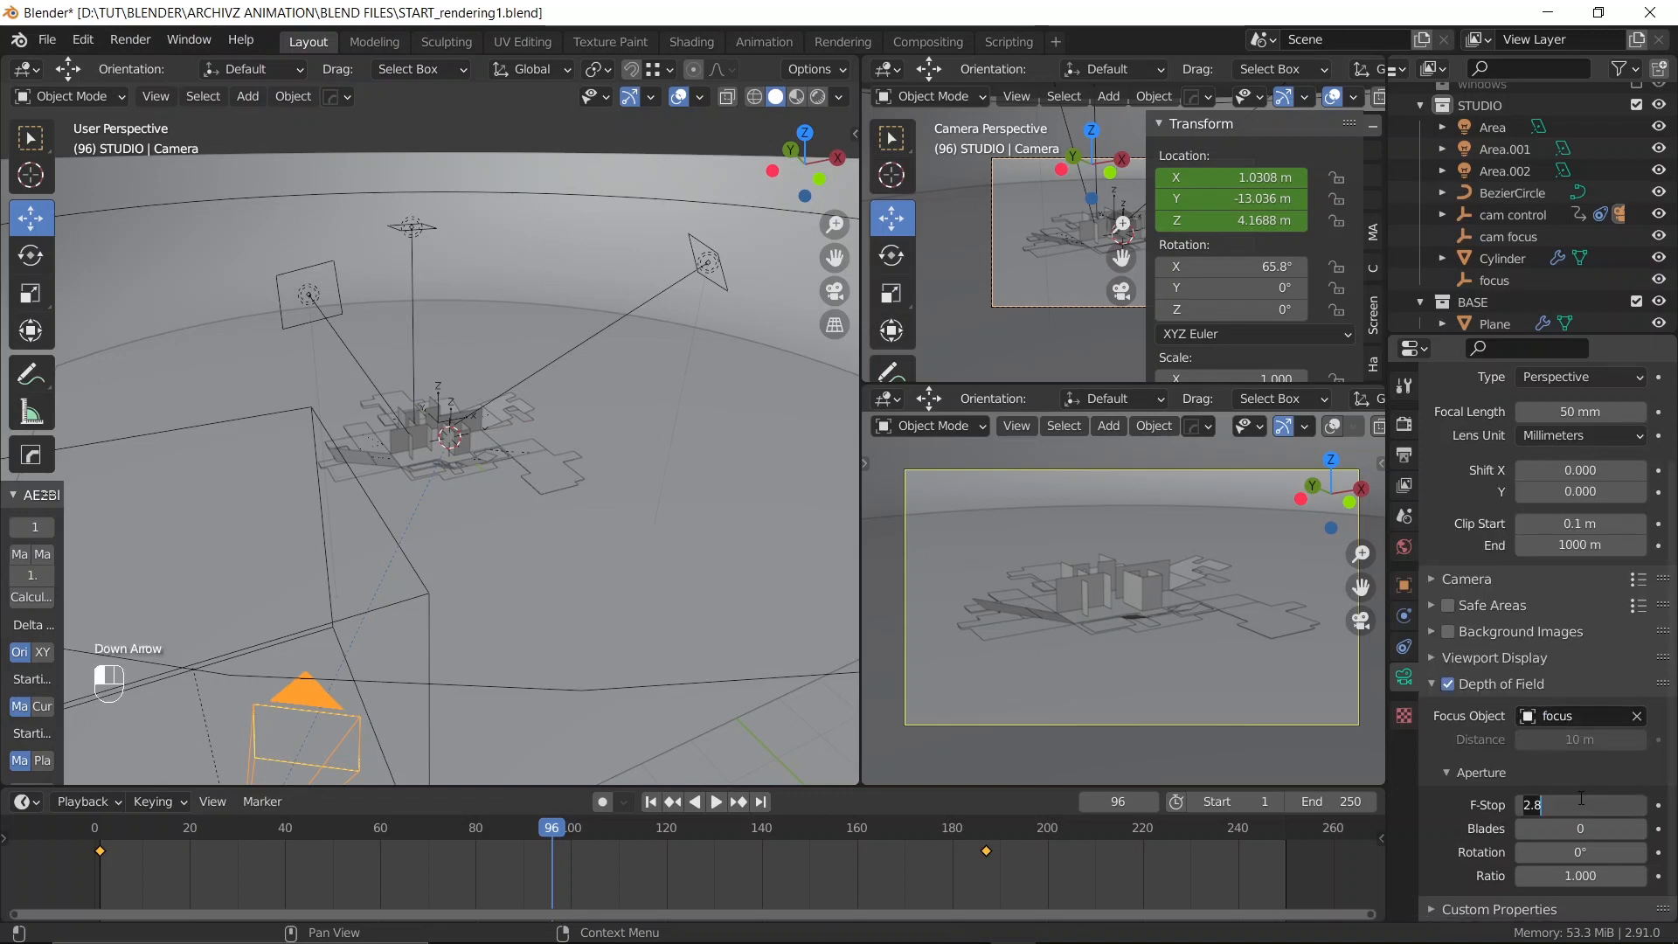
text(0.2)
key(Return)
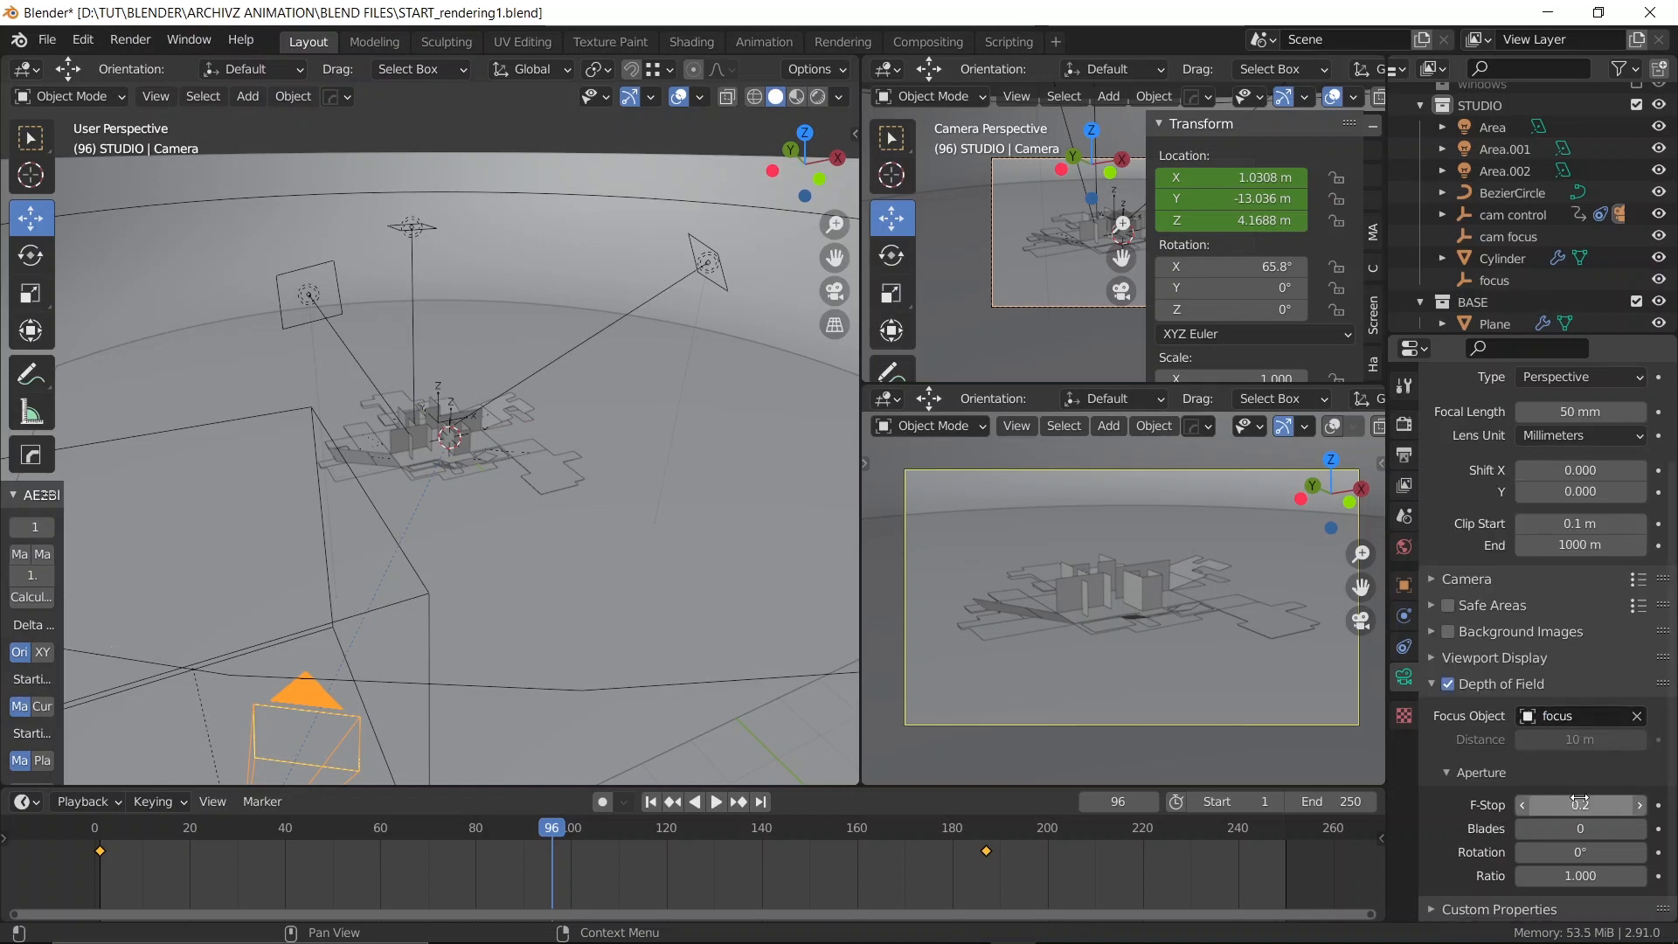
key(ctrl+s)
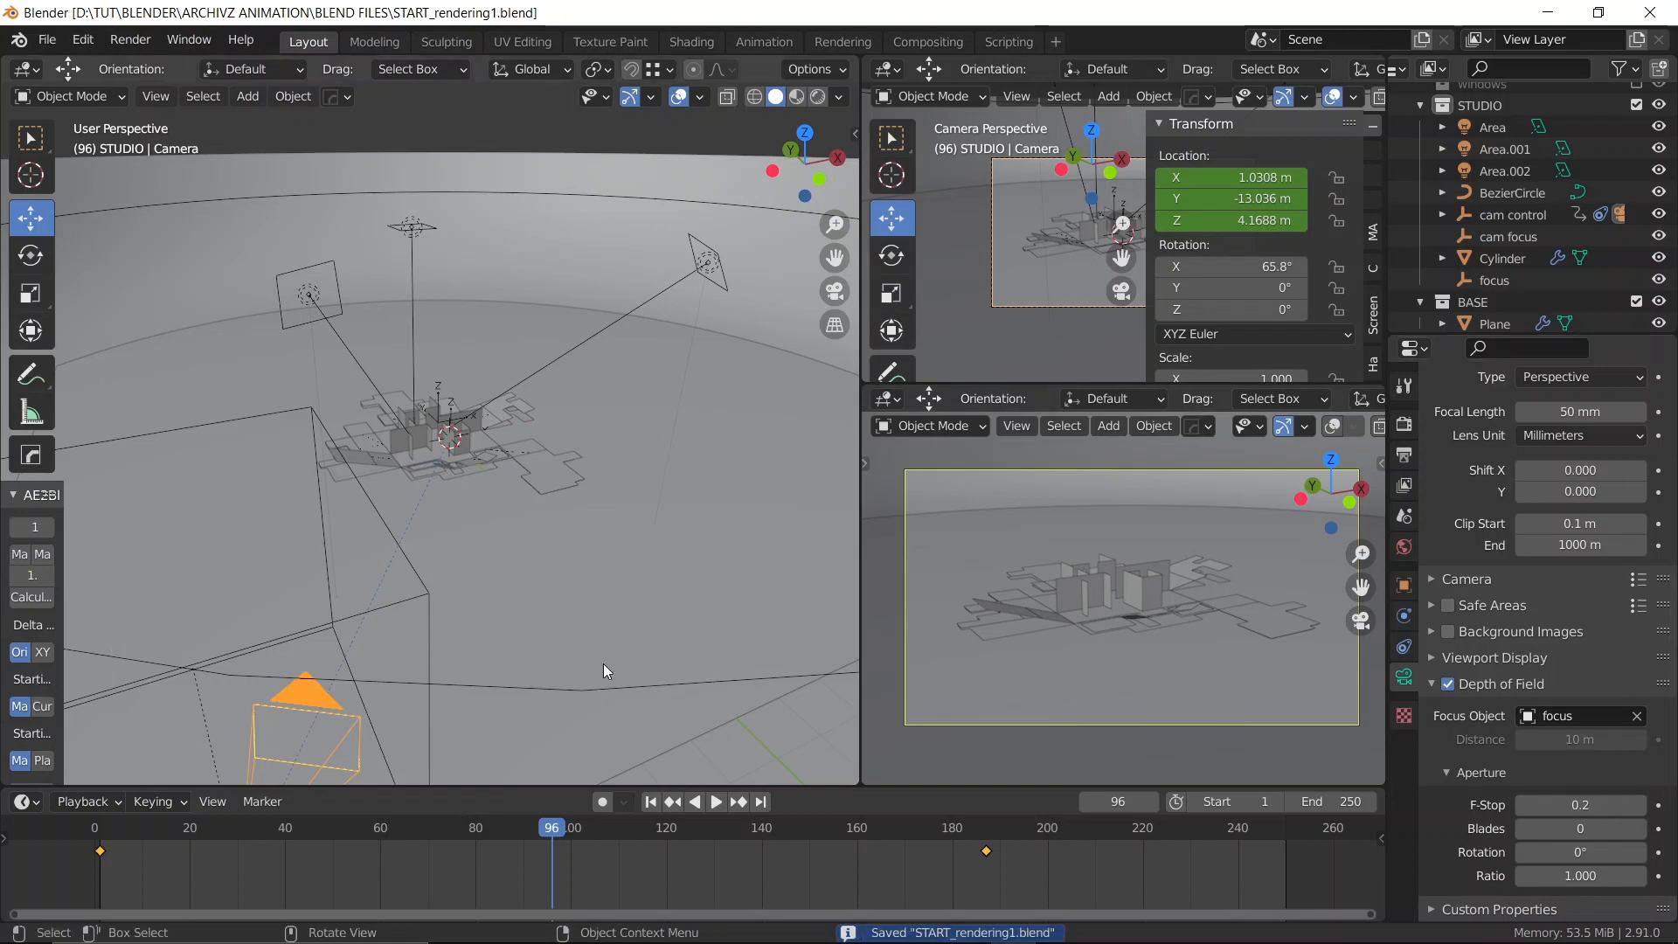
Set the Cycles render samples to 50
click(1402, 422)
scroll(1487, 439, up, 5)
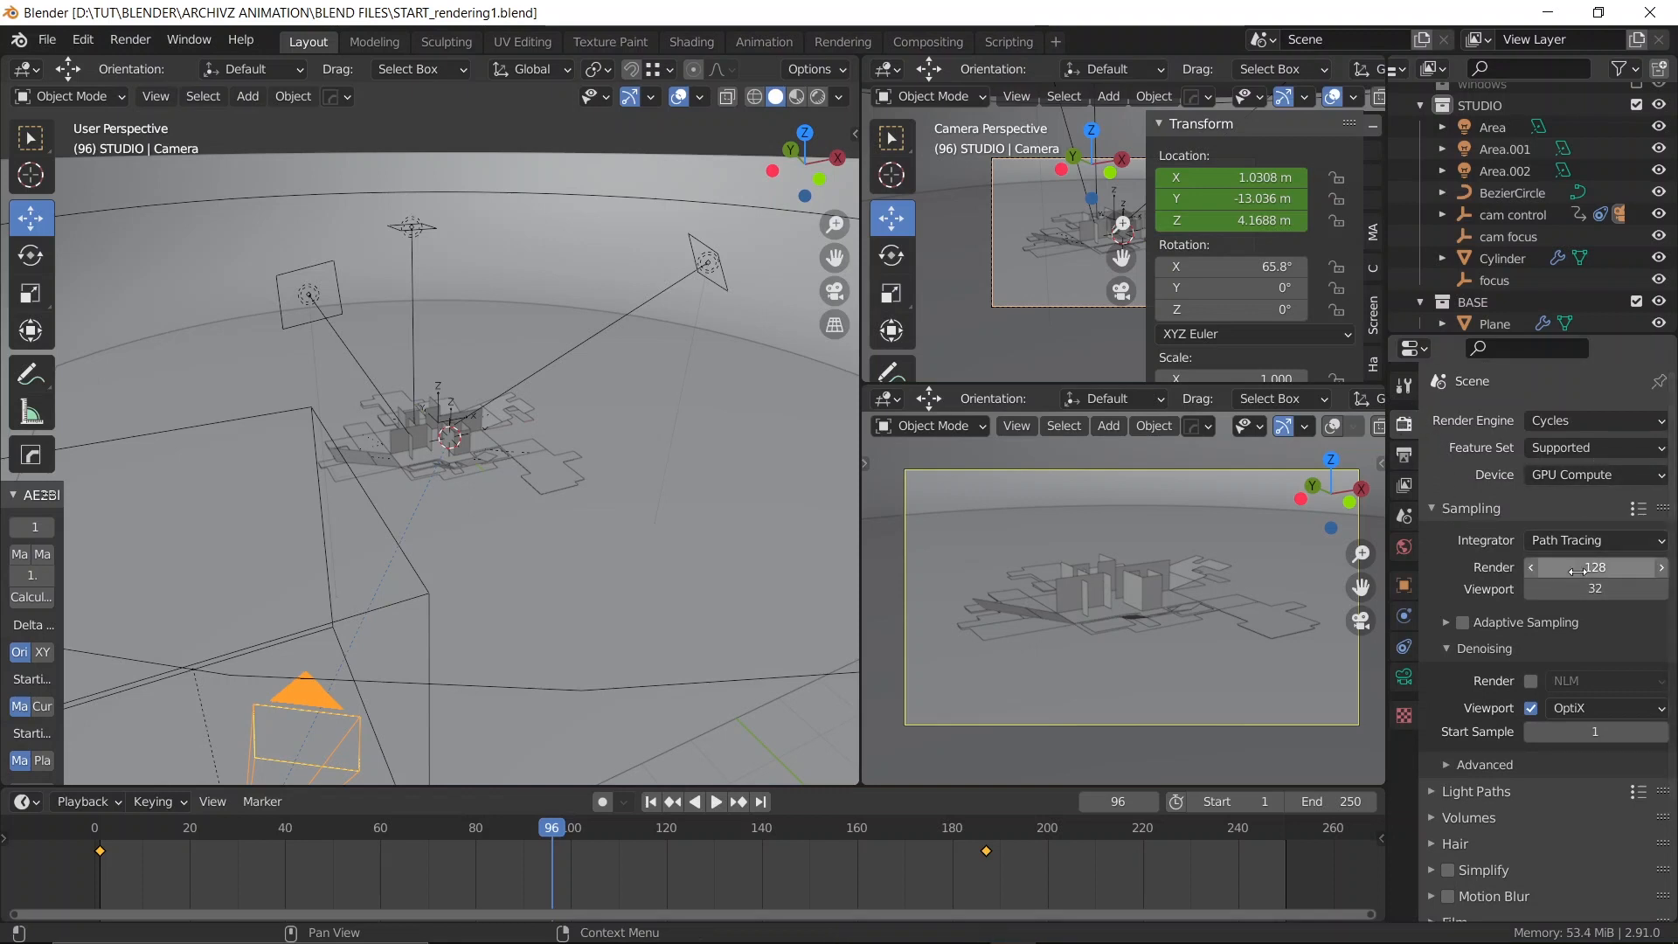
click(1578, 569)
text(50)
key(Return)
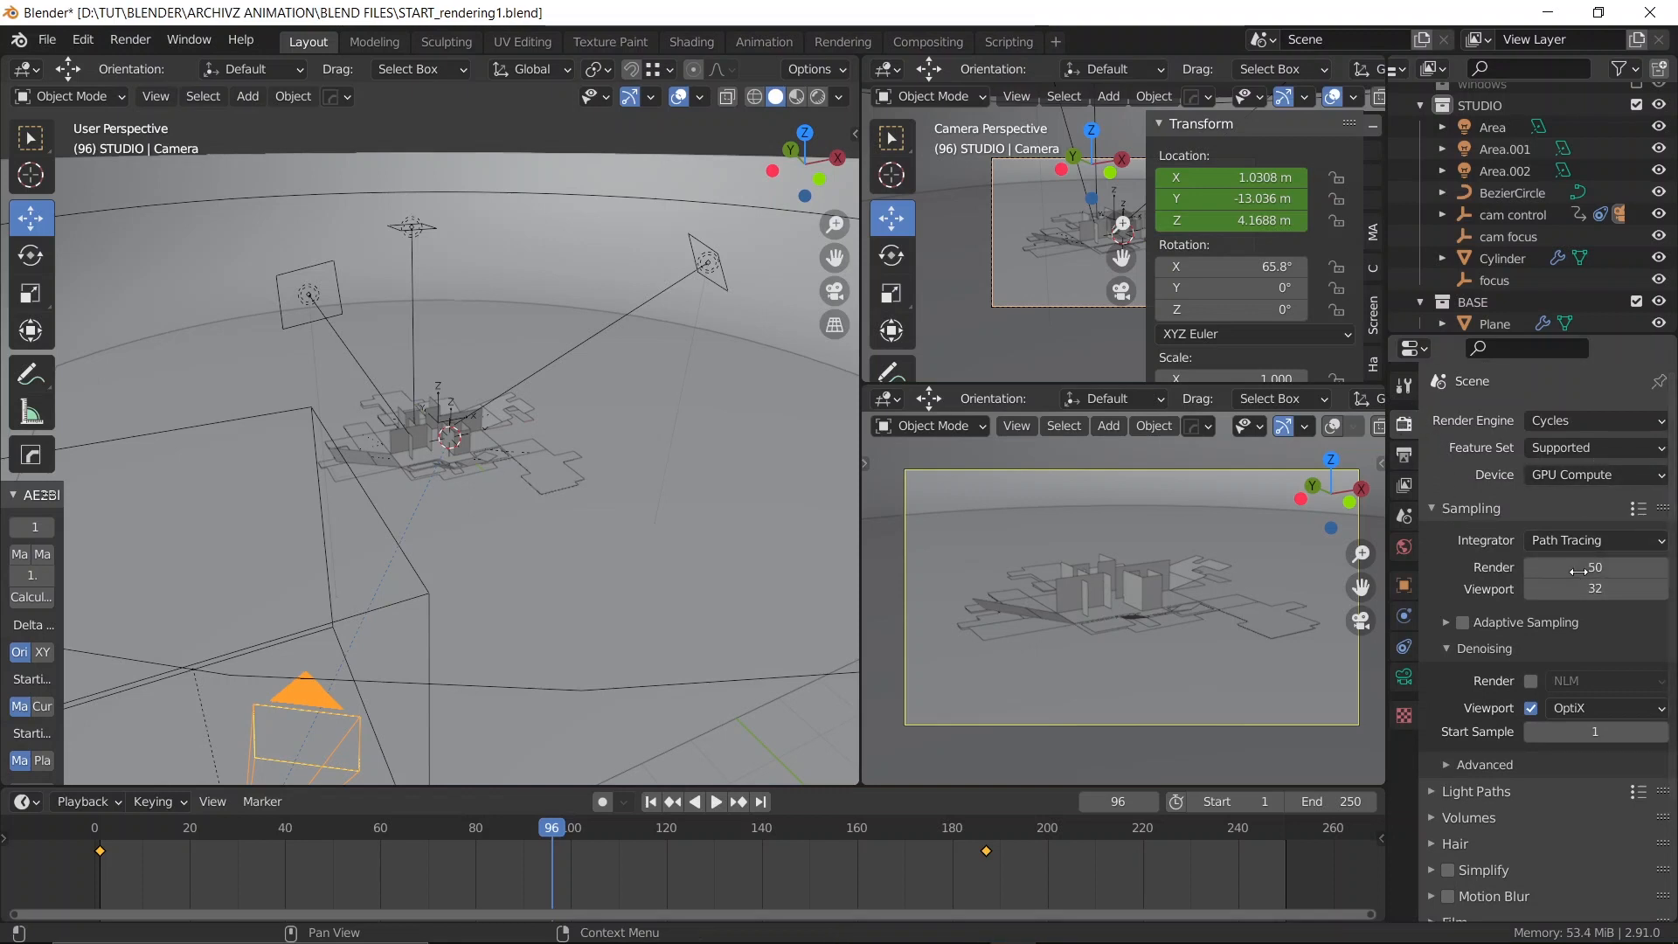
Enable the Denoising Data pass for the view layer and save the file
click(1408, 522)
click(1410, 486)
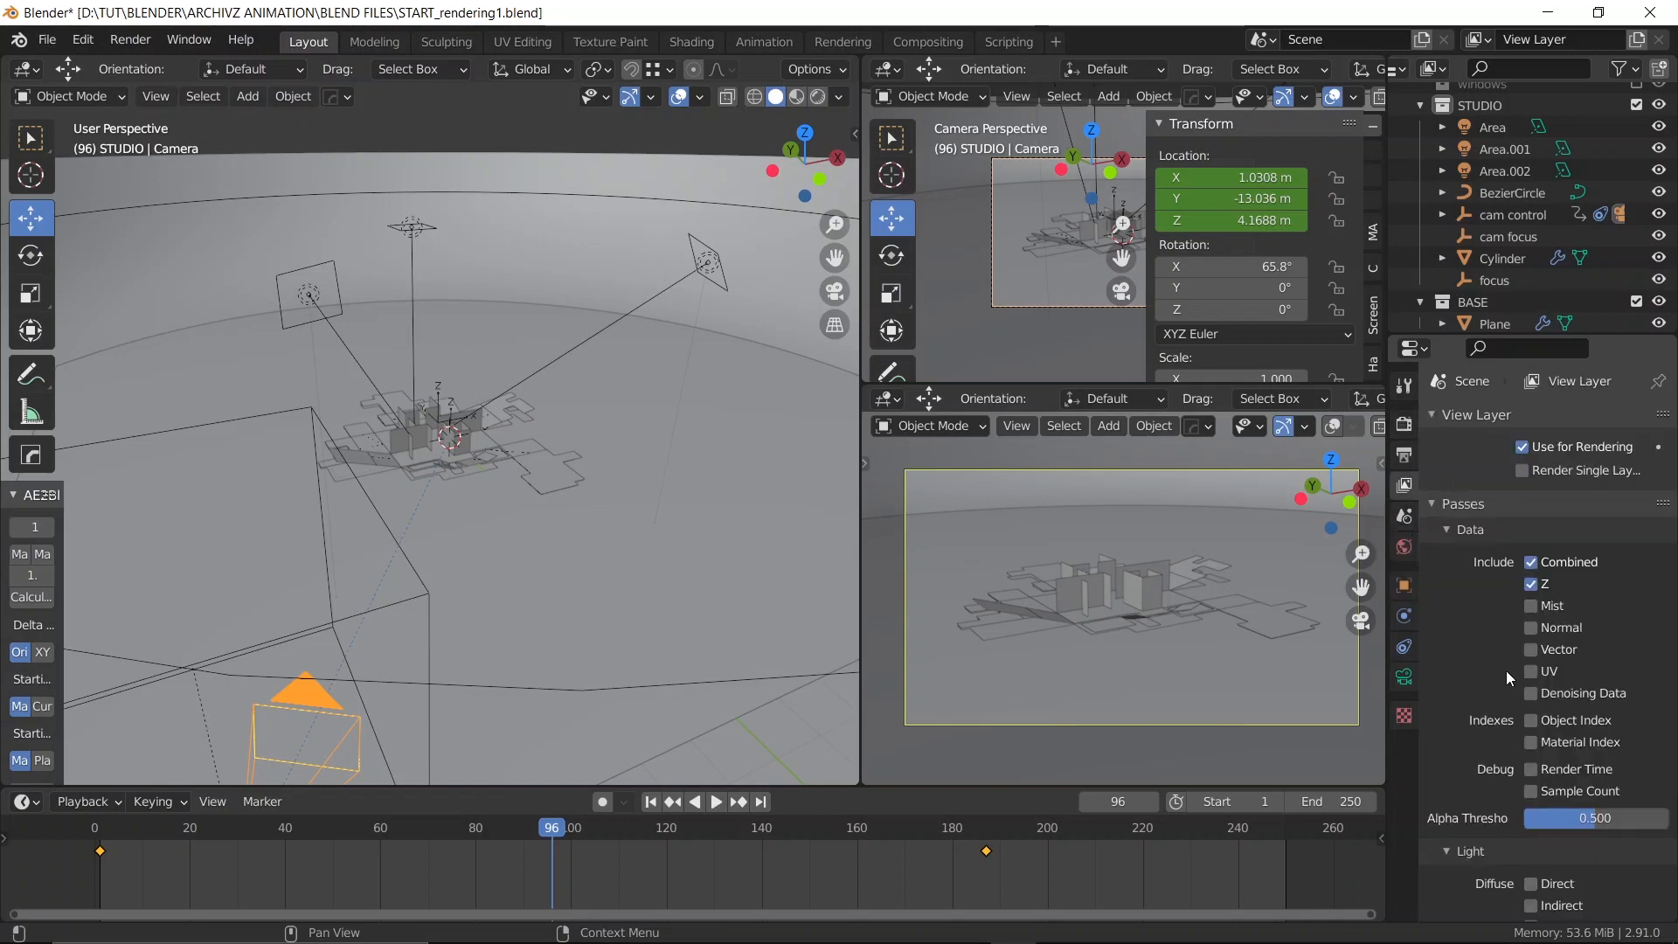
click(1530, 693)
scroll(1476, 648, down, 4)
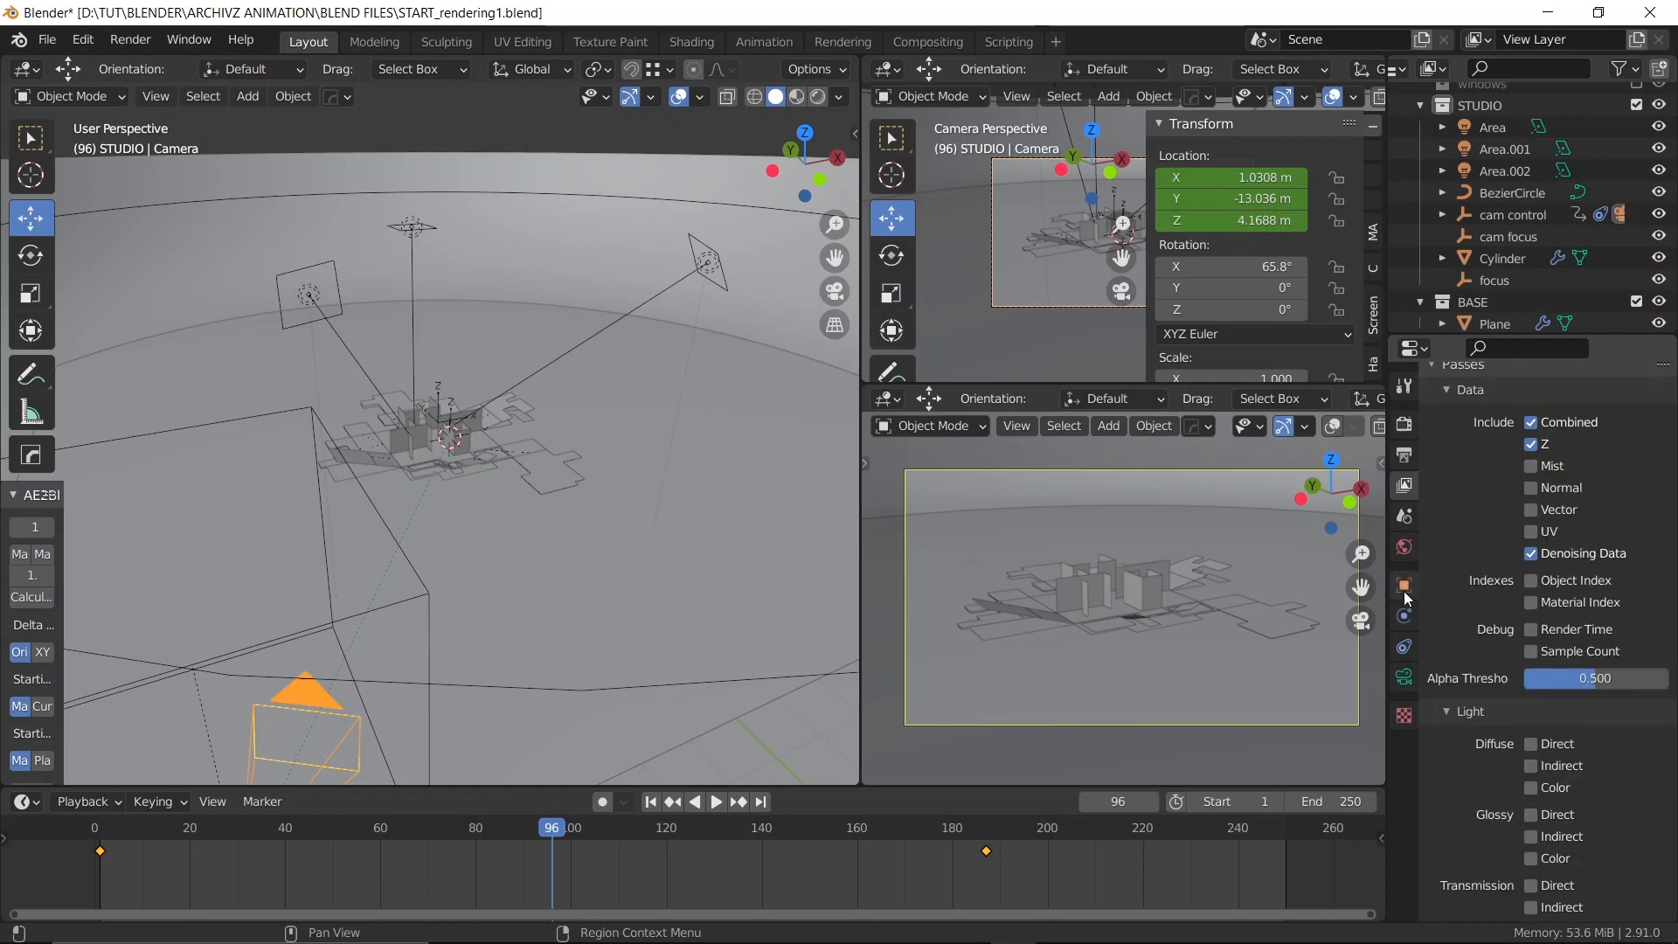
scroll(1465, 566, up, 5)
scroll(1464, 568, down, 5)
key(ctrl+s)
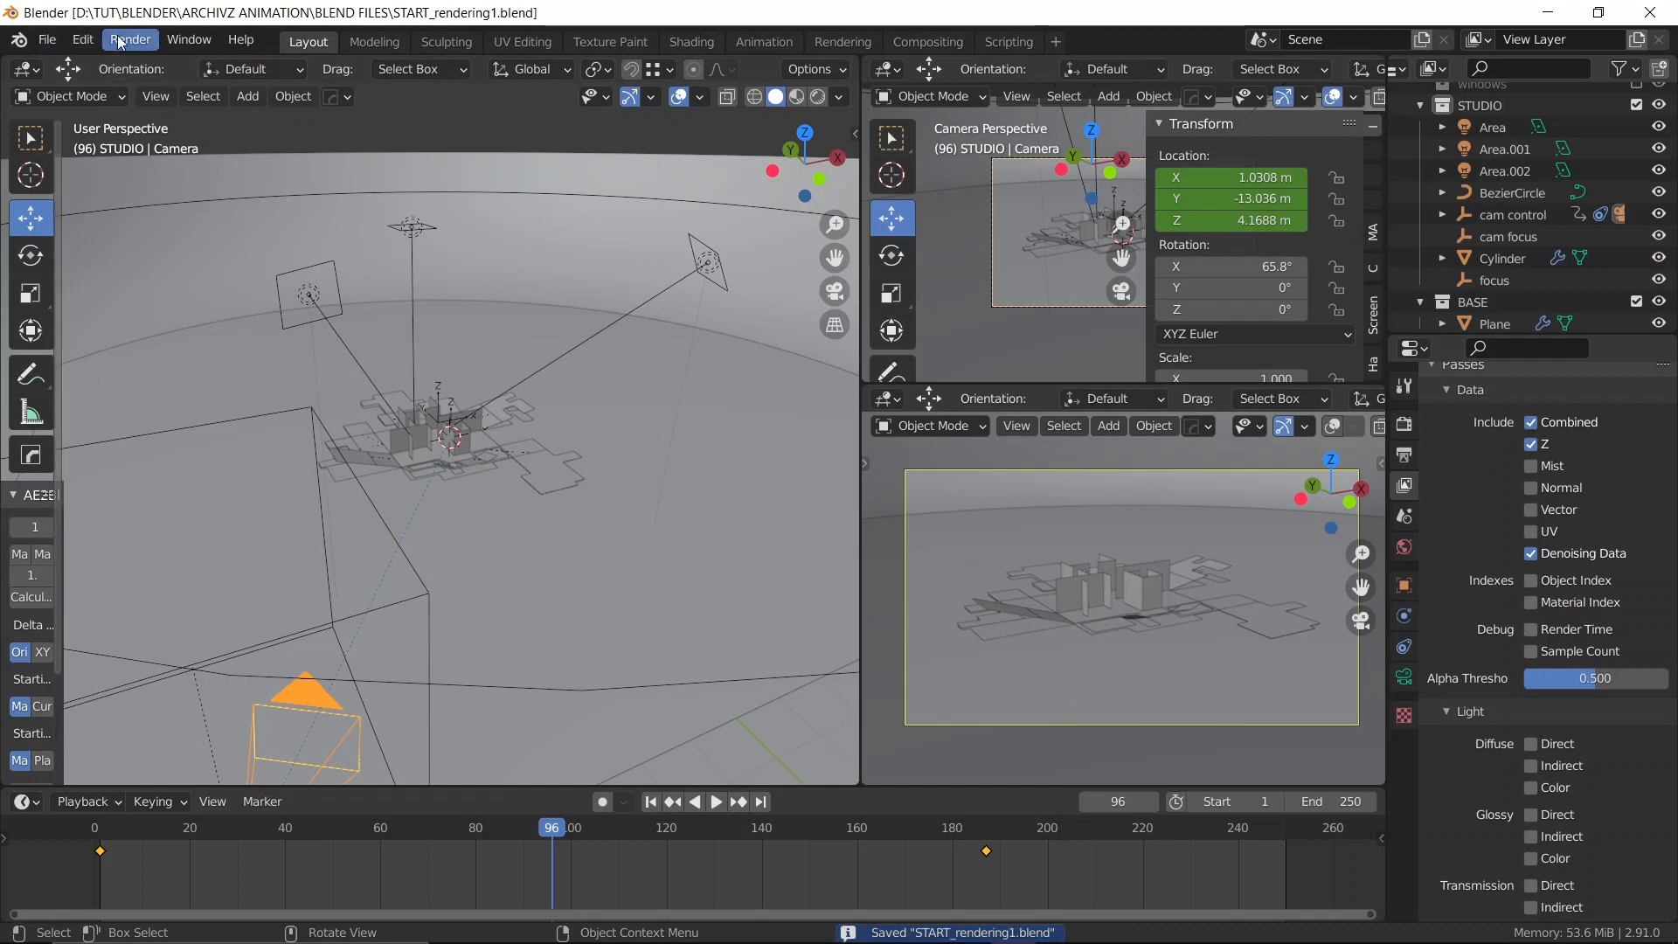
Review the tile size in the render Performance settings and save the file
click(1404, 455)
click(1404, 425)
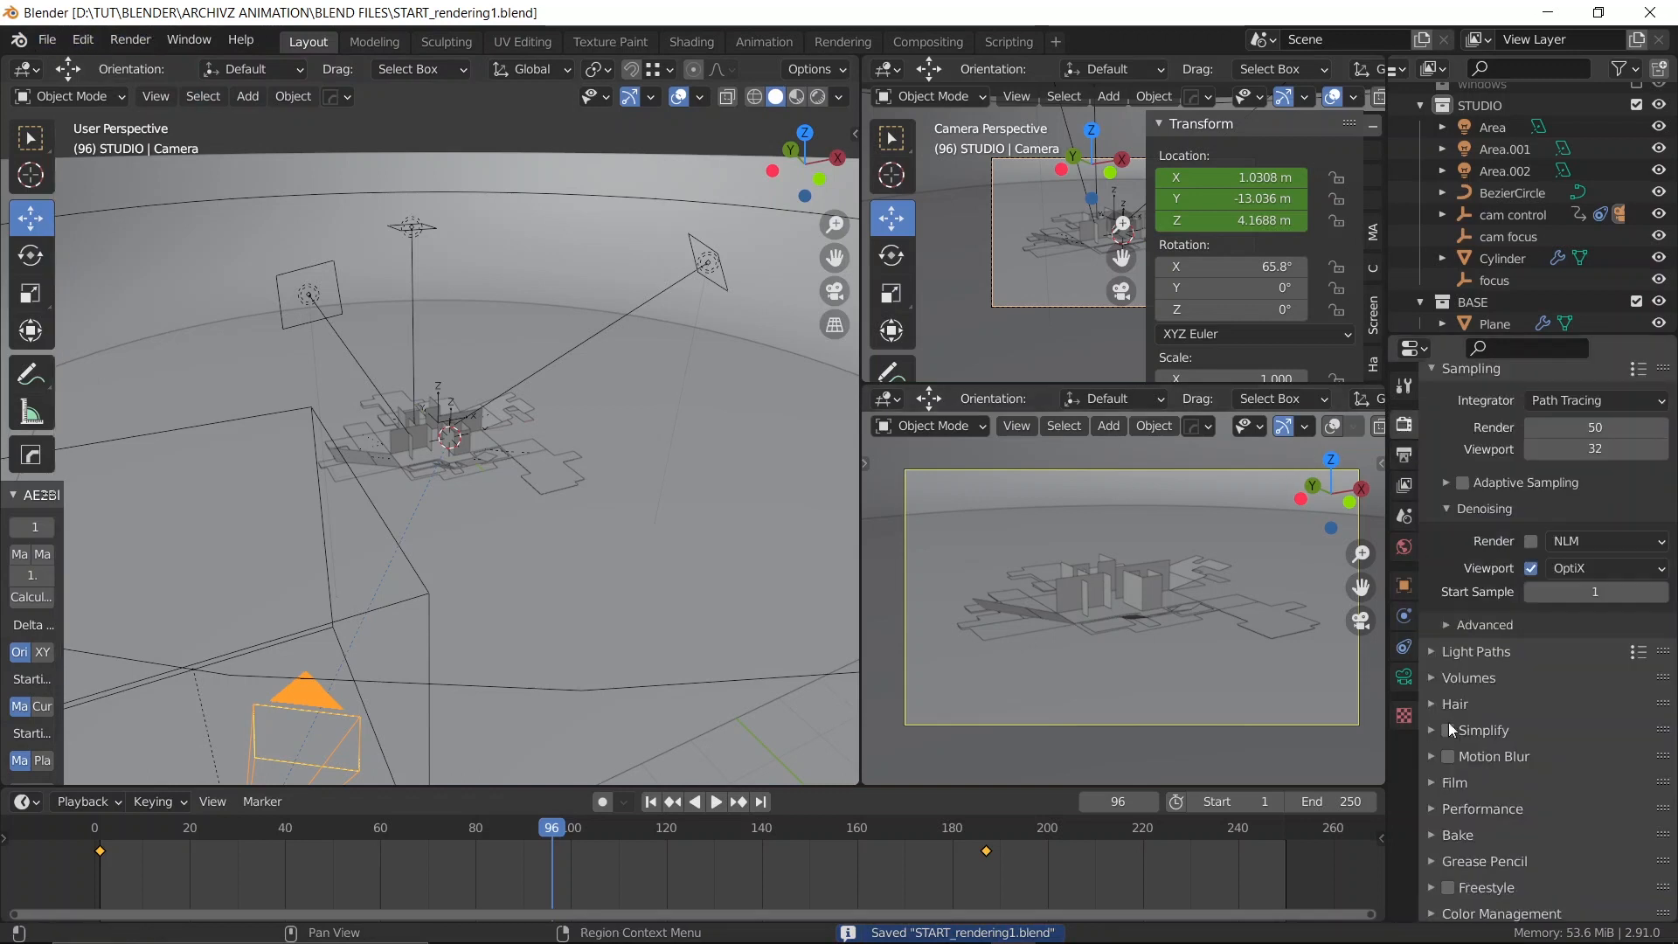
scroll(1460, 809, down, 1)
click(1437, 799)
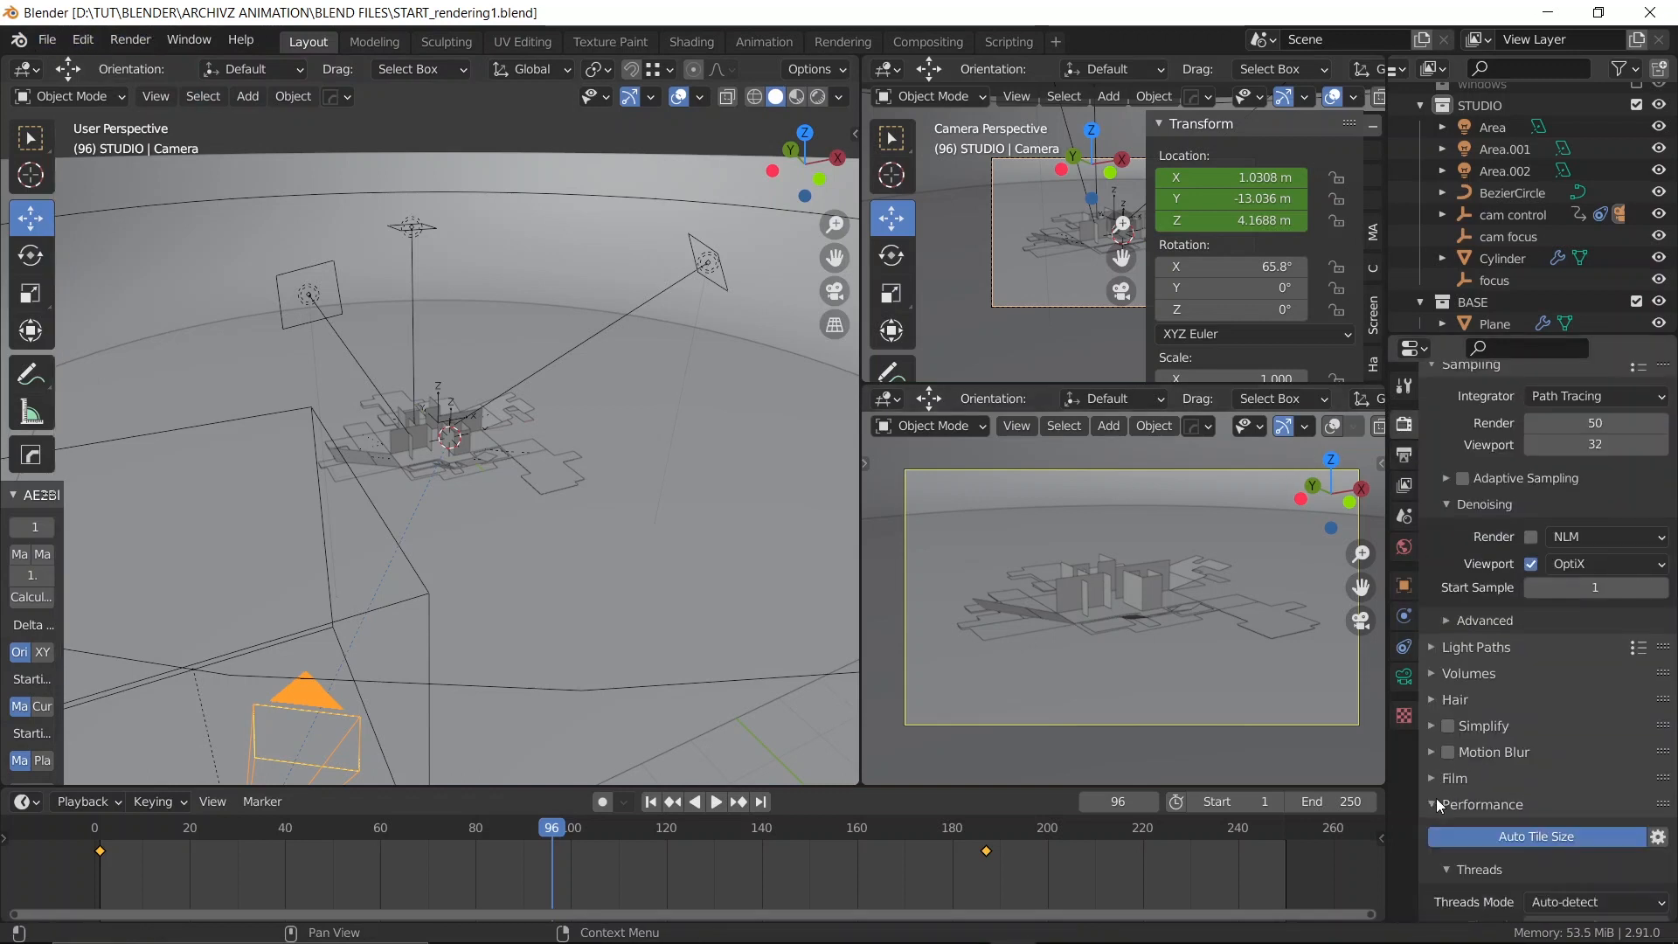
scroll(1435, 799, down, 8)
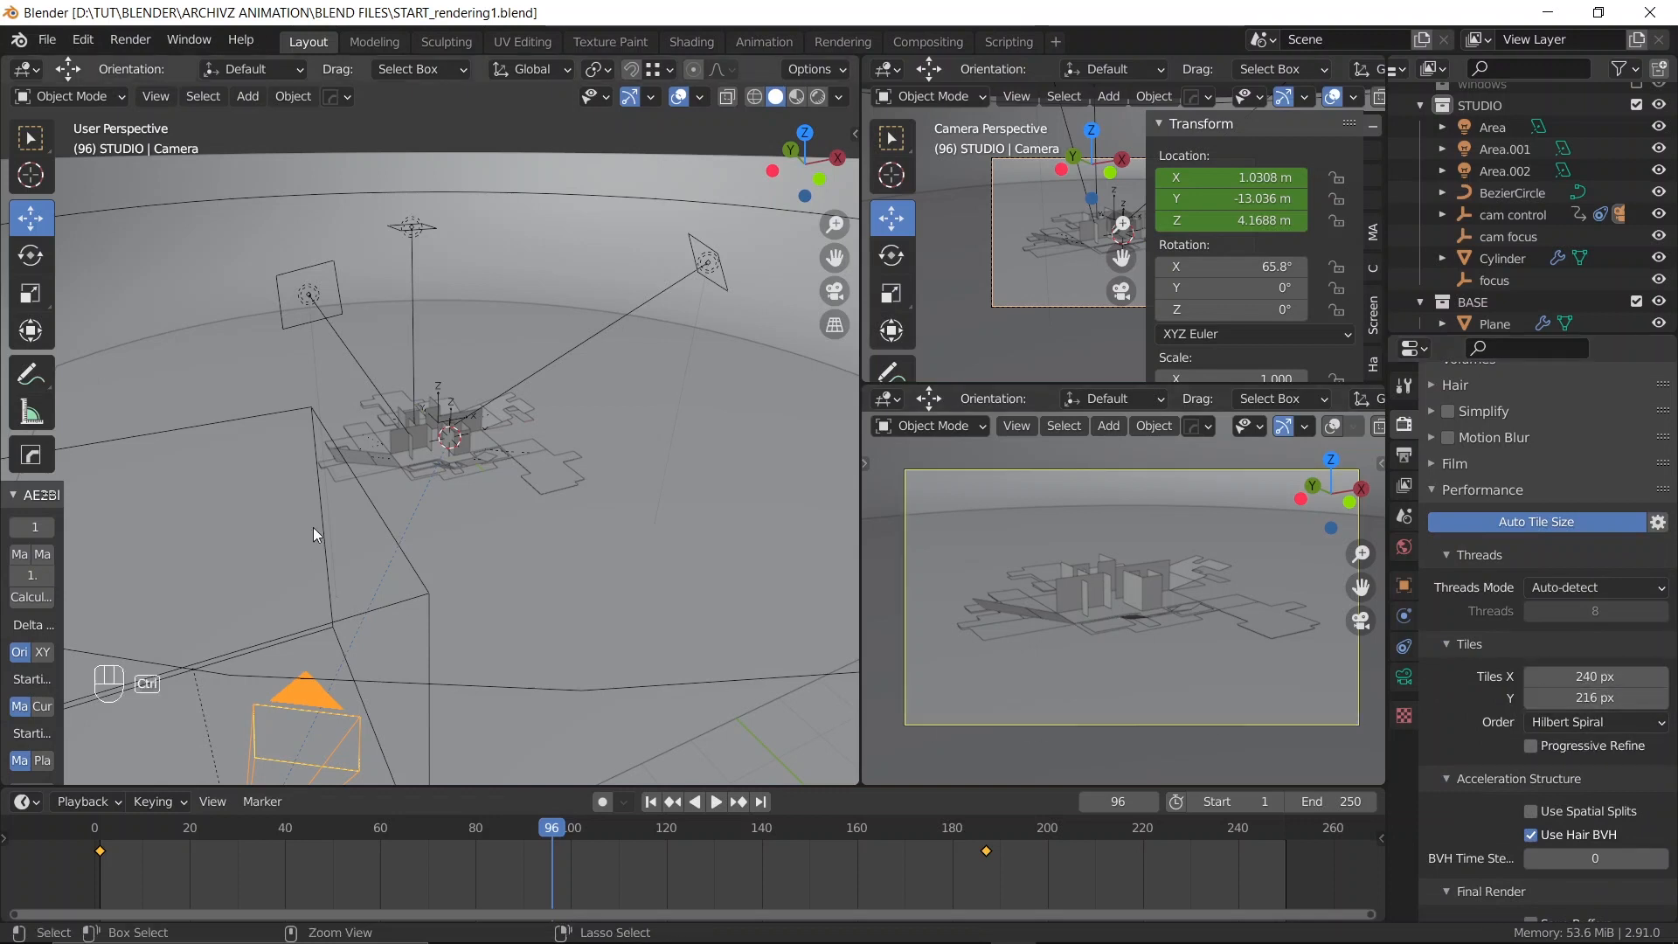
key(ctrl+s)
Render a still image from the camera and close the render result window
click(130, 40)
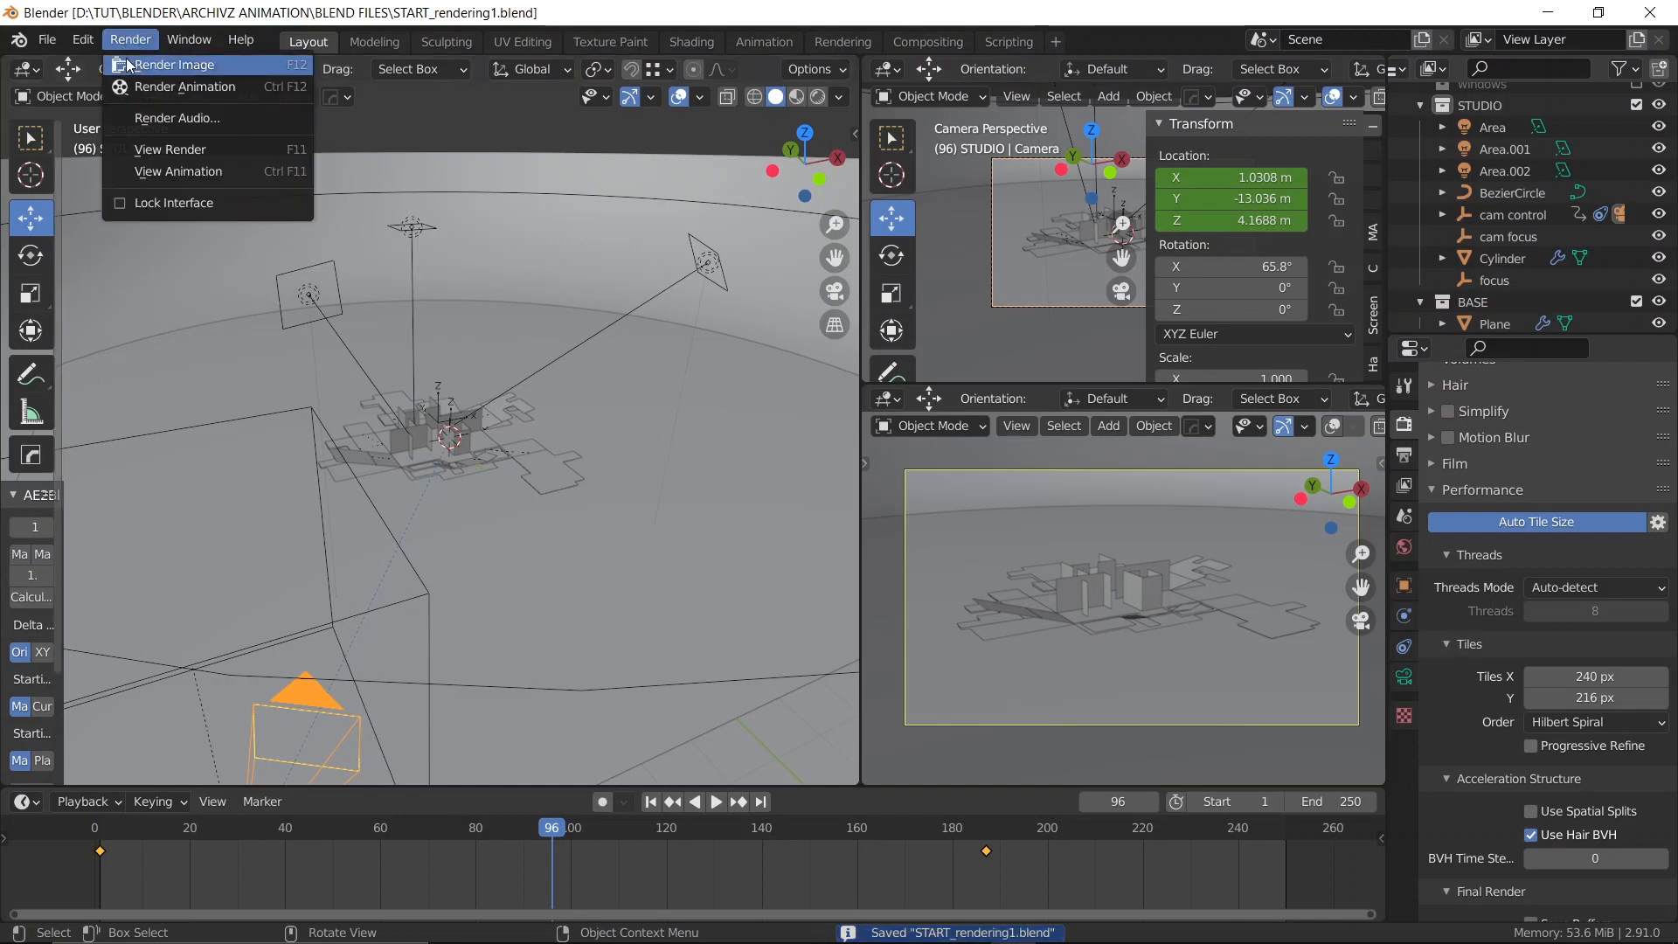
click(128, 65)
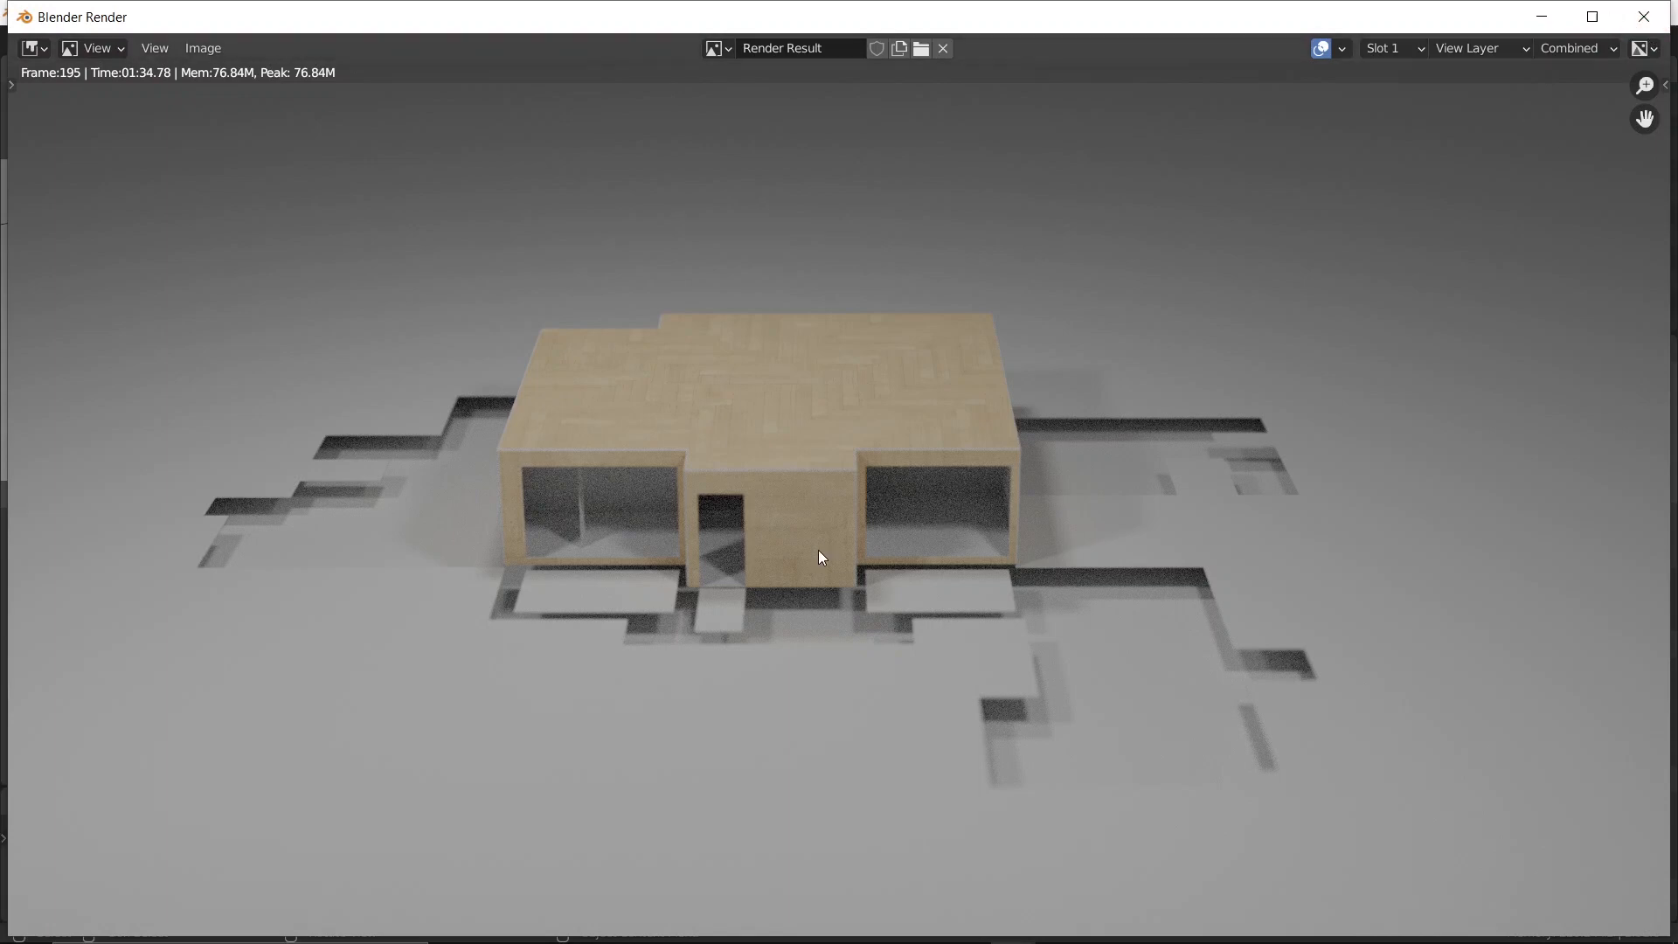
click(1643, 16)
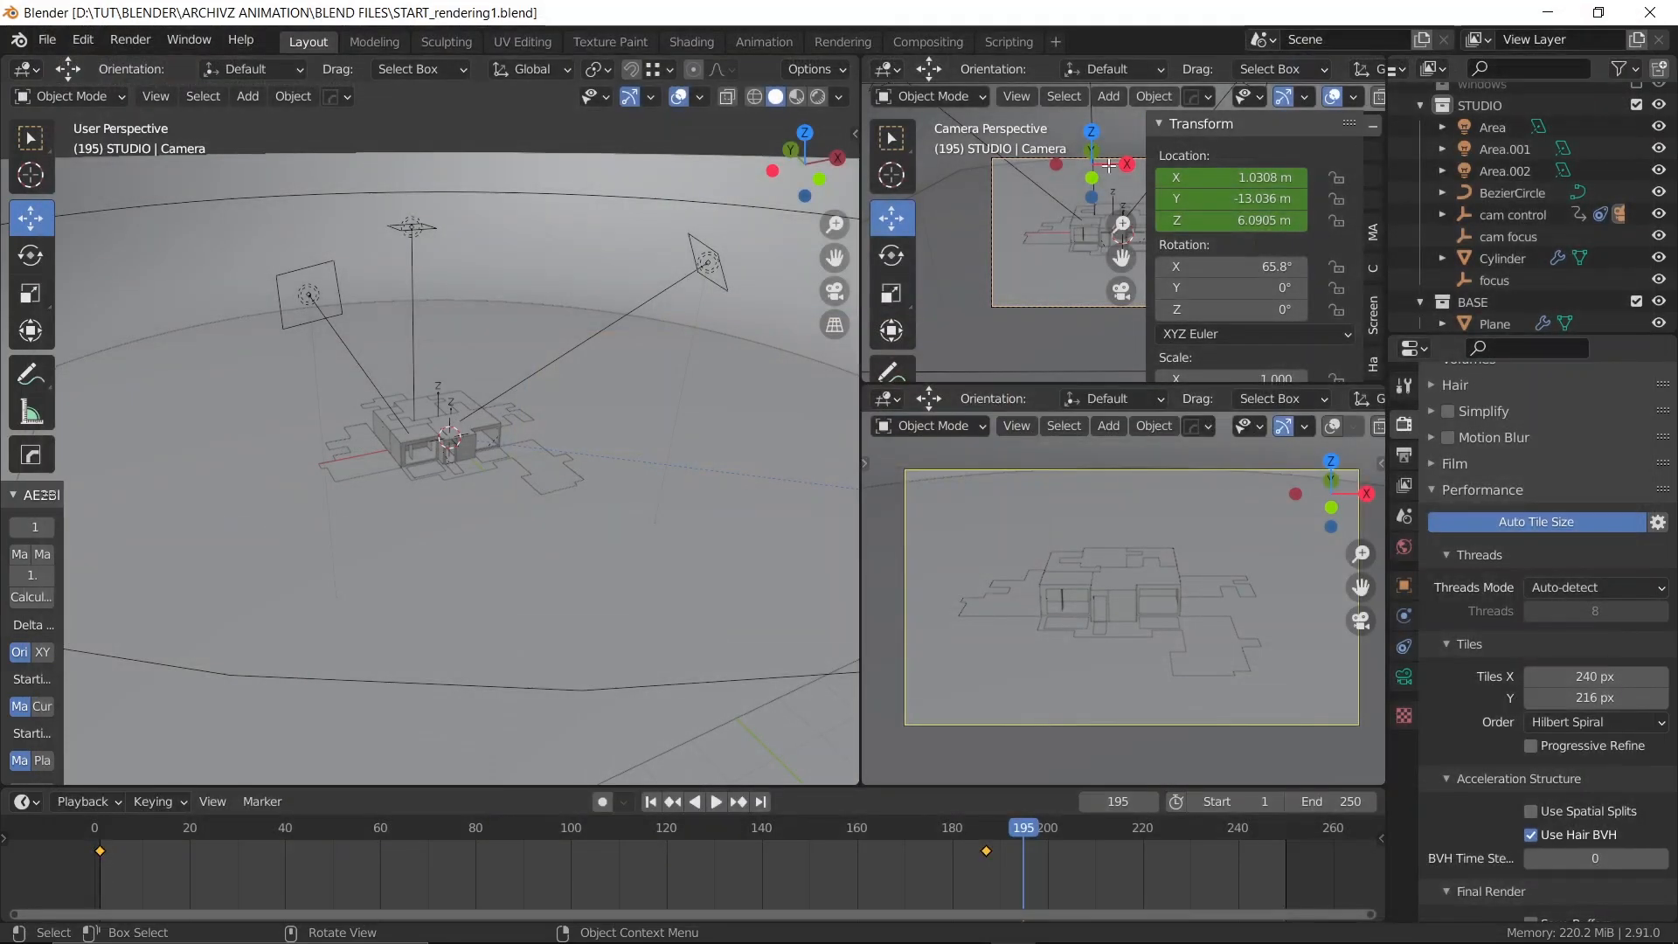
Enable nodes in the Compositing workspace and move the Render Layers node well away from the Composite node
click(917, 49)
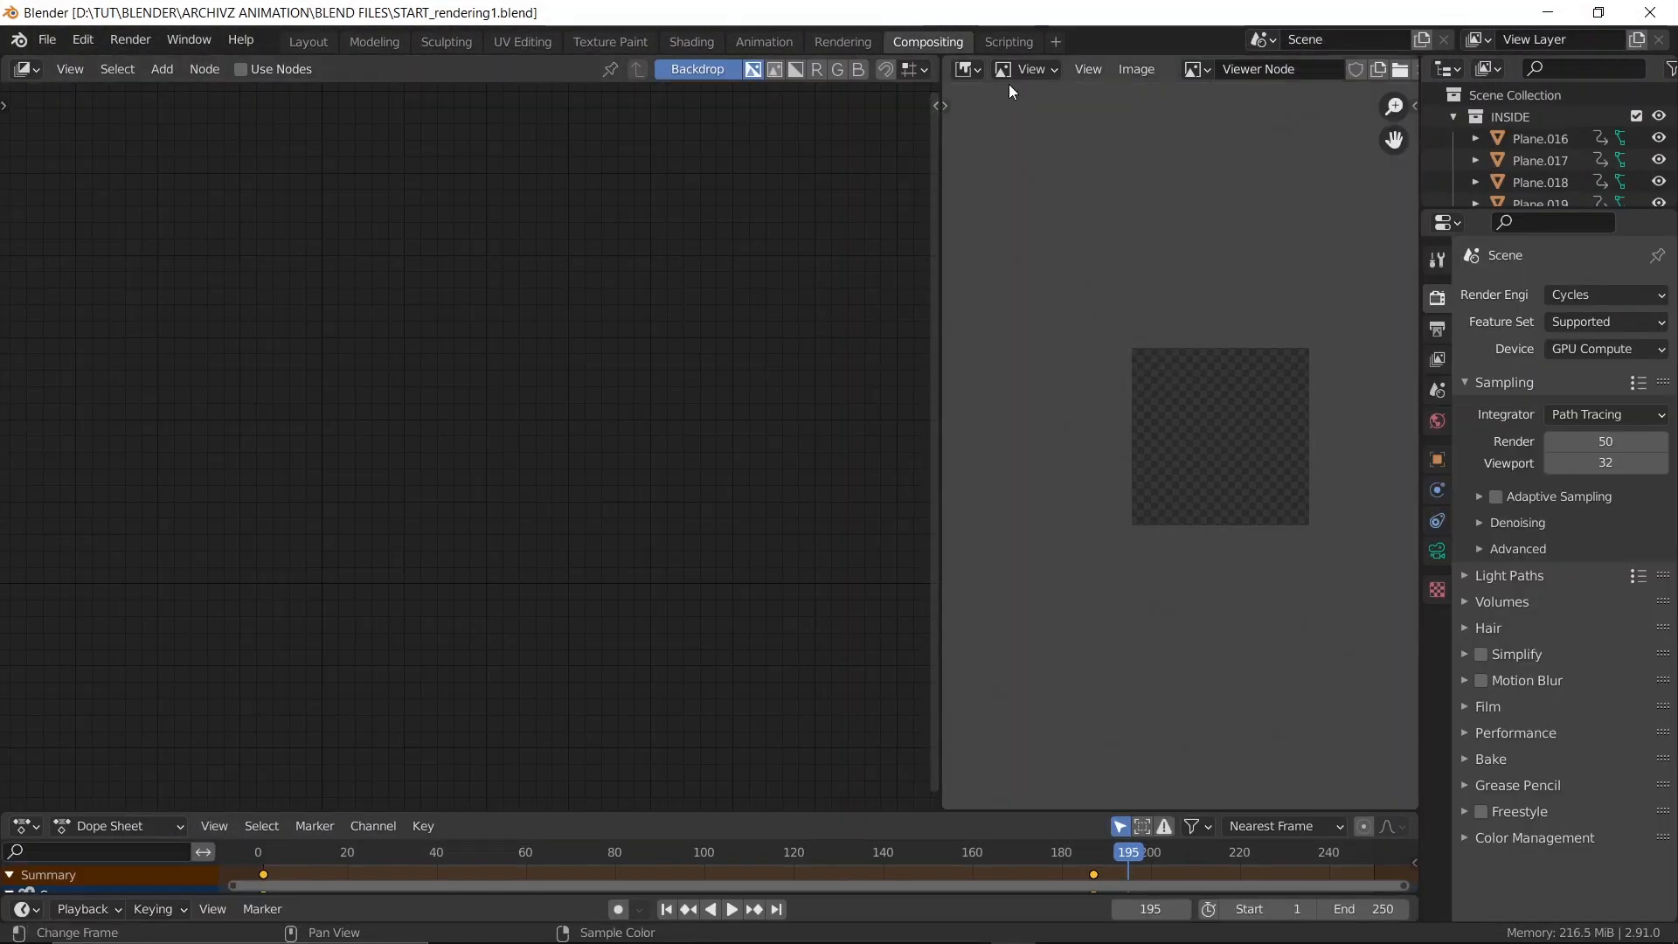
click(240, 69)
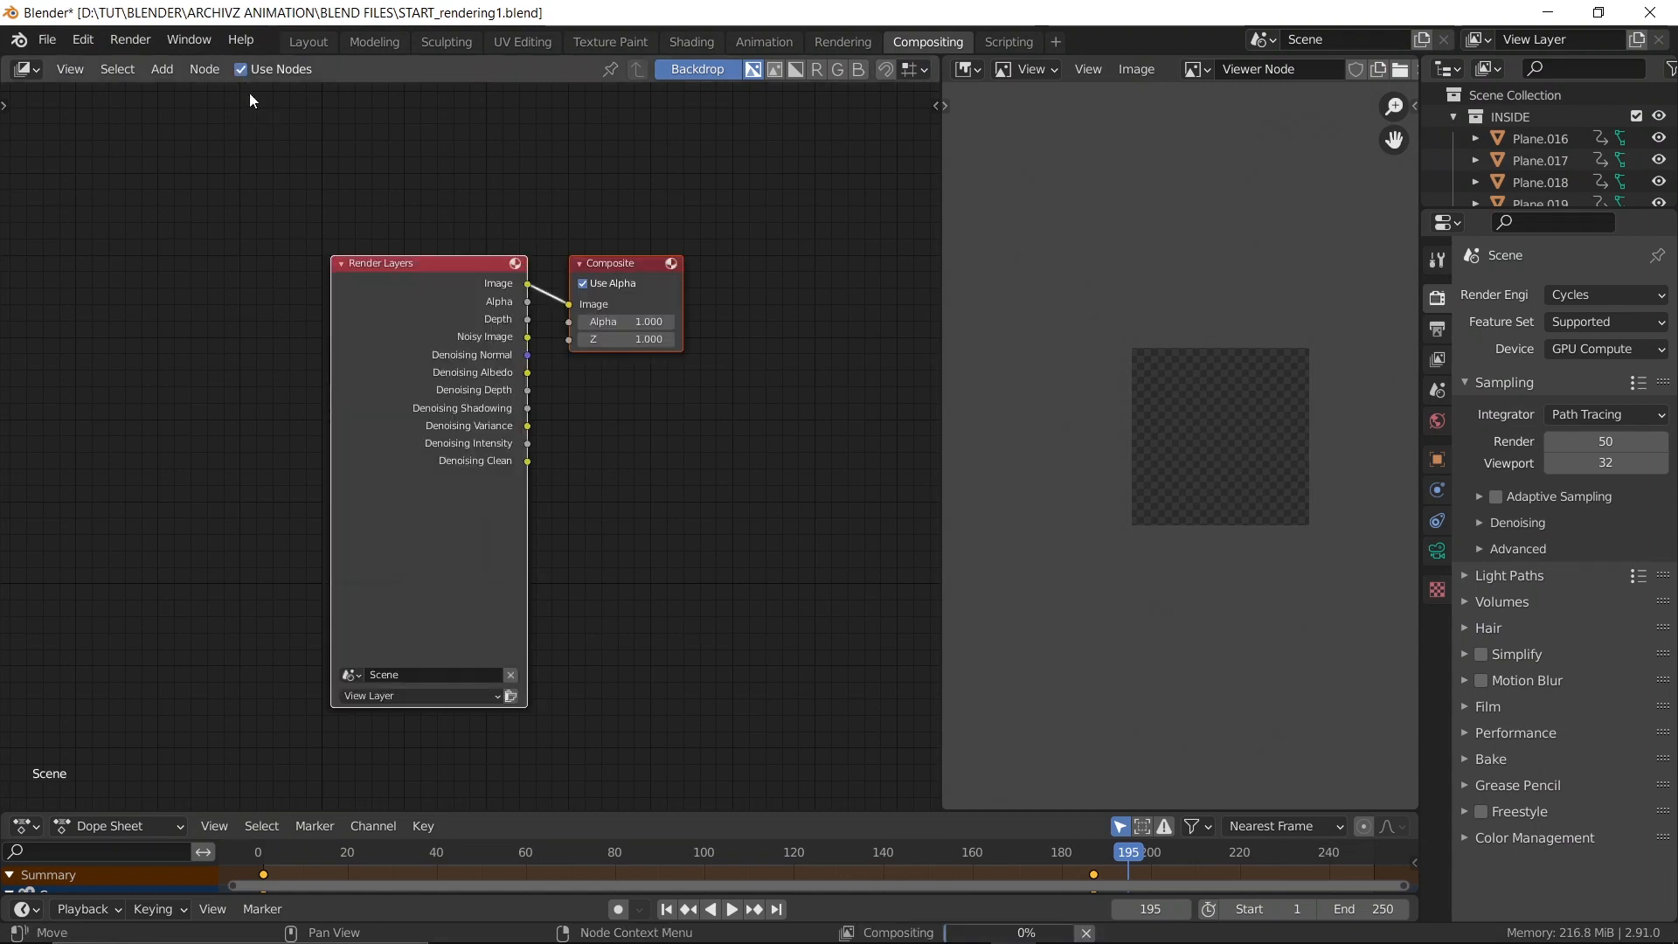
drag(412, 375, 192, 324)
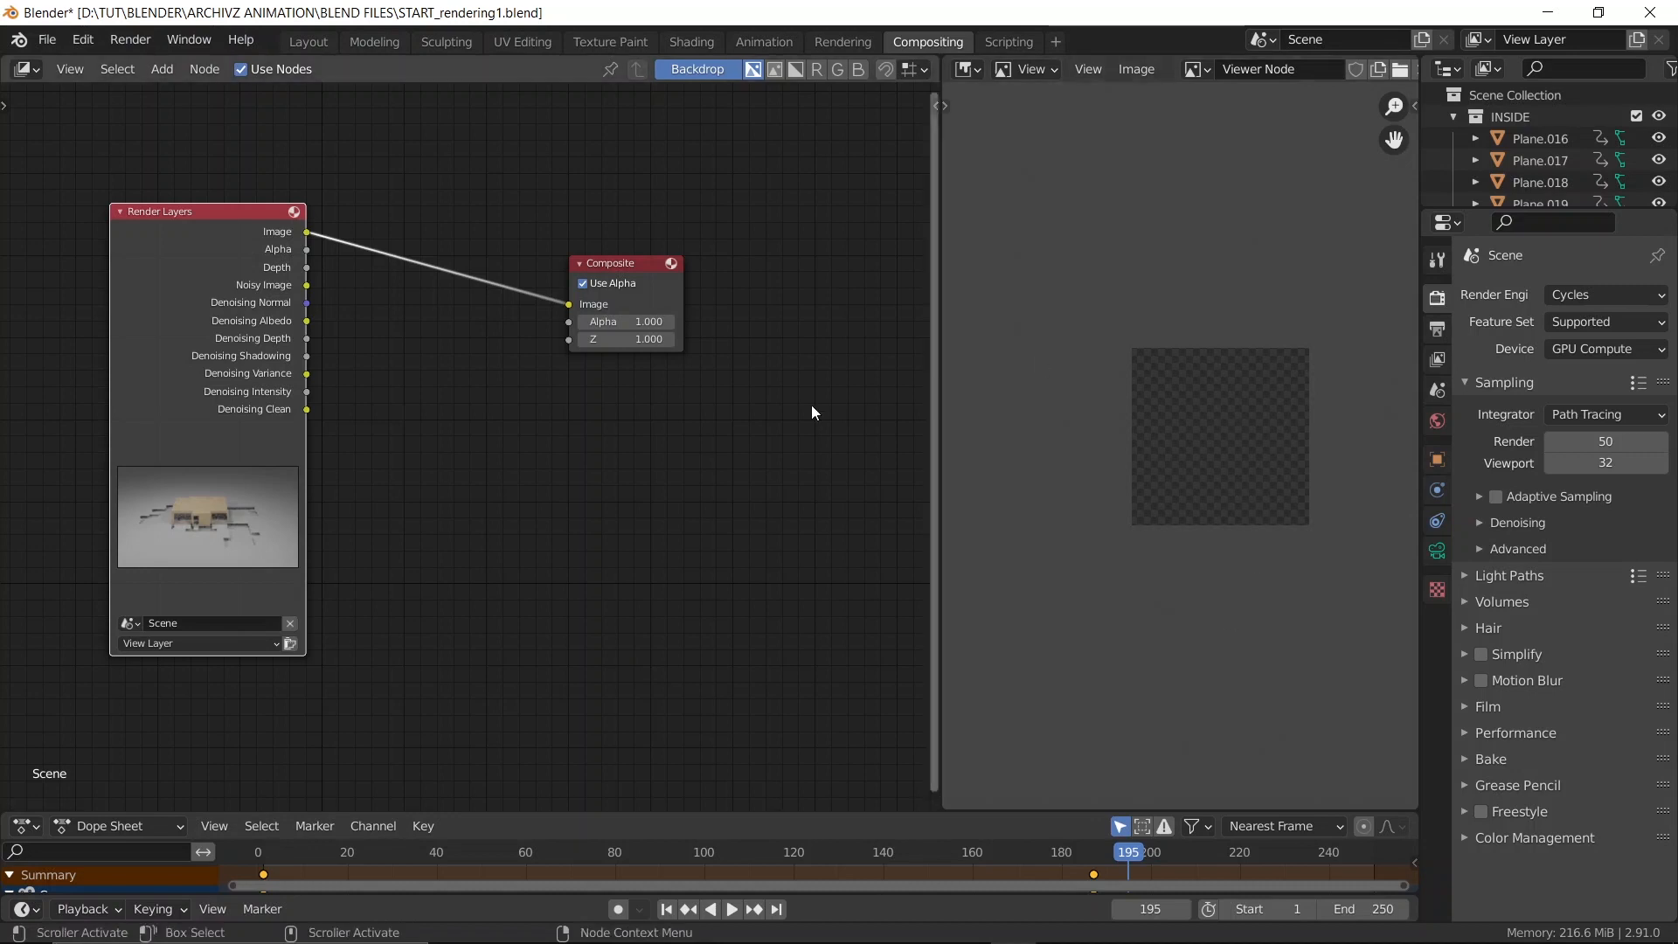
middle_drag(442, 516, 521, 490)
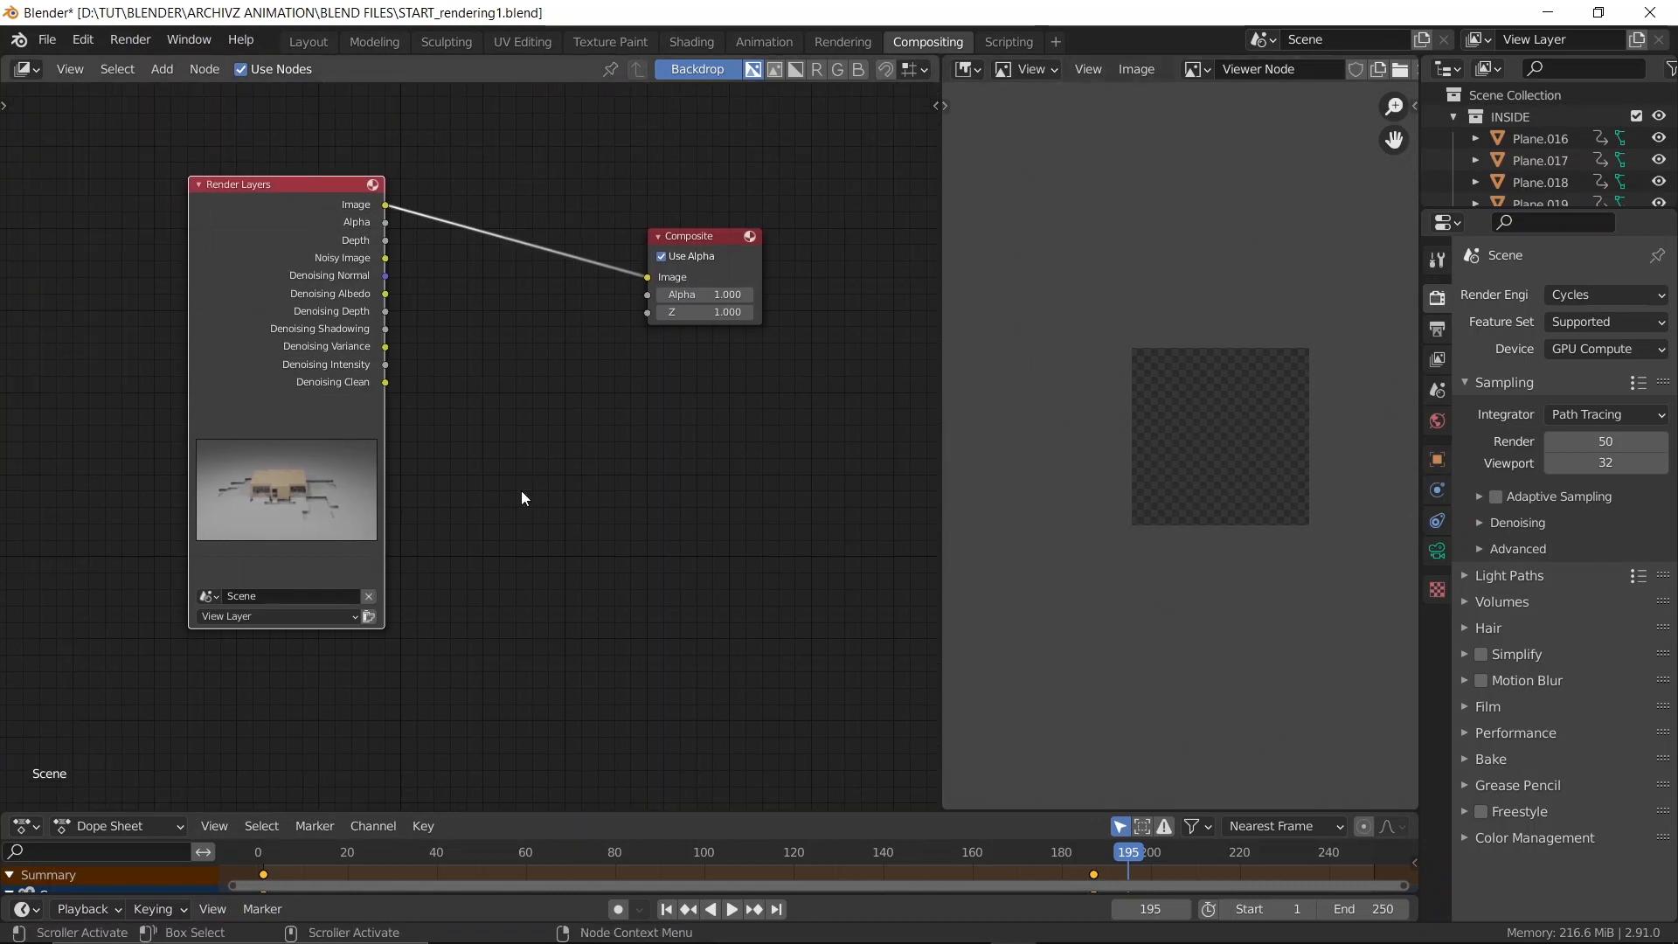
drag(211, 413, 54, 373)
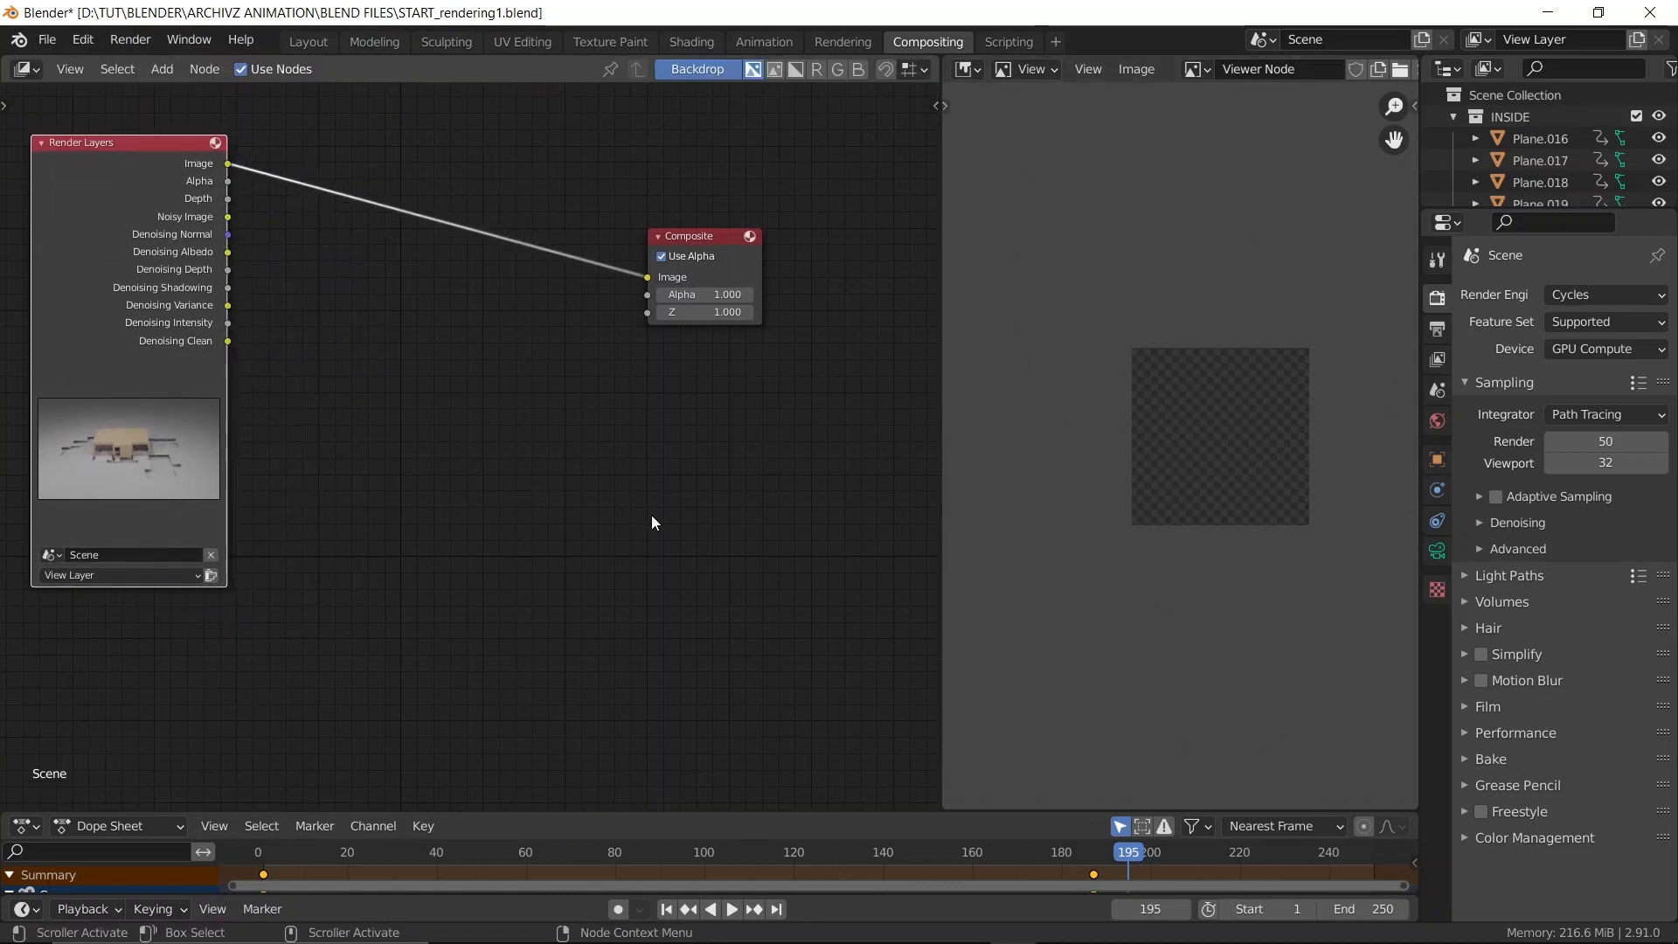
Add a Denoise node to the compositing tree and place it between the Render Layers and Composite nodes
middle_drag(583, 509, 673, 508)
key(shift+a)
click(601, 484)
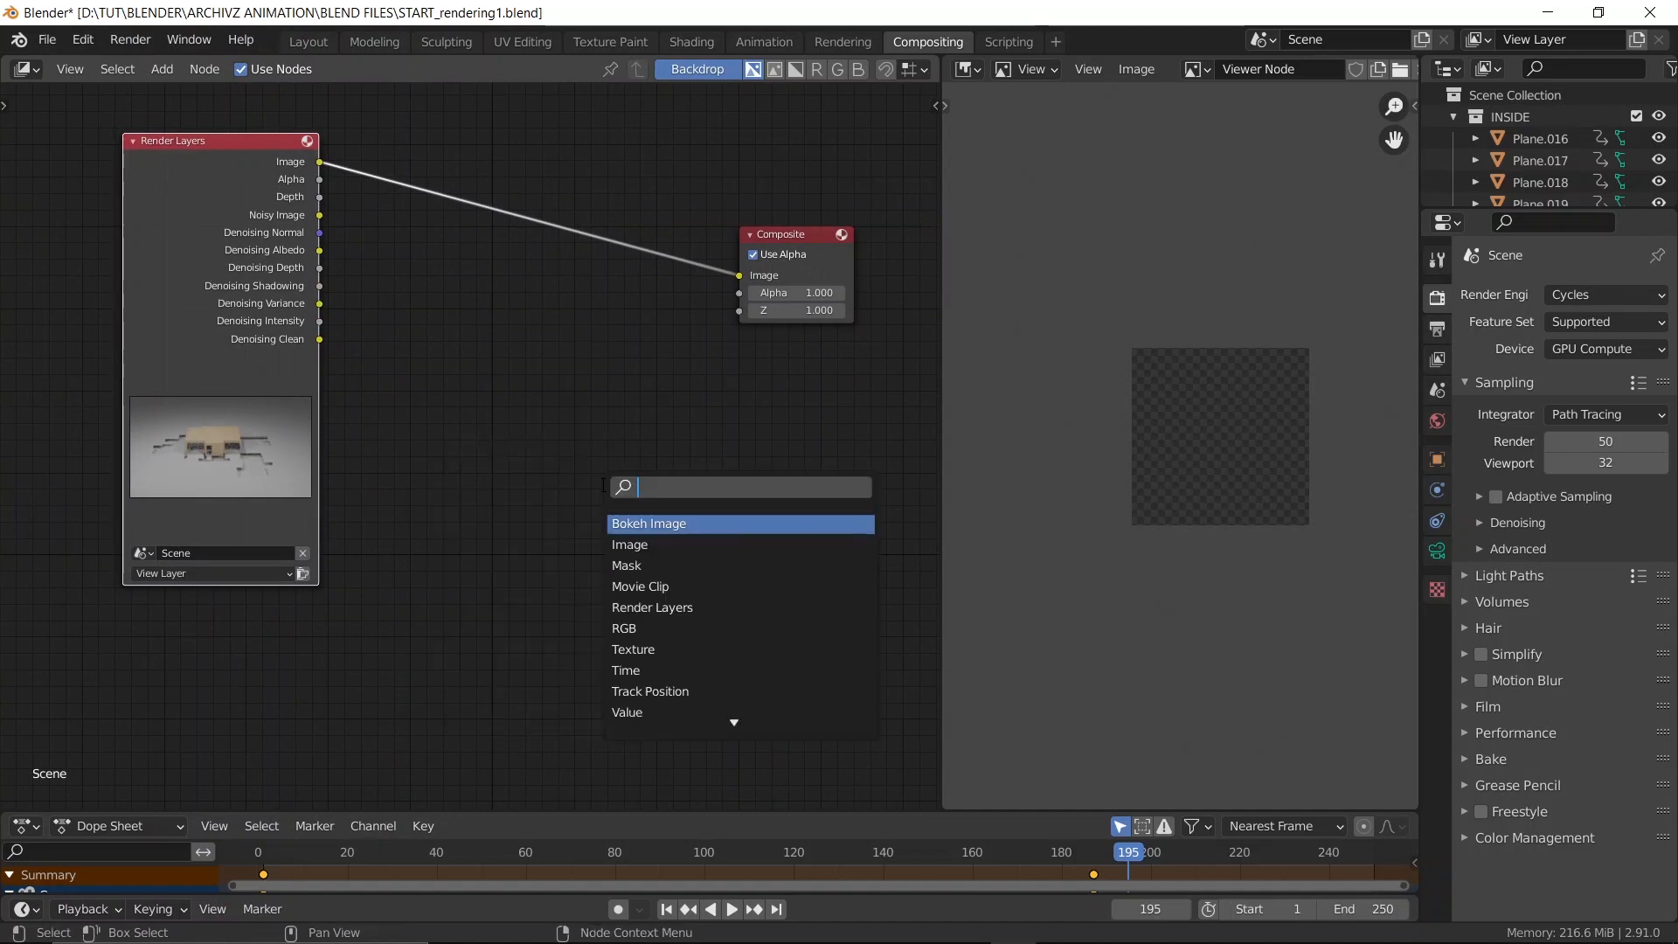
text(den)
key(Return)
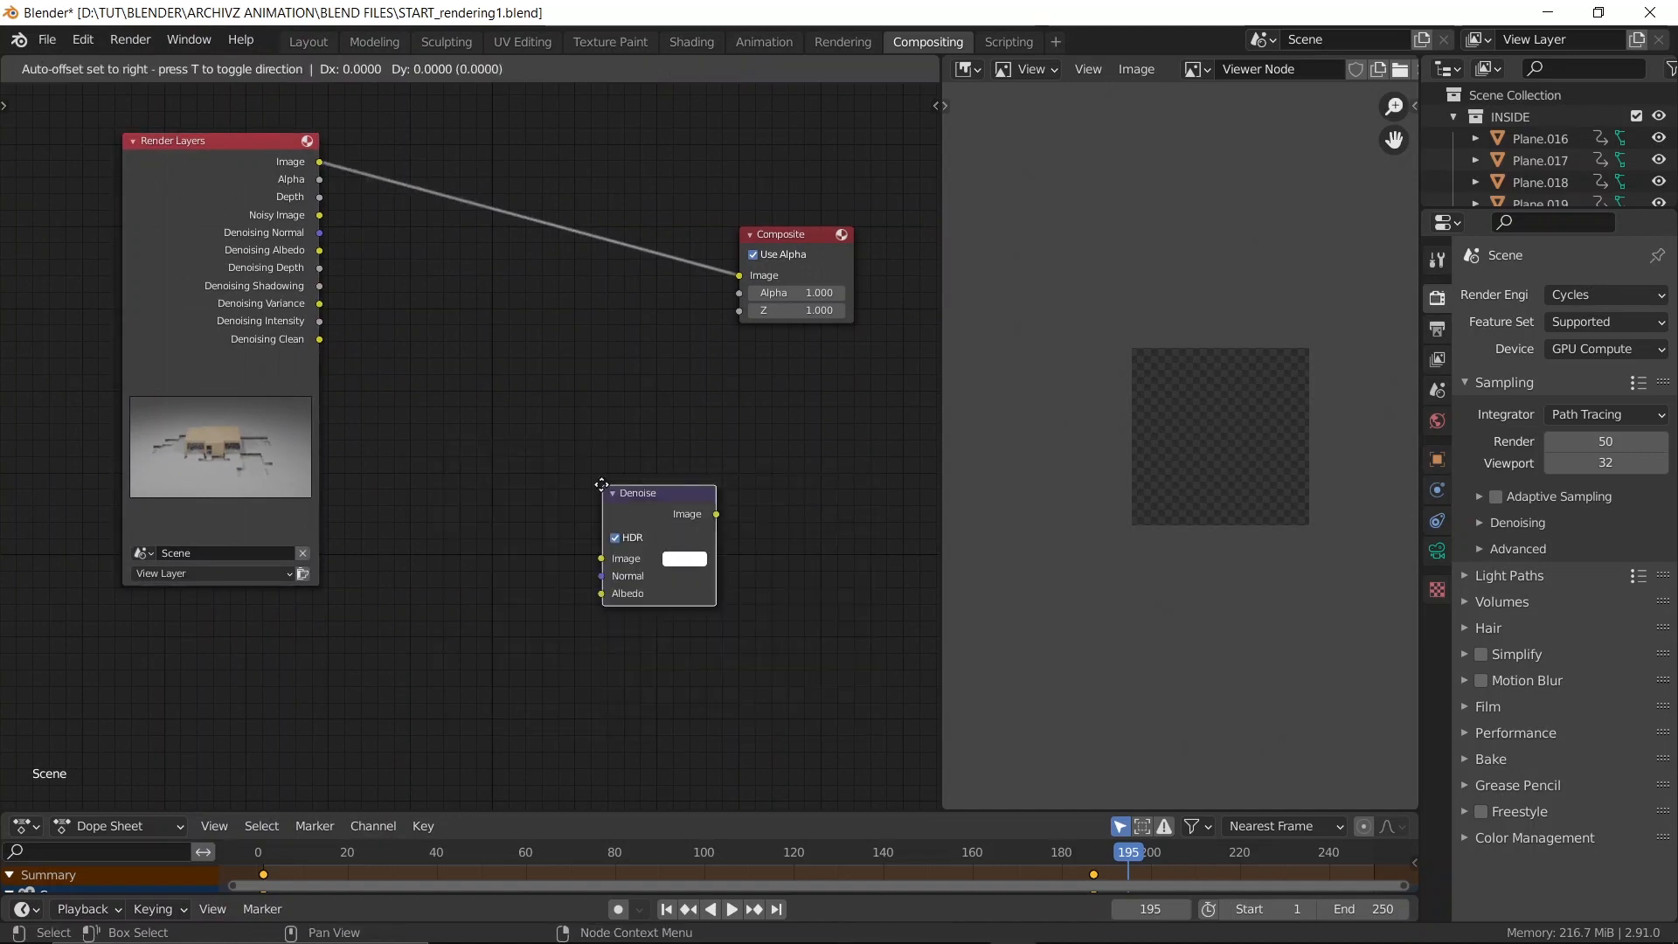
click(519, 320)
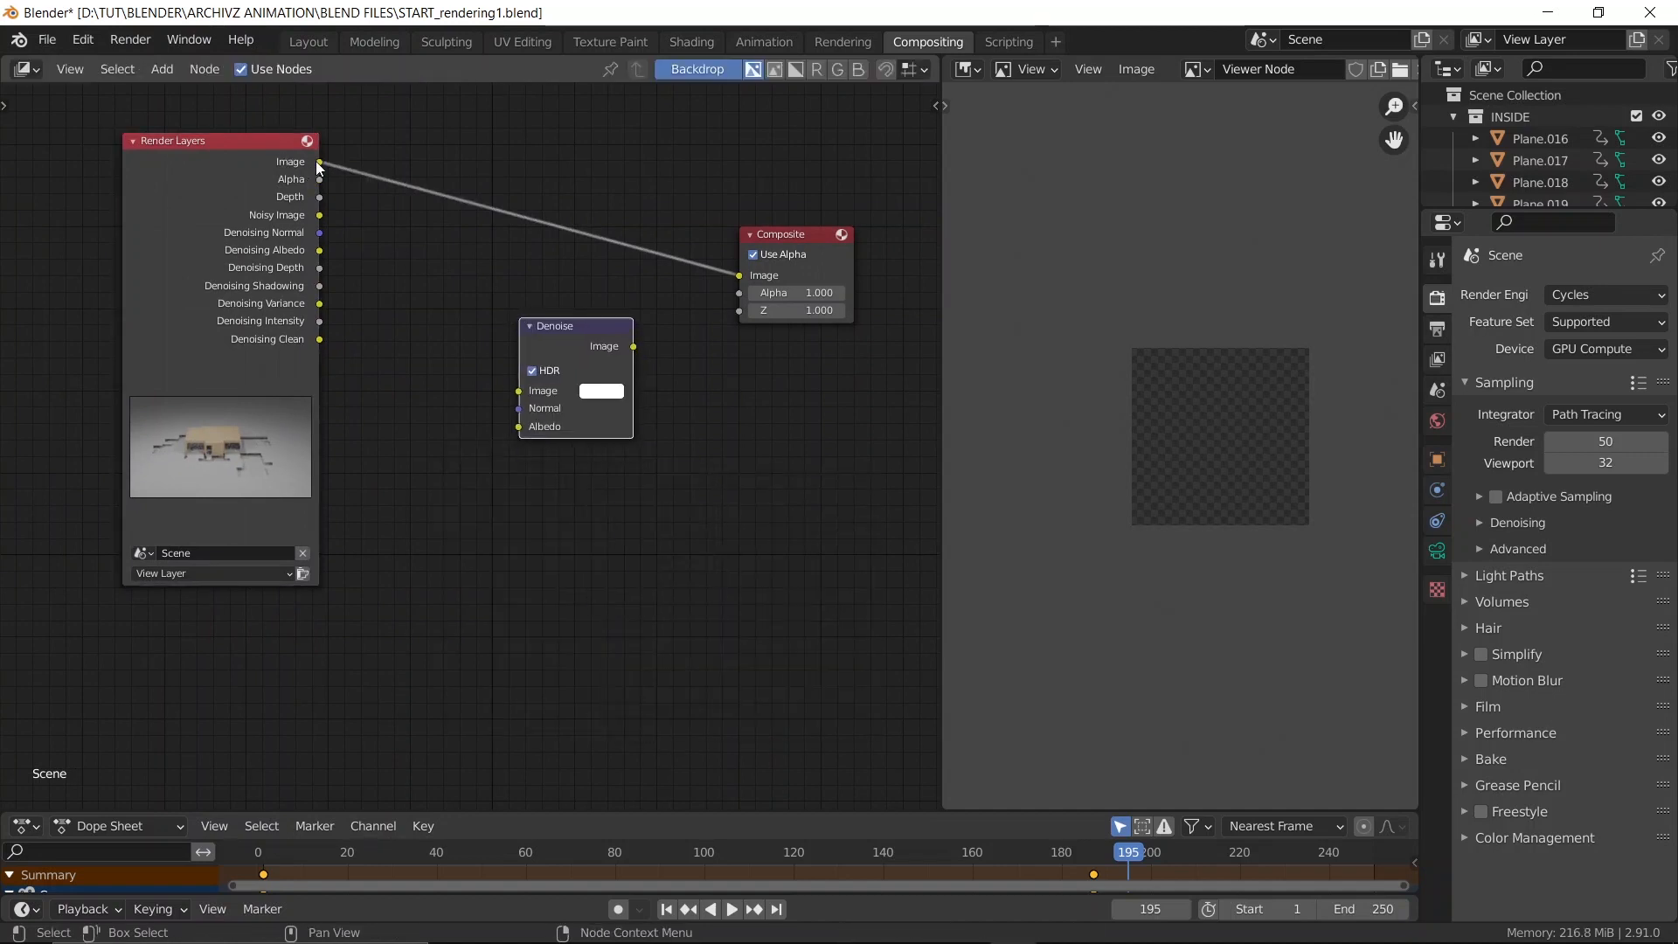
Connect the Render Layers Image, Denoising Normal and Denoising Albedo outputs to the Denoise node's Image, Normal and Albedo inputs
drag(320, 161, 519, 390)
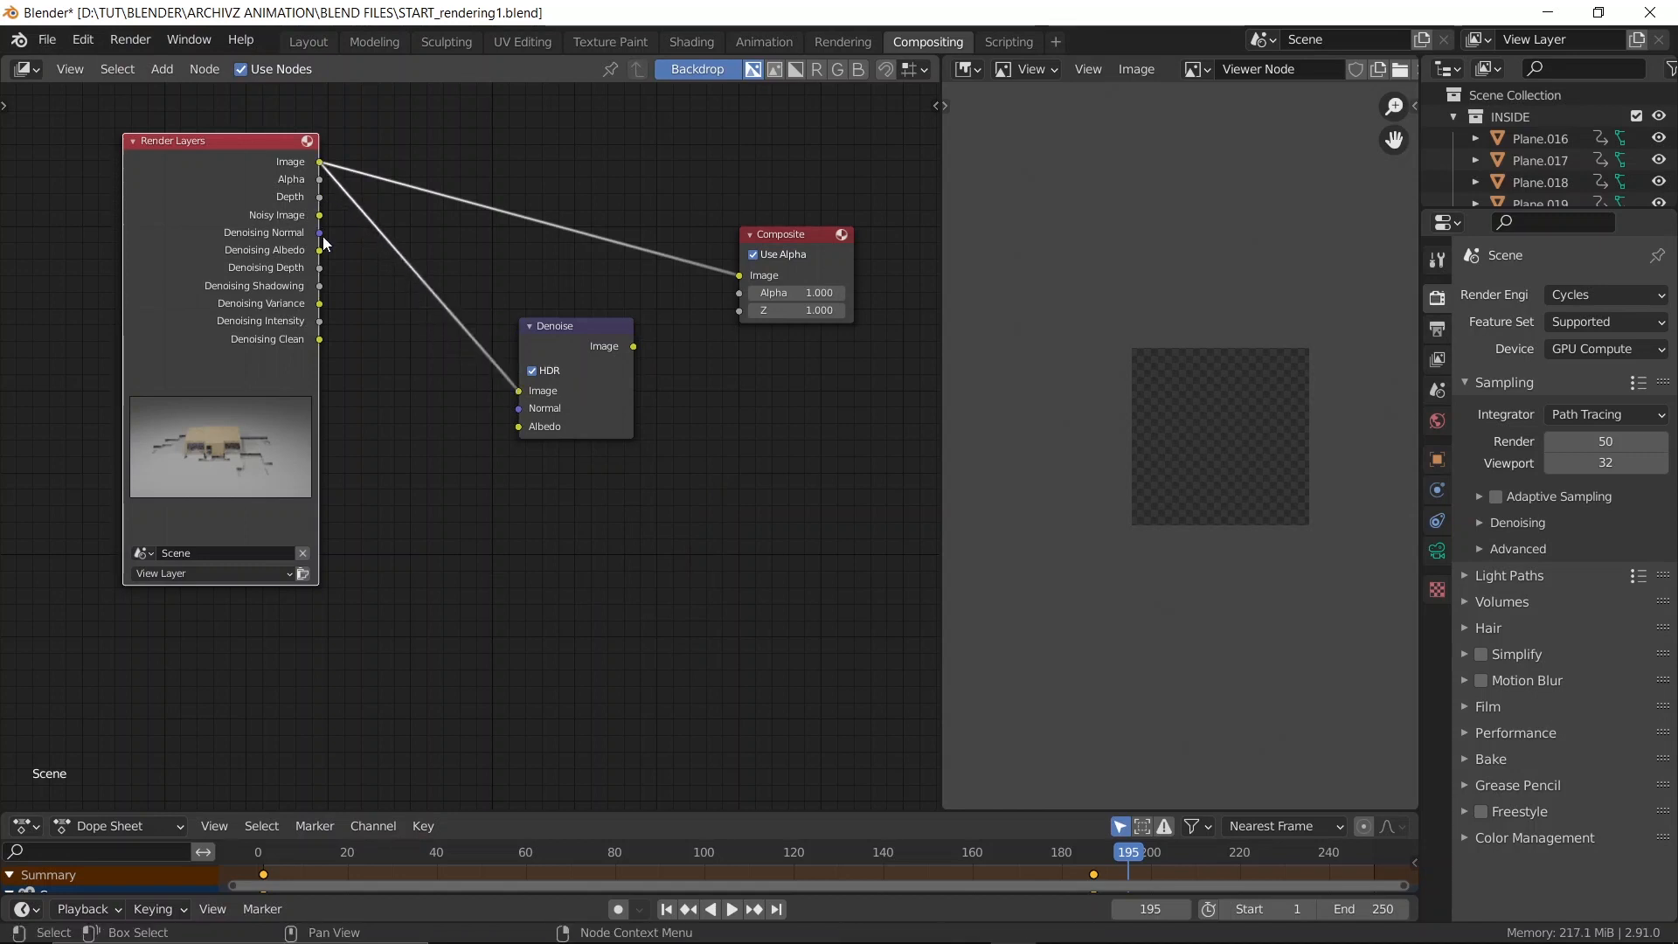
drag(320, 233, 520, 411)
drag(333, 268, 519, 430)
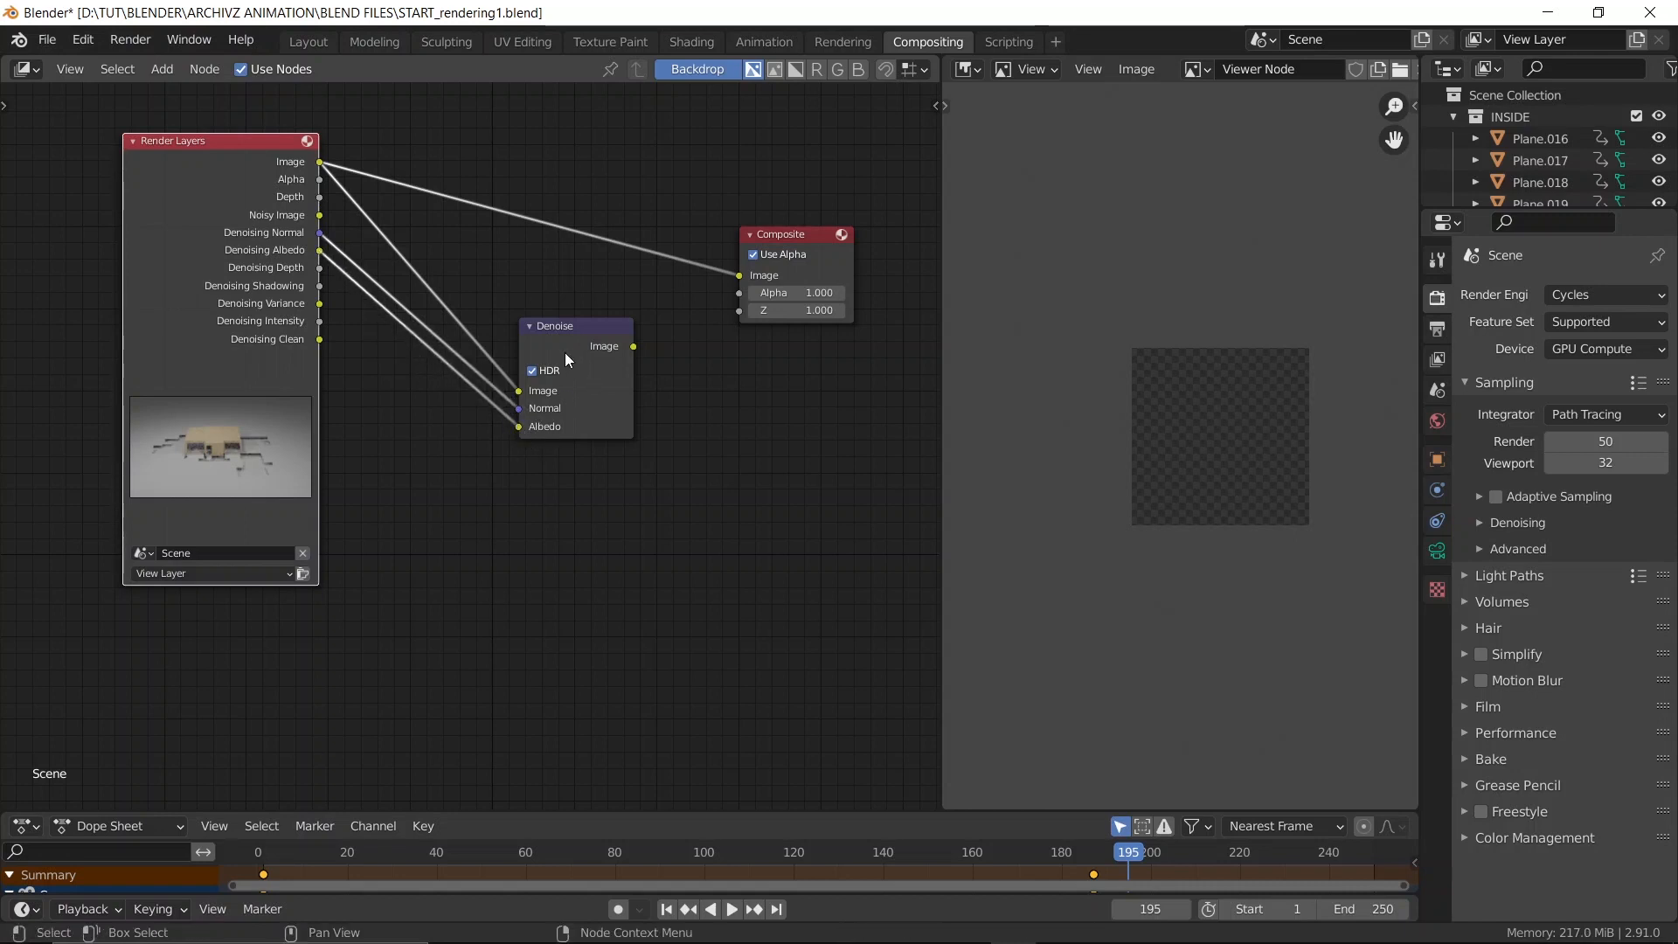
Attach a Viewer node to the Denoise output, turn off the node editor backdrop and save the file
ctrl+shift+click(586, 340)
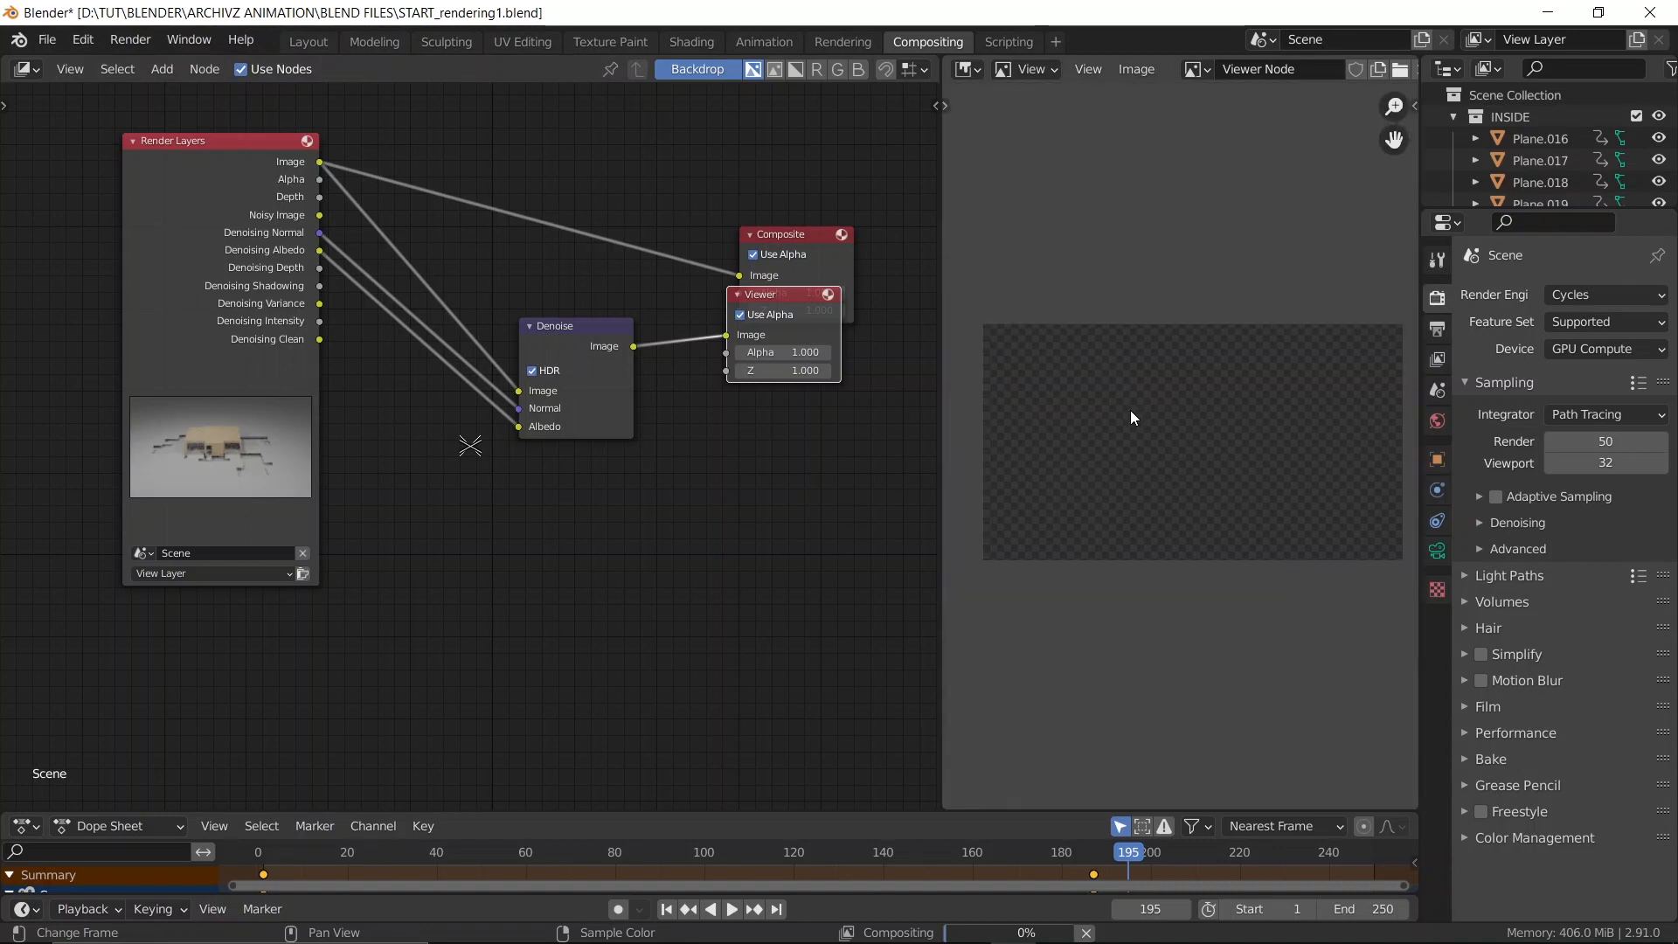
middle_drag(1148, 458, 1139, 463)
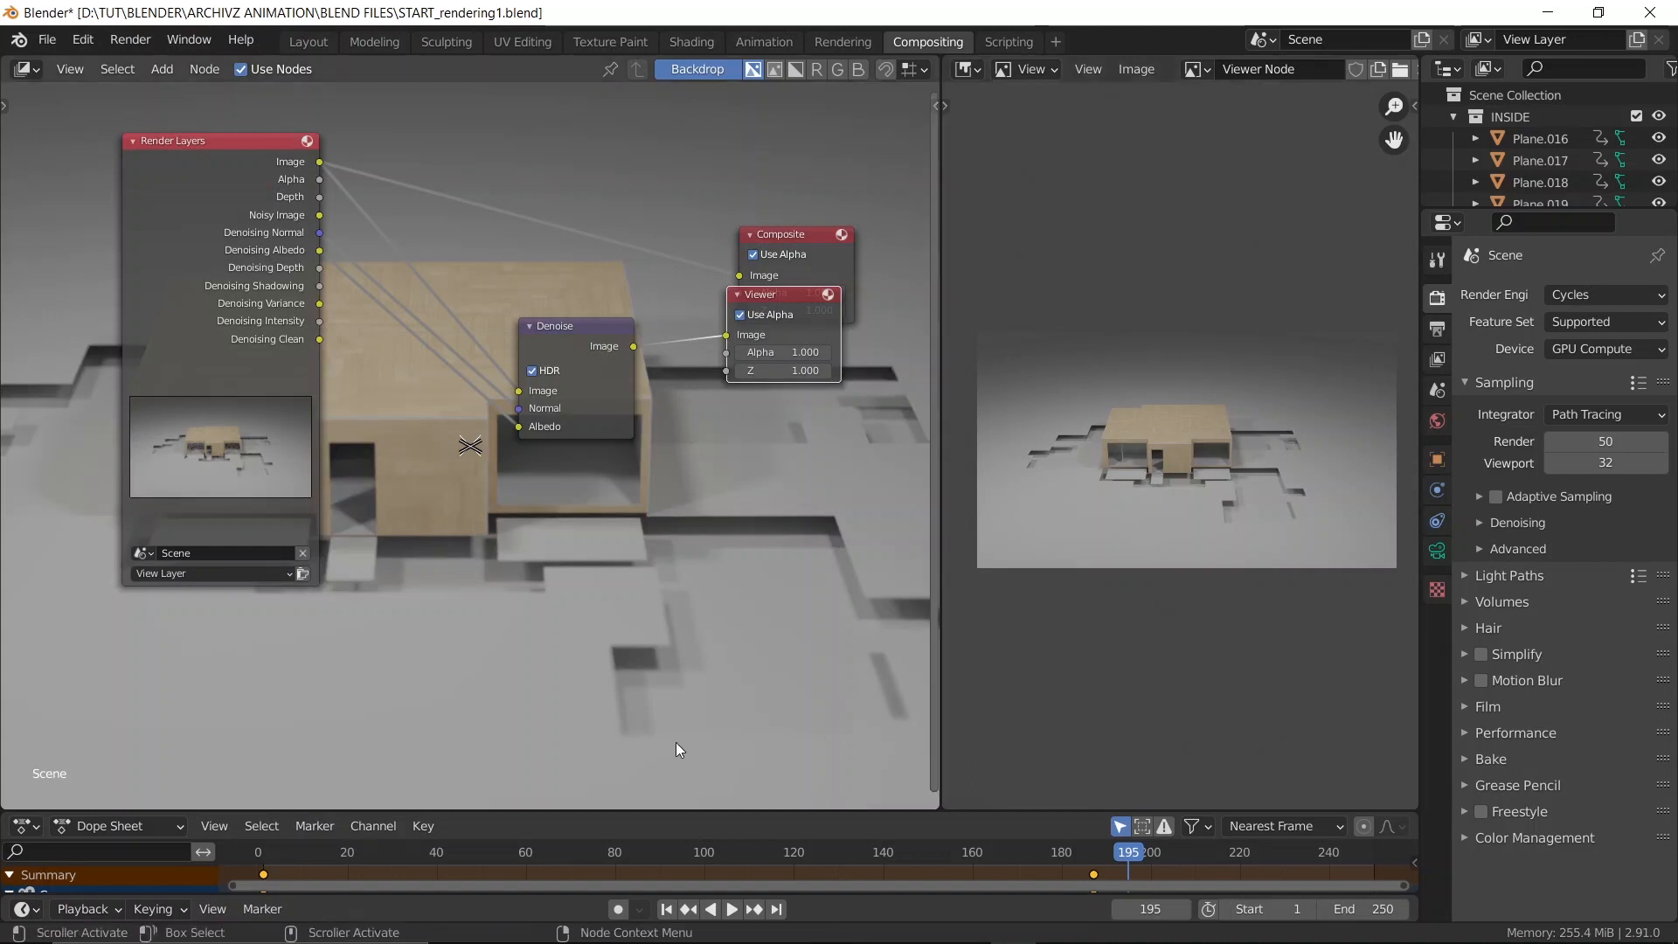
click(691, 70)
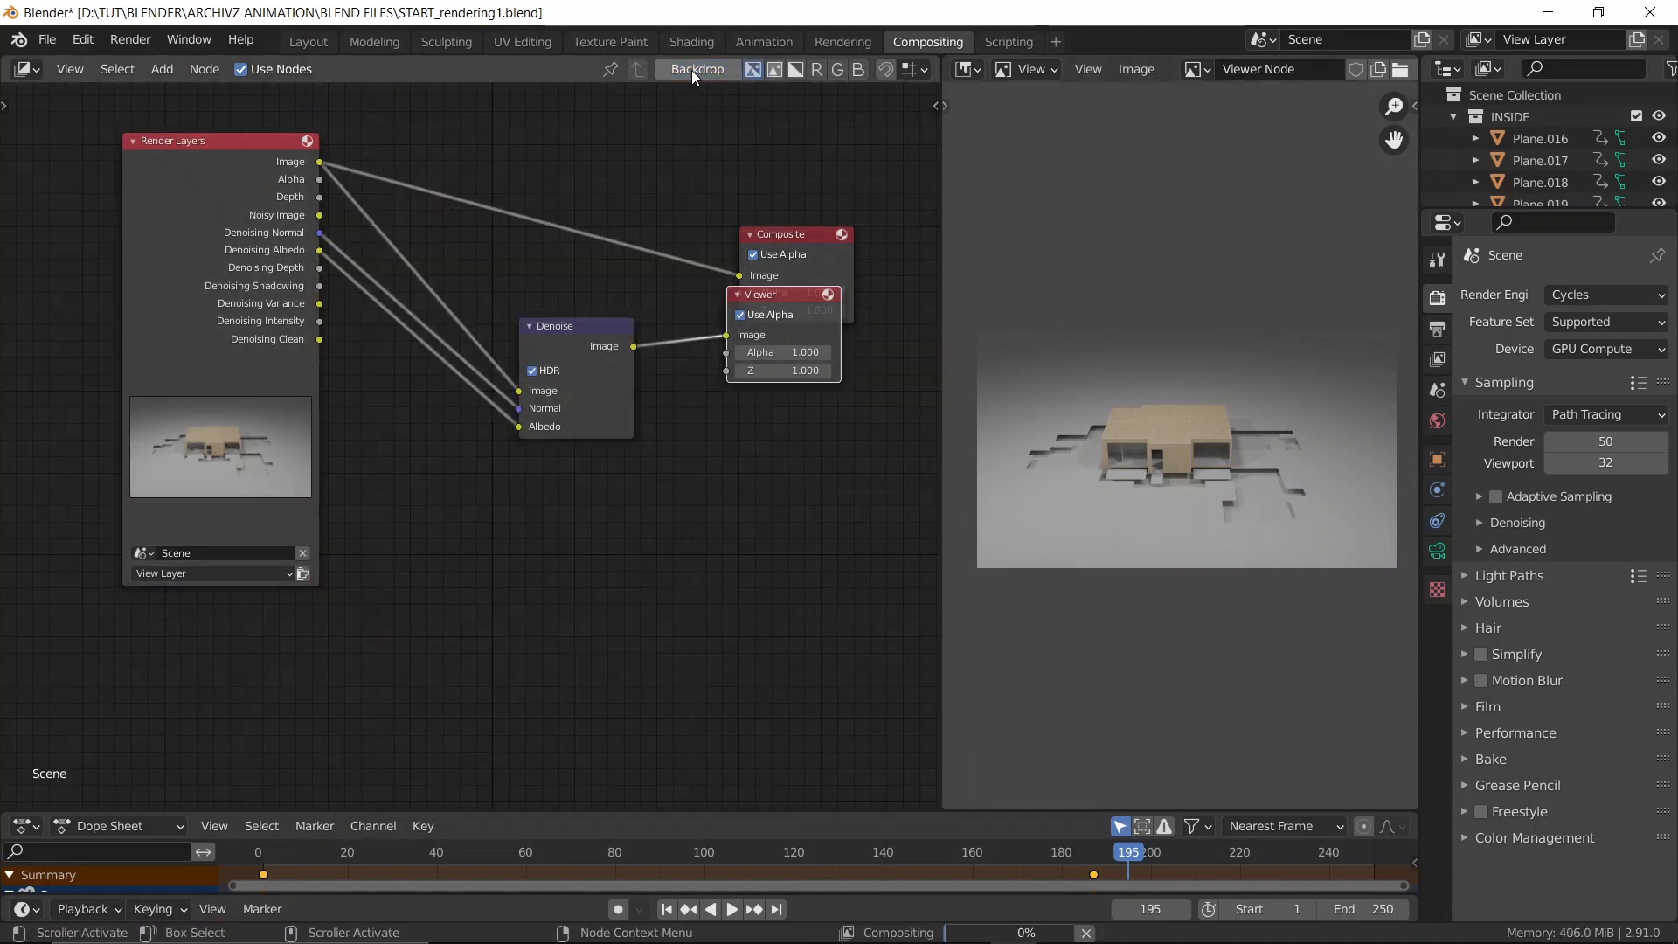
key(ctrl+s)
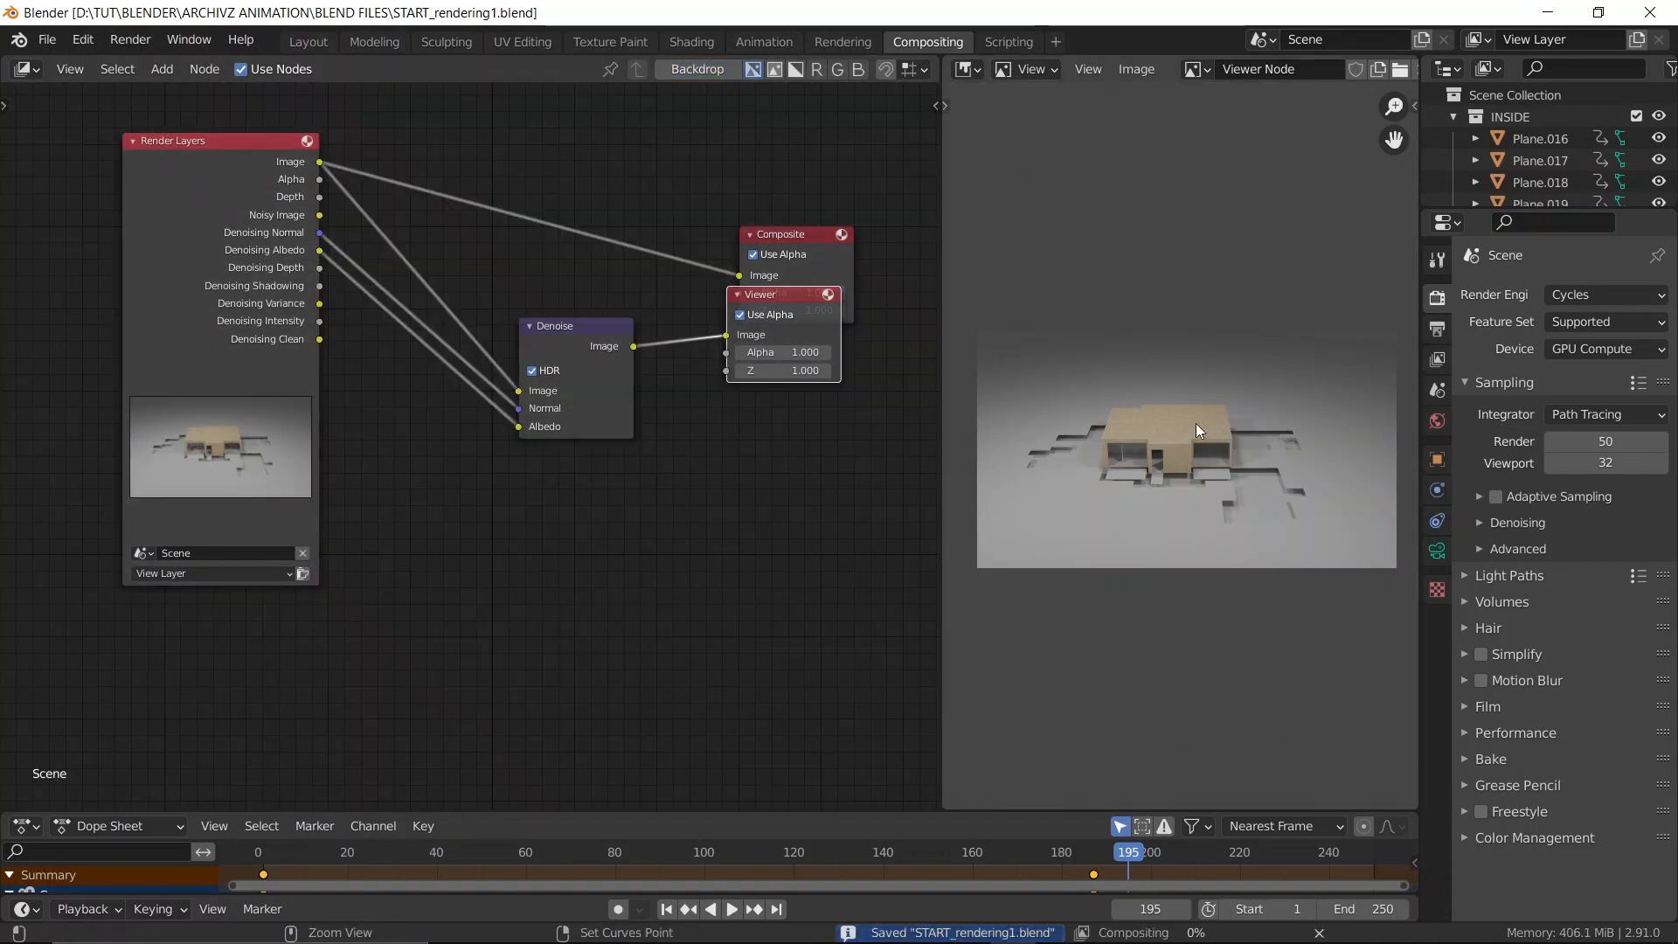
Inspect the denoised house image in the Viewer Node display at full size and return to the normal layout
key(ctrl+space)
scroll(758, 537, up, 3)
scroll(757, 536, up, 3)
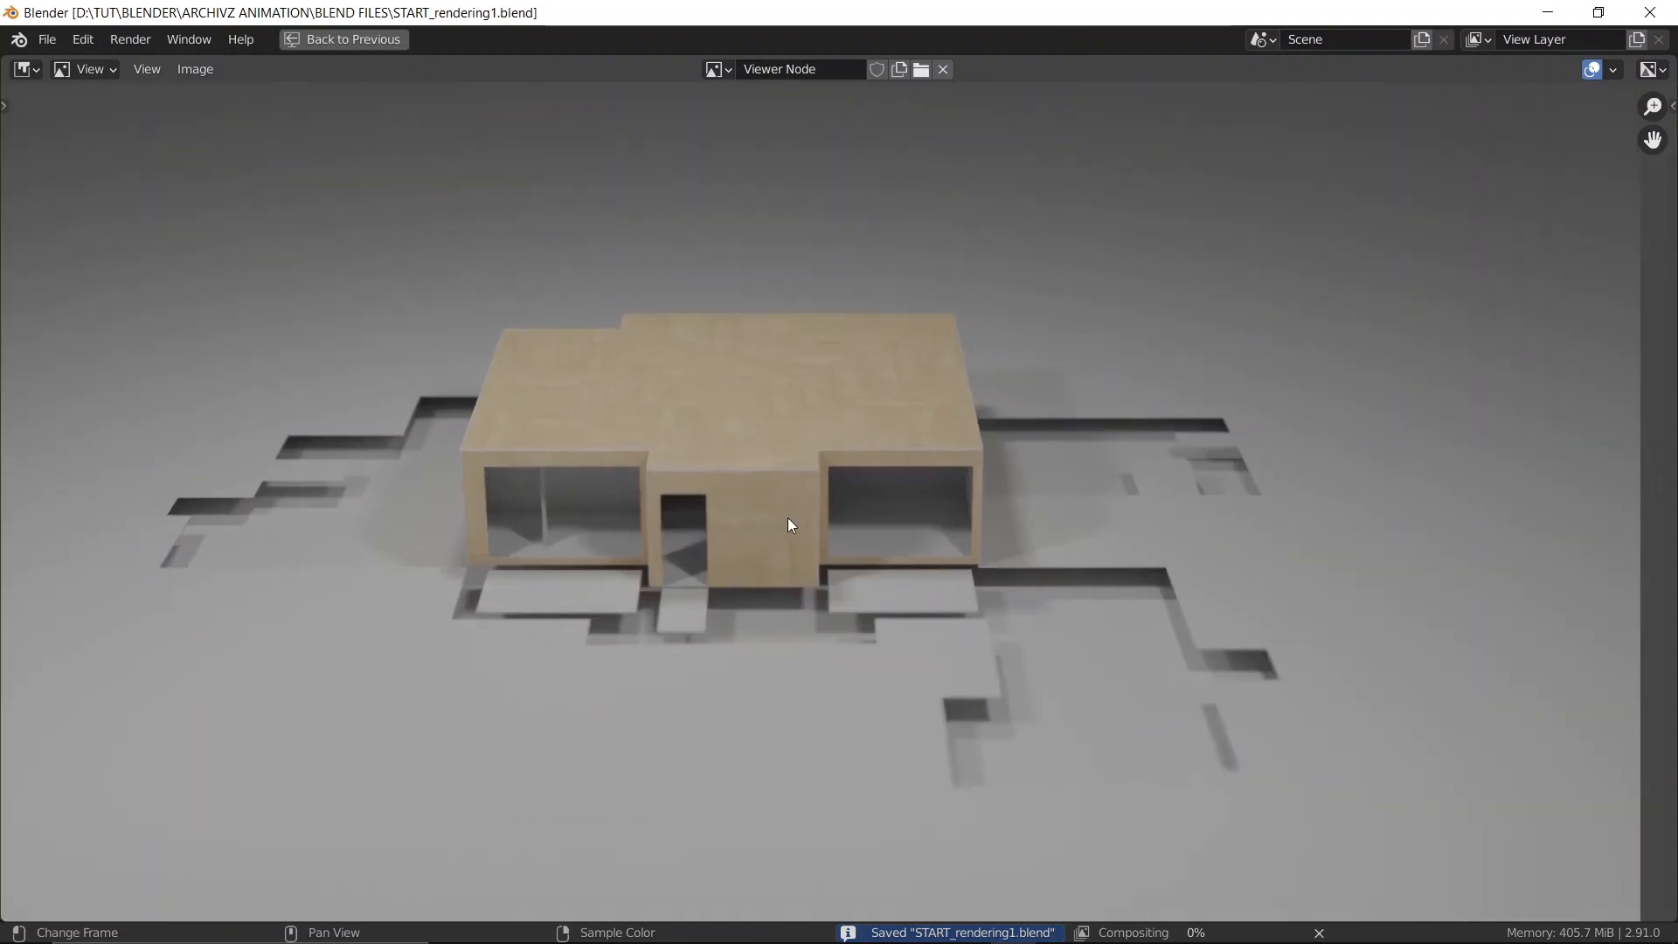
scroll(788, 517, down, 1)
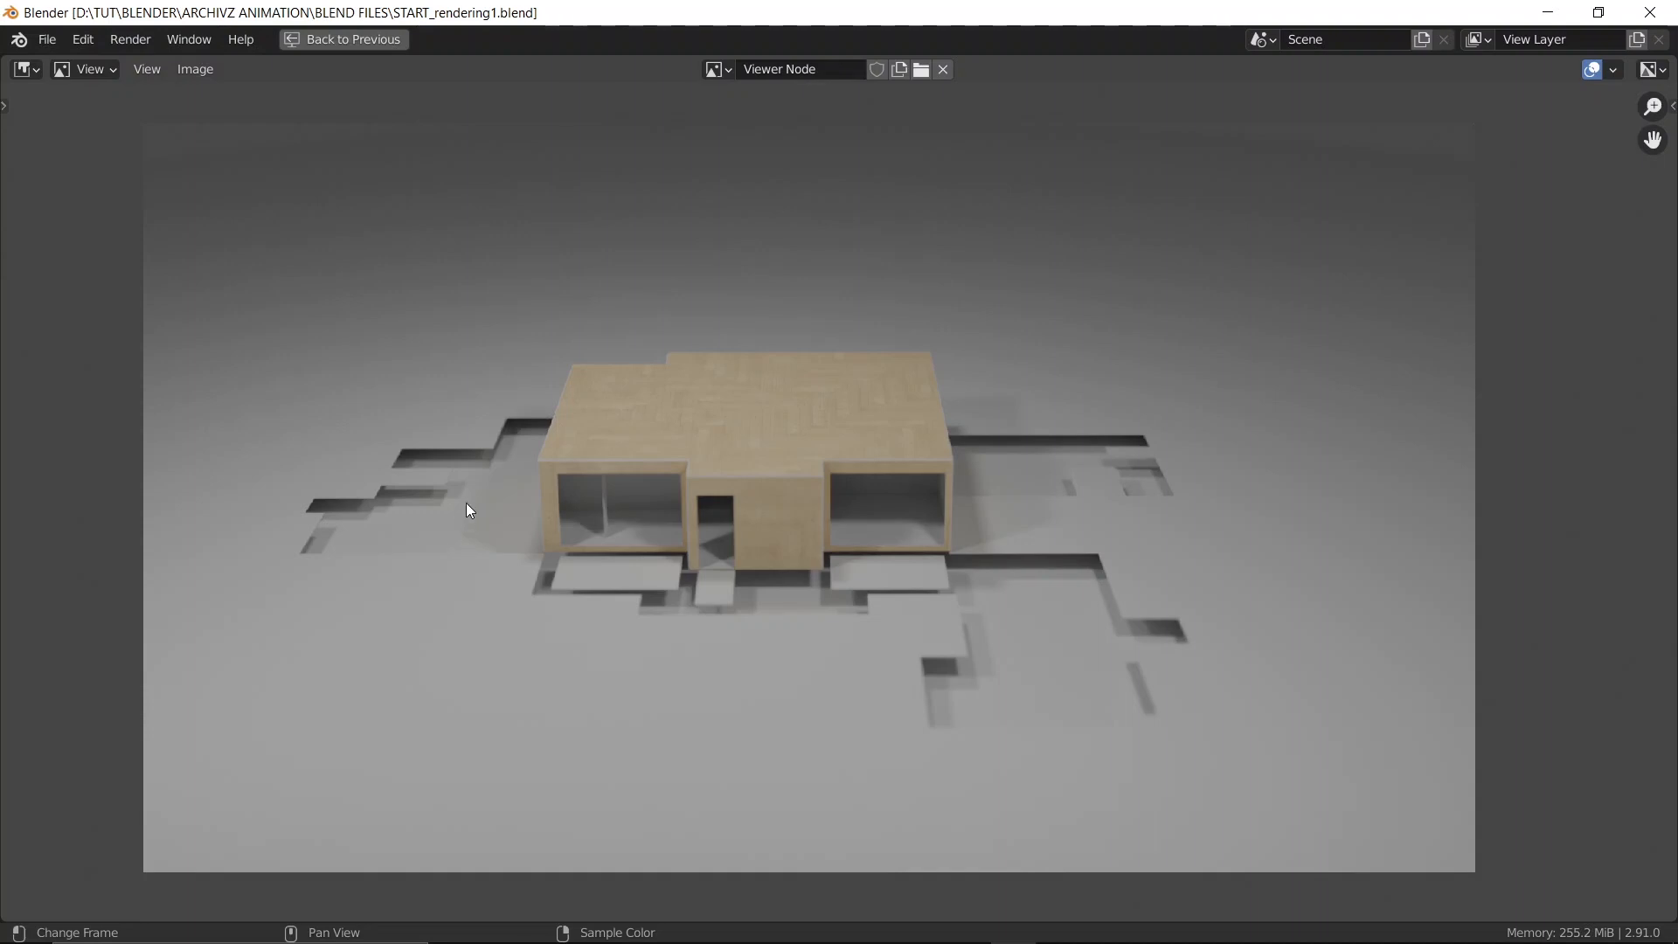
scroll(920, 273, down, 1)
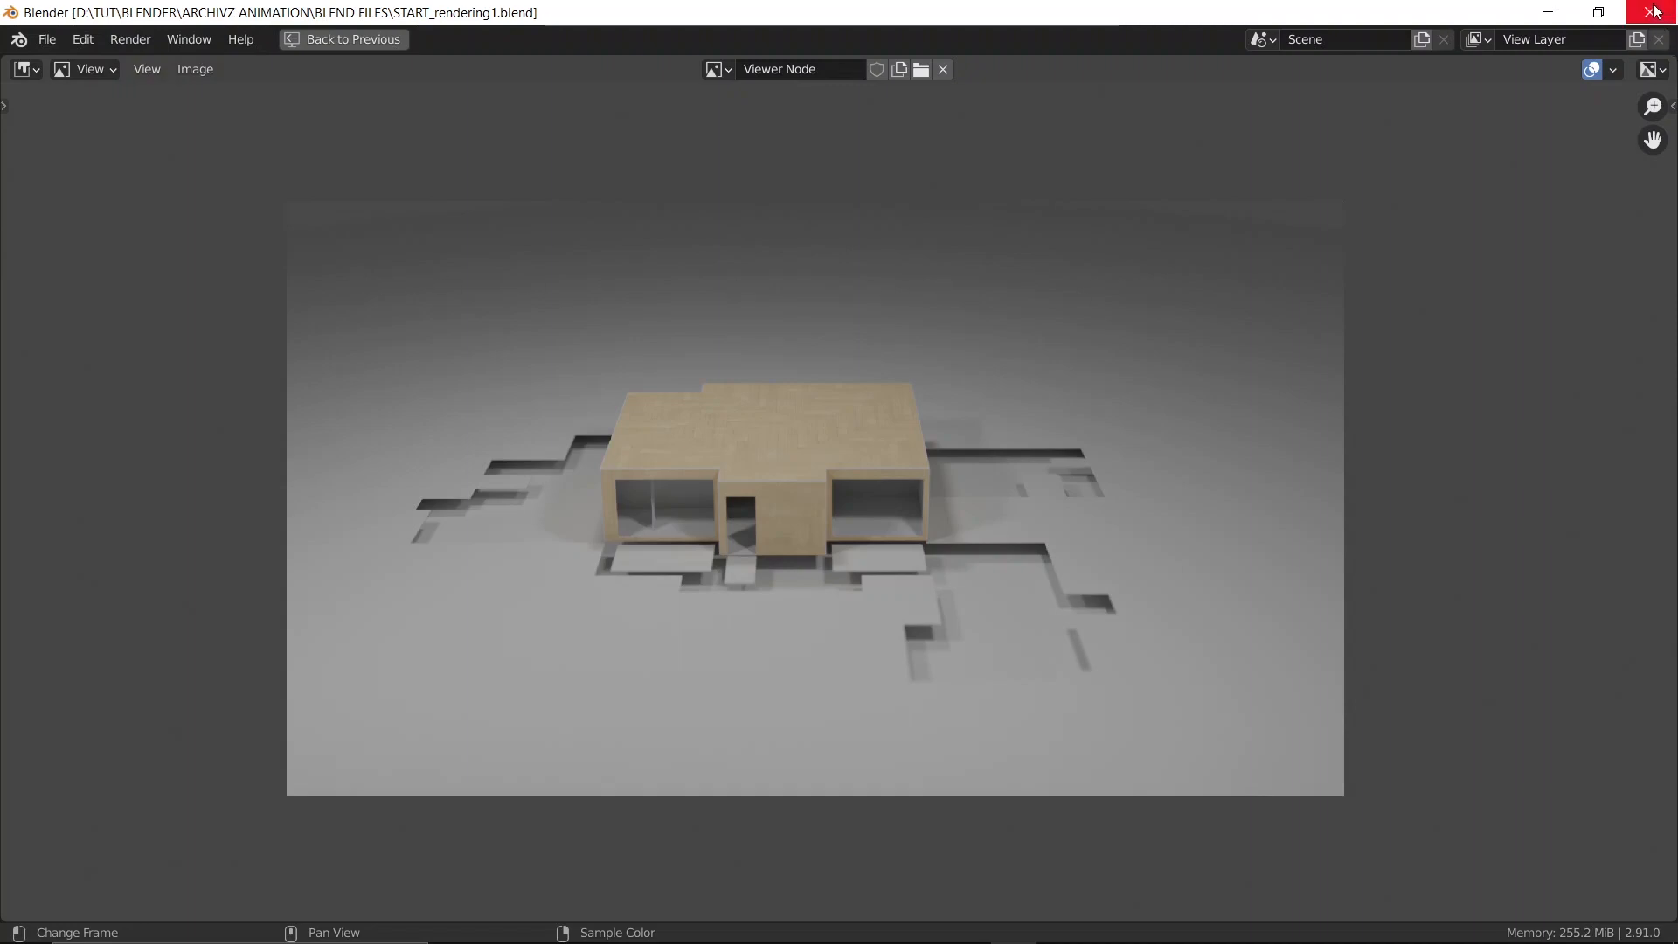
key(ctrl+space)
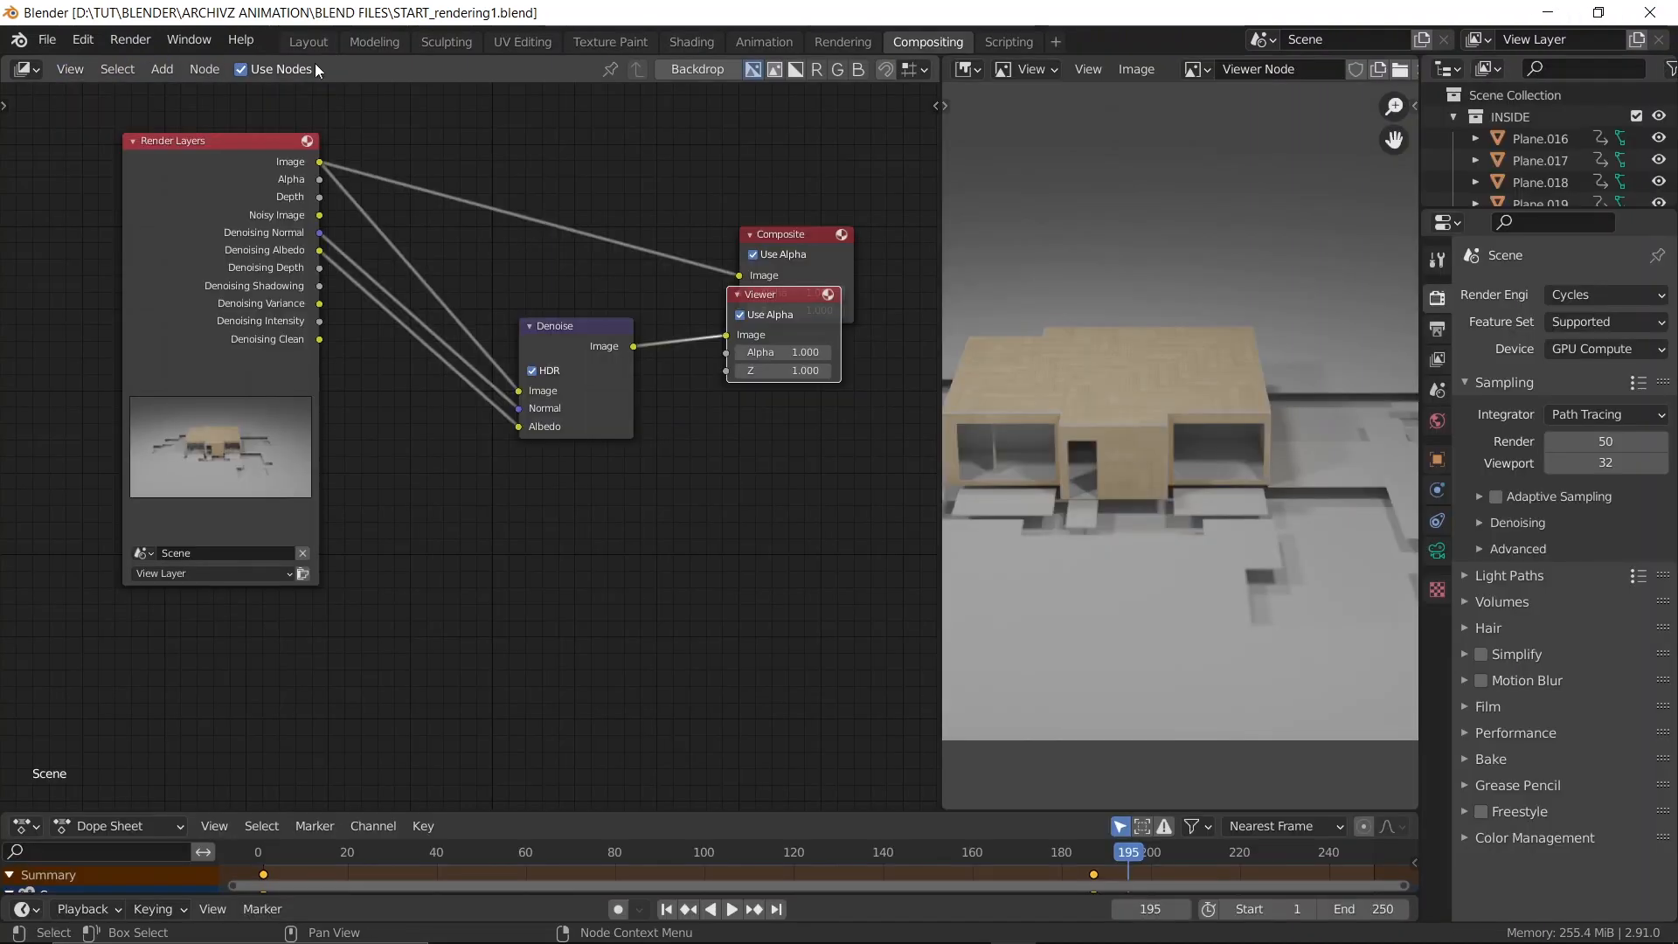
In the Layout workspace, scale the studio backdrop cylinder up by 1.297 and save the file
click(308, 41)
click(726, 367)
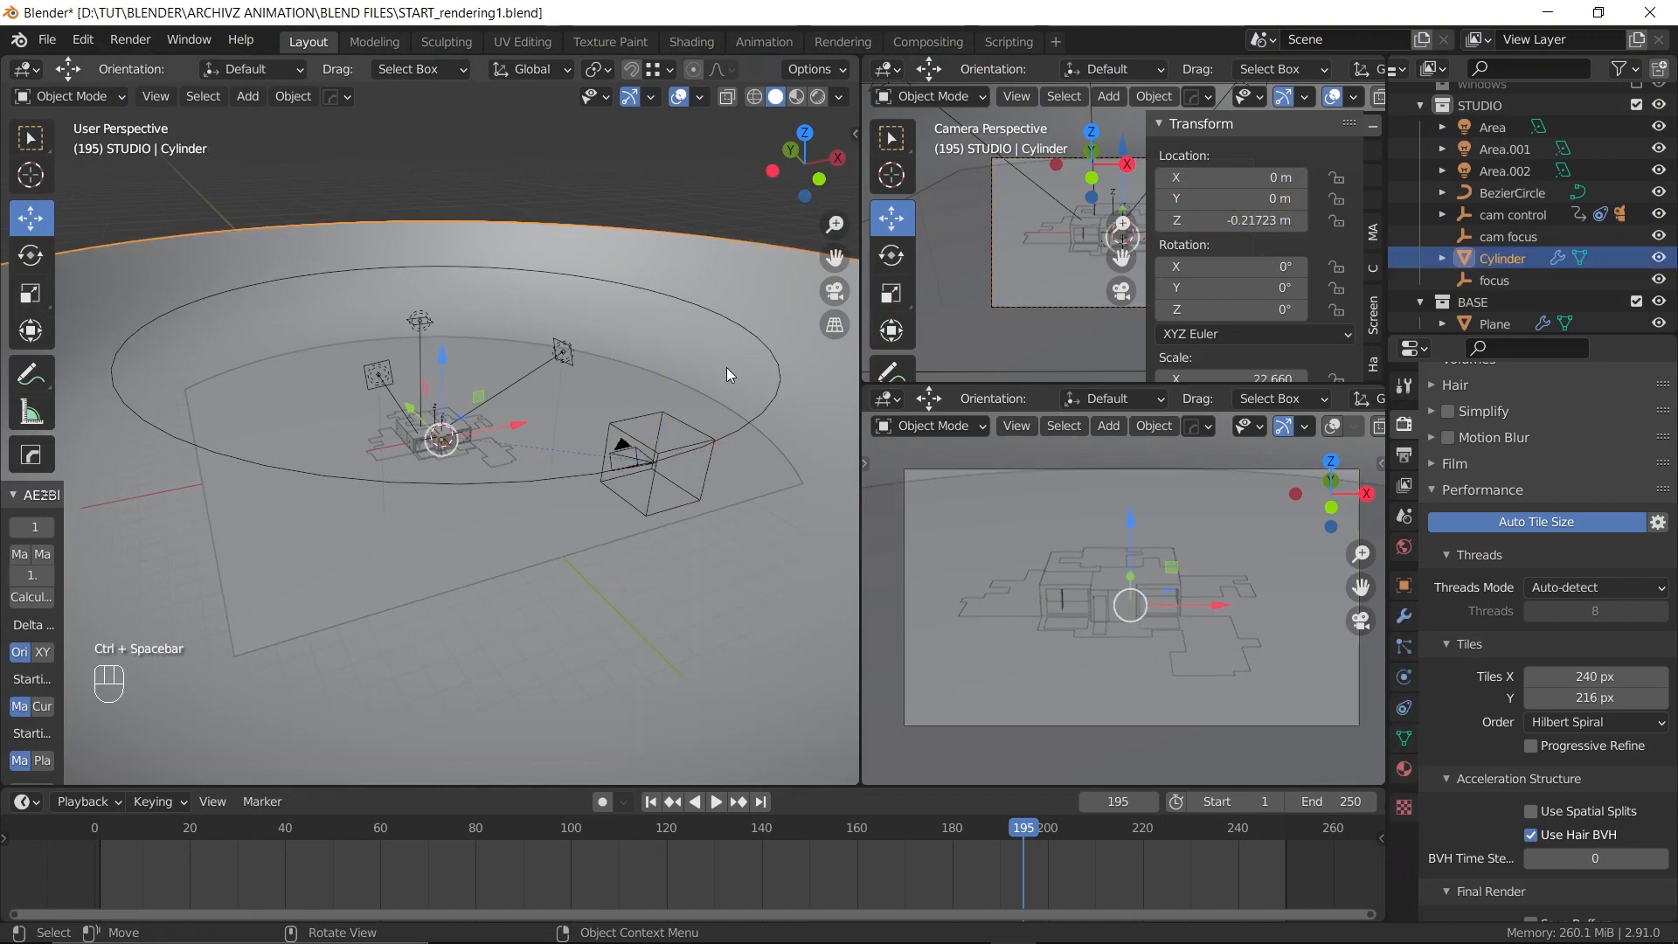
scroll(652, 457, down, 3)
key(s)
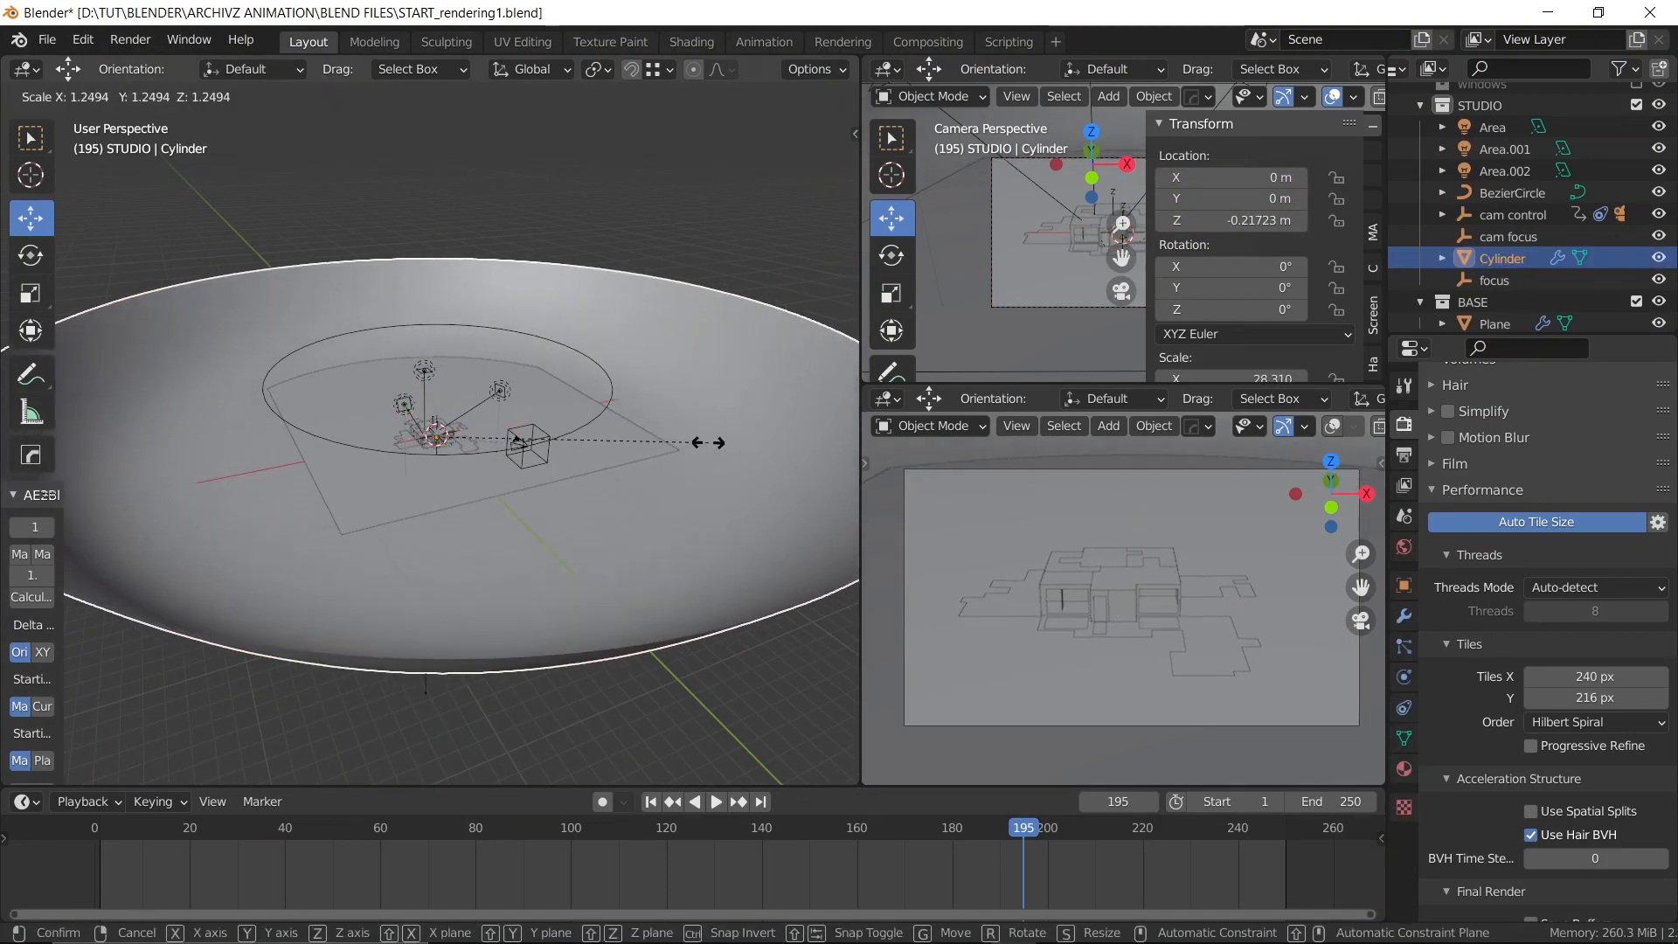
click(711, 443)
key(ctrl+s)
Raise the studio backdrop cylinder by 0.16217 m along Z and save the file
middle_drag(690, 443, 455, 339)
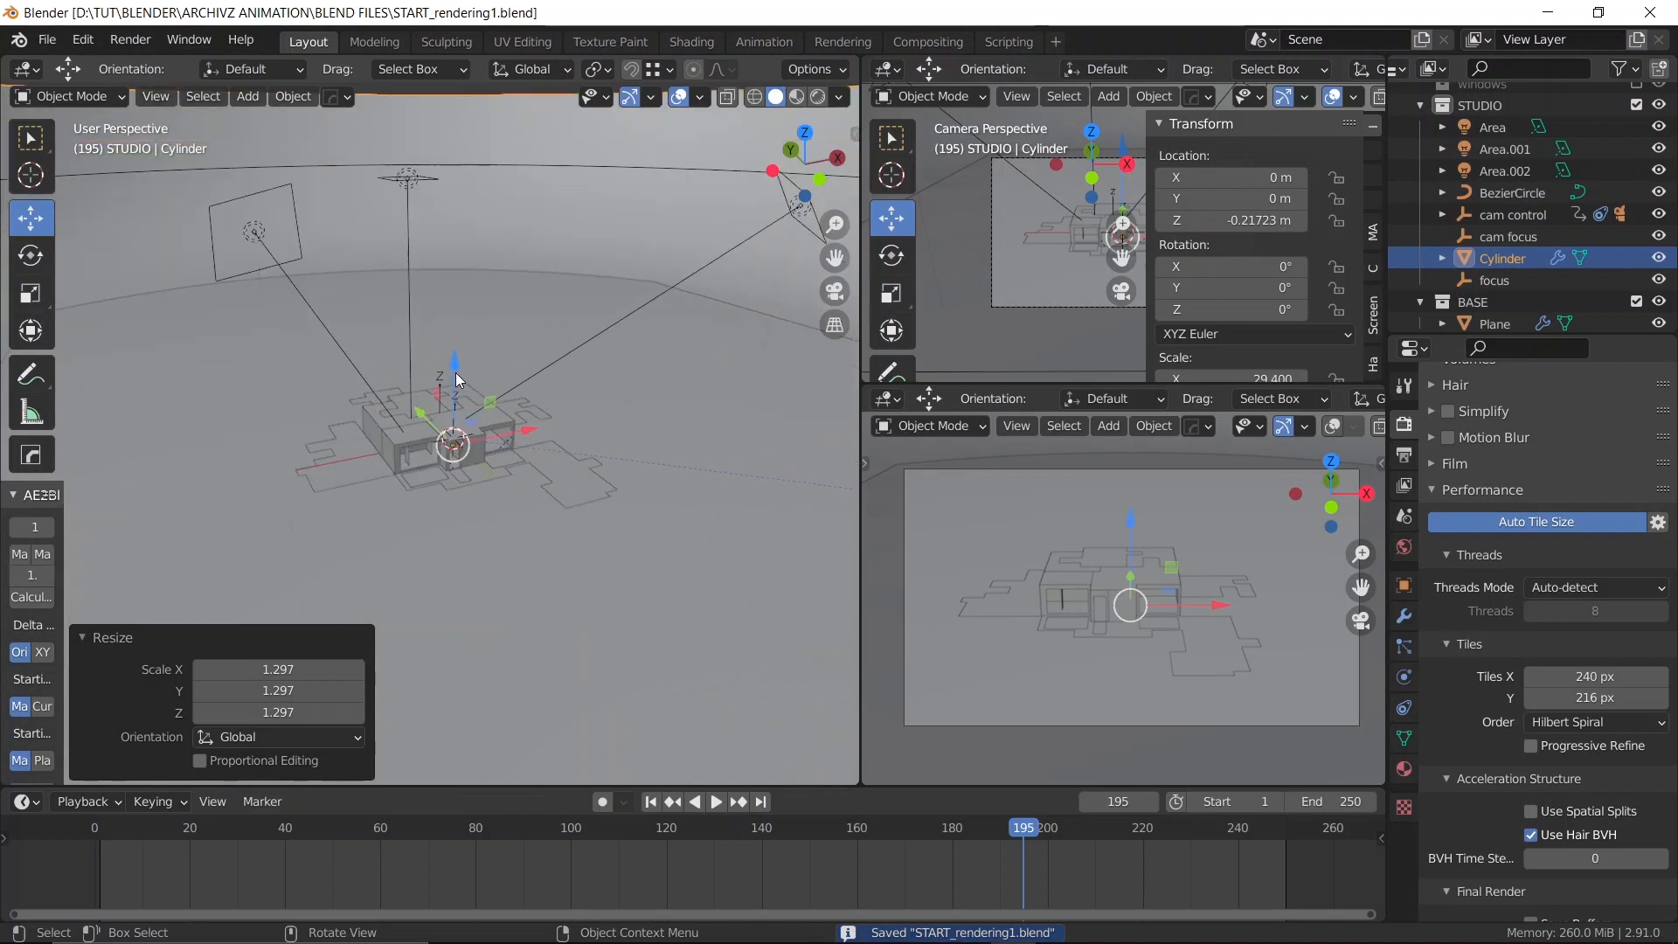
drag(454, 373, 480, 334)
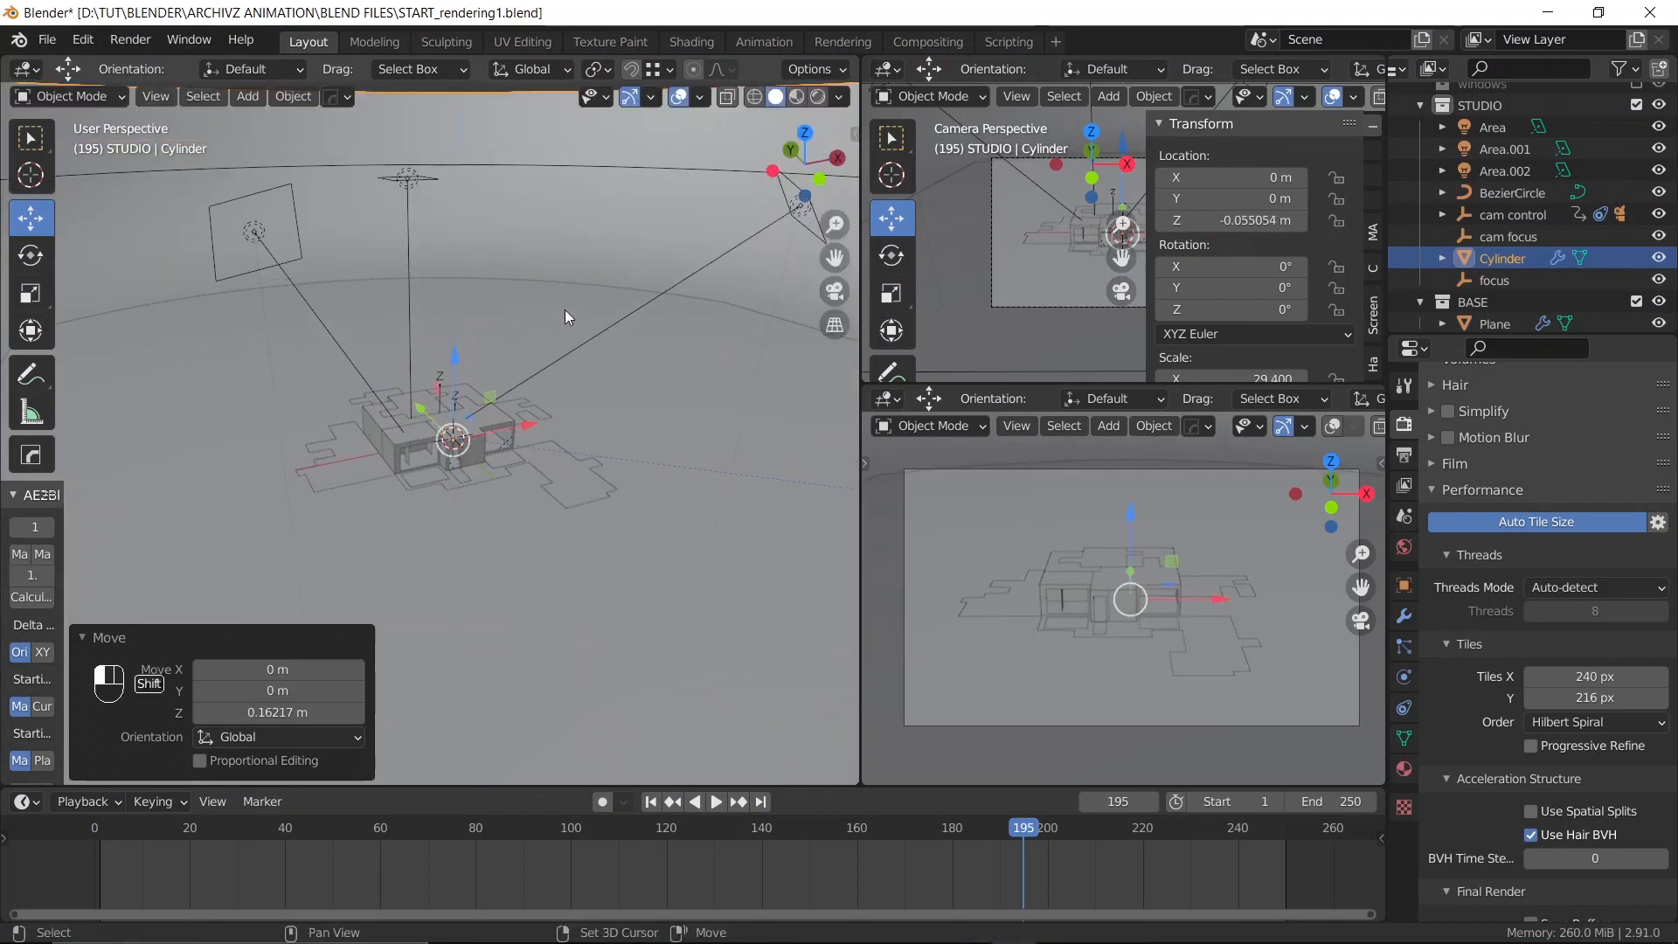
key(ctrl+s)
Set the Solidify thickness of the ground plane in the BASE collection to 0.039 m
middle_drag(564, 309, 629, 361)
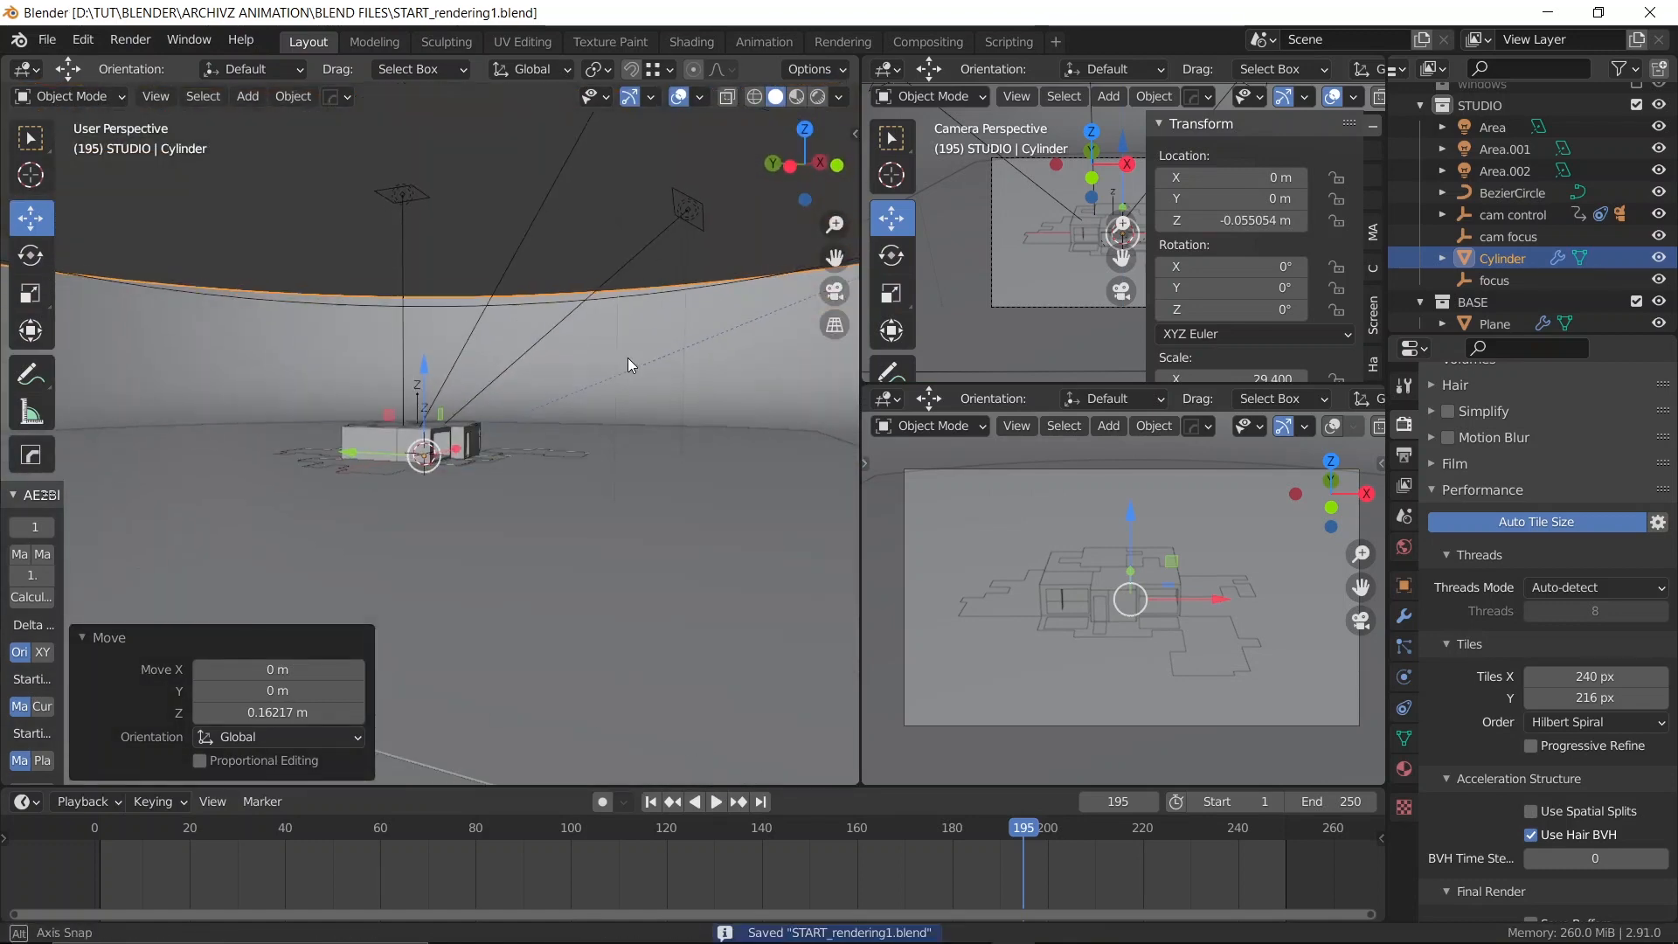
click(564, 571)
scroll(1556, 286, down, 1)
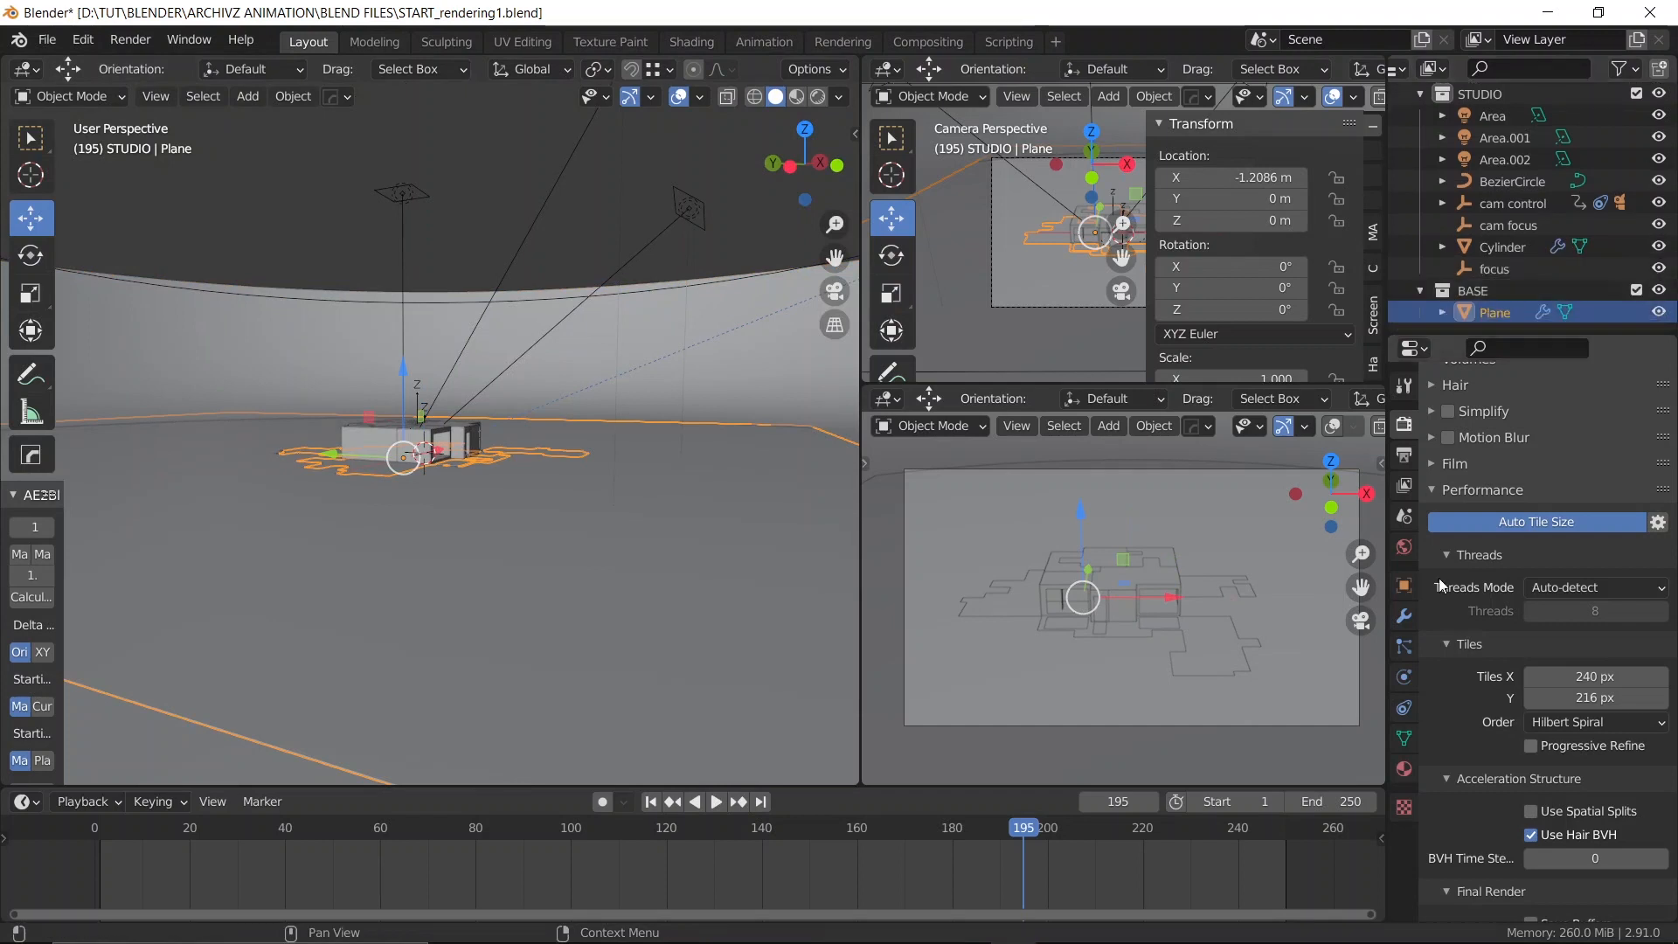
click(1404, 616)
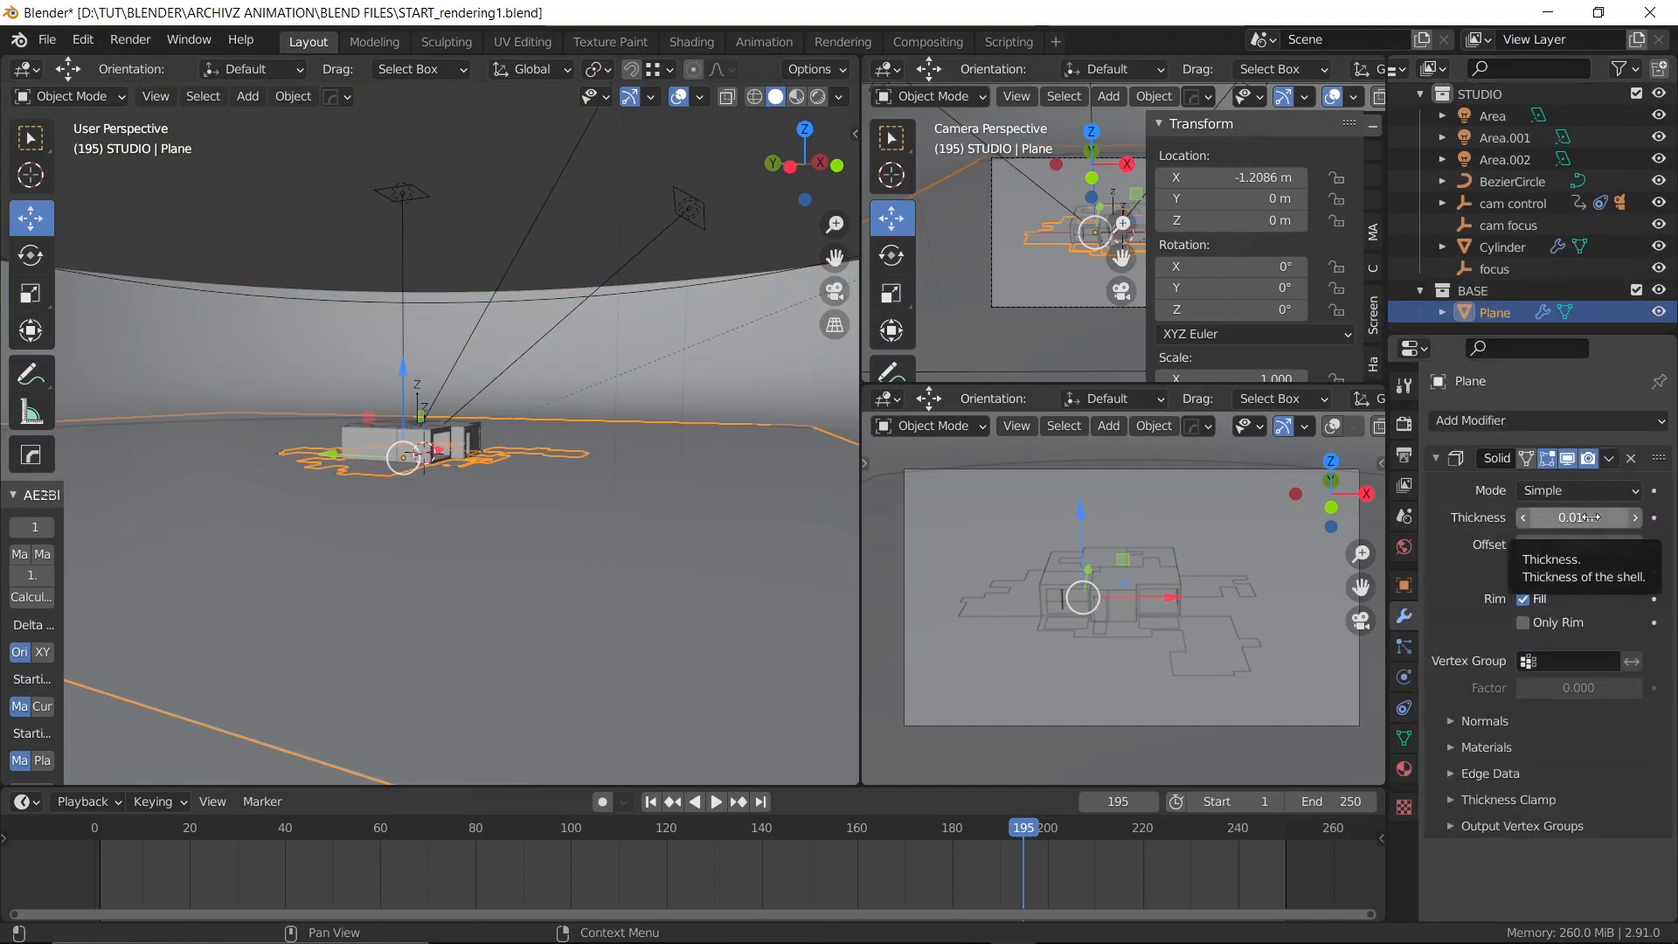
shift+drag(1591, 517, 1621, 517)
scroll(393, 489, down, 3)
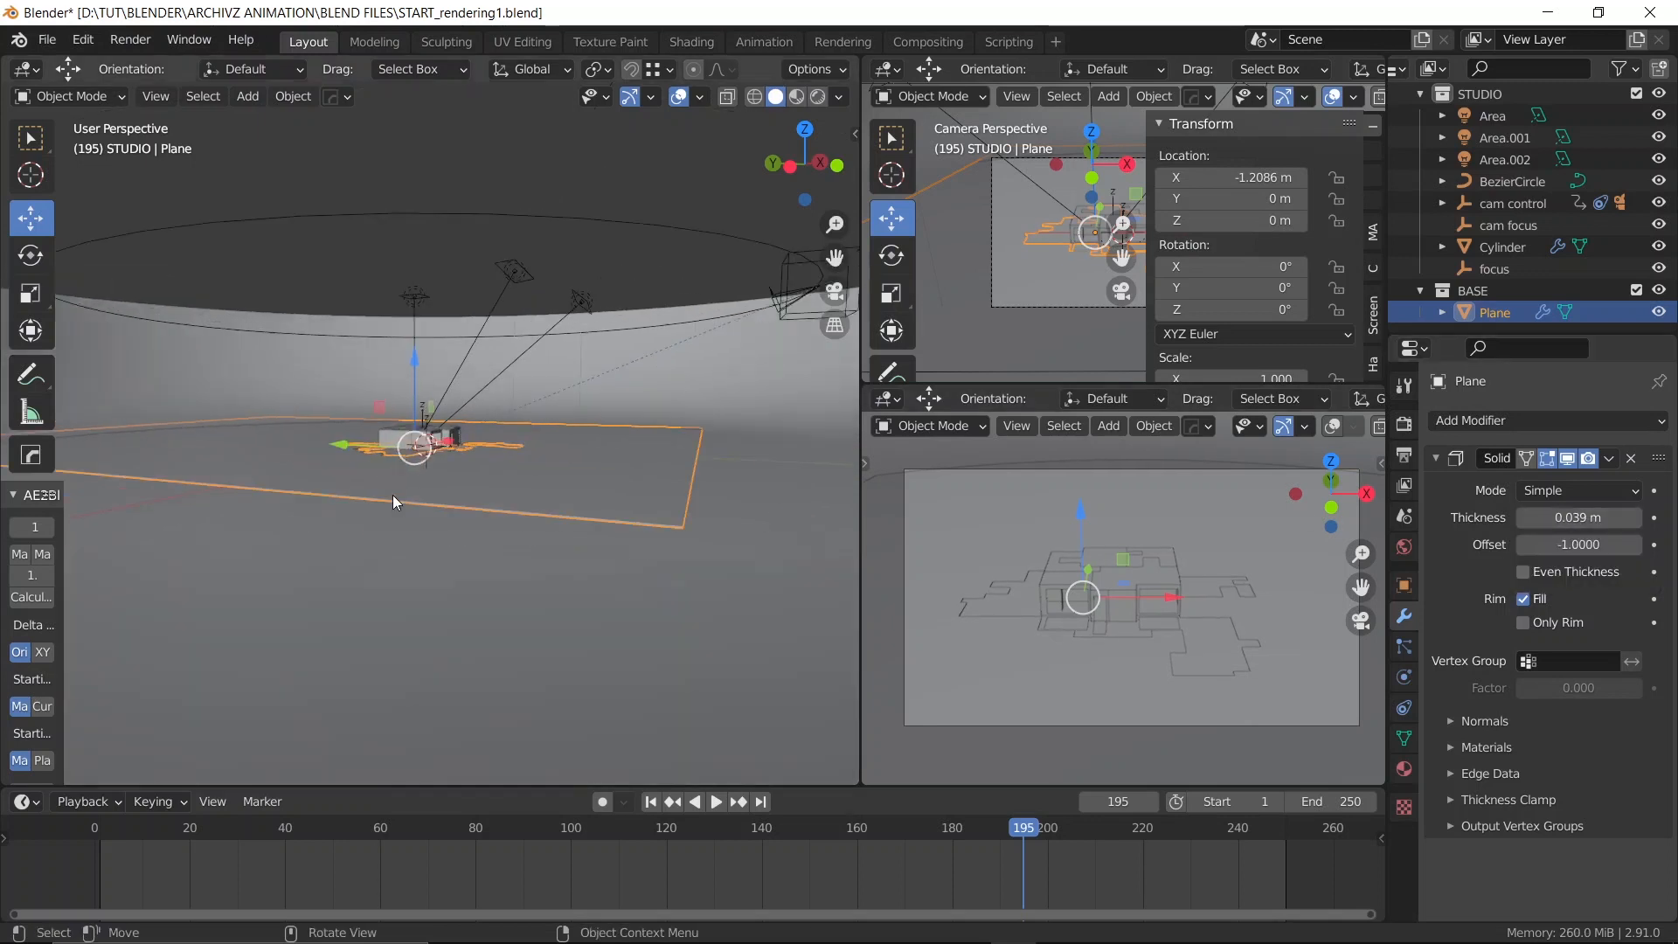
Lower the studio backdrop cylinder by 0.15966 m along Z and save the file
click(422, 327)
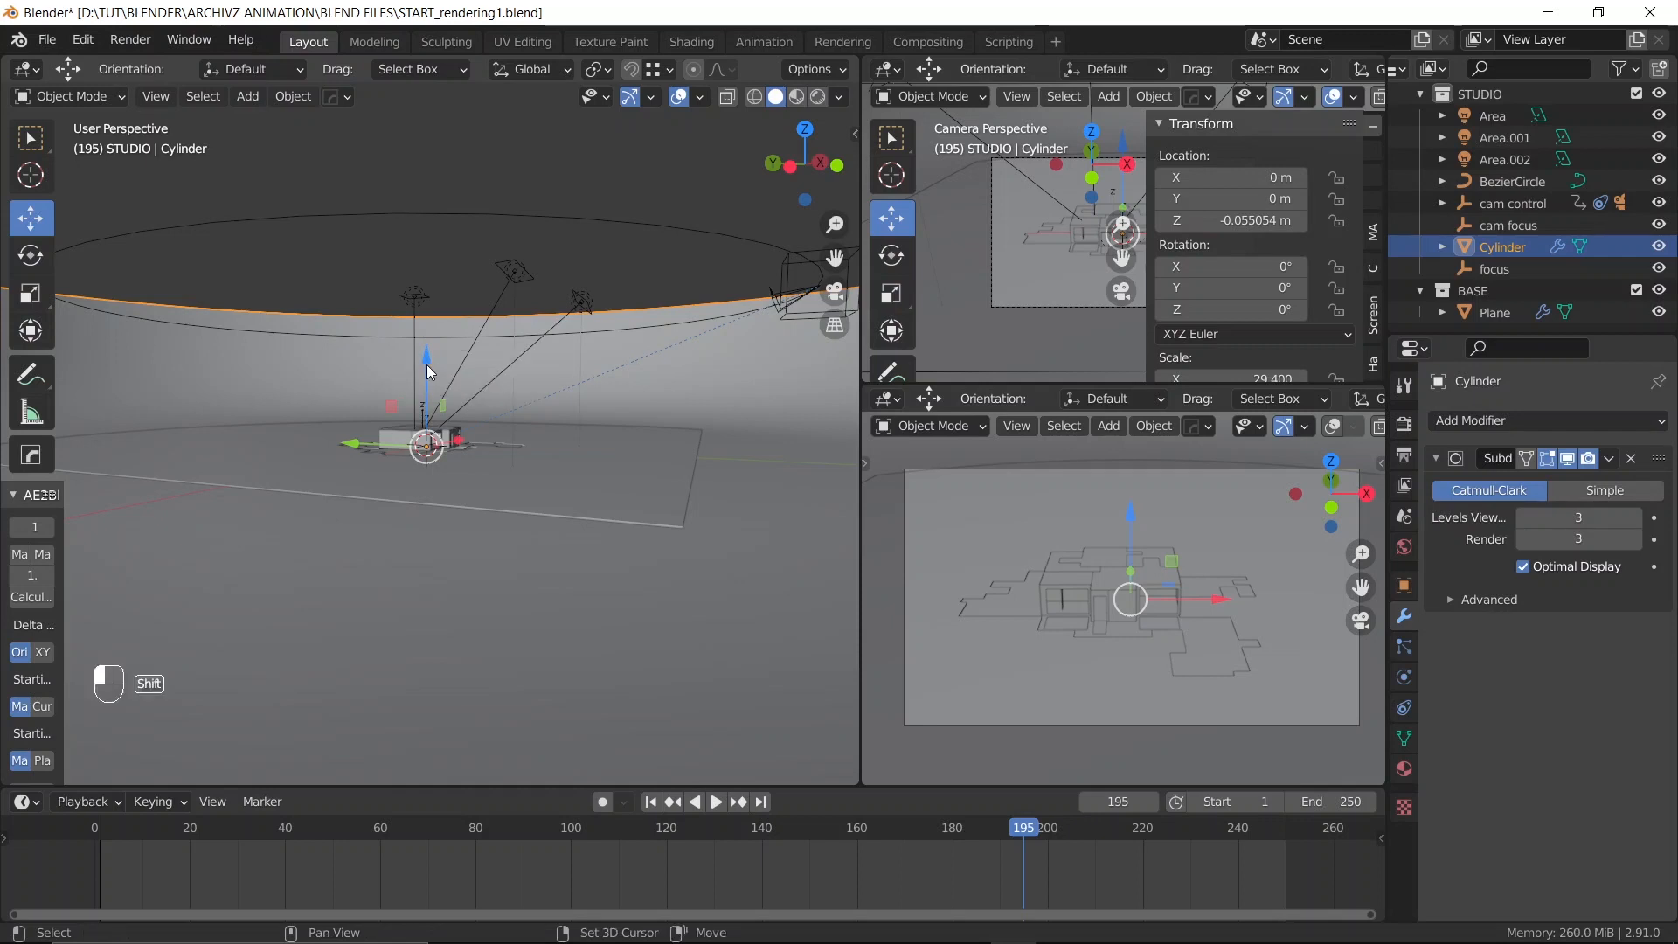
drag(428, 358, 427, 381)
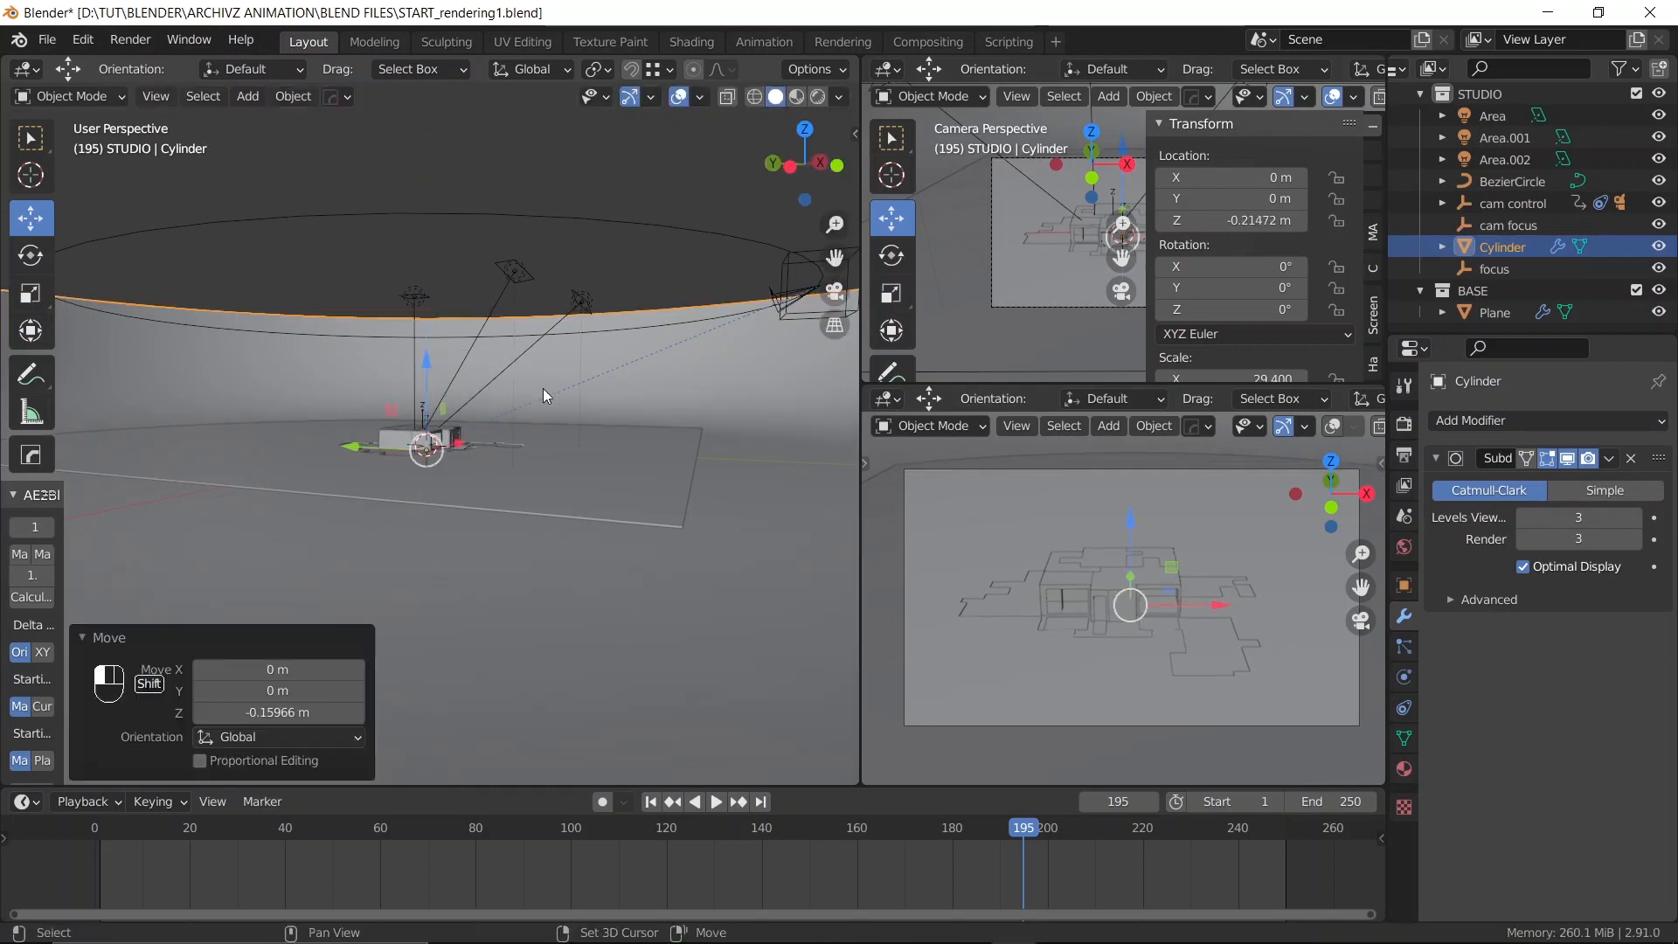
middle_drag(543, 388, 576, 437)
key(ctrl+s)
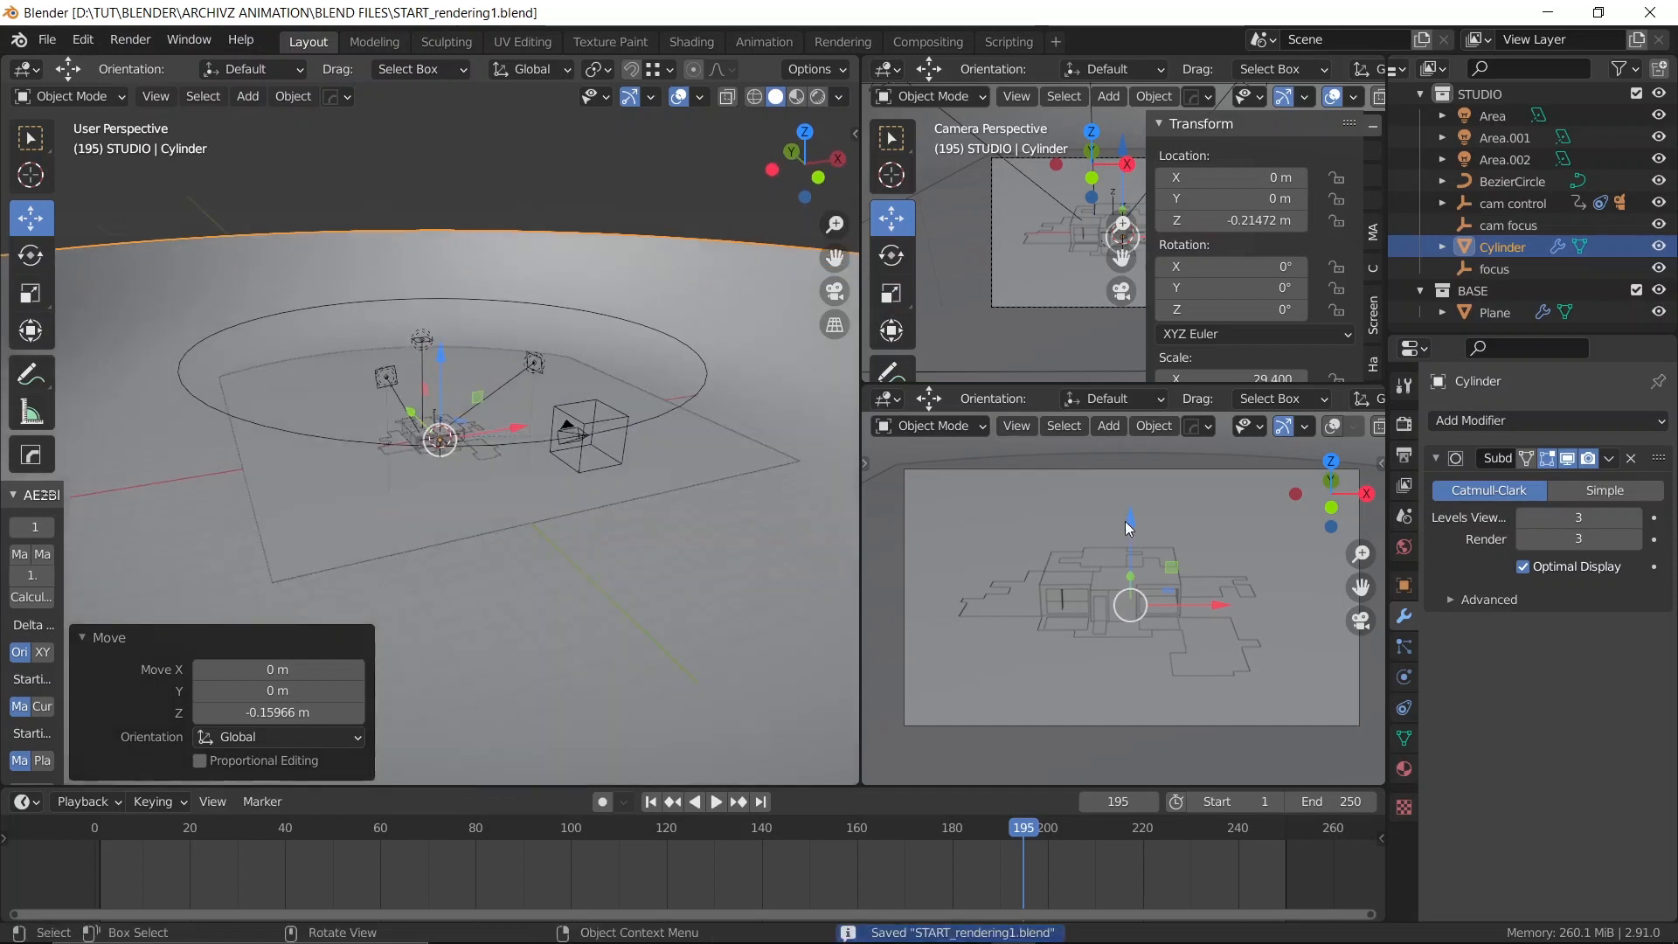
Check the scene with rendered shading in the lower camera viewport, return it to solid shading and save the file
scroll(1351, 427, down, 3)
click(1346, 426)
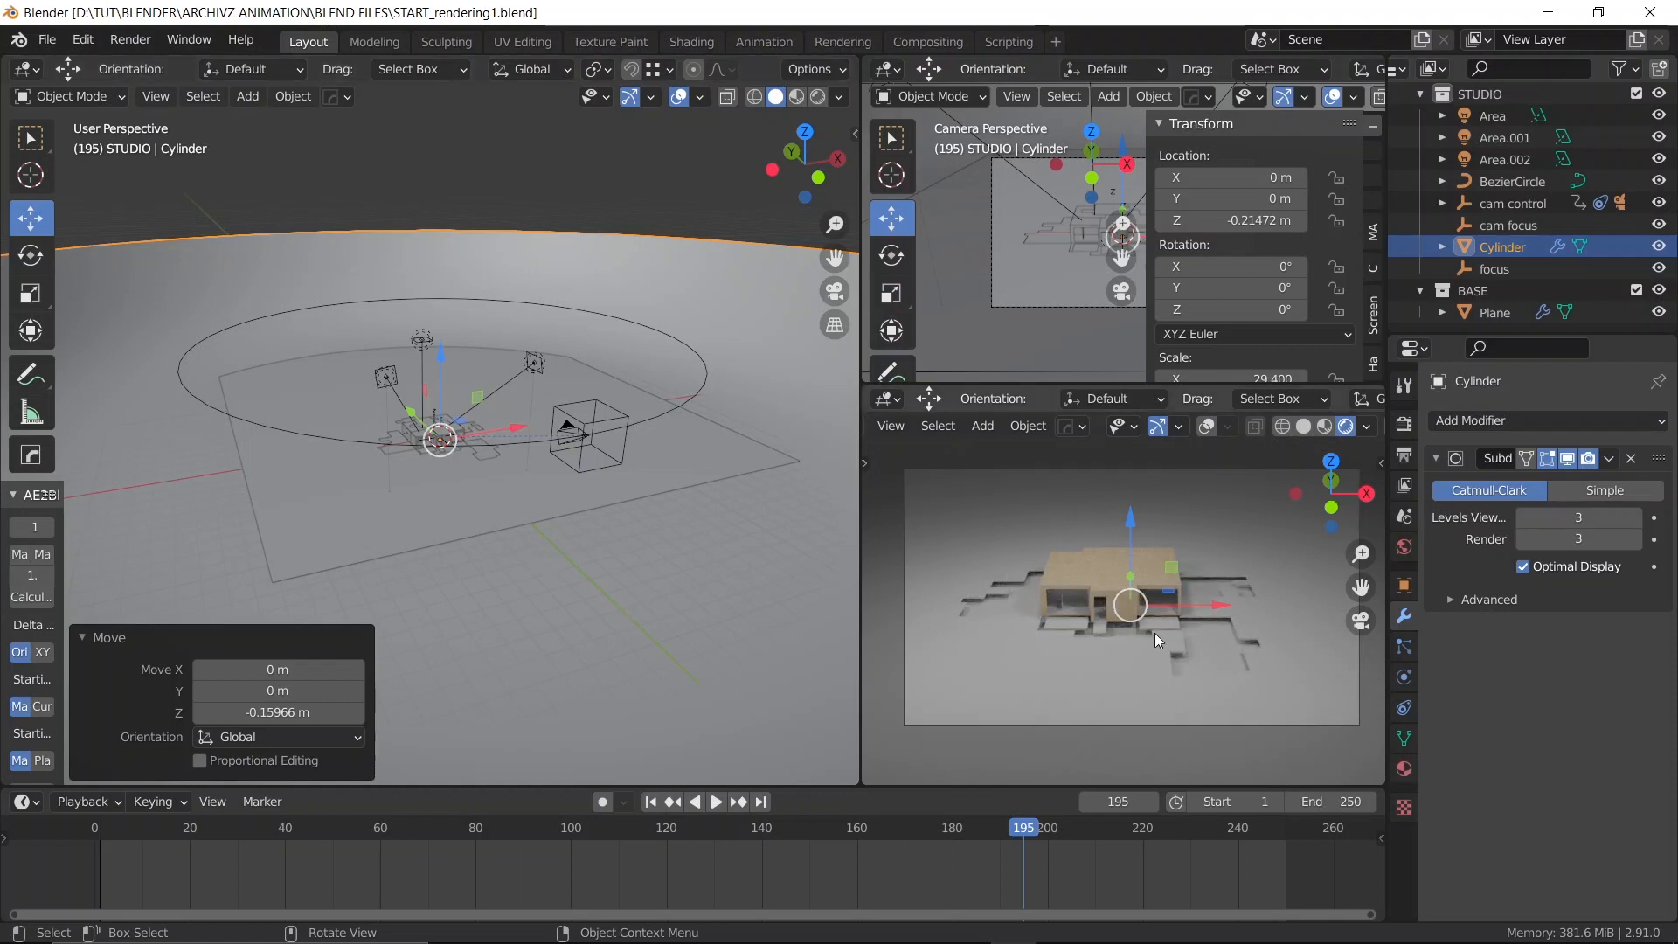
click(1298, 426)
key(ctrl+s)
Switch the active tool to Select Box and leave the render region selection without defining a region
scroll(370, 400, up, 8)
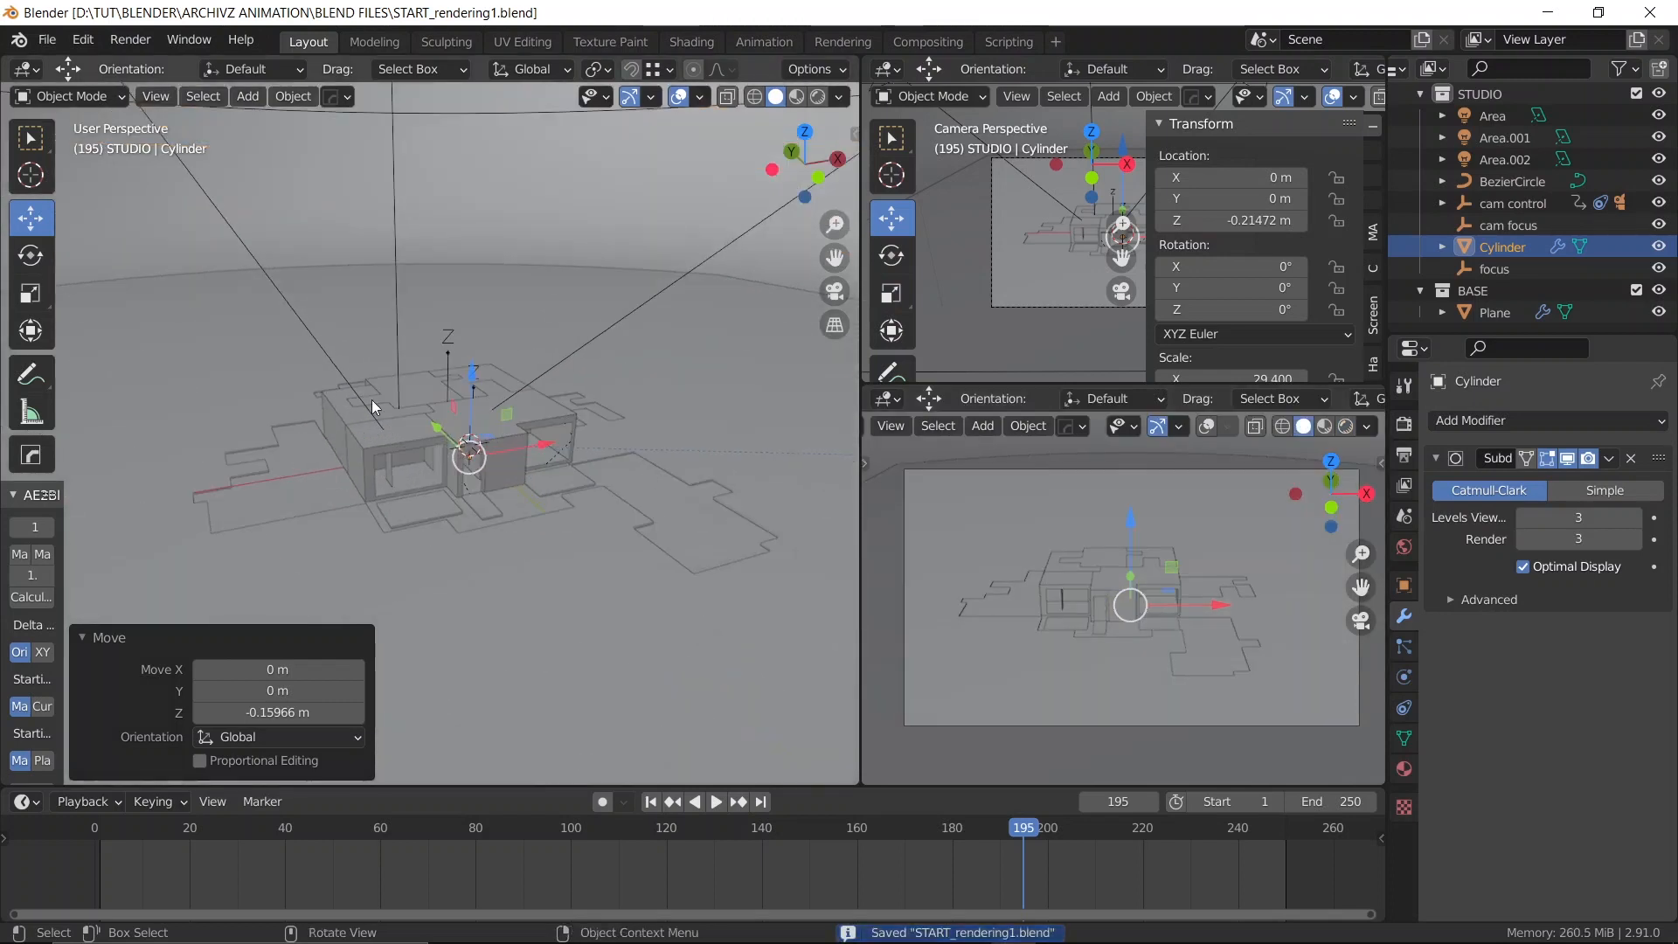
key(n)
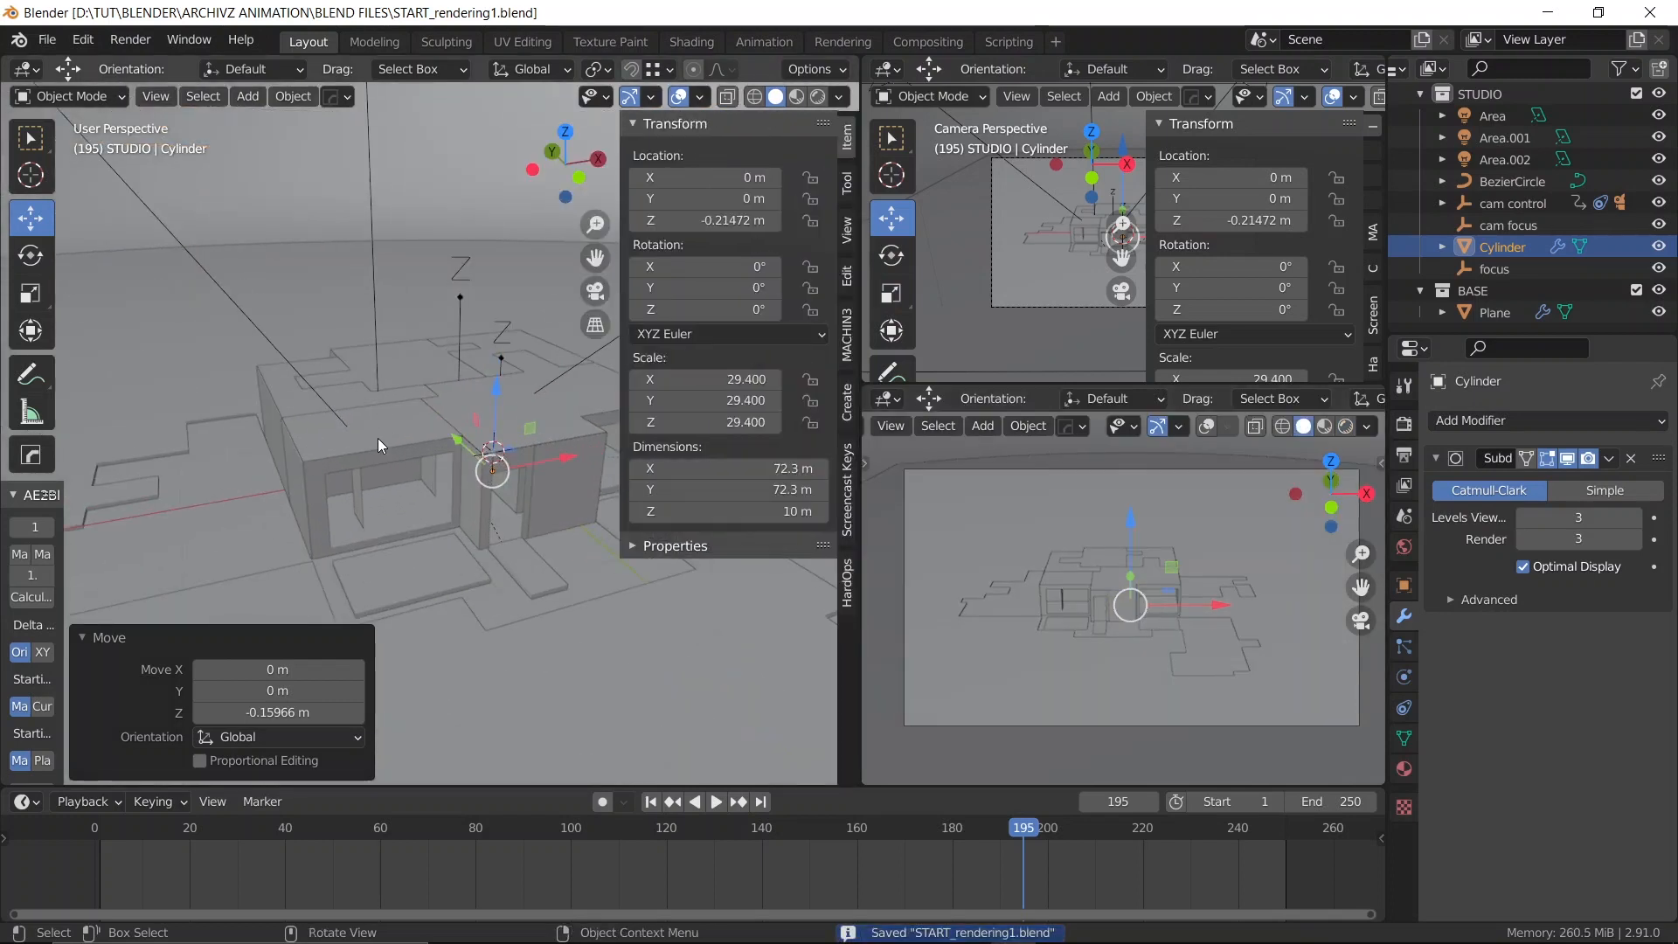
key(ctrl+b)
click(33, 144)
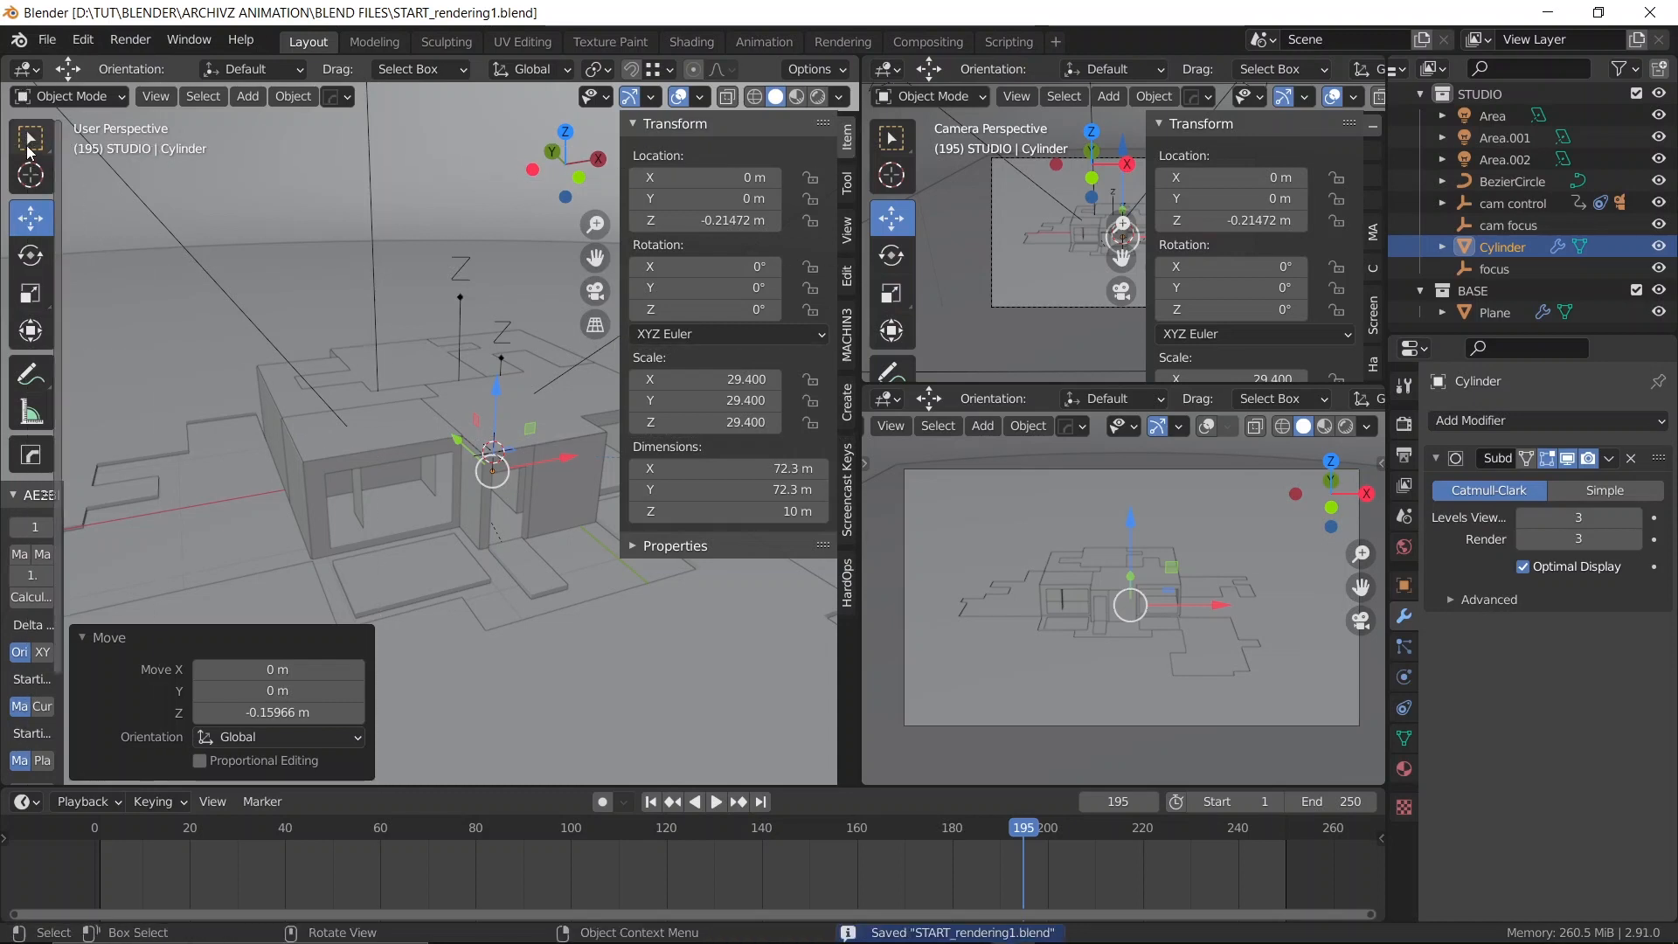
click(33, 144)
key(ctrl+b)
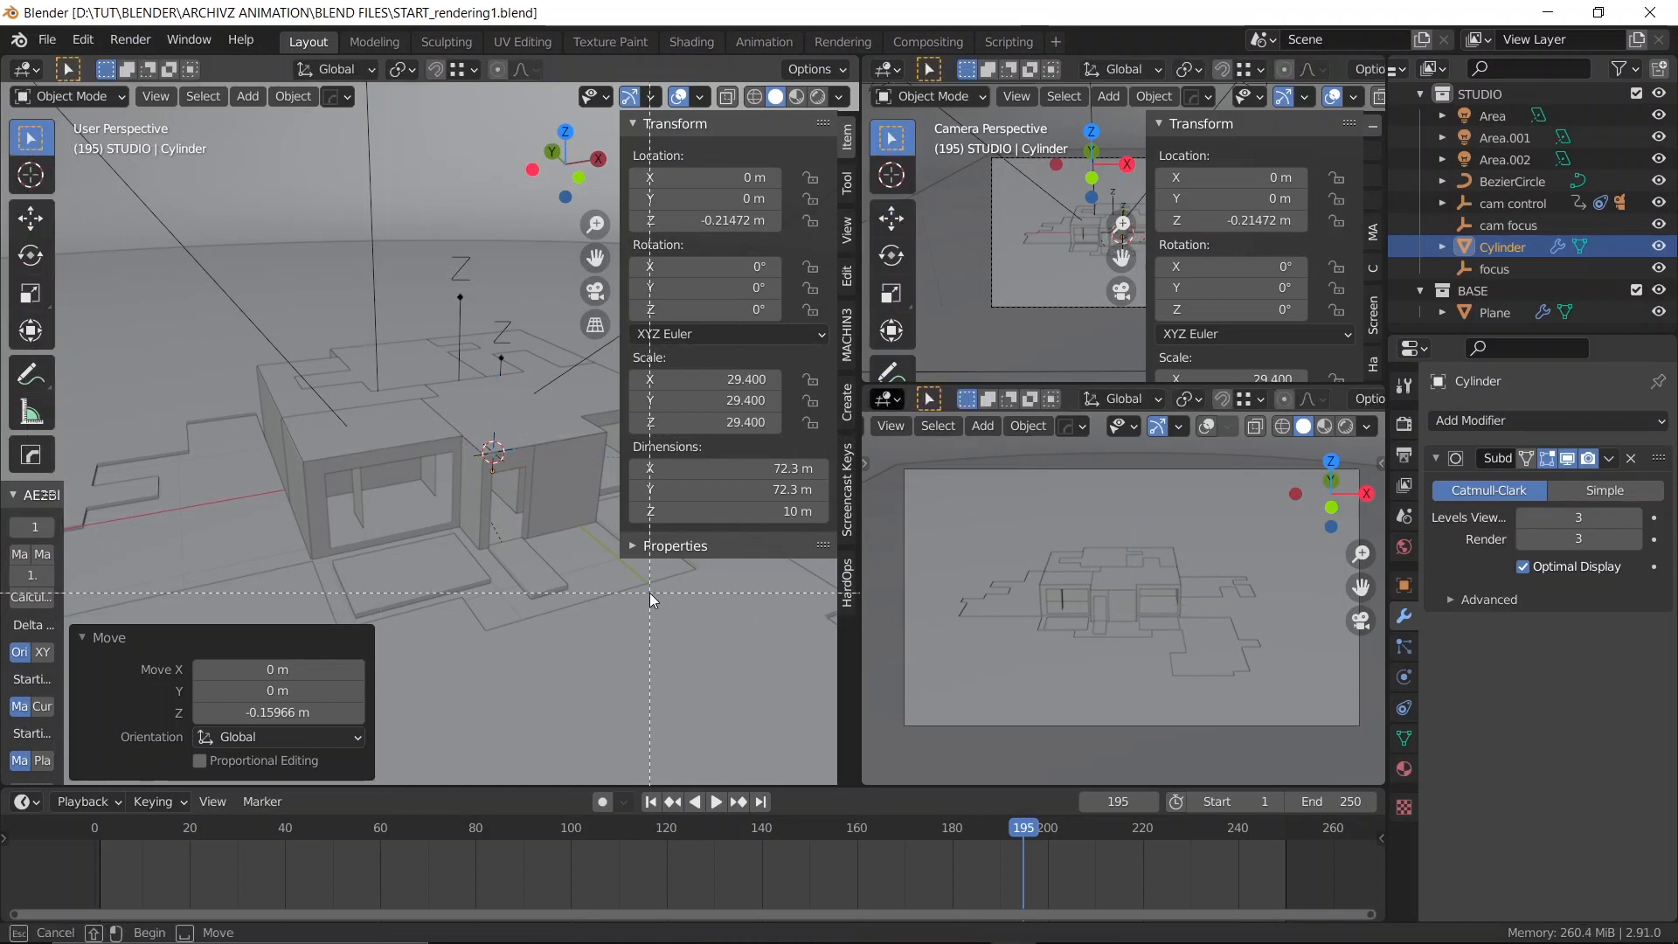
key(Escape)
key(n)
Select the house's base floor, enter Edit Mode and isolate it in local view
middle_drag(543, 538, 498, 519)
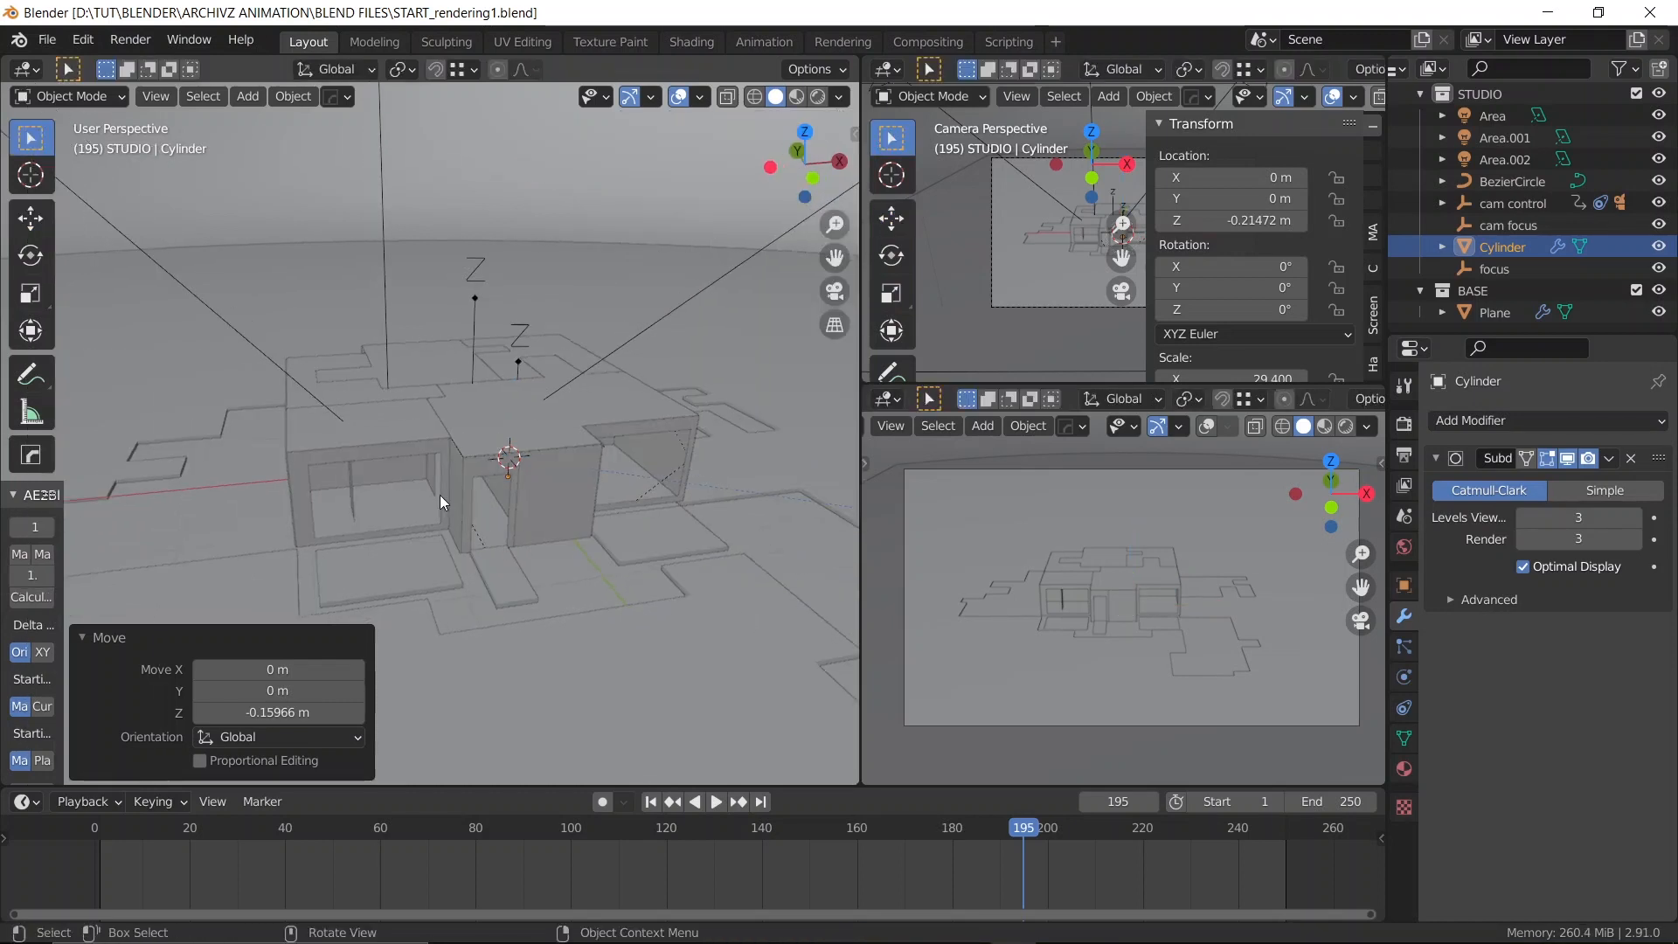
scroll(420, 502, up, 2)
click(356, 531)
middle_drag(381, 538, 417, 514)
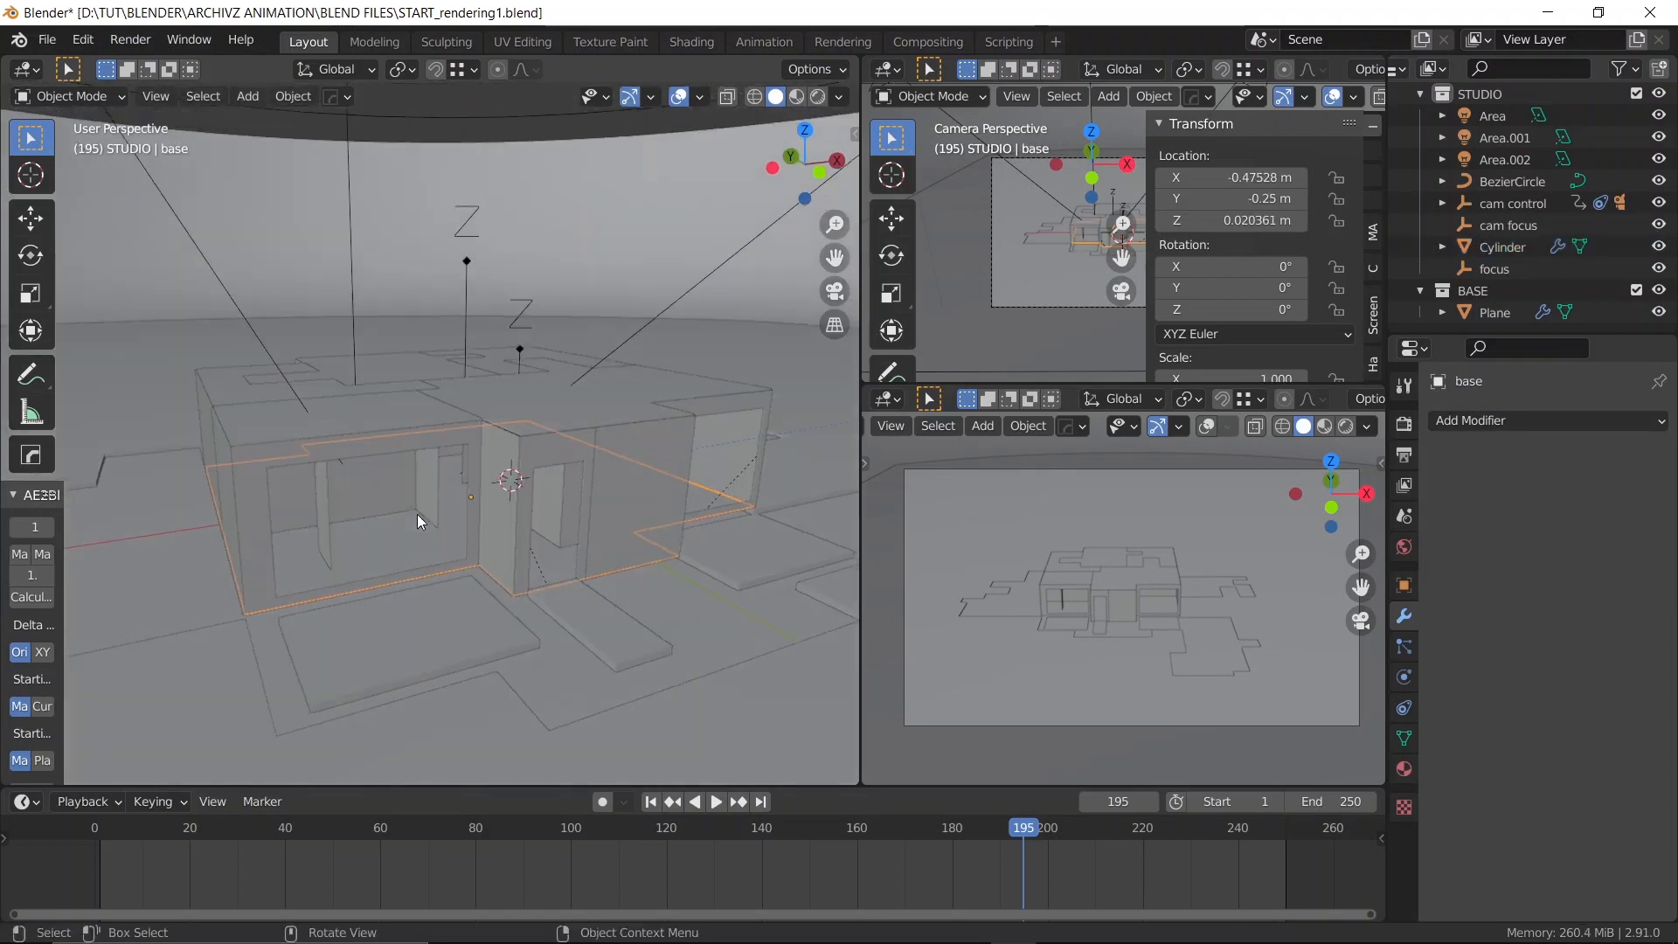
key(Tab)
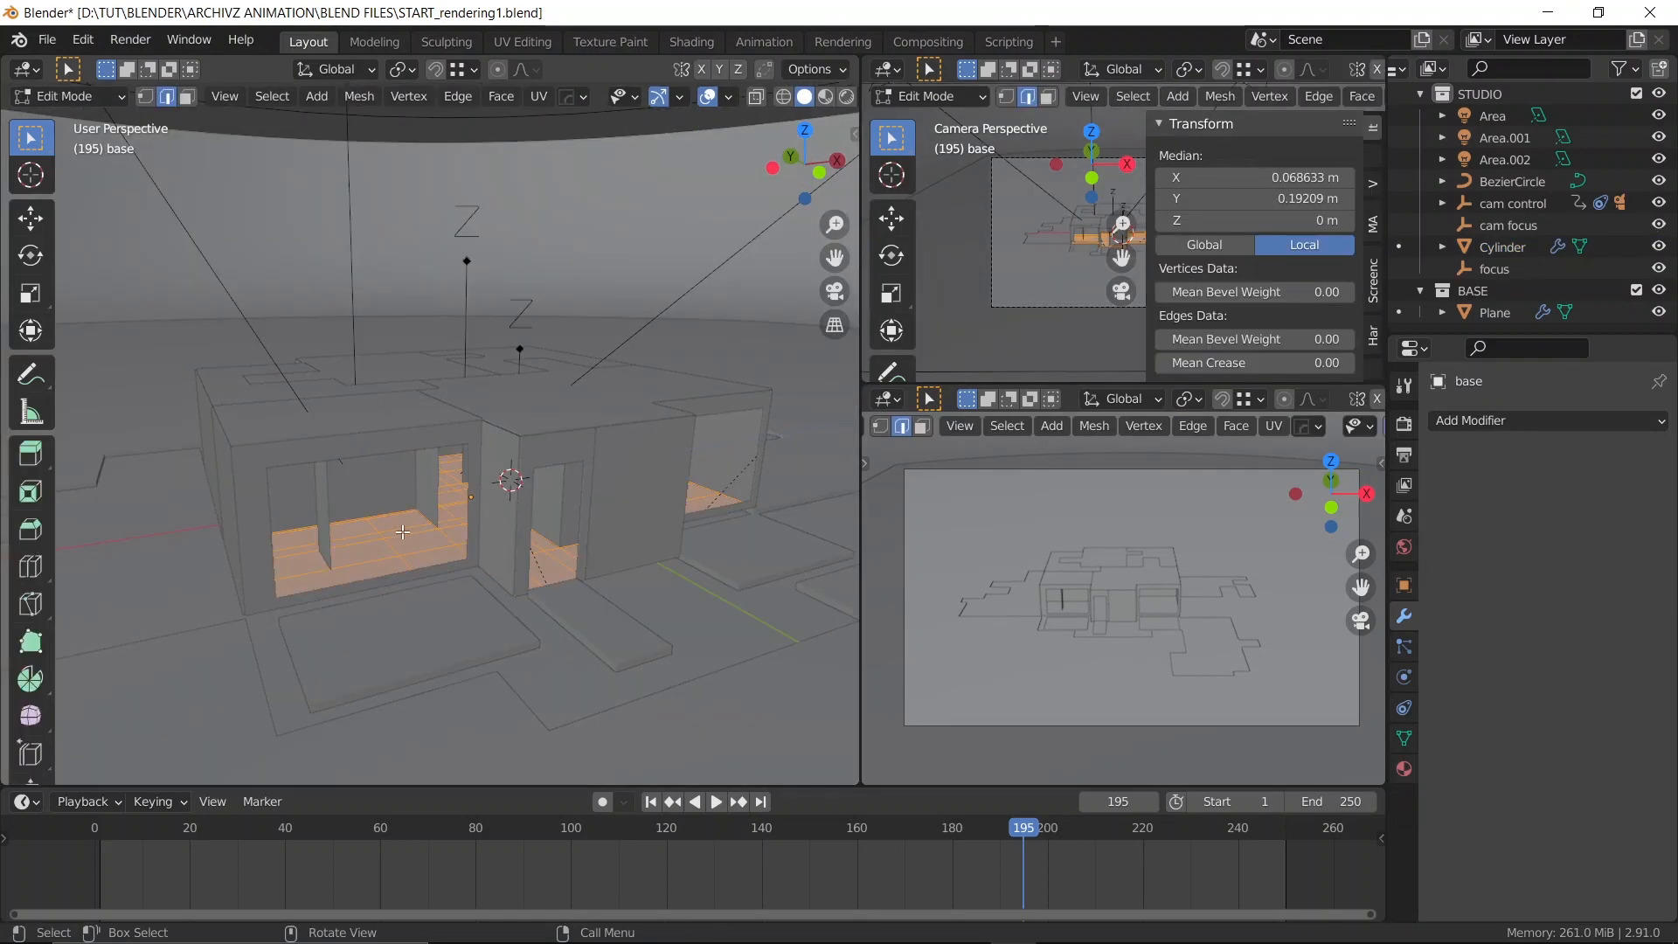
key(KP_Divide)
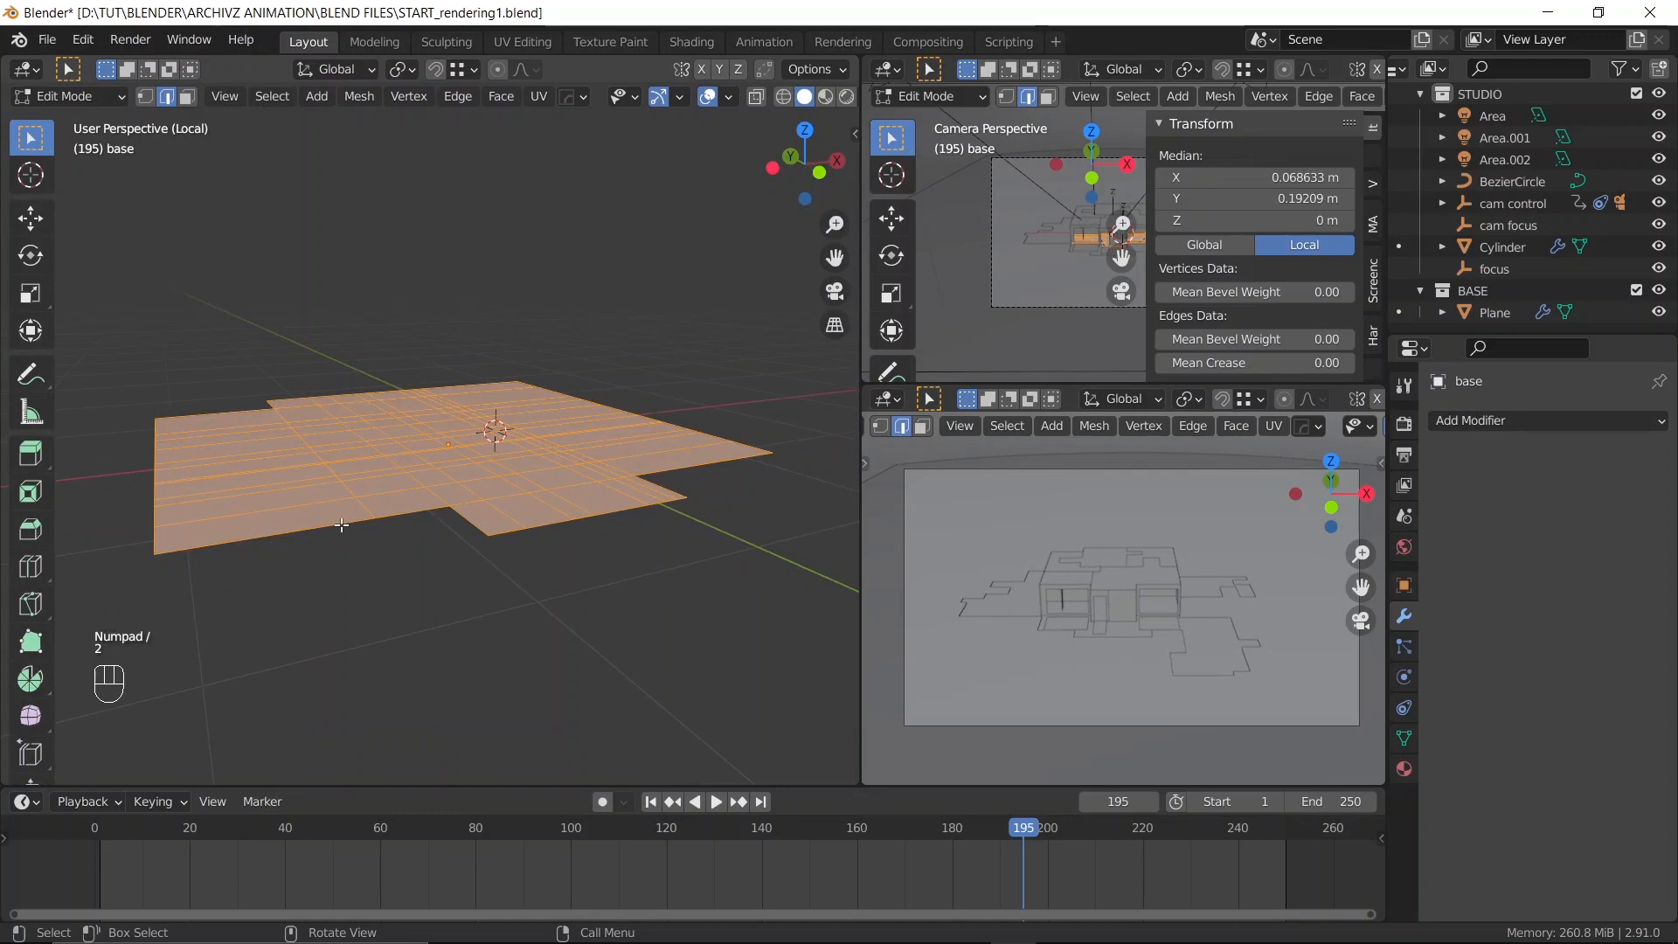
Select all outer boundary edges of the base floor and duplicate them 0.70842 m upward along Z
alt+click(342, 525)
middle_drag(256, 551, 194, 517)
alt+shift+click(273, 554)
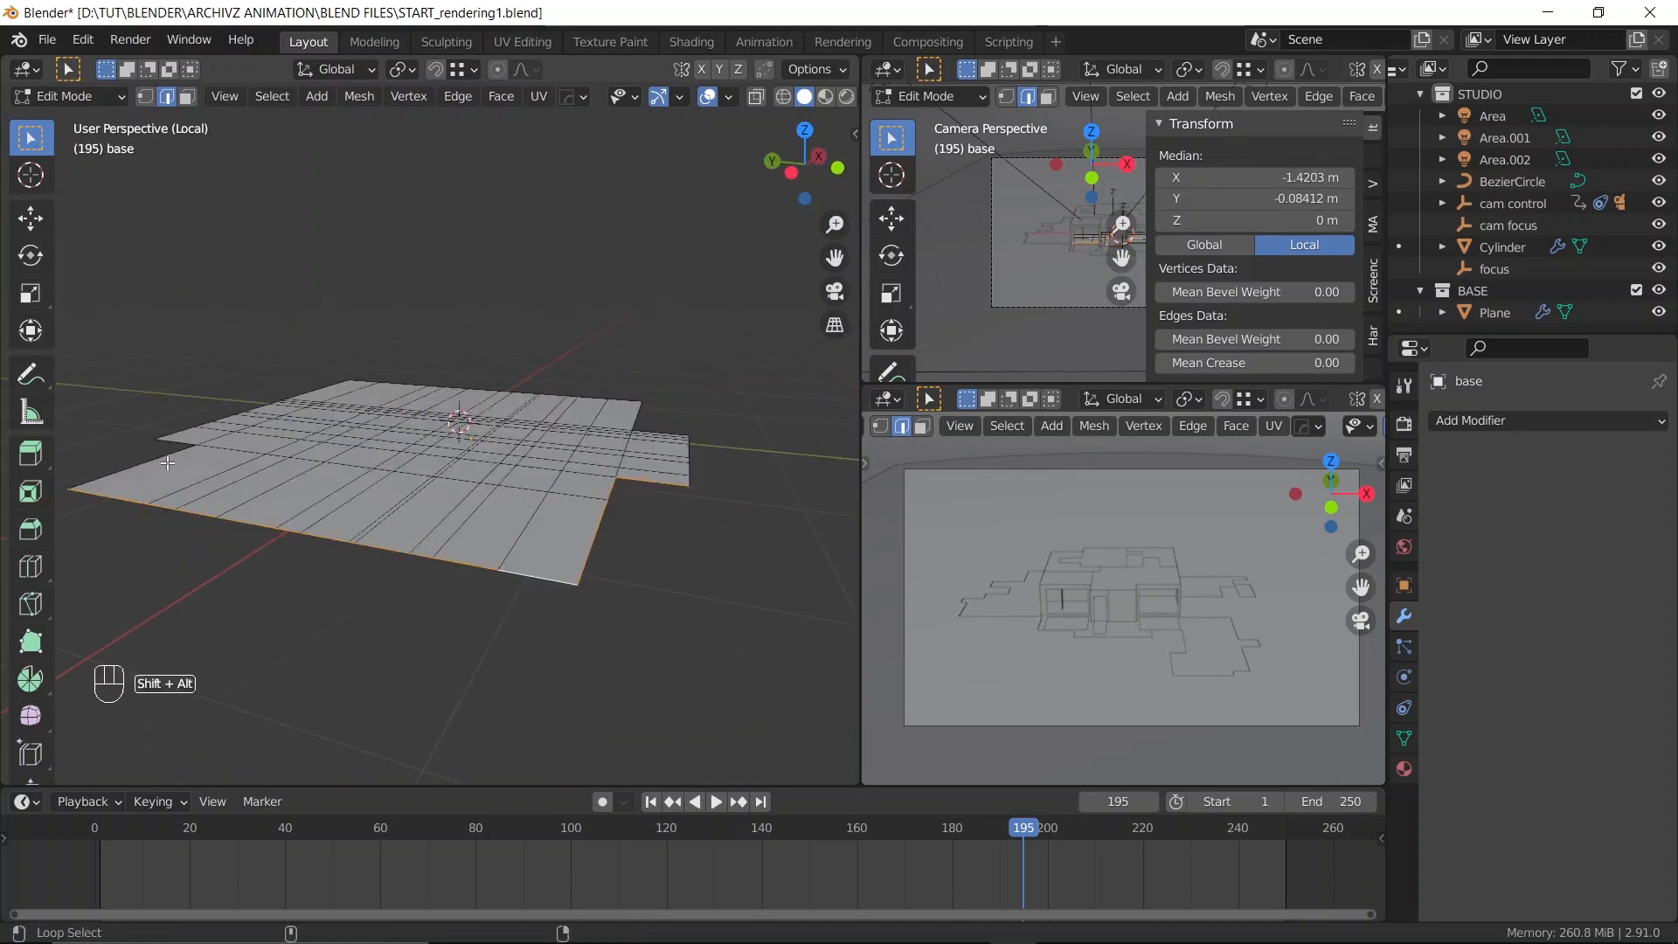
alt+shift+click(416, 383)
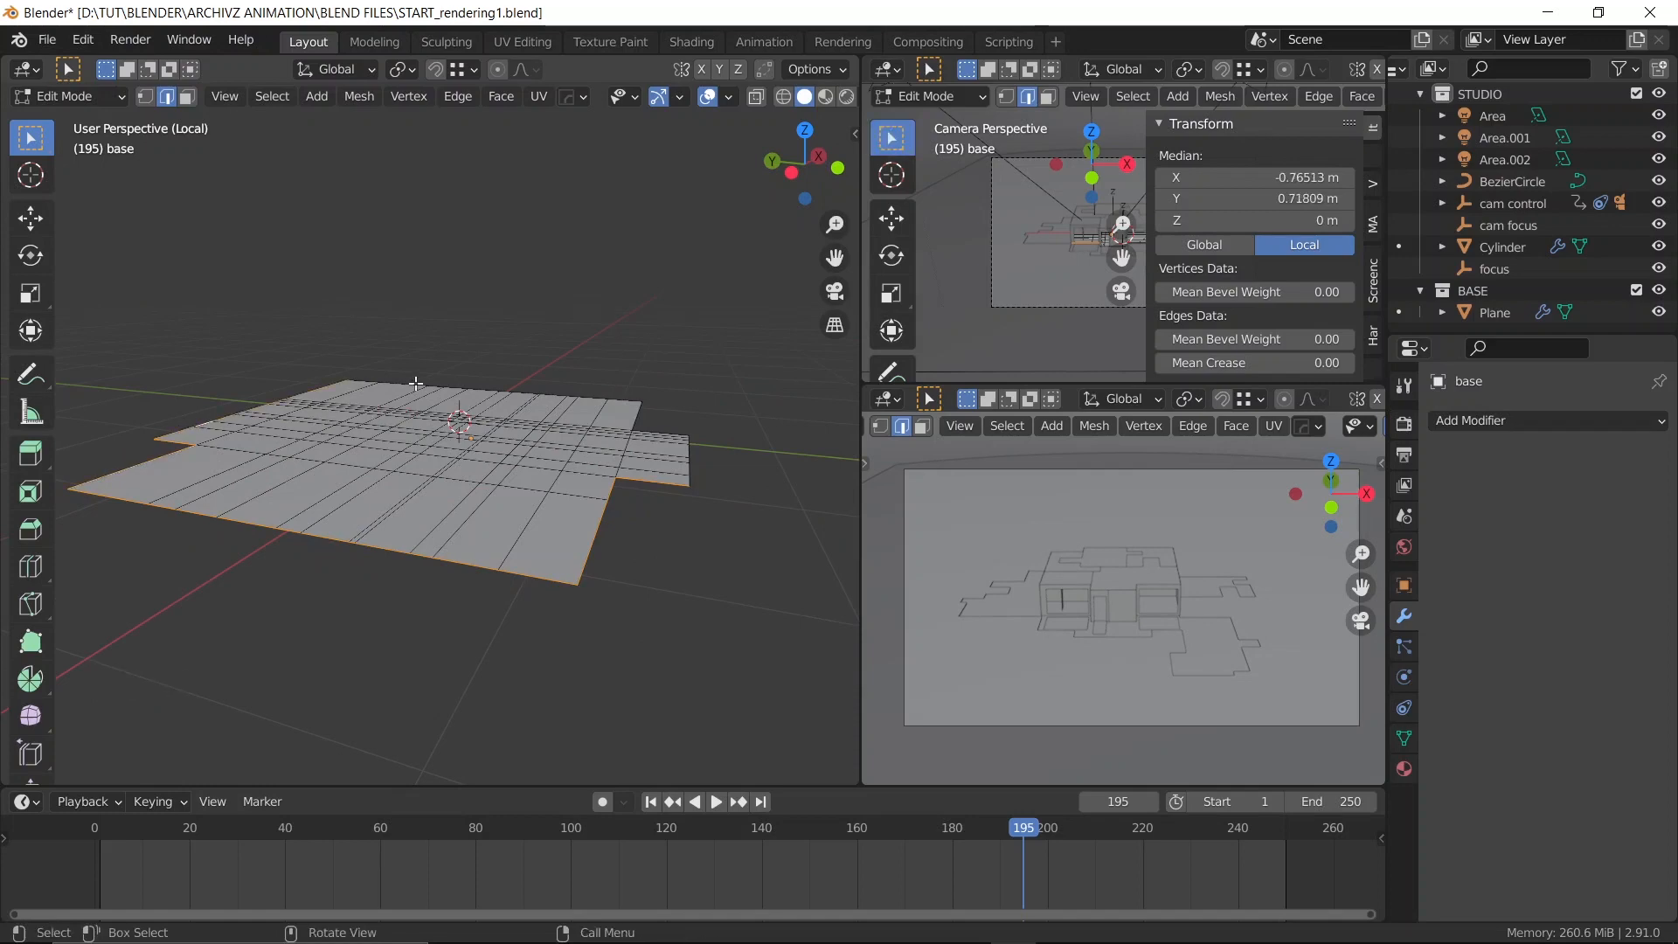
alt+shift+click(577, 390)
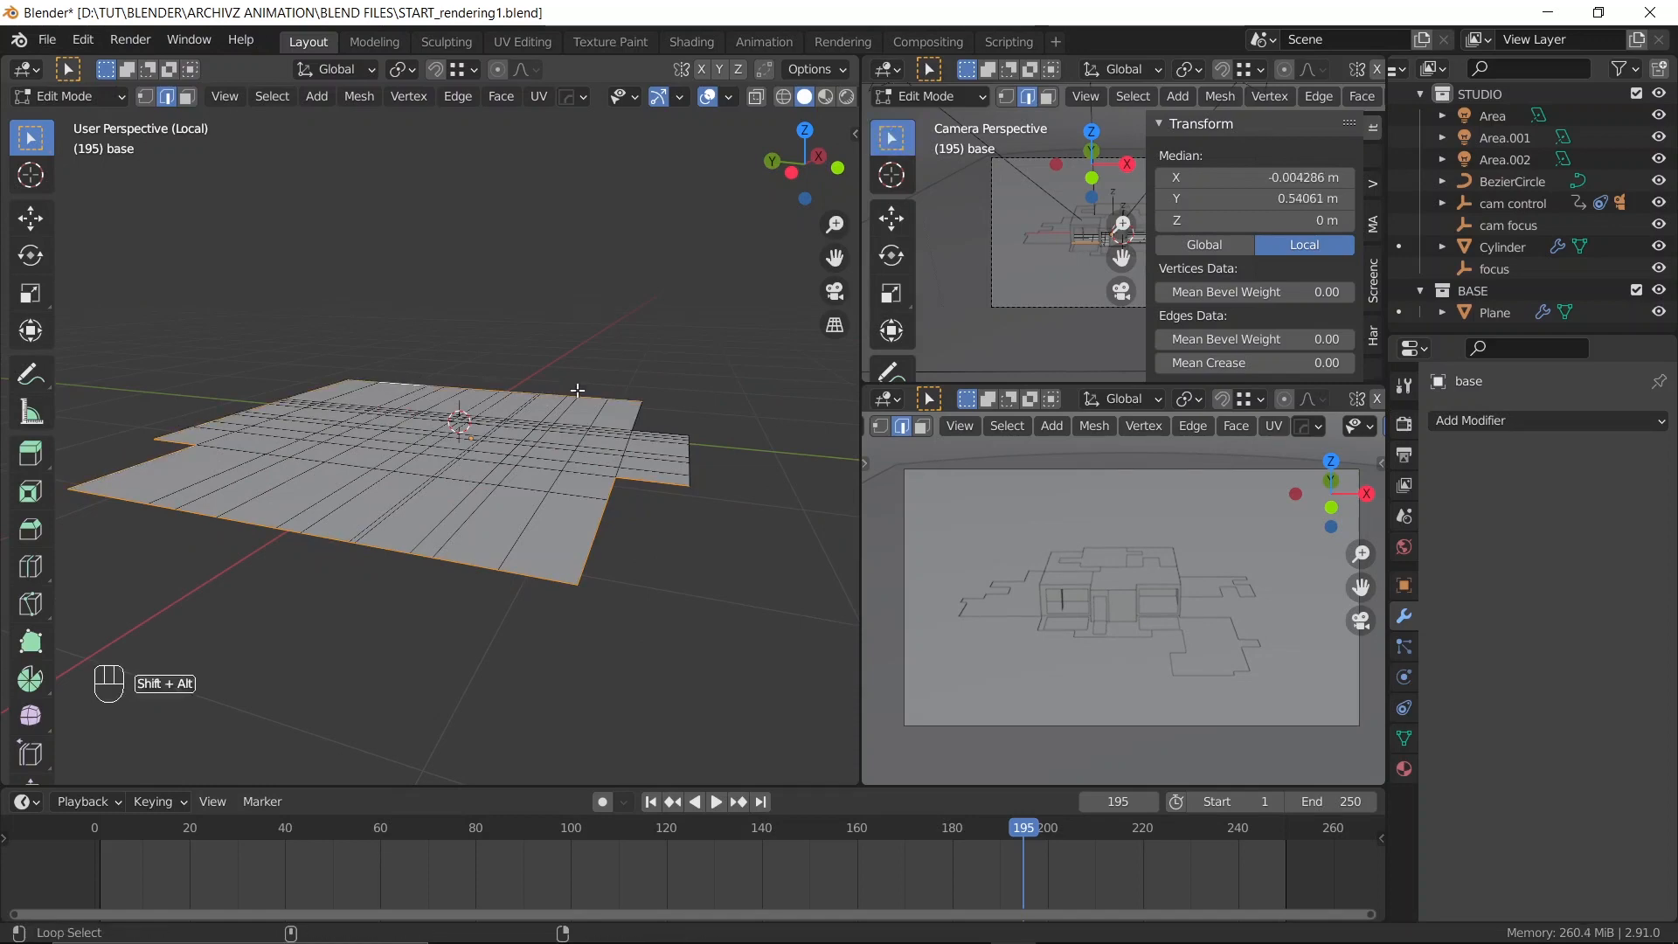
alt+shift+click(668, 435)
alt+shift+click(686, 447)
middle_drag(685, 447, 509, 483)
key(g)
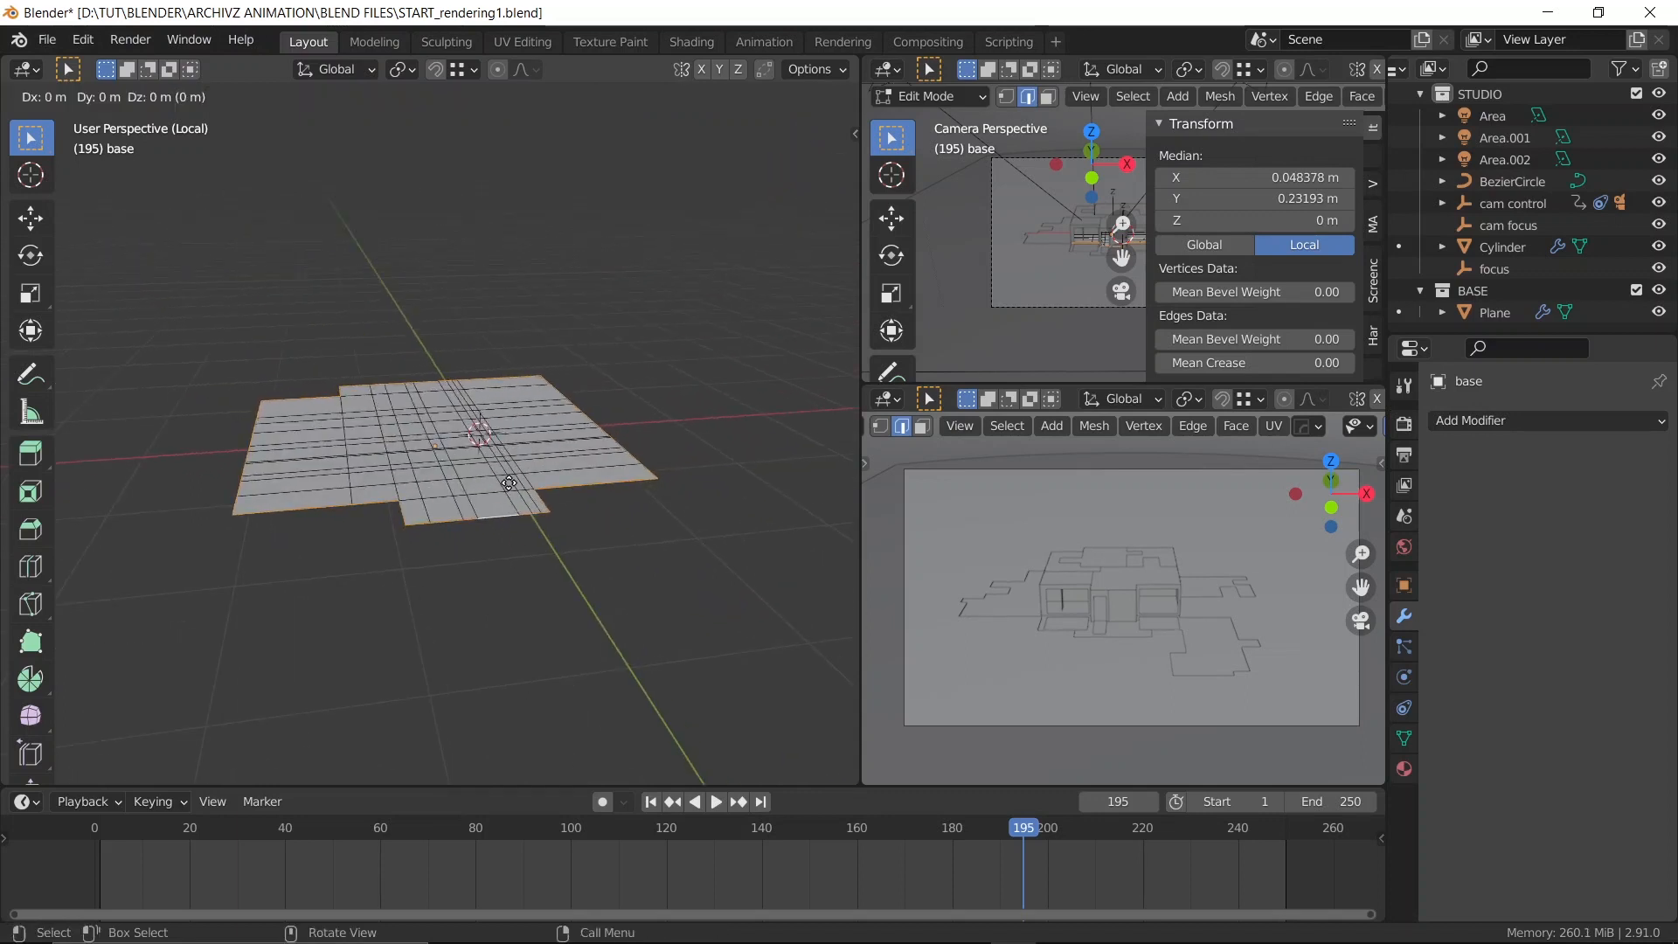
key(z)
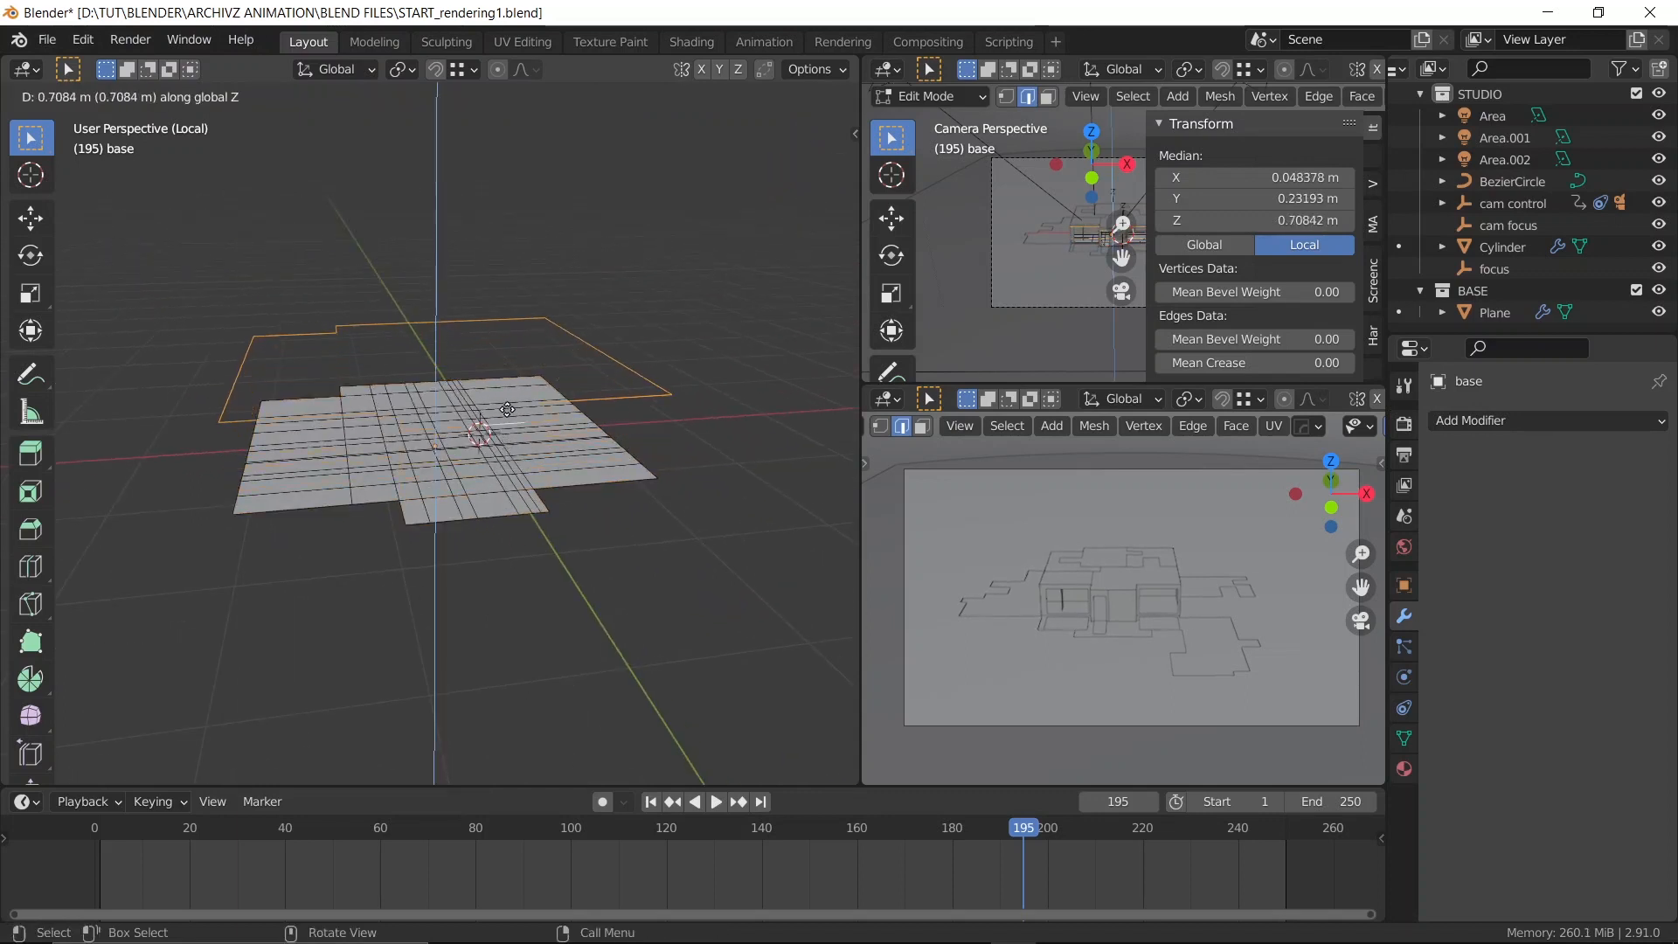
click(508, 410)
Extrude the duplicated outline 0.053522 m upward, leave local view and check the band against the walls with X-ray
key(e)
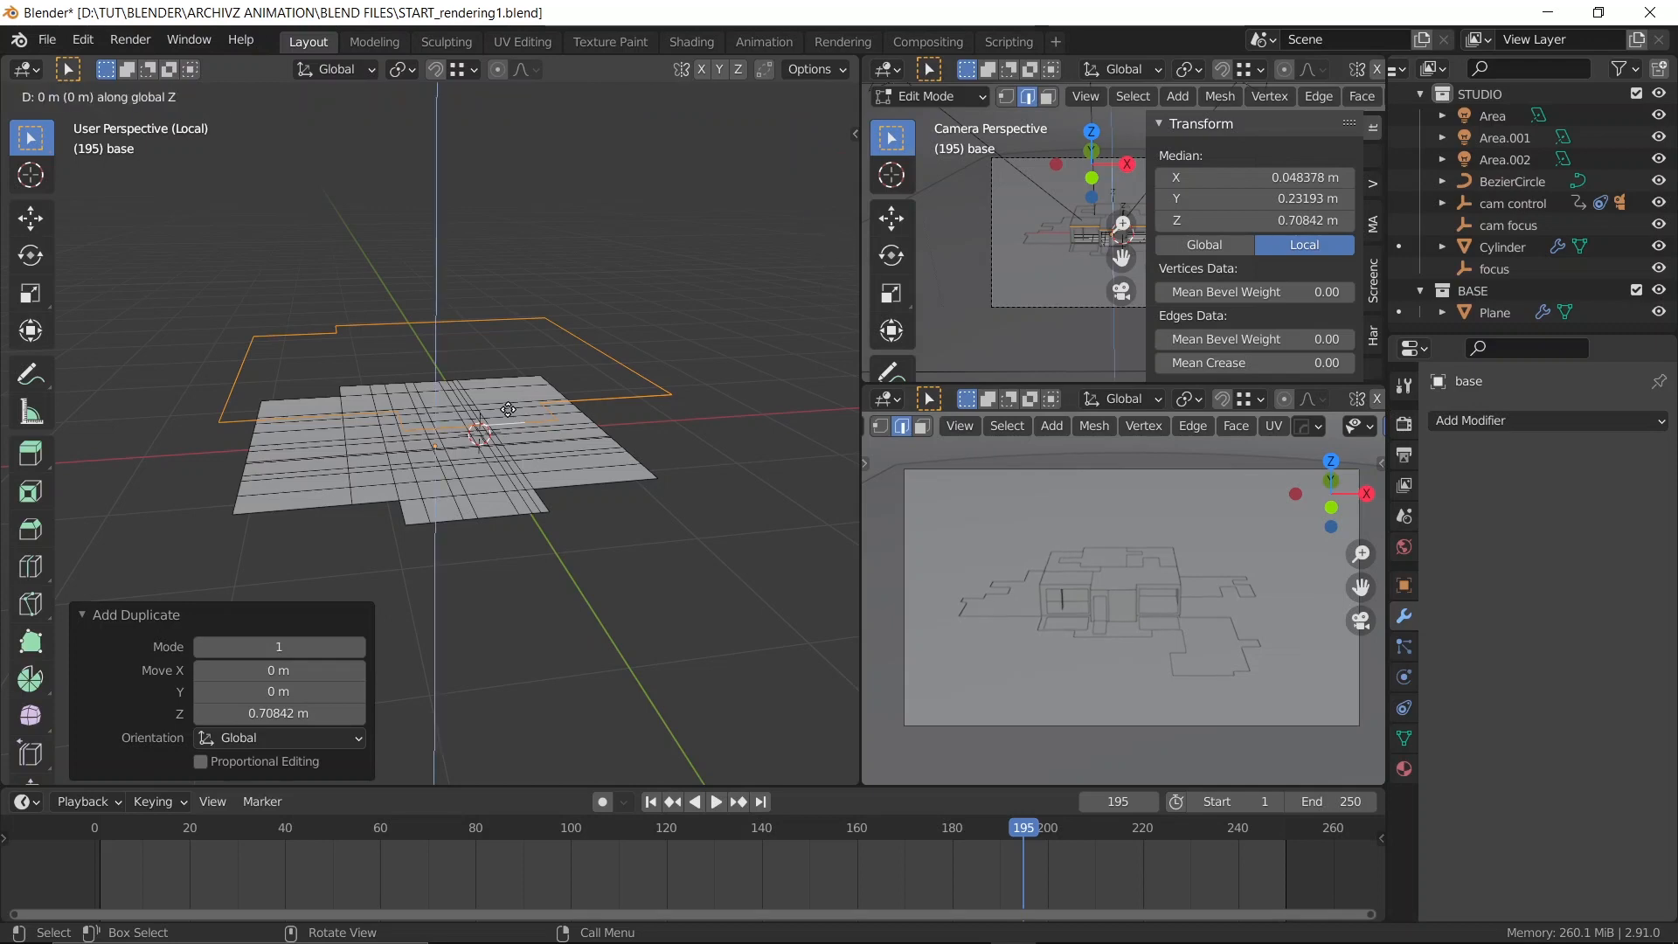
click(520, 353)
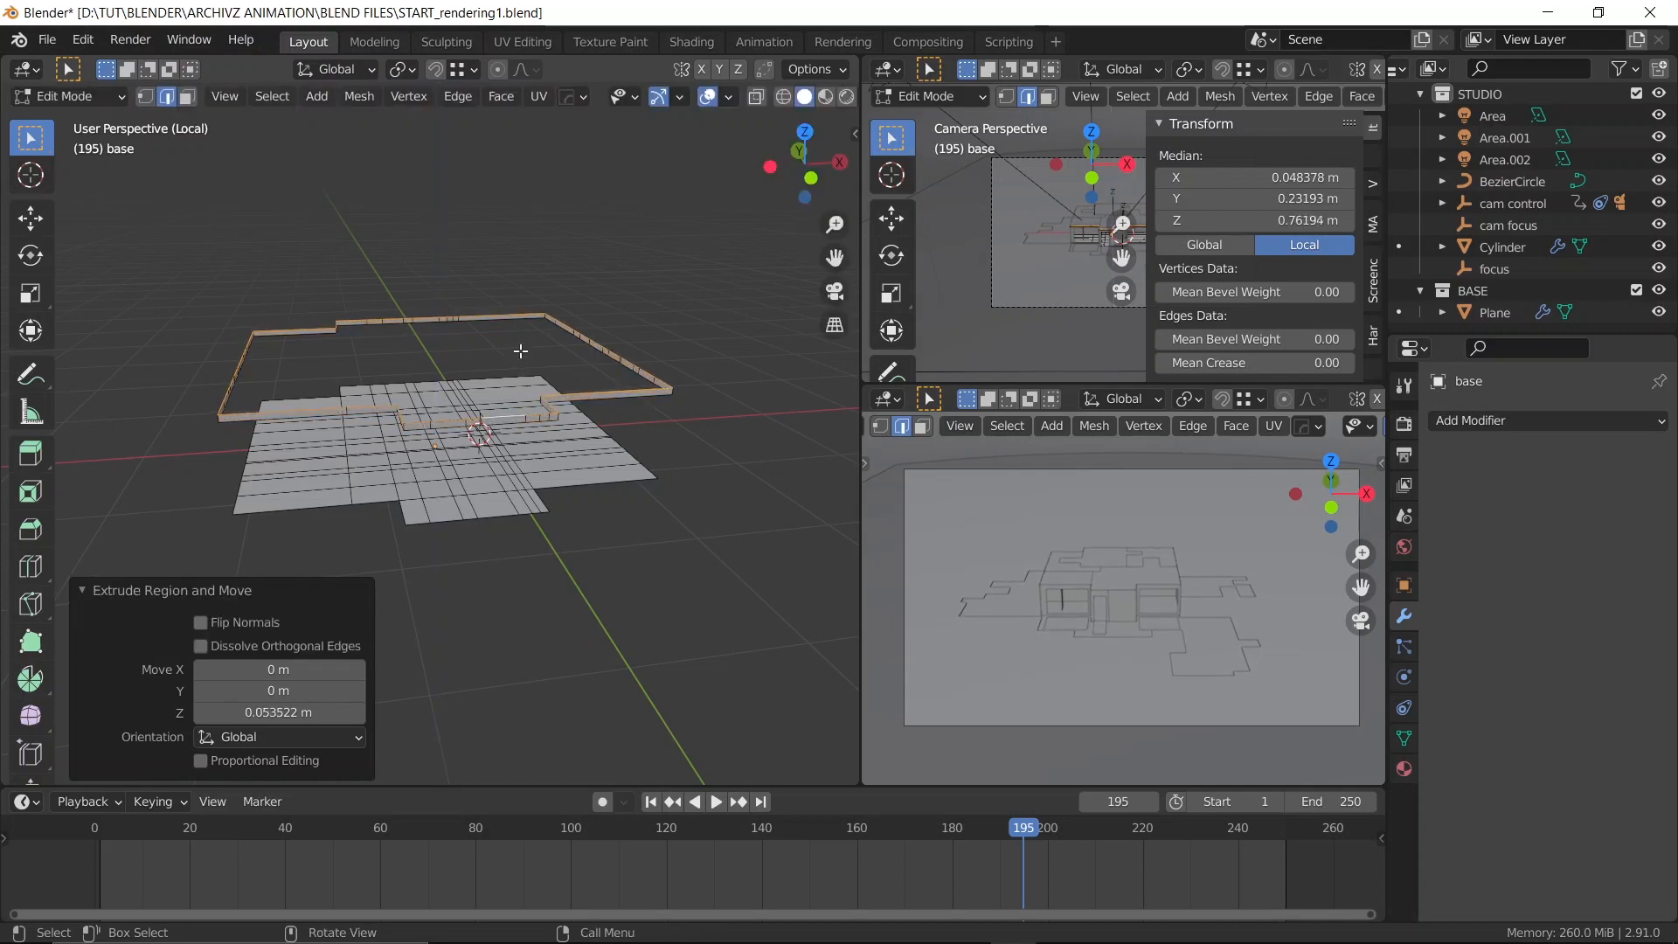
key(KP_Divide)
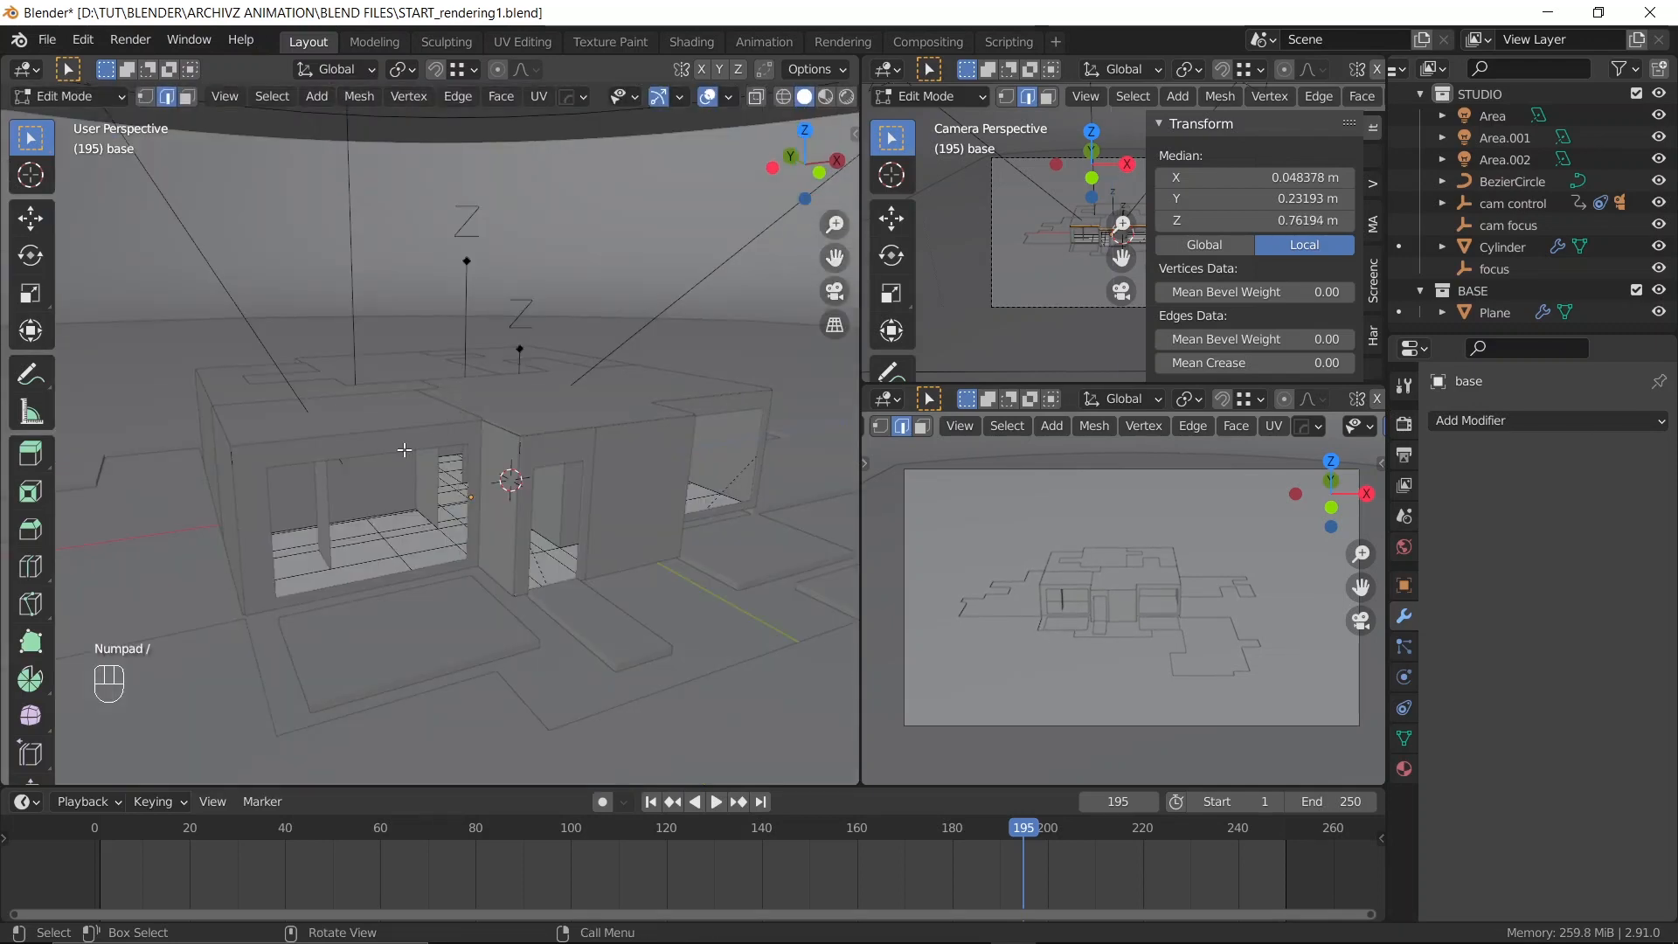
key(Tab)
key(Tab)
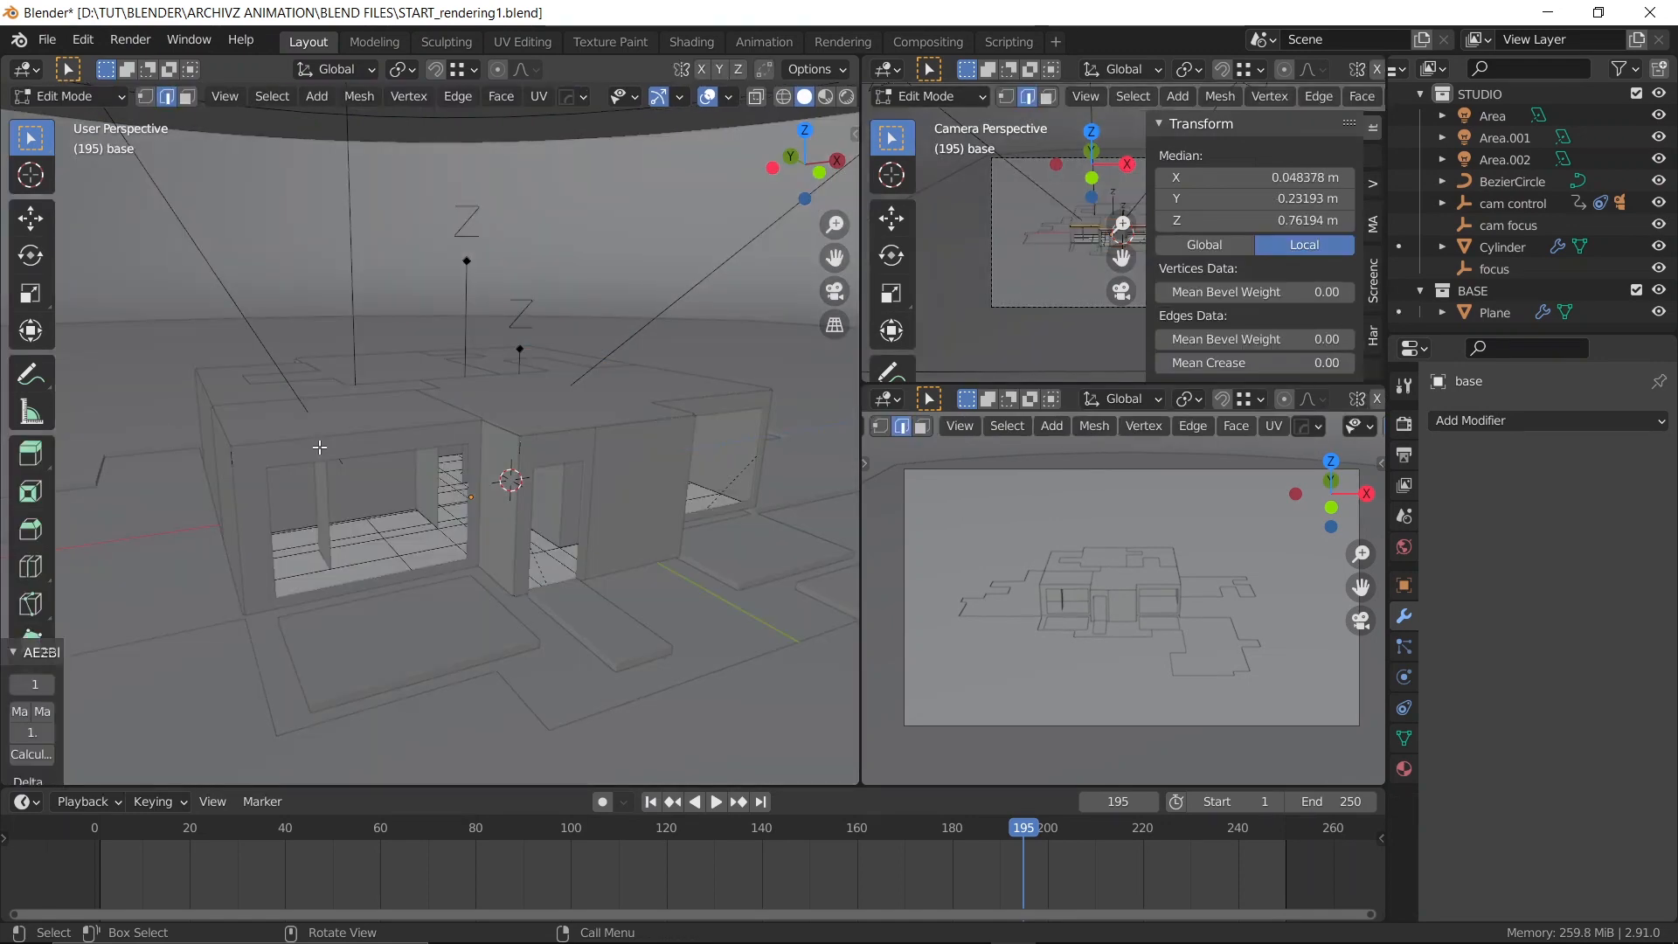
click(328, 446)
key(alt+z)
scroll(341, 447, up, 4)
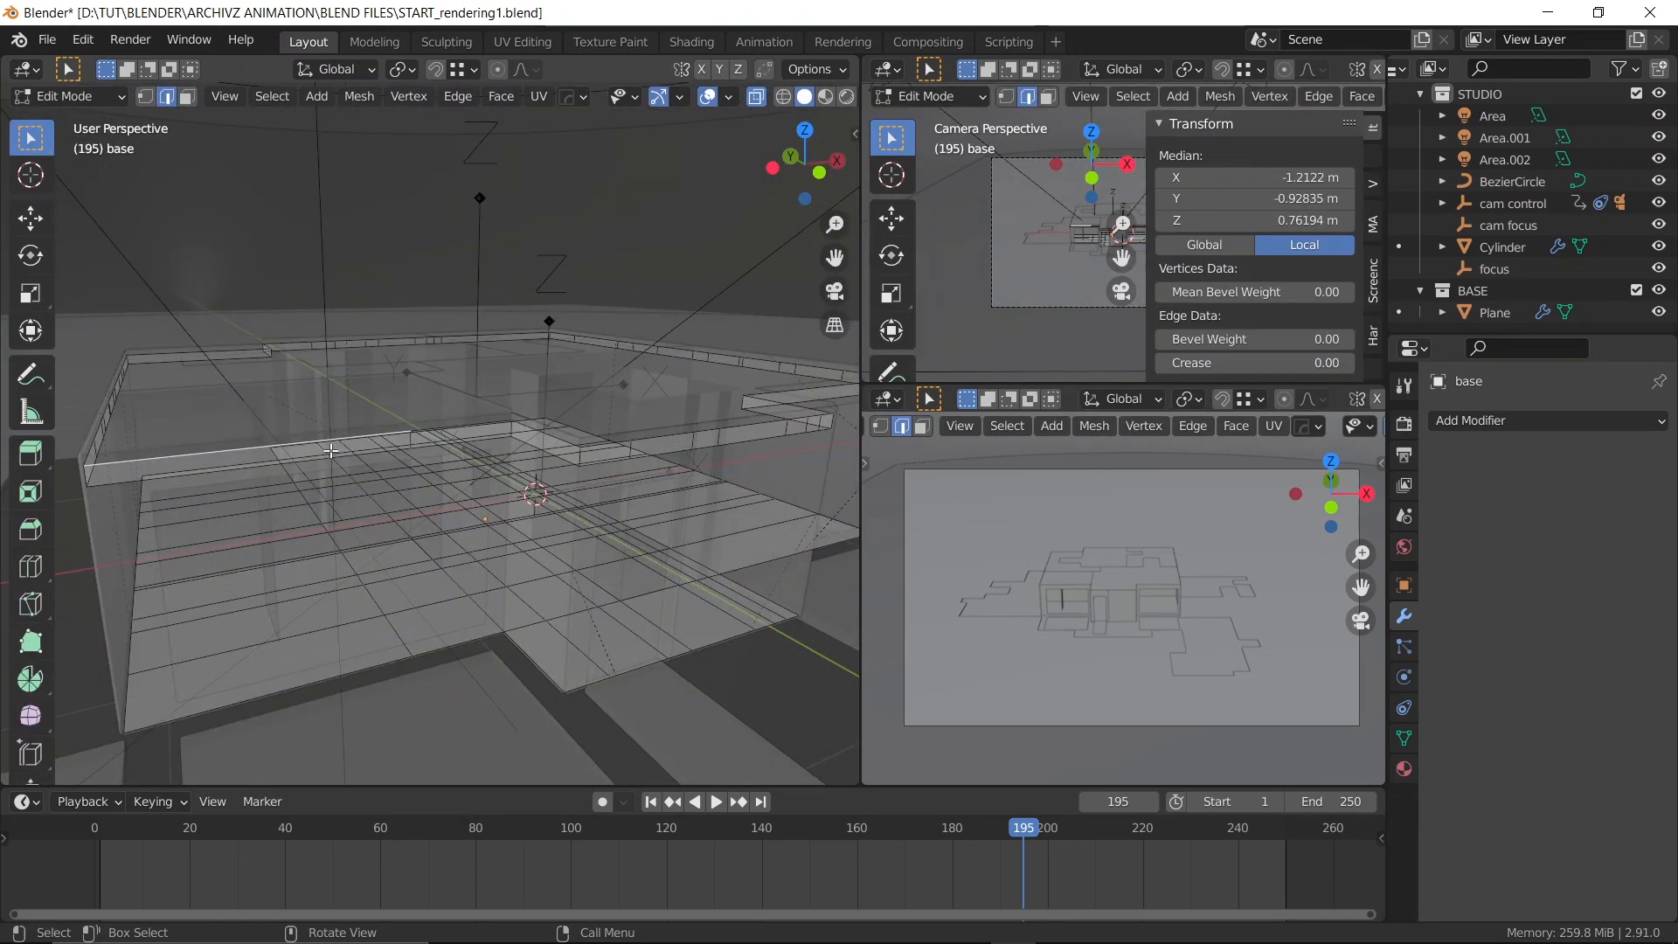
click(362, 446)
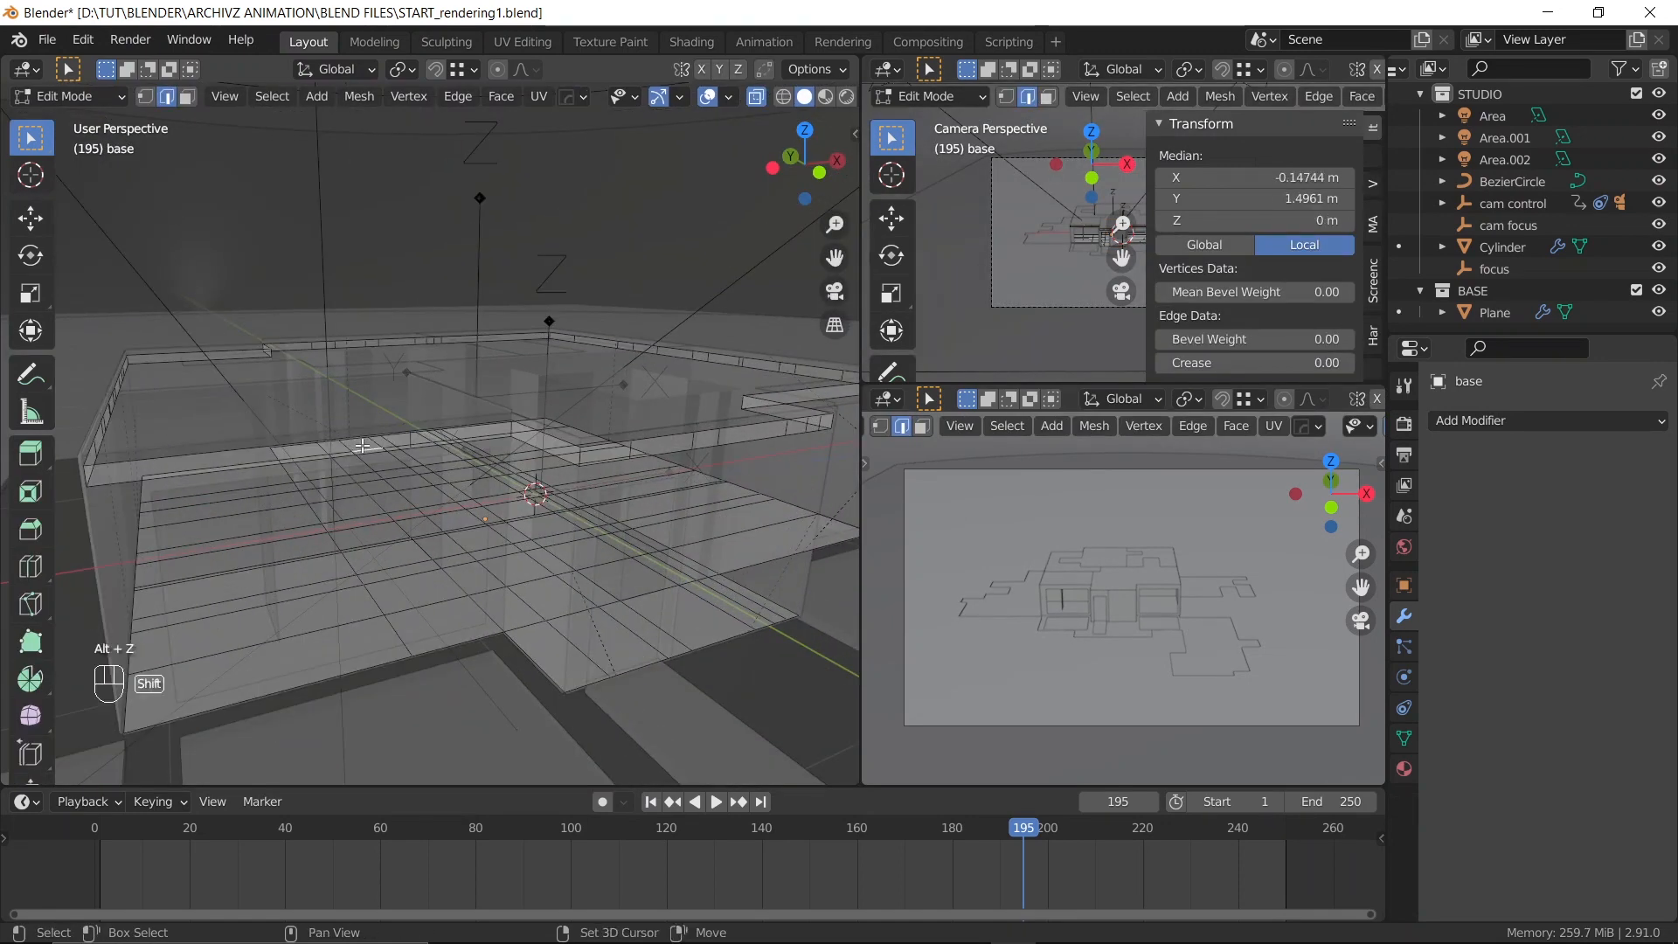
key(shift+z)
key(shift+z)
key(alt+z)
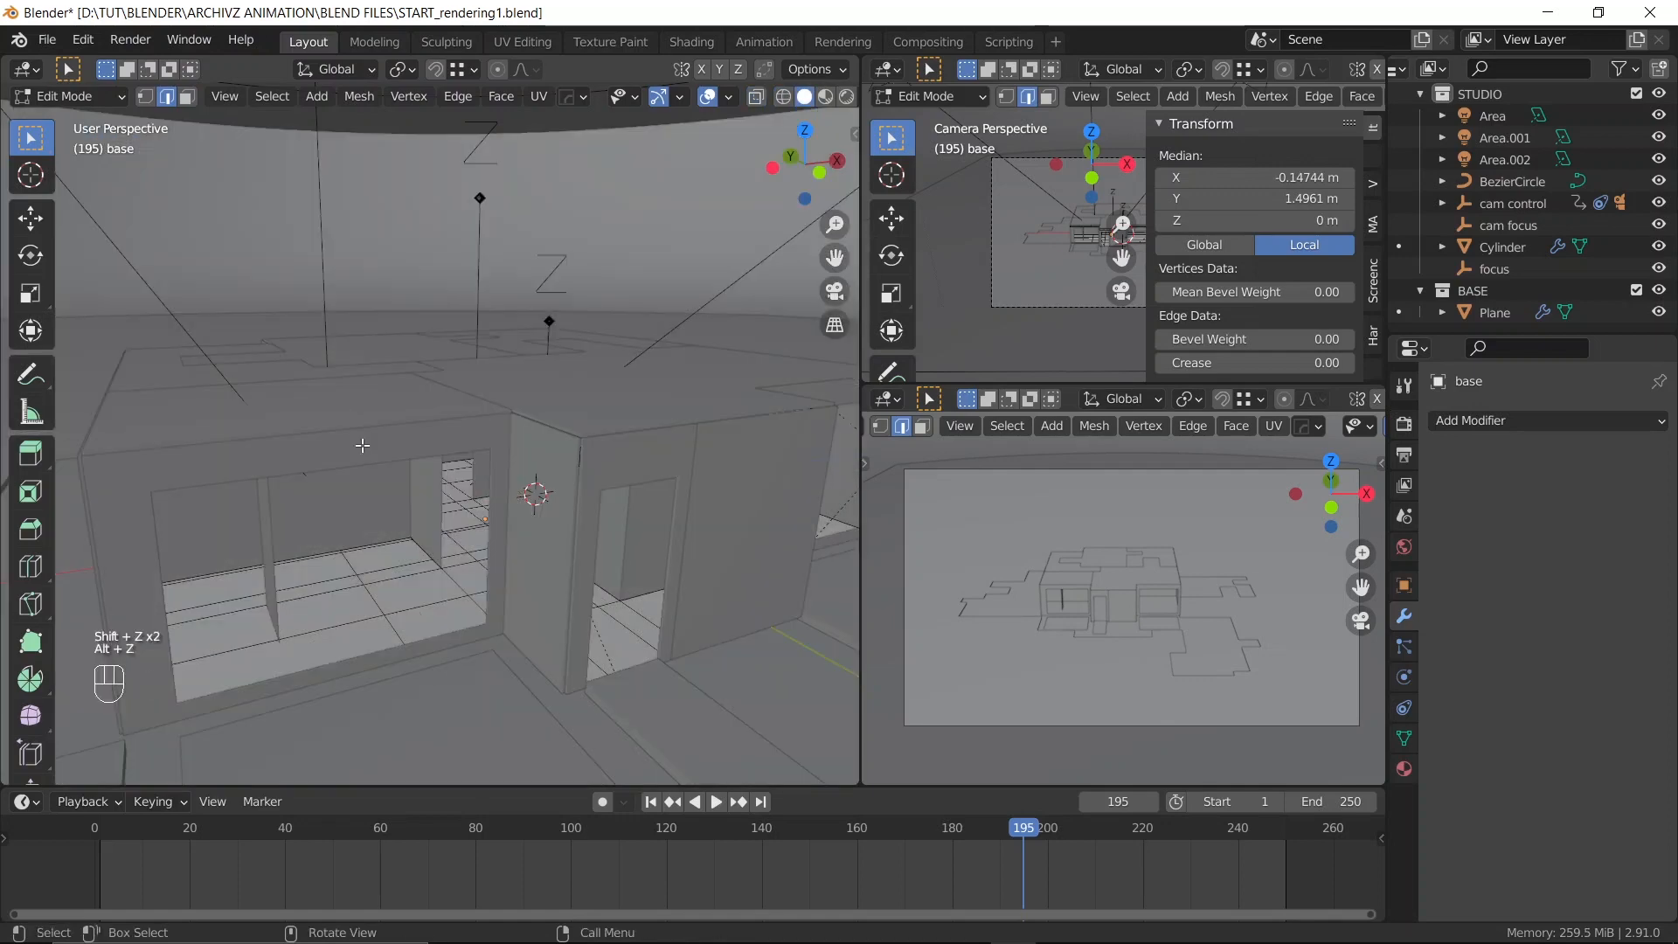
Isolate the base in local view, select all linked faces of the raised band and separate them into their own object
key(KP_Divide)
click(401, 436)
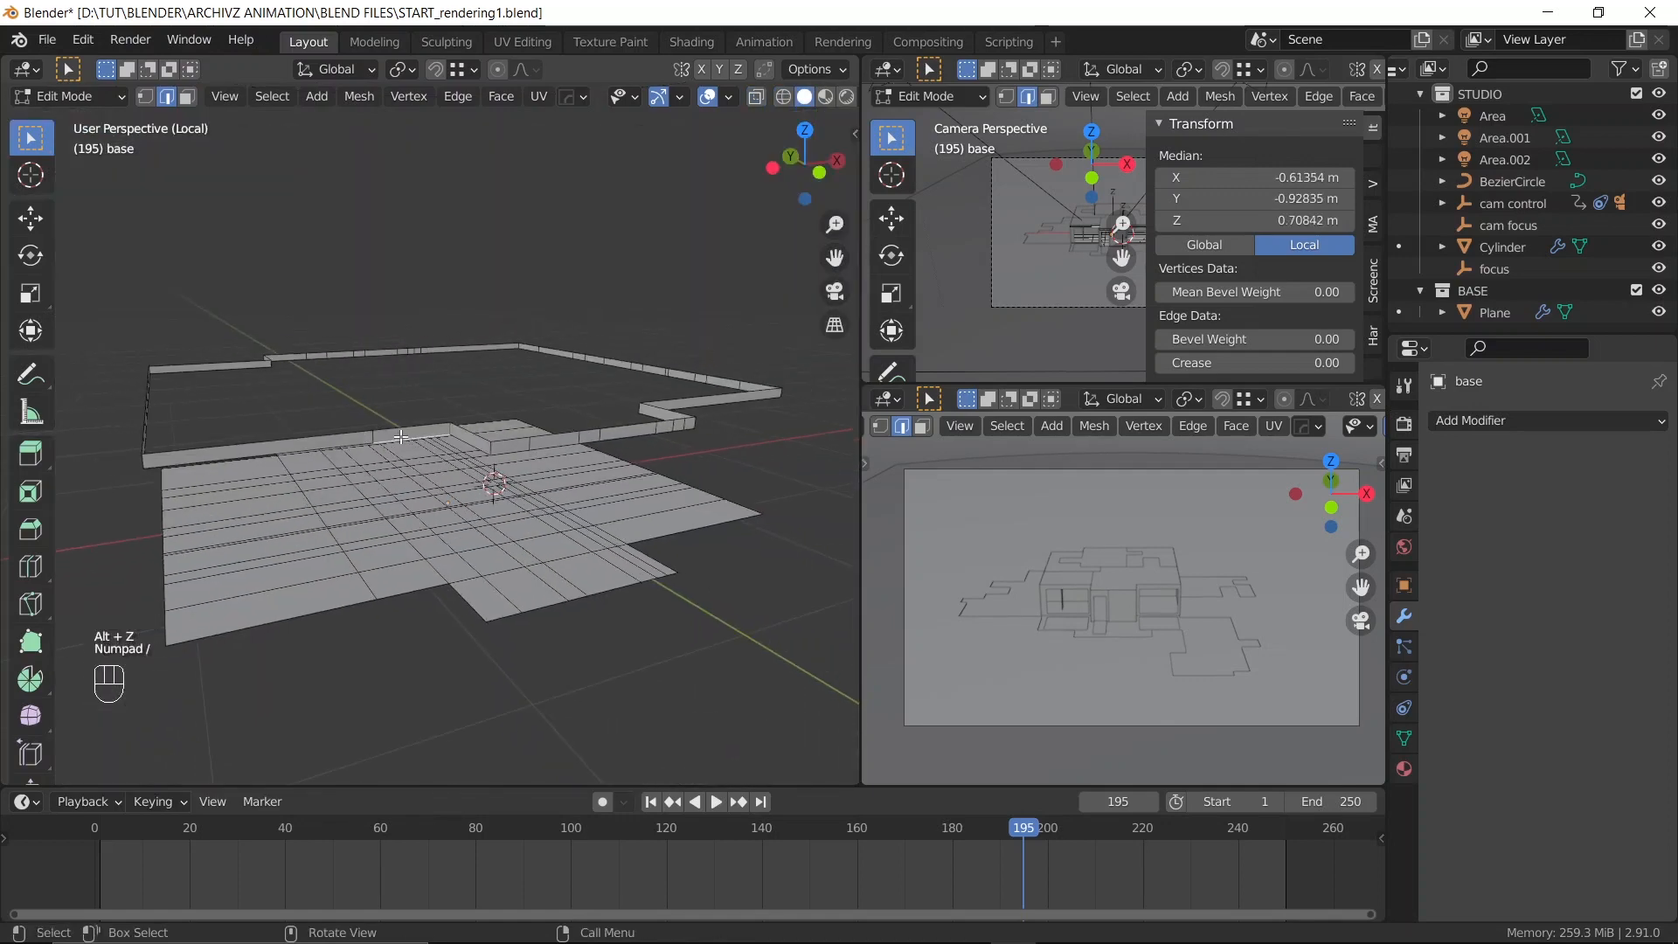
key(3)
click(403, 434)
key(ctrl+l)
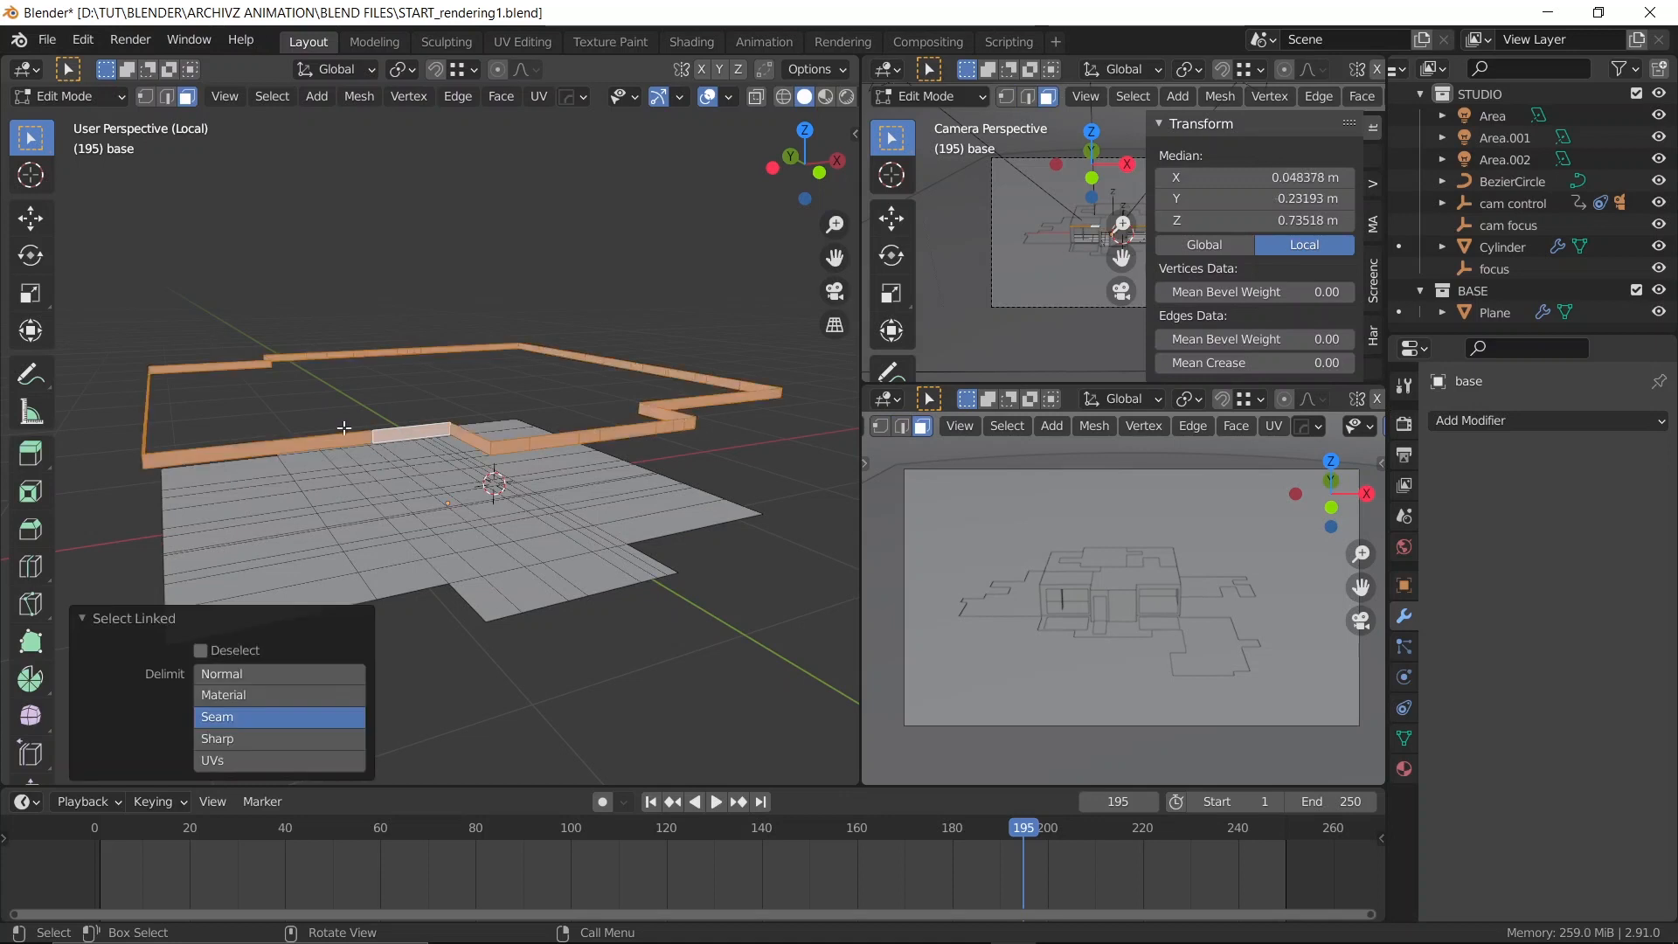
key(p)
click(542, 344)
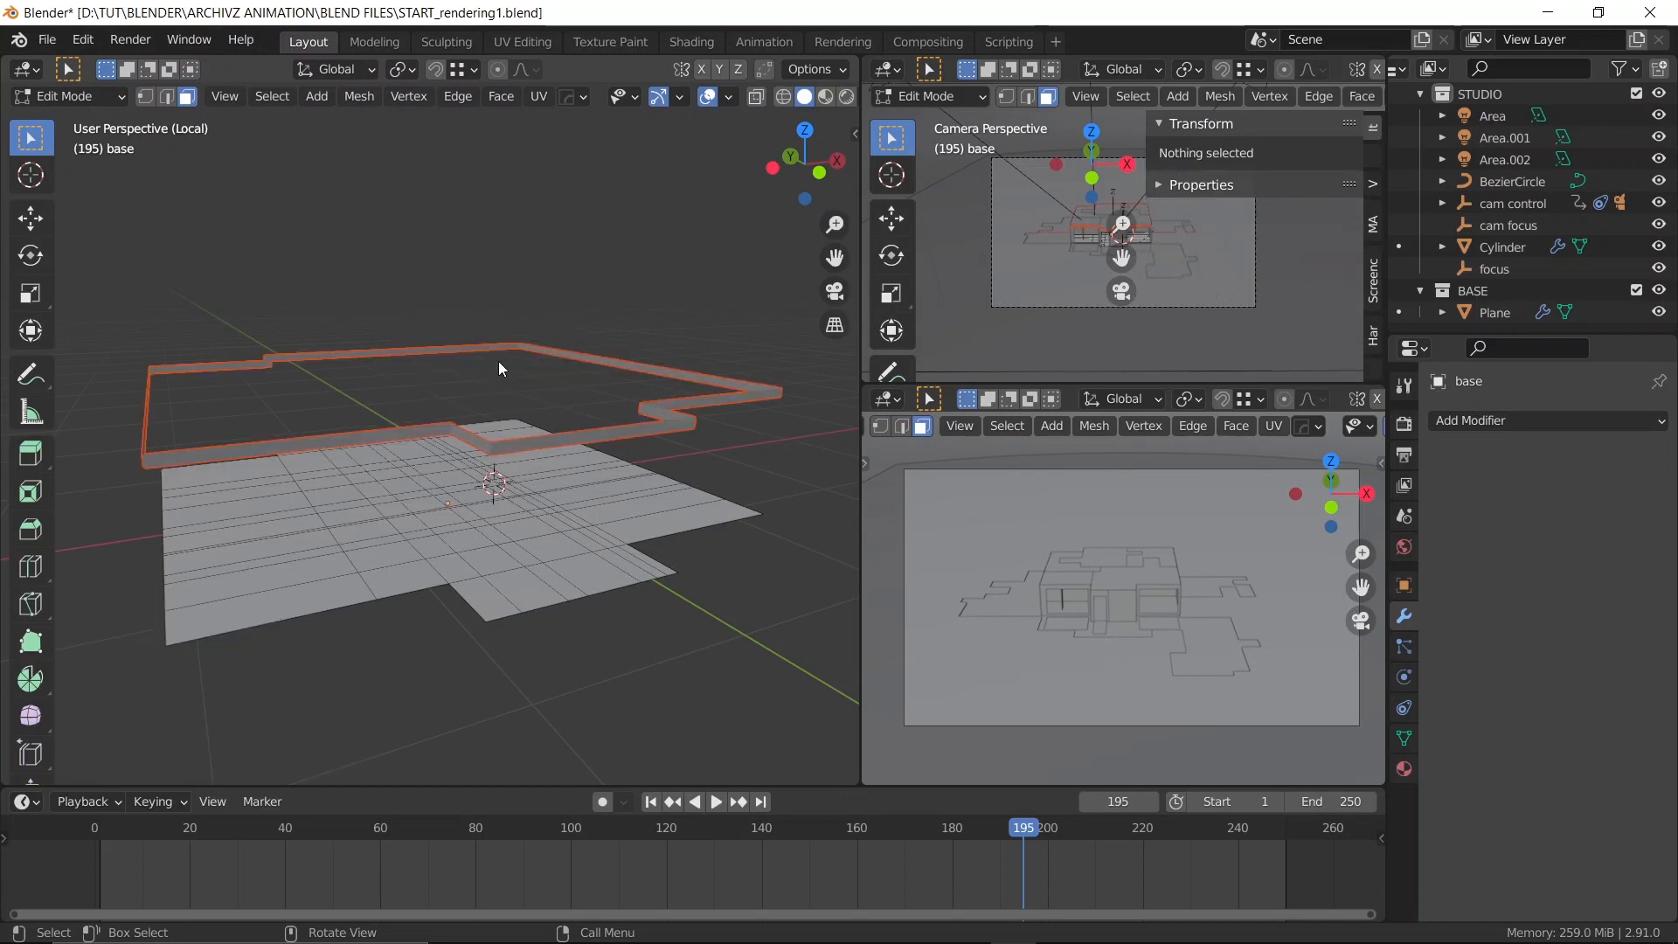
Select the separated band in Object Mode, leave local view and raise it 0.014399 m along Z at the roof edge
key(Tab)
click(387, 436)
key(Tab)
key(Tab)
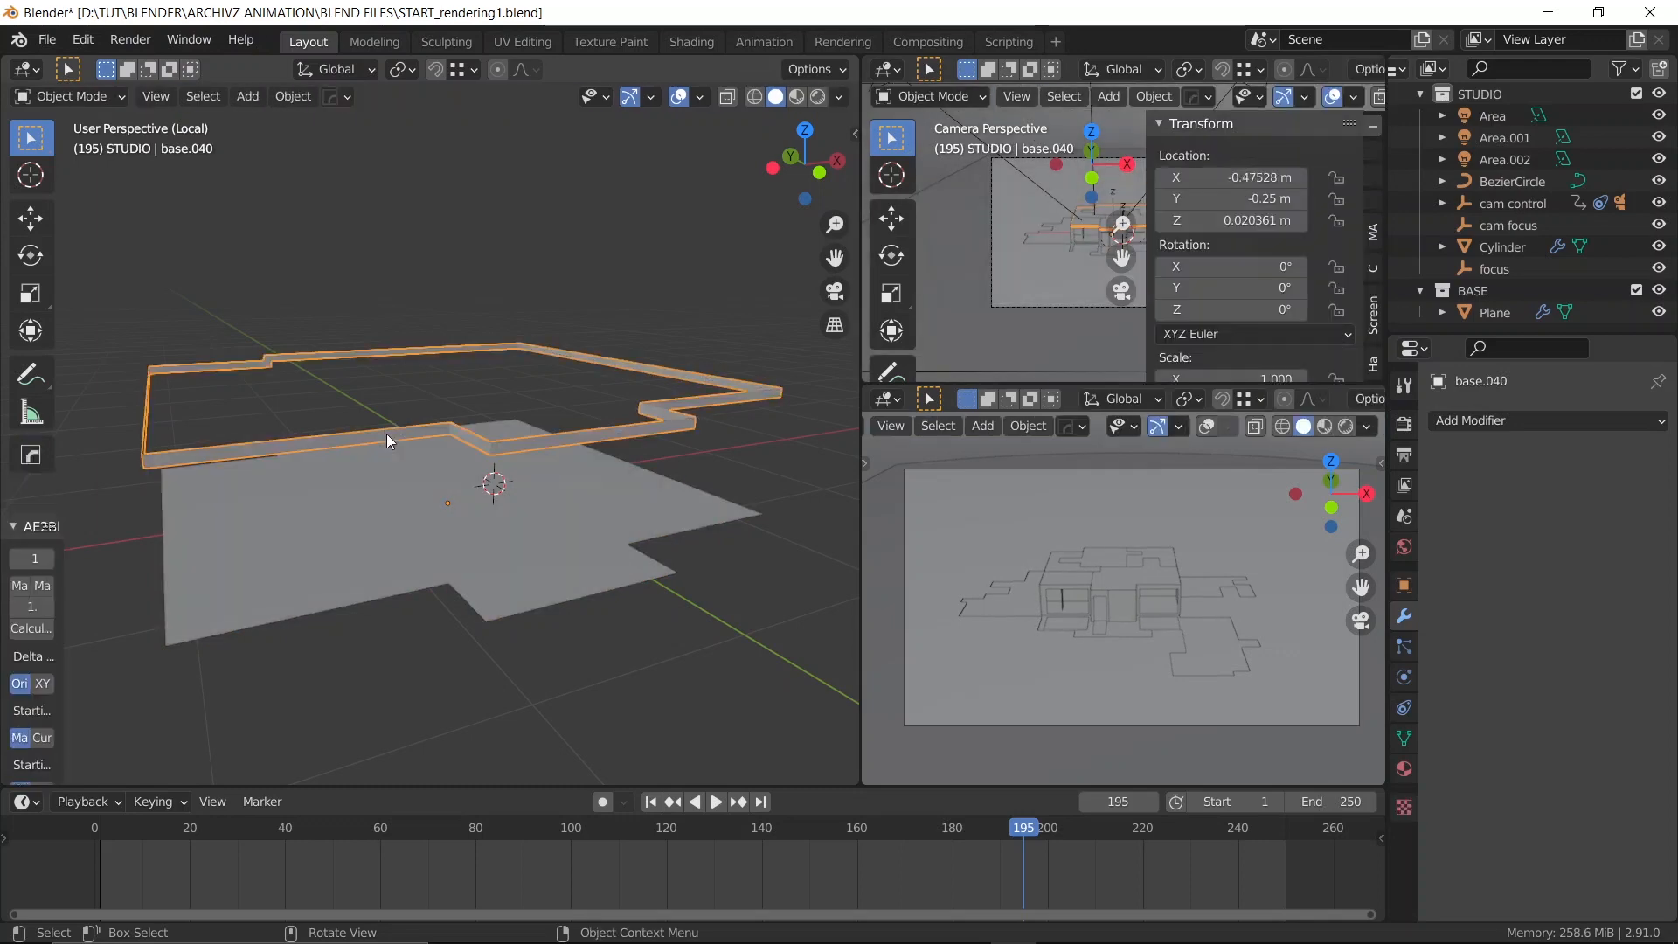
key(KP_Divide)
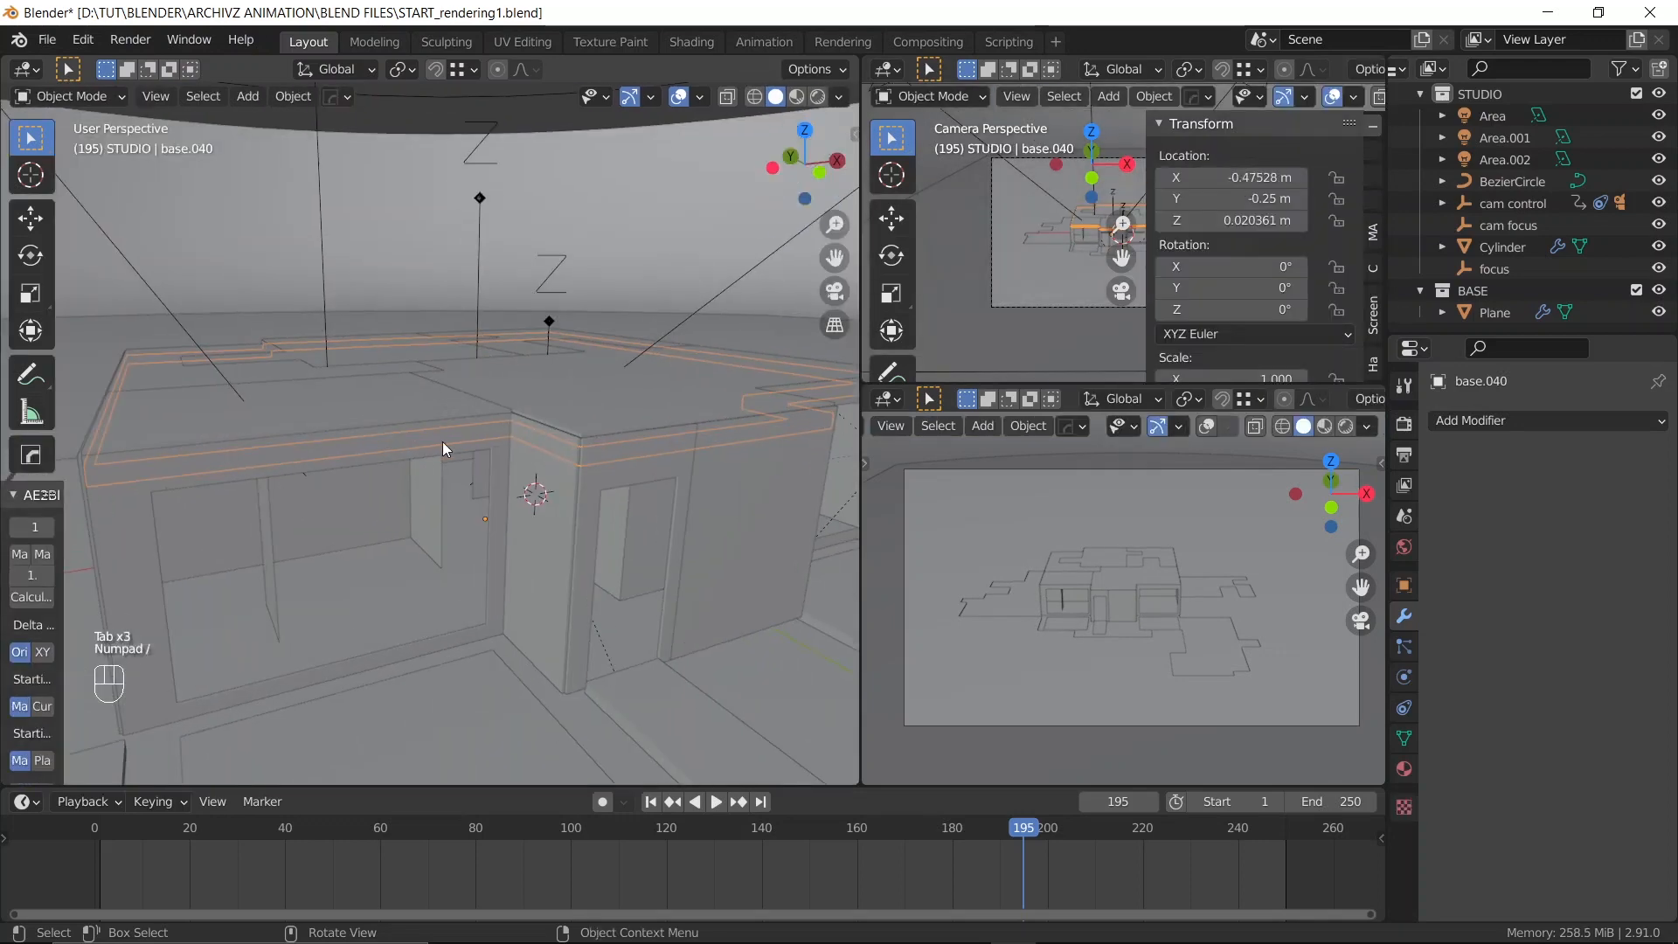
key(g)
key(z)
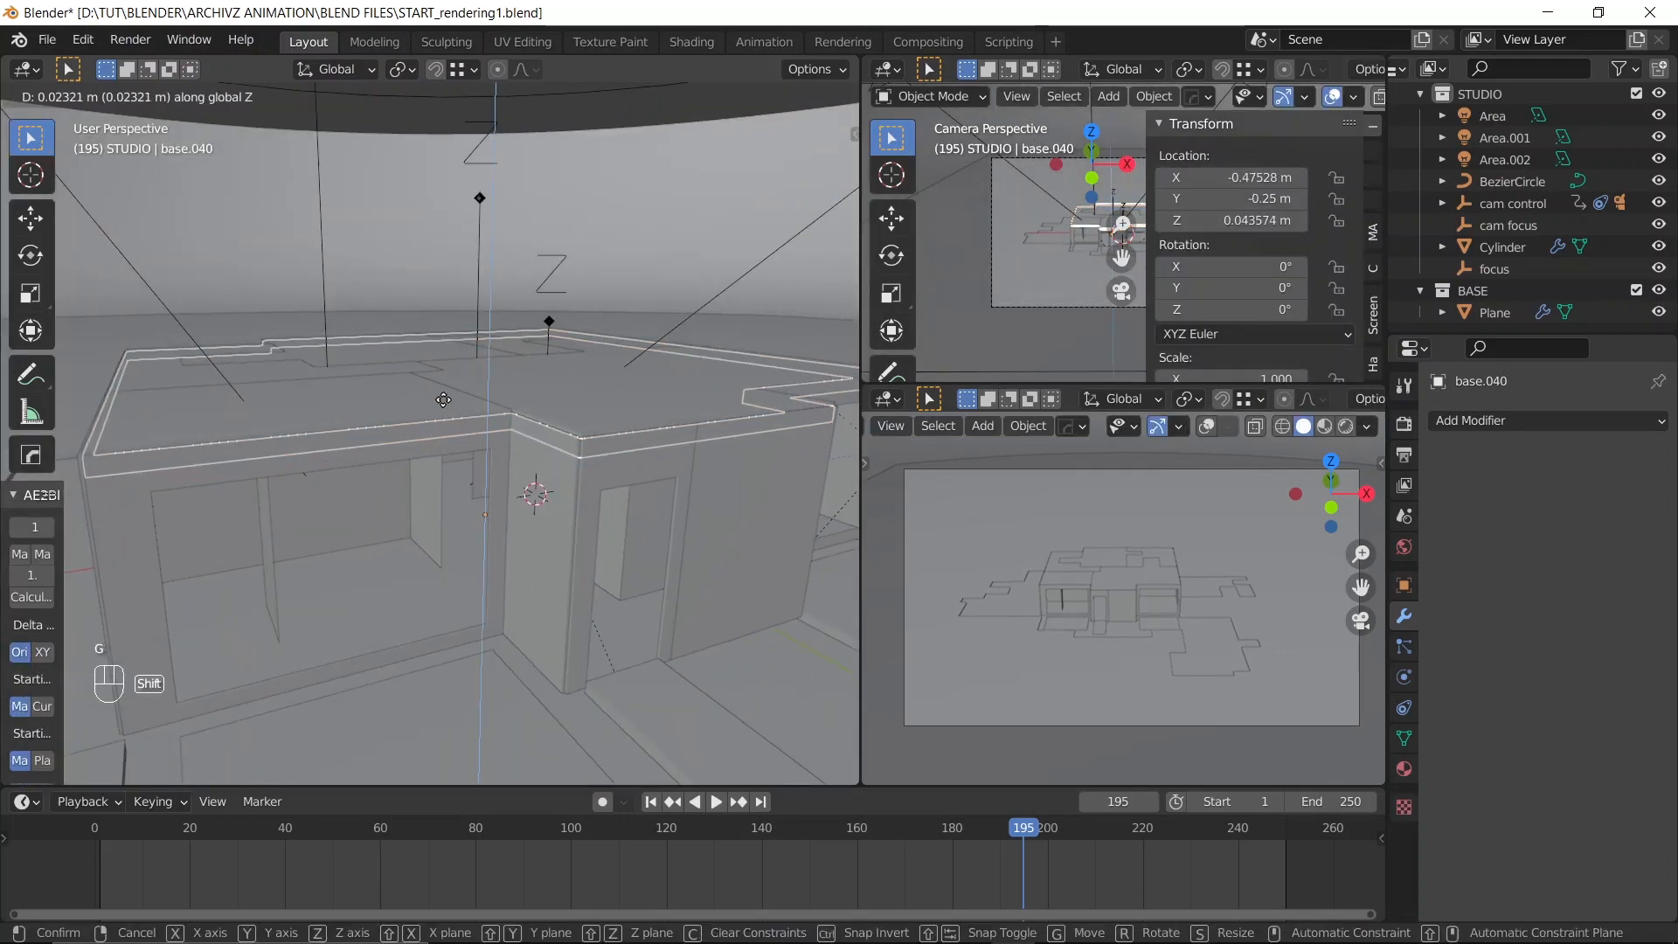
click(448, 439)
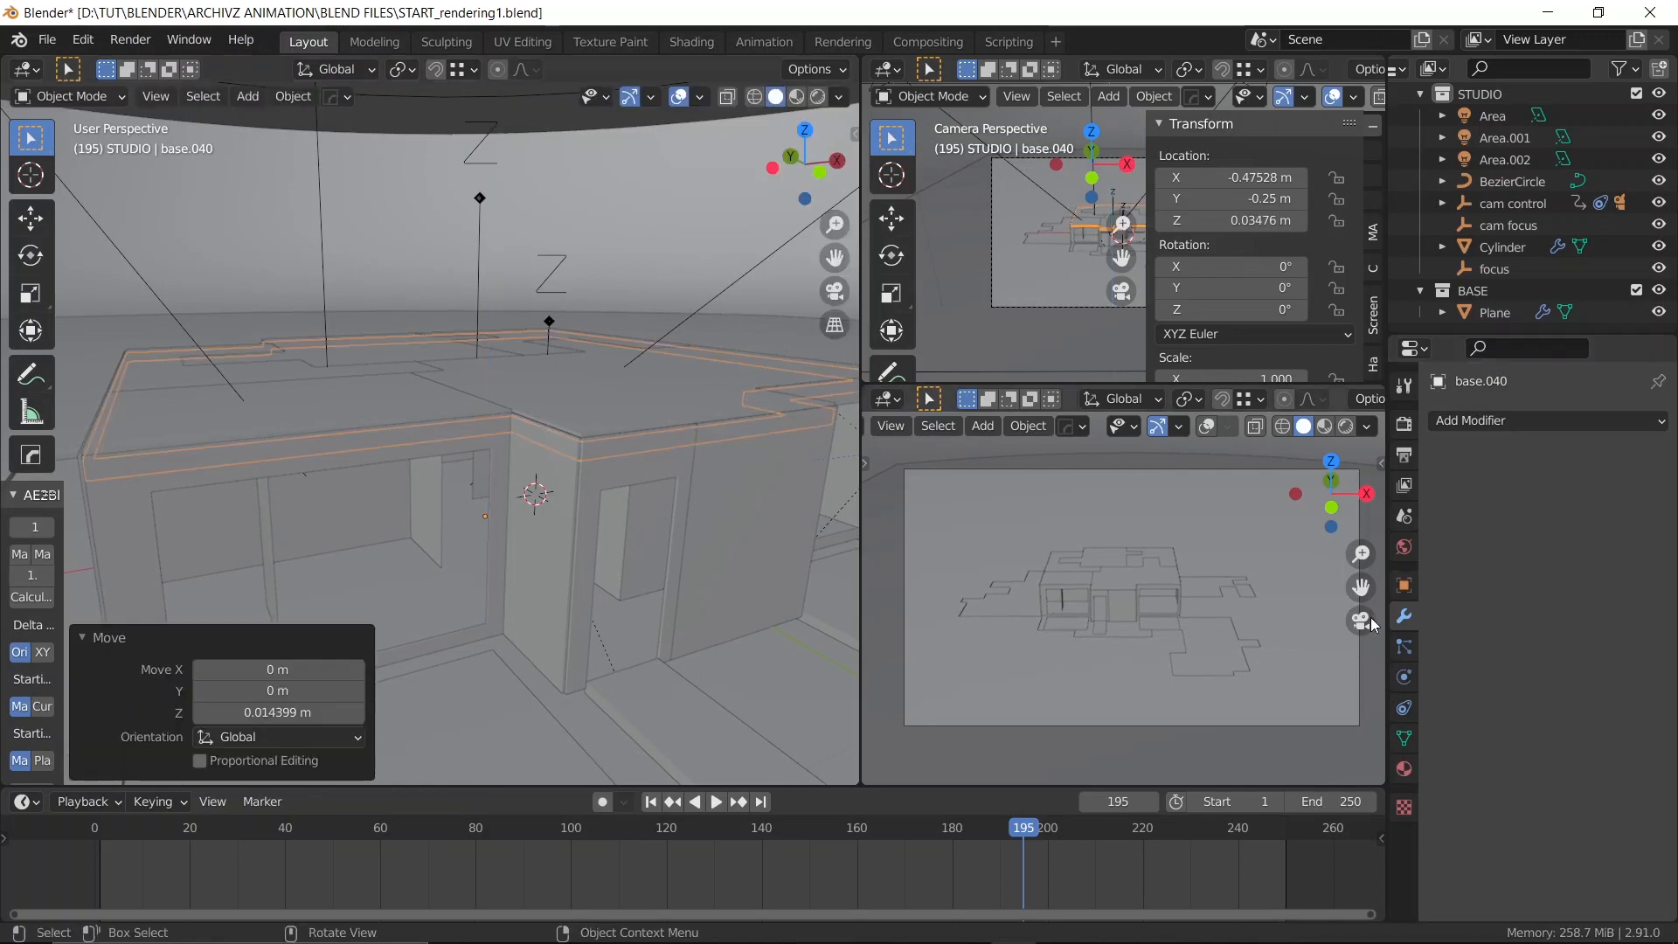
Add a Solidify modifier to the roof band with thickness 0.033 m and offset 1, check its material and save the file
click(1518, 421)
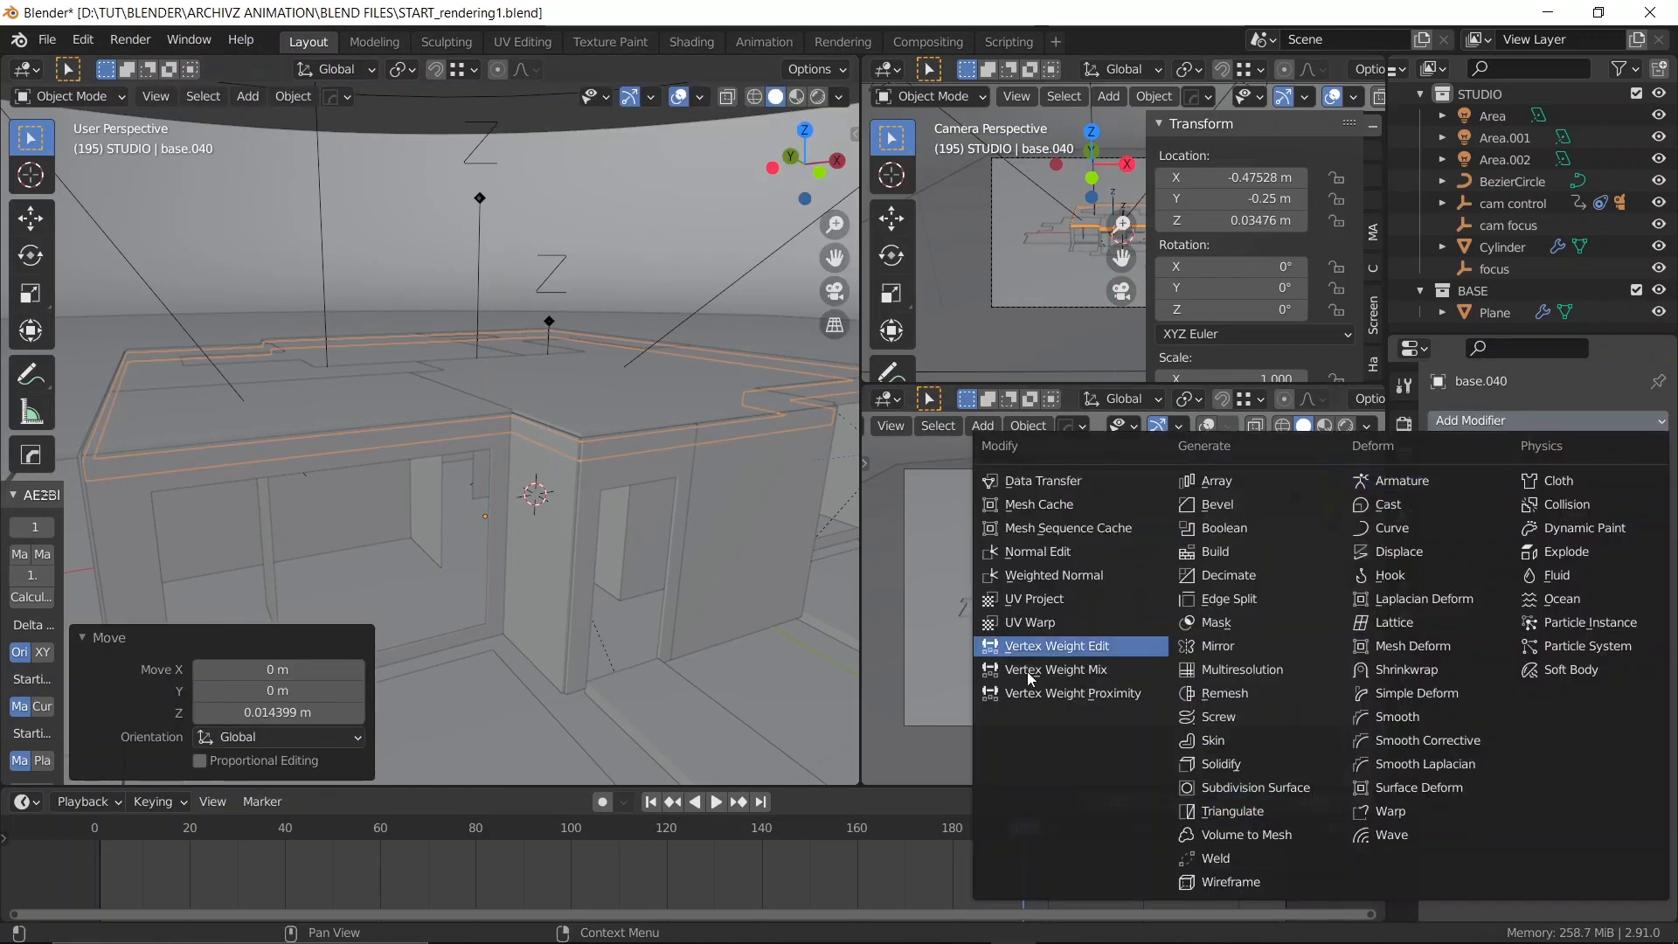
click(1258, 764)
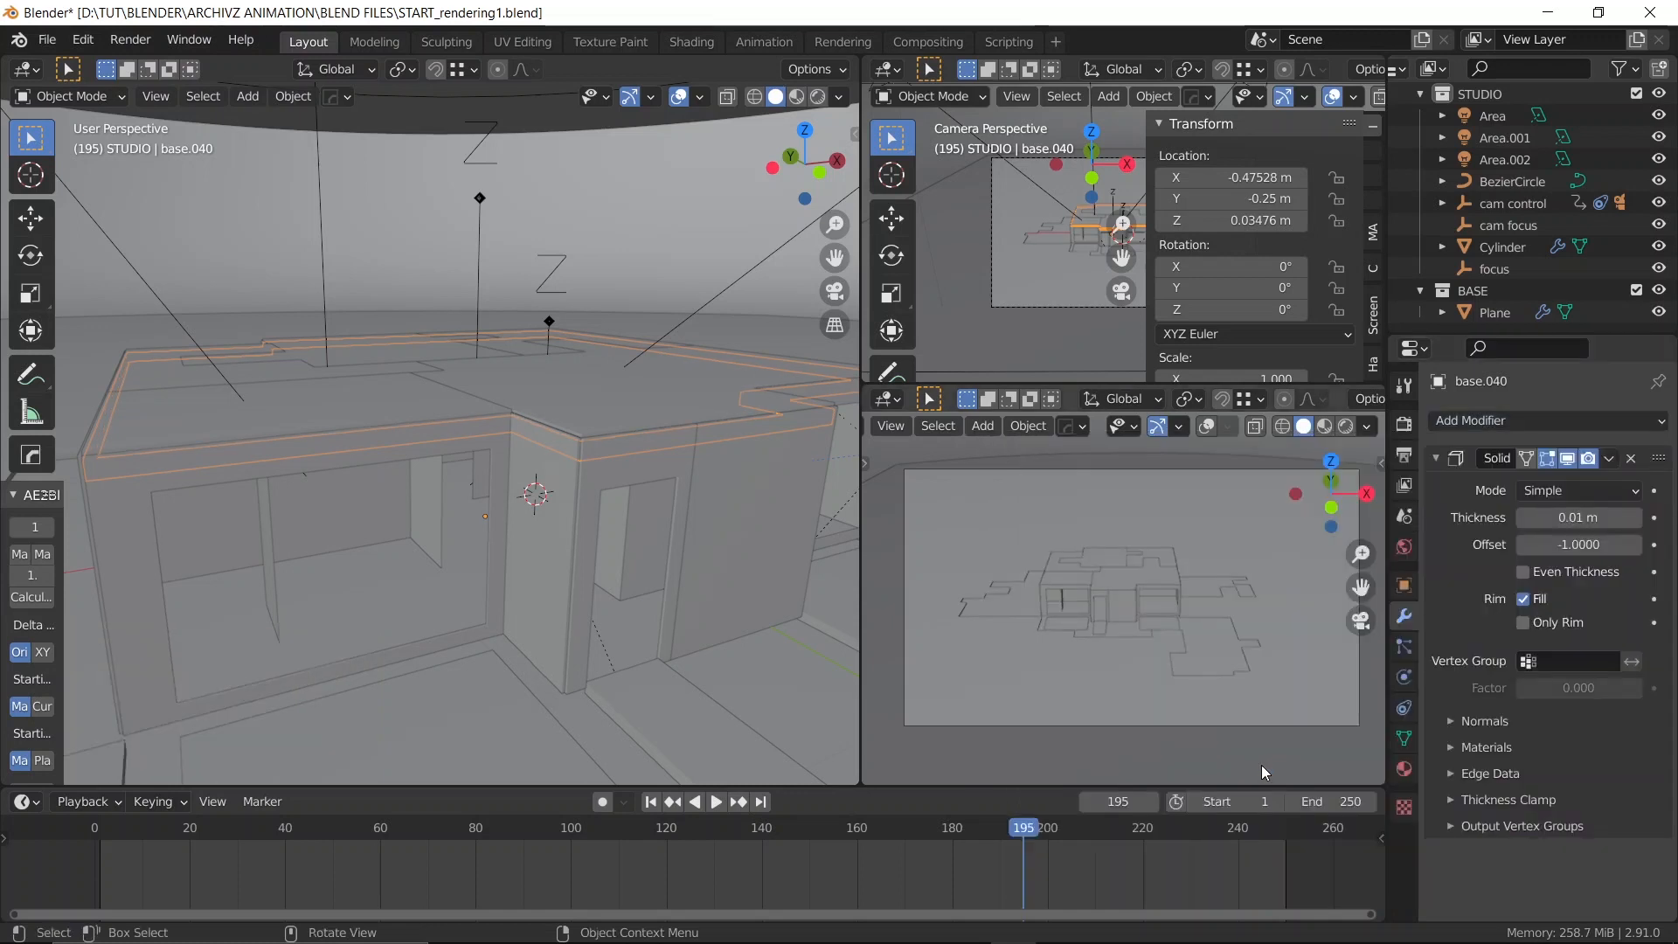
drag(1577, 547, 1640, 516)
middle_drag(524, 476, 679, 530)
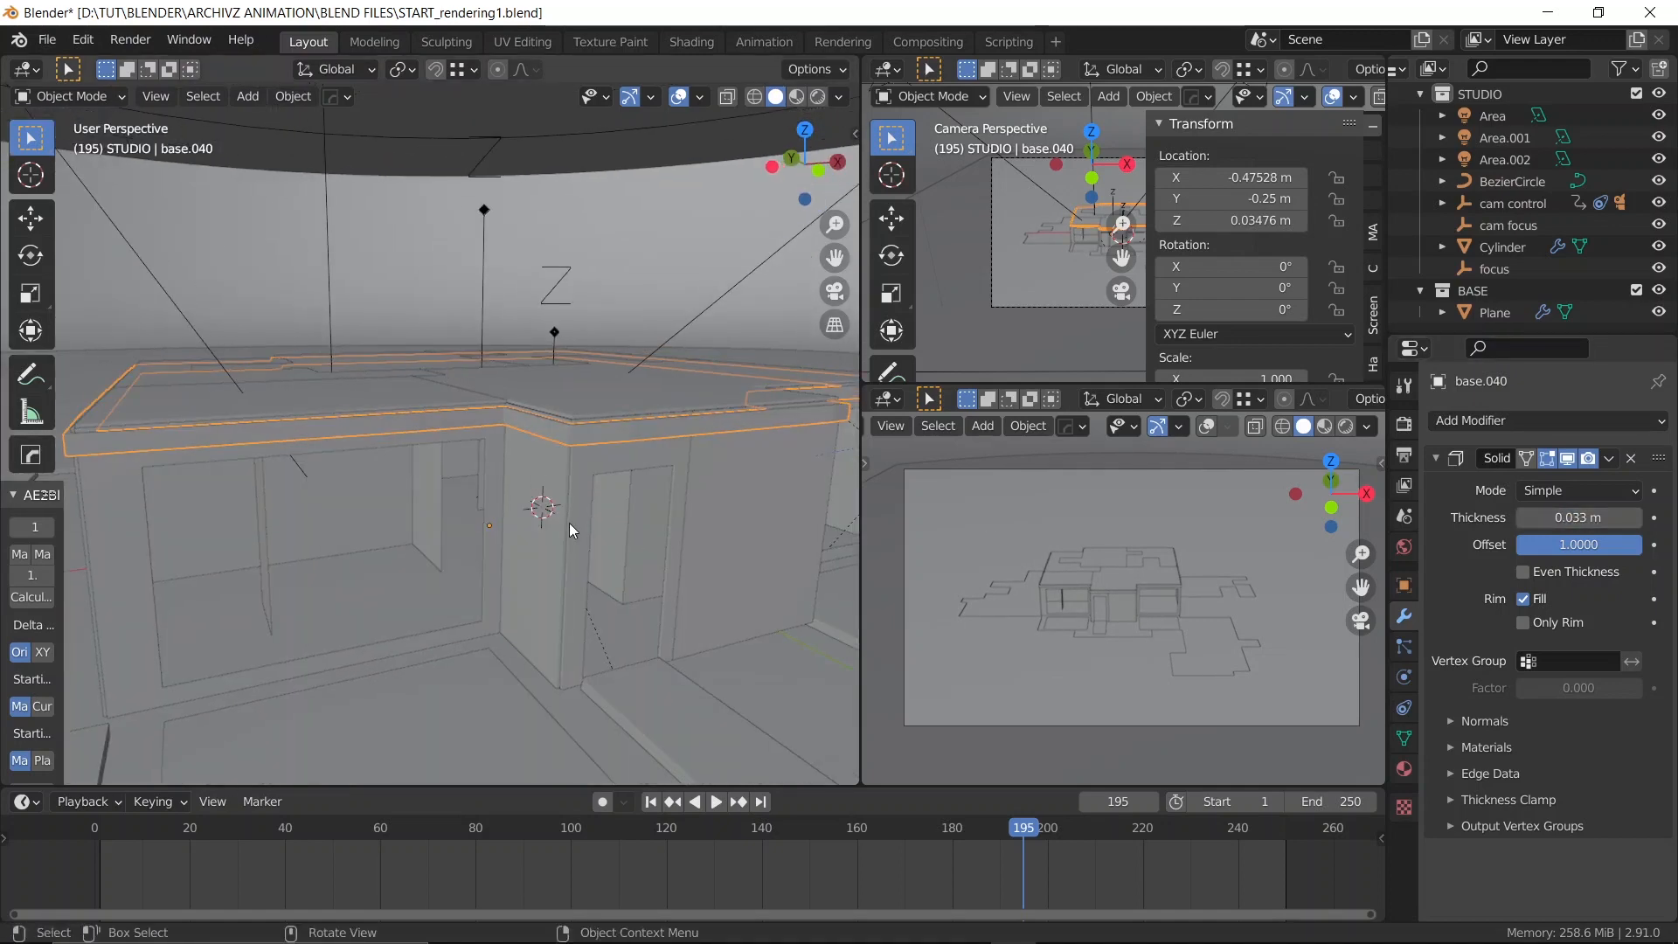
click(1404, 769)
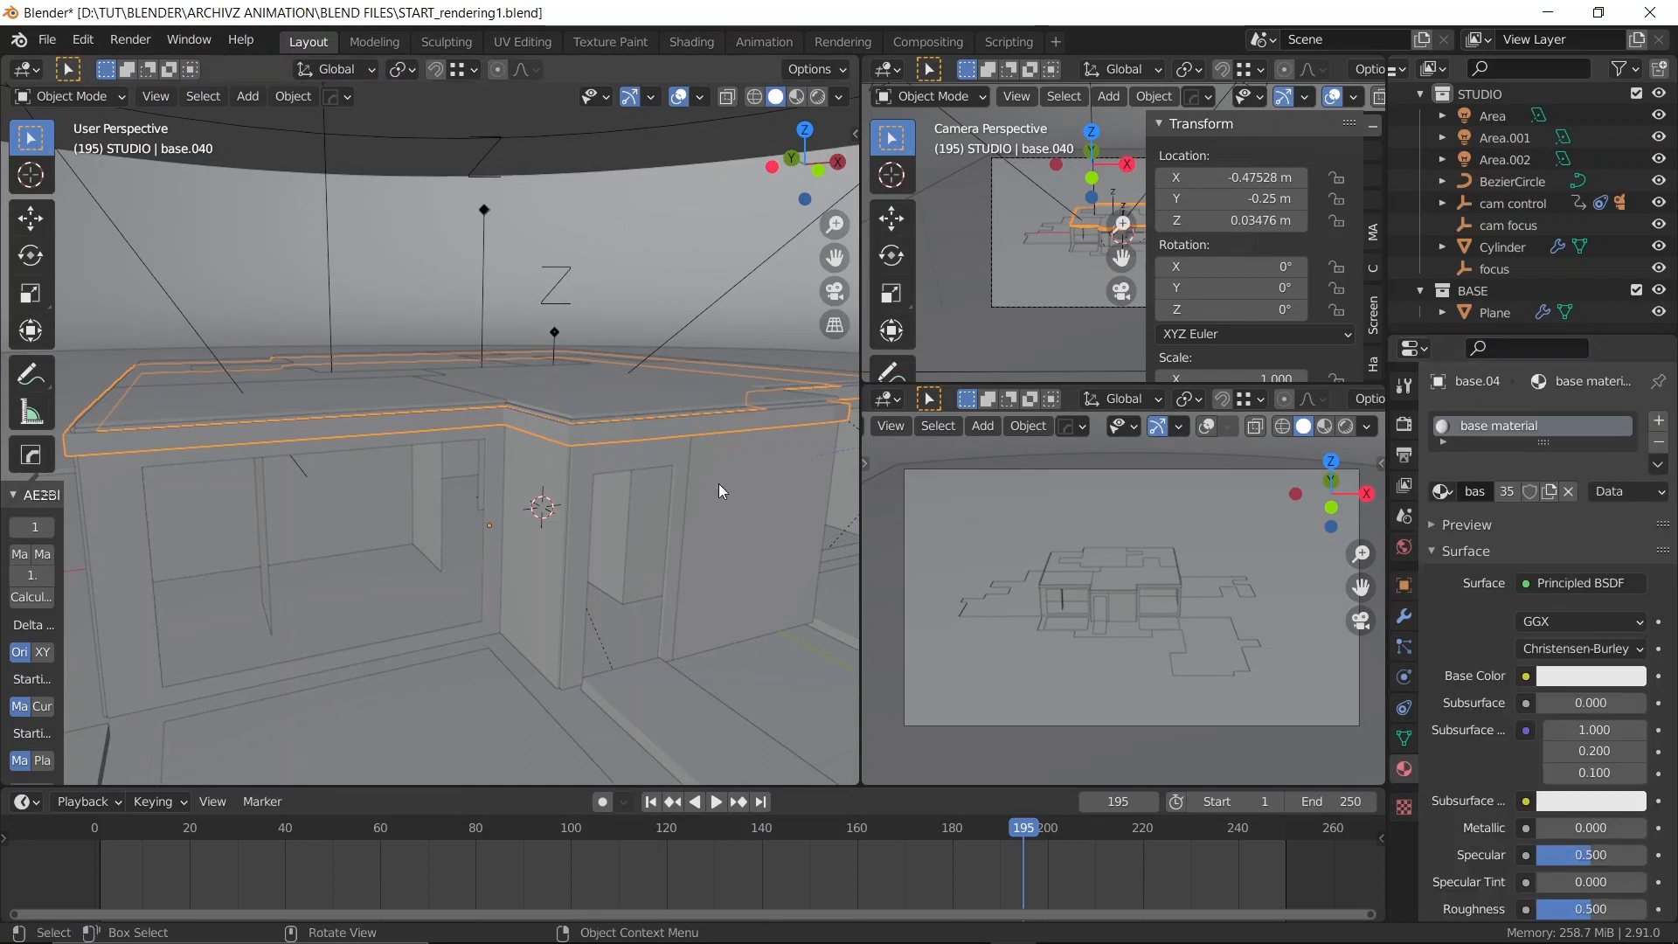
key(ctrl+s)
Unwrap the roof band with Smart UV Project at the default settings and return to Object Mode
click(343, 584)
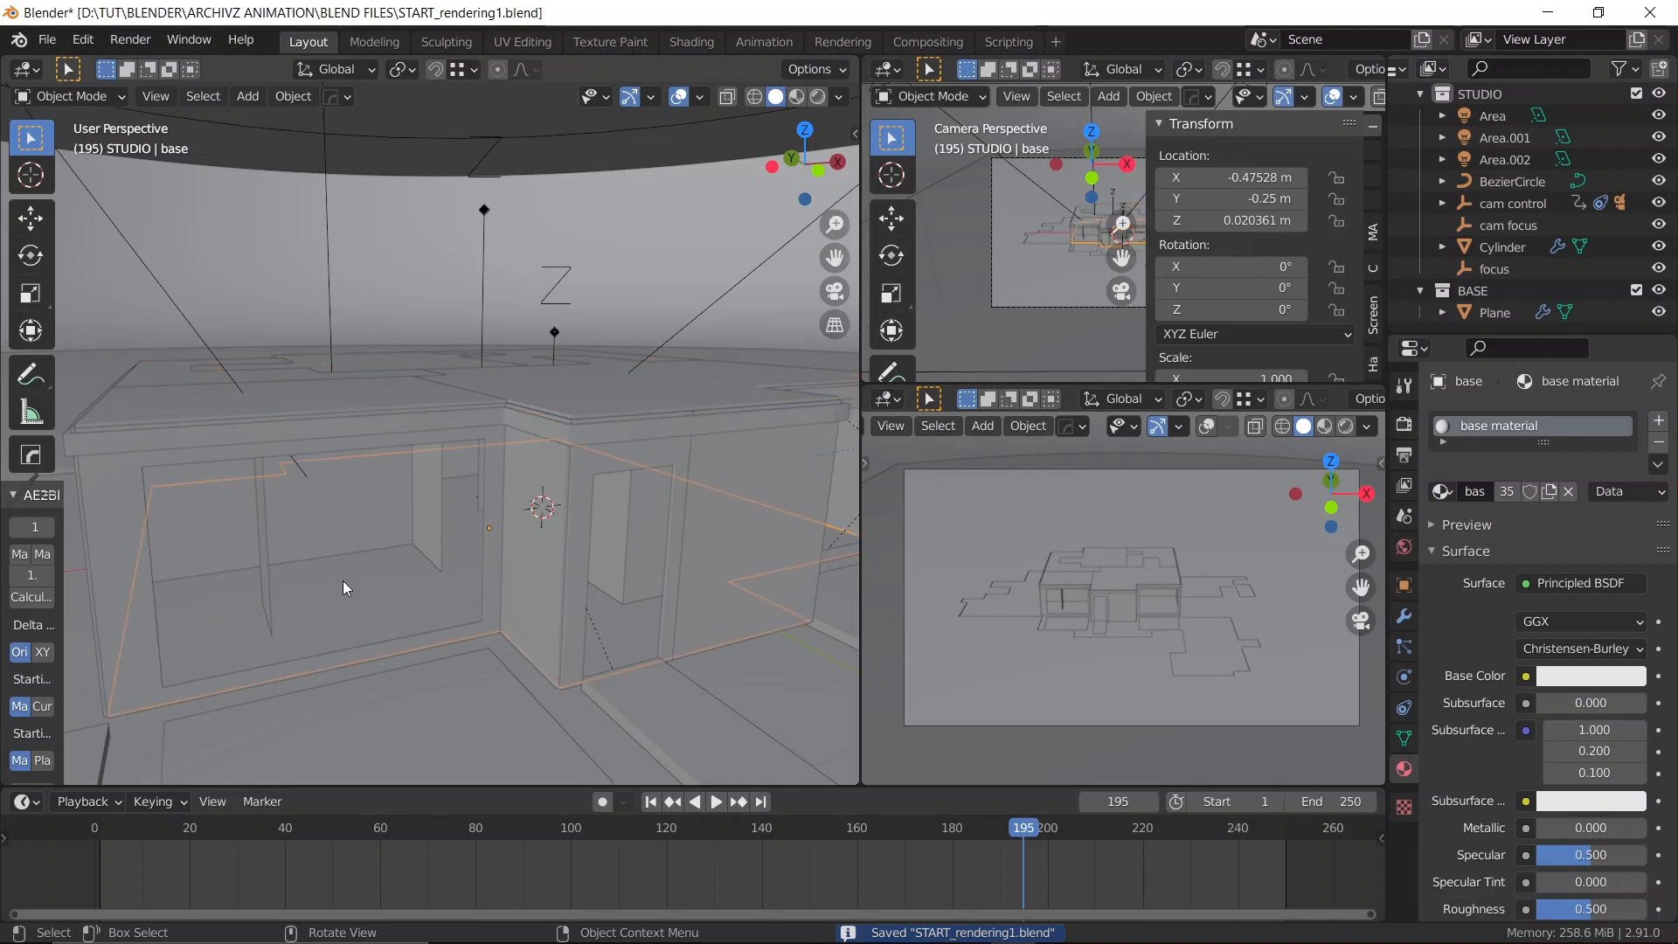
click(311, 419)
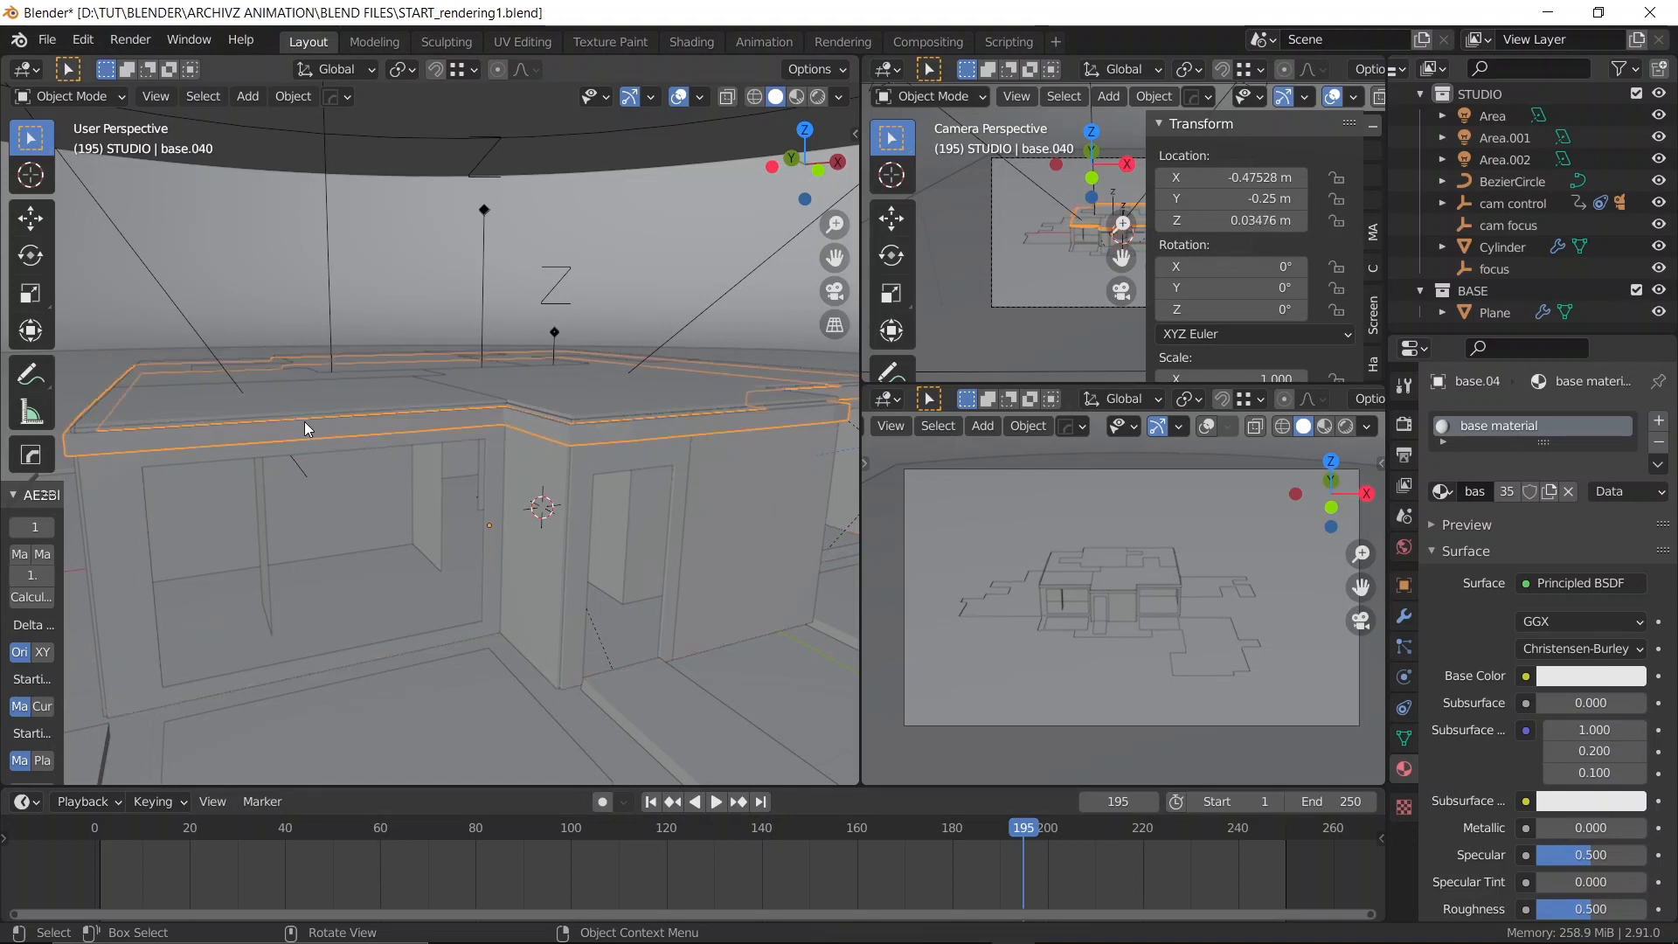
key(Tab)
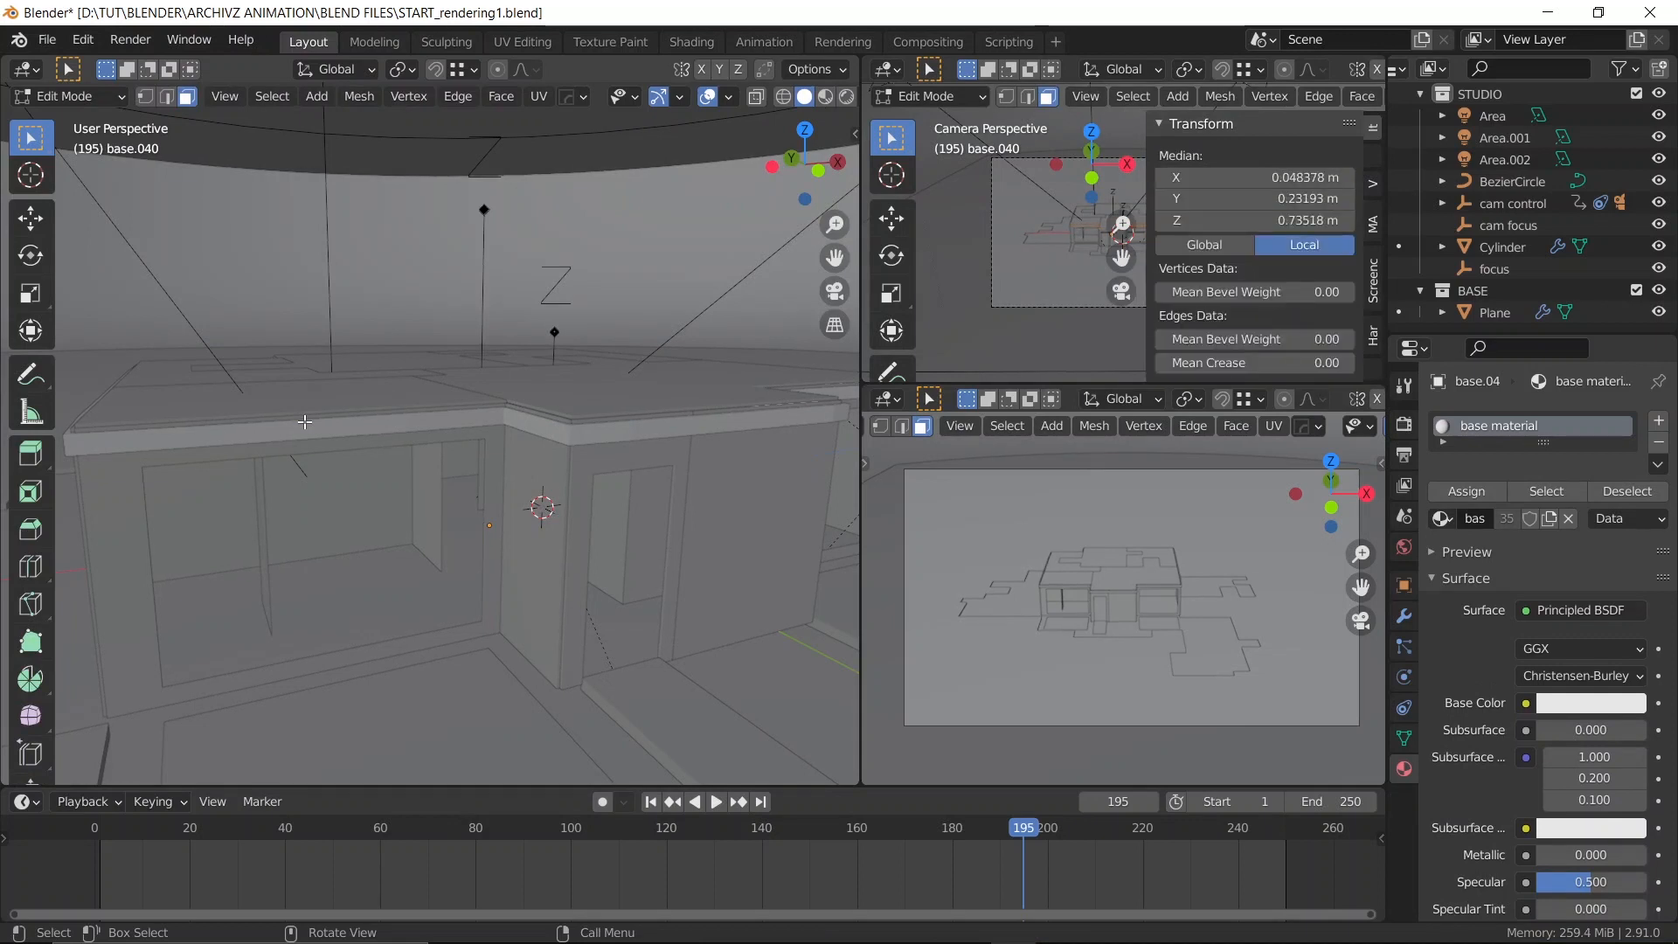
key(u)
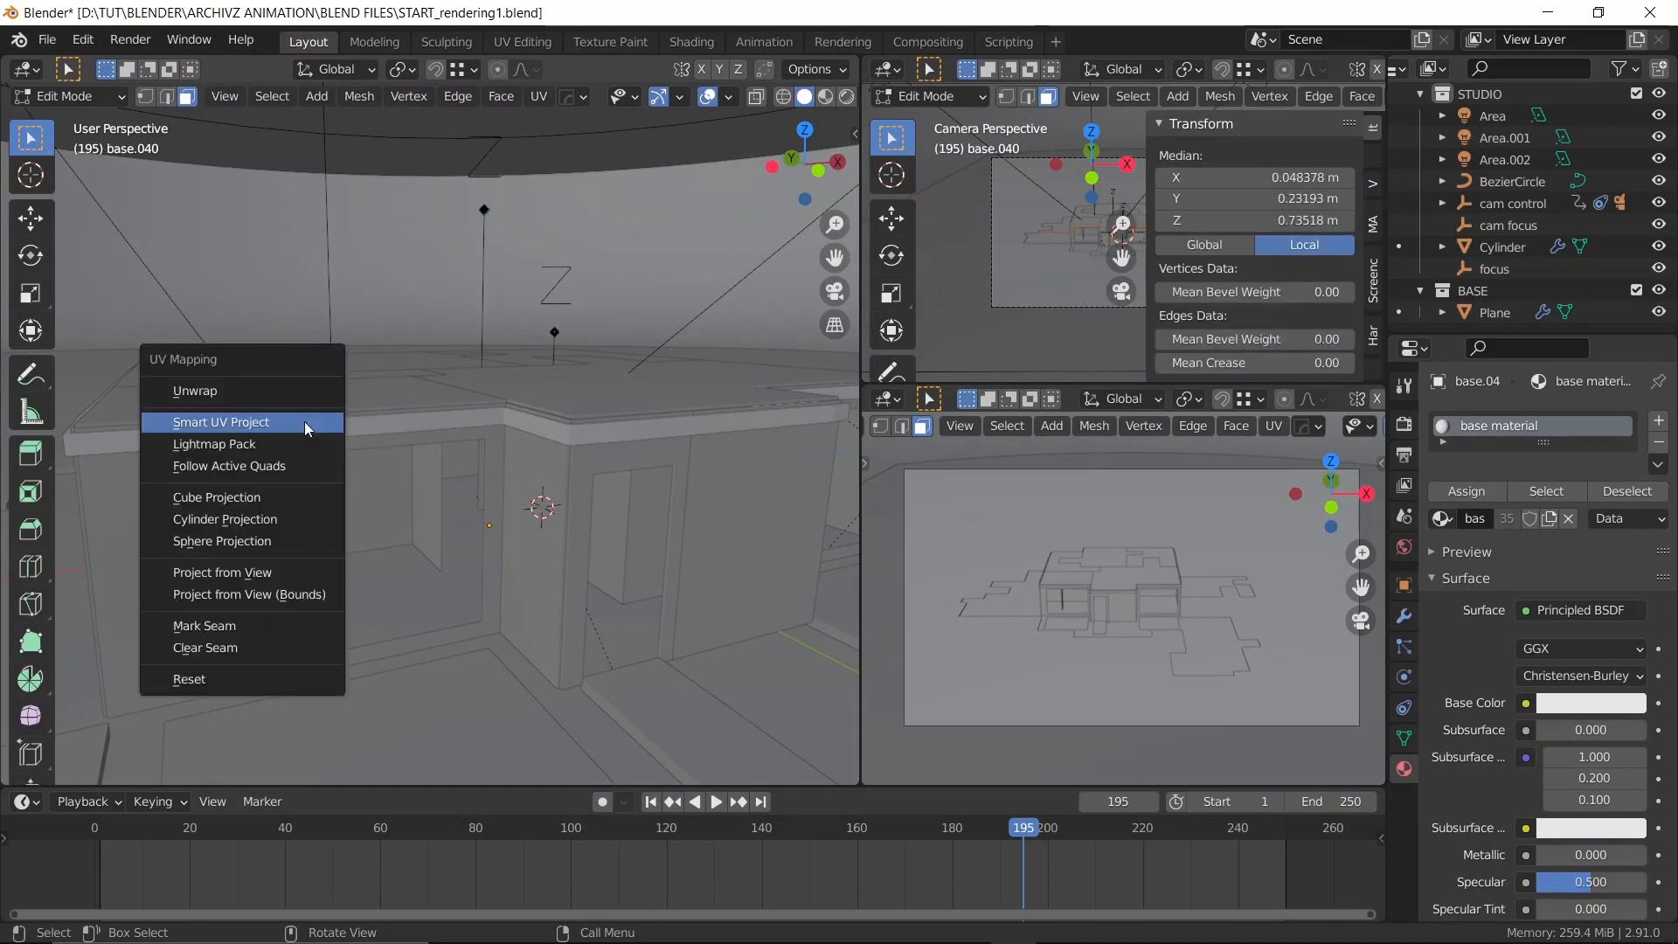
click(281, 419)
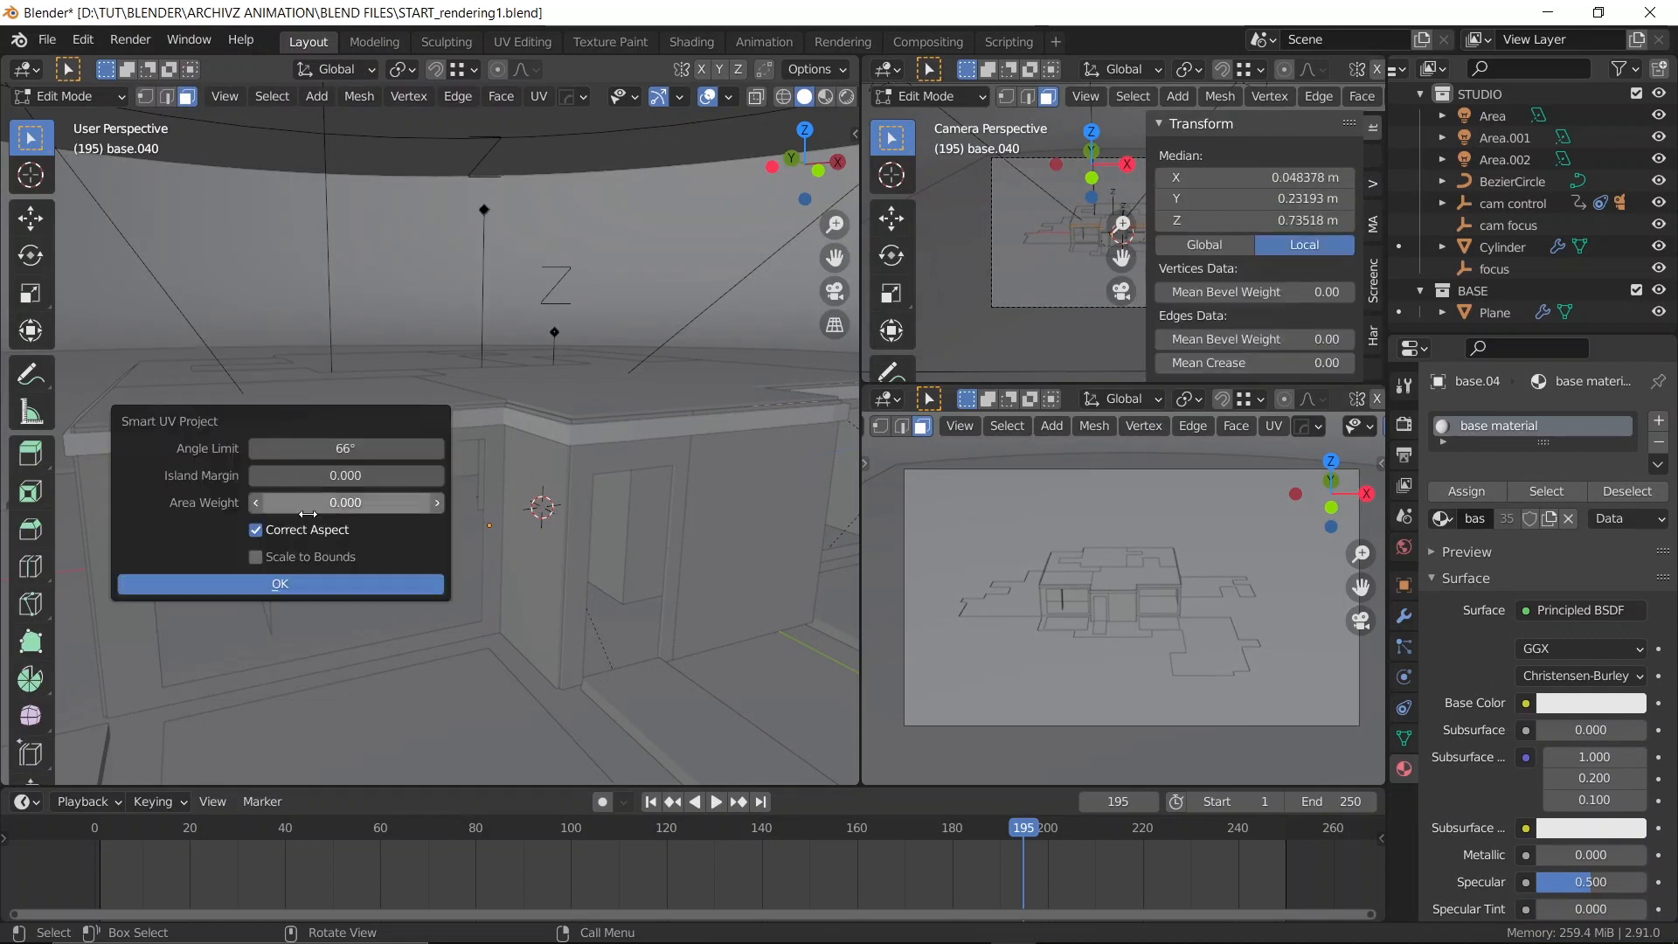
click(235, 587)
key(Tab)
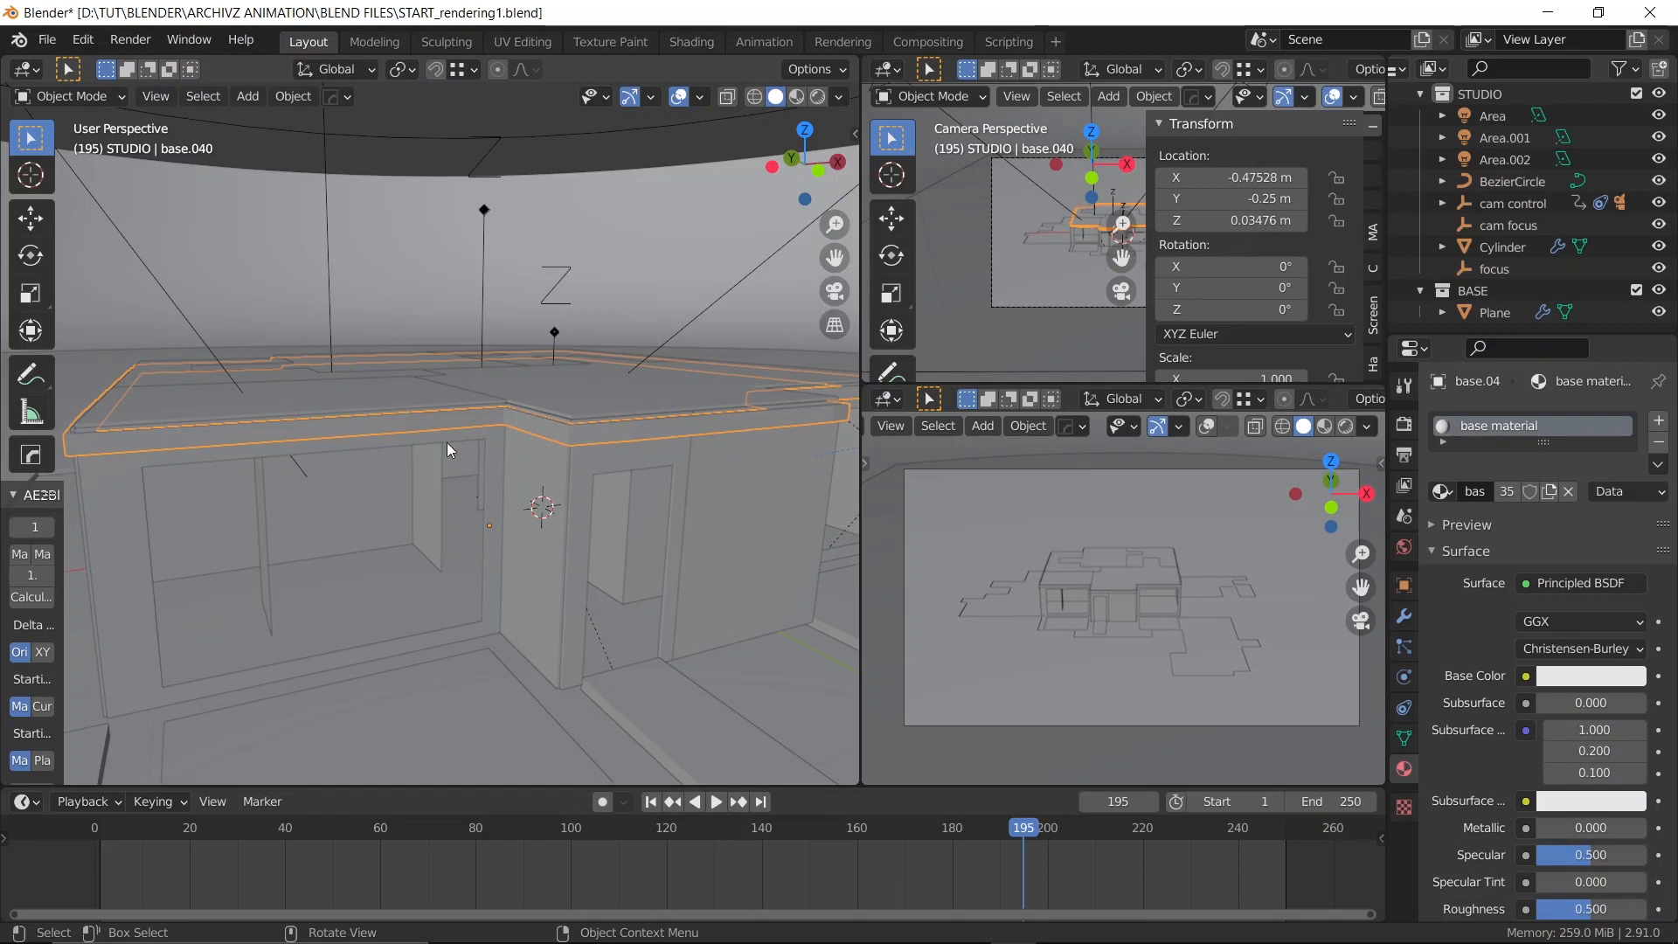
Insert a location keyframe for the roof band at frame 185
scroll(472, 463, down, 2)
drag(1033, 835, 879, 836)
drag(921, 836, 976, 828)
key(i)
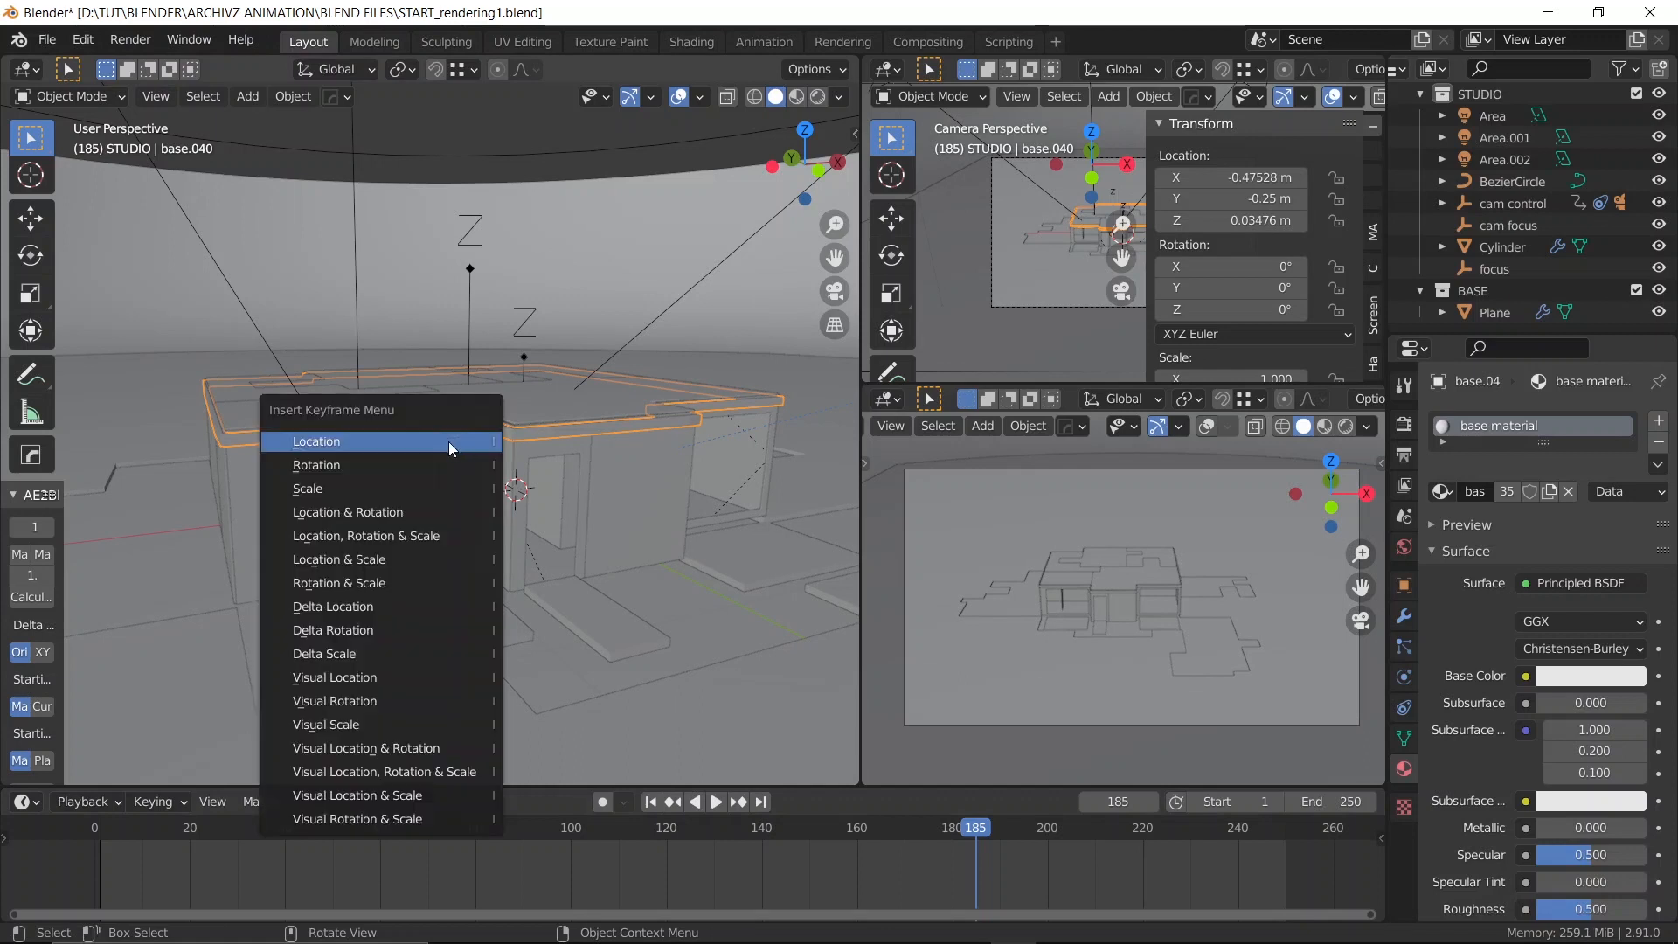
click(451, 449)
Go to frame 155 and raise the roof band high above the house along Z, to a Z location of 4.0175 m
click(1130, 797)
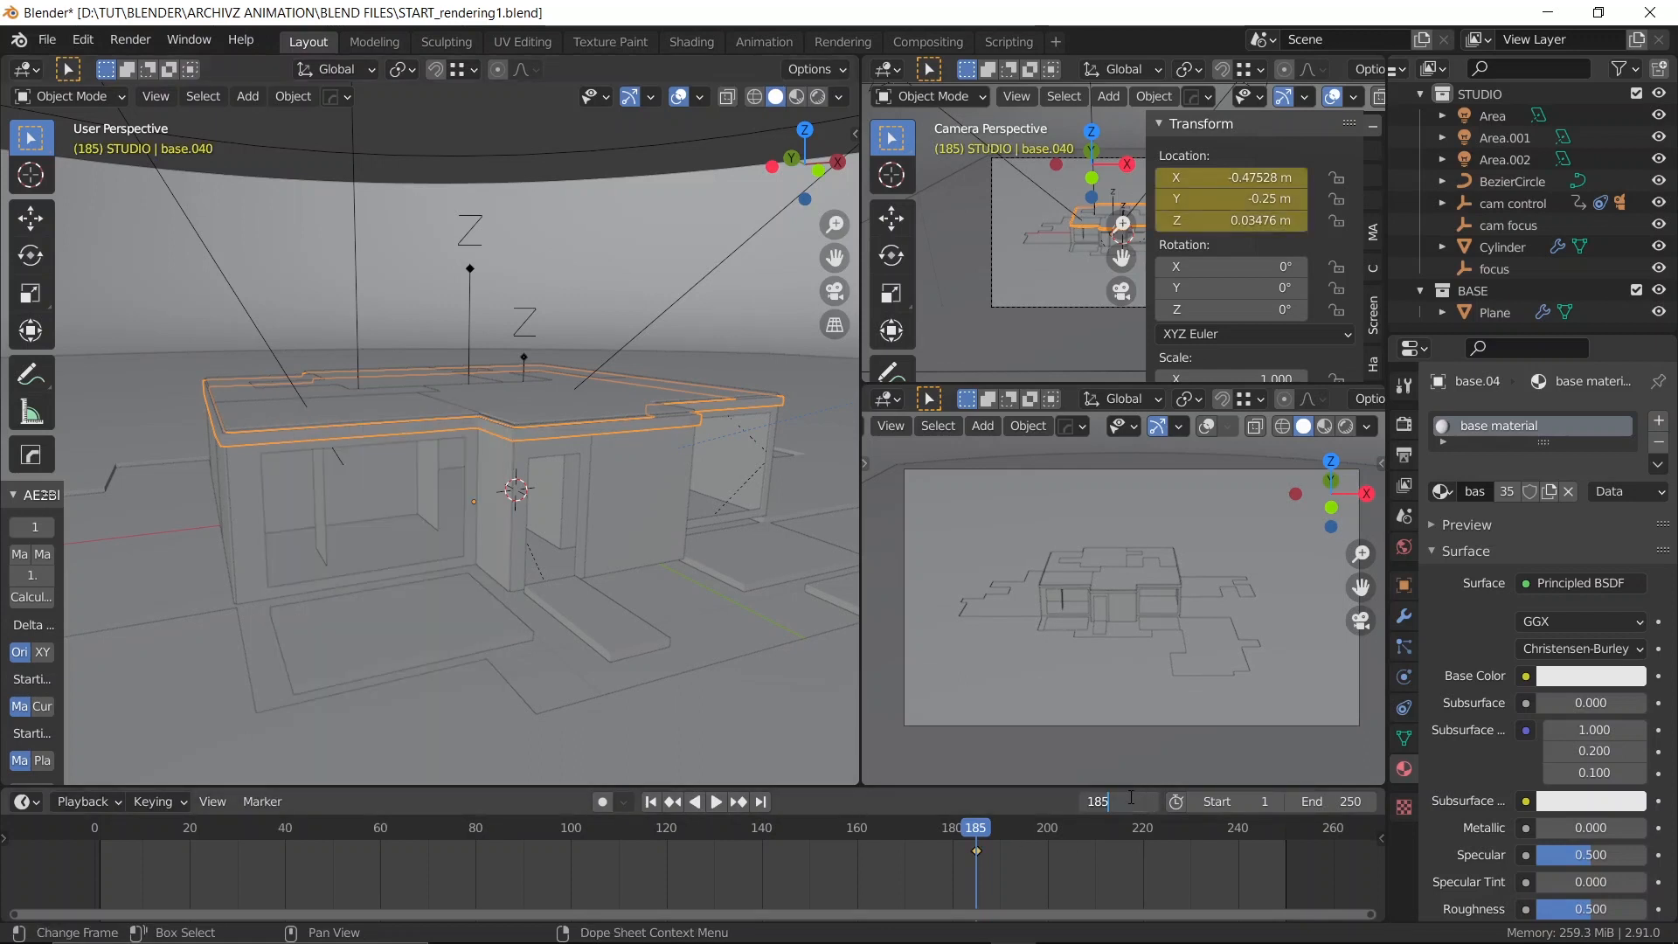
text(155)
key(Return)
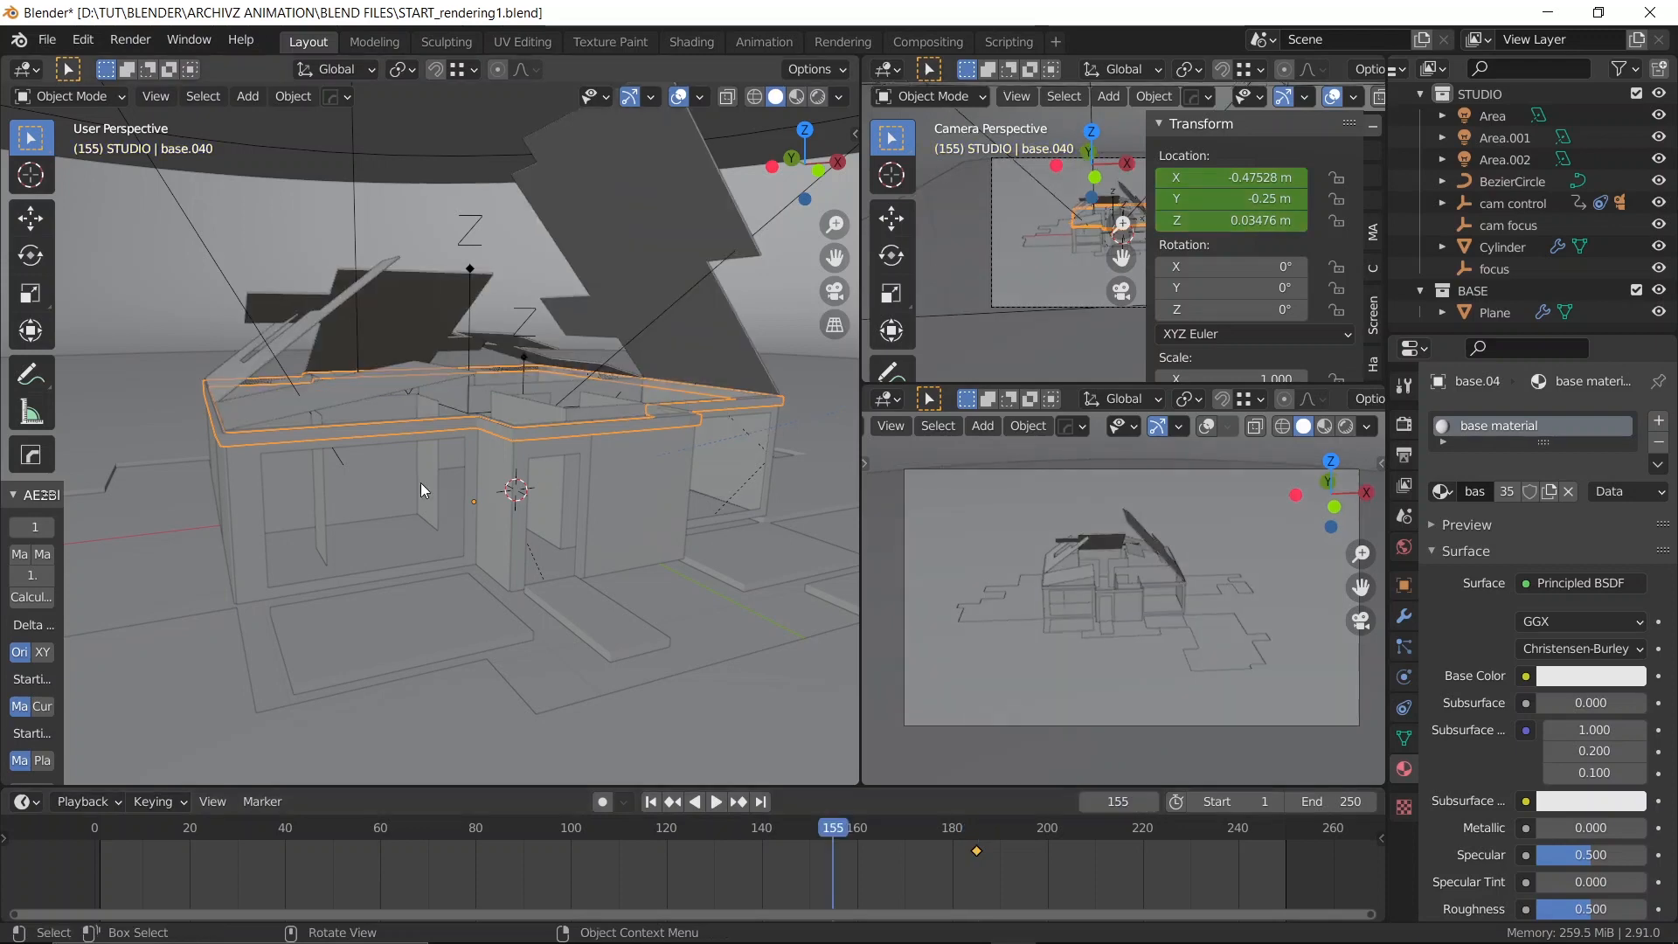
scroll(483, 334, down, 3)
key(g)
key(z)
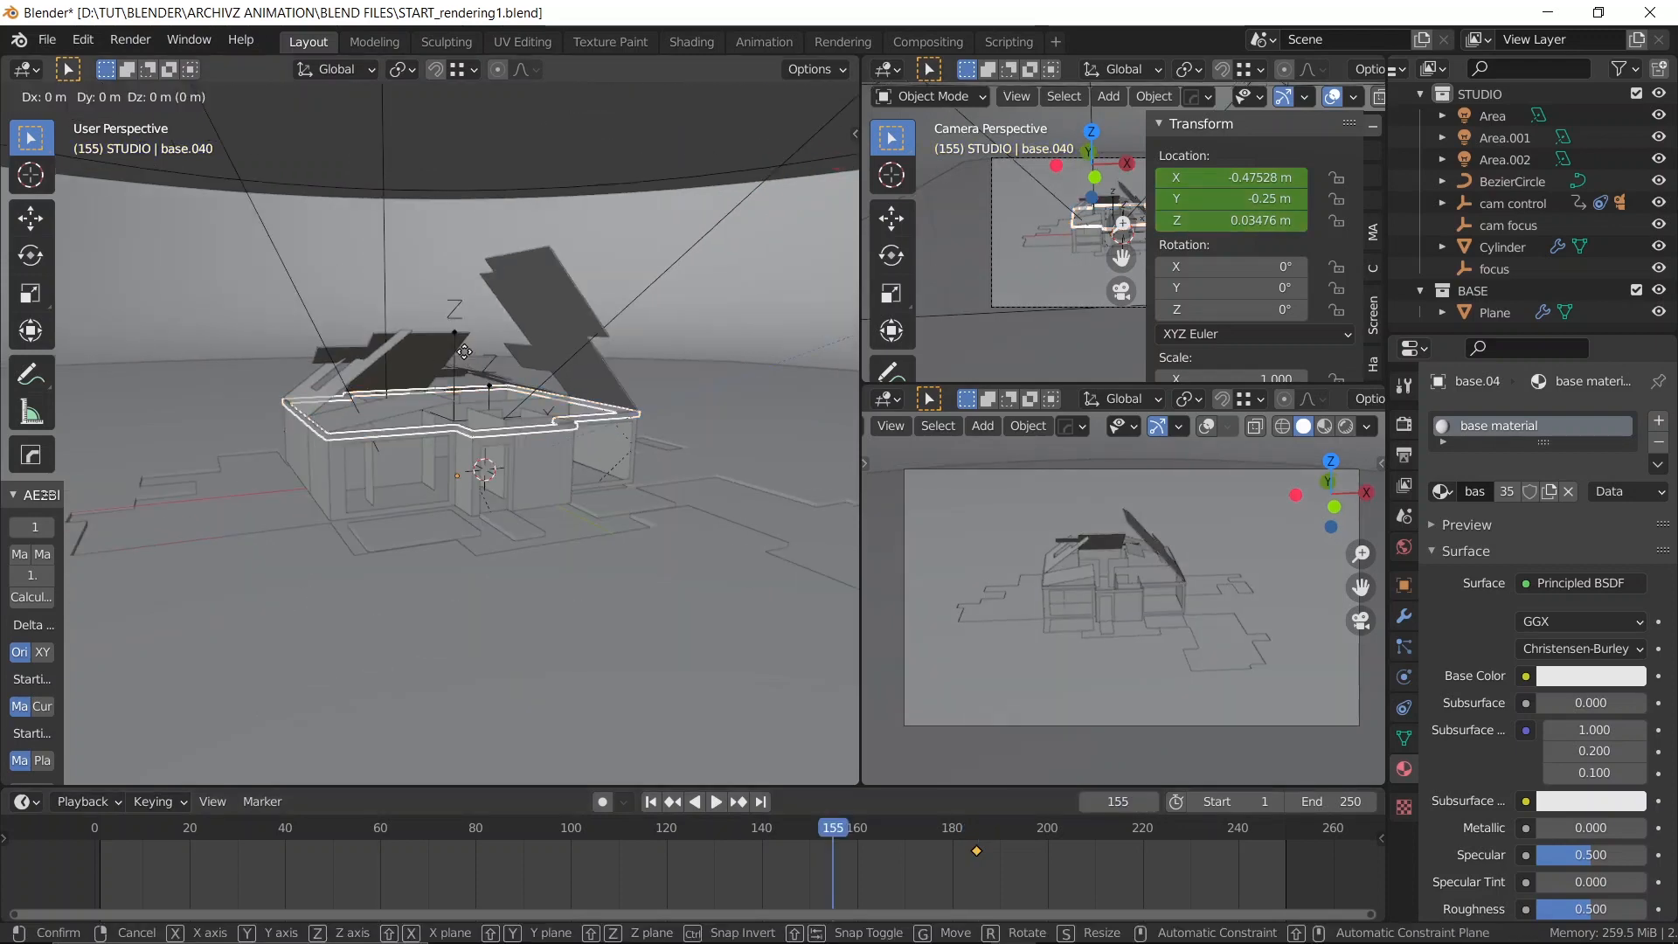
click(582, 316)
scroll(582, 316, down, 2)
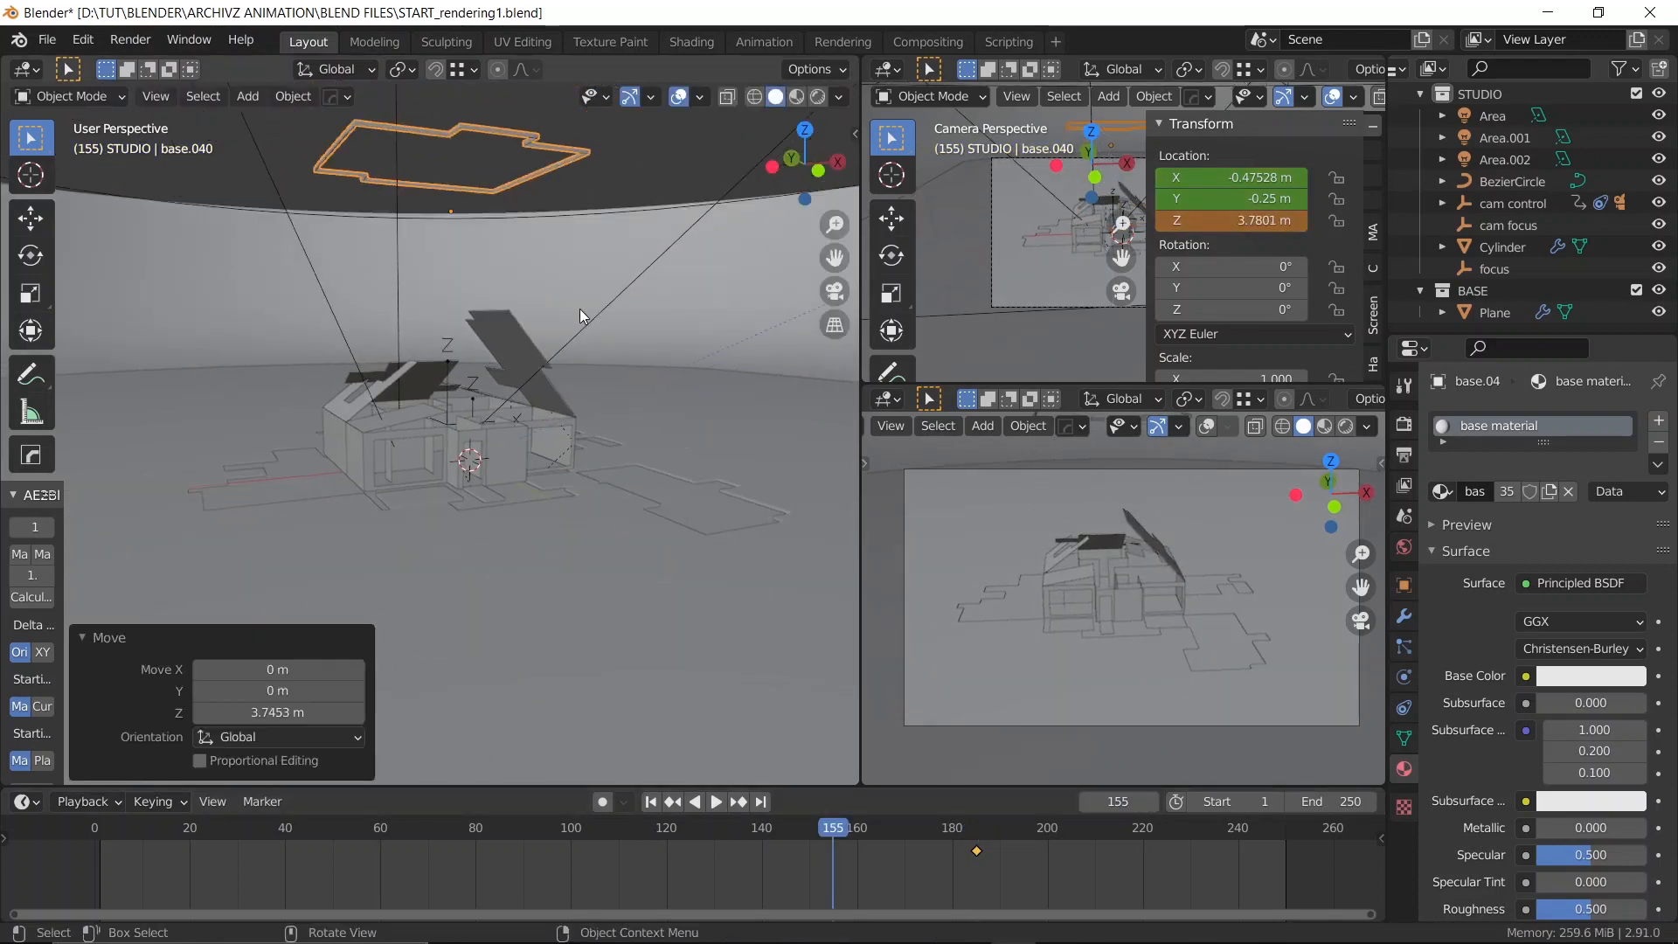
key(g)
key(z)
click(505, 297)
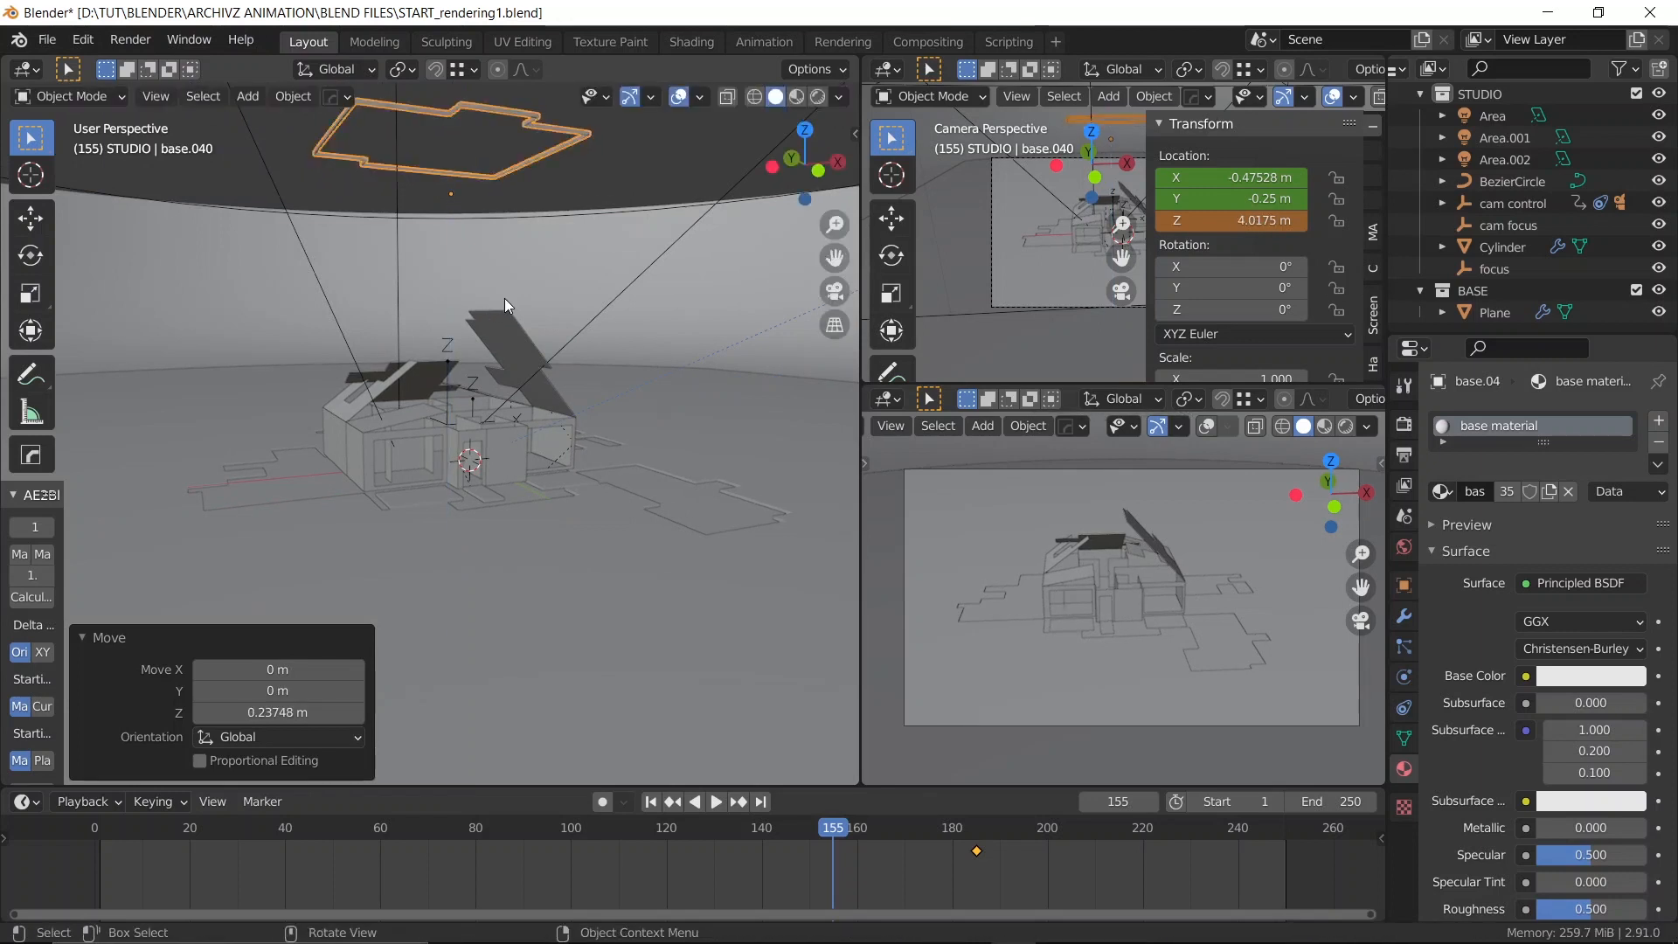
Insert a location keyframe for the raised roof band at frame 155, preview the drop and save the file
key(i)
click(505, 297)
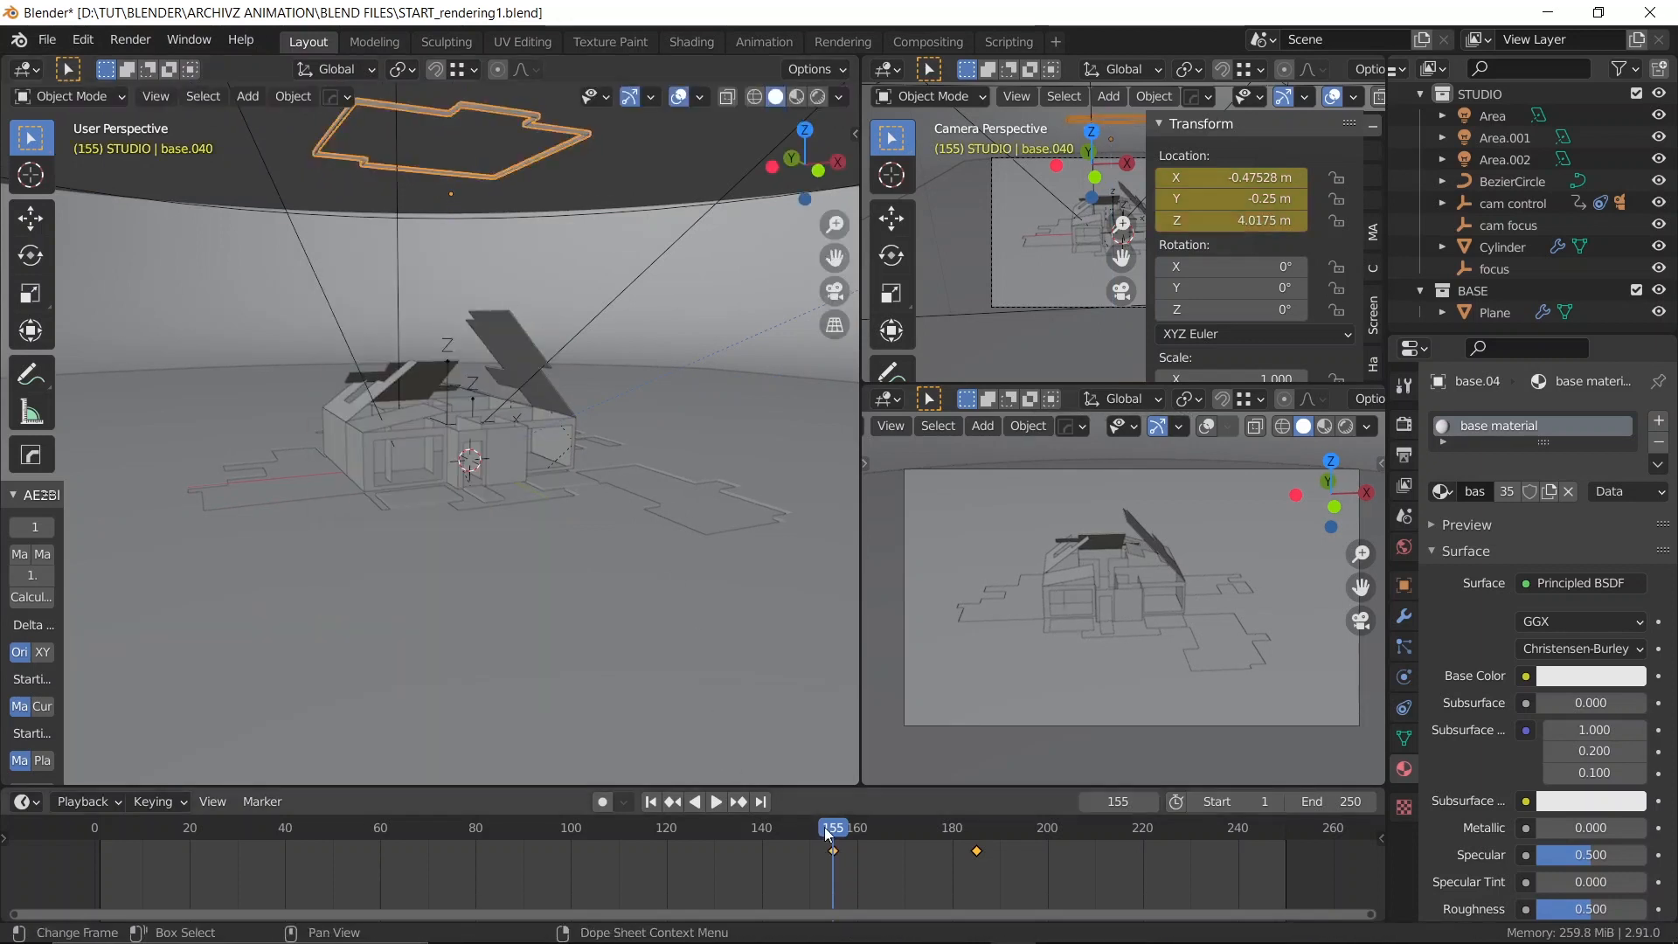
key(space)
mouse_move(874, 839)
mouse_down()
mouse_move(968, 832)
mouse_move(881, 831)
mouse_up()
key(space)
key(ctrl+s)
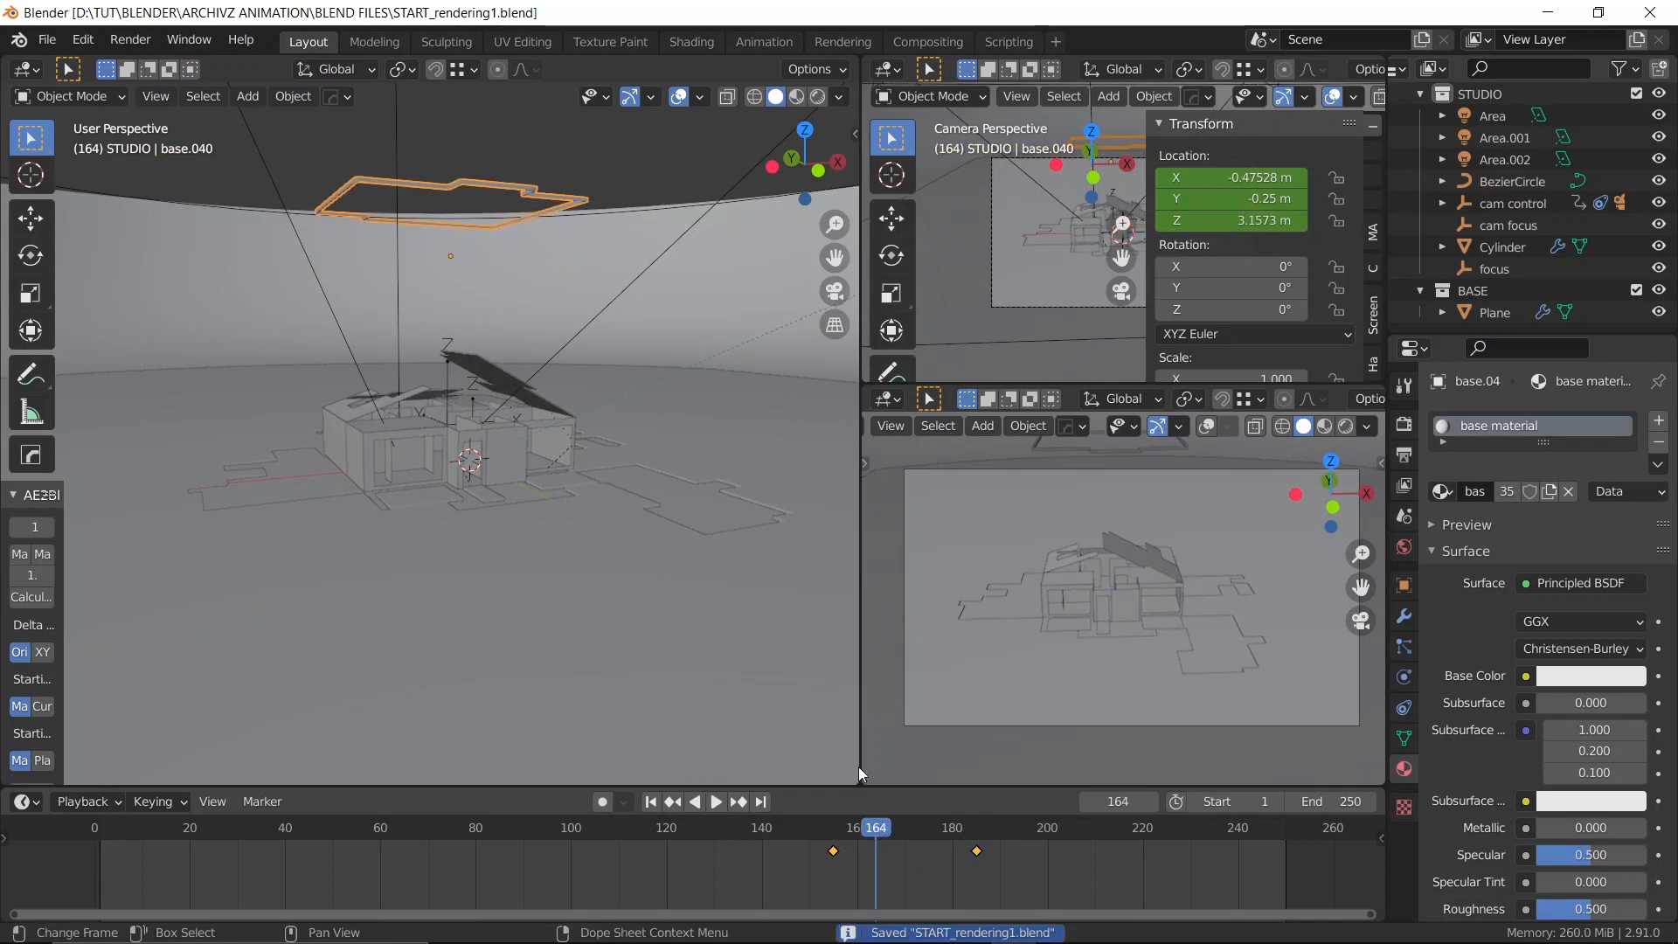
Change the upper camera viewport to the Graph Editor, frame the roof band's curves, scrub to frame 169 and save
click(888, 68)
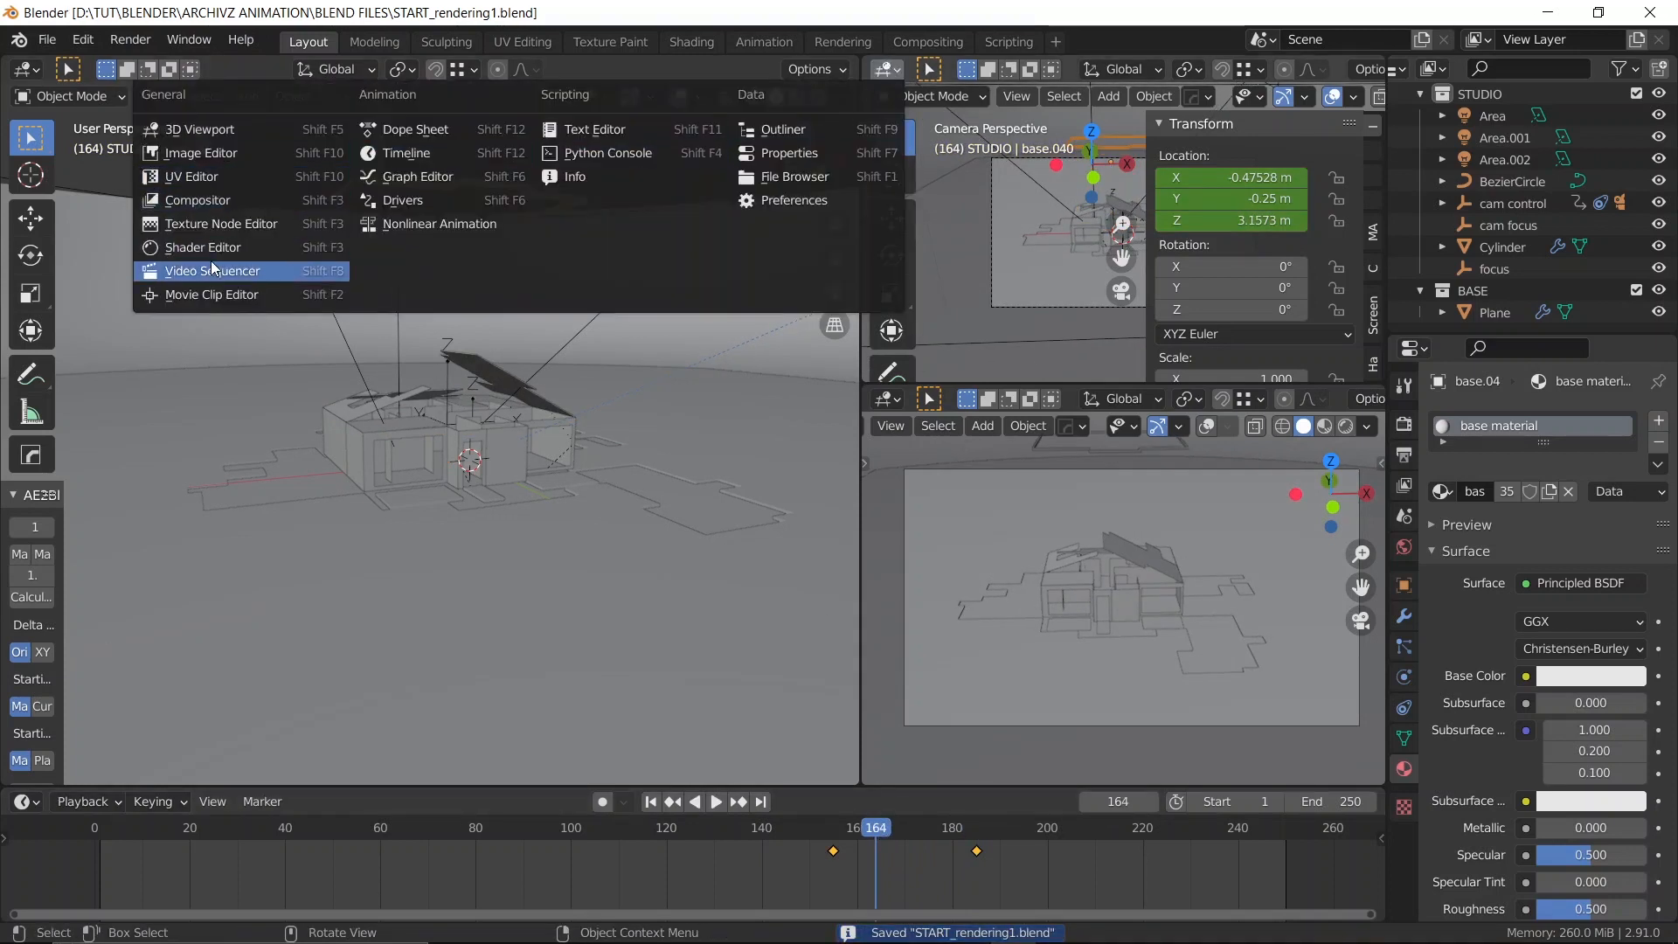
click(416, 176)
key(KP_Decimal)
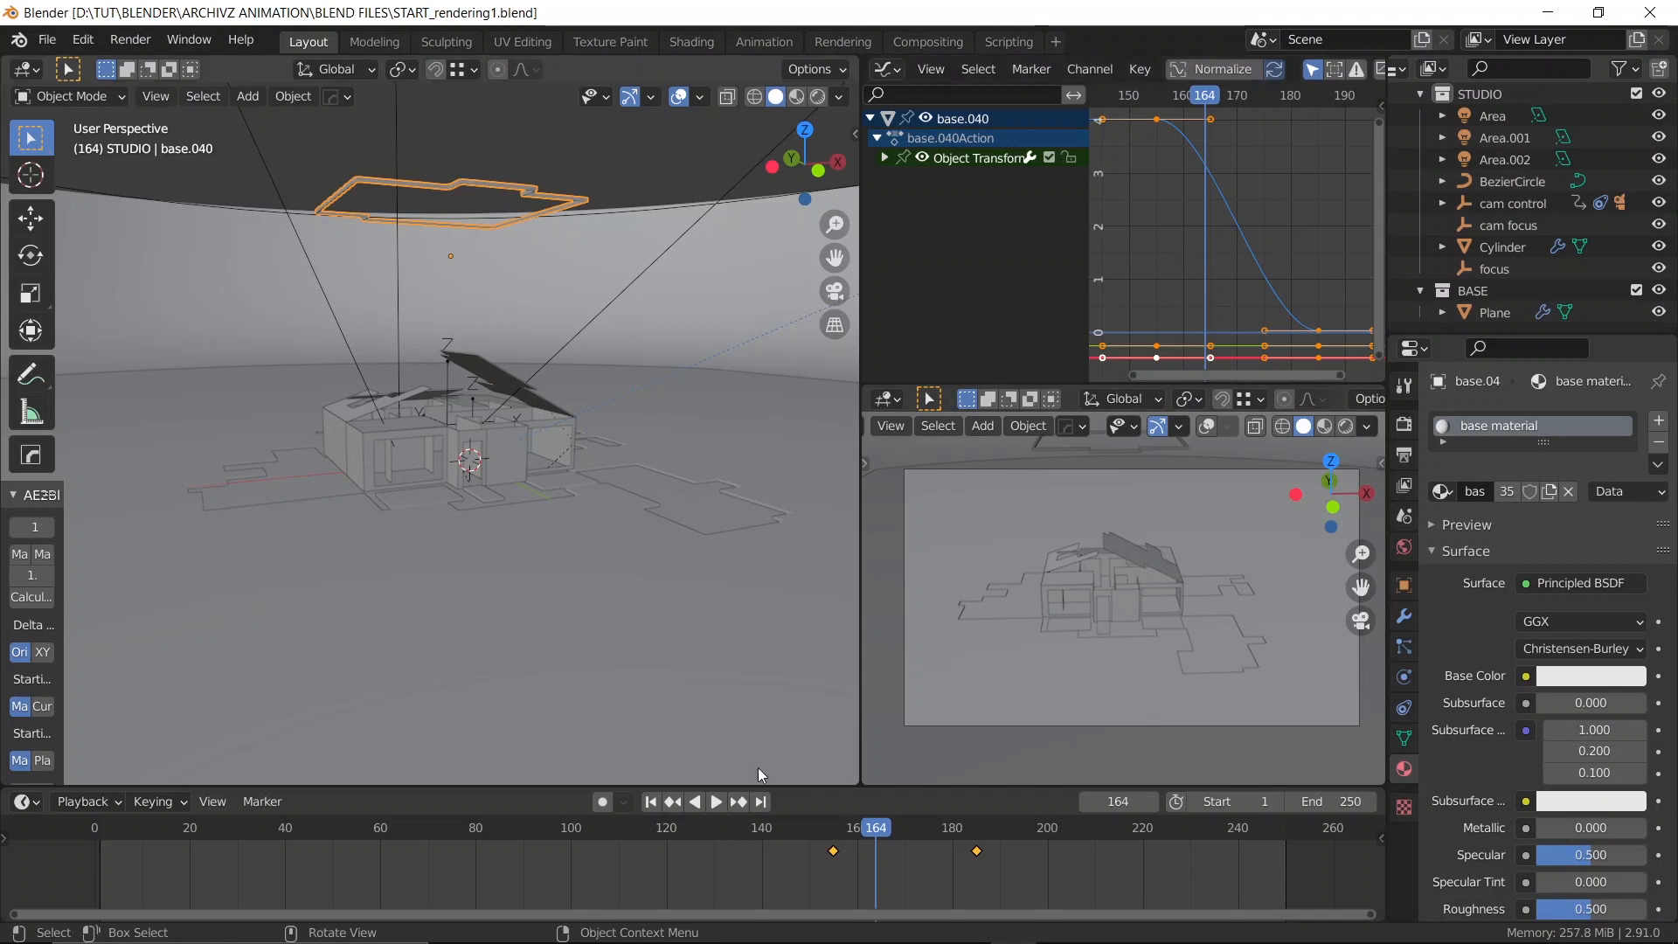
mouse_move(854, 826)
mouse_down()
mouse_move(828, 834)
mouse_move(899, 826)
mouse_up()
key(ctrl+s)
Set the interpolation of the roof band's keyframes to Quintic and play back the drop
key(t)
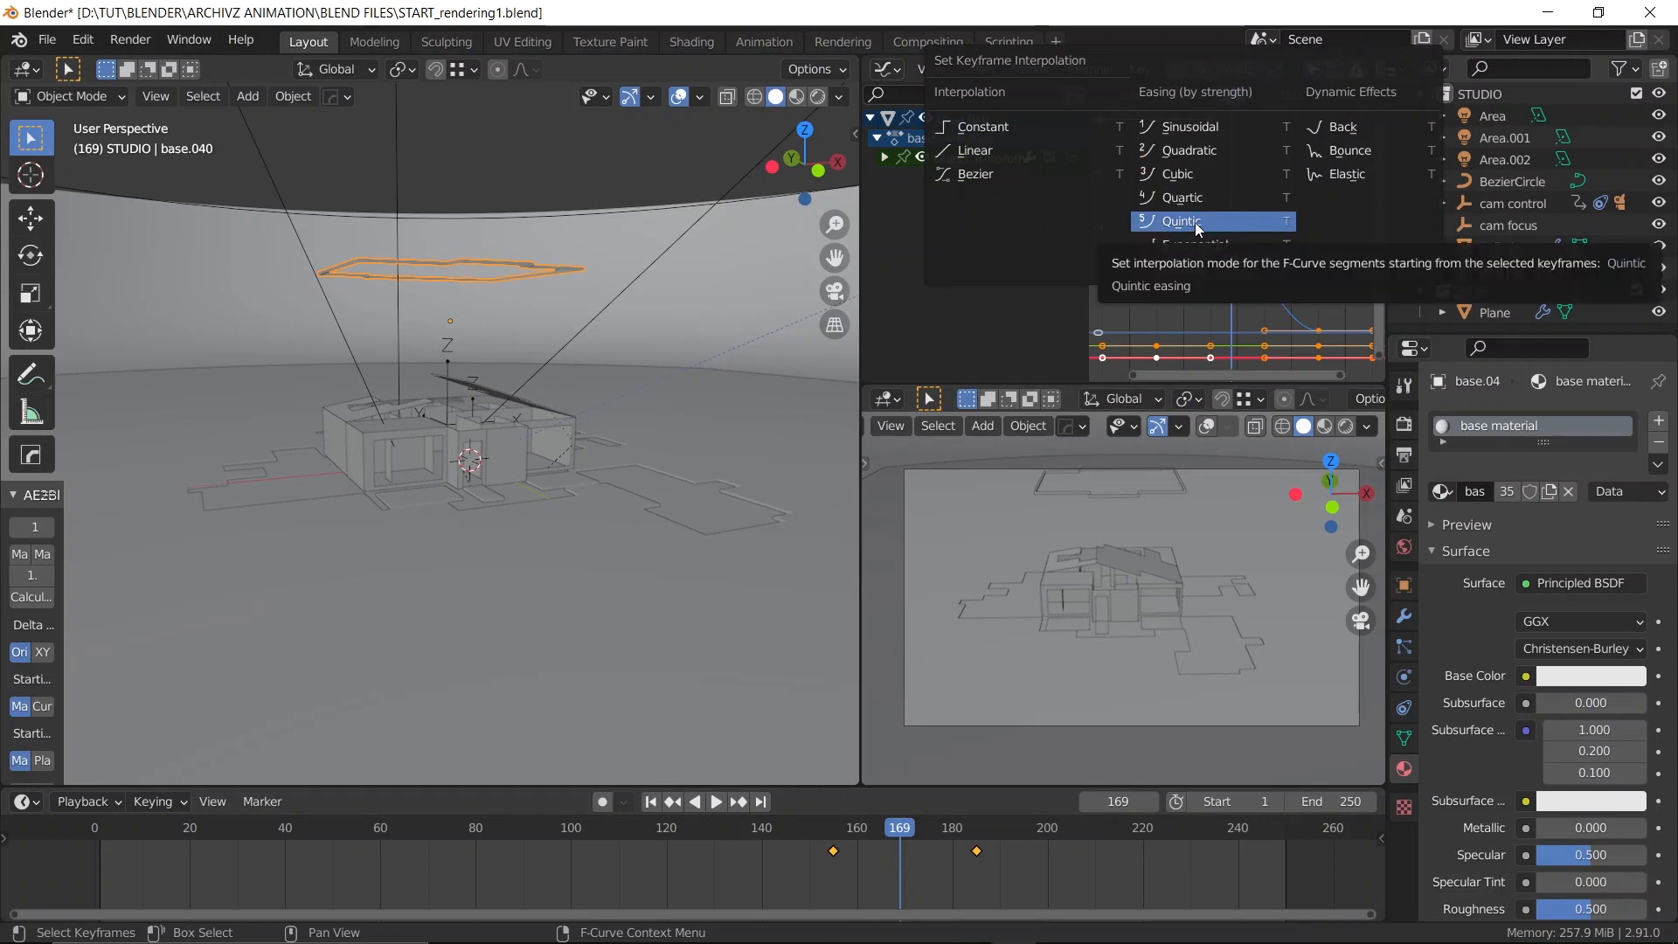
click(1195, 222)
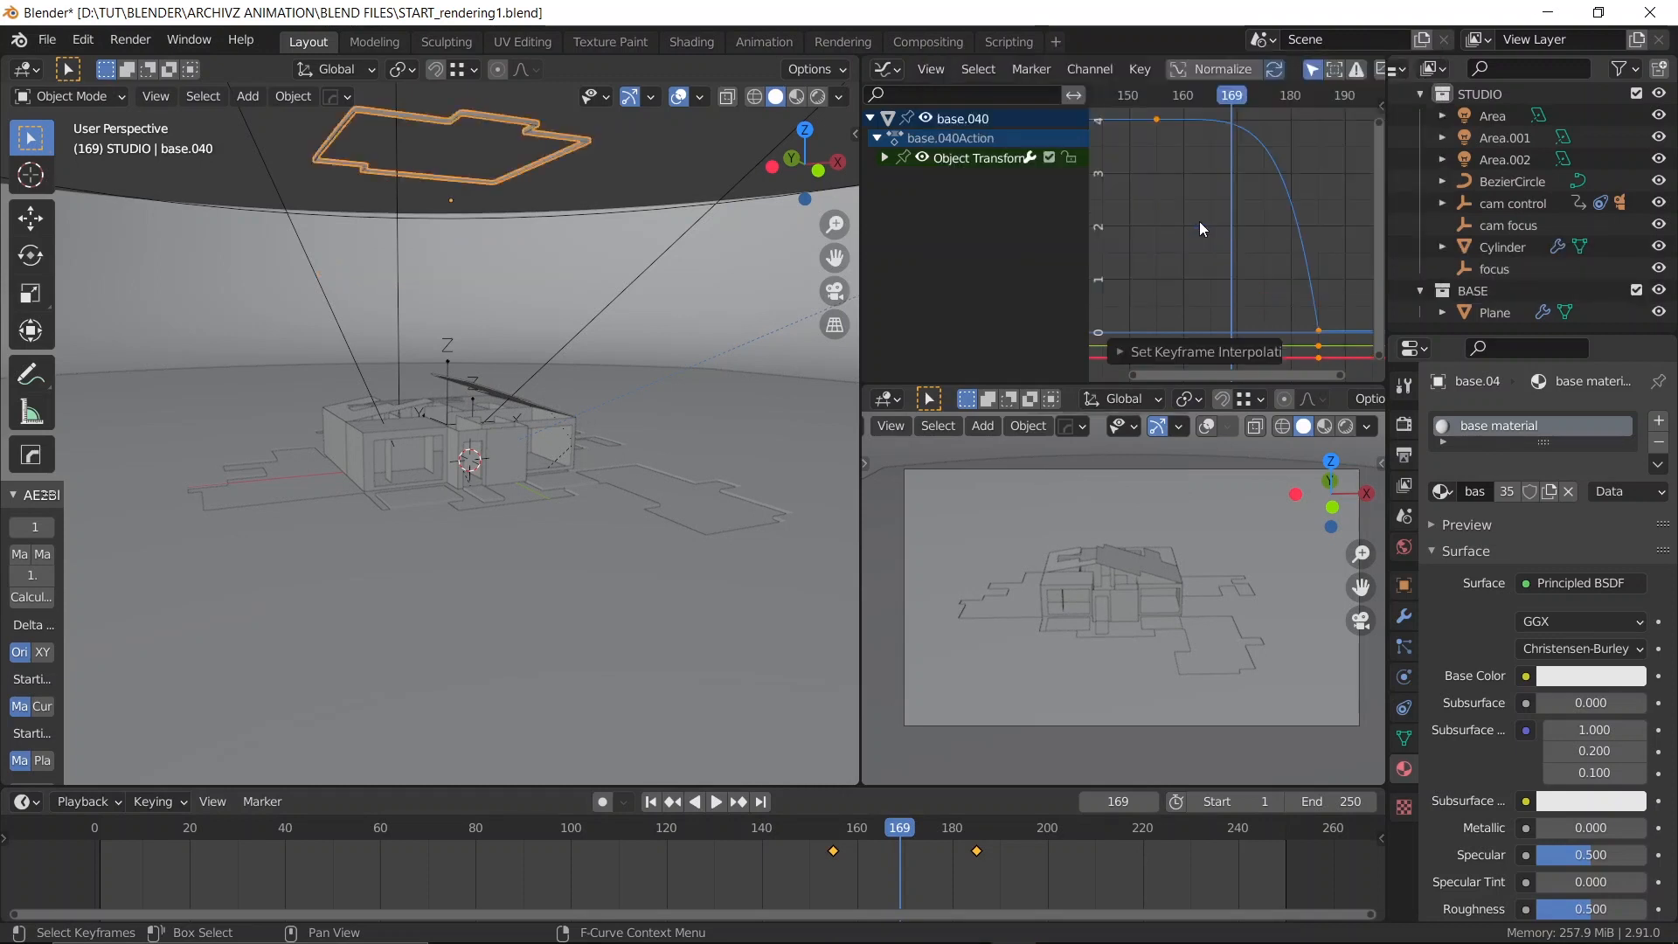
click(845, 835)
key(space)
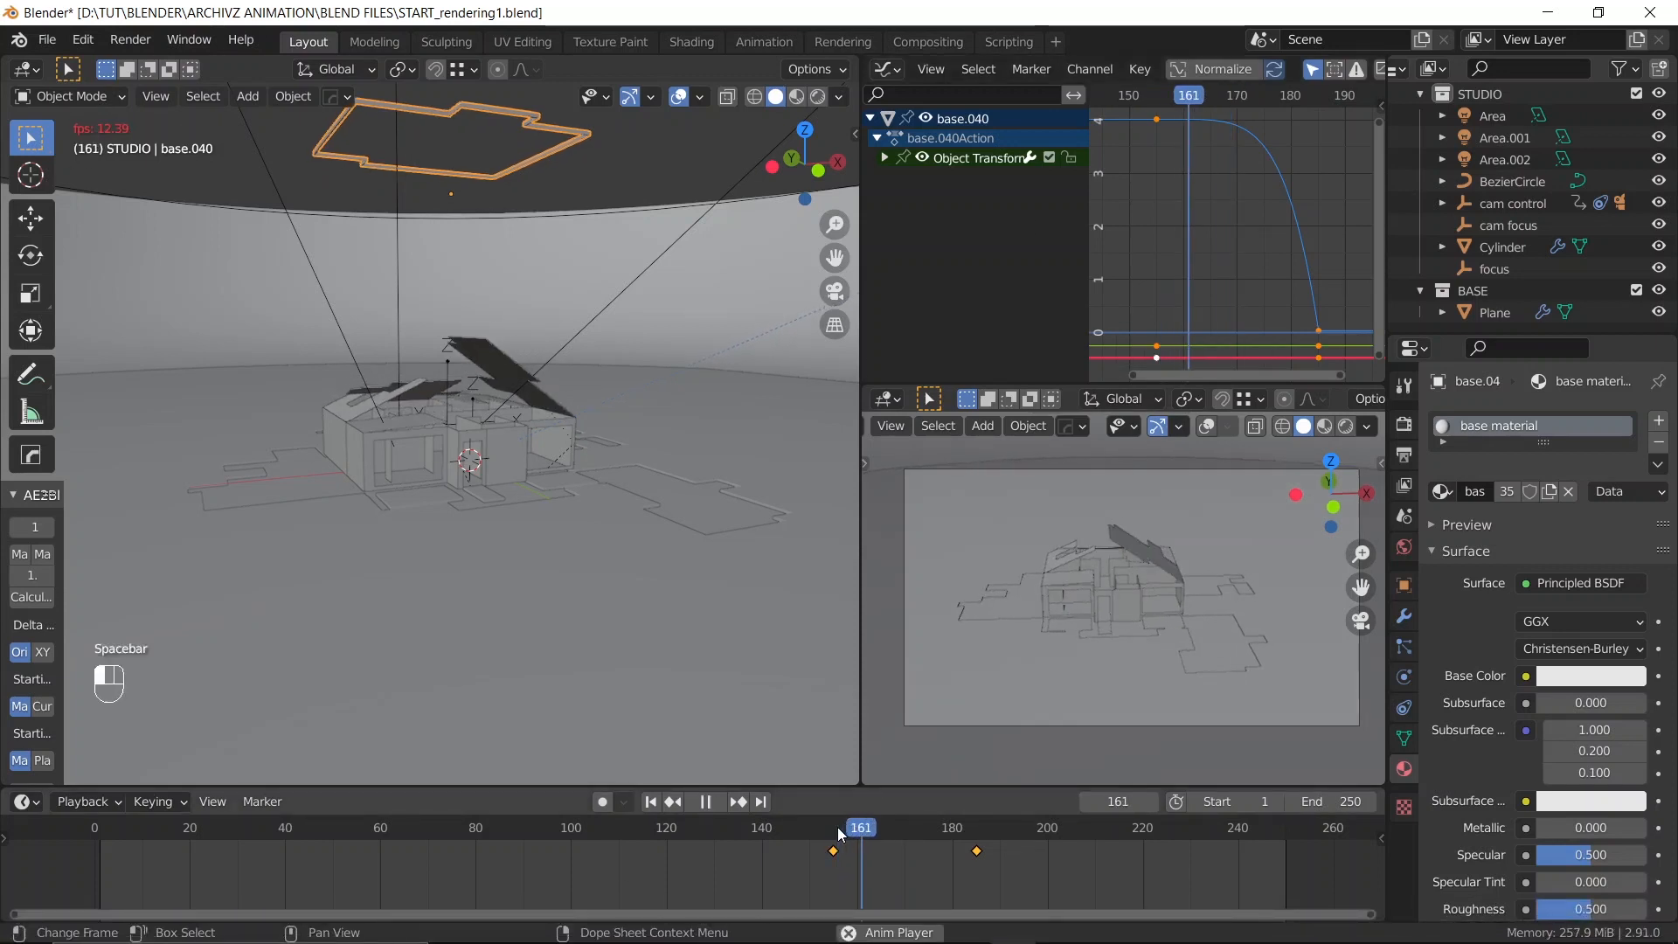
key(space)
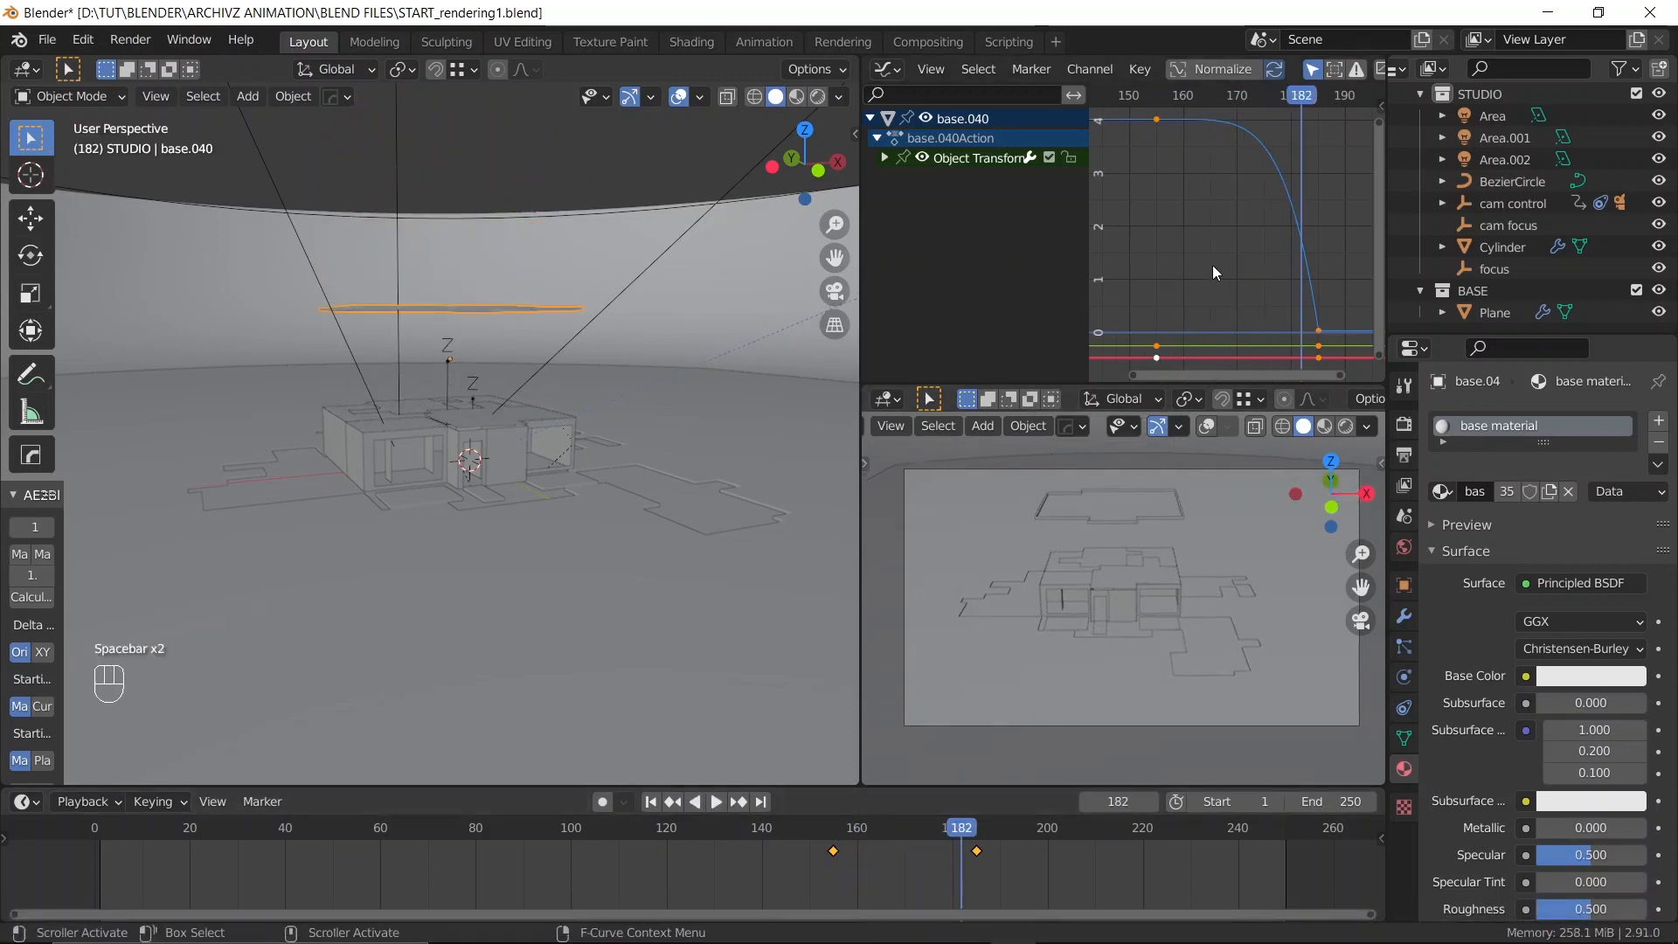
Set the easing type of the roof band's keyframes to Ease Out and preview the motion
key(ctrl+e)
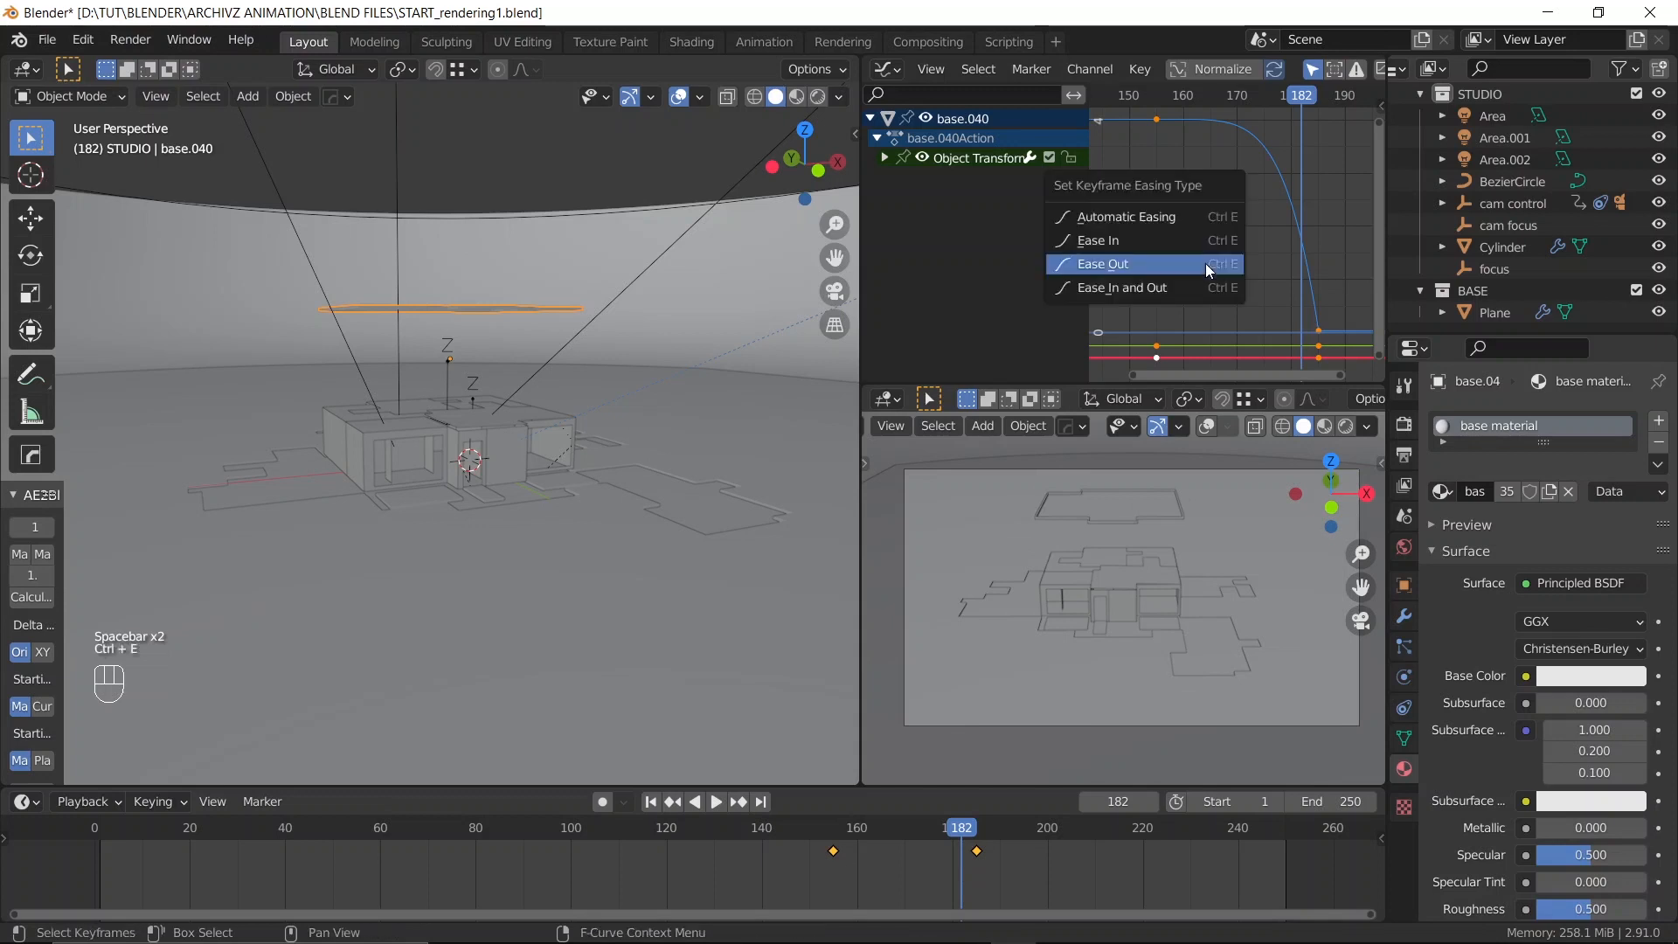
click(1204, 264)
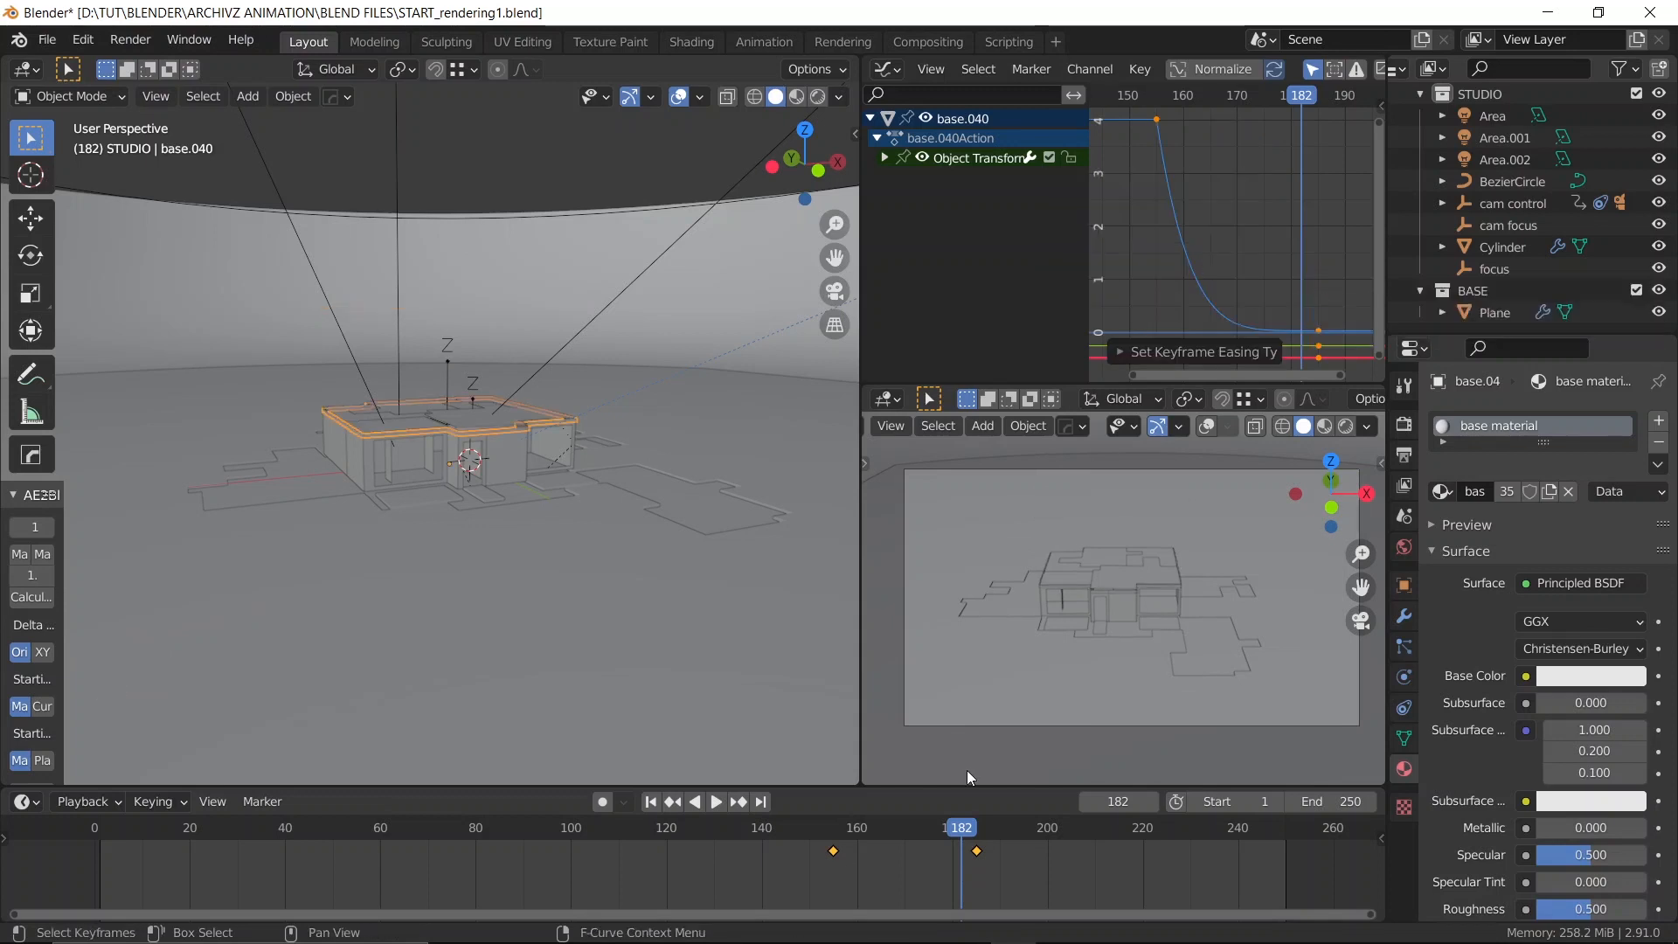
key(space)
click(814, 852)
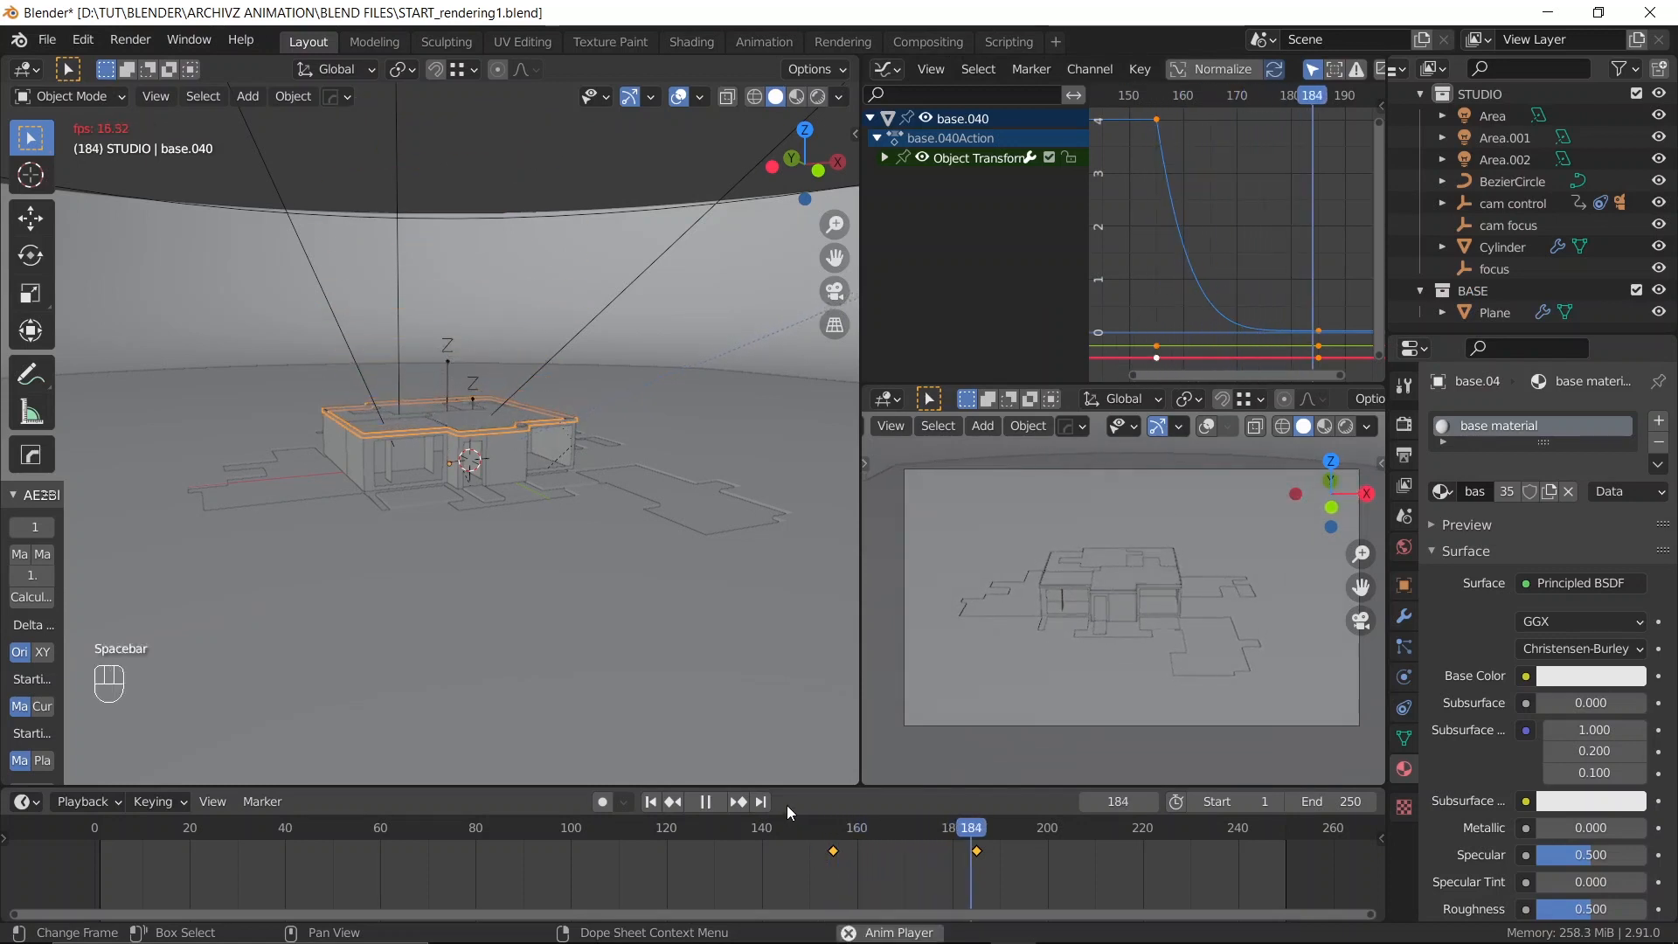
key(space)
Play the roof band's drop from frame 154 in a closer view of the house
drag(963, 825, 828, 830)
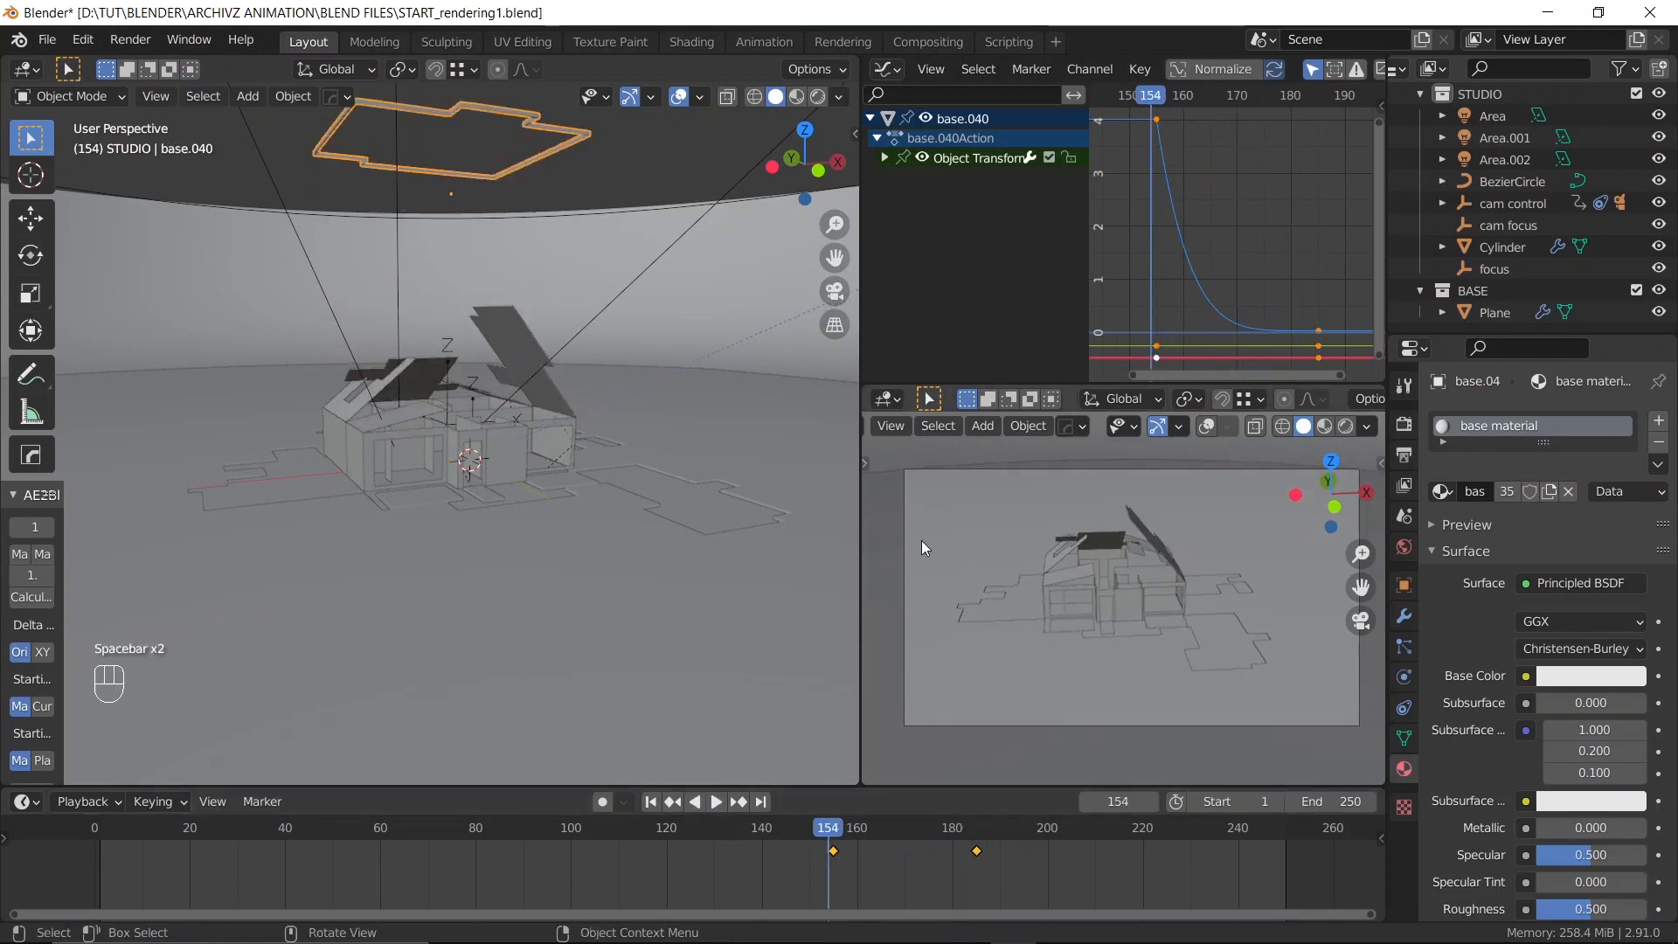
middle_drag(1097, 521, 1096, 547)
scroll(1096, 550, up, 5)
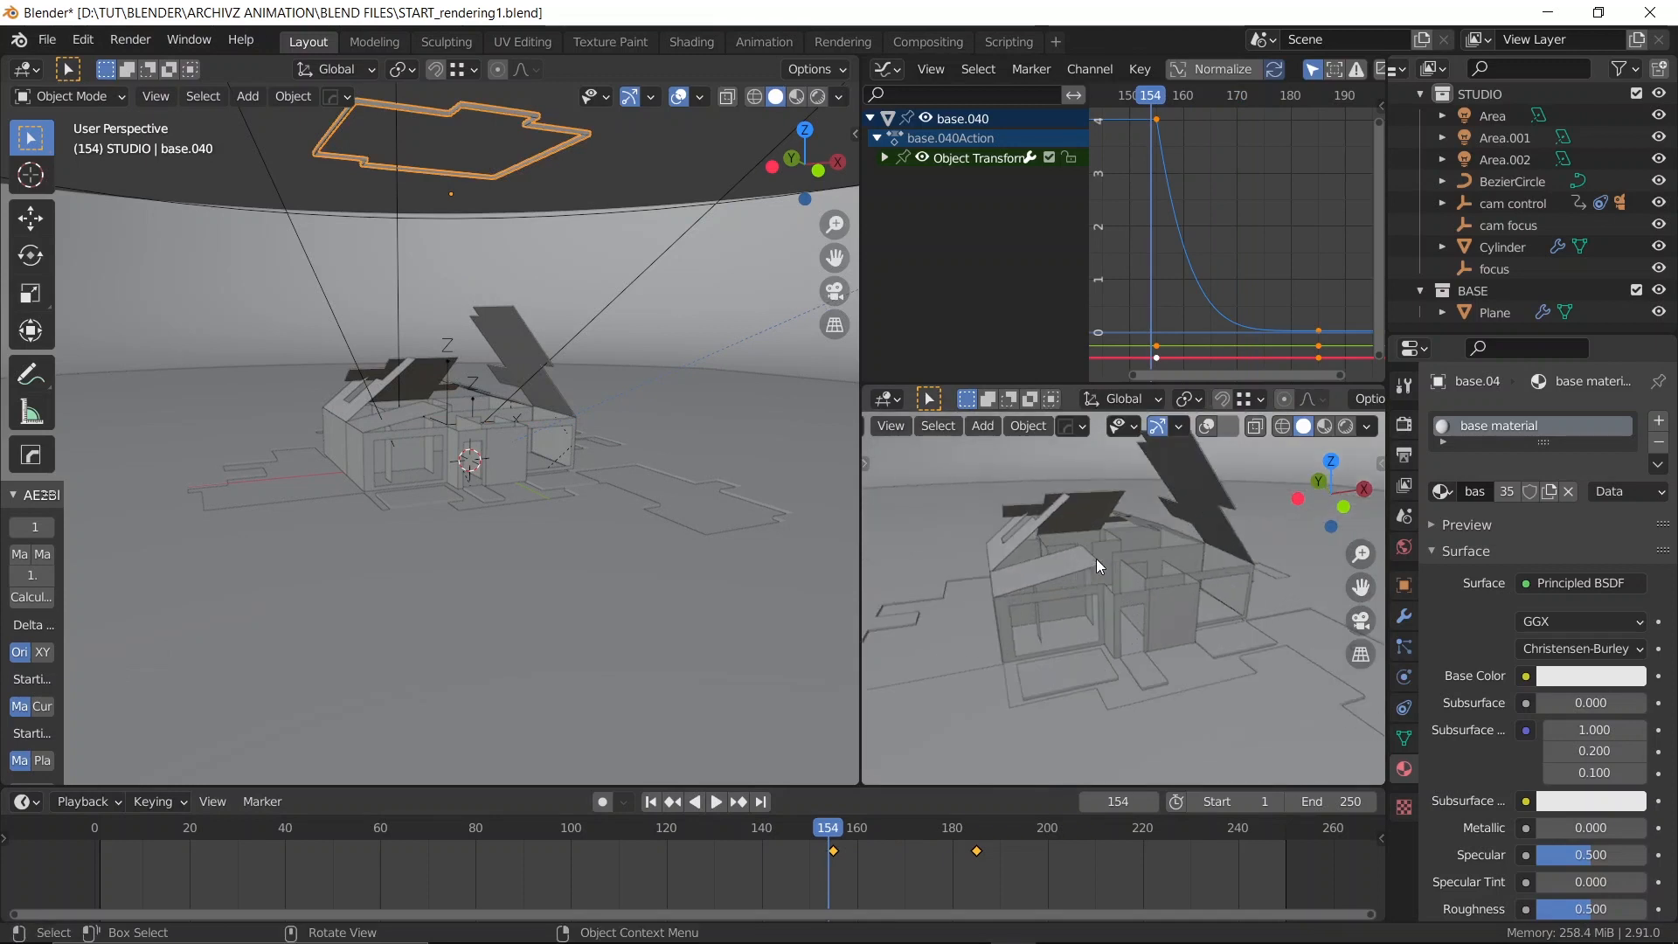
key(space)
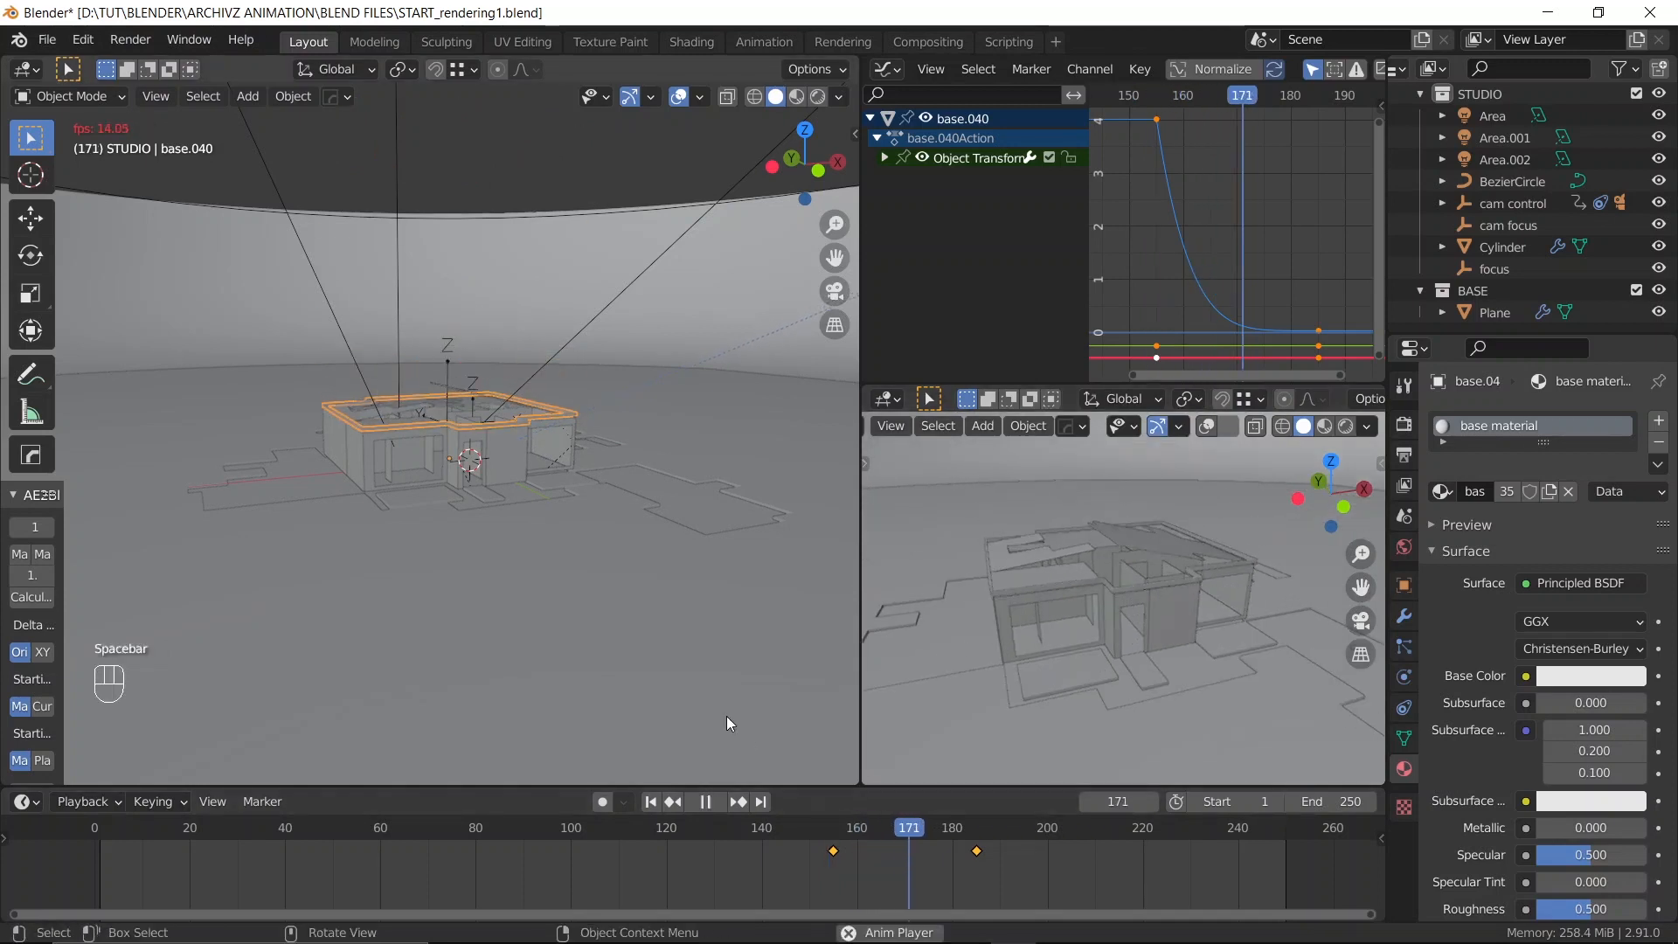
key(space)
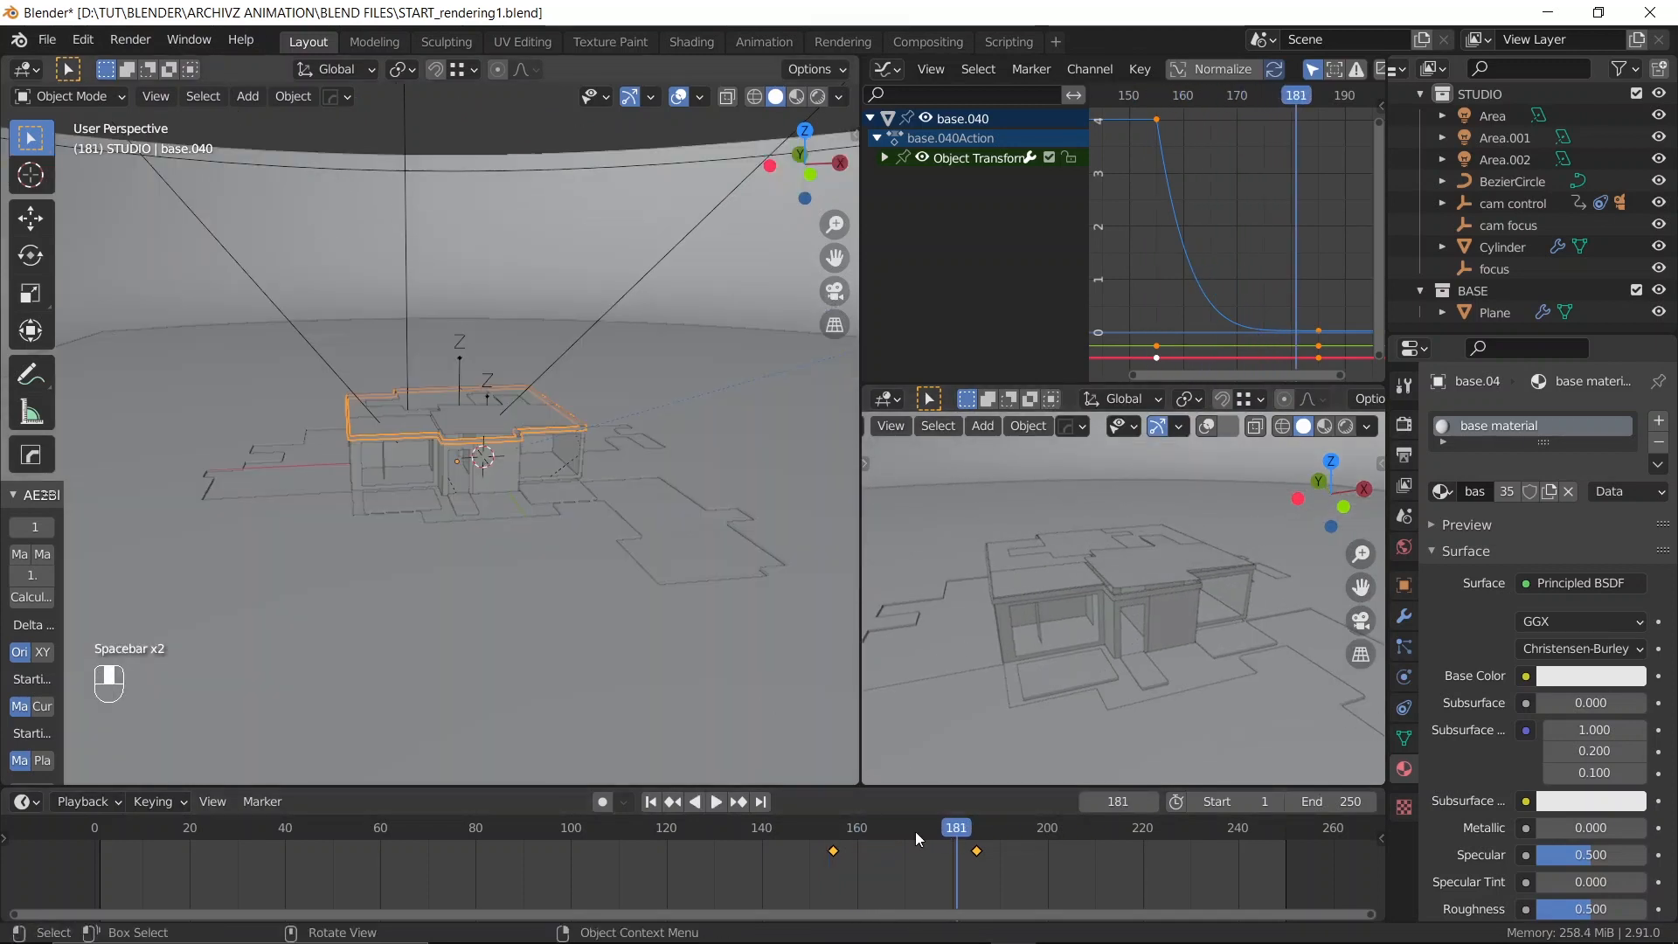
Shift both roof band location keyframes forward in time to frames 170 and 200, checking the timing against the closing roof panels
drag(964, 830, 917, 839)
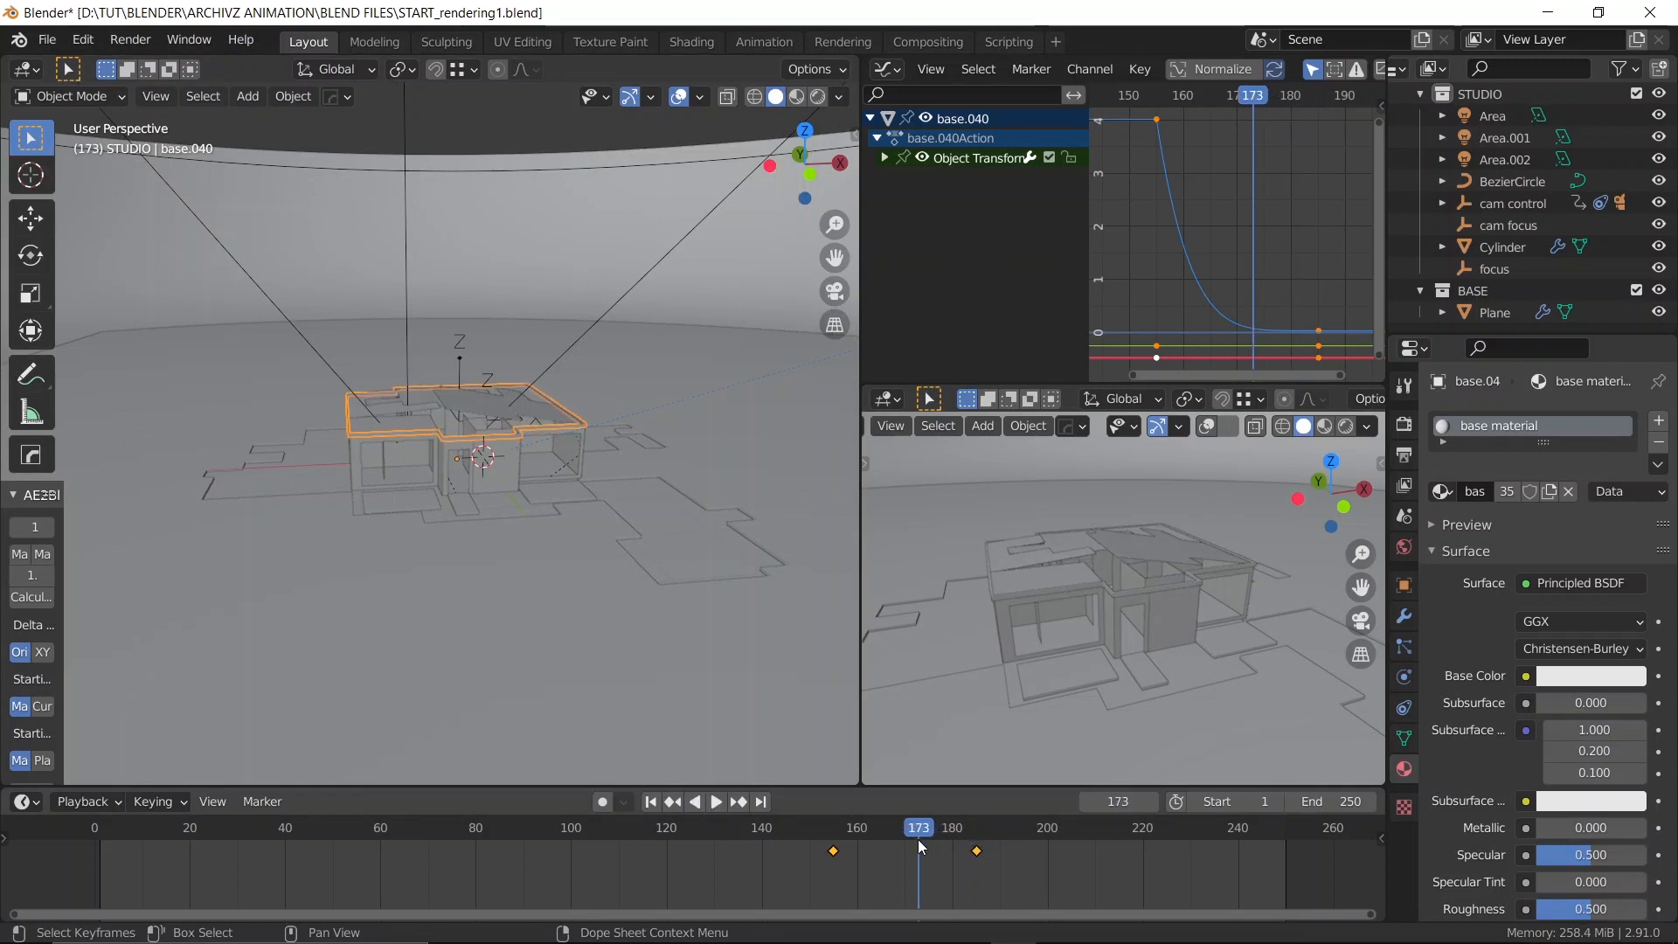
key(g)
click(972, 849)
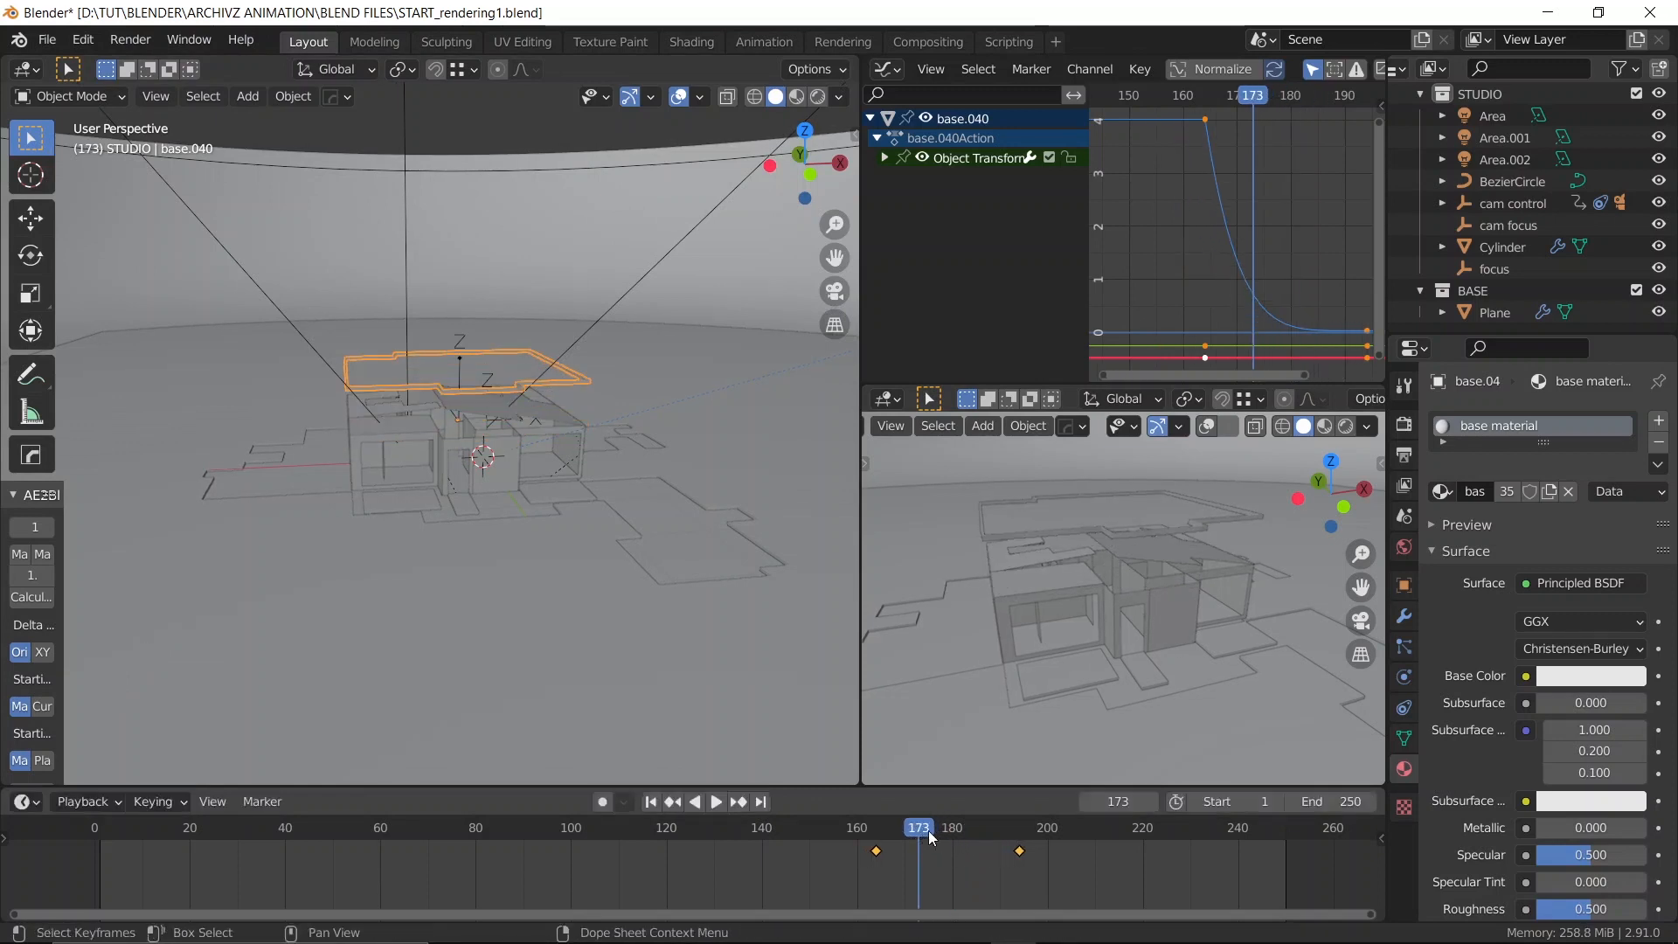
click(928, 830)
drag(936, 831, 961, 841)
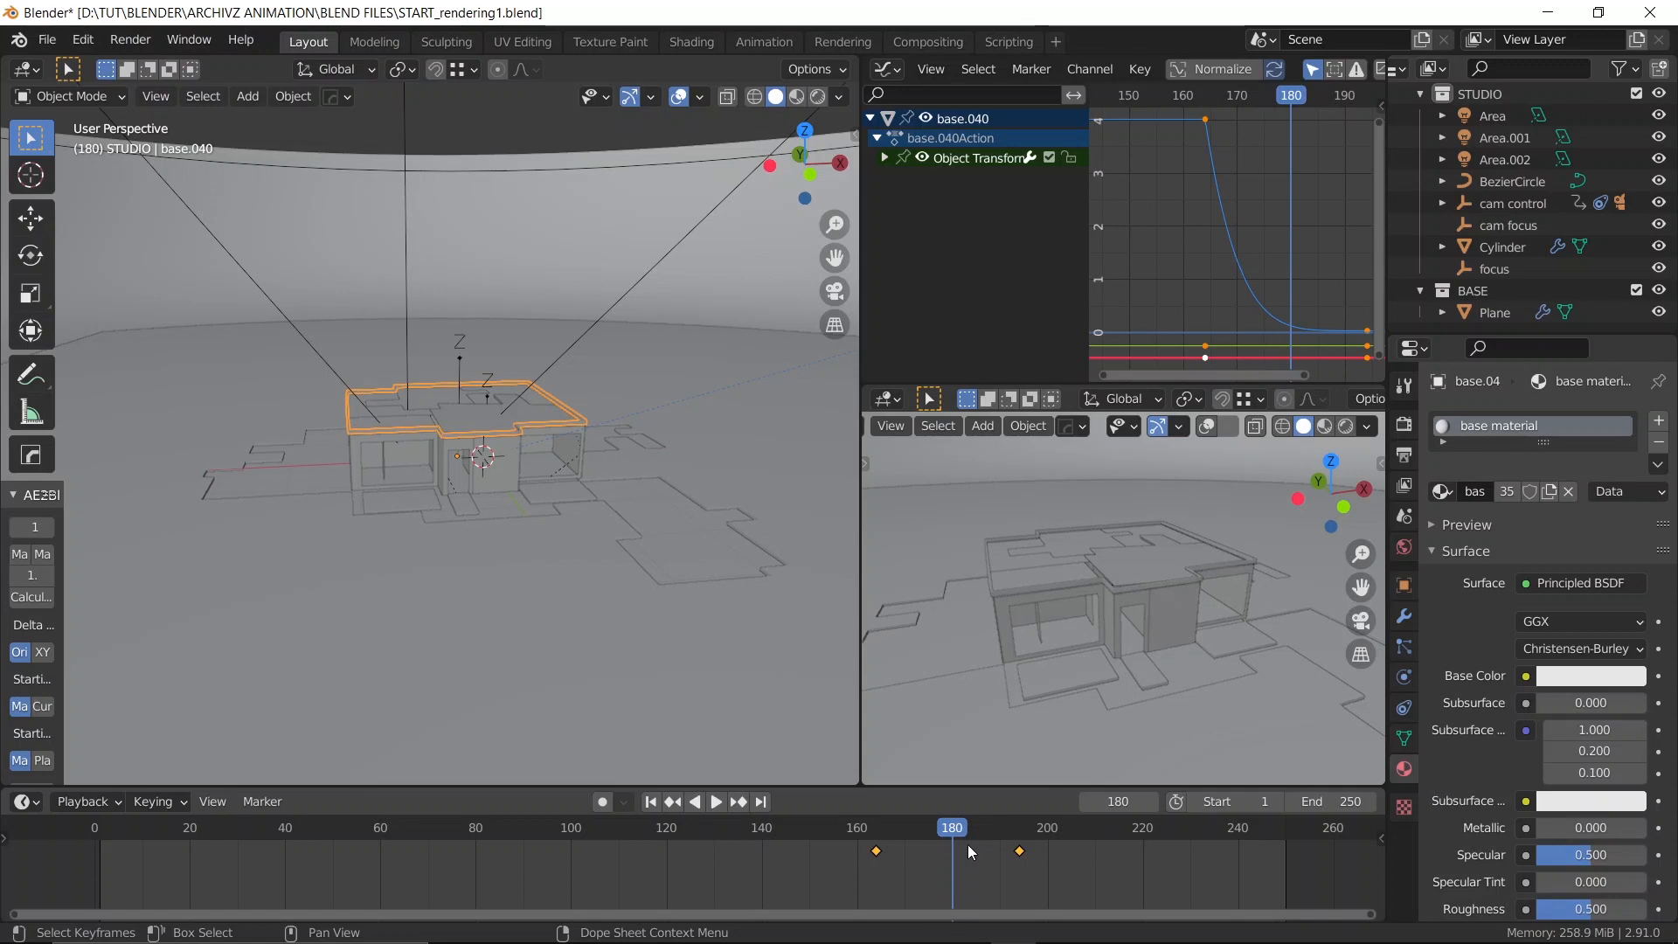
key(g)
click(975, 836)
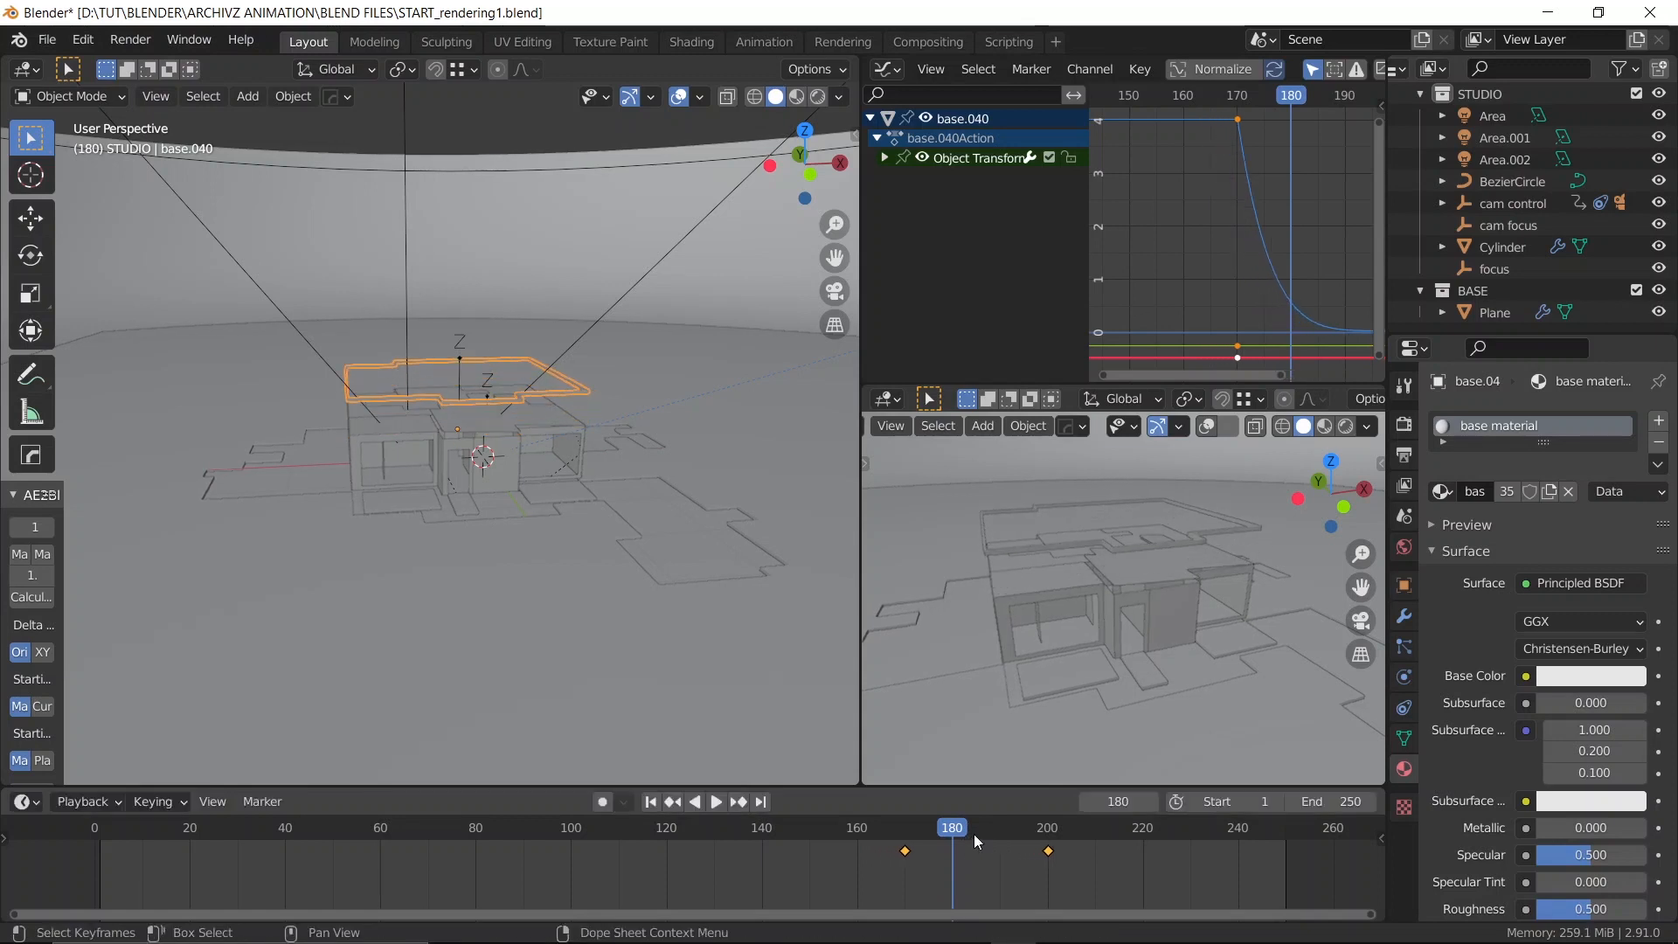
Shift the roof band's two keyframes to frames 175 and 205, play back the drop and save the file
key(space)
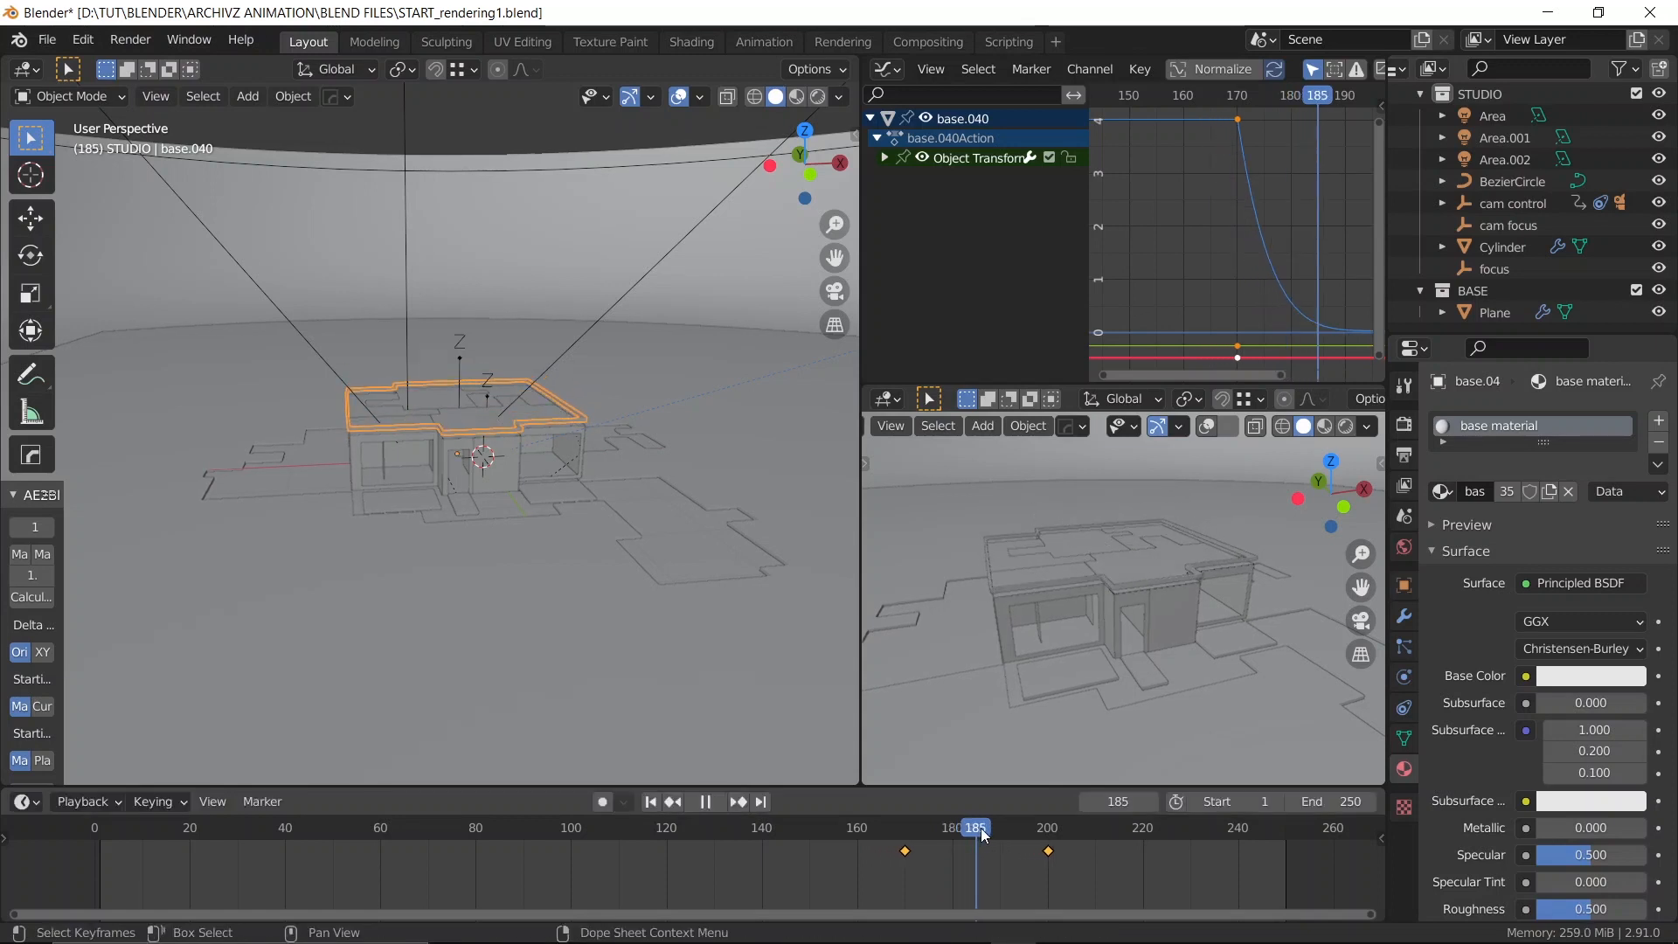
key(space)
key(g)
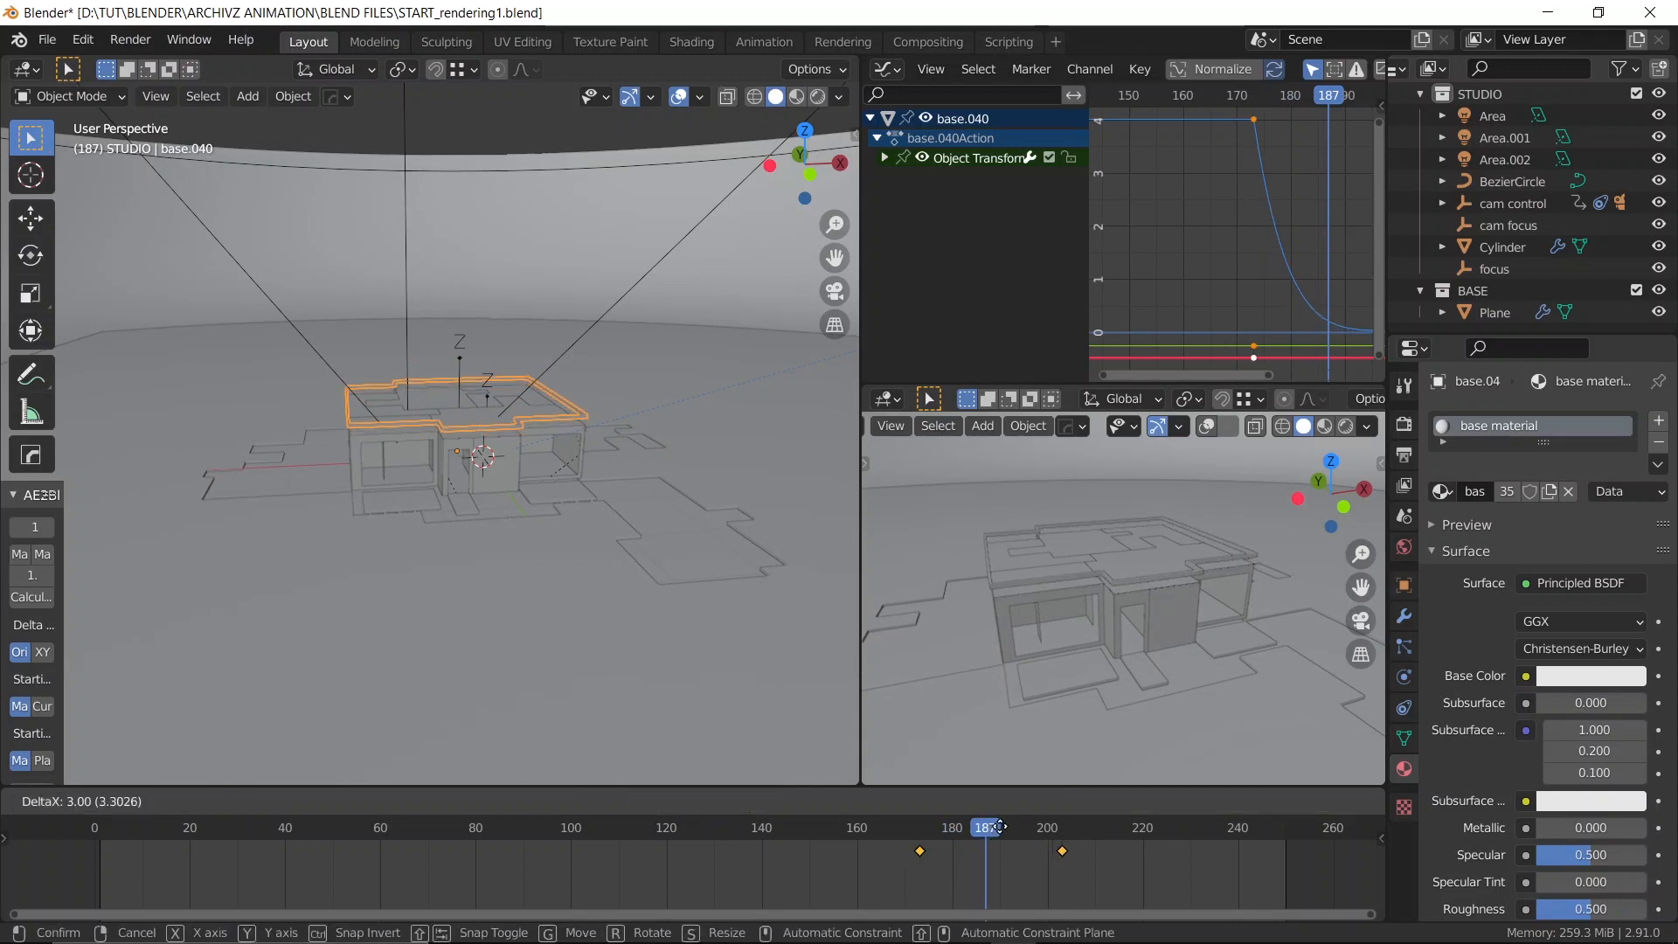
click(1006, 828)
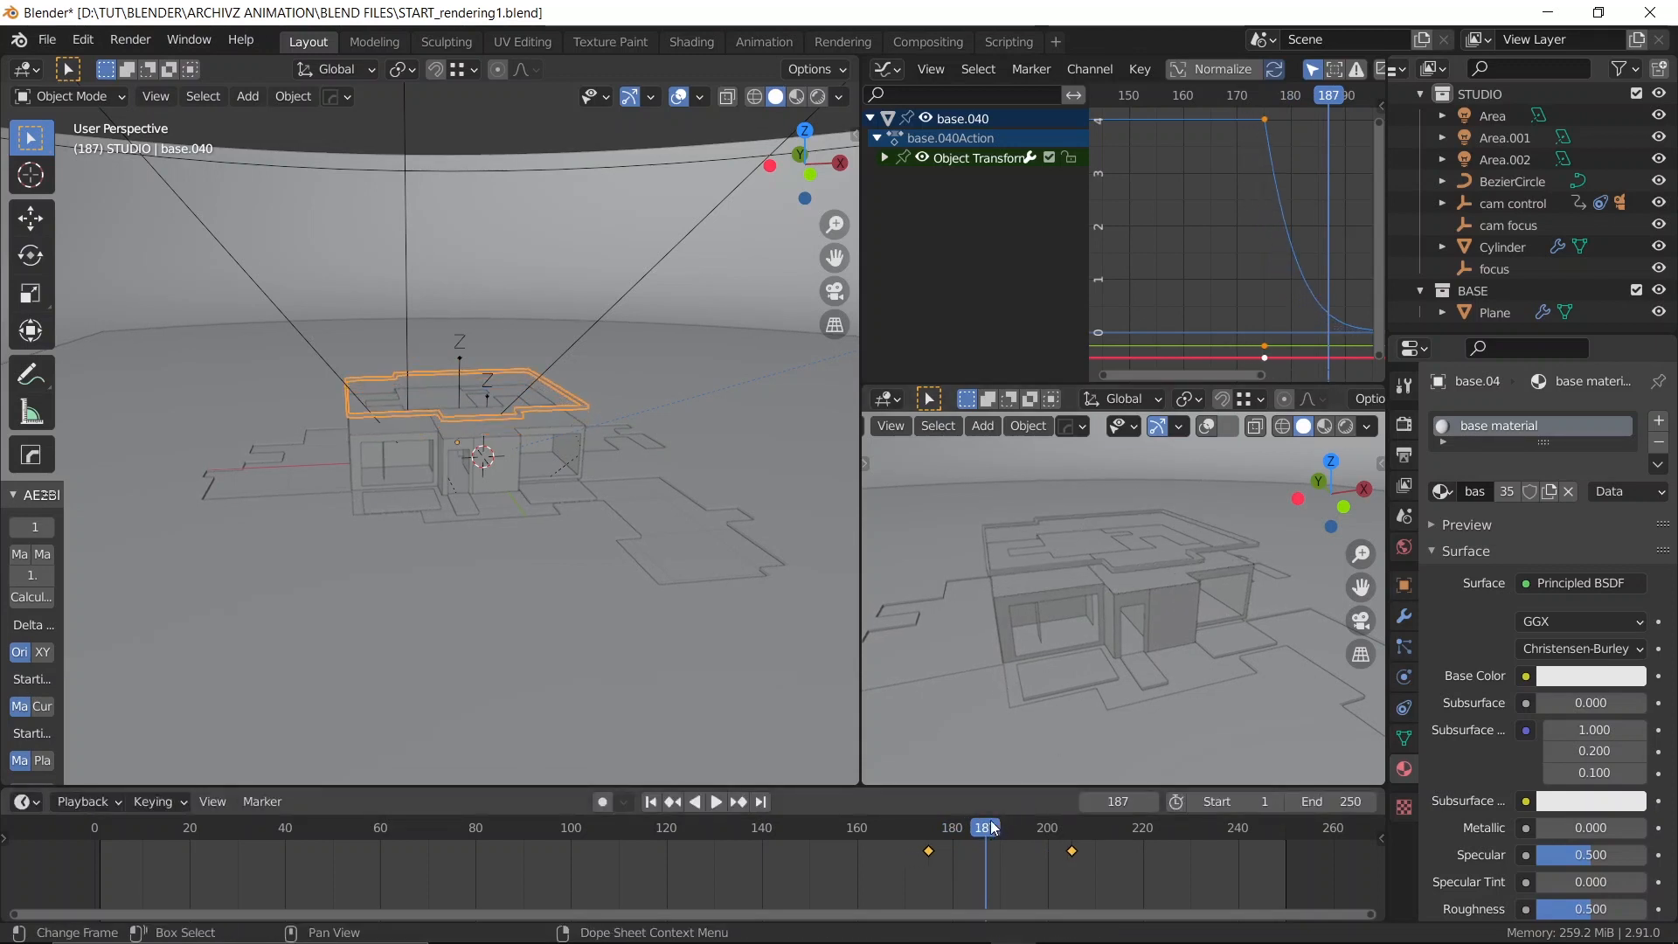
click(860, 840)
key(space)
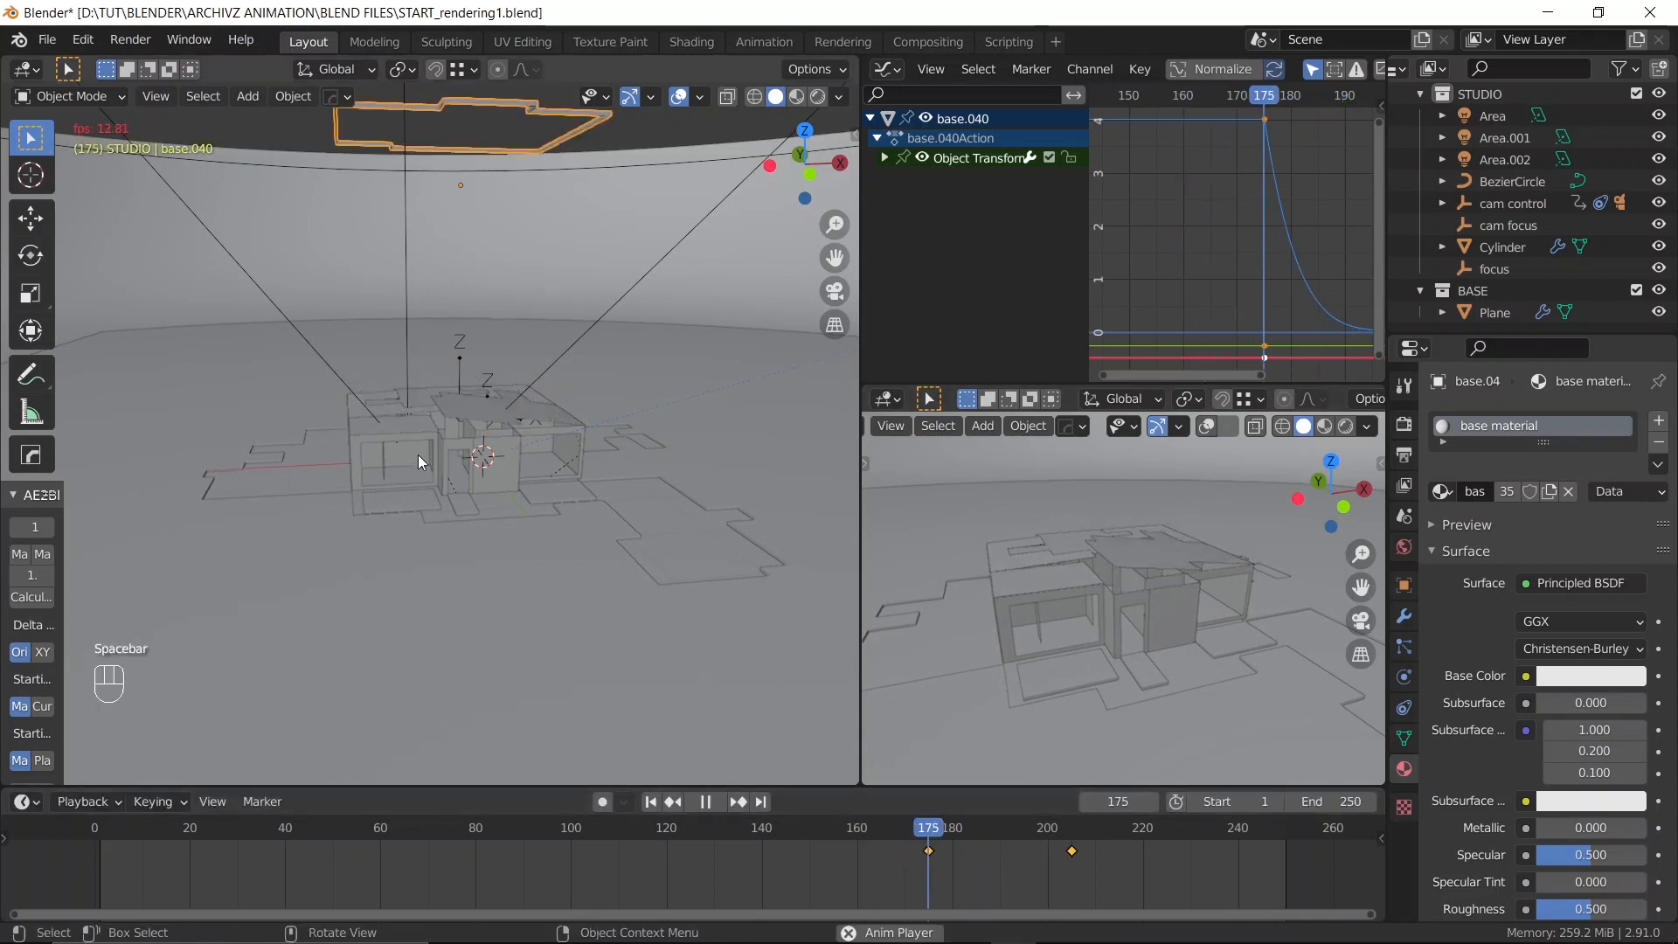
key(space)
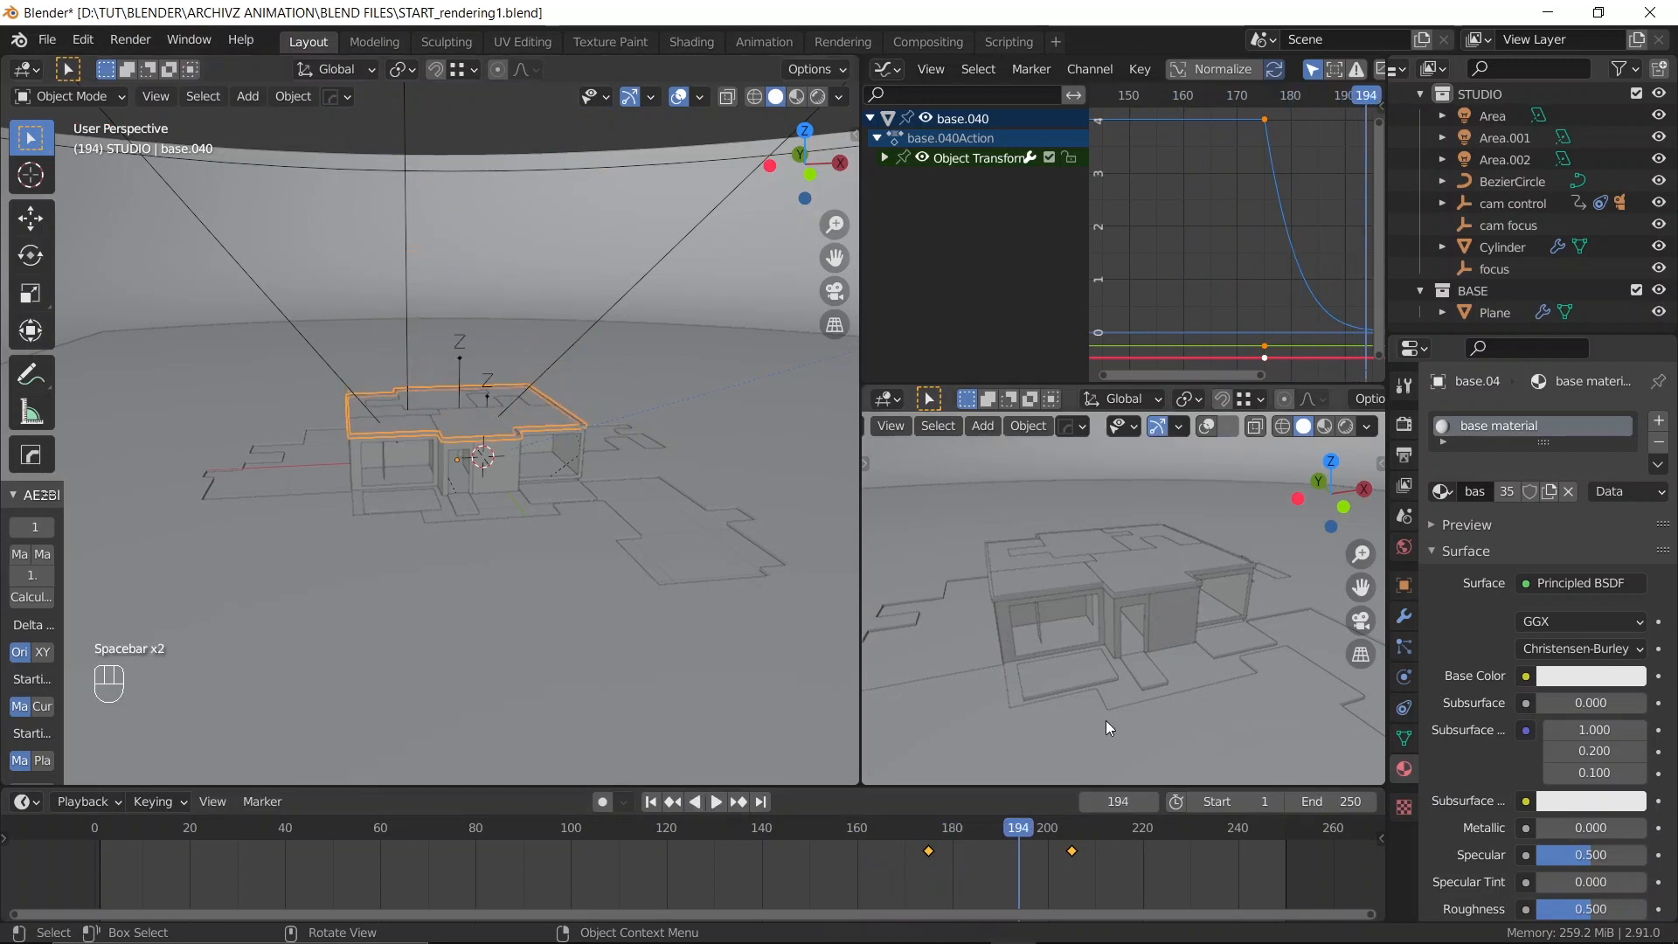
key(ctrl+s)
Shift the roof band's keyframes 3 more frames, to 178 and 208, check the start of the drop and save
middle_drag(517, 401, 492, 406)
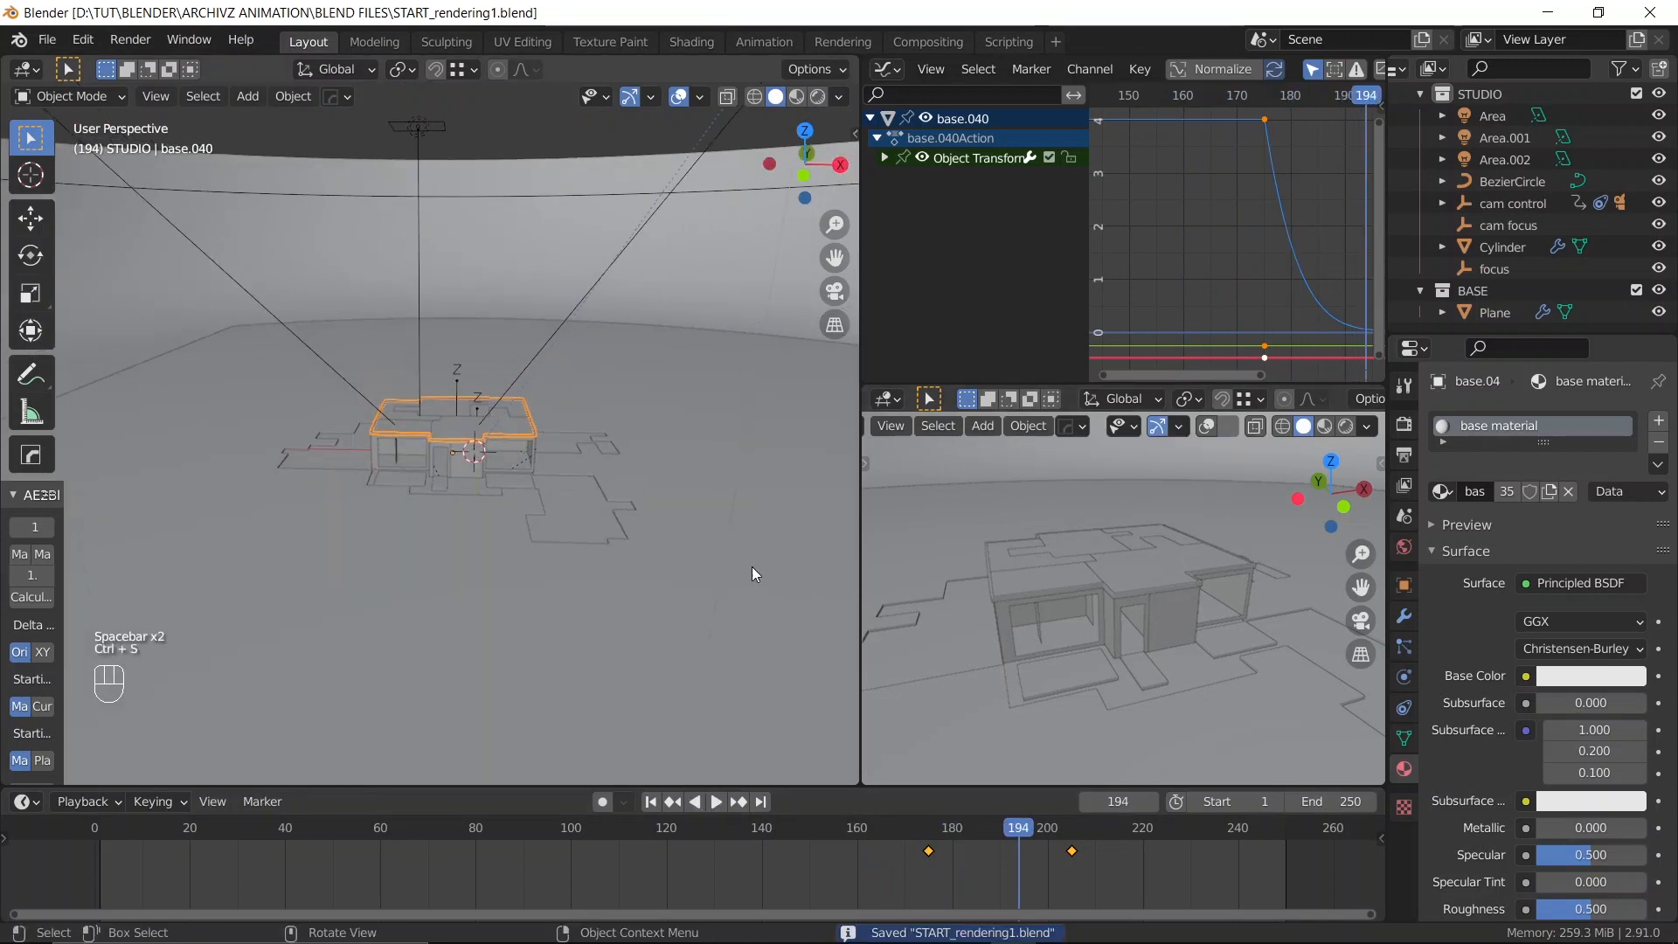
key(g)
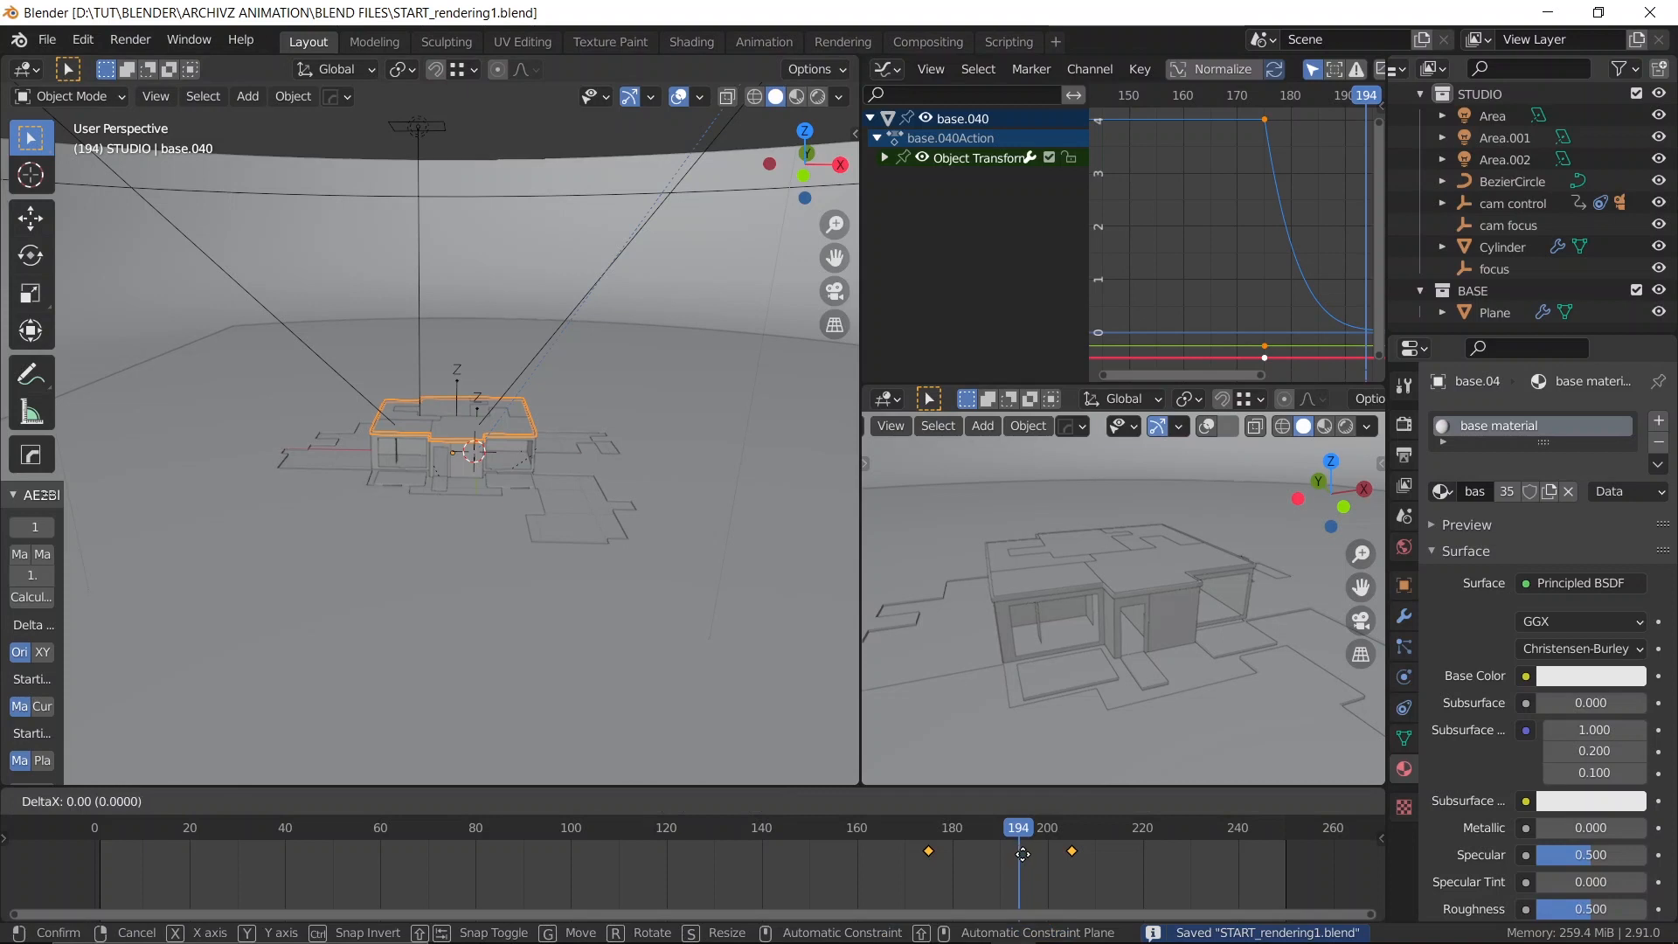
click(1032, 851)
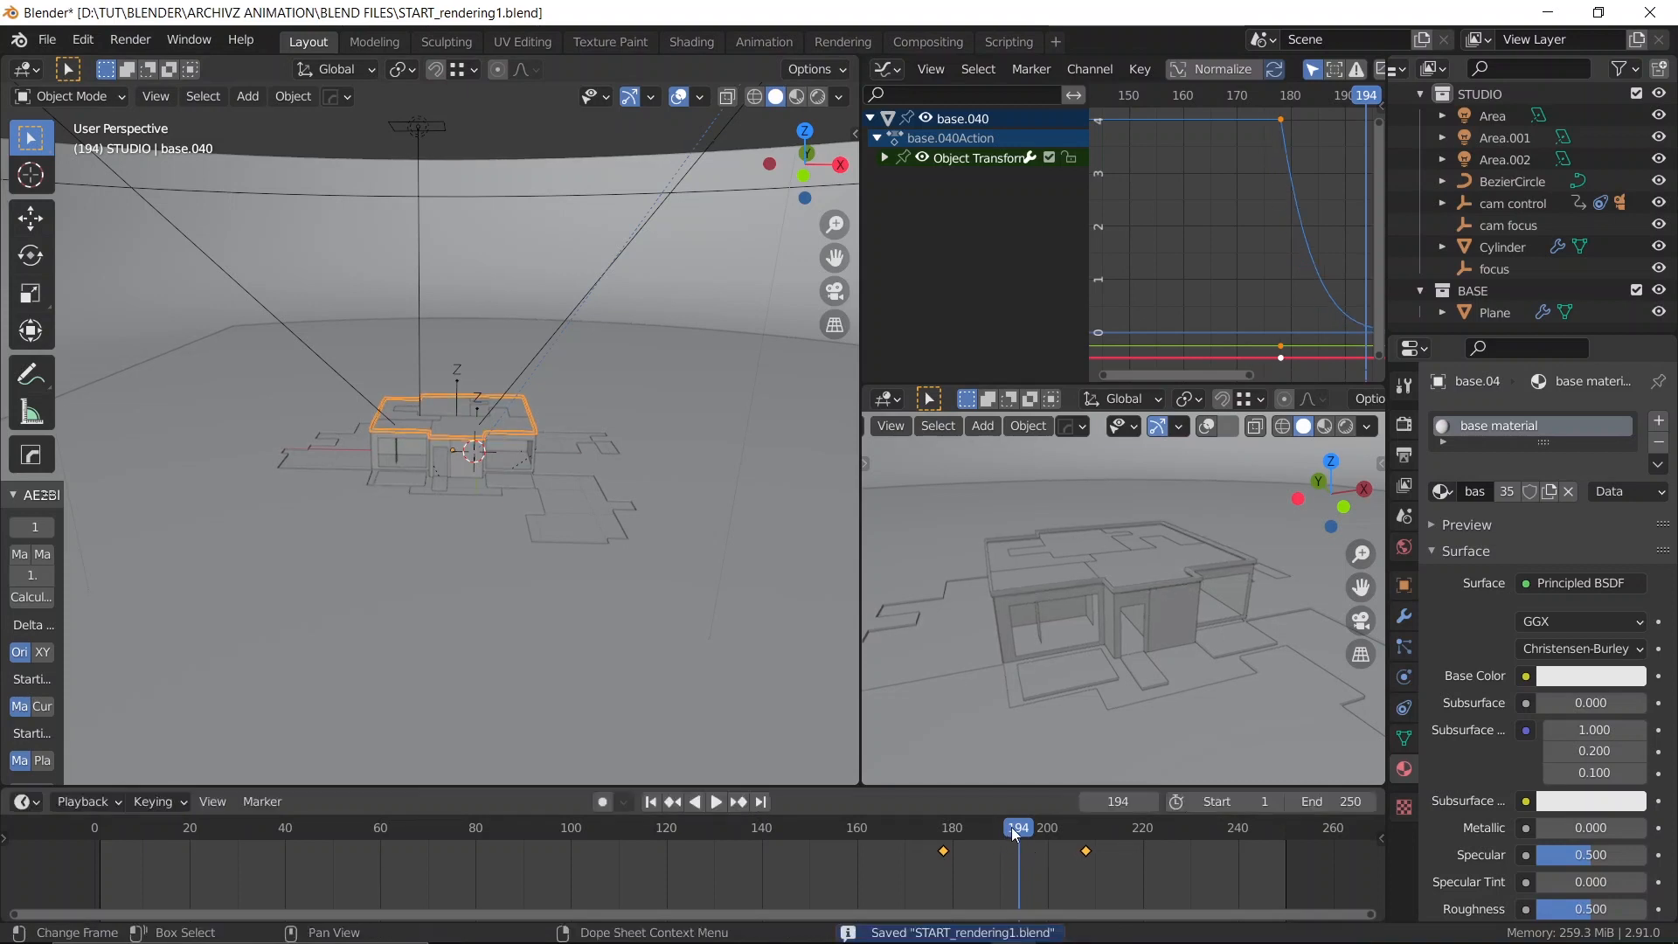
click(941, 837)
key(ctrl+s)
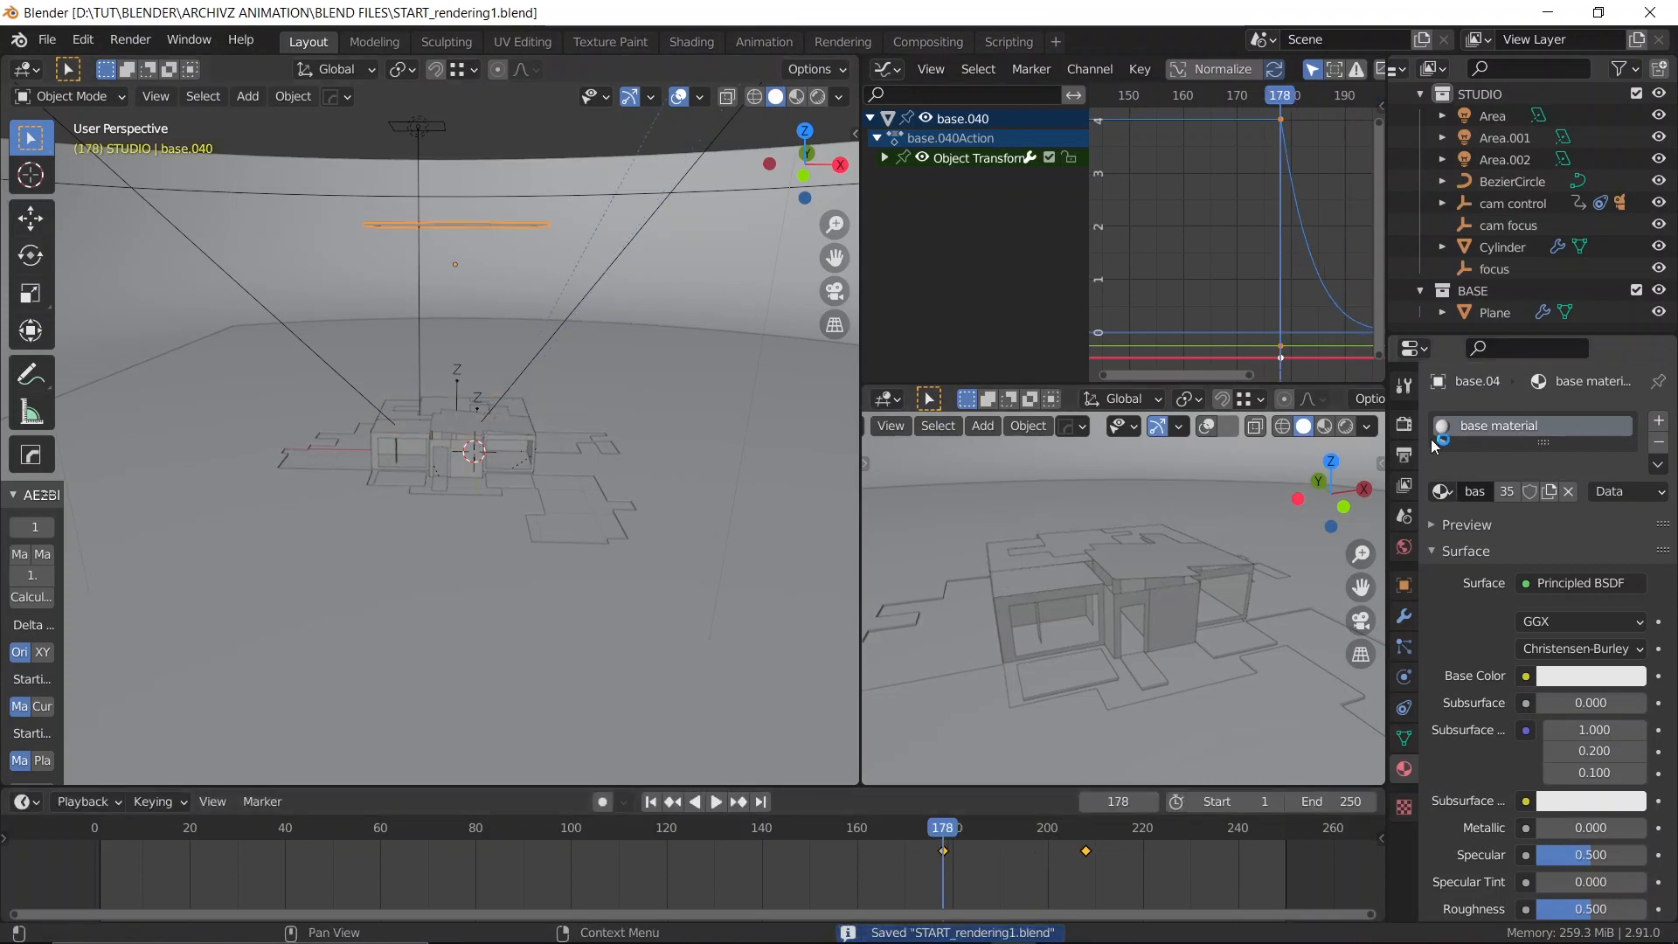
Review the scene's output resolution, frame range and file format settings, go to frame 218 and save the file
click(1404, 454)
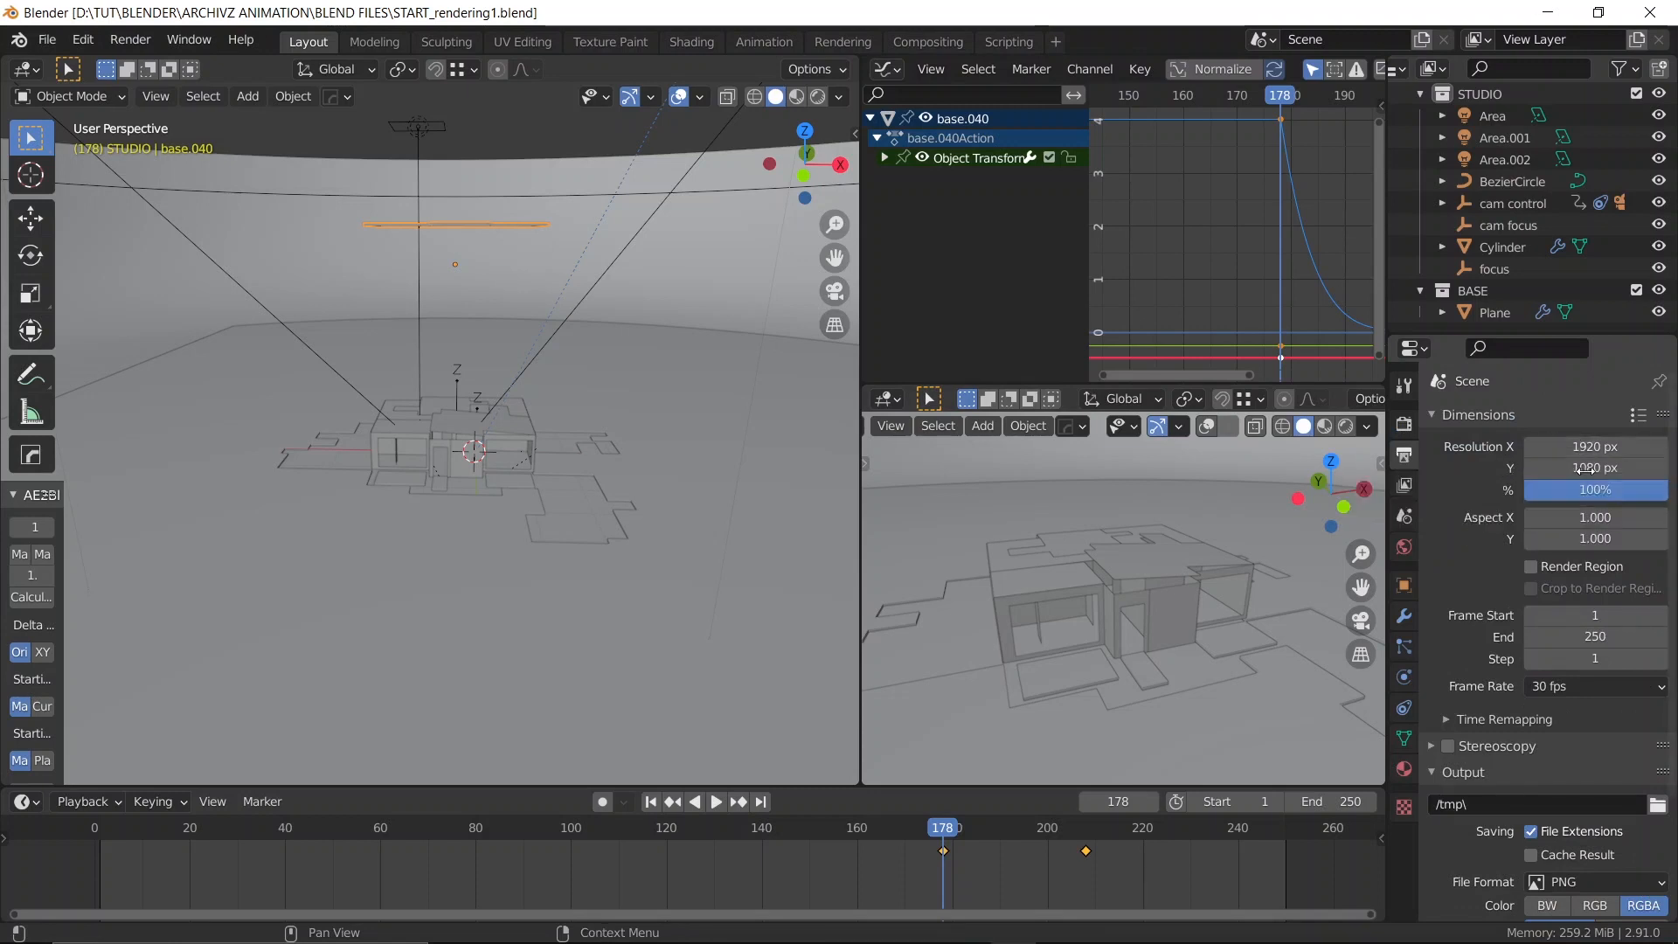
scroll(1530, 567, down, 2)
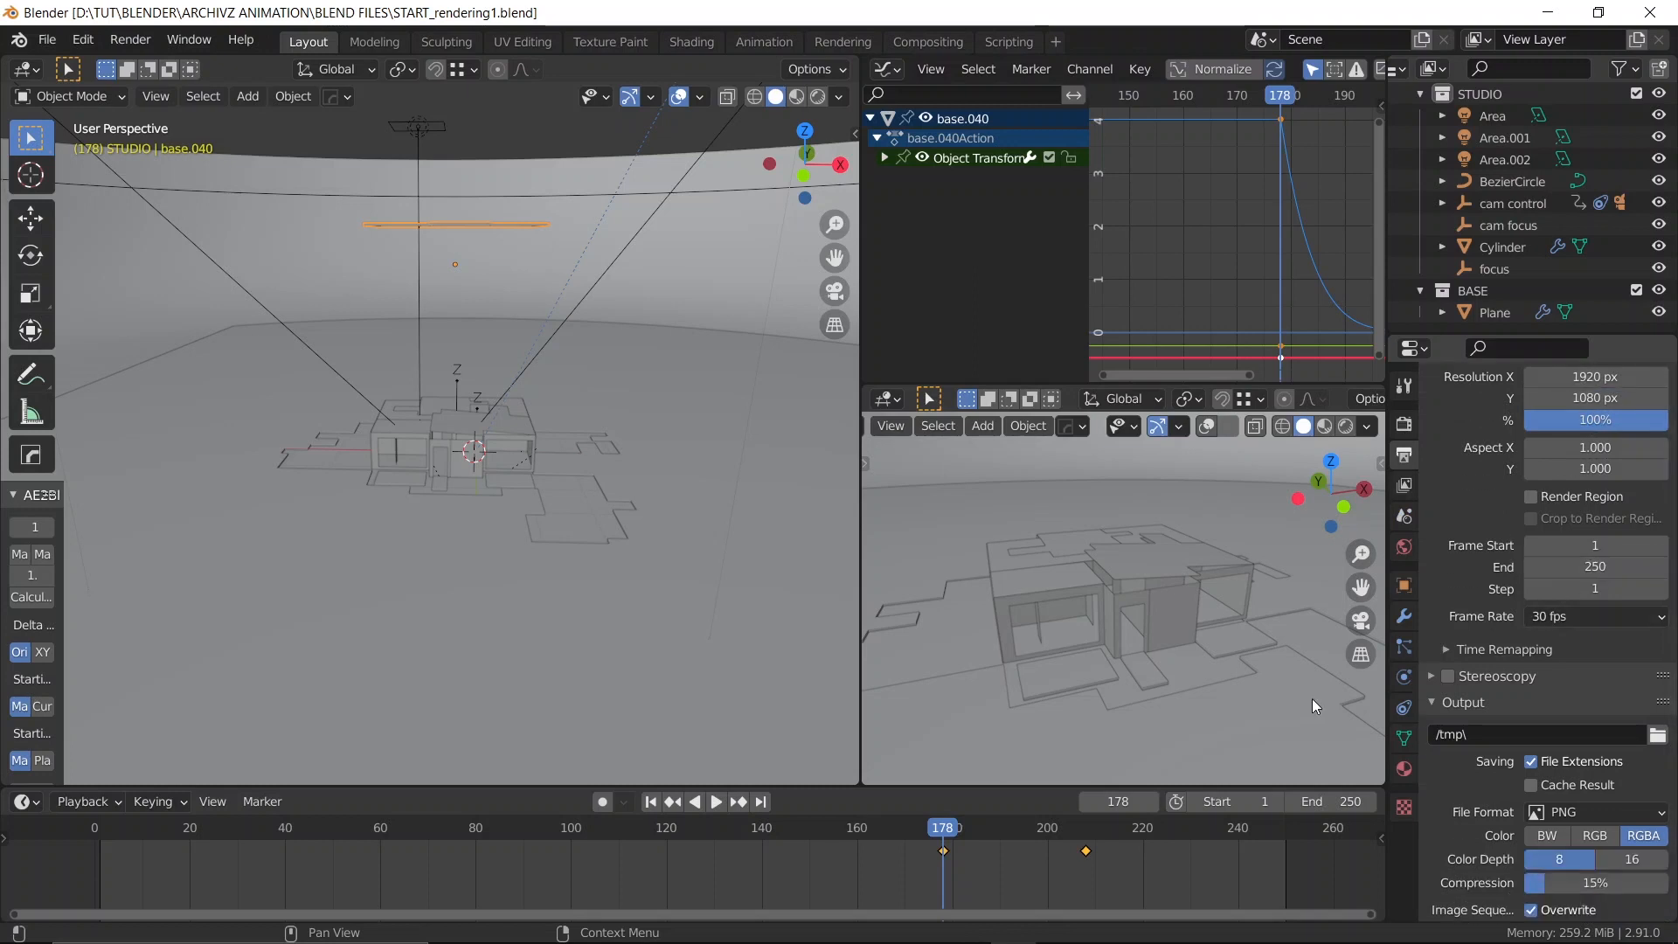
click(1133, 841)
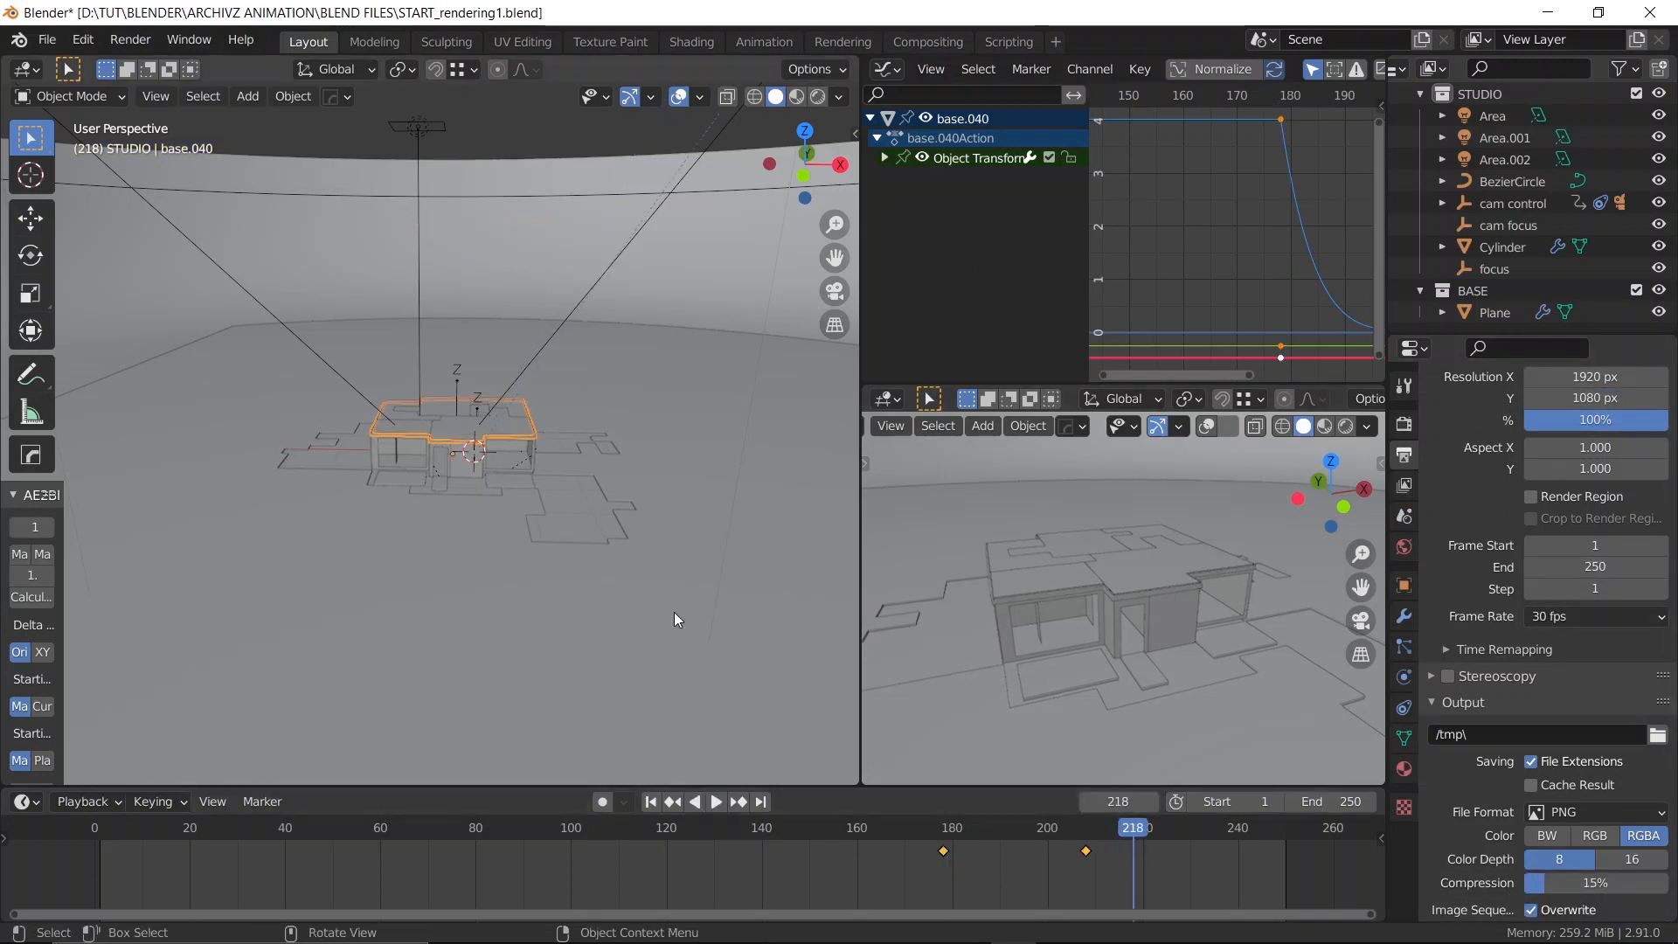
key(ctrl+s)
Play back the house animation from the beginning of the timeline in a wider view of the studio
scroll(439, 557, down, 3)
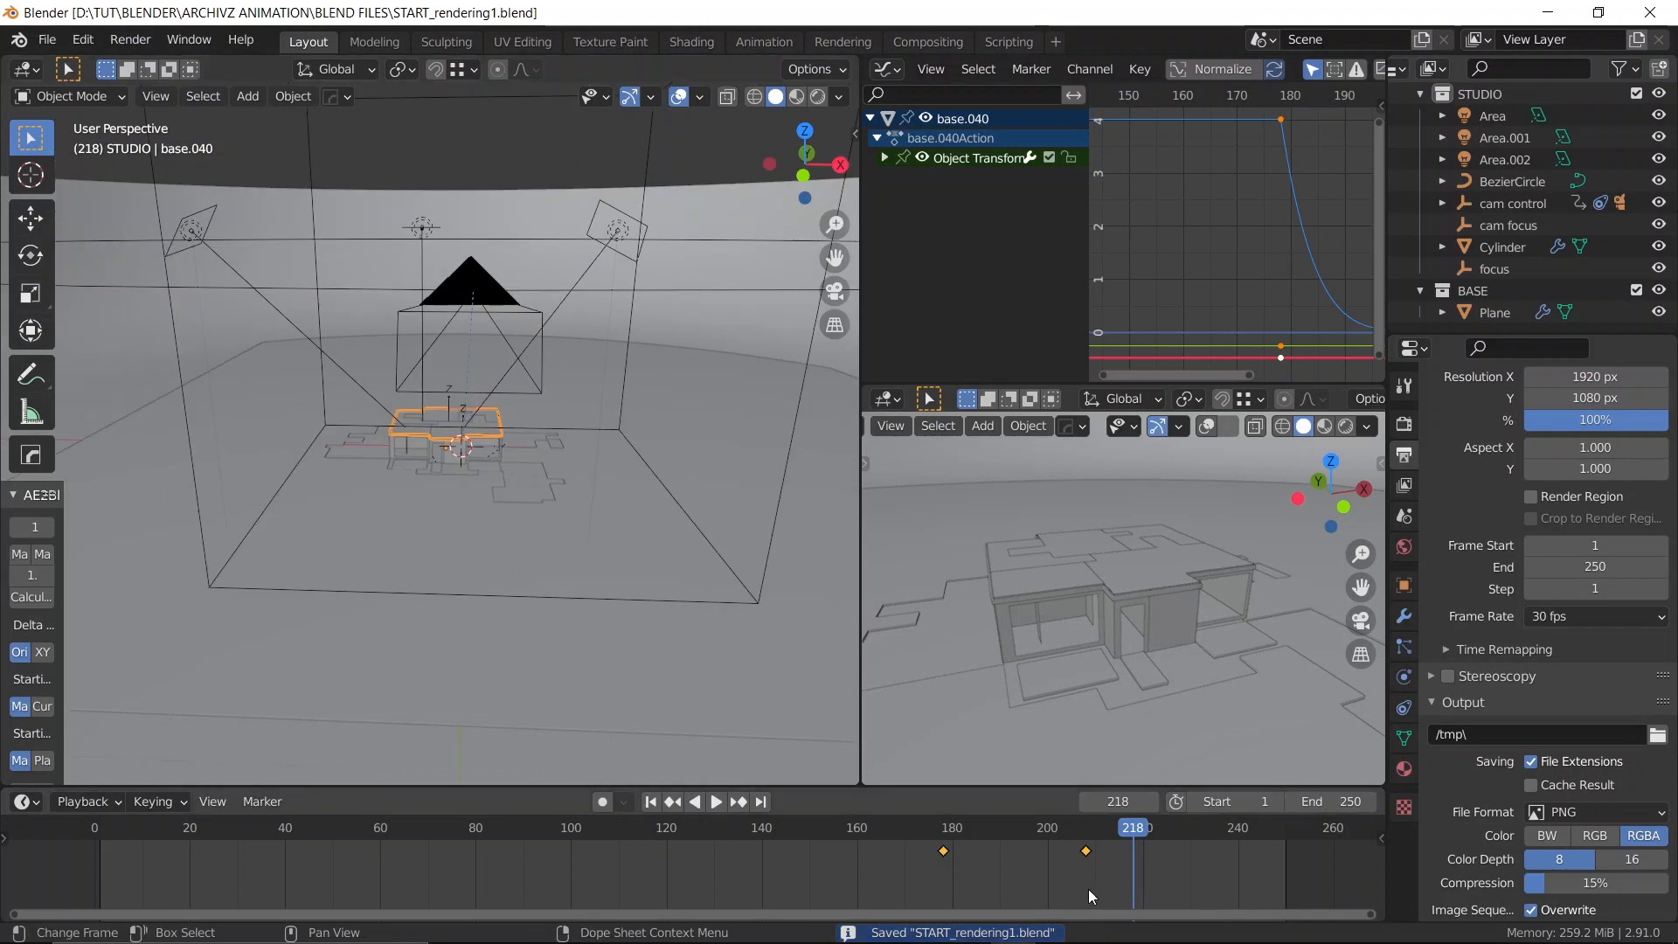
drag(1127, 838, 103, 852)
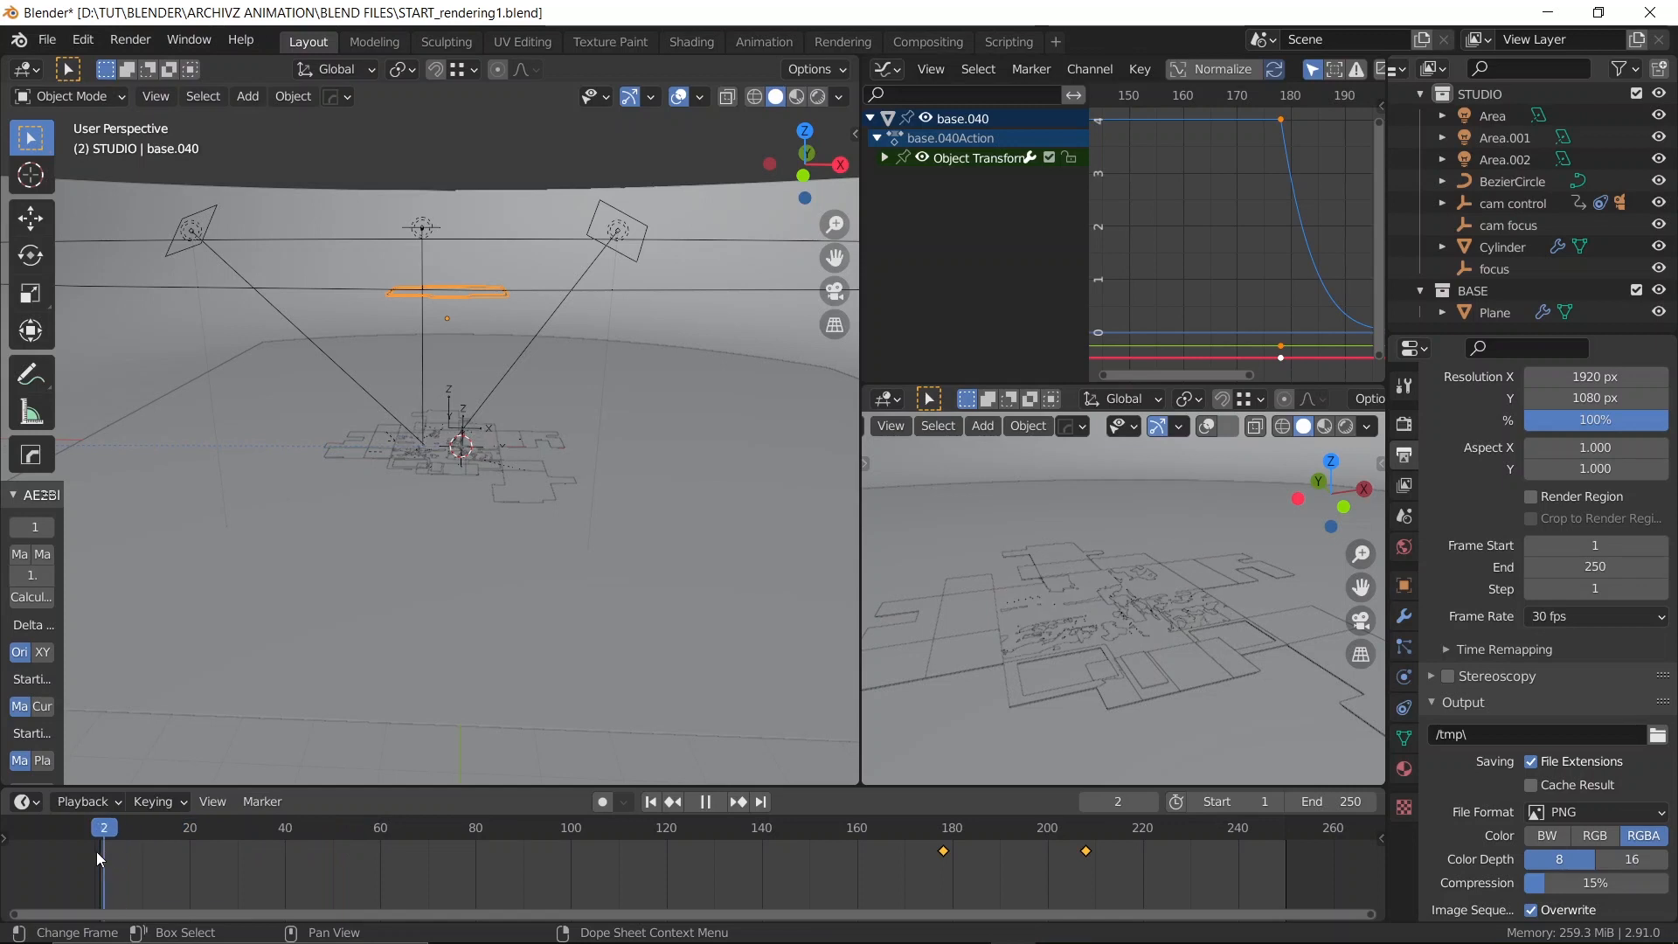
key(space)
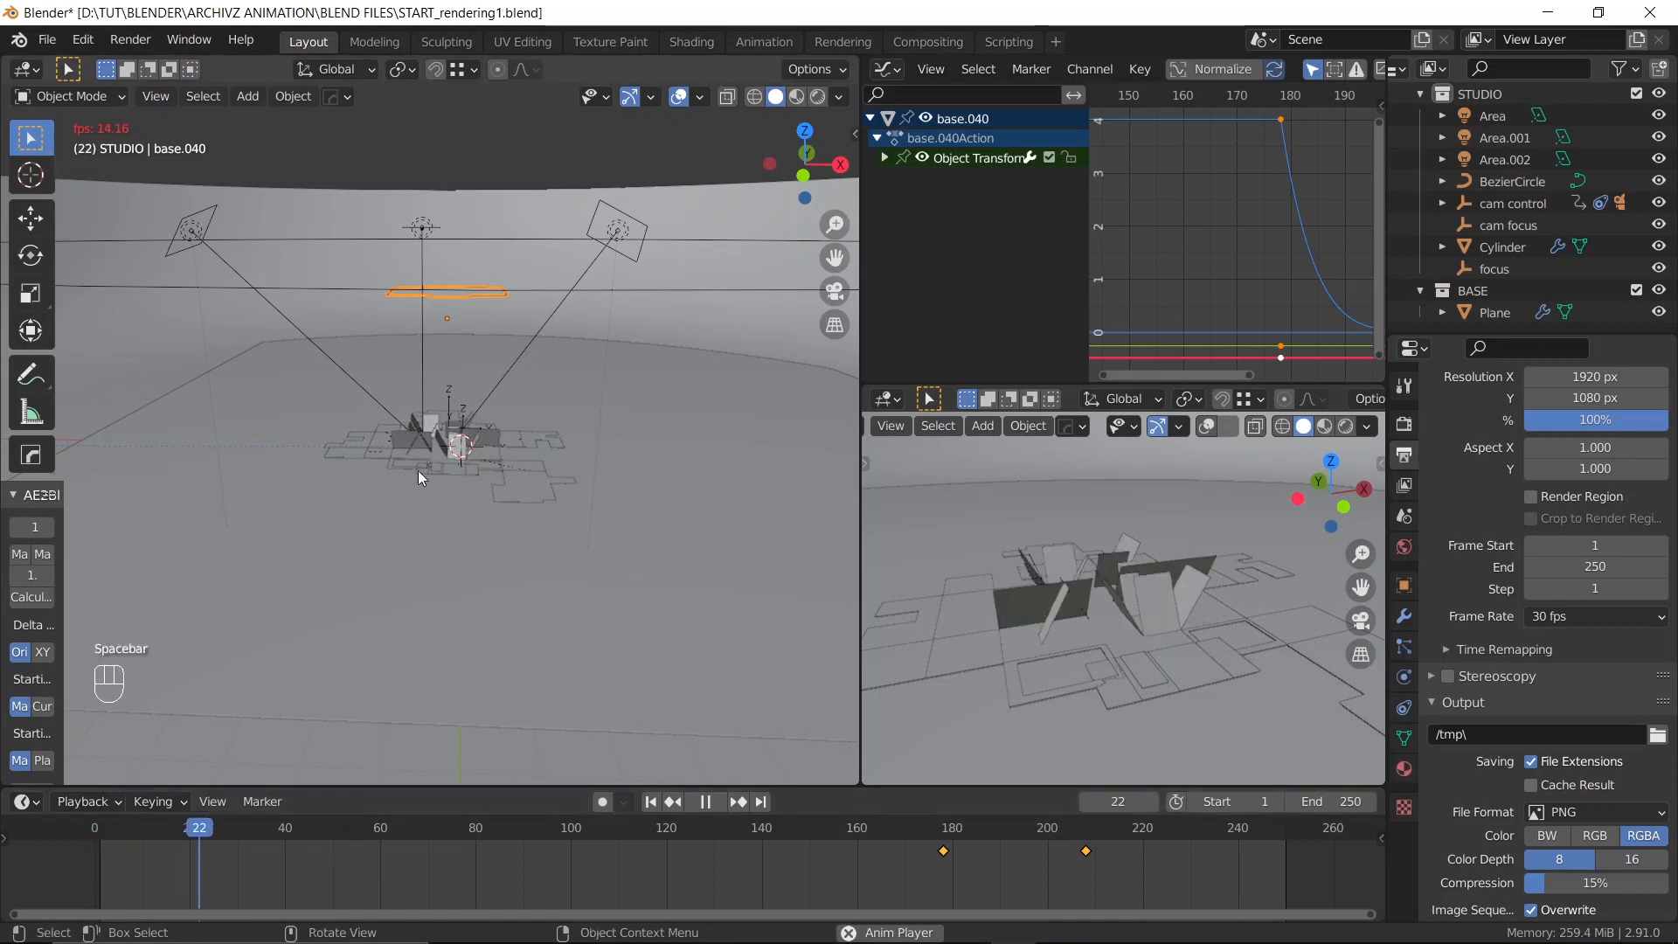
key(space)
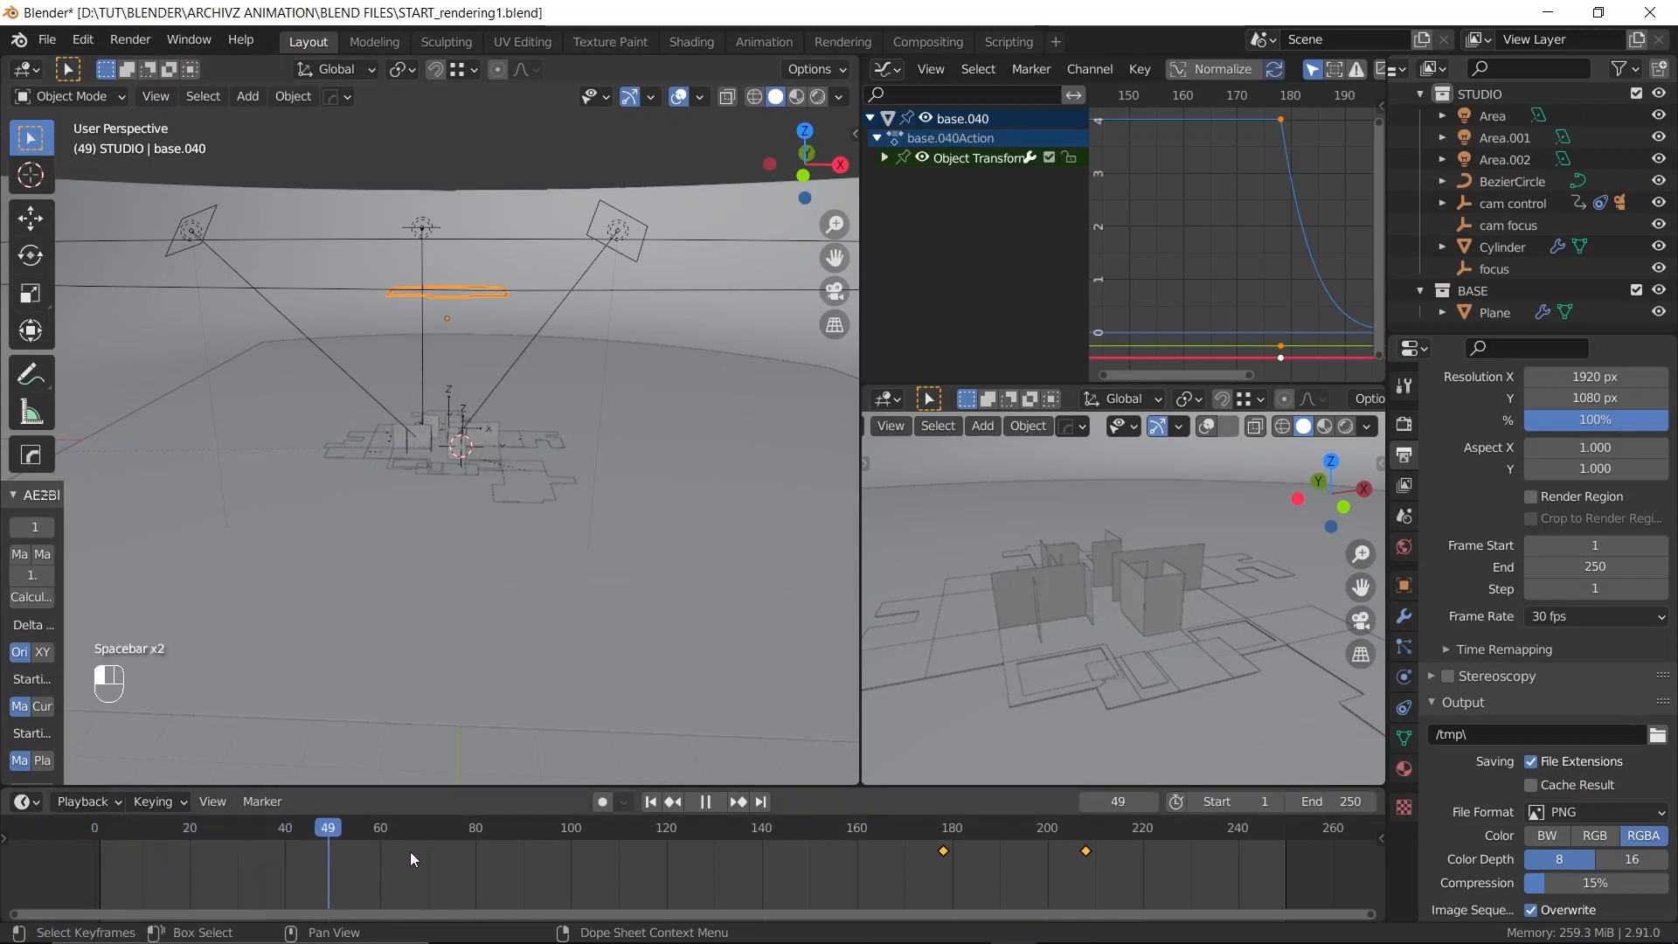
Move the animation to frame 221, where the roof band has landed, and save the file
drag(410, 851, 1147, 868)
key(ctrl+s)
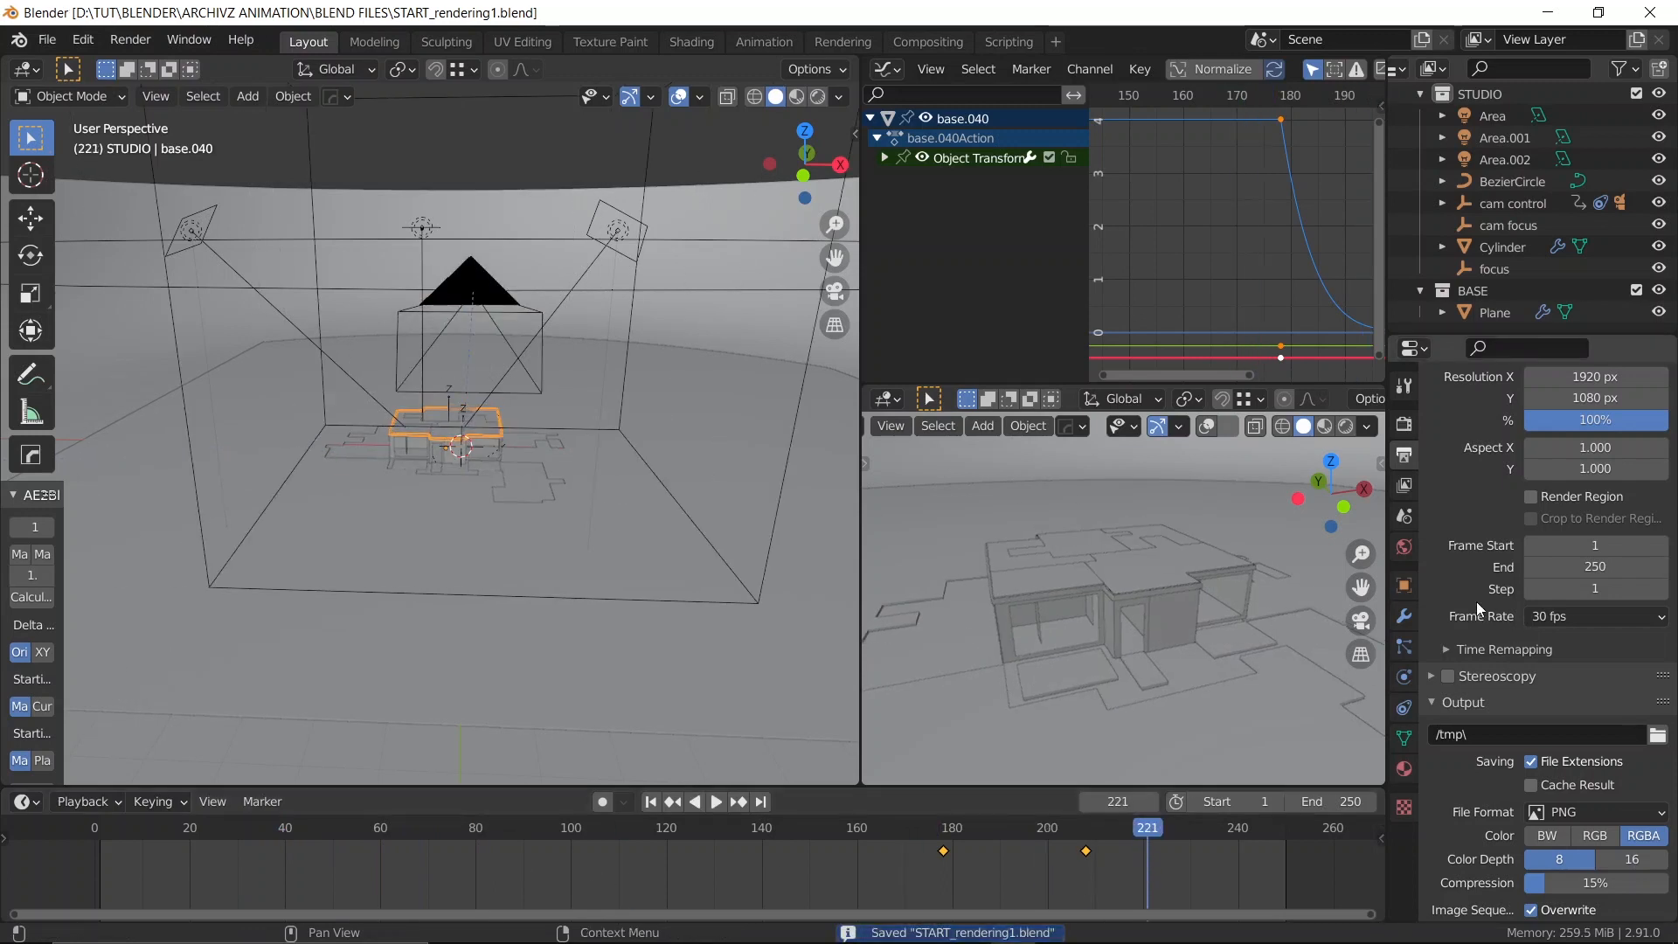
Enable the Direct, Indirect and Color render passes for both Diffuse and Glossy light in the view layer
scroll(1476, 601, down, 2)
click(1555, 731)
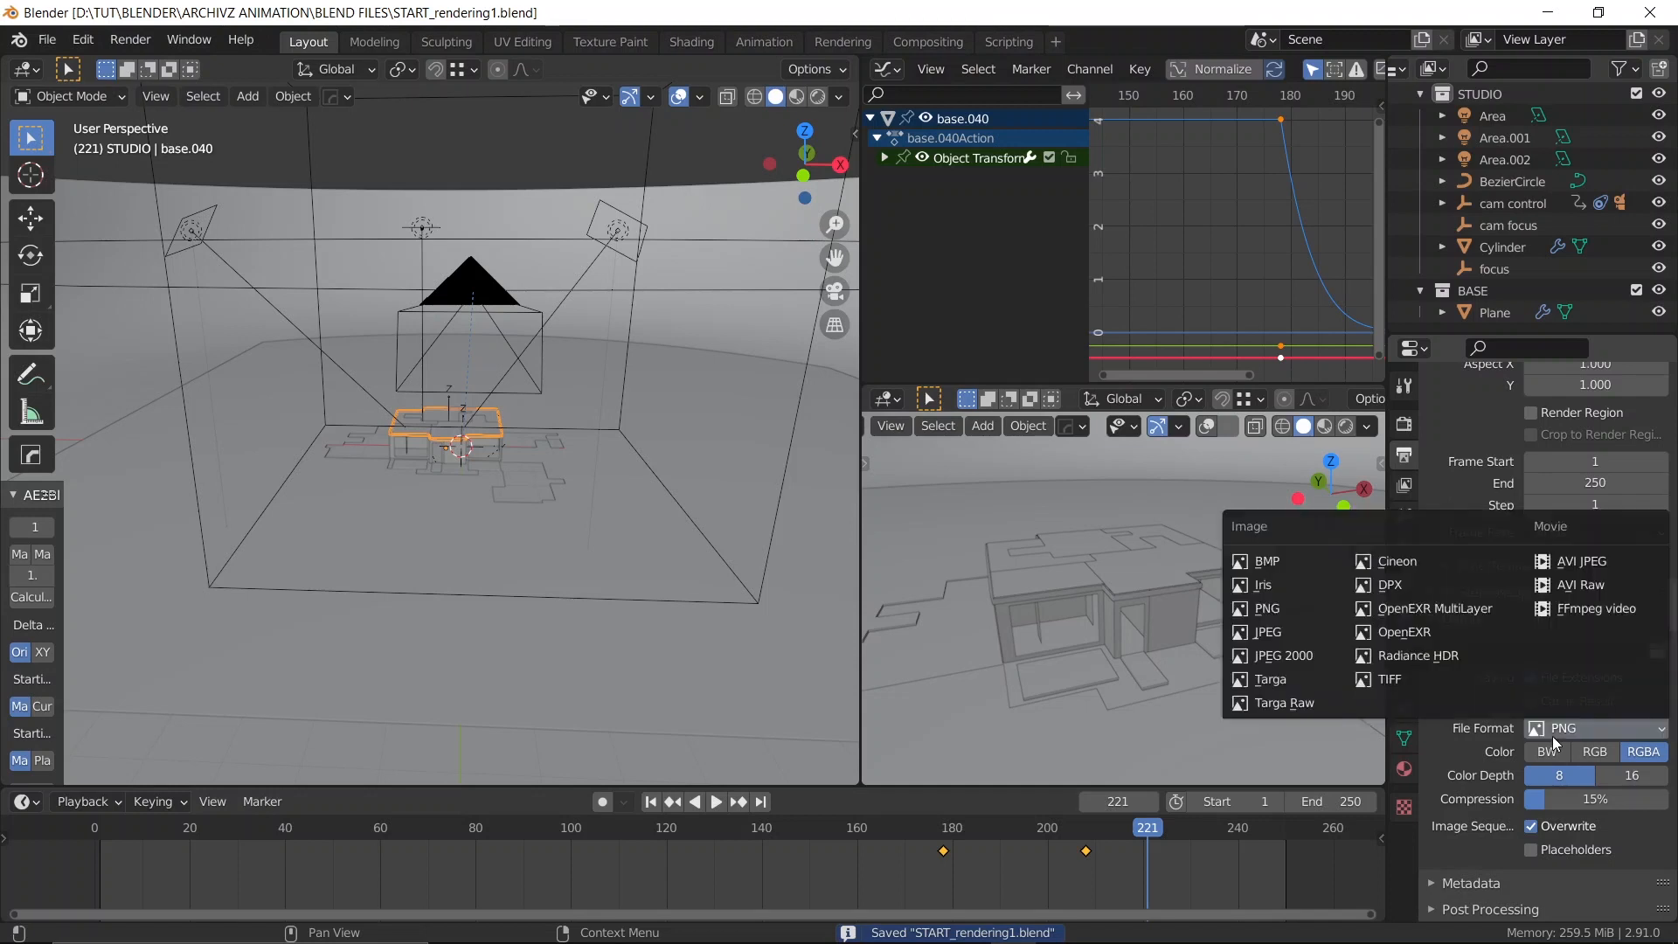
click(1404, 485)
scroll(1521, 638, down, 5)
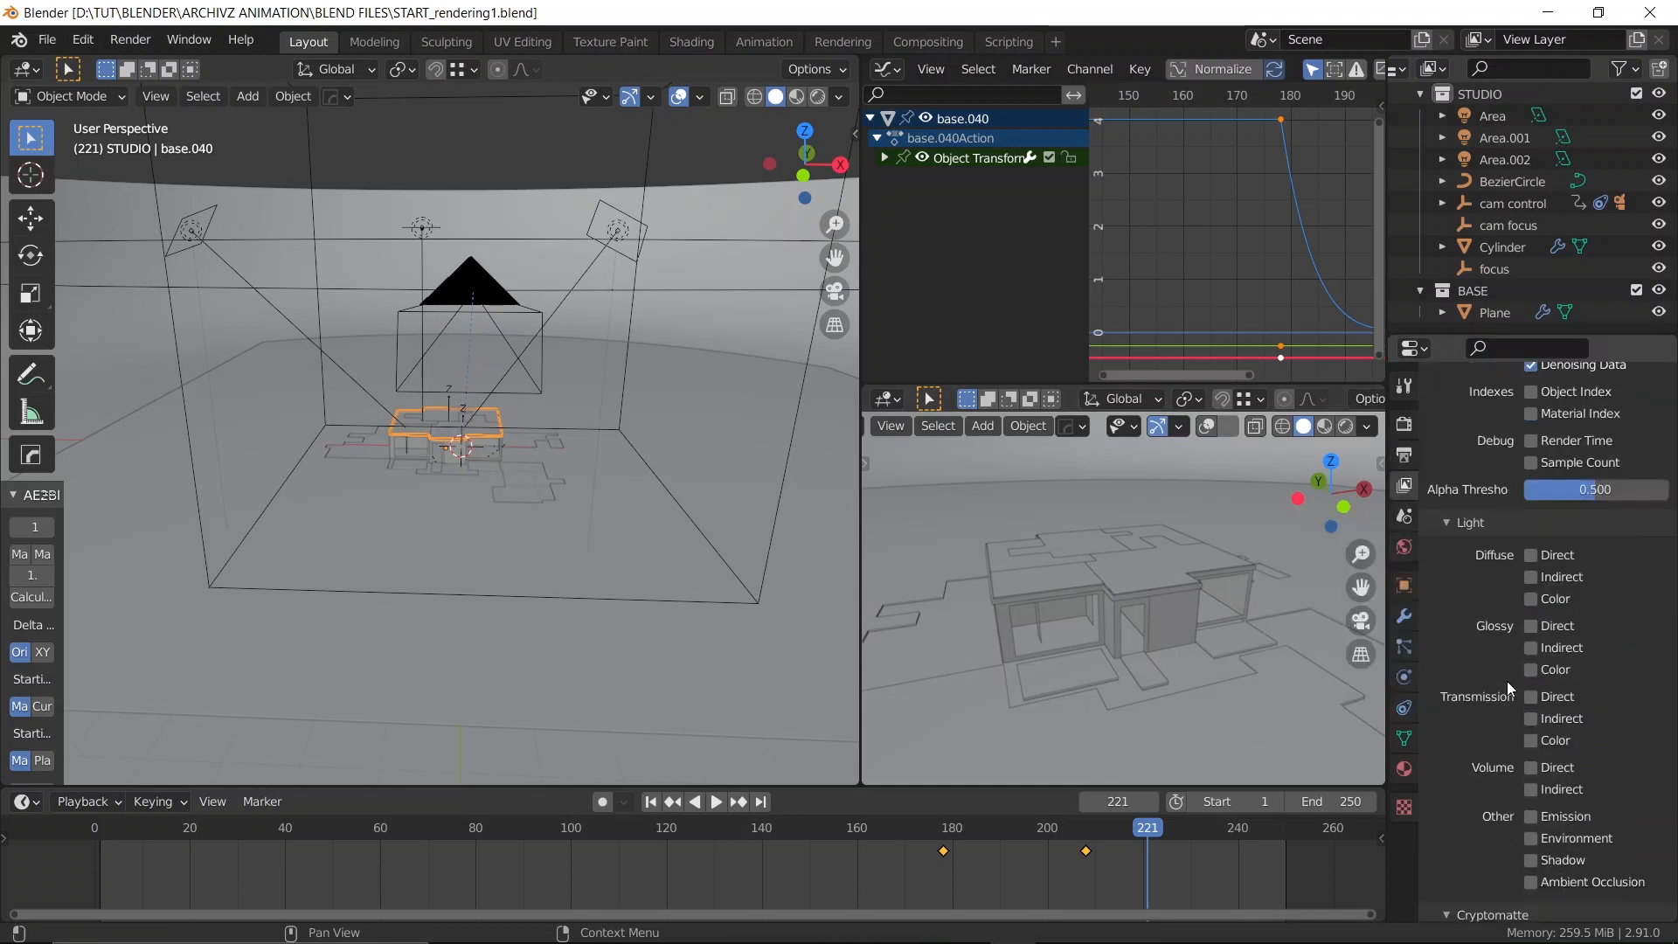
drag(1533, 553, 1533, 599)
drag(1535, 669, 1532, 647)
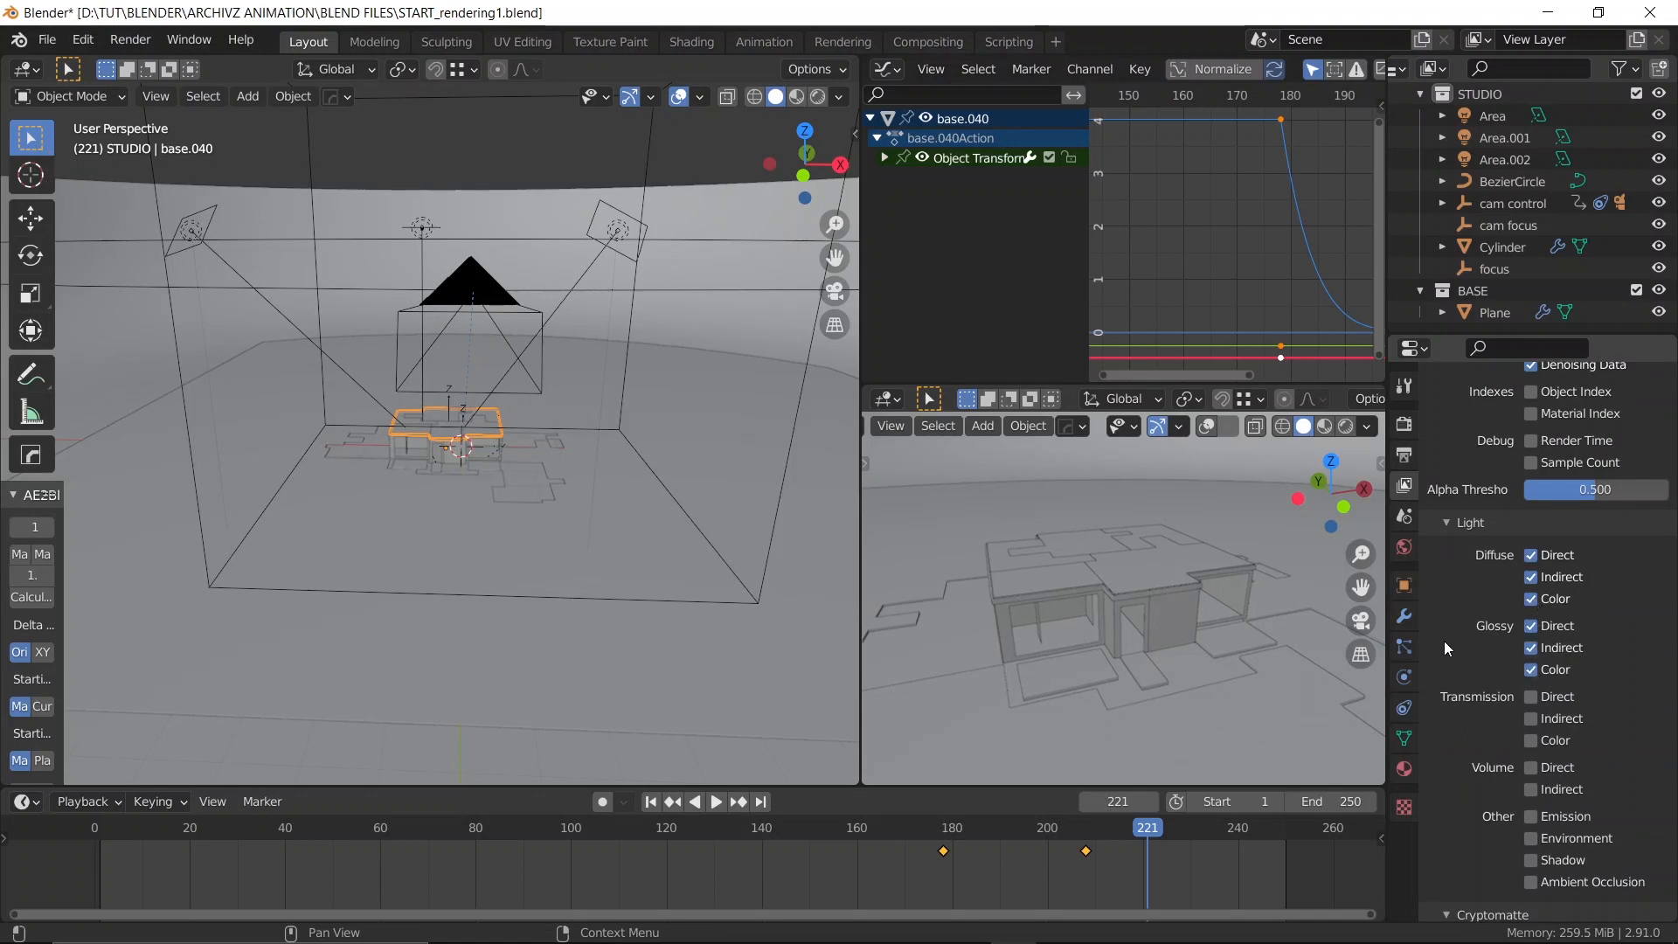
scroll(1470, 709, down, 4)
scroll(1469, 708, up, 12)
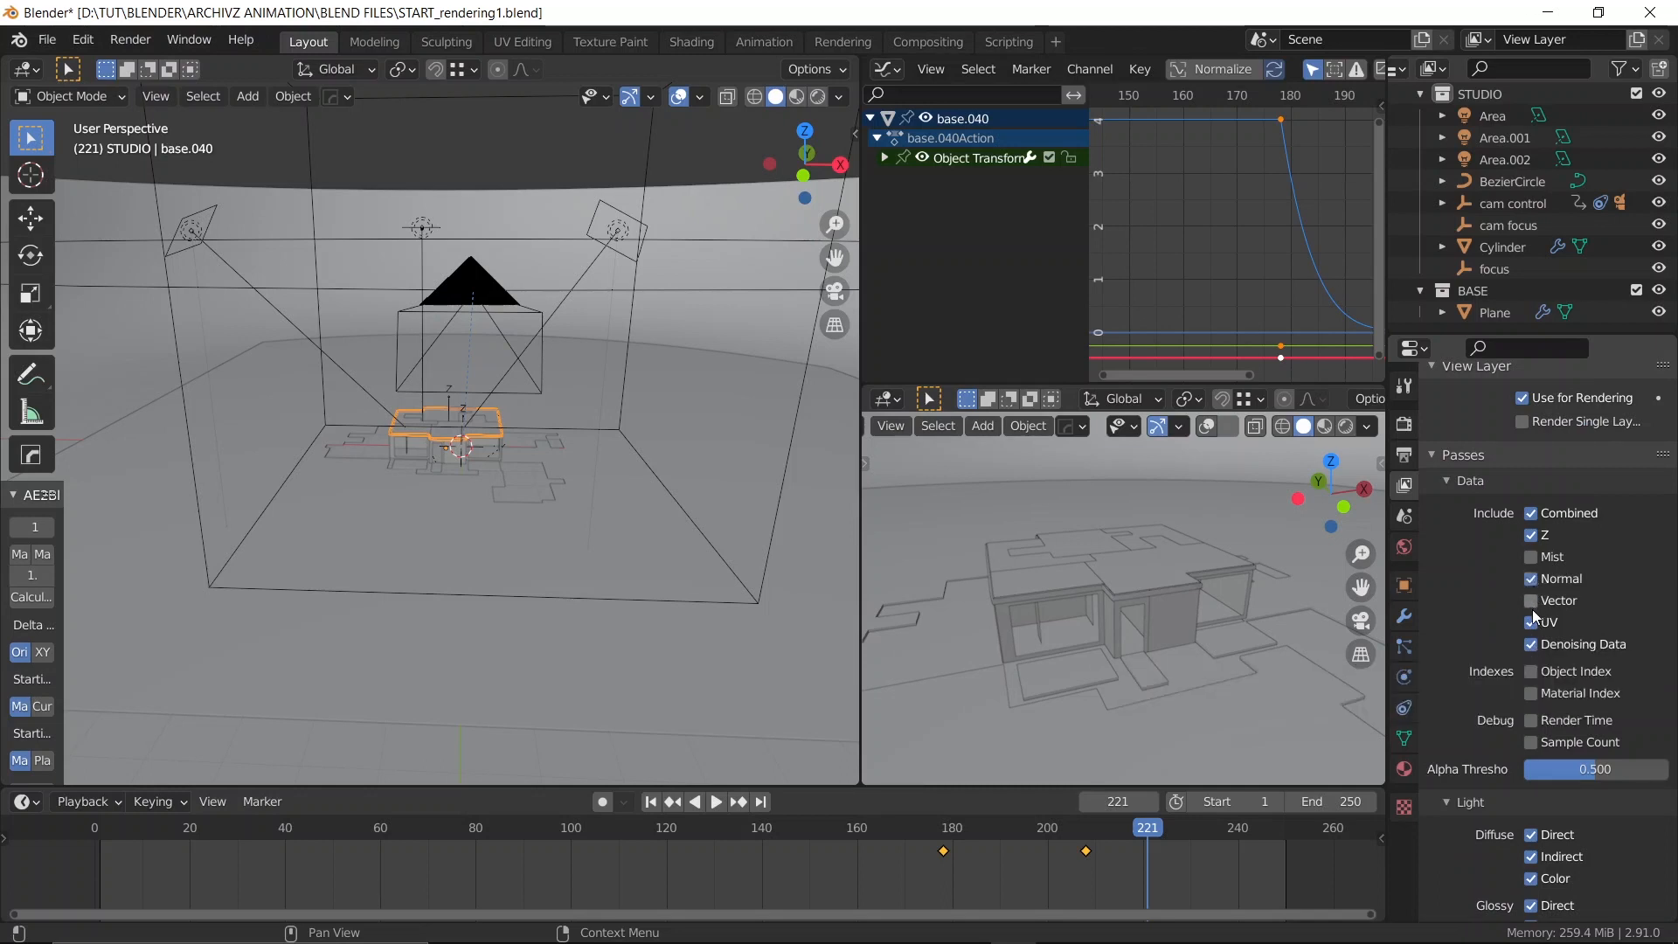
Set the render output file format to OpenEXR MultiLayer
click(1403, 454)
scroll(1425, 731, down, 2)
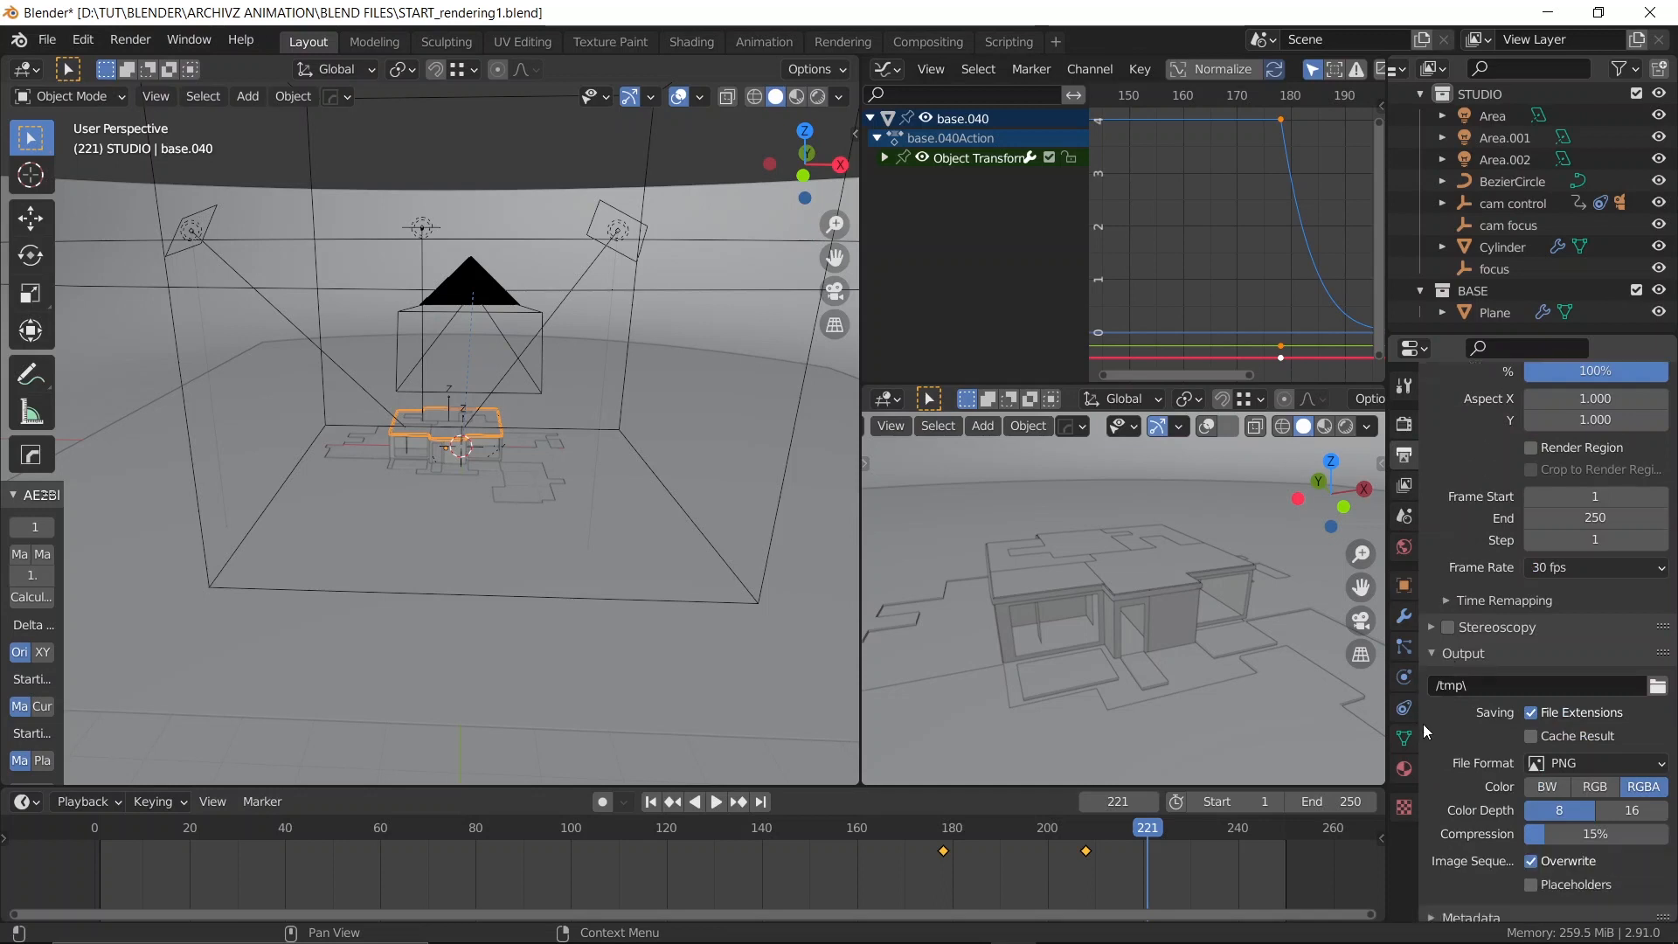
click(1580, 763)
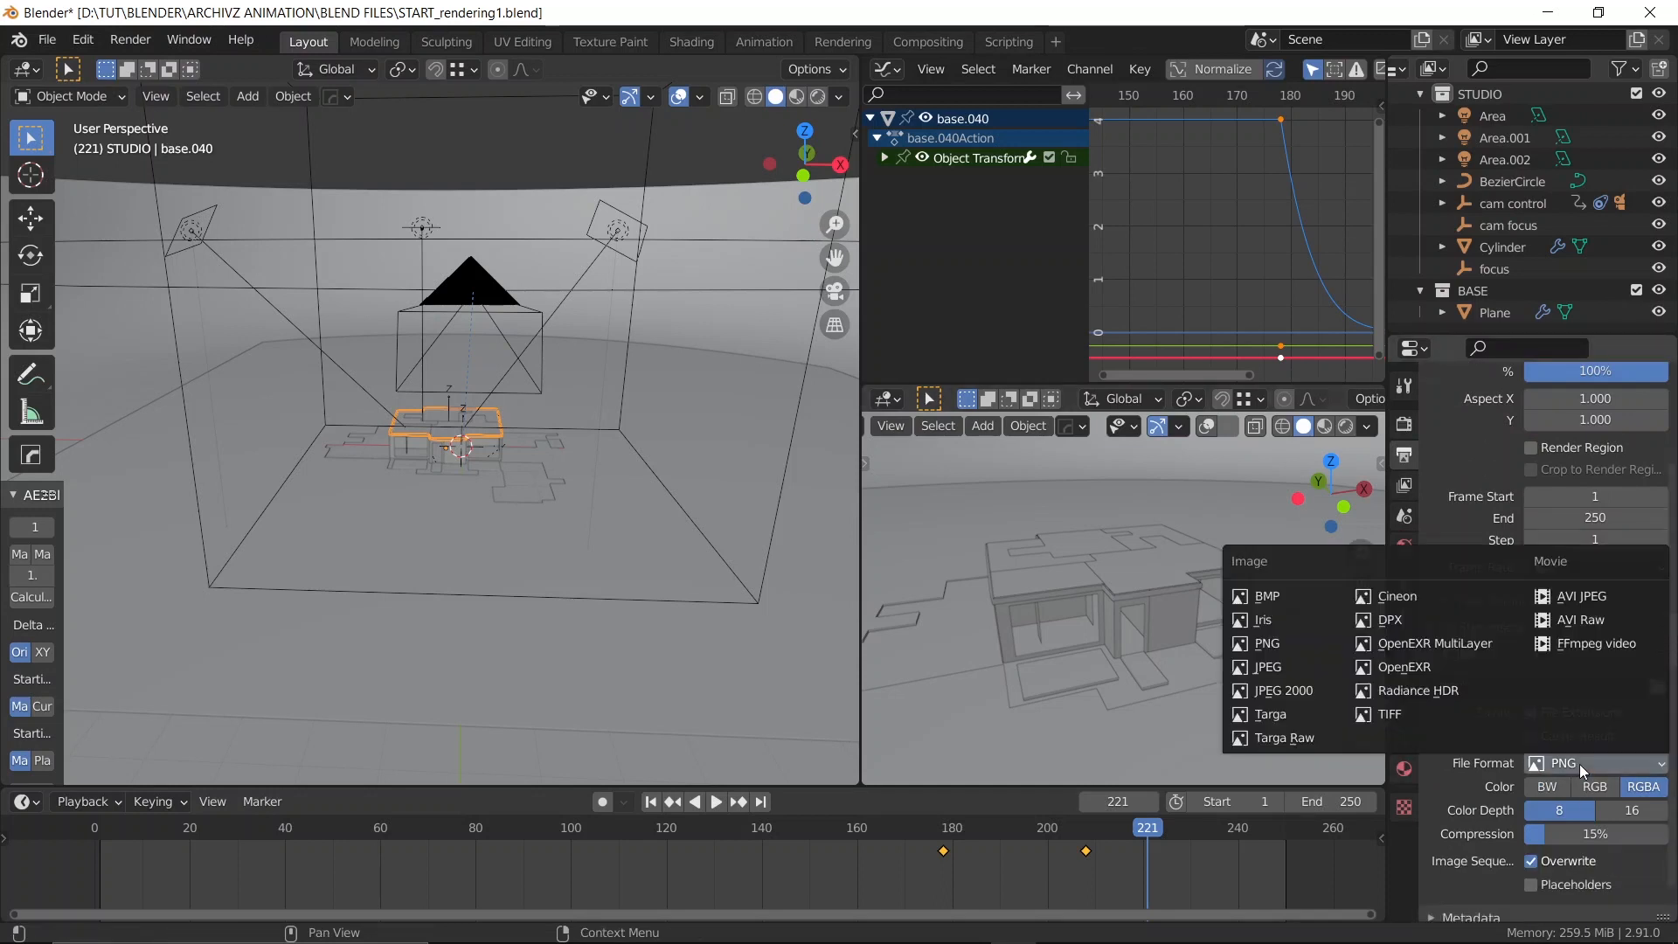
click(1414, 644)
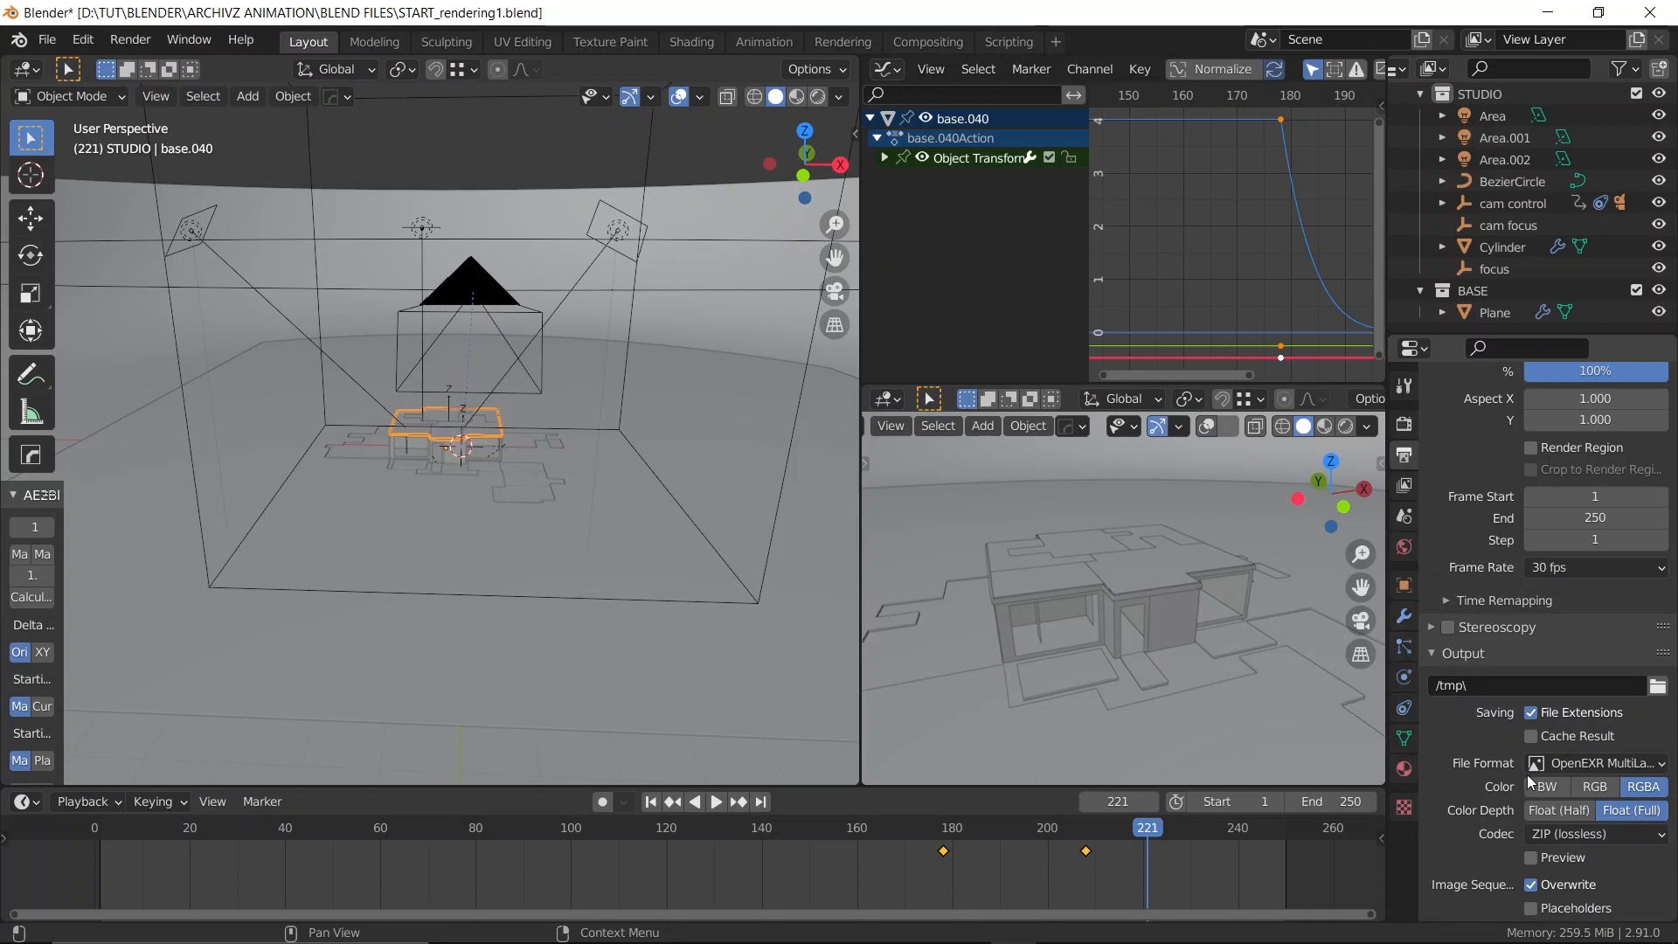
Check the view layer's data, light and Cryptomatte passes, and save the file
click(1404, 485)
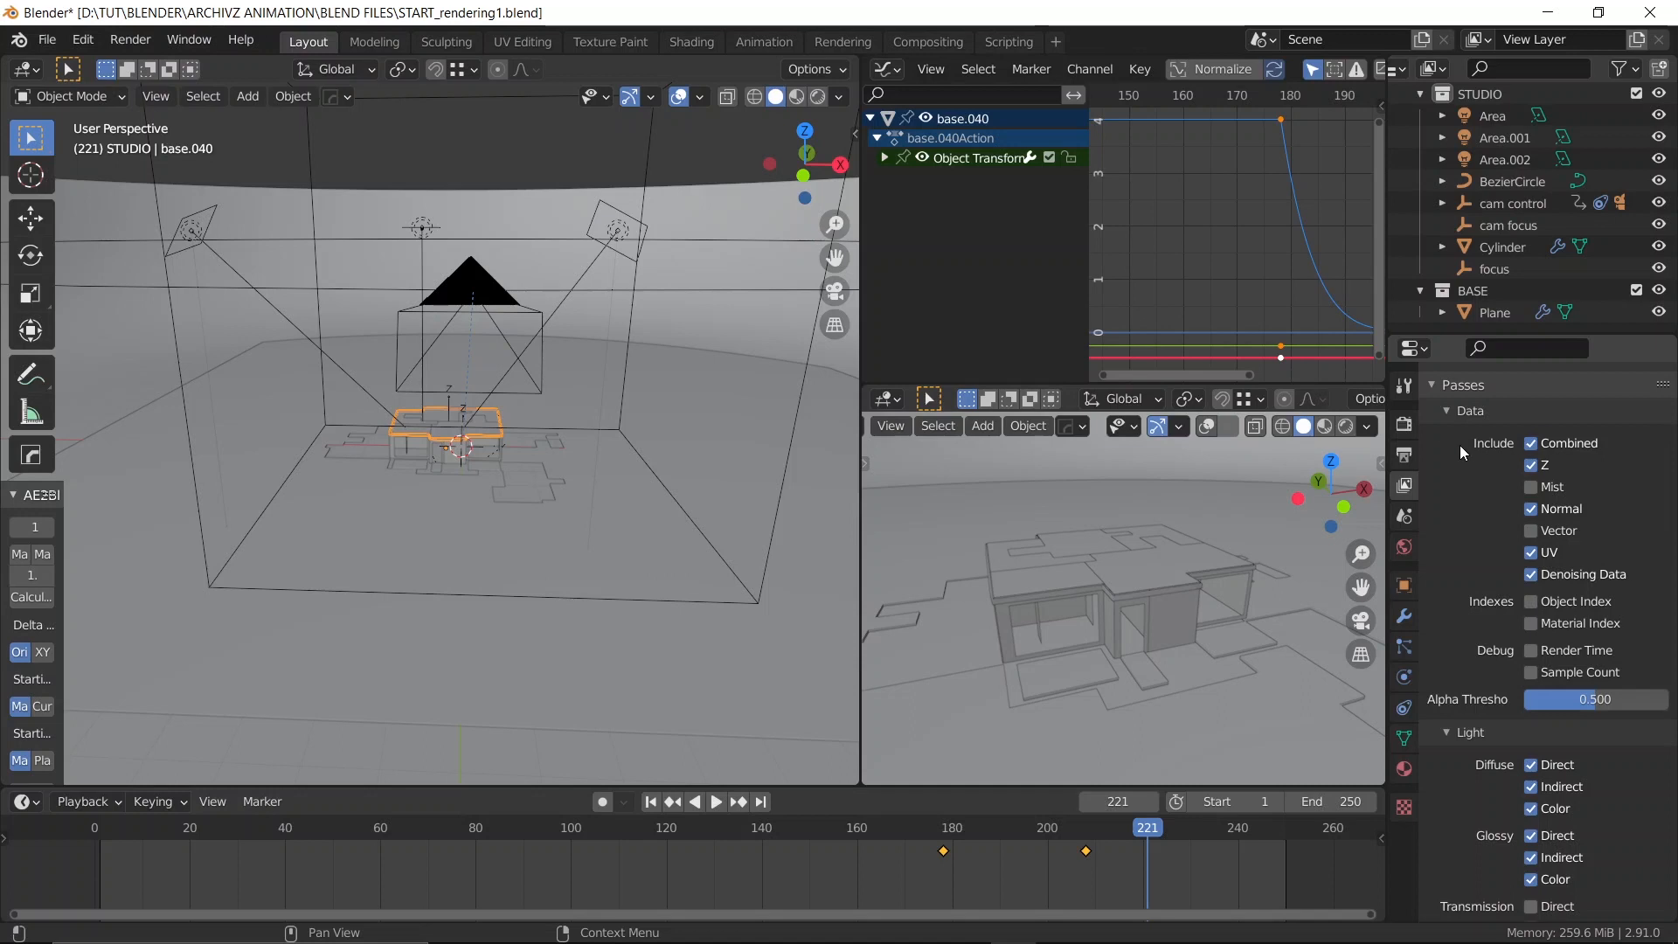
click(1408, 522)
click(1407, 489)
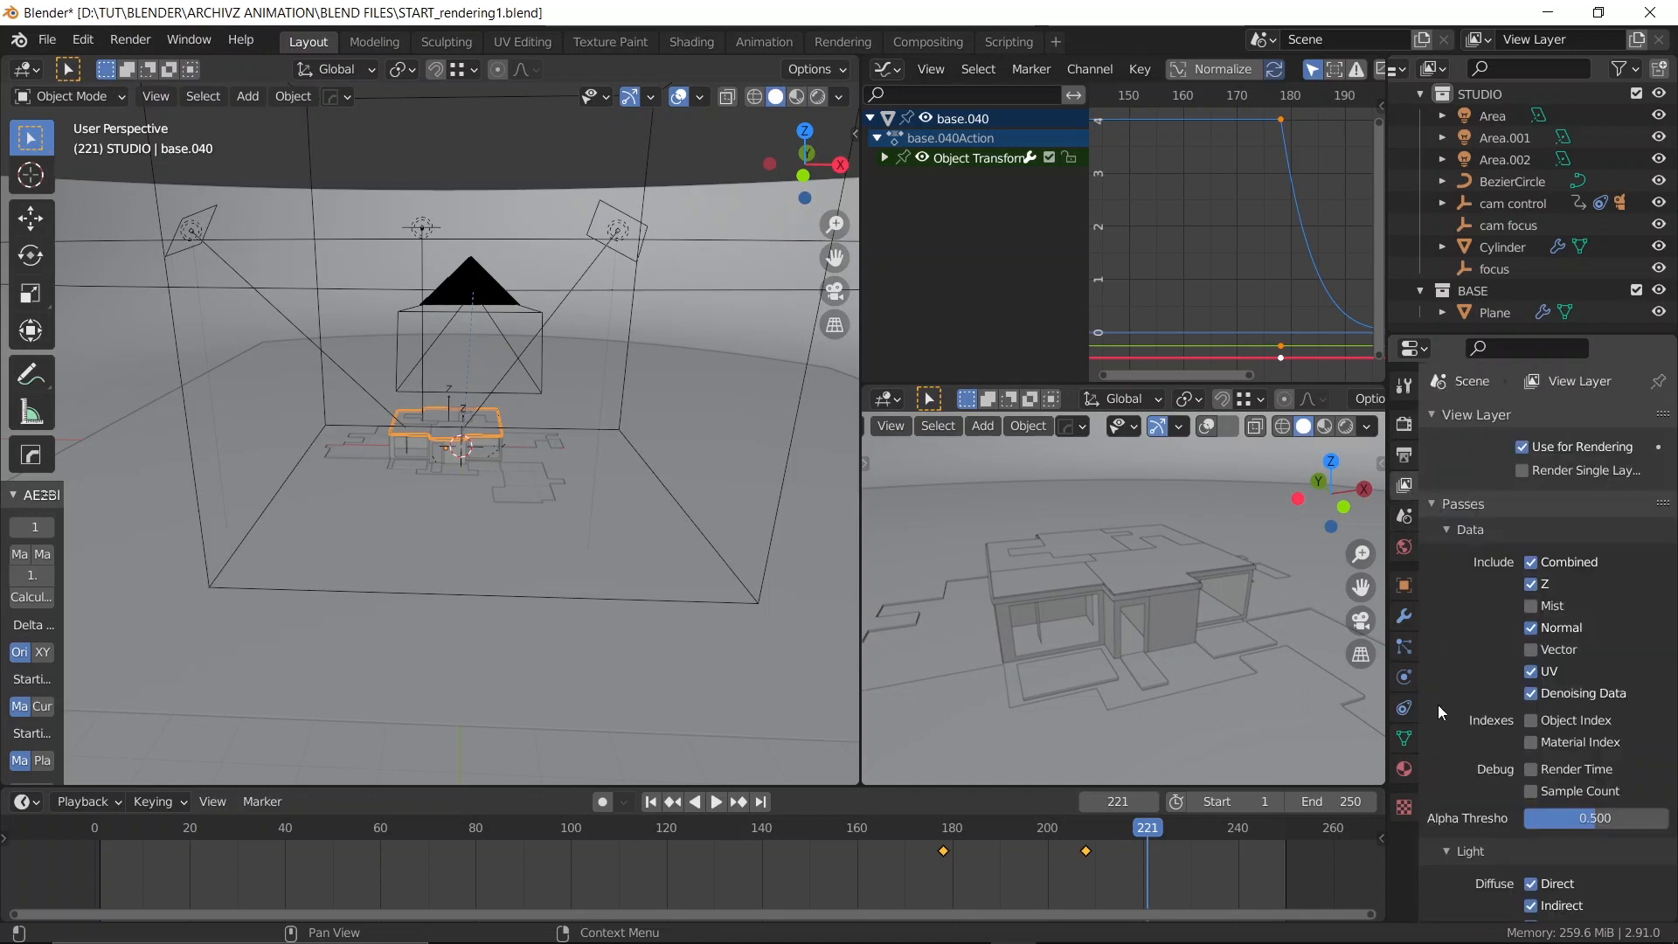
scroll(1439, 706, down, 5)
scroll(1438, 710, down, 9)
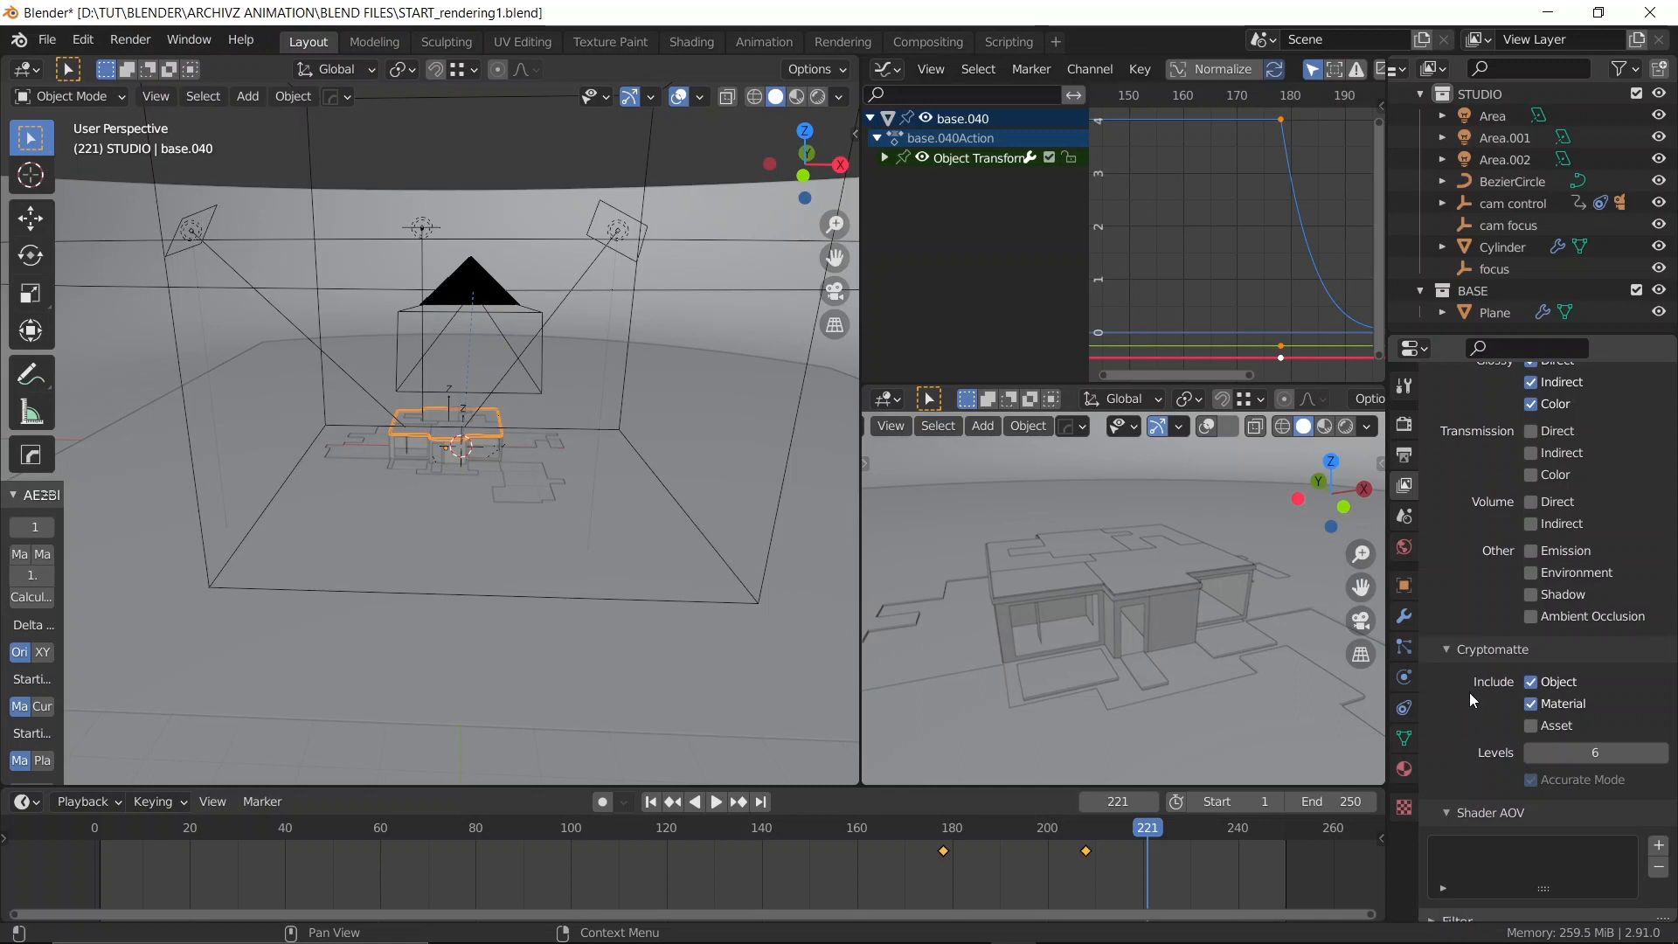
scroll(1470, 692, up, 7)
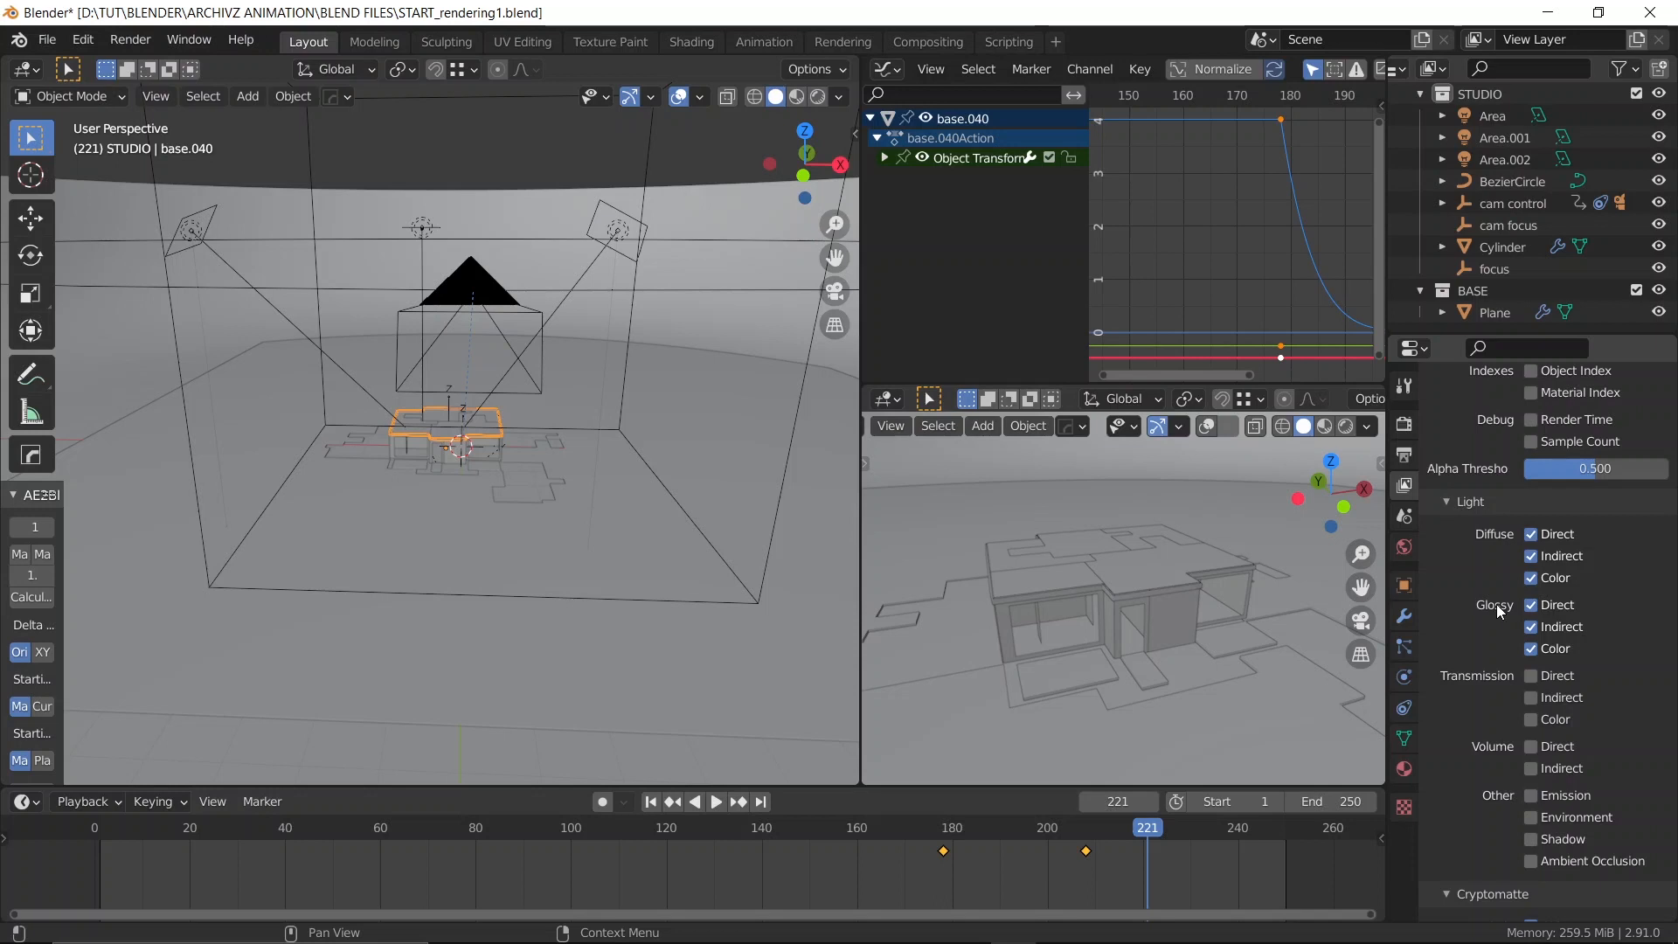
key(ctrl+s)
Review the Cryptomatte, light and data passes once more, plus the Cycles sampling and denoising settings
scroll(1495, 605, down, 7)
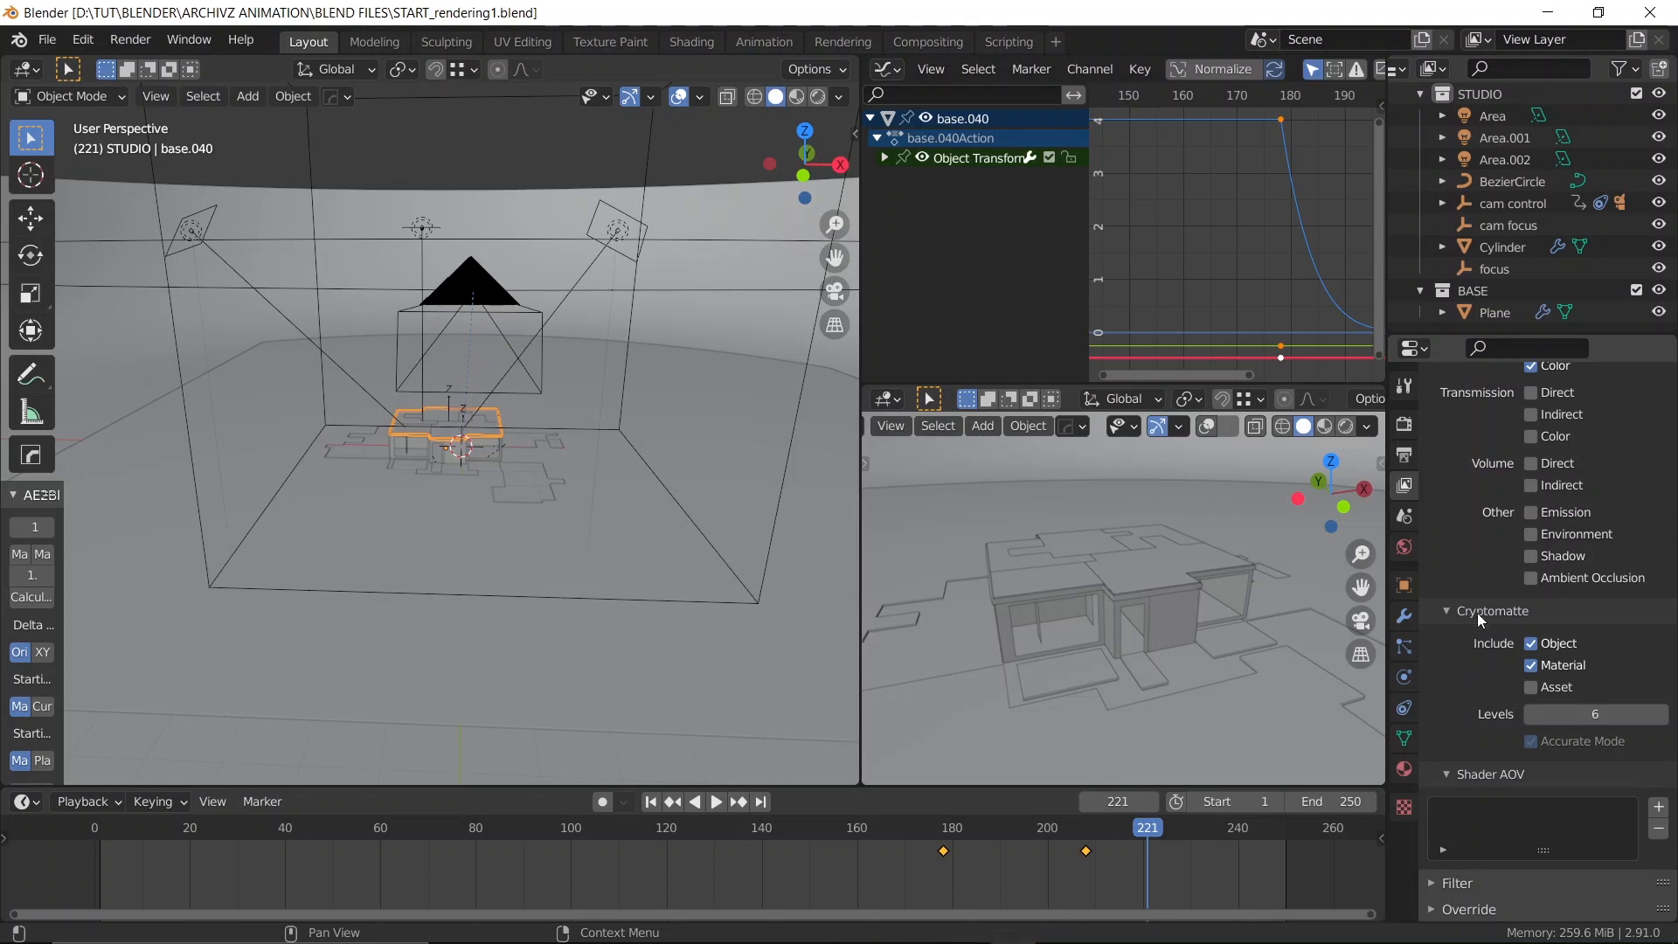
scroll(1477, 612, up, 8)
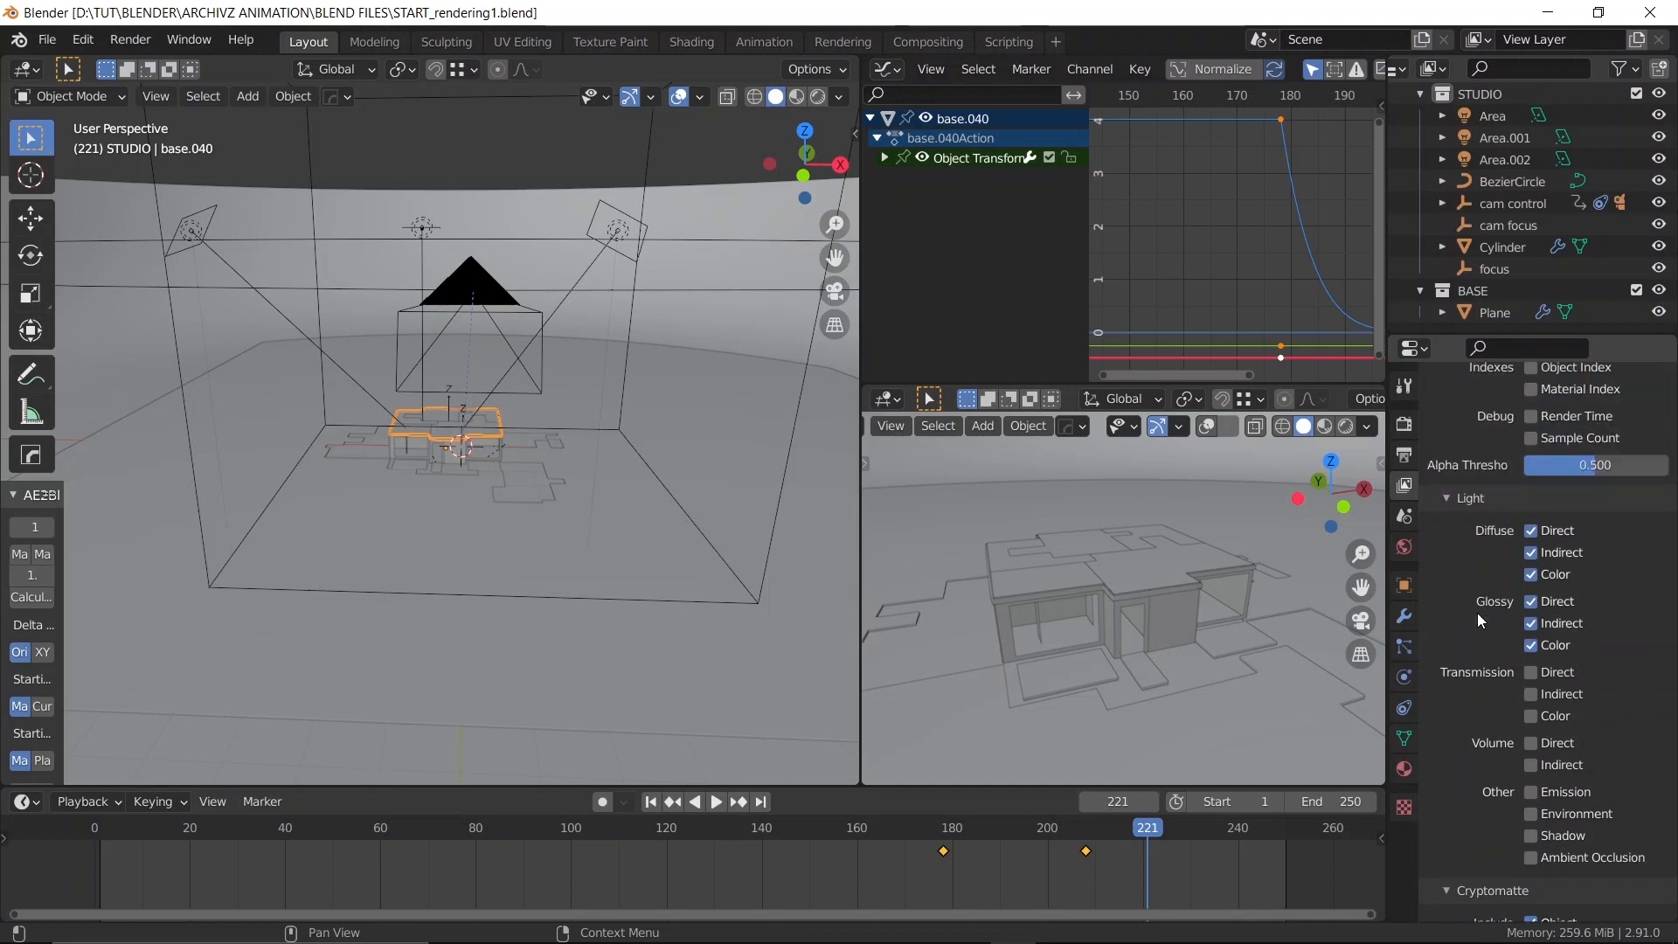
scroll(1477, 612, up, 5)
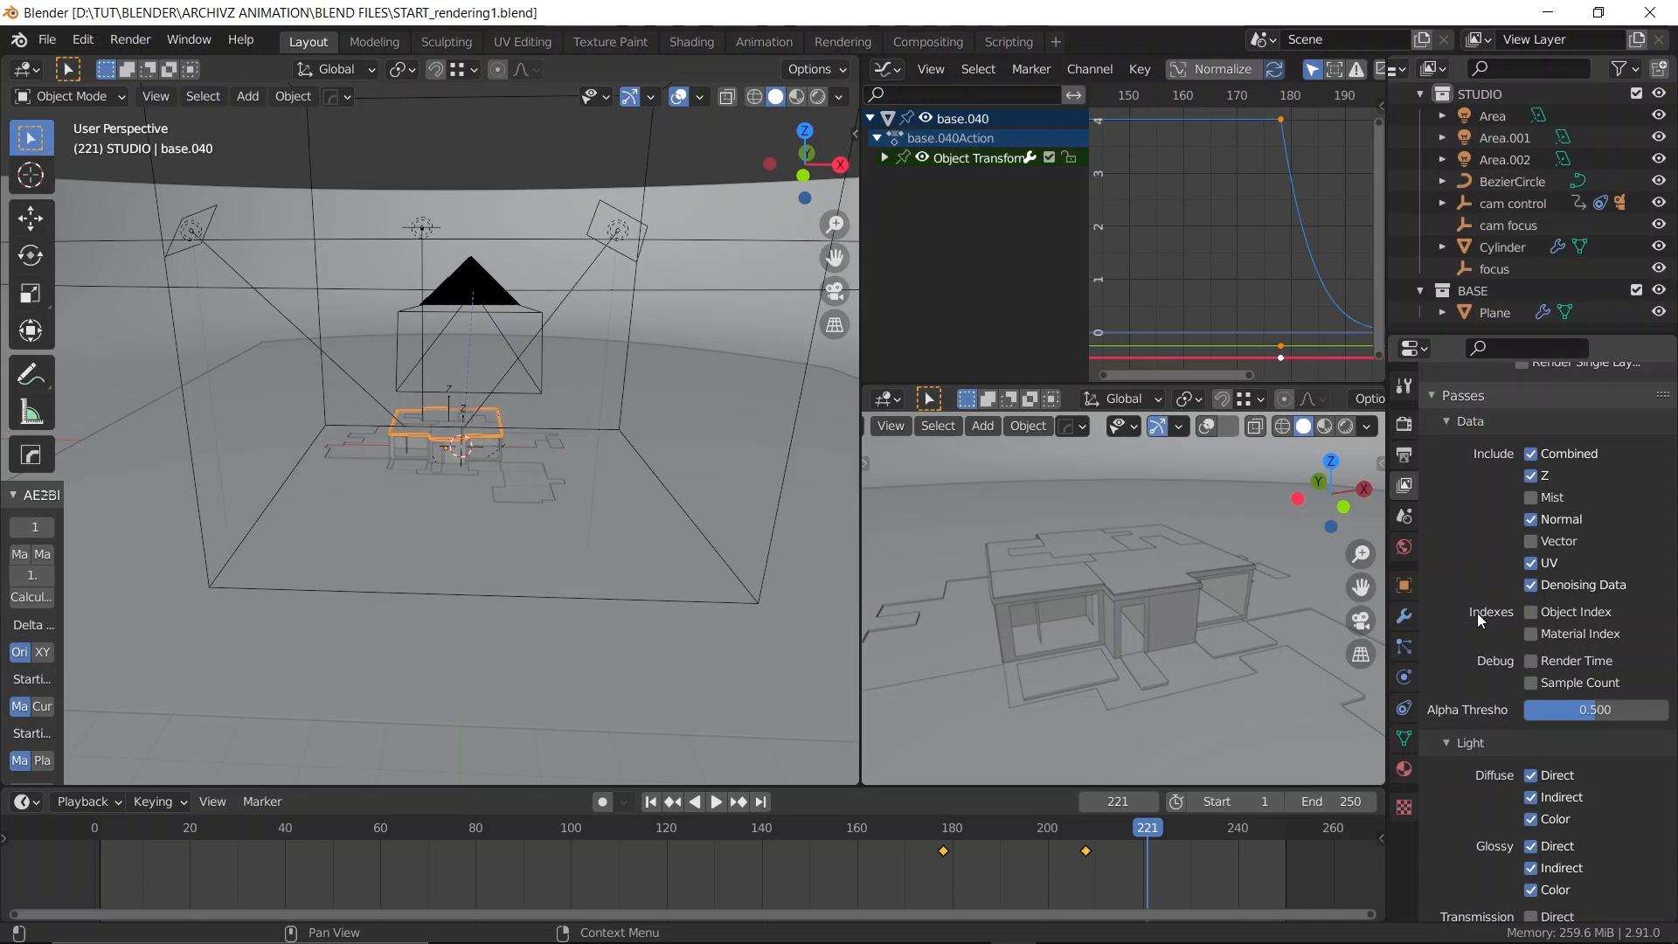
scroll(1477, 612, up, 1)
scroll(1470, 615, down, 3)
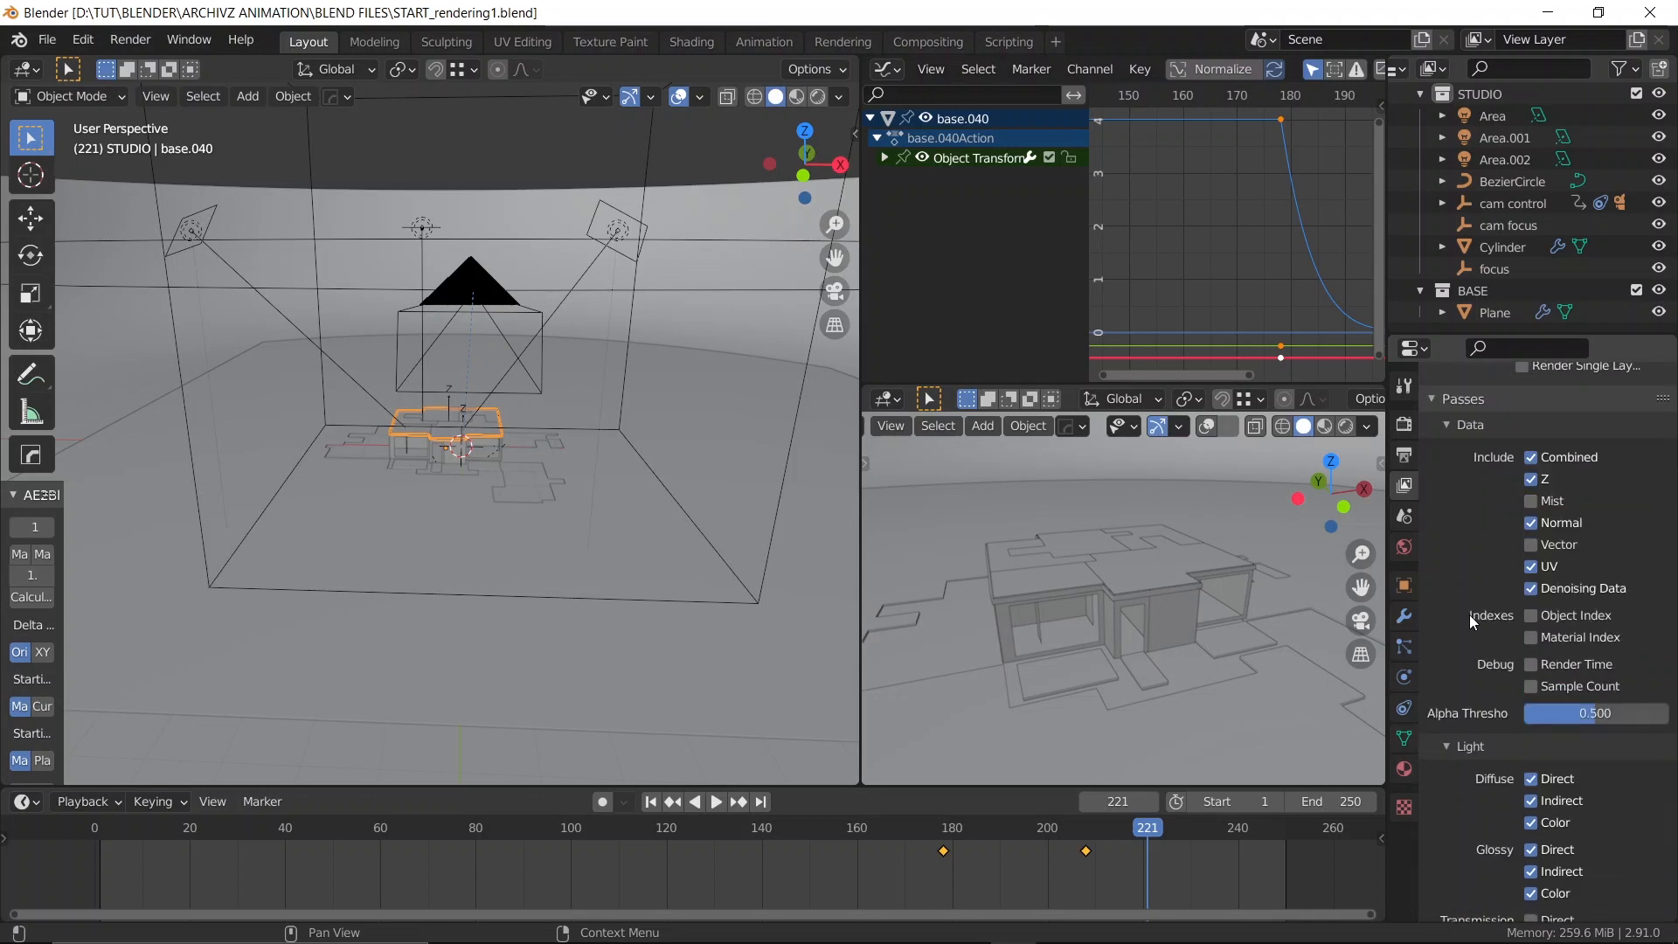
click(1405, 425)
scroll(1472, 488, up, 10)
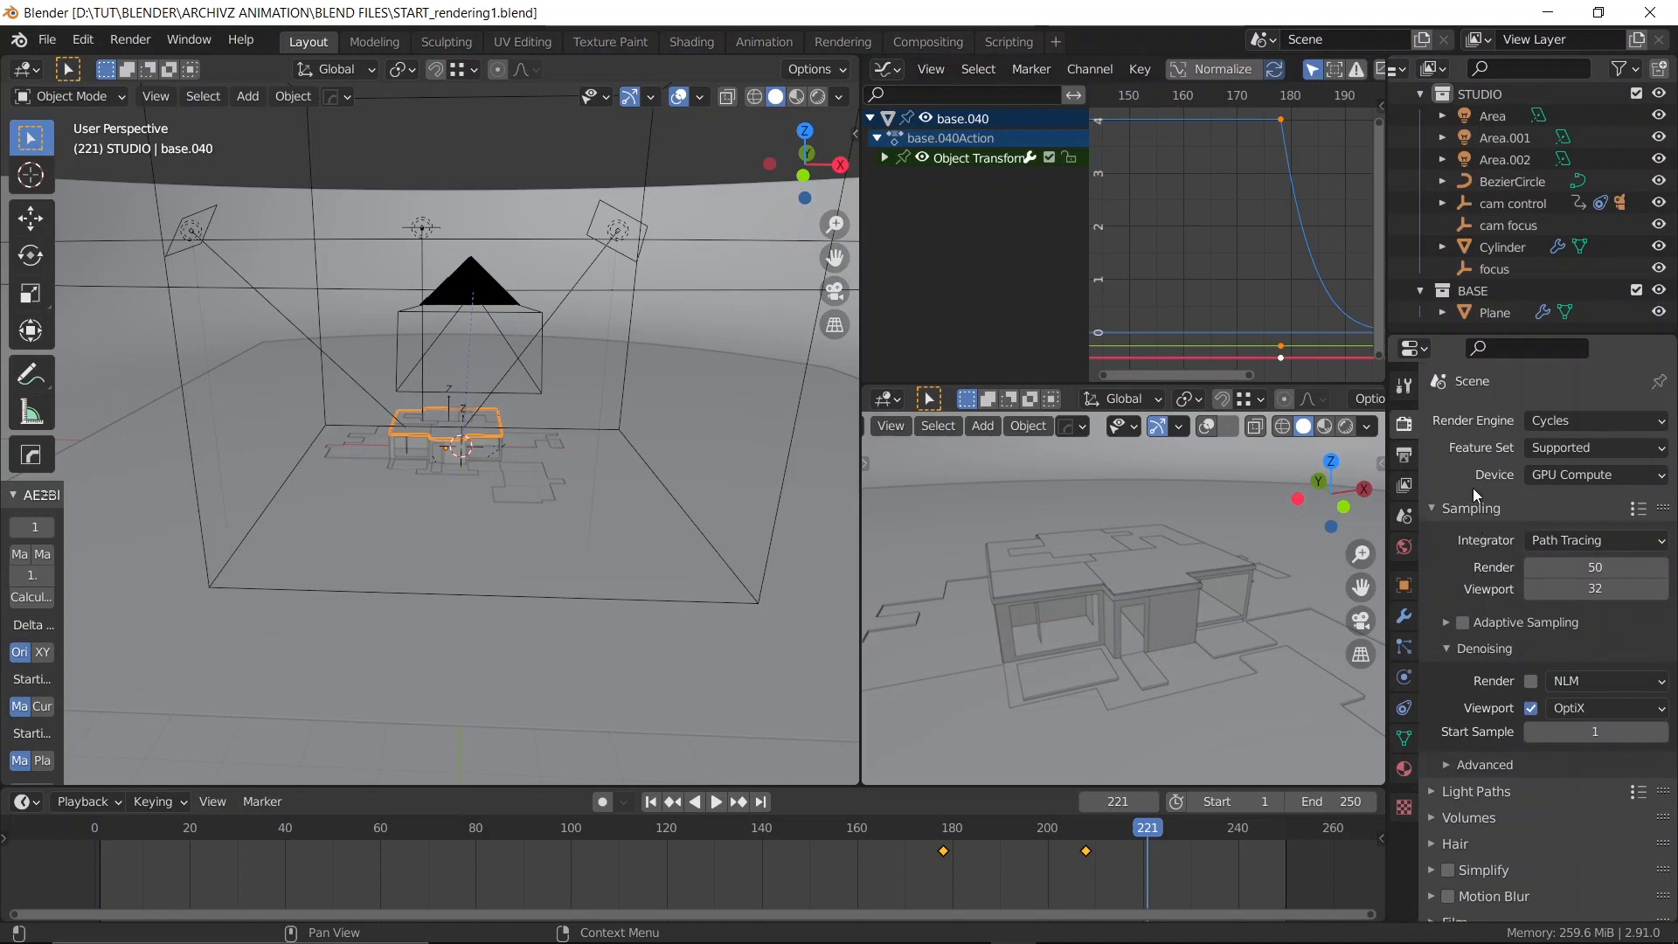
In the compositing node tree, separate the overlapping output nodes by moving the Viewer below the Denoise output and the Composite farther up
click(908, 40)
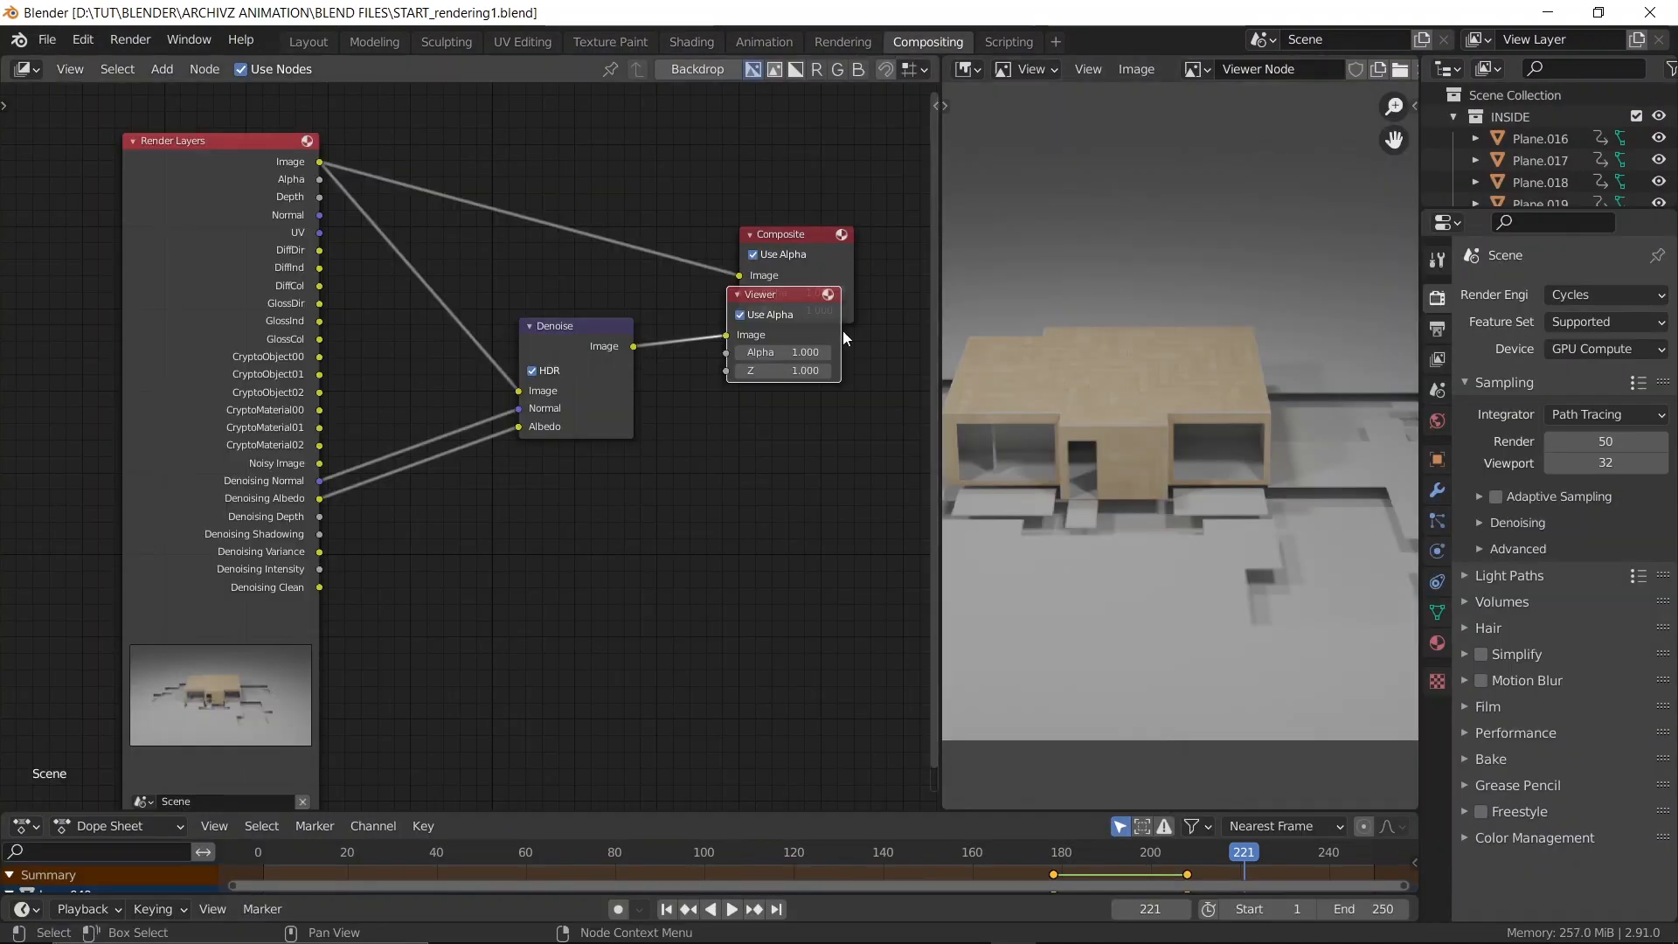
click(741, 314)
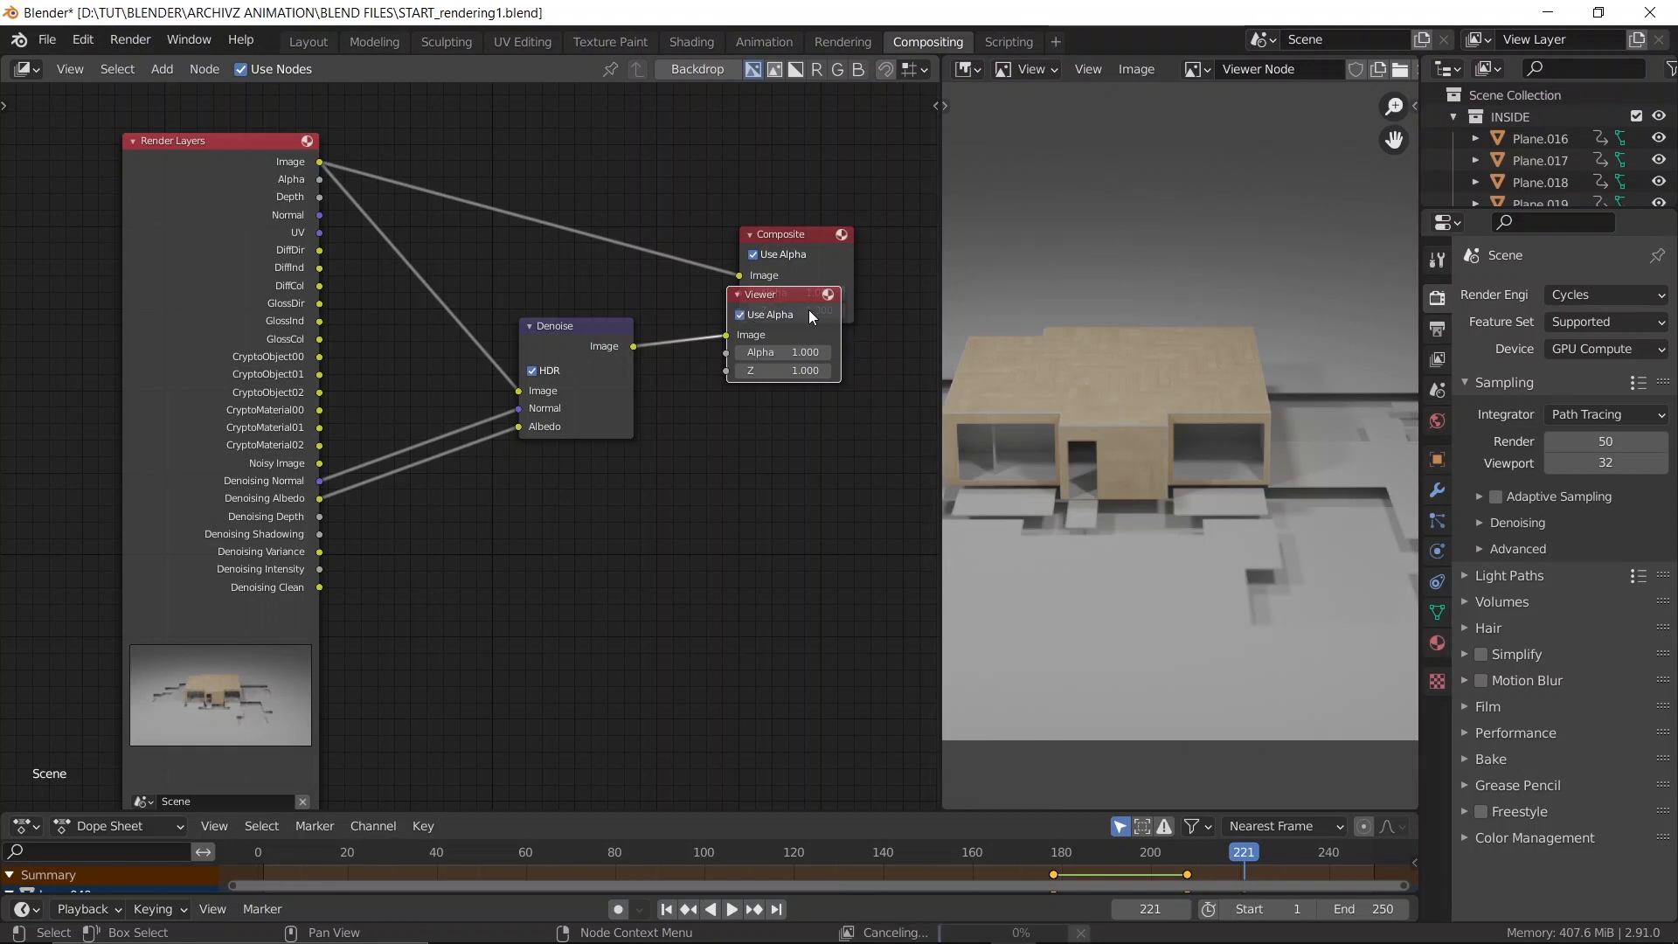
click(809, 311)
drag(812, 310, 823, 445)
key(g)
click(789, 255)
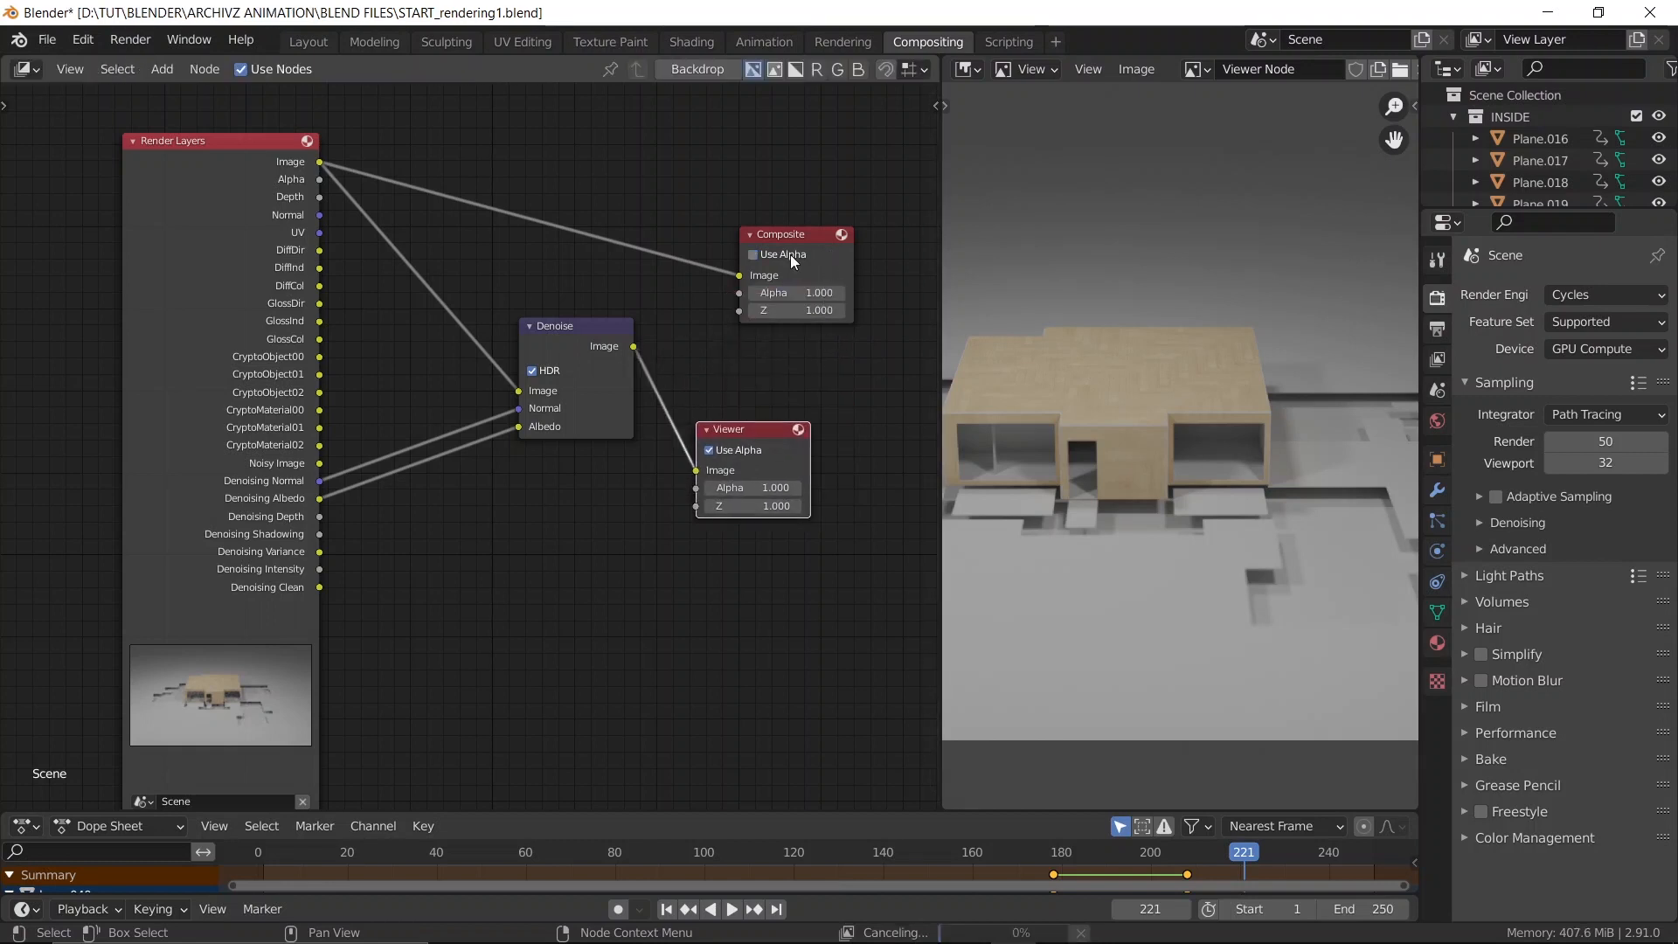
click(783, 253)
click(788, 250)
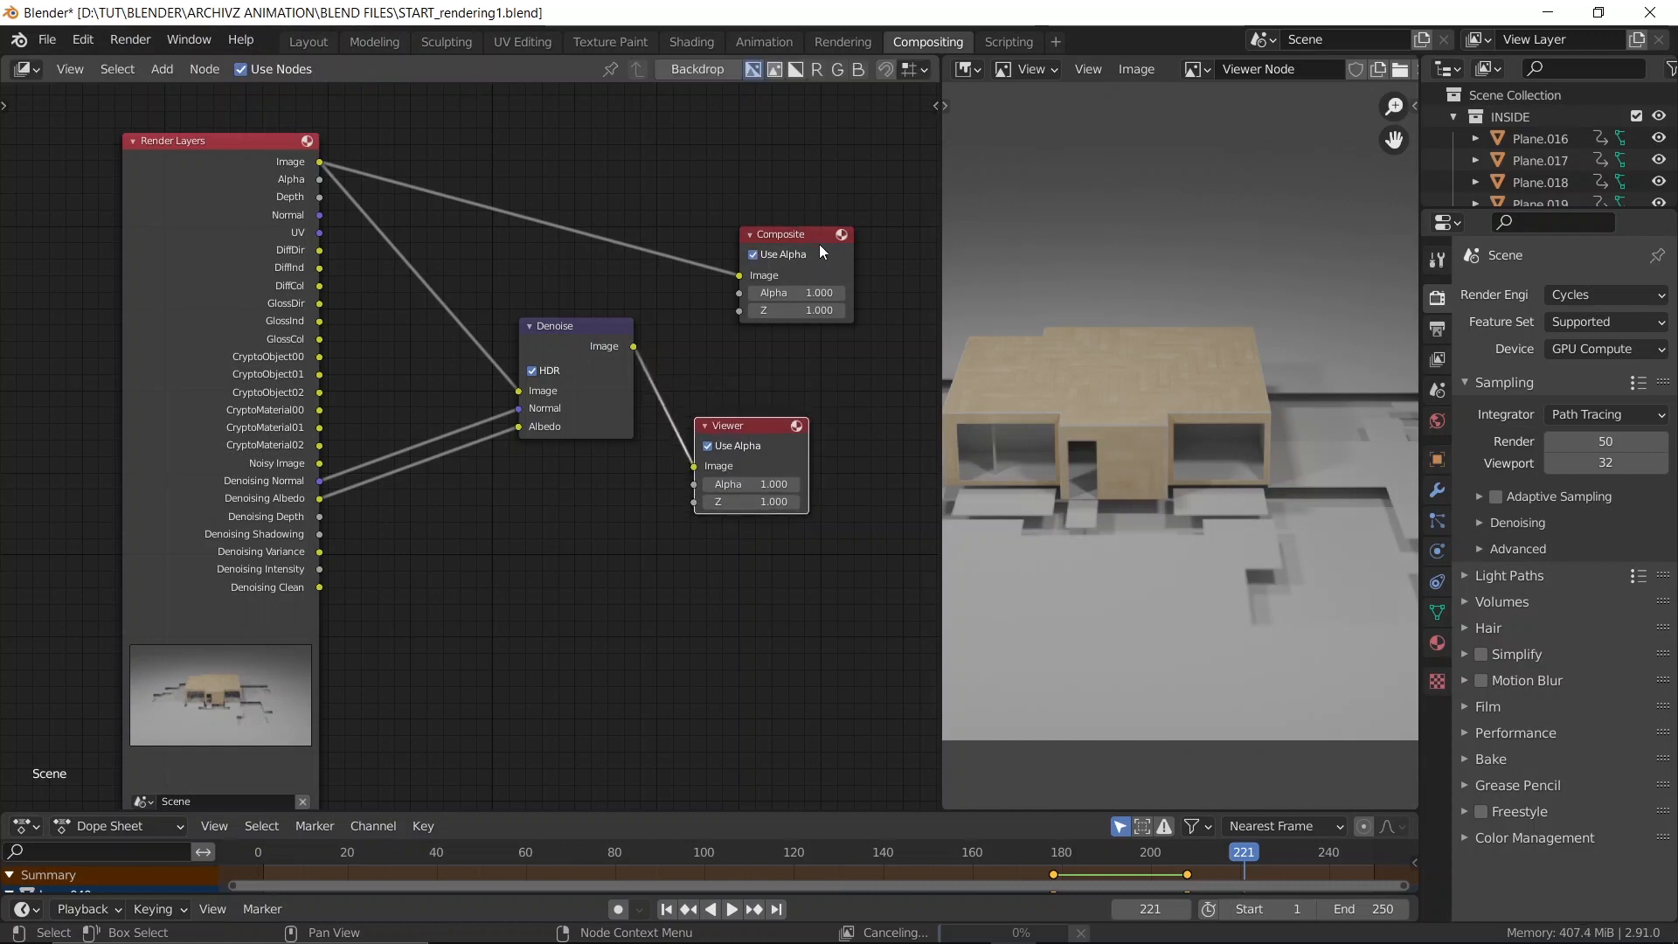
click(820, 246)
drag(829, 238, 853, 214)
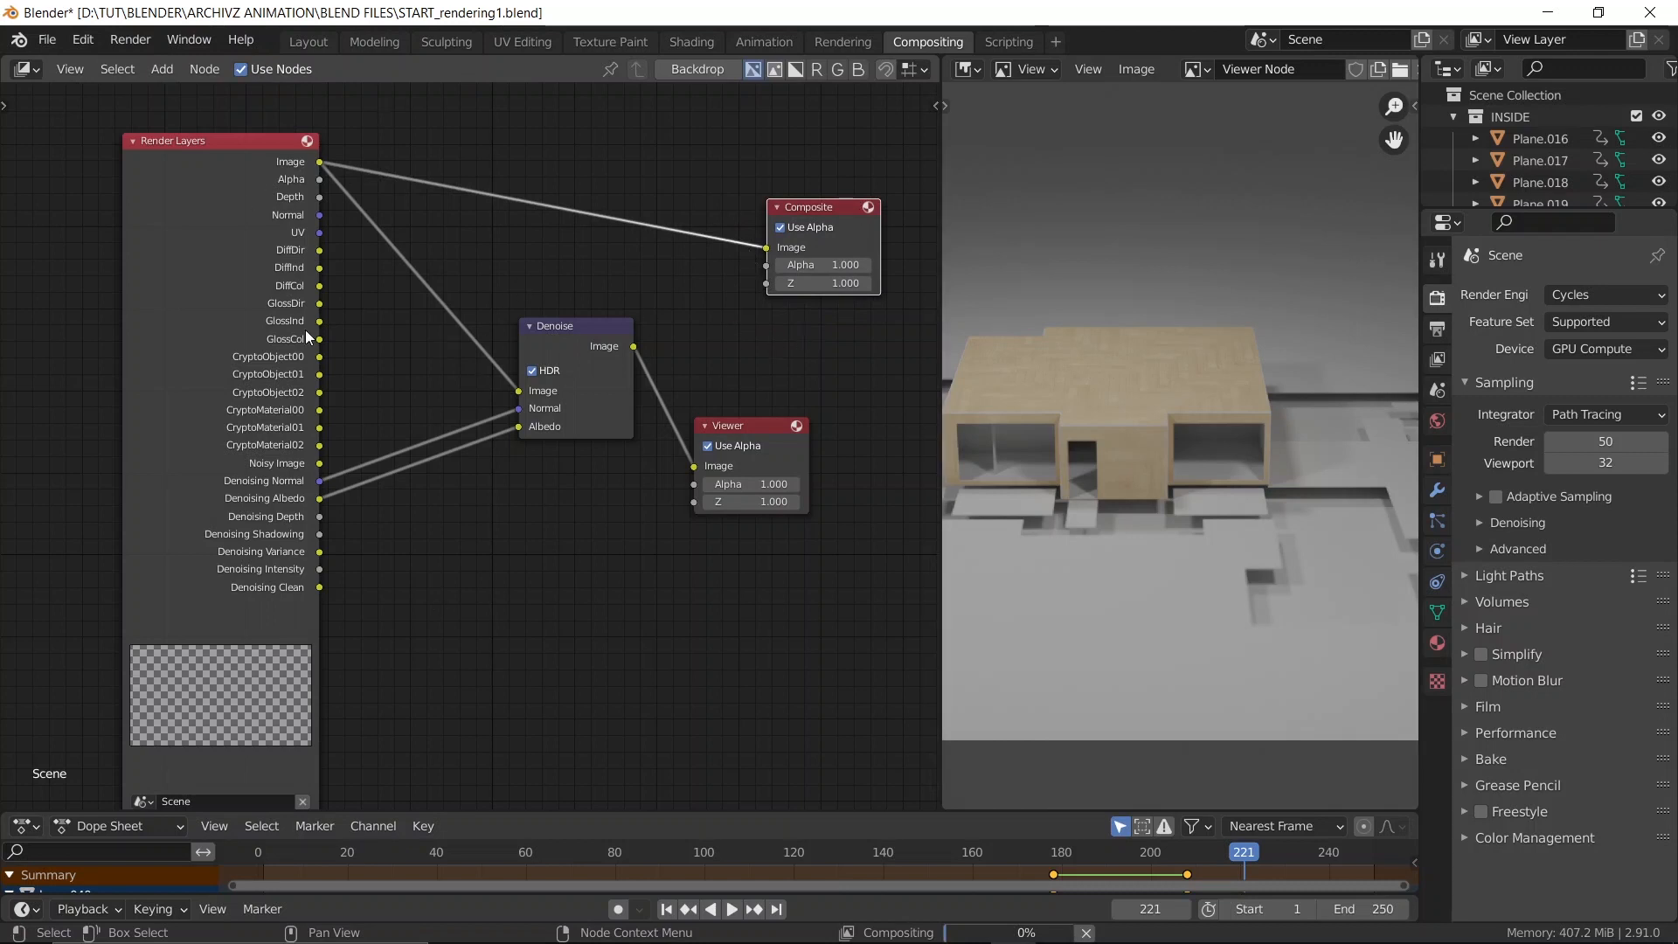
Connect the Denoise node's Image output to the Composite node's Image input, replacing the direct Render Layers link
key(Home)
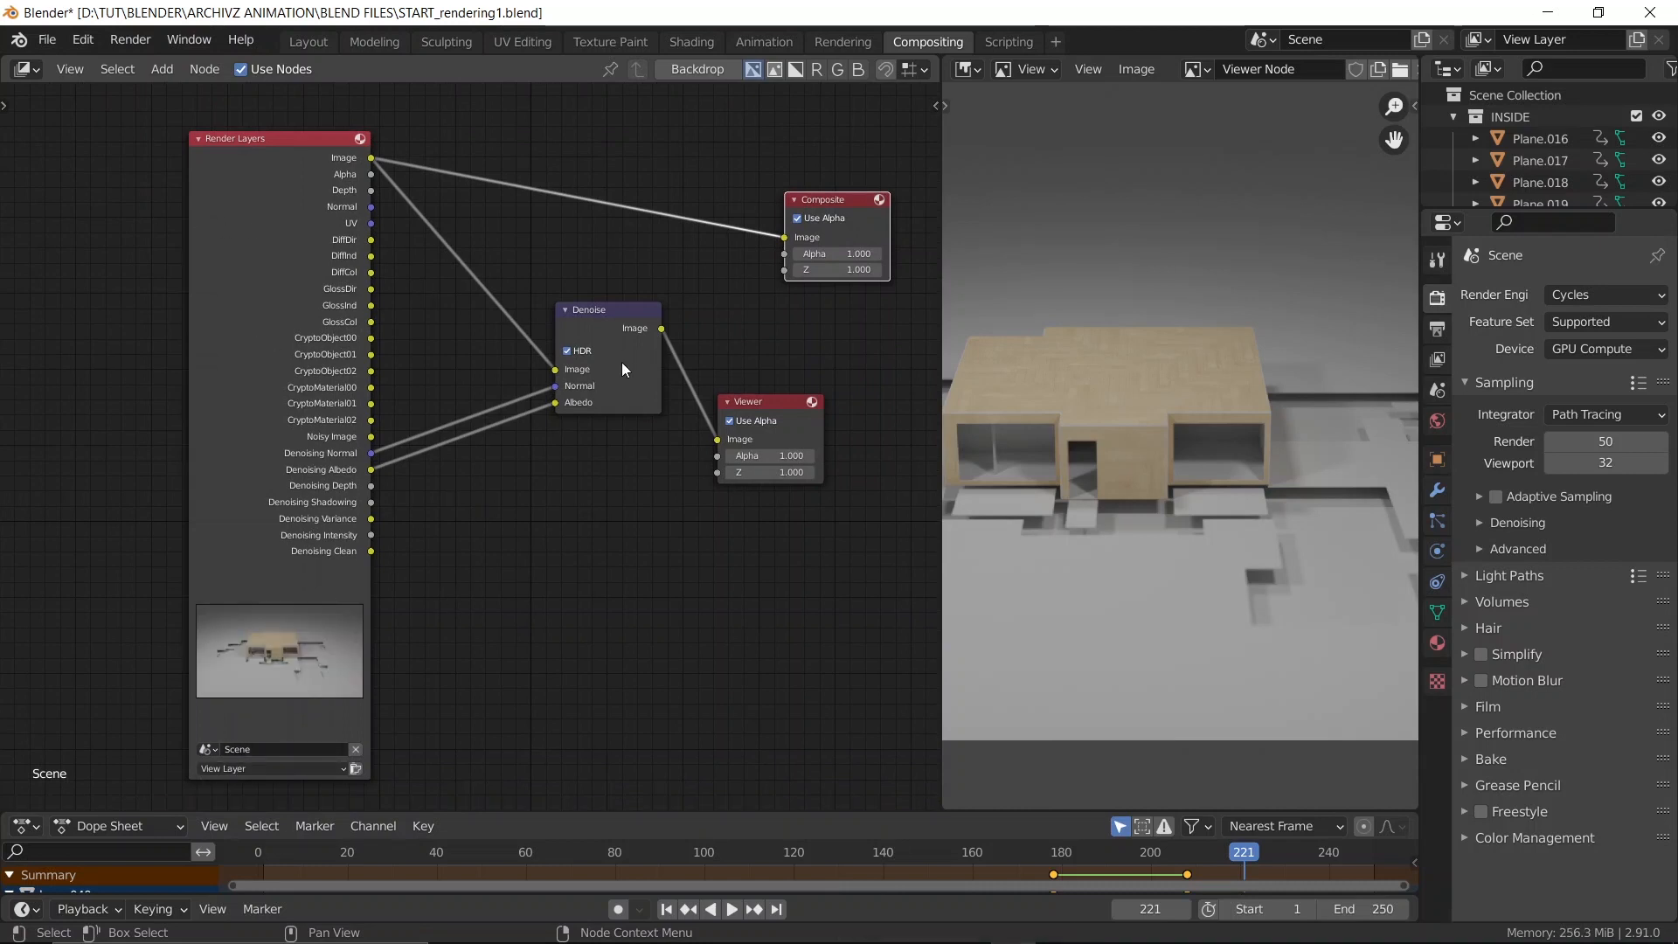
scroll(621, 362, up, 3)
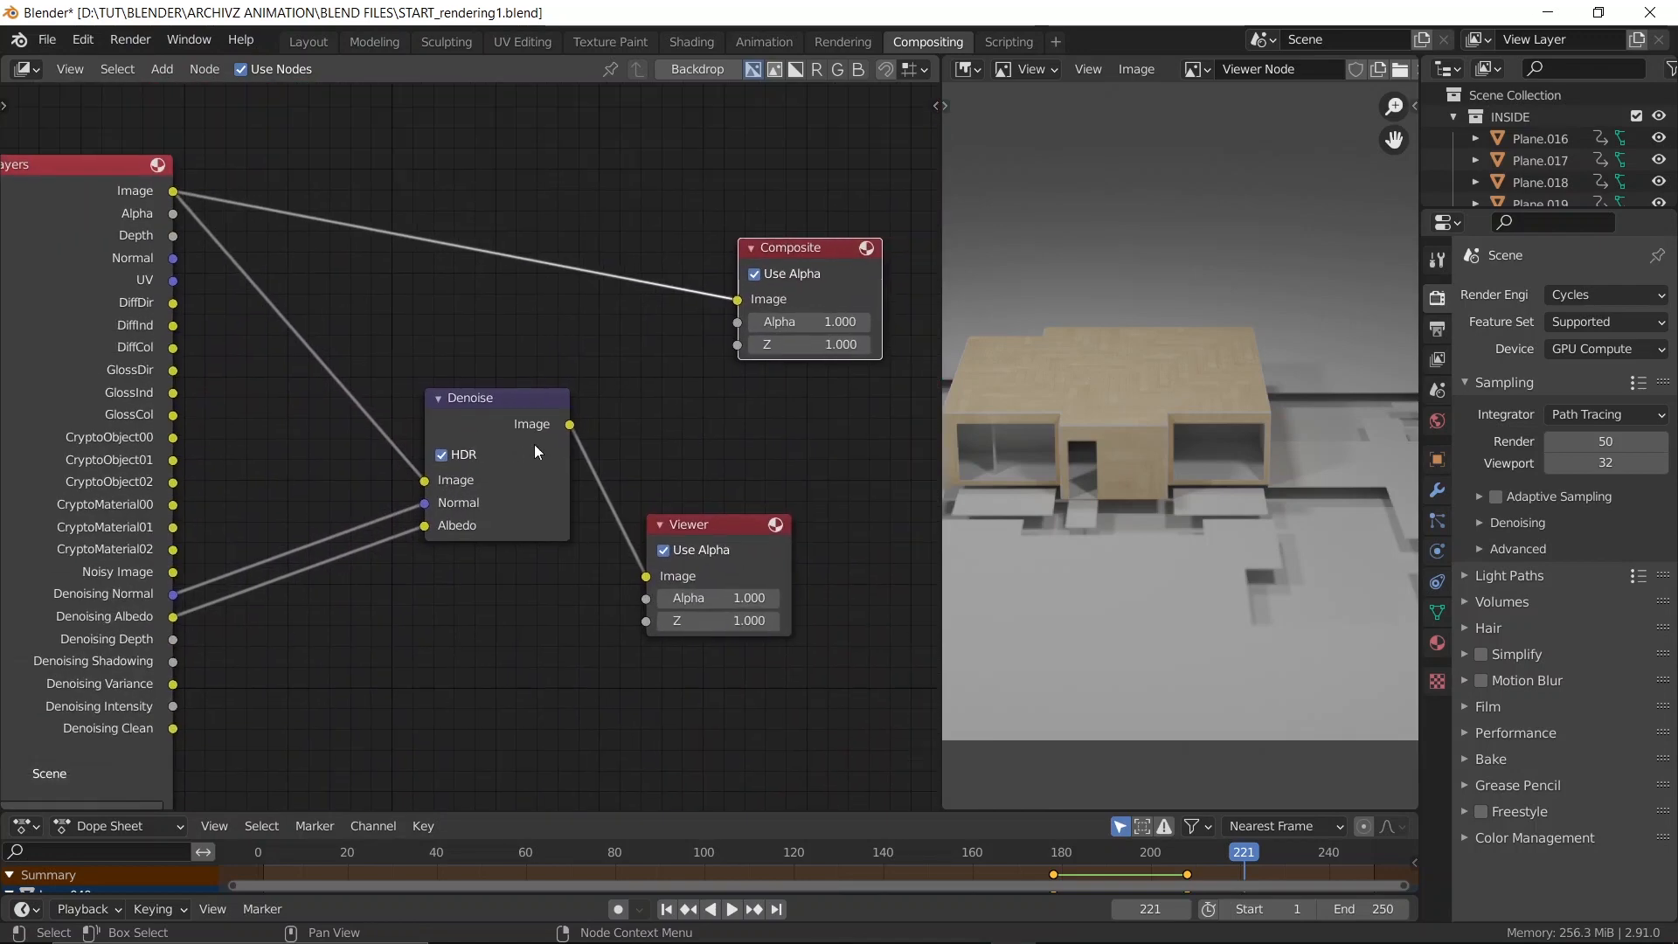
drag(569, 425, 751, 297)
drag(569, 425, 738, 299)
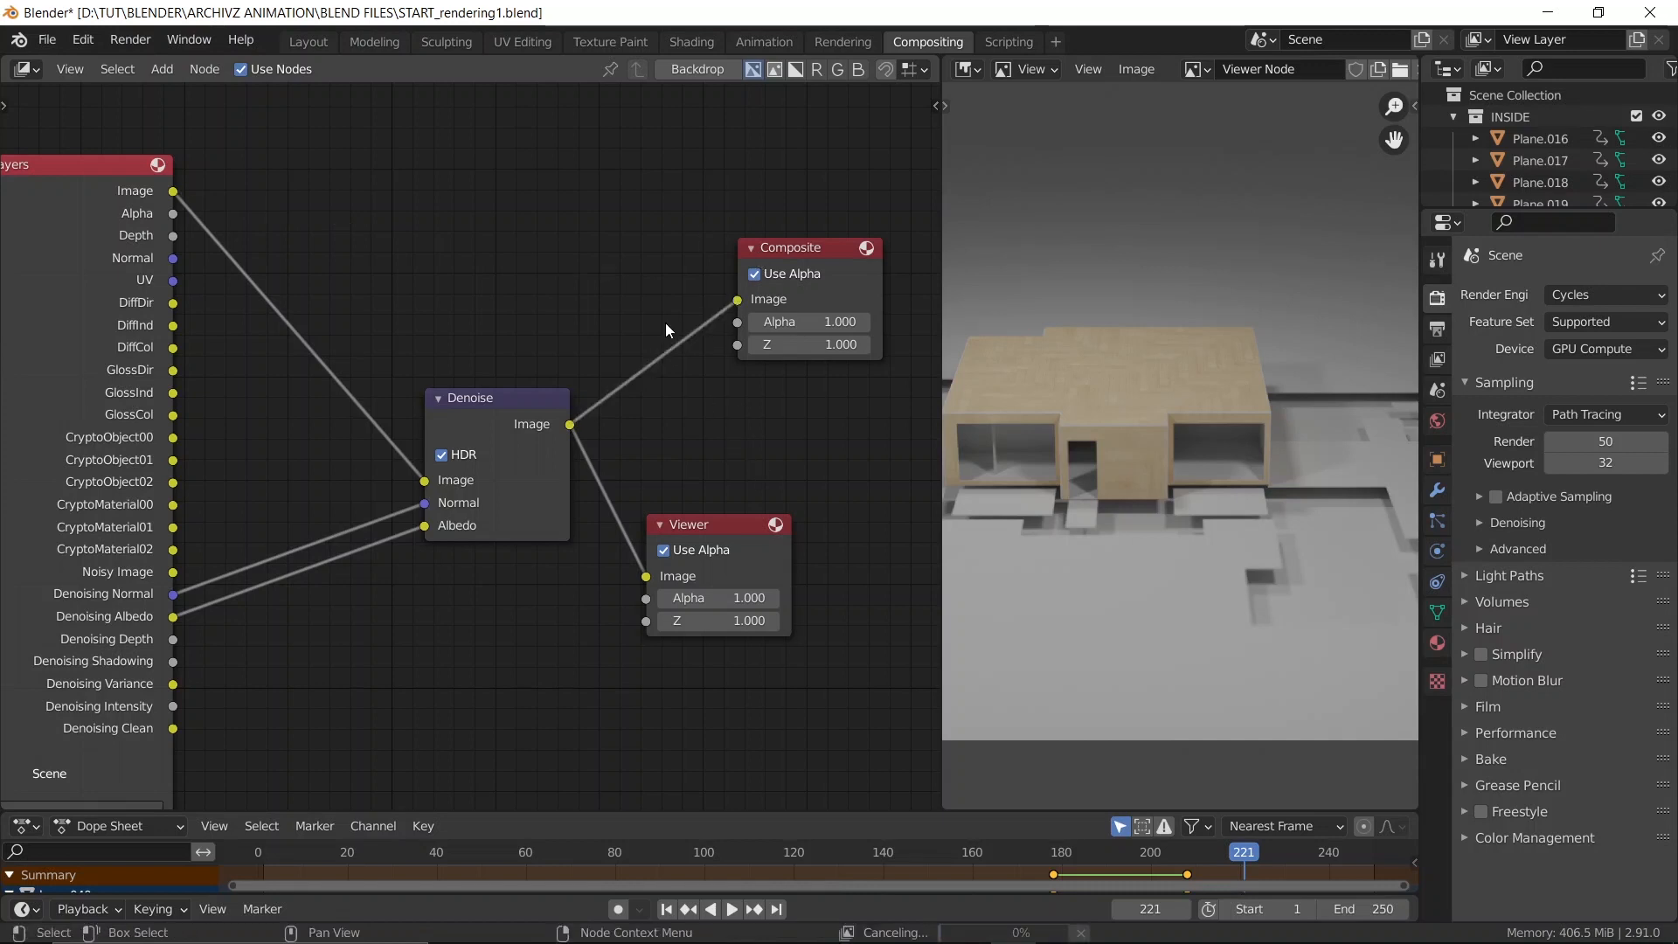
Route the Render Layers image straight to the Viewer node and inspect the undenoised house render up close
key(Home)
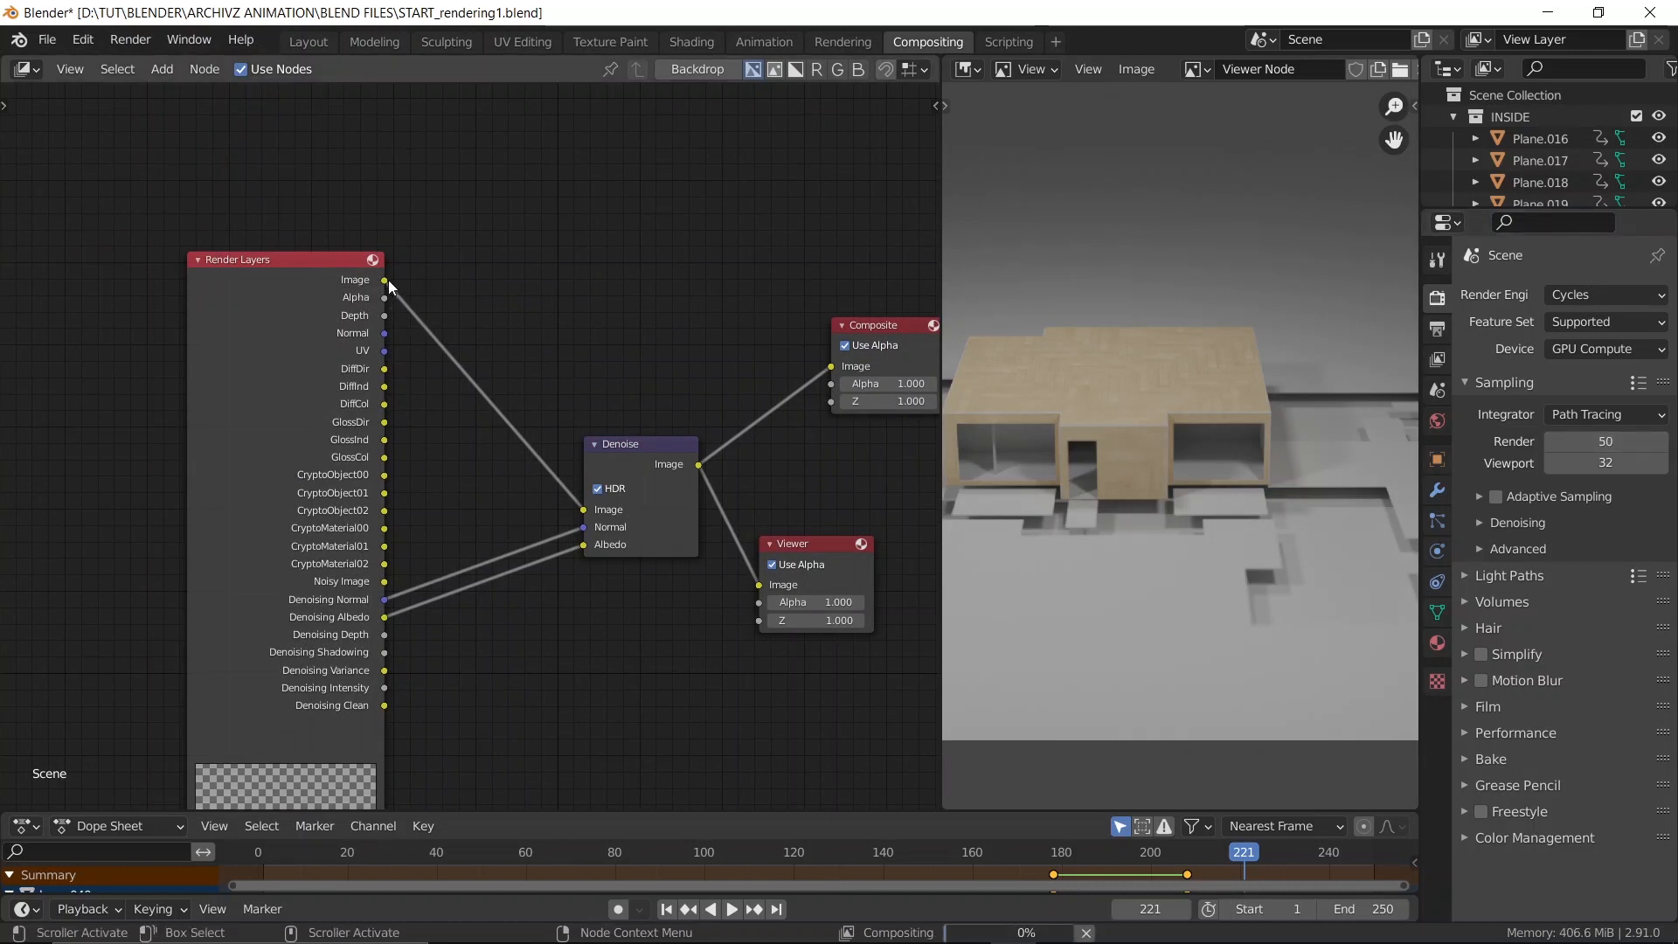
ctrl+shift+click(300, 280)
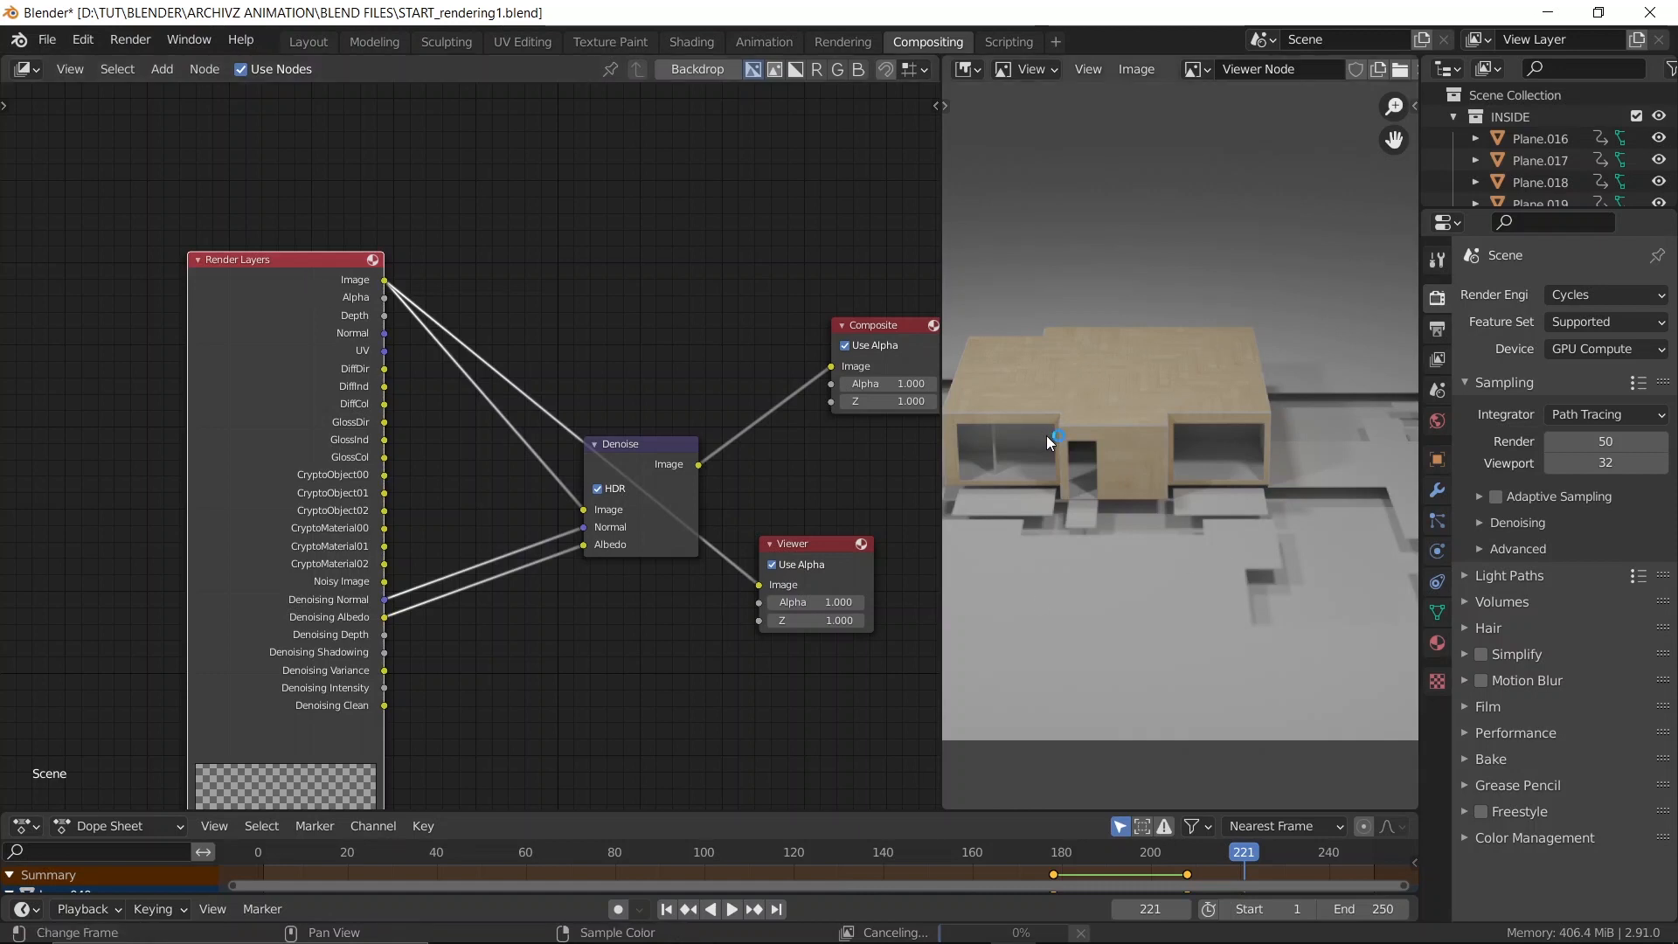
middle_drag(1046, 435, 1126, 474)
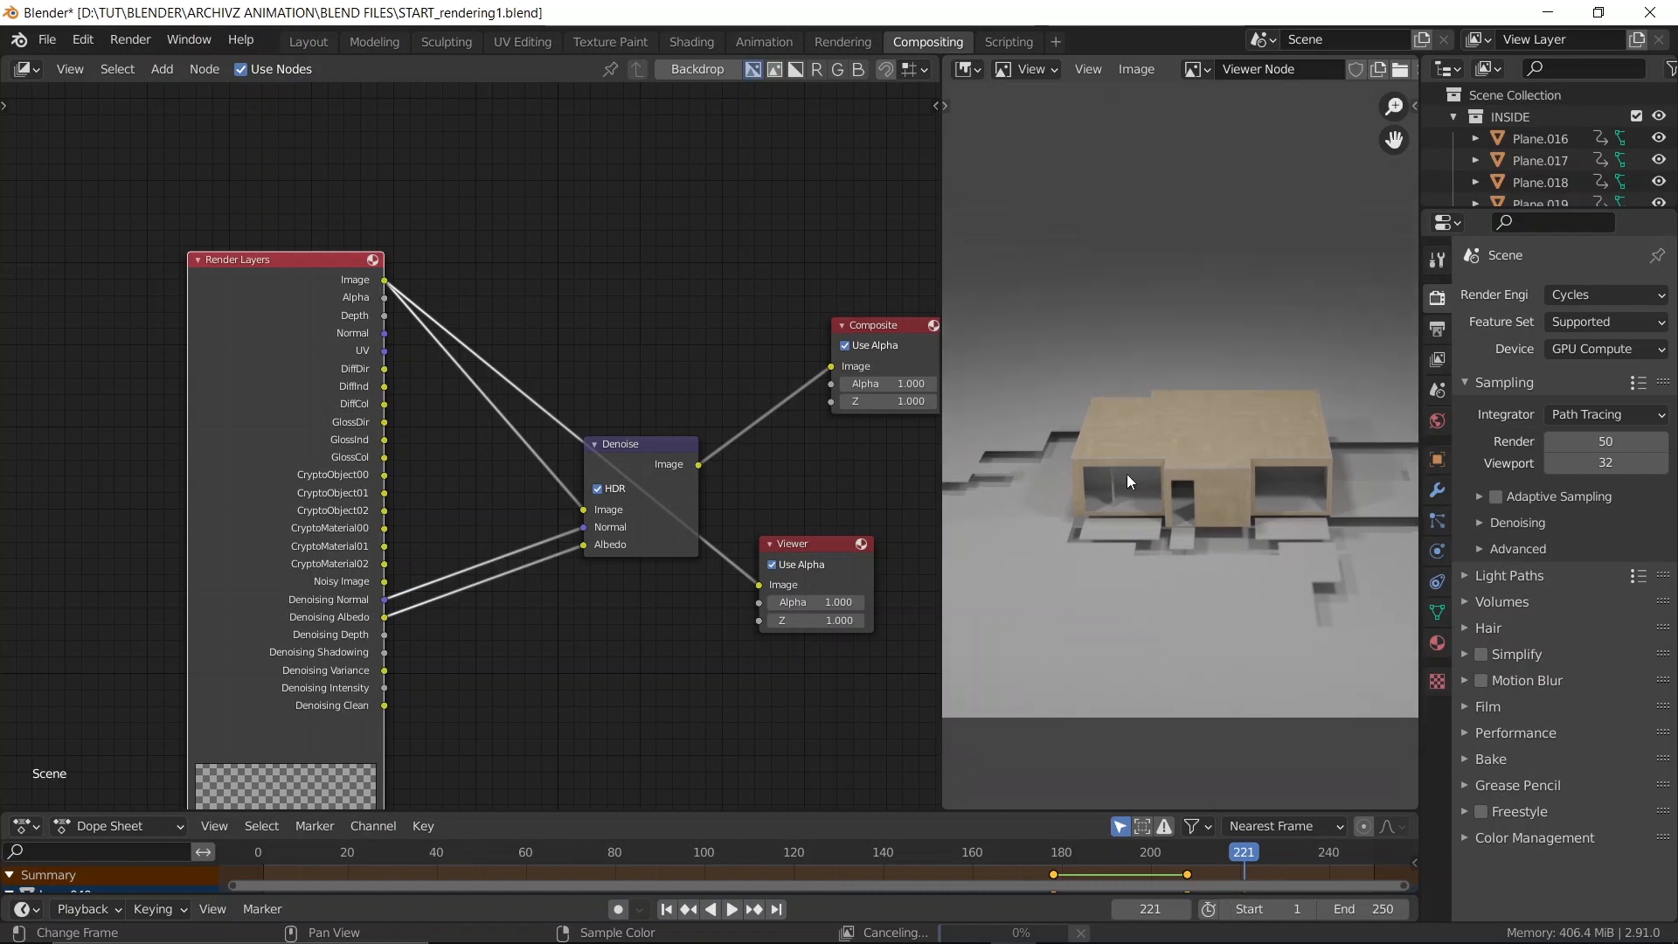
scroll(1126, 473, up, 1)
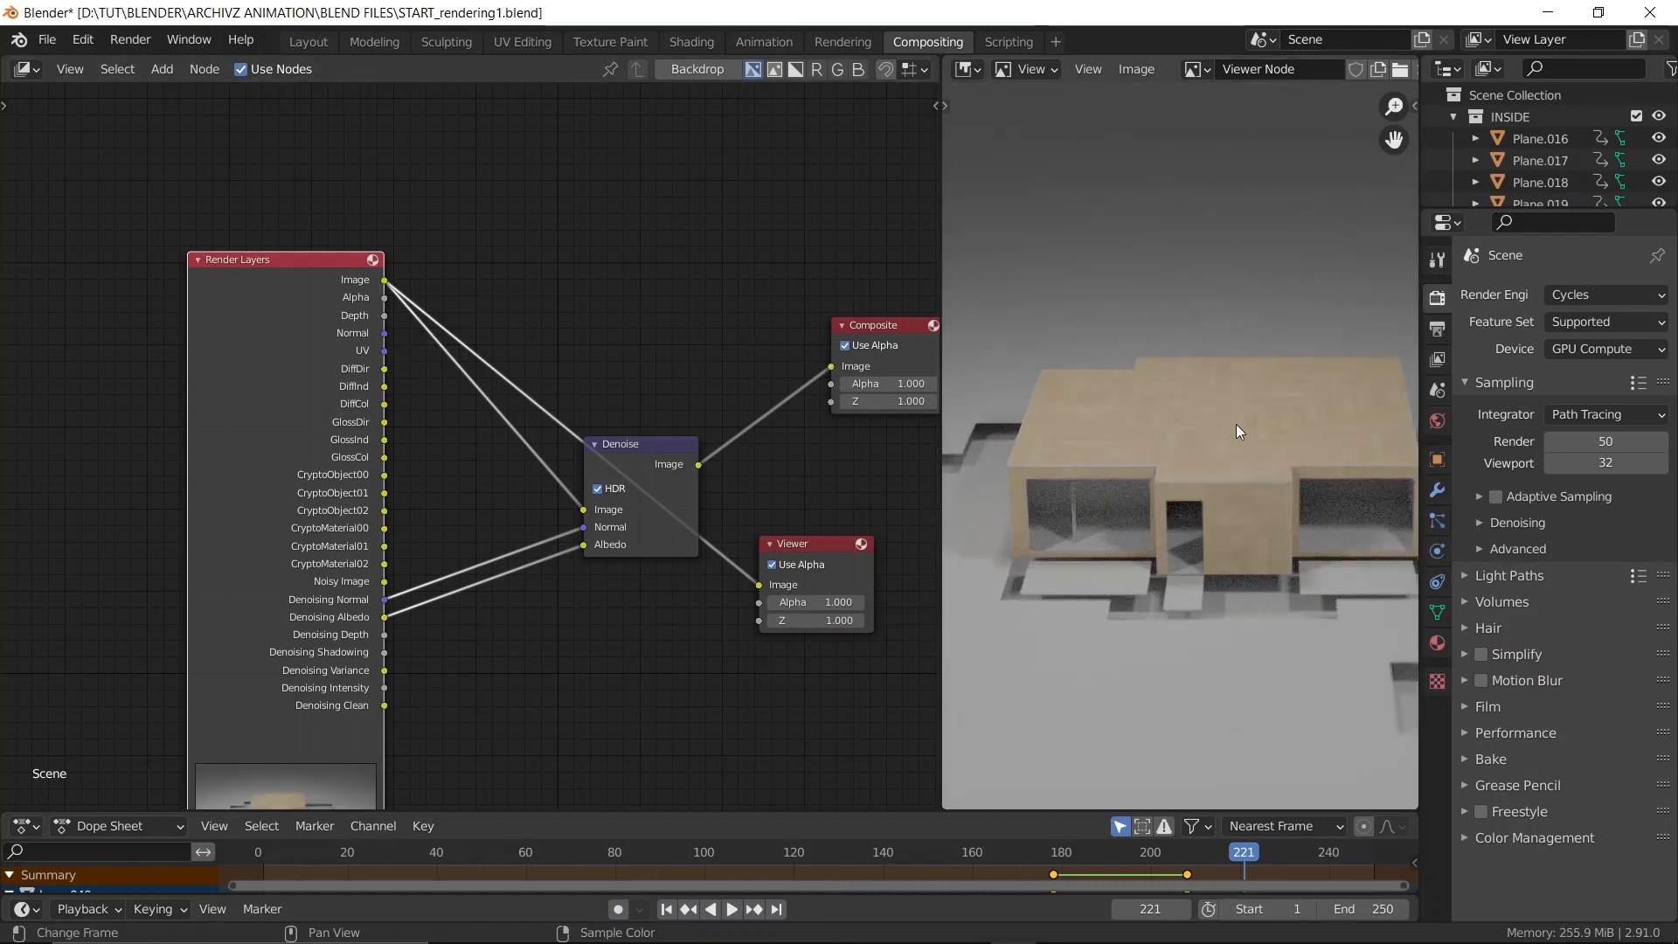
Reconnect the Denoise node's output to the Viewer node and save the file
ctrl+shift+click(636, 453)
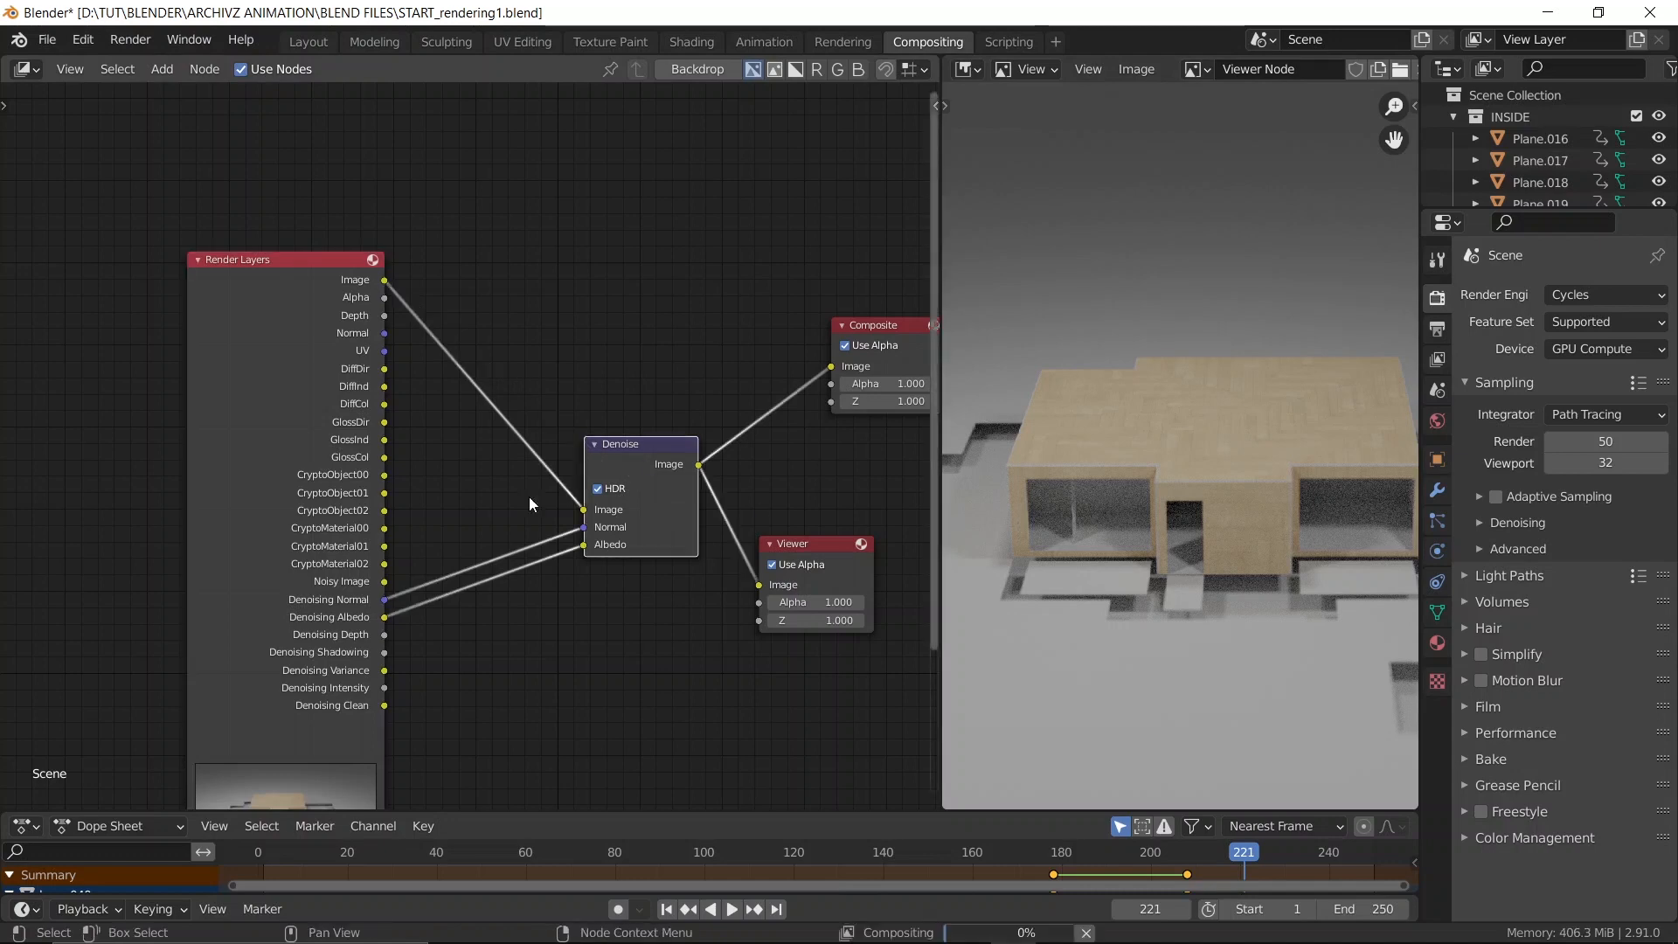
scroll(1234, 463, down, 2)
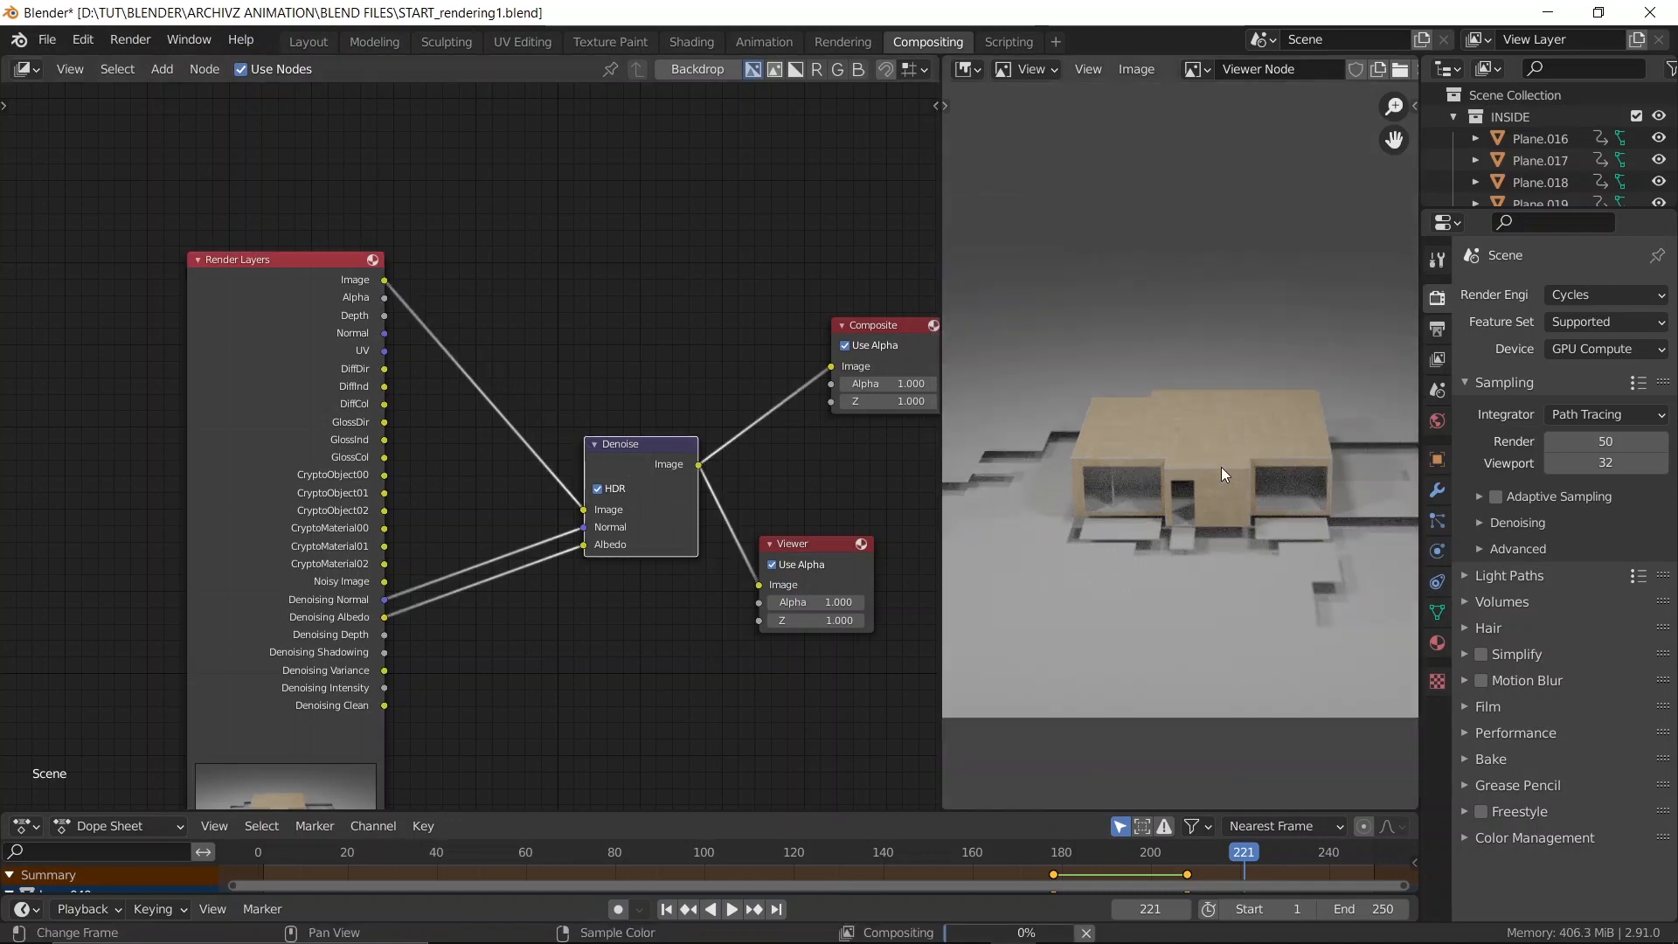
key(ctrl+s)
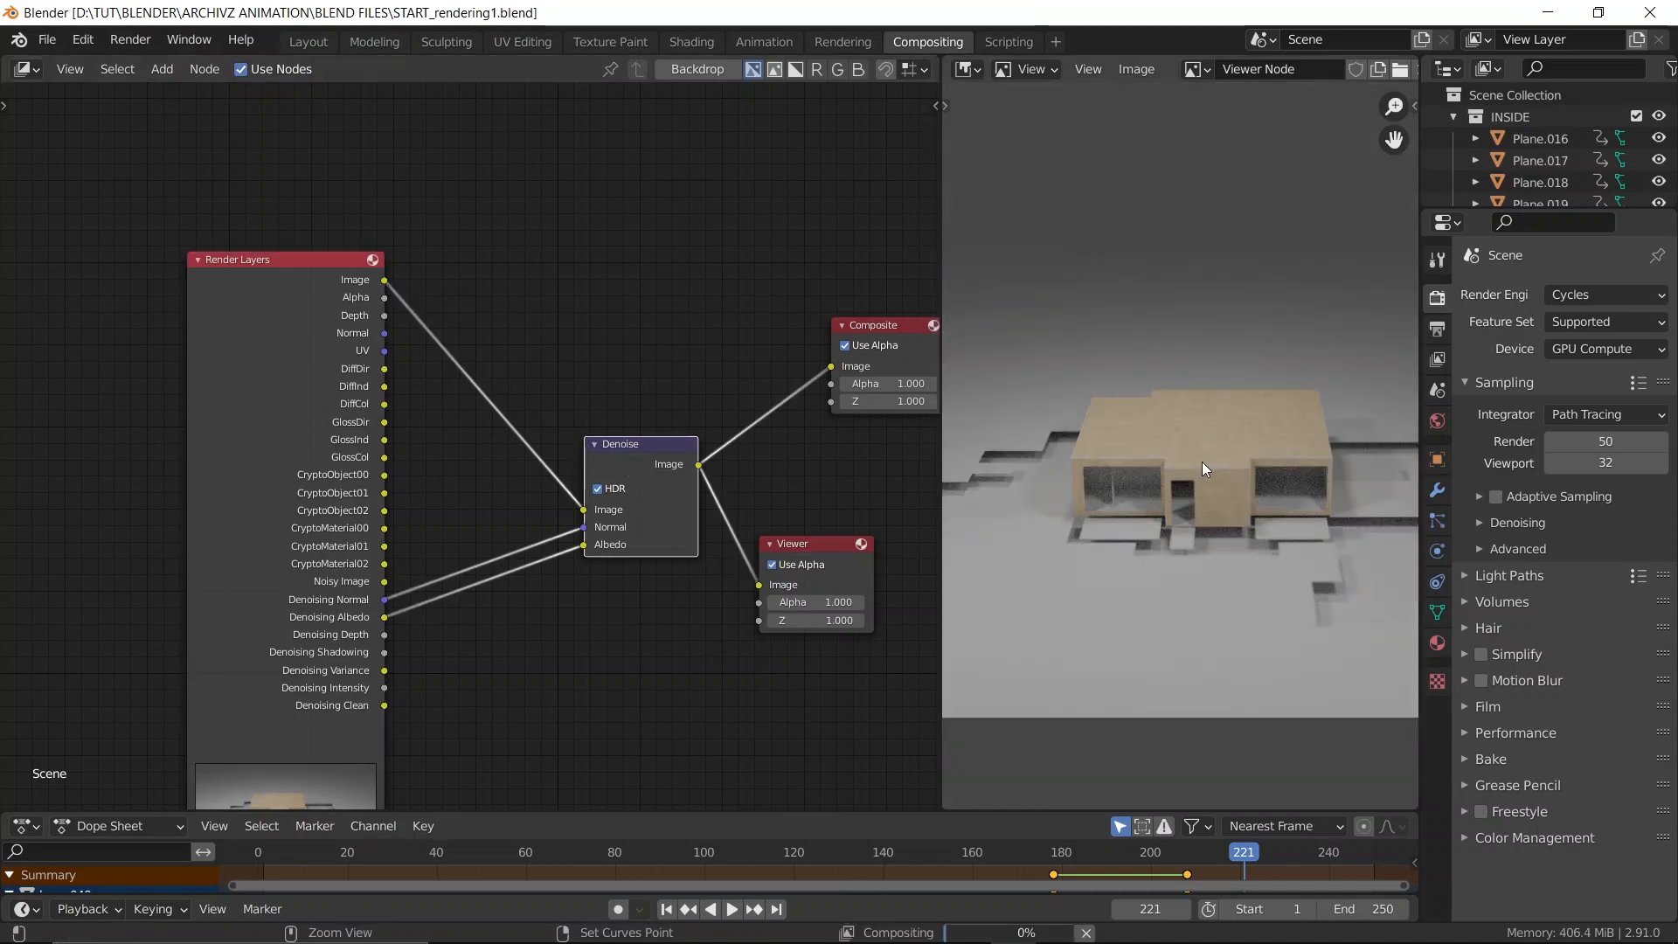